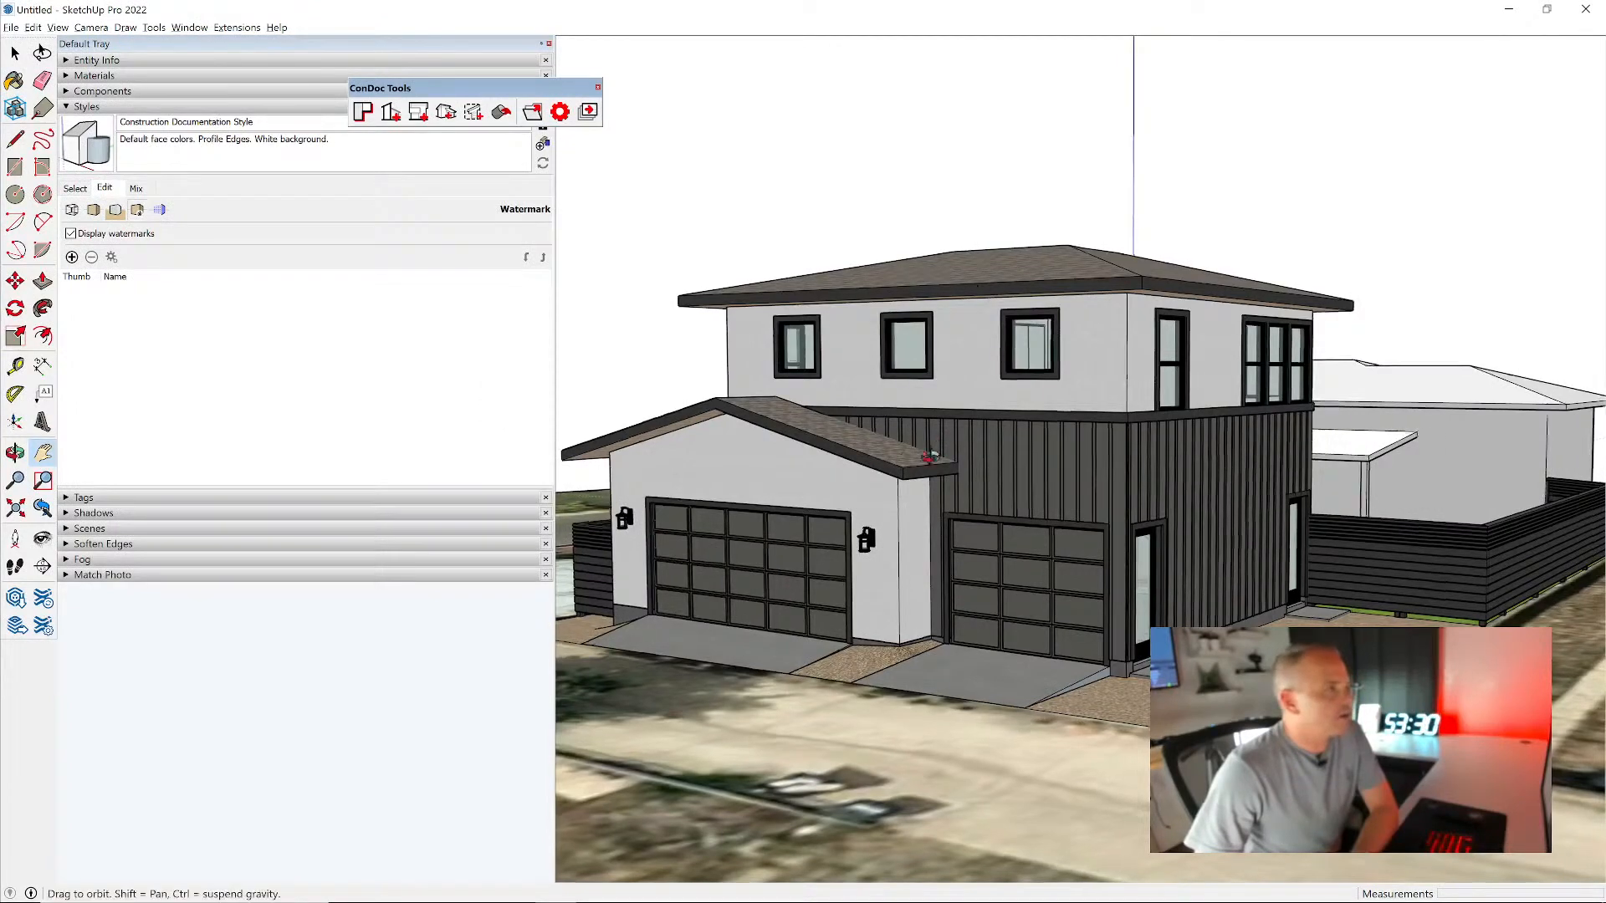
# - Show the style selection view and close the floating ConDoc Tools toolbar
pyautogui.click(77, 188)
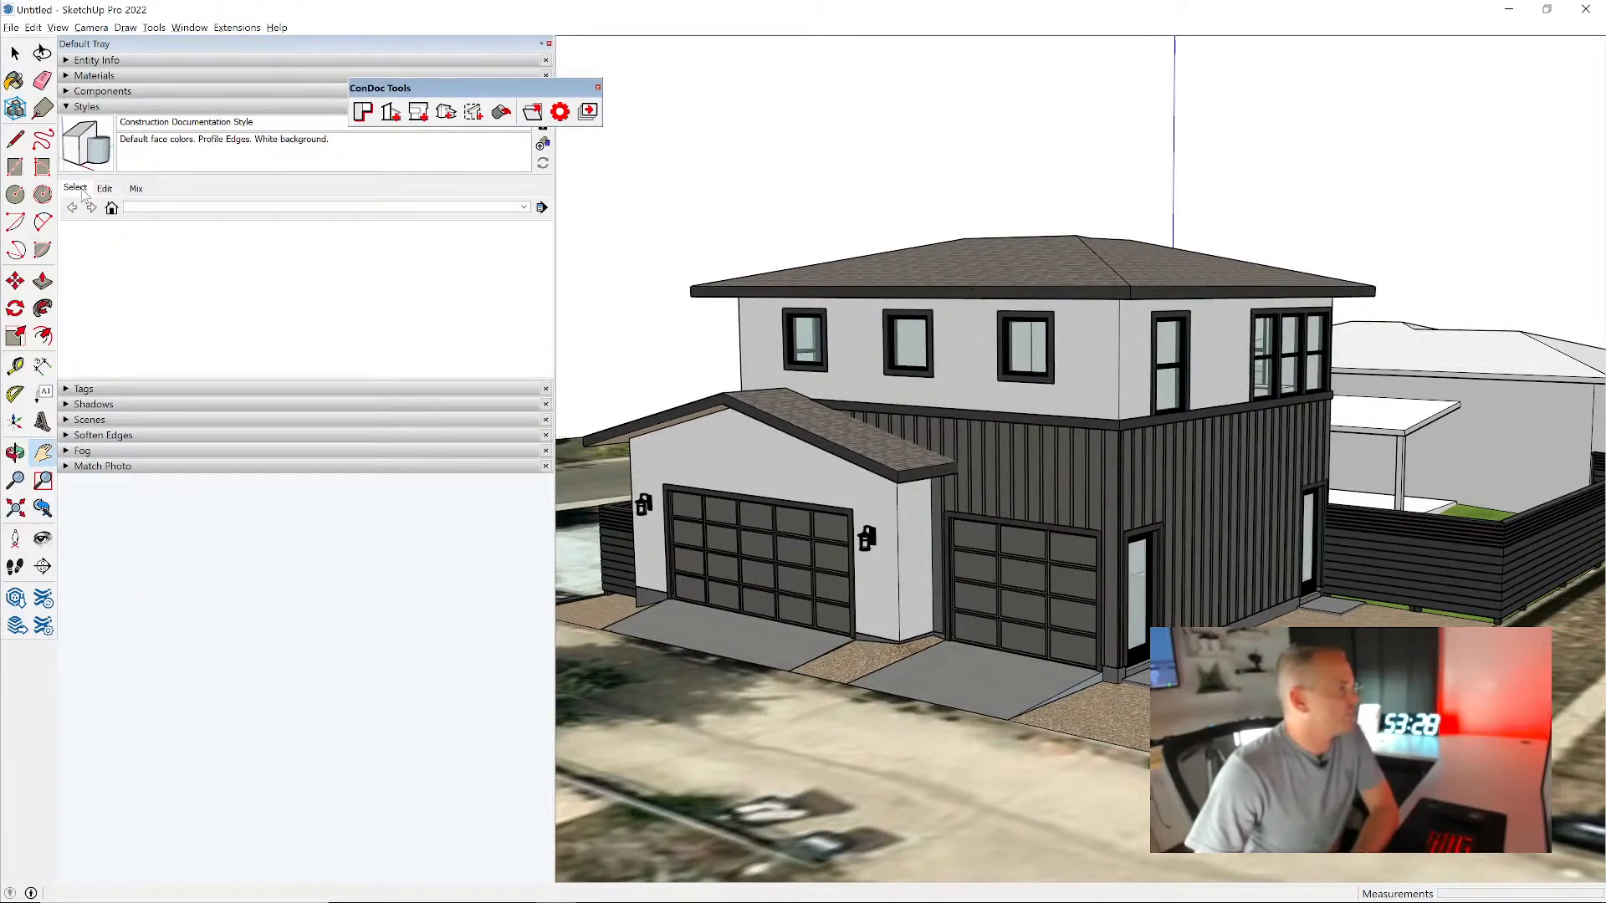
pyautogui.moveTo(505, 96); pyautogui.dragTo(767, 67)
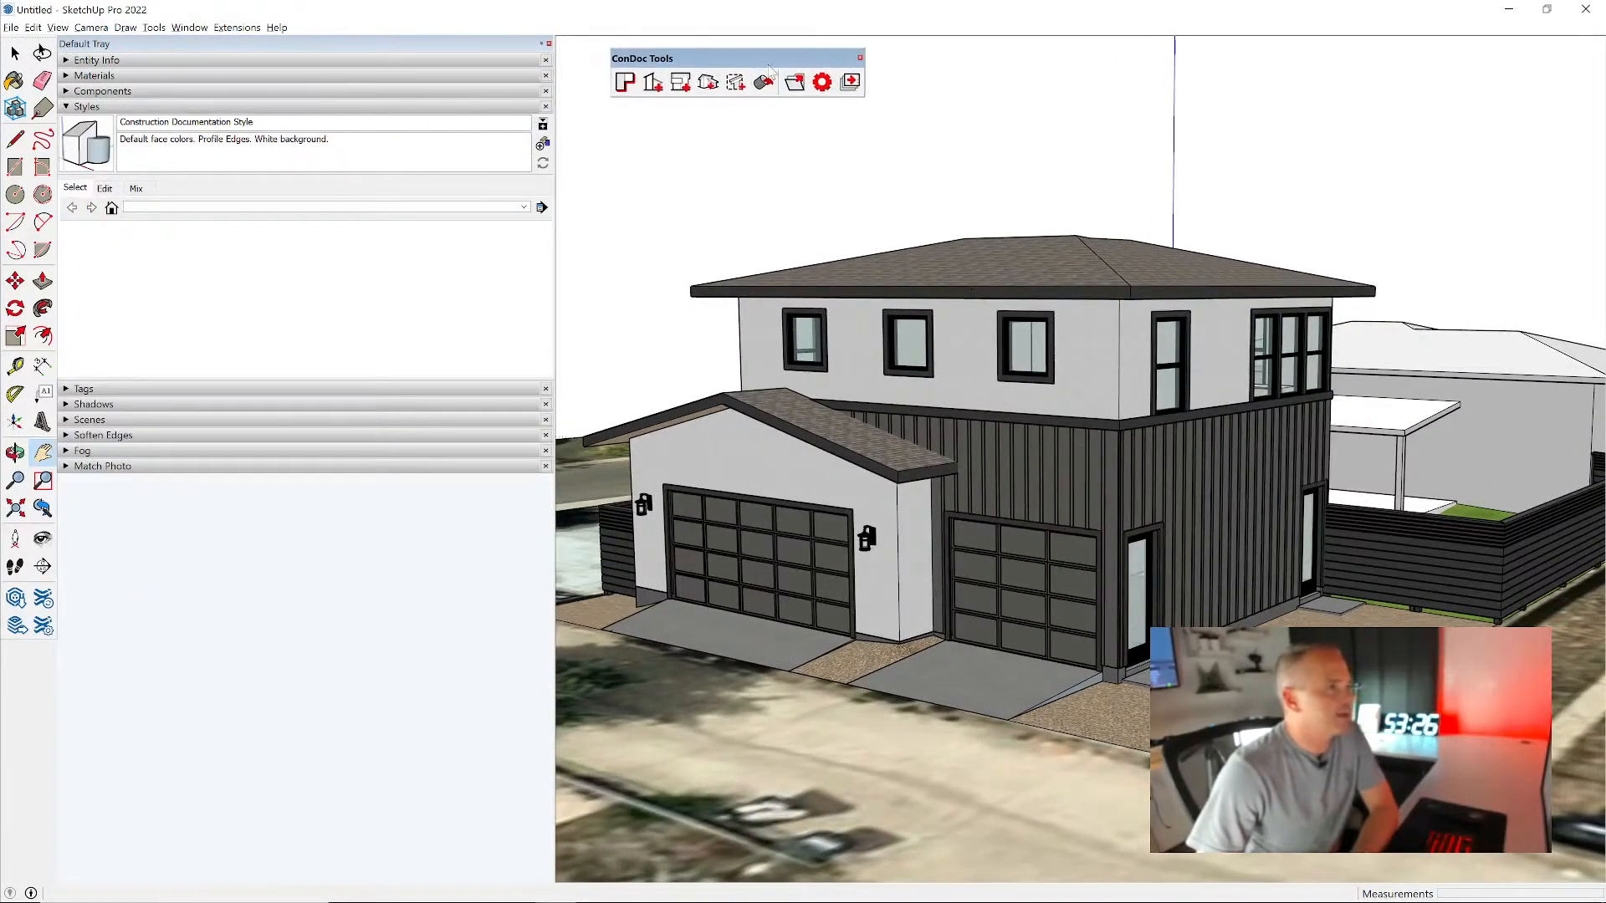
pyautogui.click(860, 59)
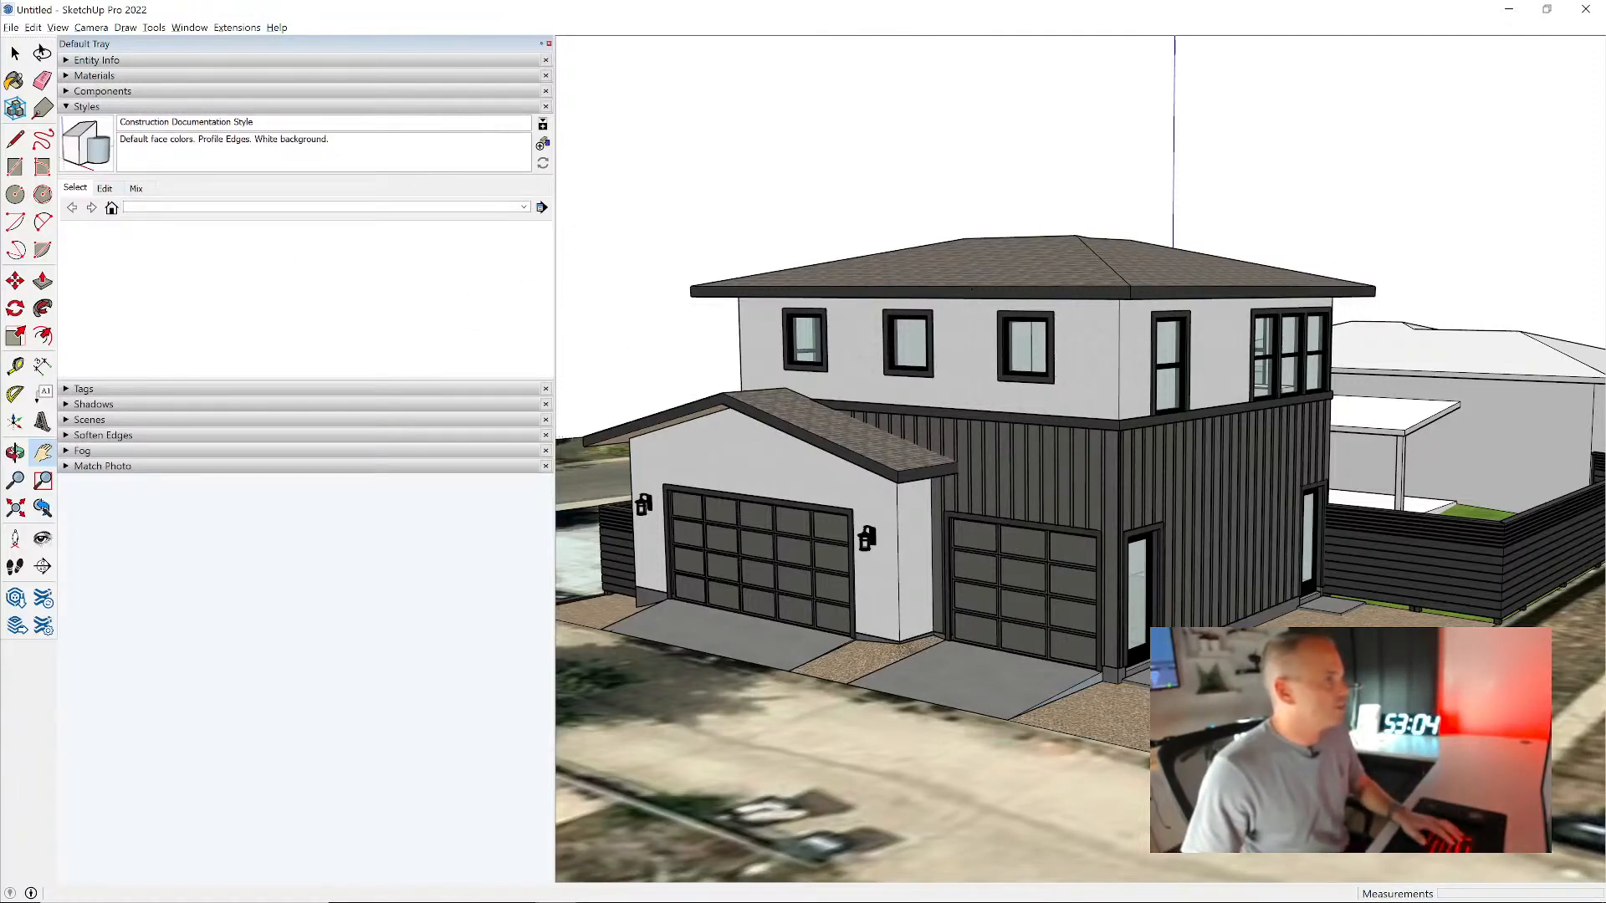
# - Rename the current style as DESIGN, clear its description and update the style
pyautogui.click(317, 126)
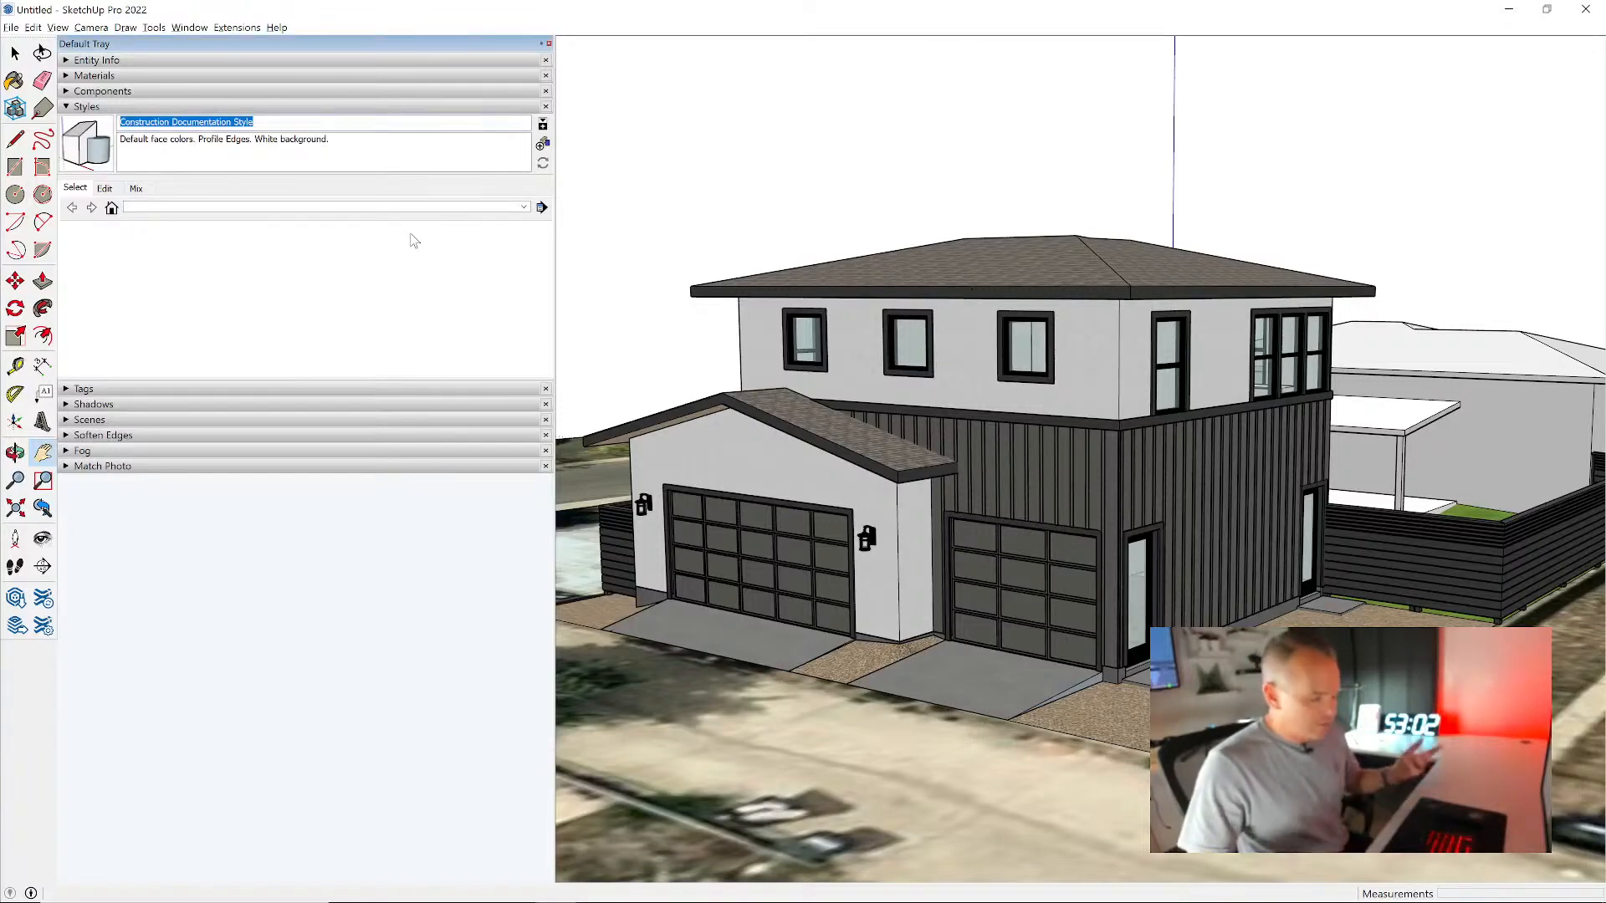
pyautogui.write('DESIGN')
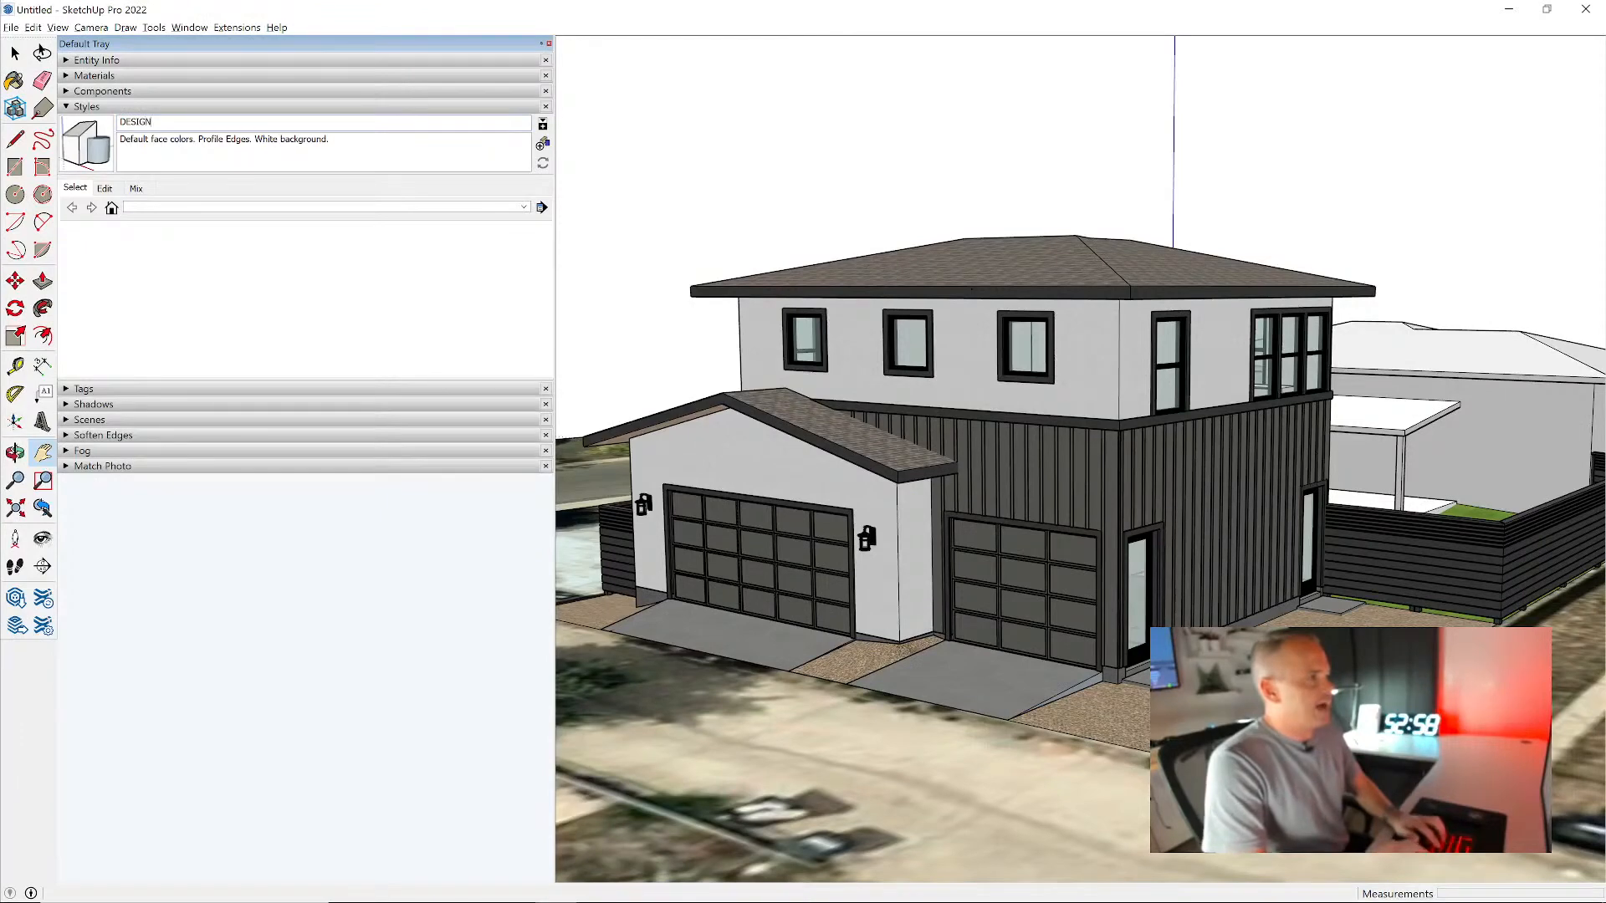
pyautogui.doubleClick(304, 139)
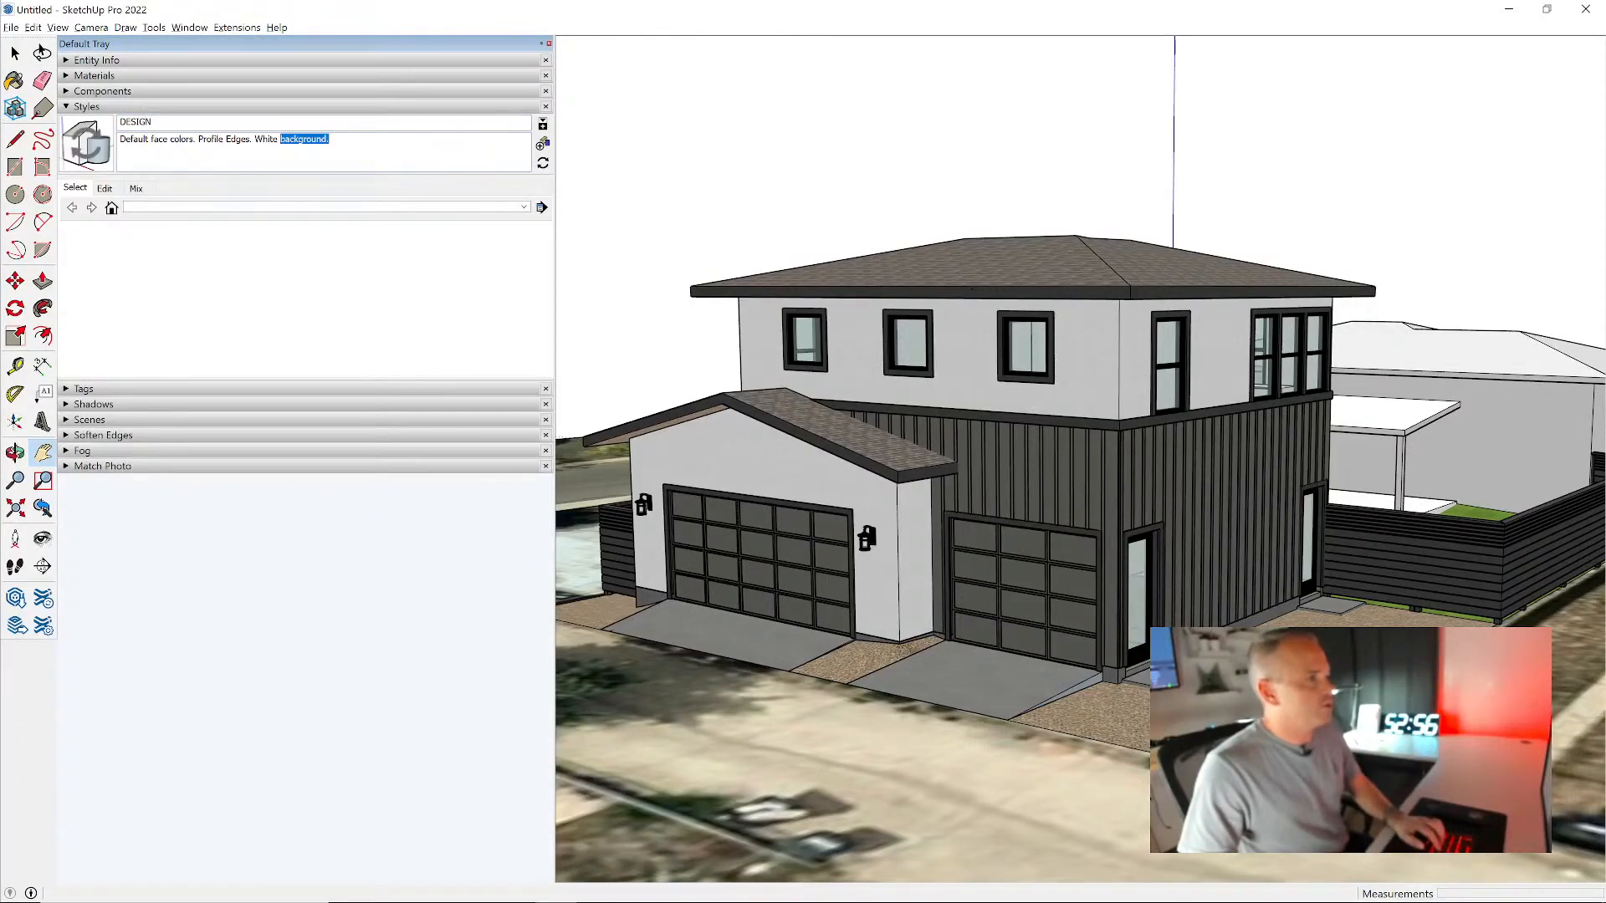
pyautogui.moveTo(281, 141); pyautogui.dragTo(117, 147)
pyautogui.press('BackSpace')
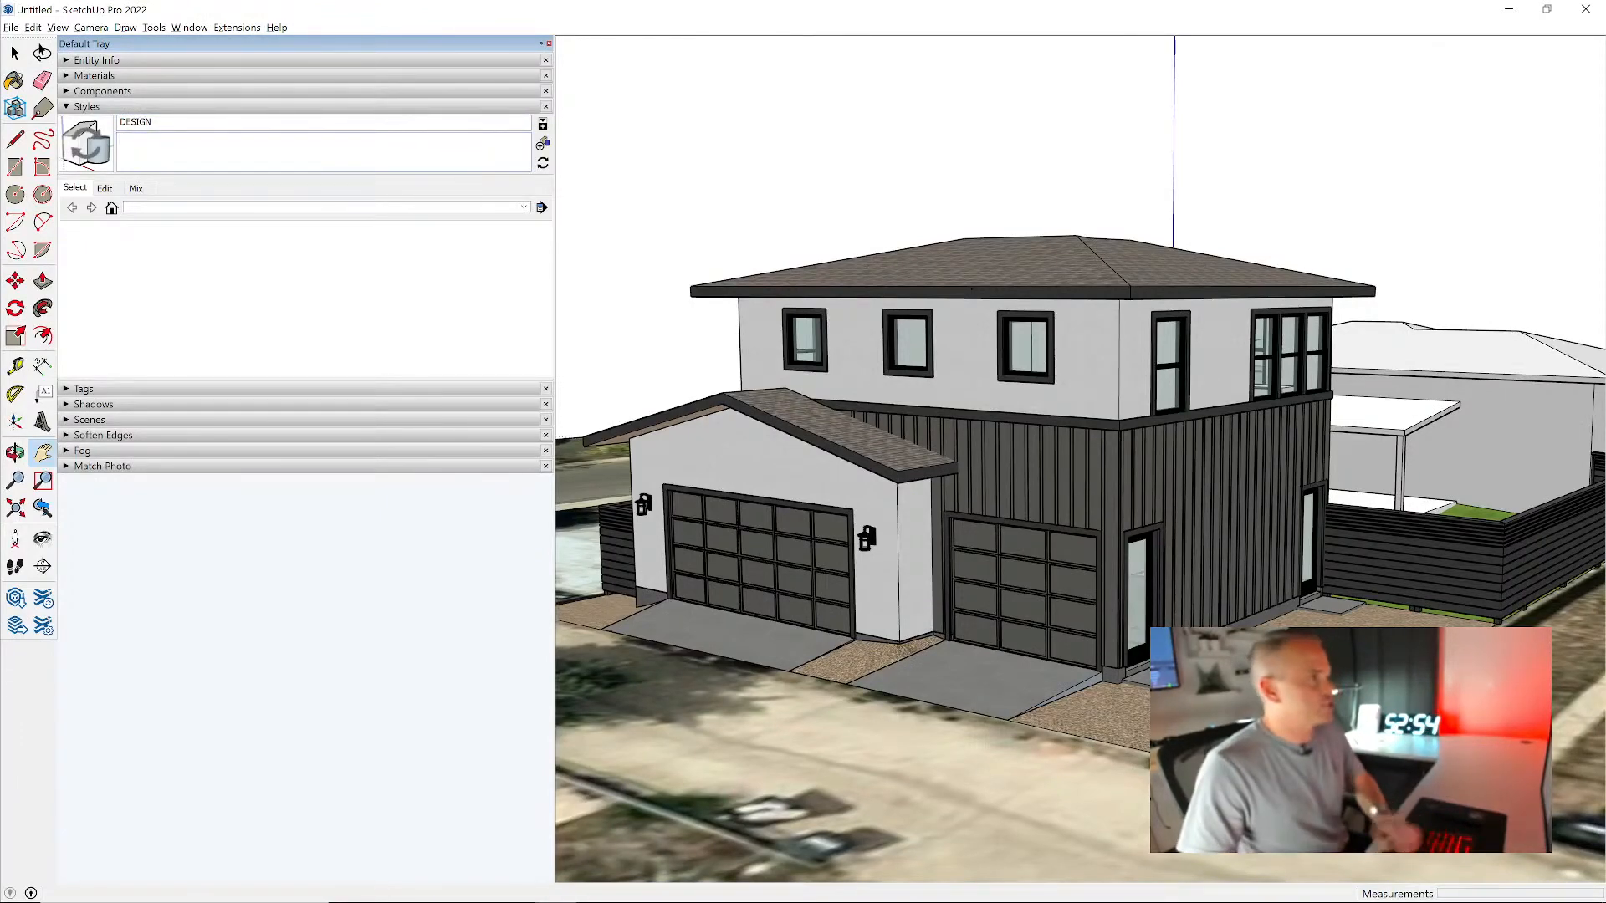
pyautogui.click(84, 148)
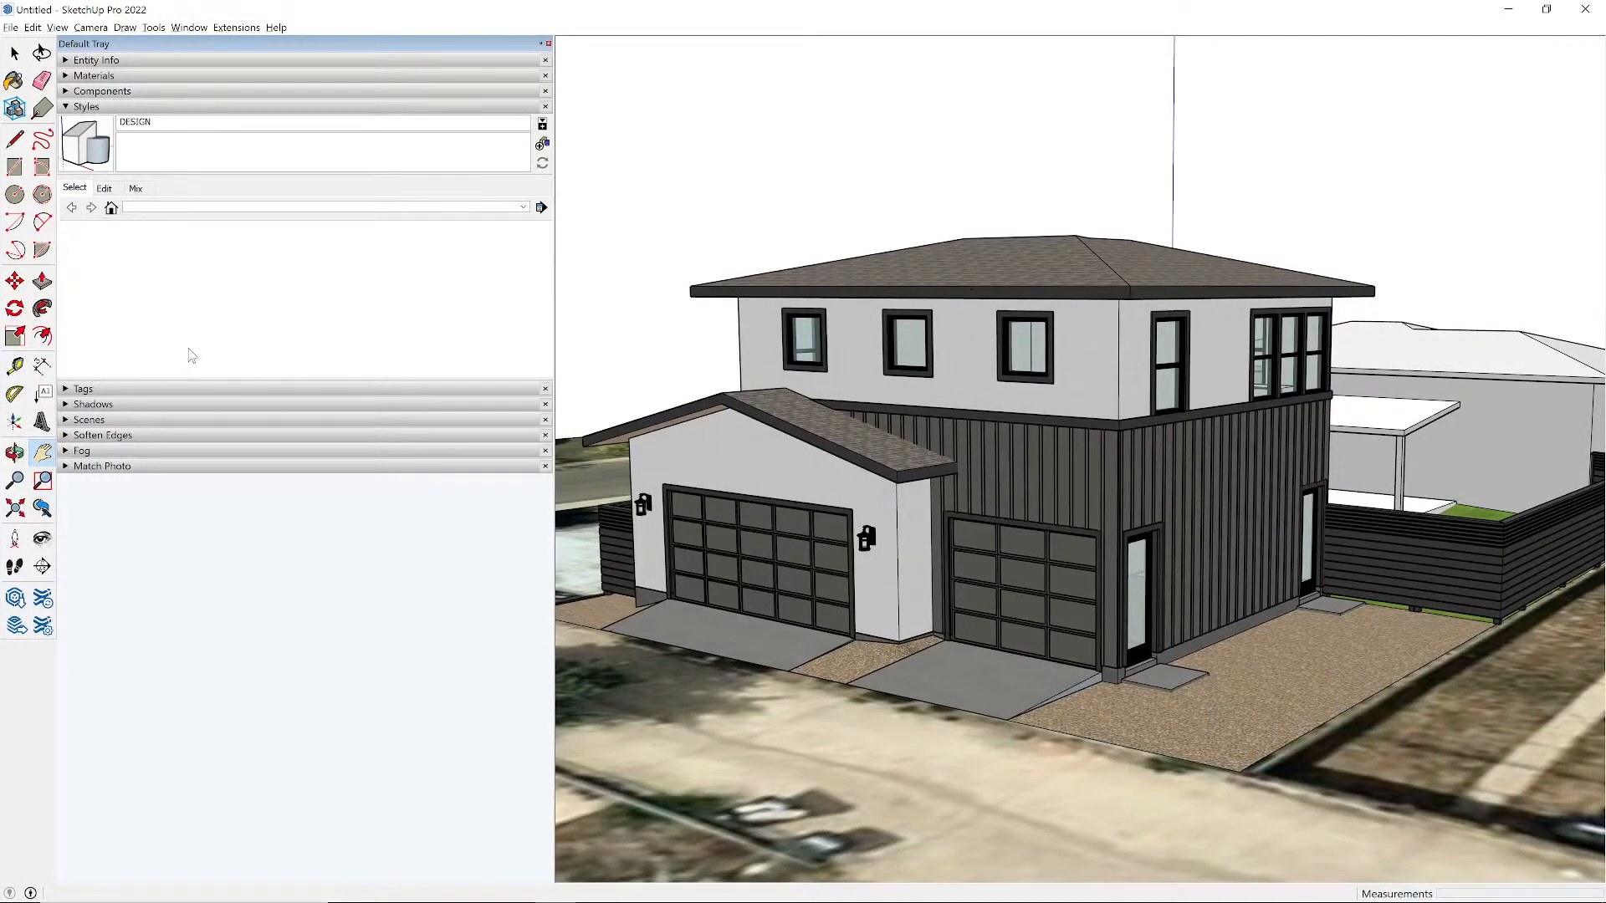
# - Turn off Profiles and Dashes in the DESIGN style's edge settings
pyautogui.click(103, 188)
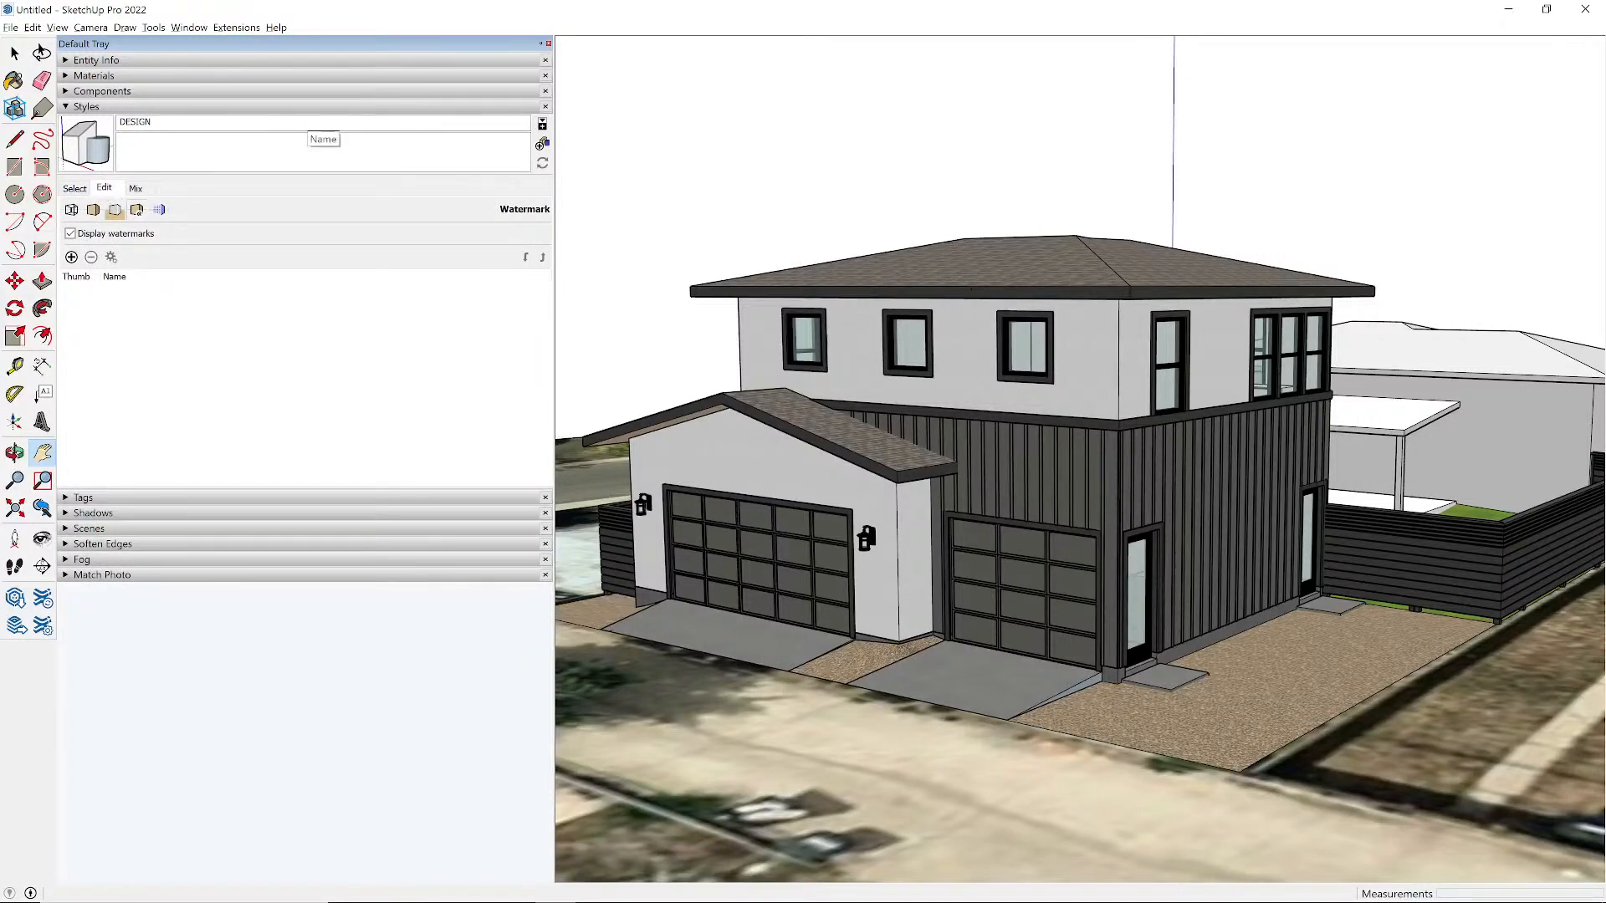
pyautogui.click(72, 210)
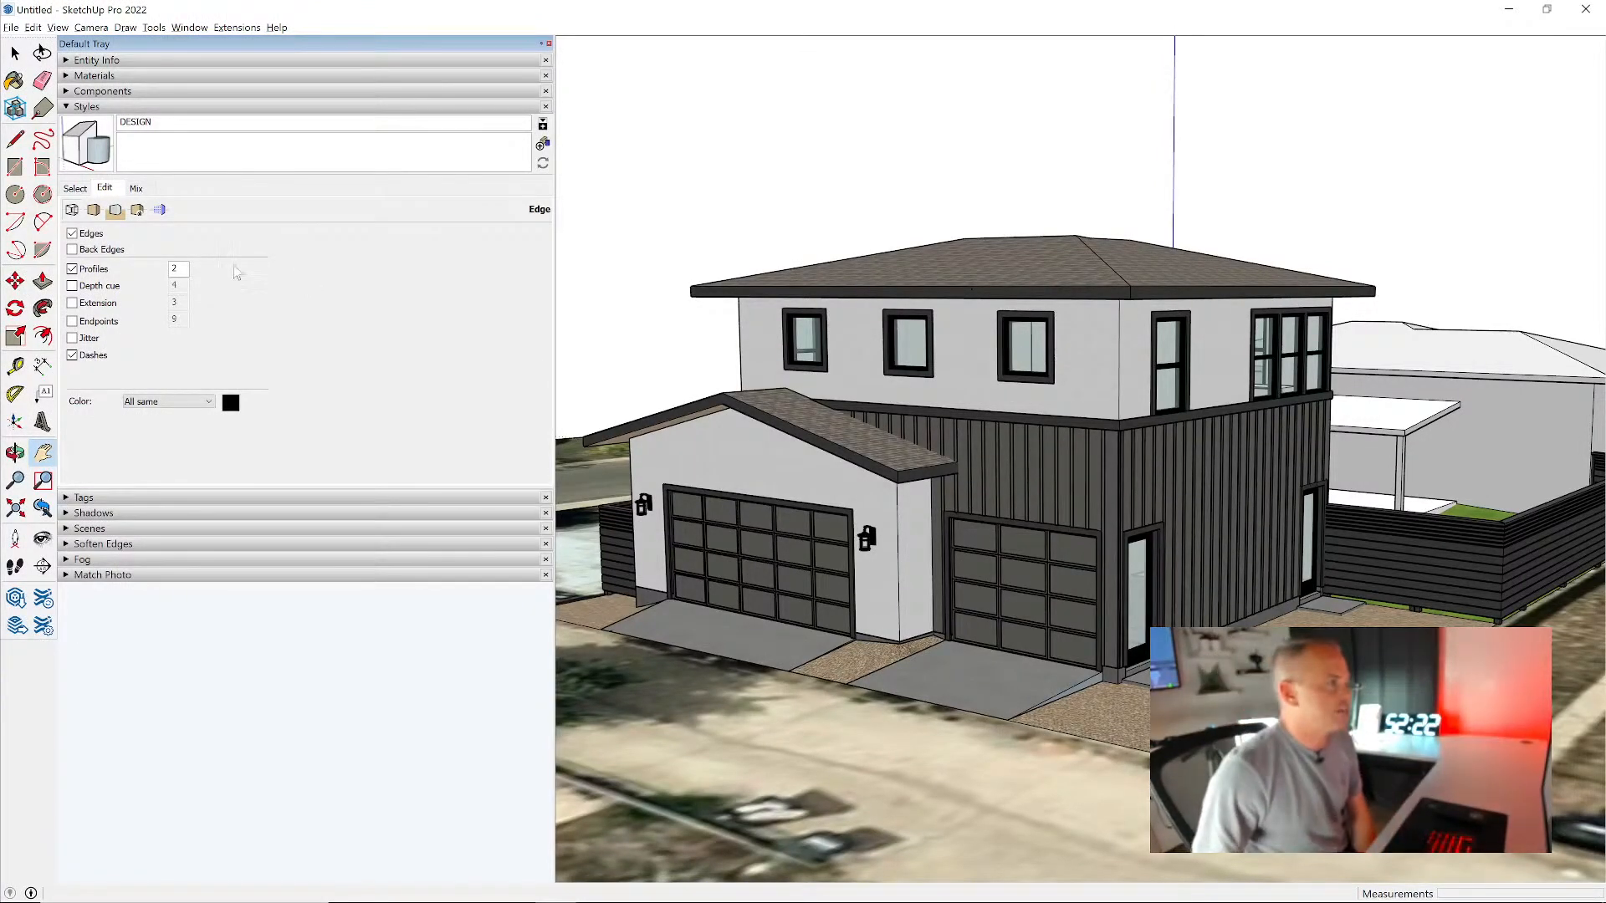
pyautogui.click(93, 270)
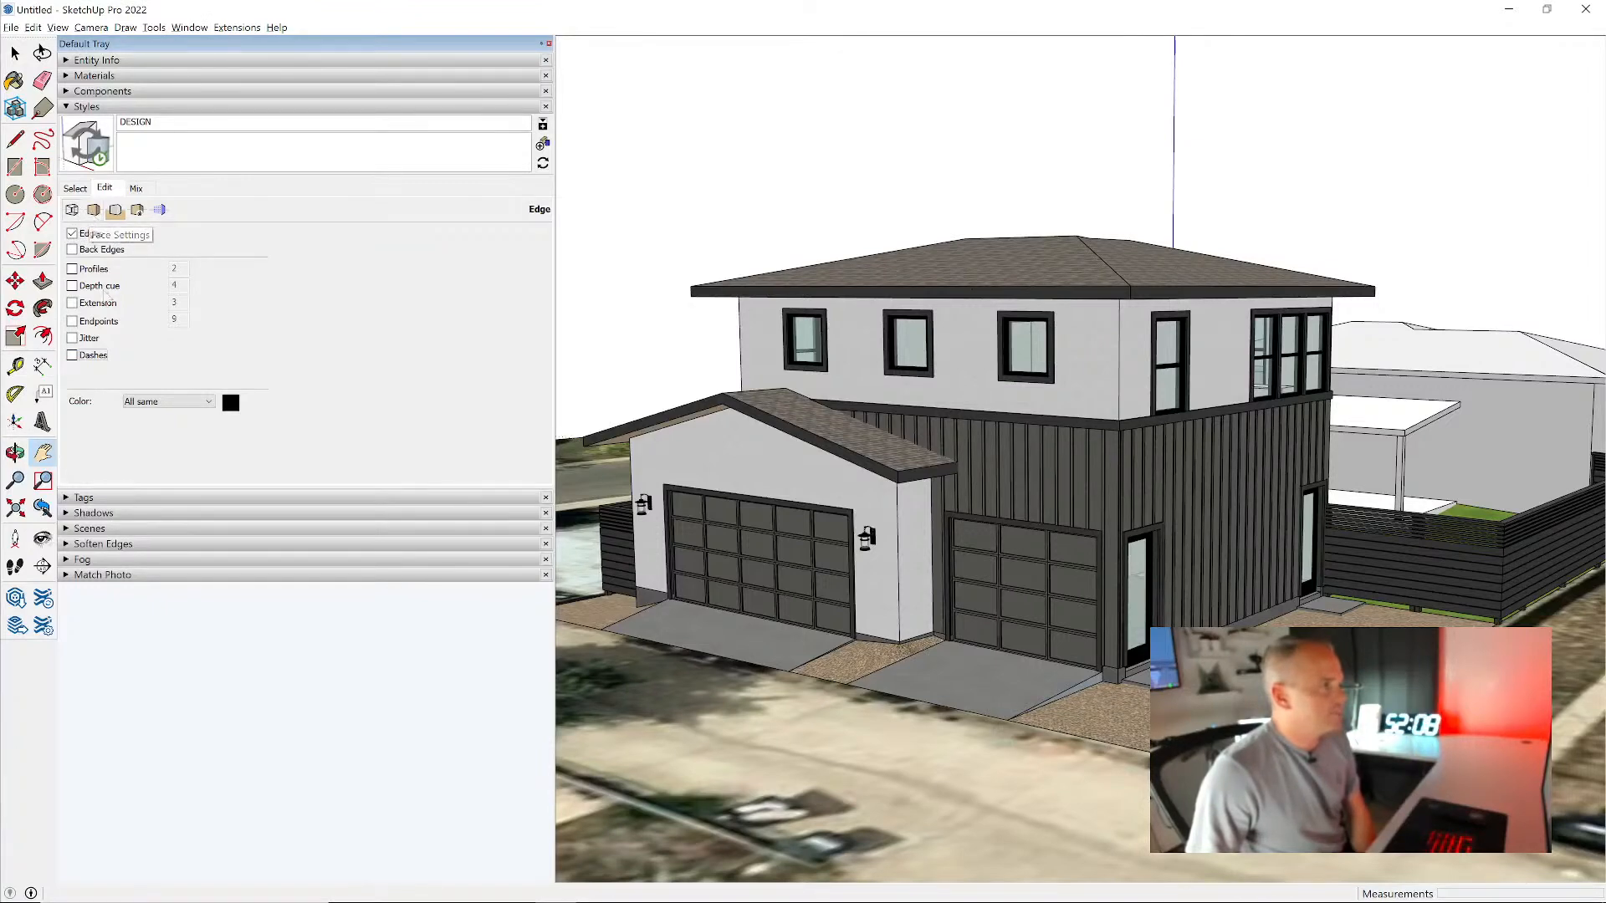
# - Set the transparency quality to Faster in the DESIGN style's face settings
pyautogui.click(93, 210)
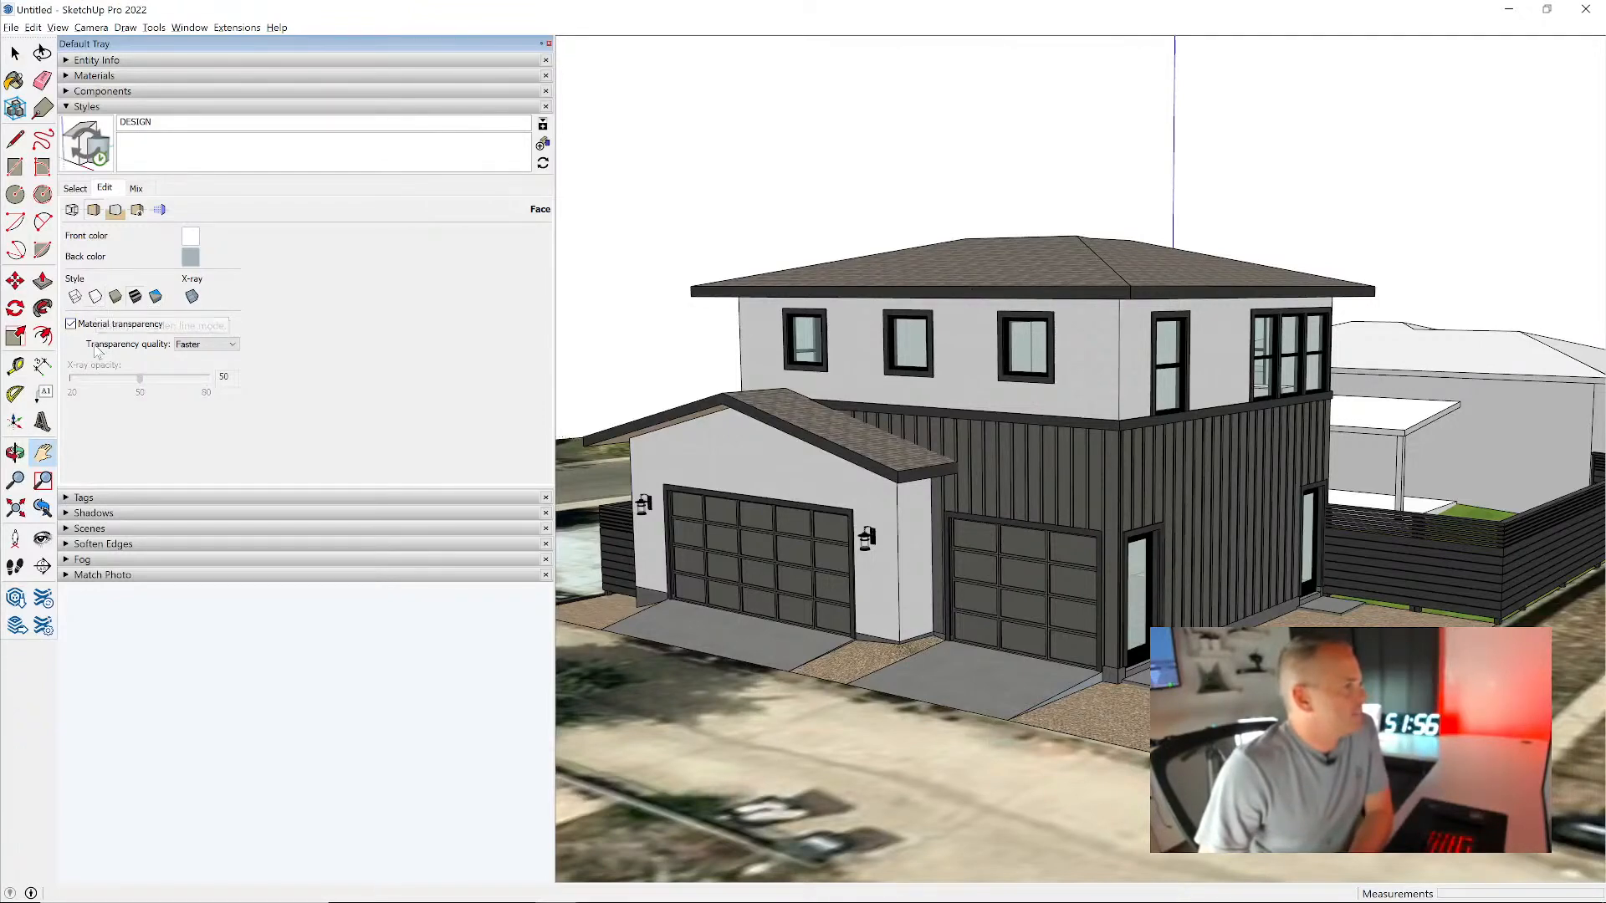
pyautogui.moveTo(746, 401); pyautogui.dragTo(961, 369, button='middle')
pyautogui.scroll(5, 1074, 362)
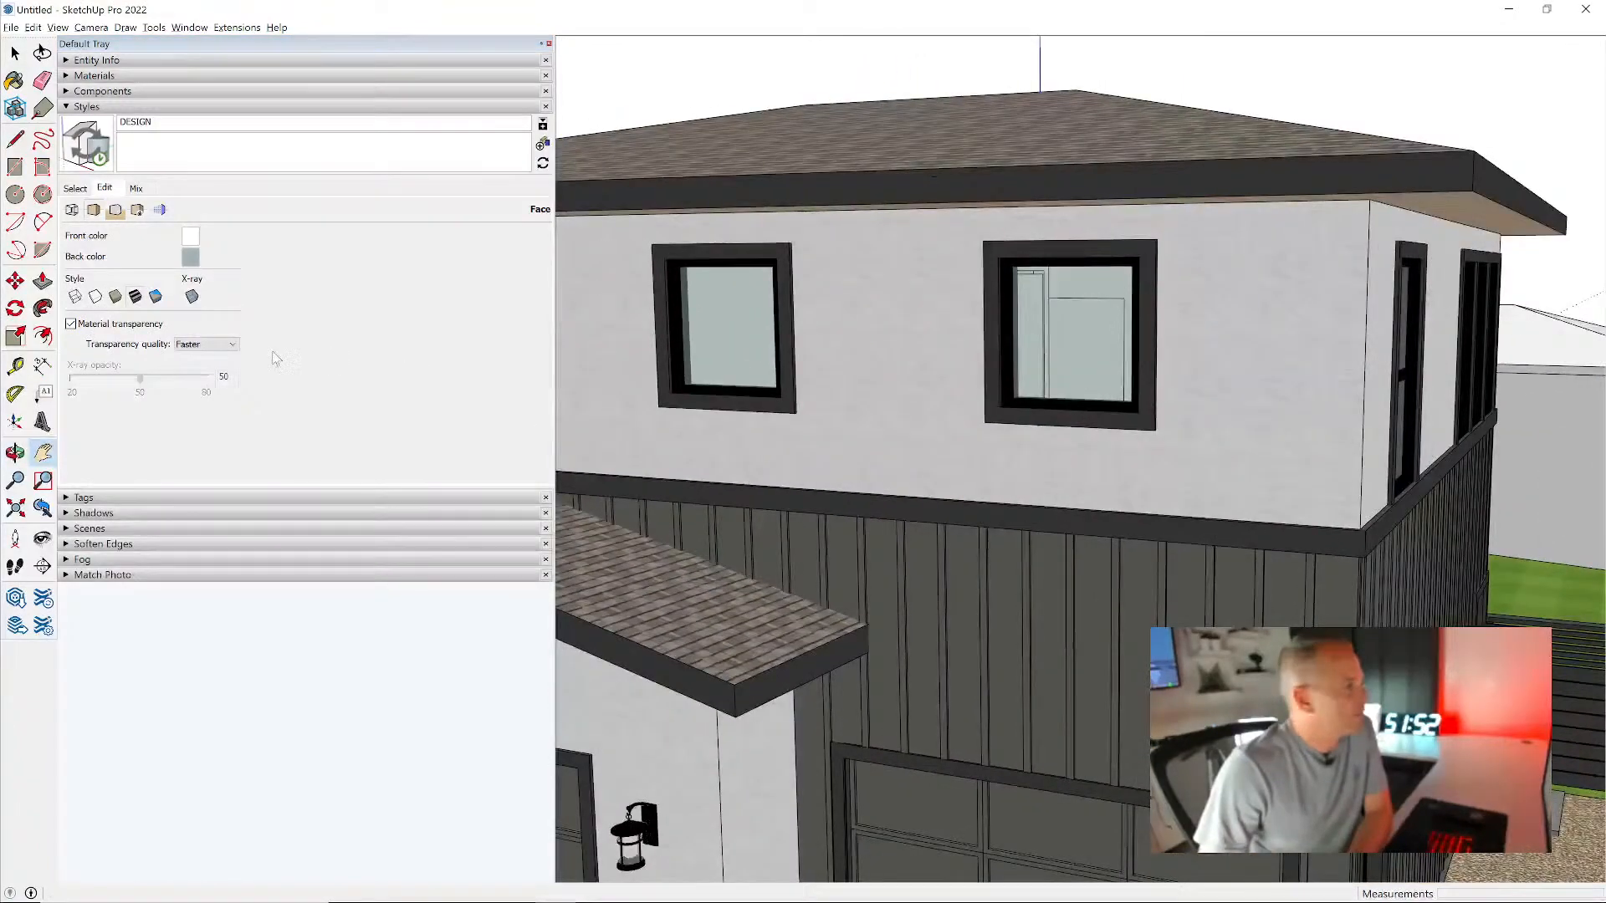
pyautogui.click(232, 344)
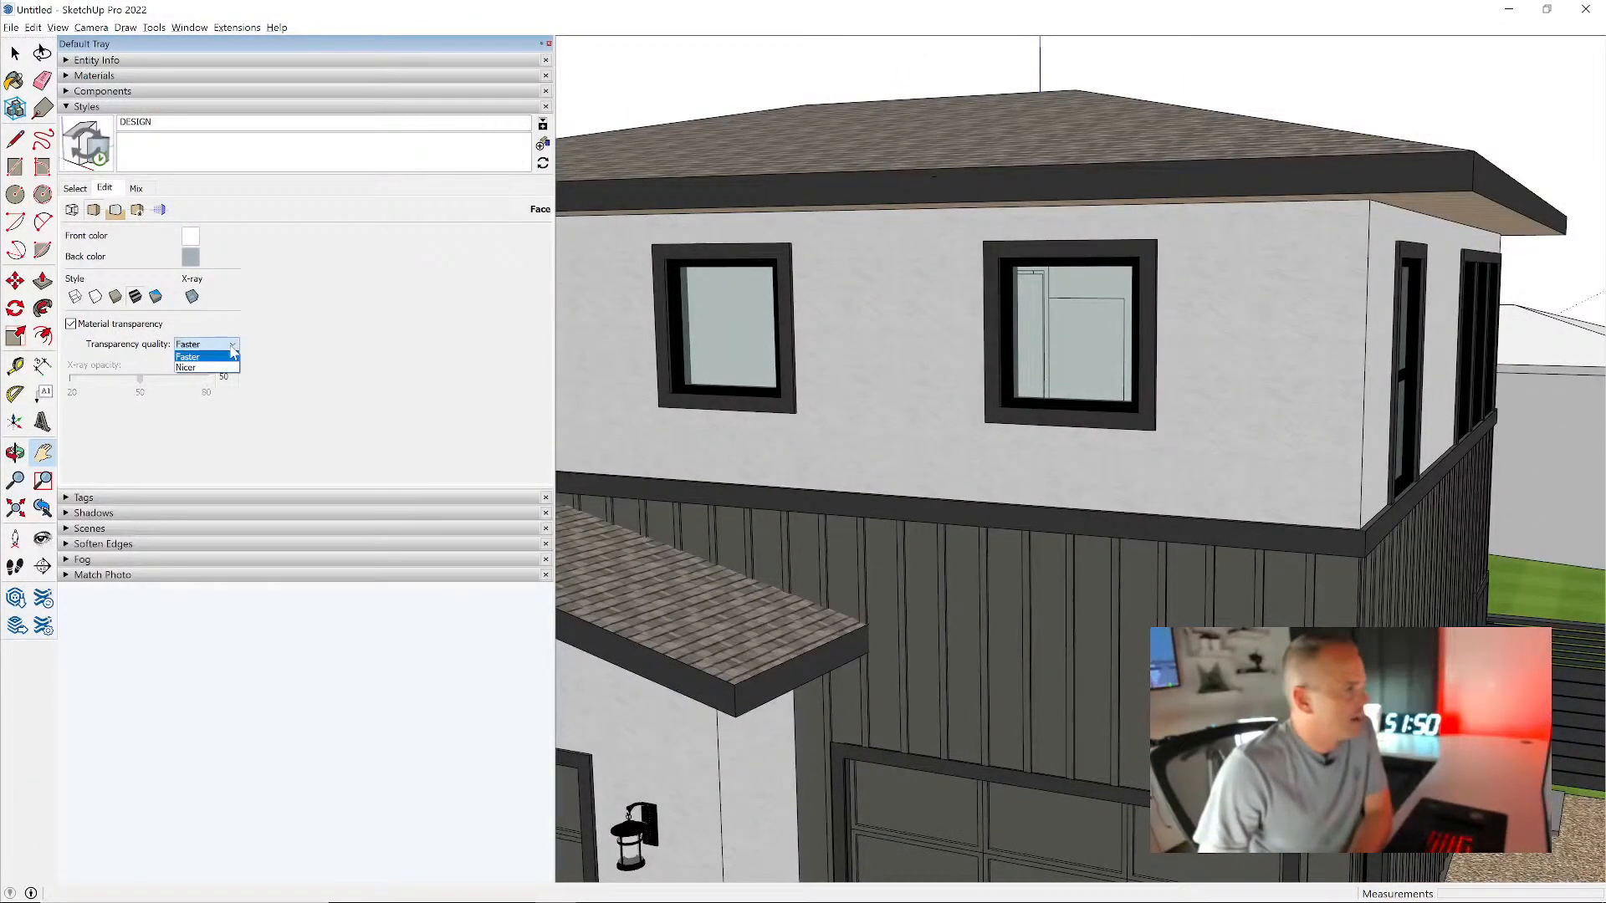
pyautogui.click(232, 352)
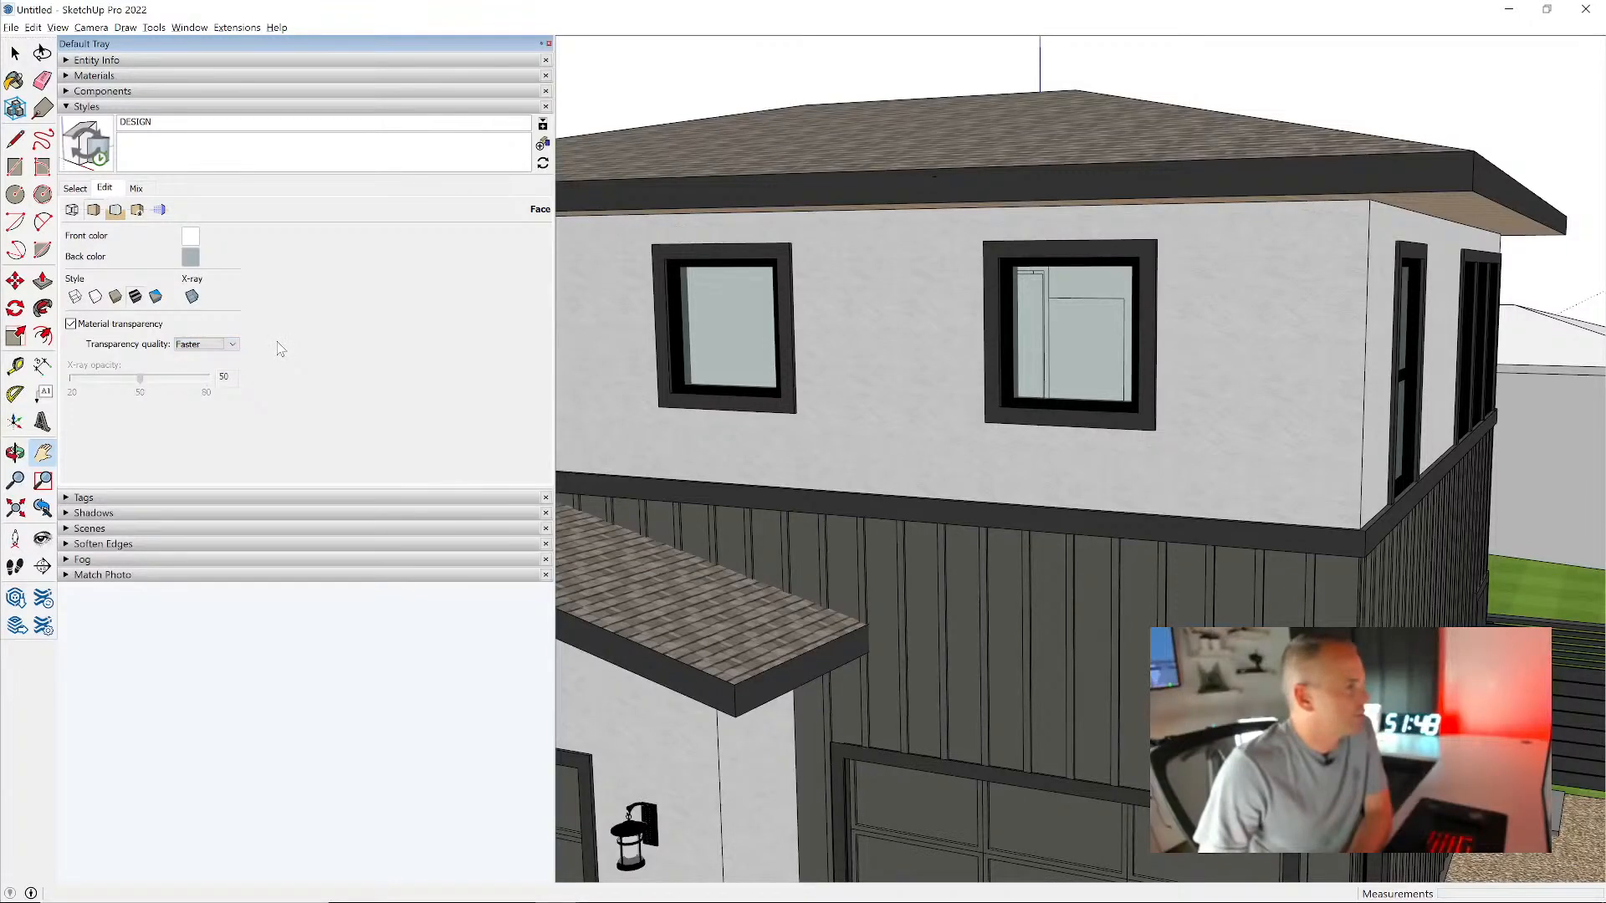
# - Turn off watermark display and Section Fill in the DESIGN style
pyautogui.click(116, 212)
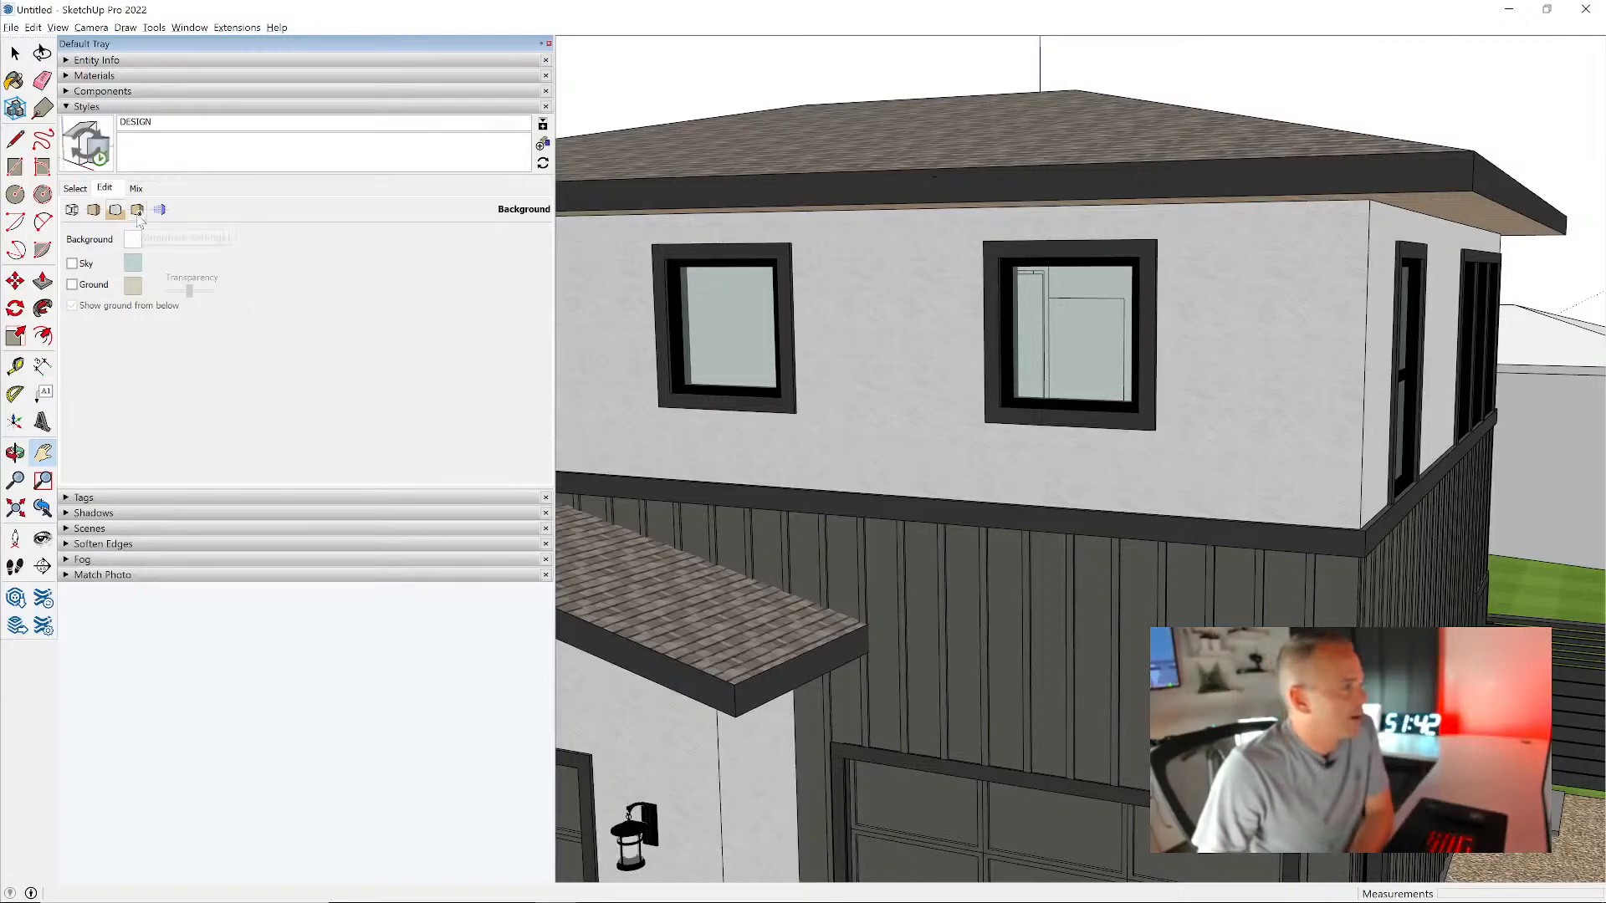
pyautogui.click(137, 210)
pyautogui.click(96, 238)
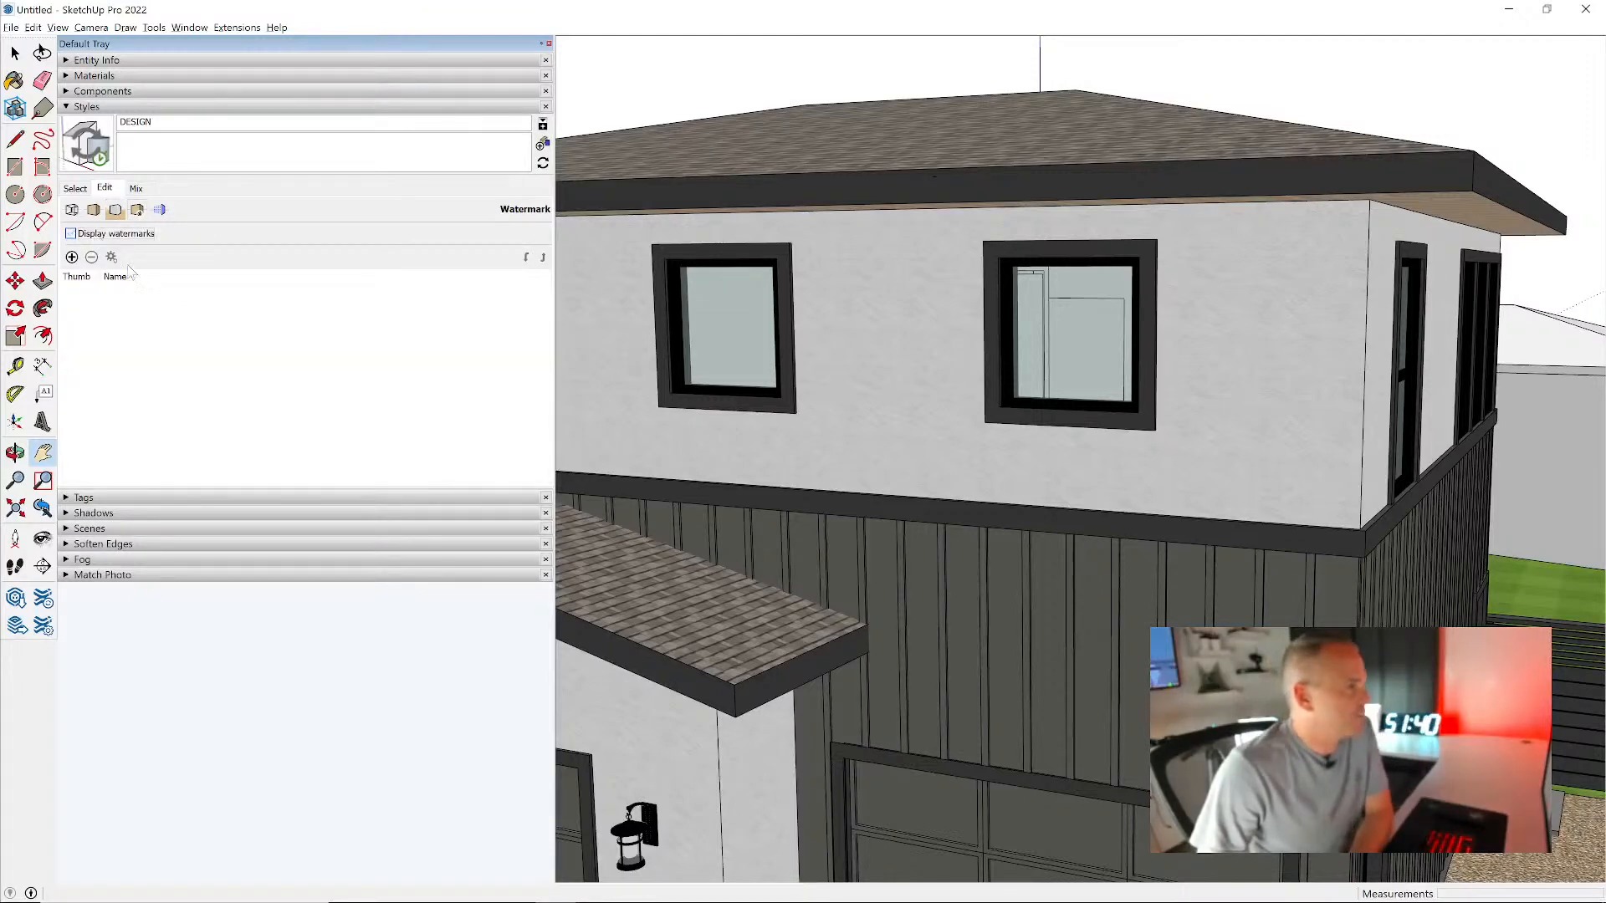
pyautogui.click(160, 211)
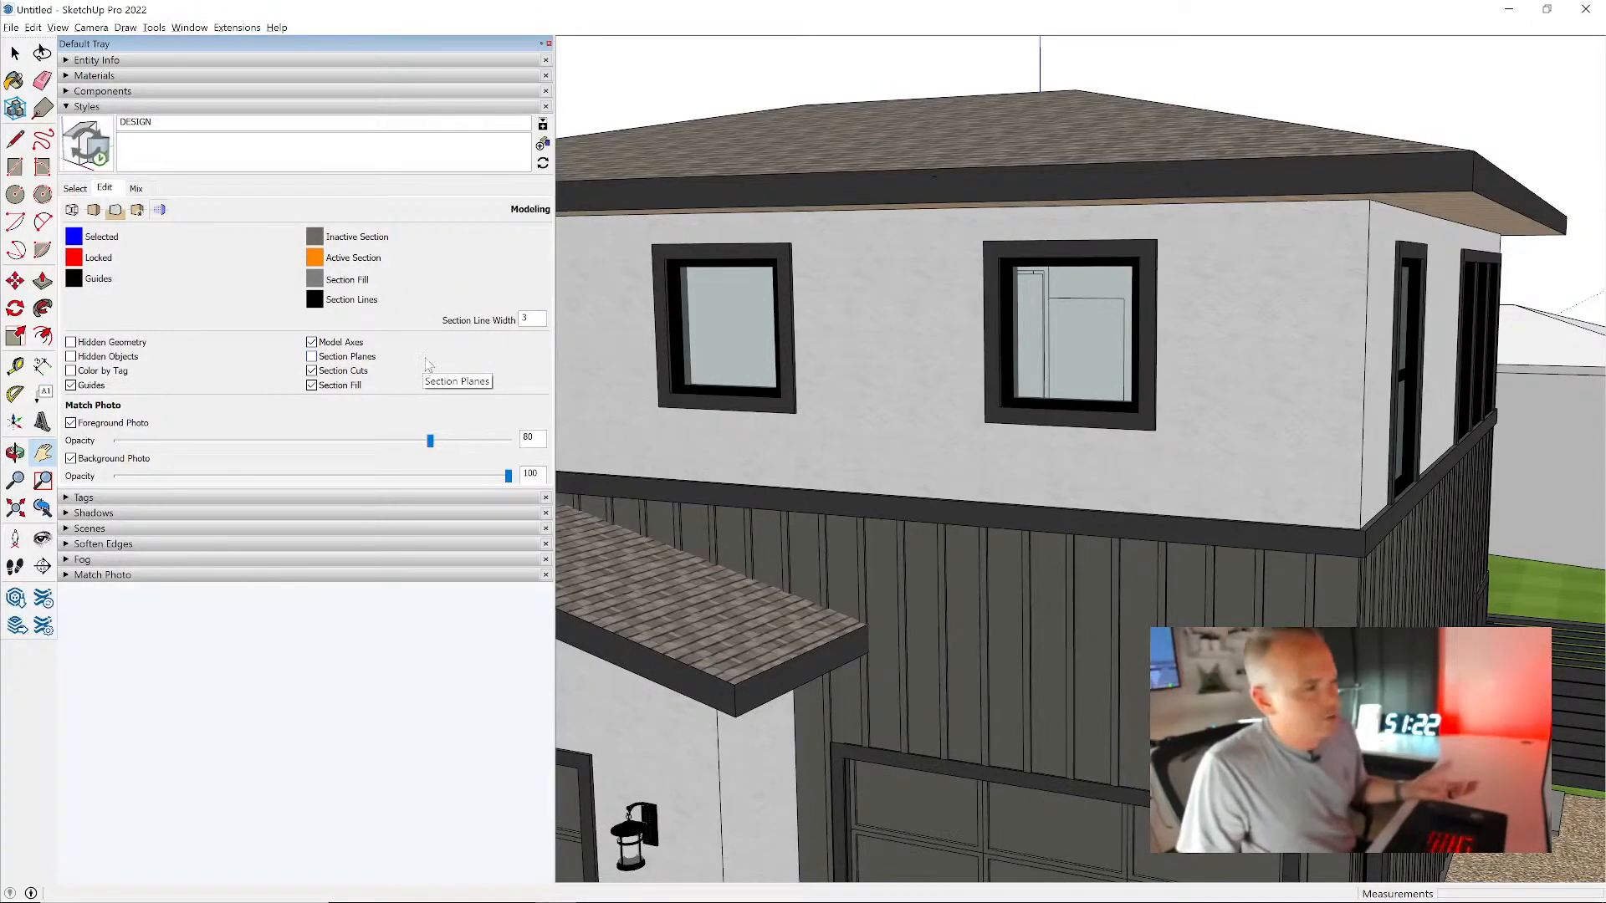
pyautogui.click(341, 389)
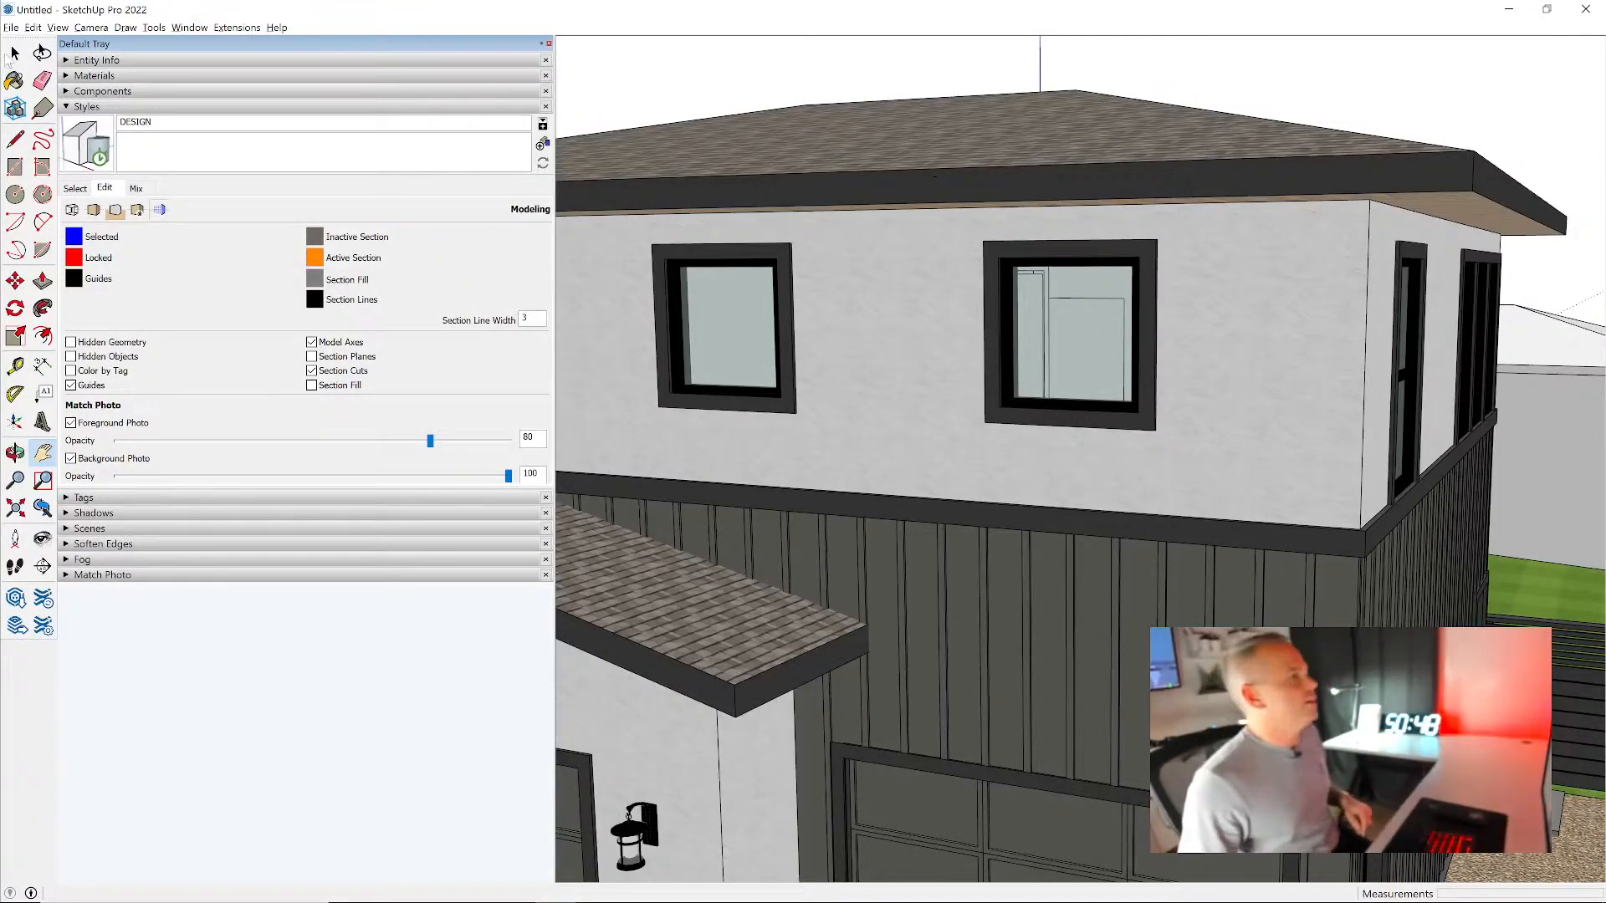
# - Toggle the display of guides off and back on
pyautogui.click(58, 28)
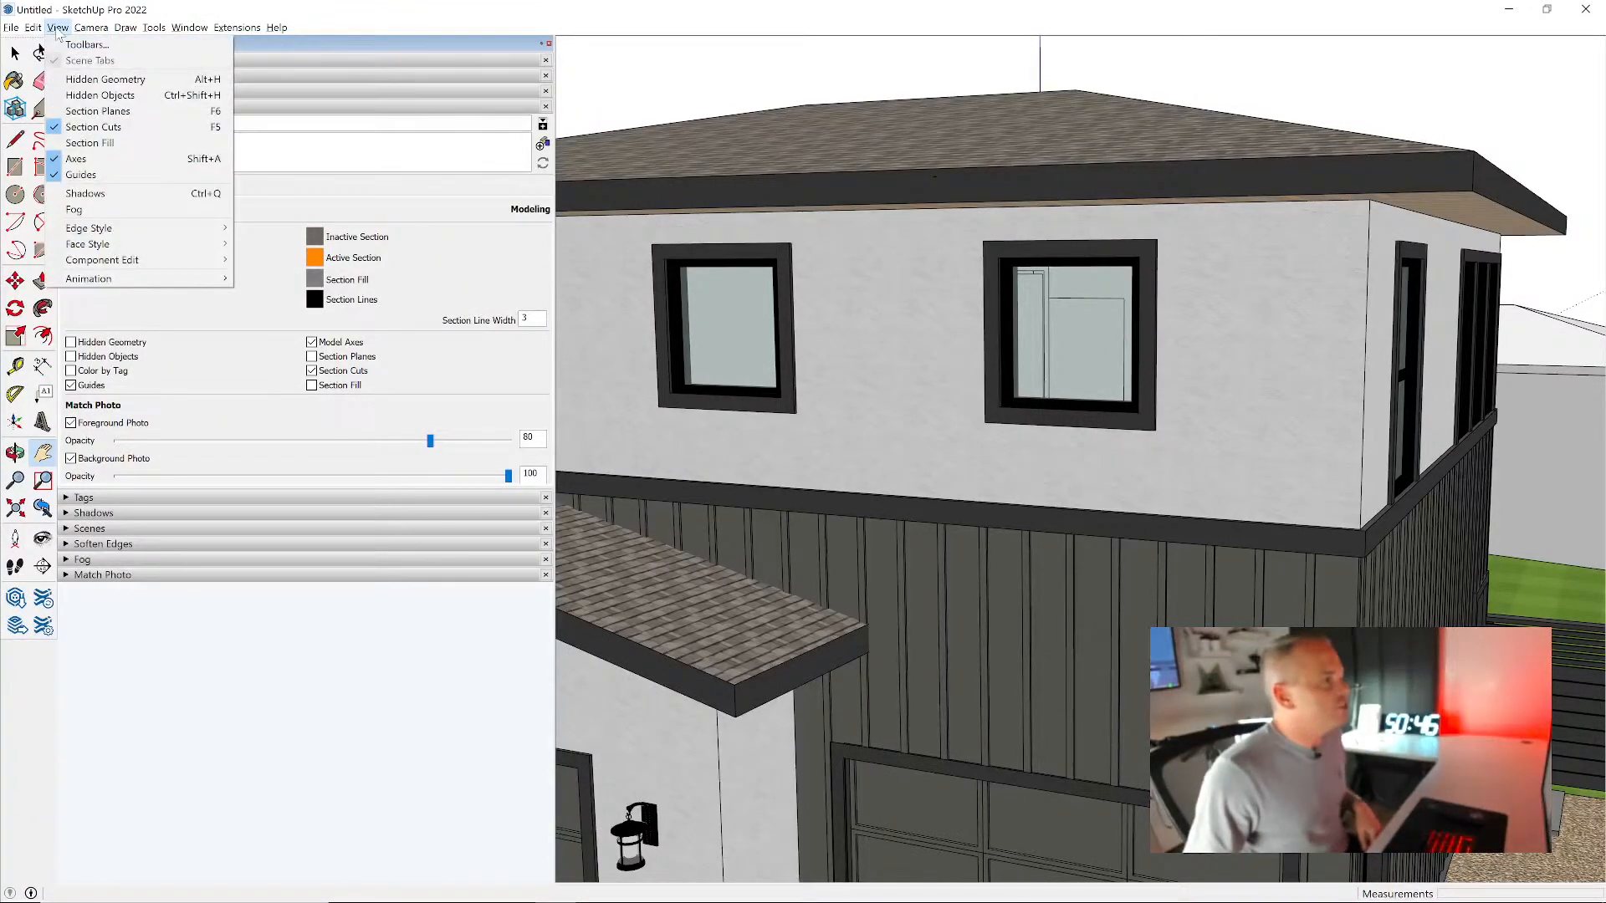
pyautogui.click(163, 181)
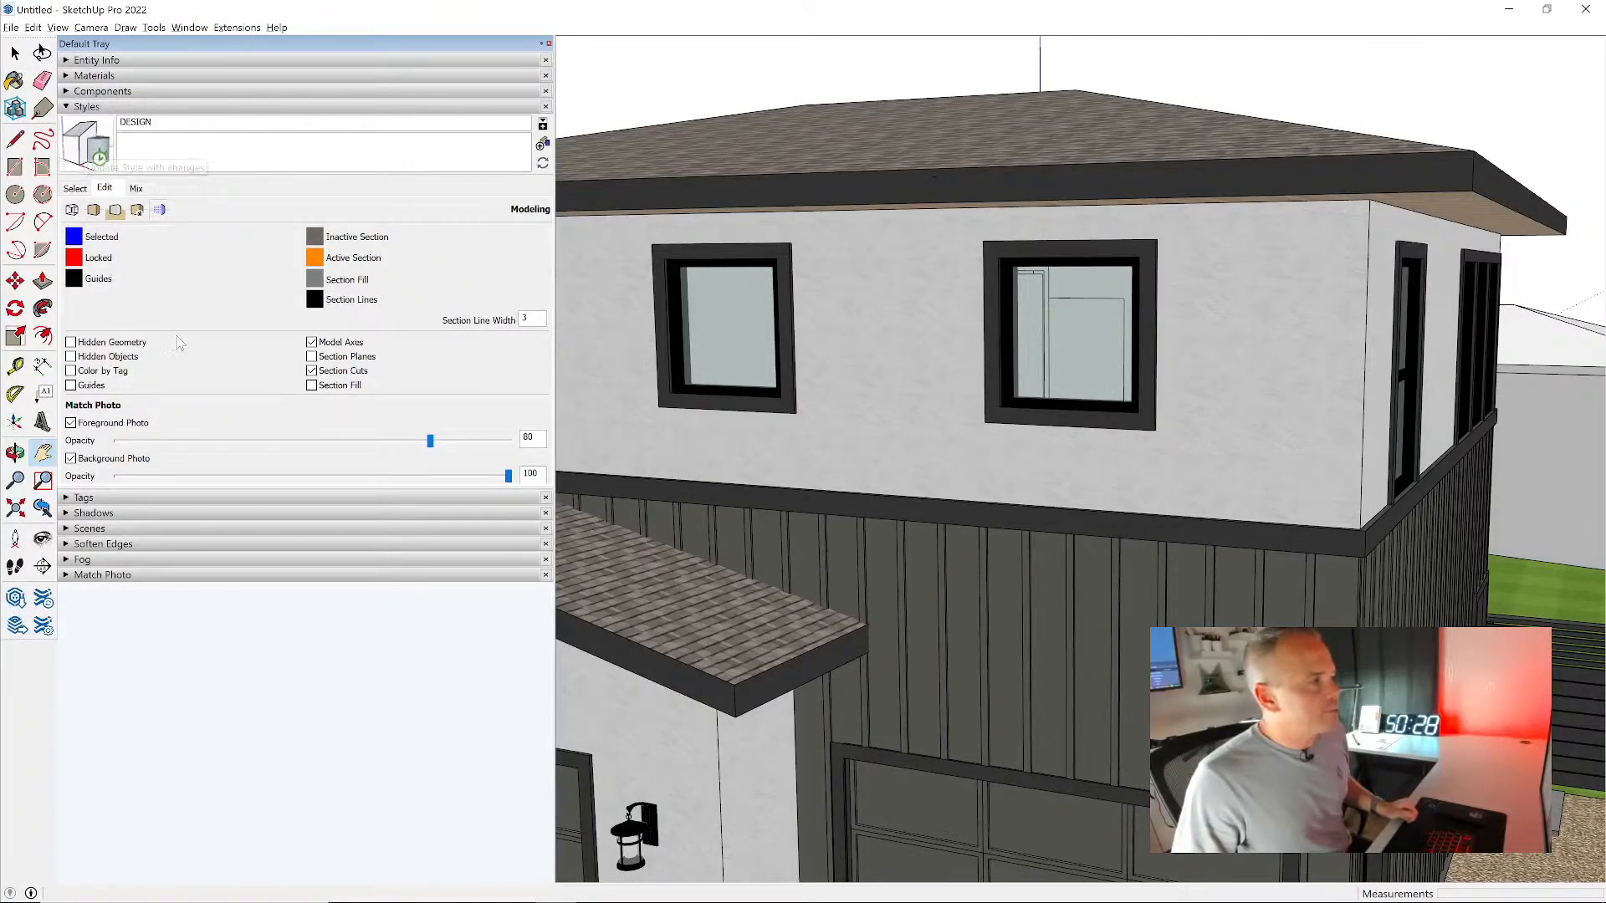
pyautogui.click(90, 386)
# - Update the DESIGN style with the edited settings and collapse the style settings
pyautogui.click(98, 156)
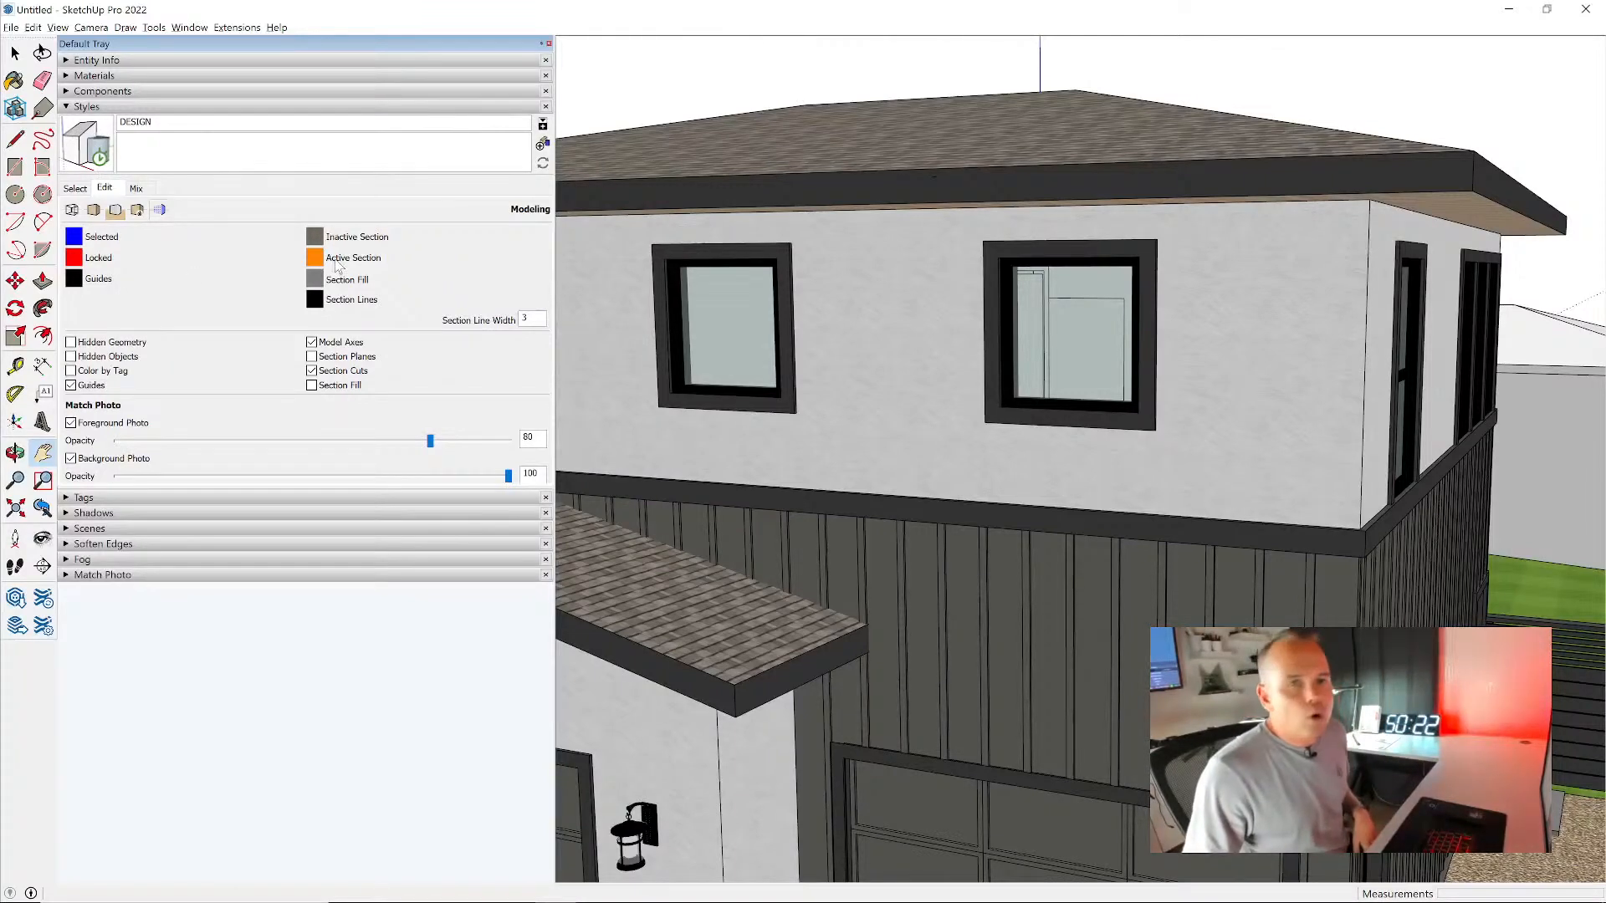
pyautogui.click(94, 107)
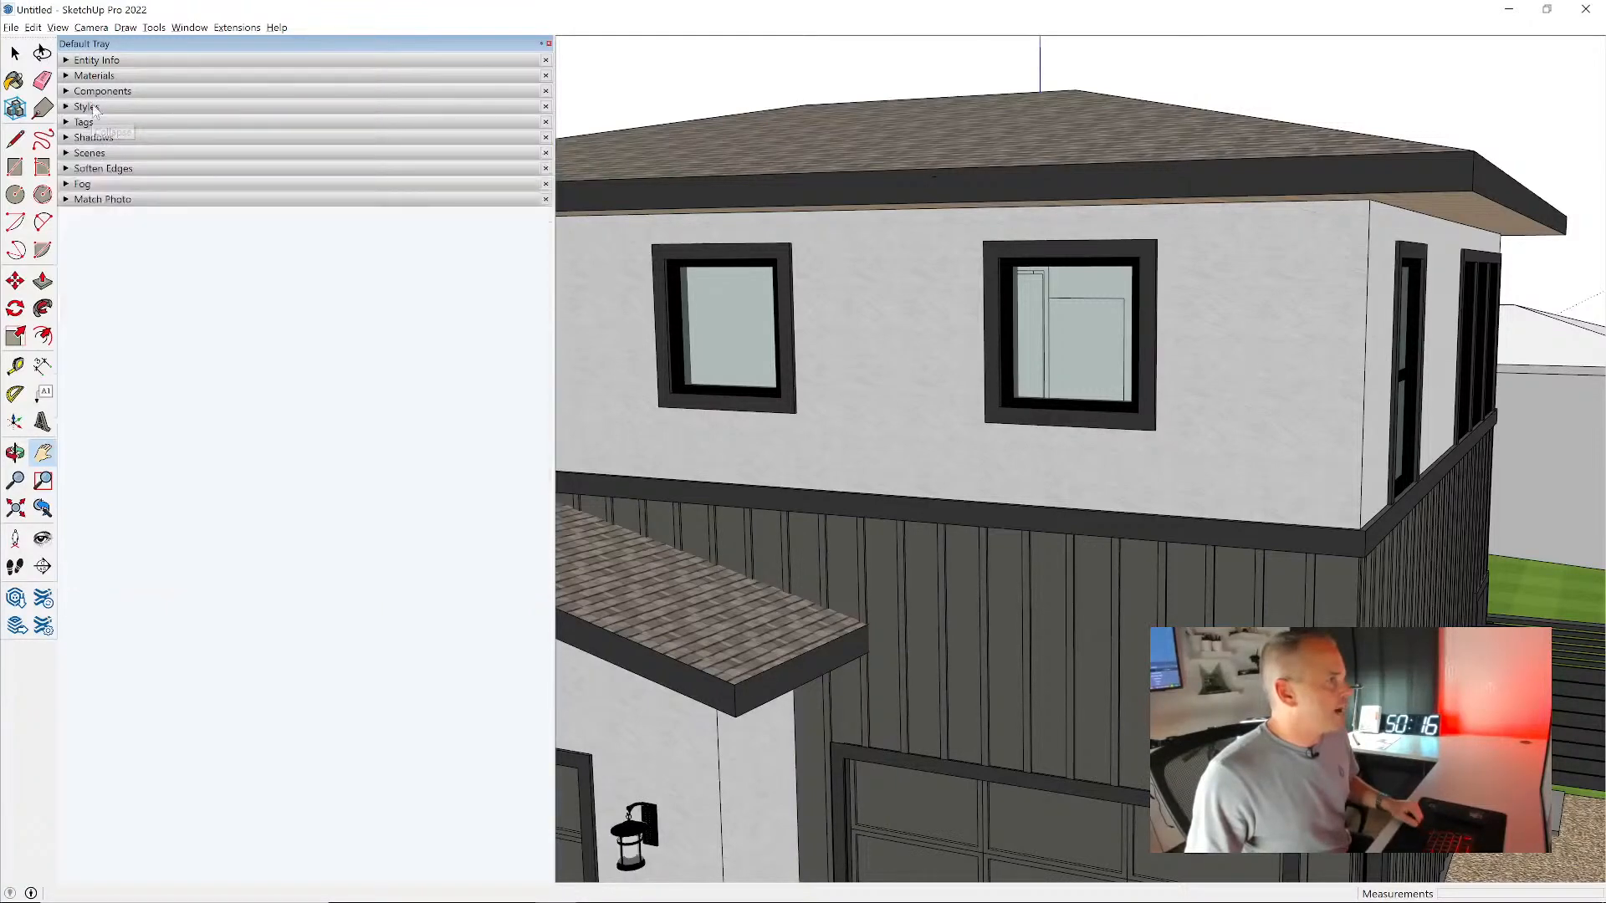
# - Add a new scene and name it DESIGN
pyautogui.click(91, 153)
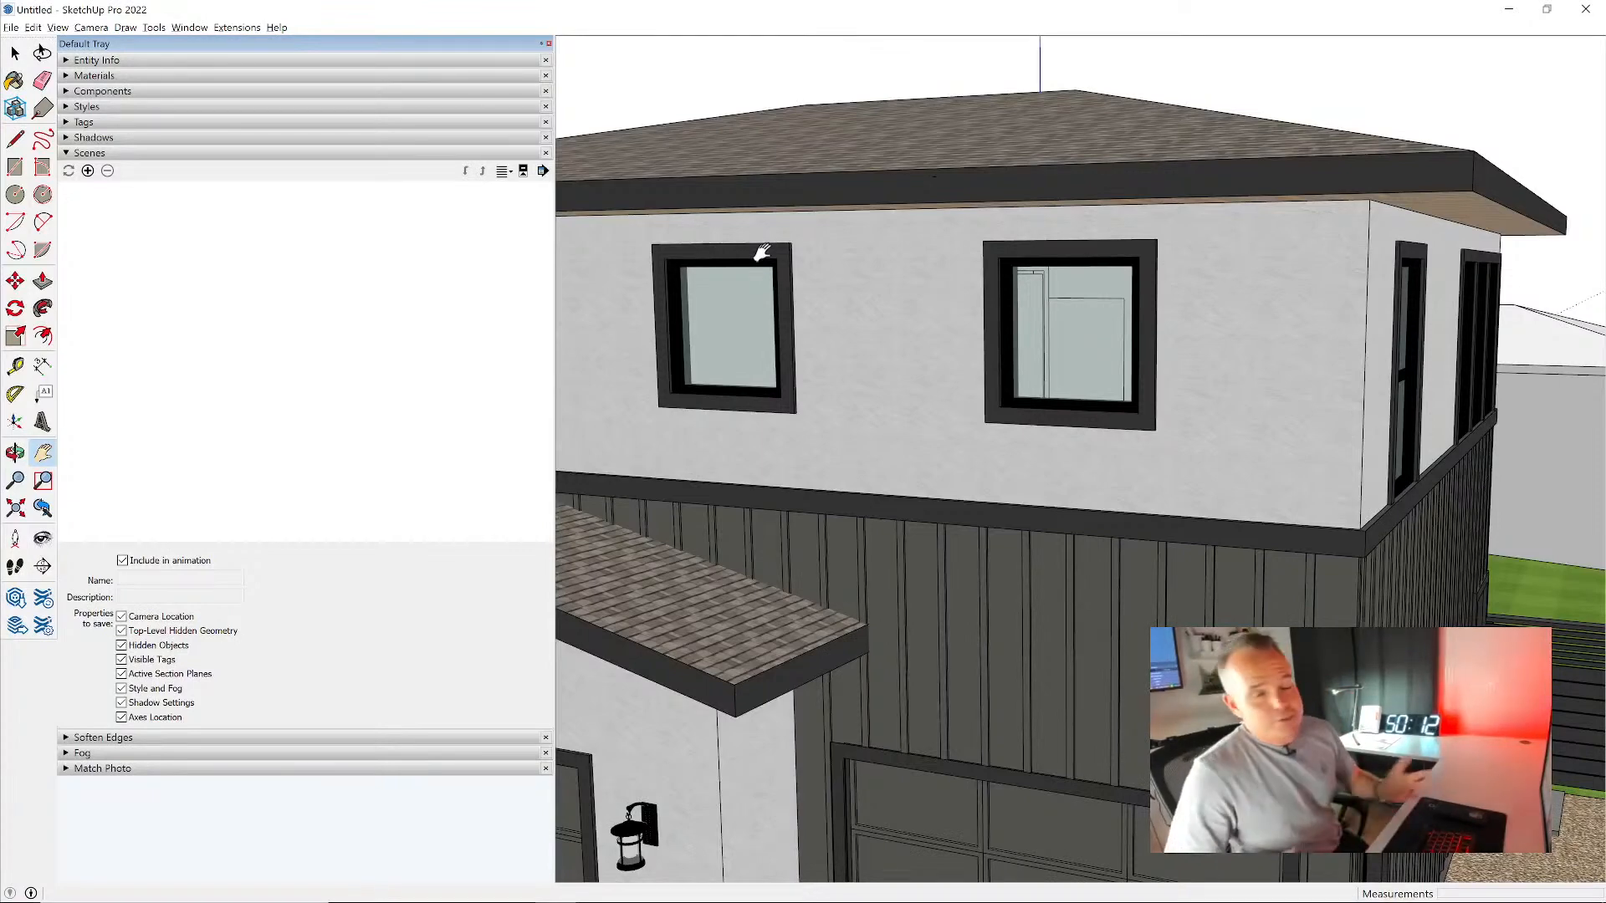
pyautogui.click(88, 171)
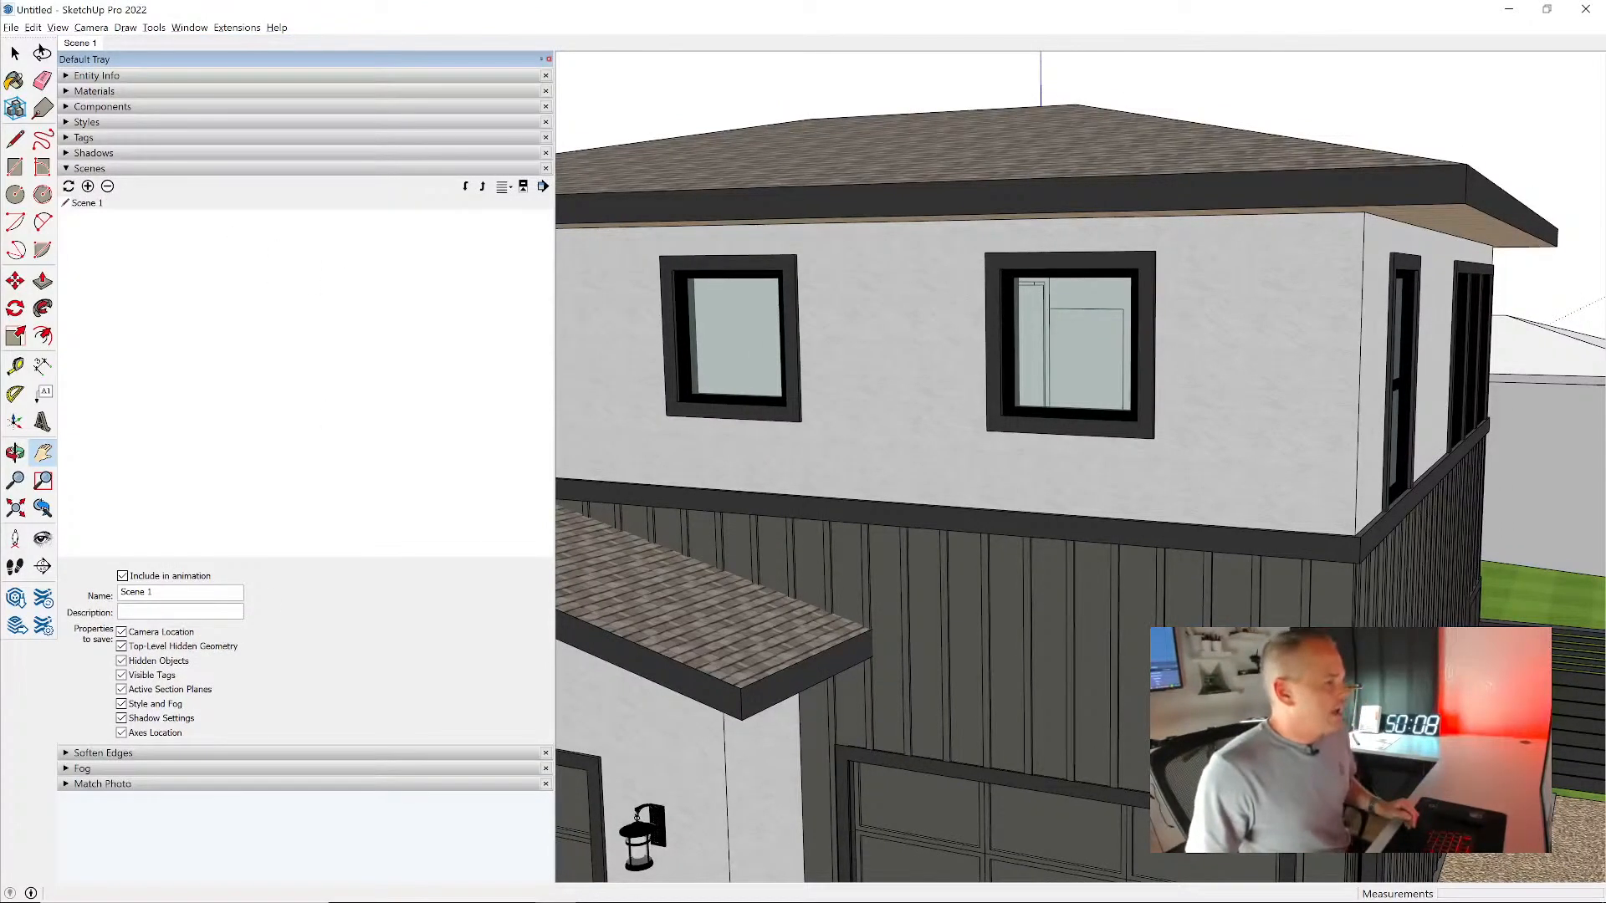
pyautogui.moveTo(122, 592); pyautogui.dragTo(270, 603)
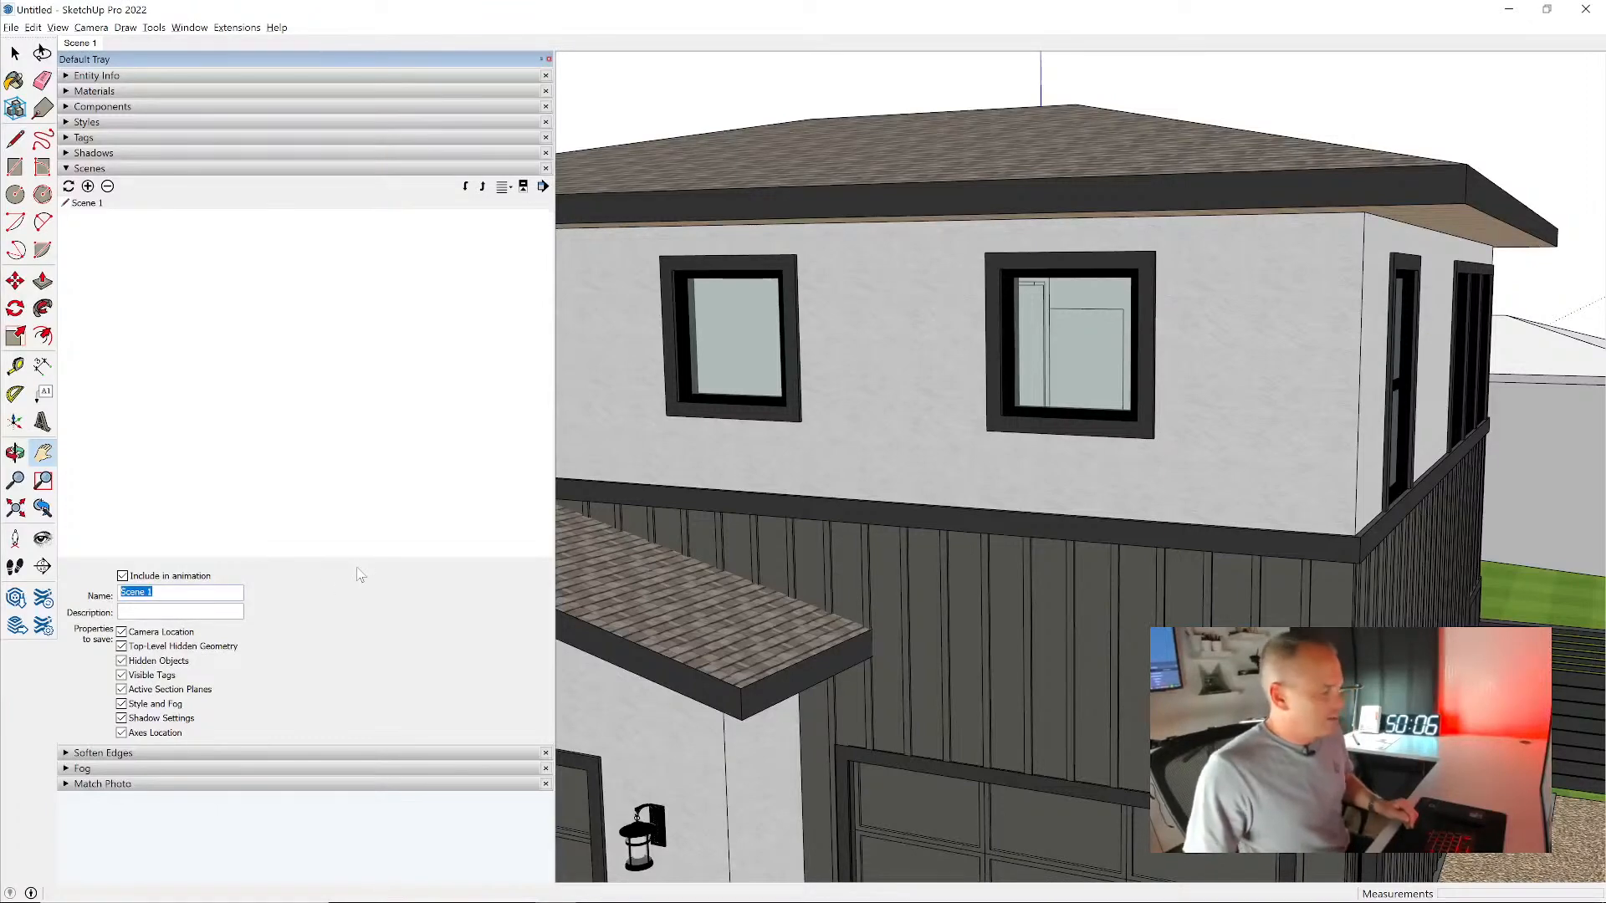
pyautogui.write('DESIGN')
pyautogui.press('Return')
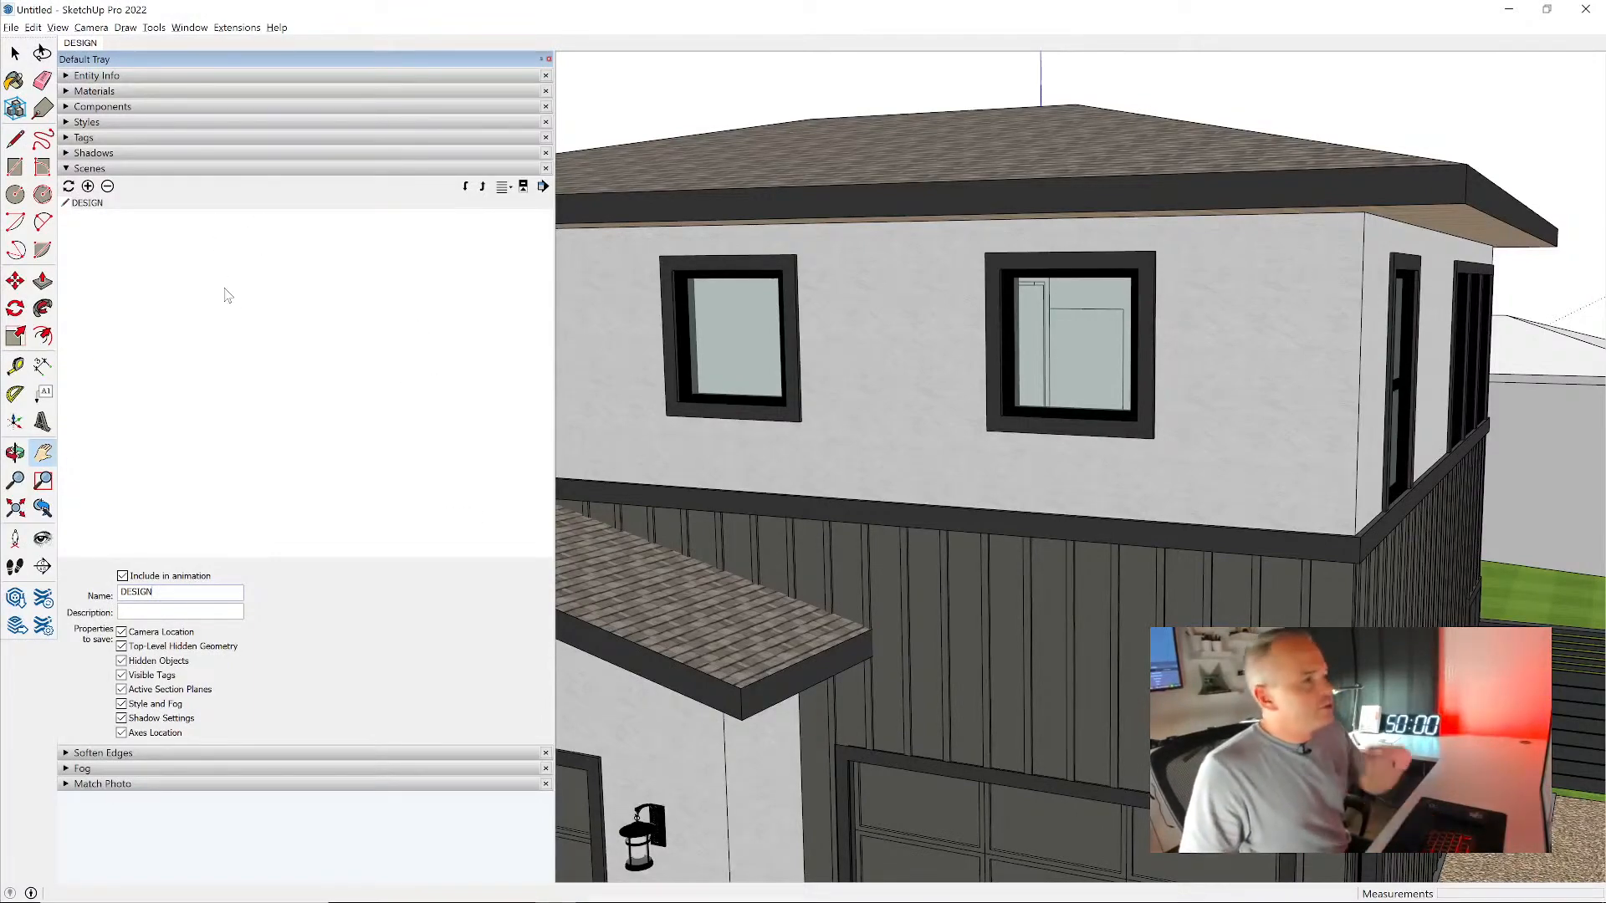
# - Check the Scene Tabs display option and recall the DESIGN scene from a different view of the house
pyautogui.moveTo(1163, 405); pyautogui.dragTo(1057, 380, button='middle')
pyautogui.scroll(-6, 1057, 380)
pyautogui.moveTo(1129, 436); pyautogui.dragTo(1009, 448, button='middle')
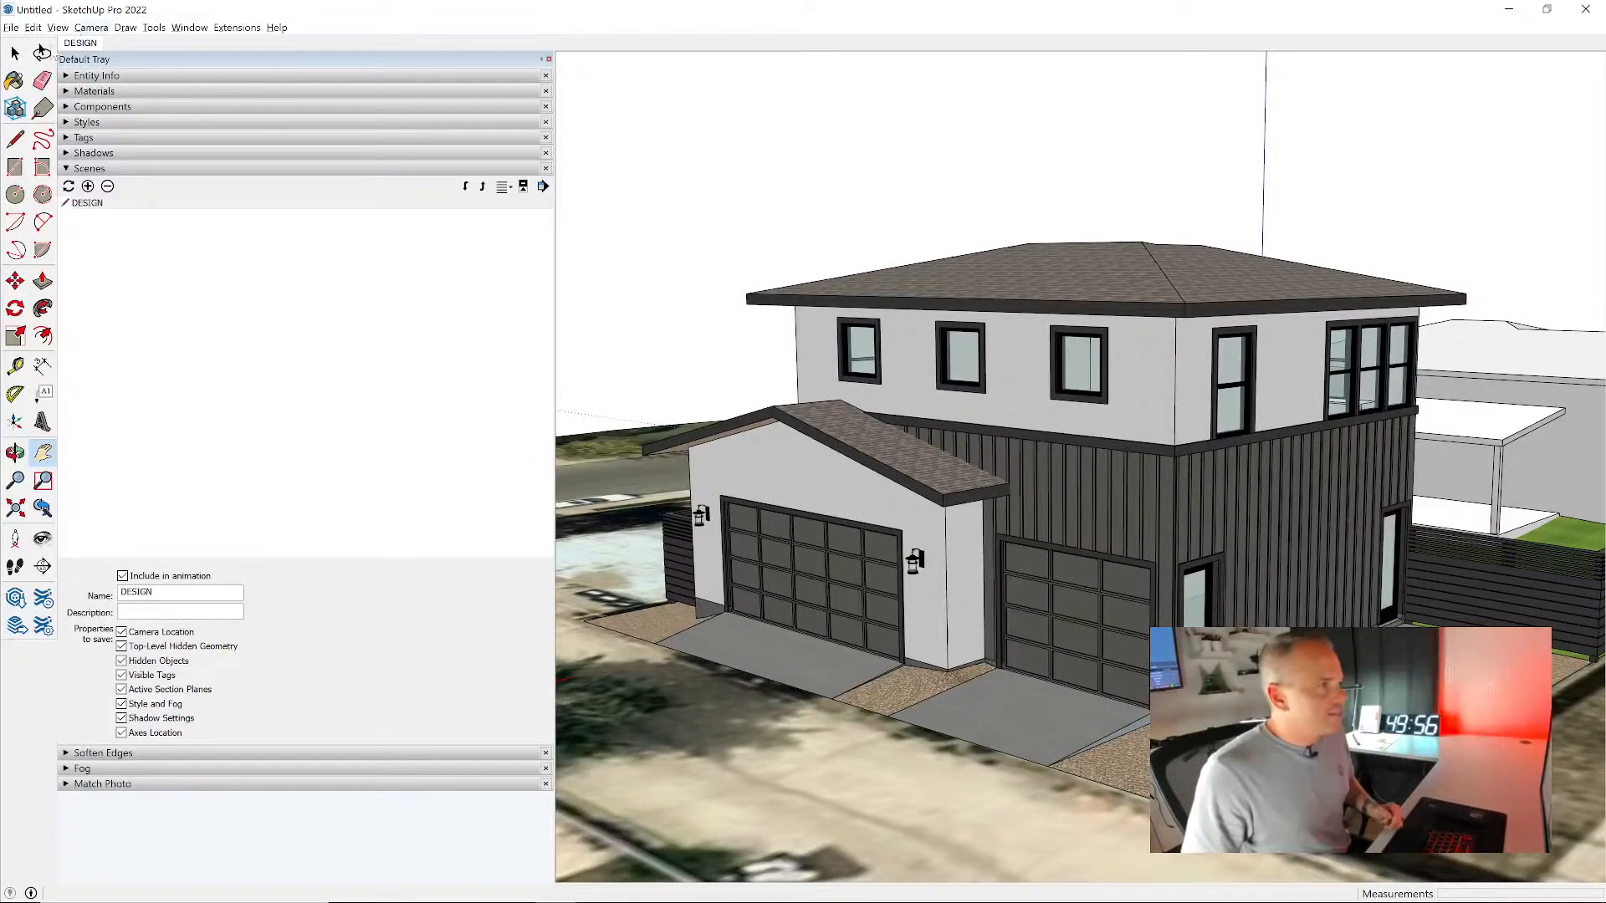
pyautogui.click(58, 28)
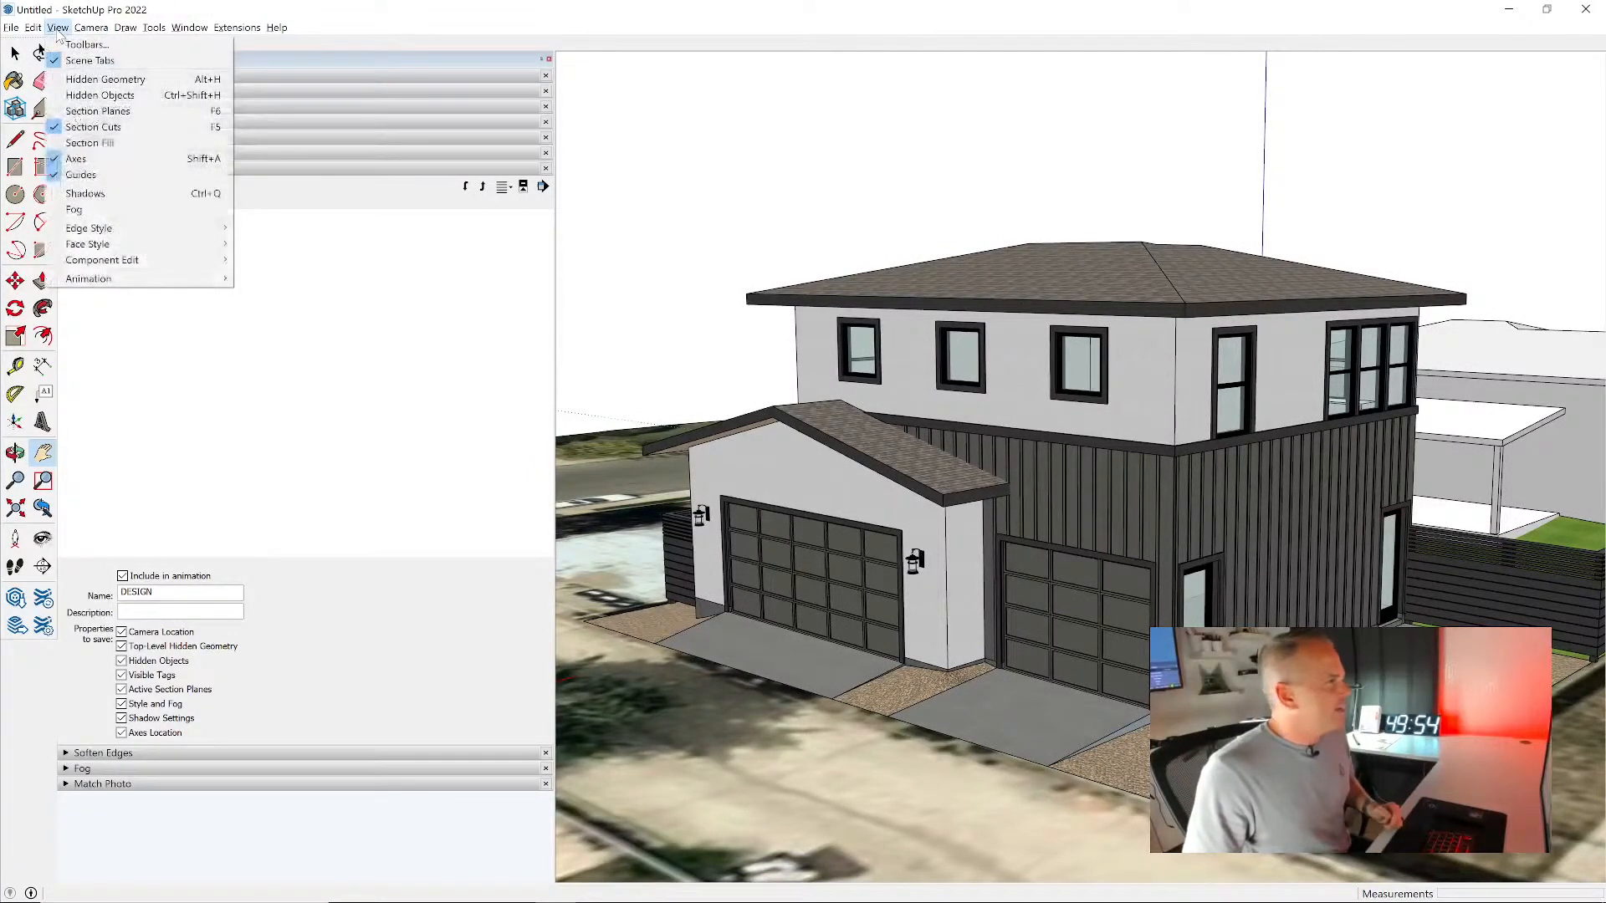
pyautogui.click(143, 67)
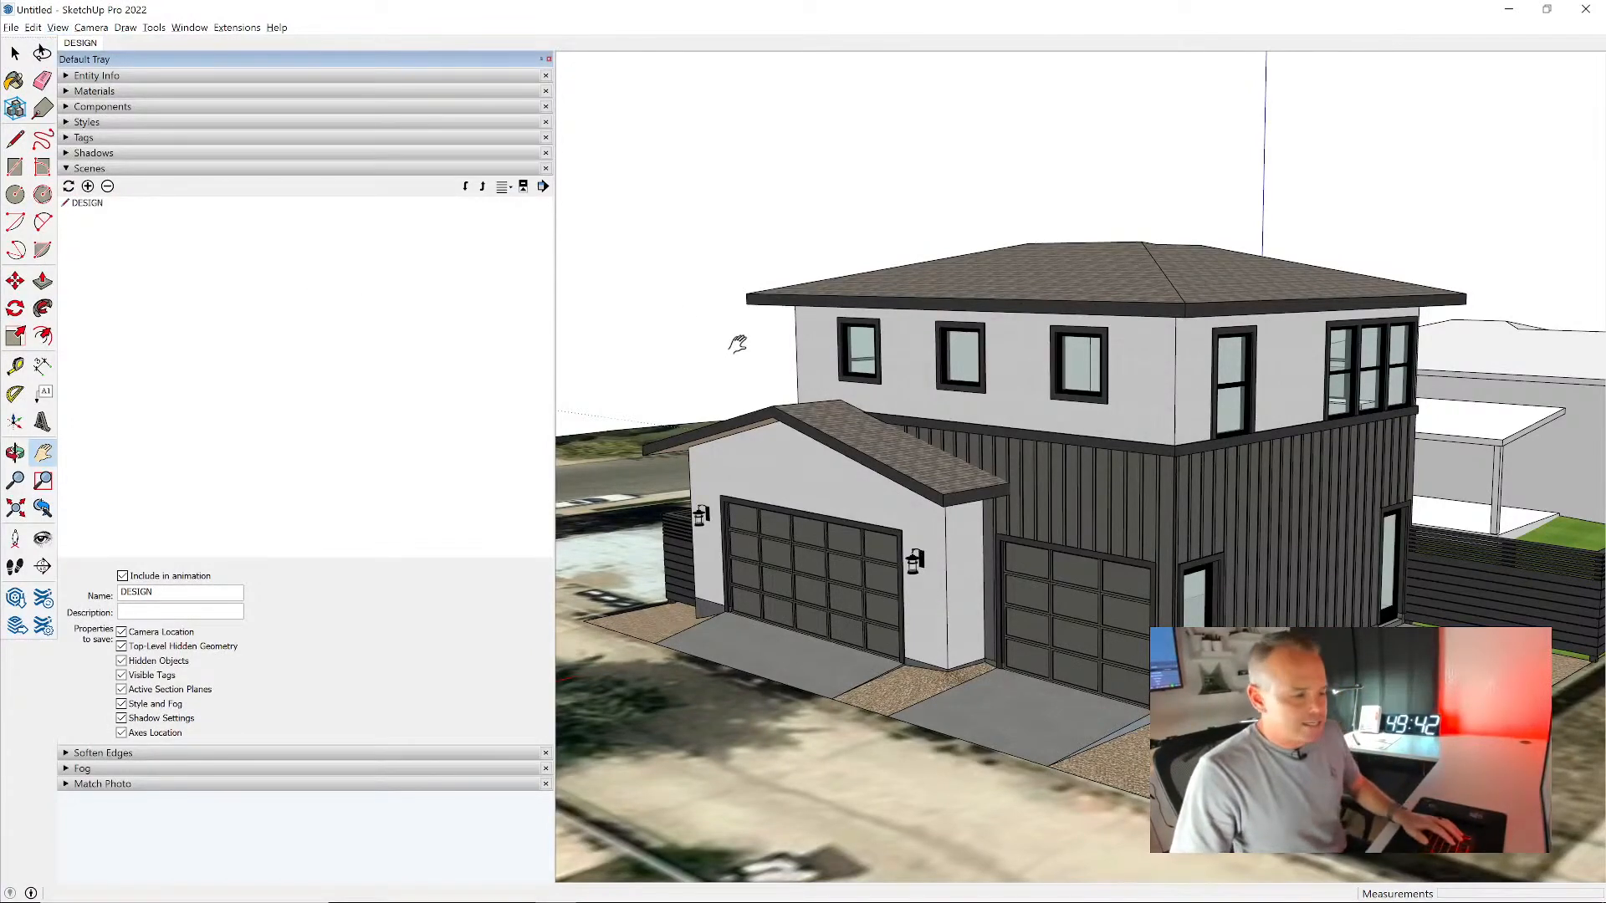
pyautogui.moveTo(1029, 443); pyautogui.dragTo(1112, 510, button='middle')
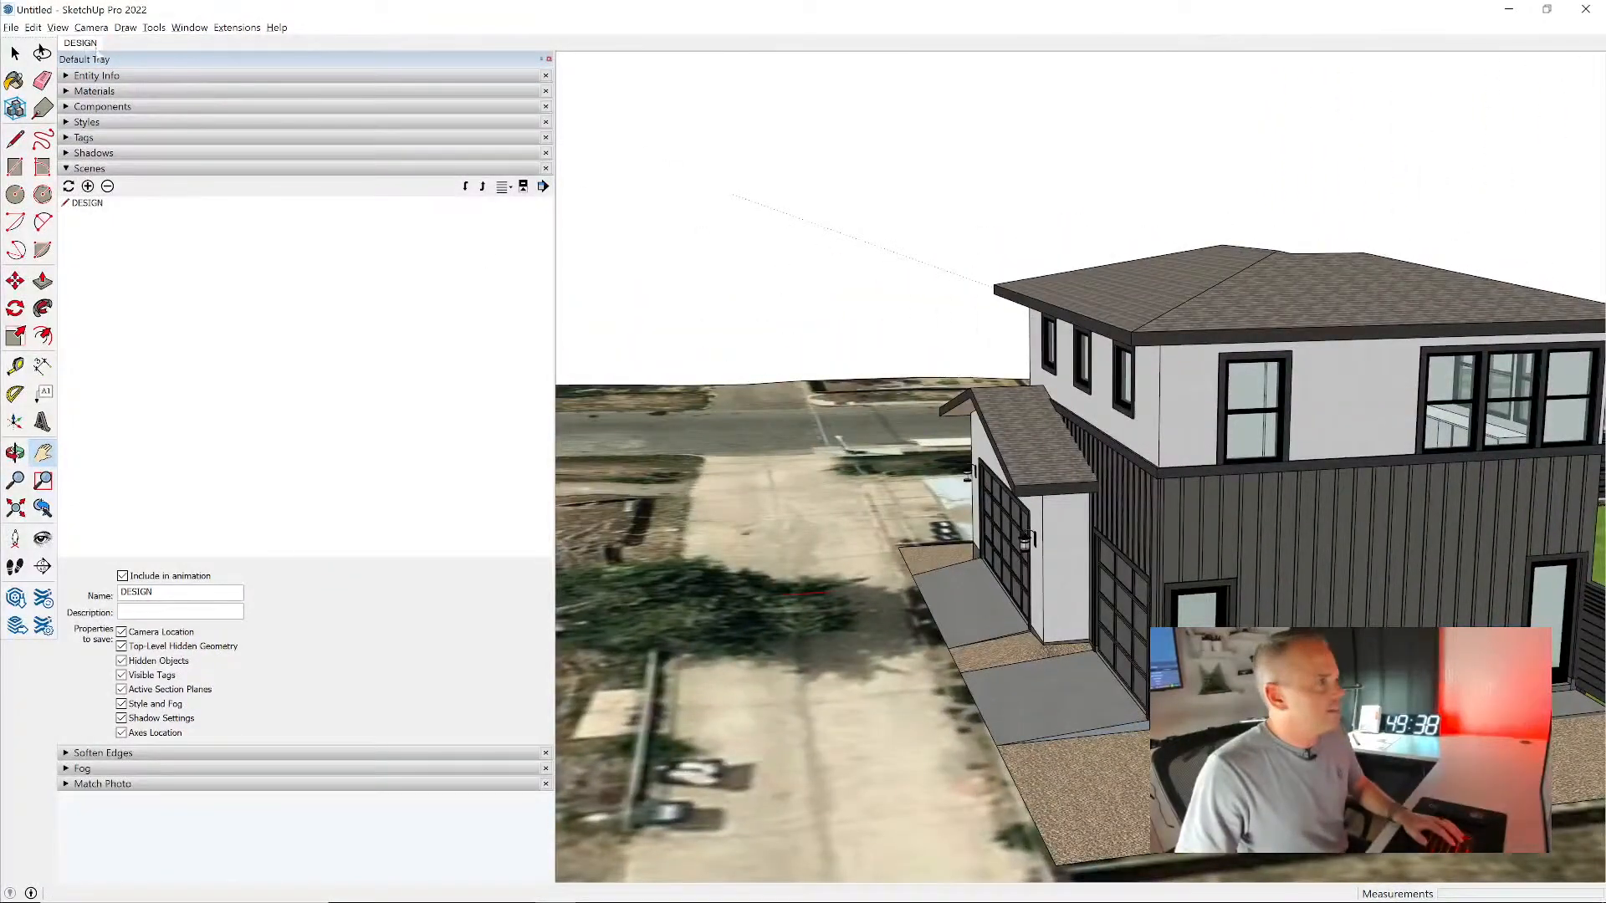
pyautogui.click(81, 43)
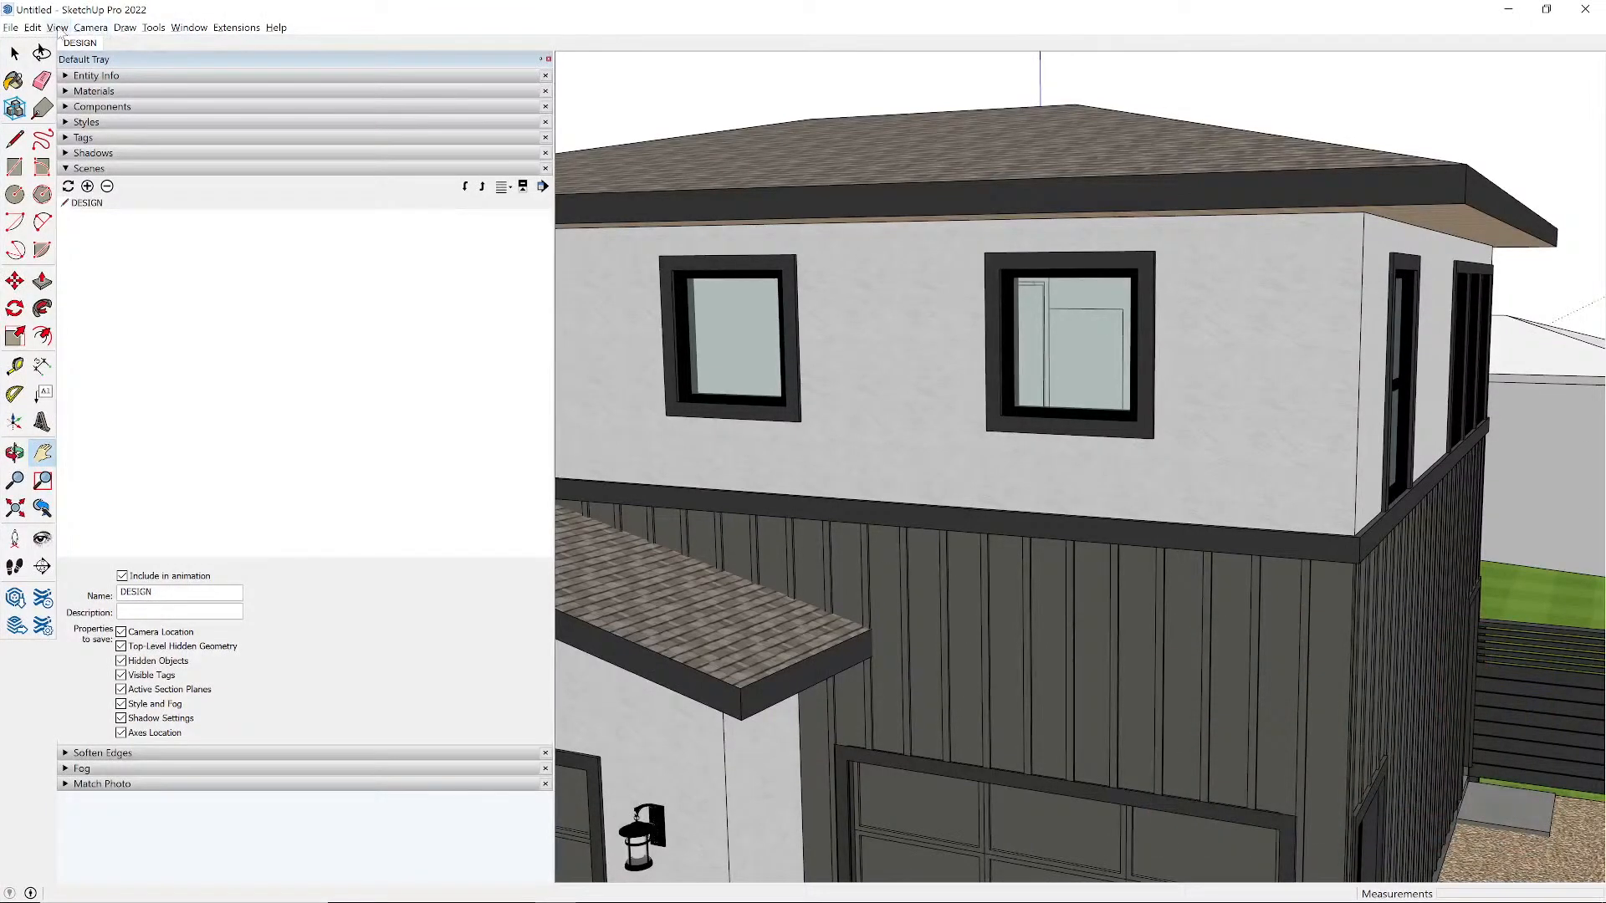
# - Disable scene transitions and set the transition time and scene delay to 0 seconds in the model's animation settings
pyautogui.click(191, 30)
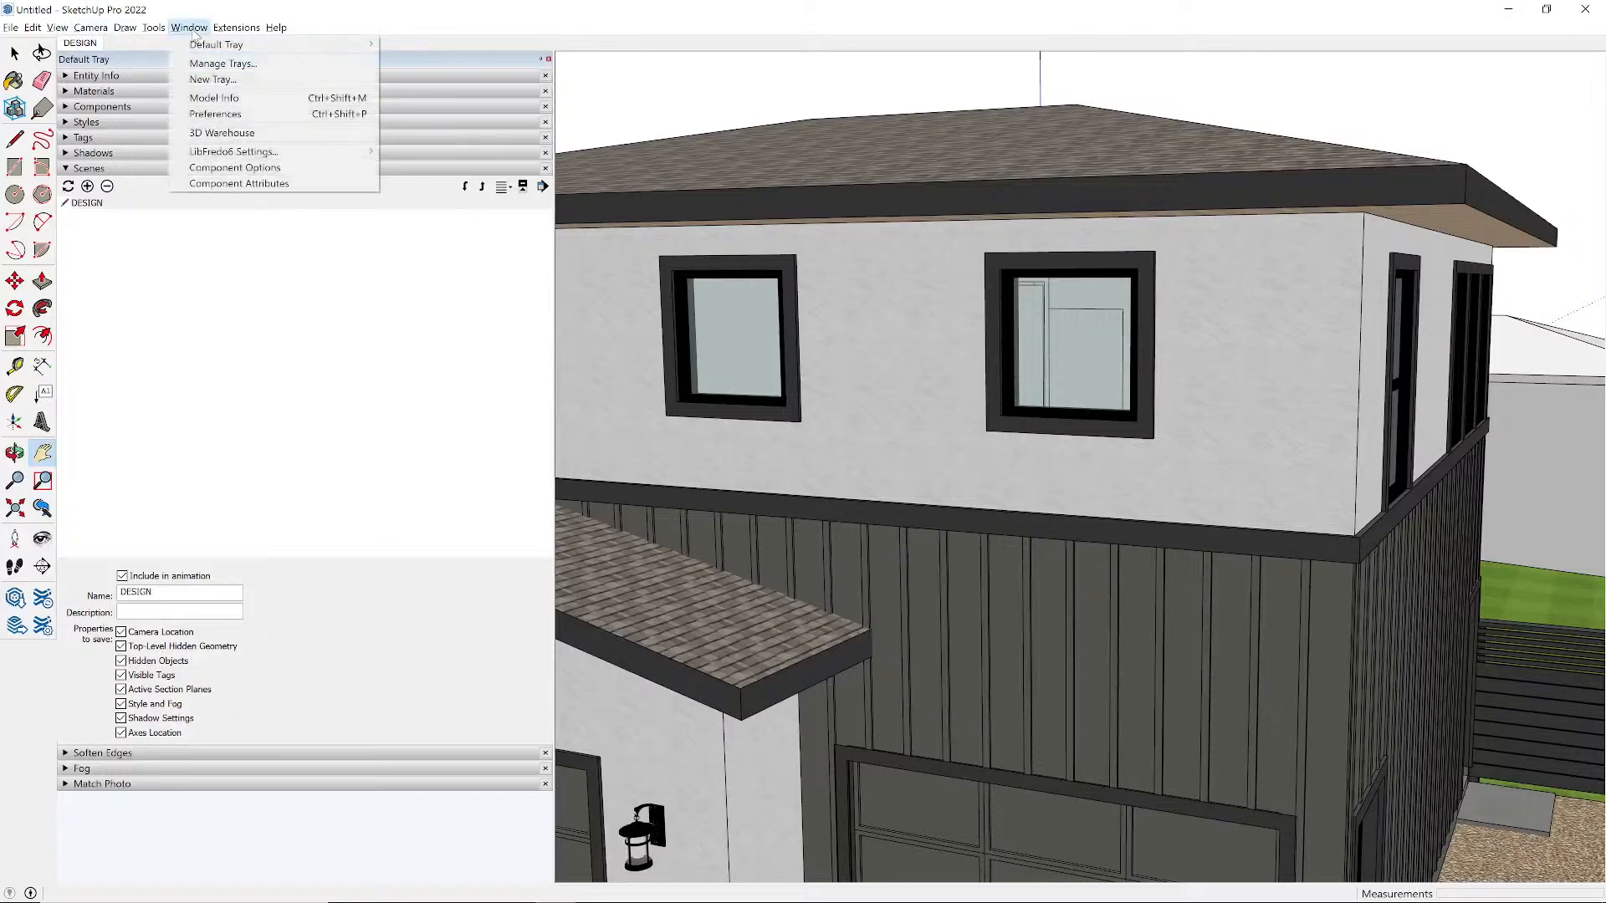
pyautogui.click(215, 98)
pyautogui.moveTo(105, 194); pyautogui.dragTo(687, 197)
pyautogui.click(762, 265)
pyautogui.click(762, 265)
pyautogui.click(762, 312)
pyautogui.click(732, 243)
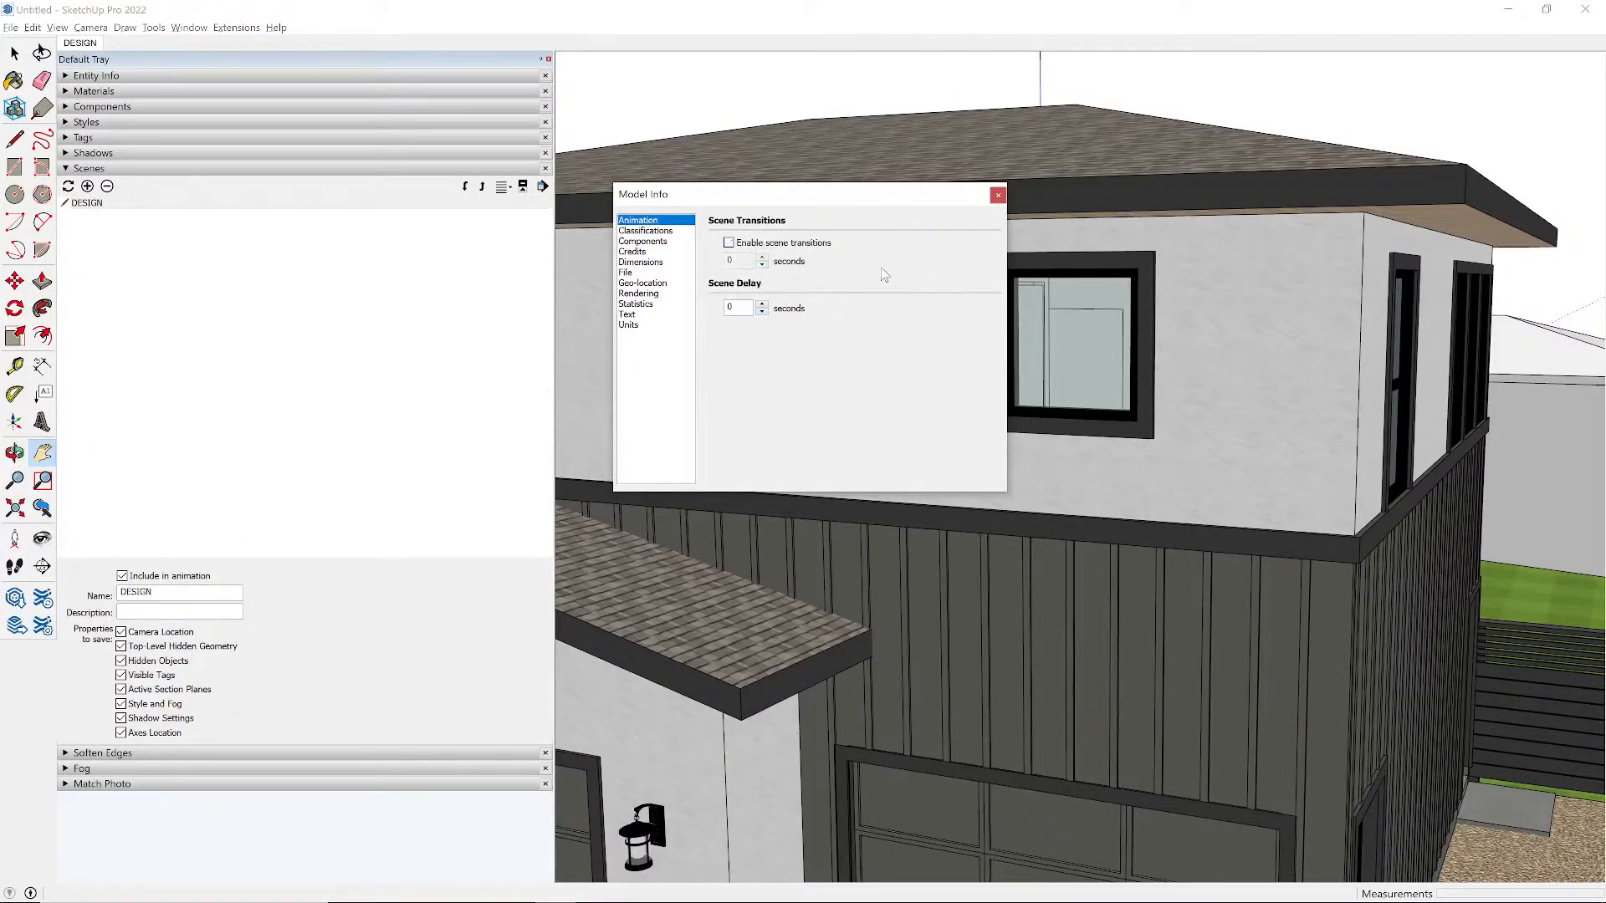
pyautogui.click(998, 197)
# - Test the DESIGN scene by recalling it twice from different views of the house and site
pyautogui.moveTo(1182, 351); pyautogui.dragTo(1035, 382, button='middle')
pyautogui.scroll(-12, 859, 368)
pyautogui.scroll(4, 912, 355)
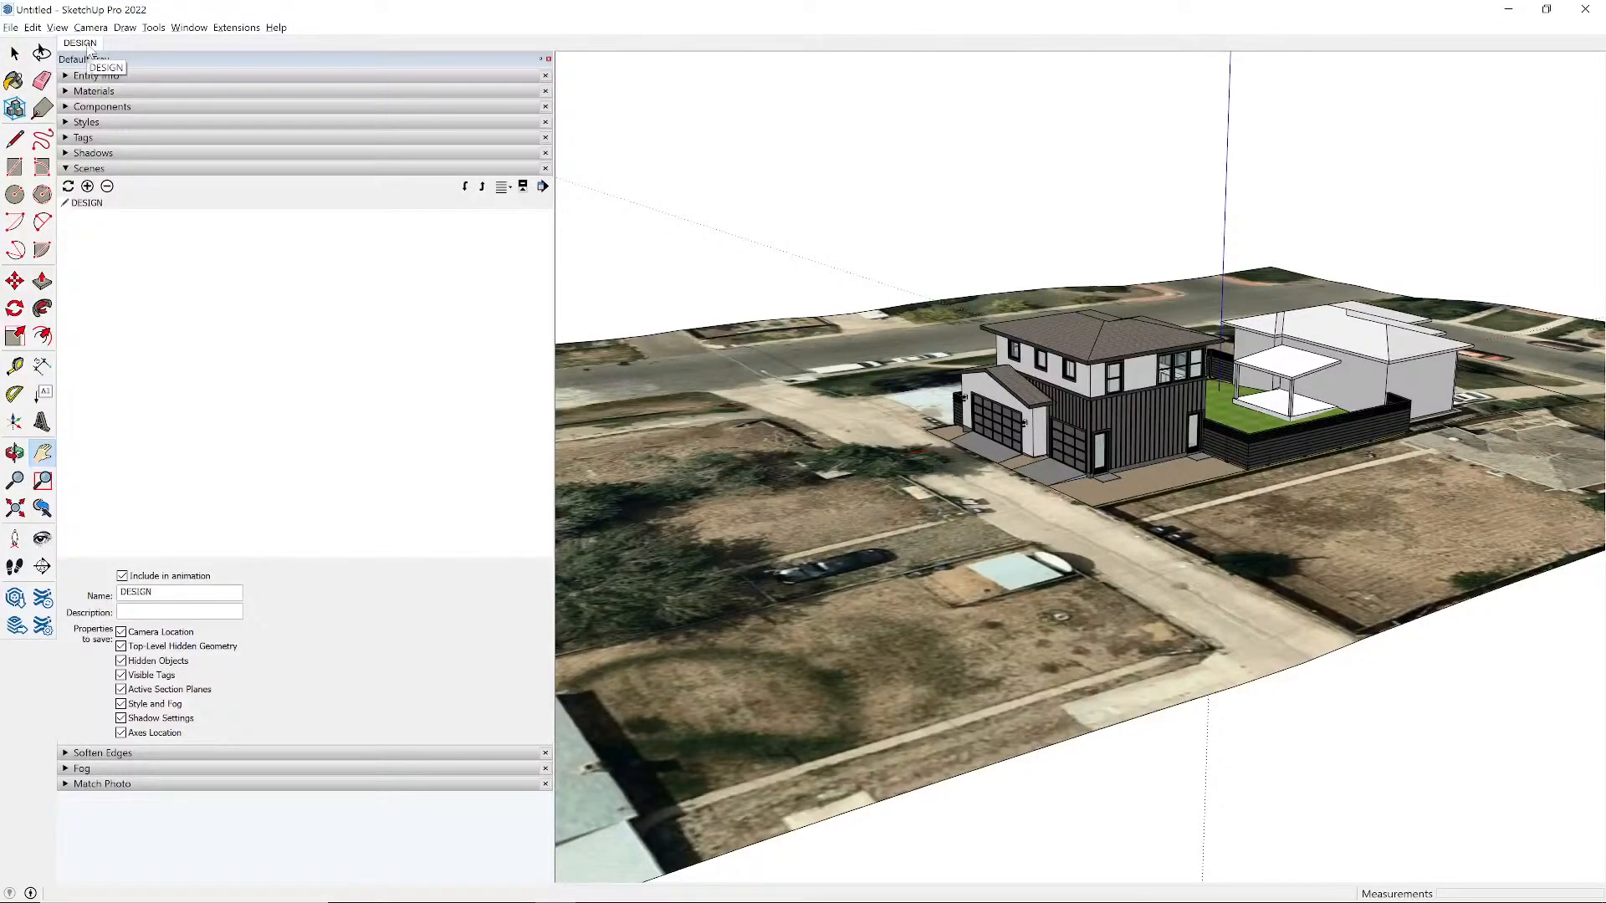
pyautogui.click(87, 46)
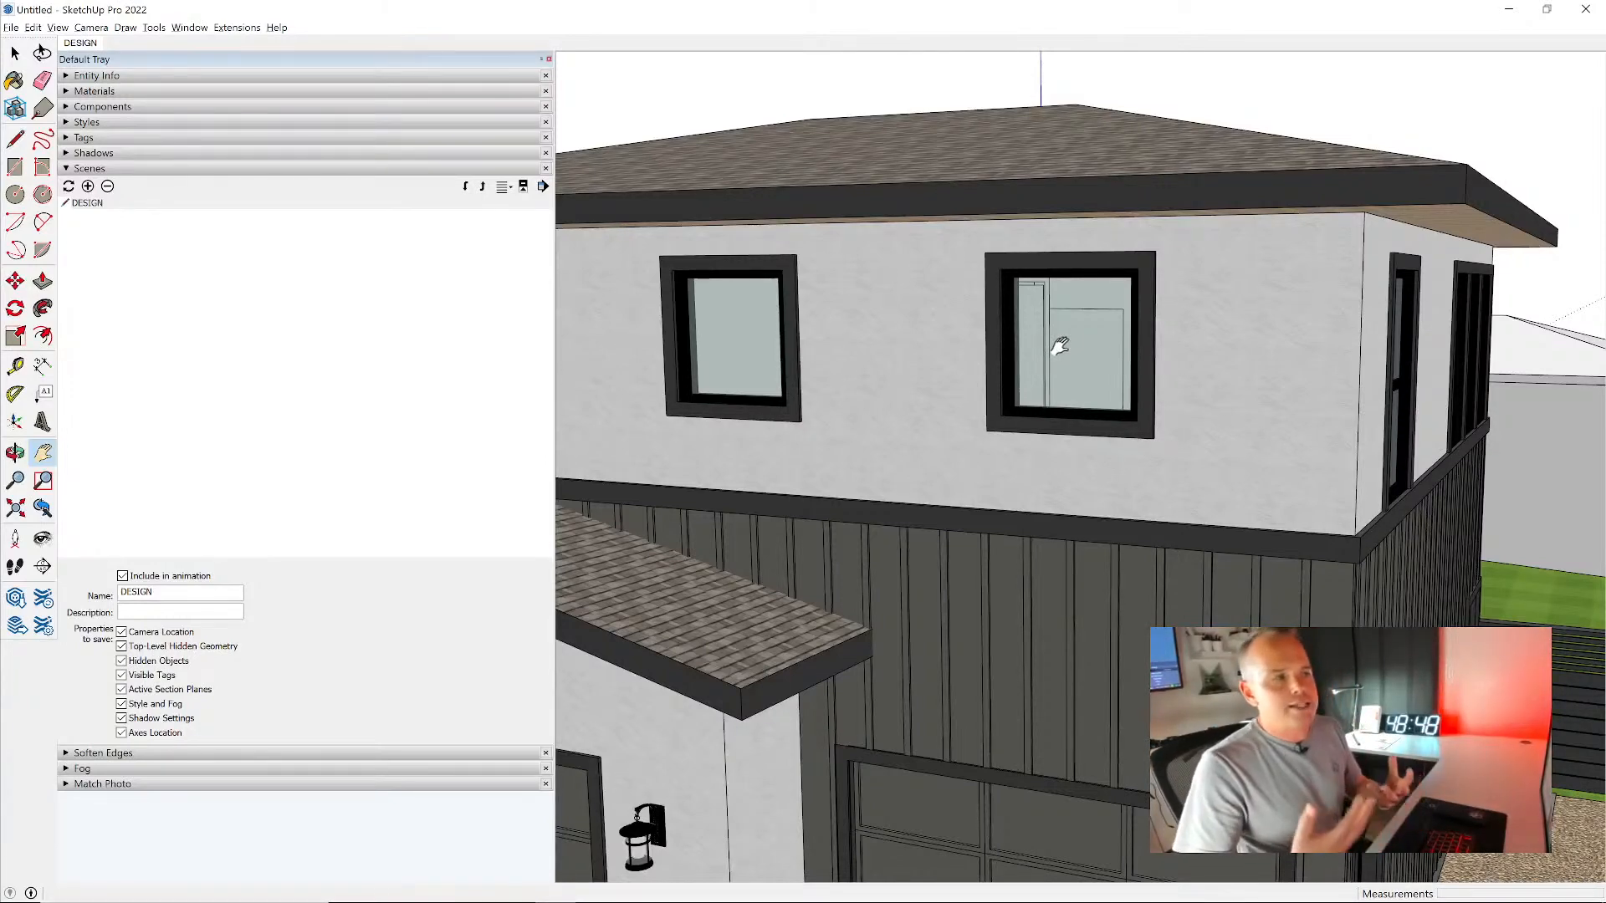
pyautogui.moveTo(1326, 449); pyautogui.dragTo(864, 720, button='middle')
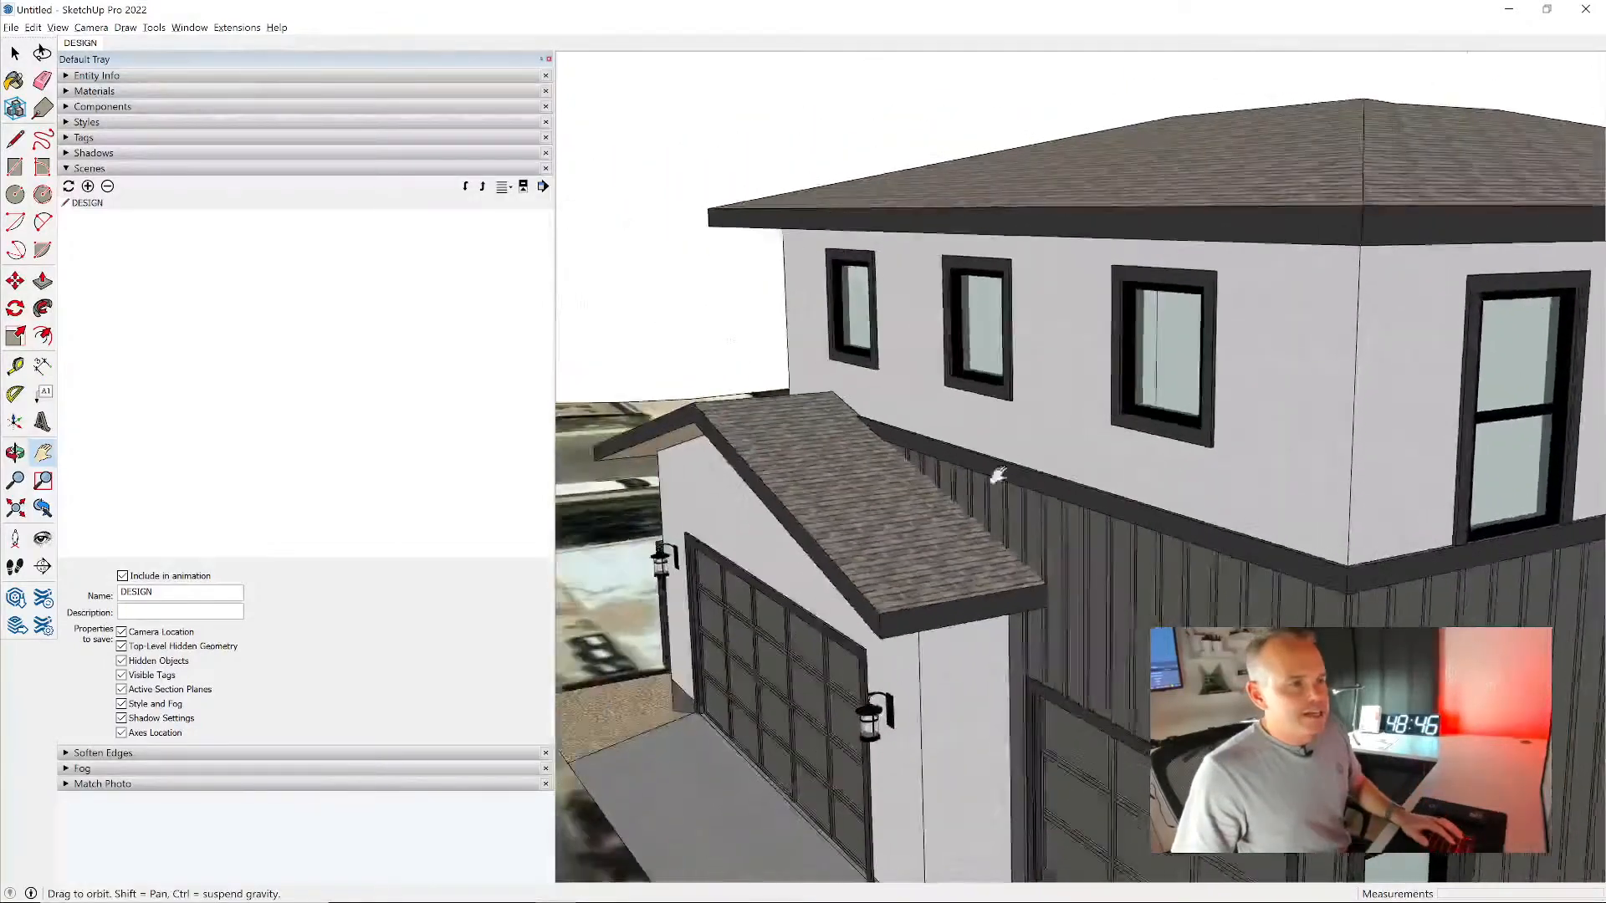
pyautogui.scroll(-5, 951, 408)
pyautogui.scroll(-2, 951, 409)
pyautogui.moveTo(1225, 494); pyautogui.dragTo(1151, 496, button='middle')
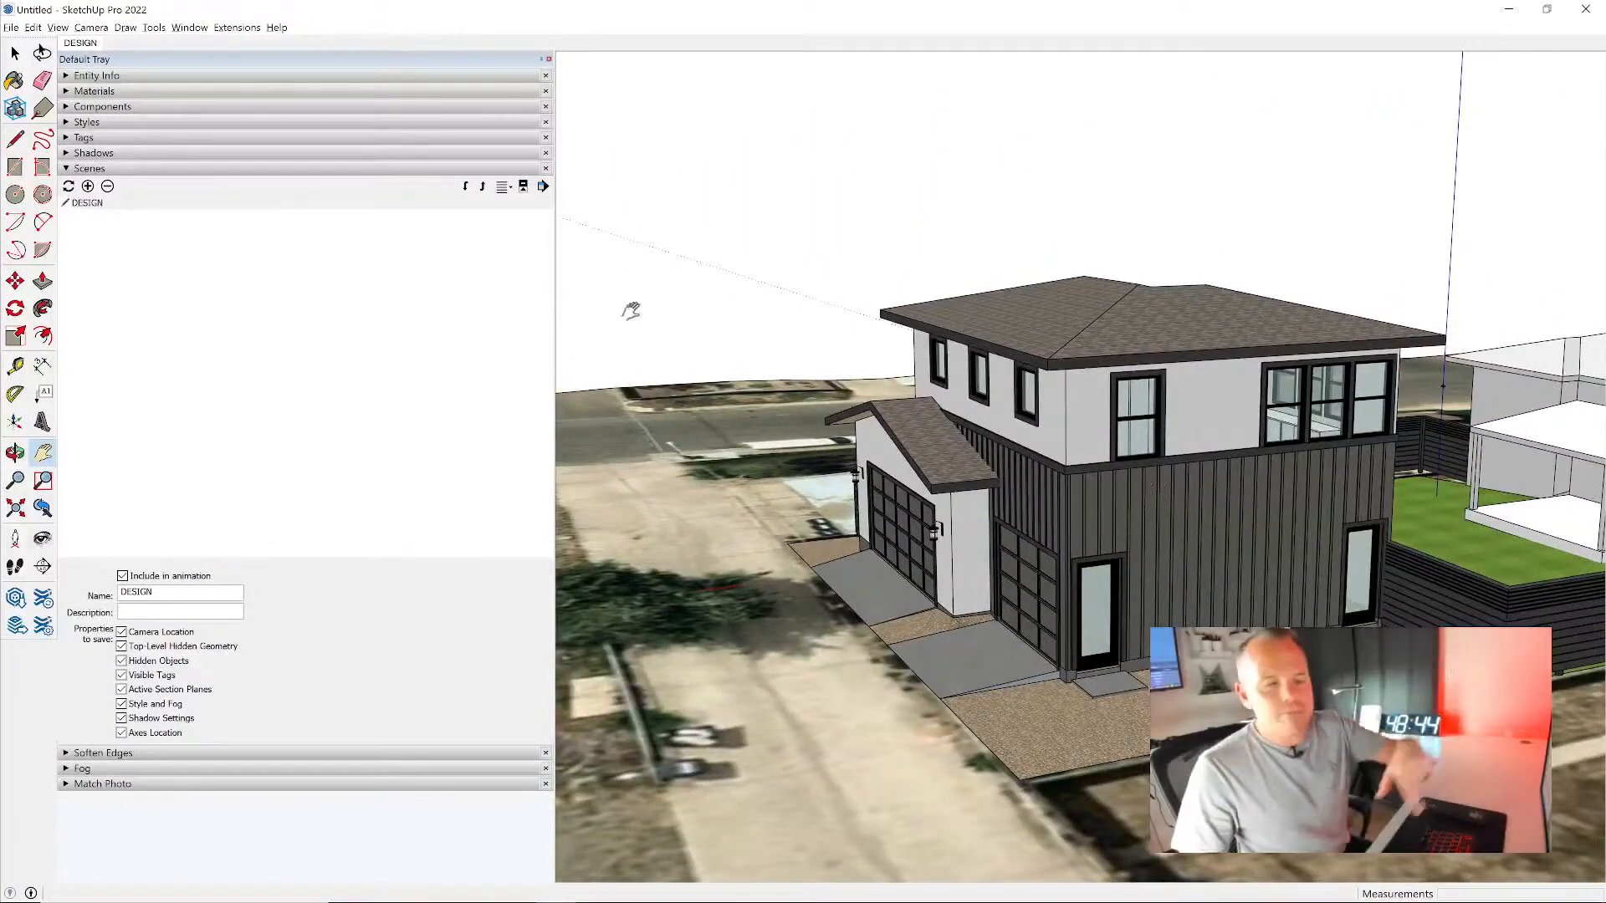
pyautogui.click(82, 45)
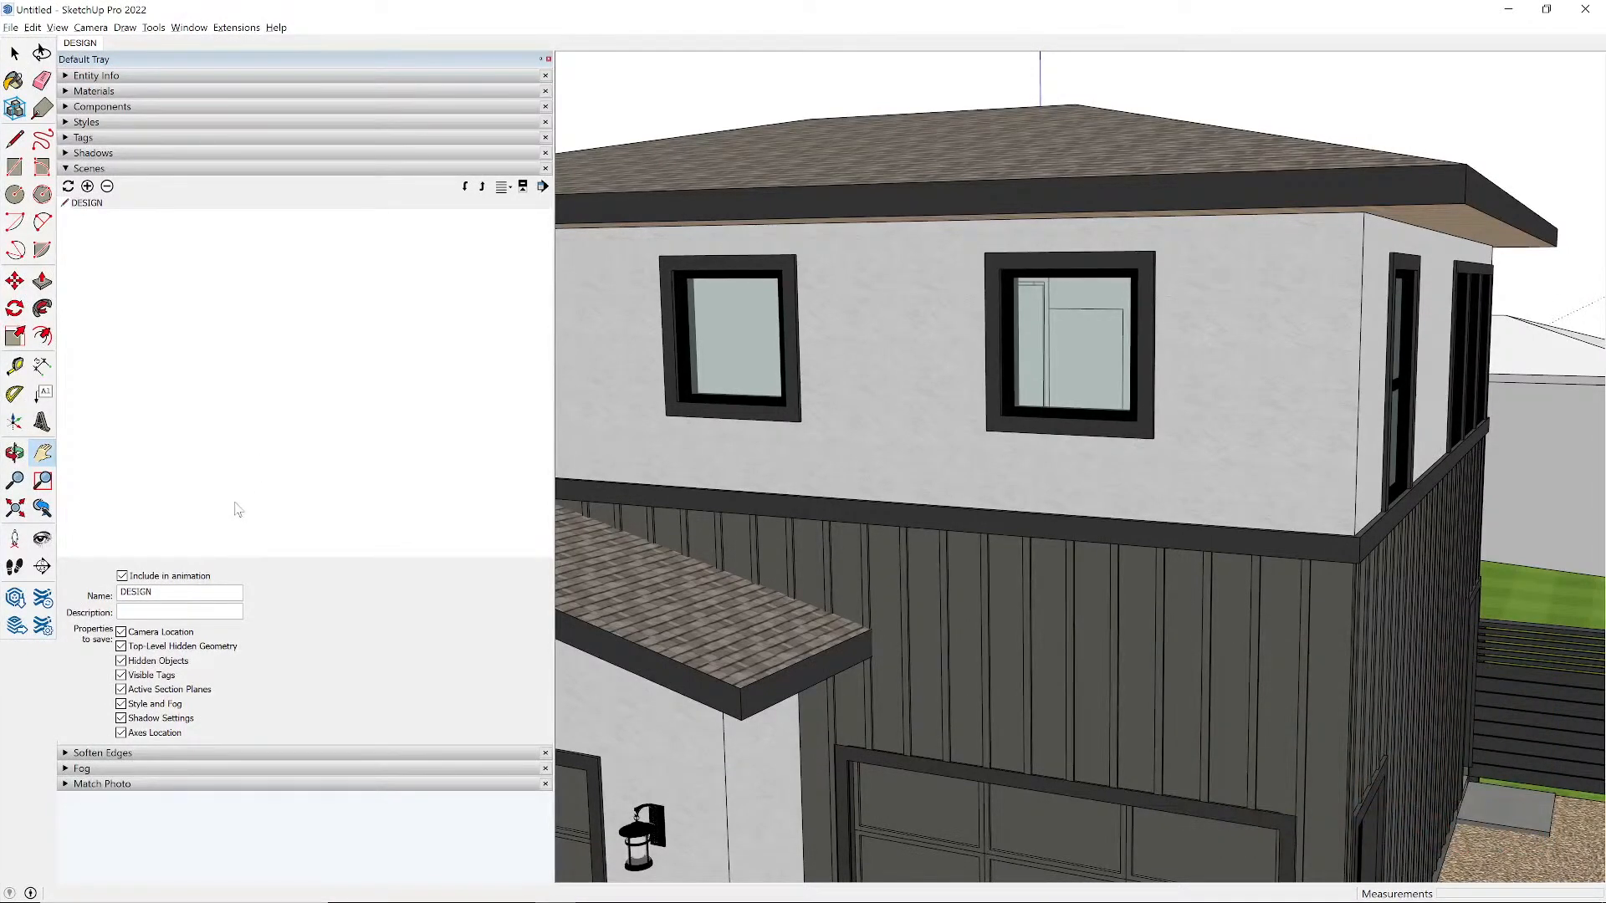
# - Exclude Camera Location, Top-Level Hidden Geometry, Hidden Objects and Visible Tags from the properties saved with the DESIGN scene
pyautogui.click(162, 636)
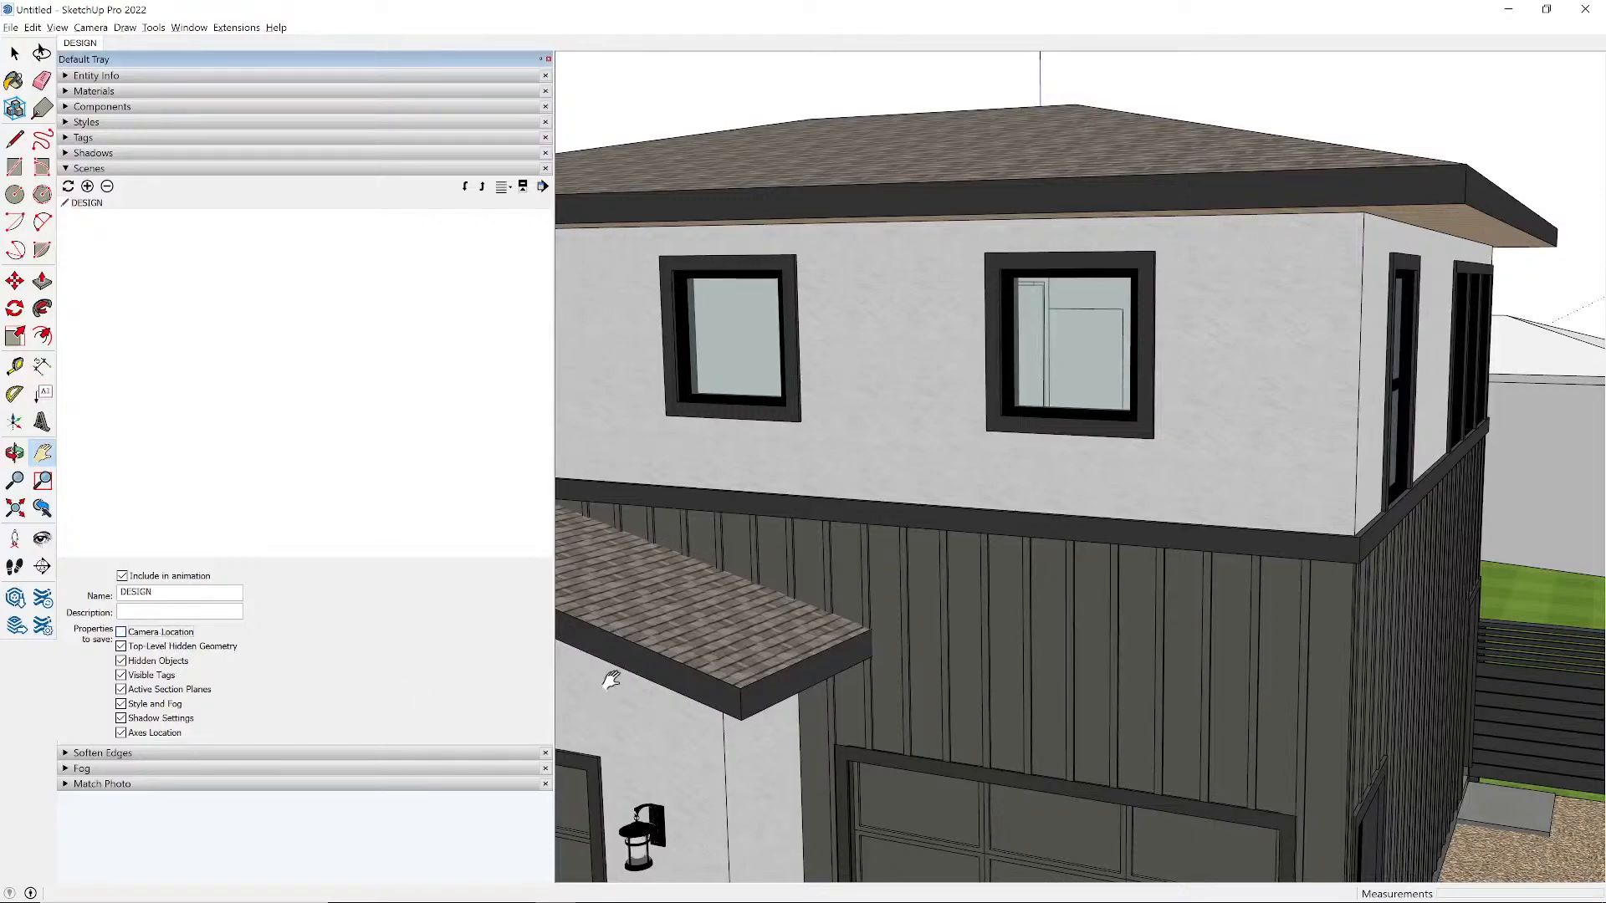
pyautogui.scroll(-5, 1022, 389)
pyautogui.scroll(-2, 1028, 368)
pyautogui.moveTo(1029, 368); pyautogui.dragTo(930, 467, button='middle')
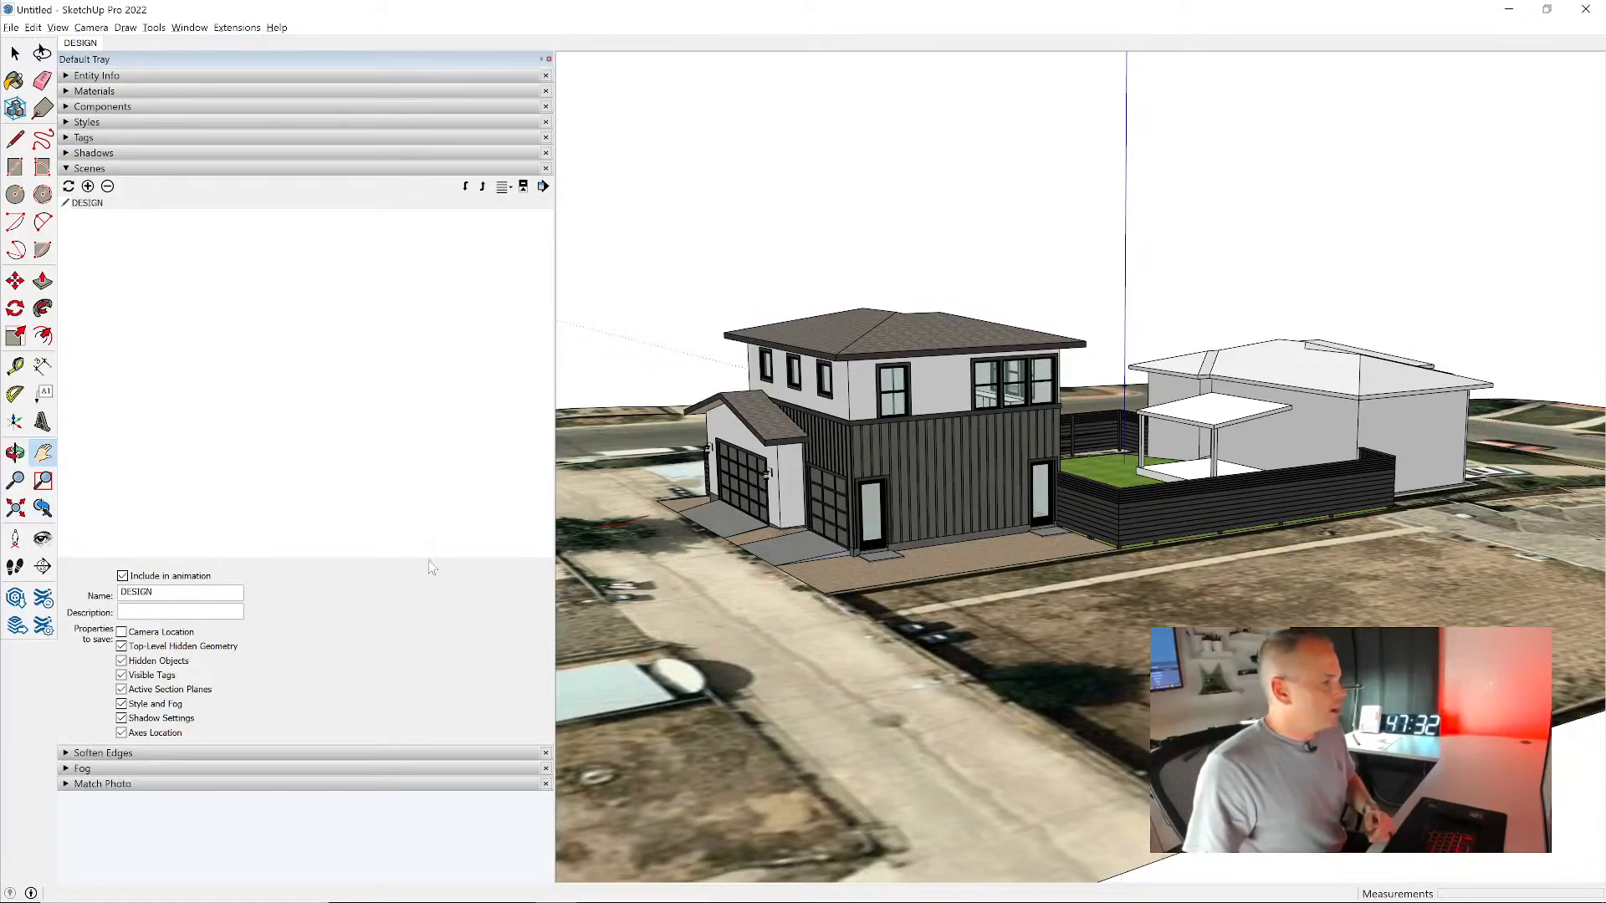
pyautogui.click(159, 649)
pyautogui.click(160, 661)
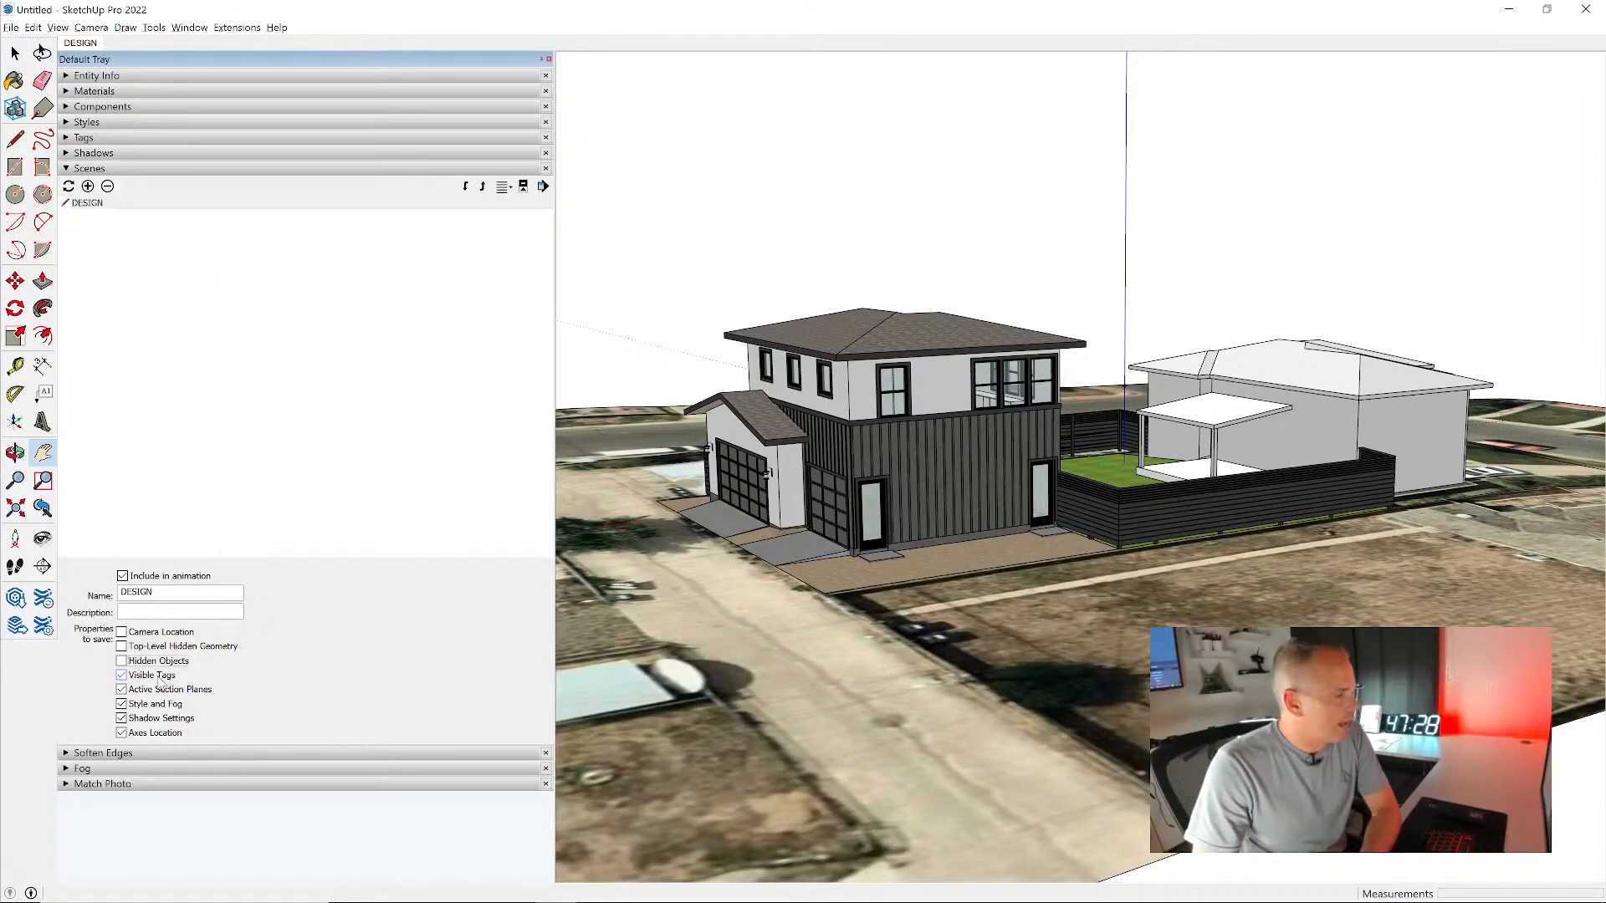
pyautogui.click(159, 677)
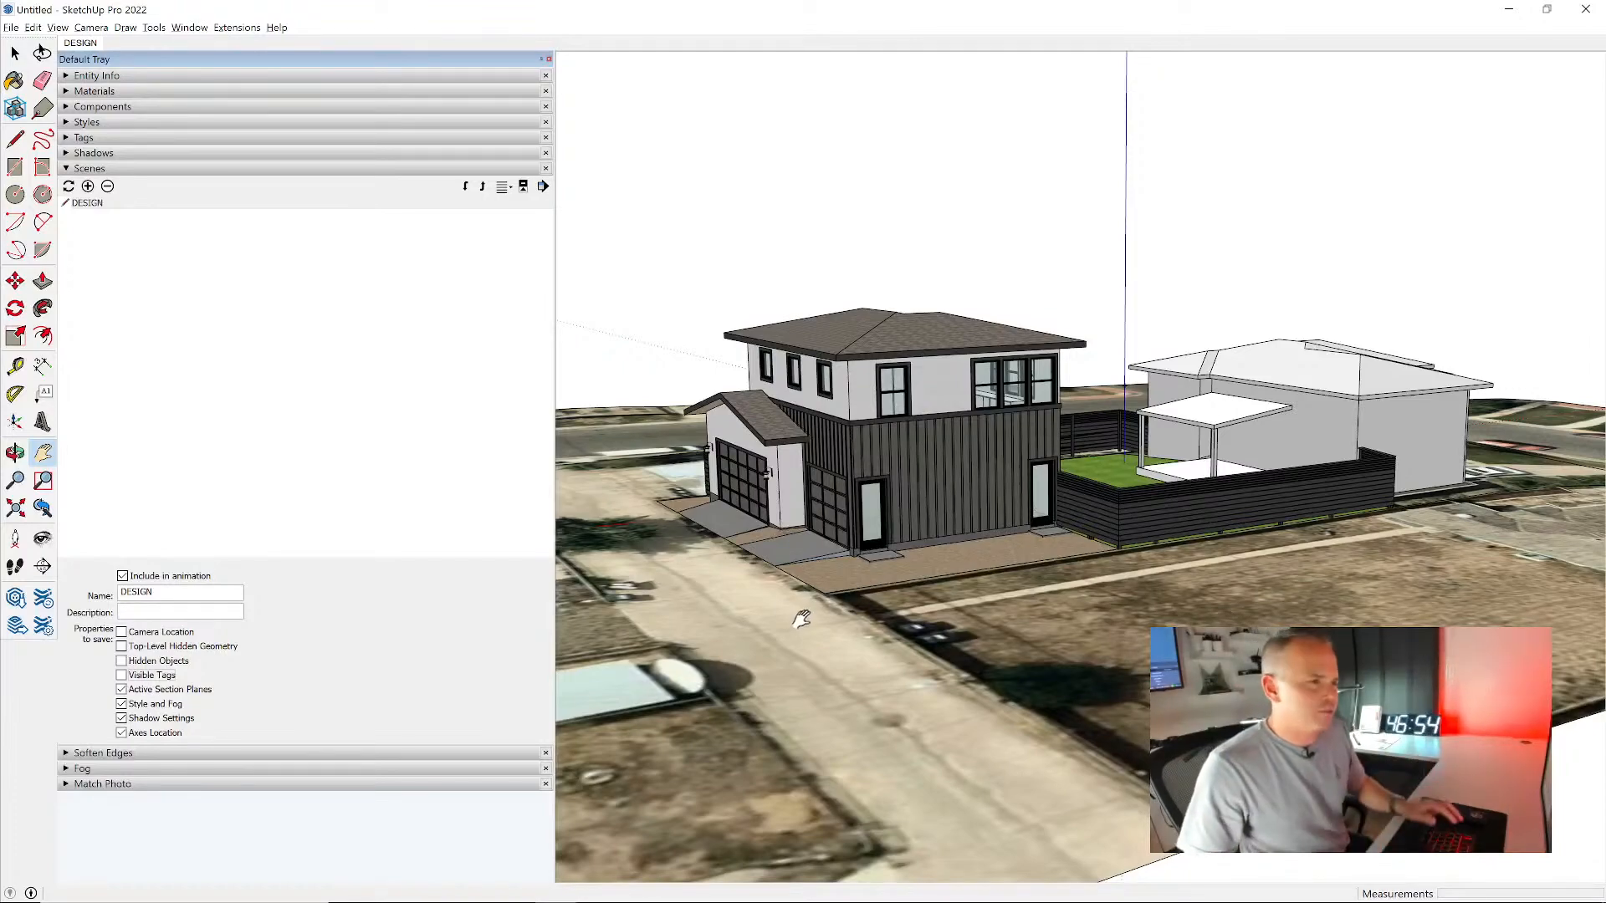
# - Add a new scene and name it INTERIOR
pyautogui.scroll(5, 933, 478)
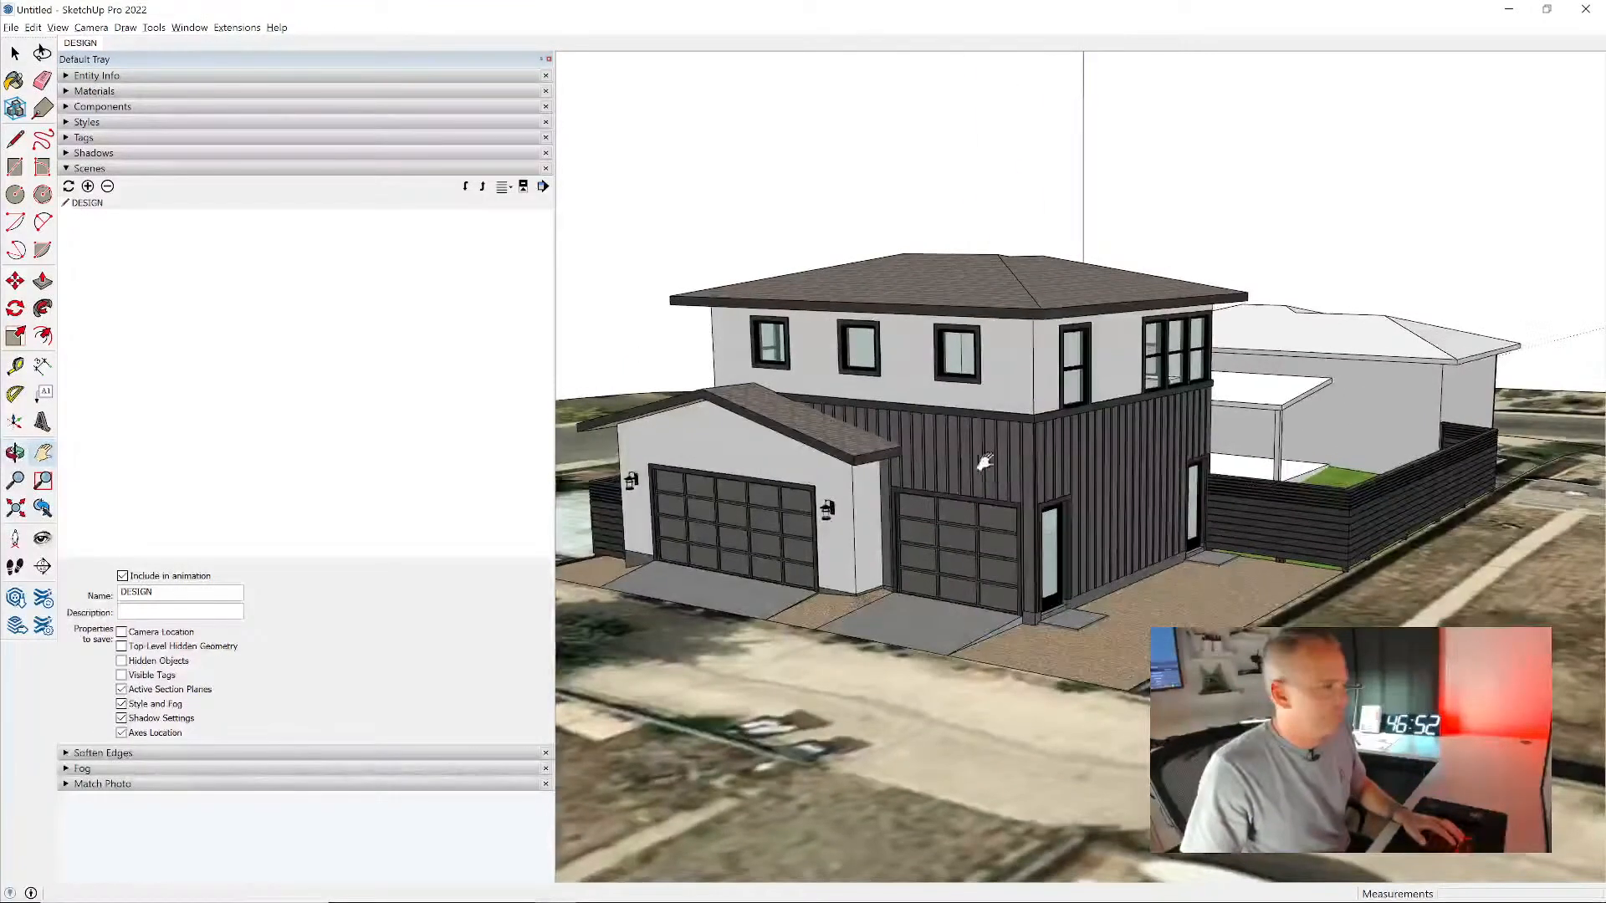
pyautogui.moveTo(1066, 468); pyautogui.dragTo(1008, 491, button='middle')
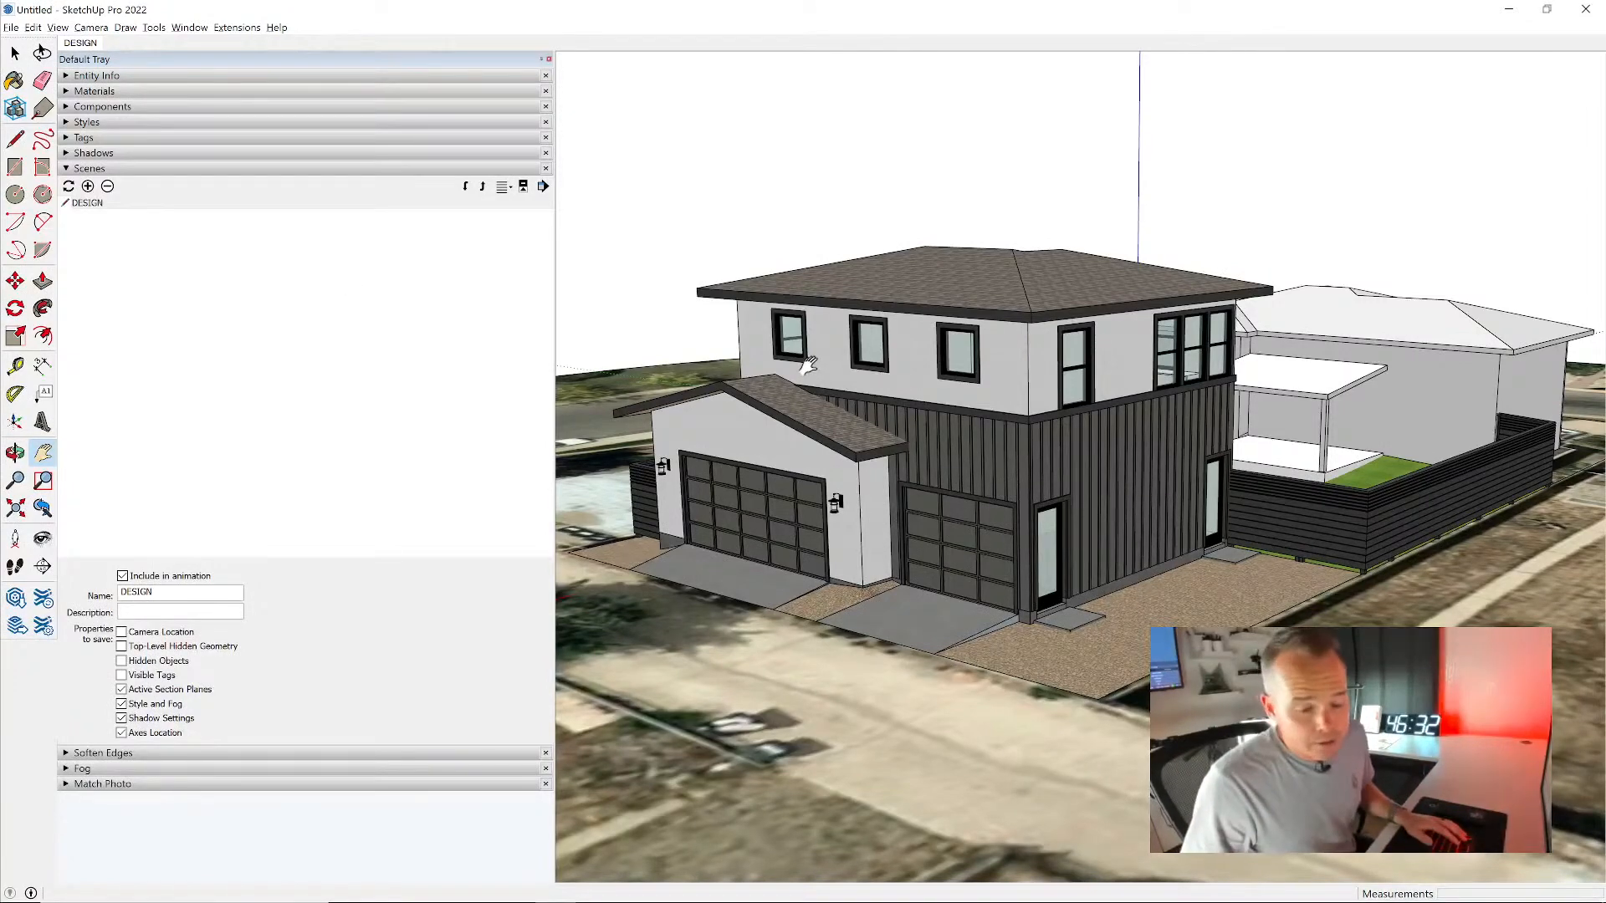
pyautogui.moveTo(975, 436); pyautogui.dragTo(1021, 432)
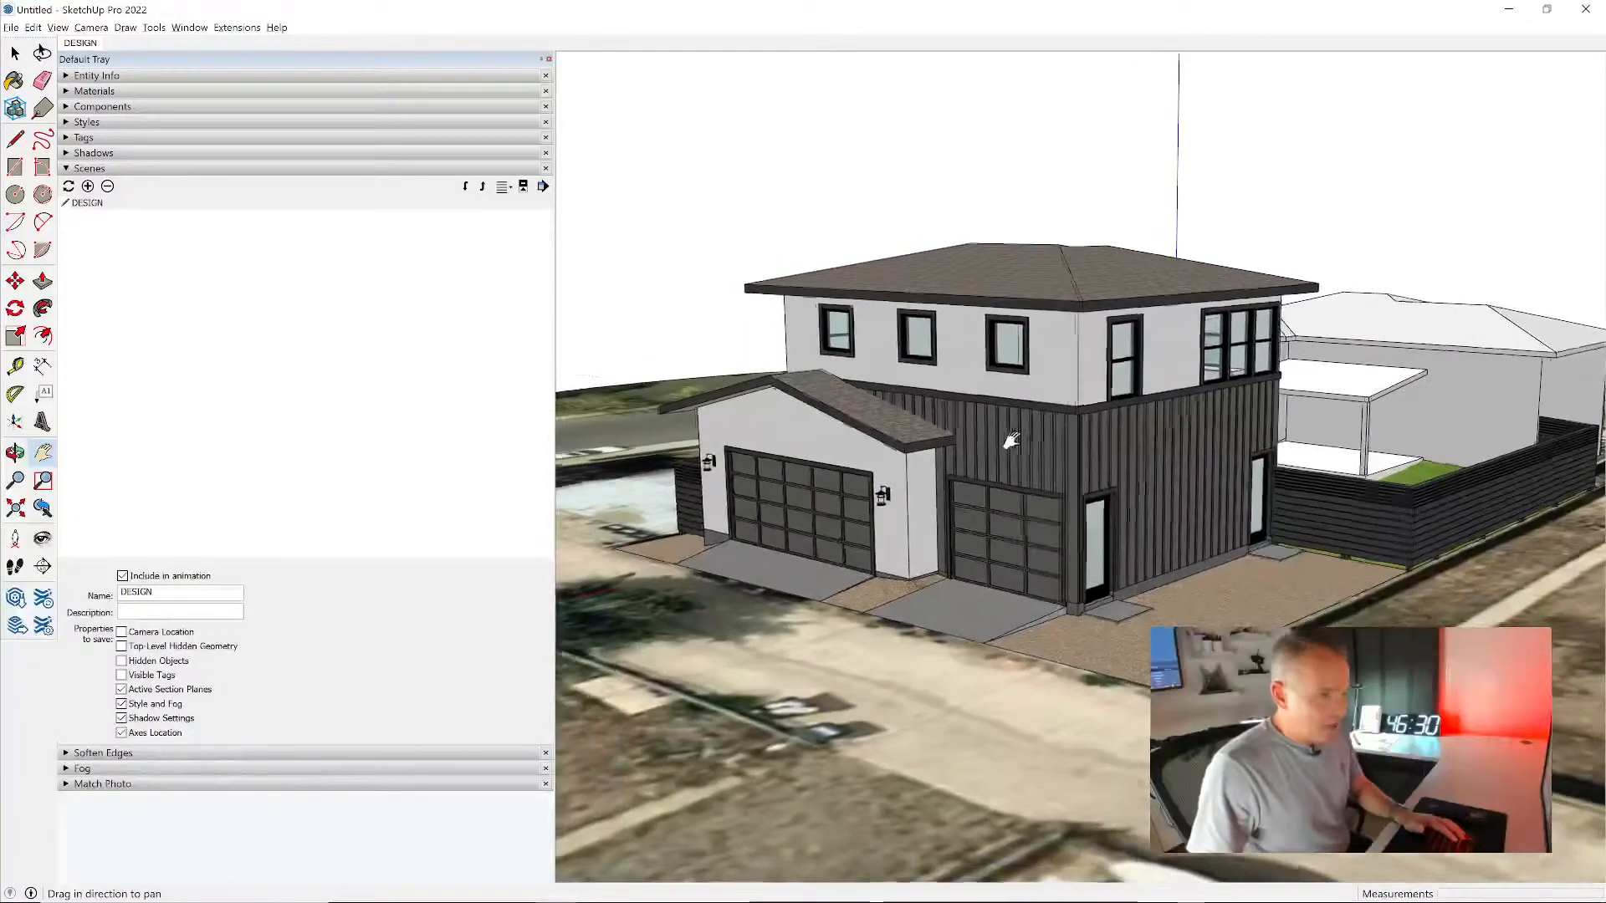
pyautogui.click(88, 186)
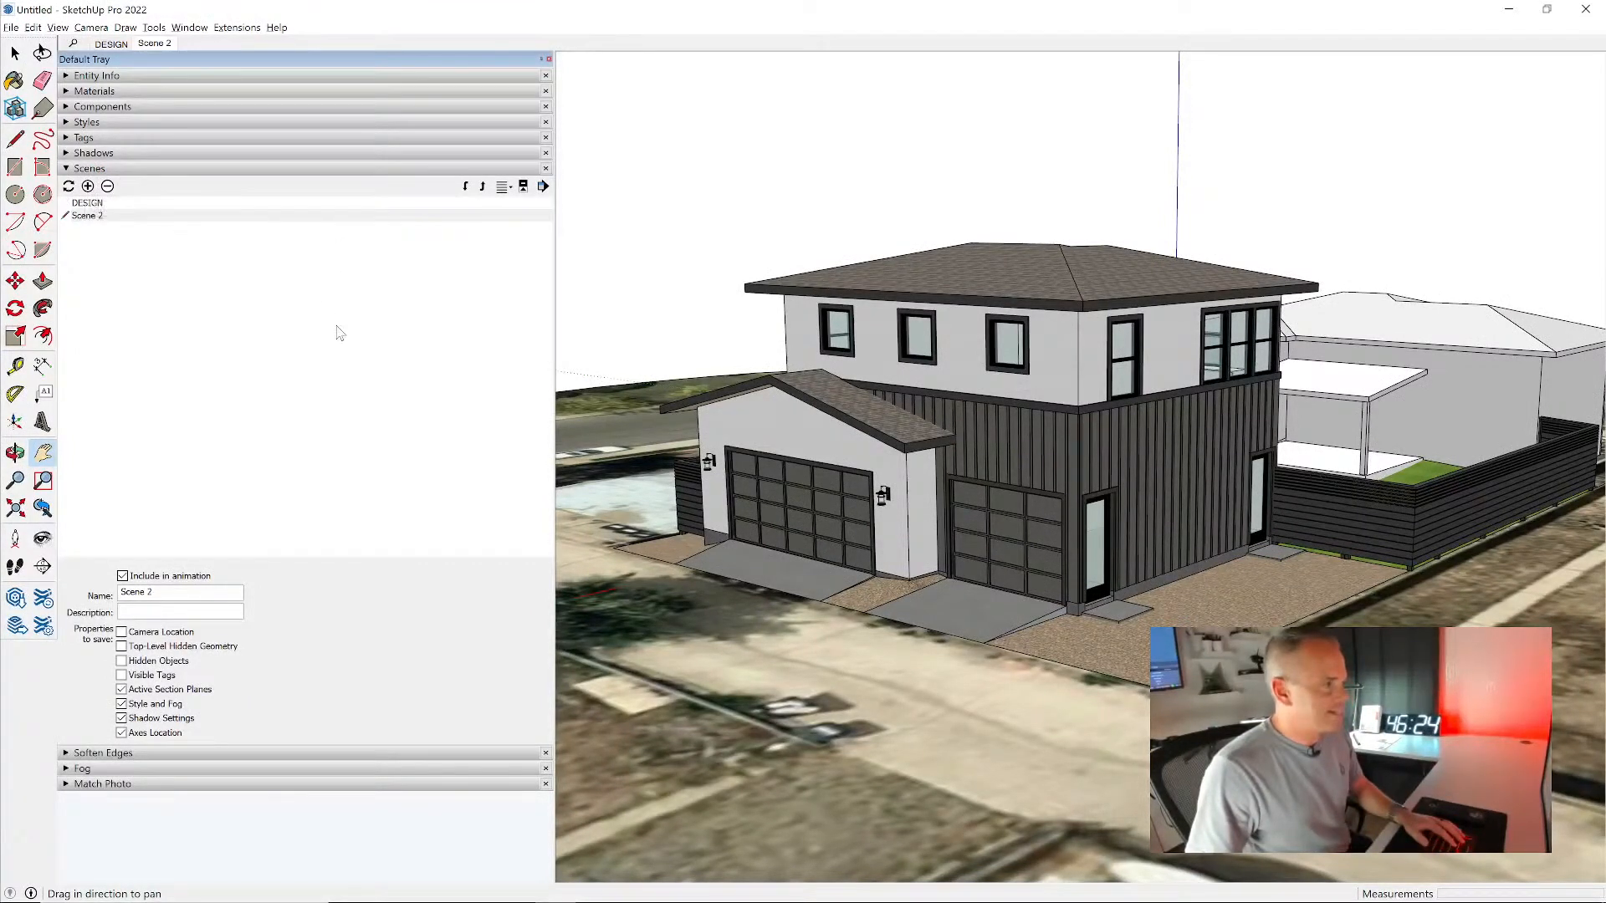
pyautogui.moveTo(120, 592); pyautogui.dragTo(193, 591)
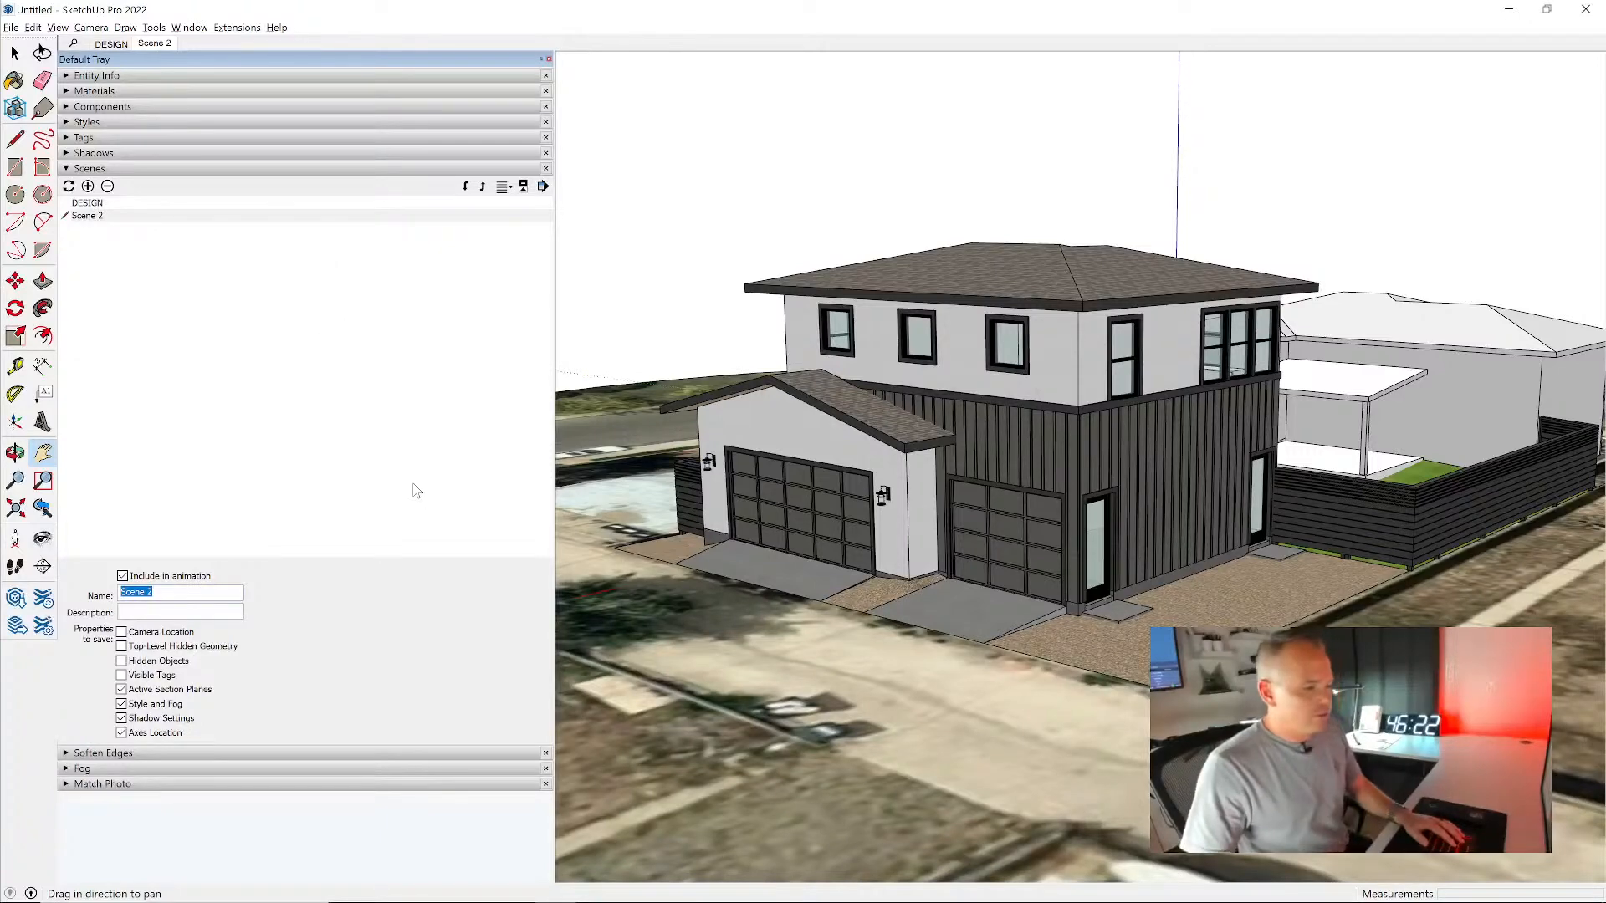
pyautogui.write('INTERIOR')
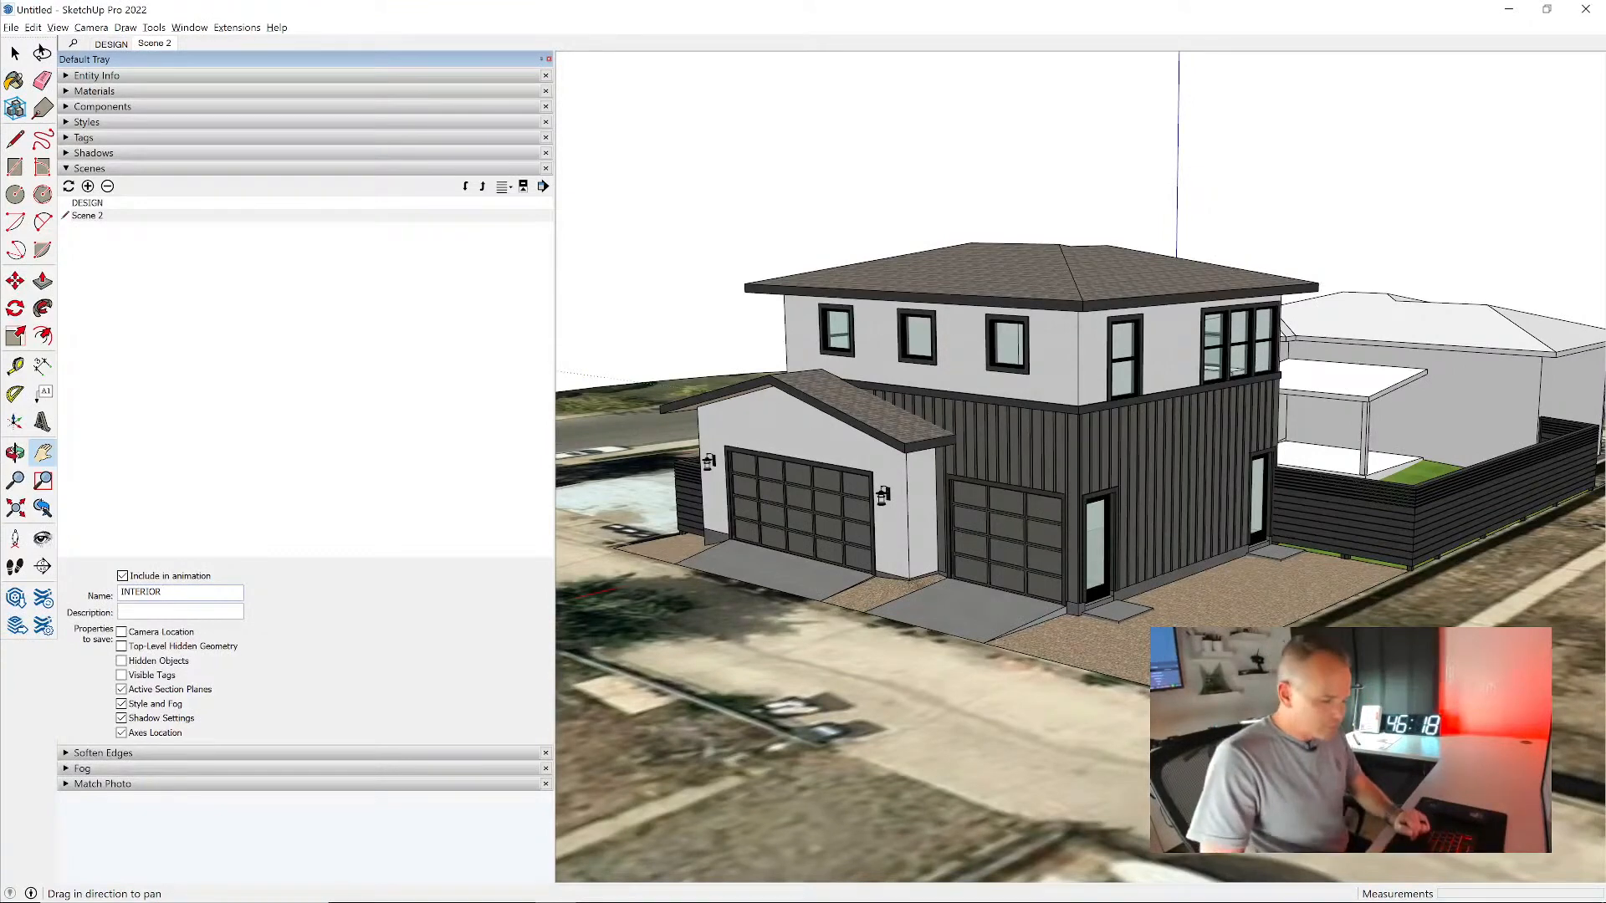
pyautogui.press('Return')
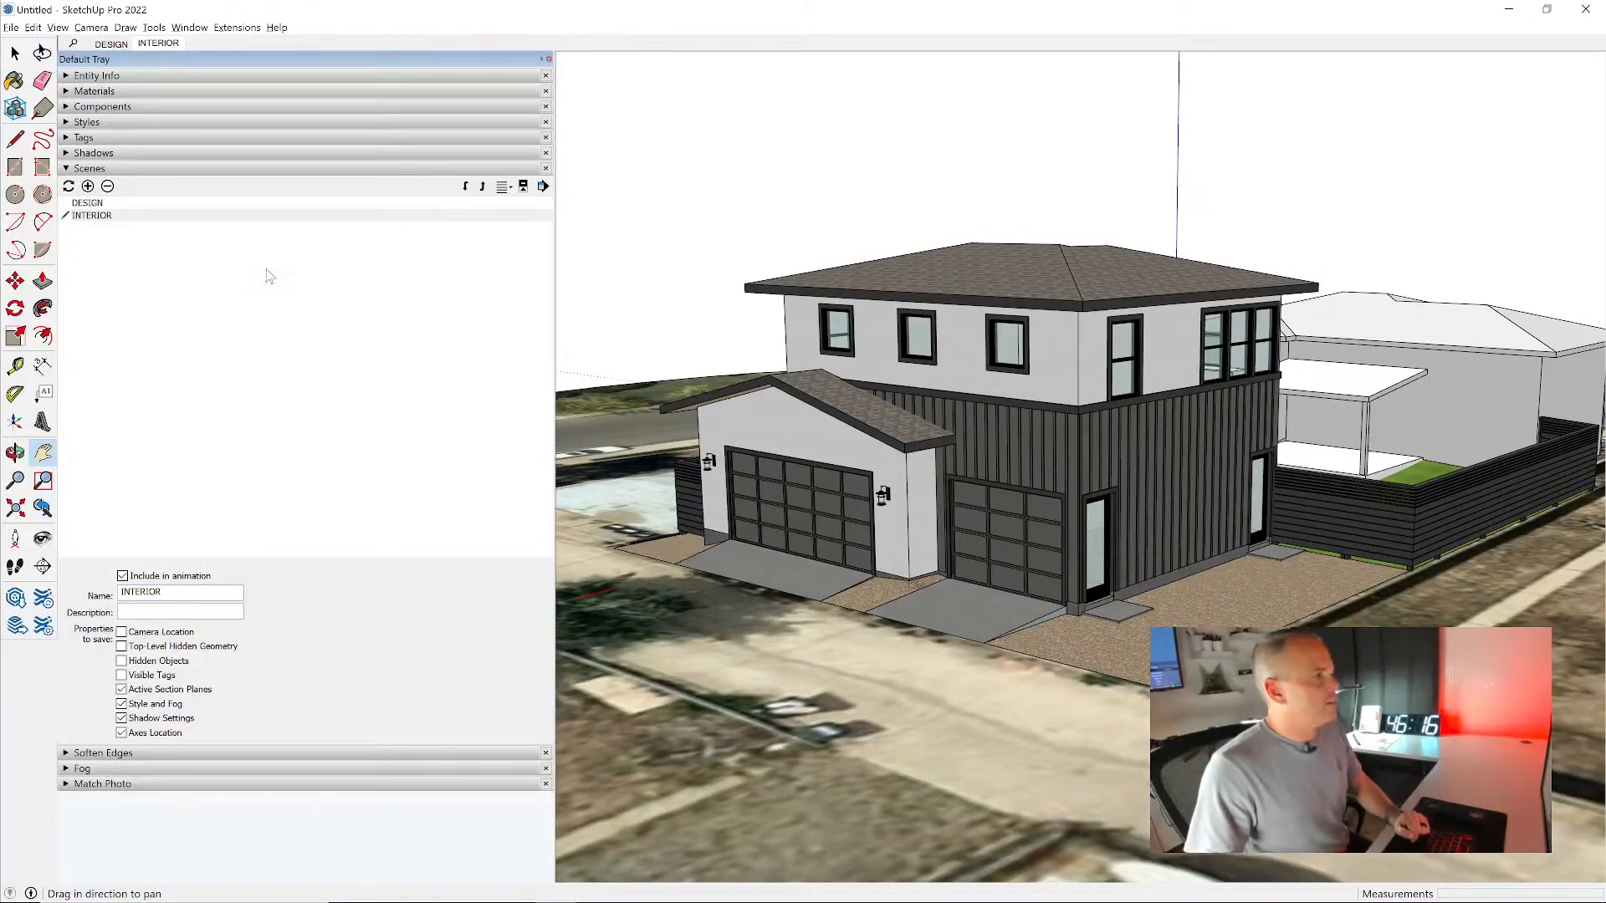
# - Hide the LOCATION_Exterior tag, inspect the exposed interior of the house, and collapse the tag list
pyautogui.click(137, 138)
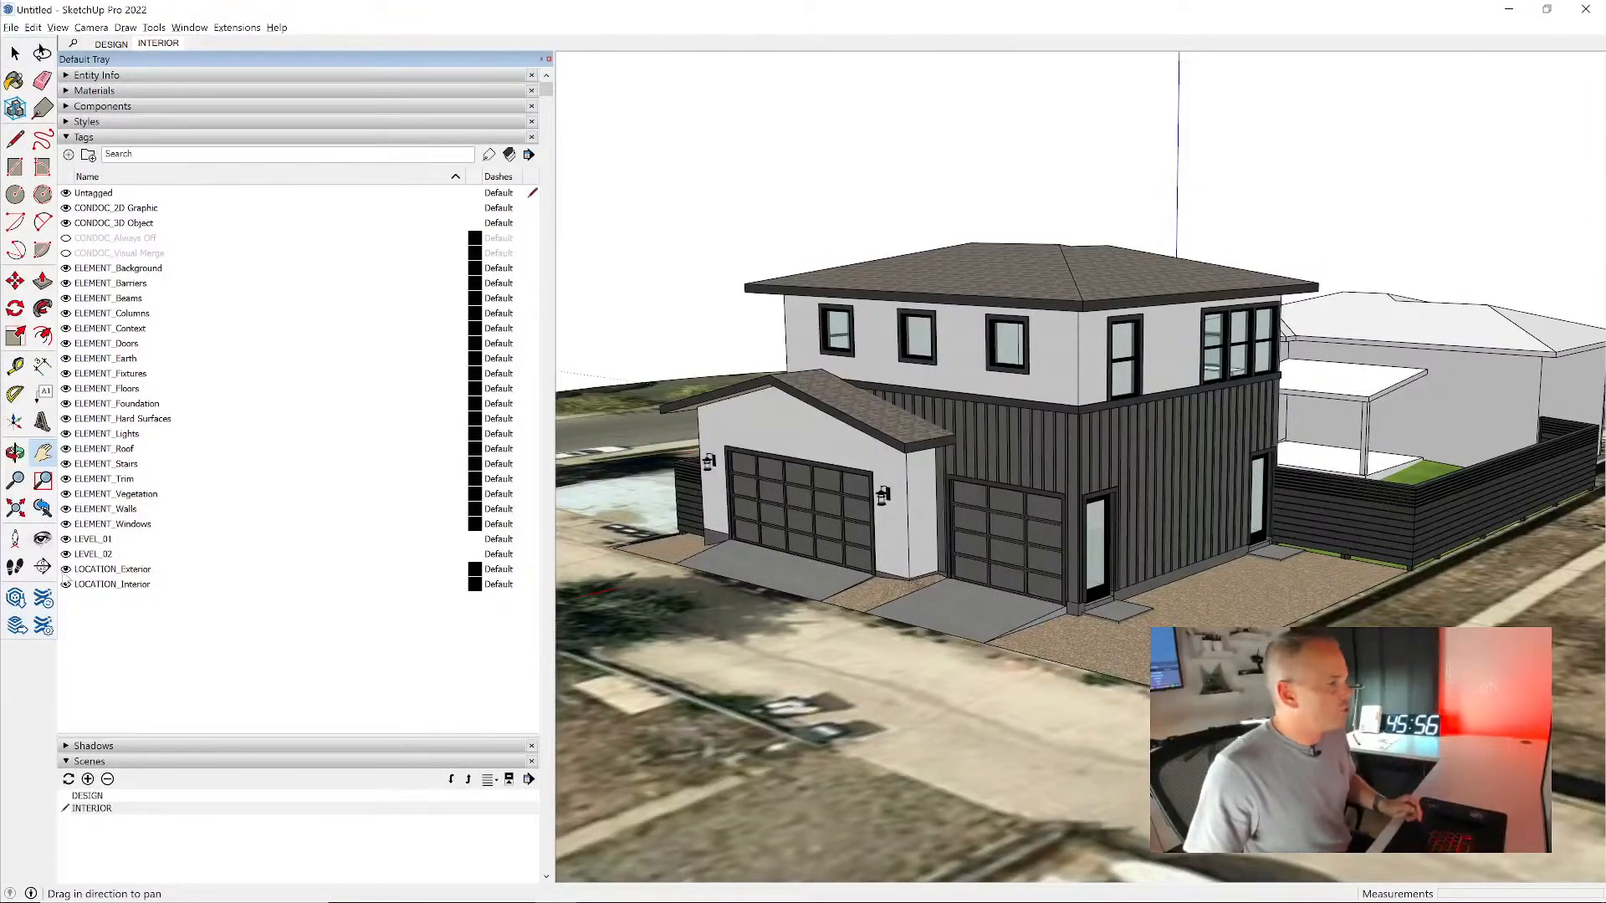
pyautogui.click(65, 570)
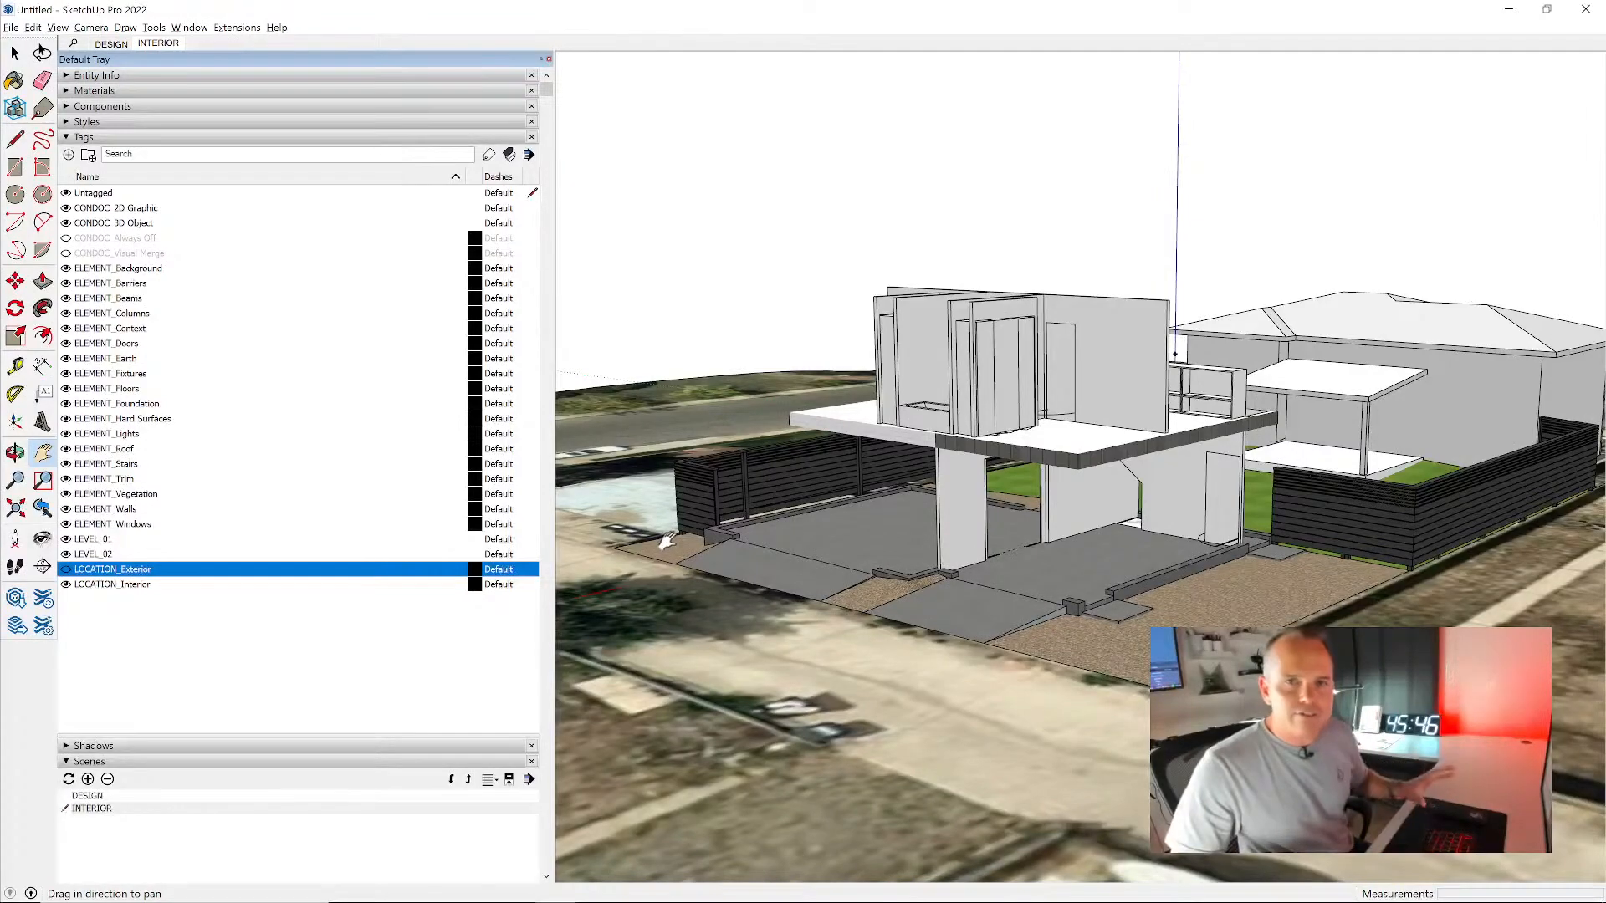
pyautogui.moveTo(1096, 471); pyautogui.dragTo(1255, 535, button='middle')
pyautogui.scroll(3, 921, 470)
pyautogui.moveTo(921, 470); pyautogui.dragTo(1029, 470, button='middle')
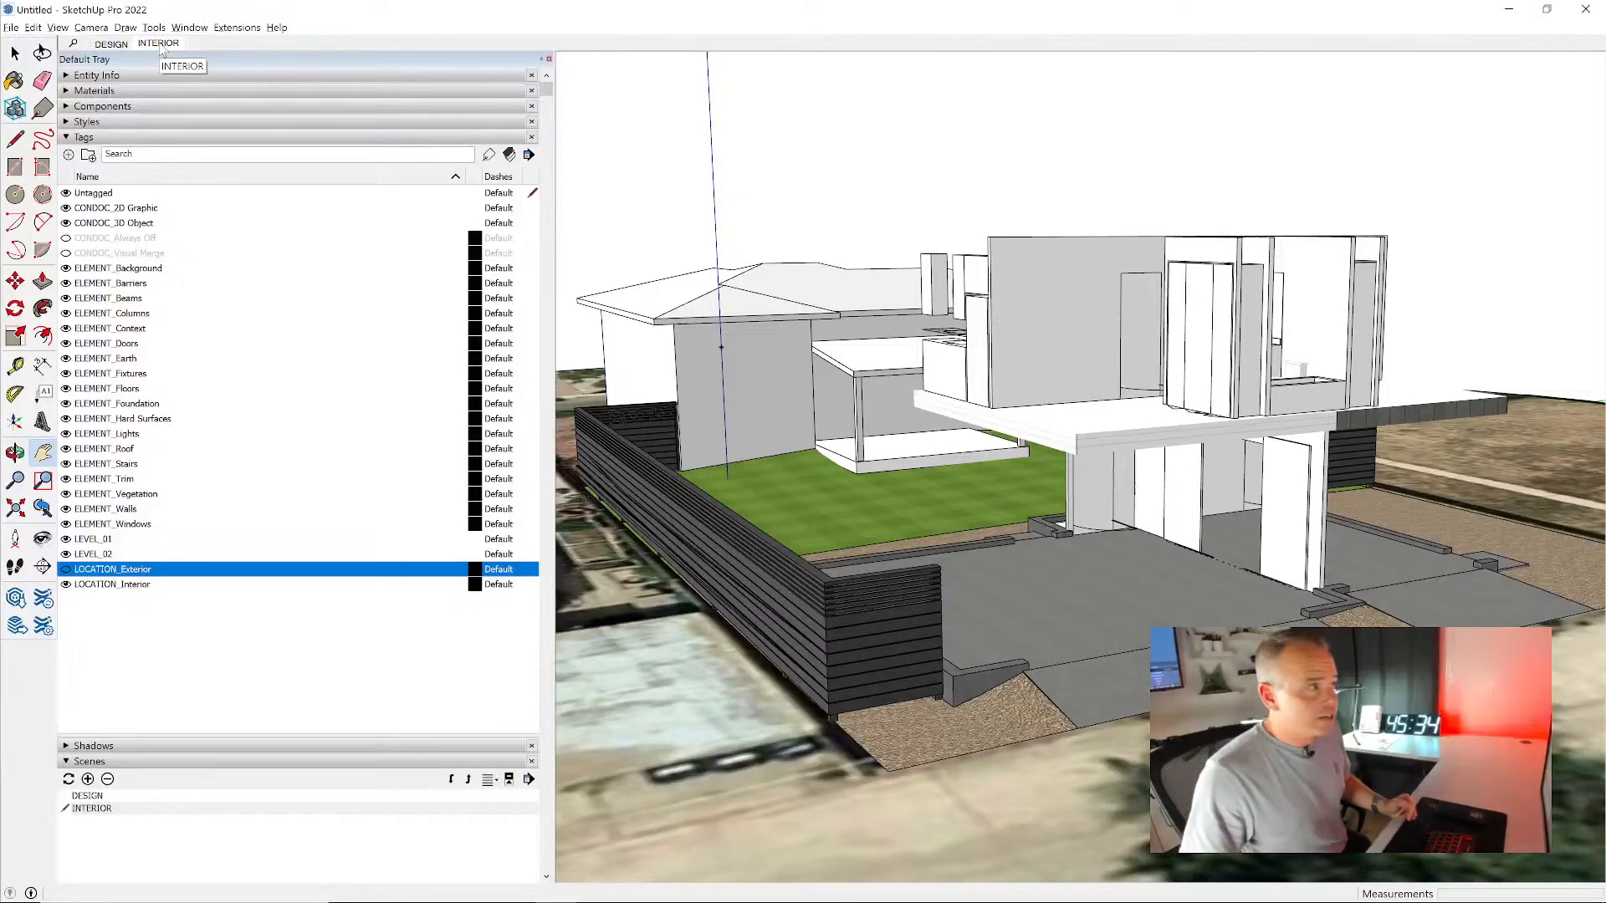
pyautogui.moveTo(1042, 378); pyautogui.dragTo(983, 397, button='middle')
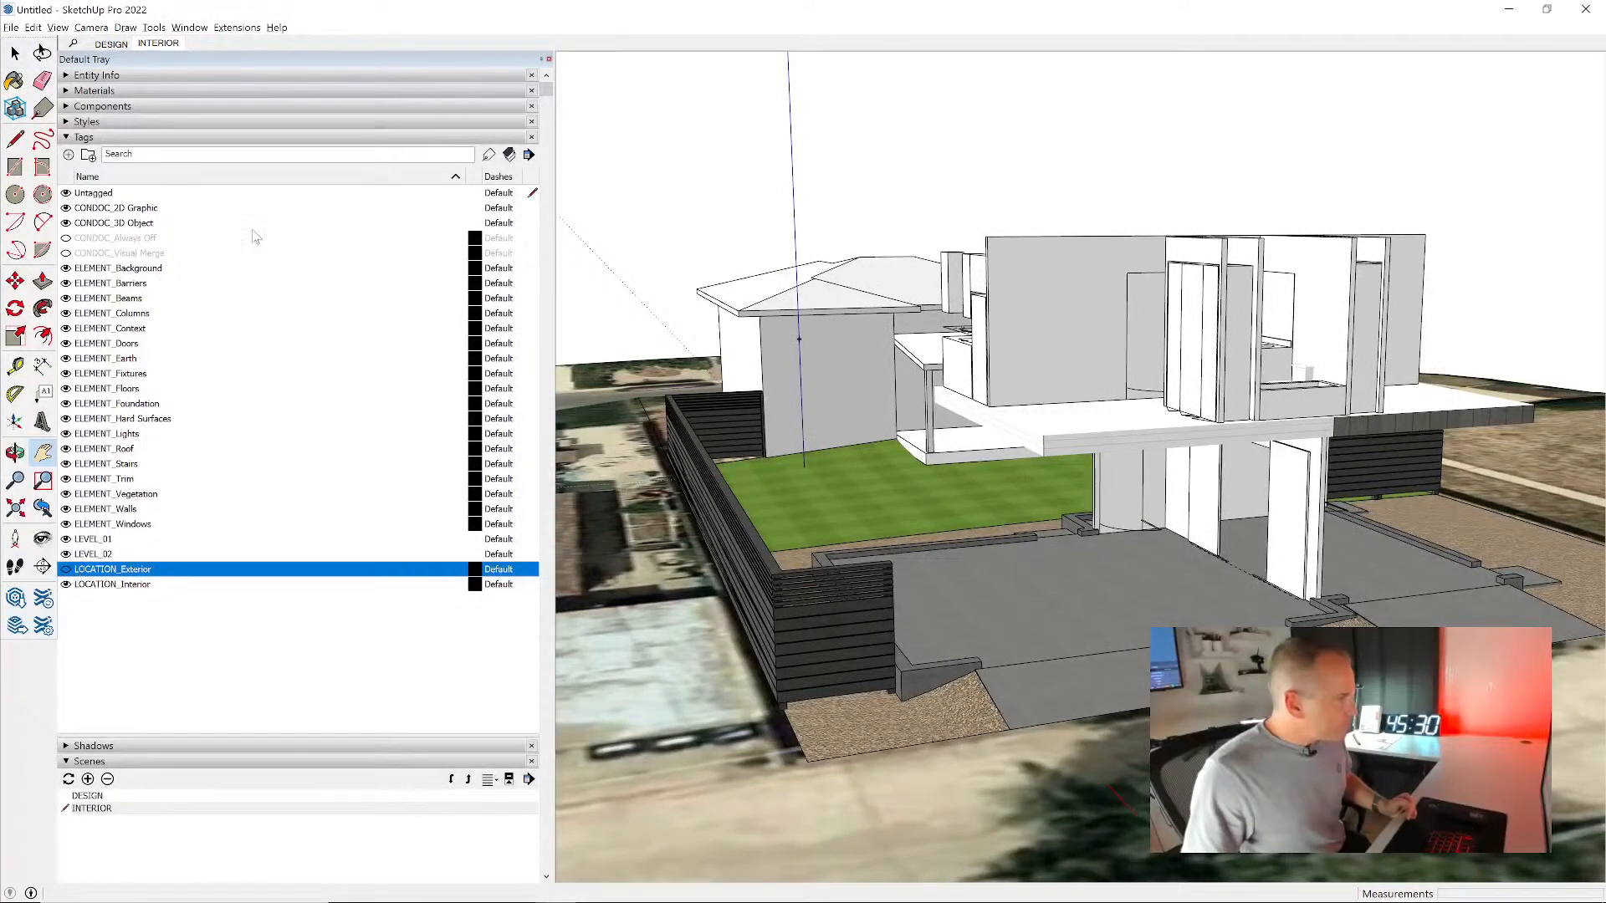
pyautogui.click(66, 569)
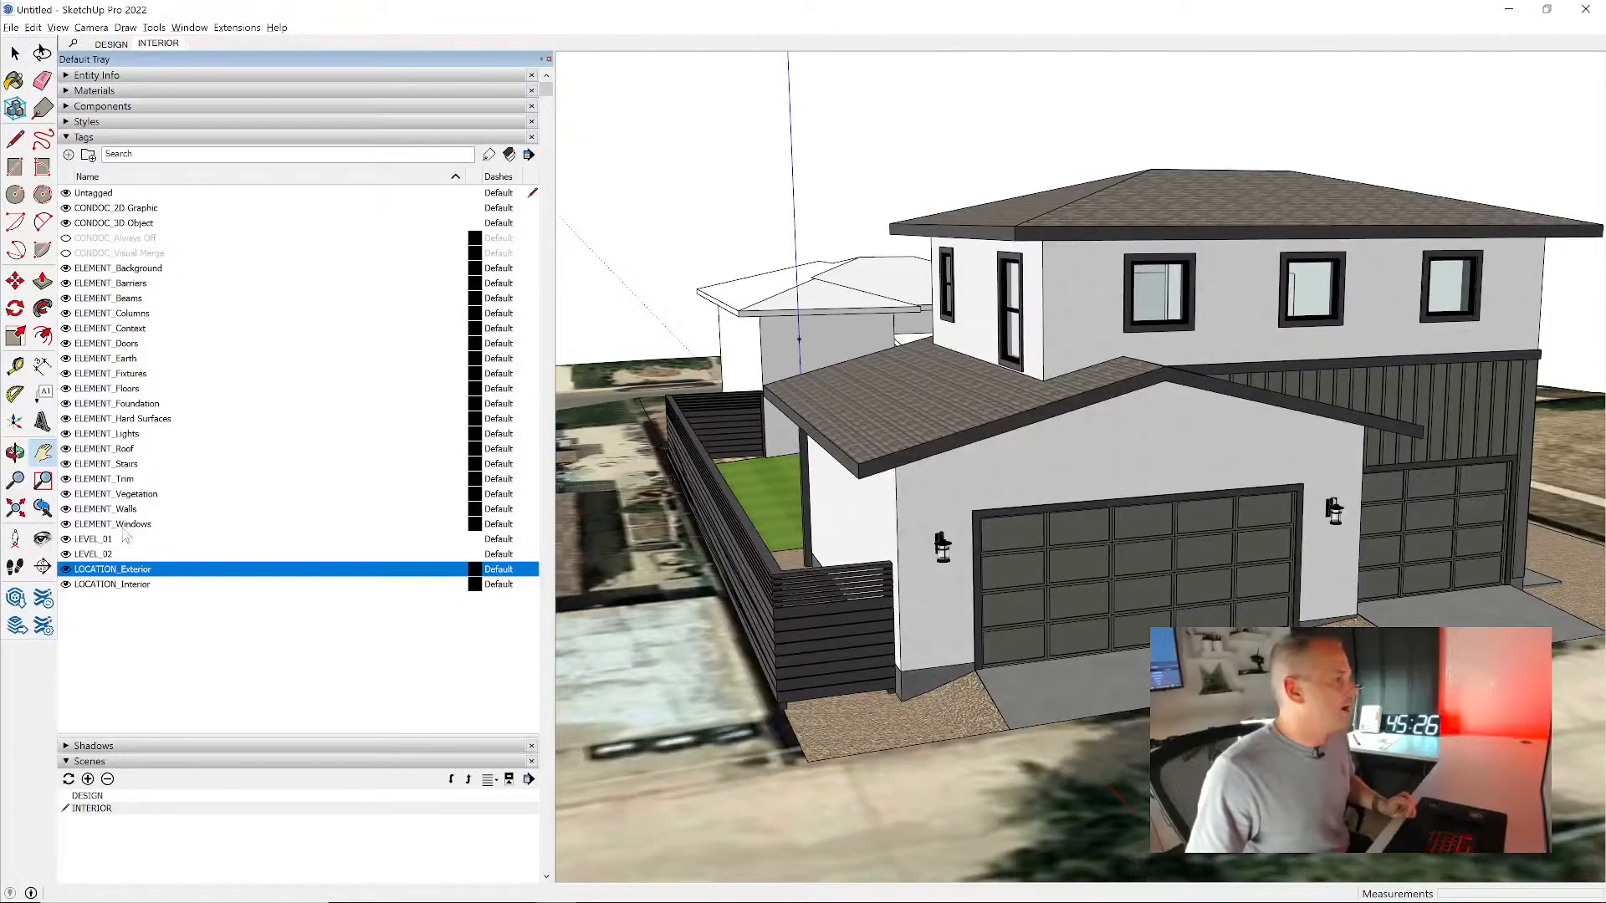
pyautogui.click(66, 569)
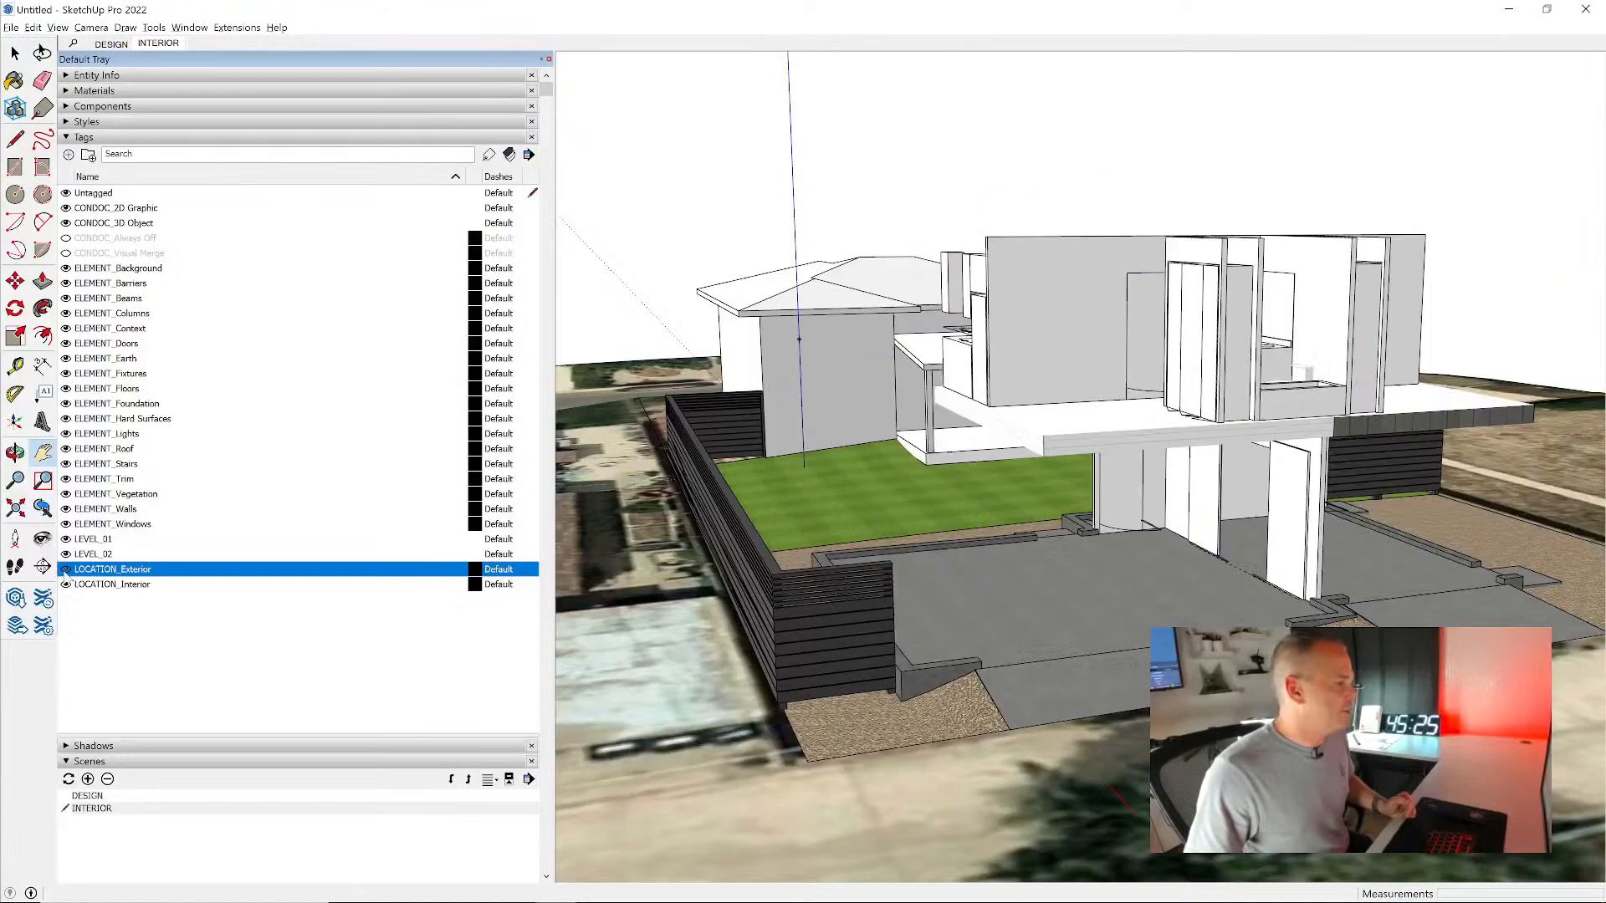
pyautogui.click(164, 138)
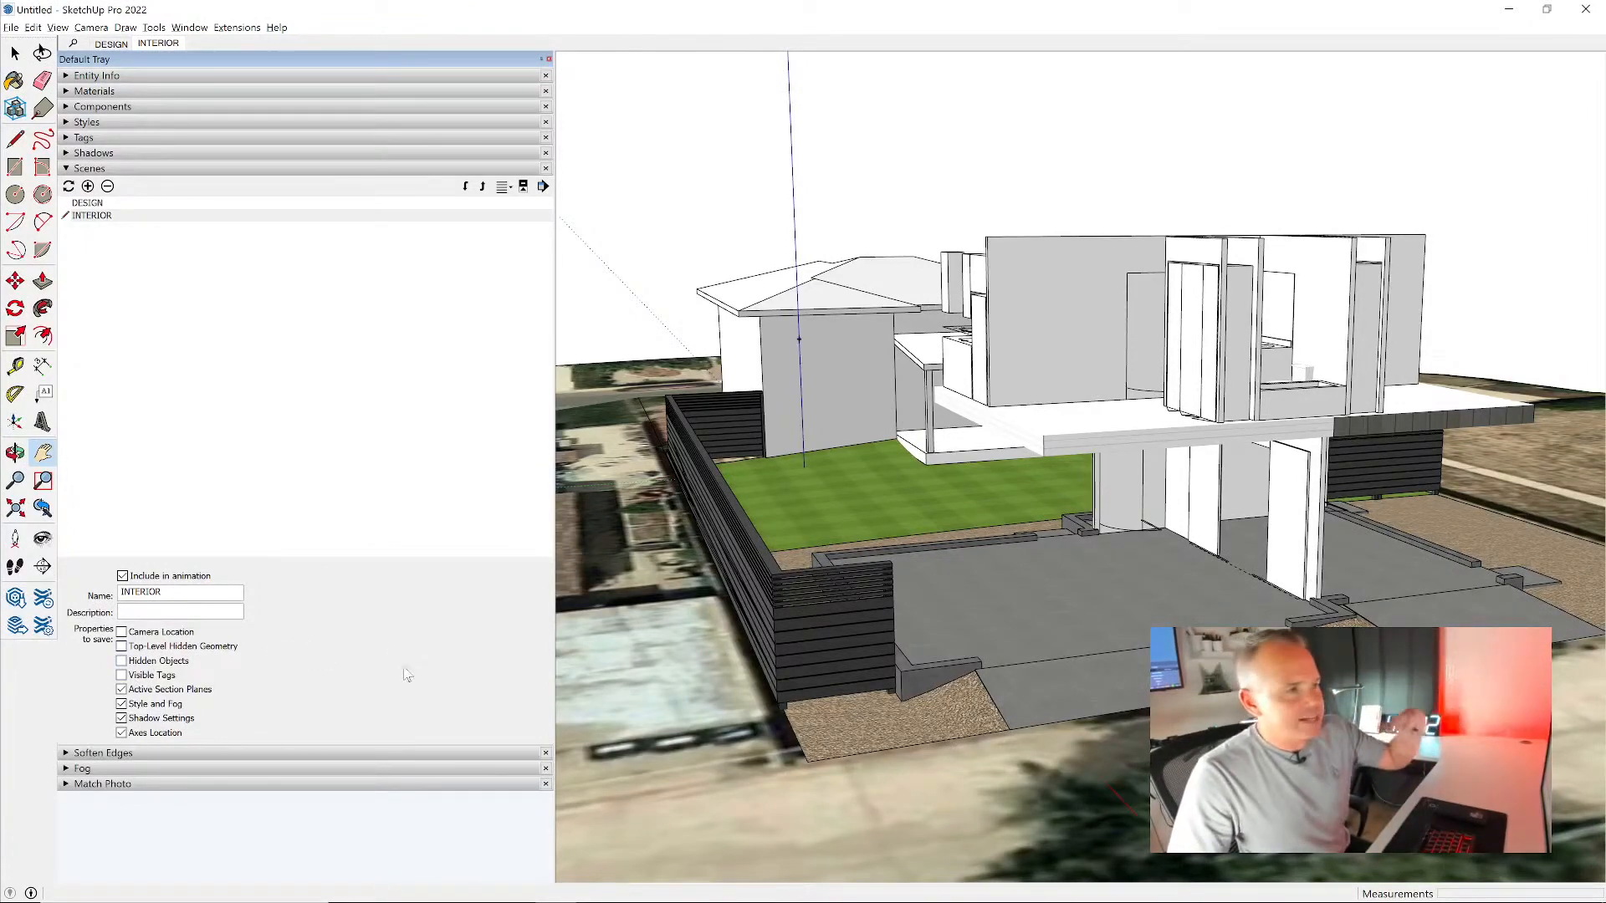
# - Set the INTERIOR scene to save Visible Tags but not Active Section Planes, Style and Fog, Shadow Settings or Axes Location
pyautogui.click(154, 676)
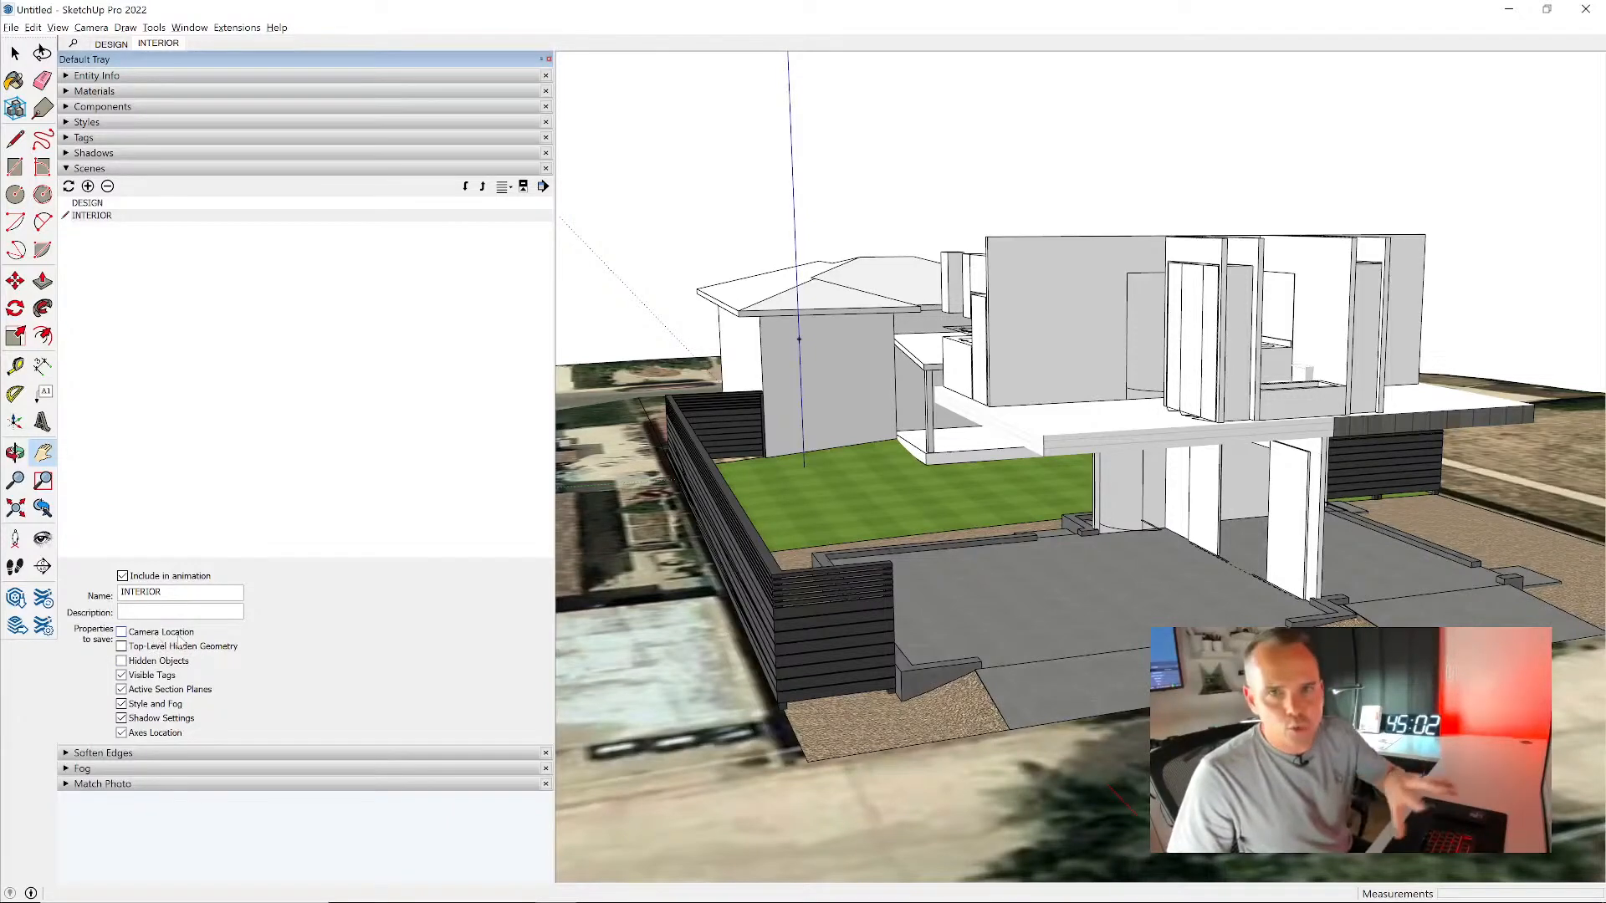
pyautogui.click(177, 691)
pyautogui.click(168, 705)
pyautogui.click(167, 719)
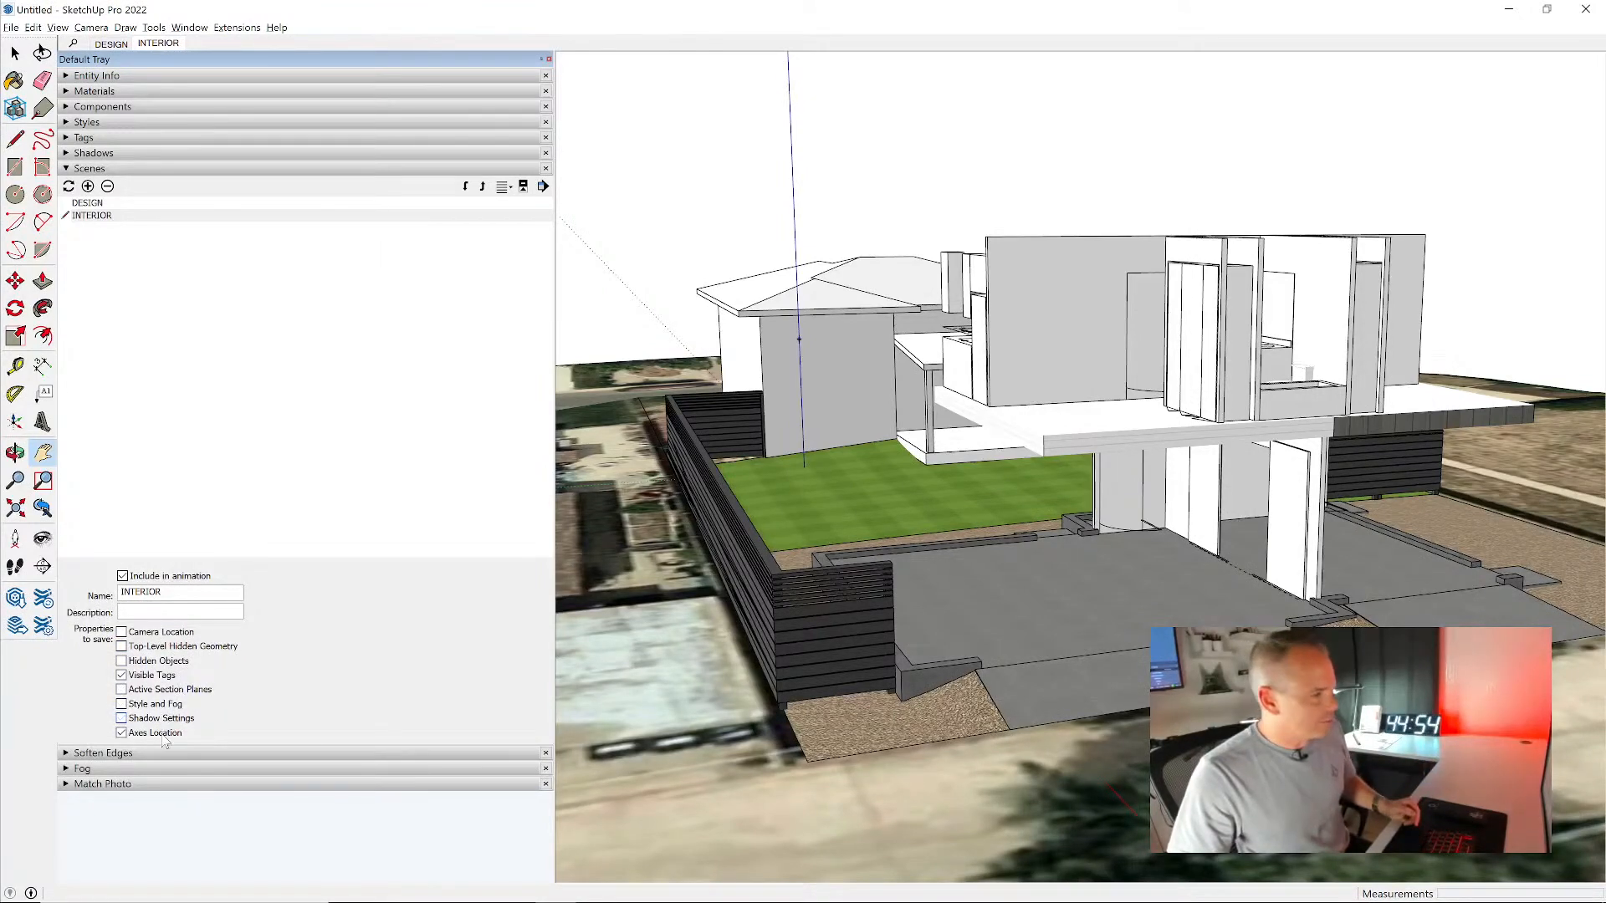
pyautogui.click(154, 733)
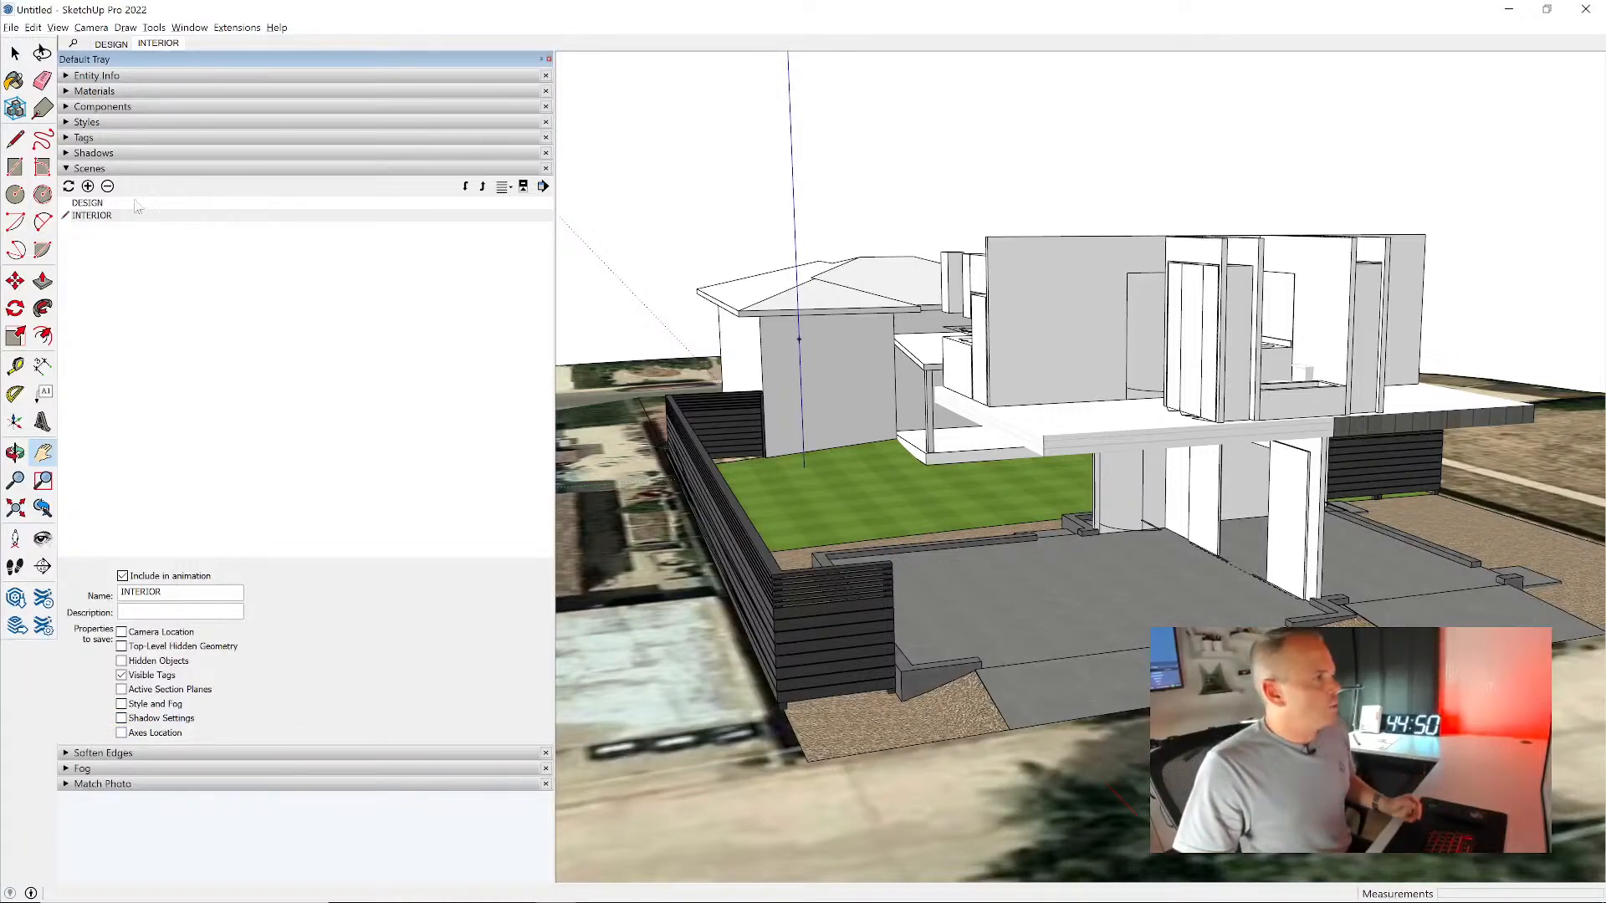
# - Expand the tag list and shorten the scene list so the tags and scene properties show together
pyautogui.click(104, 139)
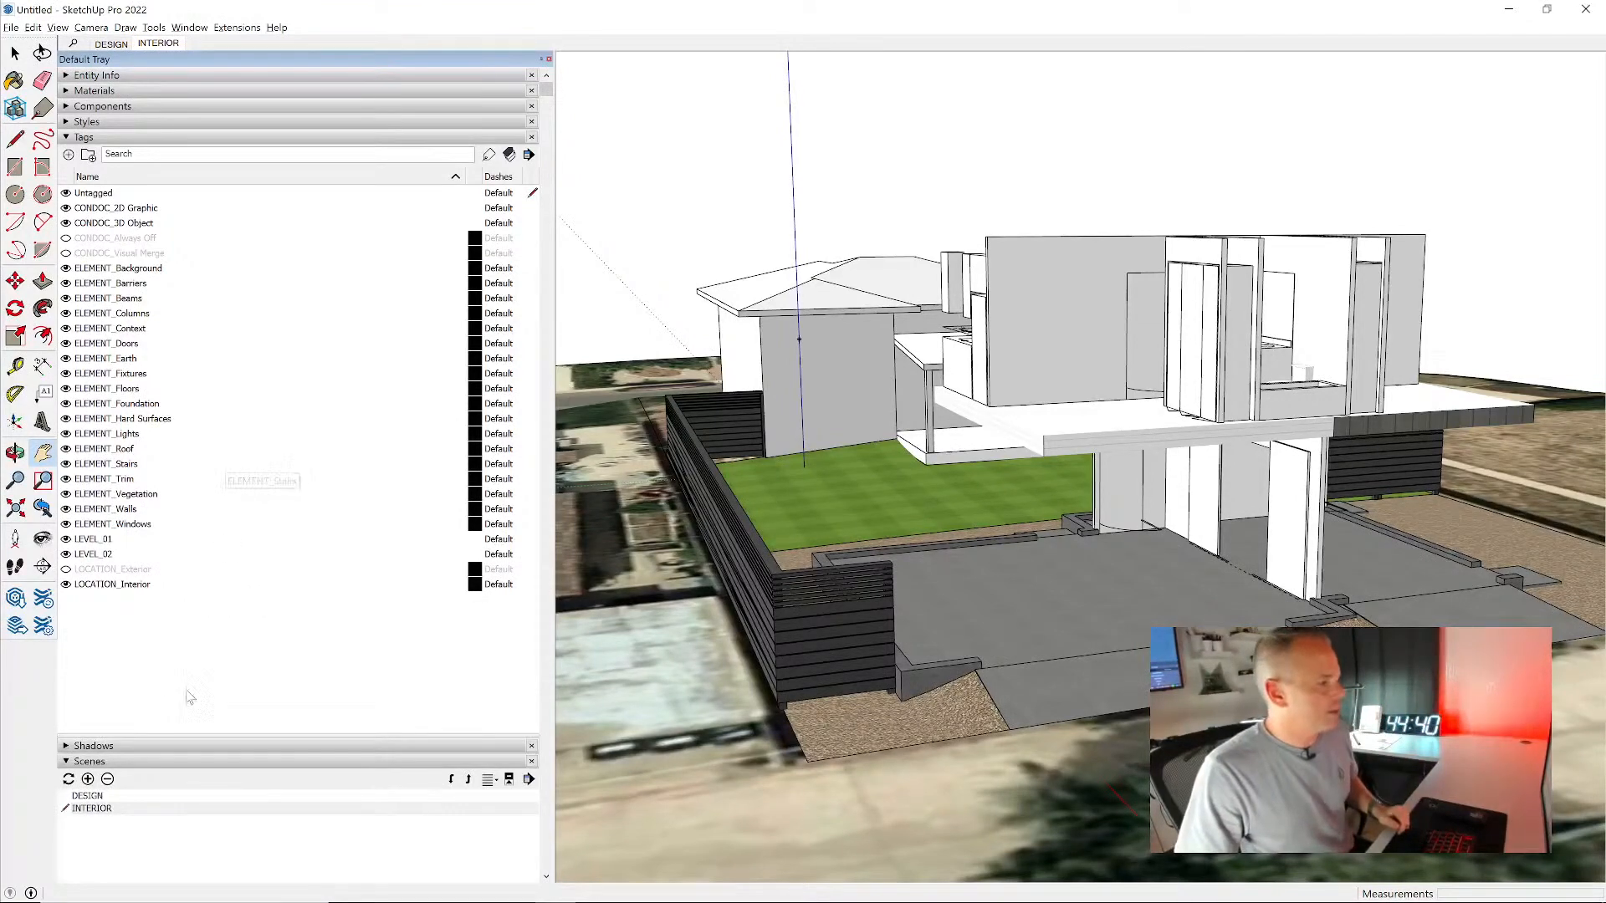
pyautogui.scroll(-3, 242, 451)
pyautogui.scroll(-4, 167, 600)
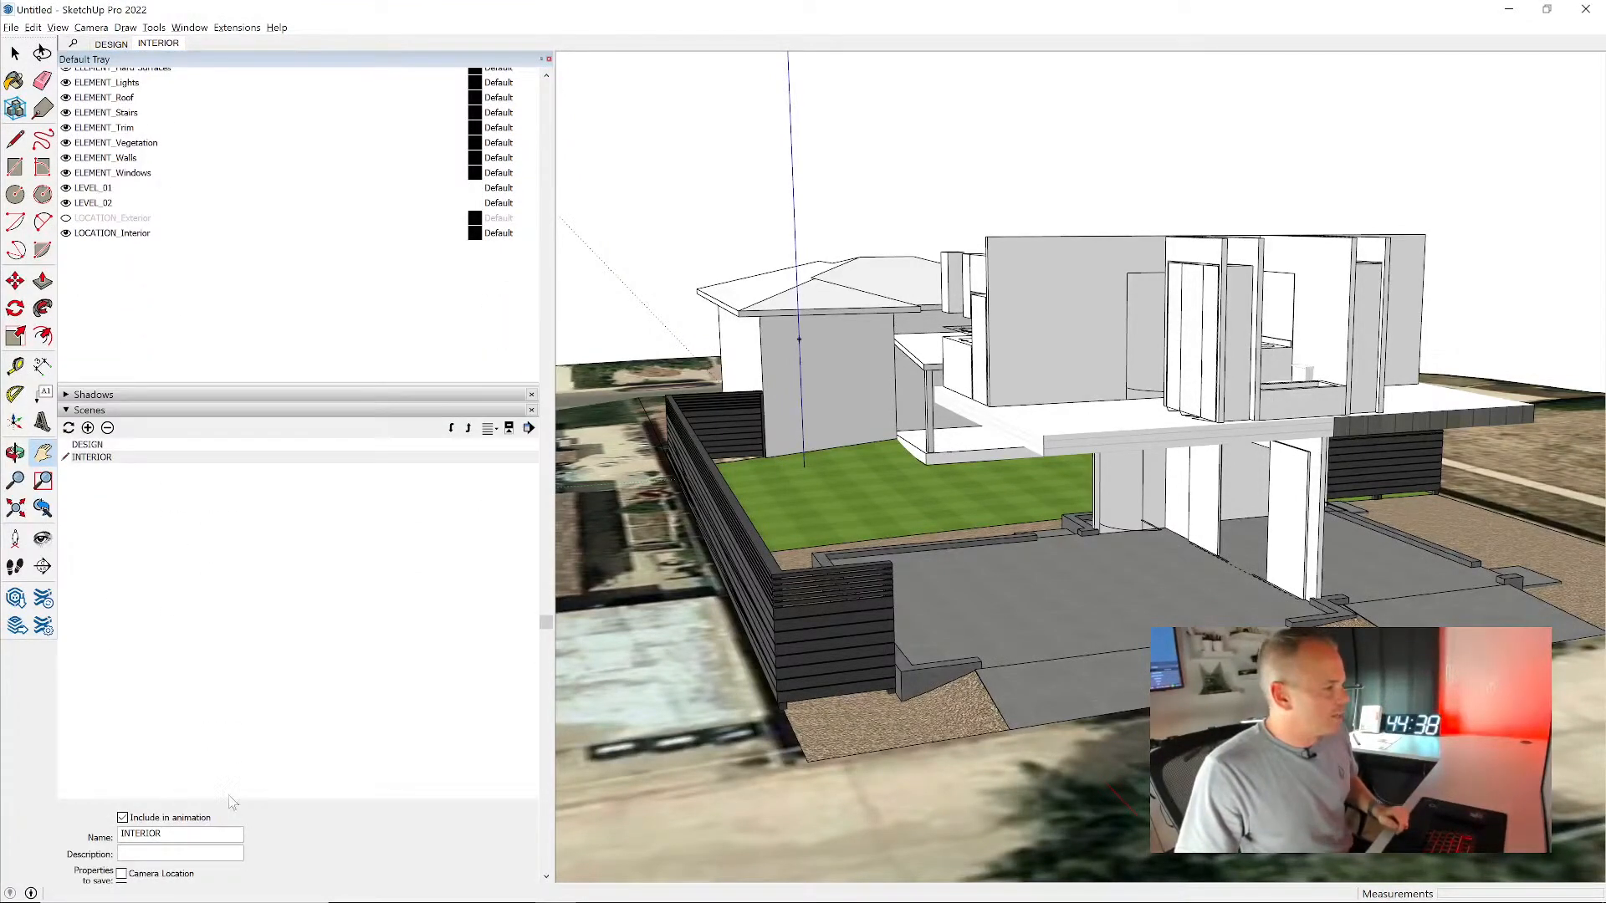
pyautogui.scroll(-3, 242, 803)
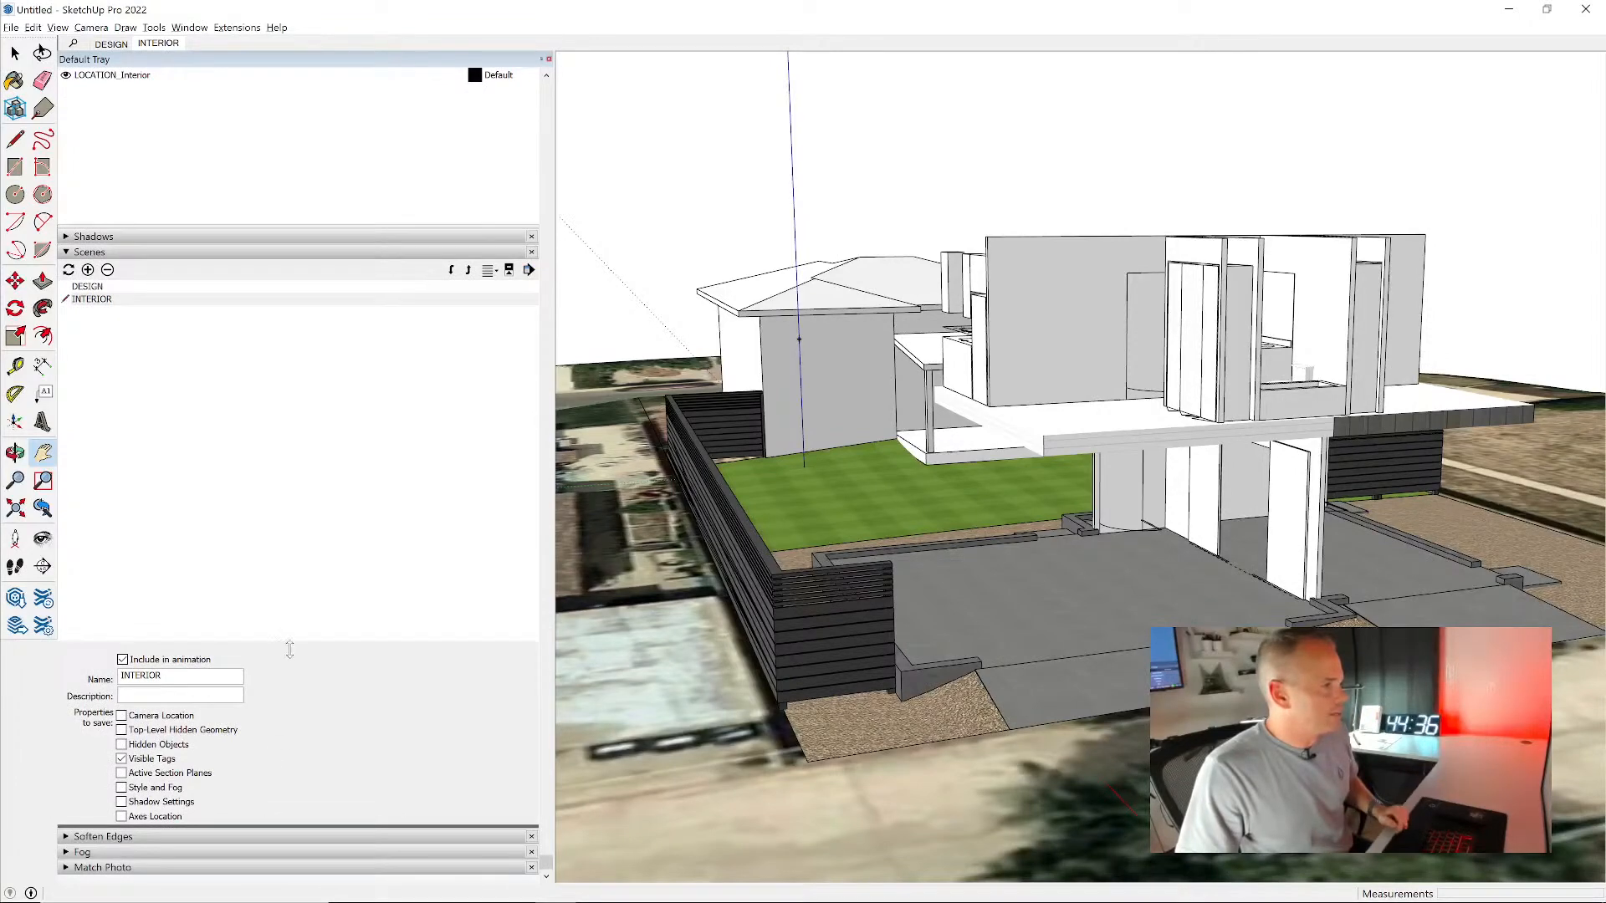
pyautogui.scroll(3, 292, 635)
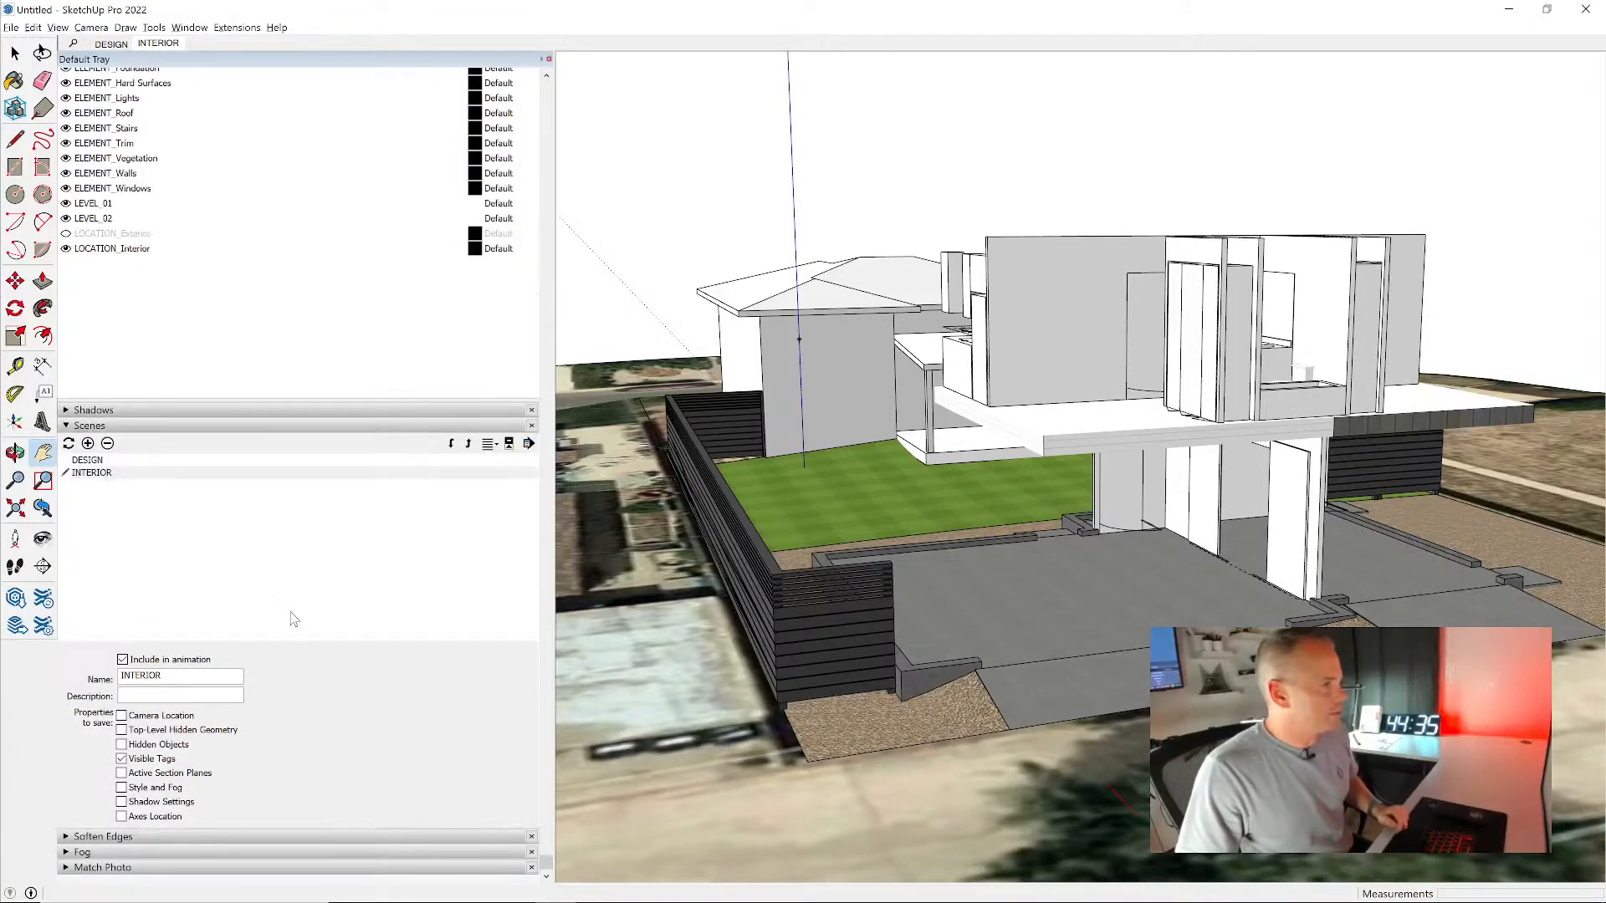
# - Add a new scene and name it EXTERIOR
pyautogui.click(88, 444)
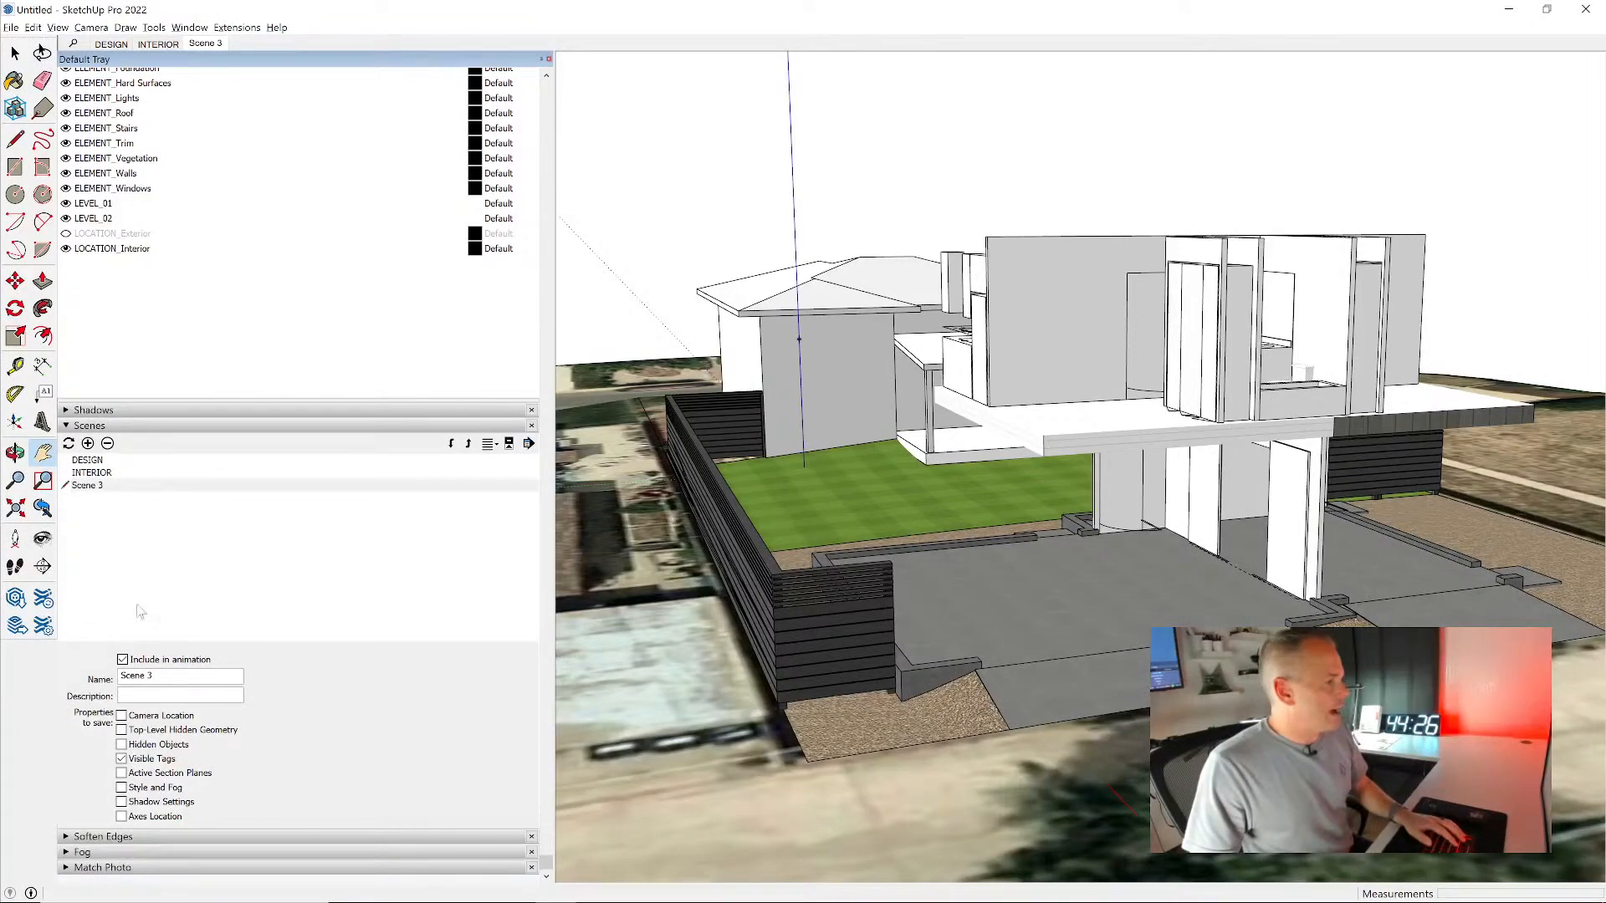
pyautogui.tripleClick(133, 675)
pyautogui.write('EX')
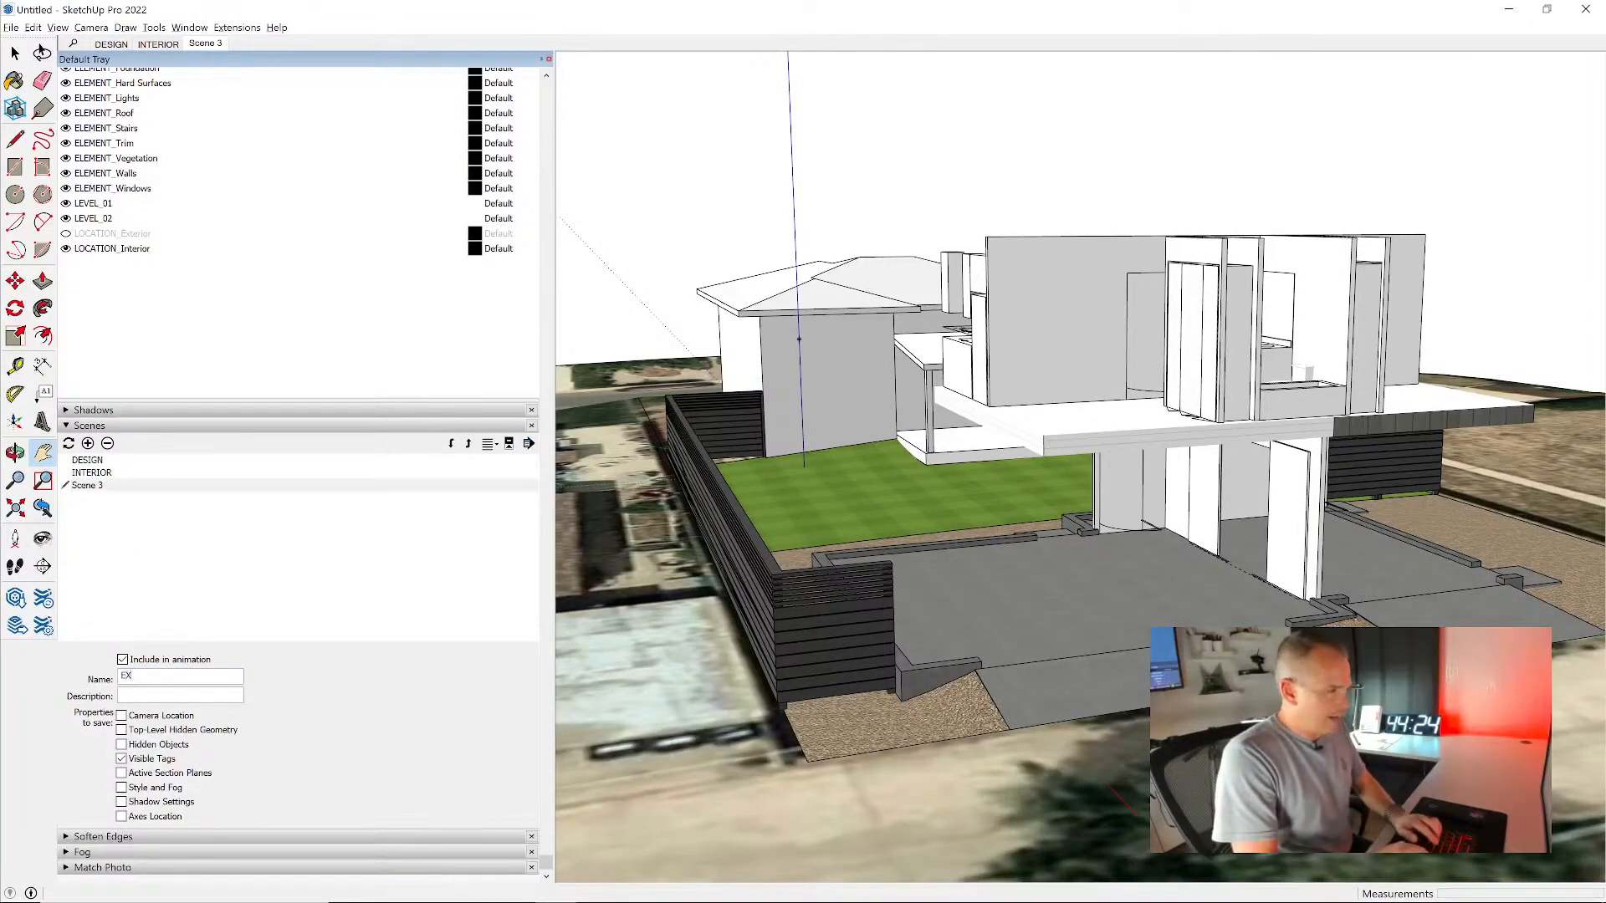
pyautogui.write('TERIOR')
pyautogui.press('Return')
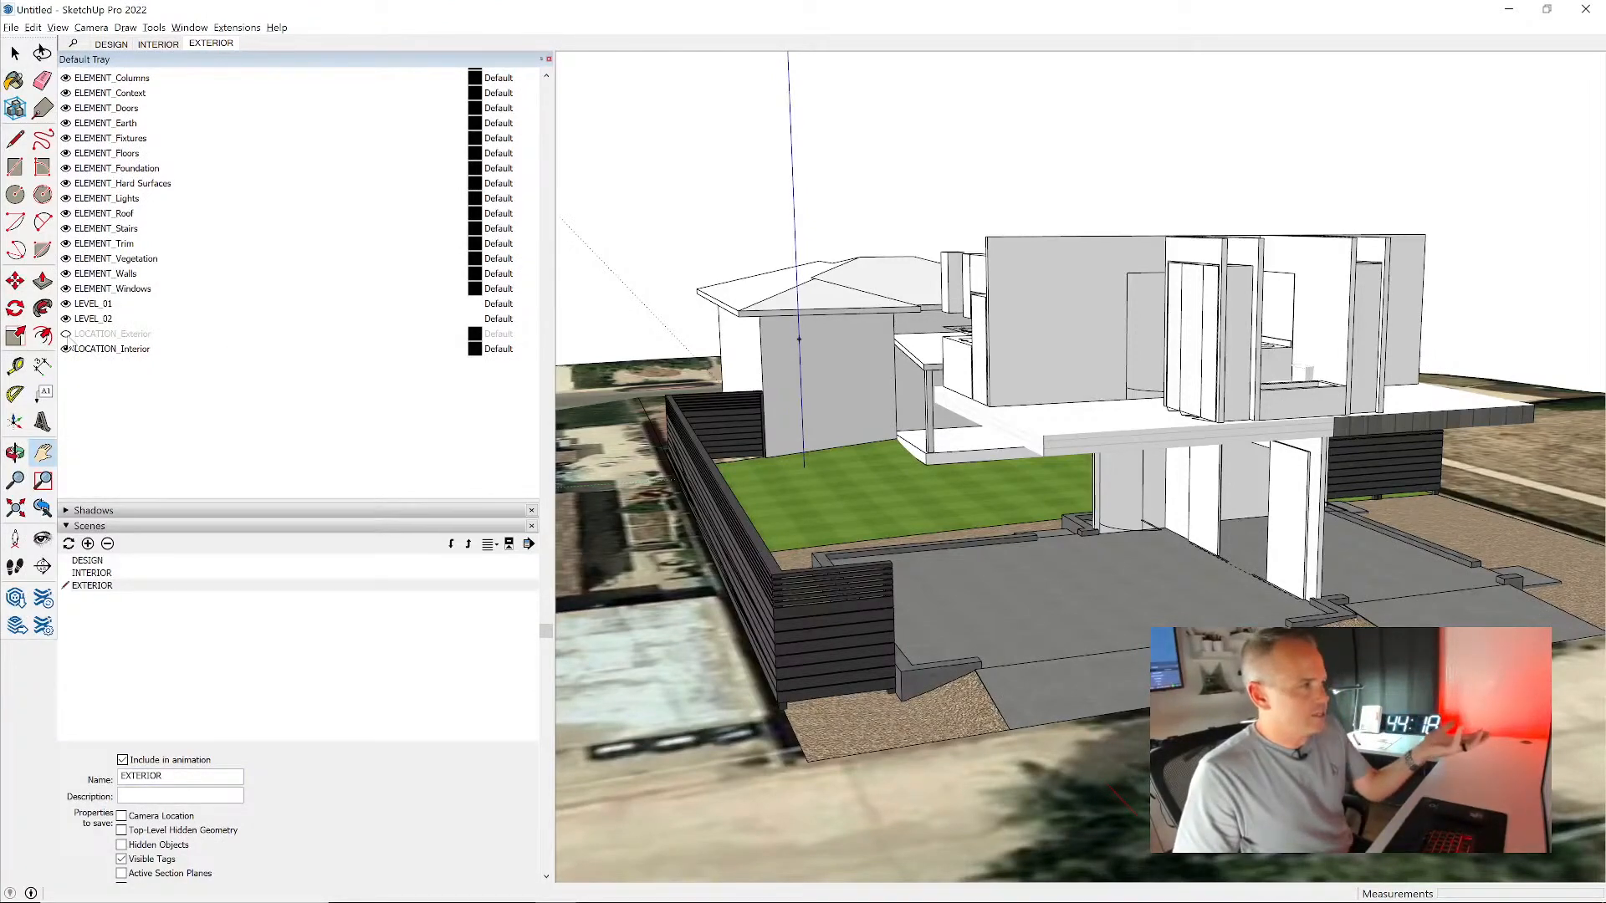
# - Show the LOCATION_Exterior tag and hide the LOCATION_Interior tag for the EXTERIOR scene
pyautogui.click(66, 334)
pyautogui.click(66, 349)
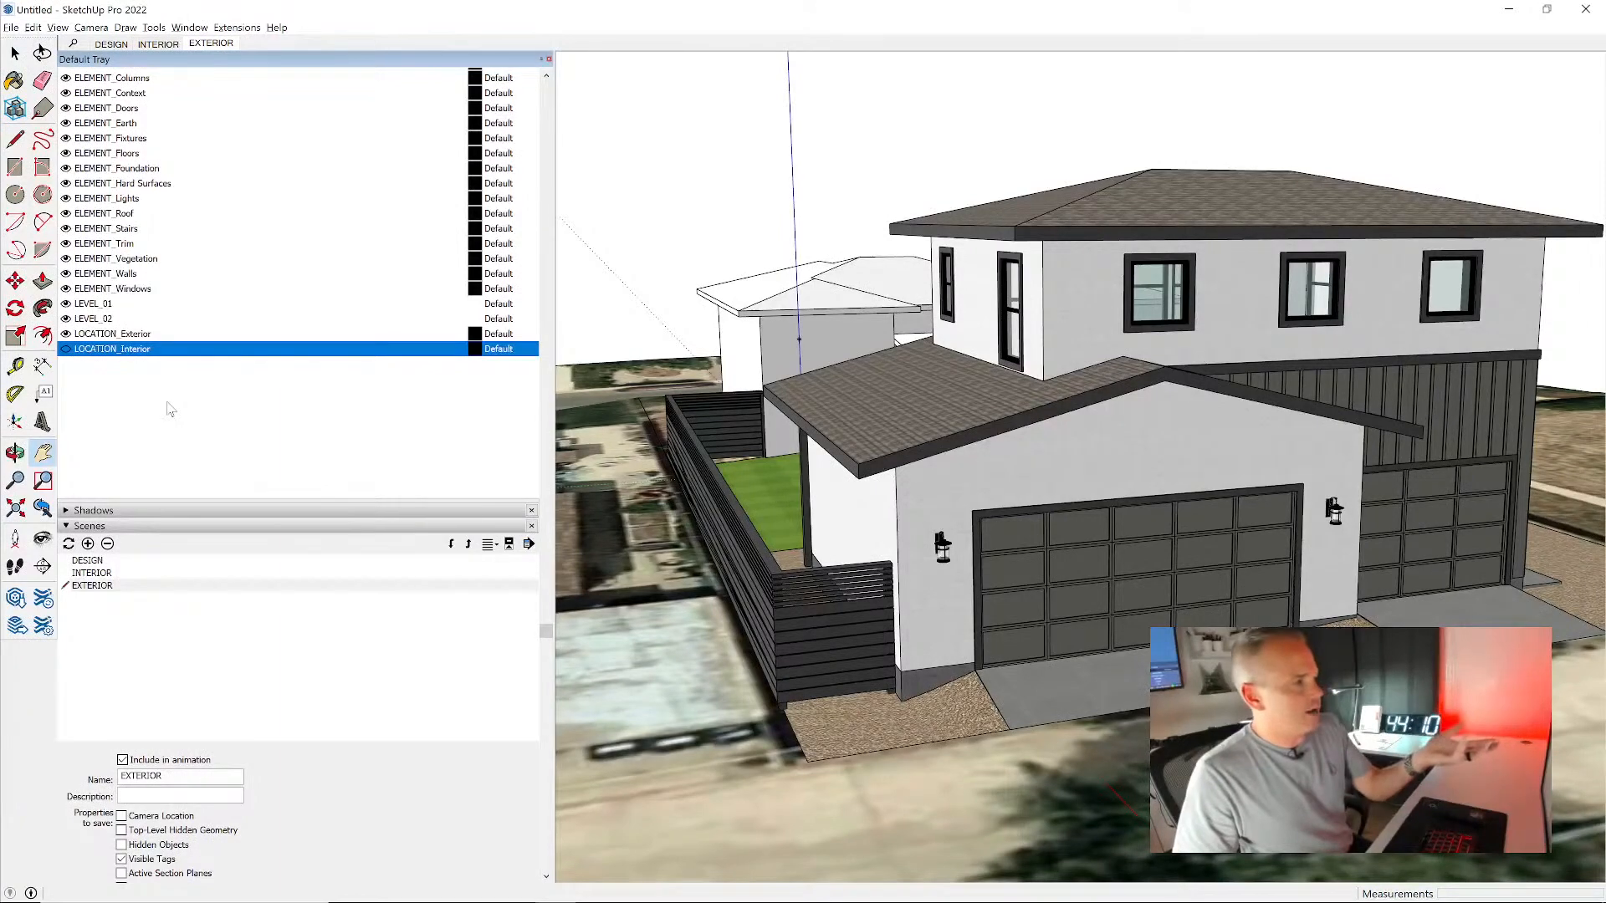
pyautogui.scroll(-1, 182, 406)
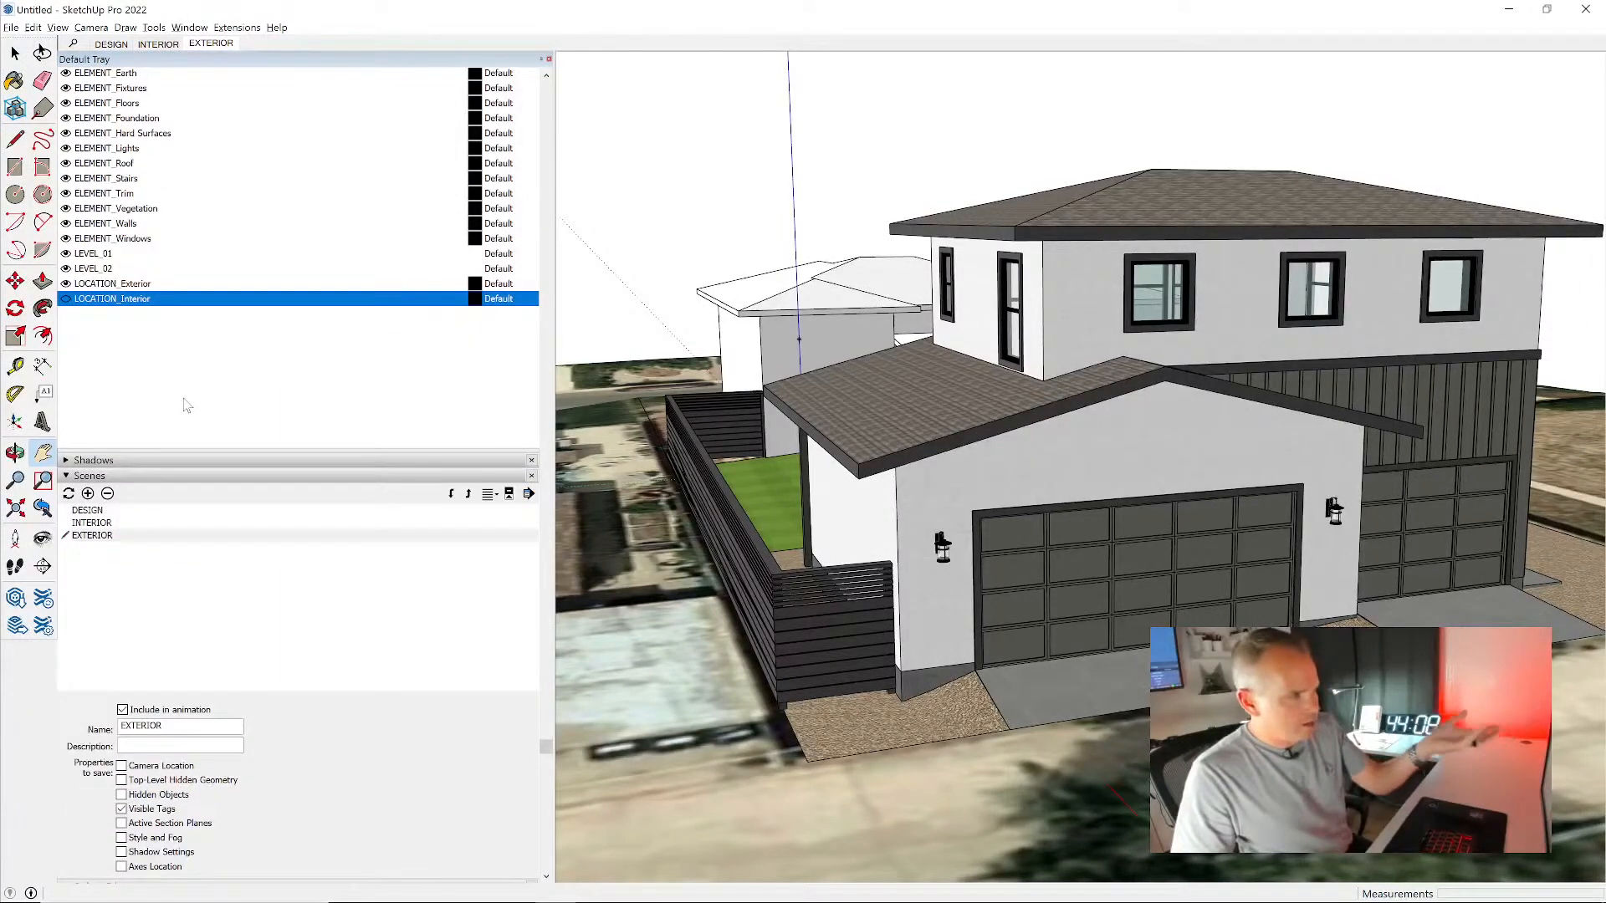
# - Recall the EXTERIOR scene, hide the LOCATION_Interior tag and show the LOCATION_Exterior tag
pyautogui.scroll(-1, 224, 390)
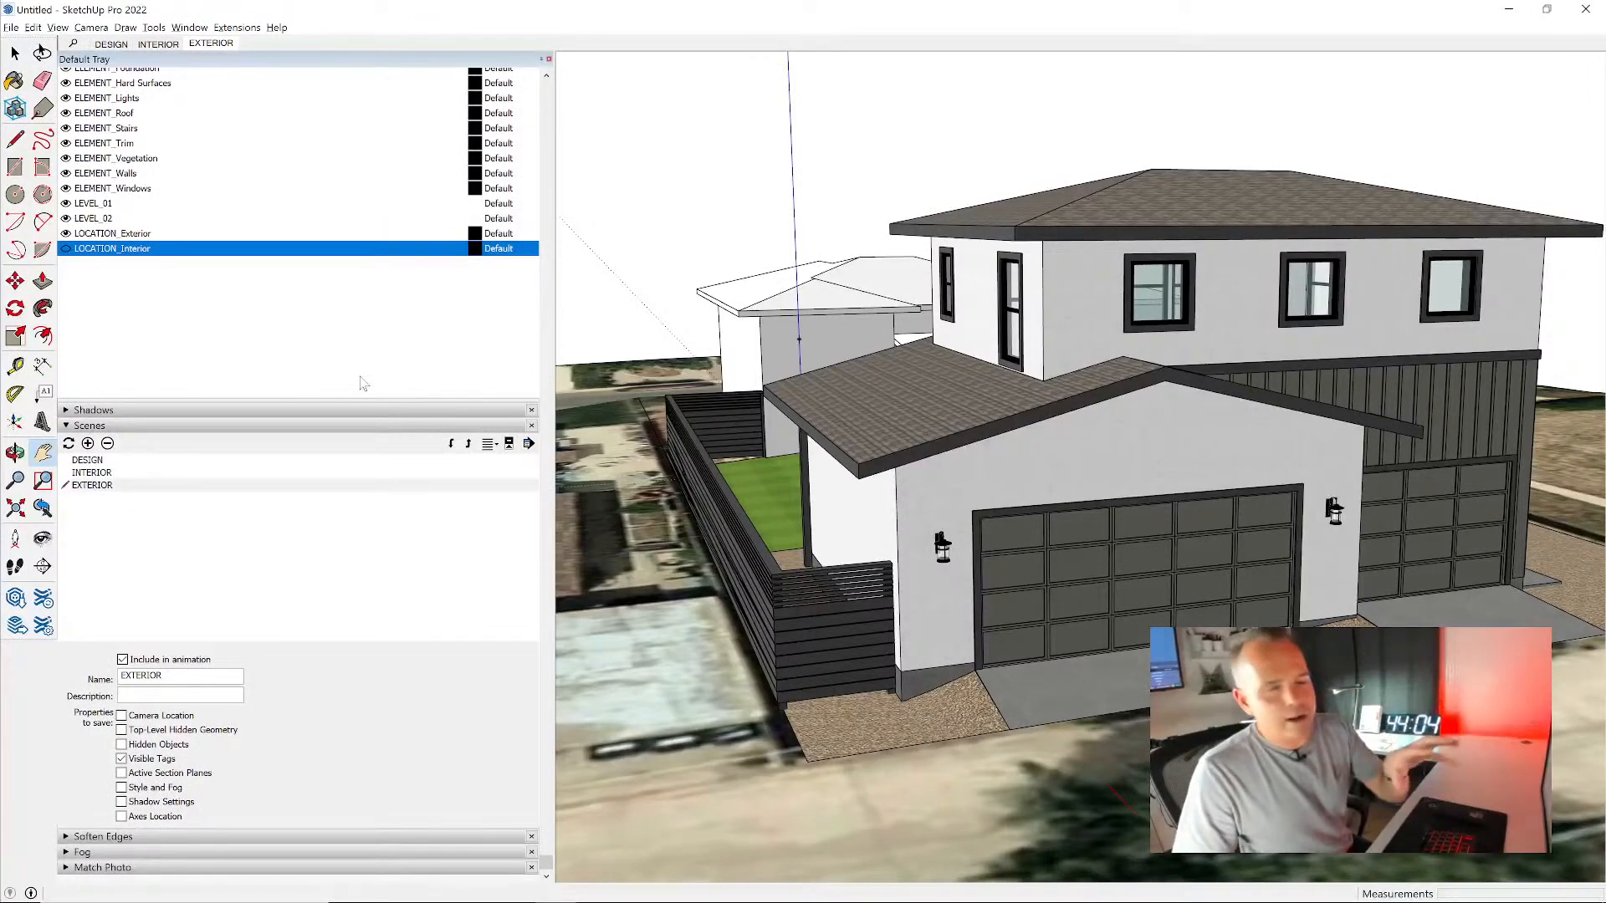
pyautogui.click(221, 46)
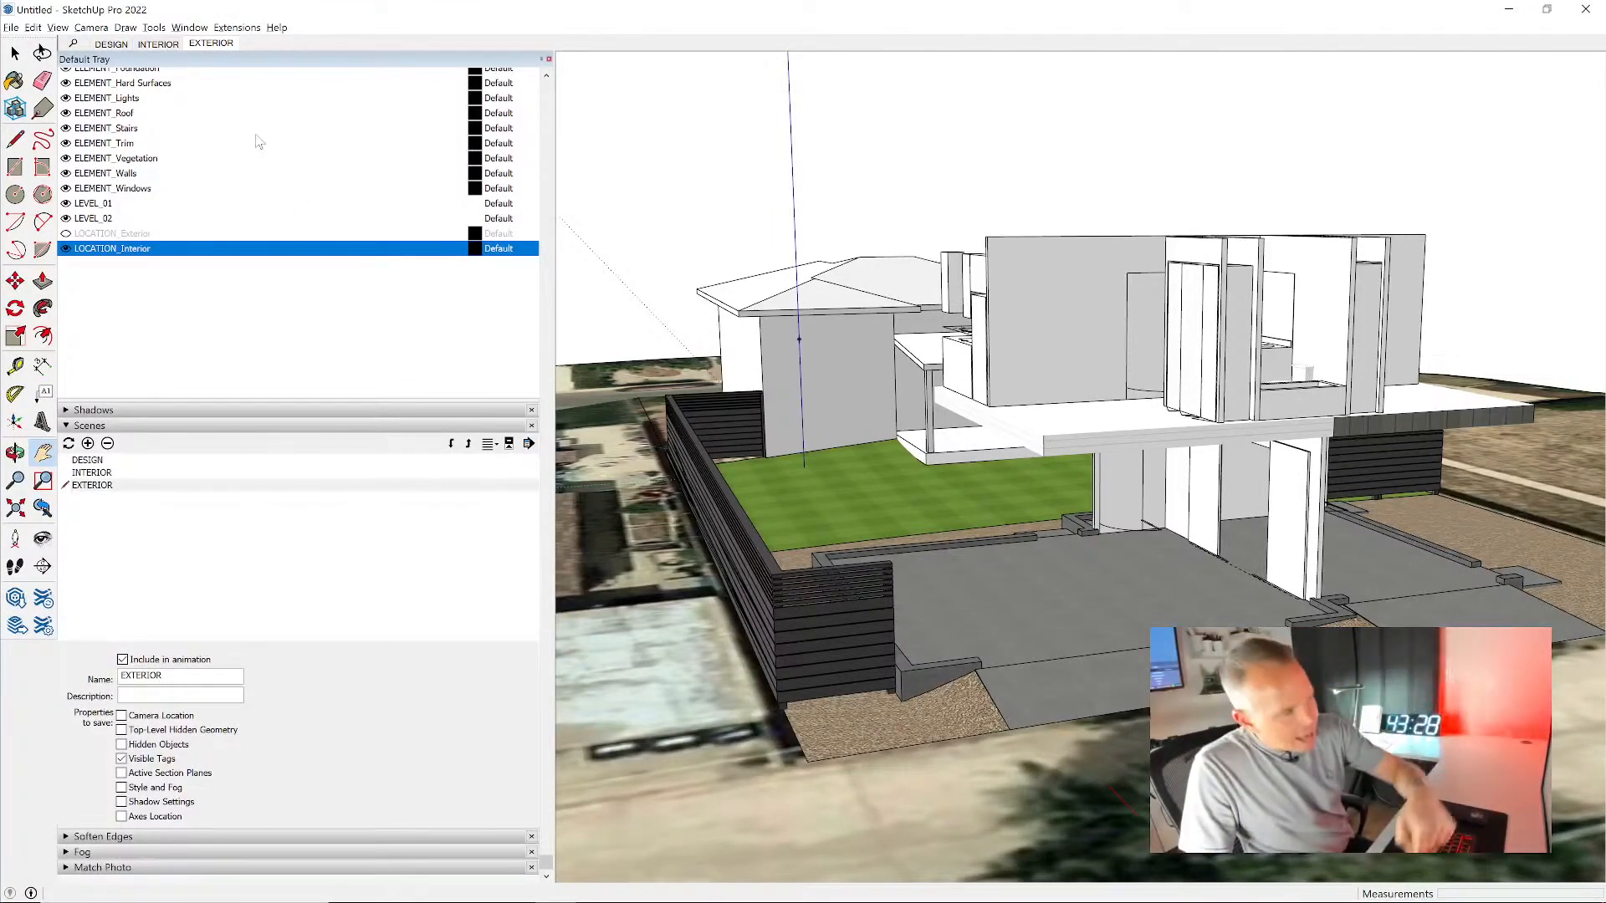
pyautogui.click(66, 249)
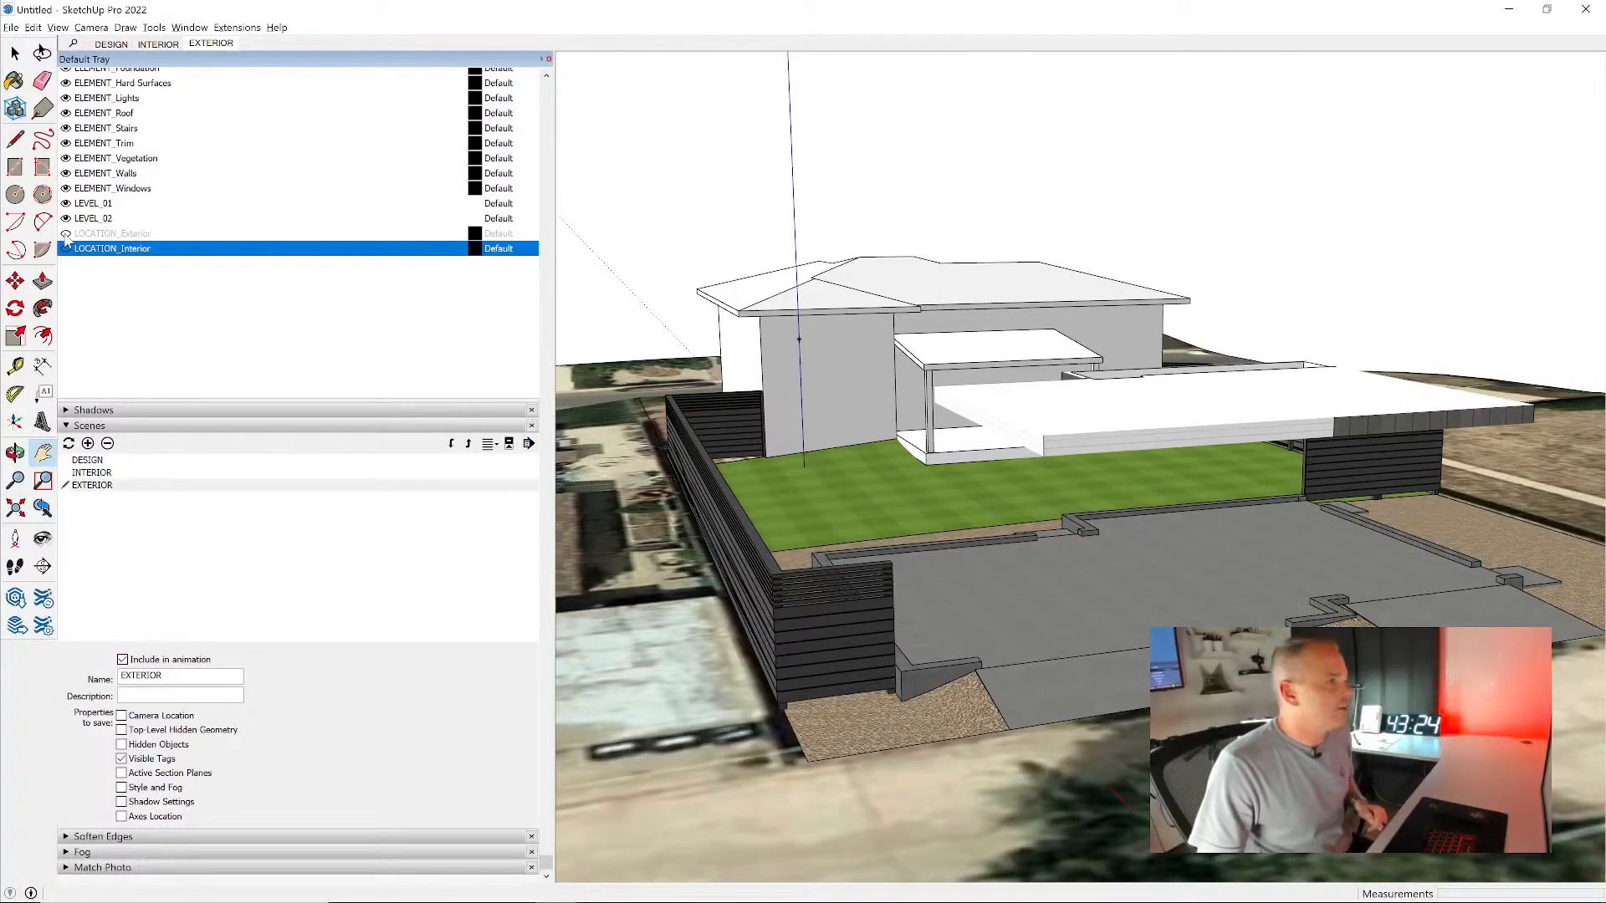
pyautogui.click(66, 234)
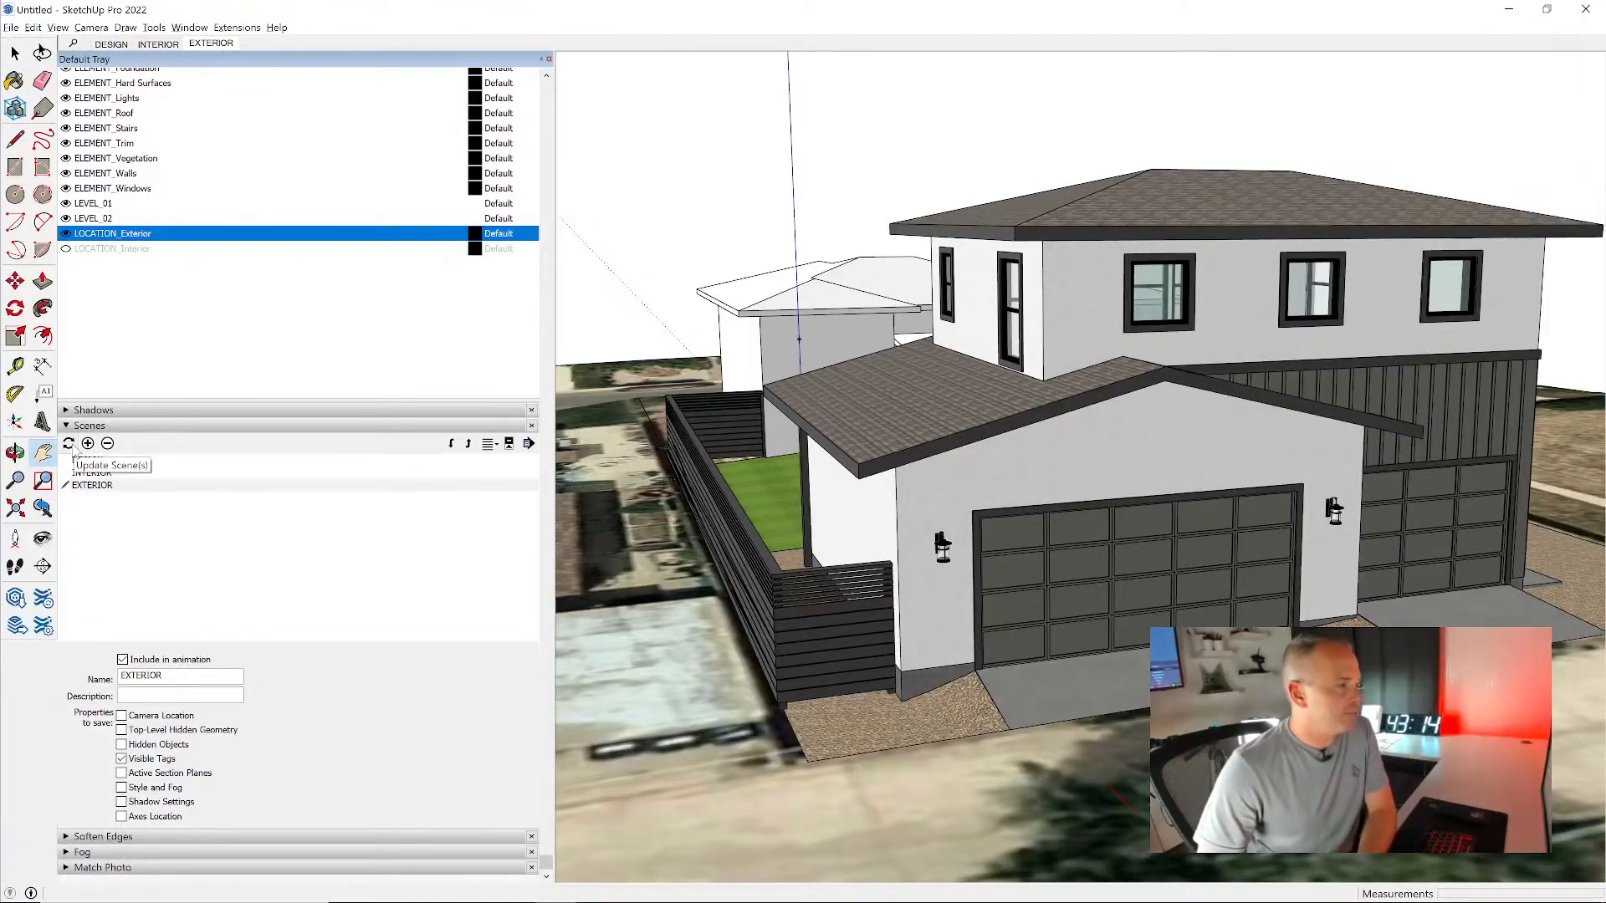
# - Update the EXTERIOR scene with only Visible Tags as the saved property
pyautogui.click(69, 444)
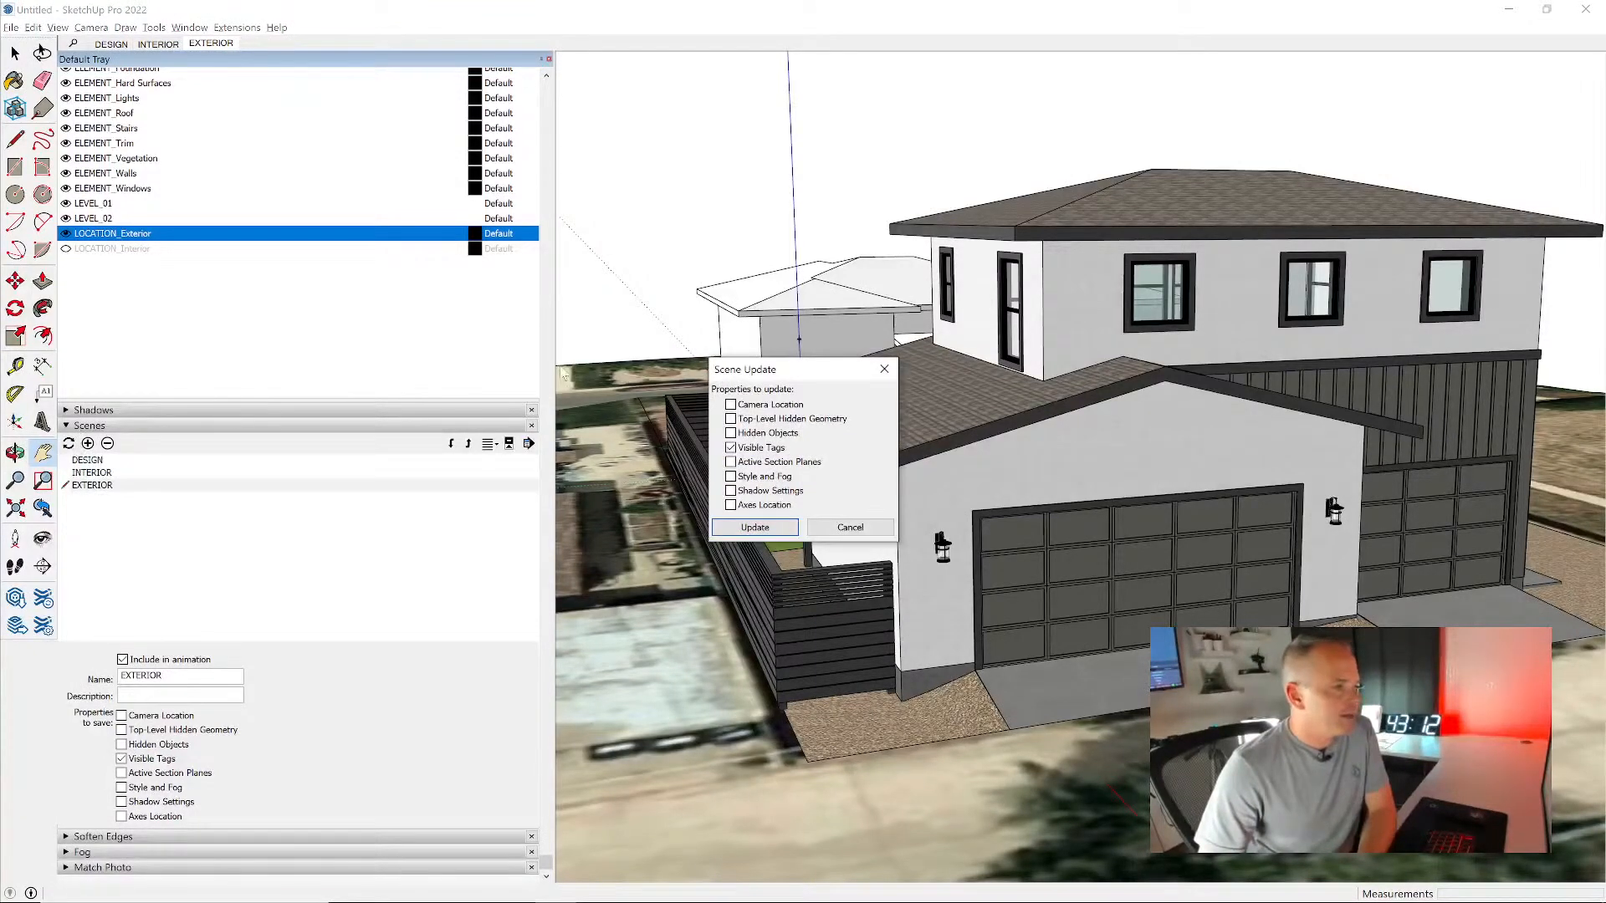
pyautogui.moveTo(767, 375); pyautogui.dragTo(325, 669)
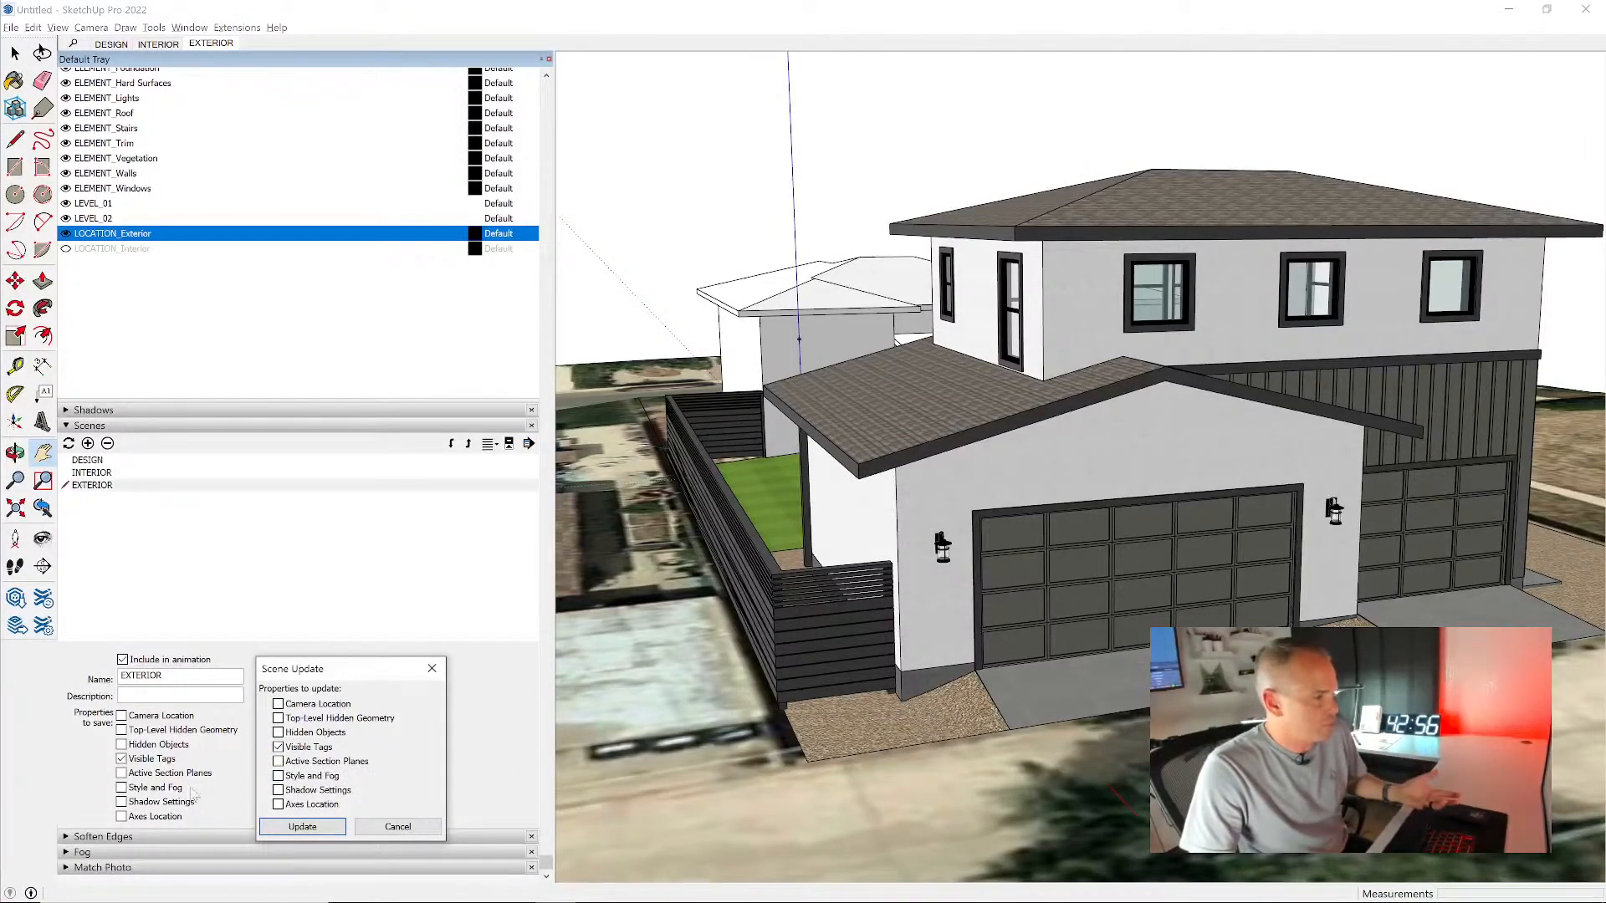
pyautogui.click(314, 832)
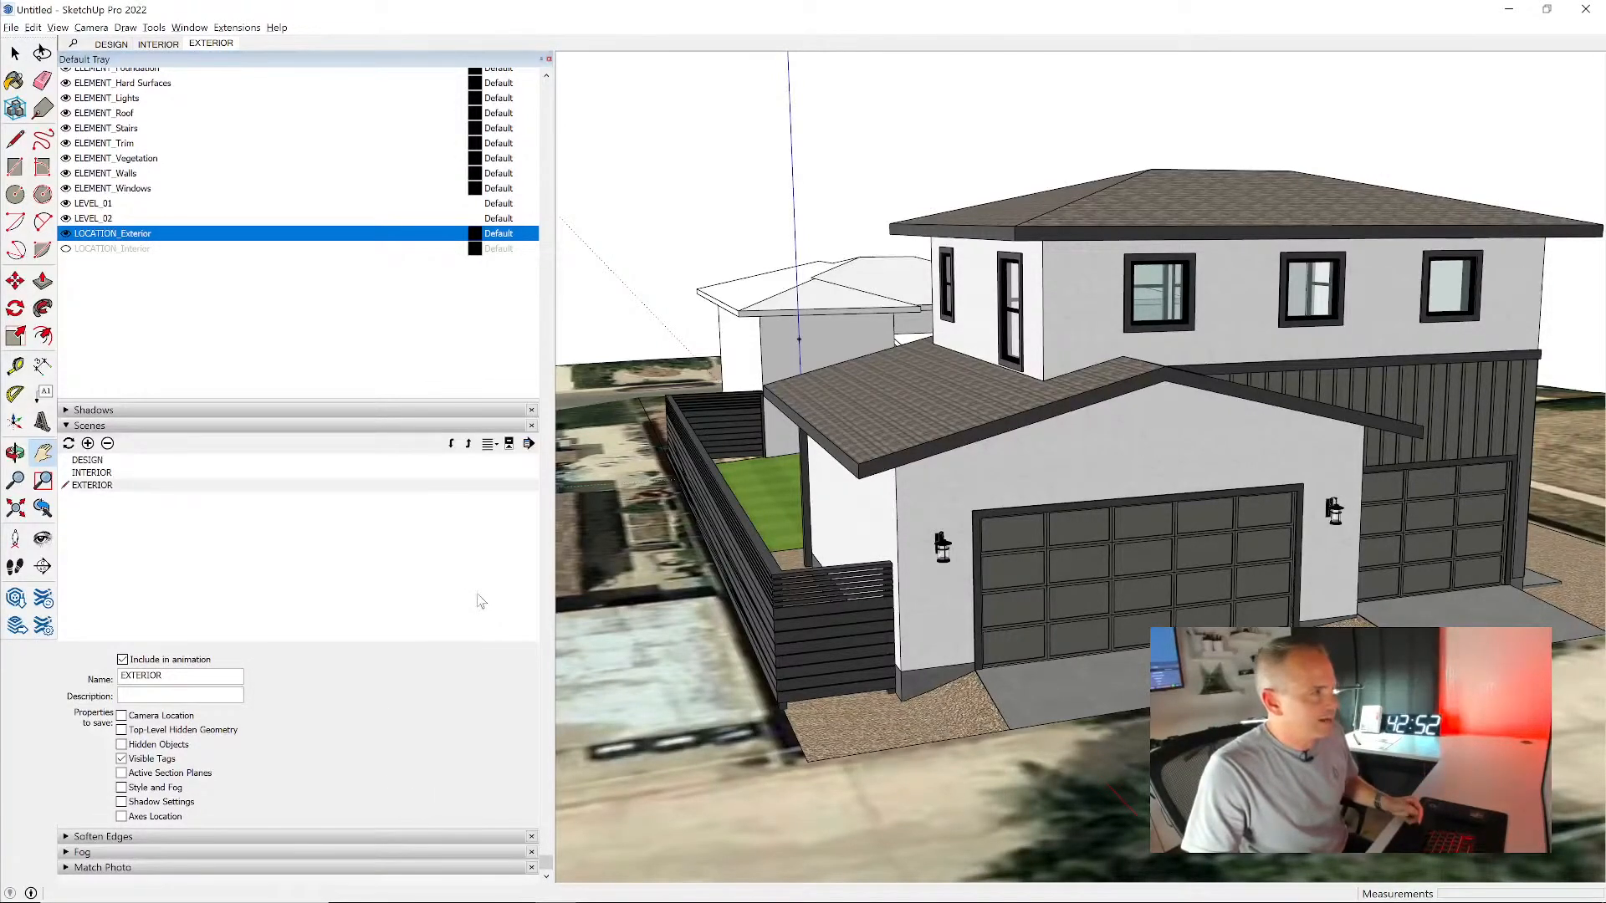
# - Recall the INTERIOR and EXTERIOR scenes in turn and view the house exterior from another side
pyautogui.click(161, 45)
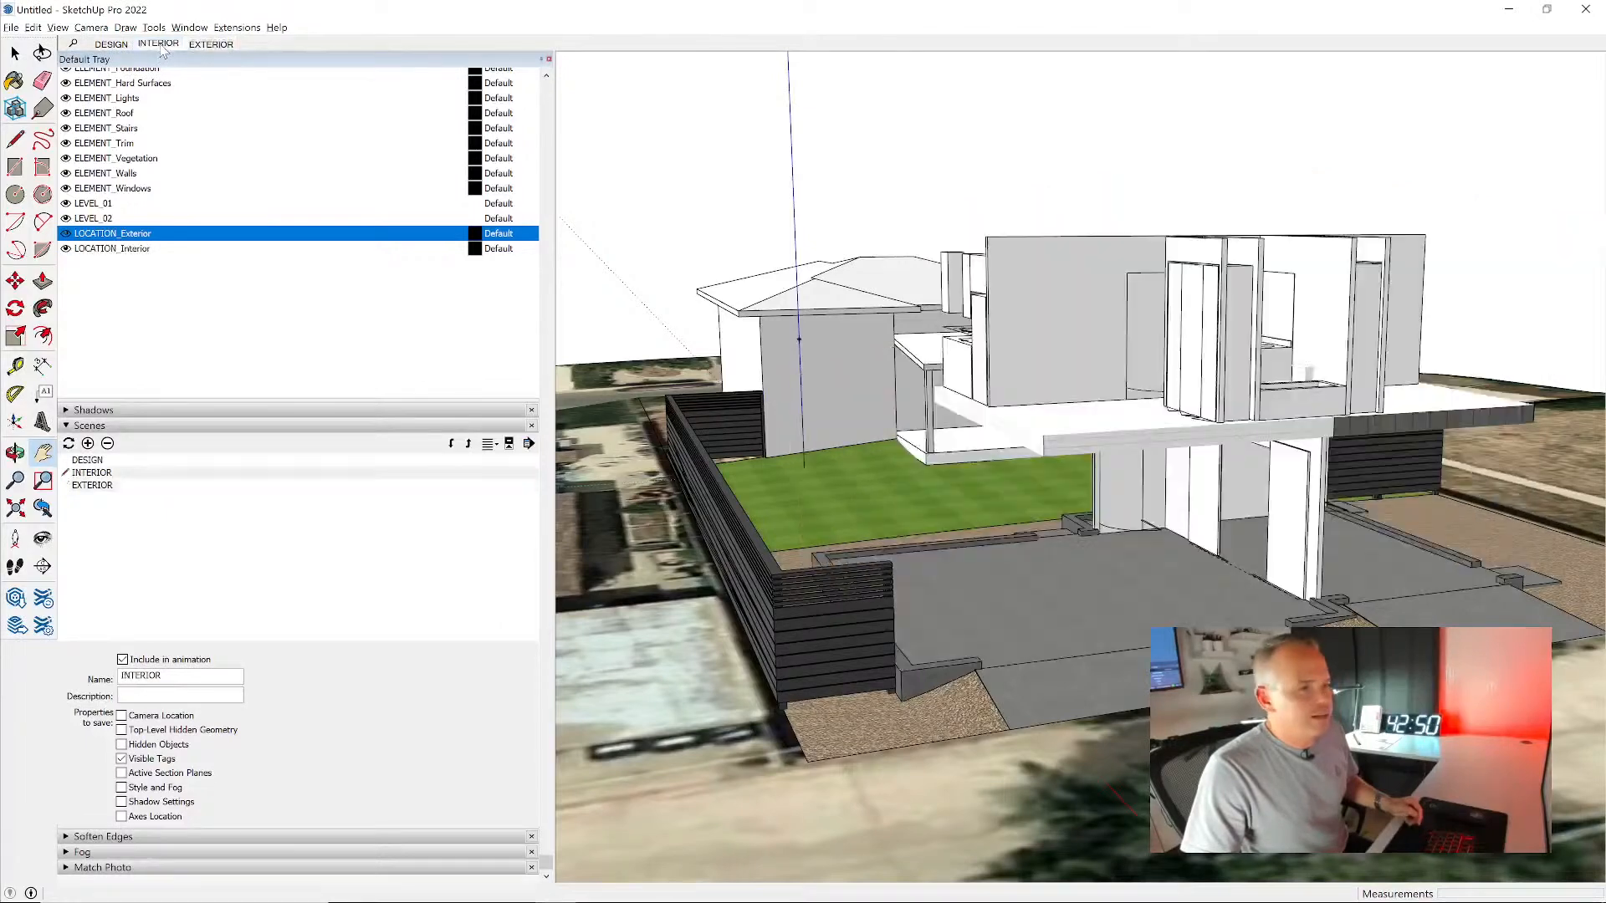
pyautogui.click(211, 44)
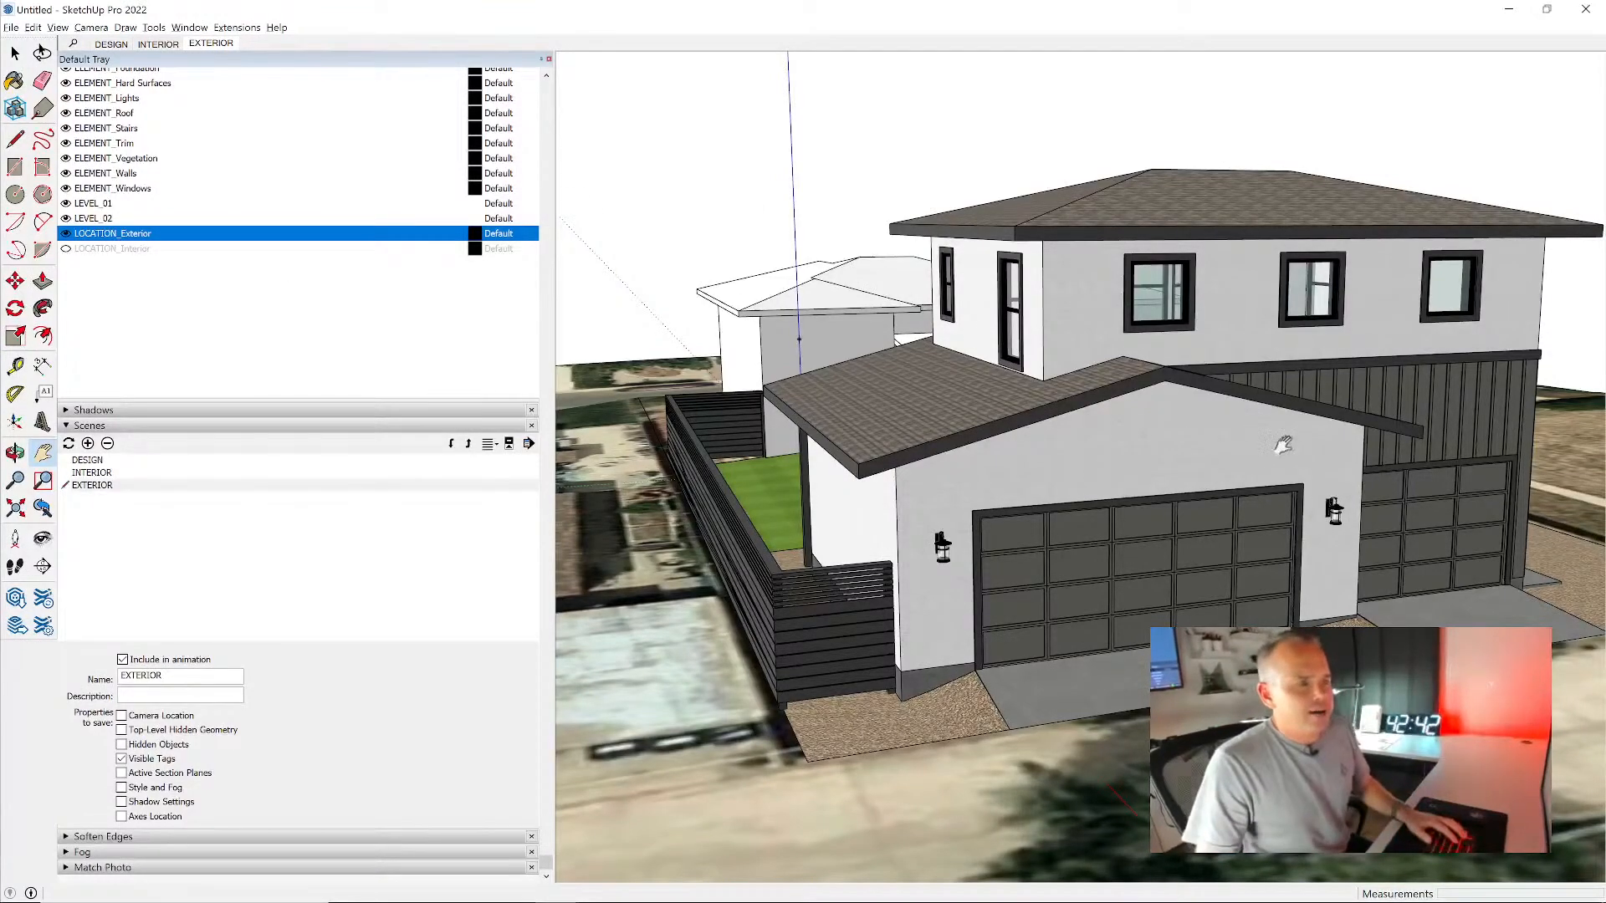
pyautogui.moveTo(1255, 434); pyautogui.dragTo(967, 427, button='middle')
pyautogui.scroll(-4, 968, 427)
pyautogui.moveTo(1229, 527); pyautogui.dragTo(1000, 481, button='middle')
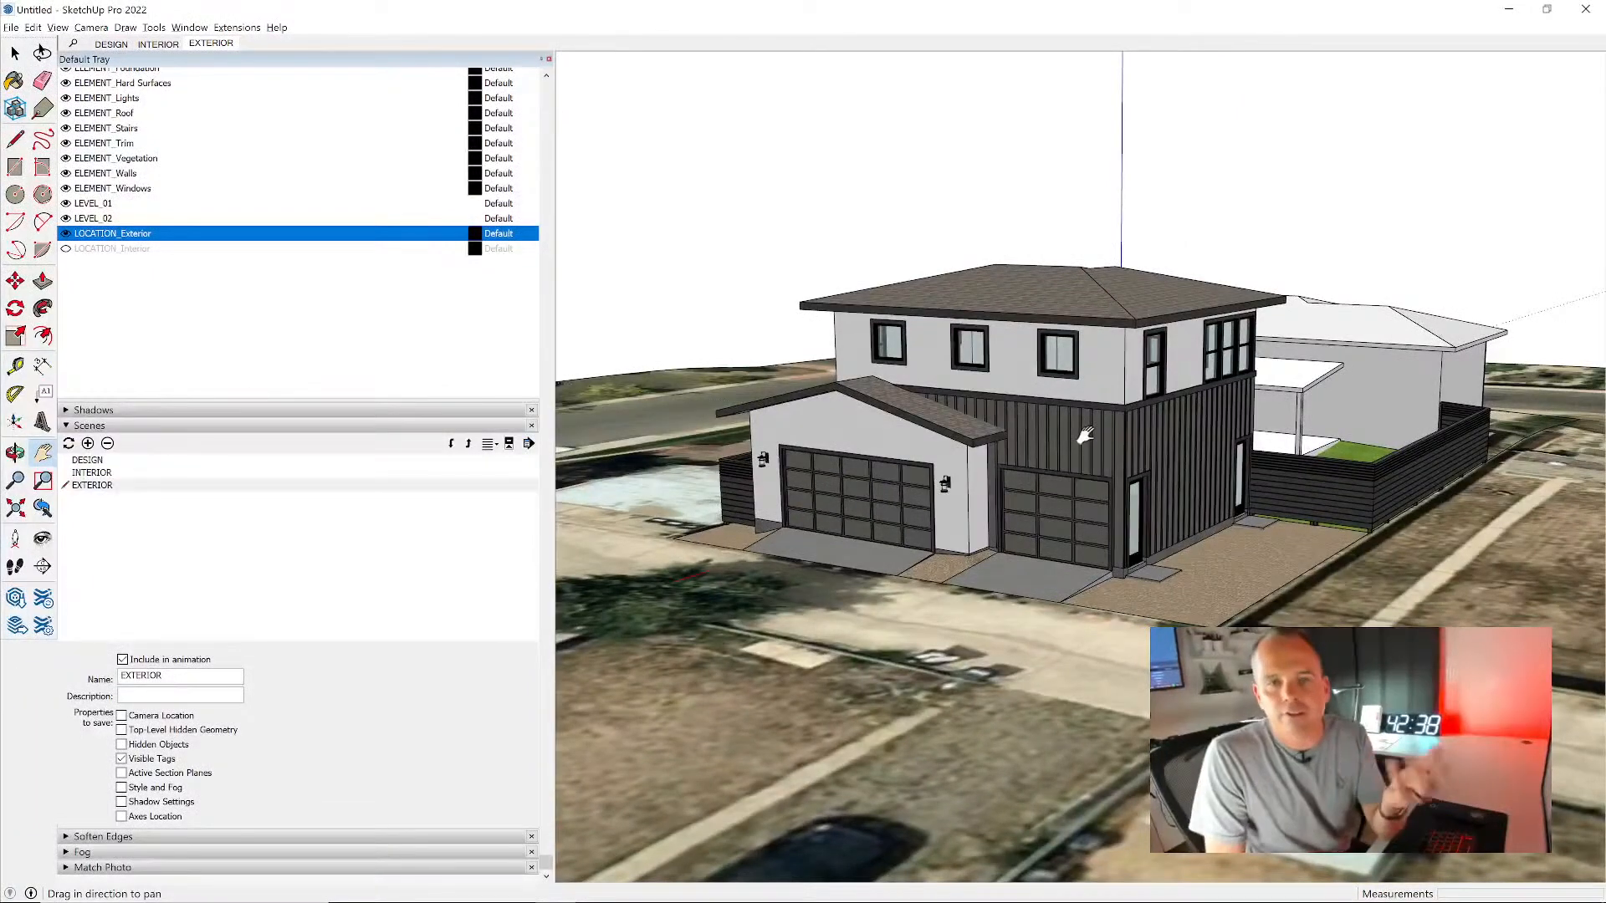
# - Switch to the INTERIOR scene and hide the ELEMENT_Earth and ELEMENT_Context tags
pyautogui.press('pageup')
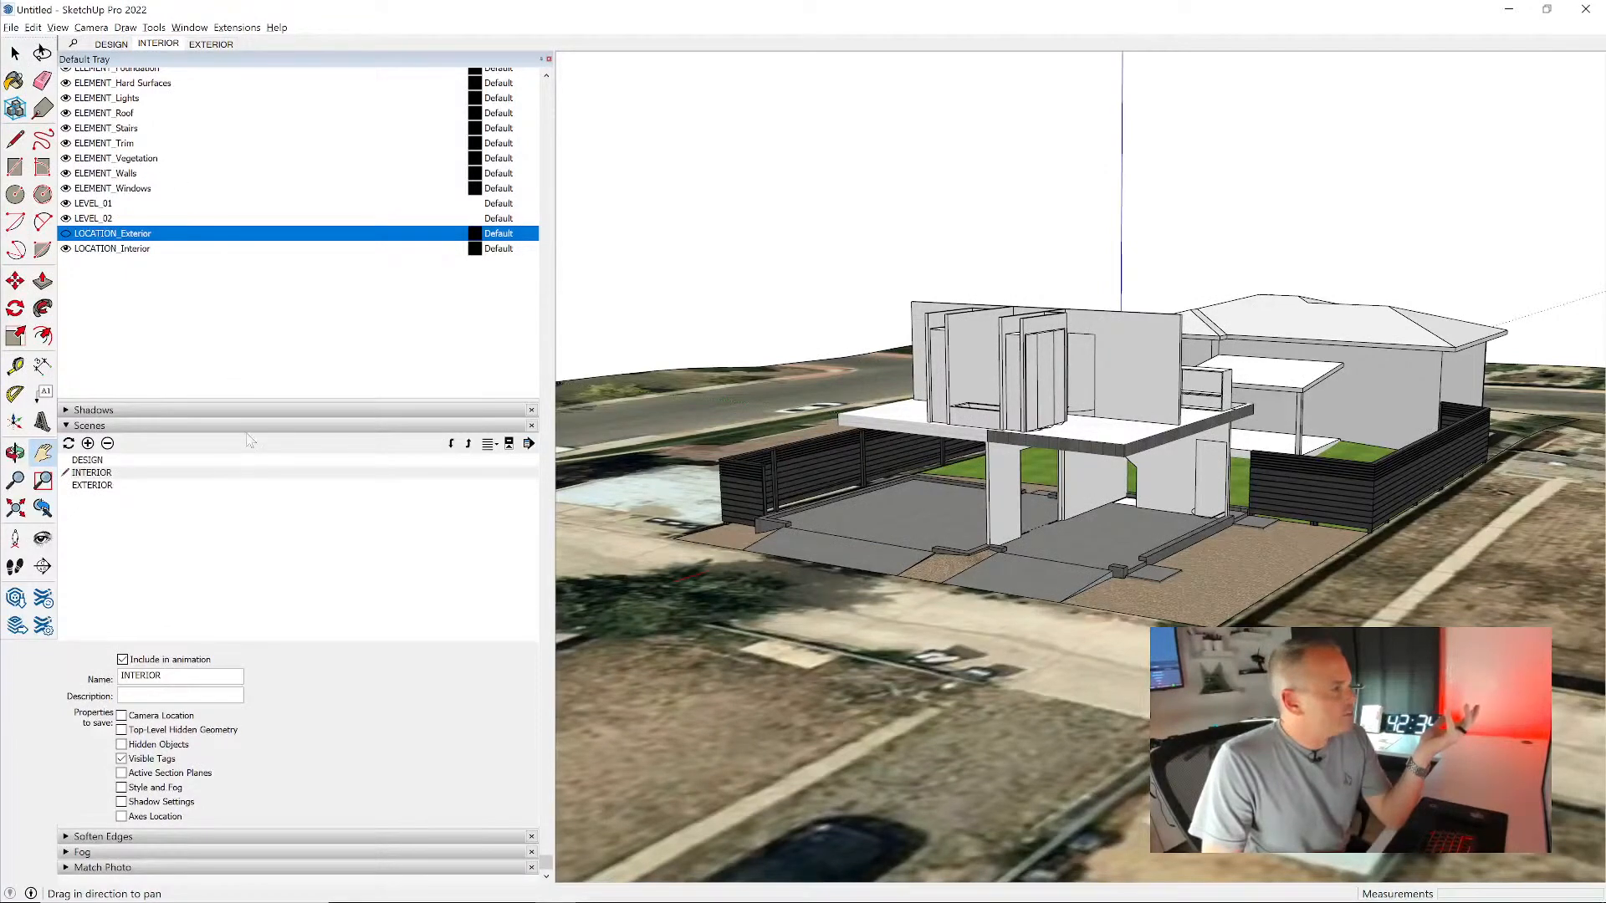
pyautogui.scroll(5, 192, 331)
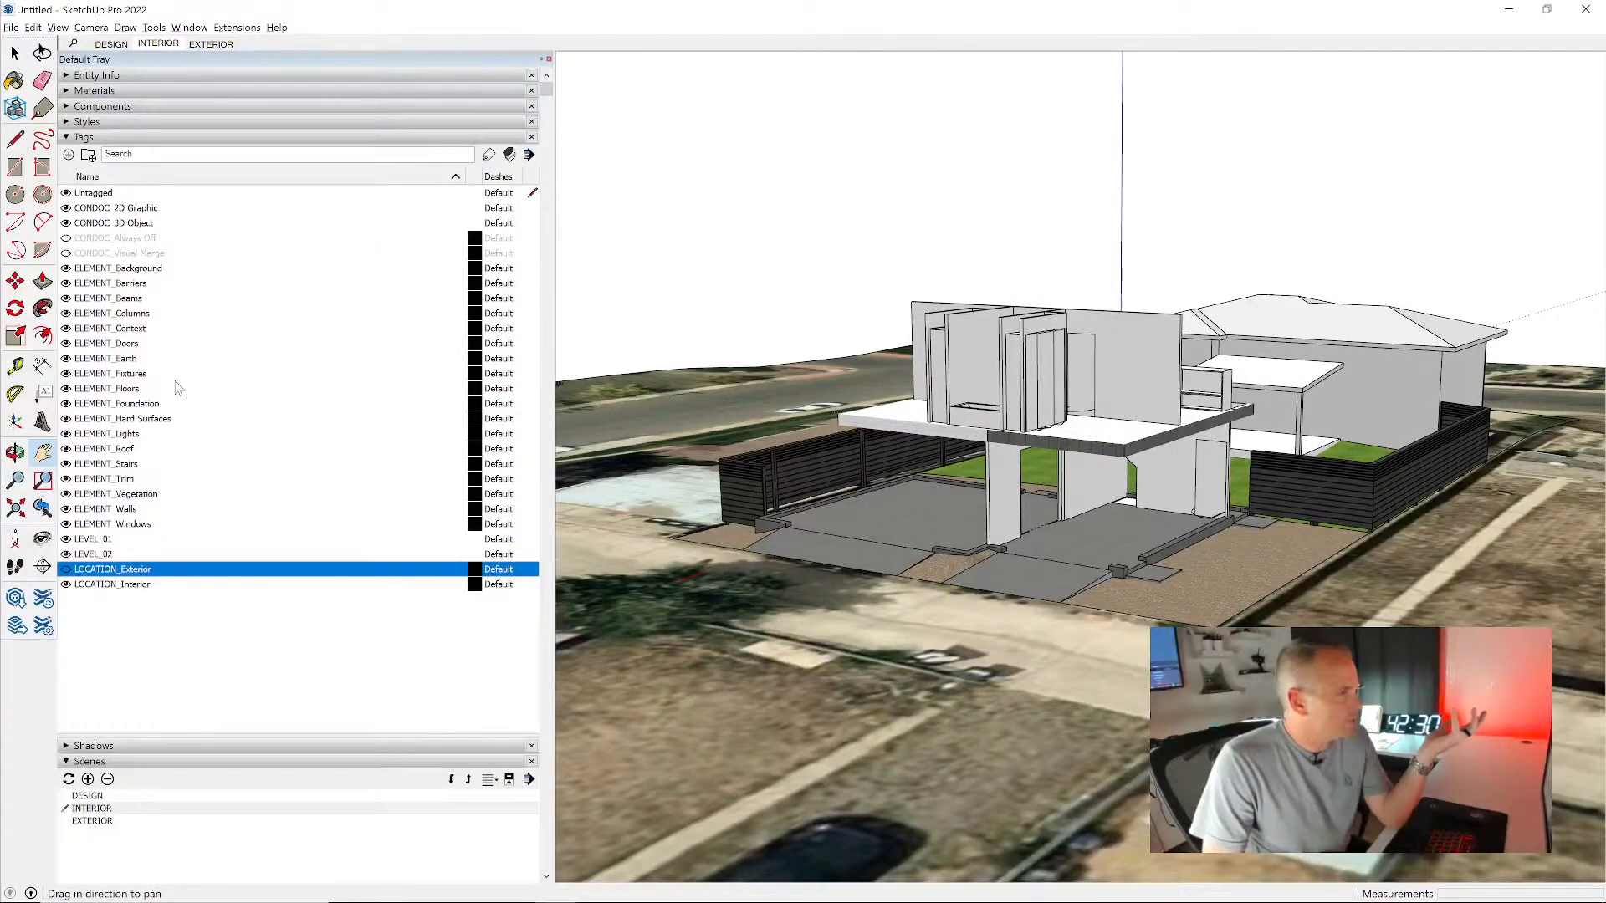
pyautogui.click(66, 359)
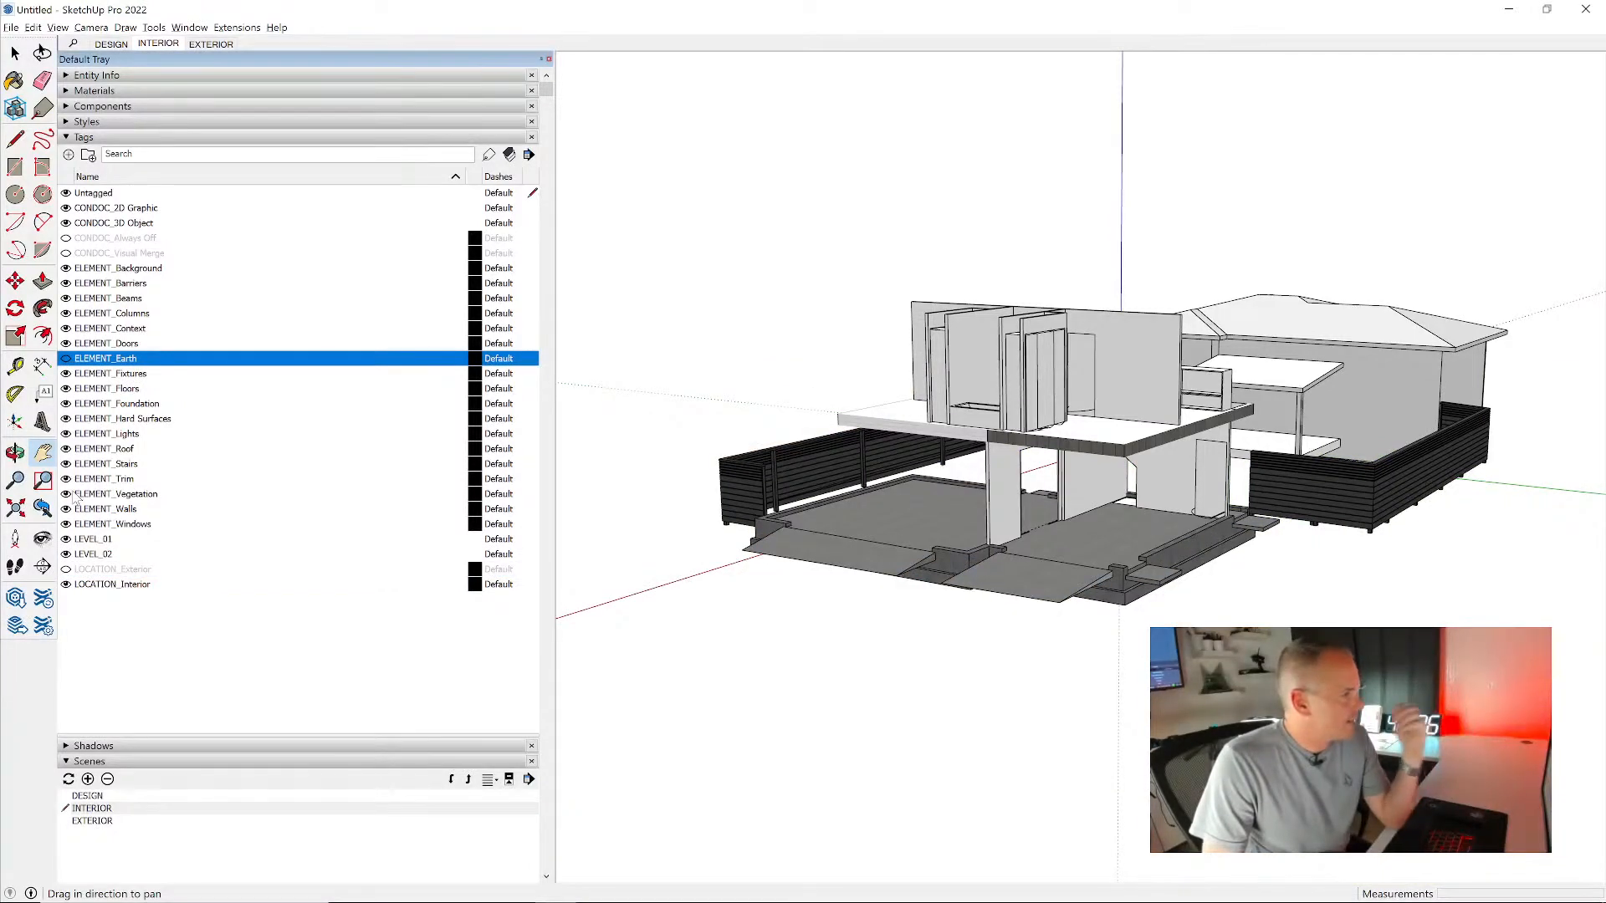
pyautogui.click(66, 329)
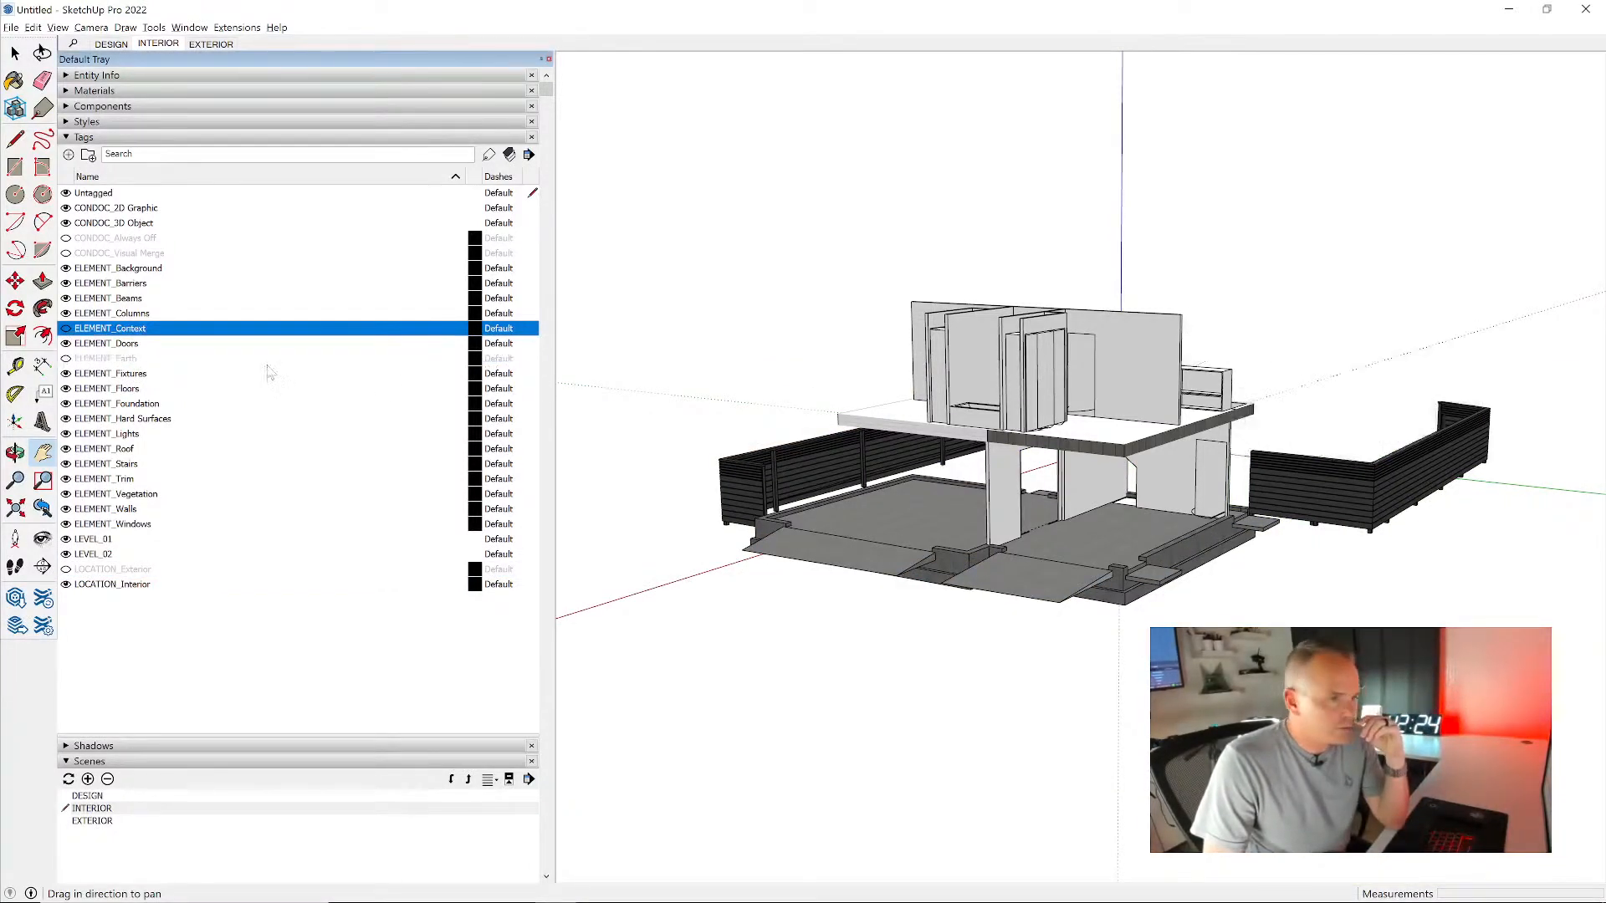
# - Update the INTERIOR scene so it saves the current tag visibility
pyautogui.moveTo(881, 436); pyautogui.dragTo(779, 456, button='middle')
pyautogui.scroll(2, 1315, 520)
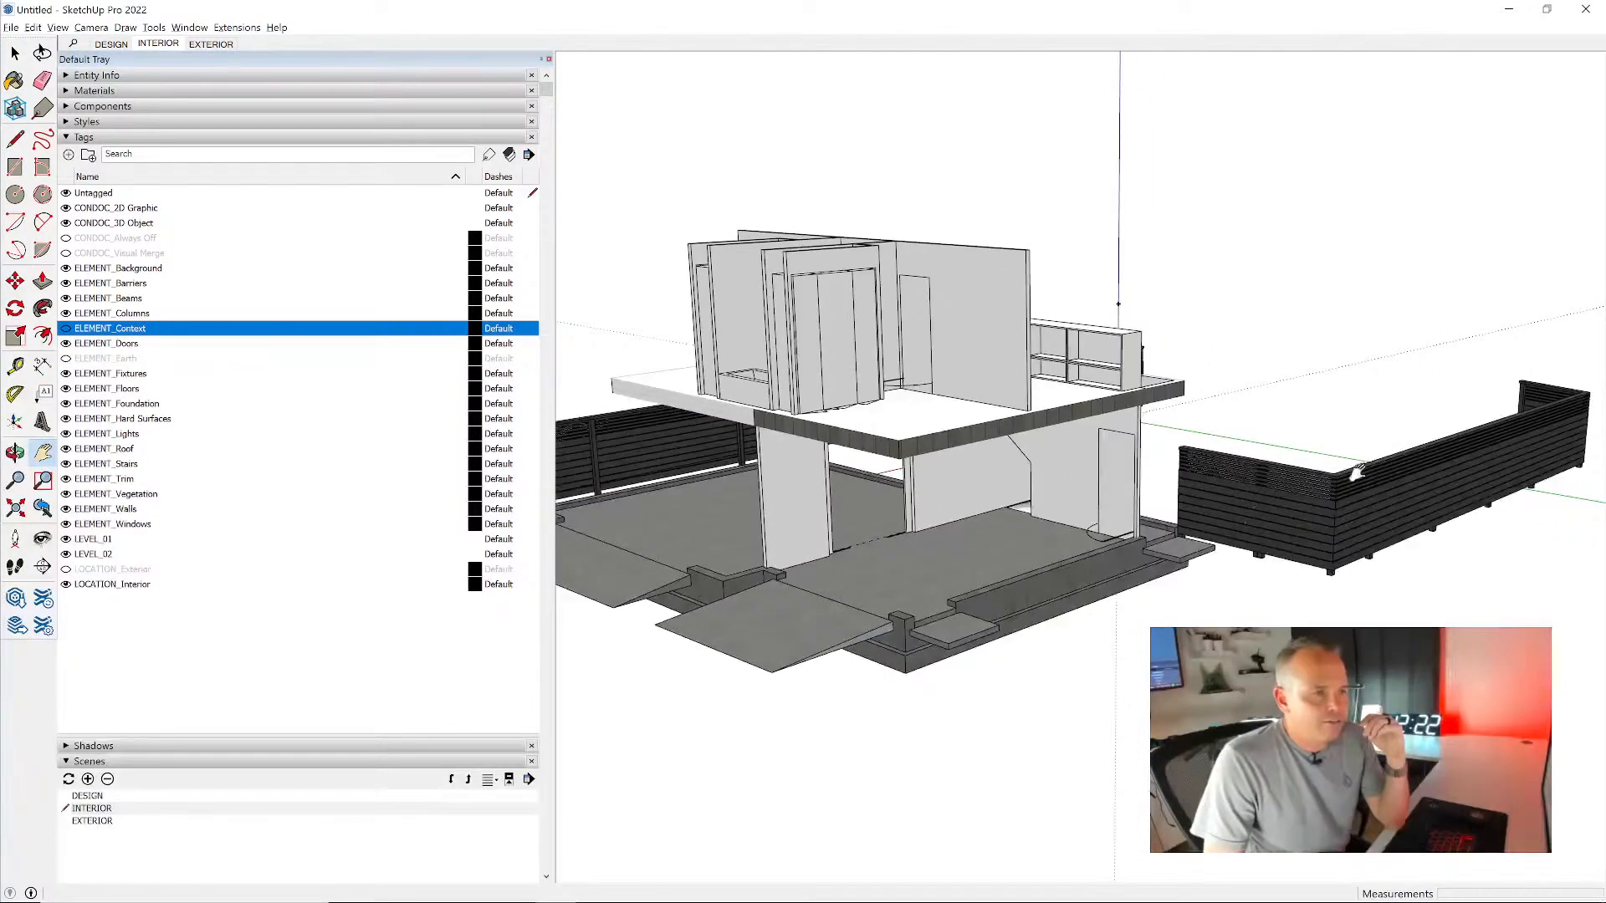
pyautogui.scroll(-1, 1370, 472)
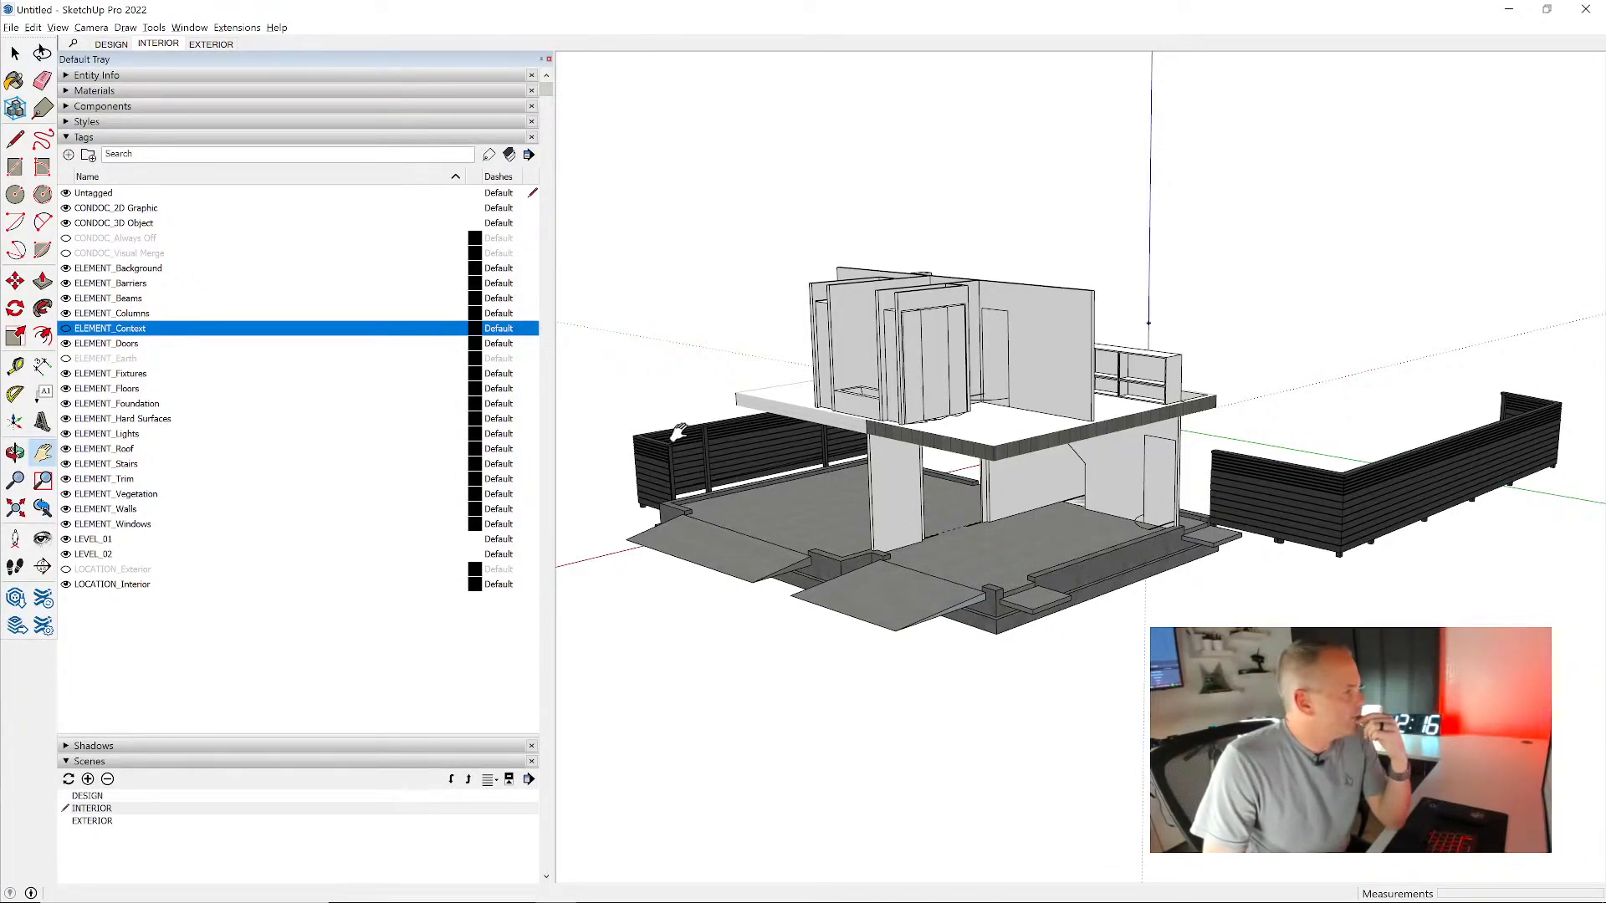
pyautogui.moveTo(609, 407); pyautogui.dragTo(1280, 372, button='middle')
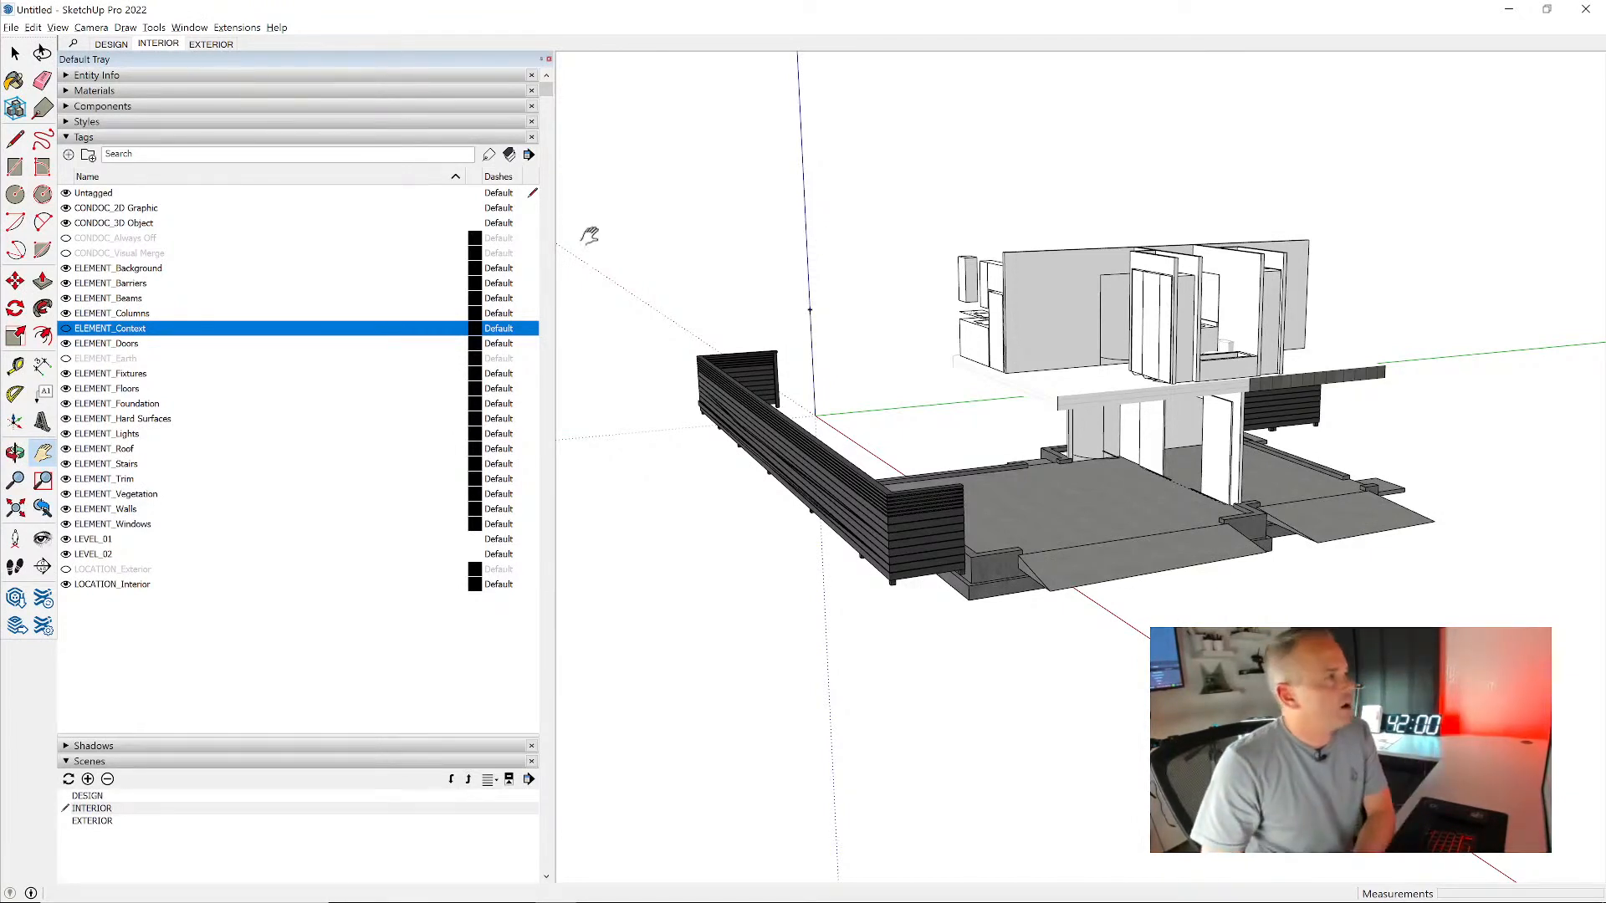
pyautogui.rightClick(166, 47)
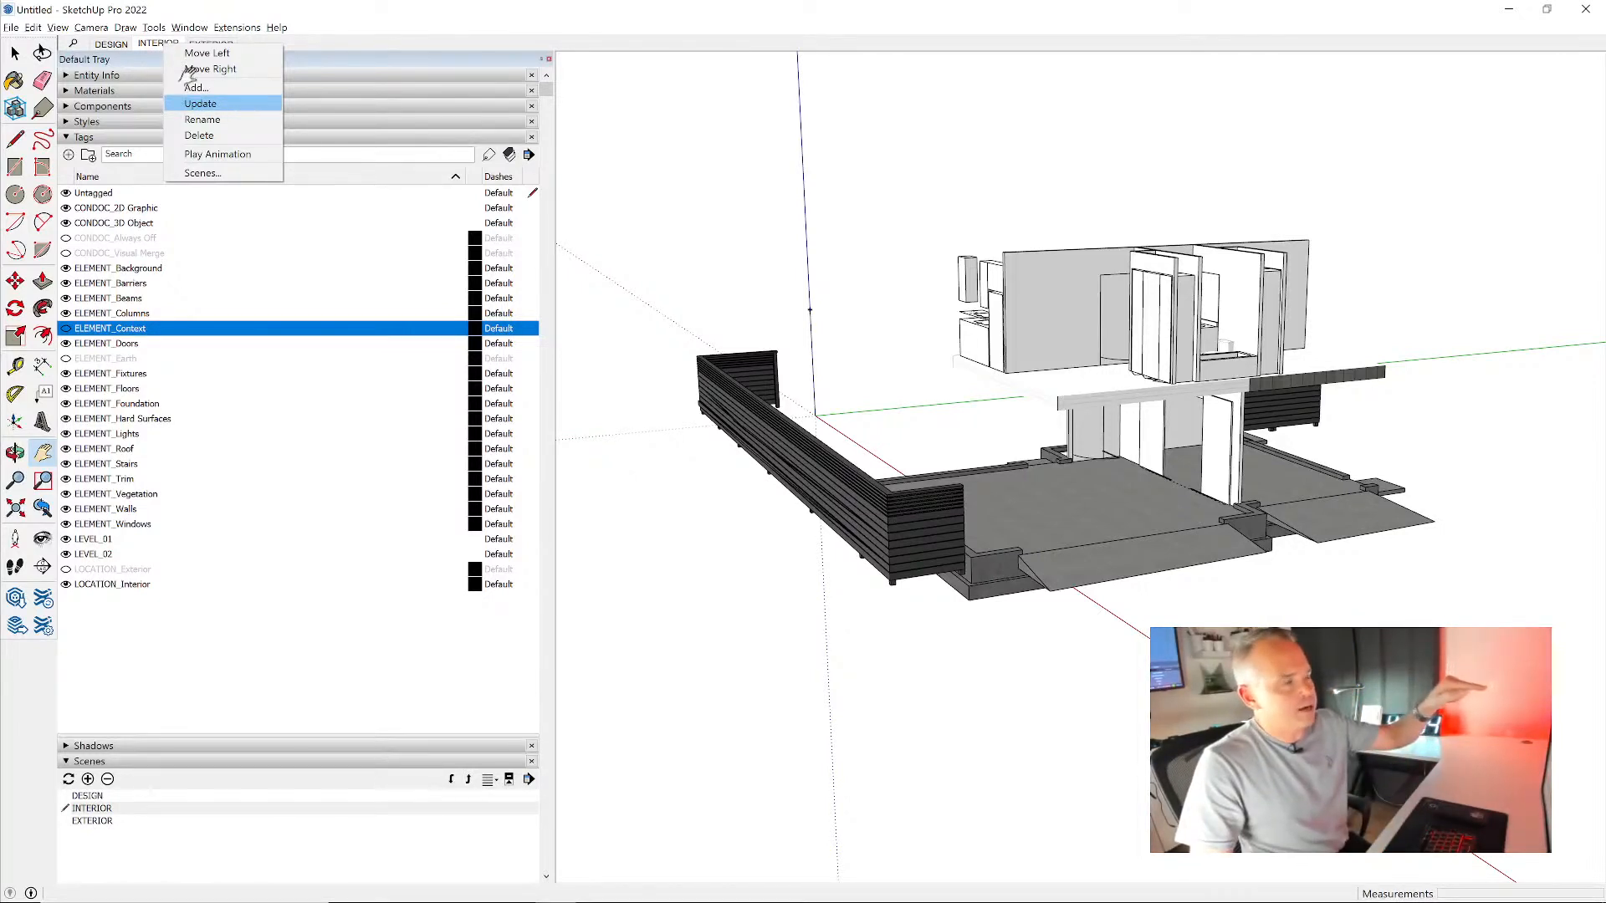
pyautogui.click(204, 104)
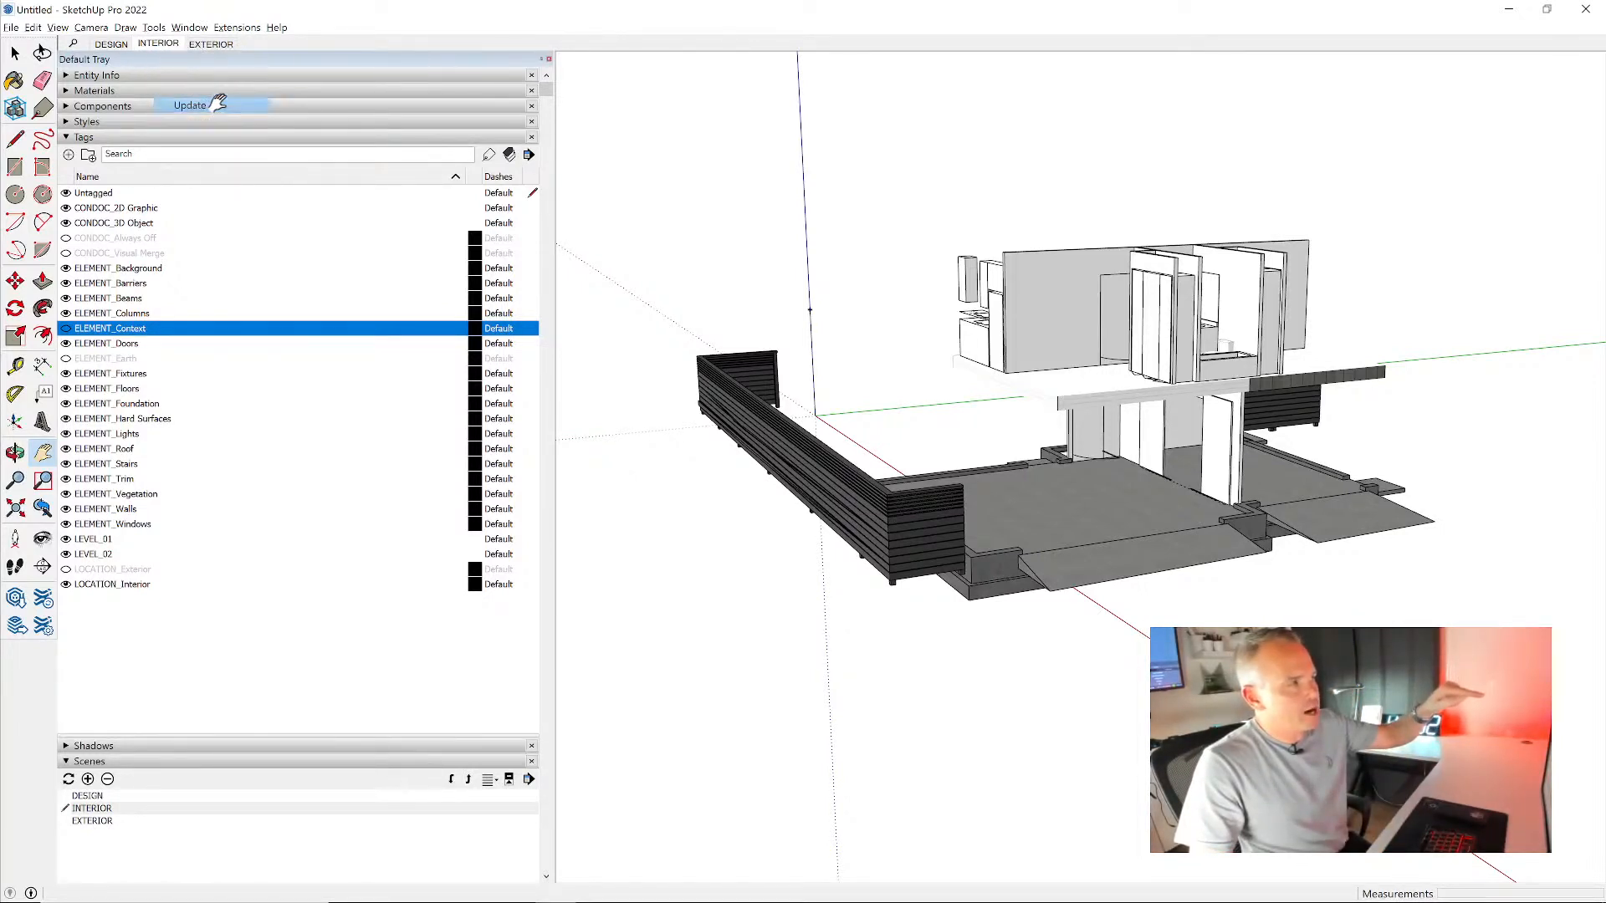
pyautogui.scroll(-5, 349, 326)
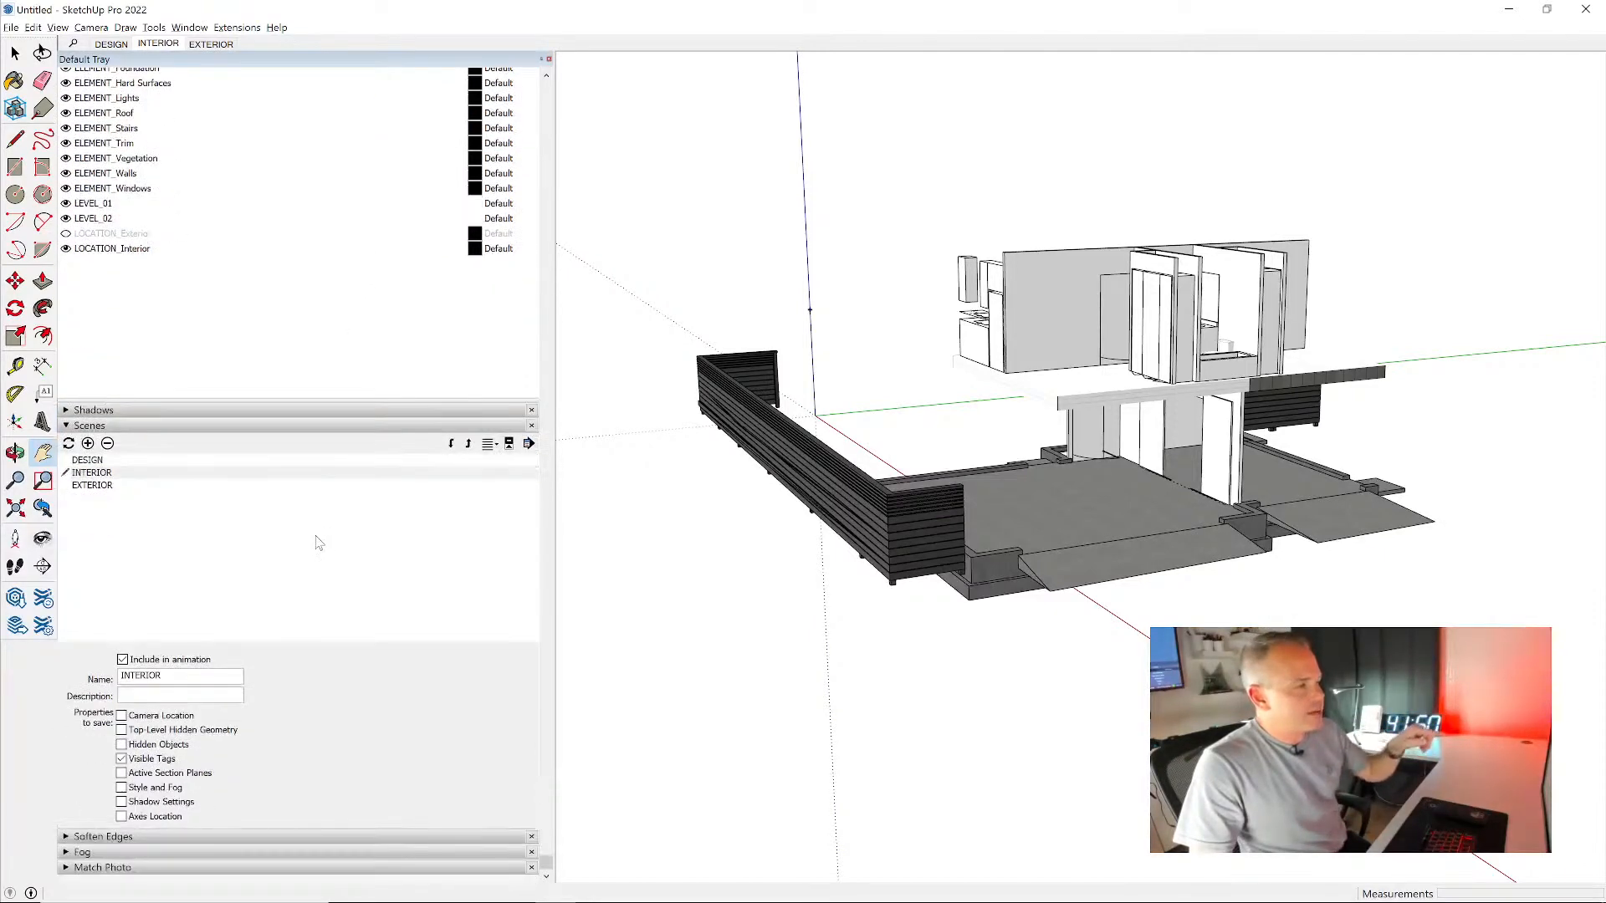
pyautogui.click(69, 444)
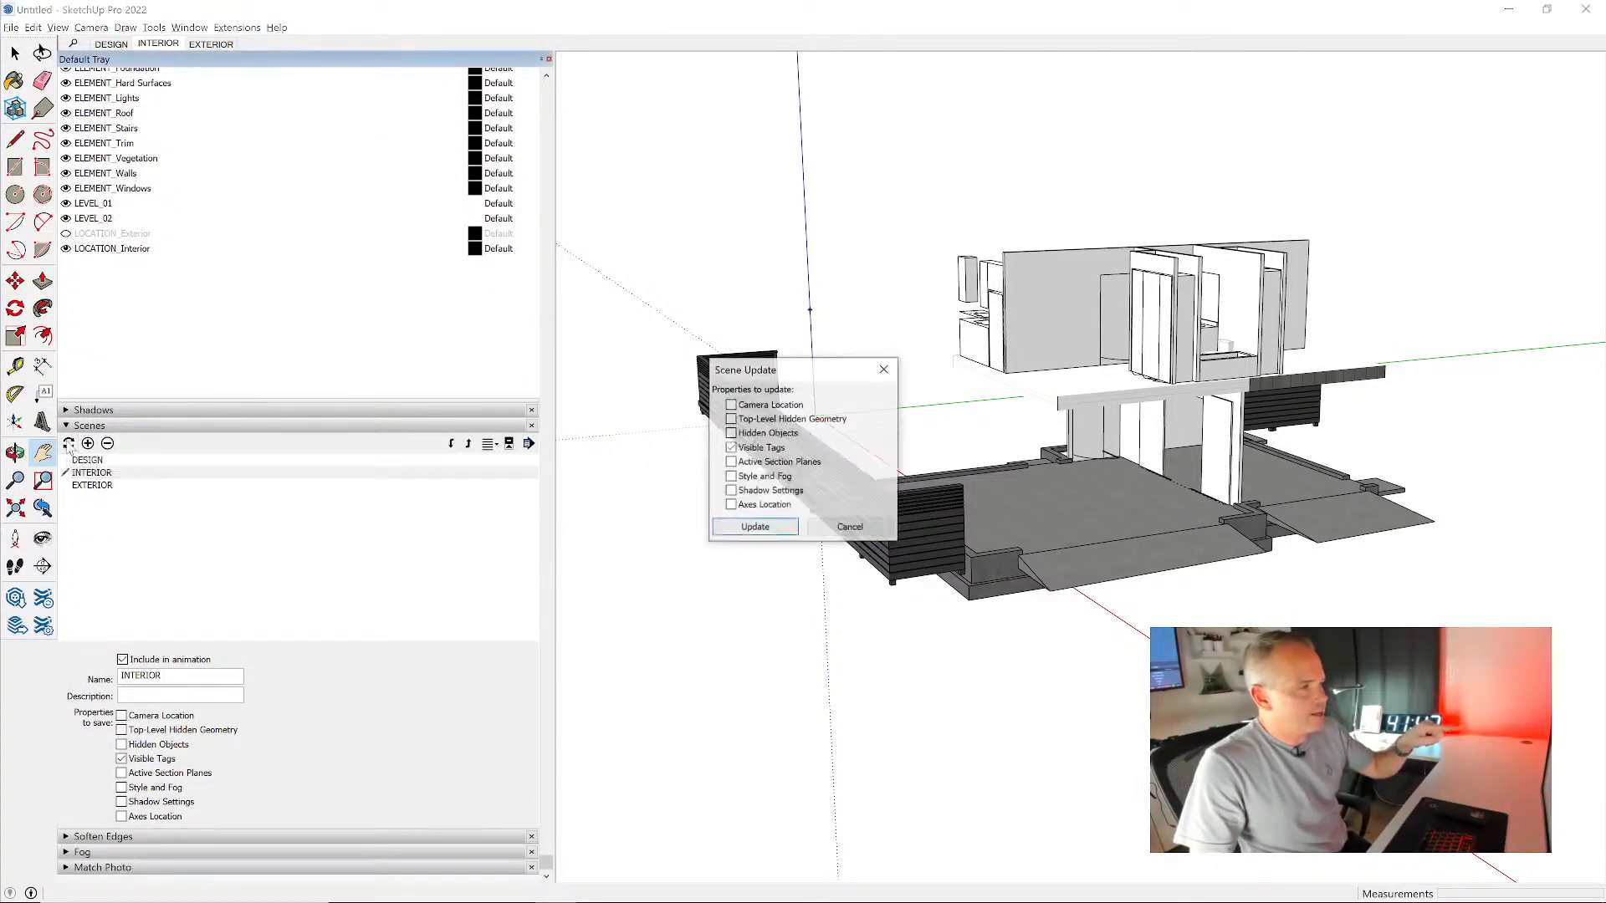
pyautogui.click(884, 369)
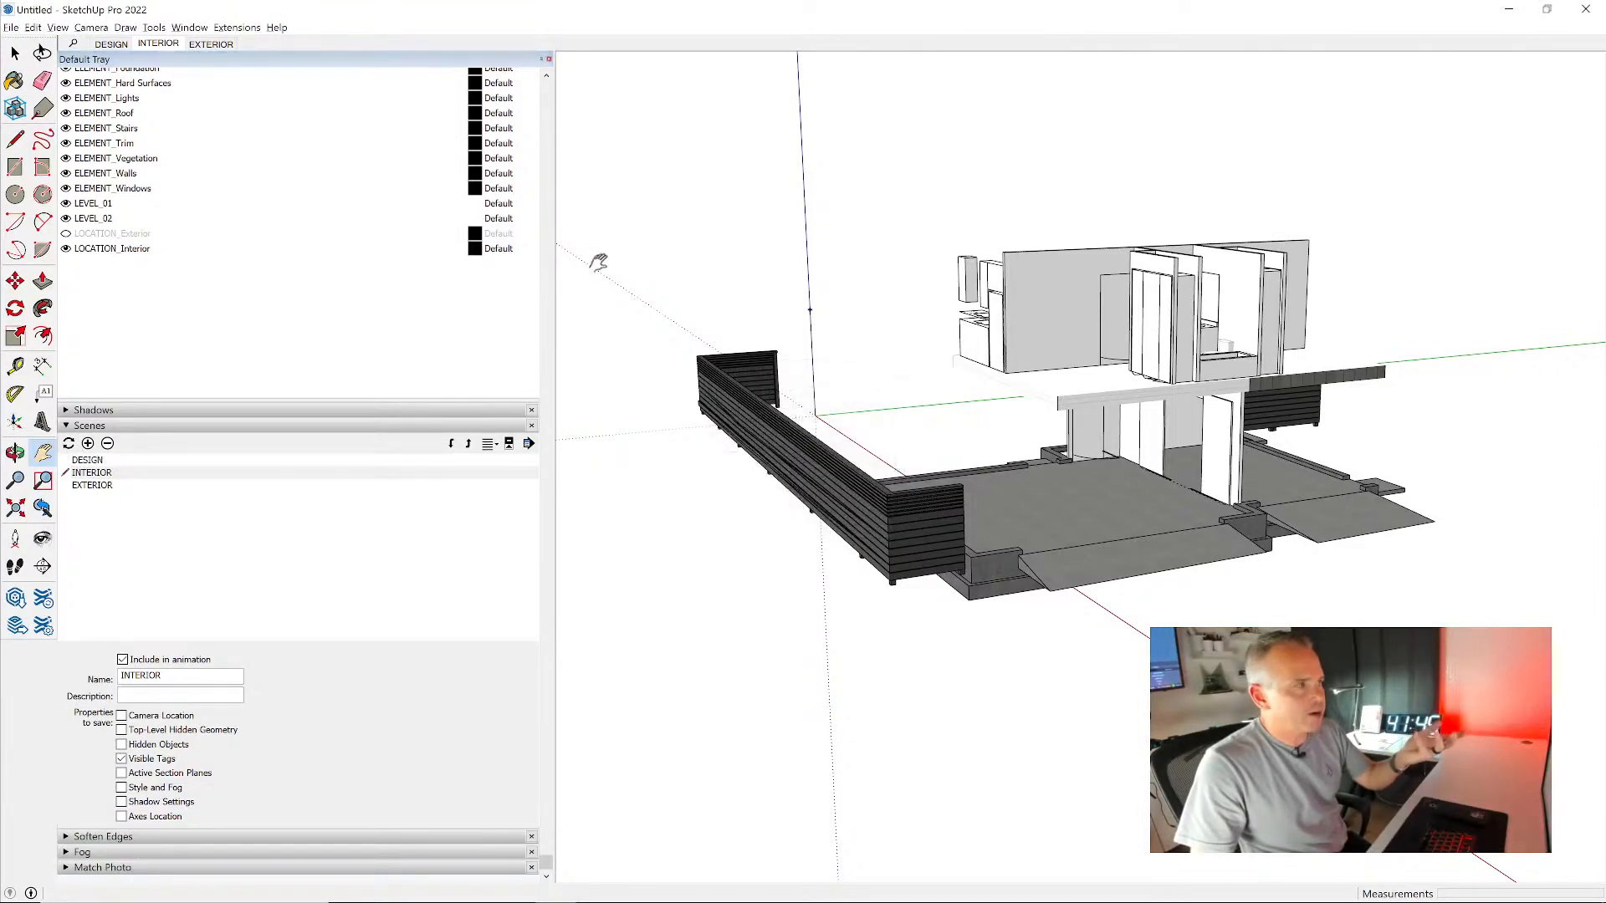
# - Compare the EXTERIOR and INTERIOR scenes from several viewpoints to check that tag visibility changes independently of the camera
pyautogui.click(212, 45)
pyautogui.moveTo(1318, 438); pyautogui.dragTo(966, 435, button='middle')
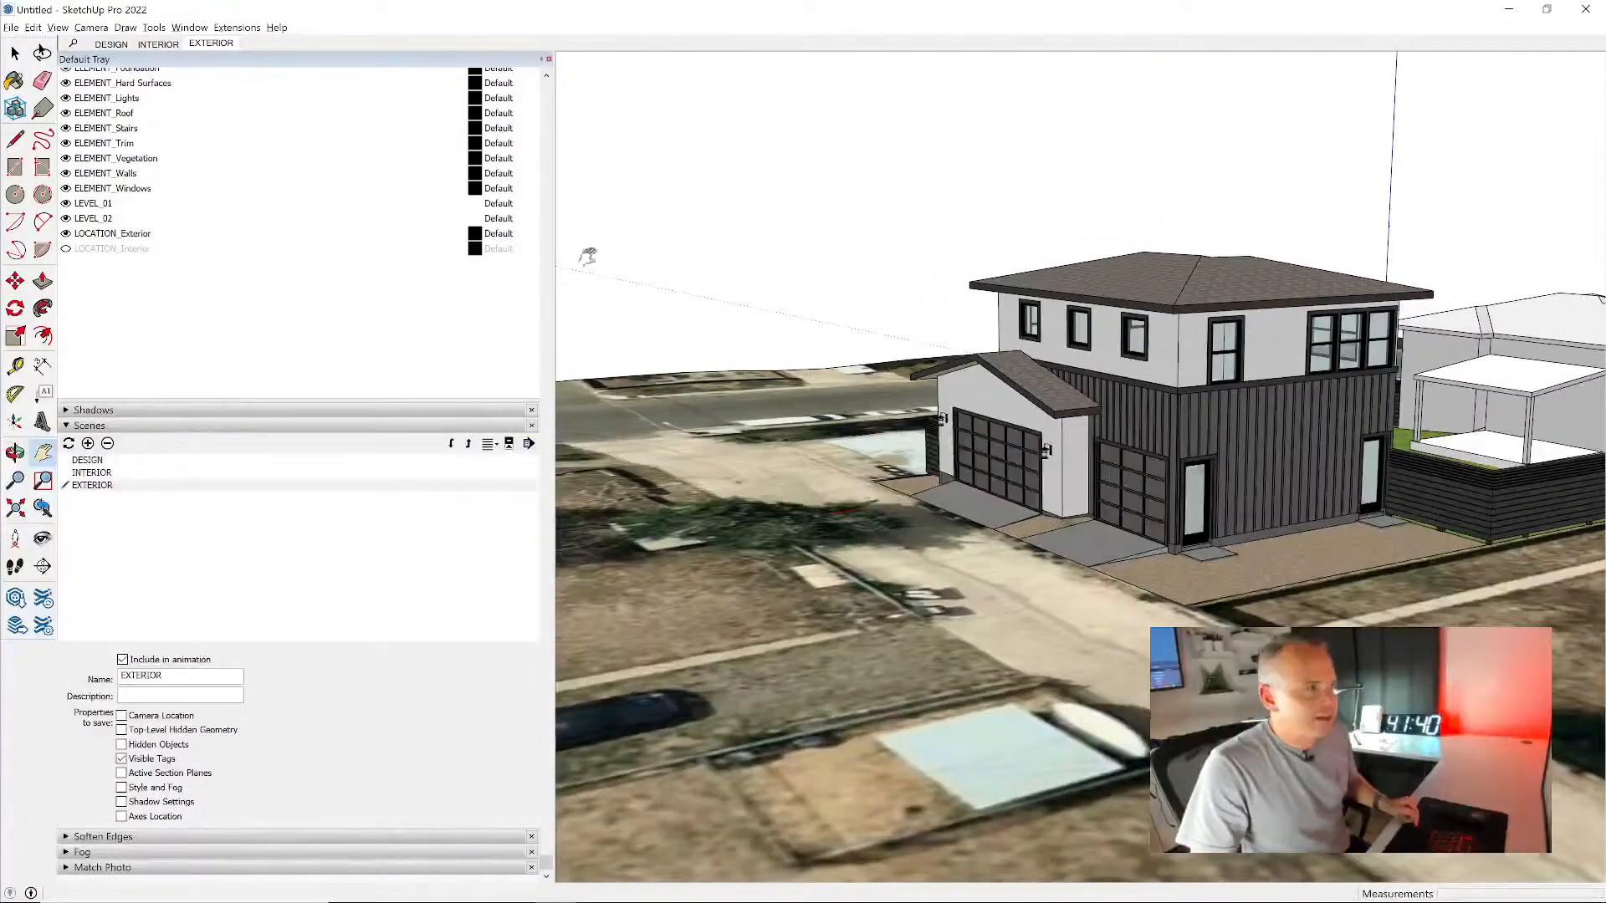
pyautogui.click(158, 44)
pyautogui.keyDown('shift'); pyautogui.moveTo(1297, 457); pyautogui.dragTo(1254, 492, button='middle'); pyautogui.keyUp('shift')
pyautogui.scroll(3, 1253, 492)
pyautogui.keyDown('shift'); pyautogui.moveTo(1372, 483); pyautogui.dragTo(962, 447, button='middle'); pyautogui.keyUp('shift')
pyautogui.moveTo(1263, 439); pyautogui.dragTo(1201, 457, button='middle')
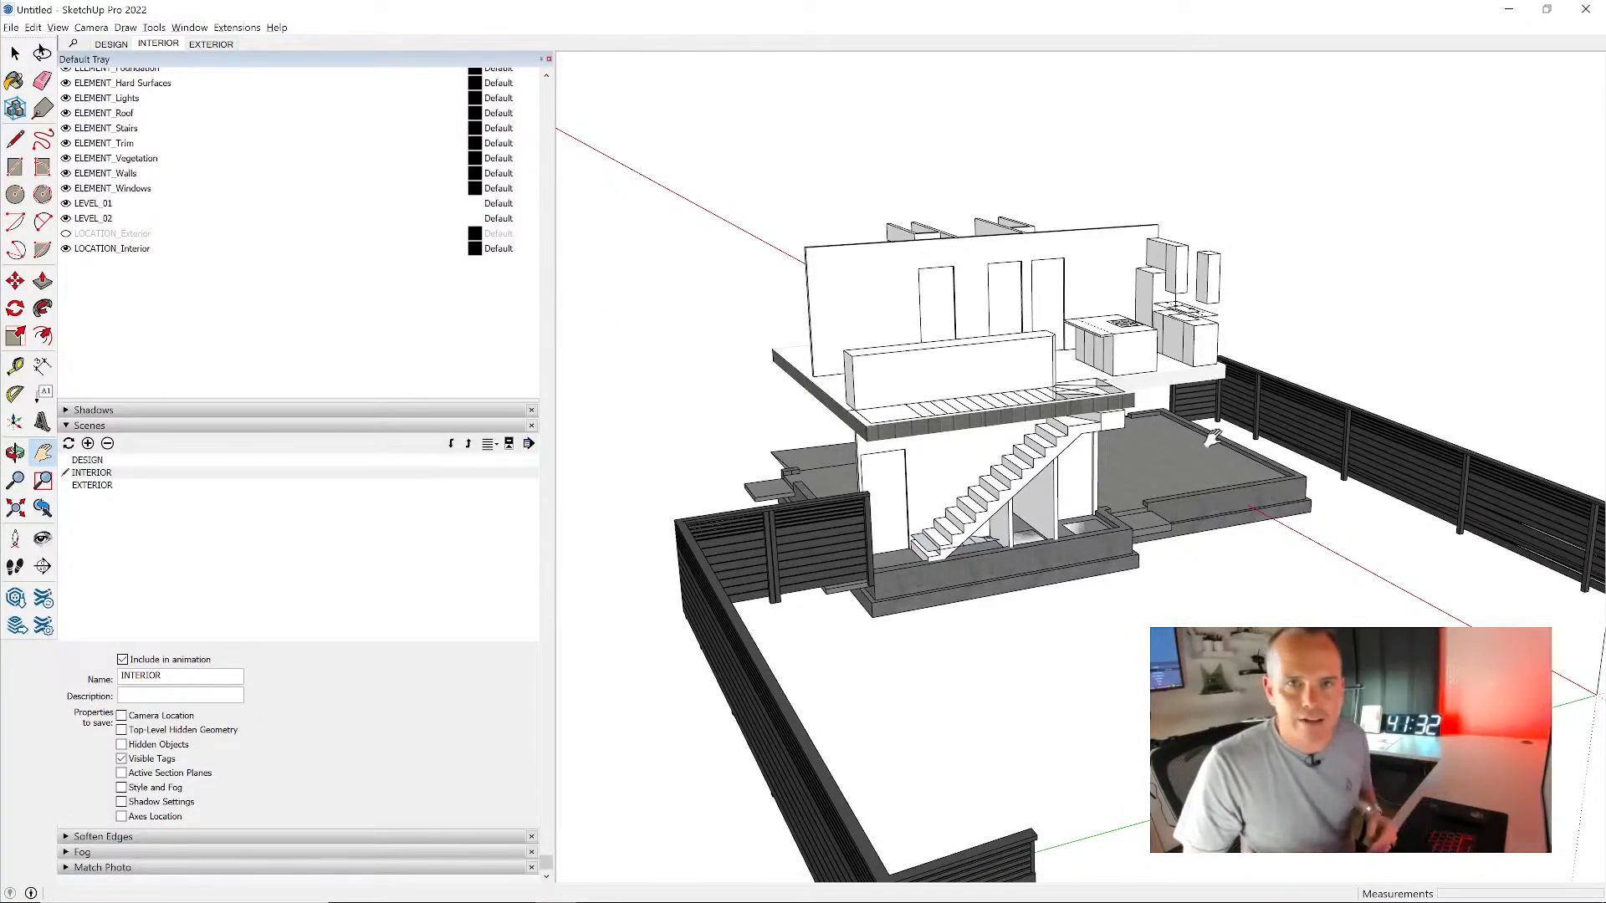
pyautogui.moveTo(1212, 439); pyautogui.dragTo(935, 427, button='middle')
pyautogui.scroll(2, 908, 459)
pyautogui.moveTo(1171, 418); pyautogui.dragTo(1034, 429, button='middle')
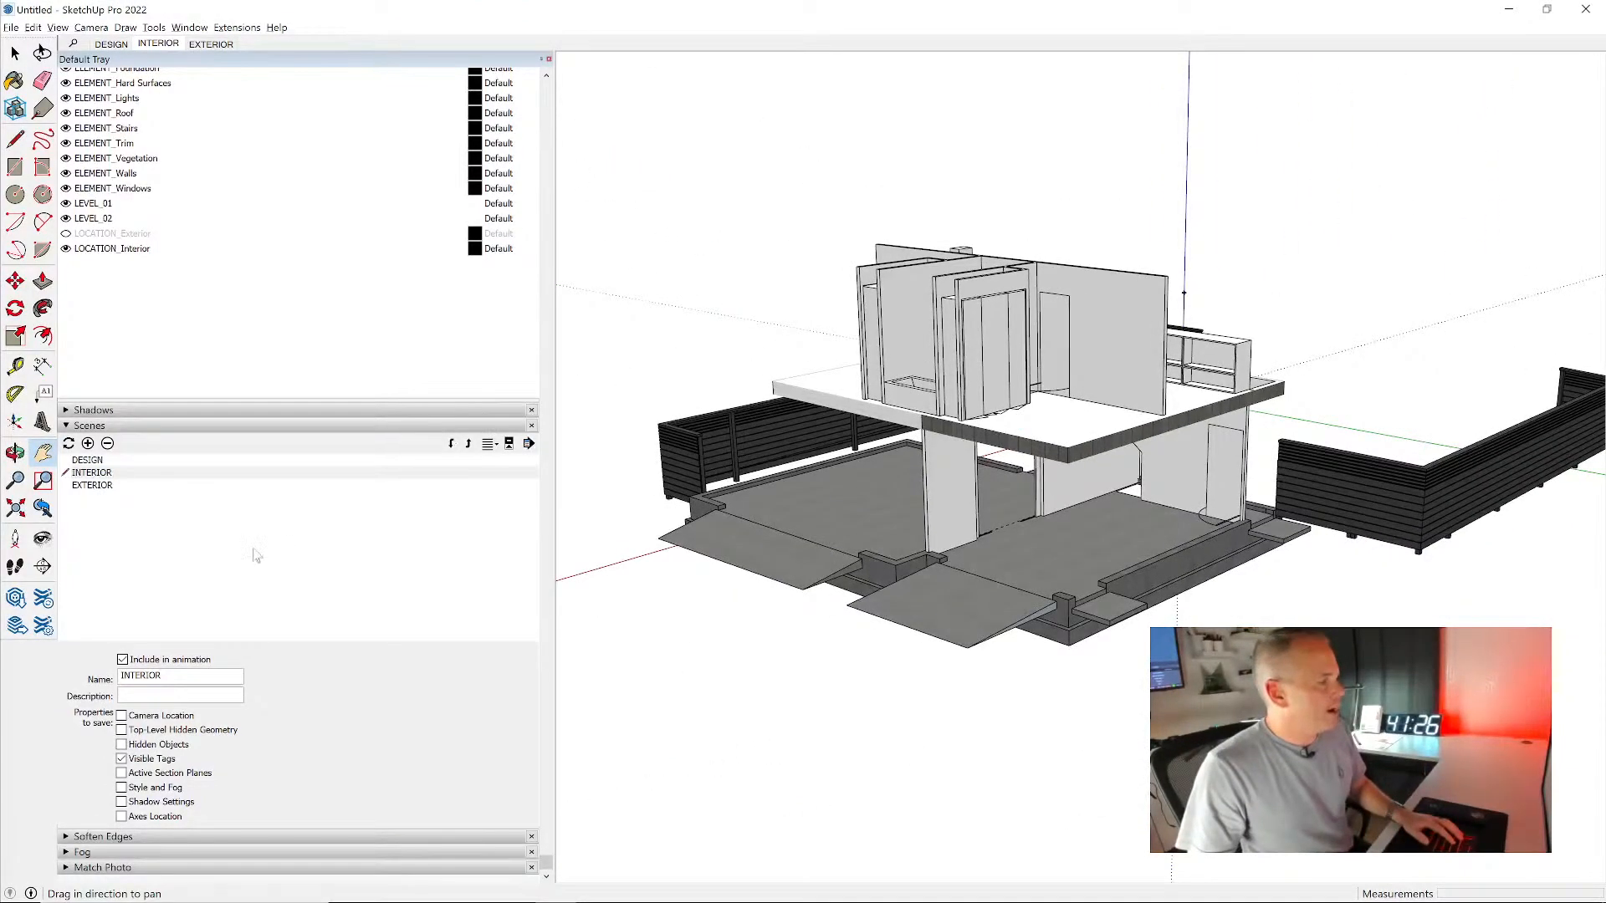
# - Add a new scene after EXTERIOR and name it ALL ON
pyautogui.click(157, 489)
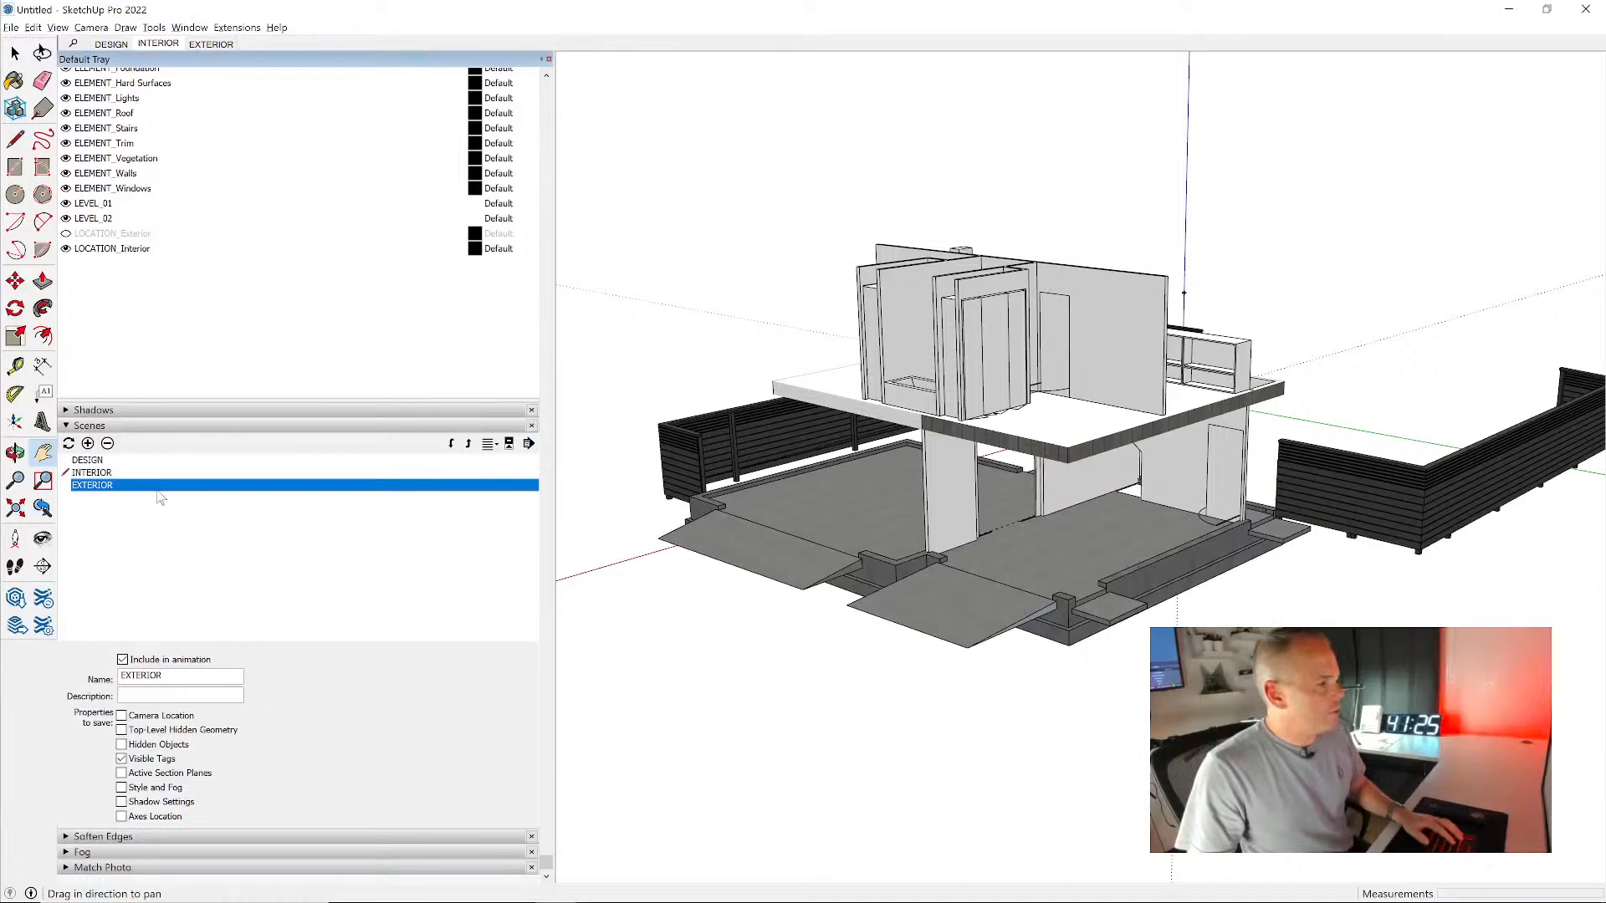
pyautogui.click(90, 446)
pyautogui.moveTo(156, 676); pyautogui.dragTo(105, 678)
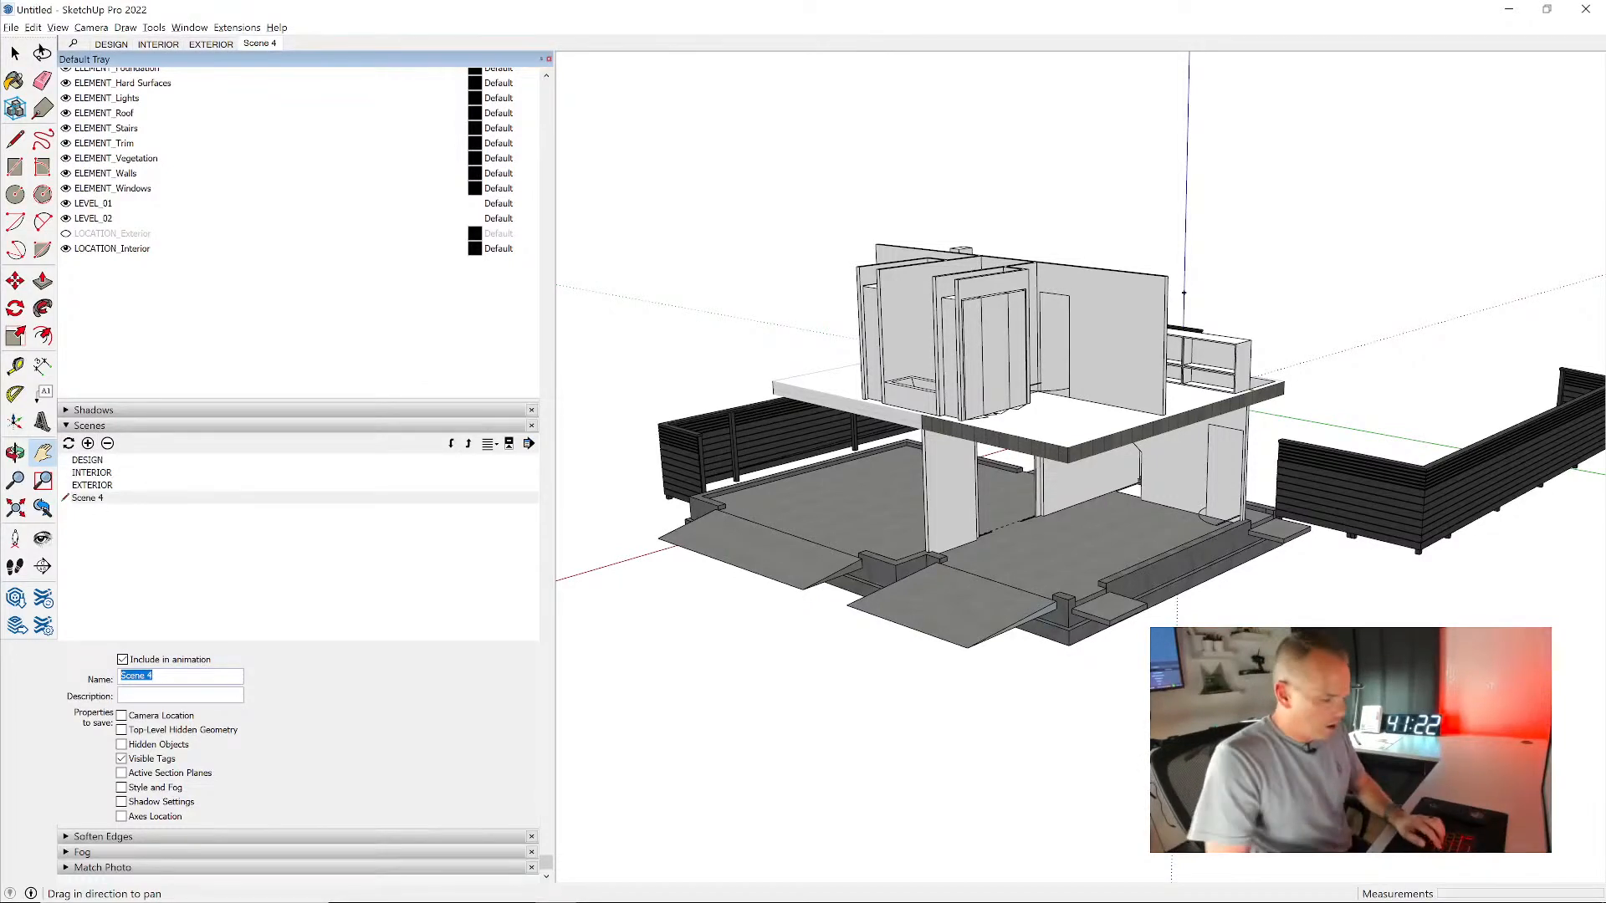
pyautogui.write('ALL ON')
pyautogui.press('Return')
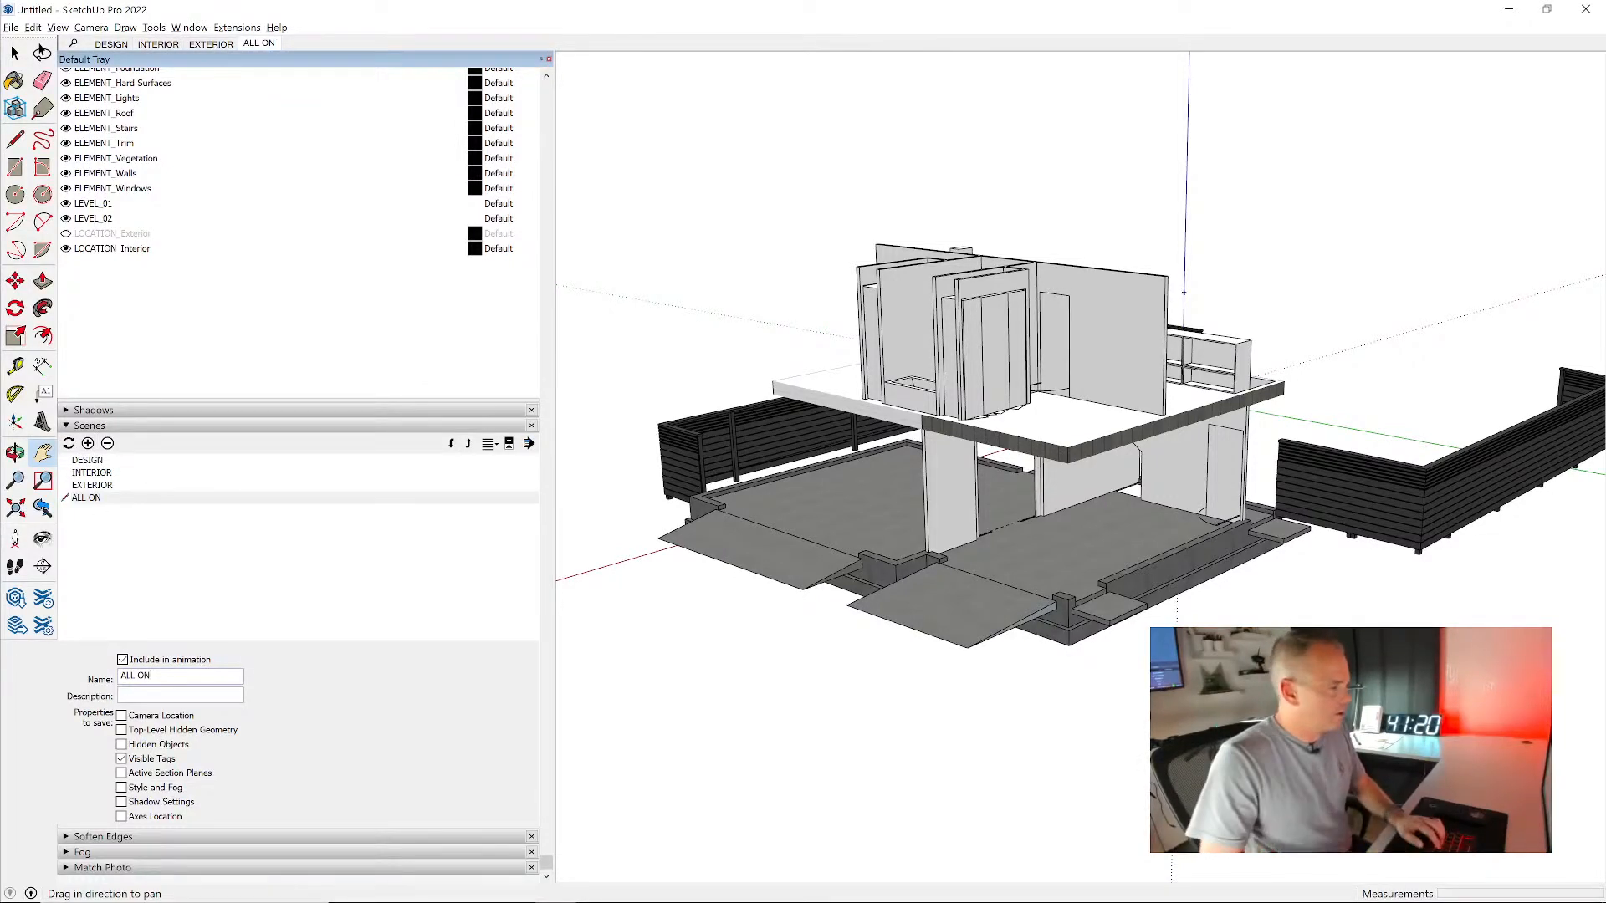
# - Add another scene and name it ALL OFF
pyautogui.click(88, 443)
pyautogui.moveTo(156, 675); pyautogui.dragTo(74, 681)
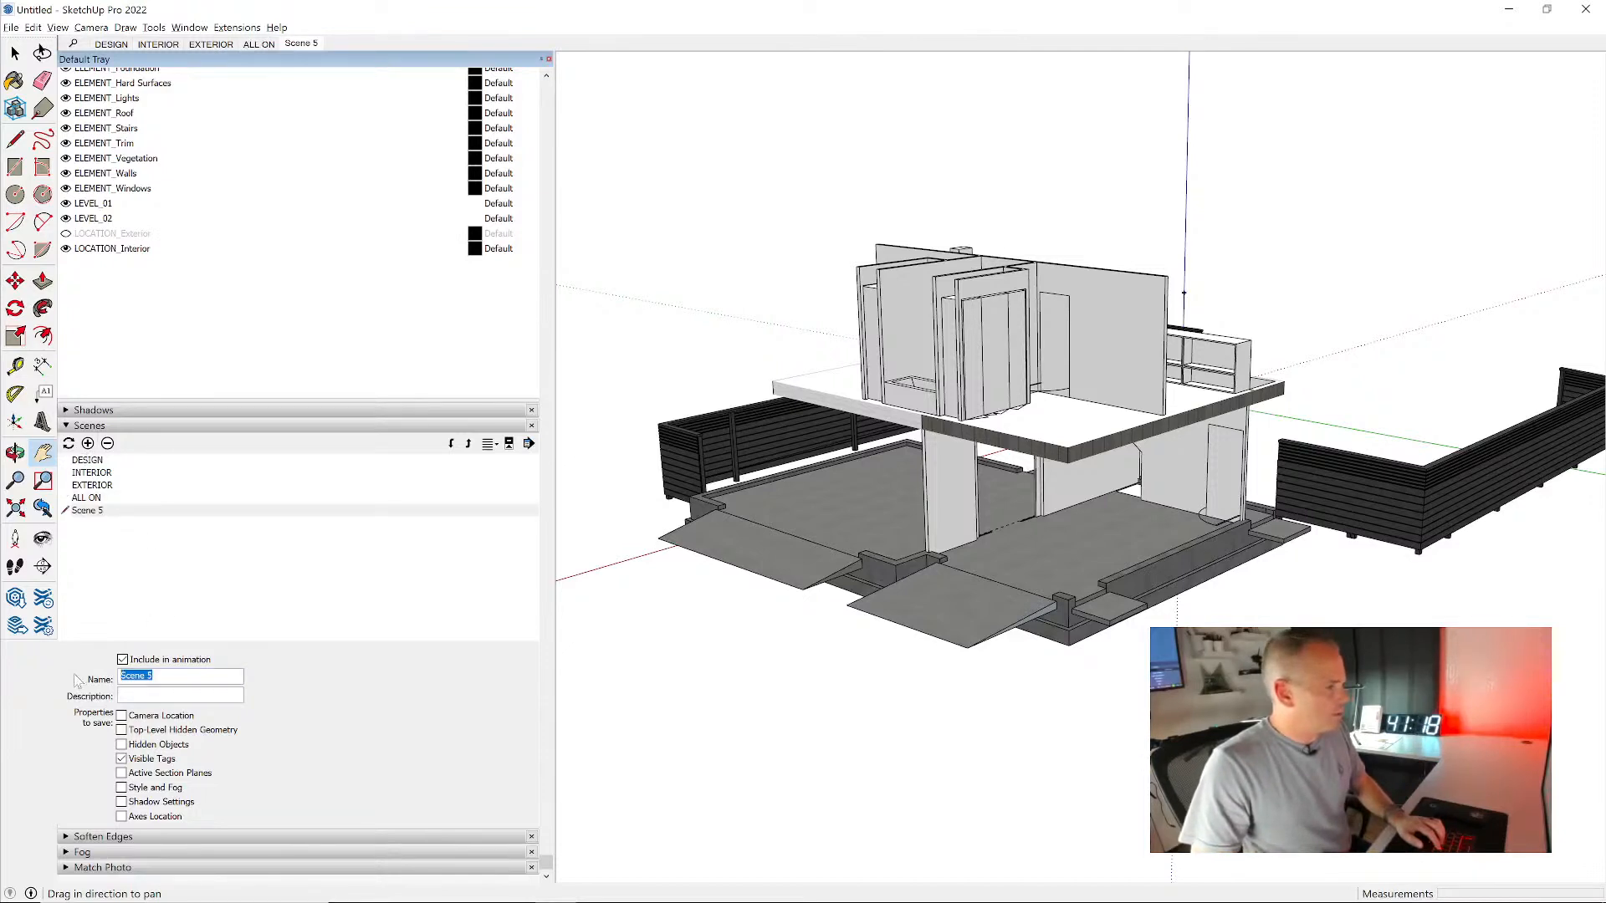
pyautogui.write('ALL OFF')
pyautogui.press('Return')
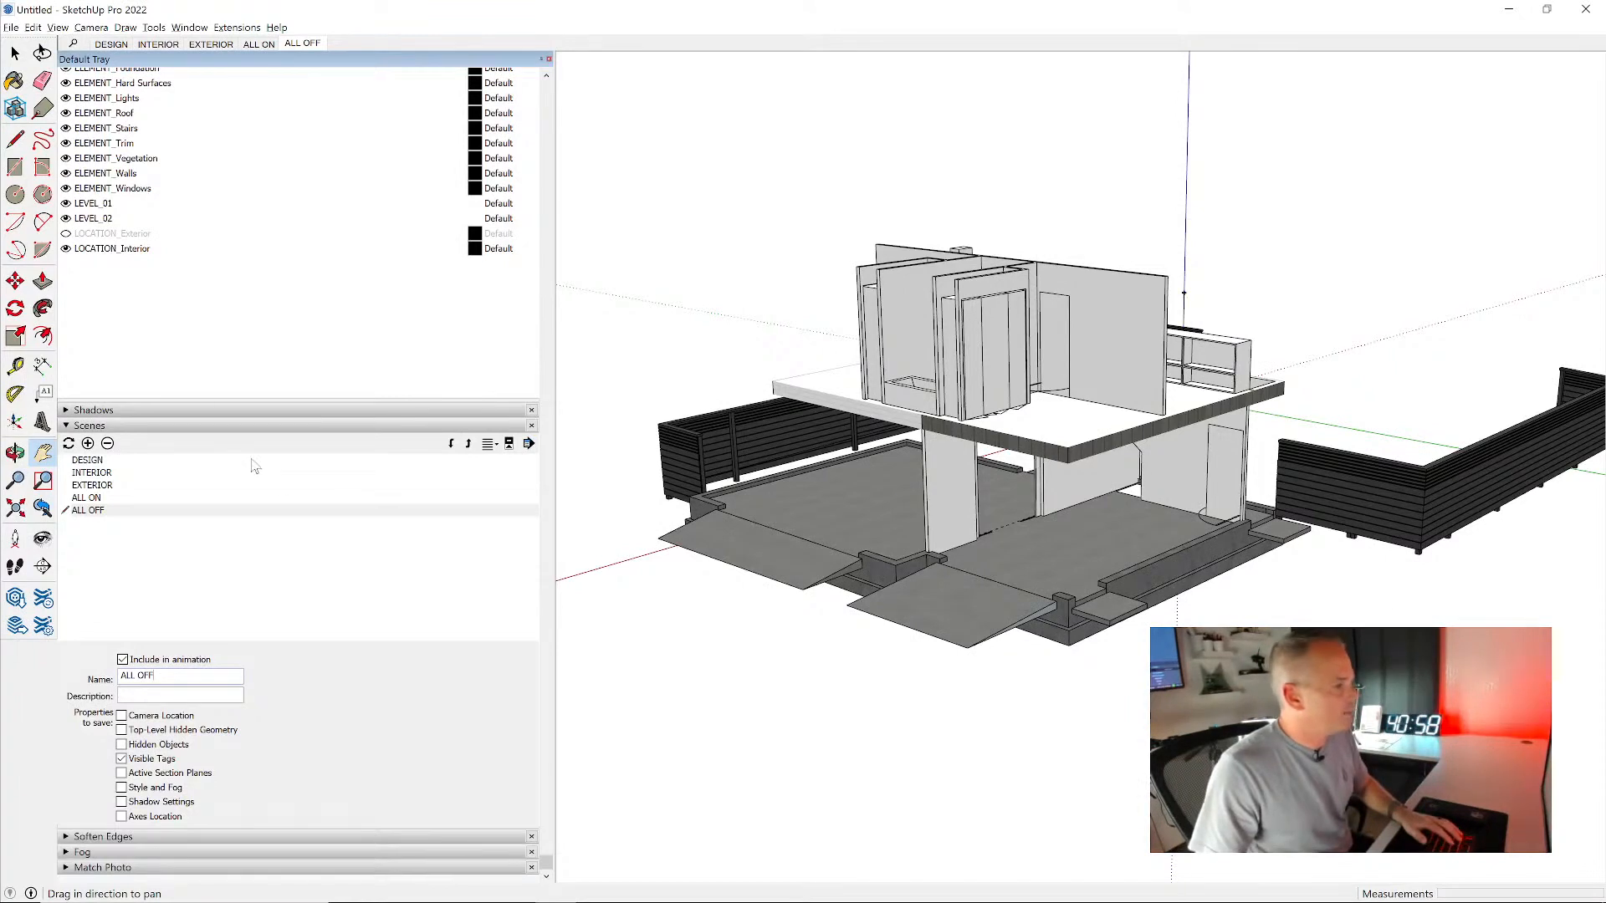
# - Recall the ALL ON scene and show the hidden tags LOCATION_Exterior, ELEMENT_Earth, ELEMENT_Context, CONDOC_Visual Merge and CONDOC_Always Off
pyautogui.scroll(1, 256, 465)
pyautogui.scroll(1, 272, 423)
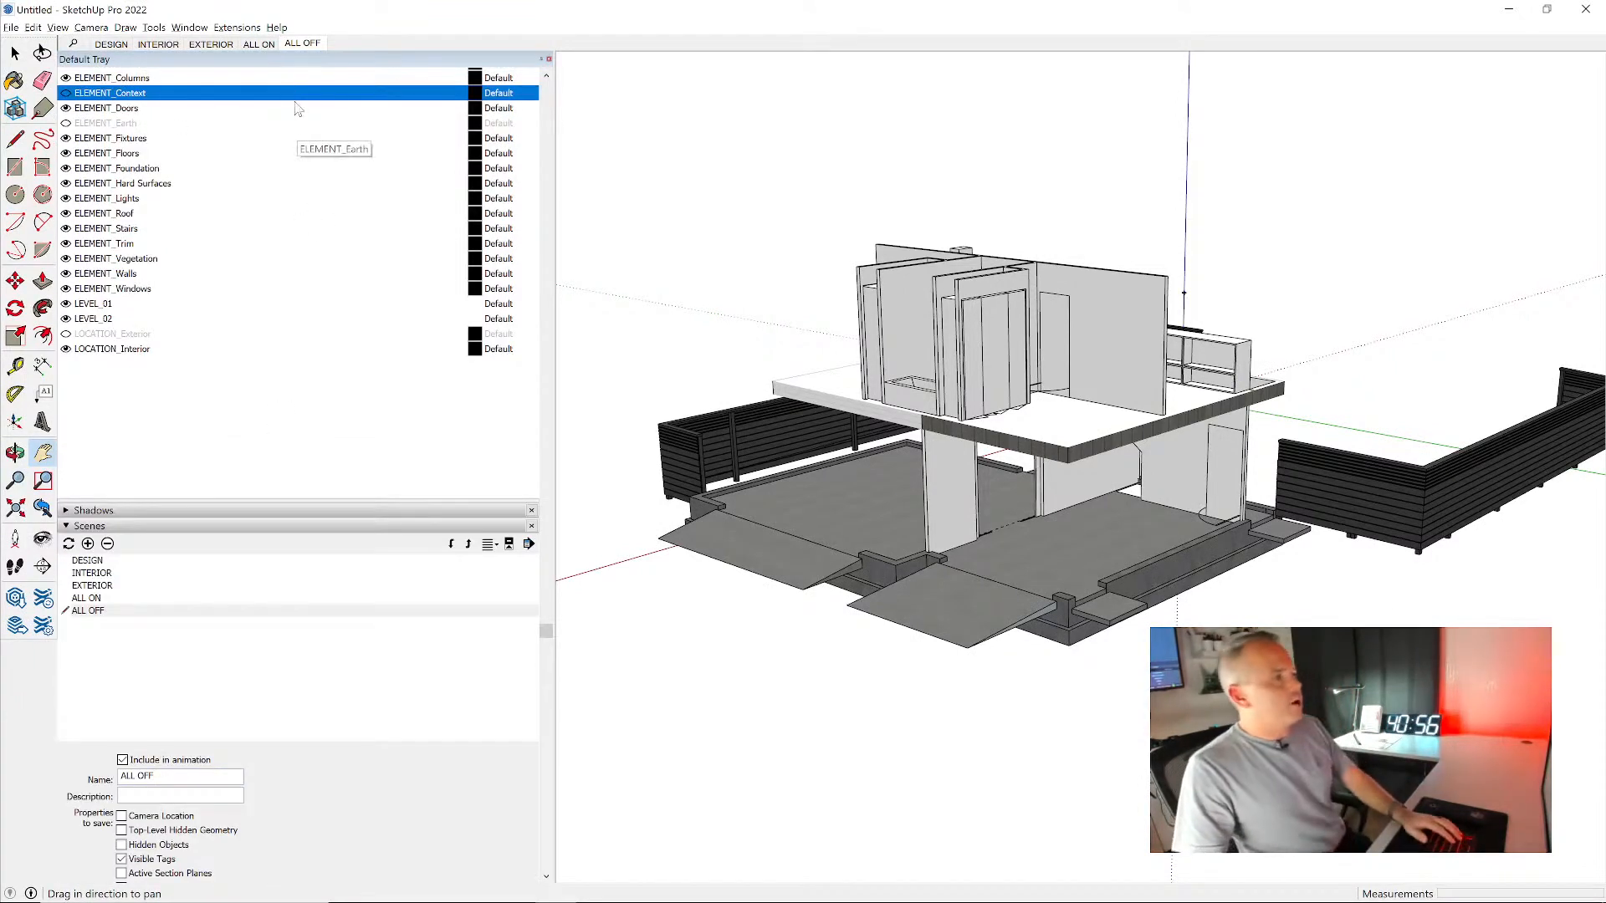
pyautogui.click(264, 45)
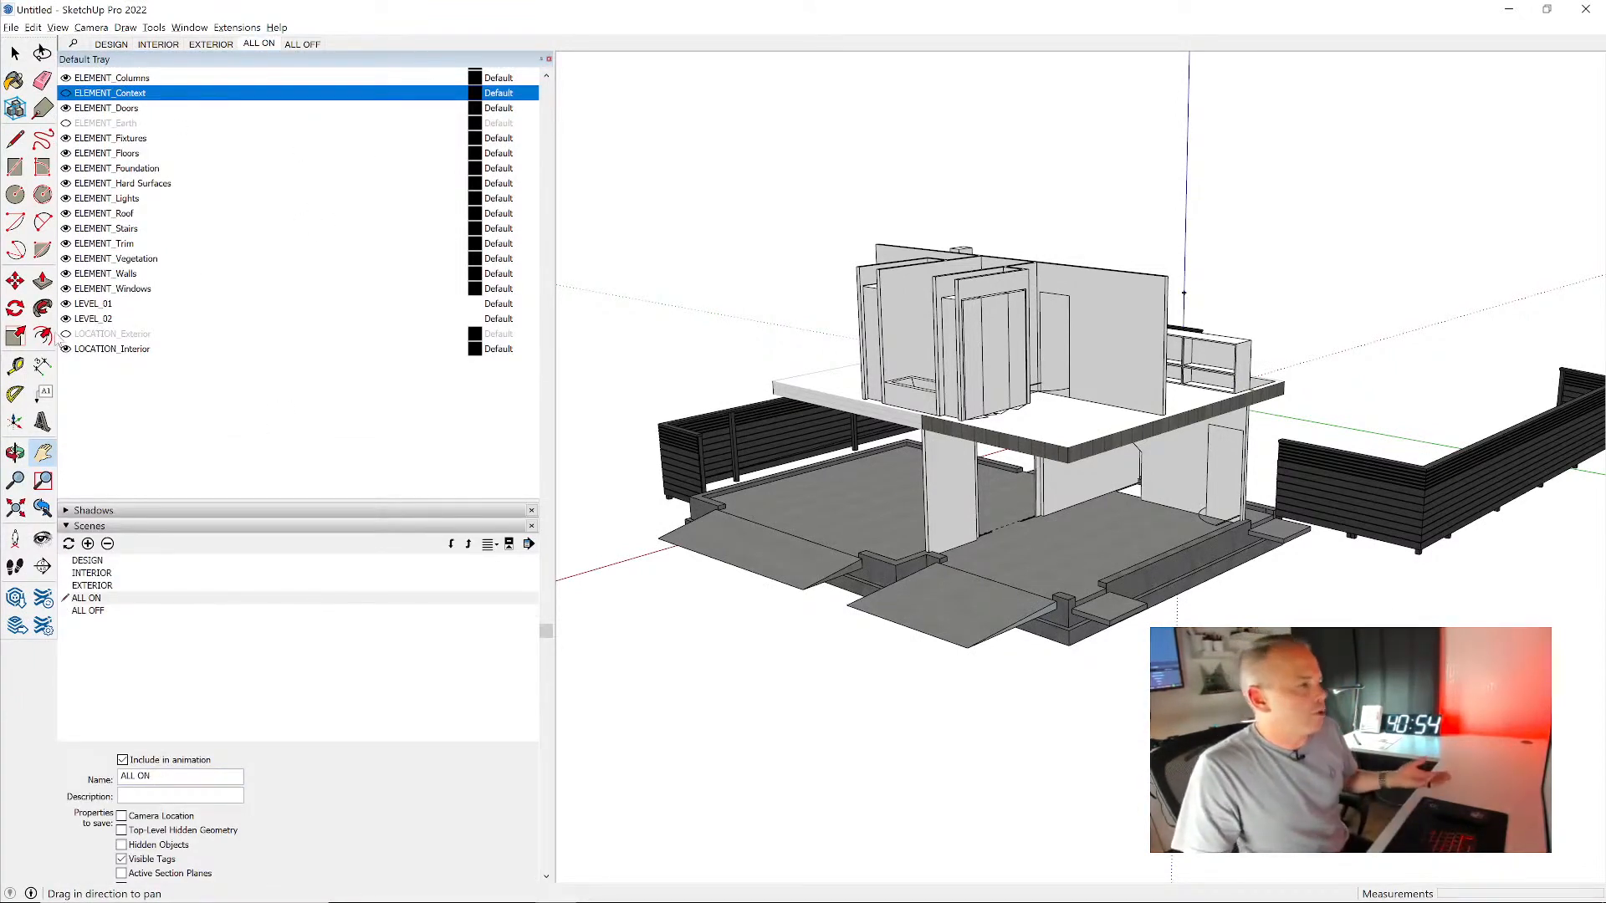
pyautogui.click(67, 334)
pyautogui.scroll(4, 67, 335)
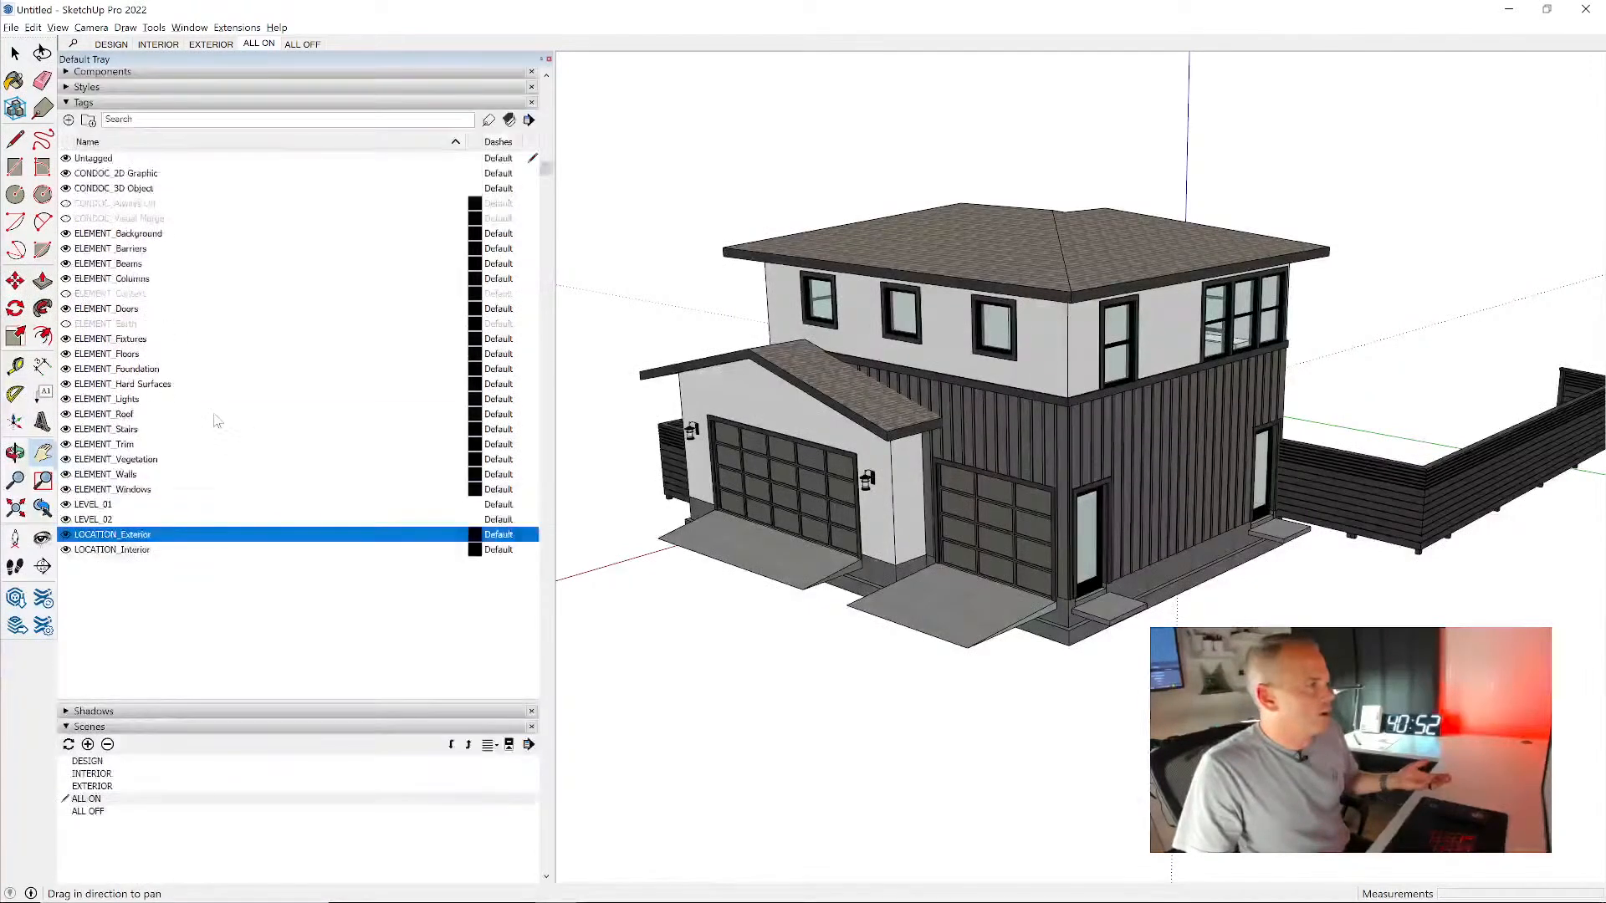
pyautogui.click(66, 324)
pyautogui.click(66, 293)
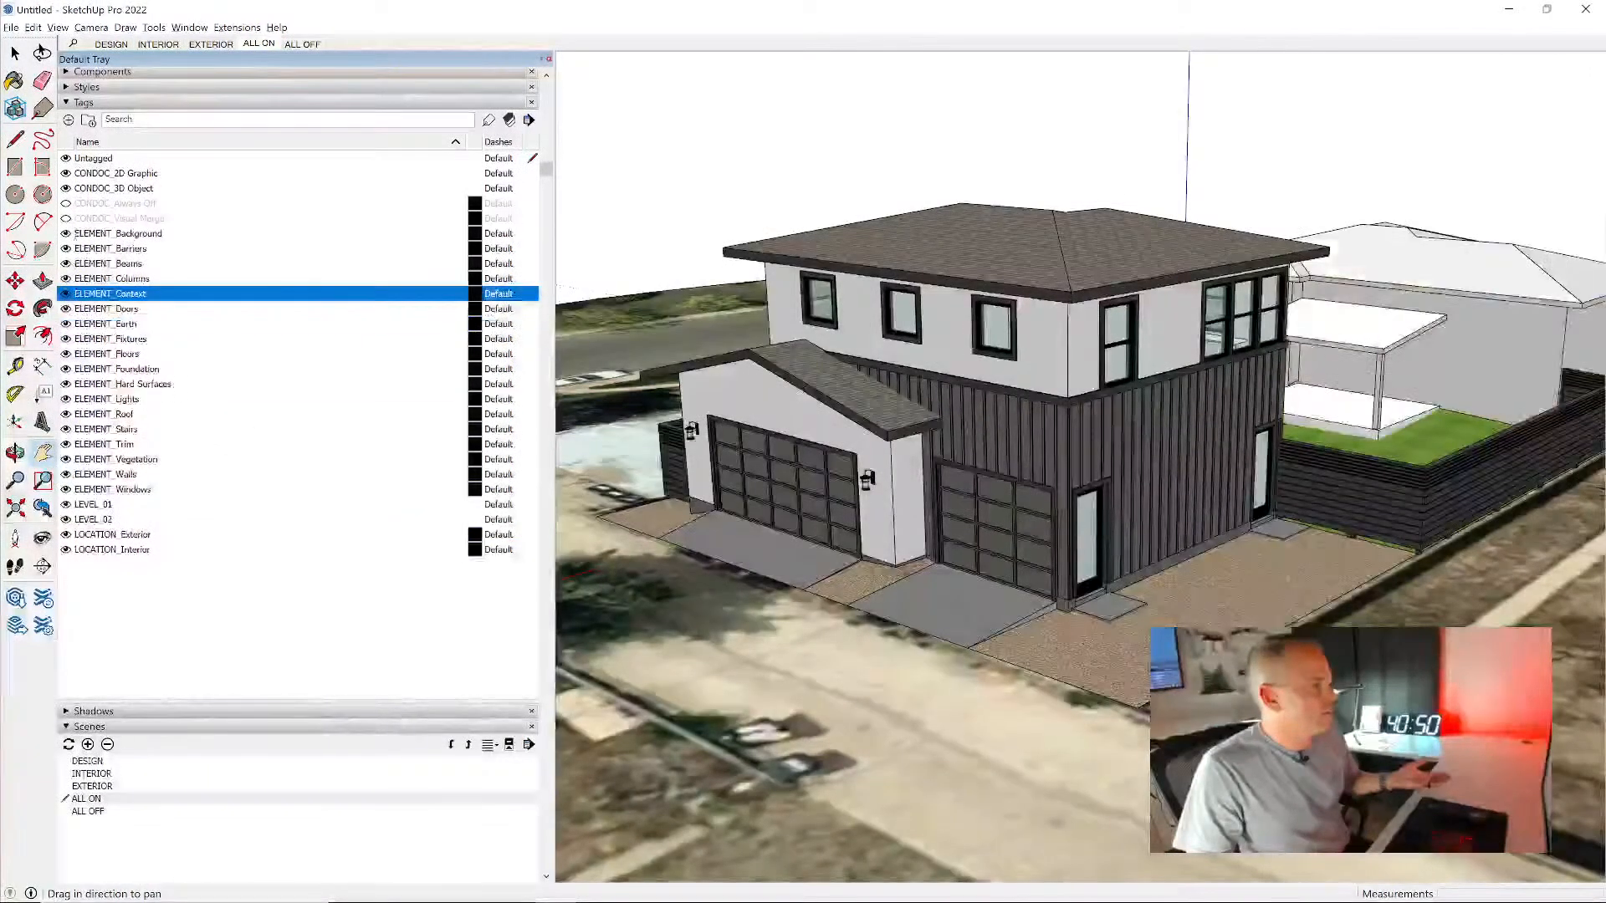
pyautogui.click(66, 219)
pyautogui.click(66, 204)
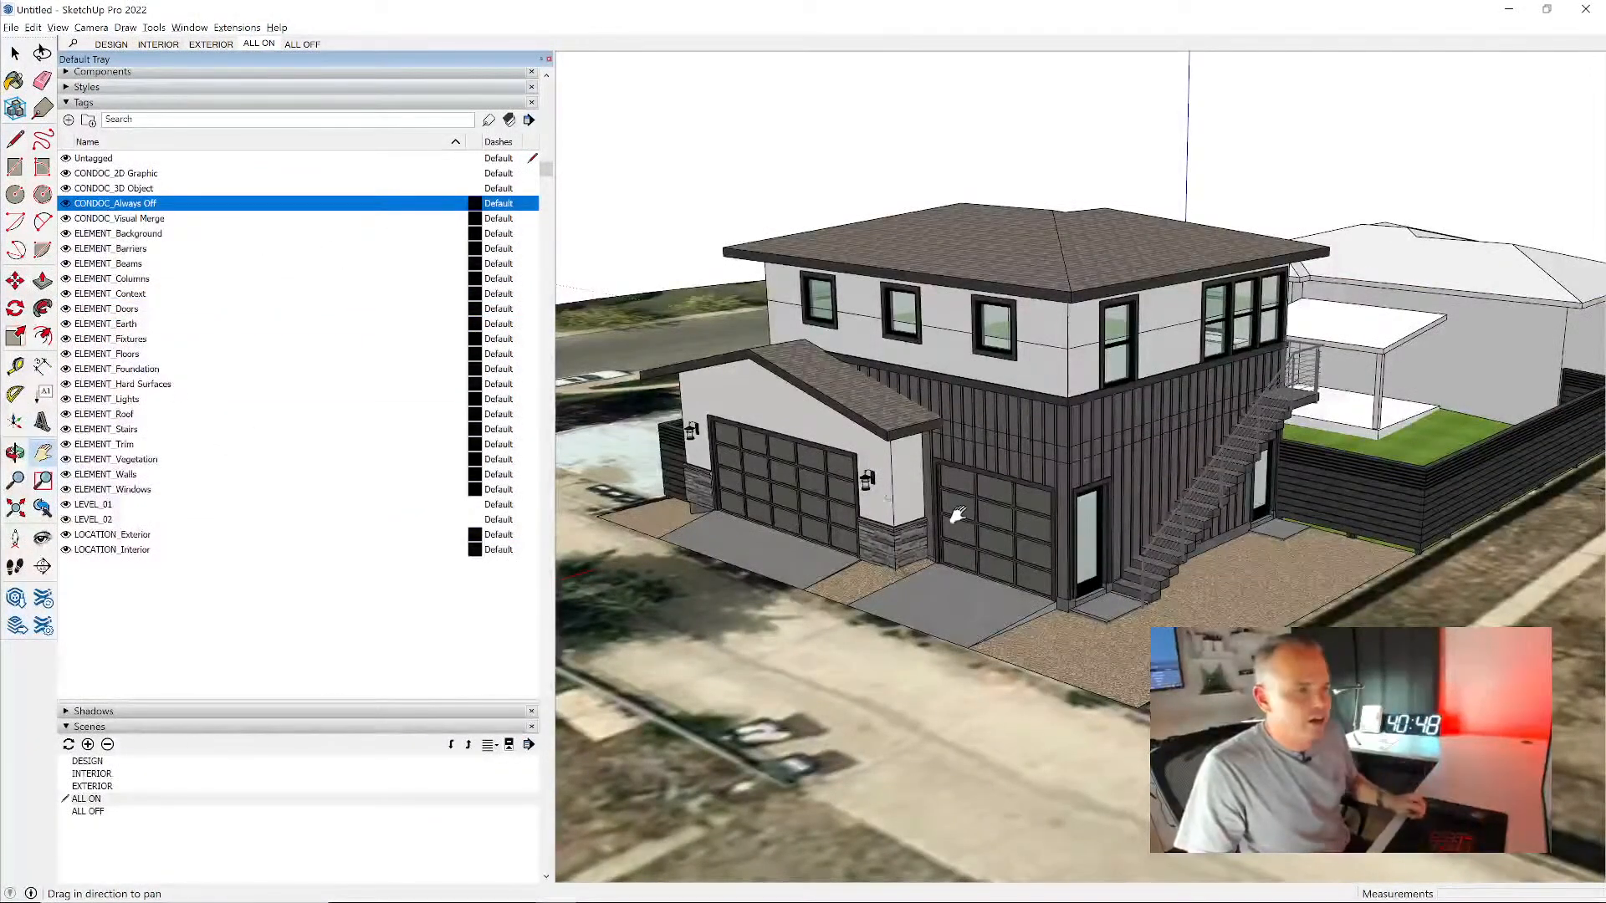
# - Update the ALL ON scene with the current tag visibility and review its properties to save
pyautogui.moveTo(978, 512); pyautogui.dragTo(1008, 495)
pyautogui.moveTo(1008, 495); pyautogui.dragTo(1028, 507, button='middle')
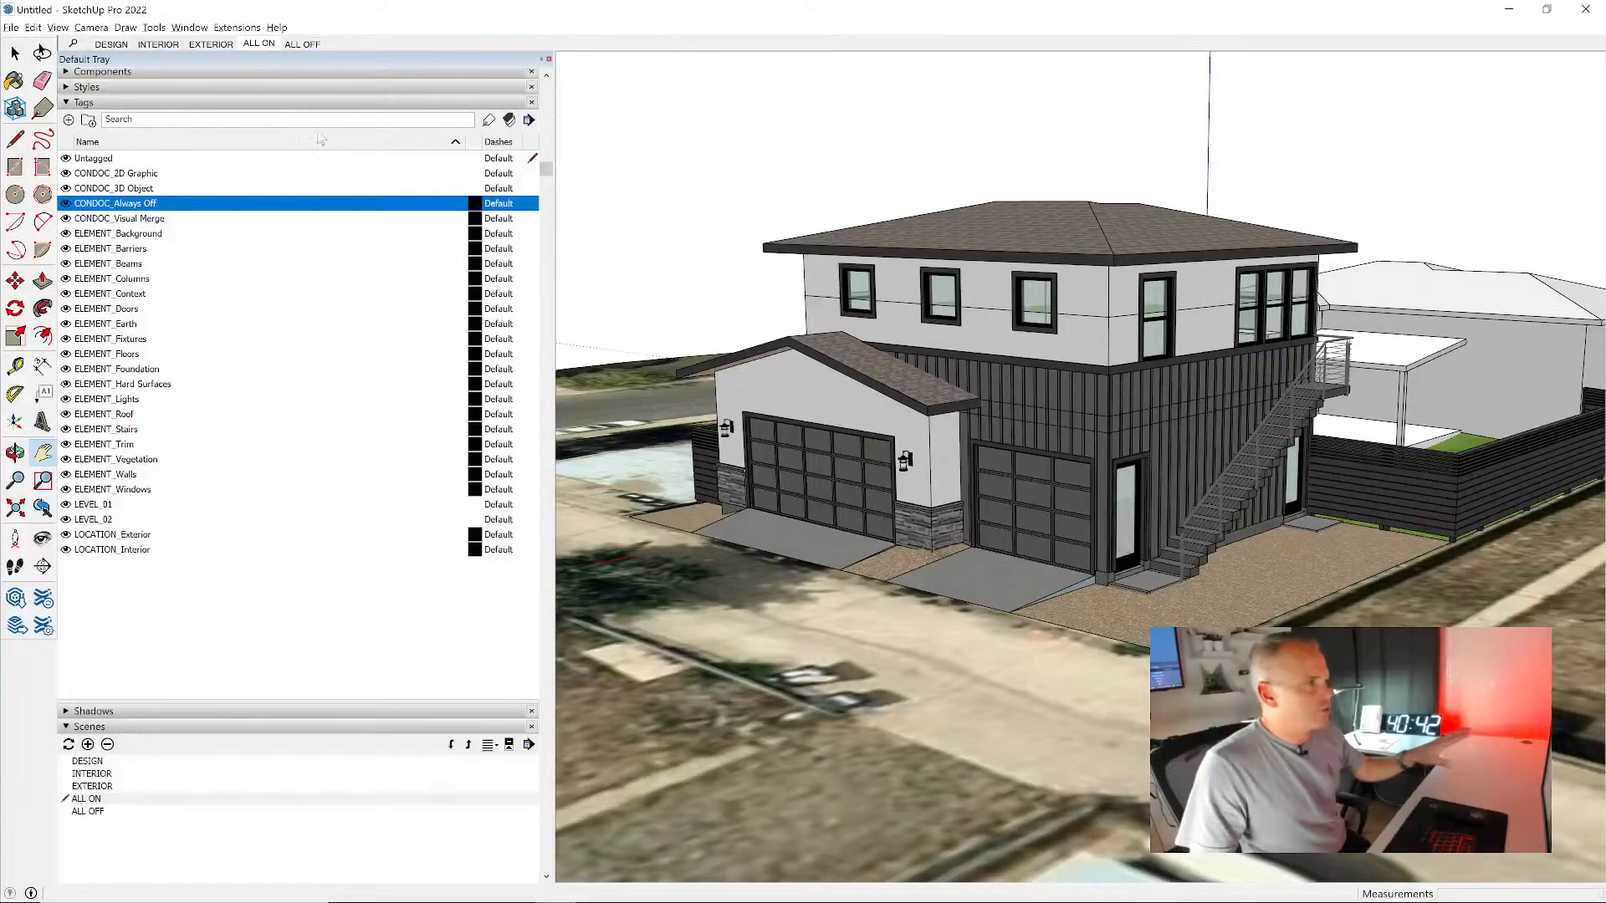
pyautogui.rightClick(260, 43)
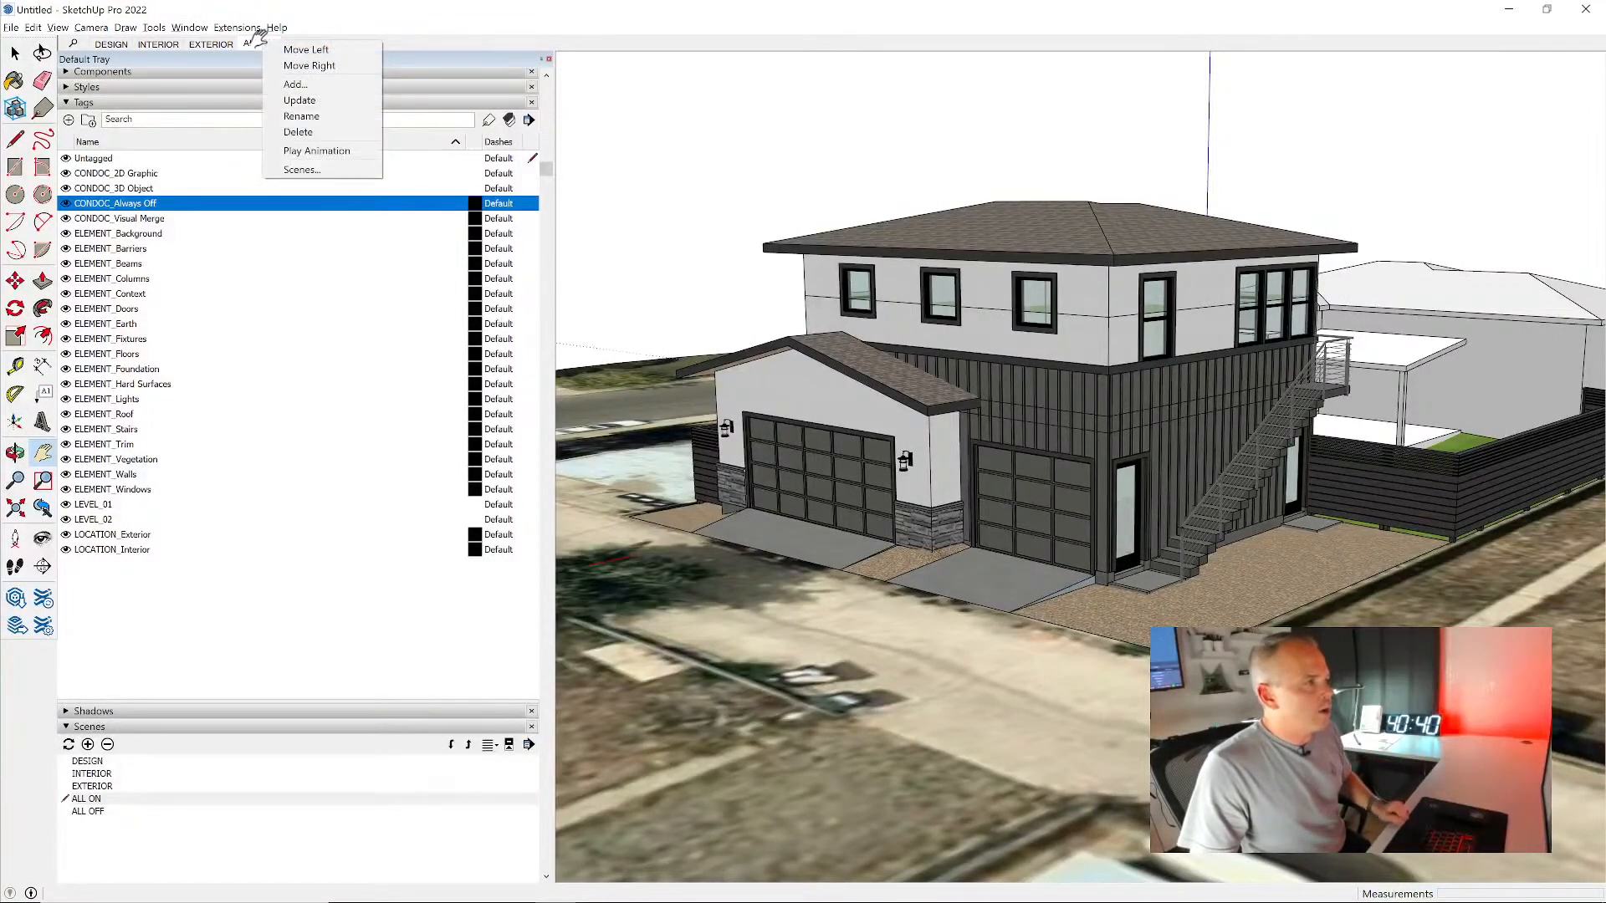
pyautogui.click(305, 100)
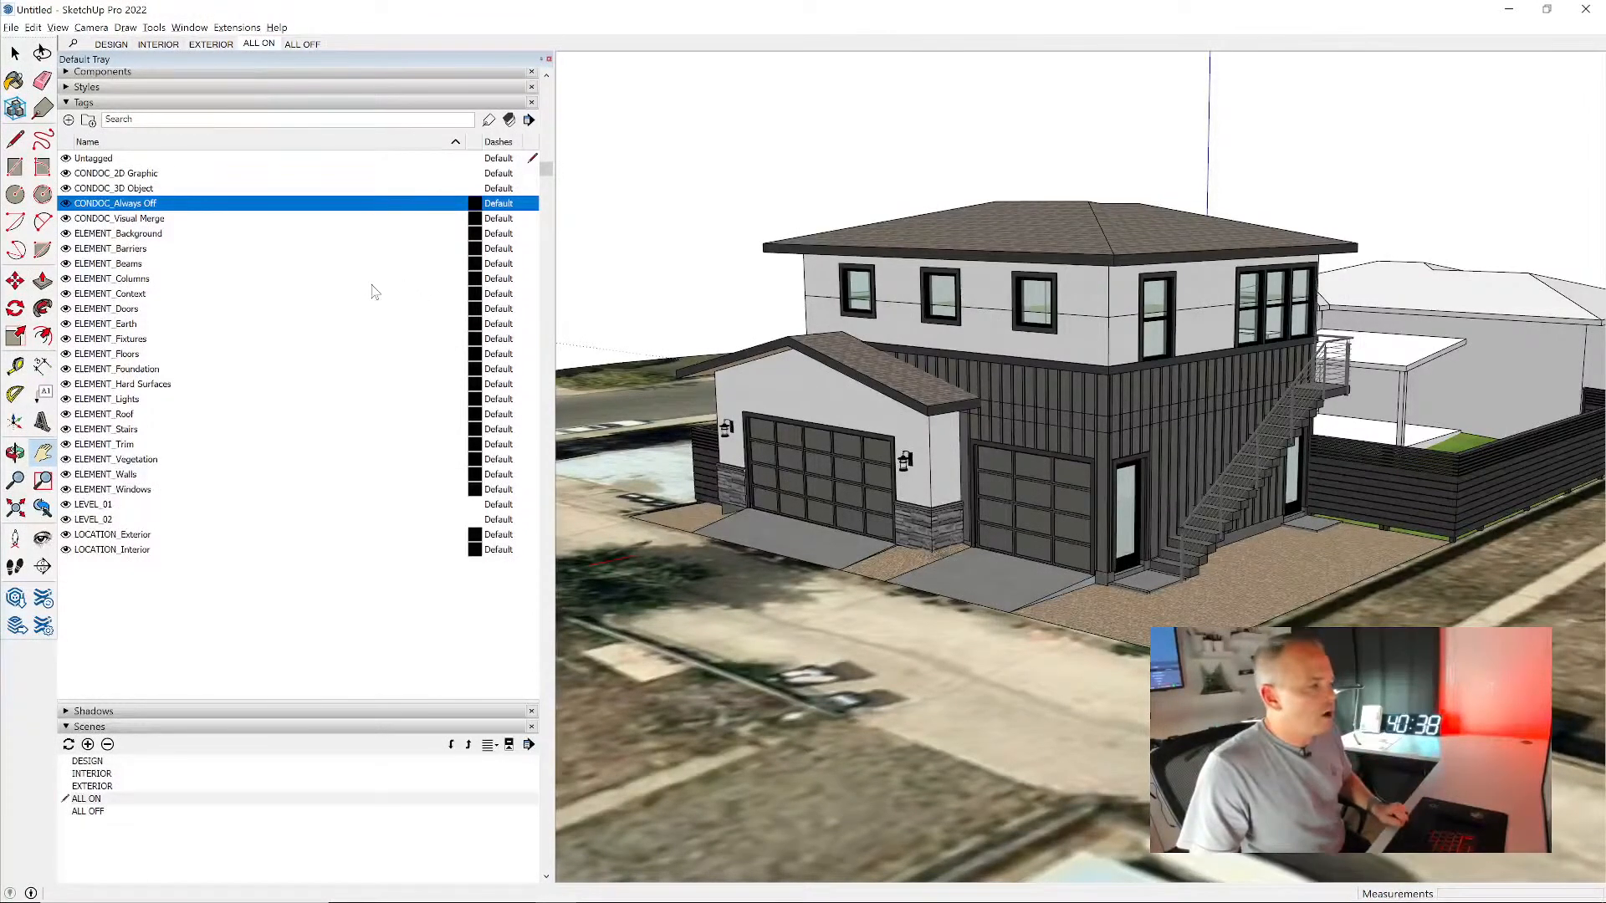
pyautogui.scroll(-3, 369, 293)
pyautogui.scroll(-1, 305, 611)
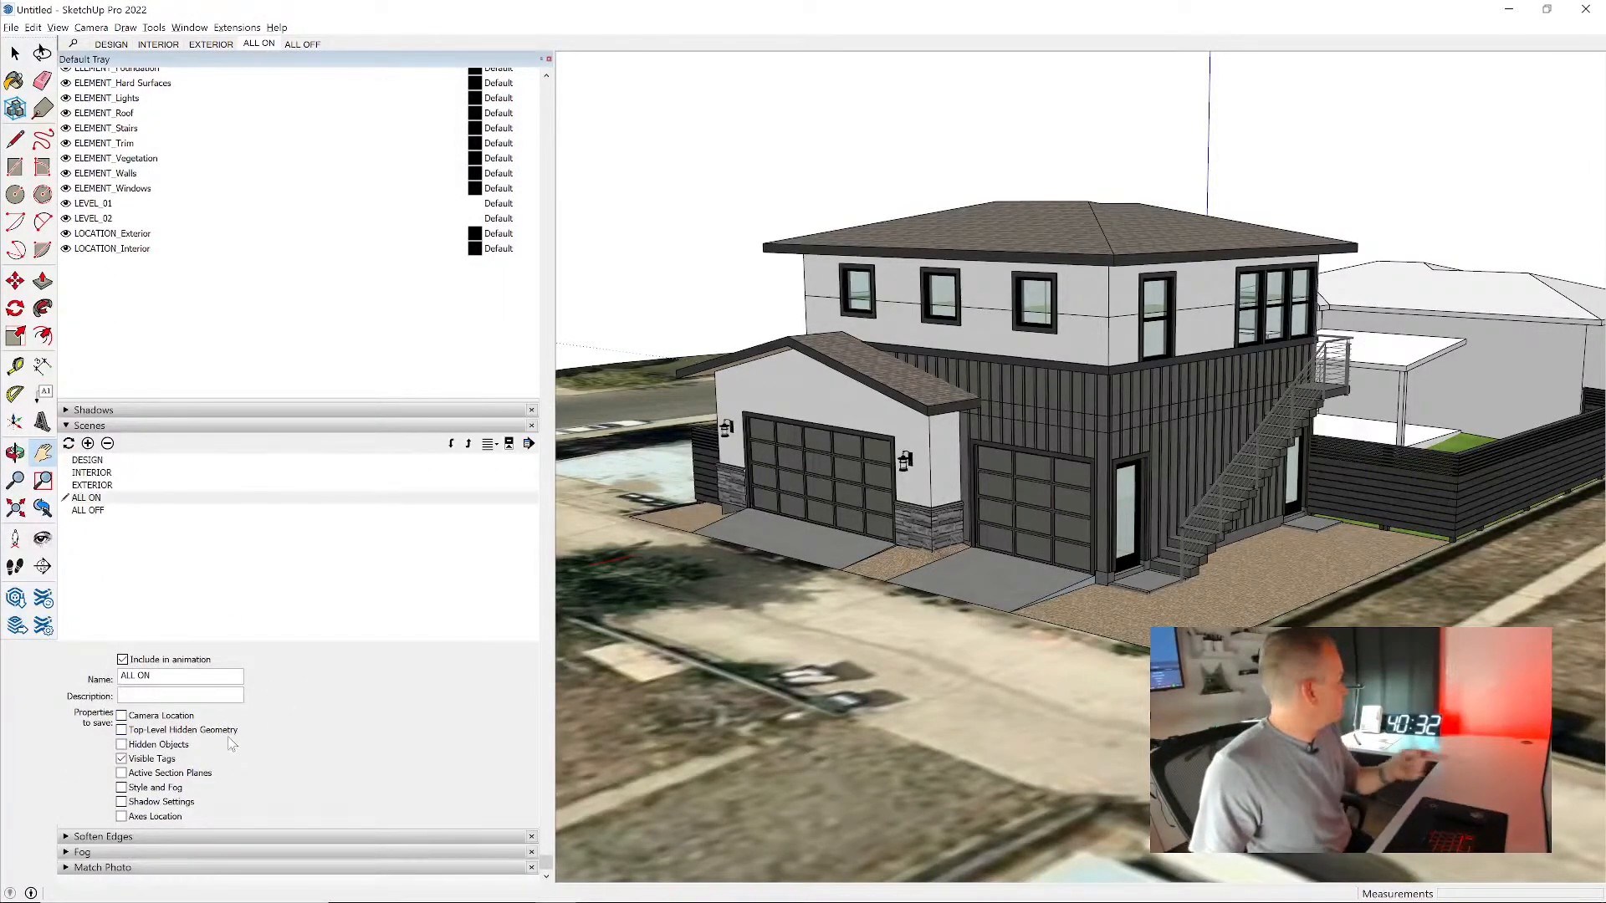
pyautogui.scroll(2, 255, 366)
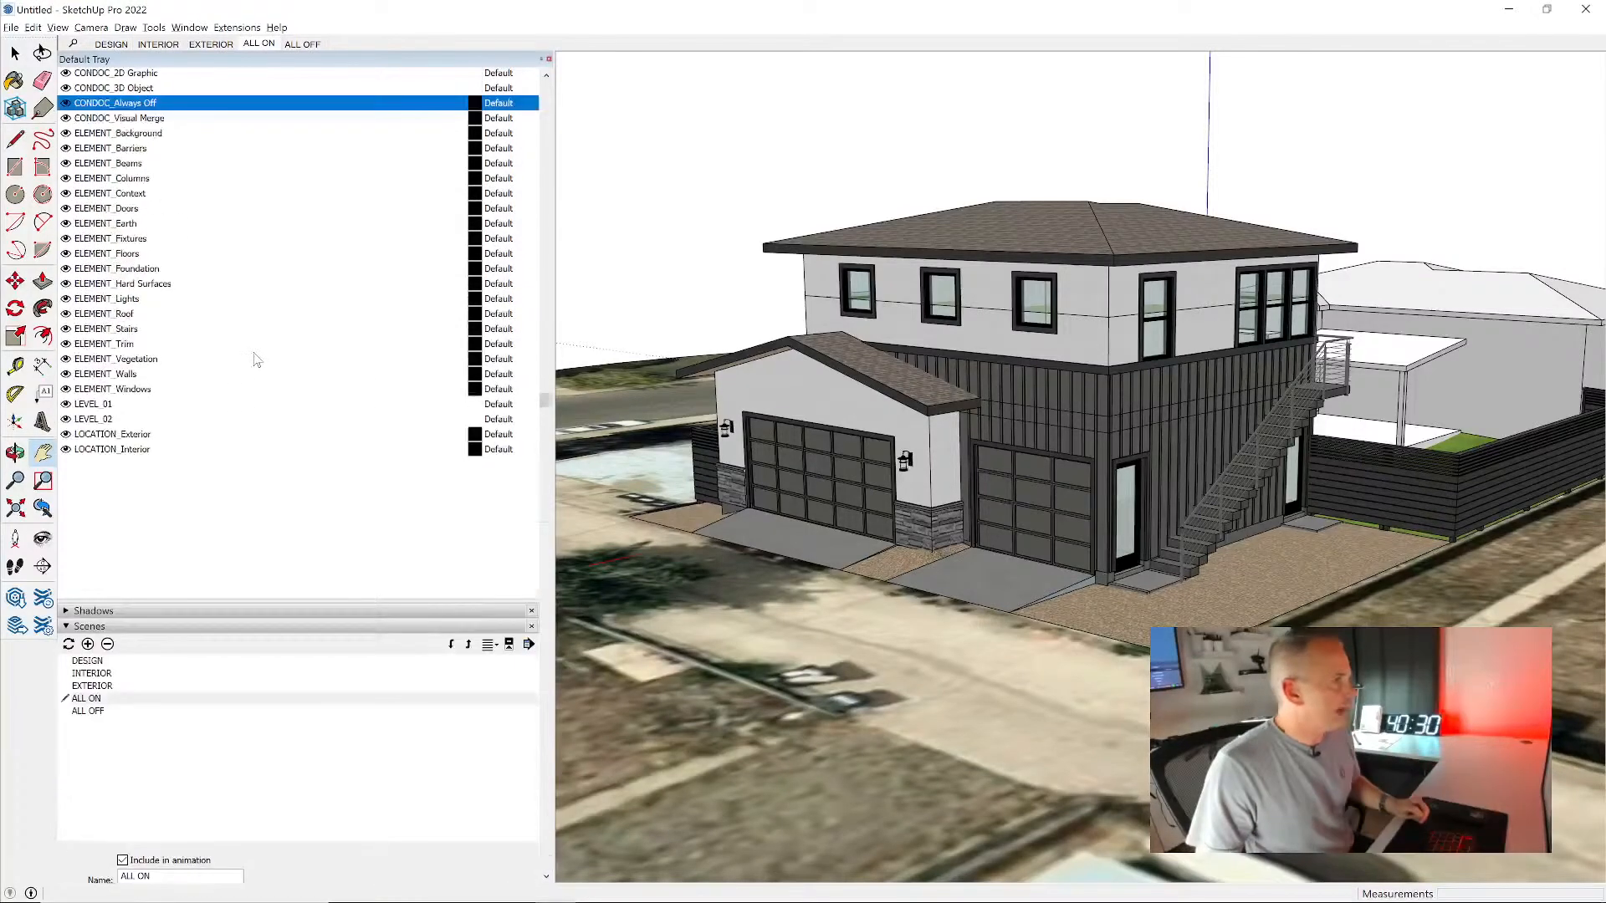
# - Recall the ALL OFF scene and hide every tag from CONDOC_2D Graphic through LOCATION_Interior, leaving only Untagged on
pyautogui.click(303, 45)
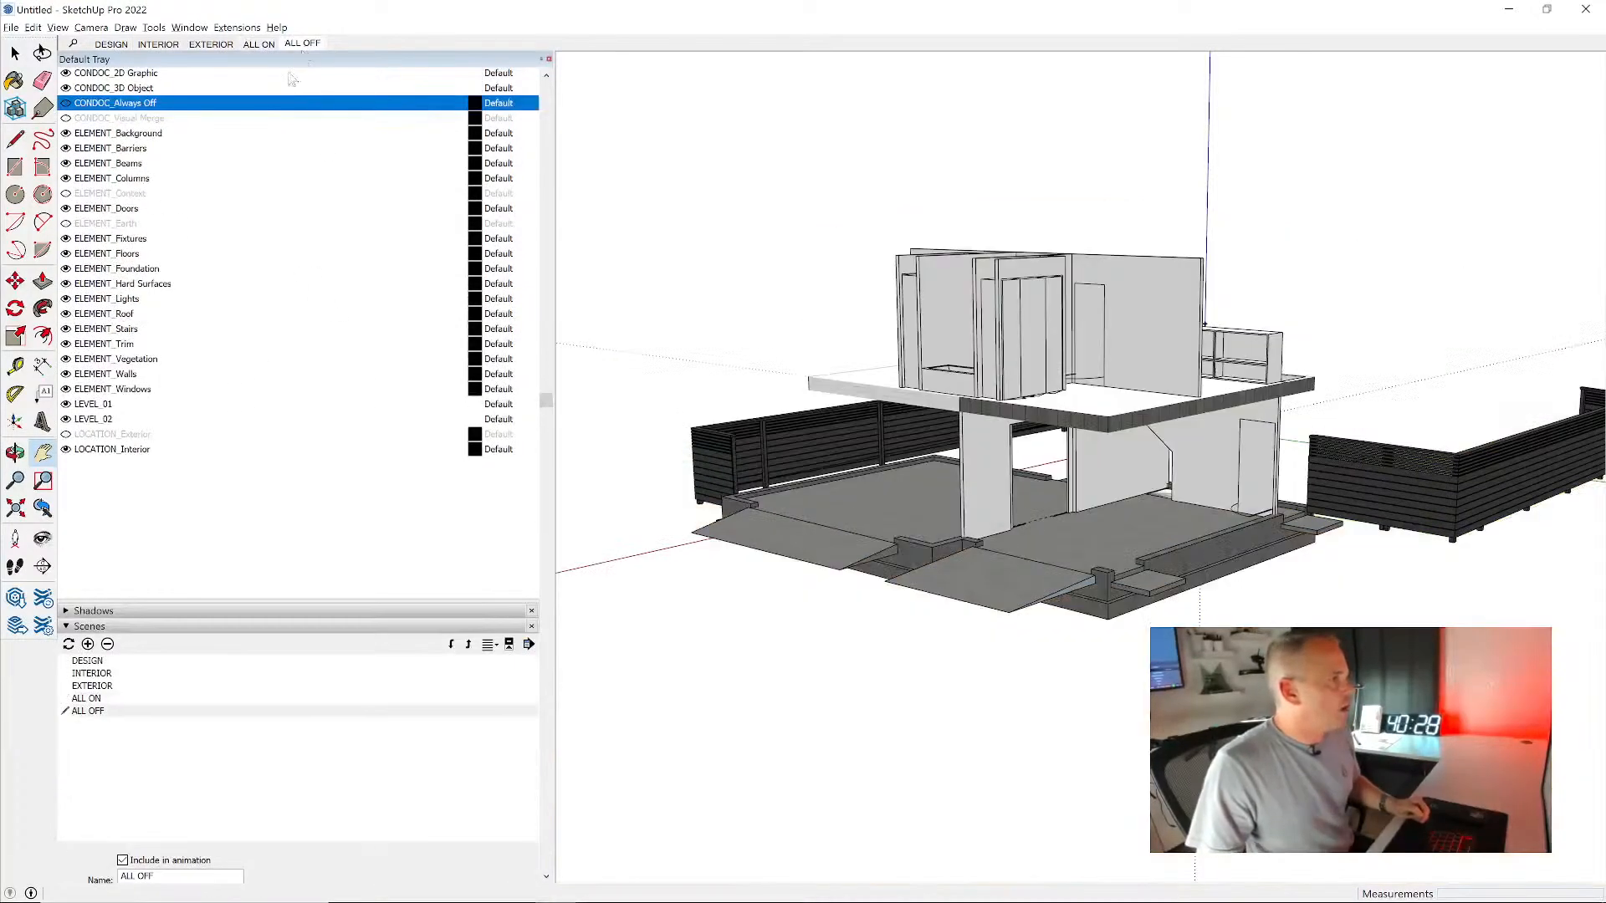
pyautogui.click(129, 450)
pyautogui.scroll(1, 174, 488)
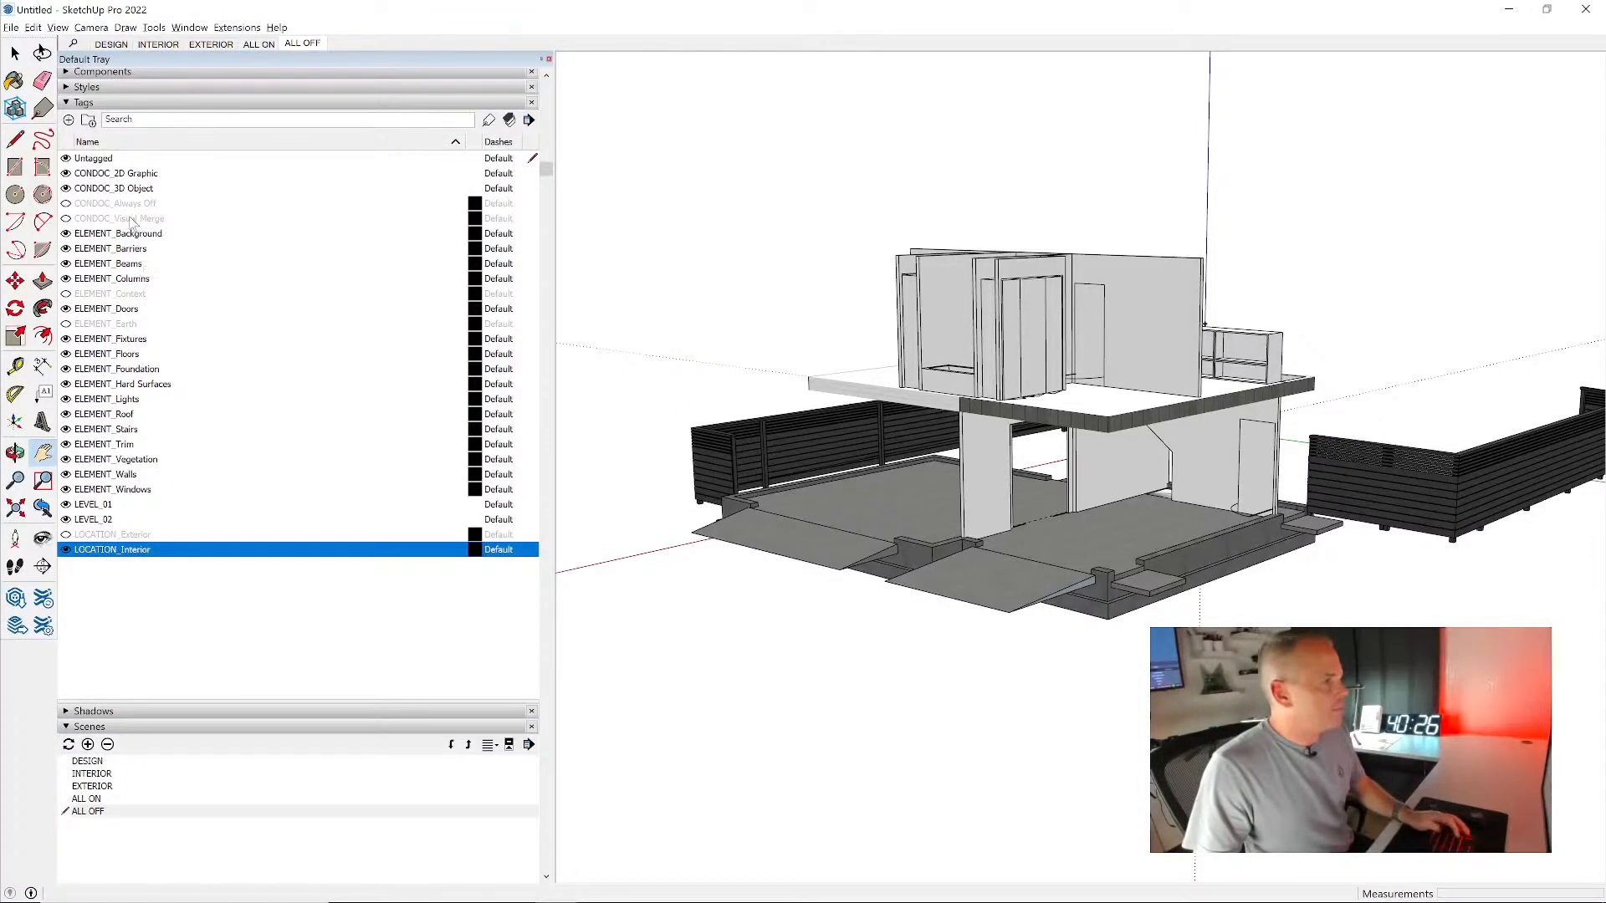
pyautogui.keyDown('shift'); pyautogui.click(124, 176); pyautogui.keyUp('shift')
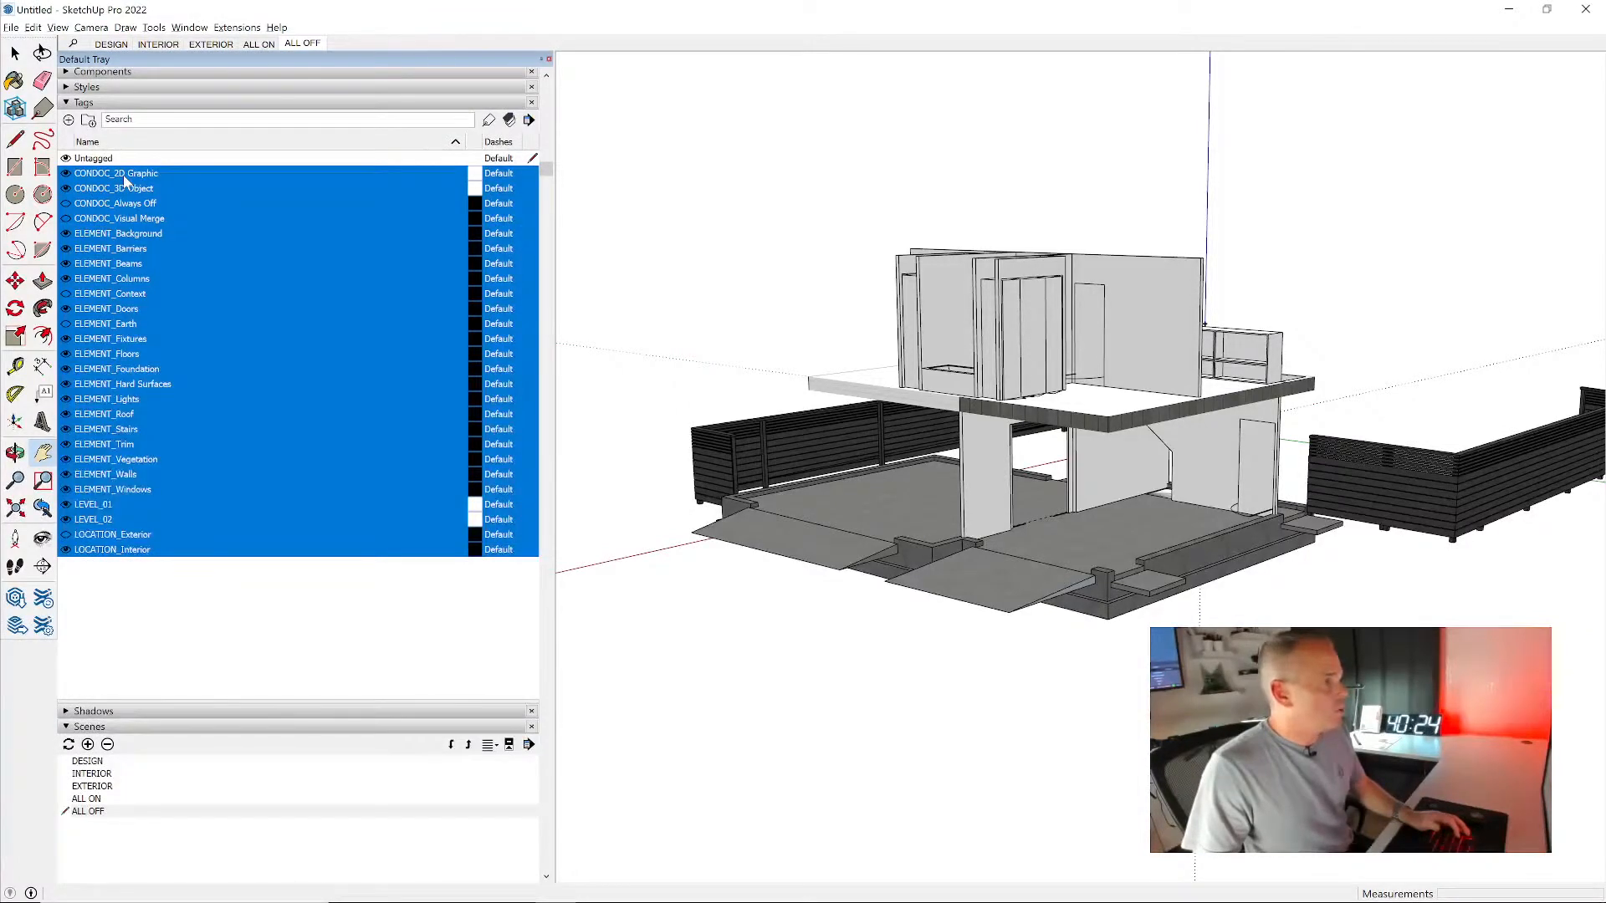
pyautogui.click(66, 174)
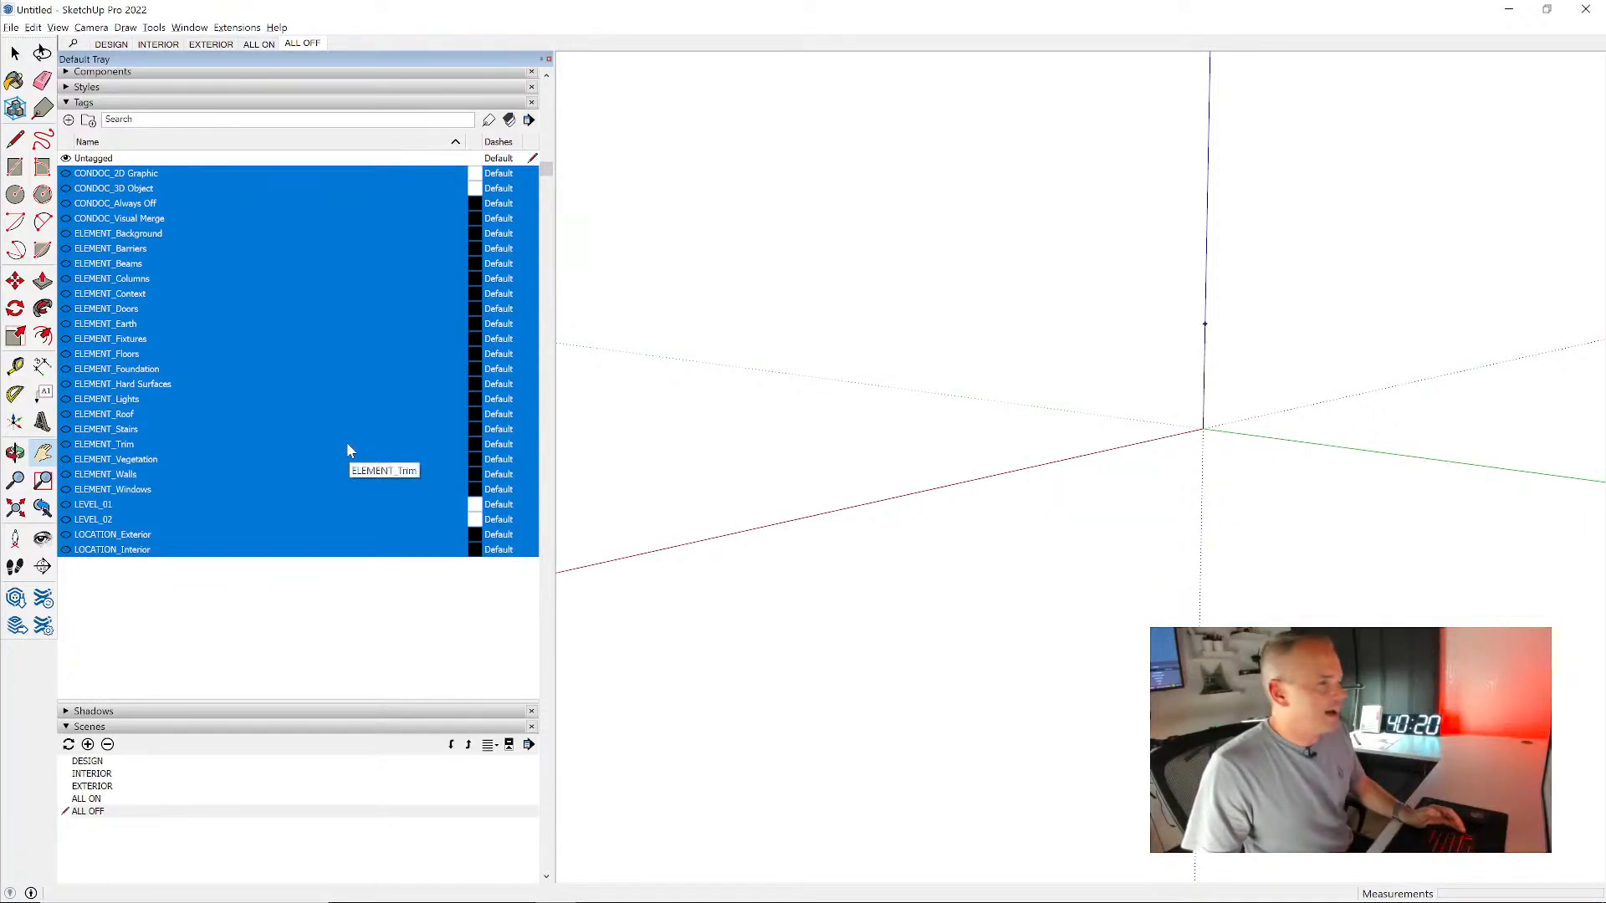
# - Turn the tags CONDOC_2D Graphic, CONDOC_3D Object, LEVEL_01, LEVEL_02, LOCATION_Exterior and LOCATION_Interior back on
pyautogui.click(178, 173)
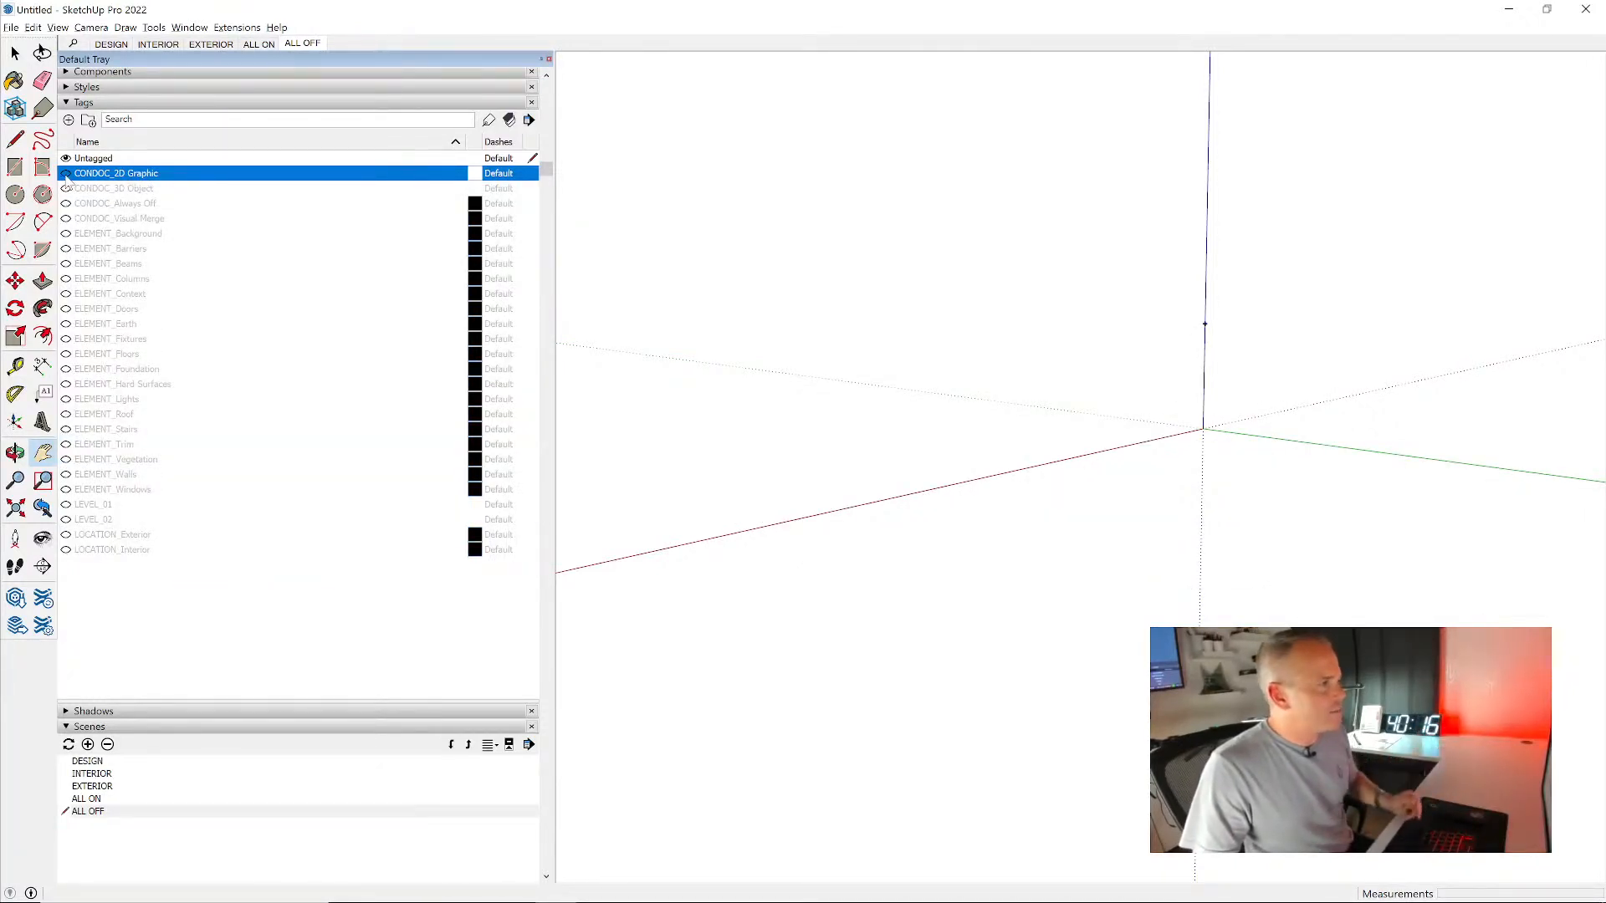
pyautogui.click(66, 188)
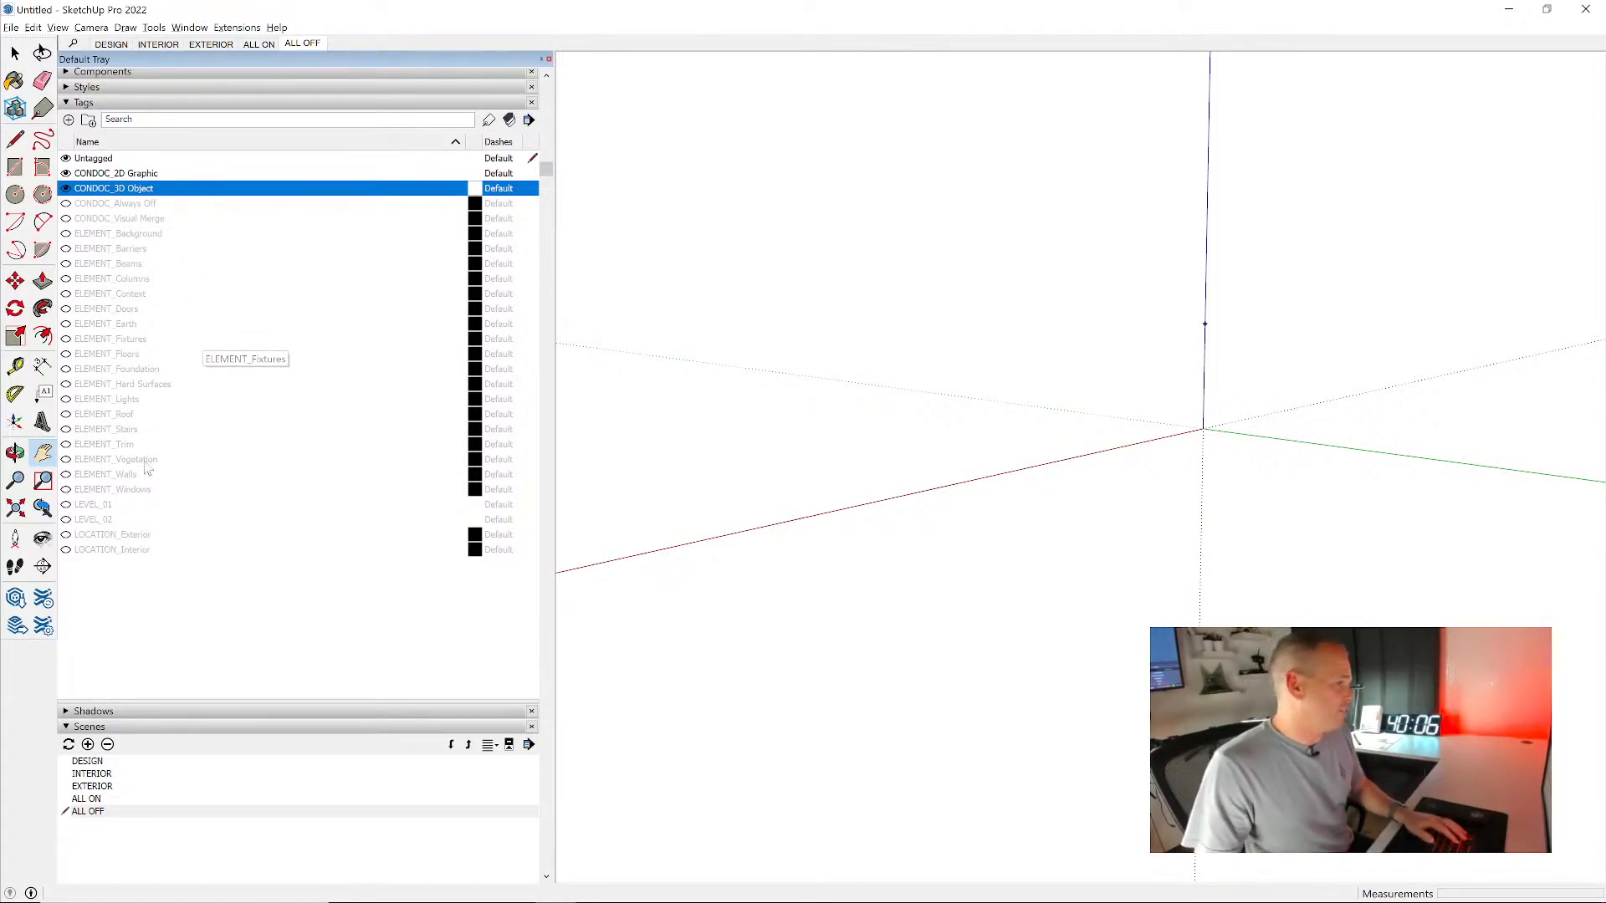
pyautogui.keyDown('ctrl'); pyautogui.click(107, 510); pyautogui.keyUp('ctrl')
pyautogui.keyDown('ctrl'); pyautogui.click(112, 519); pyautogui.keyUp('ctrl')
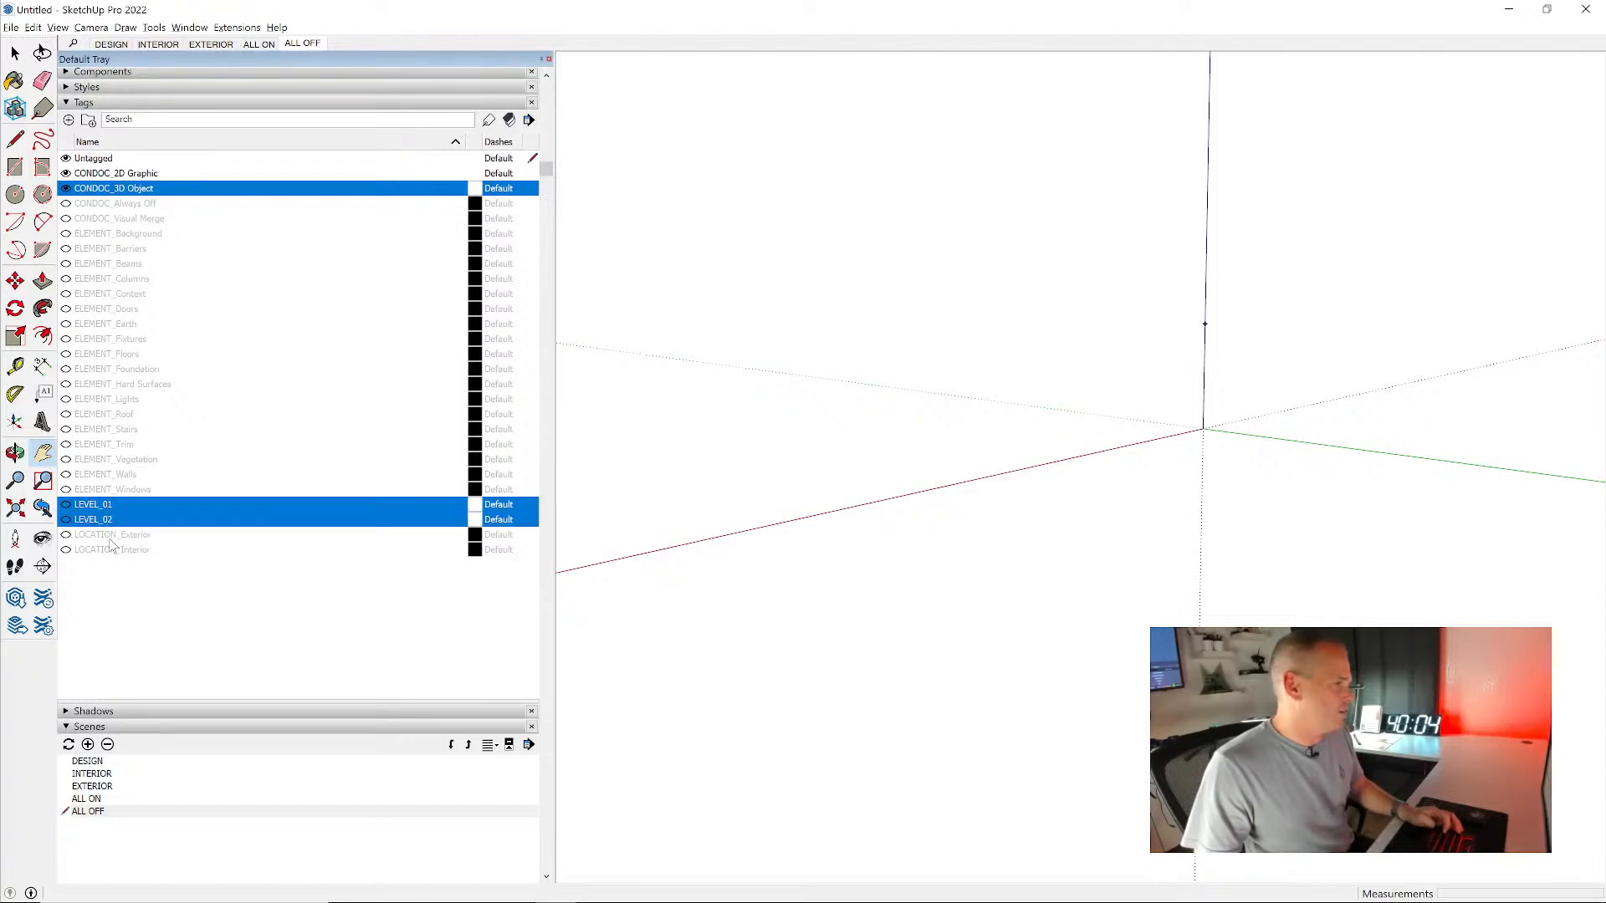
pyautogui.keyDown('ctrl'); pyautogui.click(113, 535); pyautogui.keyUp('ctrl')
pyautogui.keyDown('ctrl'); pyautogui.click(113, 550); pyautogui.keyUp('ctrl')
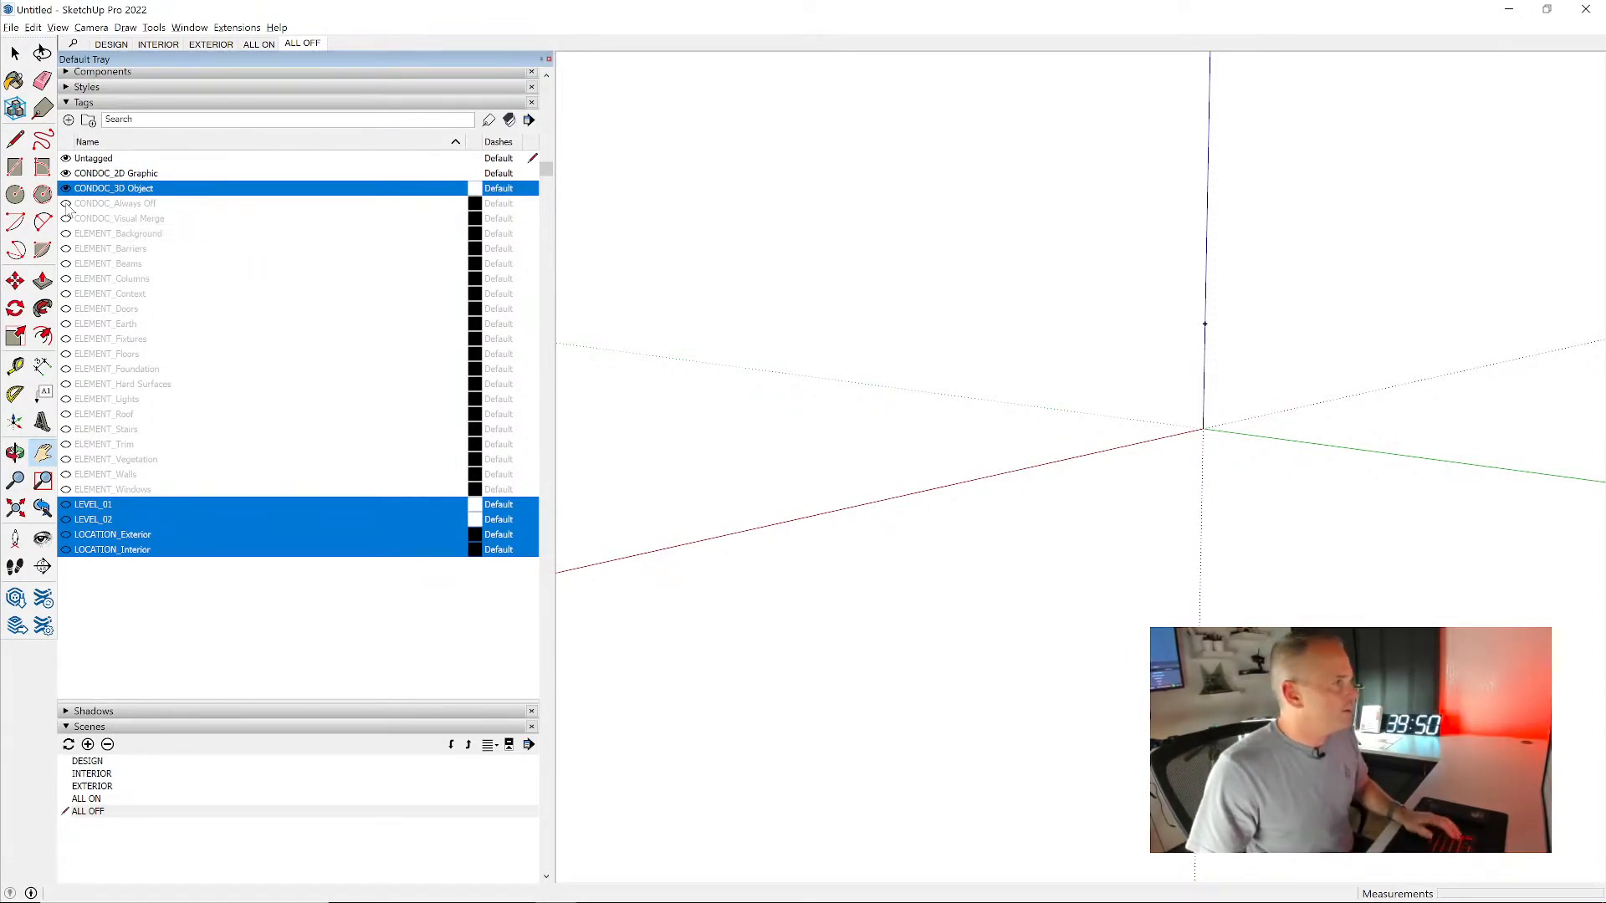
pyautogui.click(77, 220)
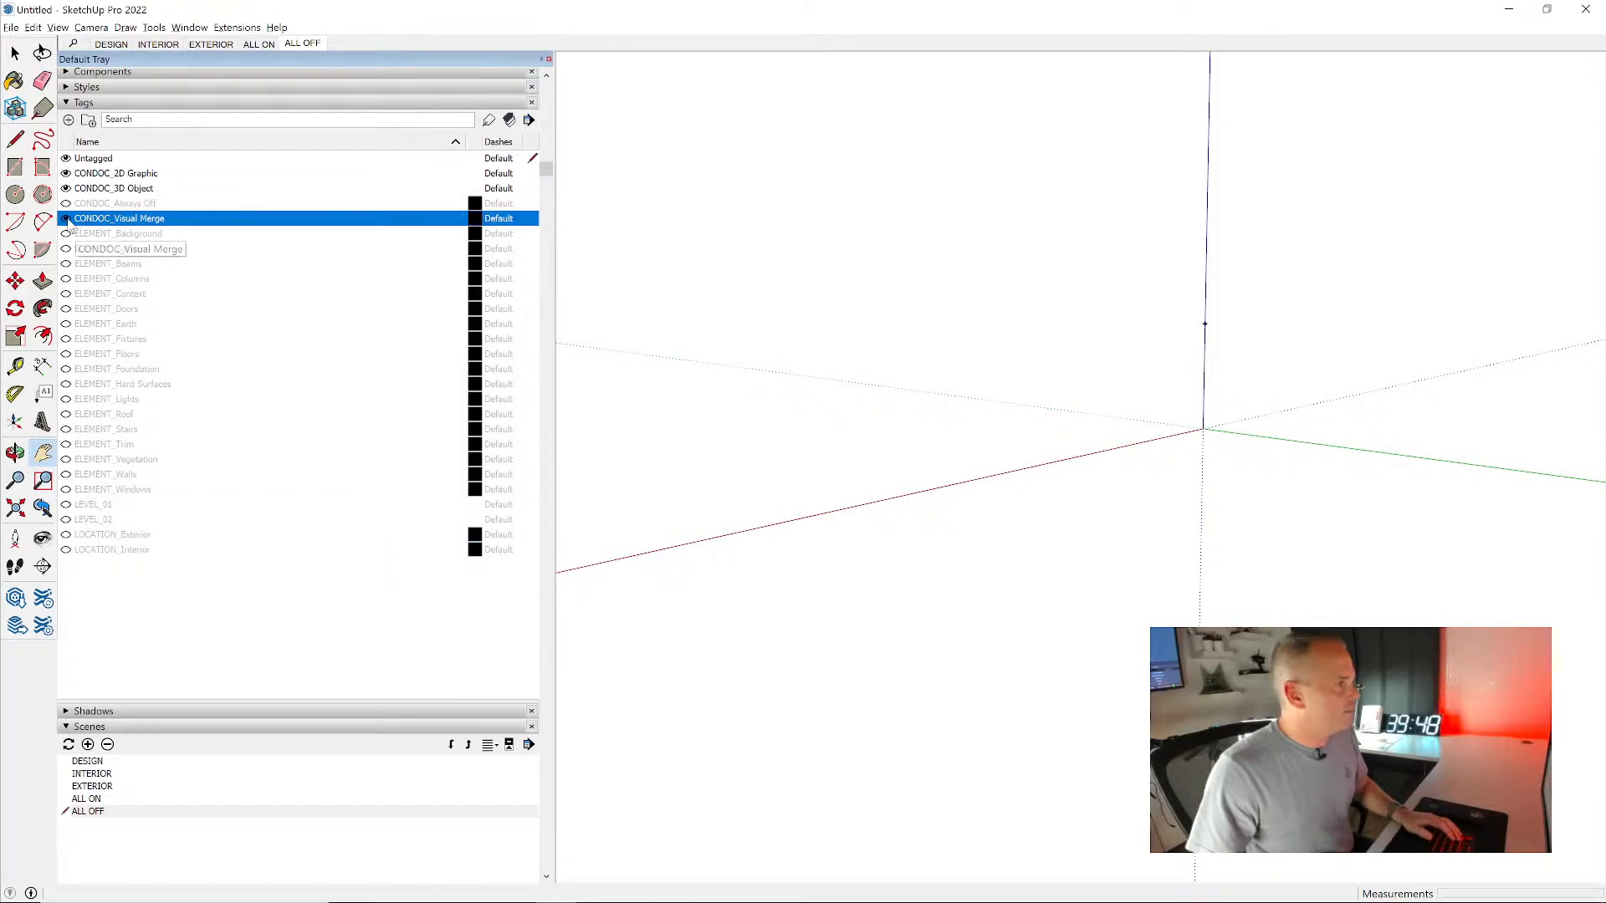
pyautogui.click(141, 189)
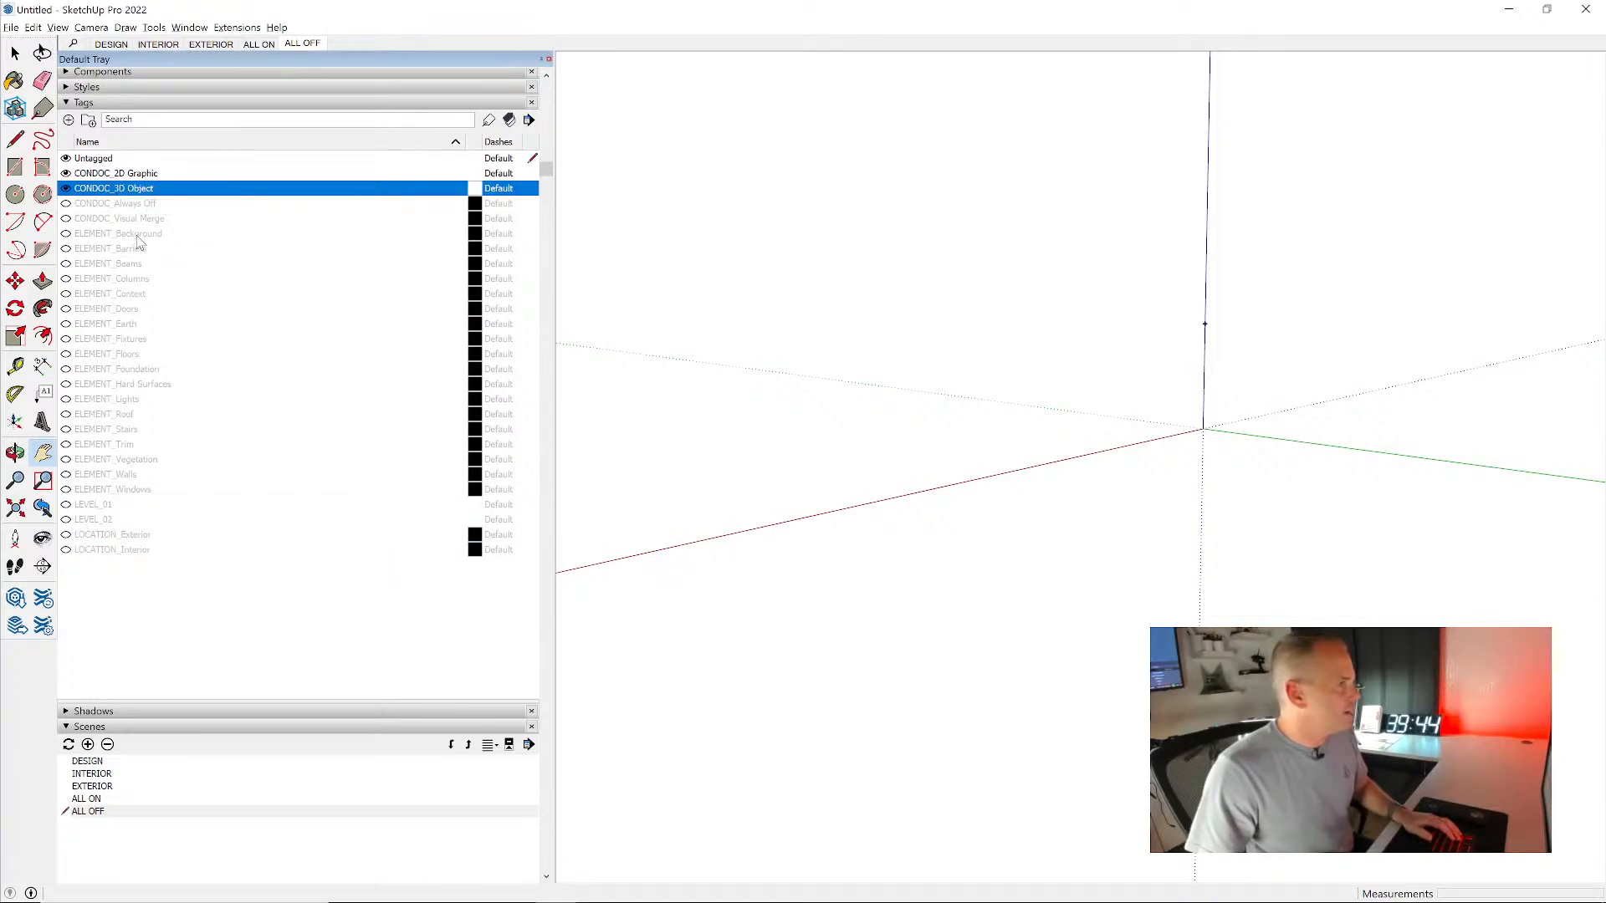
pyautogui.click(110, 505)
pyautogui.keyDown('shift'); pyautogui.click(106, 549); pyautogui.keyUp('shift')
pyautogui.keyDown('shift'); pyautogui.click(67, 518); pyautogui.keyUp('shift')
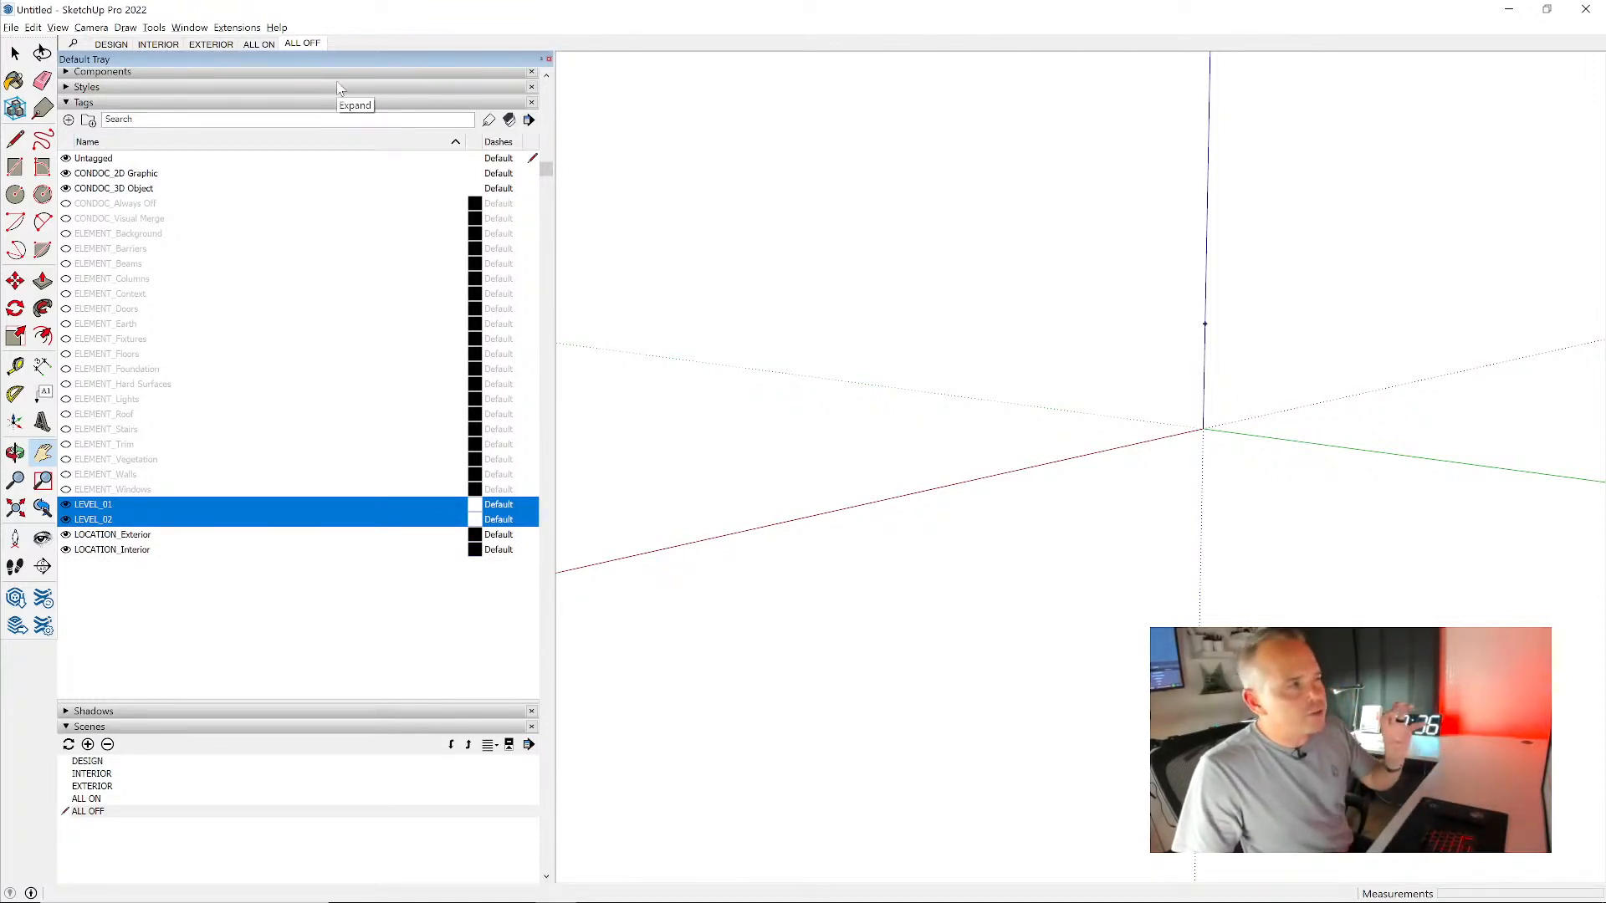
# - Update the ALL OFF scene with the current tag visibility and check it against the ALL ON scene
pyautogui.rightClick(307, 48)
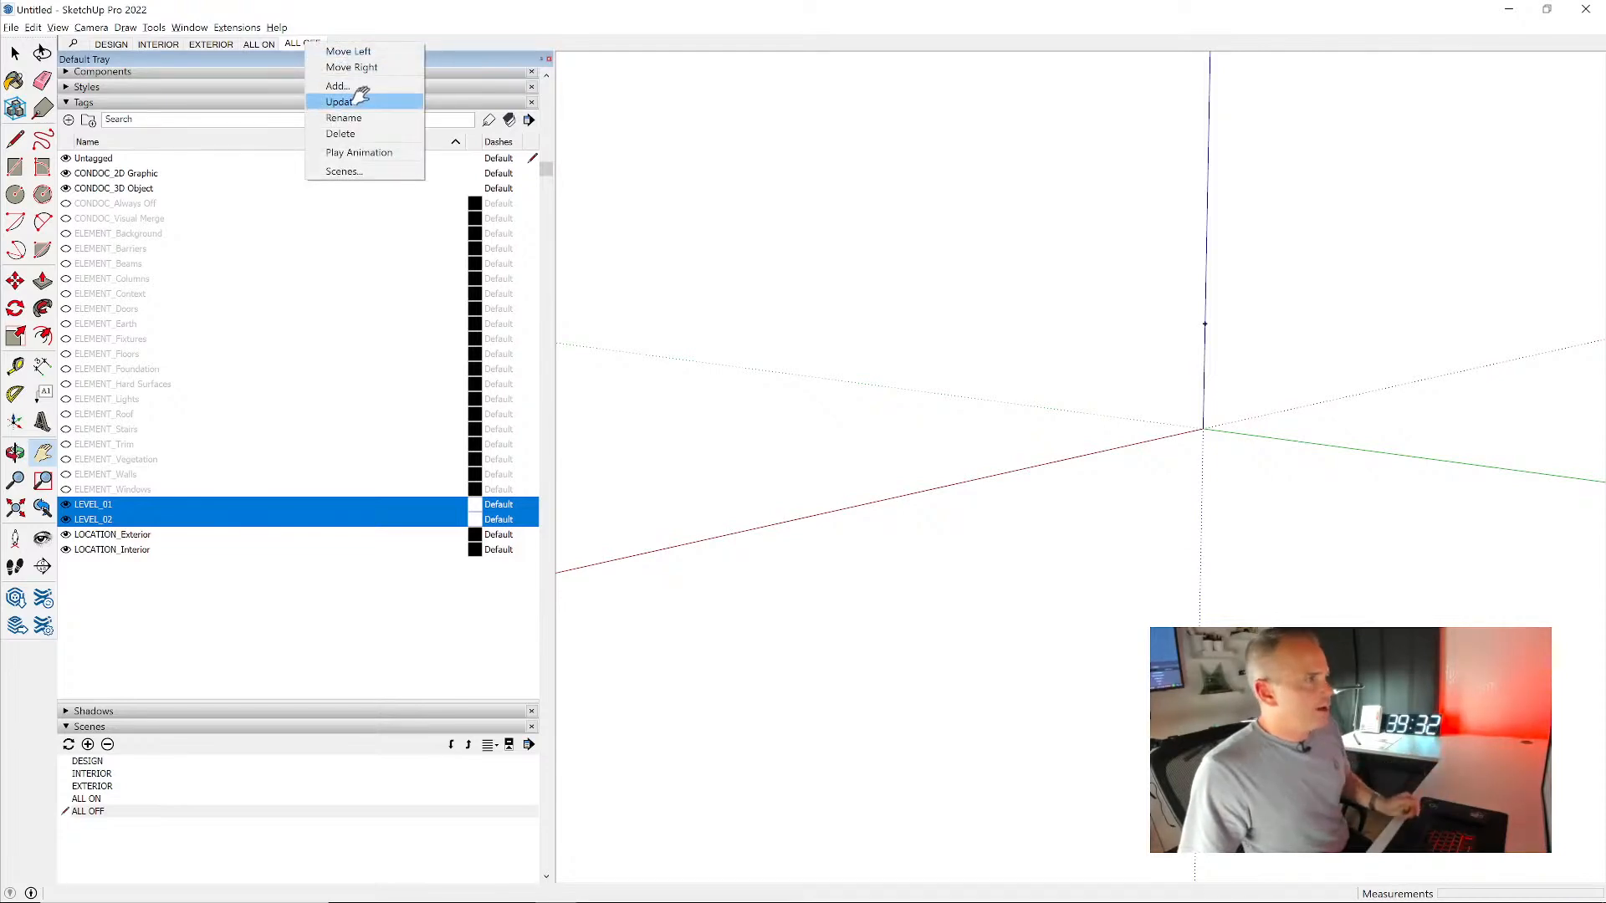
pyautogui.click(341, 101)
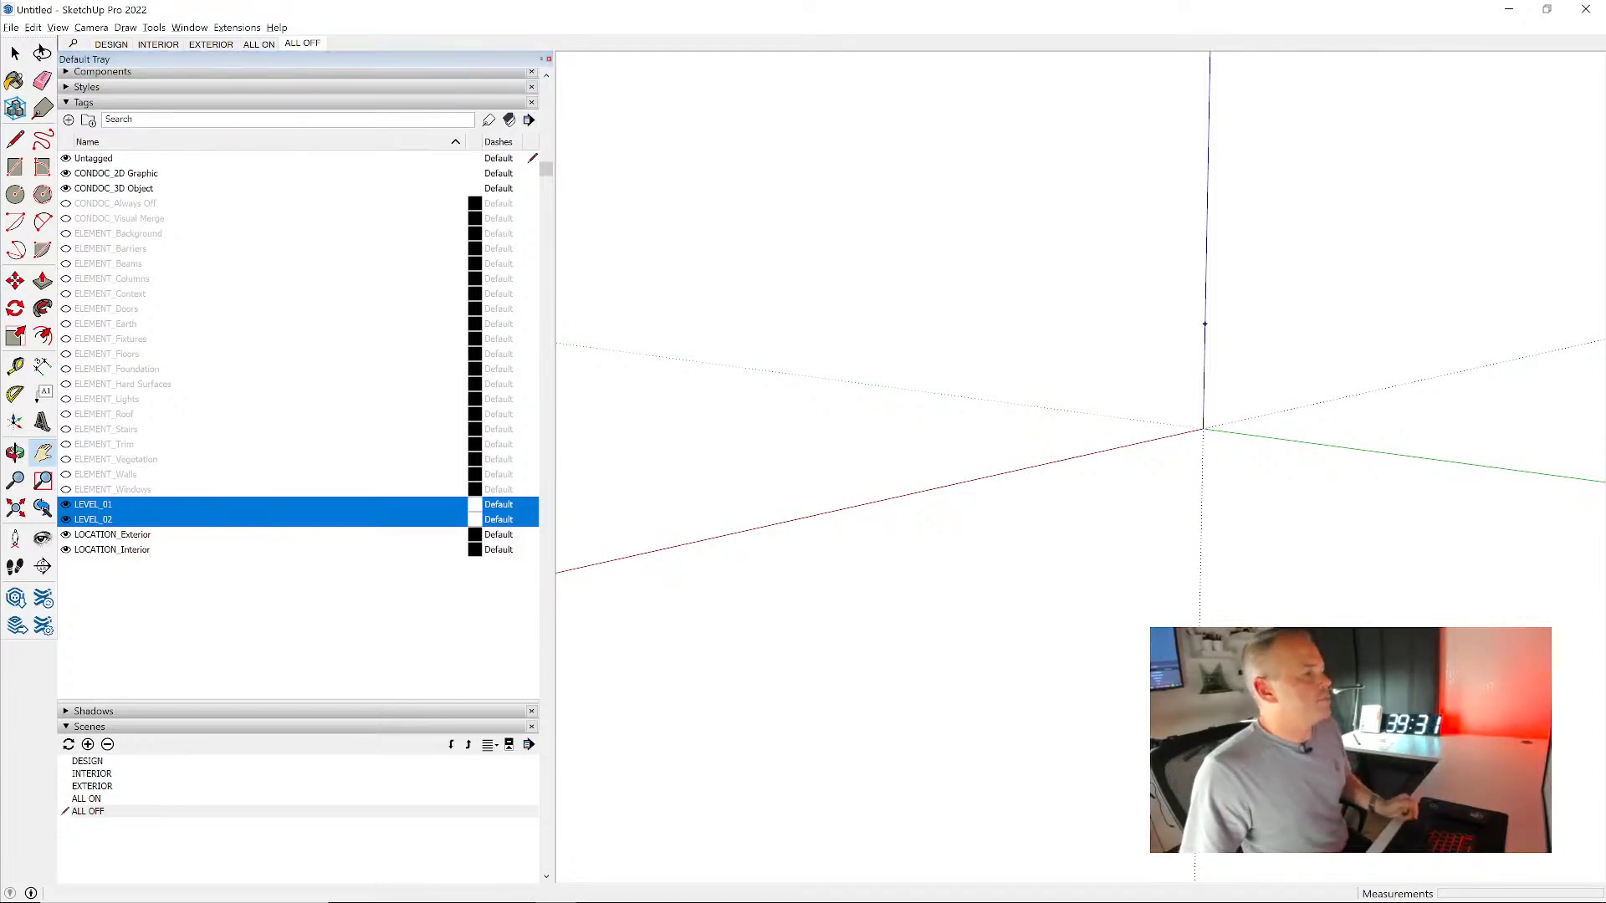
pyautogui.click(260, 44)
pyautogui.click(302, 43)
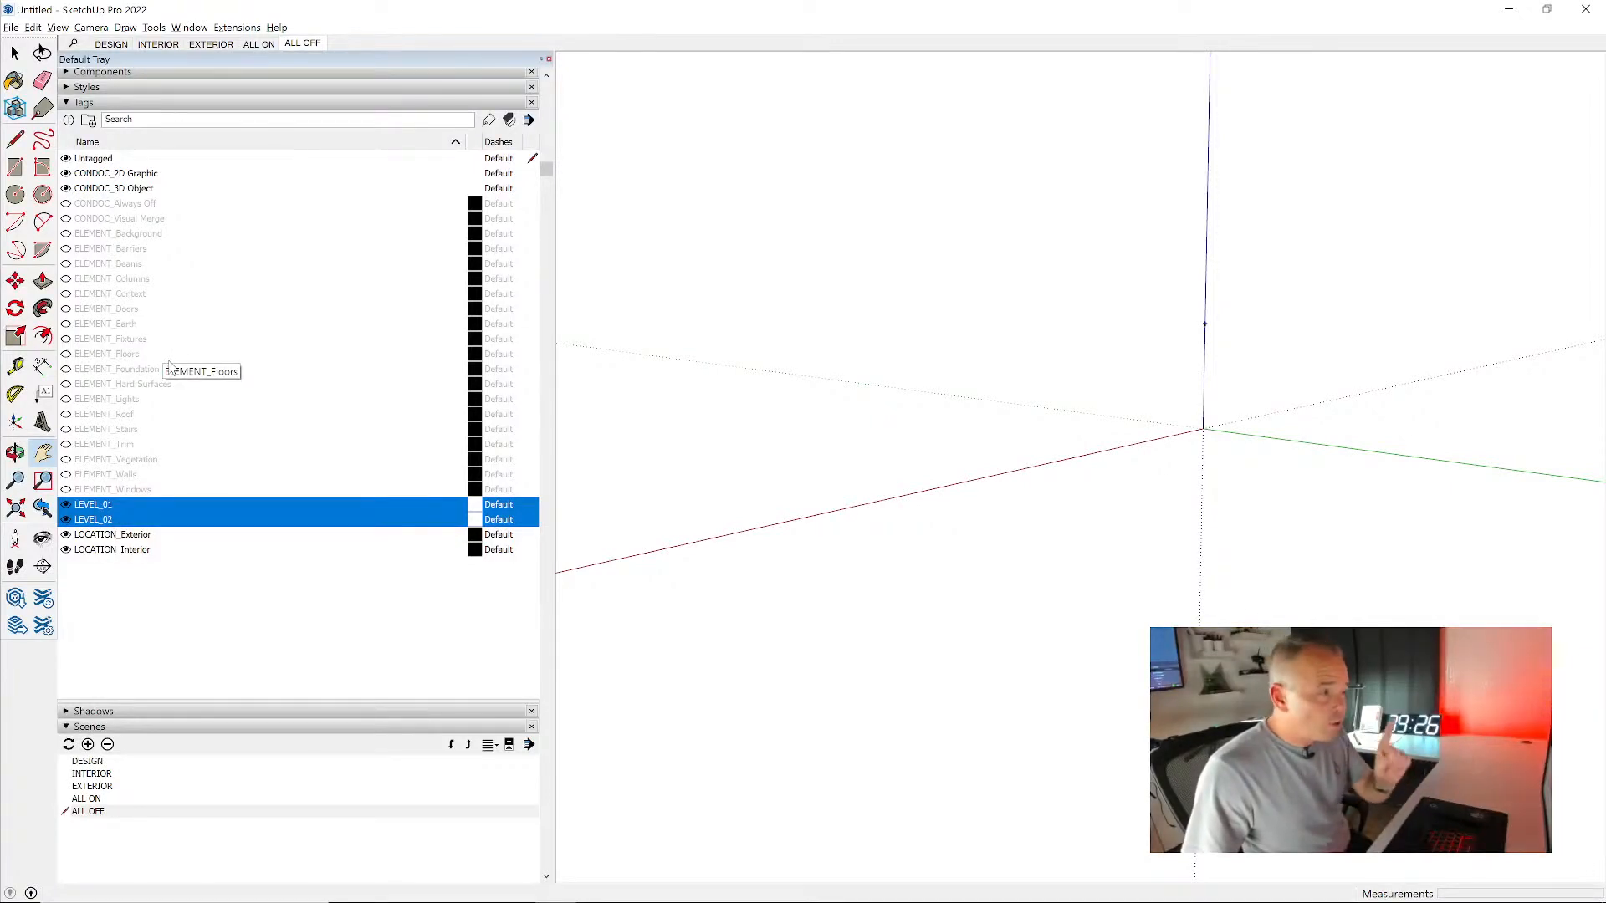
# - Show the ELEMENT_Walls tag to inspect the walls alone, and reset the visibility by recalling ALL ON and ALL OFF
pyautogui.click(66, 475)
pyautogui.moveTo(807, 386); pyautogui.dragTo(1152, 238)
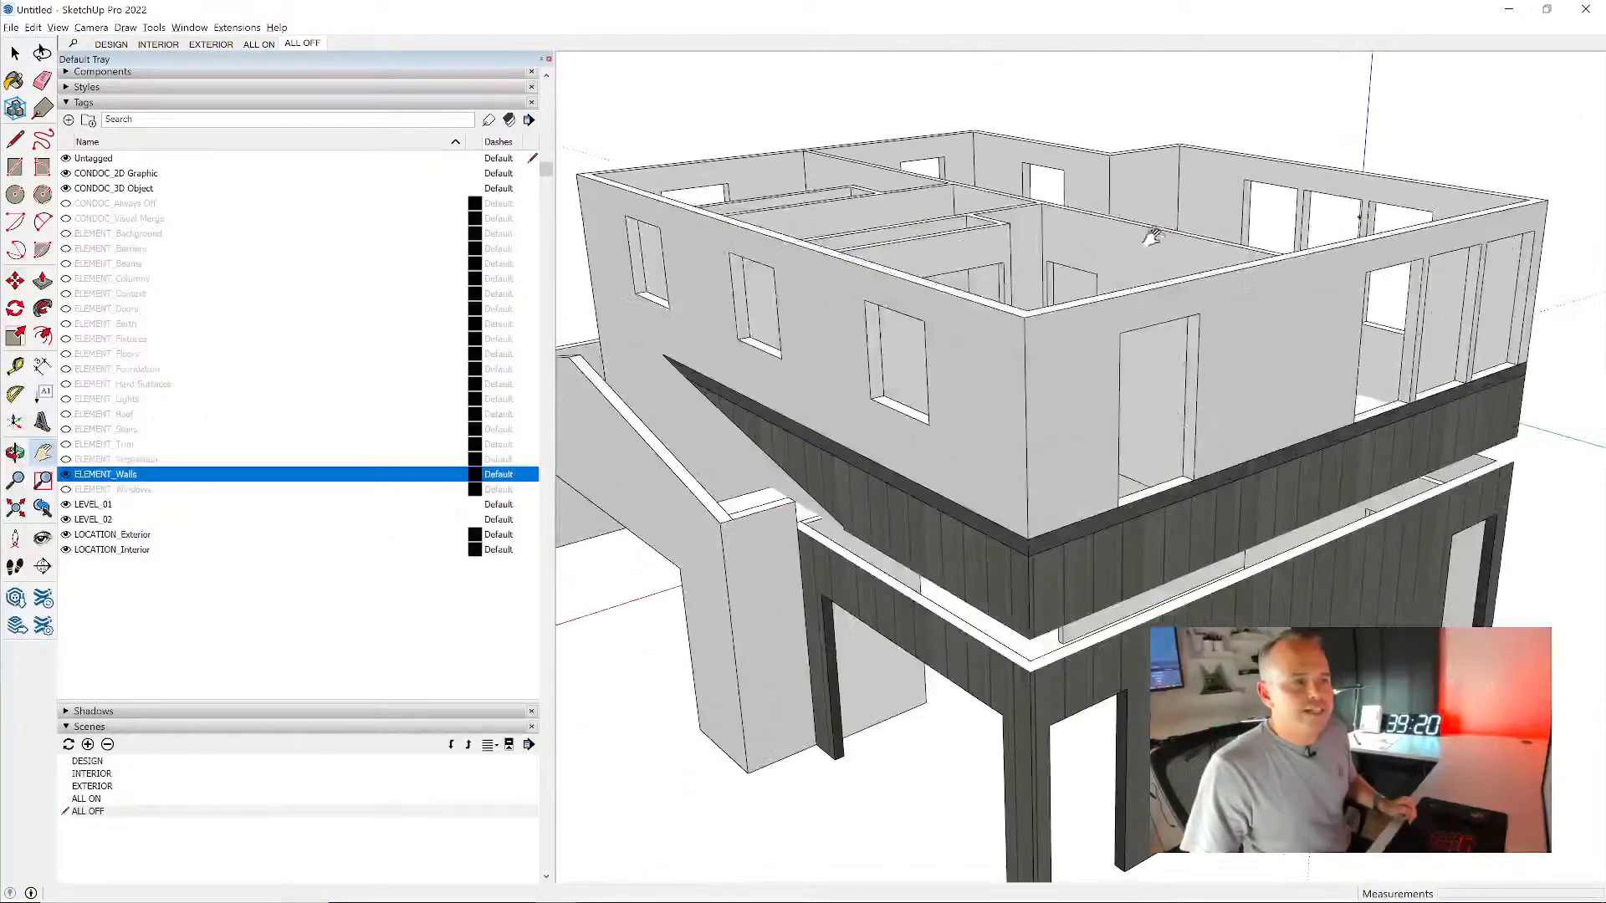
pyautogui.click(258, 45)
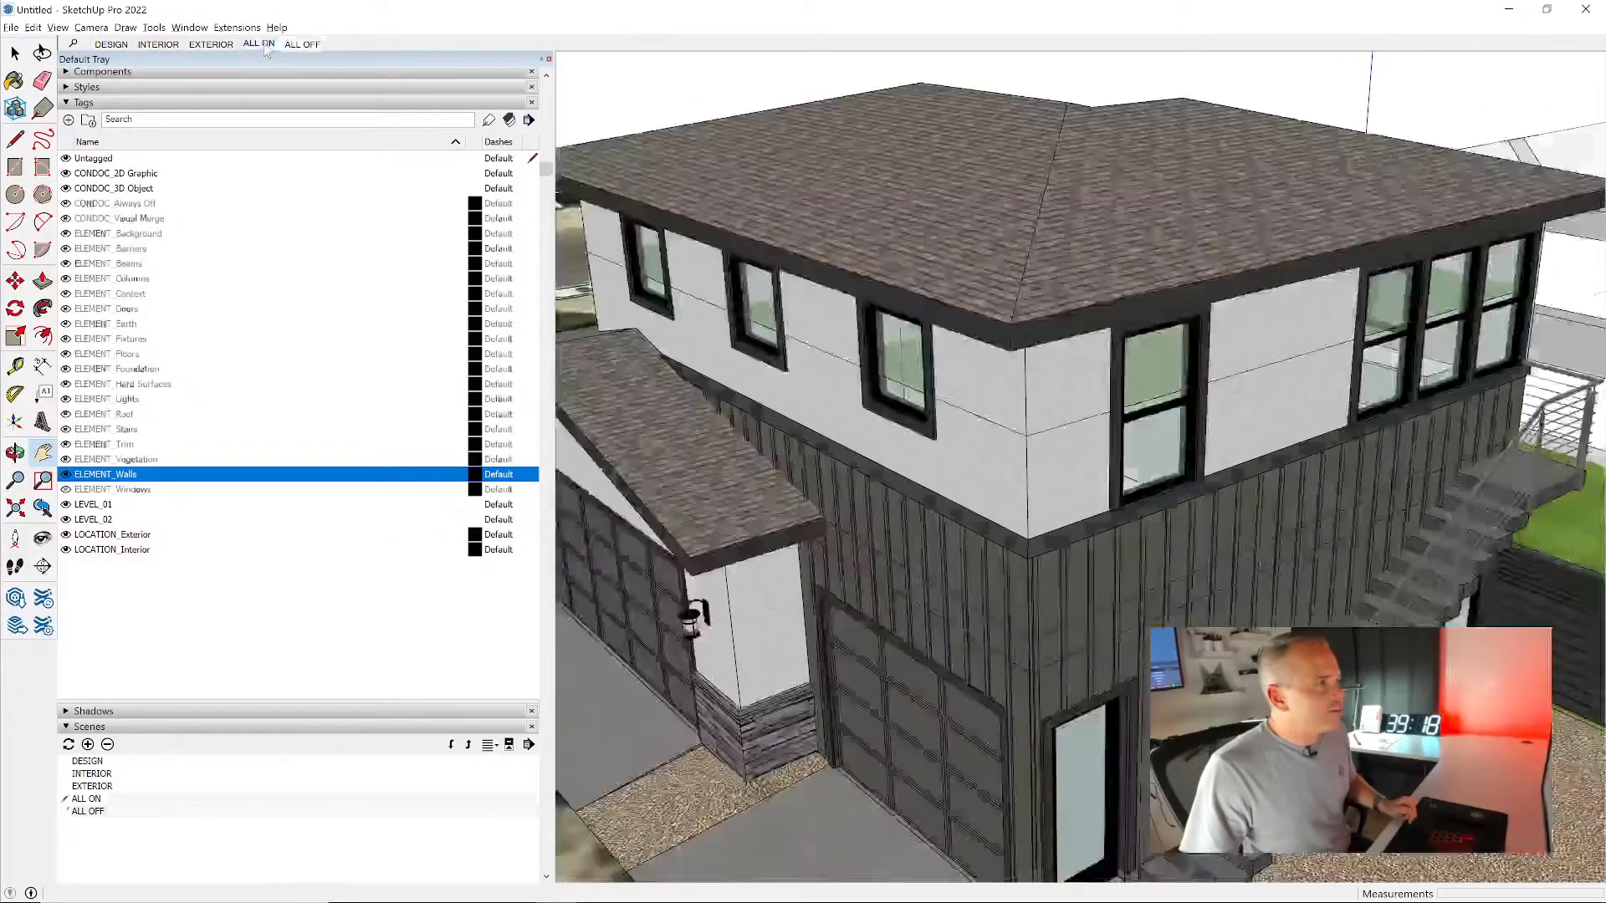
pyautogui.click(316, 46)
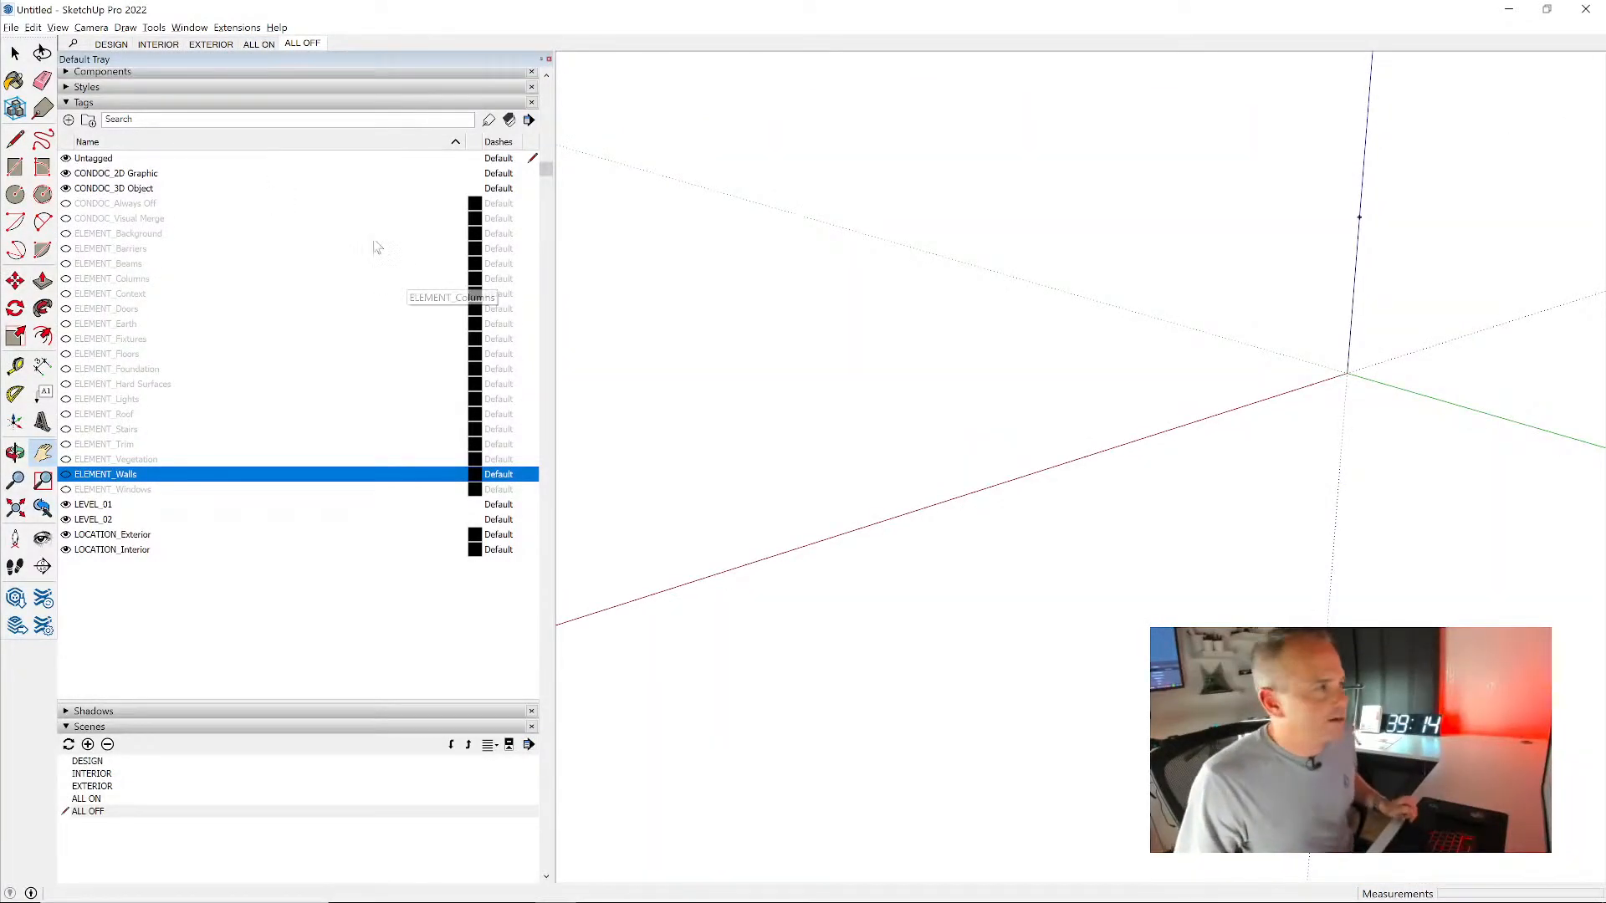
# - Recall the ALL ON, ALL OFF, EXTERIOR and INTERIOR scenes in turn to compare their tag visibility
pyautogui.scroll(-3, 360, 269)
pyautogui.scroll(4, 341, 295)
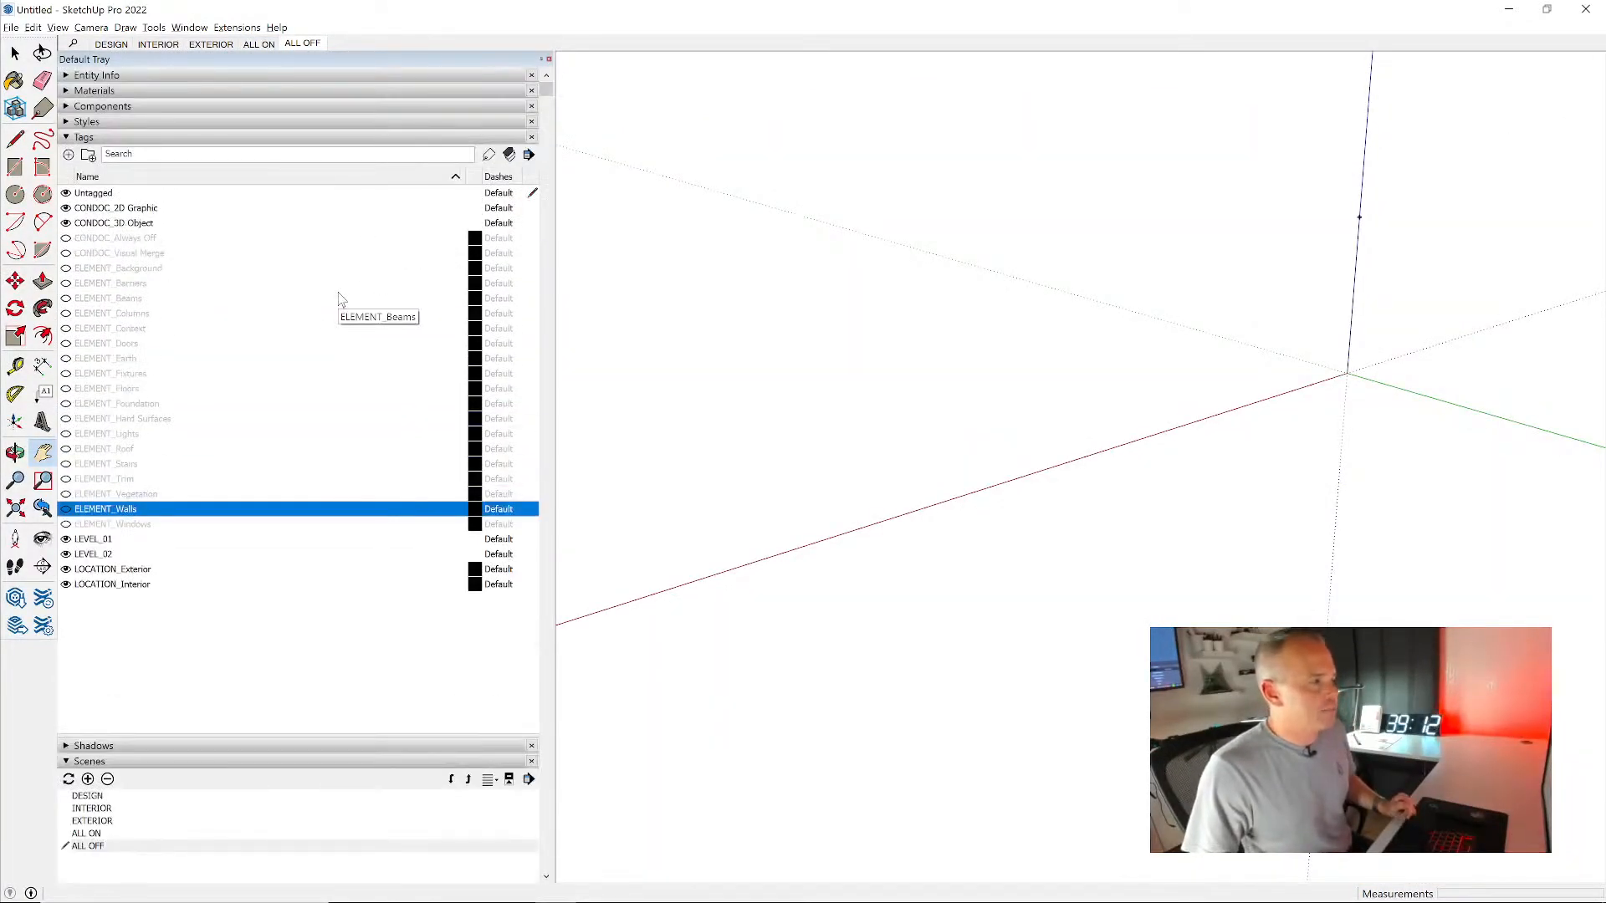
pyautogui.click(259, 44)
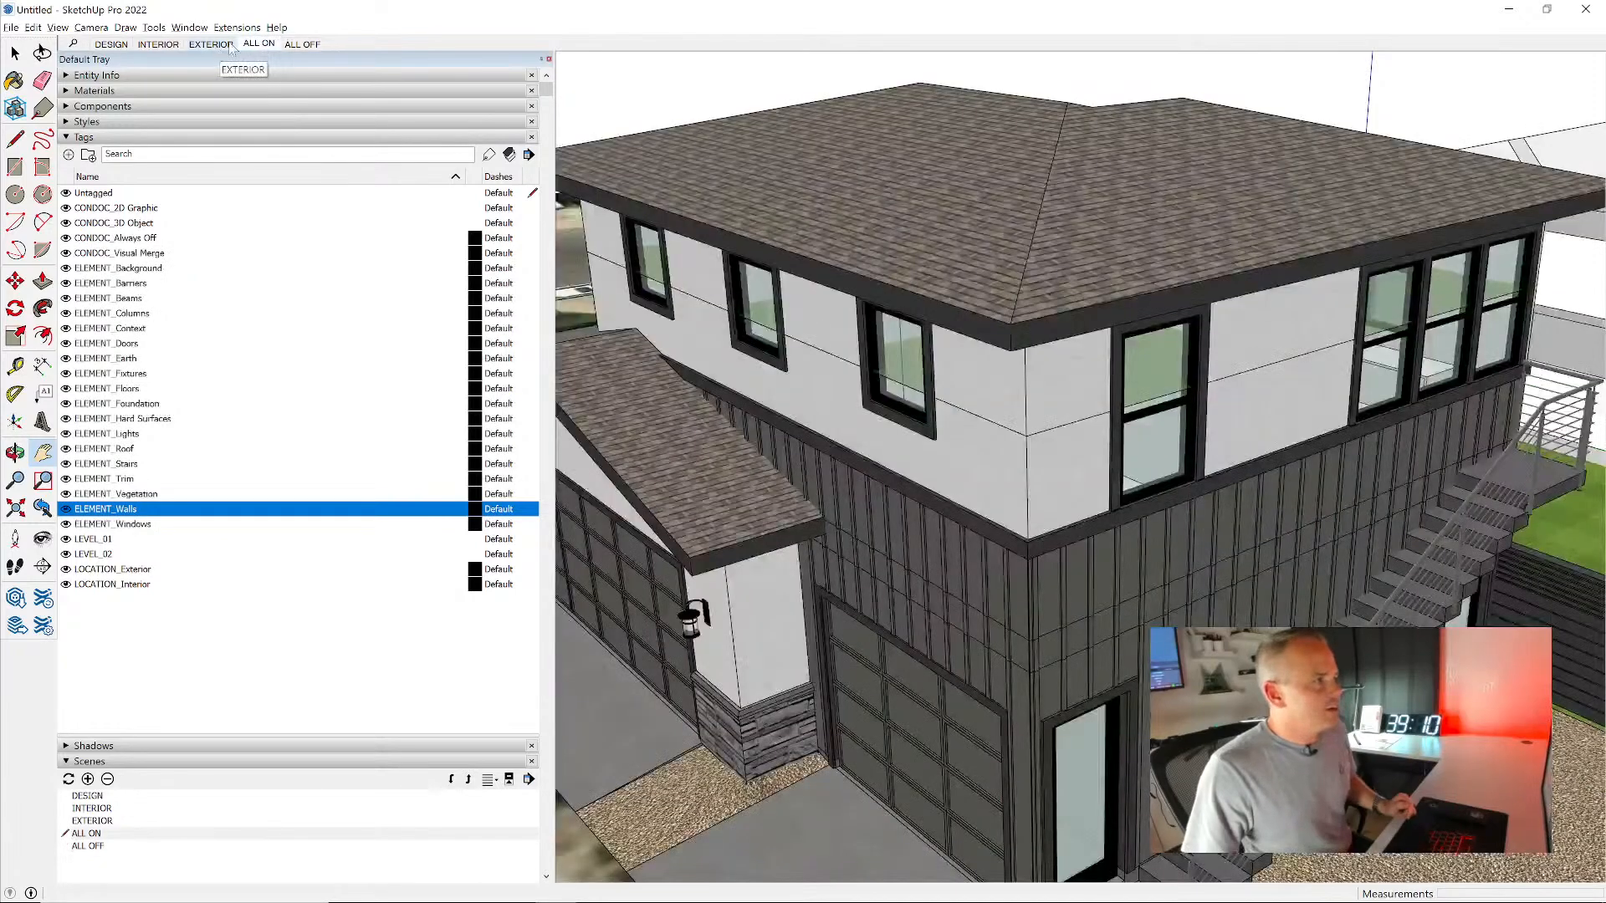
pyautogui.click(302, 44)
pyautogui.click(220, 46)
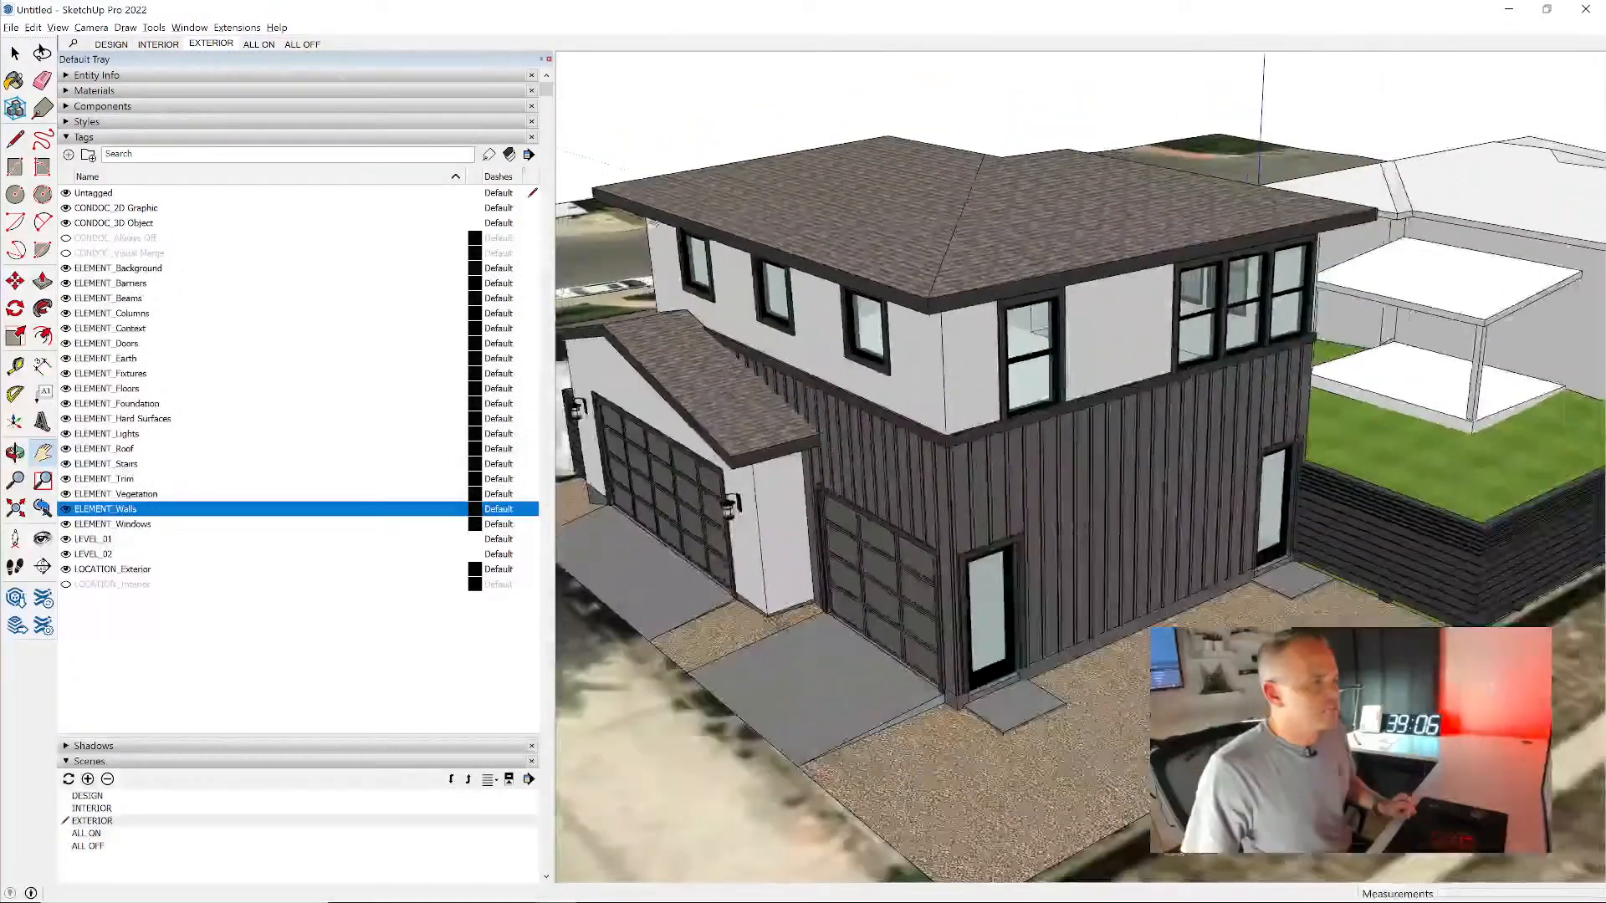
pyautogui.click(258, 44)
pyautogui.click(144, 46)
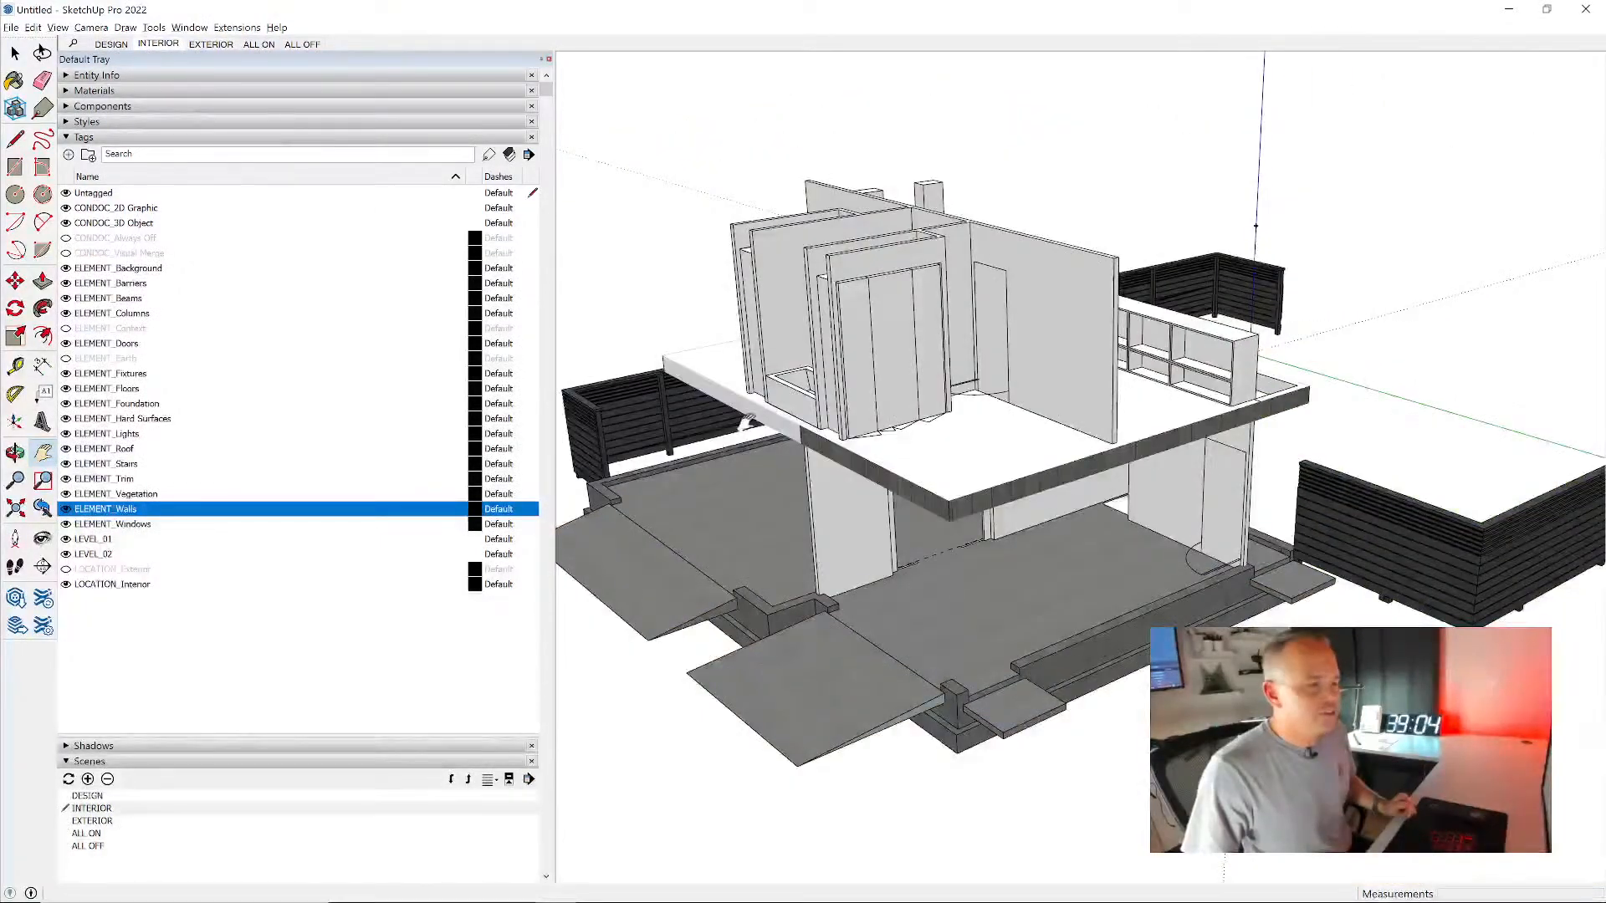
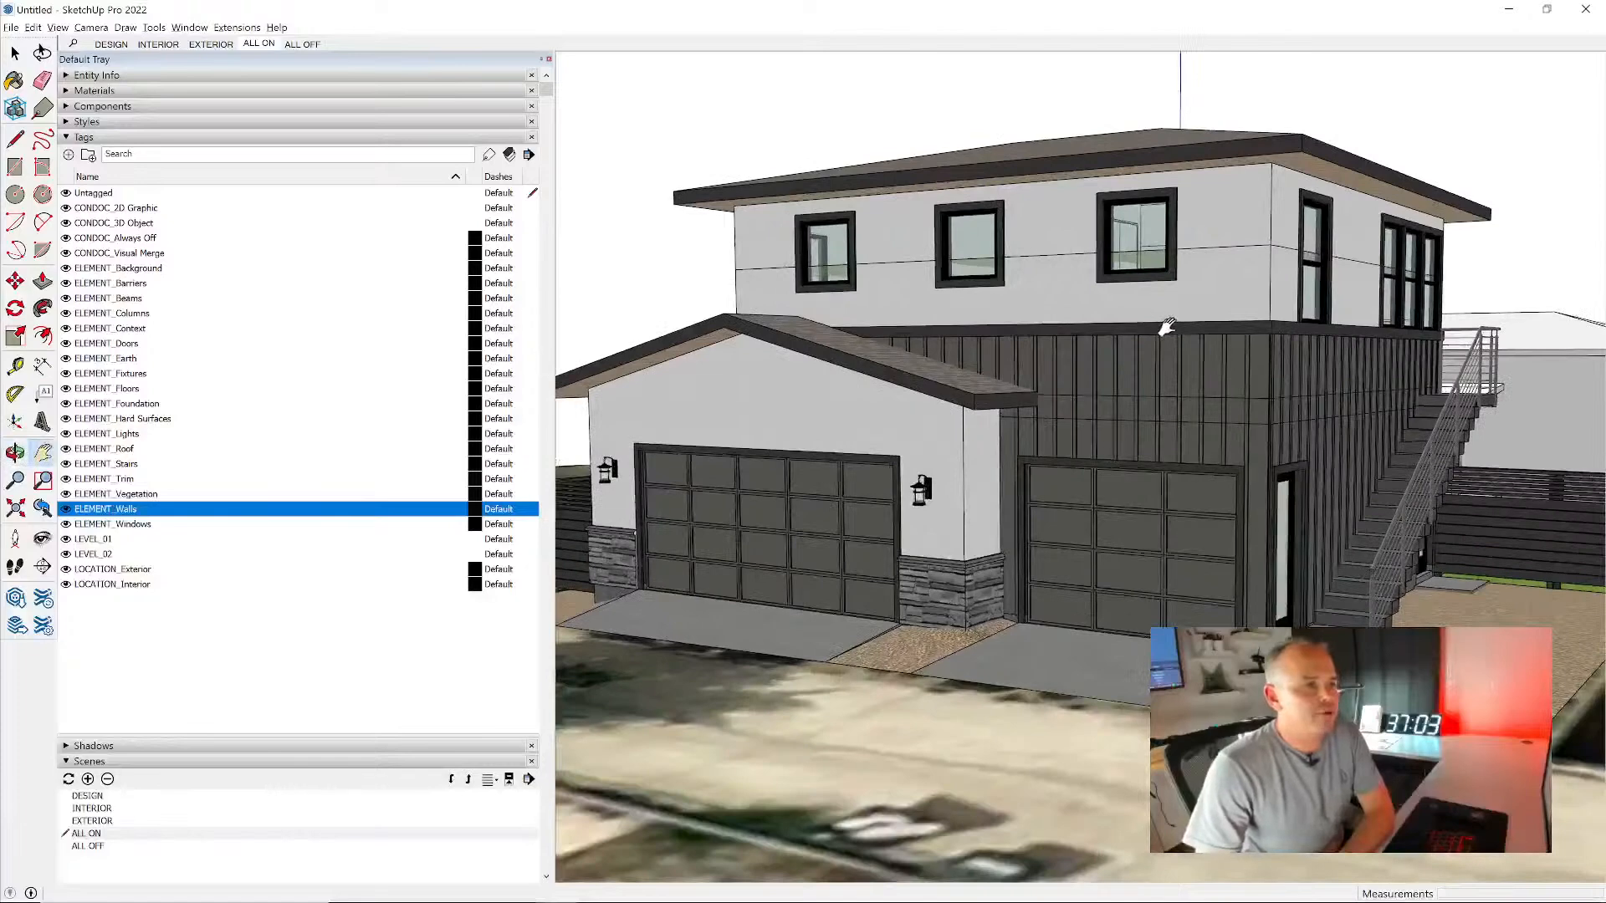
# - Create a new style from the DESIGN style, name it COLOR and update the style
pyautogui.scroll(-1, 1167, 331)
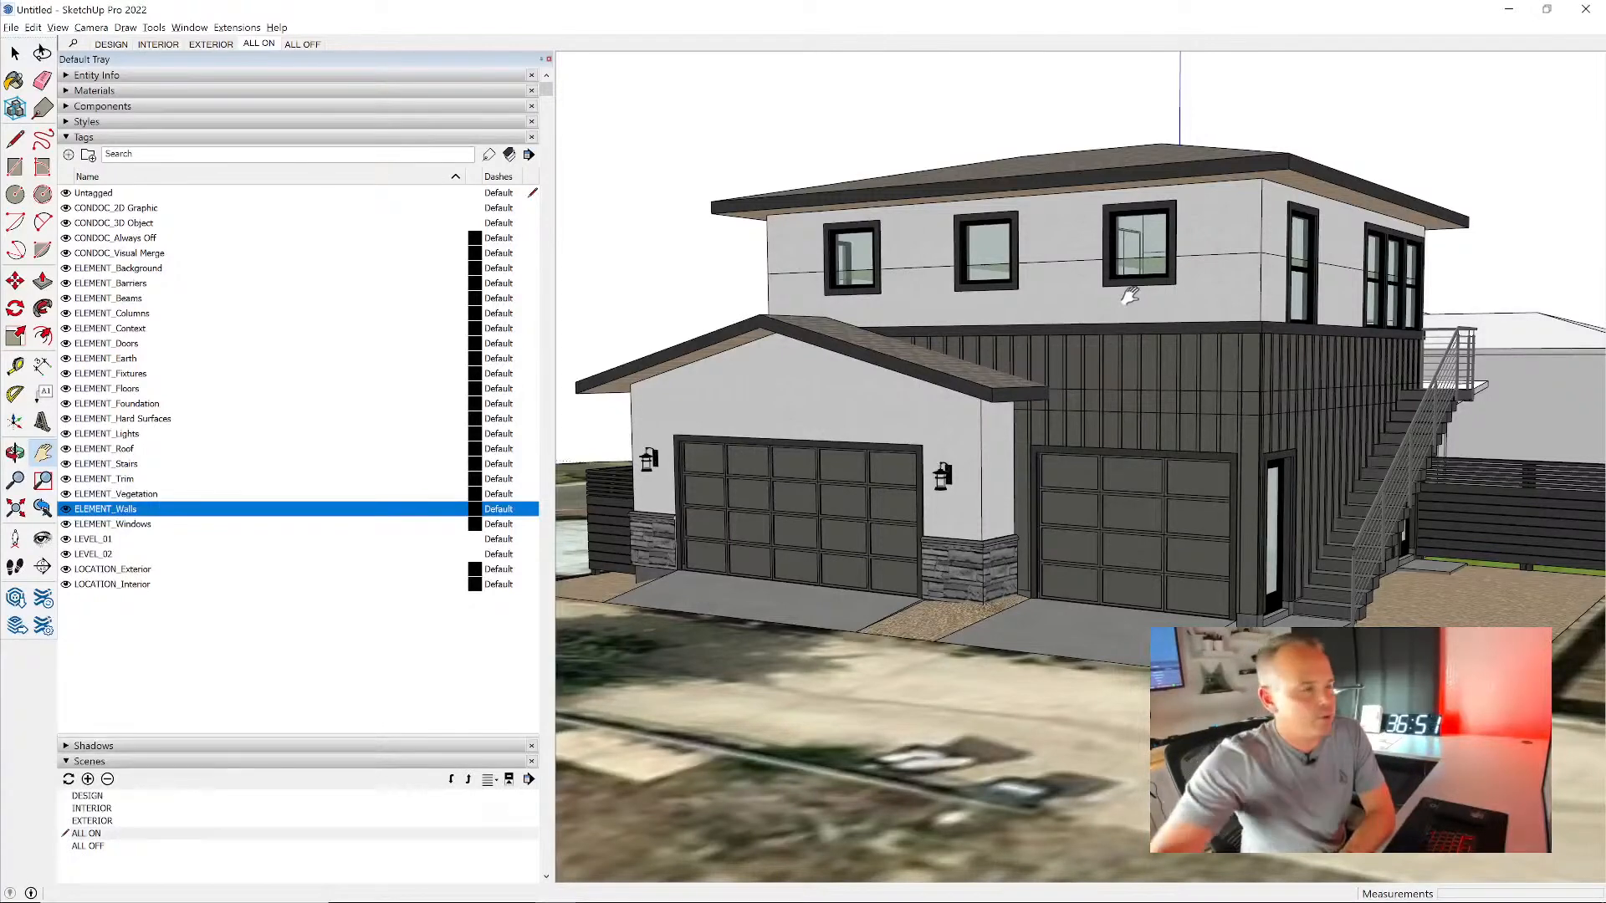
pyautogui.click(294, 123)
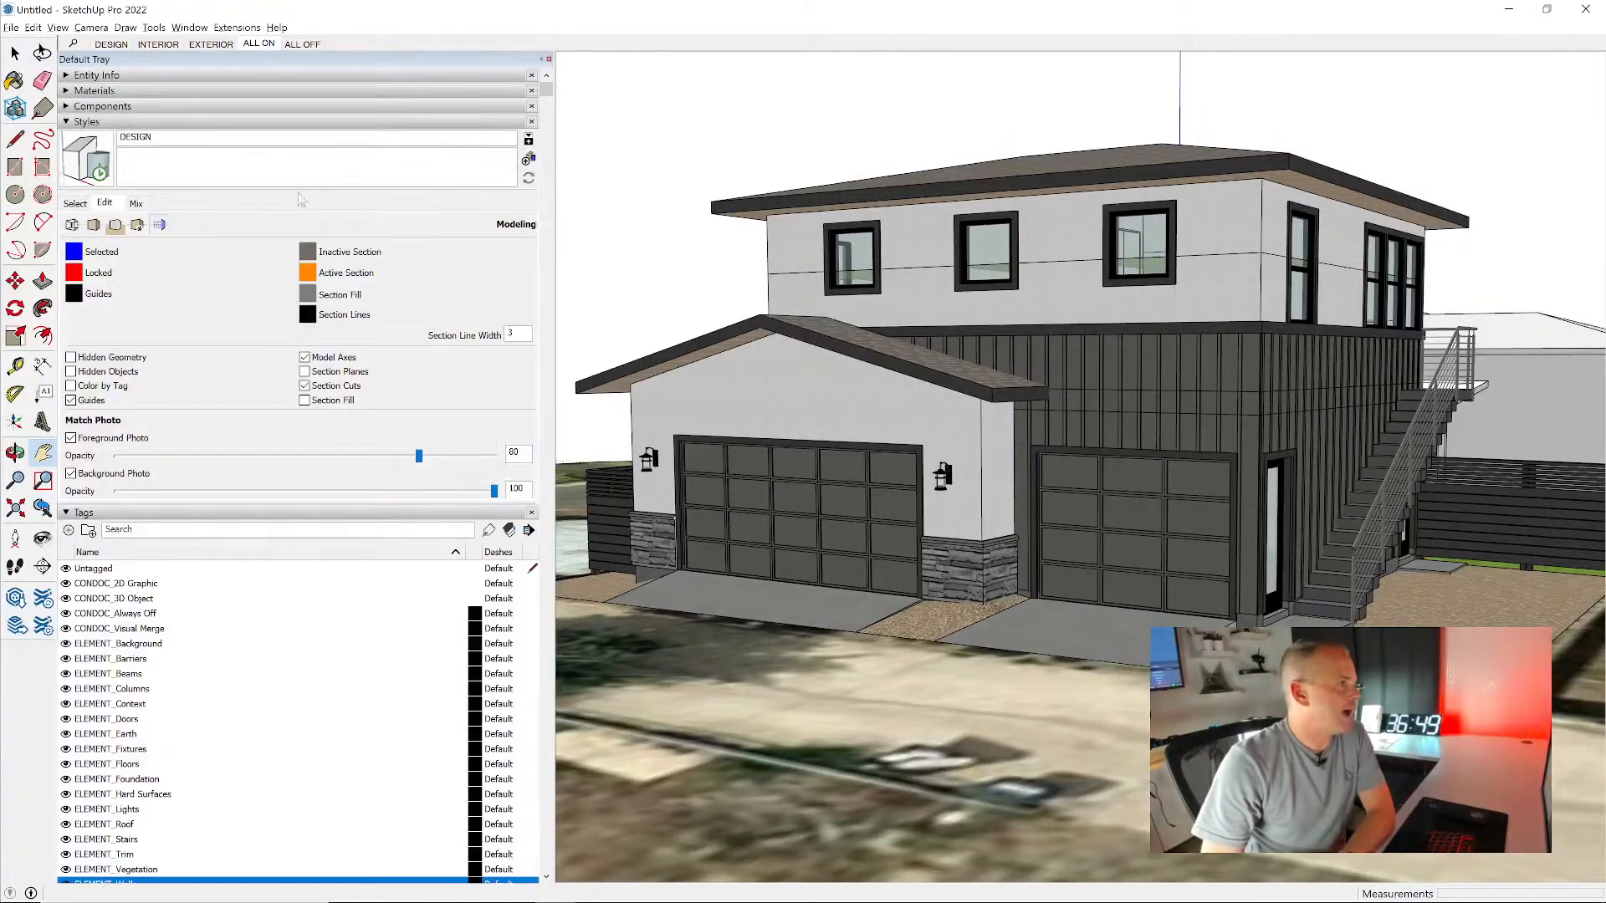
pyautogui.click(75, 204)
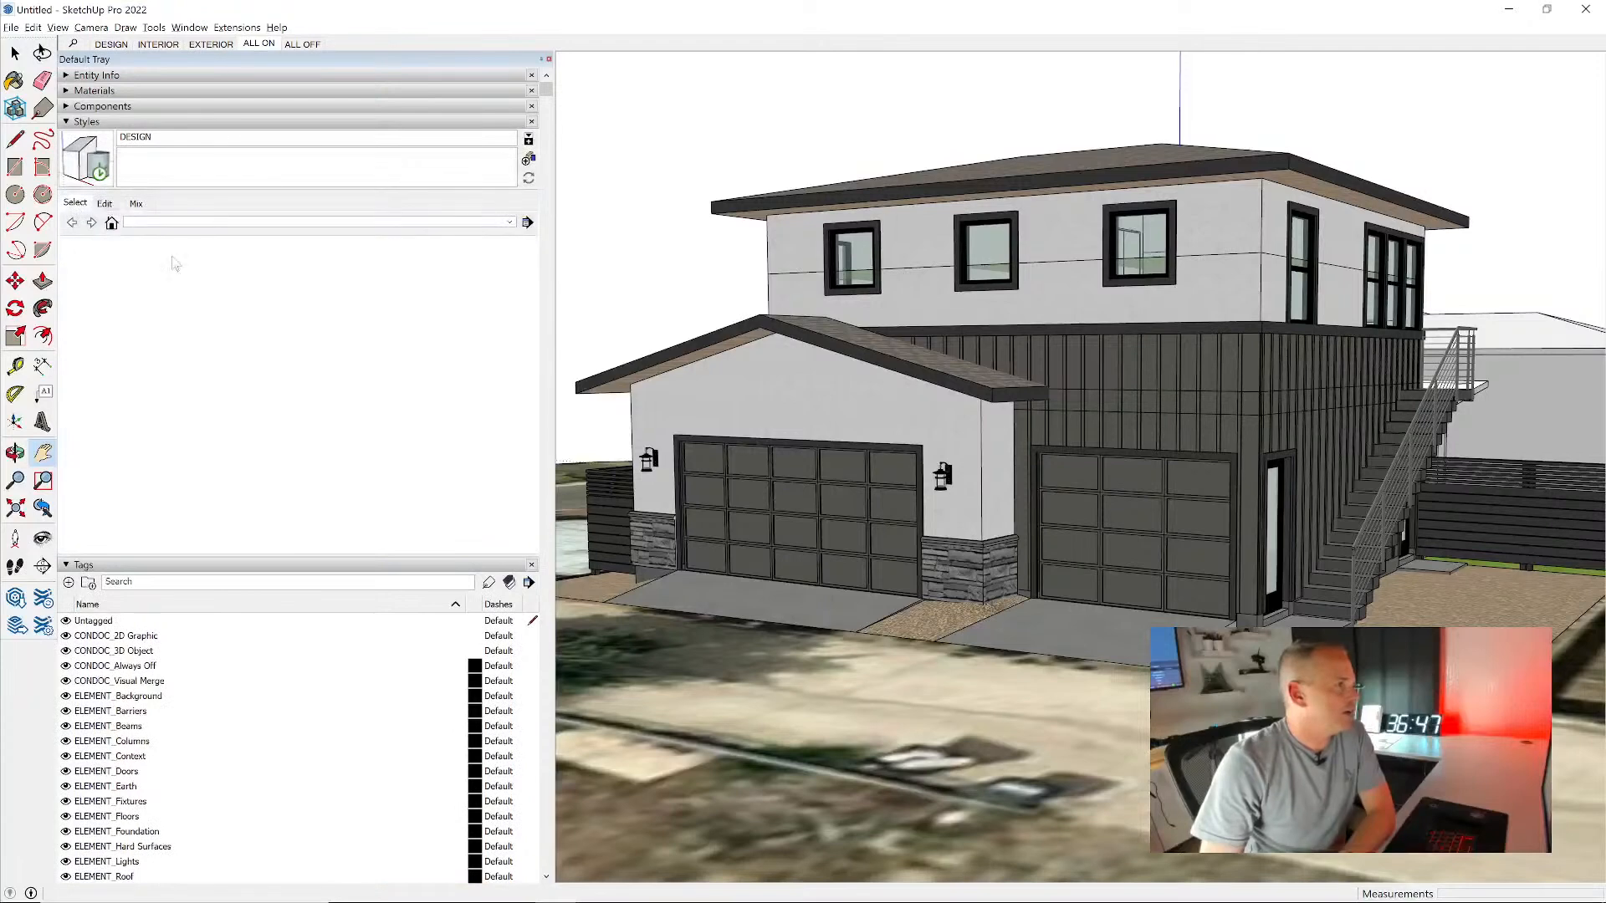
pyautogui.click(105, 204)
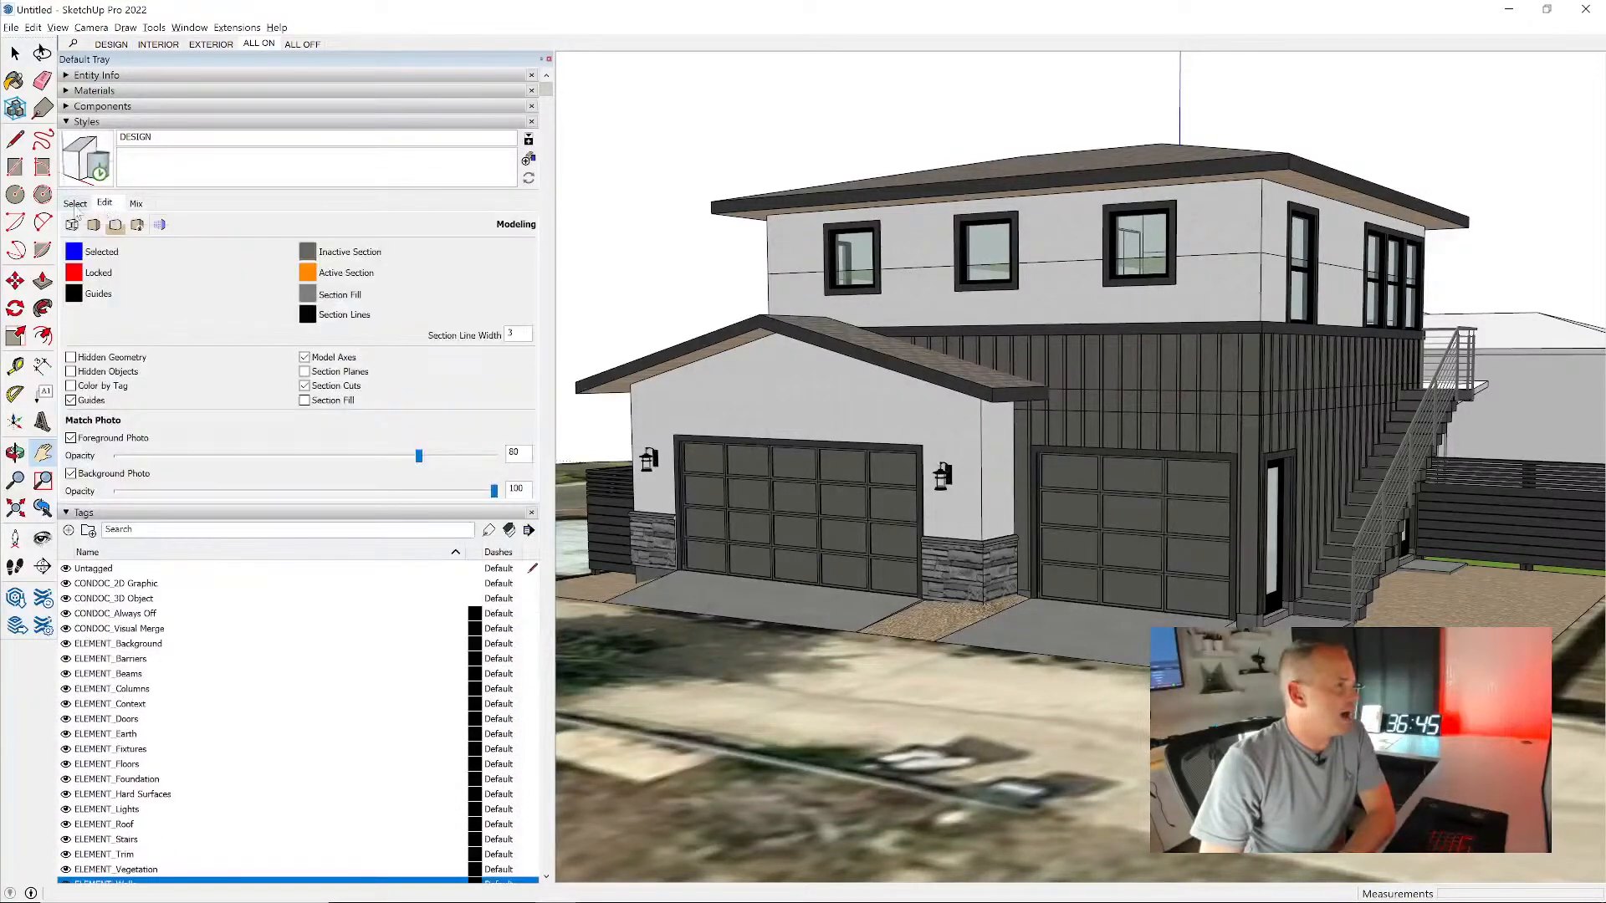
pyautogui.click(77, 204)
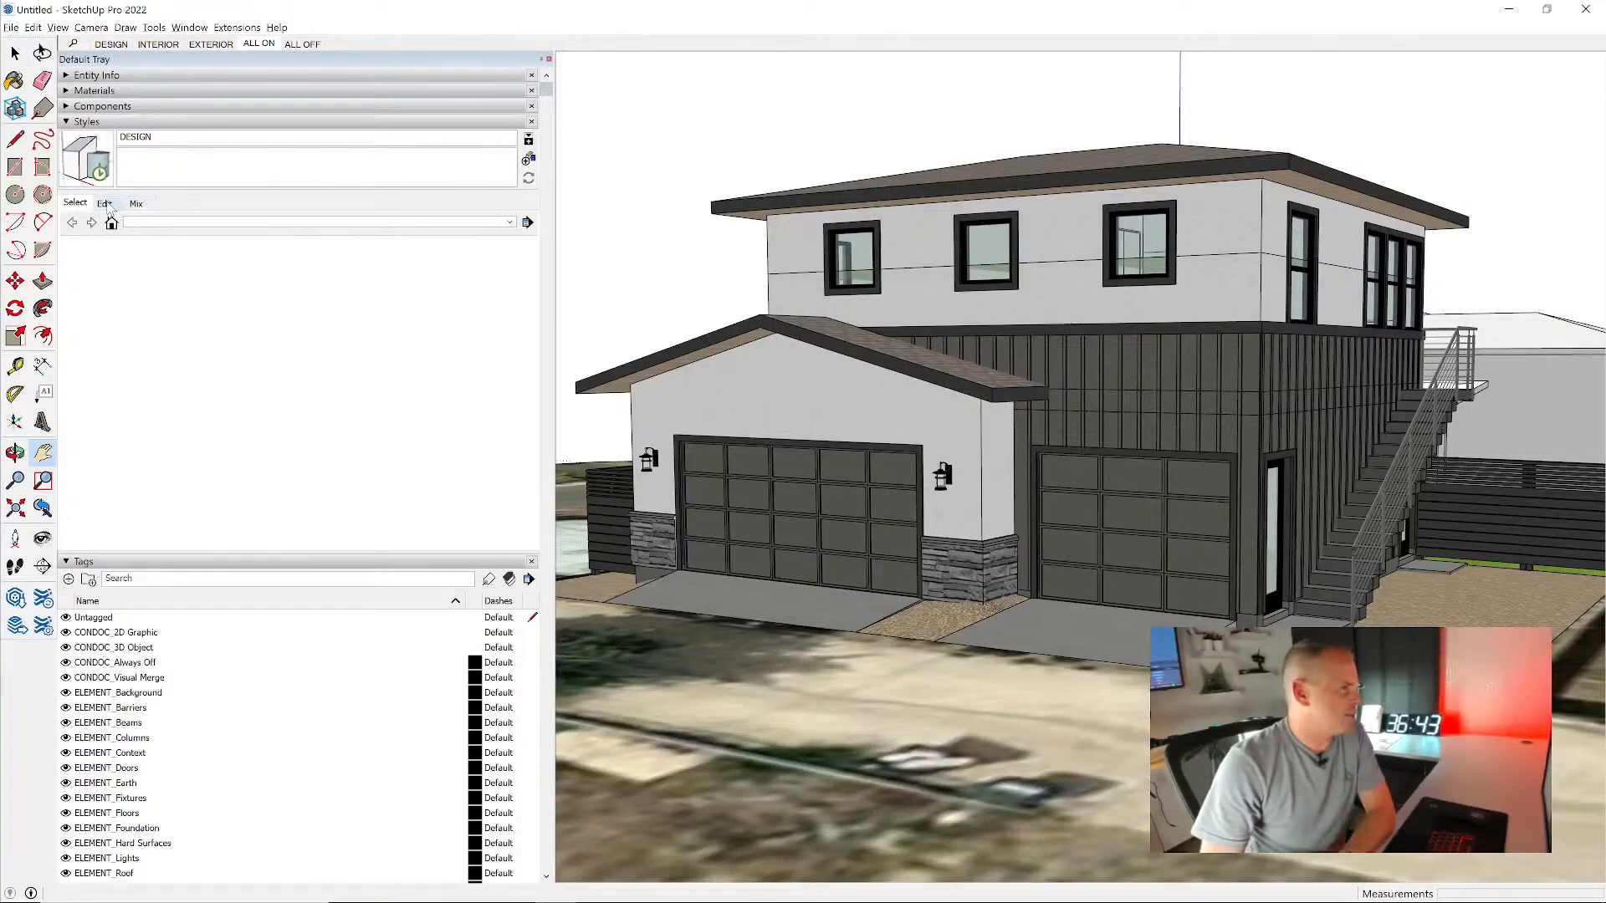
pyautogui.click(105, 204)
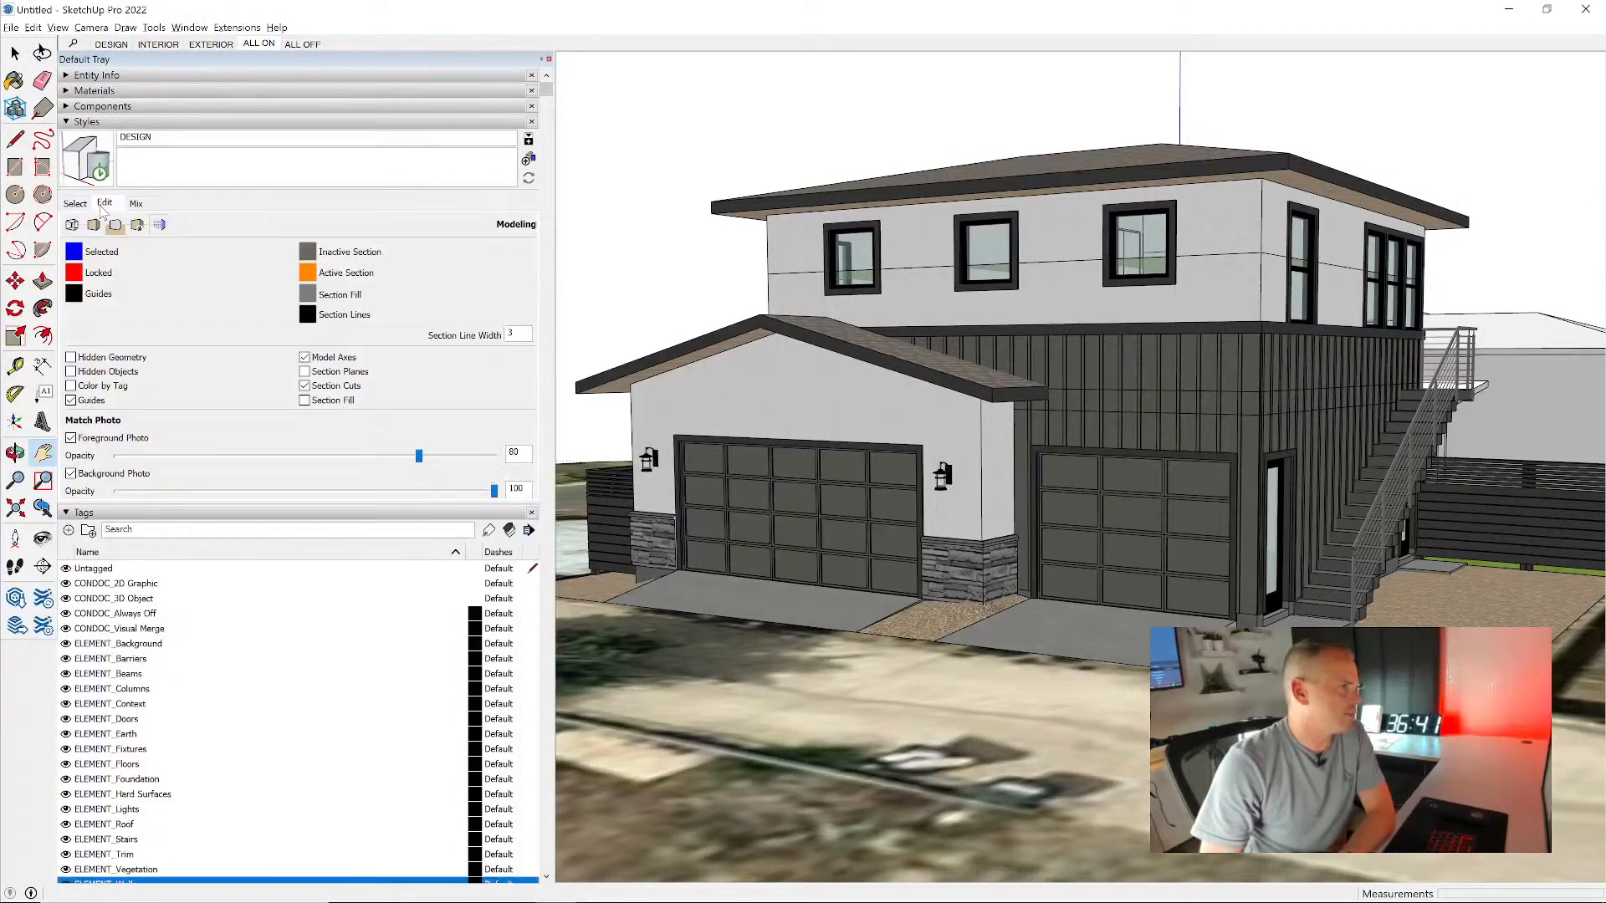
pyautogui.click(528, 161)
pyautogui.doubleClick(138, 137)
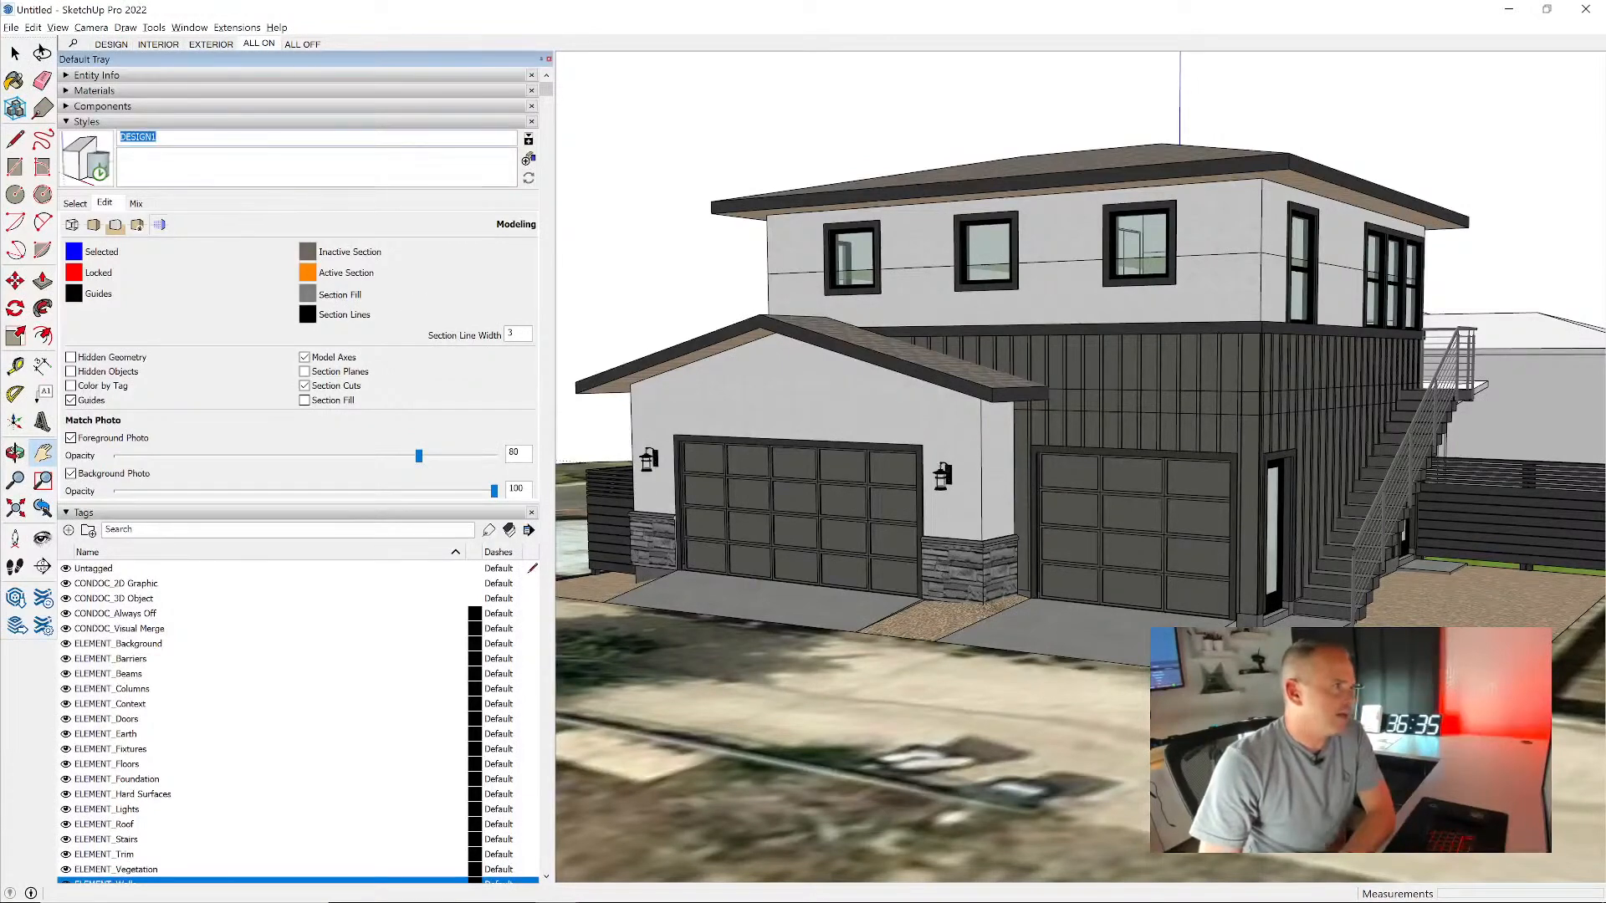
pyautogui.write('COLOR')
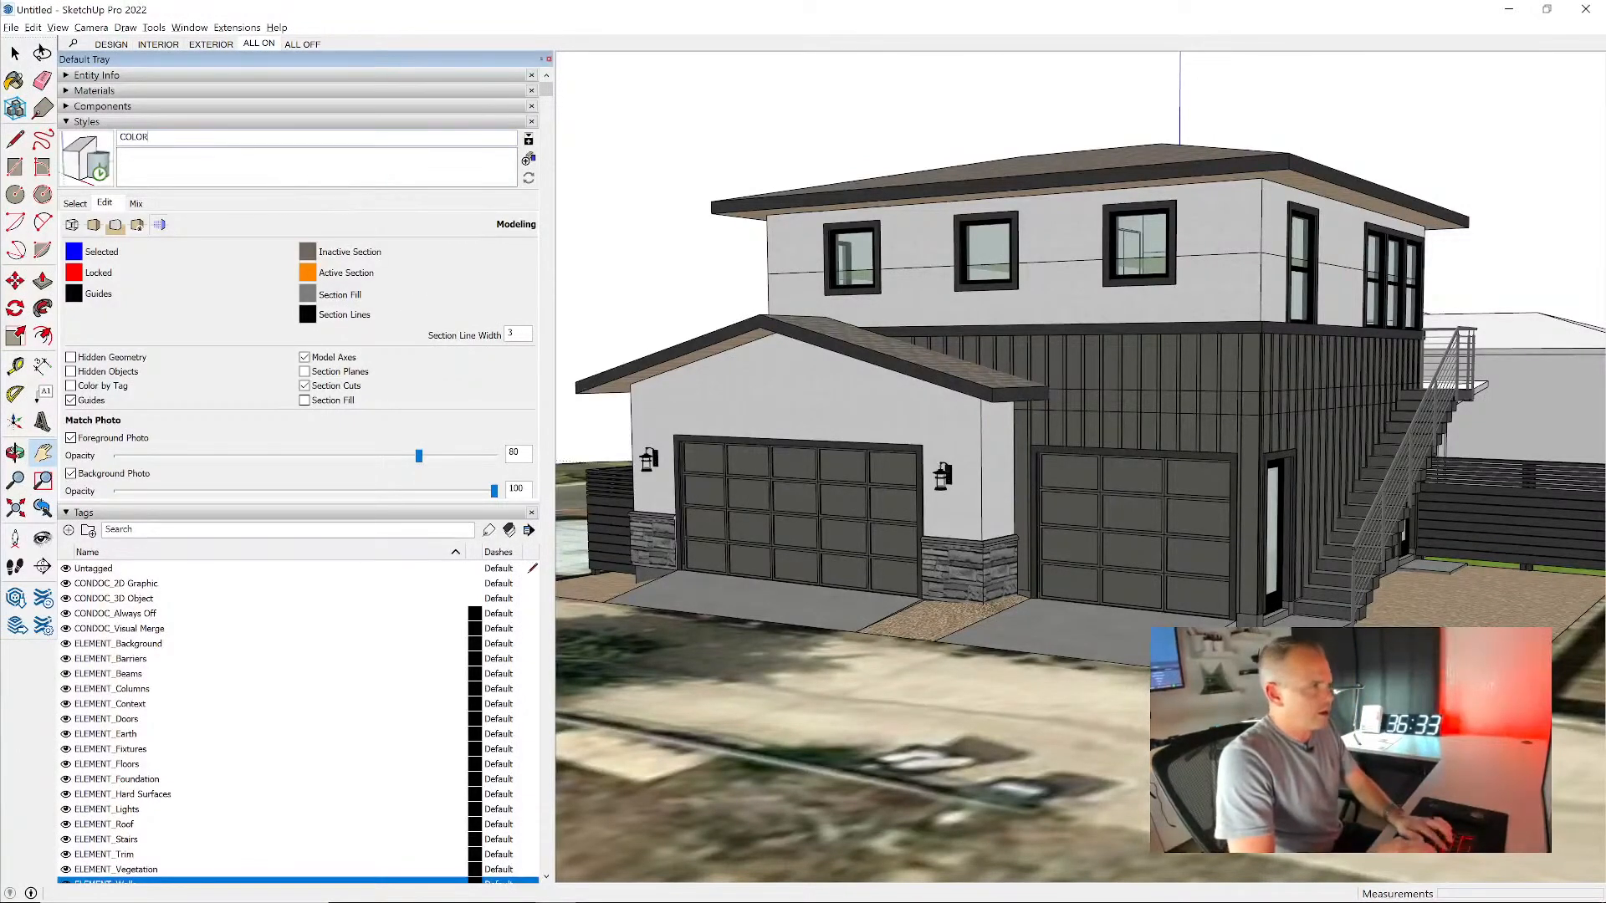
pyautogui.press('Return')
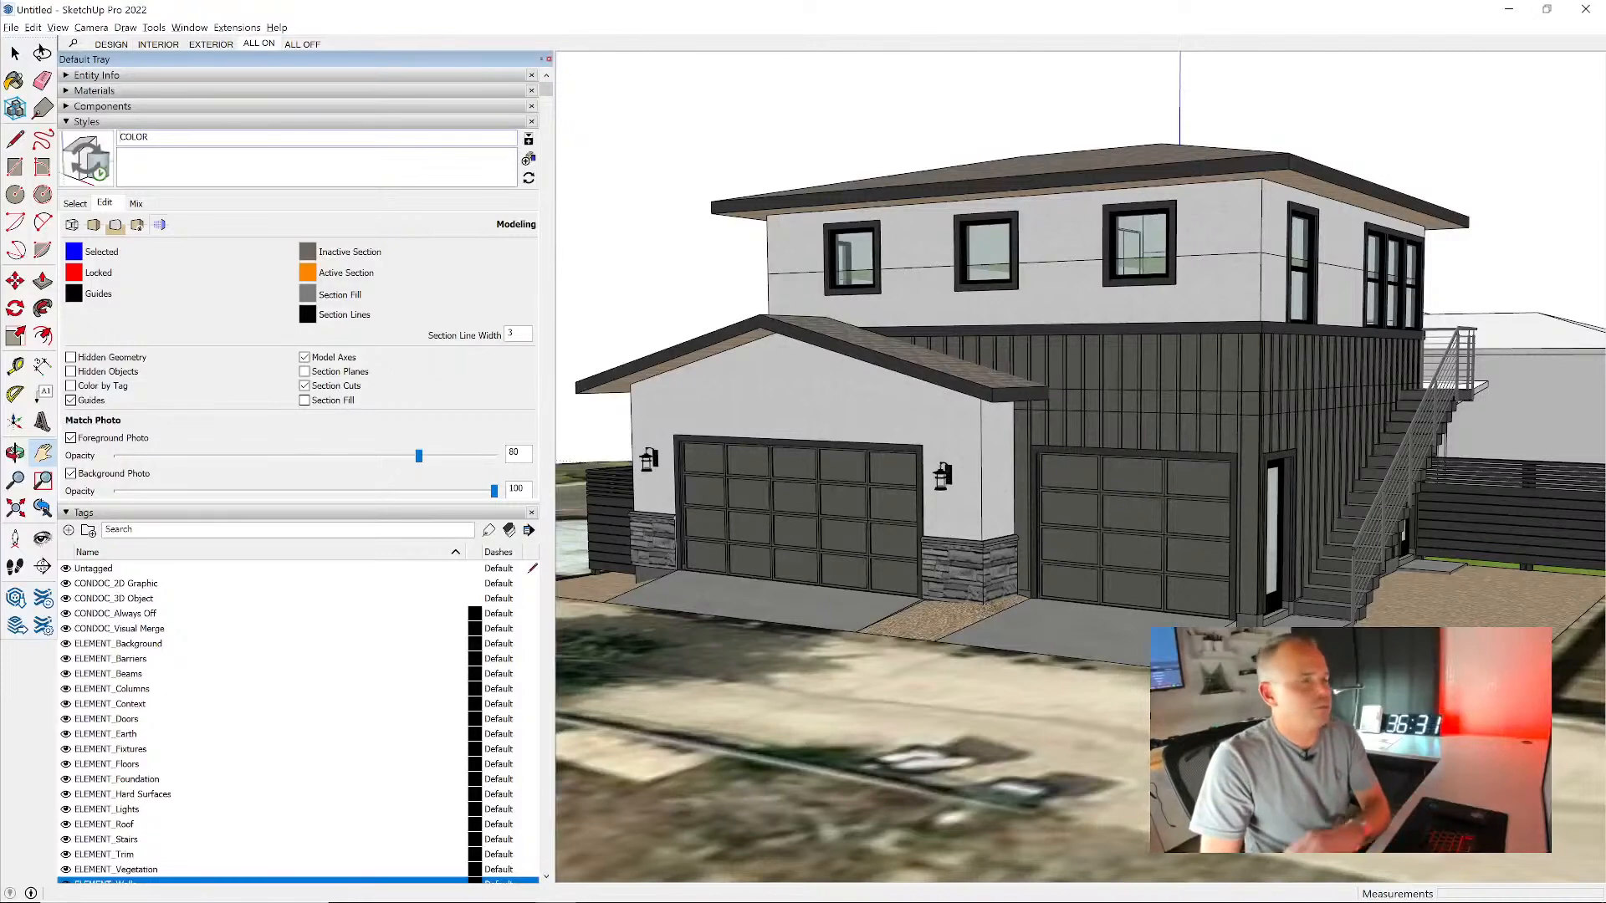
pyautogui.click(83, 170)
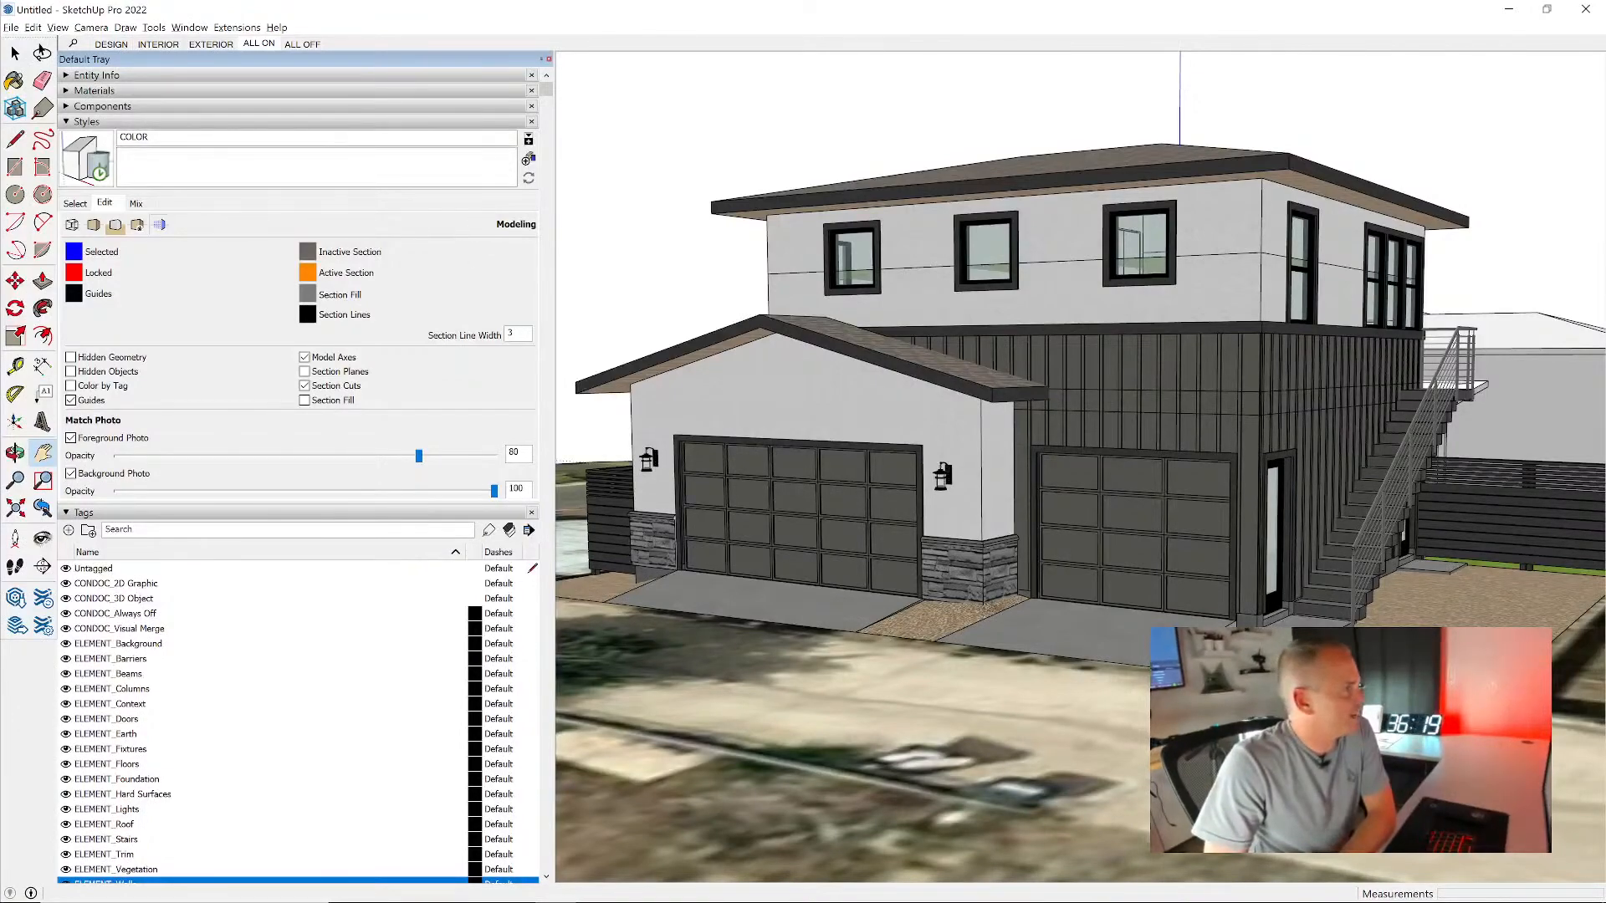
# - Save the model as ADU in the TEMP folder on the Desktop
pyautogui.moveTo(819, 140); pyautogui.dragTo(820, 140)
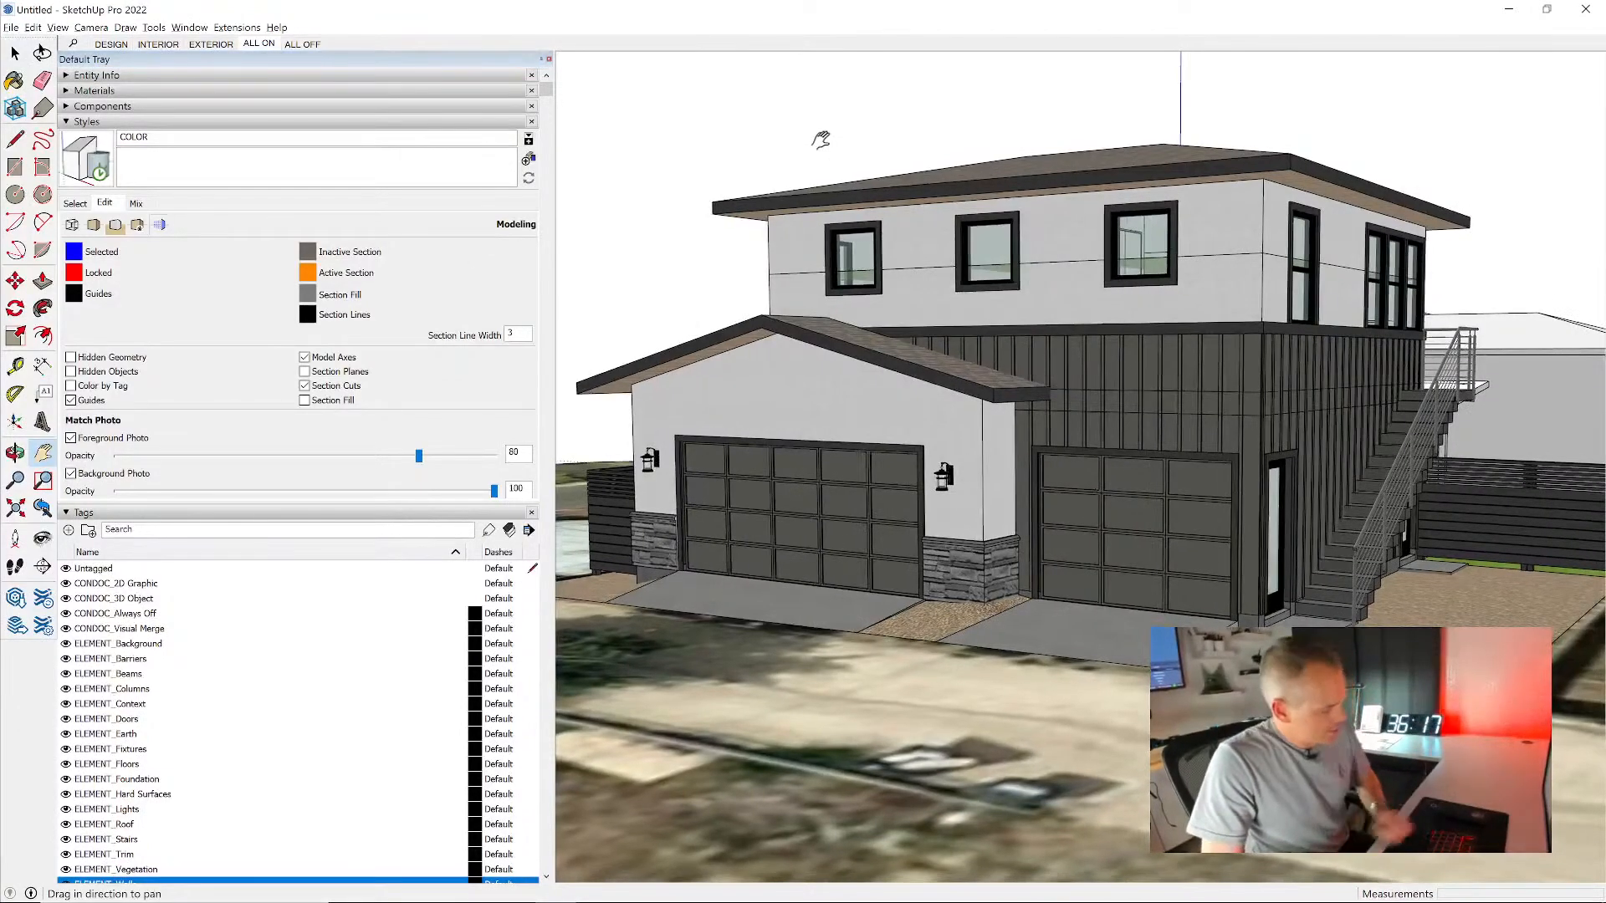
pyautogui.hotkey('ctrl', 's')
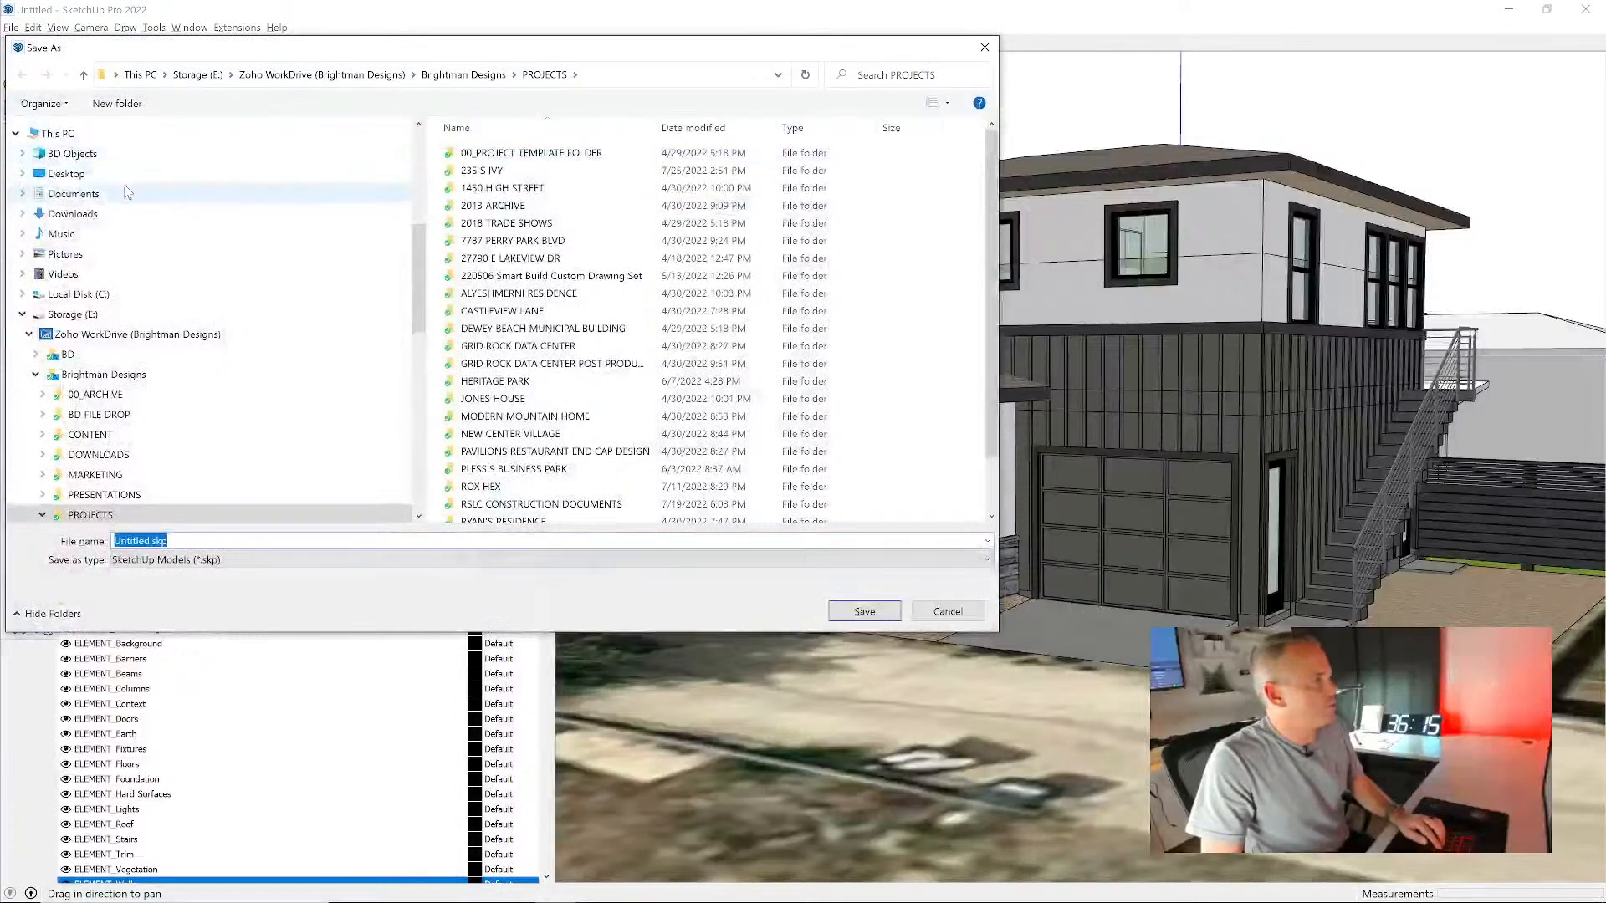
pyautogui.click(117, 174)
pyautogui.doubleClick(578, 191)
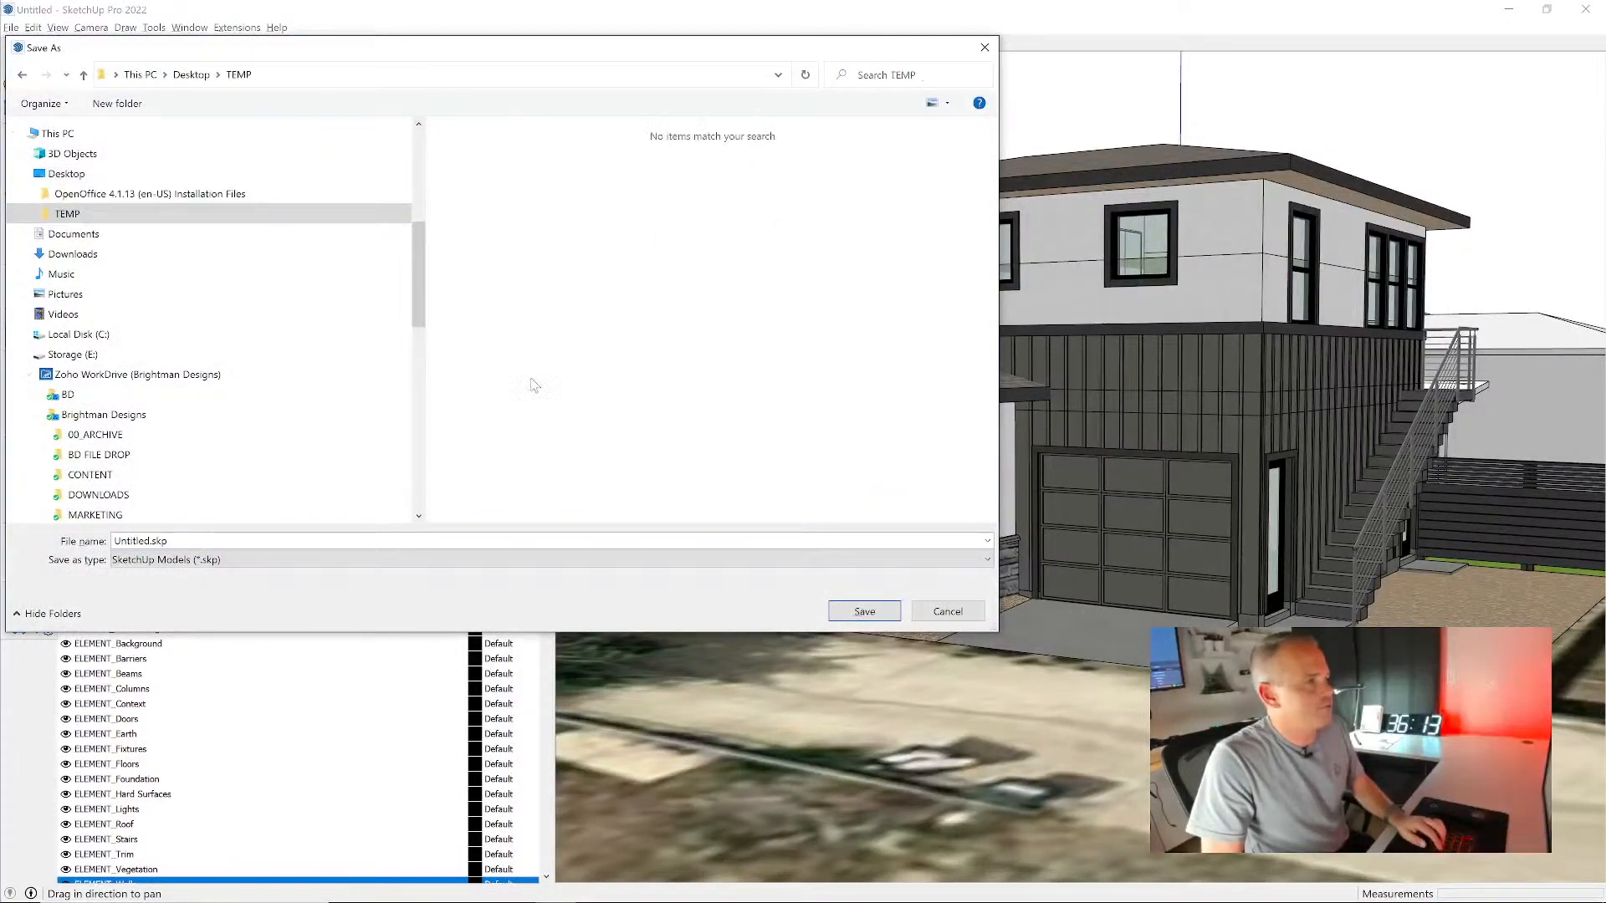
pyautogui.doubleClick(505, 556)
pyautogui.click(505, 539)
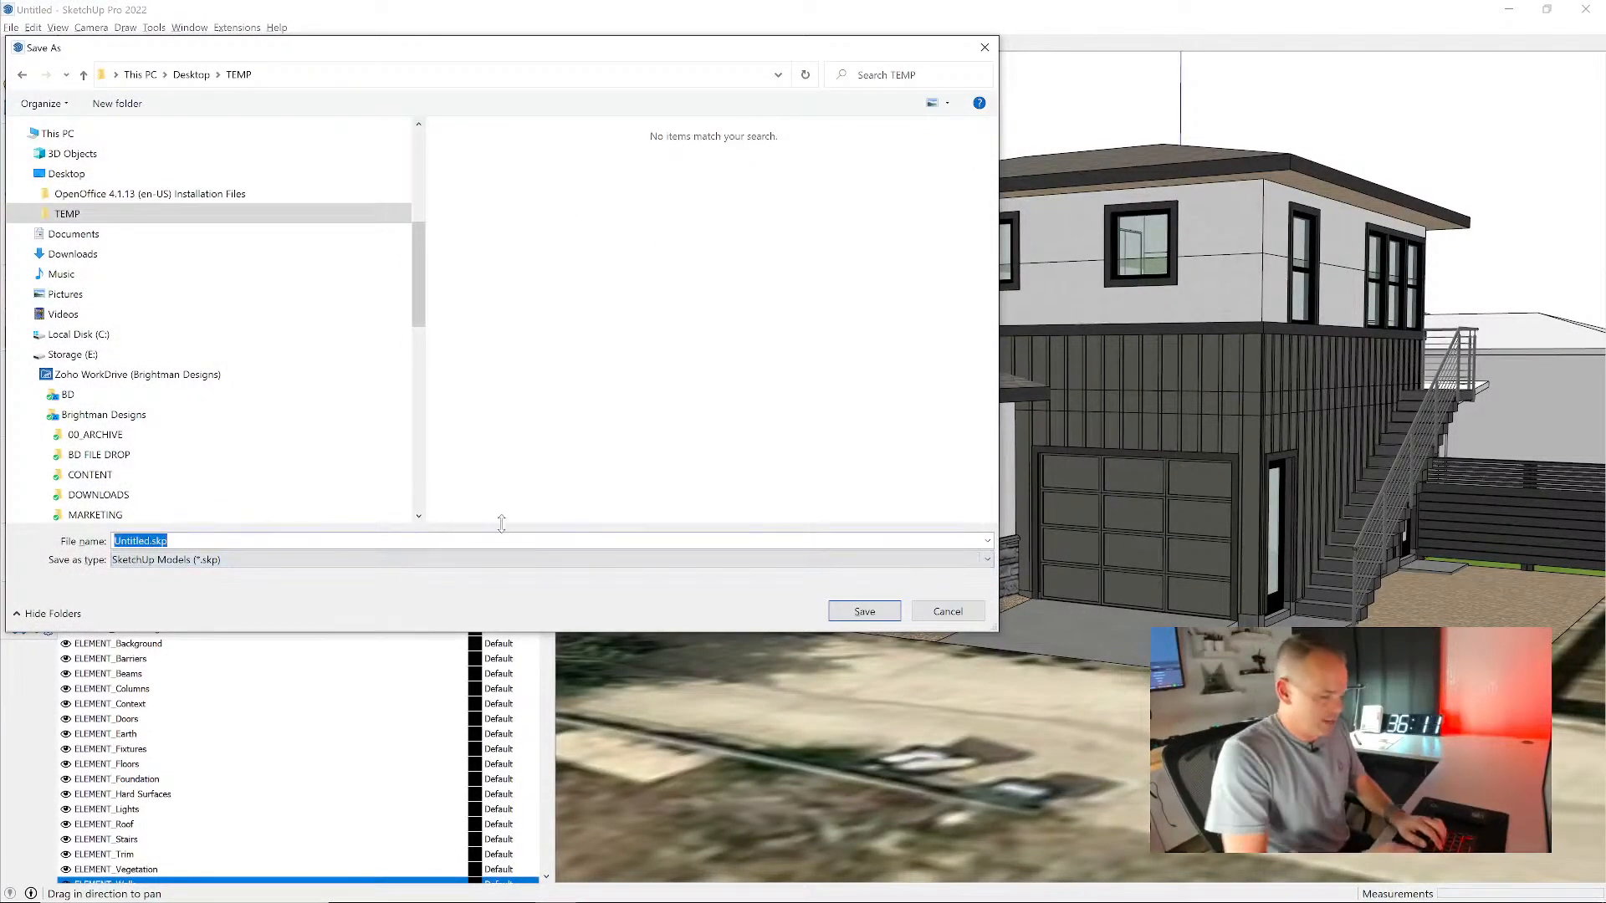
pyautogui.write('ADU')
pyautogui.press('Return')
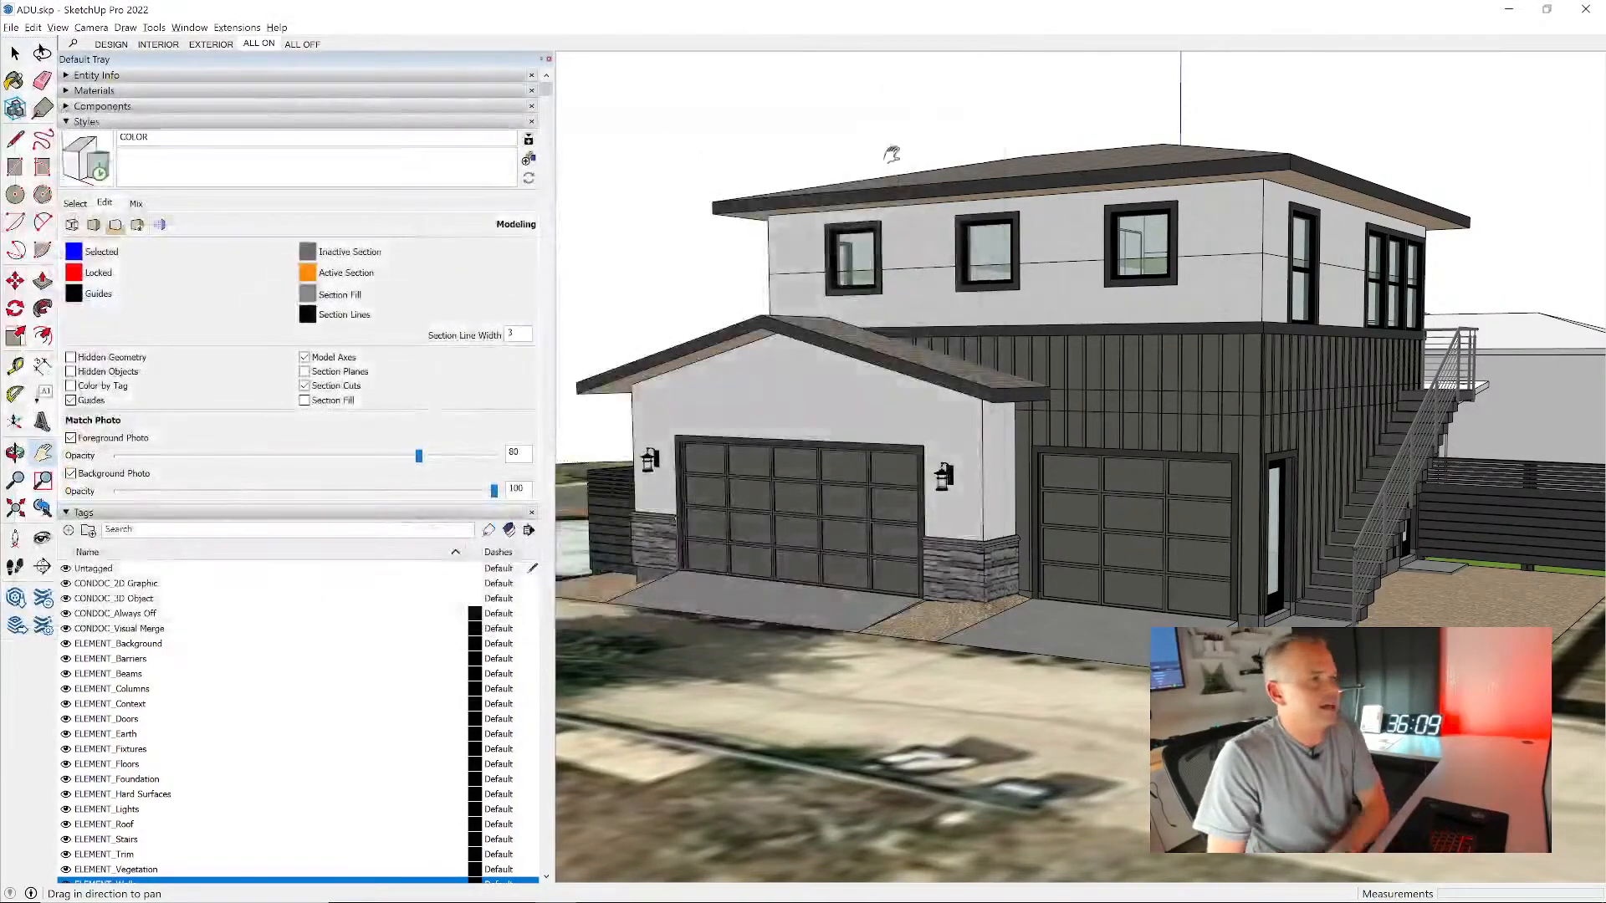
pyautogui.press('space')
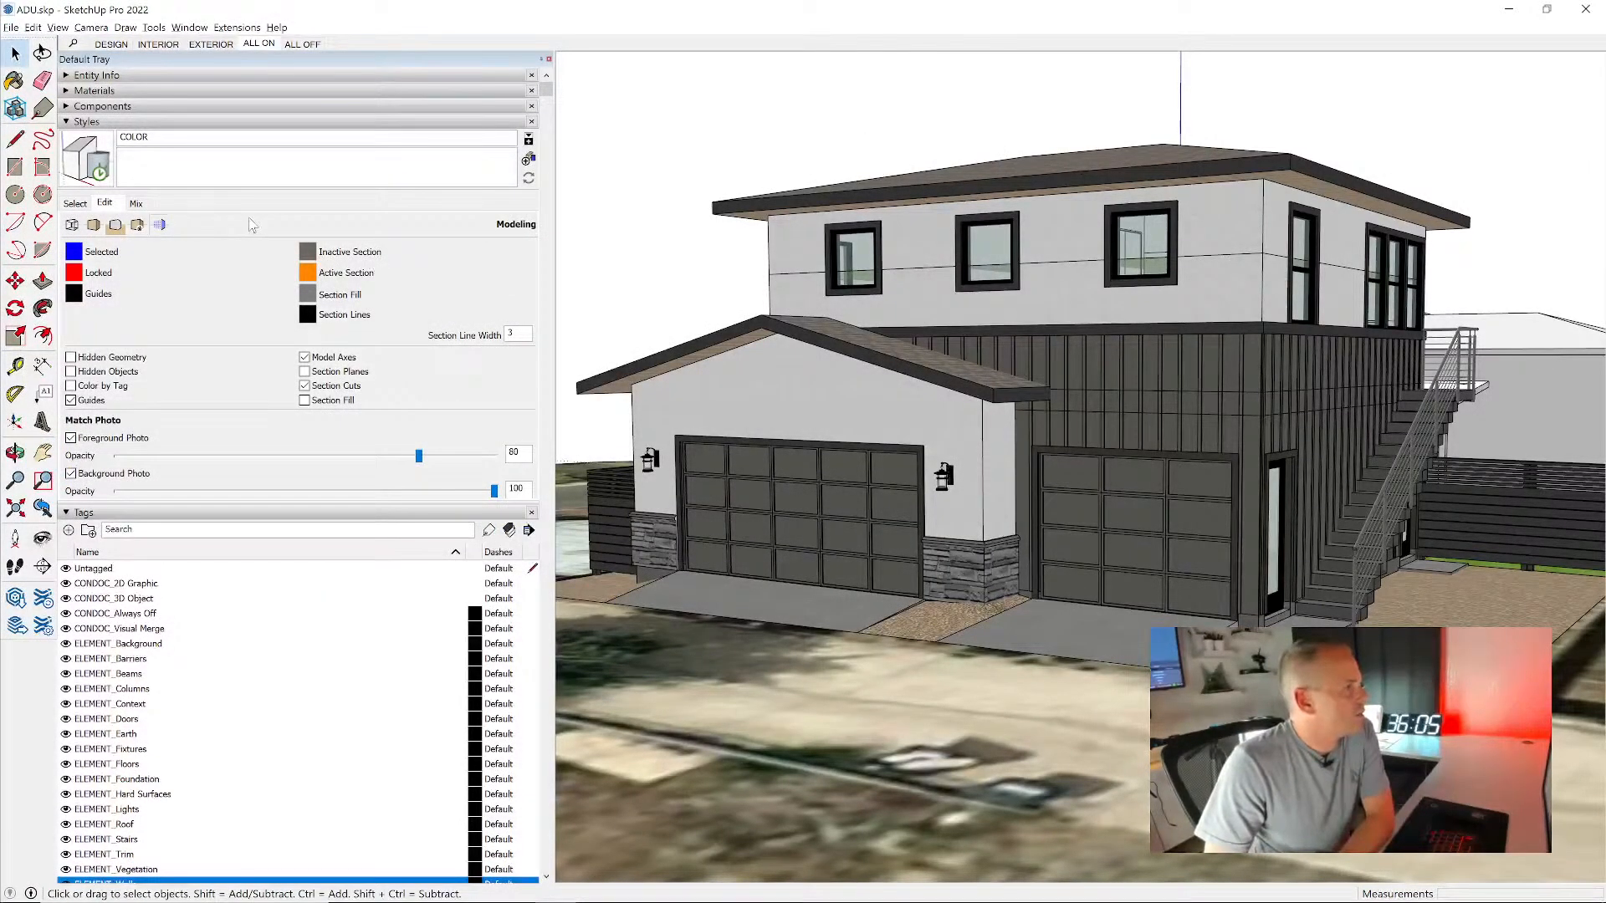
# - Turn on profiles in the edge settings of the COLOR style
pyautogui.click(87, 160)
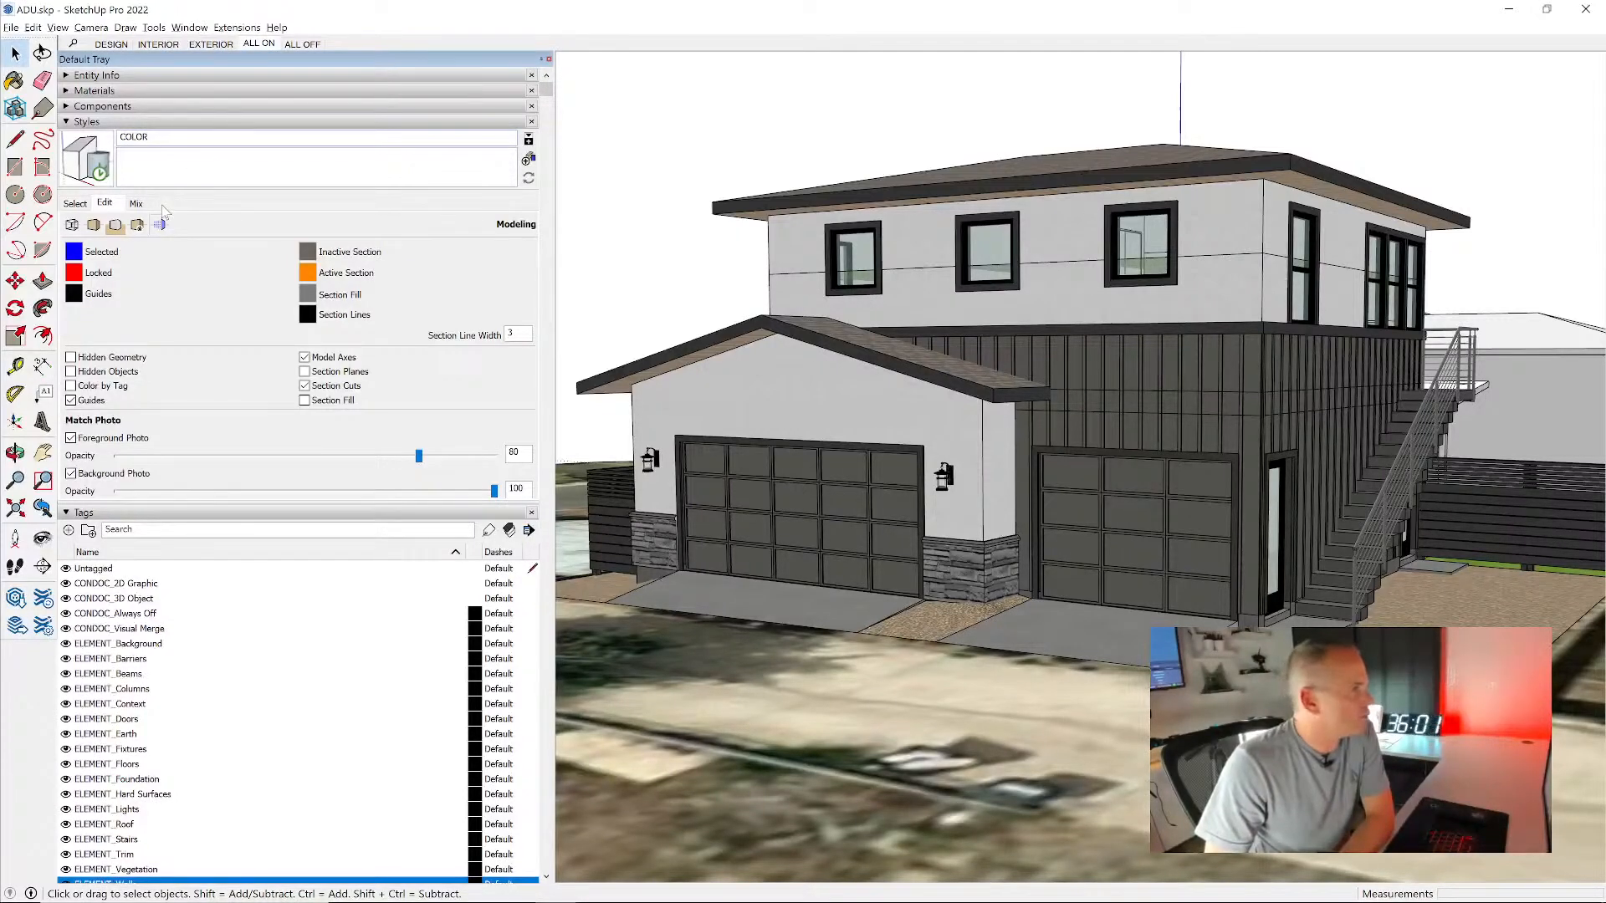
pyautogui.click(73, 228)
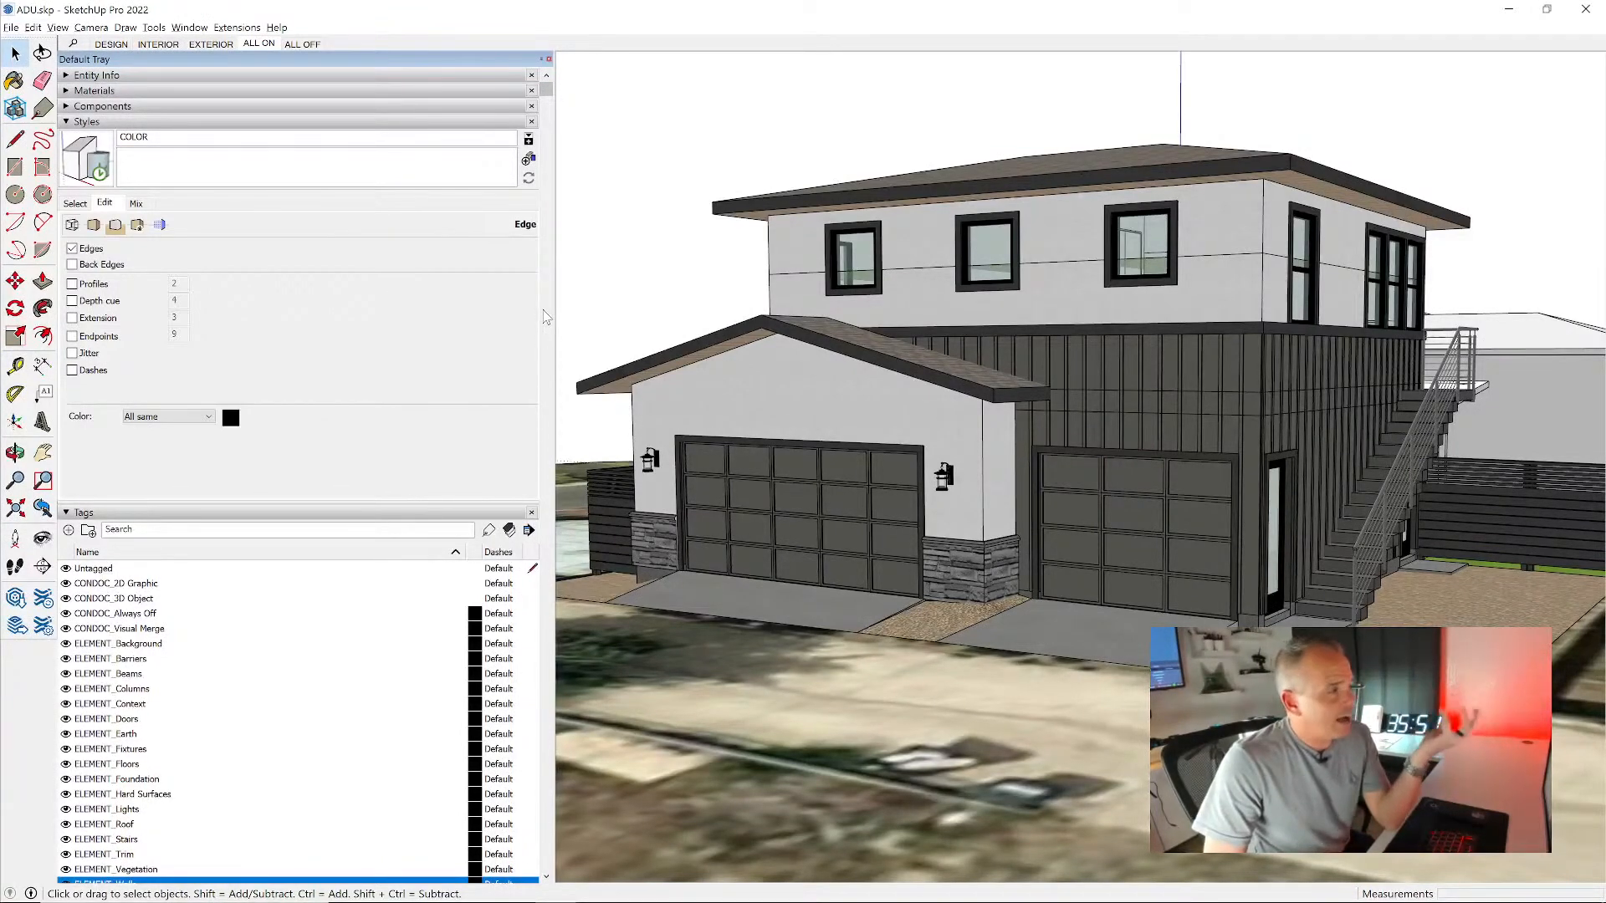
pyautogui.click(95, 285)
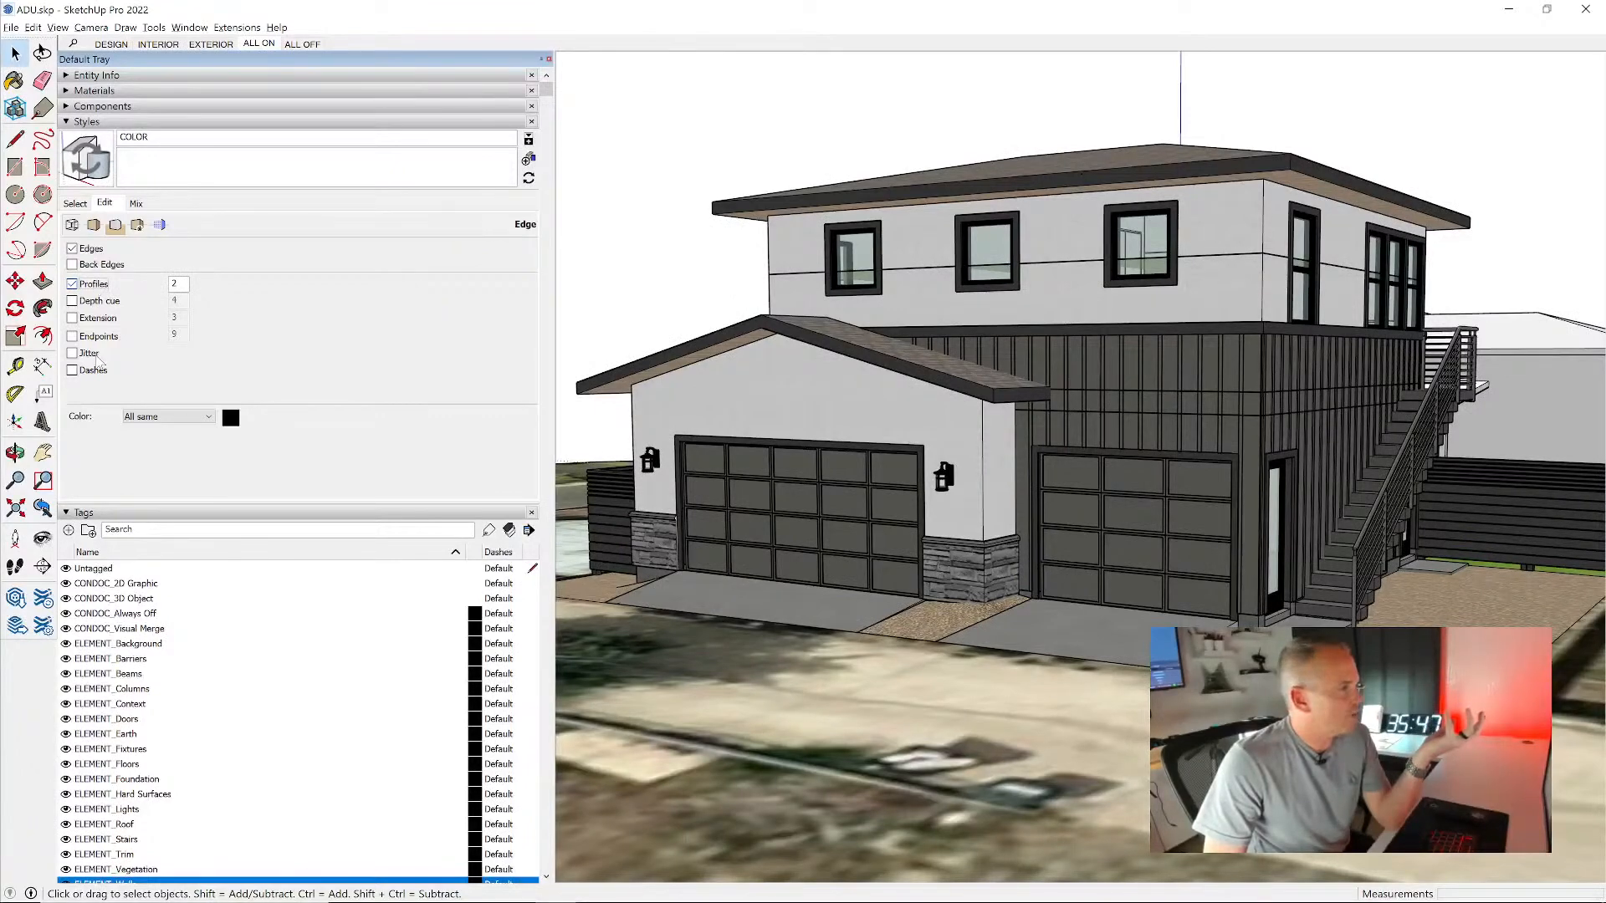
# - Try a depth cue of 2 on the COLOR style's edges and switch the depth cue back off
pyautogui.click(107, 303)
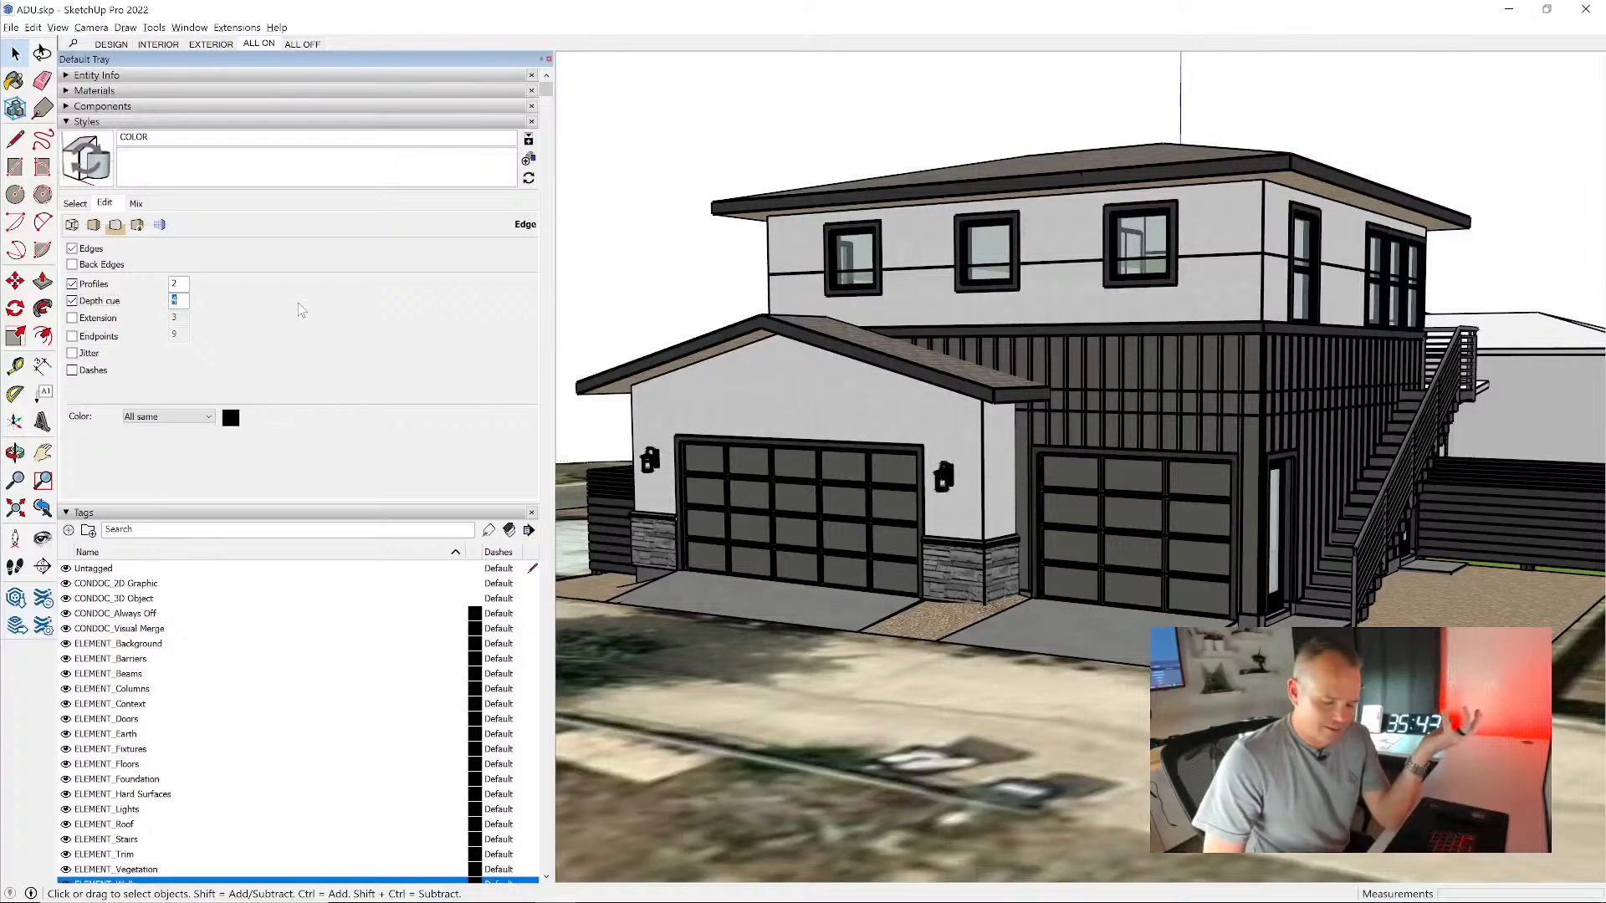
pyautogui.write('2')
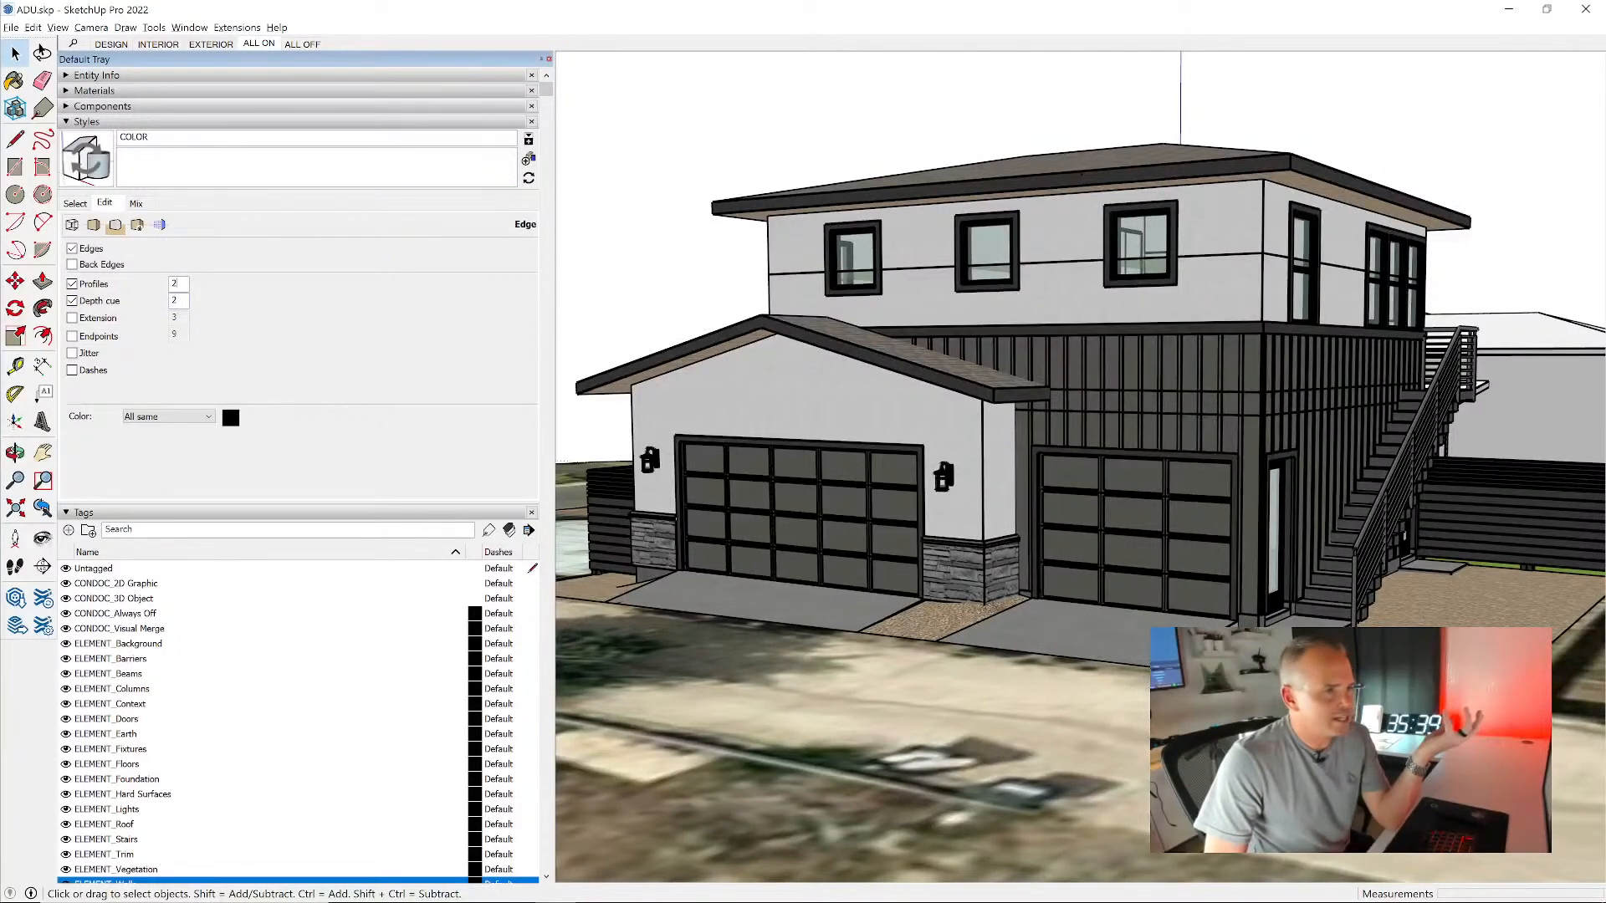
pyautogui.click(100, 303)
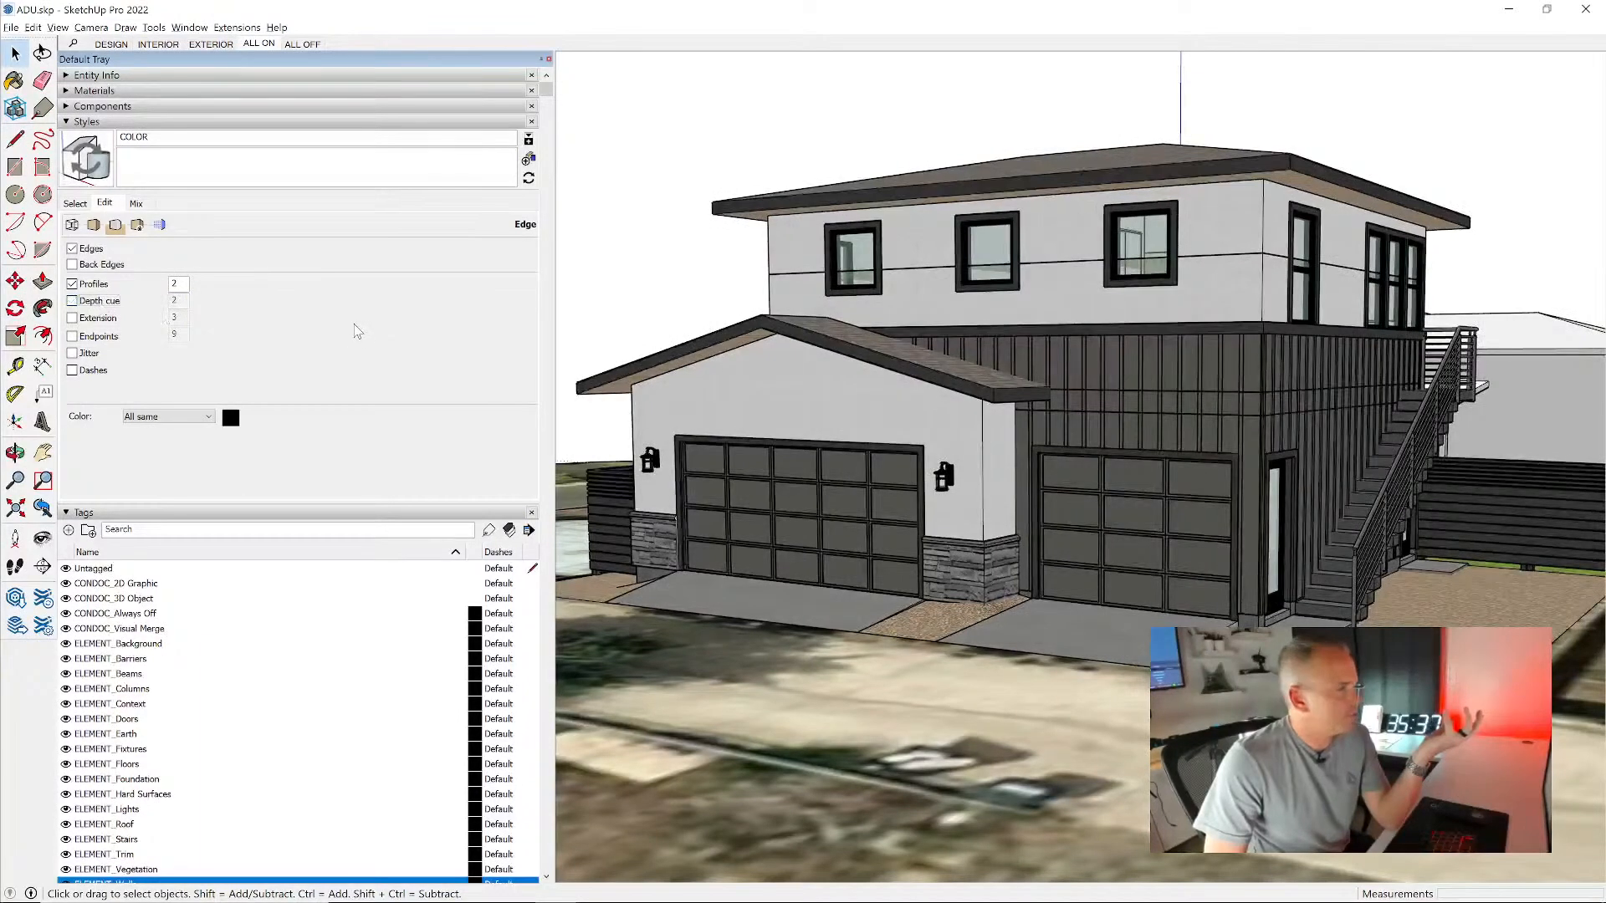
# - Turn on edge extension with a value of 5 and change the edge color to a dark gray
pyautogui.click(93, 322)
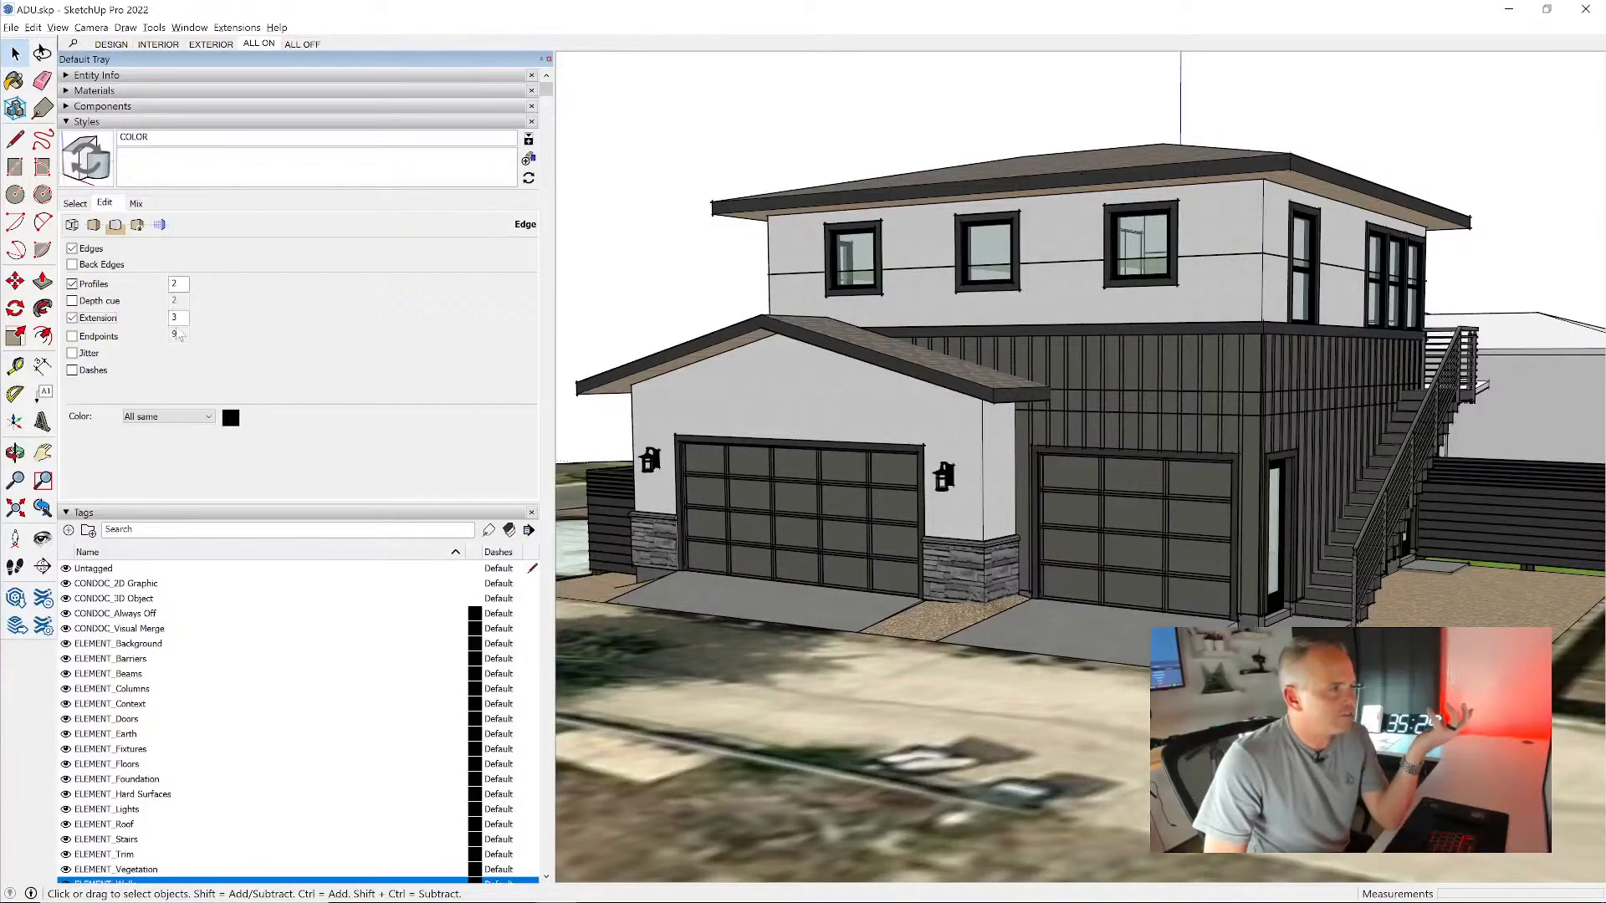
pyautogui.moveTo(180, 318); pyautogui.dragTo(145, 317)
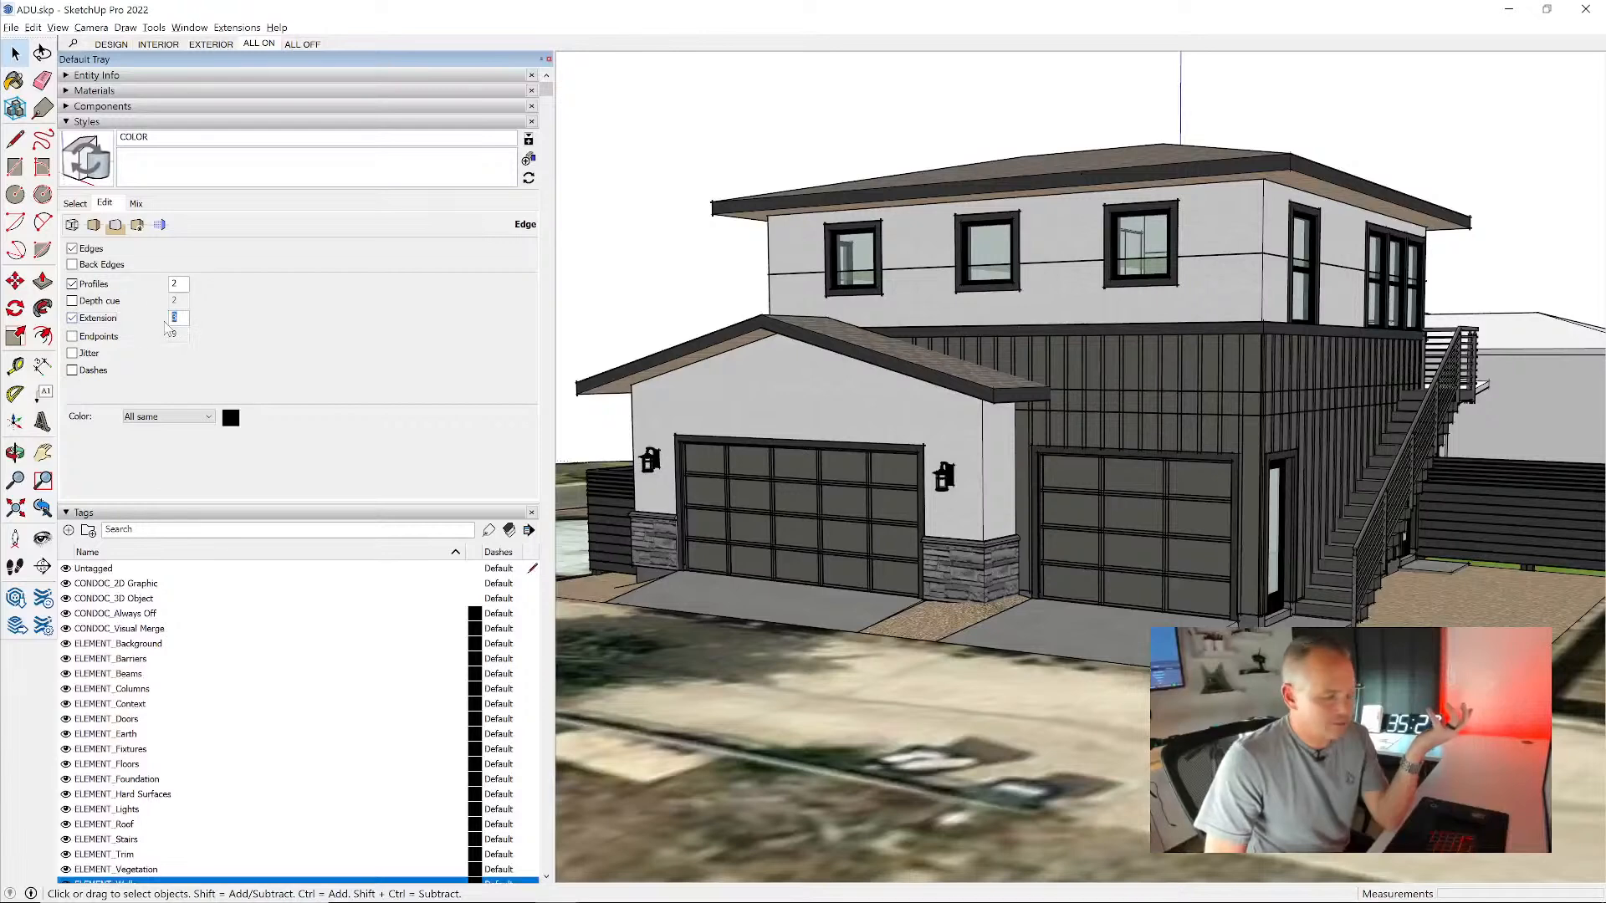
pyautogui.write('5')
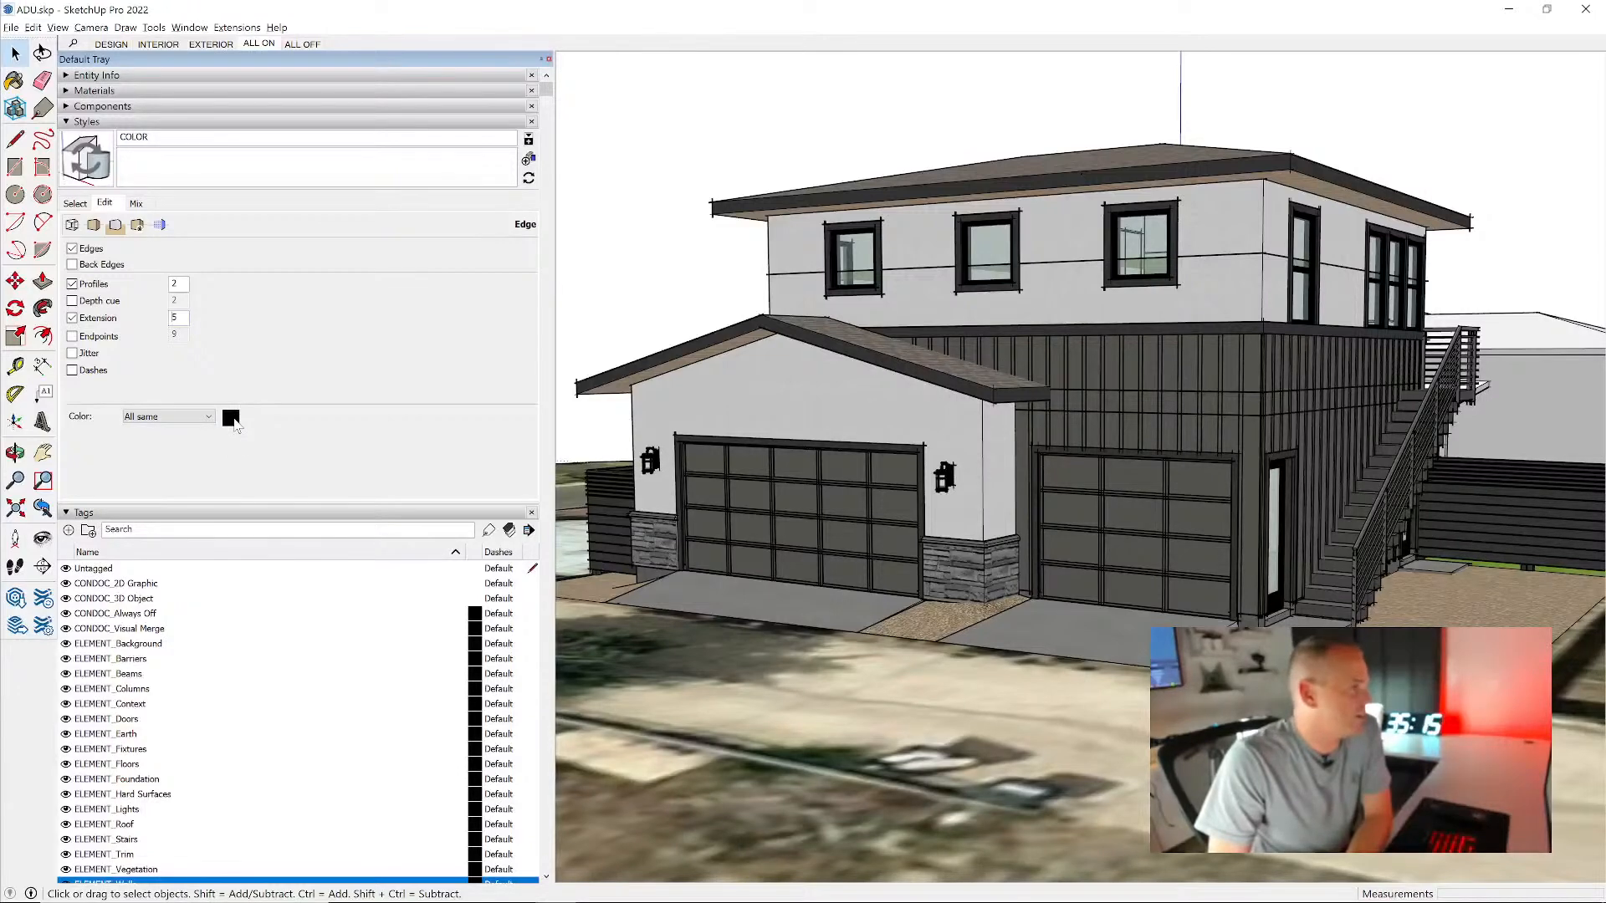
pyautogui.click(231, 419)
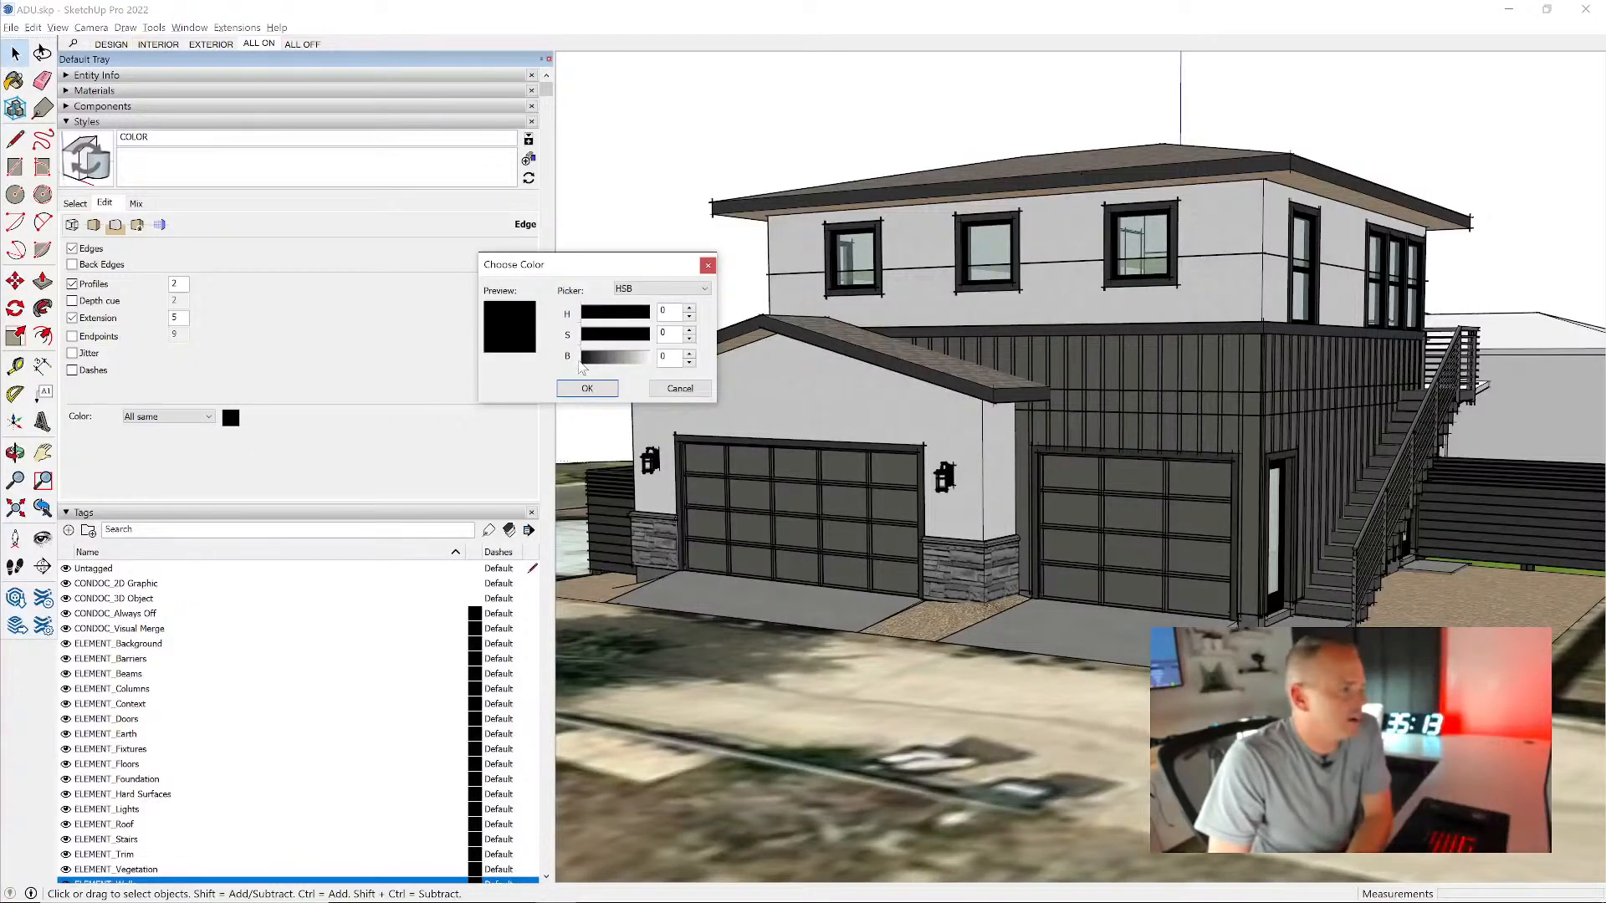
pyautogui.moveTo(580, 363); pyautogui.dragTo(588, 365)
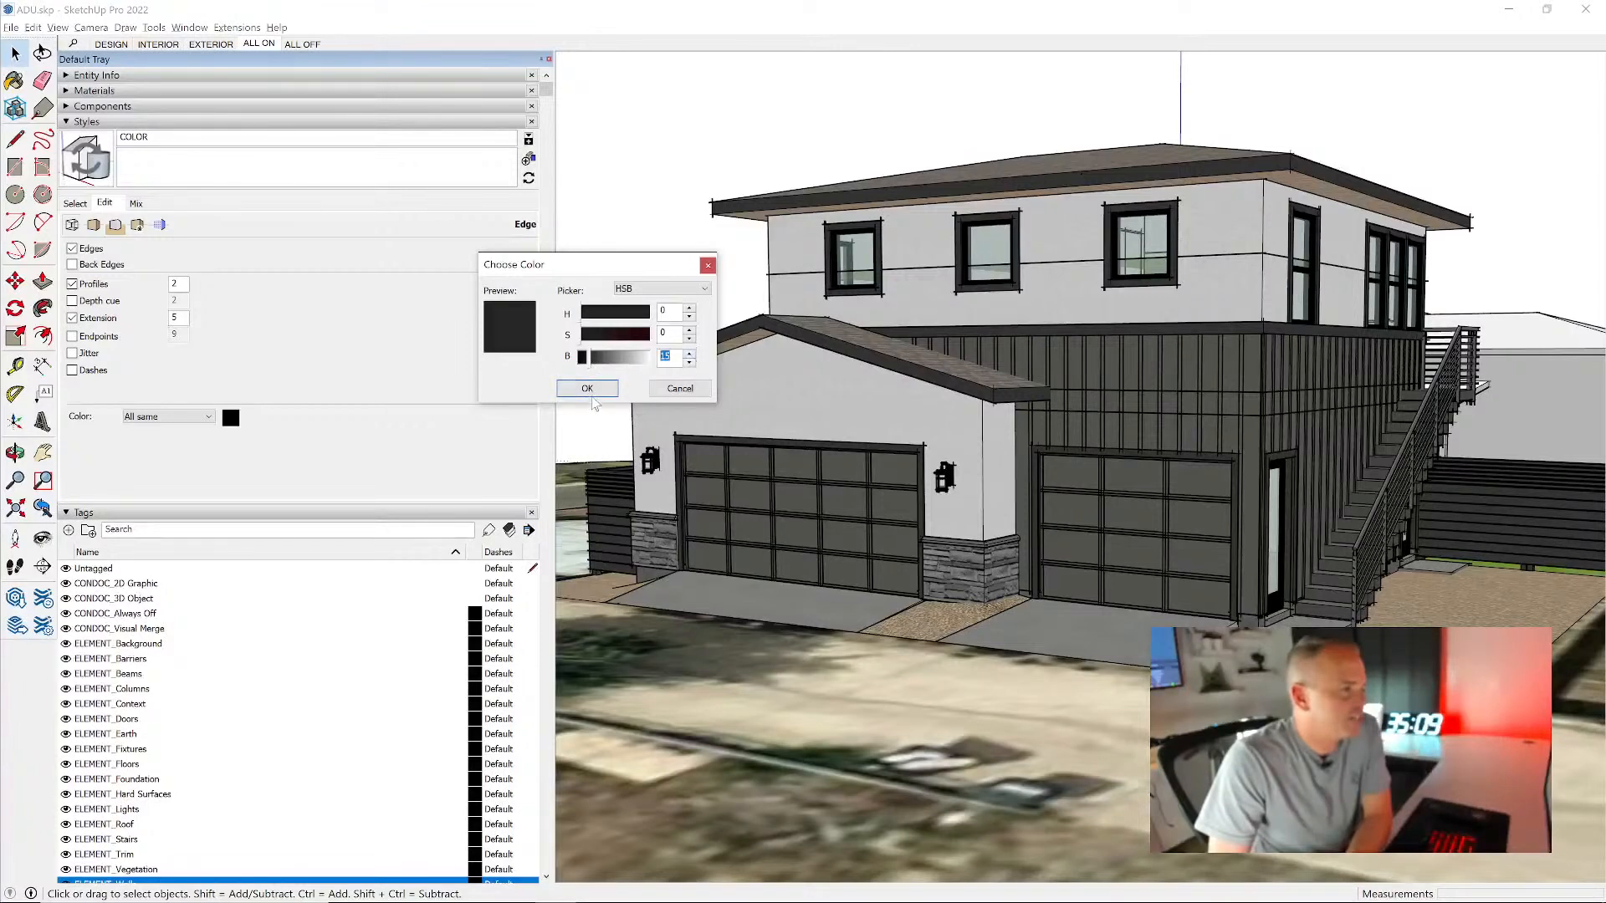
pyautogui.click(587, 391)
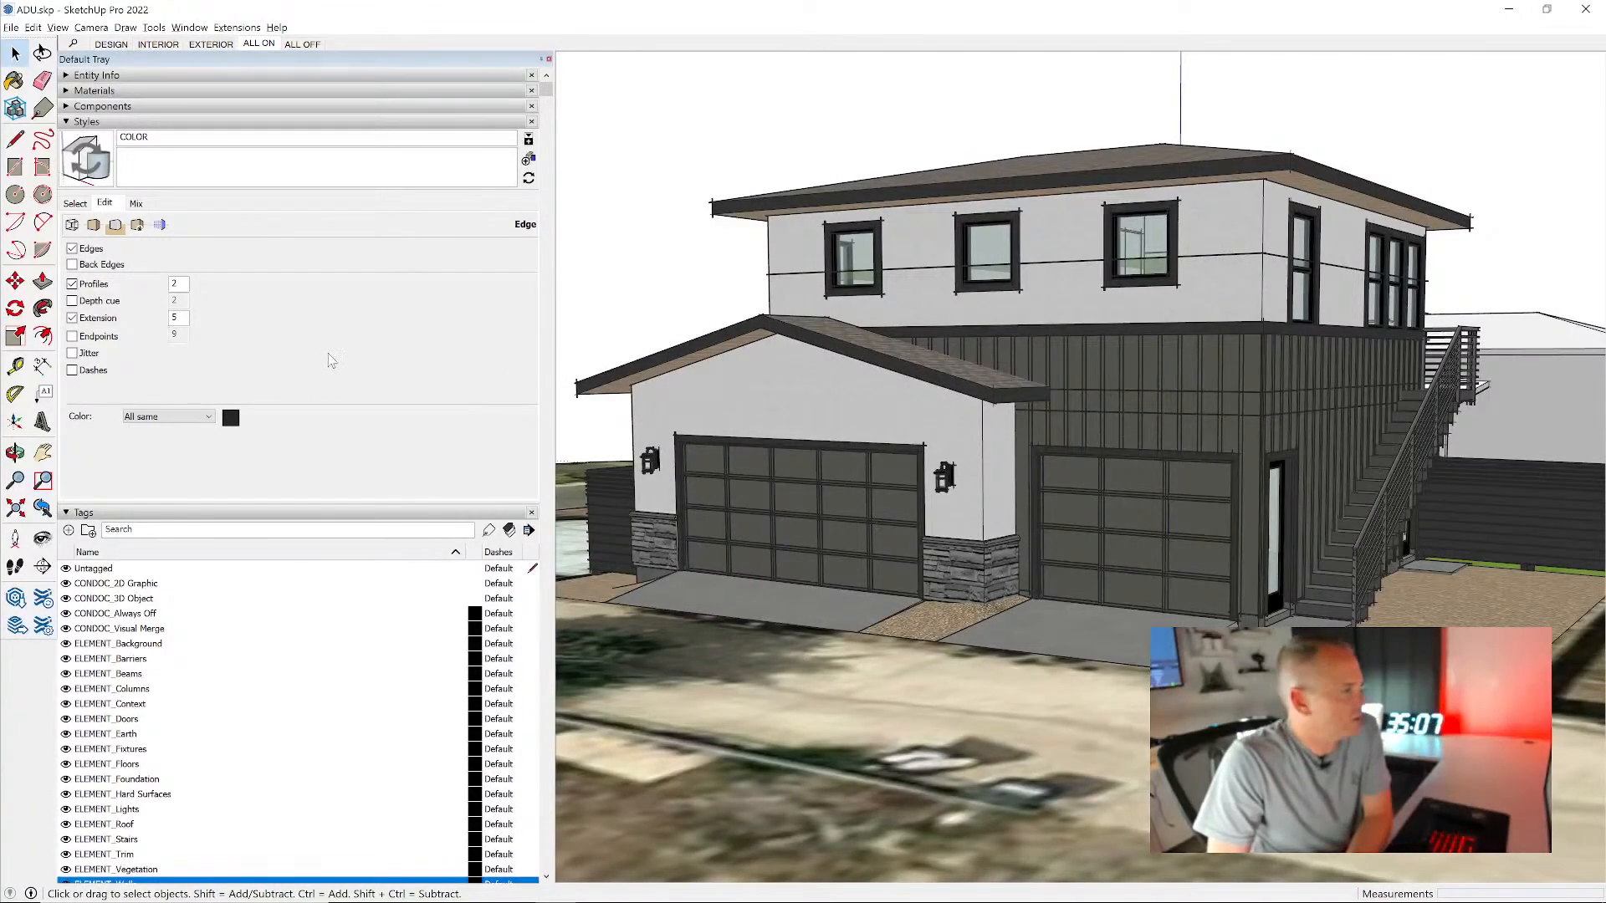
# - Set the transparency quality to Nicer in the COLOR style's face settings
pyautogui.click(94, 227)
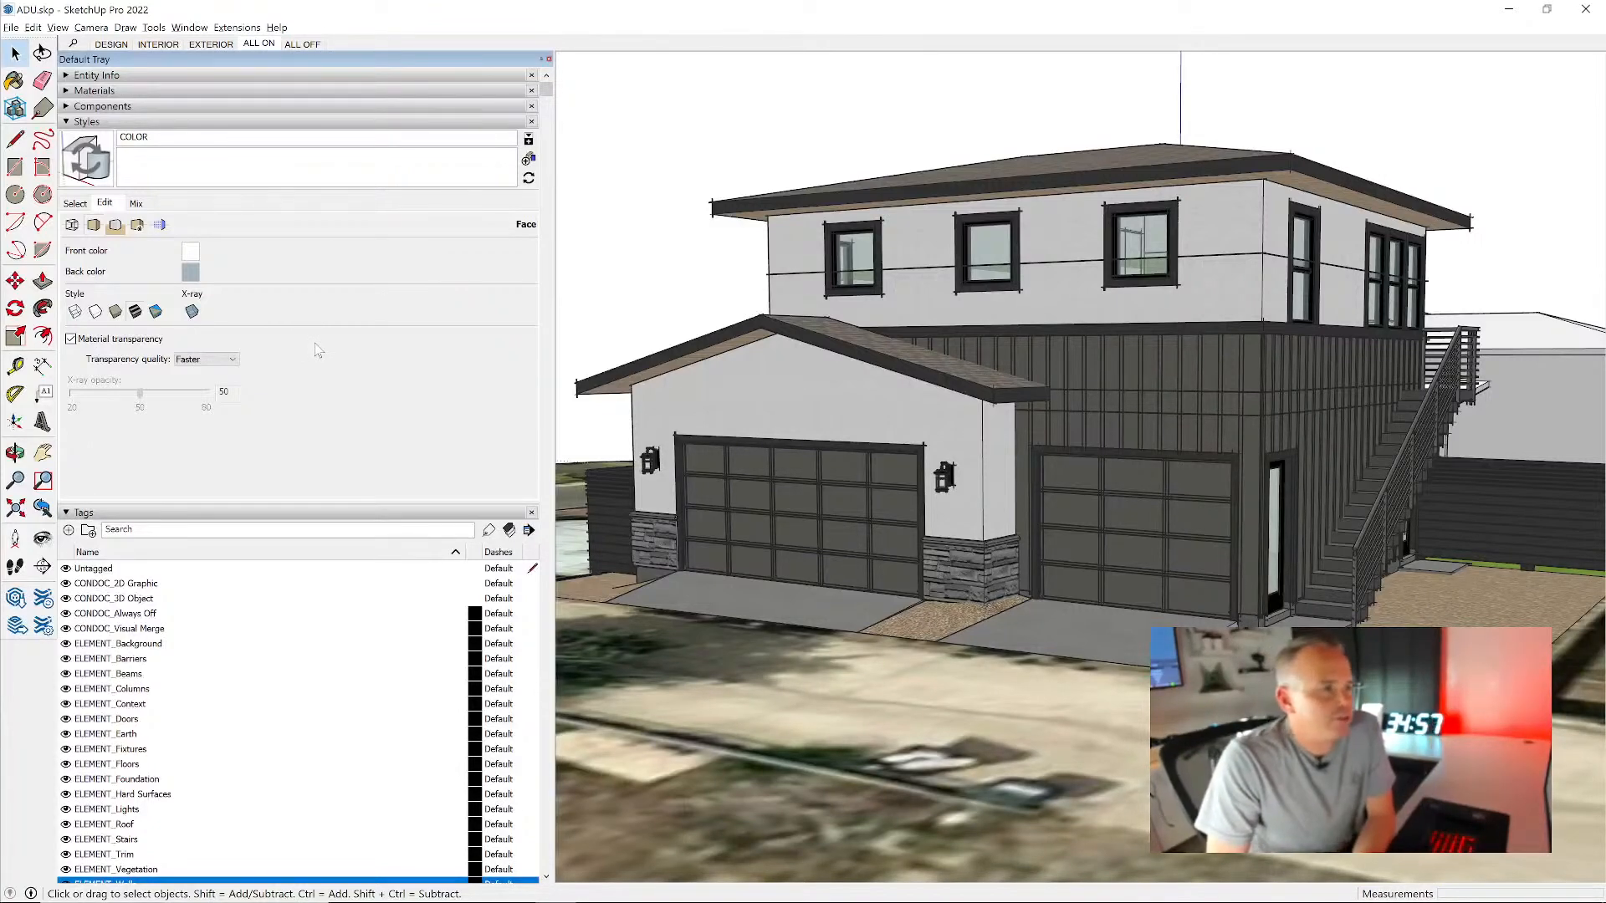
pyautogui.click(198, 360)
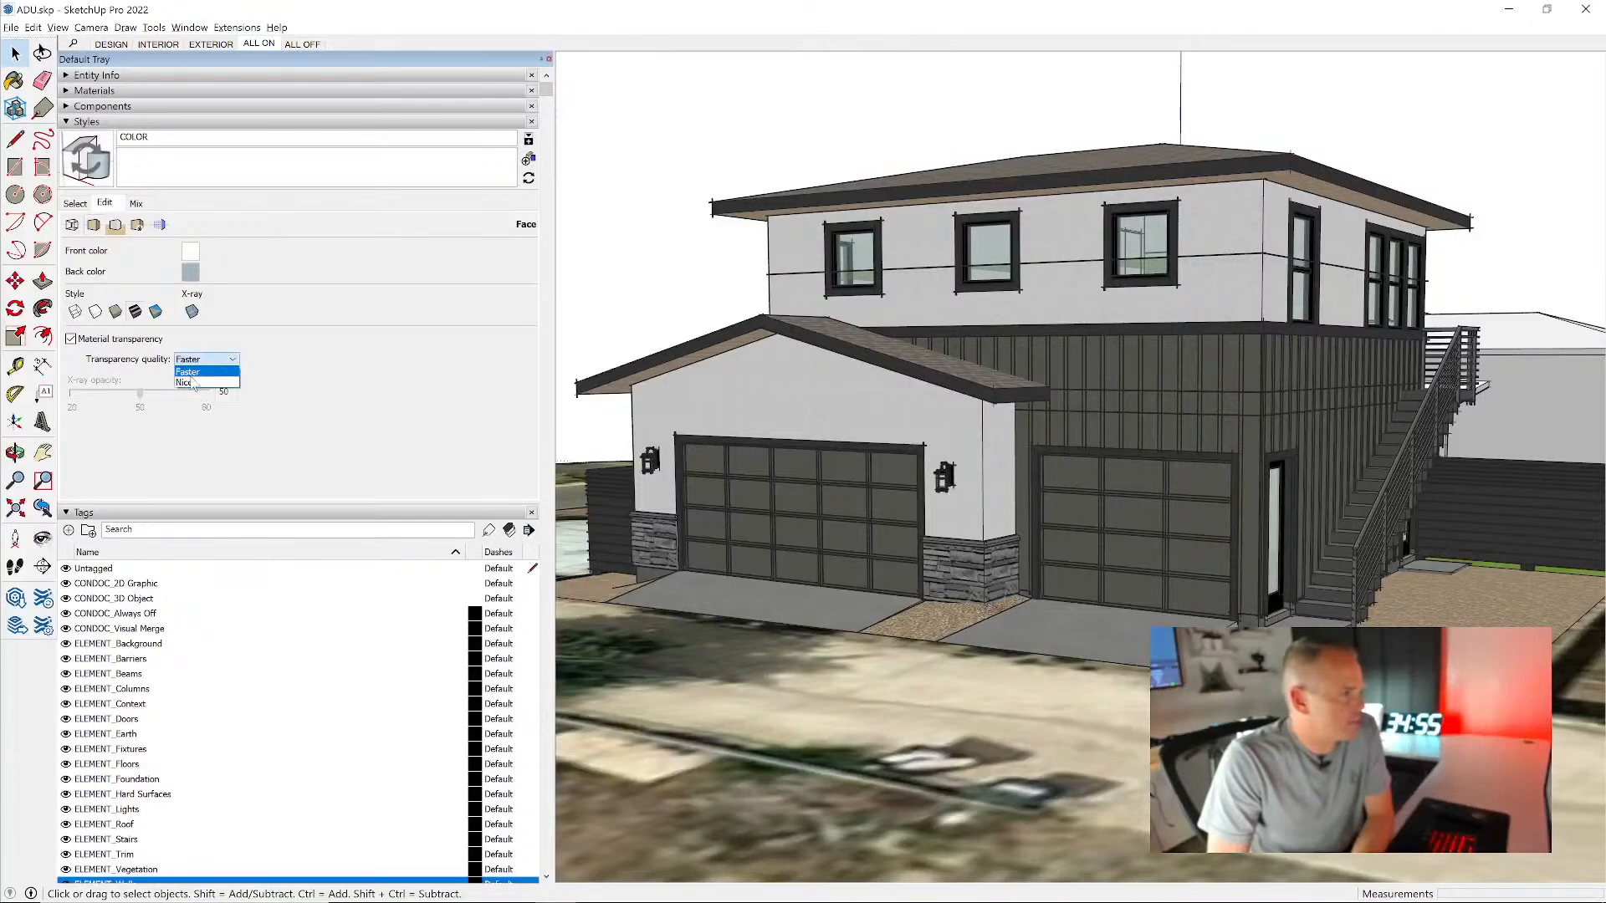
pyautogui.click(192, 383)
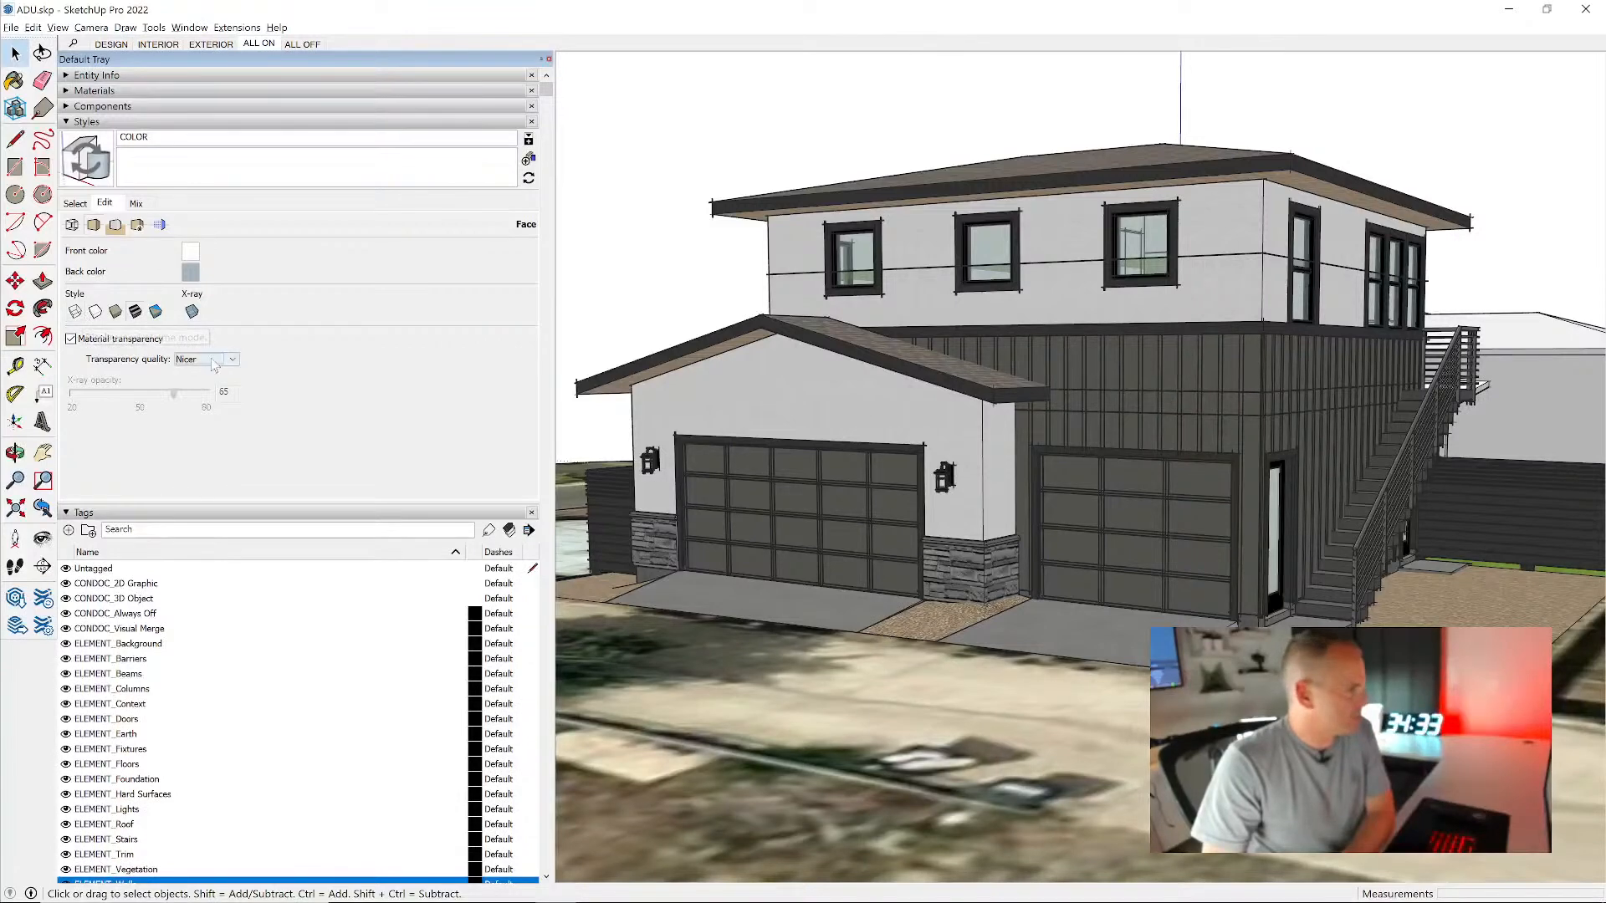
# - Turn on the sky in the COLOR style's background with HSB color 190, 31, 81 and update the style
pyautogui.click(116, 224)
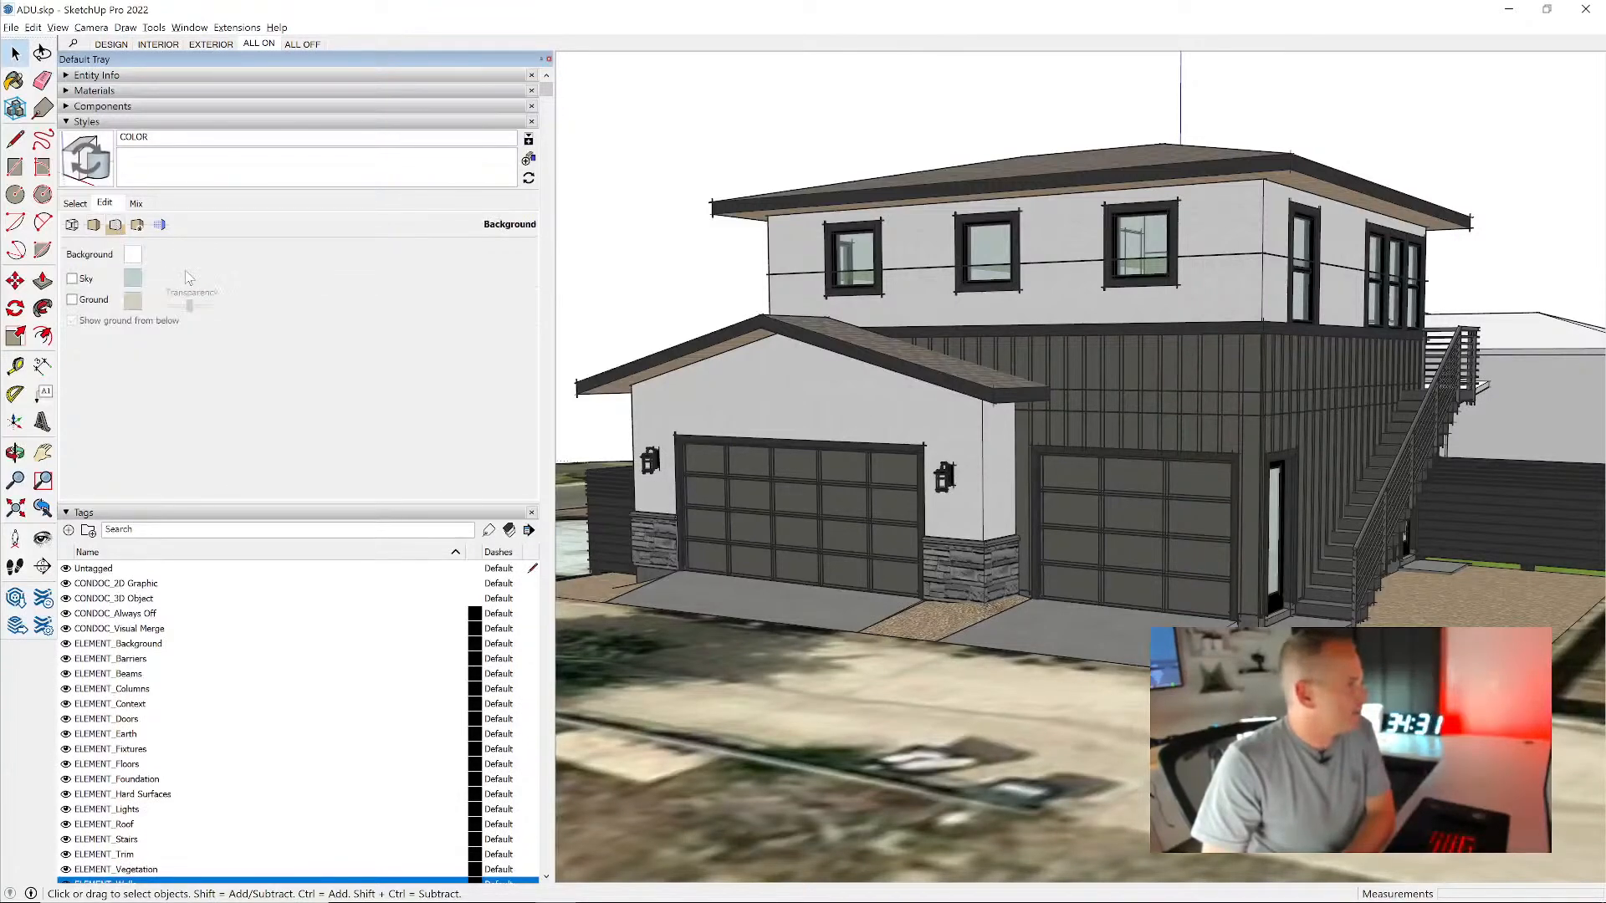
pyautogui.click(83, 279)
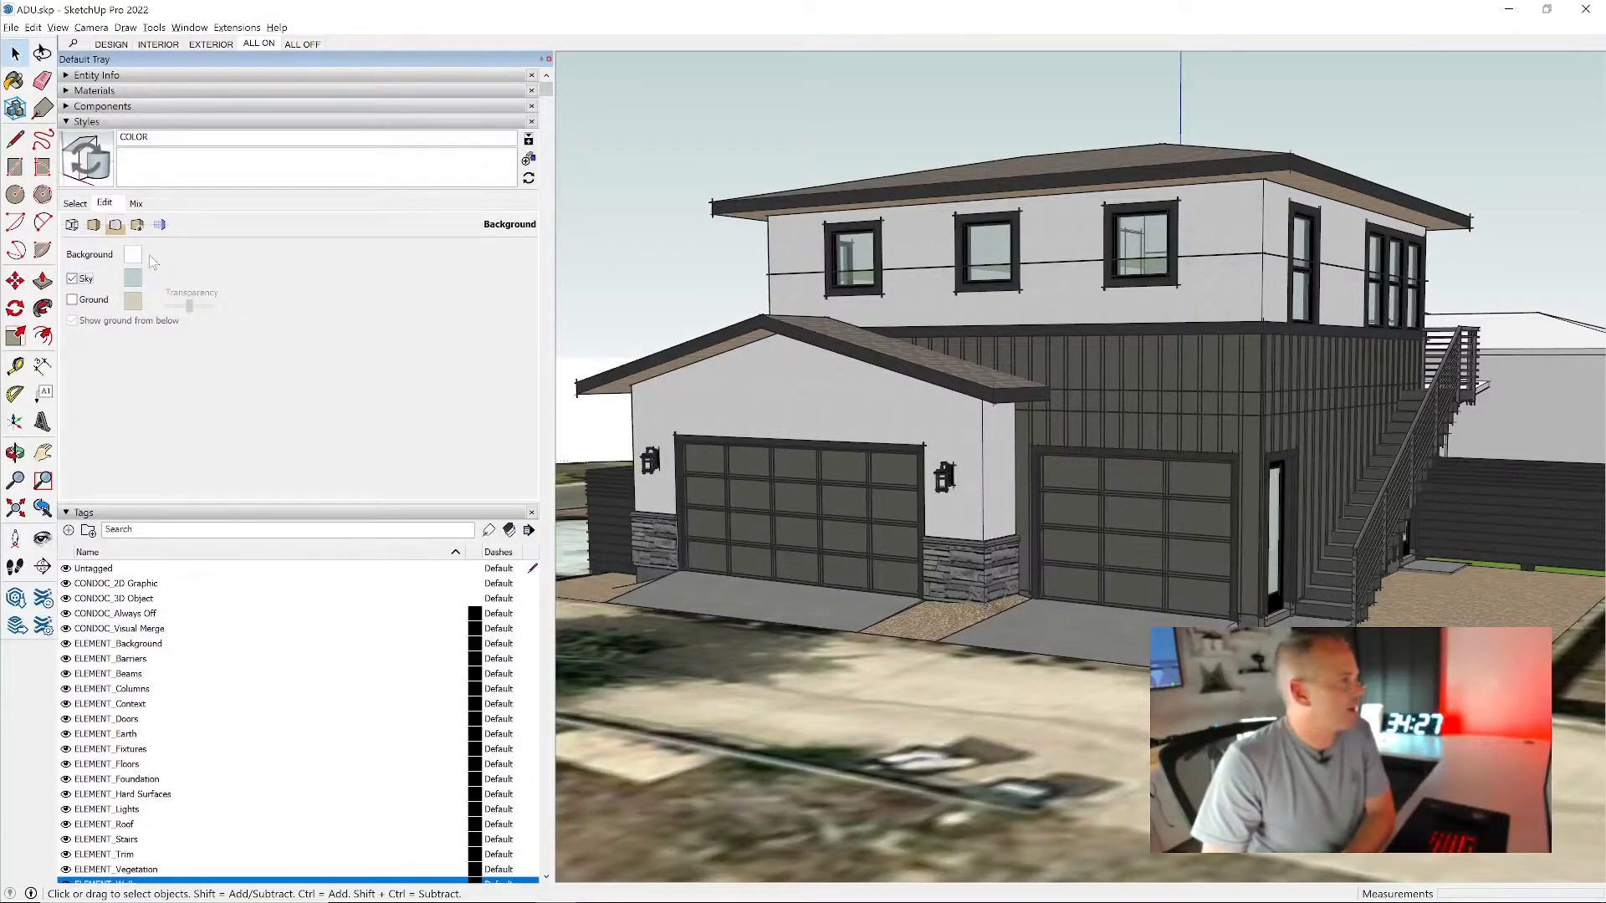
pyautogui.click(134, 278)
pyautogui.click(597, 338)
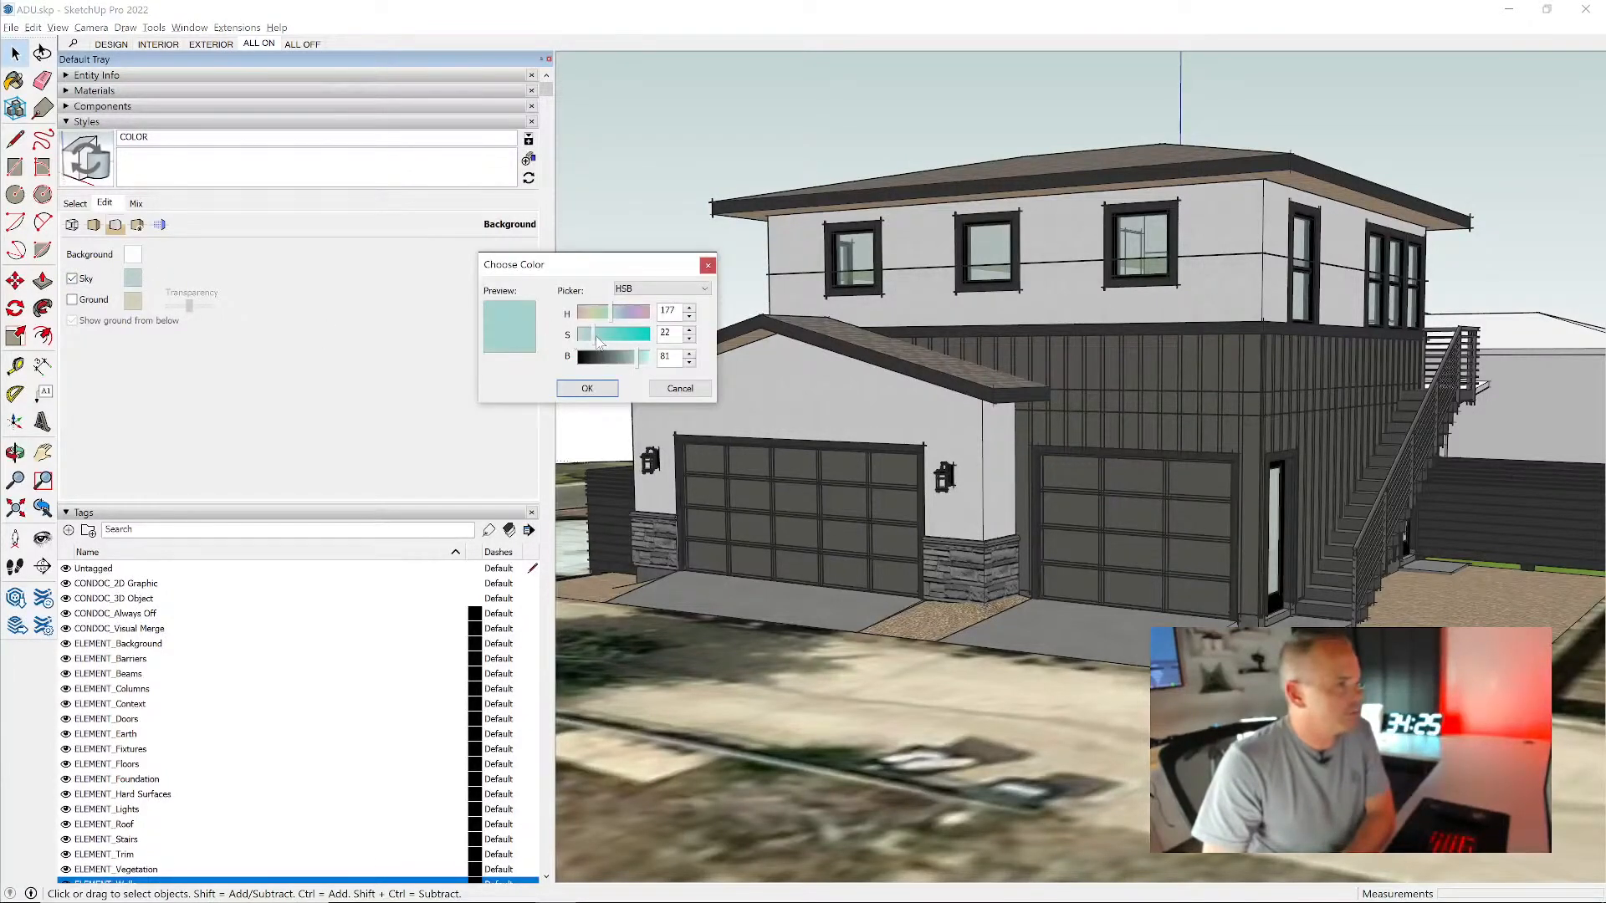
pyautogui.click(620, 316)
pyautogui.click(606, 337)
pyautogui.click(623, 336)
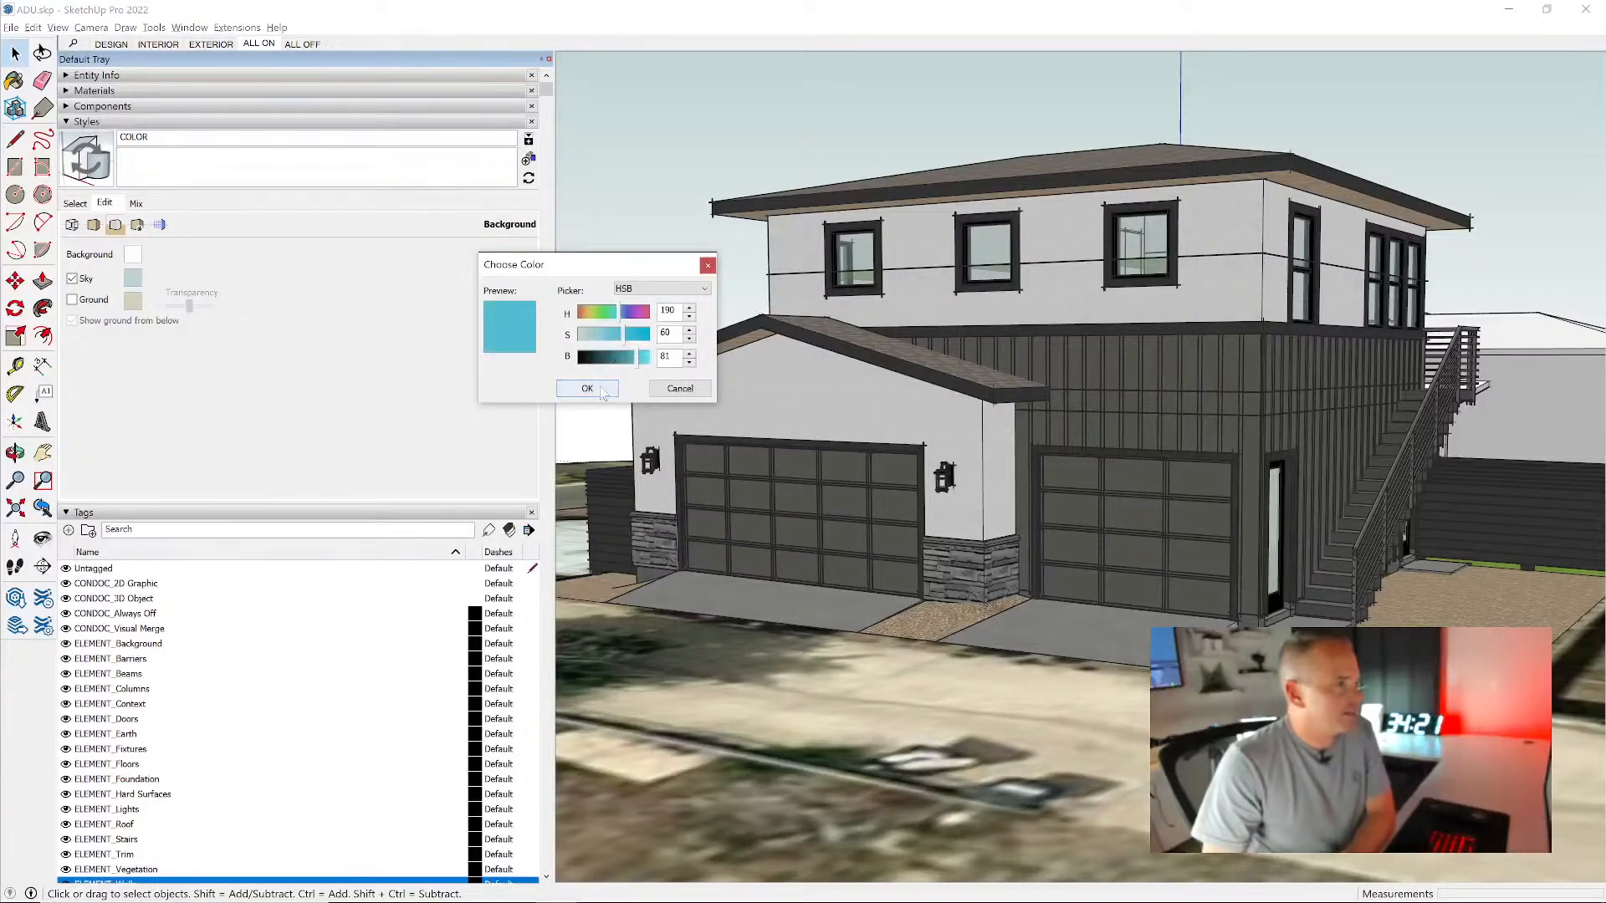
pyautogui.click(600, 334)
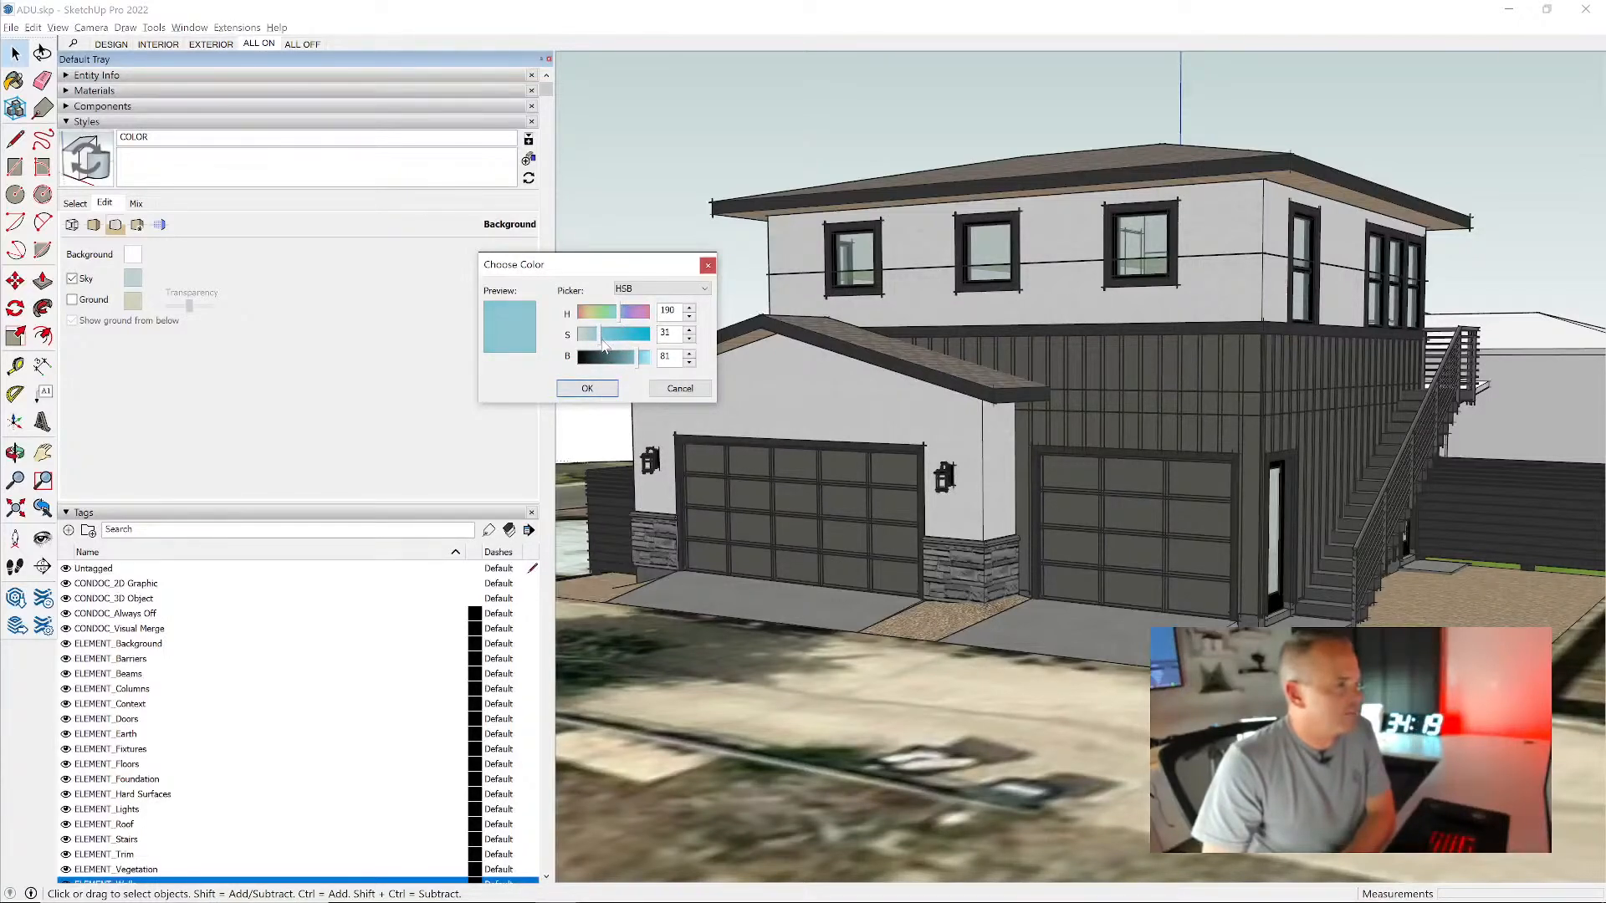
pyautogui.click(606, 389)
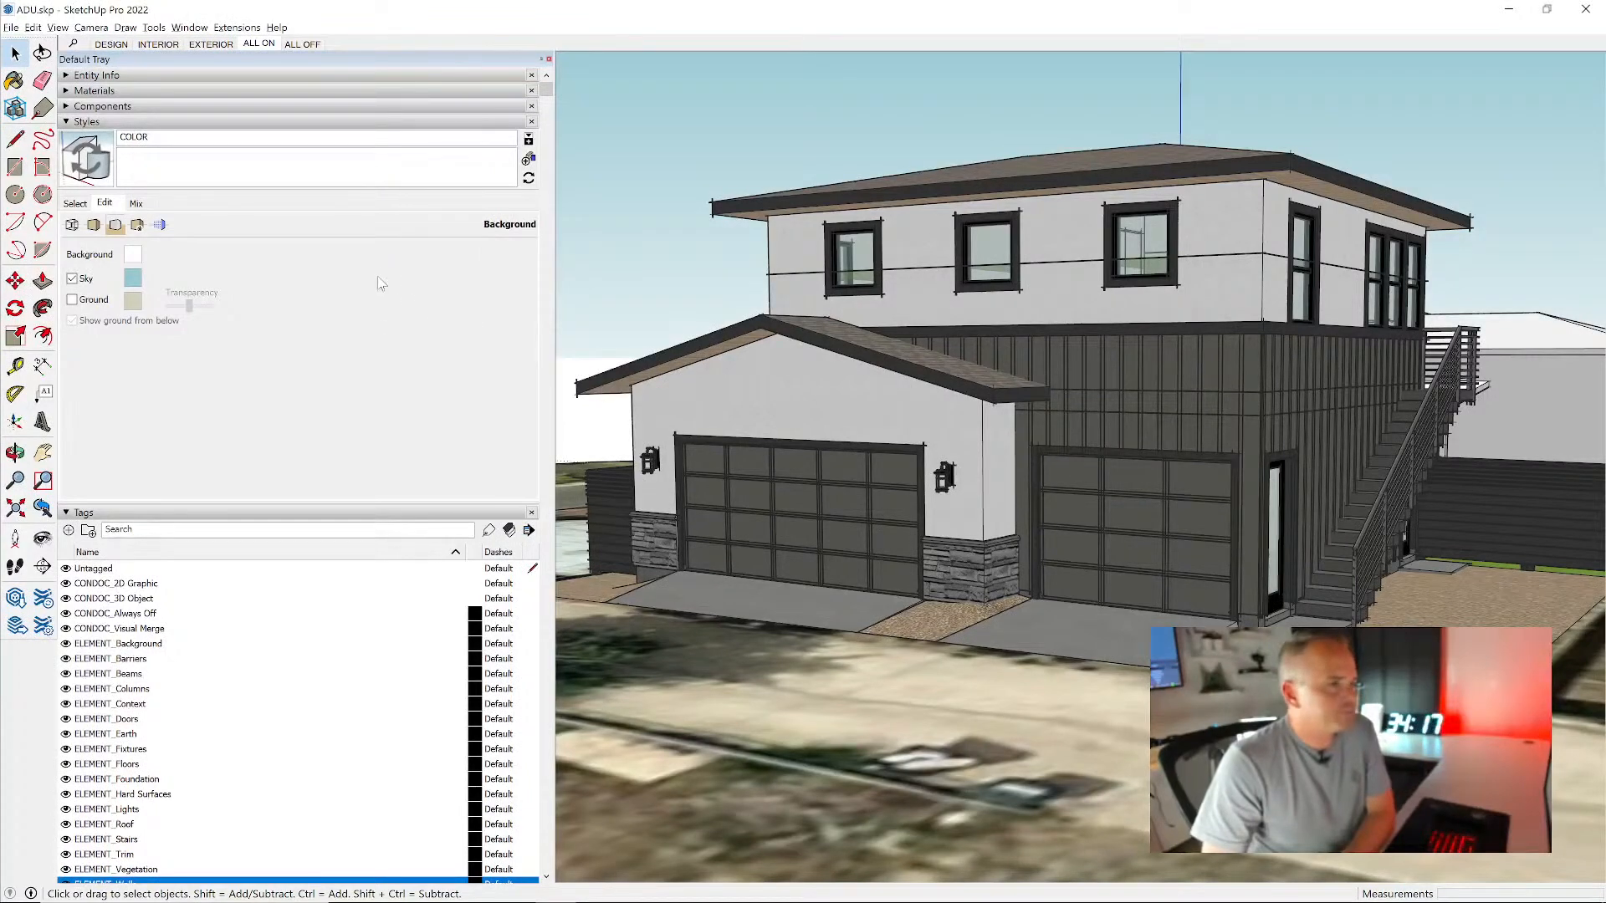
pyautogui.click(95, 166)
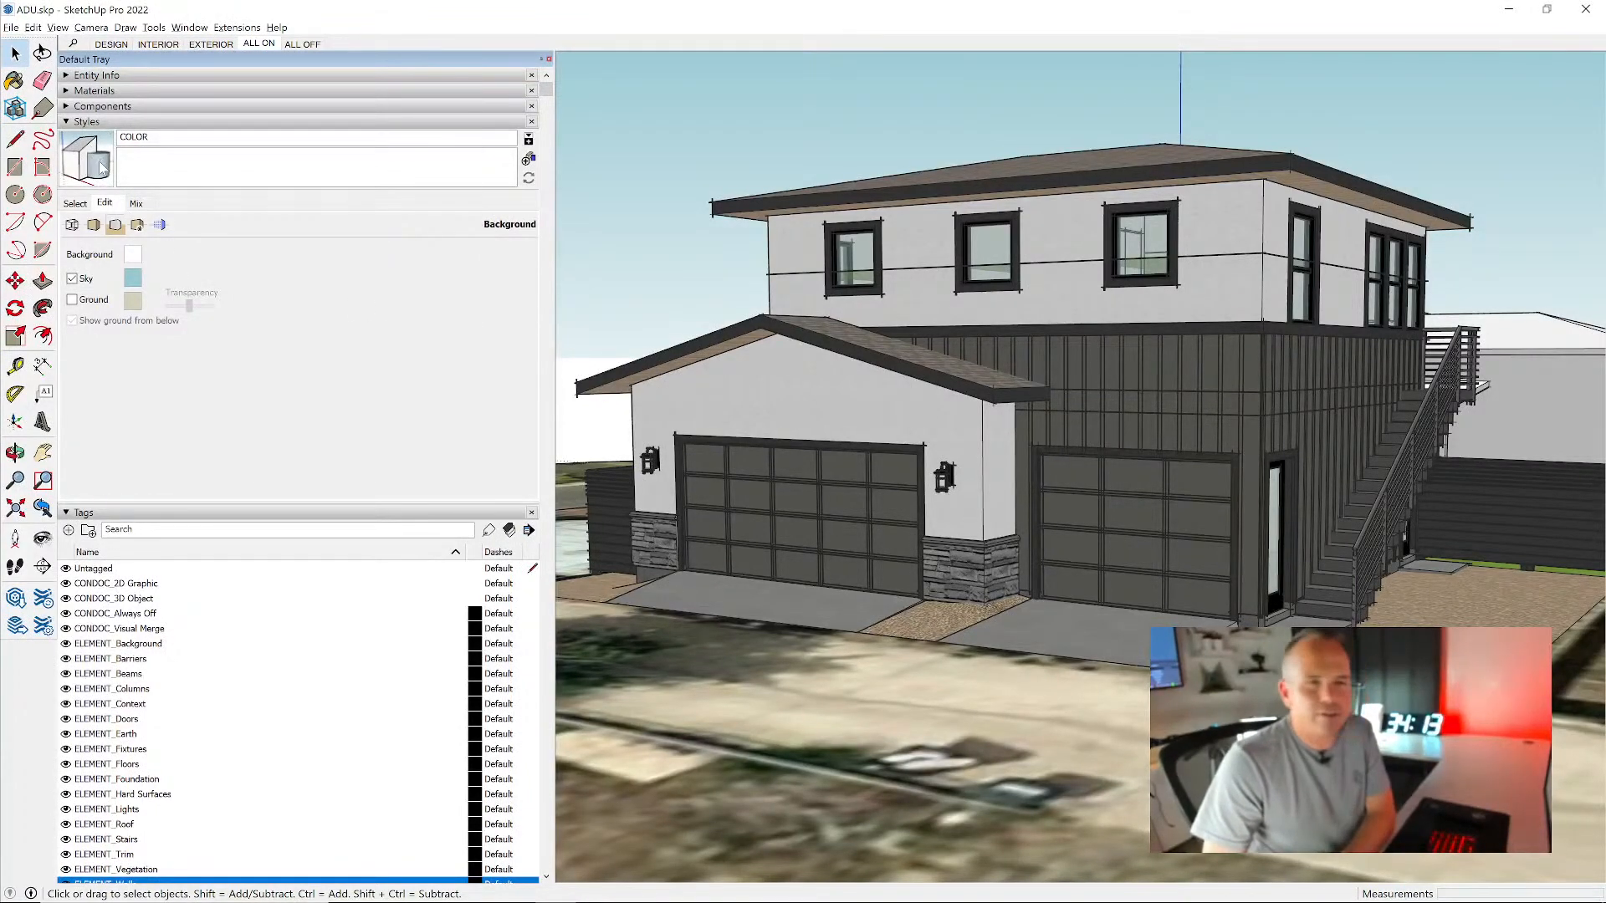
# - Turn off guides and model axes and turn on section fill in the COLOR style's modeling settings, and update the style
pyautogui.click(138, 227)
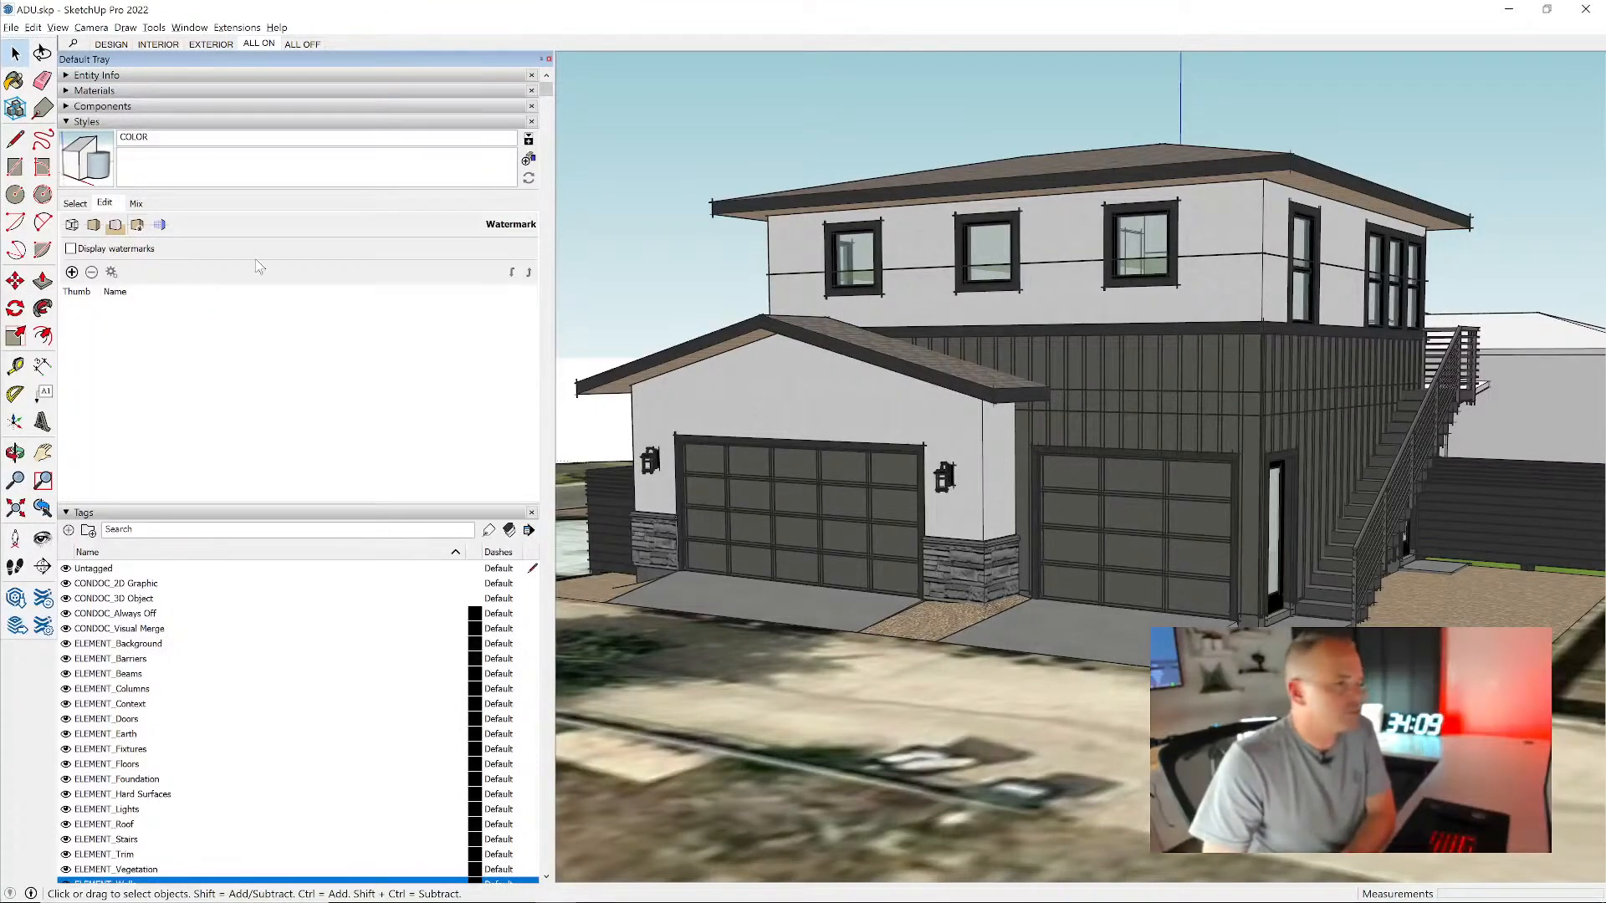
pyautogui.click(160, 226)
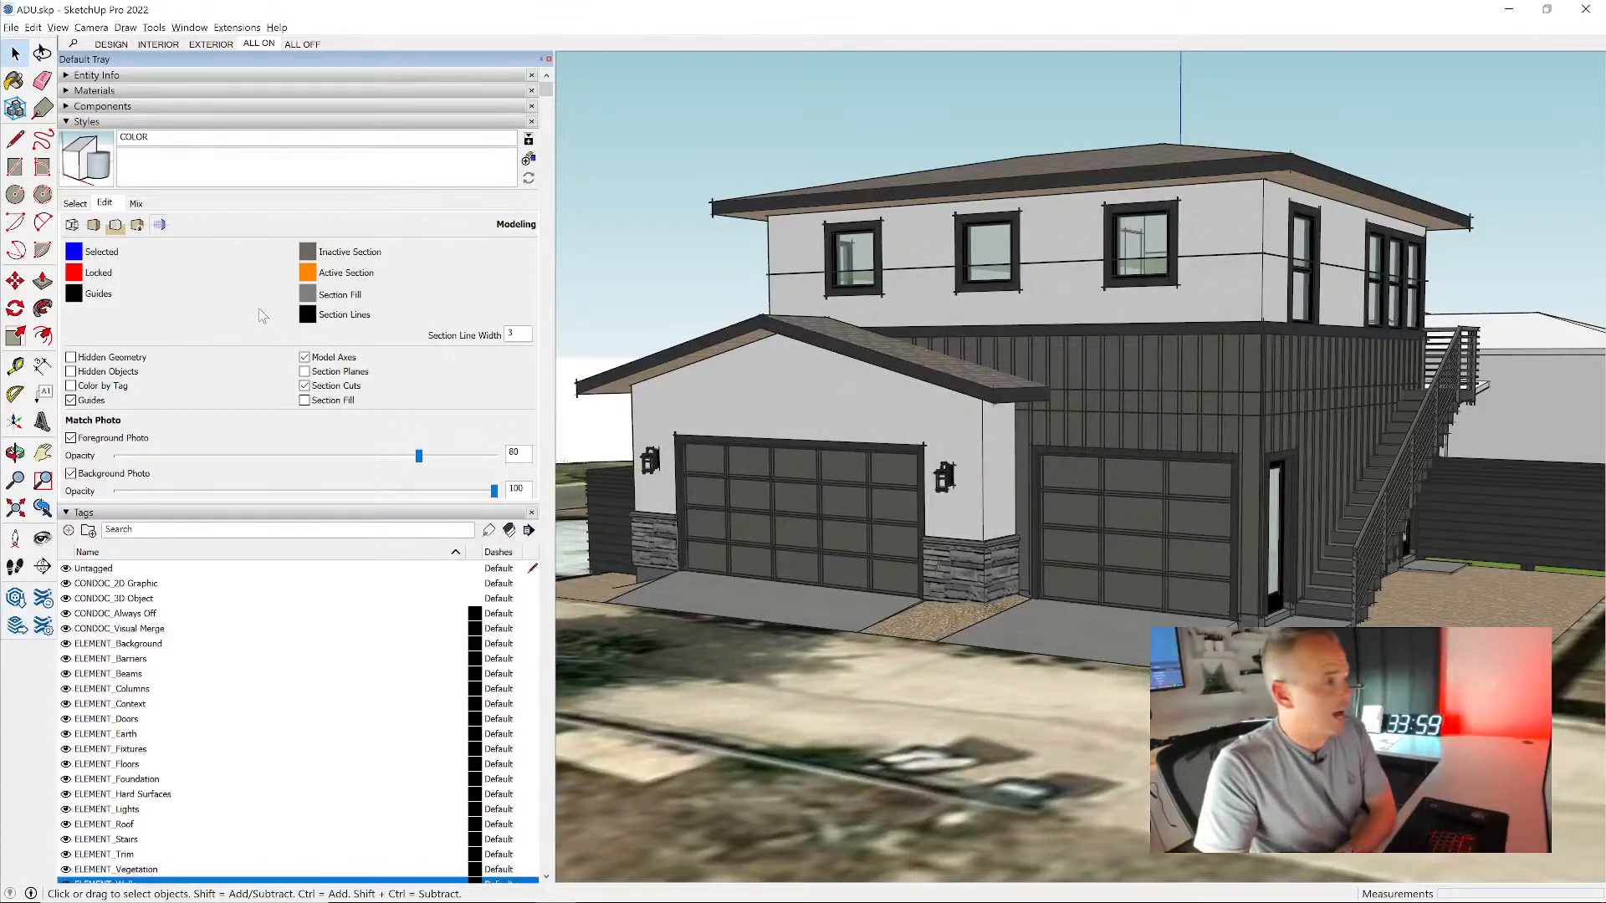
pyautogui.click(92, 403)
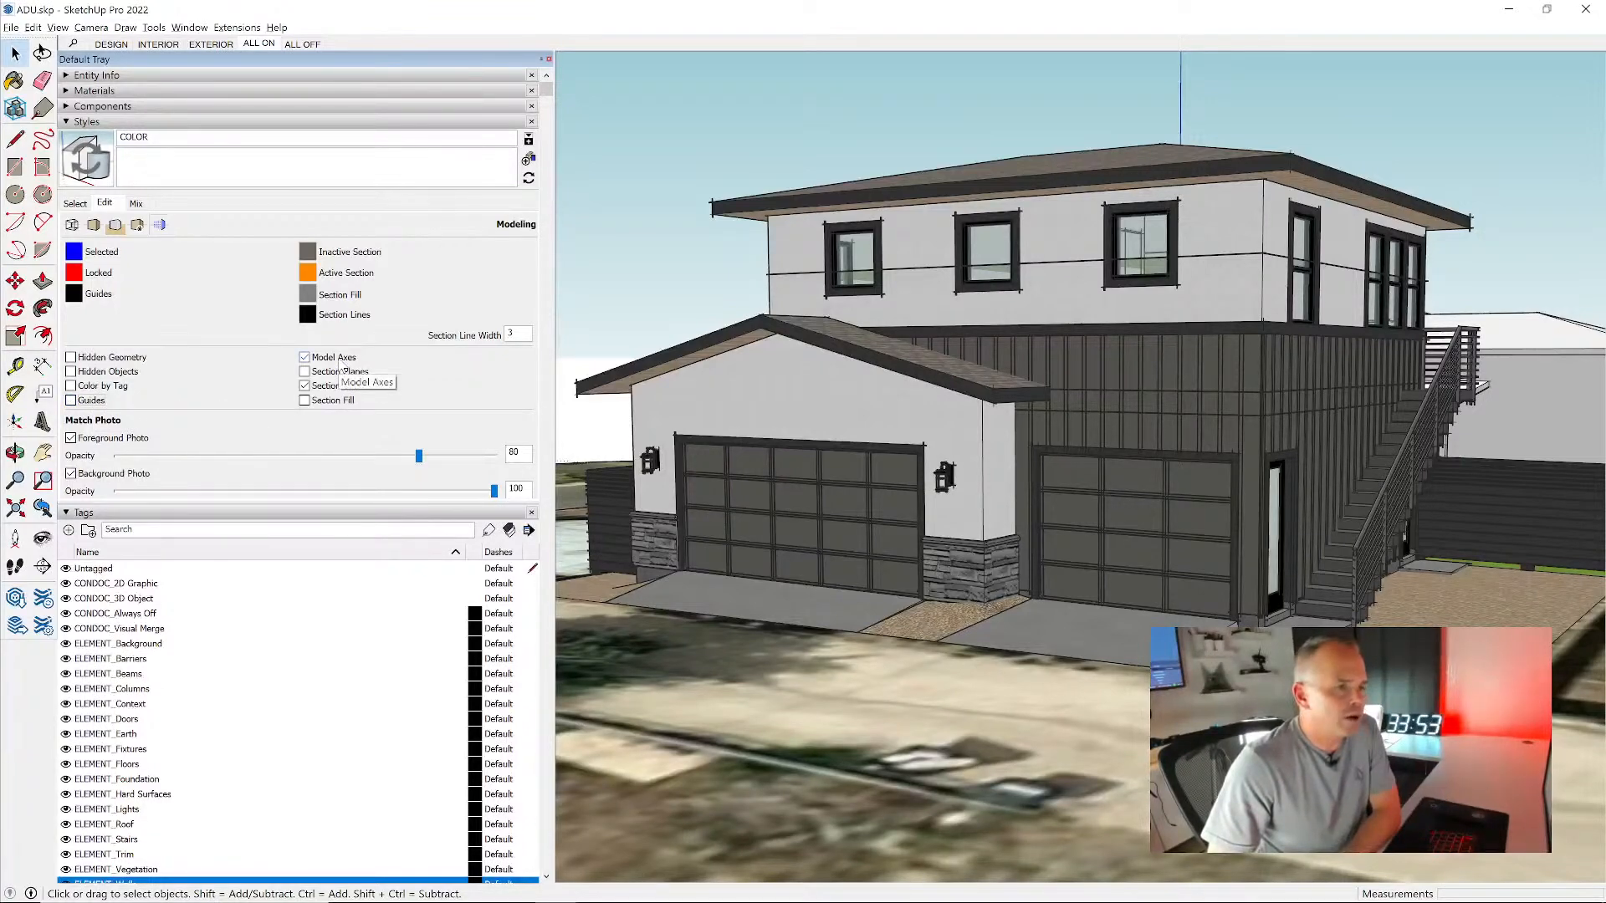
pyautogui.click(346, 359)
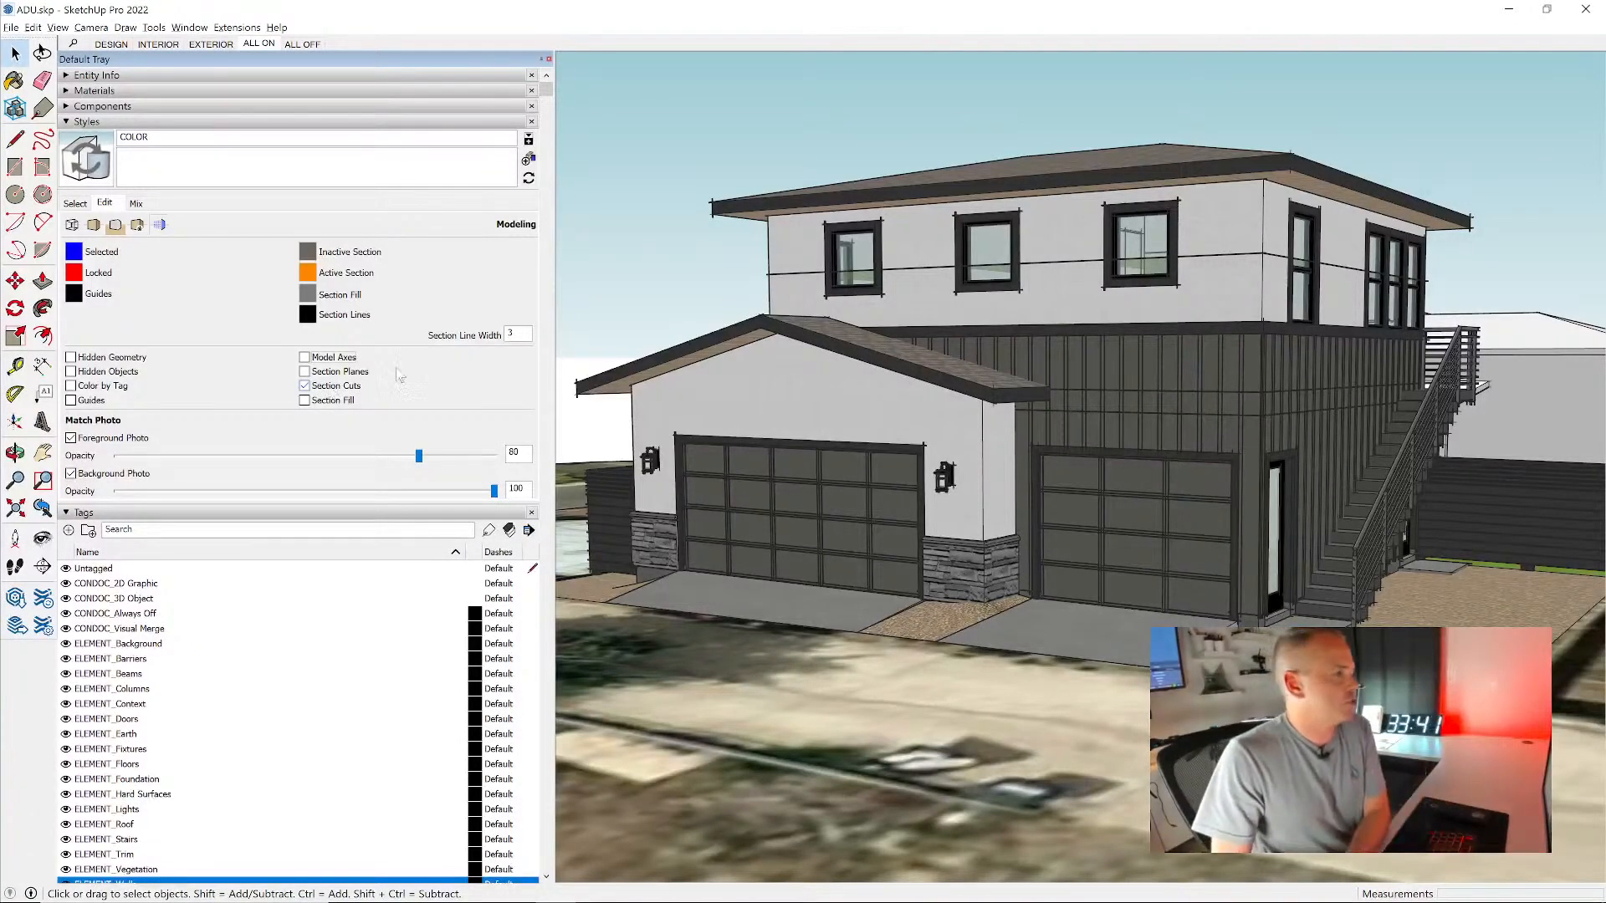
pyautogui.click(333, 401)
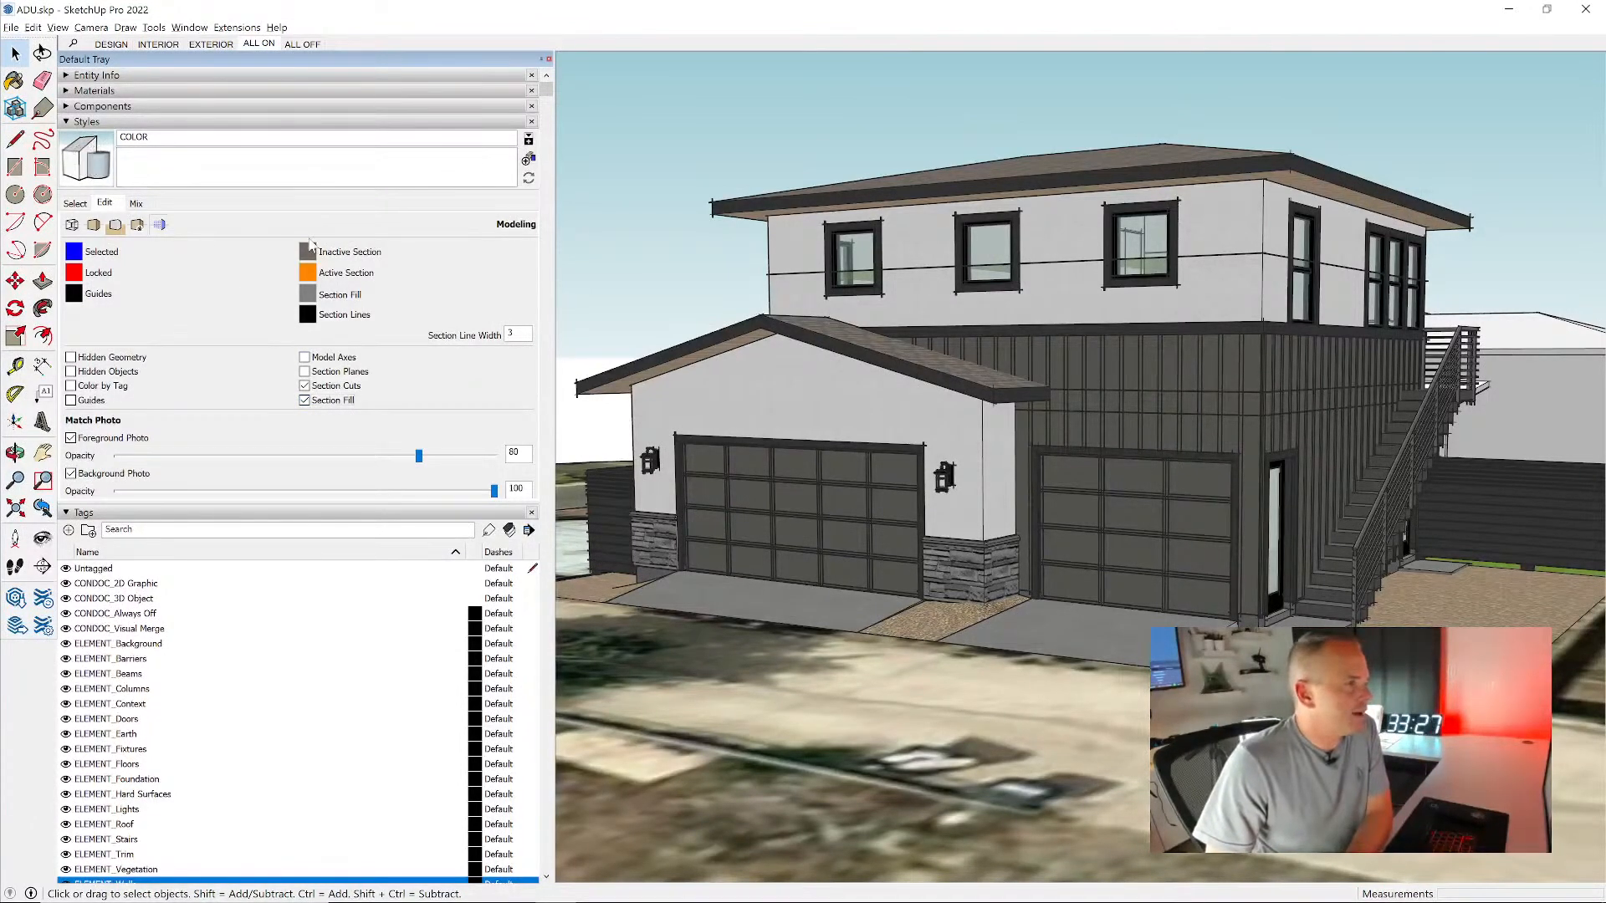
pyautogui.click(75, 204)
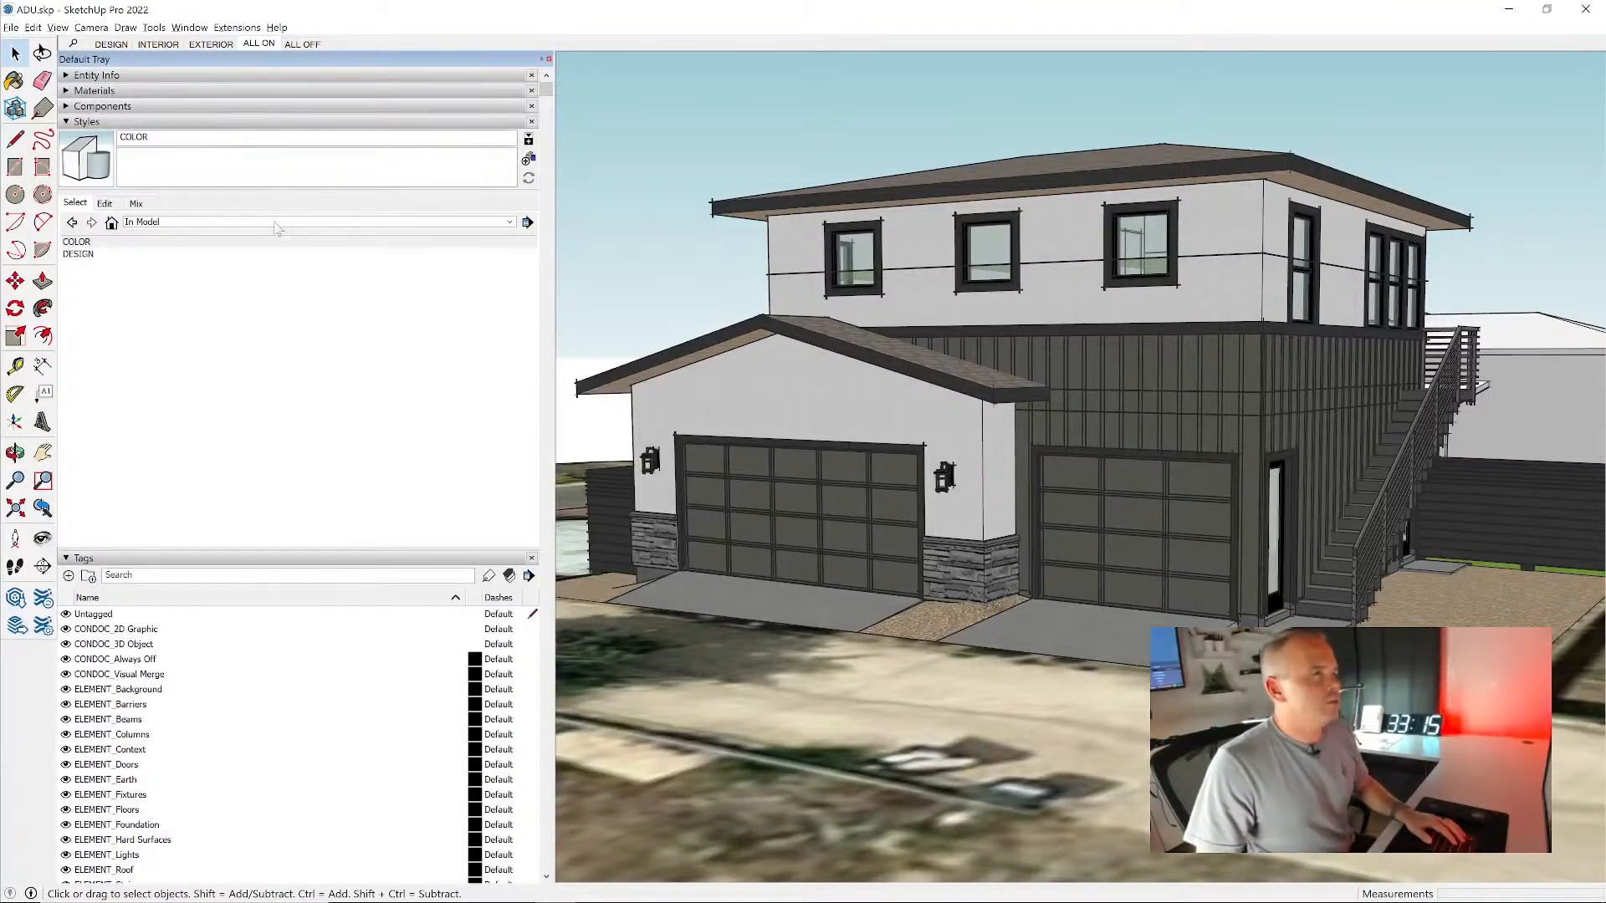
# - Hide the tags CONDOC_2D Graphic, CONDOC_Visual Merge, CONDOC_Always Off and ELEMENT_Background
pyautogui.click(238, 123)
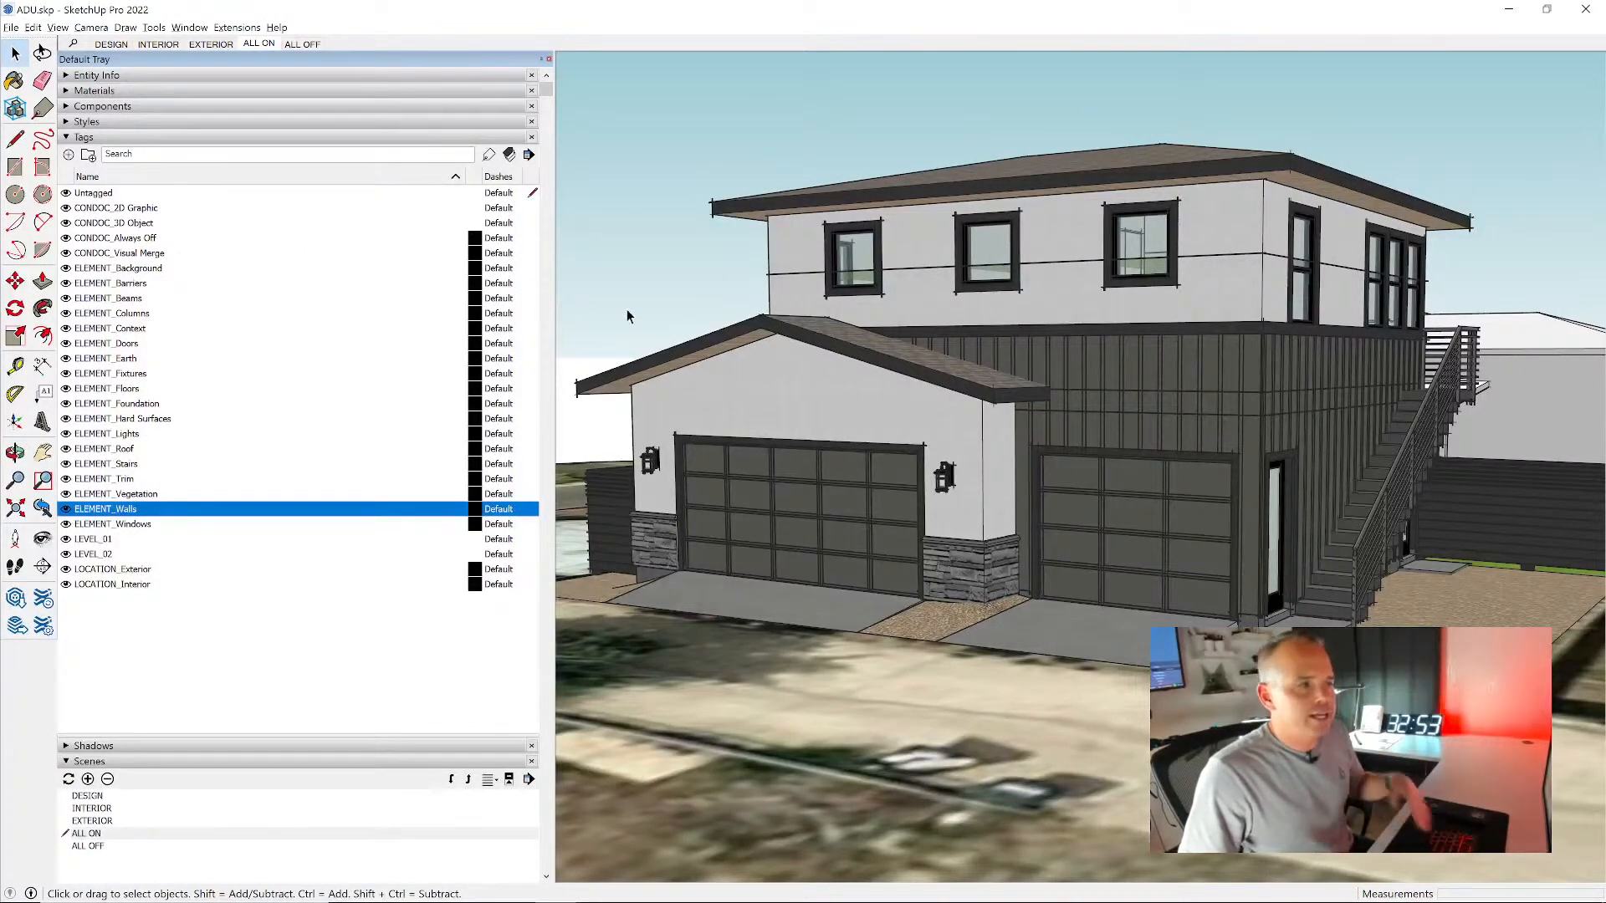
pyautogui.click(72, 209)
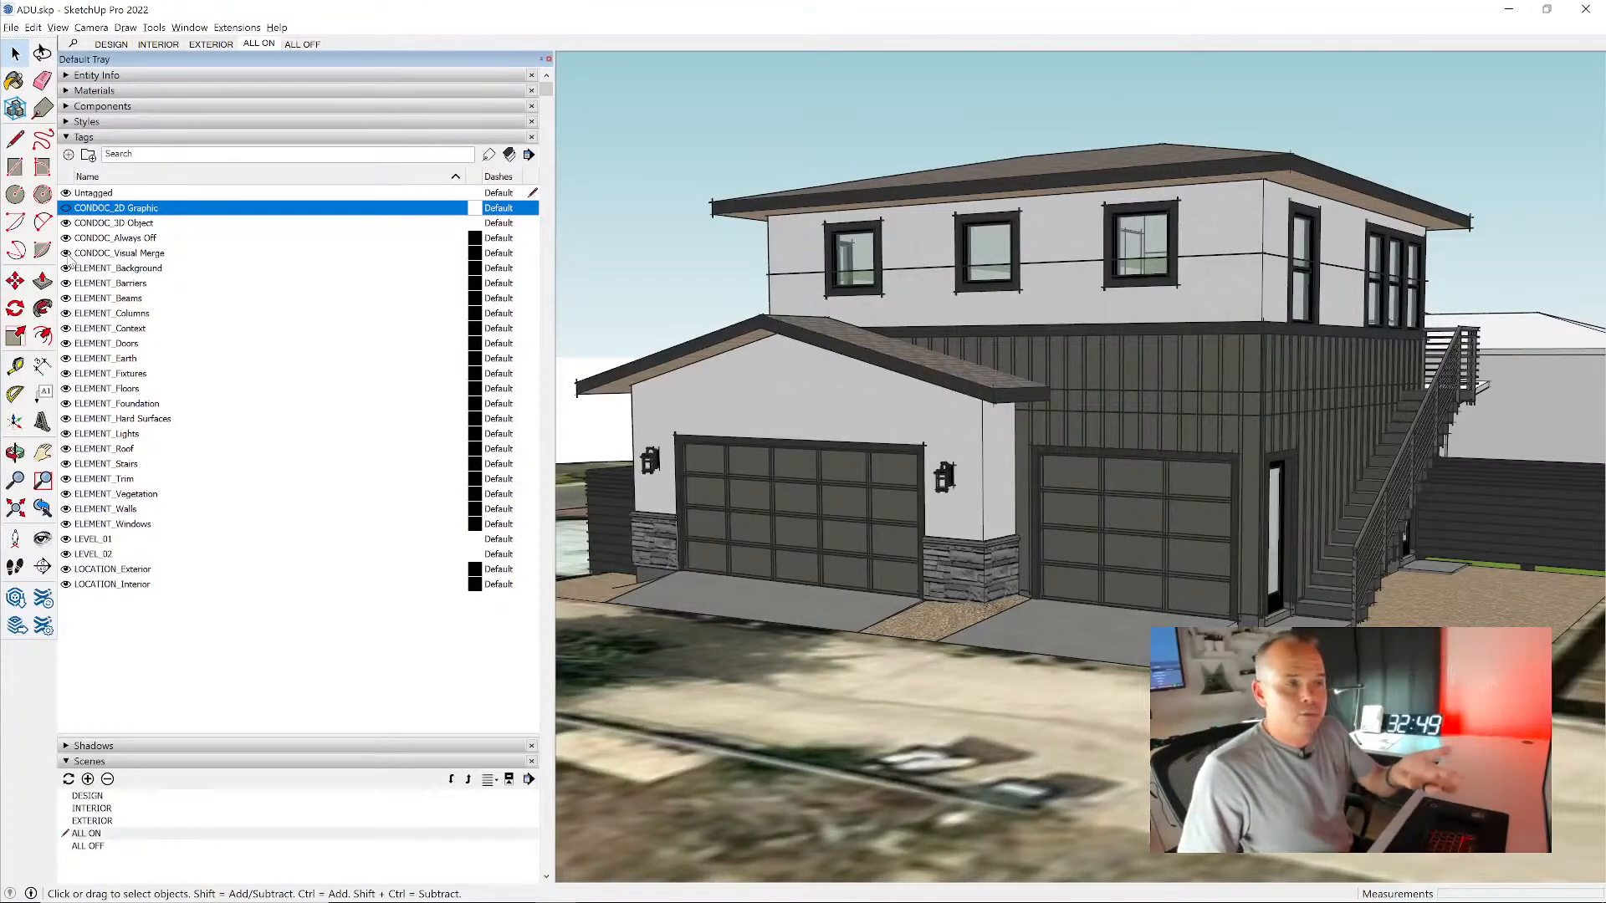
pyautogui.click(70, 255)
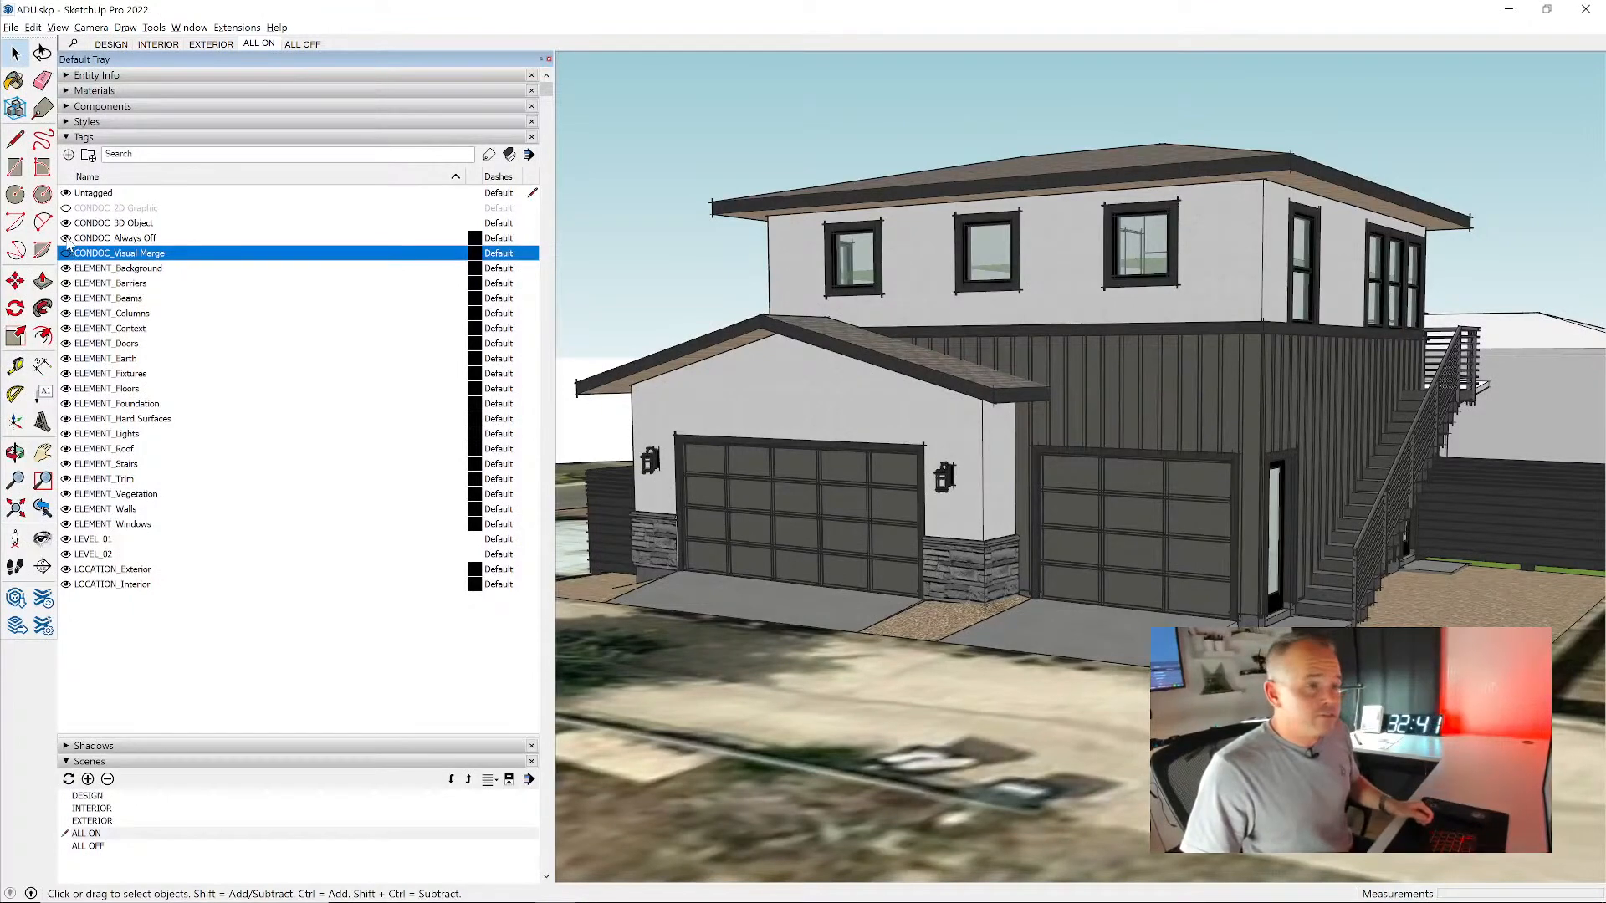
pyautogui.click(69, 240)
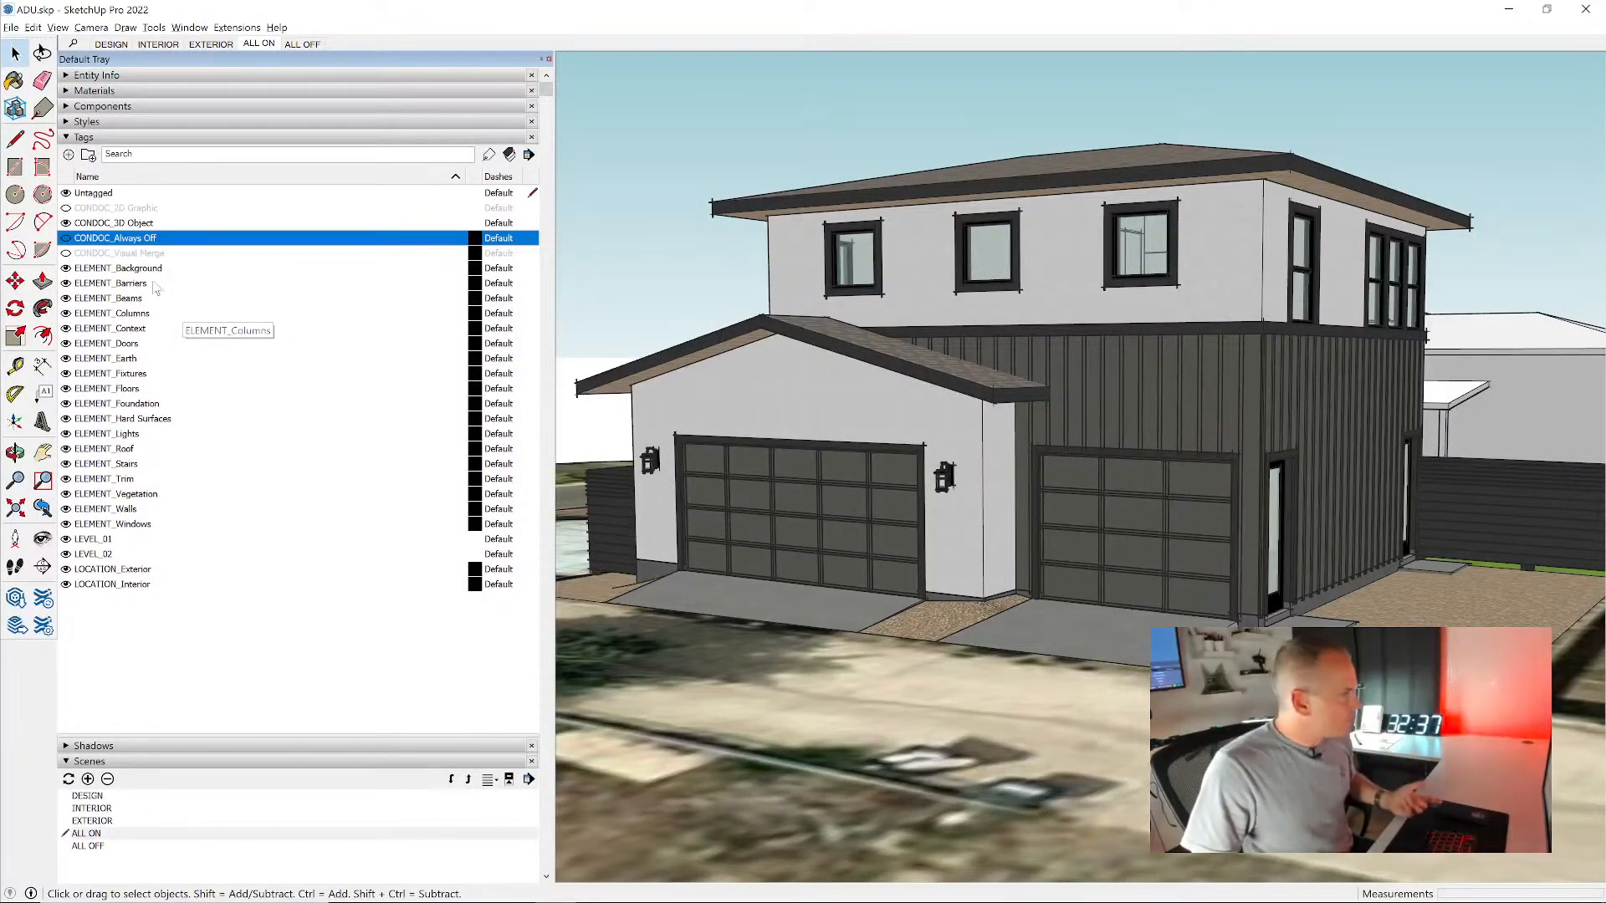
pyautogui.click(69, 270)
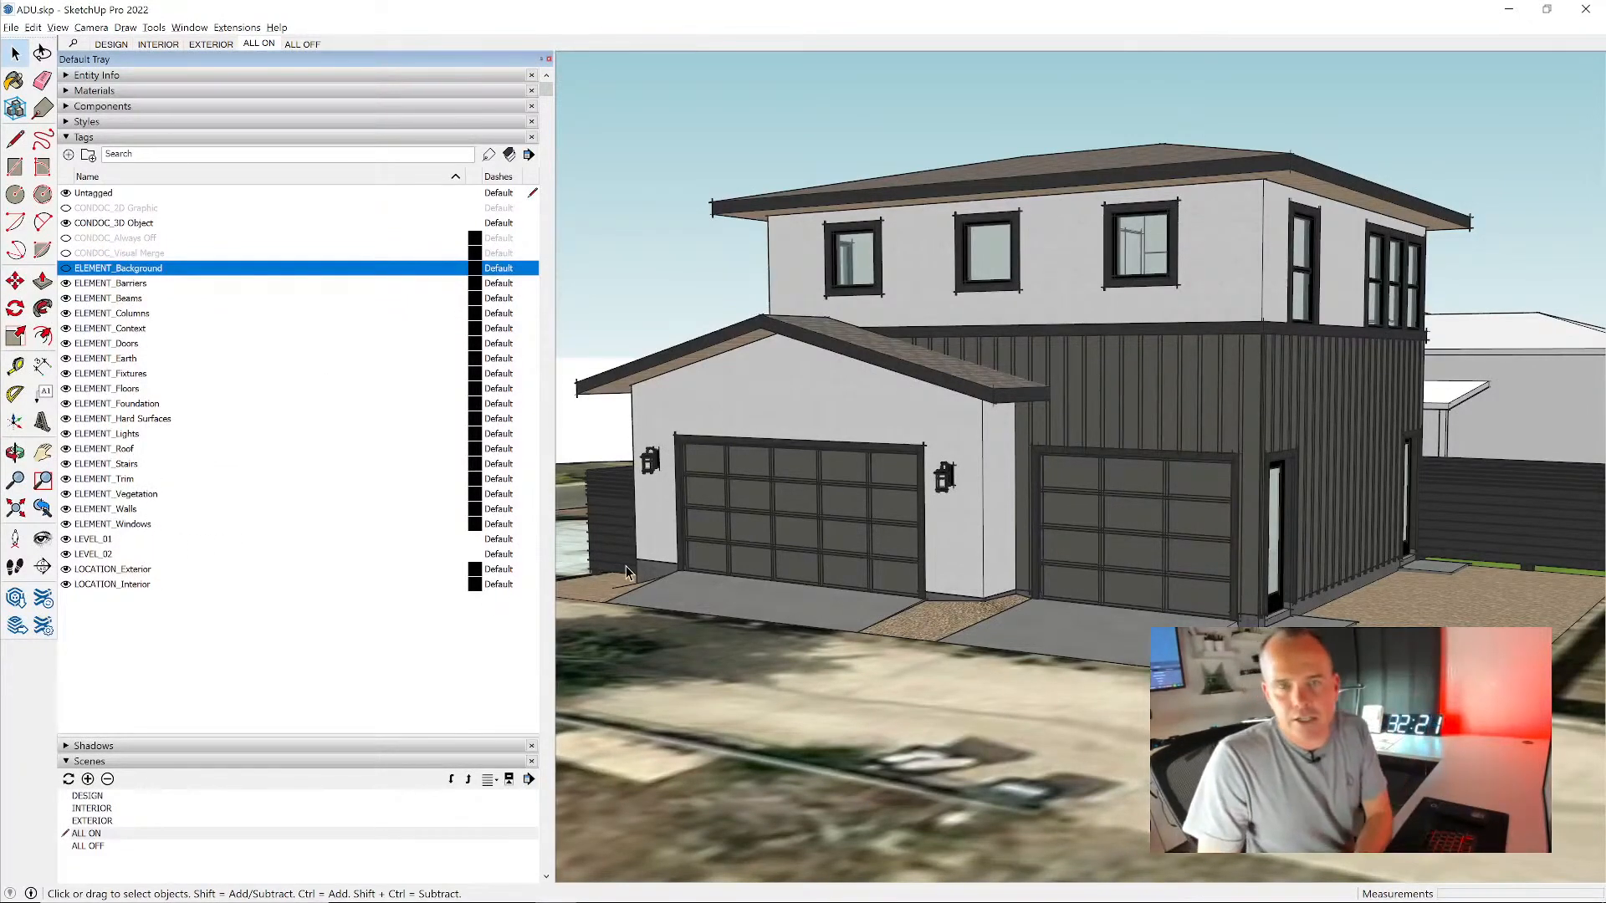
# - Save a front corner view of the house as a new scene with all properties included, and test it by recalling it from another view
pyautogui.scroll(-3, 1005, 403)
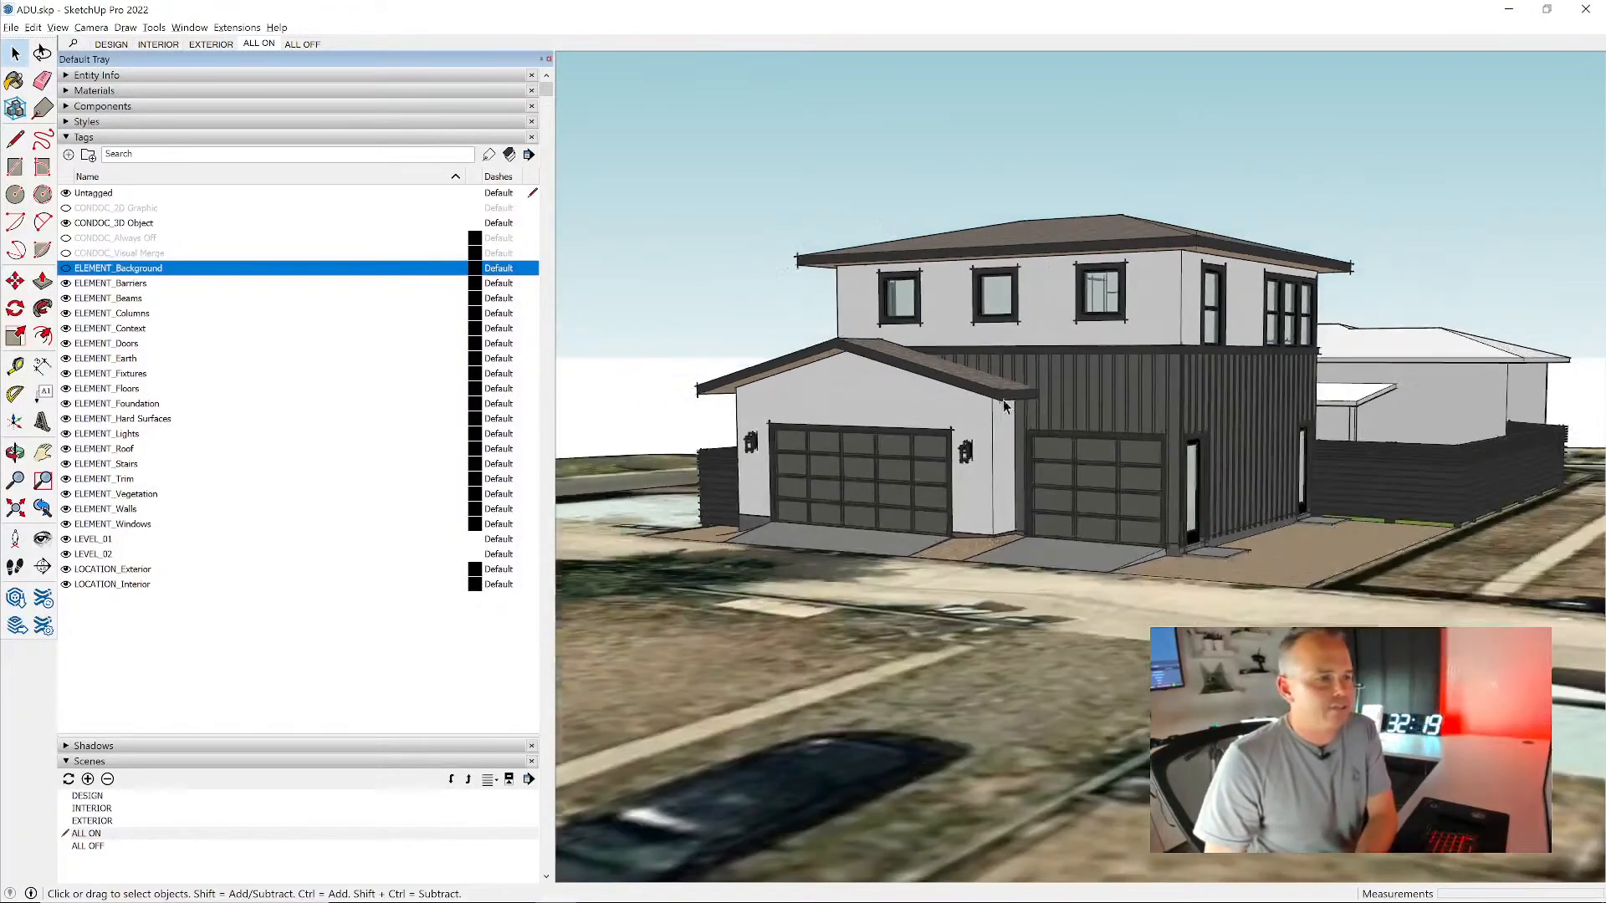
pyautogui.moveTo(1146, 411); pyautogui.dragTo(1118, 367, button='middle')
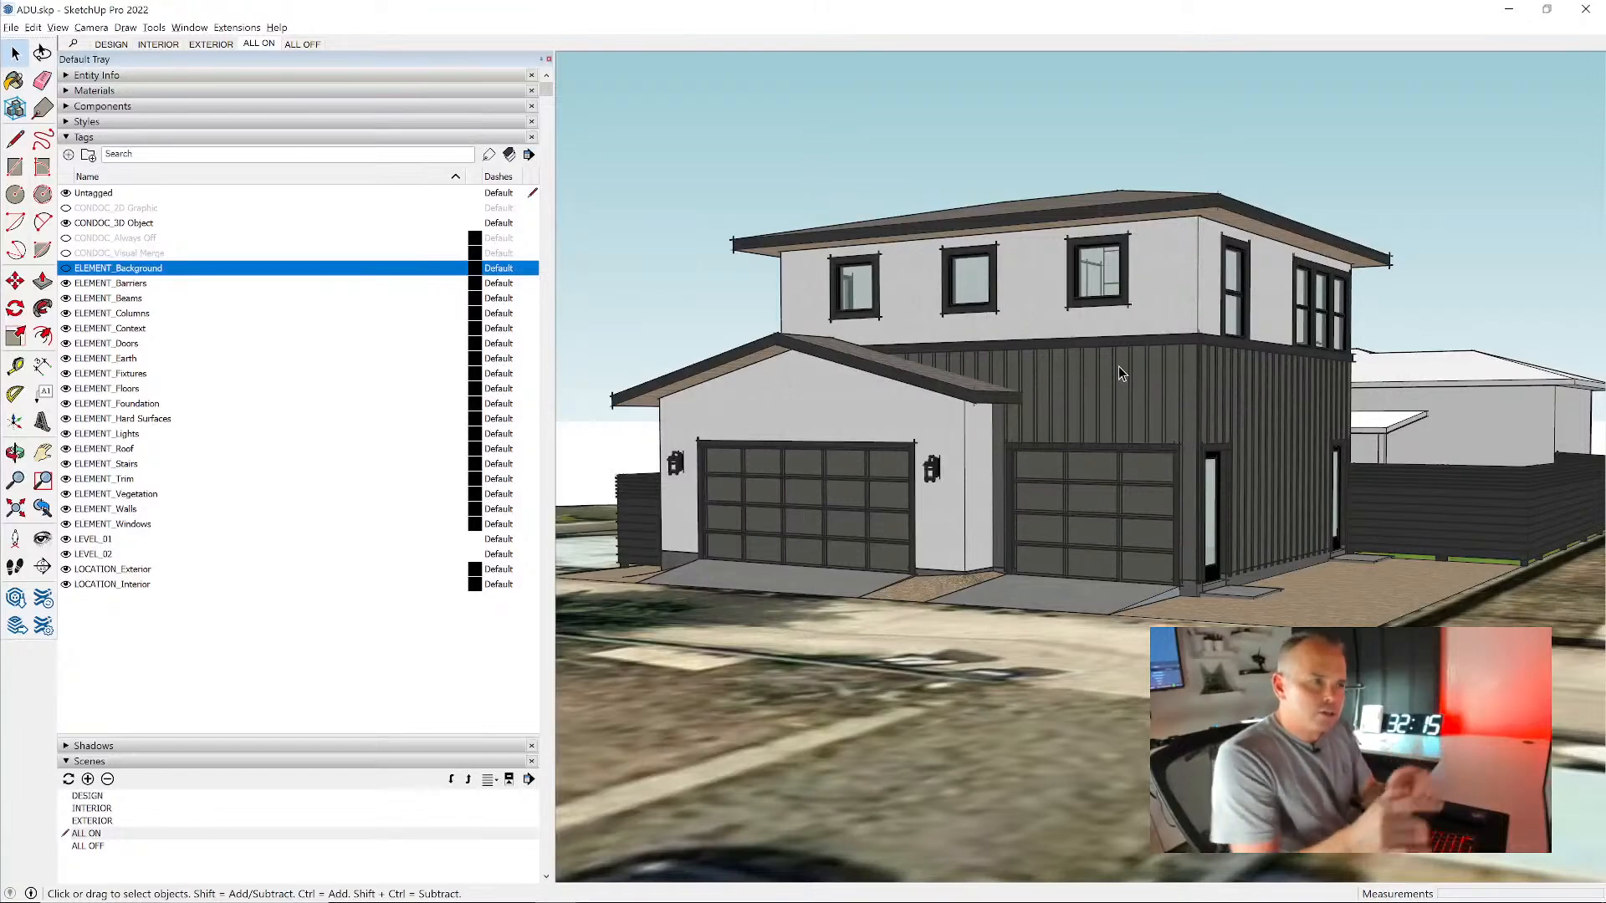
pyautogui.click(138, 137)
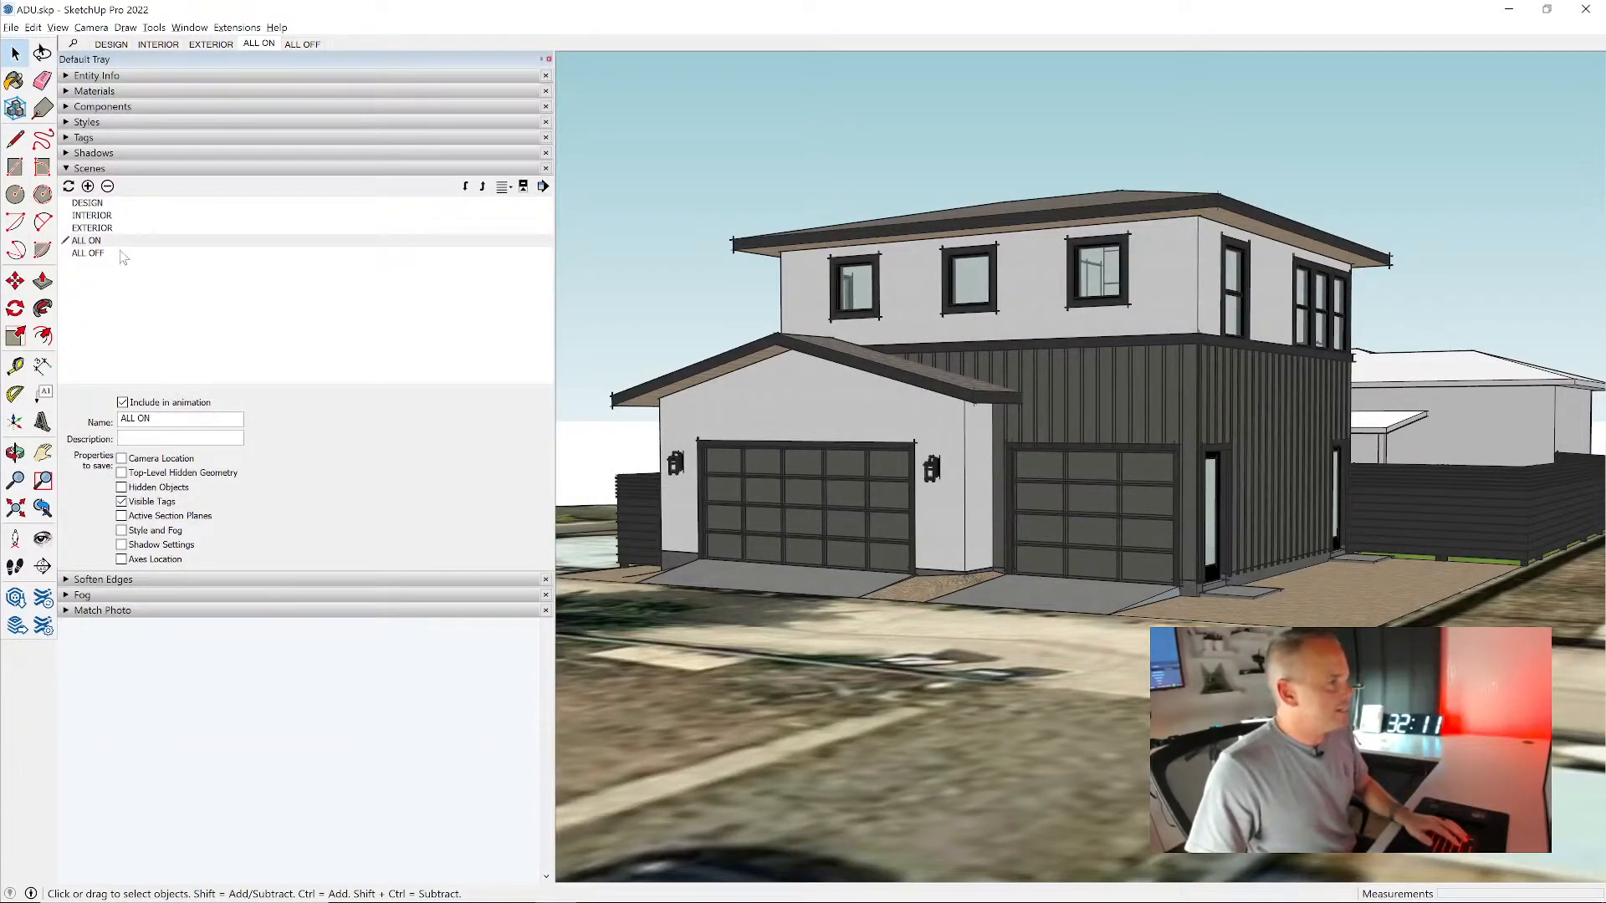
pyautogui.click(117, 254)
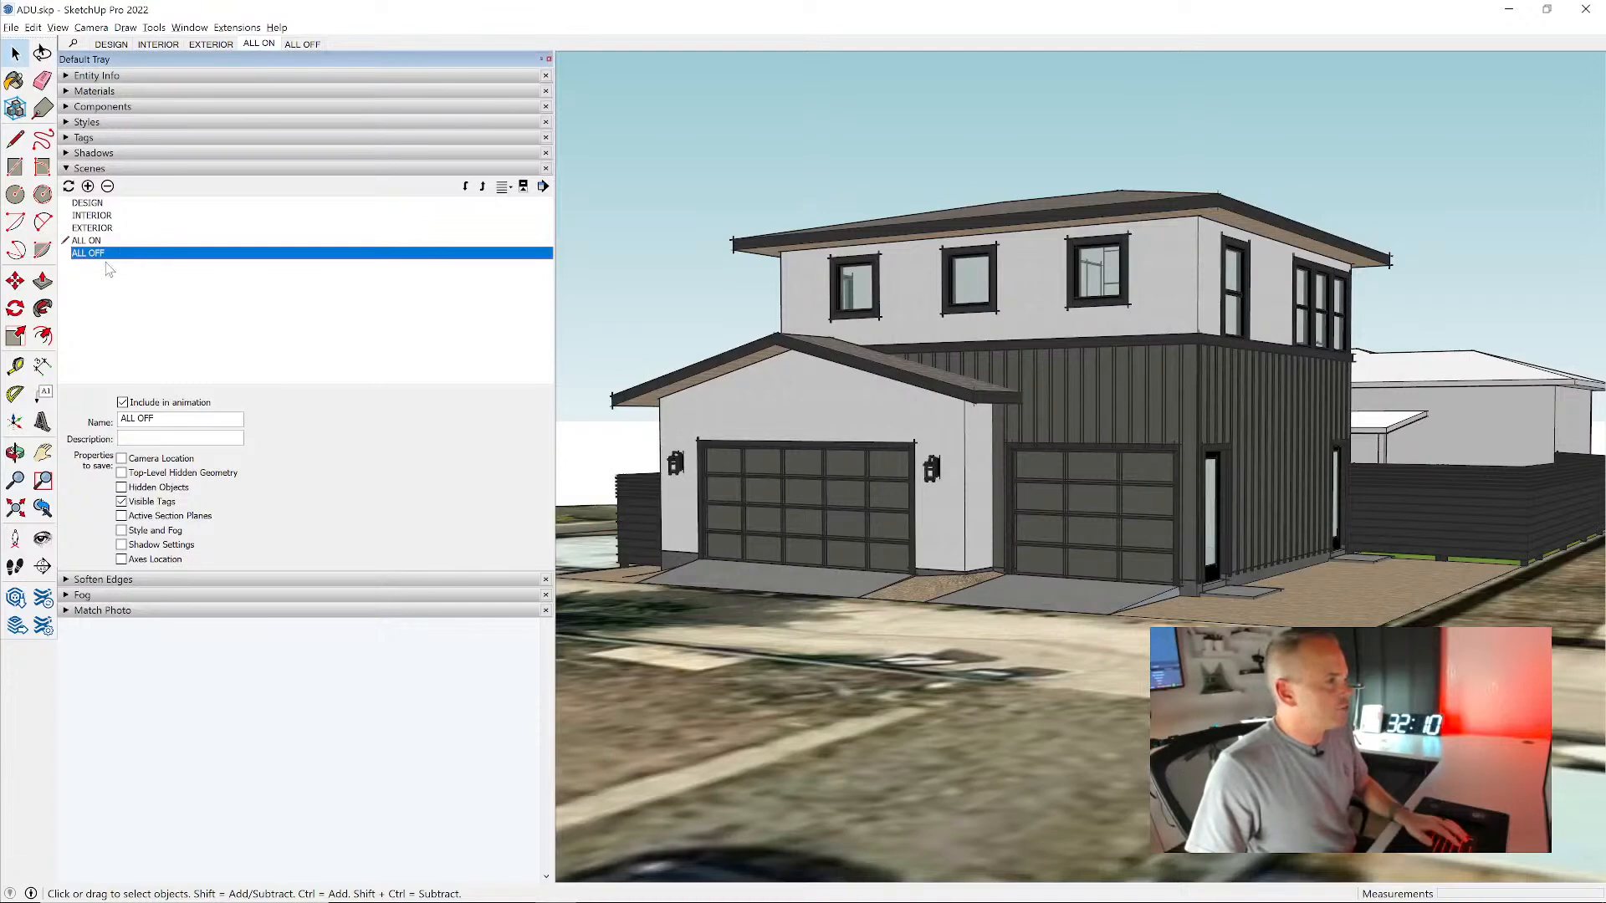
pyautogui.click(88, 186)
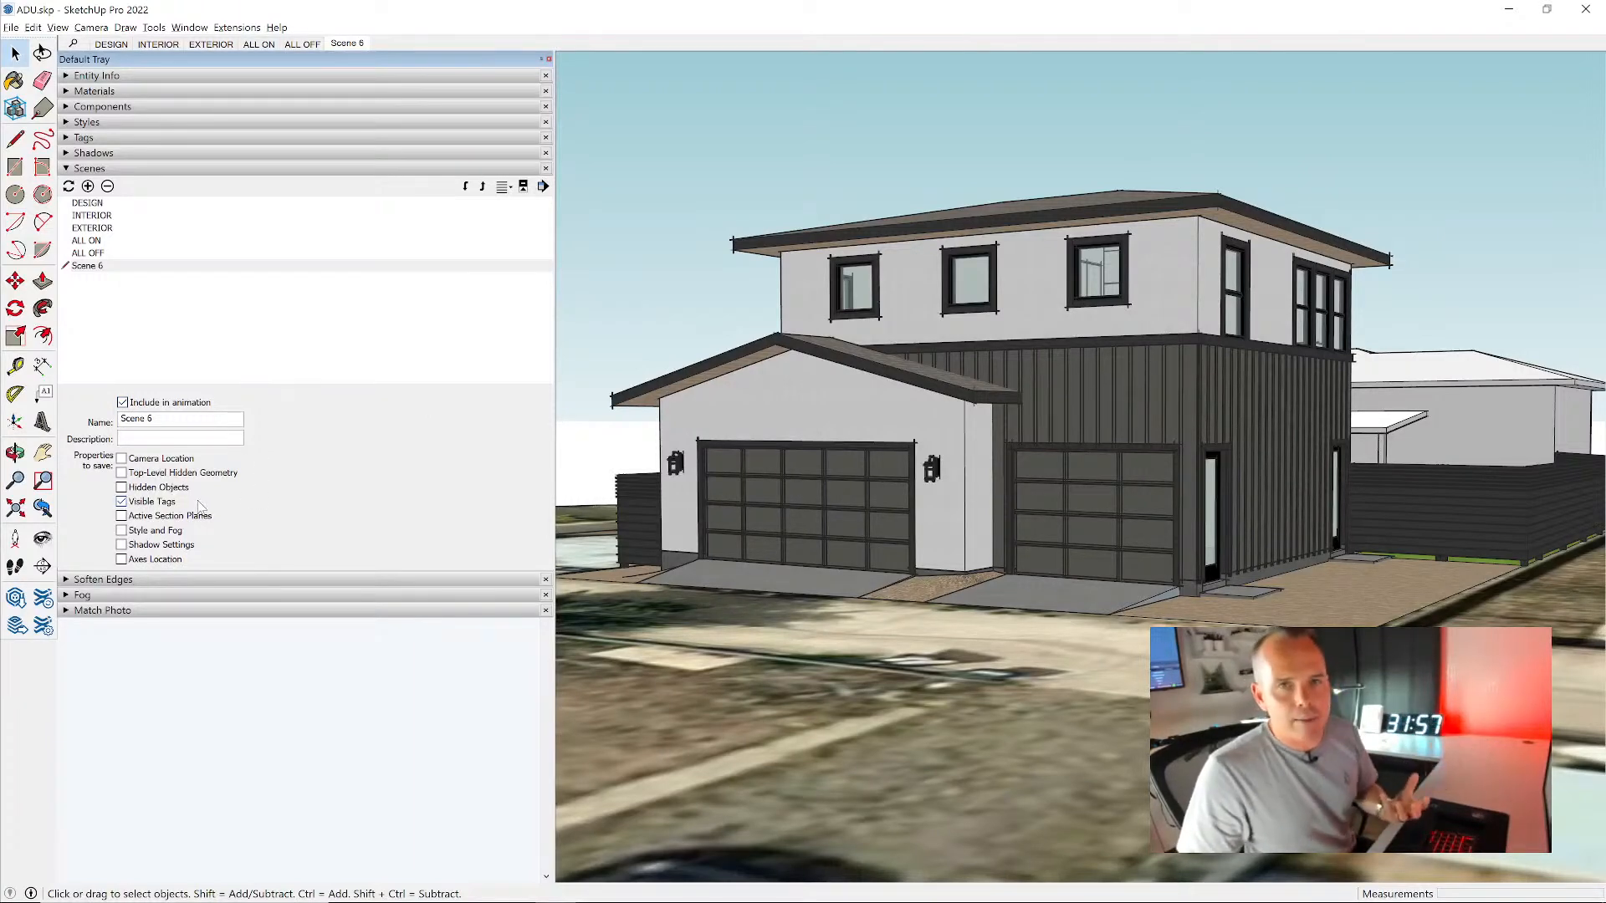
pyautogui.click(144, 460)
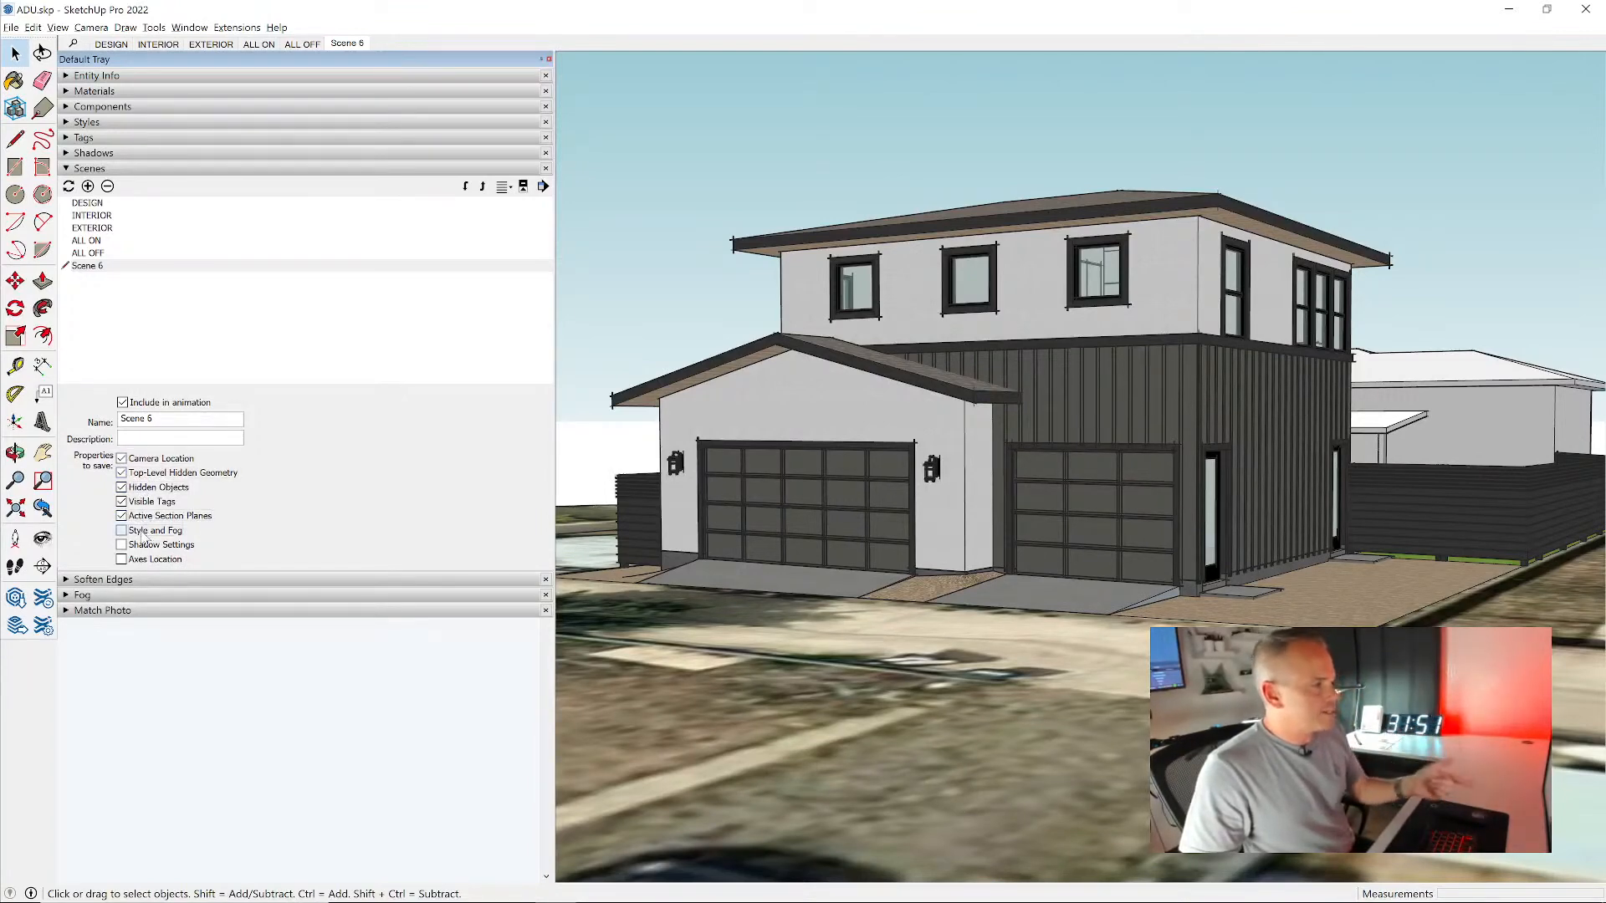
pyautogui.click(144, 562)
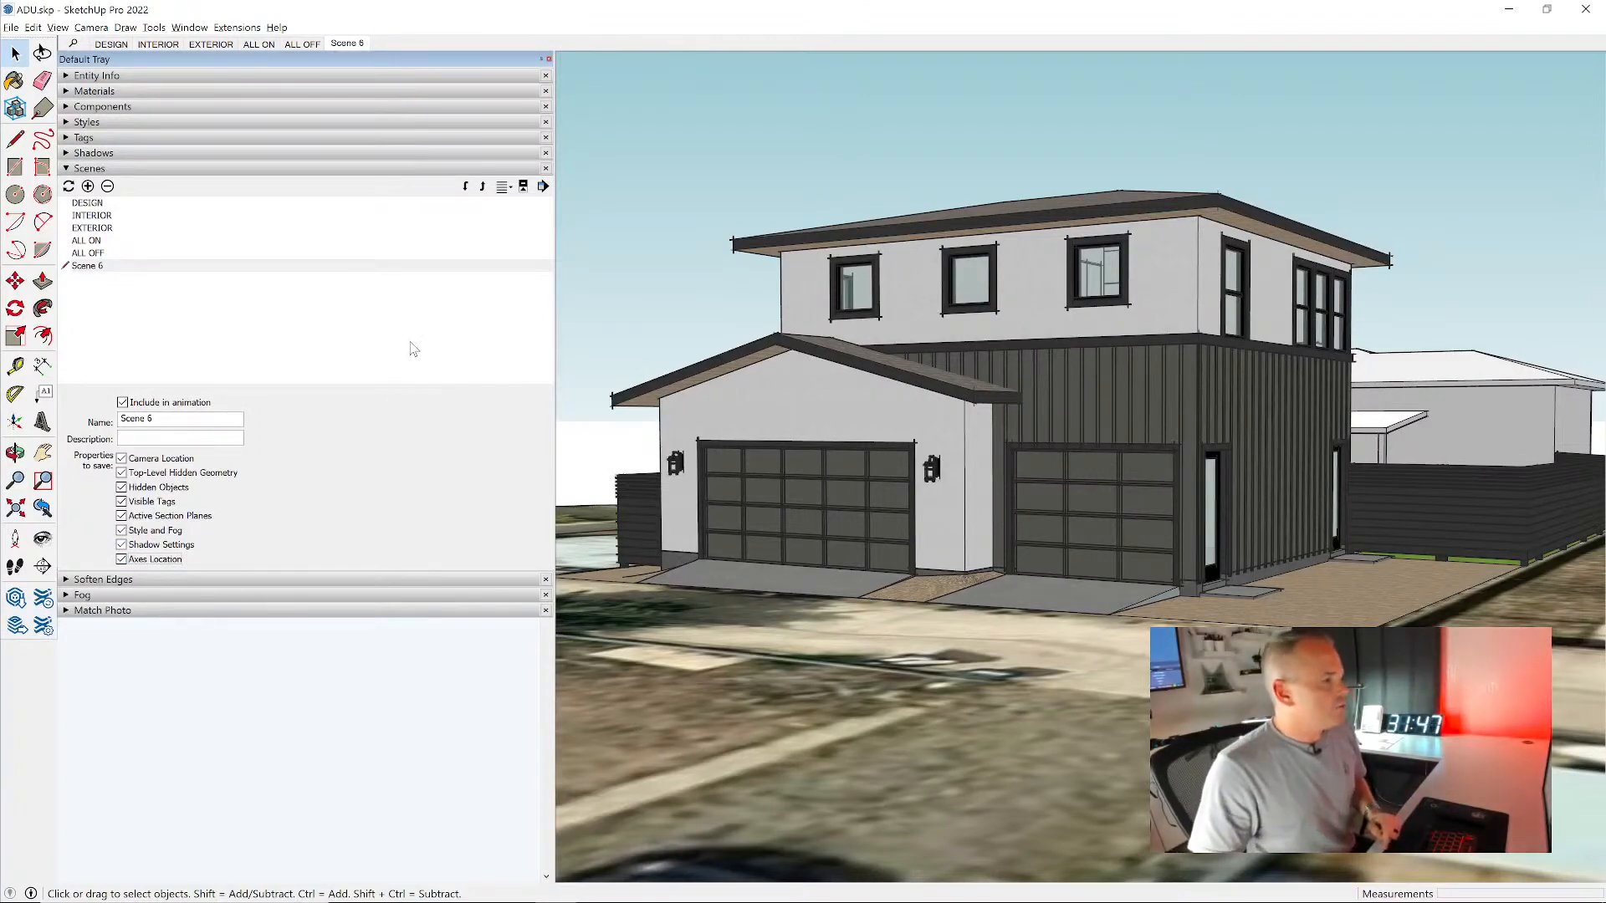
pyautogui.moveTo(1308, 422); pyautogui.dragTo(594, 211, button='middle')
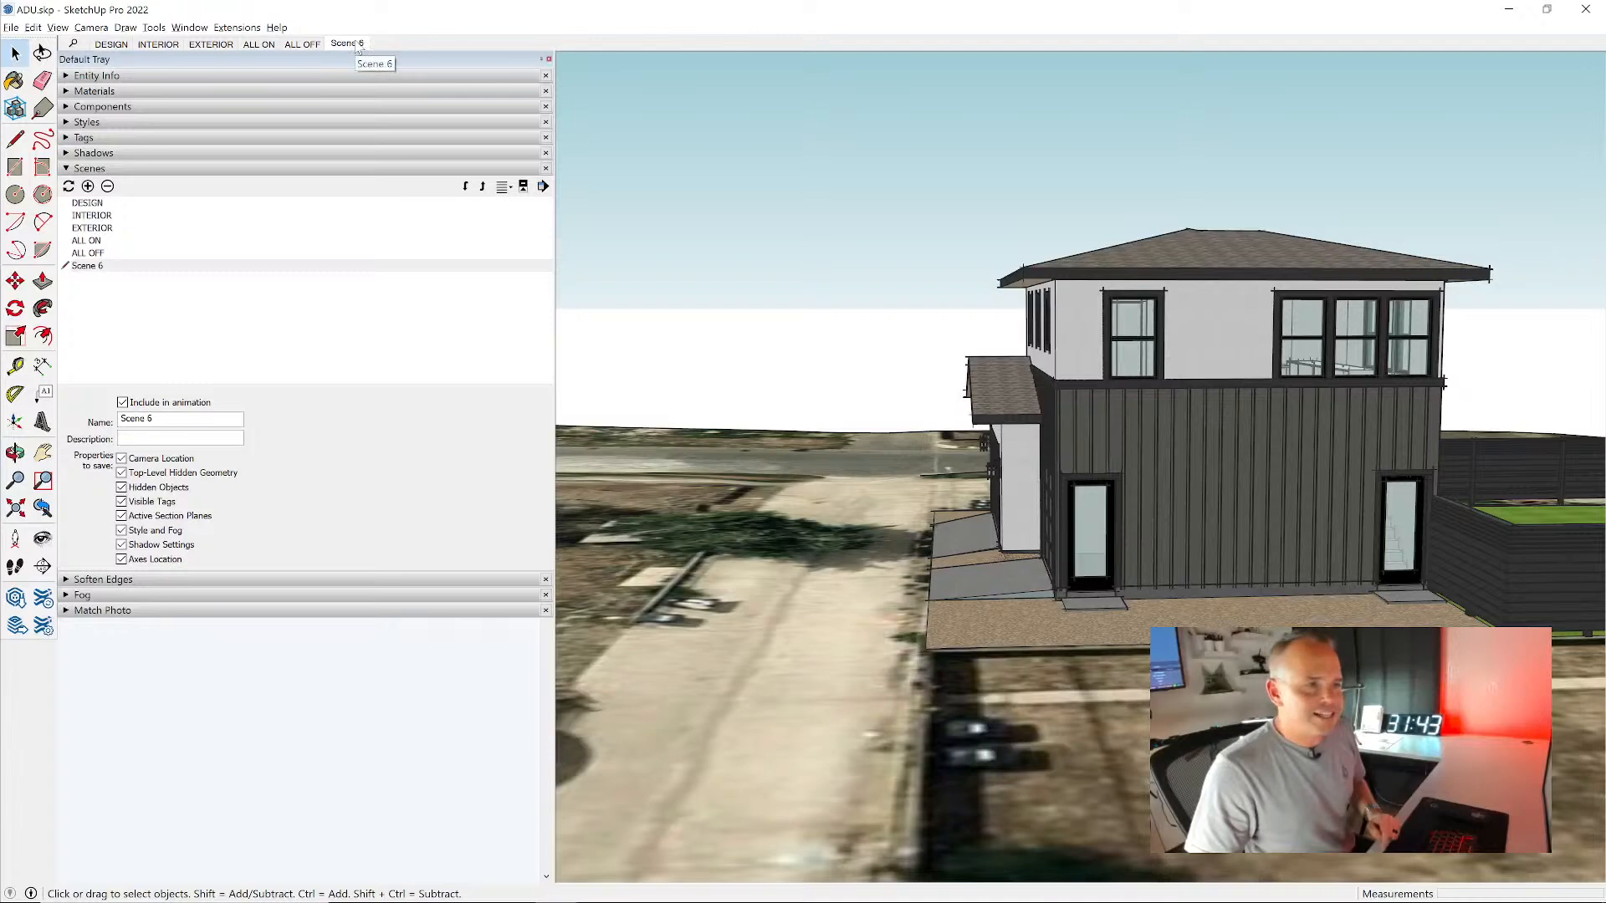
pyautogui.click(347, 44)
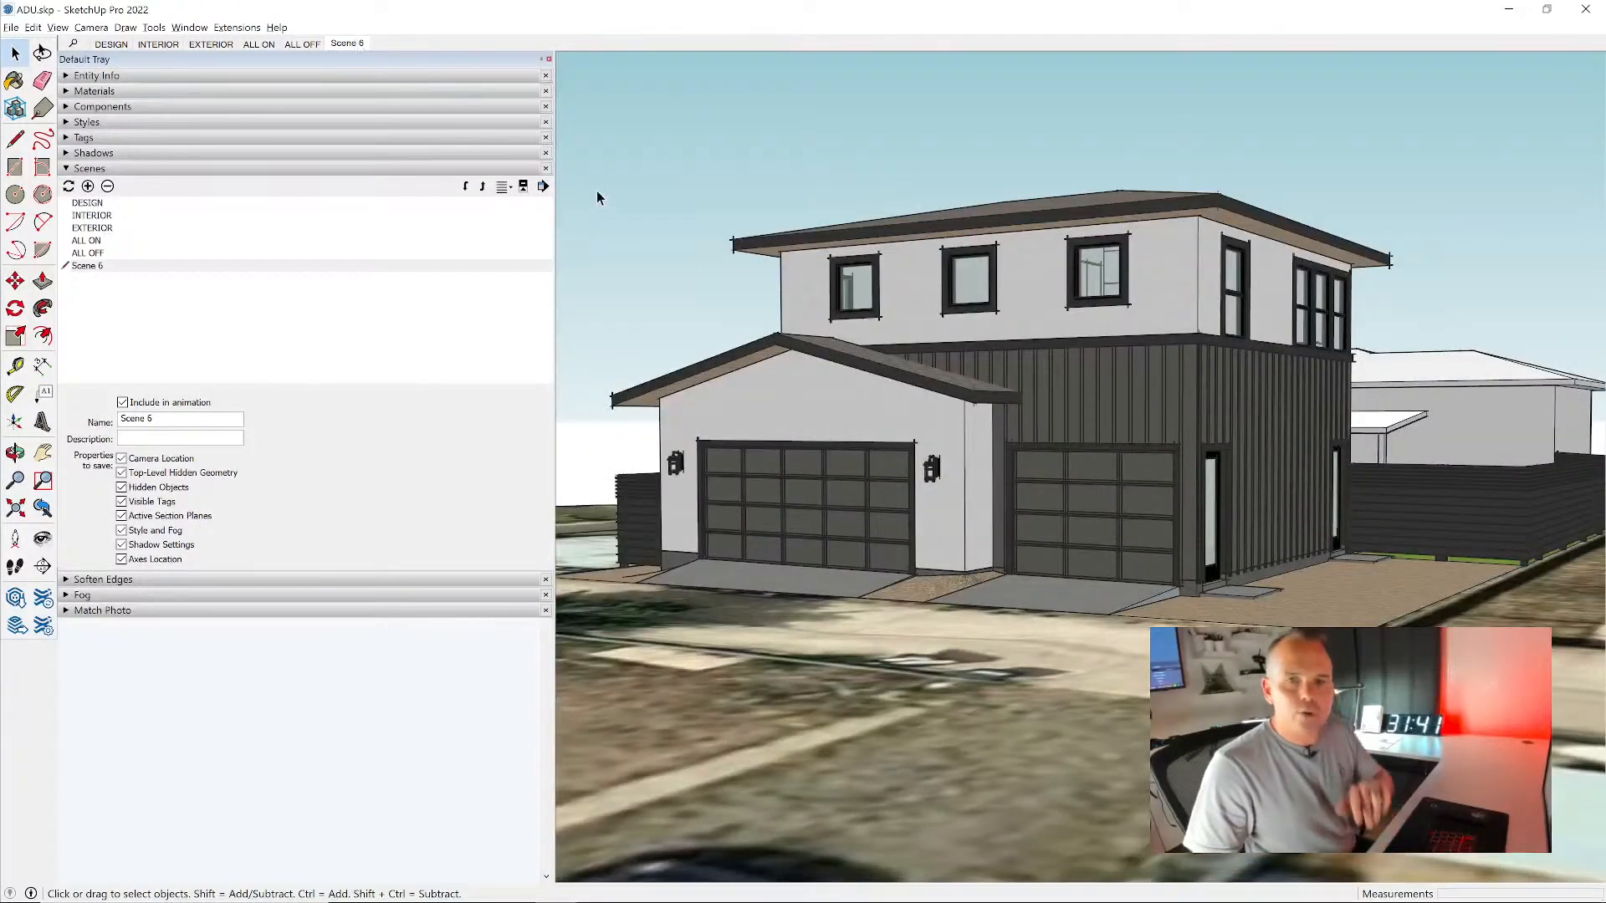
# - Rename the new scene as Perspective 01
pyautogui.moveTo(120, 419); pyautogui.dragTo(356, 416)
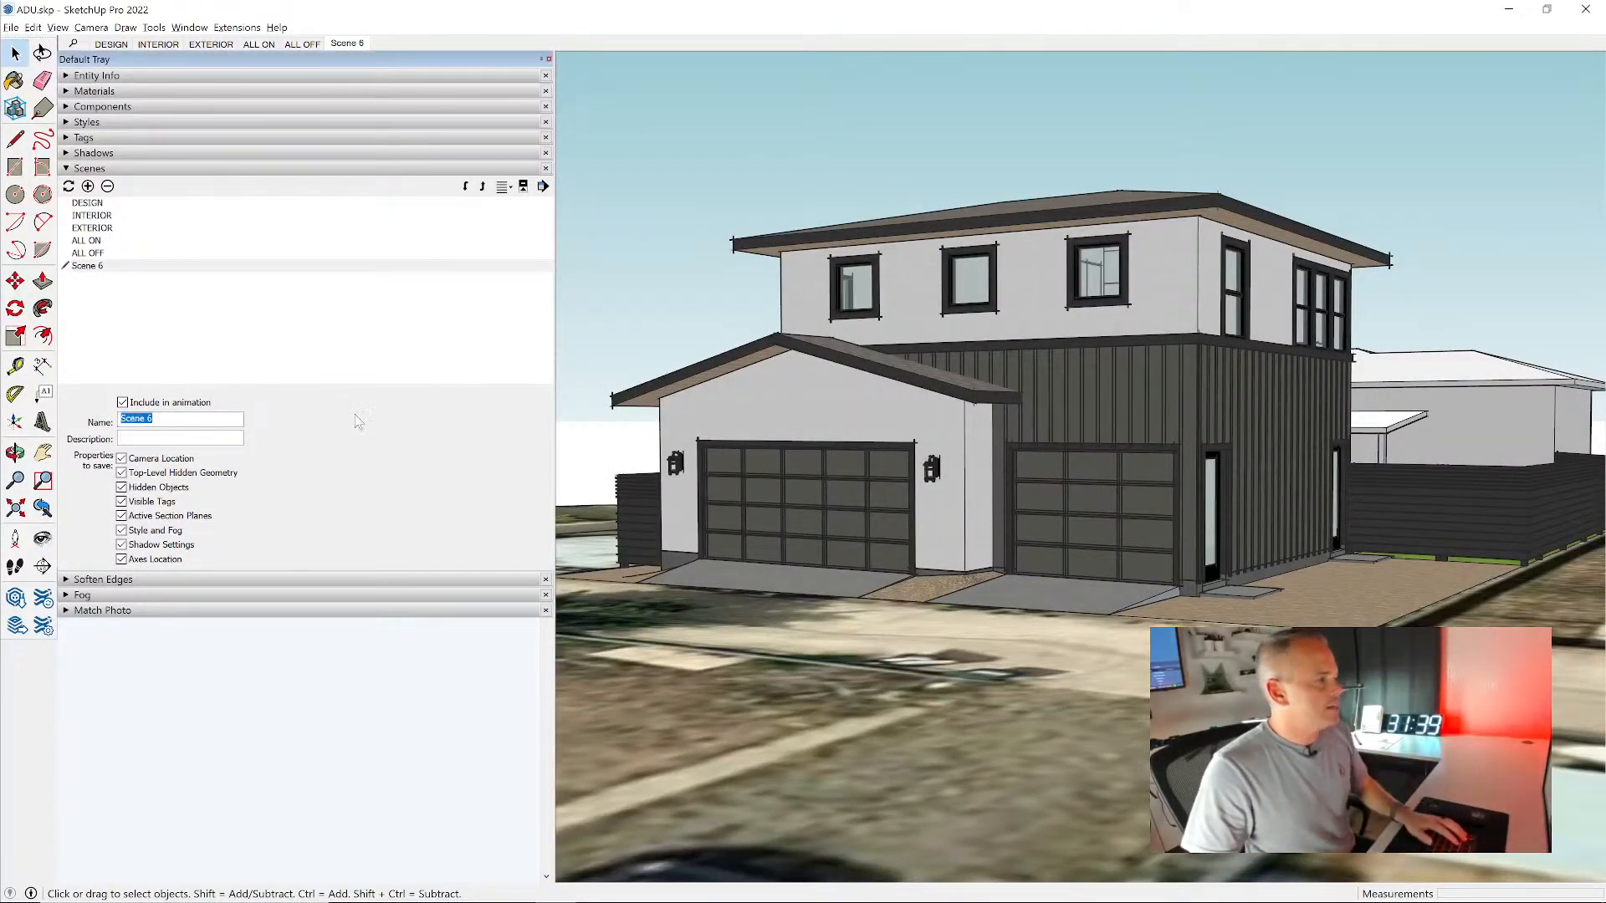
pyautogui.write('P')
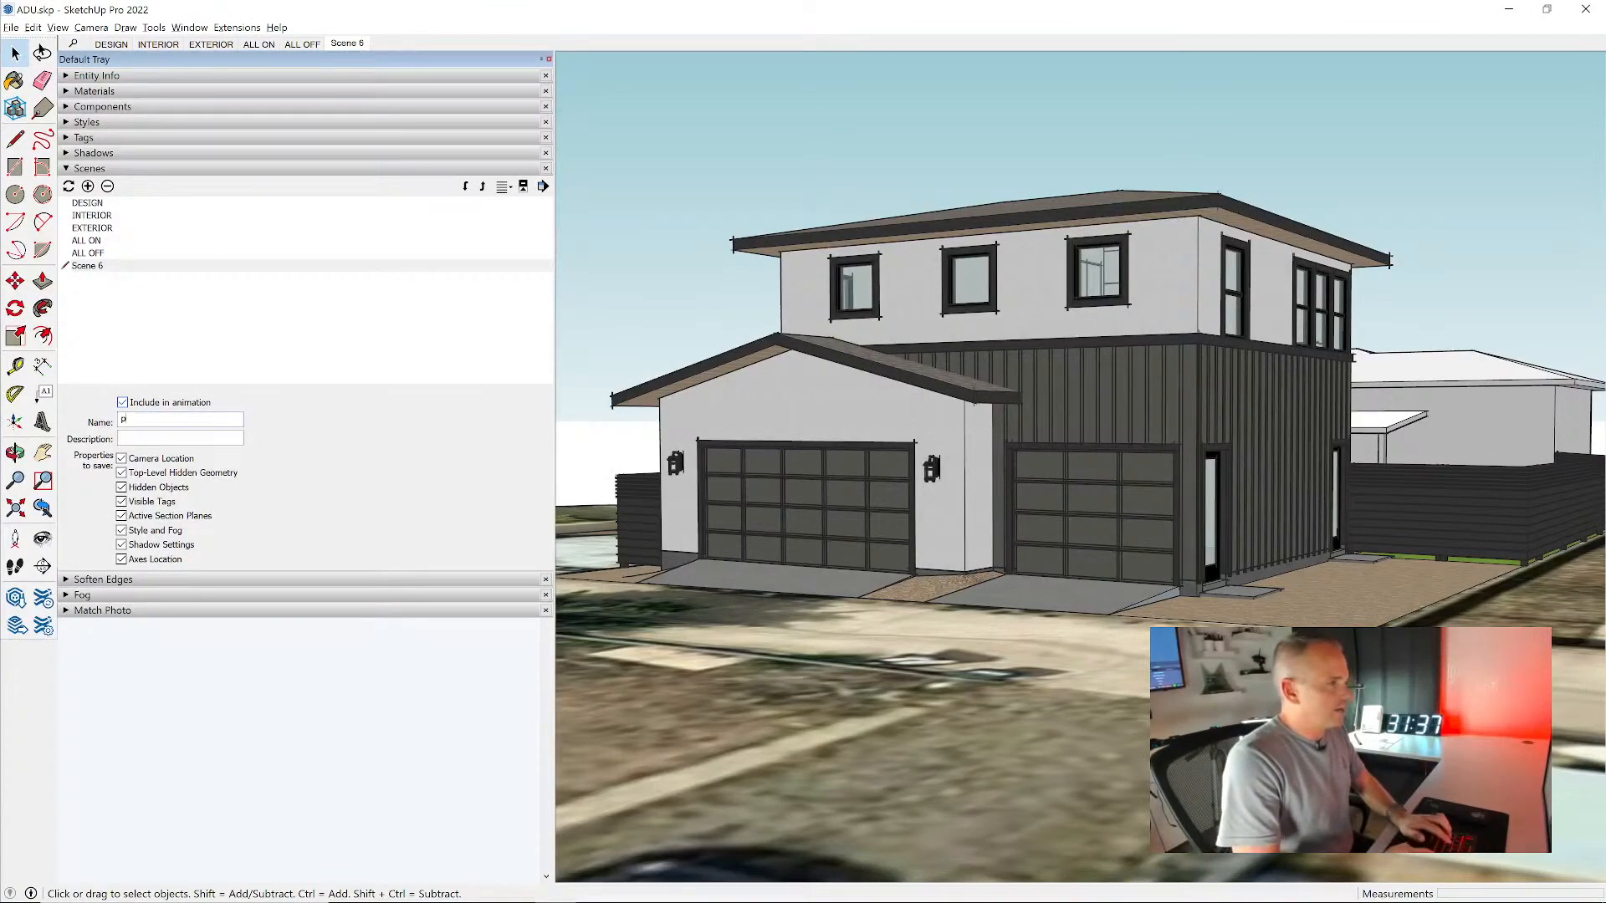
pyautogui.write('erspectiev')
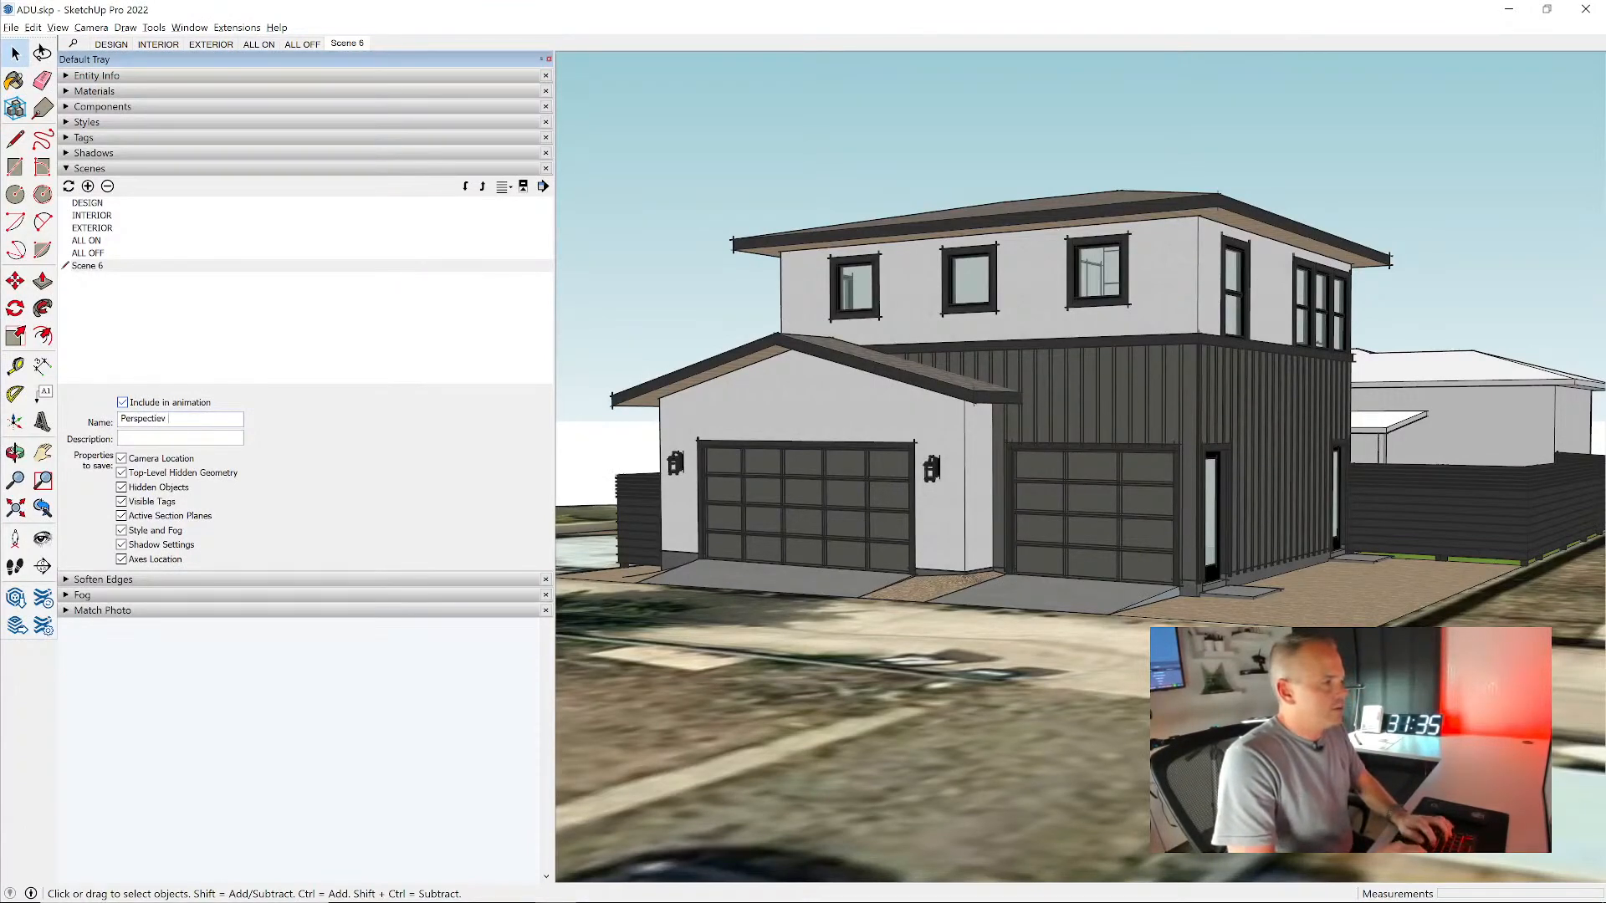
pyautogui.press('BackSpace')
pyautogui.press('BackSpace')
pyautogui.write('ve')
pyautogui.press('Return')
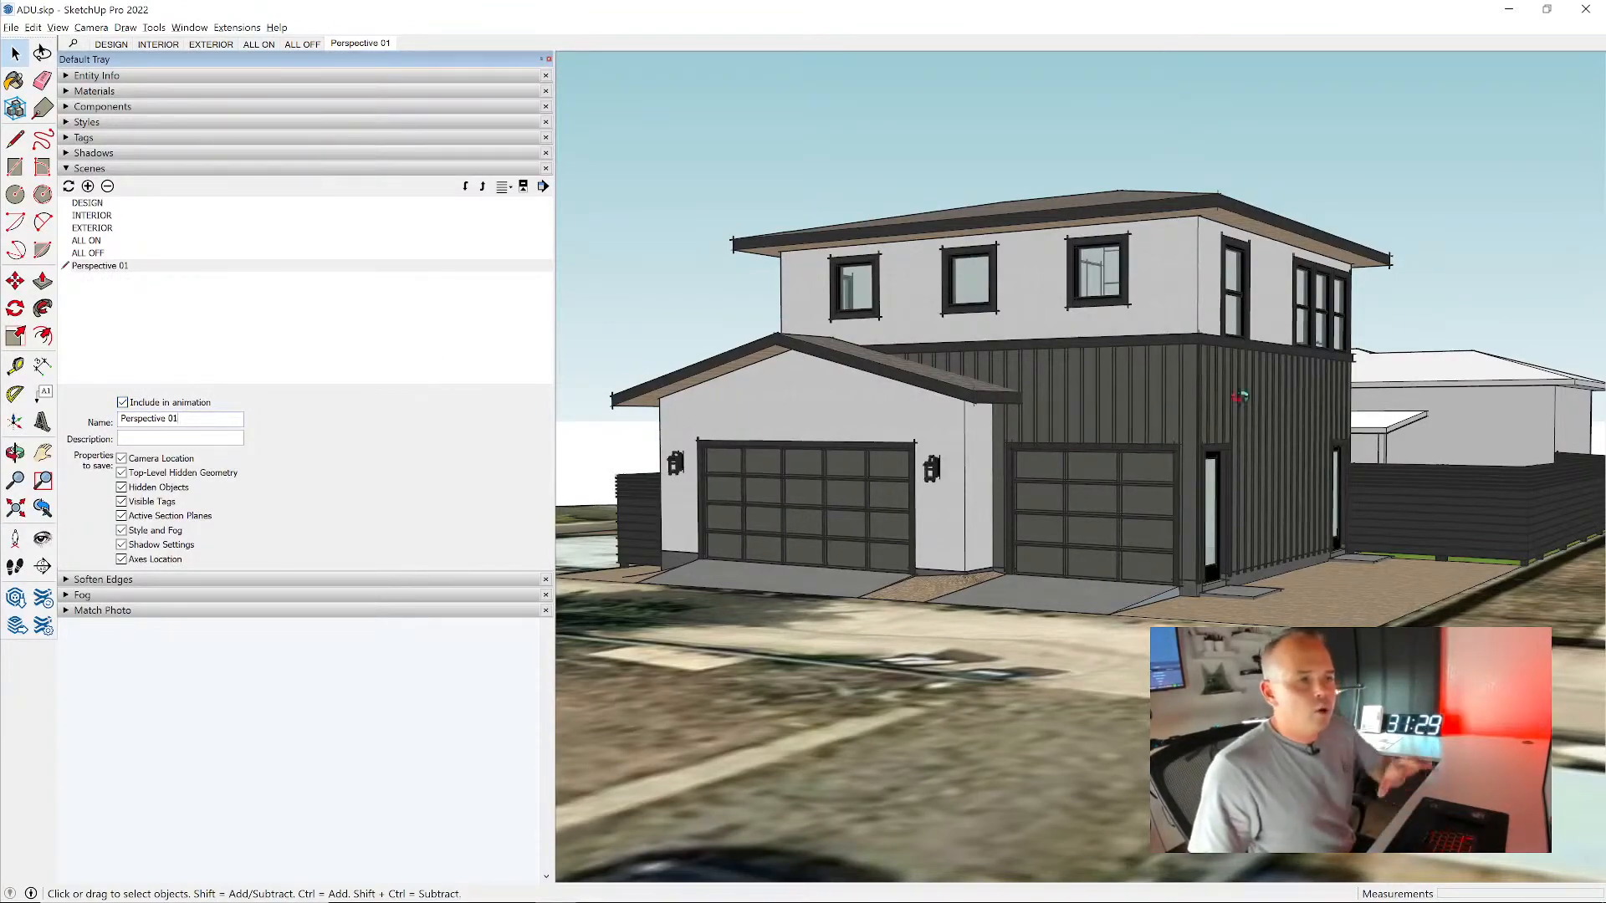
# - Orbit to the side of the house and recall the EXTERIOR and INTERIOR scenes to change the visible tags
pyautogui.moveTo(1240, 397); pyautogui.dragTo(1104, 469, button='middle')
pyautogui.moveTo(733, 536); pyautogui.dragTo(695, 524, button='middle')
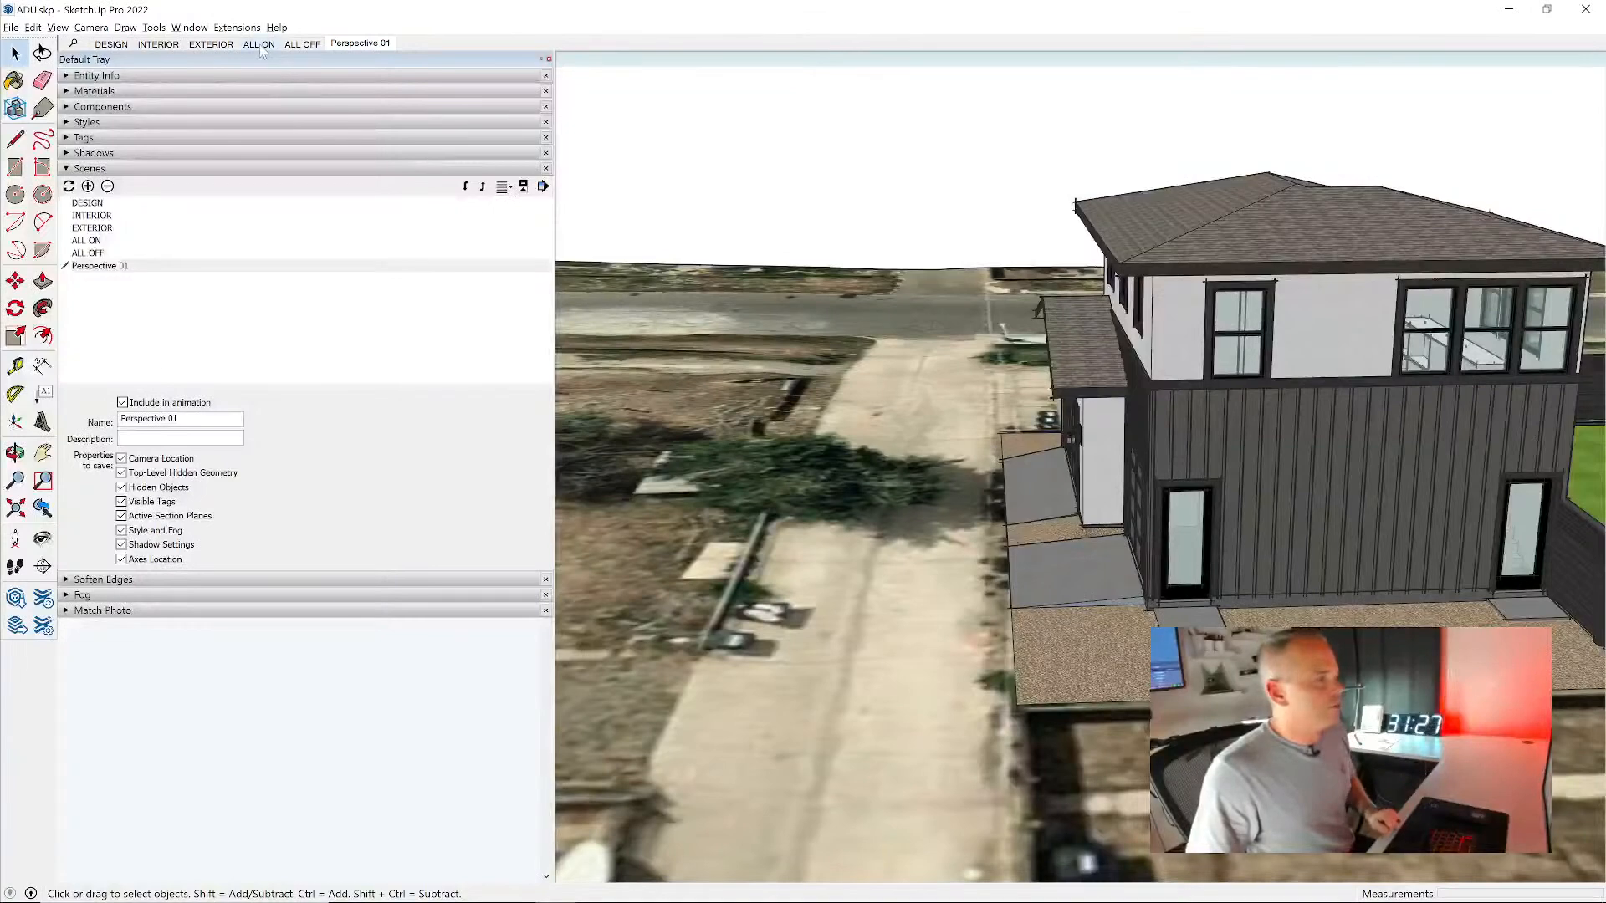
pyautogui.click(212, 45)
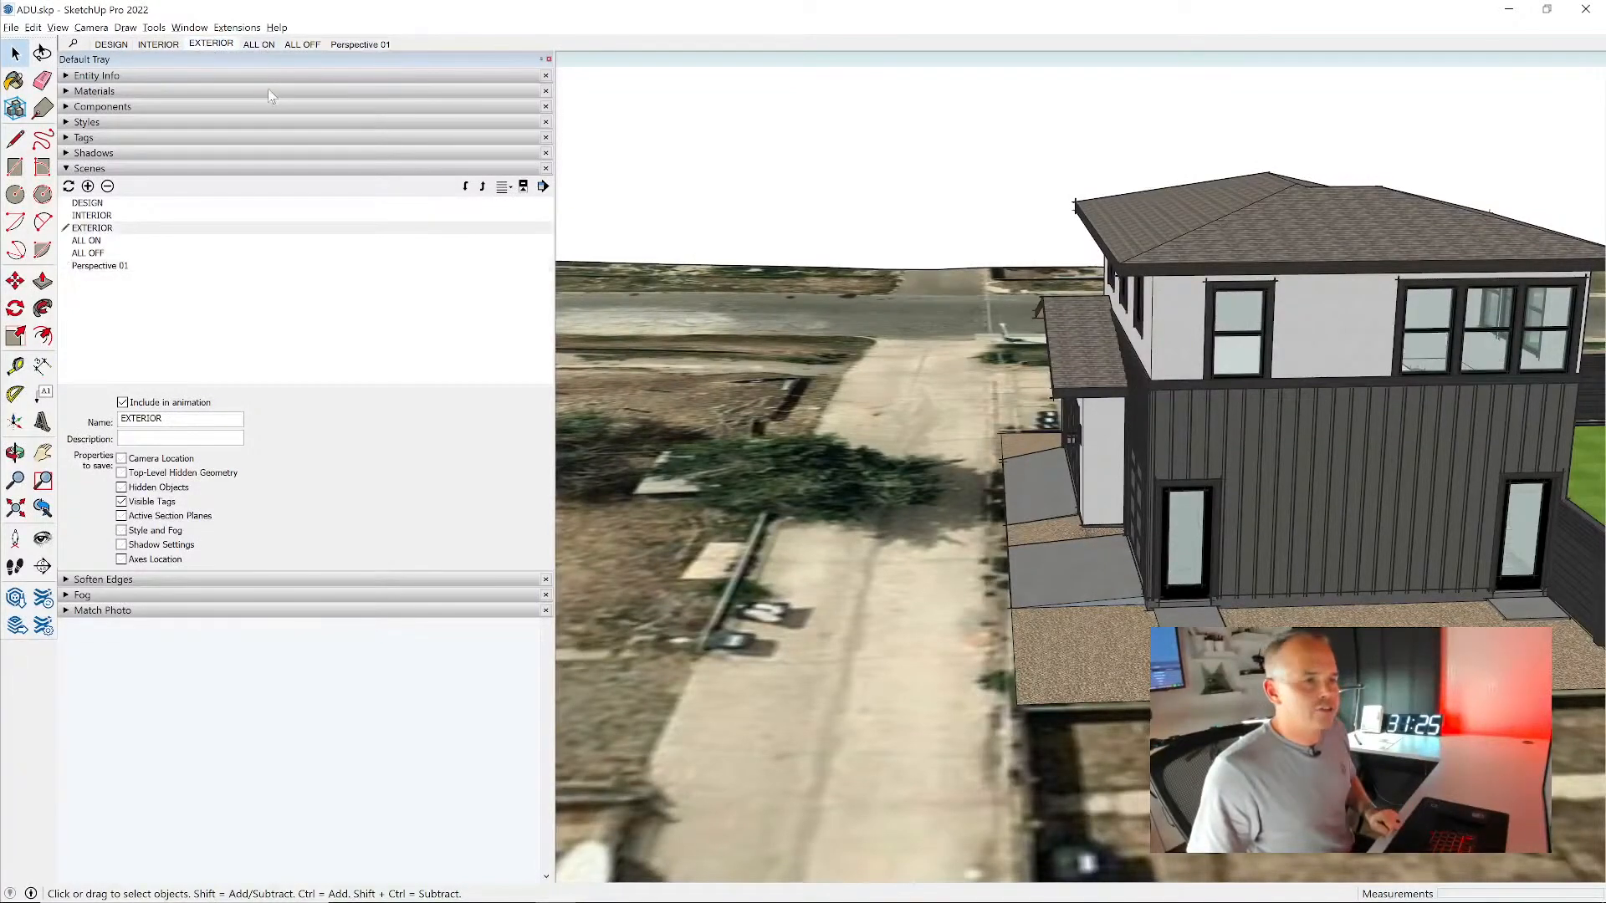
pyautogui.press('pageup')
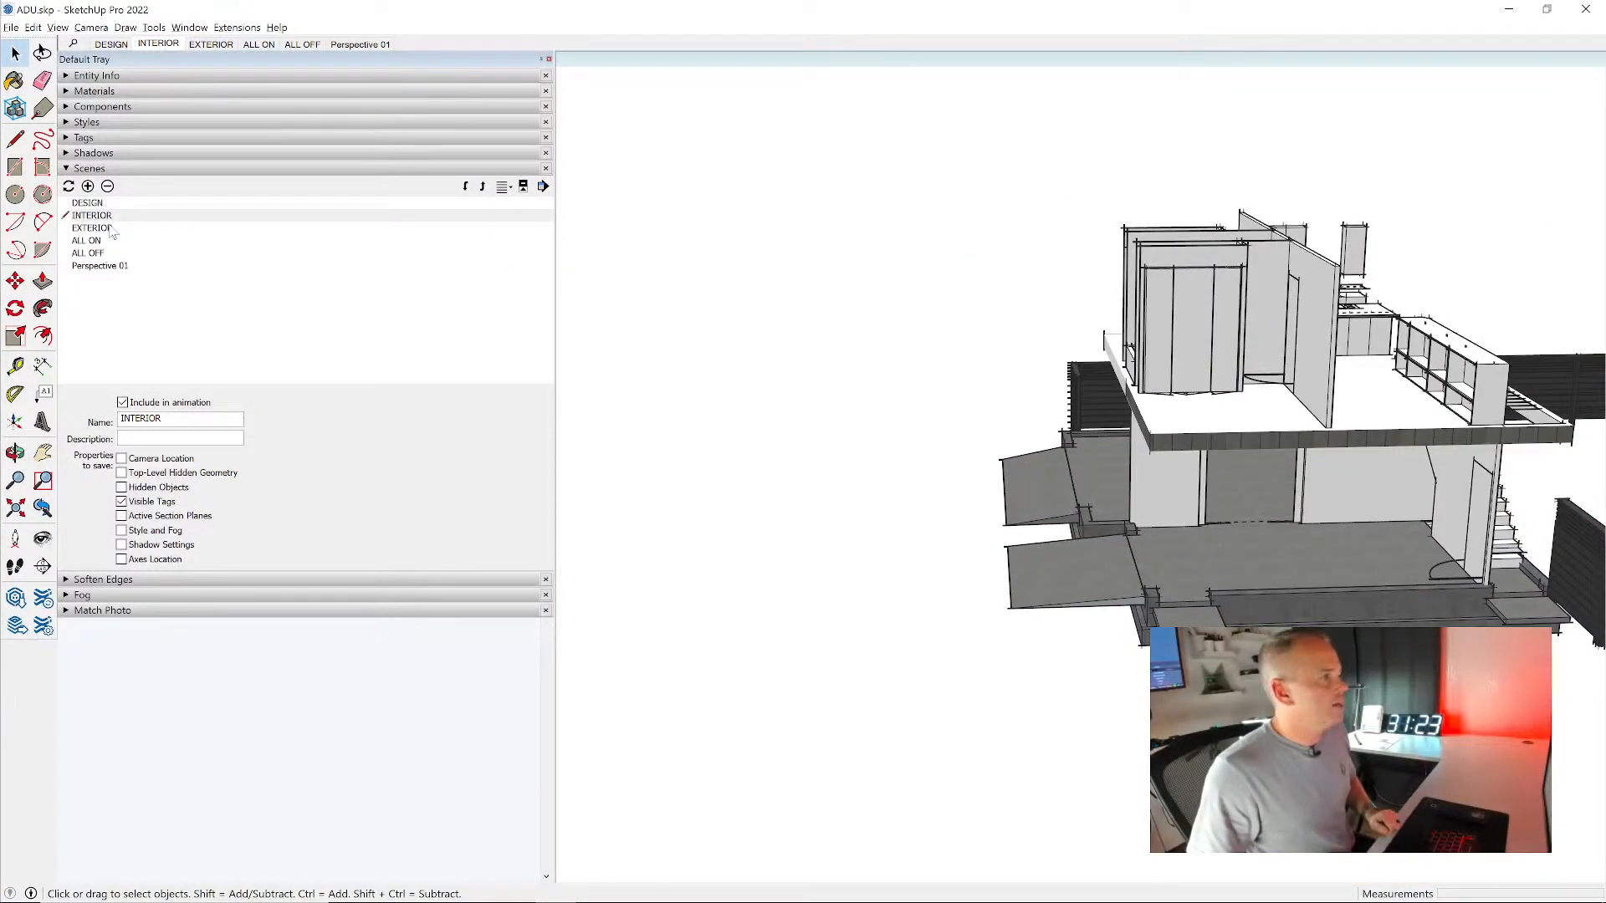
# - Apply the DESIGN style, orbit around the interior, and recall Perspective 01 to test that the scene restores everything
pyautogui.click(97, 123)
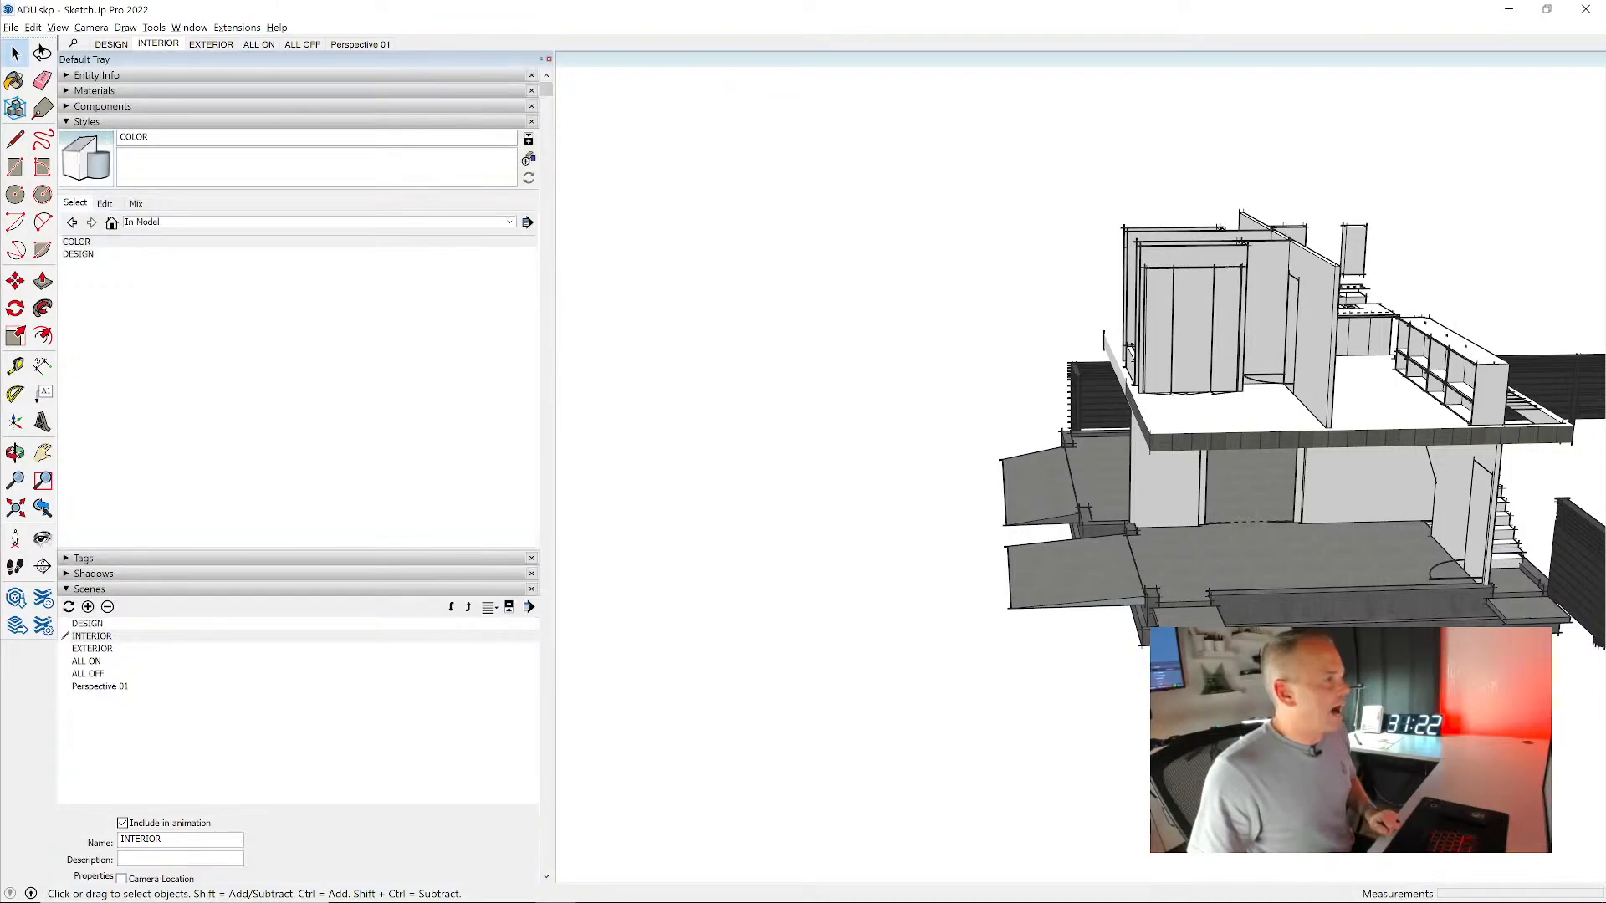
pyautogui.click(109, 254)
pyautogui.scroll(-4, 745, 298)
pyautogui.moveTo(1223, 428); pyautogui.dragTo(1012, 408, button='middle')
pyautogui.scroll(7, 1370, 383)
pyautogui.scroll(-6, 1041, 470)
pyautogui.moveTo(1370, 386); pyautogui.dragTo(933, 421, button='middle')
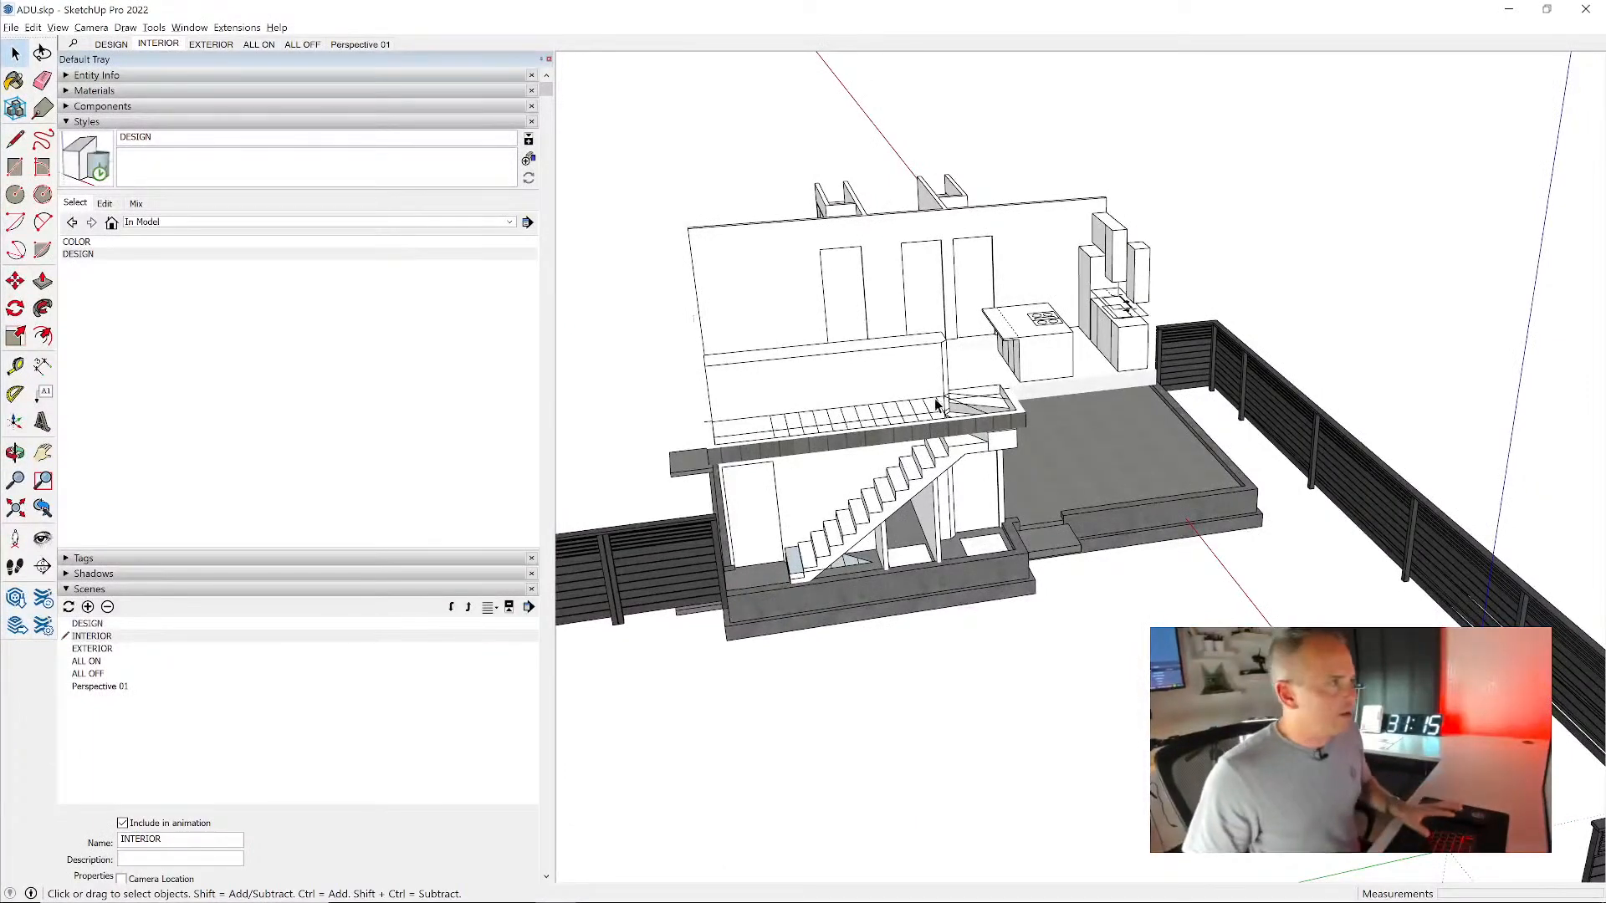
pyautogui.click(368, 43)
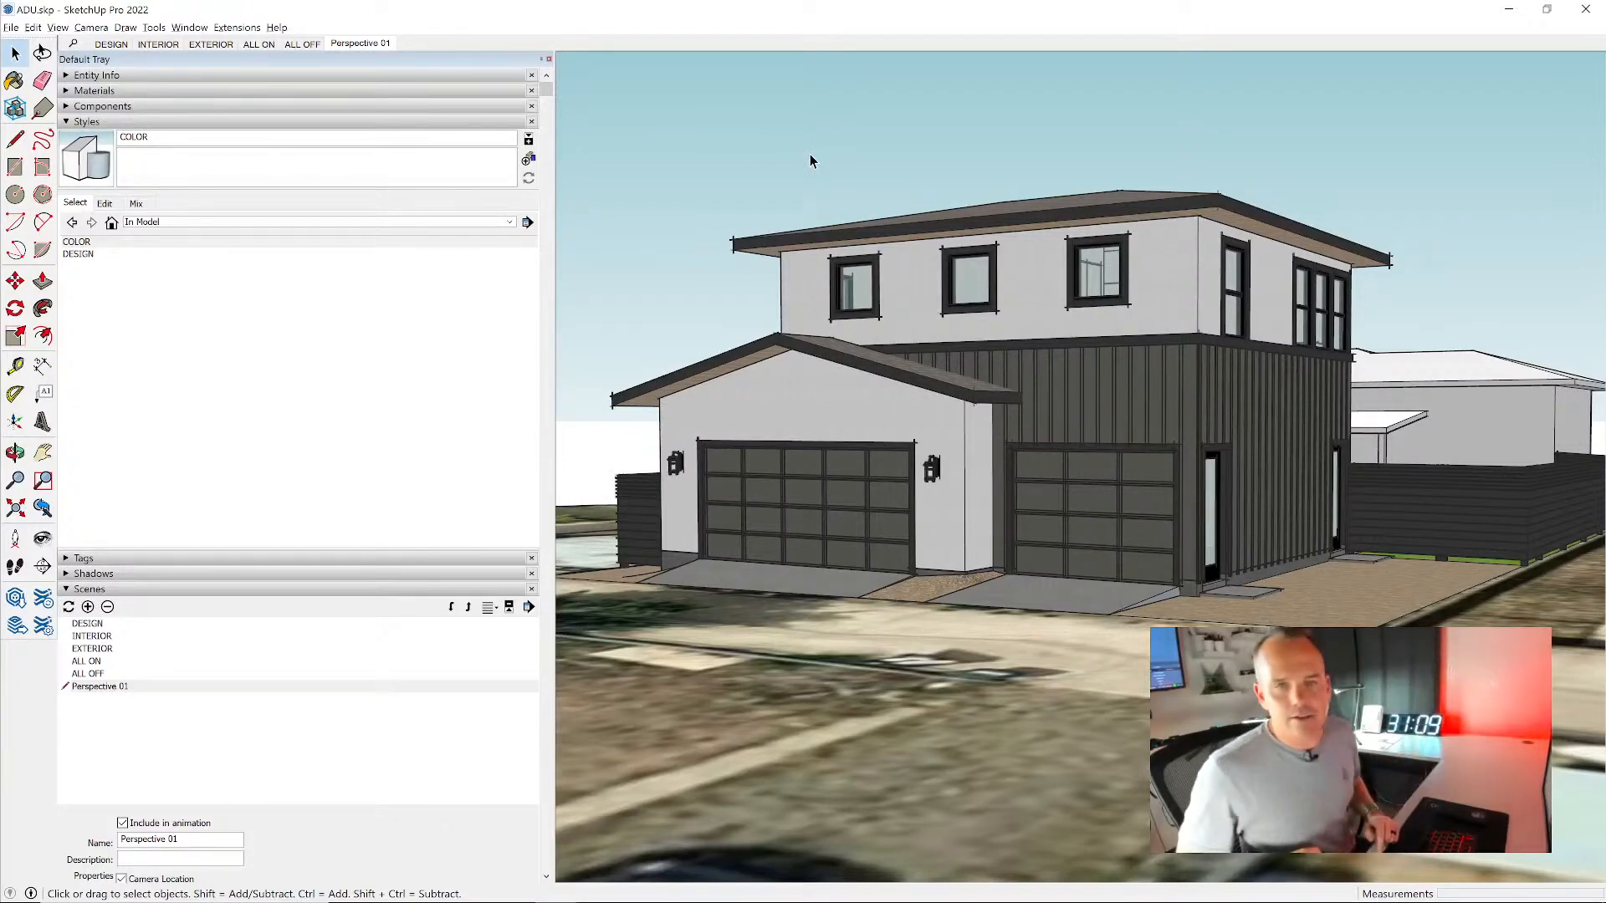
# - Expand the shadow settings for the Perspective 01 scene
pyautogui.scroll(-3, 434, 417)
pyautogui.scroll(-1, 431, 452)
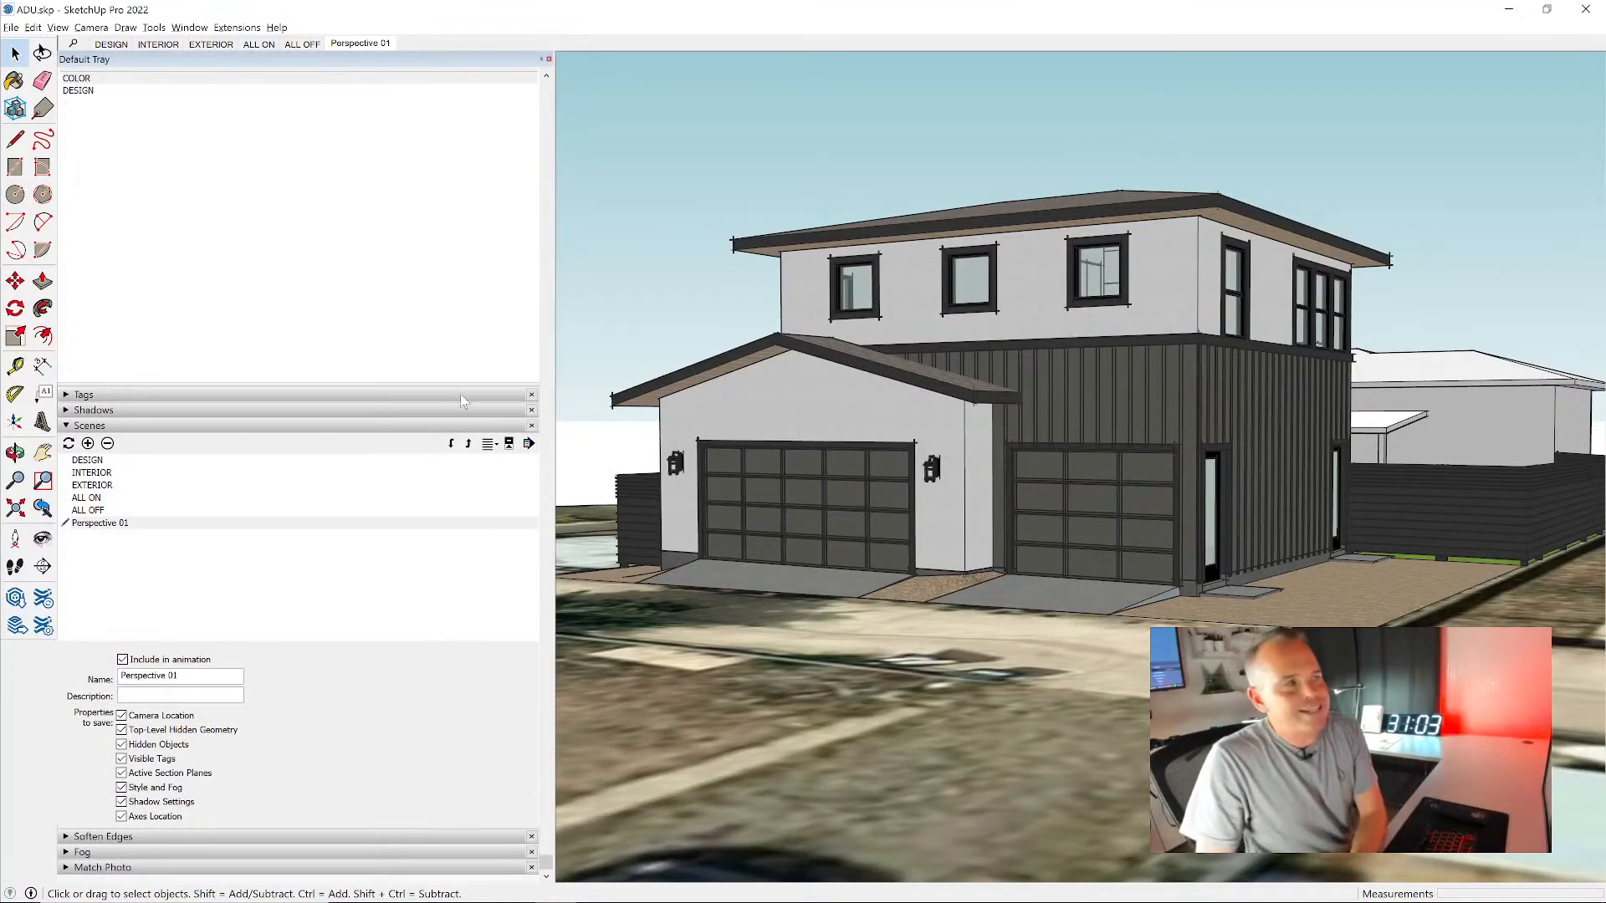
pyautogui.scroll(1, 452, 348)
pyautogui.click(314, 460)
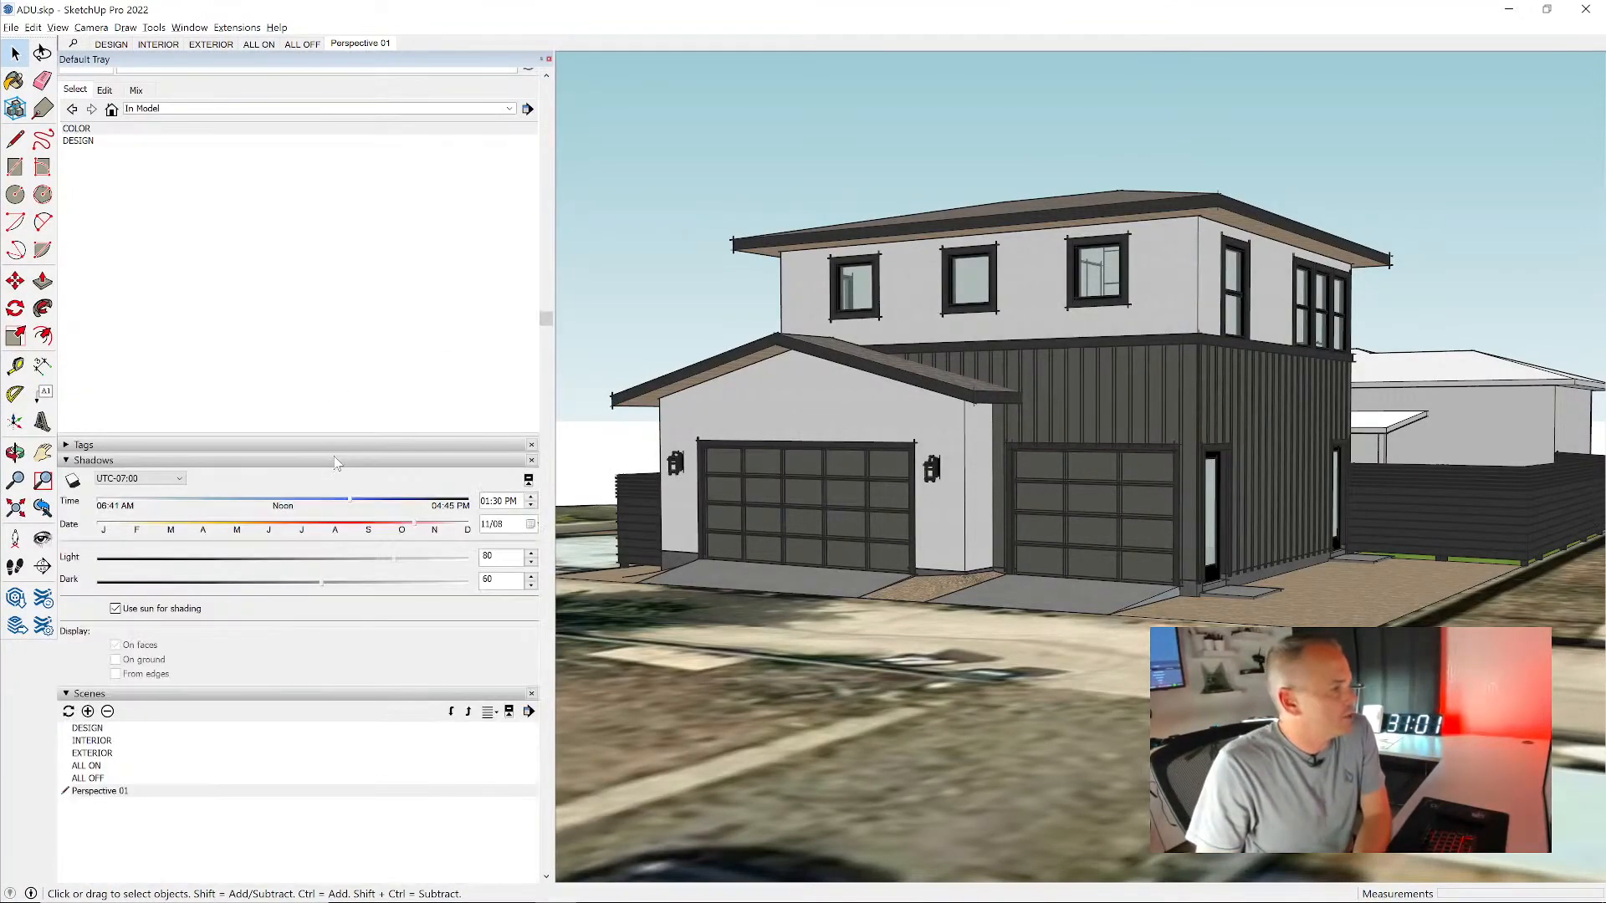
pyautogui.scroll(-1, 338, 461)
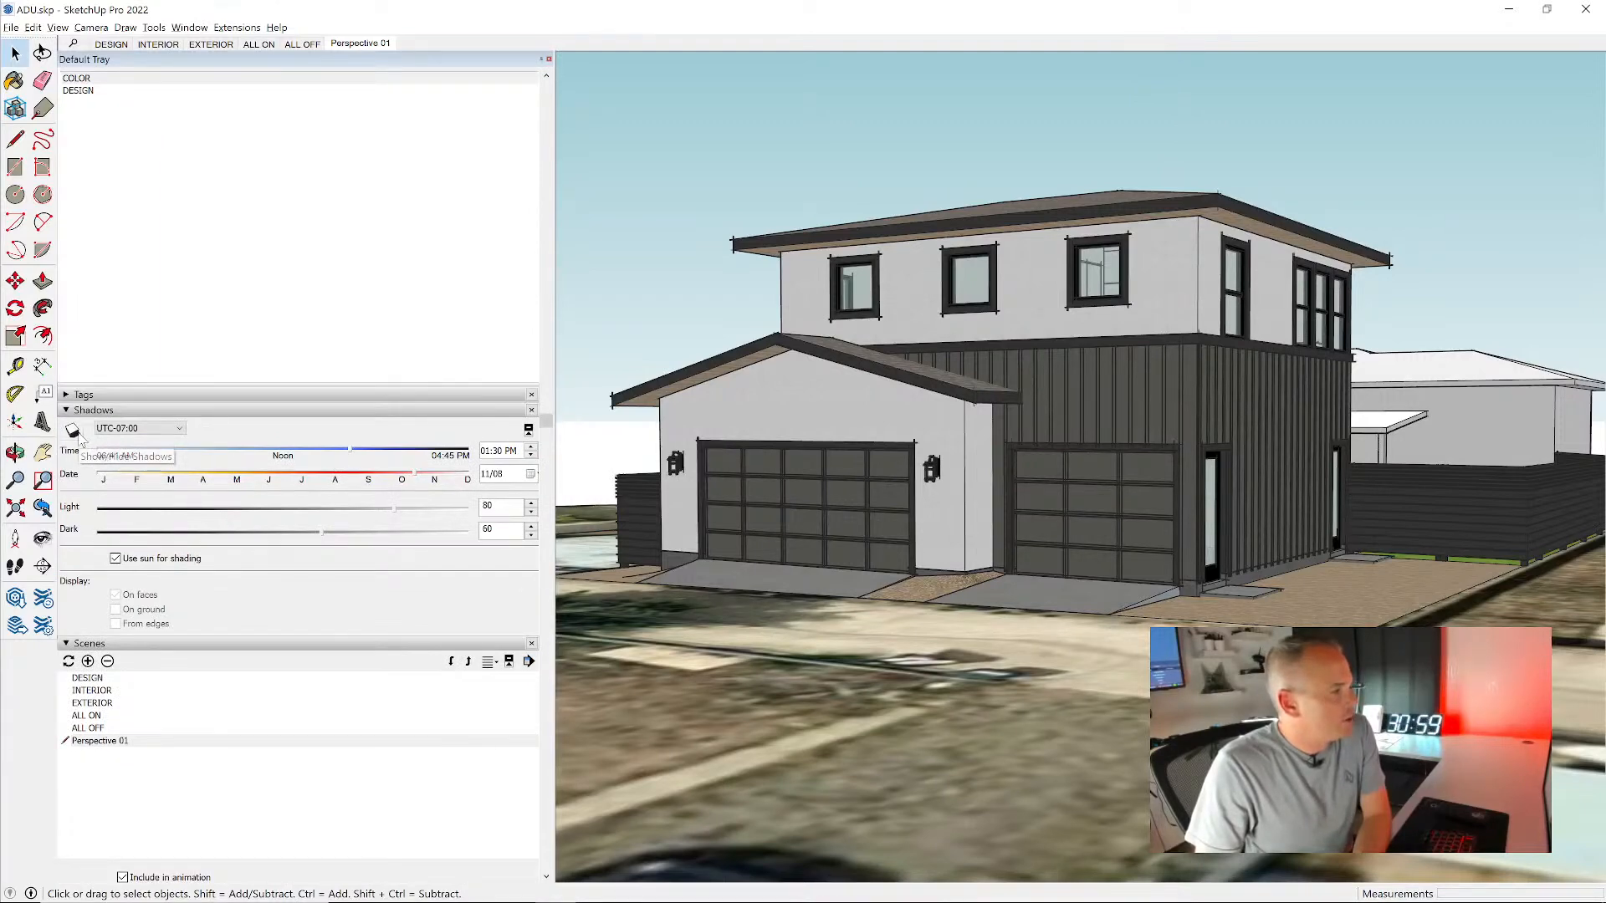
pyautogui.click(189, 27)
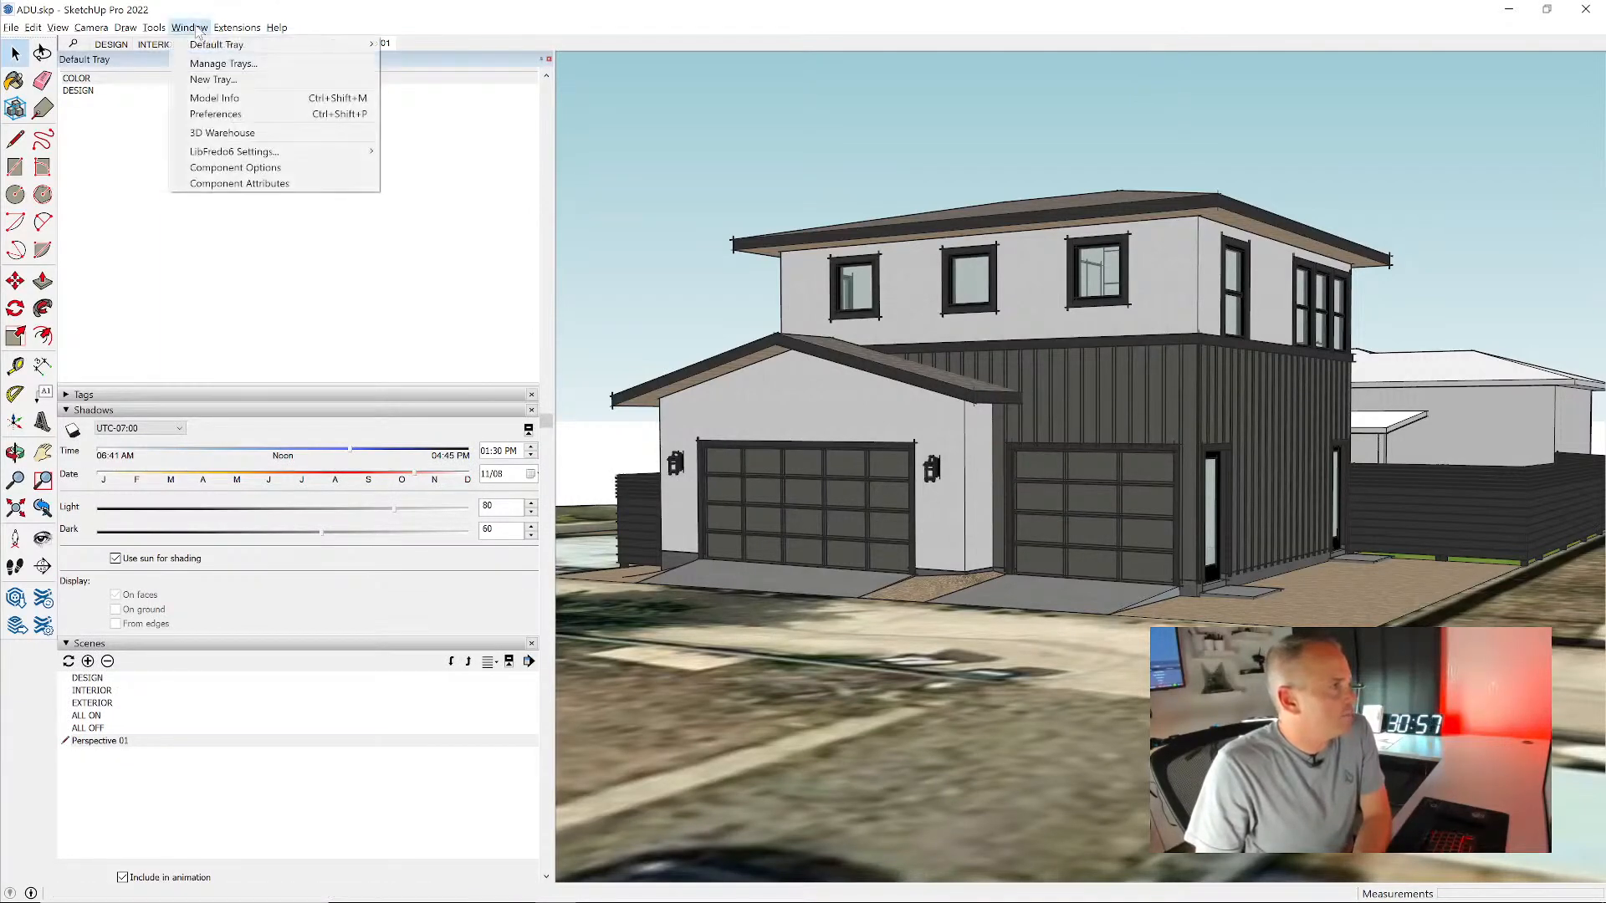
pyautogui.moveTo(251, 45)
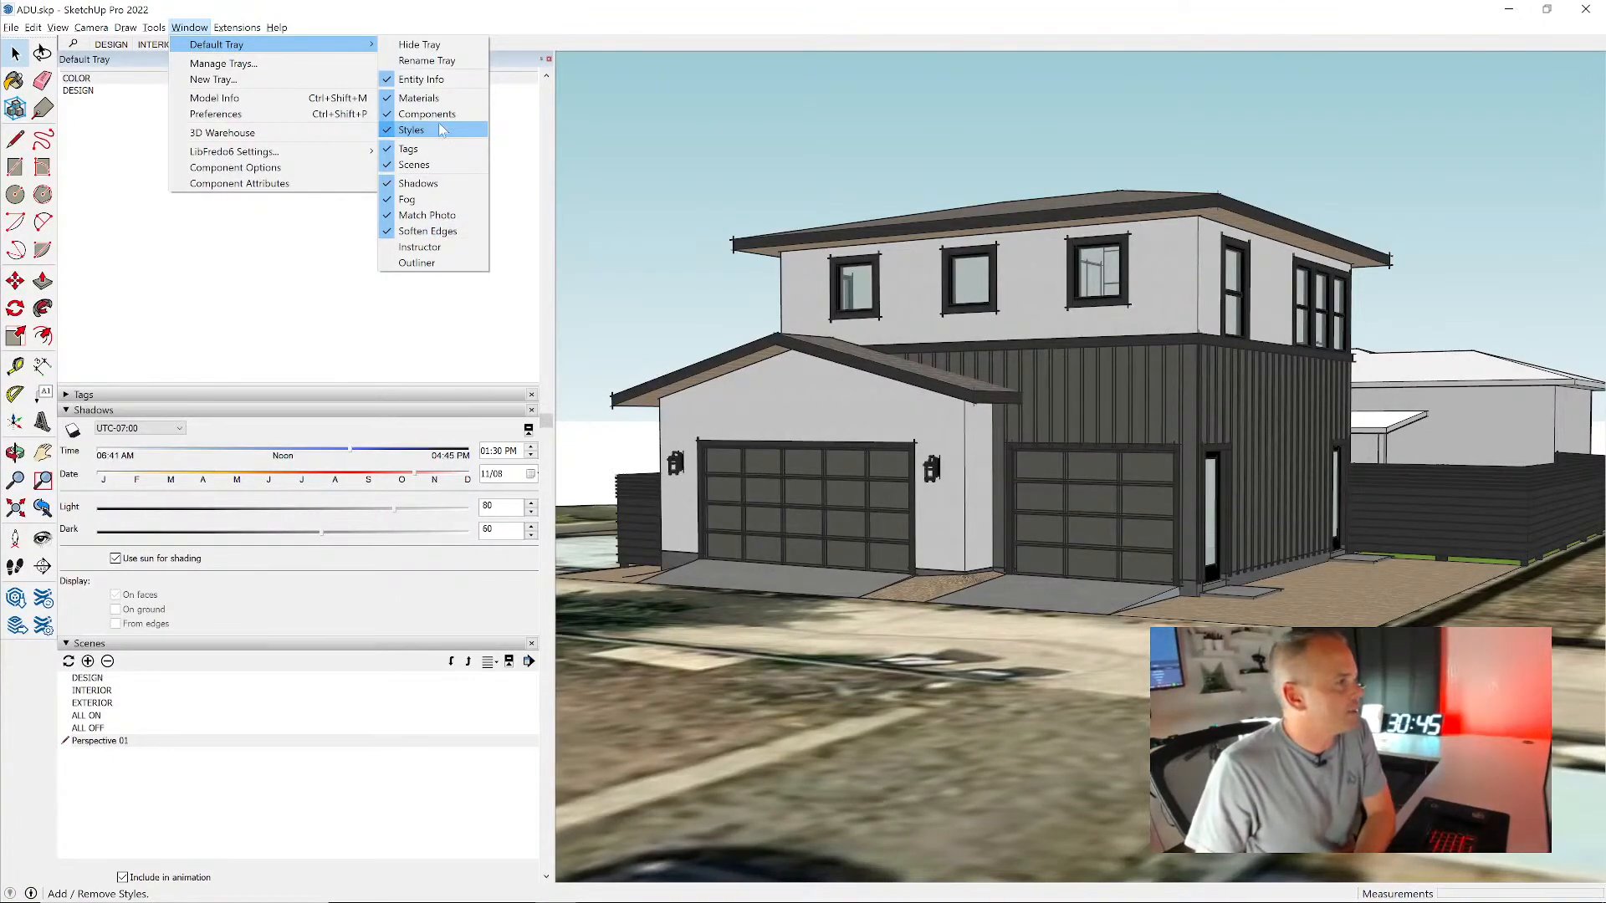
pyautogui.click(226, 437)
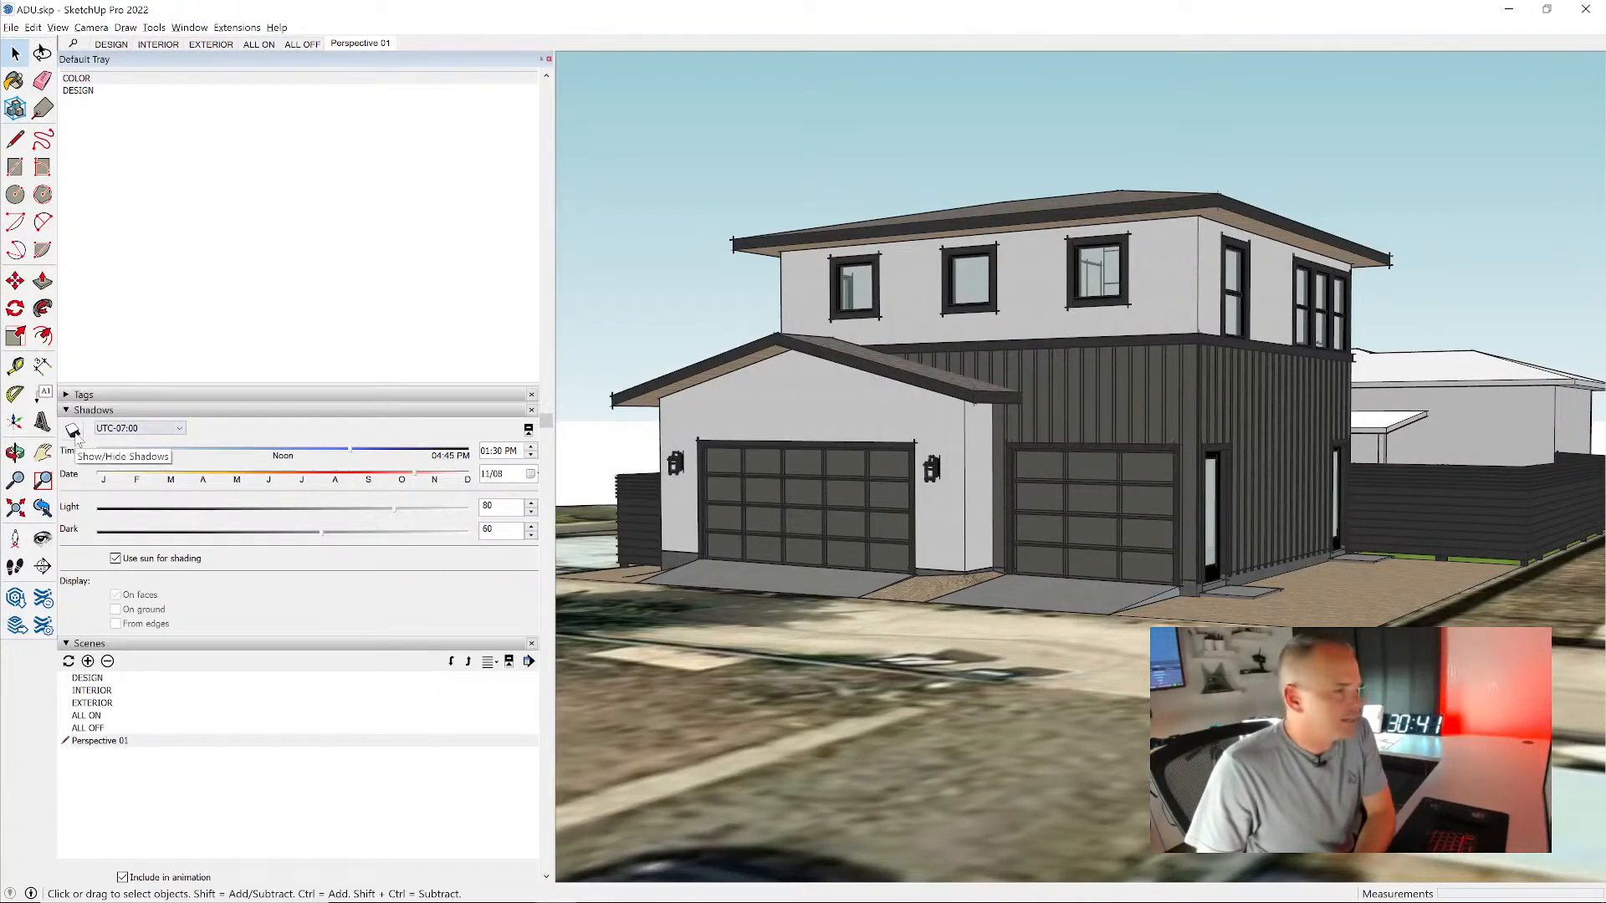
# - Turn on shadows and set the shadow date to 06/18 and the time to 09:34 AM
pyautogui.click(73, 431)
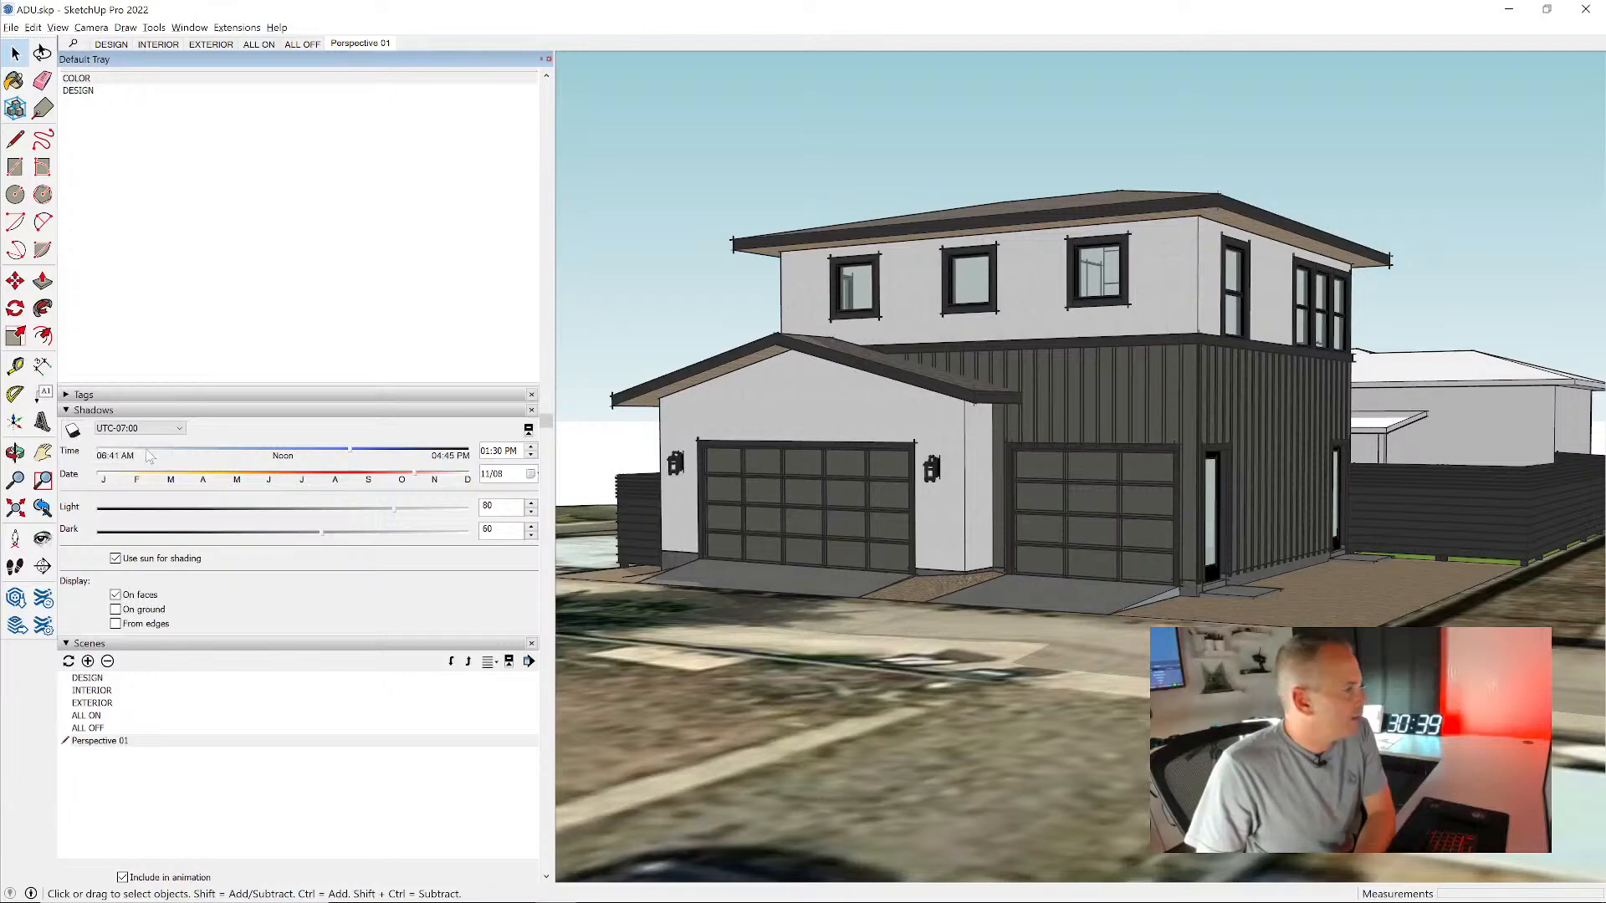
pyautogui.moveTo(394, 475); pyautogui.dragTo(225, 452)
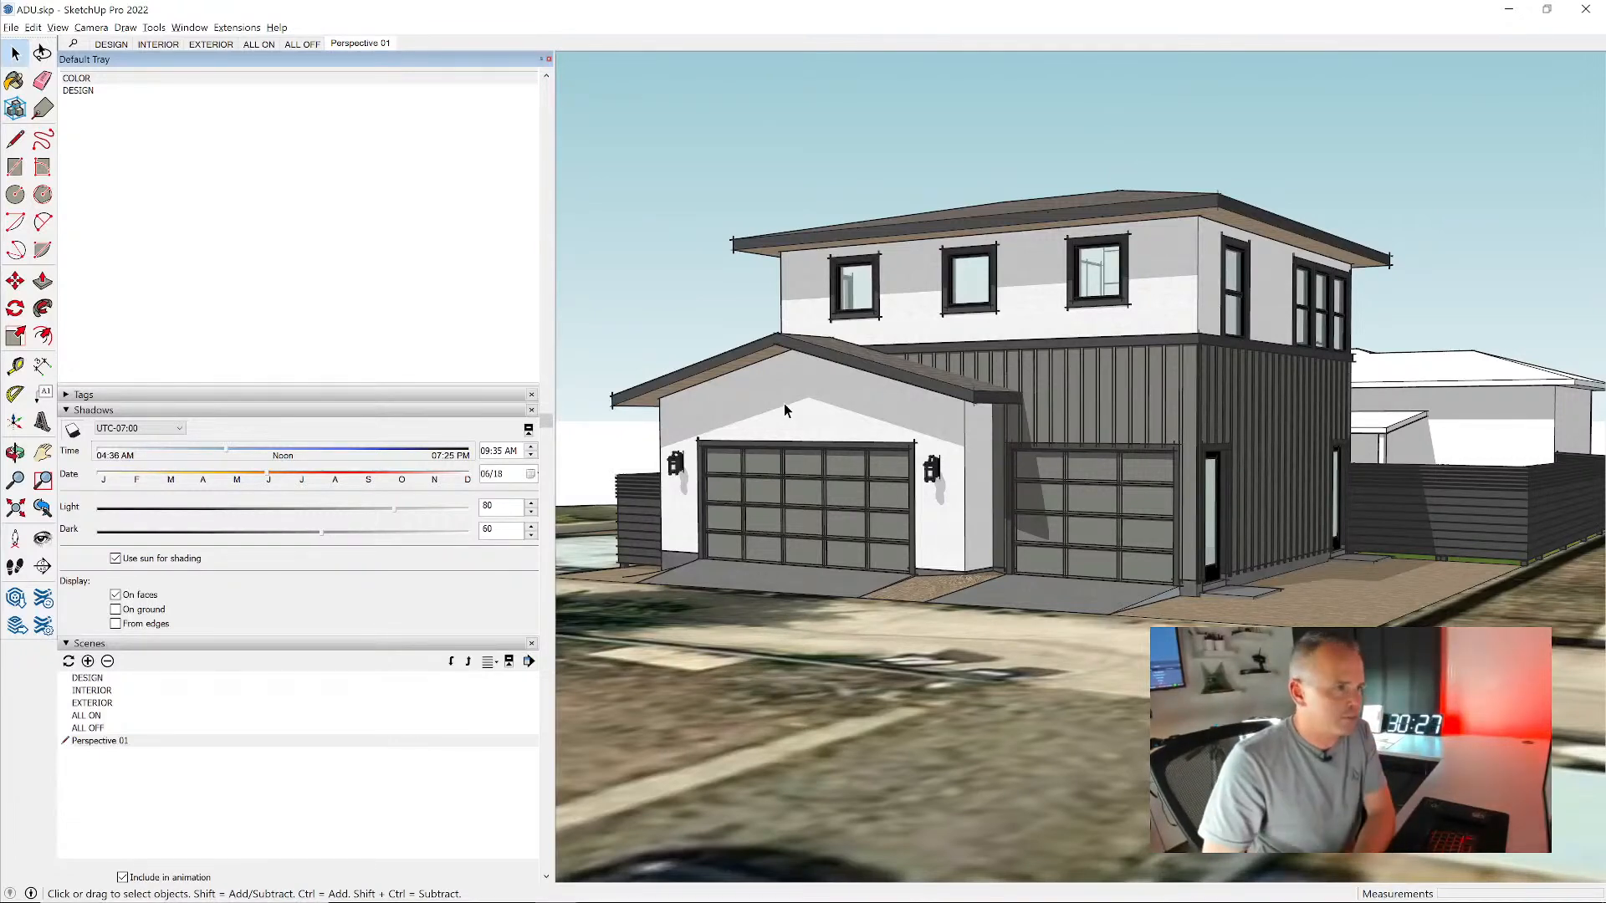
pyautogui.moveTo(227, 452); pyautogui.dragTo(227, 454)
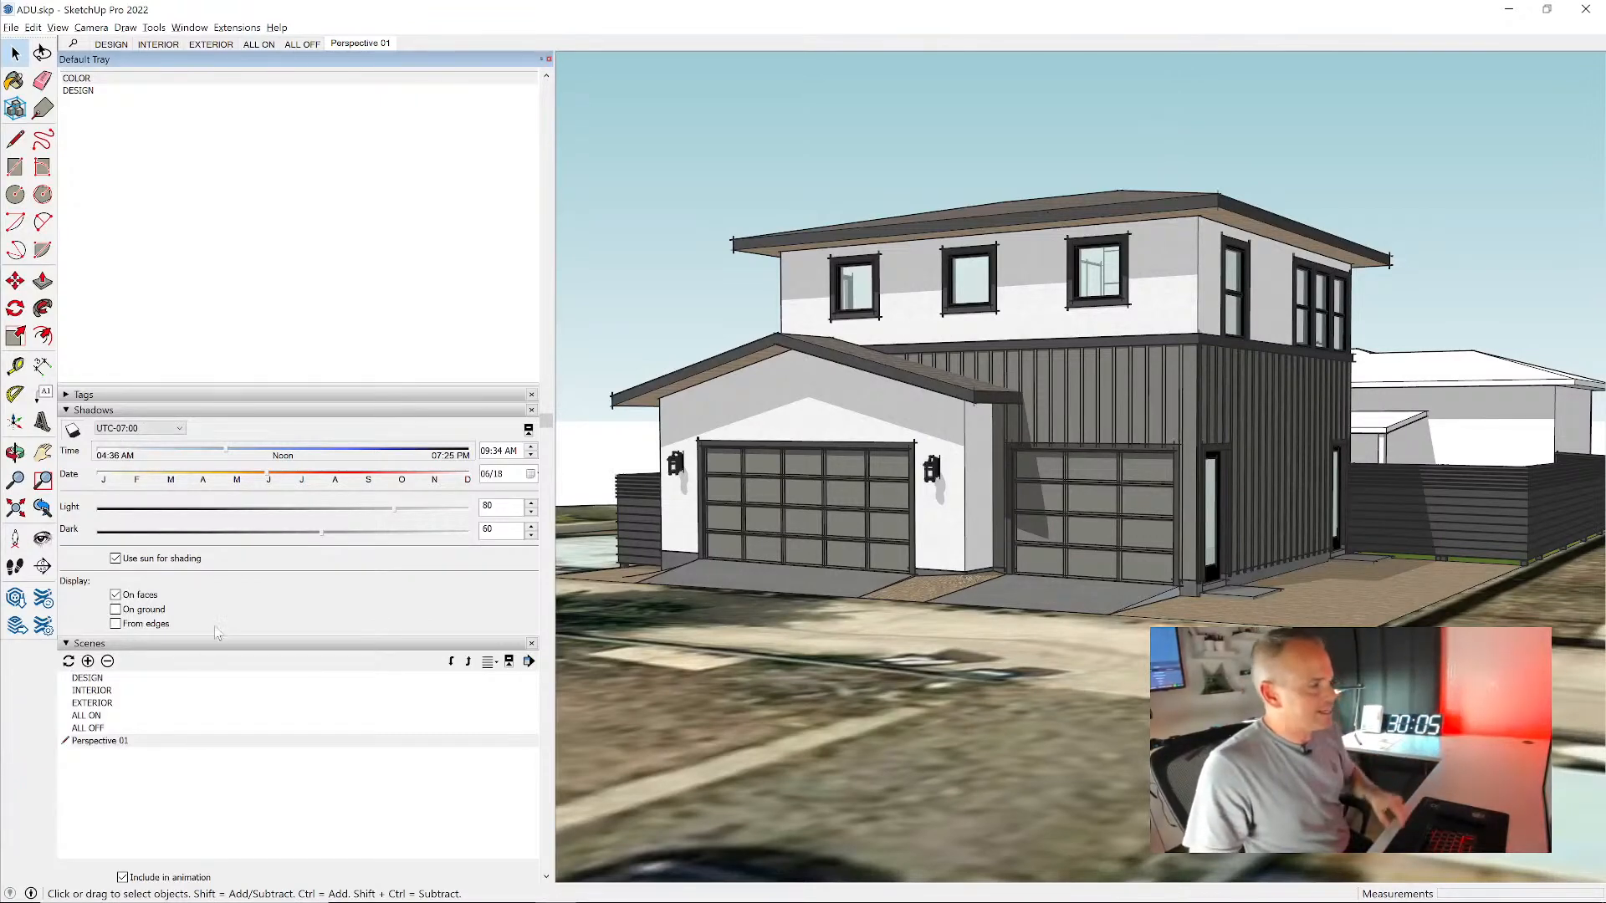
pyautogui.scroll(-3, 191, 678)
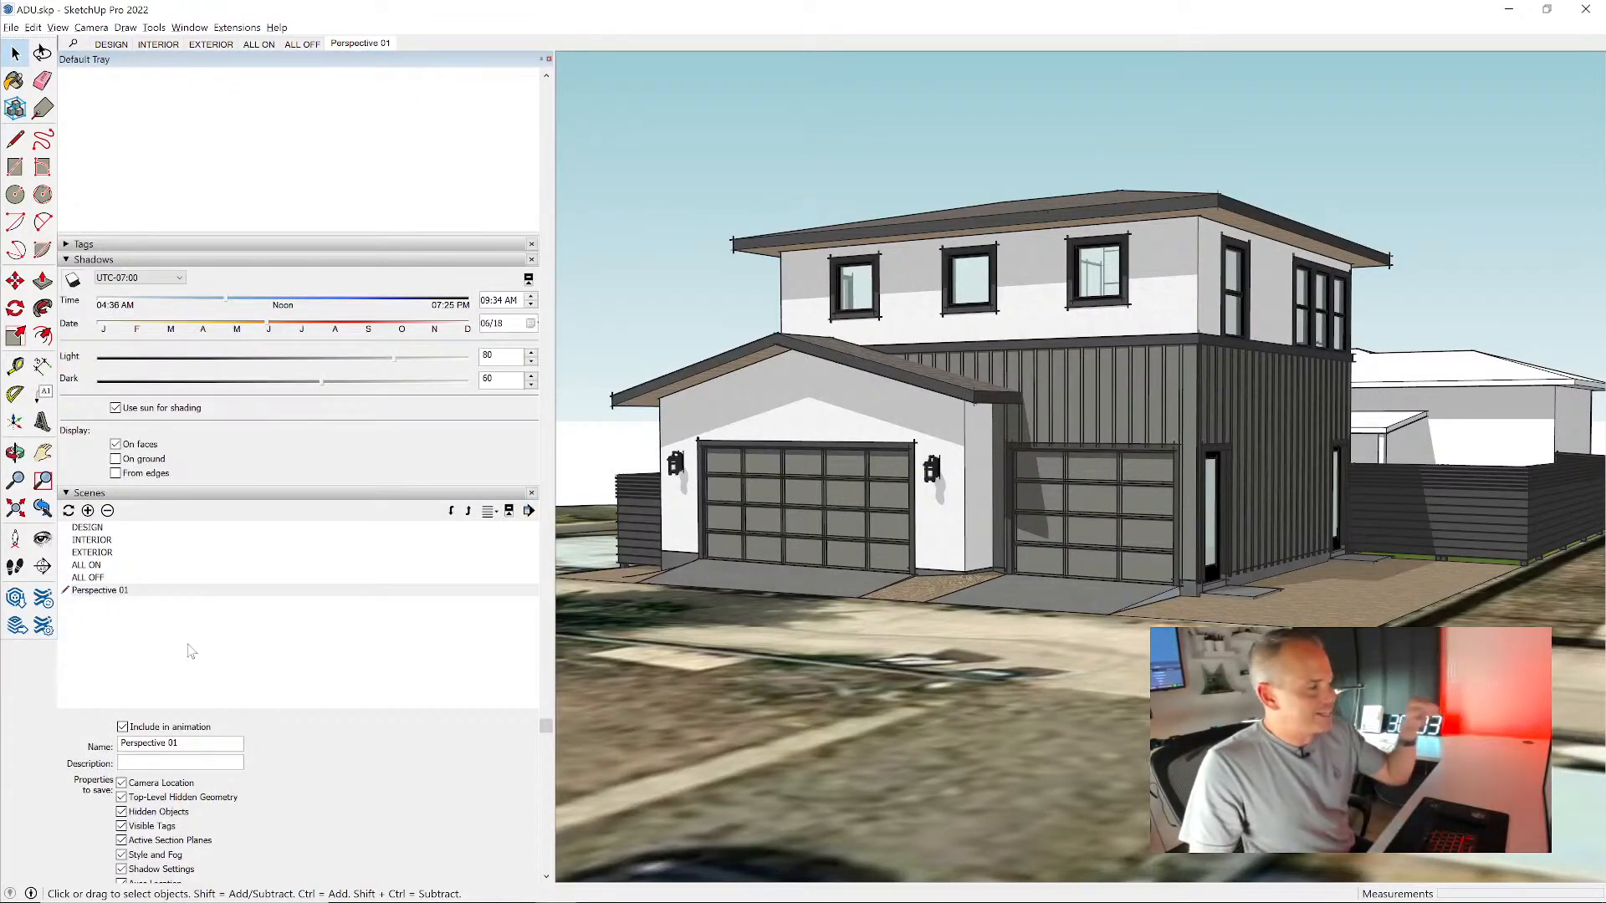
pyautogui.scroll(-2, 191, 651)
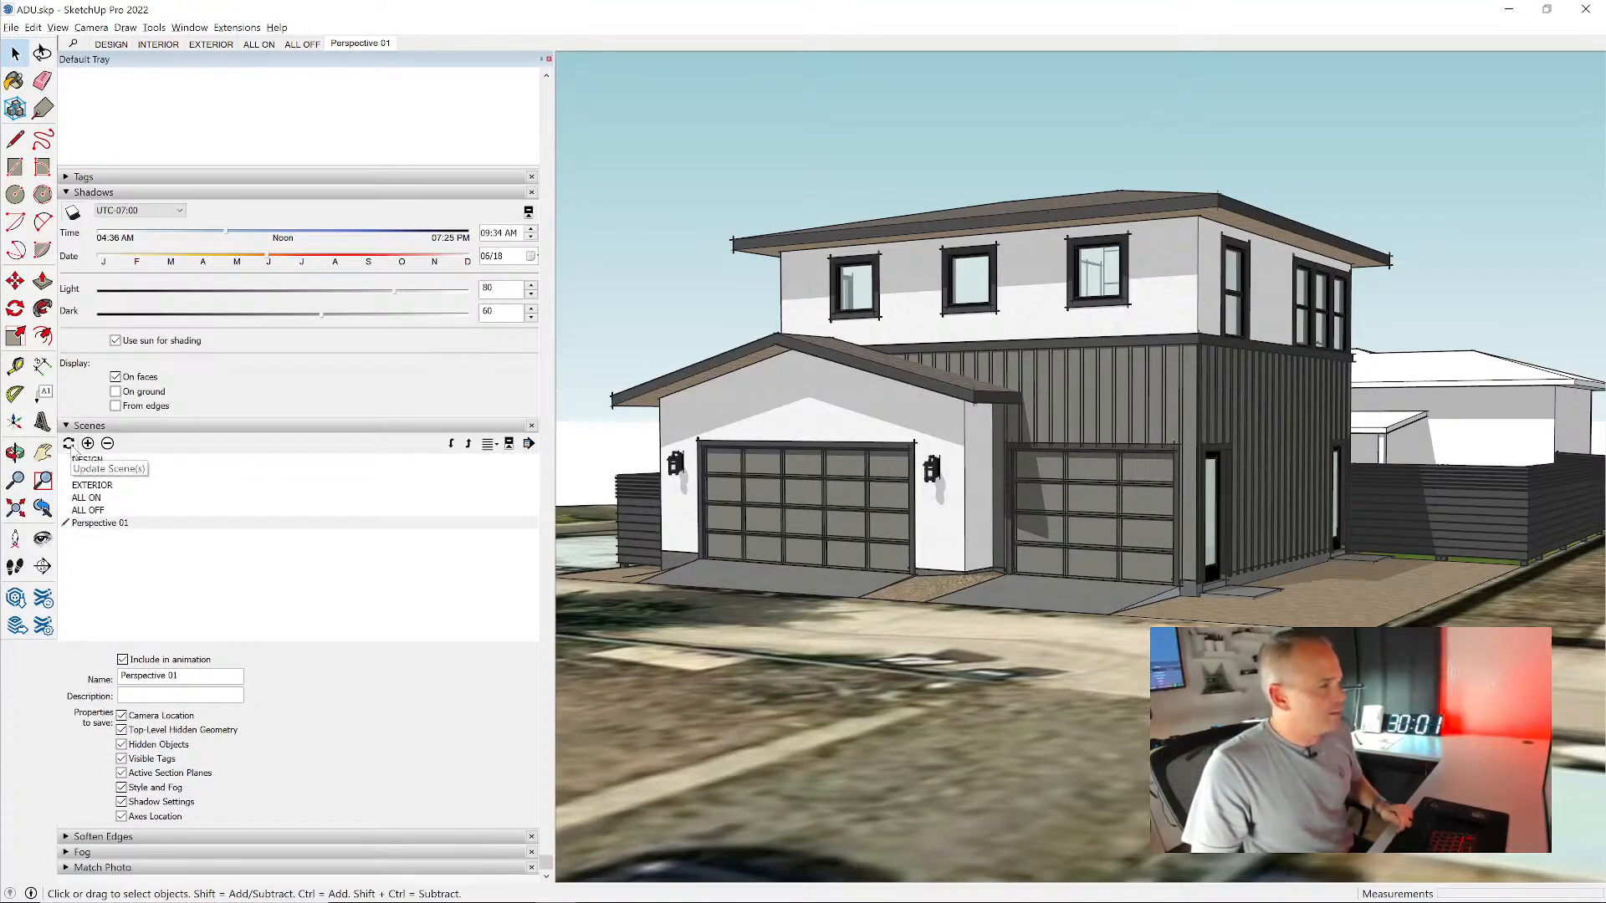
pyautogui.click(69, 444)
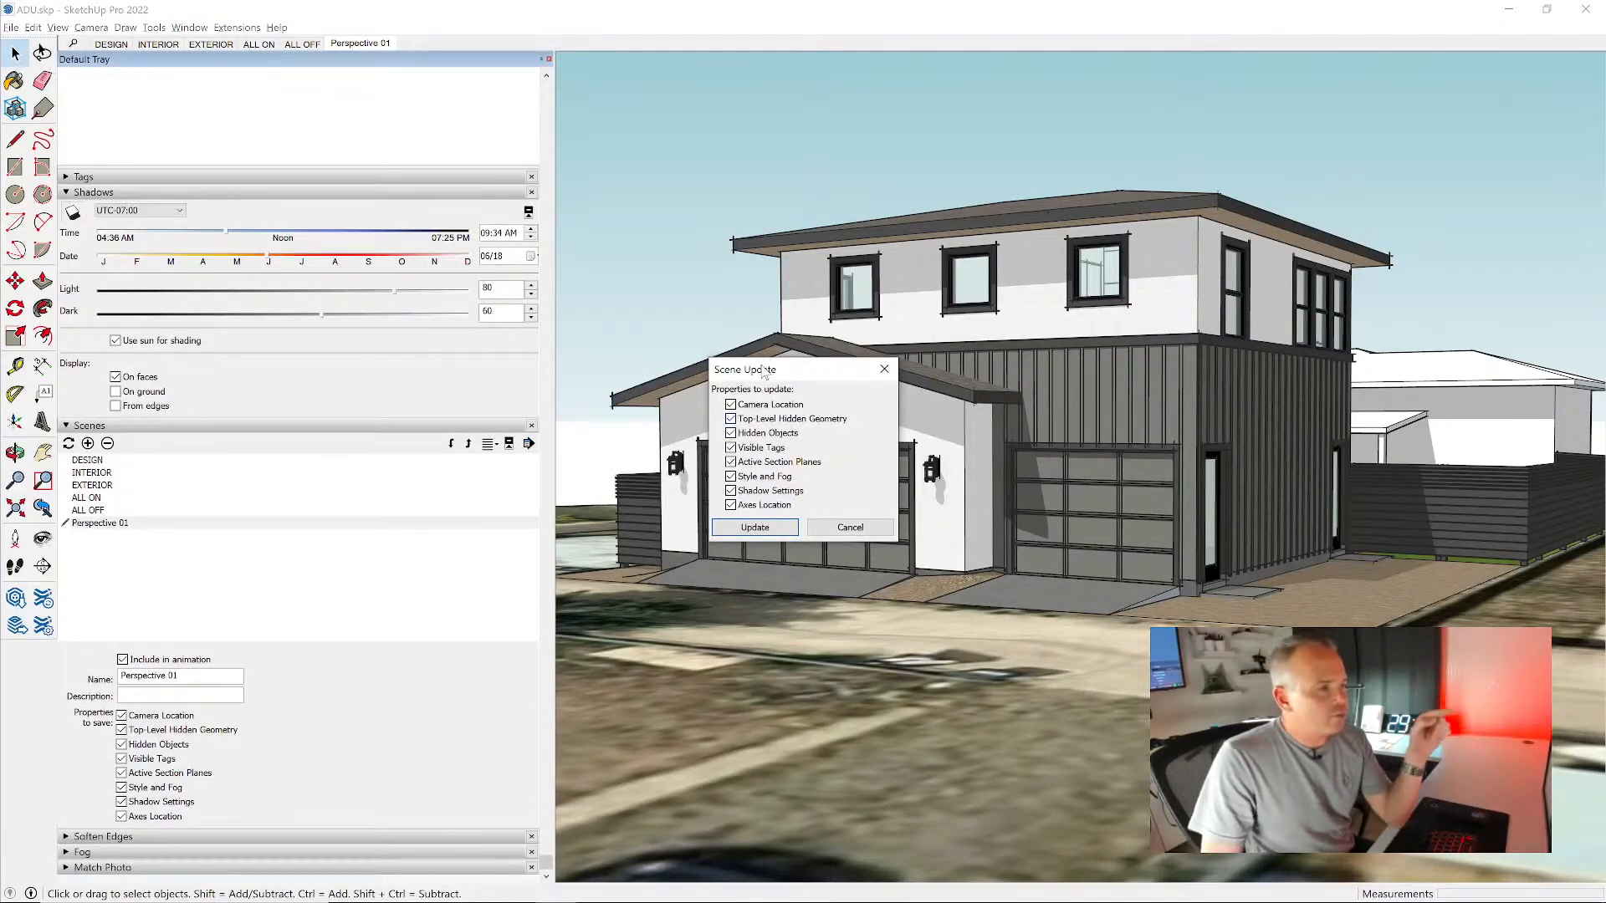
pyautogui.moveTo(764, 372); pyautogui.dragTo(320, 685)
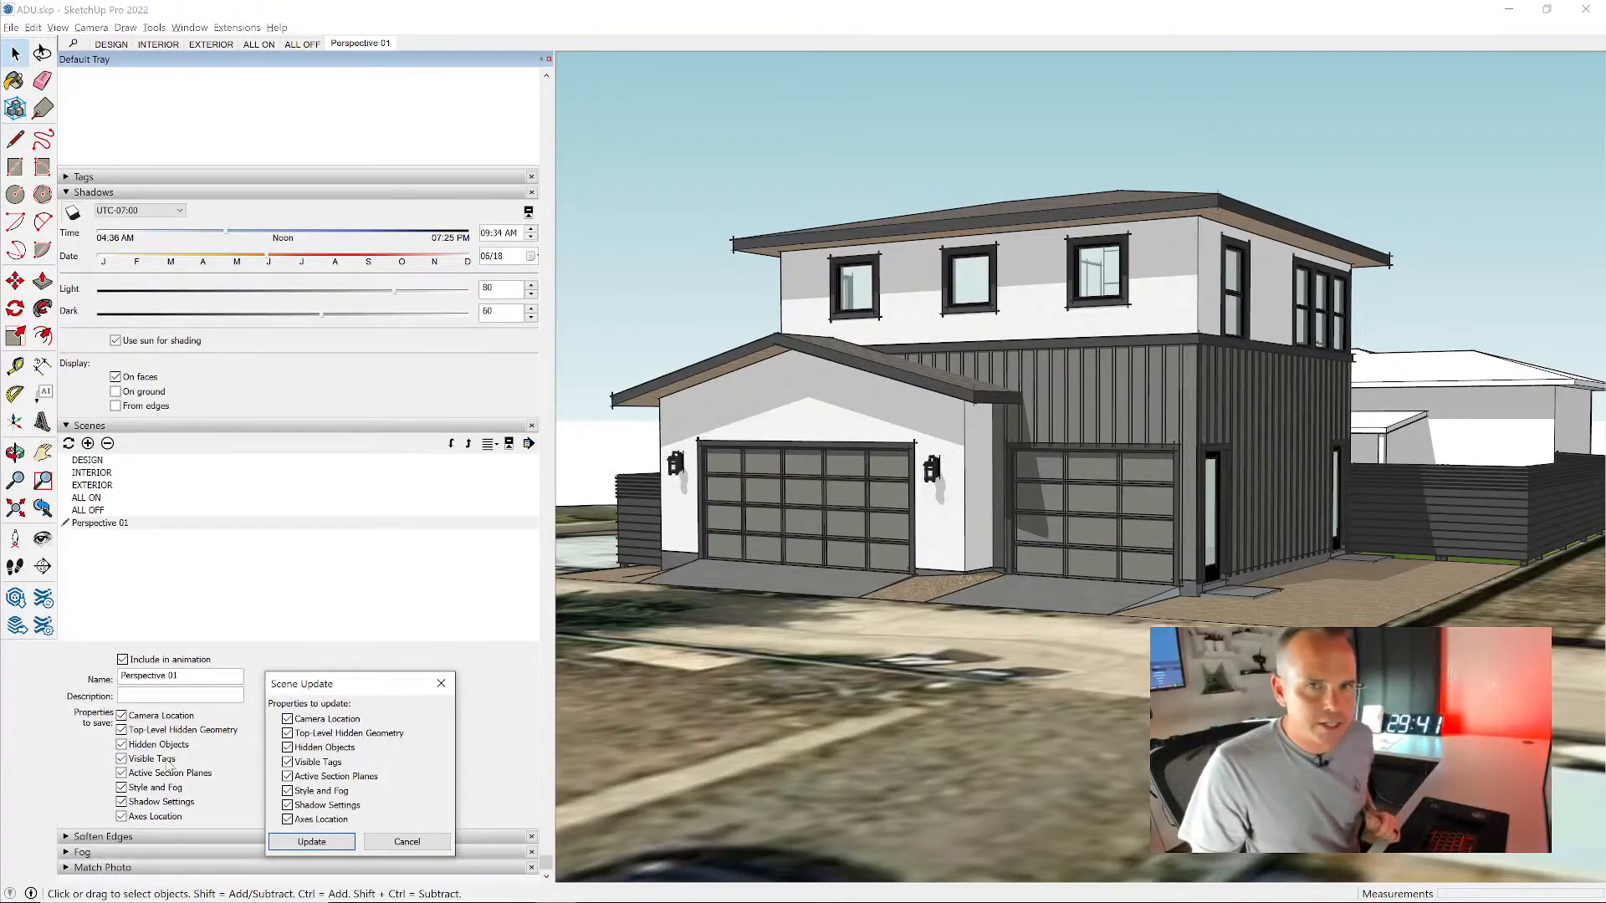
pyautogui.moveTo(344, 686); pyautogui.dragTo(339, 690)
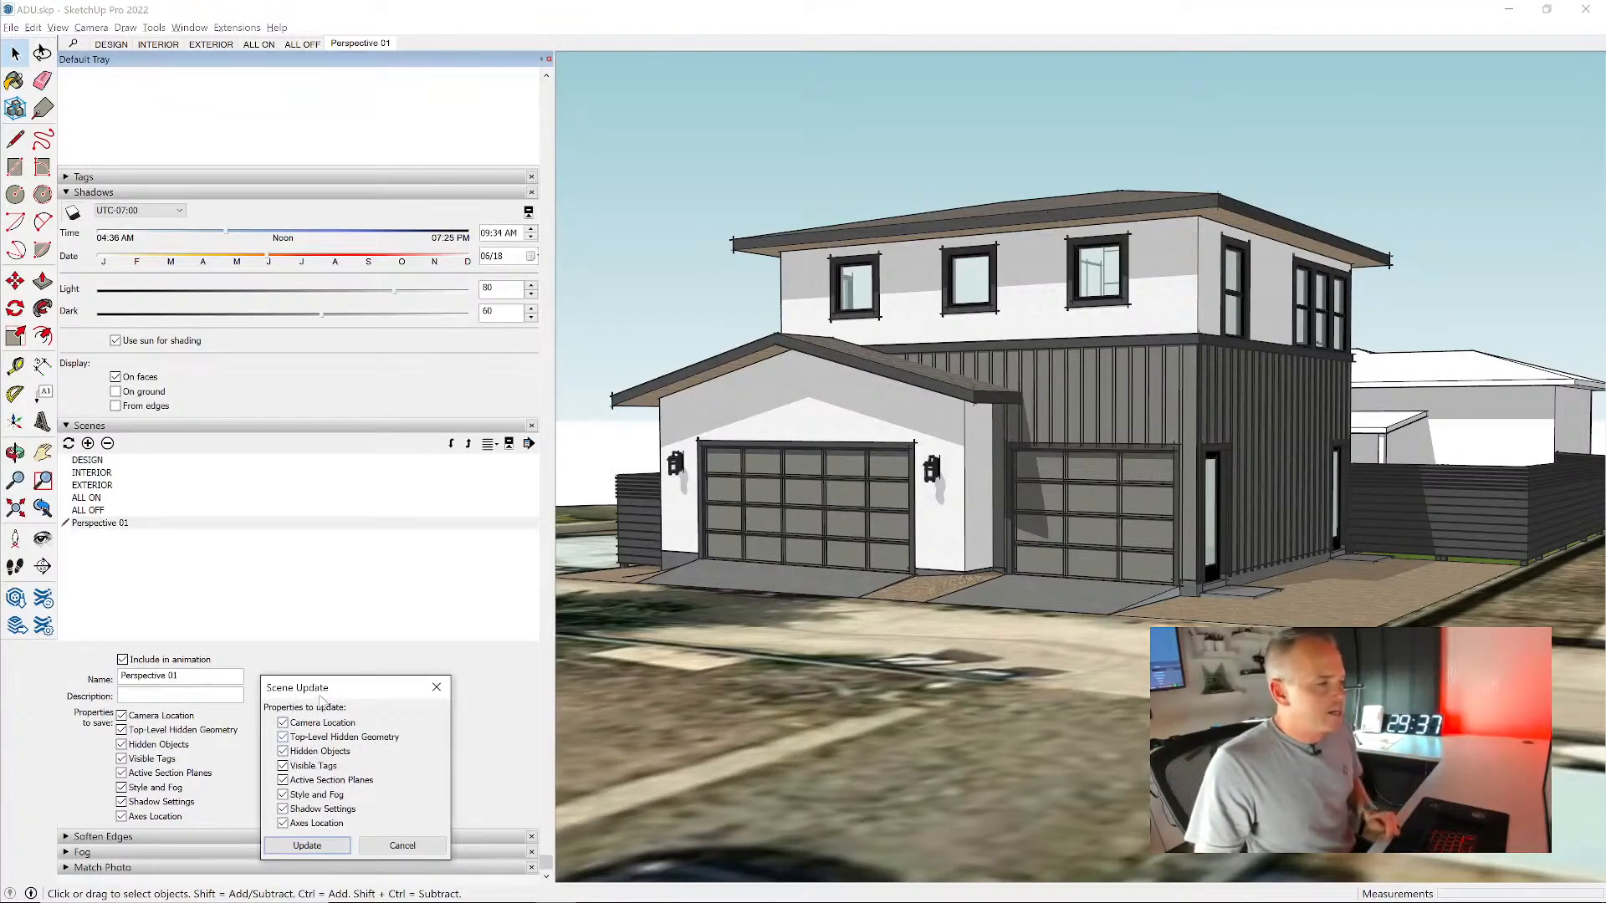
pyautogui.click(435, 688)
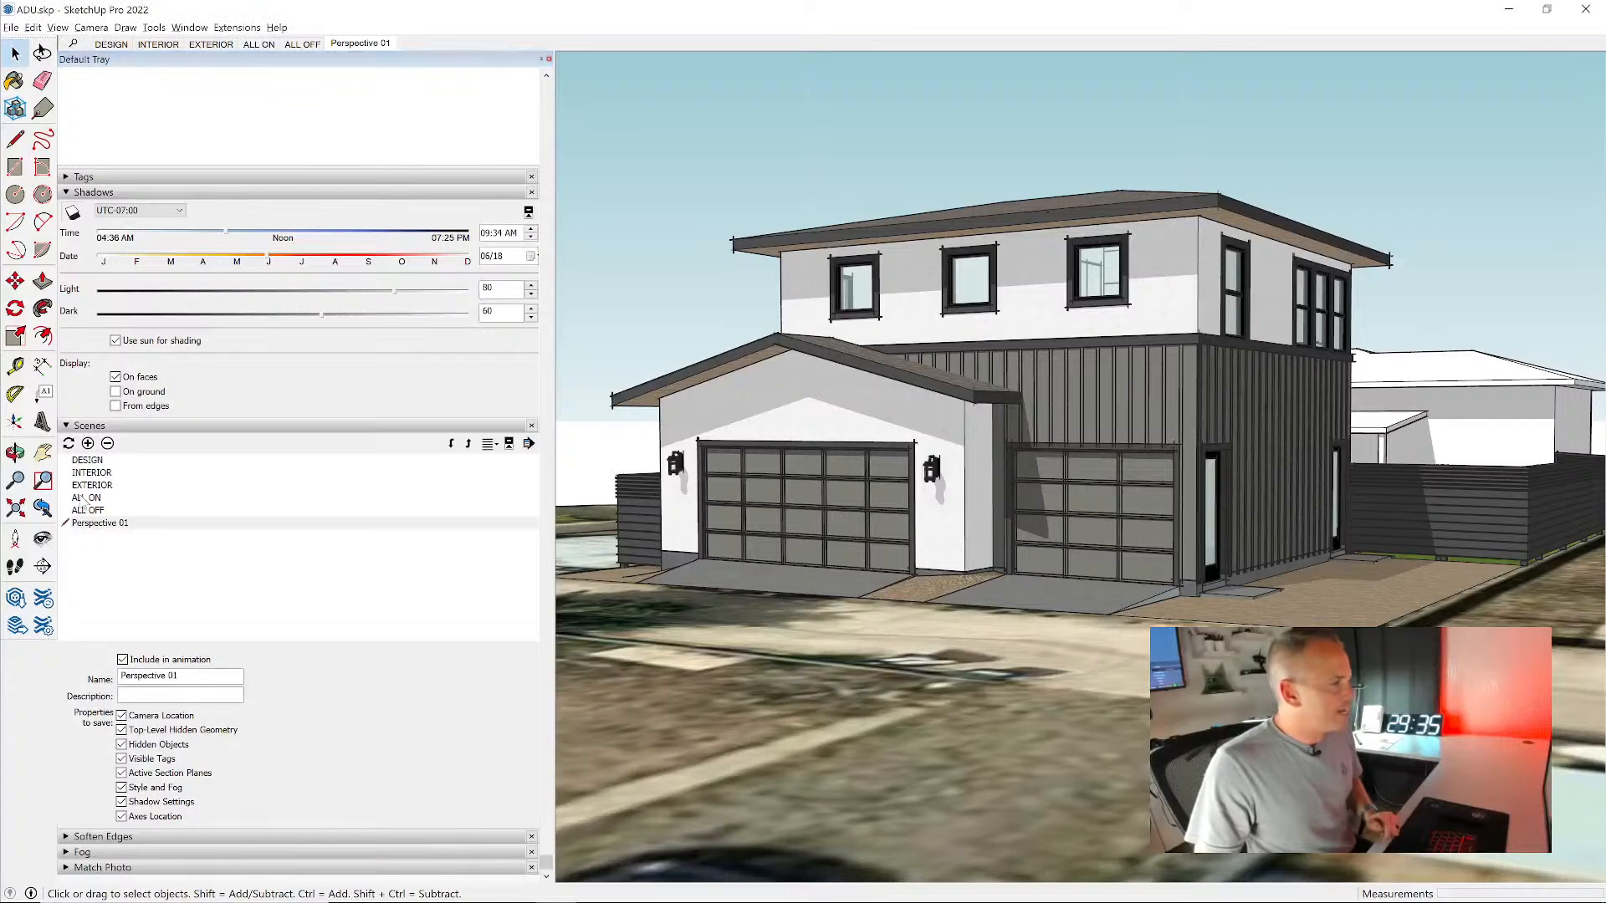
# - Update the Perspective 01 scene with only Shadow Settings included among the properties to update
pyautogui.click(69, 444)
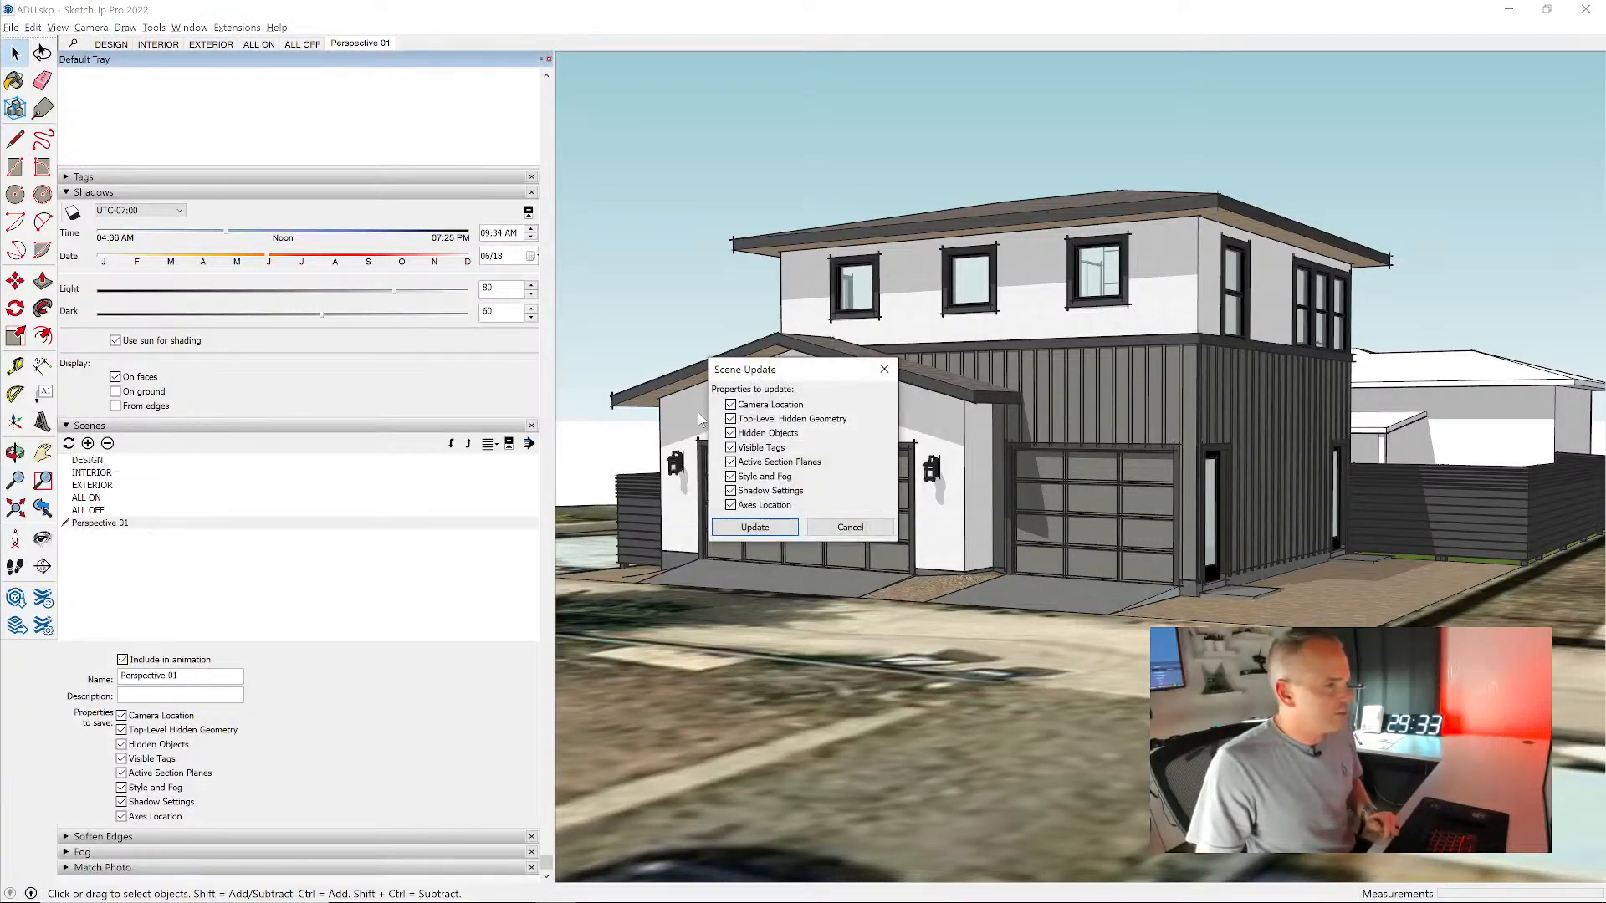
pyautogui.moveTo(721, 387); pyautogui.dragTo(286, 685)
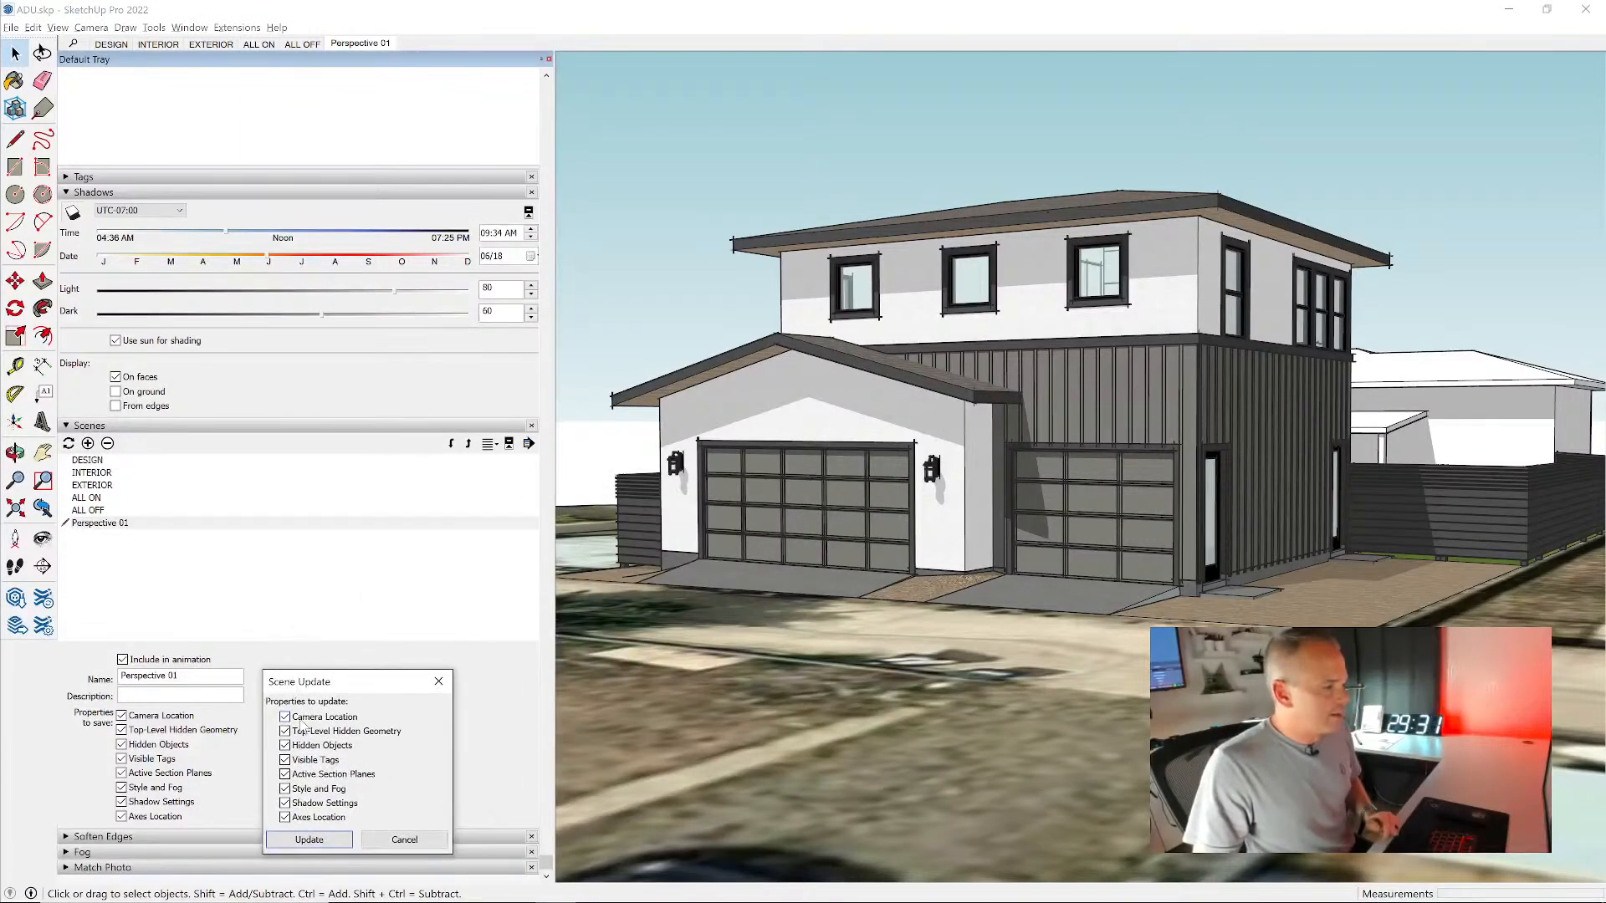
pyautogui.click(303, 717)
pyautogui.click(303, 731)
pyautogui.click(306, 745)
pyautogui.click(307, 759)
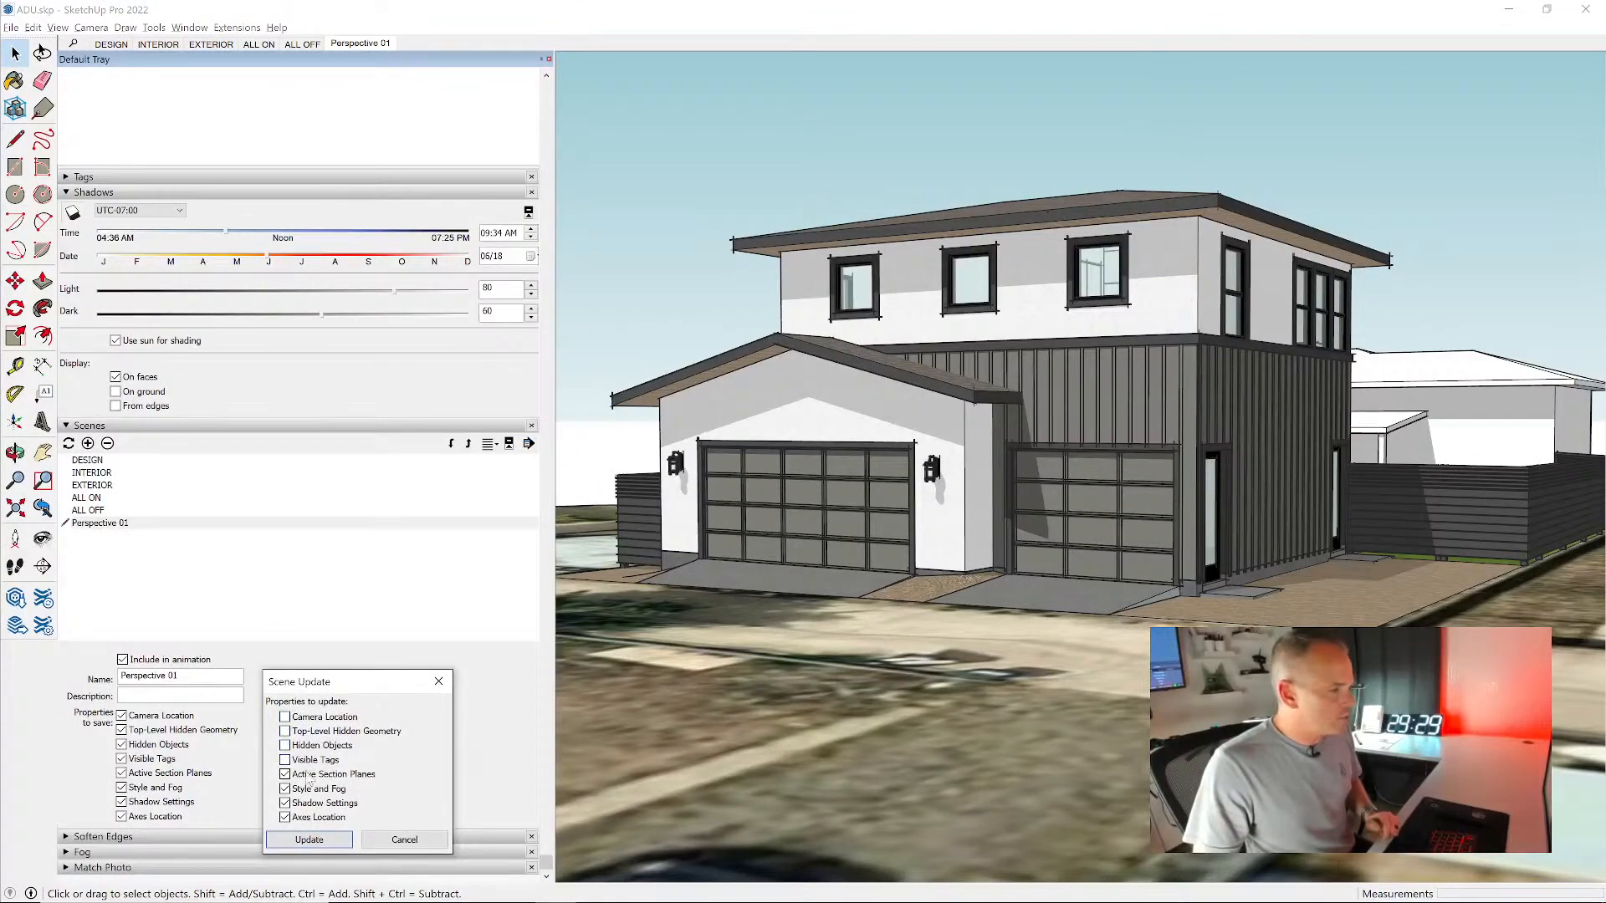
pyautogui.click(309, 773)
pyautogui.click(308, 789)
pyautogui.click(310, 817)
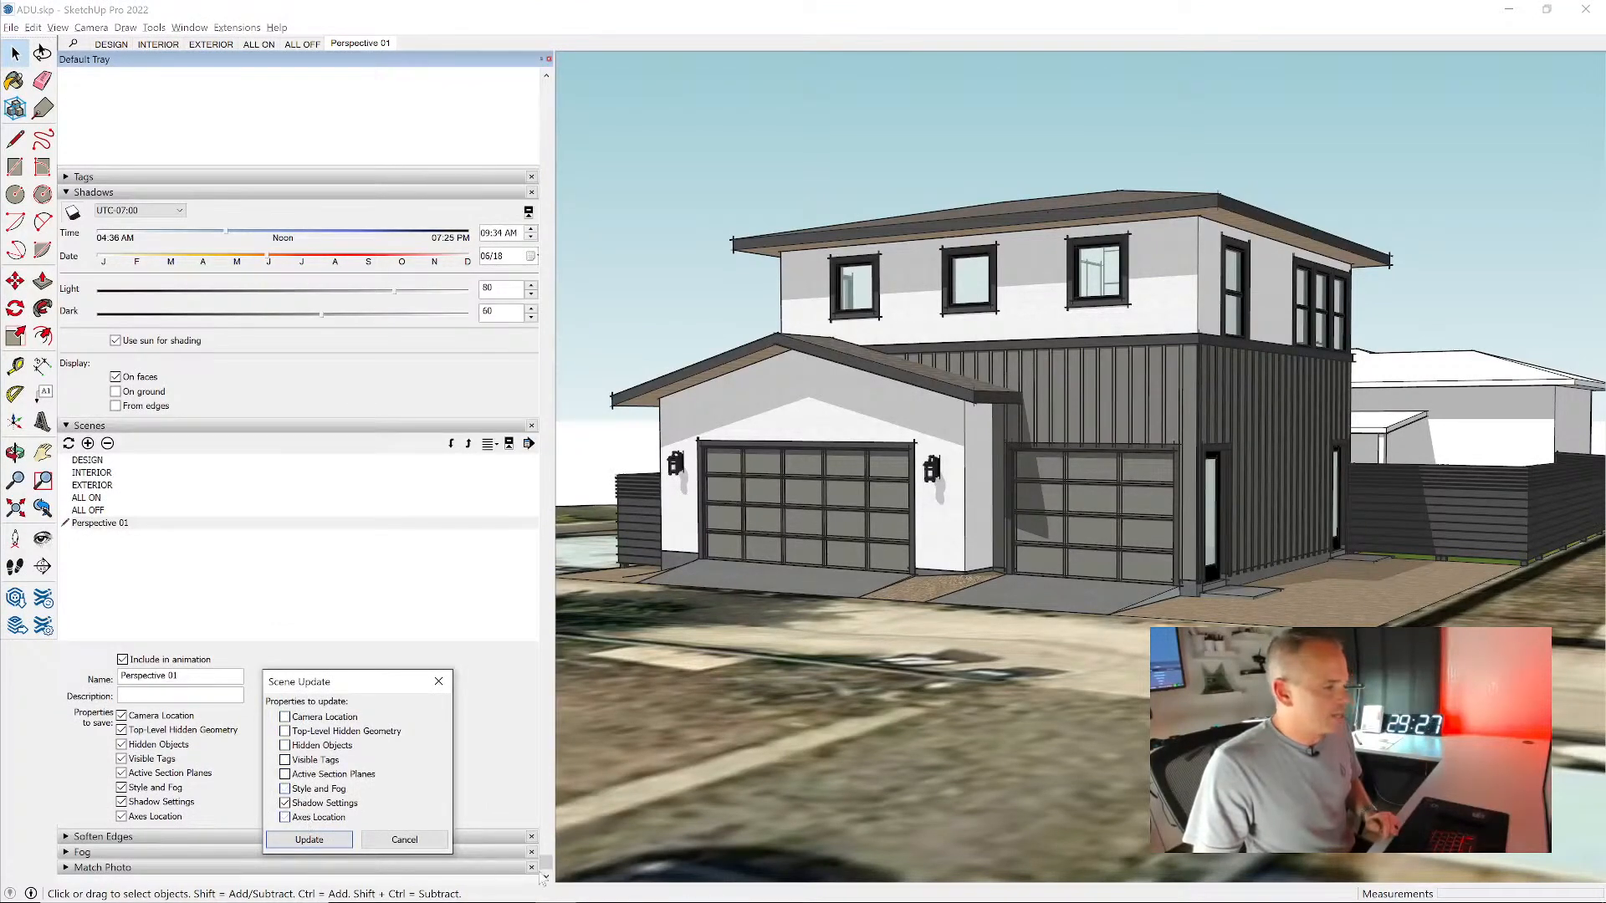
pyautogui.click(311, 839)
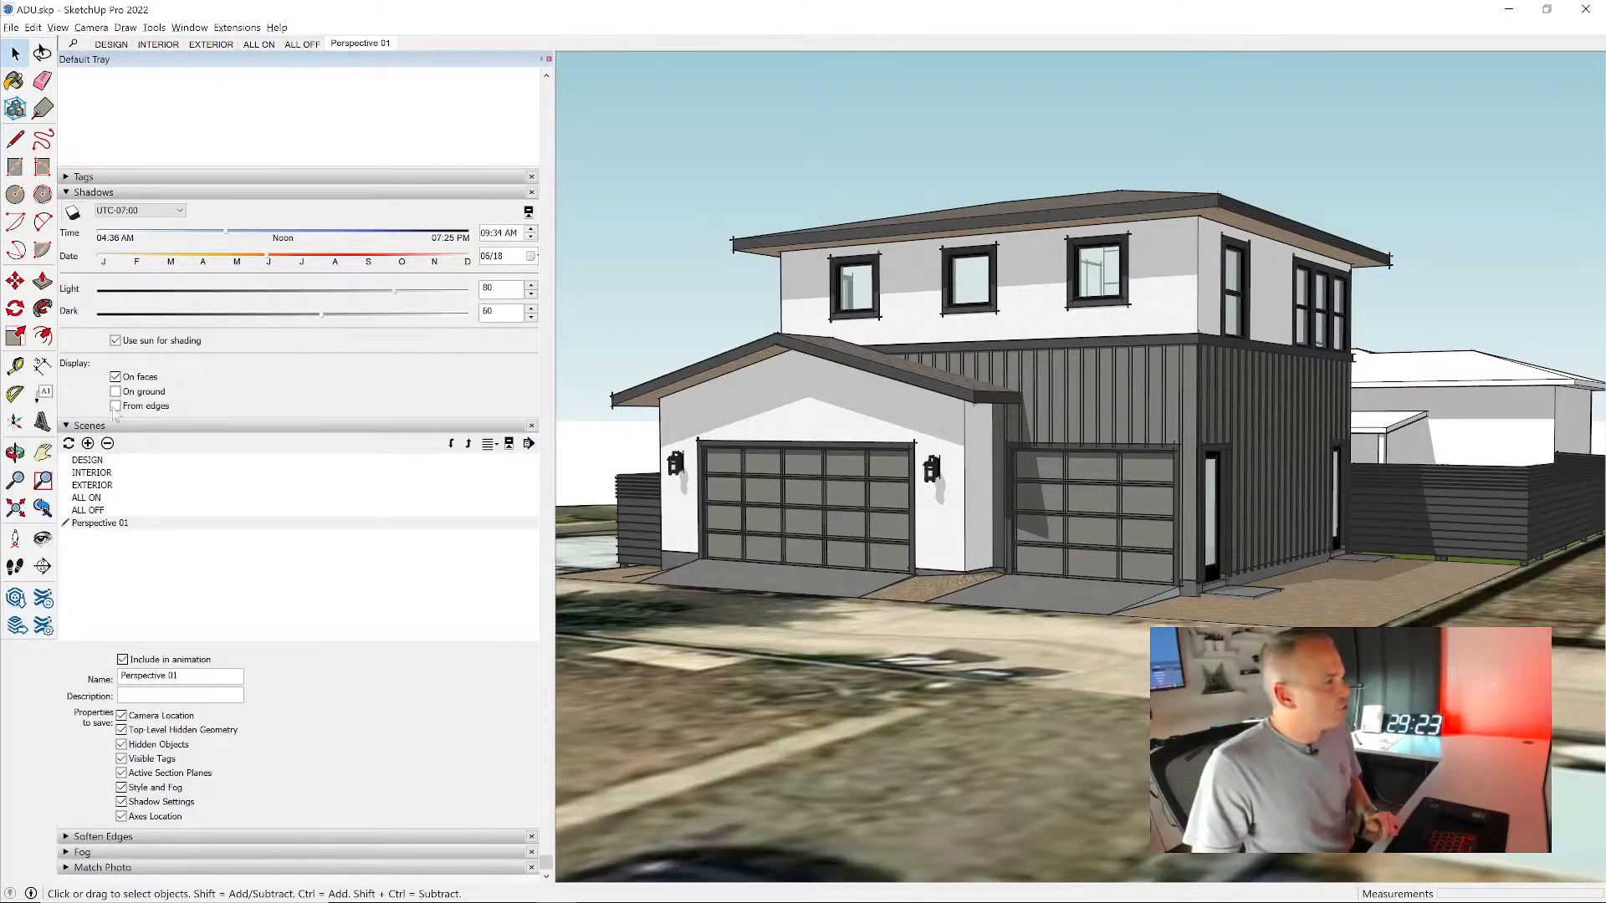
# - Turn off shadows, view the house from another angle, and recall Perspective 01 to test its saved shadows
pyautogui.click(73, 214)
pyautogui.click(360, 44)
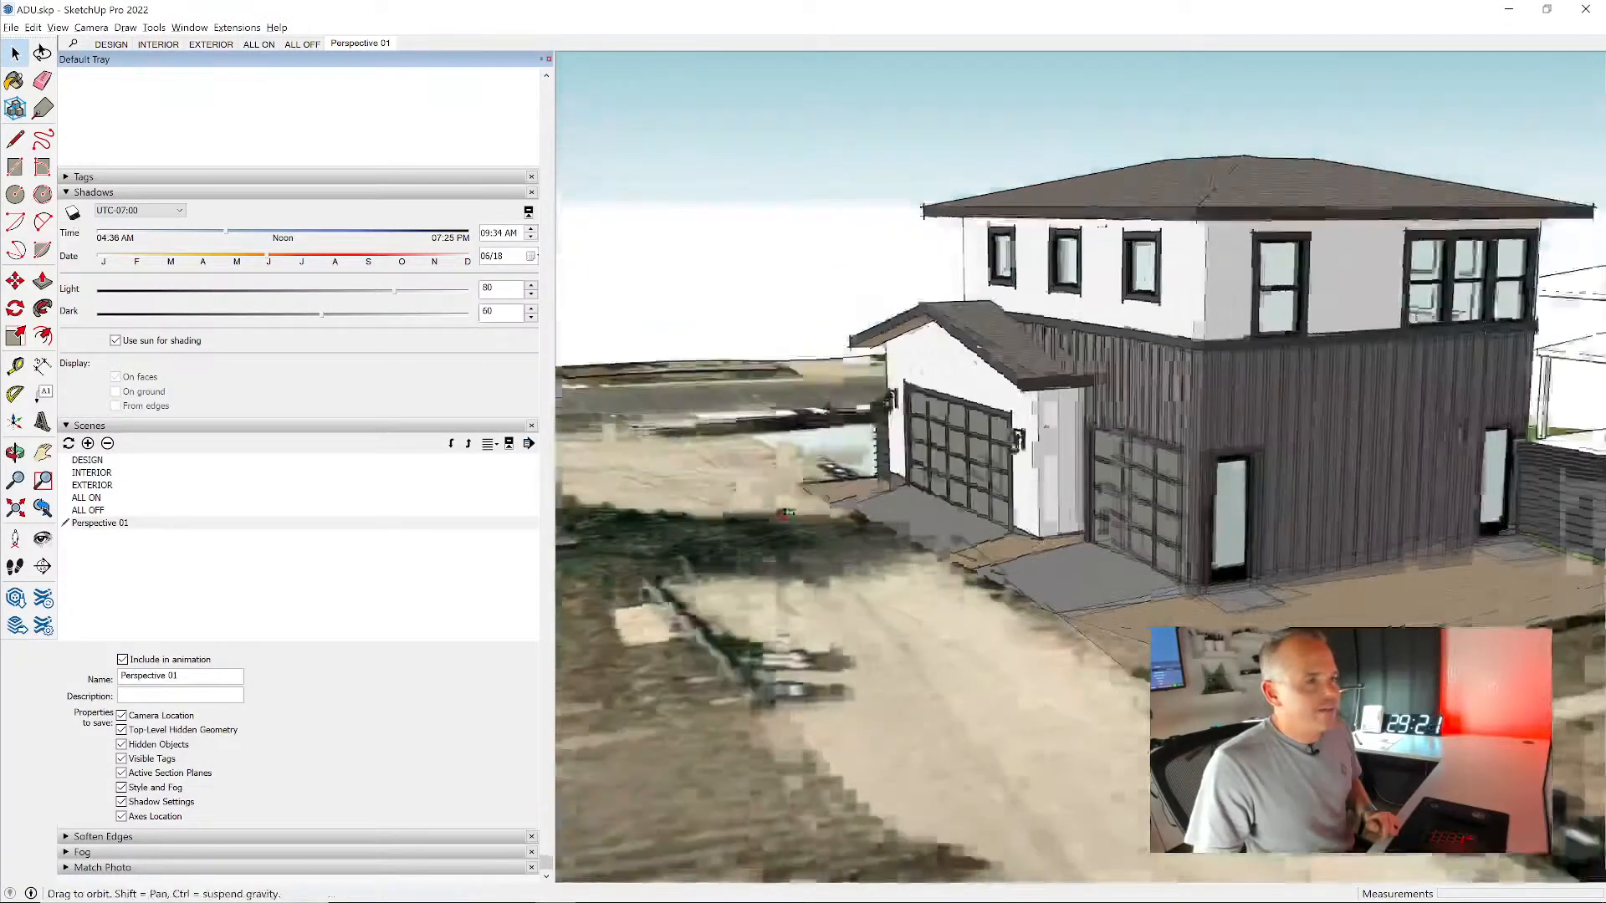
pyautogui.click(378, 45)
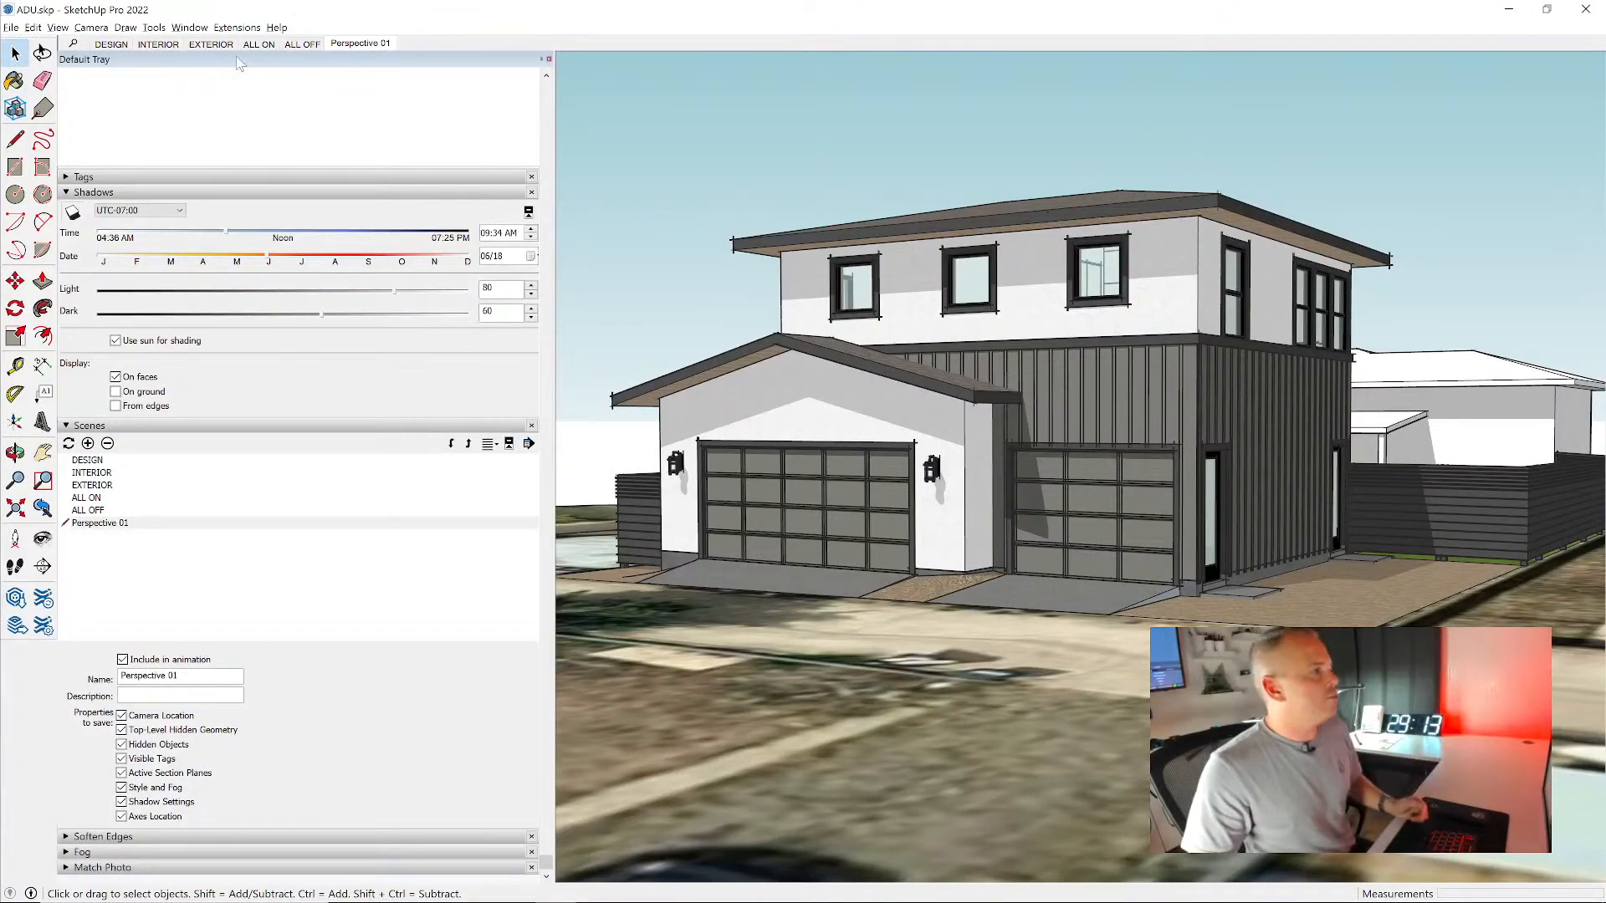
# - Recall the INTERIOR and DESIGN scenes, and return to Perspective 01
pyautogui.click(158, 43)
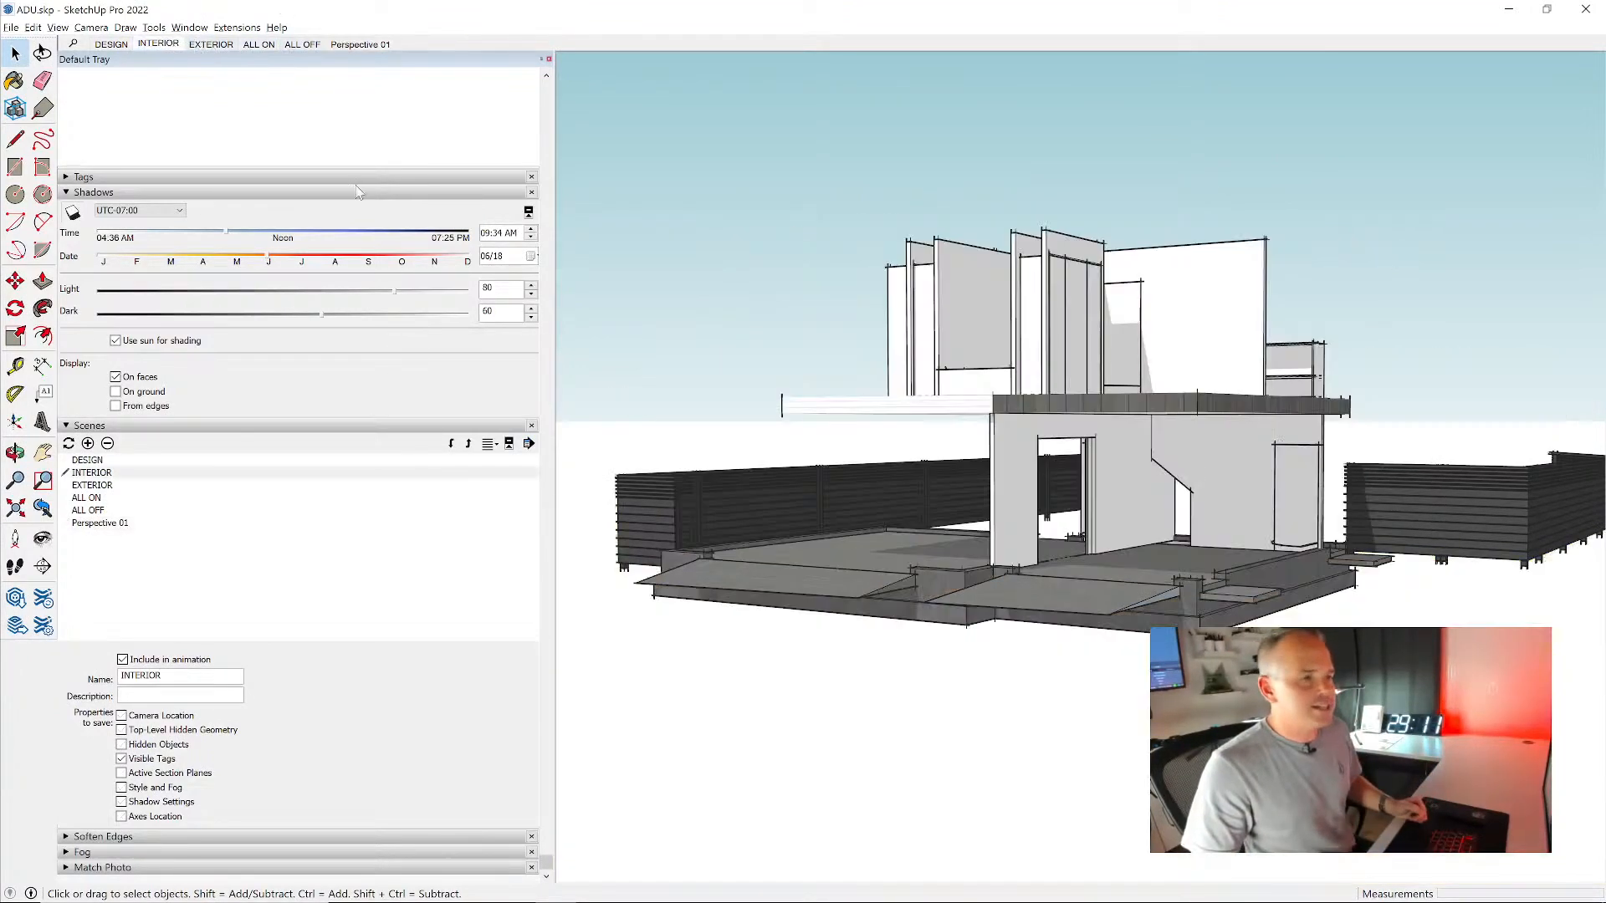
pyautogui.click(124, 44)
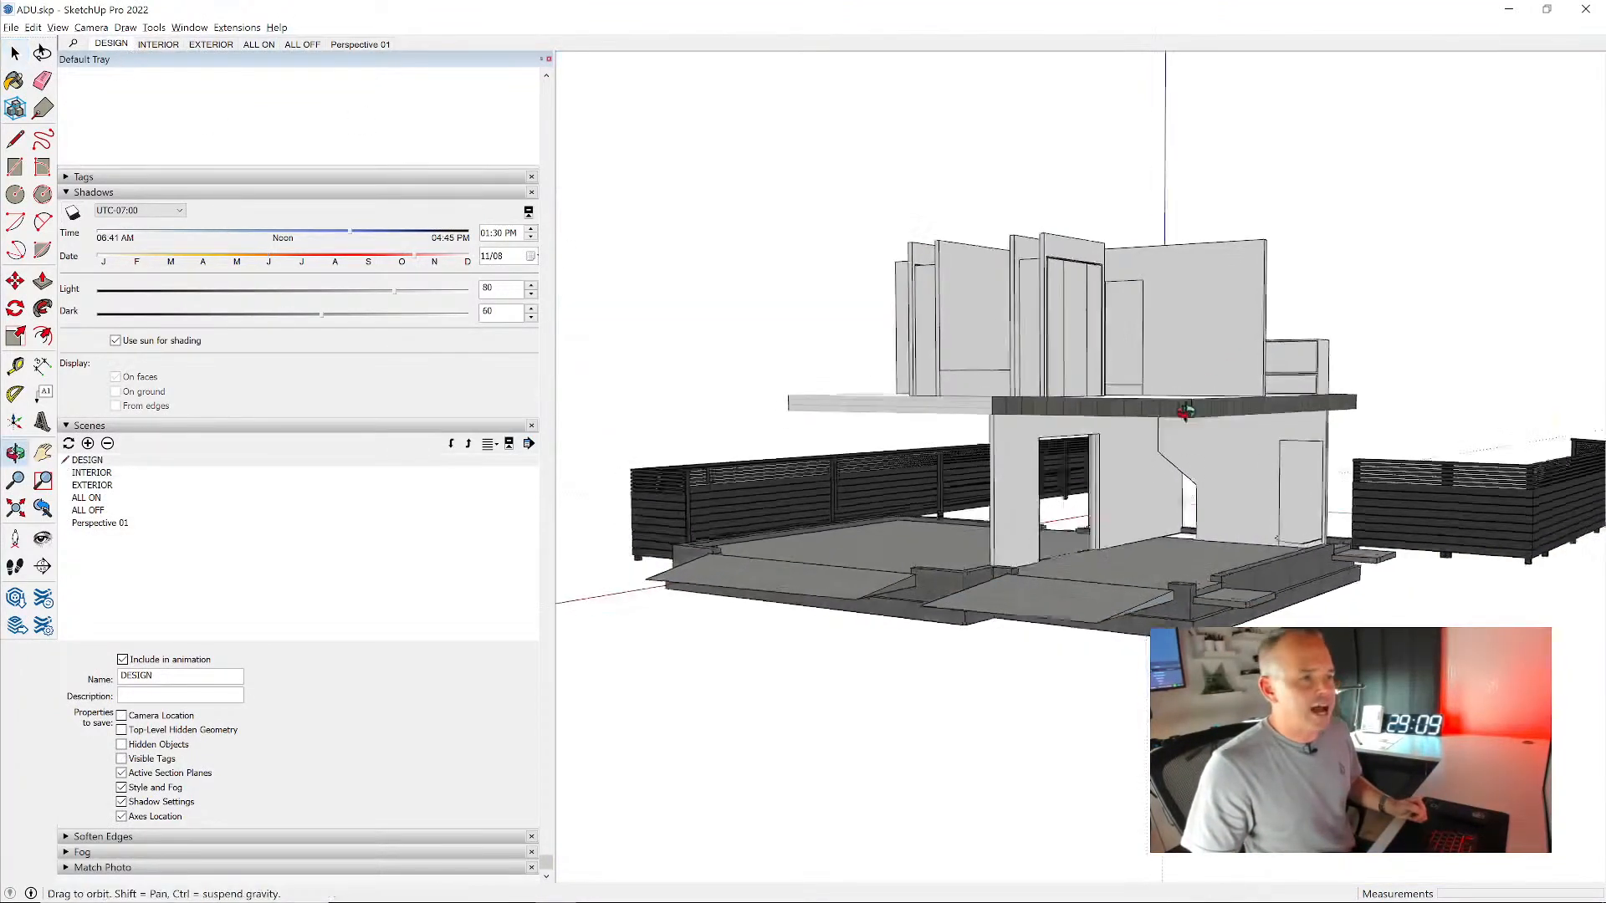
pyautogui.click(372, 46)
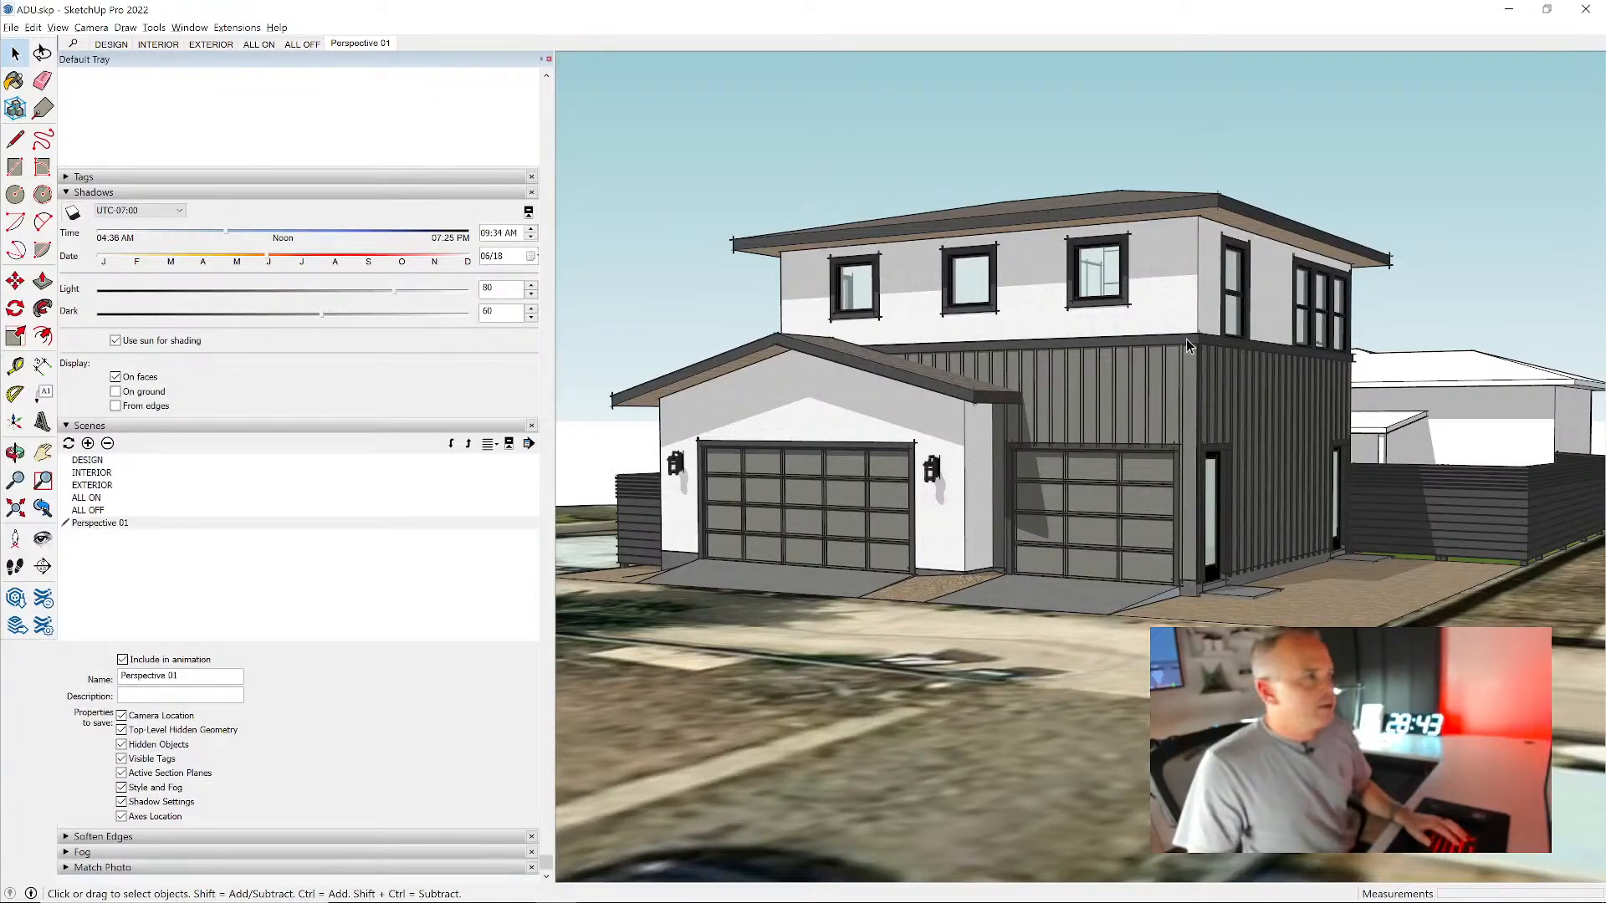
# - Compose a near eye-level view of the house's yard side, showing the green trellis wall and the adjoining entry door and windows
pyautogui.moveTo(1434, 344); pyautogui.dragTo(1246, 498, button='middle')
pyautogui.keyDown('shift'); pyautogui.moveTo(1246, 498); pyautogui.dragTo(1260, 507, button='middle'); pyautogui.keyUp('shift')
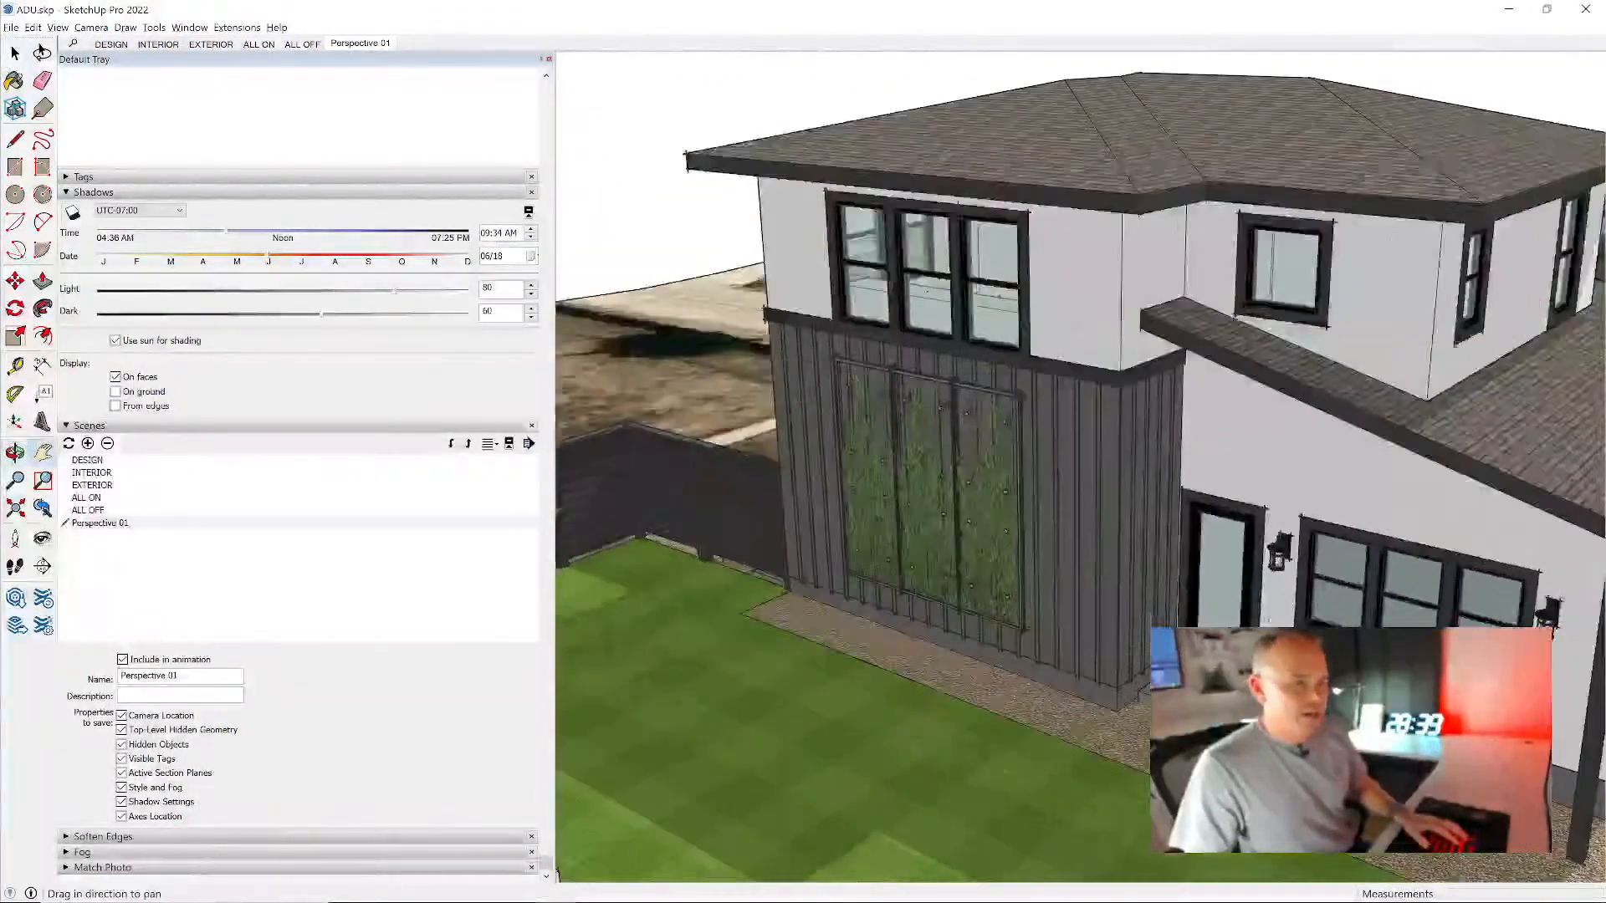
pyautogui.moveTo(1265, 615); pyautogui.dragTo(1209, 445, button='middle')
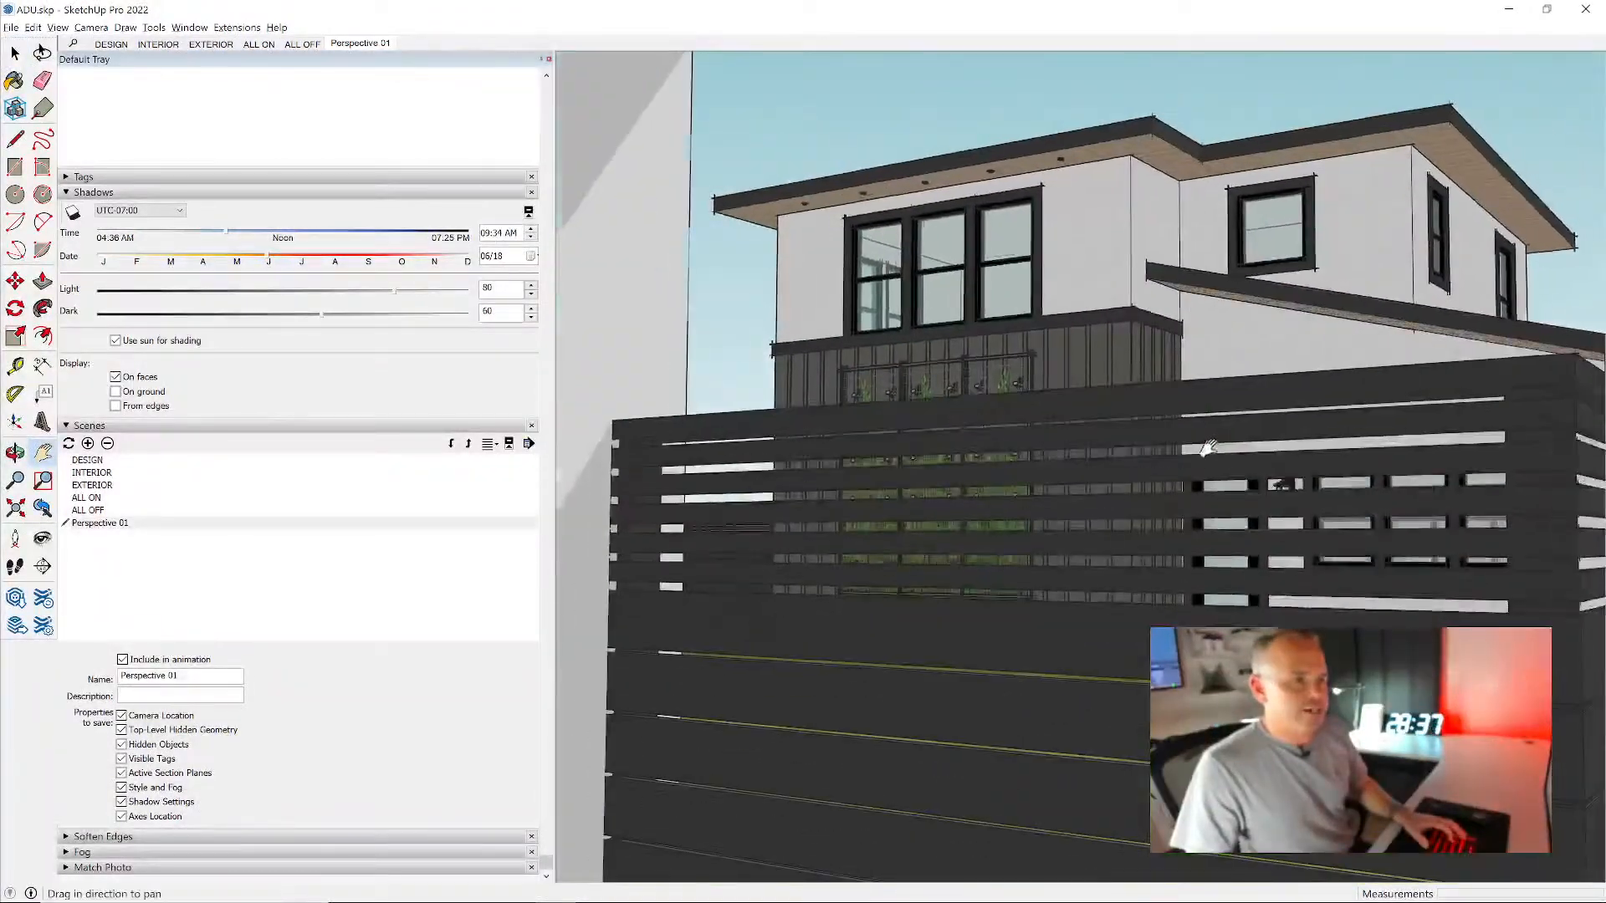
pyautogui.scroll(4, 1207, 455)
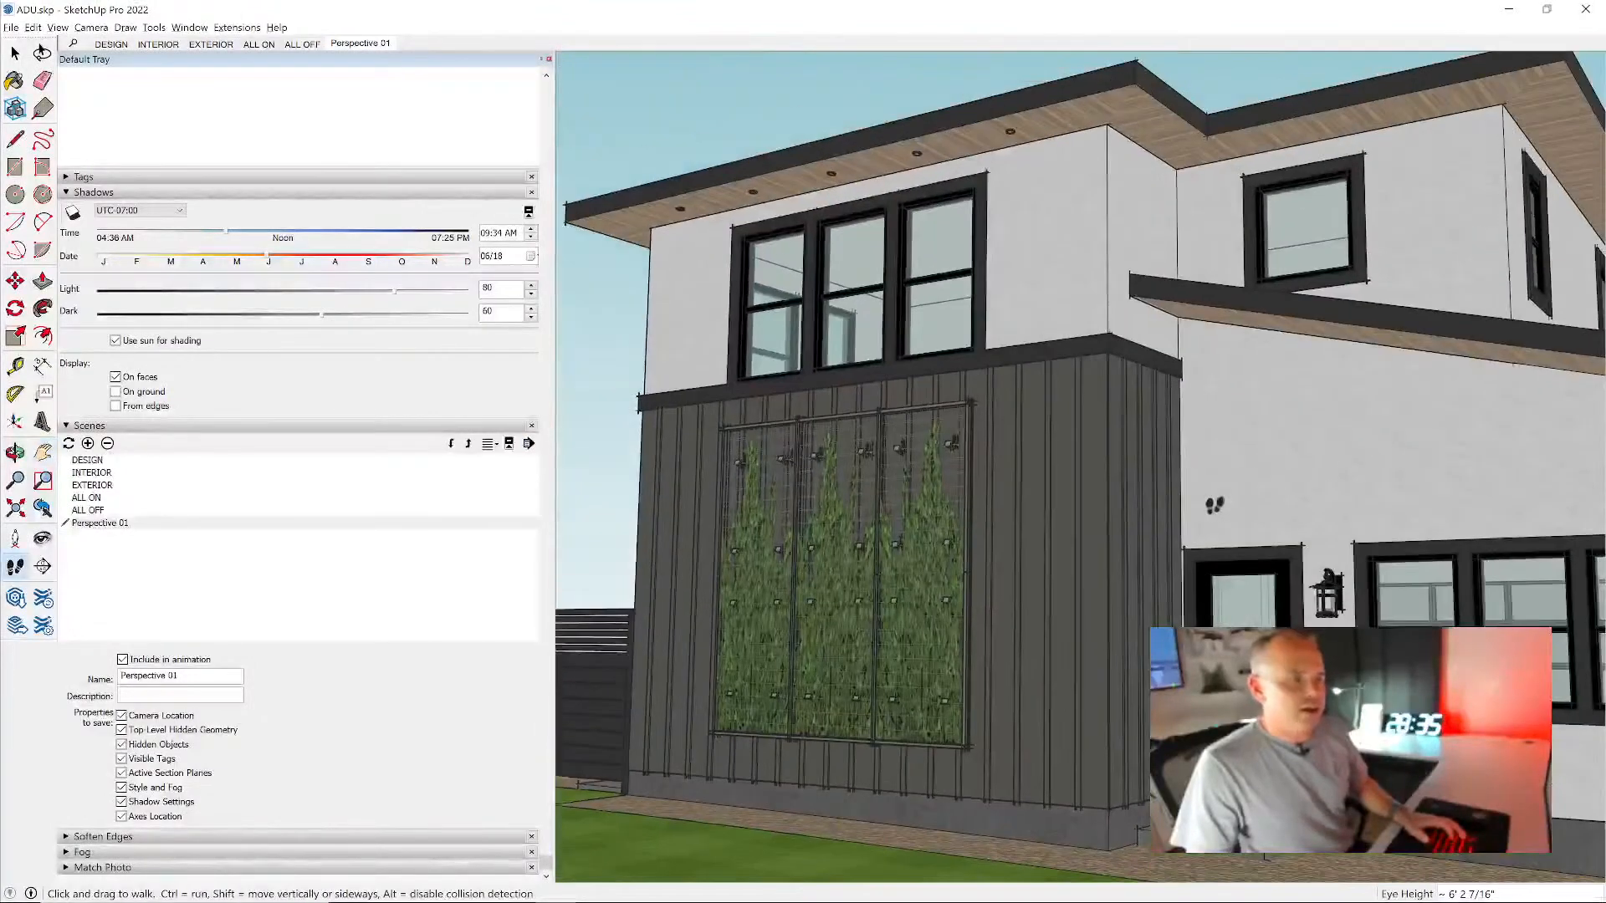
pyautogui.moveTo(1011, 445); pyautogui.dragTo(1006, 468)
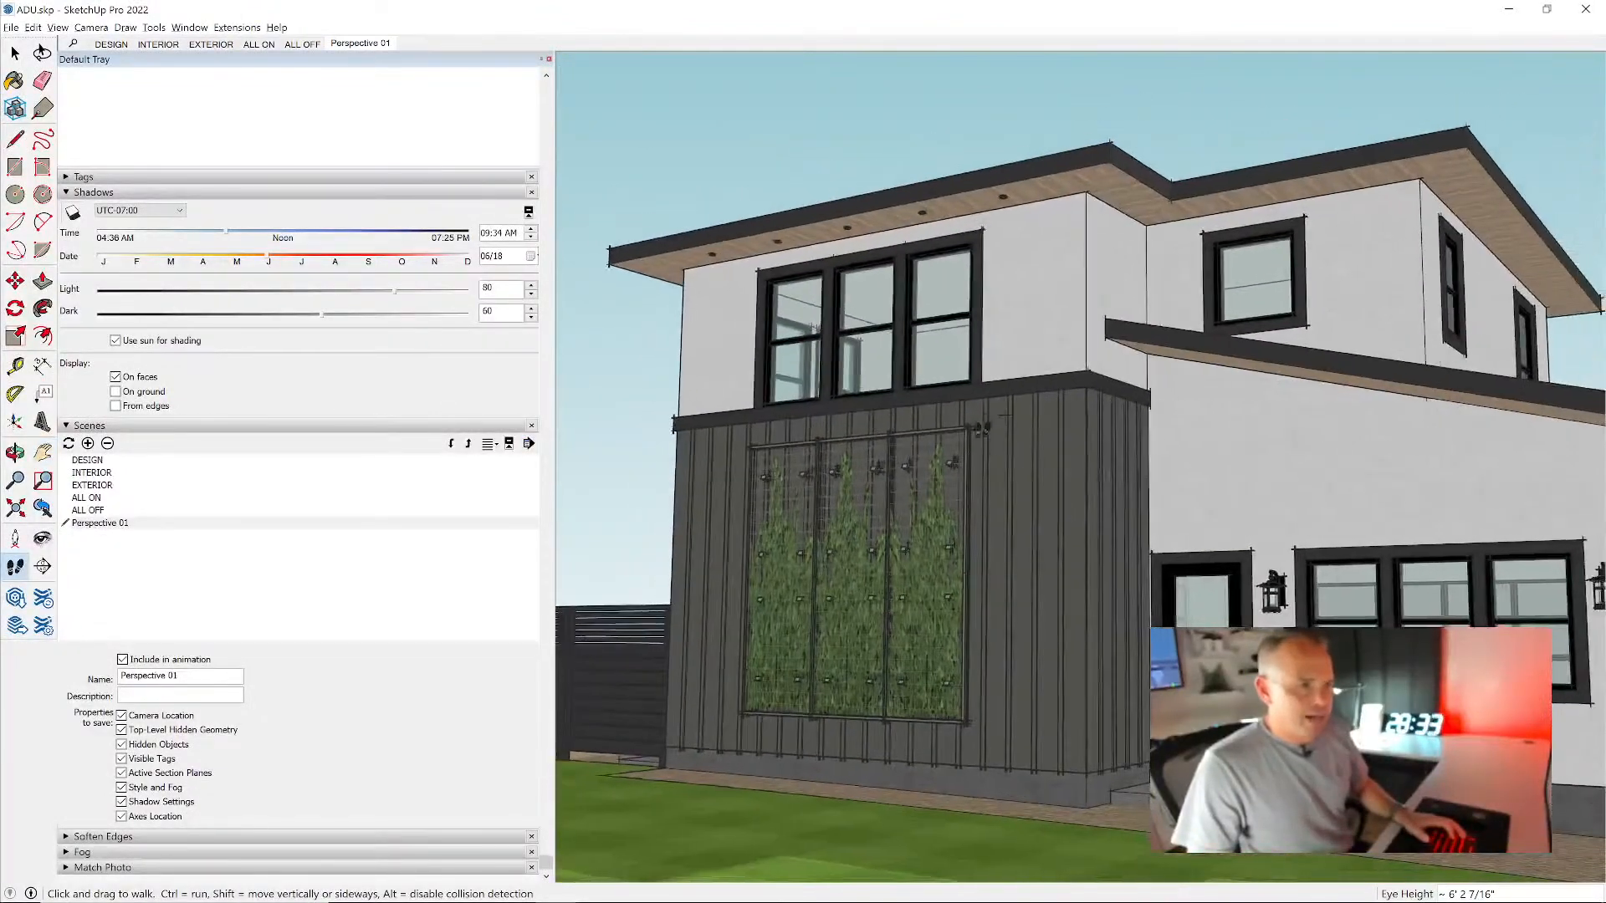
pyautogui.moveTo(990, 419); pyautogui.dragTo(994, 437, button='middle')
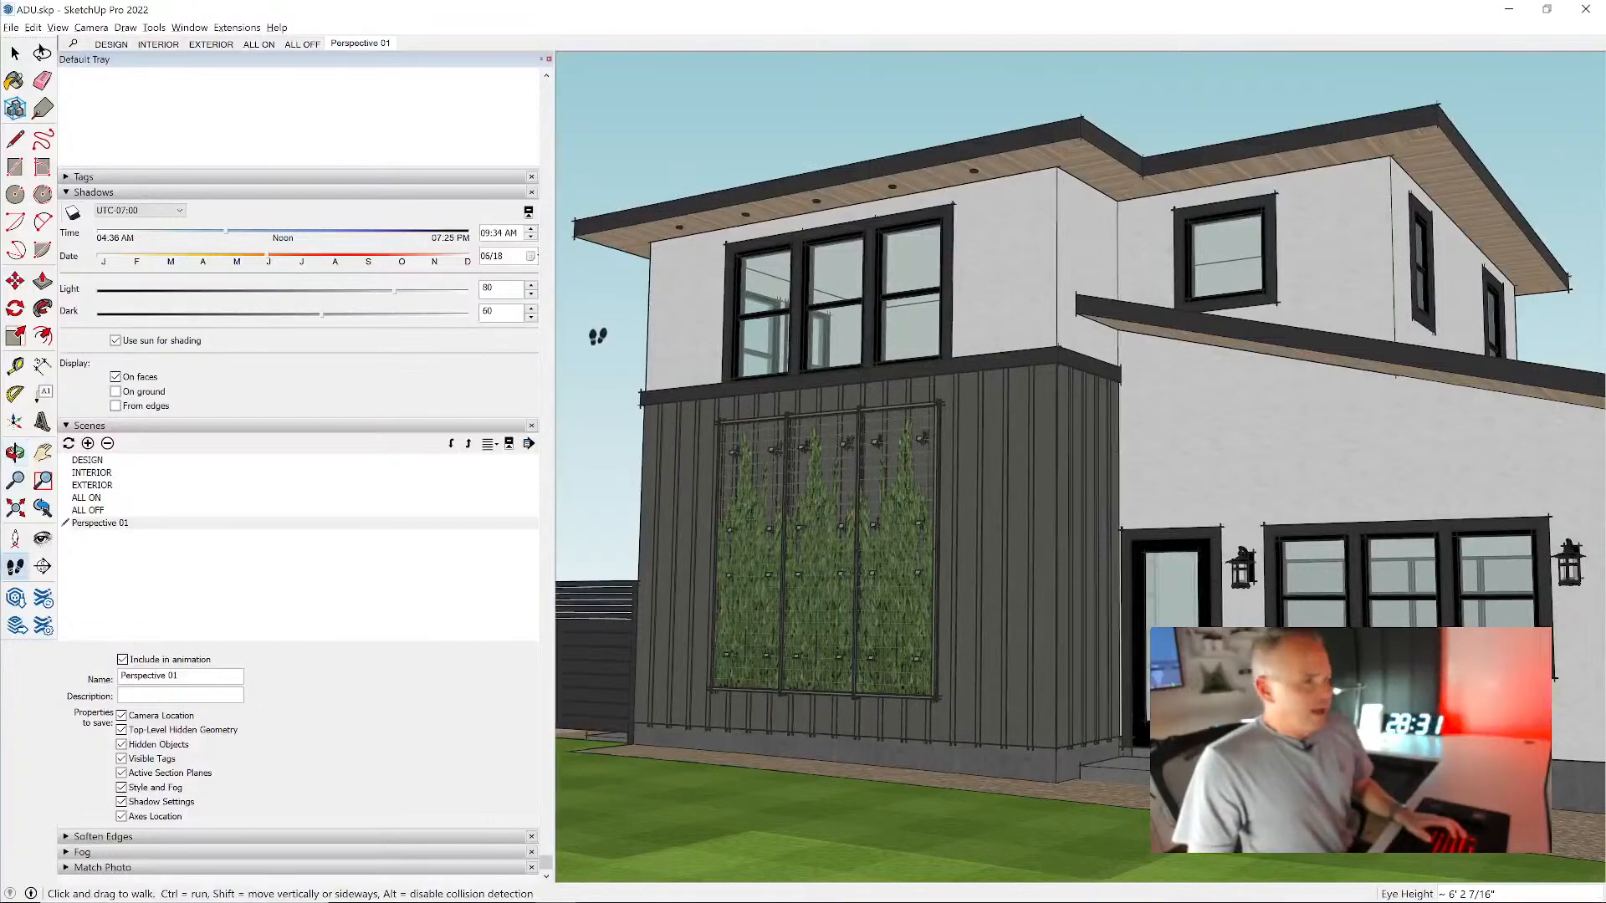
pyautogui.moveTo(935, 388); pyautogui.dragTo(932, 380, button='middle')
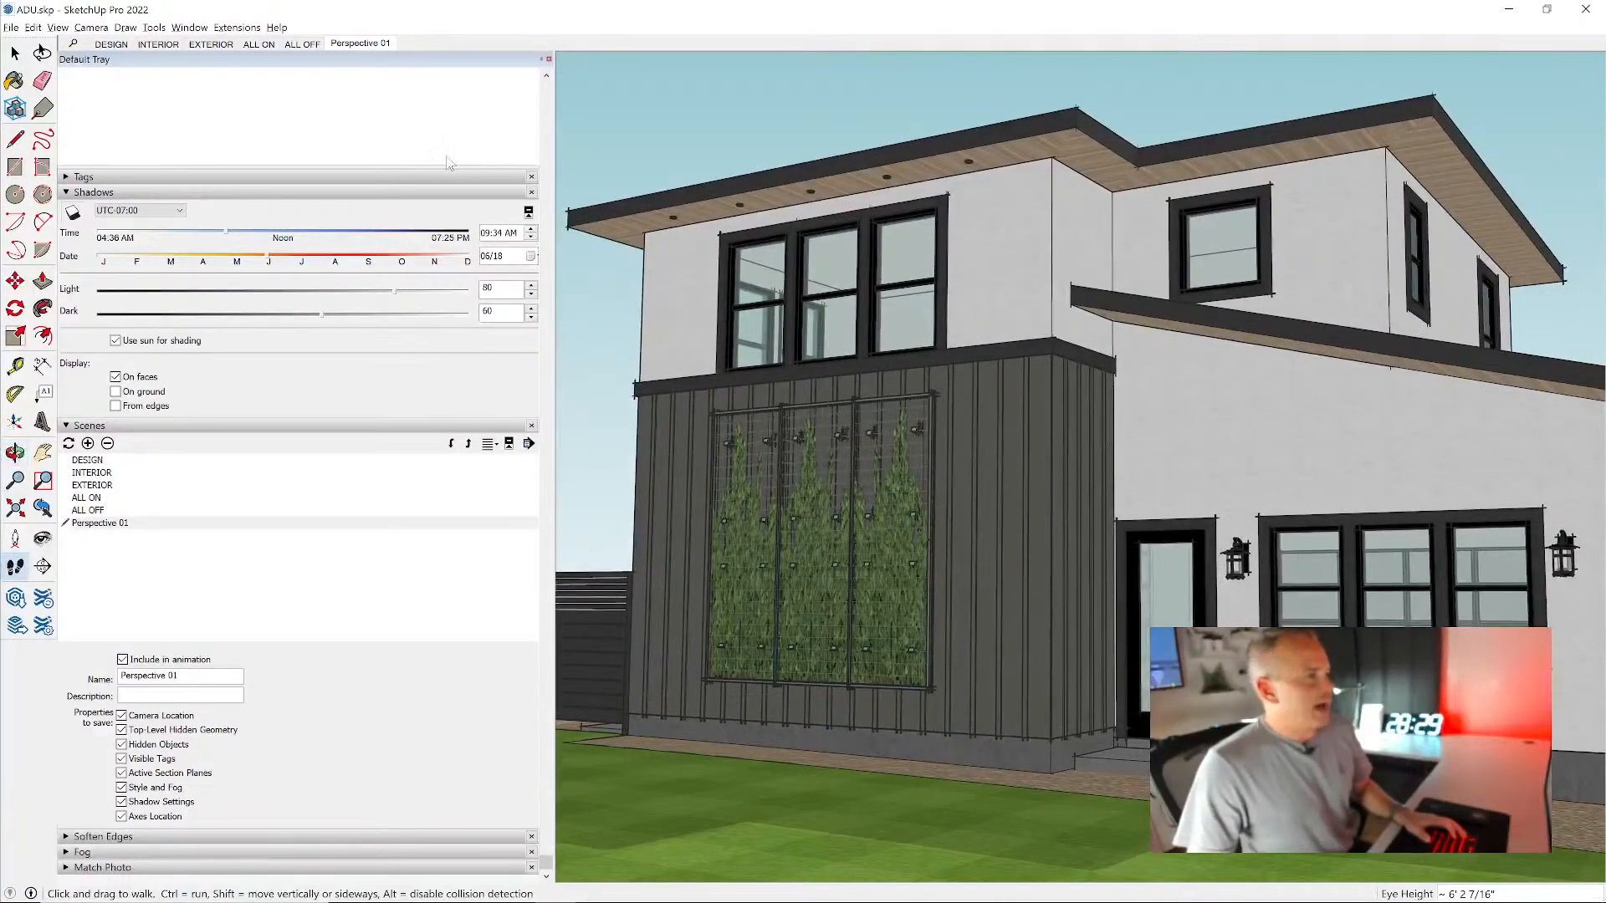
# - Add a new scene from the current trellis-wall view and name it Perspective 02
pyautogui.click(88, 445)
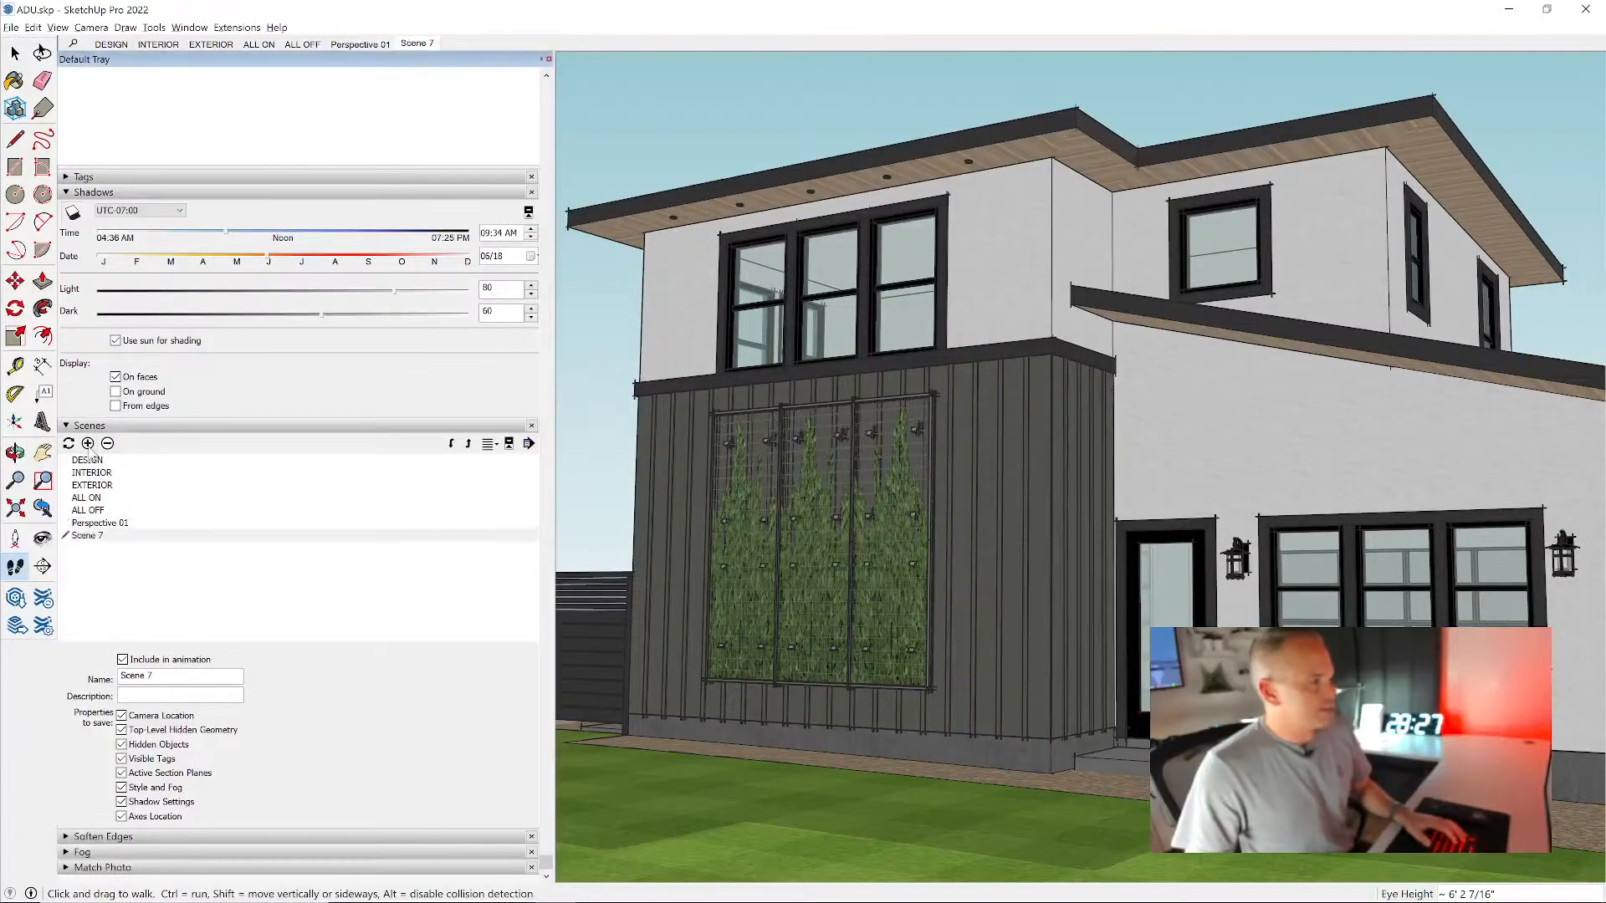
pyautogui.moveTo(163, 676); pyautogui.dragTo(29, 682)
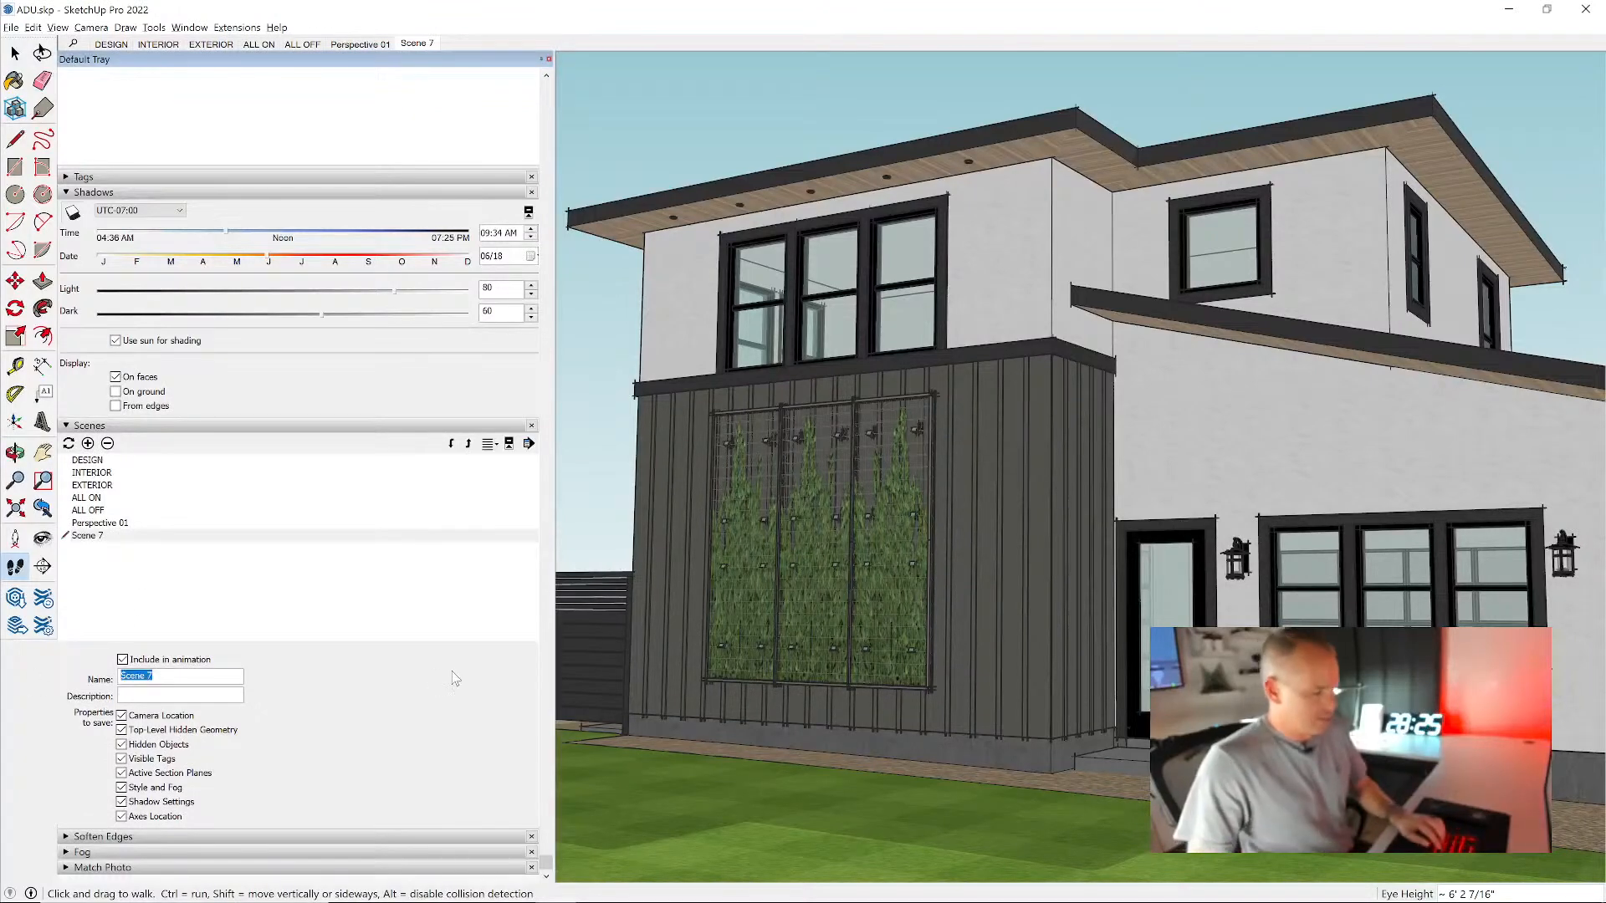
pyautogui.write('Perspecti')
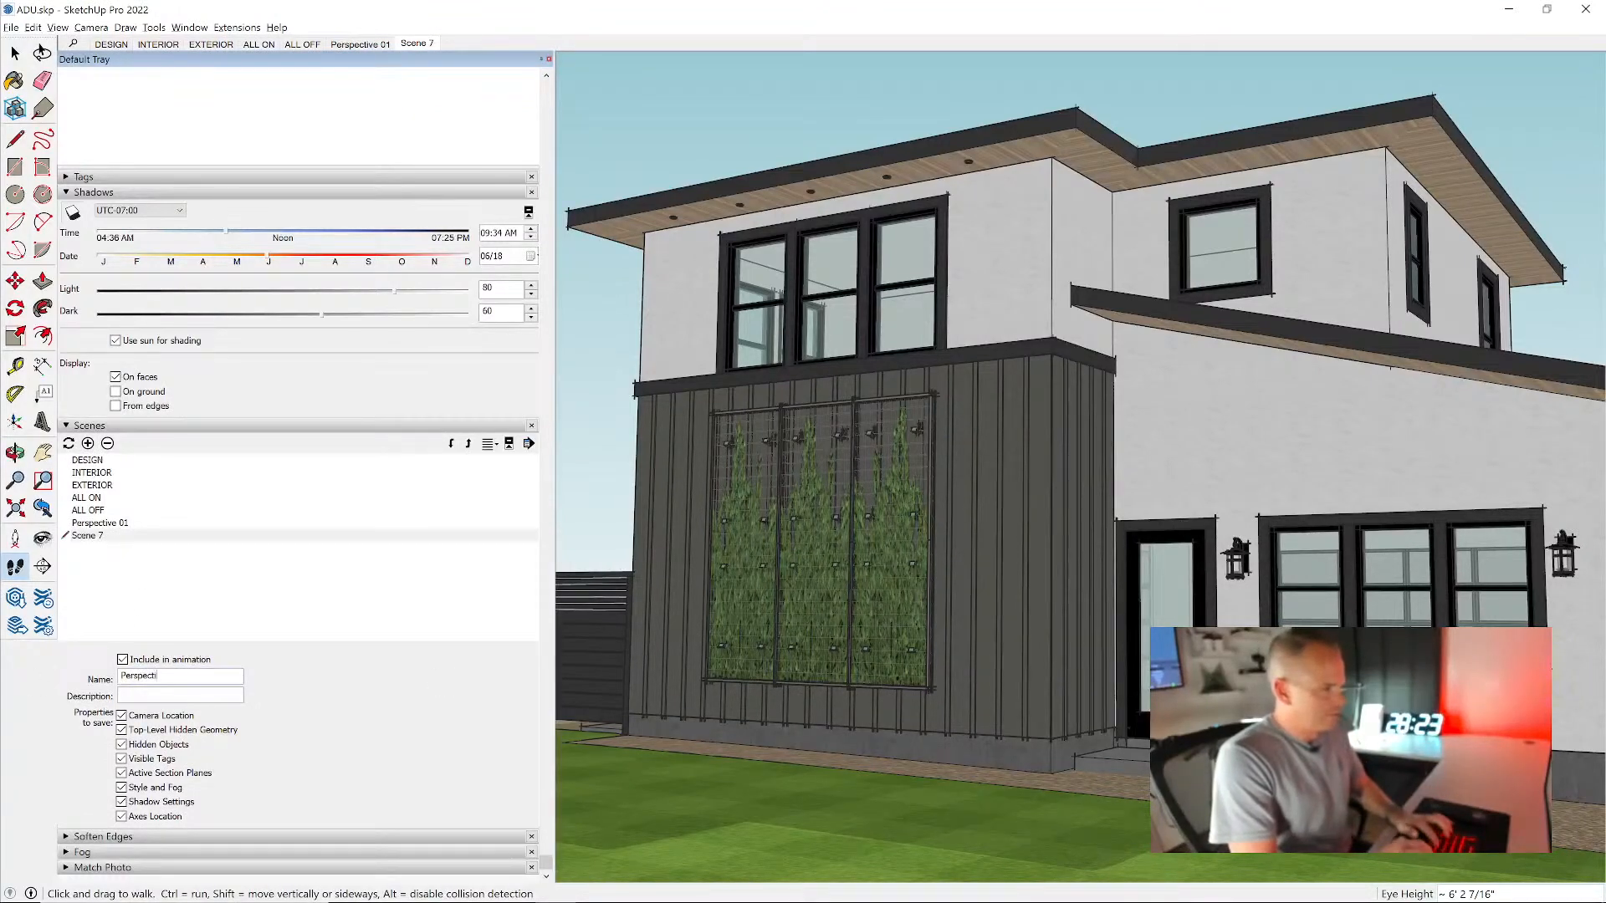
pyautogui.write('ve 02')
pyautogui.press('Return')
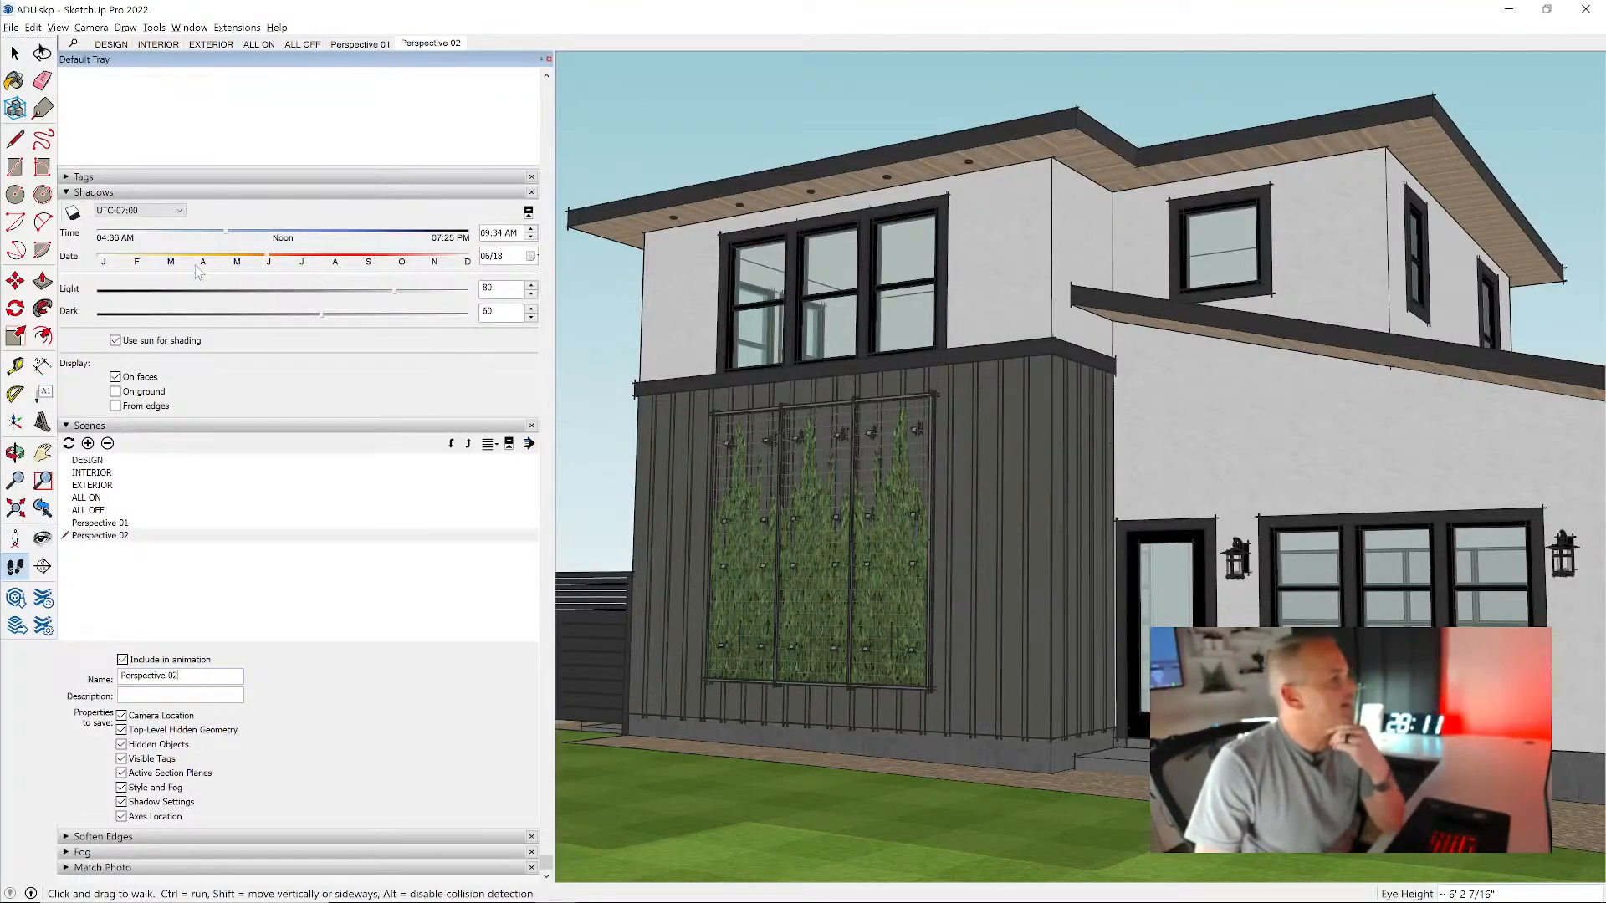
# - Set the shadow time to 02:48 PM and update the Perspective 02 scene with it
pyautogui.moveTo(230, 232); pyautogui.dragTo(355, 244)
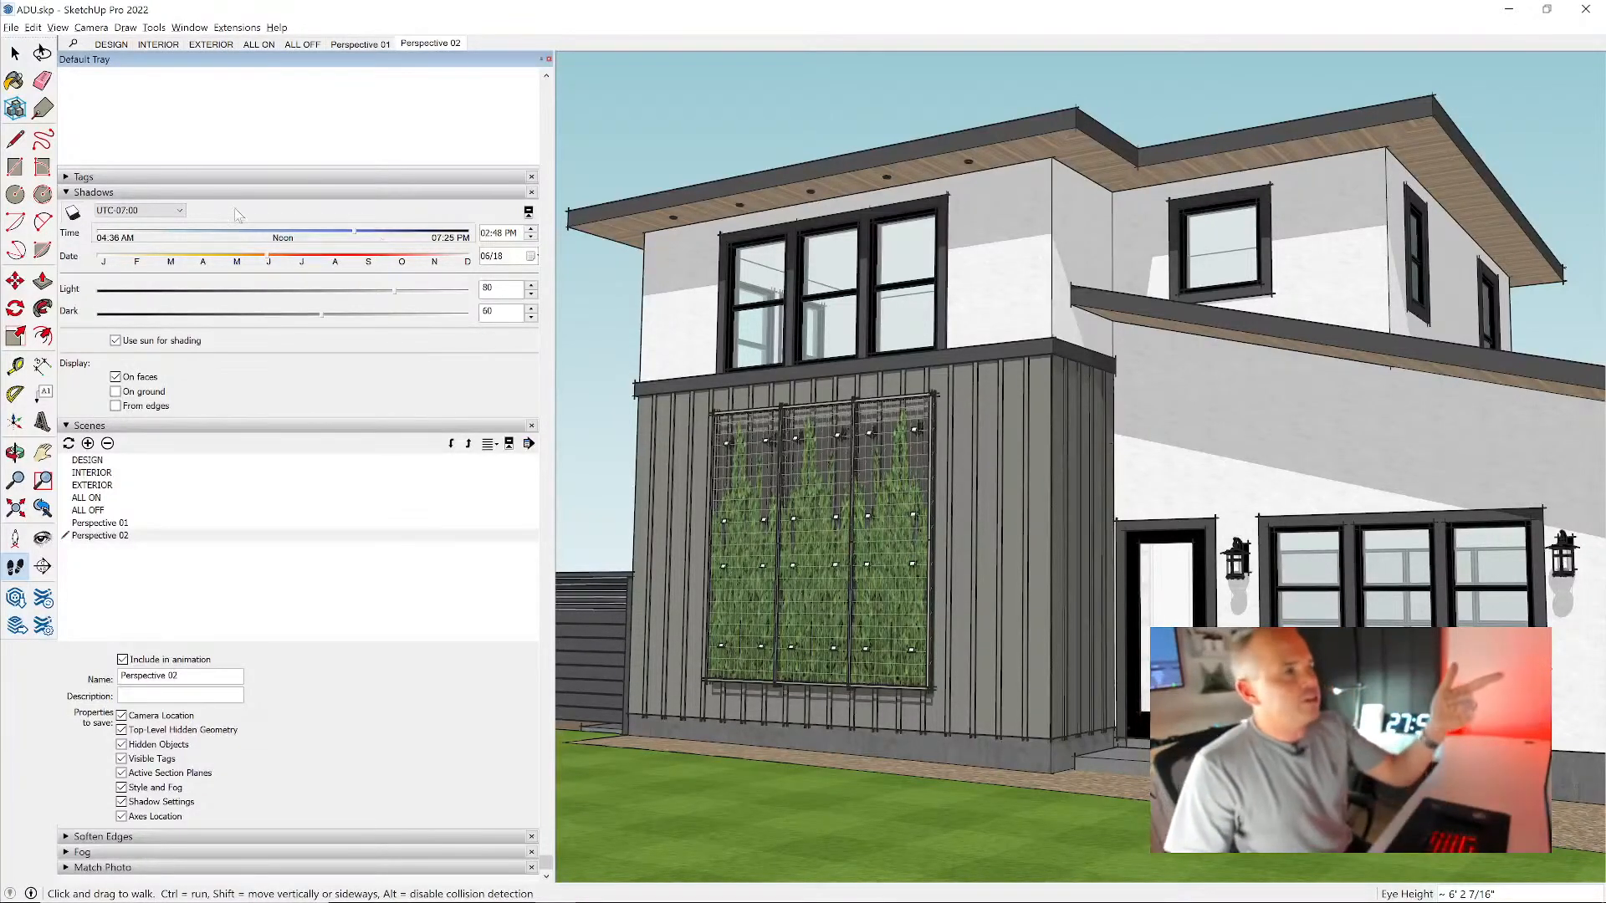
pyautogui.rightClick(442, 46)
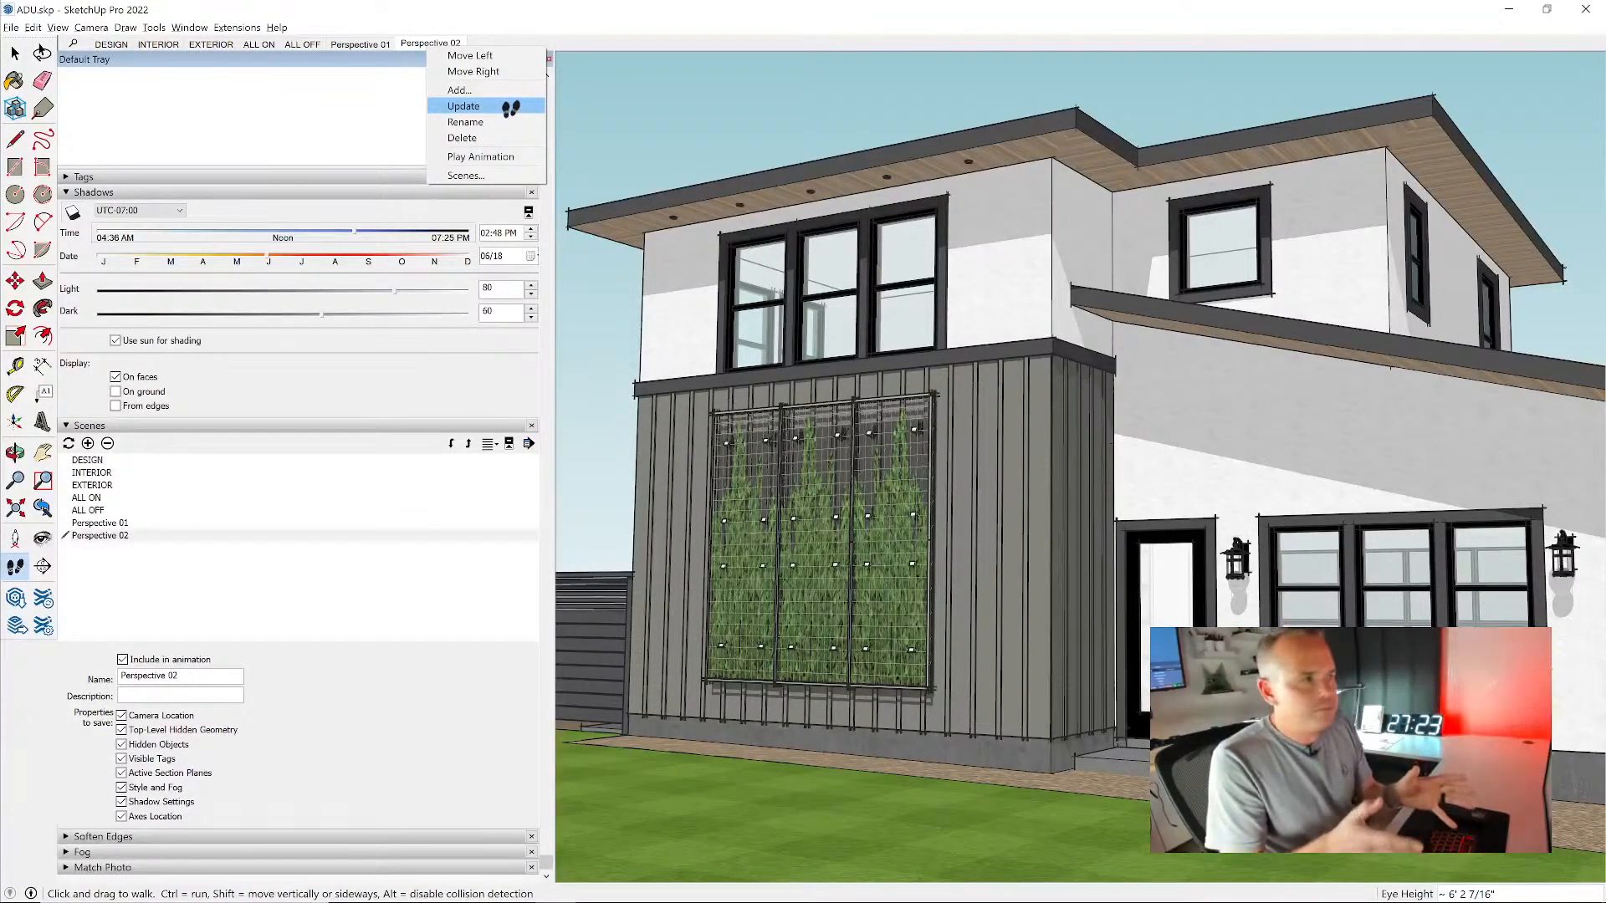
pyautogui.click(511, 108)
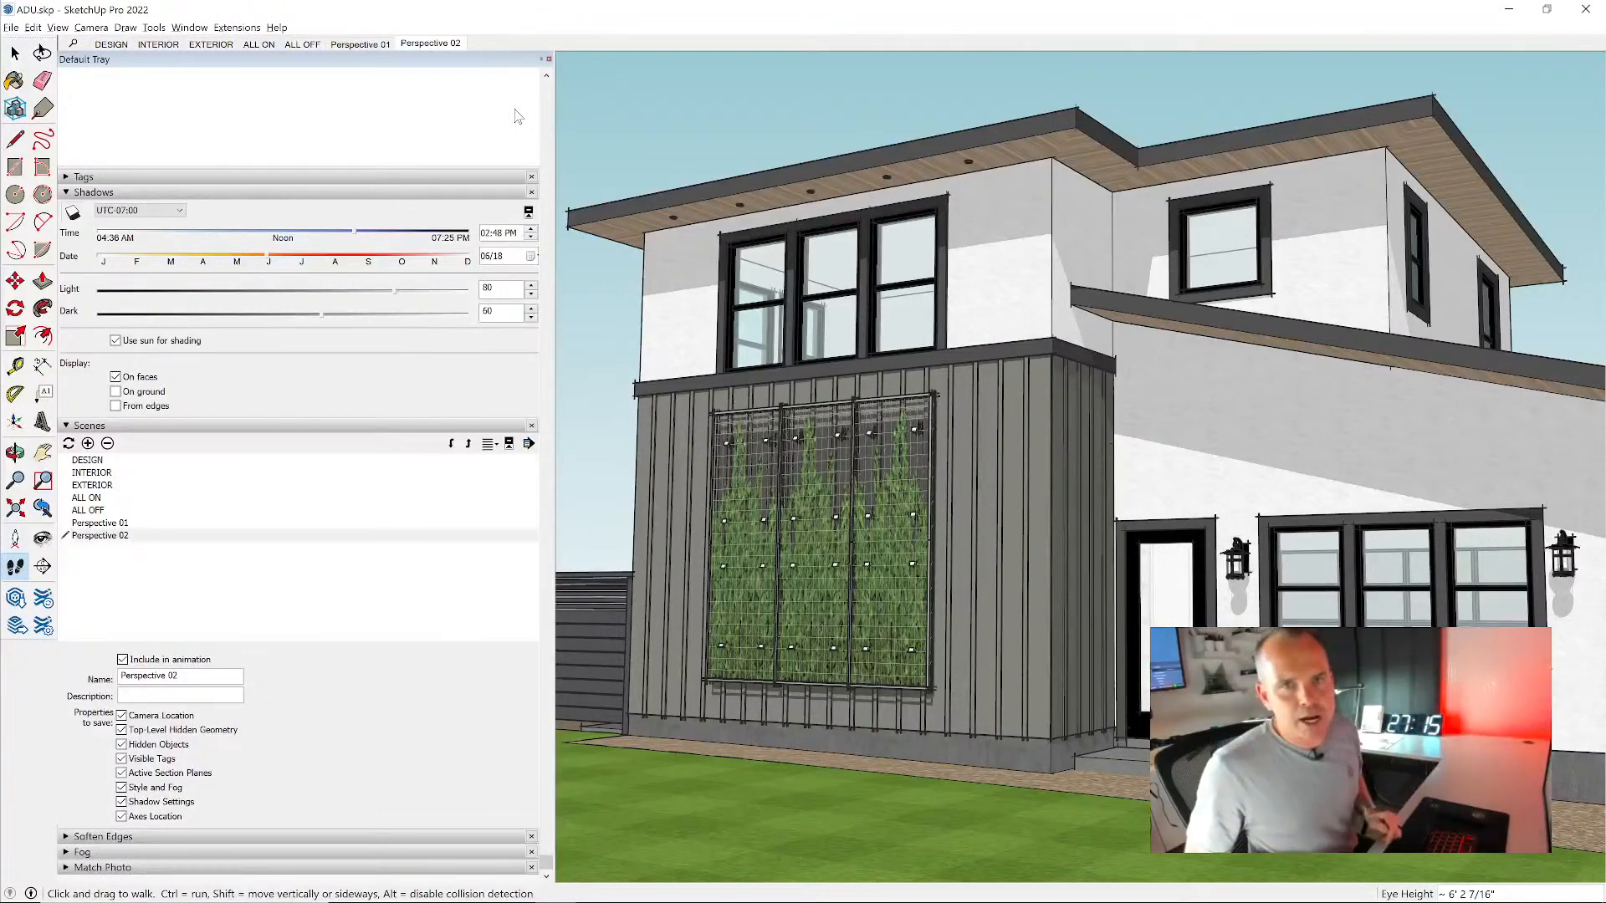
# - Recall Perspective 01 and return to Perspective 02 to compare their saved views and shadows
pyautogui.click(361, 45)
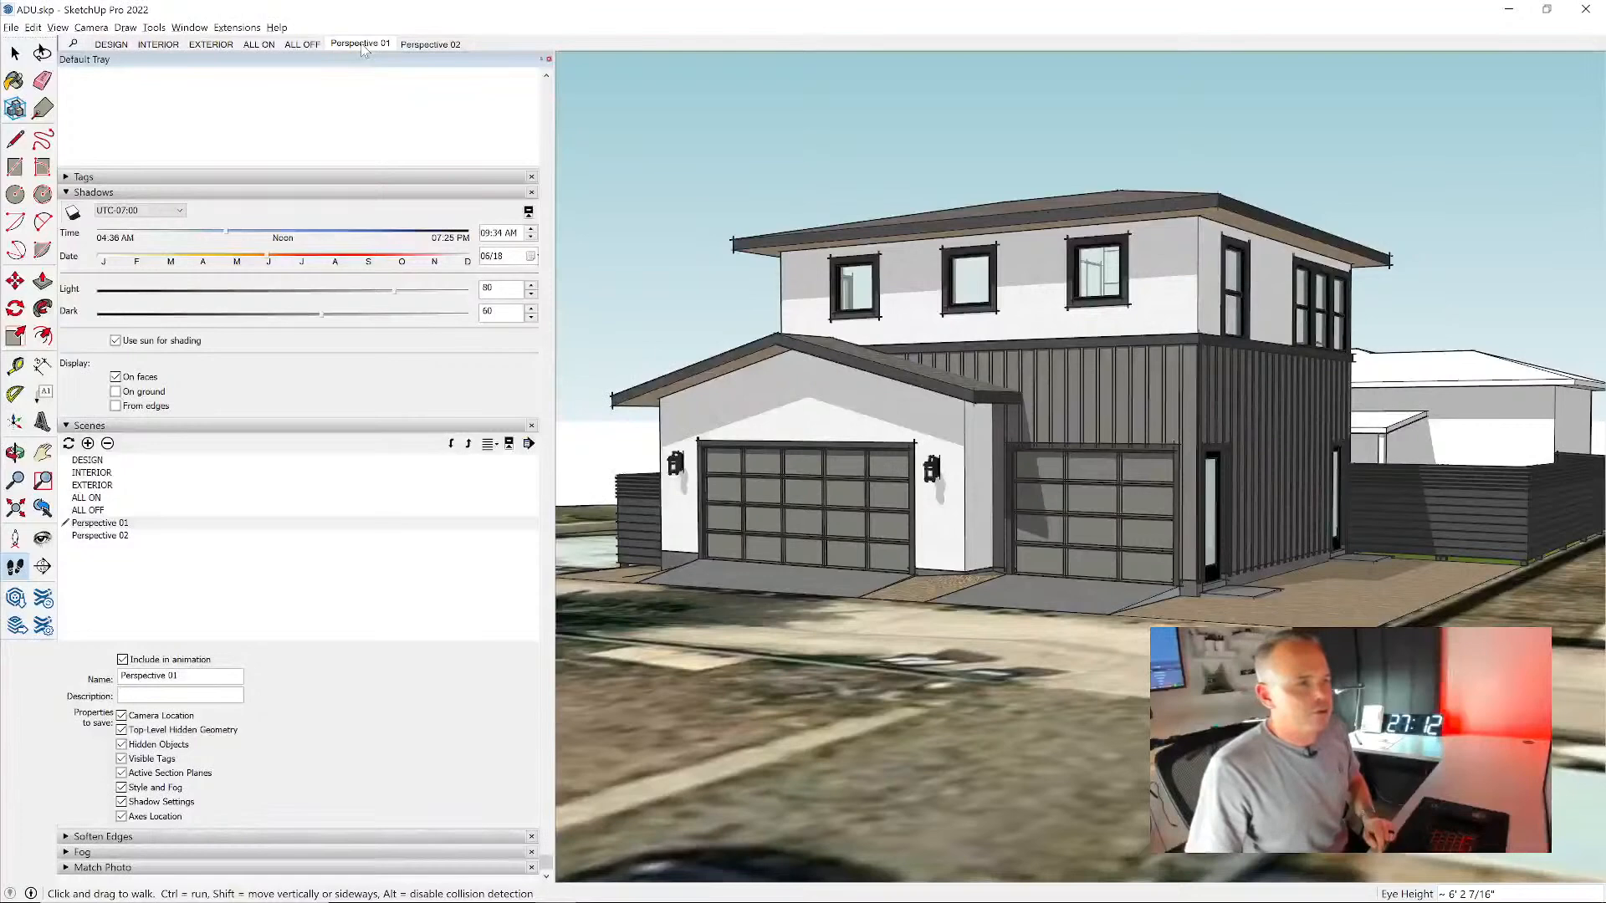
pyautogui.click(430, 44)
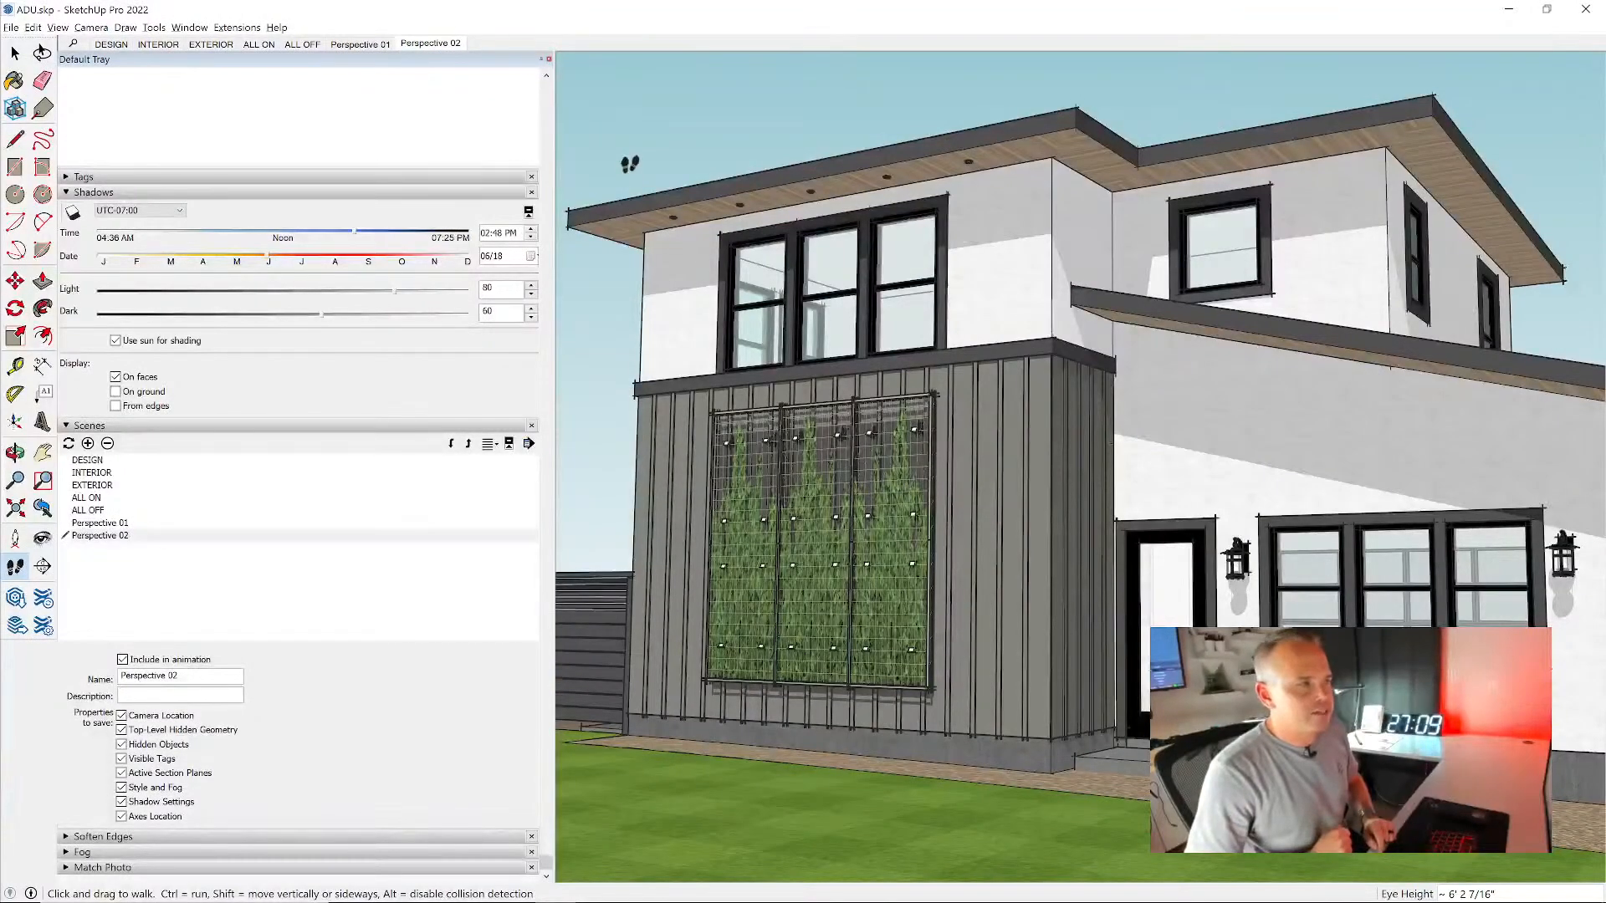
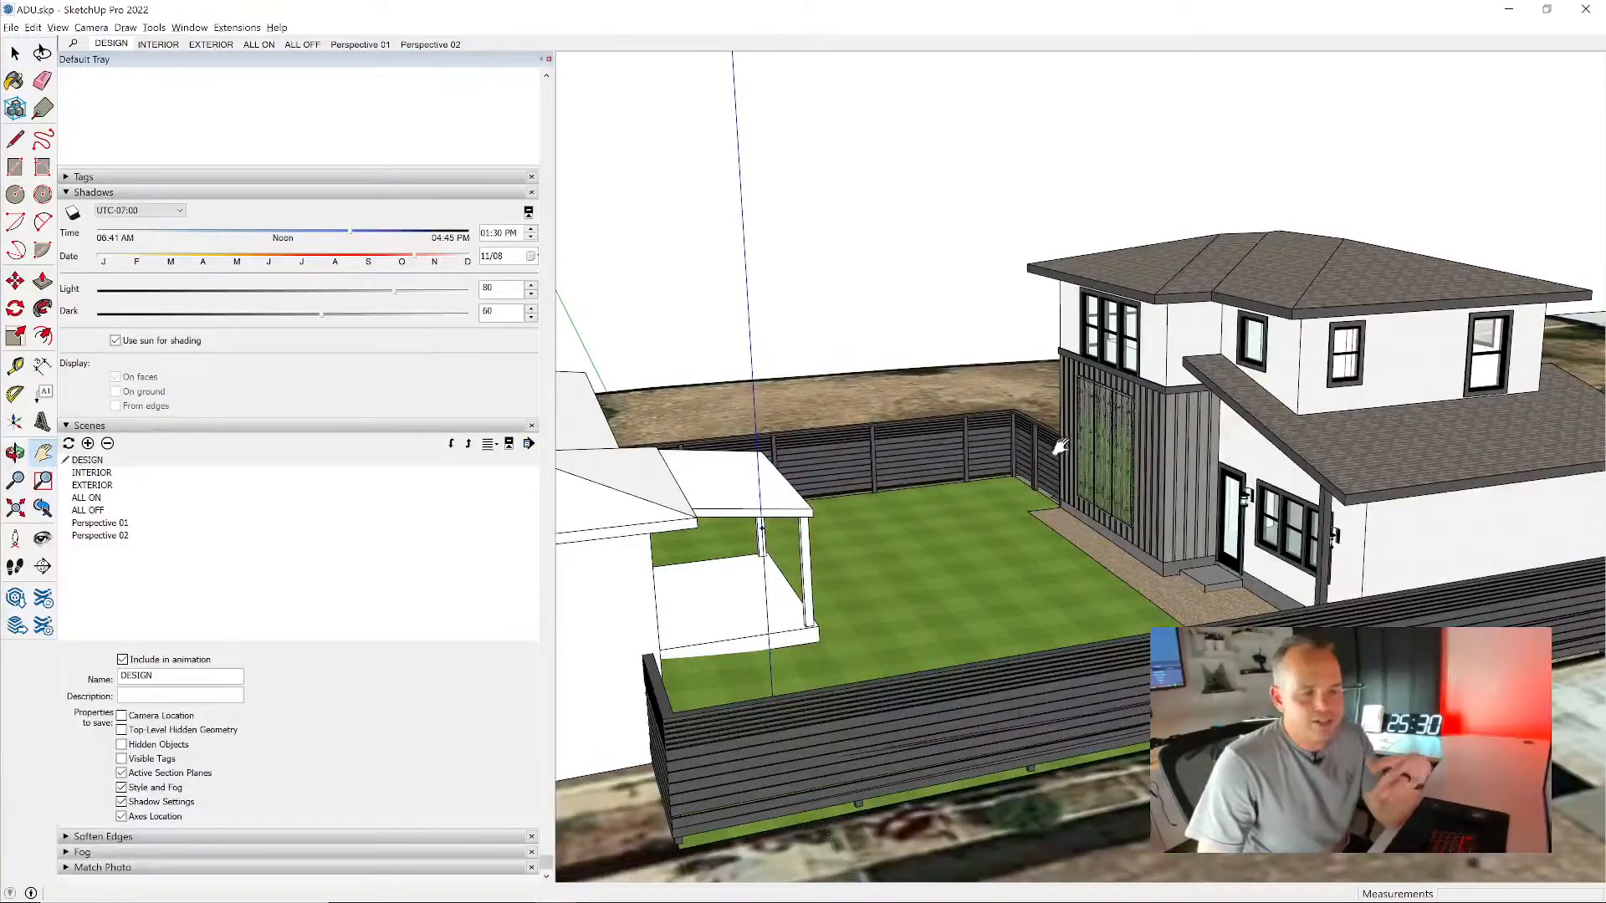
# - Examine the ADU from the alley side, with its garage doors, lower roof and side fence in view
pyautogui.moveTo(1093, 510); pyautogui.dragTo(1547, 485, button='middle')
pyautogui.moveTo(1079, 430); pyautogui.dragTo(1214, 473, button='middle')
pyautogui.scroll(5, 1121, 385)
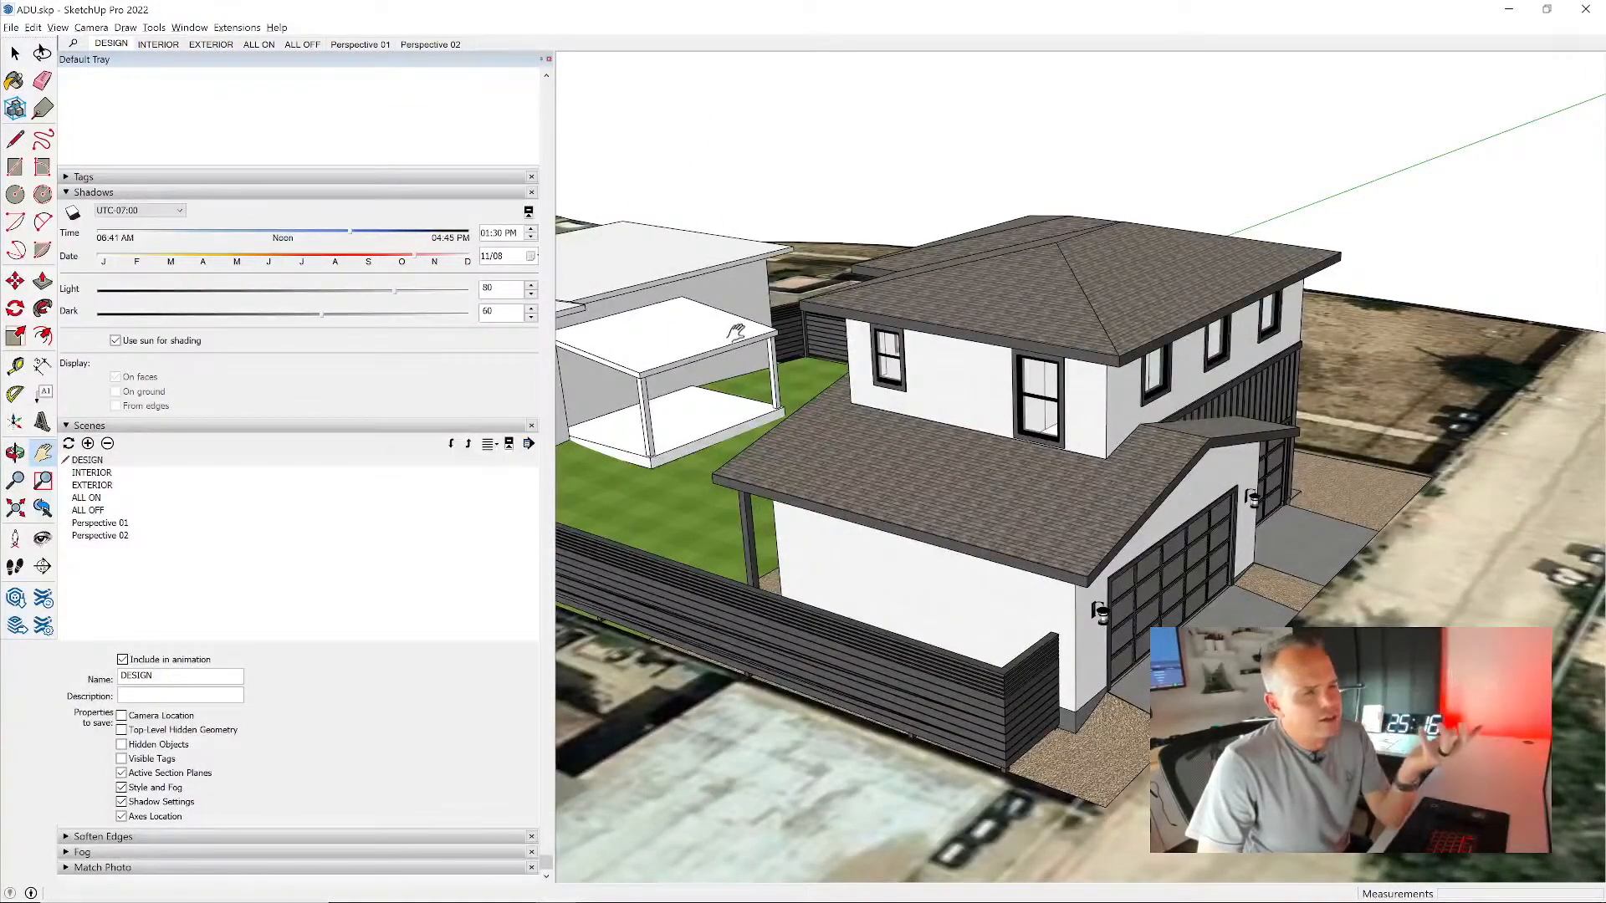
pyautogui.moveTo(1080, 425); pyautogui.dragTo(1062, 439, button='middle')
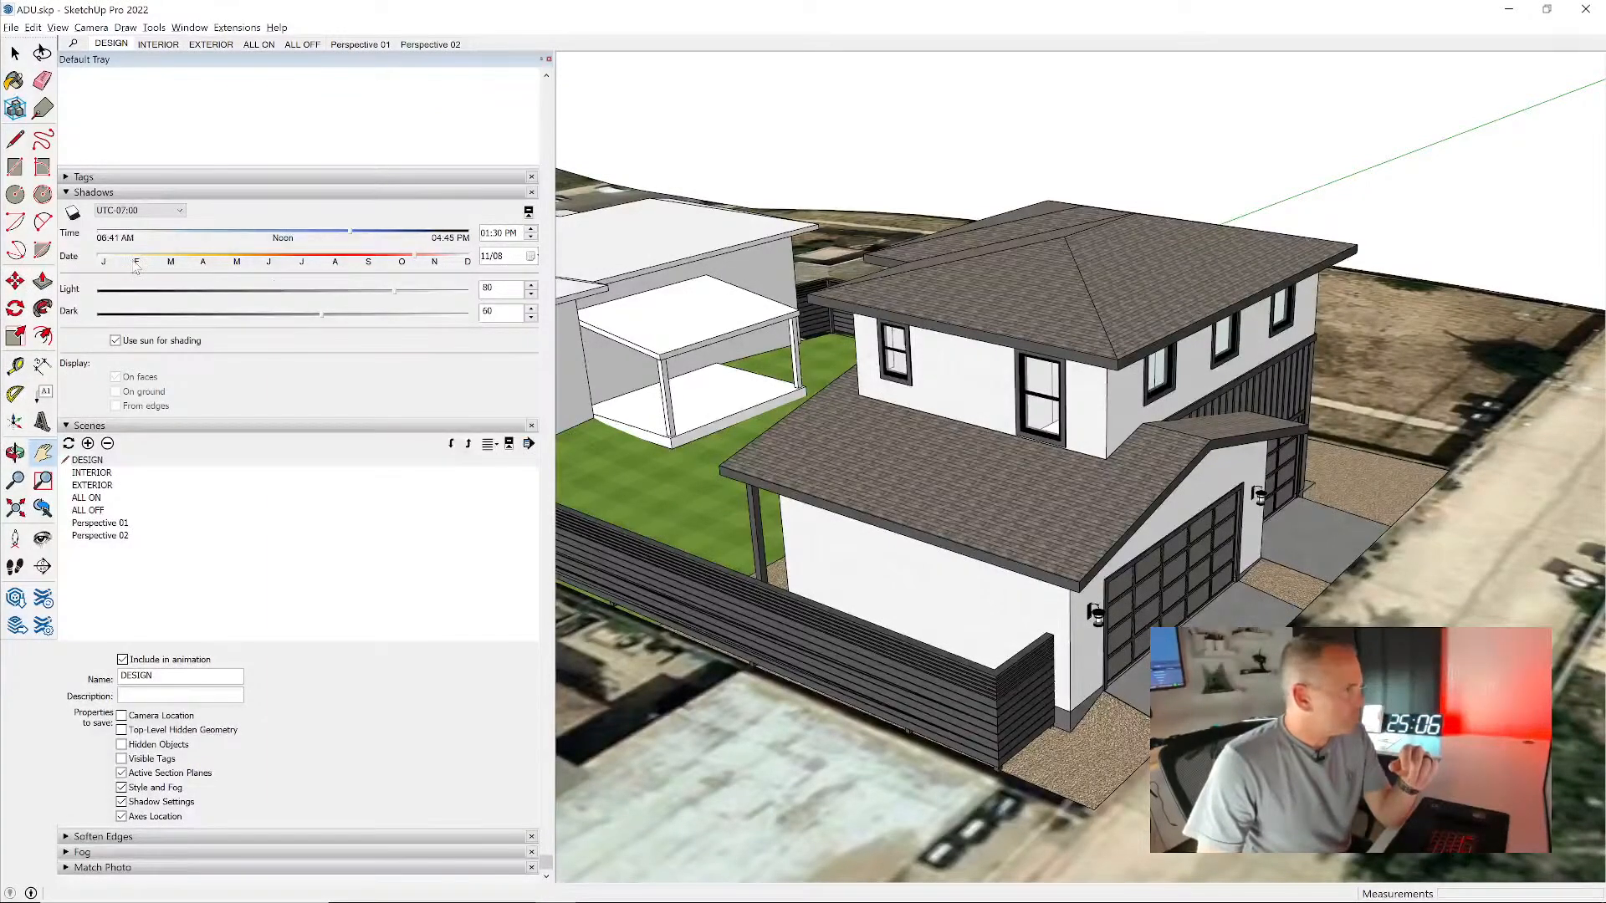
pyautogui.moveTo(1019, 406); pyautogui.dragTo(1129, 423)
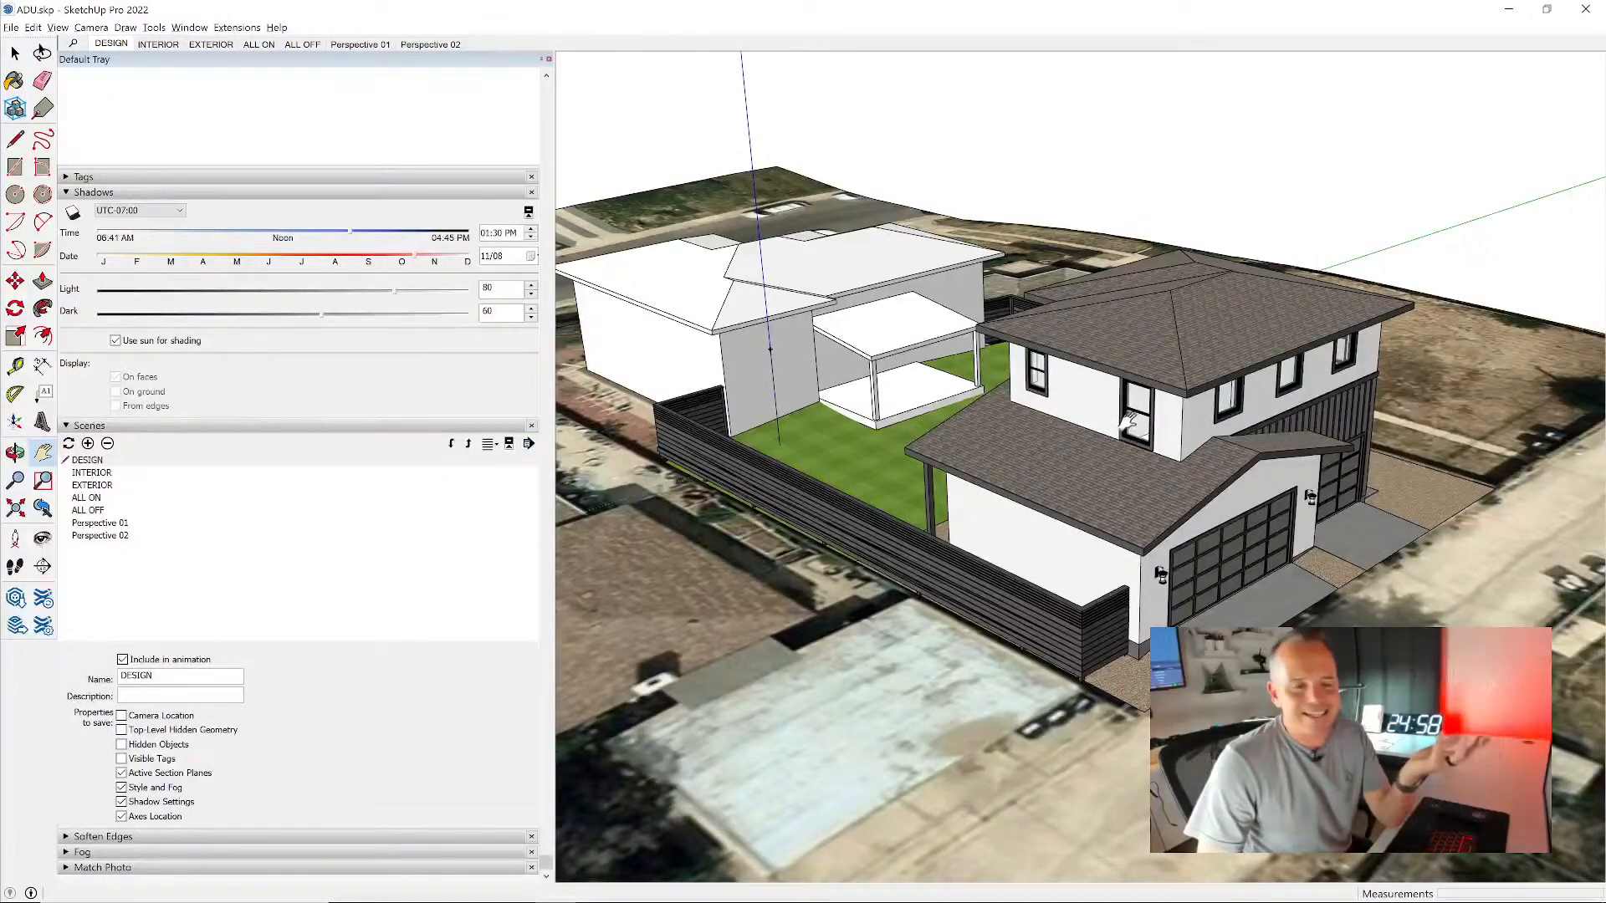
pyautogui.moveTo(1221, 409)
pyautogui.mouseDown(button='middle')
pyautogui.moveTo(1169, 413)
pyautogui.moveTo(1212, 403)
pyautogui.mouseUp(button='middle')
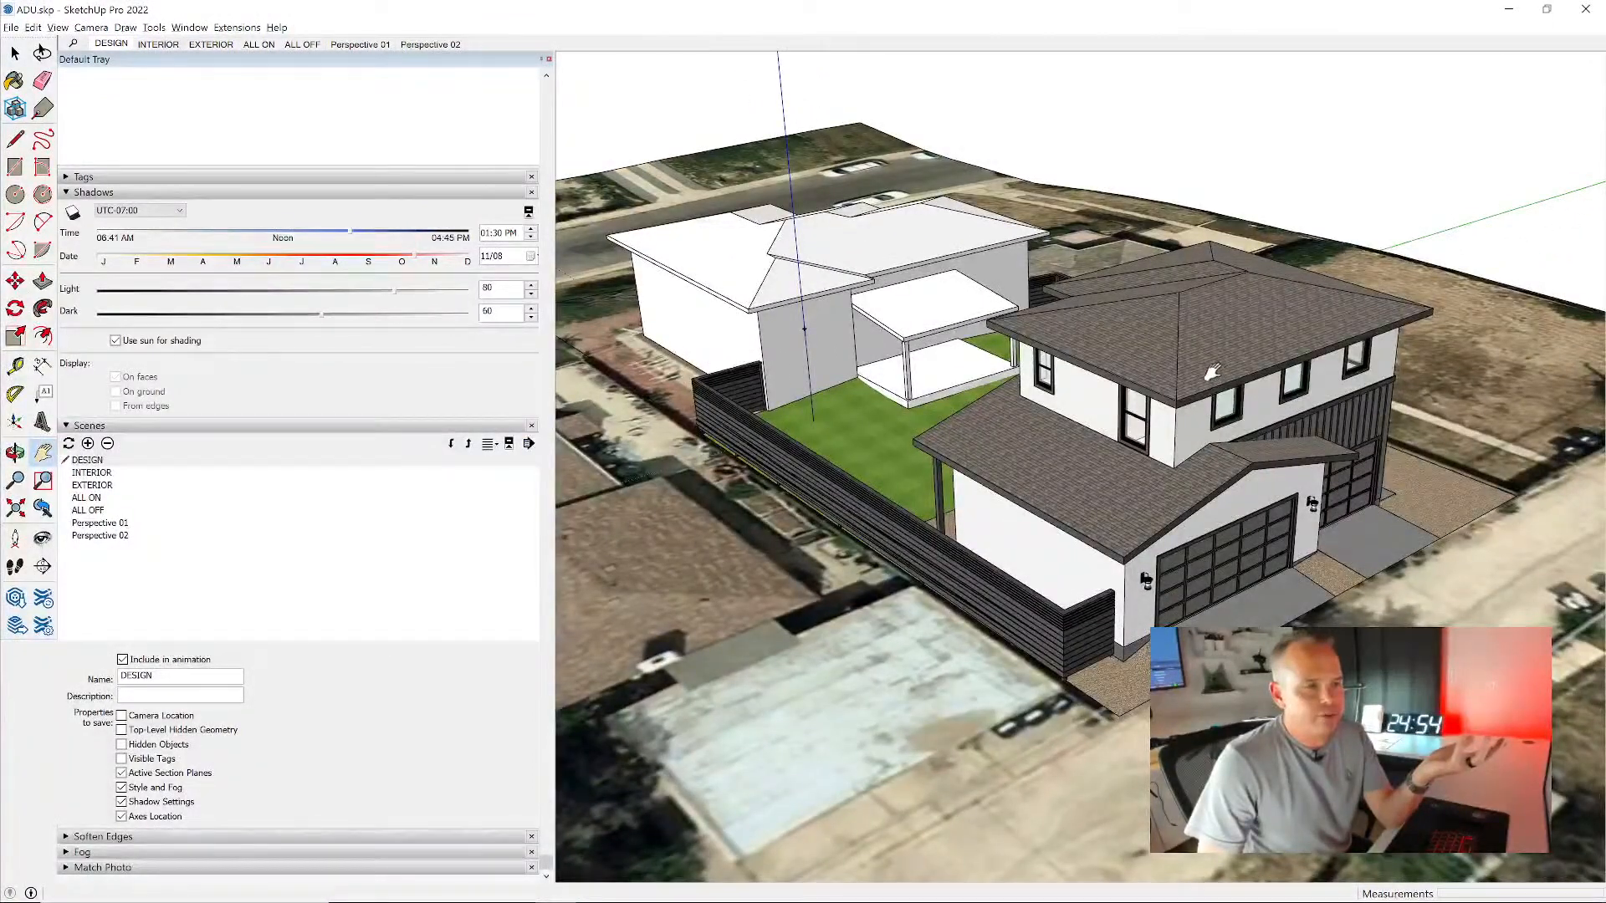
pyautogui.scroll(4, 1262, 447)
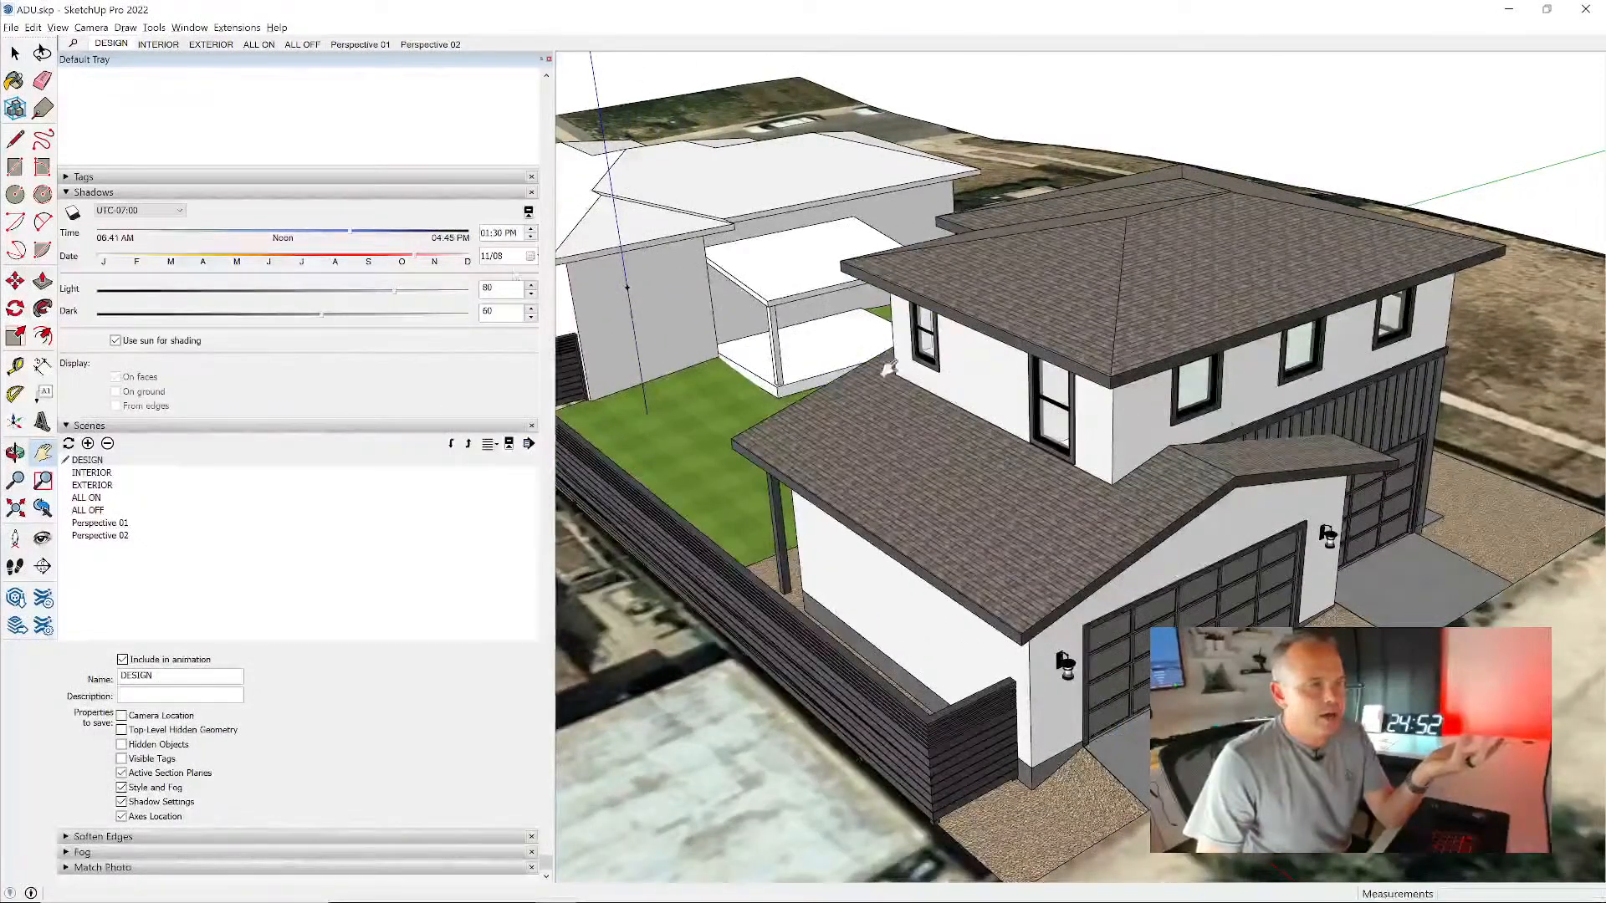
# - Place a section plane locked perpendicular to the green axis through the small gable roof above the garage door
pyautogui.click(43, 566)
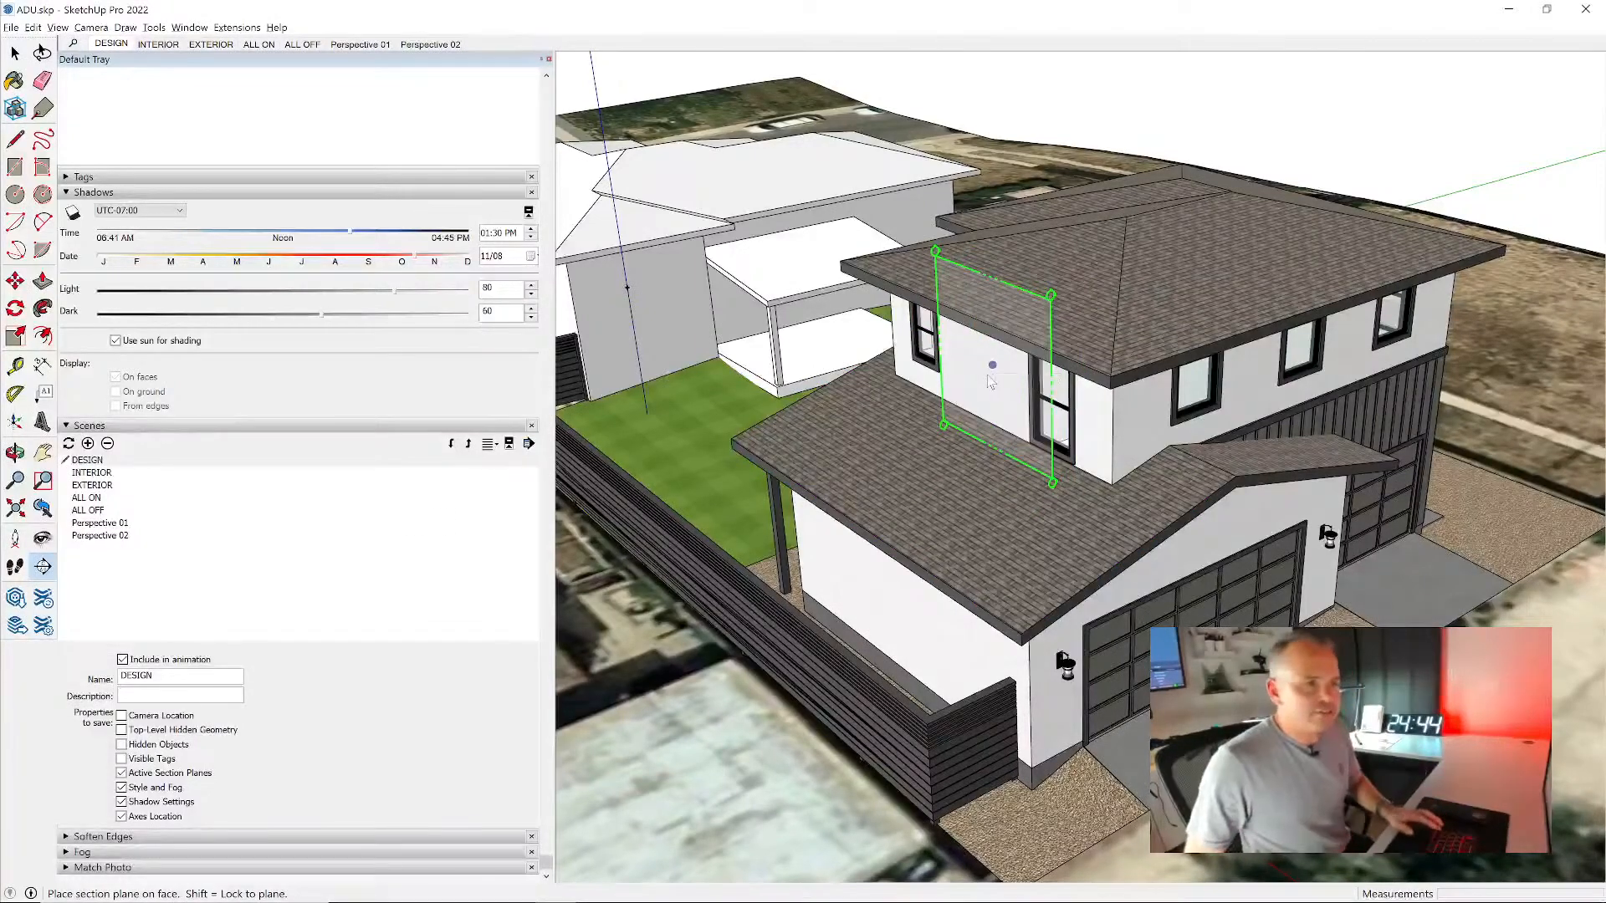
pyautogui.press('shift')
pyautogui.press('Right')
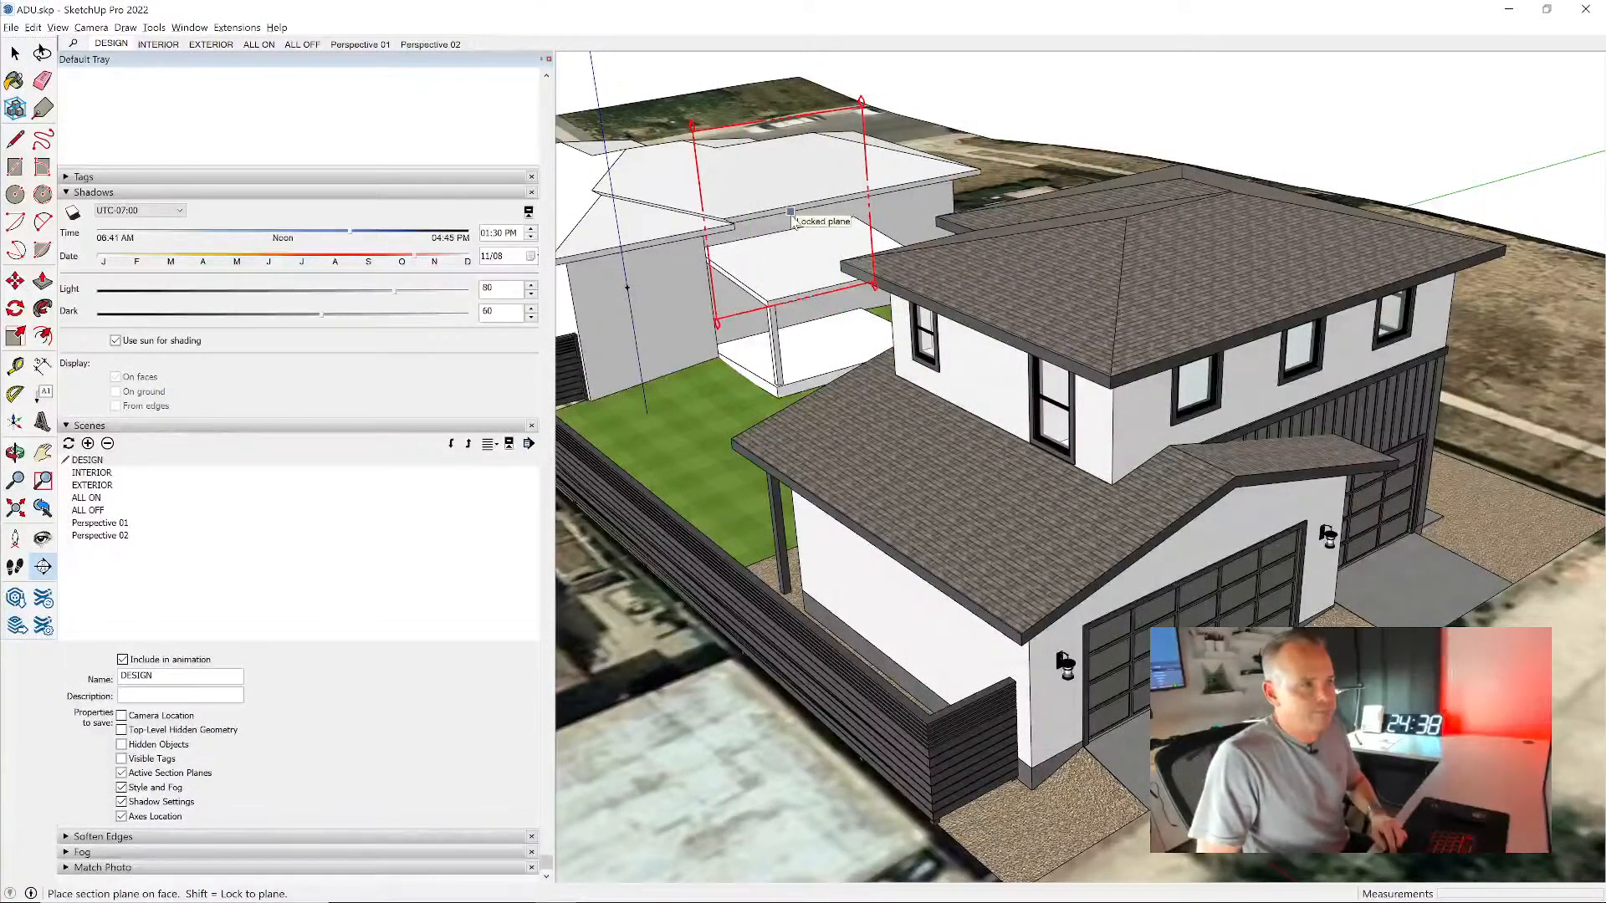
pyautogui.press('Up')
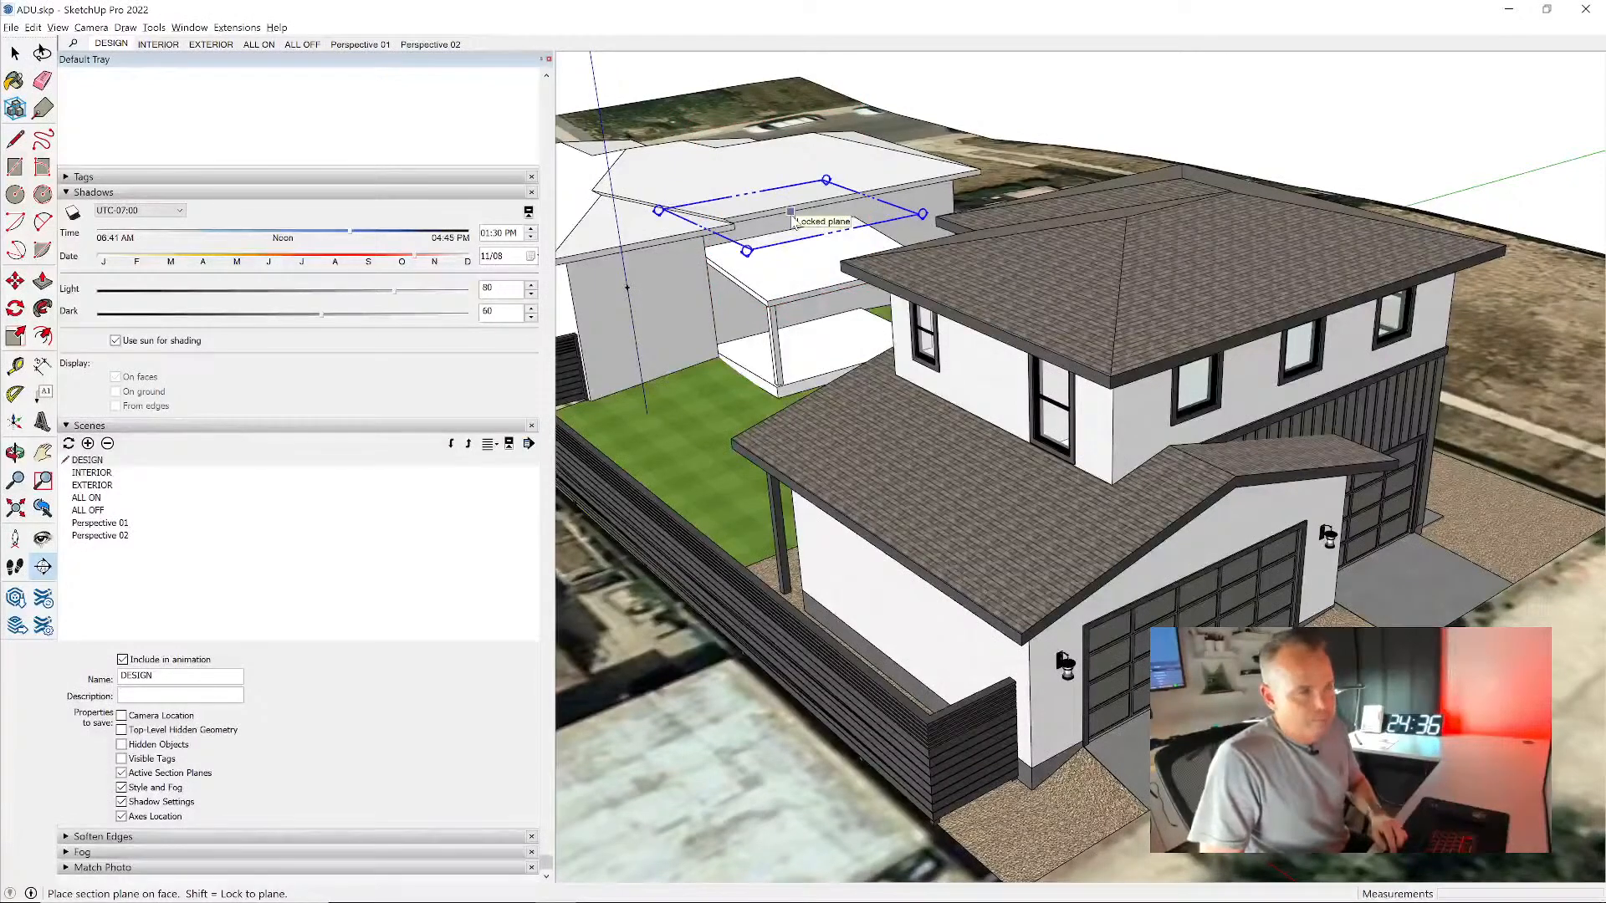
pyautogui.press('Left')
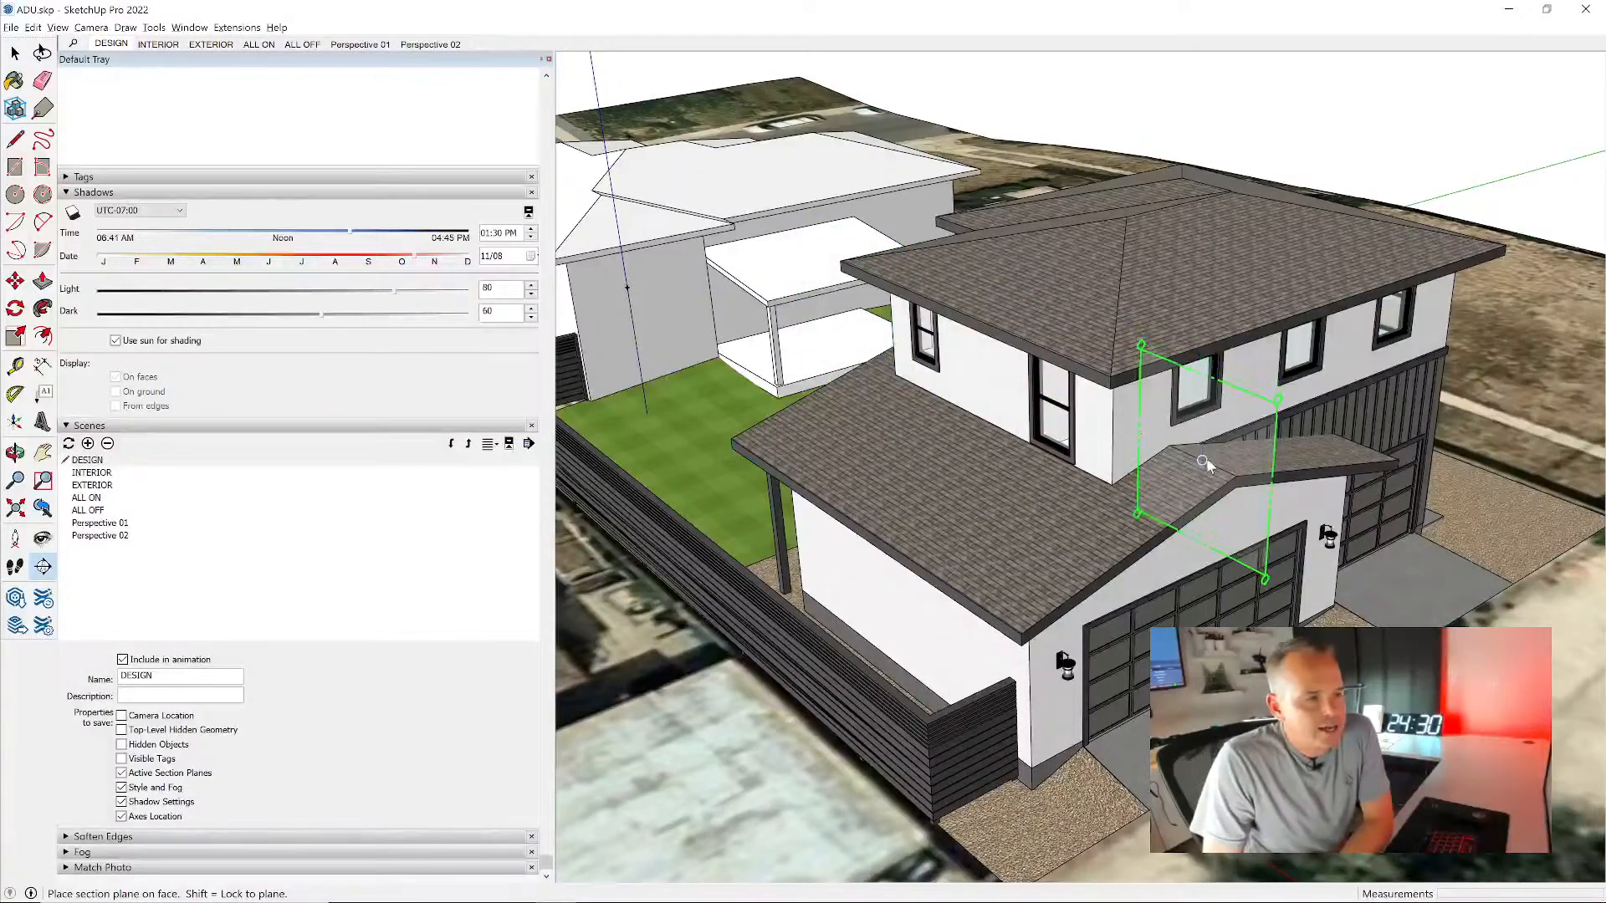
pyautogui.press('shift')
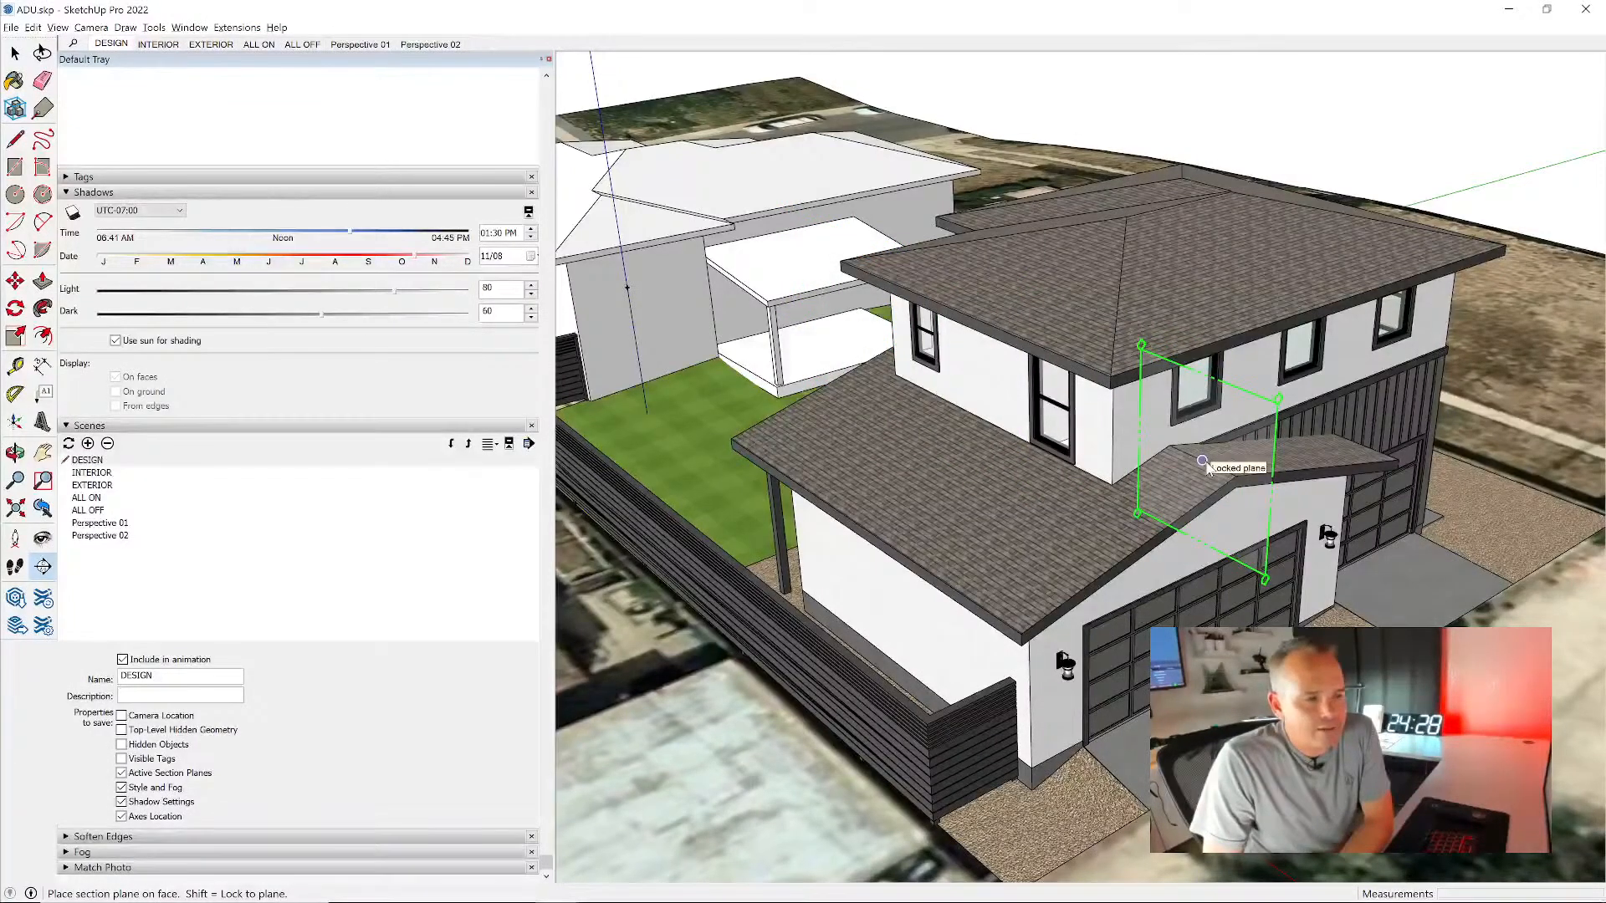
pyautogui.click(1203, 462)
pyautogui.keyDown('shift'); pyautogui.moveTo(1164, 500); pyautogui.dragTo(1038, 337, button='middle'); pyautogui.keyUp('shift')
pyautogui.scroll(-4, 952, 482)
pyautogui.scroll(-5, 1026, 325)
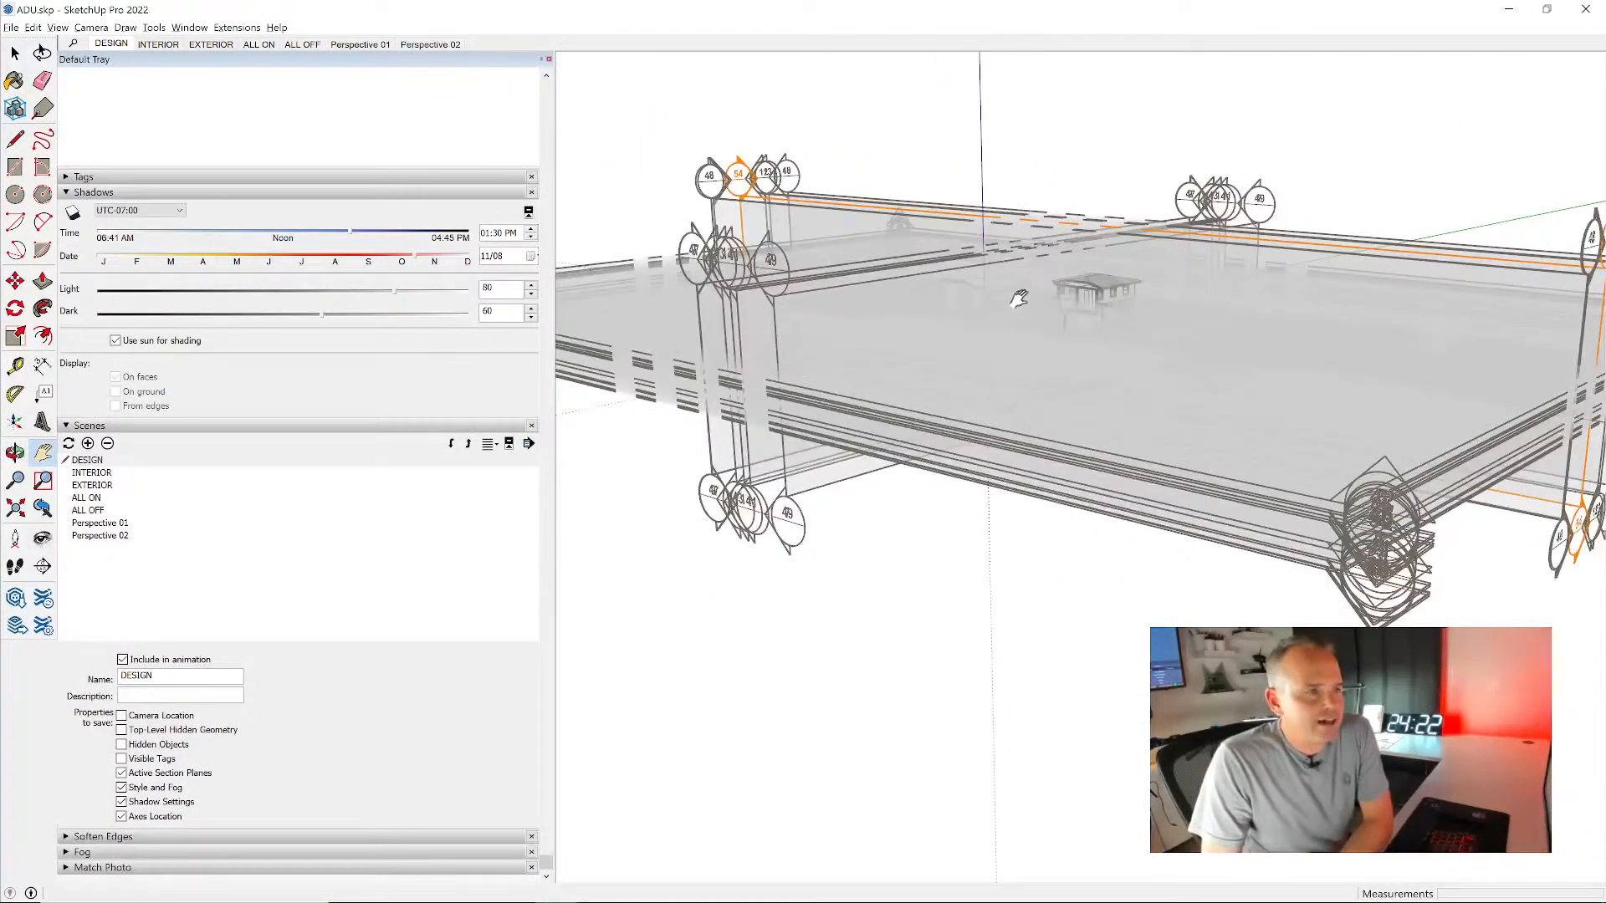
# - Try to erase all the section planes surrounding the model in one selection, and undo the deletion
pyautogui.press('space')
pyautogui.scroll(-2, 991, 264)
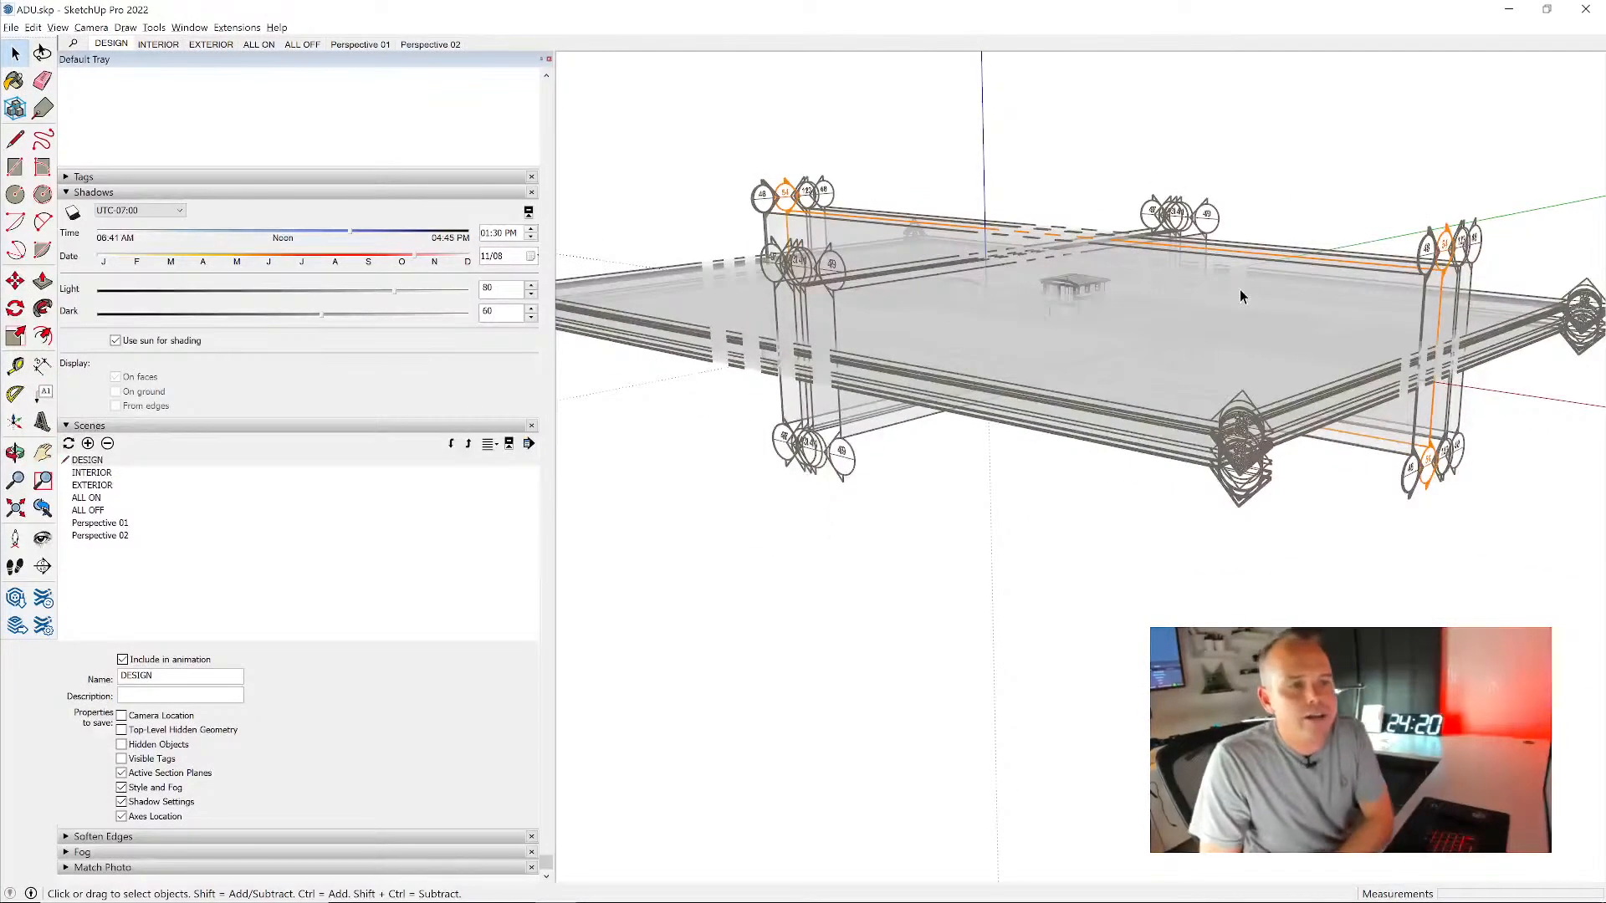
pyautogui.moveTo(1543, 174); pyautogui.dragTo(1514, 485)
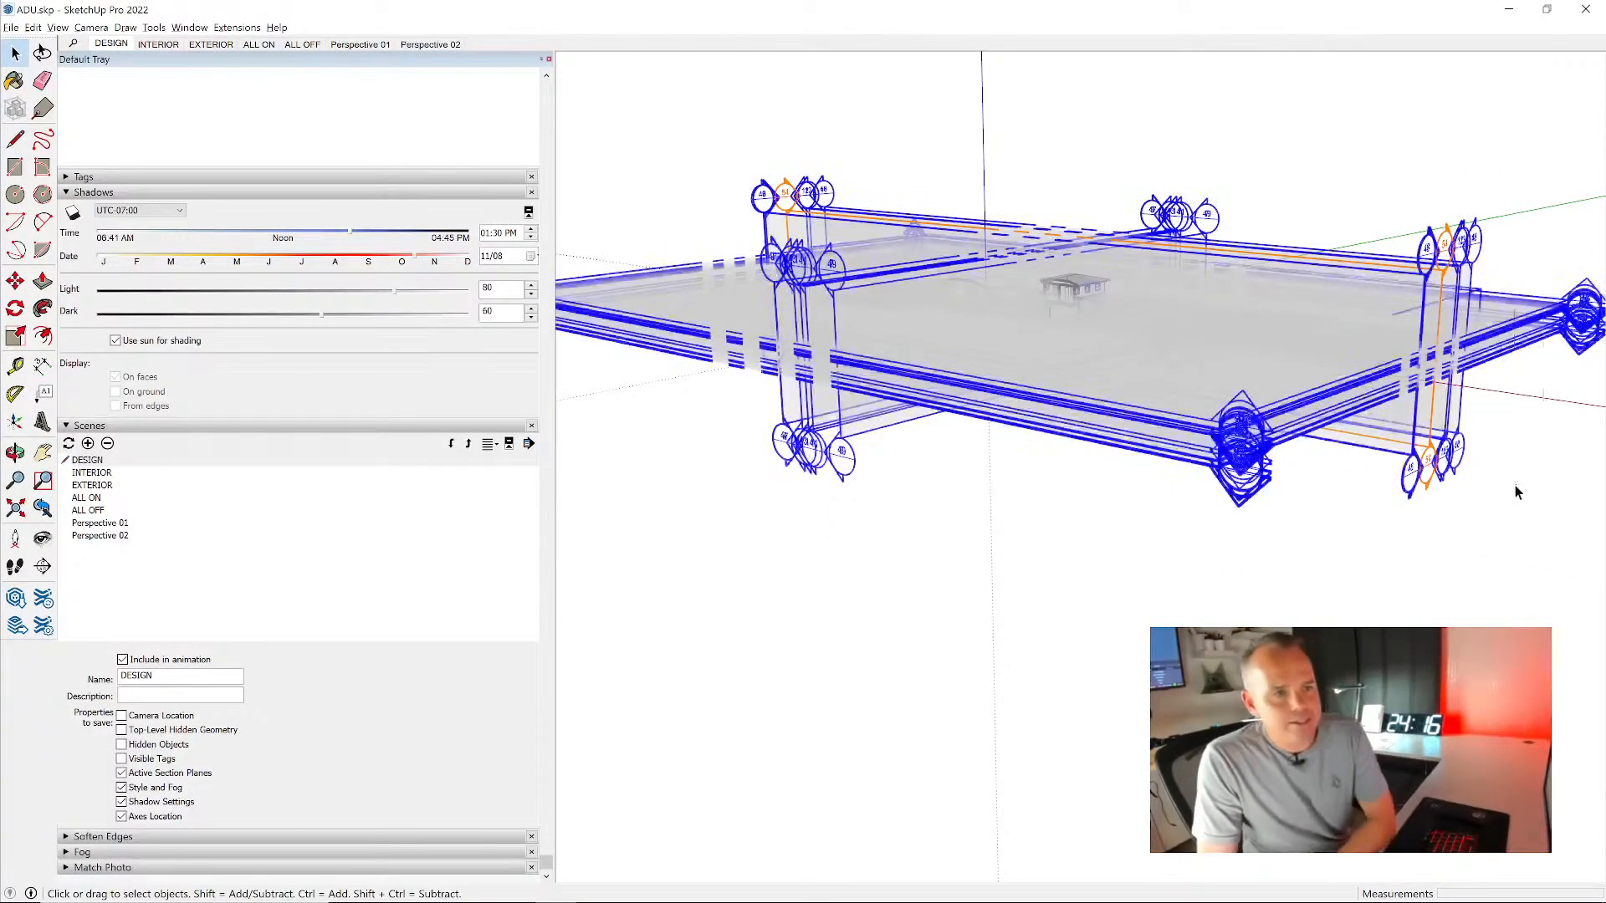
pyautogui.press('o')
pyautogui.moveTo(1504, 458); pyautogui.dragTo(1497, 419, button='middle')
pyautogui.click(1549, 290)
pyautogui.moveTo(1544, 375); pyautogui.dragTo(1542, 376)
pyautogui.press('Delete')
pyautogui.moveTo(1498, 411); pyautogui.dragTo(1495, 415, button='middle')
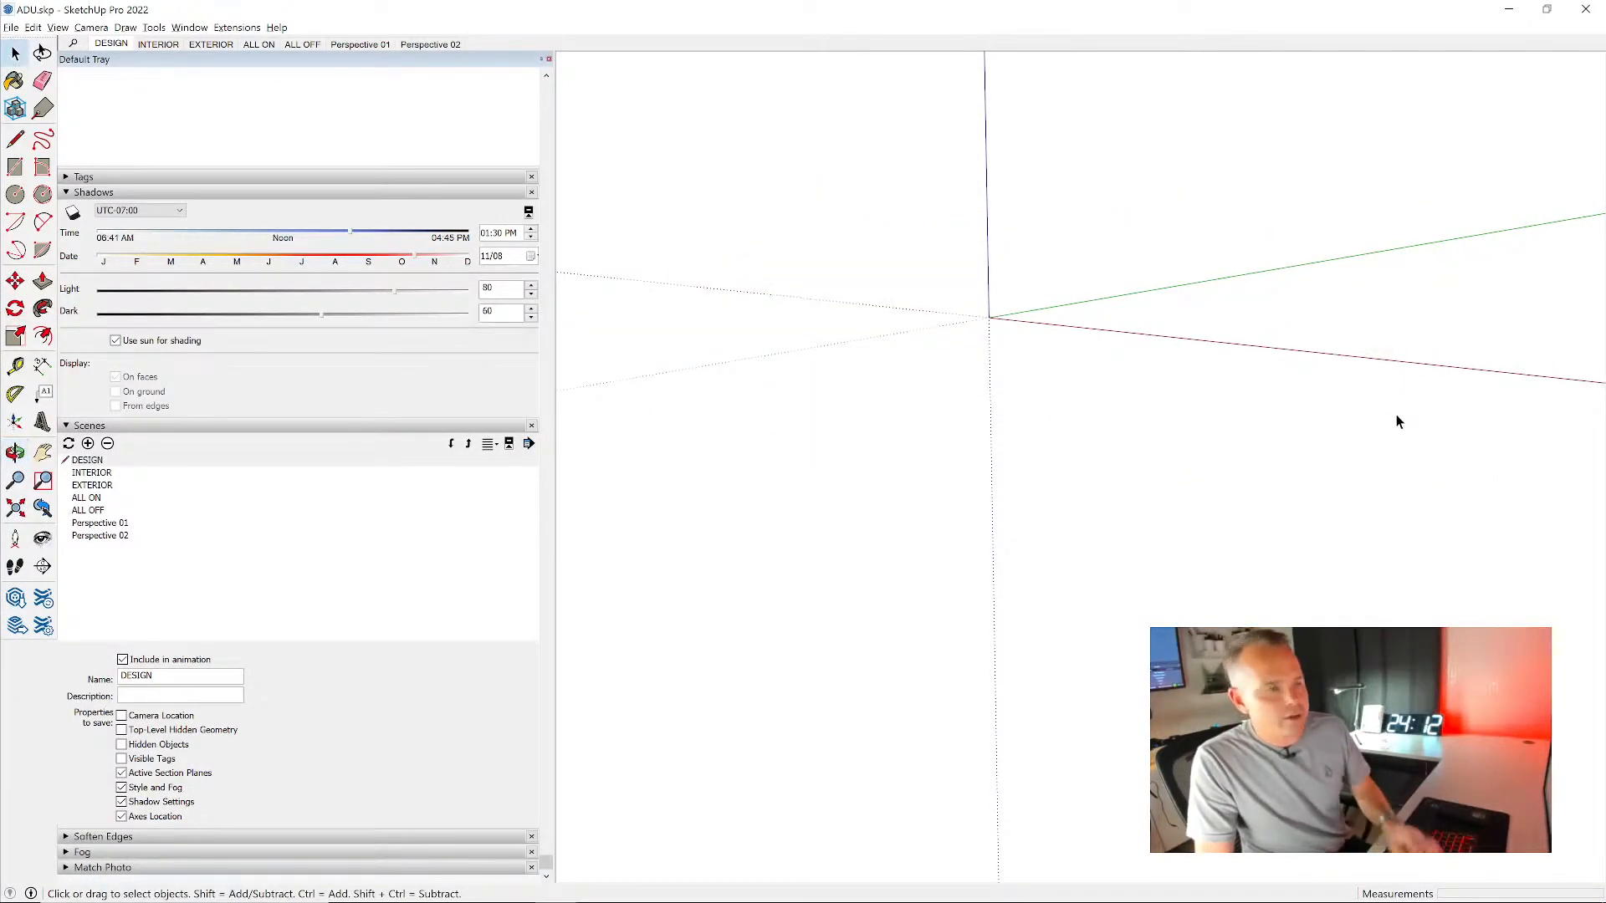
pyautogui.hotkey('ctrl', 'z')
pyautogui.hotkey('ctrl', 'a')
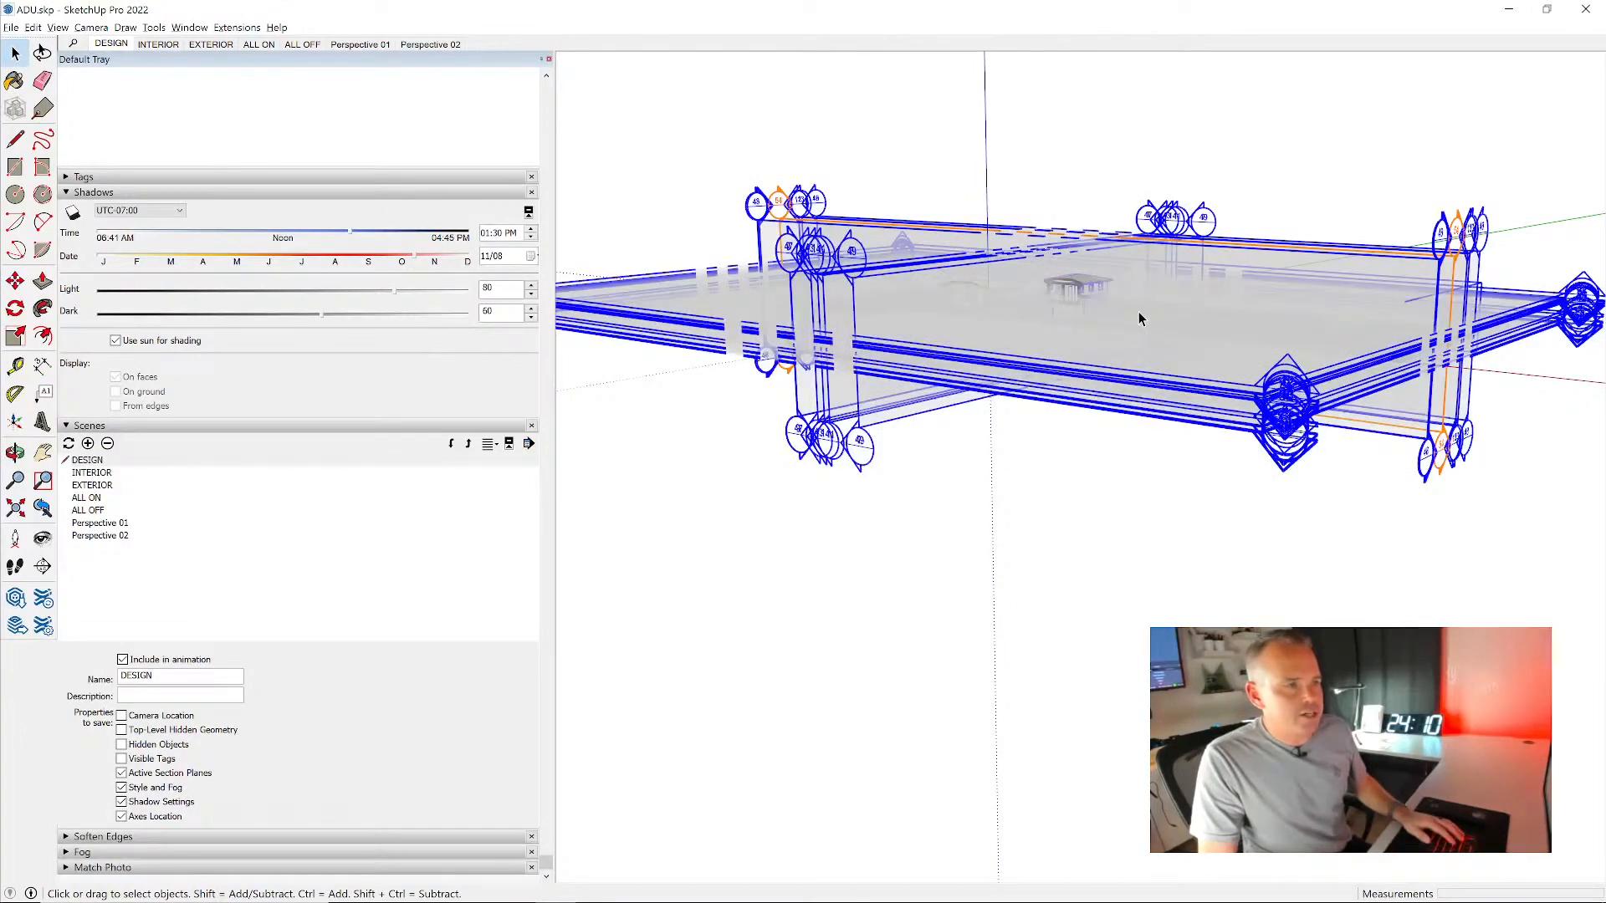
pyautogui.rightClick(1168, 314)
pyautogui.click(1232, 423)
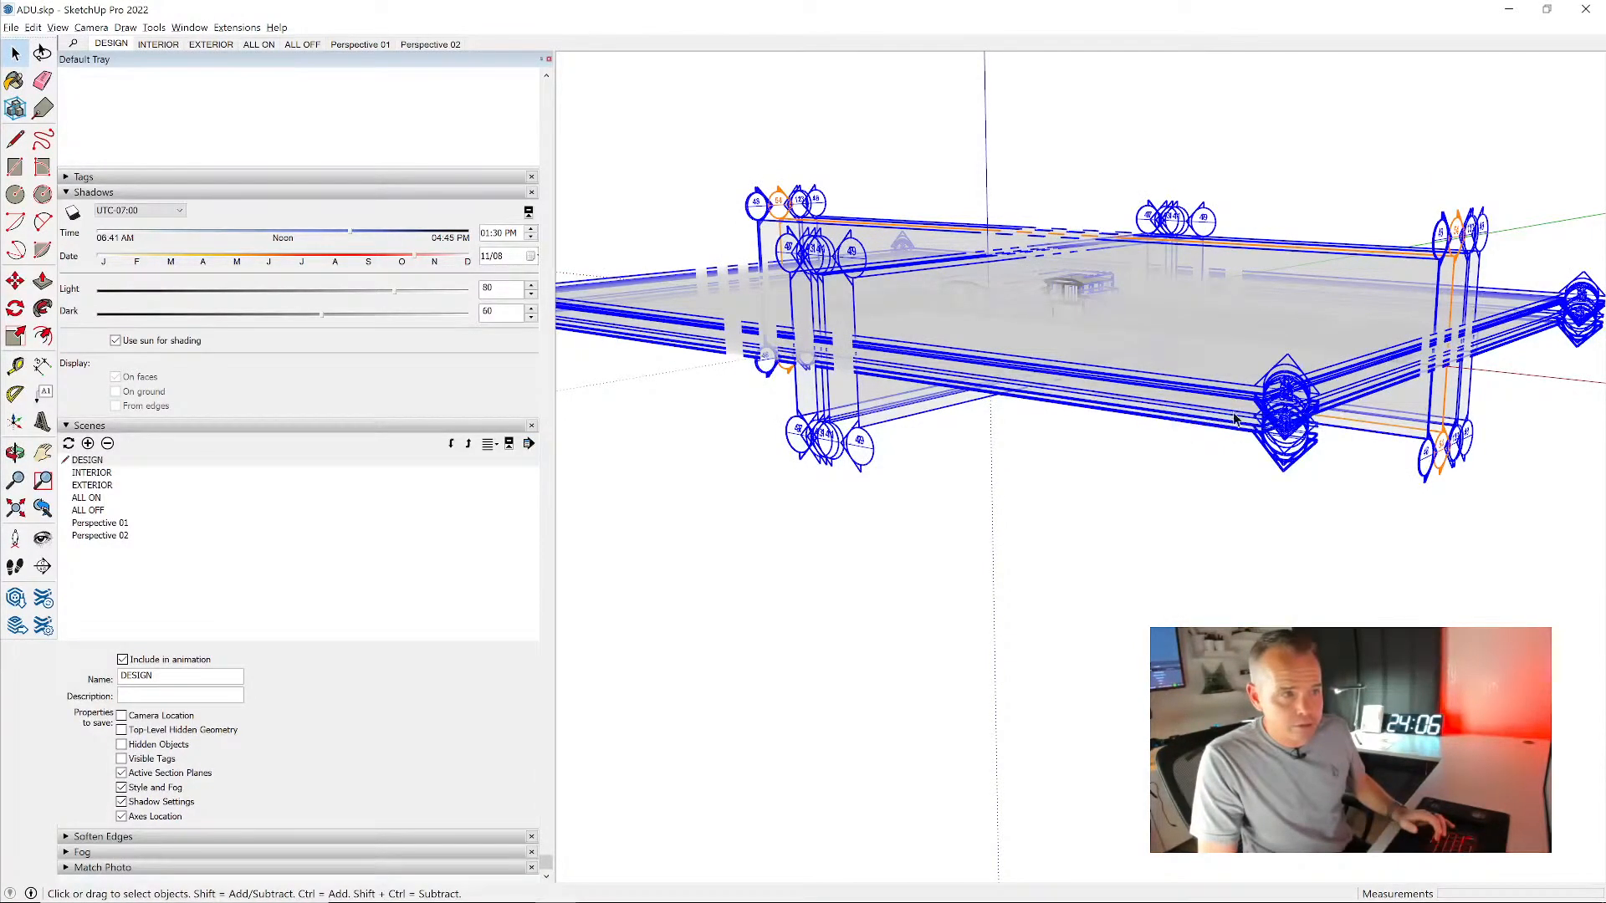
pyautogui.click(1282, 182)
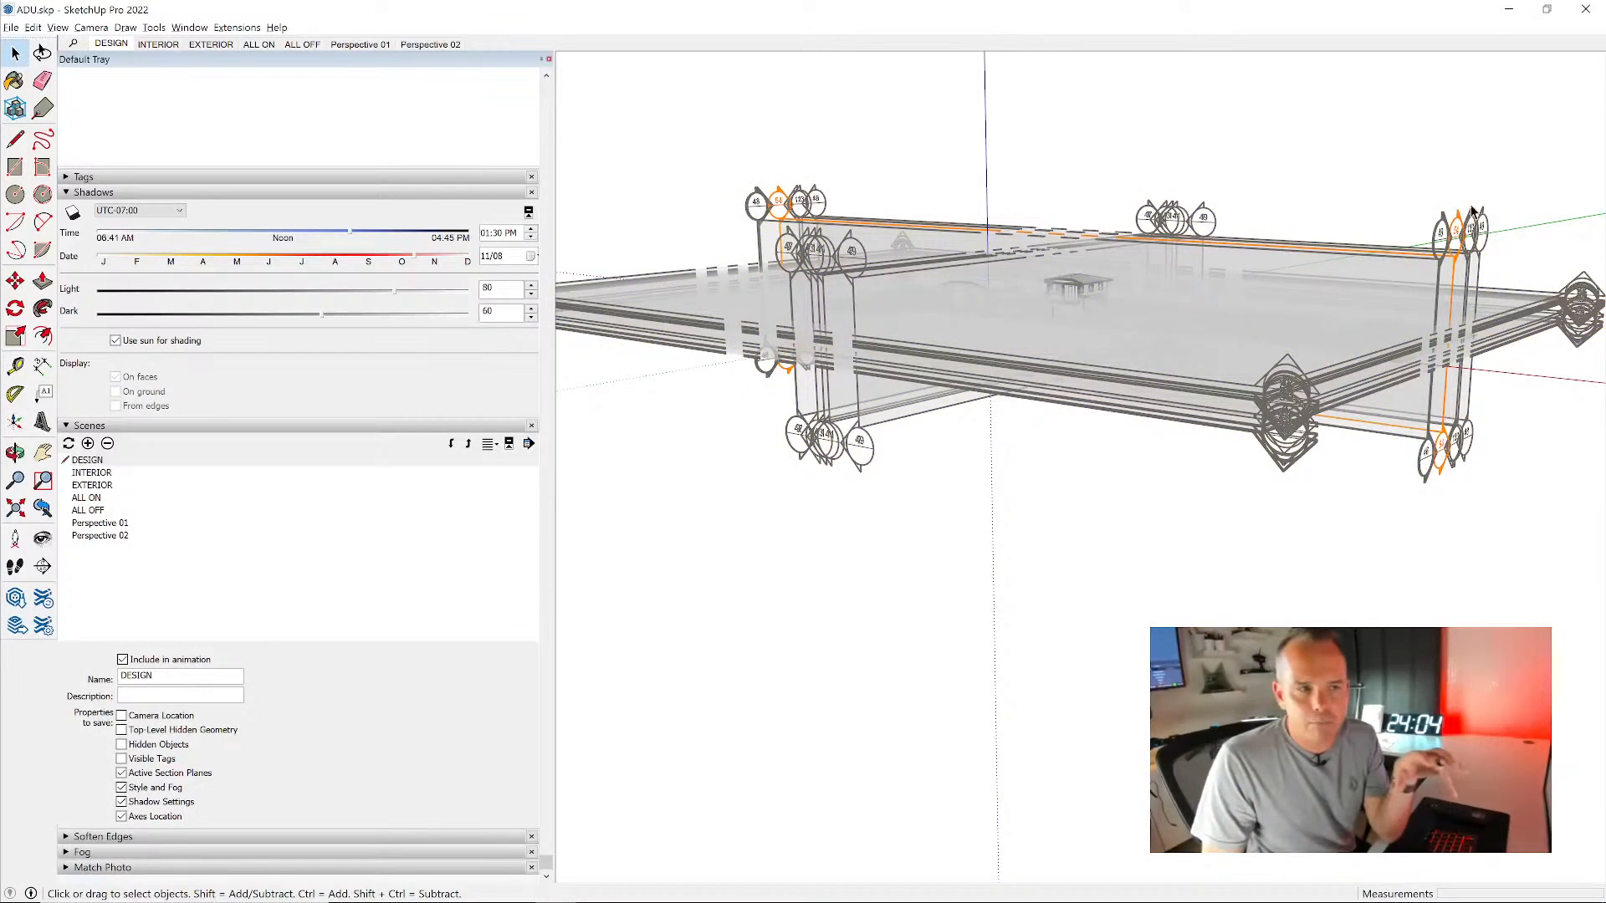
# - Erase the stacked horizontal section planes and all the crossing vertical section planes around the model
pyautogui.click(1546, 360)
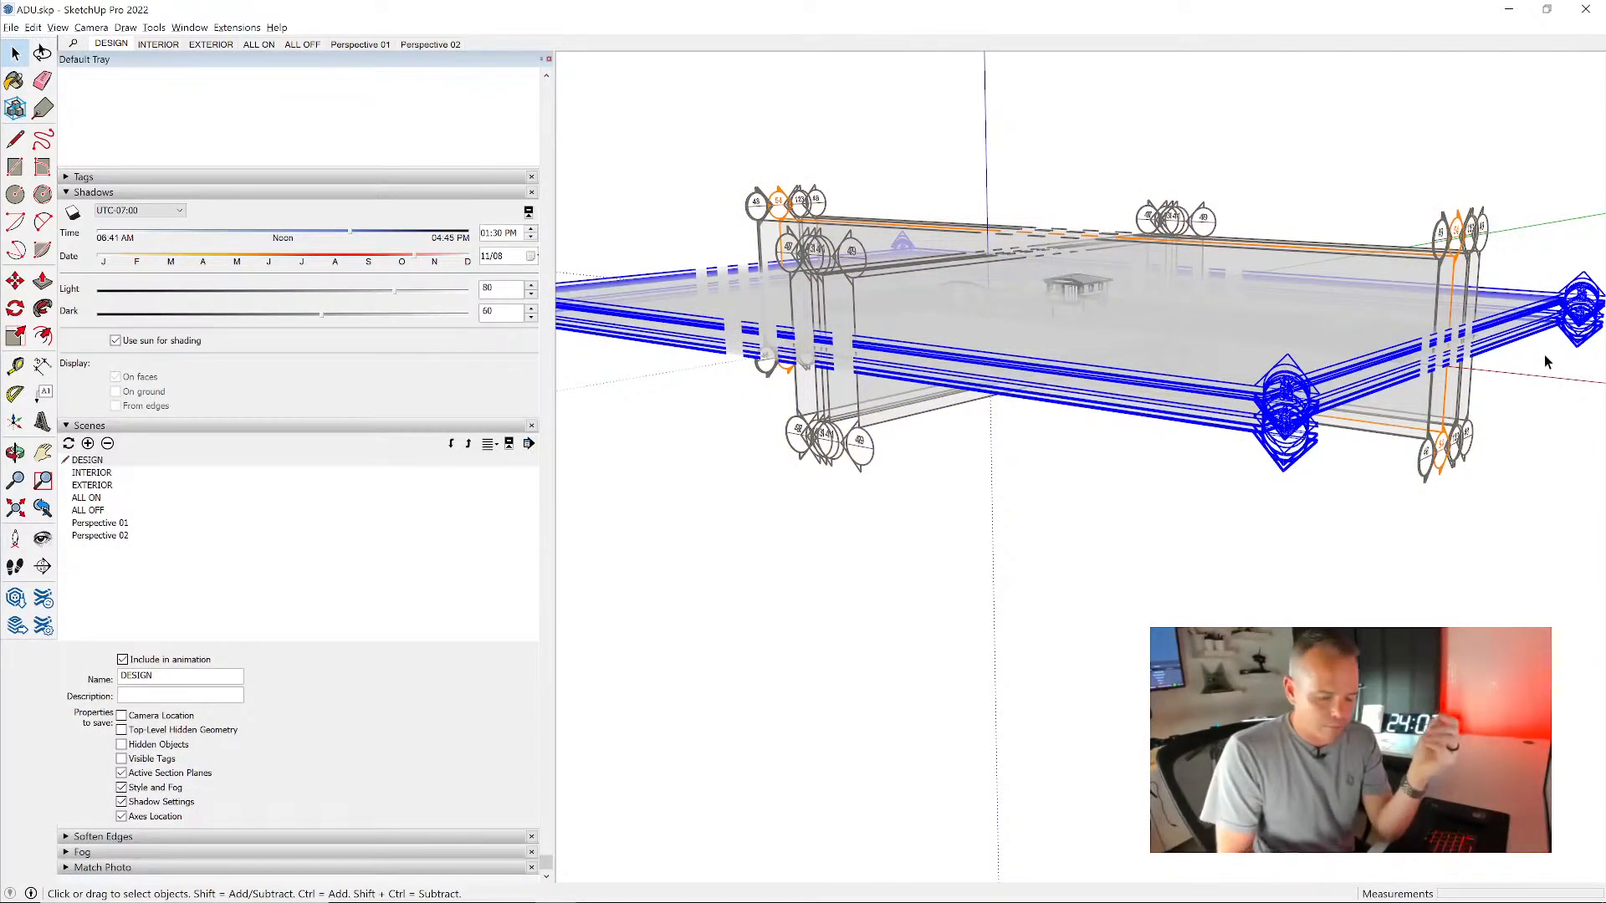
pyautogui.press('Delete')
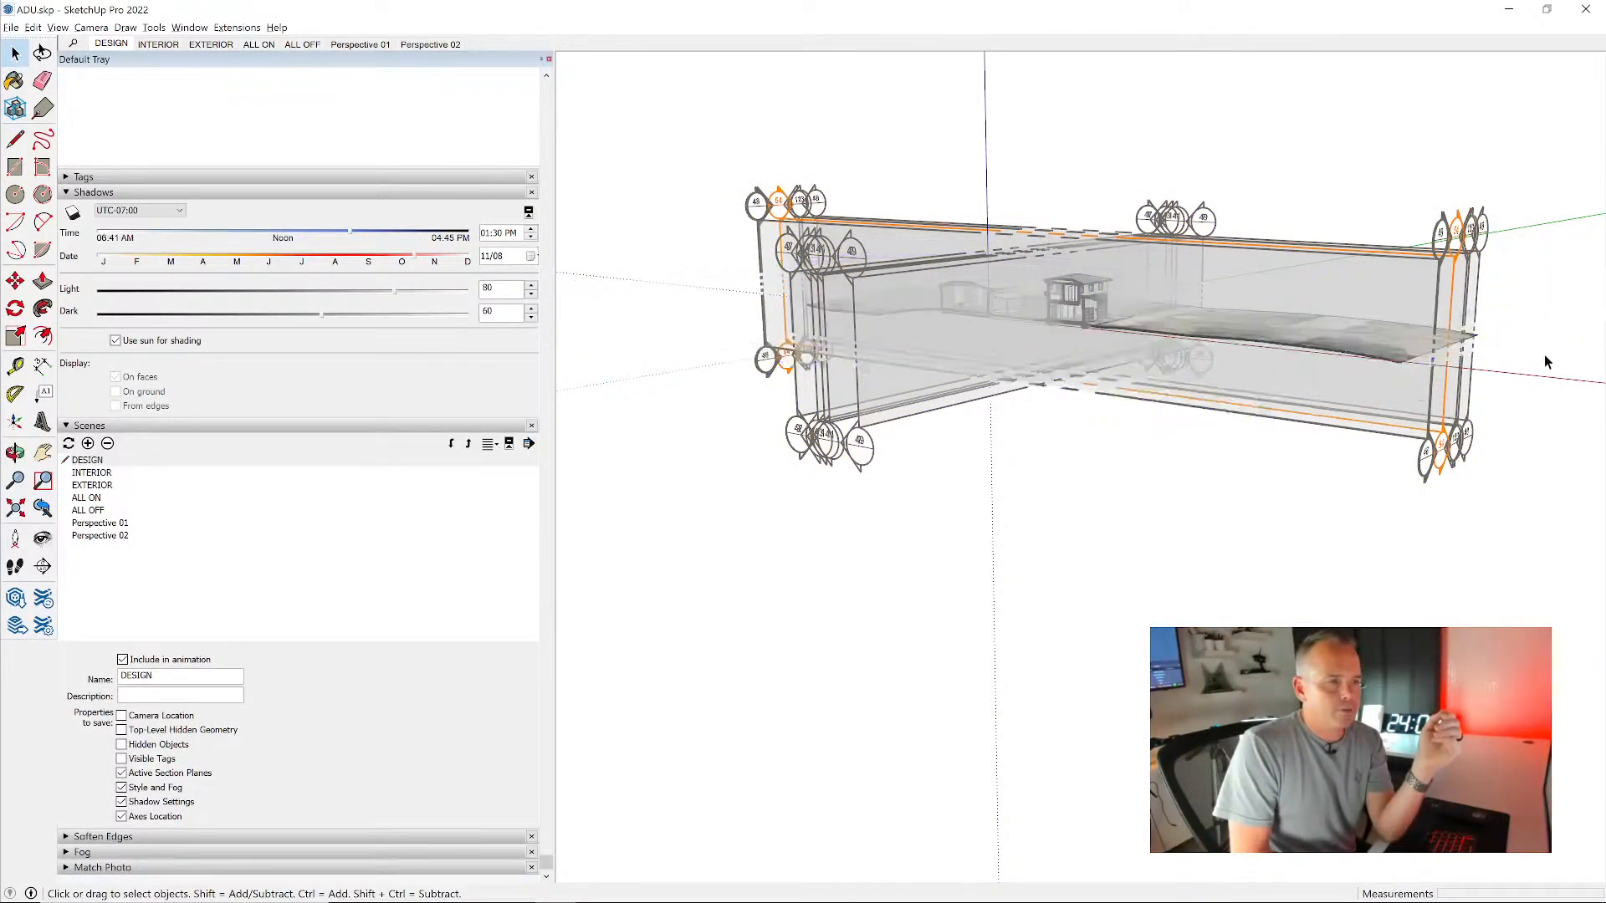
pyautogui.moveTo(1248, 198); pyautogui.dragTo(1134, 256)
pyautogui.press('Delete')
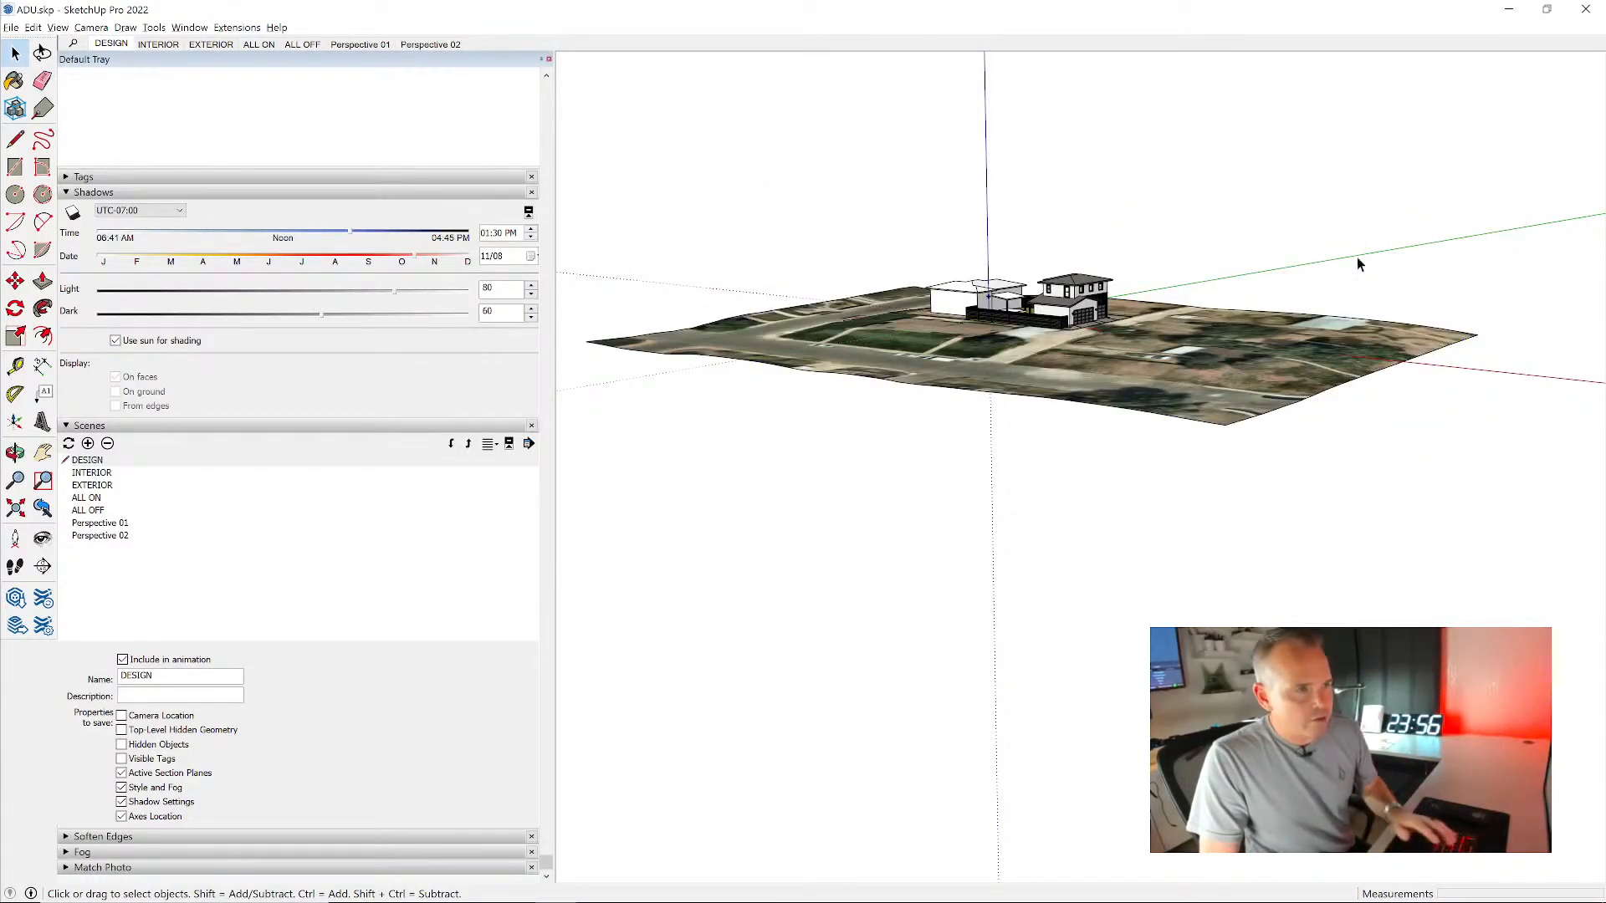
# - Cut the cleaned-up model with a new section plane perpendicular to the green axis, passing through the garage's gable roof
pyautogui.scroll(10, 1056, 292)
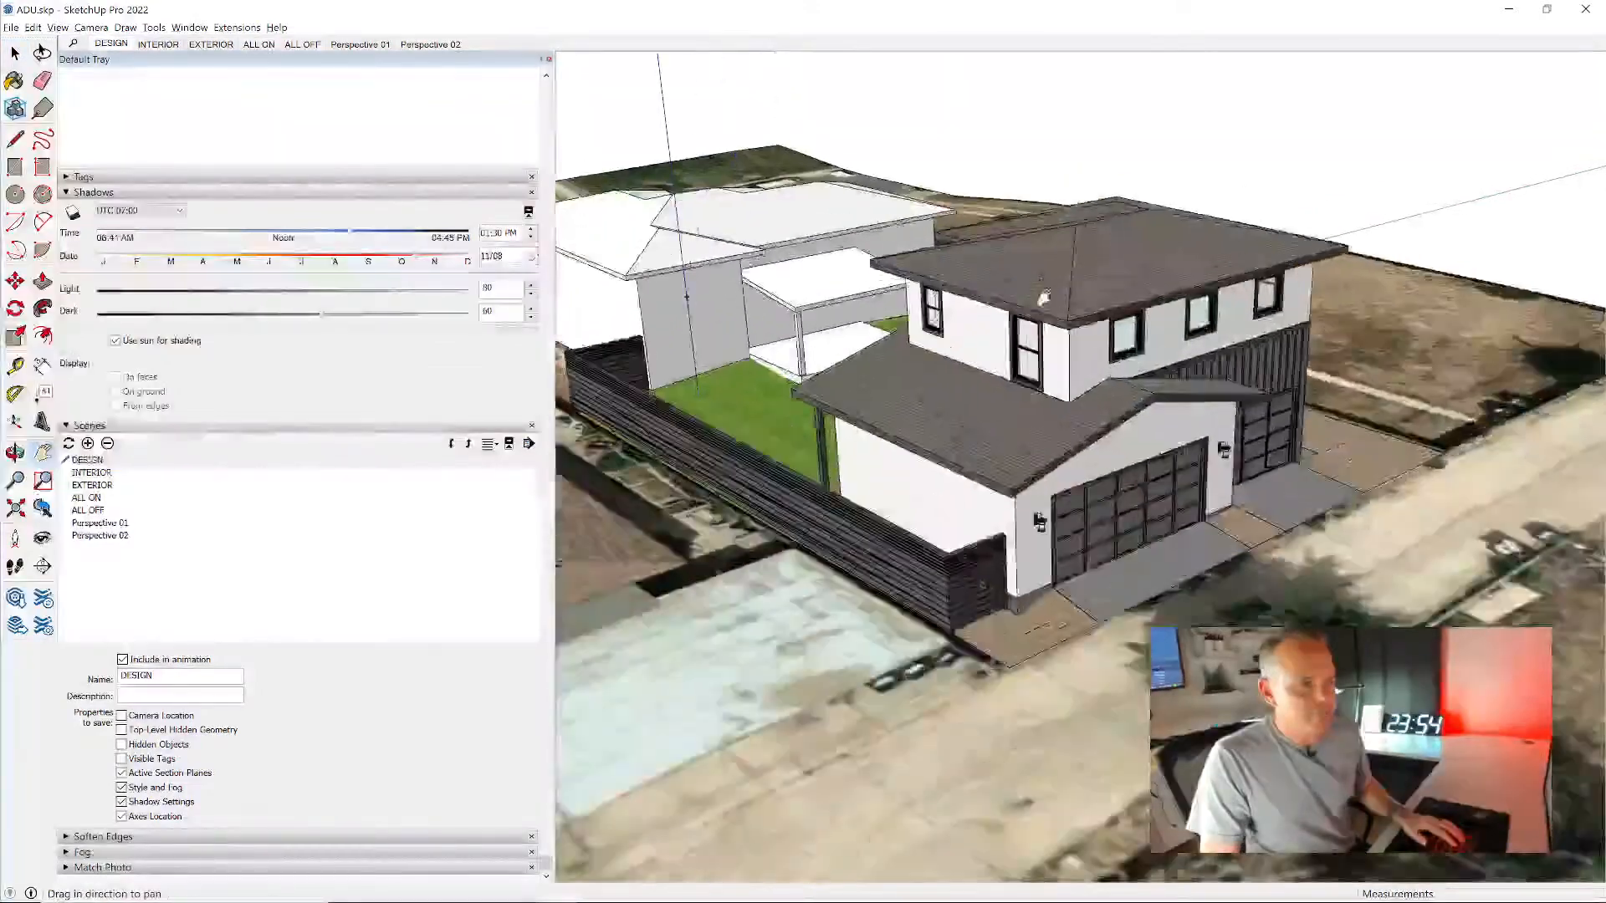
pyautogui.scroll(3, 1055, 292)
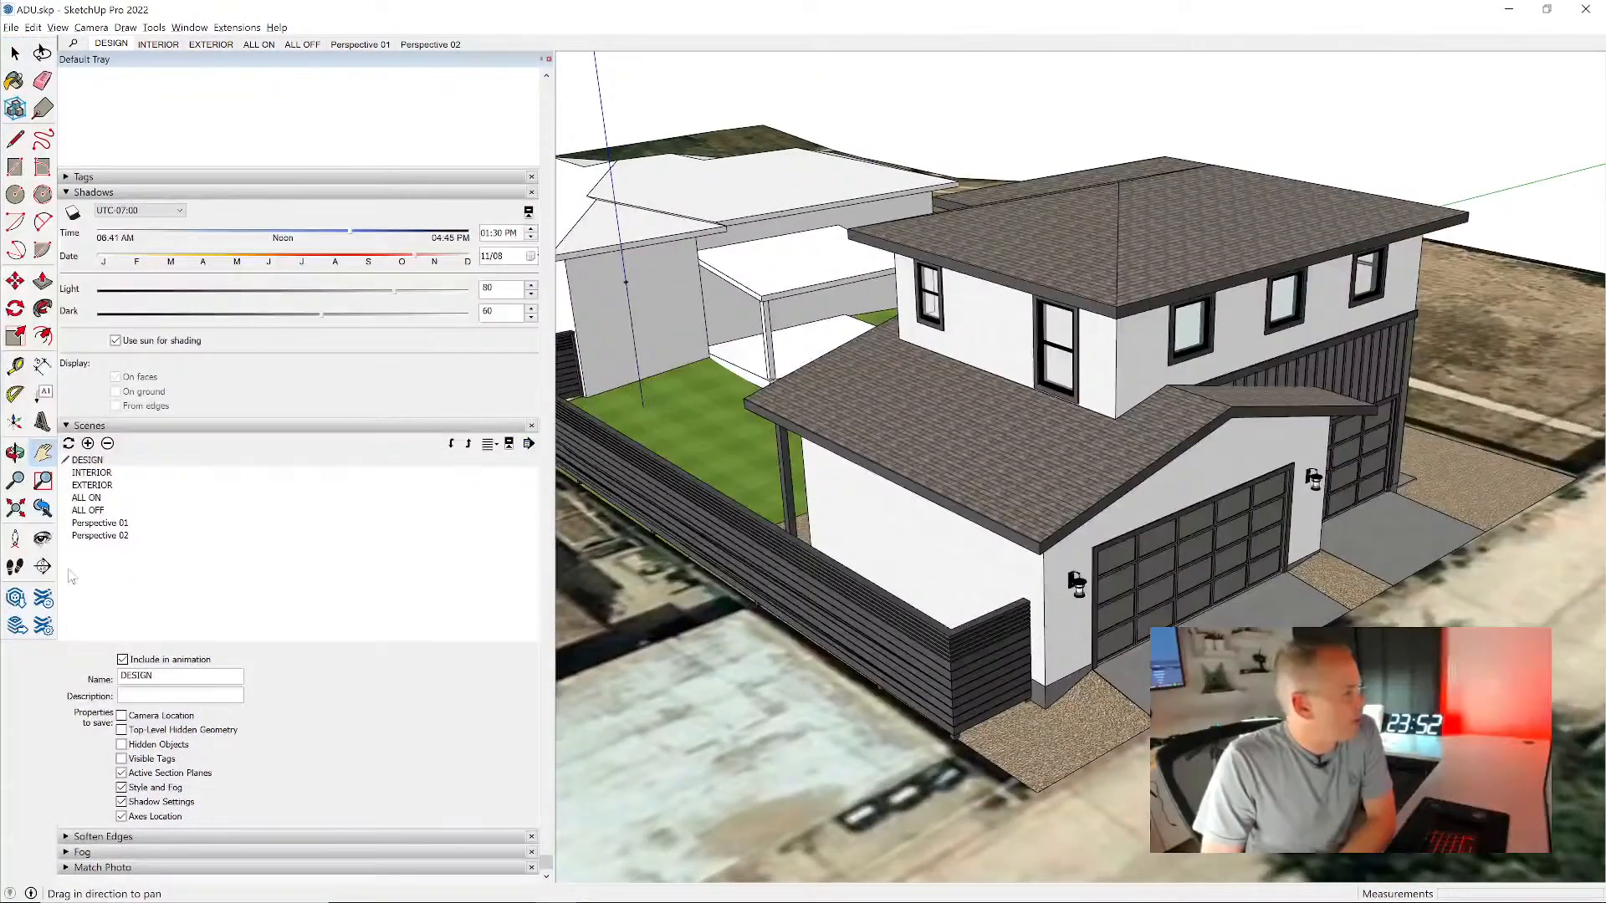
pyautogui.click(43, 566)
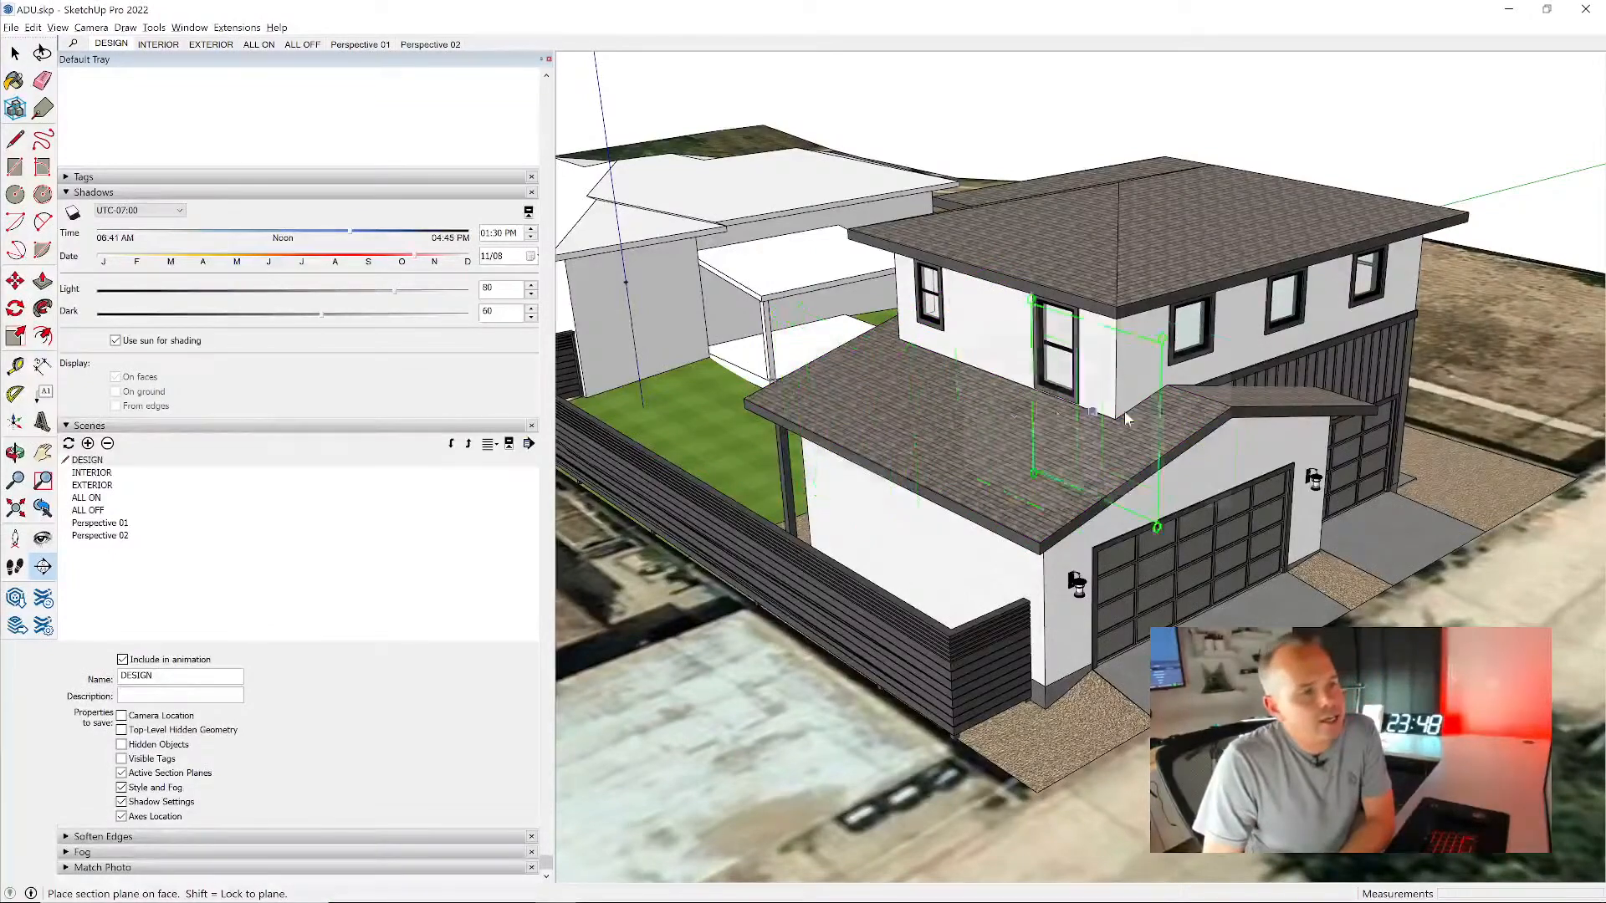
pyautogui.click(1207, 401)
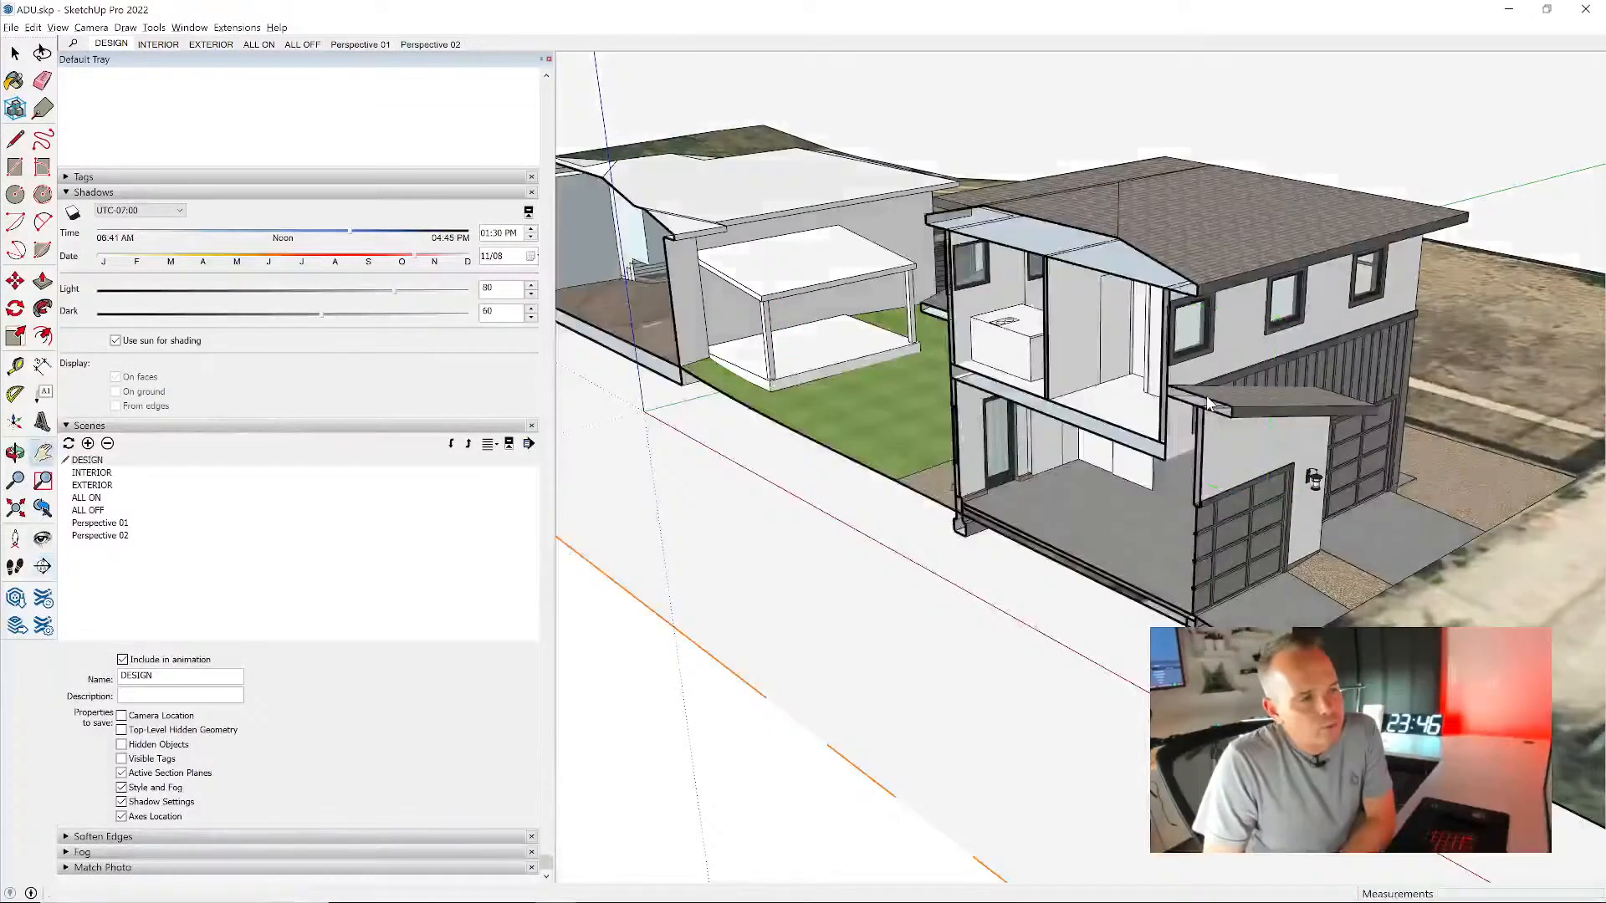
pyautogui.moveTo(1026, 500)
pyautogui.mouseDown(button='middle')
pyautogui.moveTo(1216, 462)
pyautogui.moveTo(1115, 411)
pyautogui.moveTo(1030, 468)
pyautogui.mouseUp(button='middle')
pyautogui.scroll(-1, 1066, 438)
pyautogui.scroll(-1, 1034, 467)
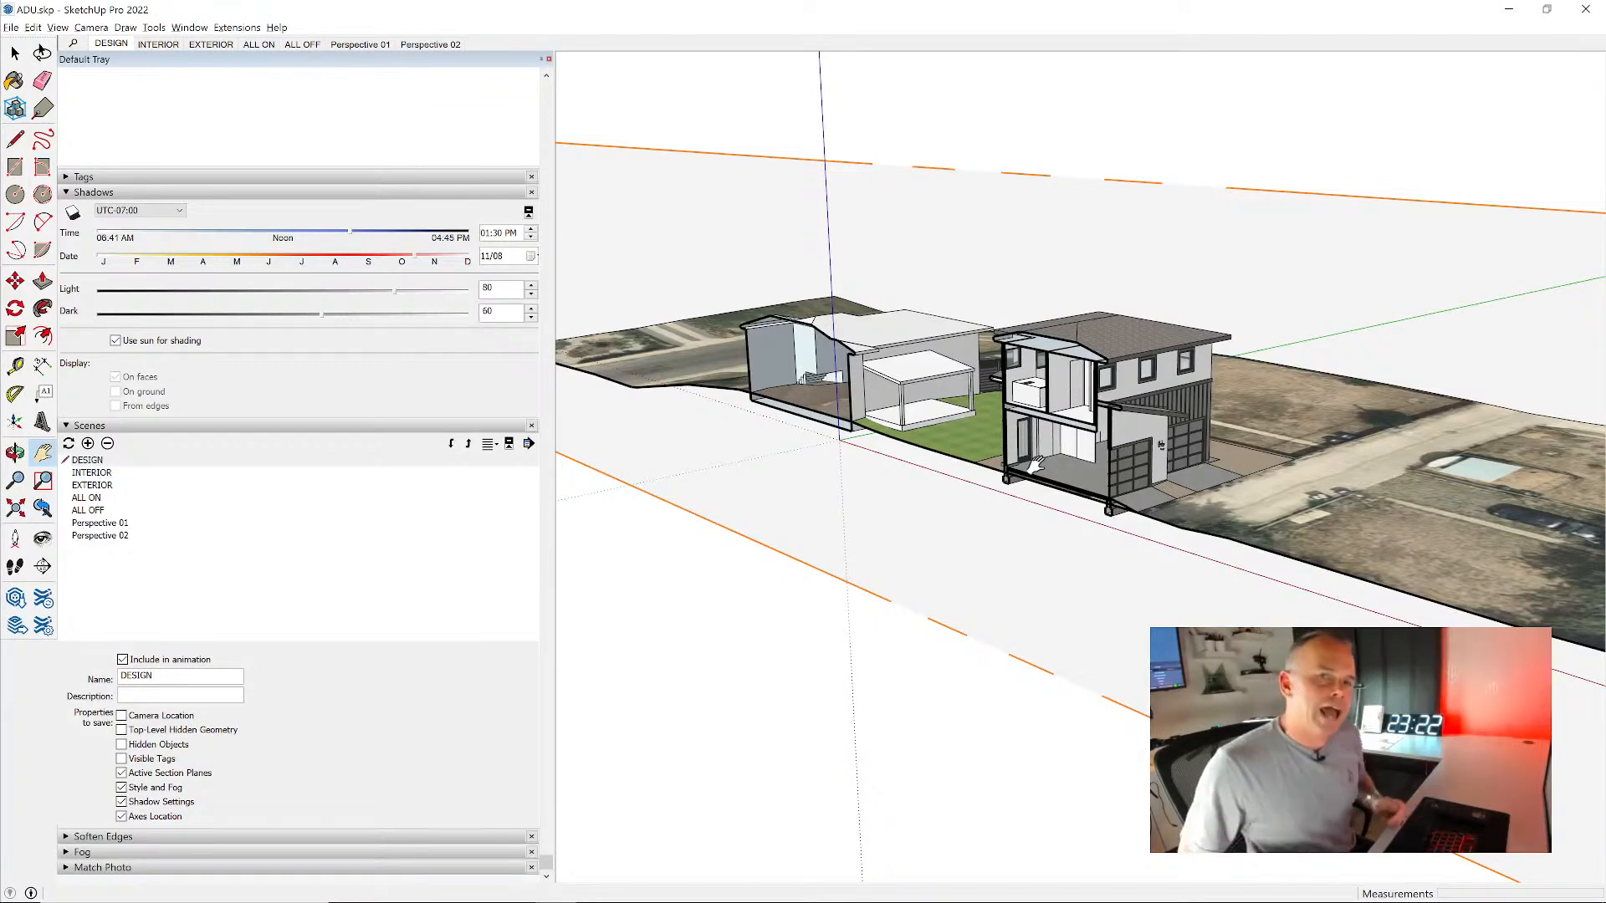
# - Align the view with the new section plane and switch the camera to parallel projection, framing the ADU's section
pyautogui.press('space')
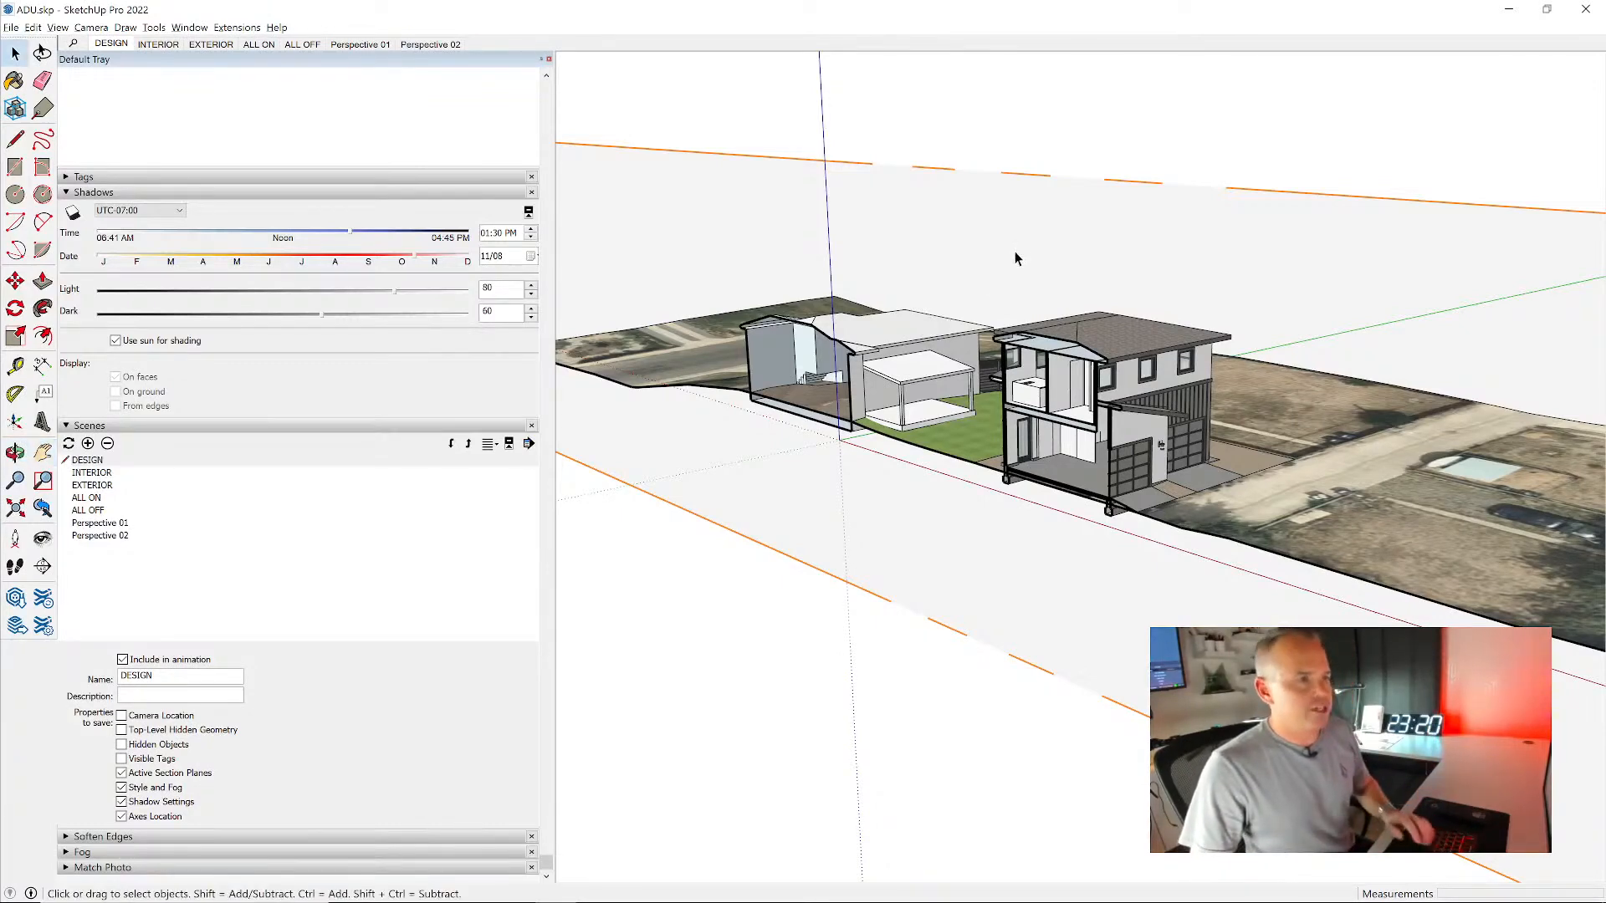
pyautogui.rightClick(1024, 249)
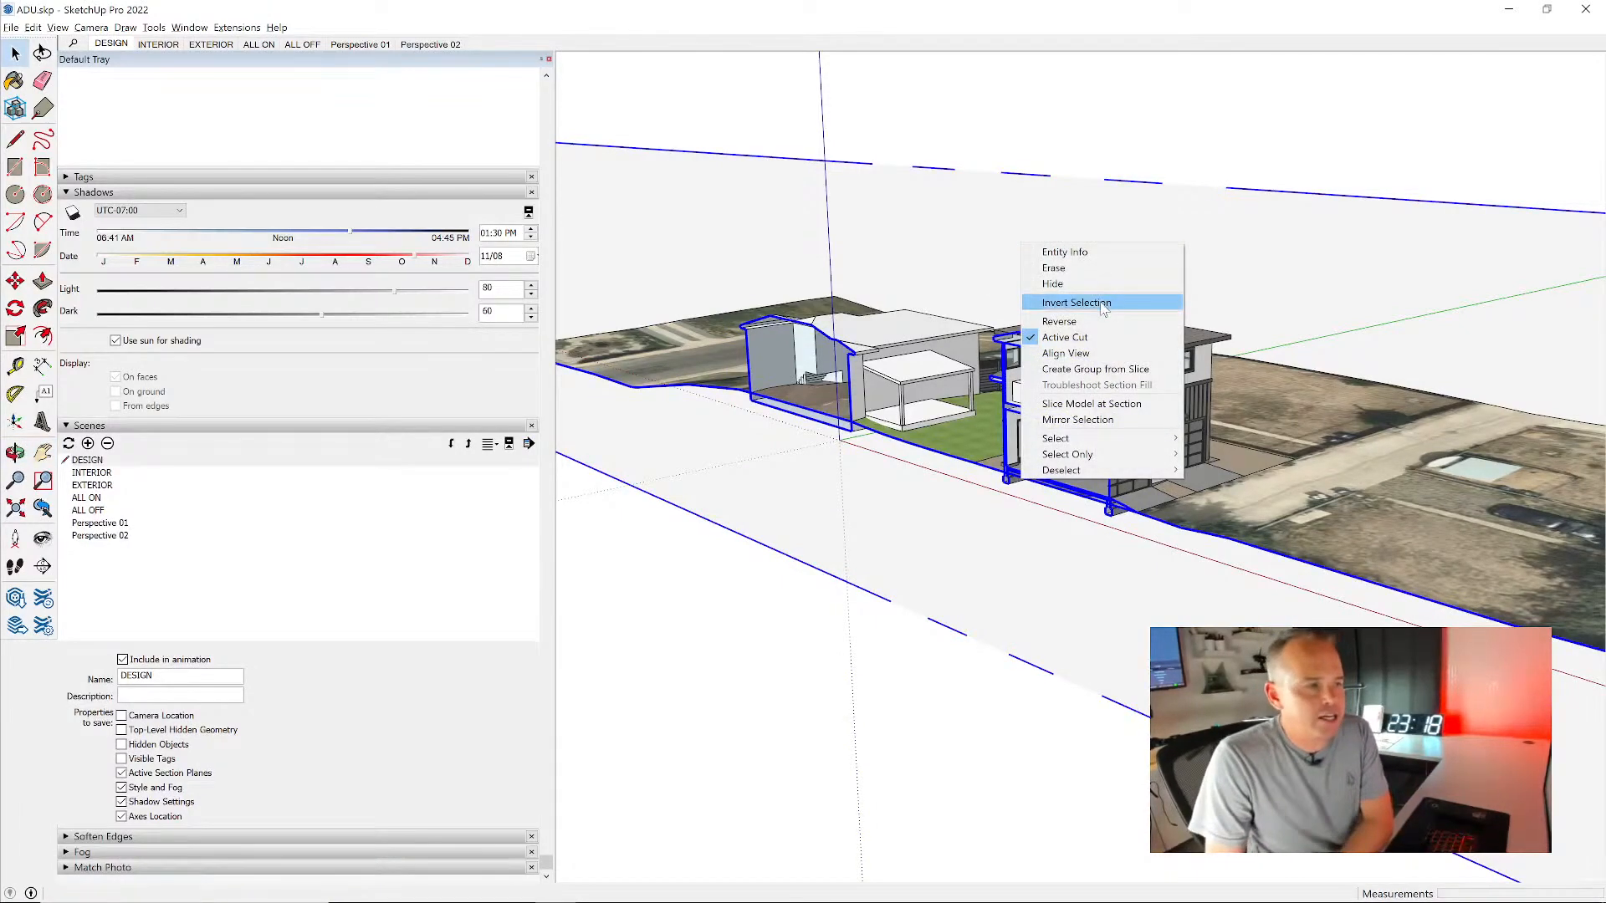
pyautogui.click(1100, 354)
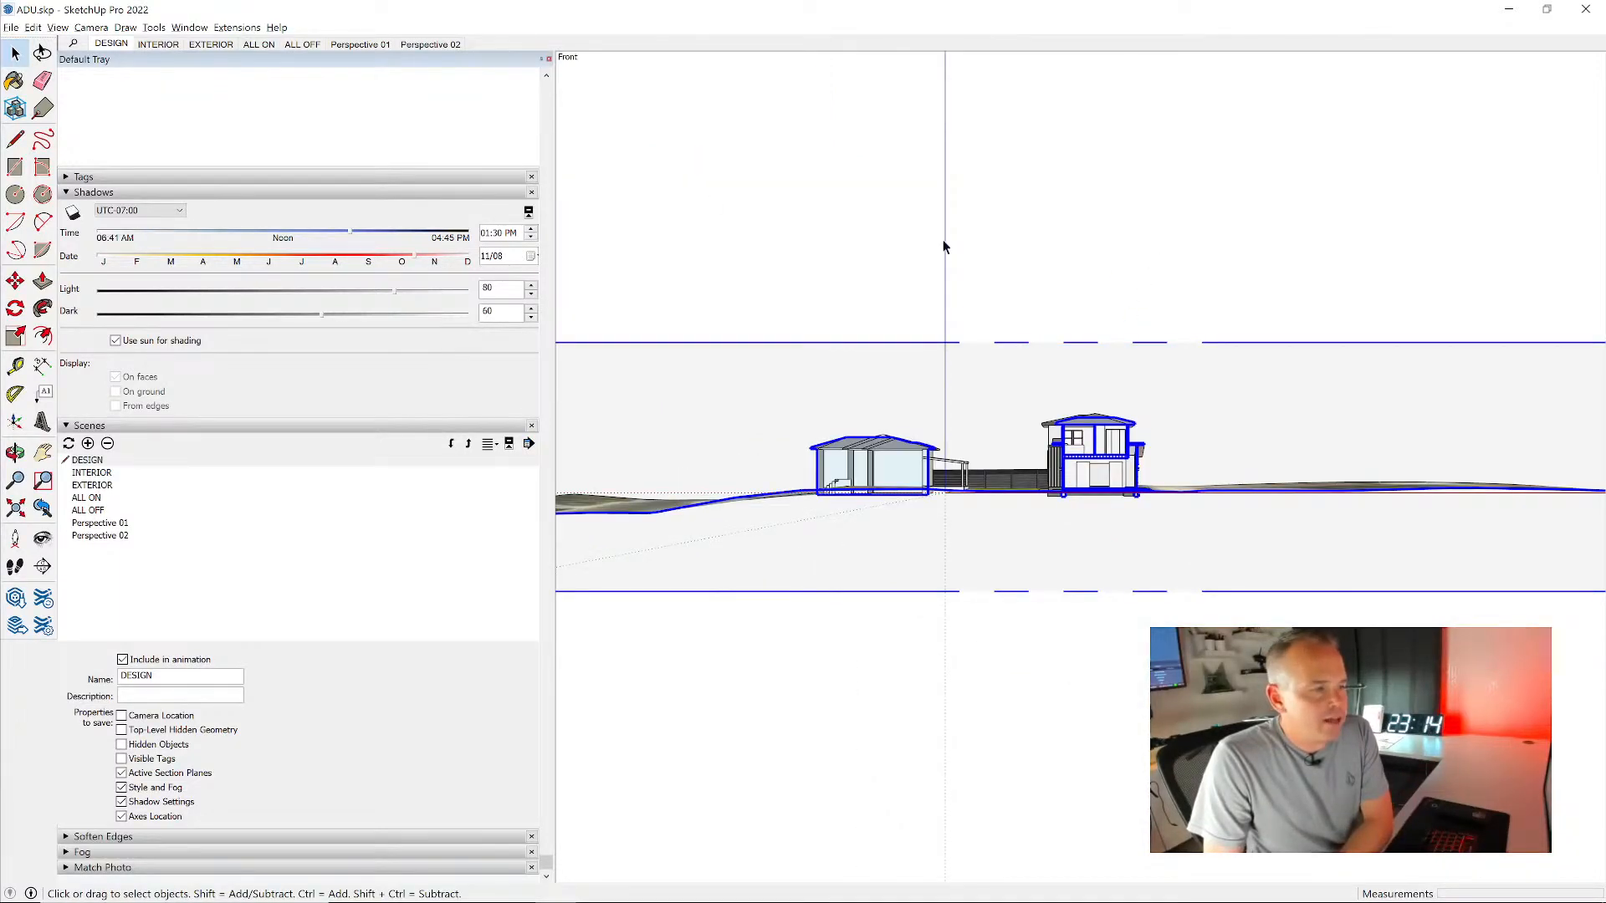
pyautogui.scroll(10, 1117, 497)
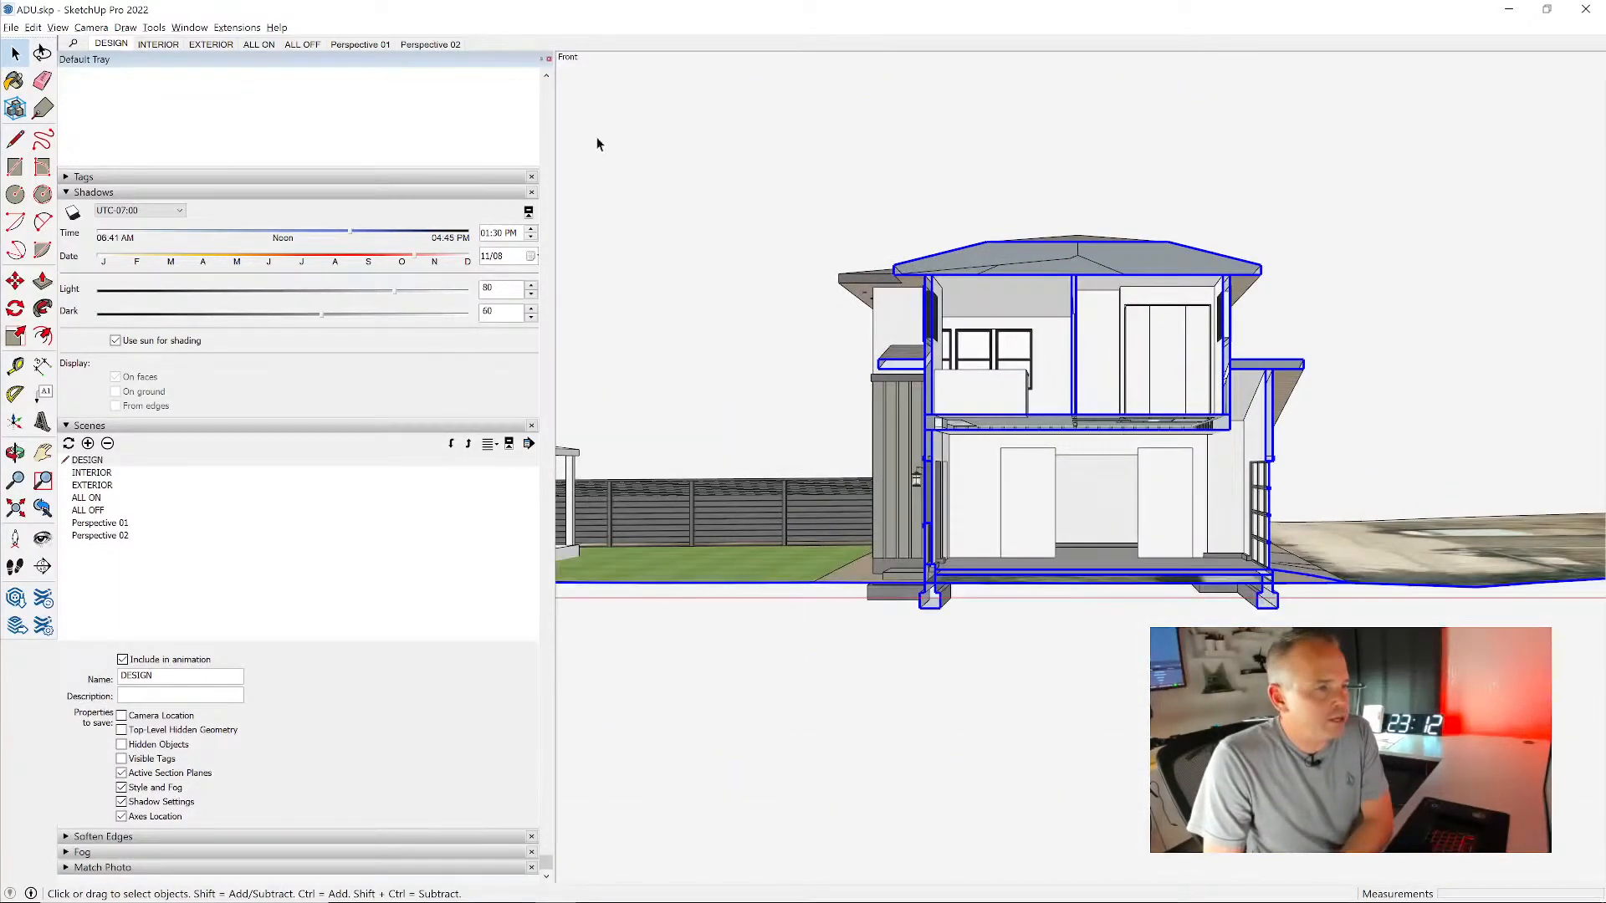
pyautogui.click(91, 28)
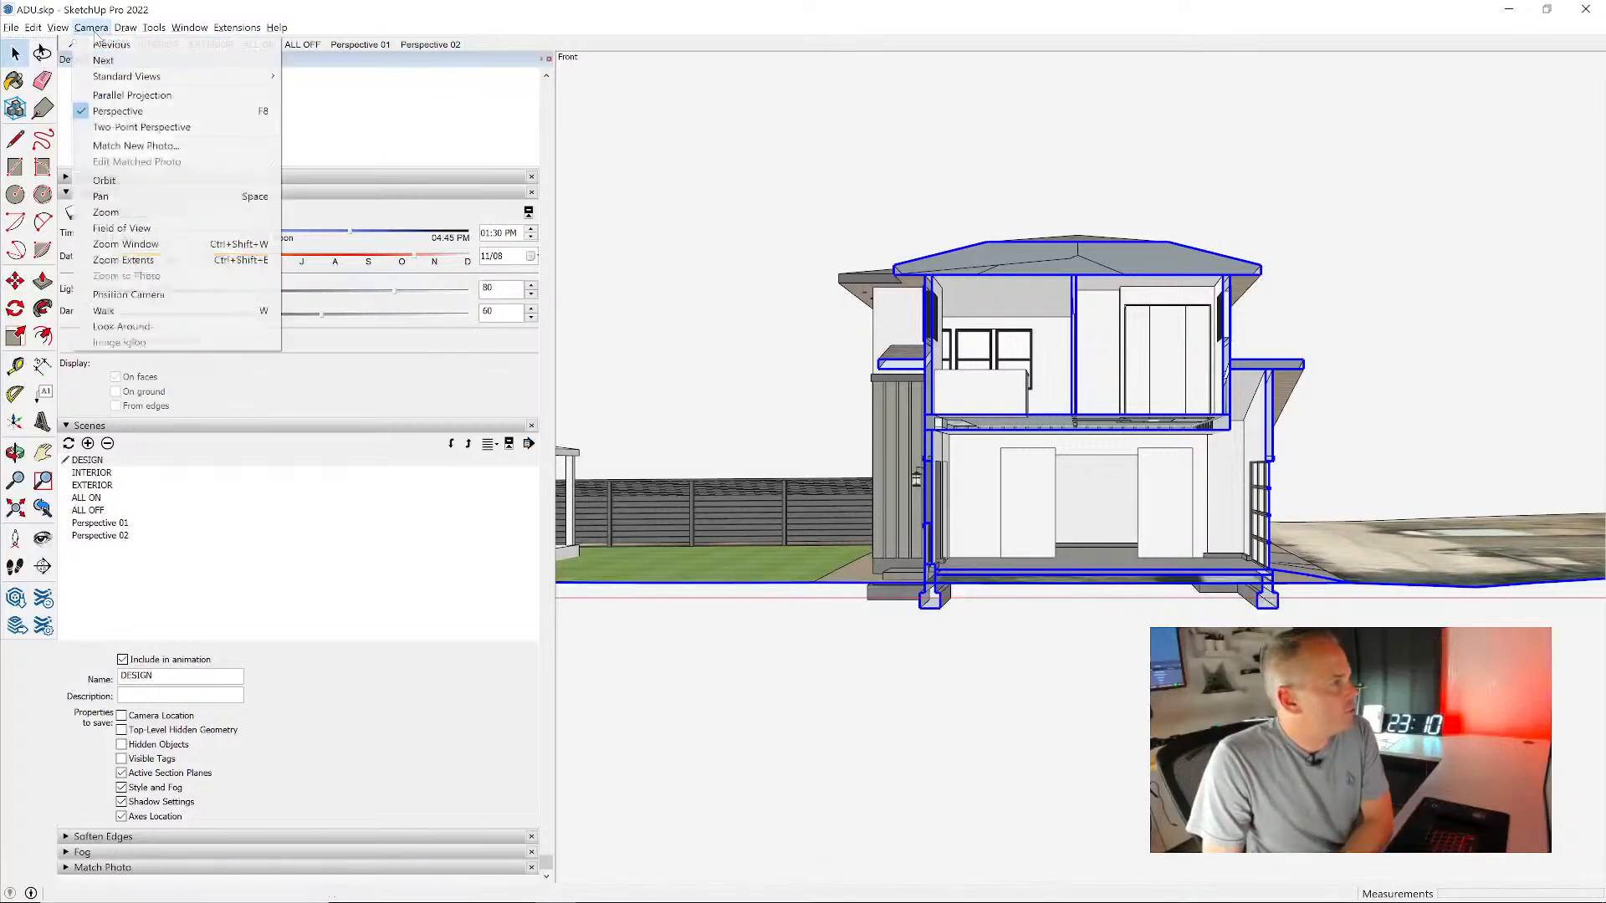
pyautogui.click(127, 95)
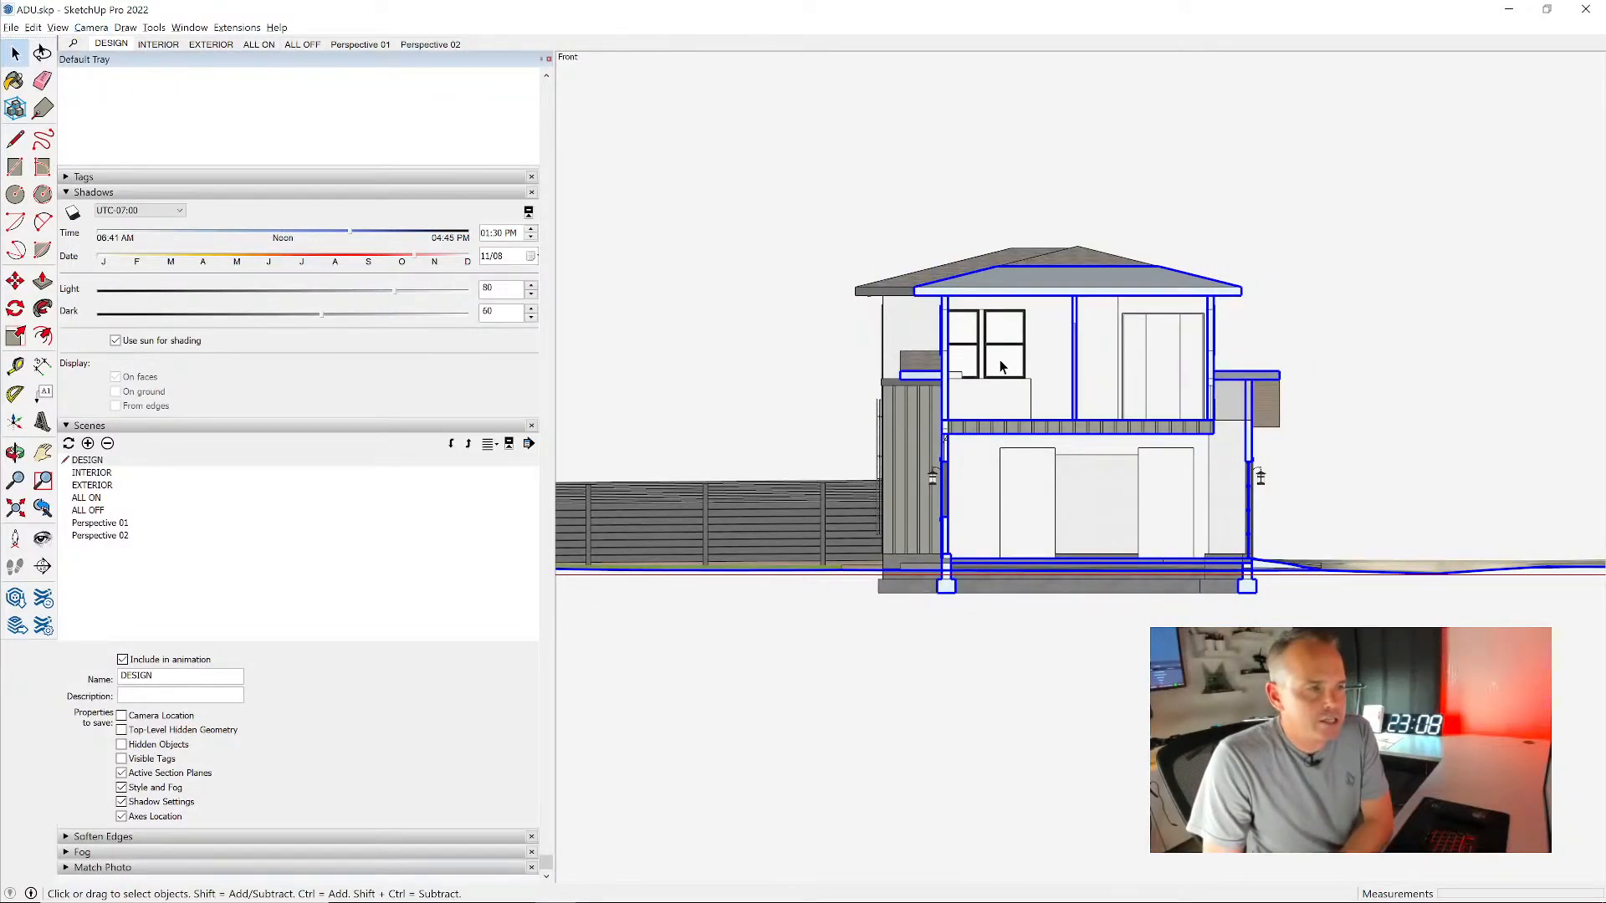
pyautogui.scroll(2, 1028, 388)
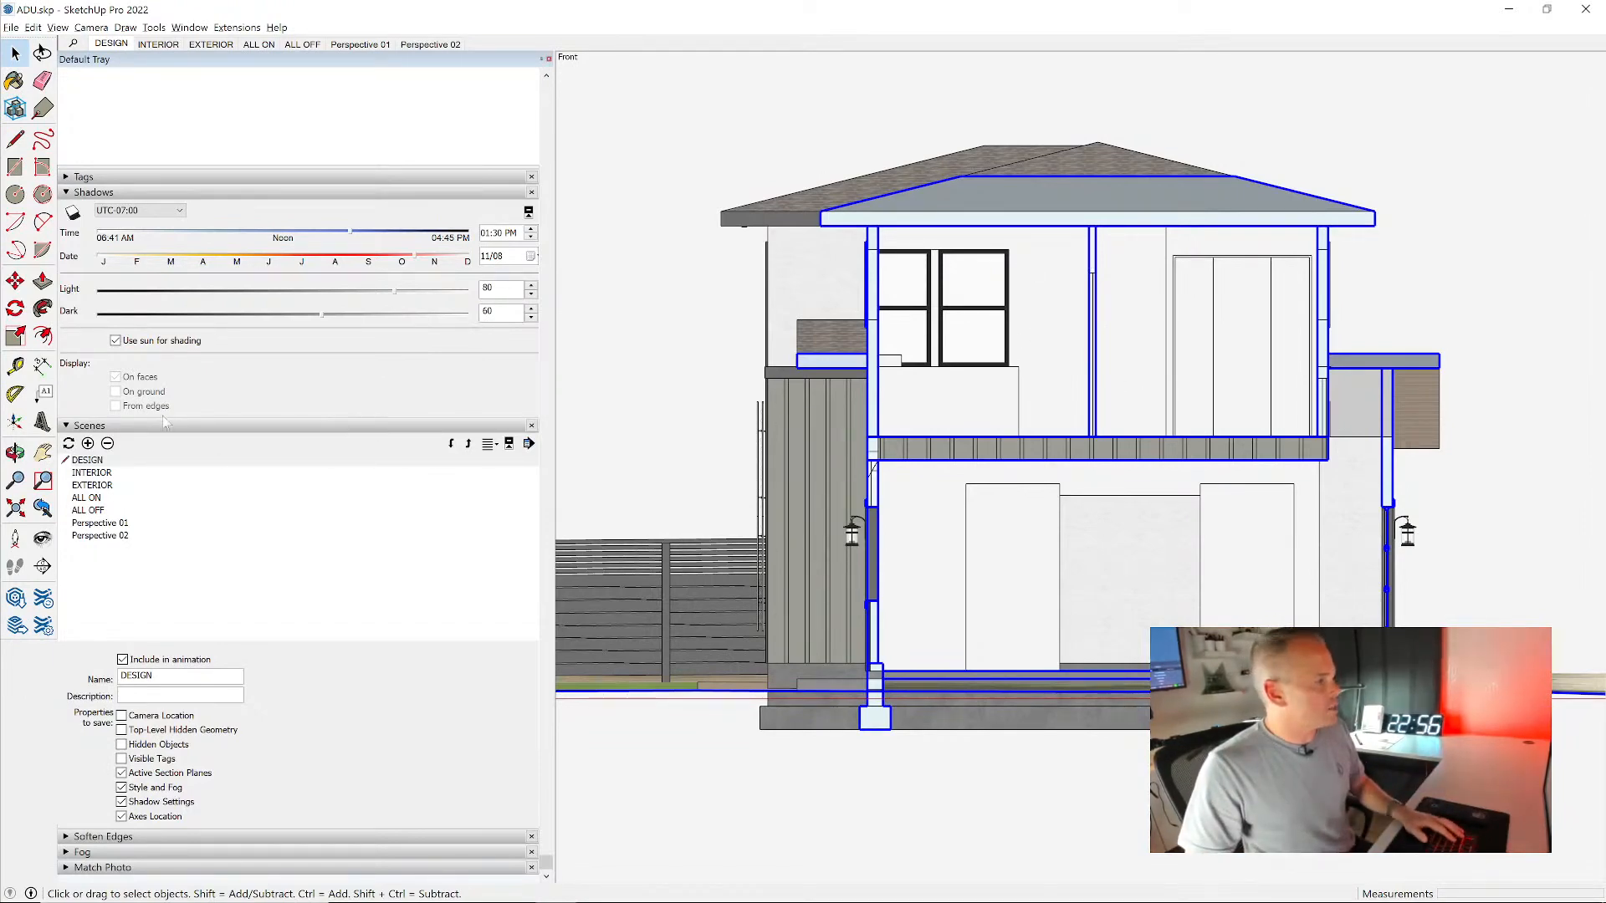
# - Preview the section view with shadows, hide them again and collapse the shadow settings
pyautogui.click(73, 212)
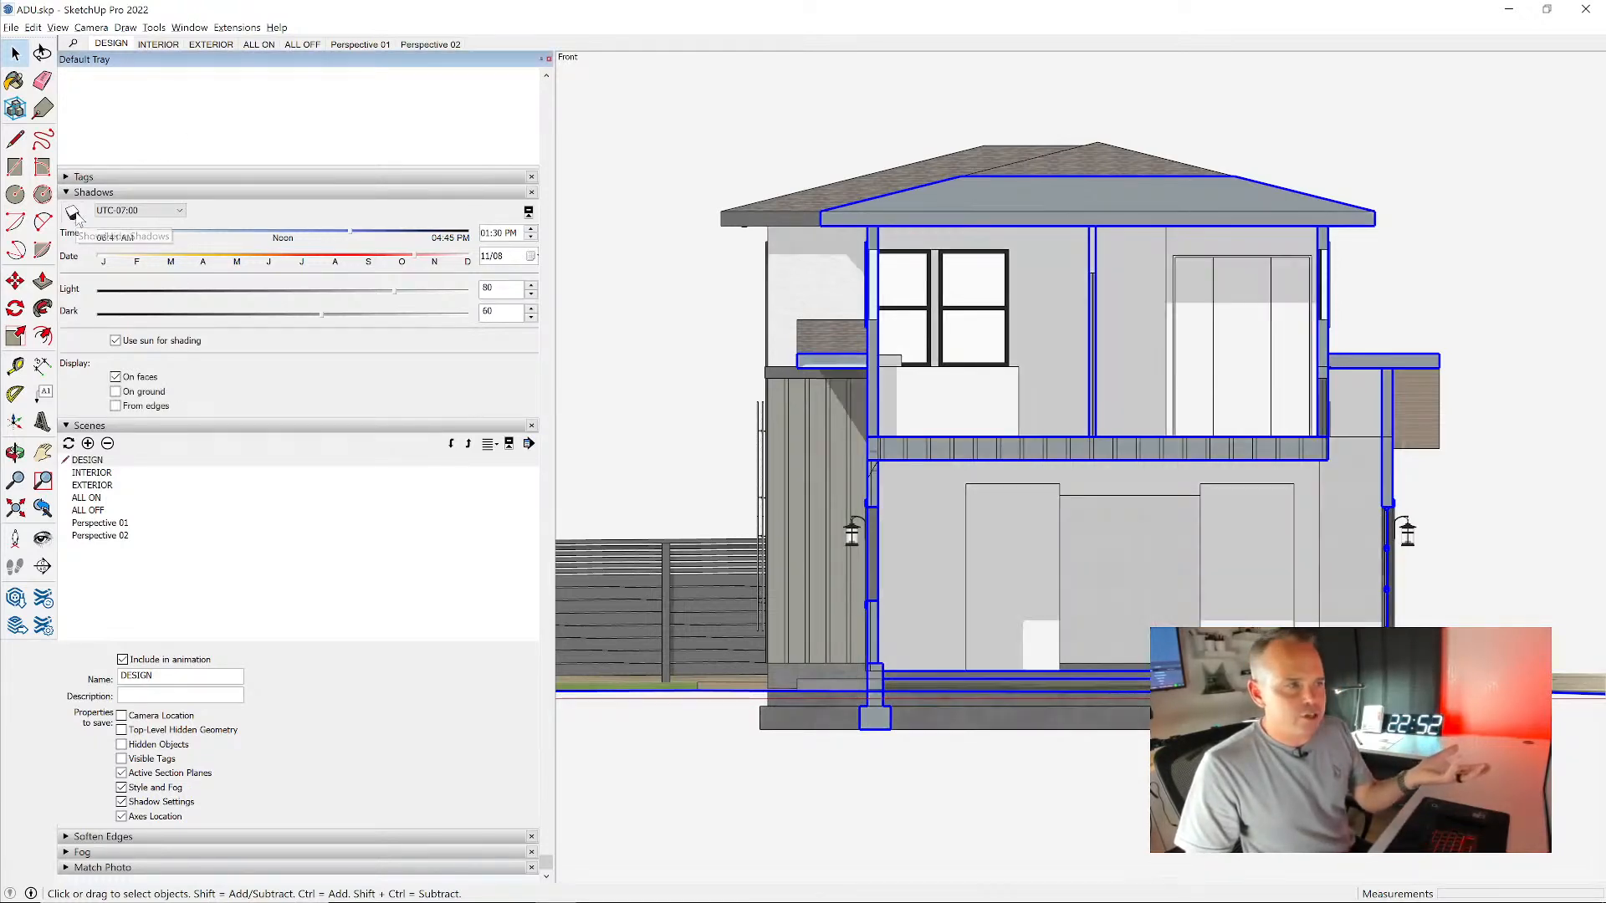
pyautogui.click(74, 214)
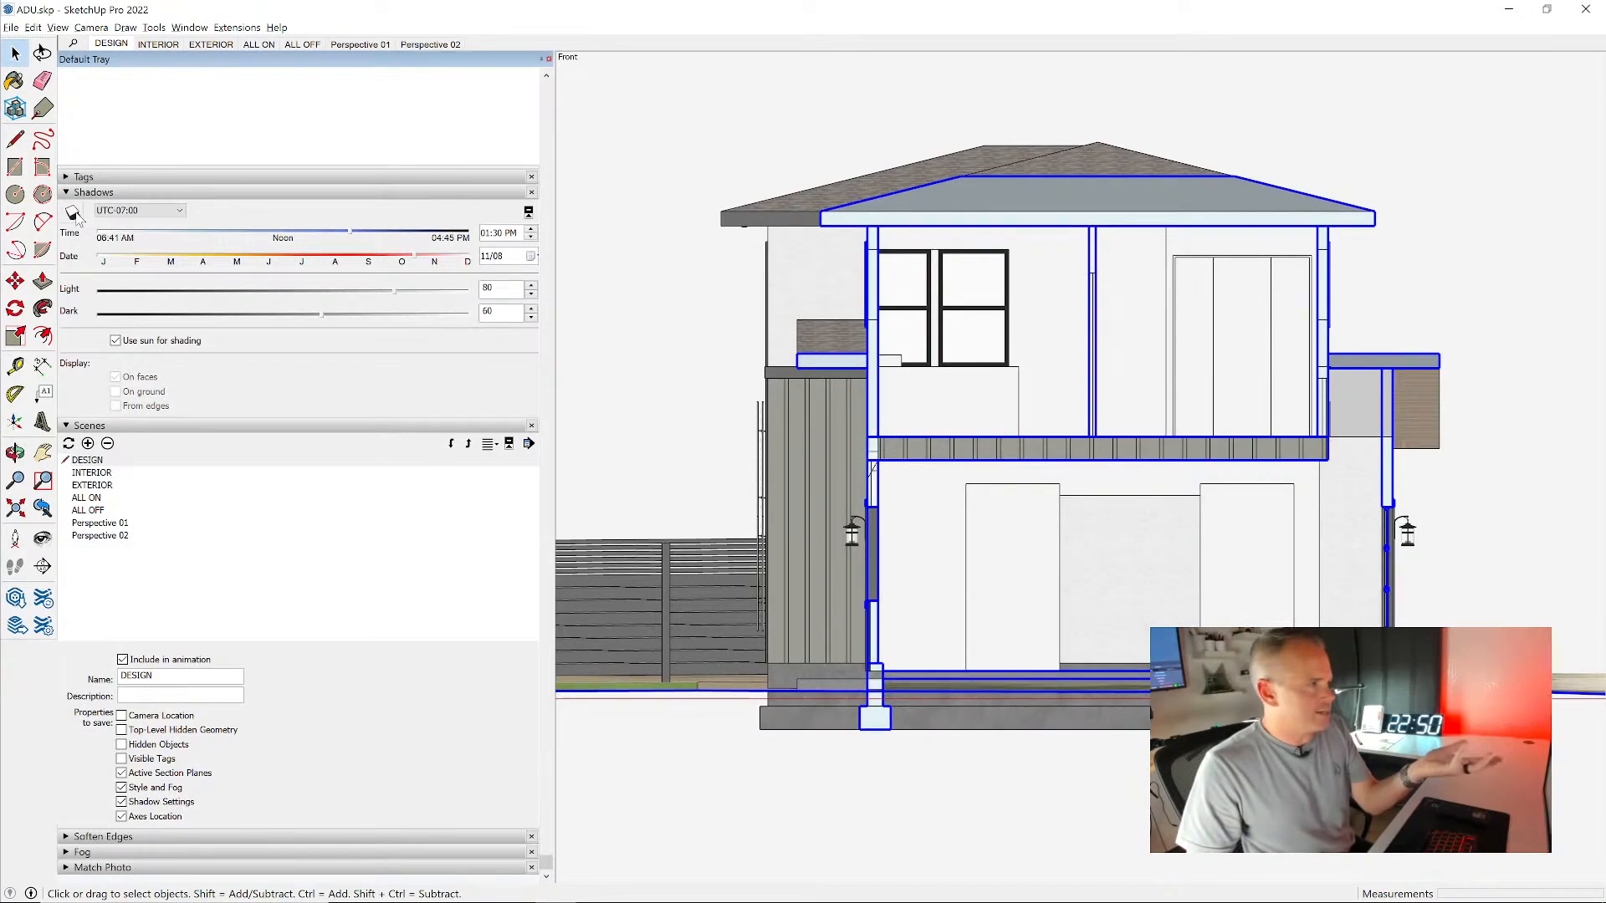
pyautogui.click(94, 193)
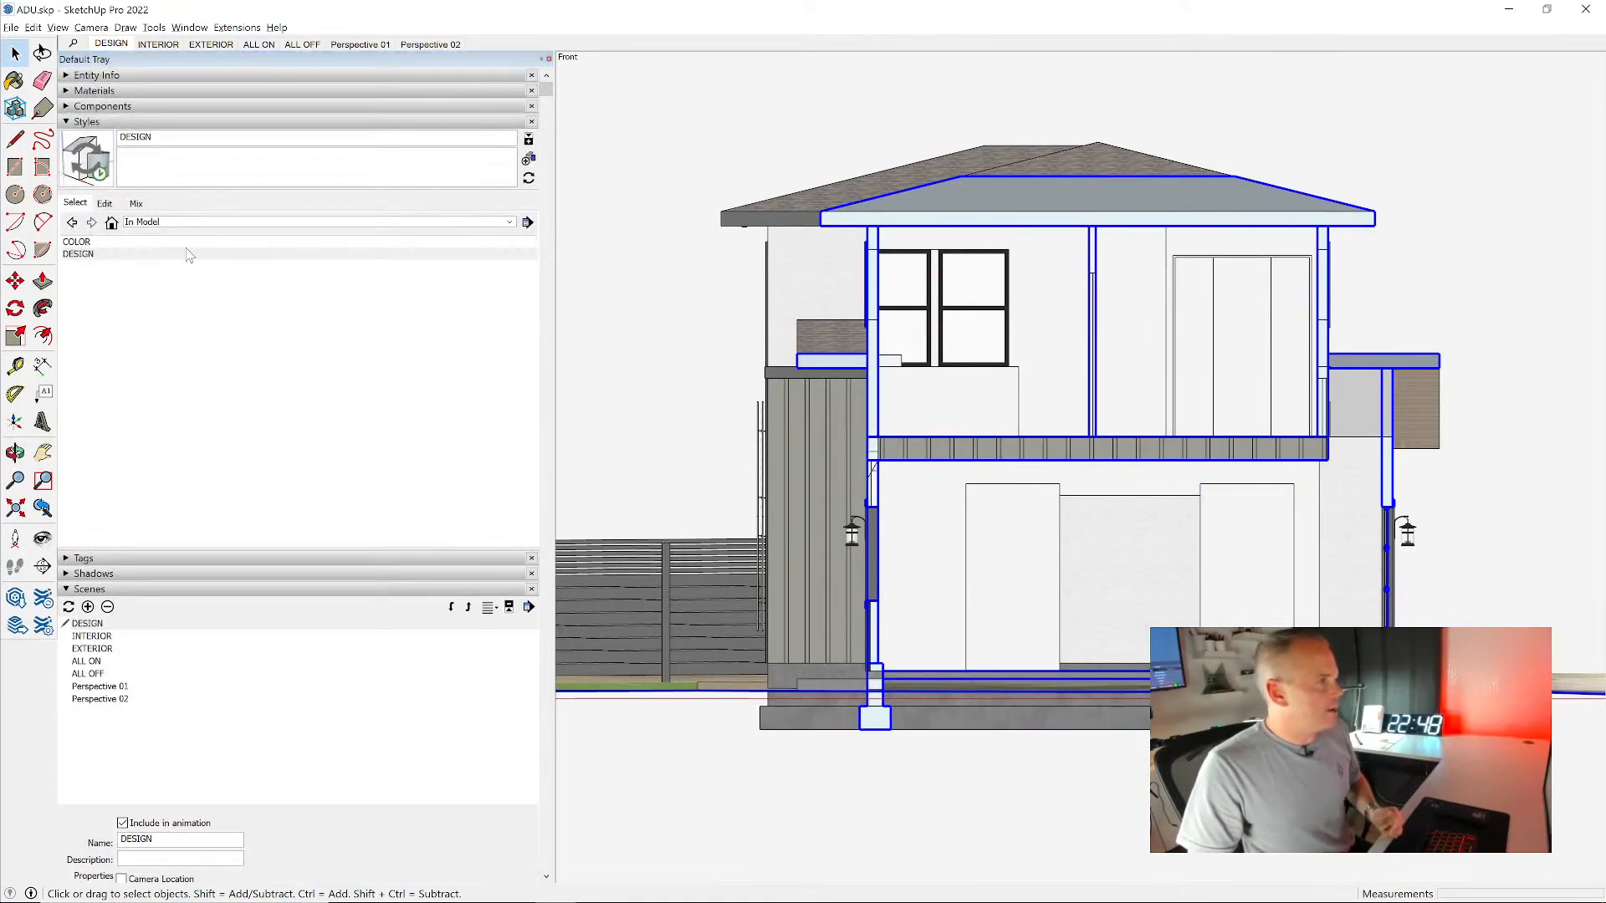
# - Open the tag list and check the earth and trim element tags, toggling the trim's visibility off and back on
pyautogui.click(107, 123)
pyautogui.click(92, 137)
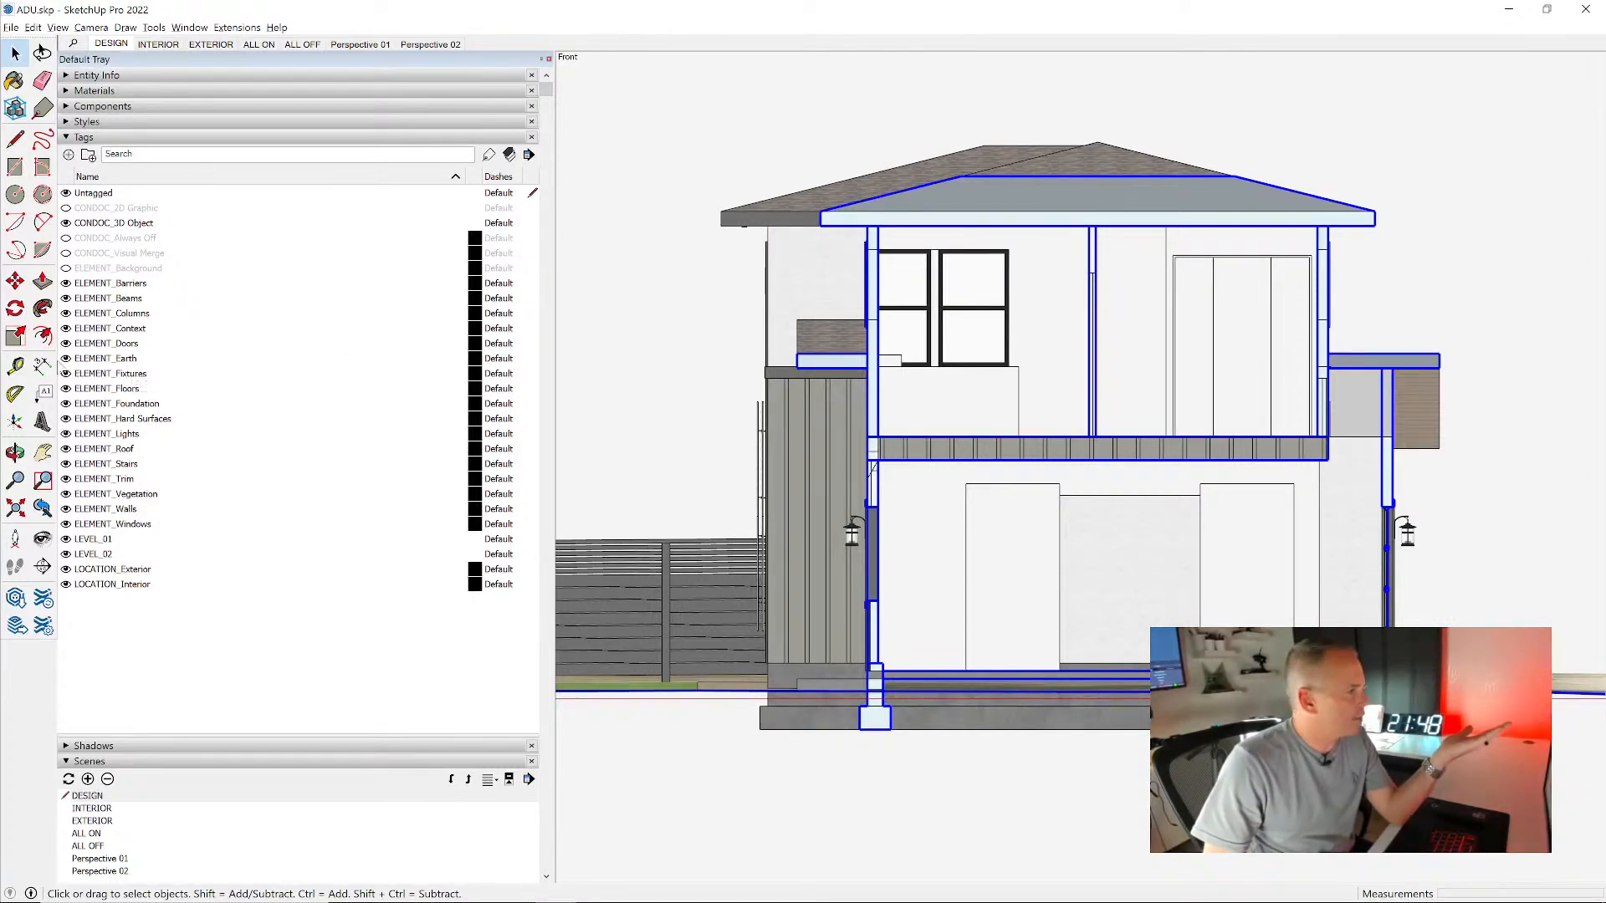
pyautogui.click(67, 361)
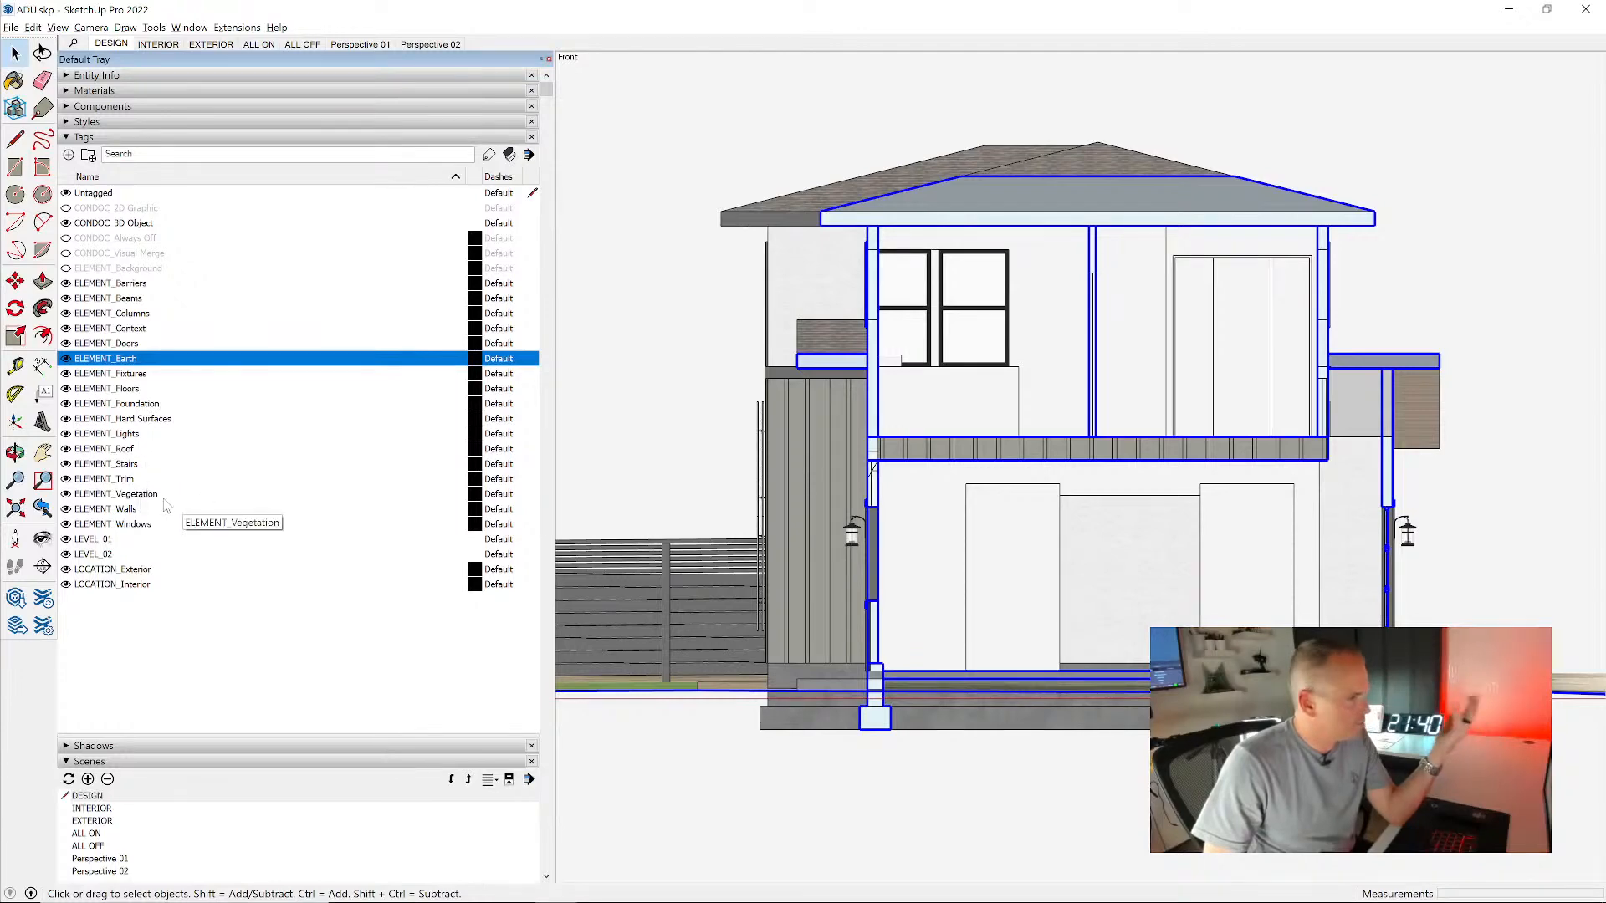
pyautogui.click(66, 480)
pyautogui.click(66, 479)
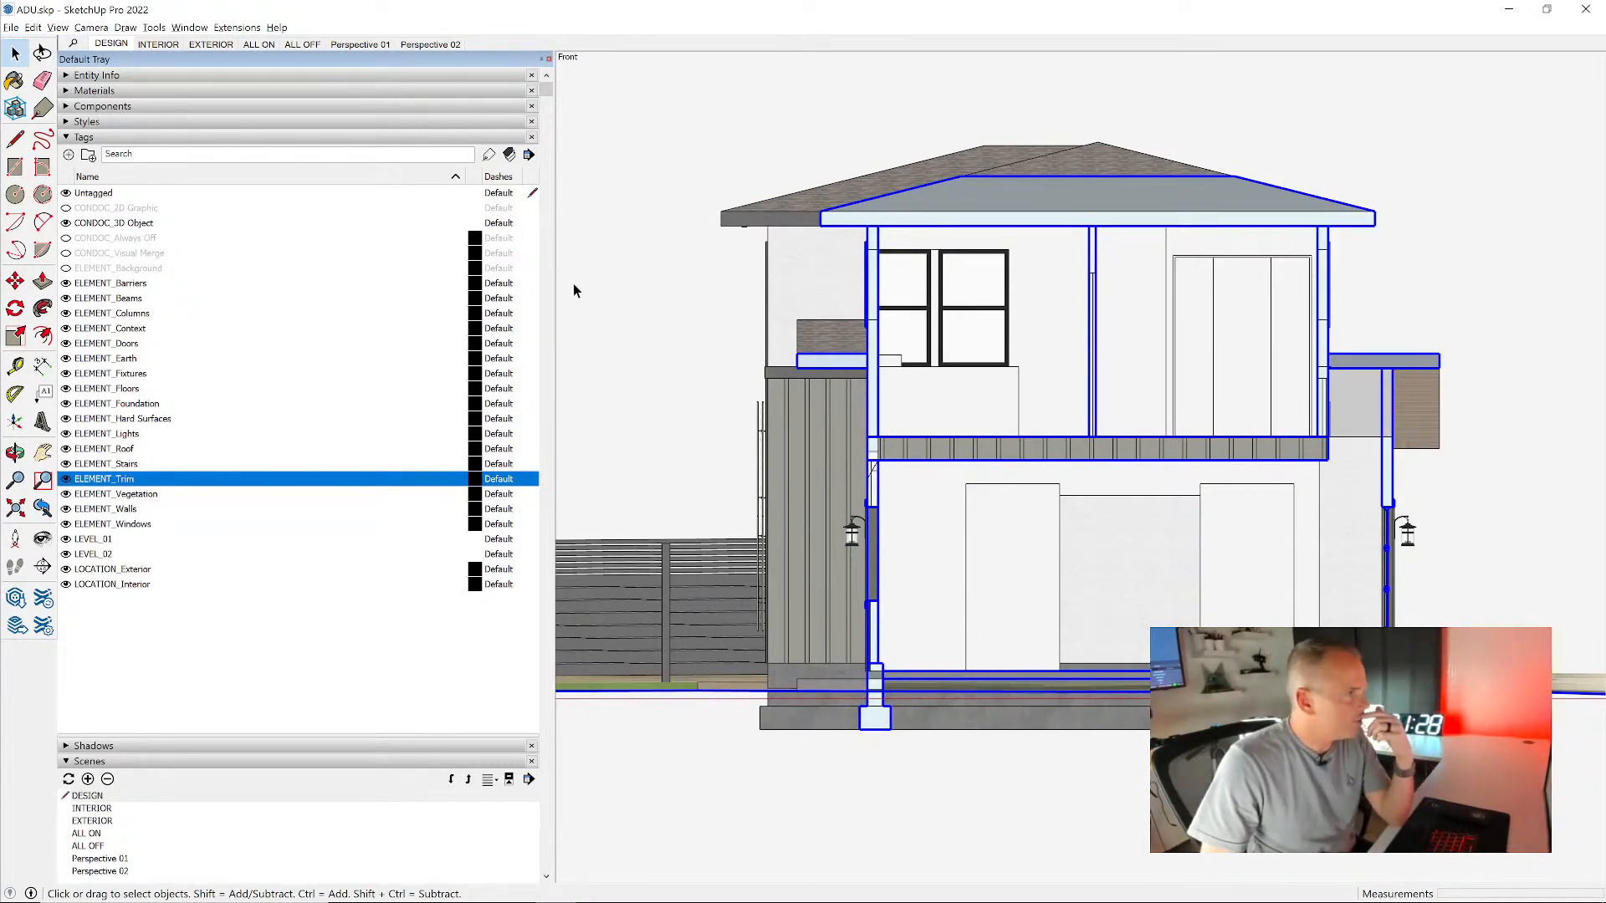
# - Create a new style based on DESIGN, turn on profile edges and name the style CAD
pyautogui.click(112, 123)
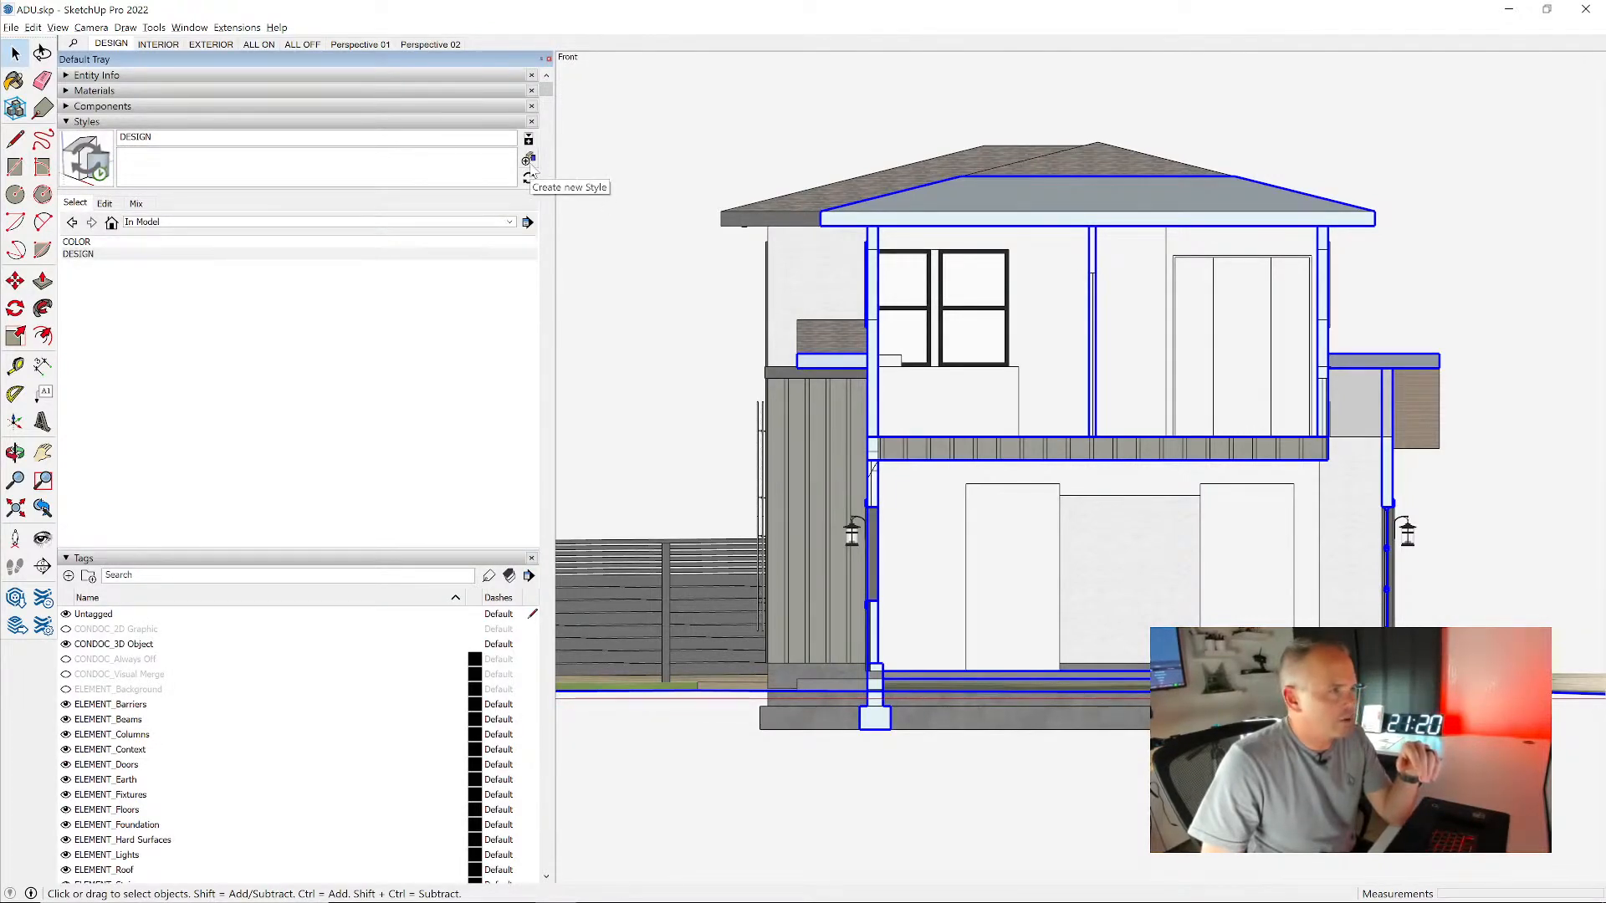
pyautogui.click(531, 168)
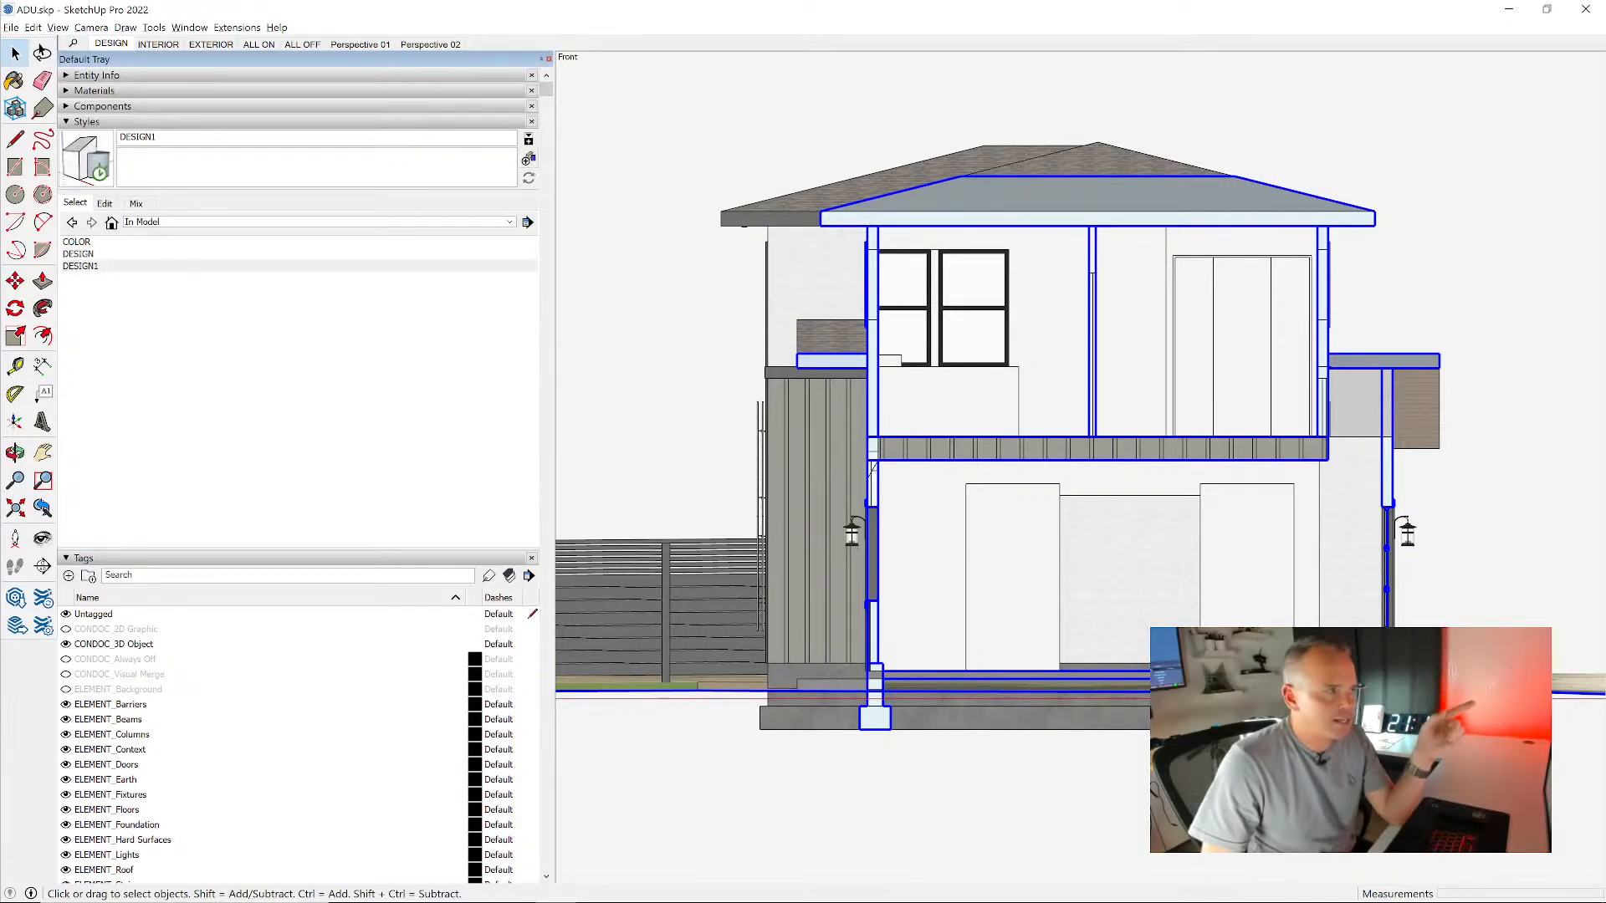
pyautogui.click(105, 204)
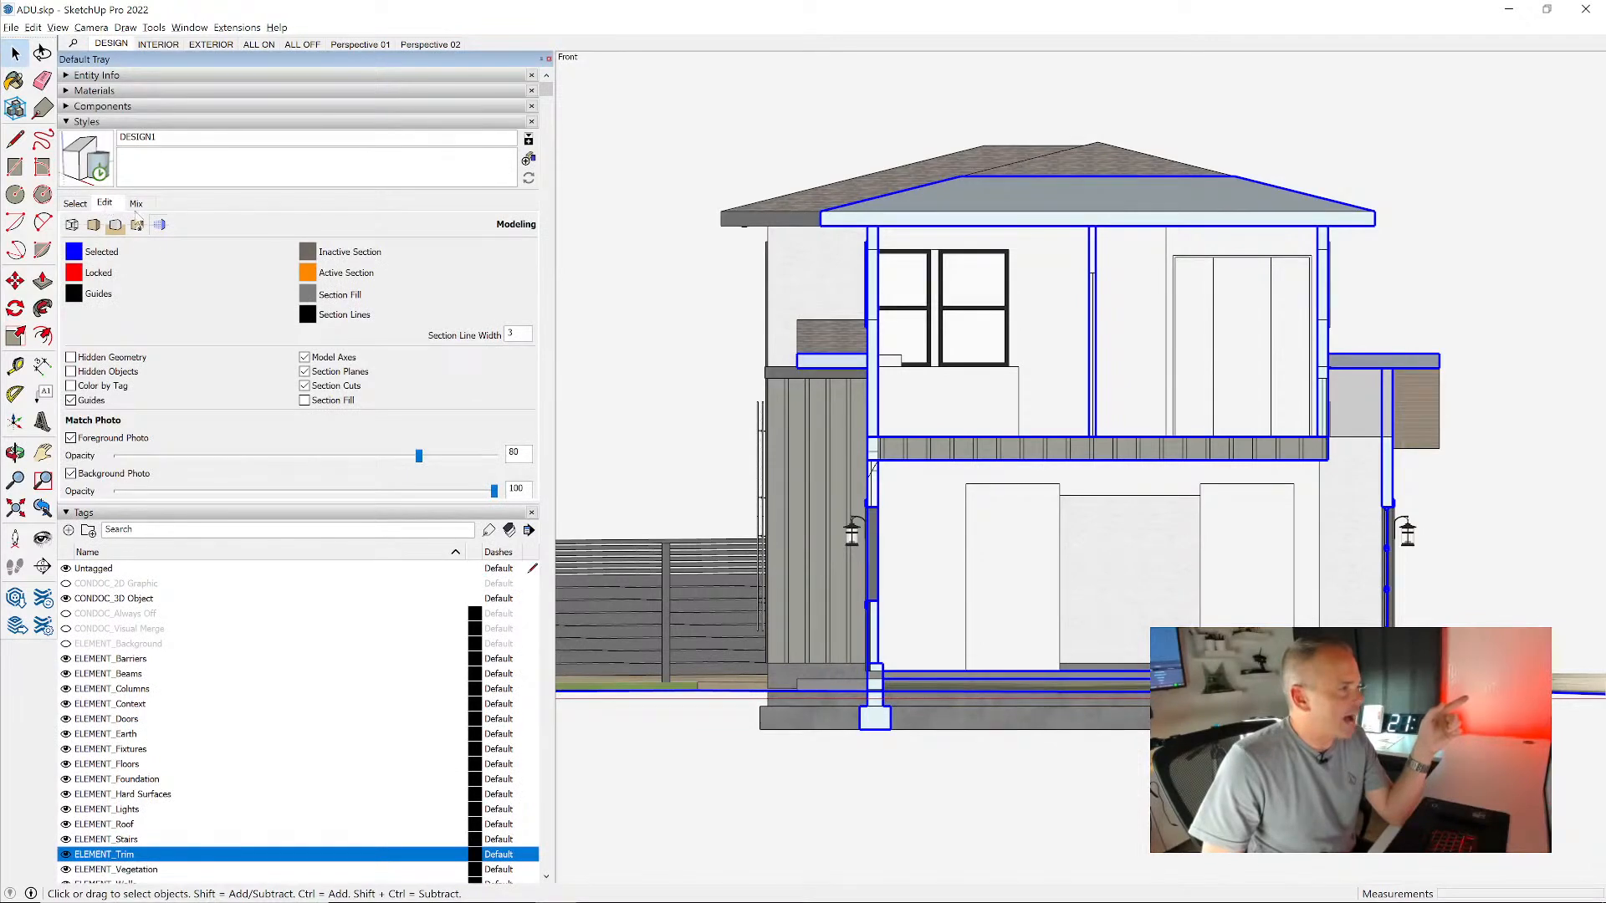
pyautogui.click(71, 226)
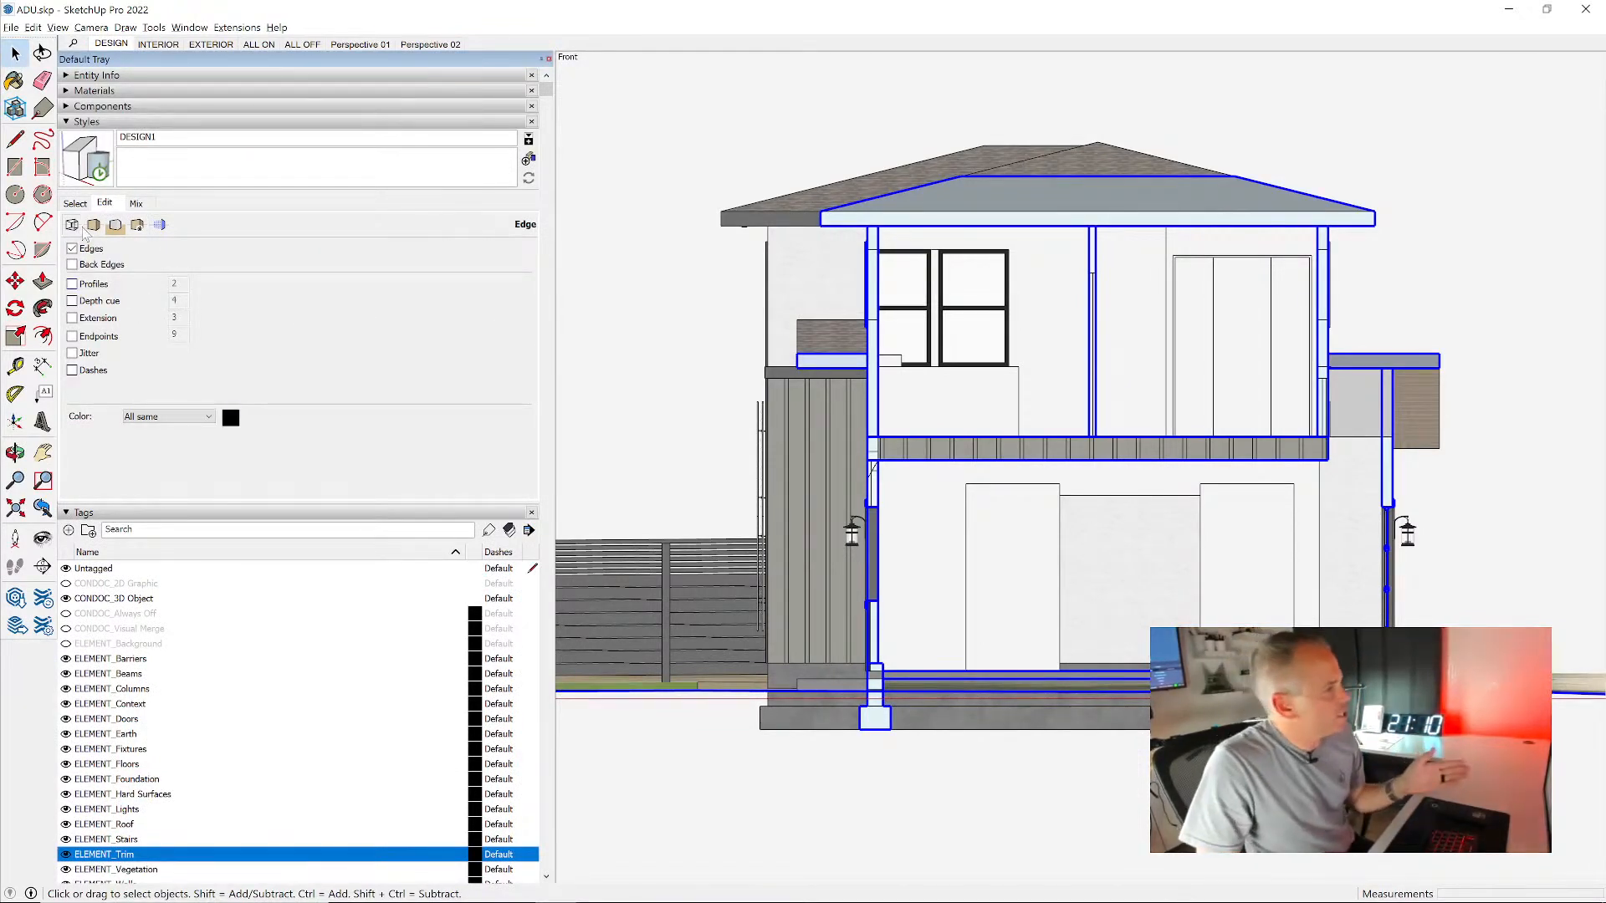
pyautogui.click(103, 287)
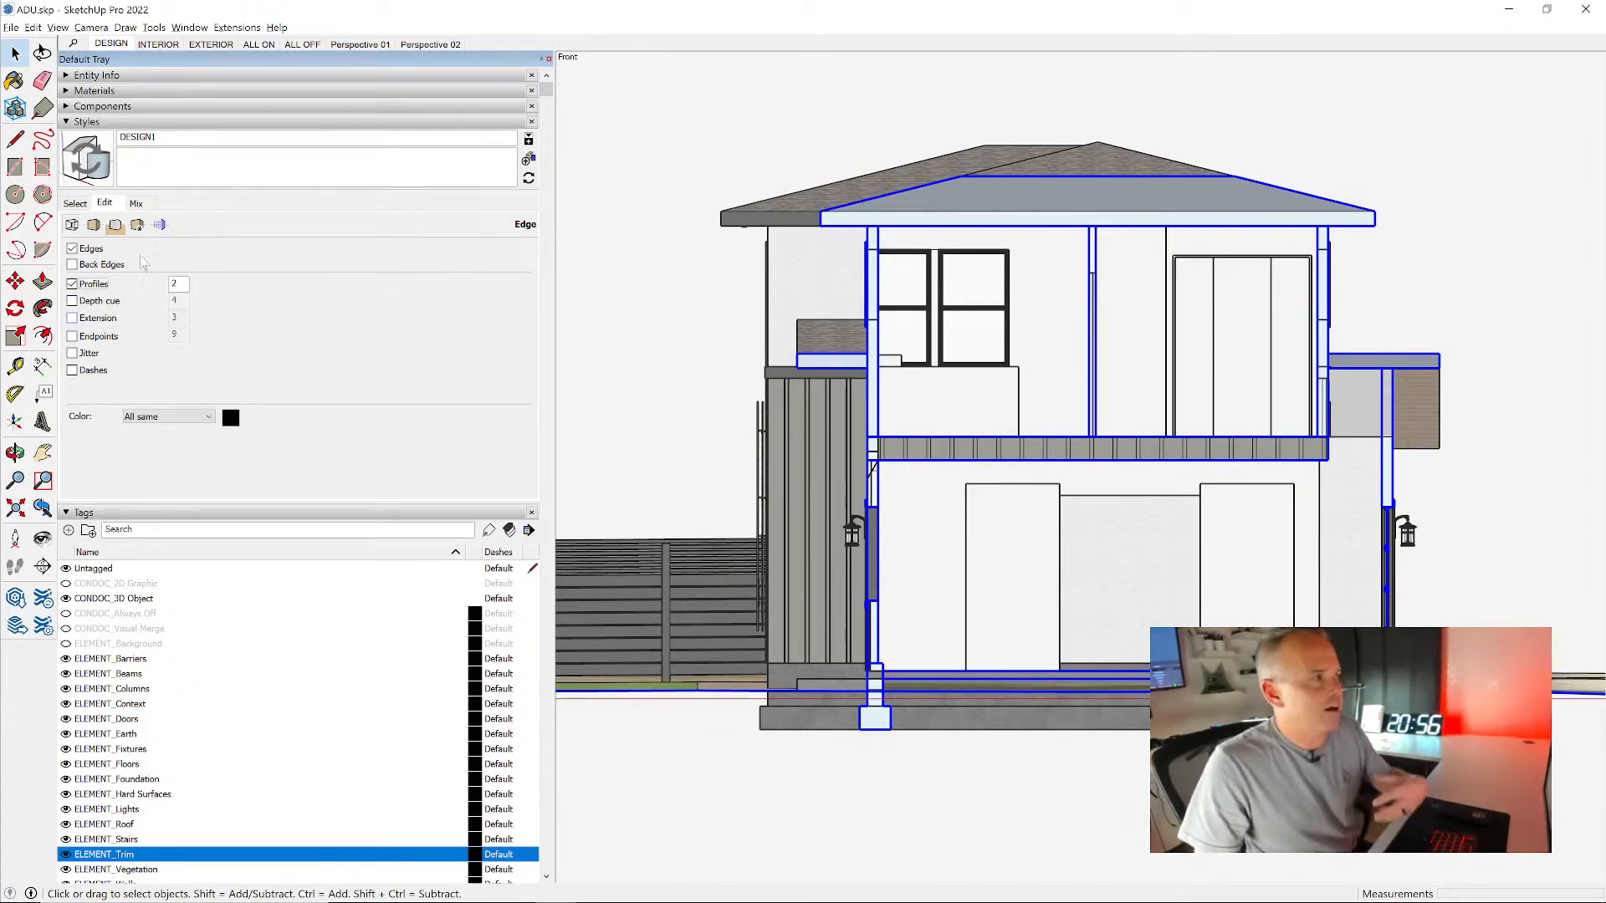
pyautogui.doubleClick(139, 137)
pyautogui.write('CAD')
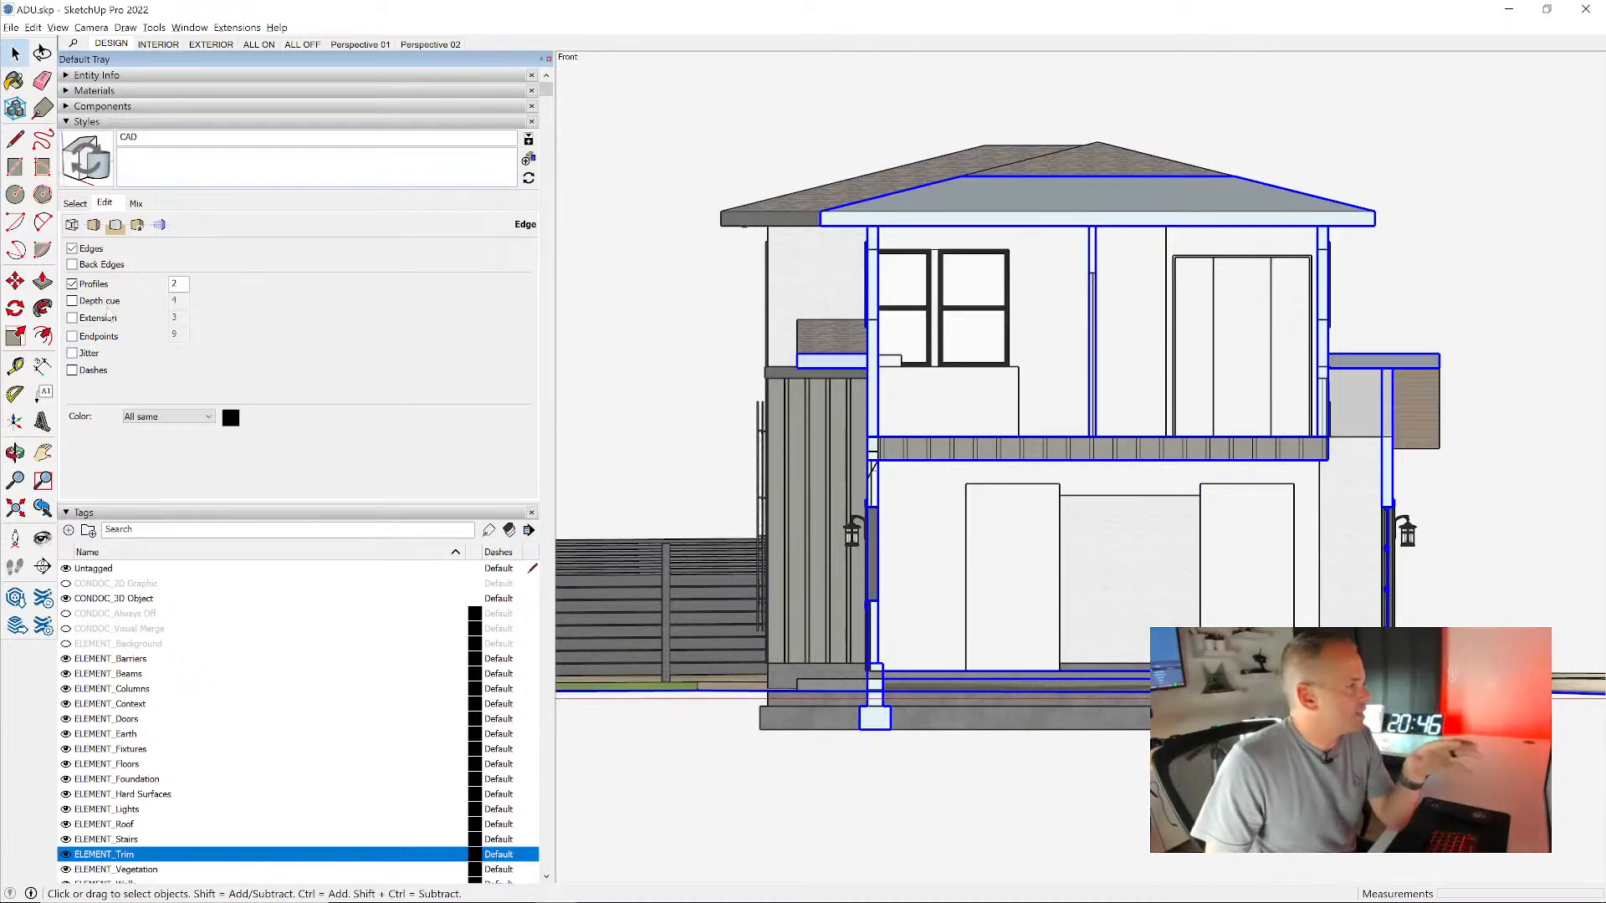
# - Keep the CAD style's edges black, display faces in hidden line mode without material transparency, and deselect the section plane
pyautogui.click(233, 420)
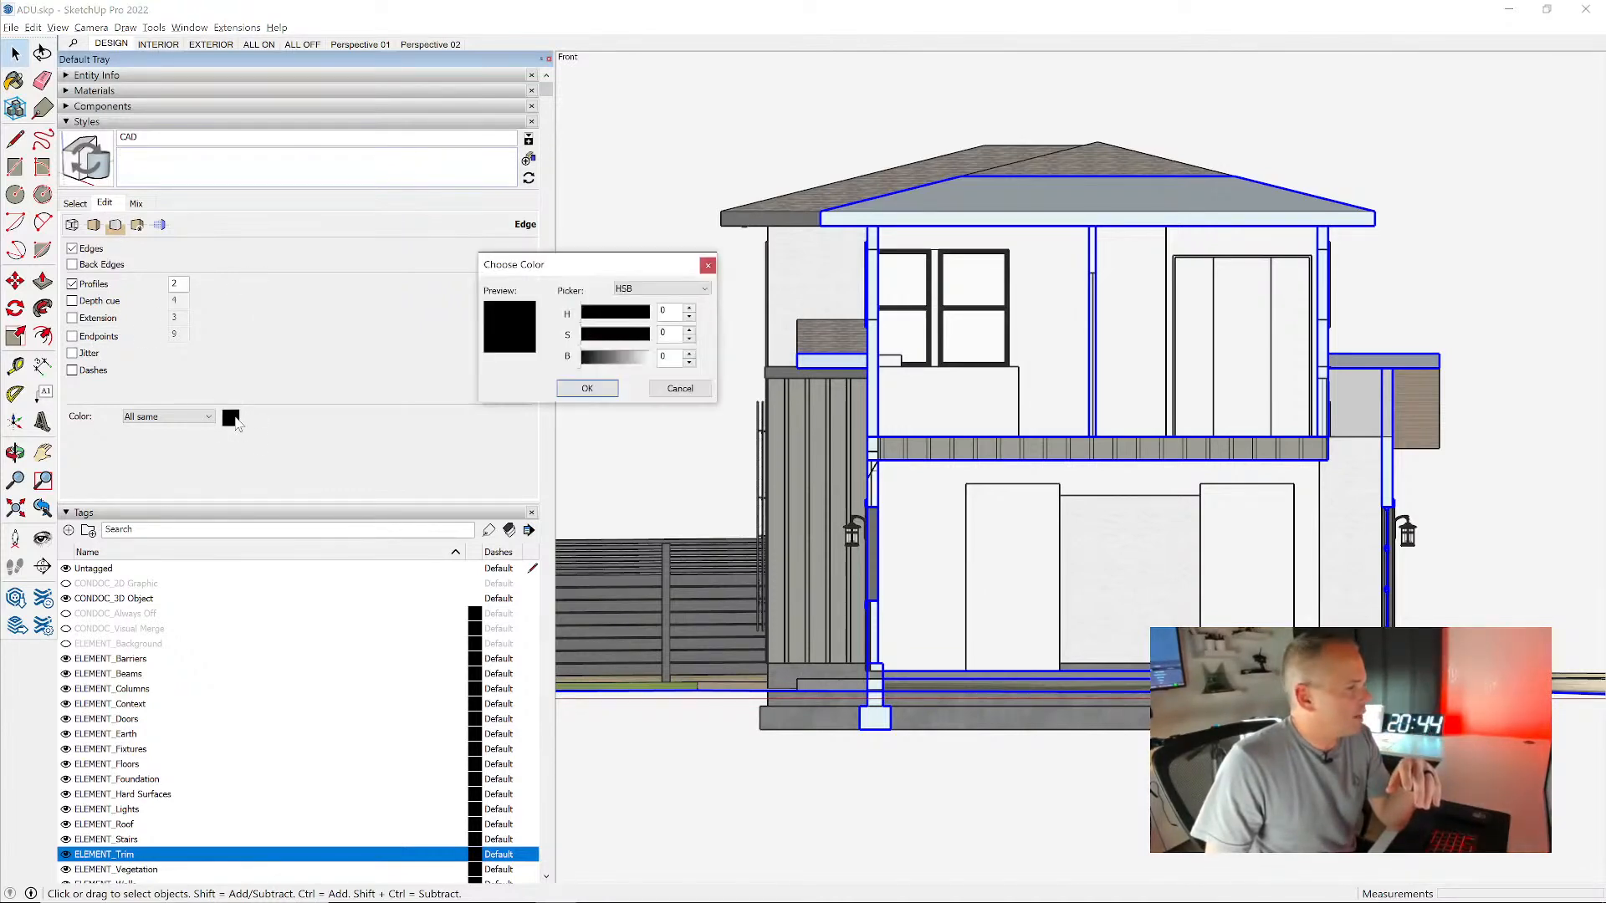
pyautogui.click(589, 389)
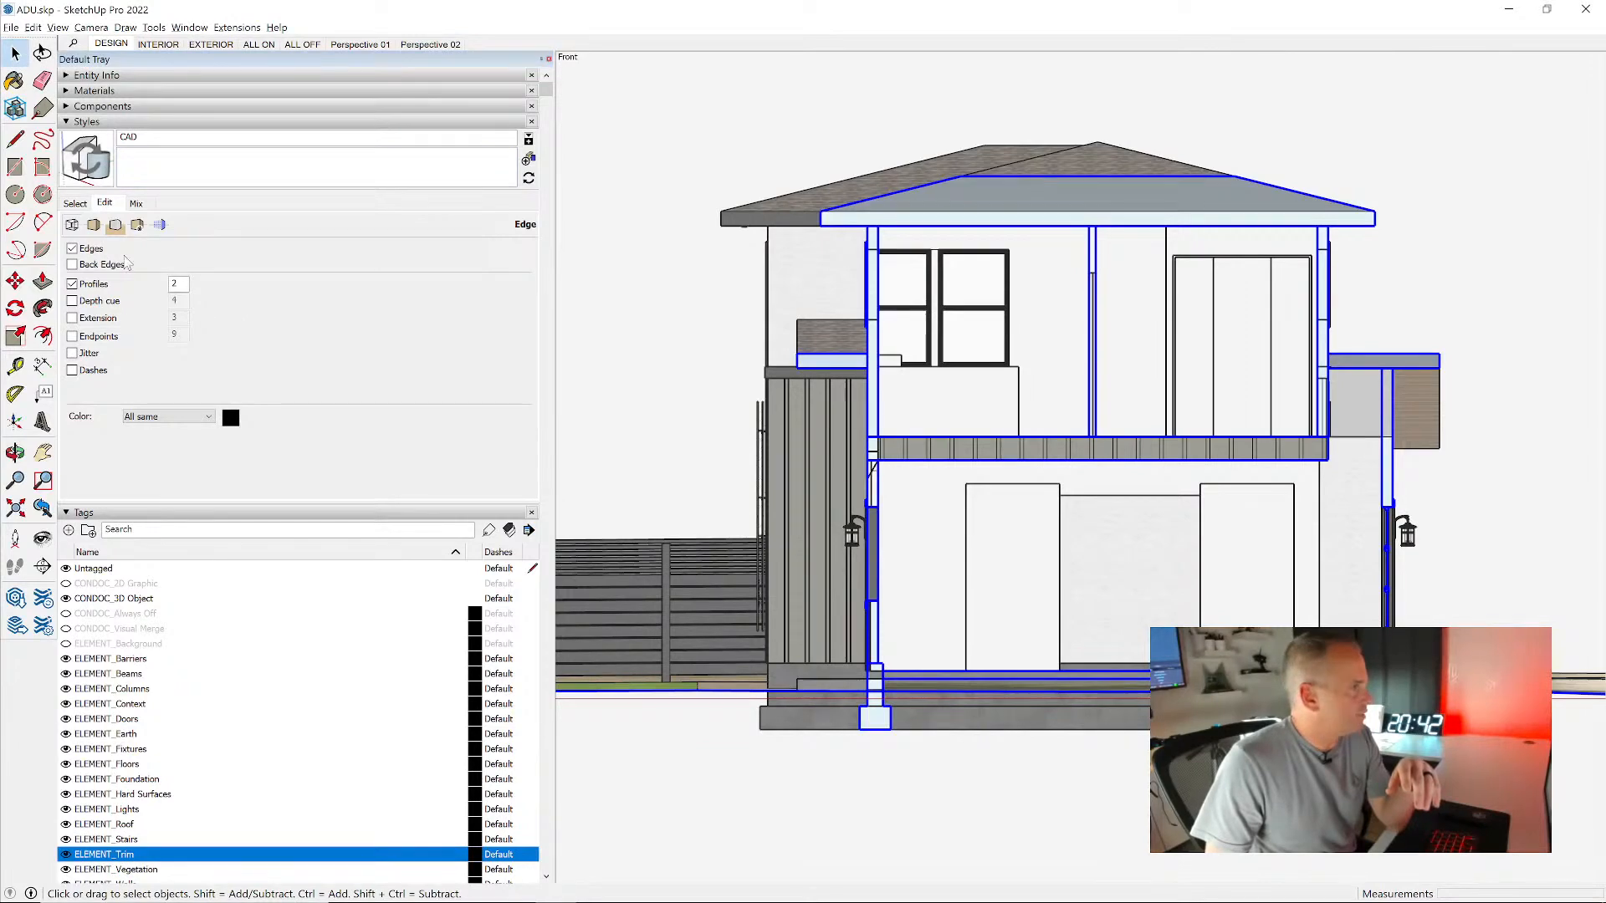
pyautogui.click(95, 226)
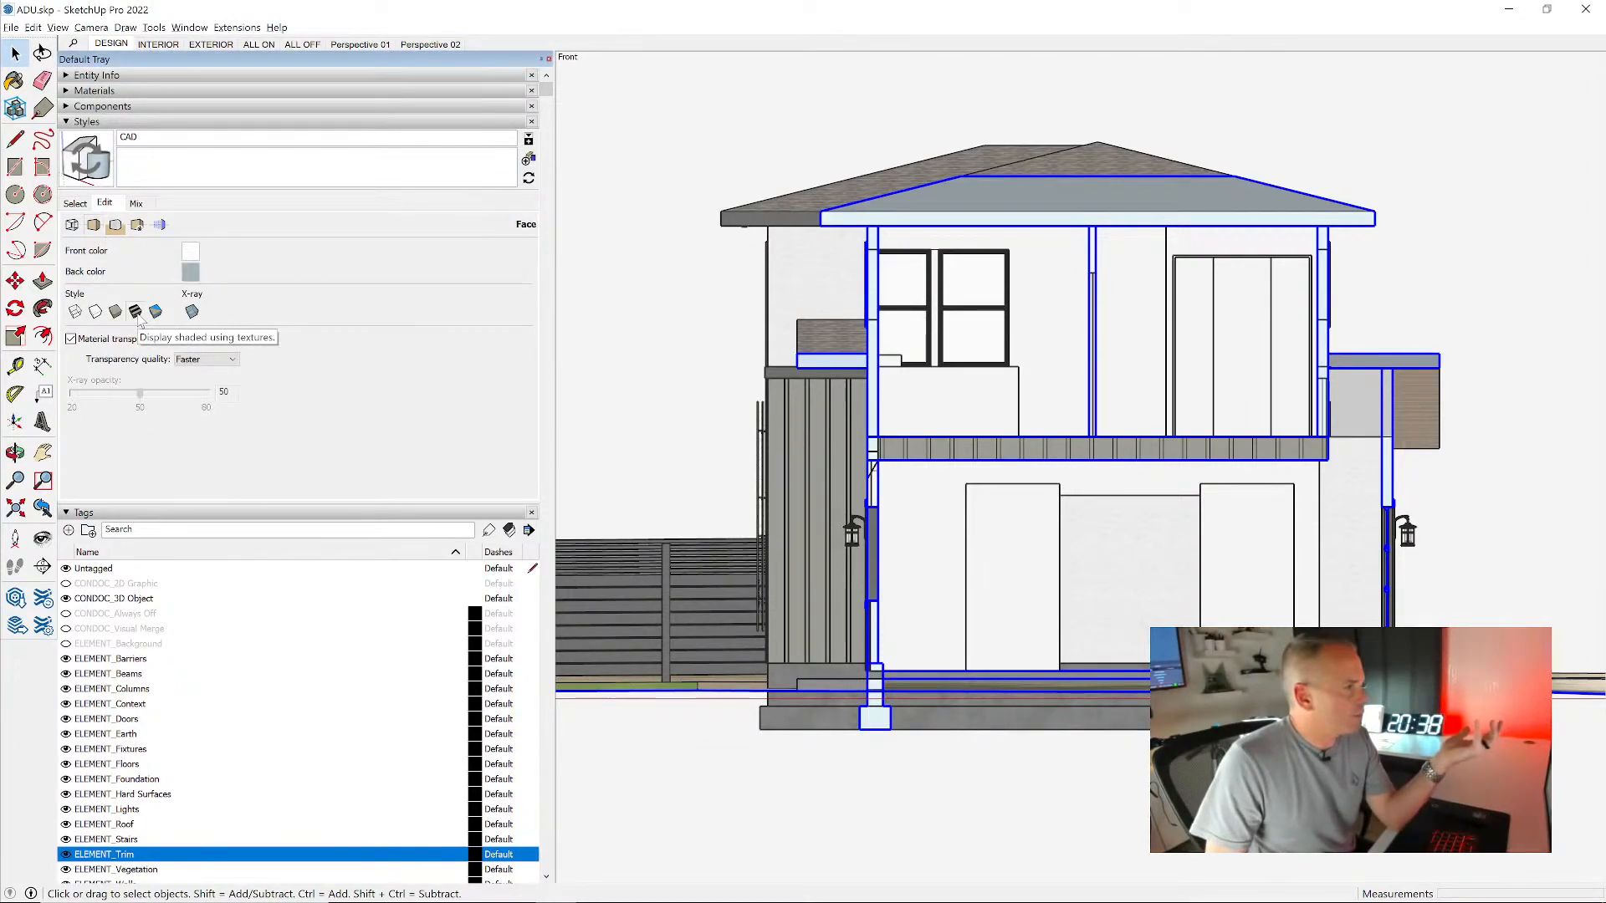
pyautogui.click(95, 312)
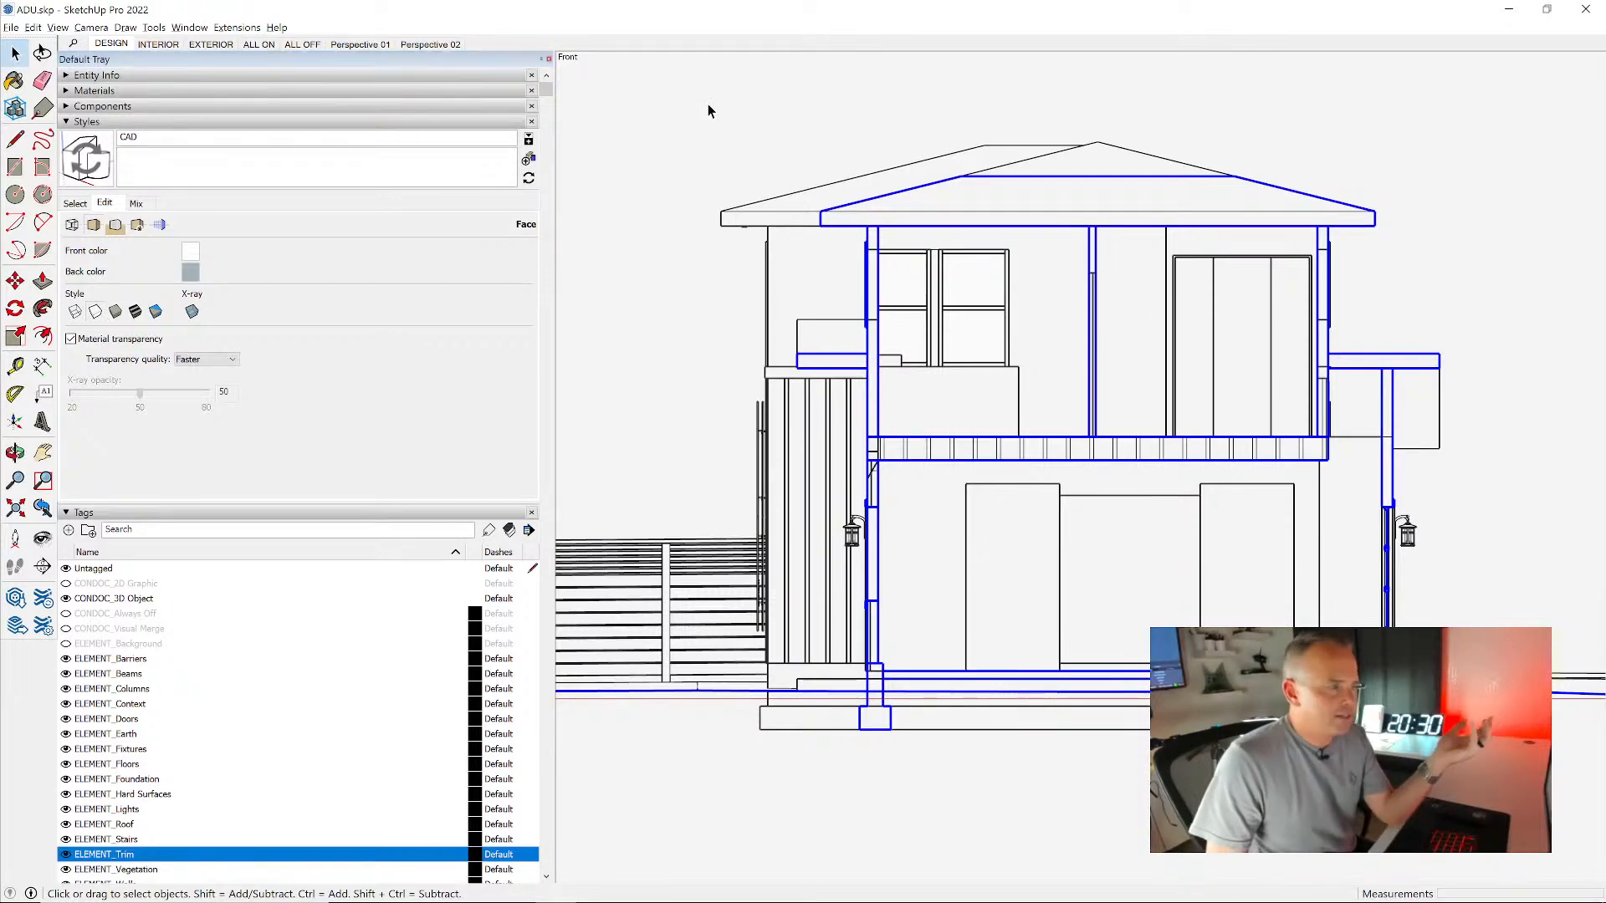
pyautogui.hotkey('ctrl', 't')
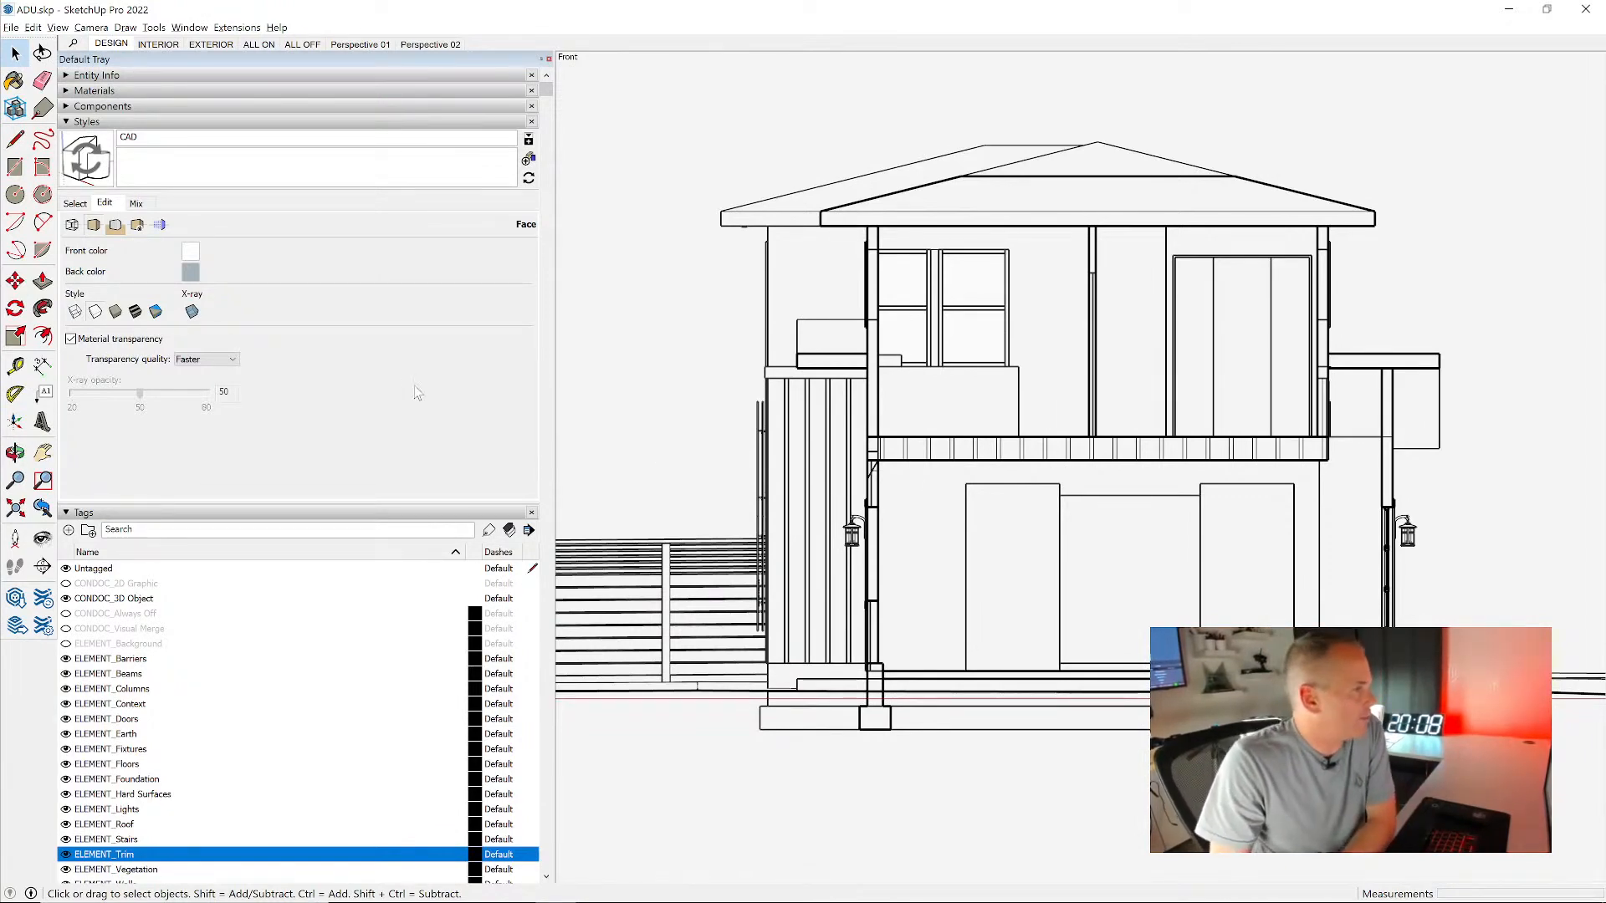
pyautogui.click(122, 346)
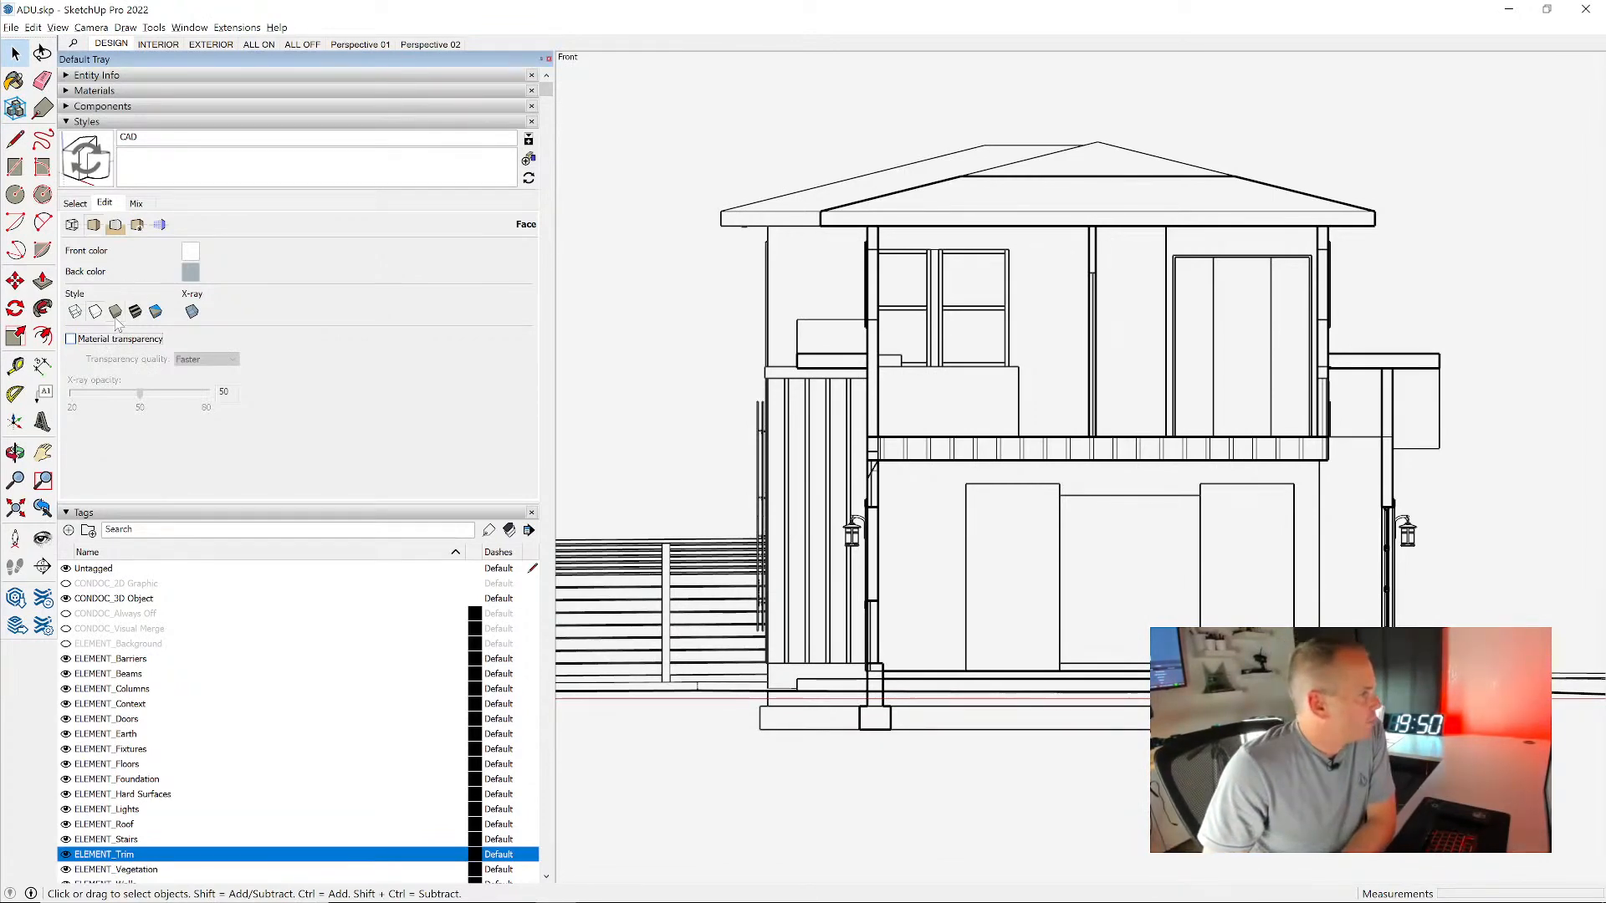
# - Review the background and watermark settings, and hide guides, model axes and section planes in the CAD style
pyautogui.click(116, 227)
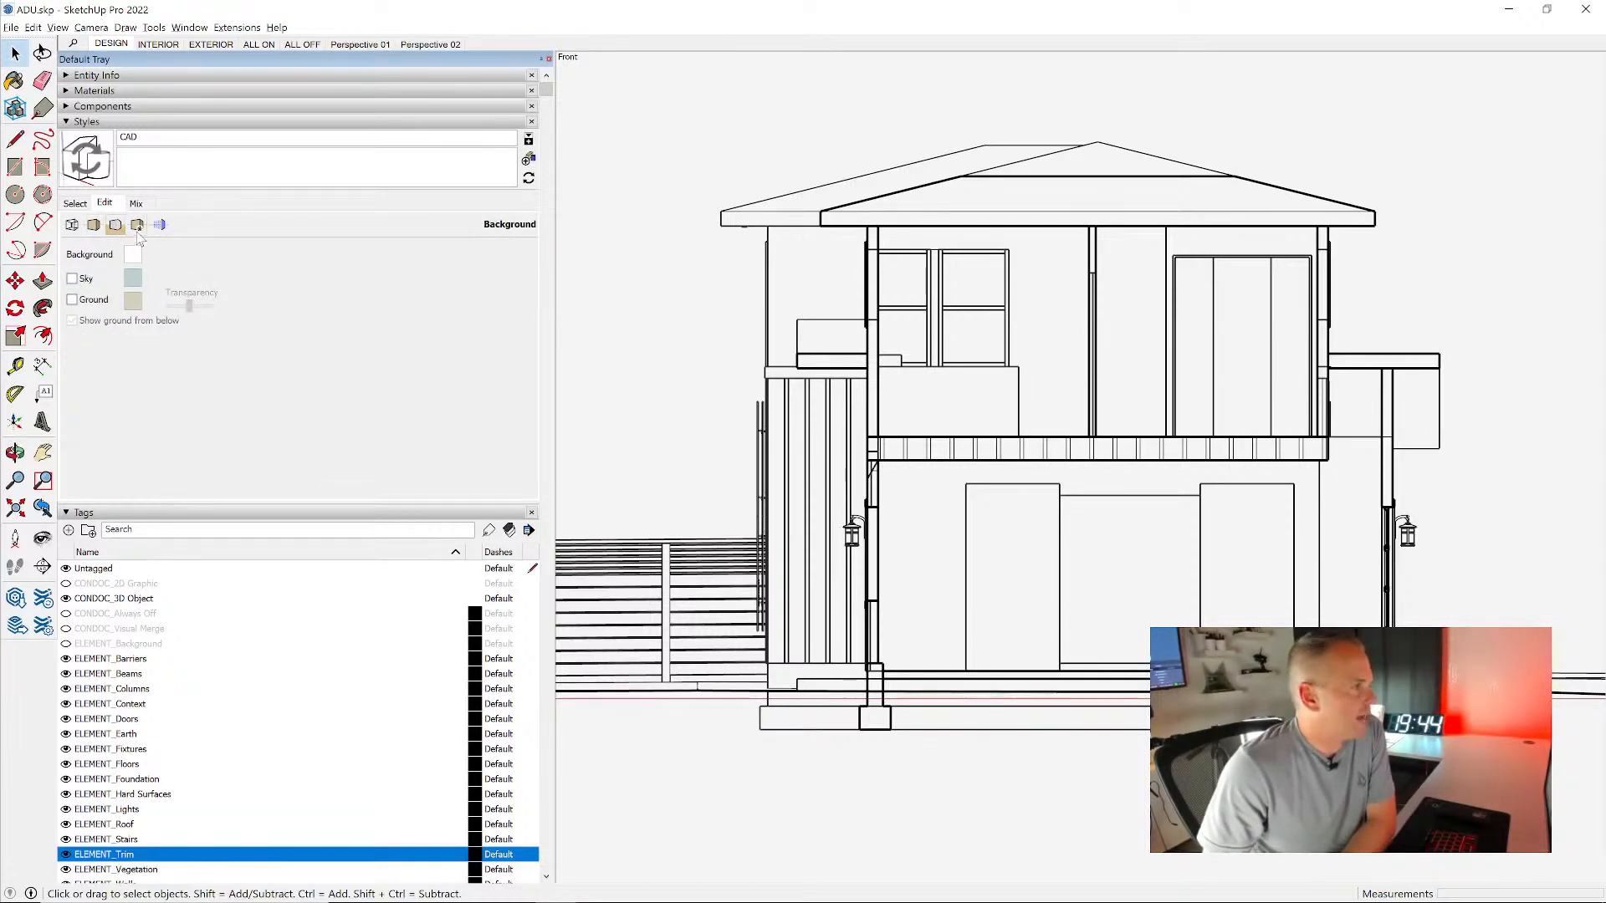
pyautogui.click(138, 233)
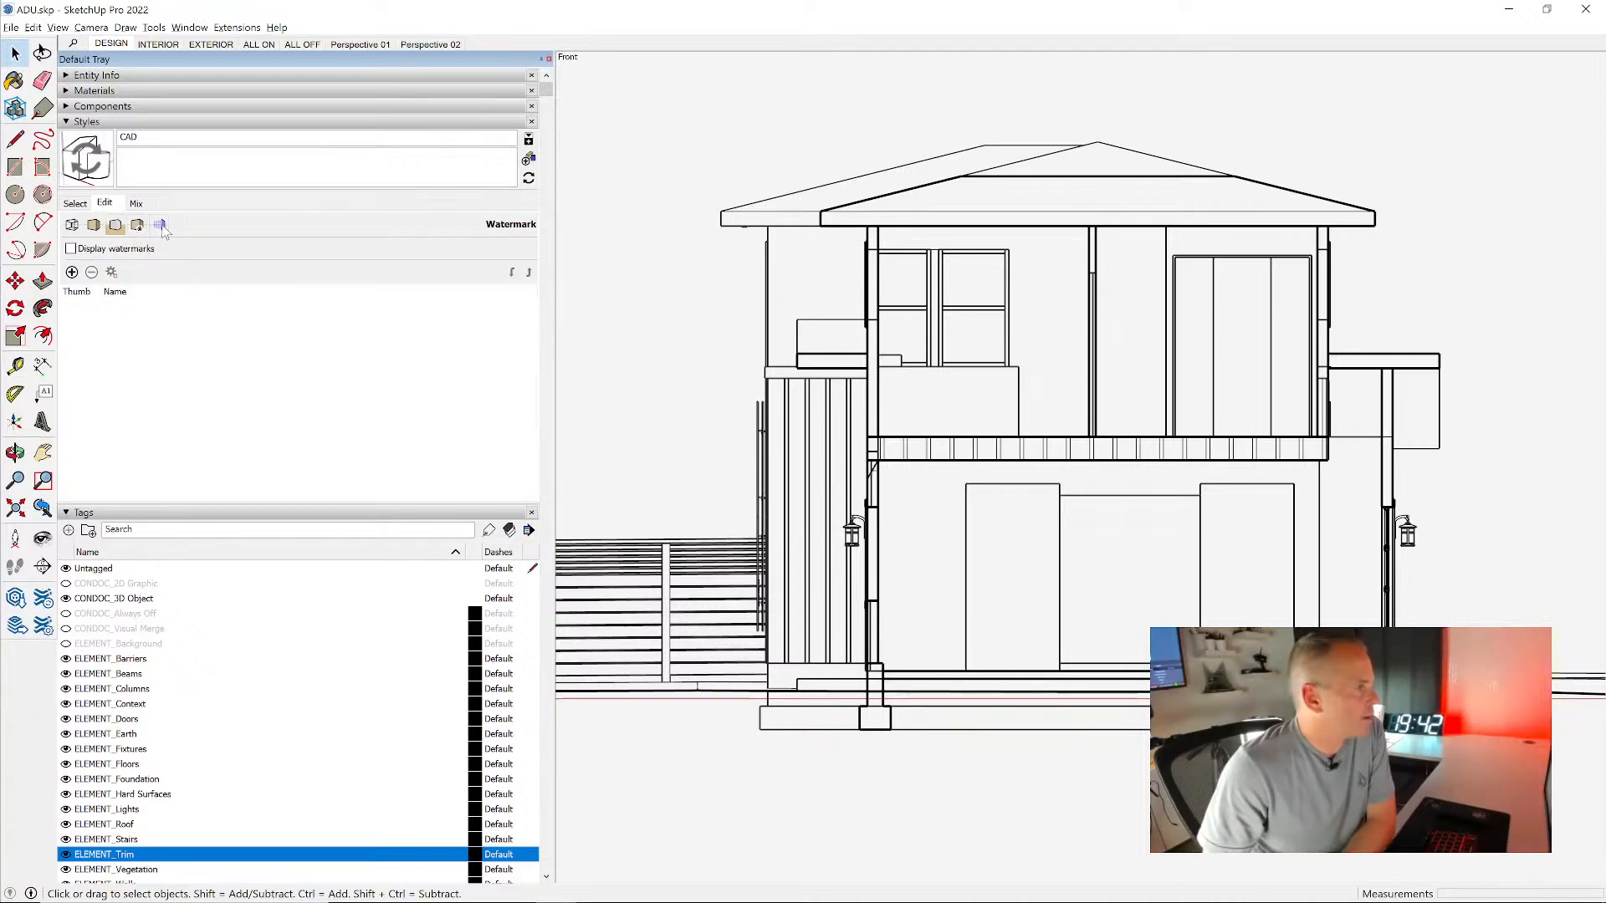
pyautogui.click(160, 226)
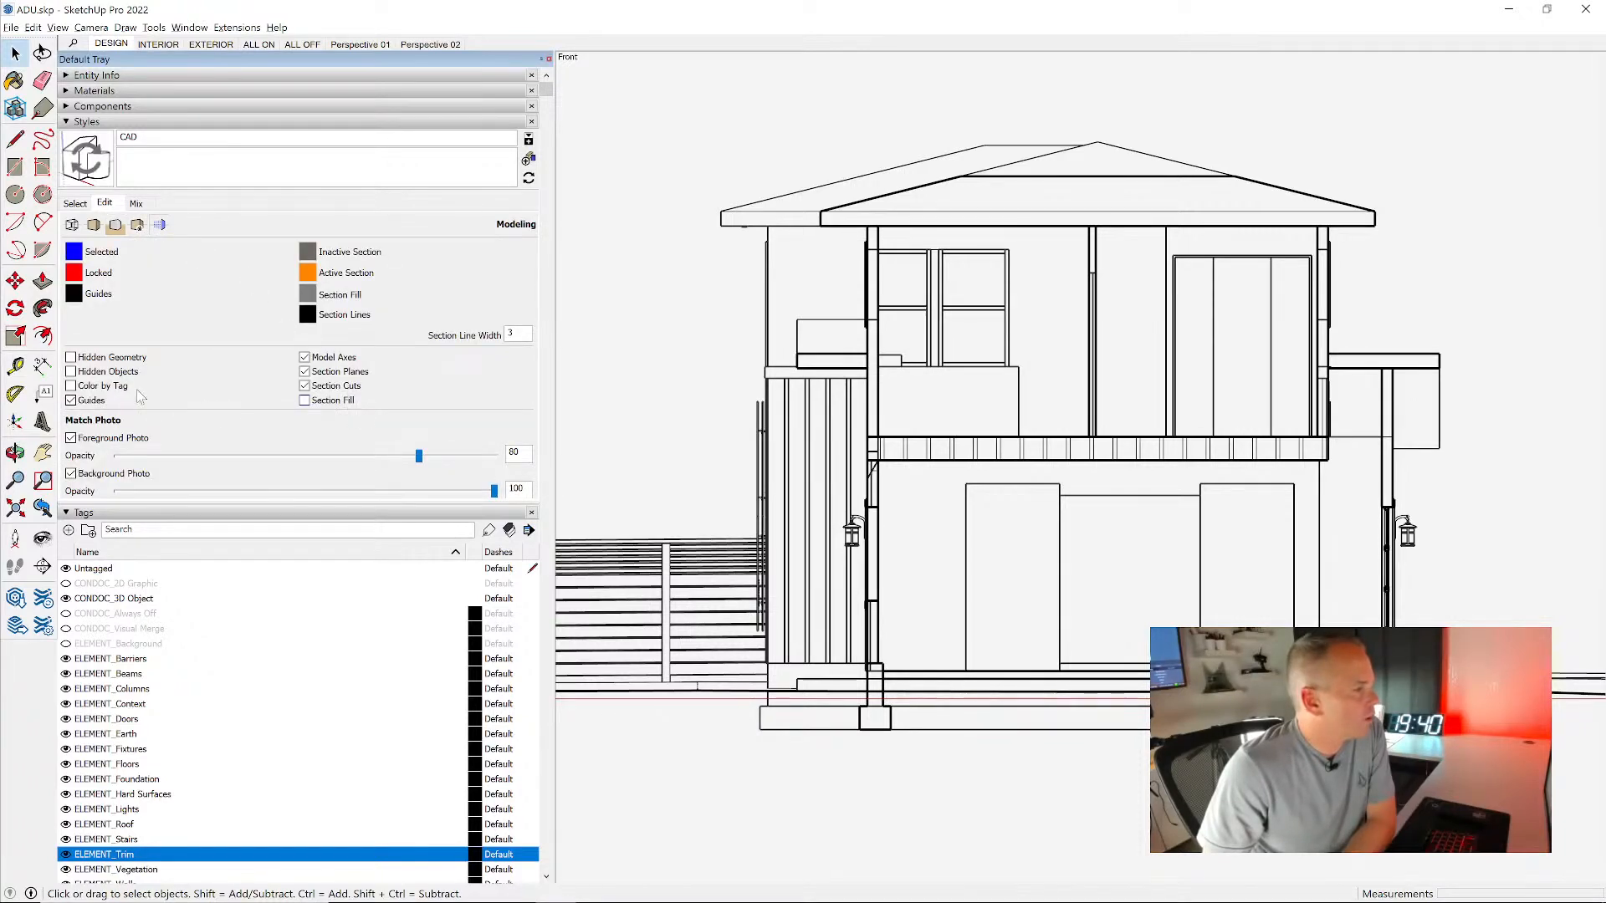
pyautogui.click(95, 402)
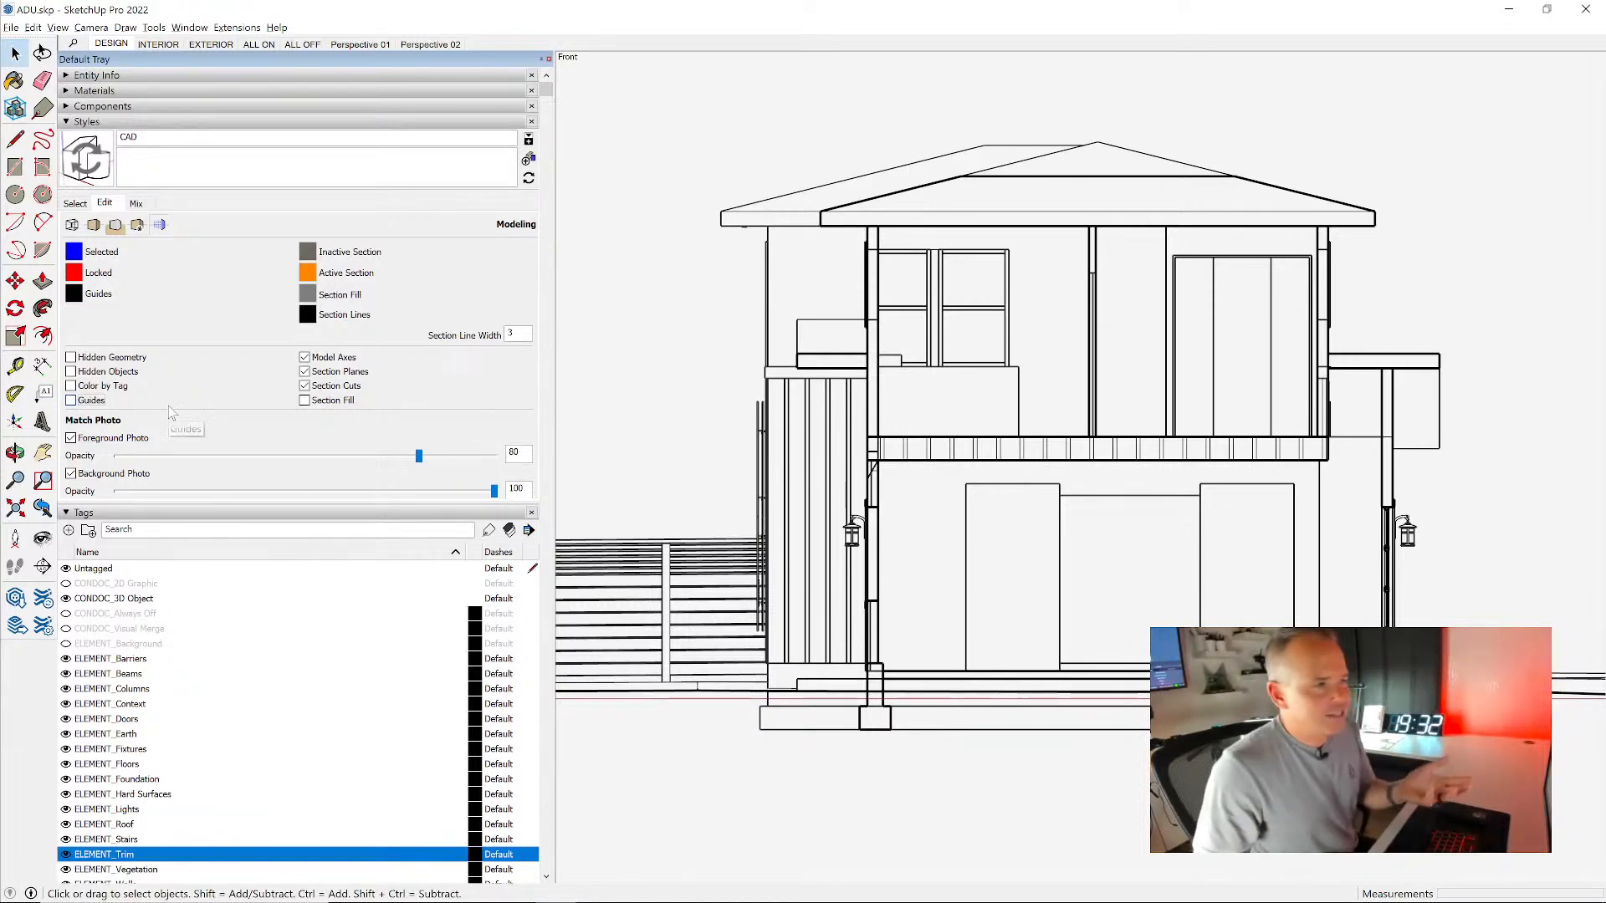
pyautogui.click(341, 359)
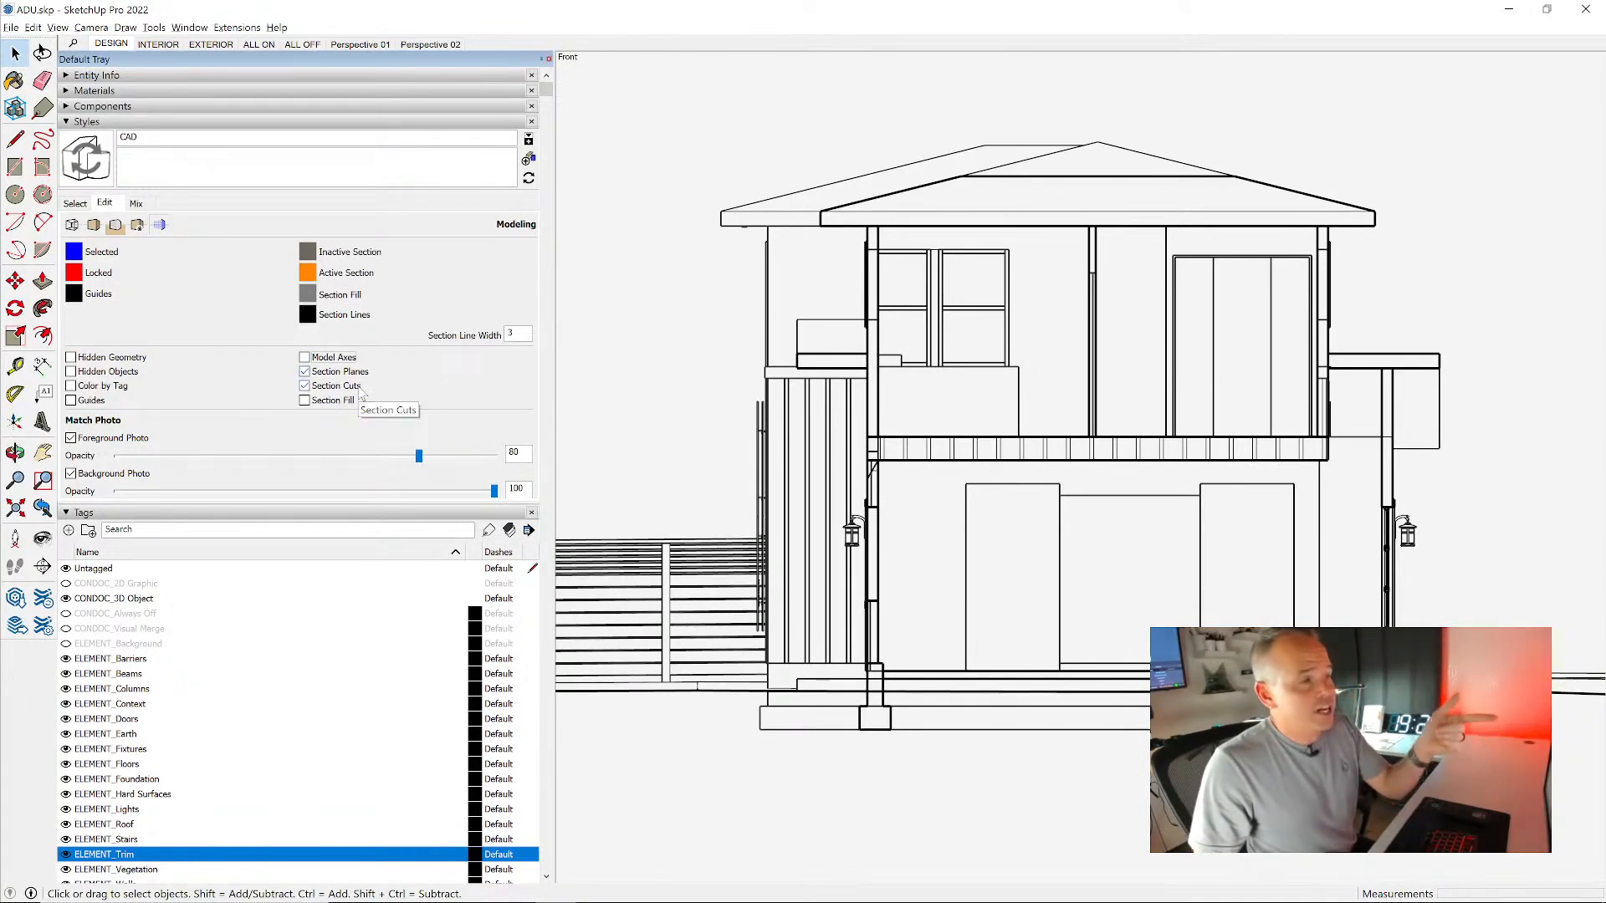
pyautogui.scroll(-2, 1077, 422)
pyautogui.scroll(-3, 1079, 418)
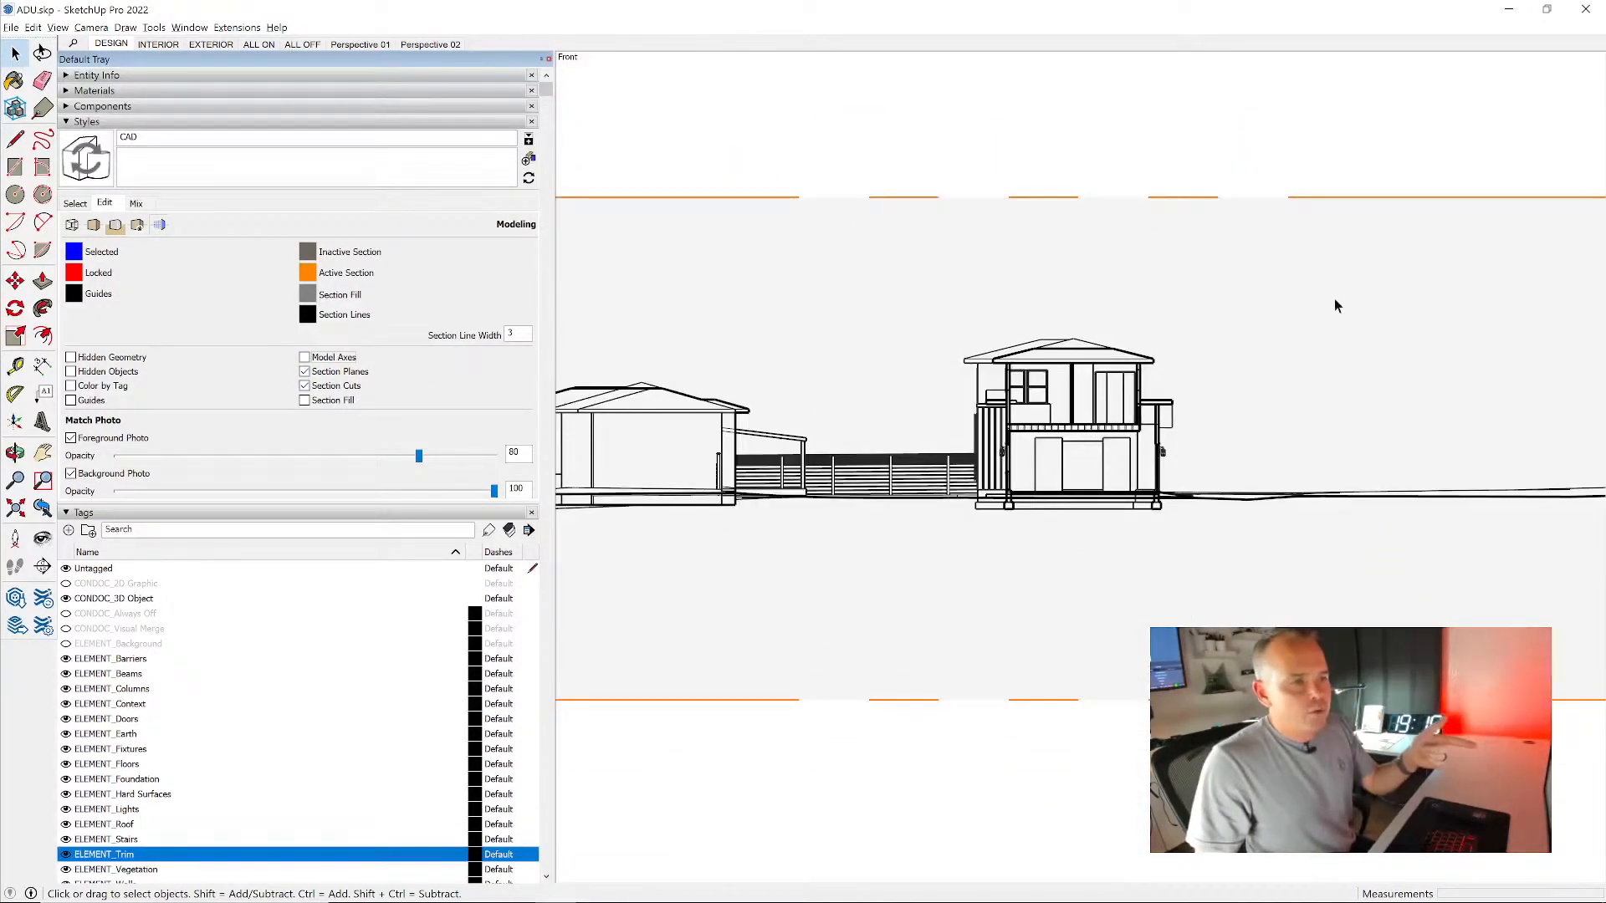
pyautogui.click(323, 373)
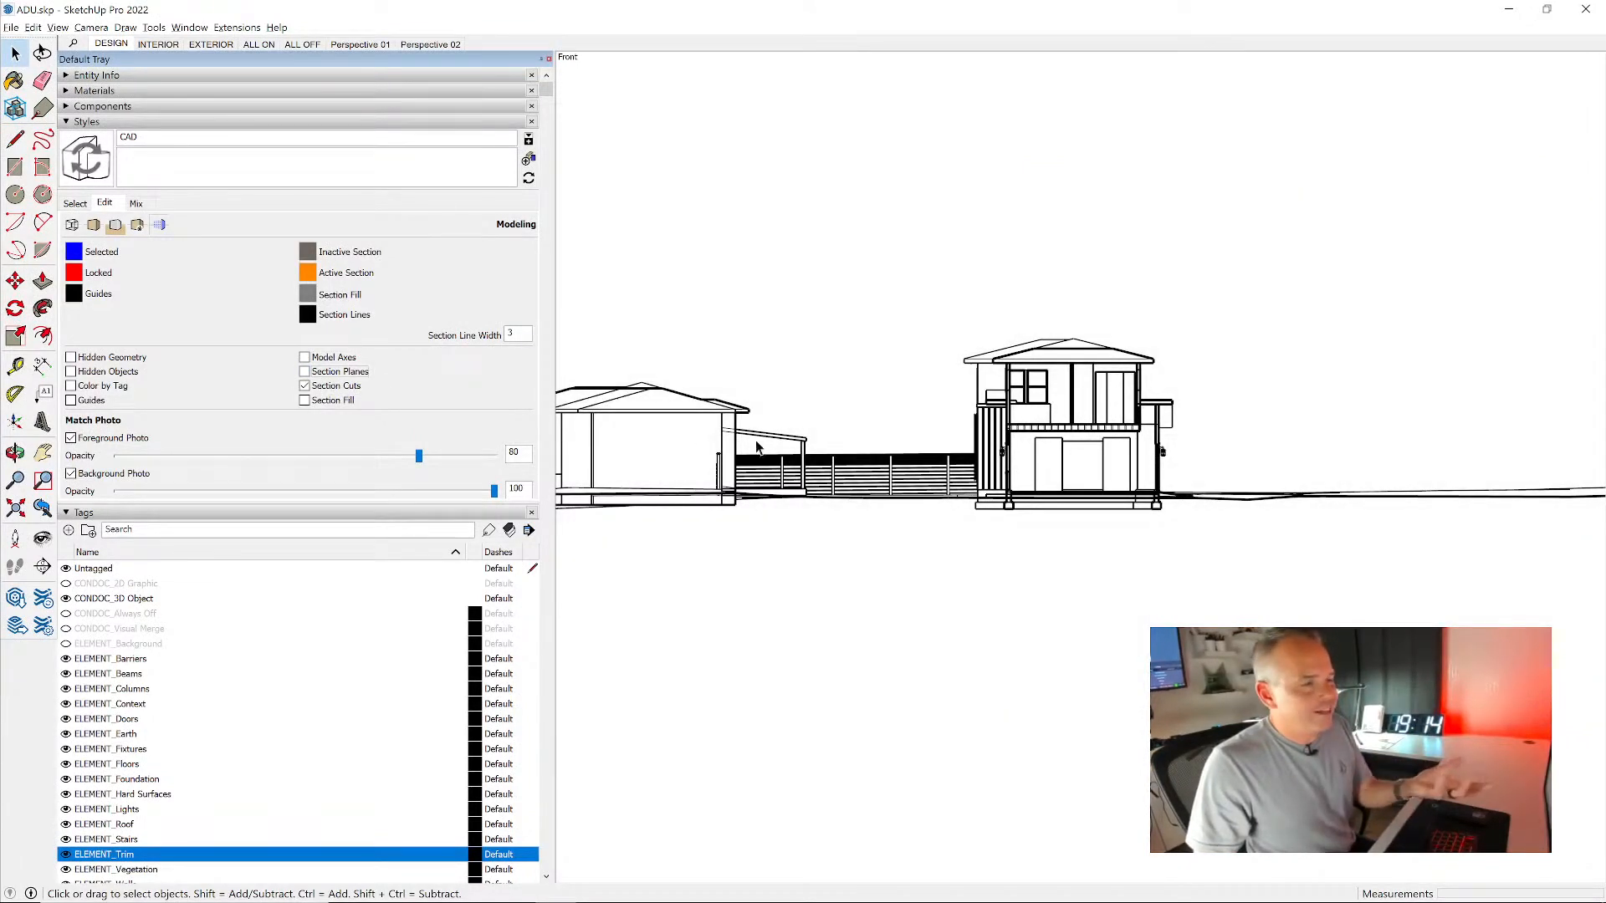
# - Frame the ADU's section closely and turn on section fill for the CAD style
pyautogui.scroll(5, 1051, 456)
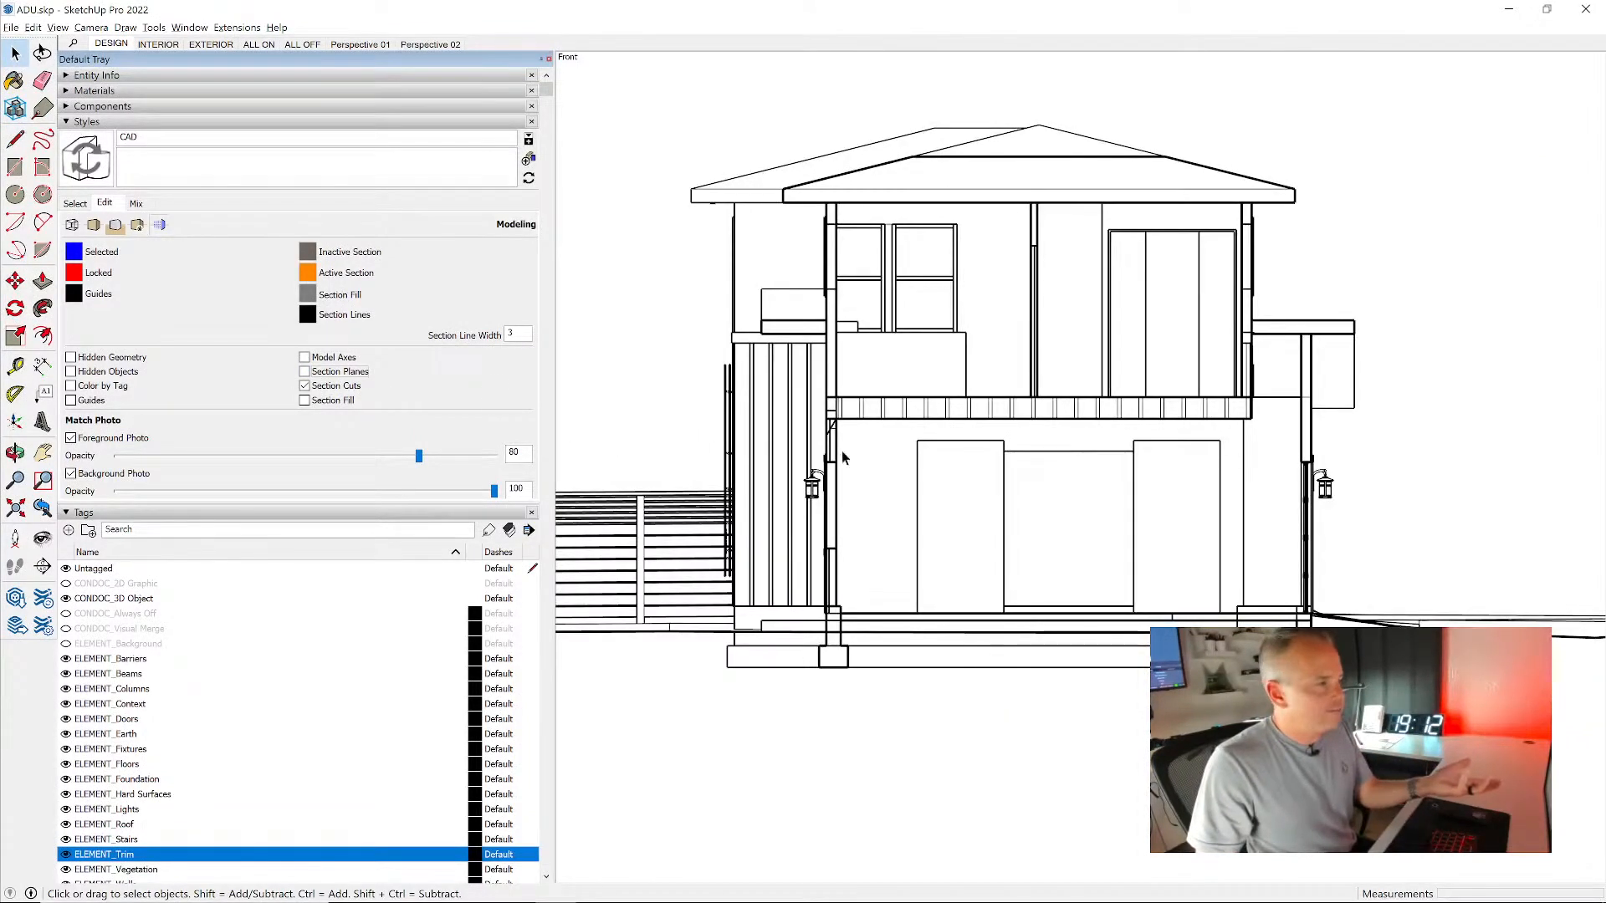
pyautogui.scroll(2, 964, 351)
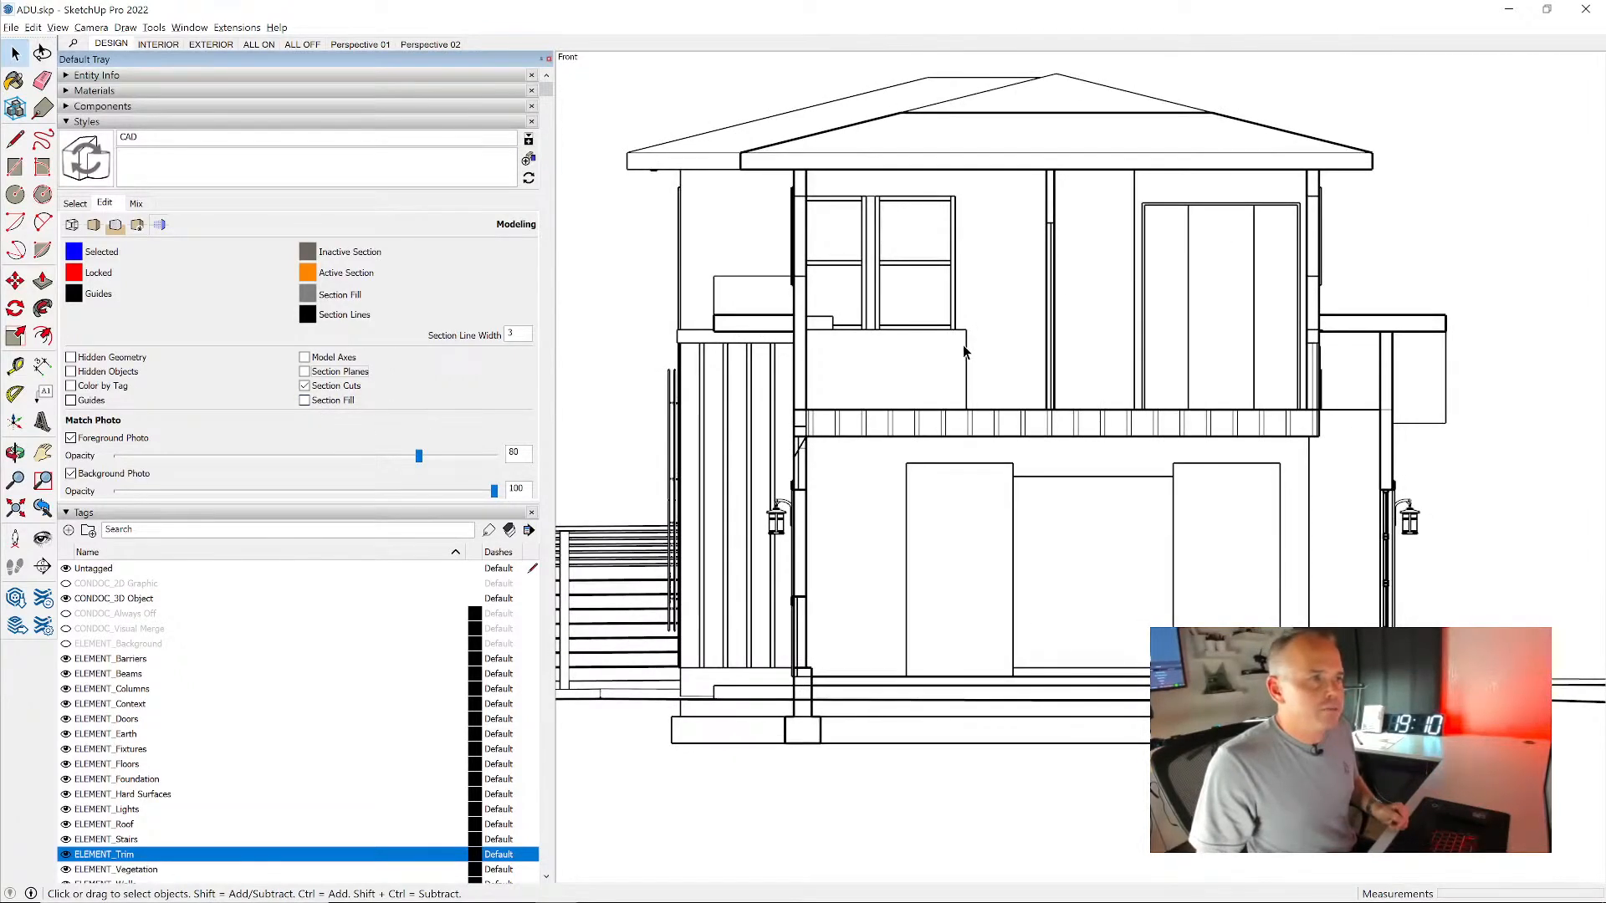
pyautogui.click(335, 405)
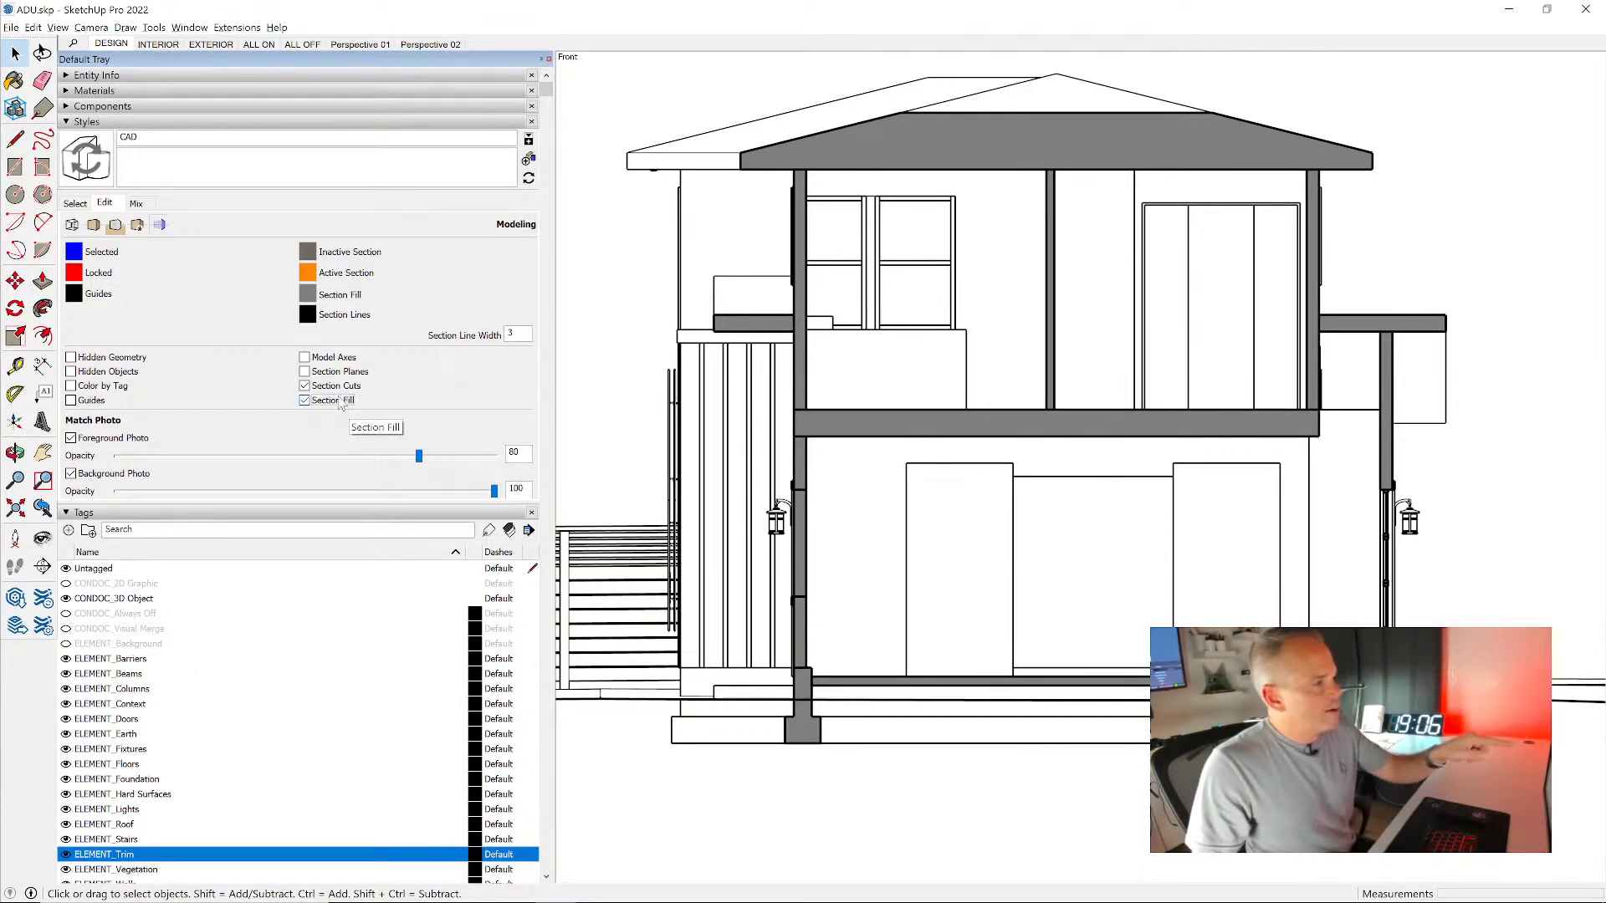
# - Try a red section fill with saturation 100 and brightness 81
pyautogui.click(307, 294)
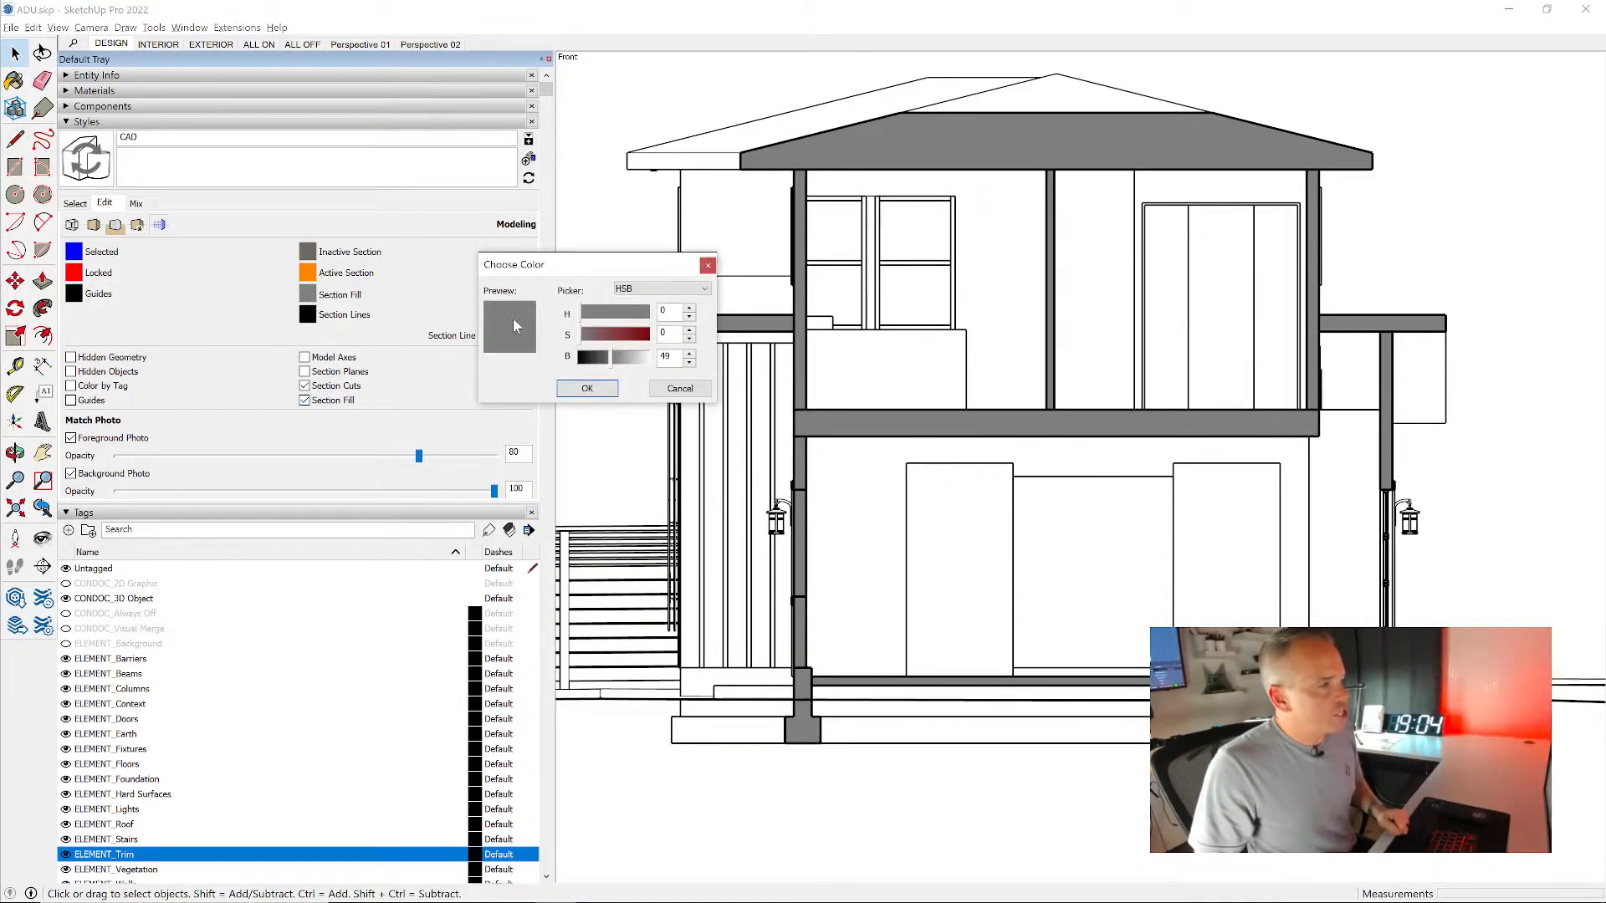
pyautogui.click(644, 334)
pyautogui.click(635, 359)
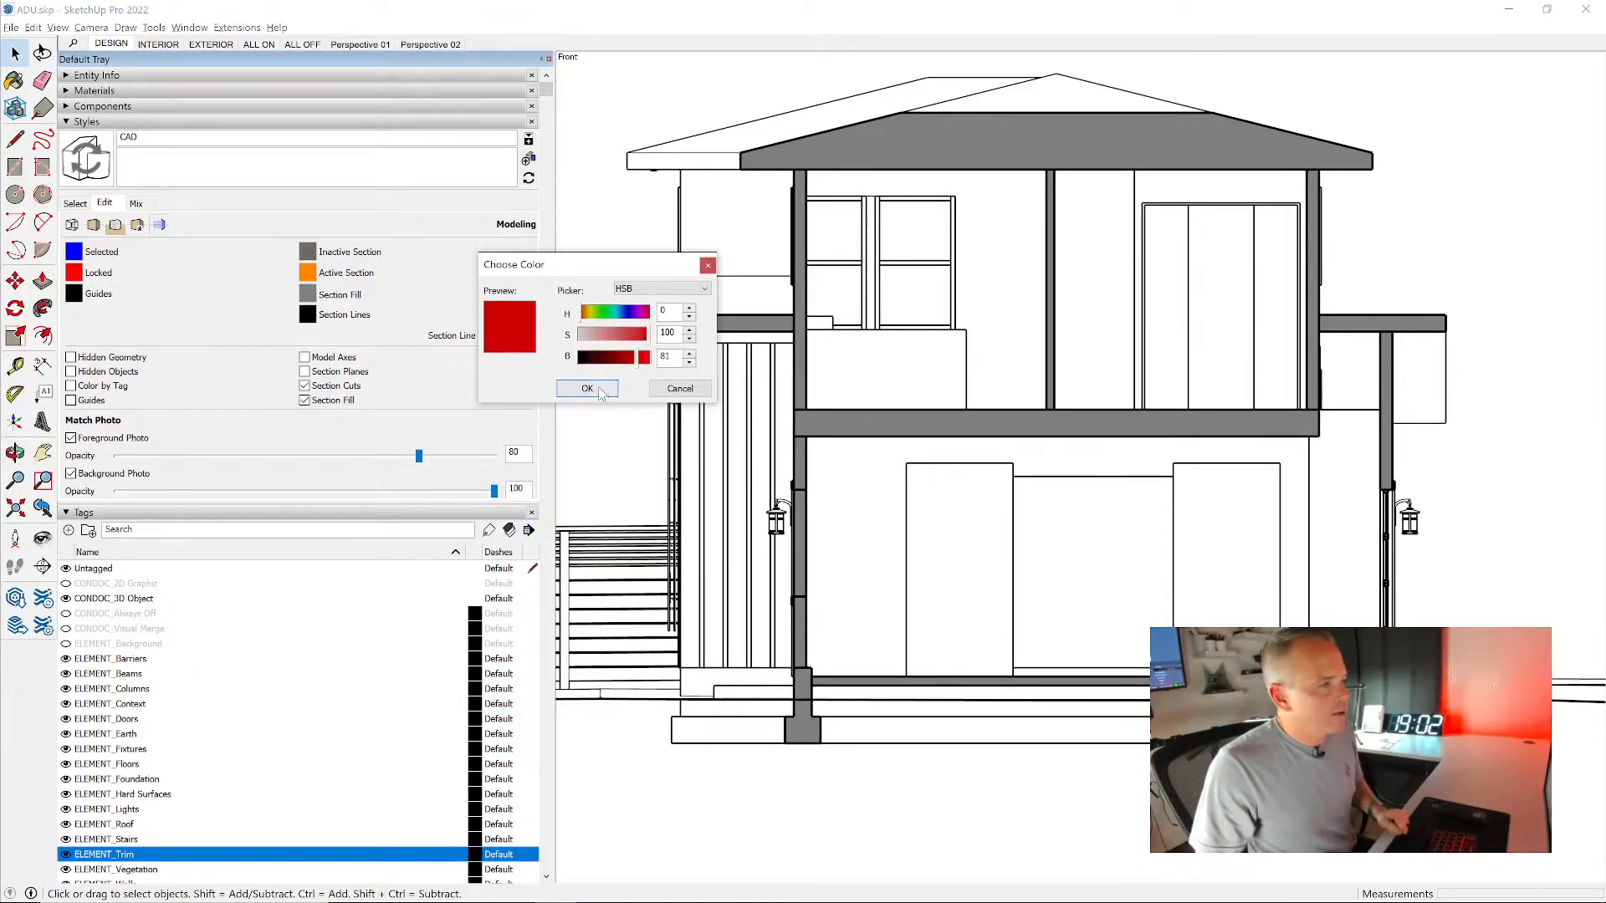
pyautogui.click(587, 388)
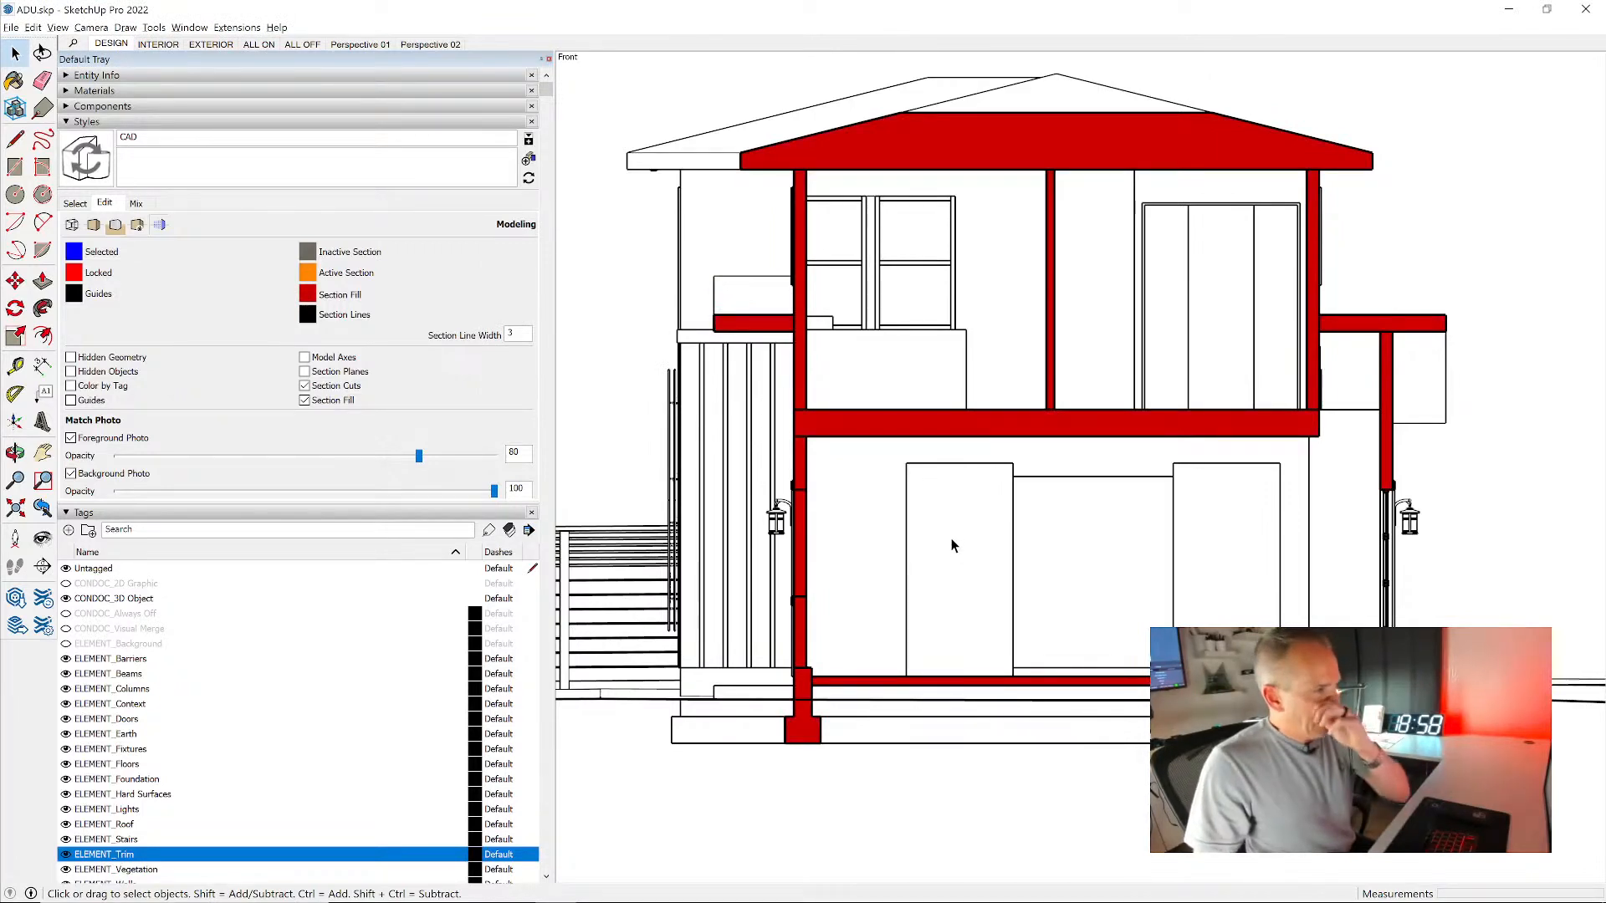
# - Change the section fill color to solid black, with saturation and brightness at 0
pyautogui.click(308, 297)
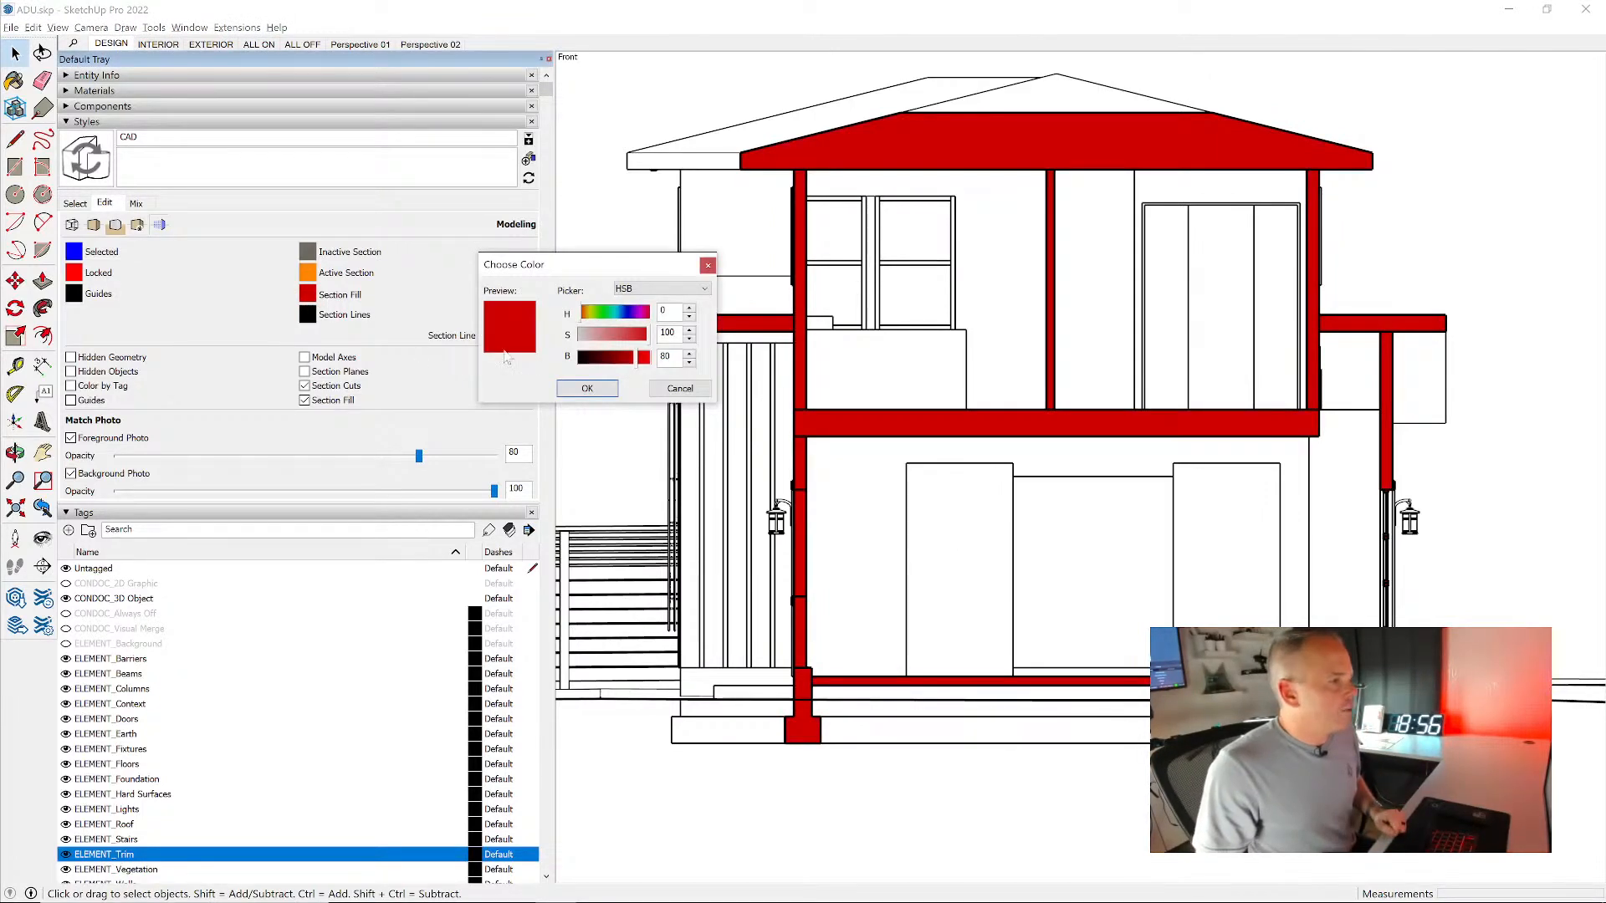
pyautogui.click(596, 336)
pyautogui.click(608, 359)
pyautogui.moveTo(590, 362); pyautogui.dragTo(558, 366)
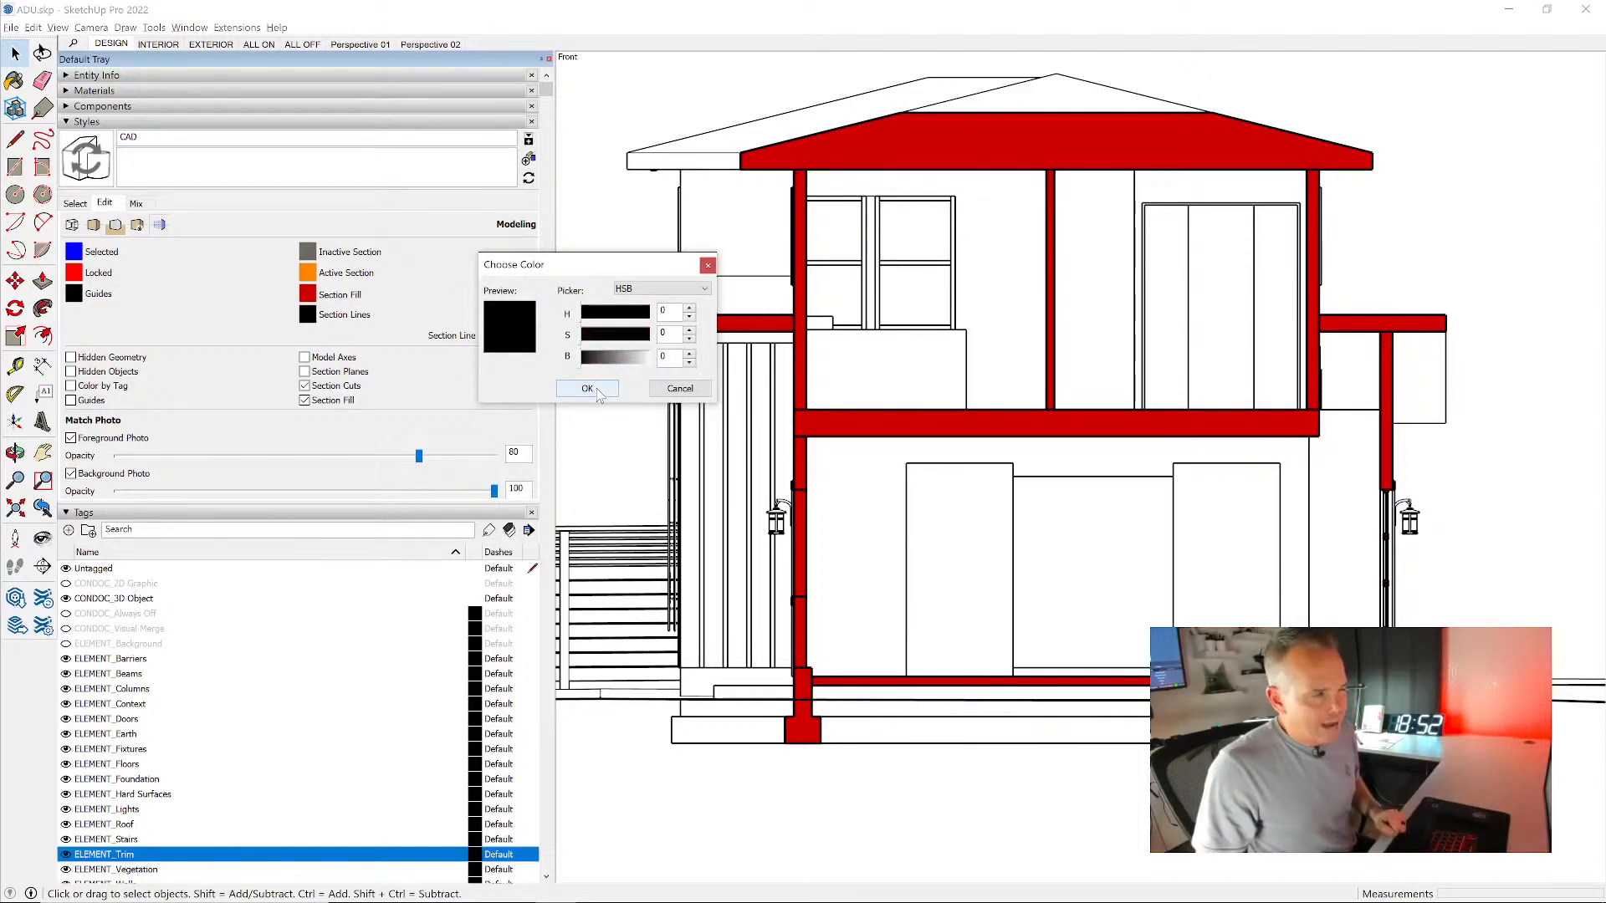
pyautogui.click(588, 390)
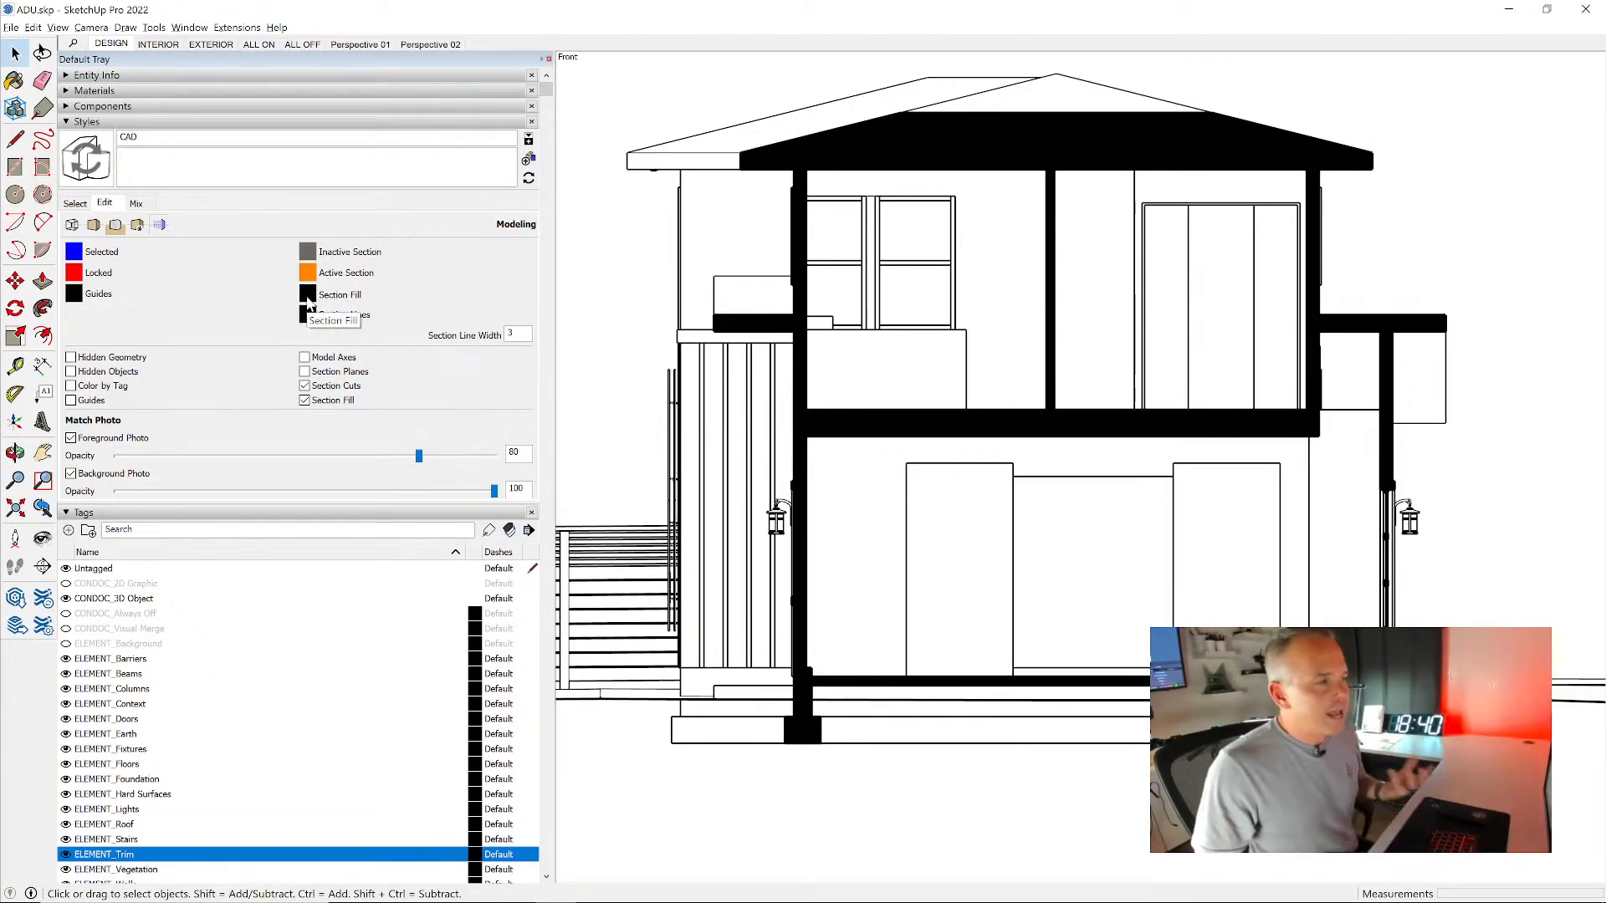
# - Compare the section with the fill off and on, and set the section fill color to white
pyautogui.click(304, 399)
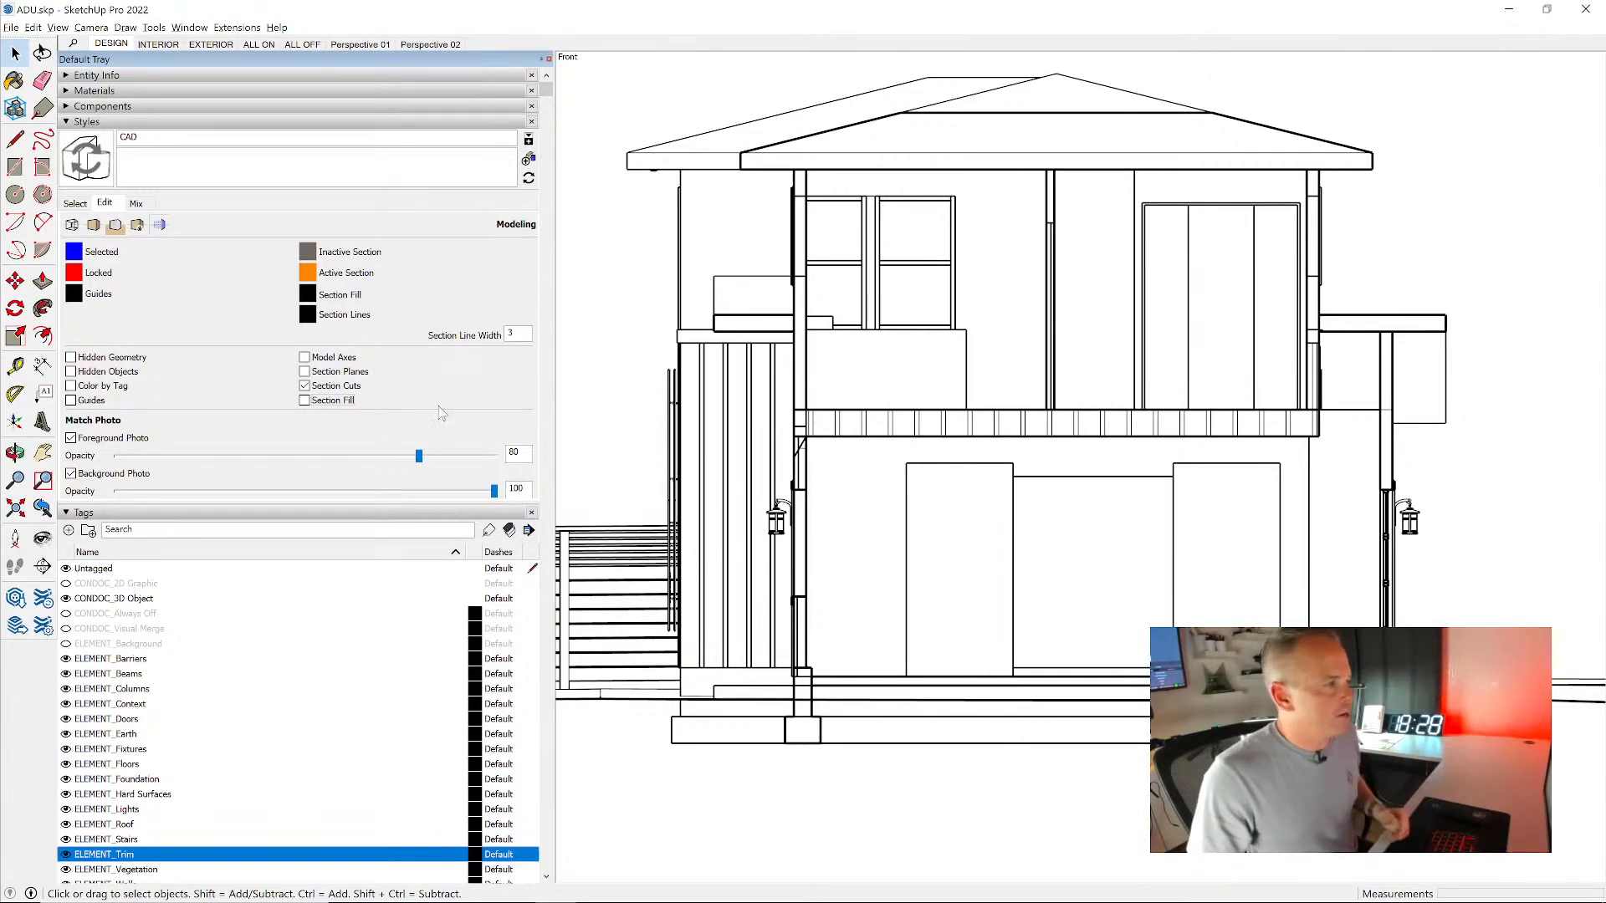
pyautogui.click(346, 402)
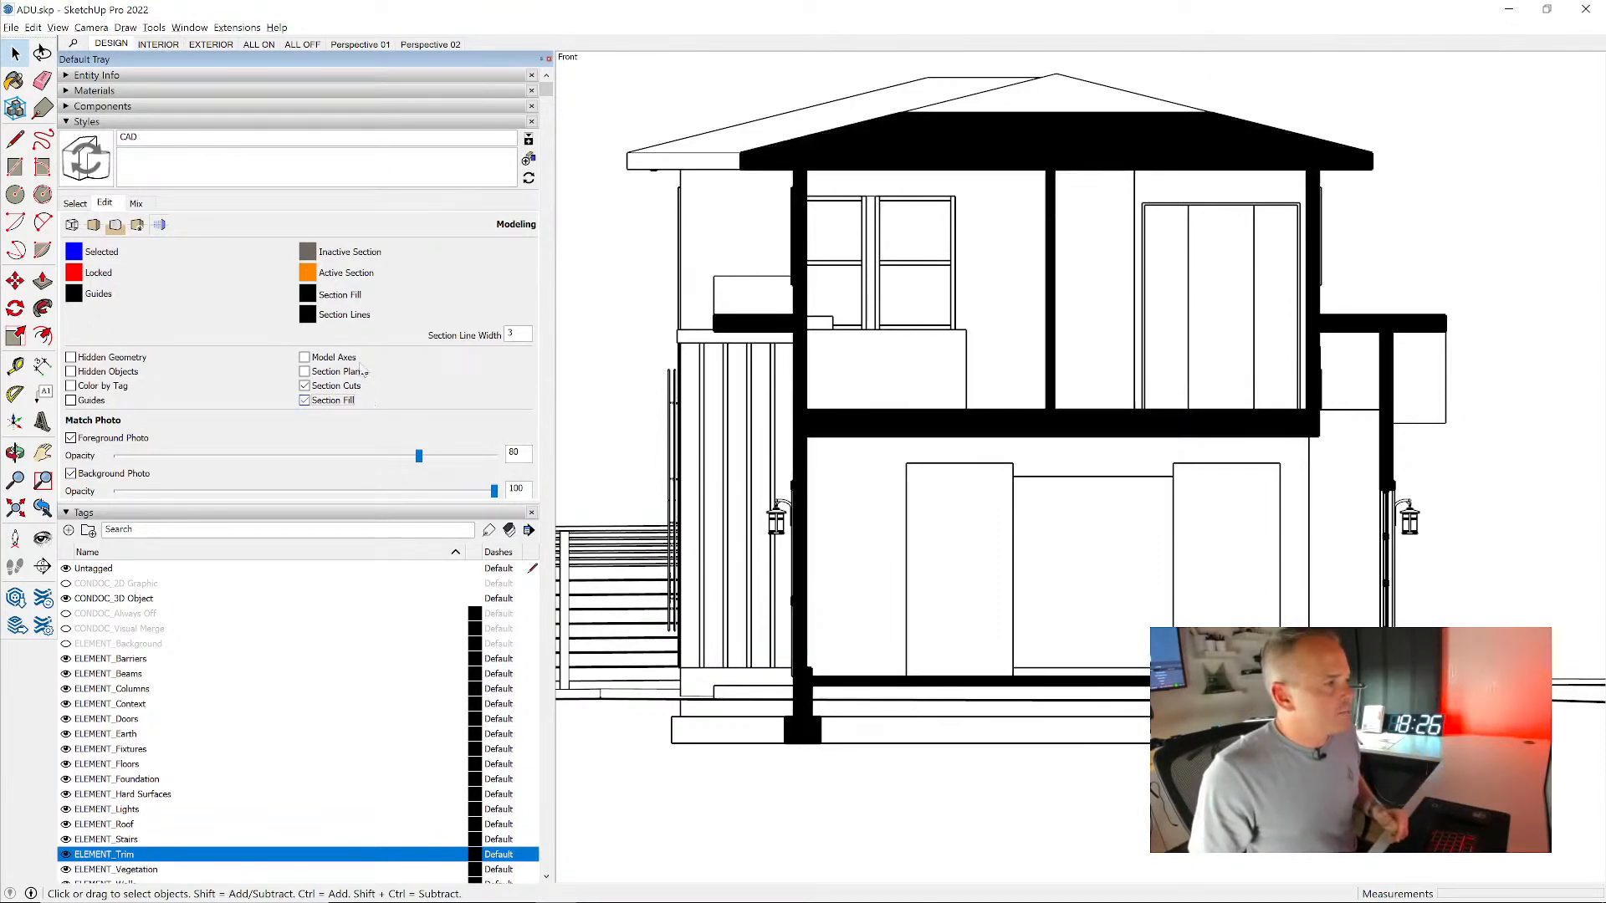
pyautogui.click(308, 295)
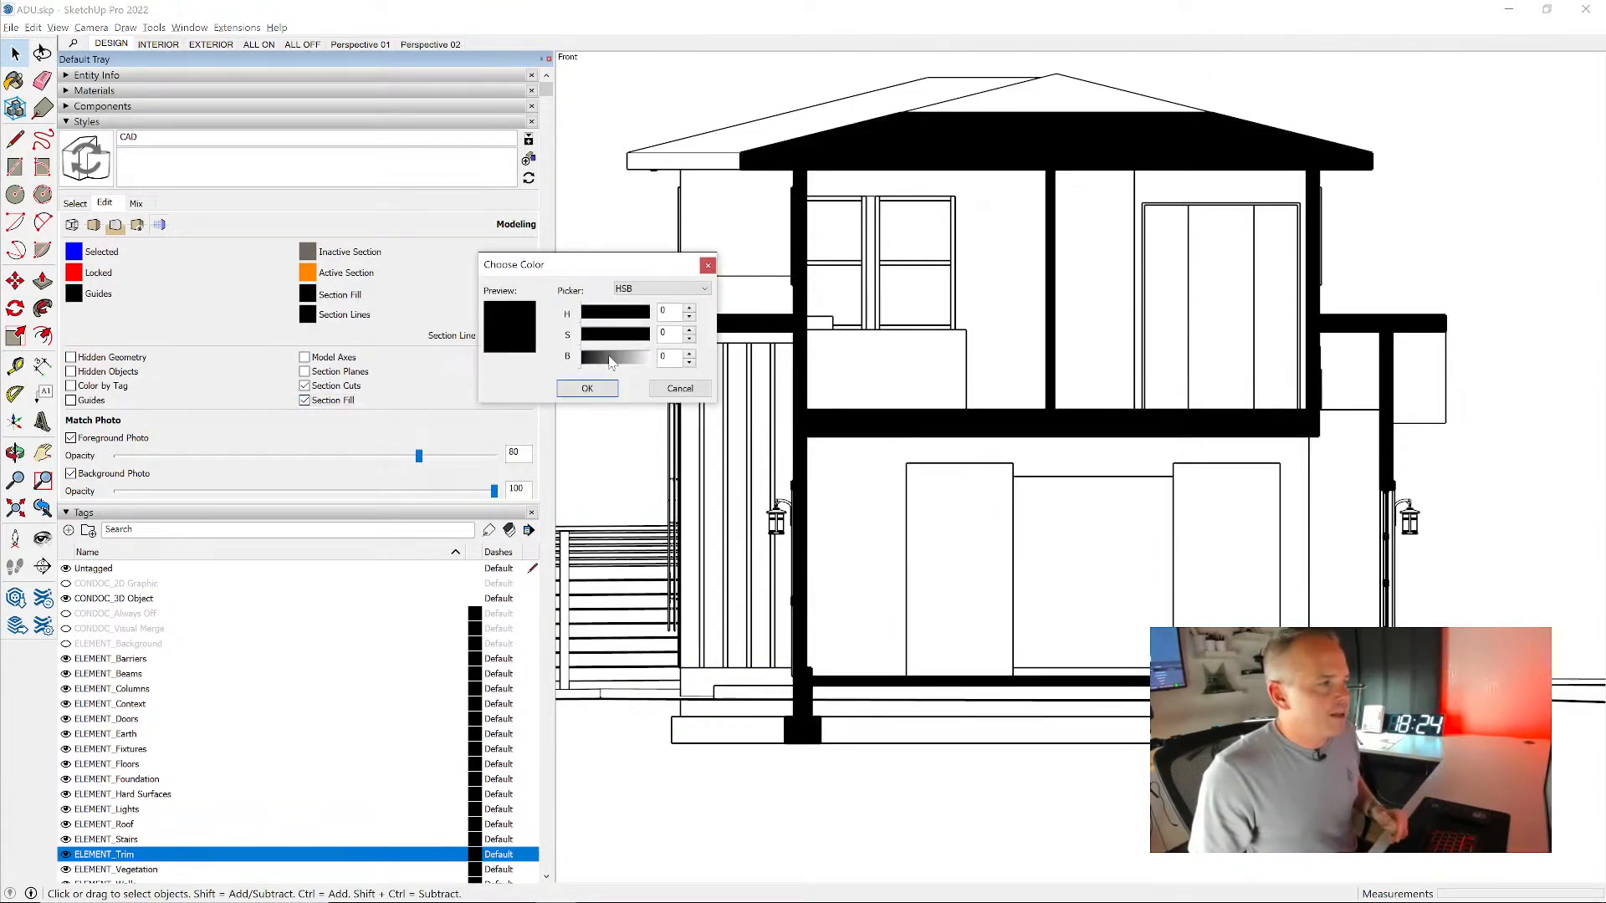
pyautogui.moveTo(604, 358); pyautogui.dragTo(674, 373)
pyautogui.click(588, 389)
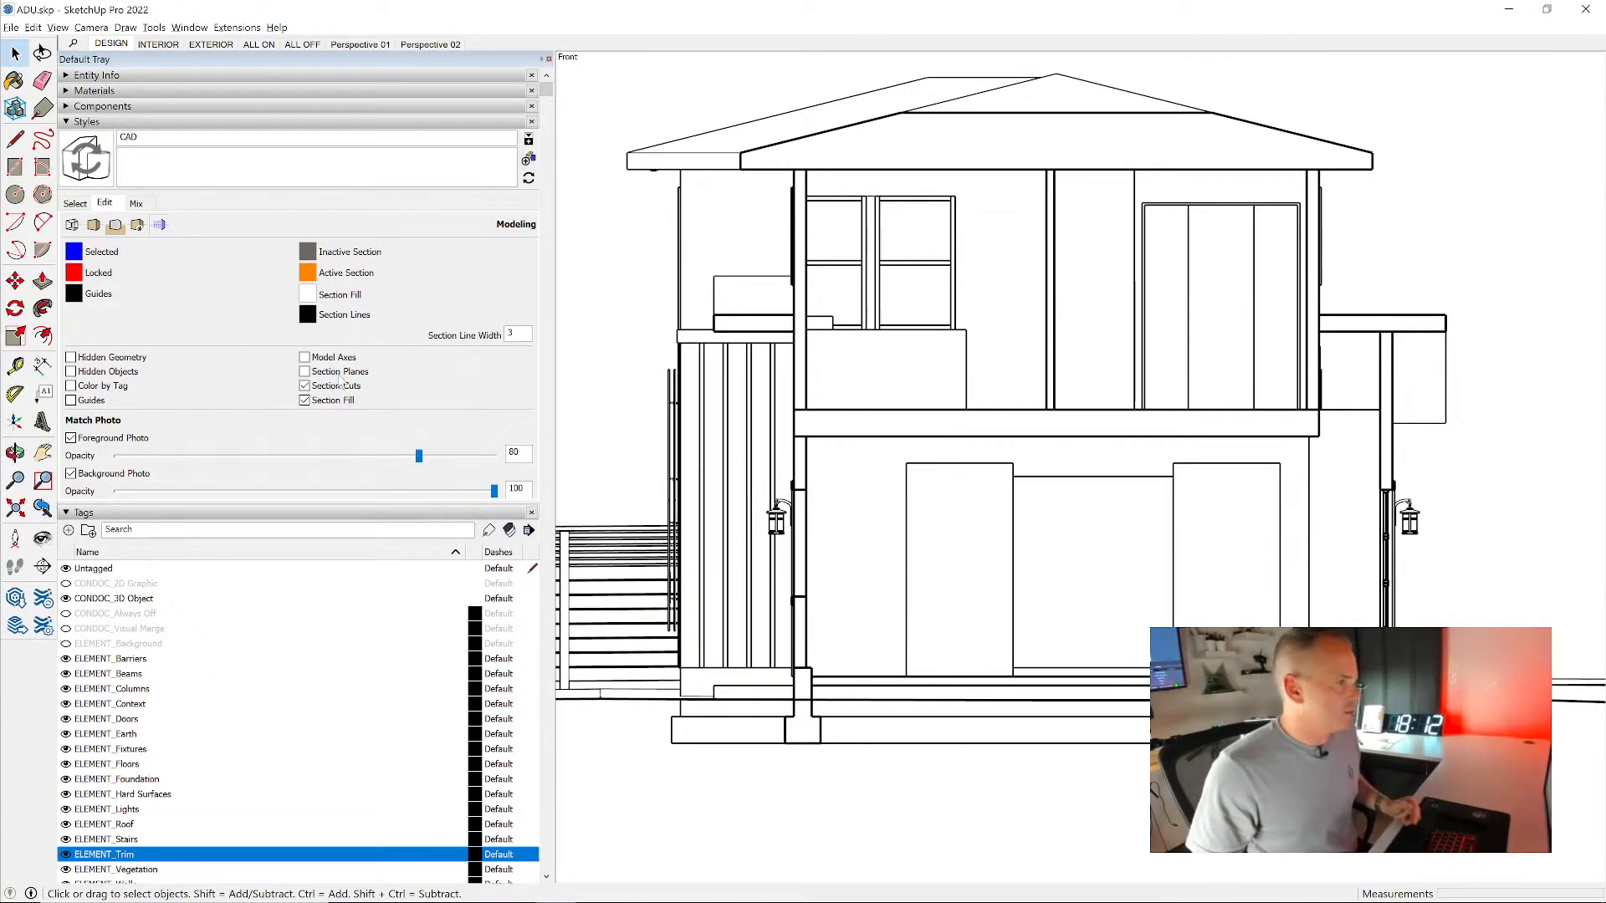
# - Set the section fill color to a medium gray with brightness 50 and update the CAD style with the change
pyautogui.click(307, 294)
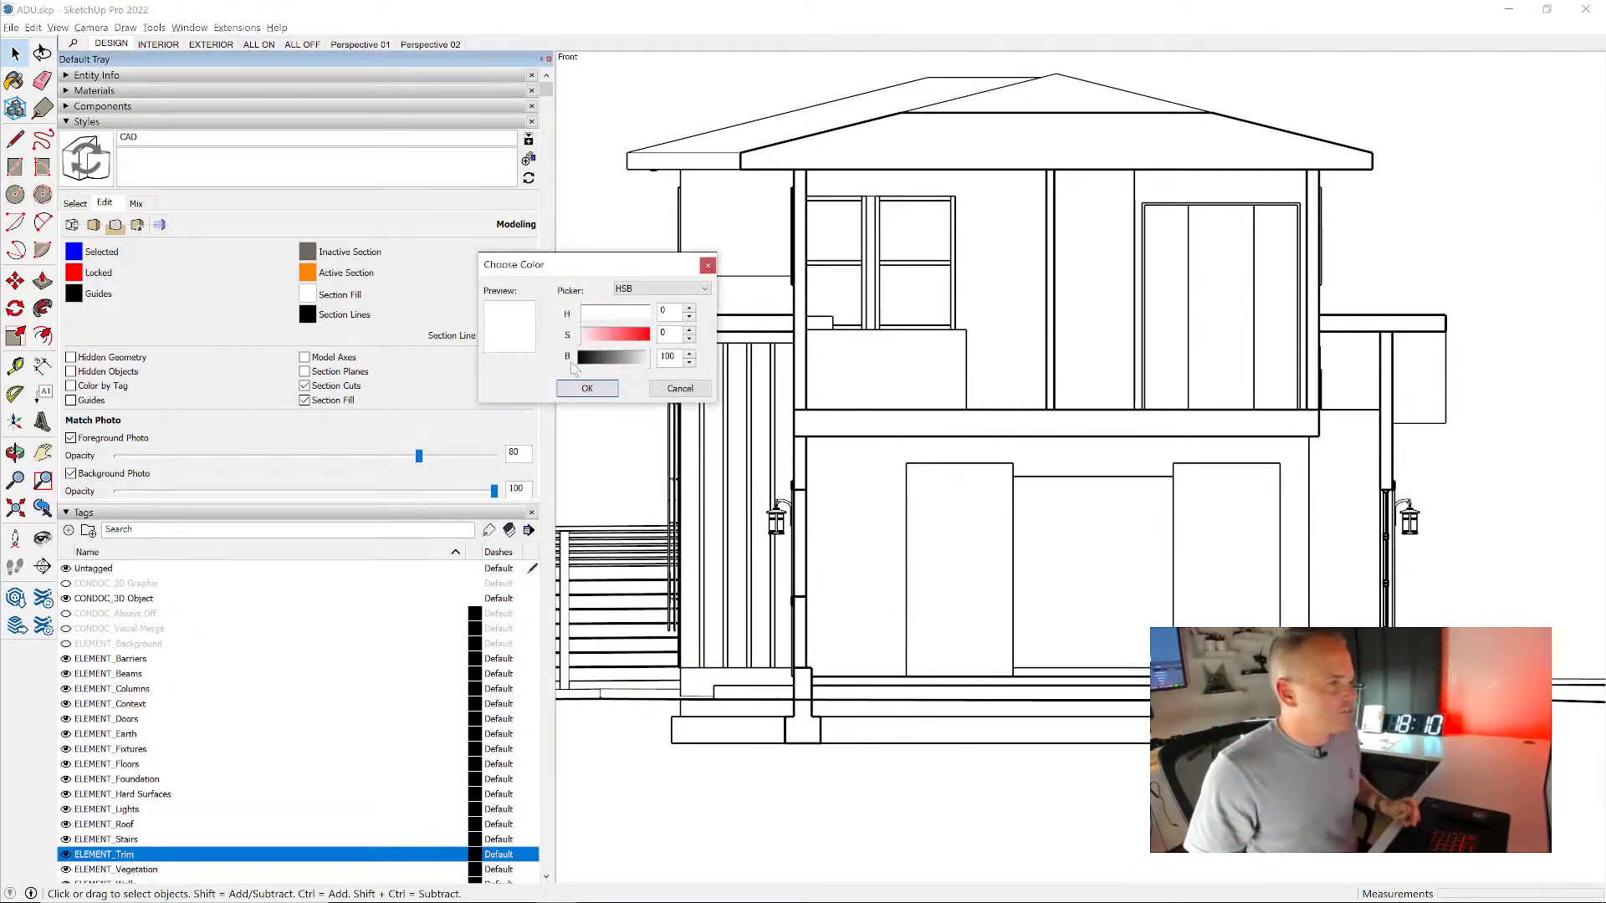
pyautogui.click(617, 358)
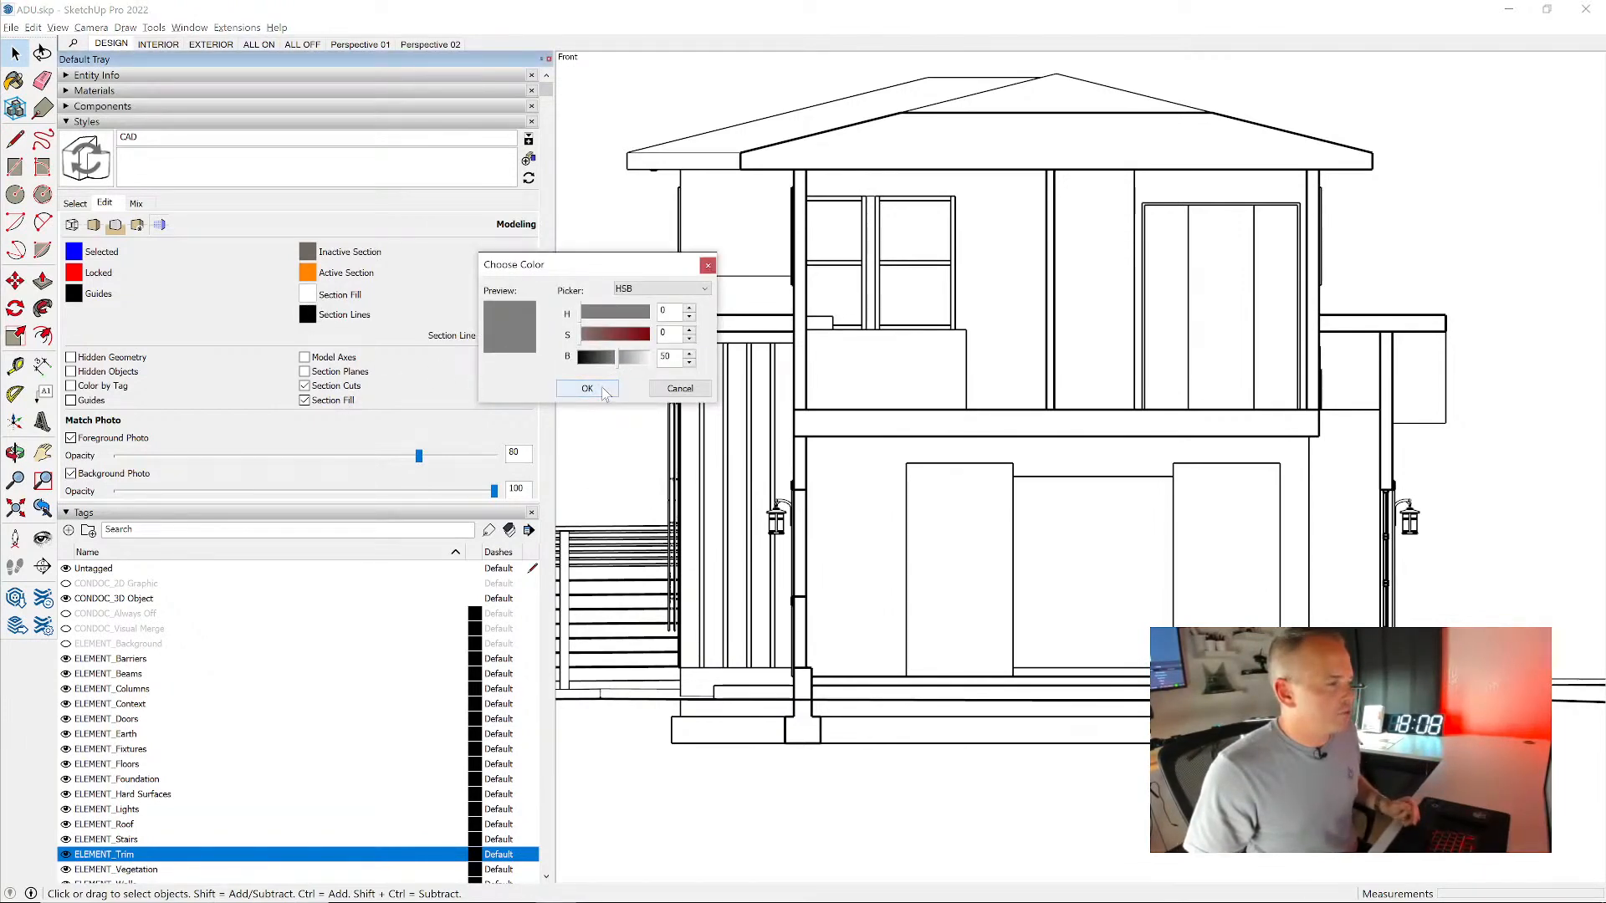
pyautogui.click(587, 389)
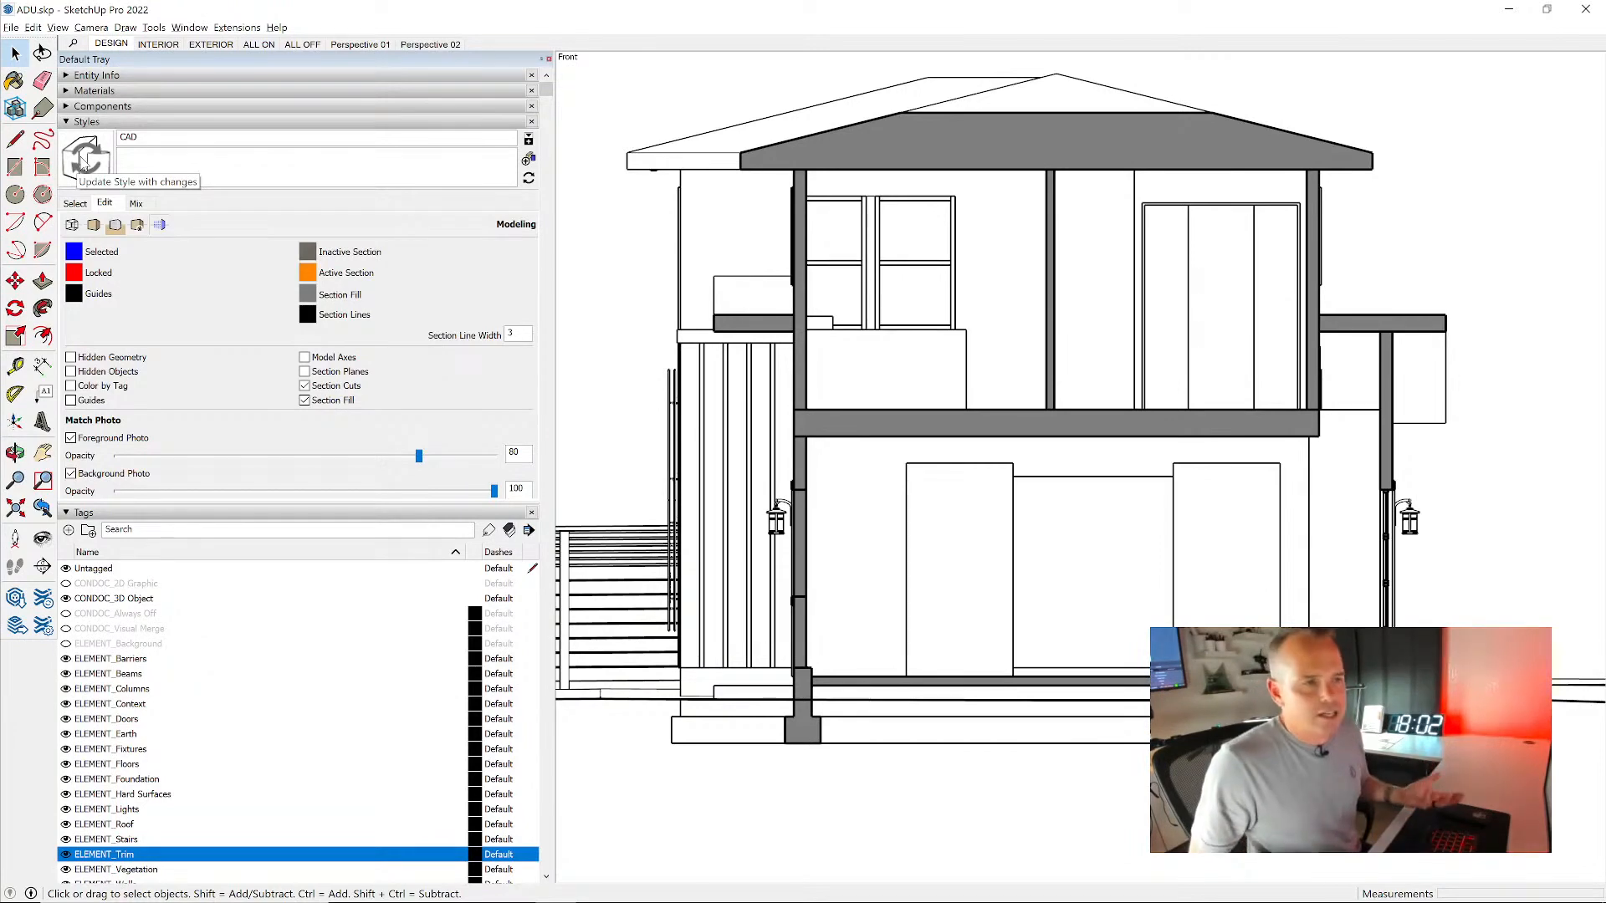
pyautogui.click(83, 159)
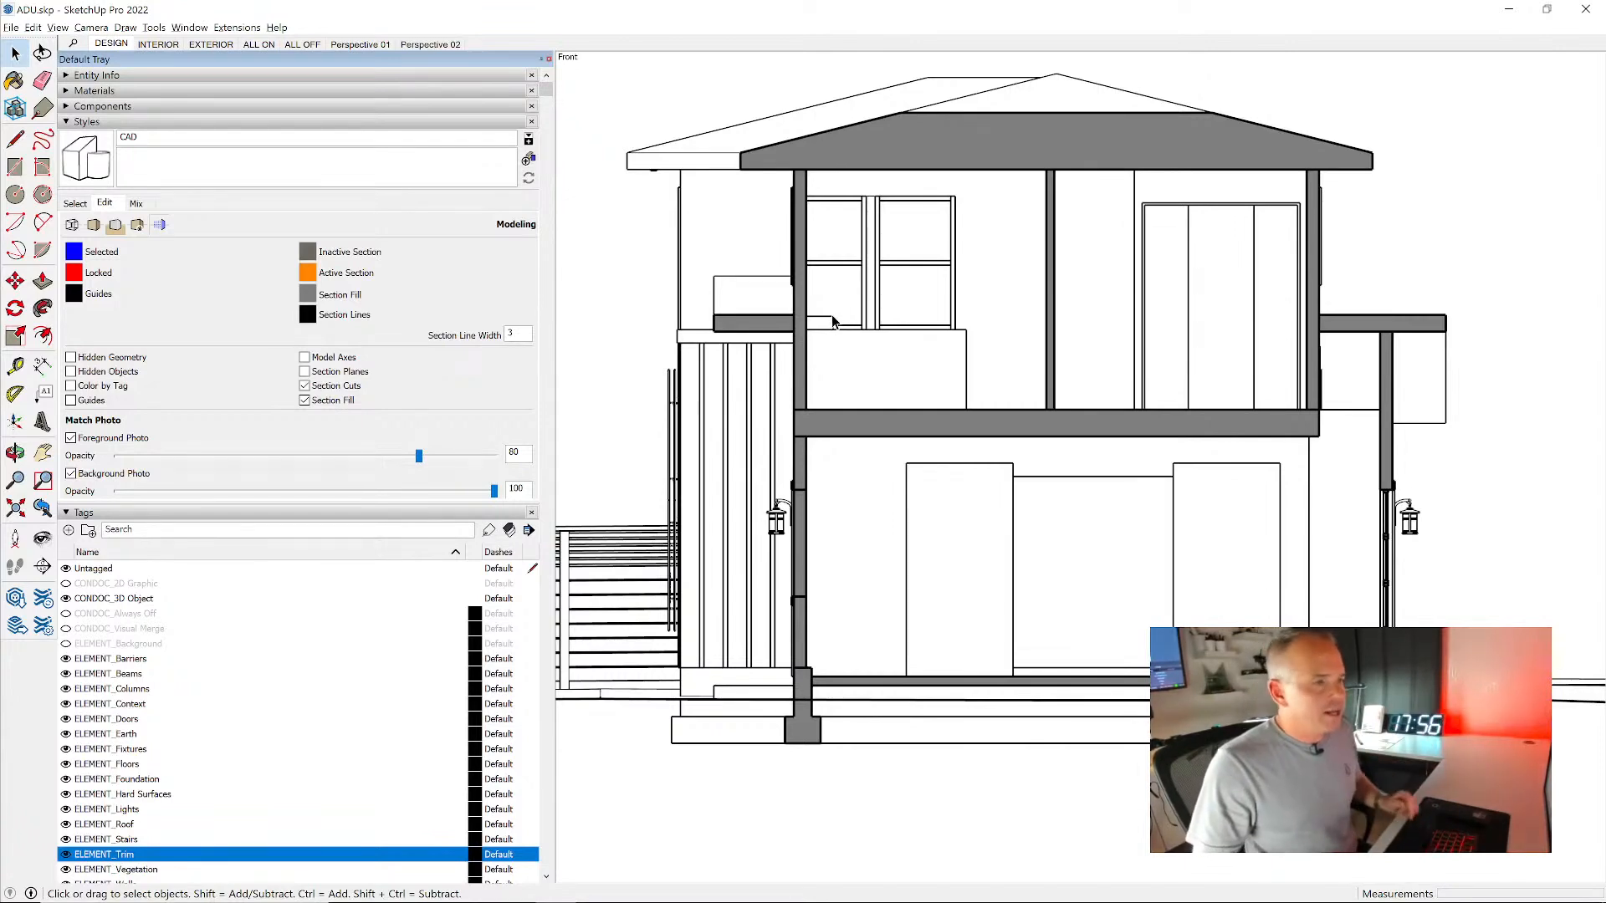
# - Save the framed section view as a new scene after Perspective 02 and name it Section AA
pyautogui.press('h')
pyautogui.moveTo(1243, 257); pyautogui.dragTo(1267, 283)
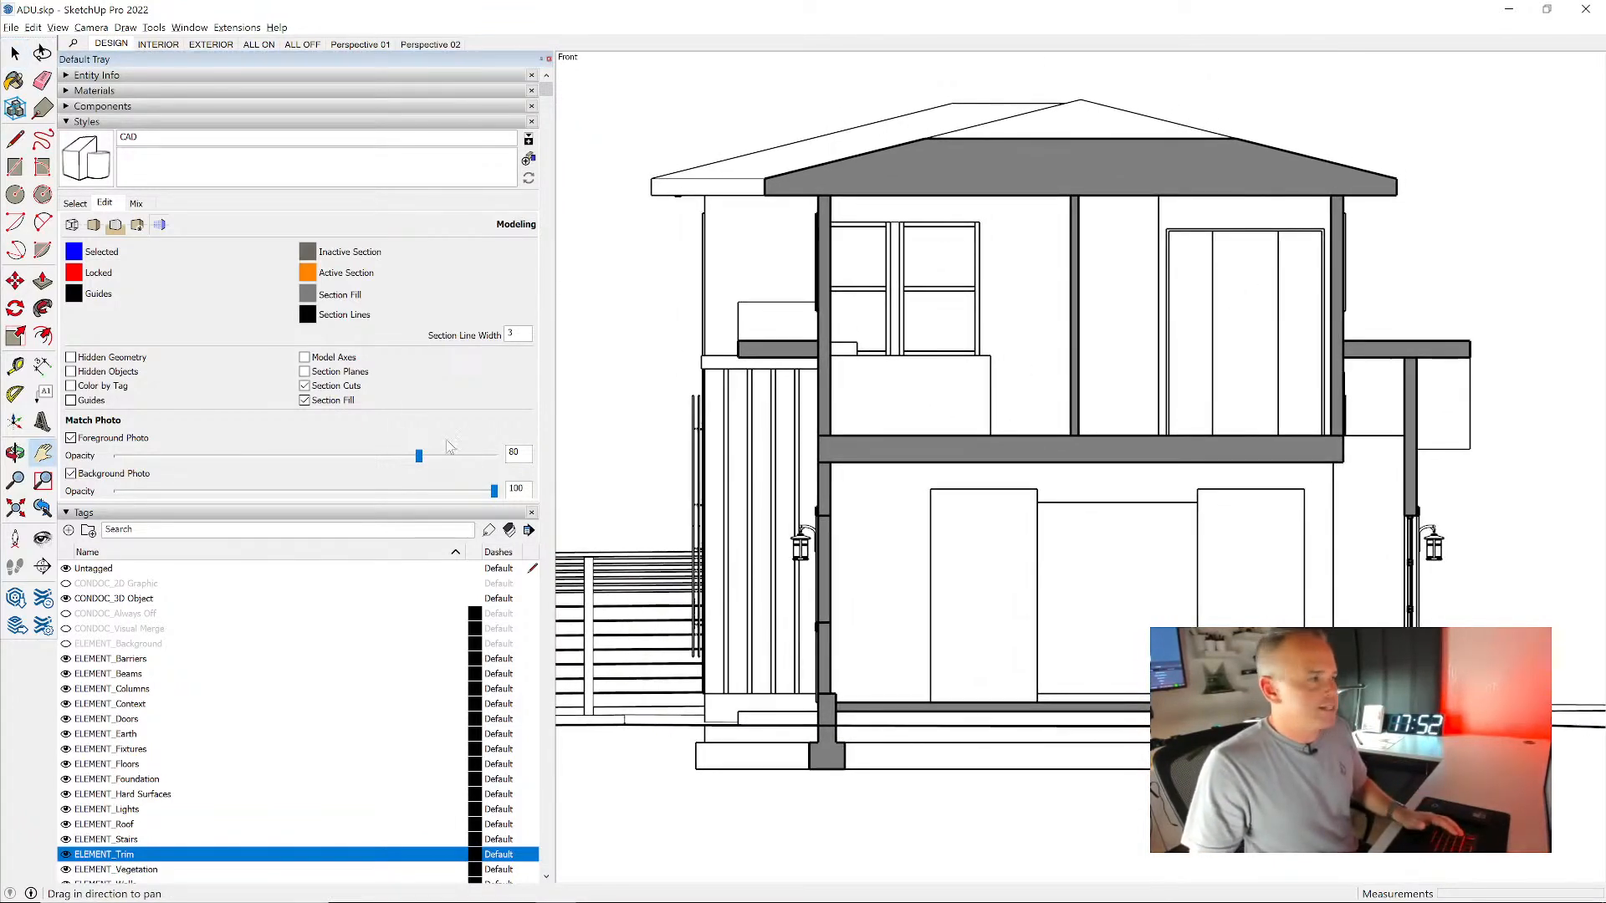
pyautogui.click(199, 123)
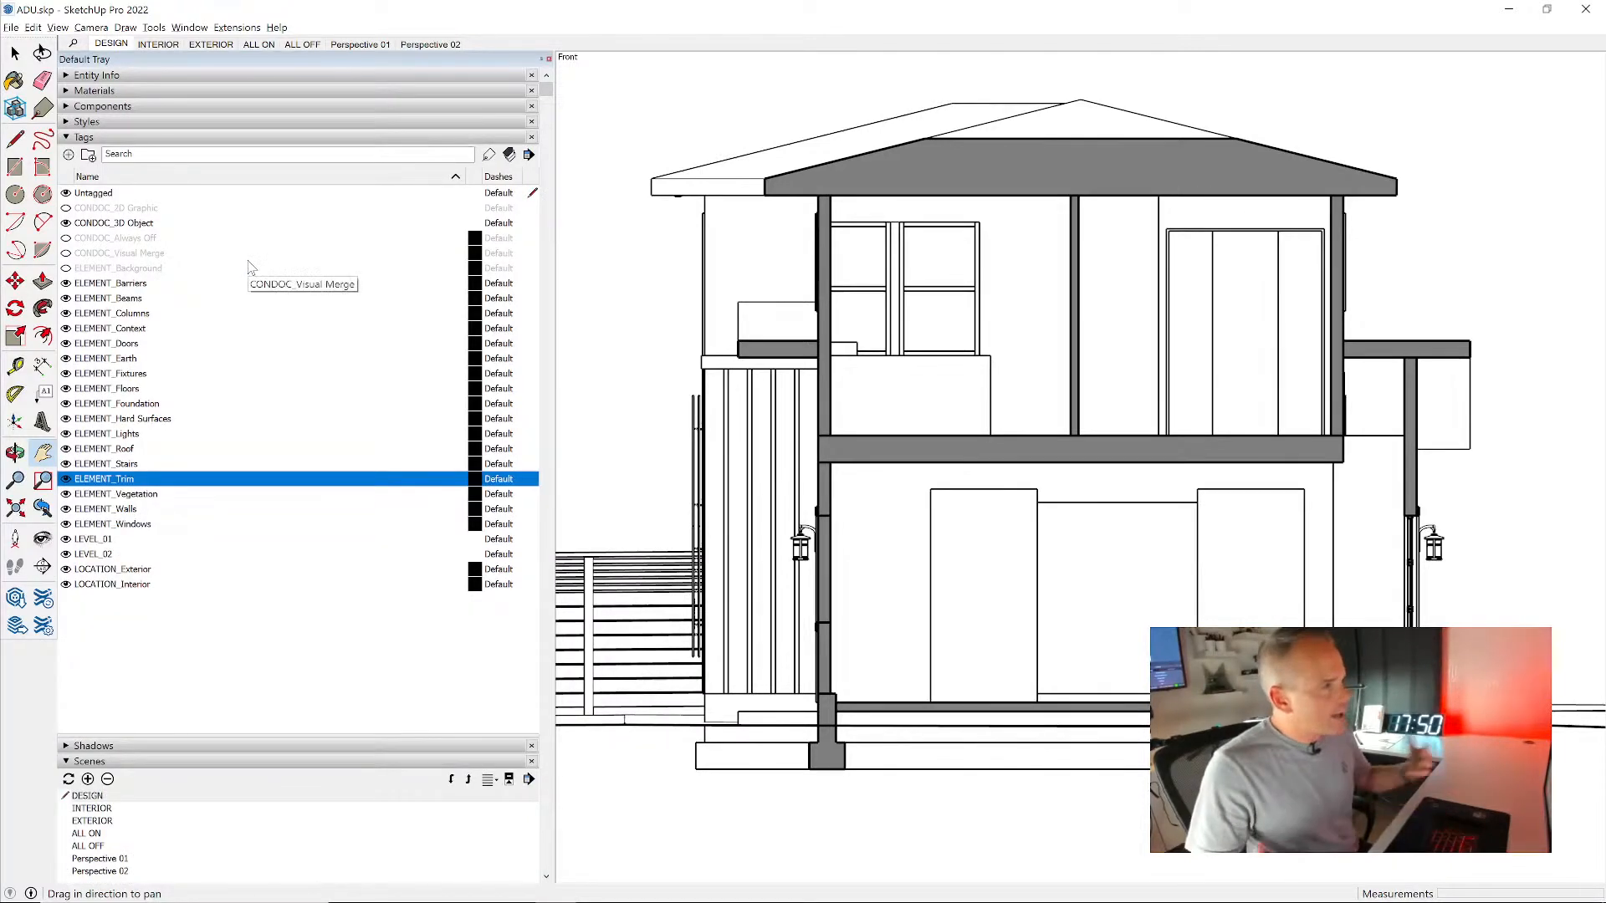
pyautogui.click(182, 138)
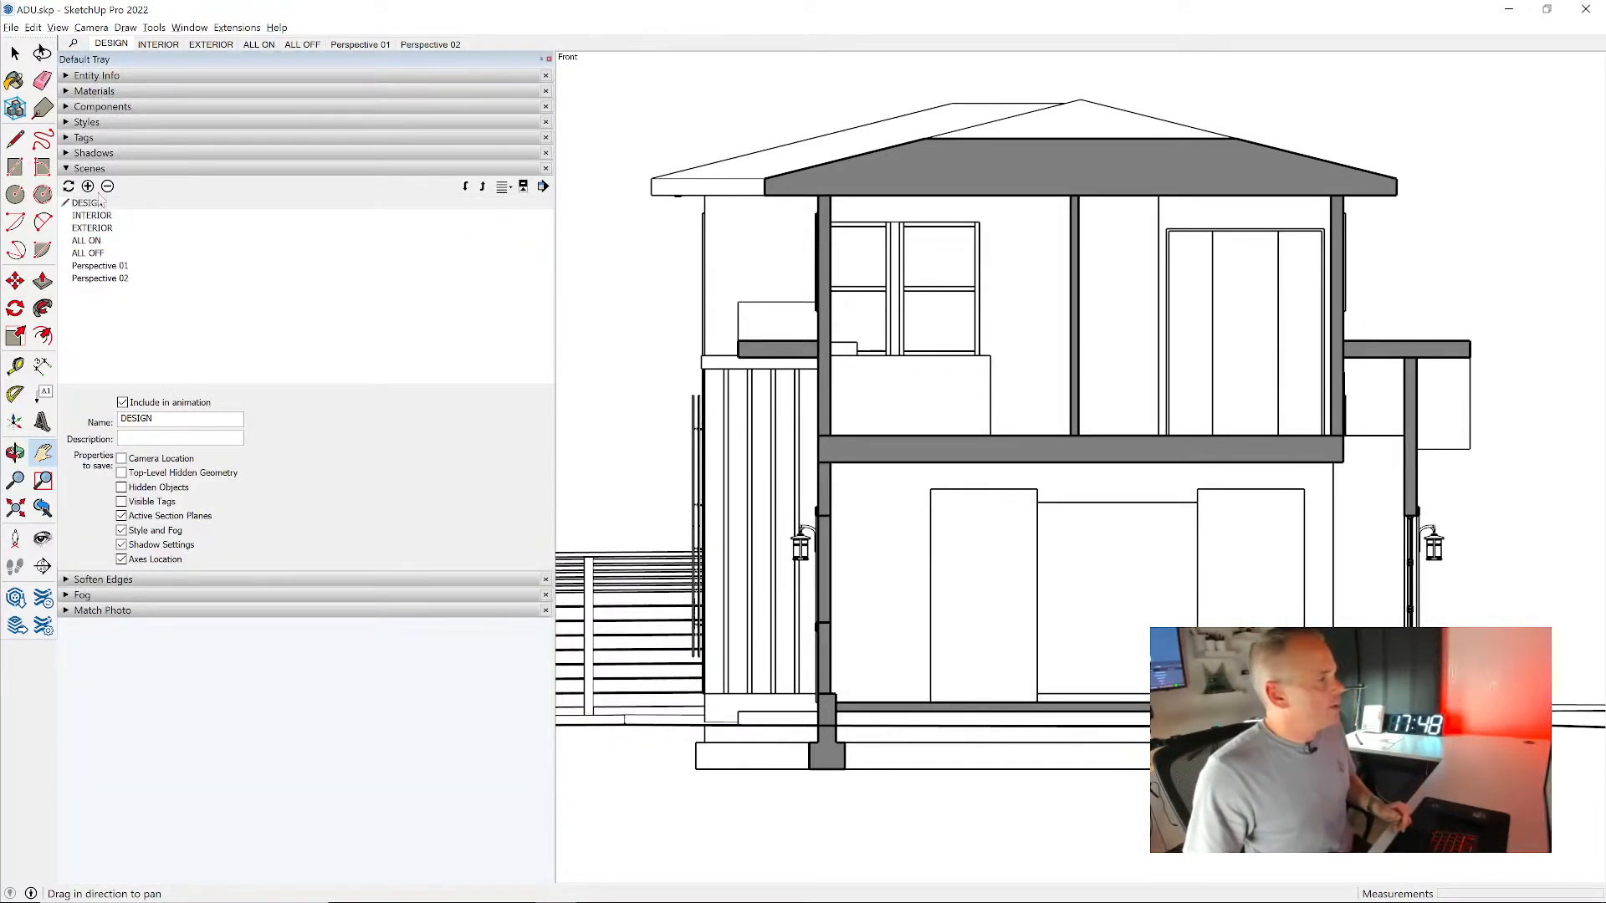
pyautogui.click(109, 279)
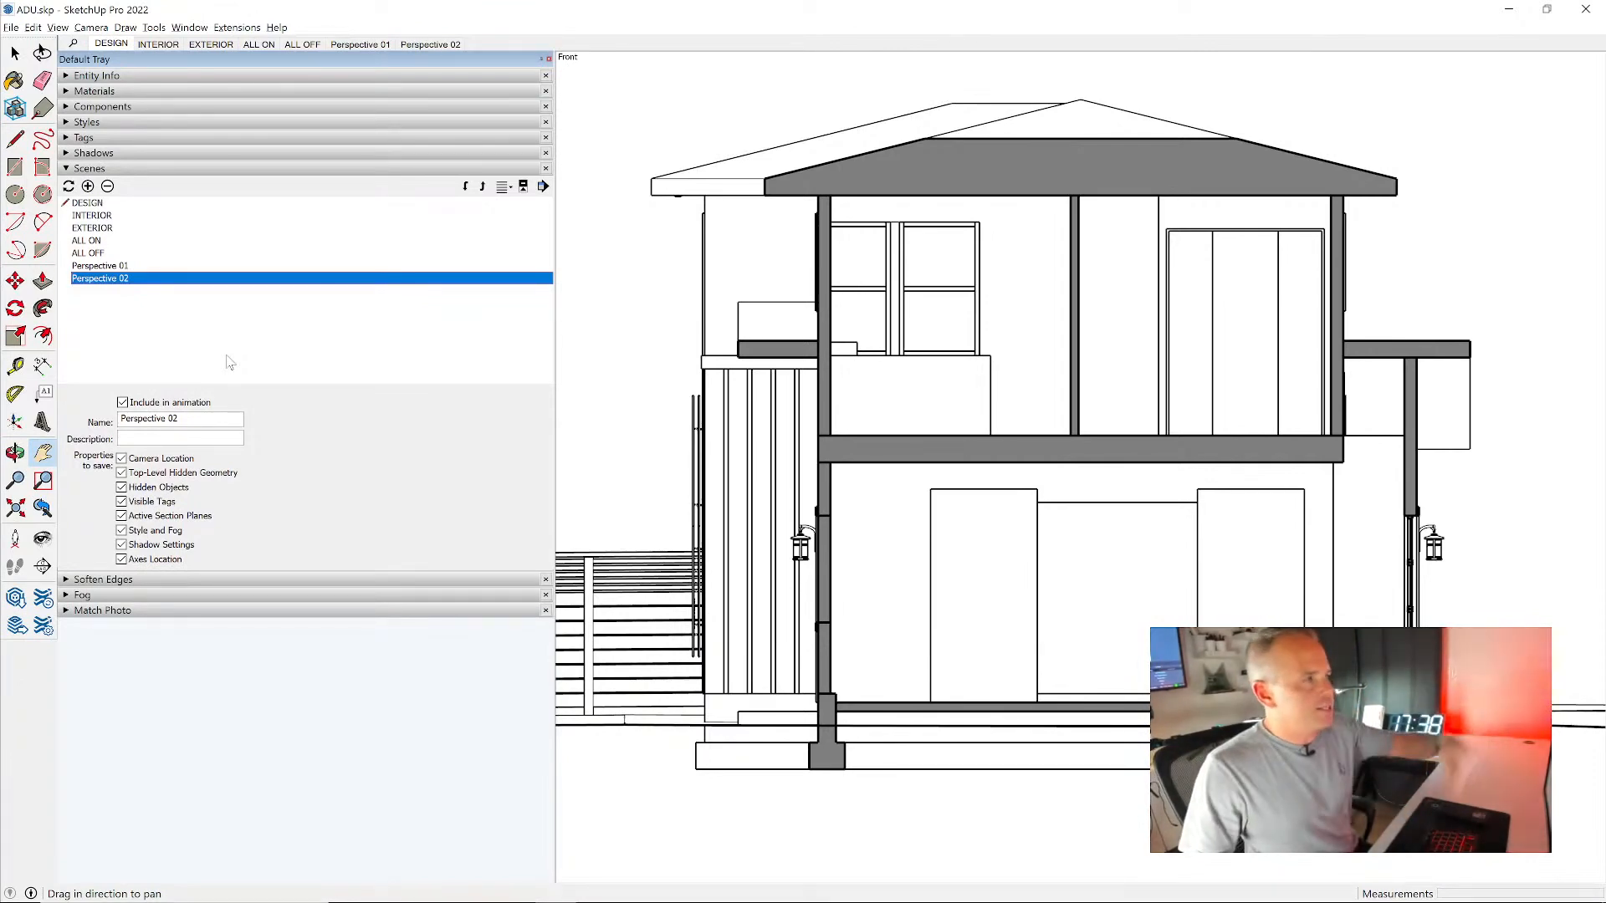
pyautogui.click(87, 187)
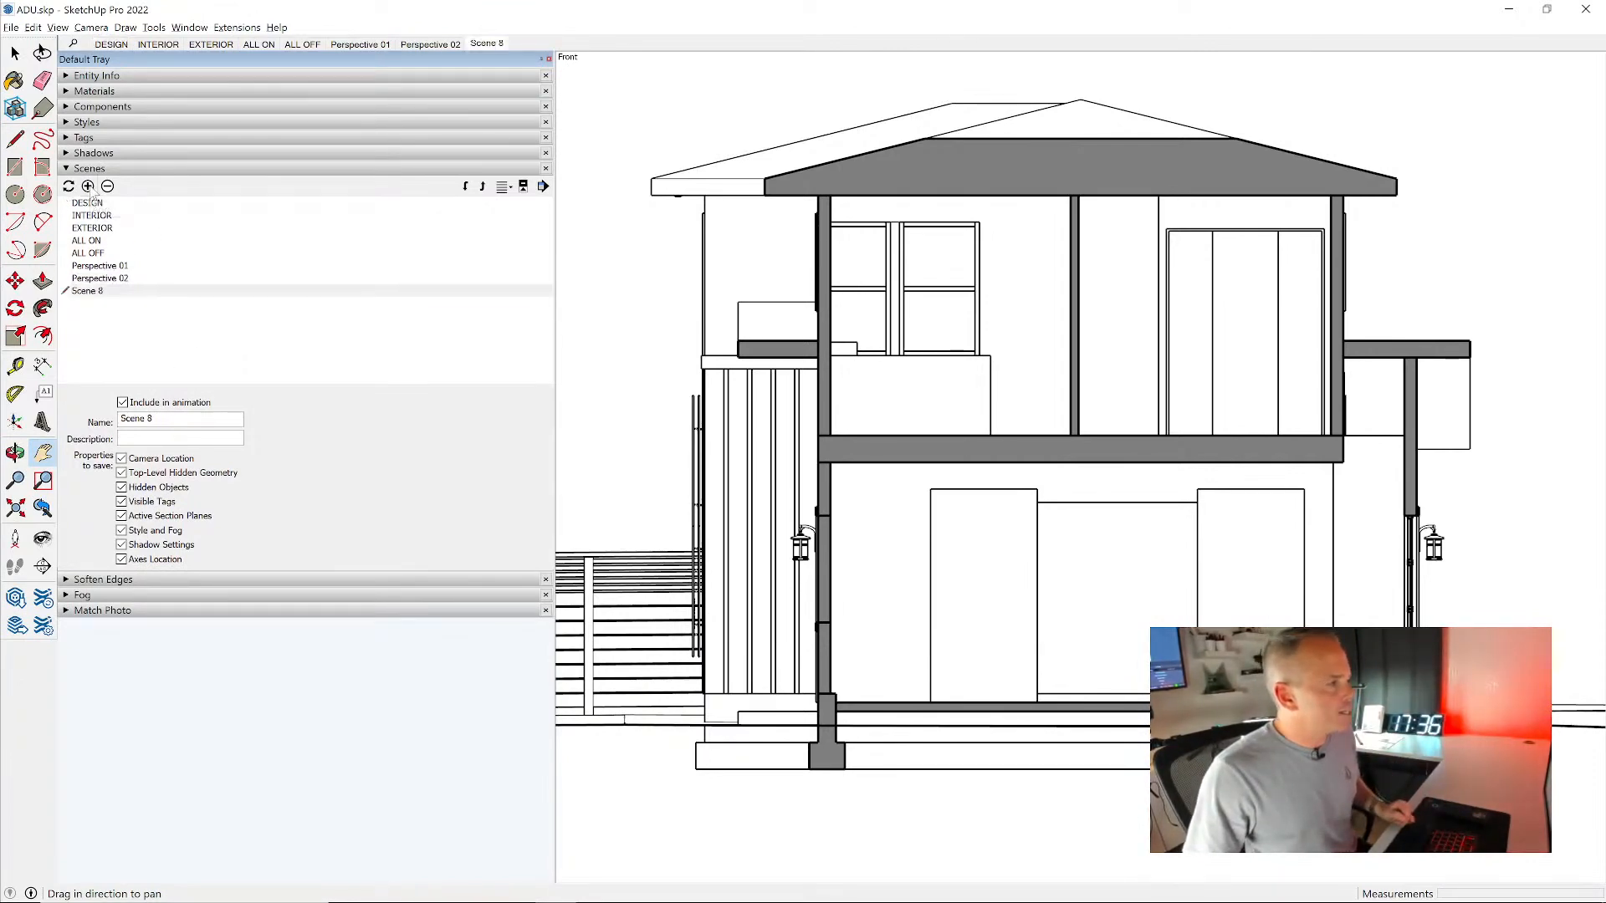
pyautogui.tripleClick(154, 419)
pyautogui.write('Section AA')
pyautogui.press('Return')
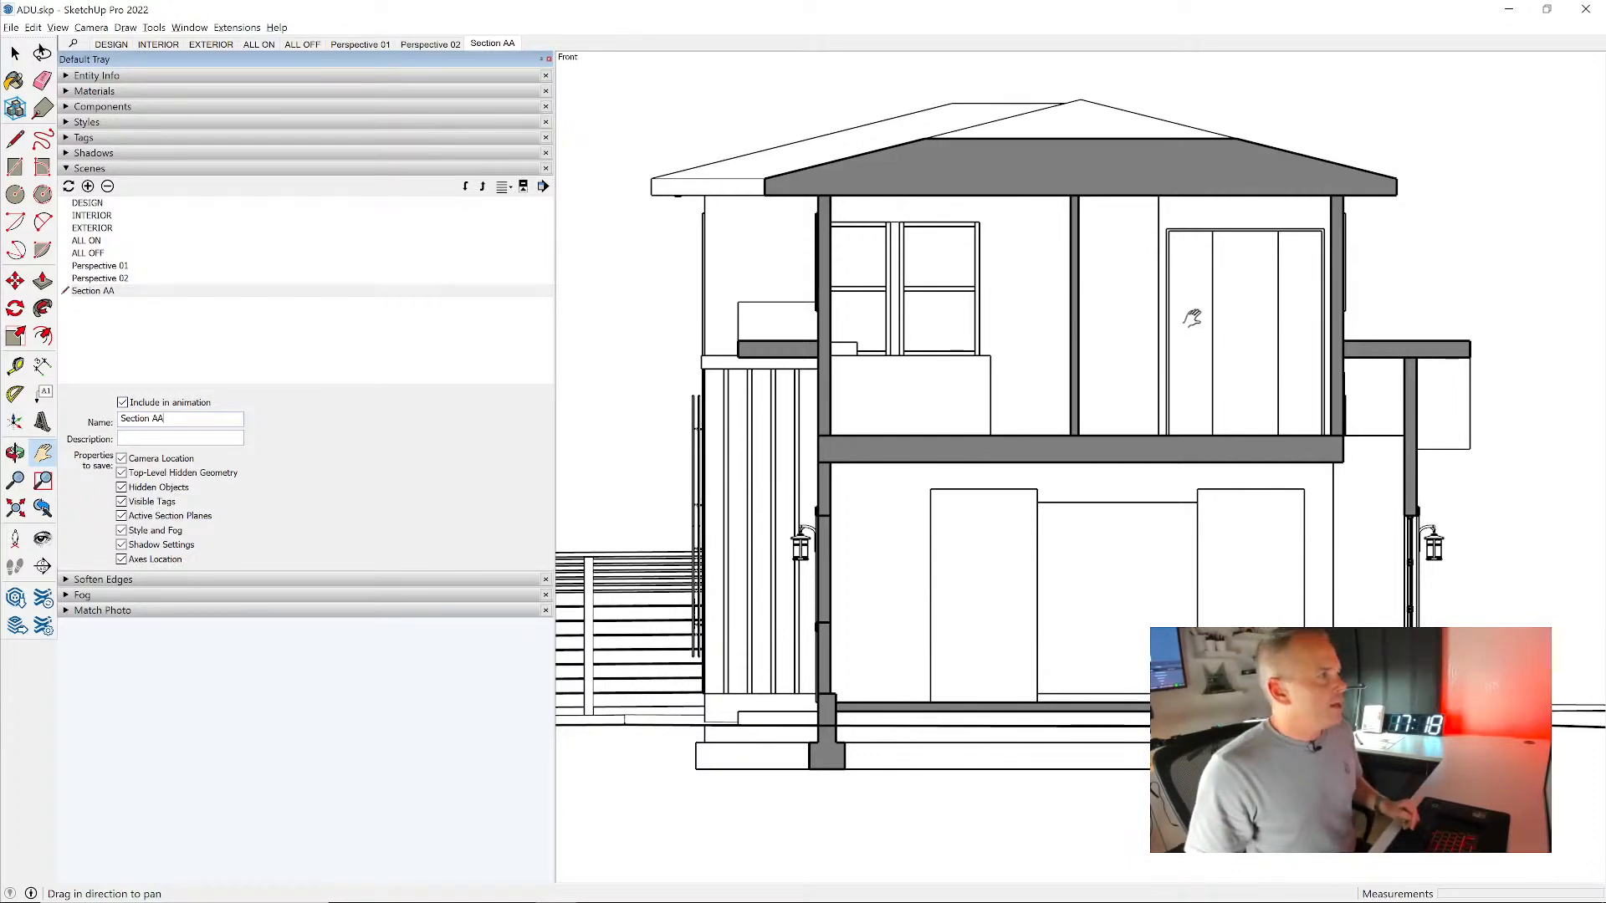
# - Switch to the INTERIOR scene and hide the Bulk Plane group enclosing the house
pyautogui.click(362, 45)
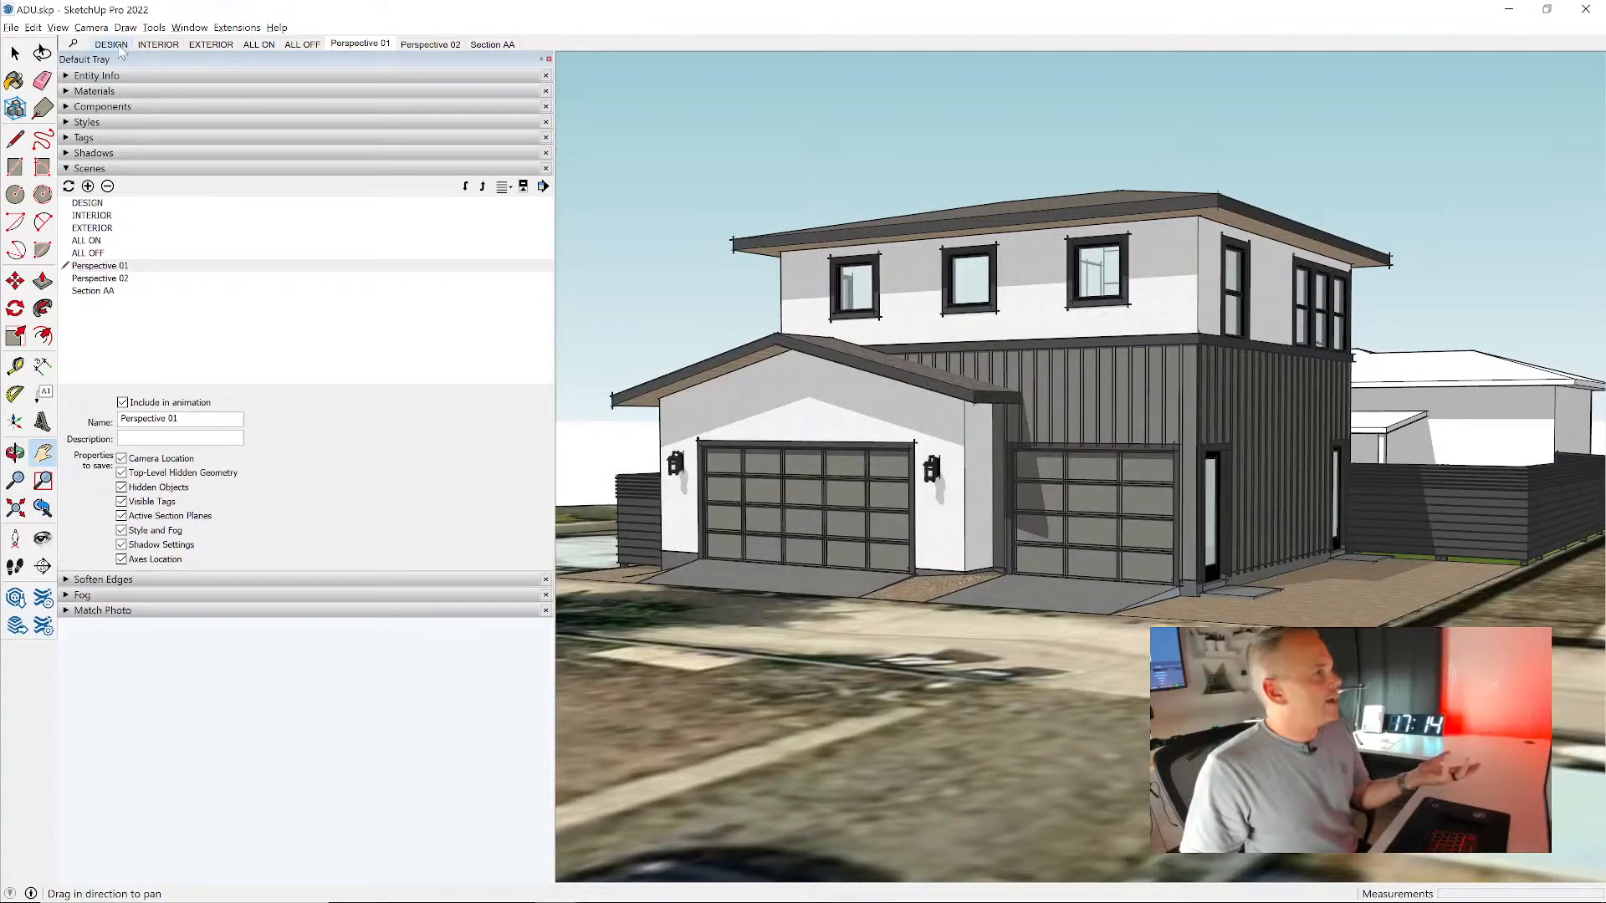
pyautogui.click(112, 44)
pyautogui.click(158, 45)
pyautogui.moveTo(1230, 394); pyautogui.dragTo(1093, 368, button='middle')
pyautogui.press('space')
pyautogui.click(1117, 291)
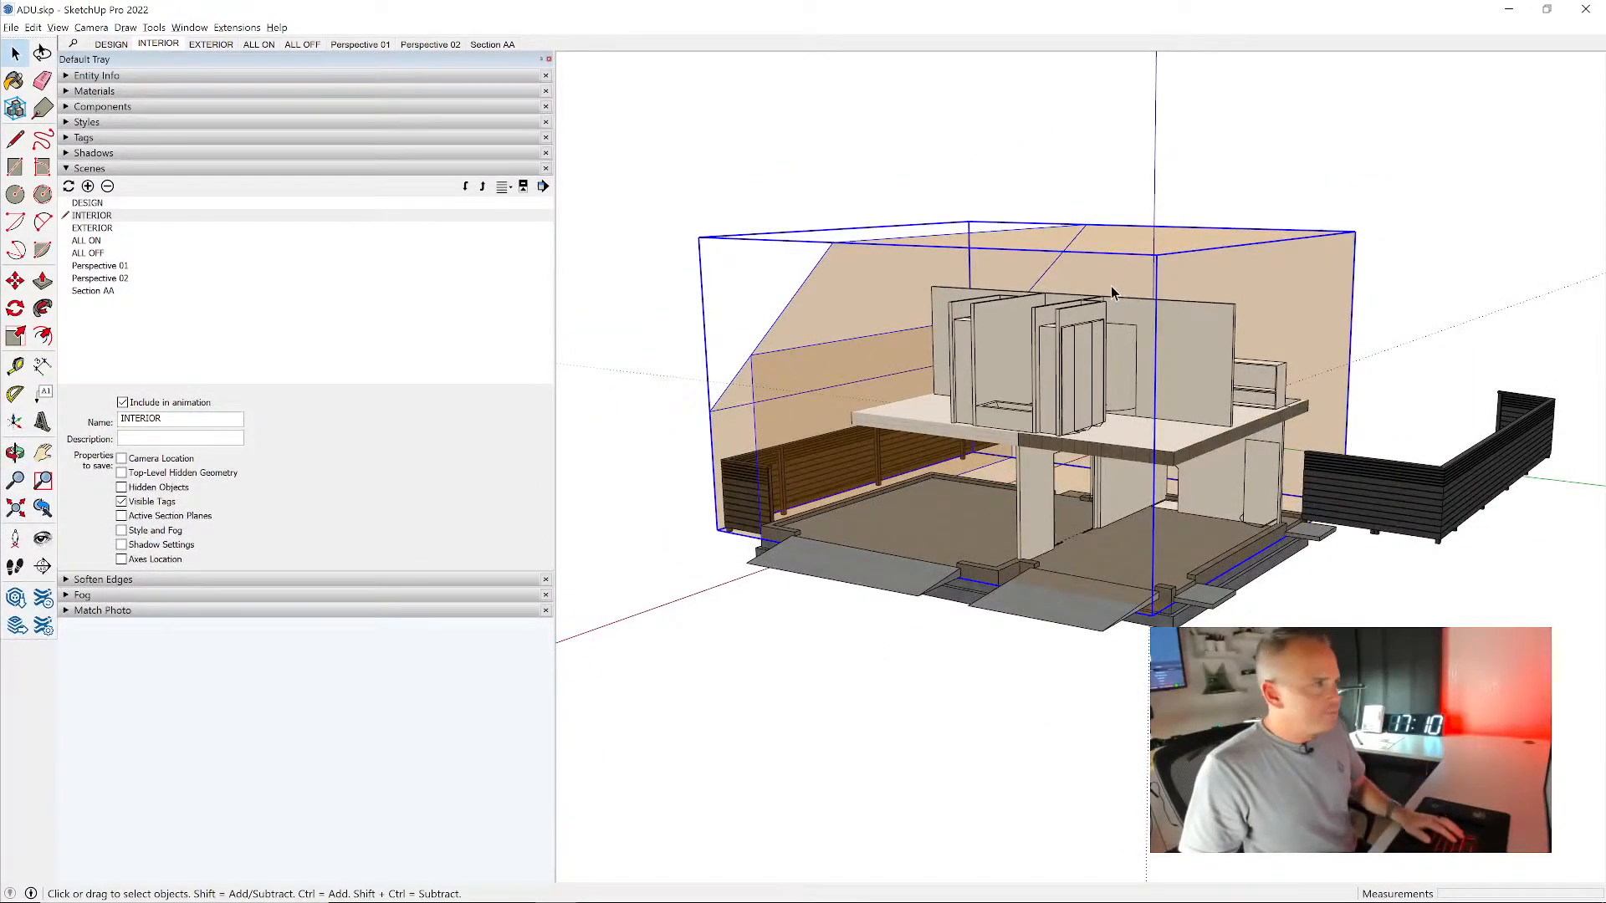
pyautogui.click(159, 77)
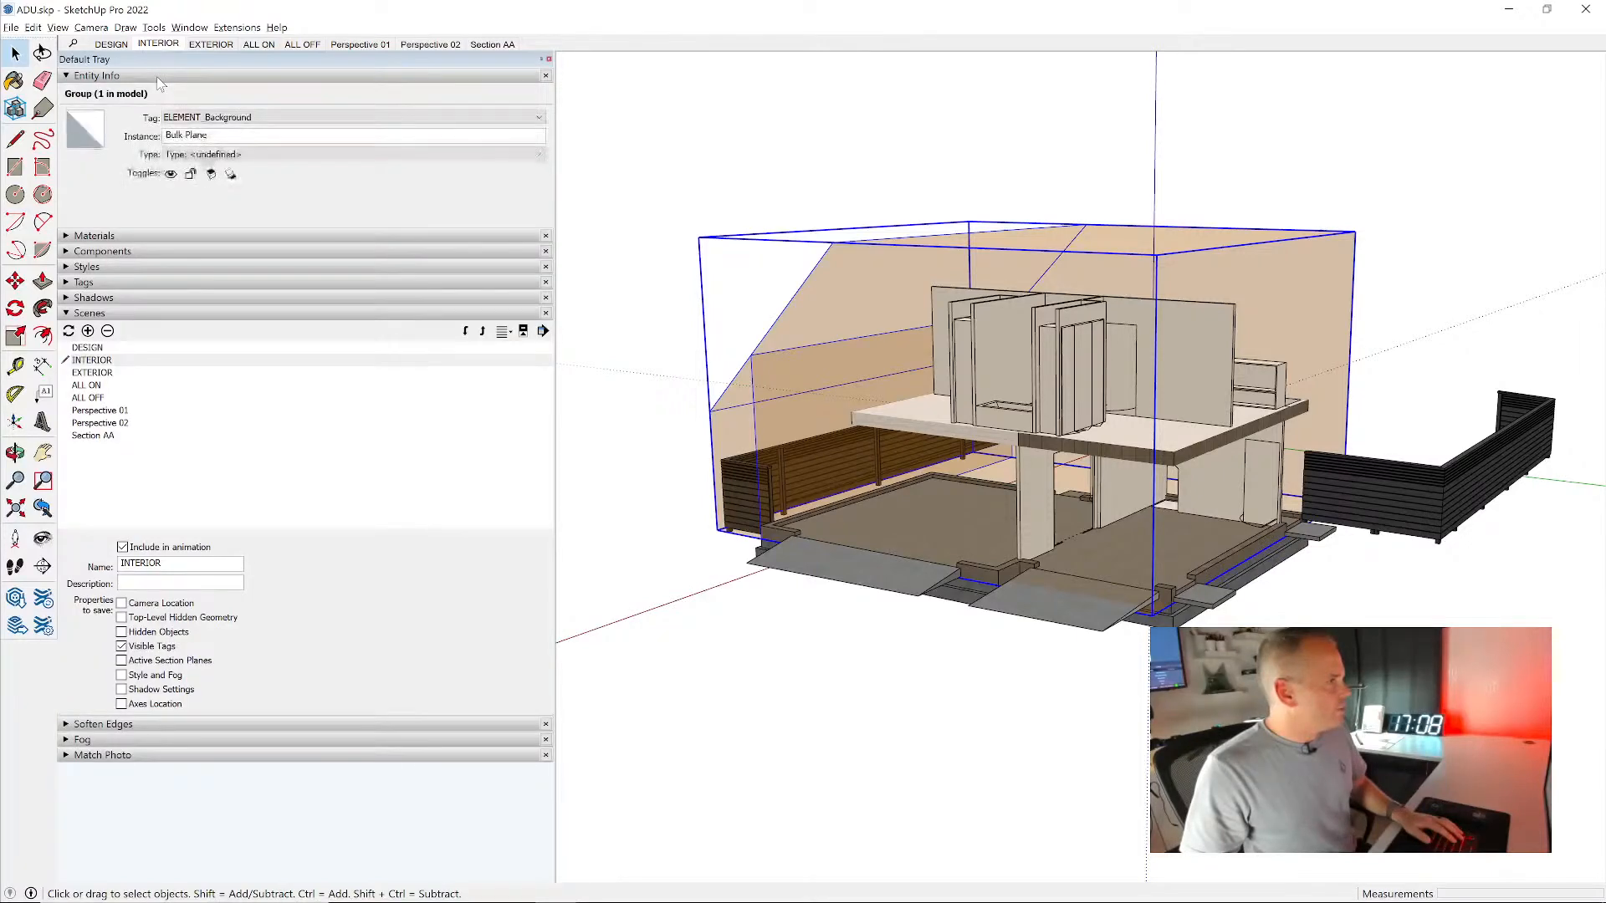
pyautogui.rightClick(839, 256)
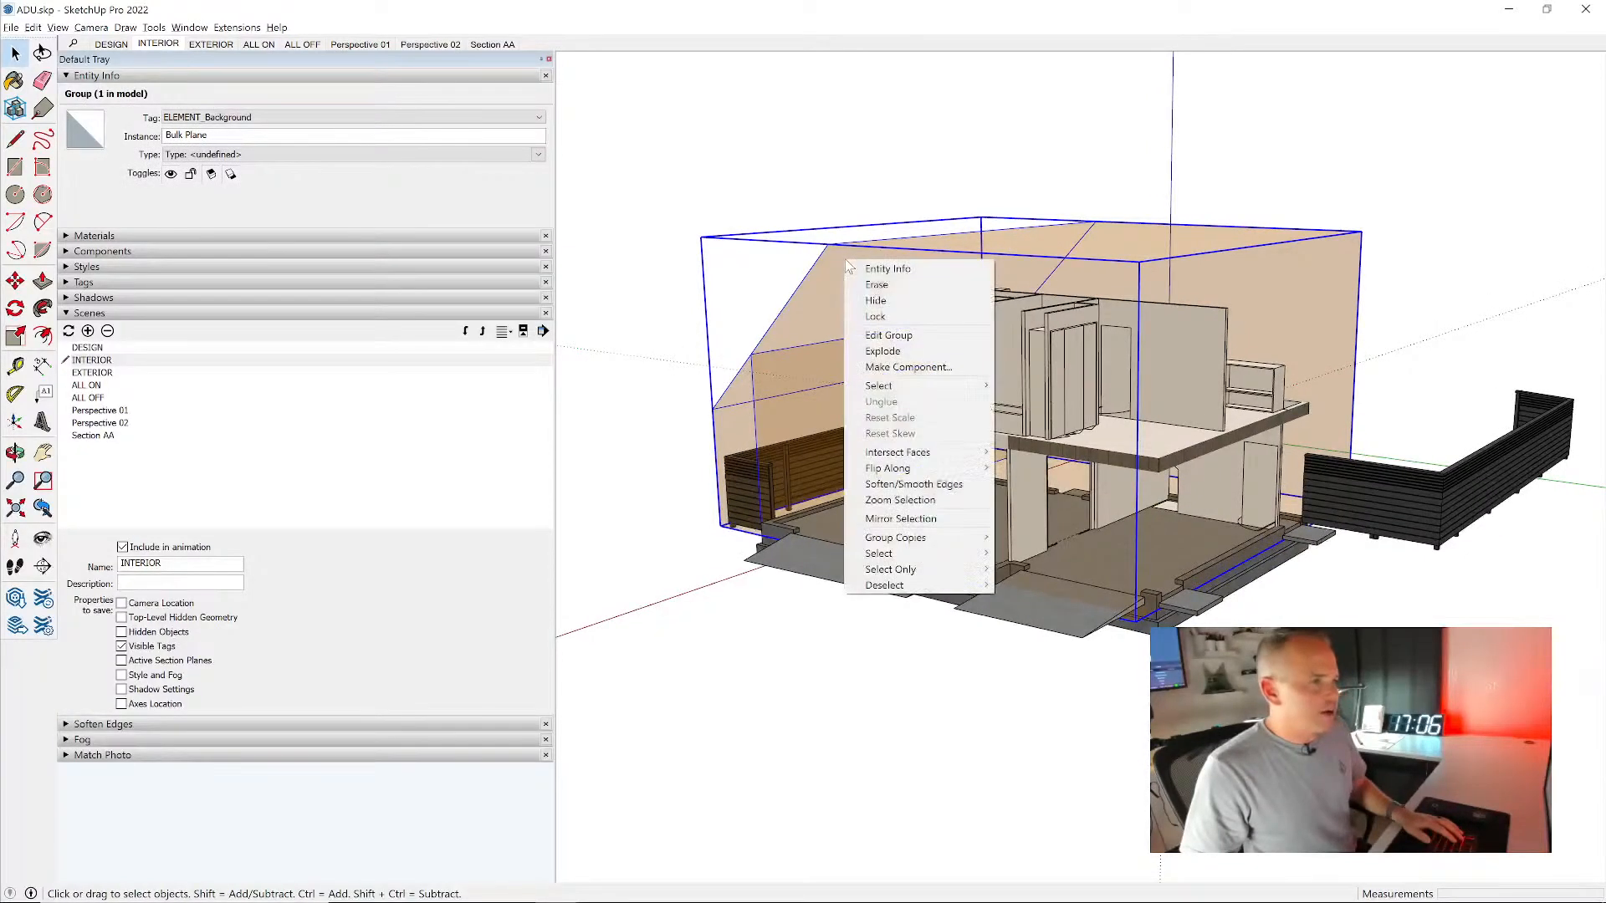
pyautogui.click(875, 299)
# - Examine the interior elements from several angles, including the geometry inside the upper-floor partition wall group
pyautogui.moveTo(1030, 441)
pyautogui.mouseDown(button='middle')
pyautogui.moveTo(1133, 474)
pyautogui.moveTo(629, 169)
pyautogui.moveTo(1438, 437)
pyautogui.moveTo(1120, 445)
pyautogui.moveTo(1188, 444)
pyautogui.mouseUp(button='middle')
pyautogui.moveTo(943, 419)
pyautogui.mouseDown(button='middle')
pyautogui.moveTo(1132, 442)
pyautogui.moveTo(1188, 418)
pyautogui.moveTo(1303, 414)
pyautogui.moveTo(1236, 399)
pyautogui.moveTo(1405, 514)
pyautogui.mouseUp(button='middle')
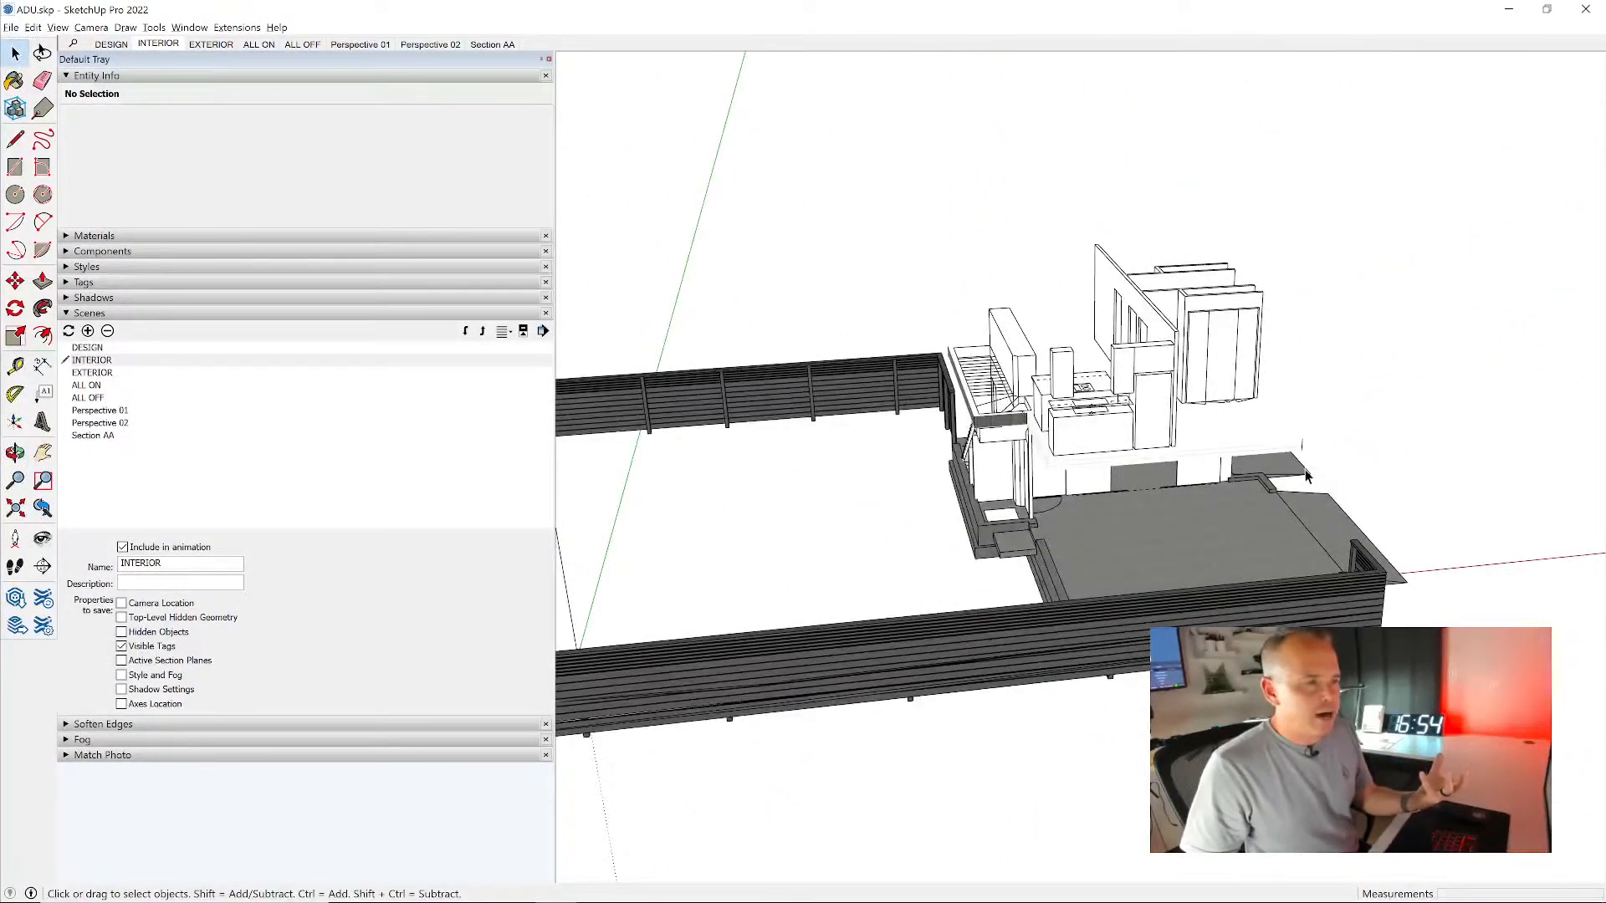
pyautogui.scroll(5, 1076, 394)
pyautogui.moveTo(1076, 394); pyautogui.dragTo(1265, 407, button='middle')
pyautogui.press('space')
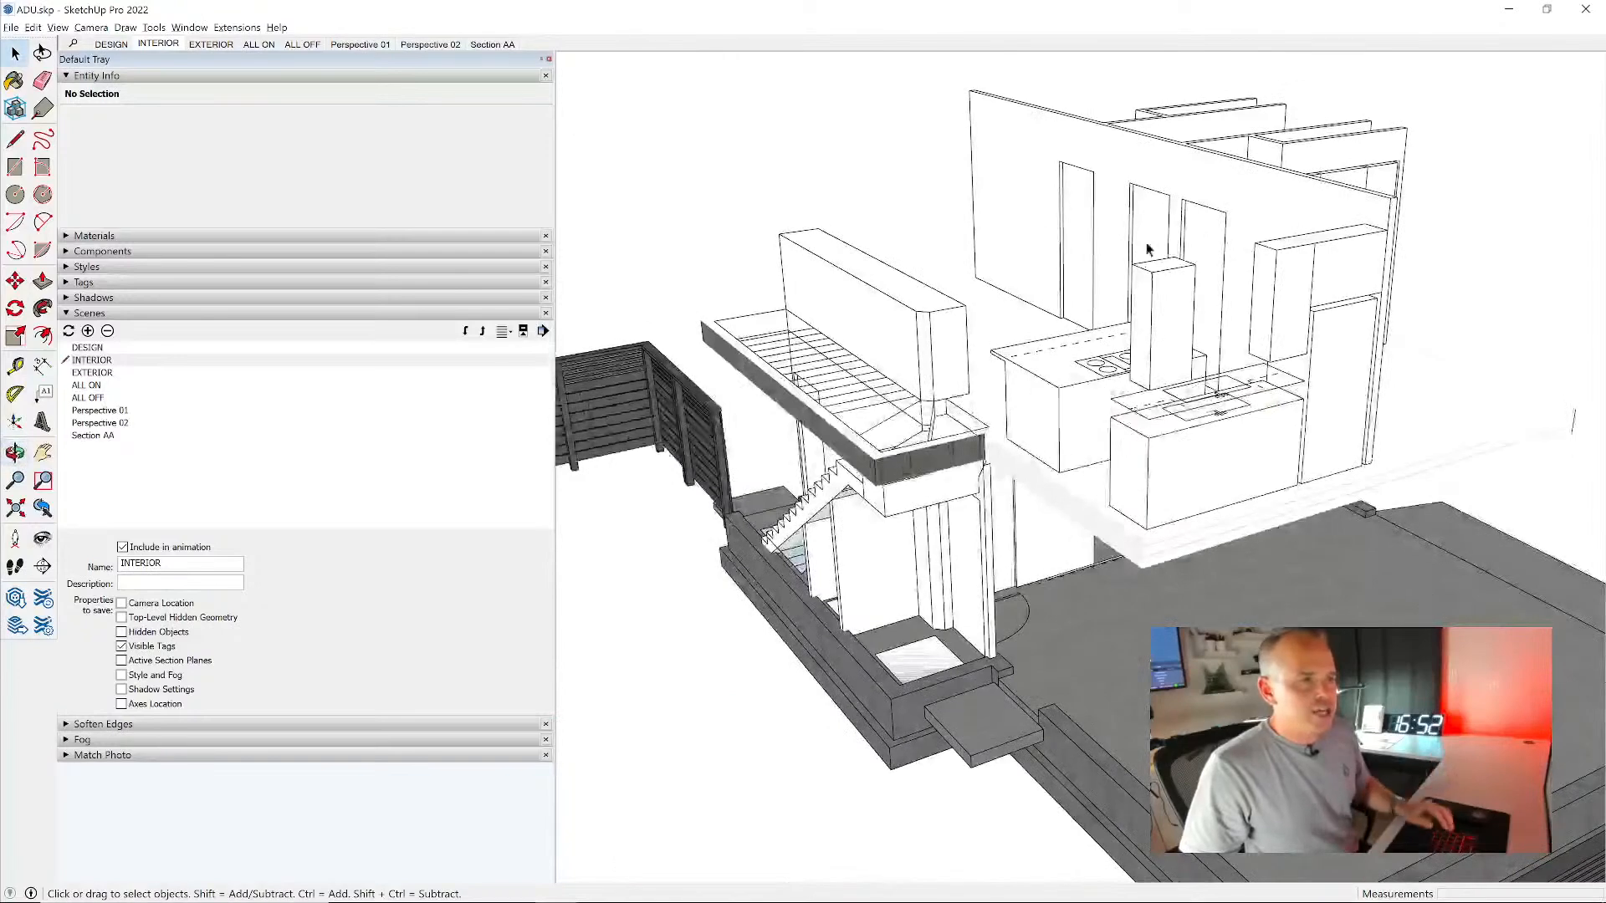
pyautogui.doubleClick(1112, 150)
pyautogui.tripleClick(1110, 142)
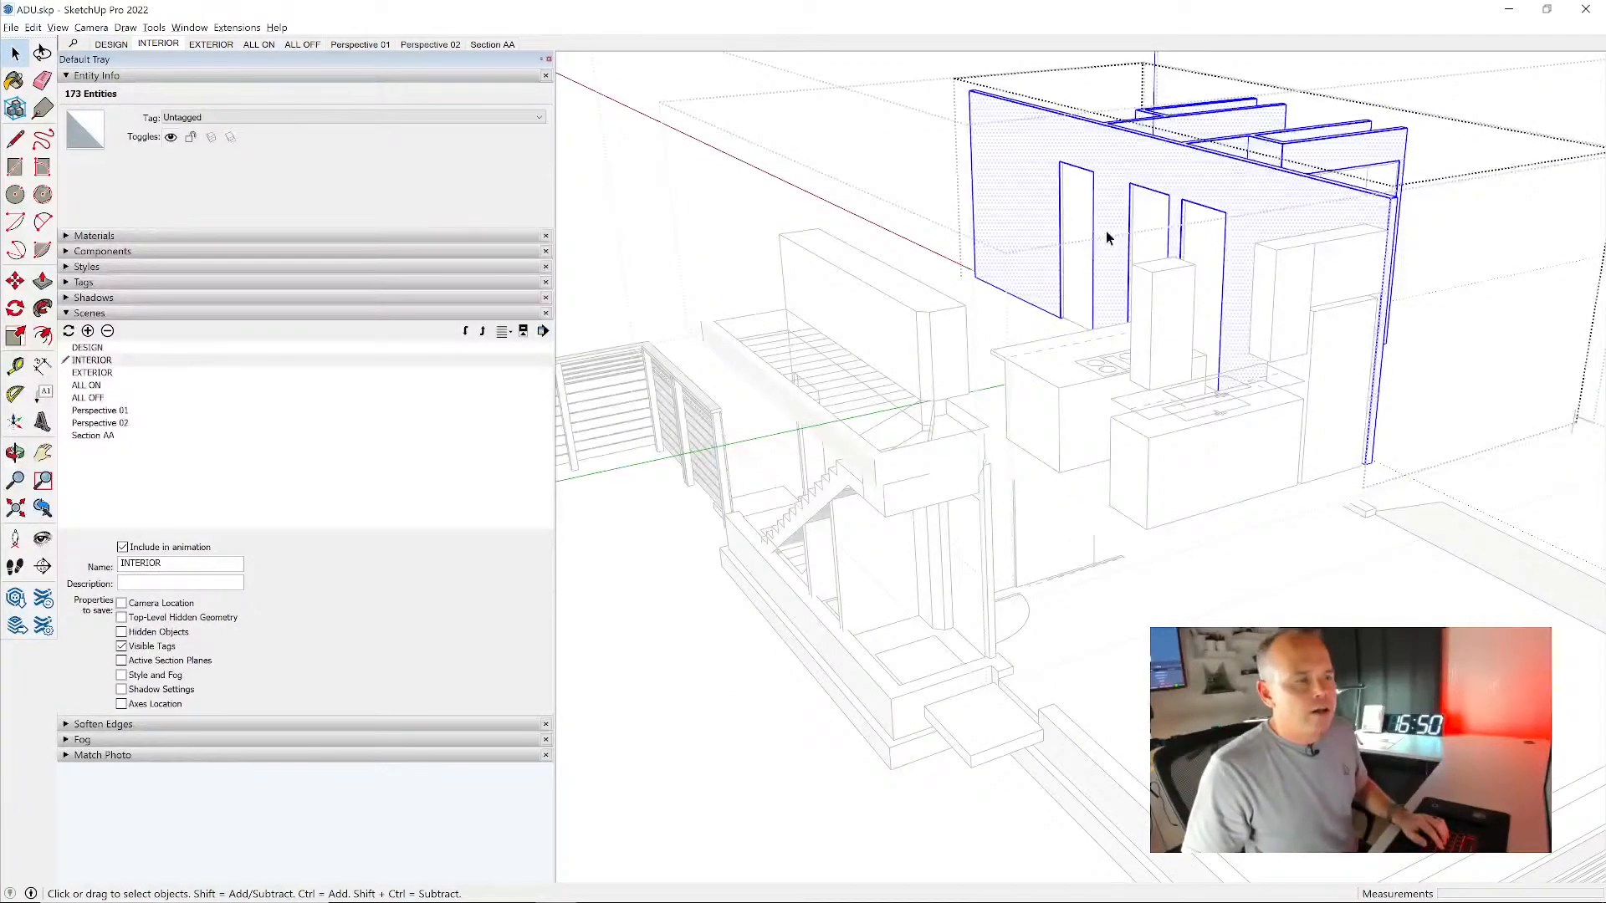
pyautogui.press('Escape')
pyautogui.press('Escape')
pyautogui.click(620, 150)
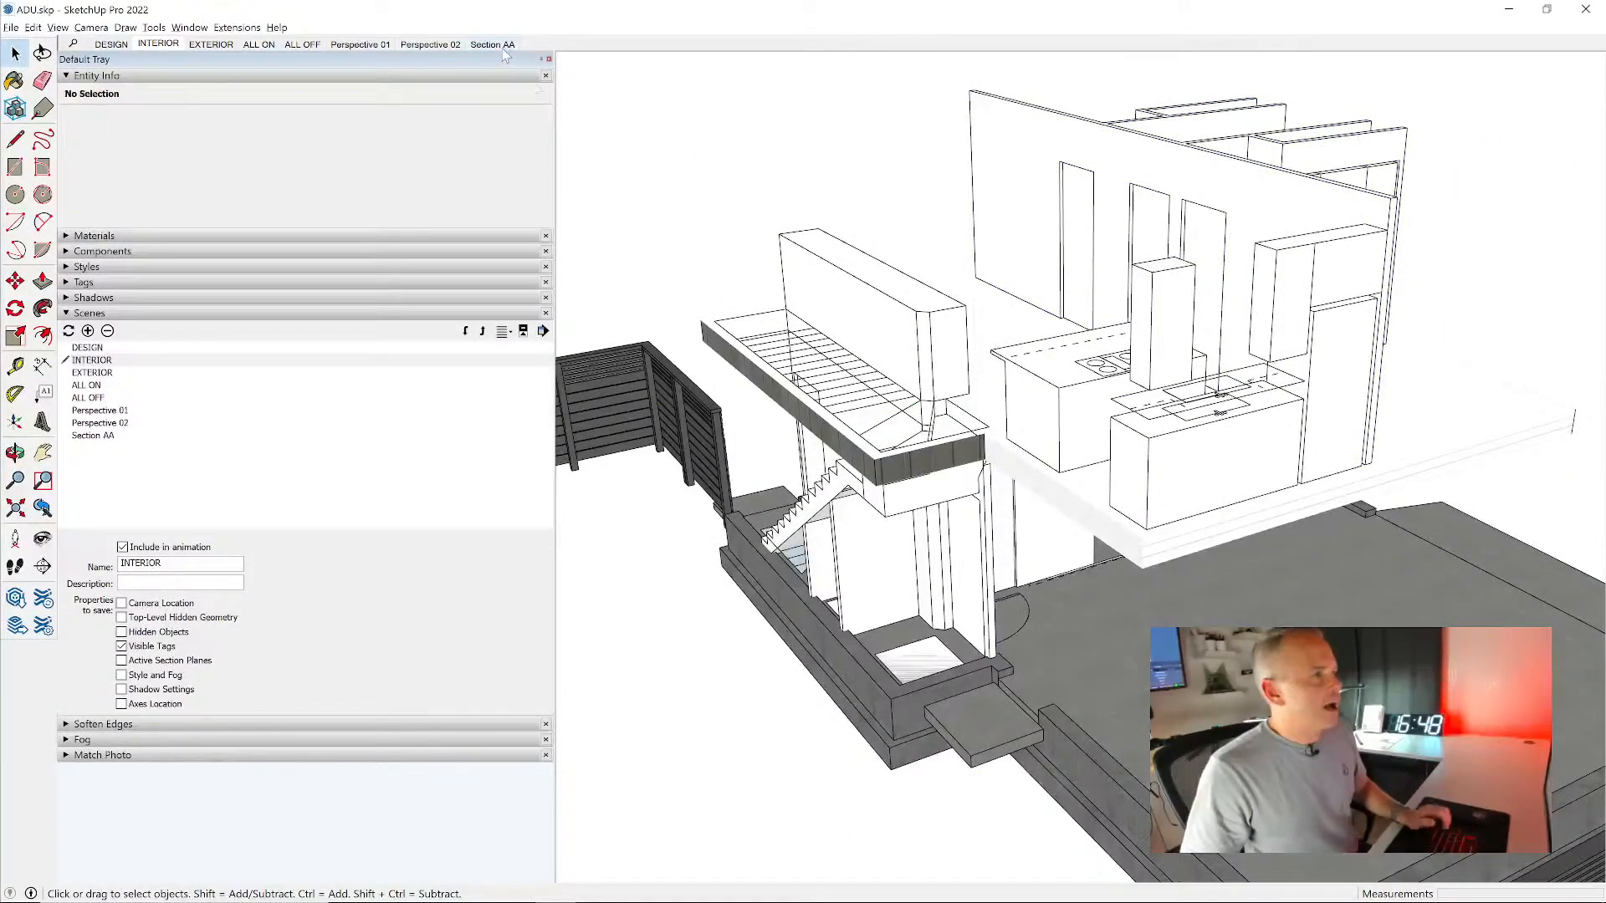
# - Return to the Section AA scene and examine the cut house and its upper-floor interior from several angles
pyautogui.click(500, 47)
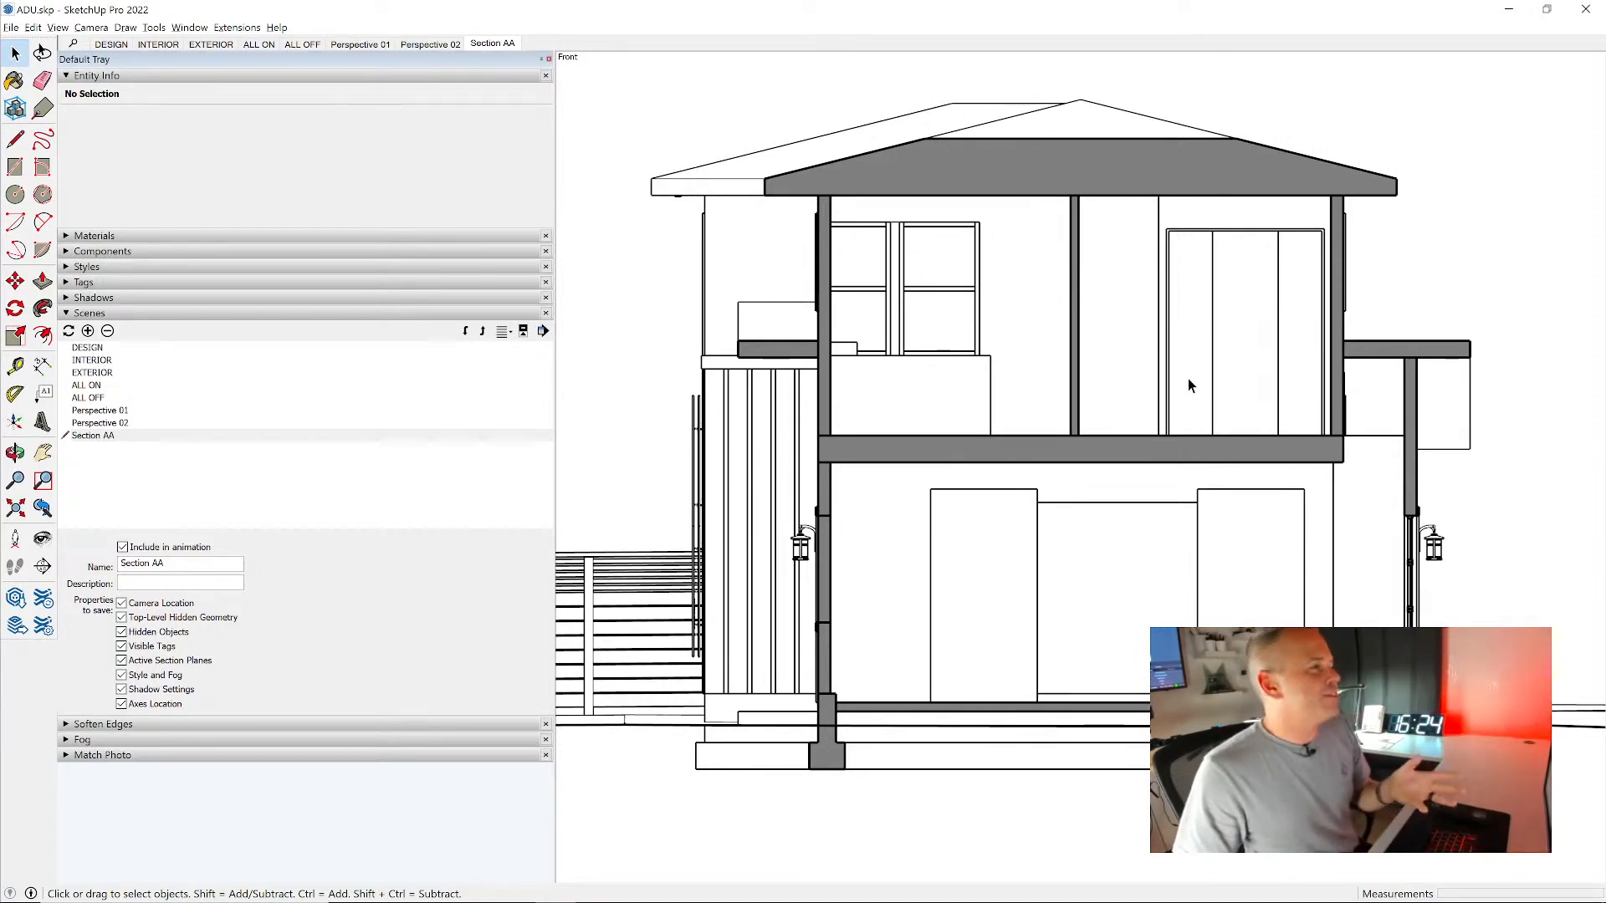
pyautogui.click(359, 44)
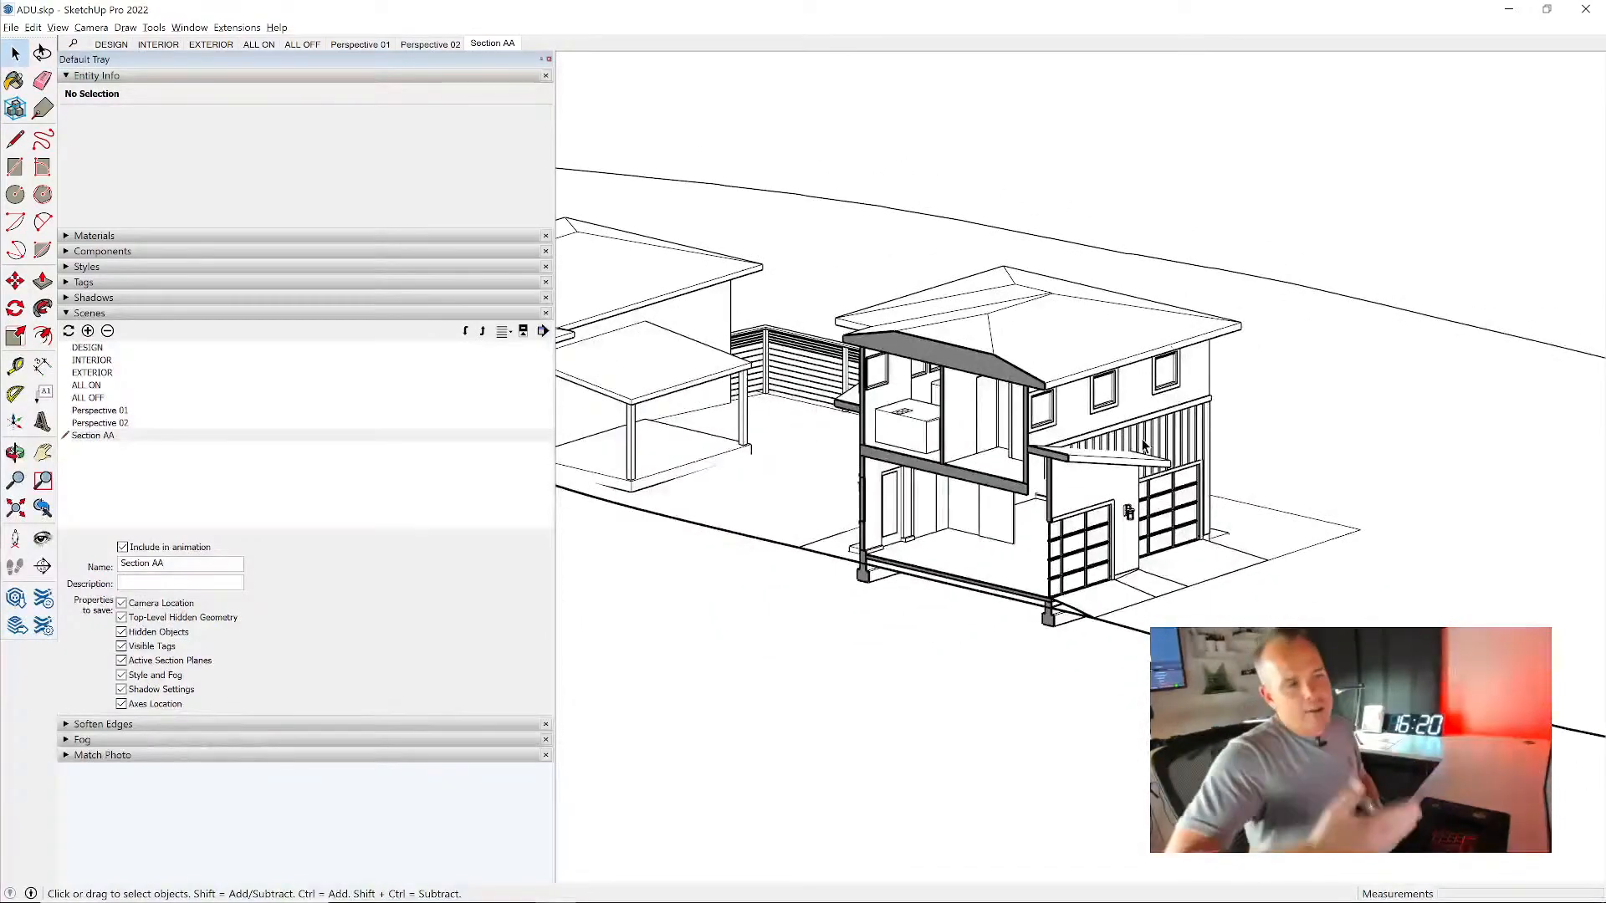
pyautogui.moveTo(965, 471)
pyautogui.mouseDown(button='middle')
pyautogui.moveTo(1031, 505)
pyautogui.moveTo(1508, 527)
pyautogui.moveTo(1494, 335)
pyautogui.mouseUp(button='middle')
pyautogui.scroll(3, 1025, 504)
pyautogui.scroll(3, 1495, 325)
pyautogui.scroll(-3, 1065, 373)
pyautogui.moveTo(1246, 377)
pyautogui.mouseDown(button='middle')
pyautogui.moveTo(1049, 252)
pyautogui.moveTo(756, 297)
pyautogui.moveTo(946, 224)
pyautogui.moveTo(1054, 136)
pyautogui.moveTo(1048, 113)
pyautogui.mouseUp(button='middle')
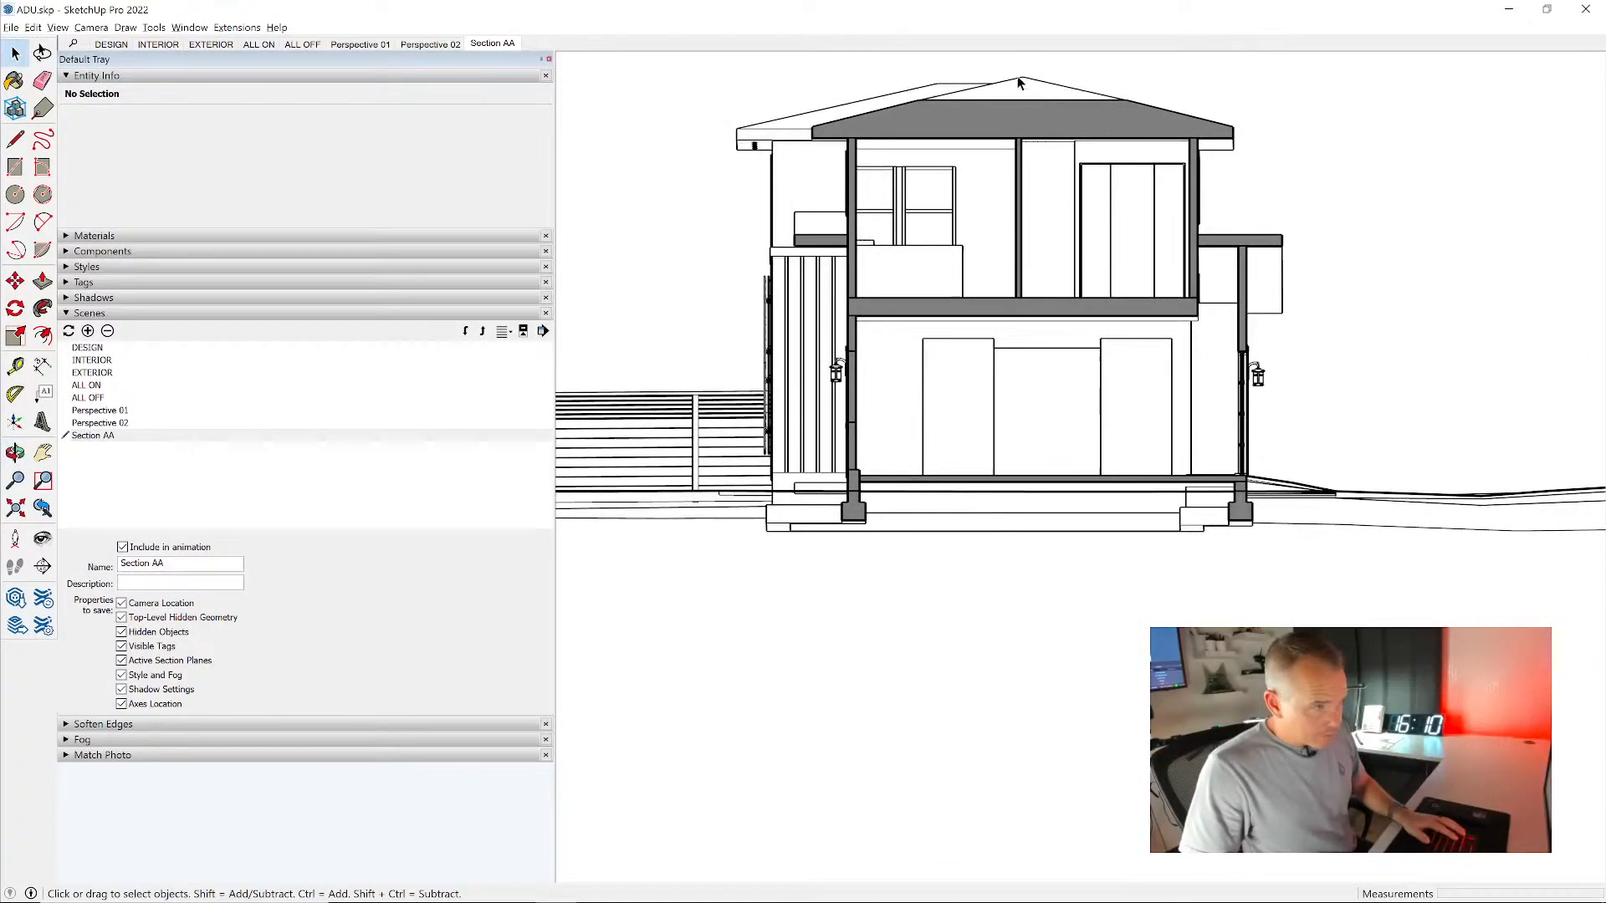
pyautogui.moveTo(1002, 219); pyautogui.dragTo(810, 329, button='middle')
pyautogui.moveTo(920, 370); pyautogui.dragTo(964, 357, button='middle')
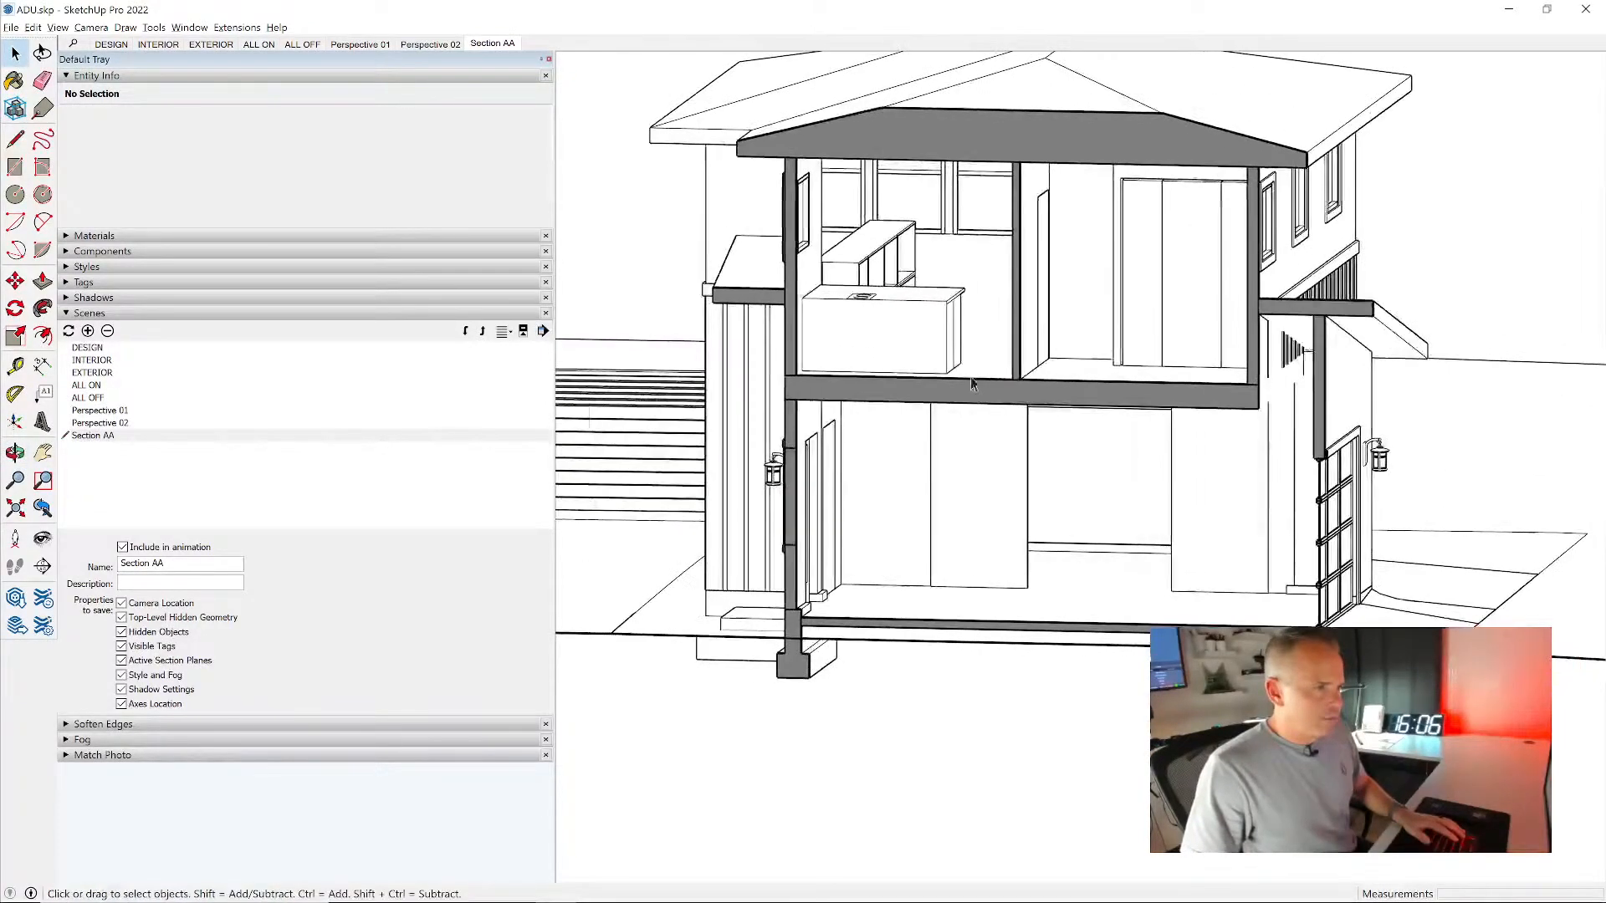
pyautogui.scroll(5, 906, 268)
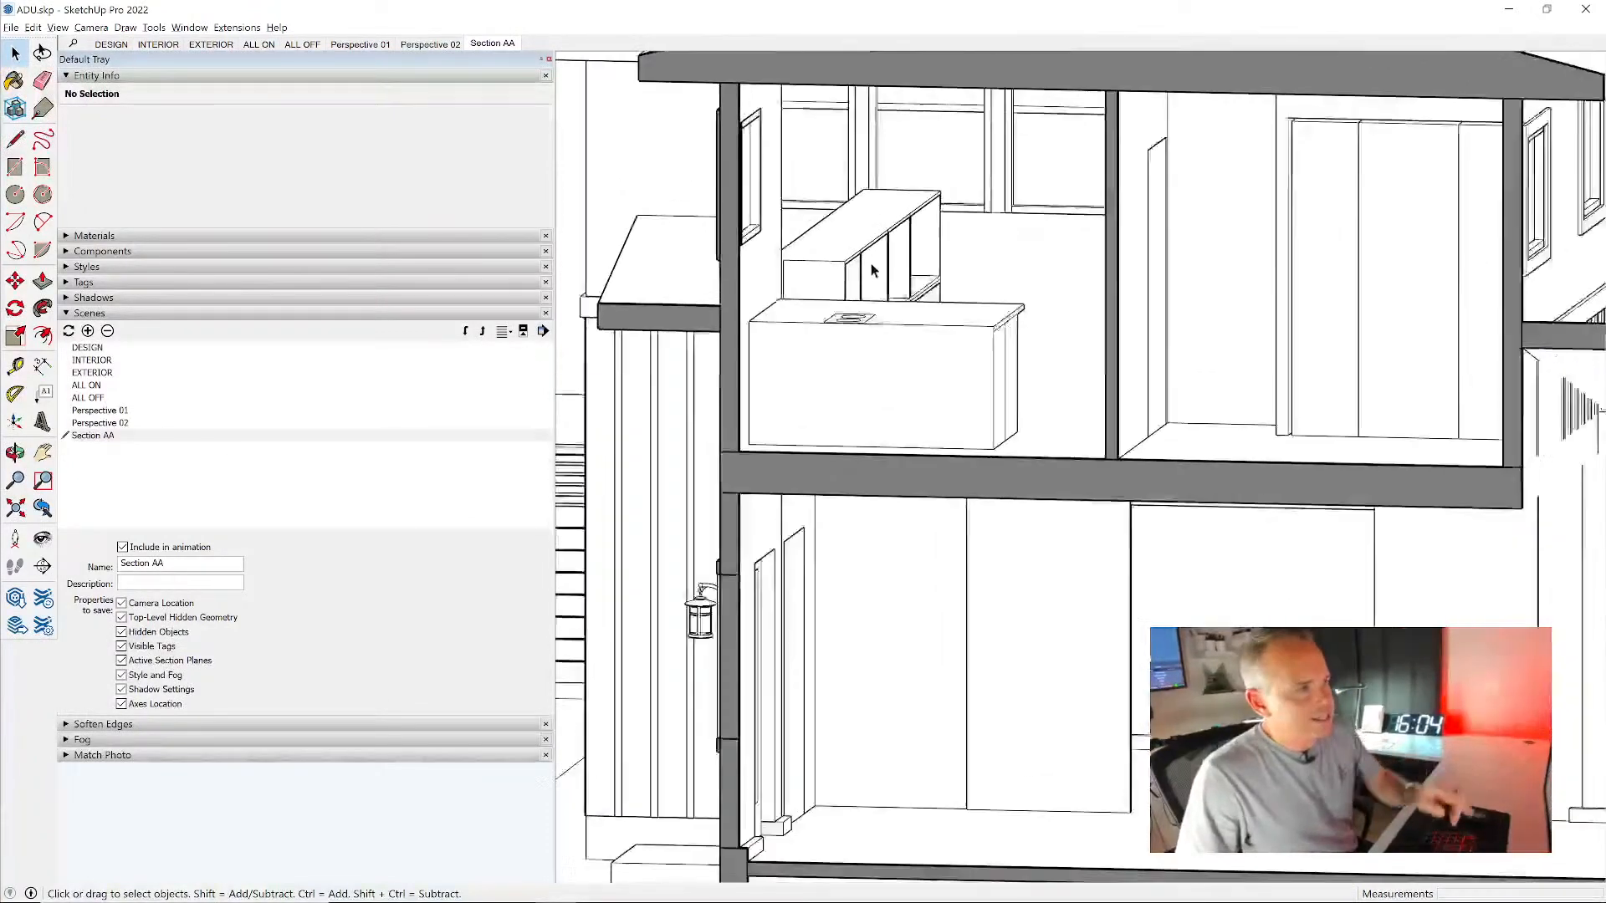
pyautogui.scroll(-5, 907, 264)
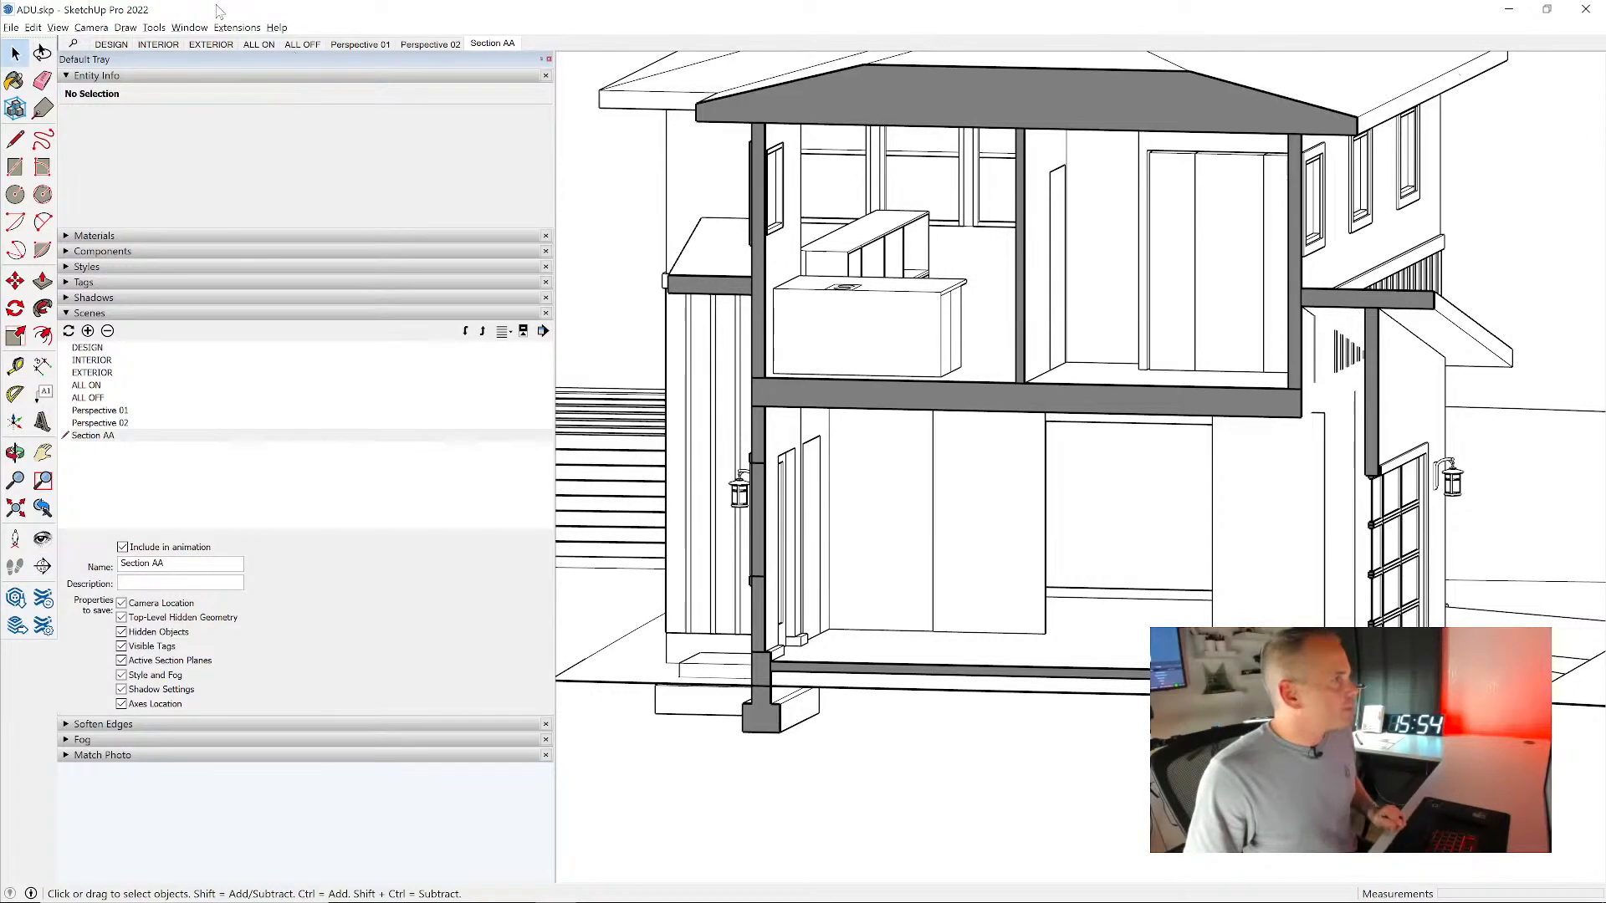
# - Place a new section plane locked perpendicular to the red axis, cutting the house through the kitchen
pyautogui.click(154, 26)
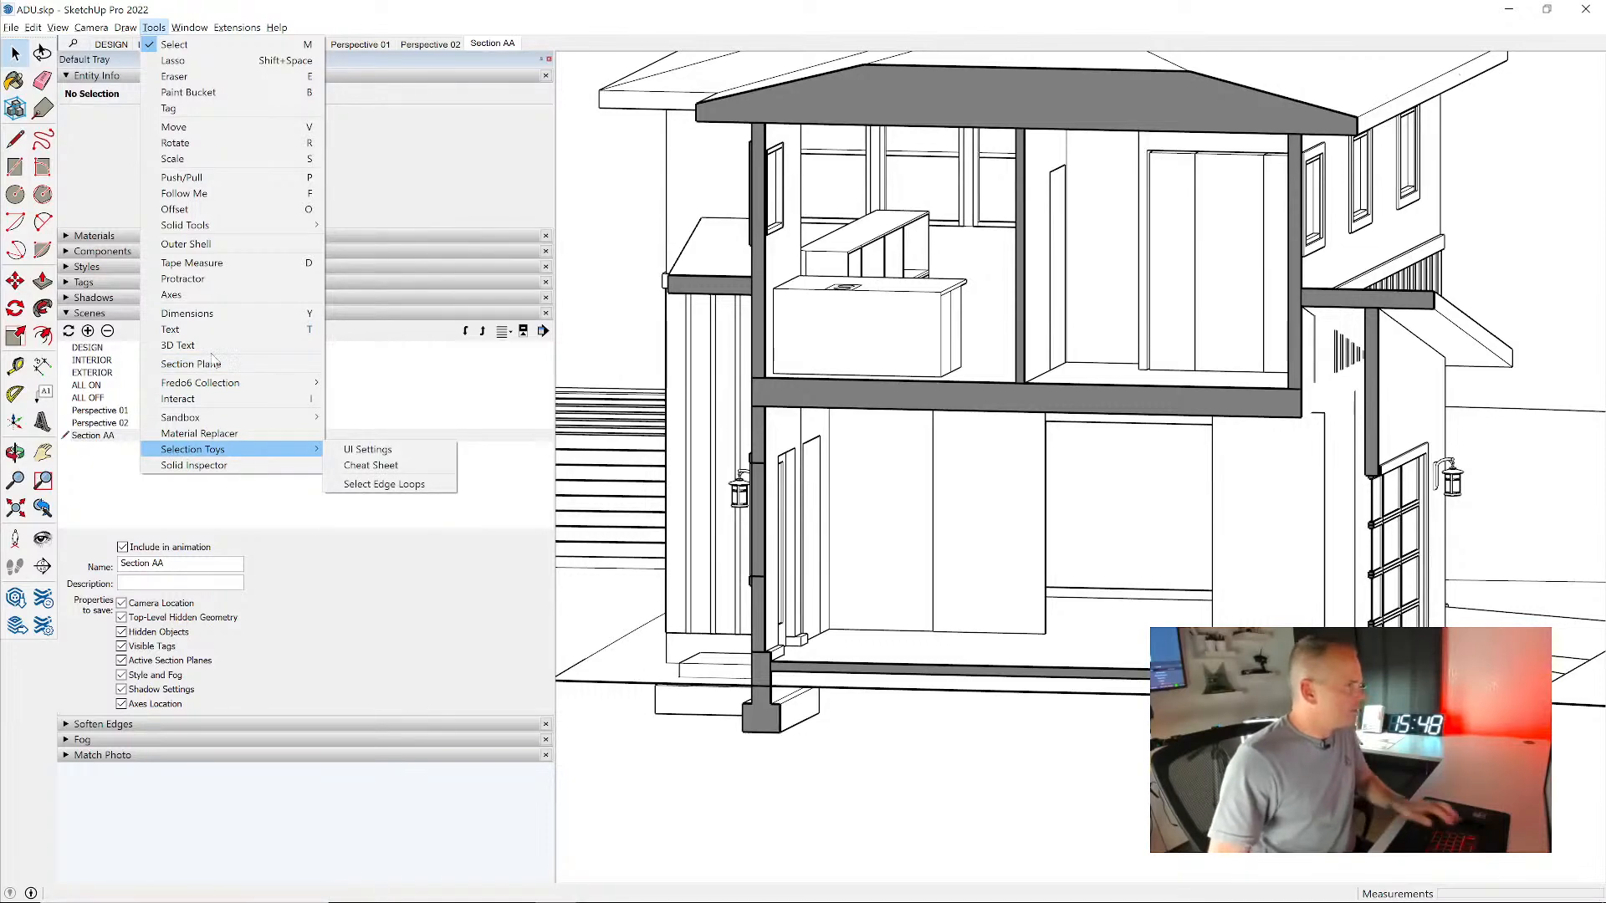
pyautogui.press('Escape')
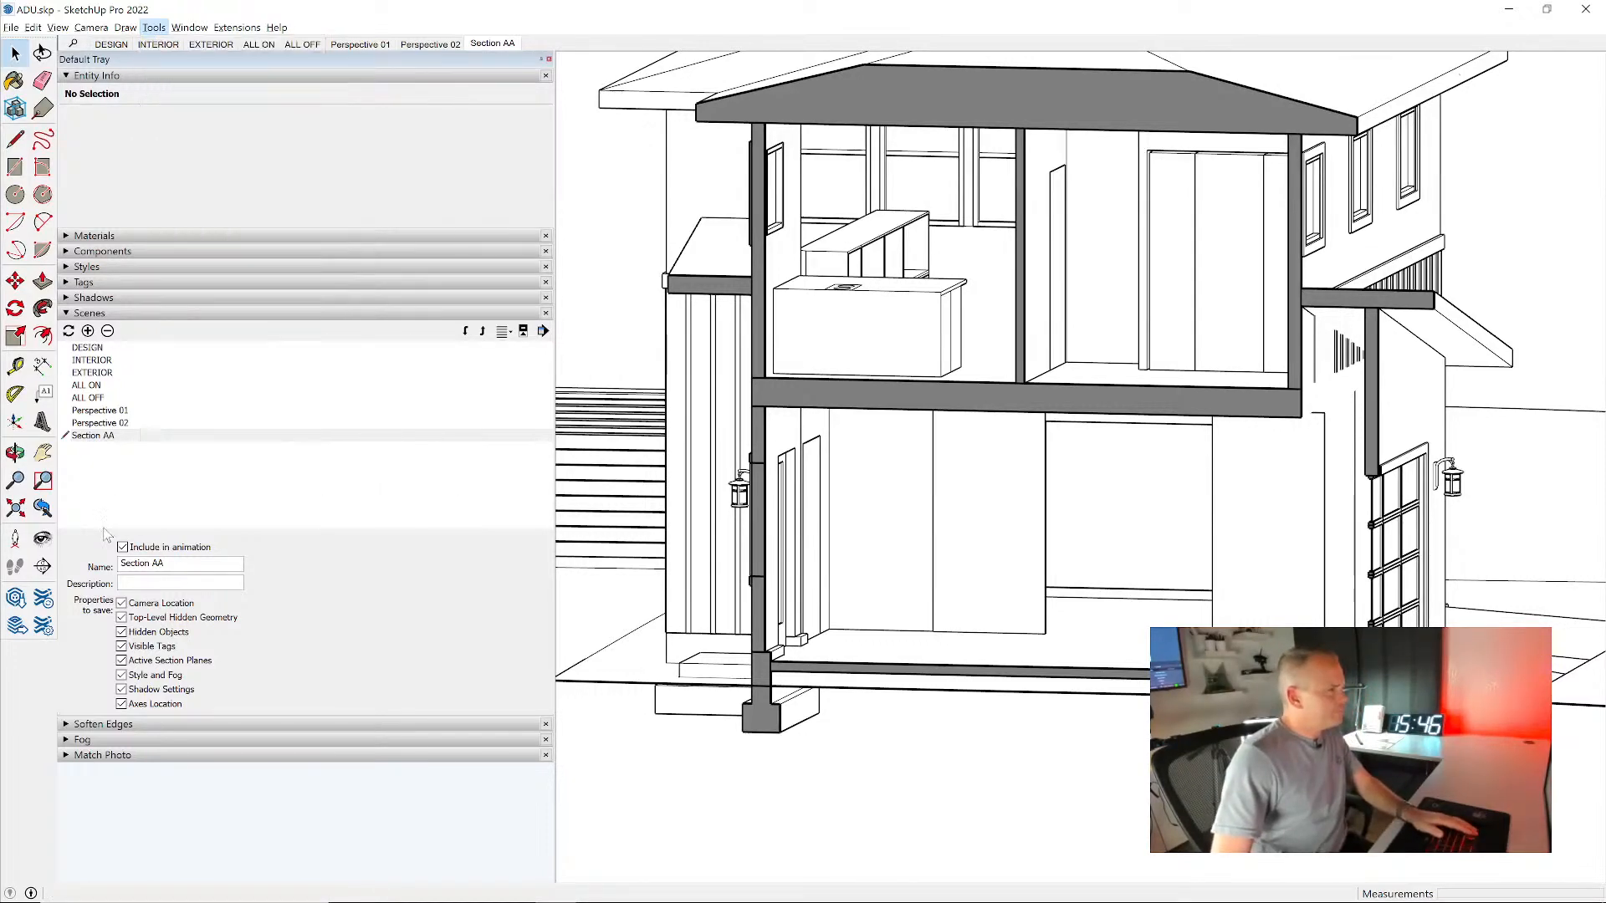
pyautogui.click(43, 567)
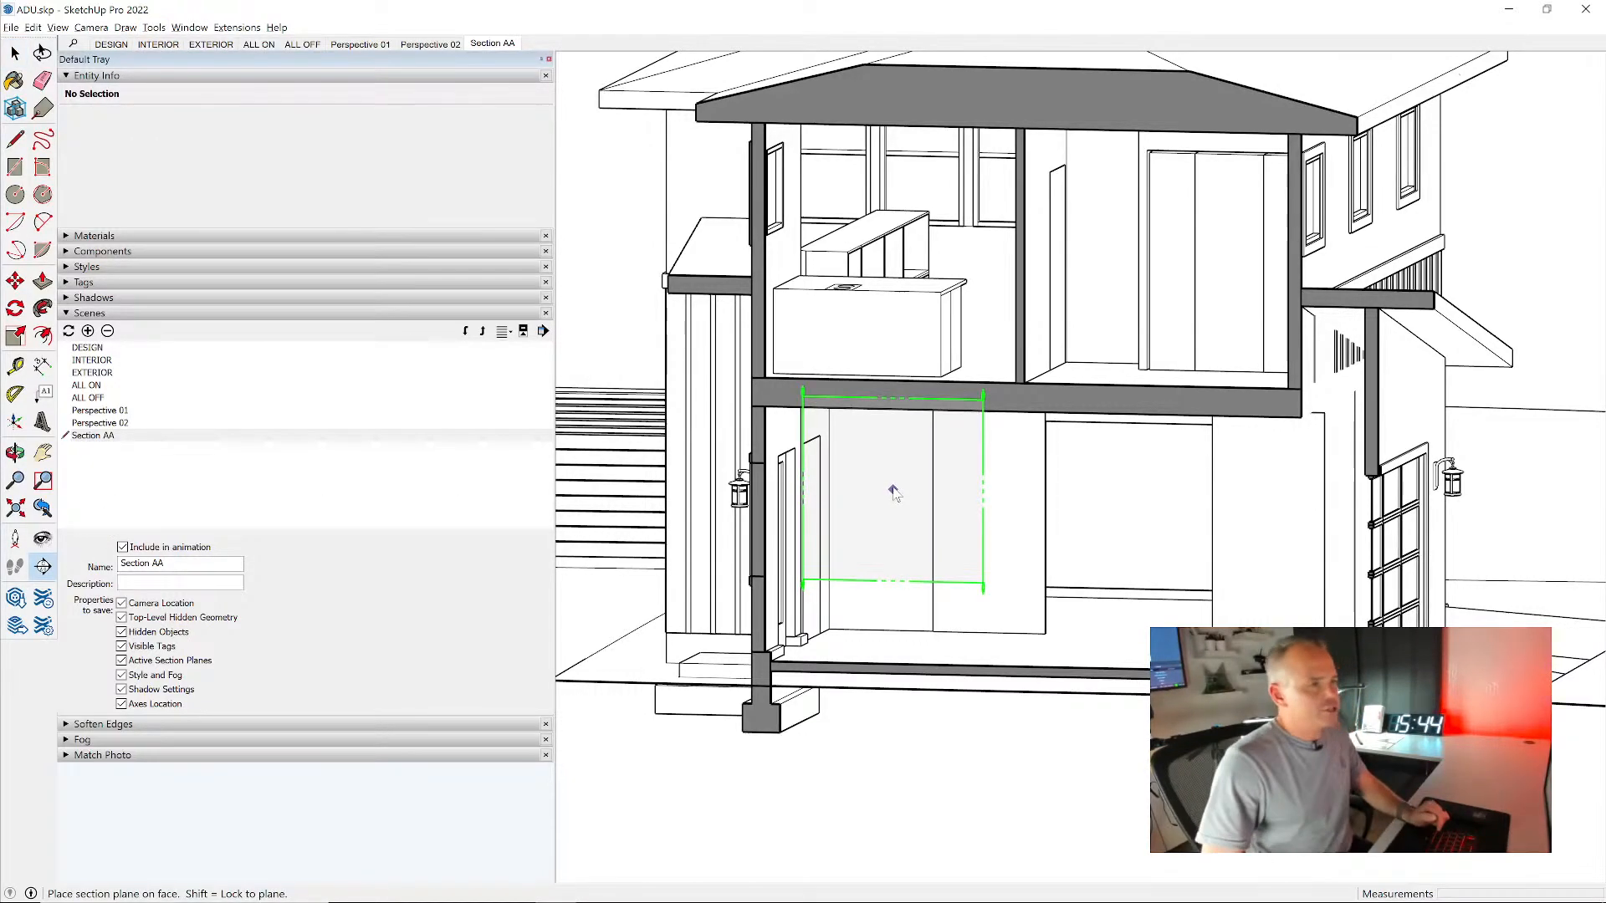
pyautogui.press('Right')
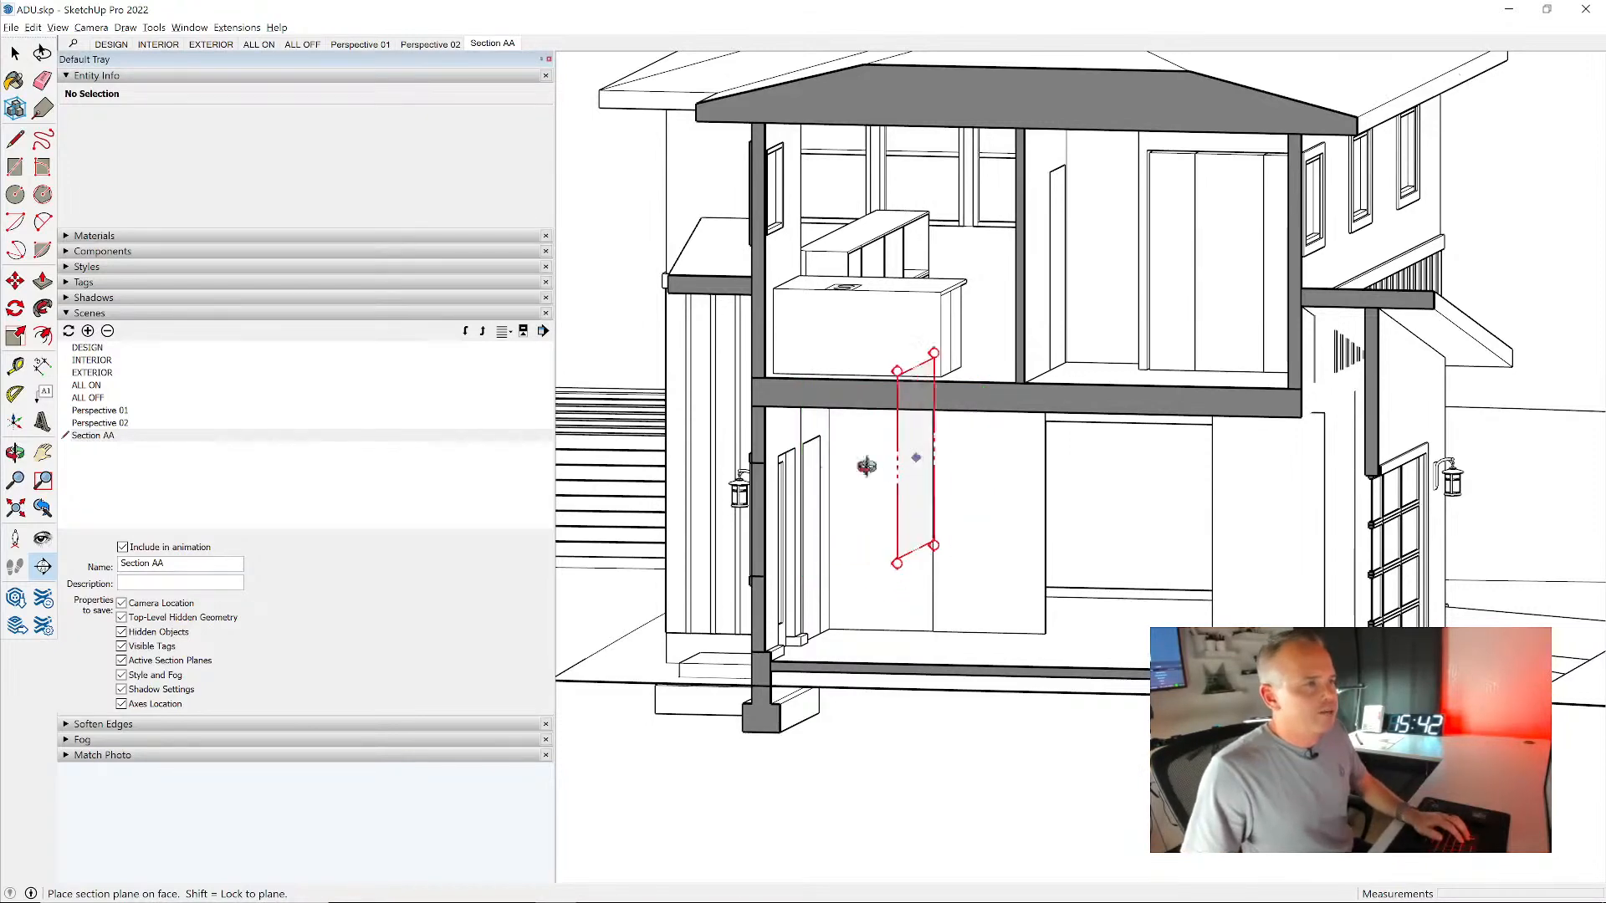
pyautogui.moveTo(914, 459); pyautogui.dragTo(813, 474, button='middle')
pyautogui.scroll(2, 814, 474)
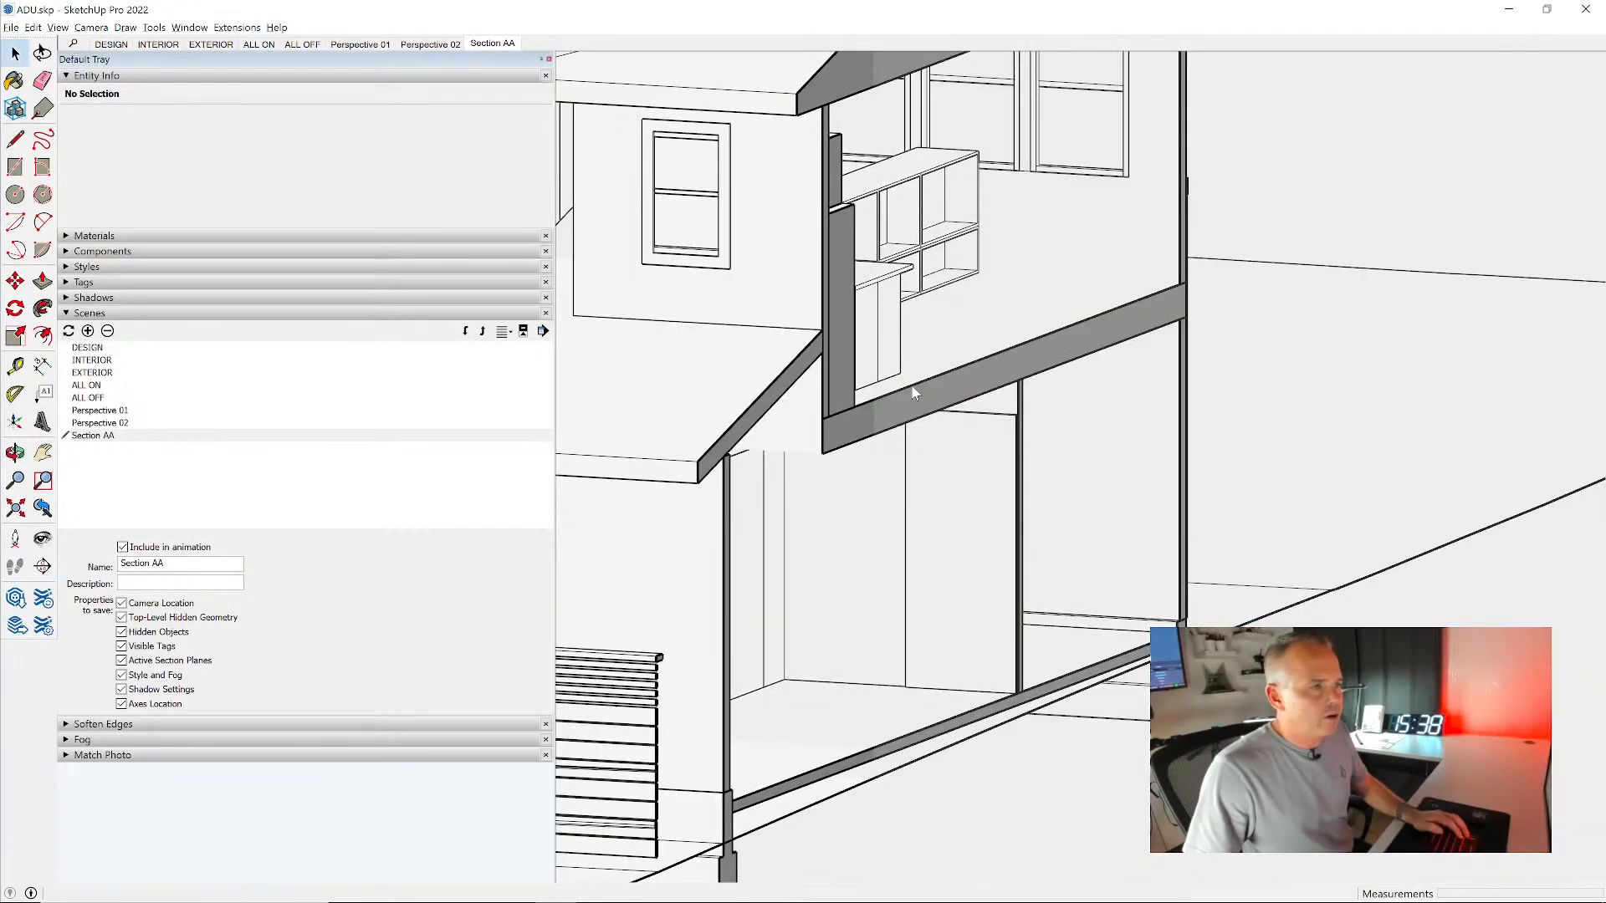
pyautogui.scroll(-8, 990, 577)
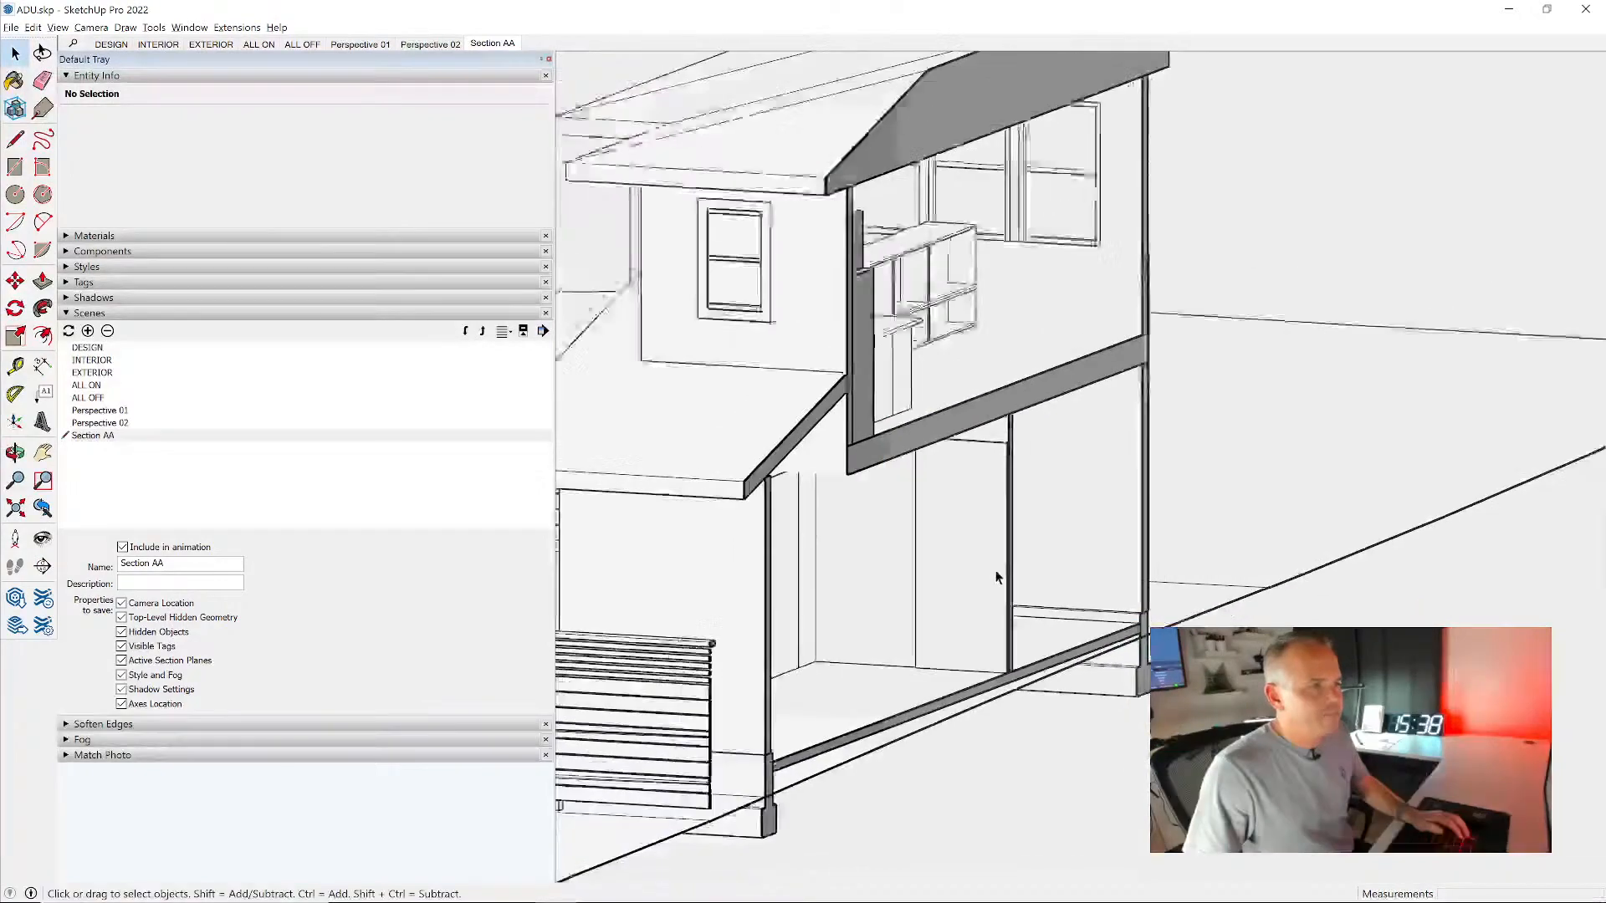
# - Show the section planes and align the view with the new one, framing the house's cross section closely
pyautogui.moveTo(1067, 540); pyautogui.dragTo(1051, 496, button='middle')
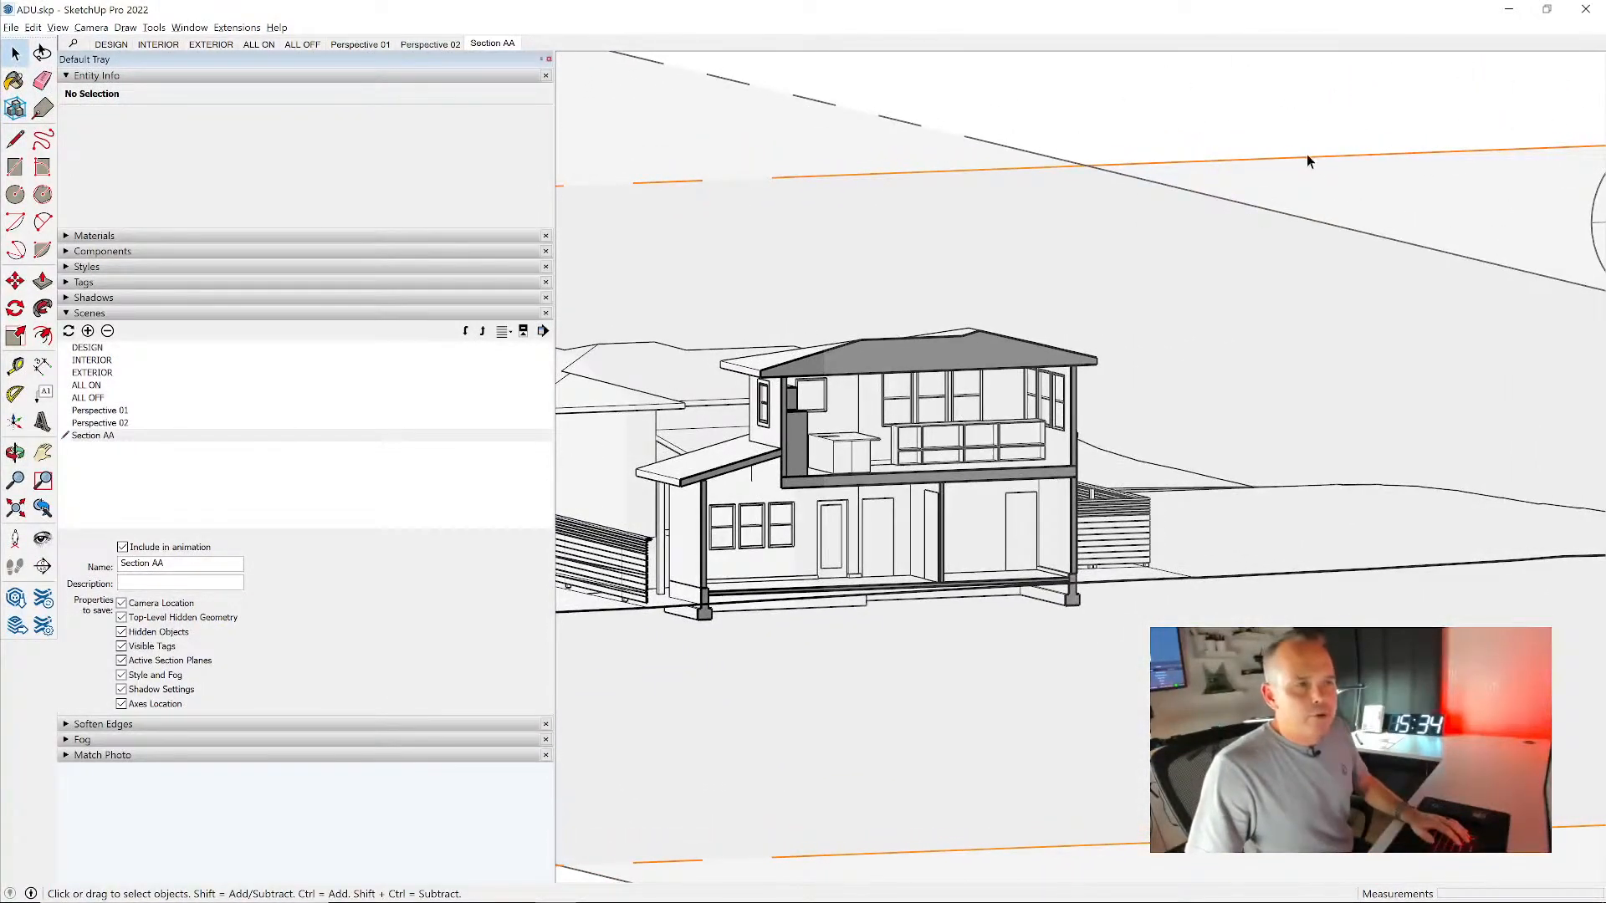
pyautogui.scroll(-10, 1333, 166)
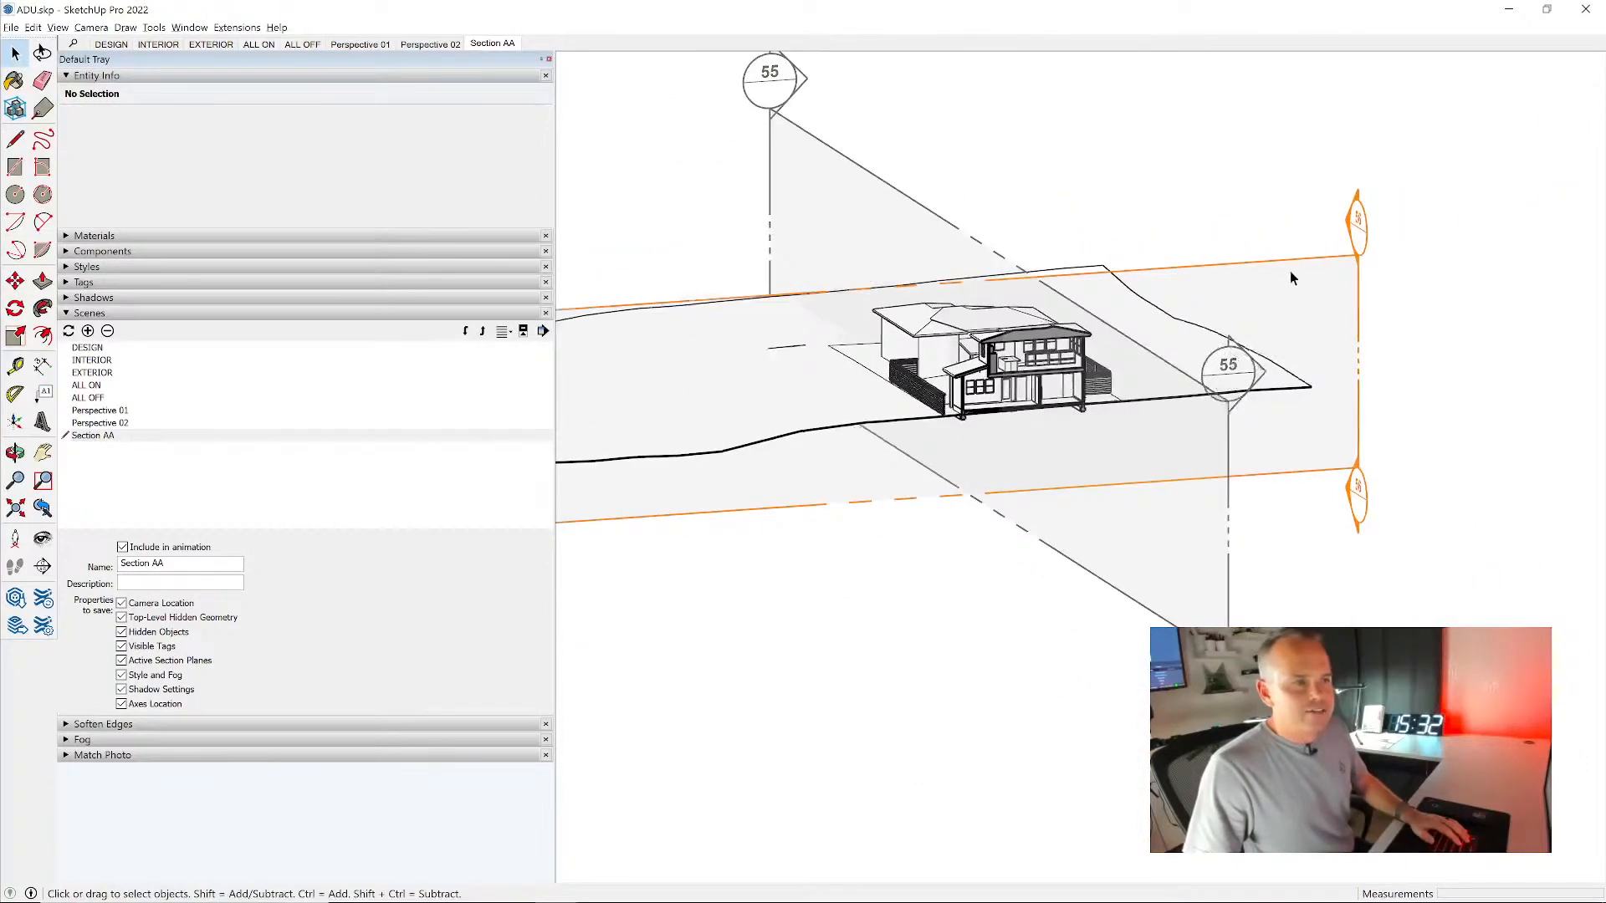
pyautogui.rightClick(1289, 273)
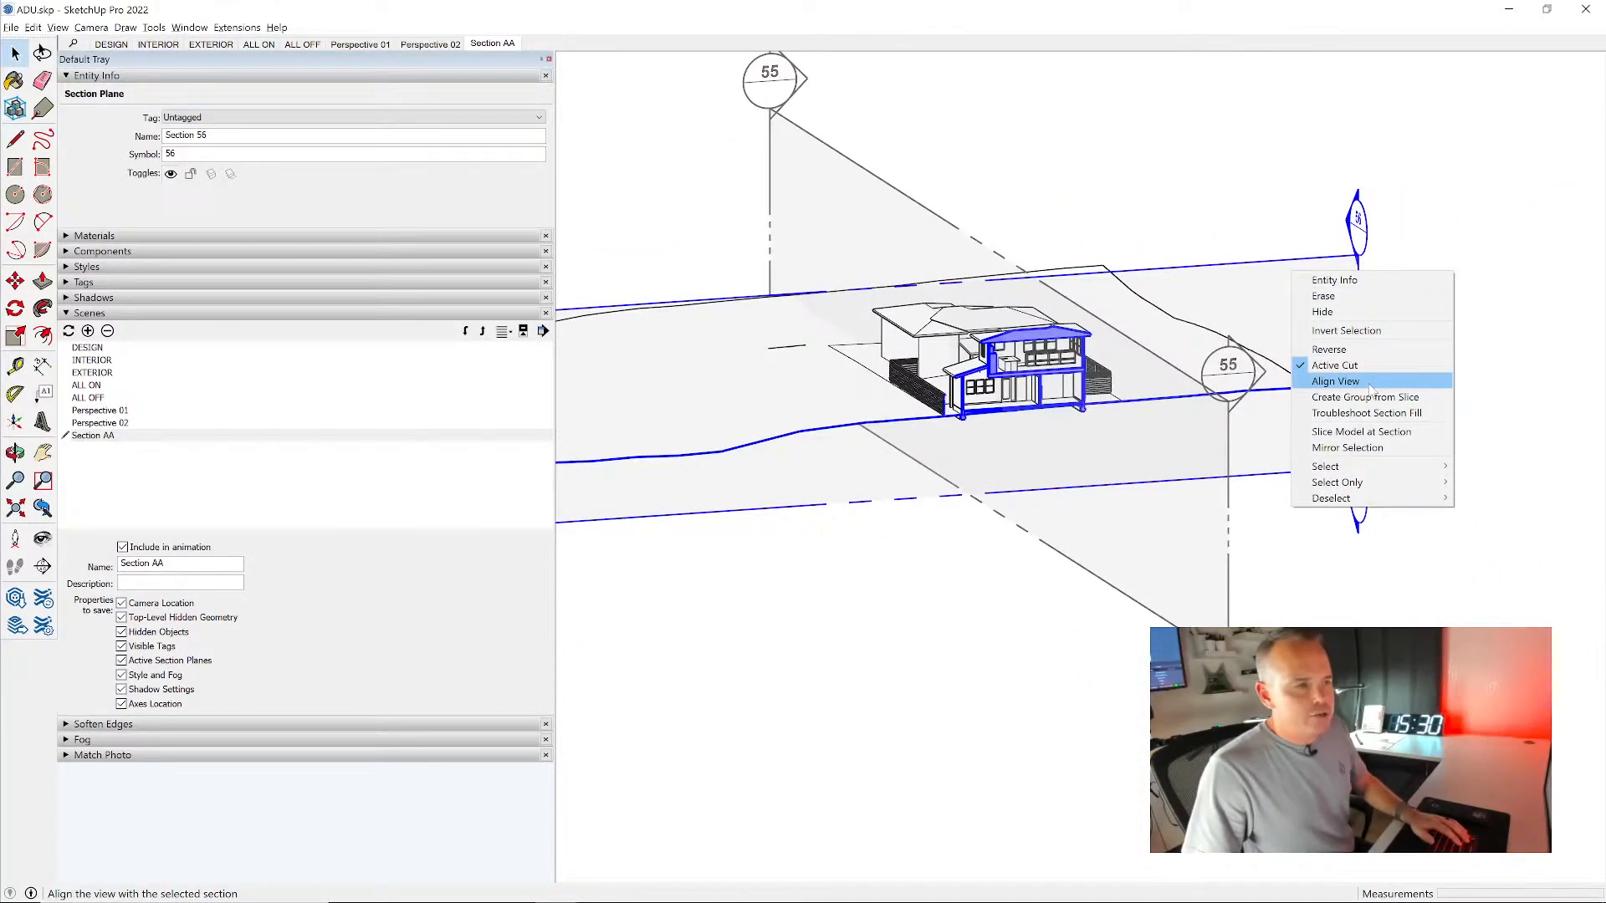
pyautogui.click(1369, 384)
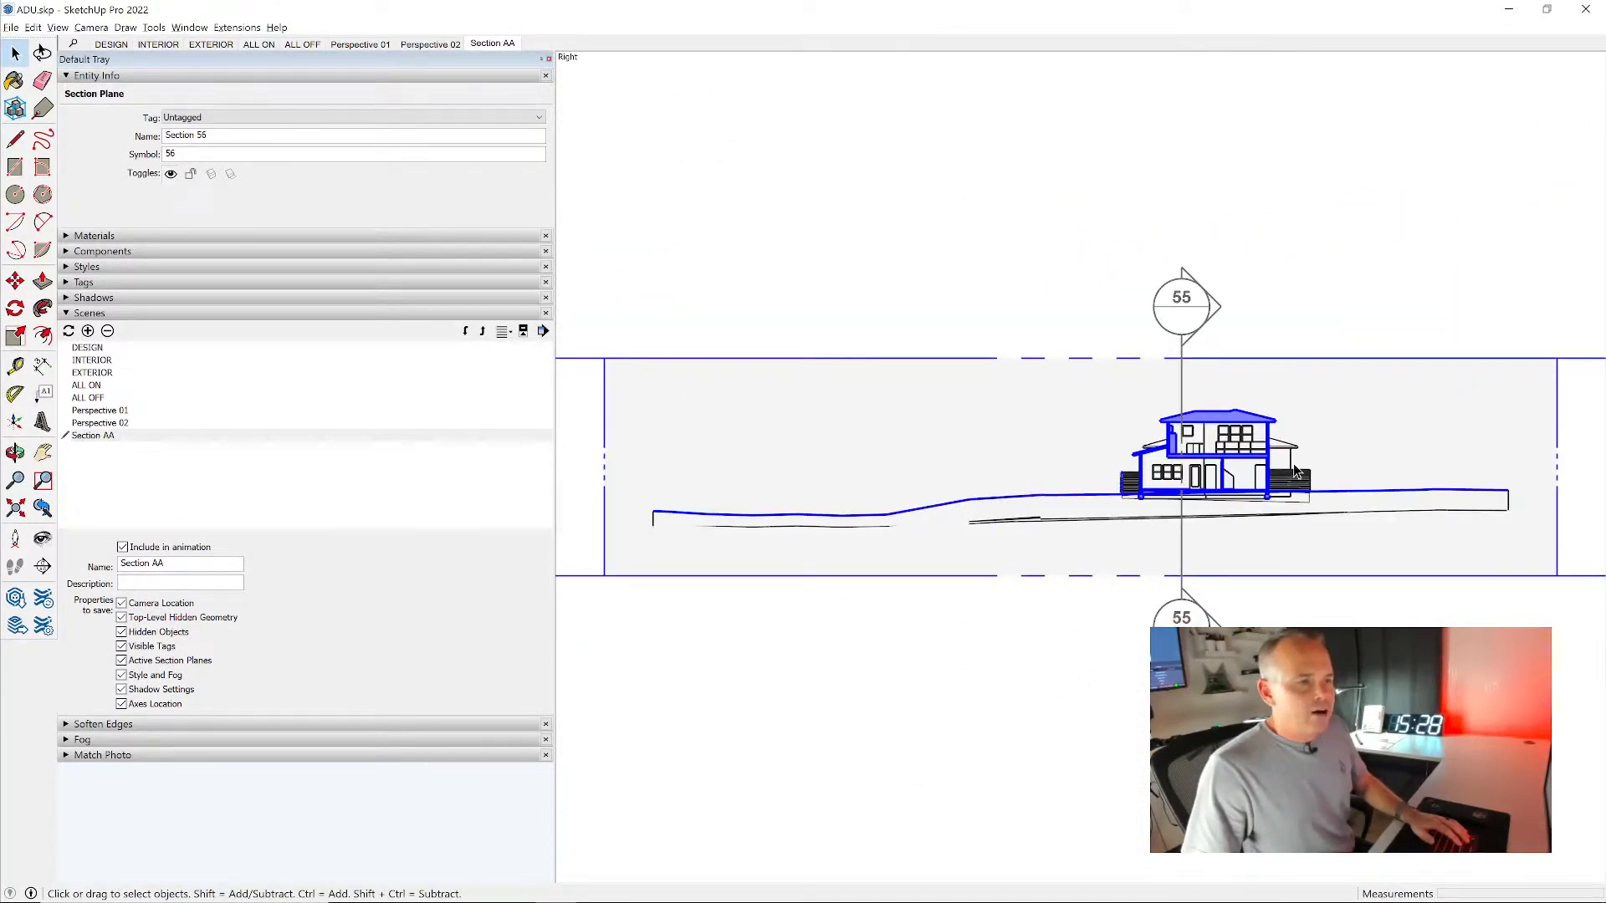
pyautogui.scroll(8, 1293, 471)
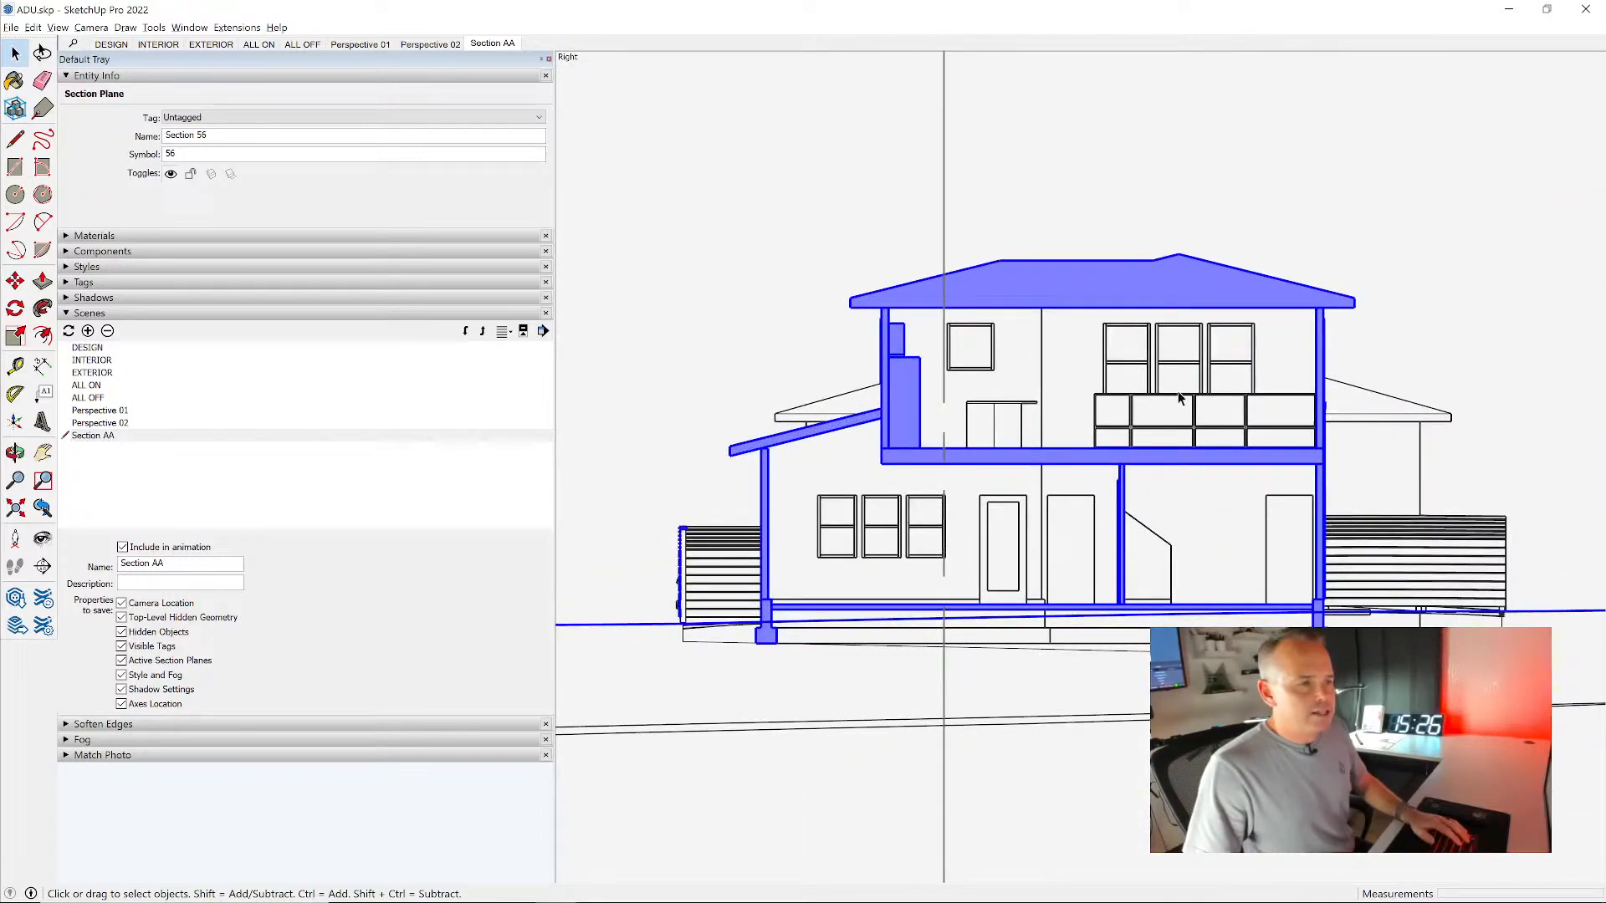
# - Deselect the new section plane and check the CAD style's modeling settings
pyautogui.scroll(2, 1221, 403)
pyautogui.scroll(-2, 1221, 404)
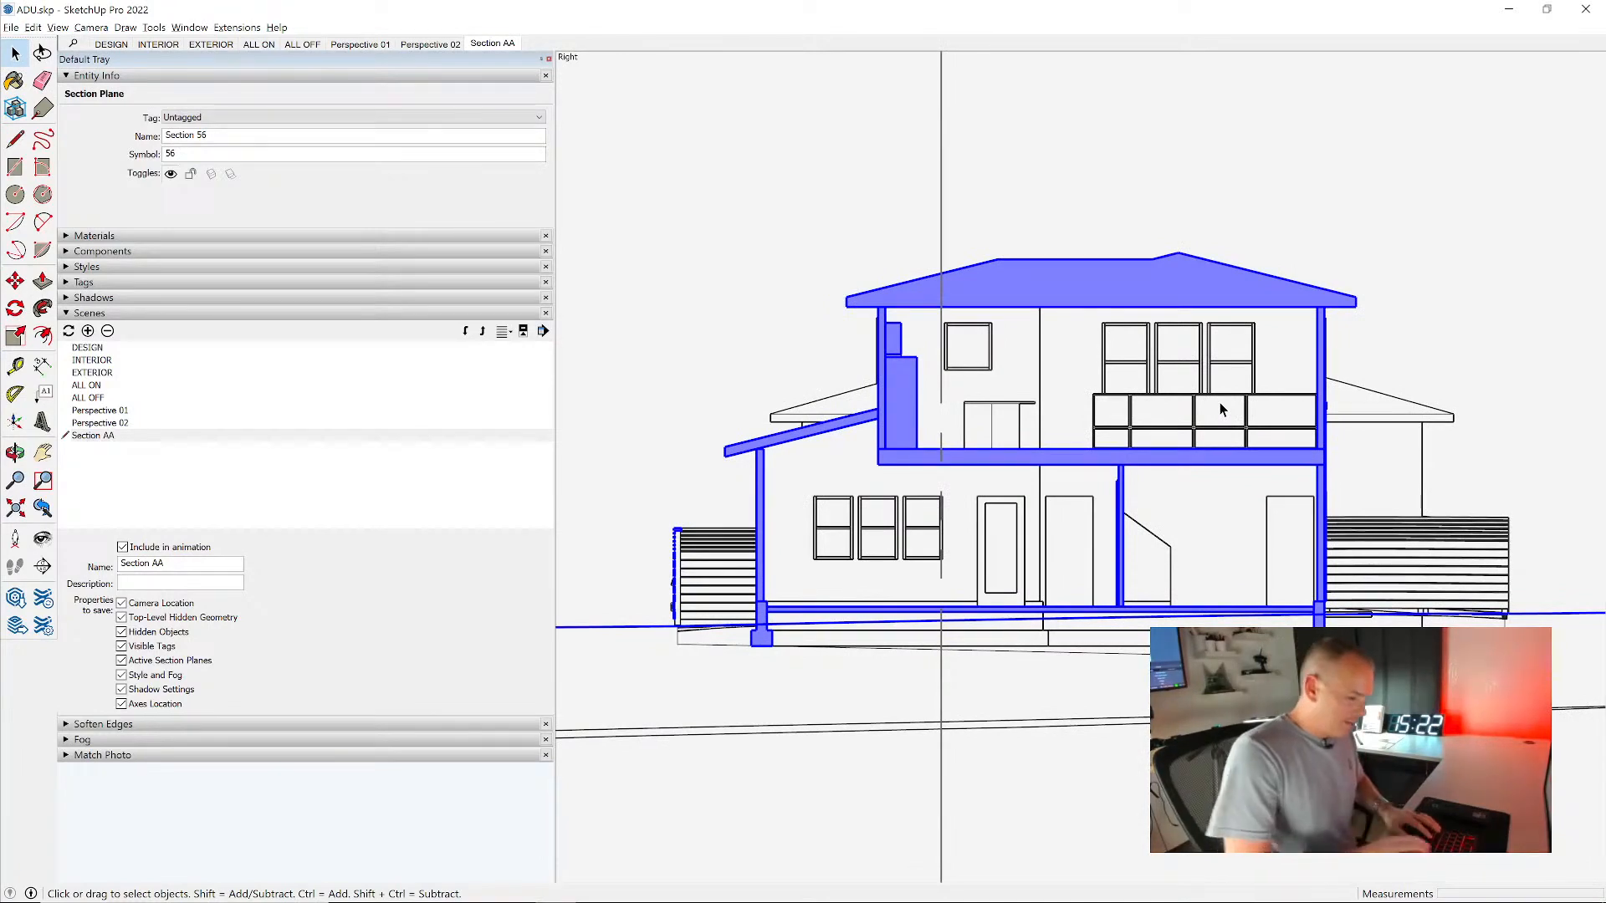
pyautogui.hotkey('ctrl', 't')
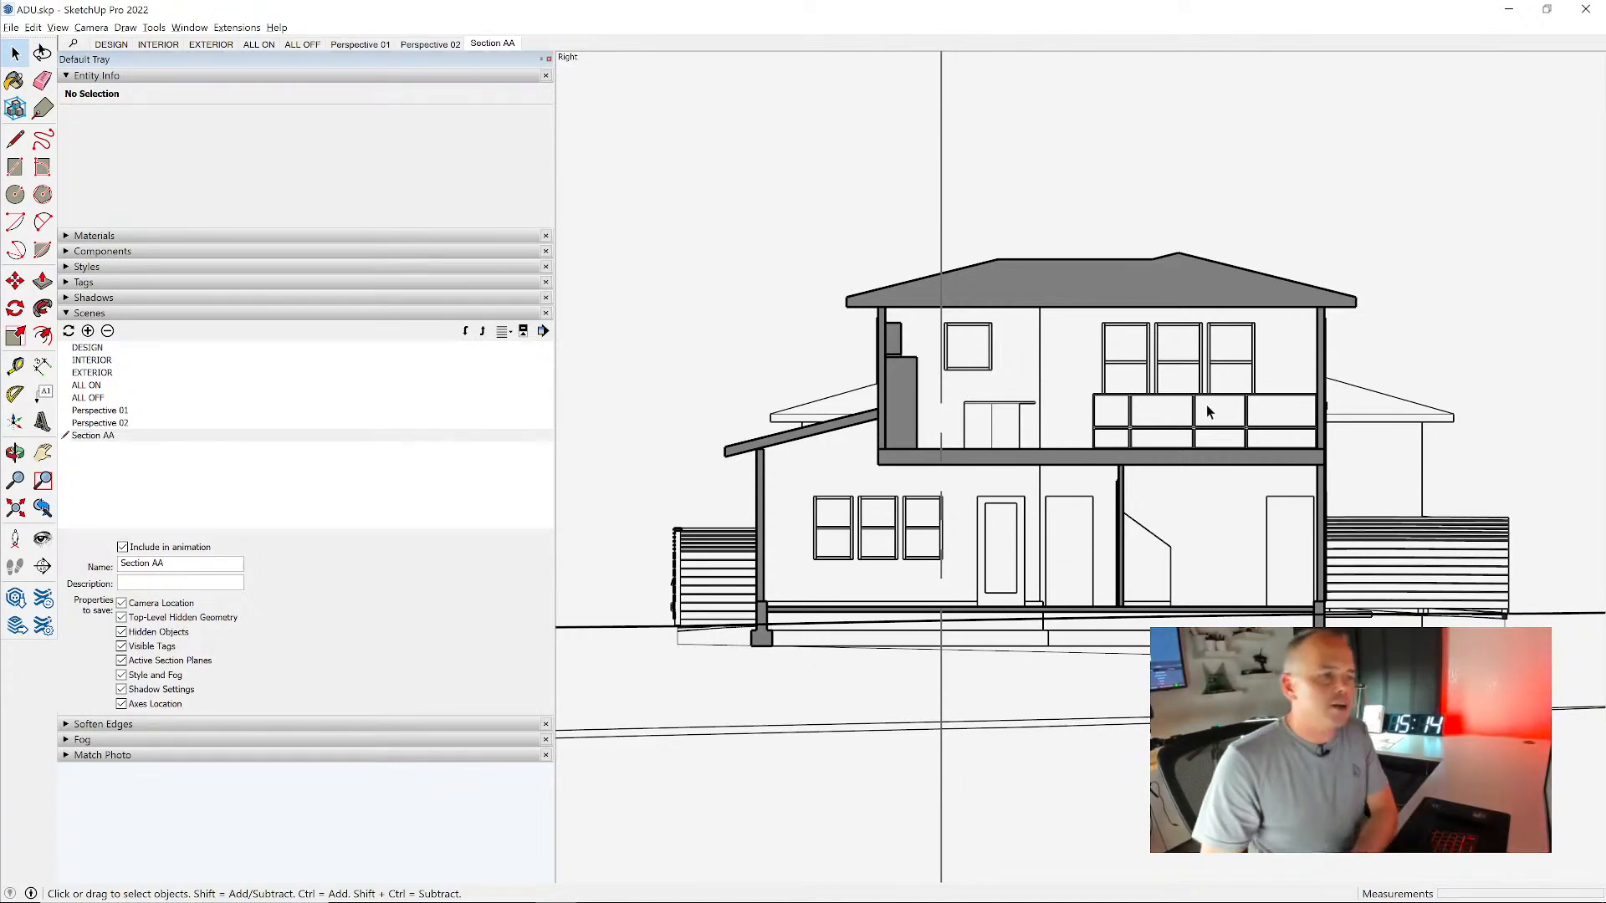
pyautogui.click(116, 268)
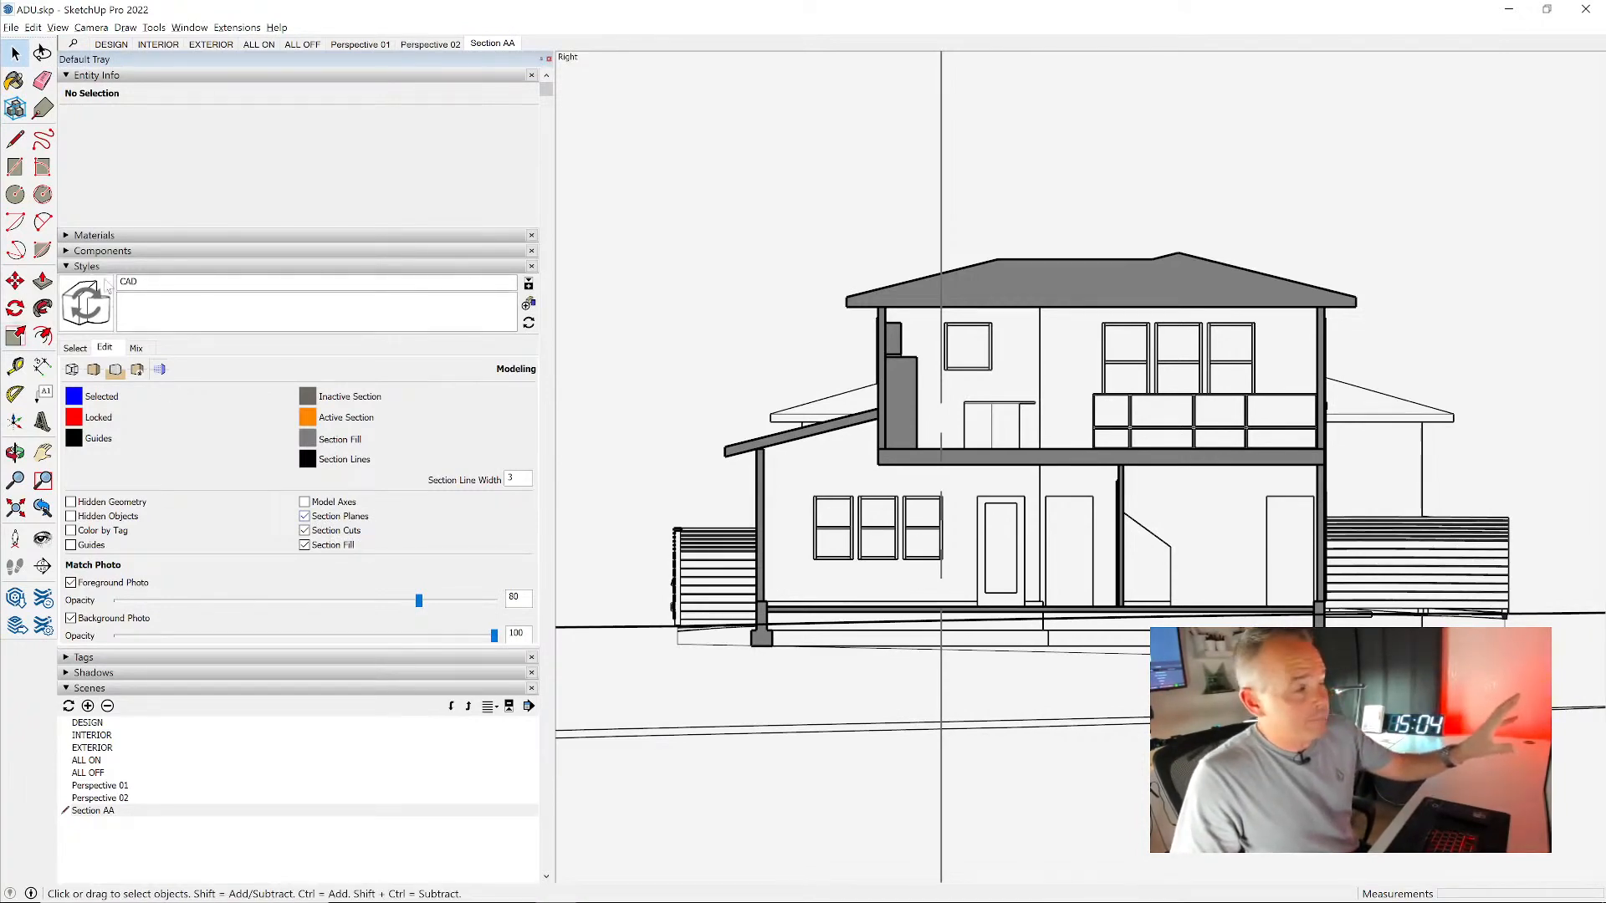
pyautogui.click(234, 79)
pyautogui.click(140, 123)
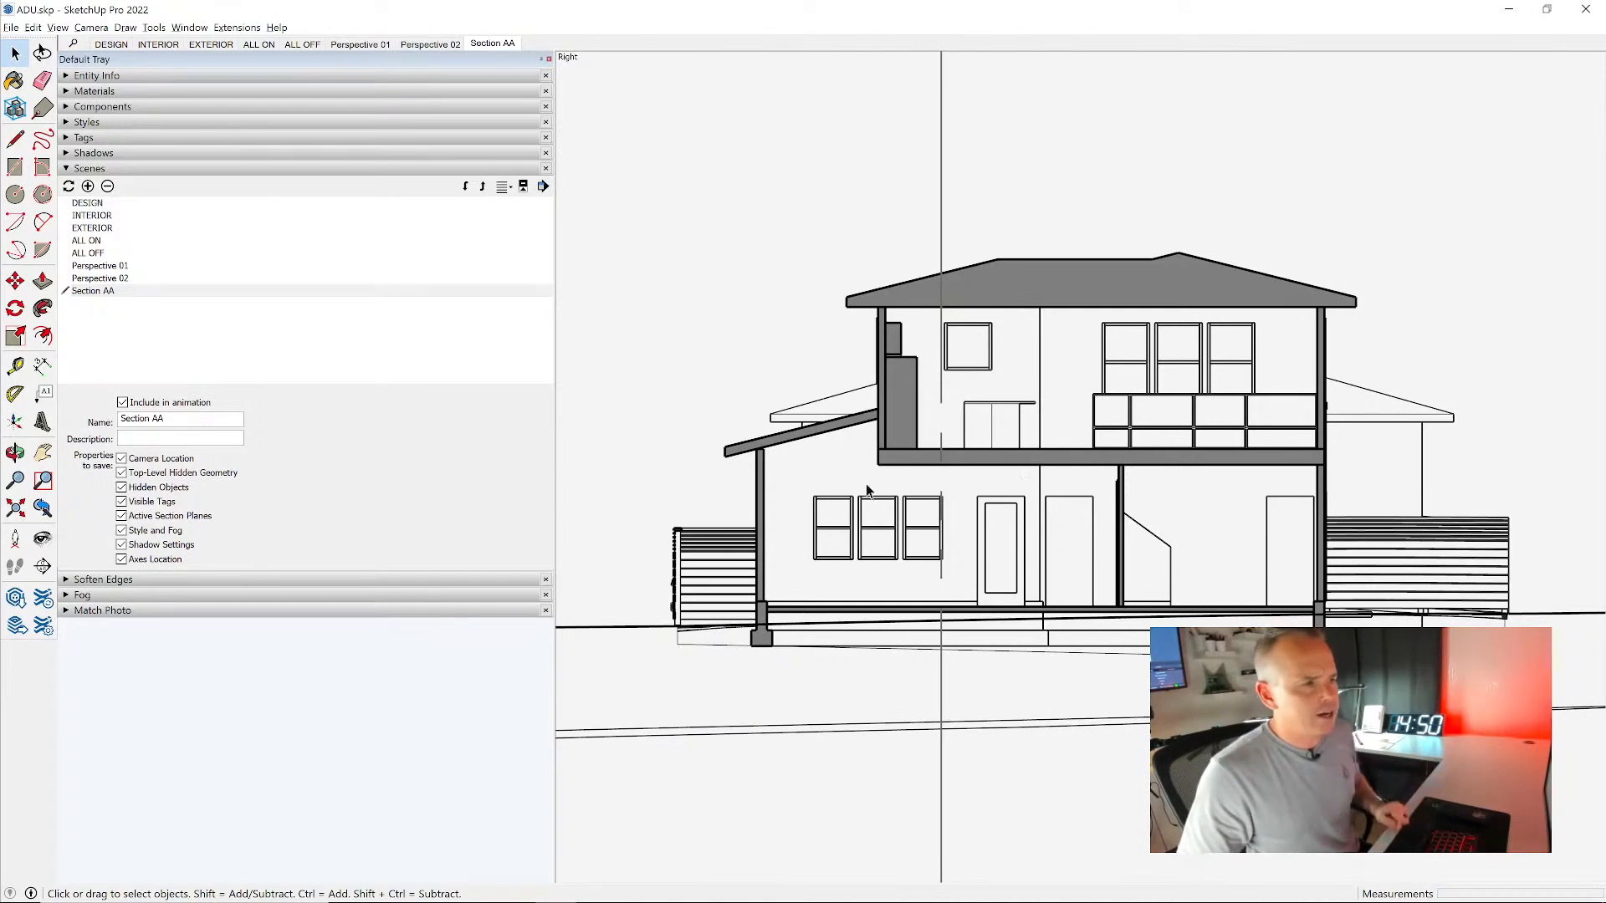
# - Save the current kitchen cross-section view as a new scene named Section BB
pyautogui.click(88, 185)
pyautogui.moveTo(156, 416); pyautogui.dragTo(77, 438)
pyautogui.write('Sec')
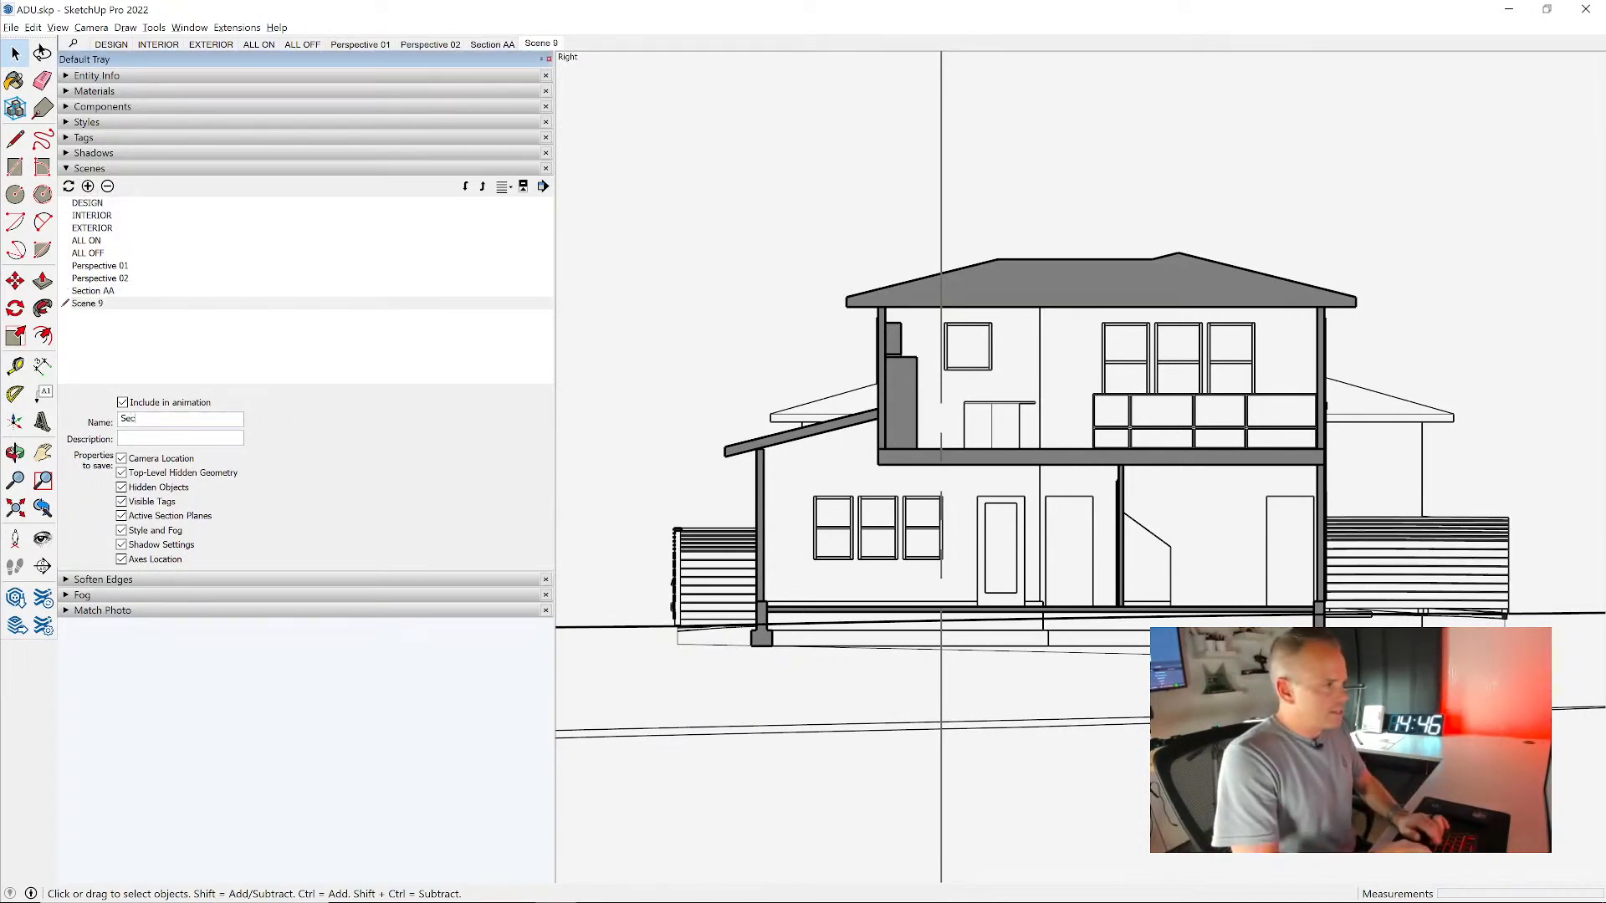
pyautogui.write('tion BB\\')
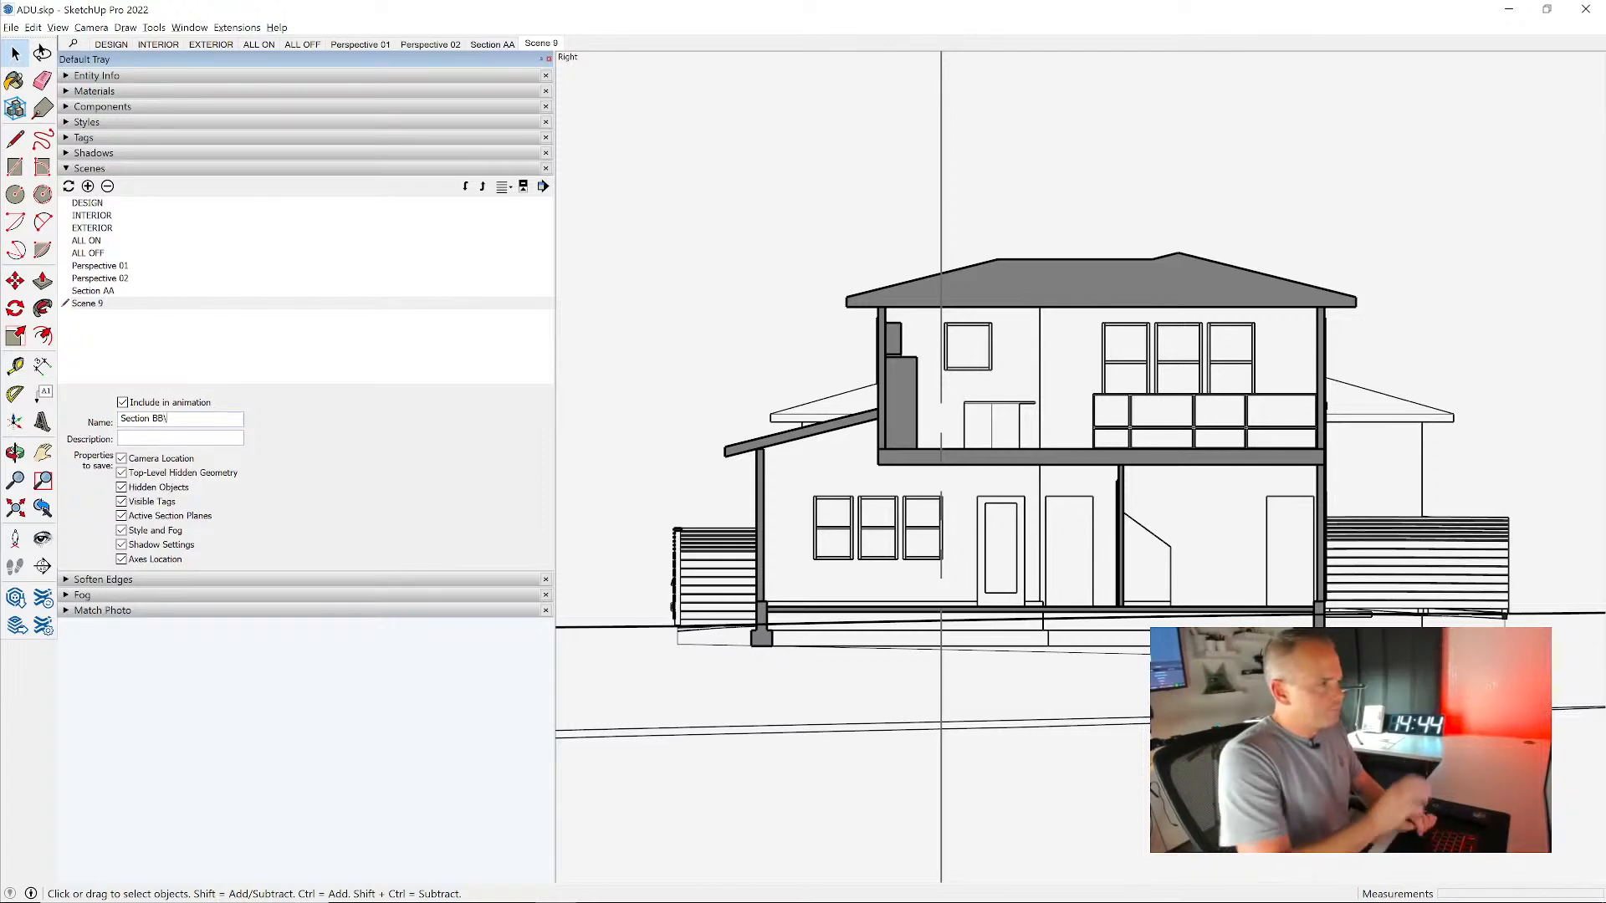
pyautogui.press('Return')
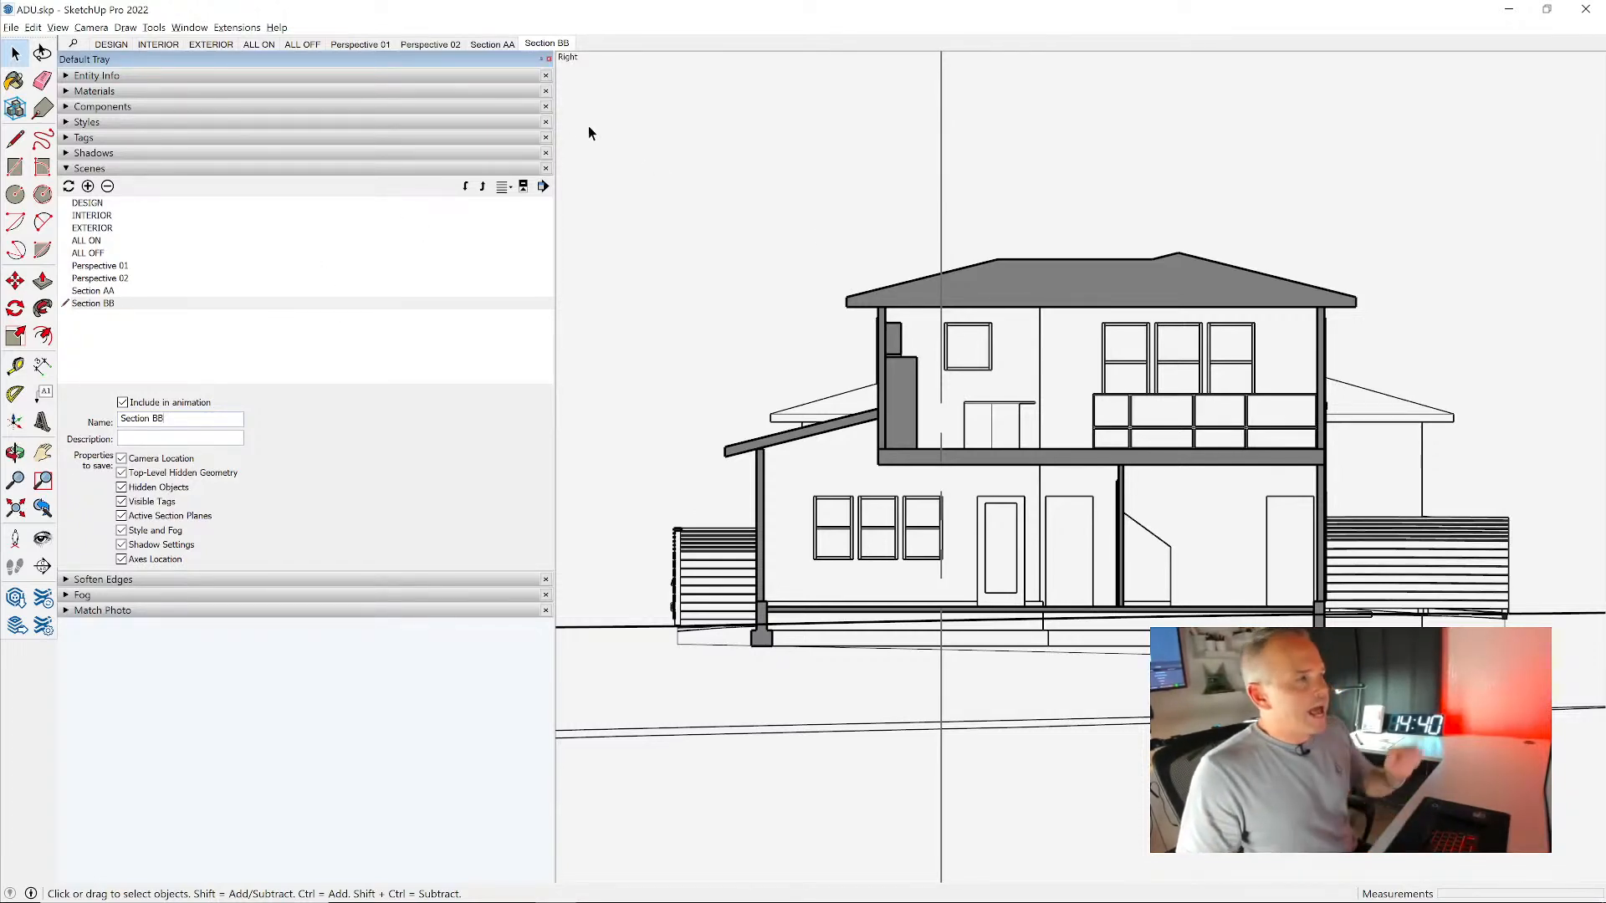
# - Compare the Section BB scene and its style settings with the Perspective 01, DESIGN and Section AA scenes
pyautogui.click(126, 123)
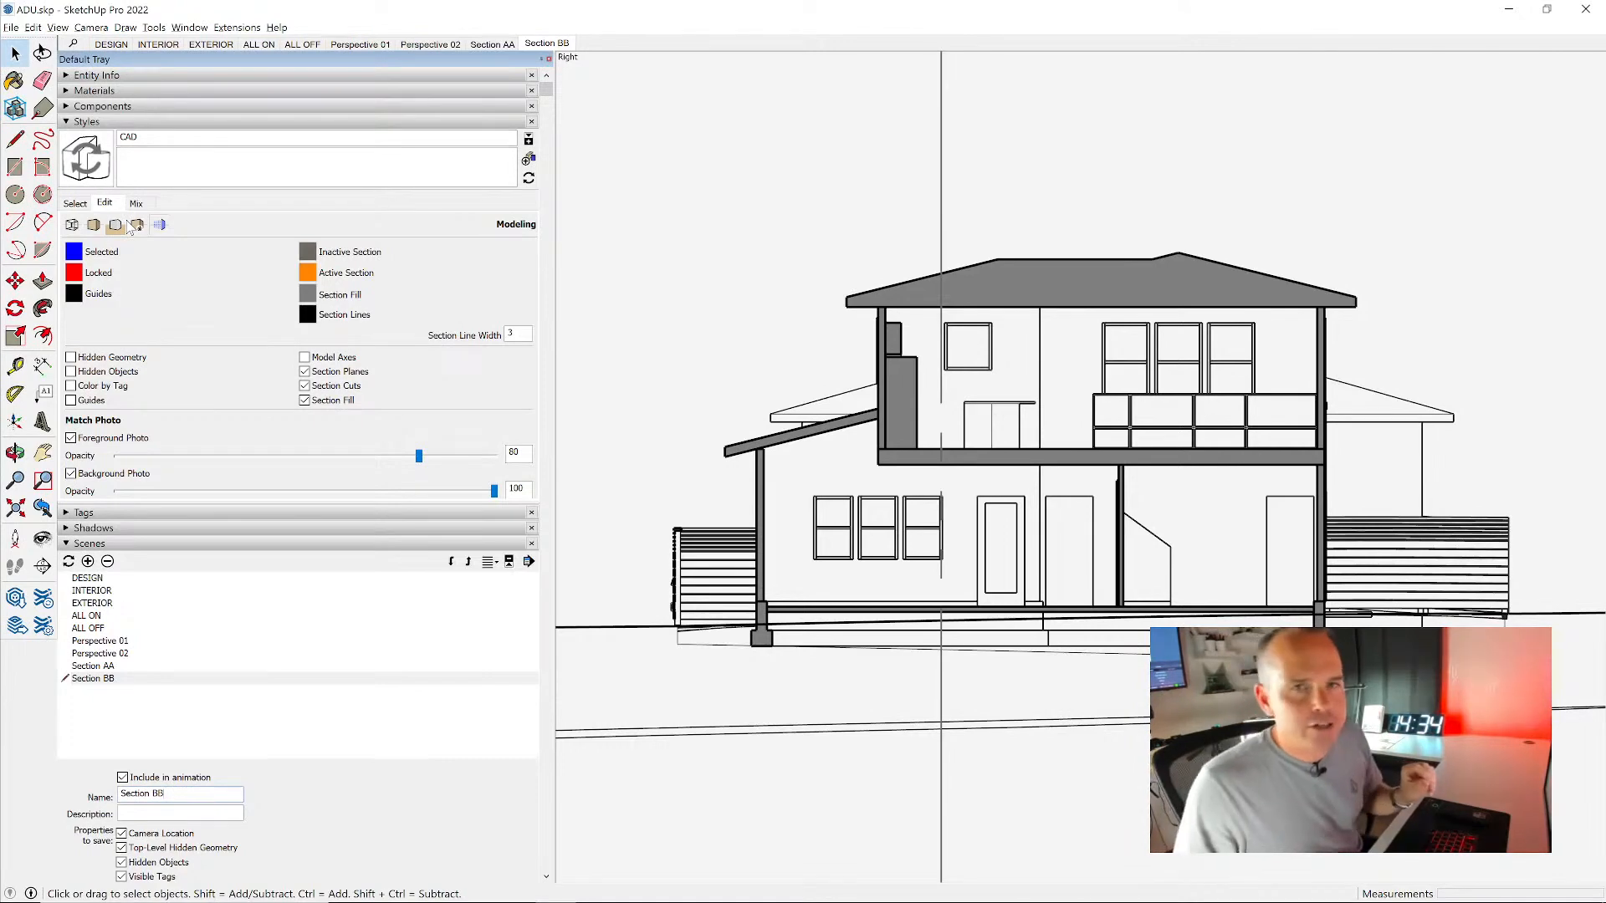
pyautogui.scroll(-3, 1088, 356)
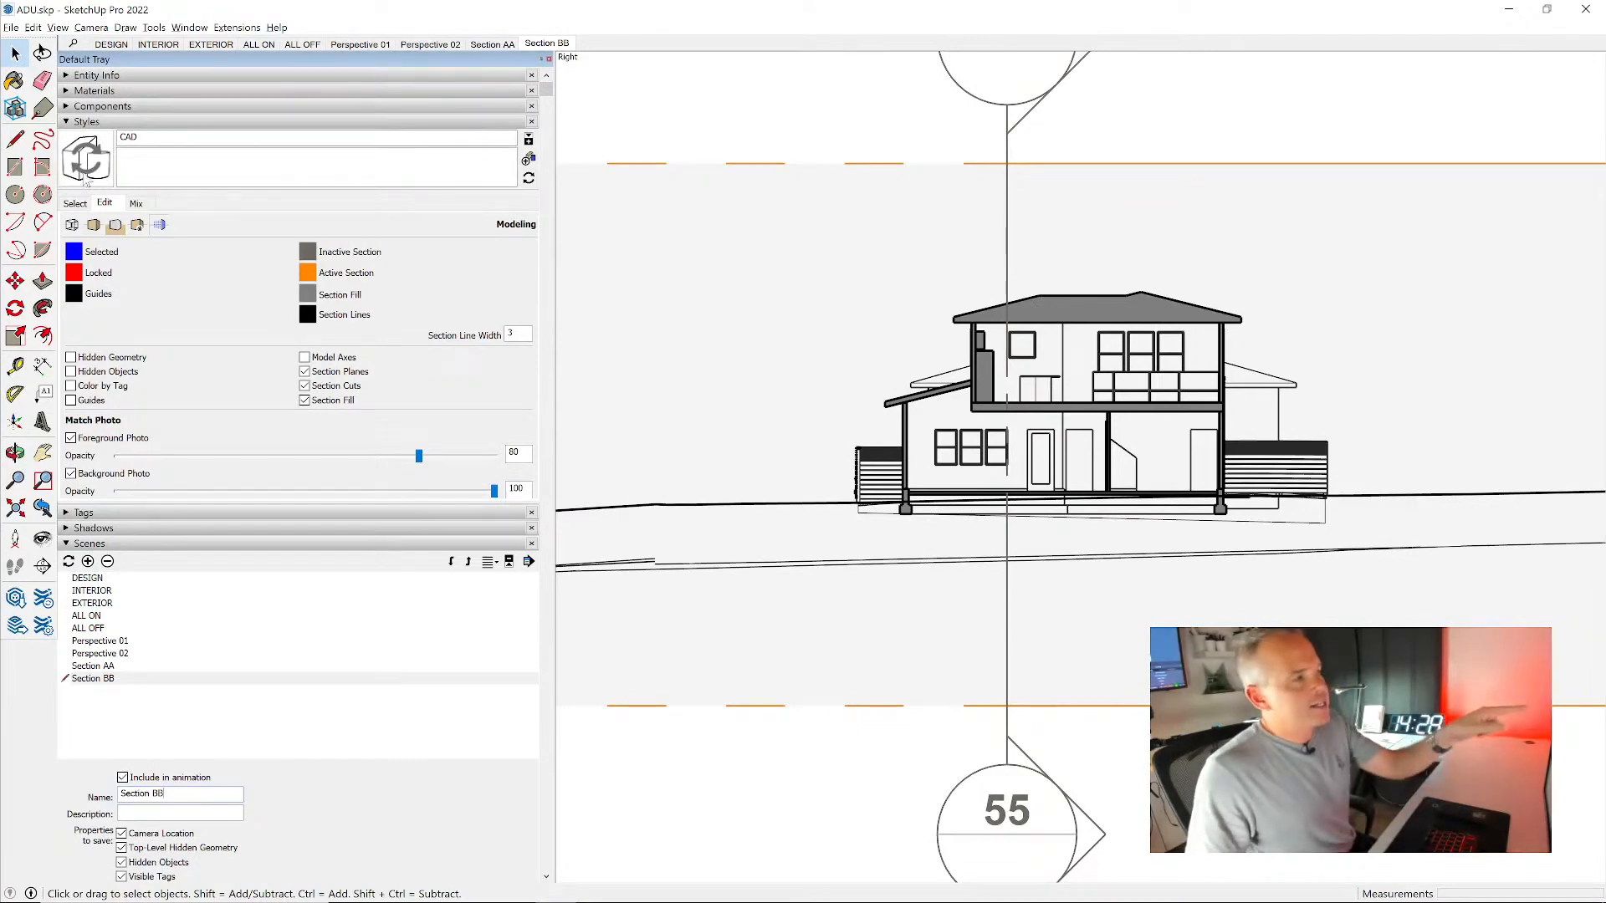
pyautogui.click(362, 48)
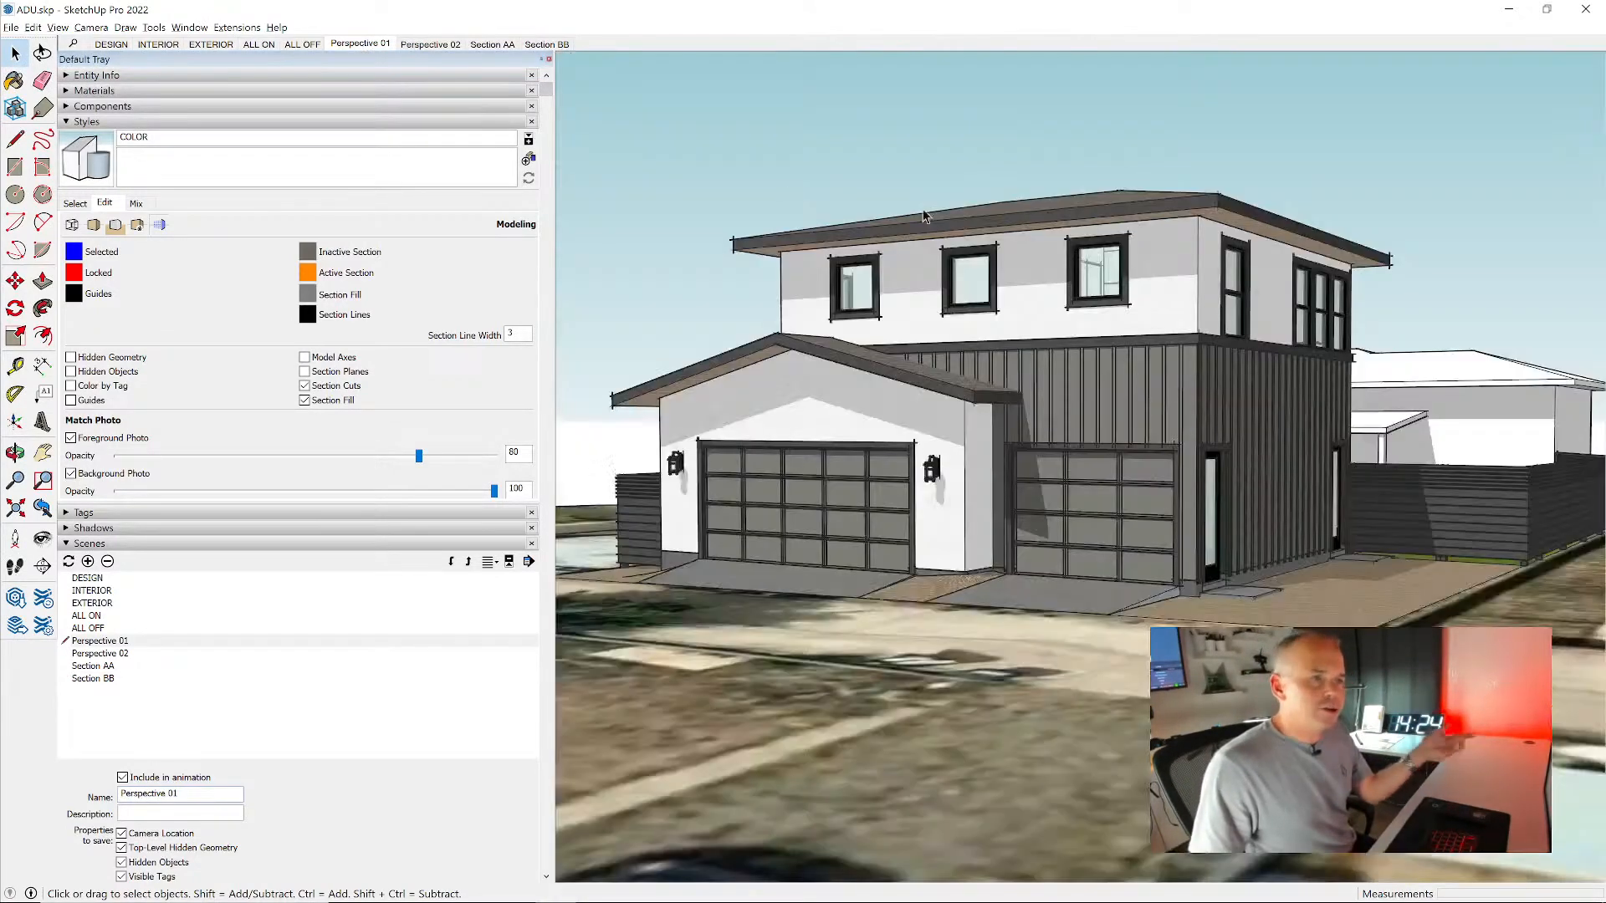
pyautogui.click(113, 46)
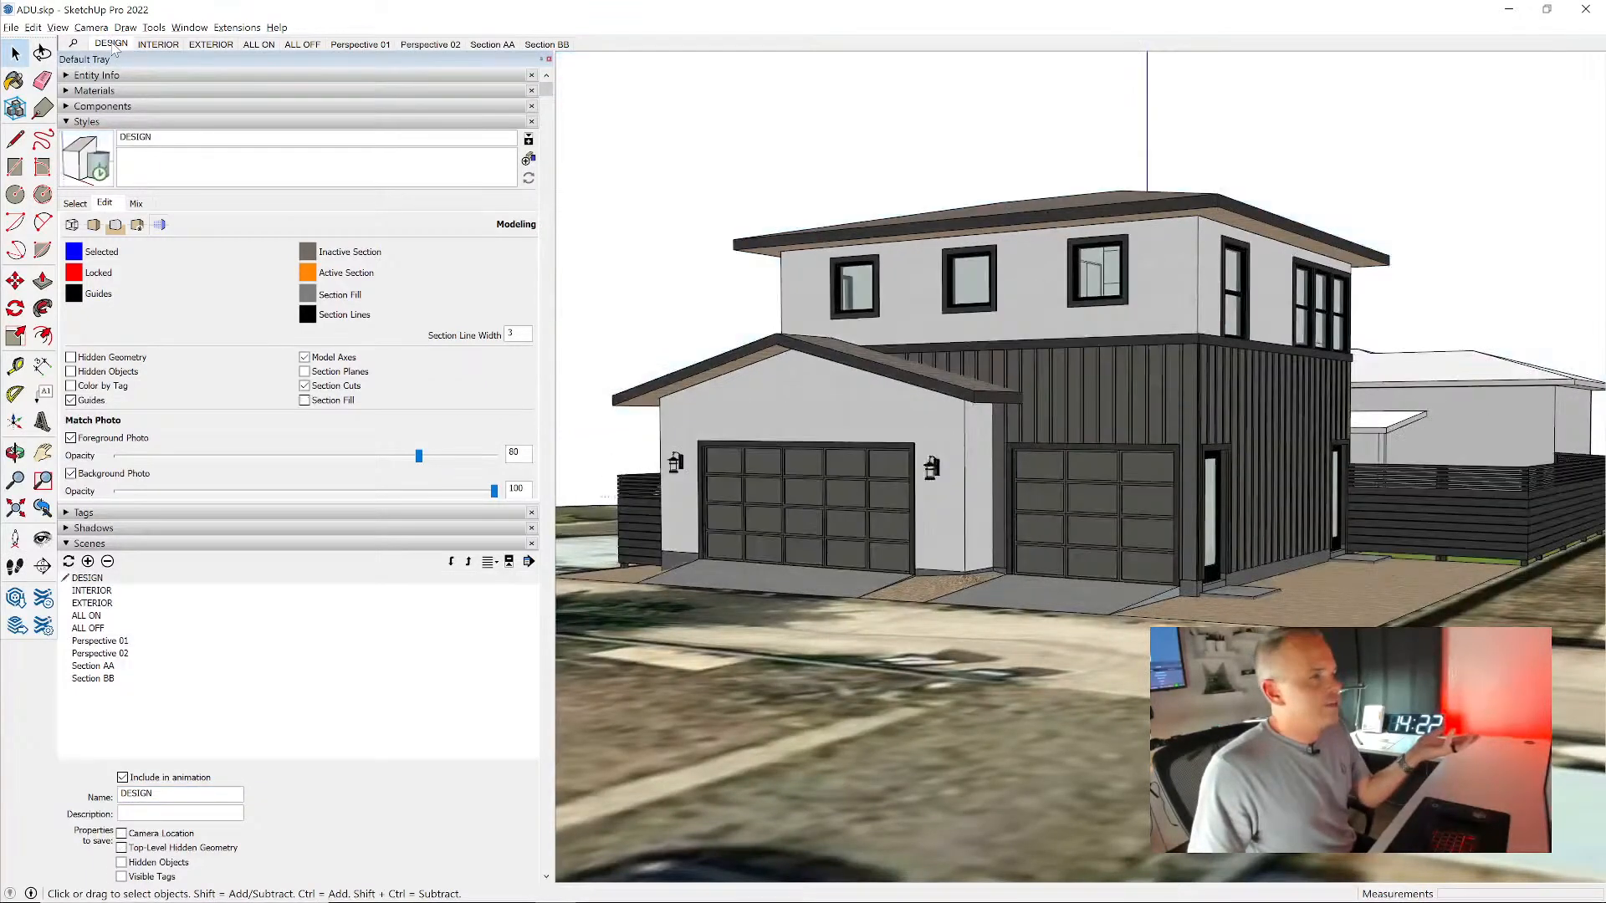
pyautogui.click(552, 44)
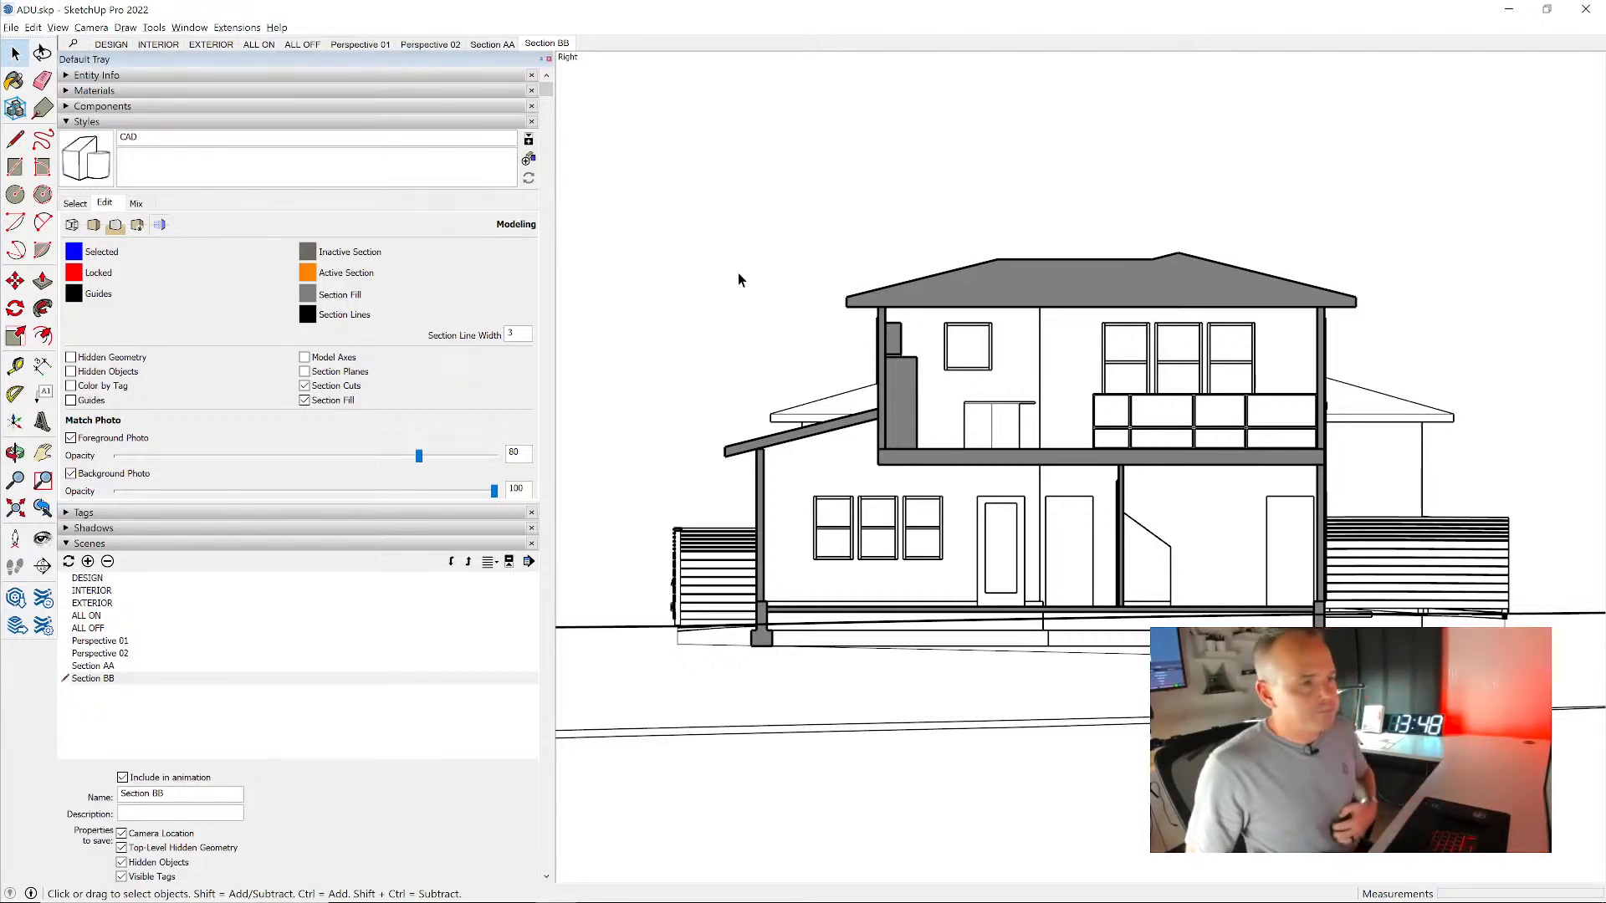
pyautogui.click(491, 44)
pyautogui.click(546, 43)
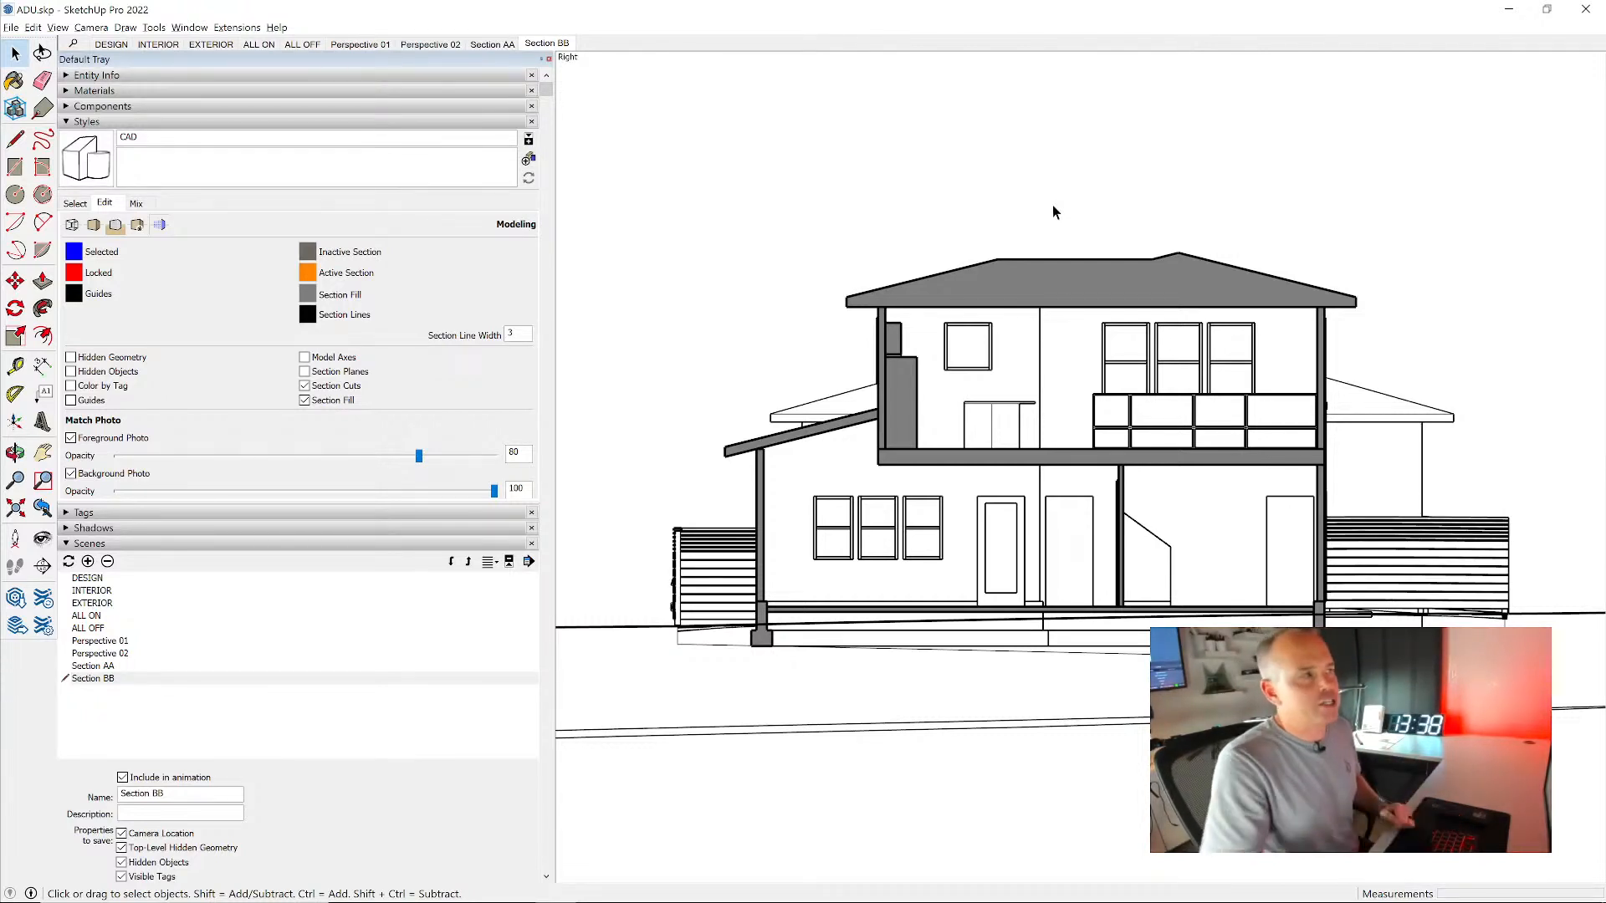
# - From the Section AA scene, set the CAD style's section fill to black with brightness 0, update the style, and check Section BB
pyautogui.click(497, 44)
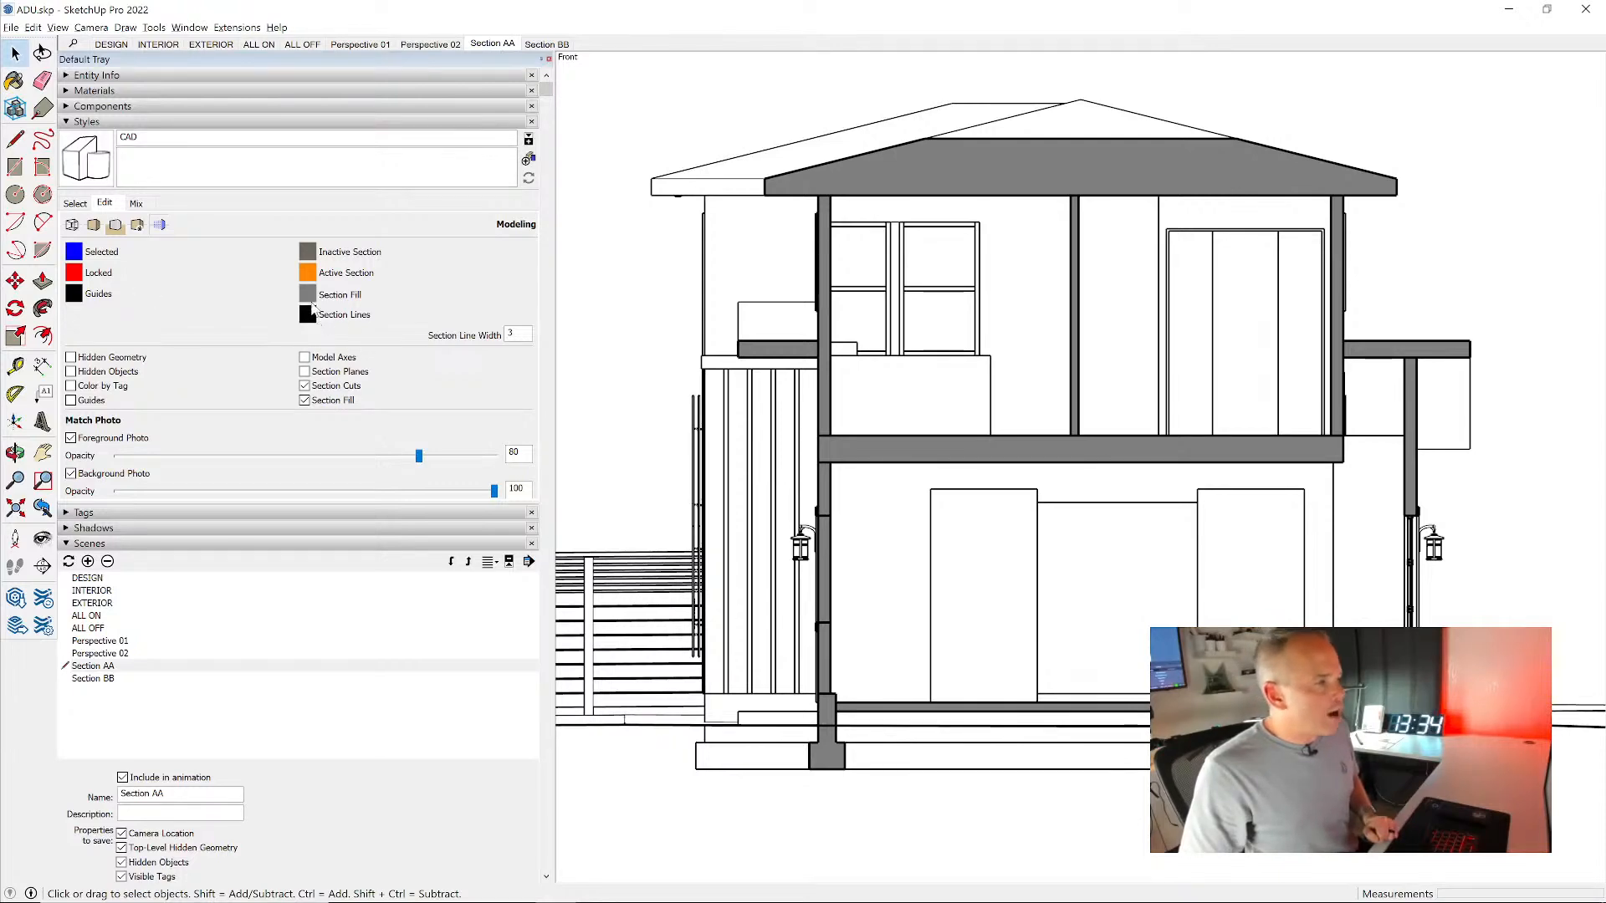
pyautogui.click(307, 294)
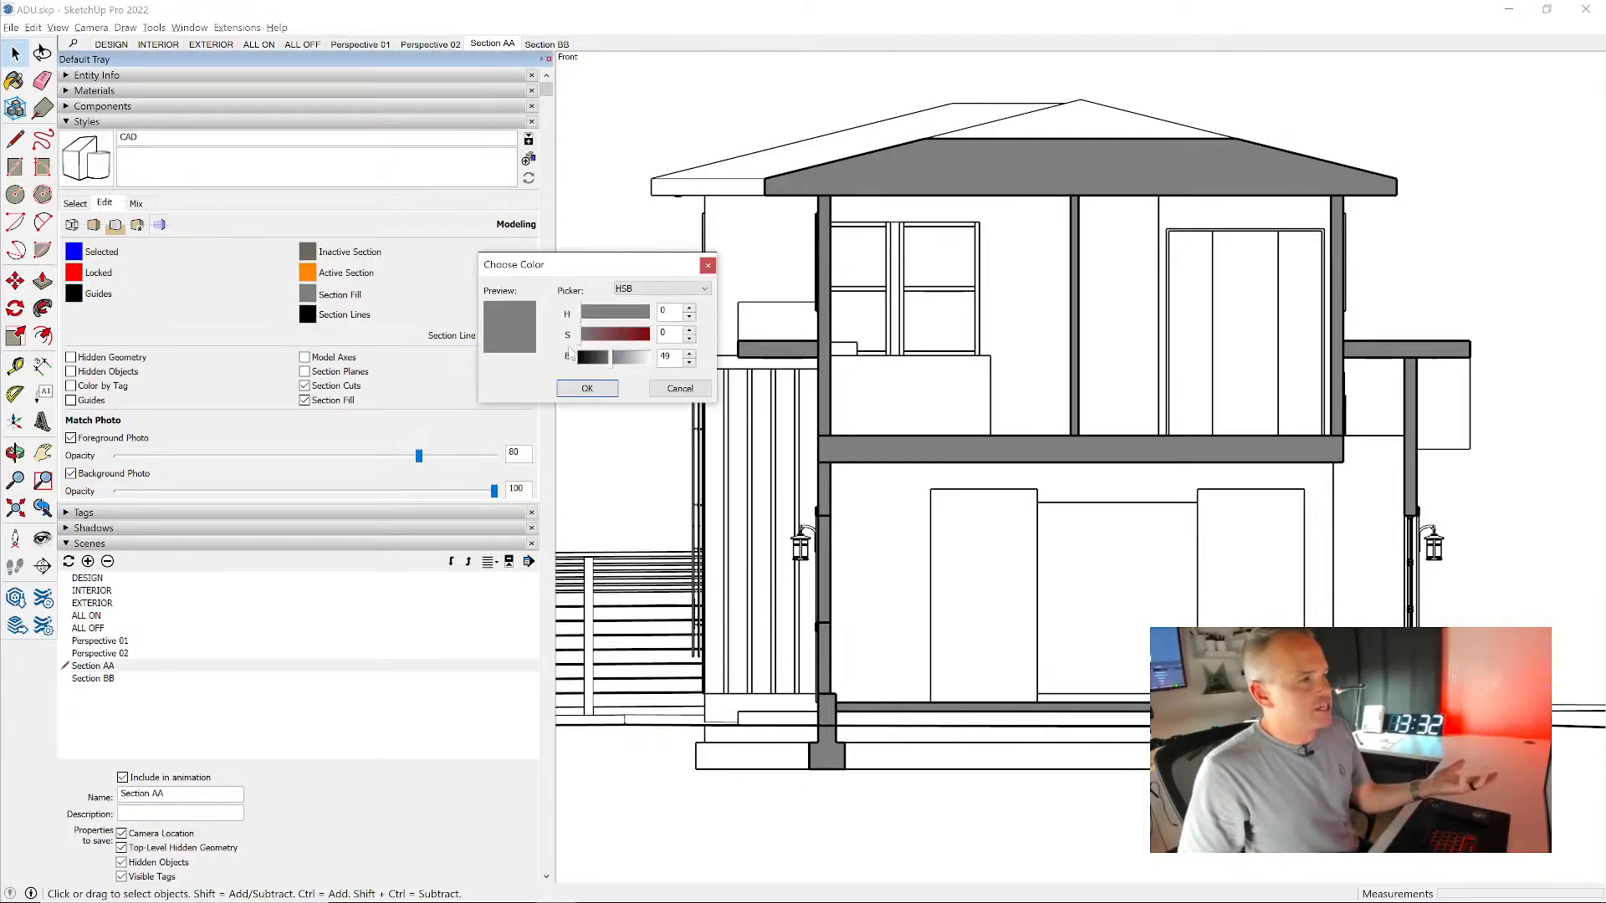
pyautogui.moveTo(615, 358); pyautogui.dragTo(556, 368)
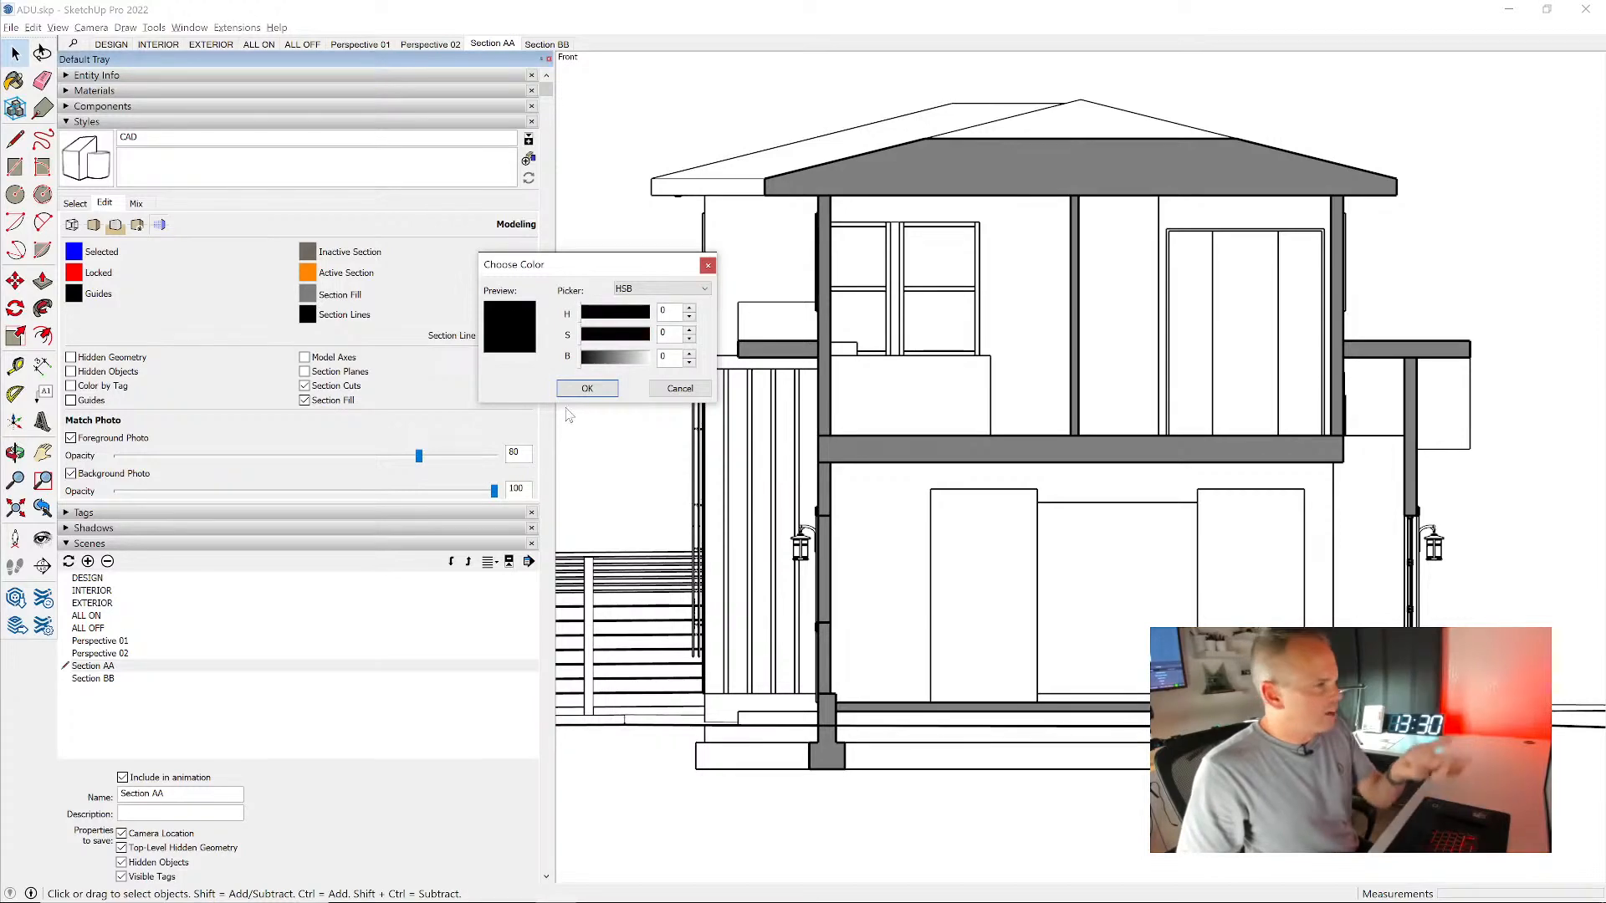
pyautogui.click(586, 389)
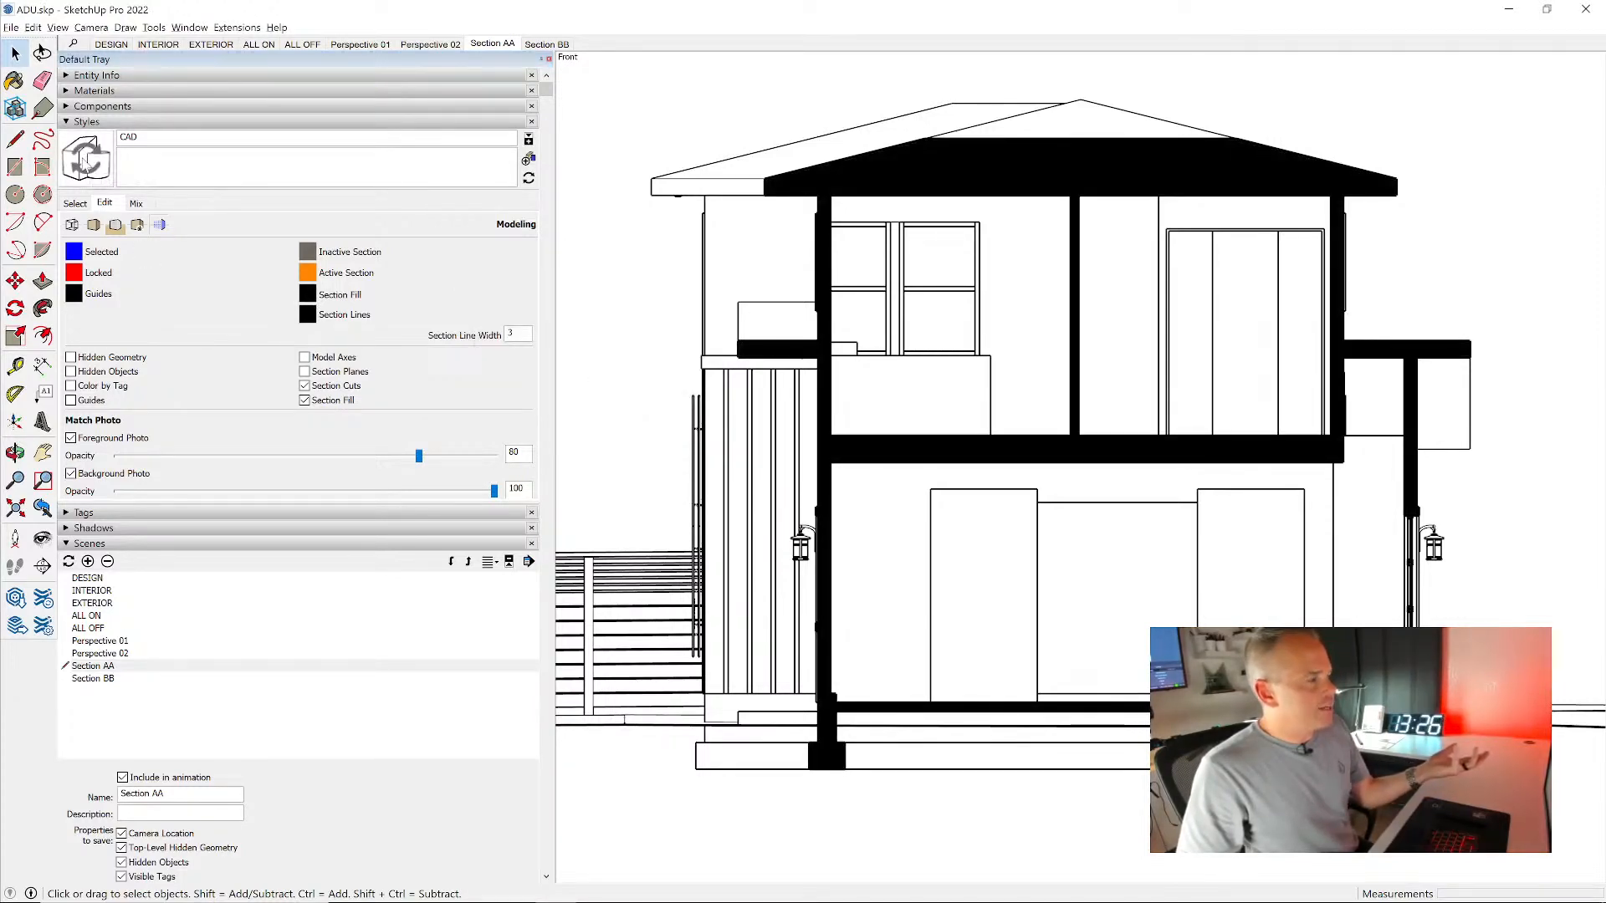
pyautogui.click(93, 175)
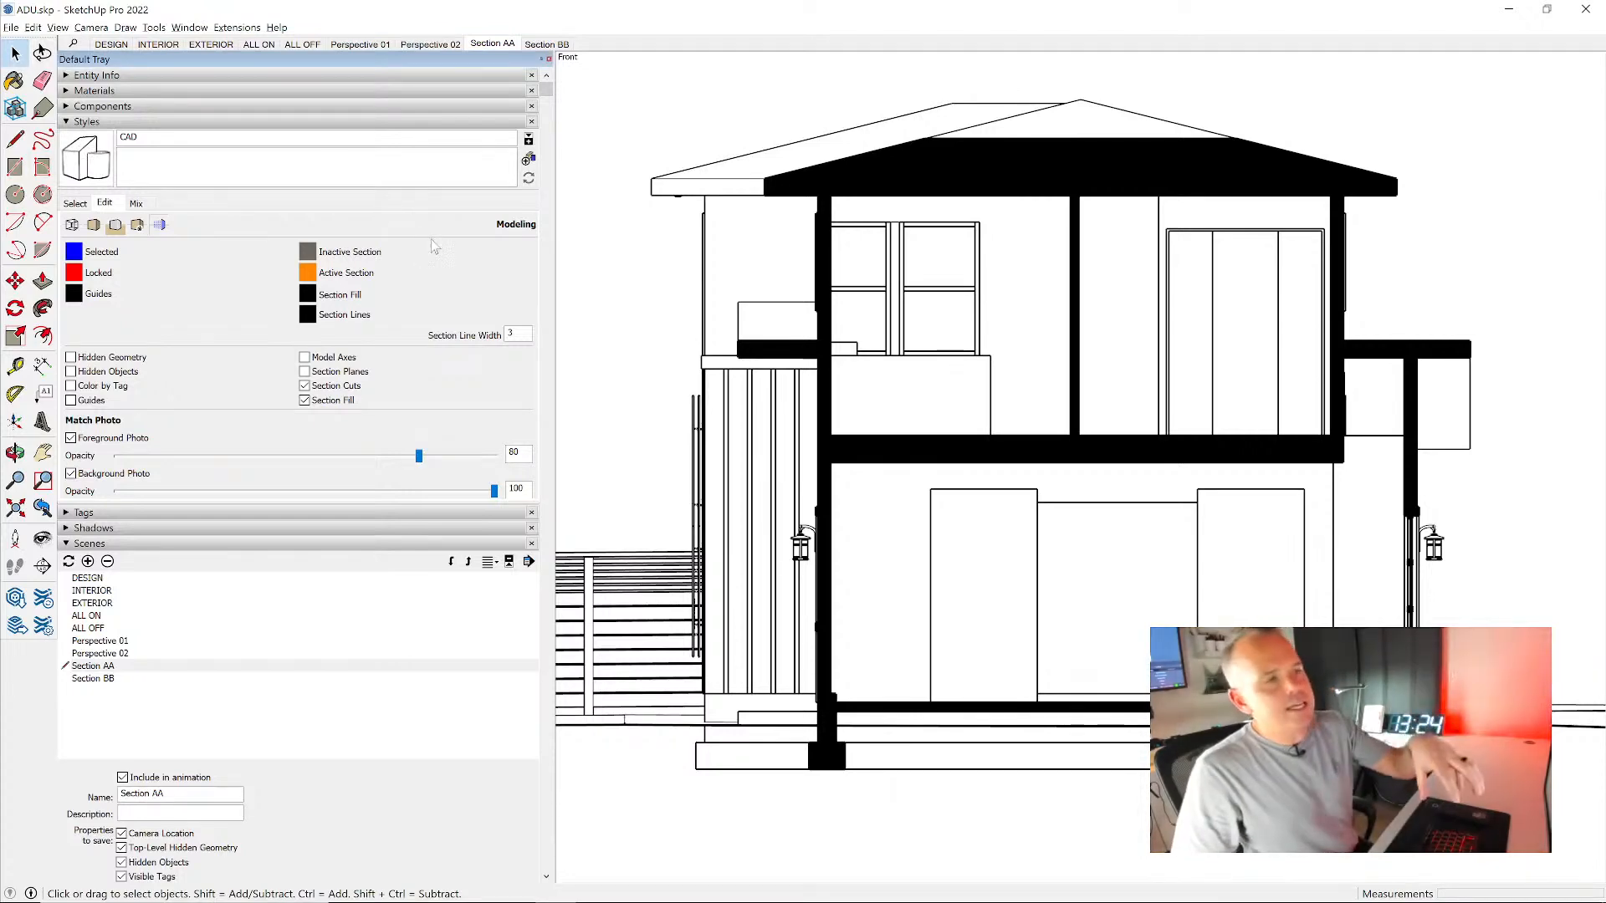
pyautogui.click(544, 47)
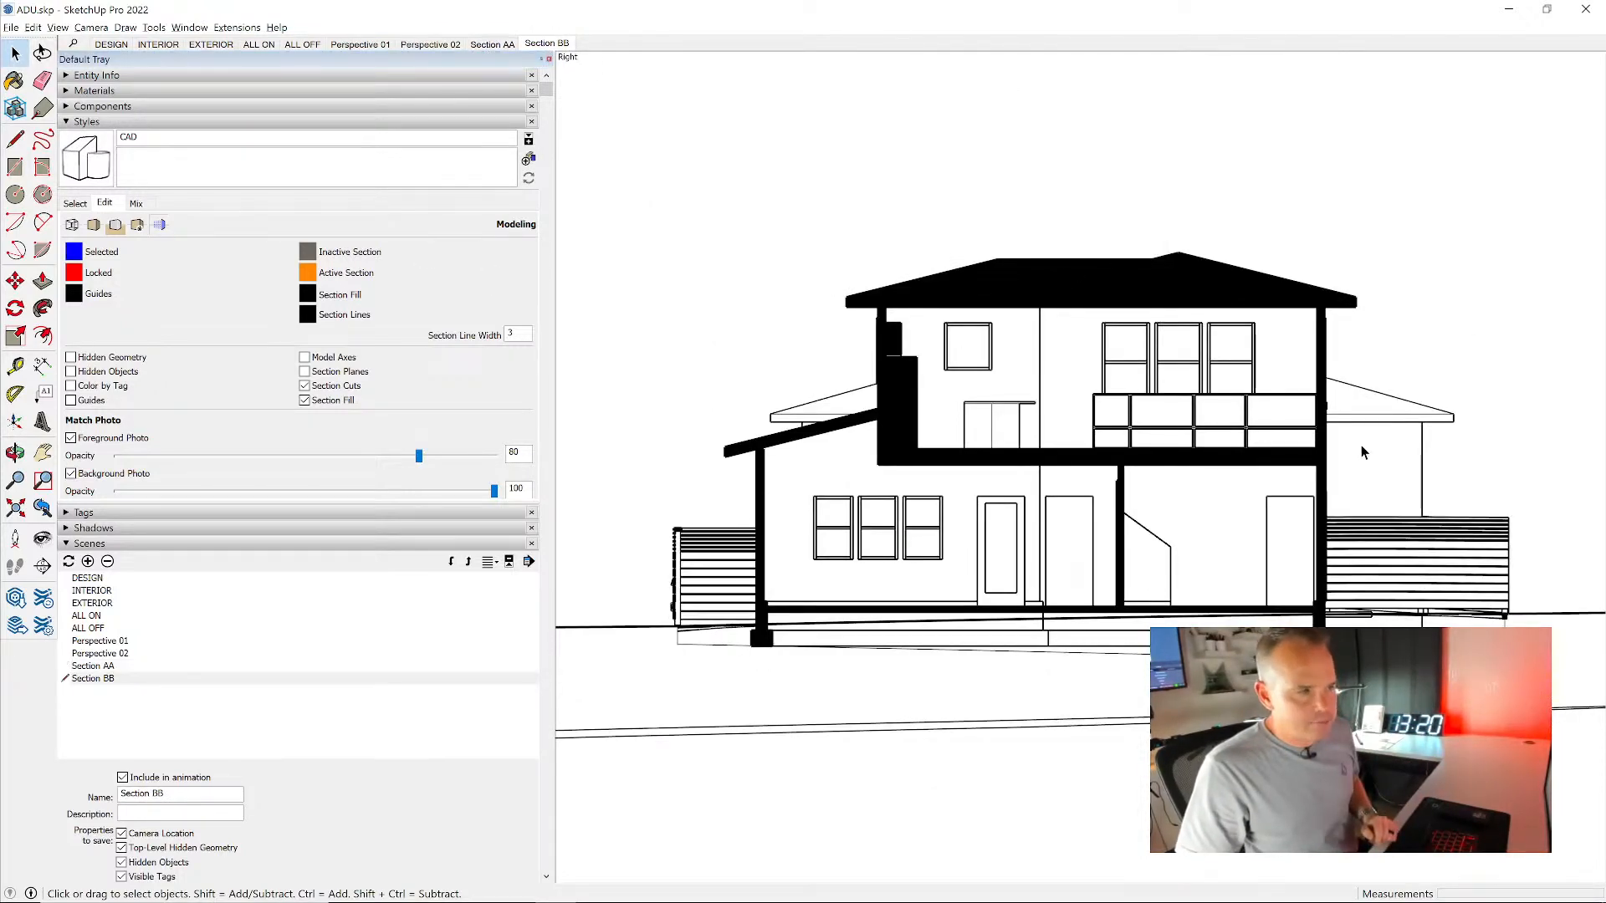
# - Set the CAD style's section fill brightness to 50, update the style, and check it in the Section AA and Section BB scenes
pyautogui.click(307, 295)
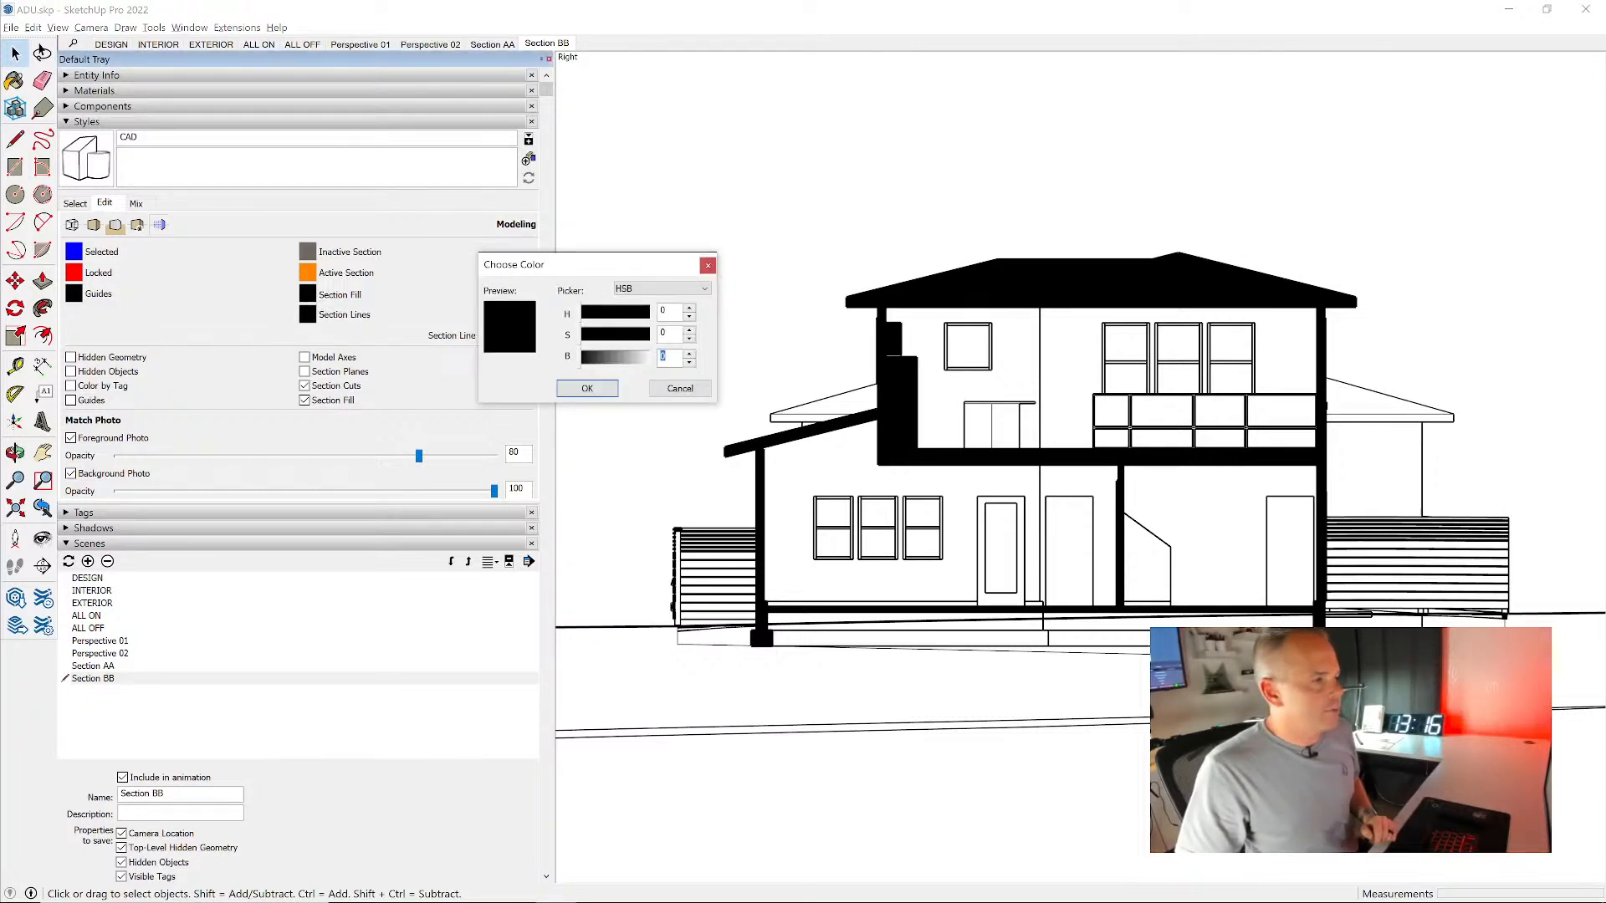
pyautogui.write('50')
pyautogui.press('Return')
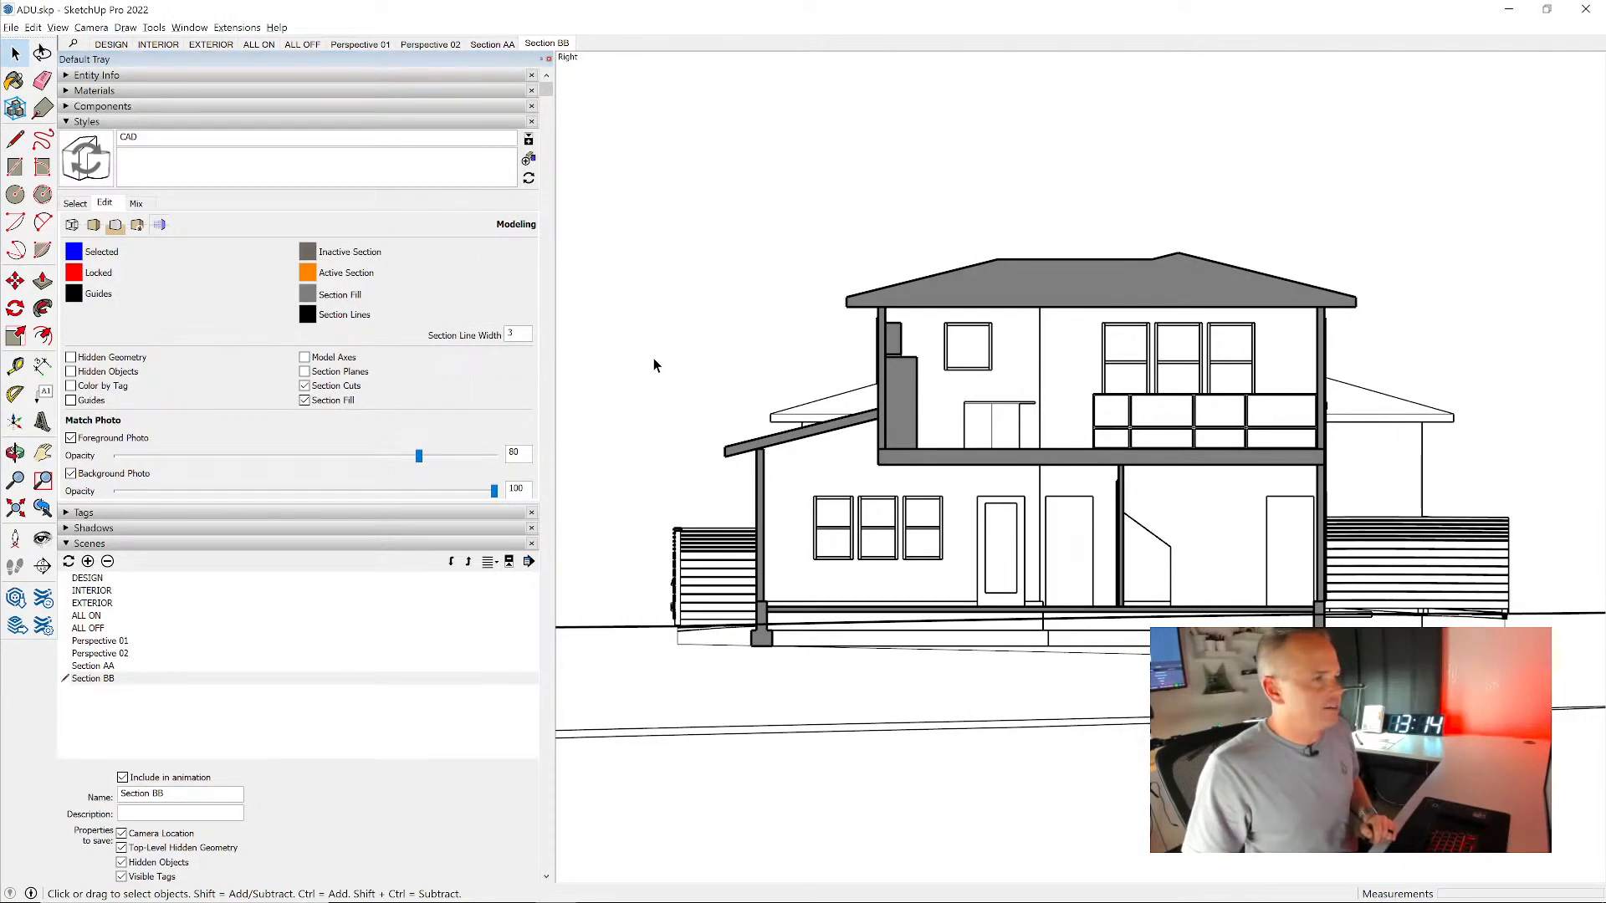
pyautogui.click(86, 167)
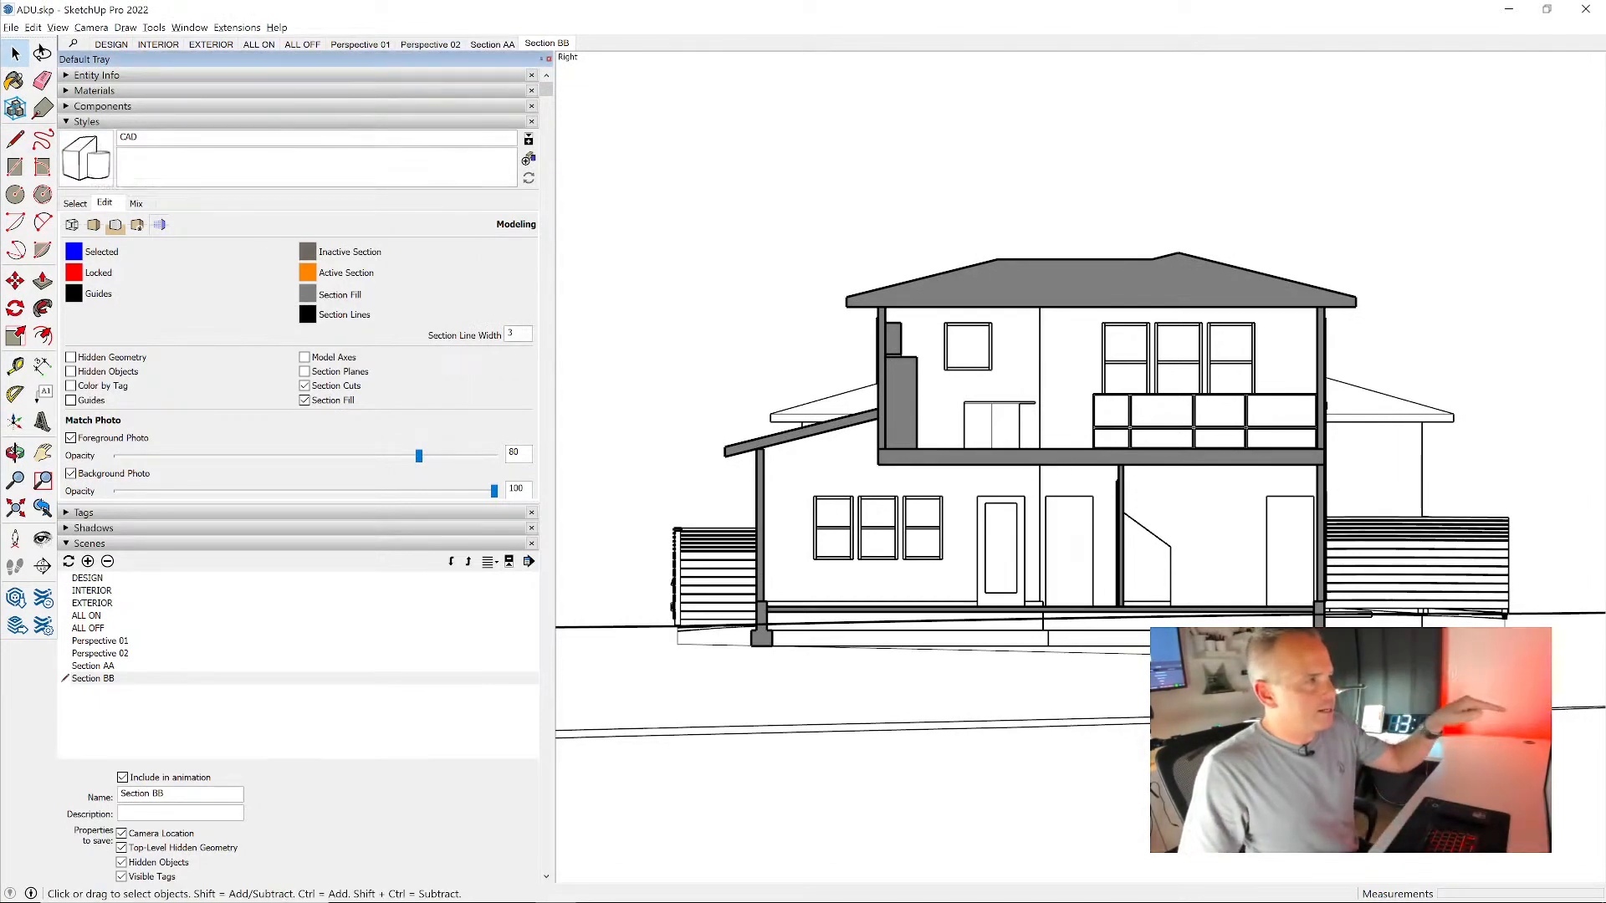
pyautogui.click(493, 44)
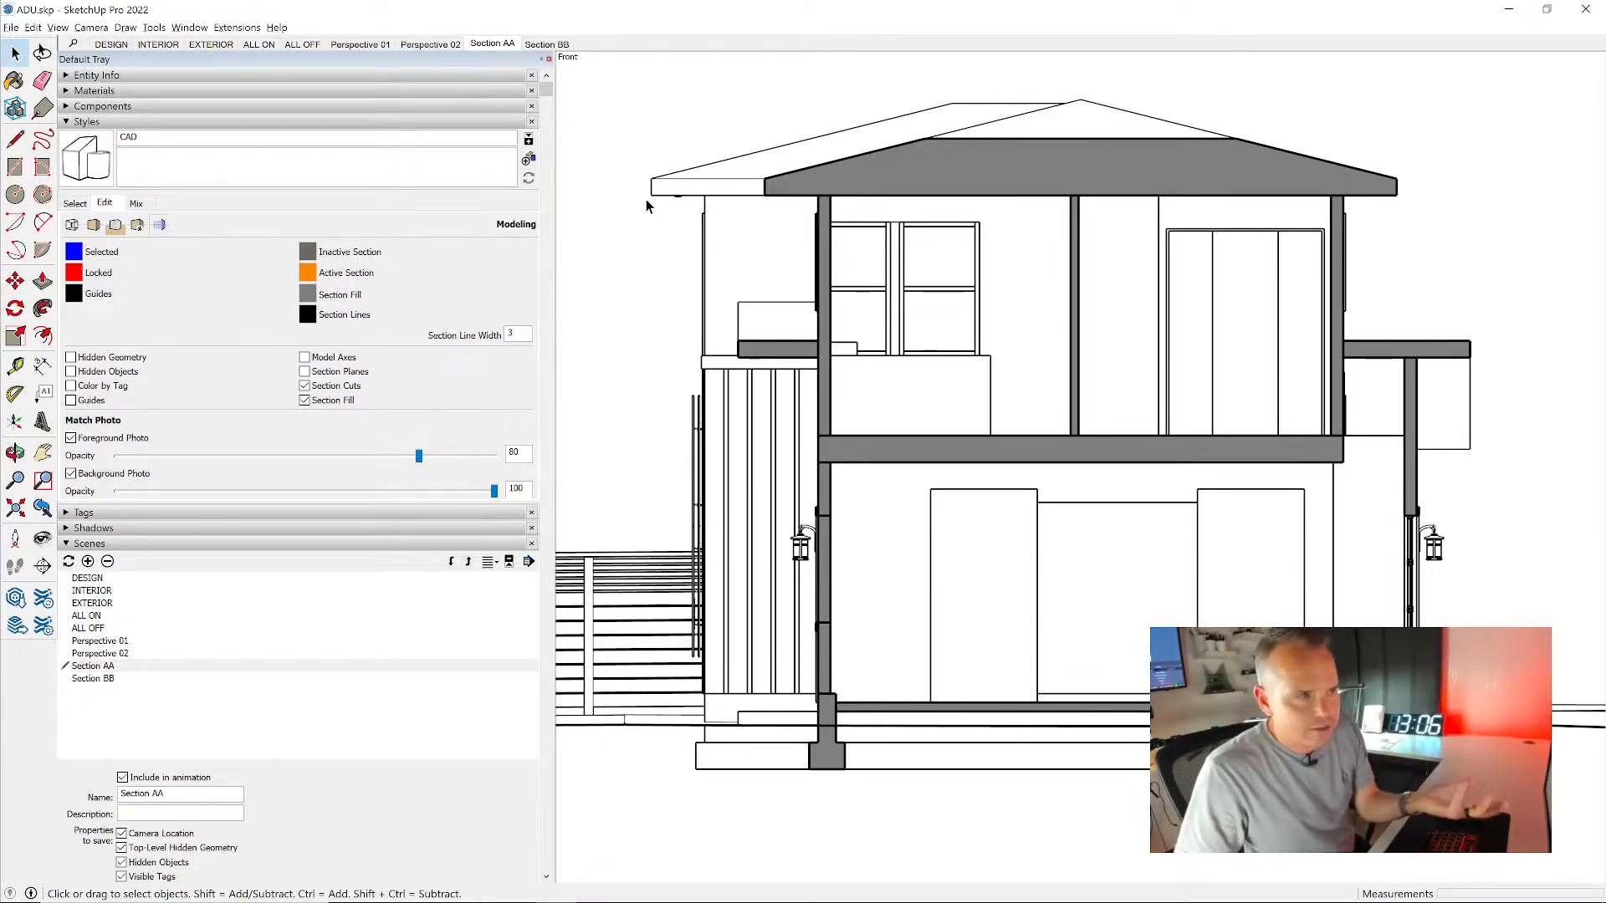
pyautogui.click(545, 45)
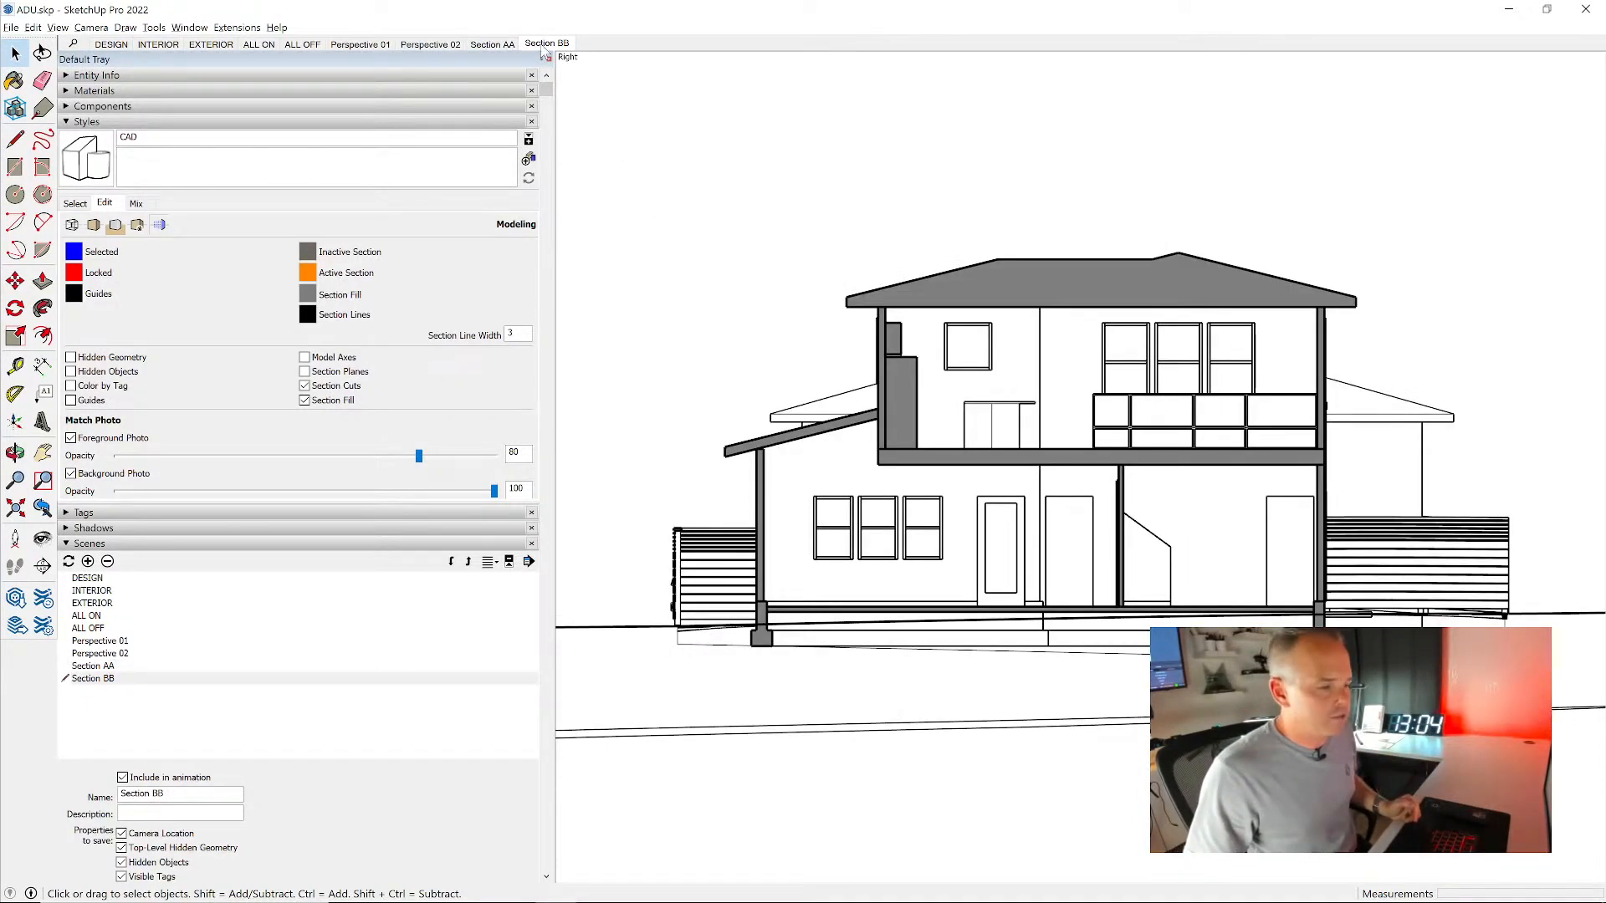
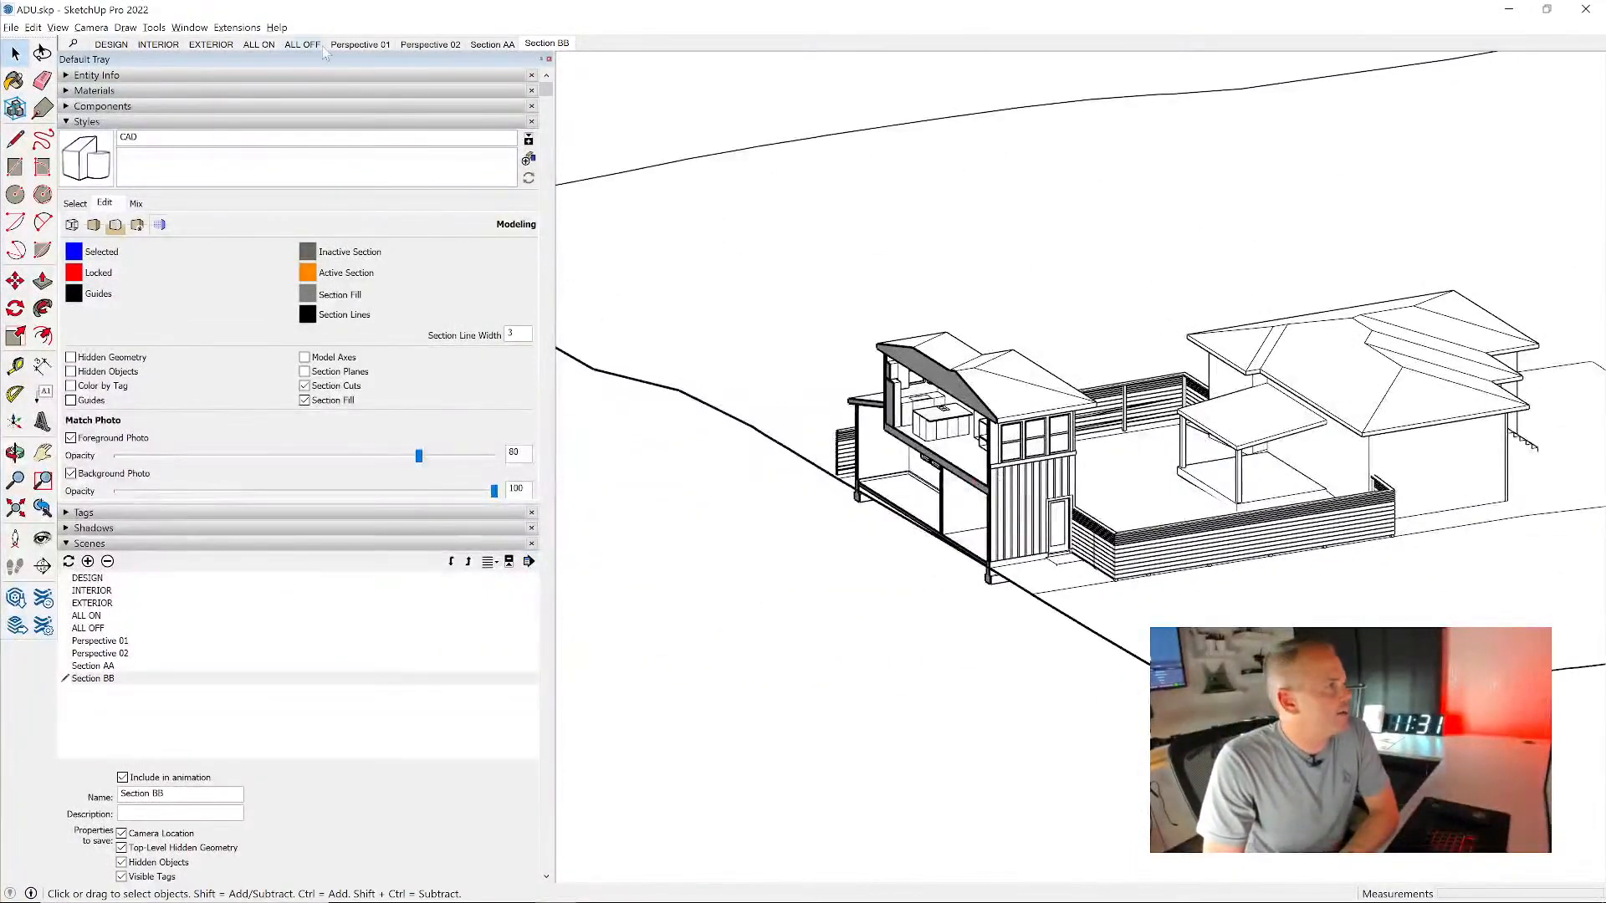
# - From the DESIGN scene, place a section plane parallel to the garage's front gable wall
pyautogui.click(359, 44)
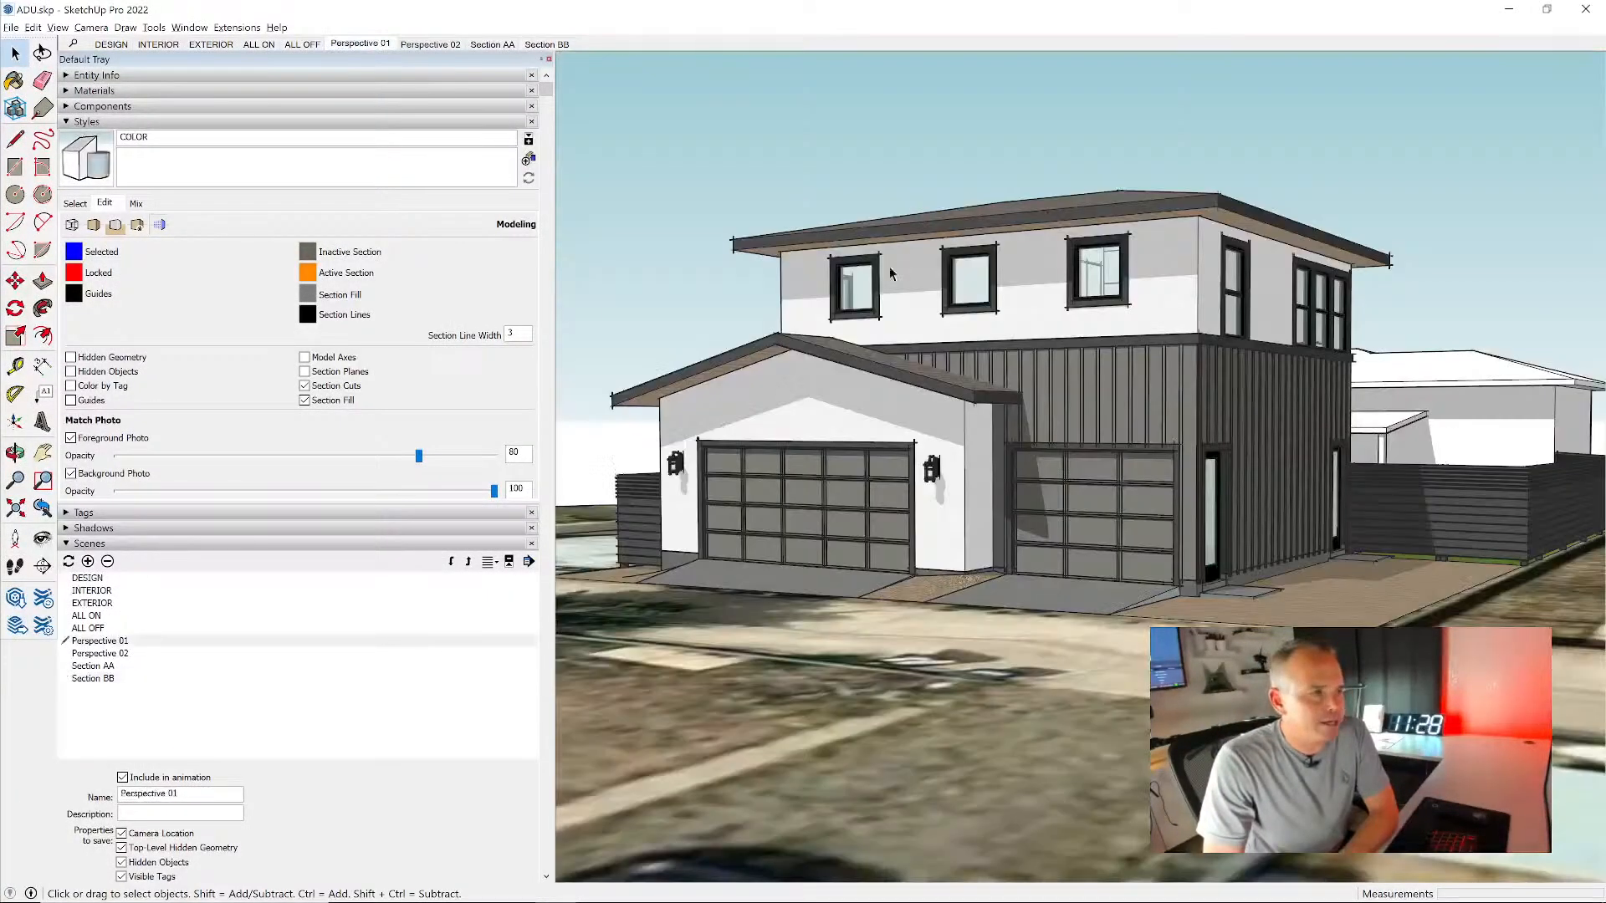
pyautogui.click(111, 44)
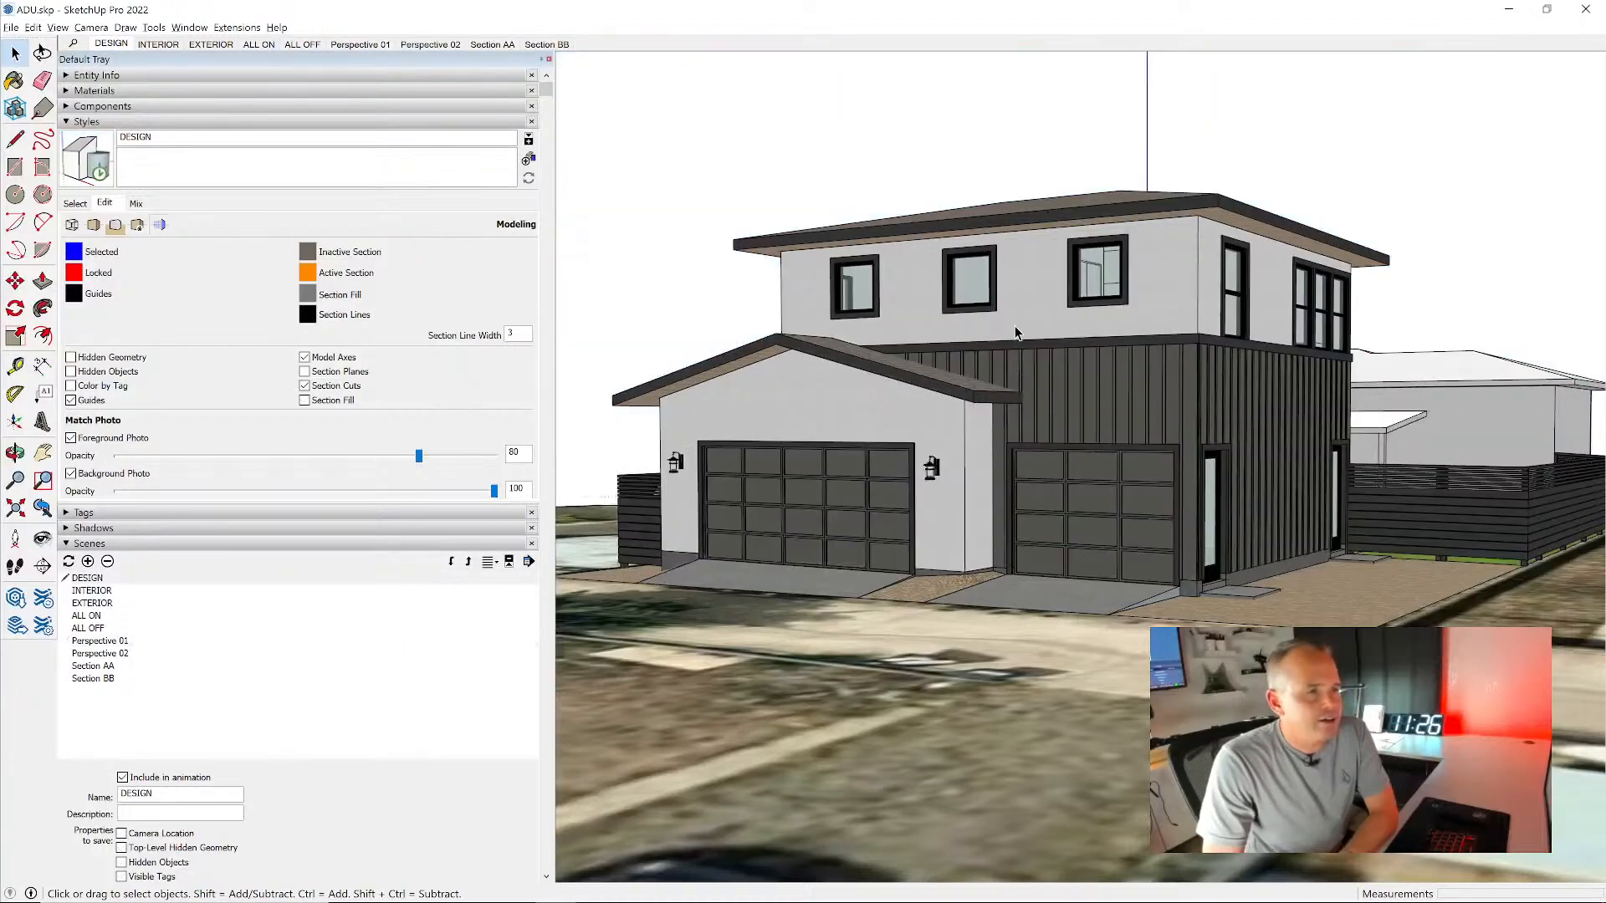
pyautogui.moveTo(1022, 382); pyautogui.dragTo(987, 556, button='middle')
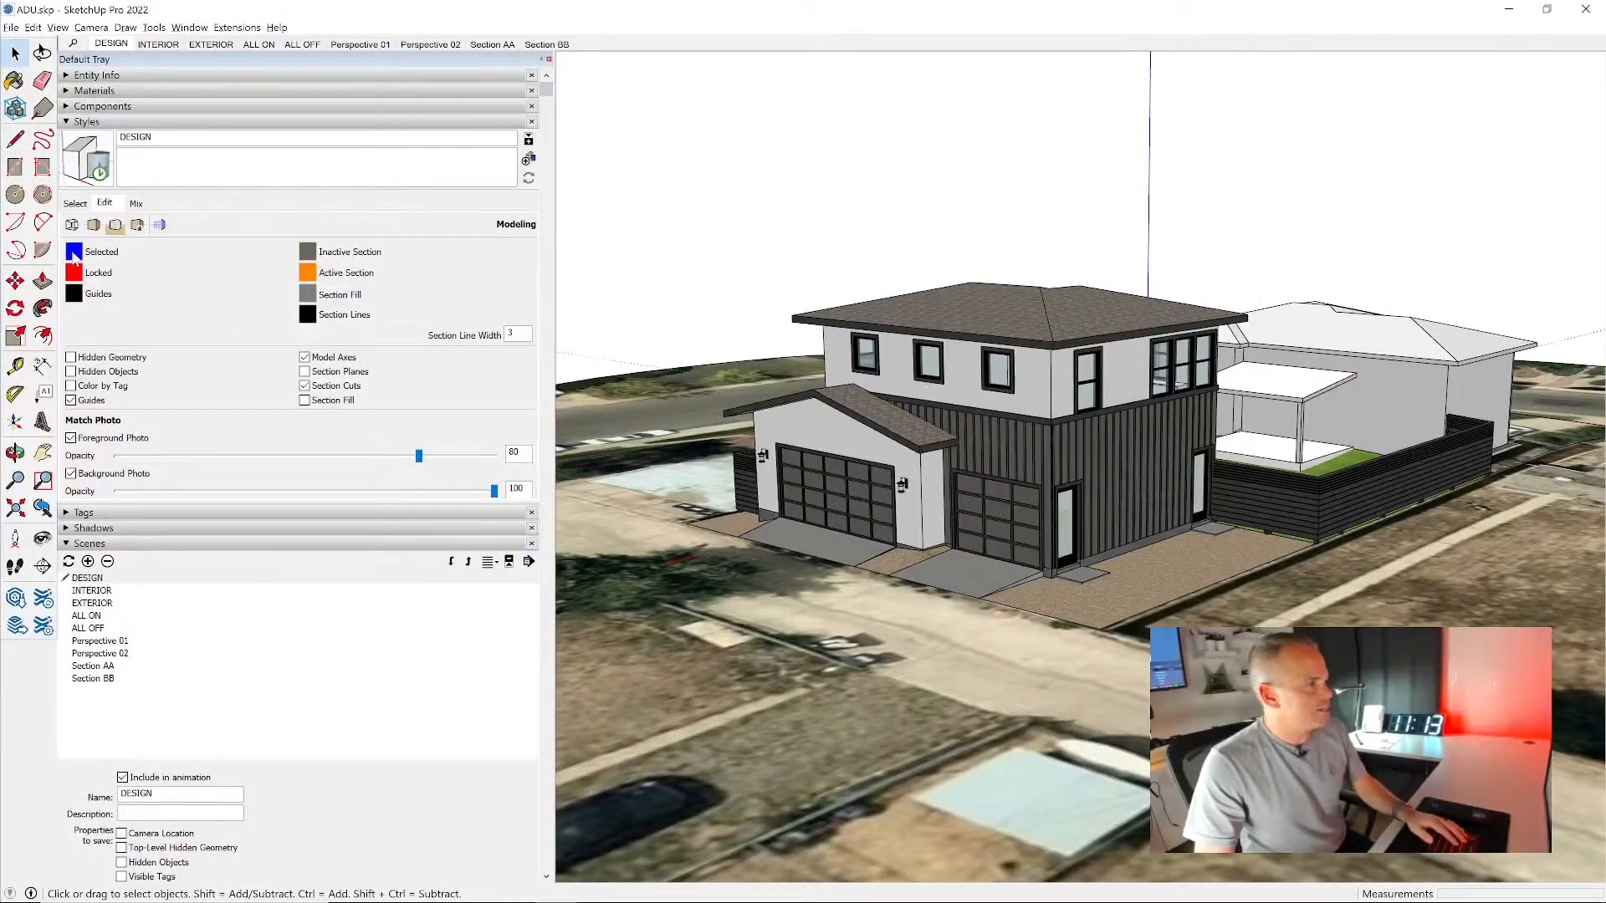
pyautogui.click(42, 566)
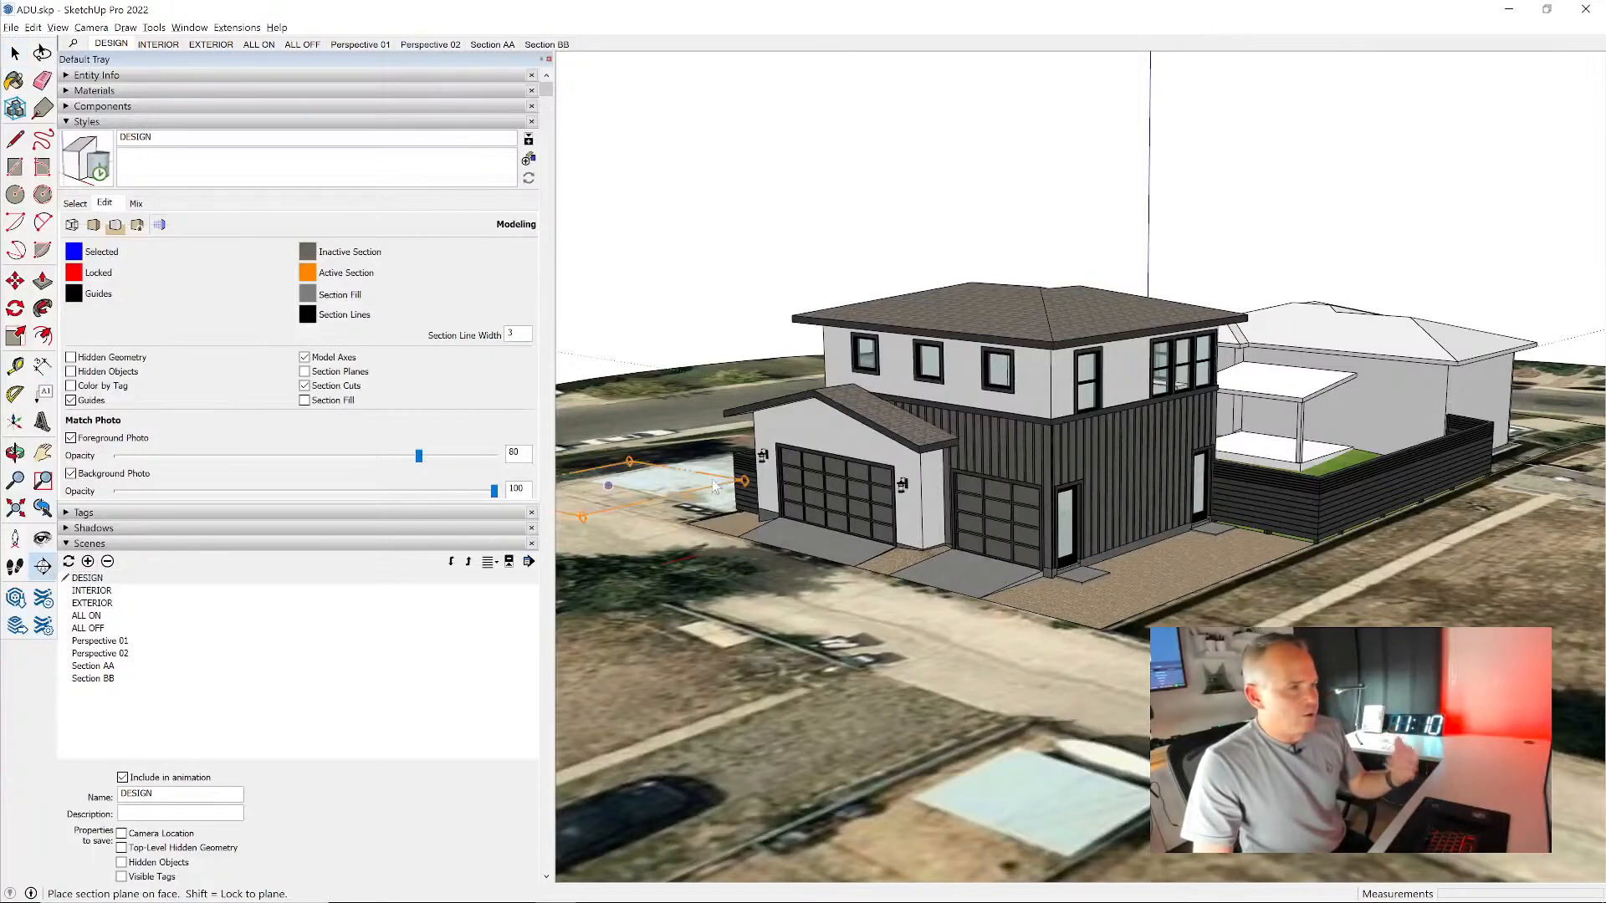
pyautogui.scroll(2, 810, 428)
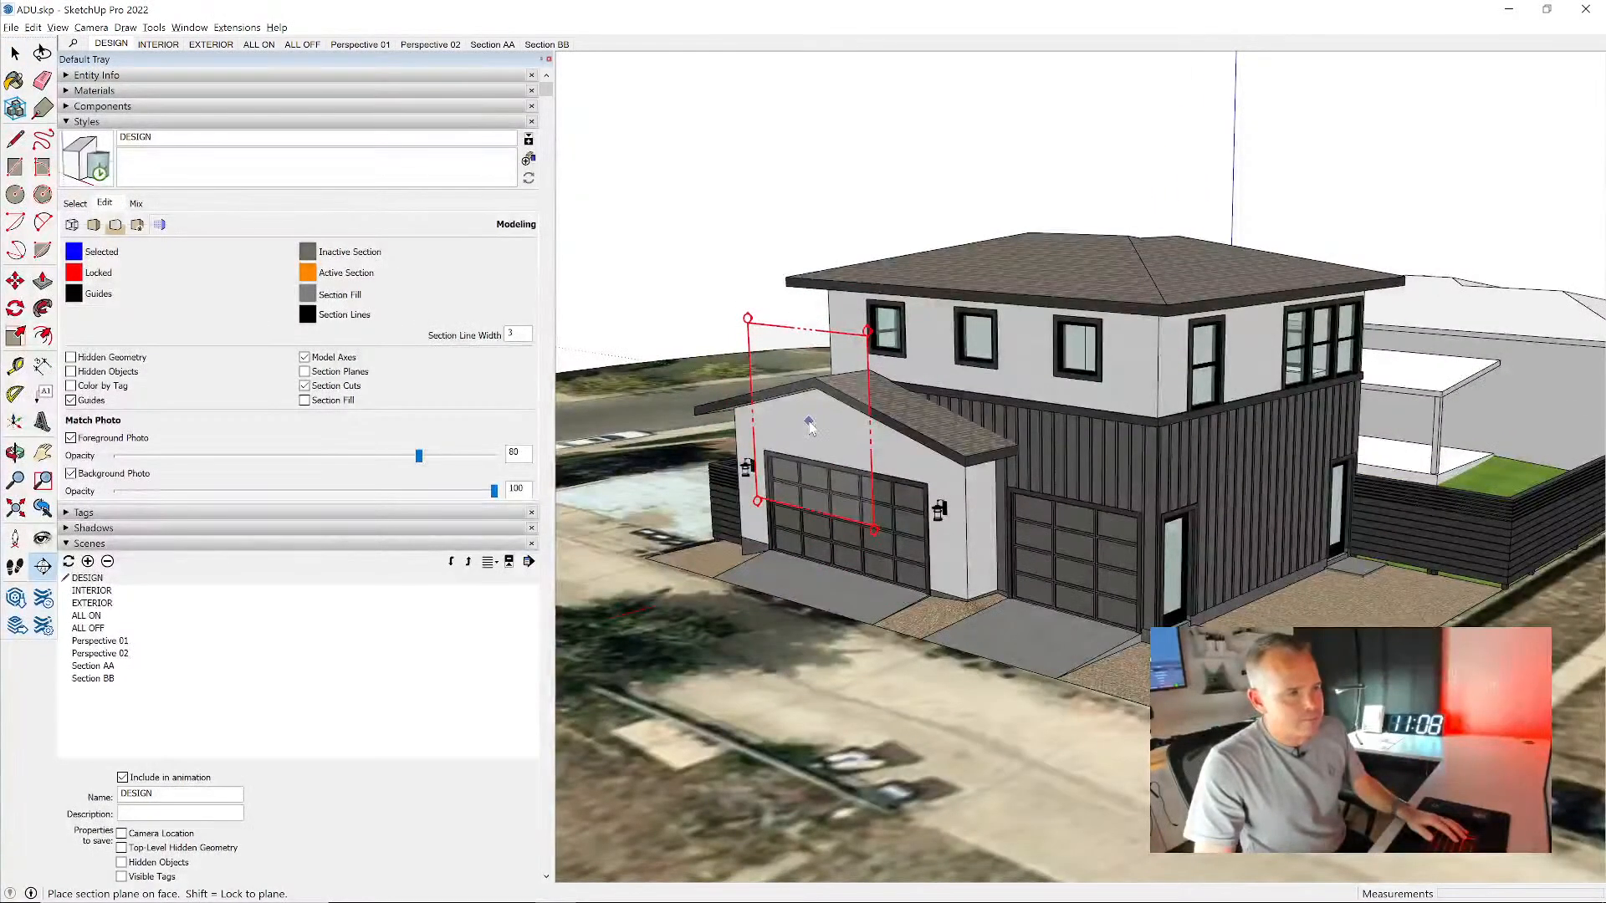
pyautogui.click(809, 428)
pyautogui.scroll(-3, 905, 558)
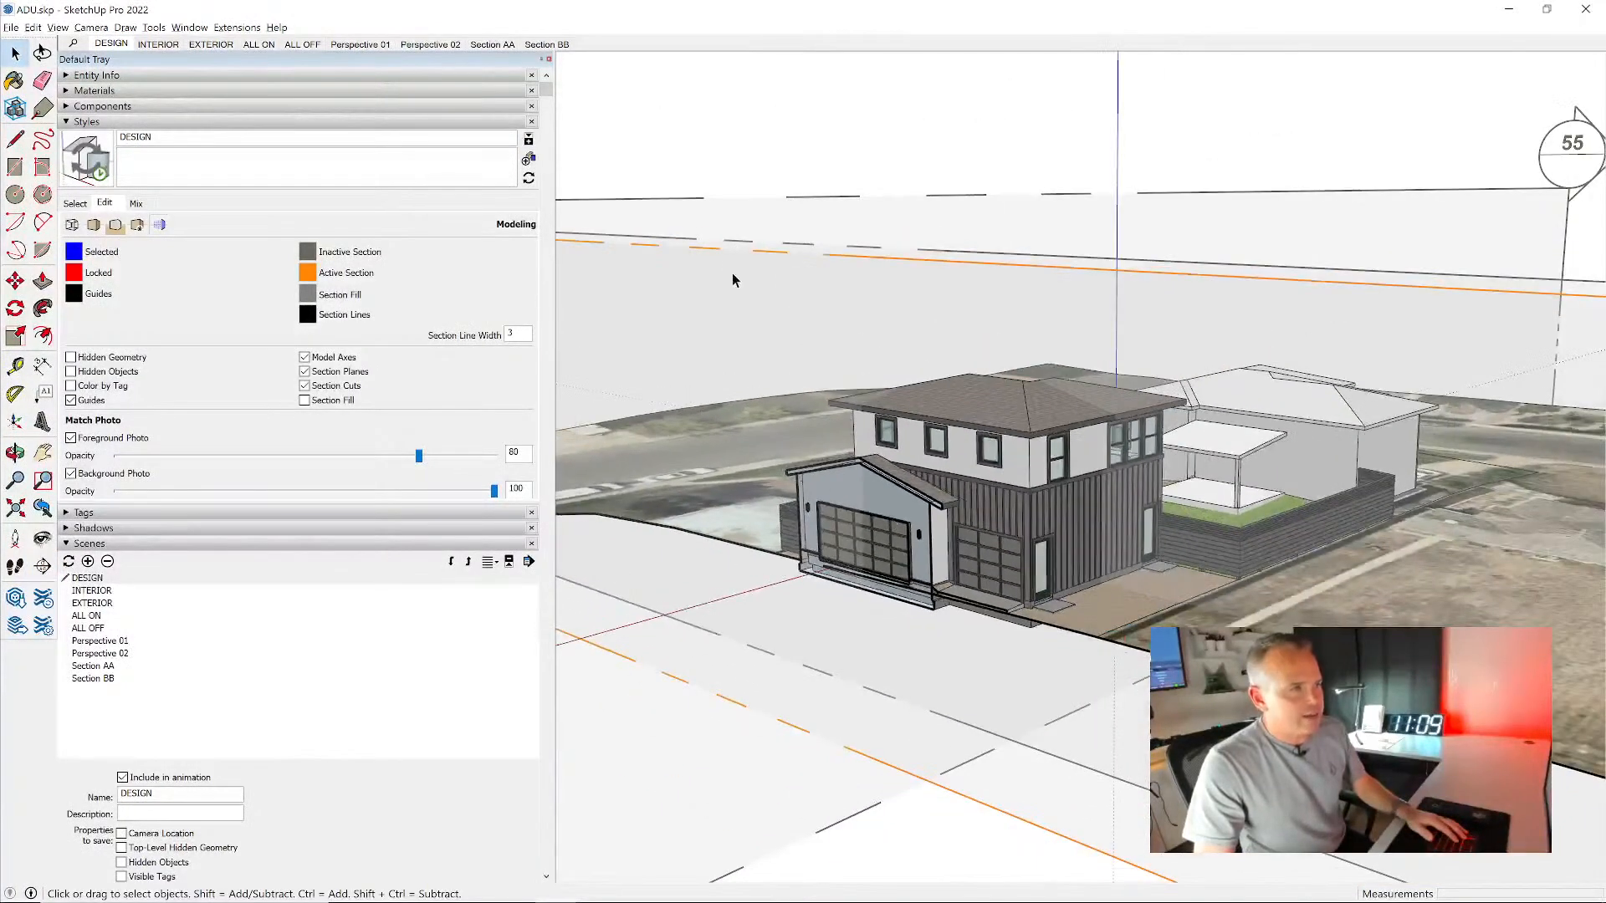
# - Move the new section plane a distance of 5 outward, in front of the garage facade
pyautogui.moveTo(728, 258); pyautogui.dragTo(660, 247, button='middle')
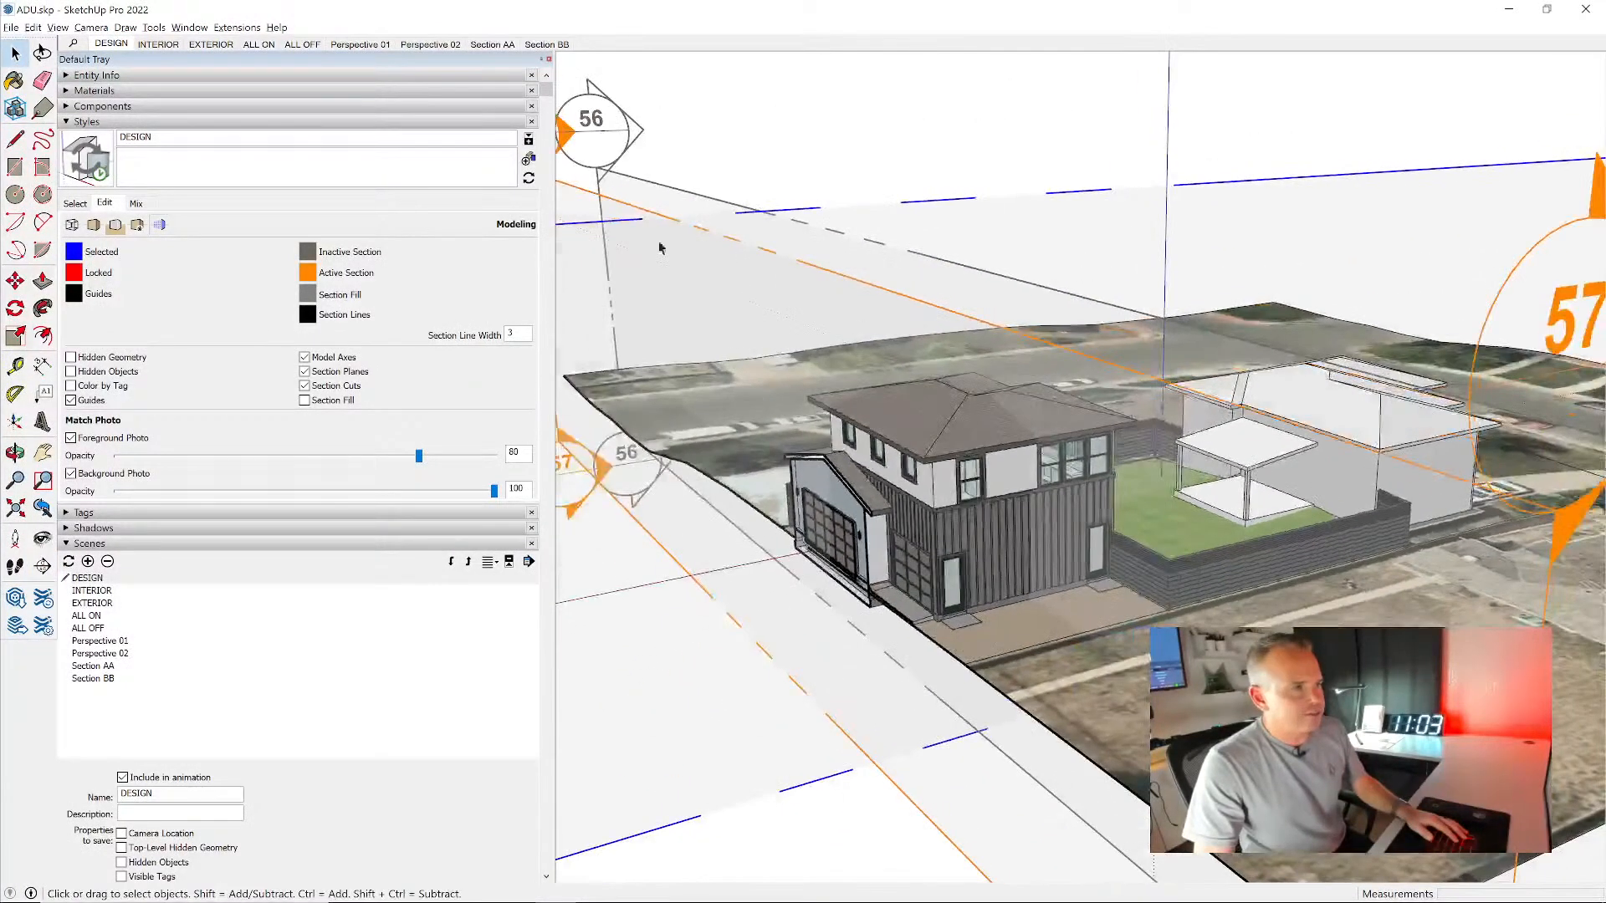
pyautogui.click(567, 189)
pyautogui.press('m')
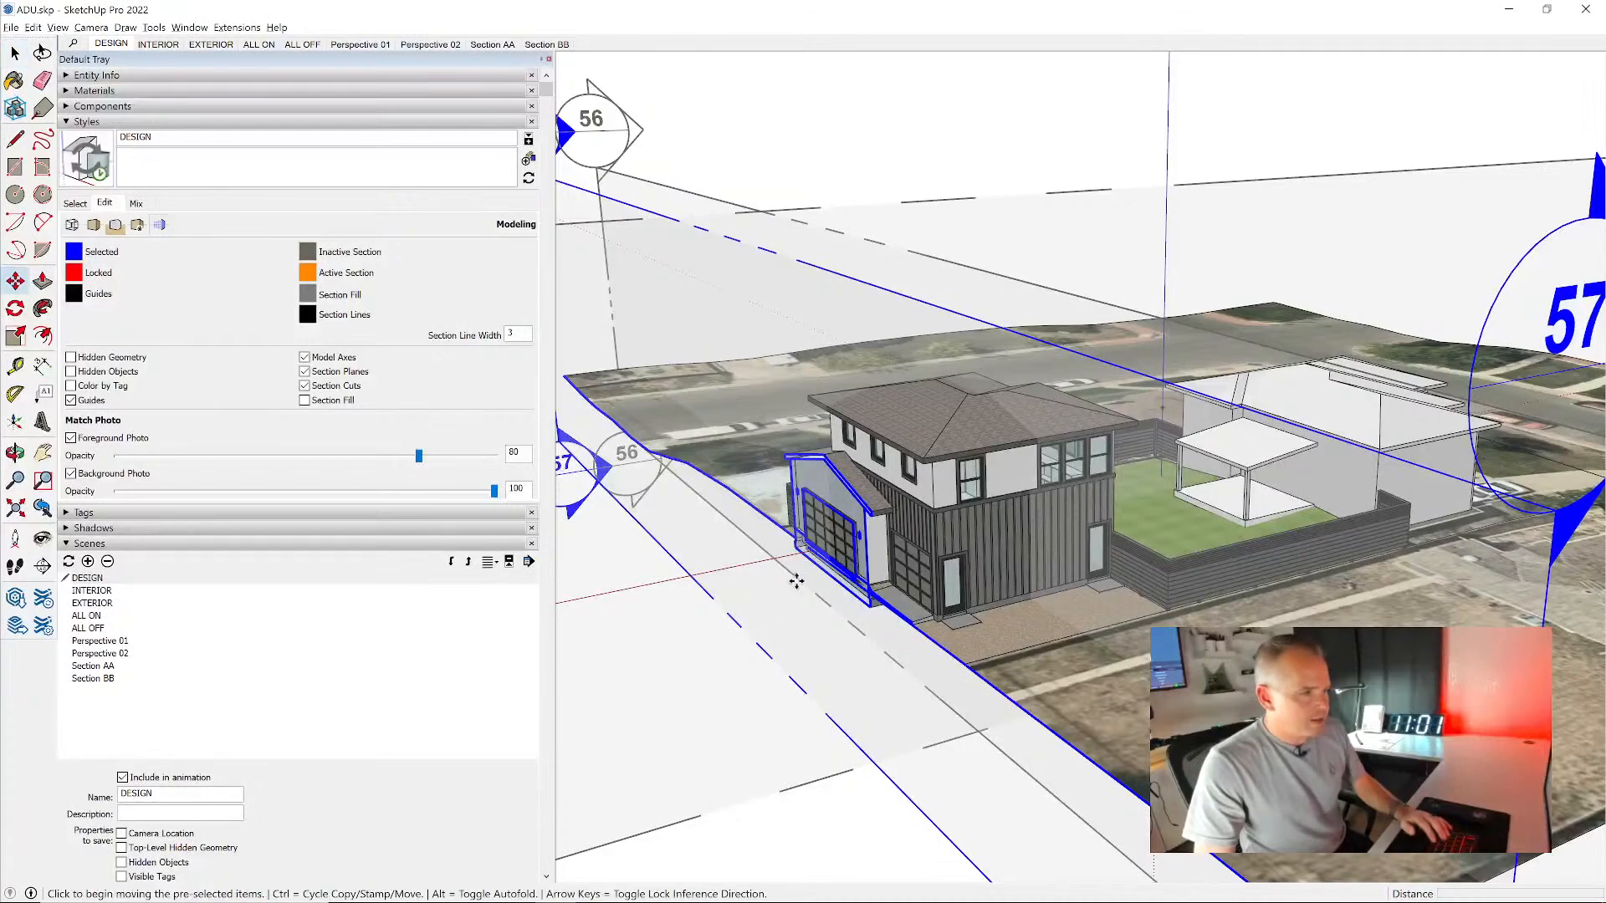
pyautogui.click(791, 586)
pyautogui.click(738, 609)
pyautogui.write('5')
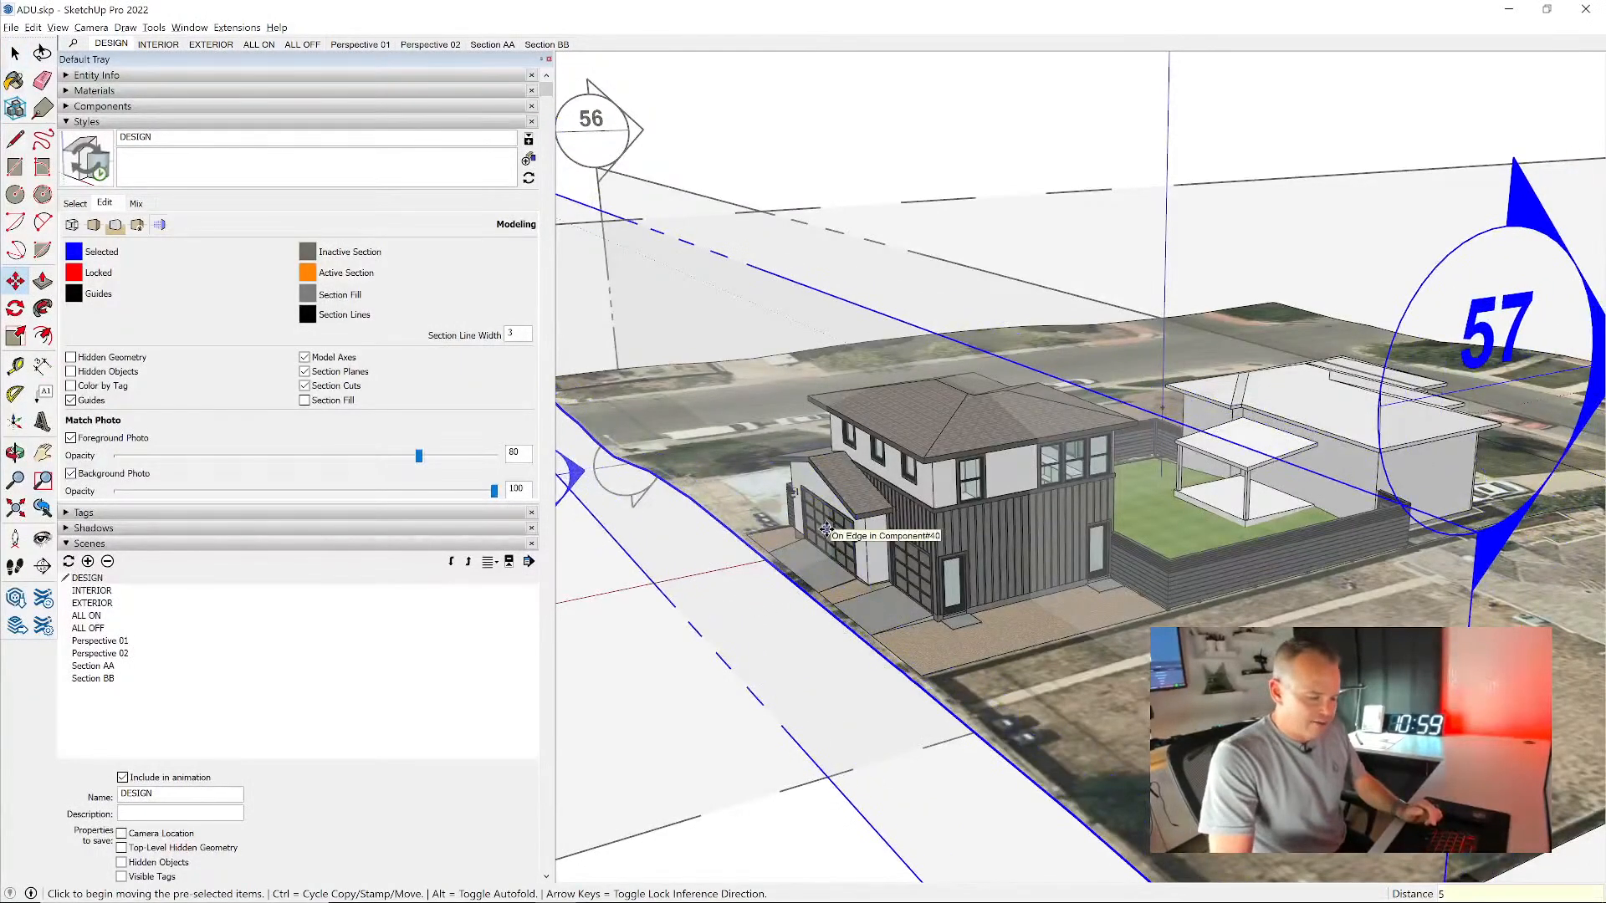
pyautogui.press('Return')
pyautogui.press('space')
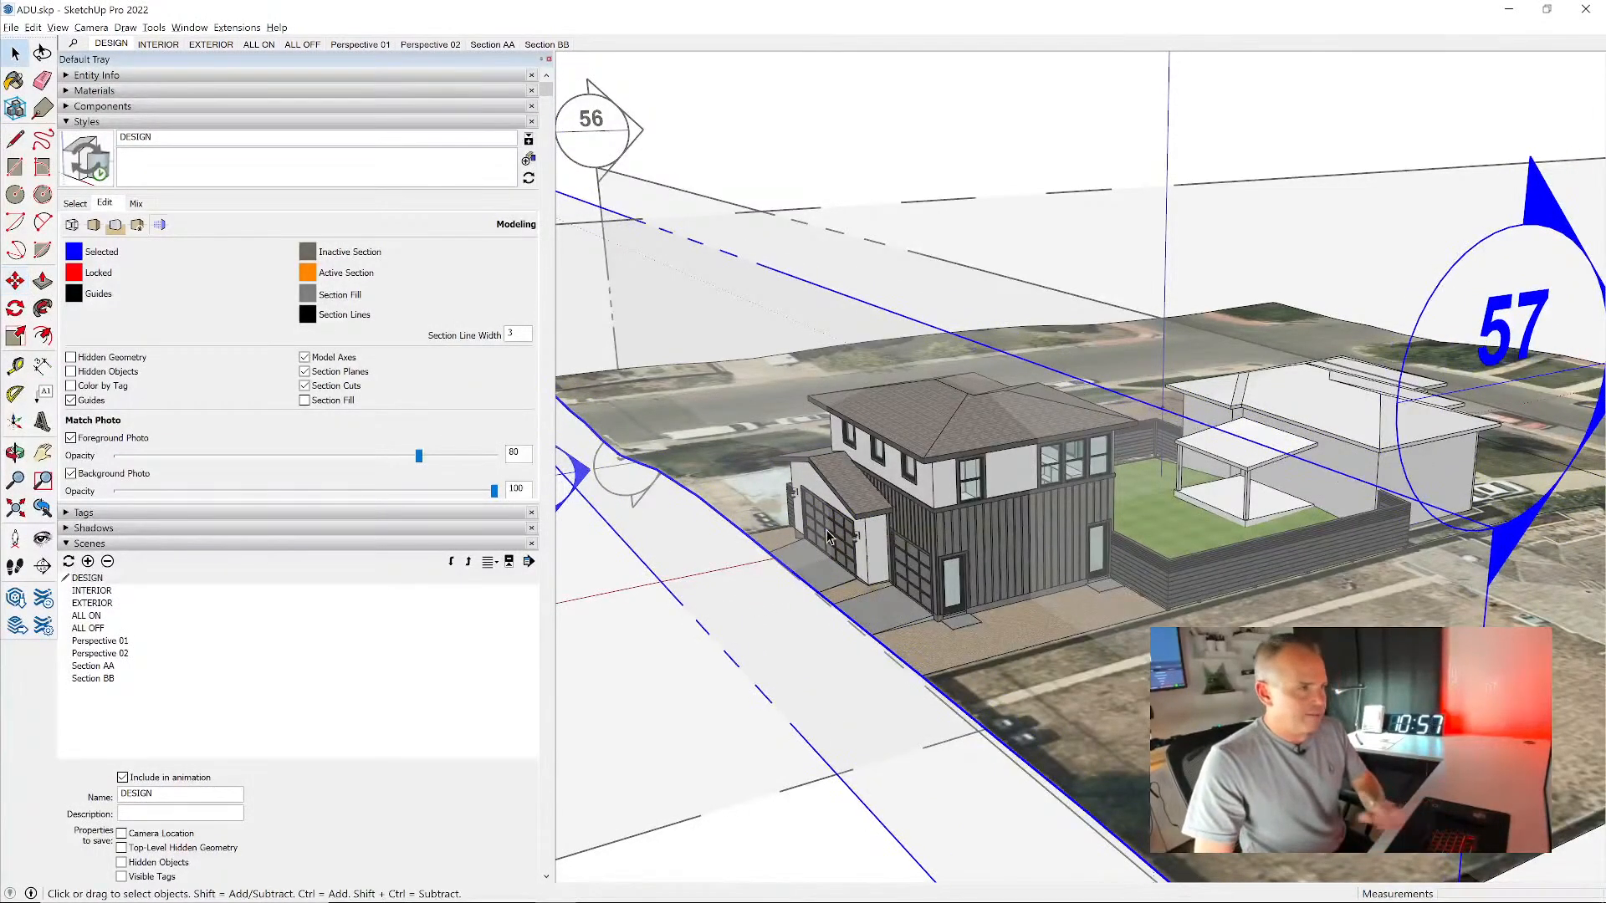
# - Align the view to the front section plane and switch the camera to Parallel Projection, framing the house's front facade
pyautogui.rightClick(583, 208)
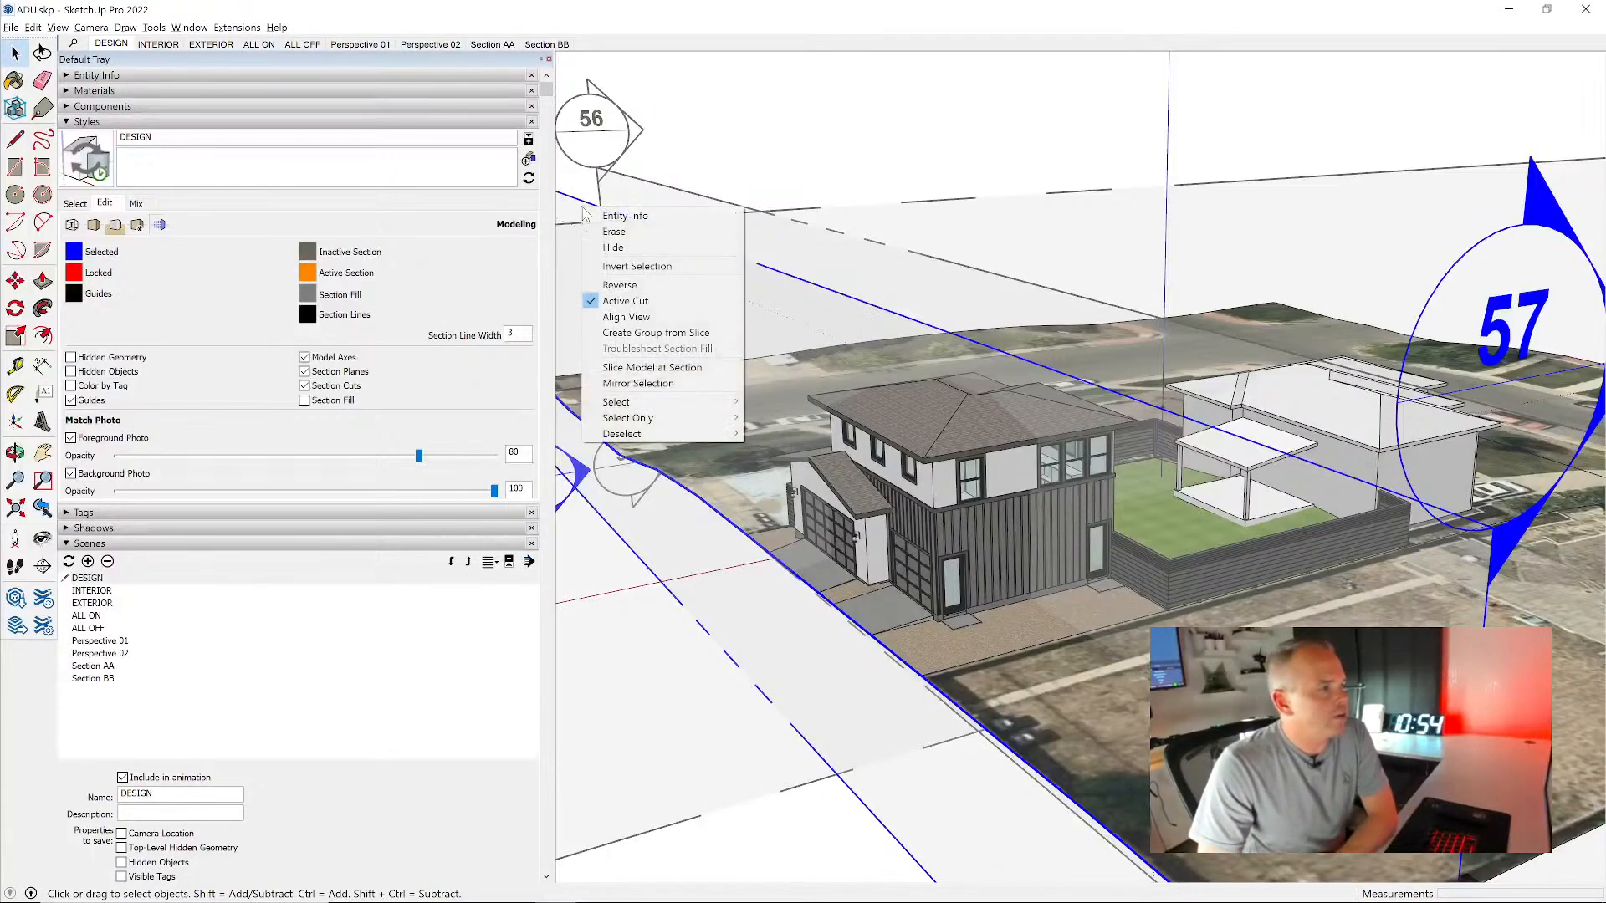
pyautogui.click(650, 316)
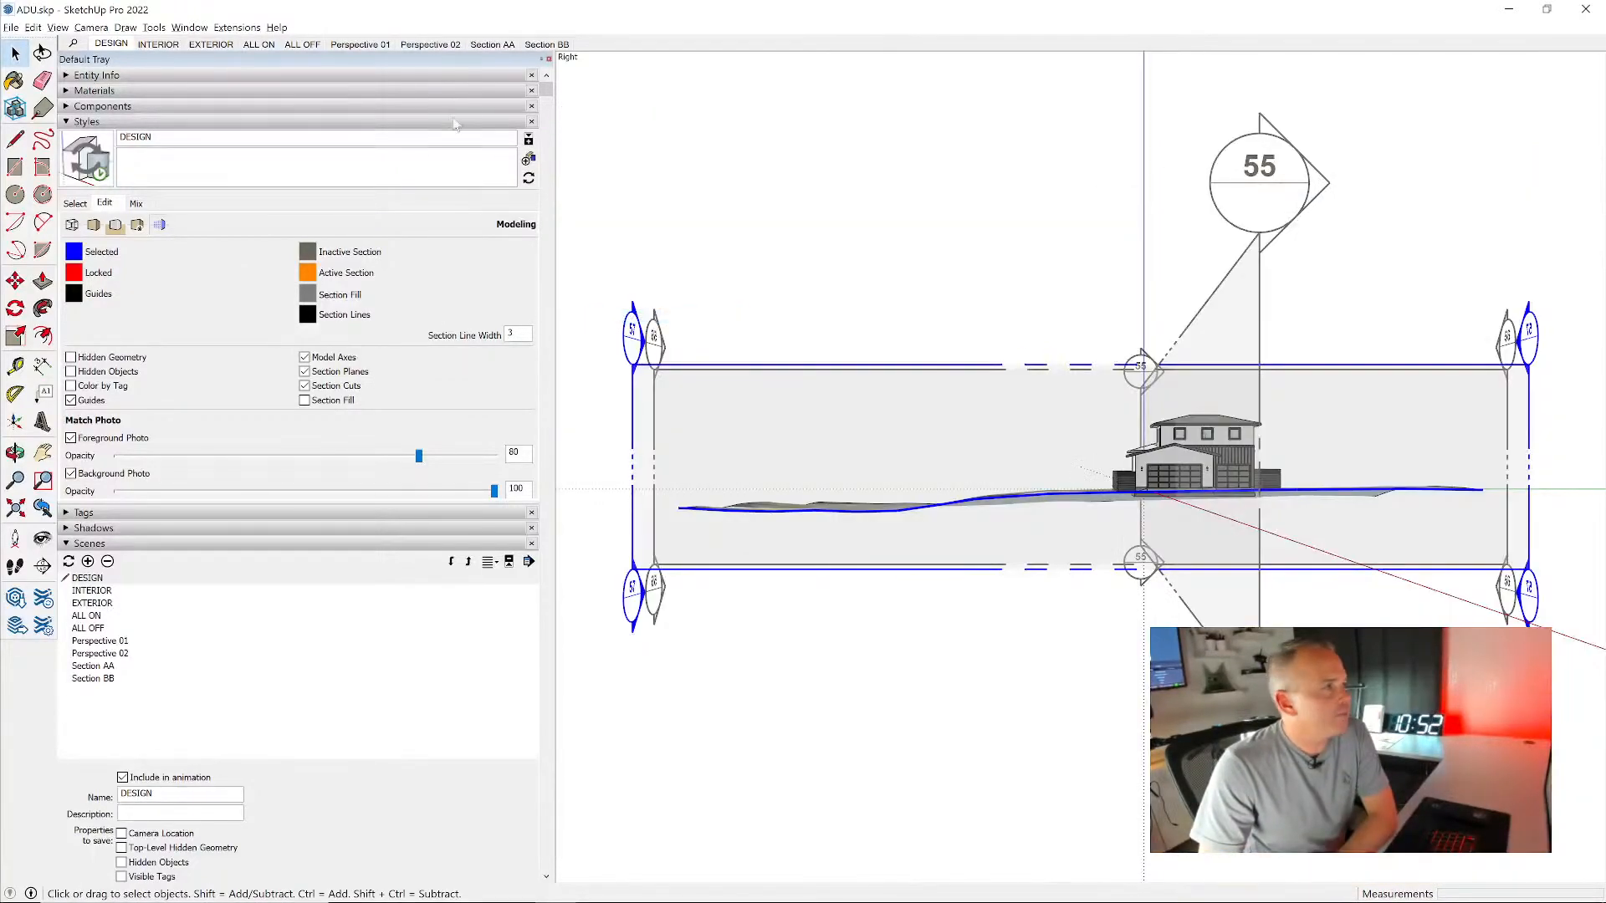
pyautogui.click(91, 27)
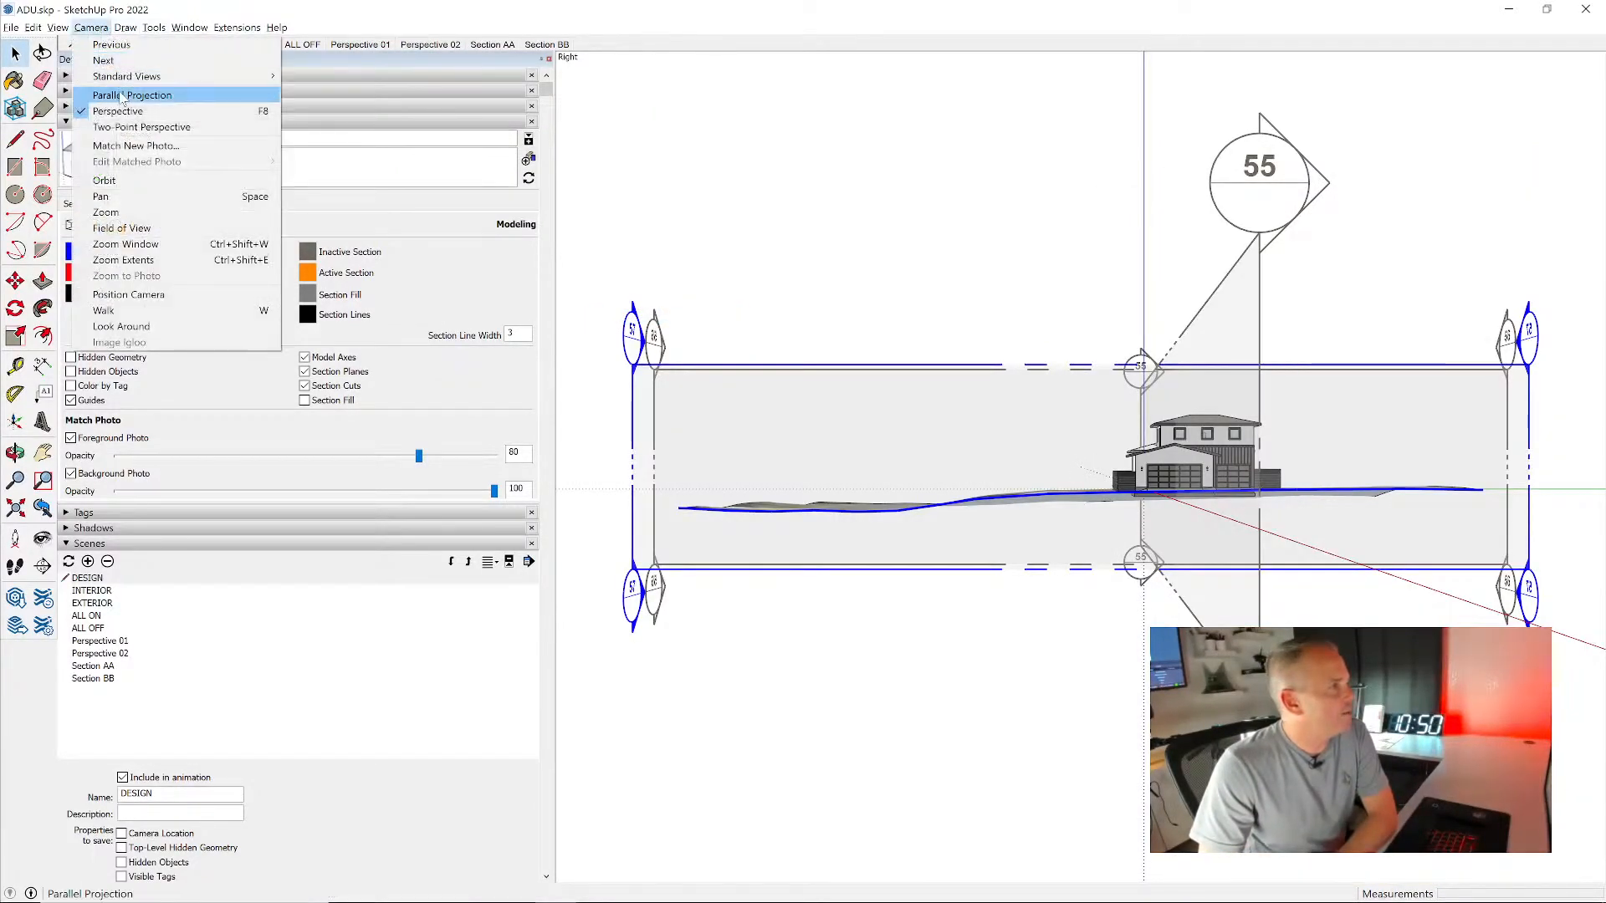
pyautogui.click(113, 96)
pyautogui.scroll(10, 1189, 409)
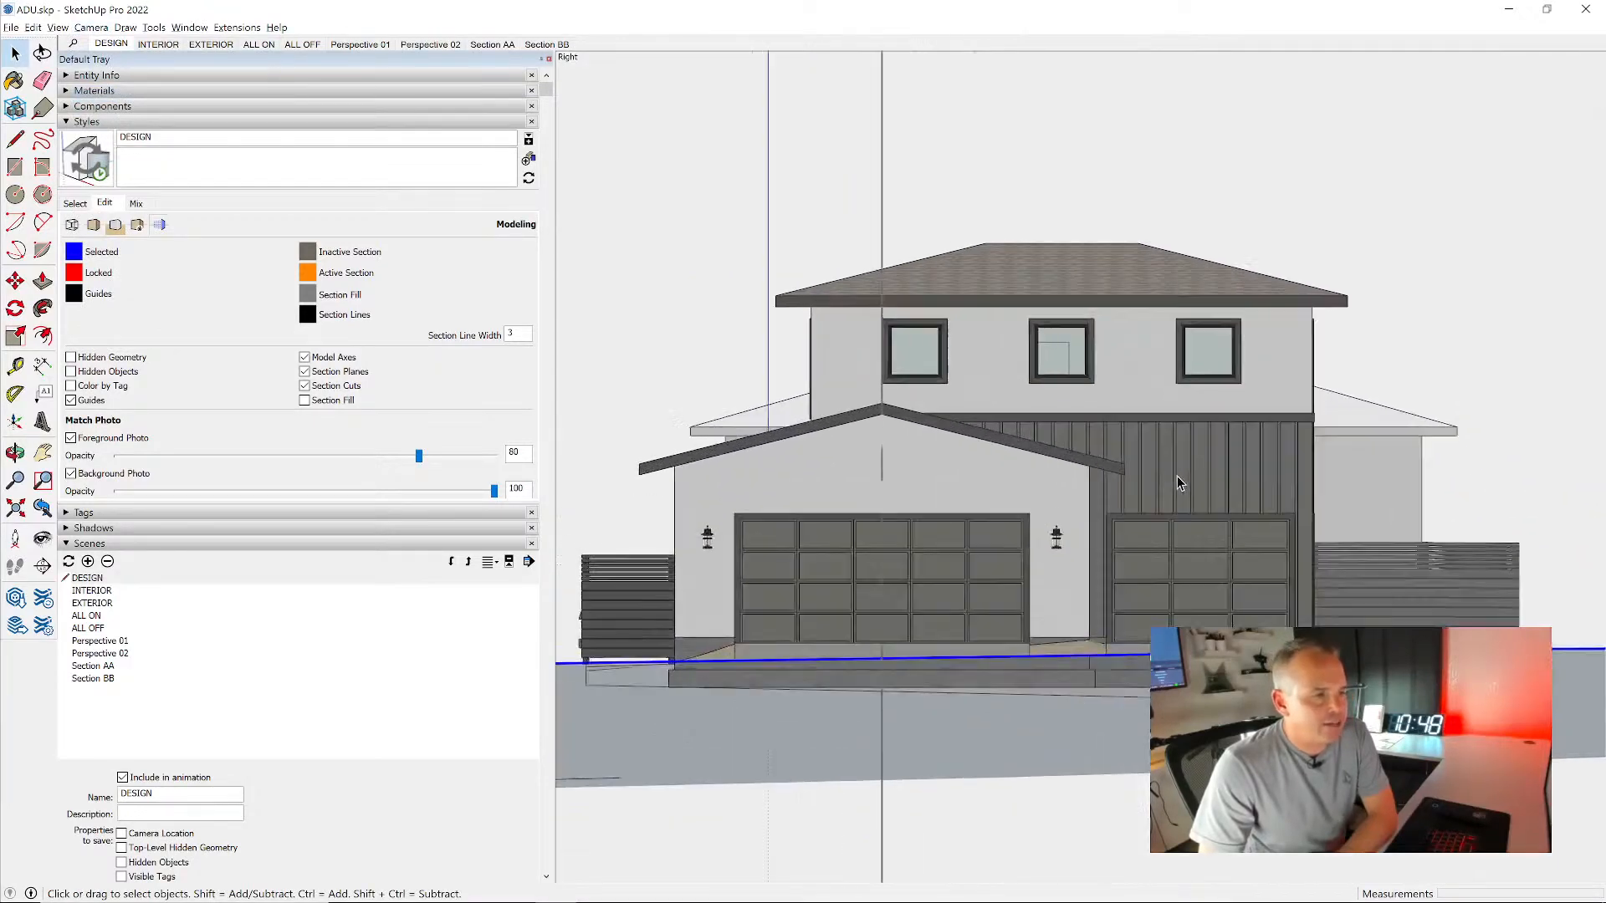
pyautogui.scroll(-1, 1198, 468)
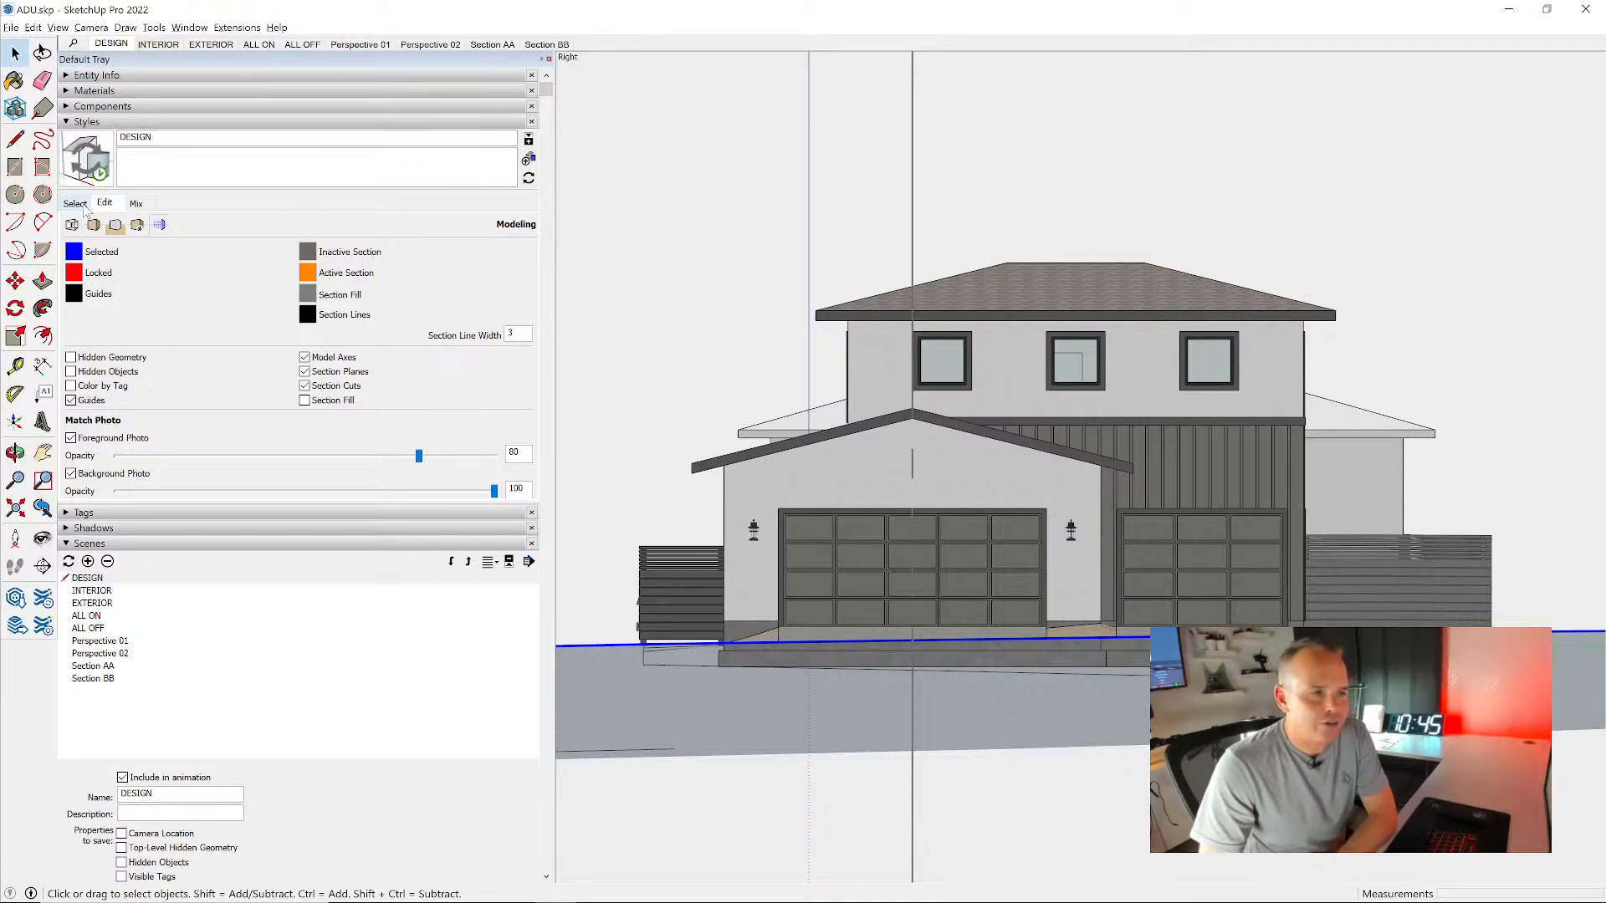
# - Apply the CAD style to the front view and turn on shadows for 09:19 AM on 06/19
pyautogui.click(75, 204)
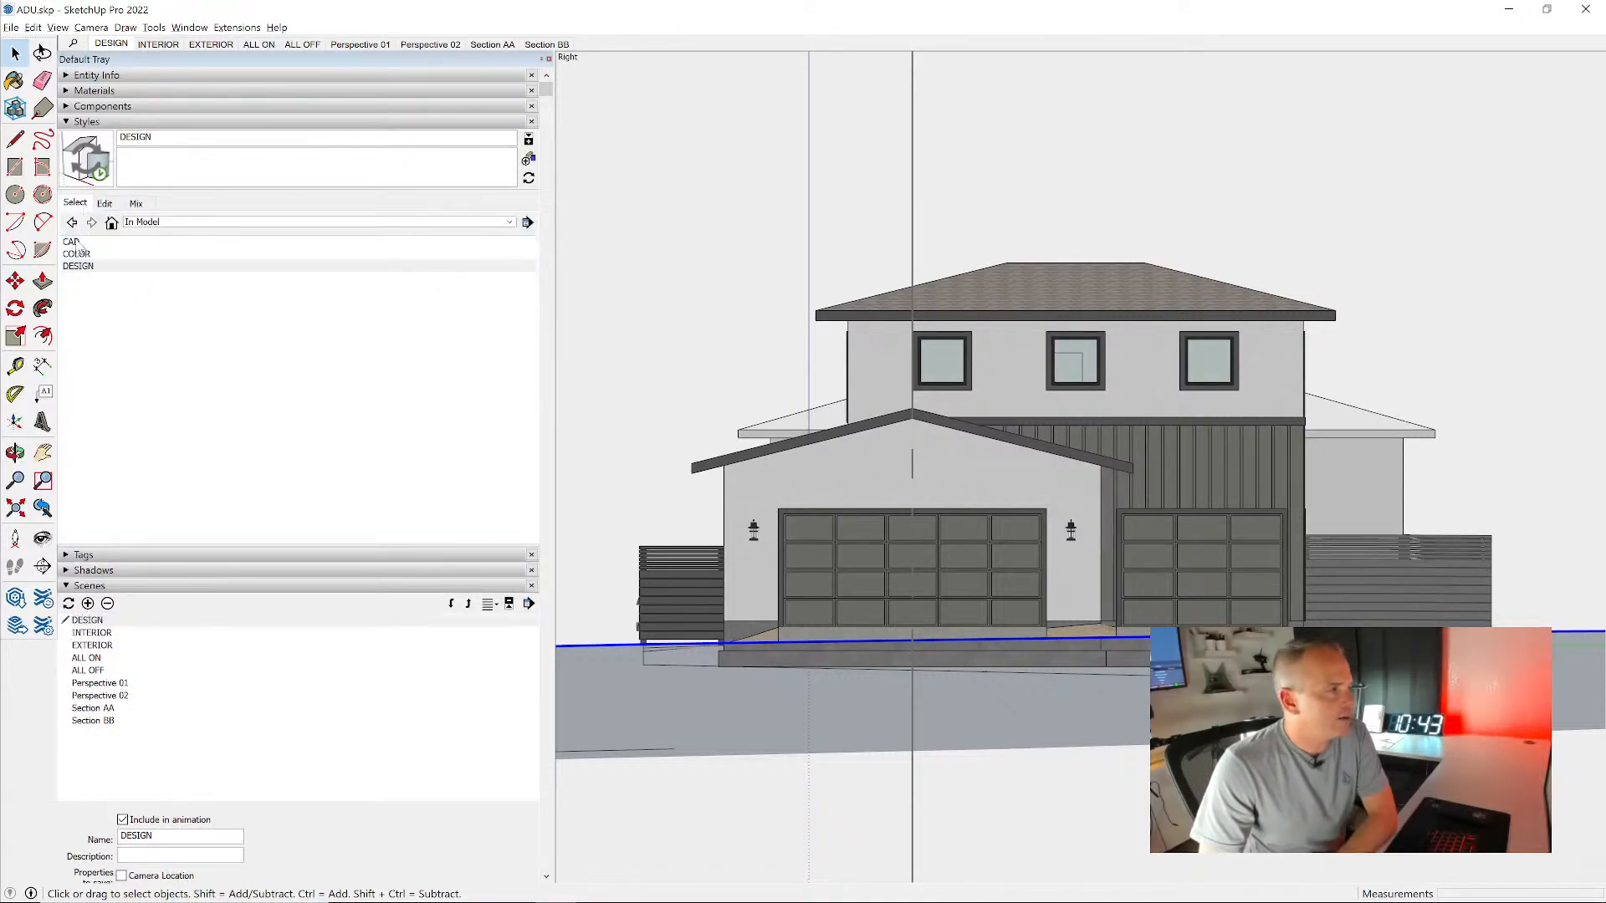
pyautogui.click(74, 242)
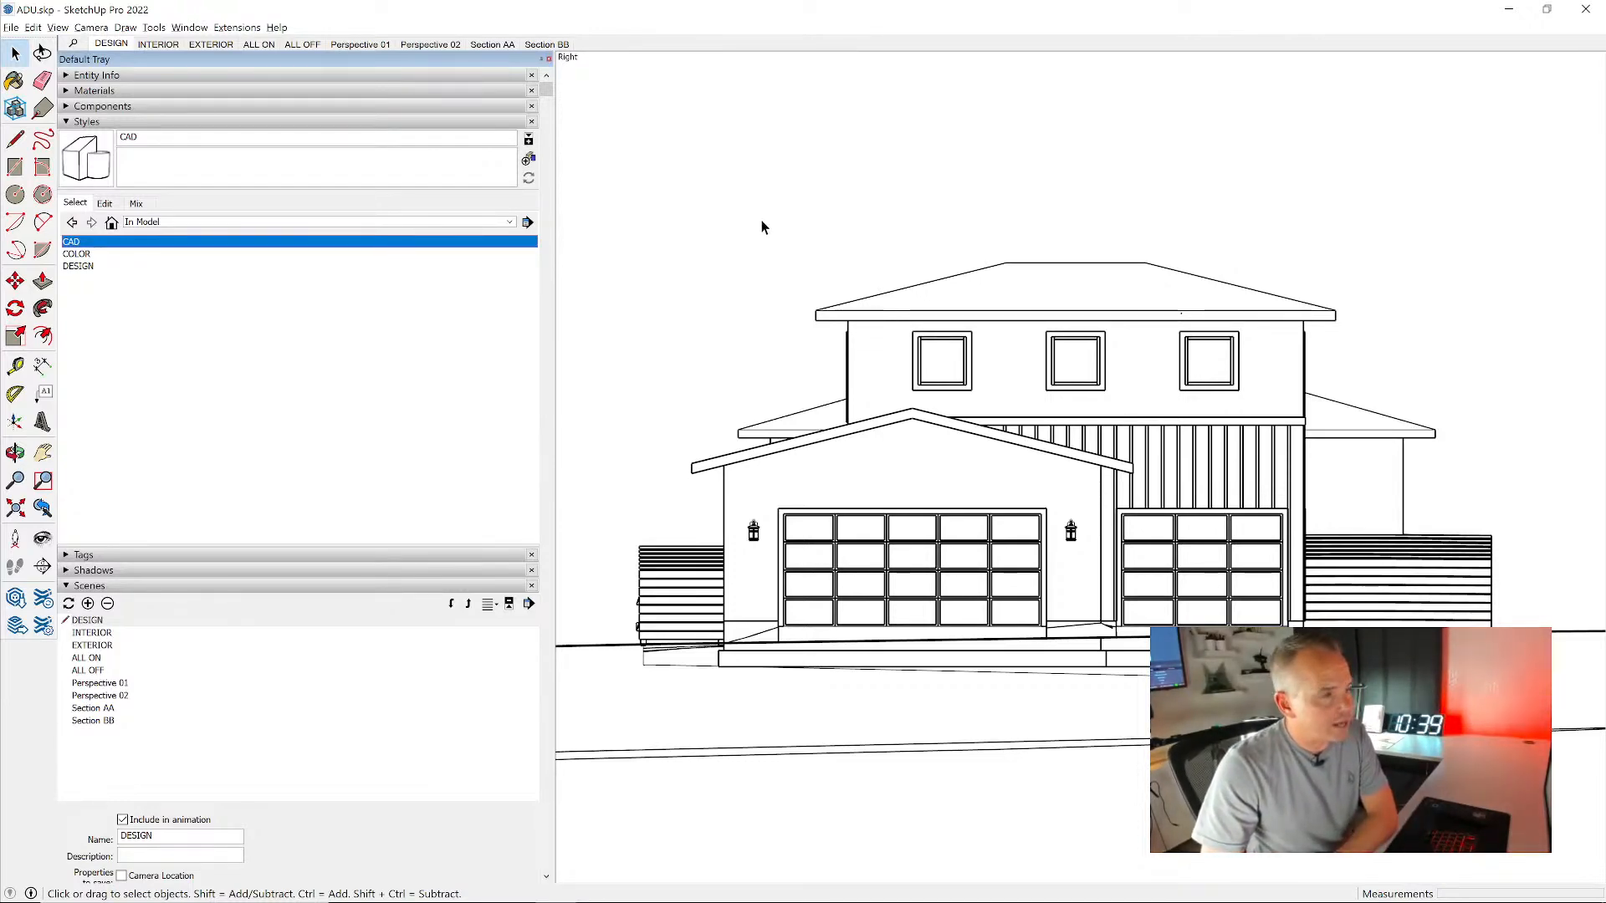
pyautogui.click(125, 121)
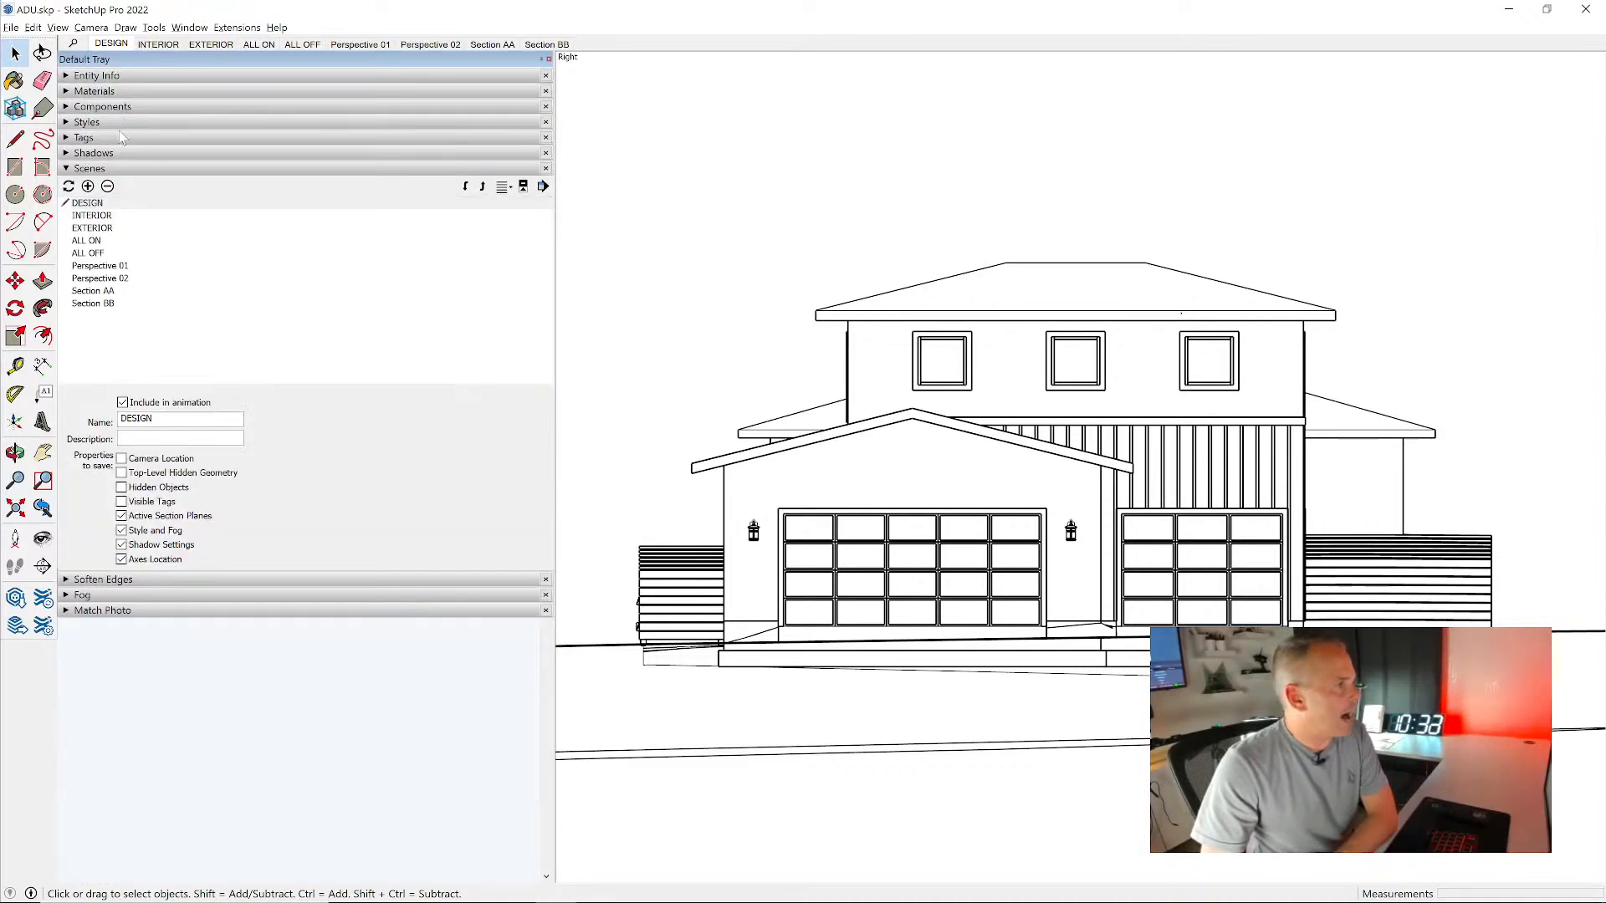
pyautogui.click(113, 153)
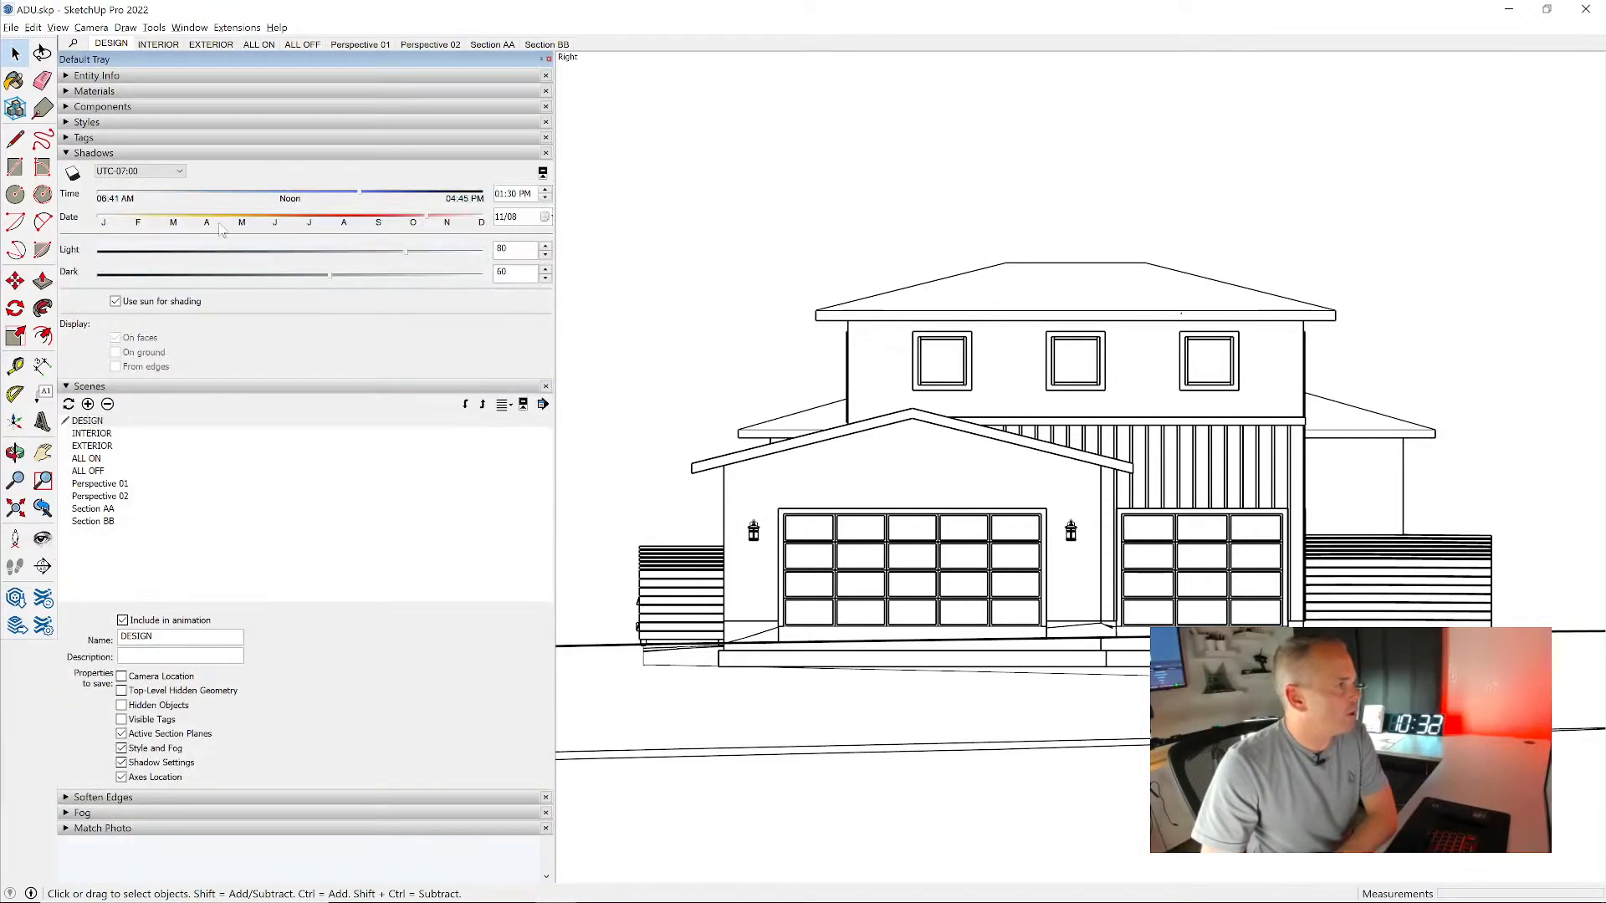
pyautogui.click(73, 174)
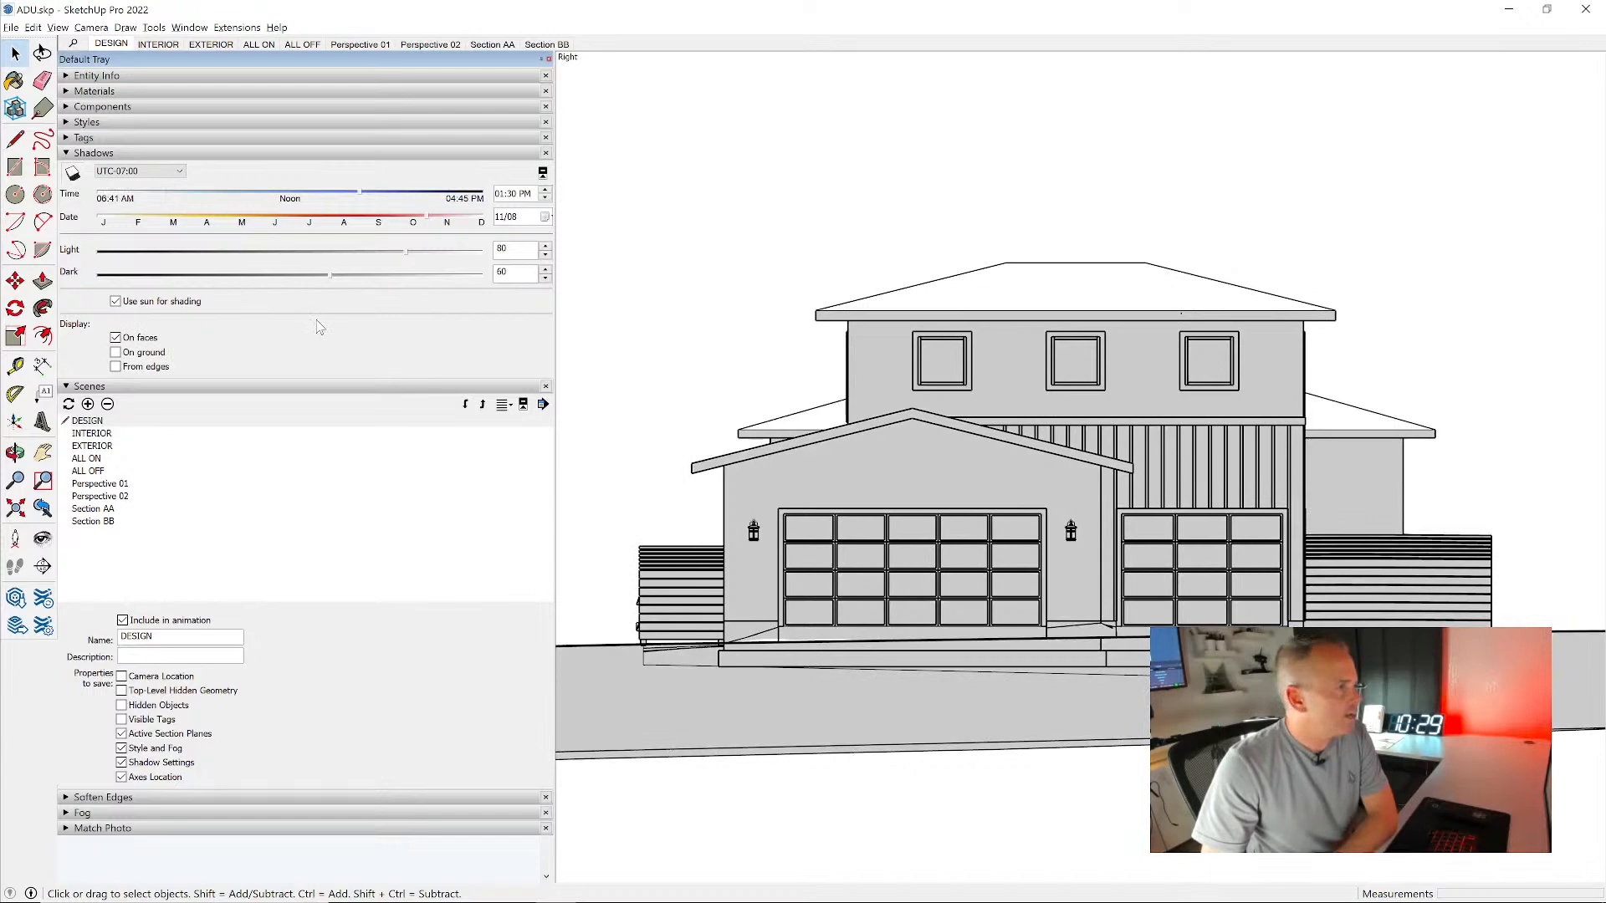
pyautogui.moveTo(347, 224); pyautogui.dragTo(224, 205)
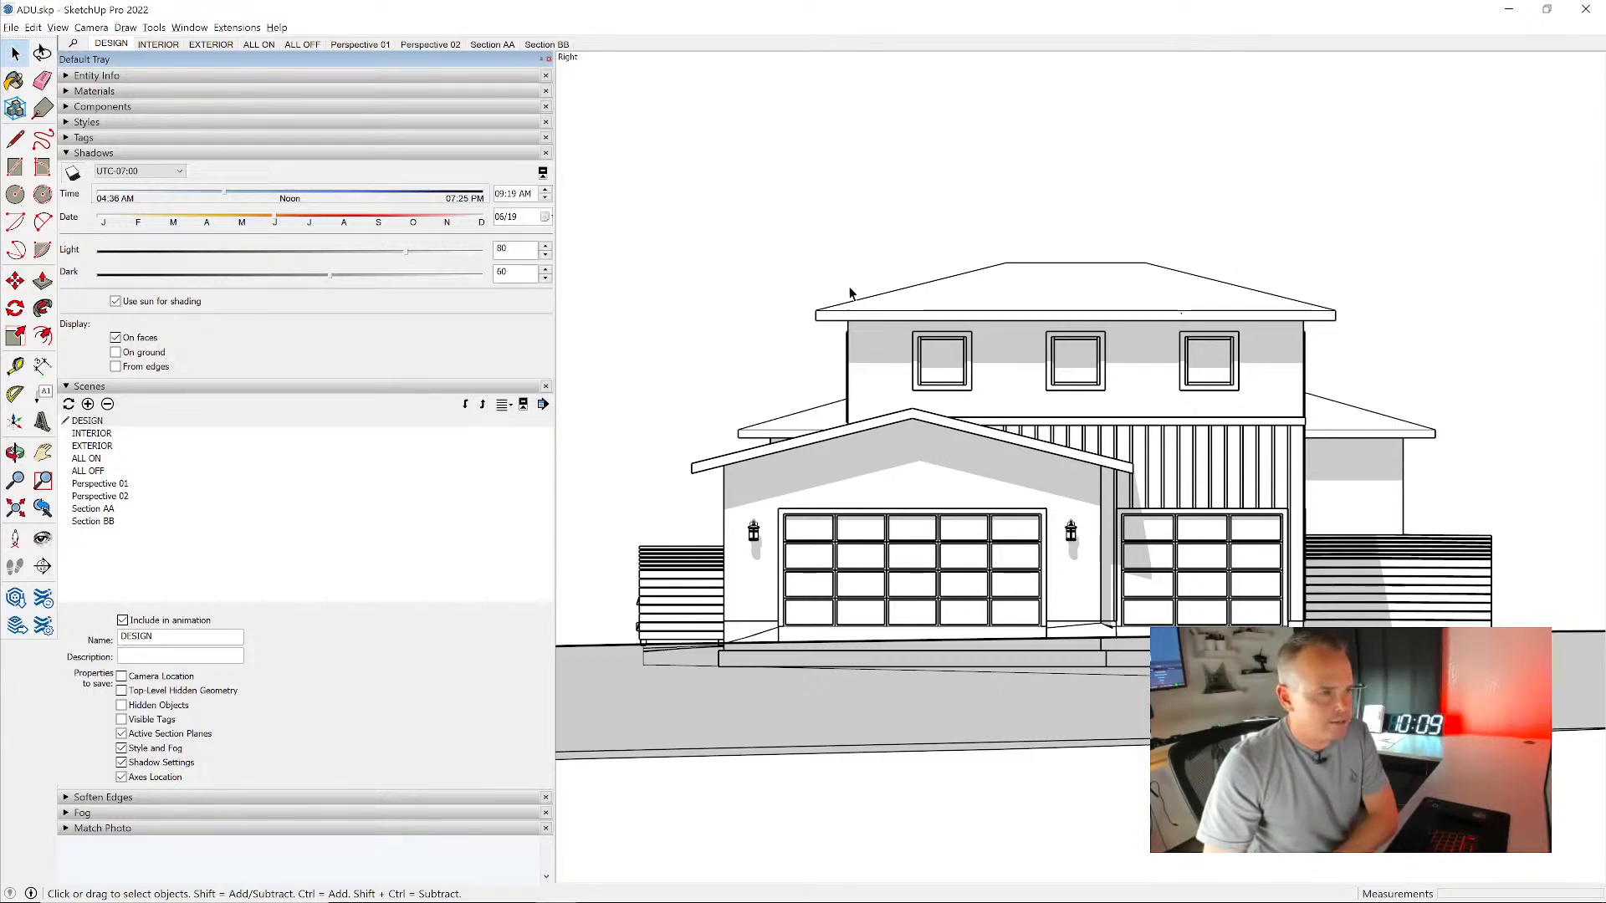
# - Hide the LOCATION_Interior tag in the front elevation view
pyautogui.click(93, 138)
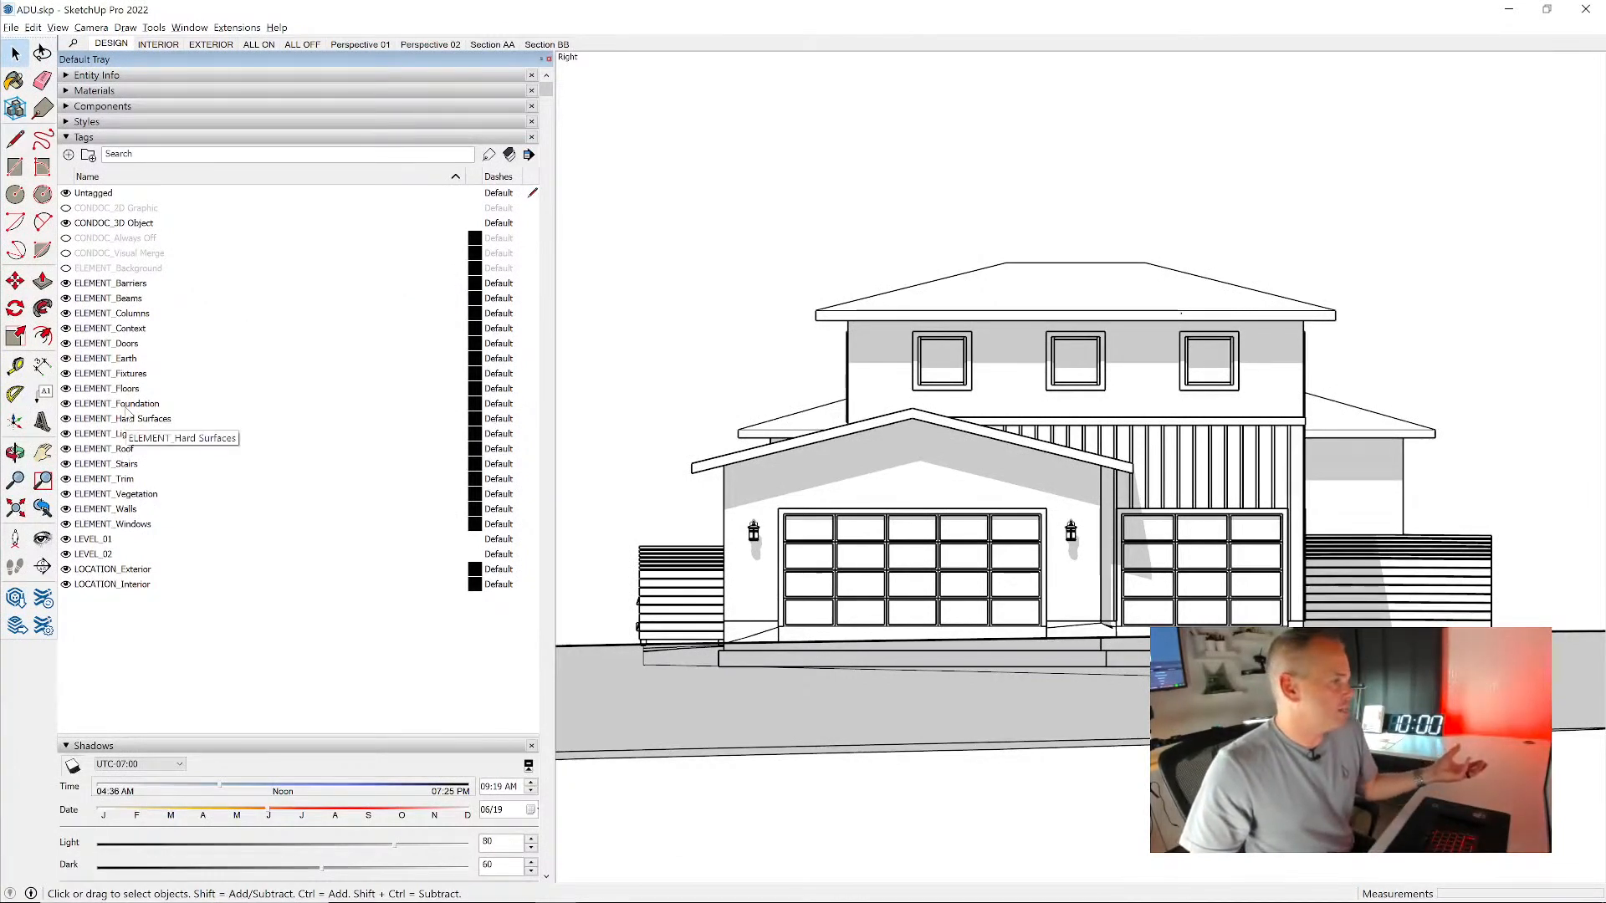
pyautogui.click(67, 586)
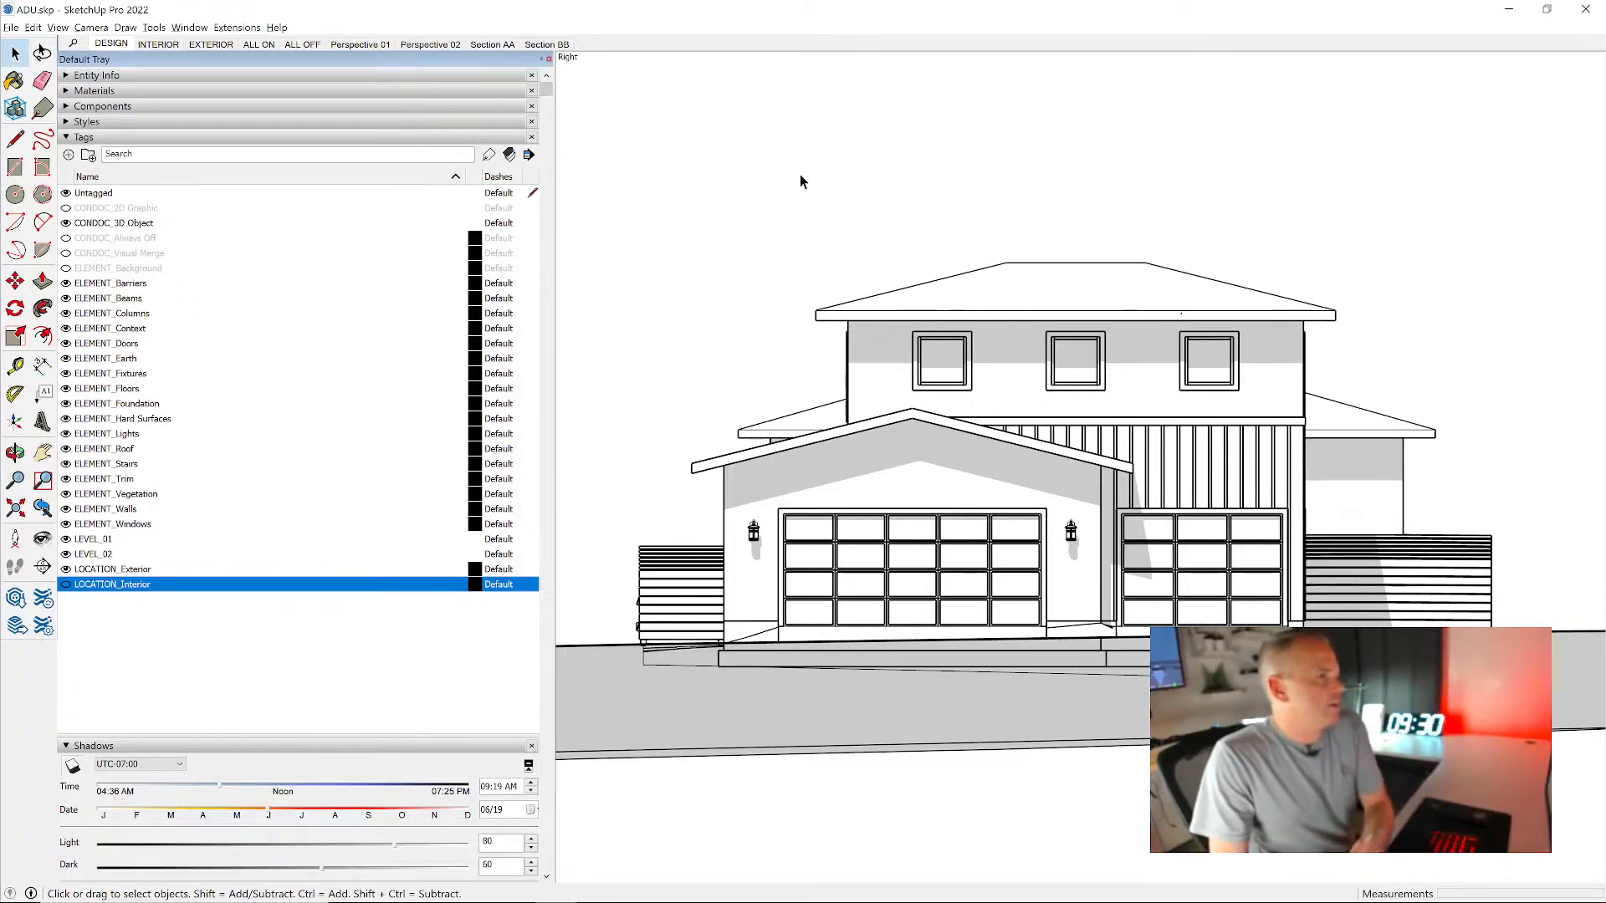
pyautogui.click(136, 138)
pyautogui.click(117, 154)
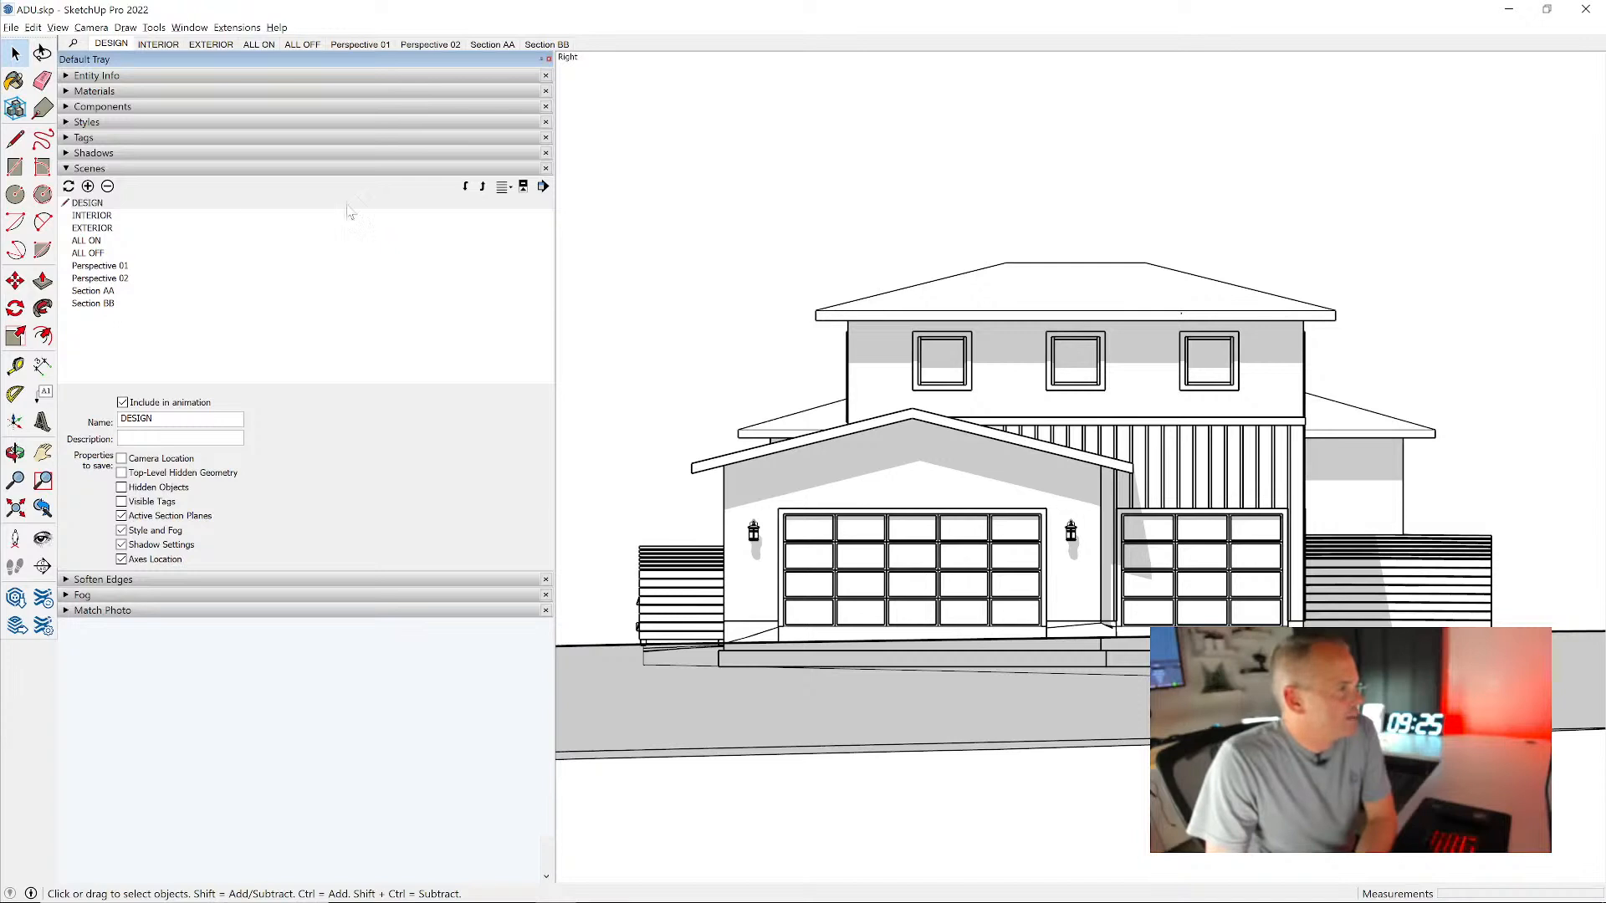
# - Save the current front view as a new scene named Elevation 01
pyautogui.rightClick(550, 45)
pyautogui.click(595, 87)
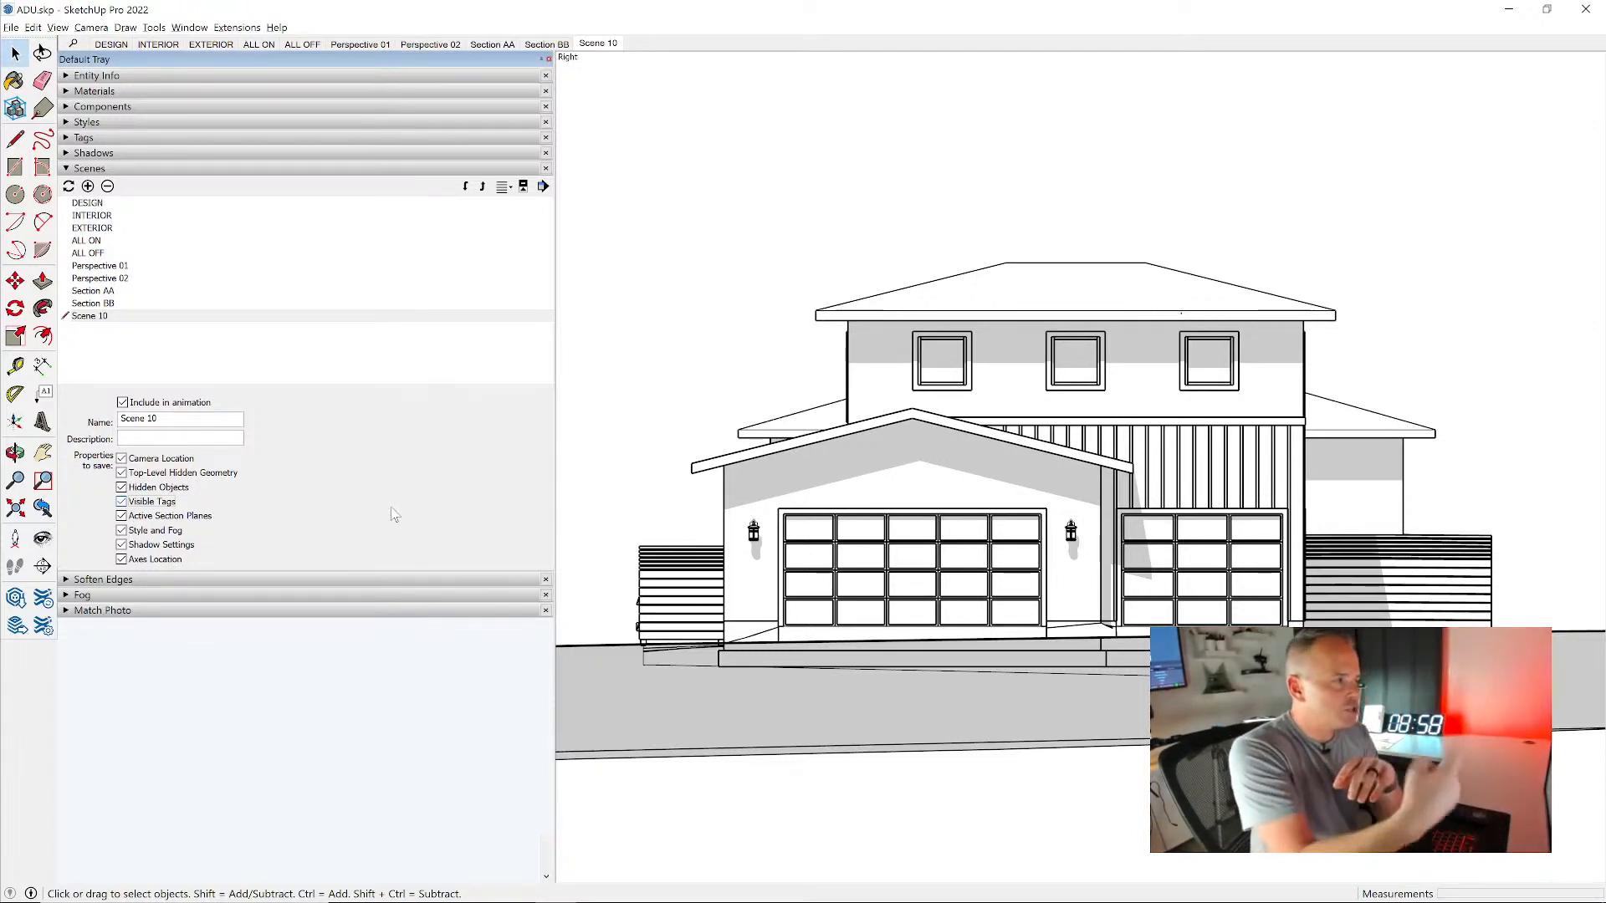
pyautogui.doubleClick(152, 418)
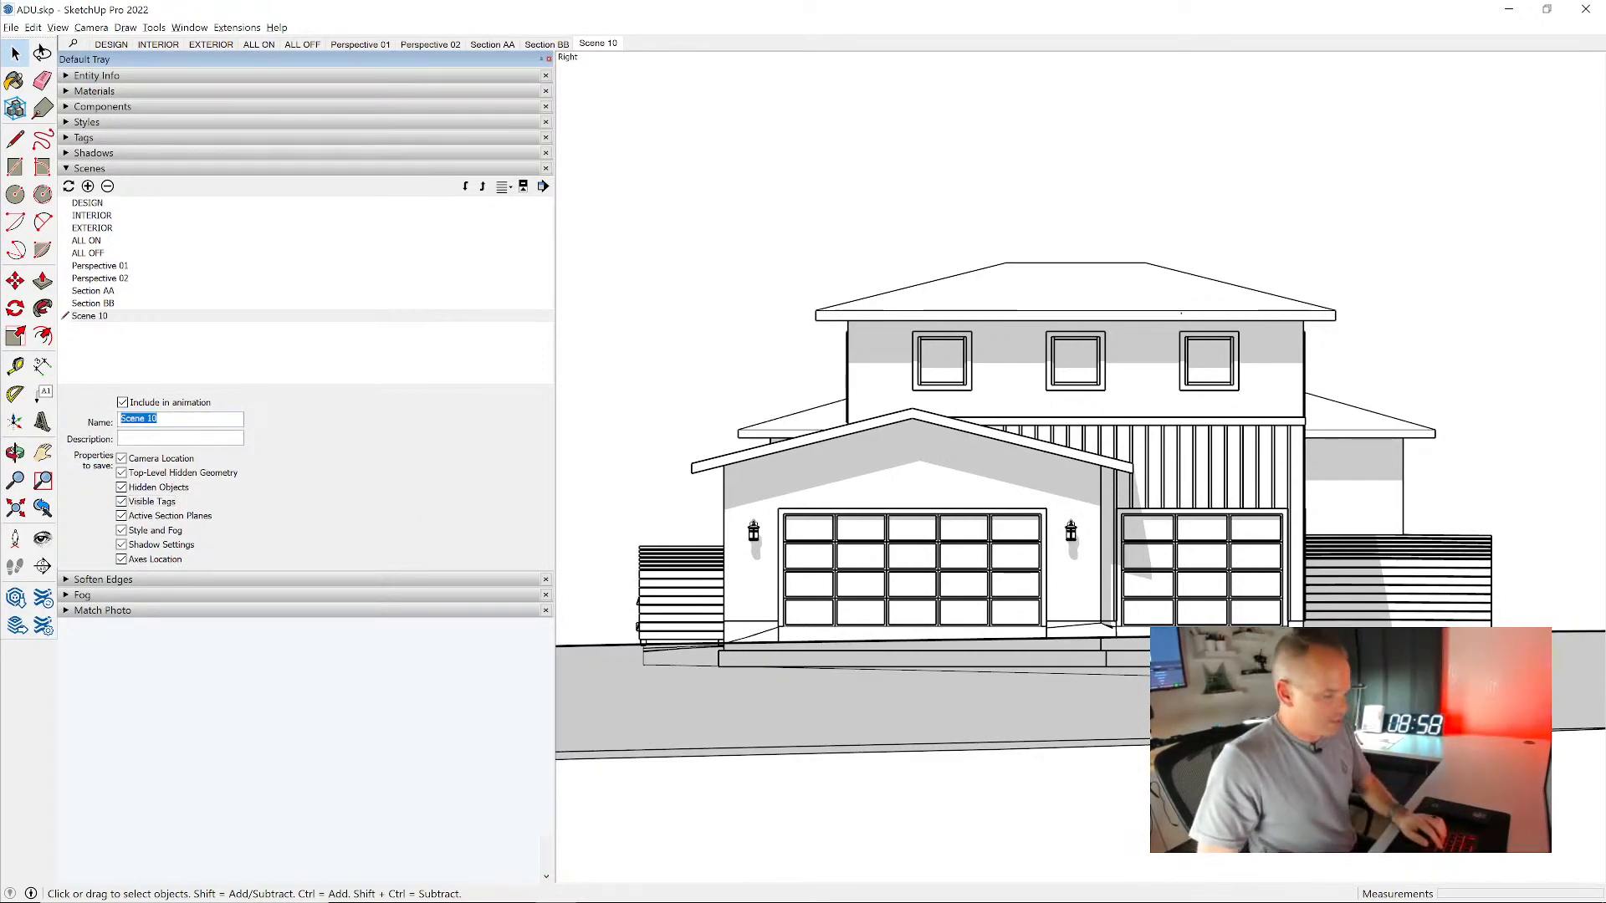
pyautogui.write('Elevatio')
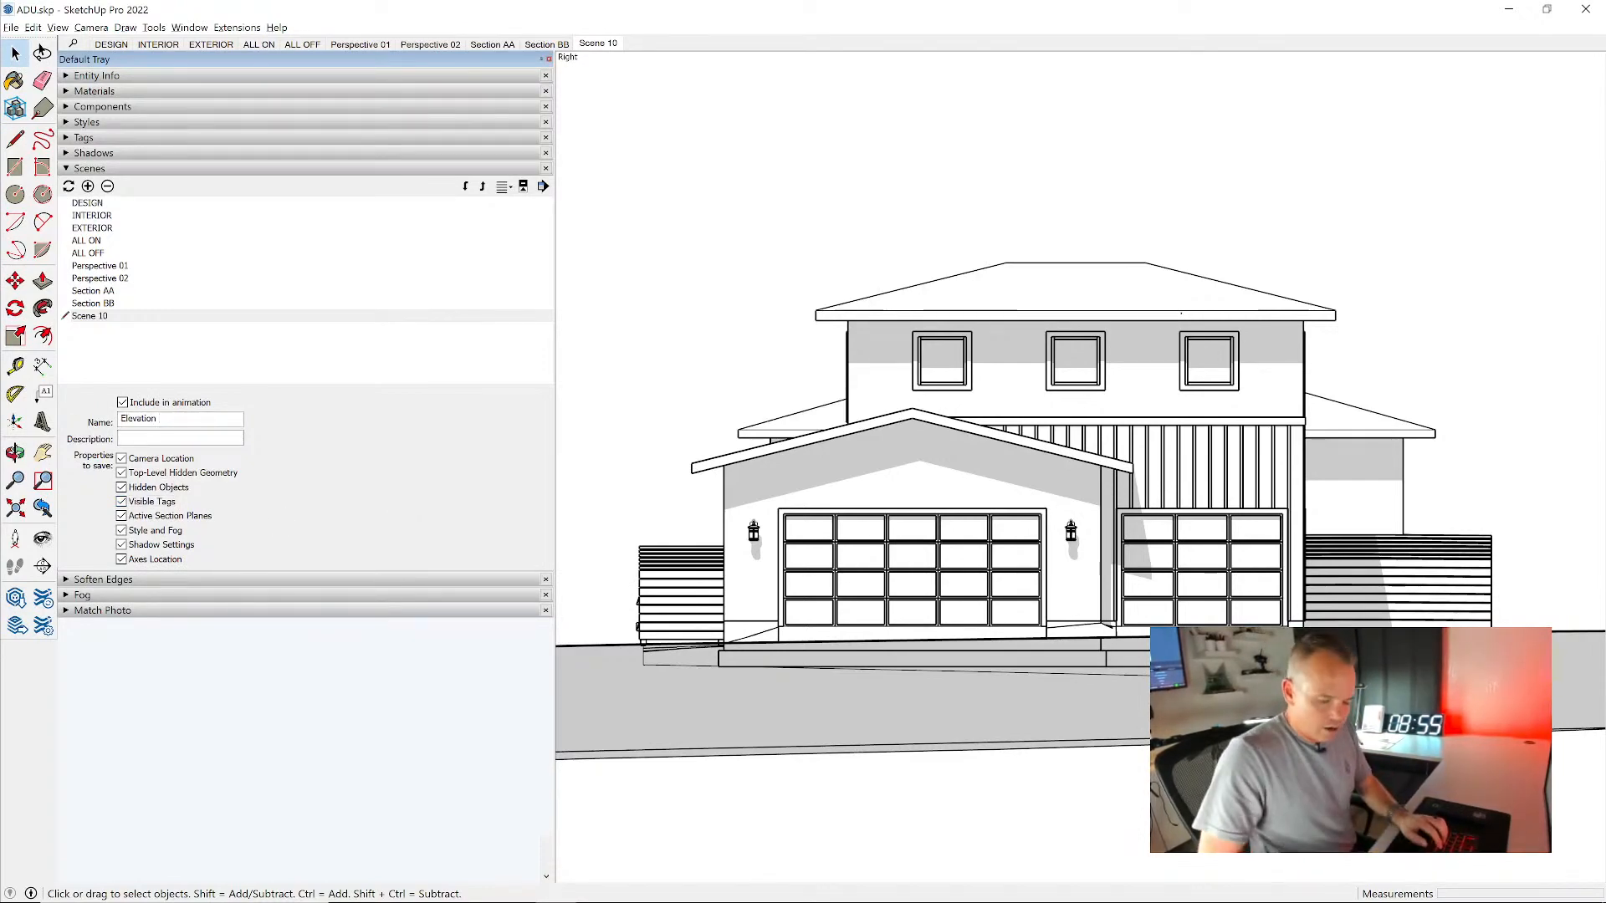
pyautogui.press('Return')
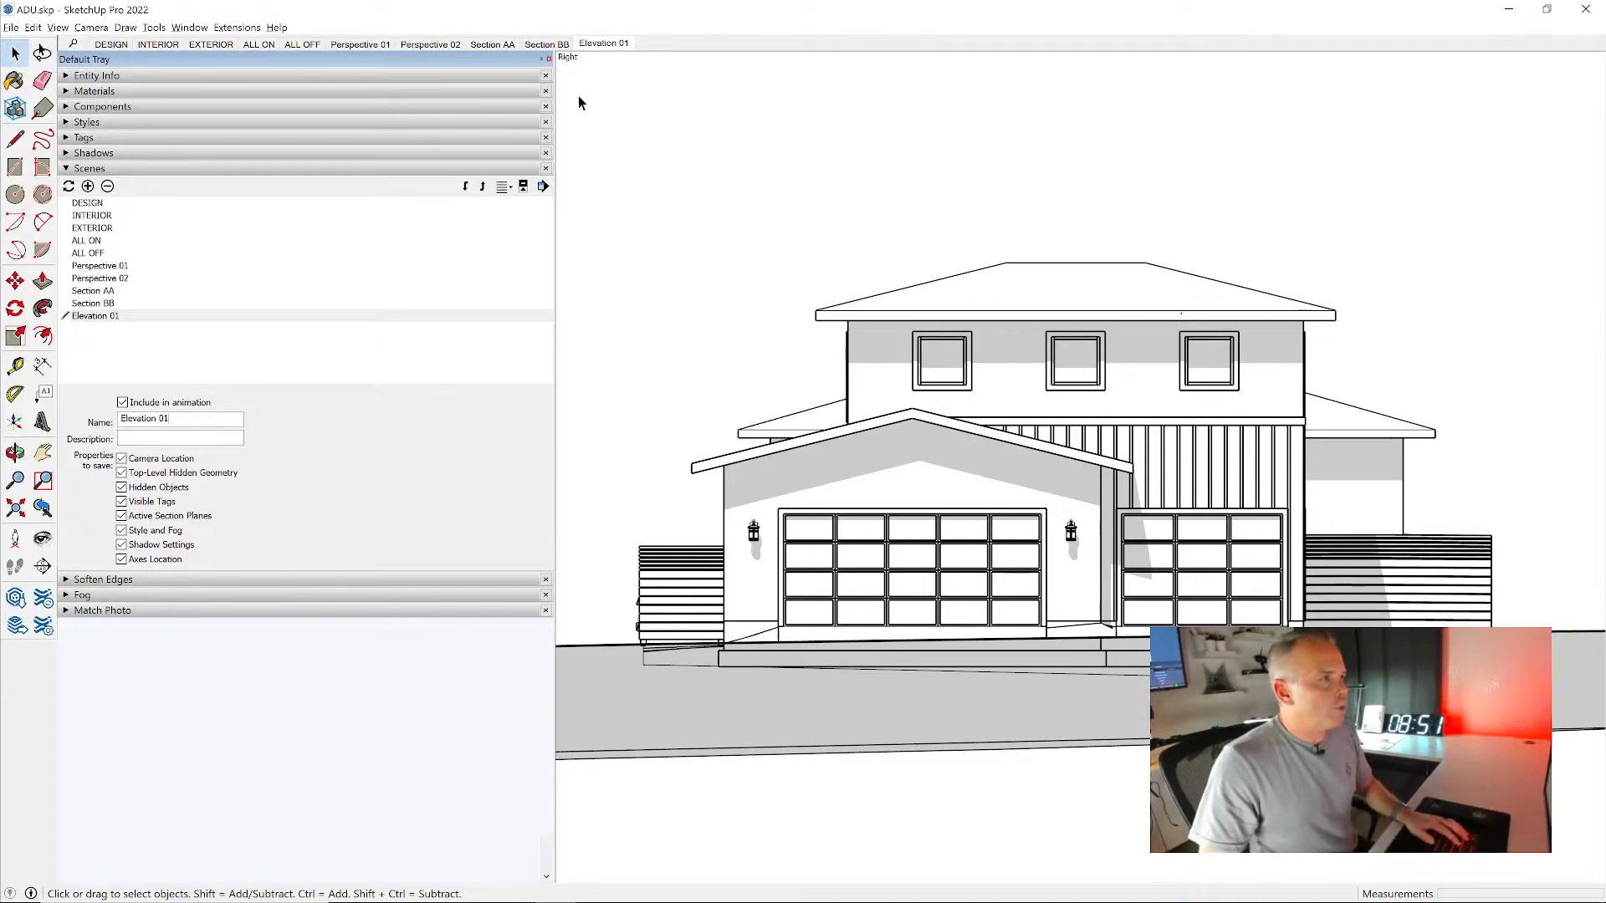
# - Compare the Section BB and Section AA scenes with the Elevation 01 scene
pyautogui.click(546, 43)
pyautogui.click(495, 46)
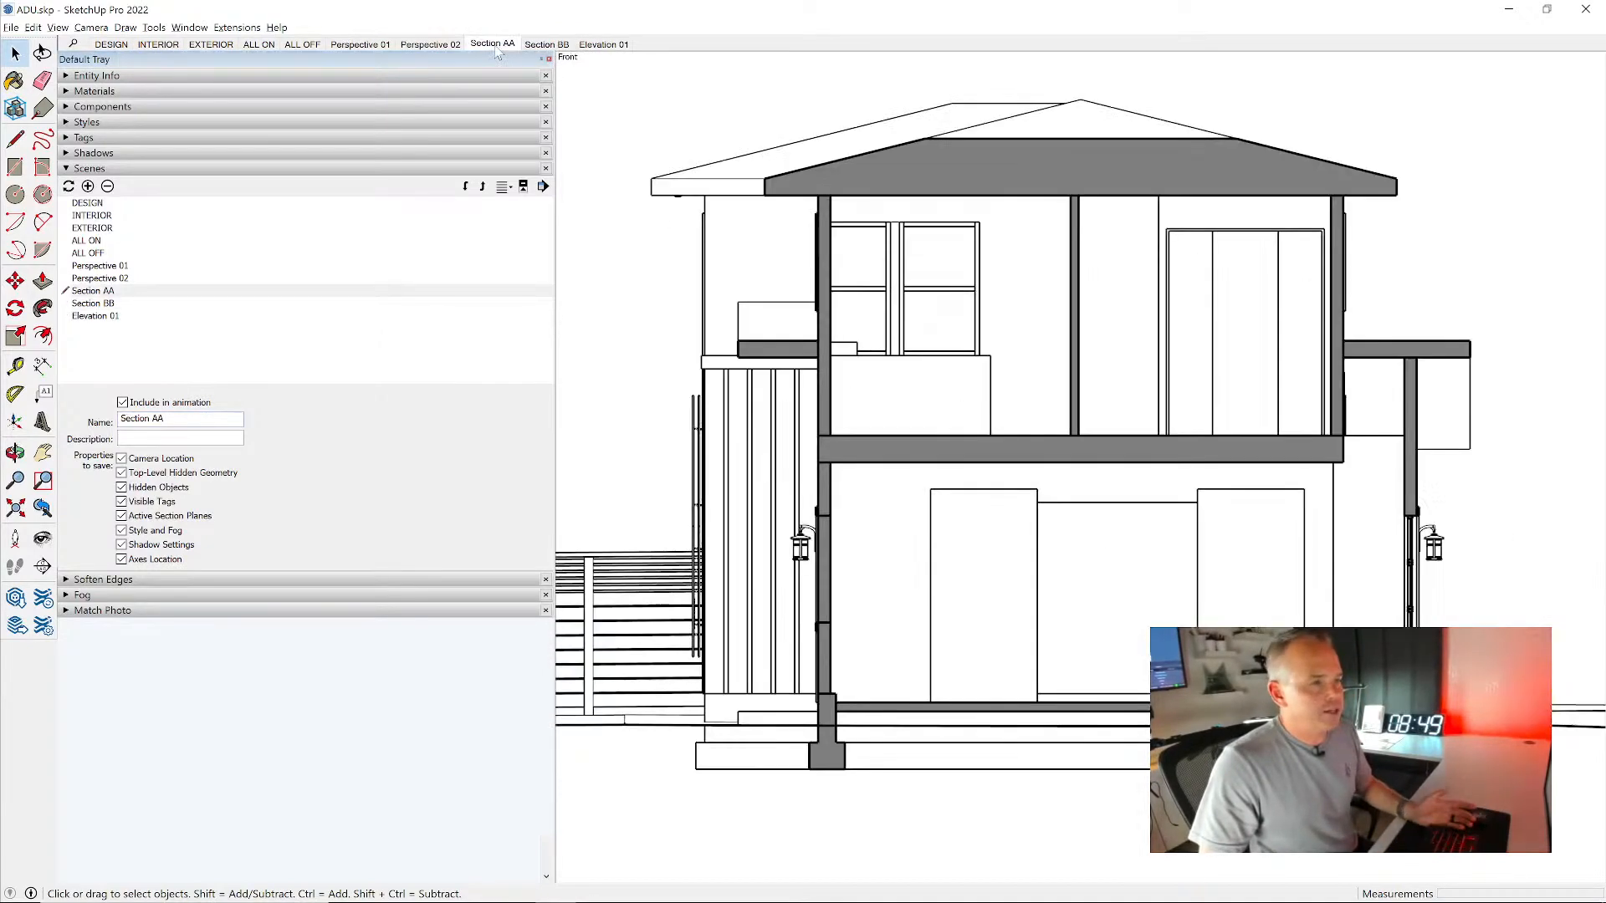
pyautogui.click(617, 45)
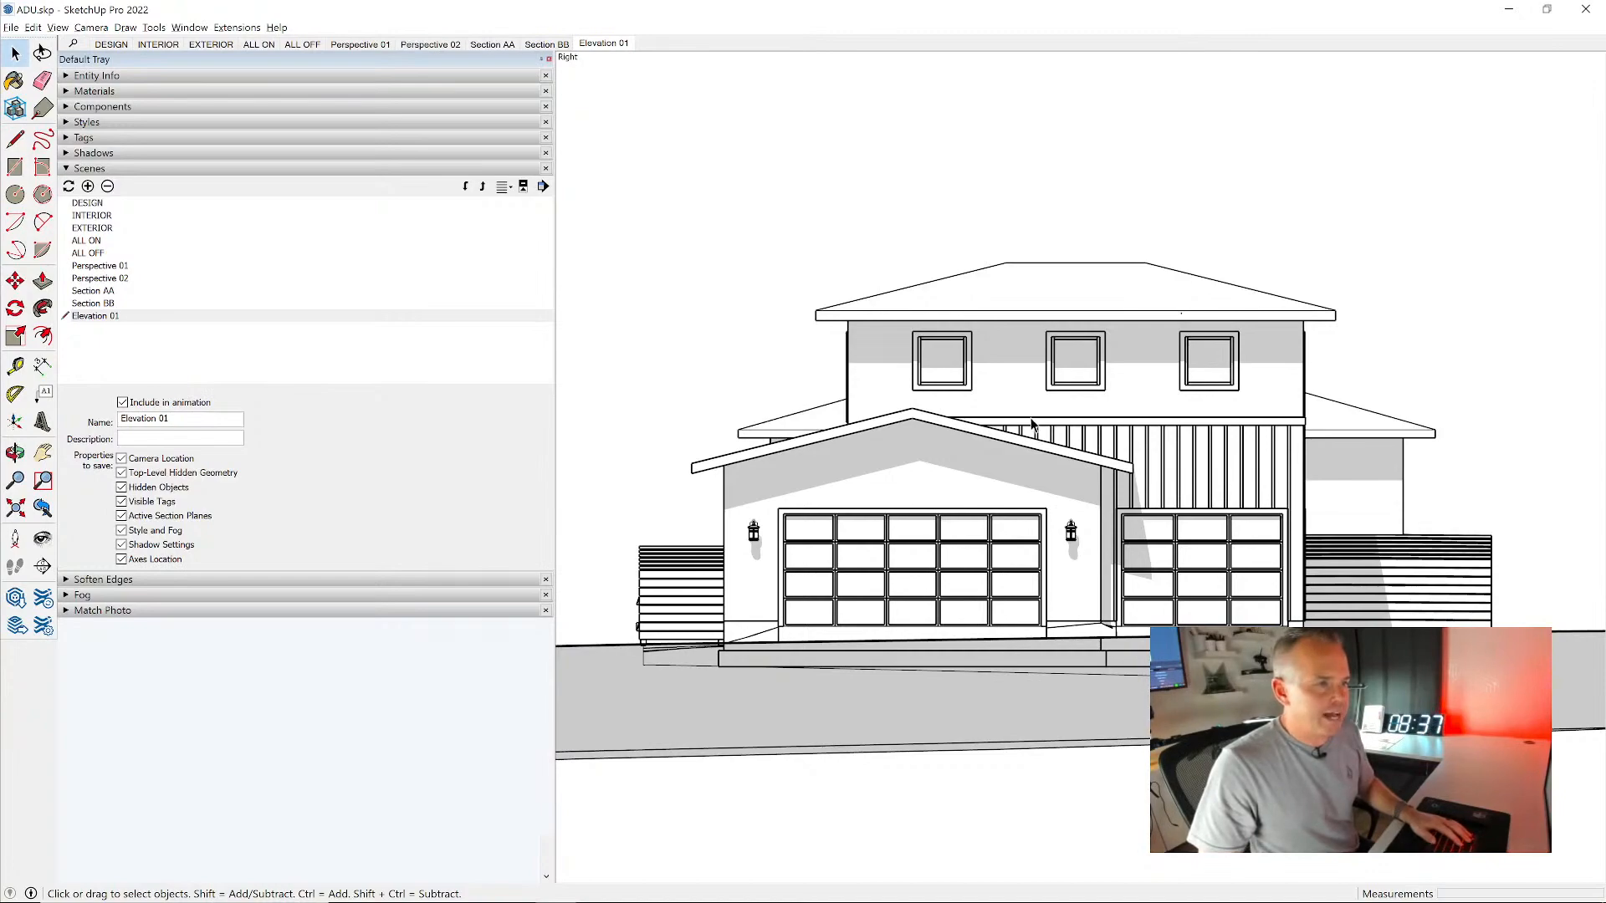
# - Place a section plane parallel to the two-door side wall of the house, just in front of it at the side fence
pyautogui.scroll(-3, 1086, 378)
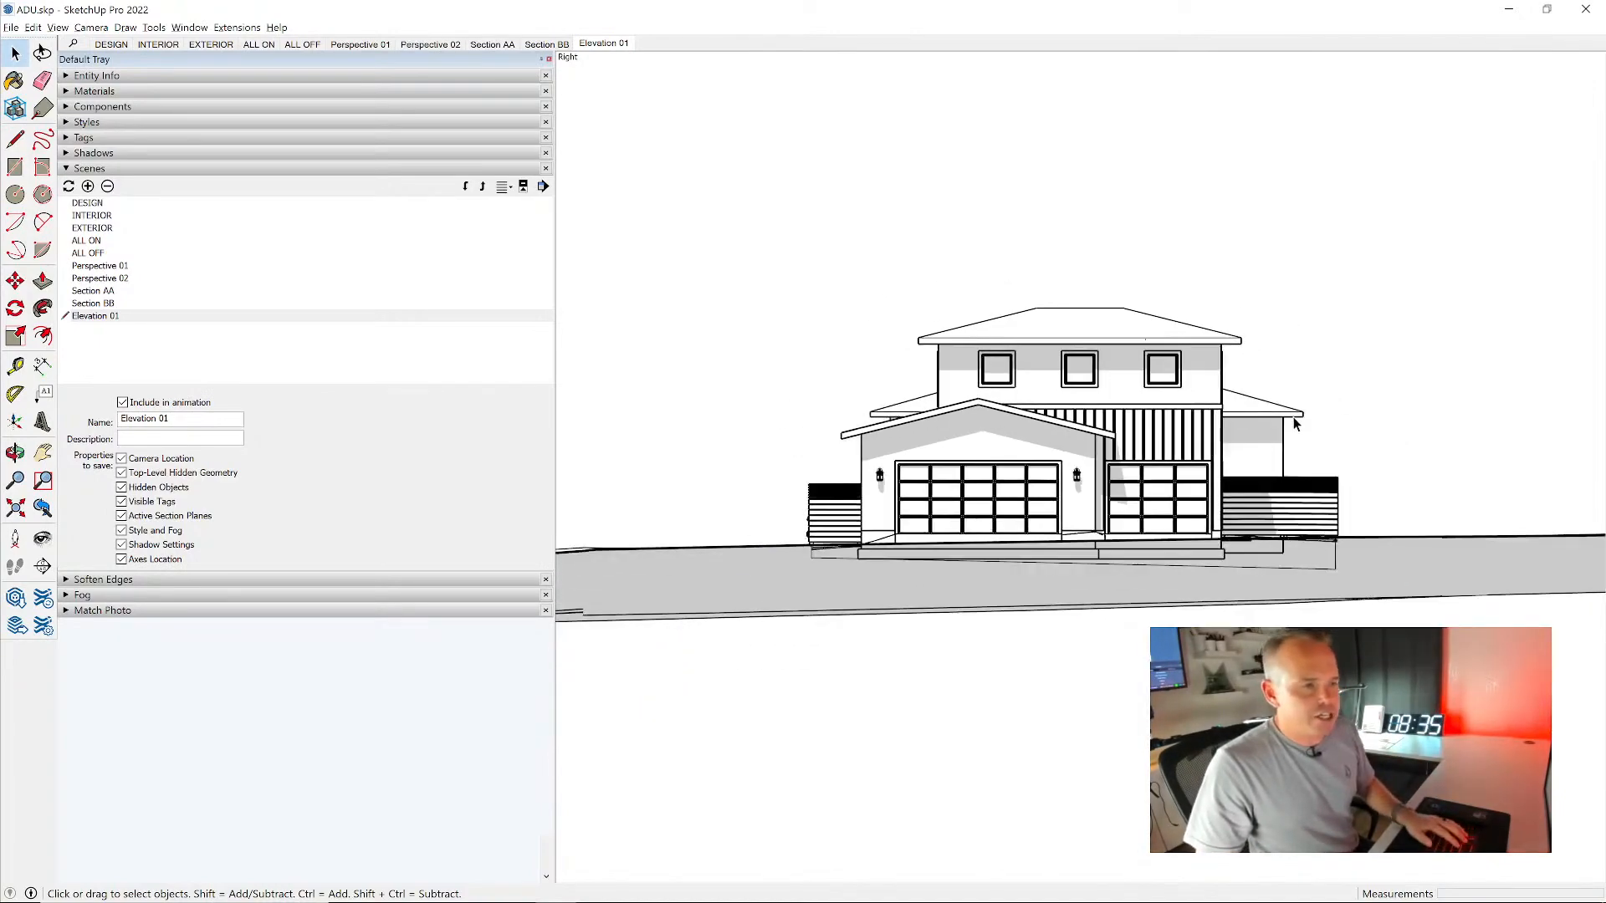
pyautogui.moveTo(1085, 378); pyautogui.dragTo(718, 601, button='middle')
pyautogui.scroll(5, 996, 561)
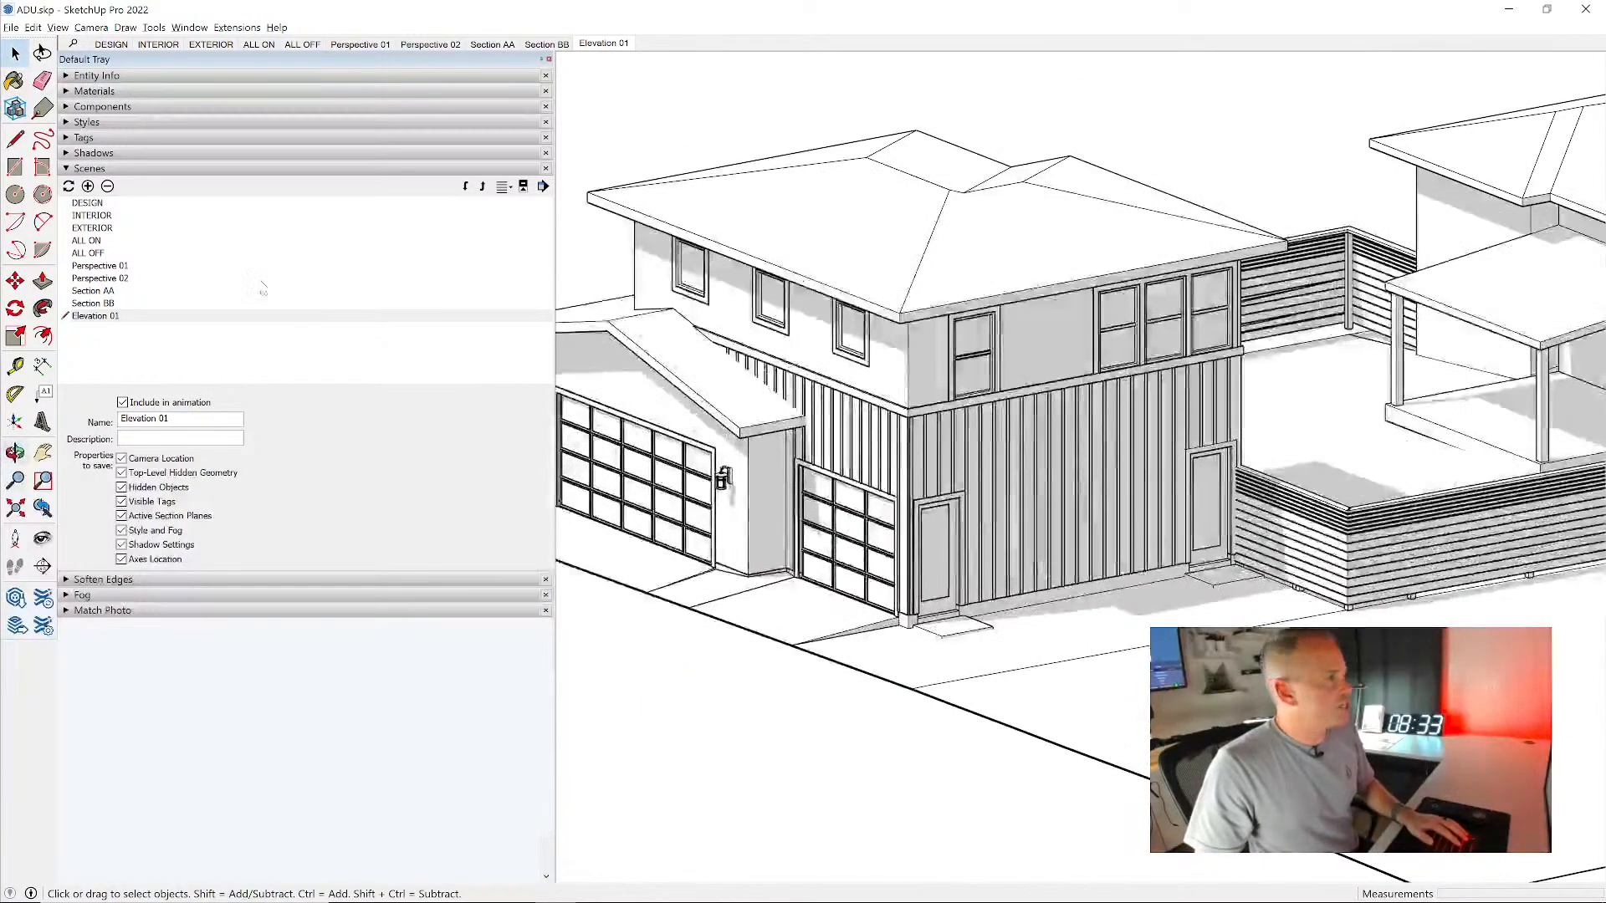
pyautogui.click(43, 566)
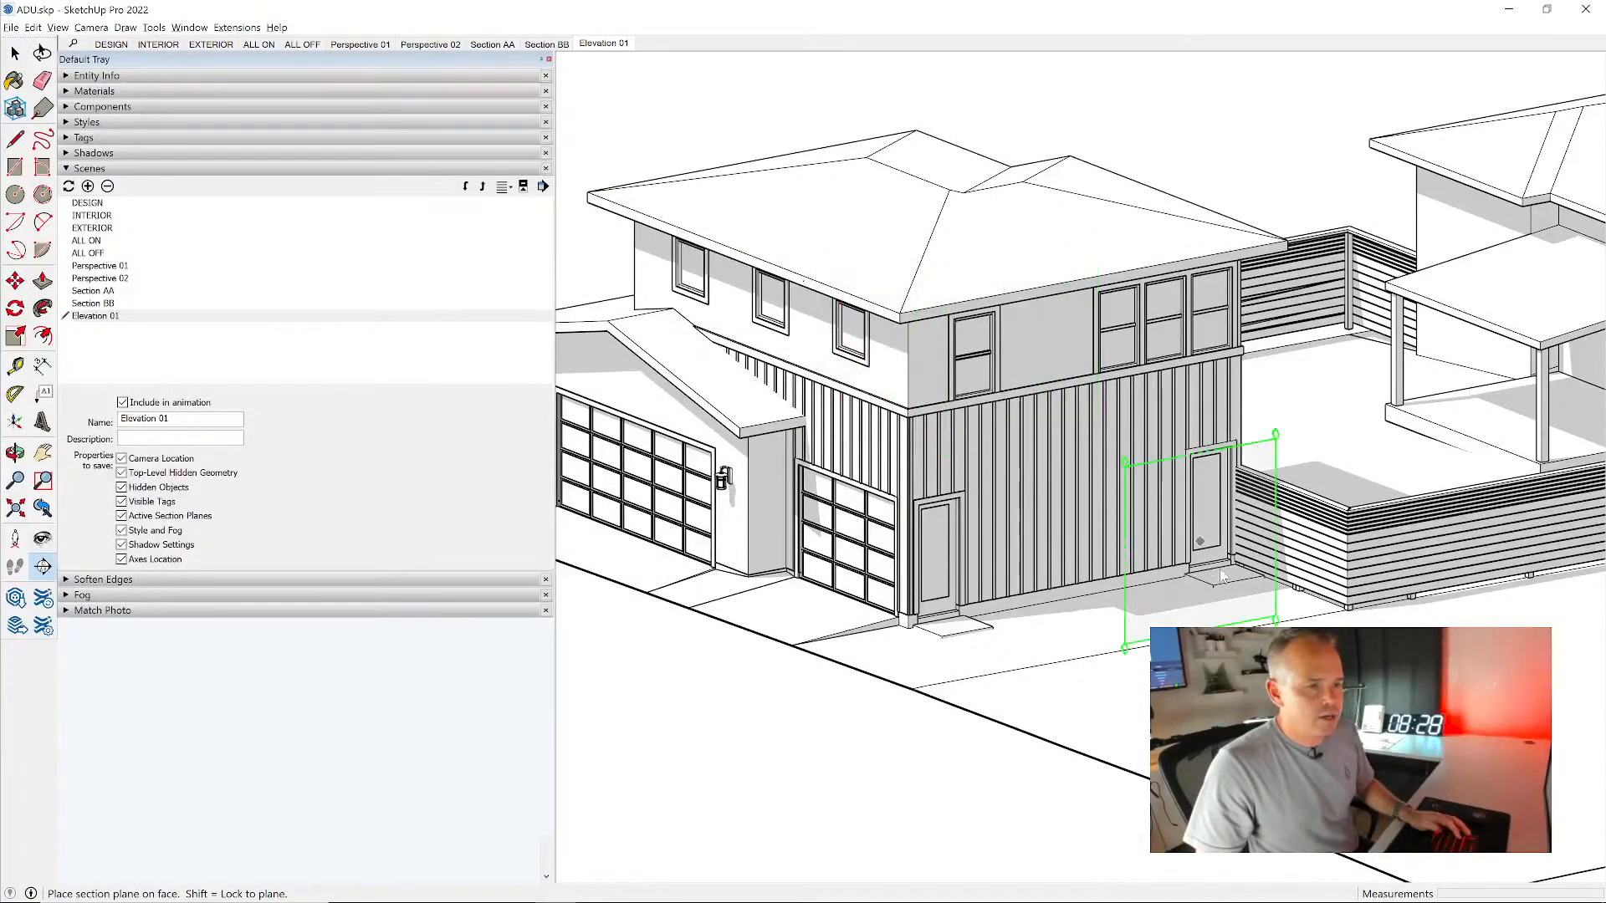
pyautogui.click(1309, 585)
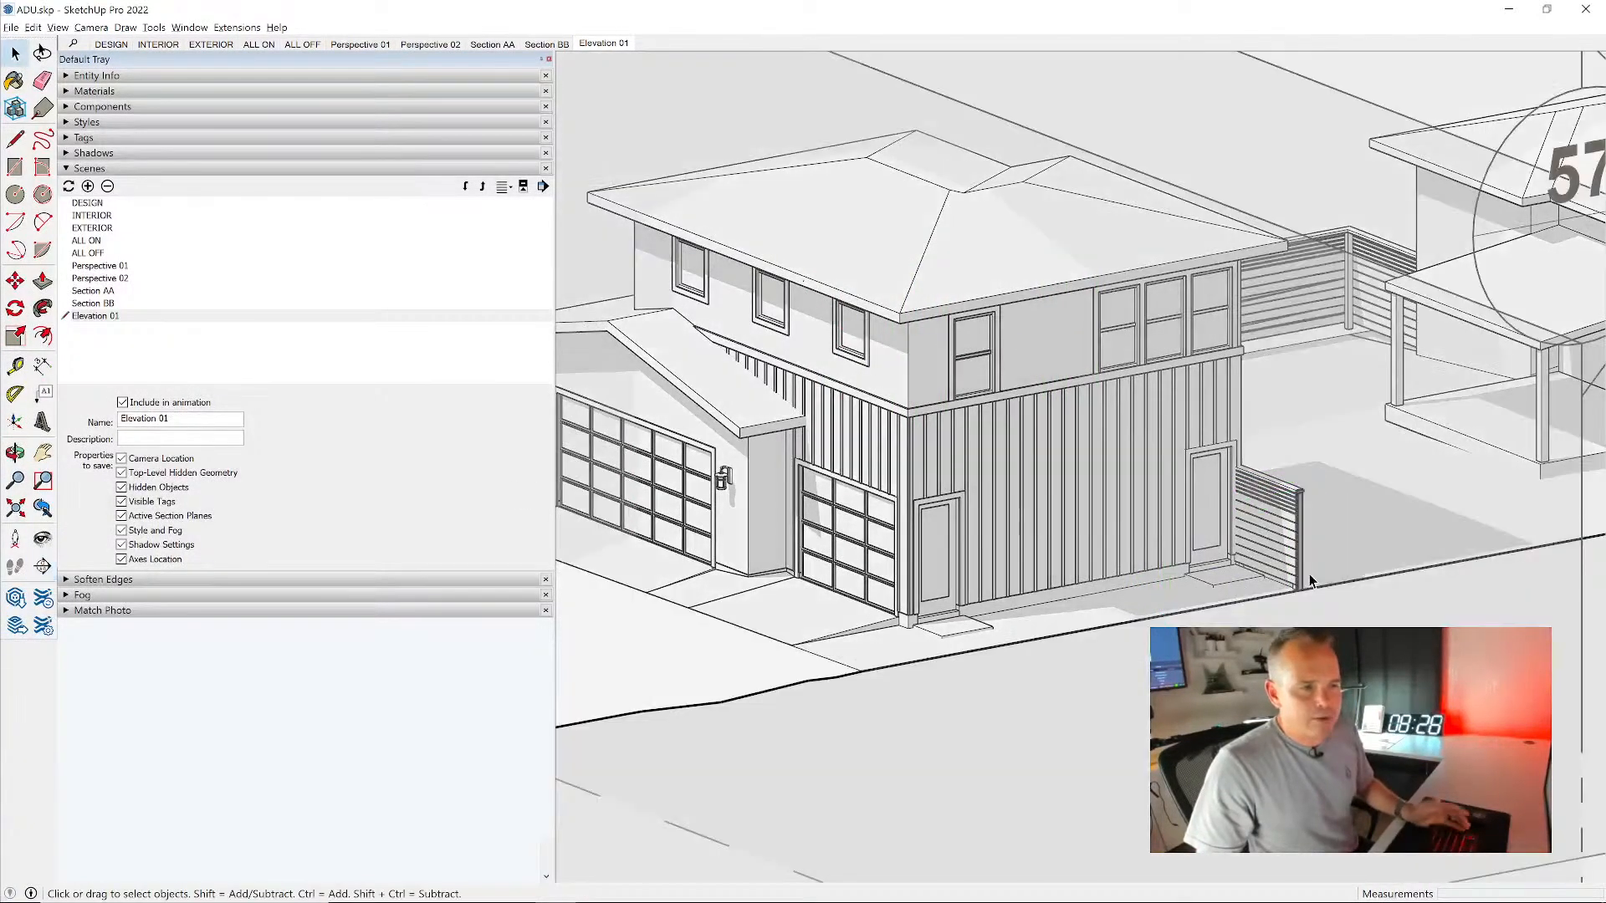
# - Select the new section plane and align the view to it, framing the house's two-door side elevation
pyautogui.scroll(-5, 1041, 493)
pyautogui.rightClick(1135, 214)
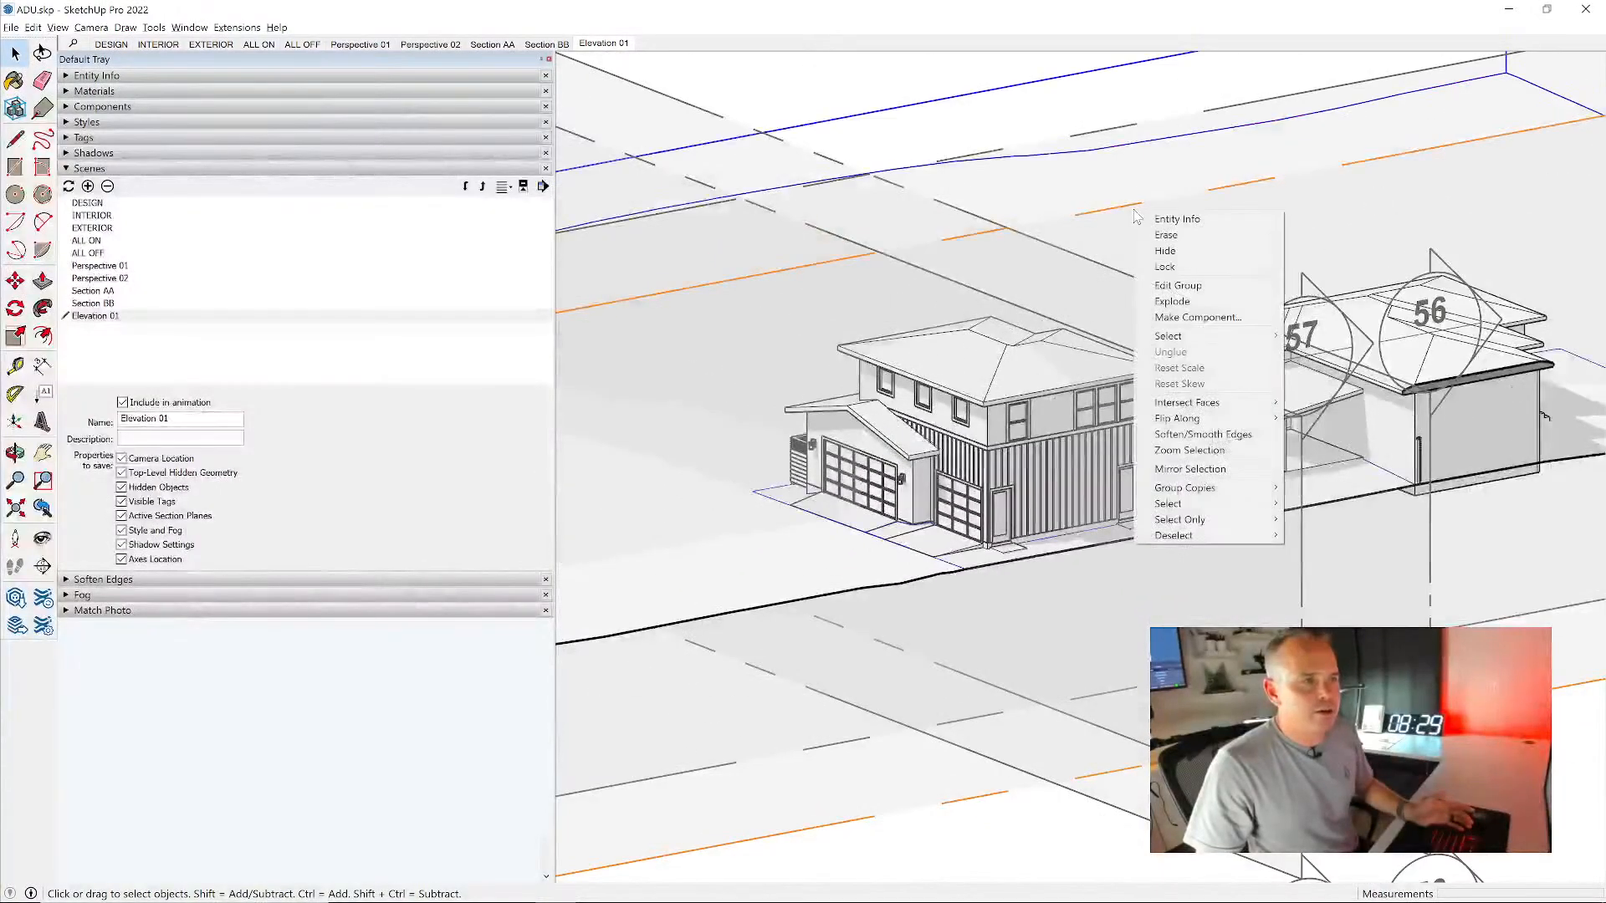
pyautogui.keyDown('shift'); pyautogui.click(1143, 216); pyautogui.keyUp('shift')
pyautogui.scroll(-4, 1158, 224)
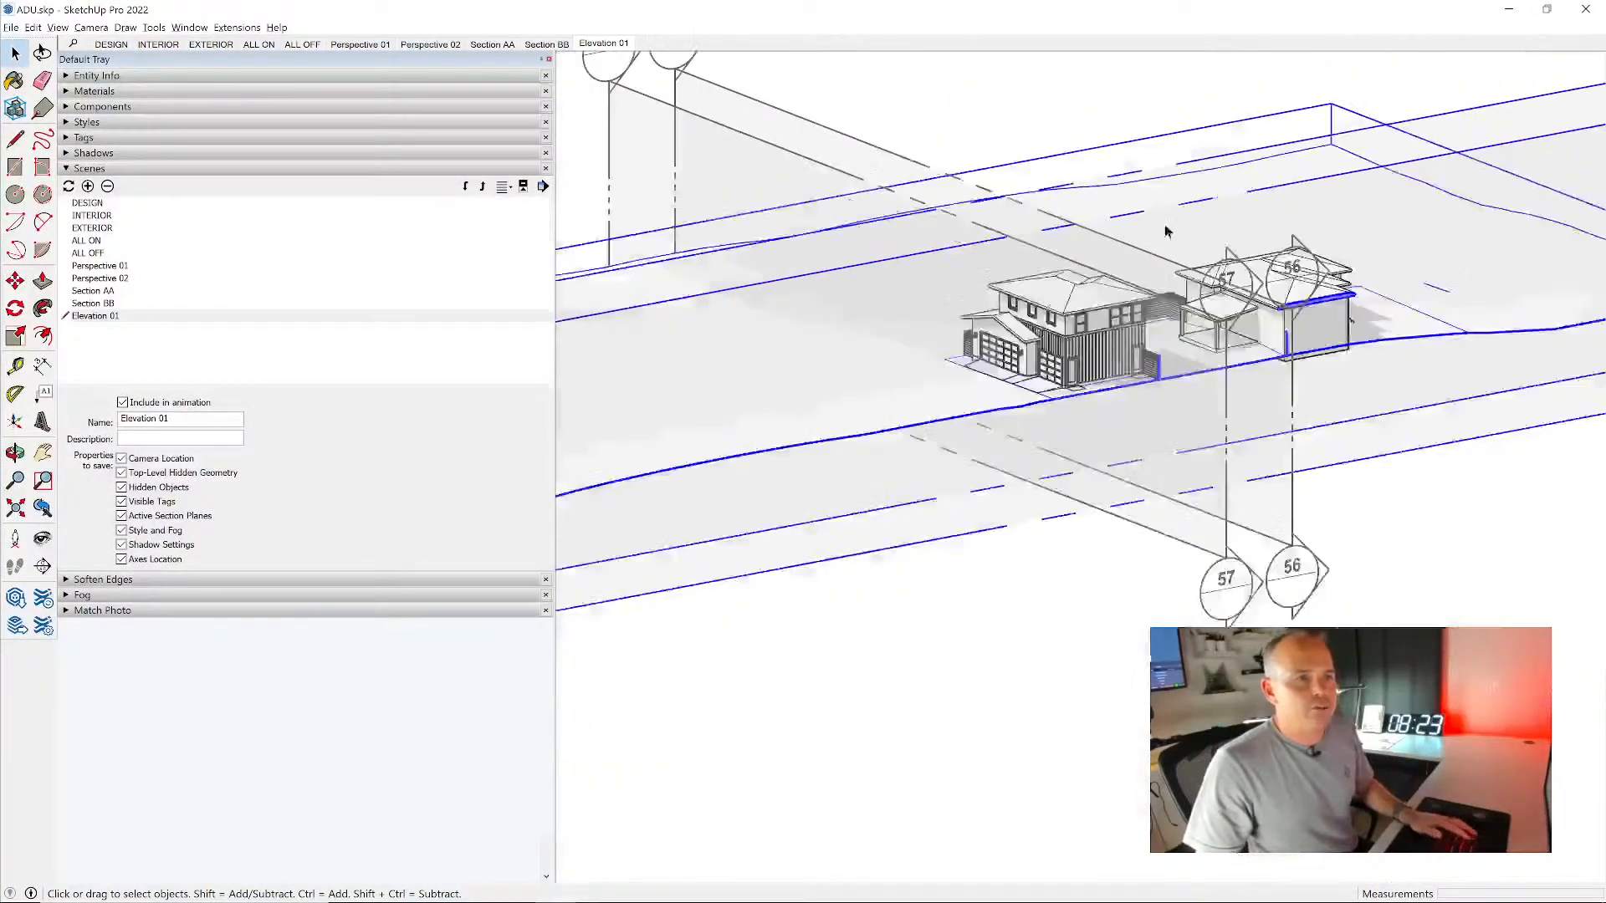
pyautogui.click(1301, 67)
pyautogui.rightClick(1487, 437)
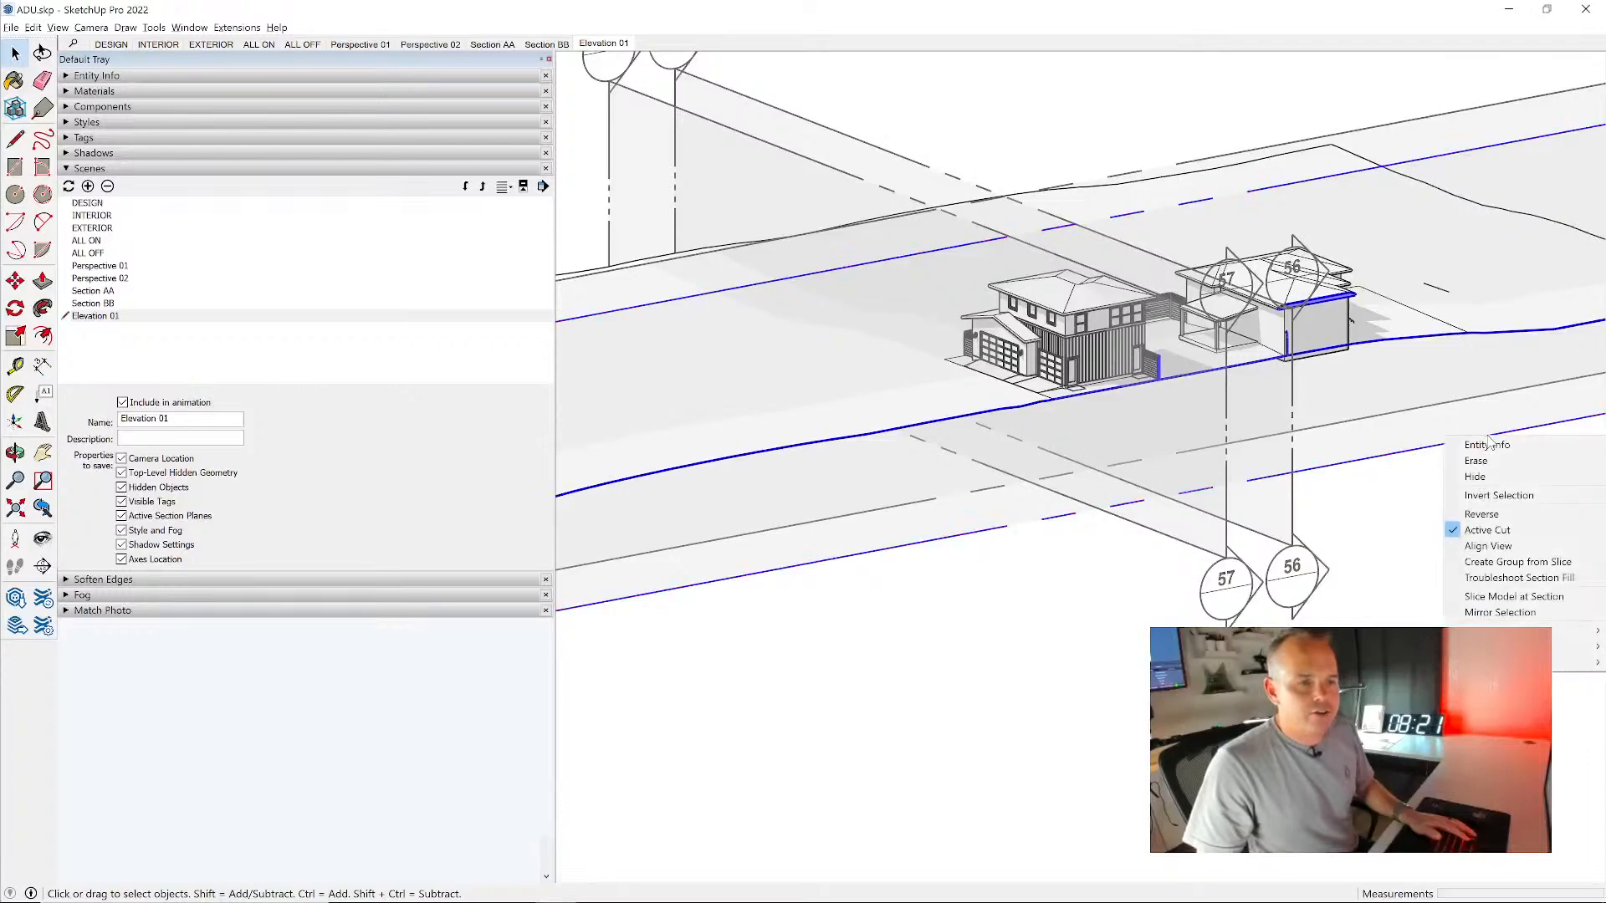
pyautogui.click(1497, 545)
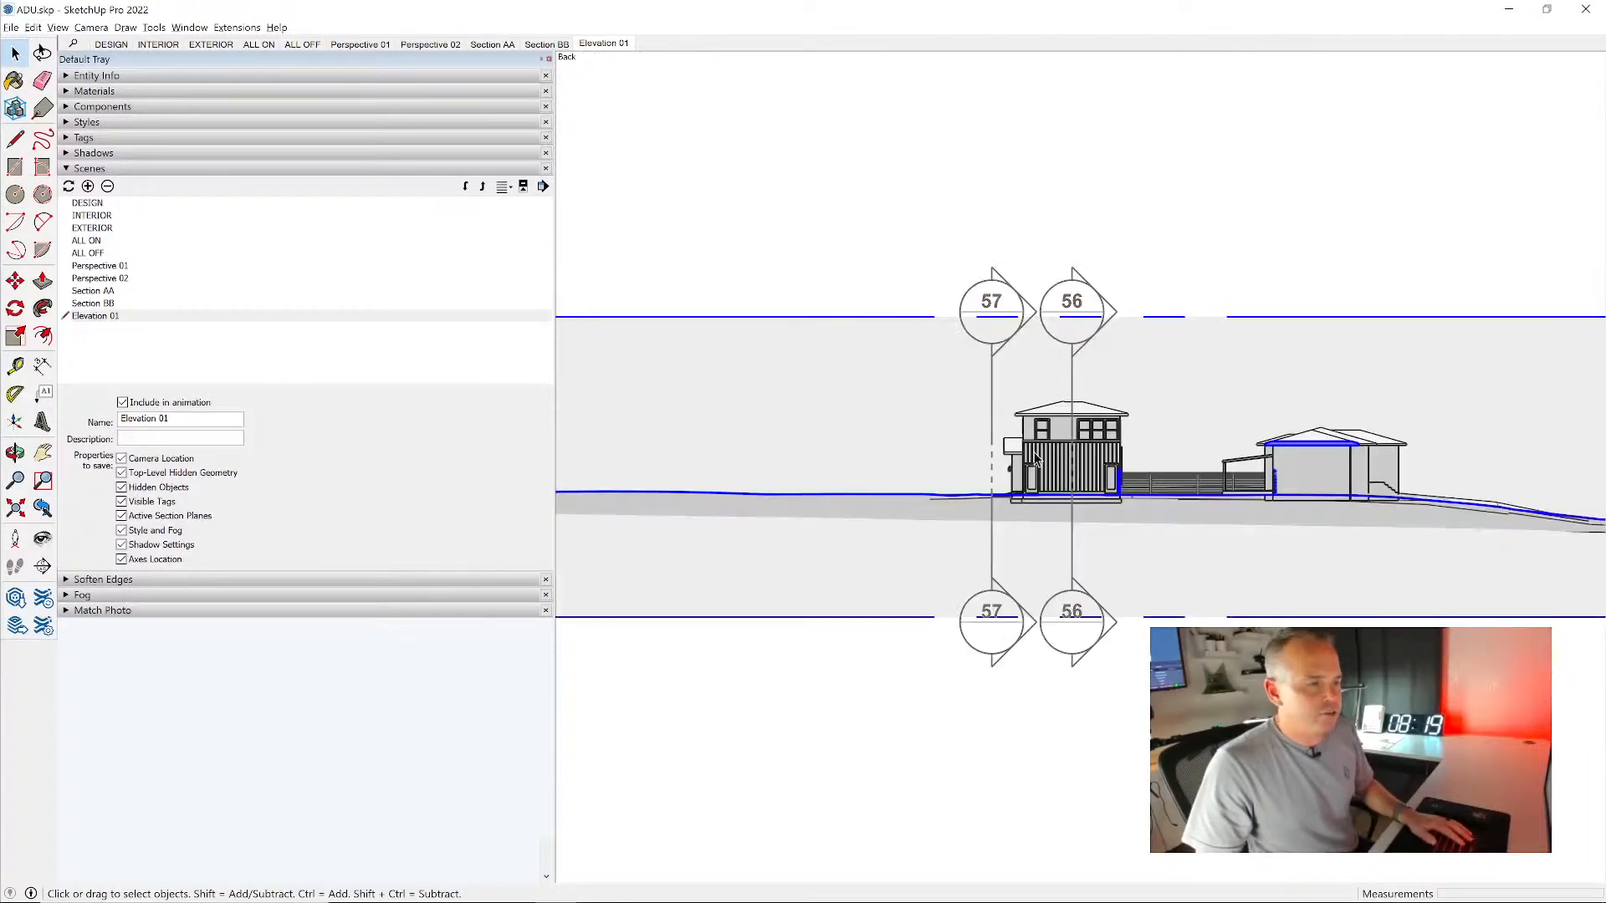
pyautogui.scroll(5, 1119, 453)
pyautogui.scroll(4, 1119, 453)
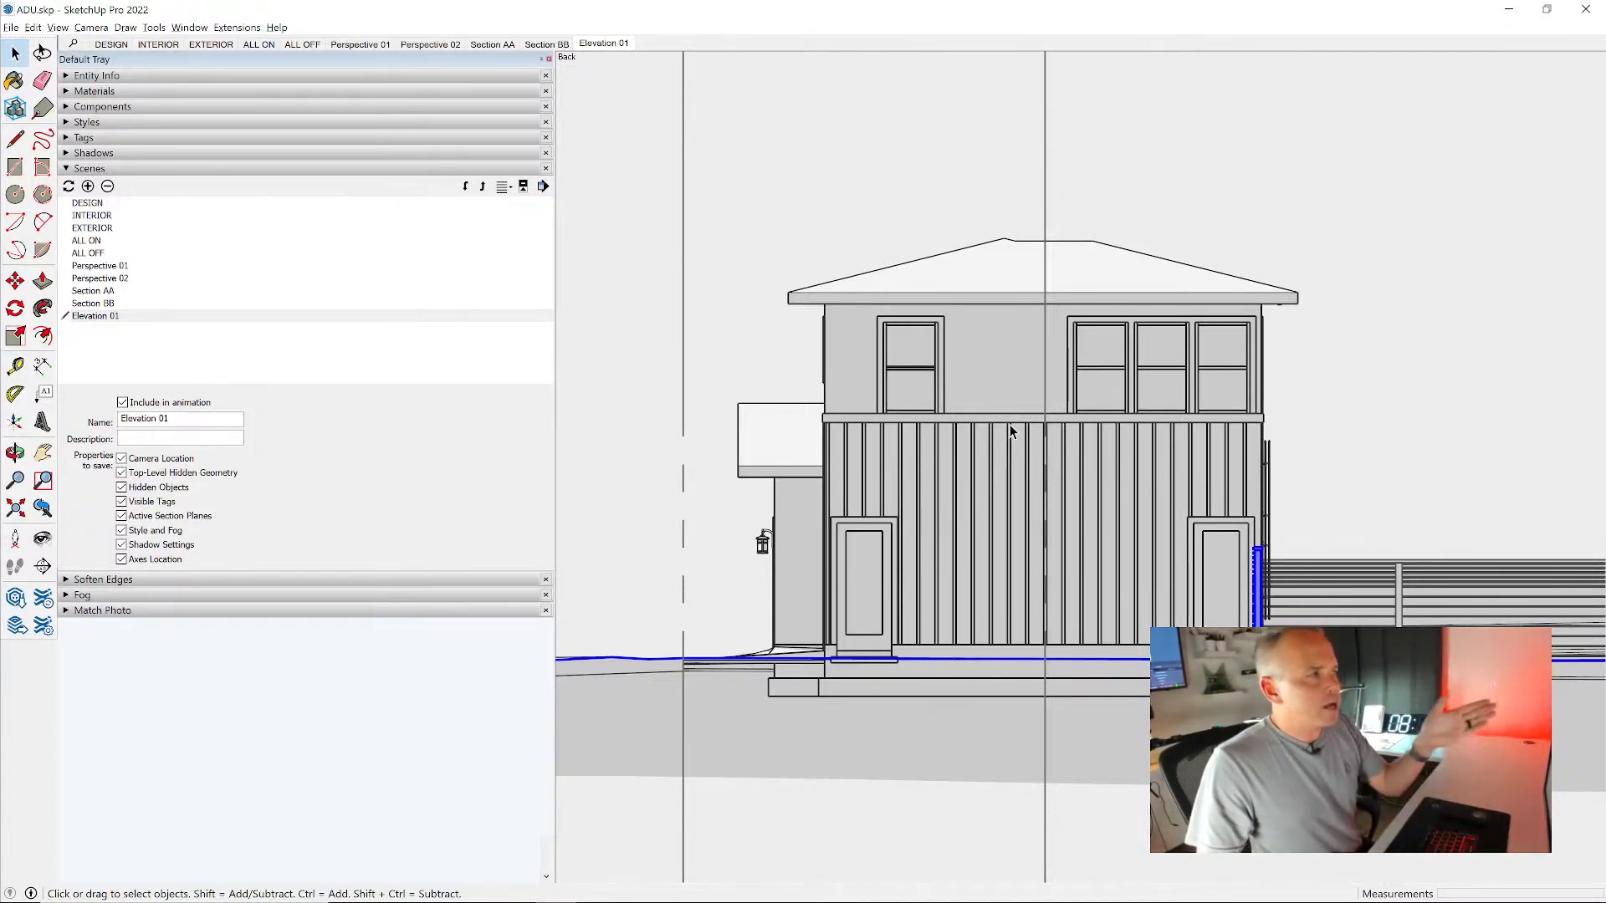
# - Check the CAD style for this elevation and set the shadow time to 05:12 PM
pyautogui.click(88, 122)
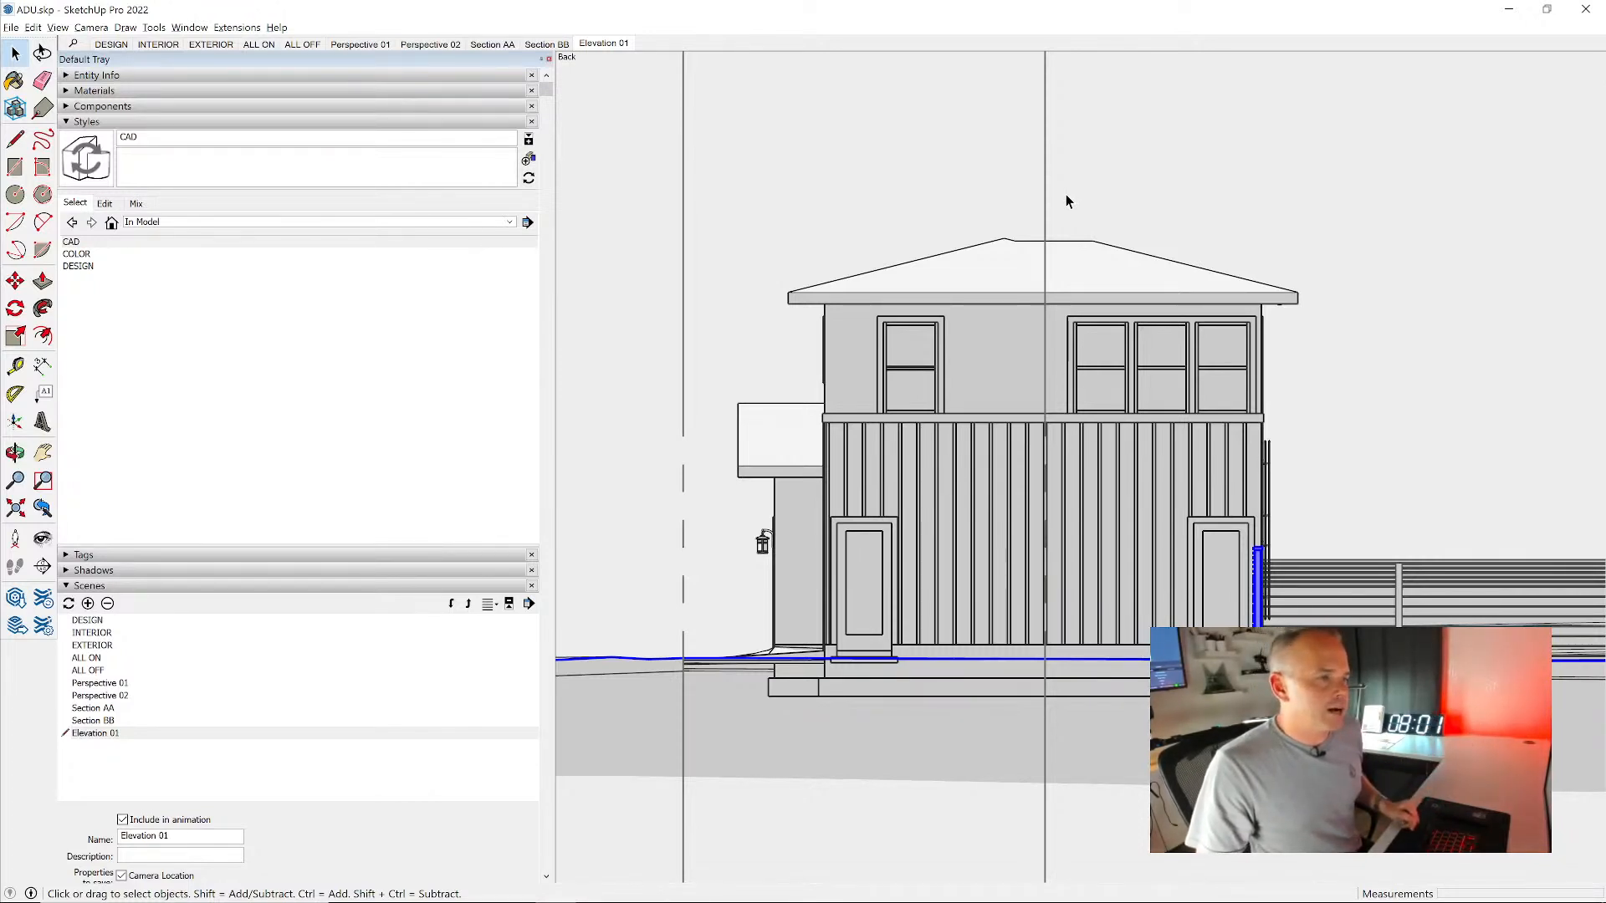
pyautogui.click(127, 122)
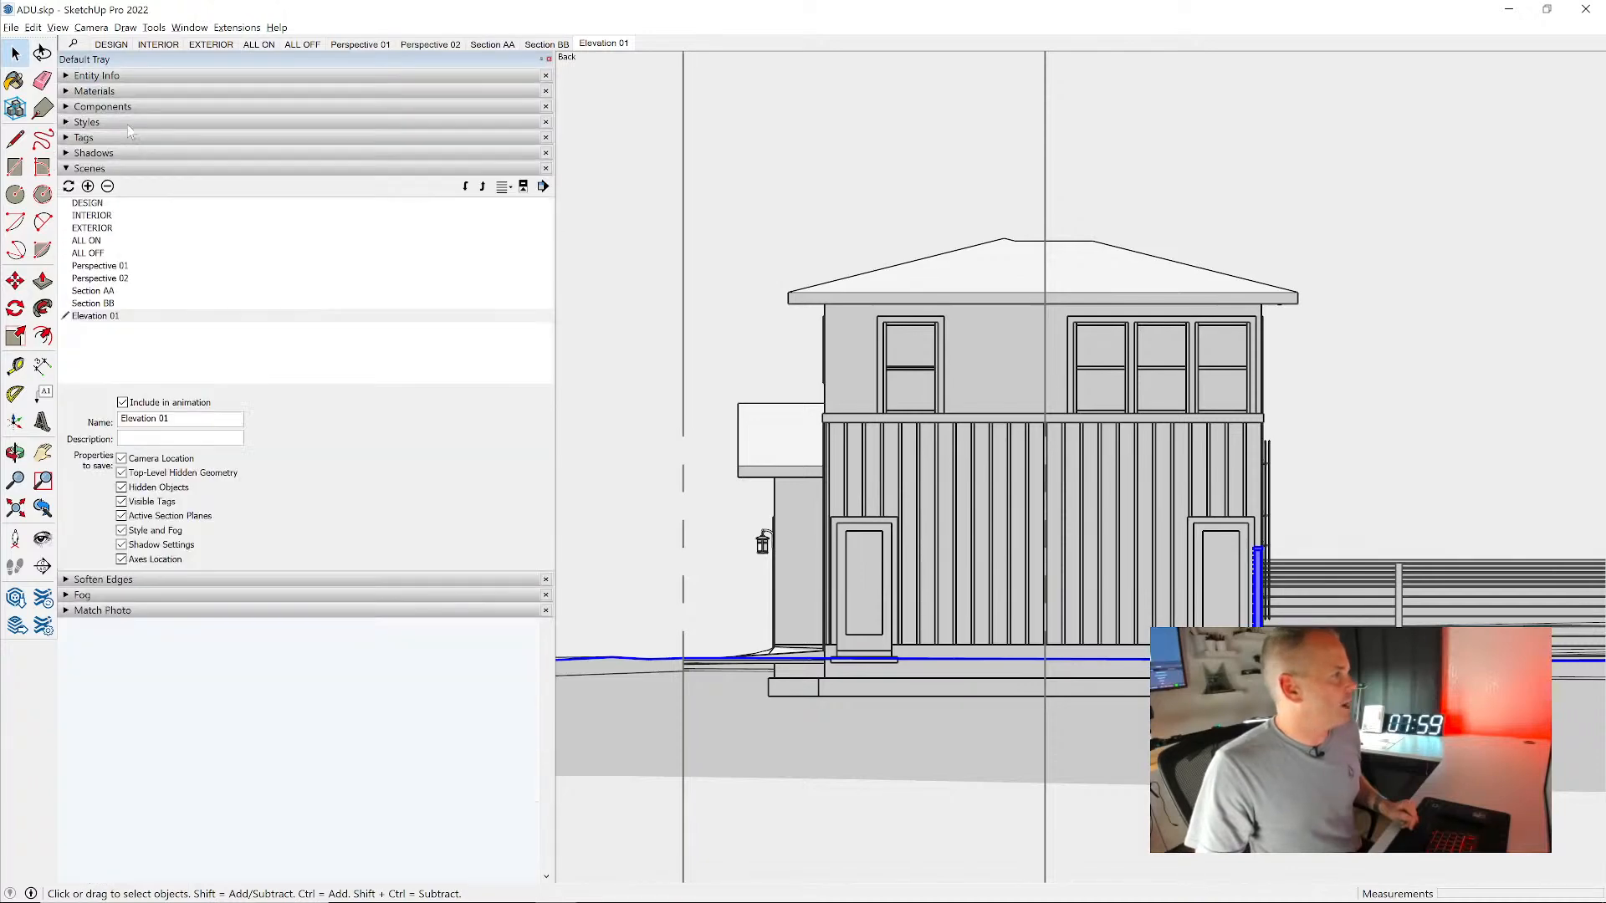
pyautogui.click(109, 153)
pyautogui.moveTo(238, 192)
pyautogui.mouseDown()
pyautogui.moveTo(444, 217)
pyautogui.moveTo(425, 215)
pyautogui.mouseUp()
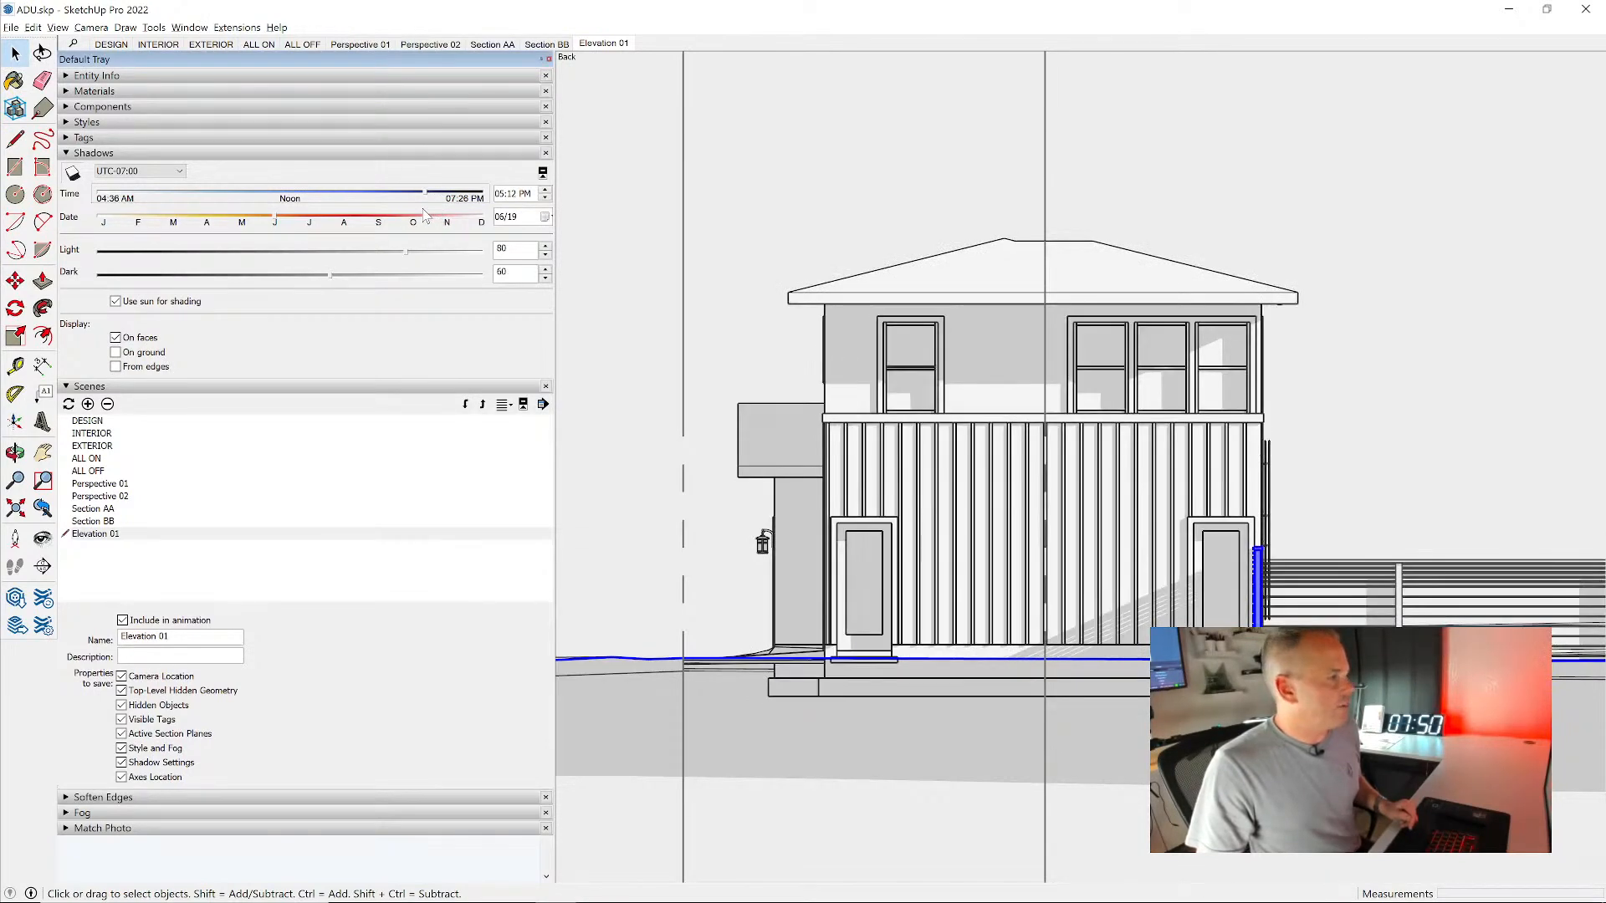
# - Save the two-door side view as a new scene named Elevation 02 and compare it with Elevation 01
pyautogui.click(89, 405)
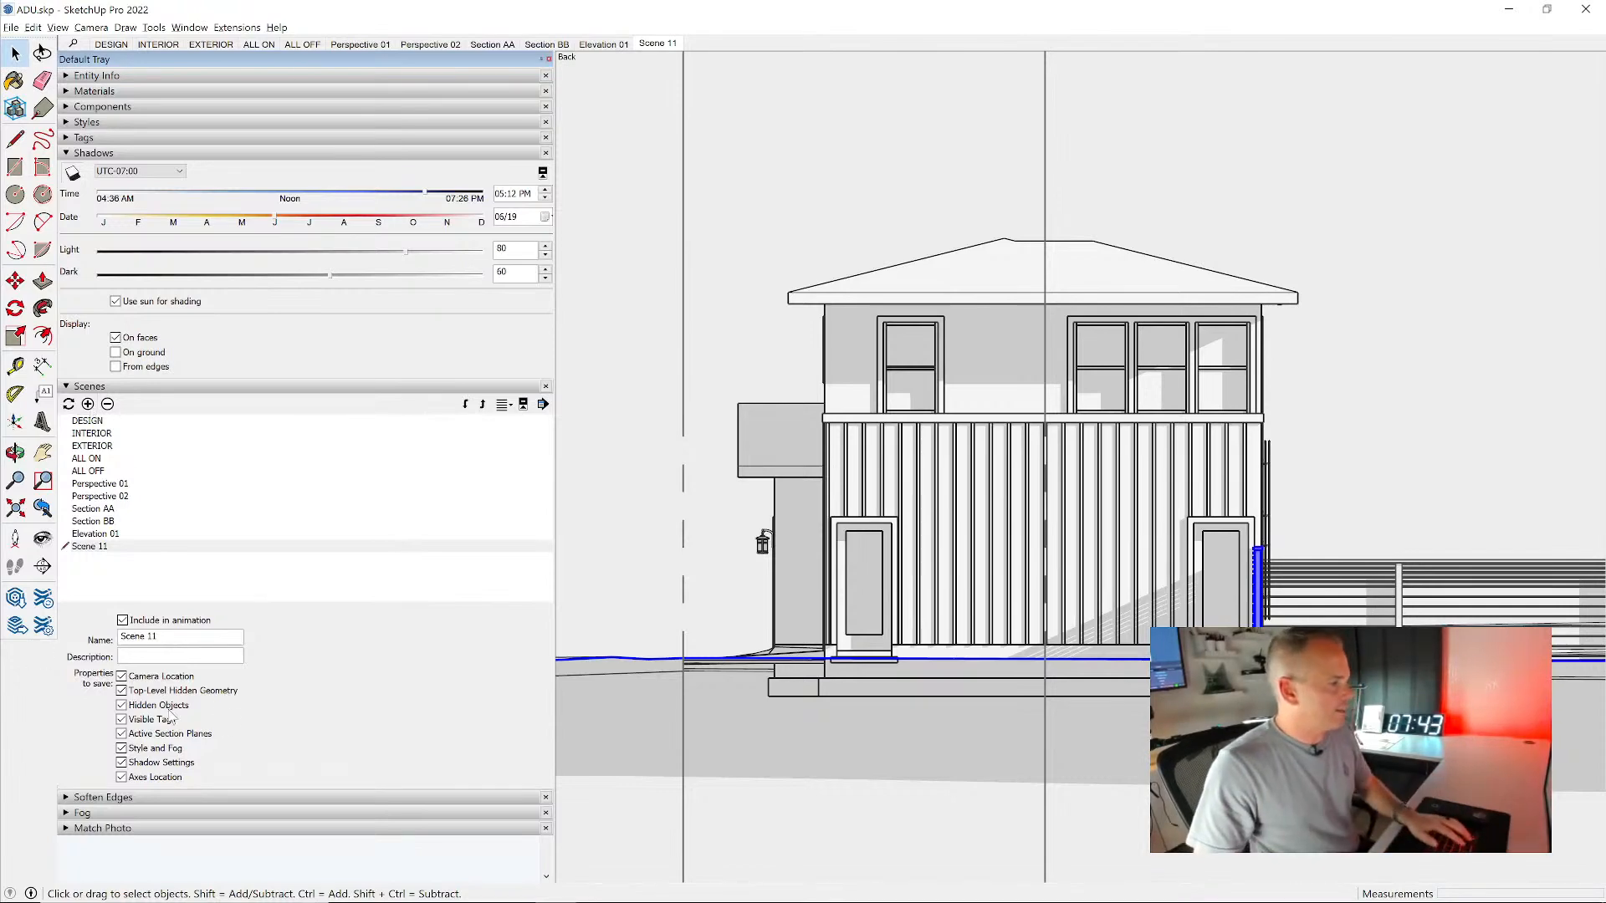
pyautogui.moveTo(172, 638); pyautogui.dragTo(82, 640)
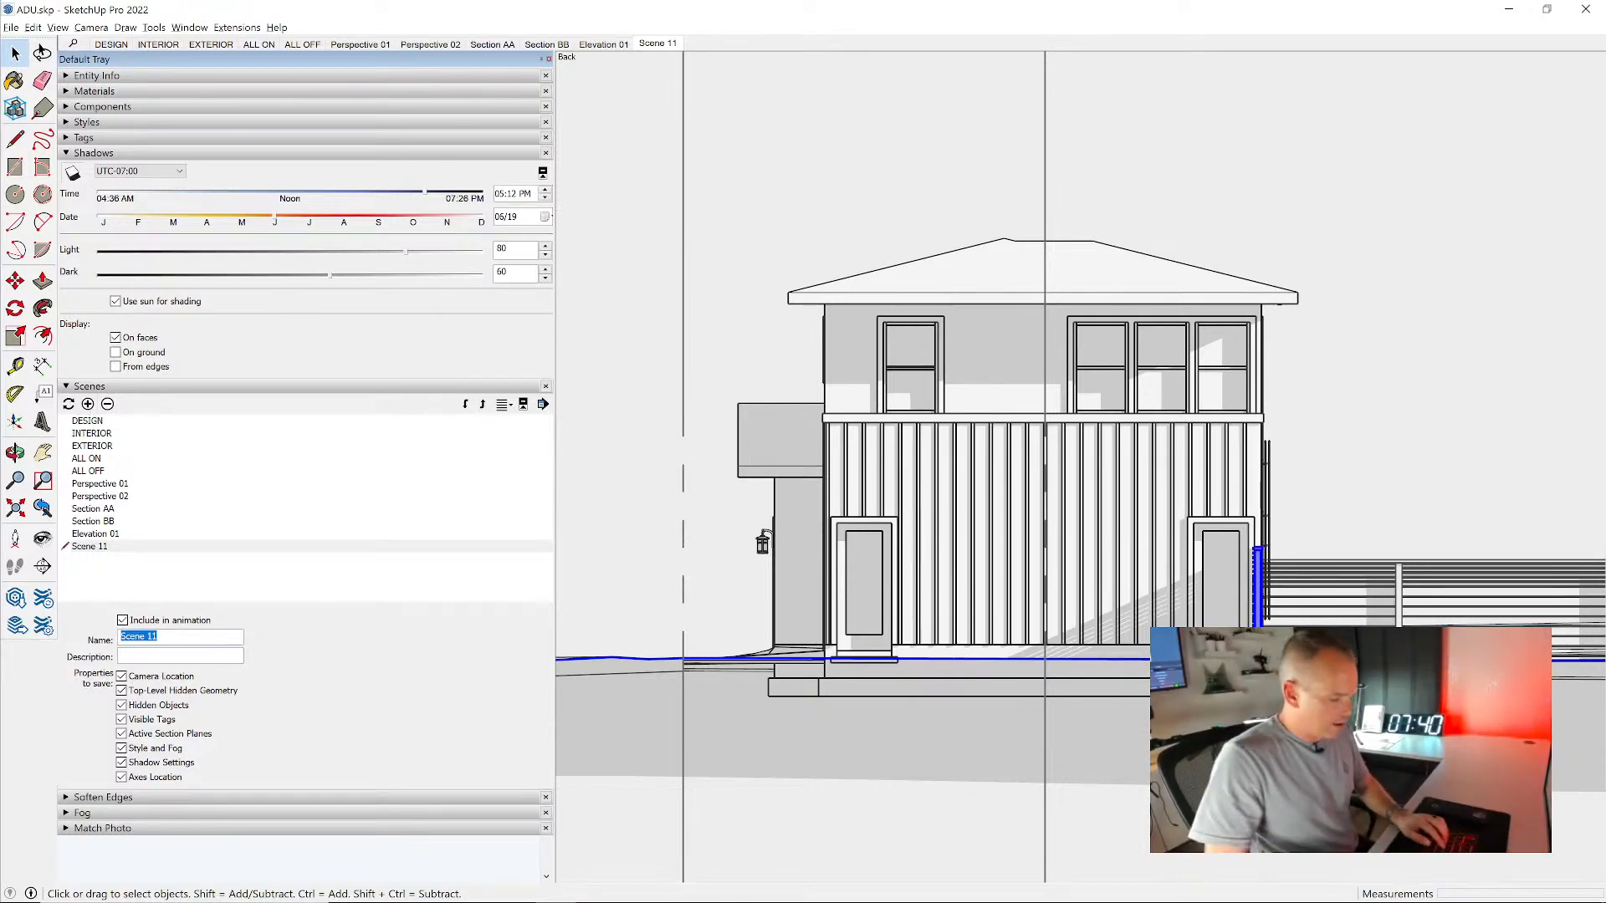
pyautogui.write('Elevation 0')
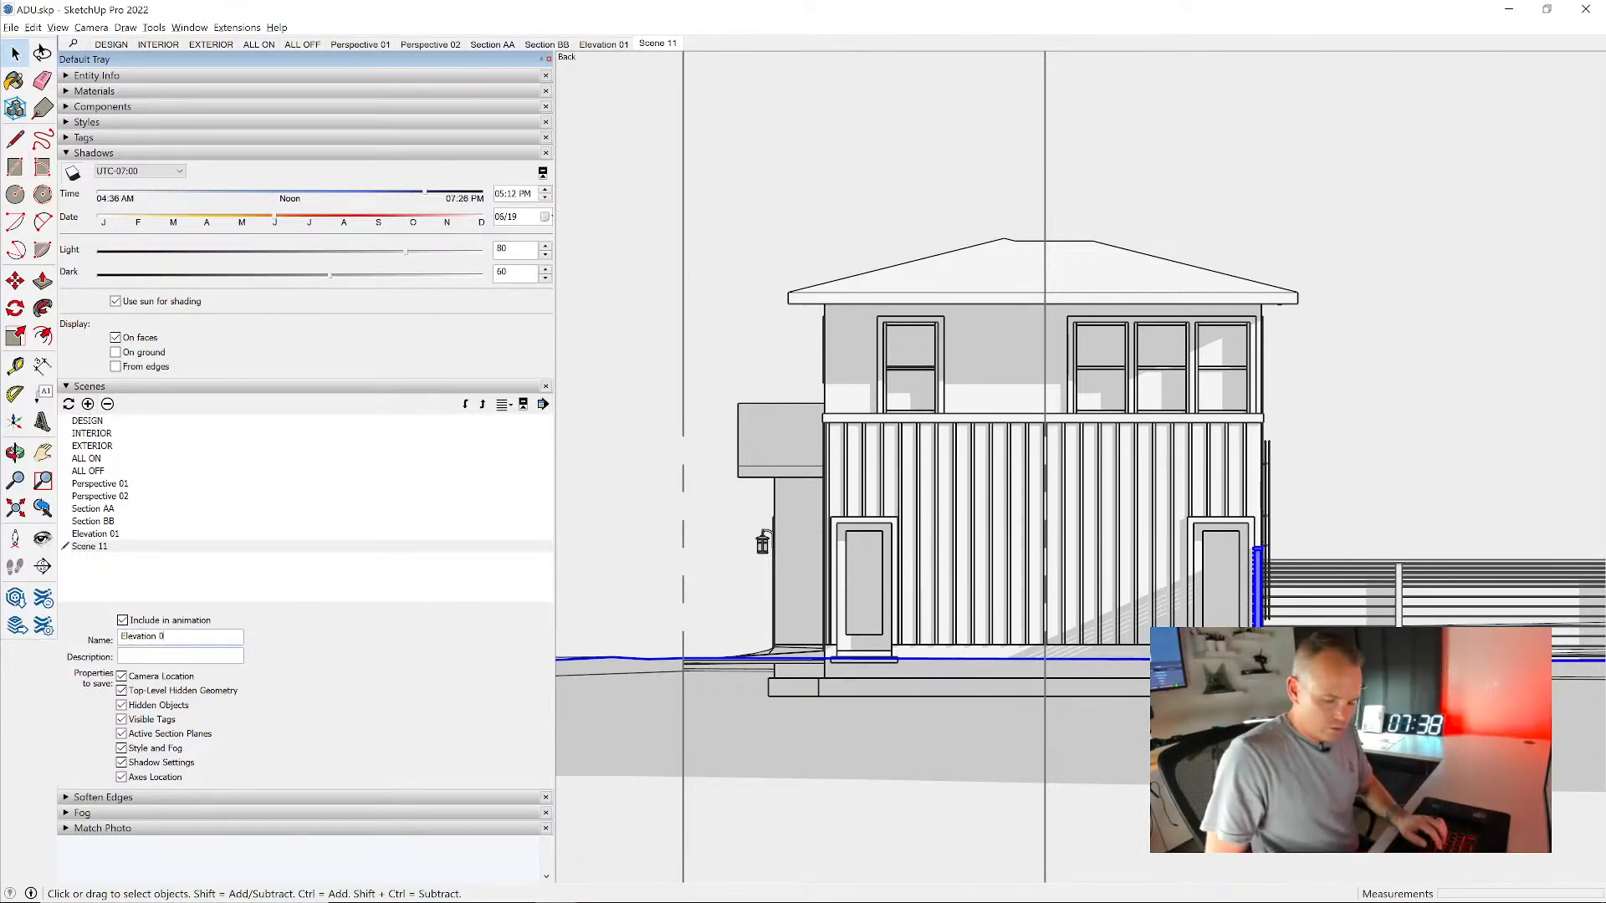
pyautogui.write('2')
pyautogui.press('Return')
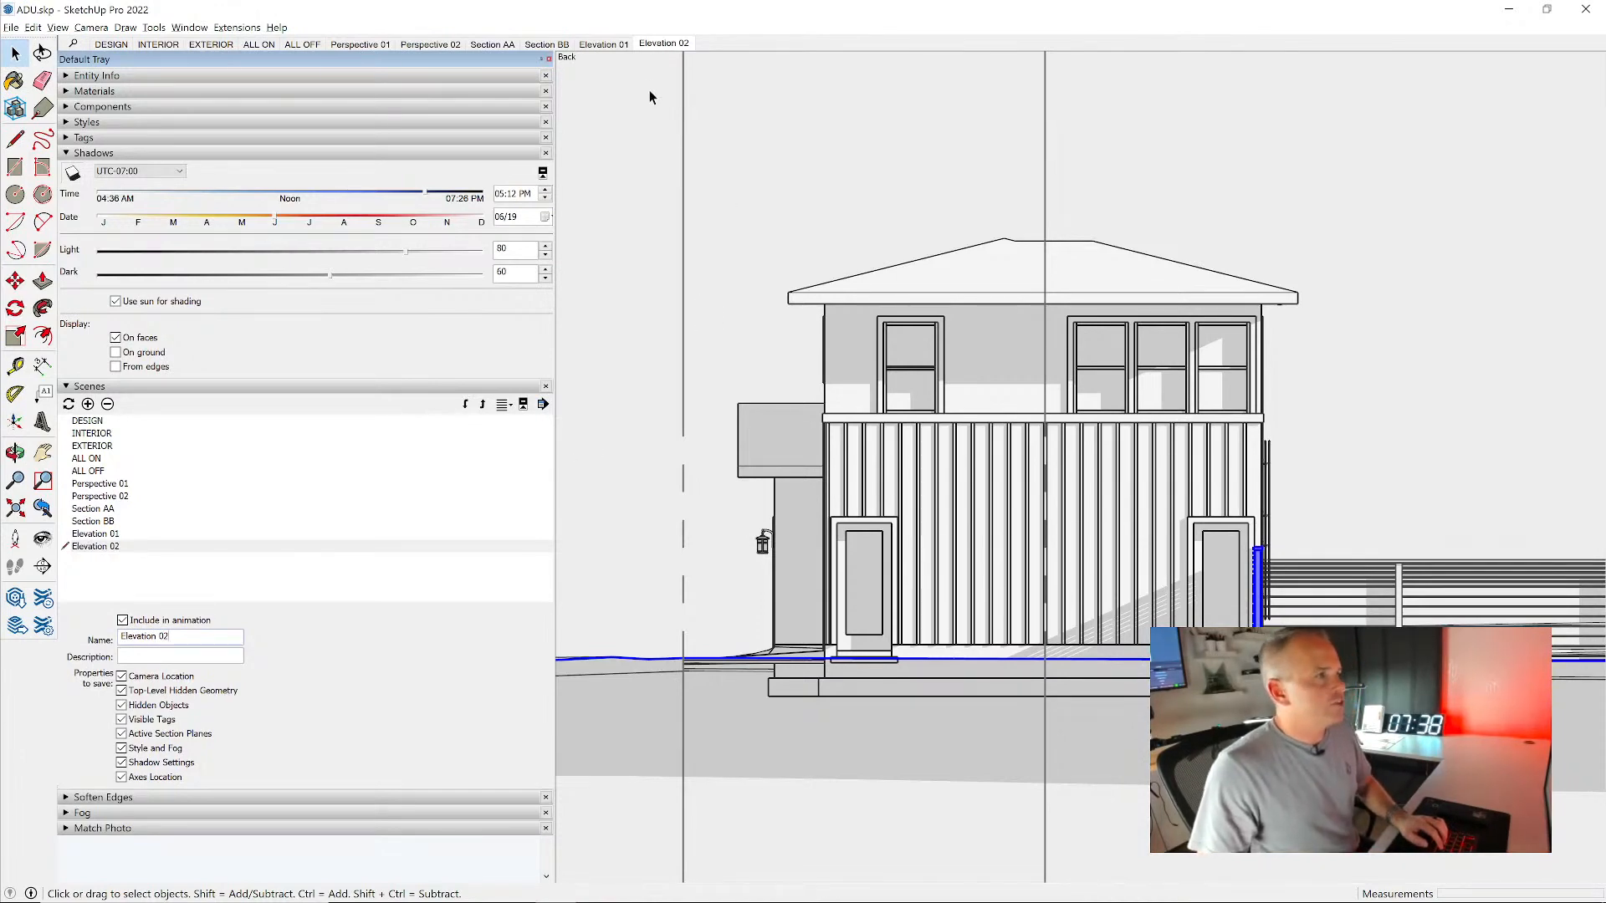
pyautogui.click(610, 48)
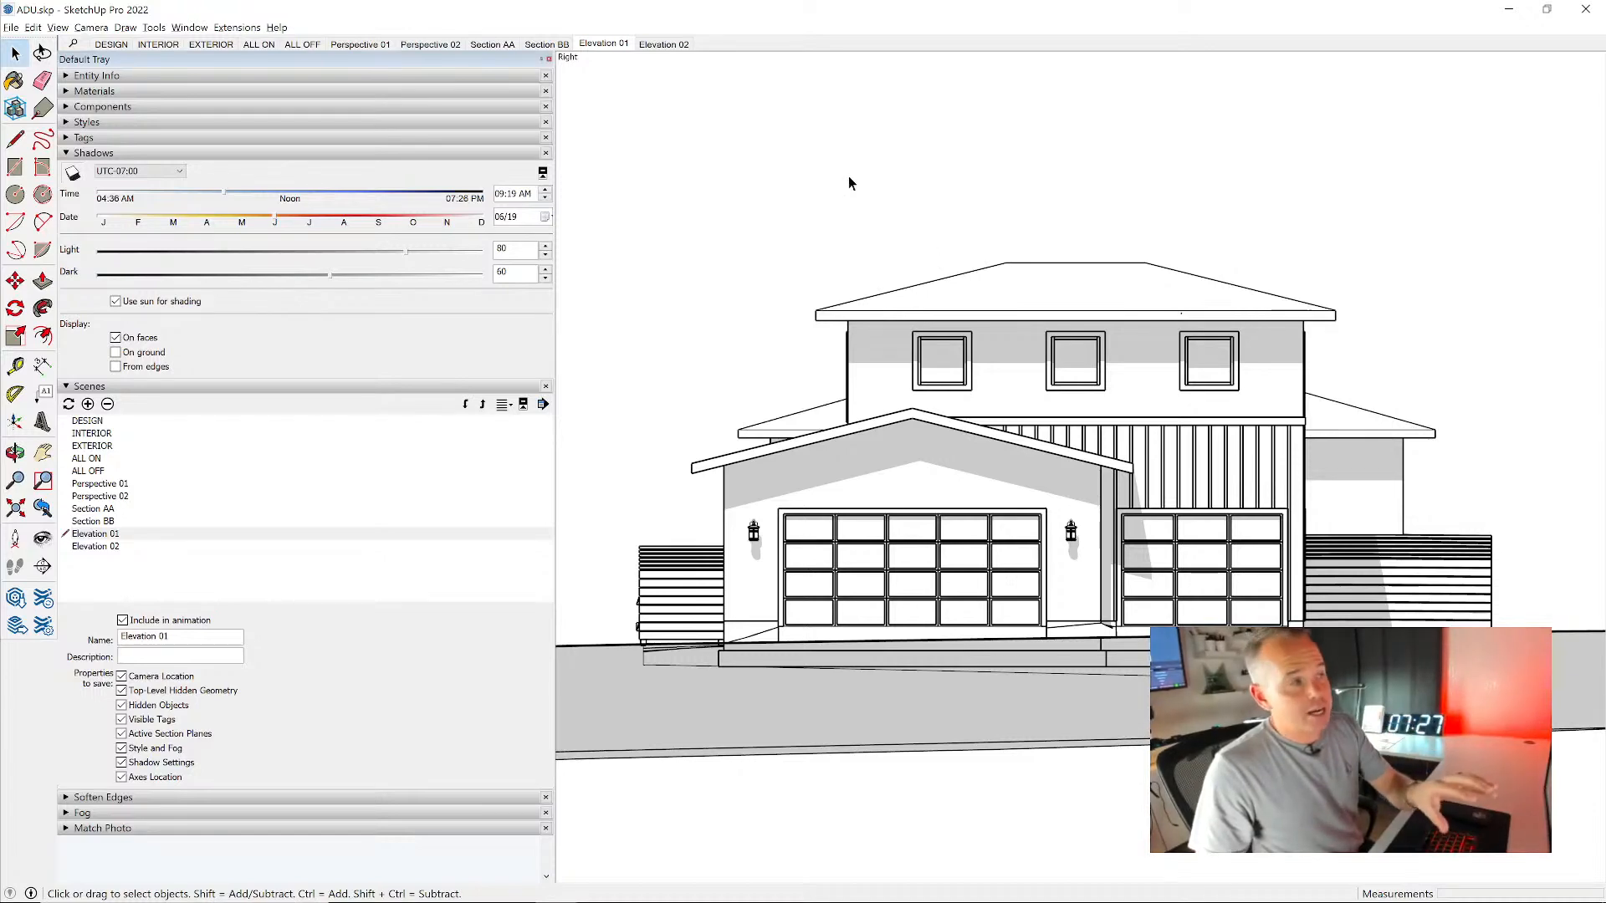
pyautogui.click(661, 44)
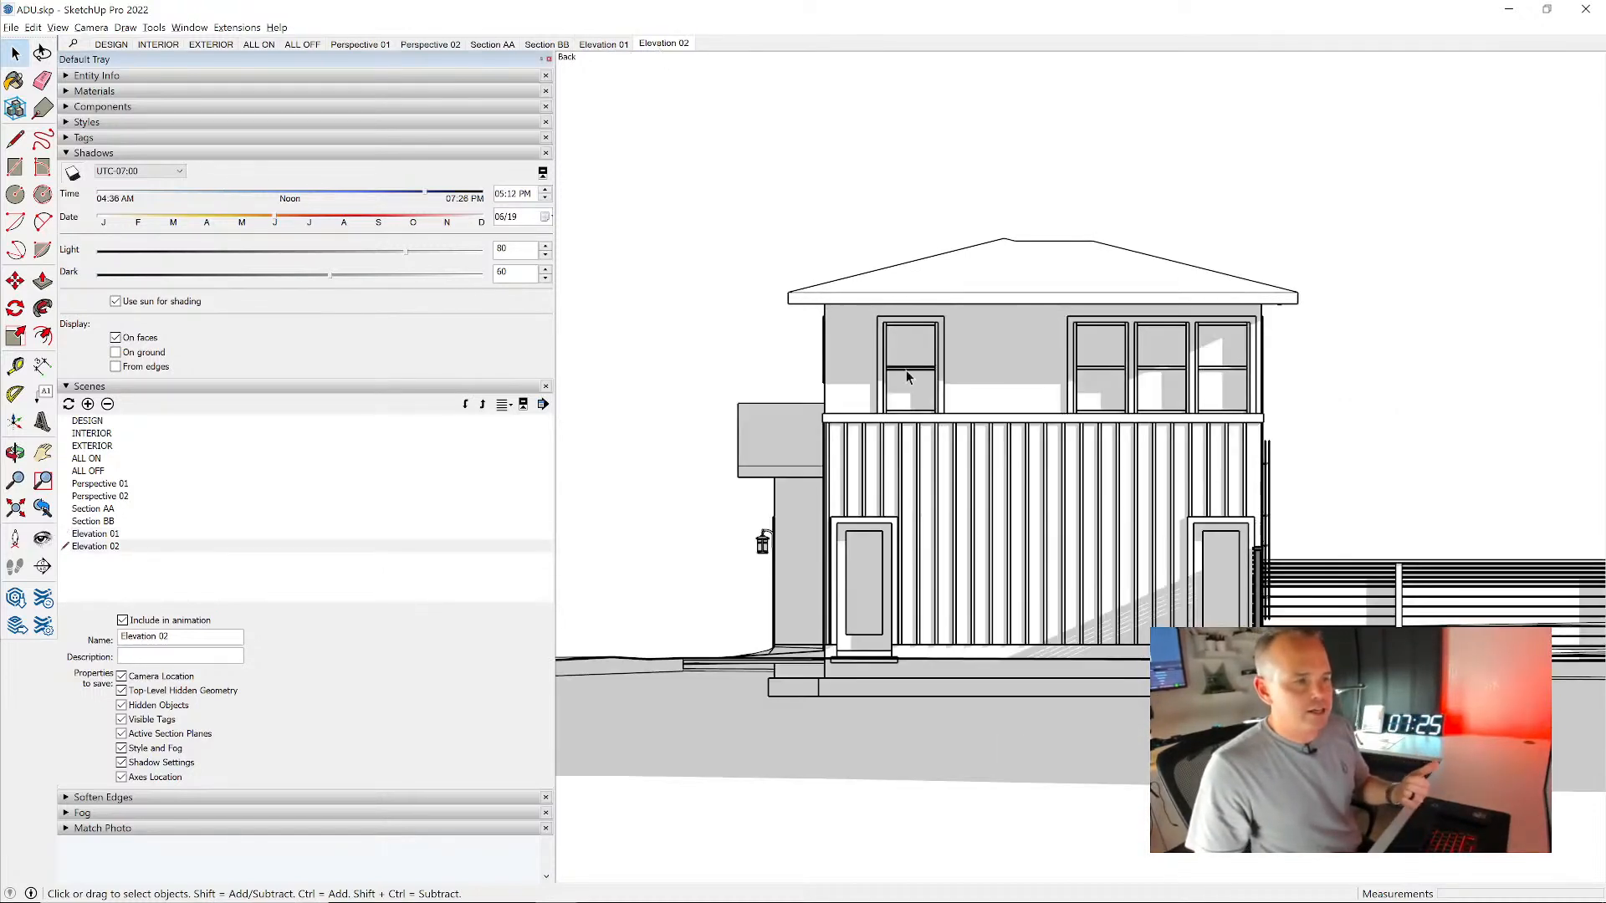
# - Place a section plane in front of the rear wall with the large three-panel door, parallel to that wall
pyautogui.moveTo(1114, 420); pyautogui.dragTo(820, 481, button='middle')
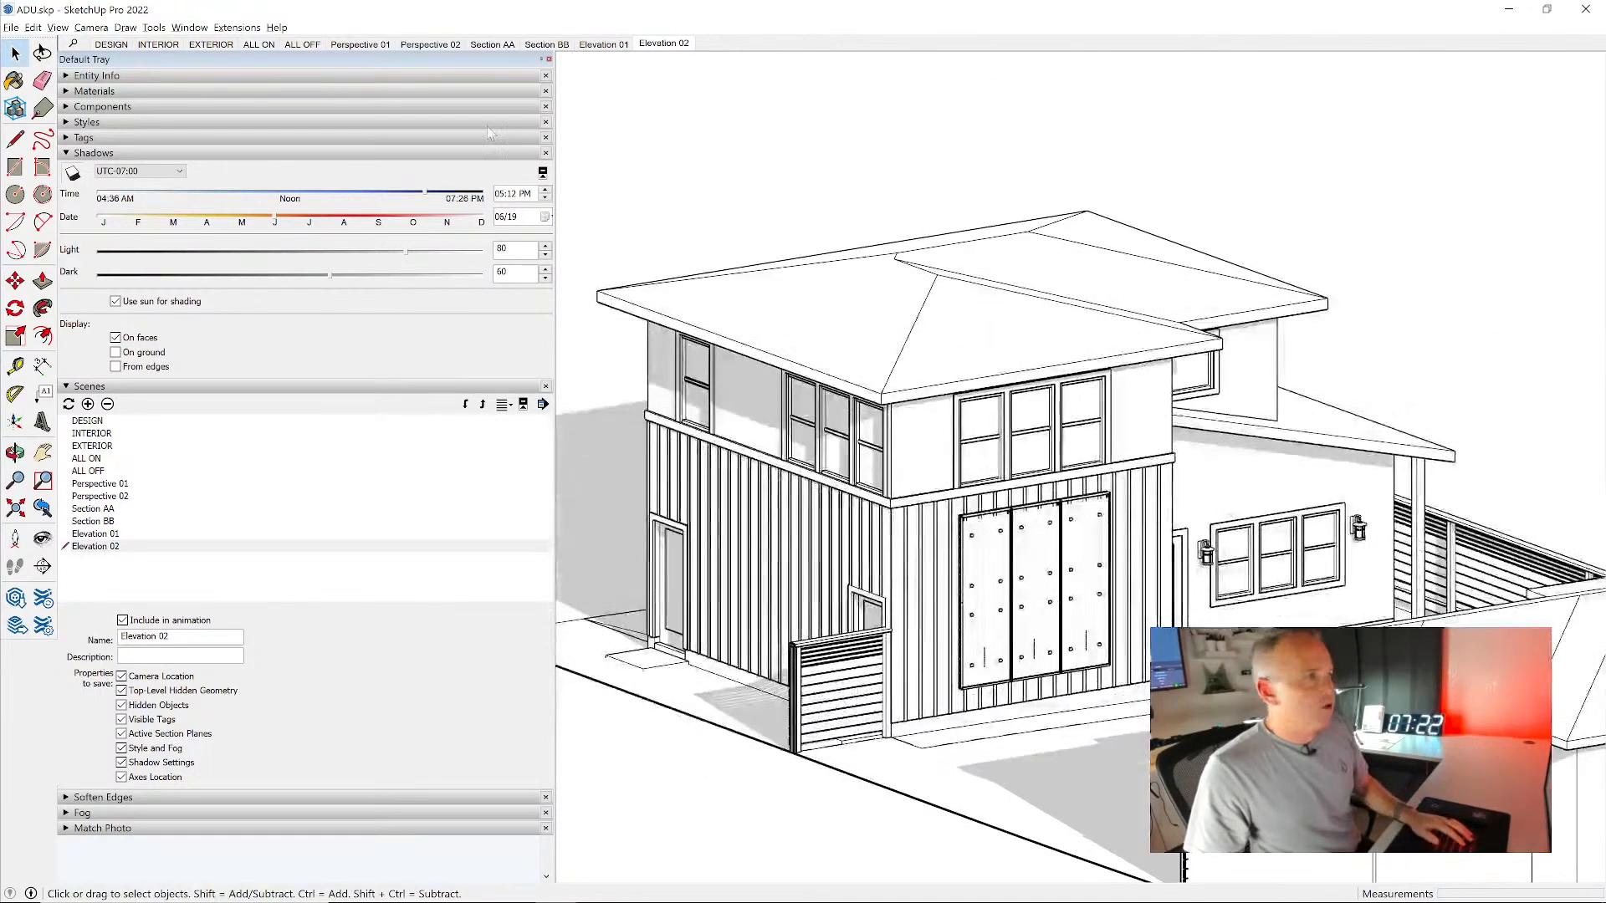
pyautogui.click(42, 566)
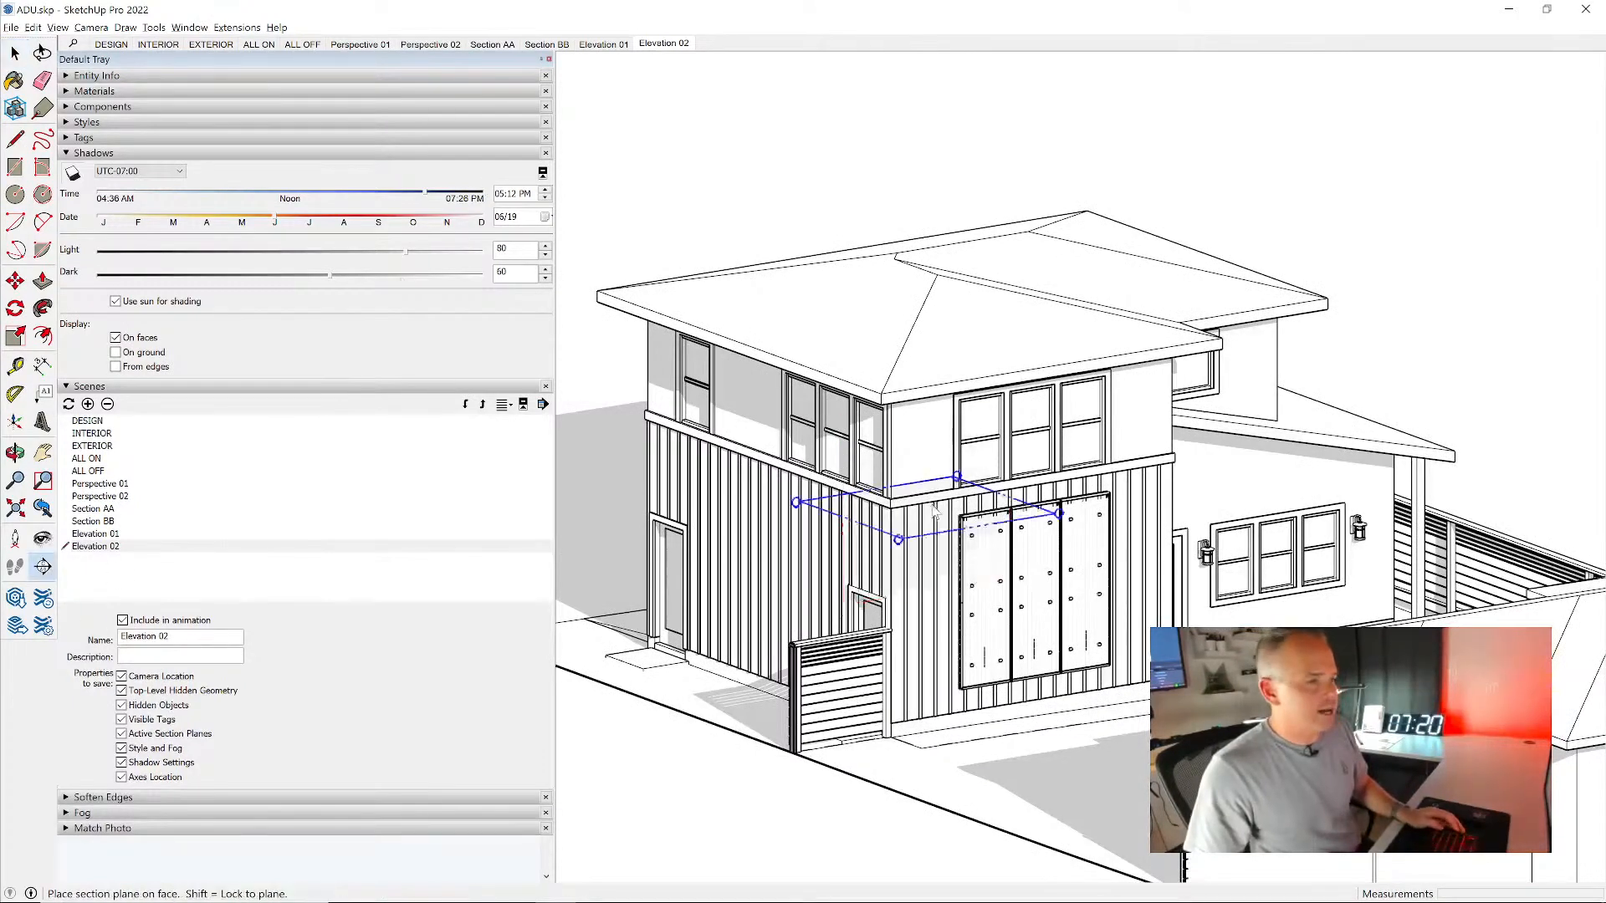
pyautogui.click(1091, 754)
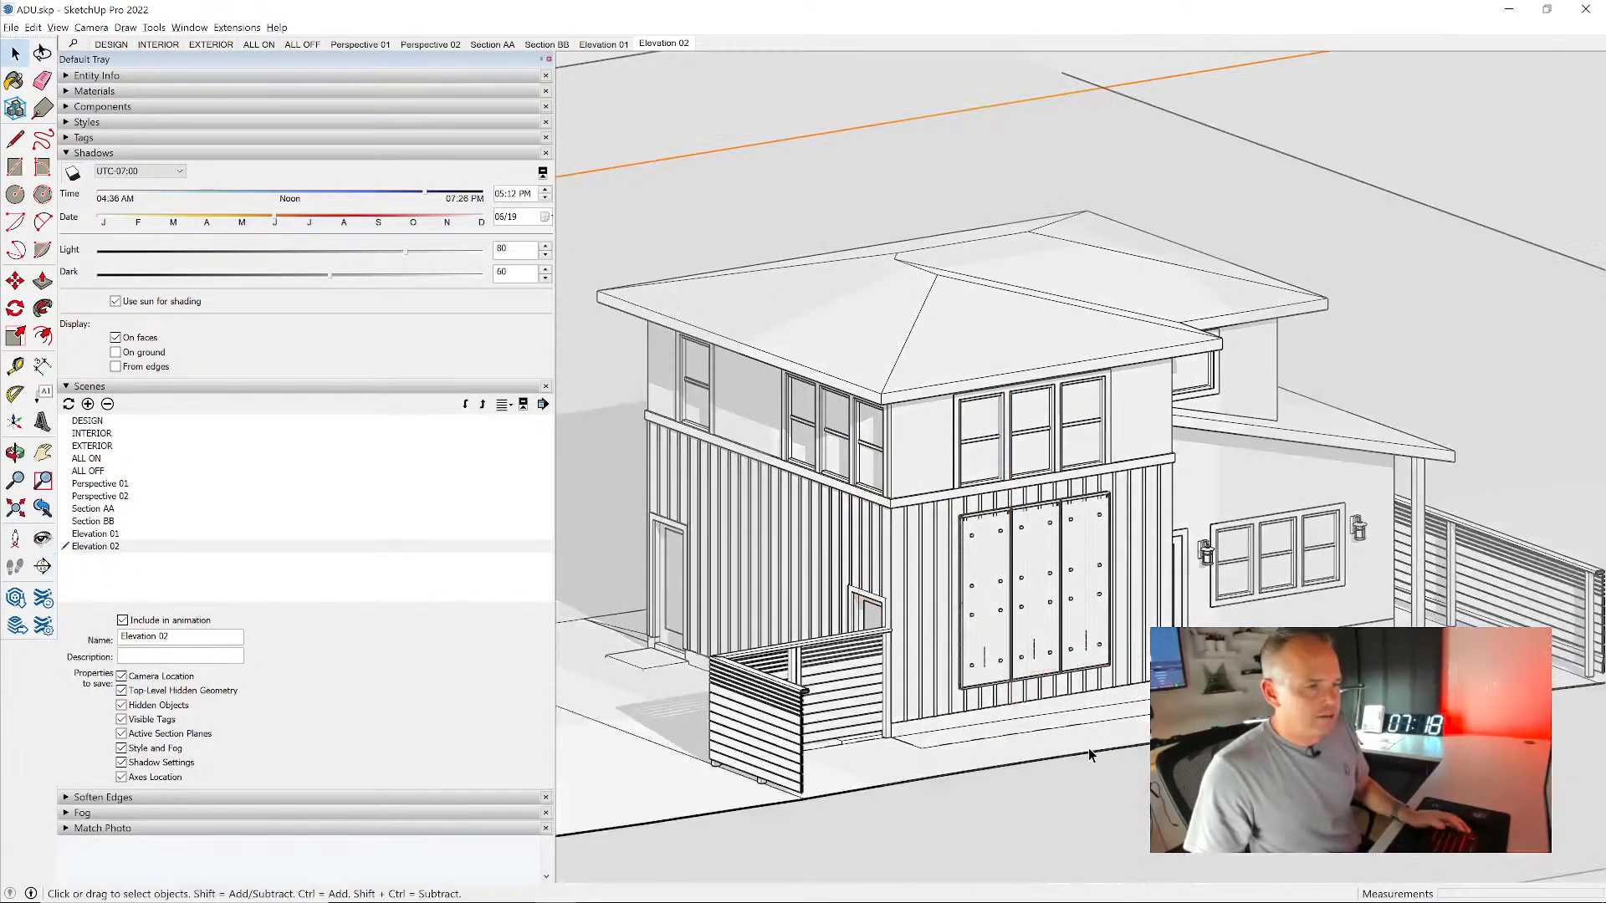
# - Align the view to the rear section plane and frame the full rear elevation with its side fences
pyautogui.rightClick(1183, 79)
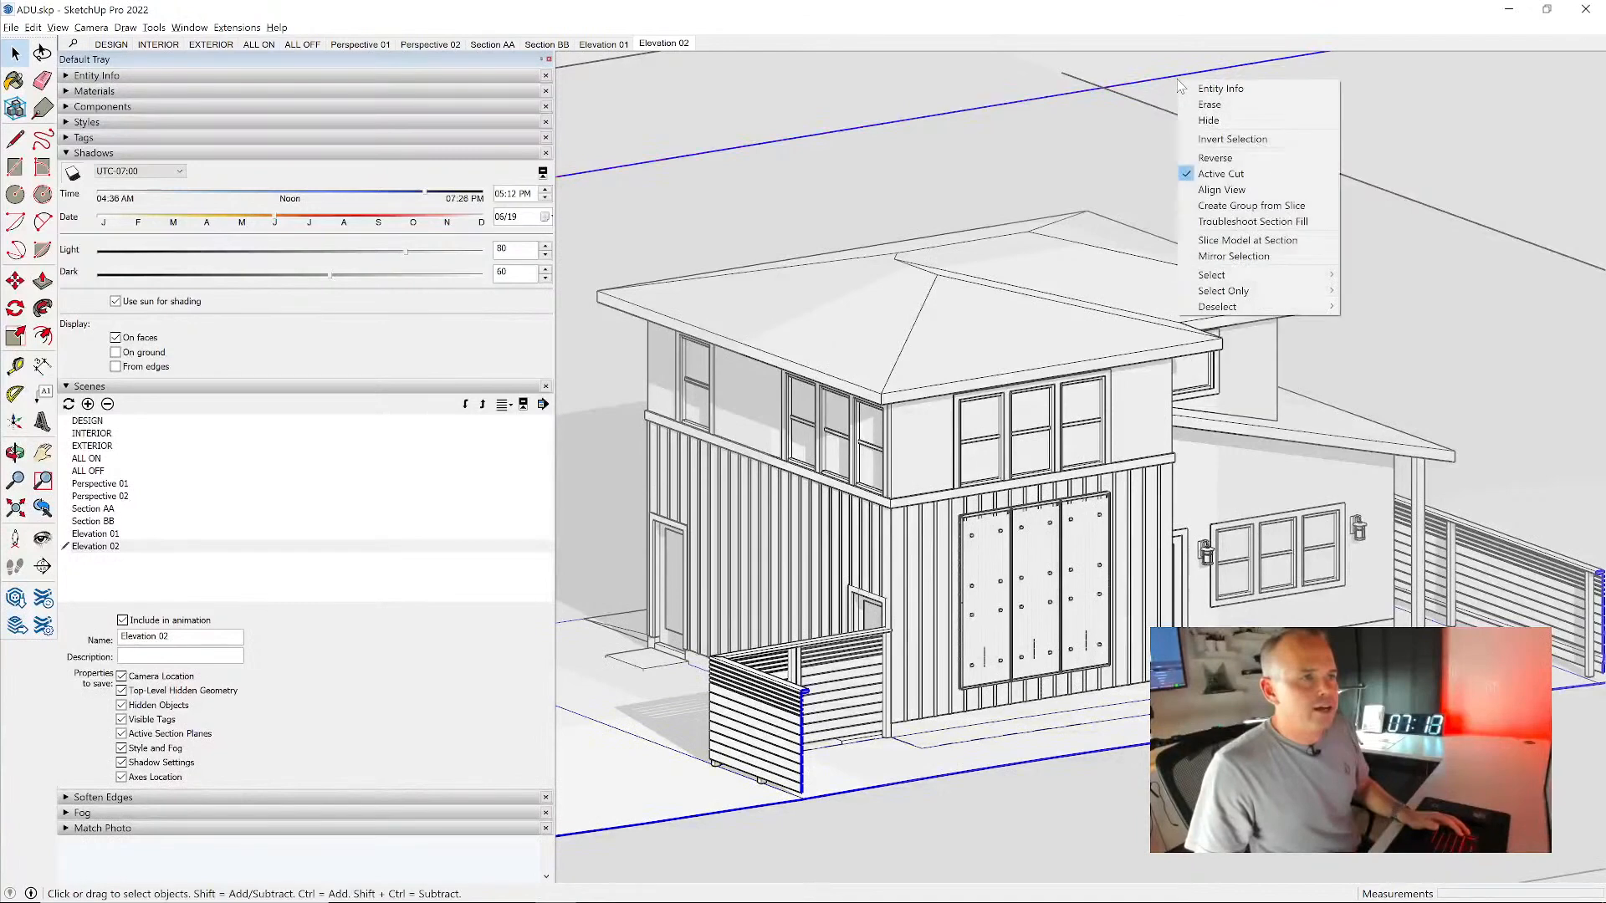
pyautogui.click(1221, 189)
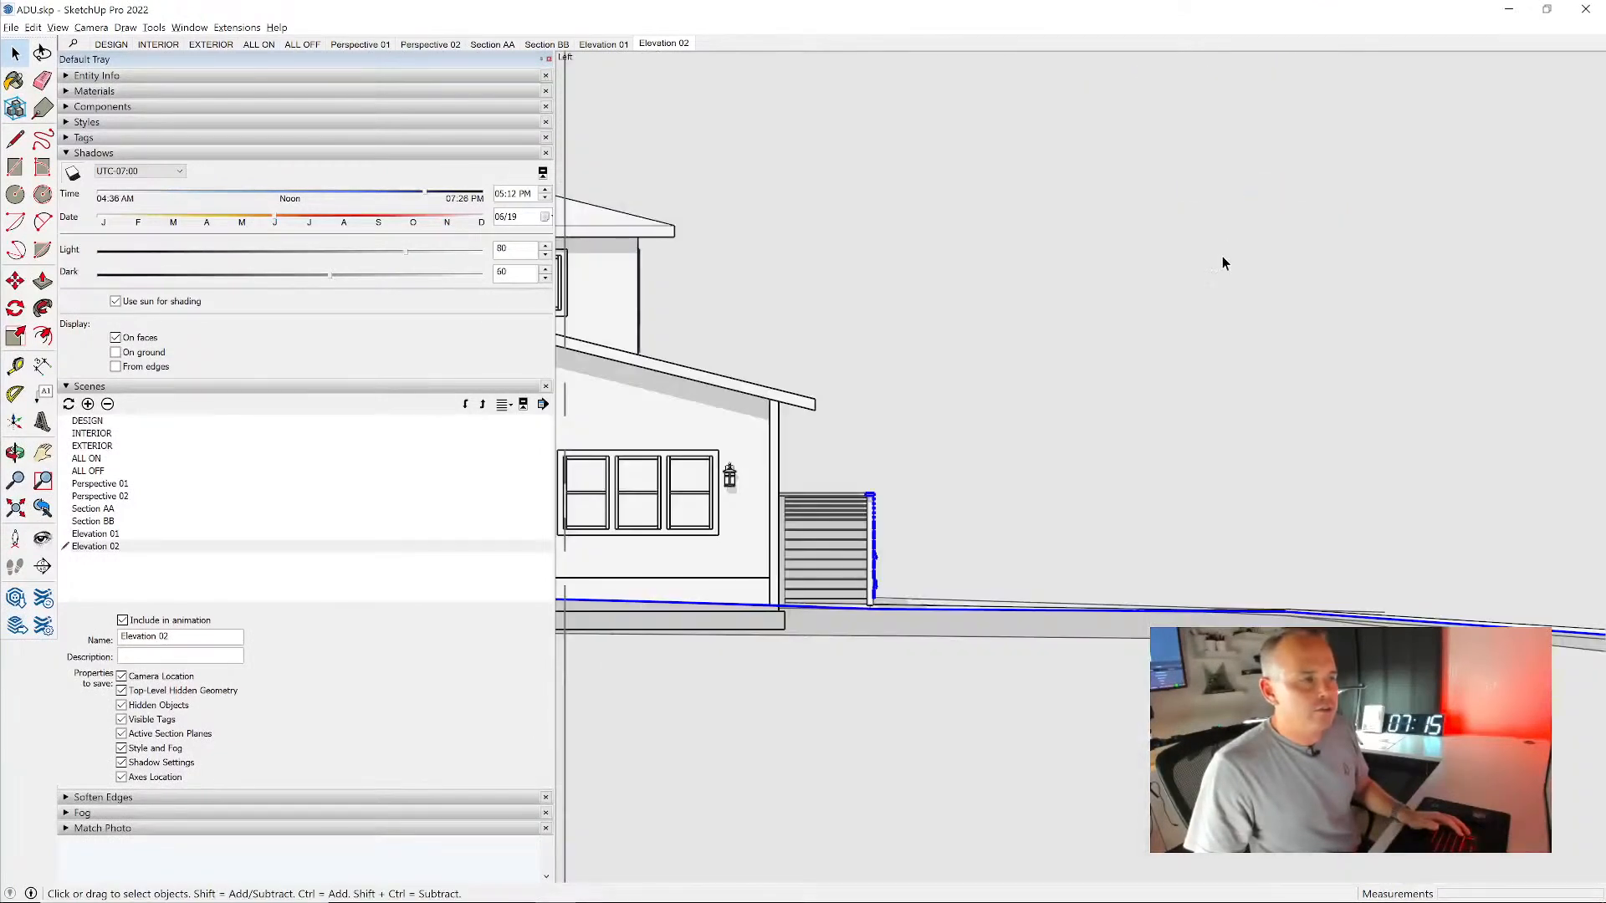
pyautogui.scroll(-5, 1205, 448)
pyautogui.press('h')
pyautogui.moveTo(787, 397); pyautogui.dragTo(1012, 380)
pyautogui.scroll(4, 1012, 378)
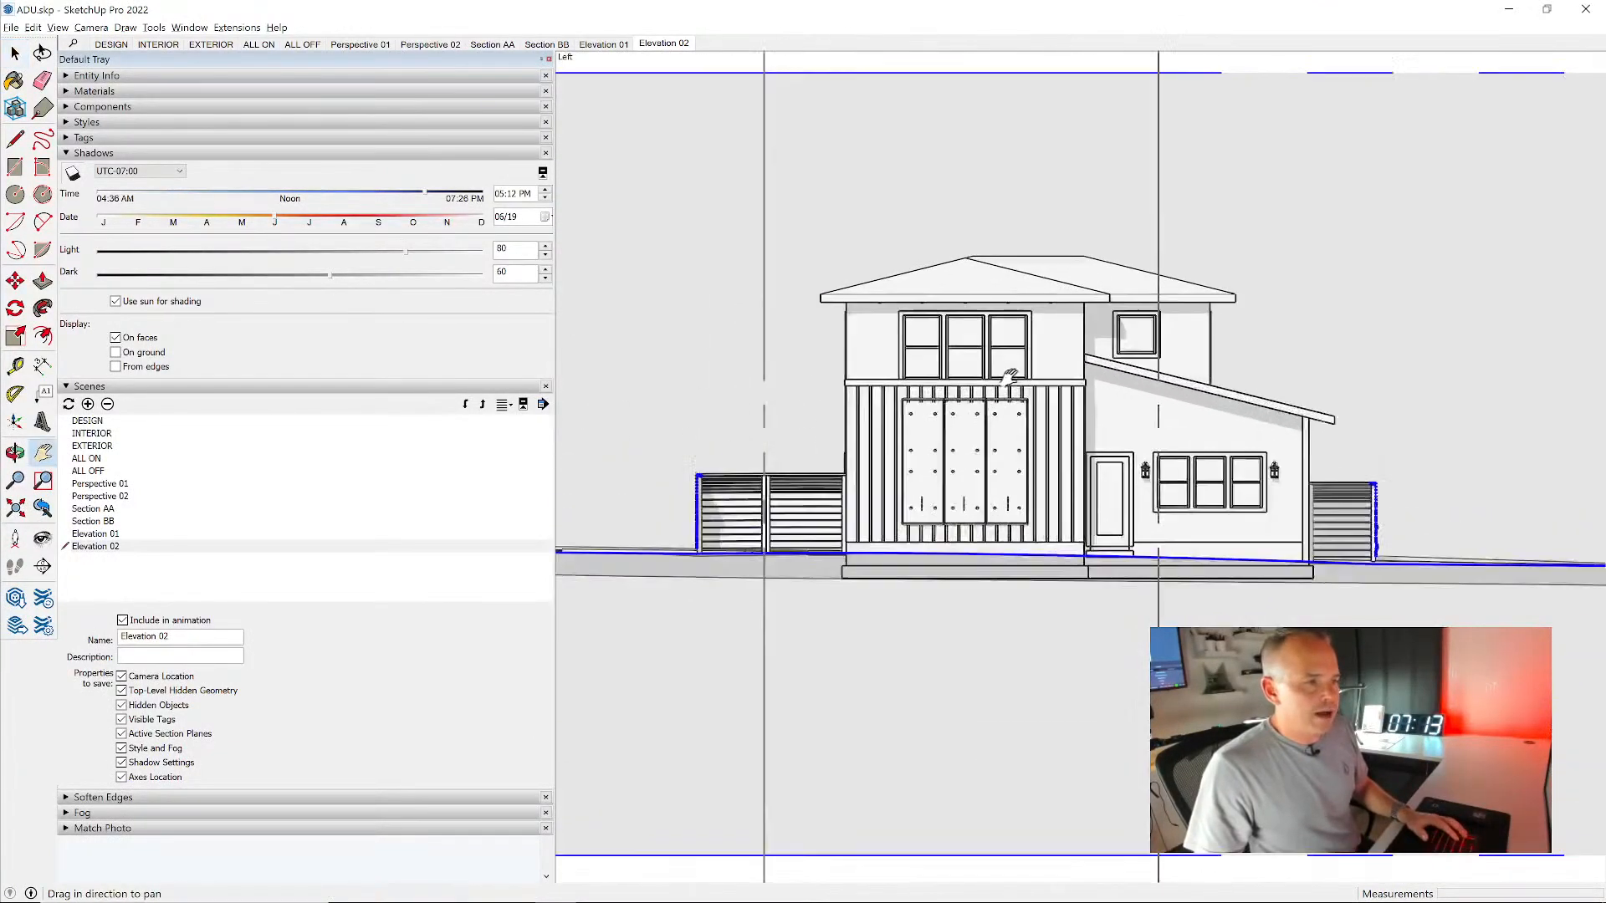
pyautogui.scroll(2, 1003, 386)
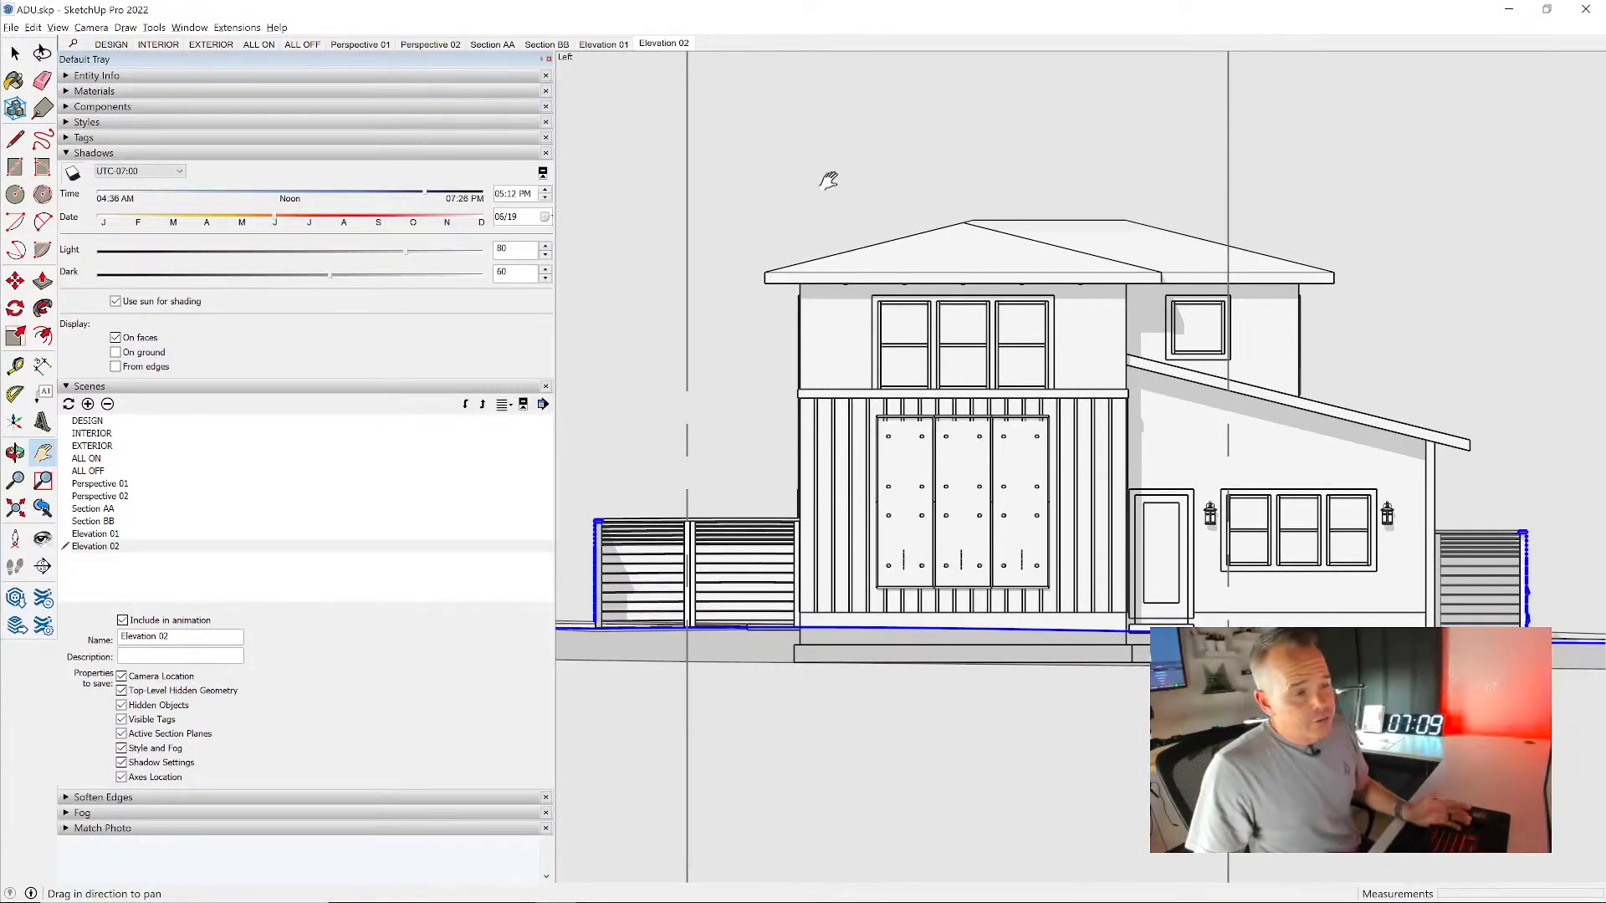
# - Save the rear view as a new scene named Elevation 03 and compare it with Elevation 02
pyautogui.click(88, 404)
pyautogui.tripleClick(180, 636)
pyautogui.write('Ele')
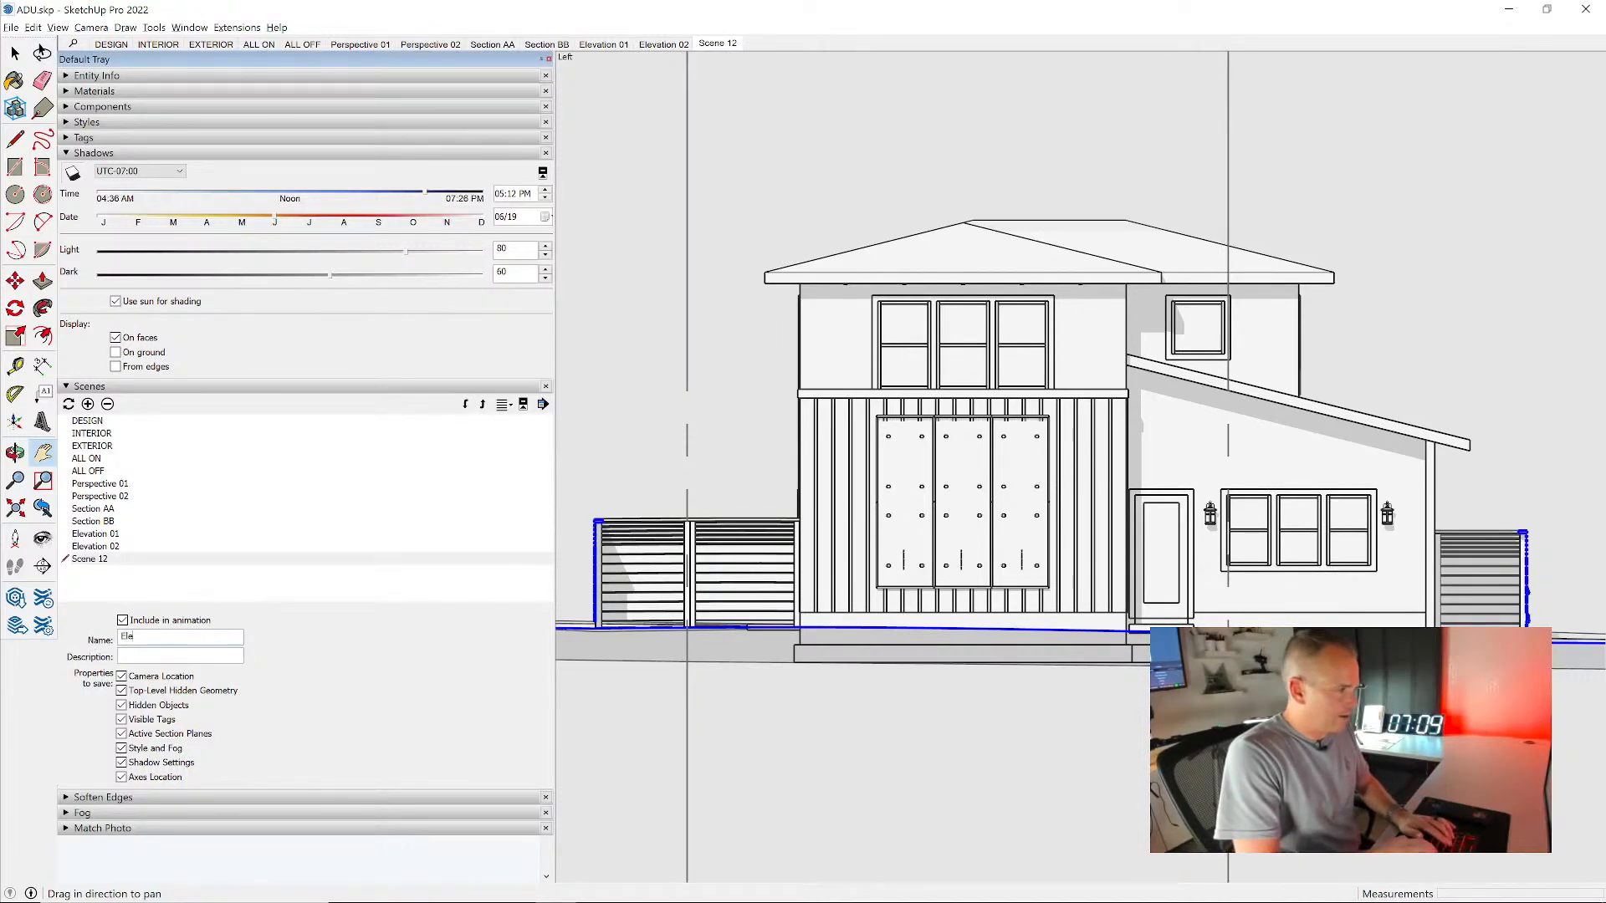
pyautogui.write('vation 03')
pyautogui.press('Return')
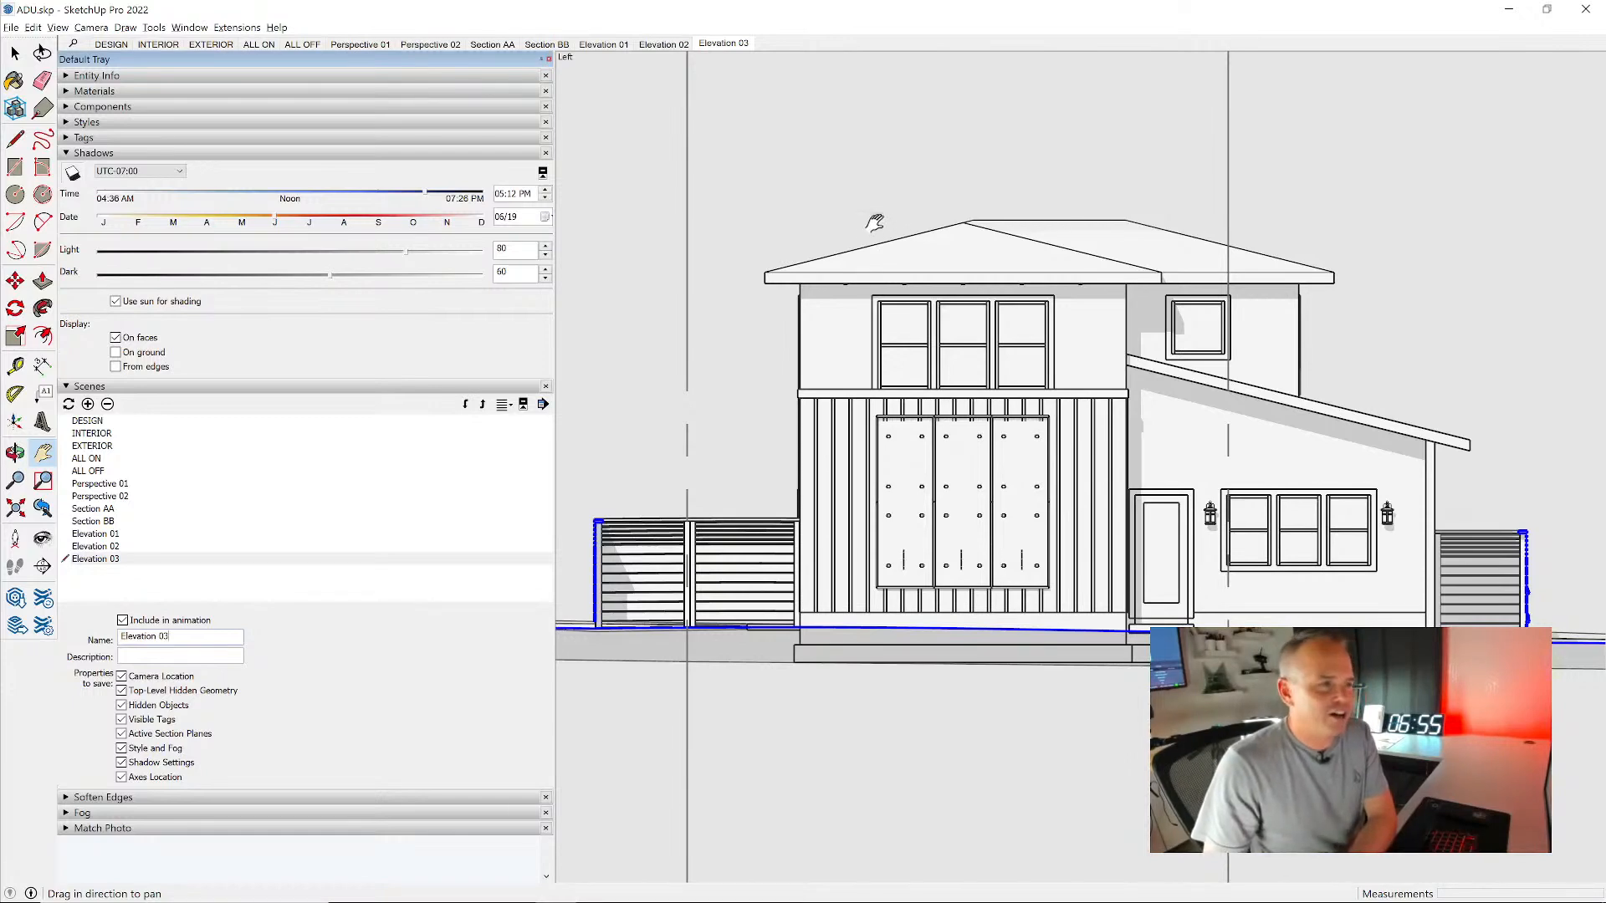
pyautogui.click(663, 44)
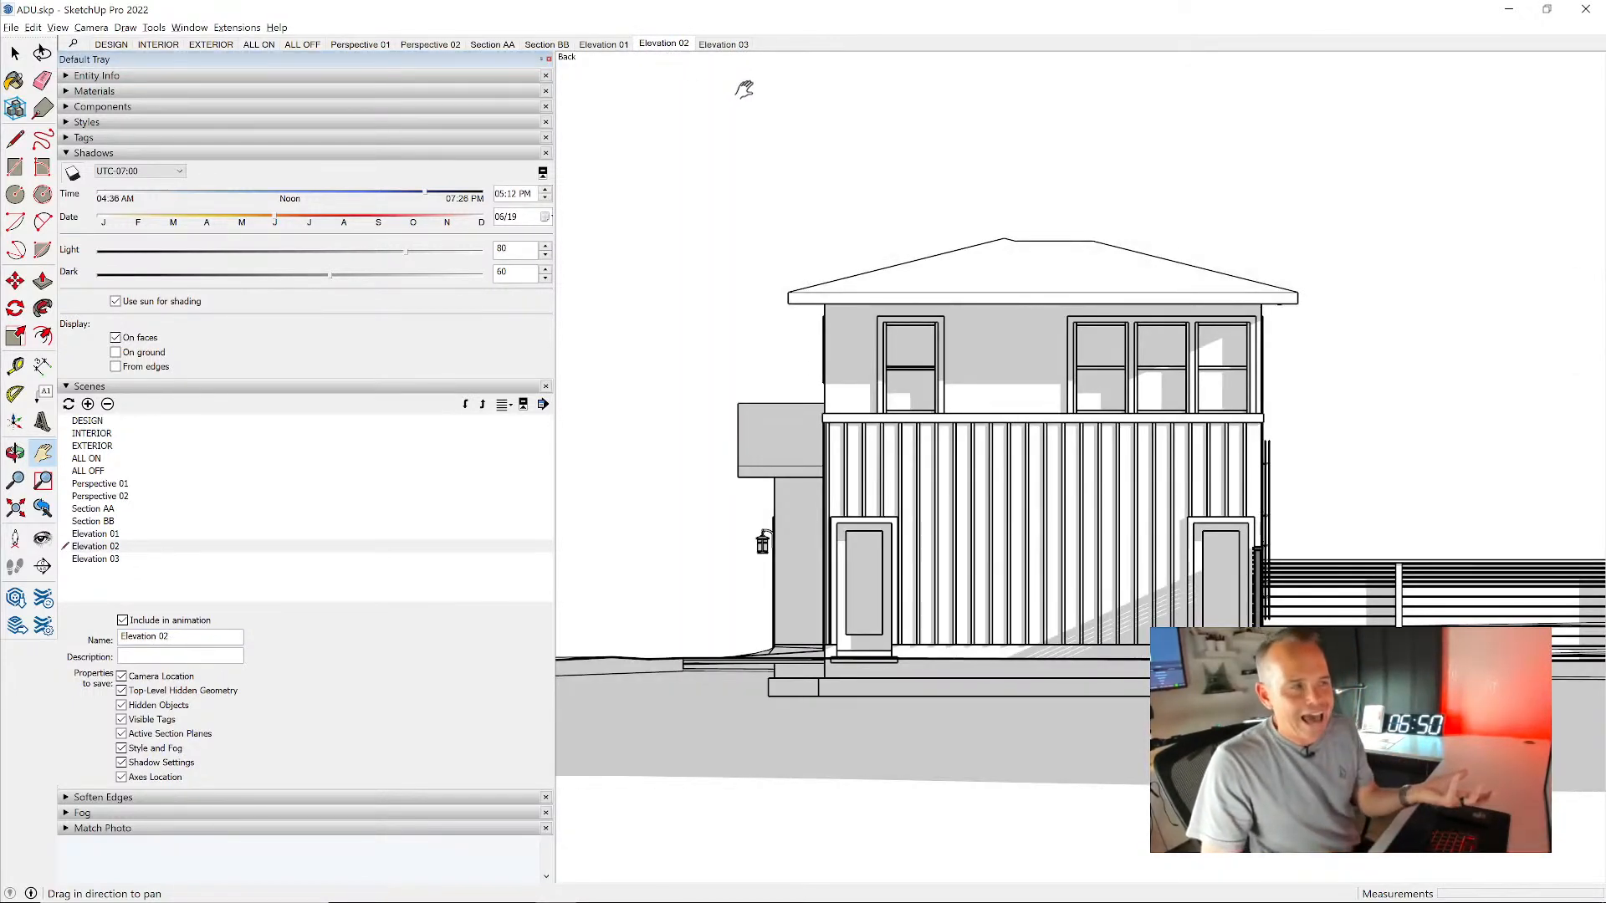
pyautogui.click(723, 43)
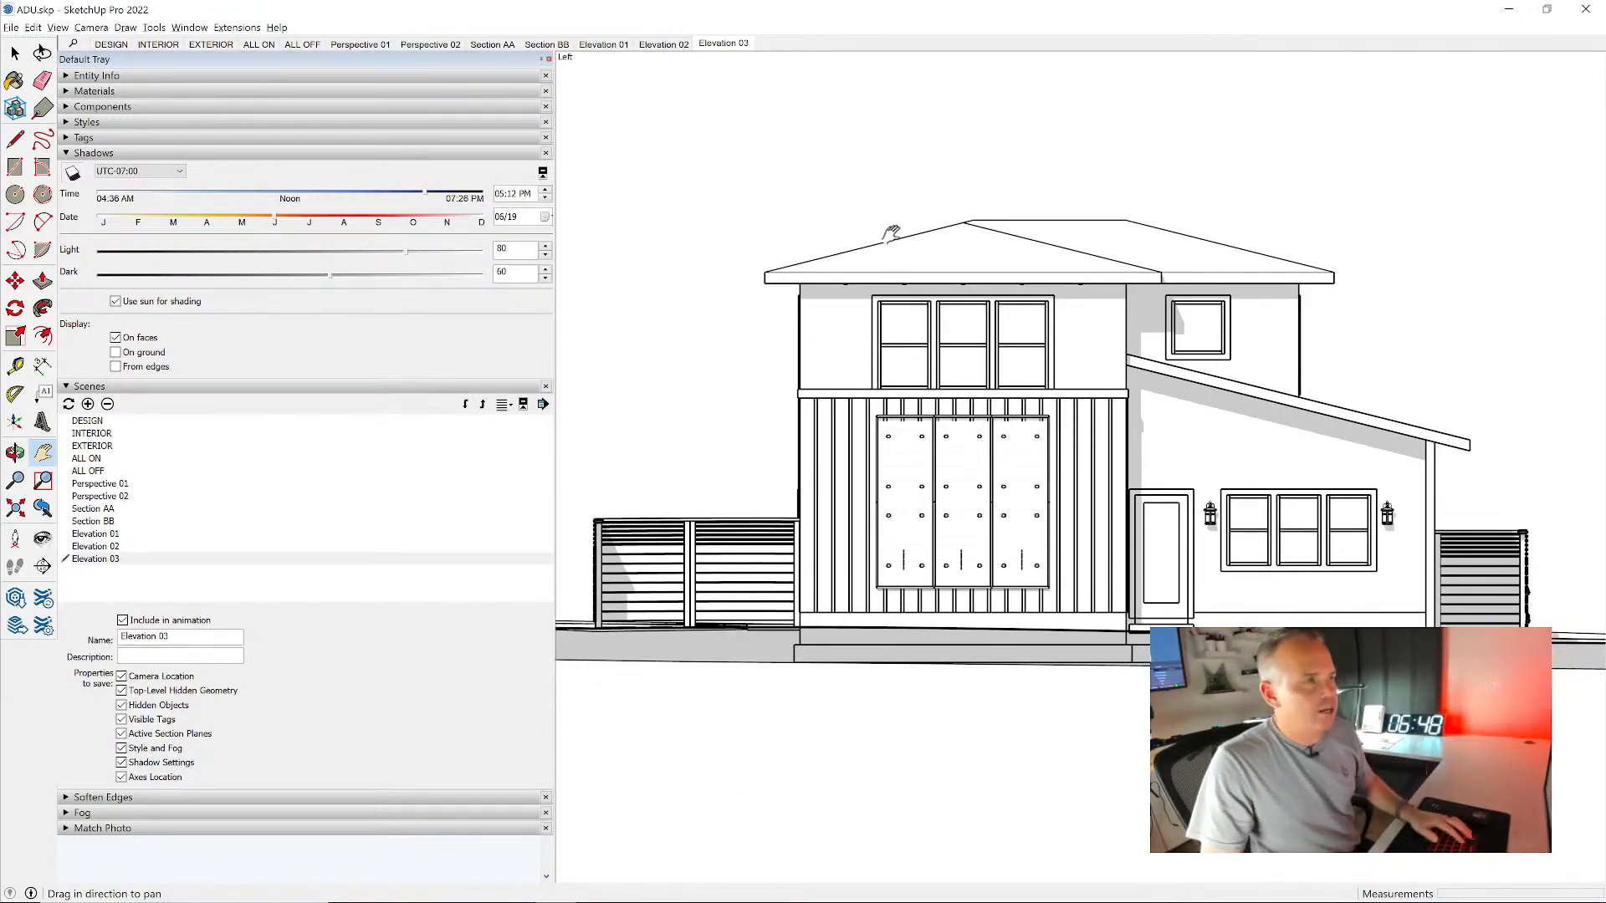
# - Place a section plane parallel to the remaining side wall under the low sloped roof, at the fence beside it
pyautogui.moveTo(892, 234); pyautogui.dragTo(1024, 530, button='middle')
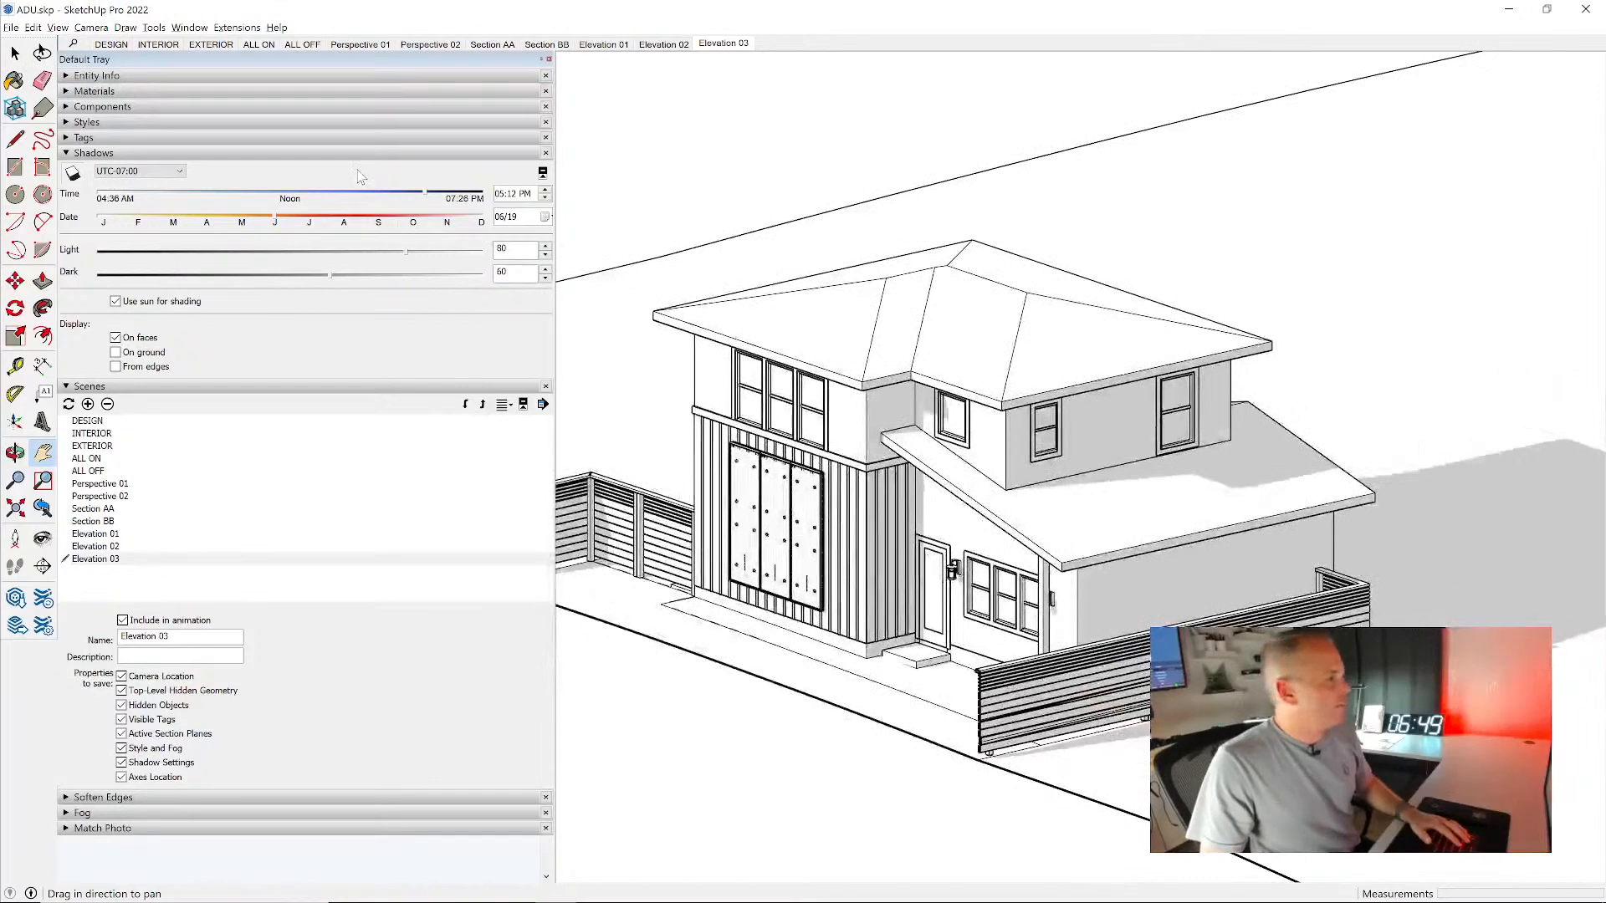
pyautogui.click(44, 567)
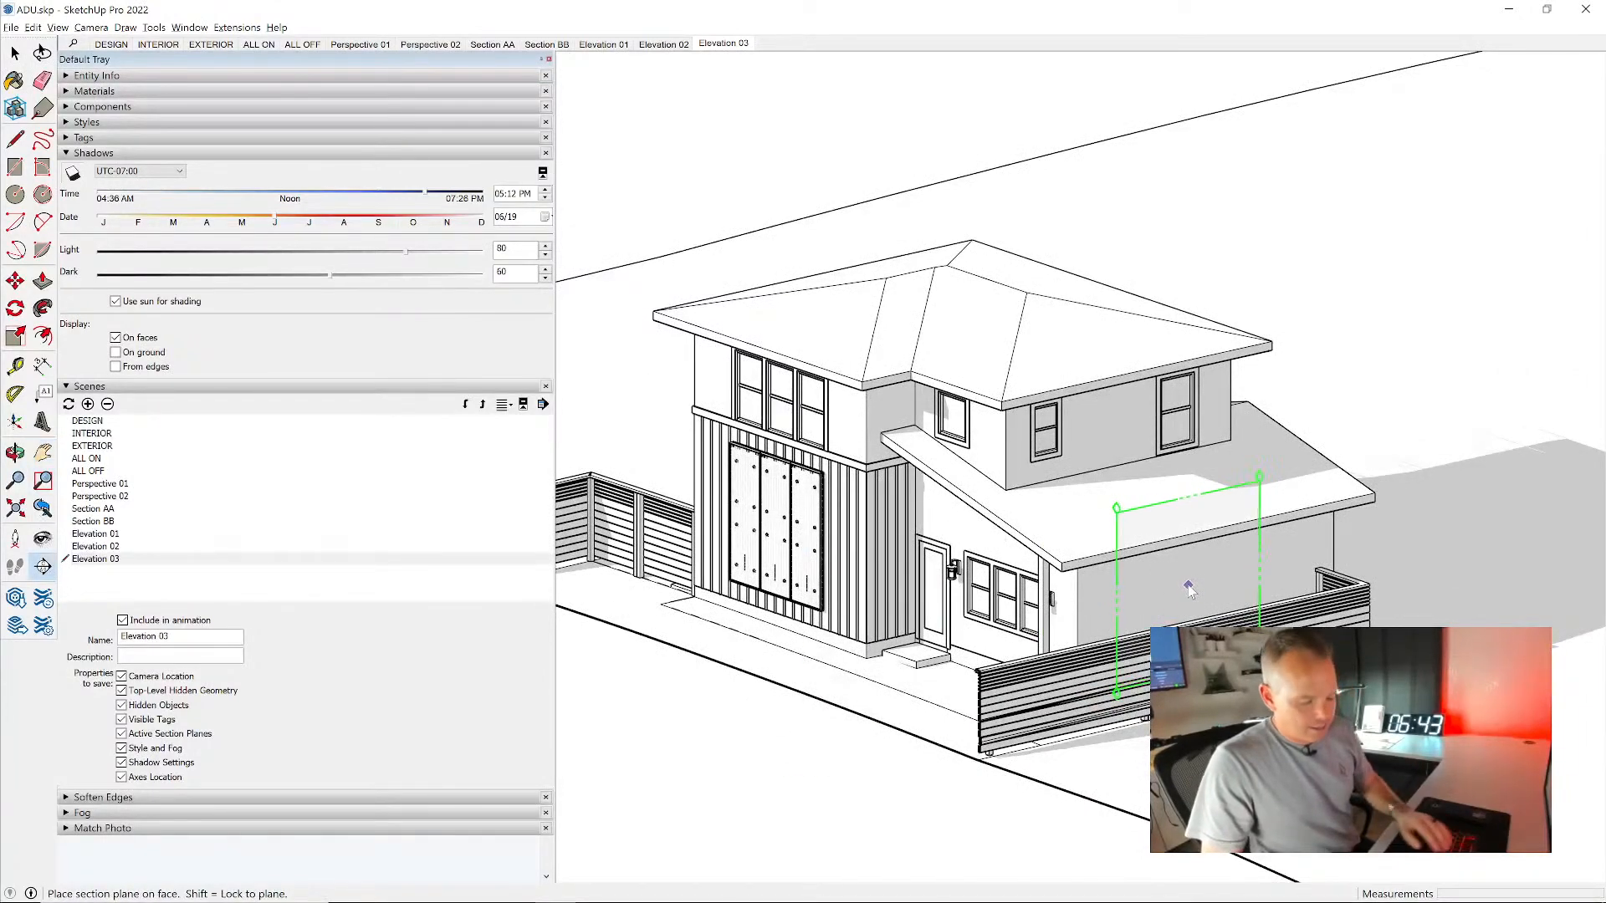
pyautogui.moveTo(1263, 652); pyautogui.dragTo(1510, 593, button='middle')
pyautogui.scroll(3, 1412, 536)
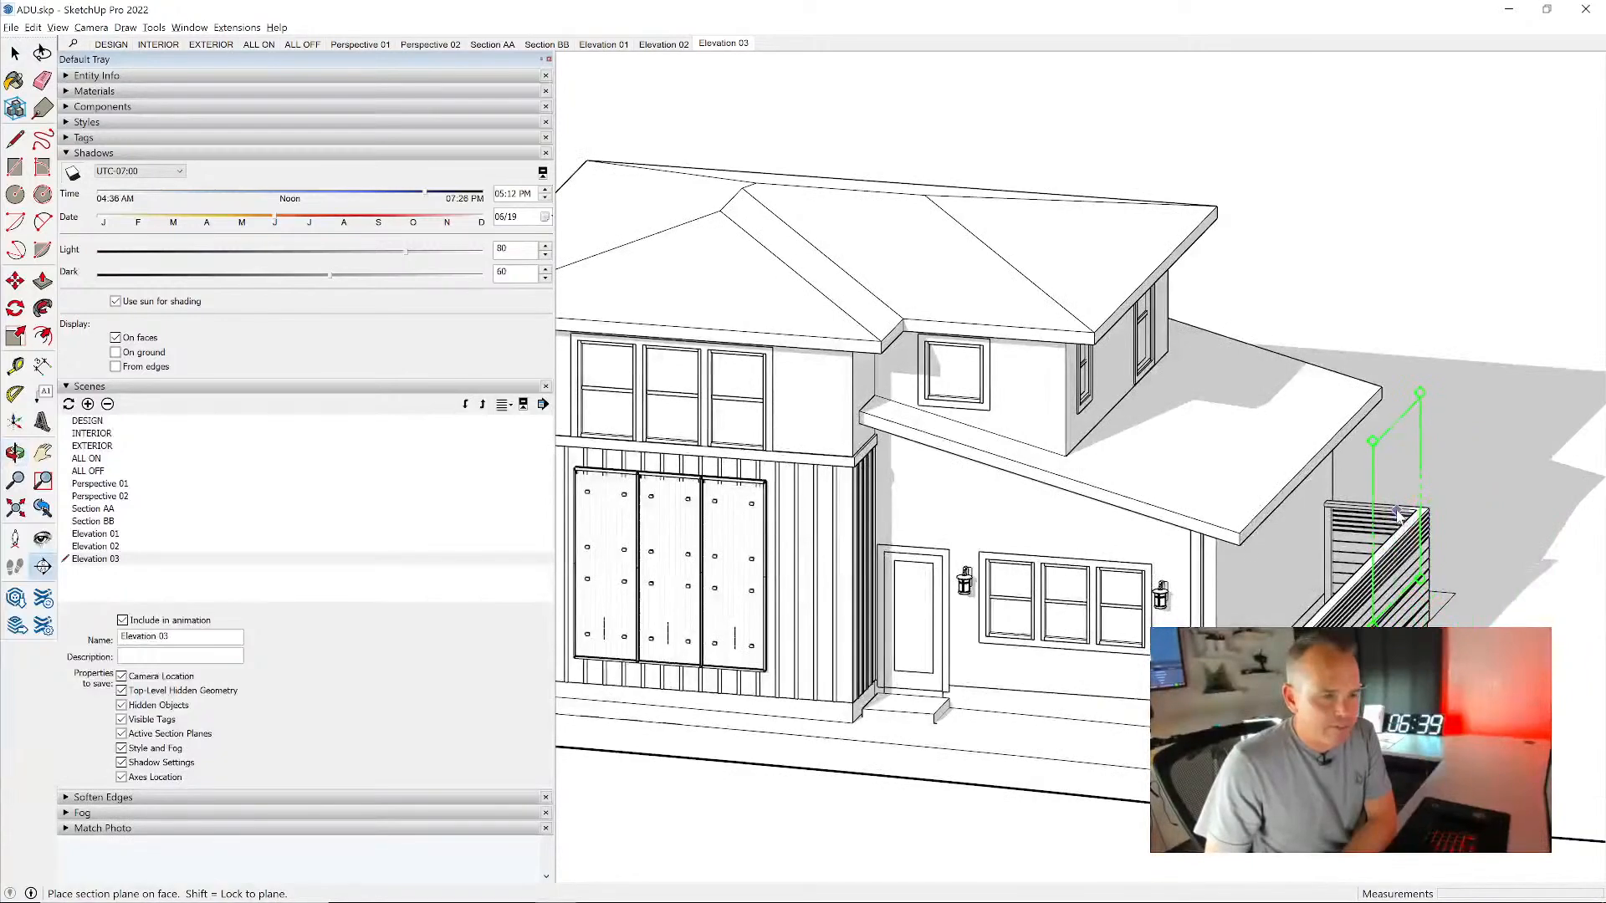
pyautogui.press('h')
pyautogui.scroll(-5, 1419, 510)
pyautogui.moveTo(1441, 515); pyautogui.dragTo(1154, 491, button='middle')
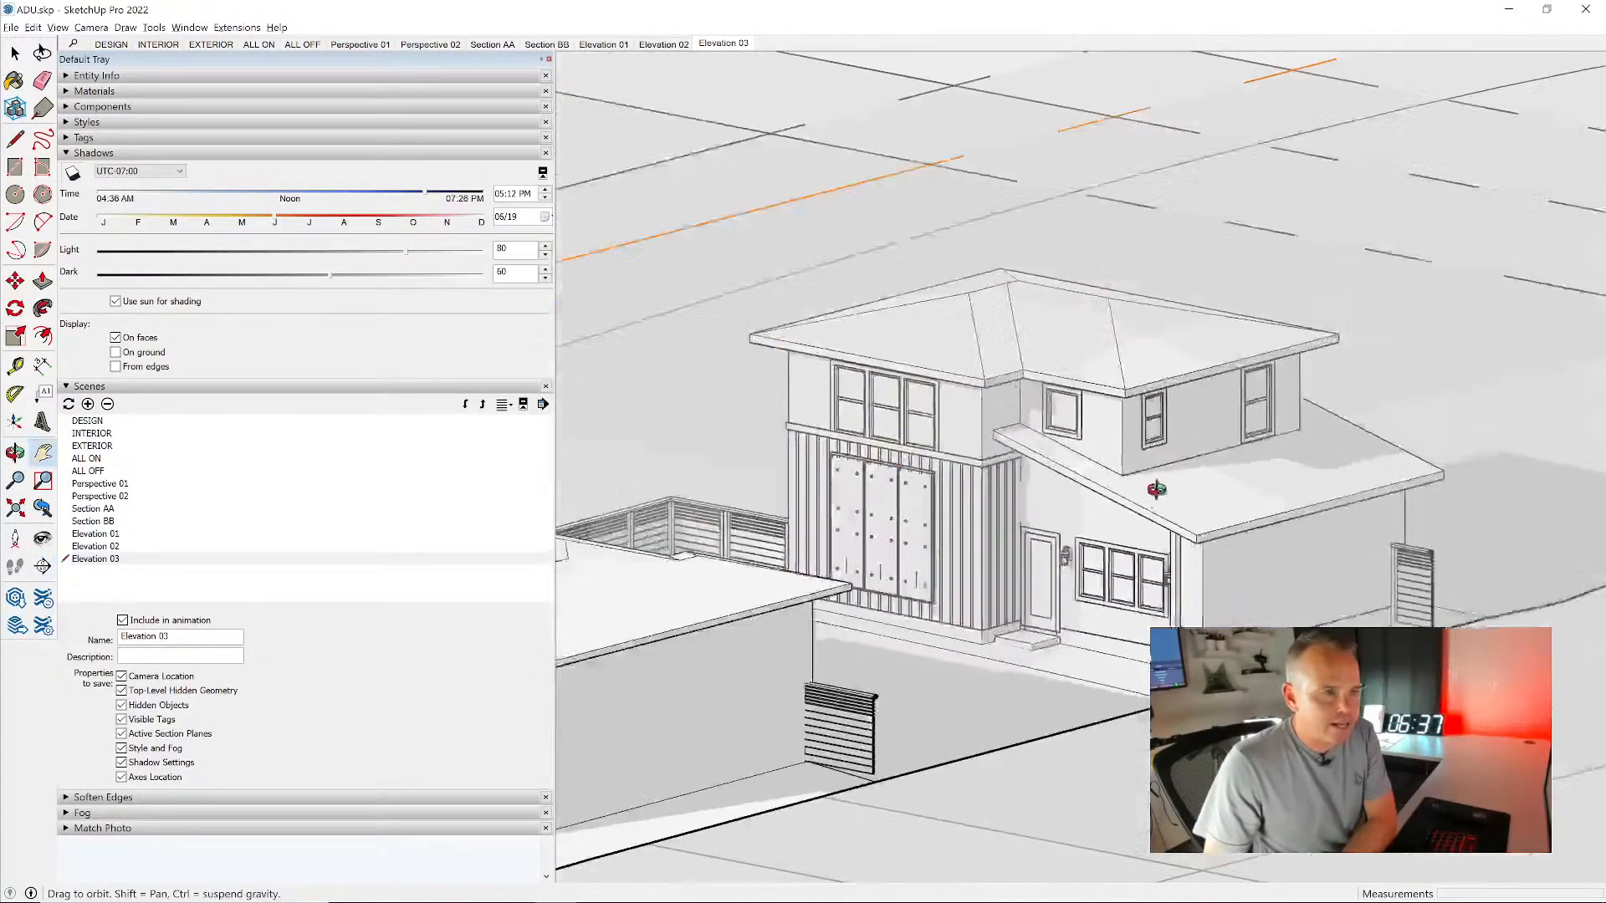
# - Align the view to the section plane beside the low-roofed side wall and frame the side elevation
pyautogui.scroll(2, 1157, 489)
pyautogui.scroll(-1, 1156, 490)
pyautogui.press('space')
pyautogui.scroll(-3, 1171, 460)
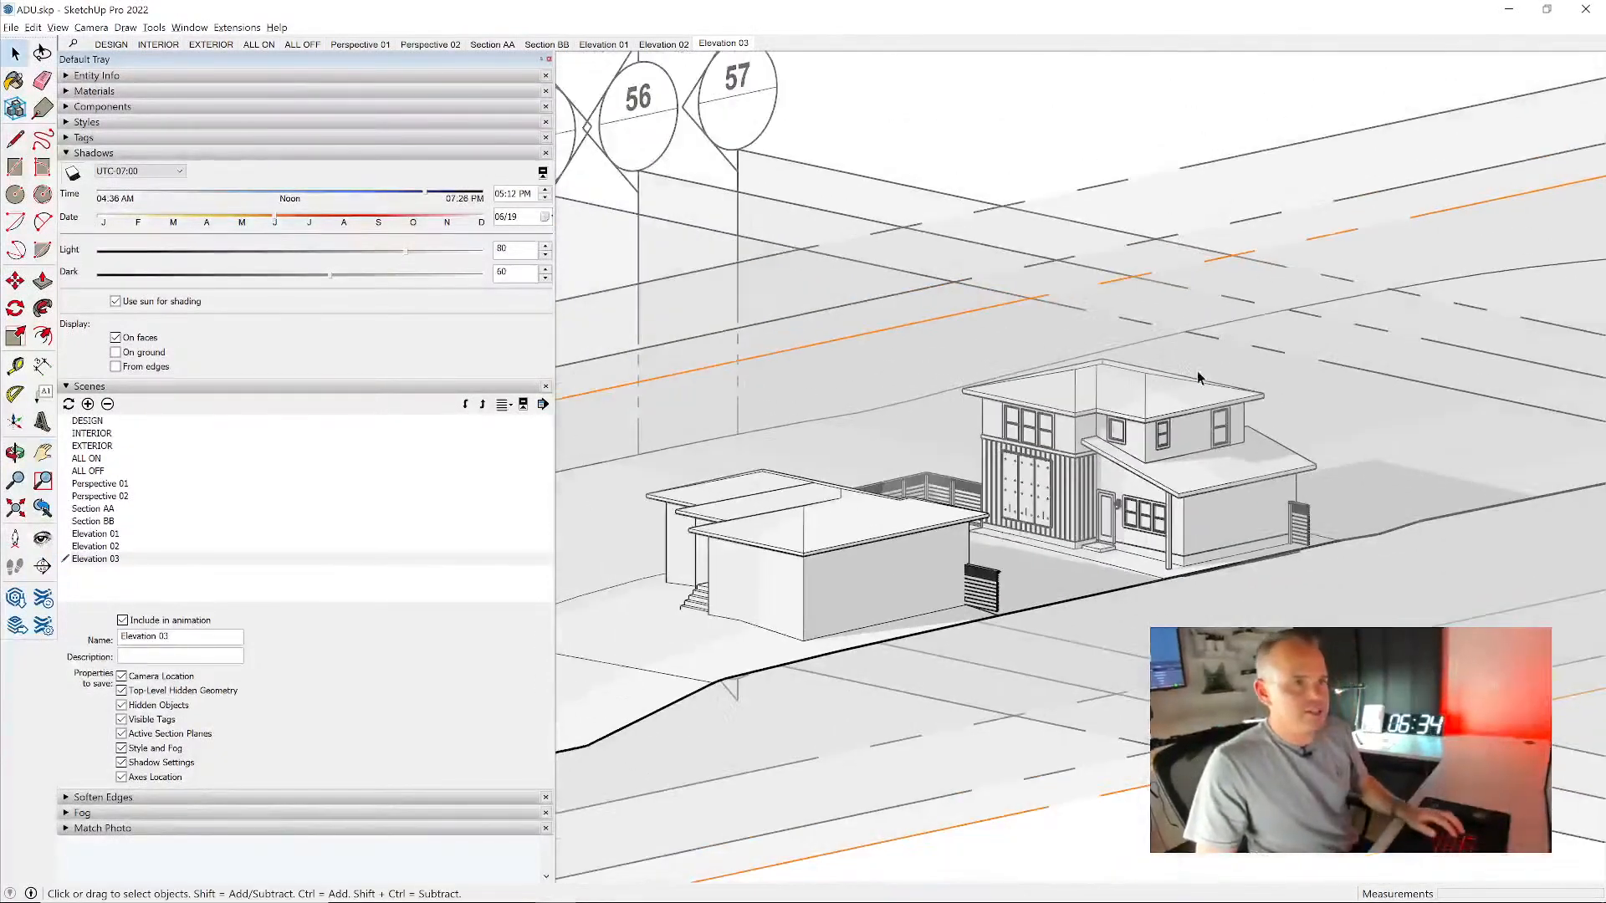
pyautogui.rightClick(868, 336)
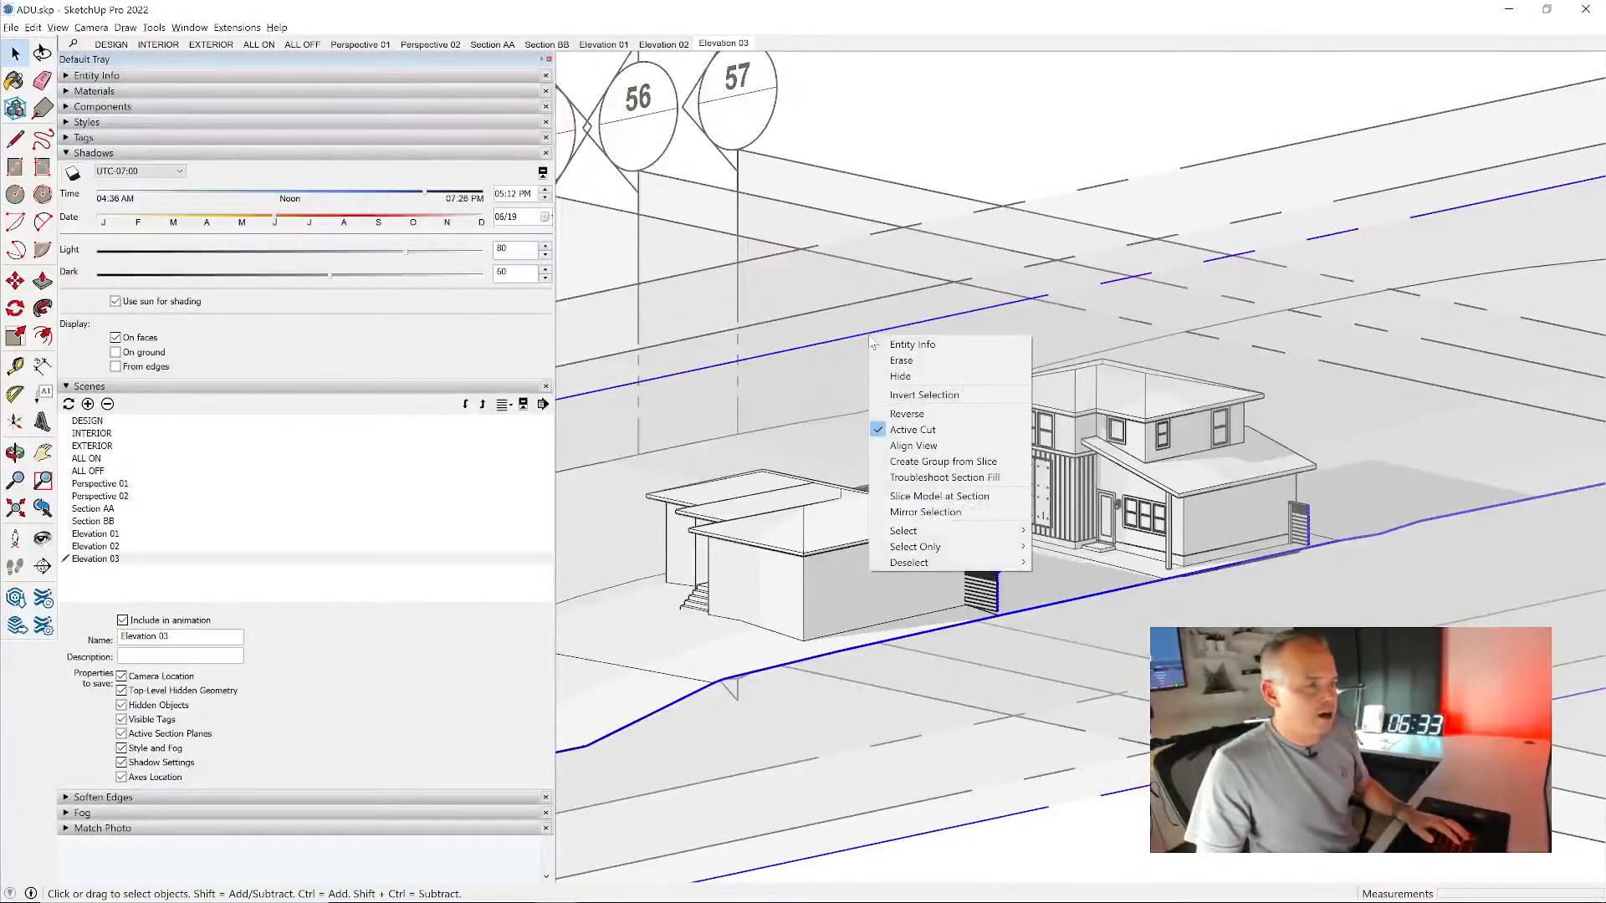
pyautogui.click(950, 449)
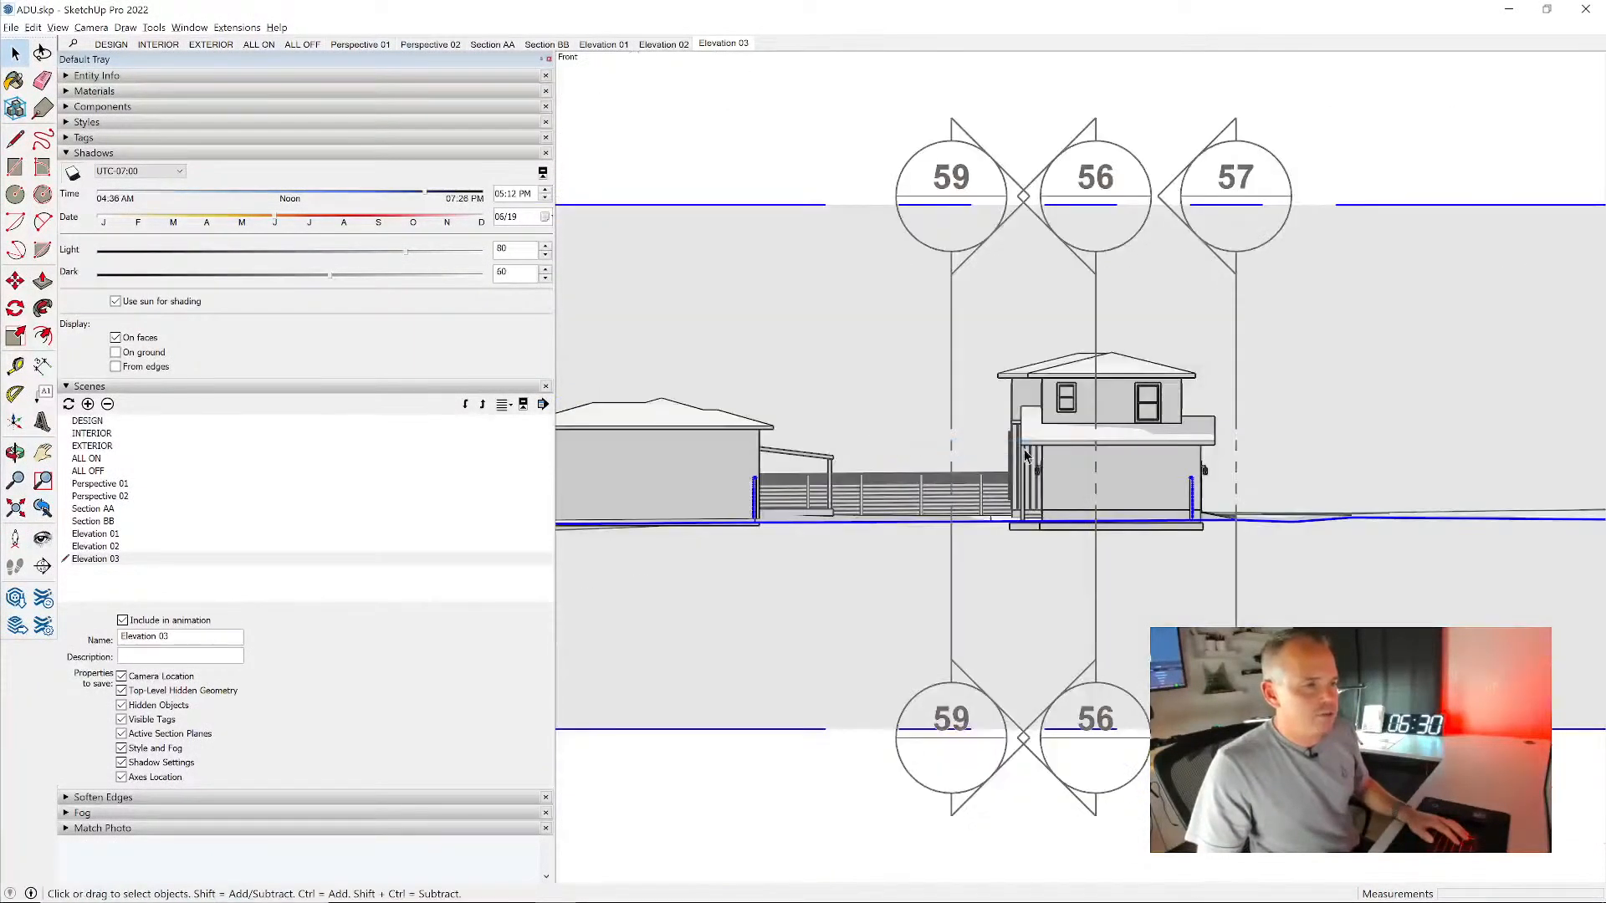
pyautogui.scroll(5, 1102, 429)
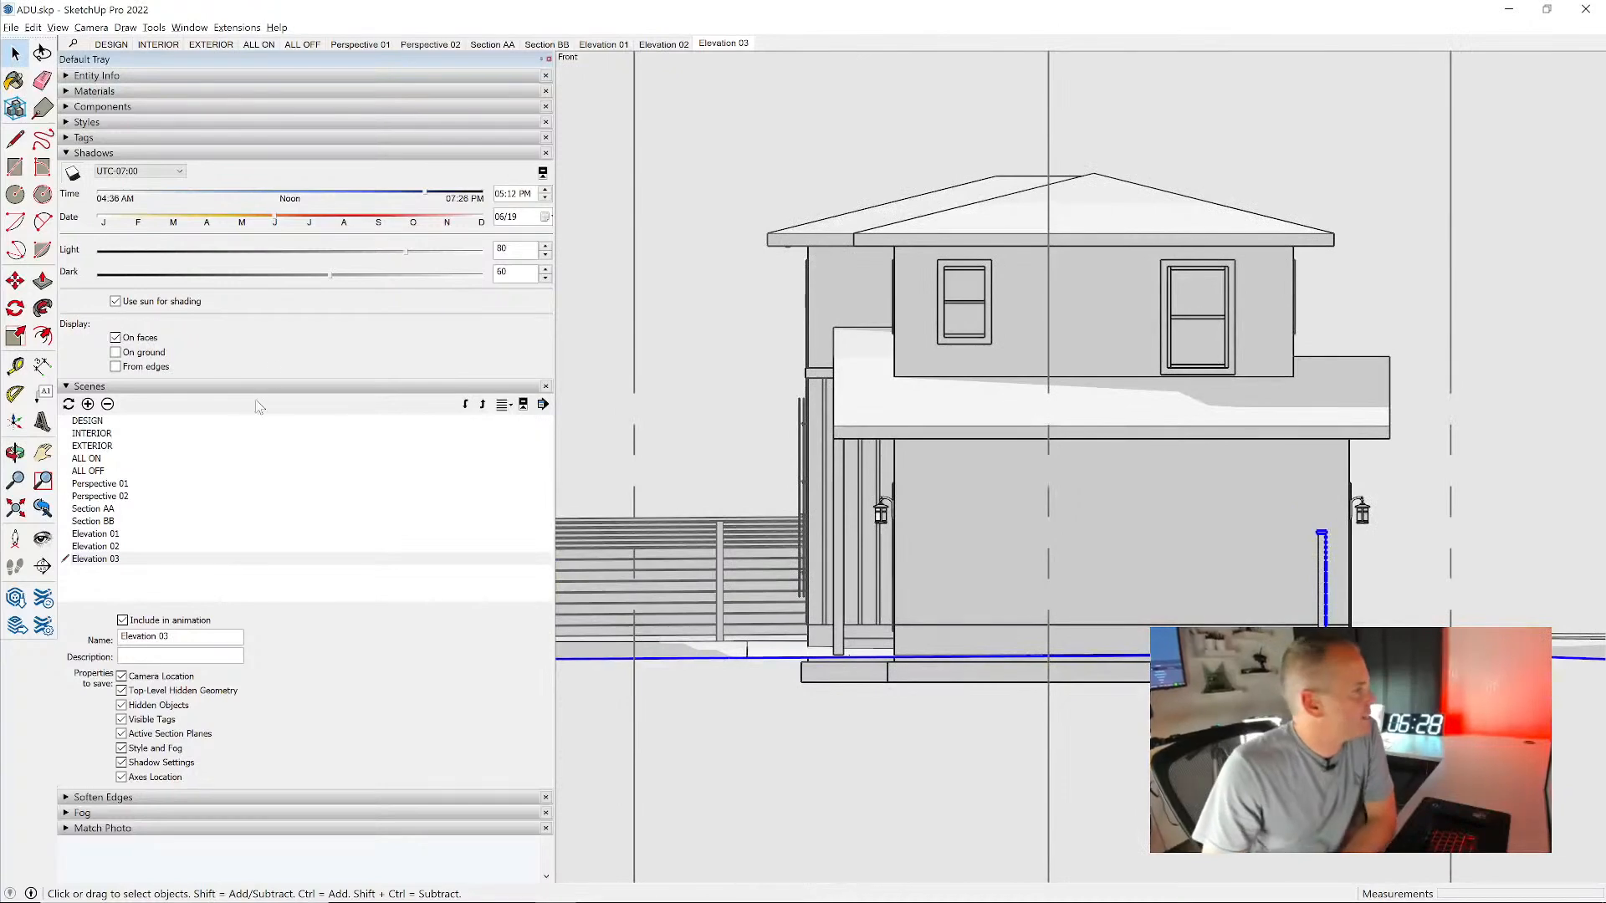
# - Set the shadows to 02:26 PM on 08/22 and save the side view as a new scene named Elevation 04
pyautogui.moveTo(425, 199); pyautogui.dragTo(358, 208)
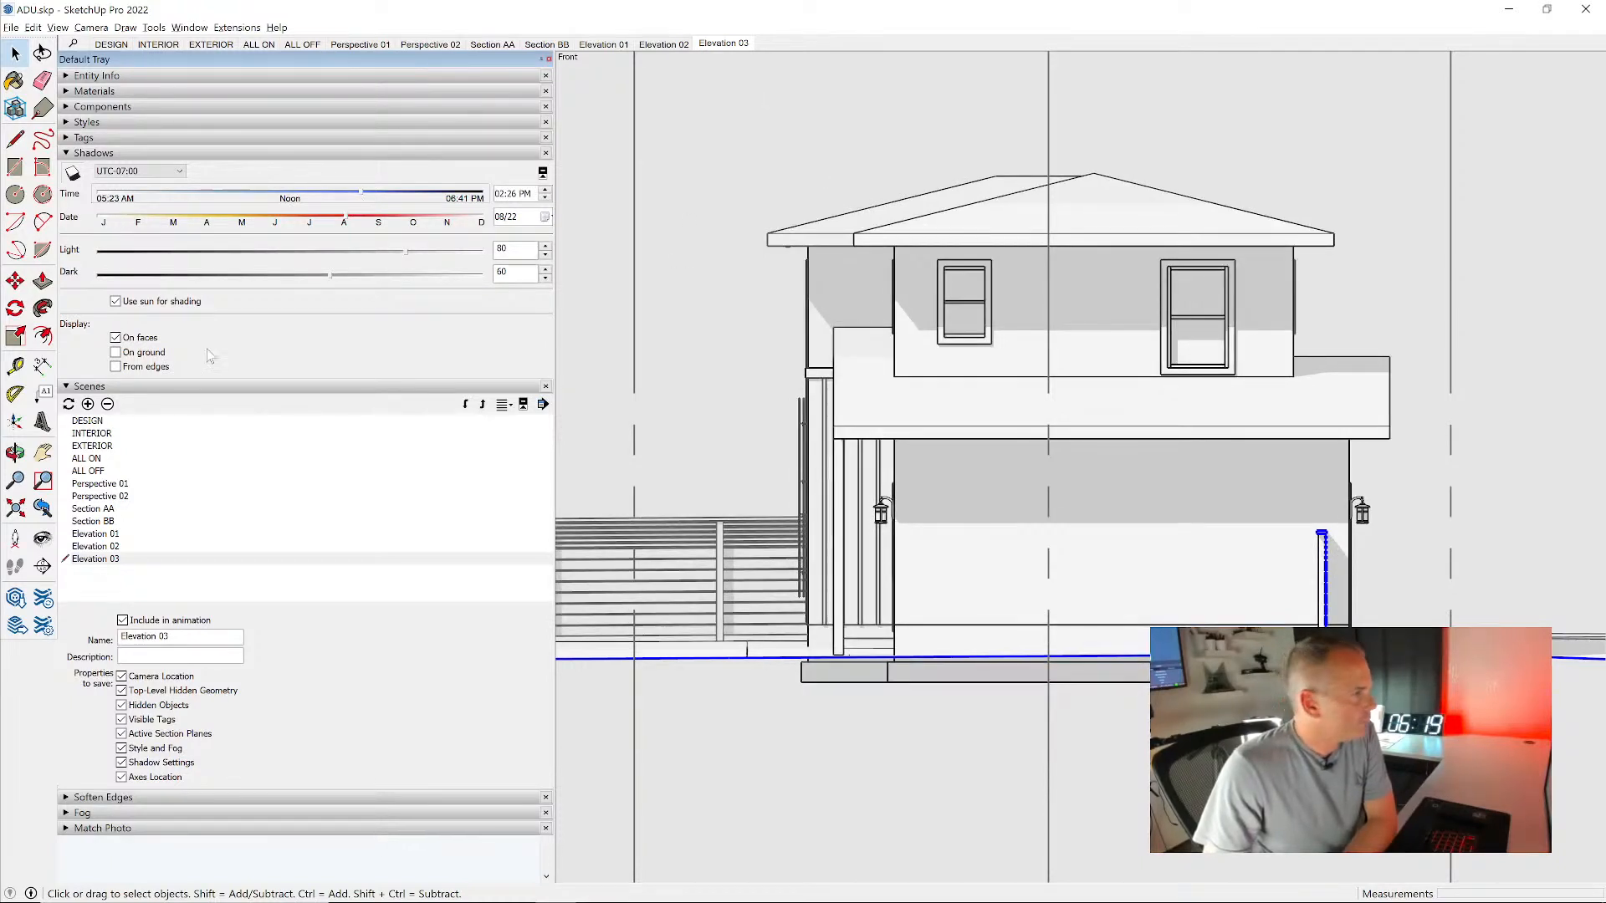
pyautogui.click(88, 404)
pyautogui.moveTo(164, 636); pyautogui.dragTo(119, 636)
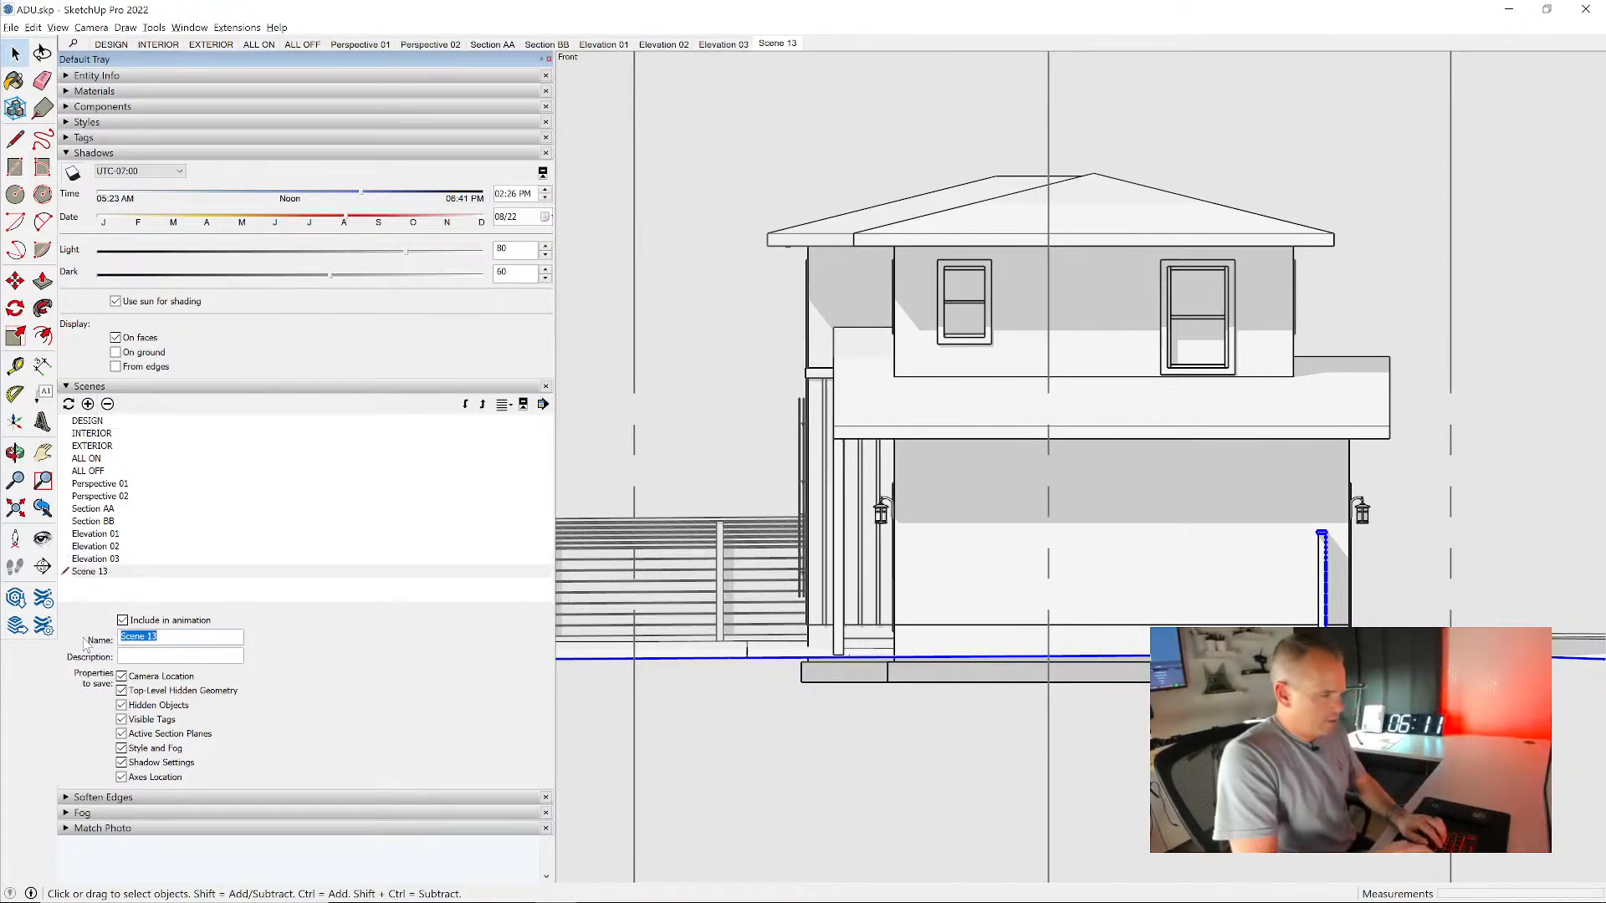
pyautogui.write('Elevation')
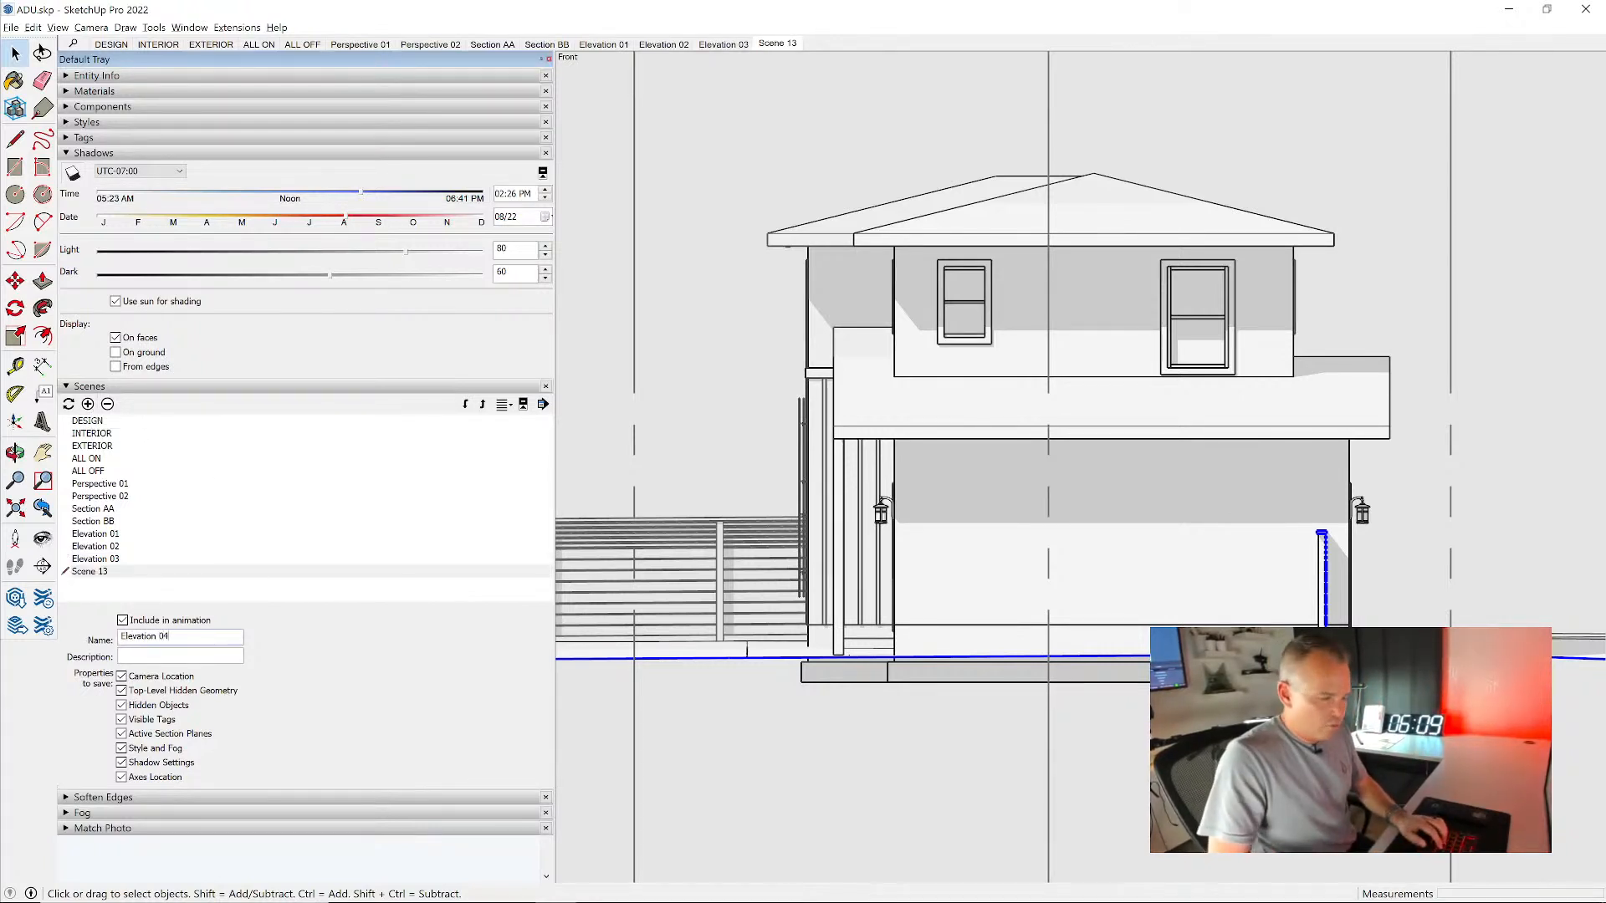
pyautogui.write(' 04')
pyautogui.press('Return')
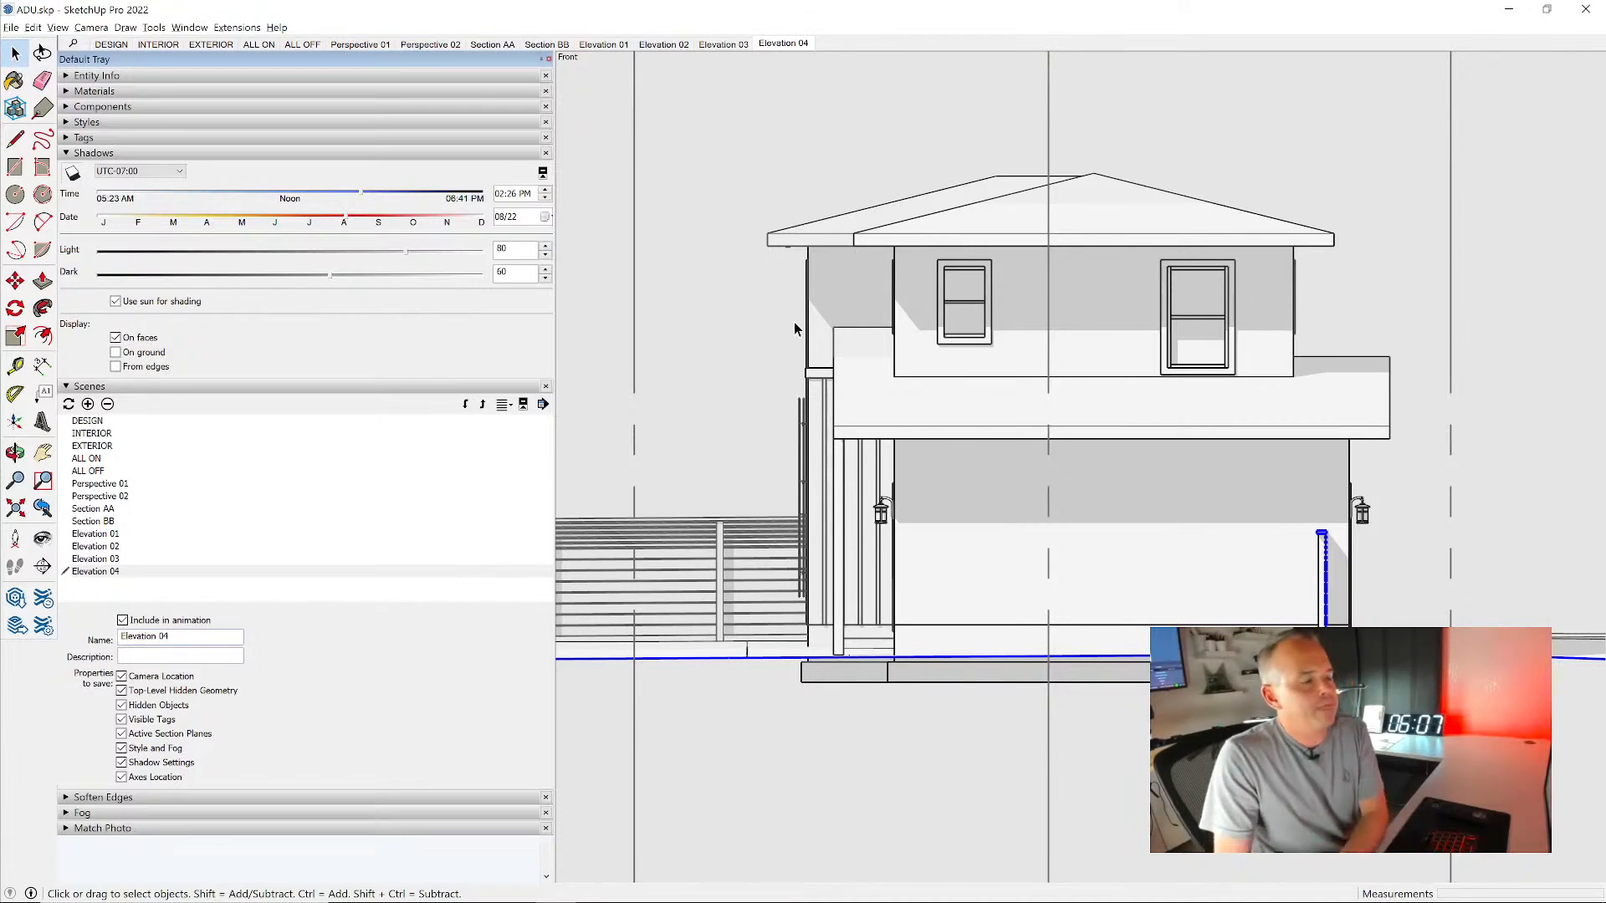
# - Compare the Elevation 03 and Elevation 04 scenes, and return through Perspective 01 to the DESIGN scene
pyautogui.click(724, 43)
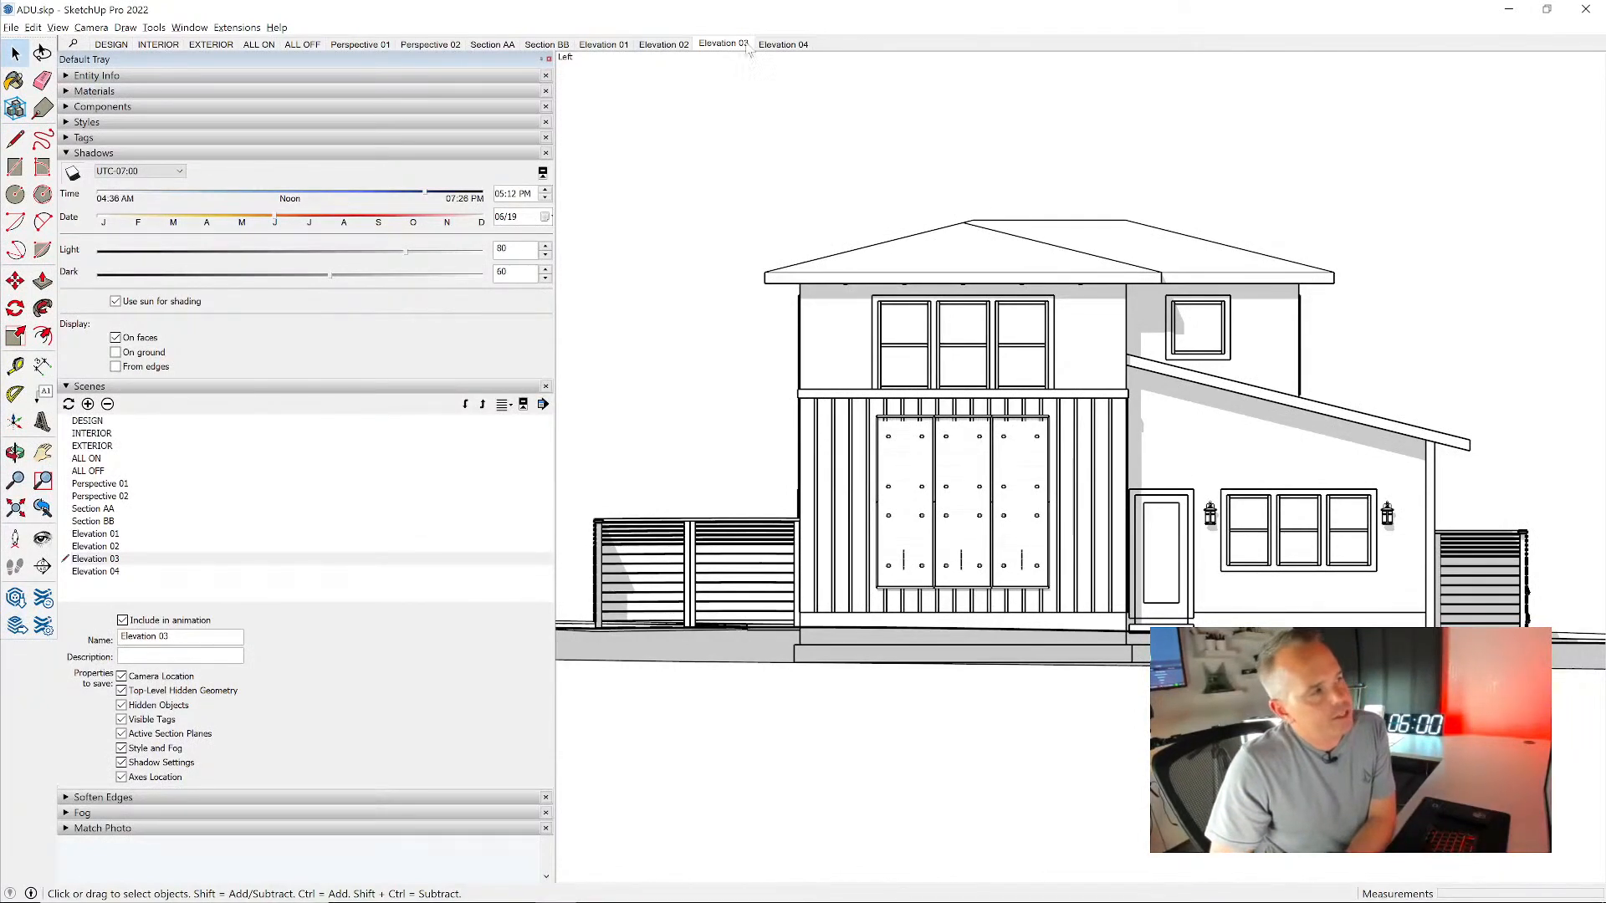
pyautogui.click(783, 45)
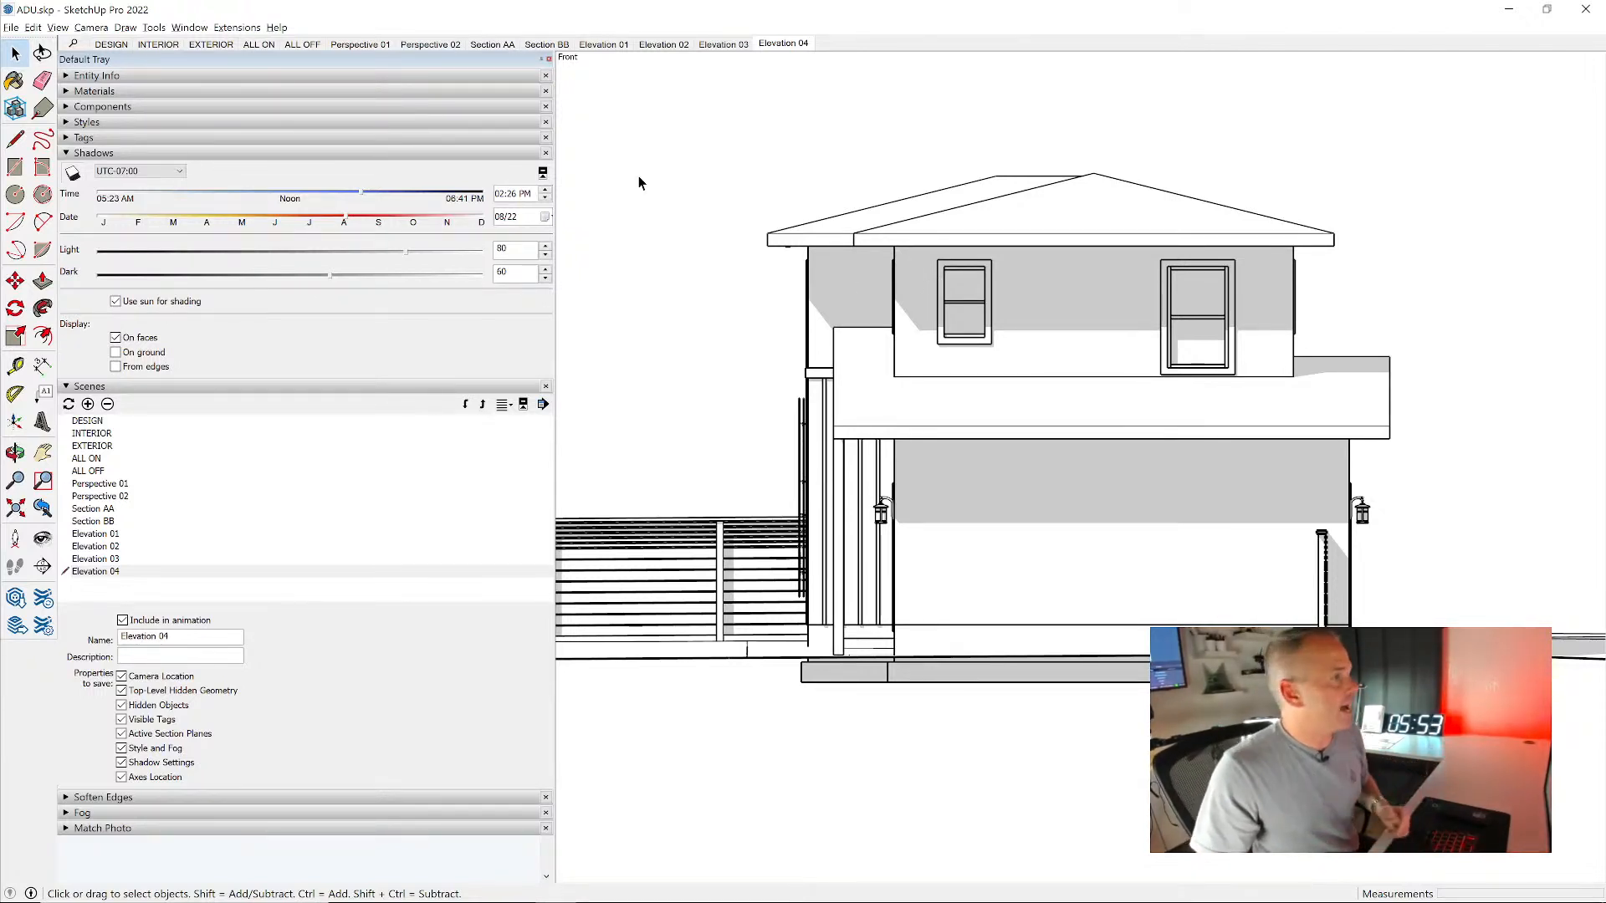
pyautogui.click(350, 47)
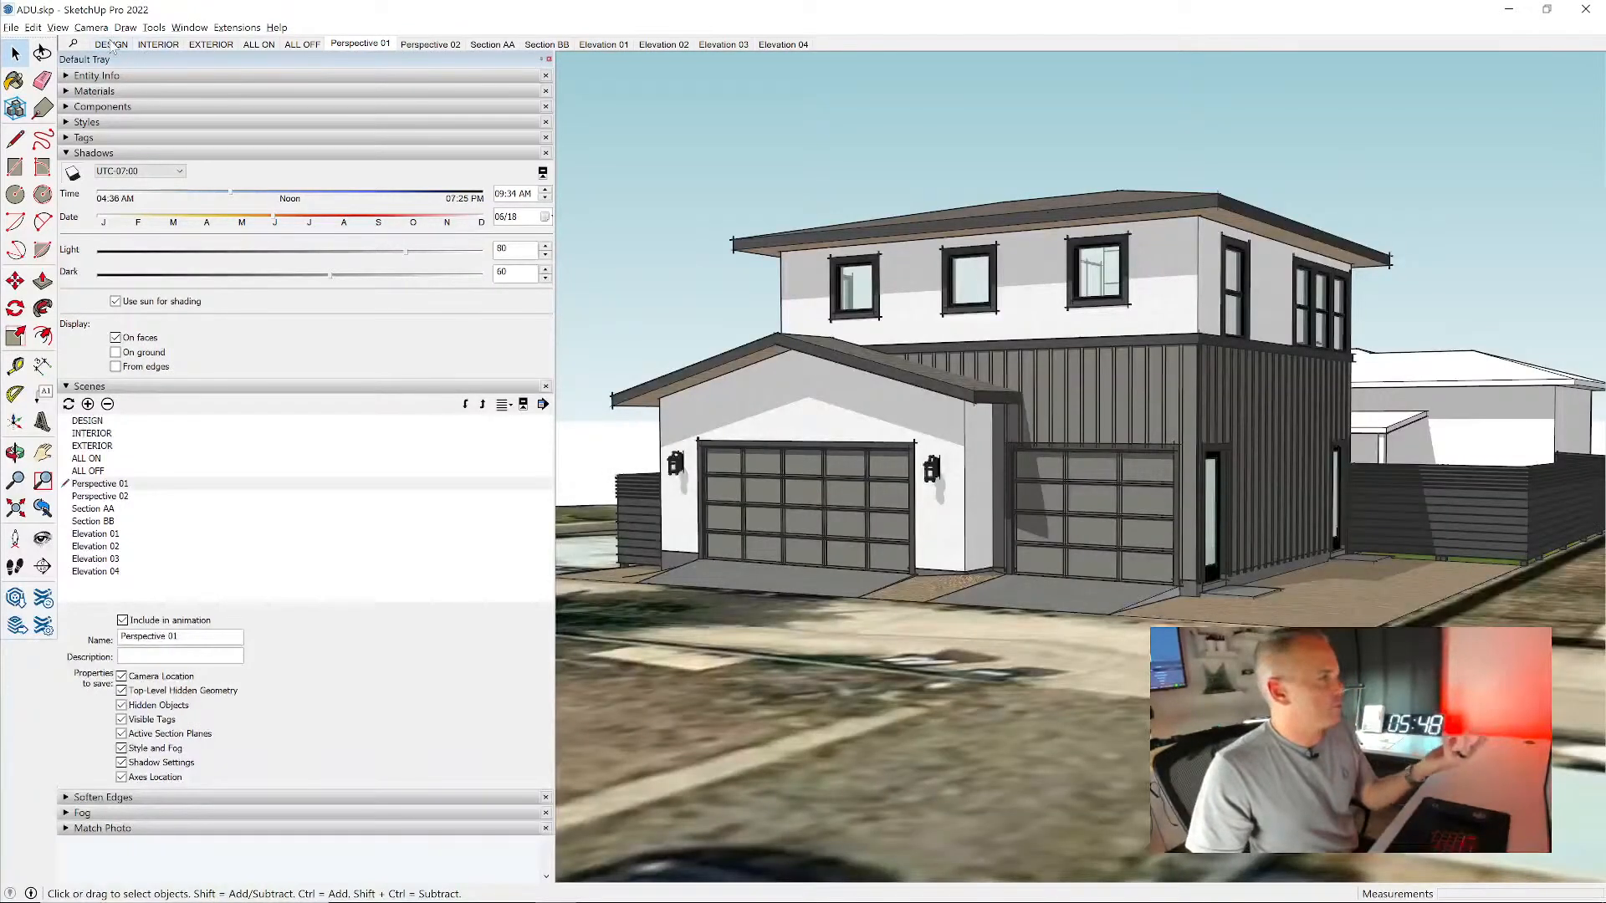
pyautogui.click(111, 46)
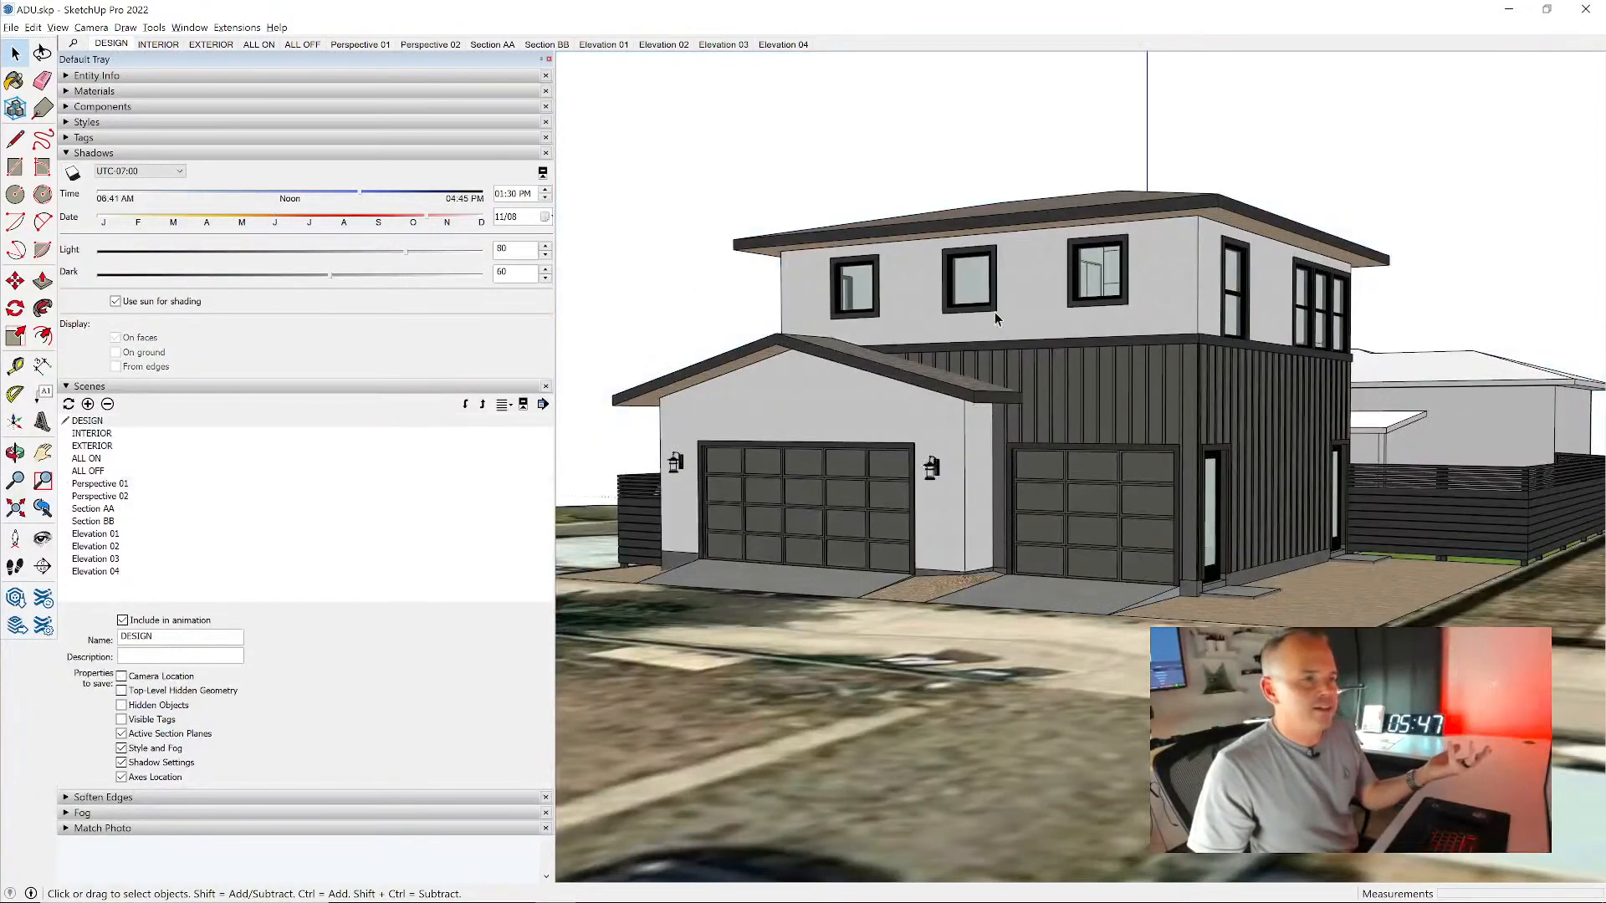
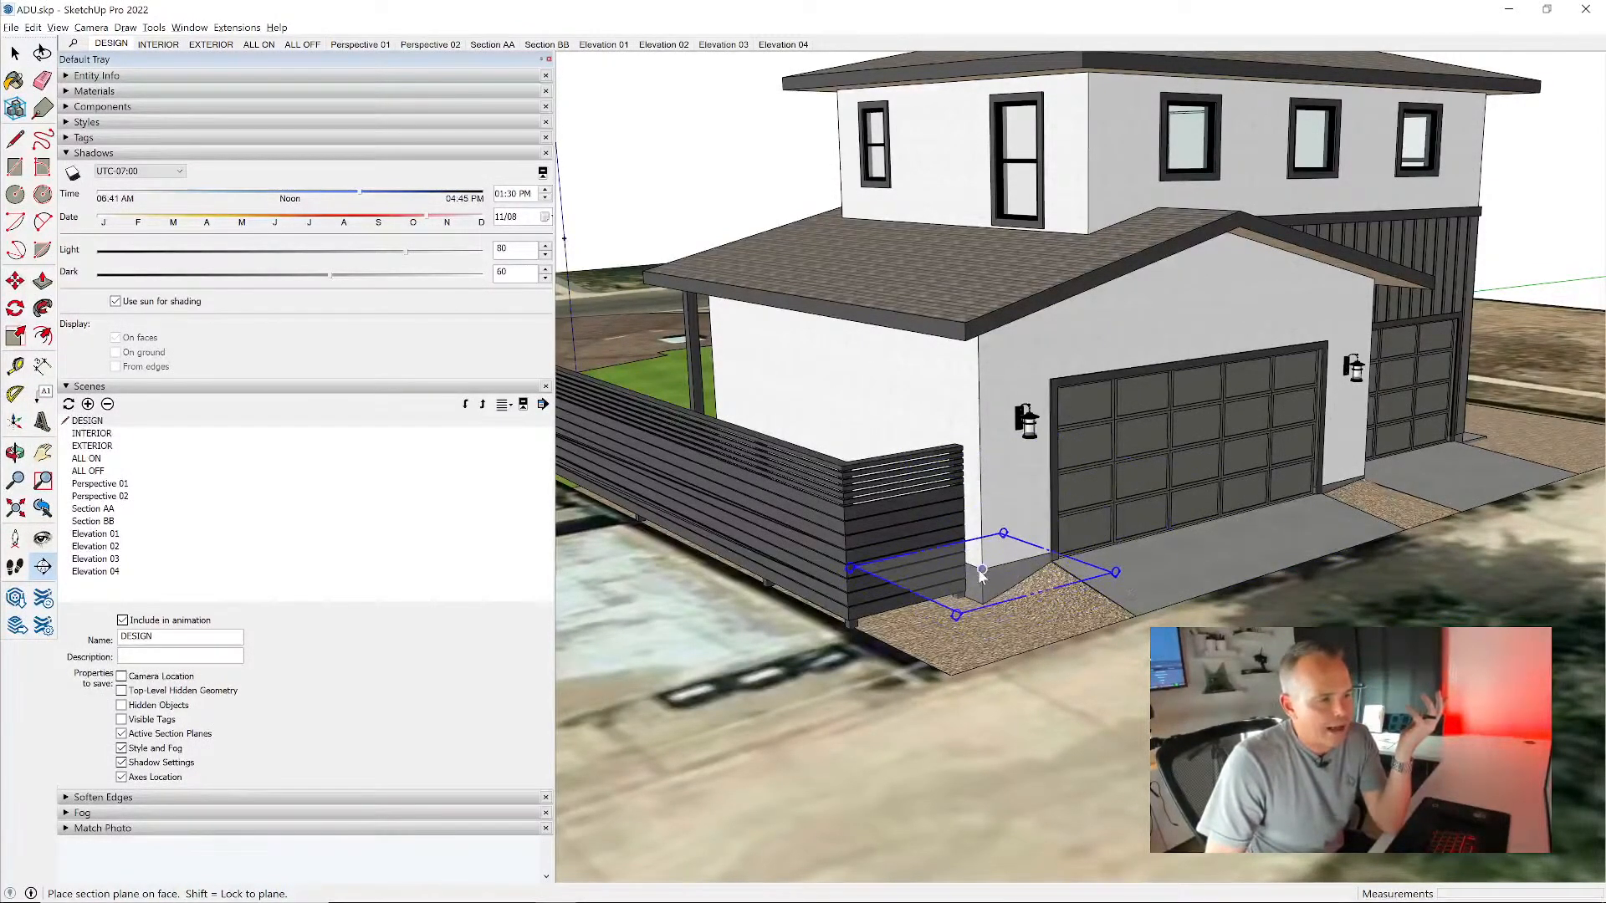
# - Place a section plane locked to horizontal on the ground at the base of the garage door
pyautogui.scroll(4, 982, 575)
pyautogui.press('shift')
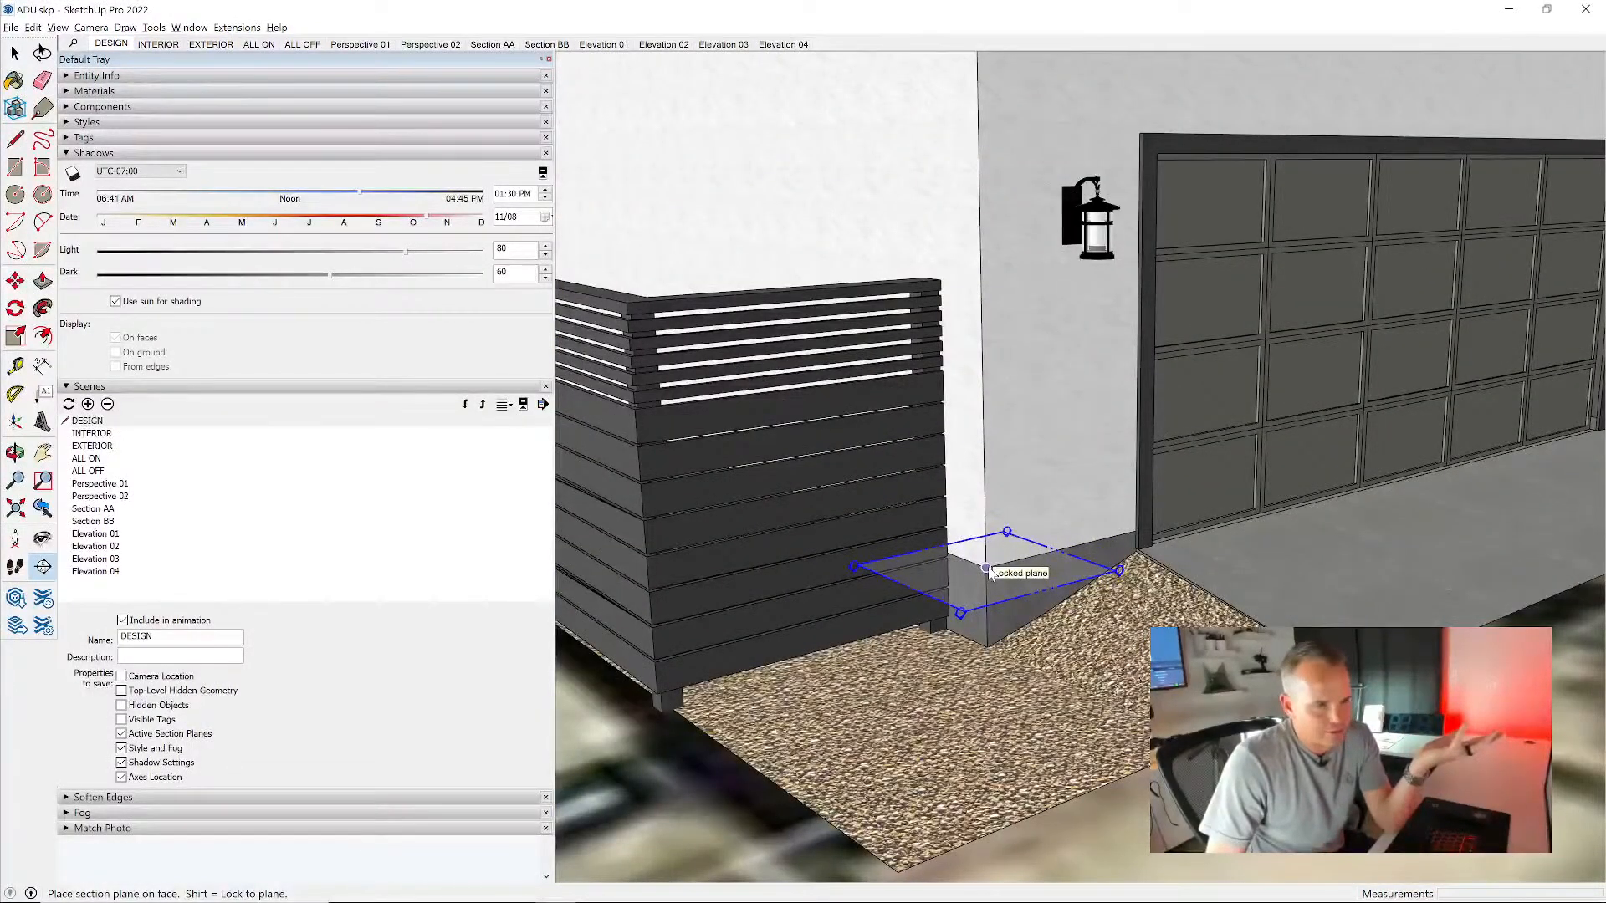
pyautogui.scroll(3, 1179, 539)
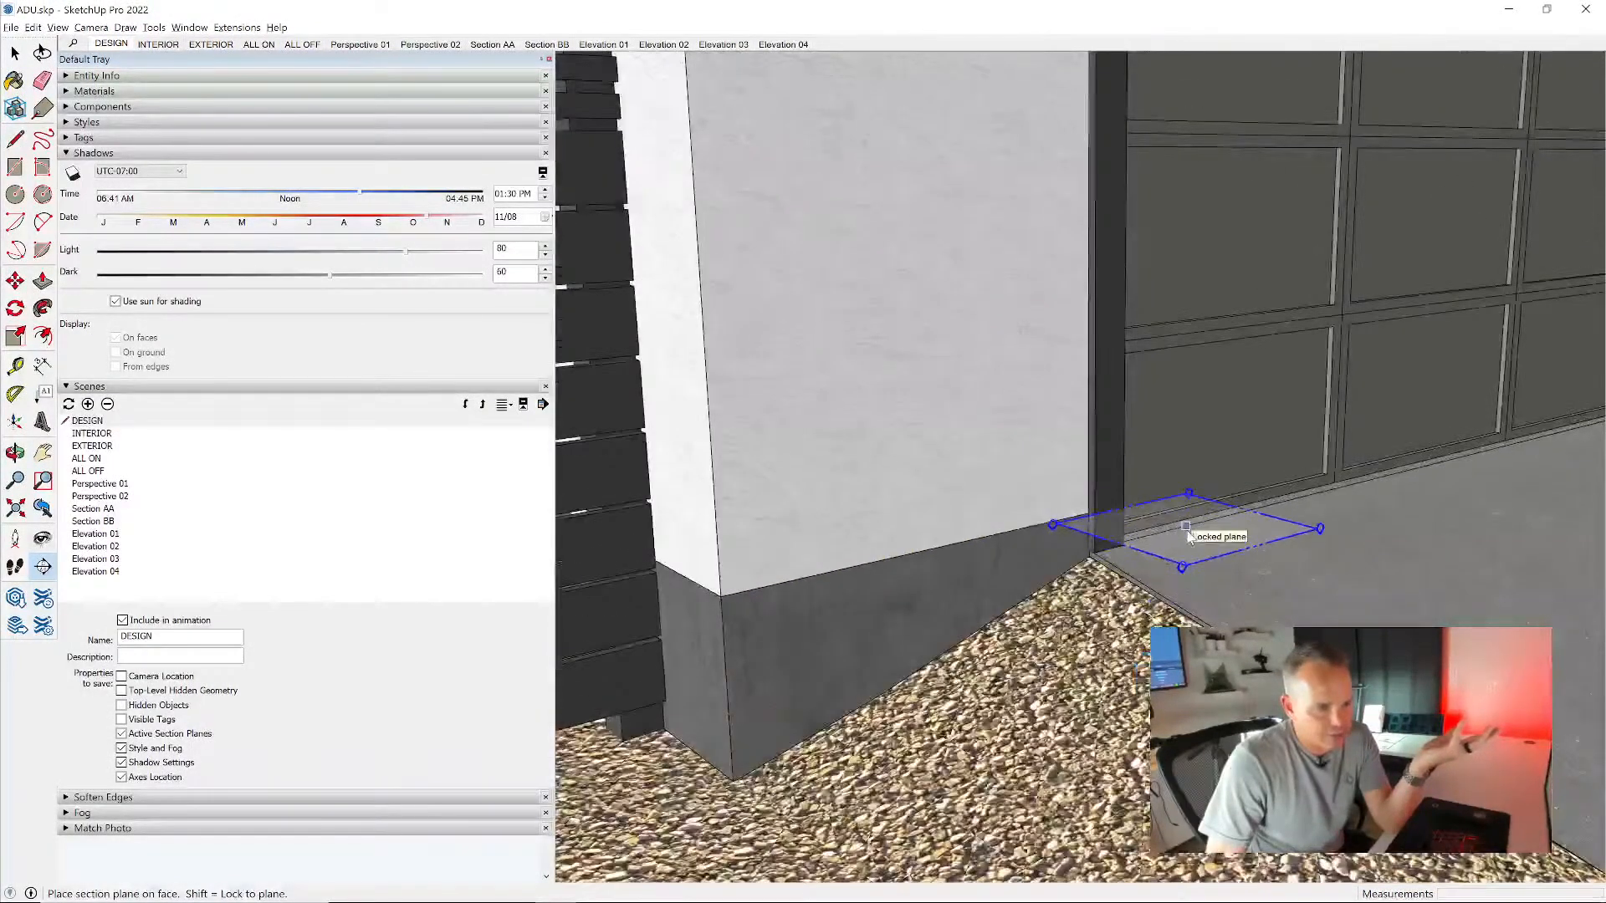
pyautogui.click(1182, 532)
pyautogui.scroll(-5, 991, 606)
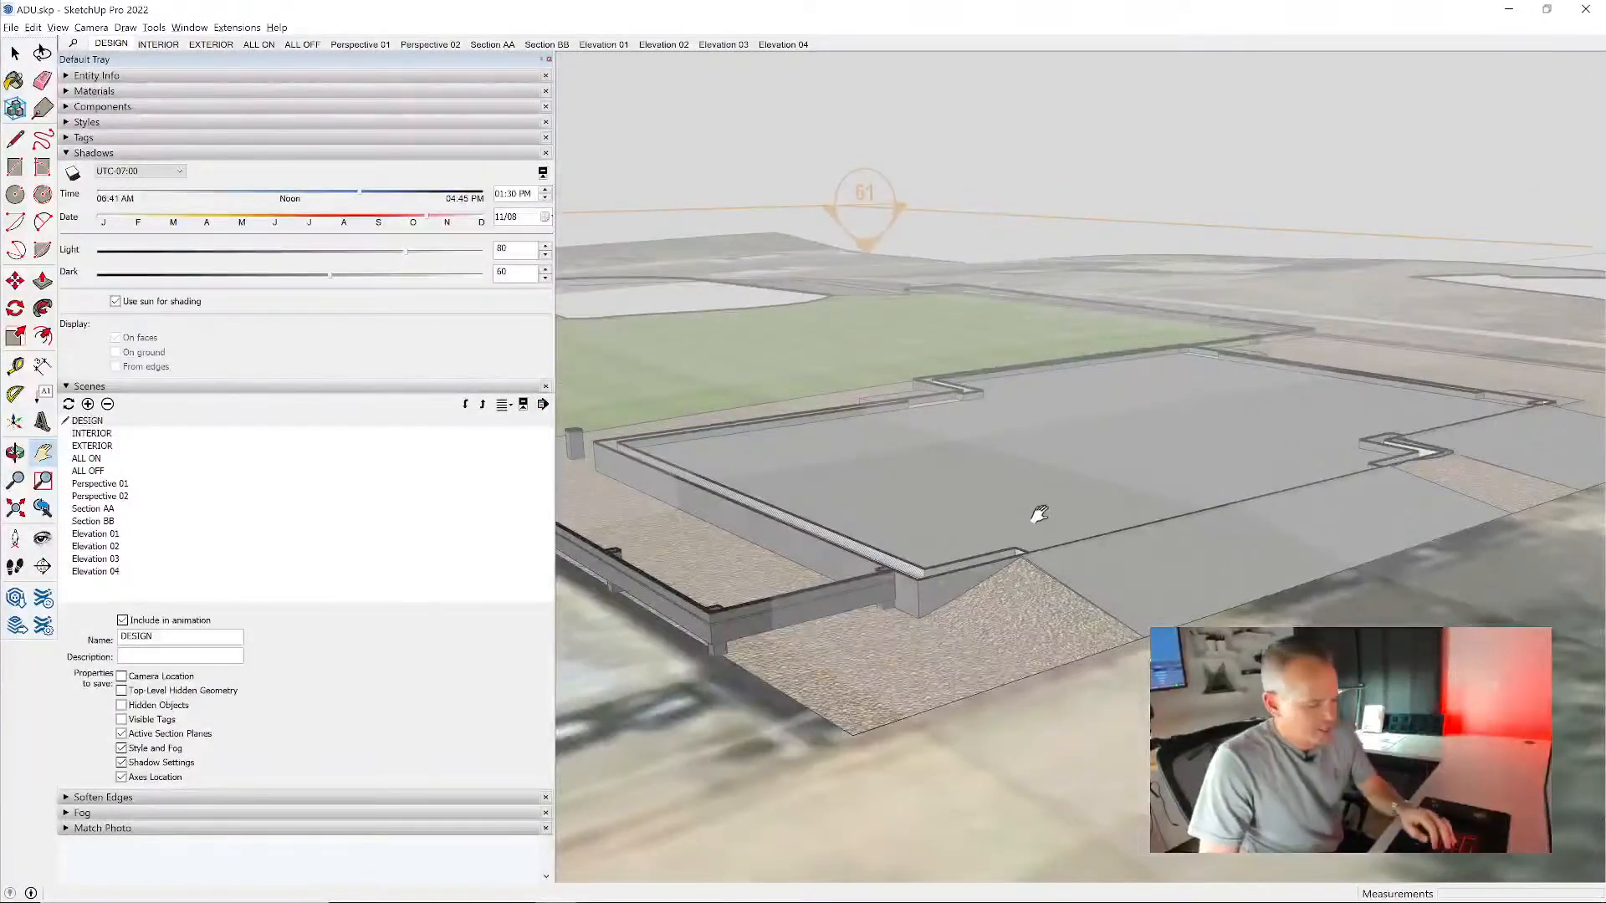
# - Move the horizontal section plane up 4' so that it cuts through the ground-floor walls
pyautogui.press('space')
pyautogui.scroll(-10, 1002, 334)
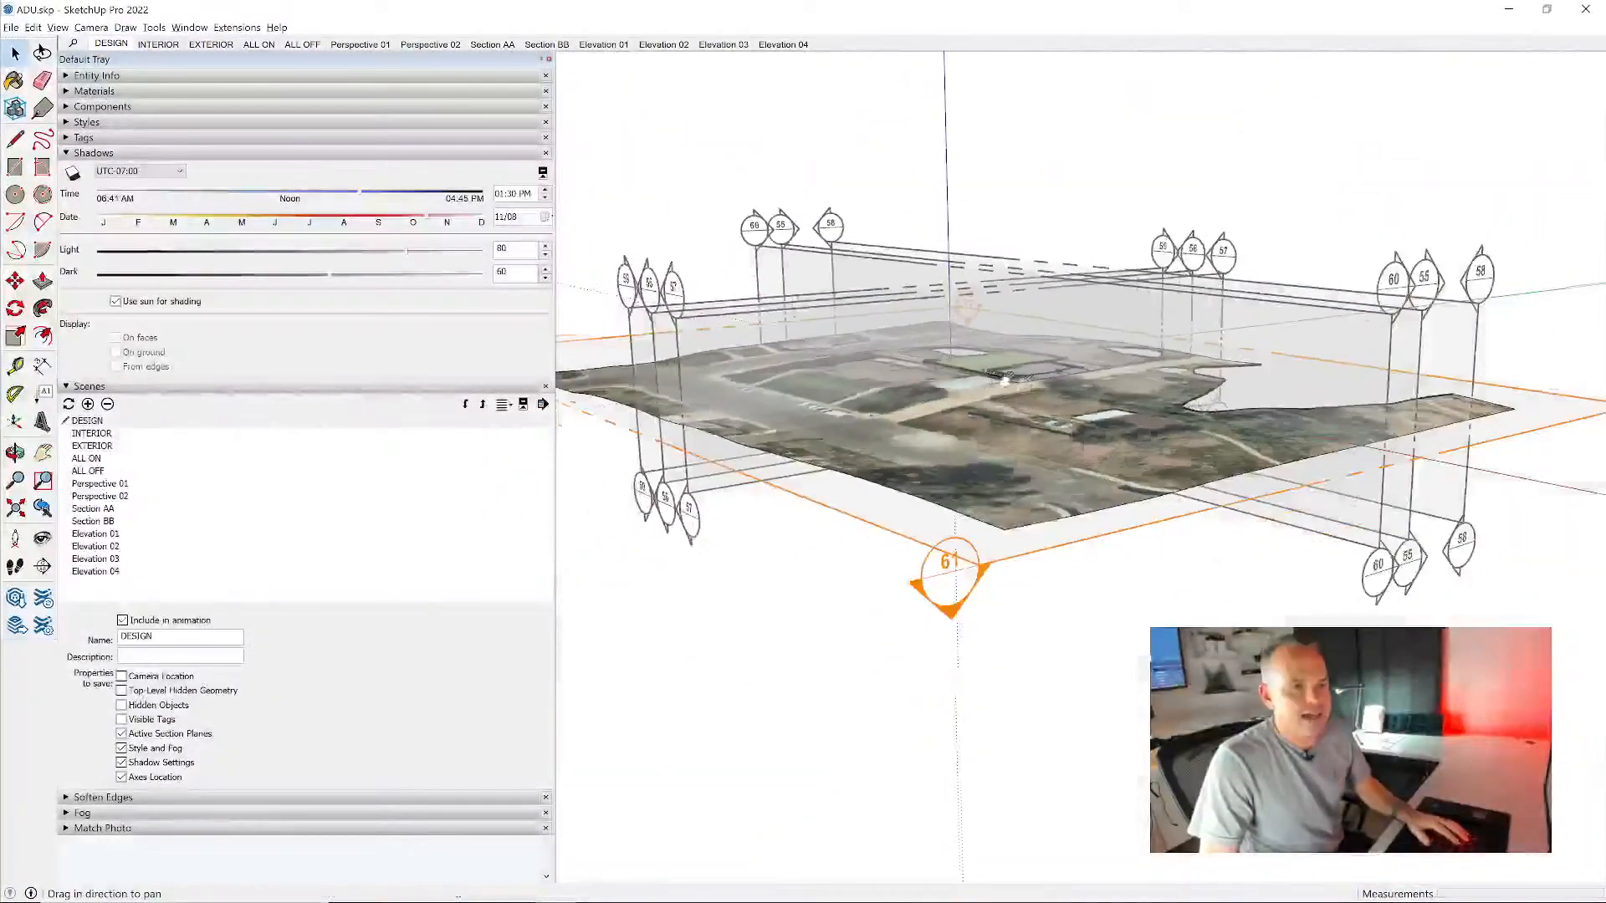
pyautogui.click(1007, 565)
pyautogui.press('m')
pyautogui.click(1008, 559)
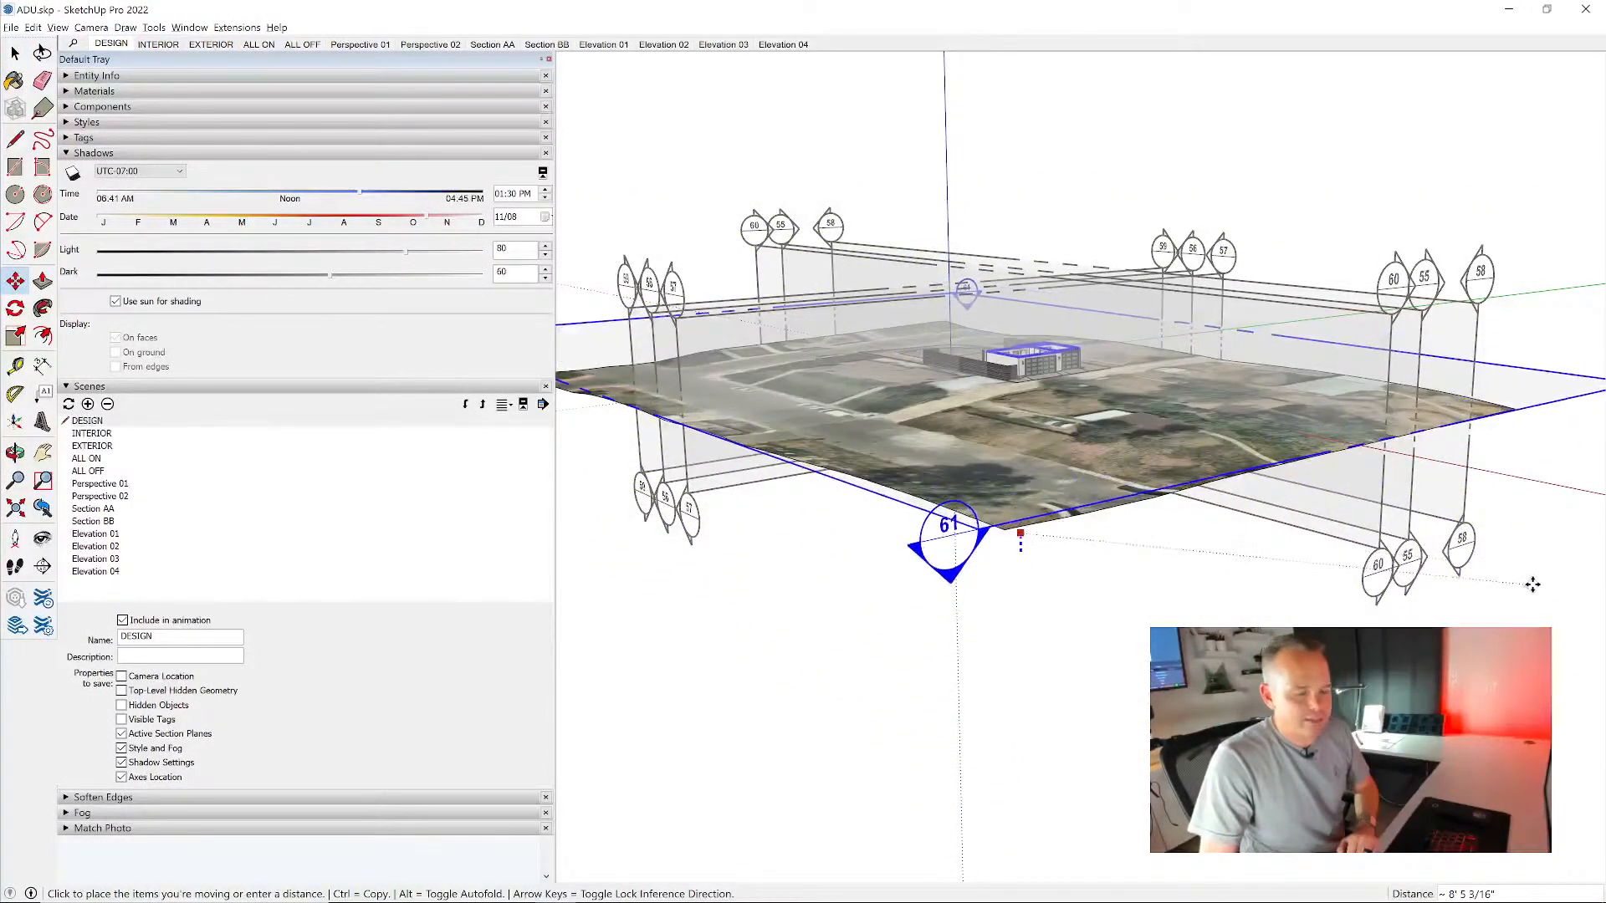
pyautogui.write('4')
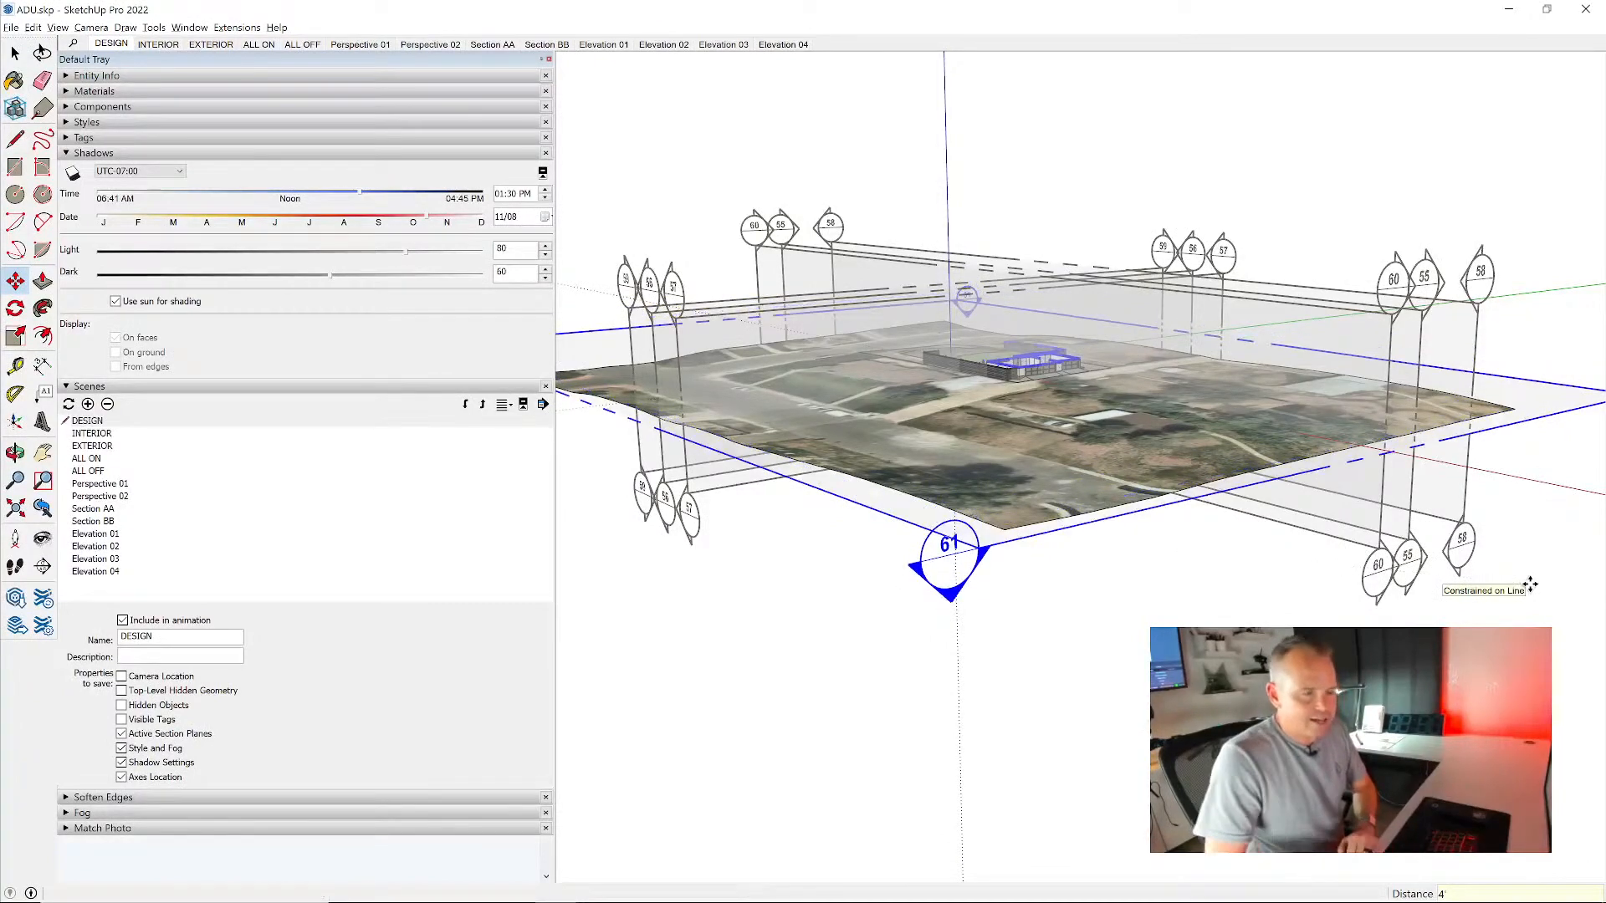
pyautogui.press('Return')
pyautogui.press('space')
# - Align the view to the horizontal section plane to look straight down on the floor plan
pyautogui.moveTo(1358, 452); pyautogui.dragTo(1201, 527, button='middle')
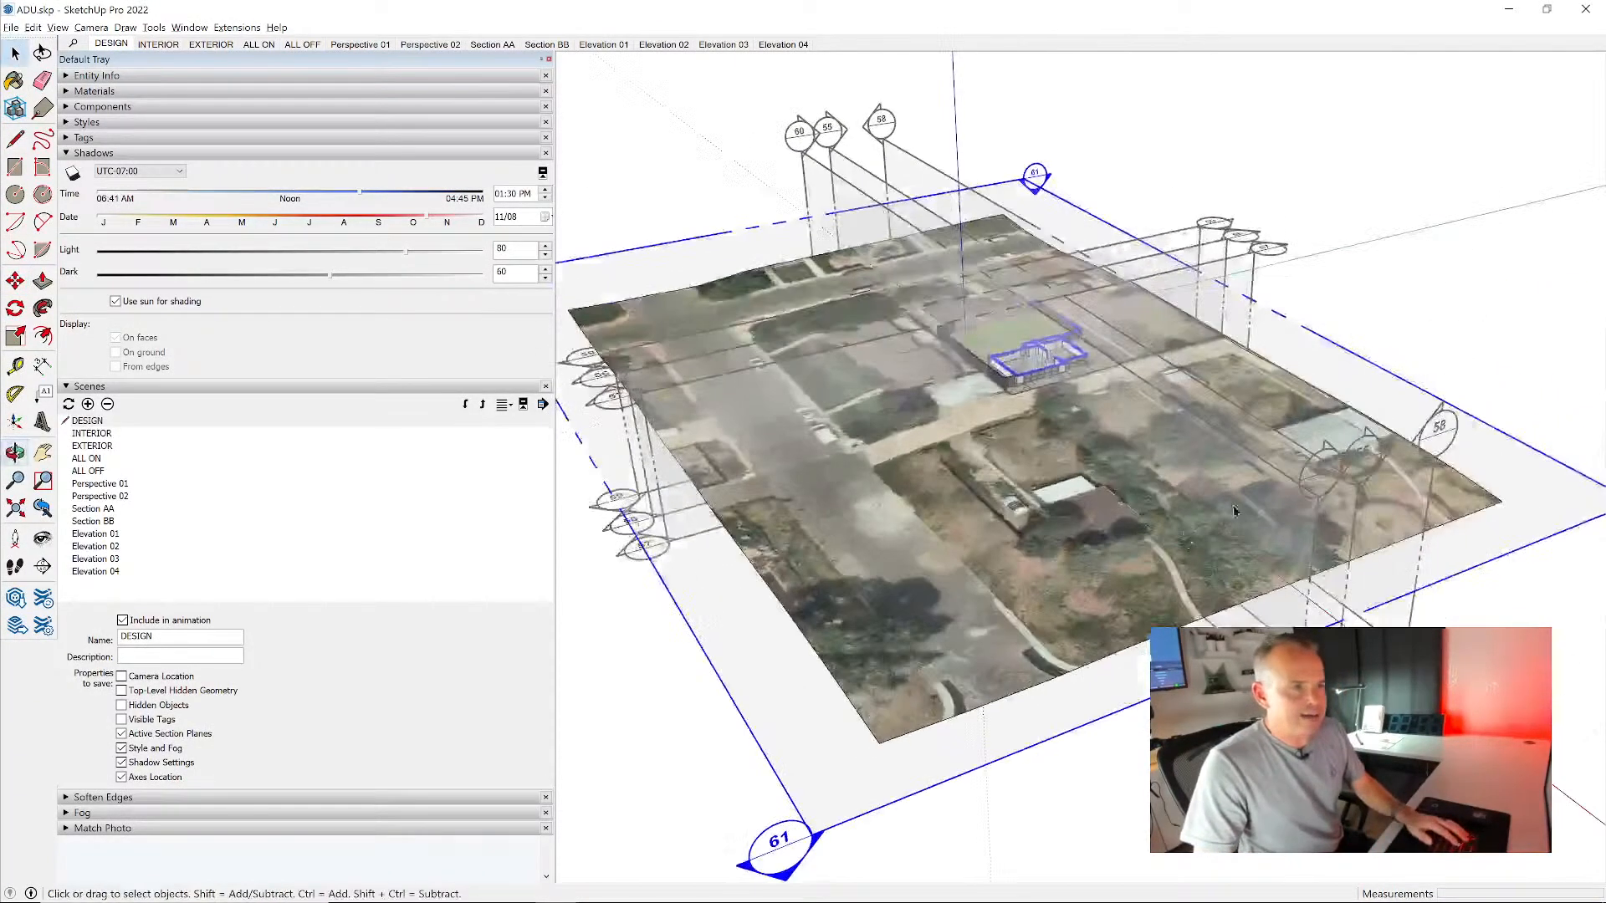
pyautogui.rightClick(1528, 463)
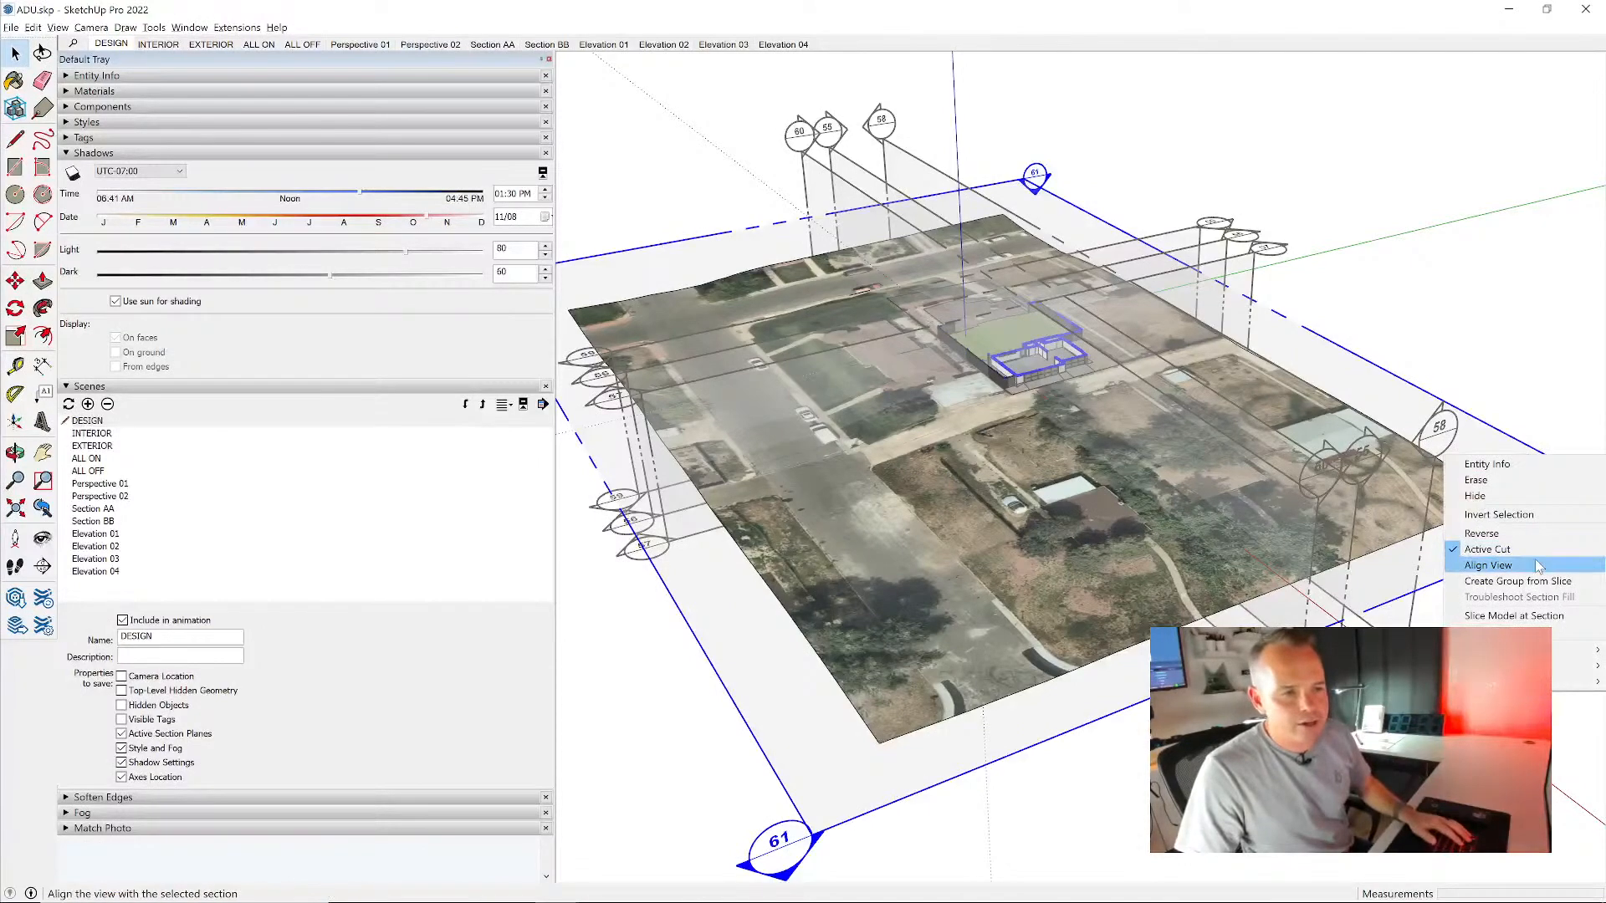
pyautogui.click(1489, 558)
pyautogui.moveTo(1125, 418); pyautogui.dragTo(1190, 322, button='middle')
pyautogui.scroll(-2, 1191, 322)
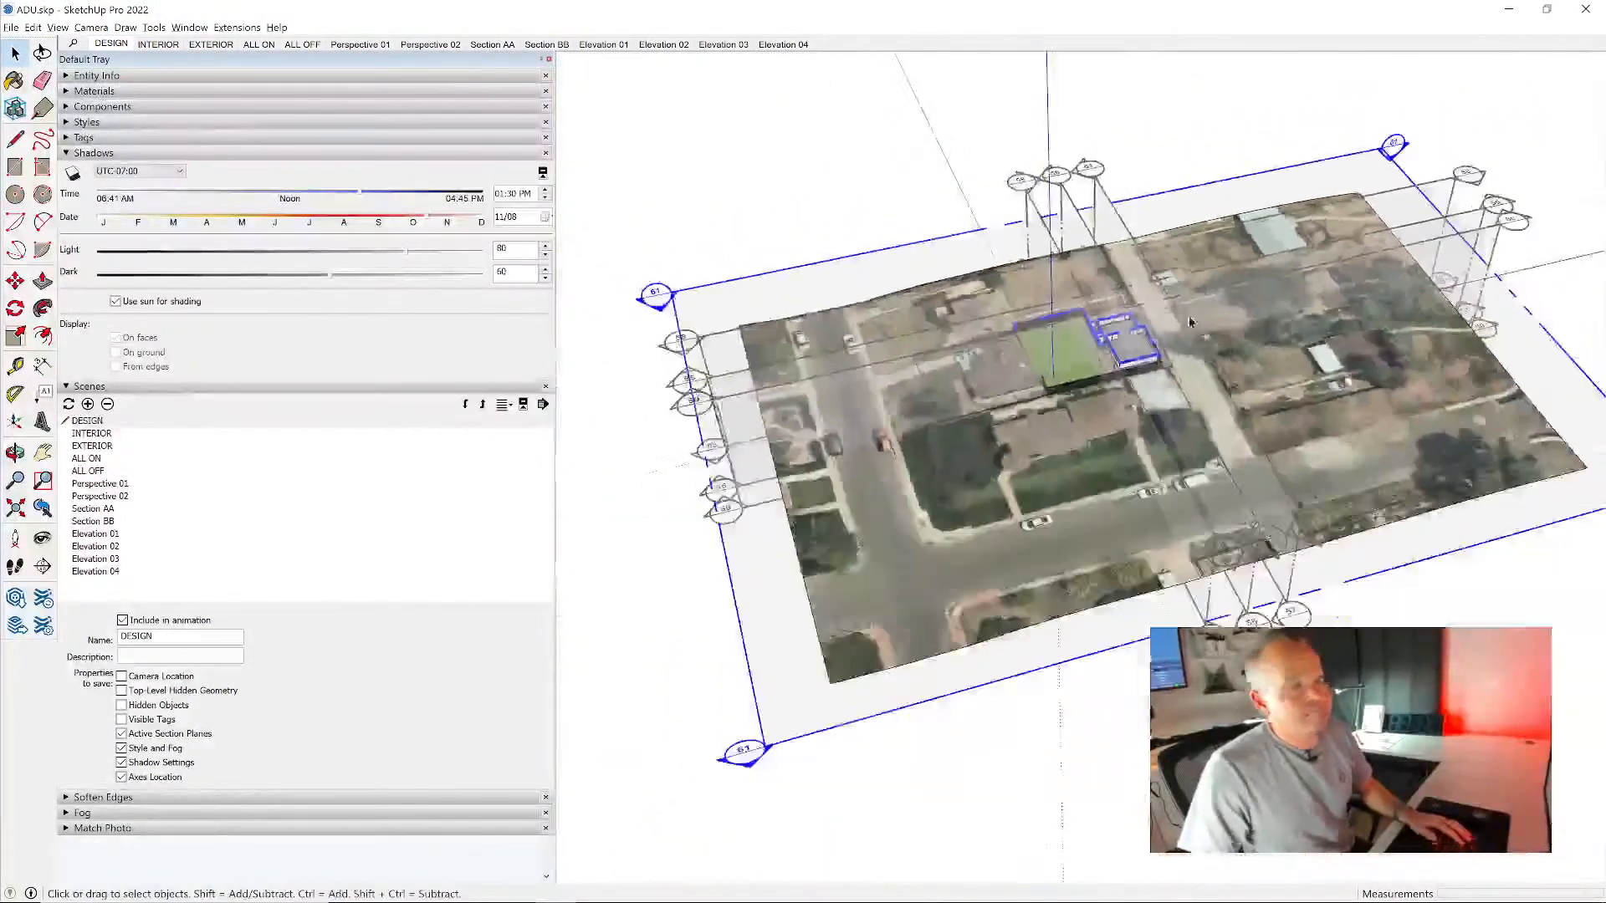
pyautogui.rightClick(1373, 163)
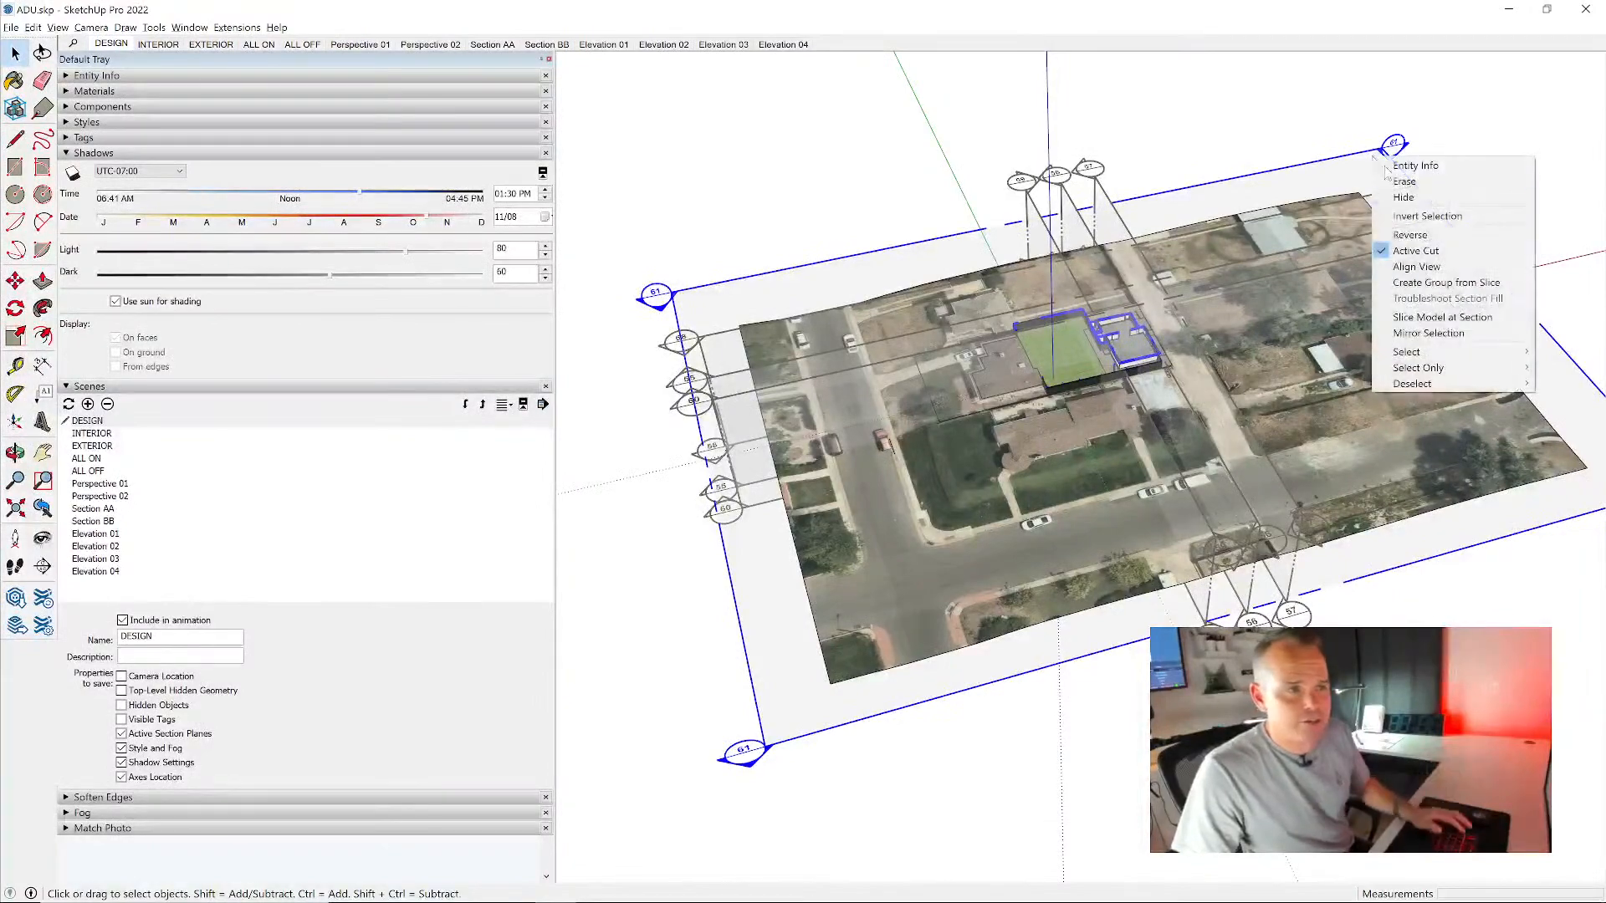
pyautogui.click(1432, 279)
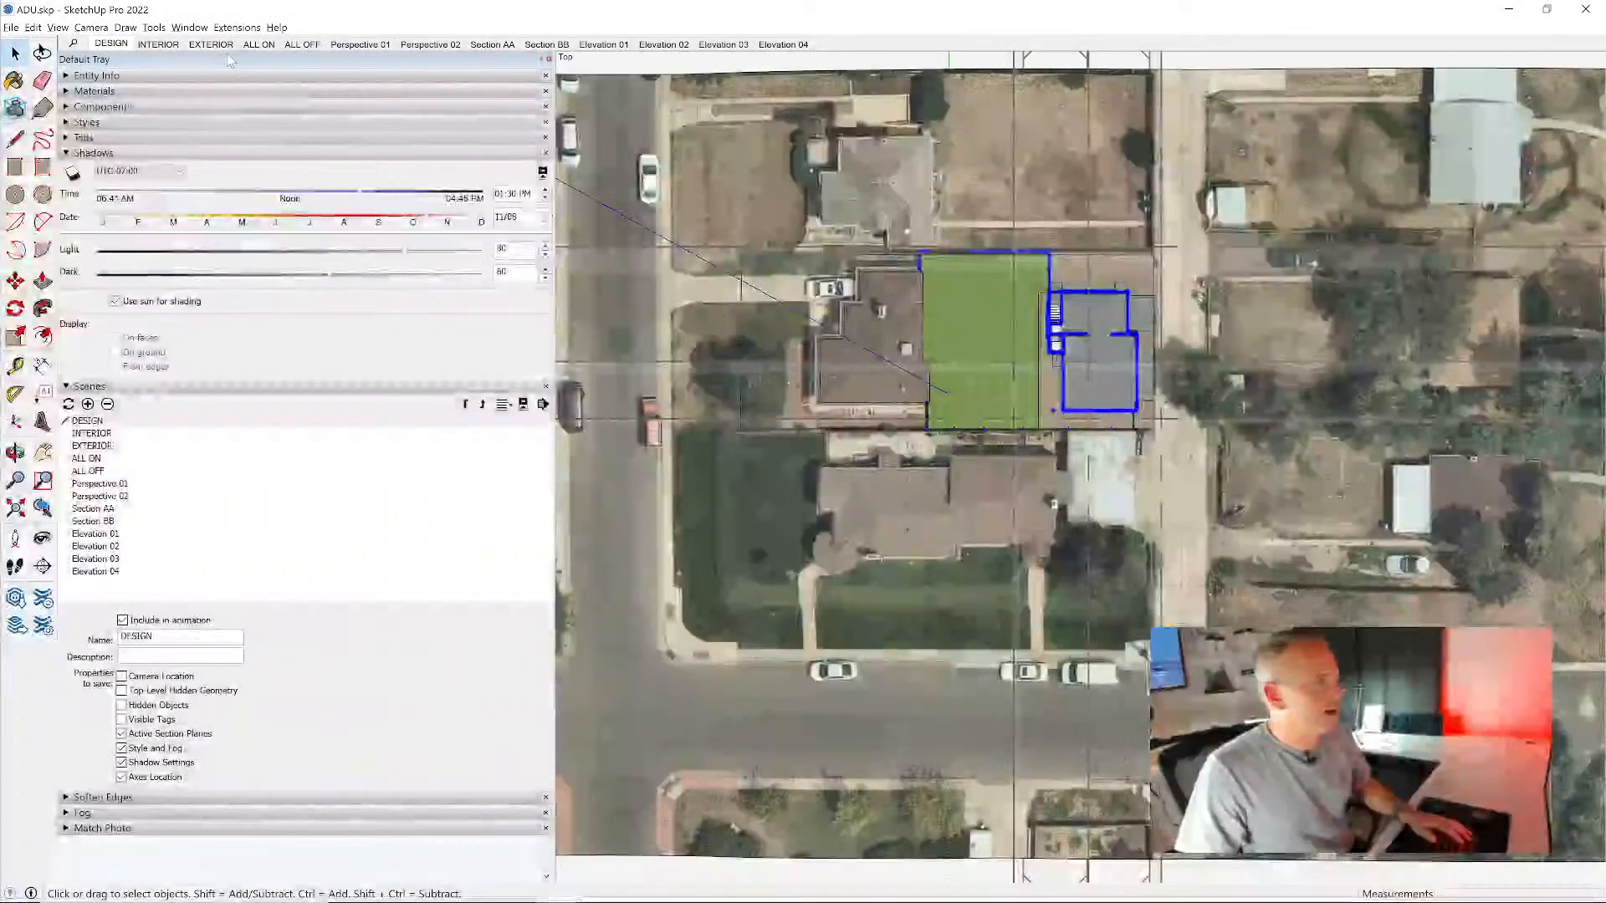
# - Switch the camera to parallel projection and apply the CAD style to the plan view
pyautogui.click(92, 28)
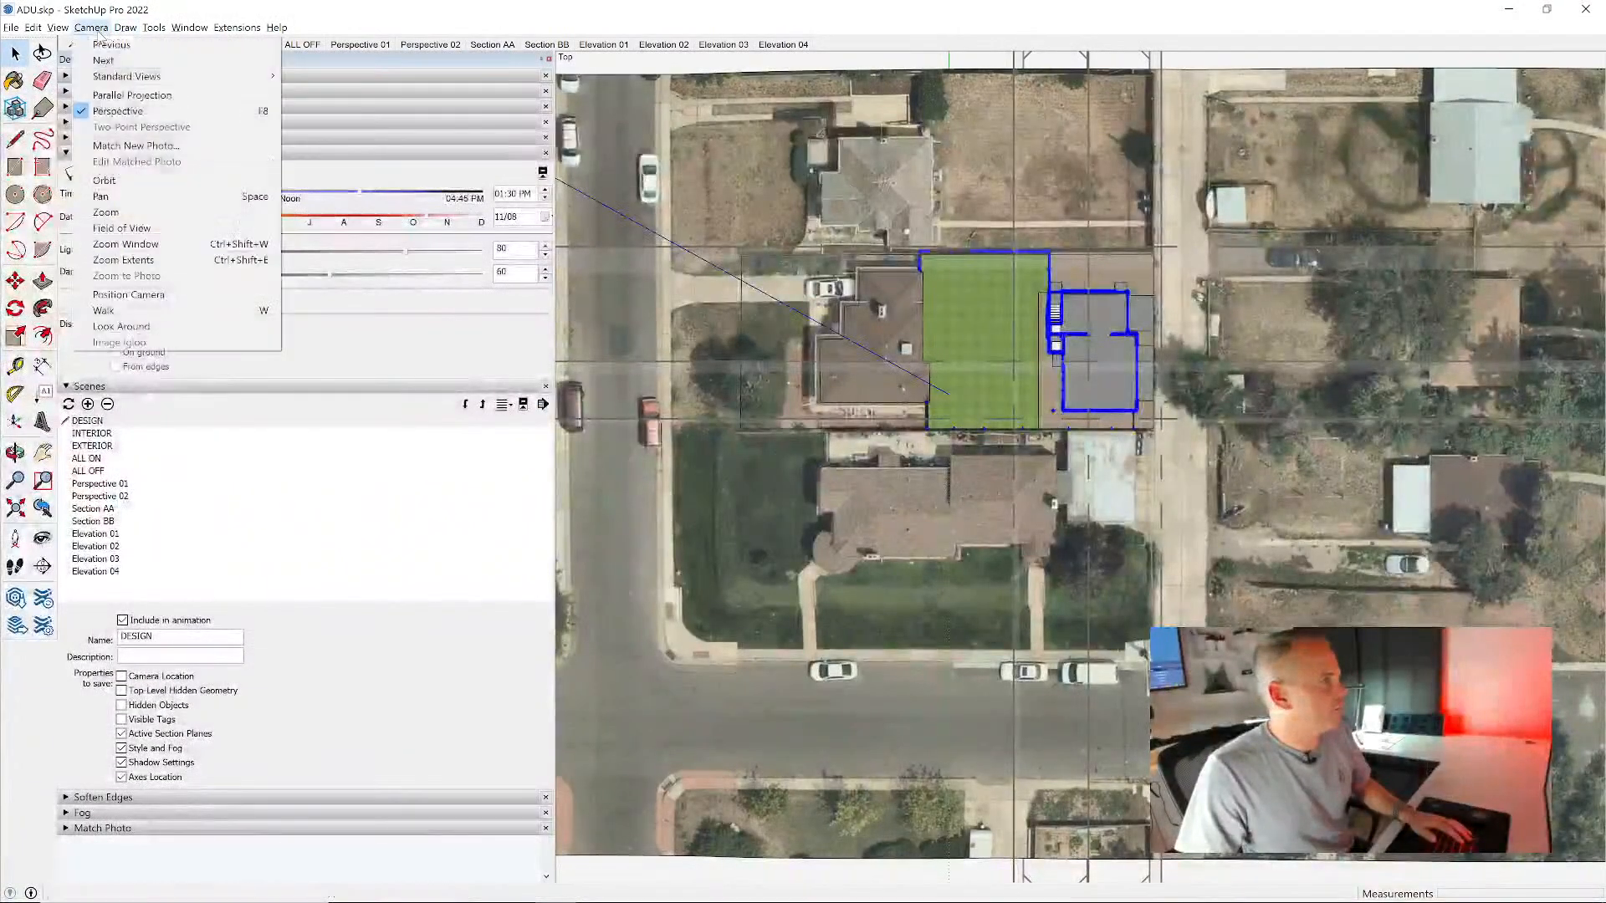
pyautogui.click(132, 95)
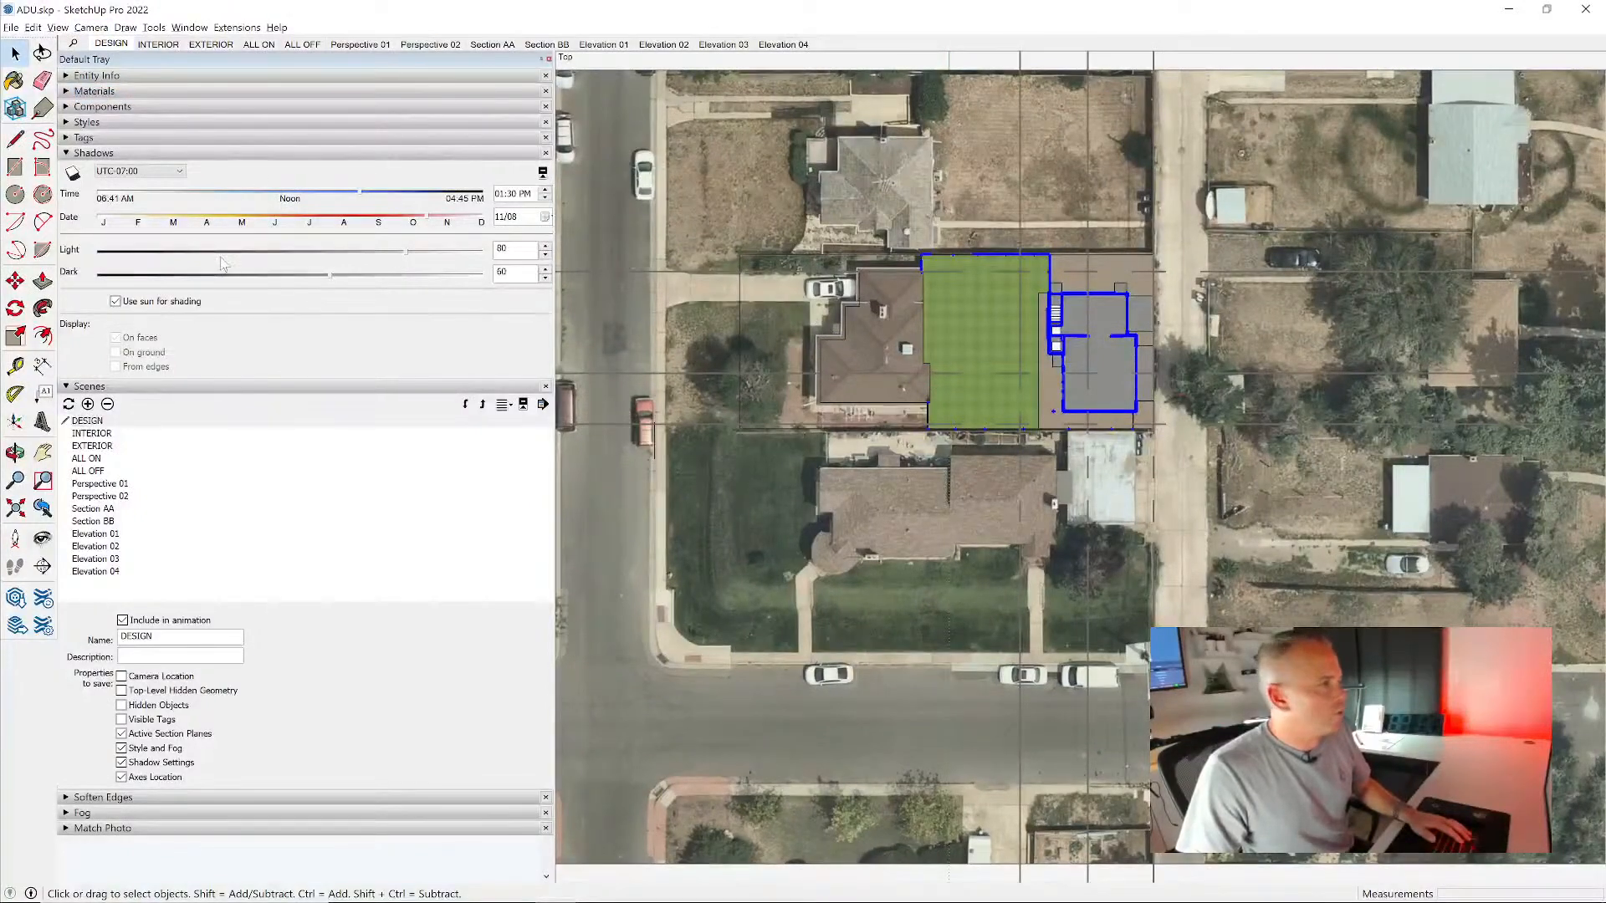
pyautogui.click(97, 122)
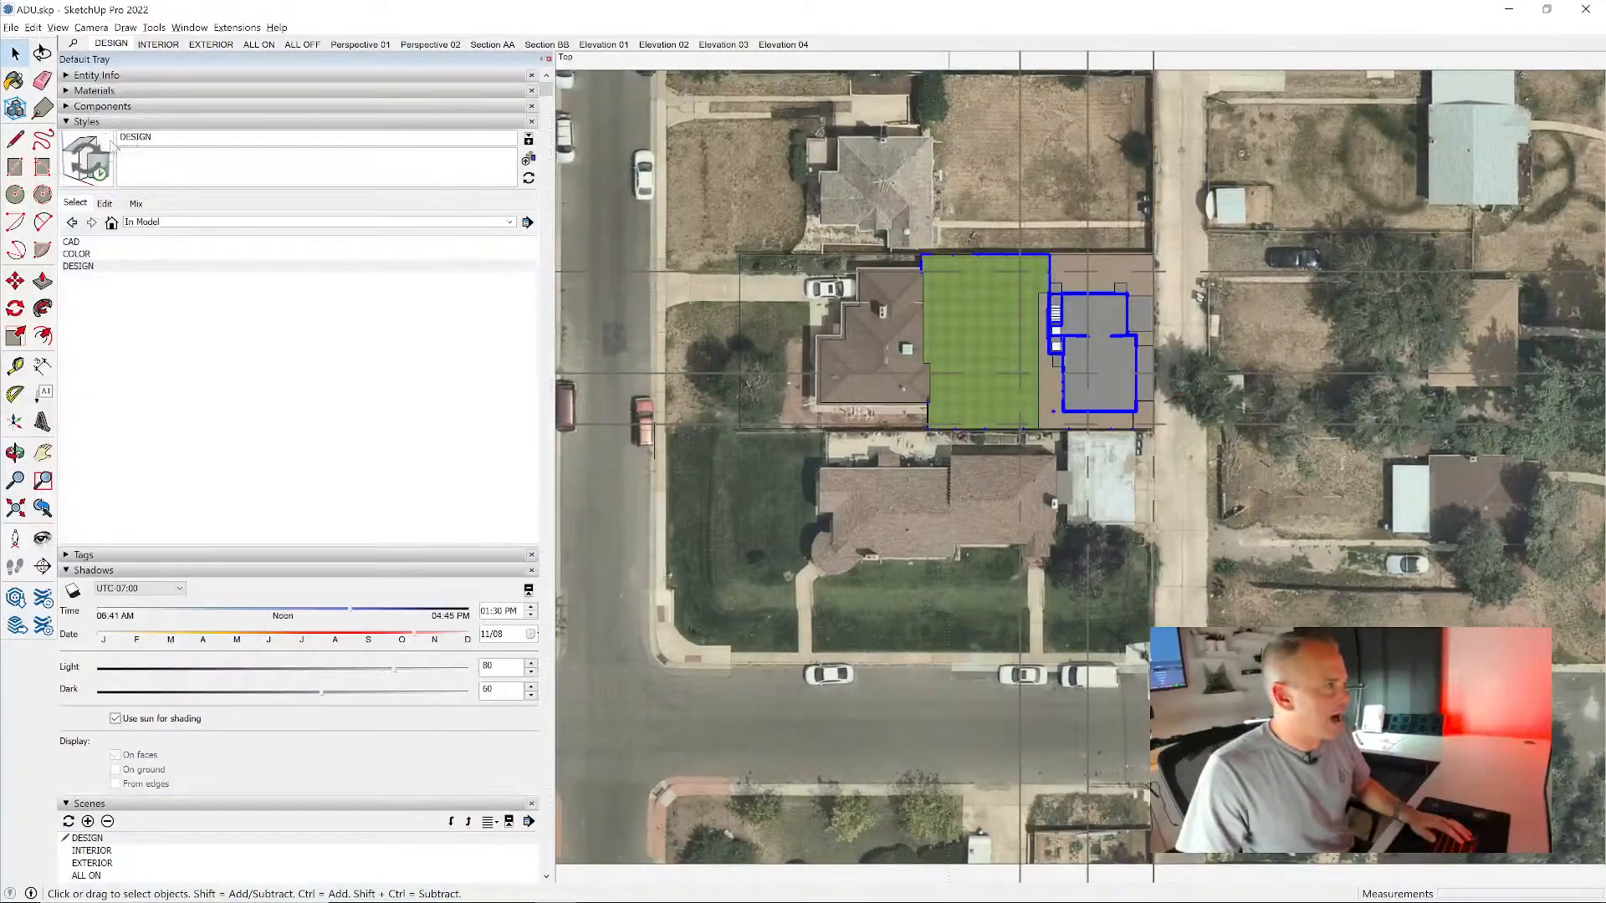
pyautogui.click(73, 242)
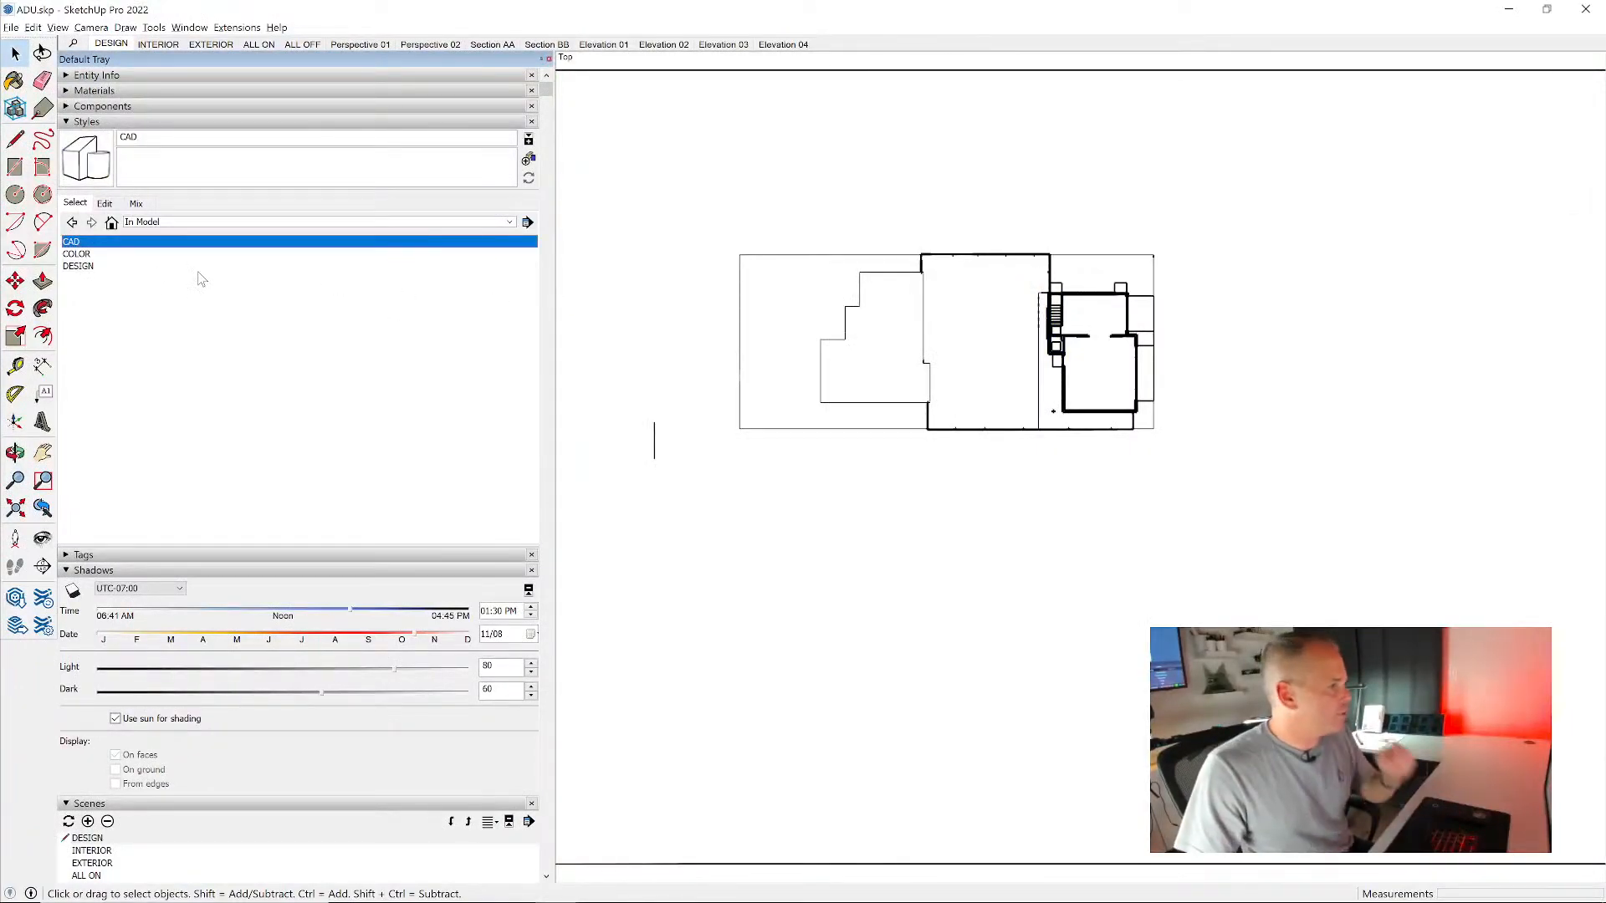
pyautogui.click(173, 122)
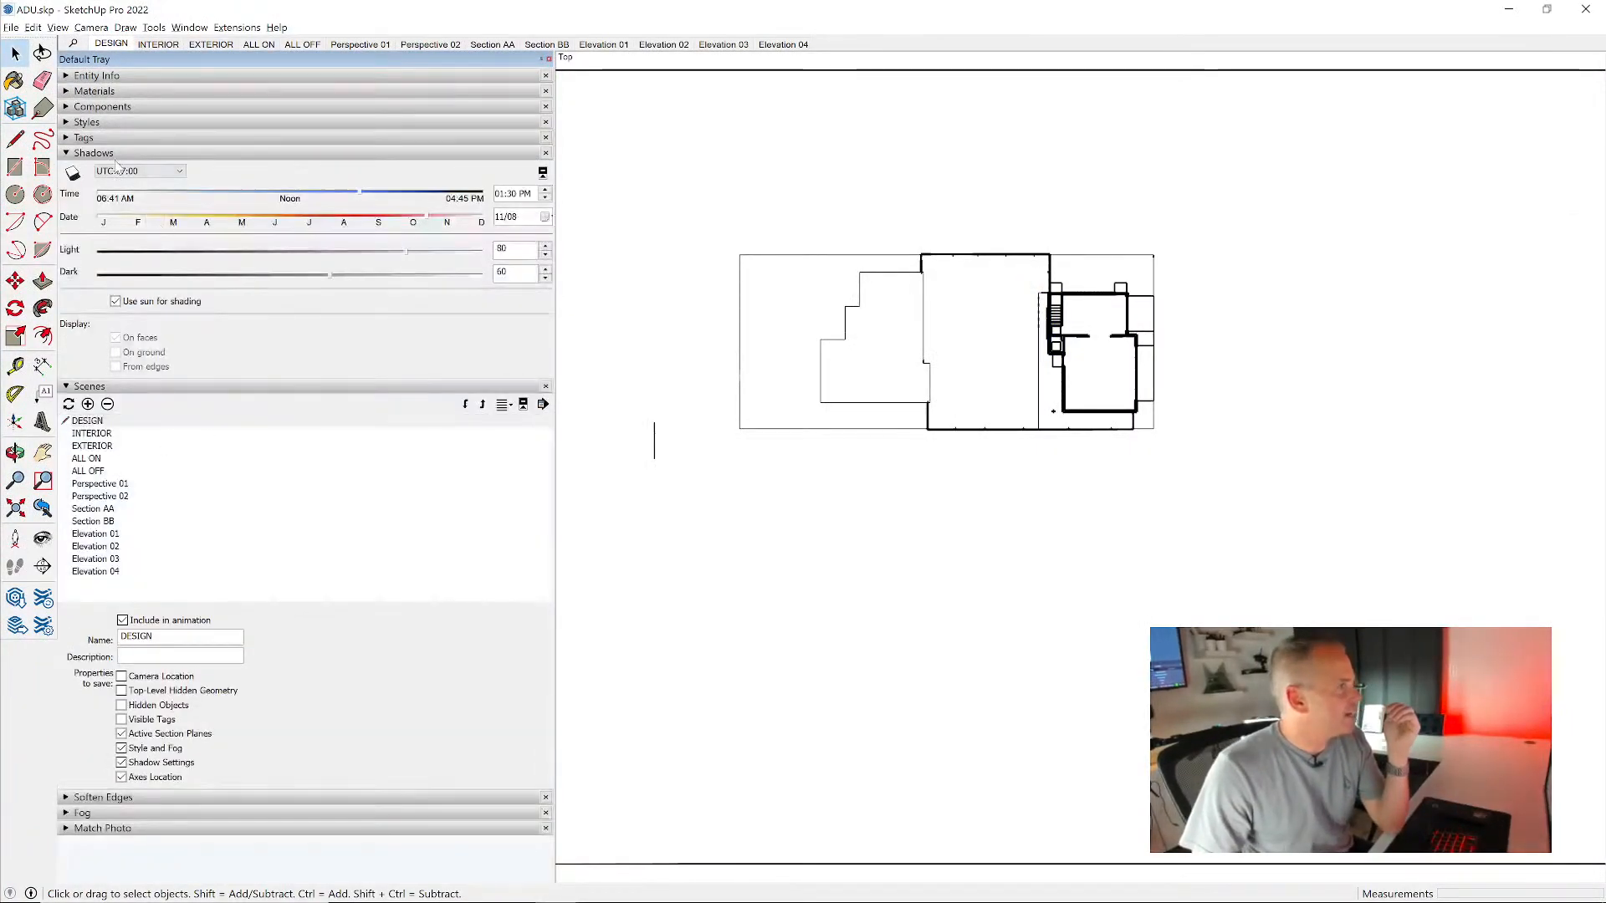
# - Try hiding the ELEMENT_Earth and ELEMENT_Fixtures tags in the plan view
pyautogui.click(84, 137)
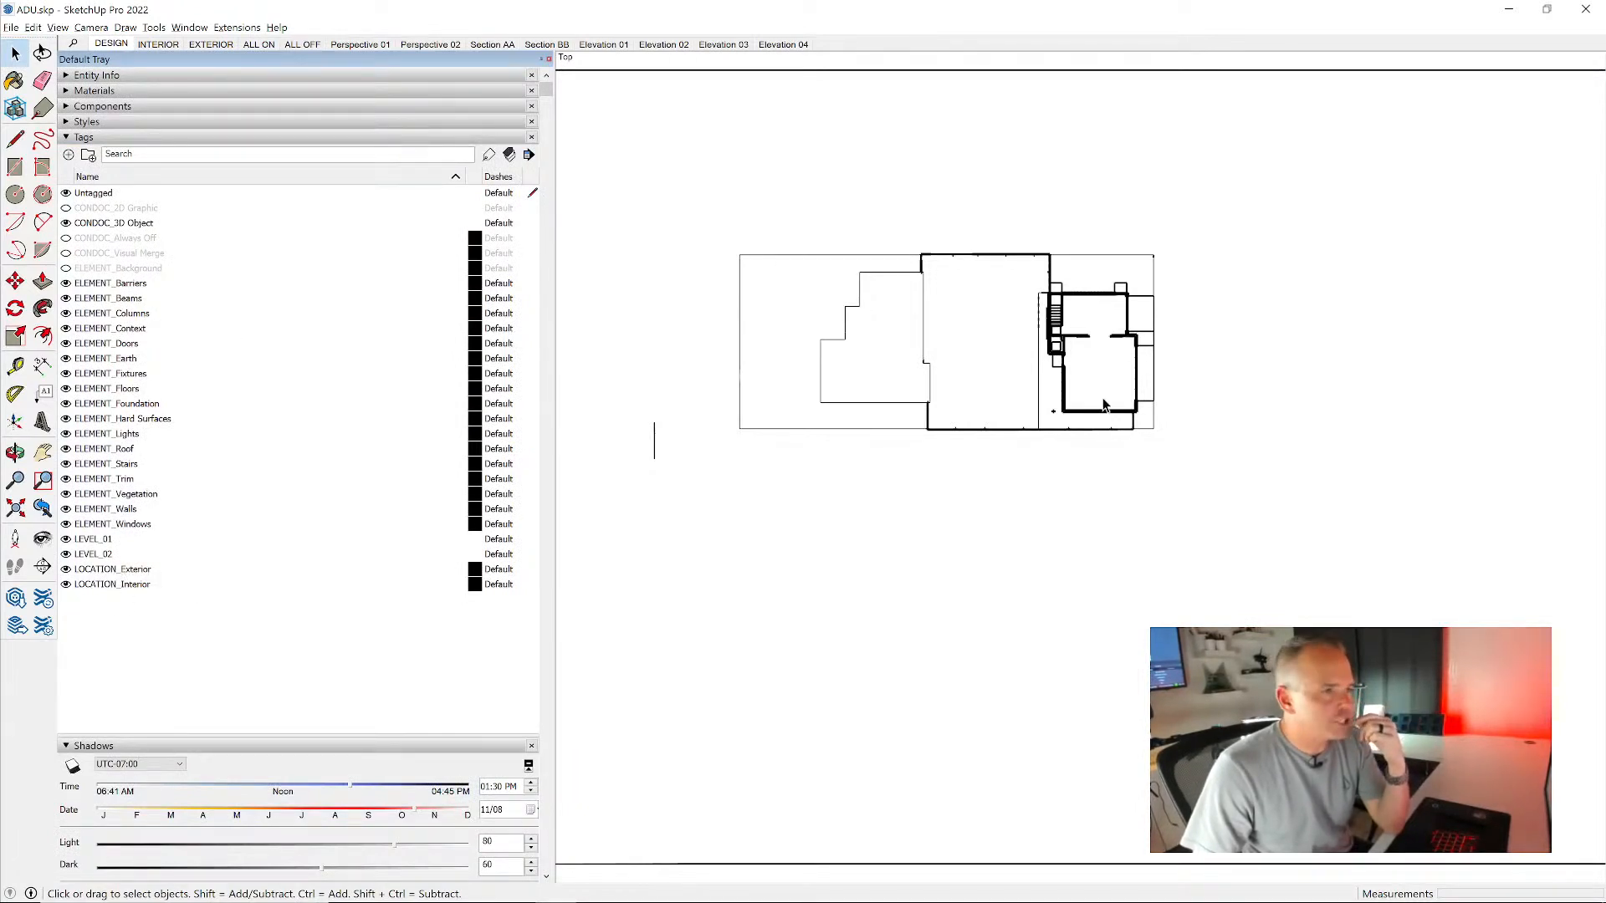
pyautogui.scroll(6, 1149, 351)
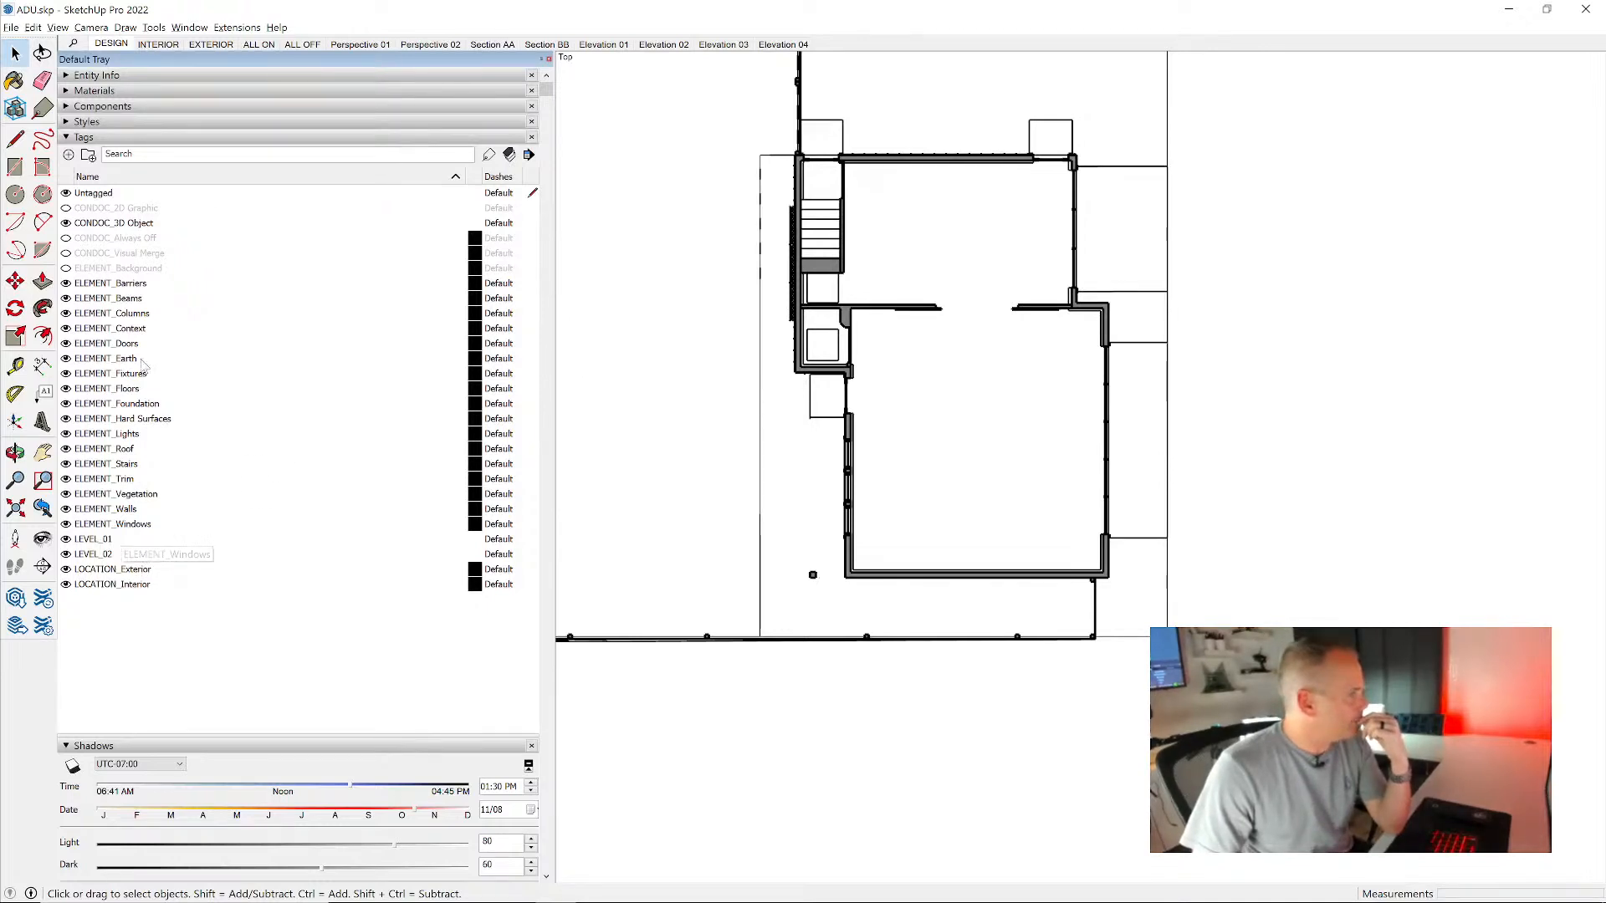
pyautogui.click(65, 360)
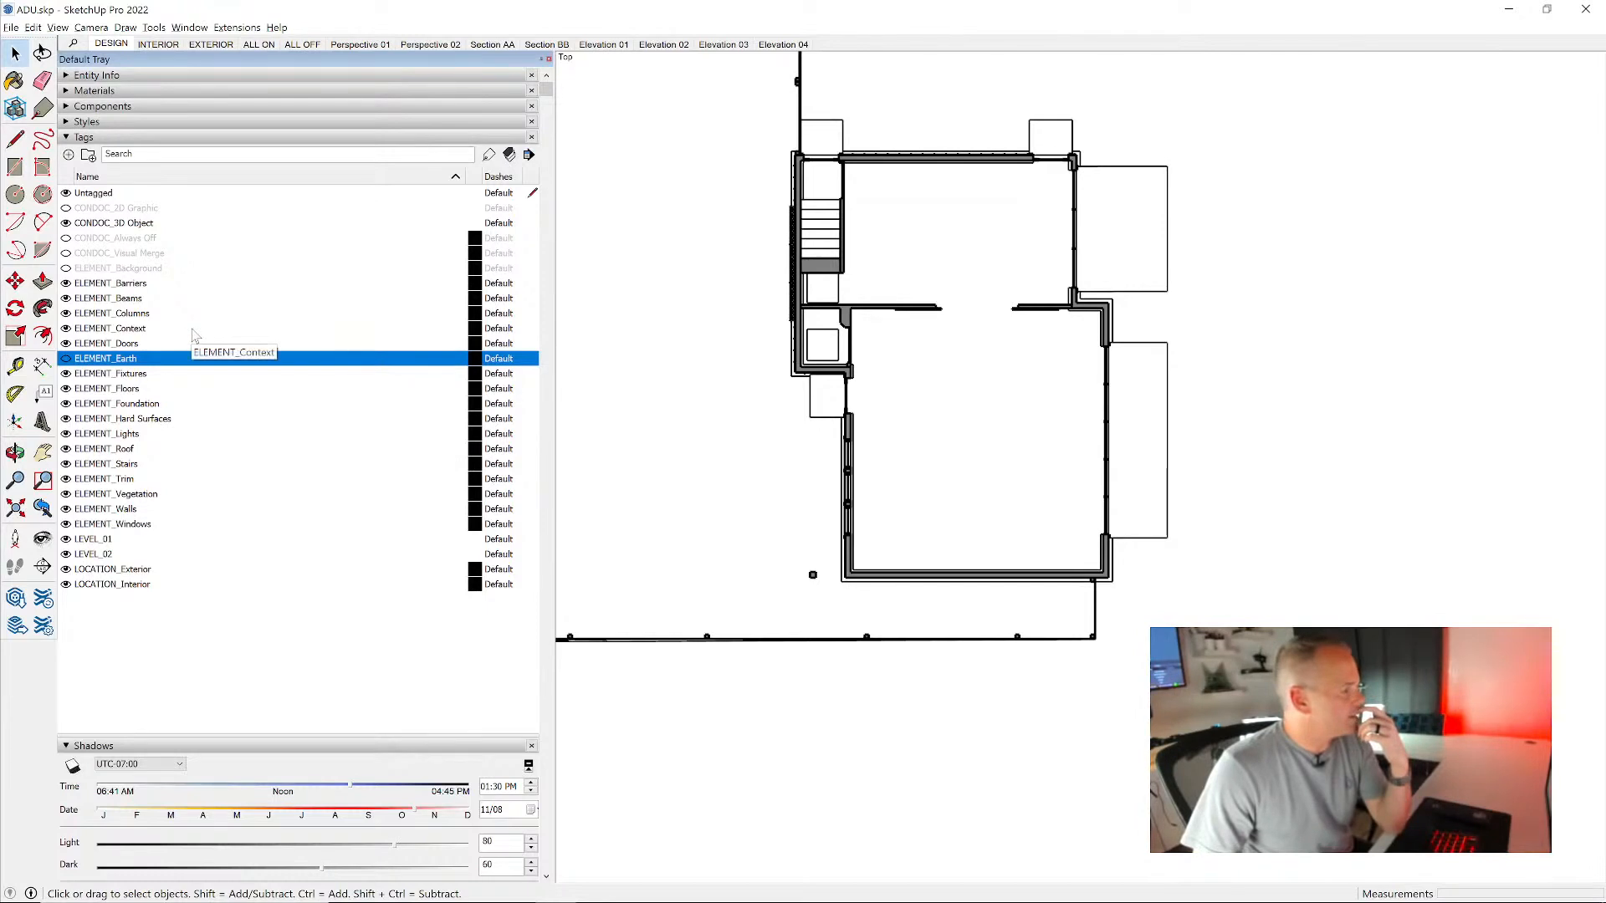
pyautogui.click(66, 358)
pyautogui.click(66, 374)
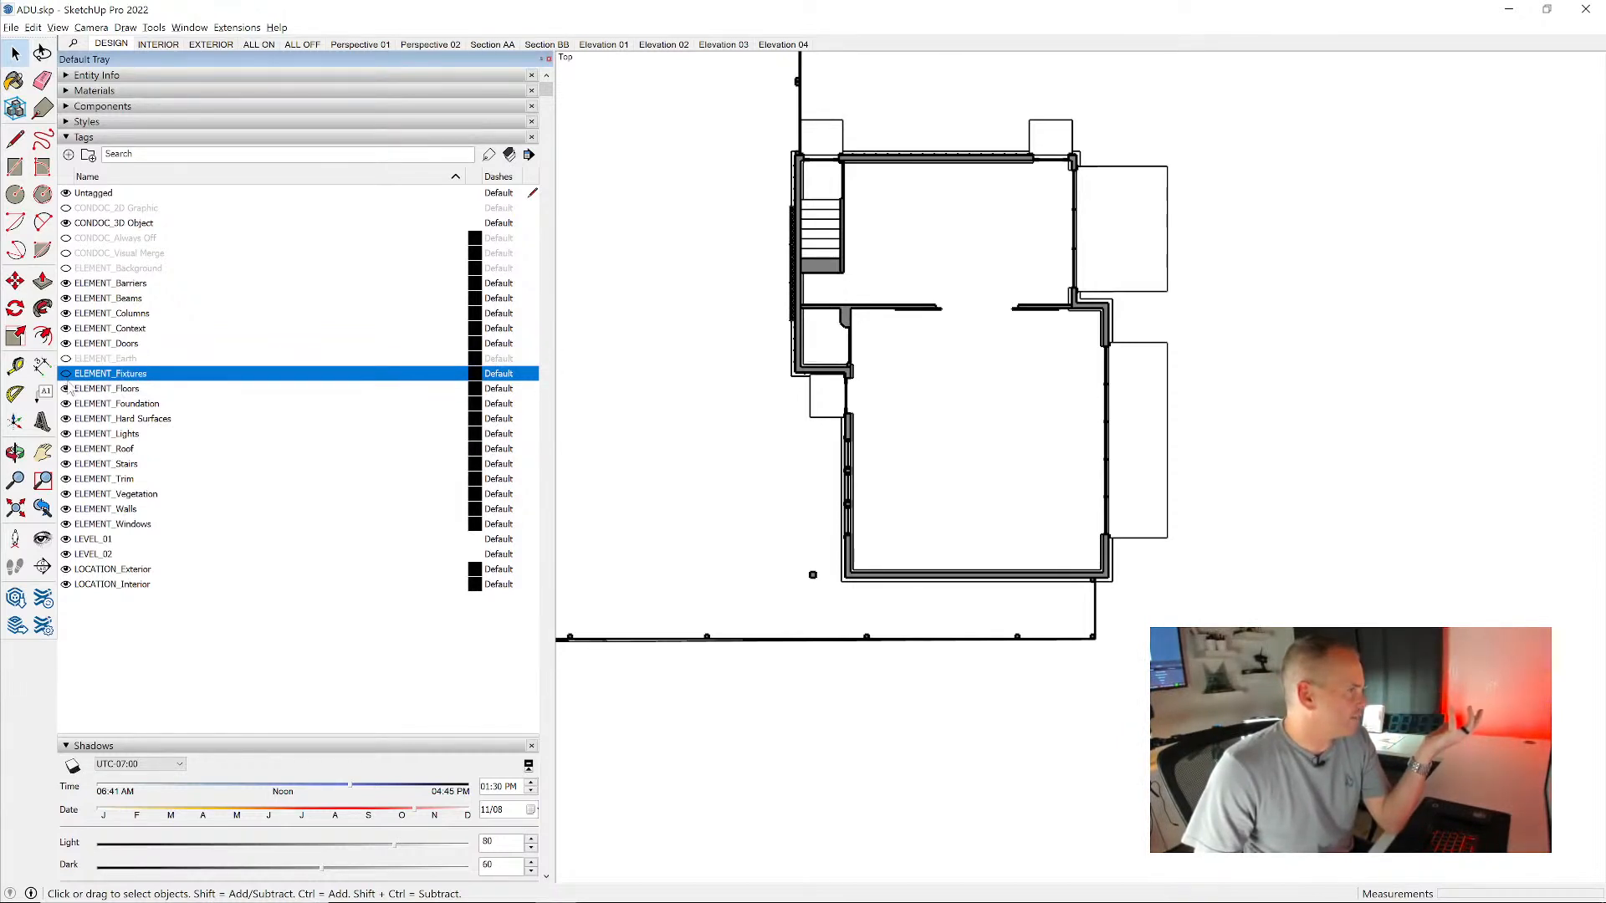
# - Recall the ALL OFF scene and turn on the ELEMENT_Walls tag to isolate the cut walls in the plan
pyautogui.click(301, 44)
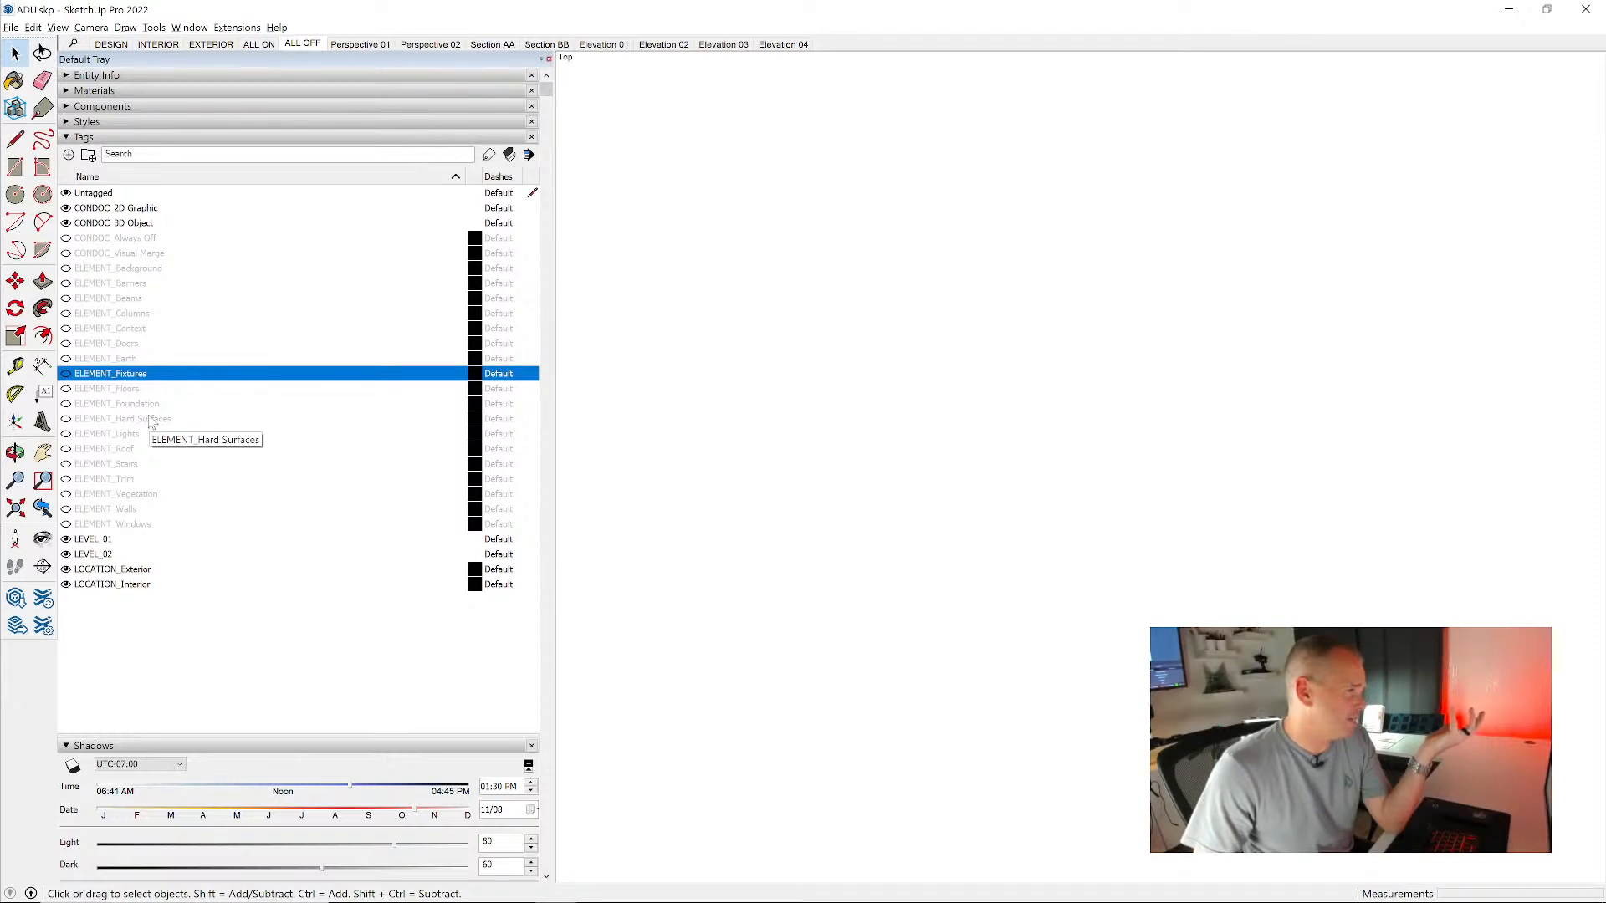
pyautogui.click(66, 509)
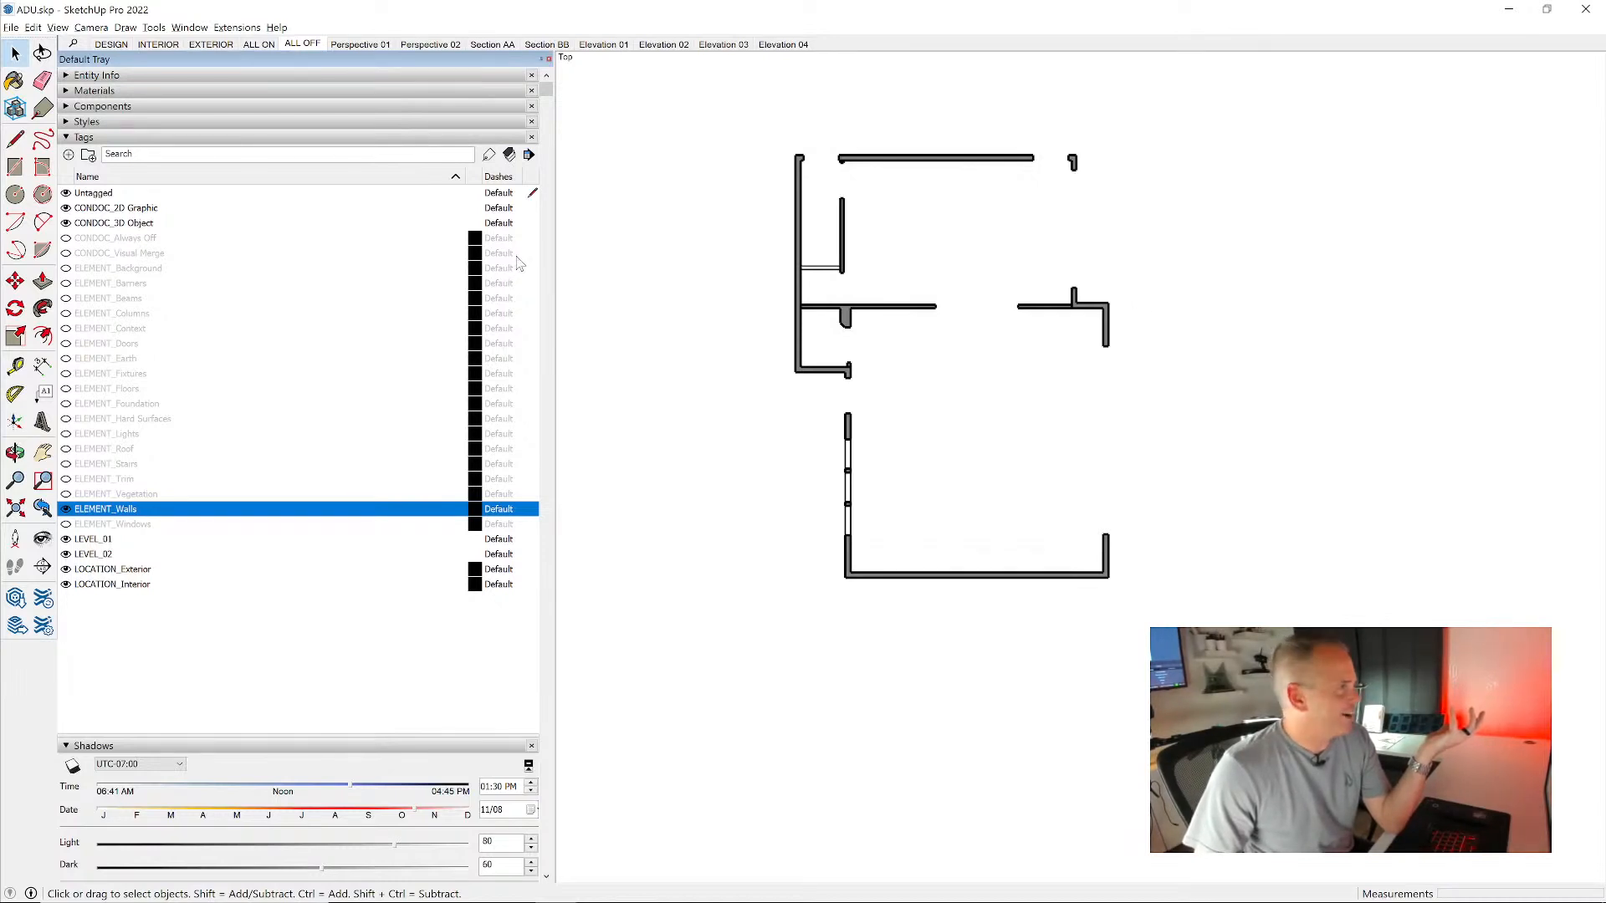
pyautogui.scroll(-3, 396, 311)
pyautogui.scroll(-2, 396, 311)
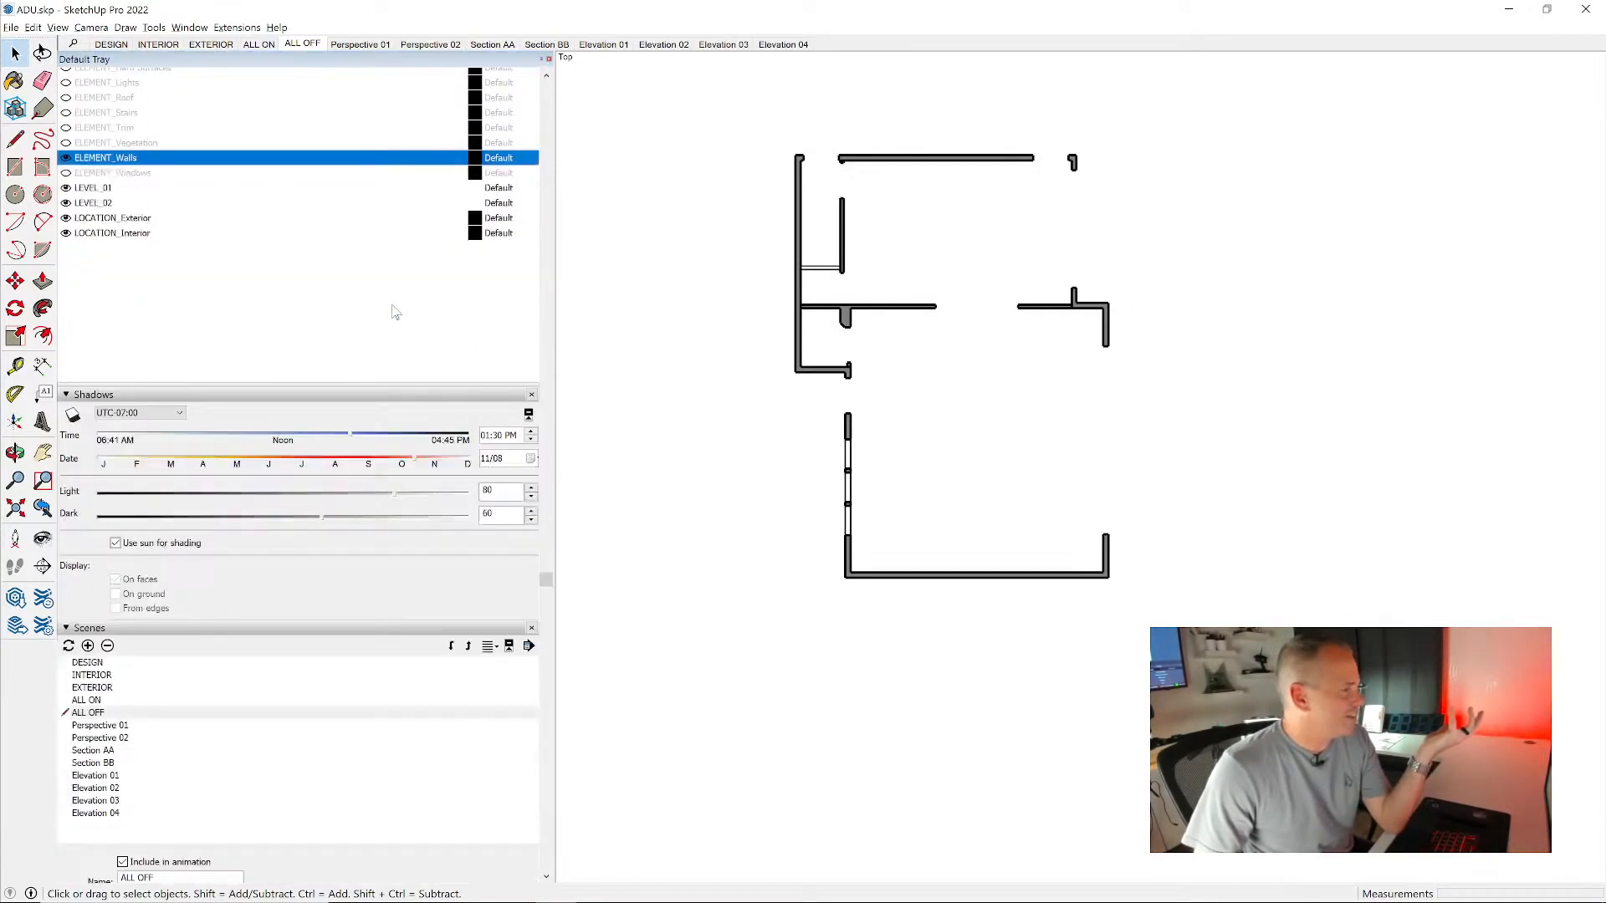
pyautogui.scroll(-3, 400, 397)
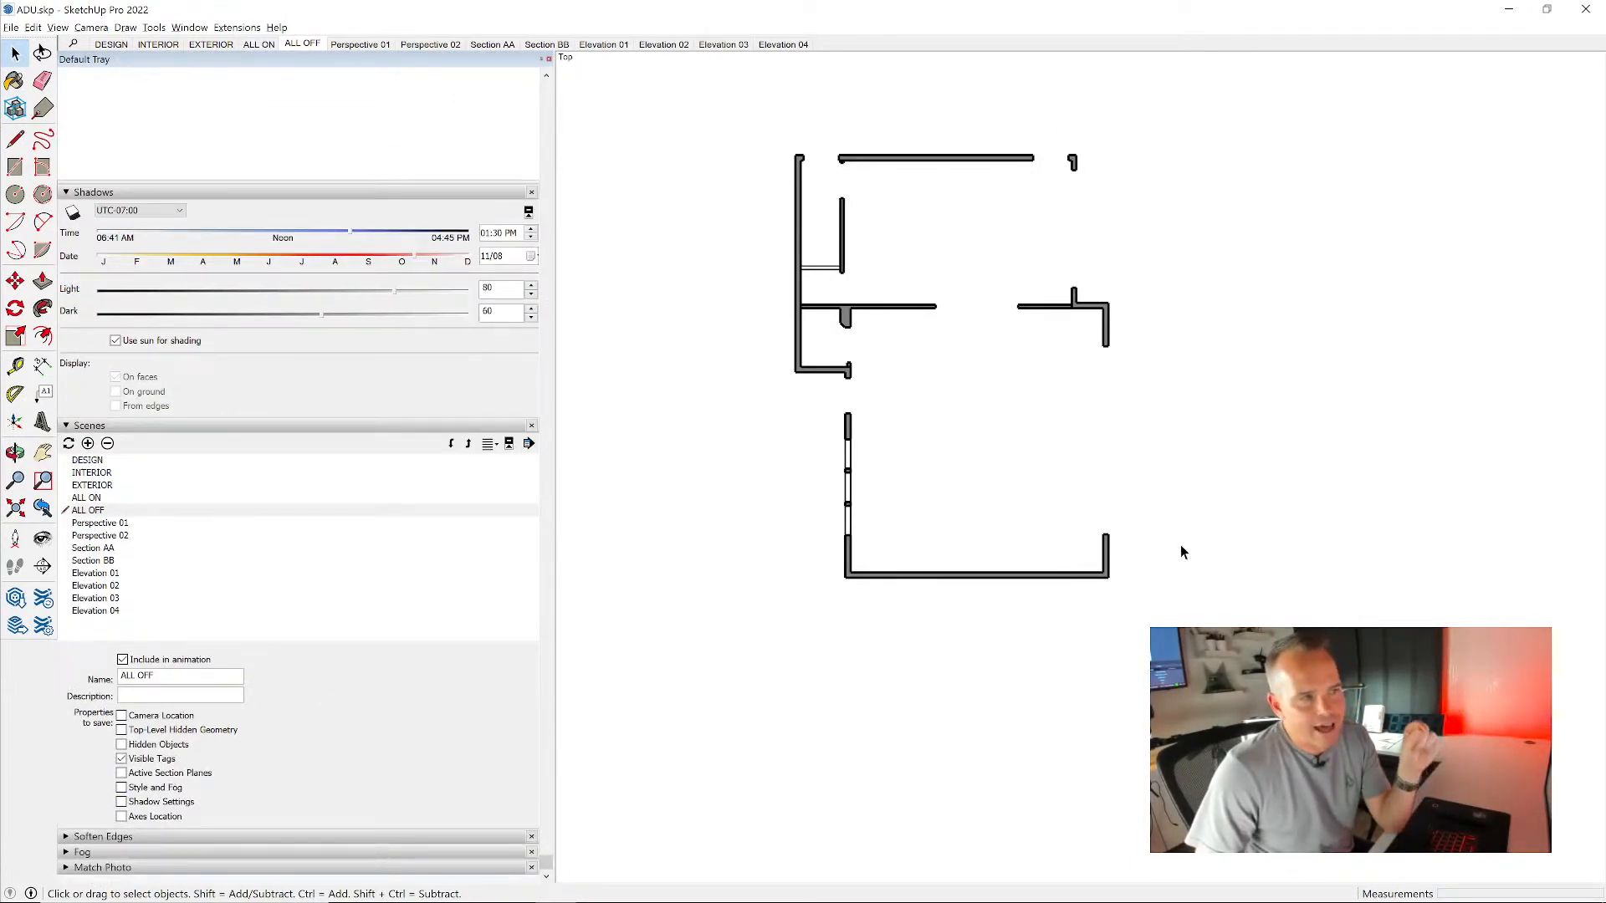
pyautogui.scroll(2, 1057, 269)
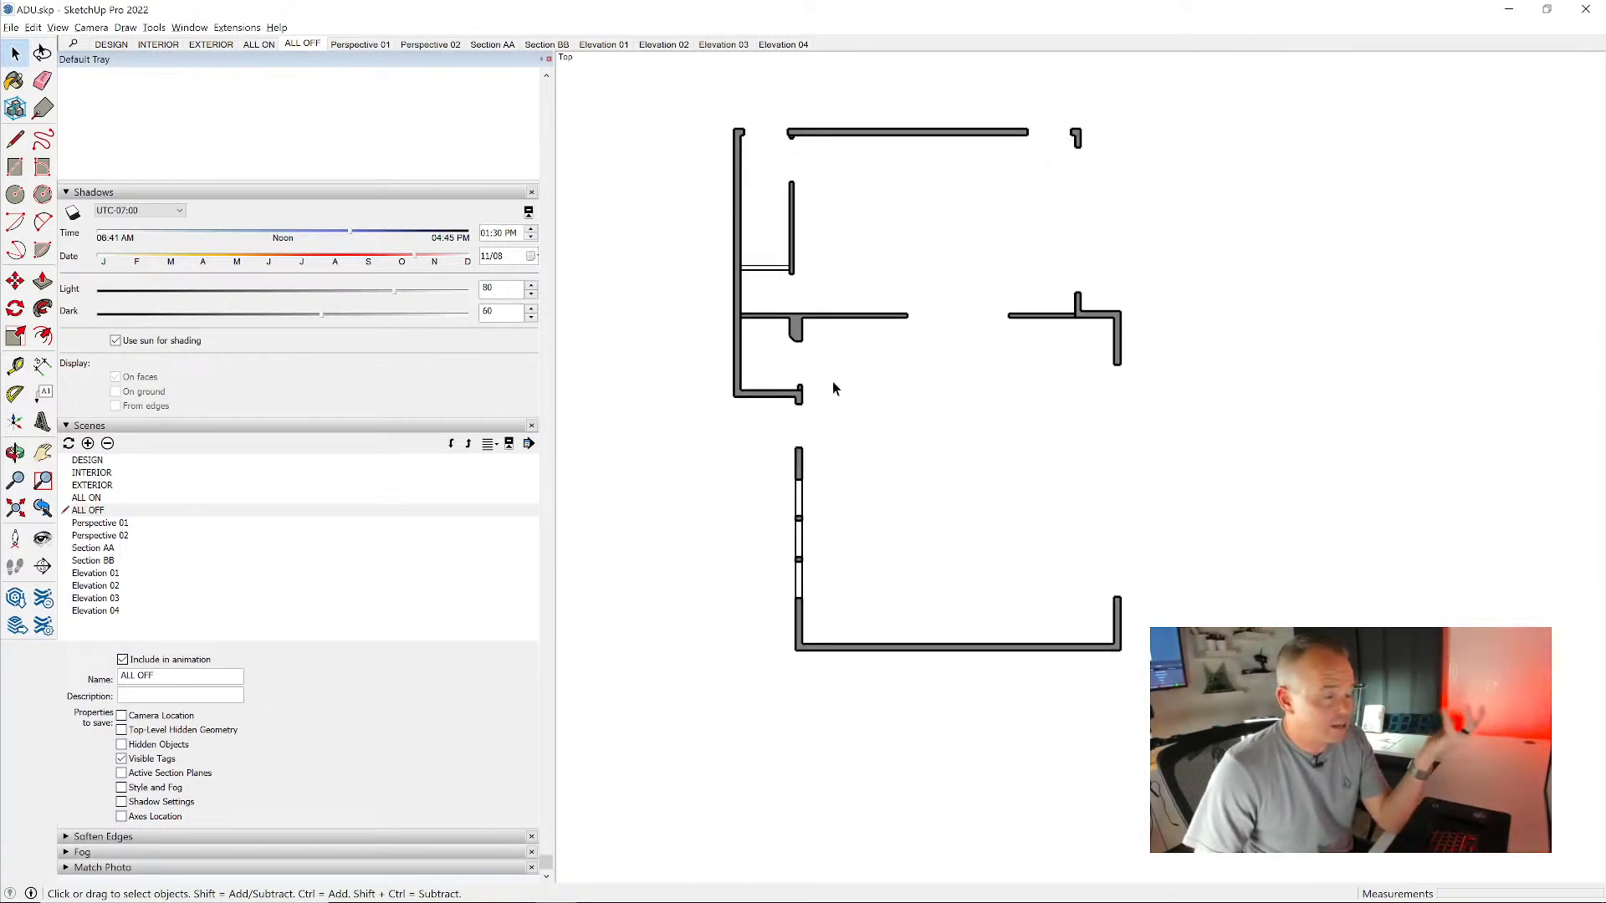
pyautogui.scroll(-1, 788, 340)
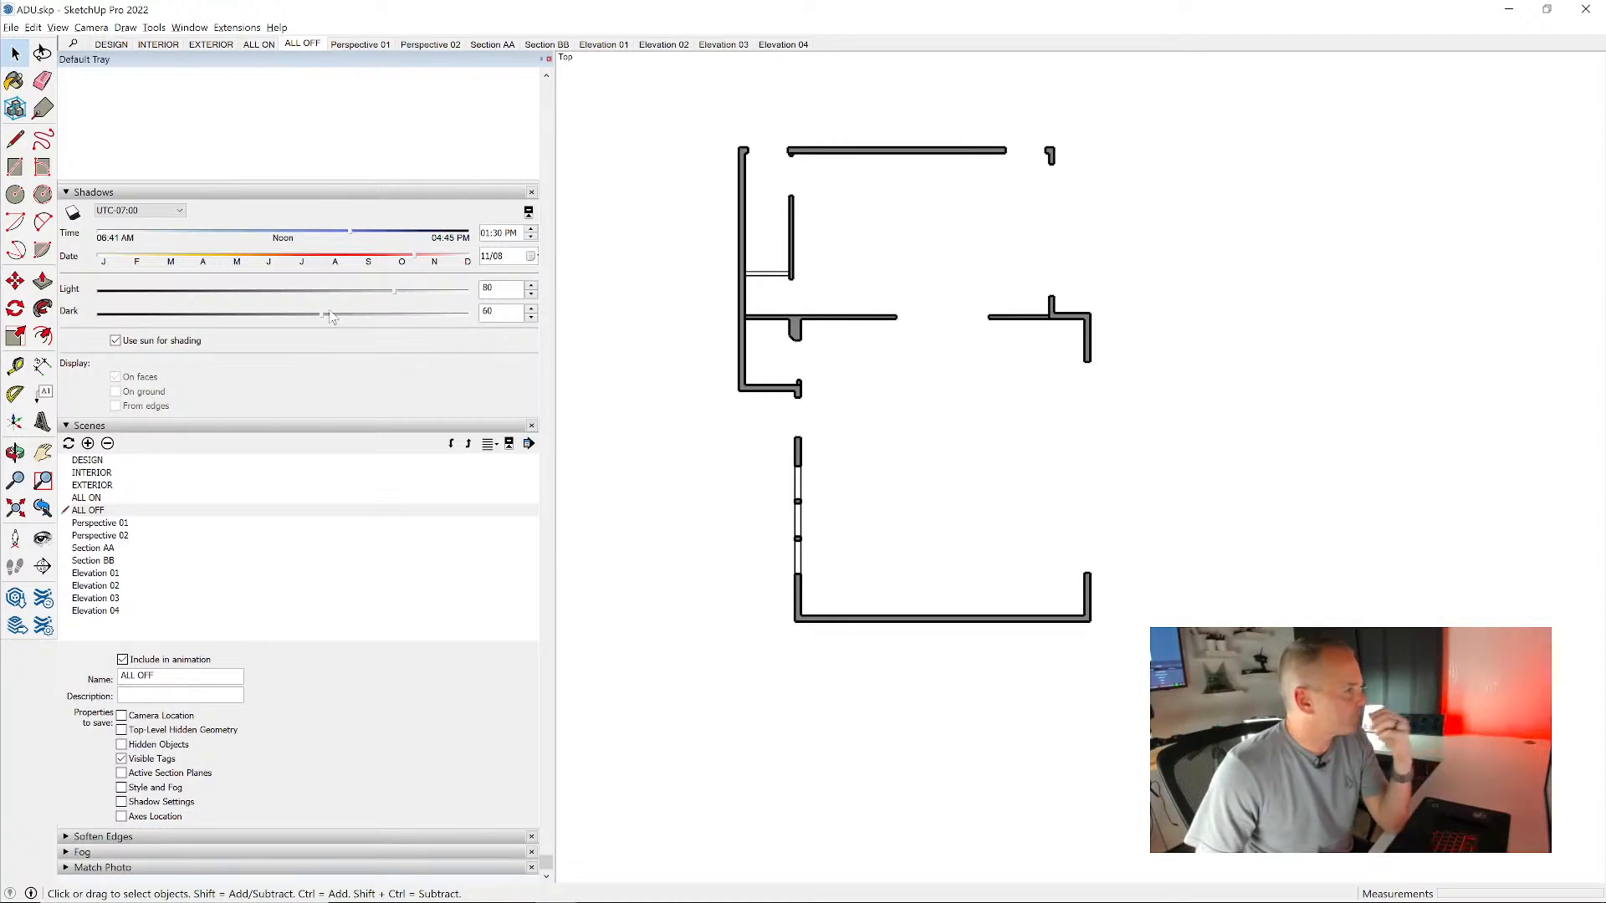
pyautogui.scroll(6, 310, 335)
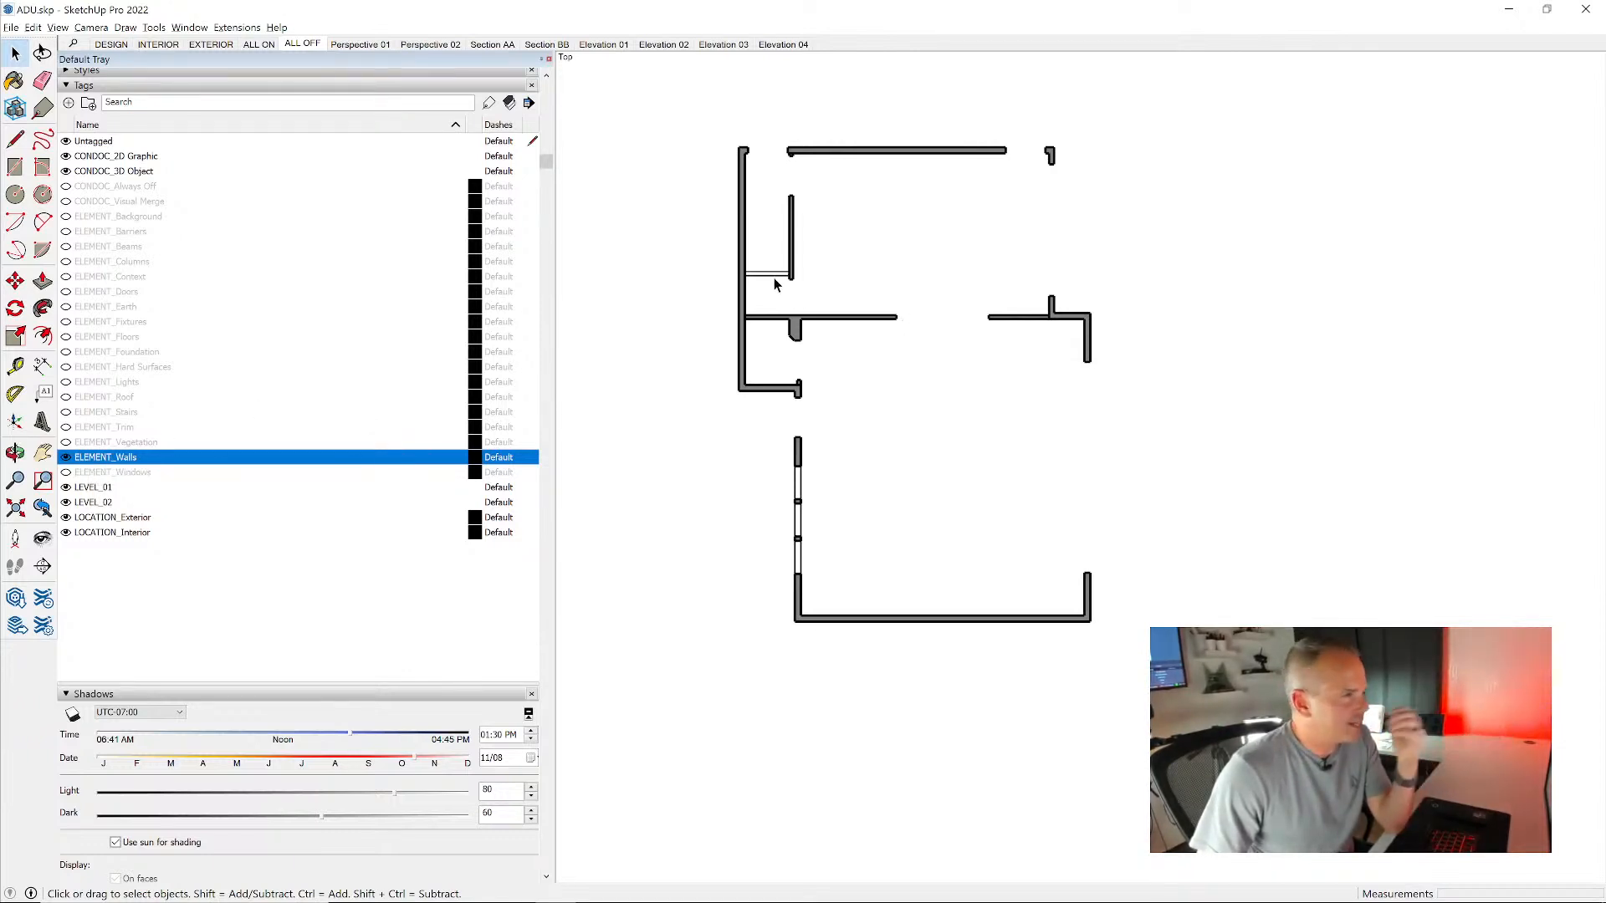
pyautogui.scroll(2, 777, 264)
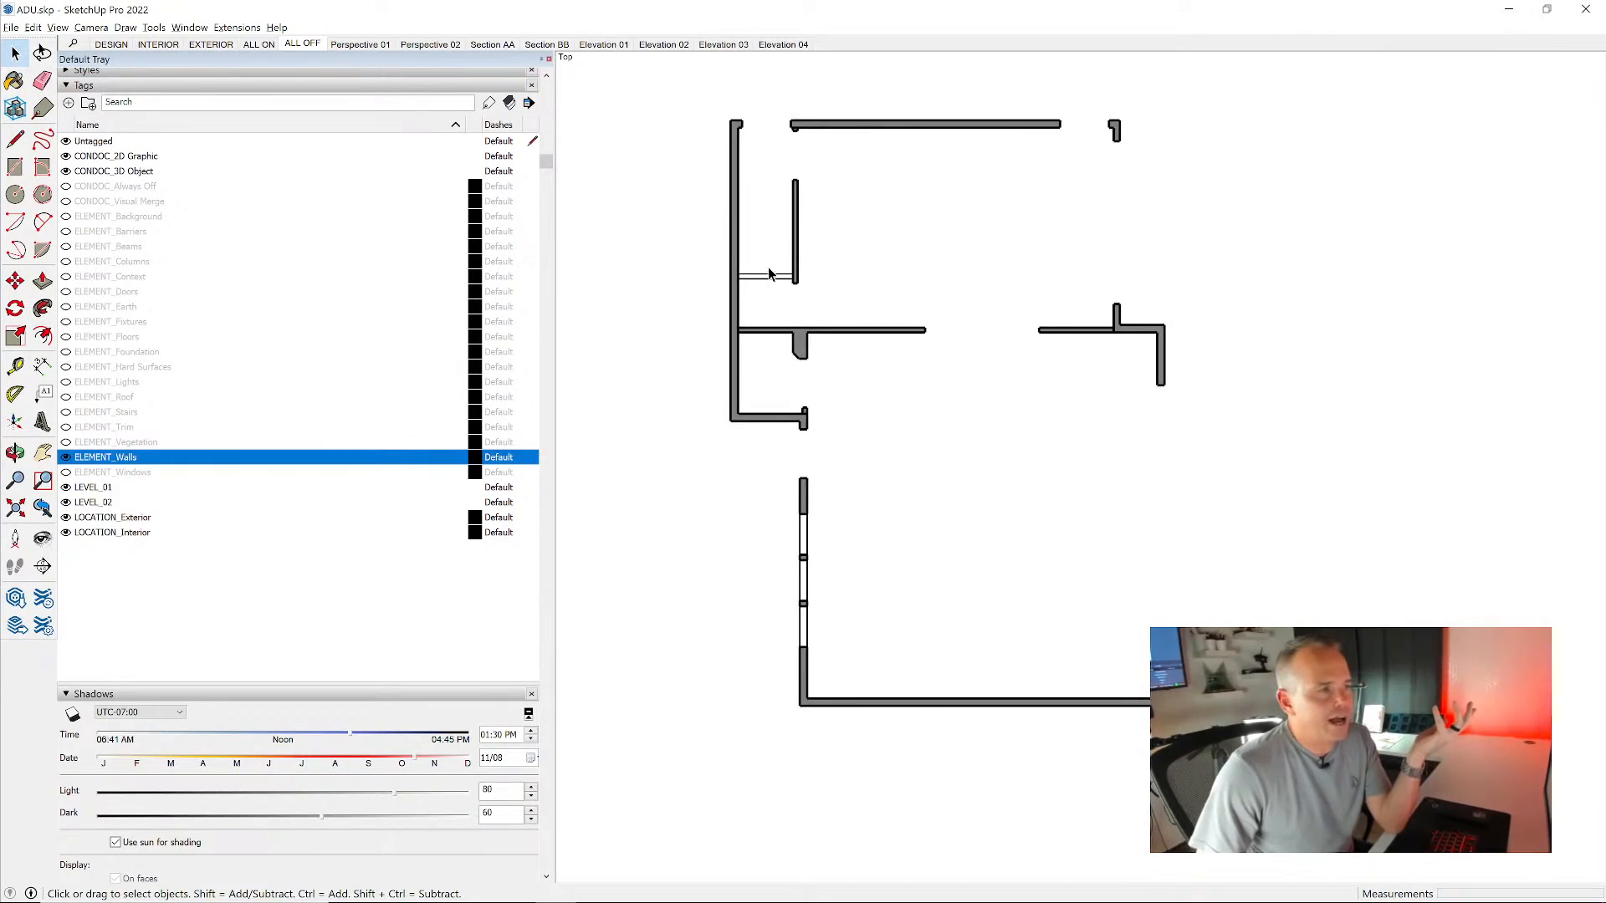
# - Save the walls-only plan as a new scene named Plan 01 - Heavy
pyautogui.click(126, 86)
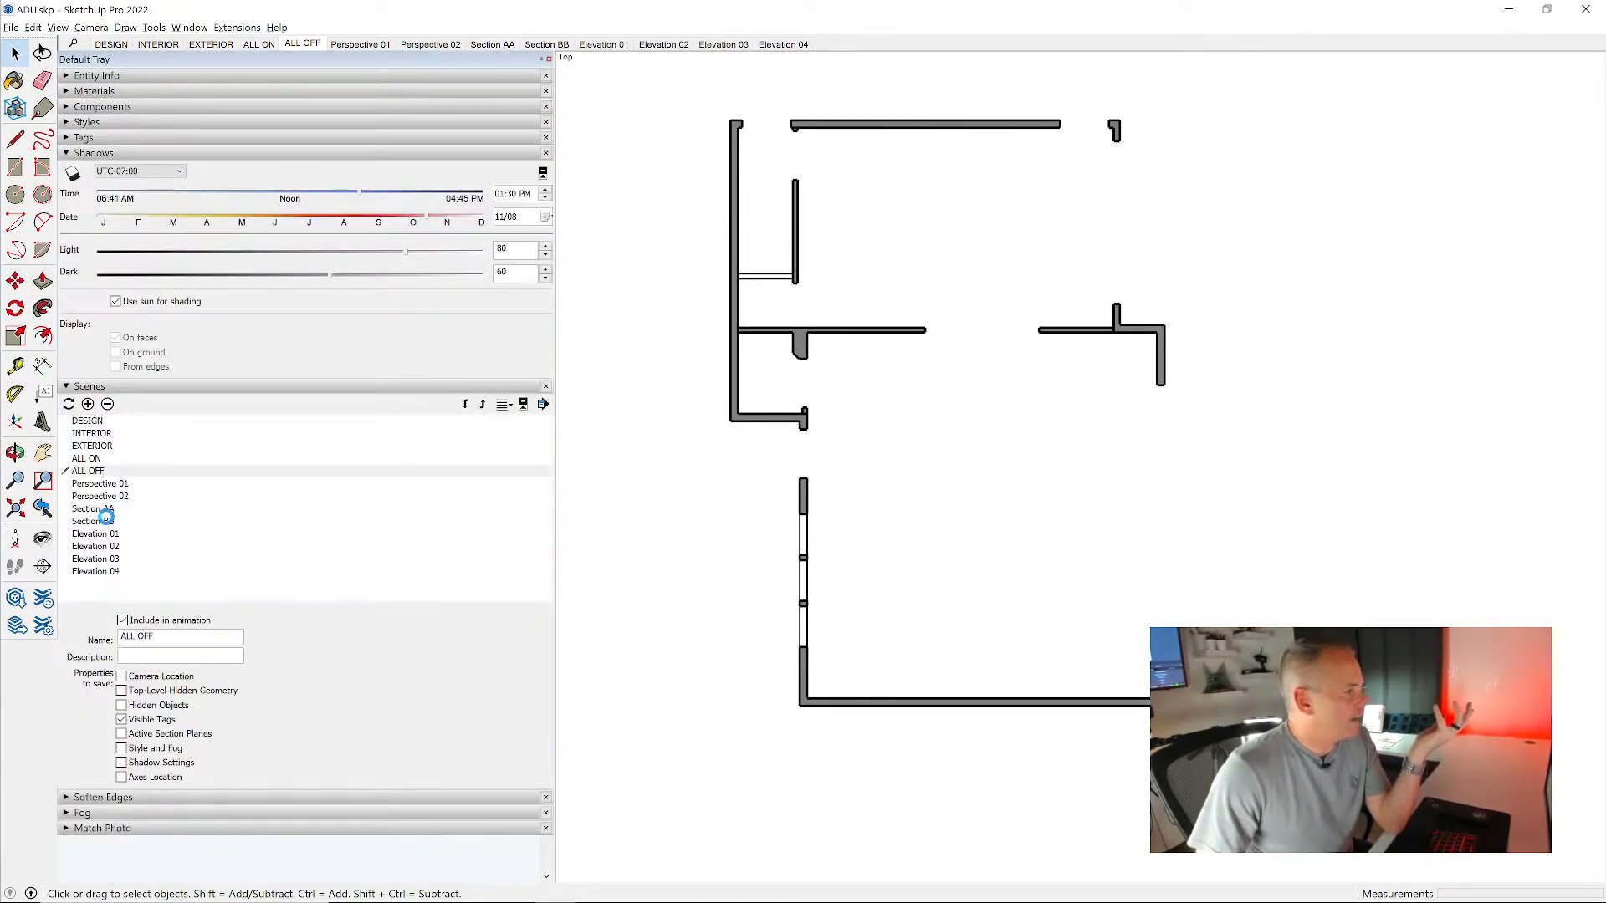
pyautogui.click(88, 404)
pyautogui.tripleClick(186, 631)
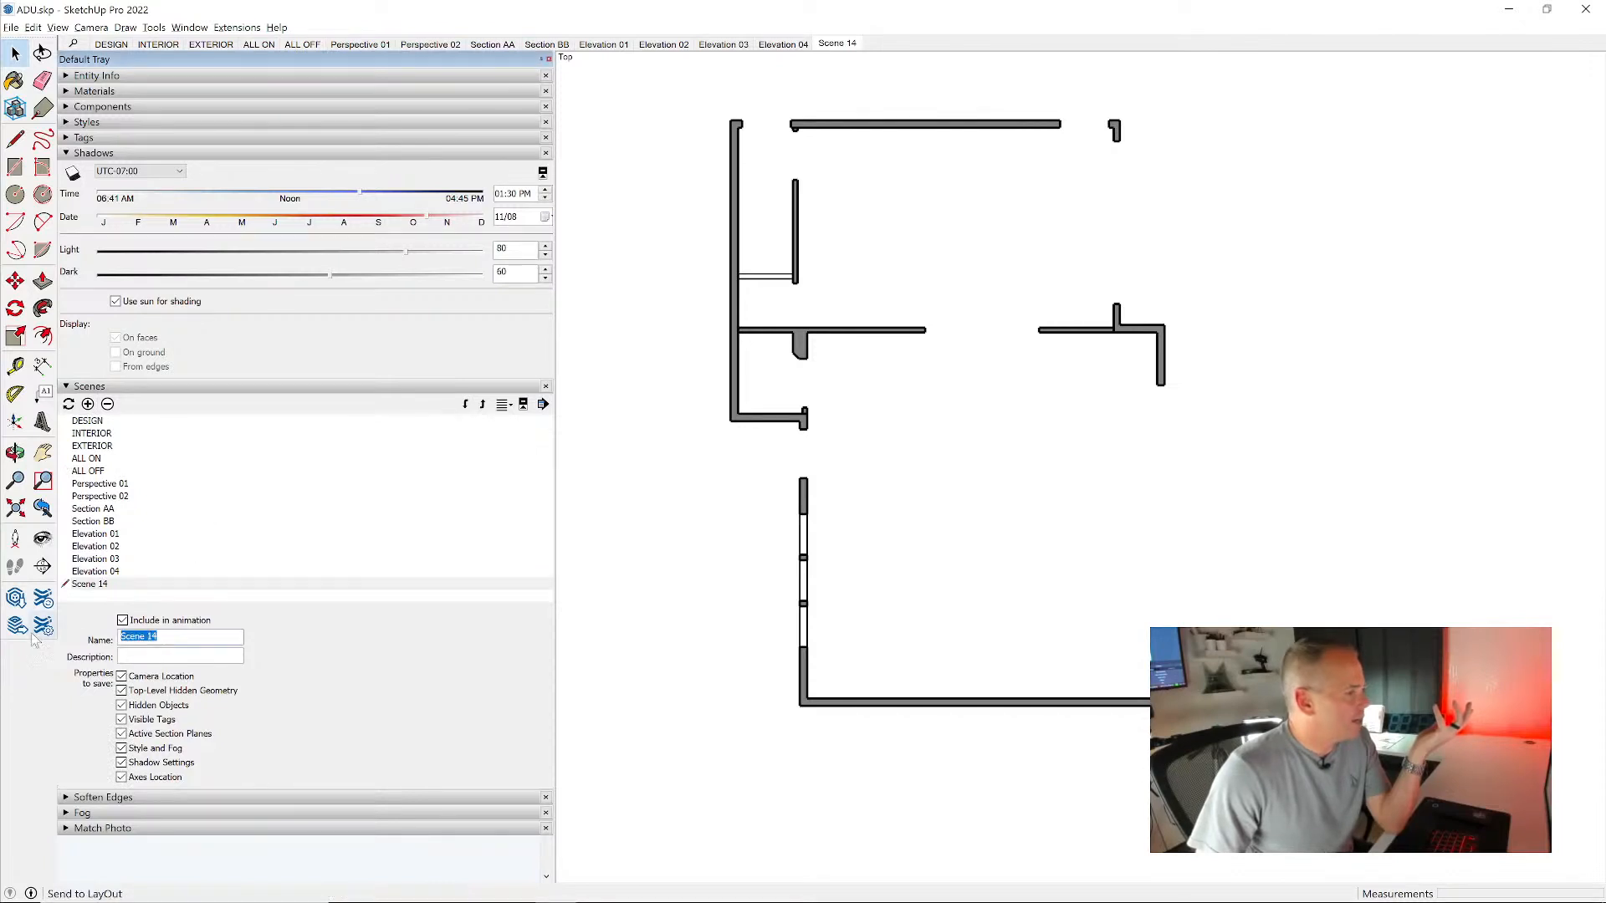
pyautogui.write('Plan 0')
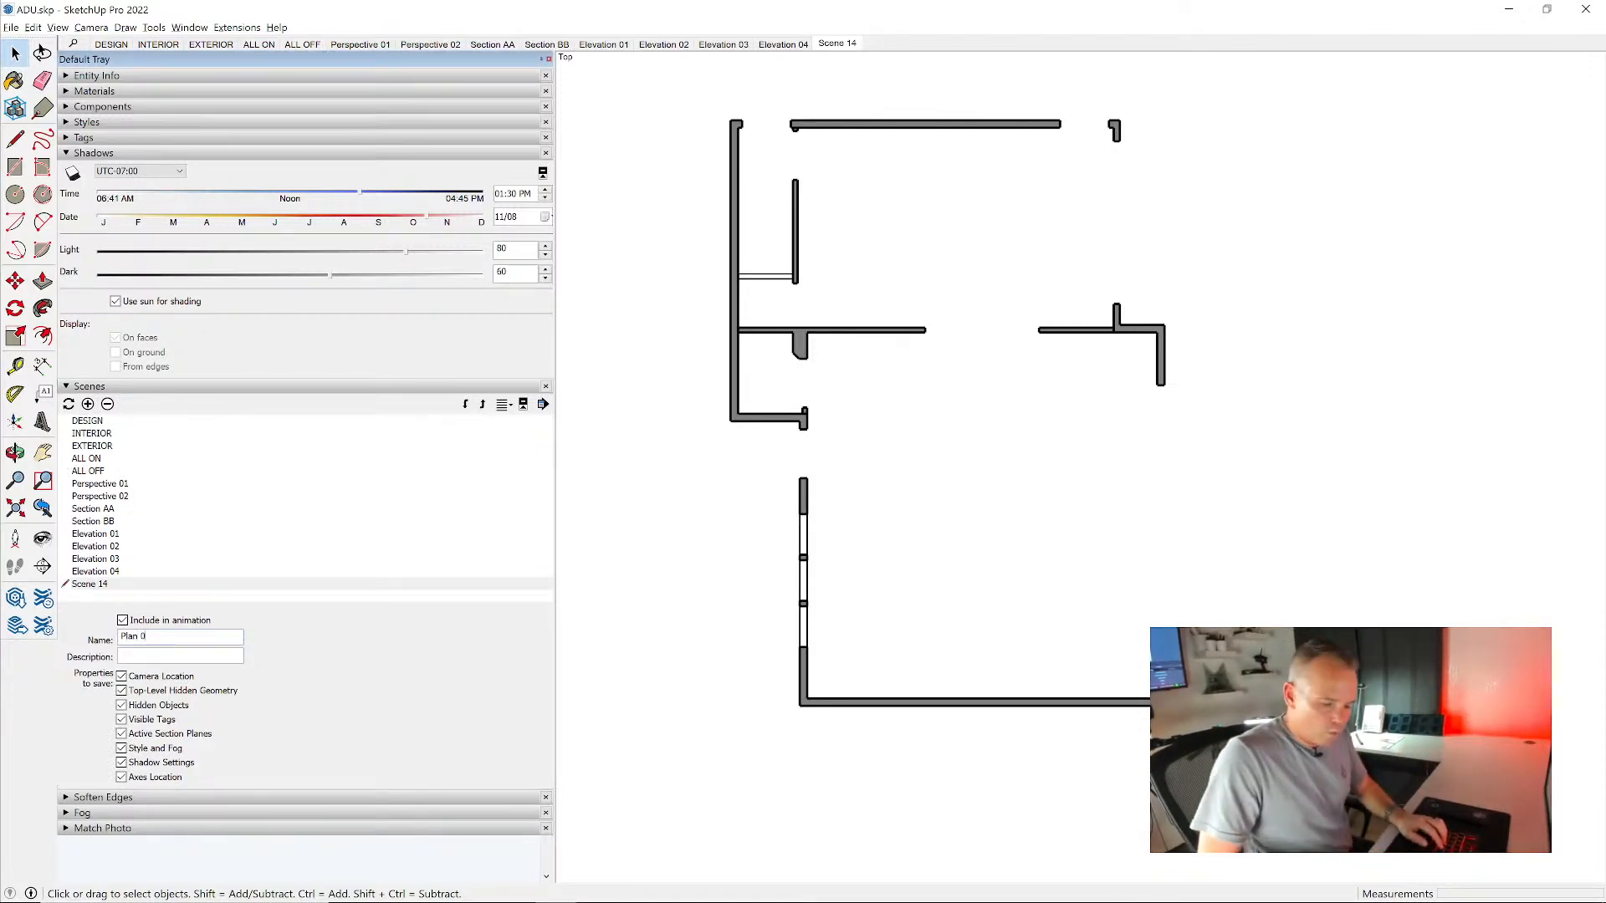
pyautogui.write('1 - Heavy')
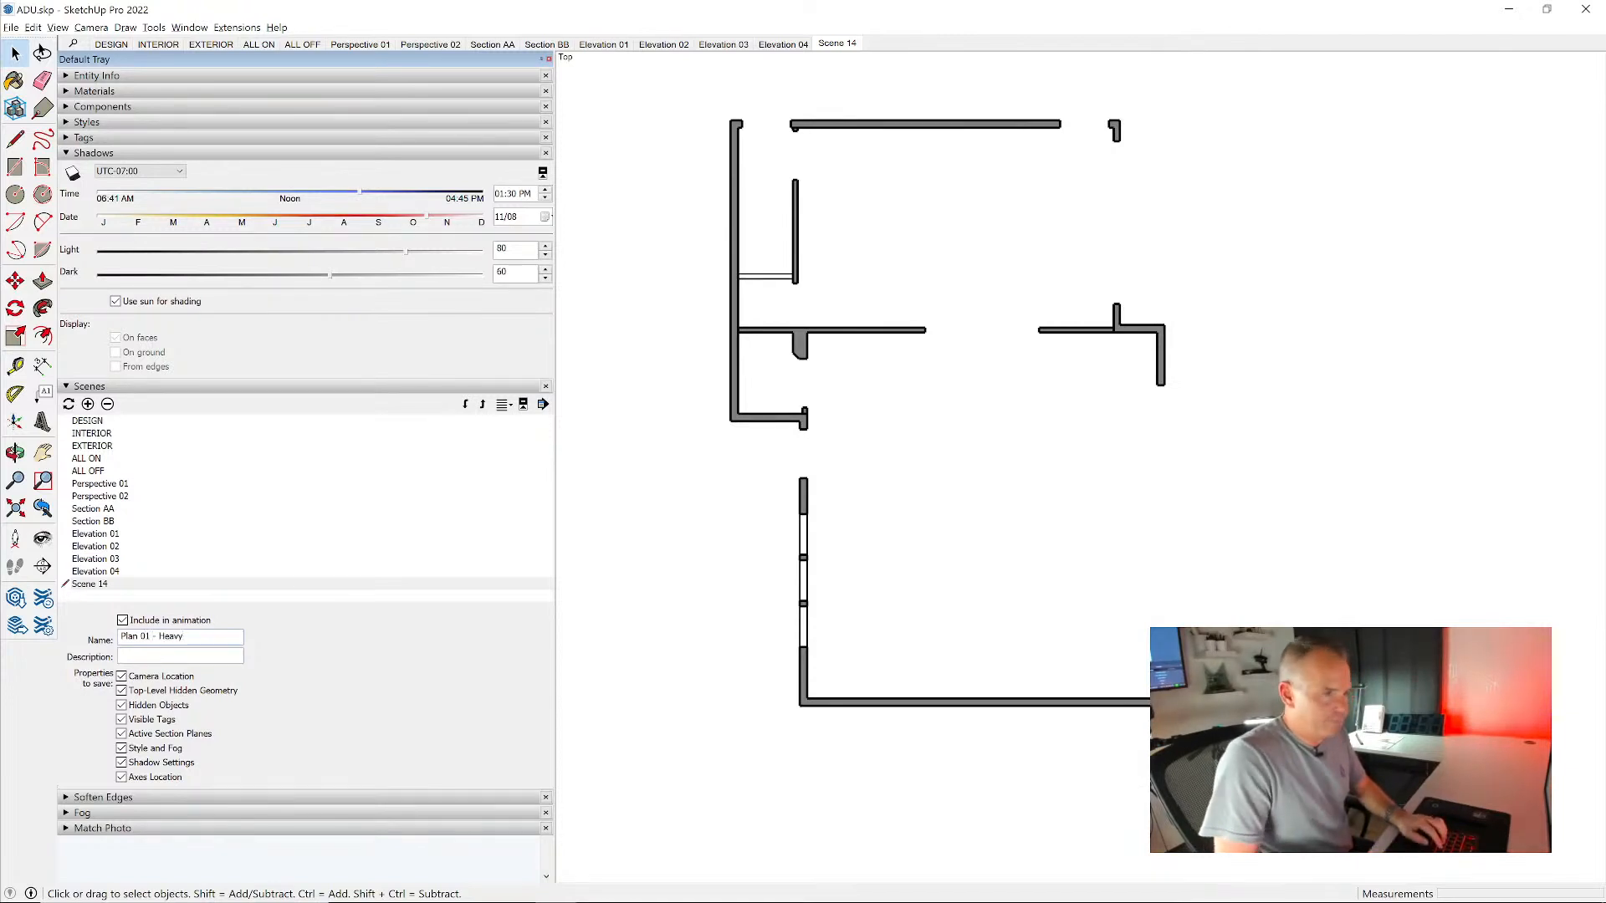
pyautogui.press('Return')
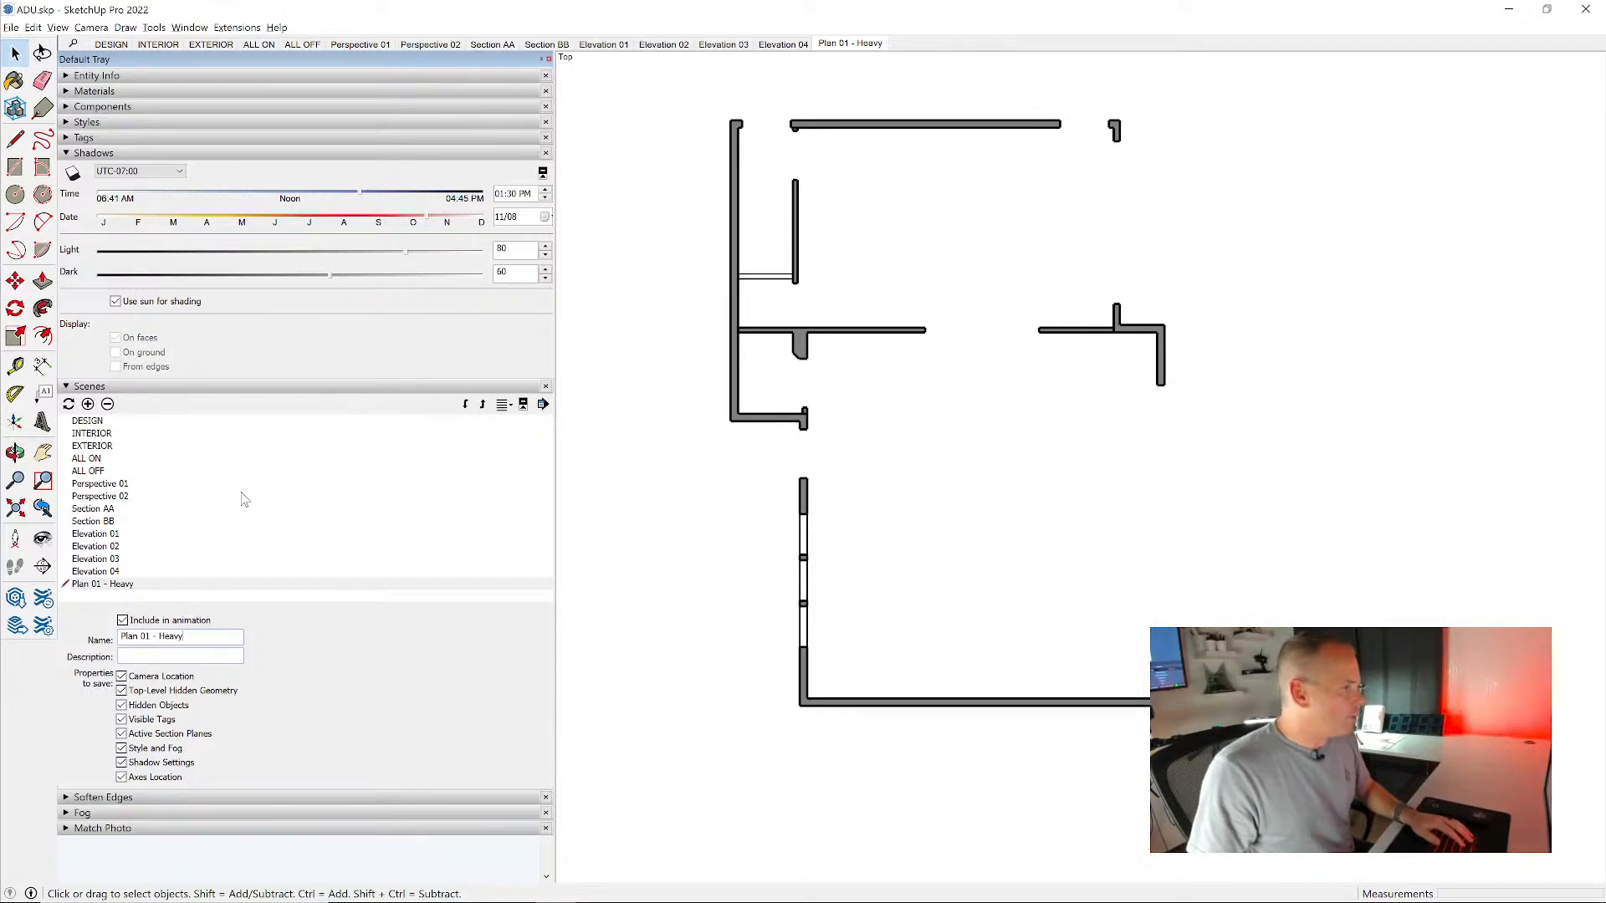
# - Add a new scene from the current plan view and name it Plan 01 - Light
pyautogui.click(88, 404)
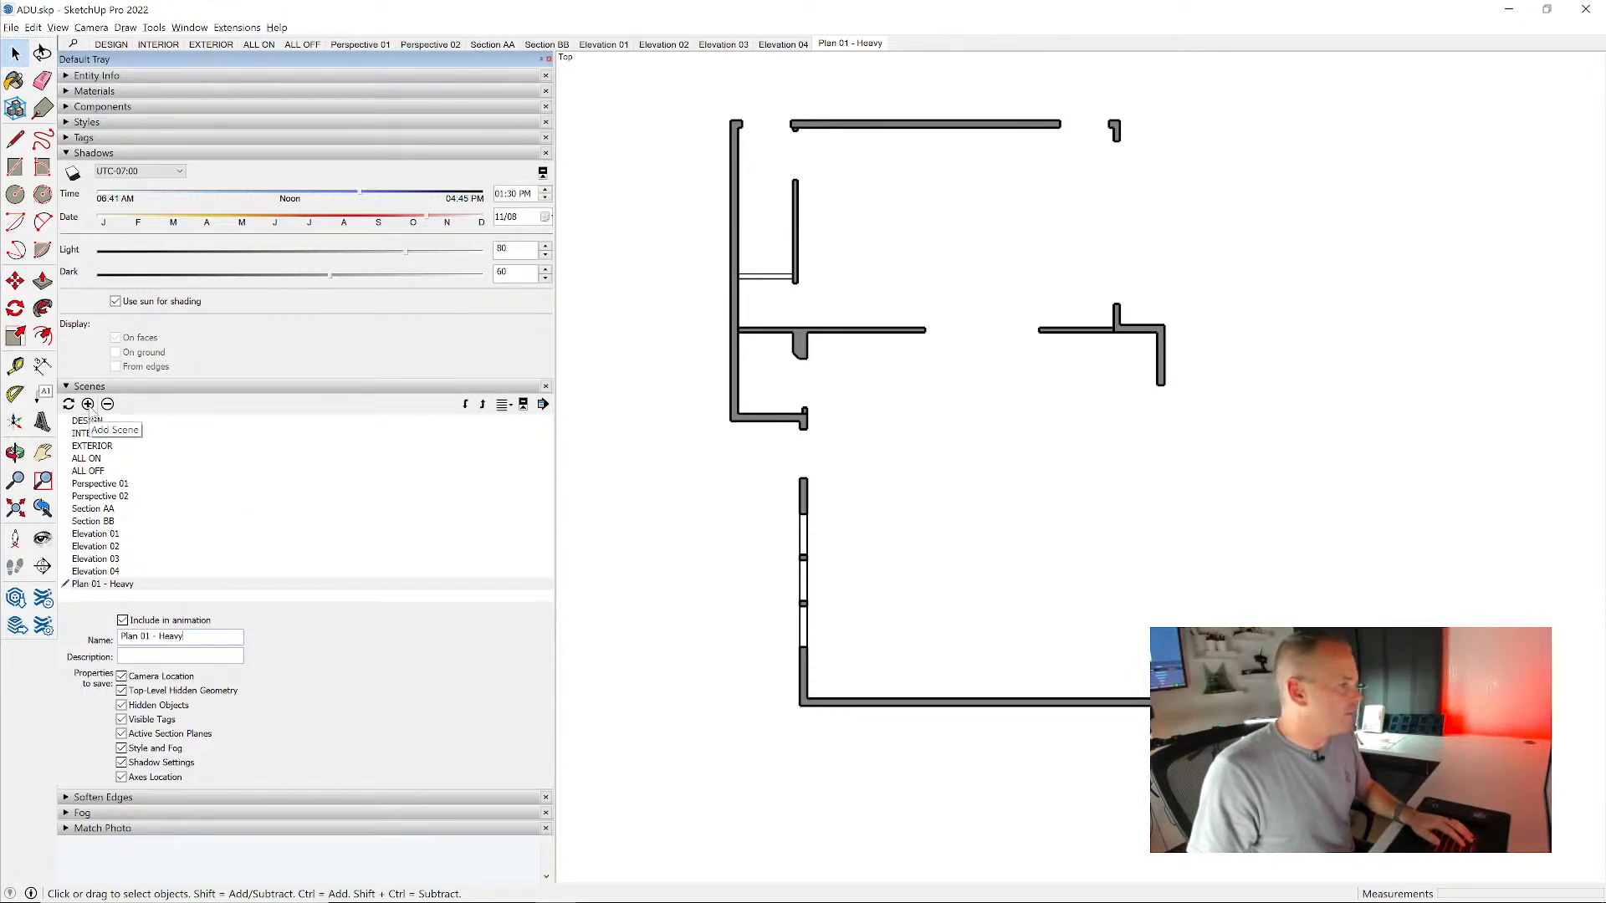
pyautogui.moveTo(147, 637); pyautogui.dragTo(119, 637)
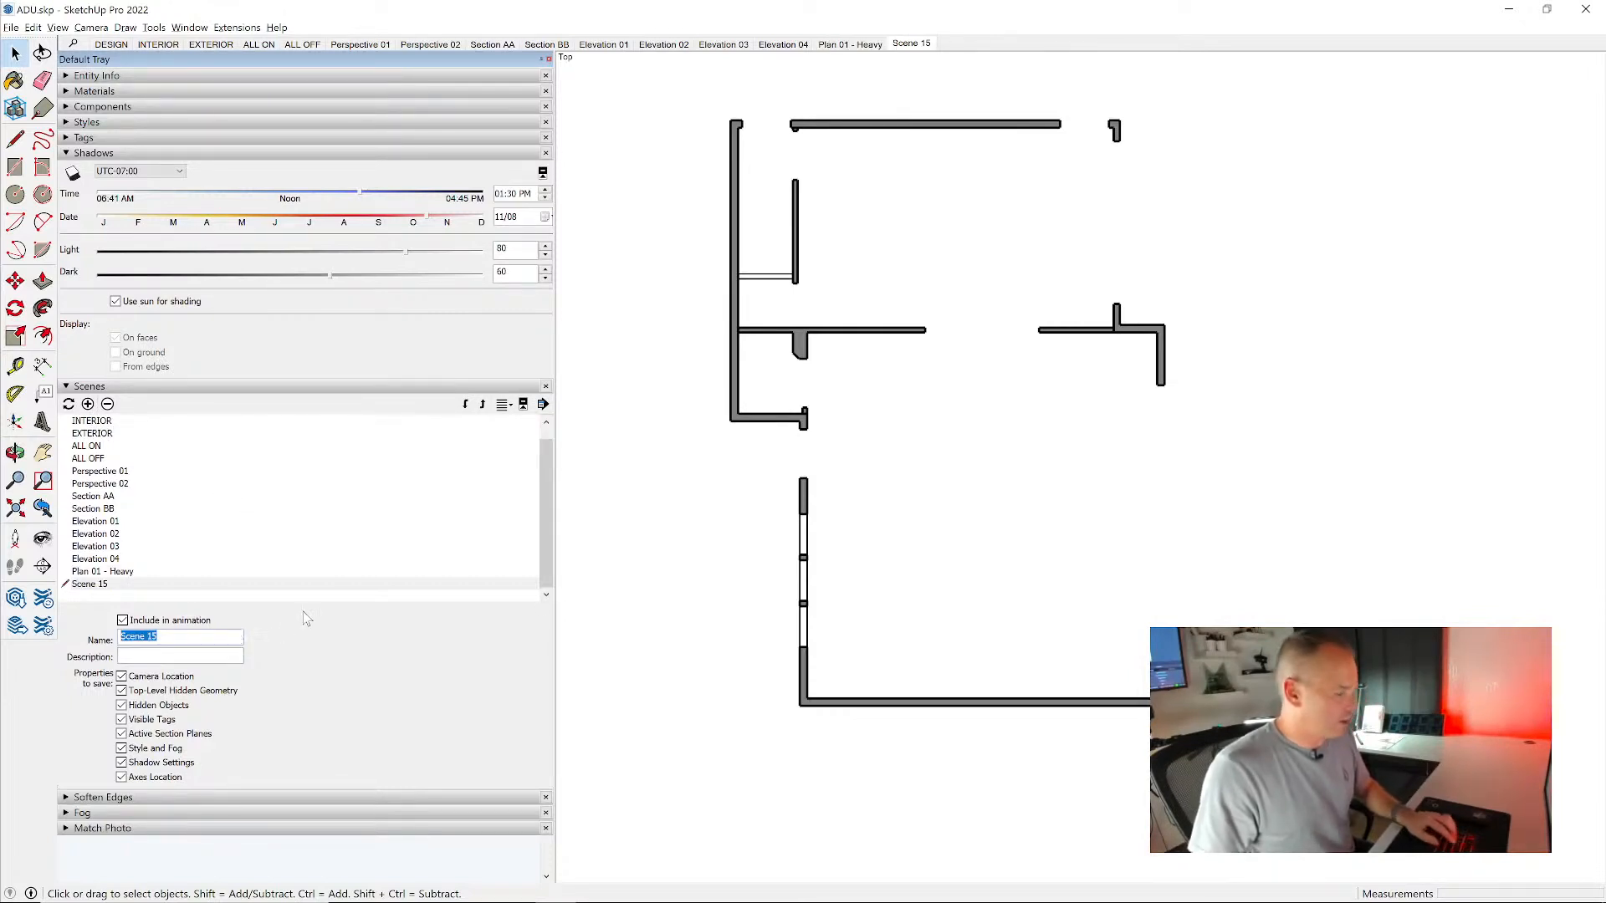
pyautogui.write('Plan 01')
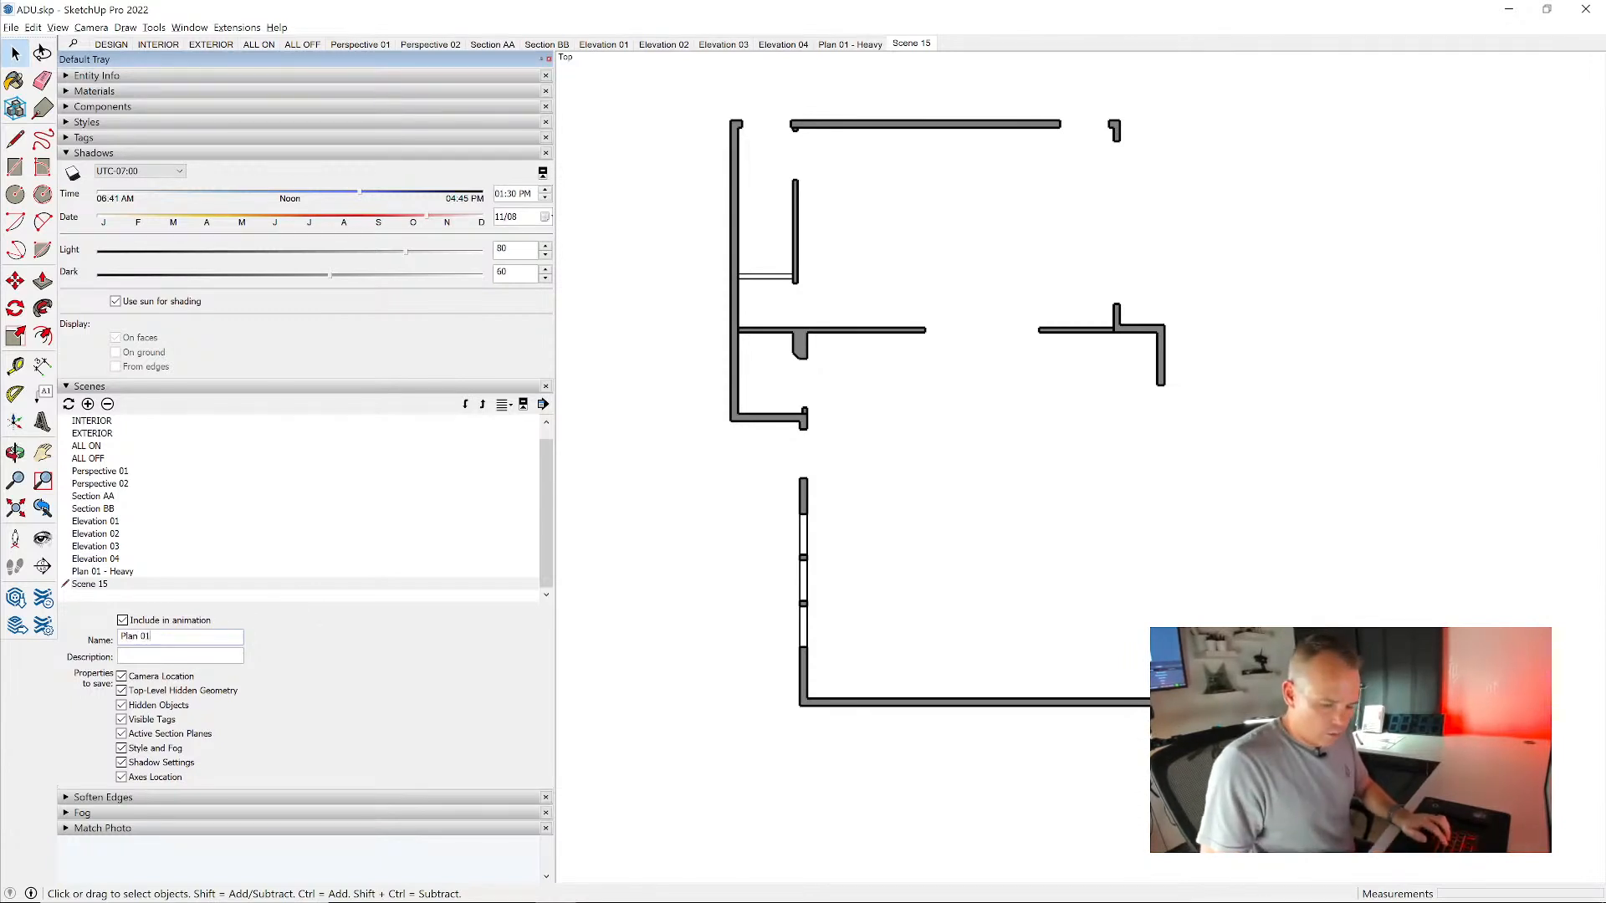
pyautogui.write(' - Light')
pyautogui.press('Return')
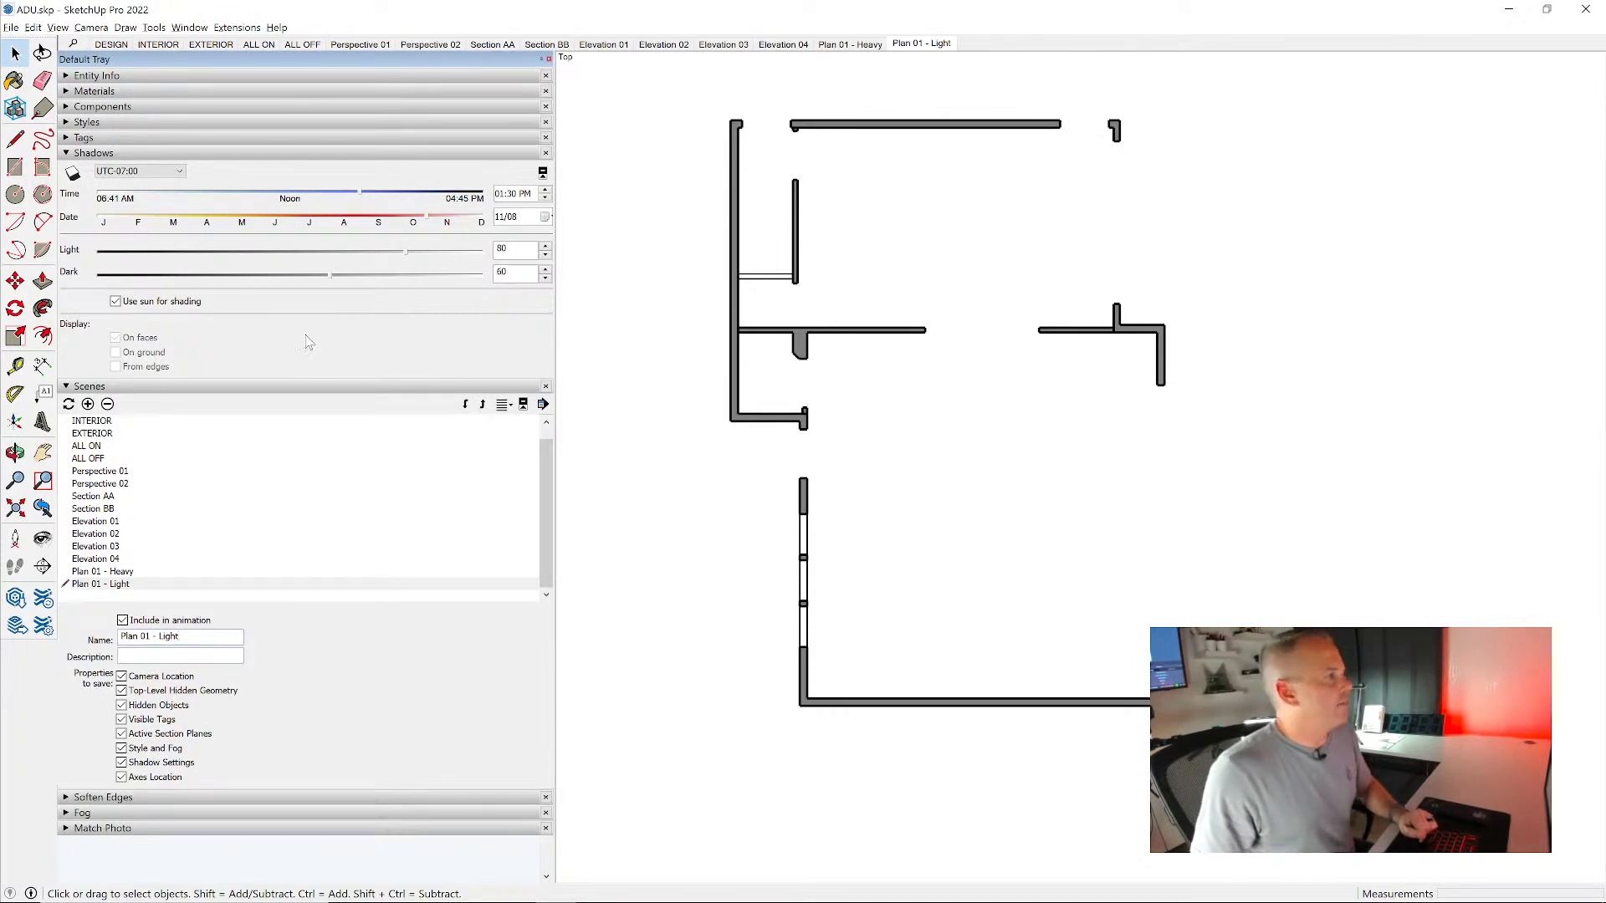
# - Hide ELEMENT_Walls, turn on the ELEMENT_Doors, ELEMENT_Windows, ELEMENT_Stairs and ELEMENT_Barriers tags, and update the Plan 01 - Light scene
pyautogui.click(106, 138)
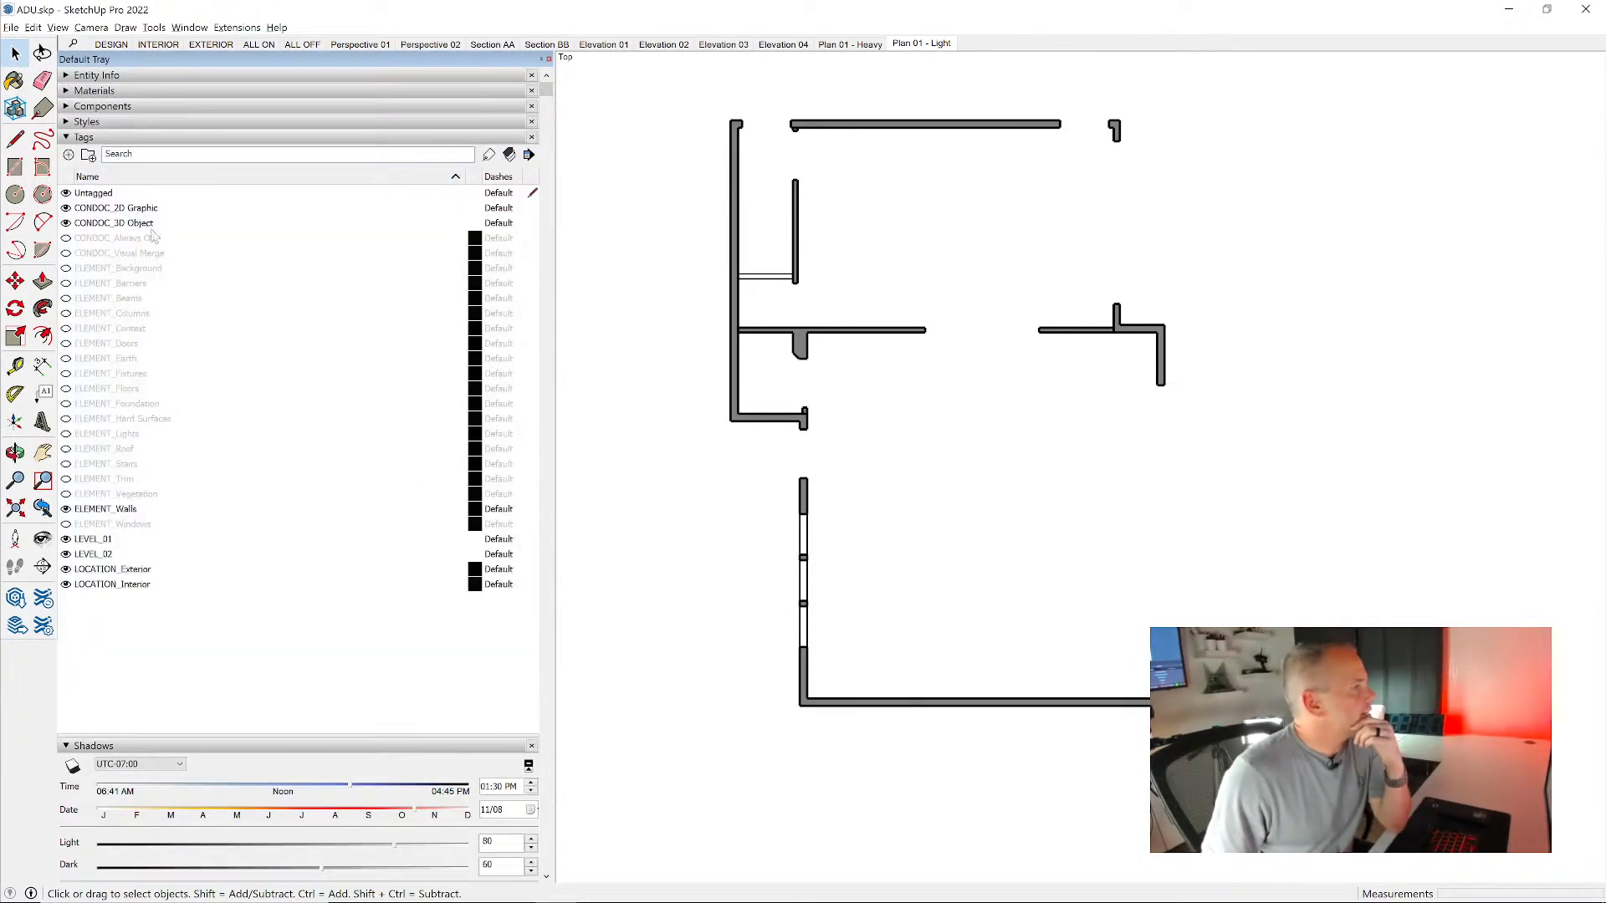
pyautogui.click(66, 510)
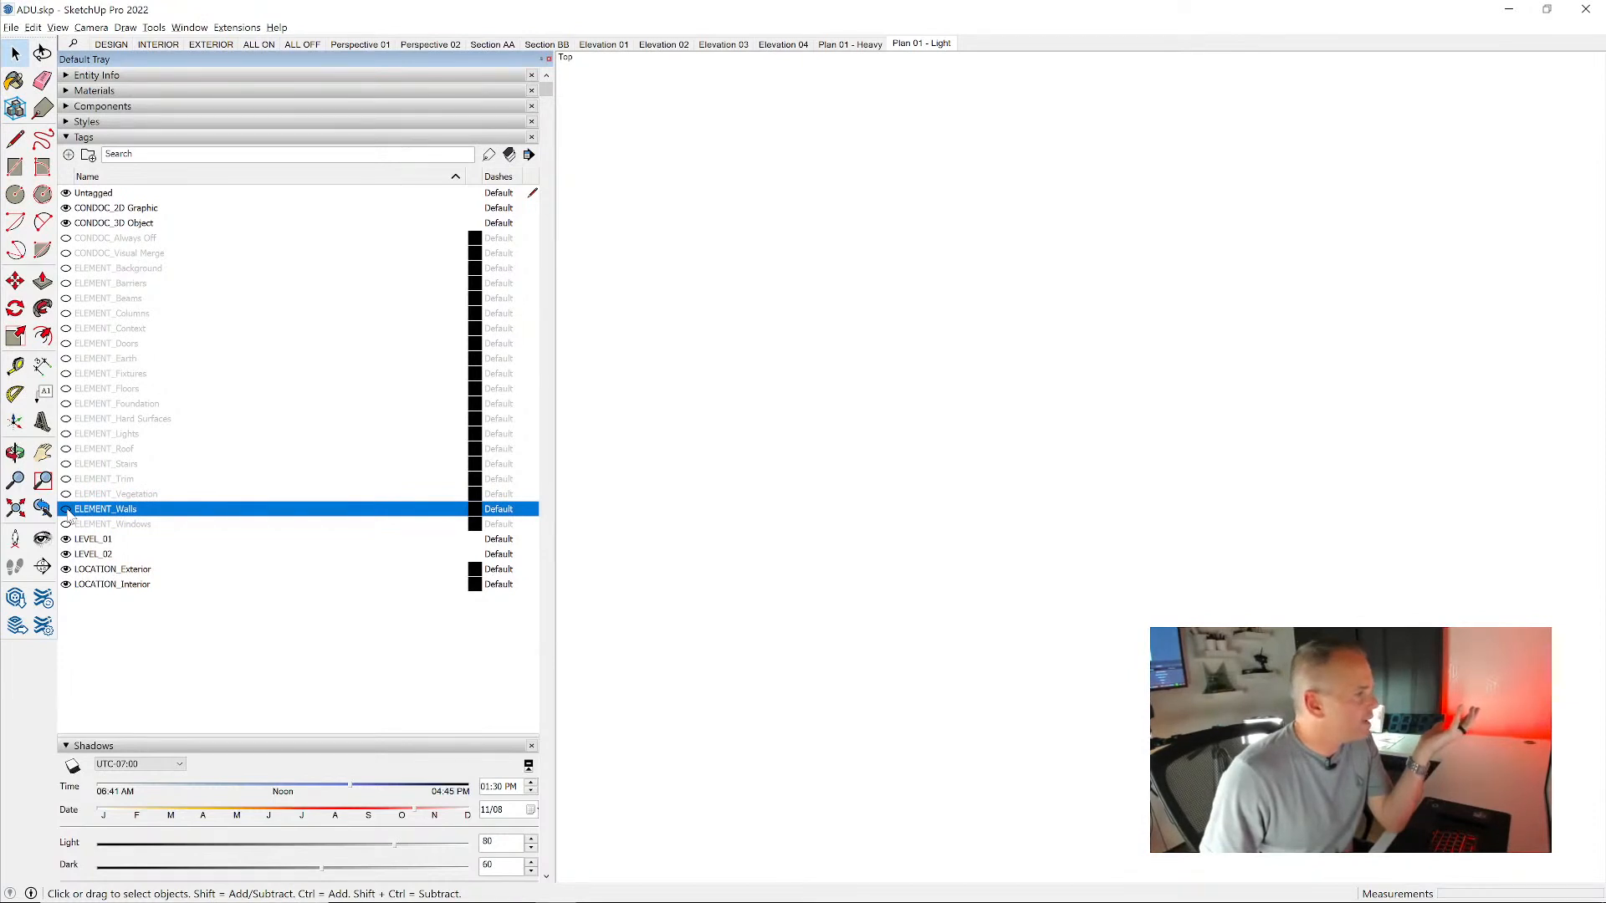
pyautogui.click(65, 343)
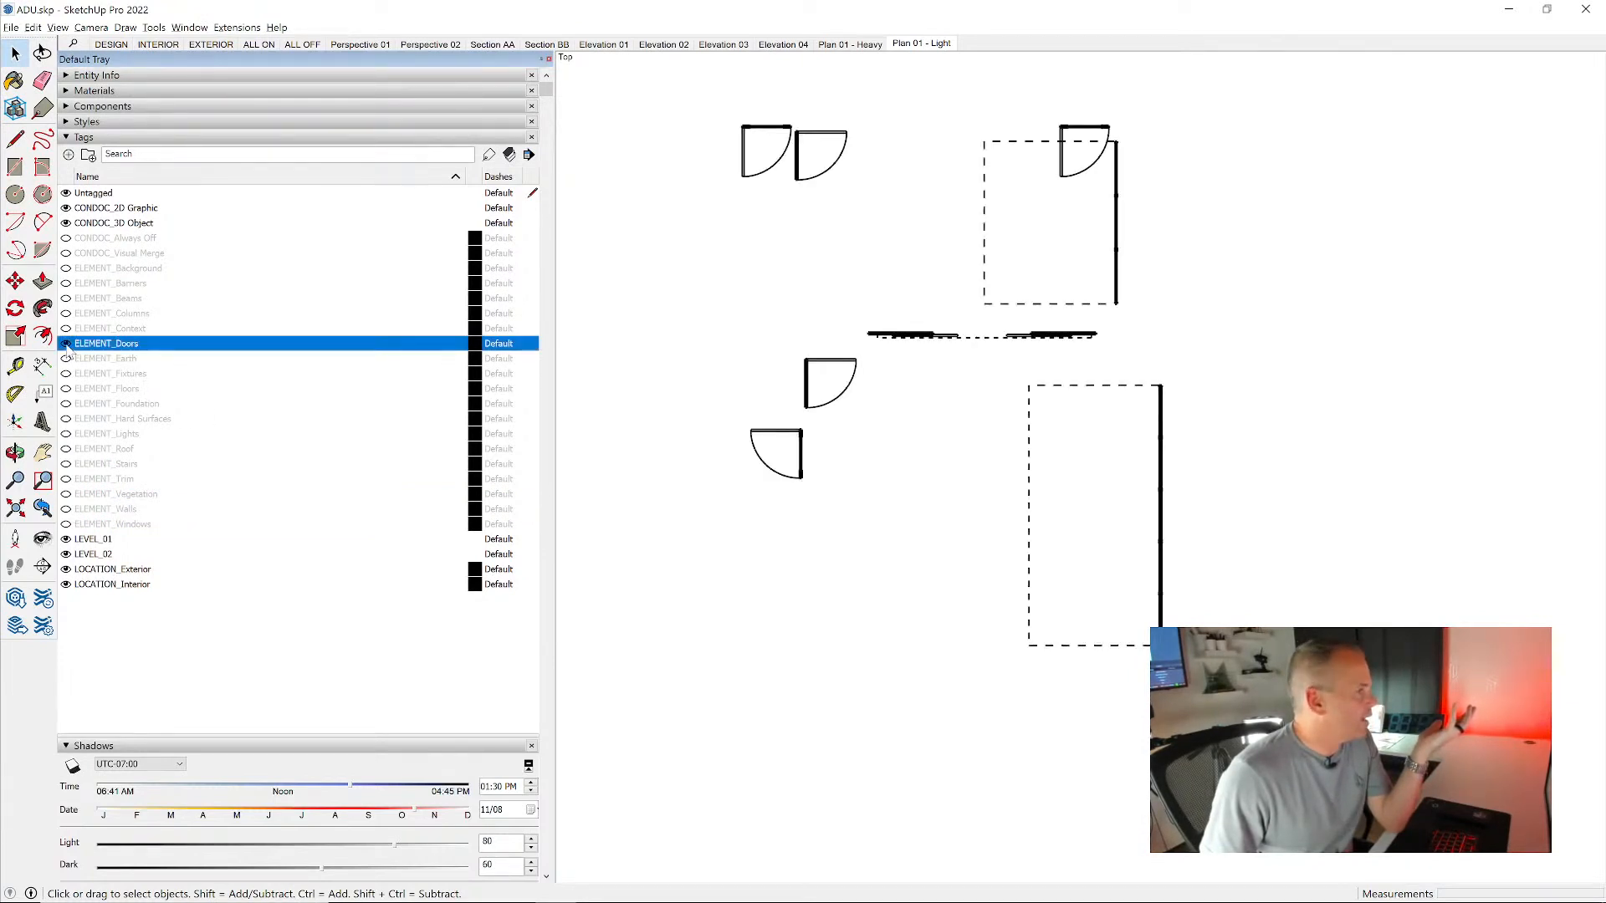
pyautogui.click(65, 524)
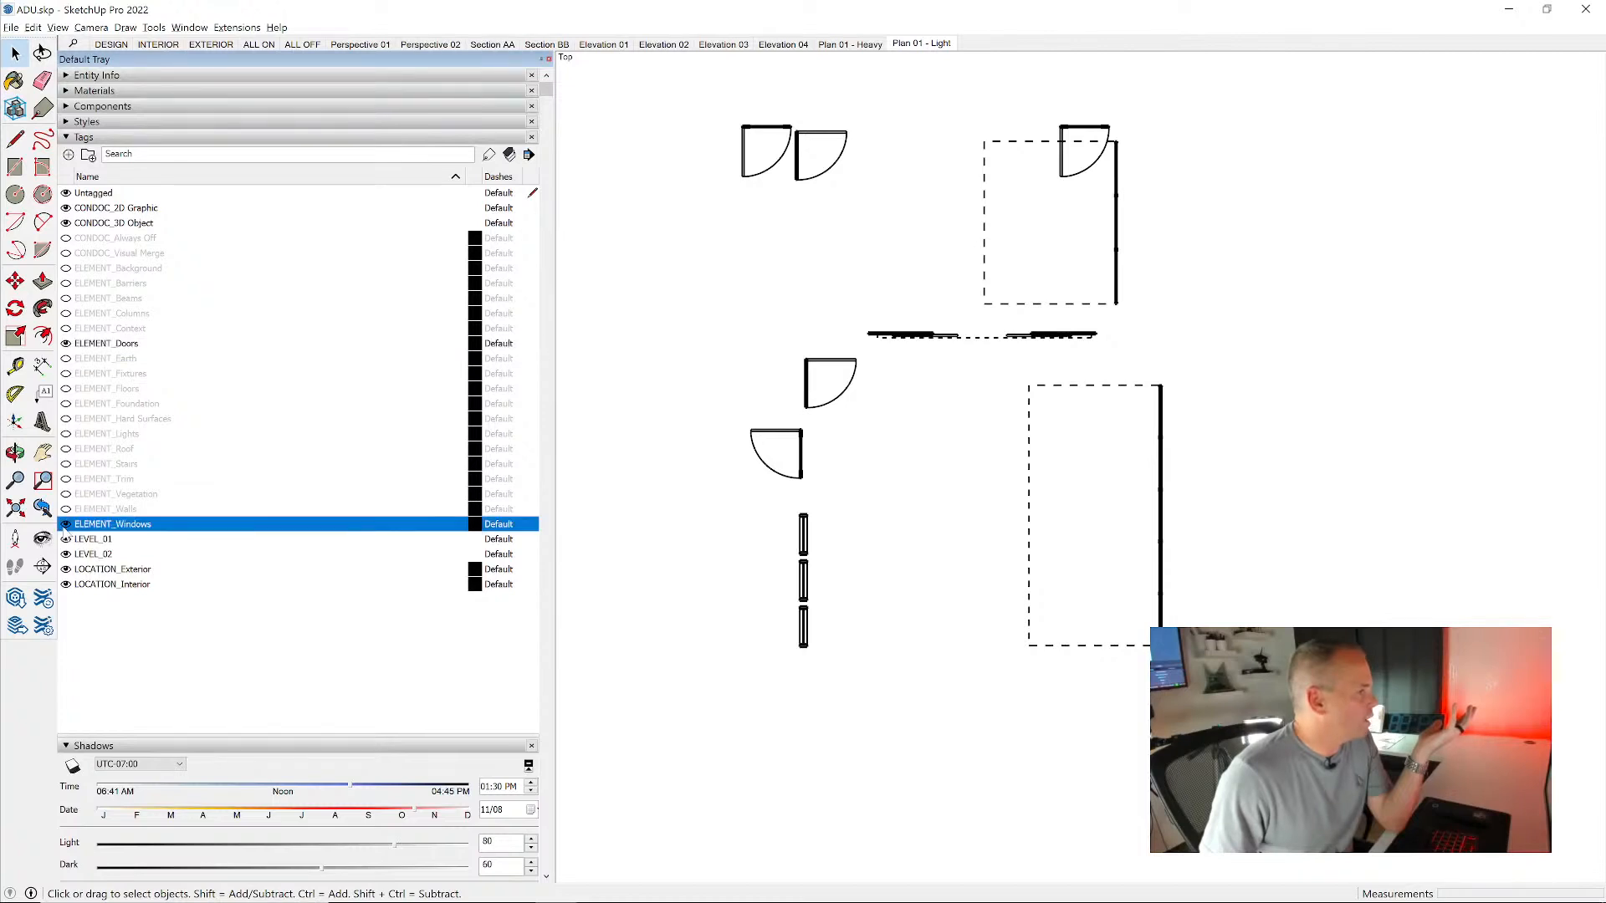
pyautogui.click(117, 465)
pyautogui.click(66, 465)
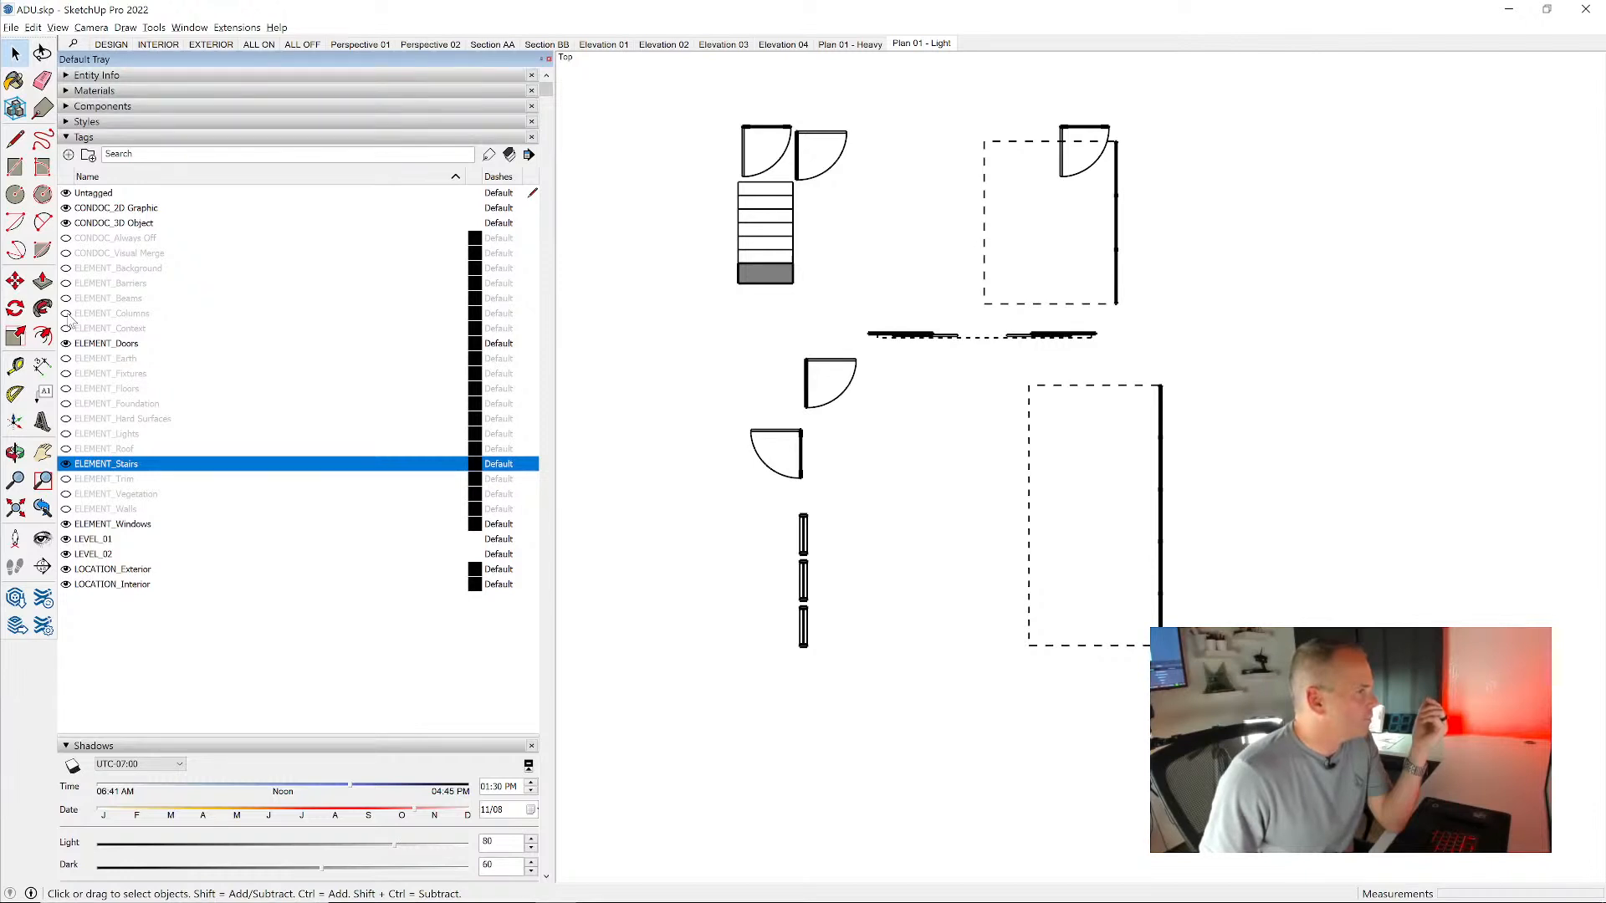
pyautogui.click(66, 284)
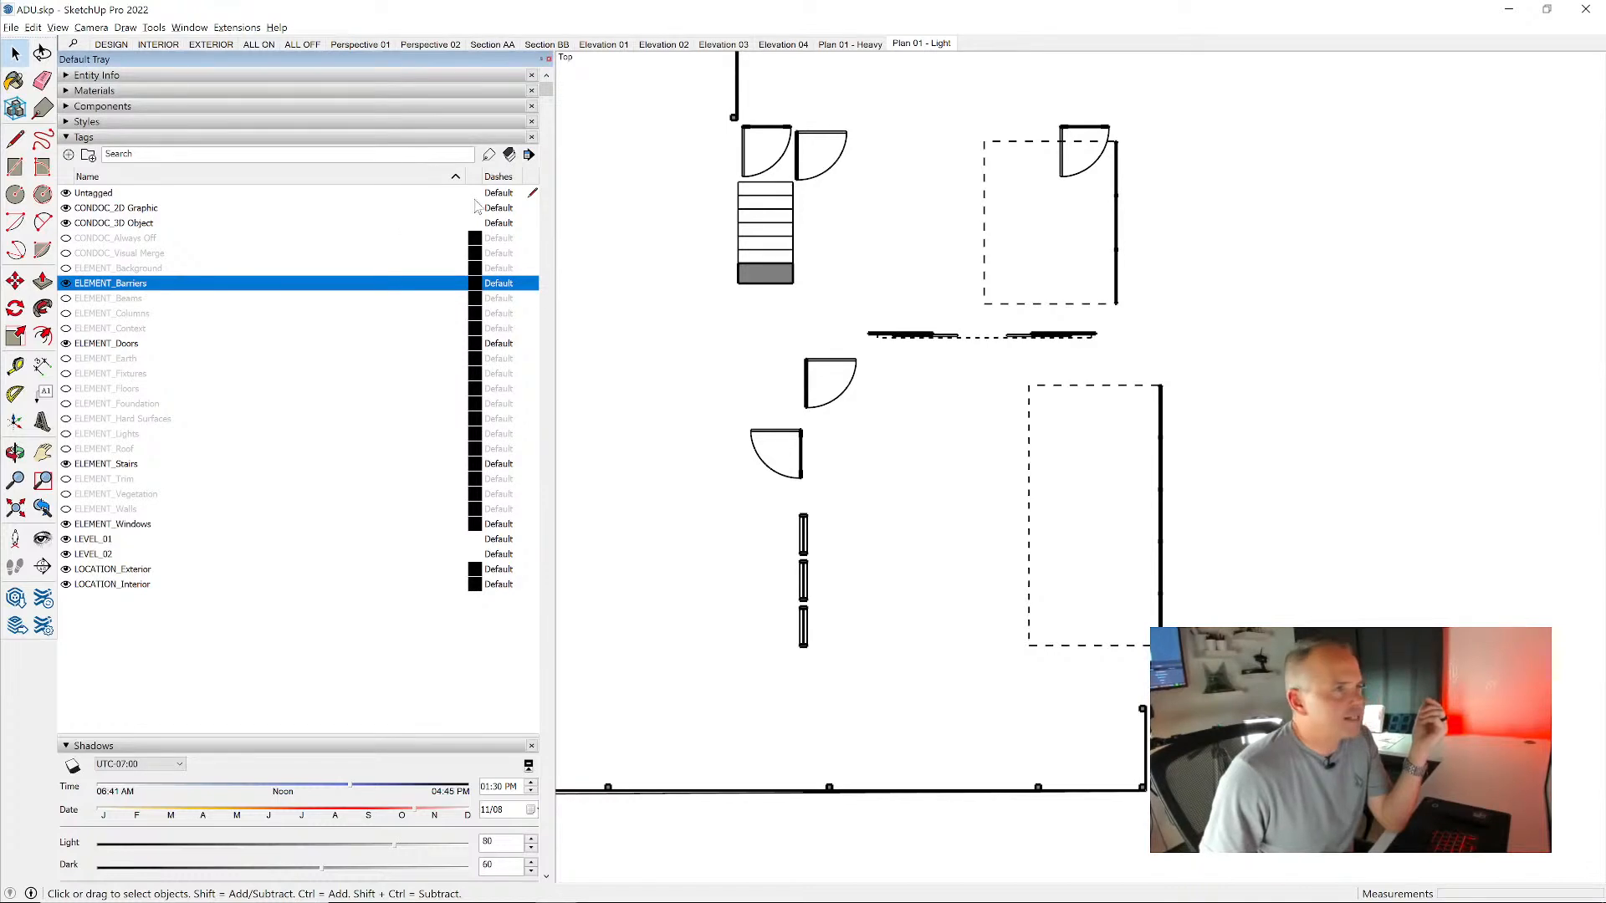
pyautogui.rightClick(914, 46)
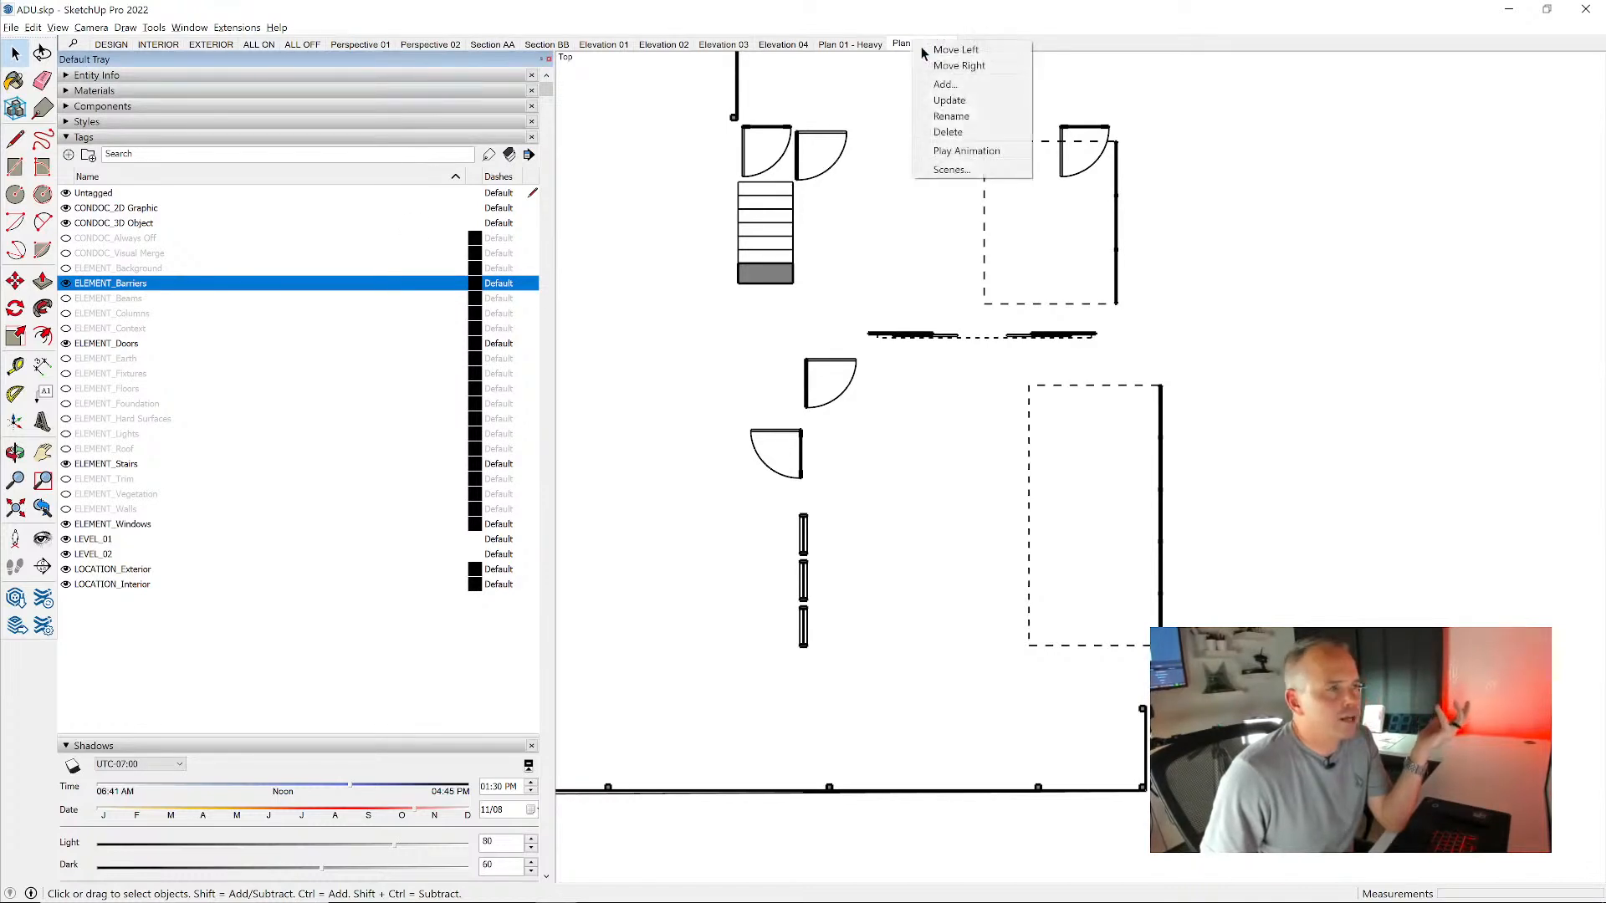
pyautogui.click(967, 101)
pyautogui.click(864, 47)
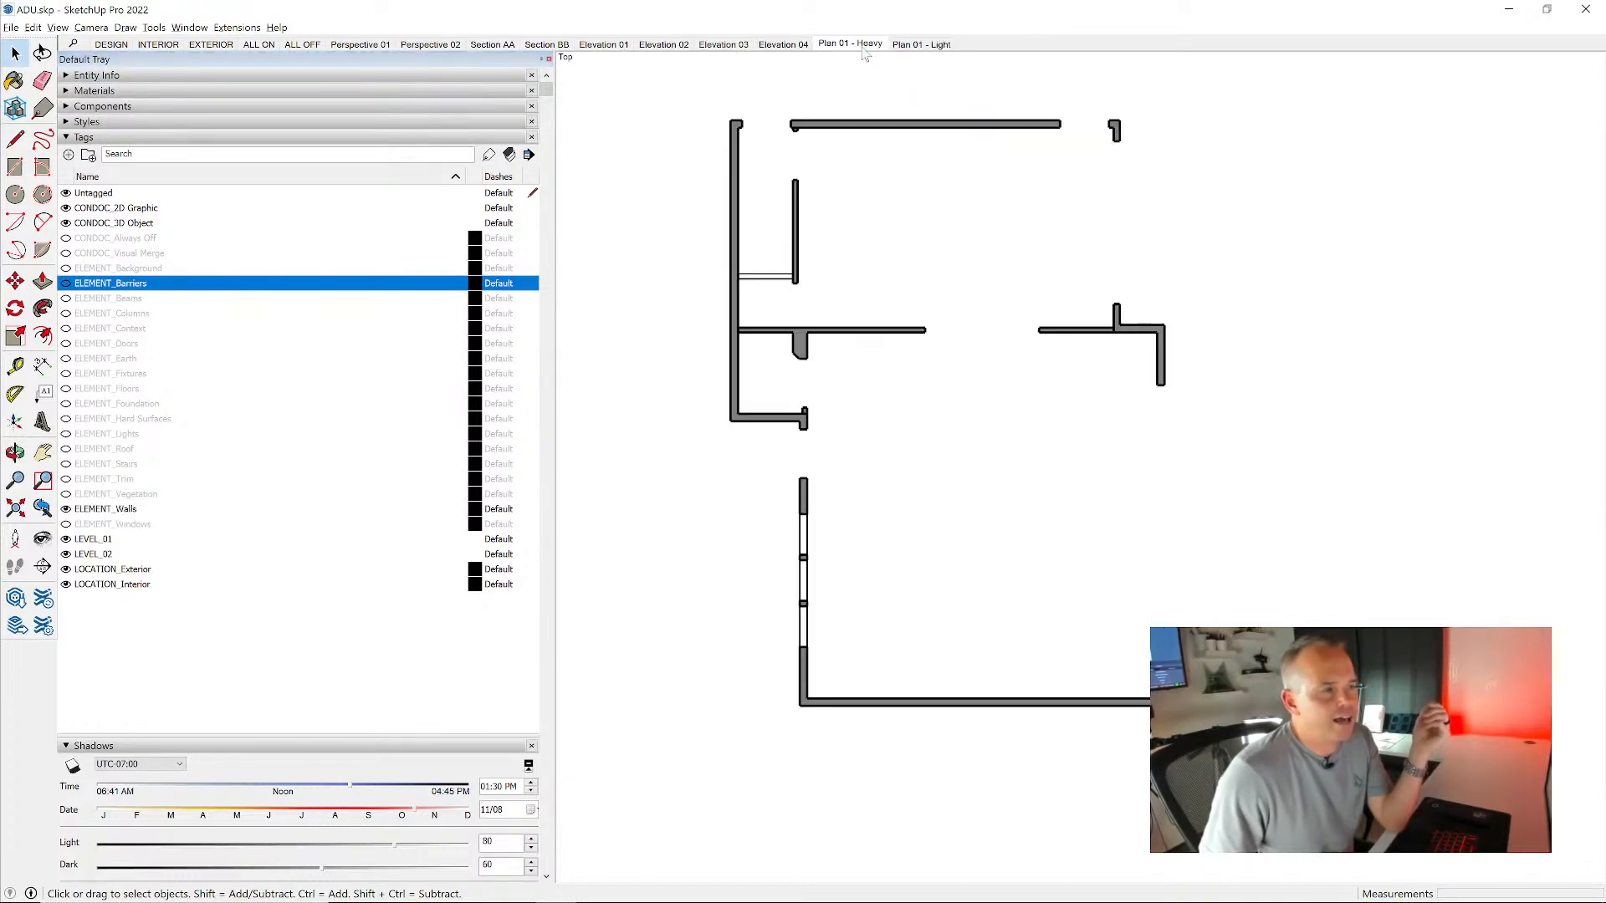
pyautogui.click(931, 46)
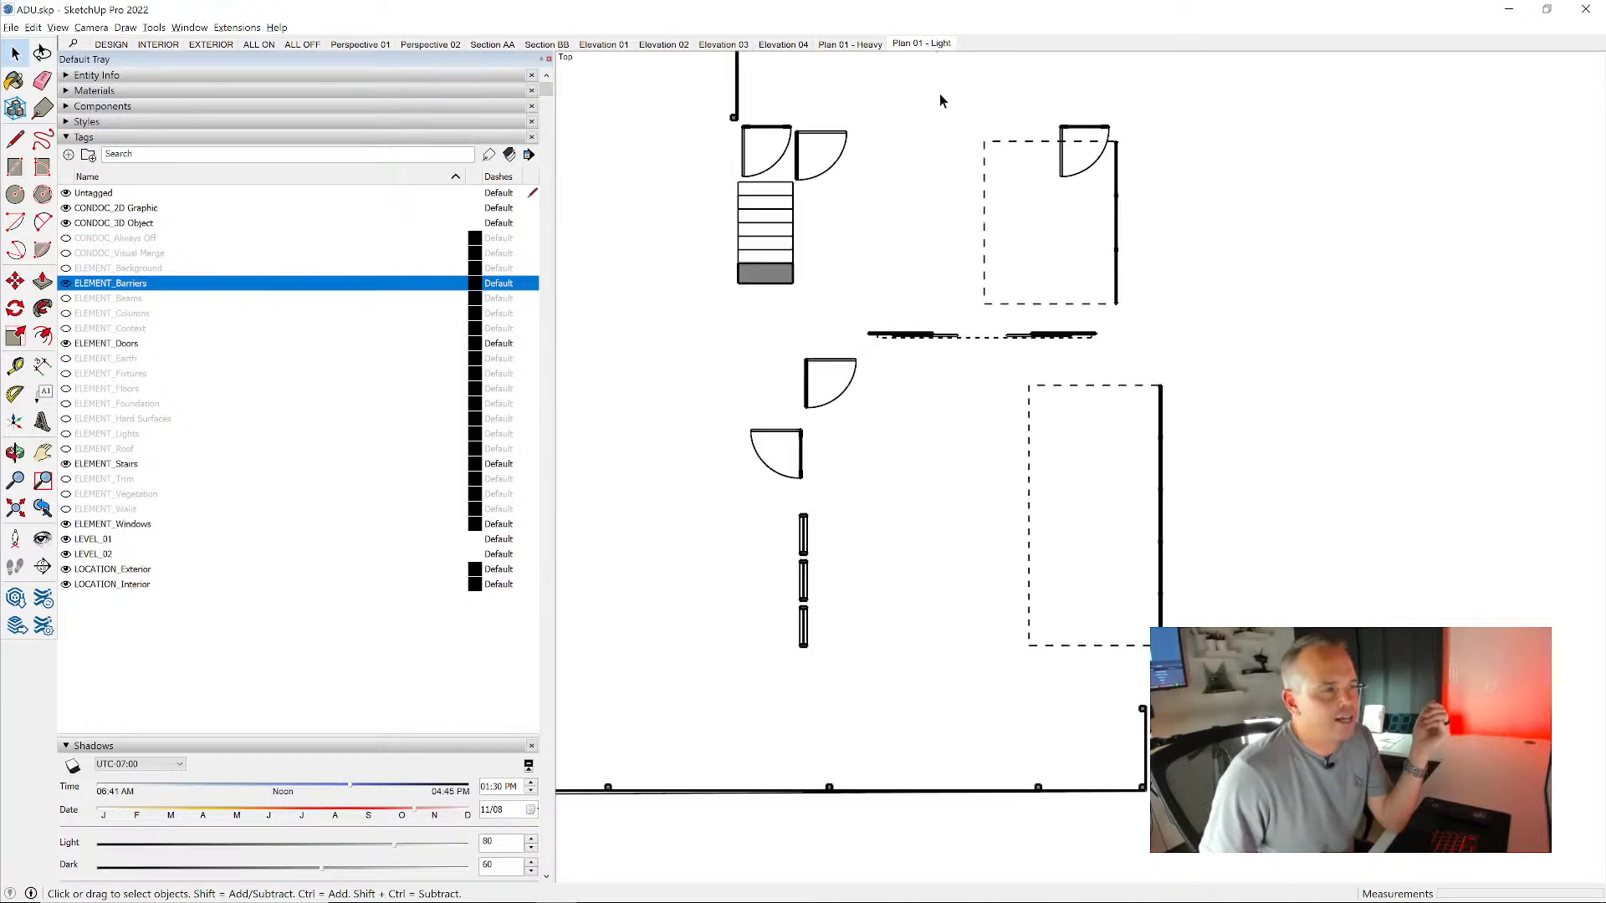
# - Recall the Plan 01 - Heavy scene, turn on the ELEMENT_Columns and ELEMENT_Floors tags, and update the scene
pyautogui.click(870, 46)
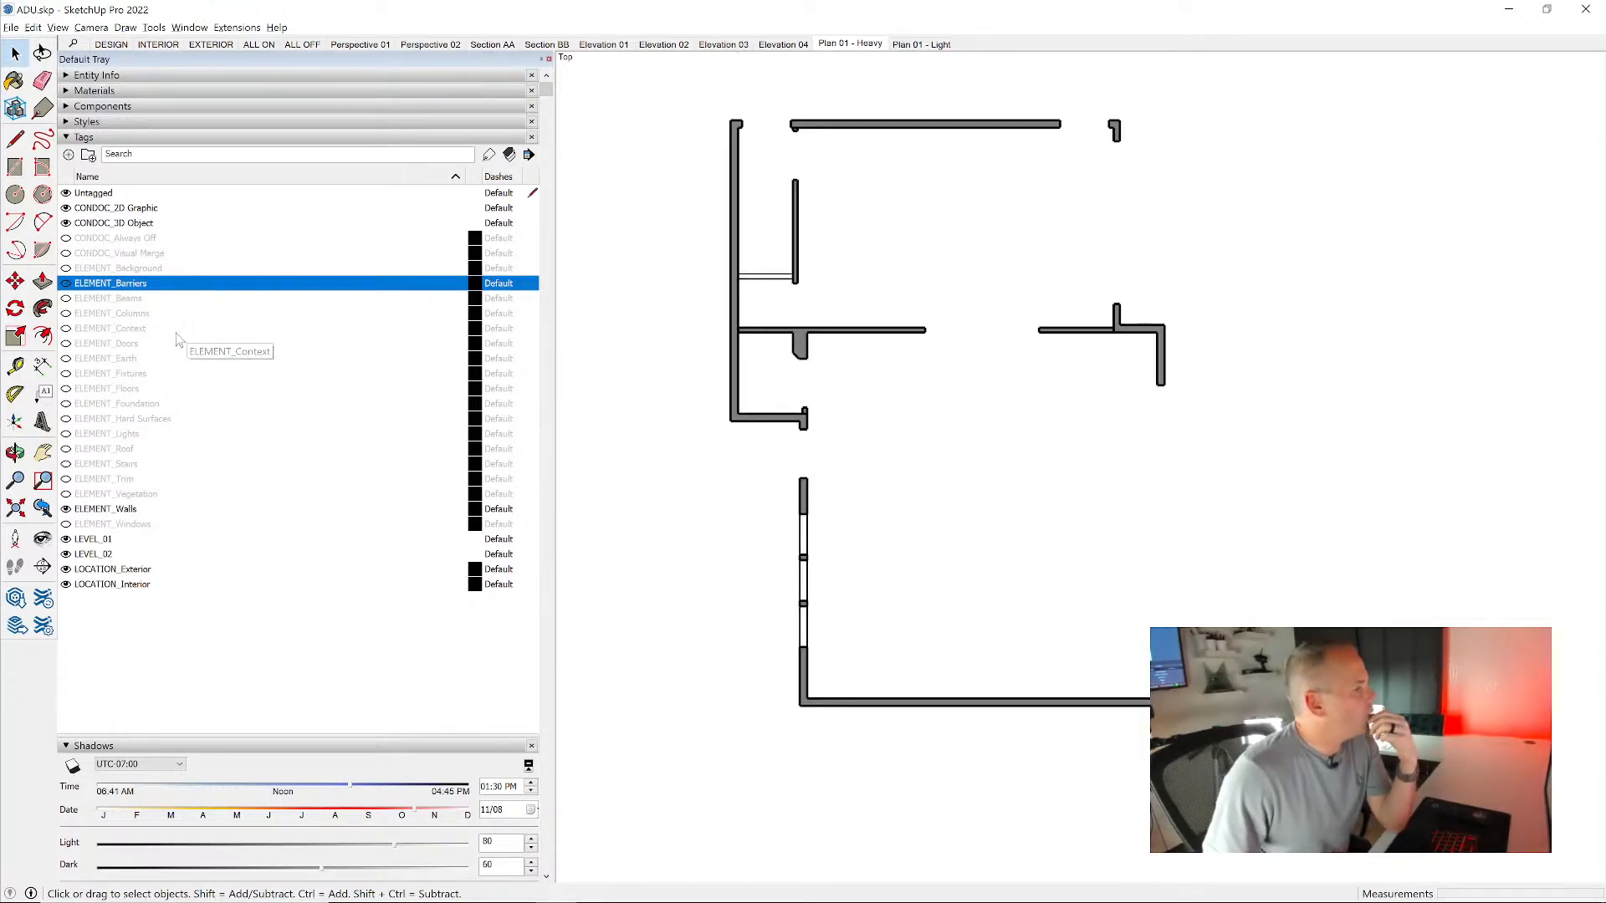
pyautogui.click(66, 314)
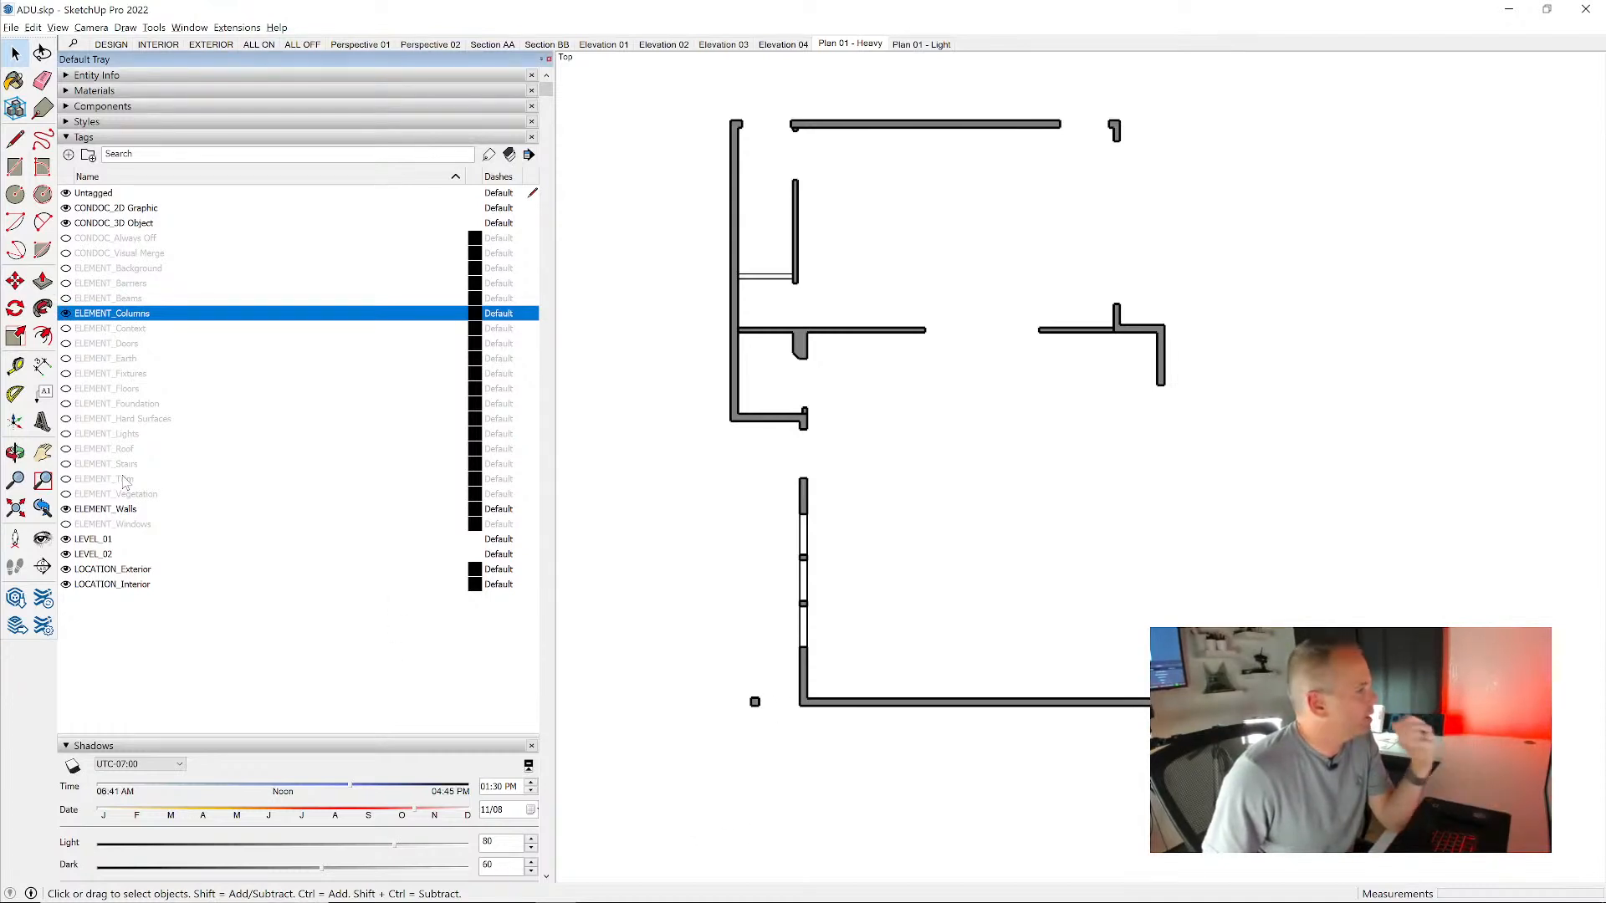
pyautogui.click(67, 389)
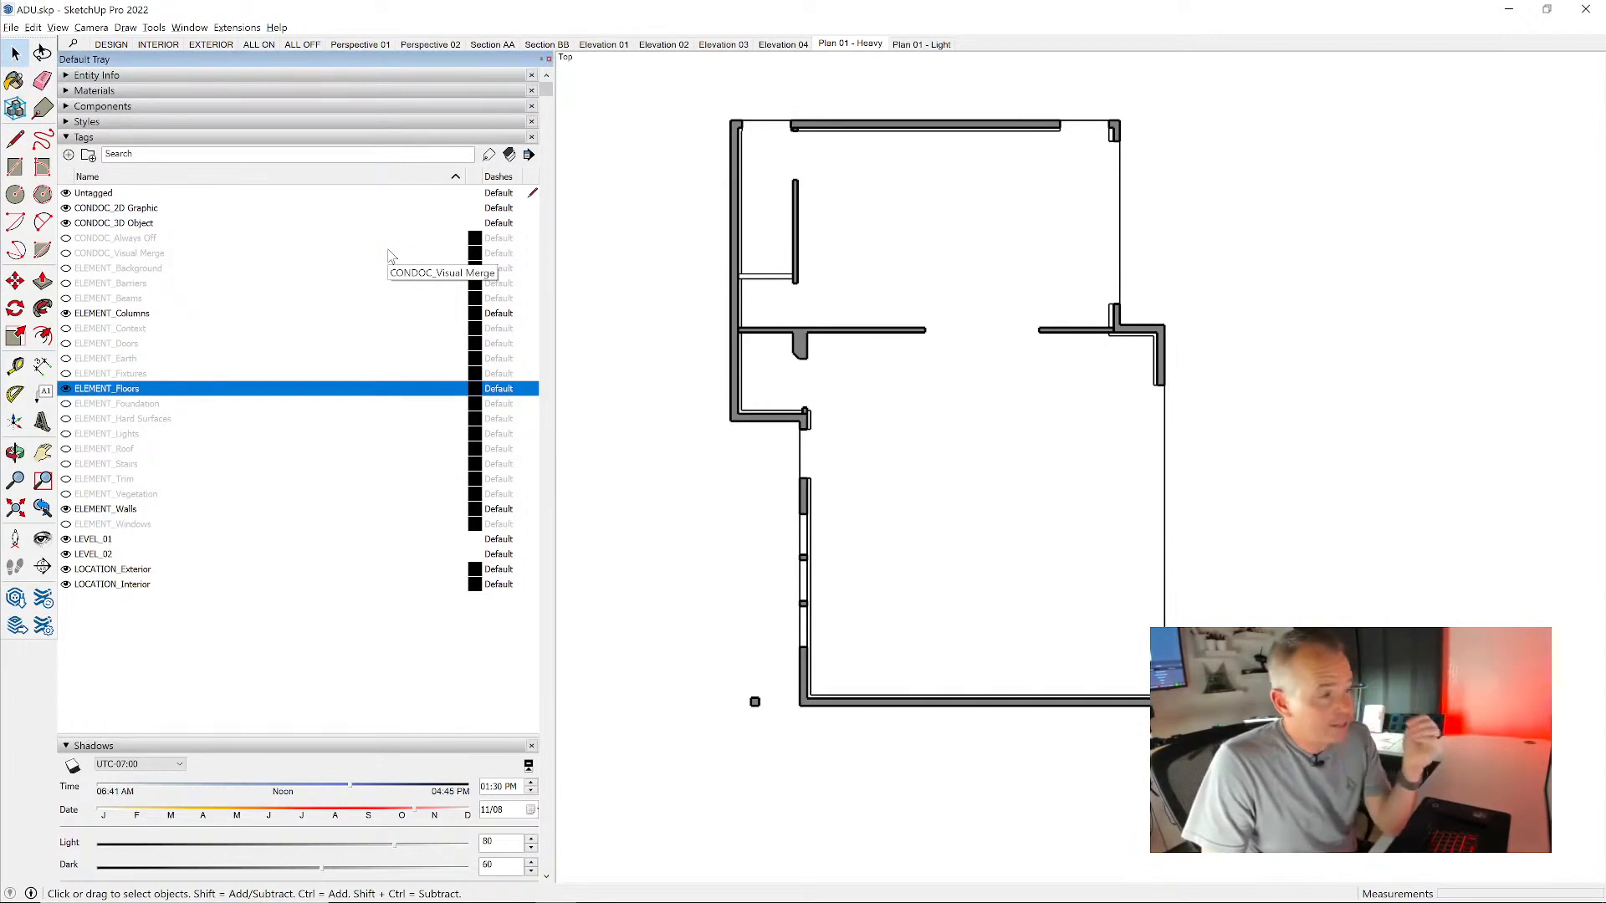
pyautogui.scroll(-3, 391, 260)
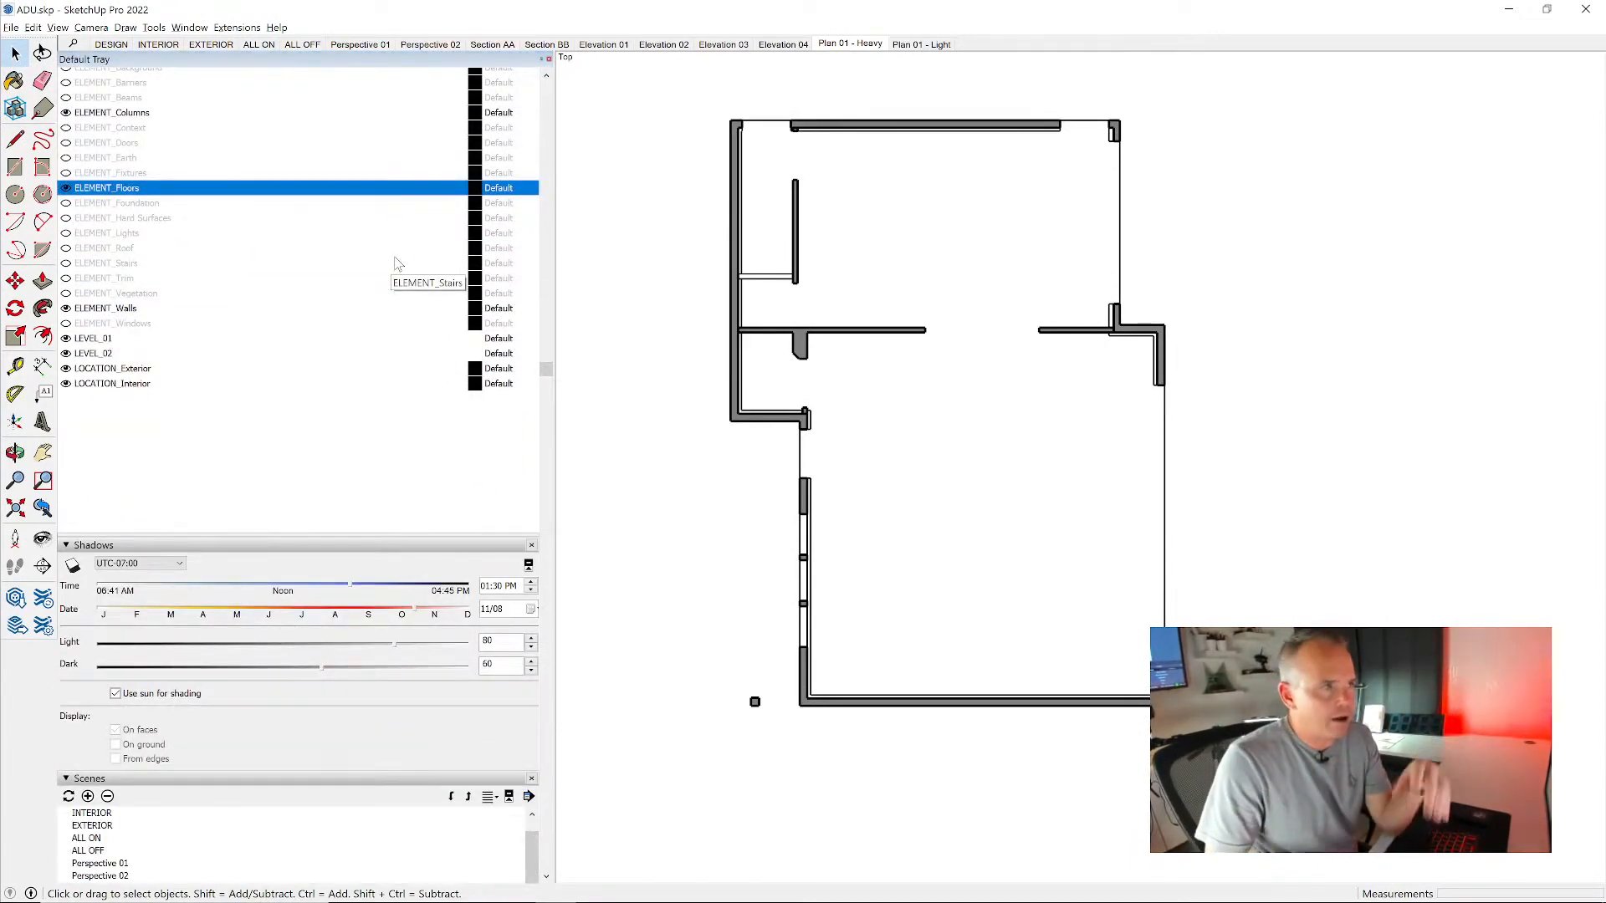
pyautogui.rightClick(849, 48)
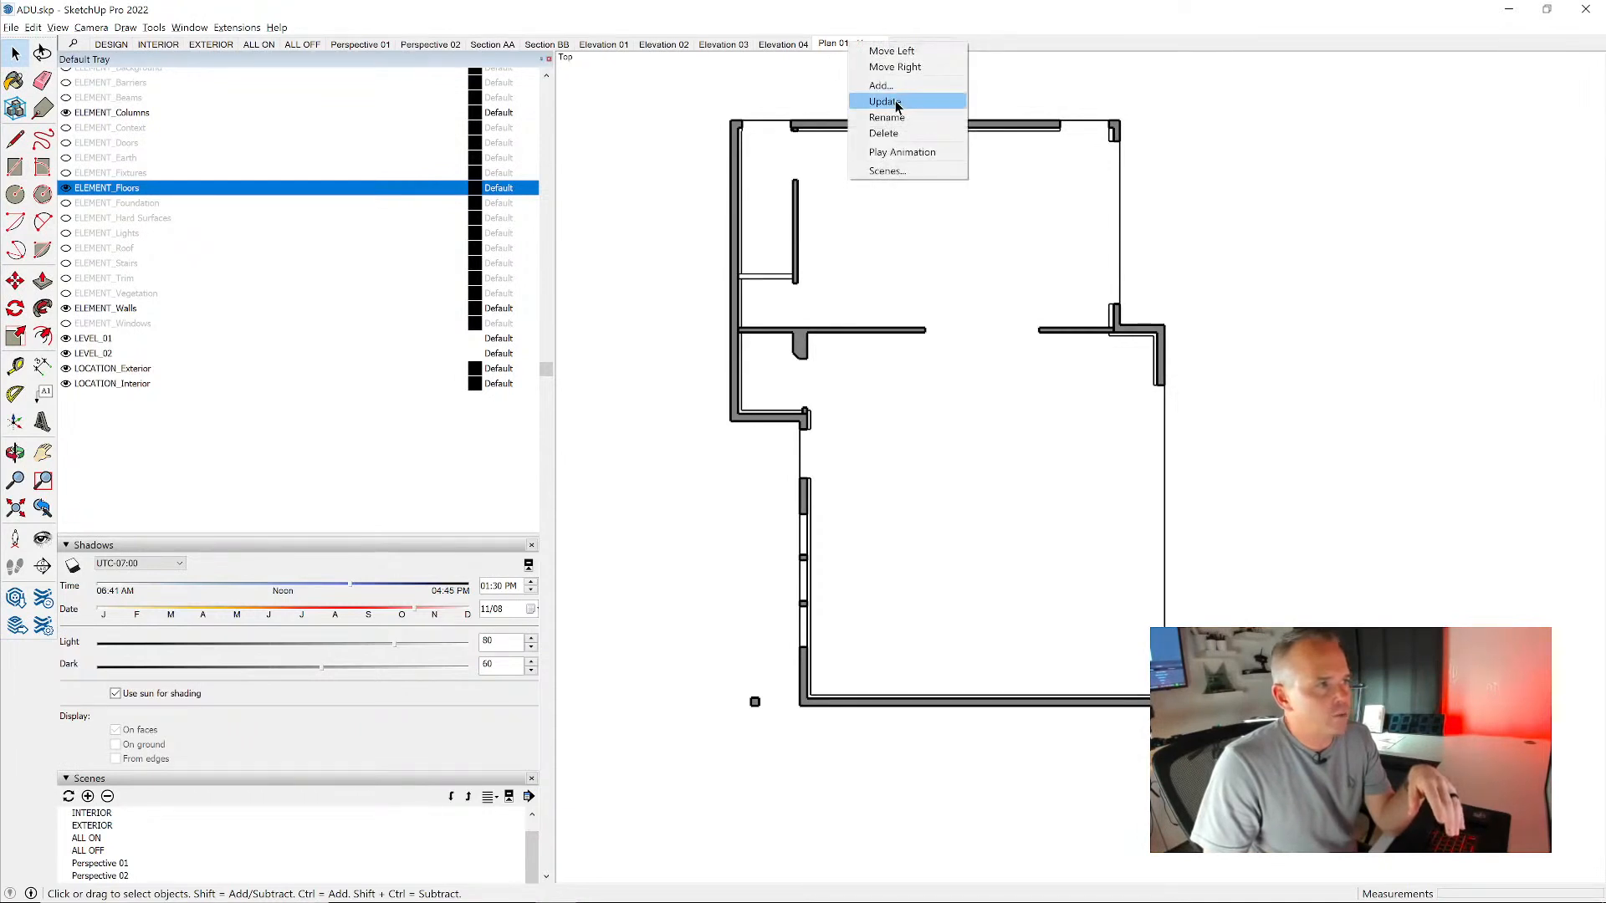
pyautogui.click(896, 102)
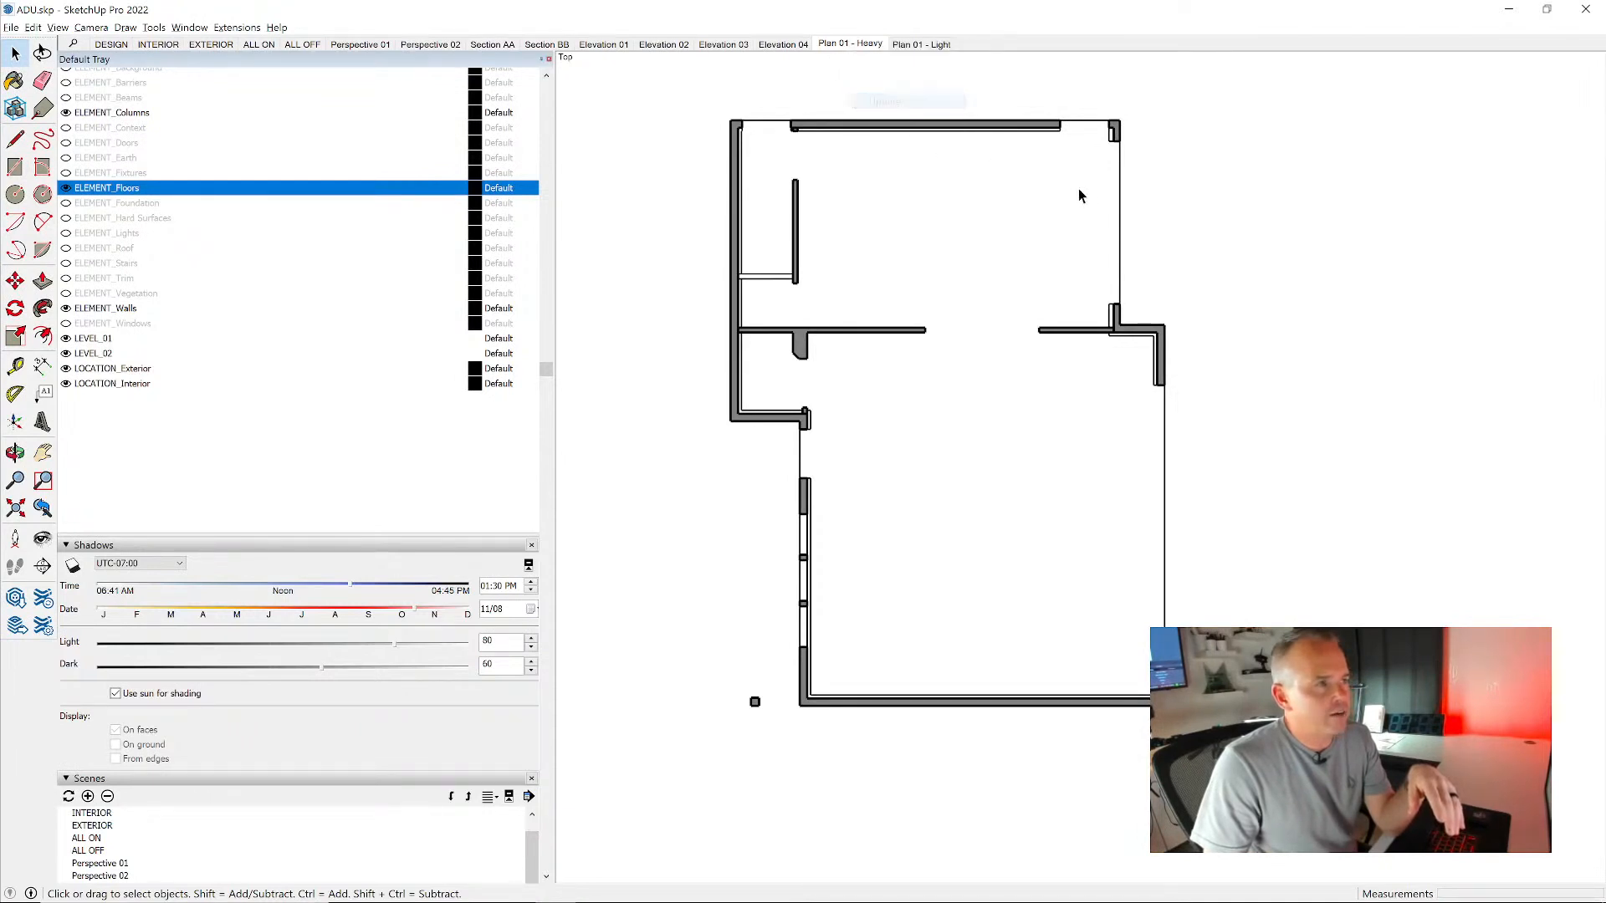
pyautogui.click(923, 46)
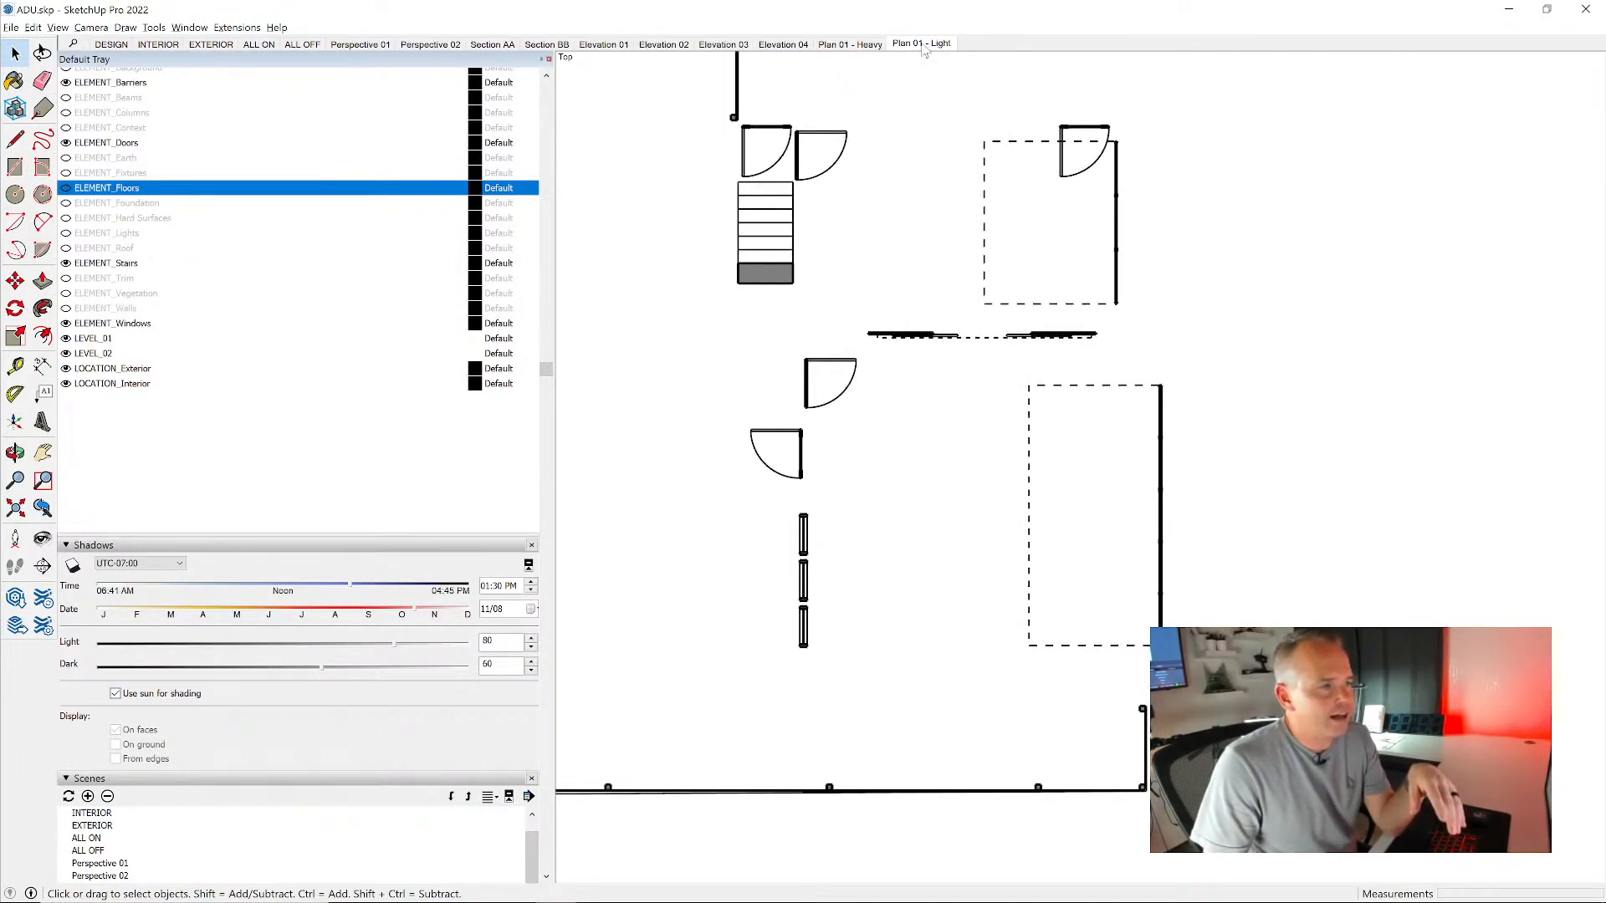
pyautogui.click(869, 45)
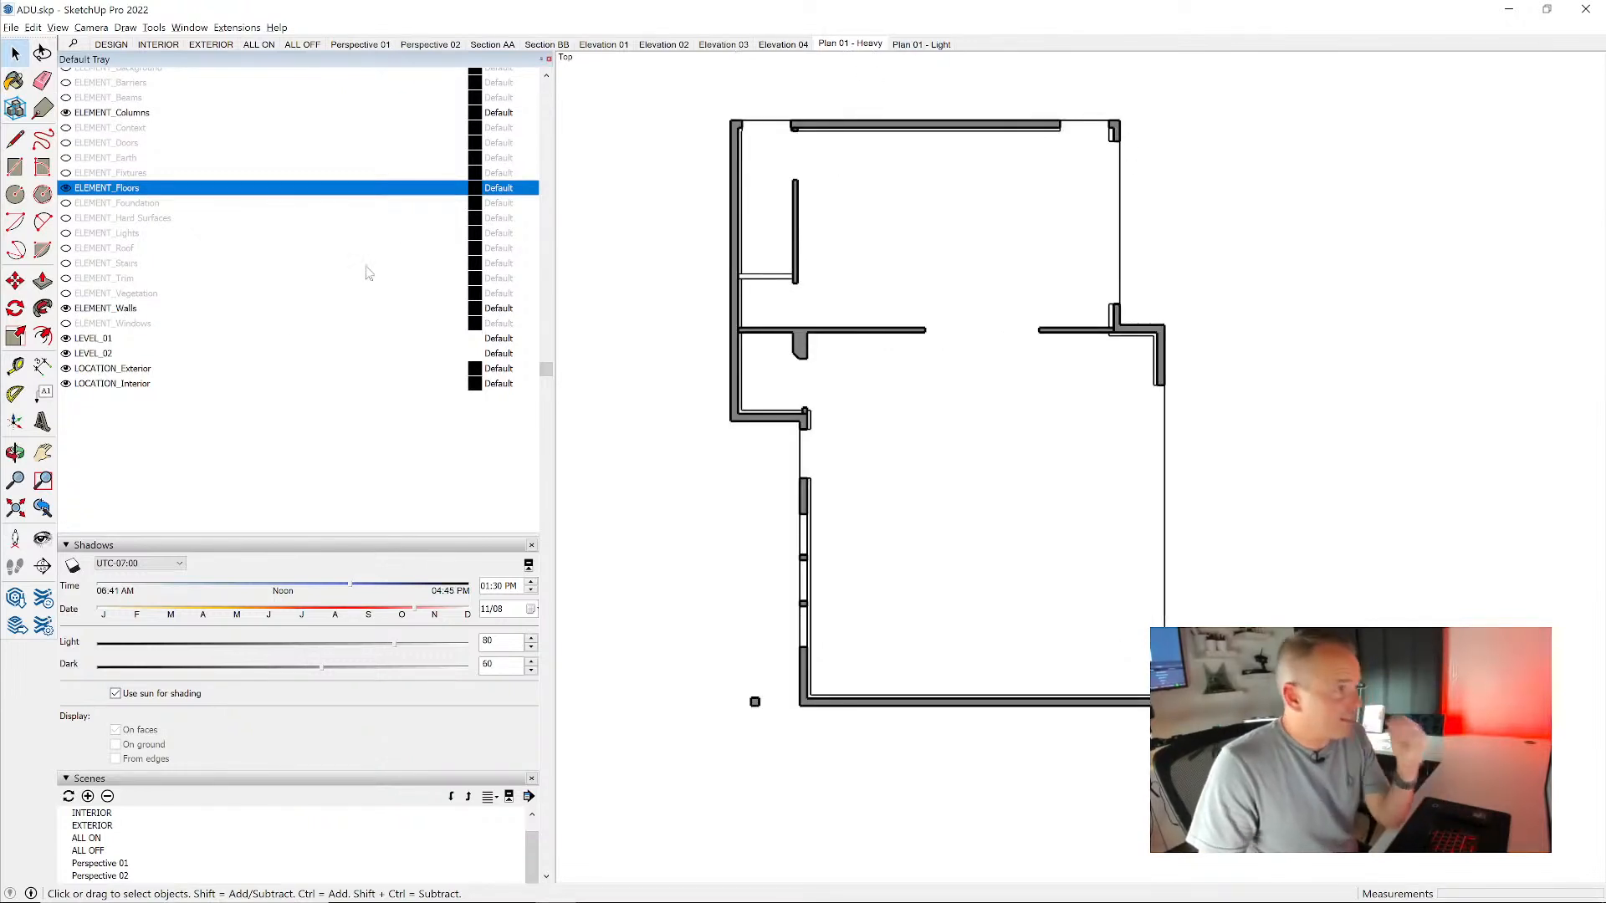
# - Recall the Plan 01 - Light scene and create a new style from CAD named CAD - No Fill
pyautogui.scroll(3, 404, 230)
pyautogui.click(110, 123)
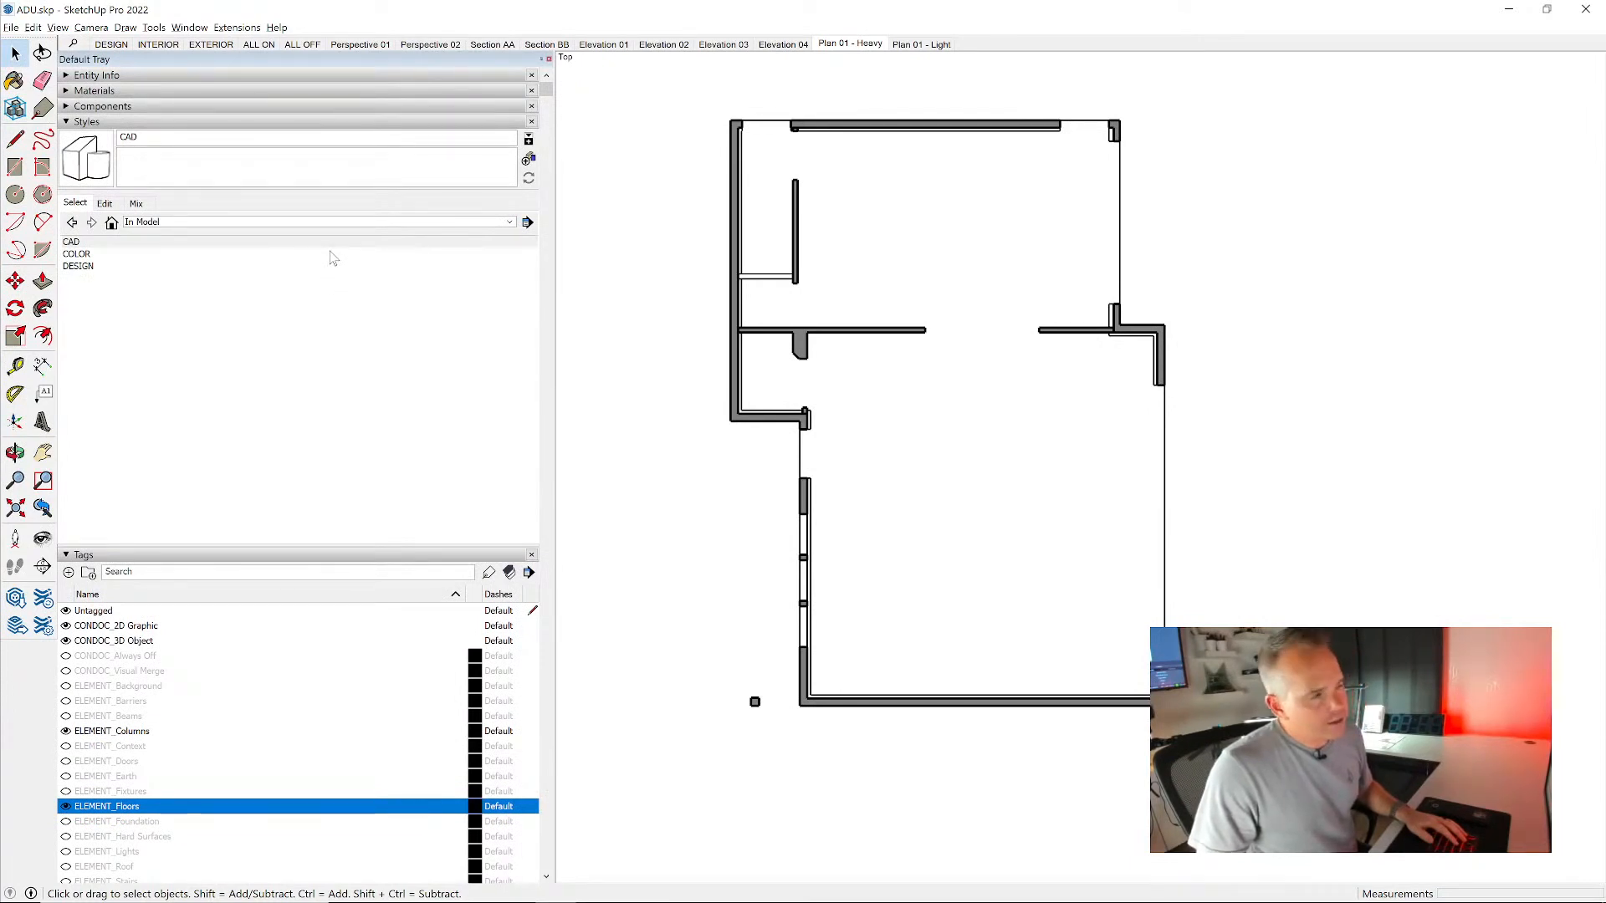
pyautogui.click(912, 47)
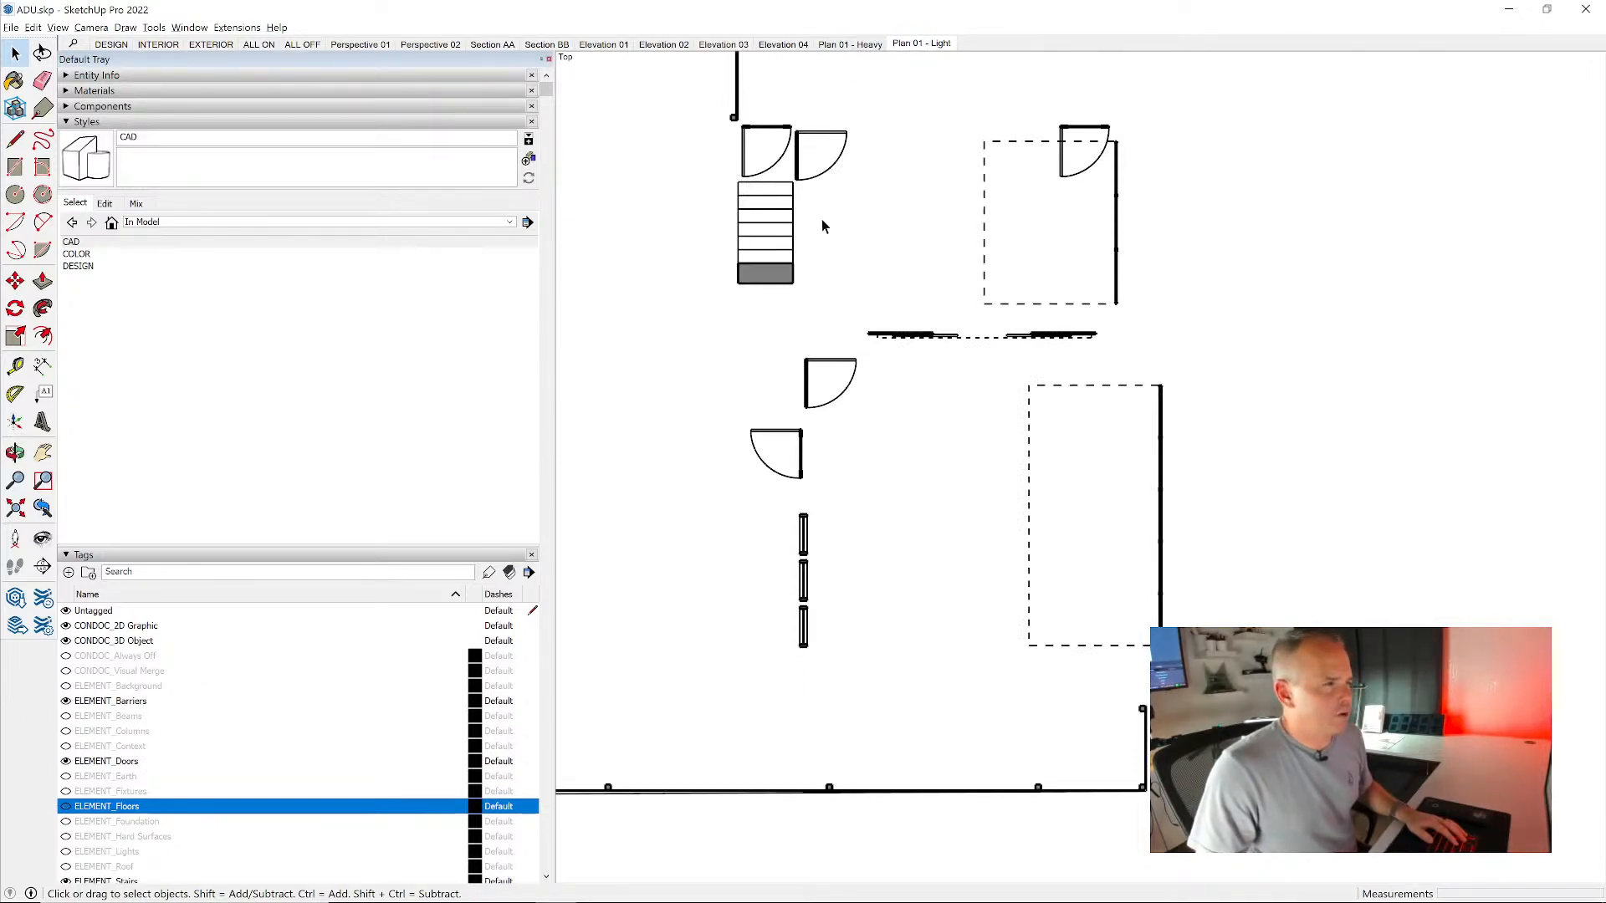
pyautogui.scroll(5, 754, 273)
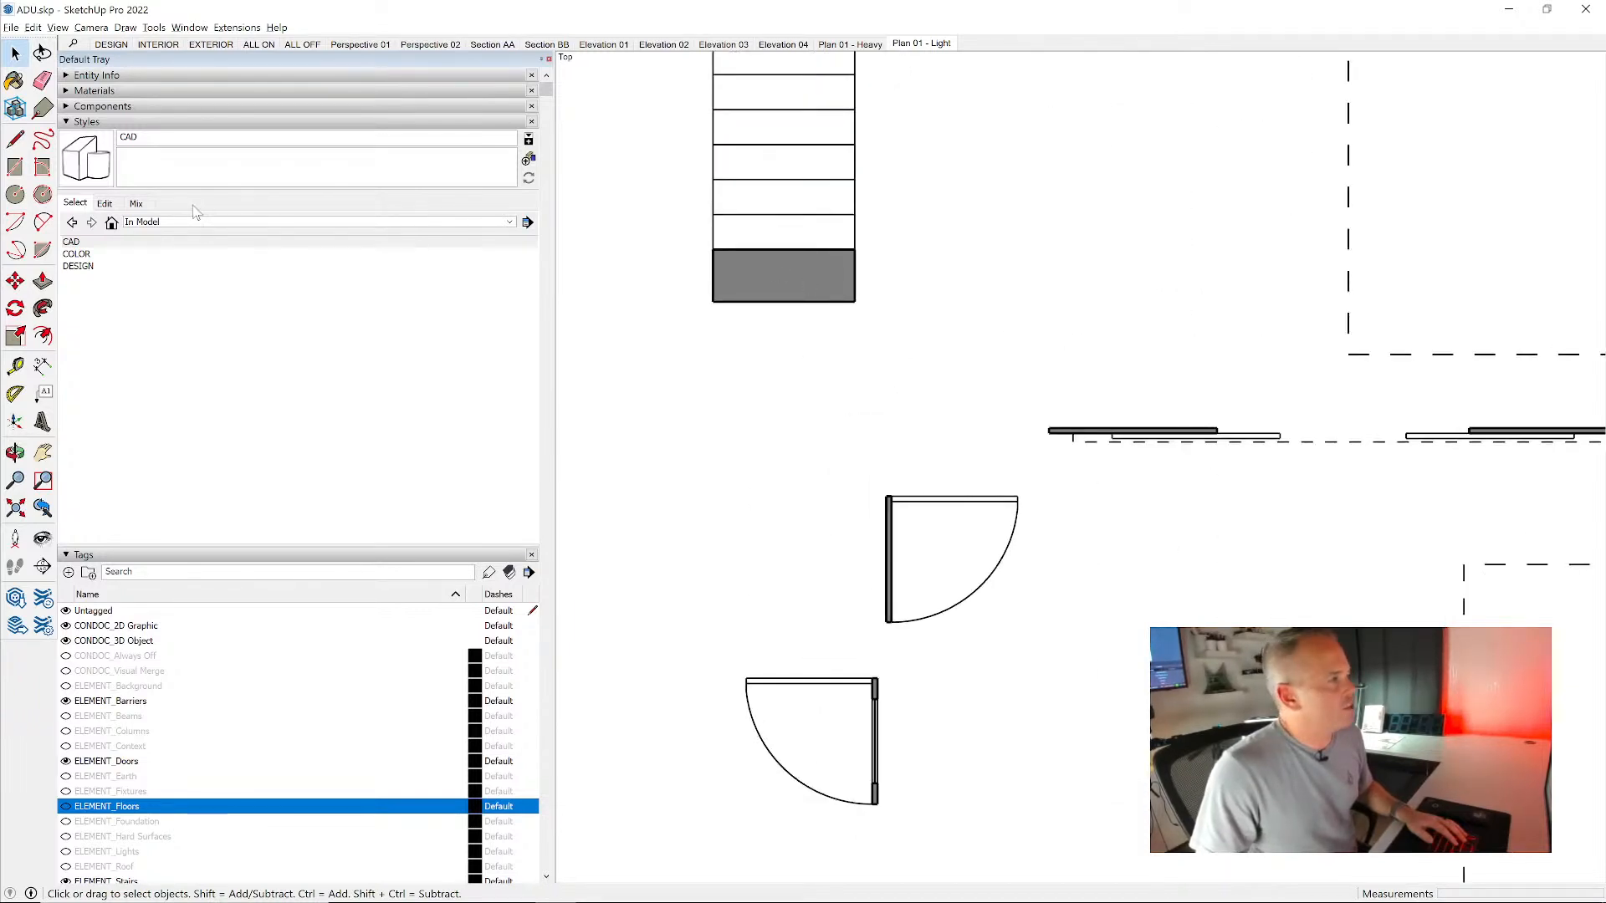
pyautogui.click(527, 160)
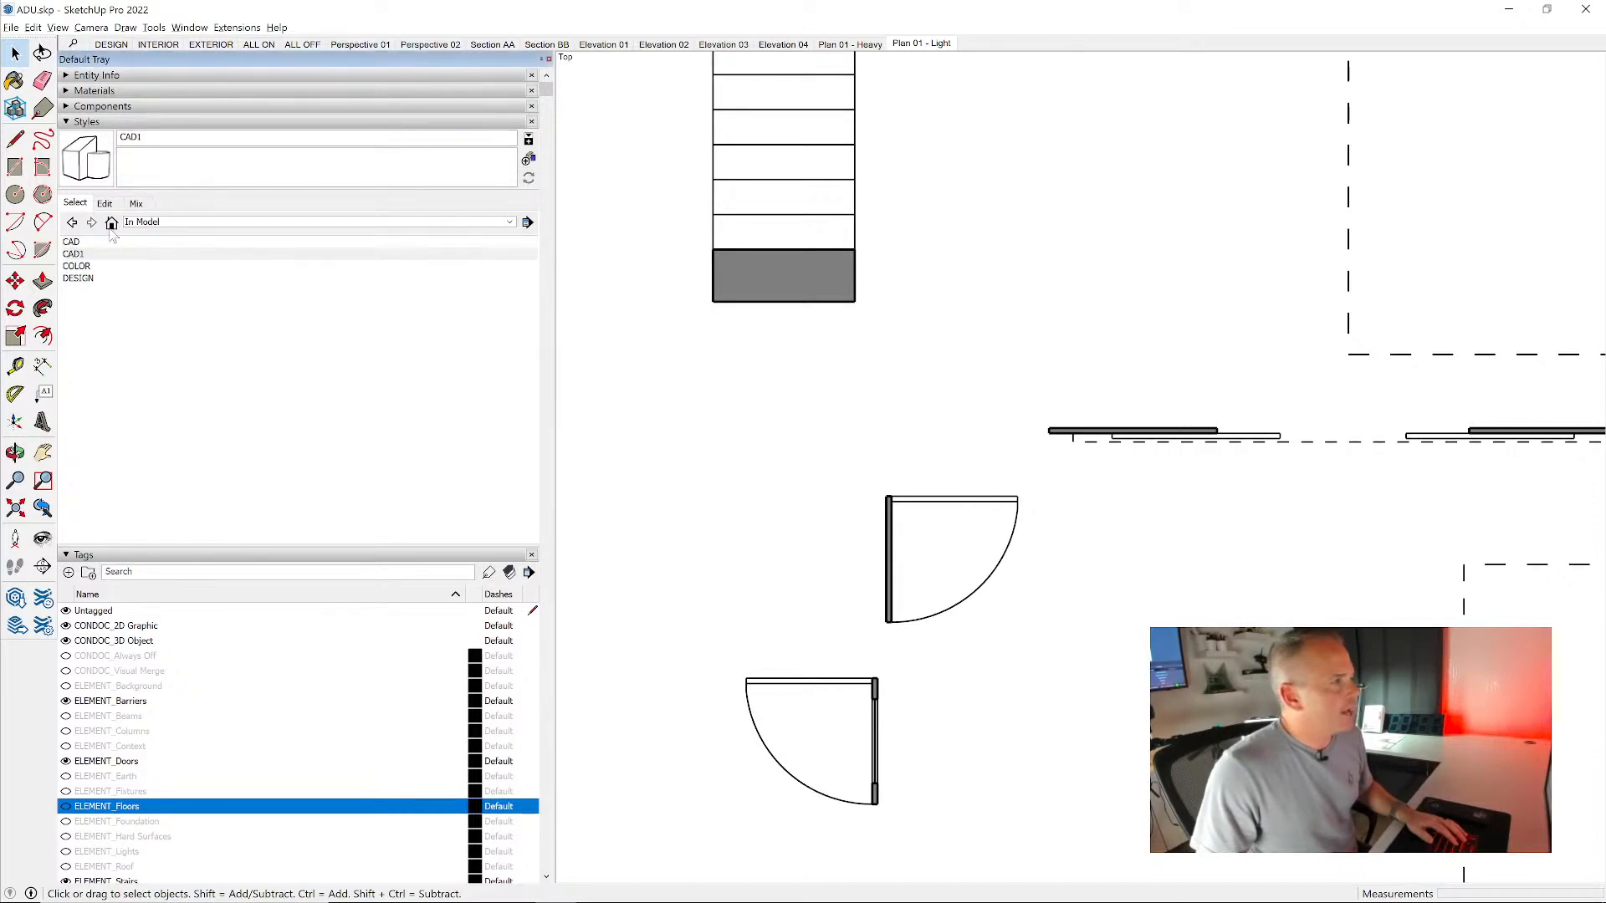
pyautogui.click(72, 242)
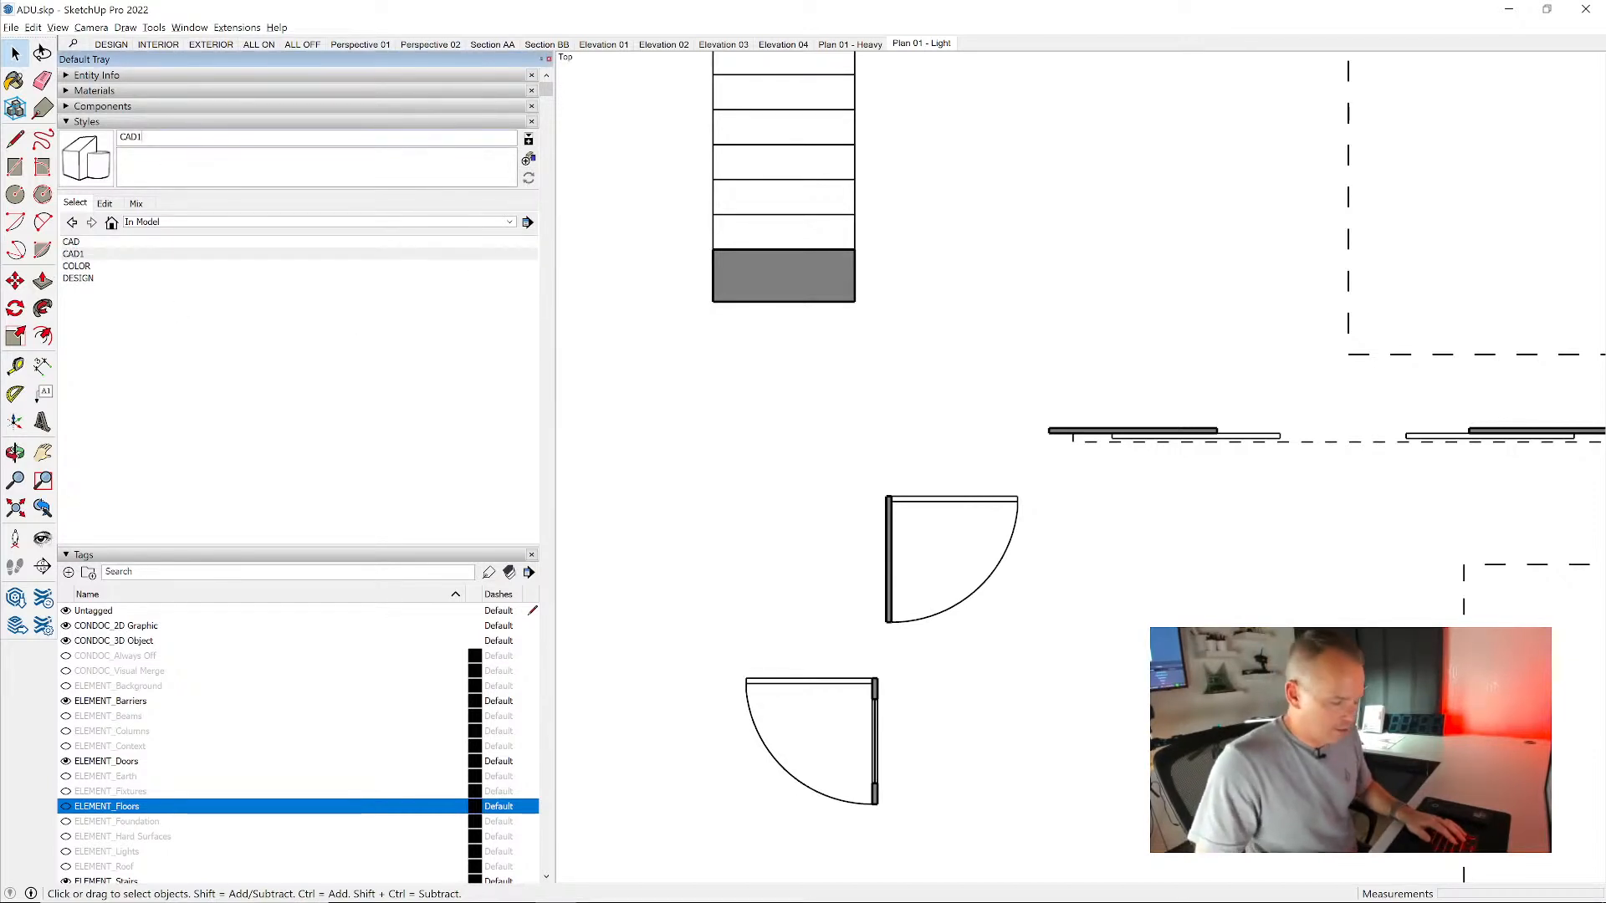
pyautogui.write('-')
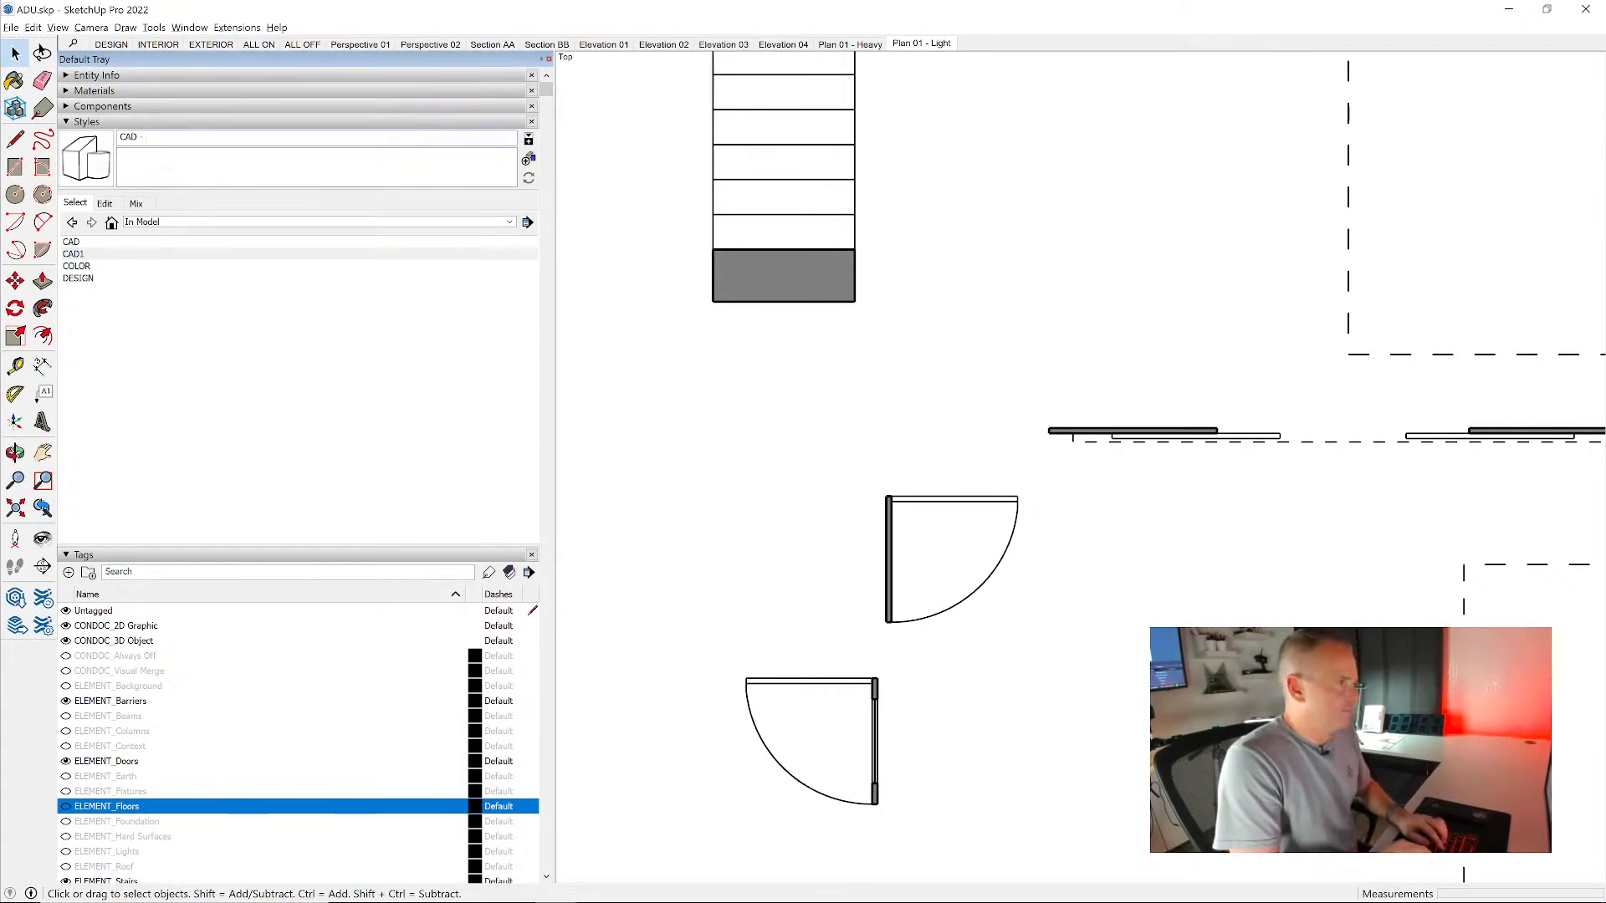
pyautogui.write(' Lines')
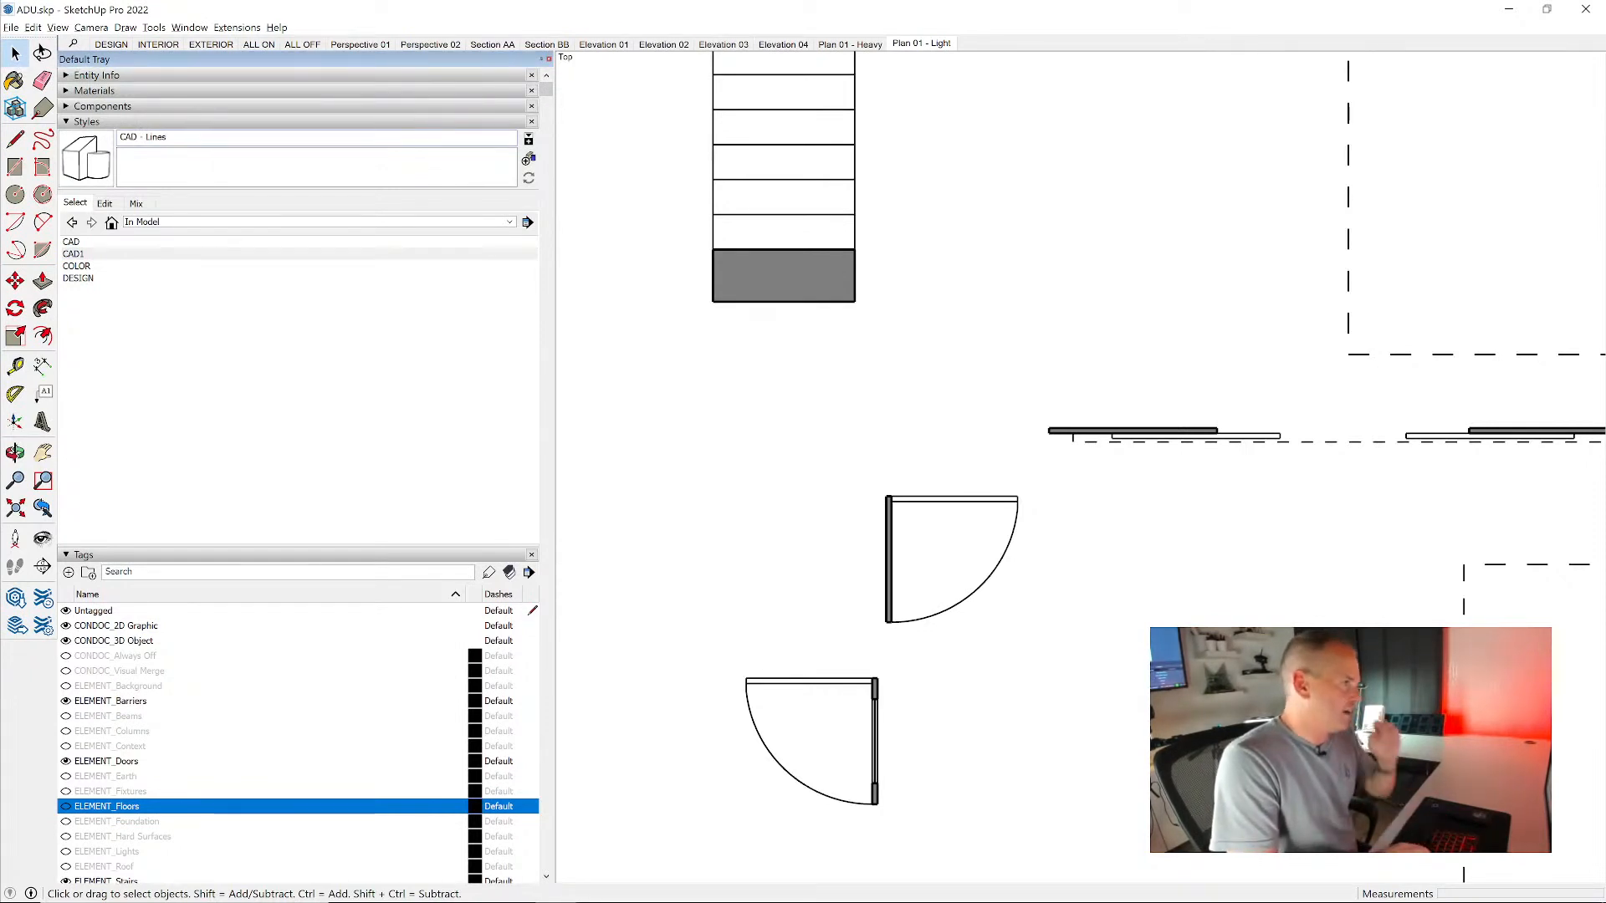
pyautogui.press('BackSpace')
pyautogui.press('BackSpace')
pyautogui.press('BackSpace')
pyautogui.press('BackSpace')
pyautogui.press('BackSpace')
pyautogui.write('No Fill')
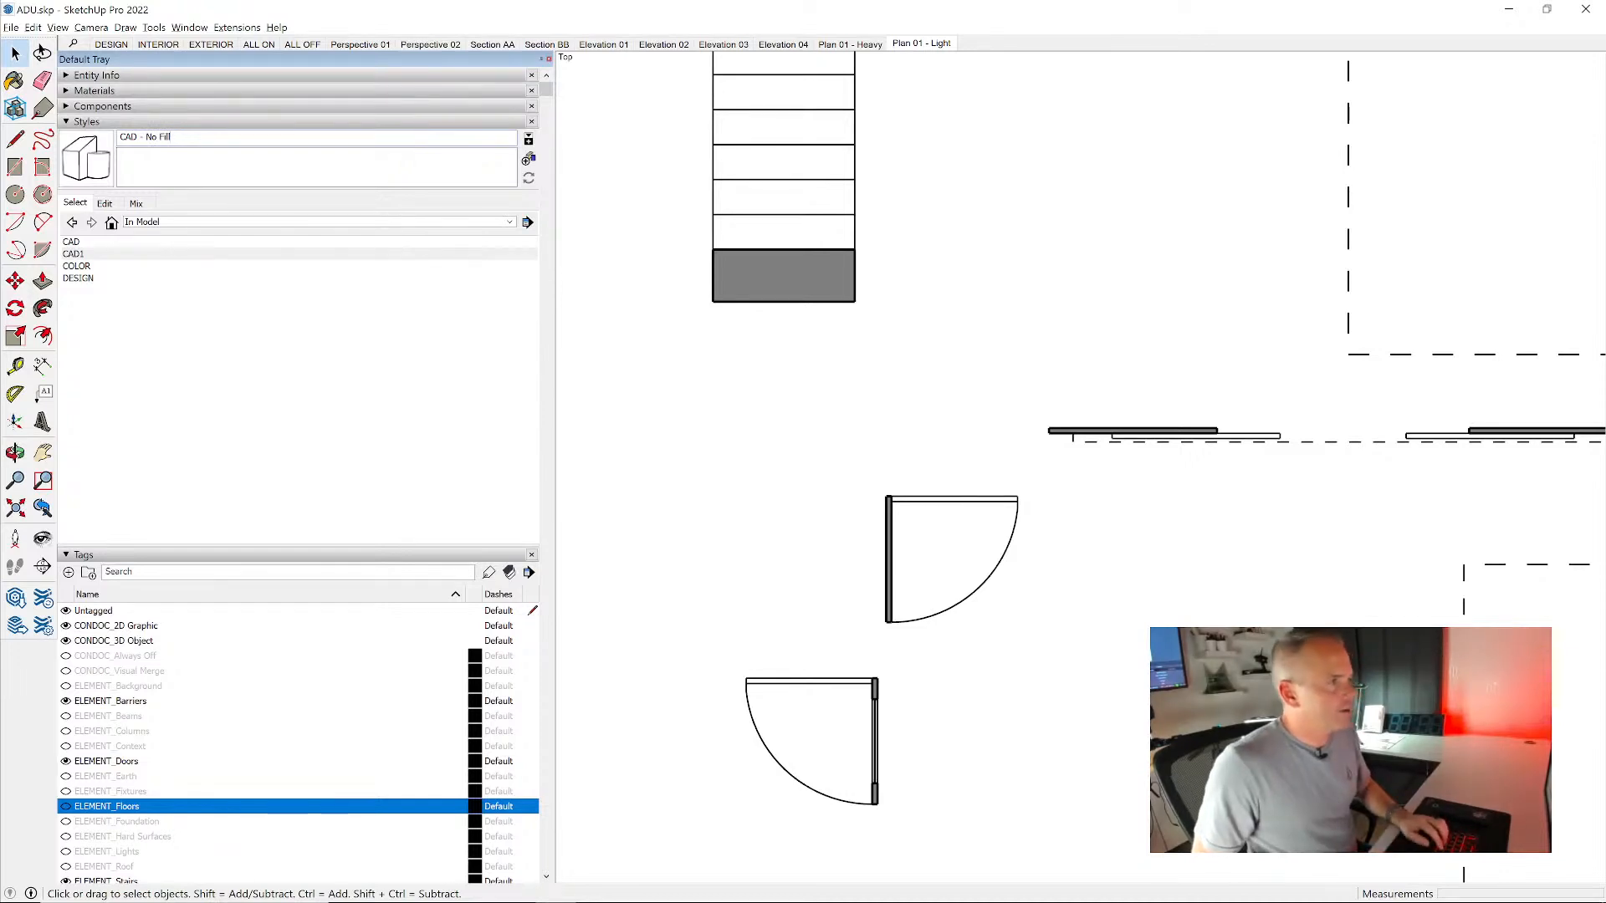
pyautogui.press('Return')
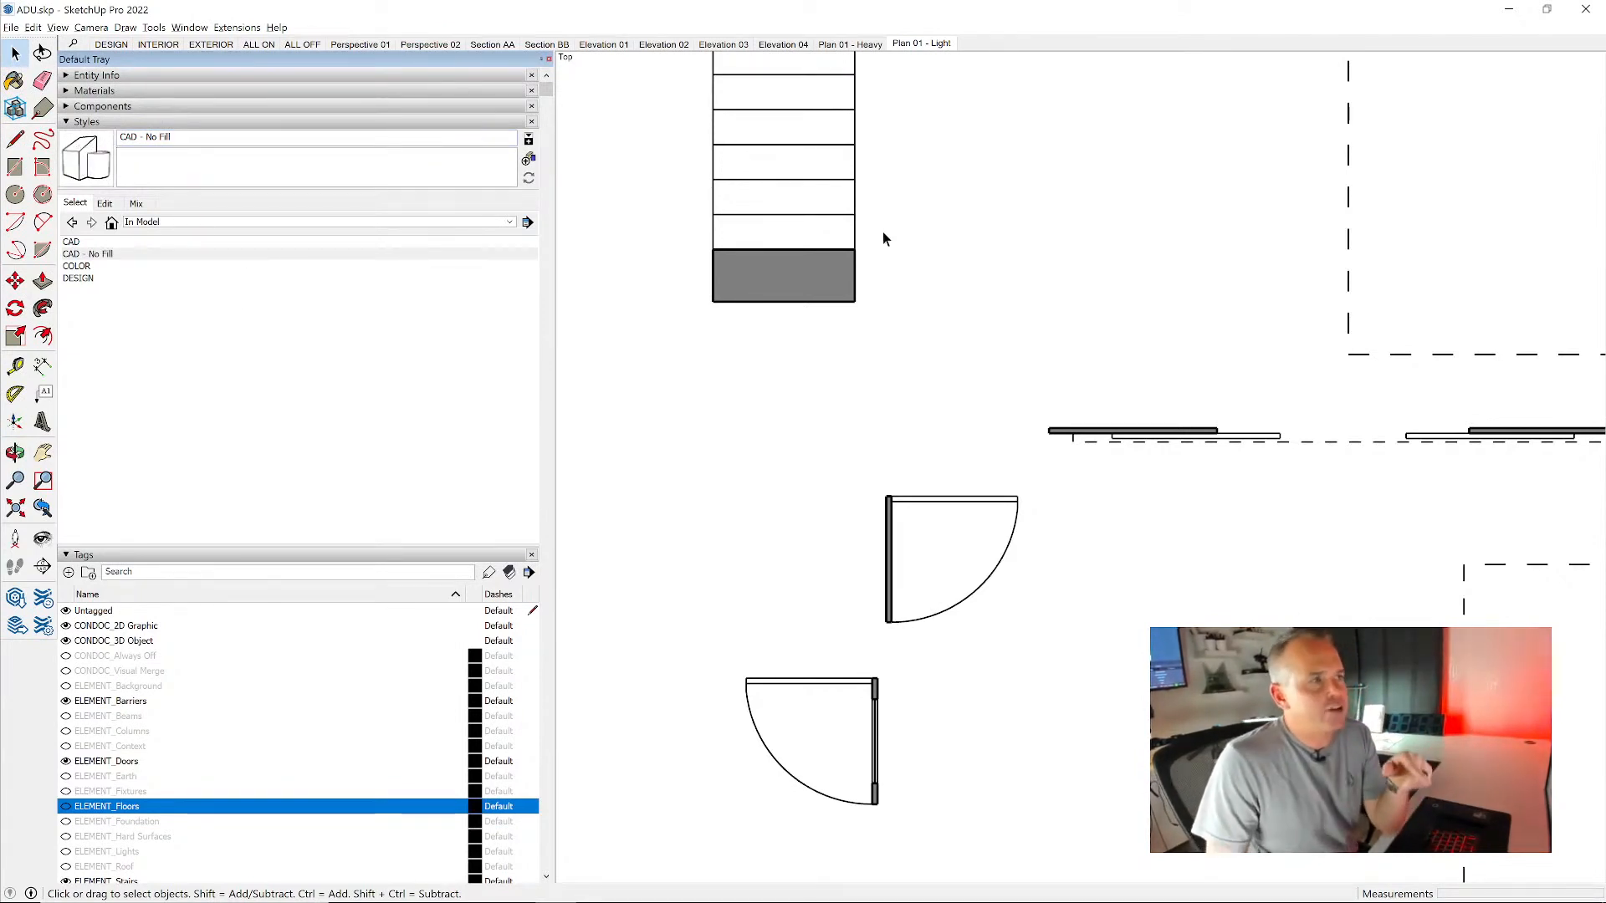
# - Examine the visible tags, the in-model styles and the properties saved with the Plan 01 - Light scene
pyautogui.click(86, 122)
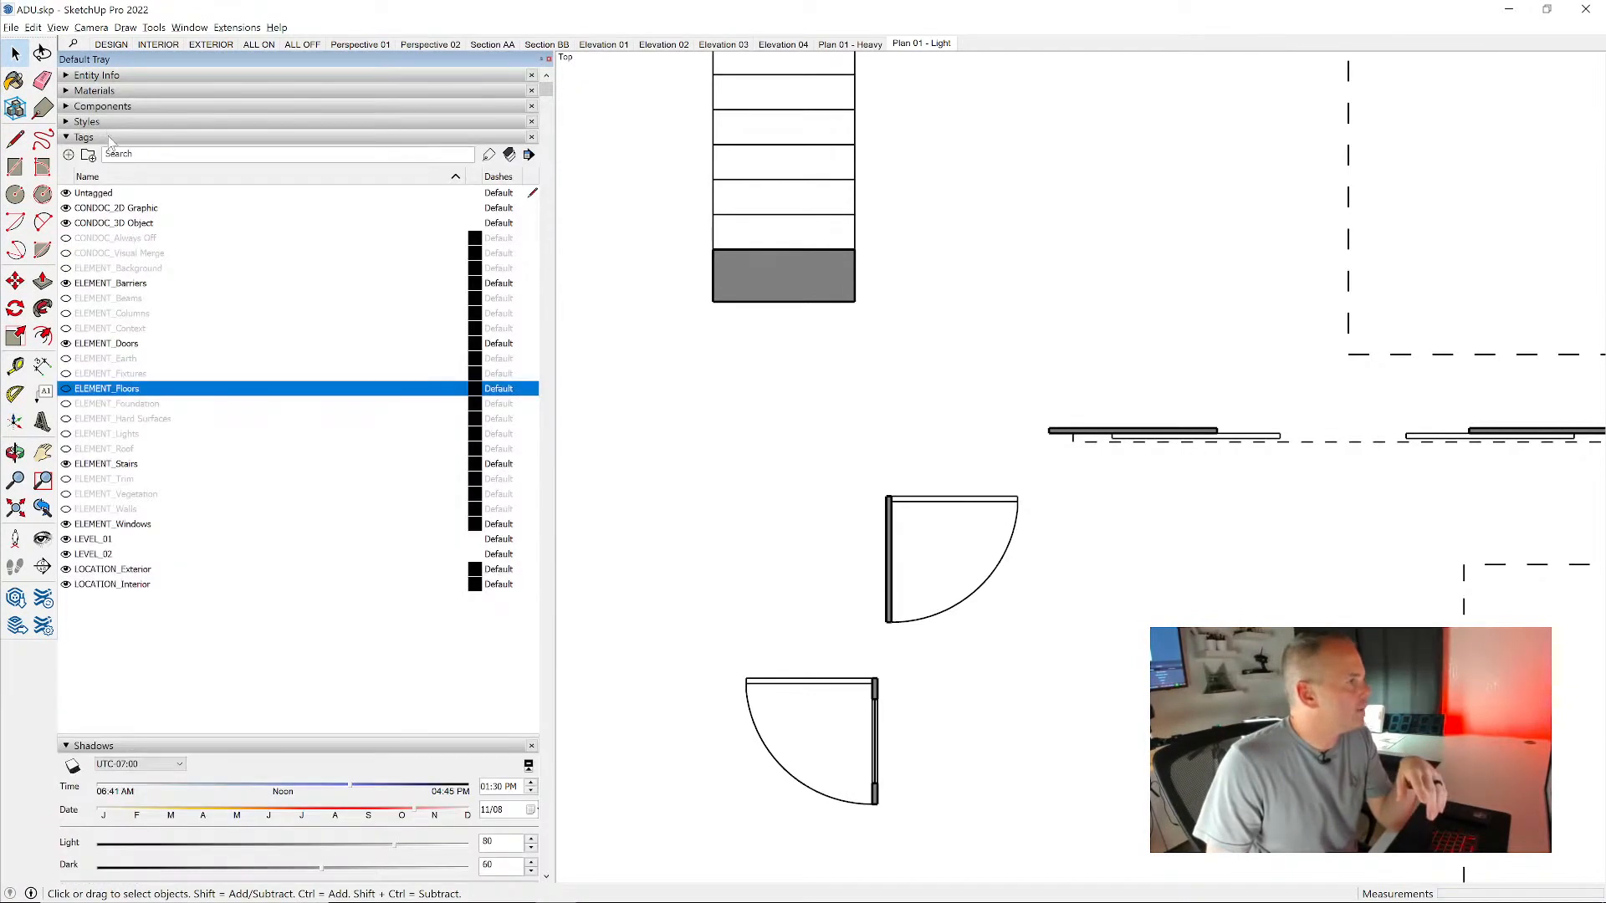
pyautogui.click(112, 139)
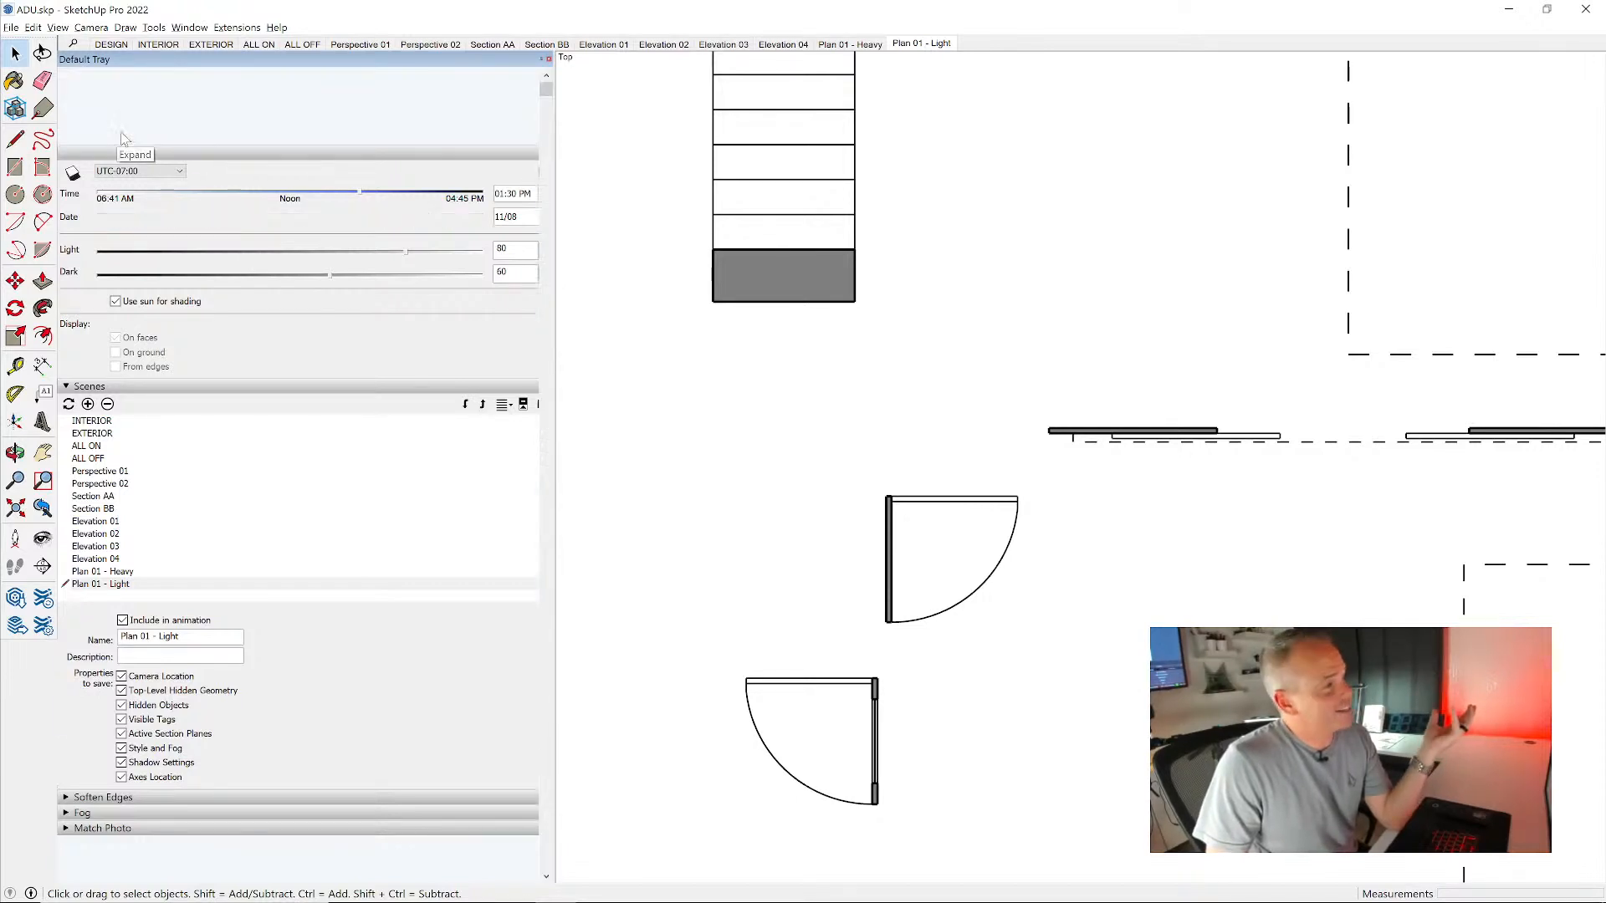
pyautogui.click(122, 138)
pyautogui.click(97, 134)
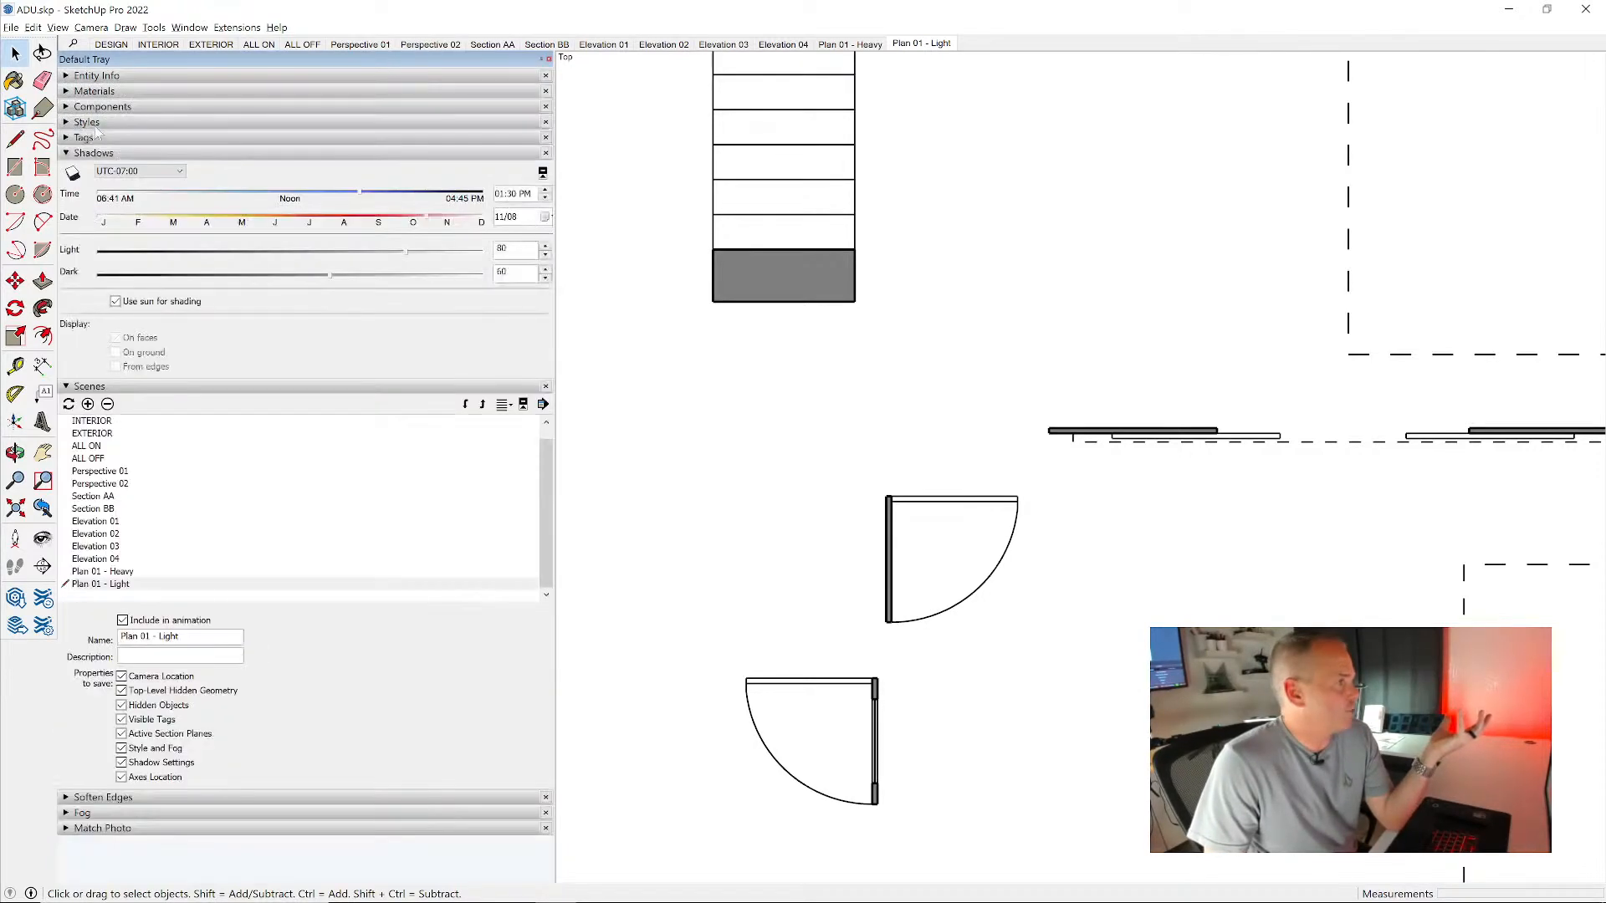
pyautogui.click(90, 122)
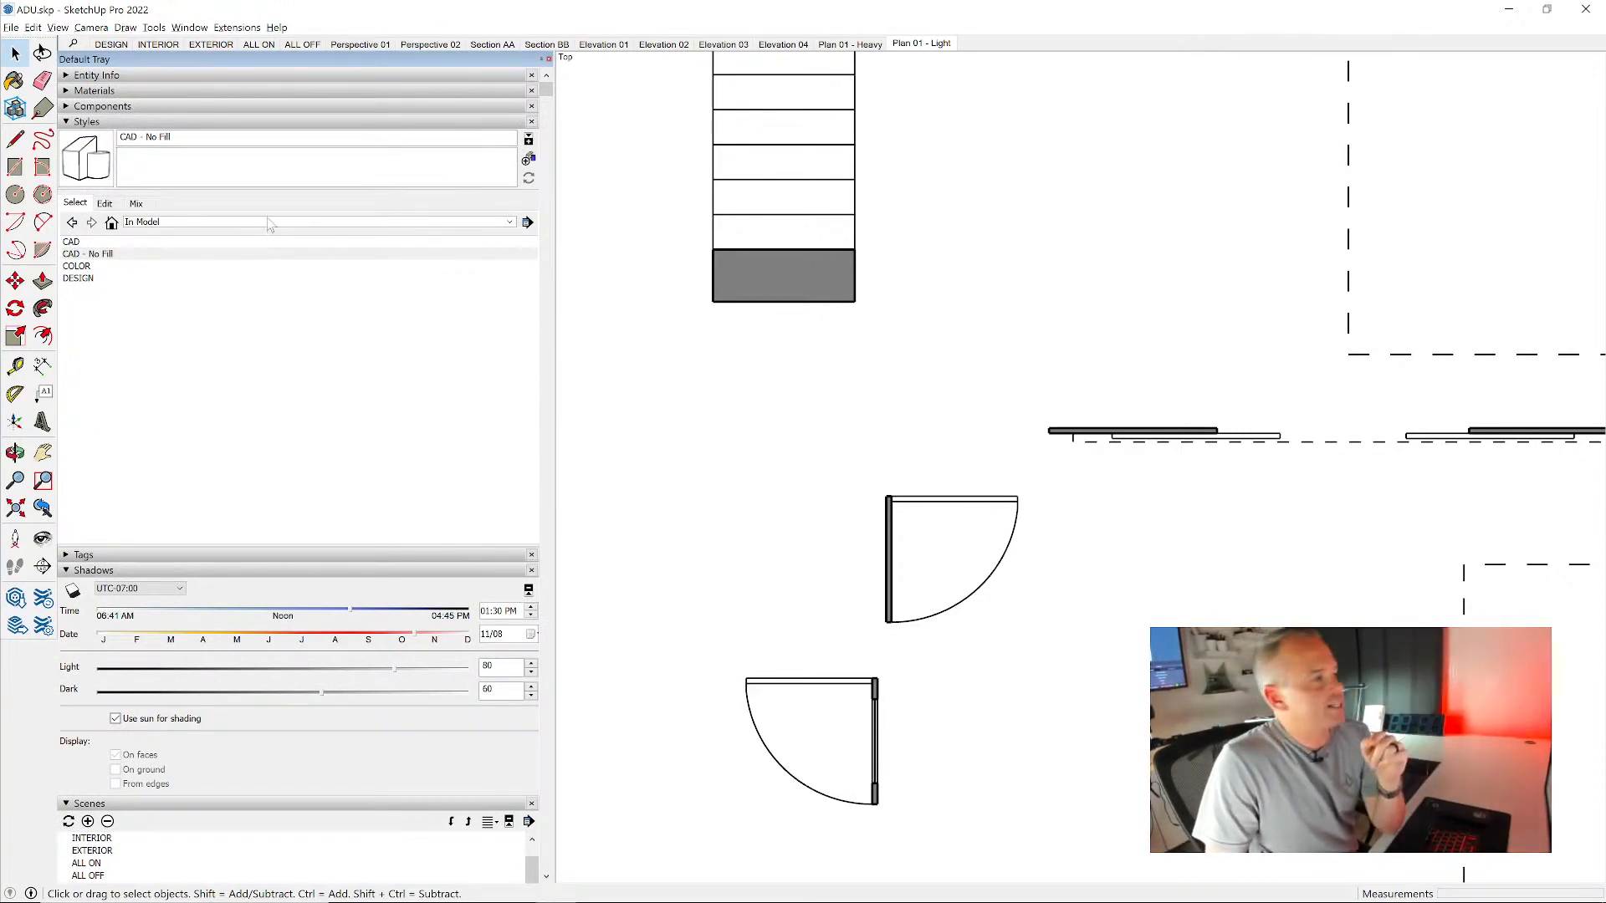
pyautogui.click(143, 123)
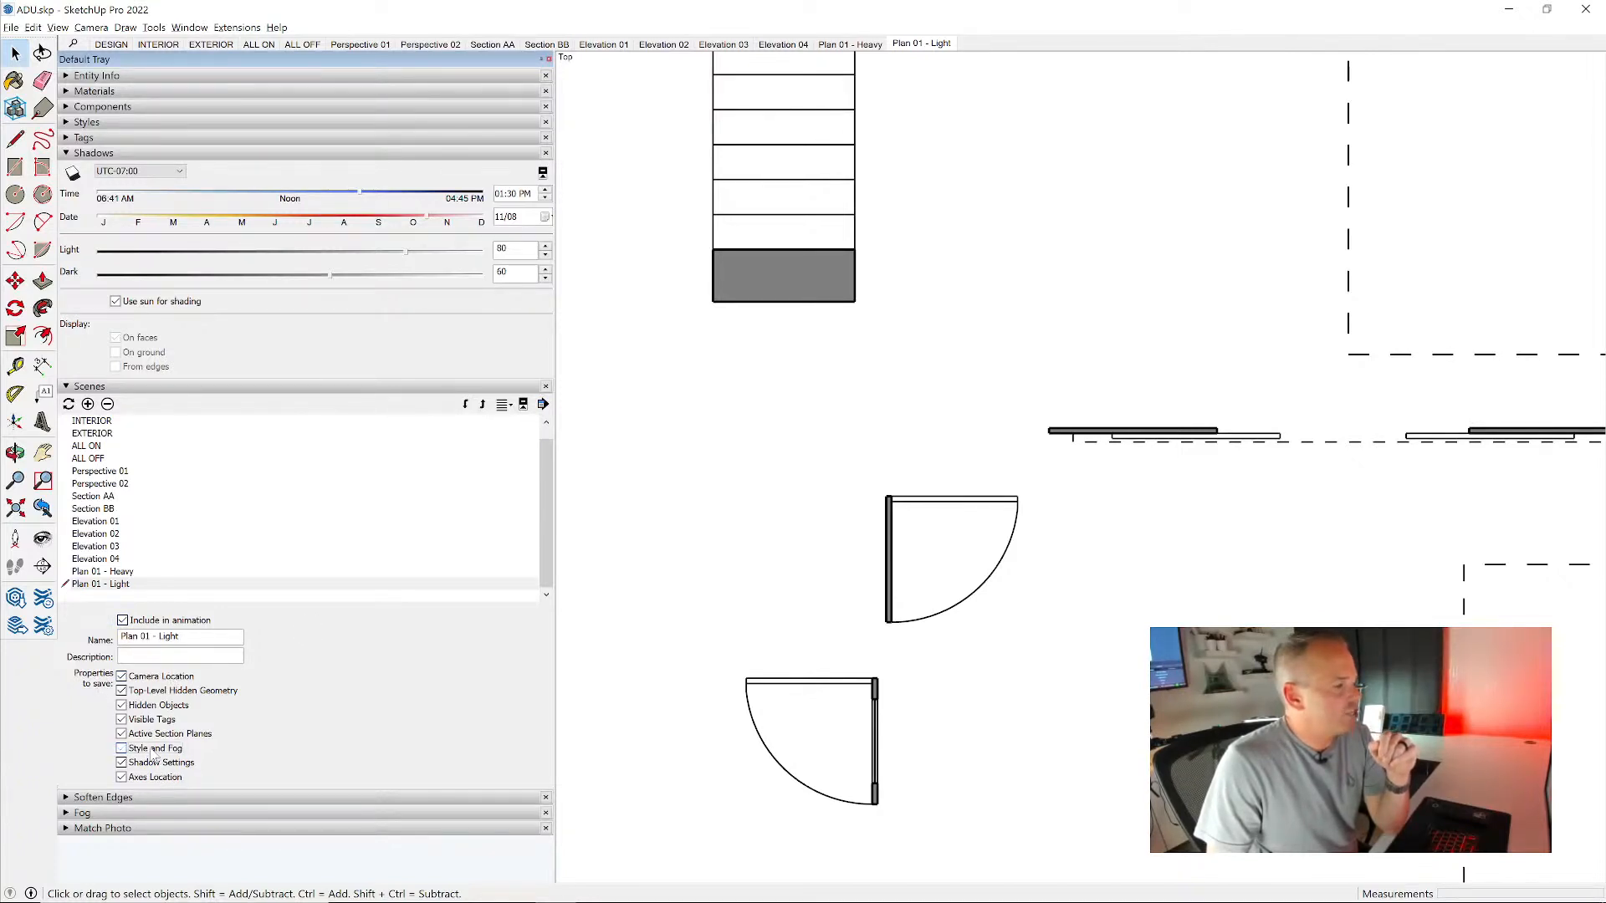
# - Include Style and Fog in the Plan 01 - Light scene, then turn off Section Fill in CAD - No Fill and update the style
pyautogui.click(122, 748)
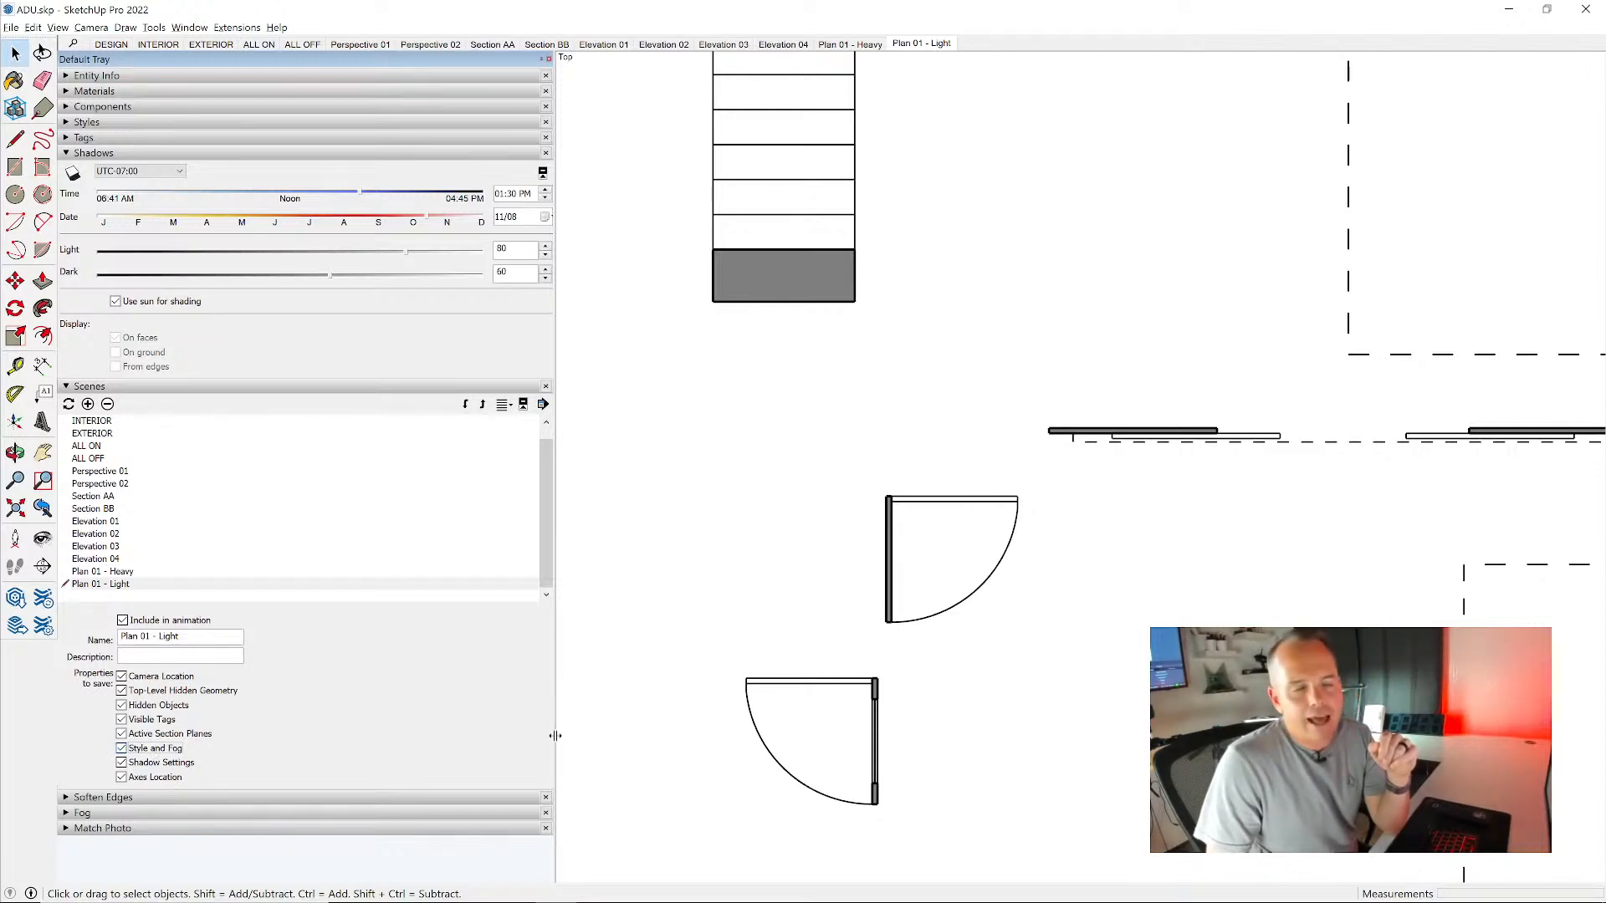
pyautogui.click(923, 43)
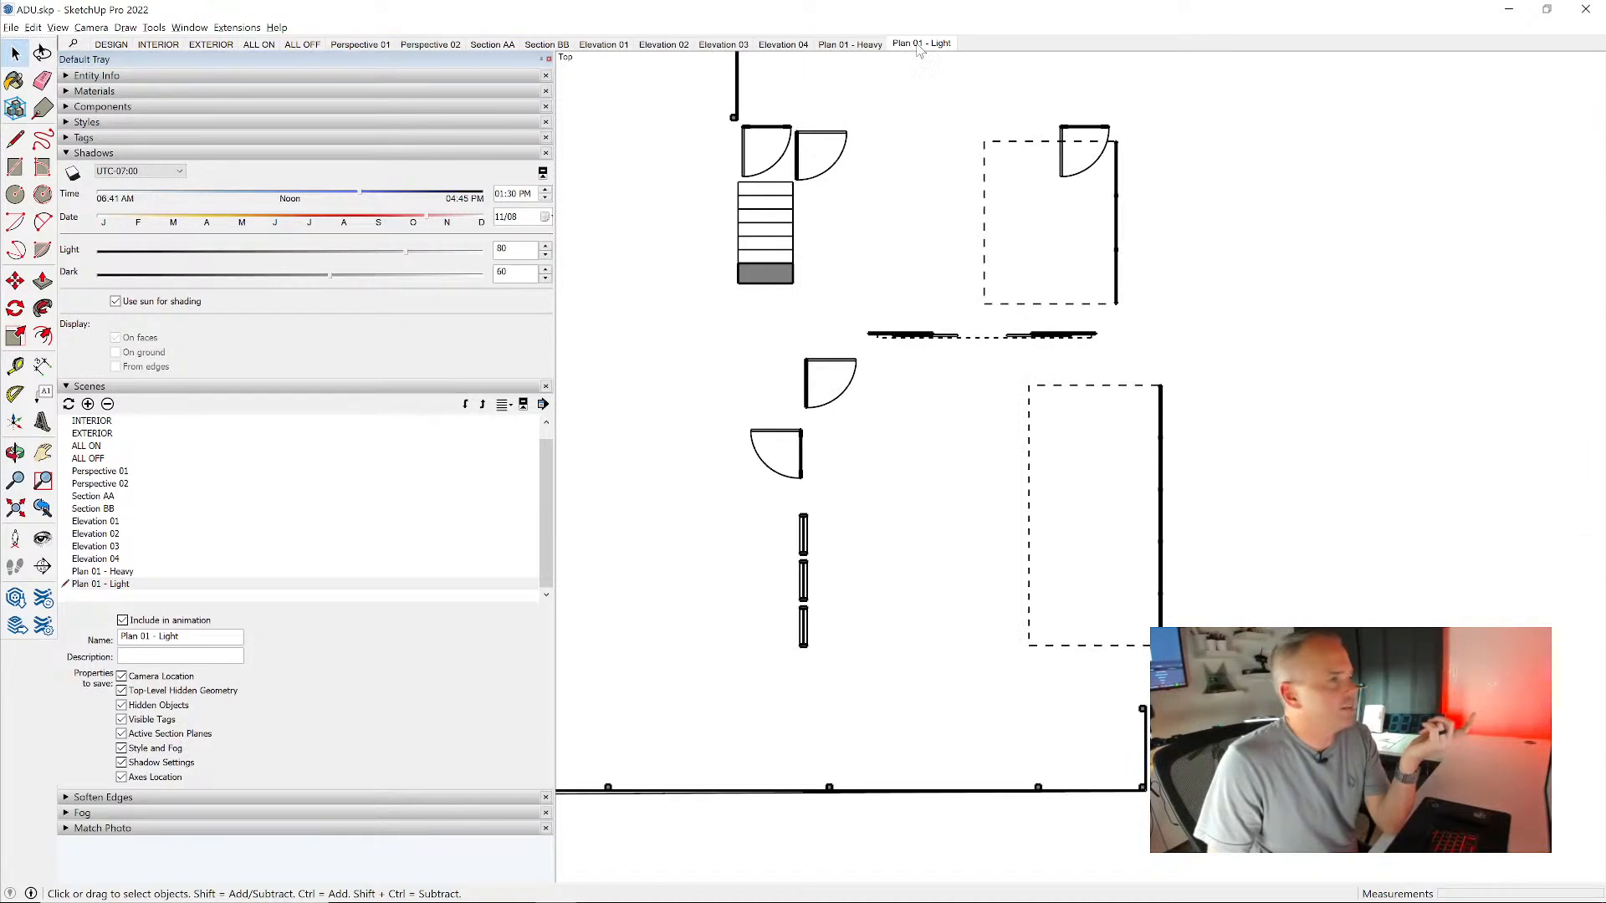
pyautogui.click(98, 122)
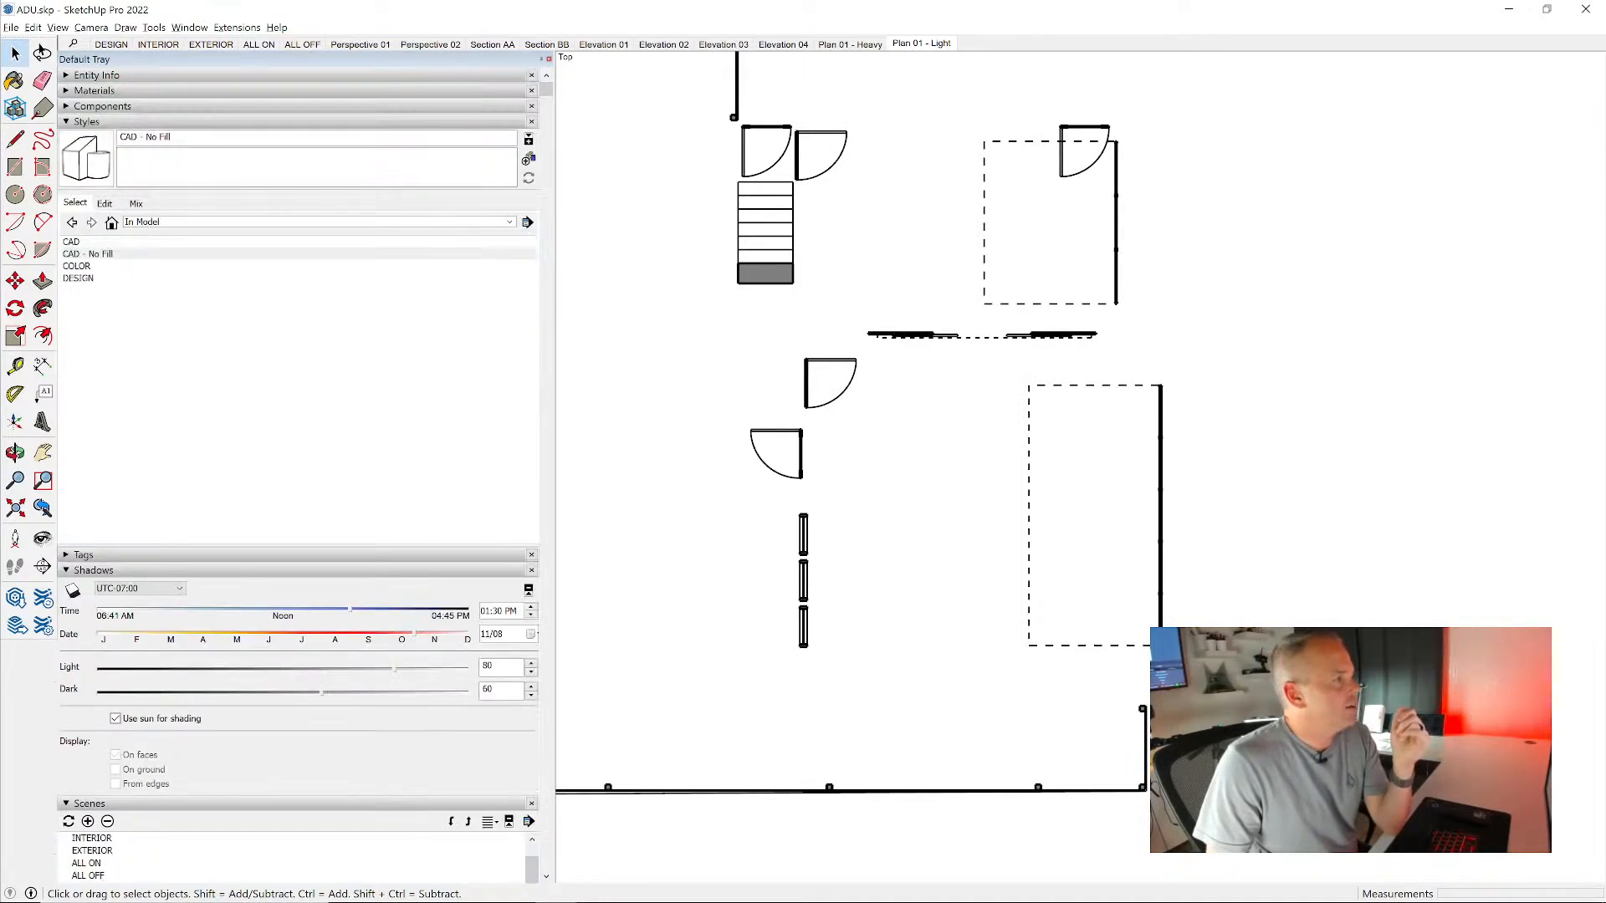
pyautogui.click(106, 204)
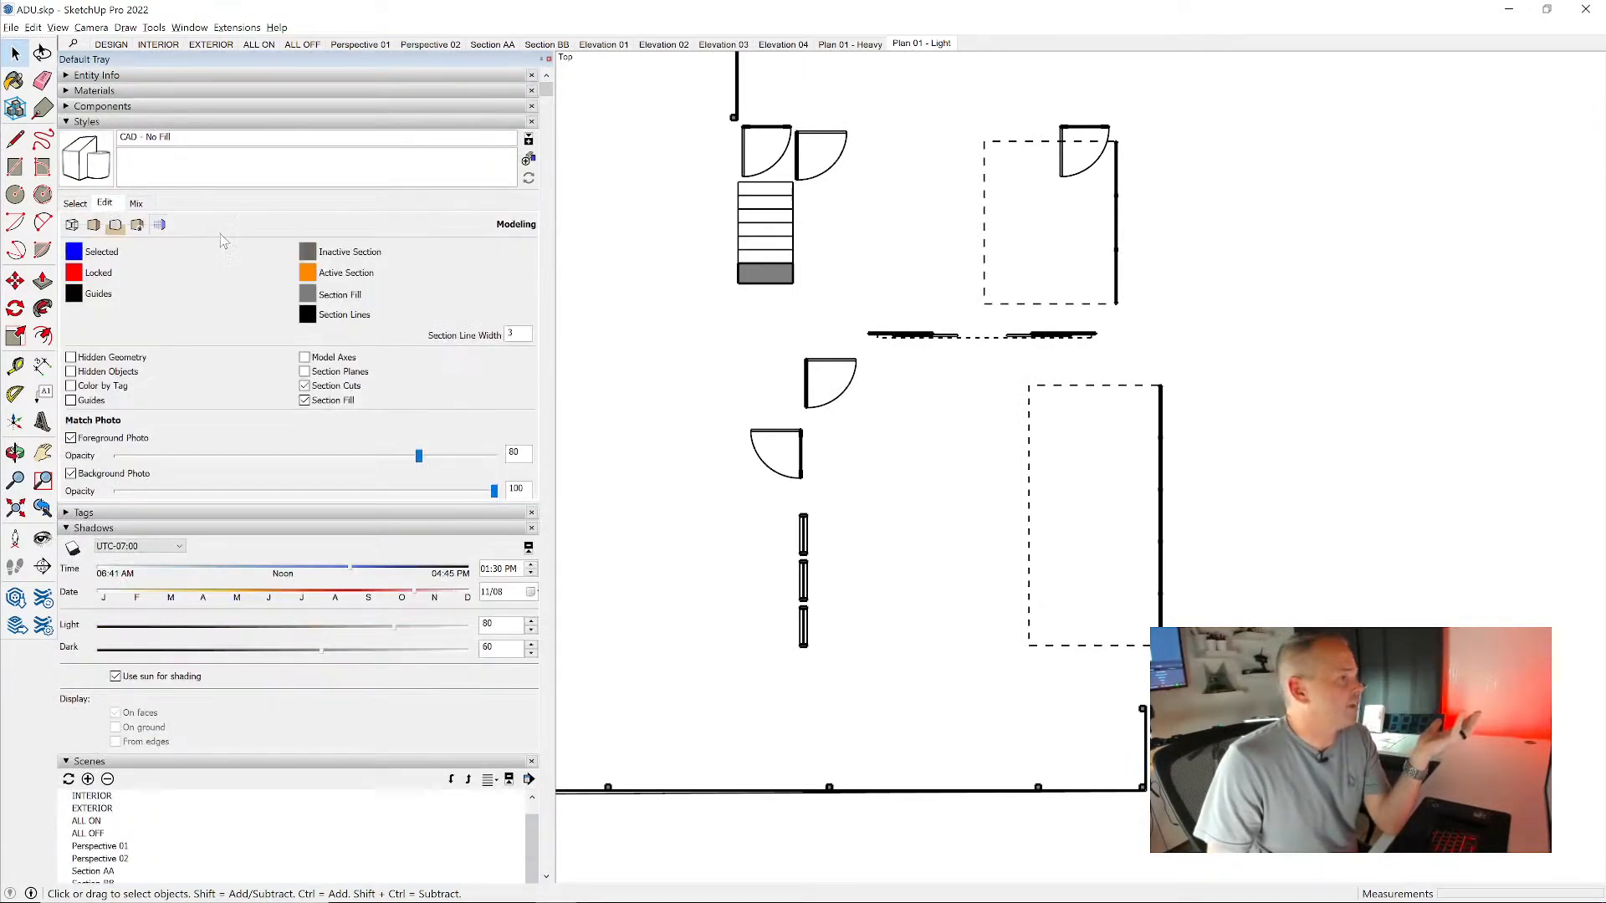
pyautogui.click(347, 404)
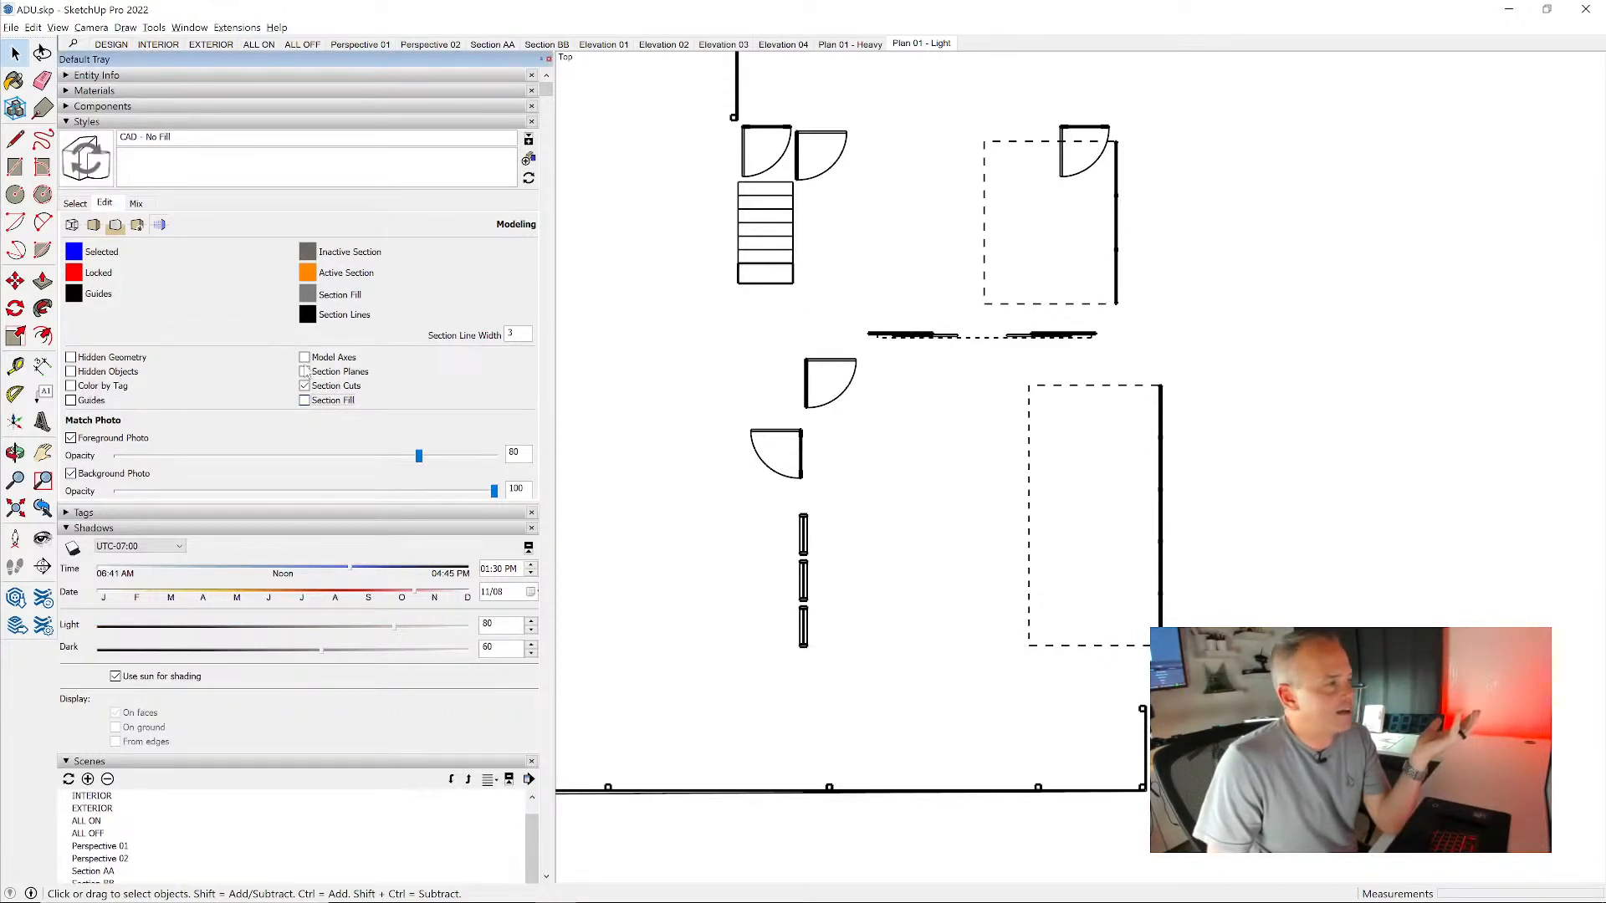
pyautogui.click(322, 402)
pyautogui.click(322, 402)
pyautogui.click(88, 159)
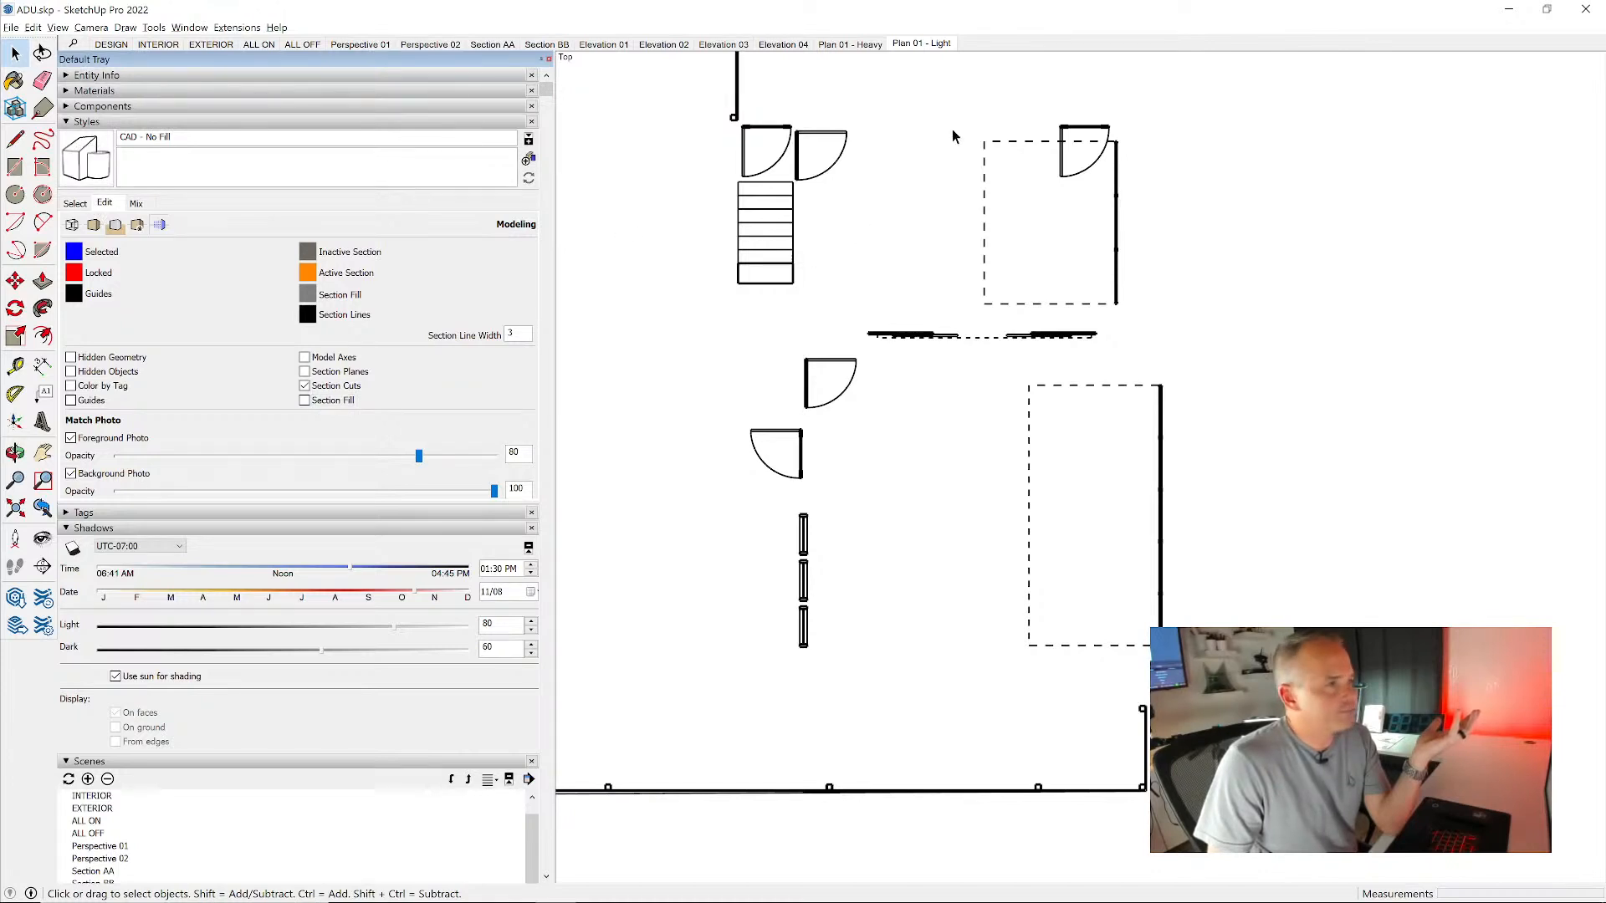
pyautogui.click(850, 44)
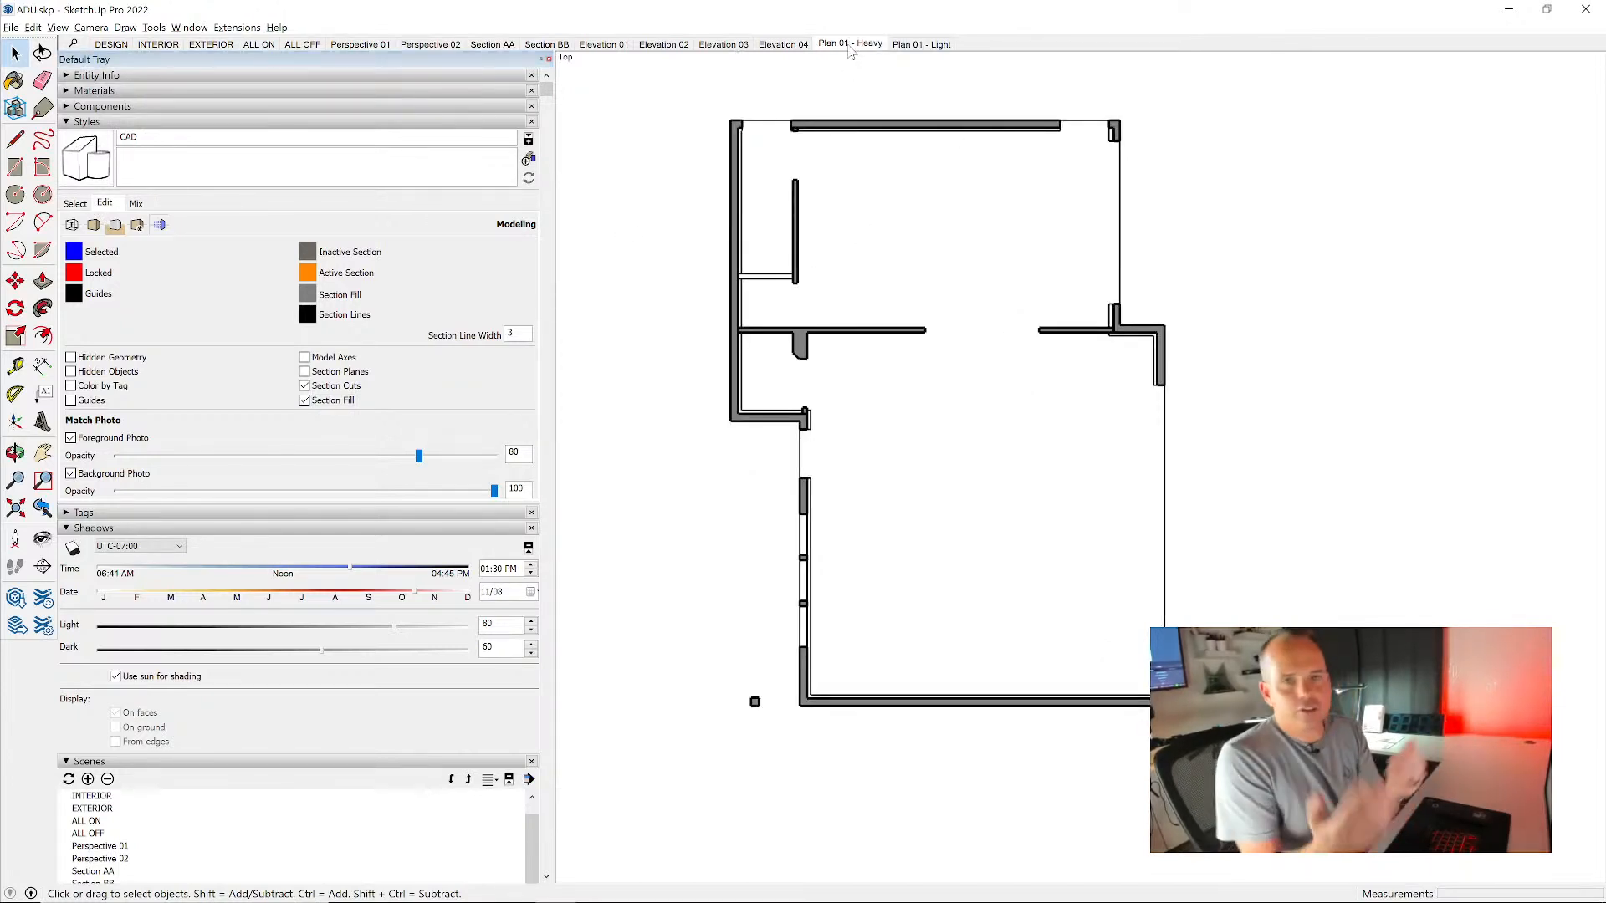
pyautogui.click(920, 44)
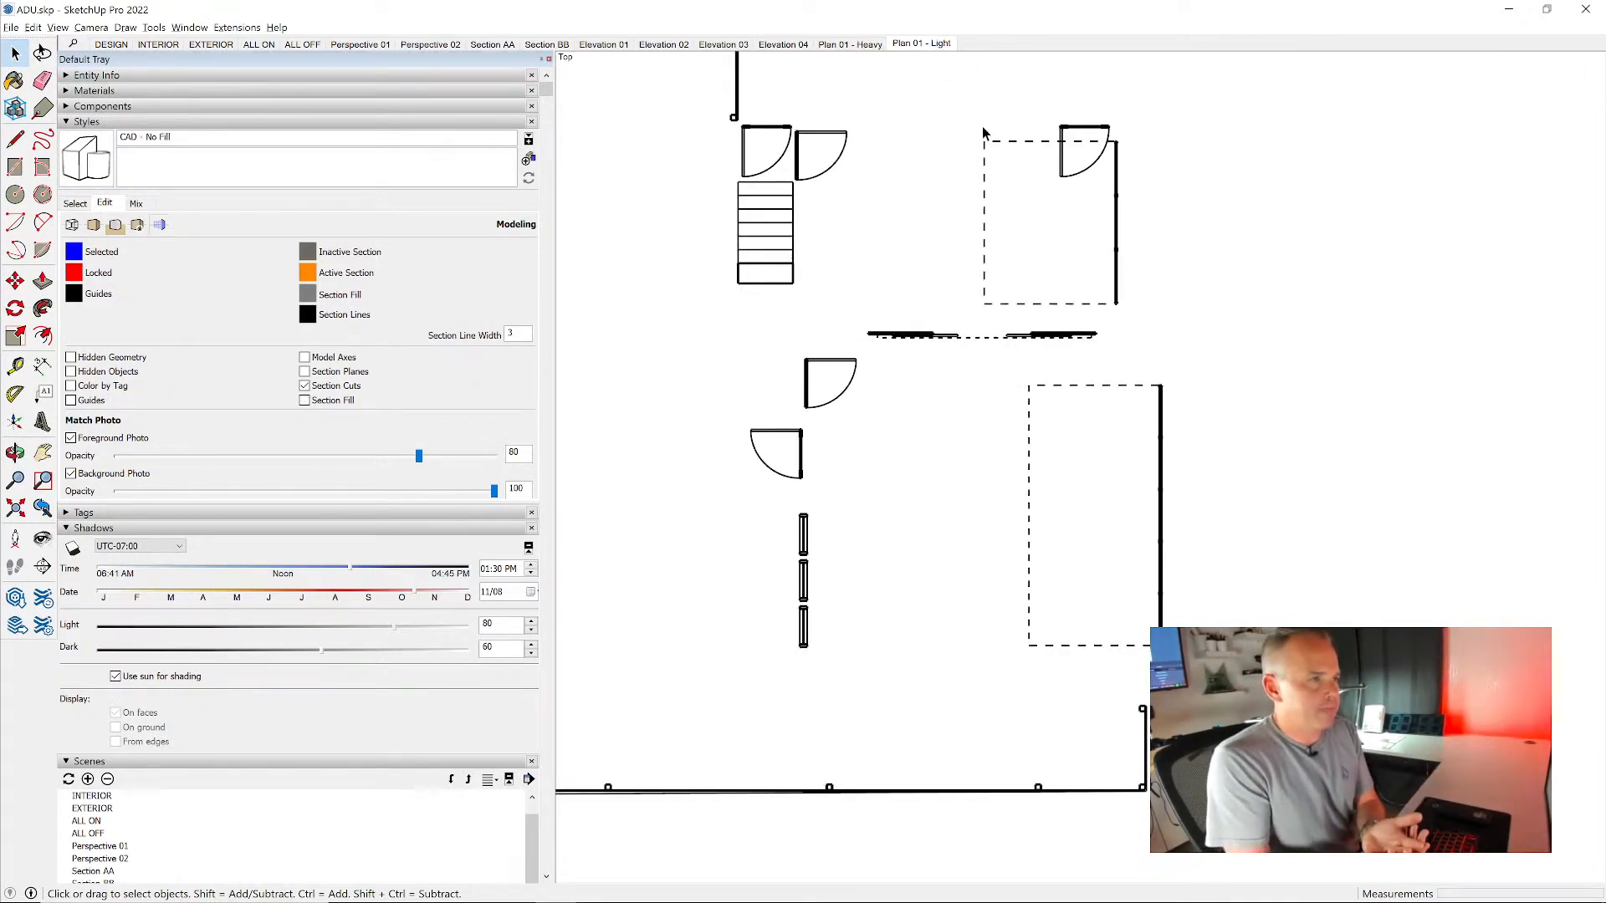
# - Recall the DESIGN scene and place a horizontal section plane through the house's second-floor windows
pyautogui.click(361, 49)
pyautogui.click(110, 45)
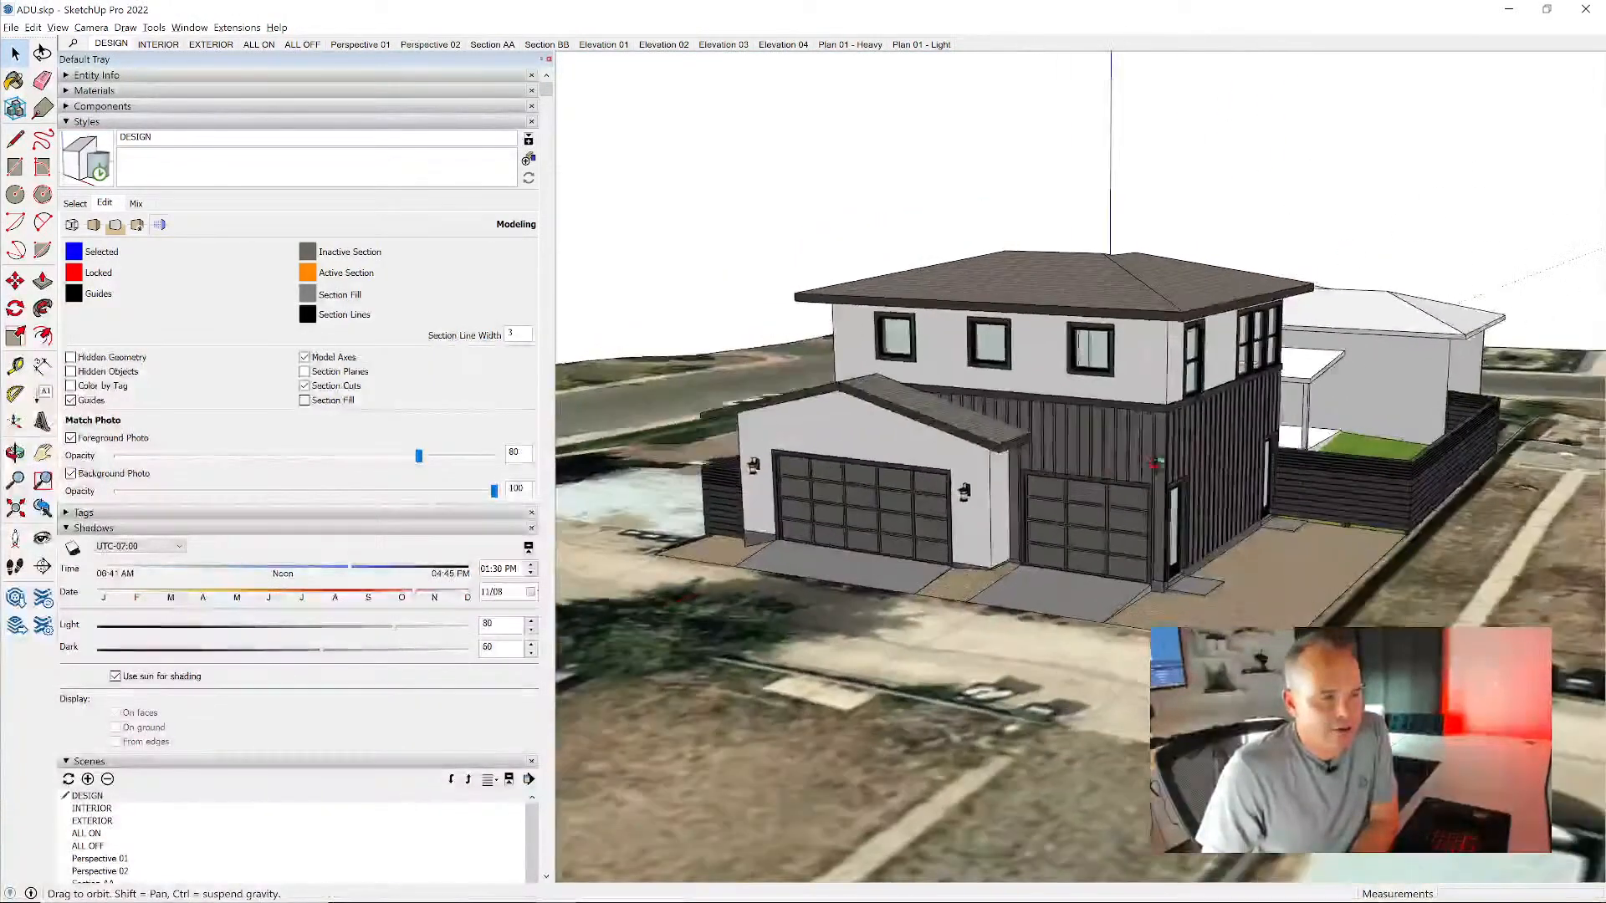
pyautogui.scroll(-3, 1292, 478)
pyautogui.moveTo(1292, 478); pyautogui.dragTo(1191, 453, button='middle')
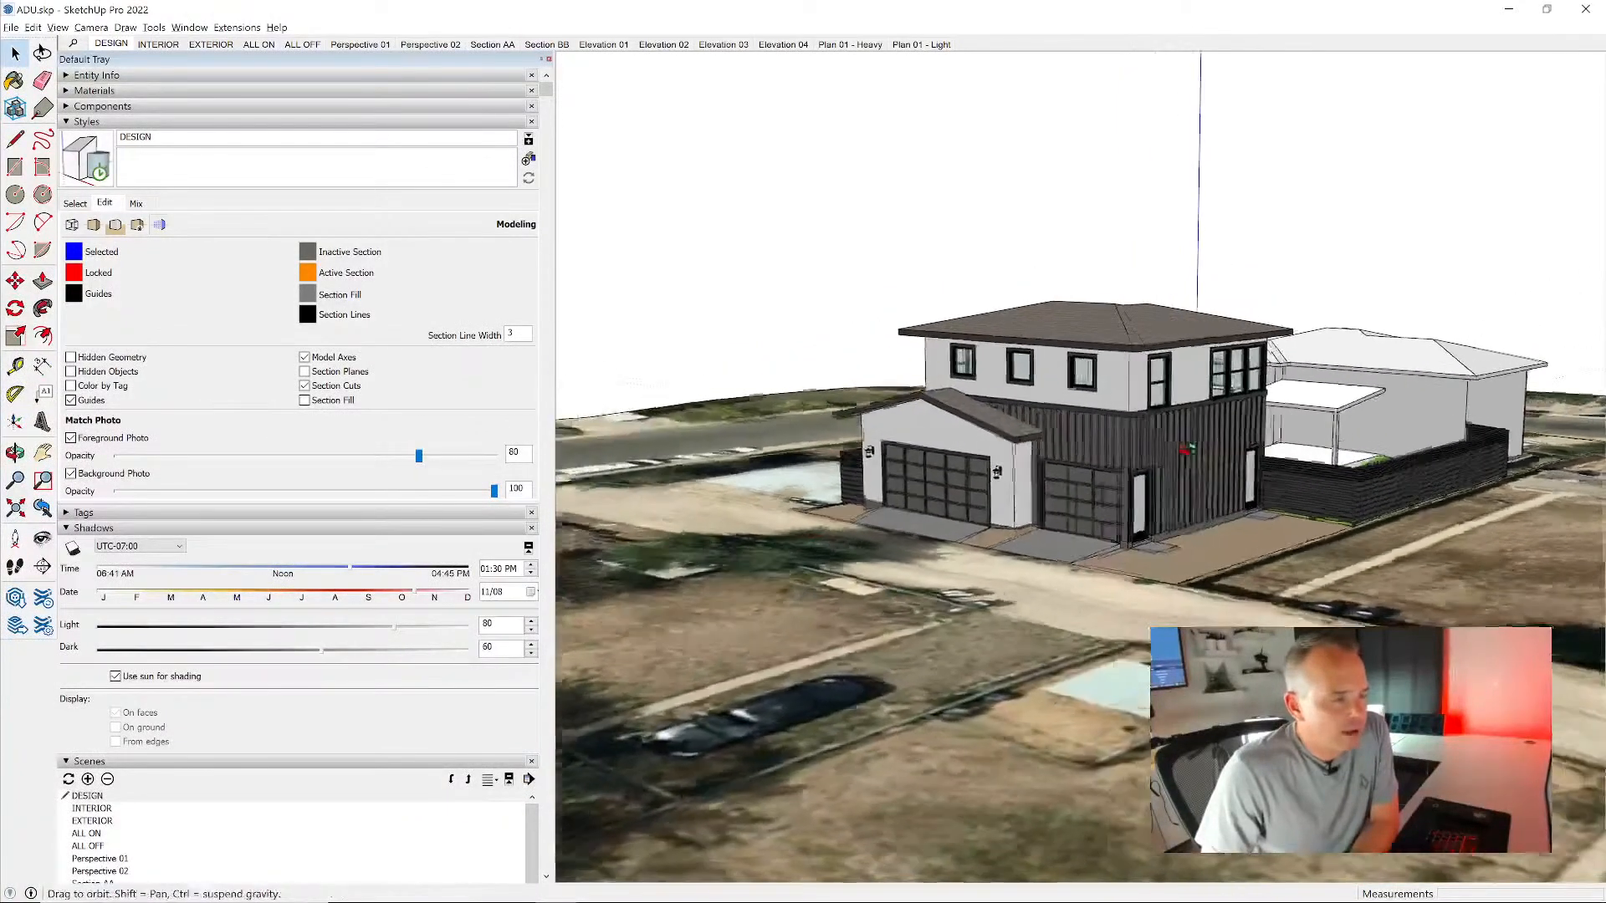
pyautogui.scroll(4, 1191, 453)
pyautogui.click(42, 566)
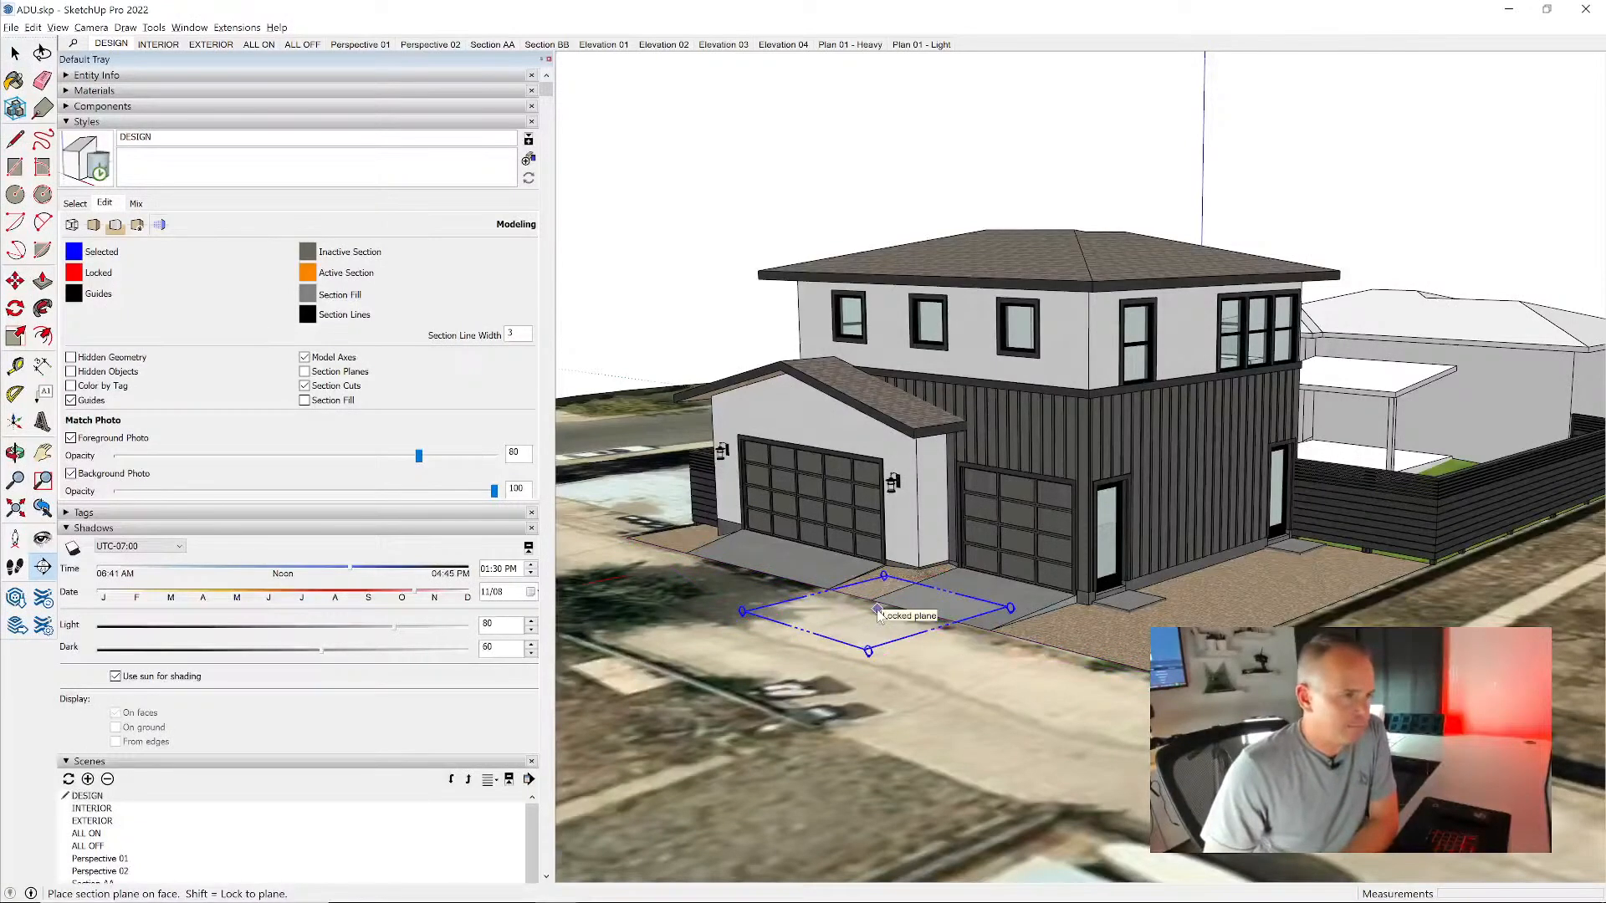
pyautogui.click(1037, 353)
pyautogui.scroll(-10, 967, 440)
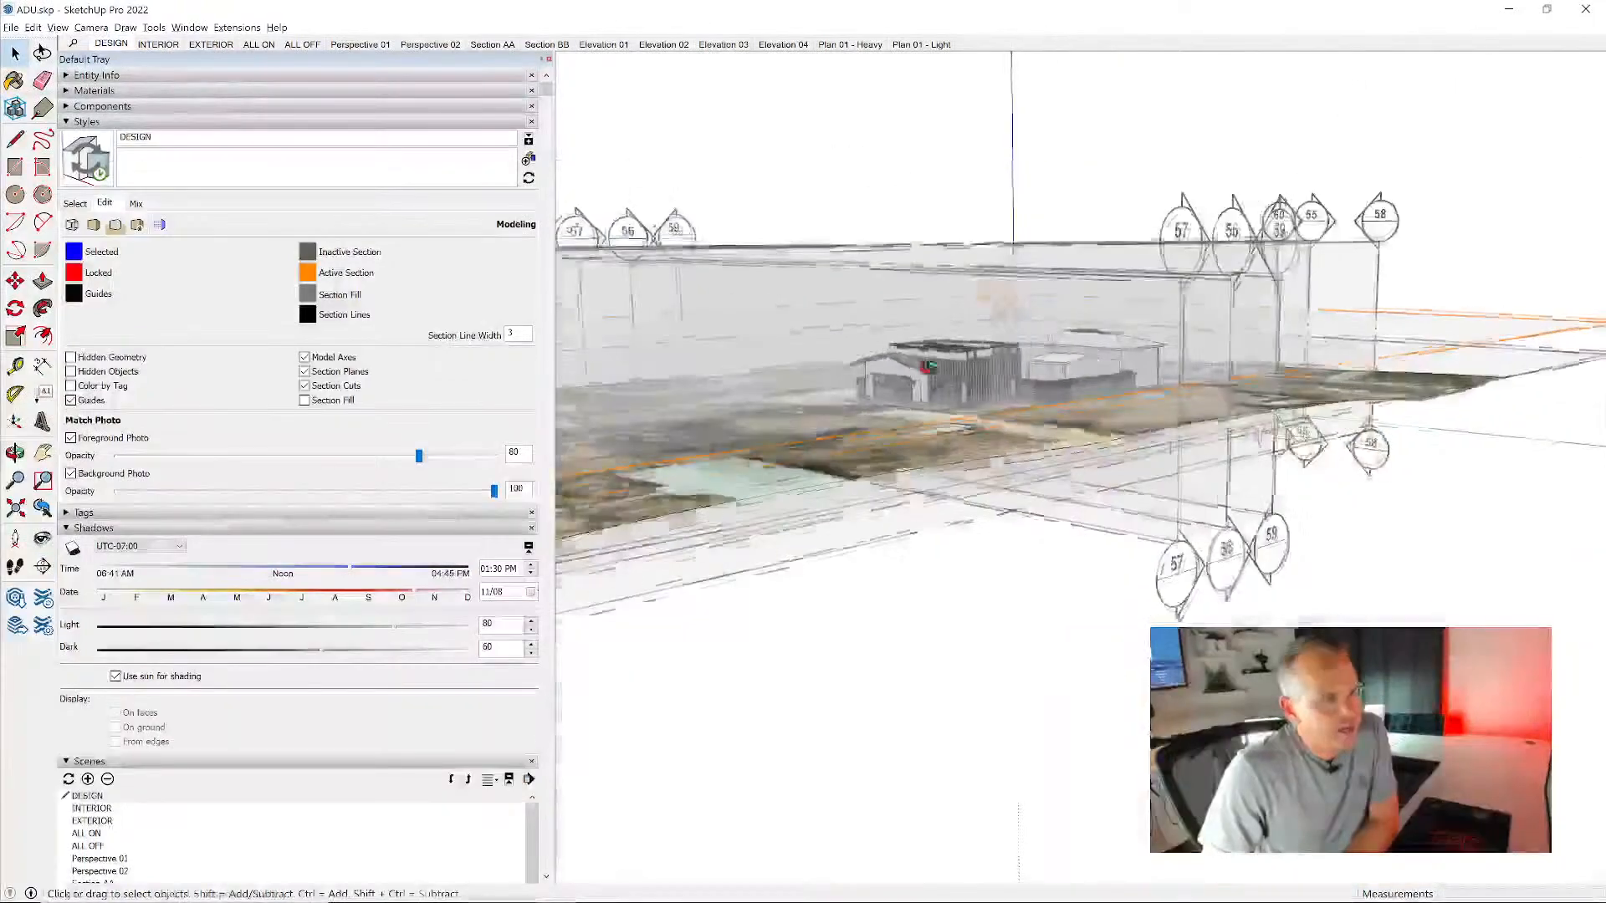
pyautogui.moveTo(925, 365); pyautogui.dragTo(987, 443, button='middle')
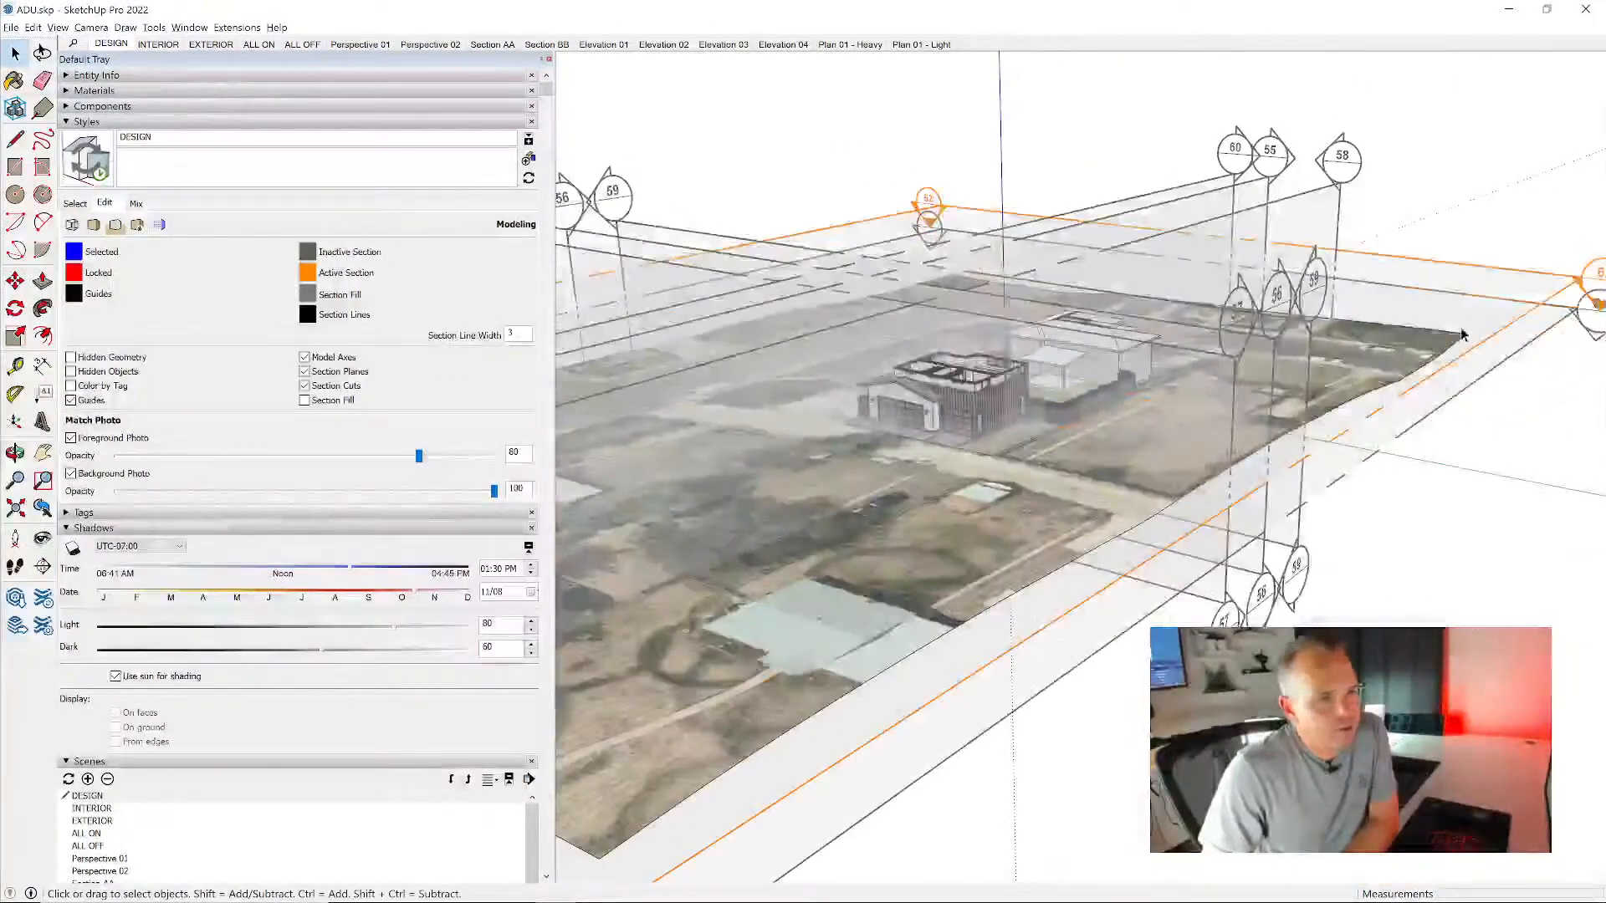
# - Align the view to the new horizontal section plane and switch the camera to parallel projection
pyautogui.rightClick(1444, 274)
pyautogui.click(1526, 382)
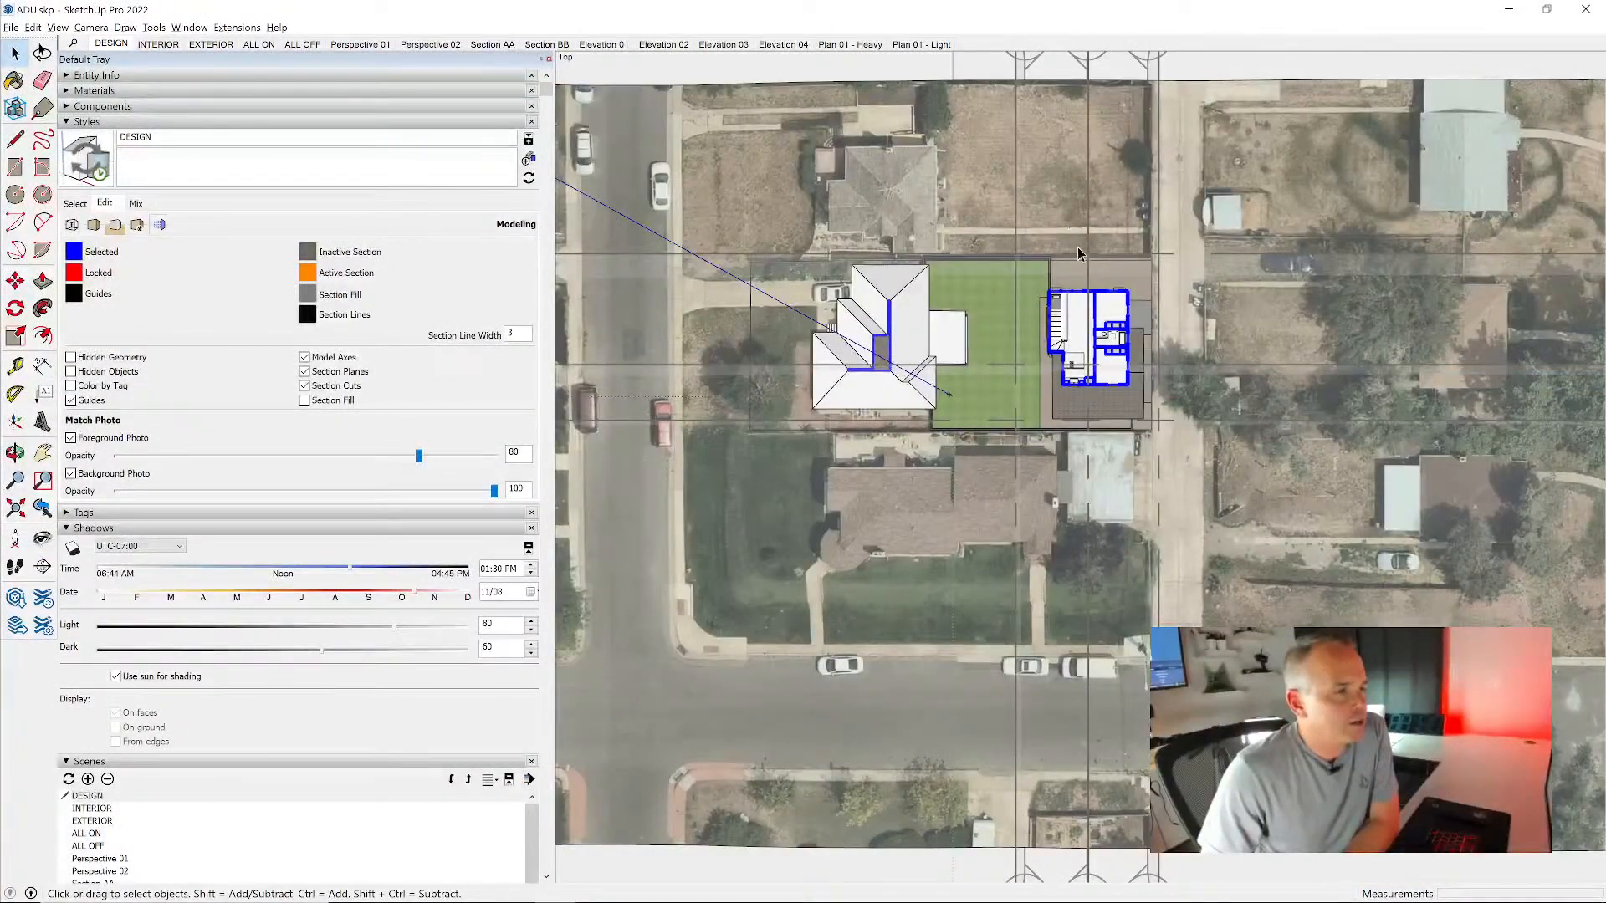
pyautogui.click(91, 28)
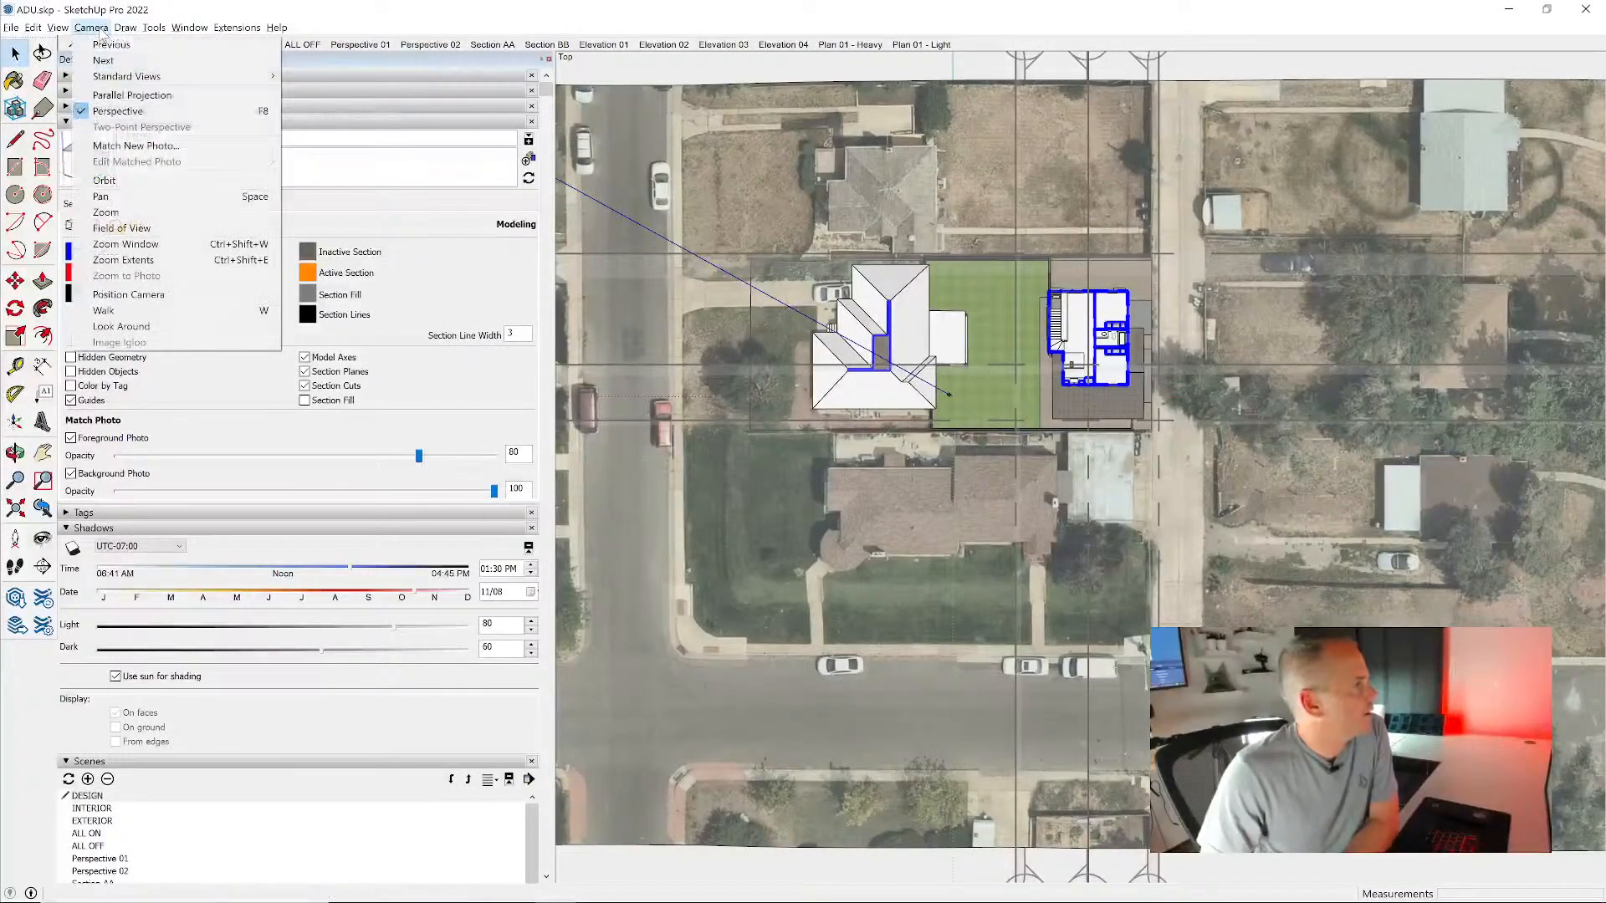
pyautogui.click(117, 97)
pyautogui.scroll(5, 1107, 306)
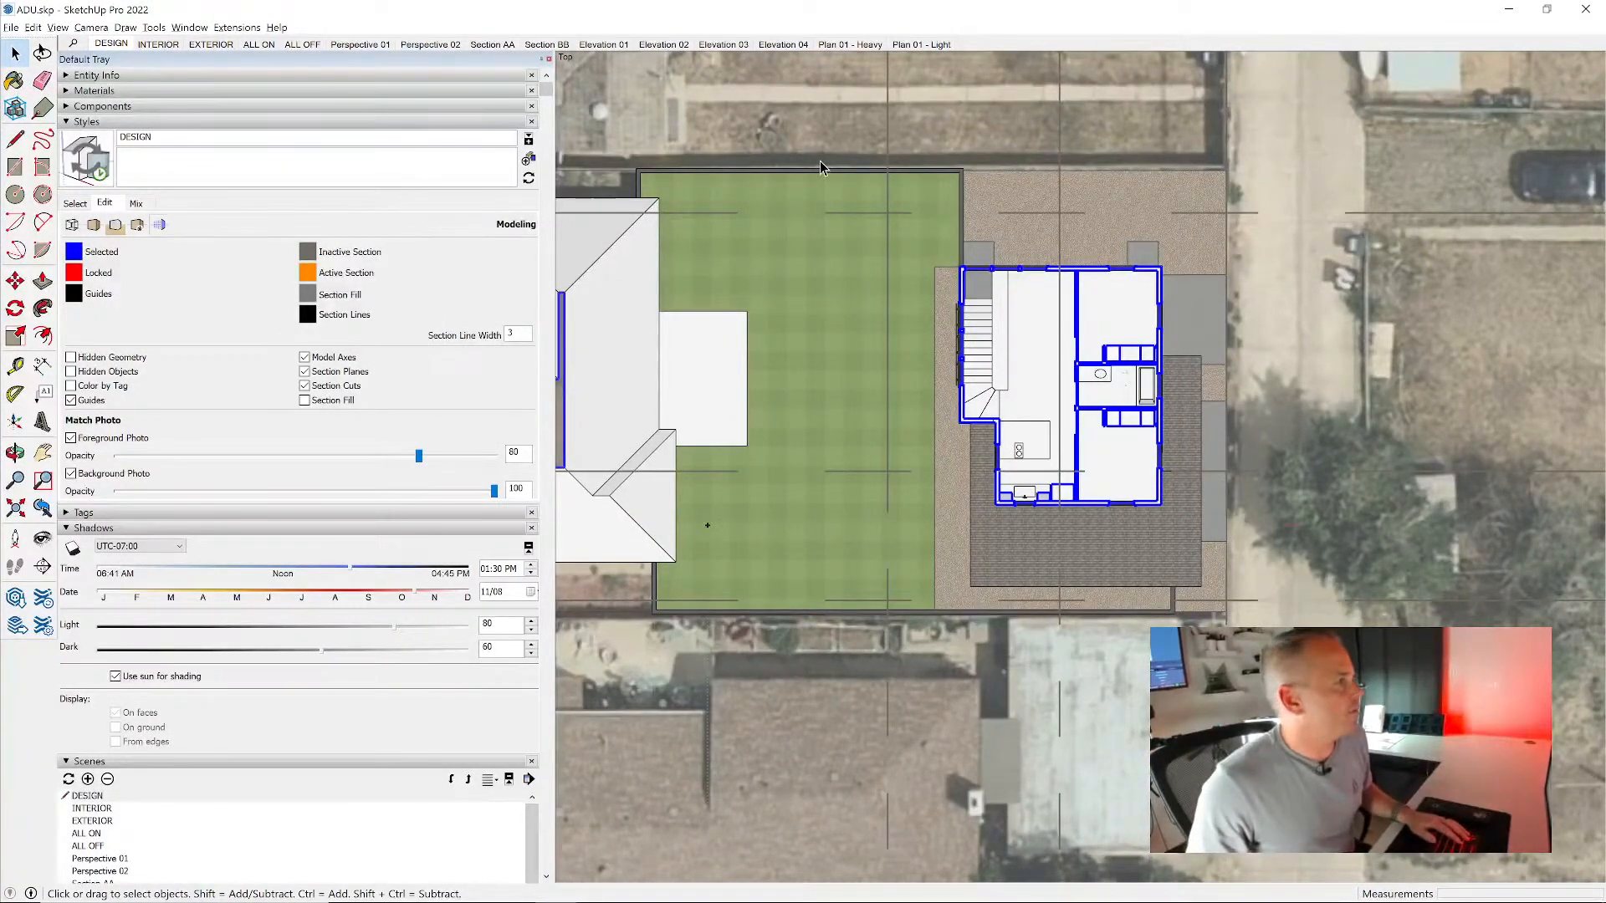
# - Try adding a new scene after Plan 01 - Light from the aligned top view, and delete it again
pyautogui.click(247, 122)
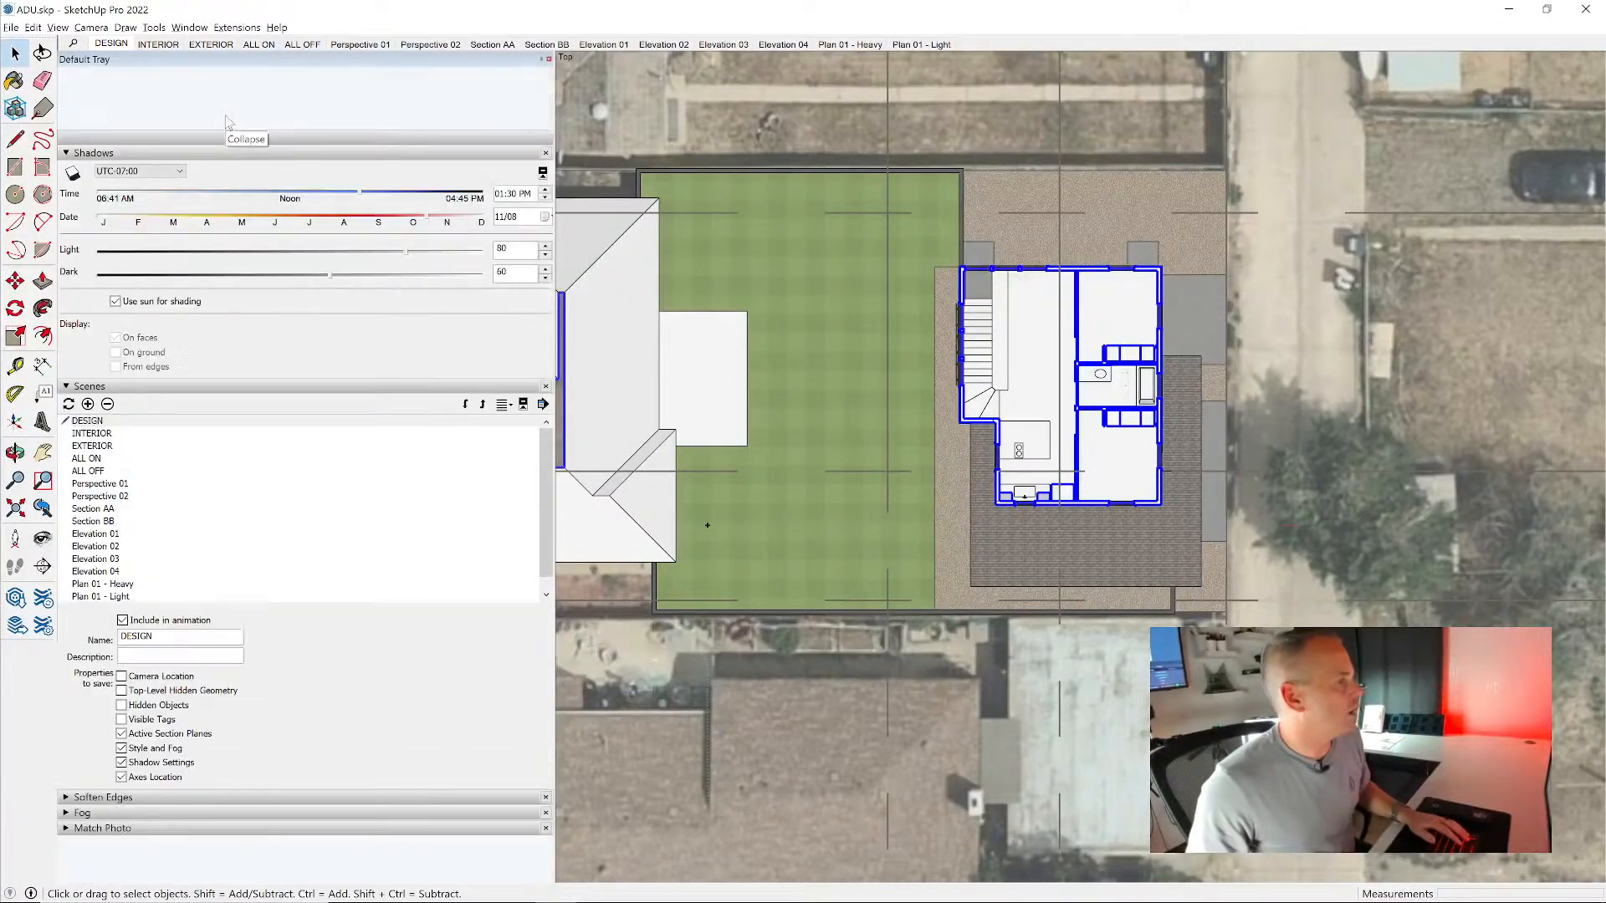
pyautogui.scroll(-1, 251, 449)
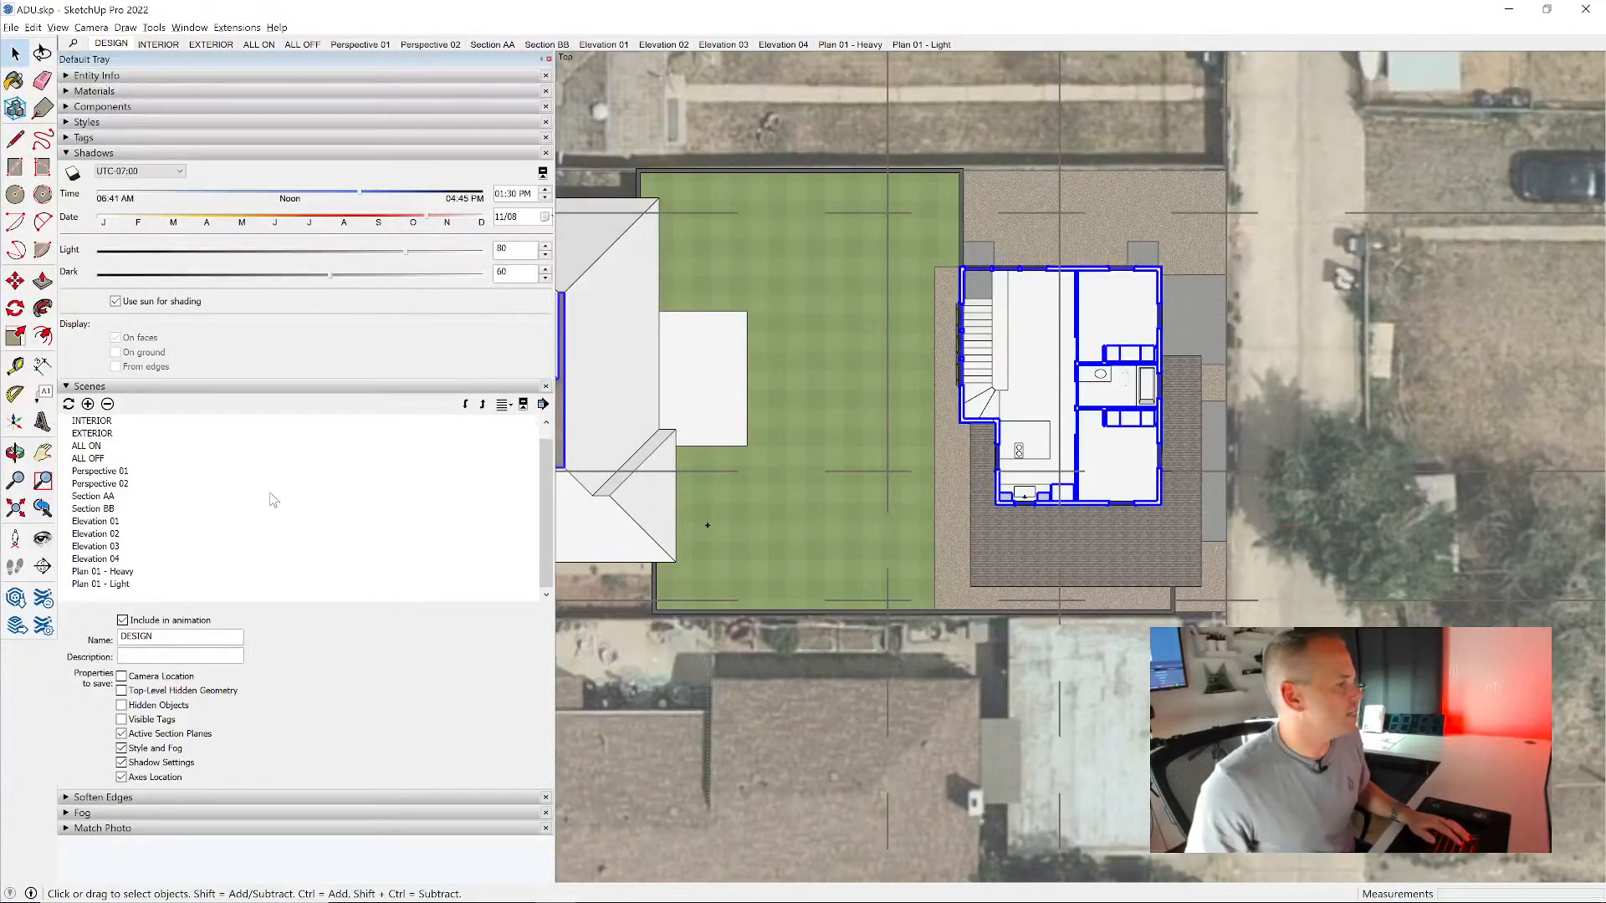
pyautogui.click(120, 584)
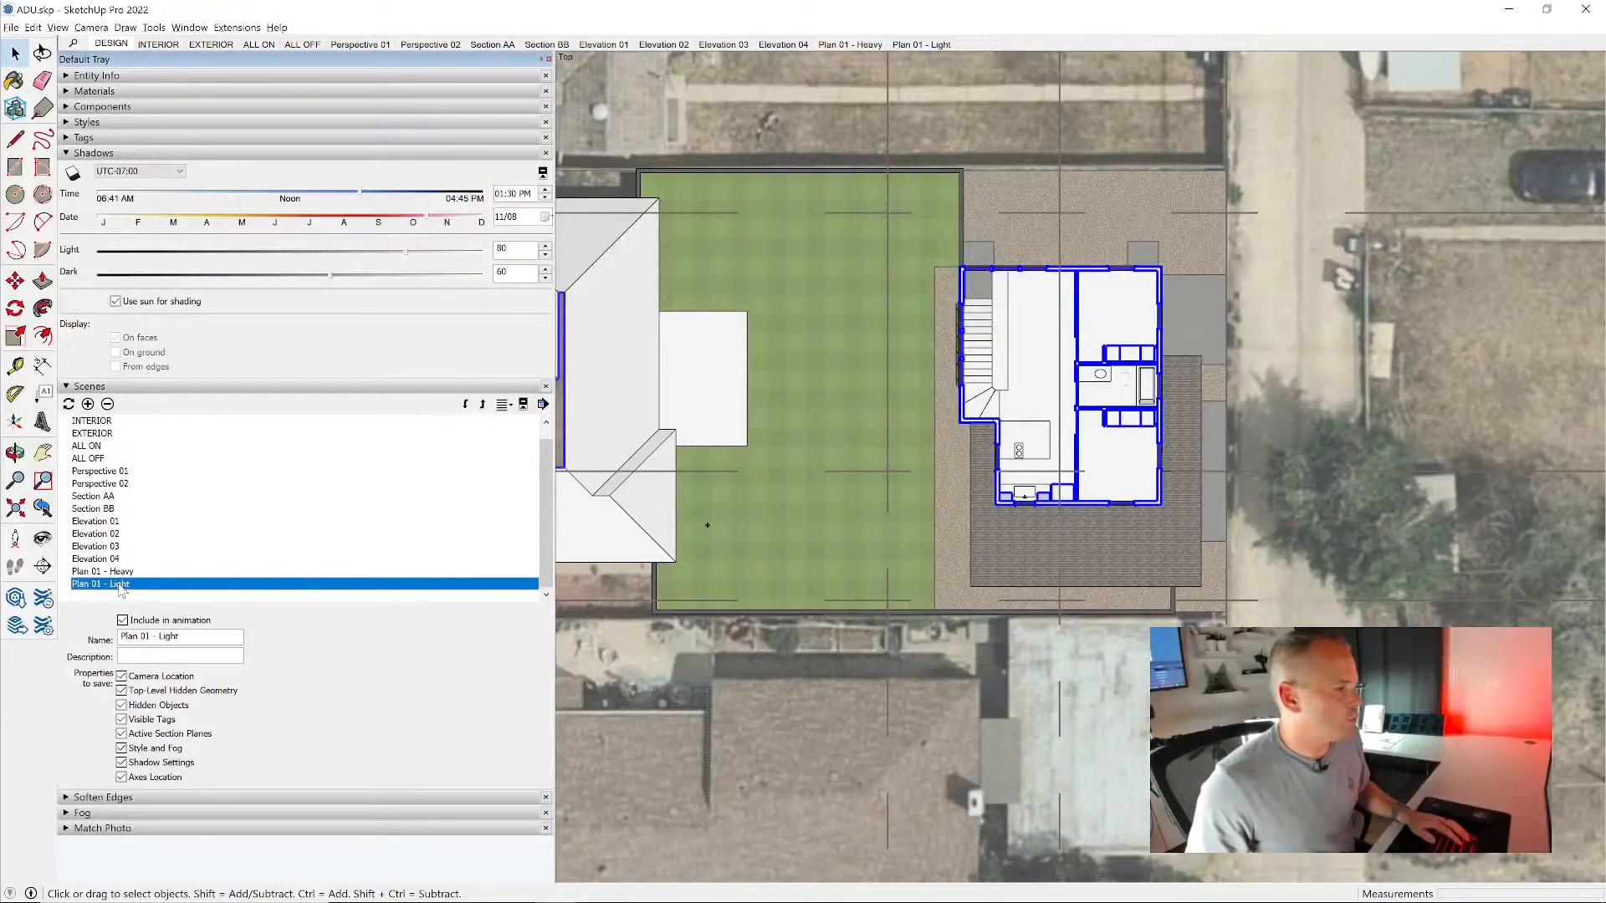
pyautogui.click(89, 406)
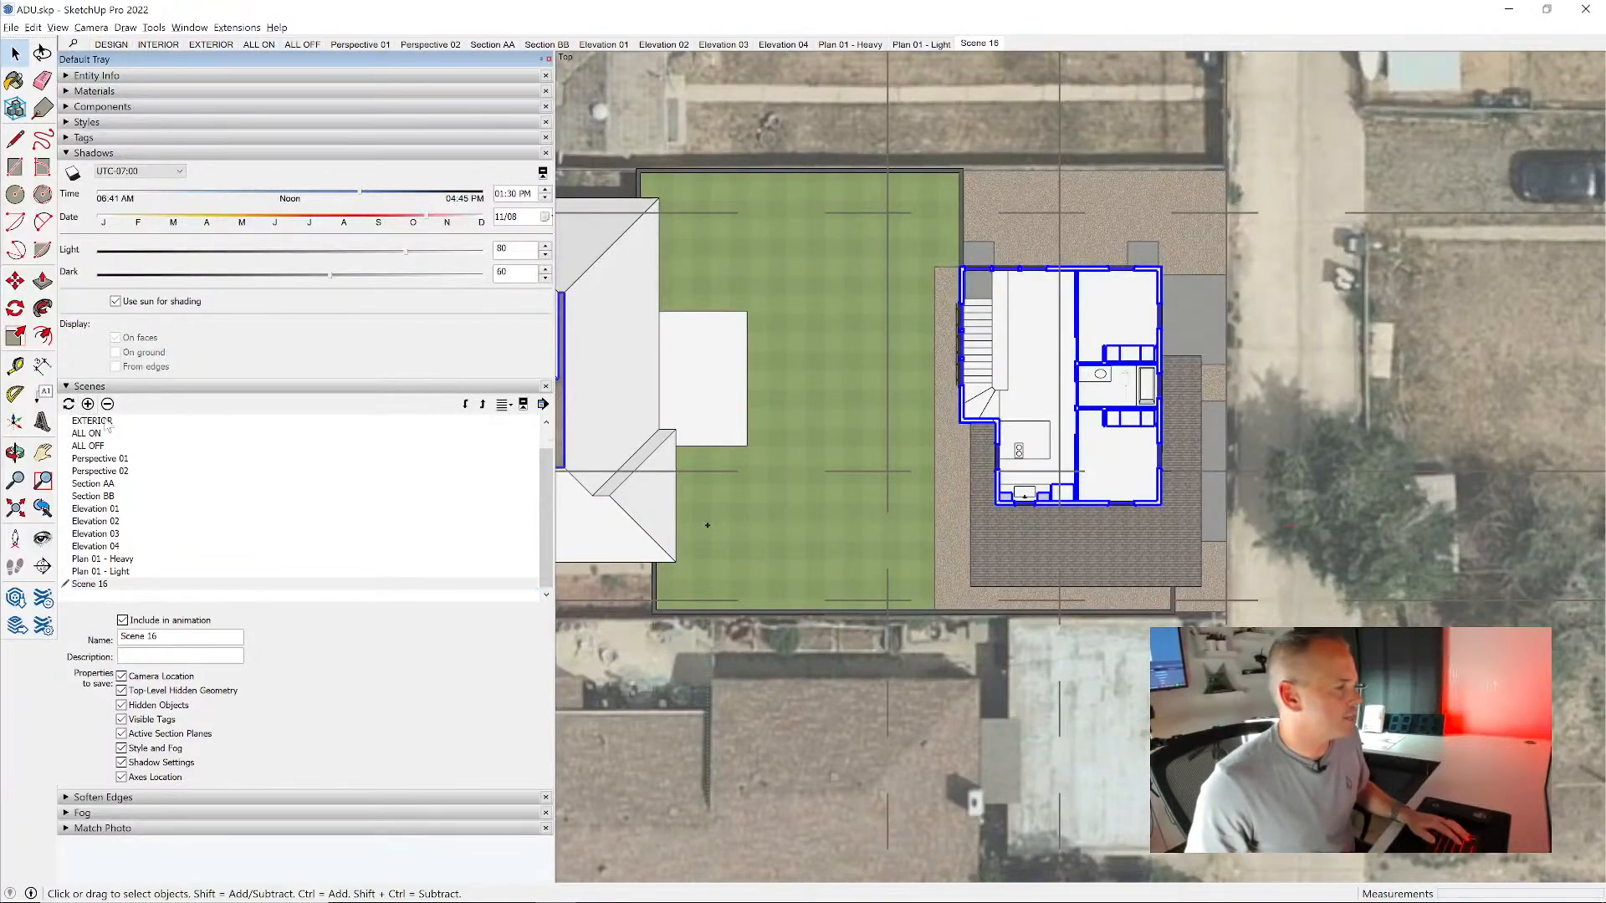
pyautogui.click(98, 586)
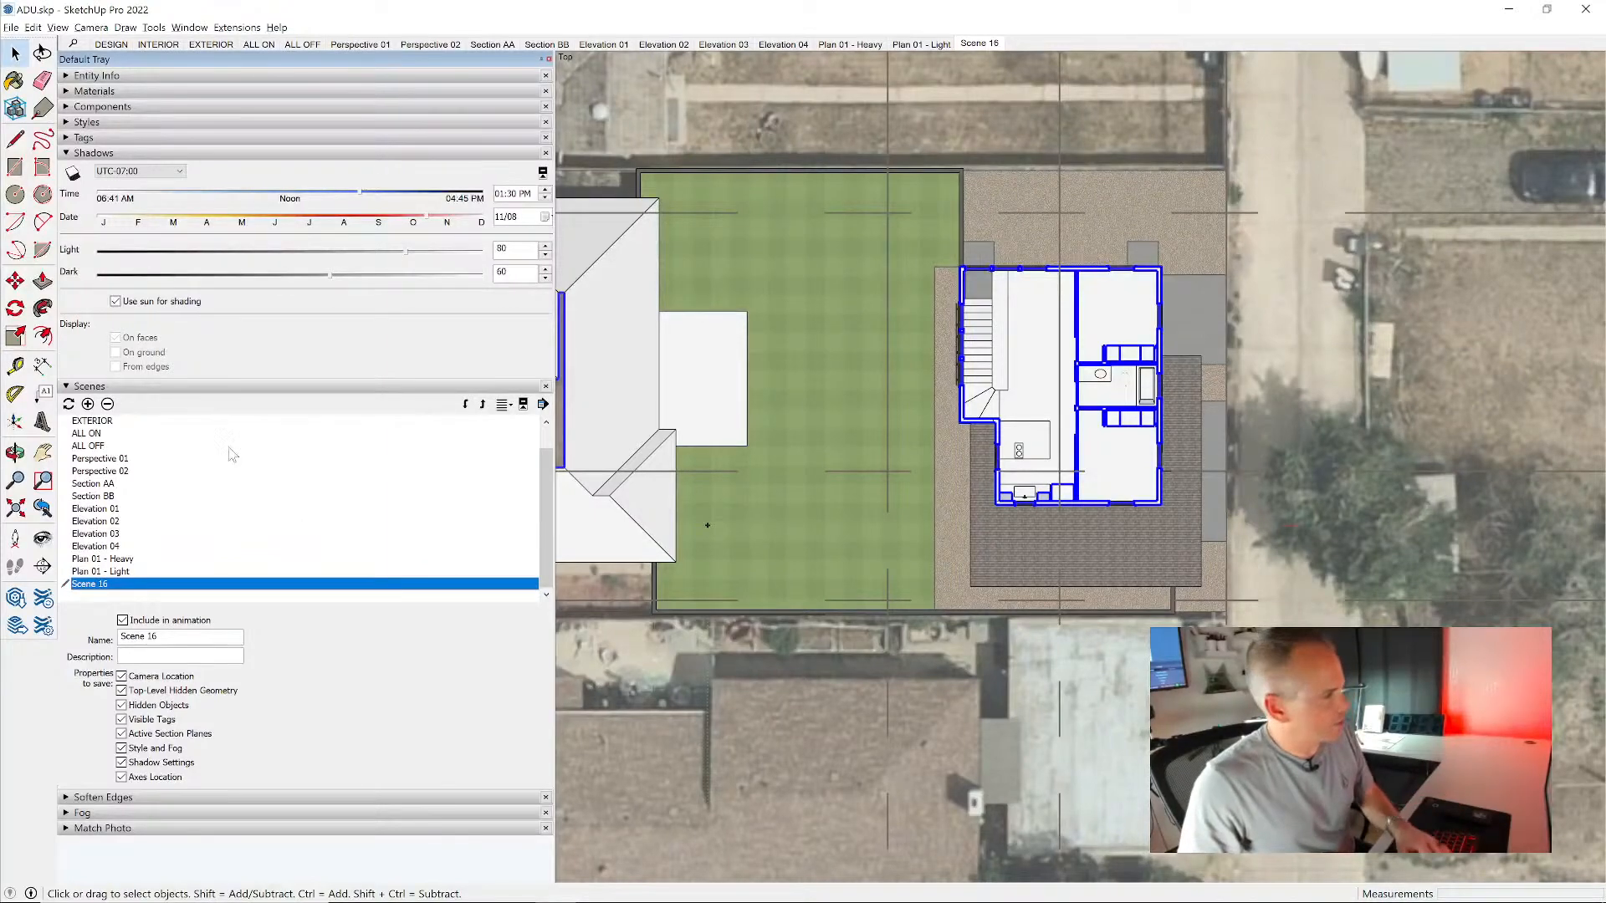
pyautogui.click(107, 404)
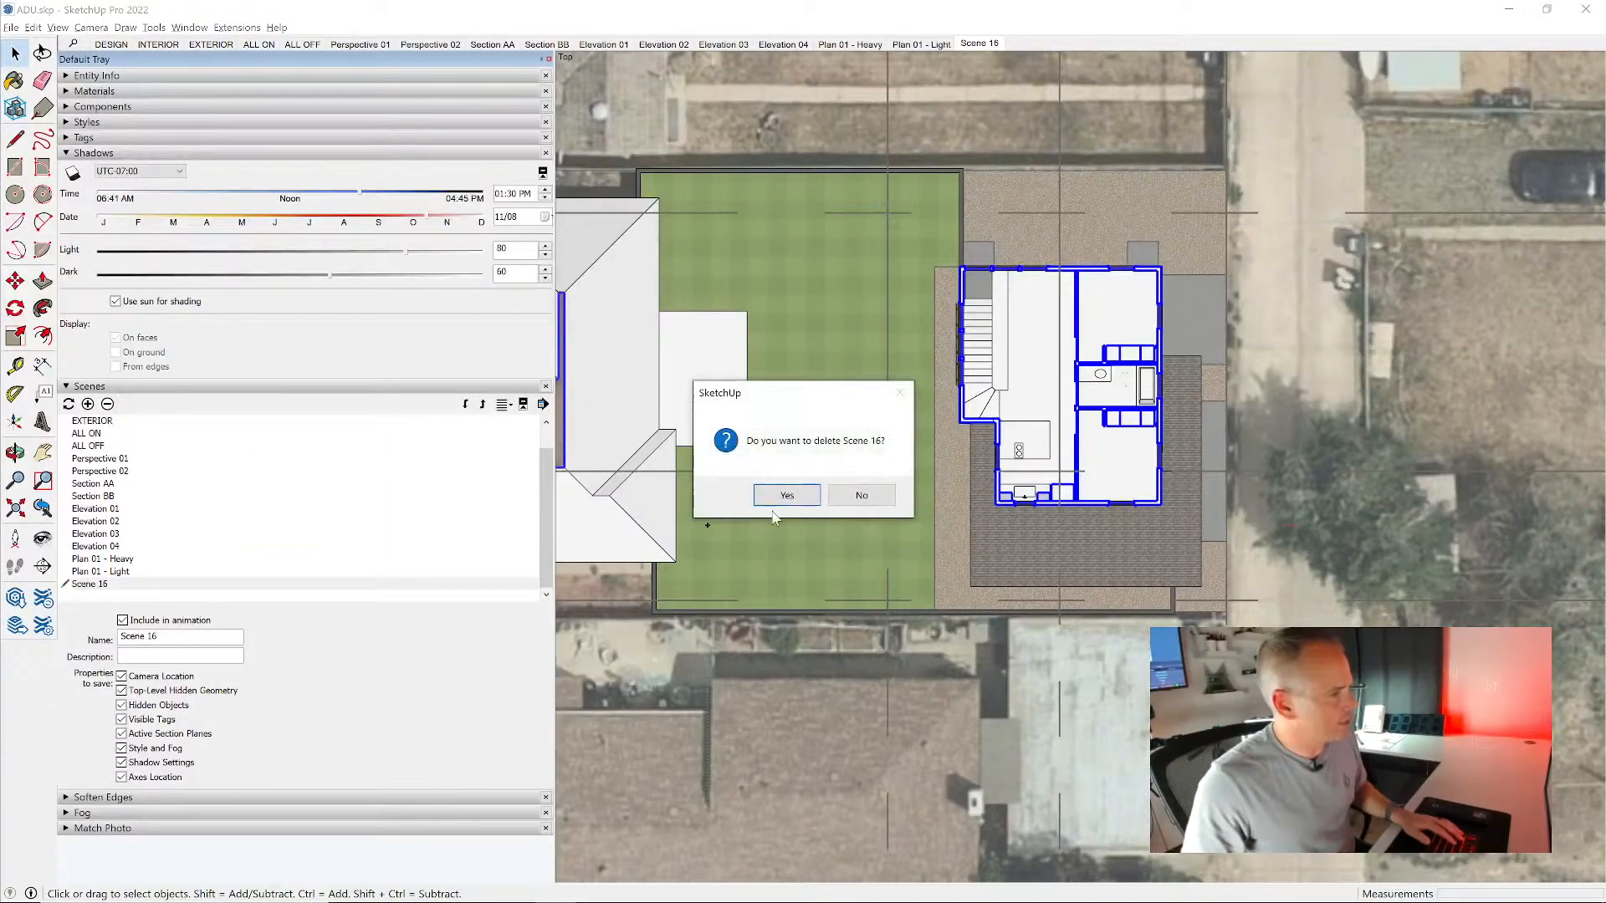
pyautogui.click(786, 496)
# - Recall the Plan 01 - Heavy scene and turn off section cuts to expose the full-height walls of both floors
pyautogui.doubleClick(103, 572)
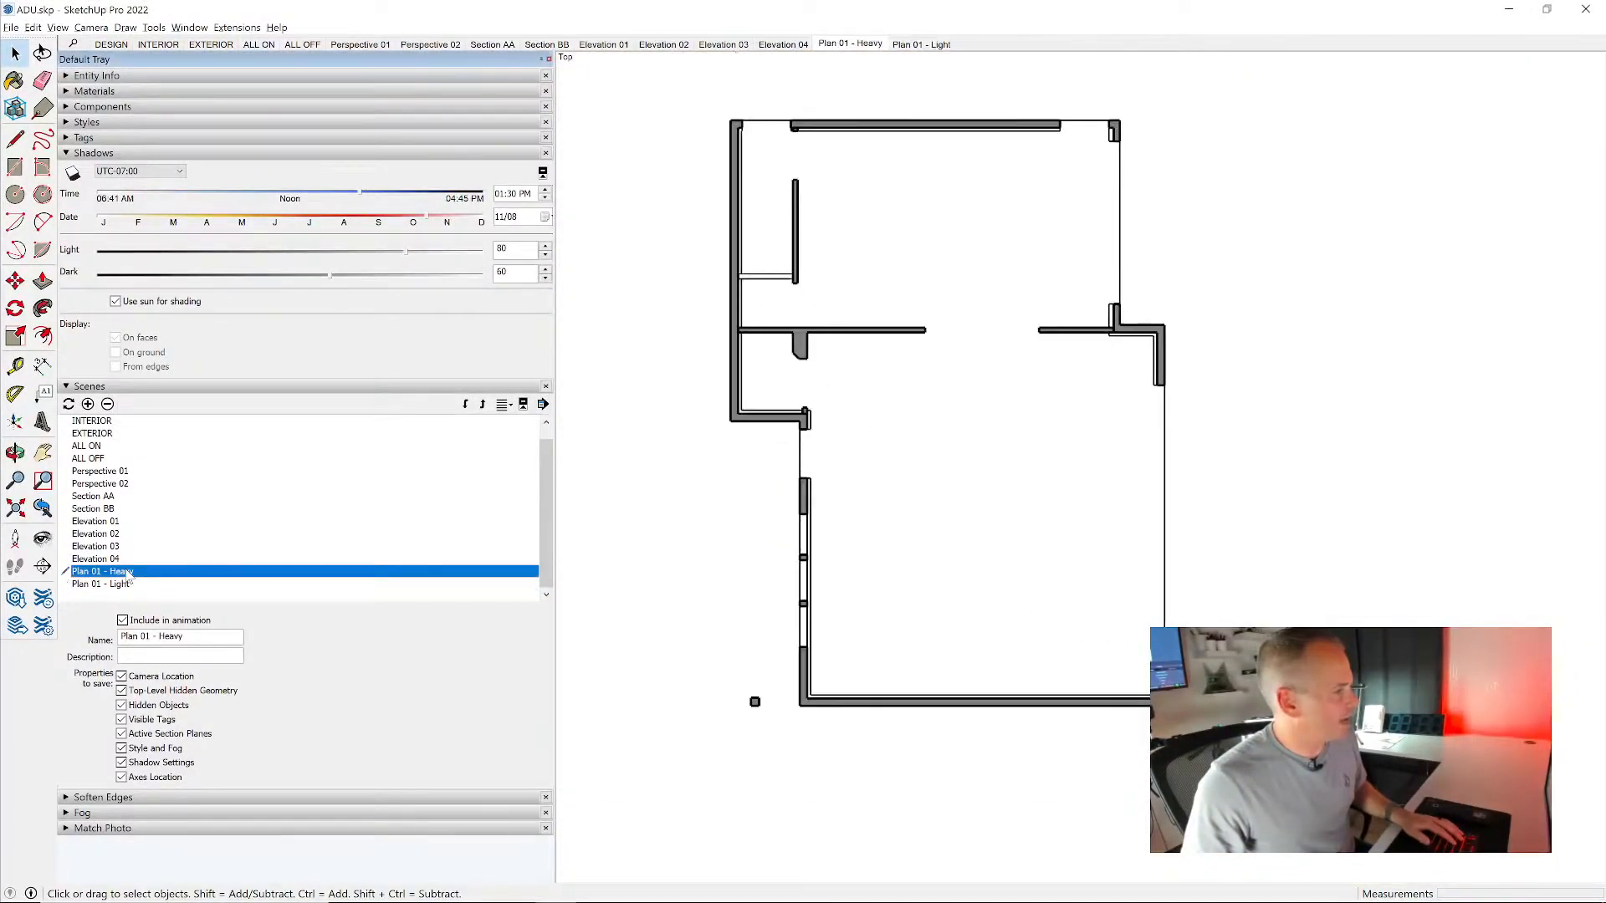
pyautogui.scroll(-4, 1052, 519)
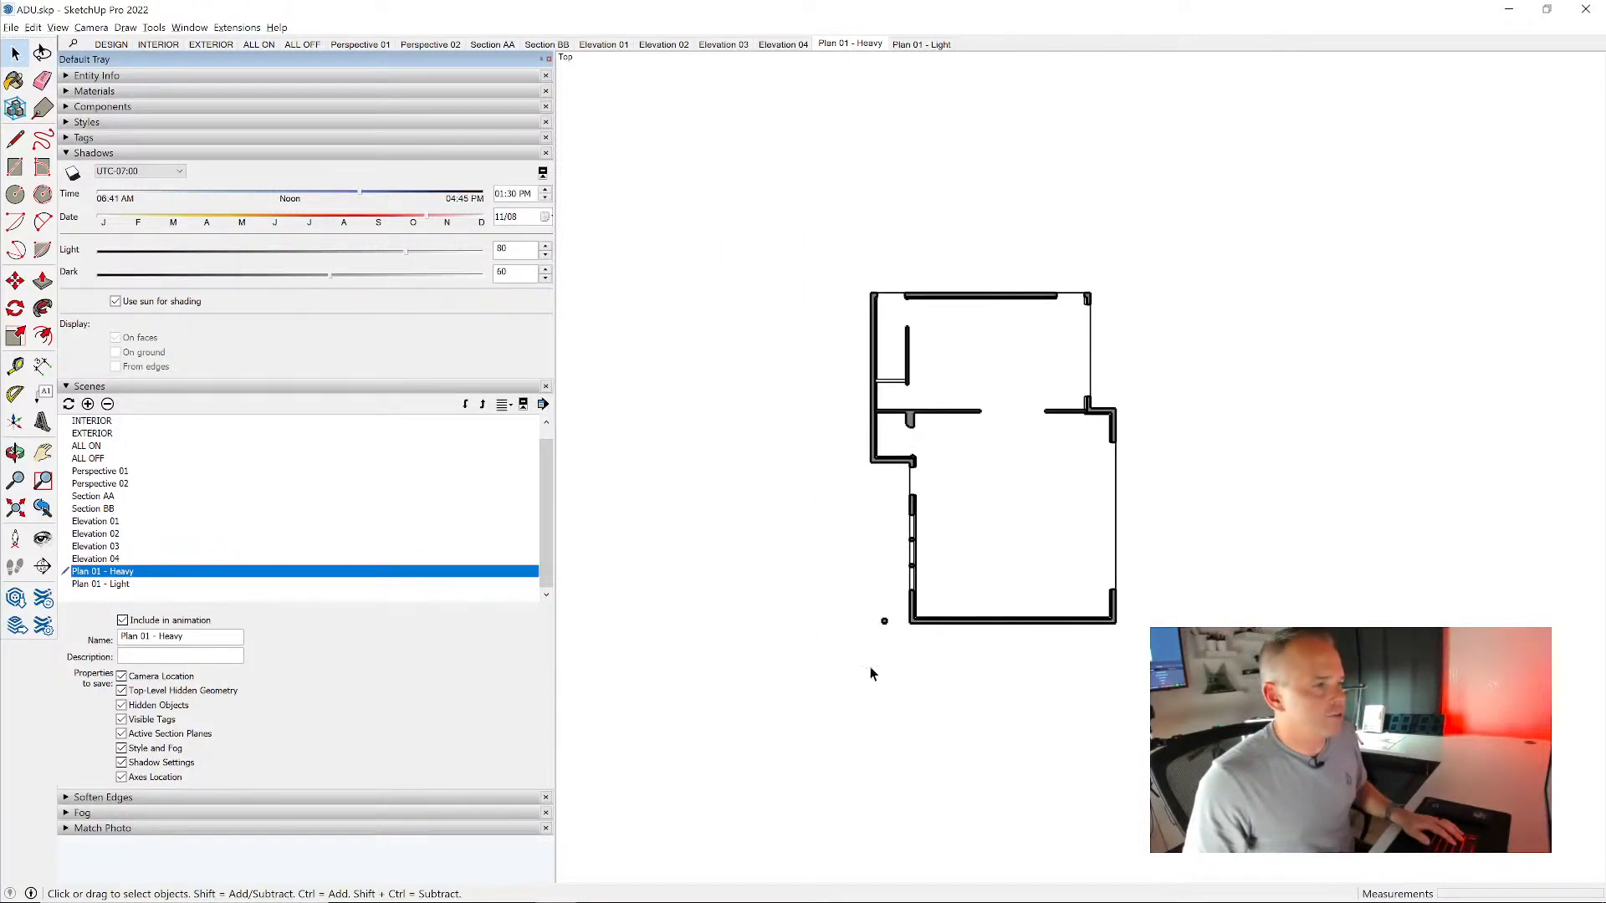
pyautogui.moveTo(853, 678); pyautogui.dragTo(1111, 244, button='middle')
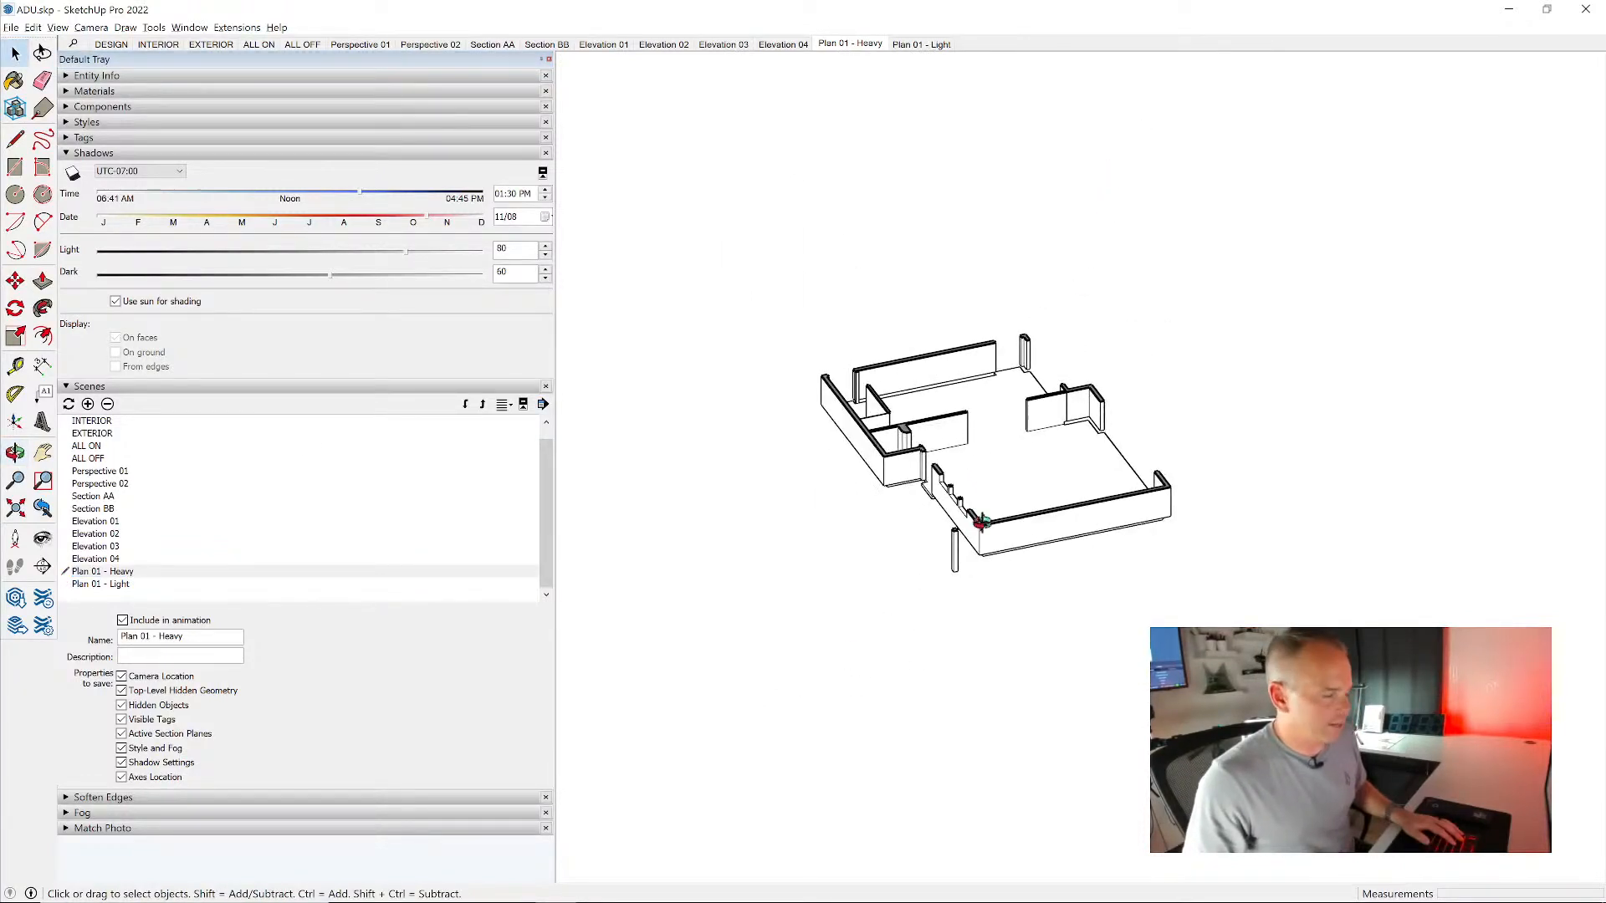
pyautogui.click(57, 28)
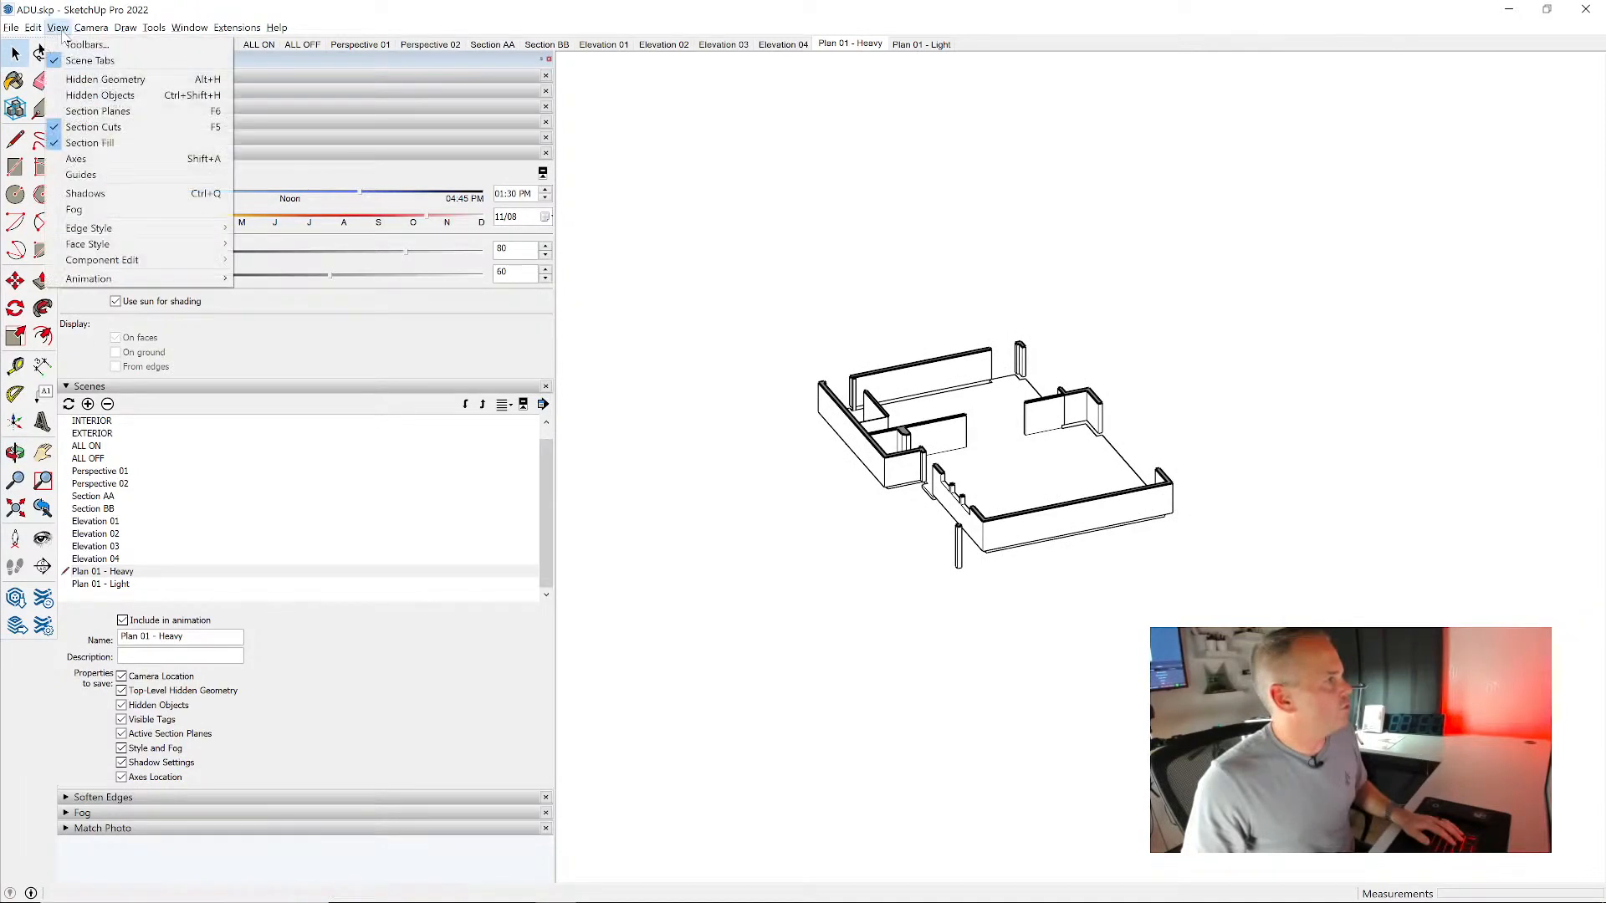
pyautogui.click(100, 126)
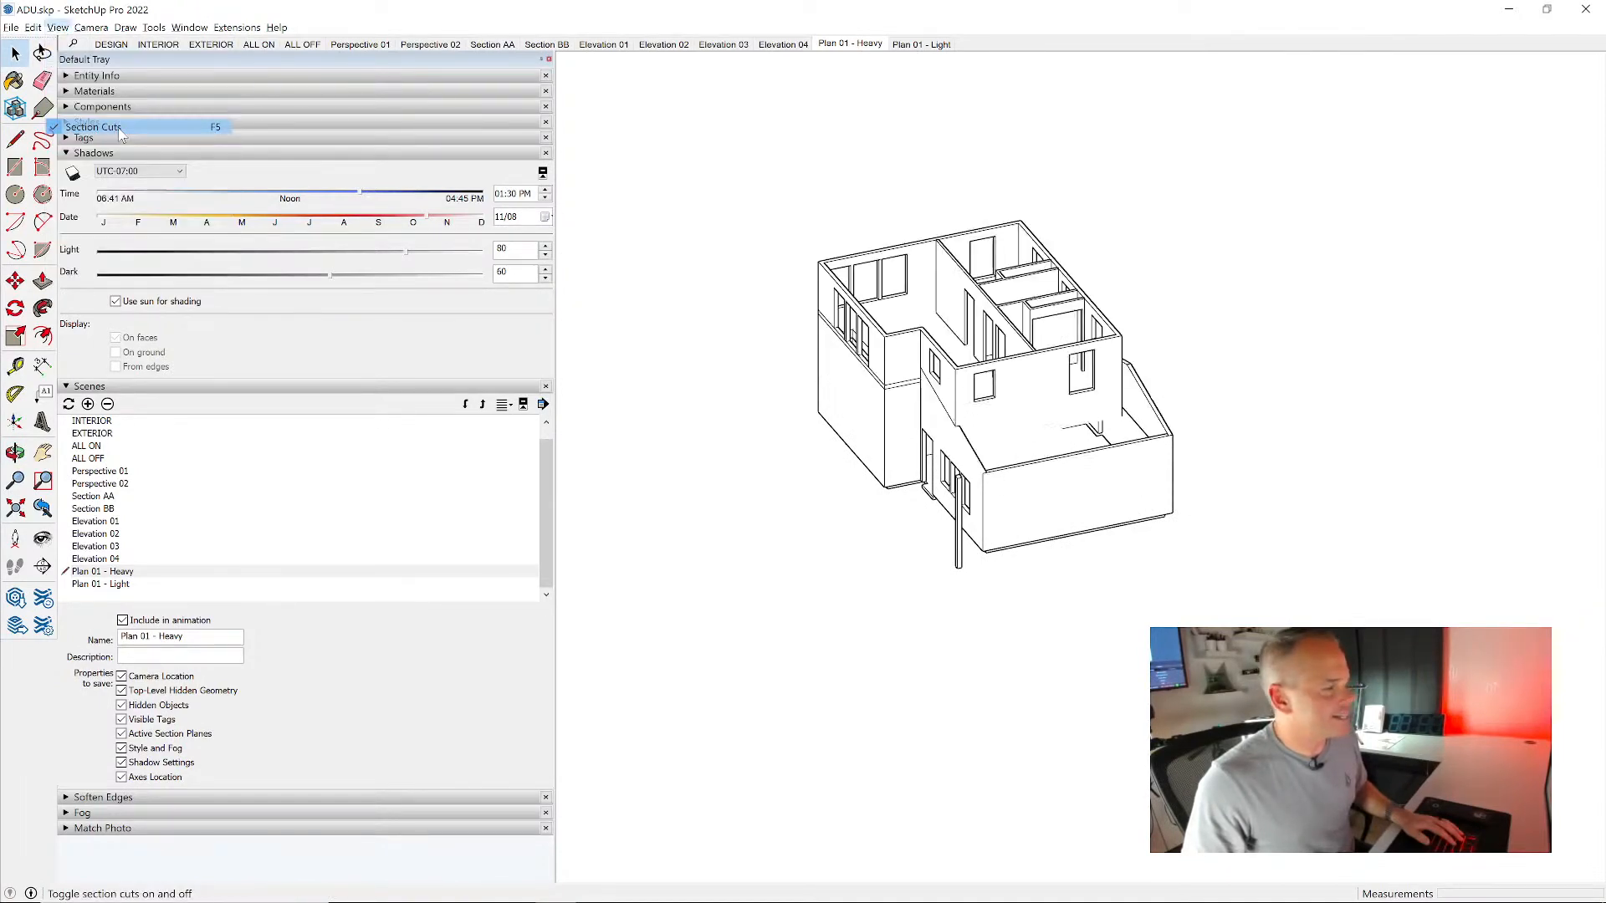
pyautogui.moveTo(929, 460); pyautogui.dragTo(1000, 435, button='middle')
pyautogui.scroll(3, 1000, 436)
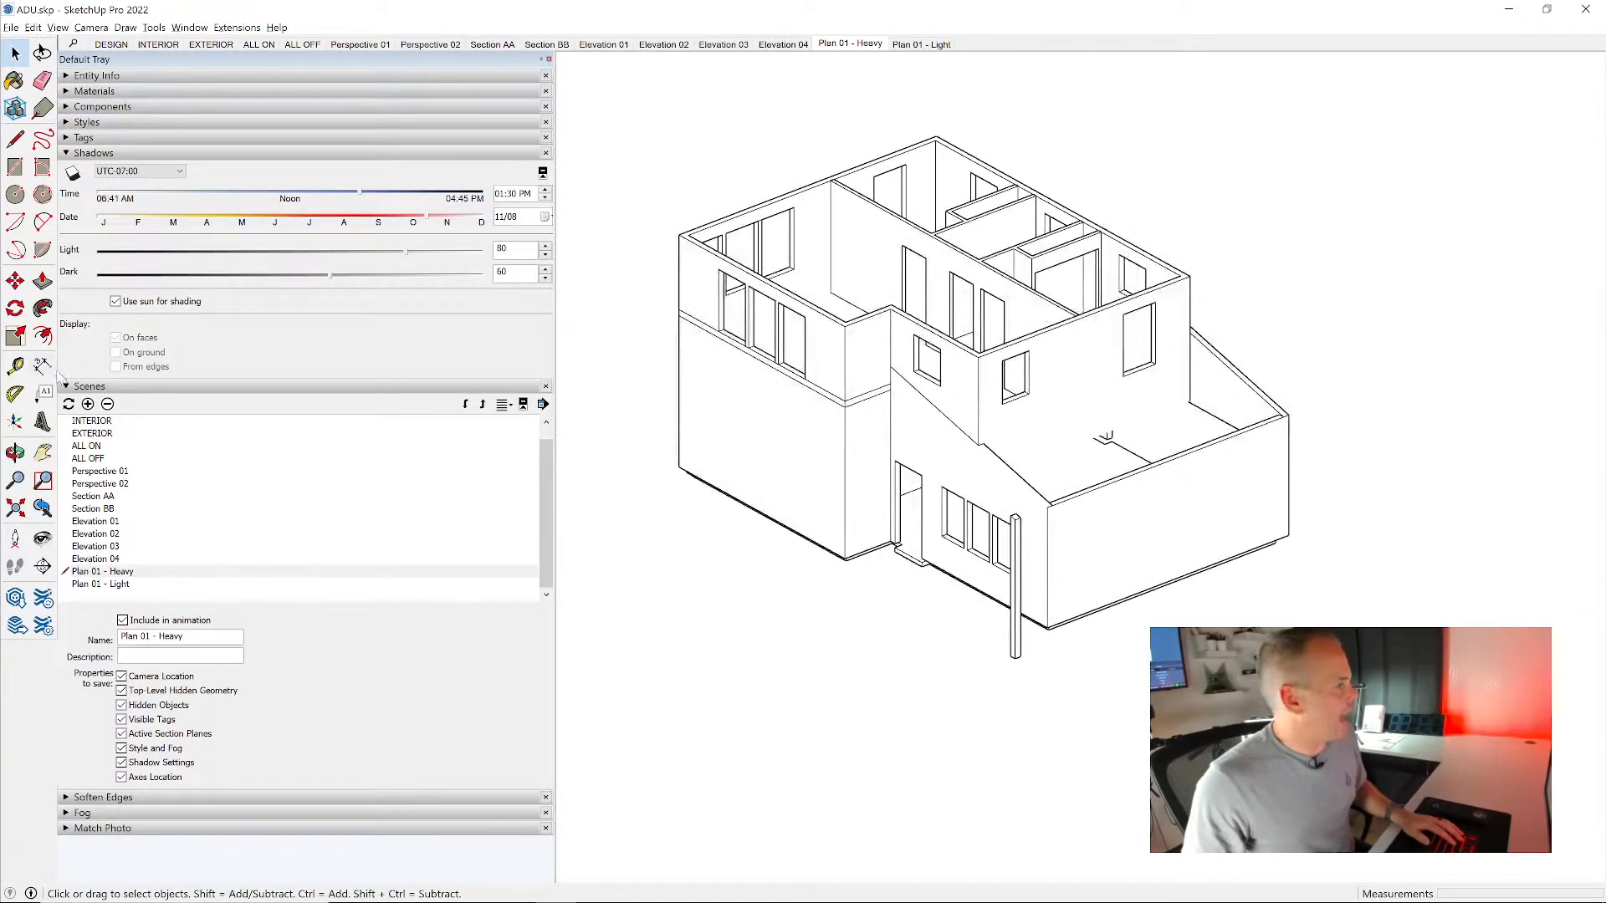
# - Place a horizontal section plane through the second-floor windows of the walls-only model
pyautogui.click(43, 566)
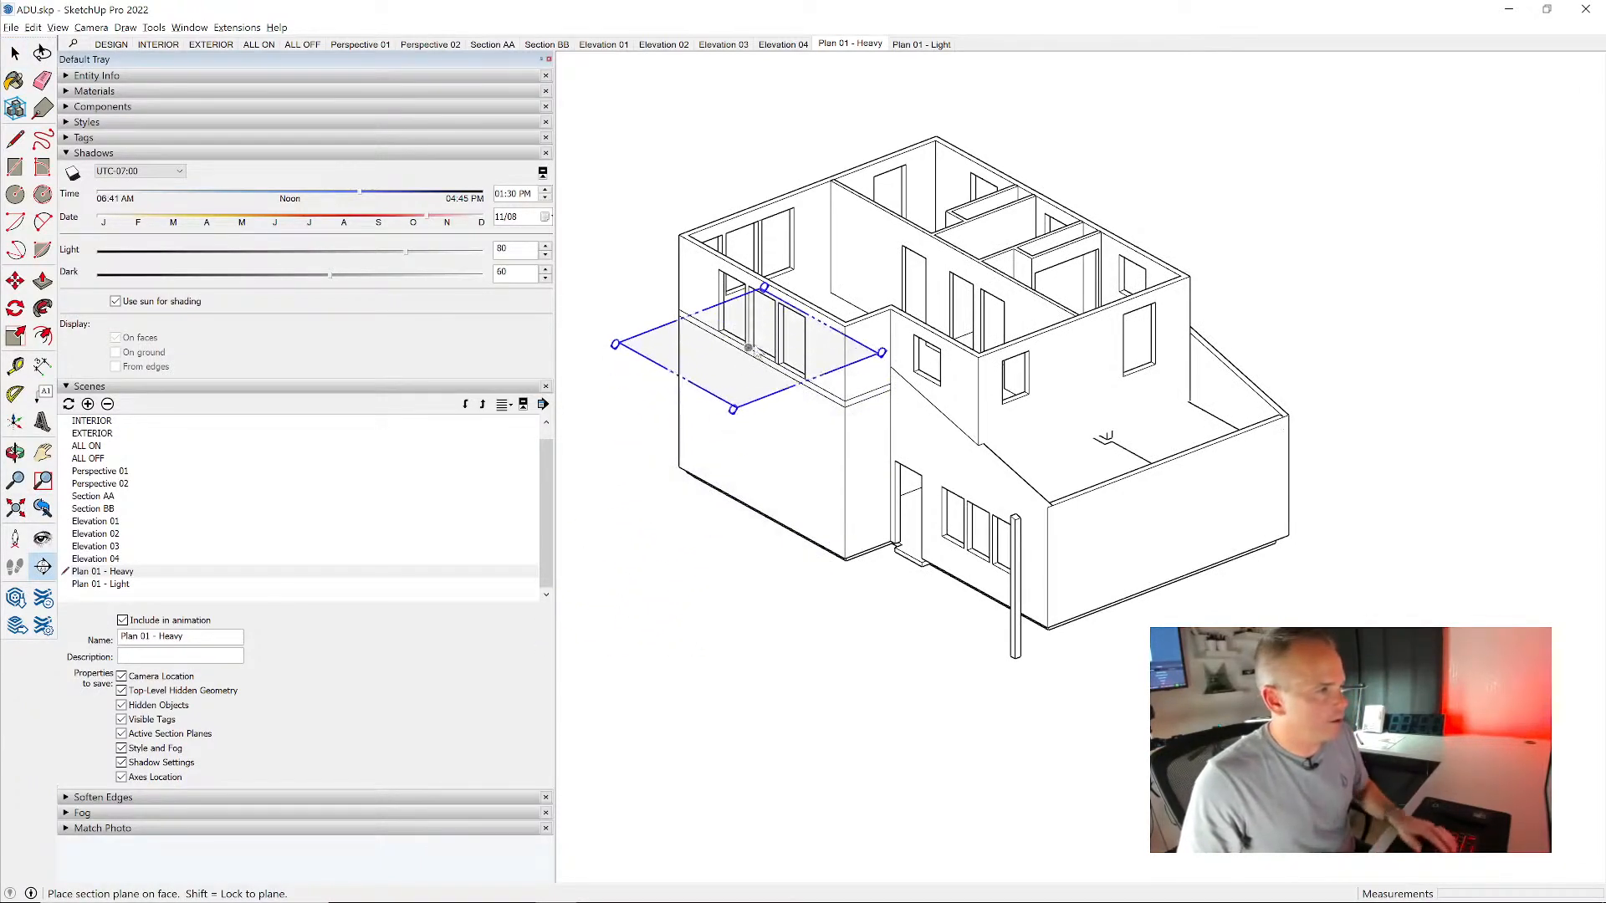
pyautogui.click(773, 335)
pyautogui.scroll(-4, 777, 366)
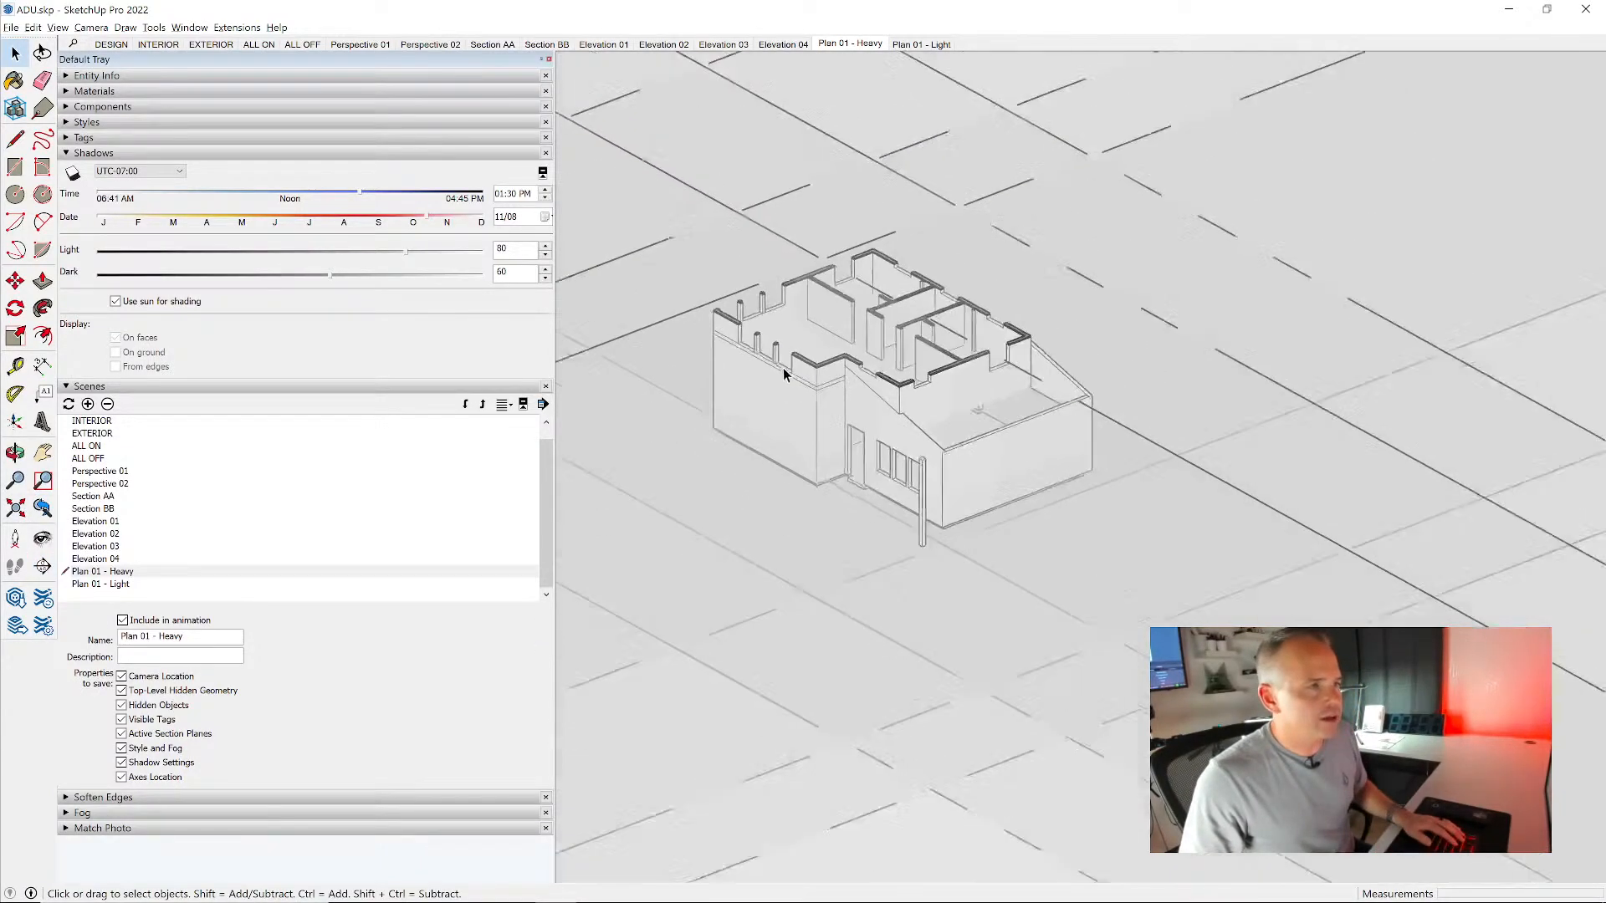
pyautogui.scroll(-3, 937, 284)
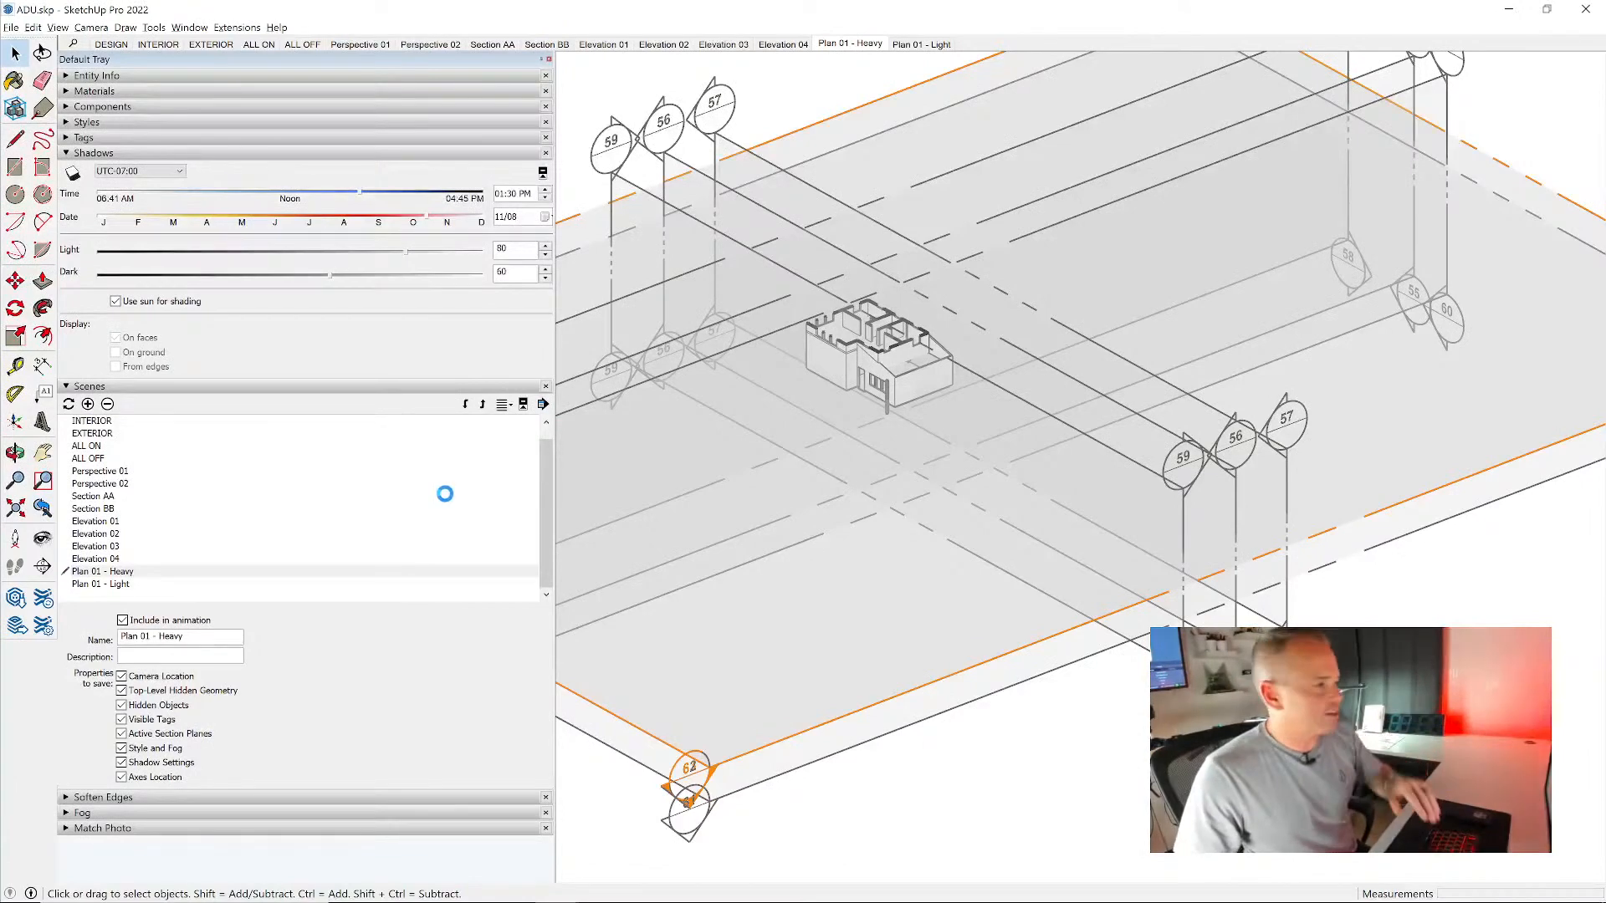
# - Add a new scene named Plan 02 - Heavy and move it after Plan 01 - Light in the scene order
pyautogui.click(88, 404)
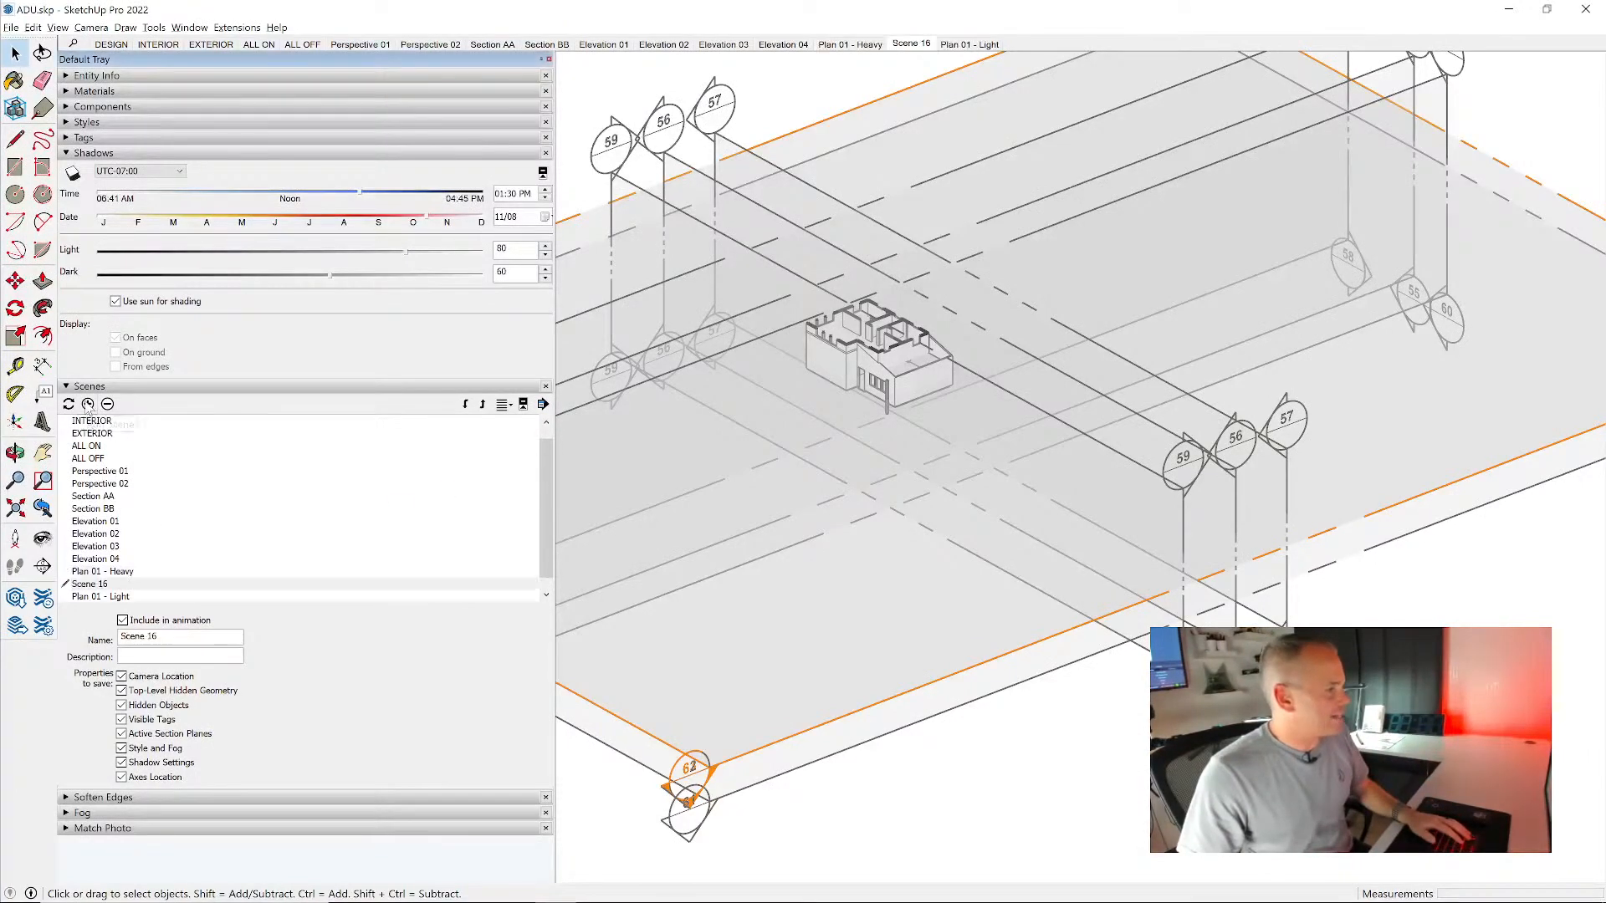
pyautogui.moveTo(158, 635); pyautogui.dragTo(120, 635)
pyautogui.write('Plan 02 - Heavy')
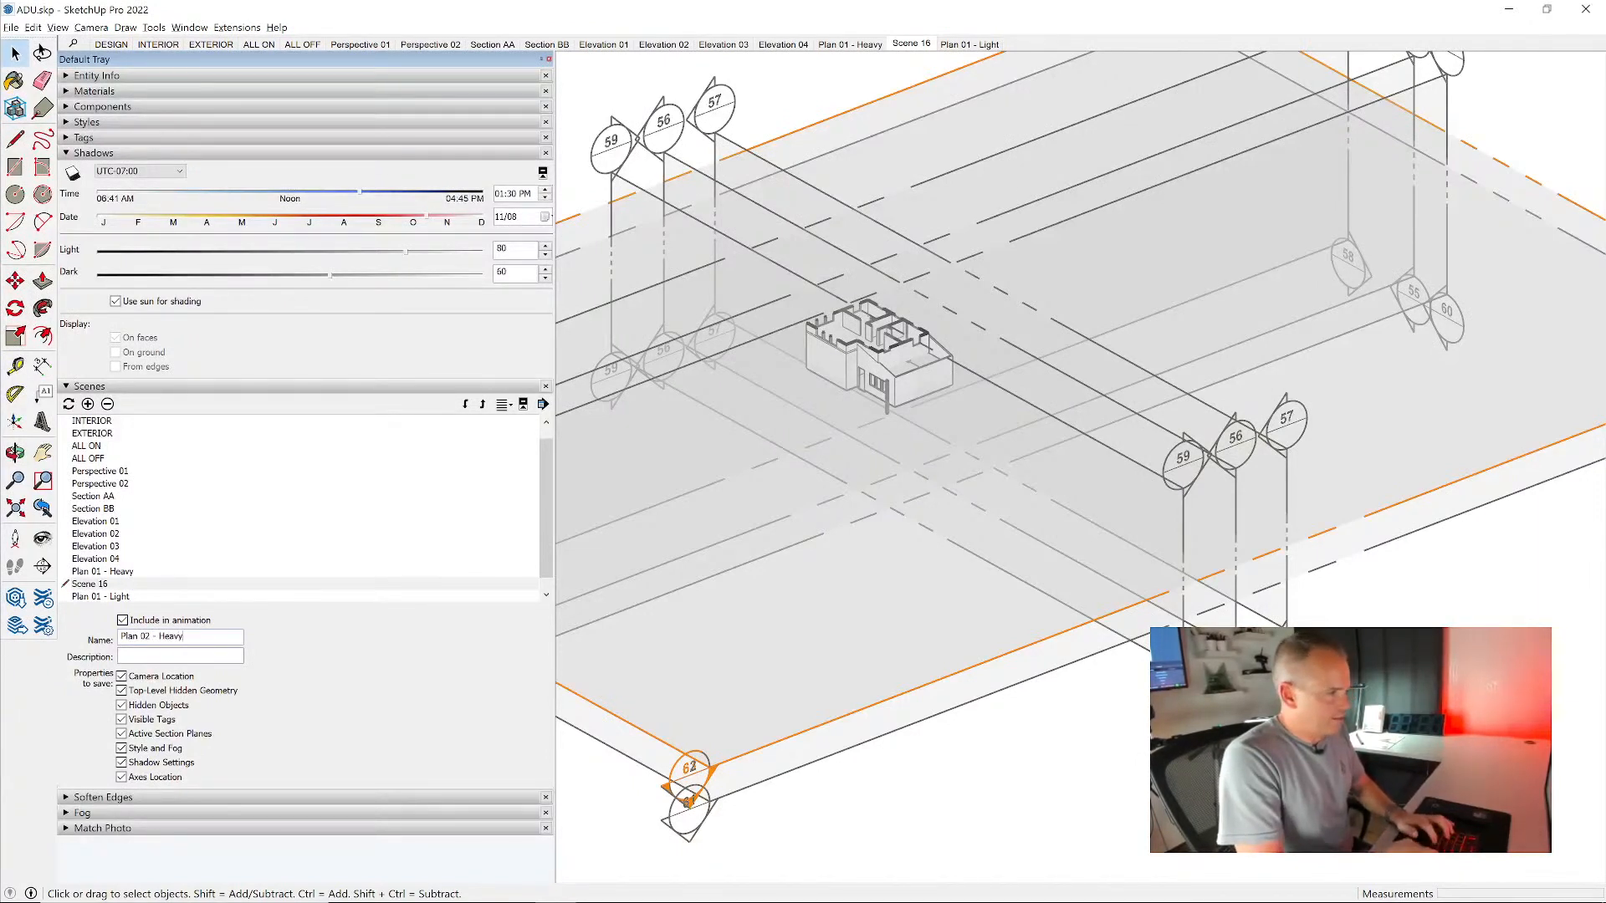
pyautogui.press('Return')
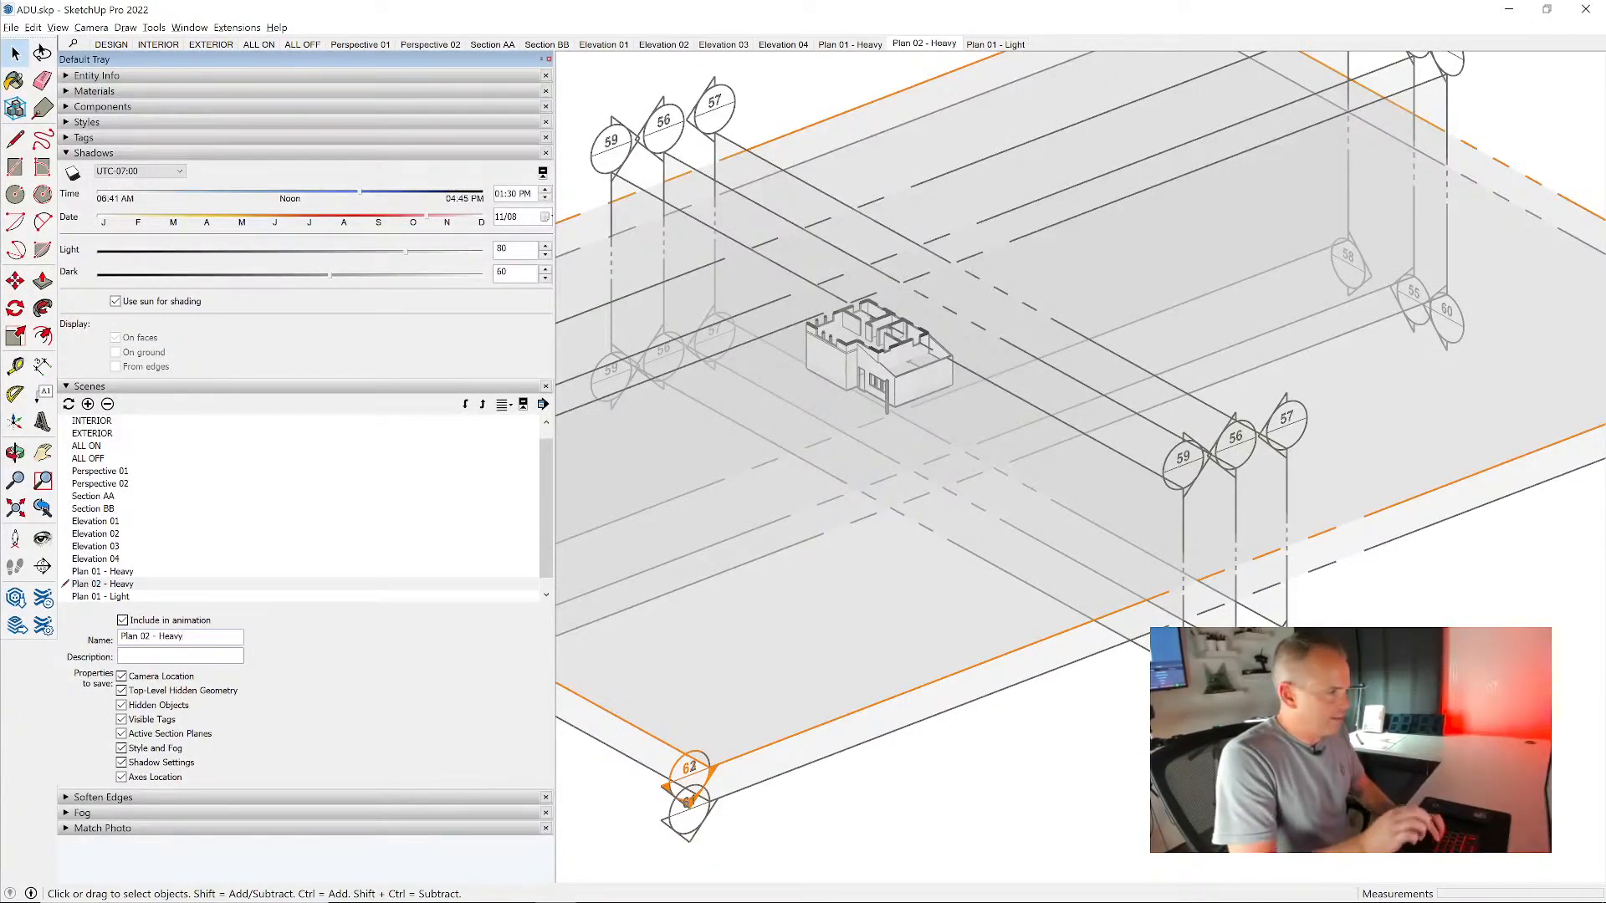
pyautogui.click(466, 407)
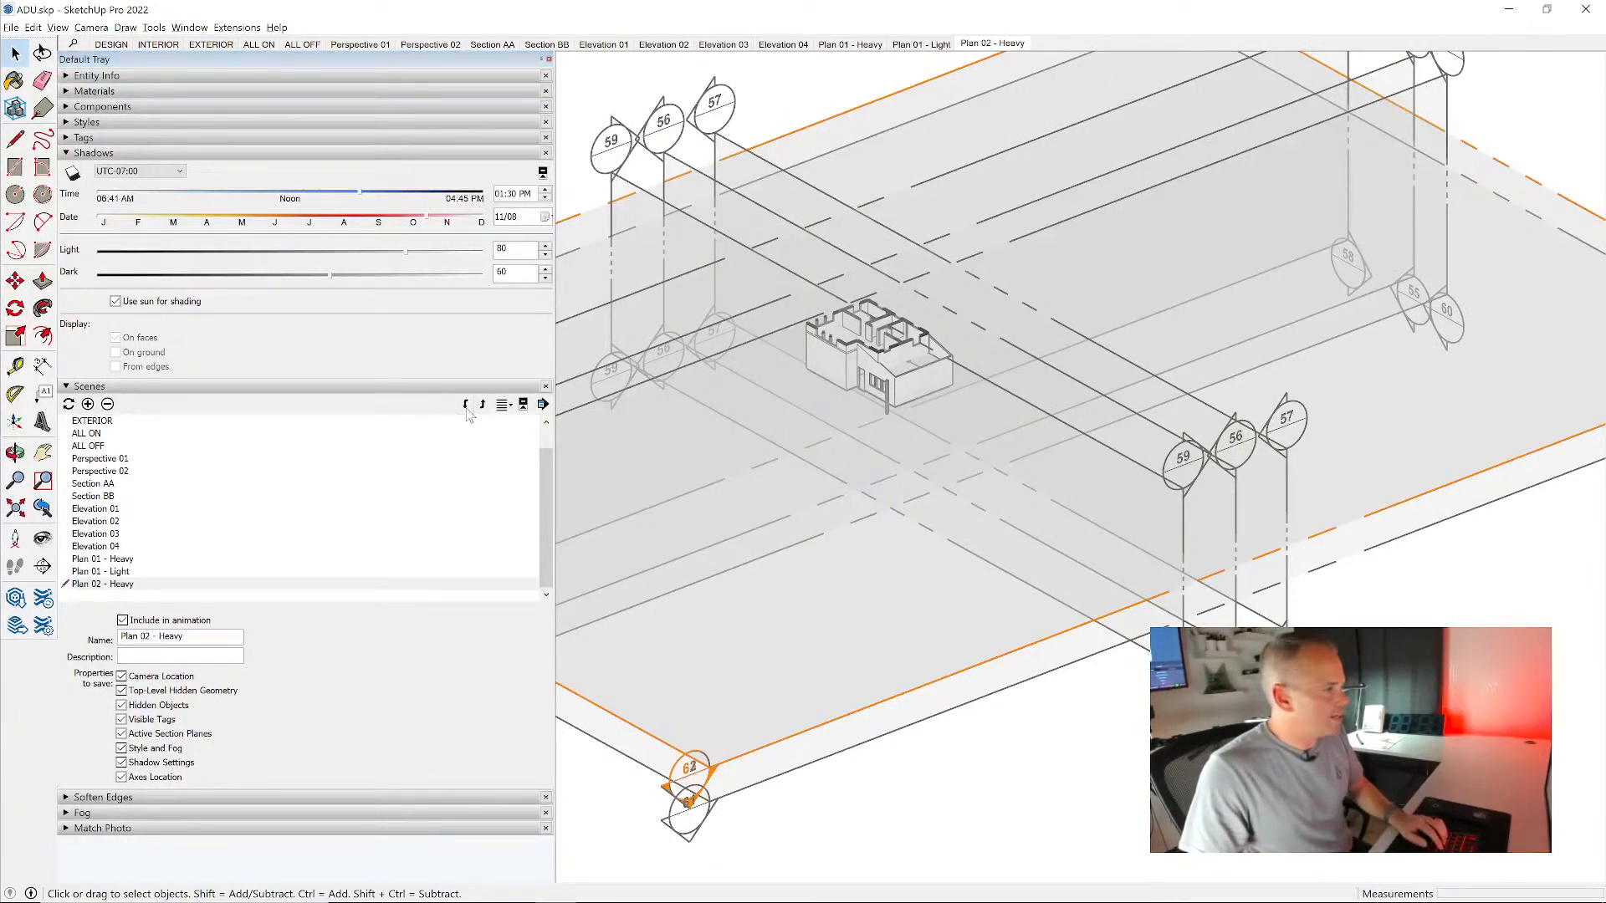
# - Update only the saved camera location of the Plan 02 - Heavy scene to match Plan 01 - Heavy, and recall the scene
pyautogui.doubleClick(125, 561)
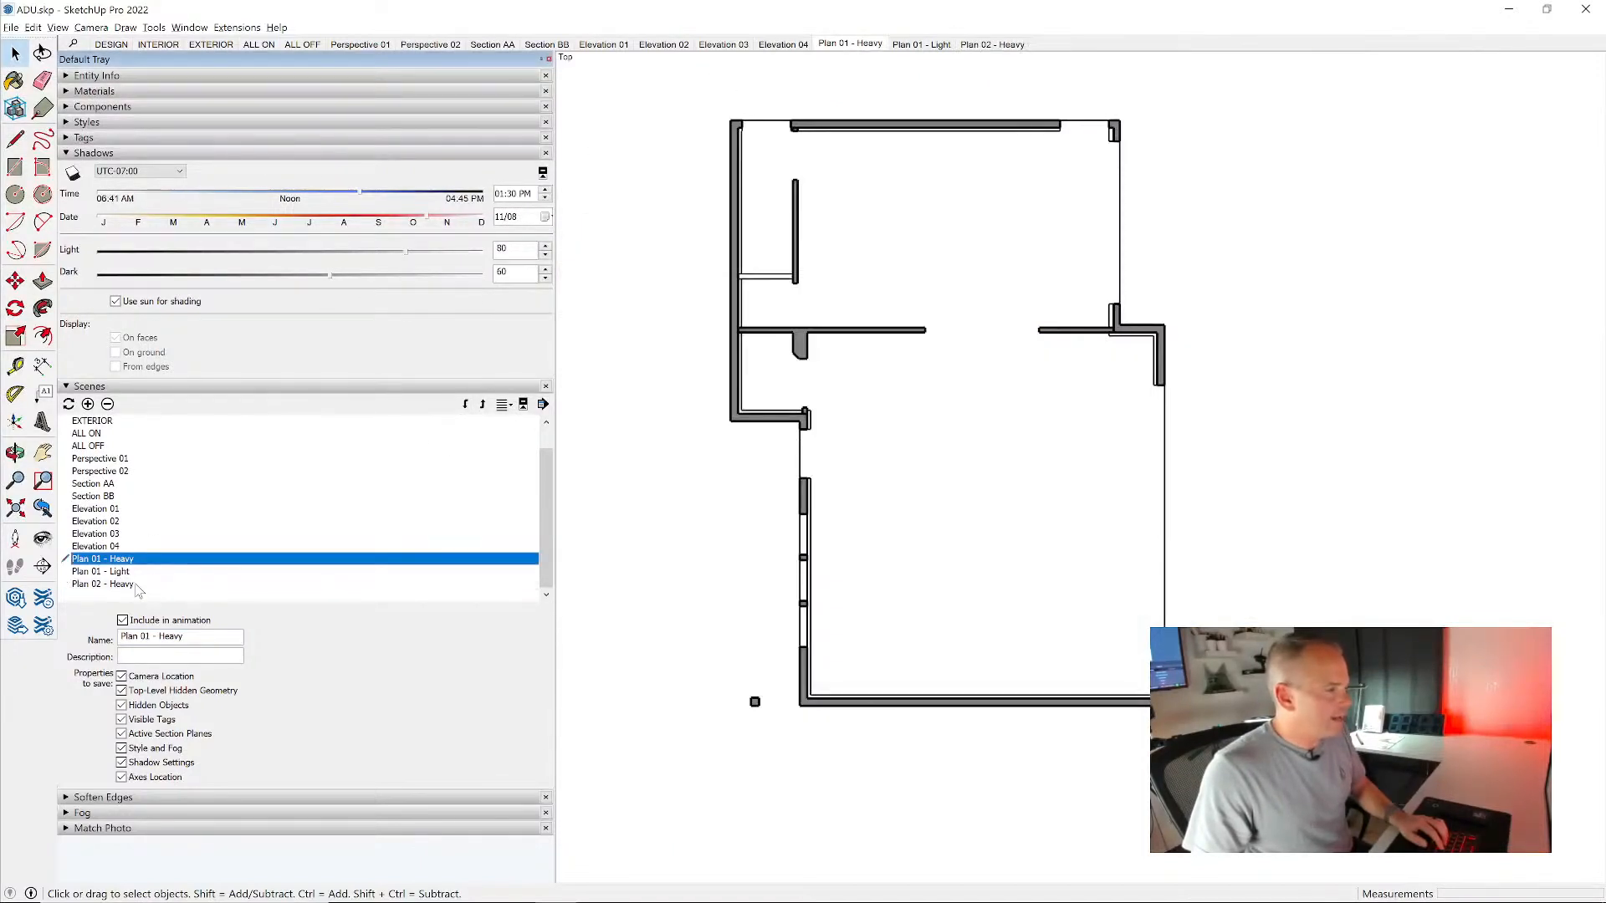
pyautogui.doubleClick(124, 584)
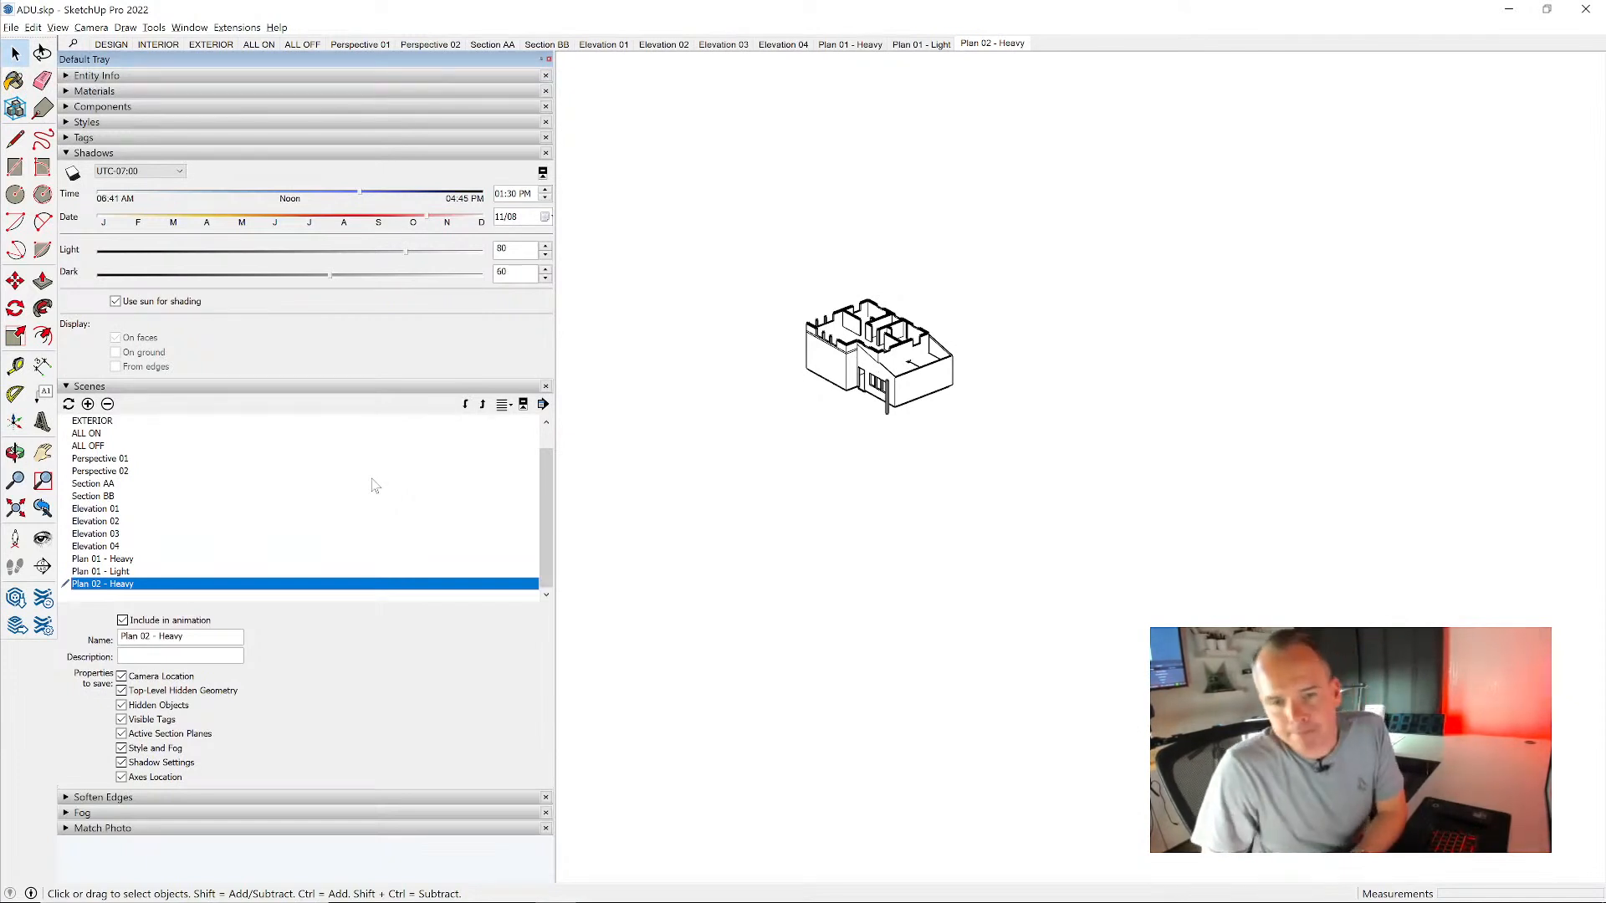
pyautogui.click(123, 560)
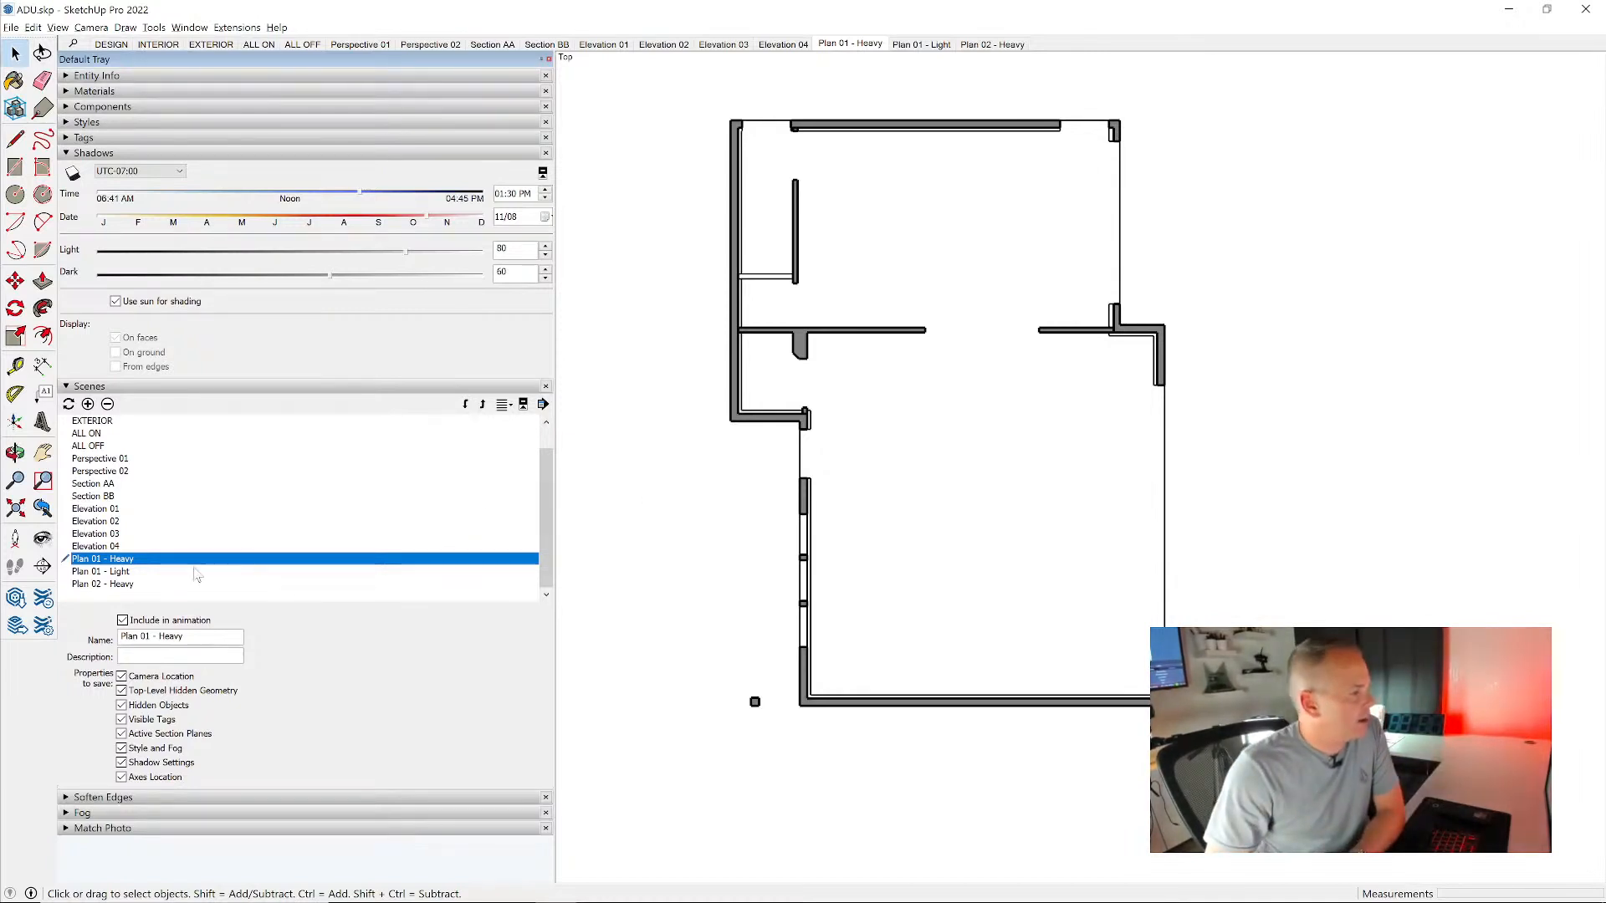
pyautogui.click(118, 584)
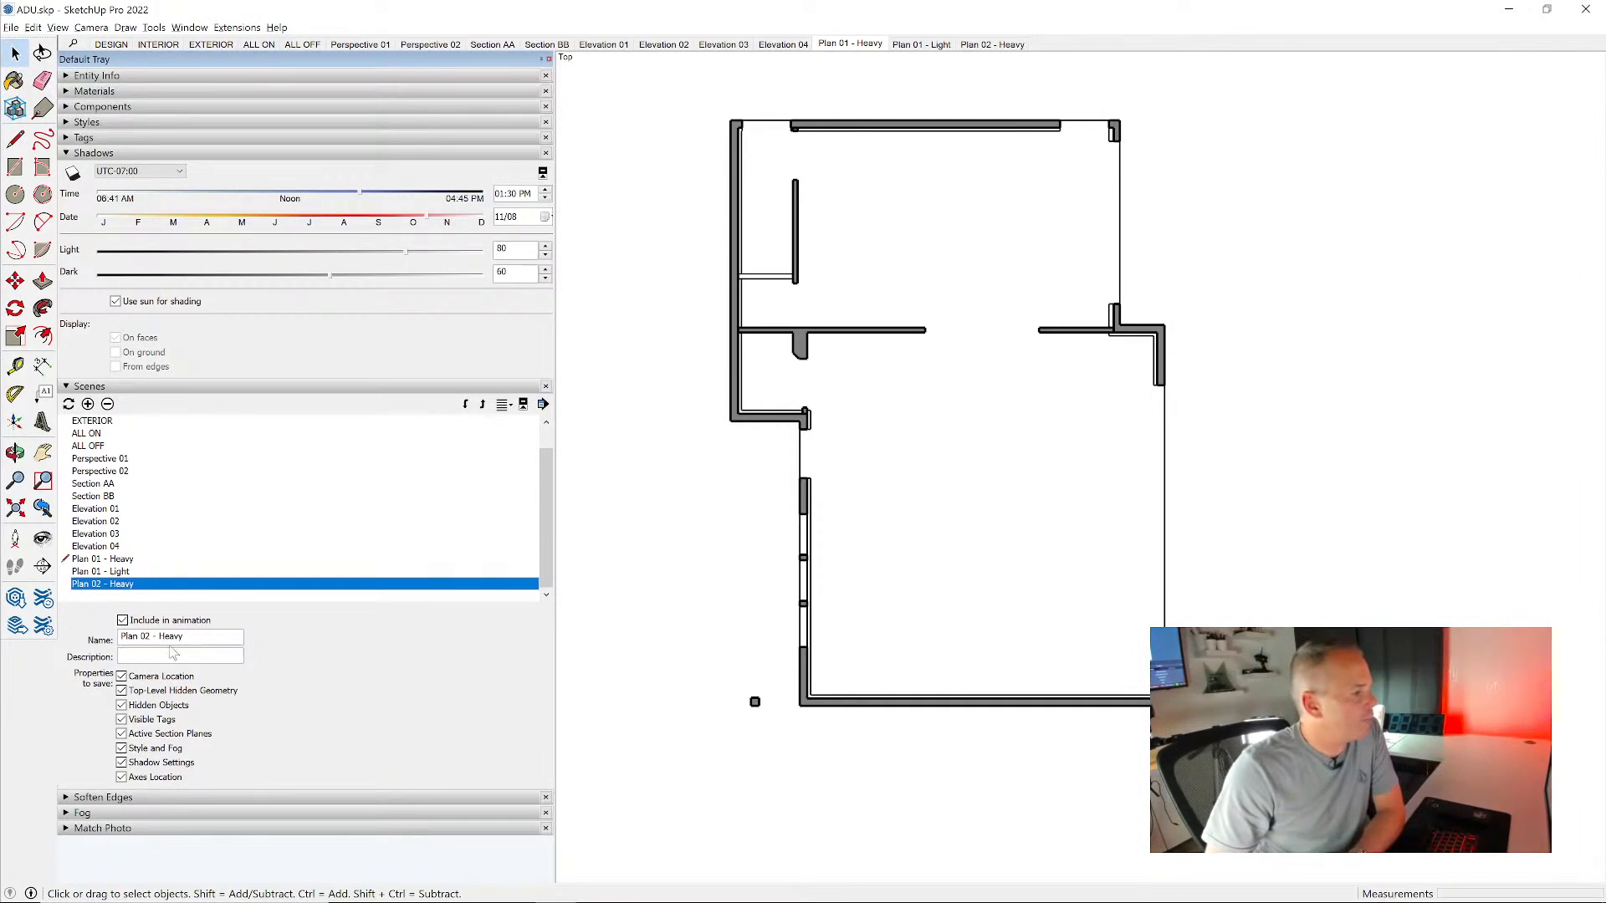
pyautogui.click(153, 679)
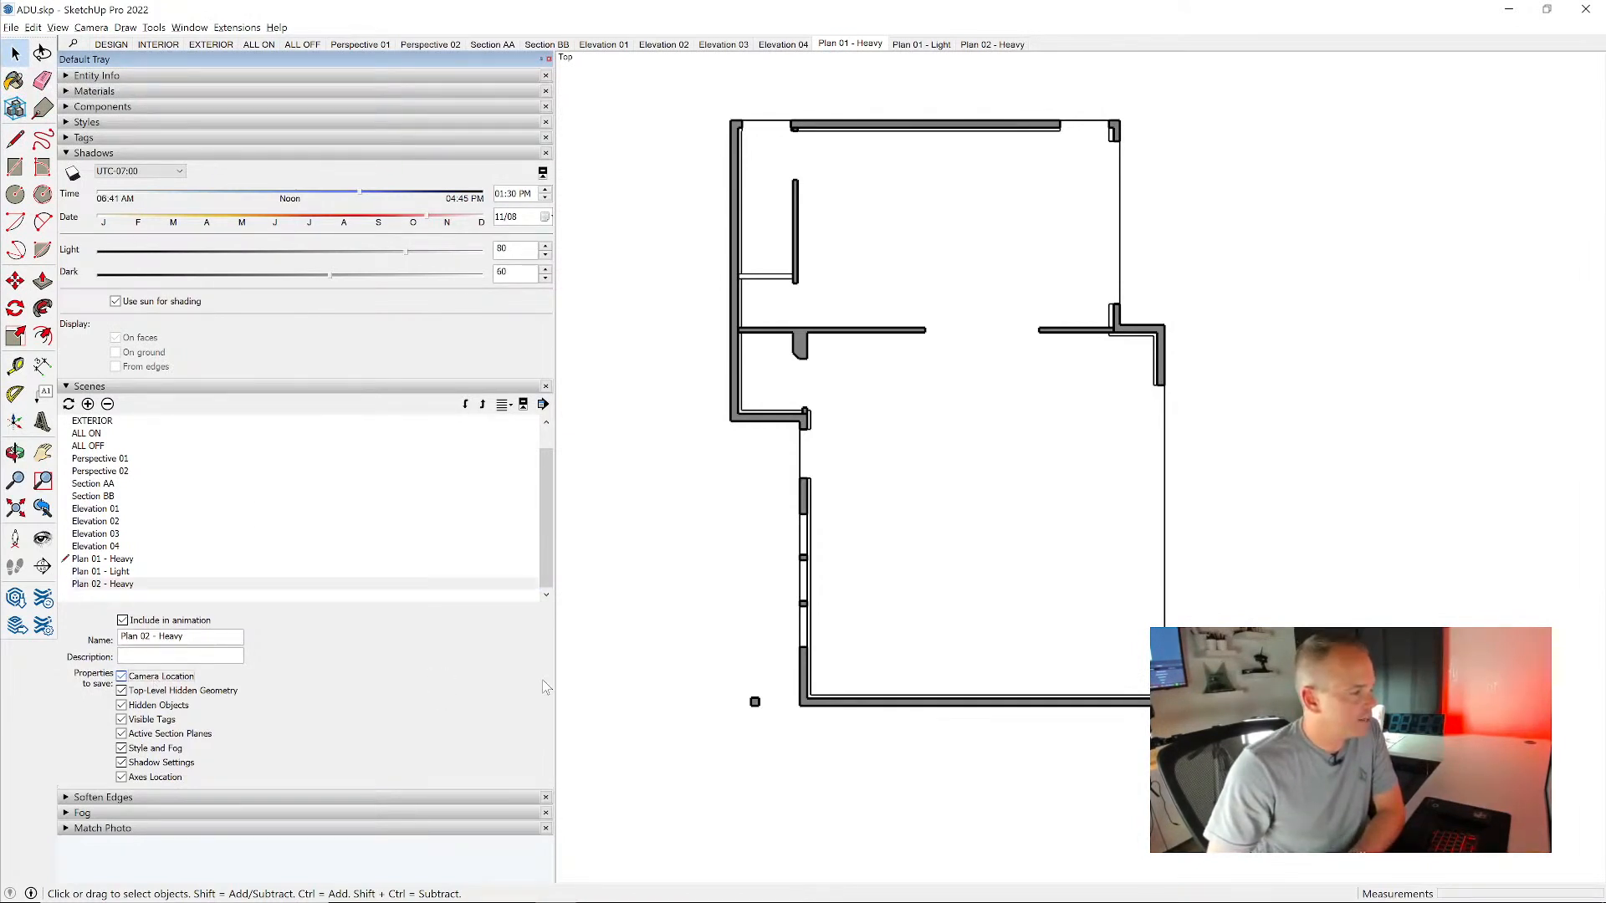
pyautogui.click(1009, 42)
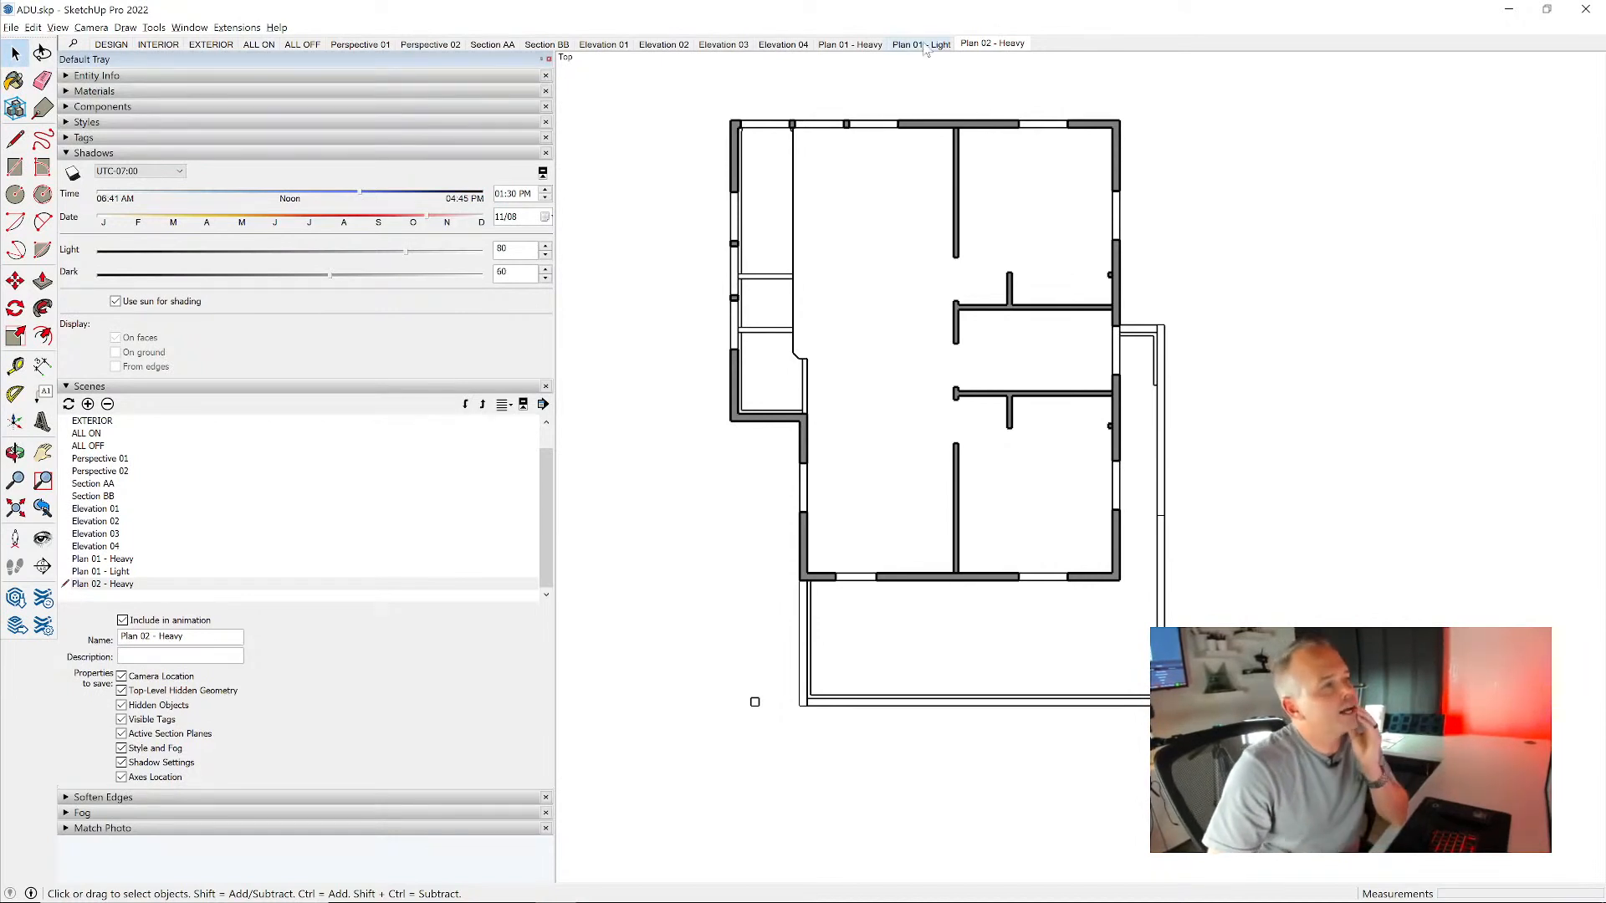
# - Recall the Plan 01 - Light scene, show its section planes and deactivate the horizontal section cut
pyautogui.press('pageup')
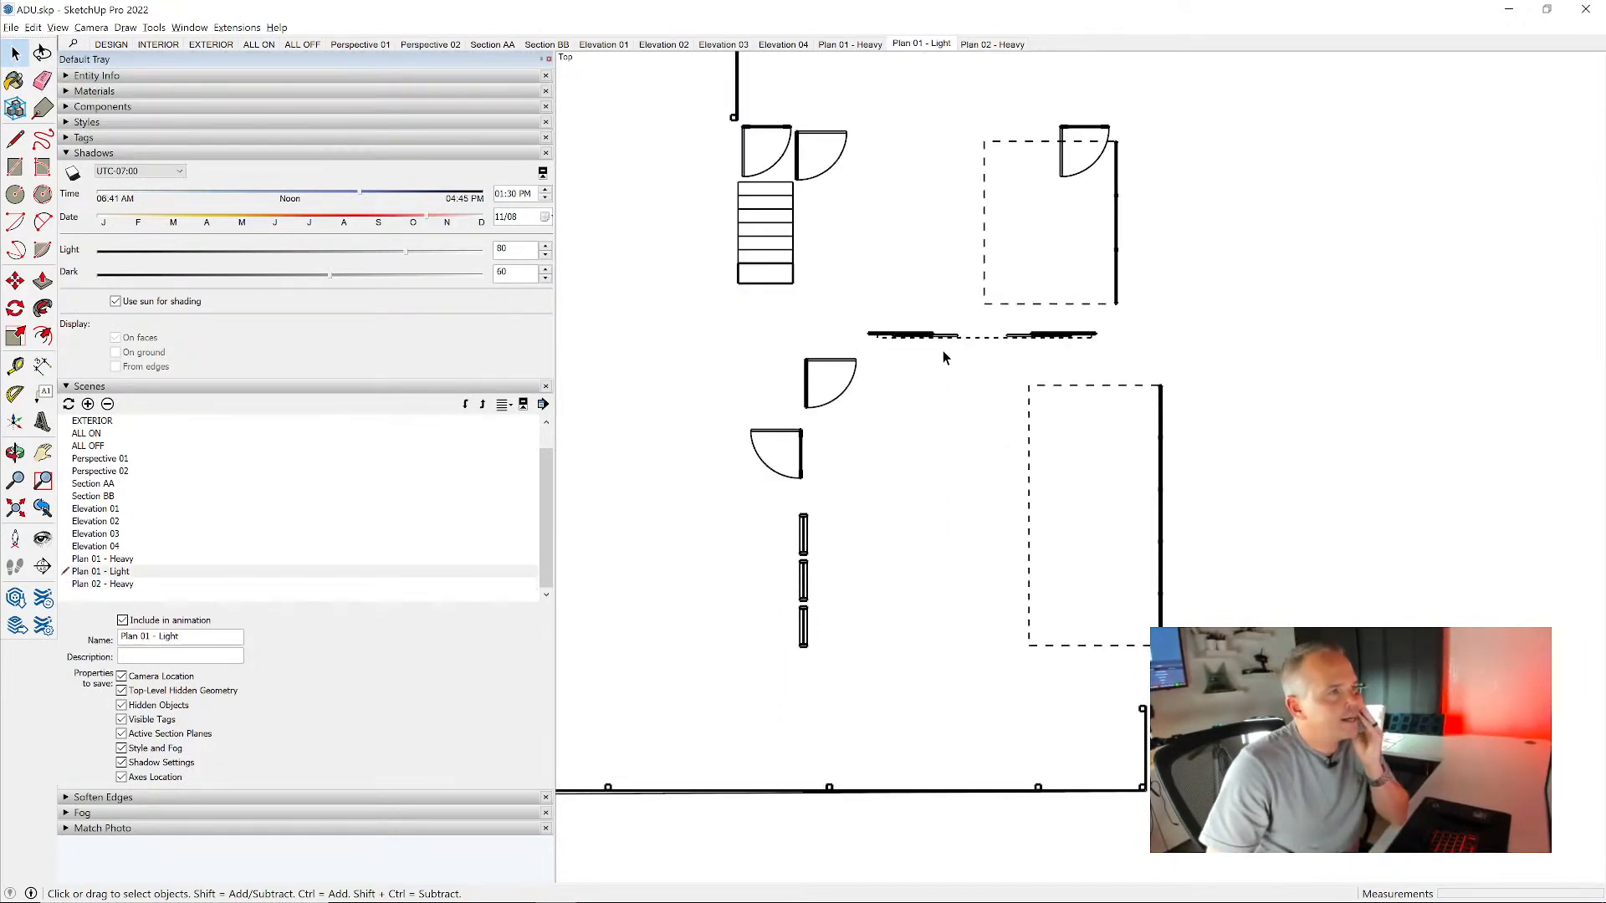
pyautogui.scroll(-3, 942, 351)
pyautogui.moveTo(1096, 509); pyautogui.dragTo(1055, 346, button='middle')
pyautogui.scroll(2, 1055, 346)
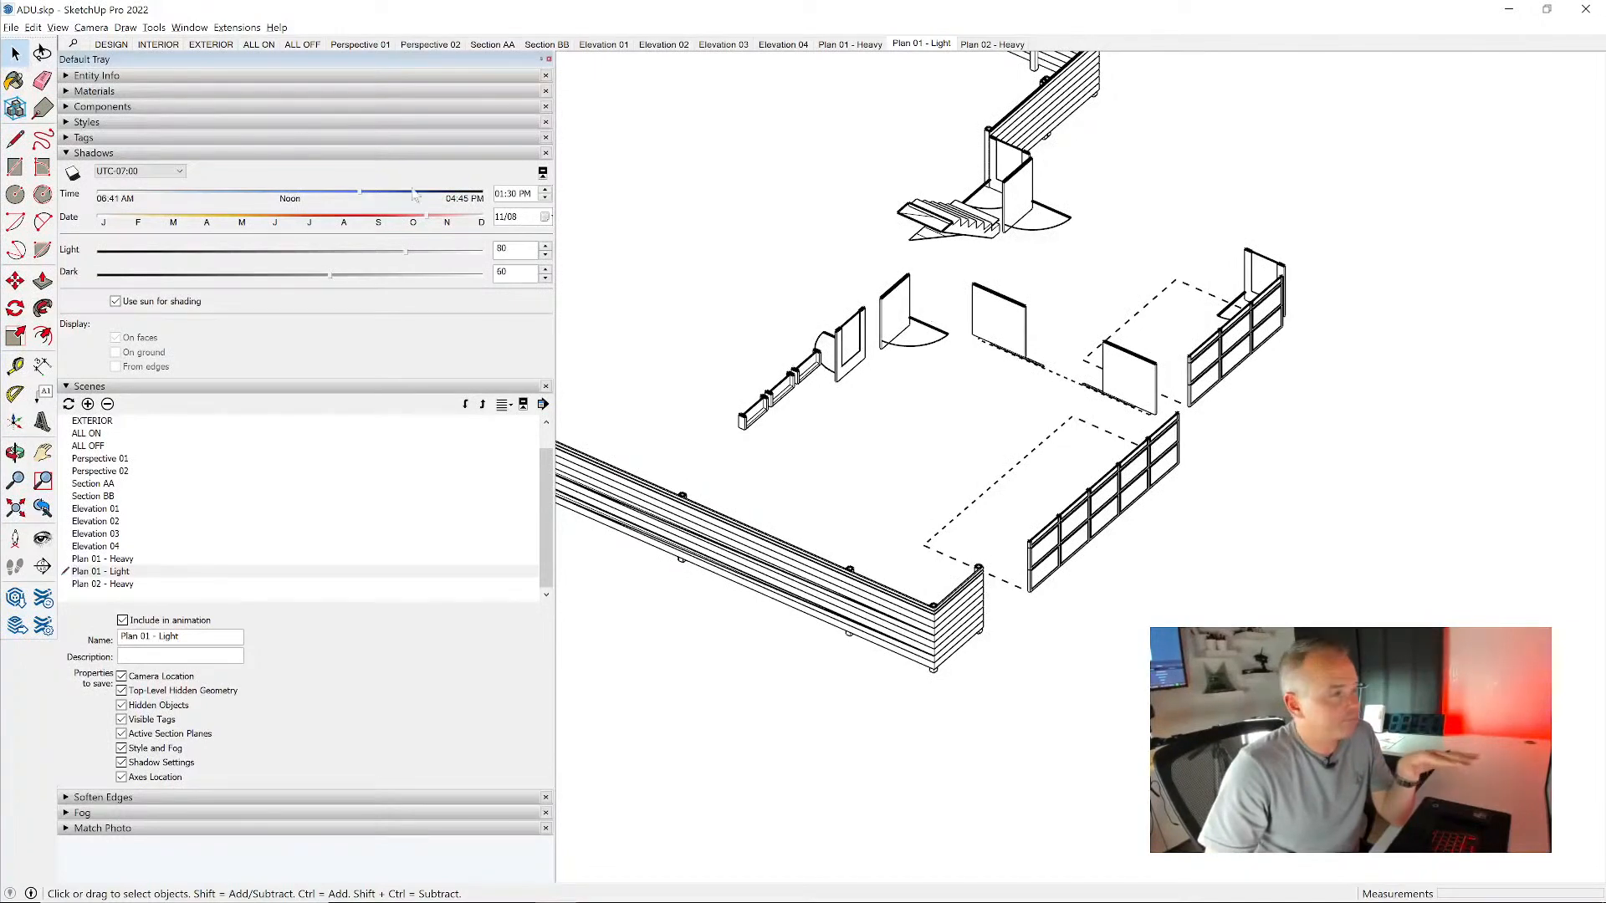
pyautogui.click(57, 28)
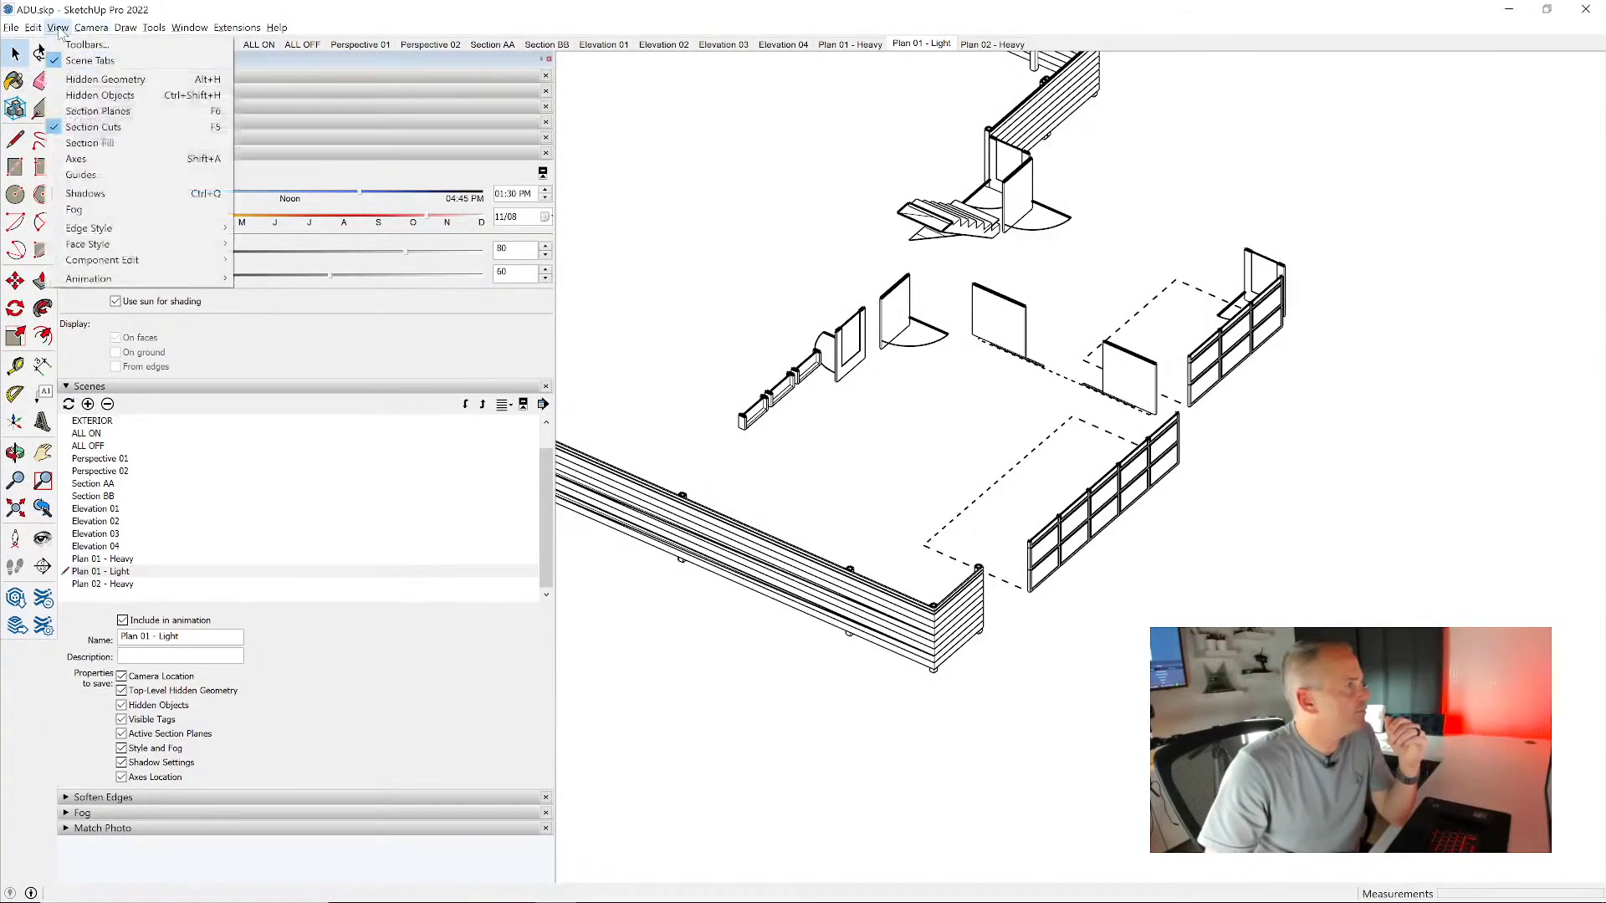
pyautogui.click(98, 111)
pyautogui.scroll(-5, 945, 418)
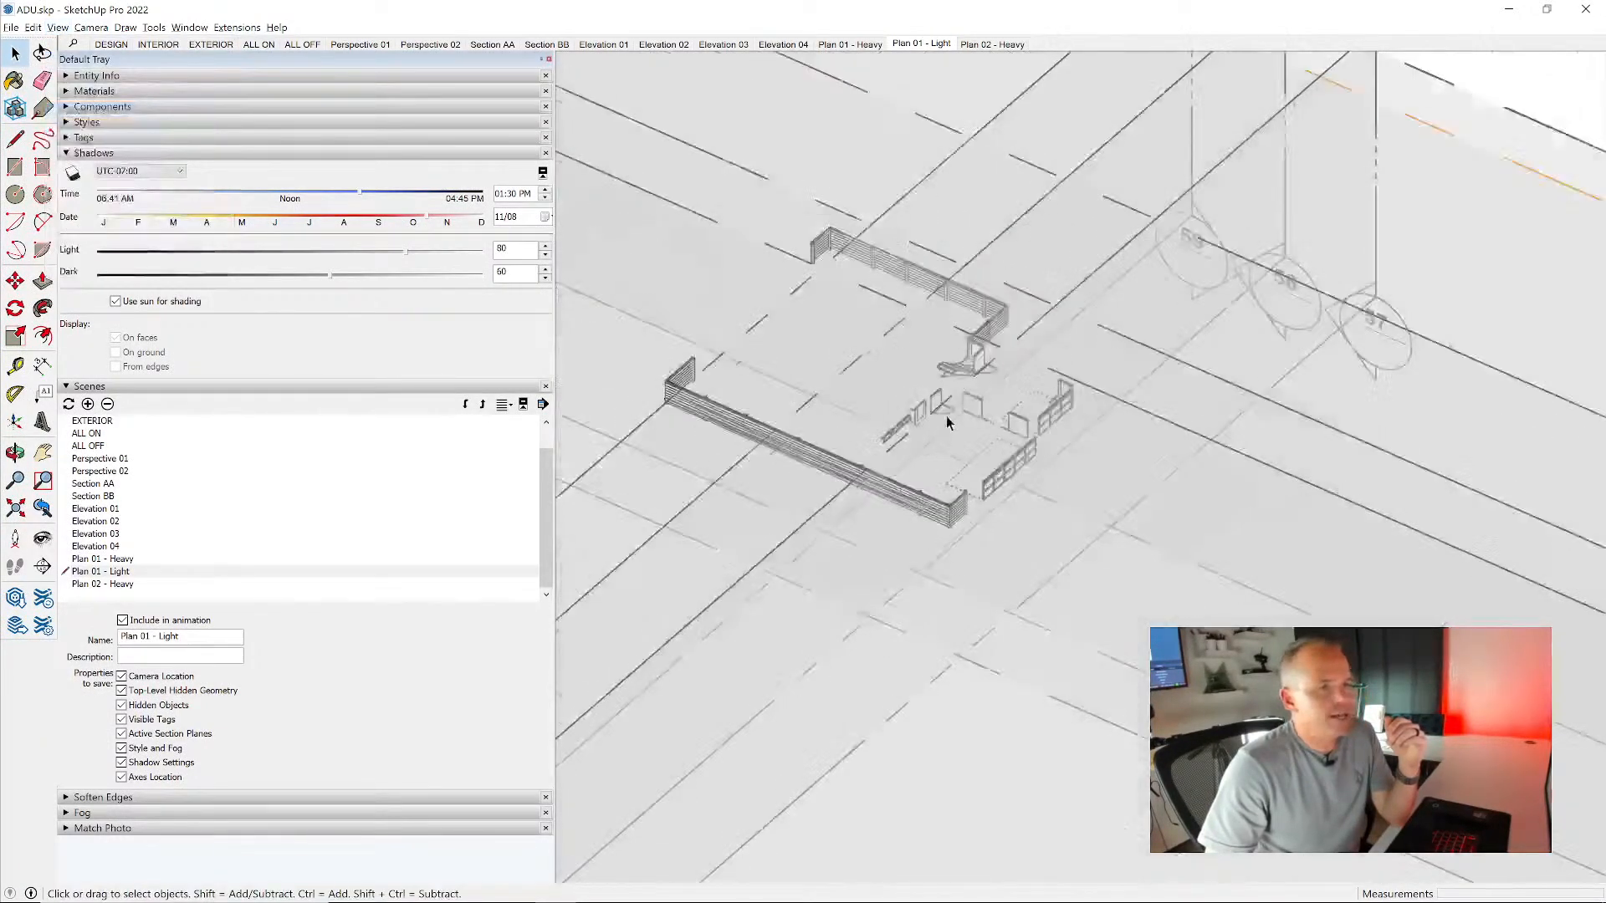
pyautogui.scroll(-3, 1095, 217)
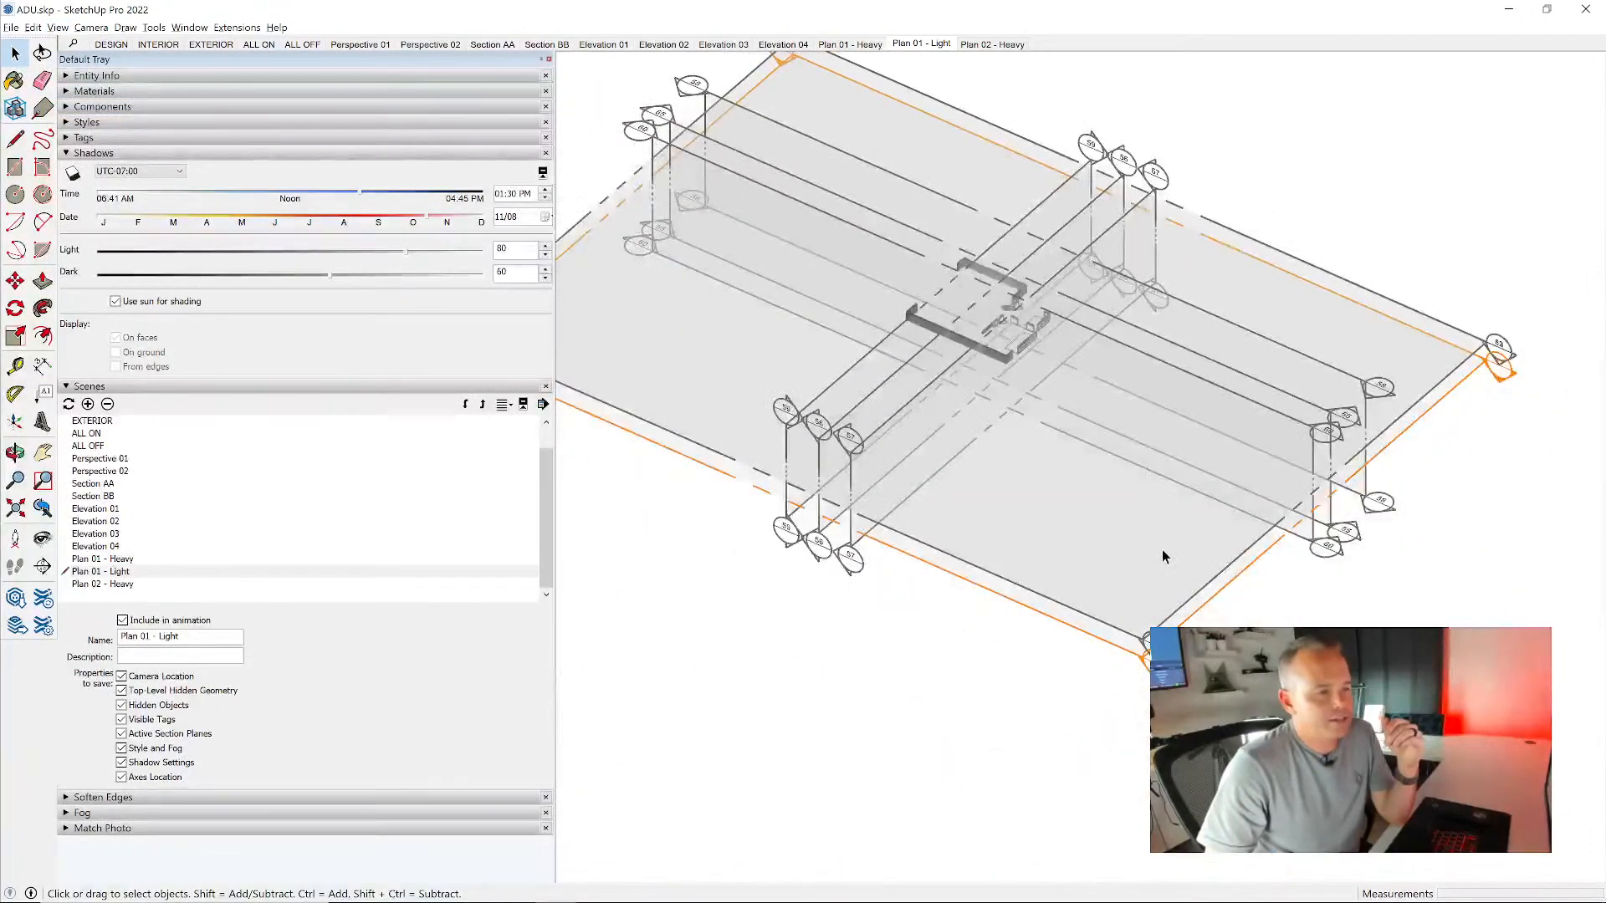
pyautogui.click(1233, 576)
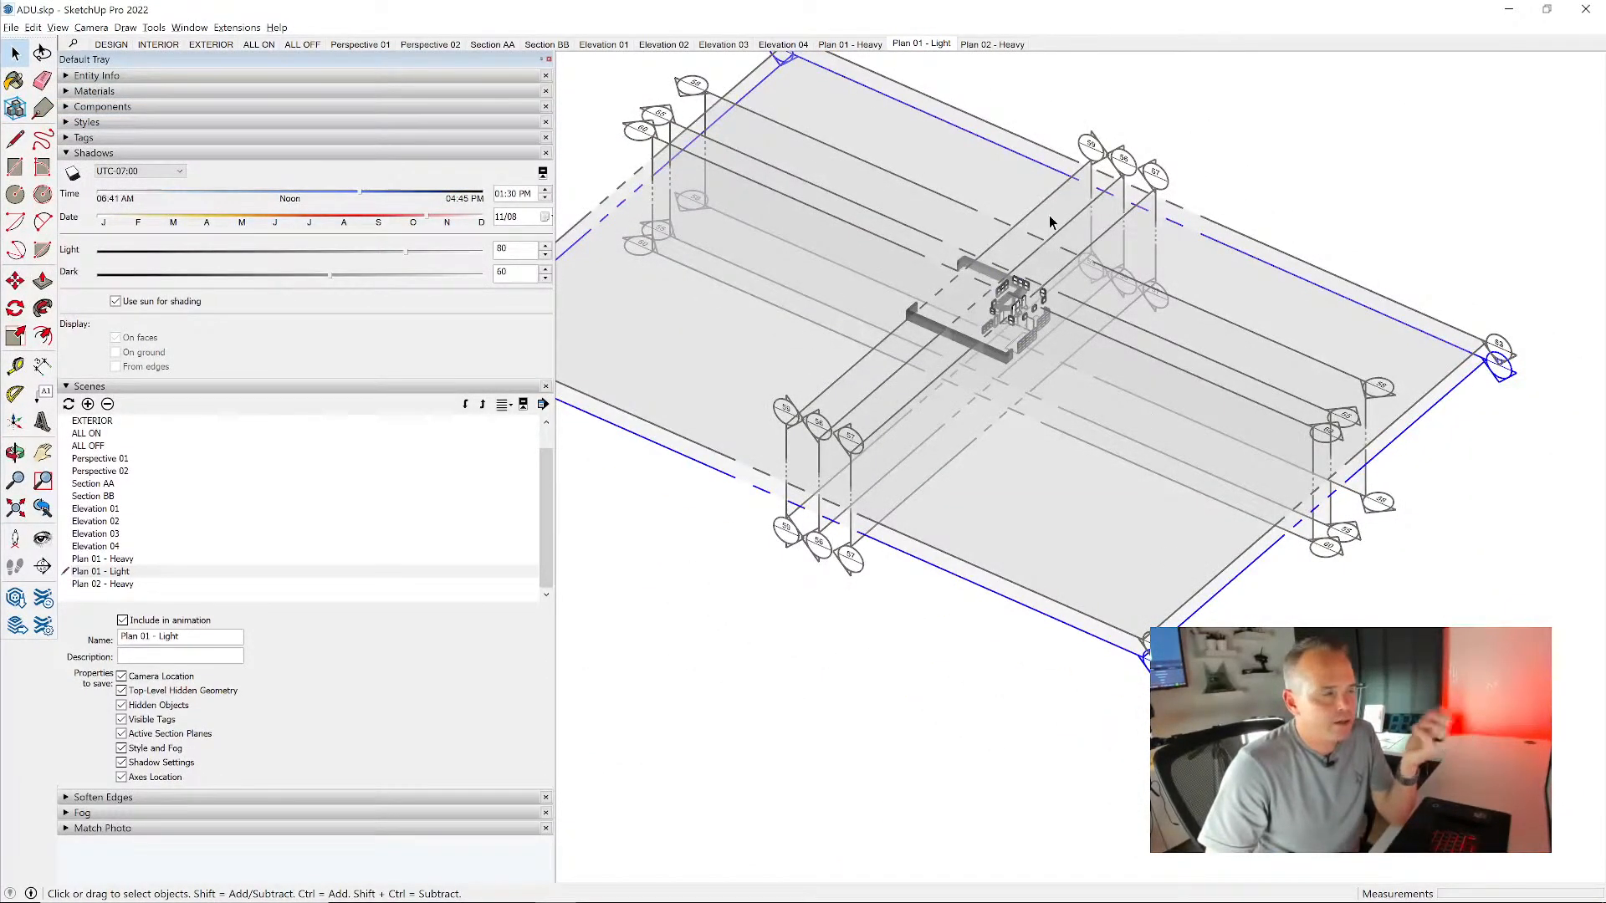
# - Hide the CONDOC_3D Object tag so only the 2D graphics of the doors, windows and stairs are displayed
pyautogui.scroll(5, 1011, 305)
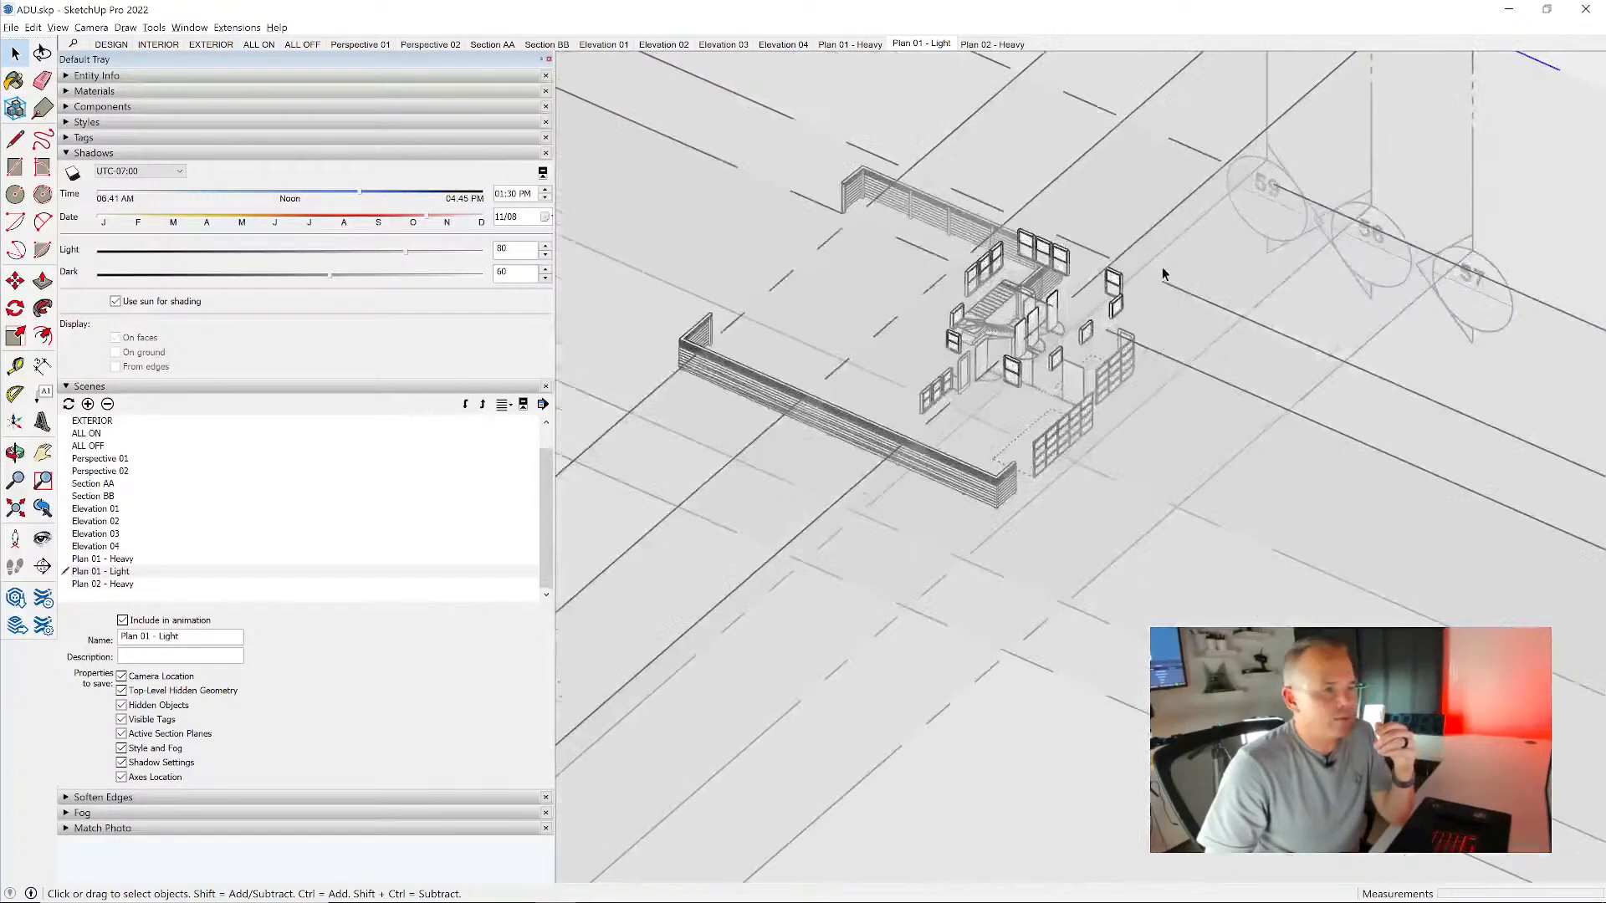
pyautogui.click(112, 136)
pyautogui.scroll(5, 1068, 374)
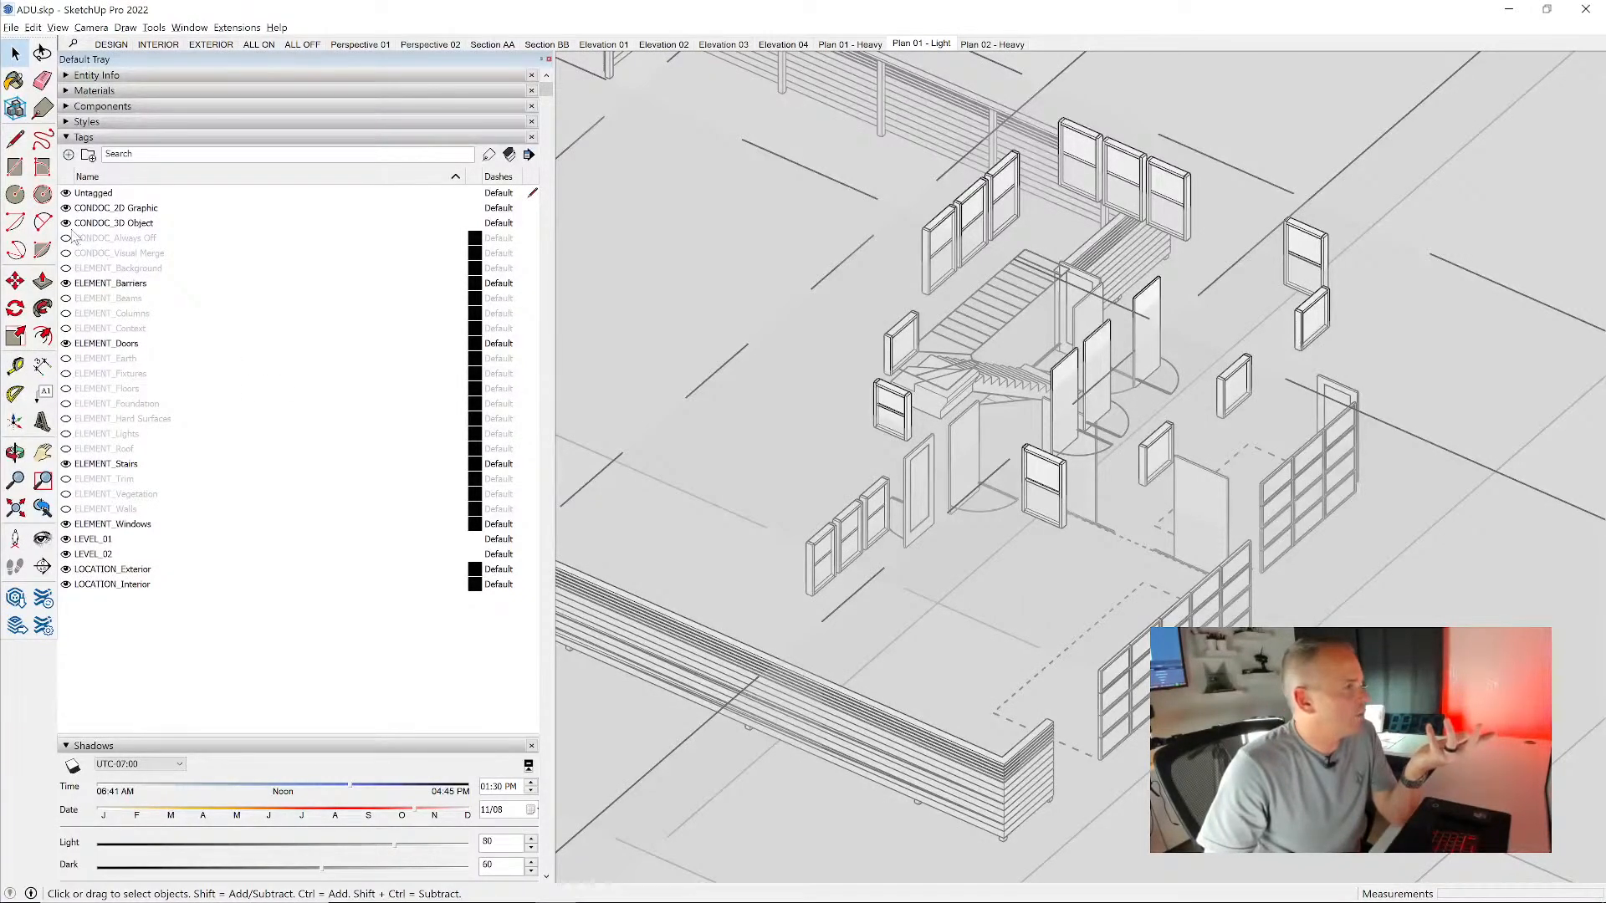
pyautogui.click(65, 224)
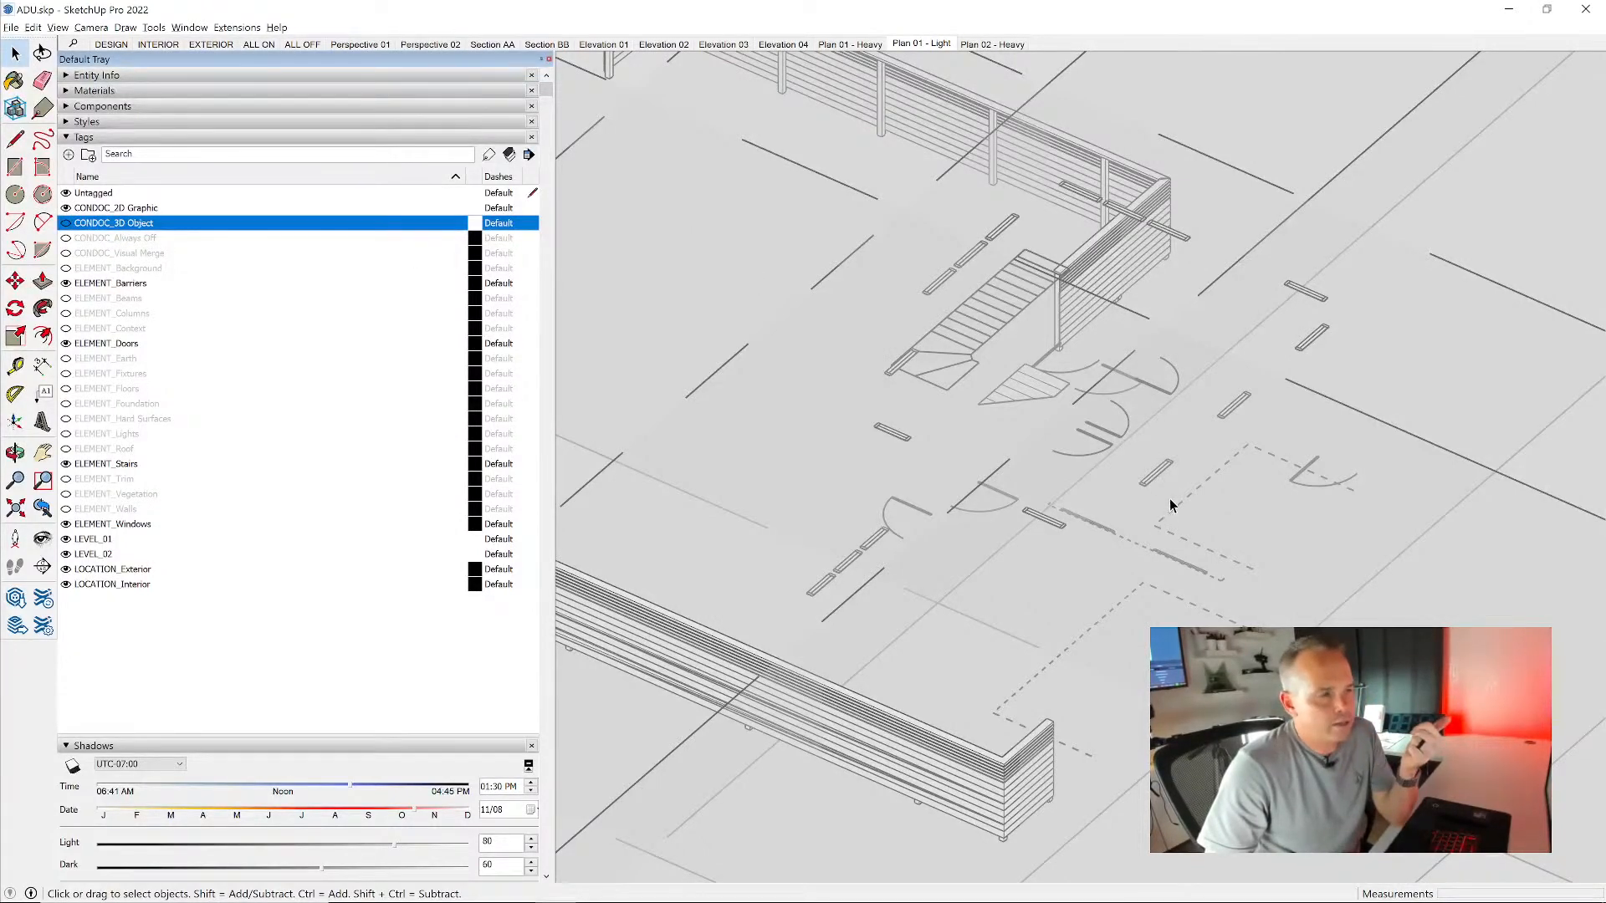
# - Update the saved visible tags and active section planes of the Plan 01 - Light scene, and recall the scene
pyautogui.scroll(-5, 1170, 506)
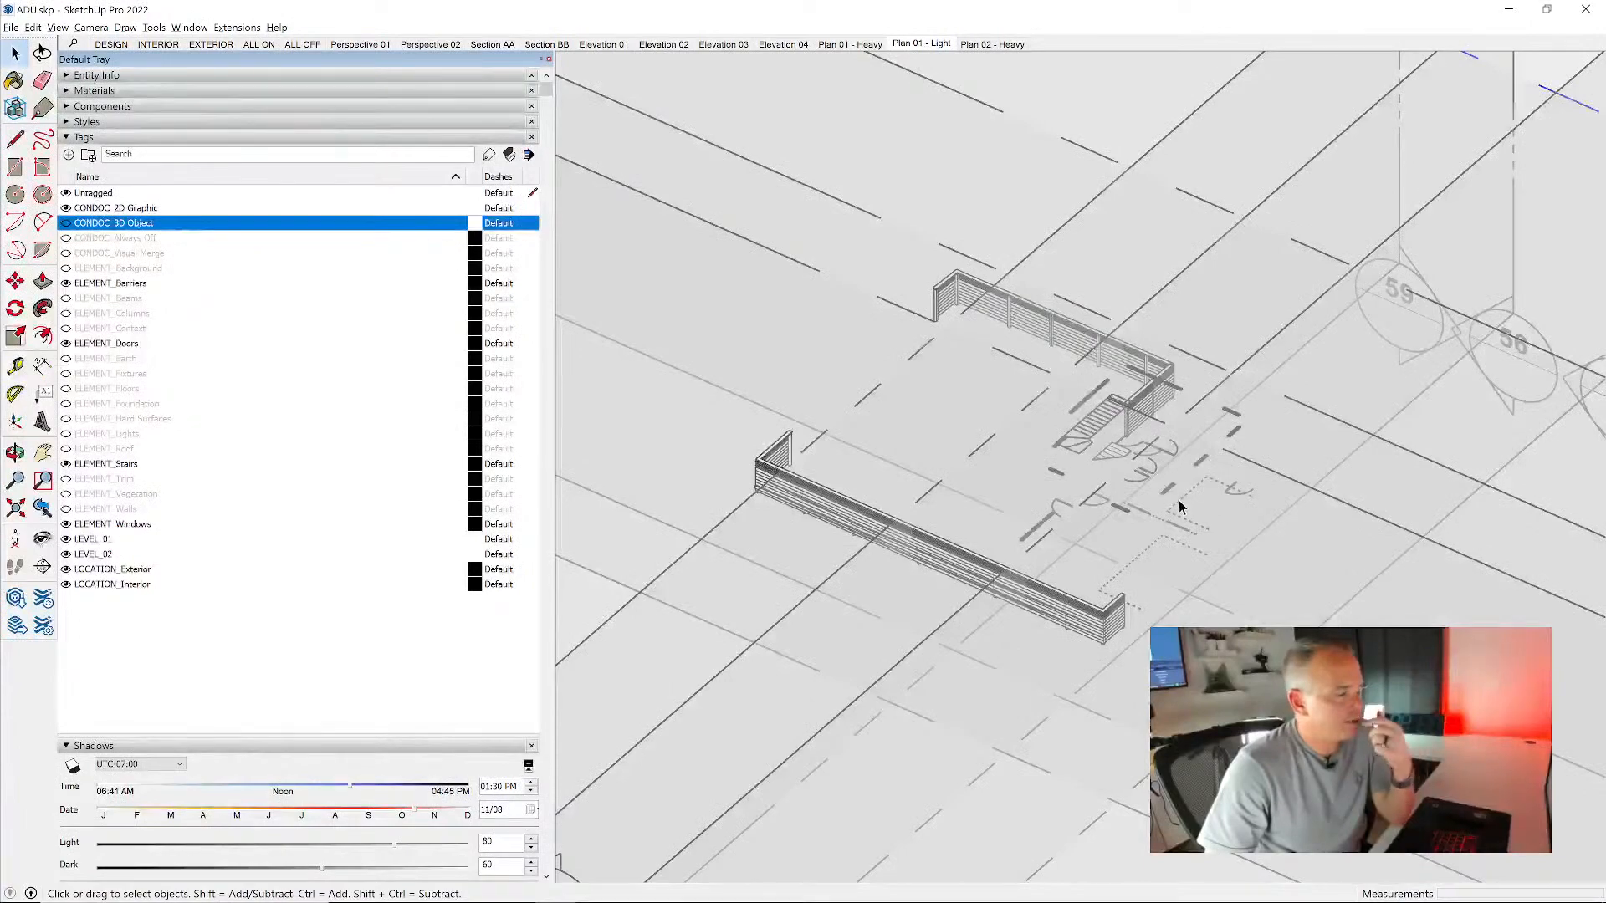
pyautogui.scroll(-3, 1053, 411)
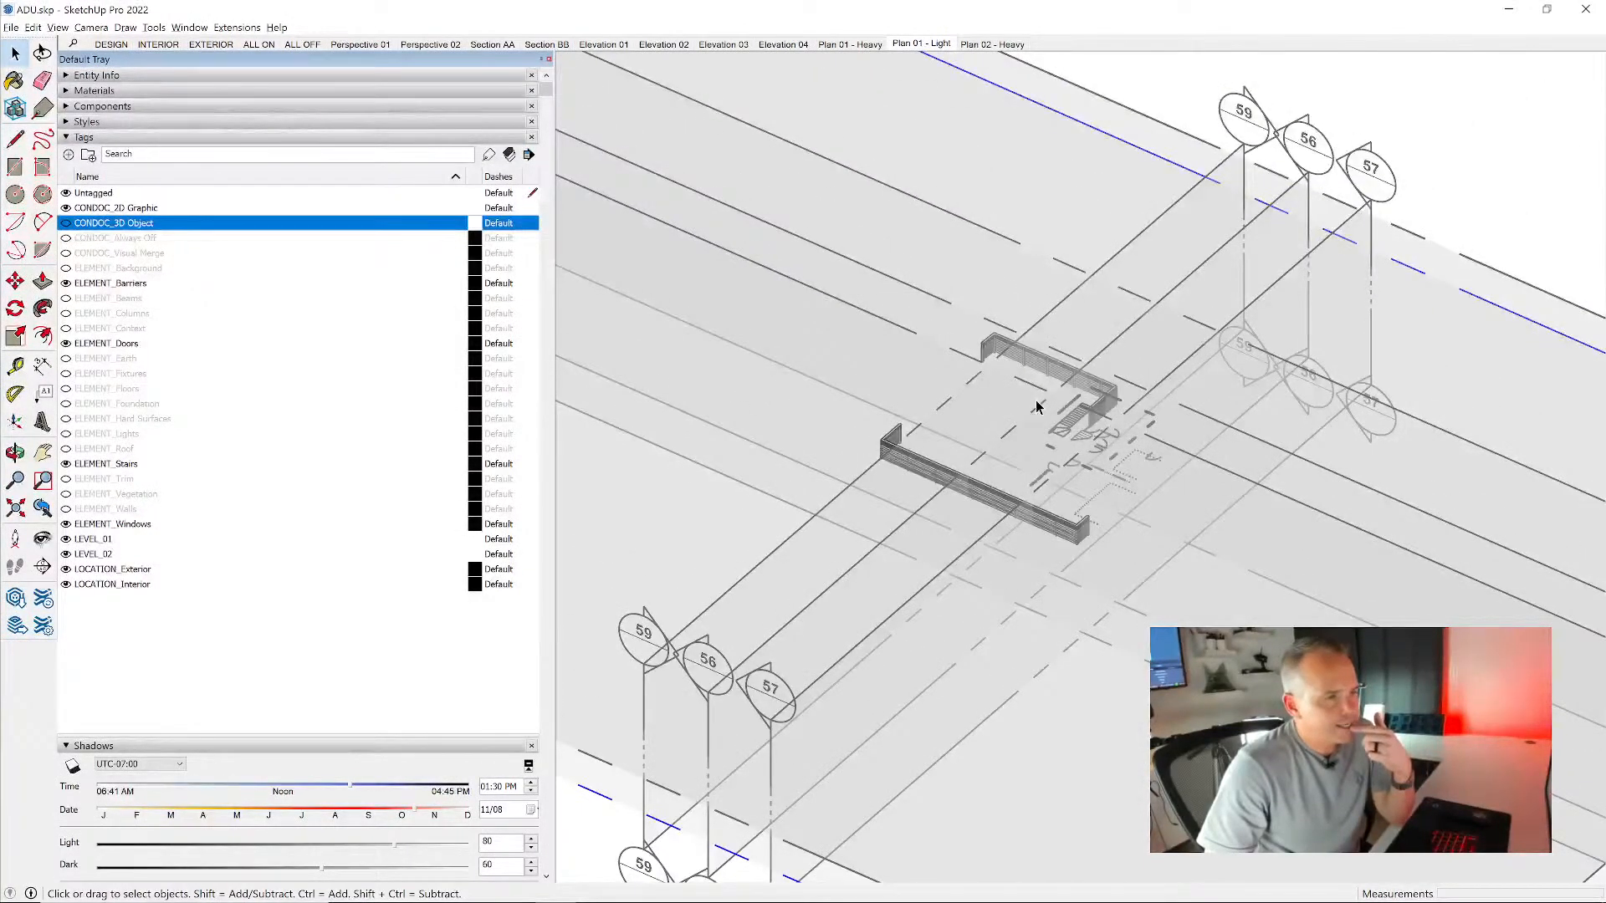
pyautogui.scroll(-8, 393, 569)
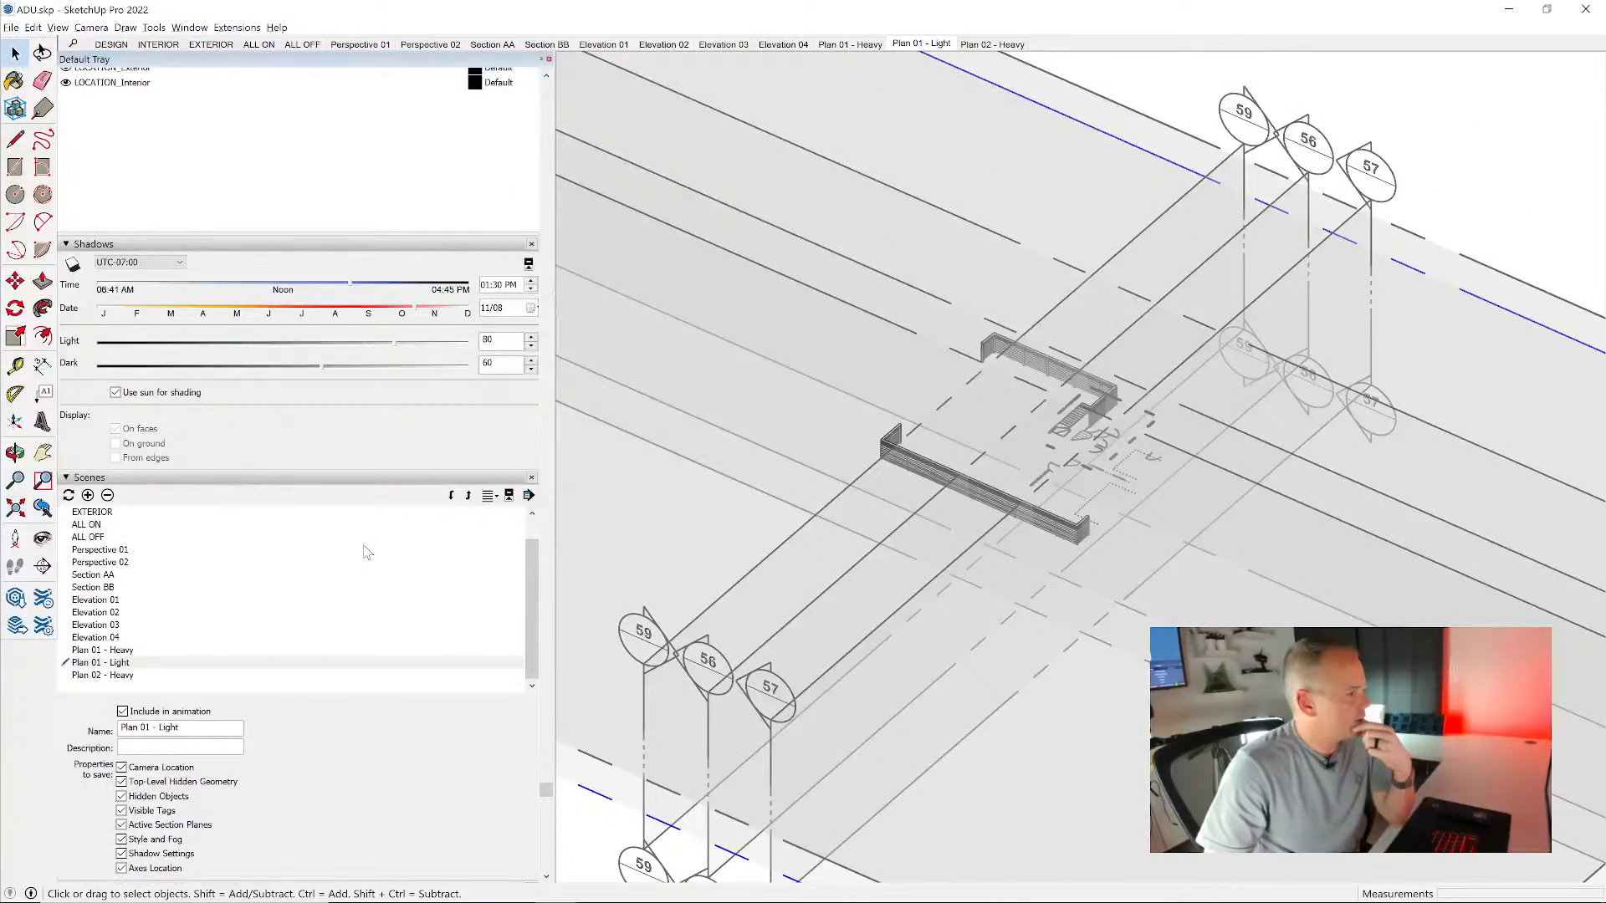
pyautogui.scroll(-2, 365, 552)
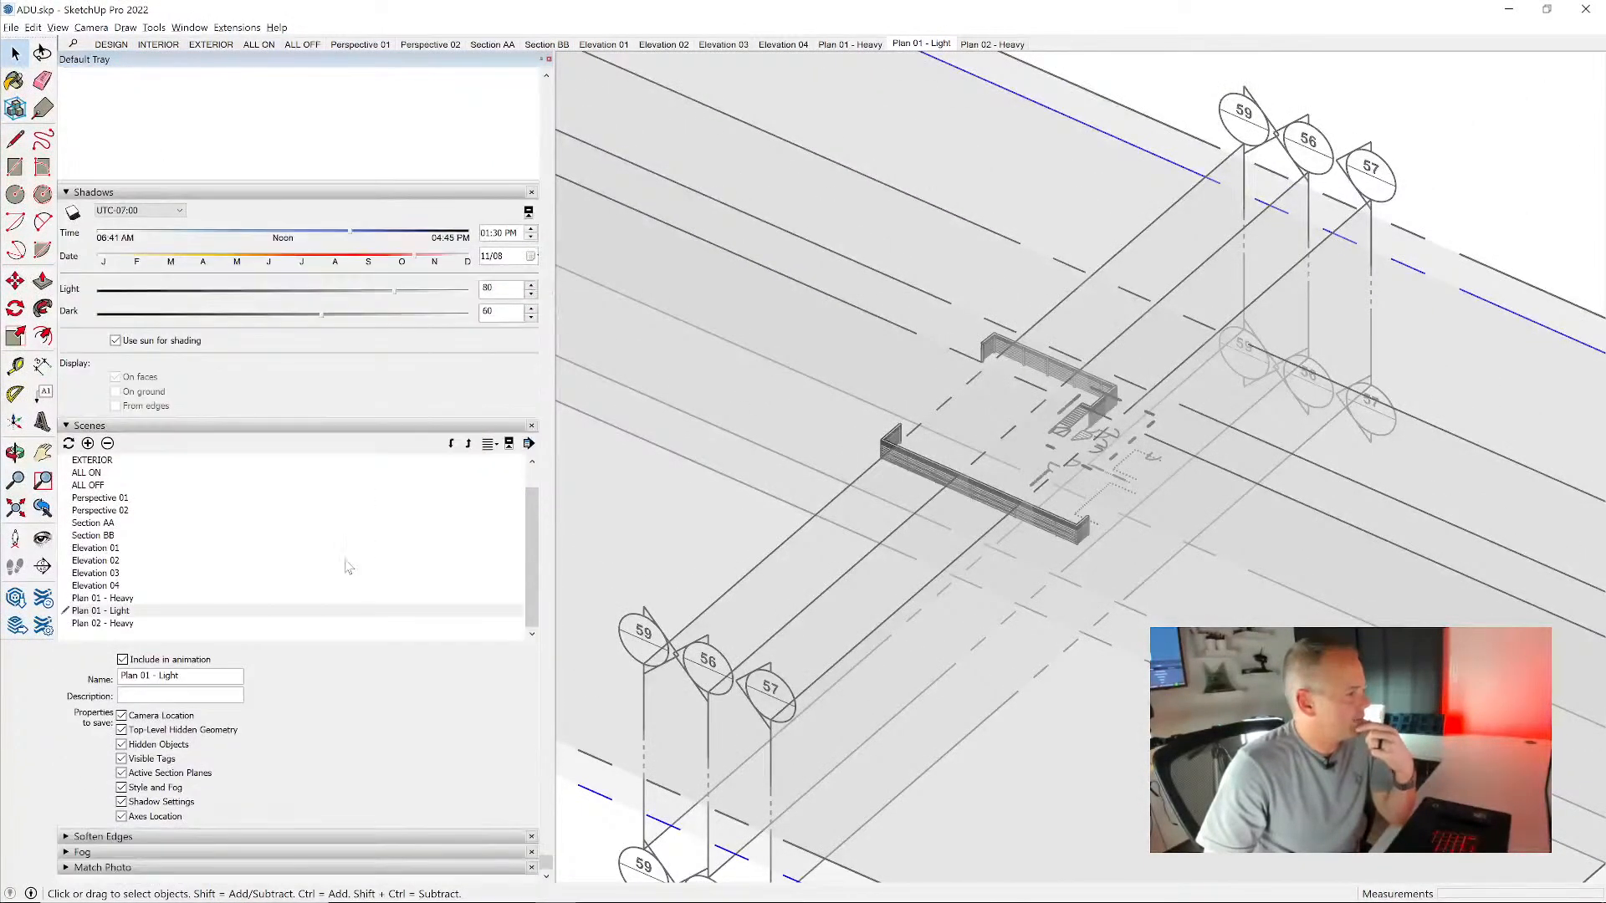
pyautogui.click(143, 763)
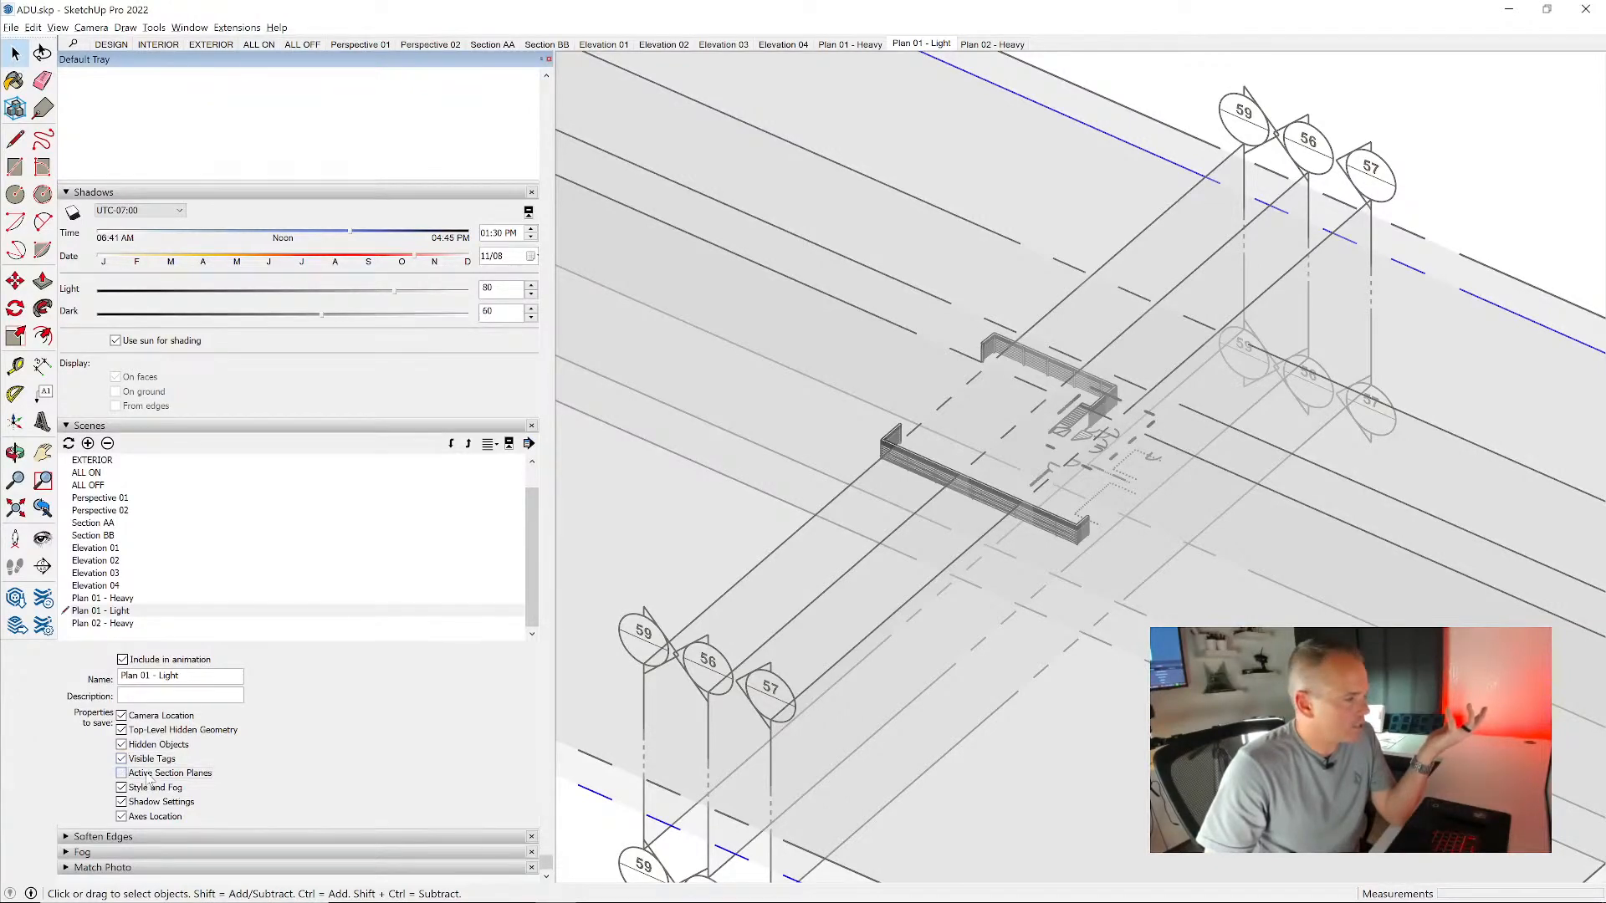
pyautogui.click(914, 44)
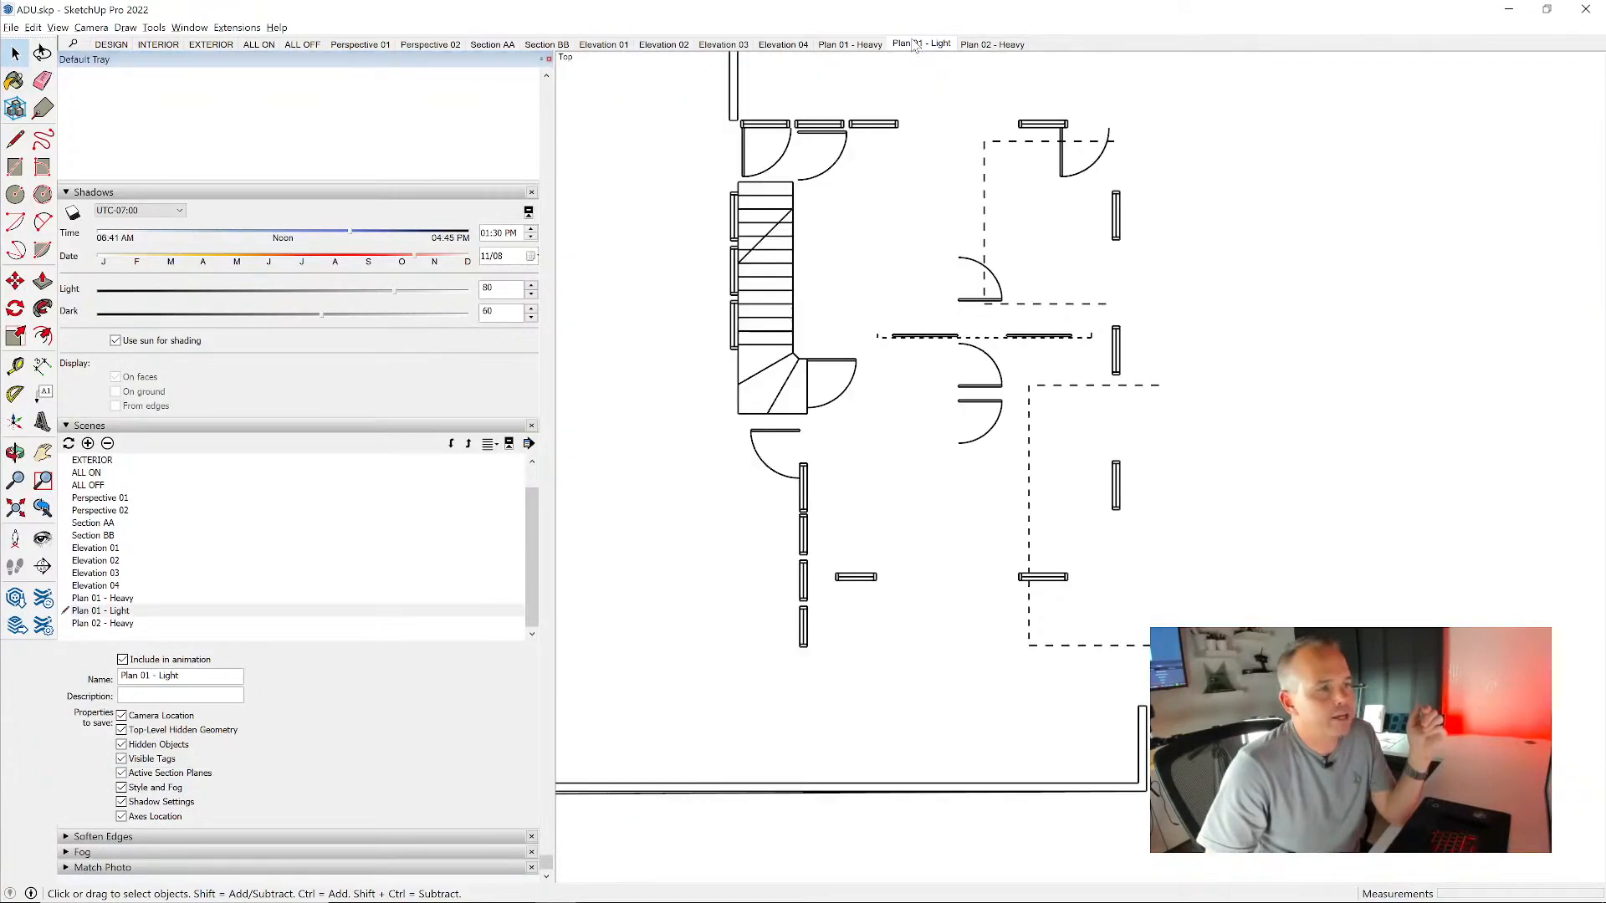
# - Hide the LEVEL_02 tag, update the saved visible tags of Plan 01 - Light, and recall the scene
pyautogui.moveTo(1217, 540); pyautogui.dragTo(1113, 394, button='middle')
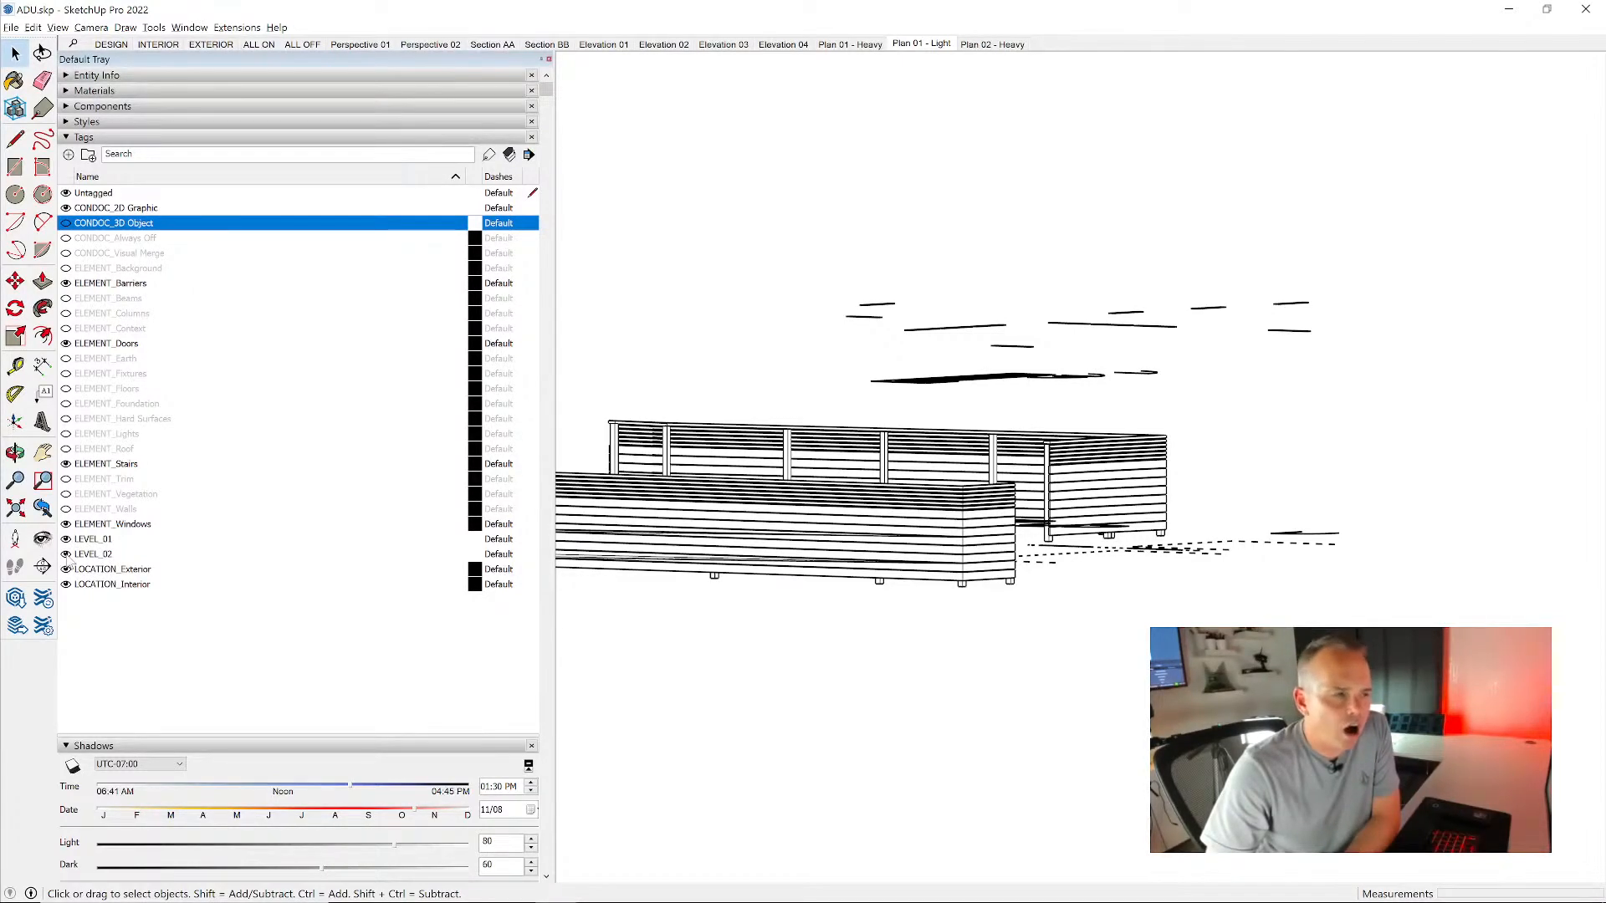
pyautogui.click(66, 555)
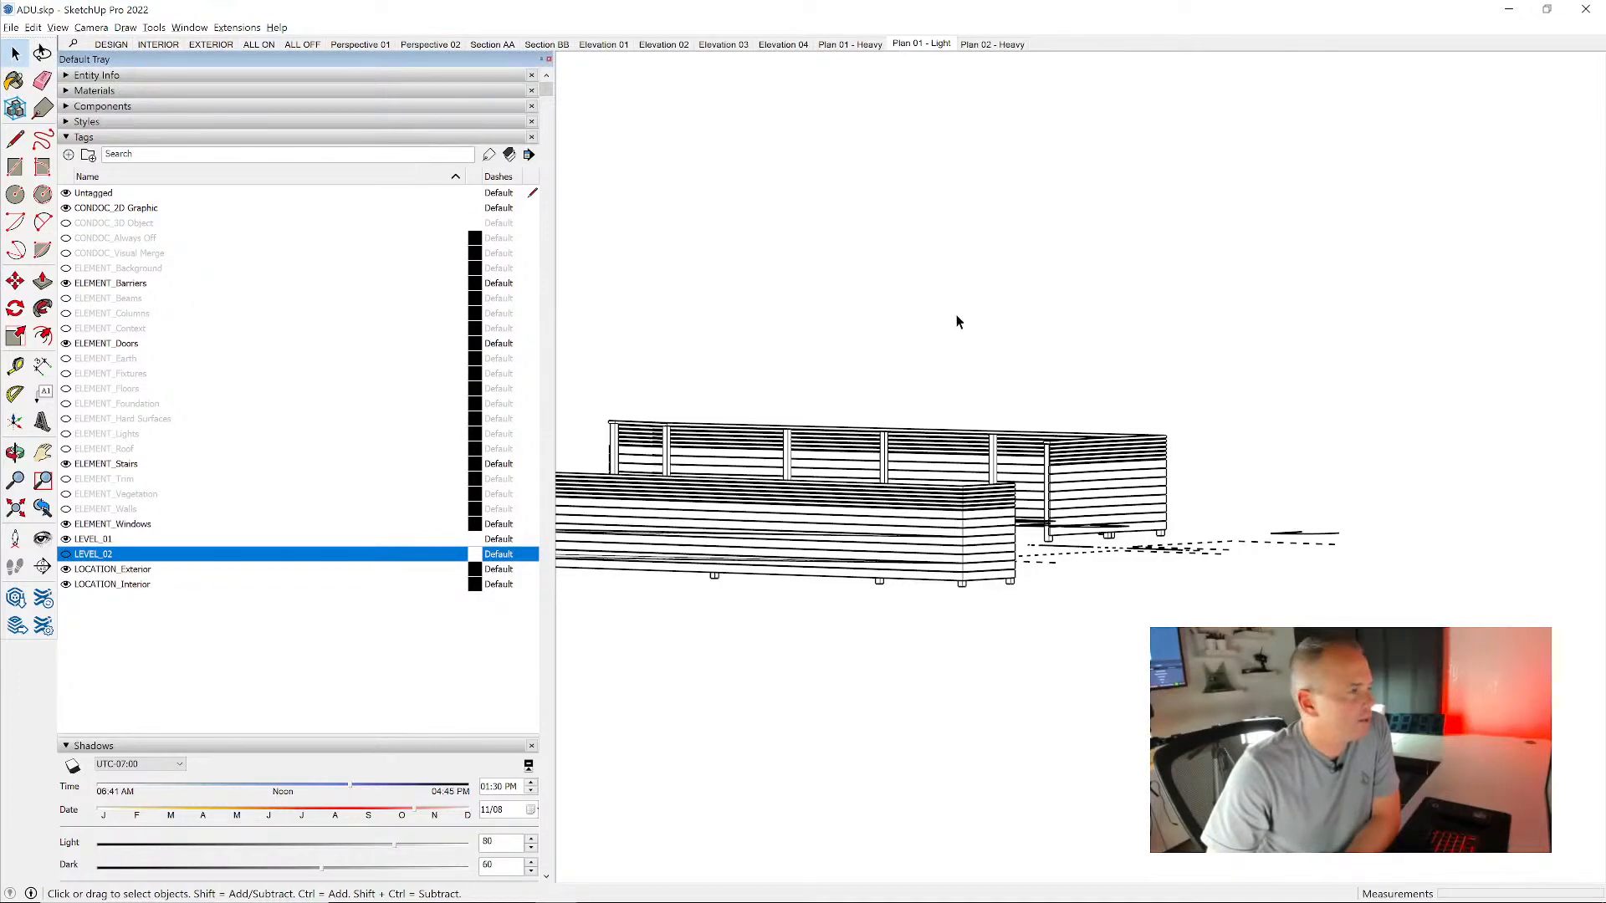
pyautogui.scroll(-5, 294, 377)
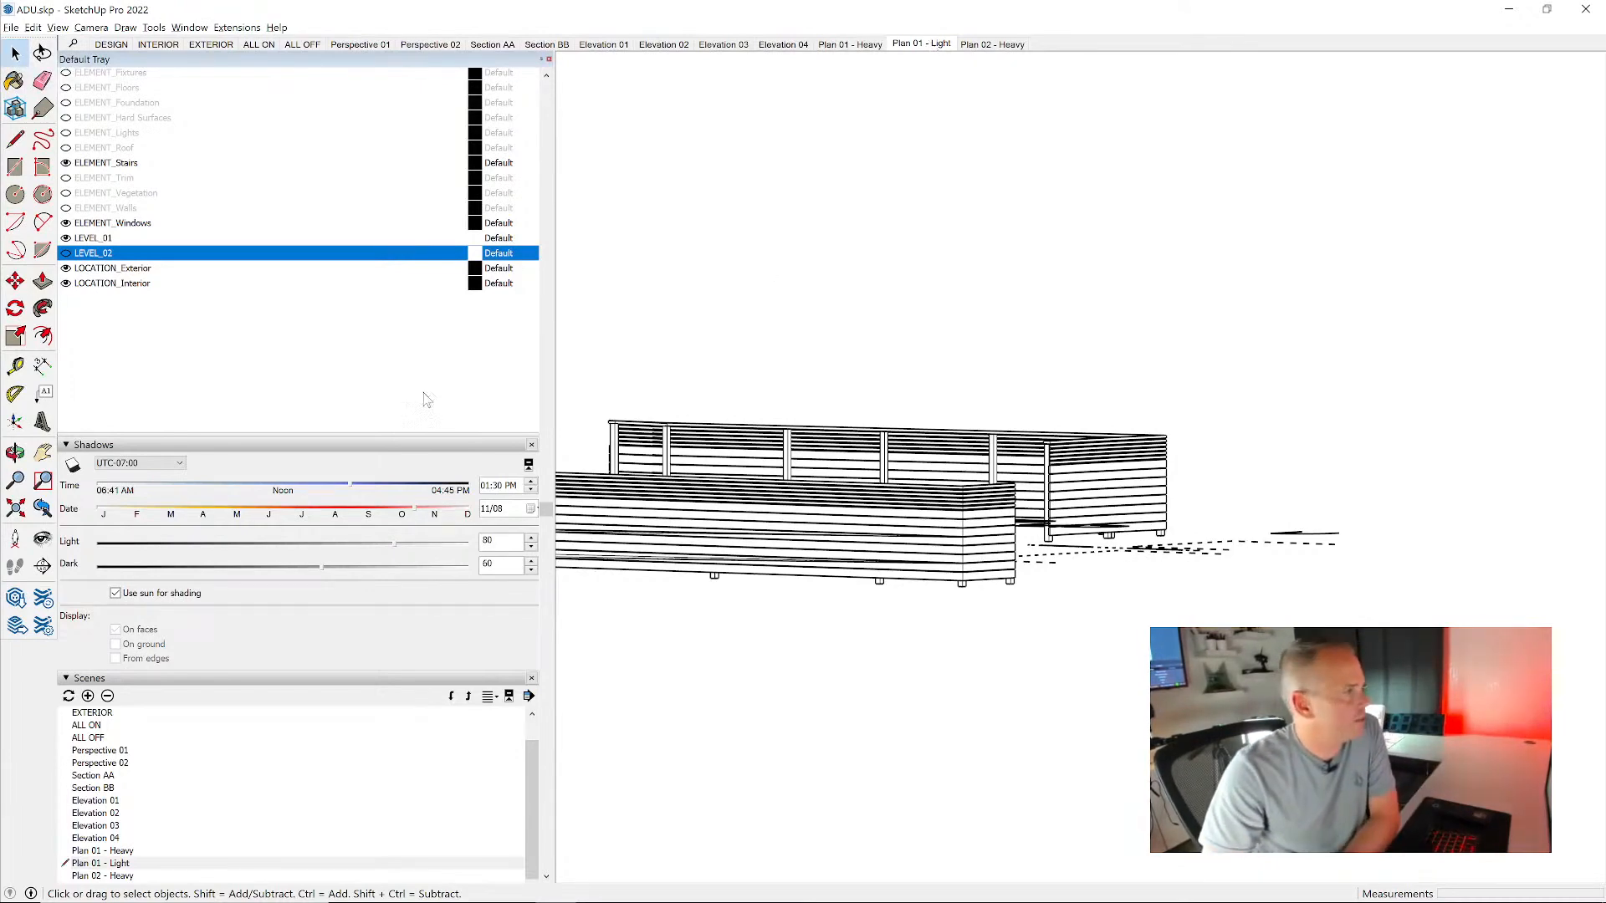
pyautogui.scroll(-4, 406, 402)
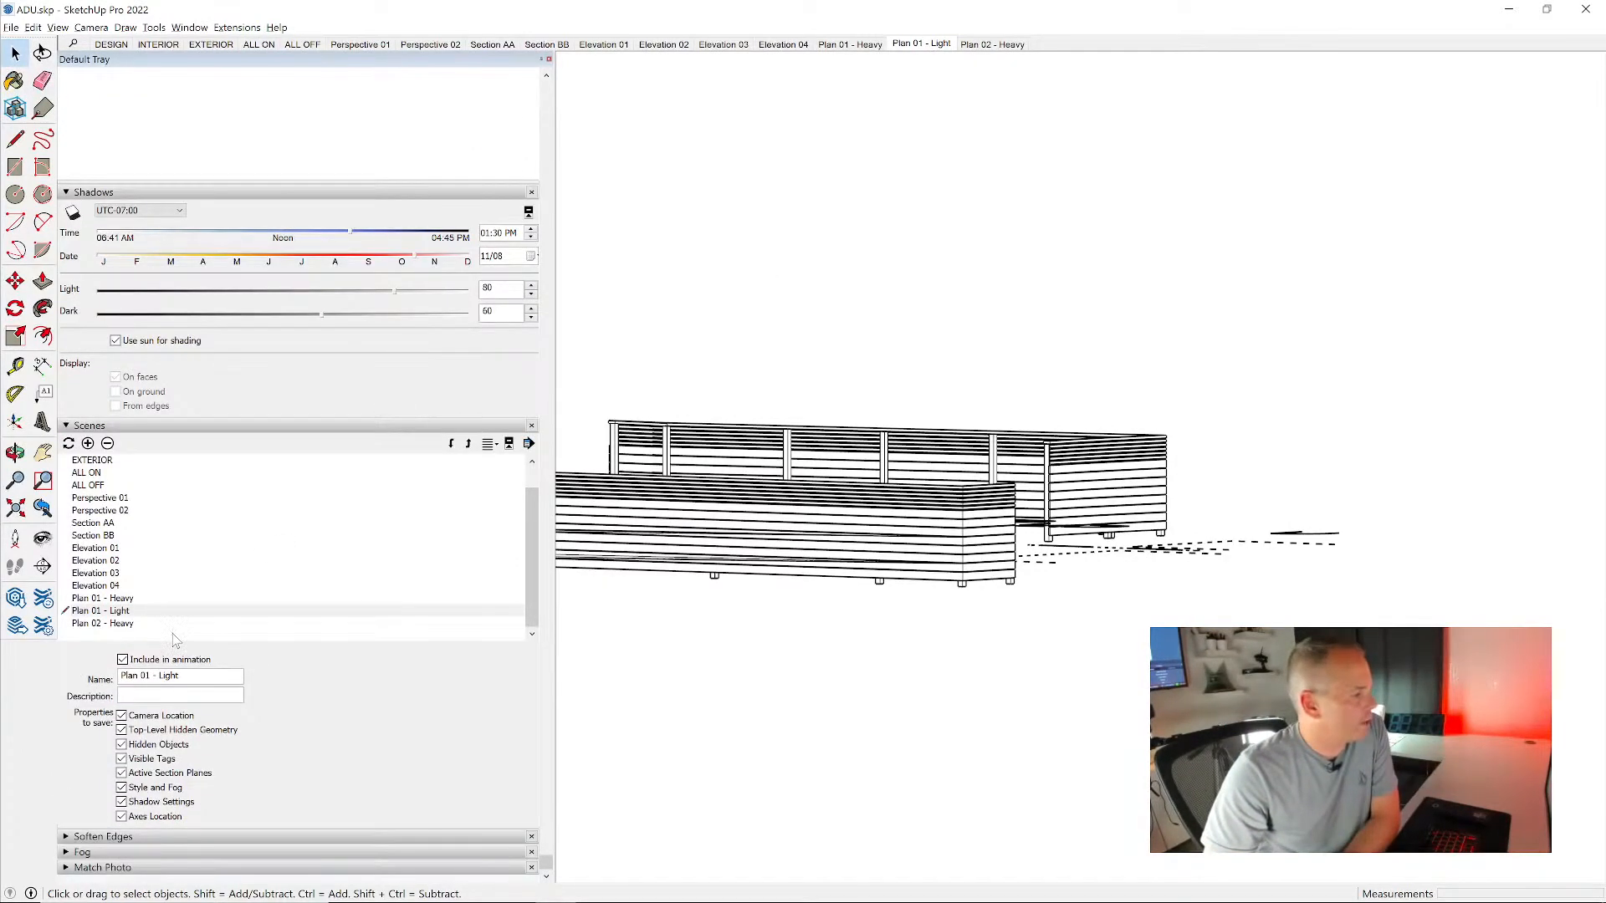
pyautogui.click(158, 763)
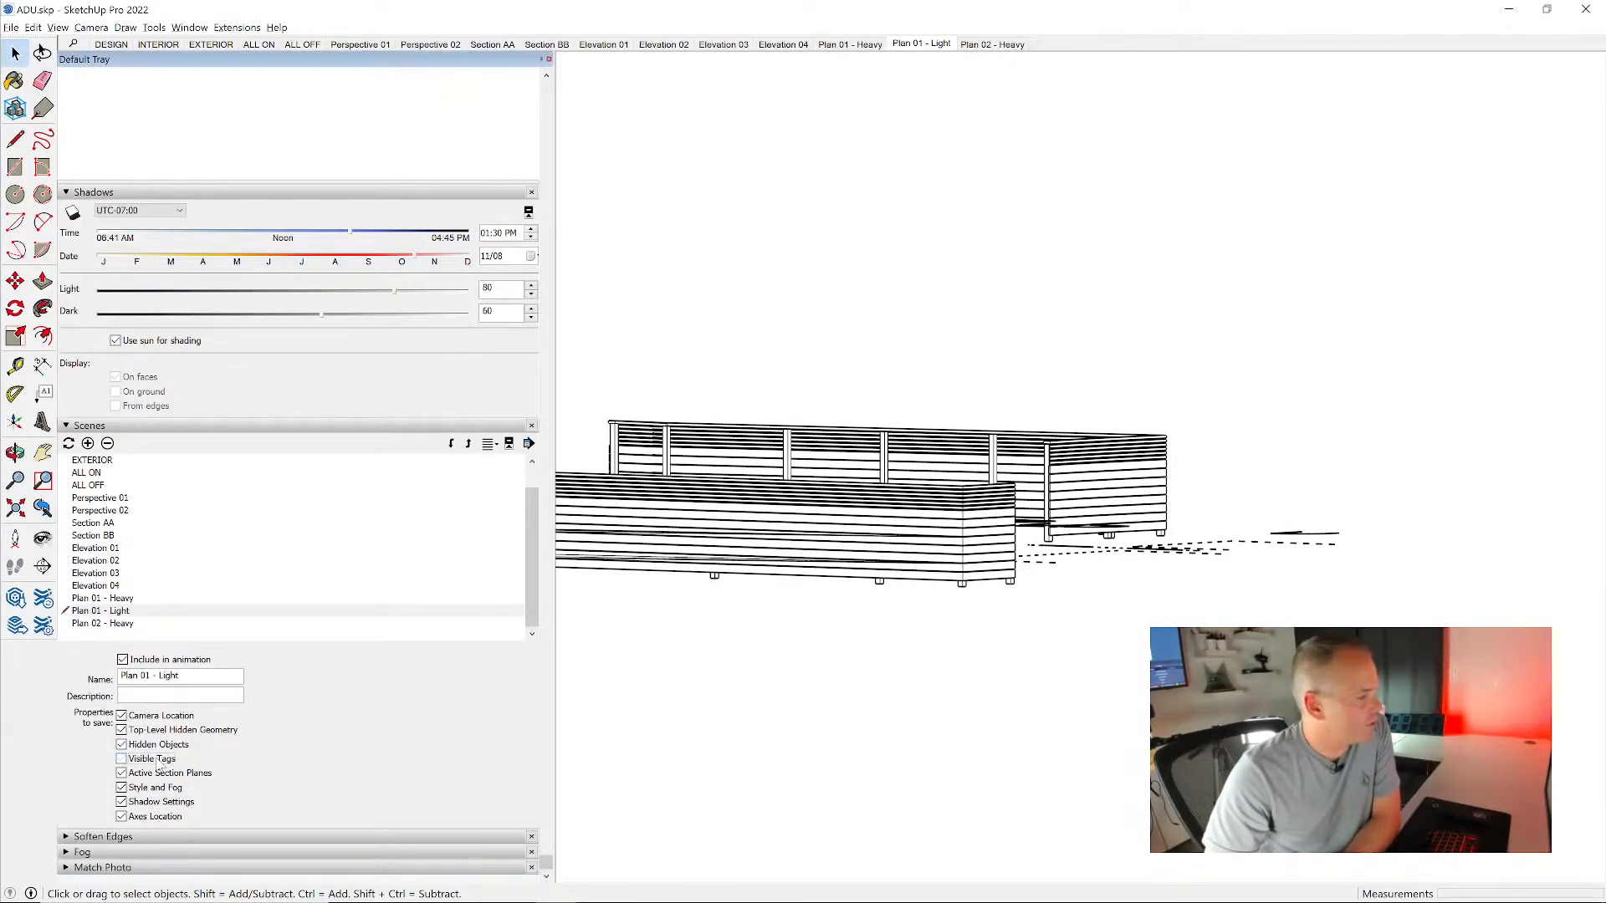
pyautogui.click(922, 44)
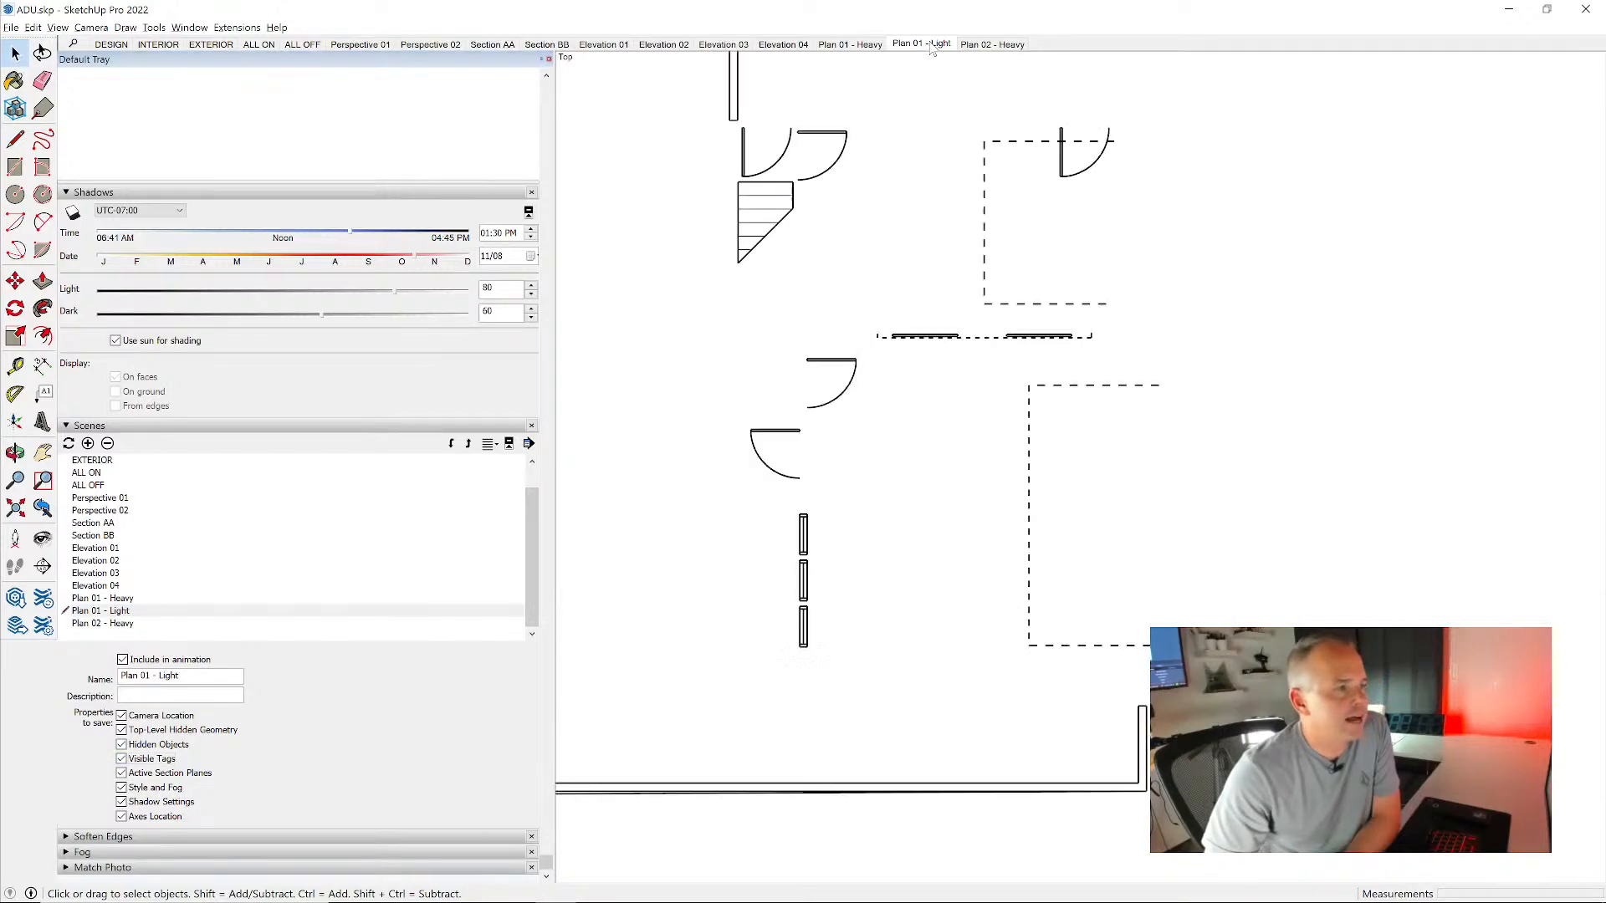
# - Inspect the first-floor 2D graphics in 3D and compare the Plan 01 - Heavy and Plan 01 - Light scenes
pyautogui.moveTo(1255, 585); pyautogui.dragTo(803, 71, button='middle')
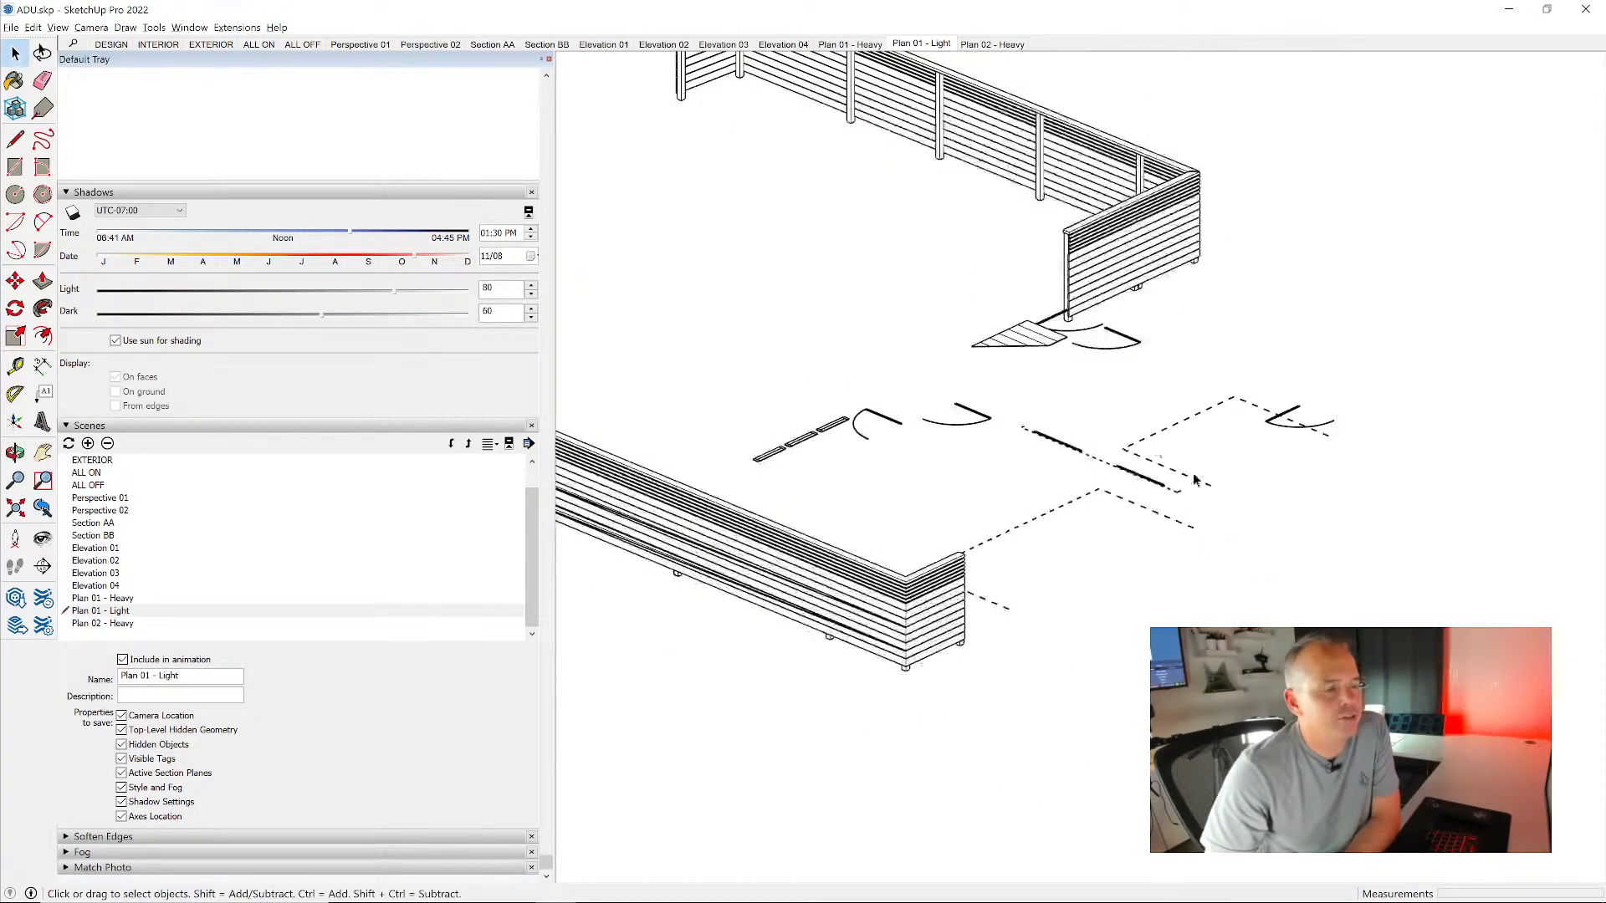
pyautogui.moveTo(1198, 485); pyautogui.dragTo(1175, 466, button='middle')
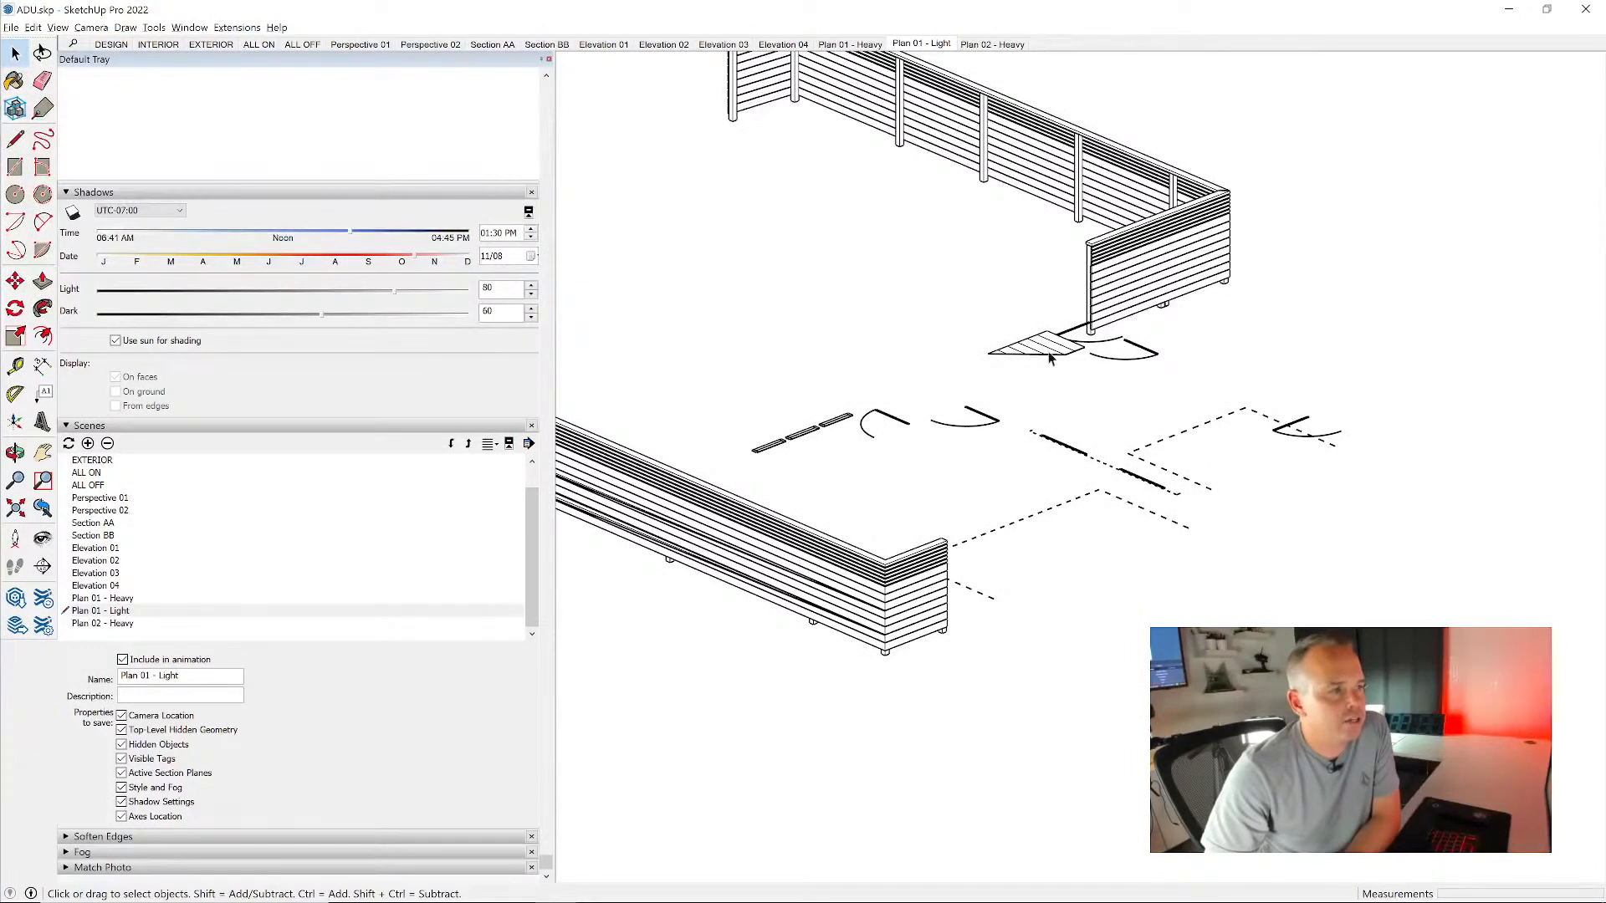
pyautogui.click(853, 44)
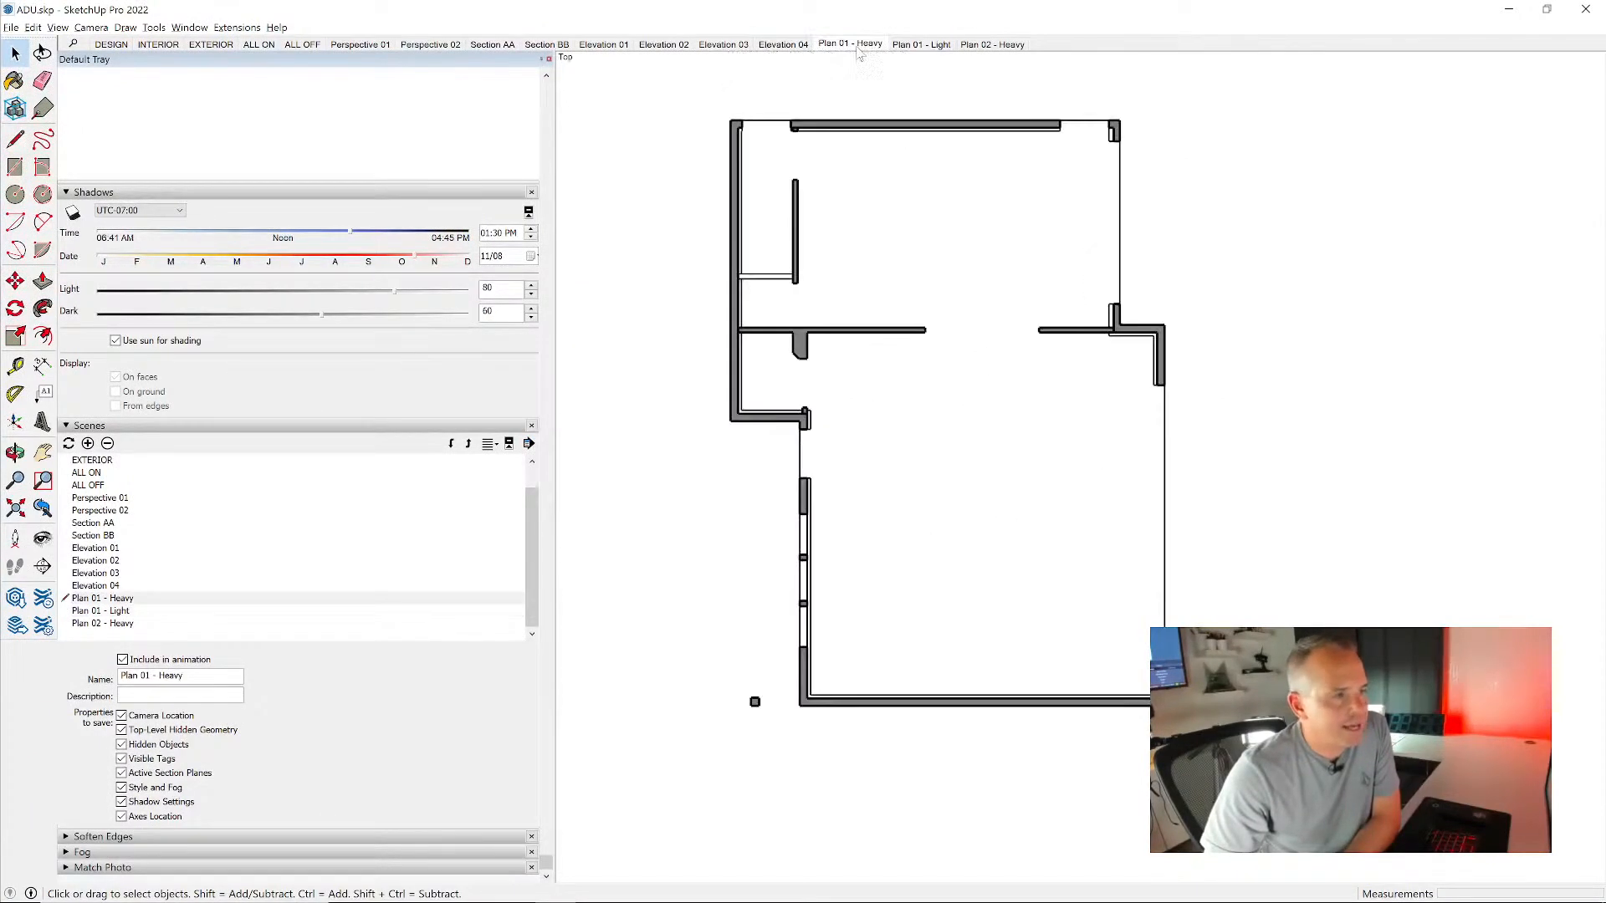
pyautogui.click(922, 45)
pyautogui.click(853, 44)
pyautogui.click(924, 45)
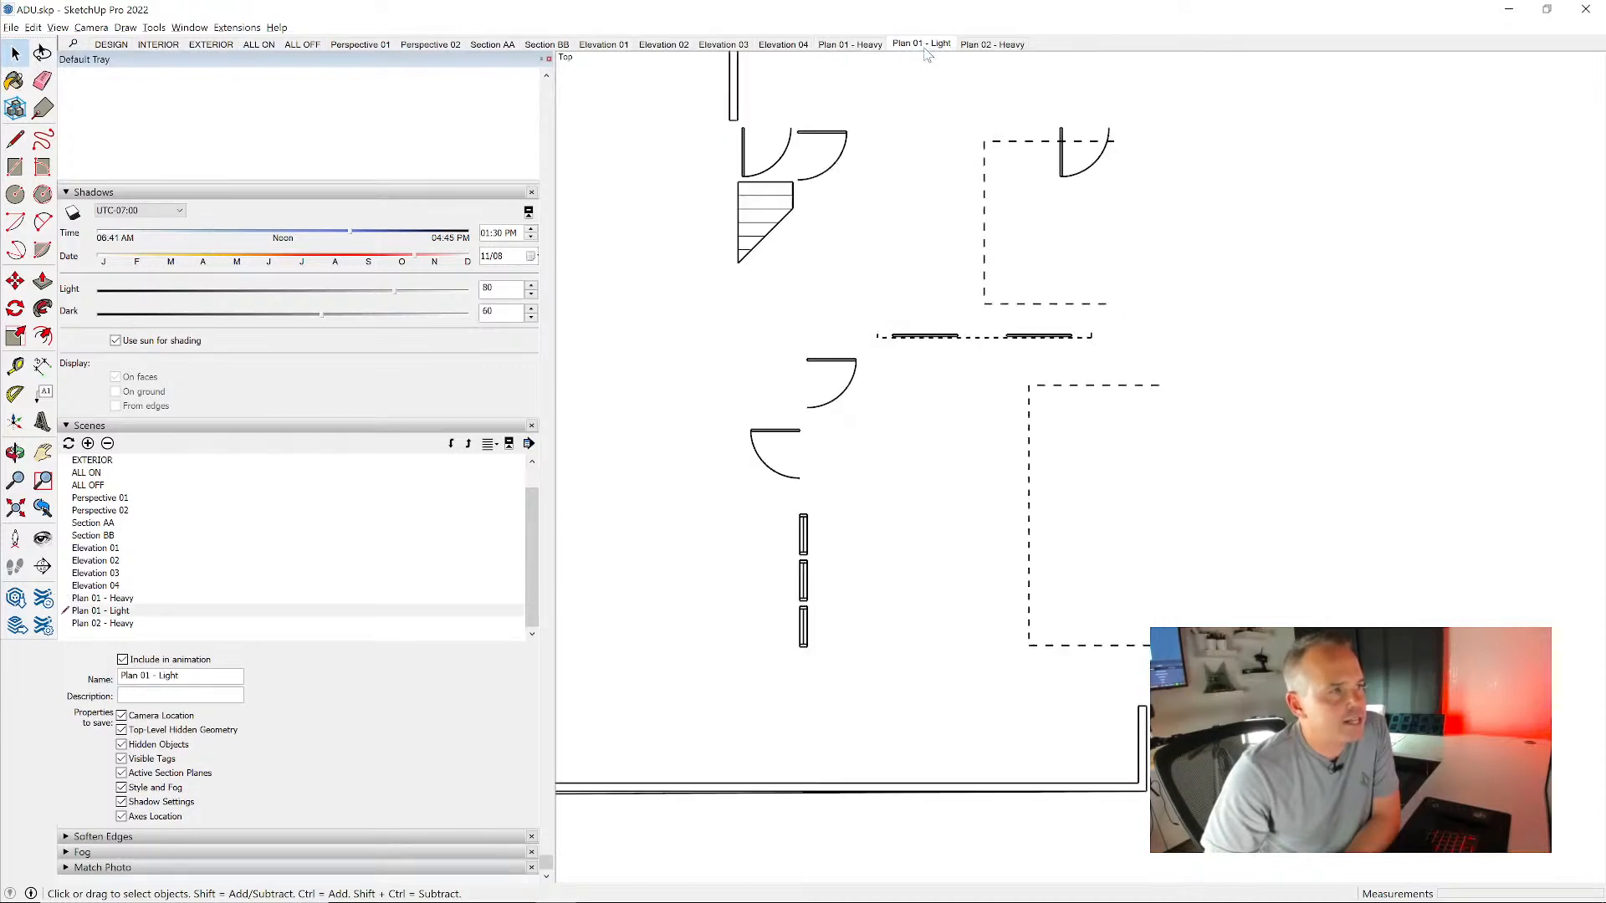
# - Recall the Plan 02 - Heavy scene and hide the LEVEL_01 tag to isolate the second-floor walls
pyautogui.click(993, 44)
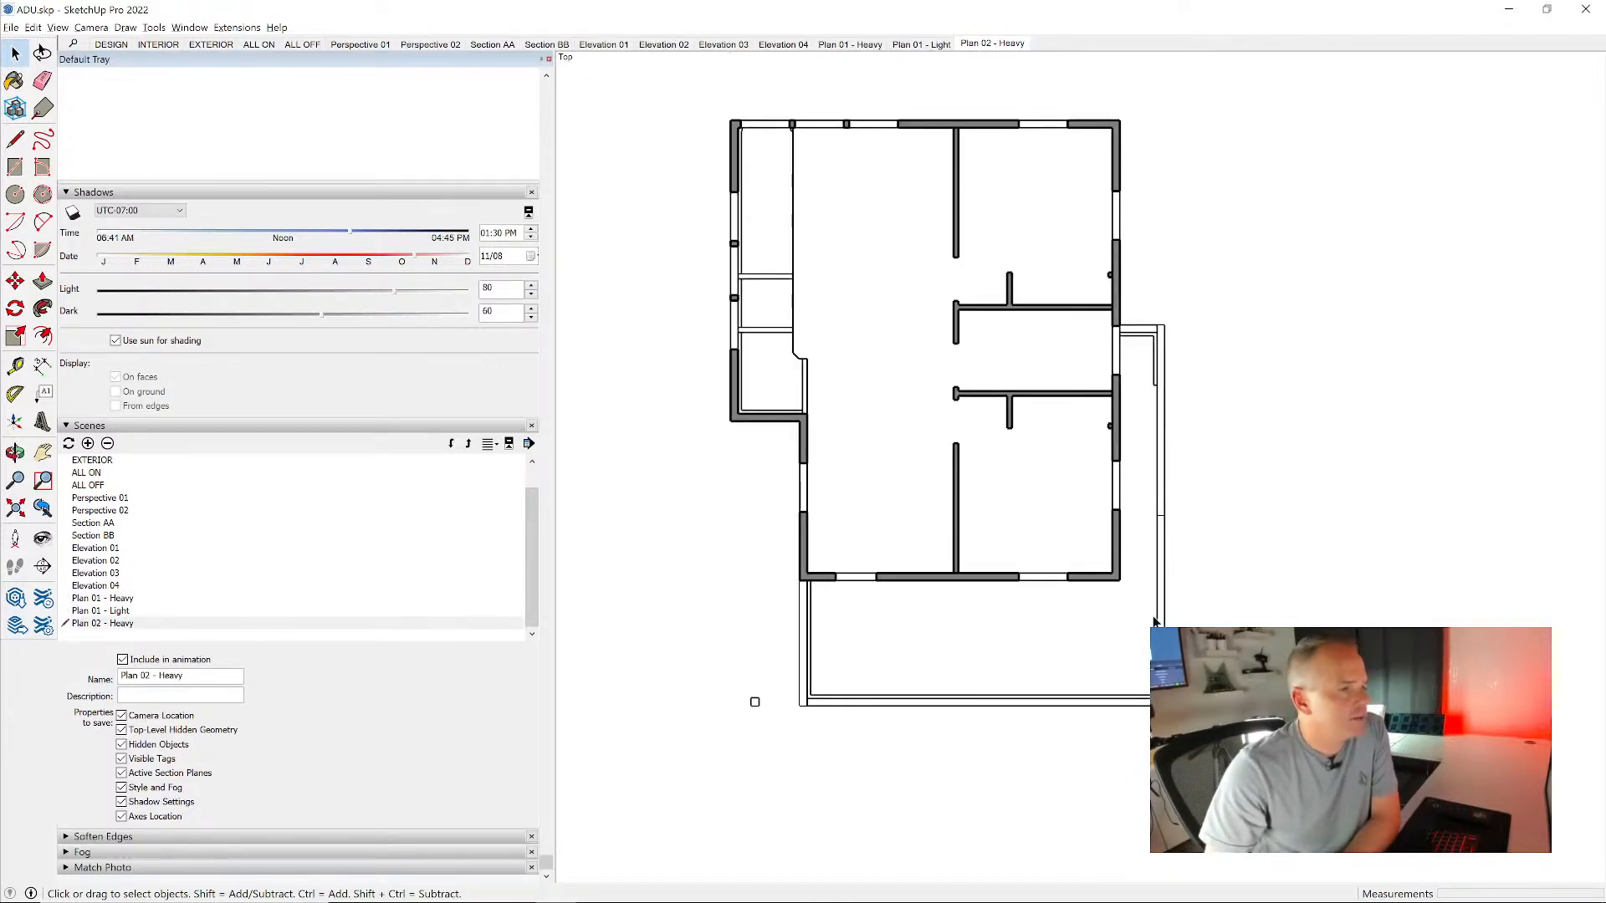
pyautogui.moveTo(1166, 623); pyautogui.dragTo(714, 186, button='middle')
pyautogui.scroll(-3, 1155, 659)
pyautogui.moveTo(1221, 661); pyautogui.dragTo(1200, 532, button='middle')
pyautogui.scroll(3, 1221, 531)
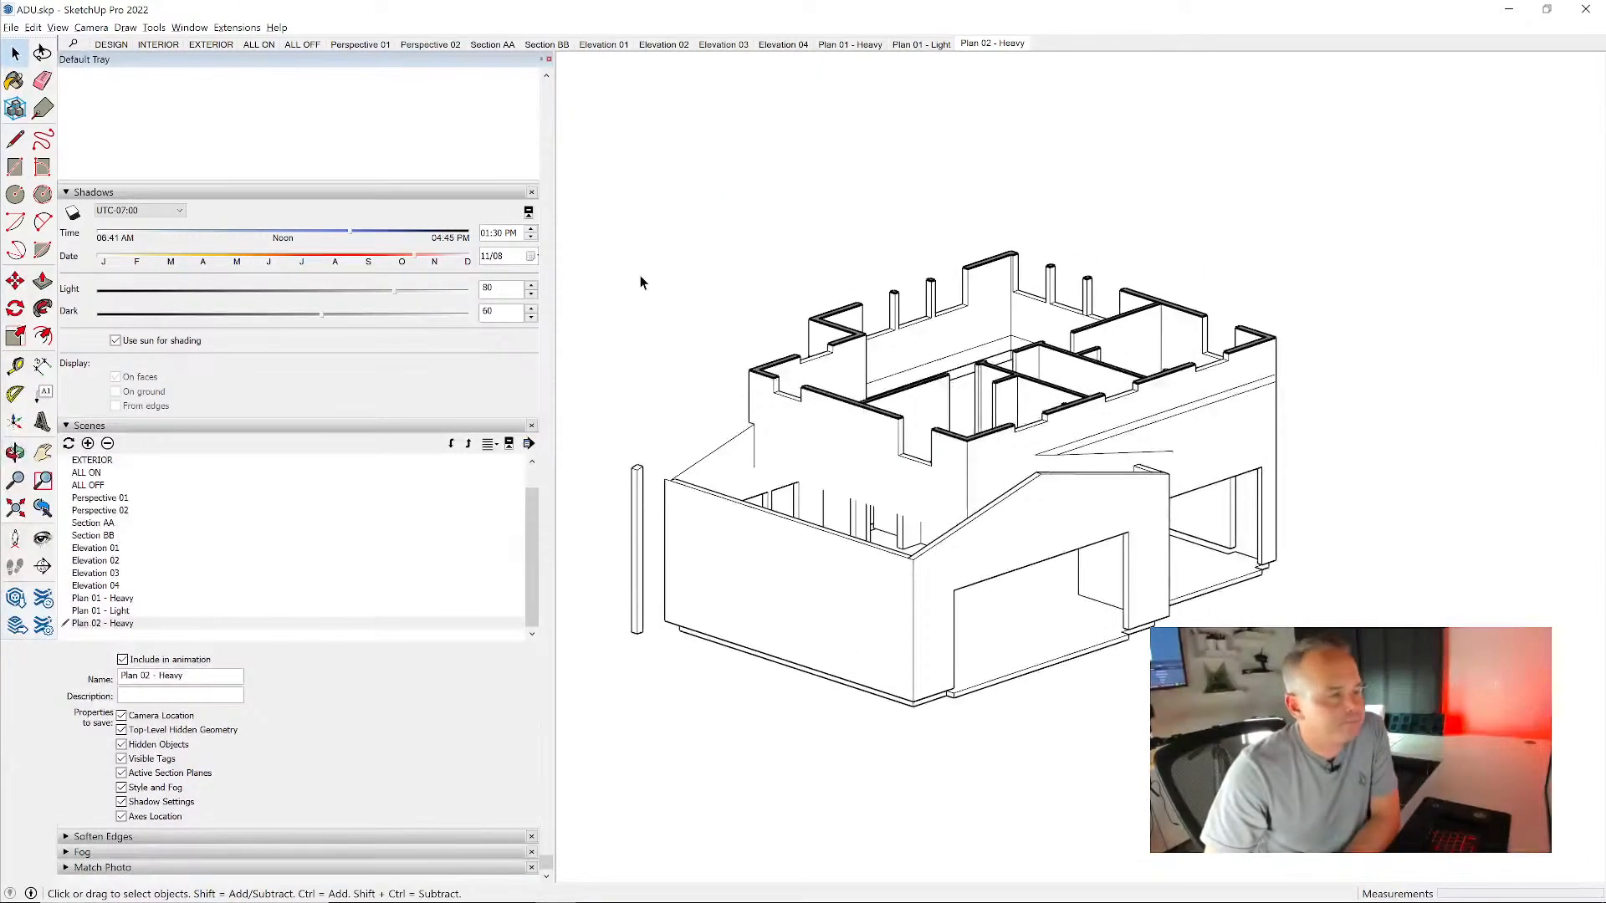
pyautogui.scroll(10, 419, 307)
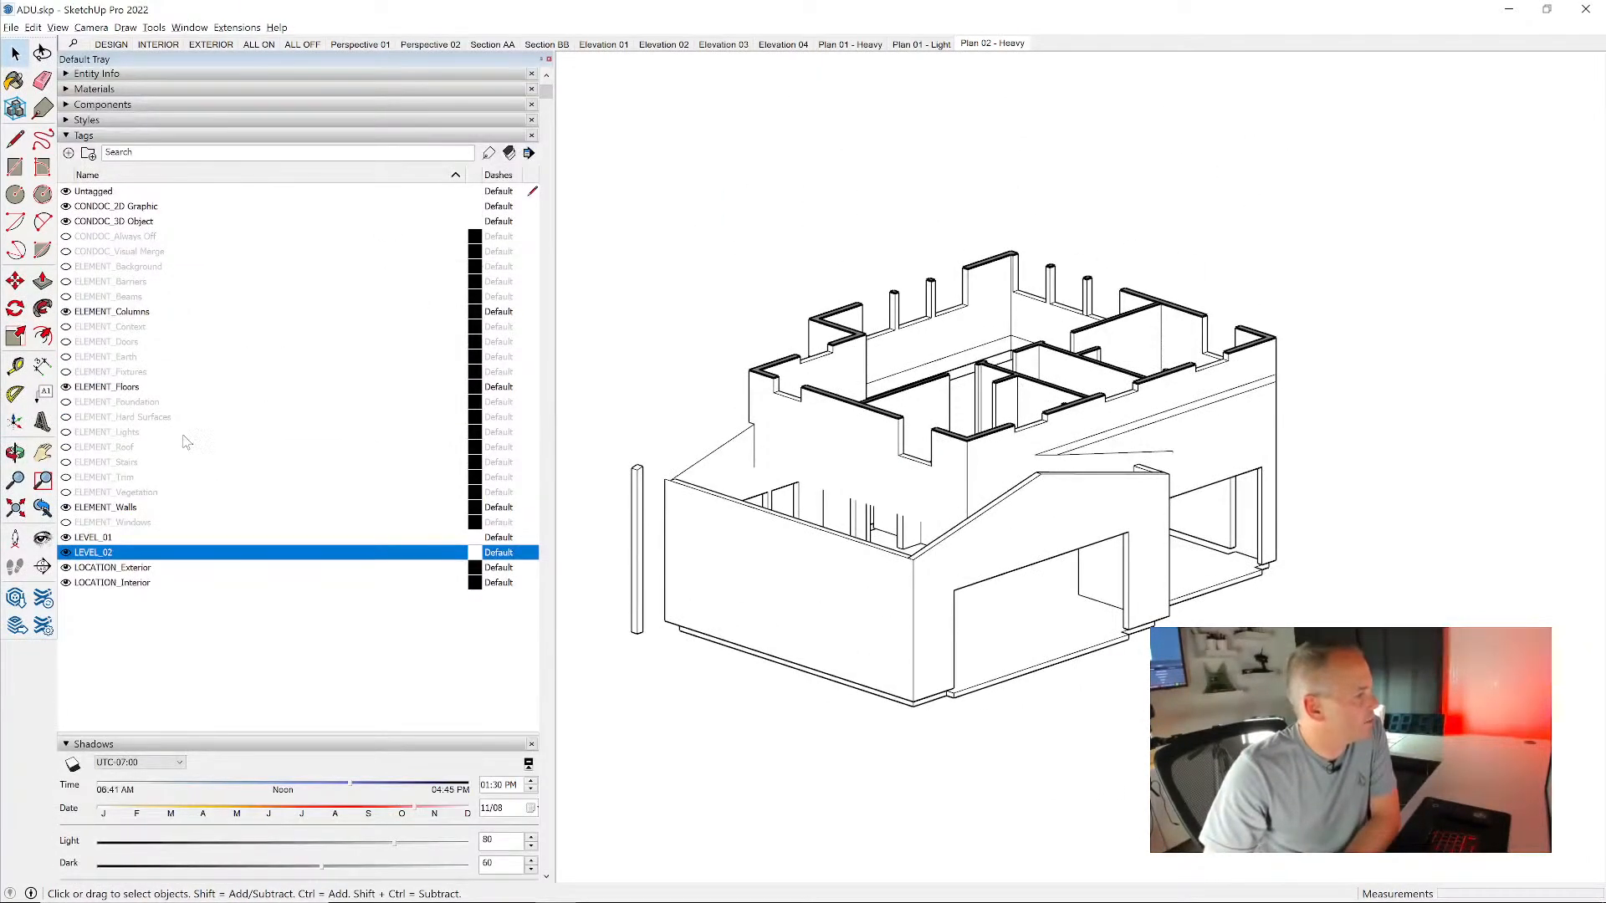
pyautogui.click(66, 537)
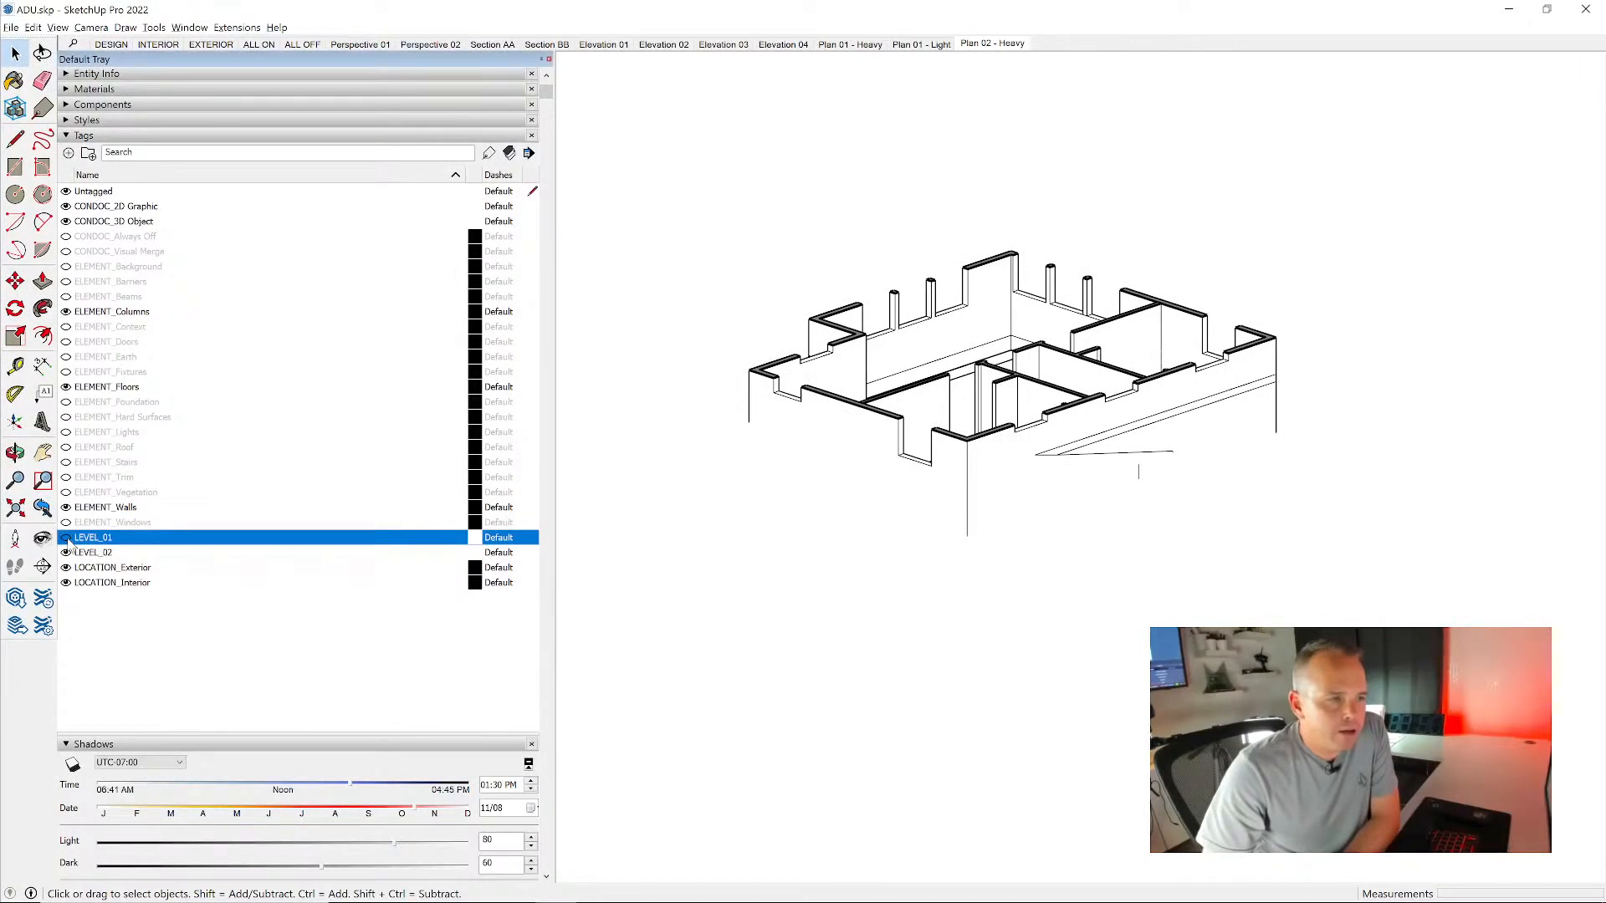
# - Hide the LEVEL_01 and CONDOC_3D Object tags, update the saved visible tags of the Plan 02 - Heavy scene, and recall the scene
pyautogui.click(66, 537)
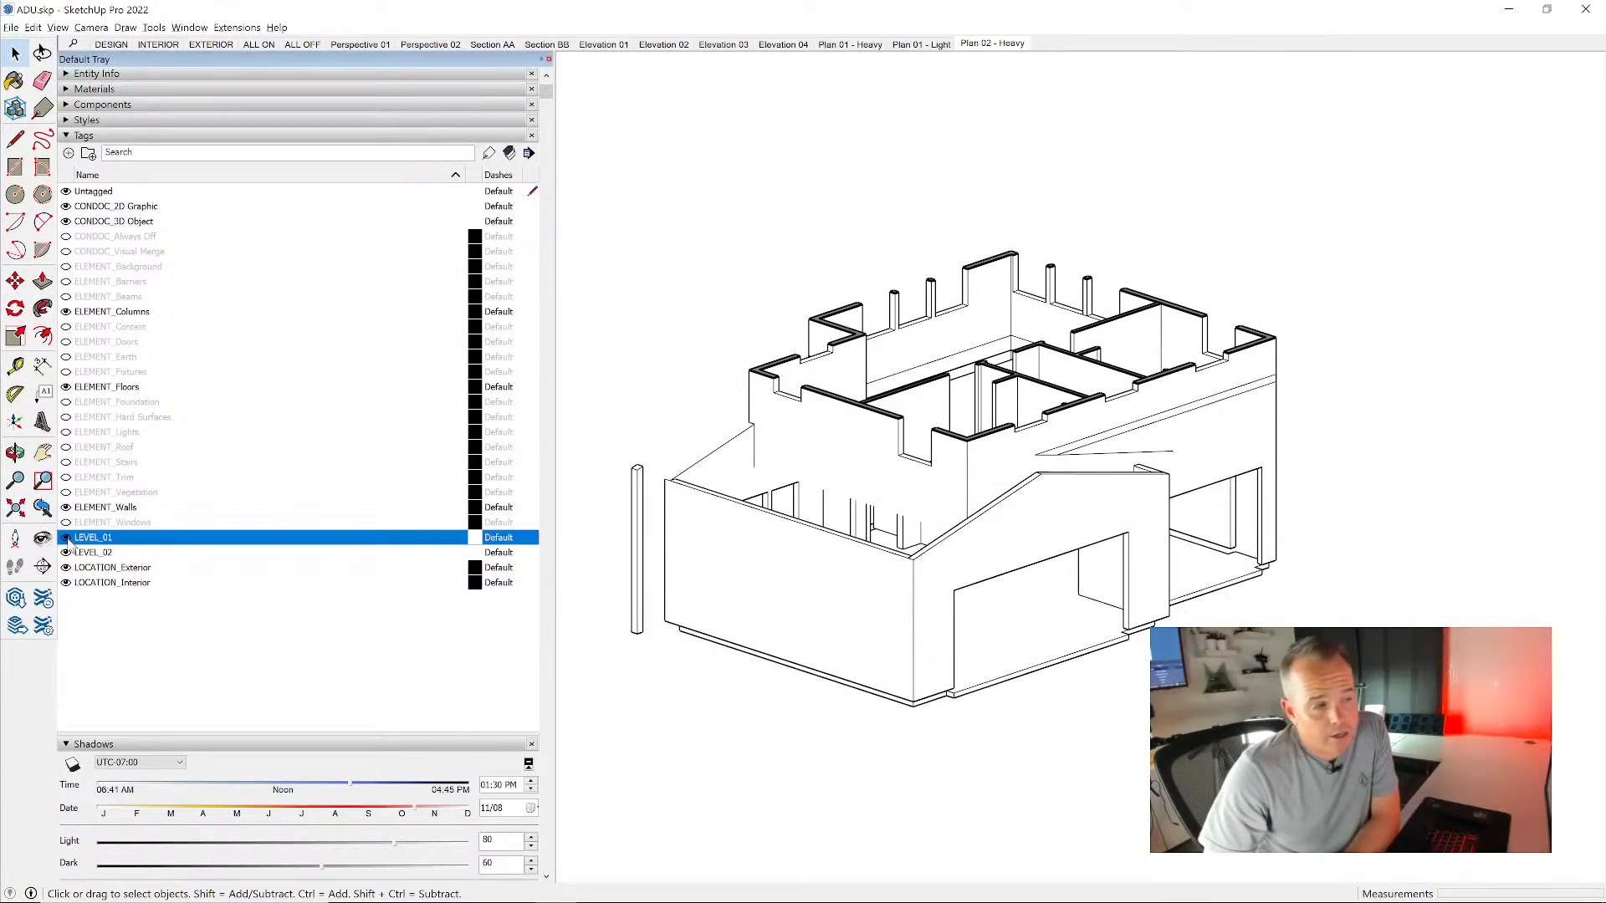
pyautogui.click(66, 538)
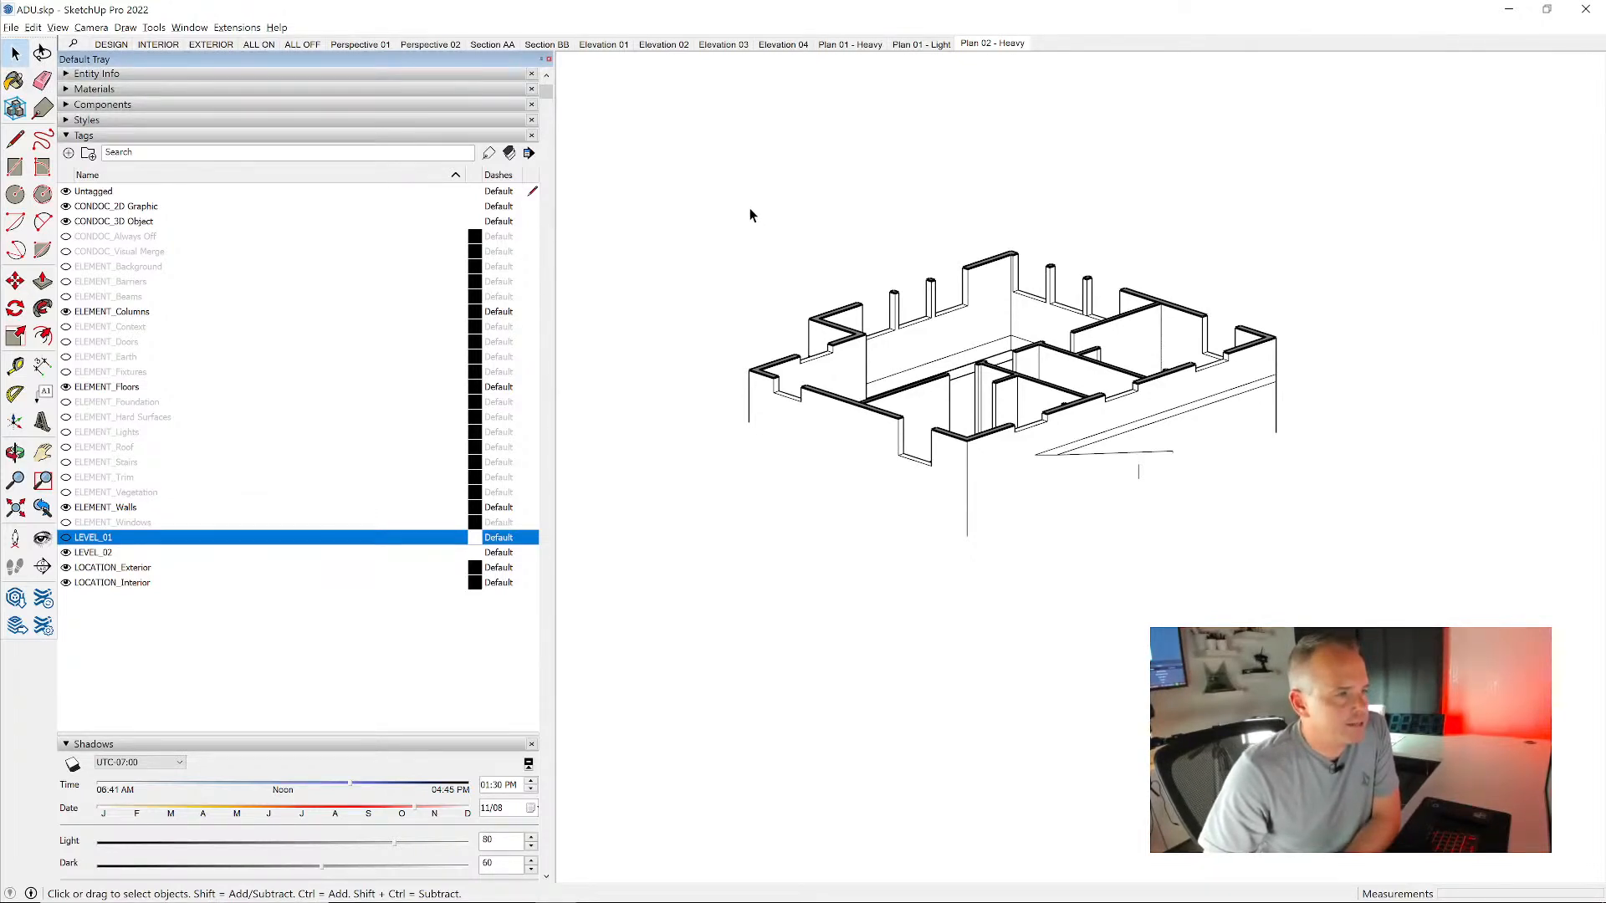
pyautogui.click(66, 221)
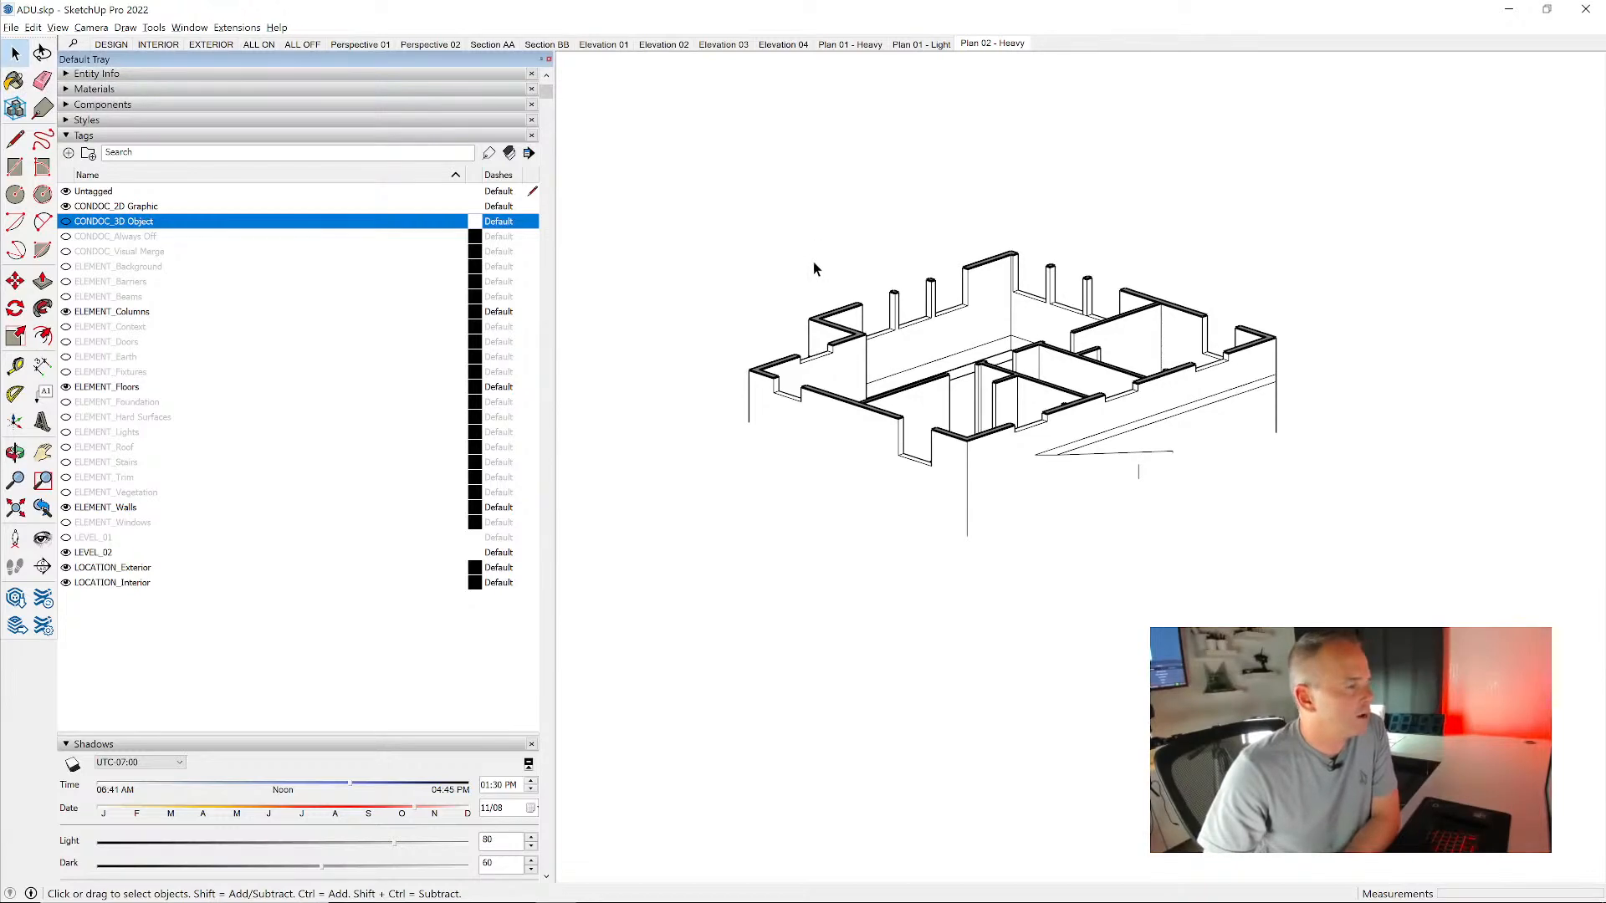
pyautogui.scroll(-6, 289, 284)
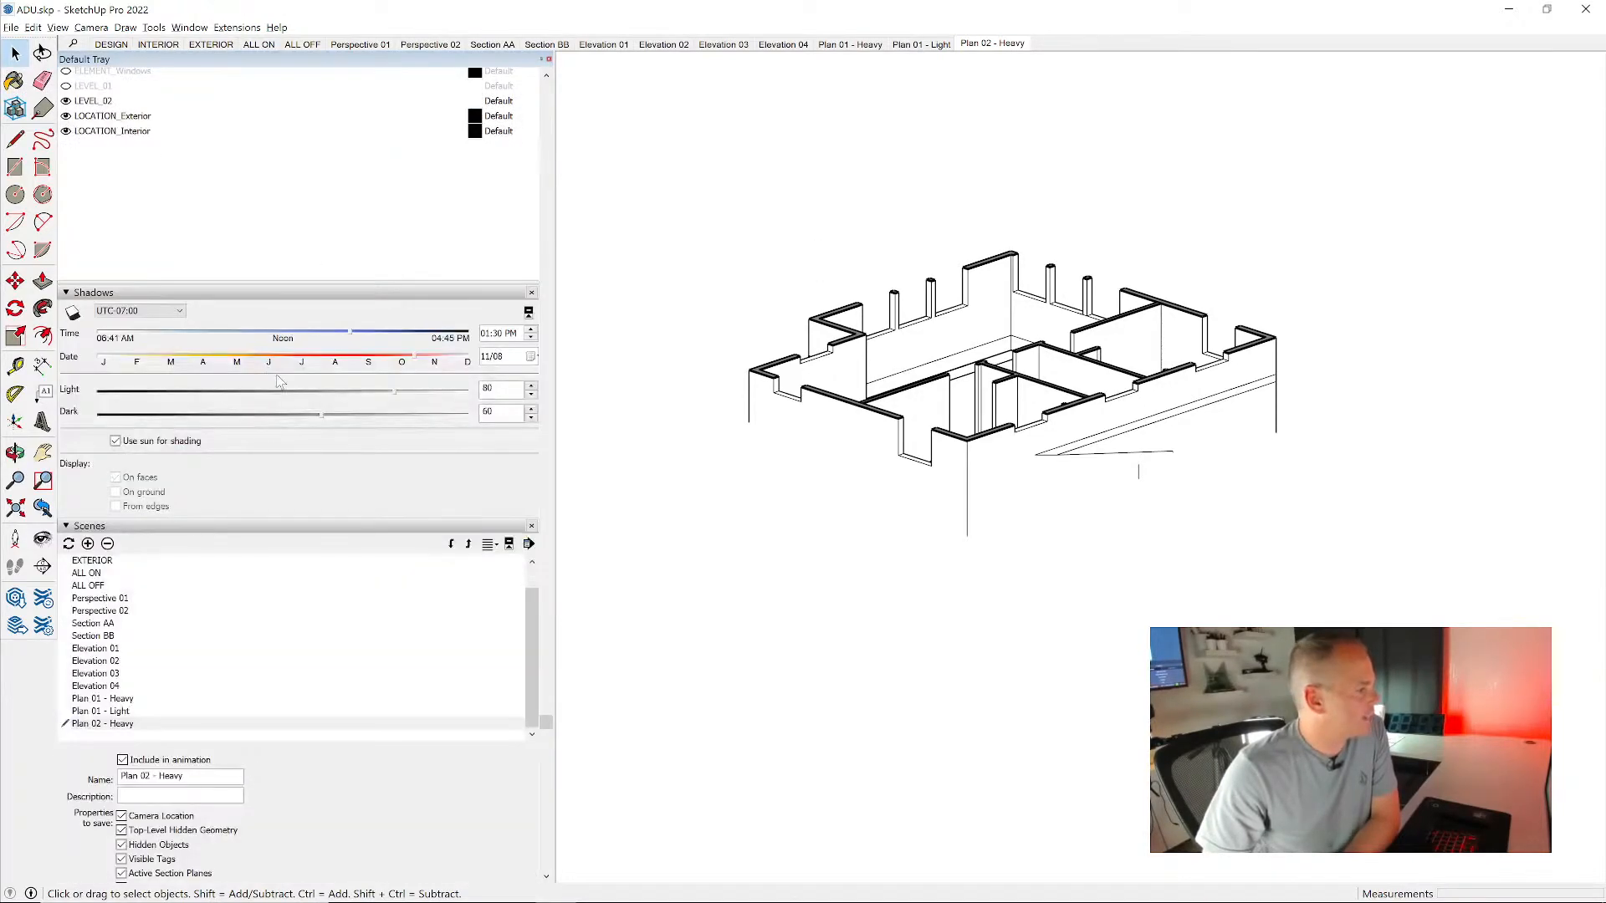
pyautogui.scroll(-3, 261, 631)
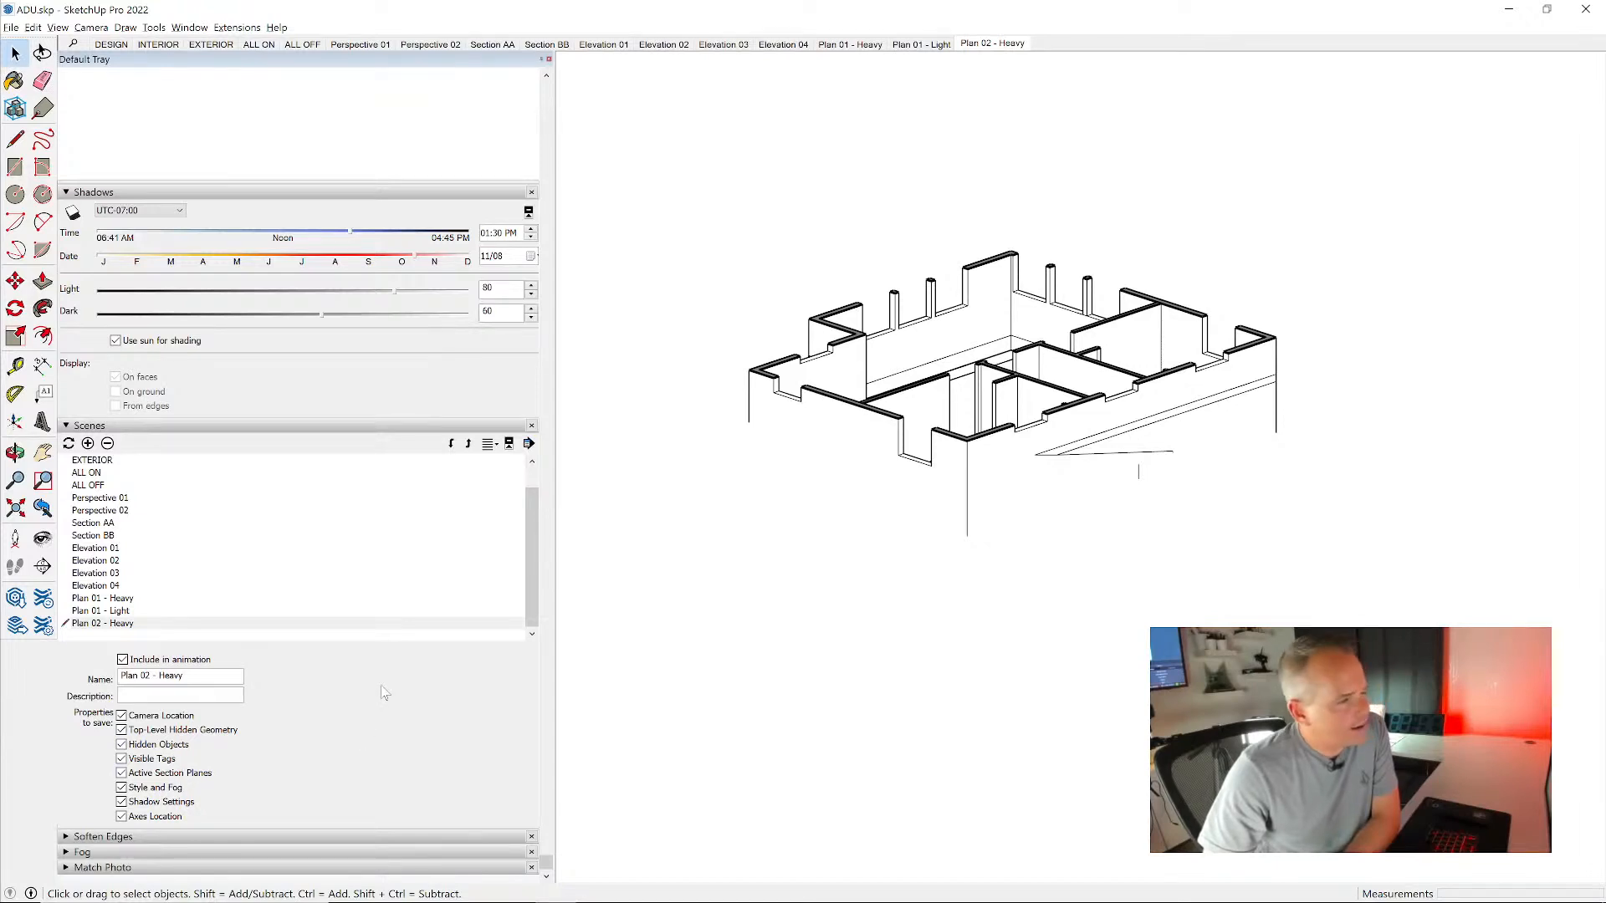
pyautogui.click(167, 762)
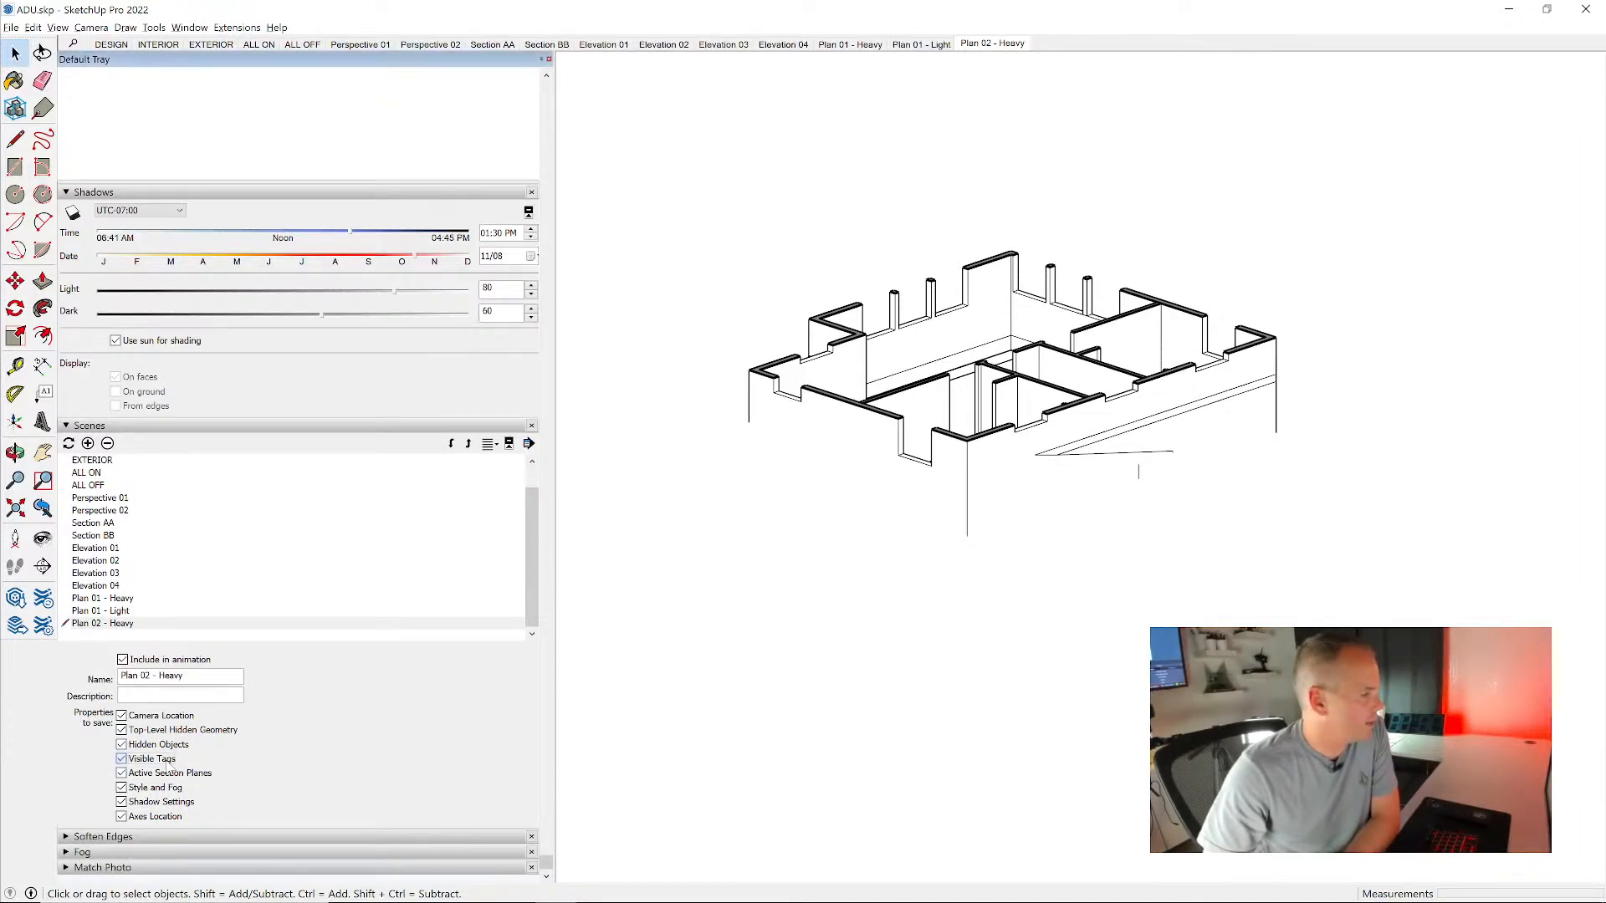
pyautogui.click(992, 43)
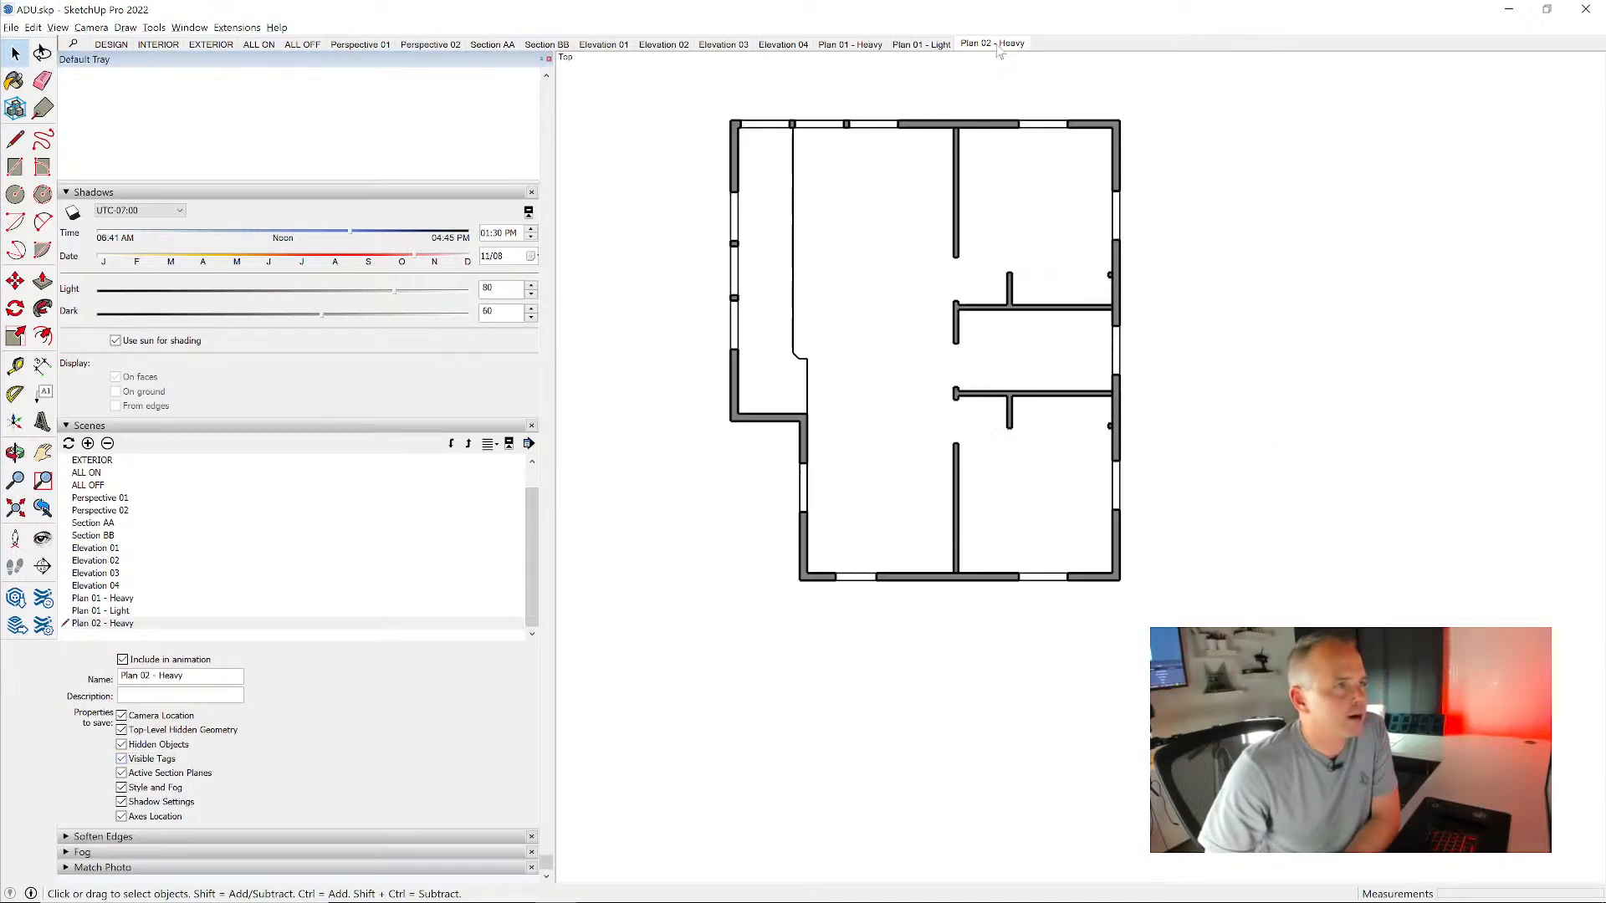
# - Create a scene named Plan 02 - Light from the Plan 01 - Light scene and place it after Plan 02 - Heavy
pyautogui.click(925, 46)
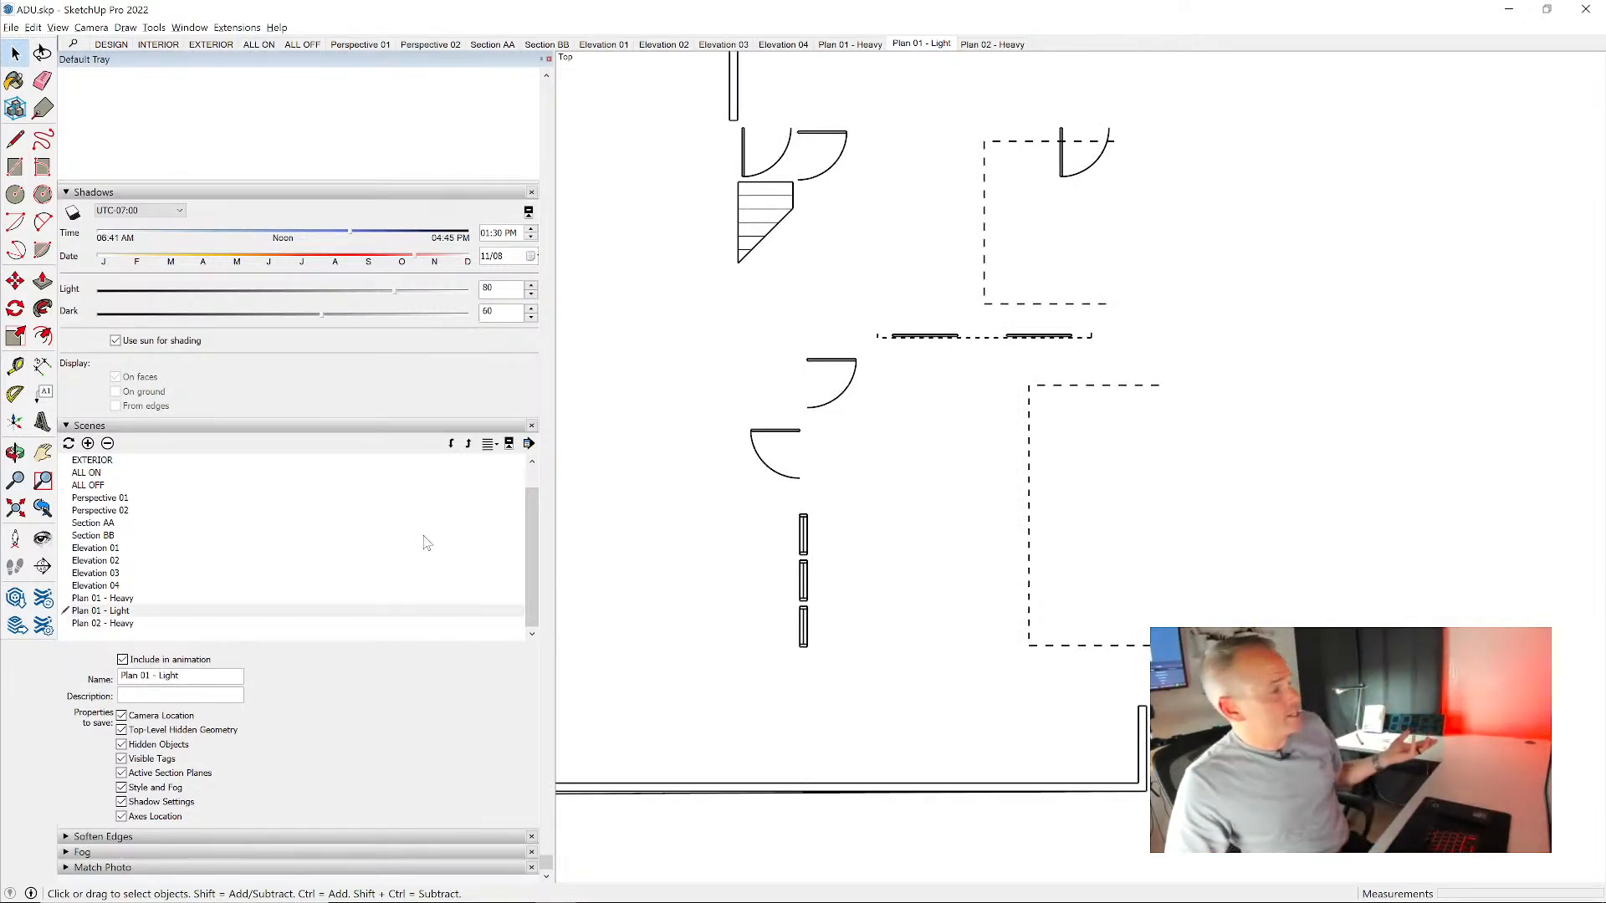
pyautogui.click(87, 444)
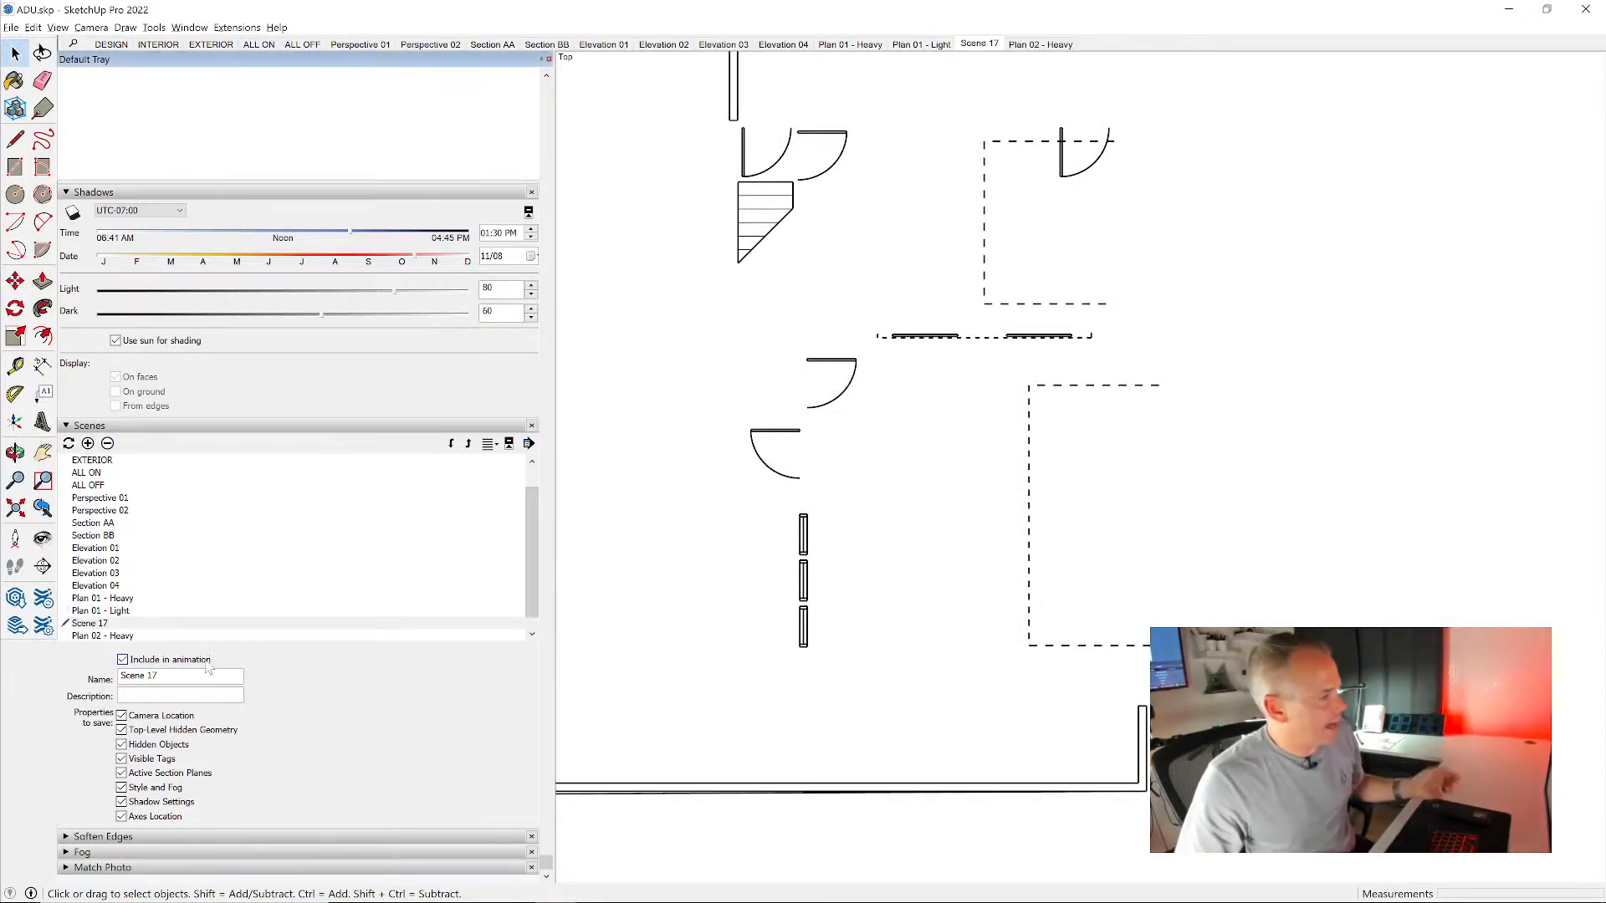
pyautogui.moveTo(140, 676); pyautogui.dragTo(121, 676)
pyautogui.write('Plan 02 - Light')
pyautogui.press('Return')
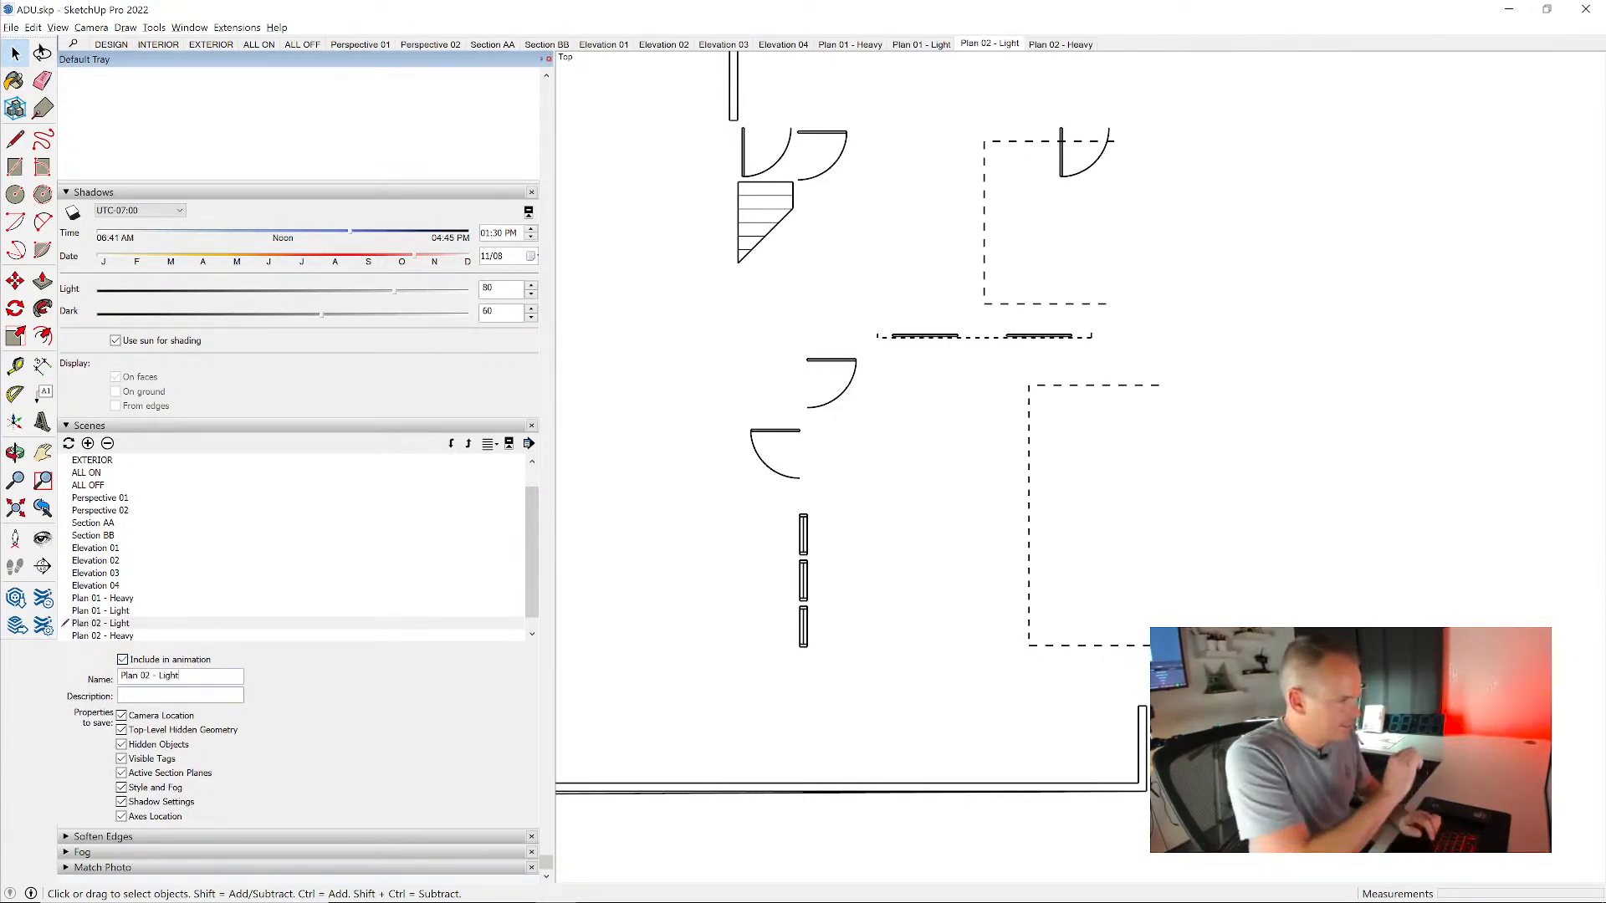
pyautogui.click(451, 444)
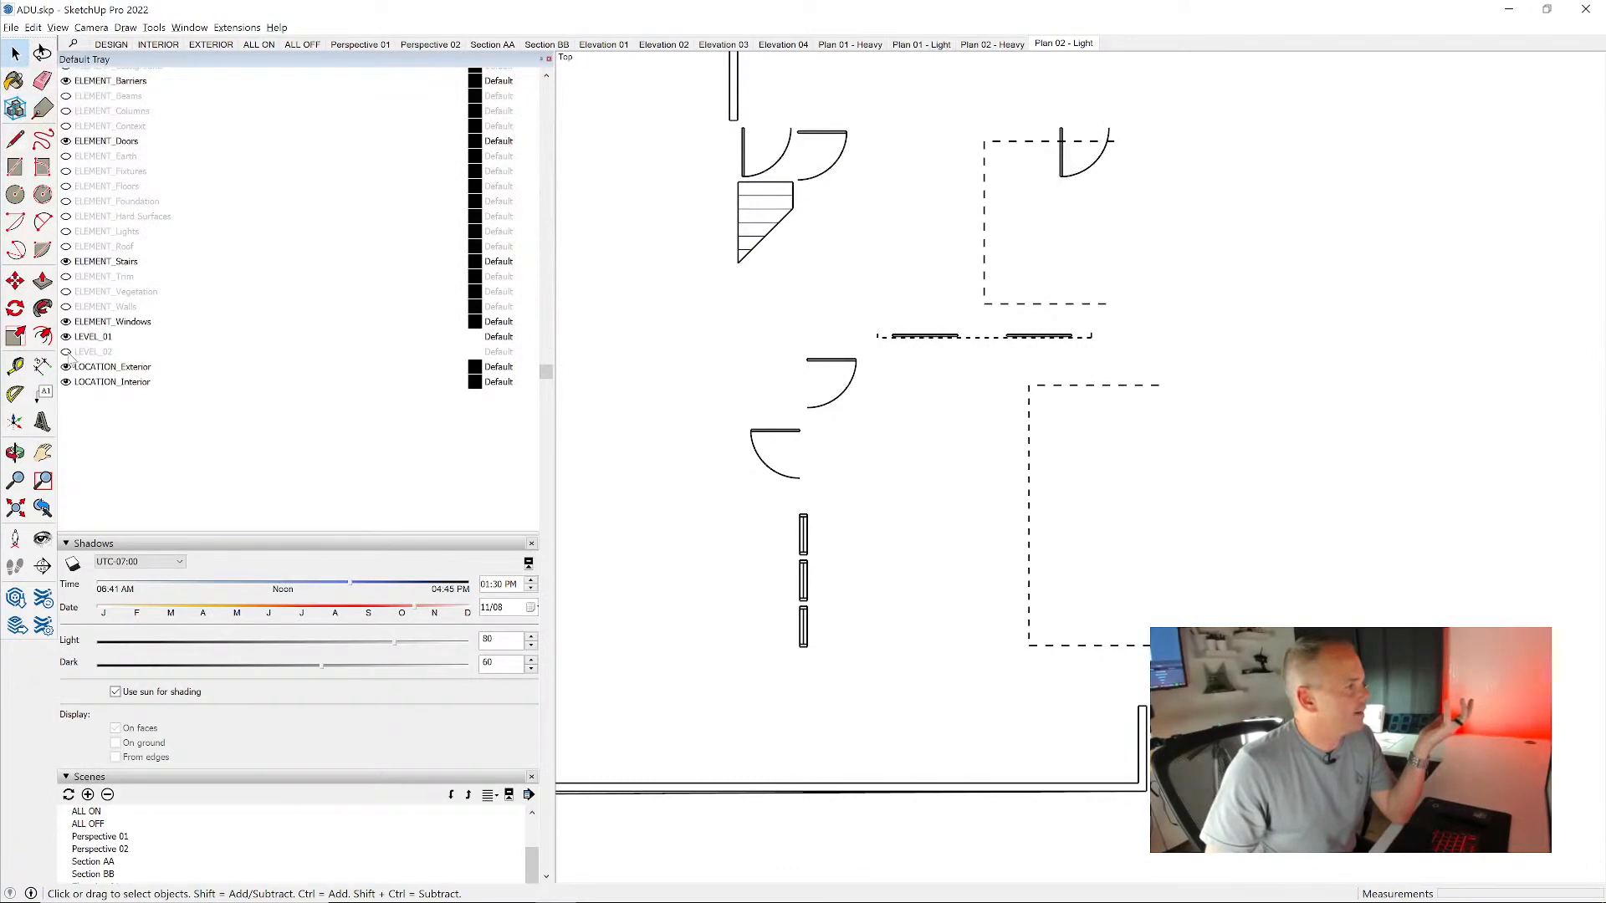
# - Show the LEVEL_02 tag, hide LEVEL_01, and update the saved visible tags of the Plan 02 - Light scene
pyautogui.click(66, 351)
pyautogui.click(66, 336)
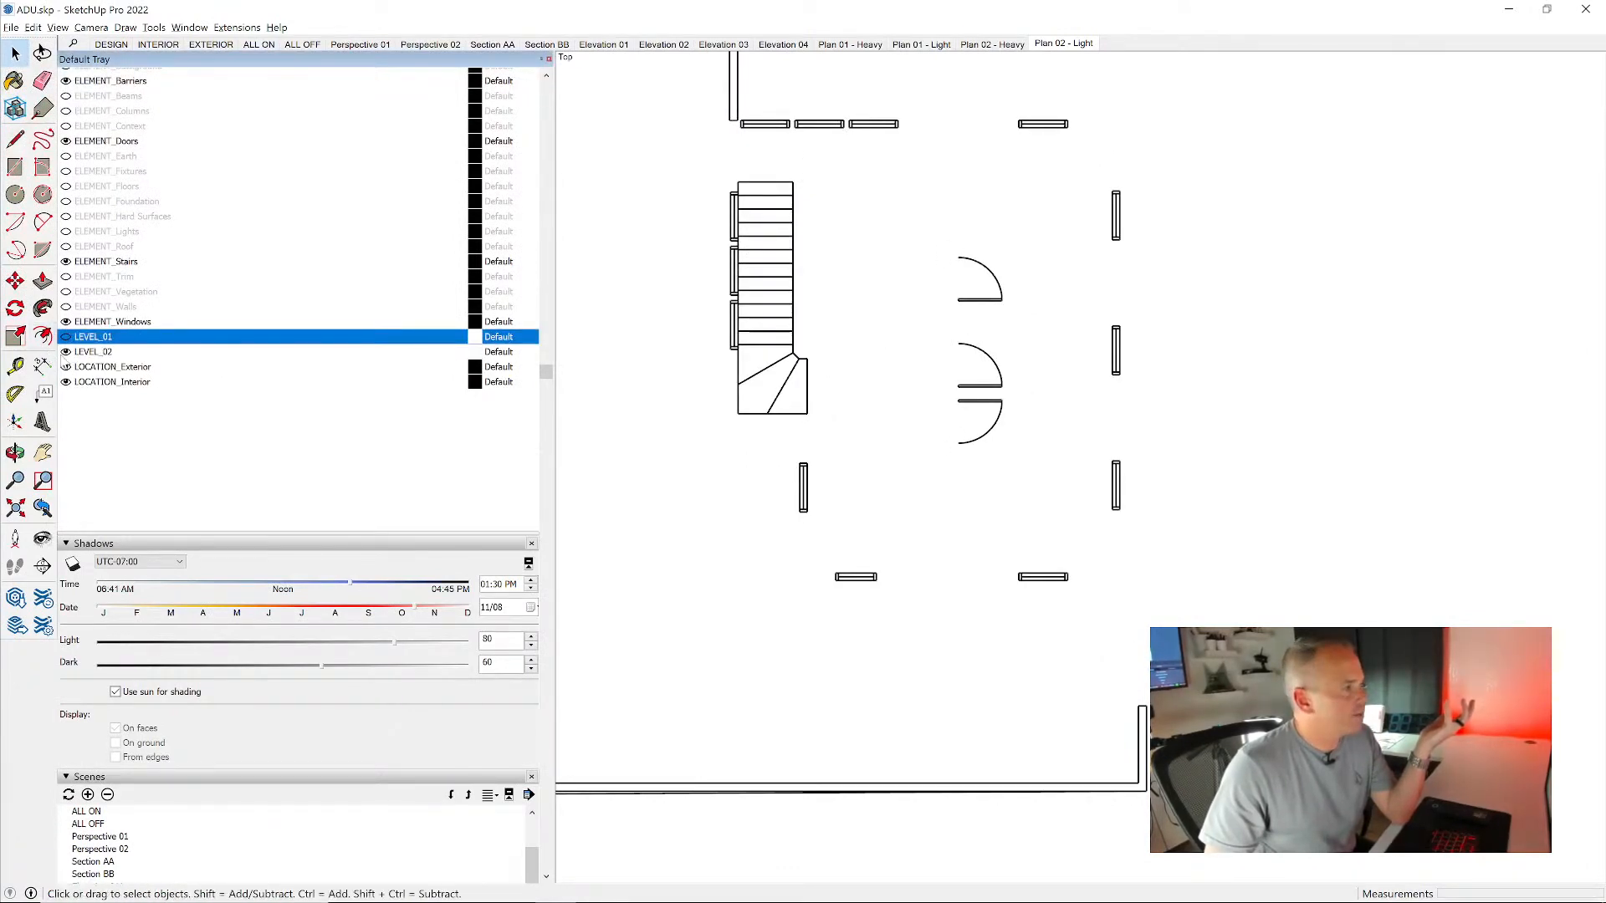
pyautogui.click(66, 336)
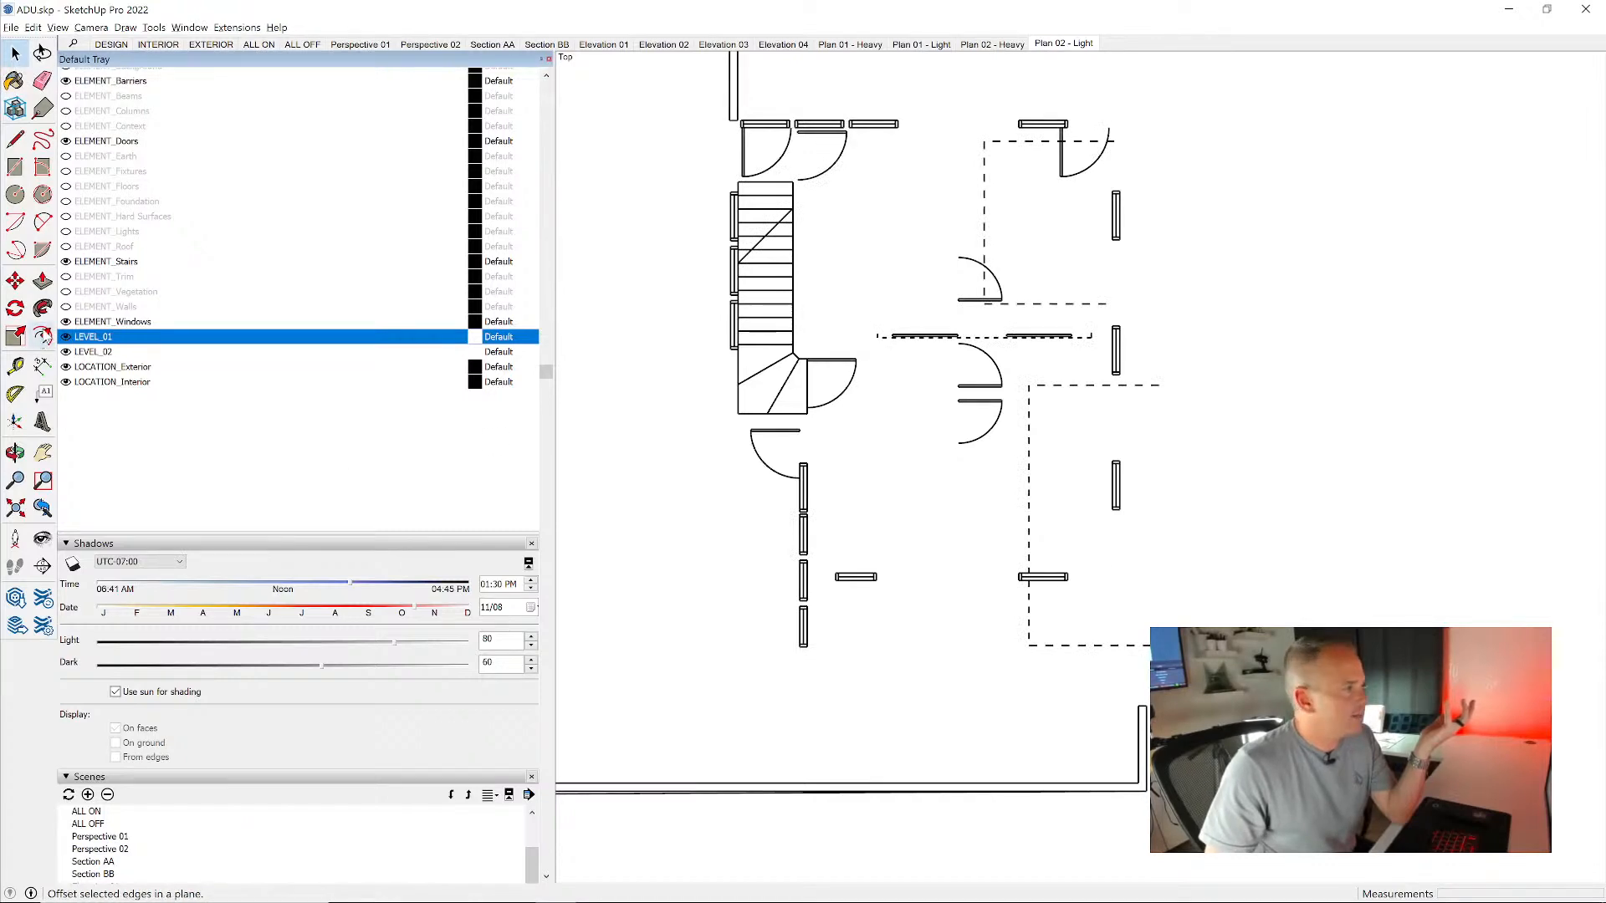
pyautogui.click(66, 336)
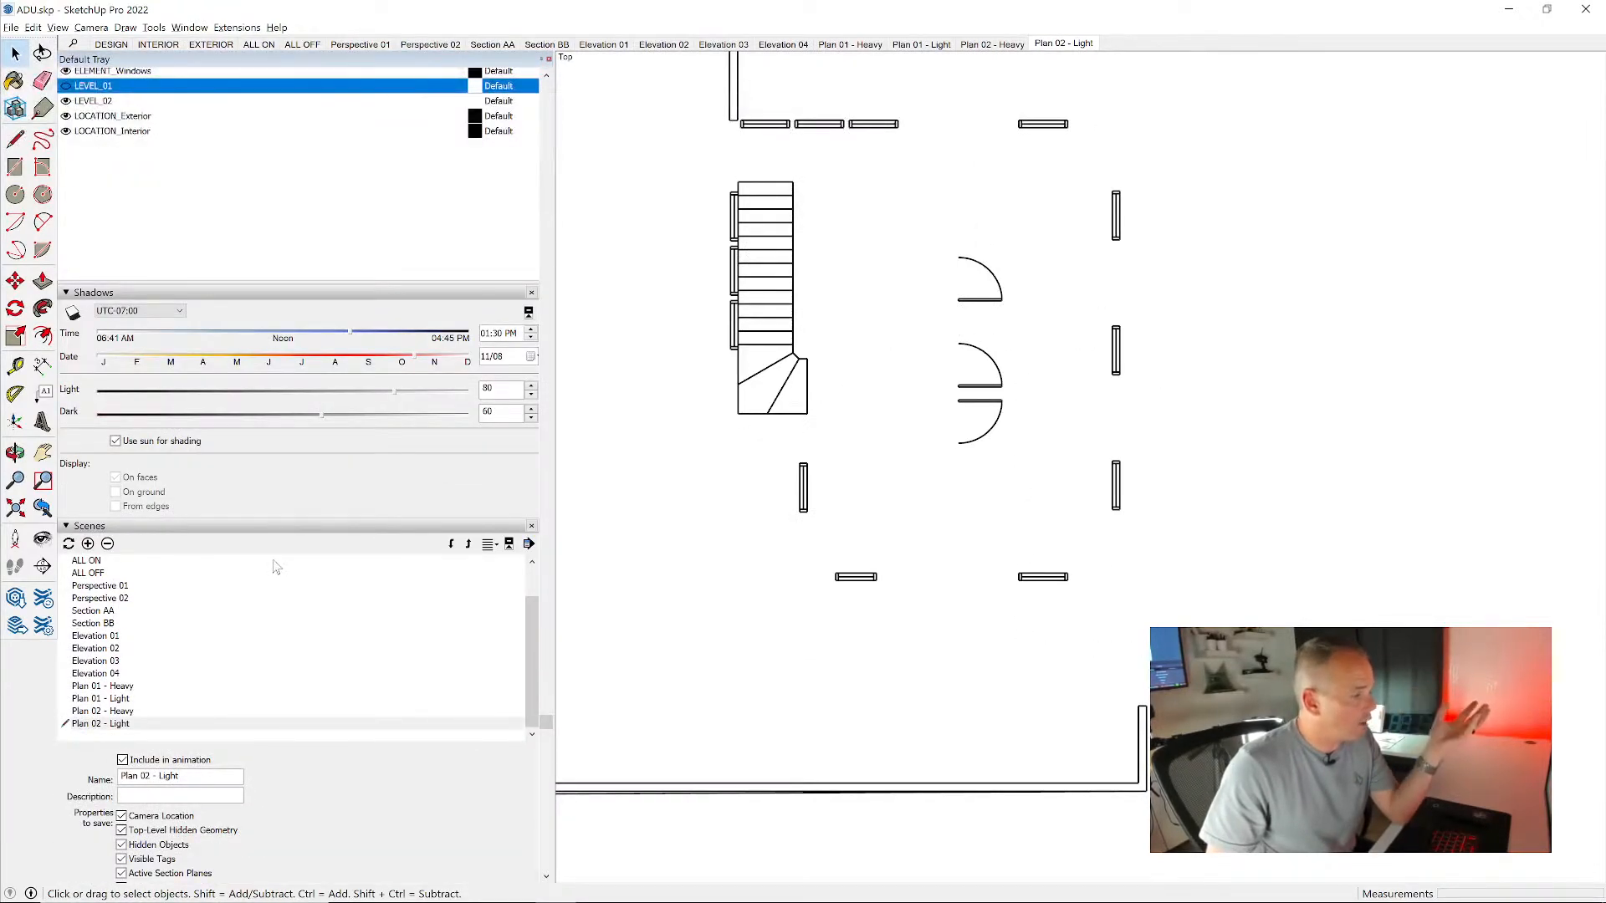
pyautogui.scroll(-2, 276, 585)
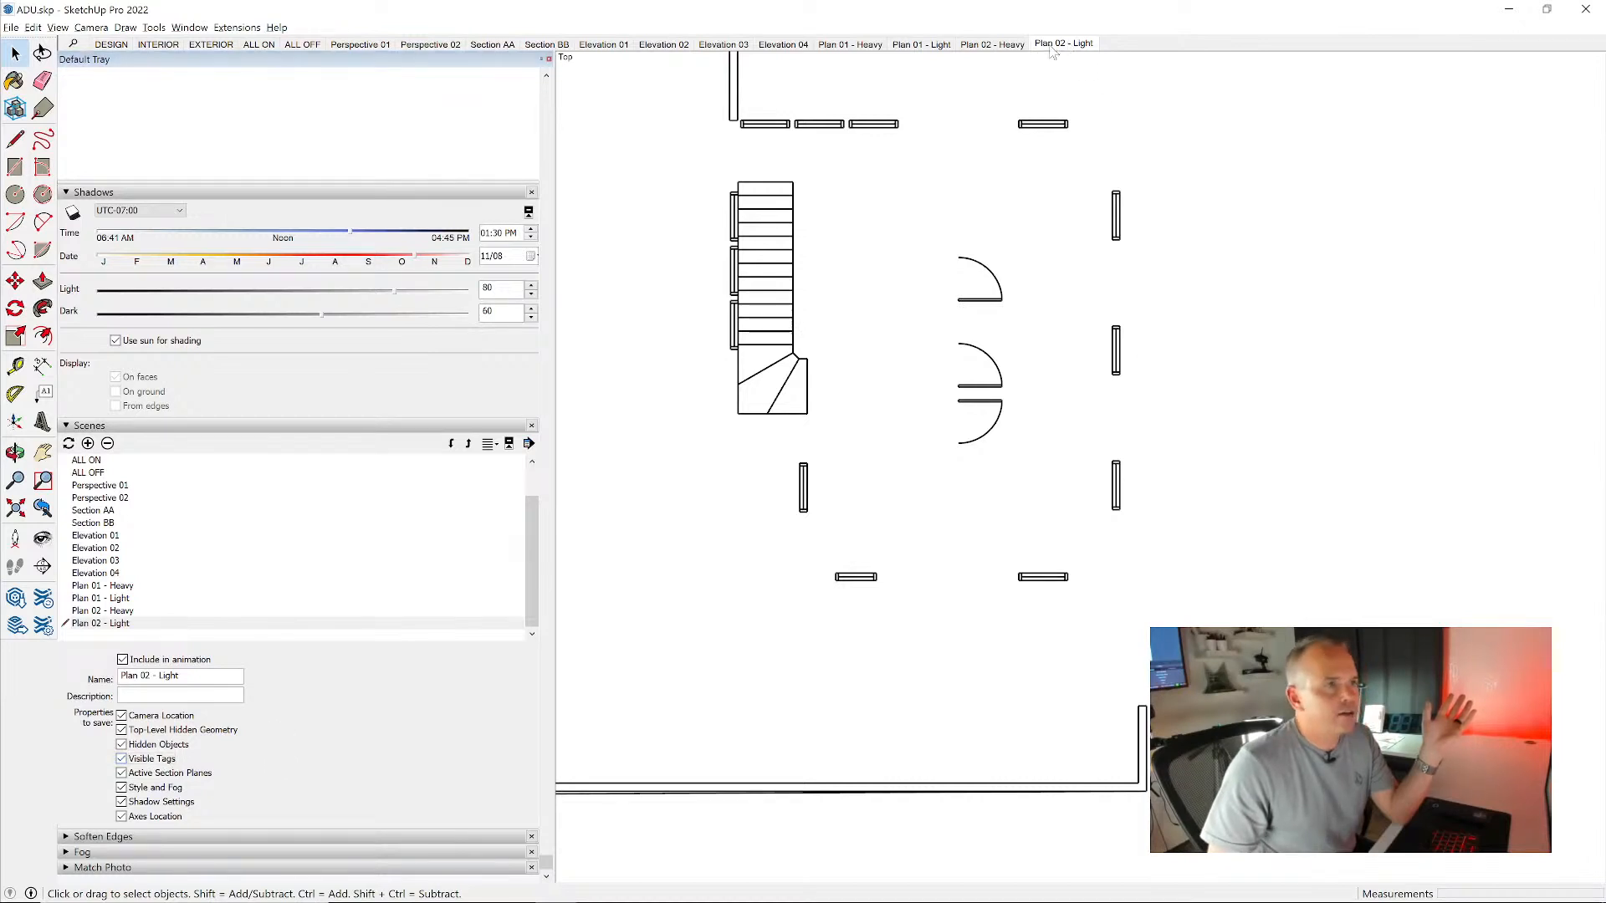
# - Compare the alignment of the heavy and light scenes for Plan 01 and Plan 02 by recalling each one
pyautogui.click(991, 44)
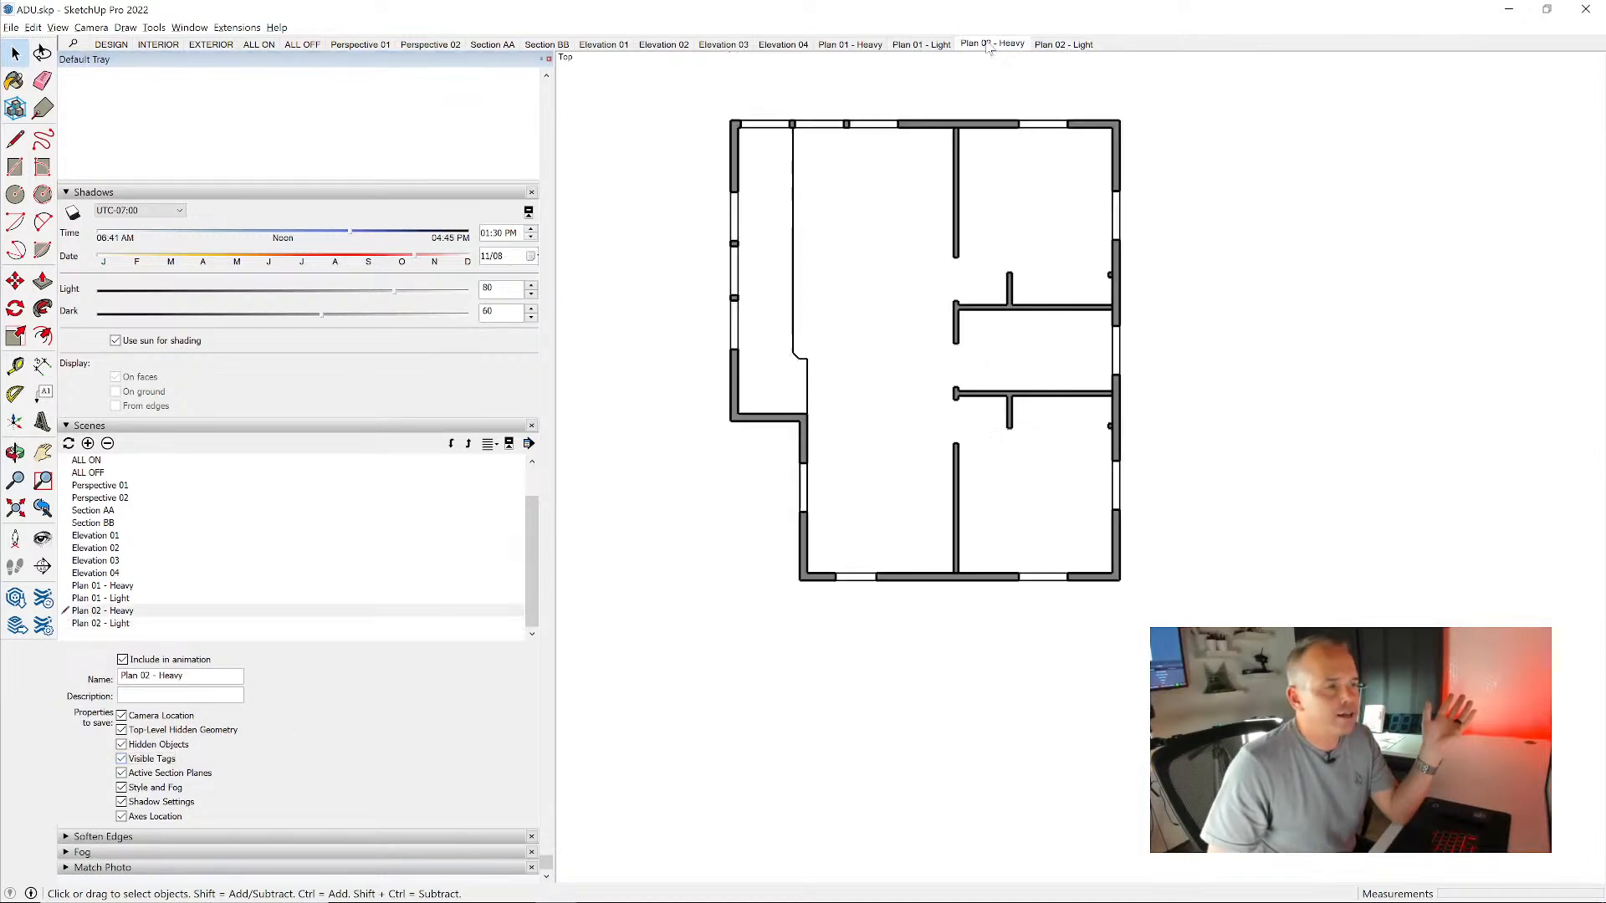
pyautogui.click(1064, 44)
pyautogui.click(929, 44)
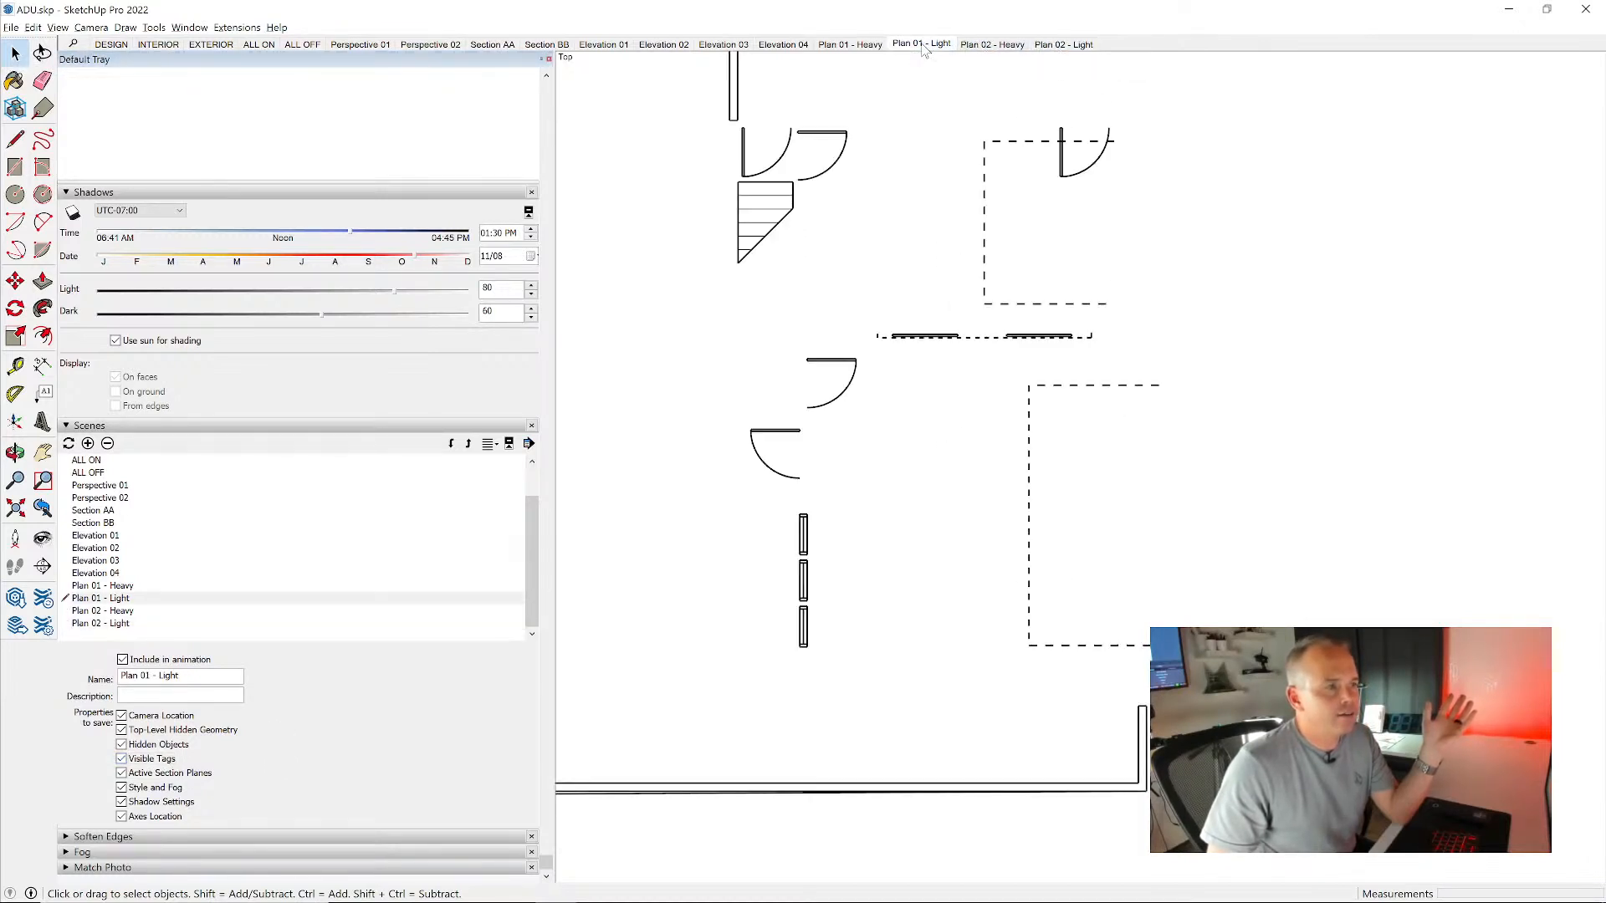
pyautogui.click(853, 44)
pyautogui.click(922, 45)
pyautogui.click(994, 44)
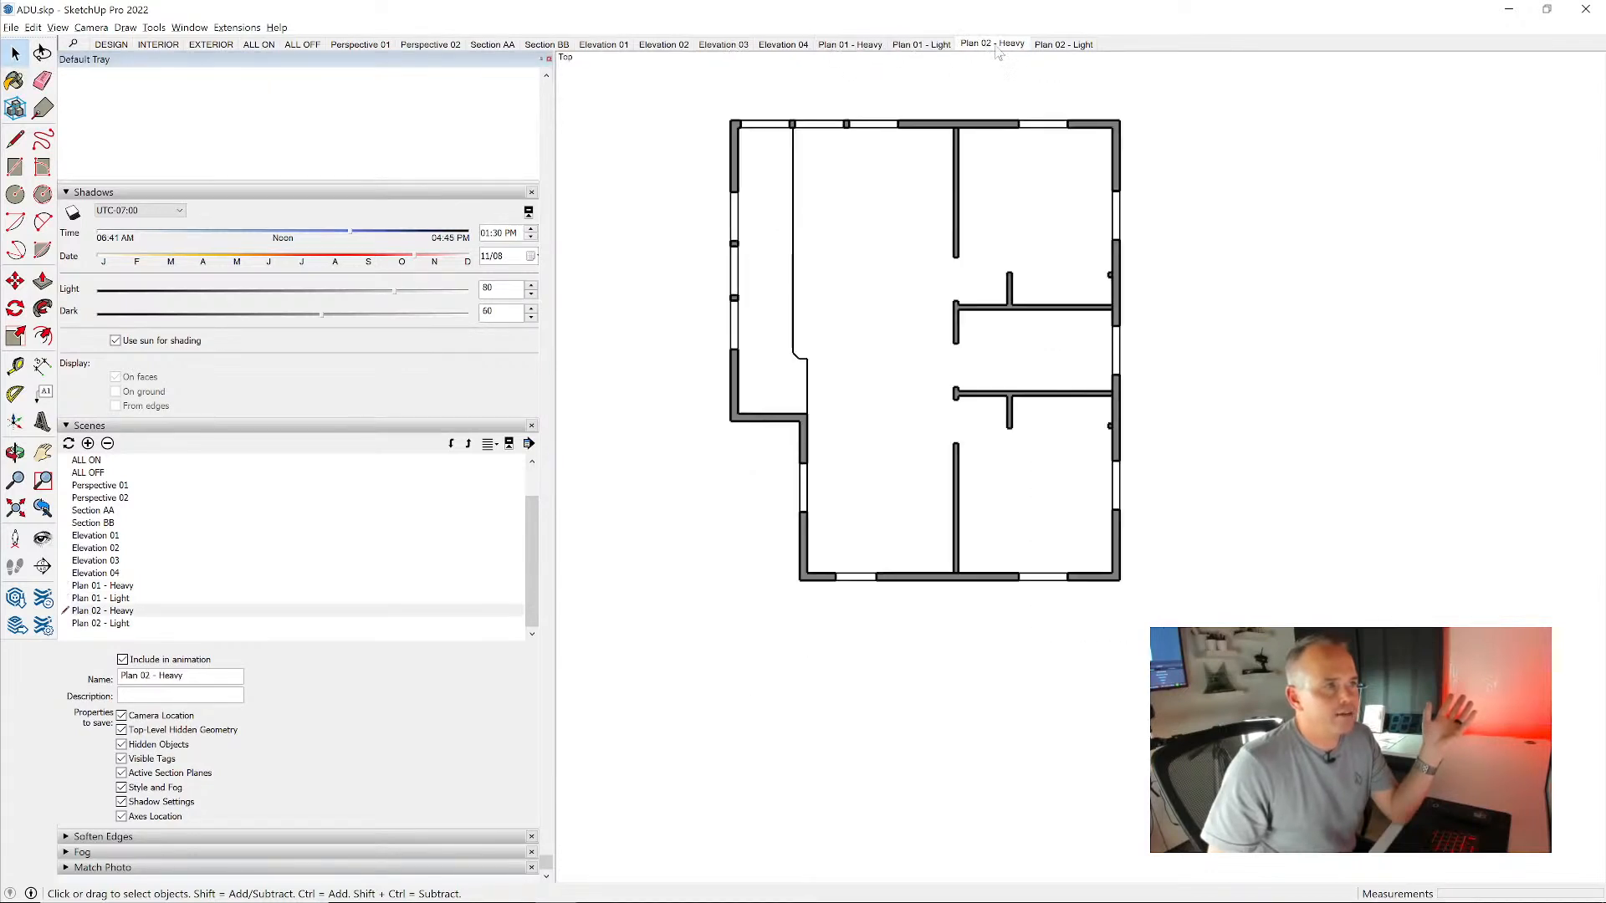
pyautogui.click(1064, 44)
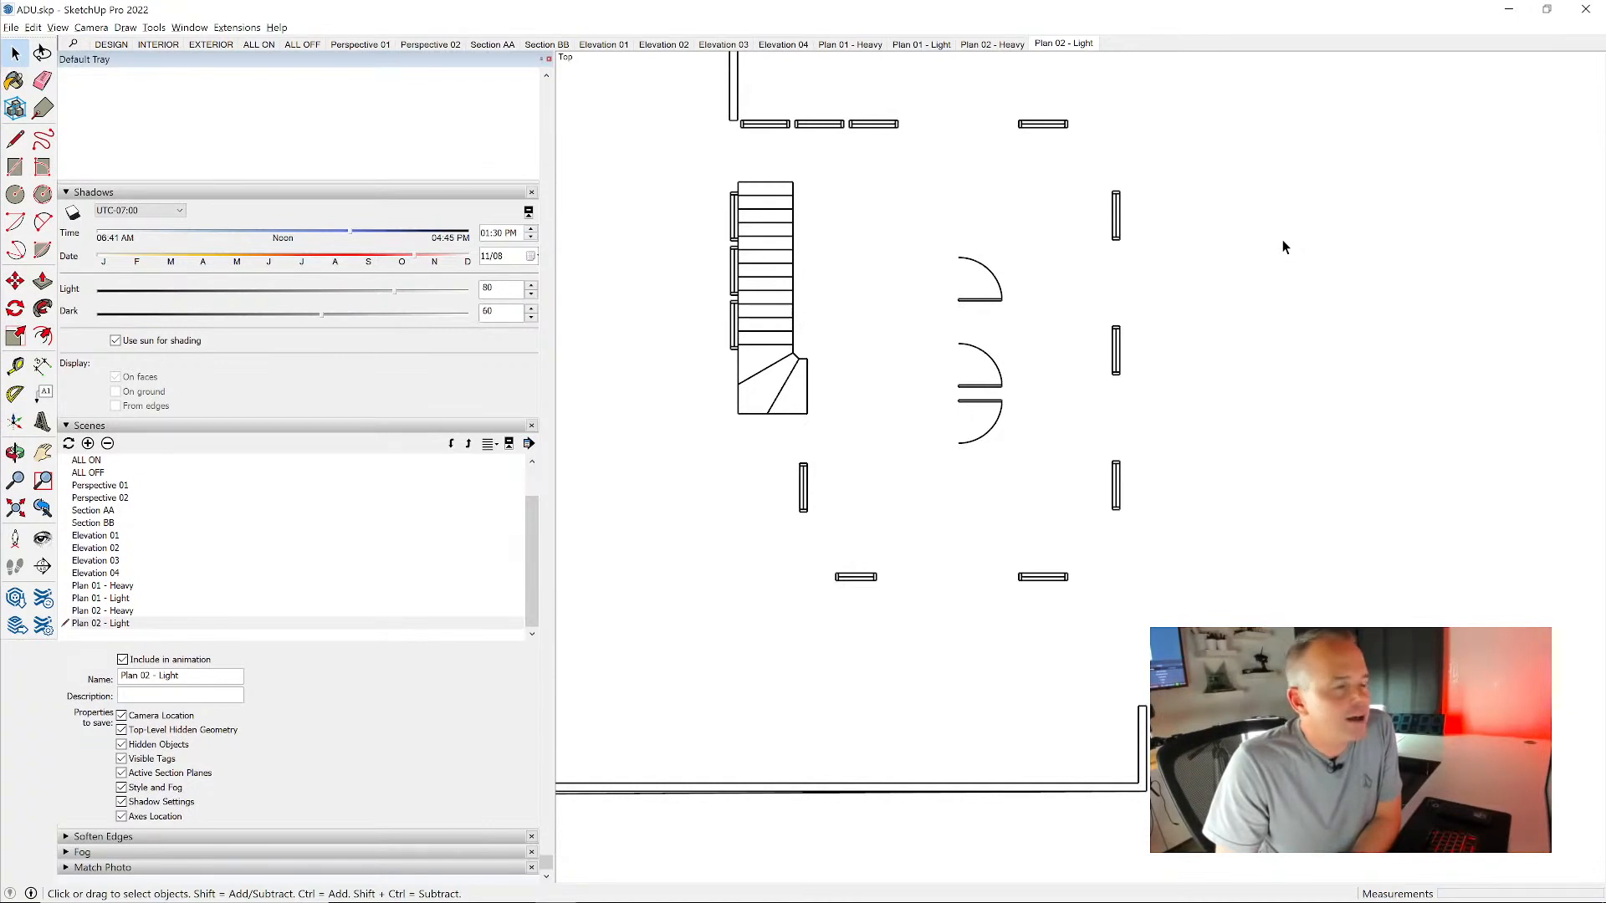
# - Reframe the Plan 01 - Heavy and Plan 01 - Light views differently from each other and update both scenes
pyautogui.scroll(-5, 1221, 268)
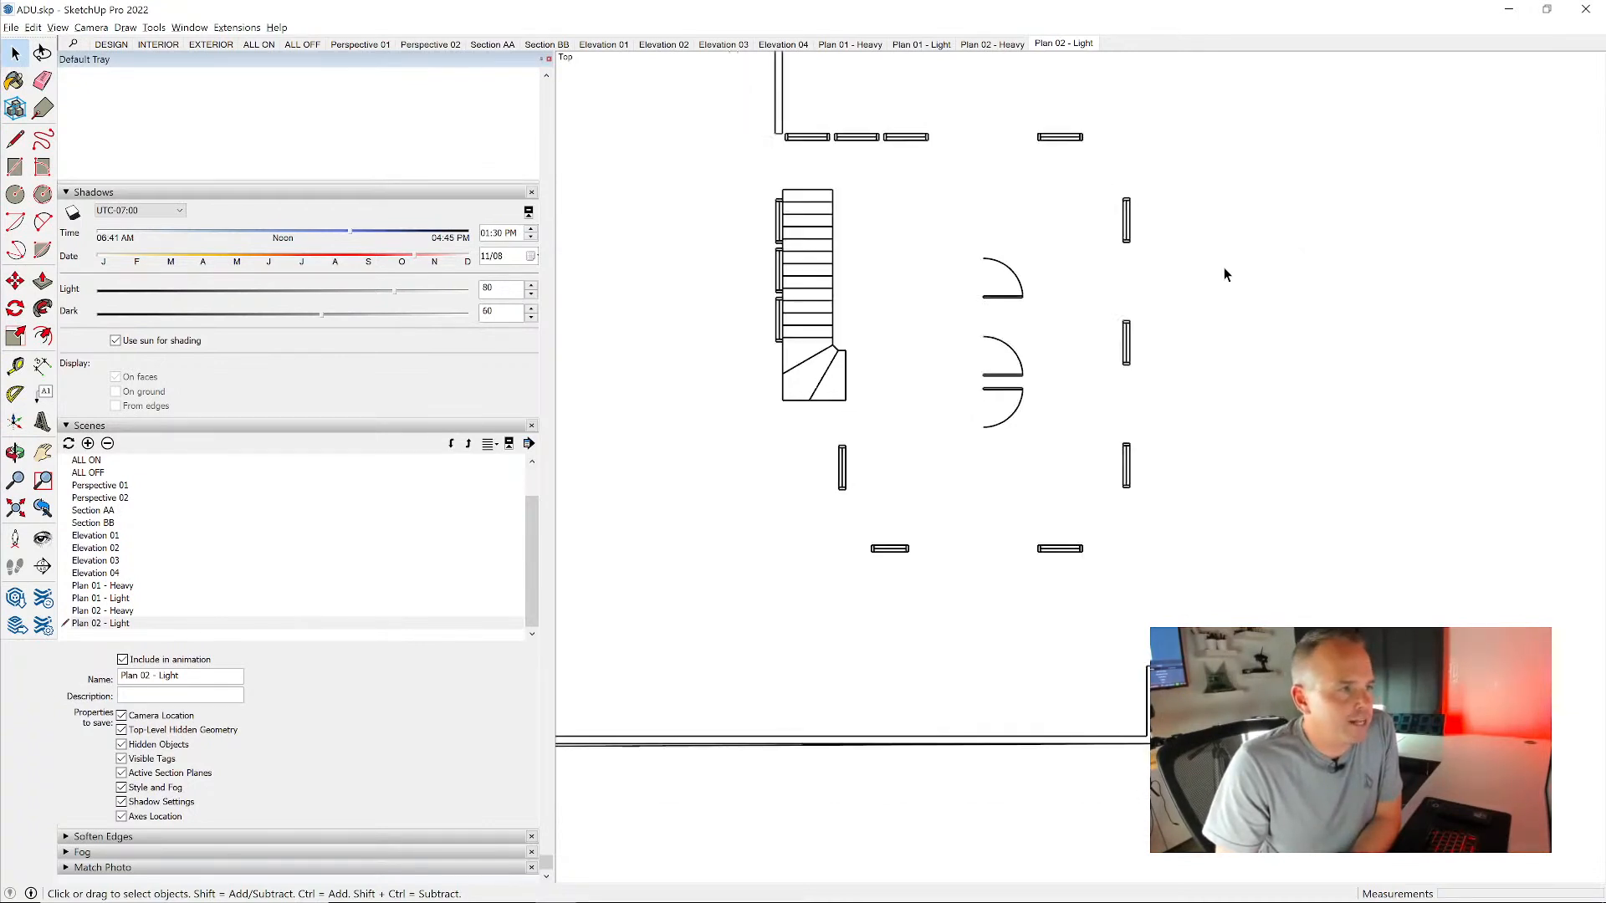
pyautogui.scroll(3, 1197, 309)
pyautogui.click(844, 46)
pyautogui.press('h')
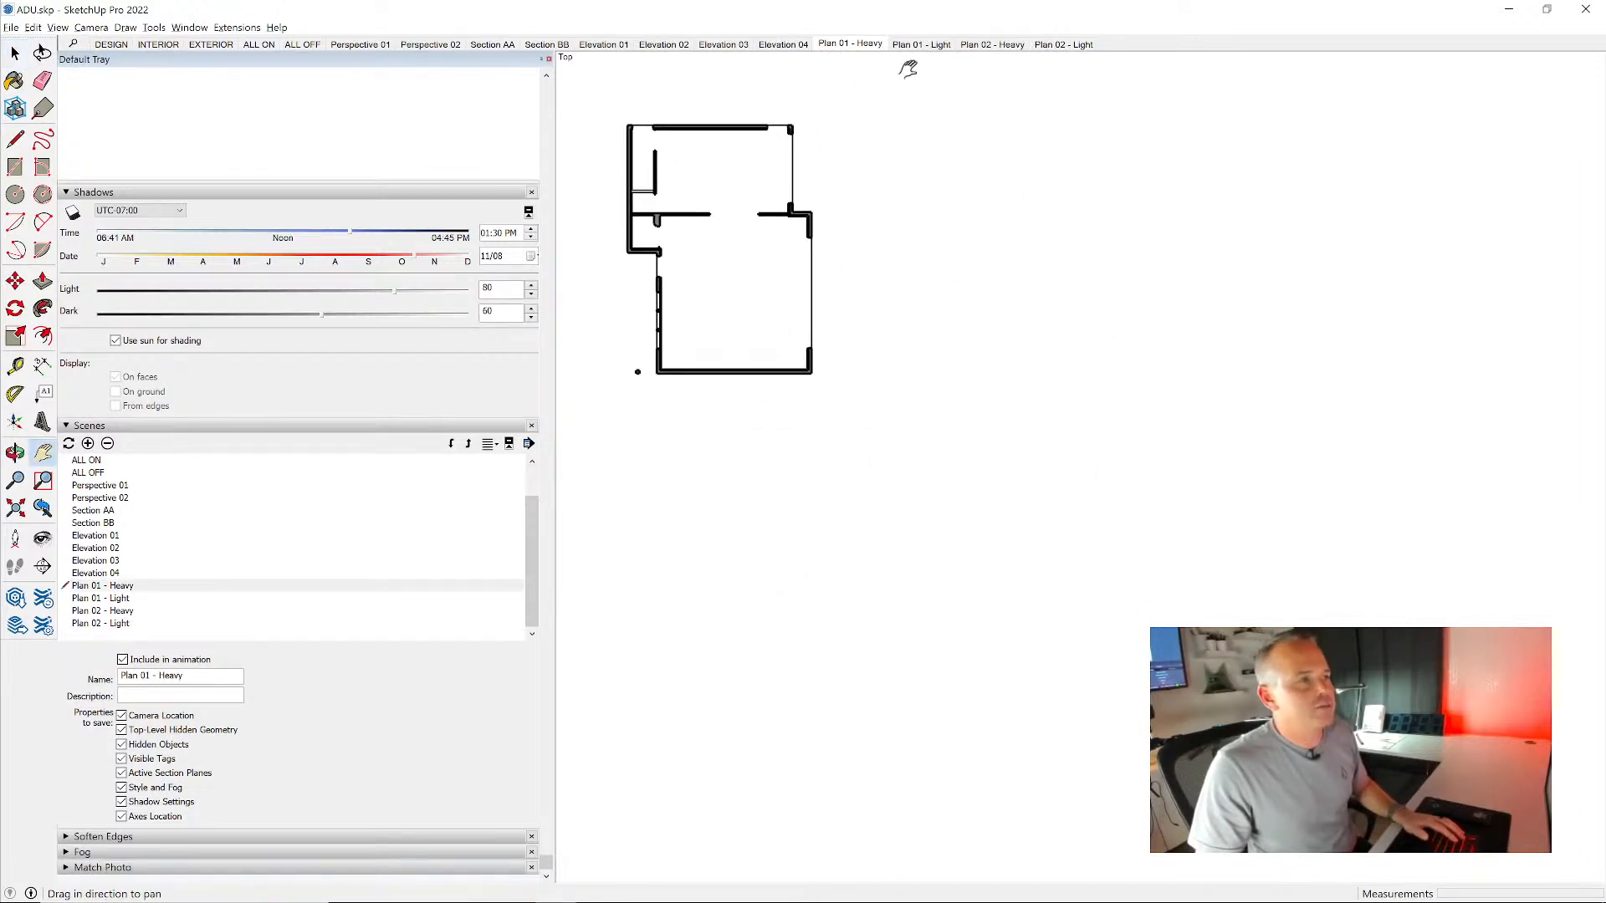
pyautogui.rightClick(866, 45)
pyautogui.click(920, 102)
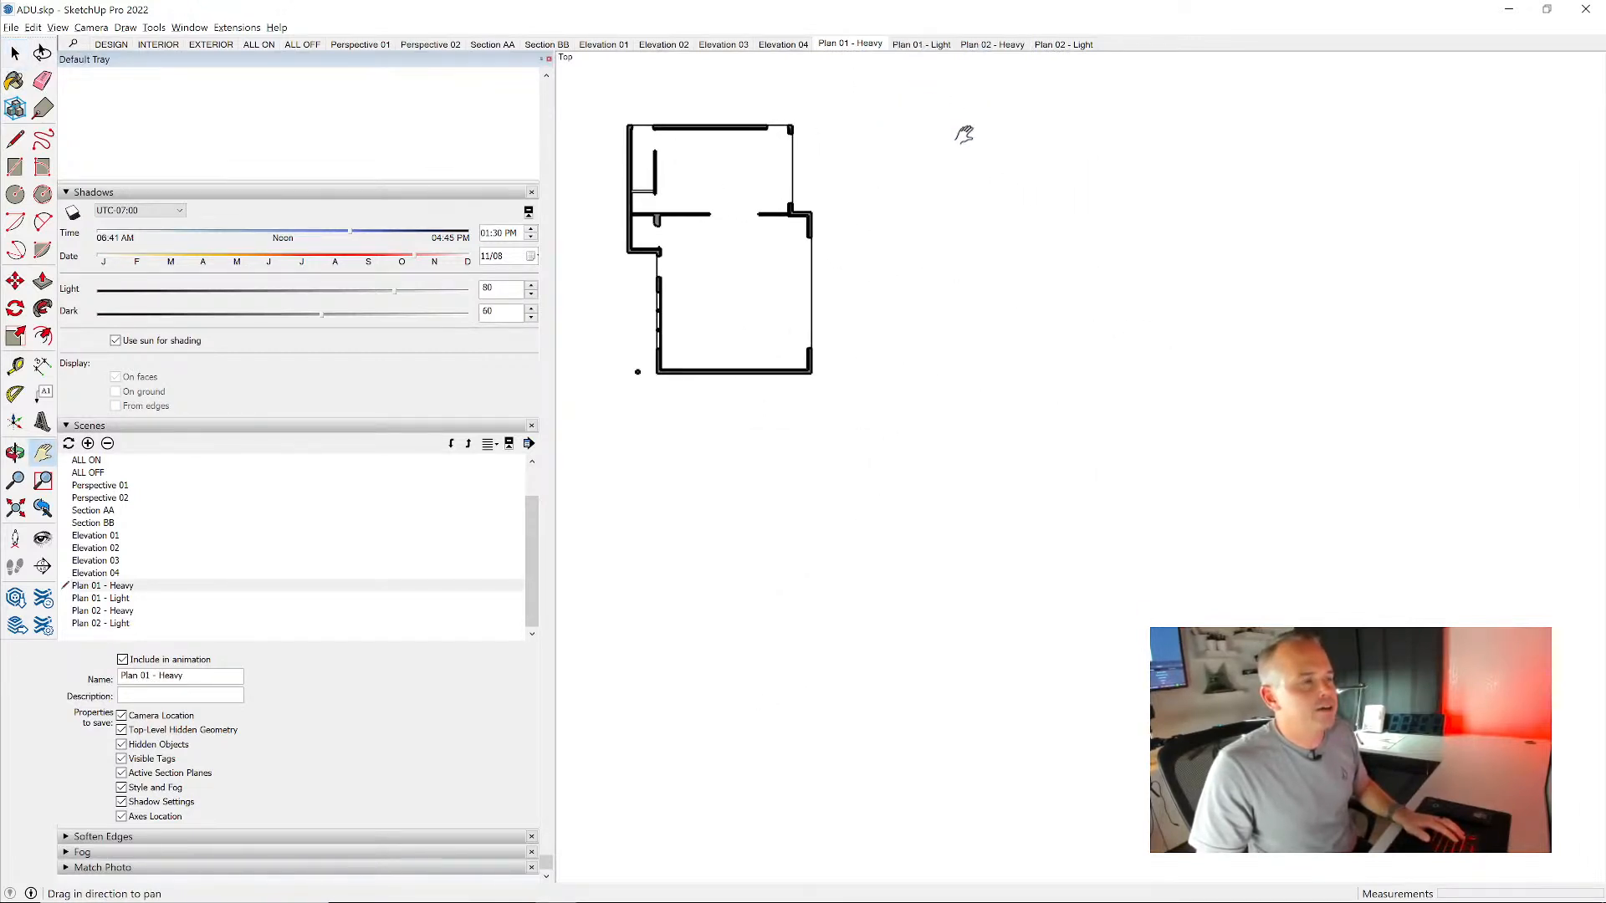
pyautogui.click(920, 44)
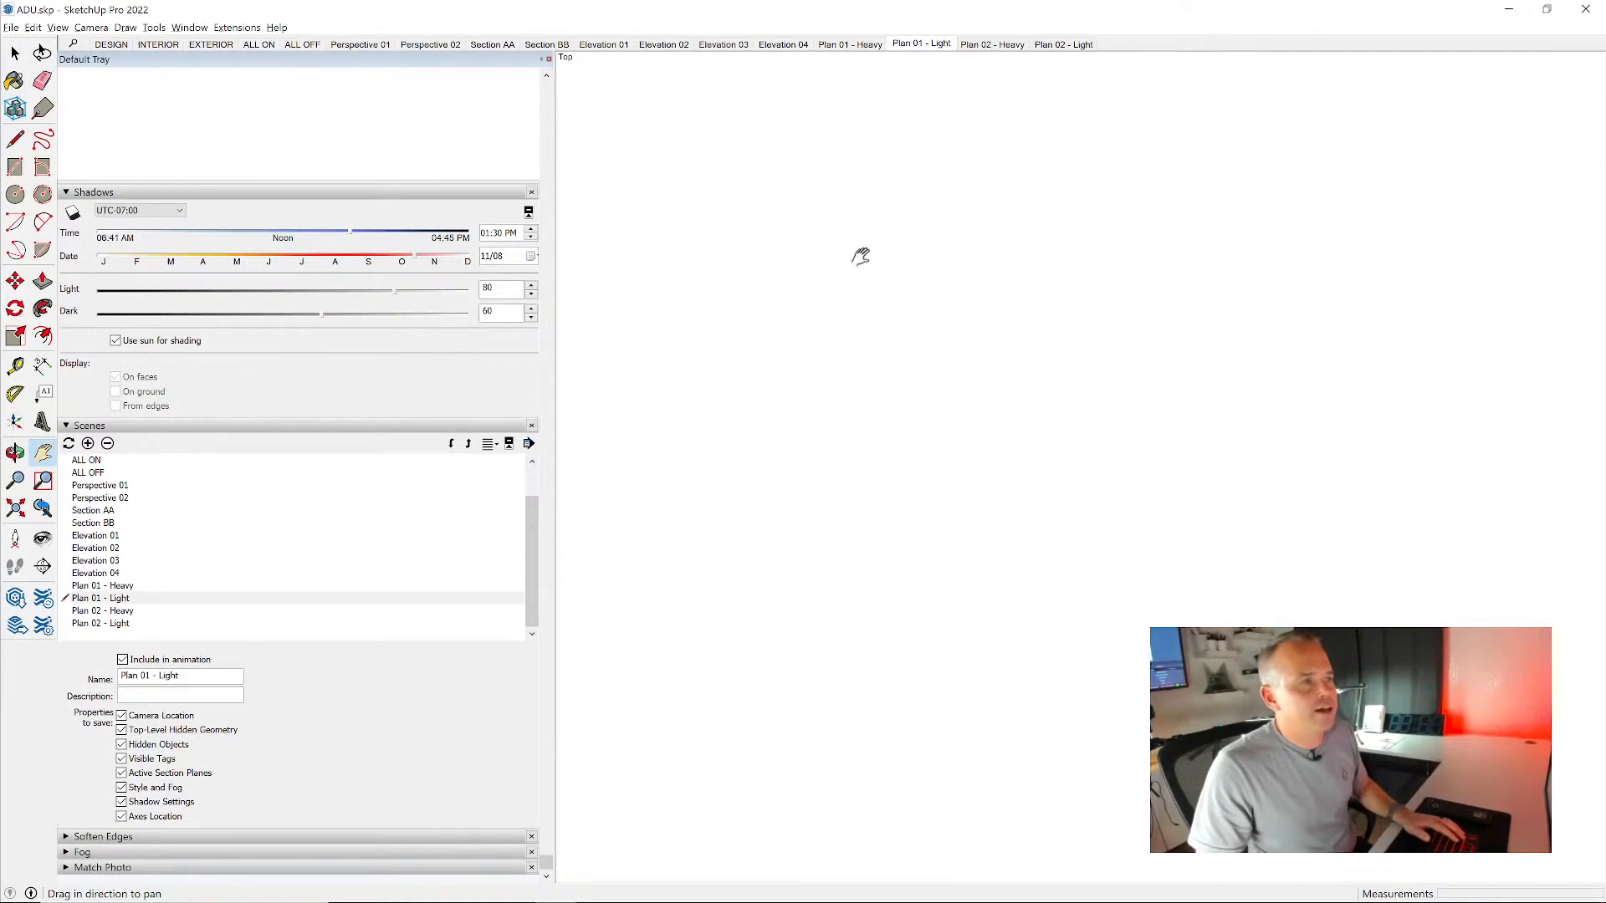
pyautogui.rightClick(920, 44)
pyautogui.click(954, 101)
# - Reframe the Plan 02 - Heavy and Plan 02 - Light views at different zooms and update both scenes
pyautogui.click(992, 45)
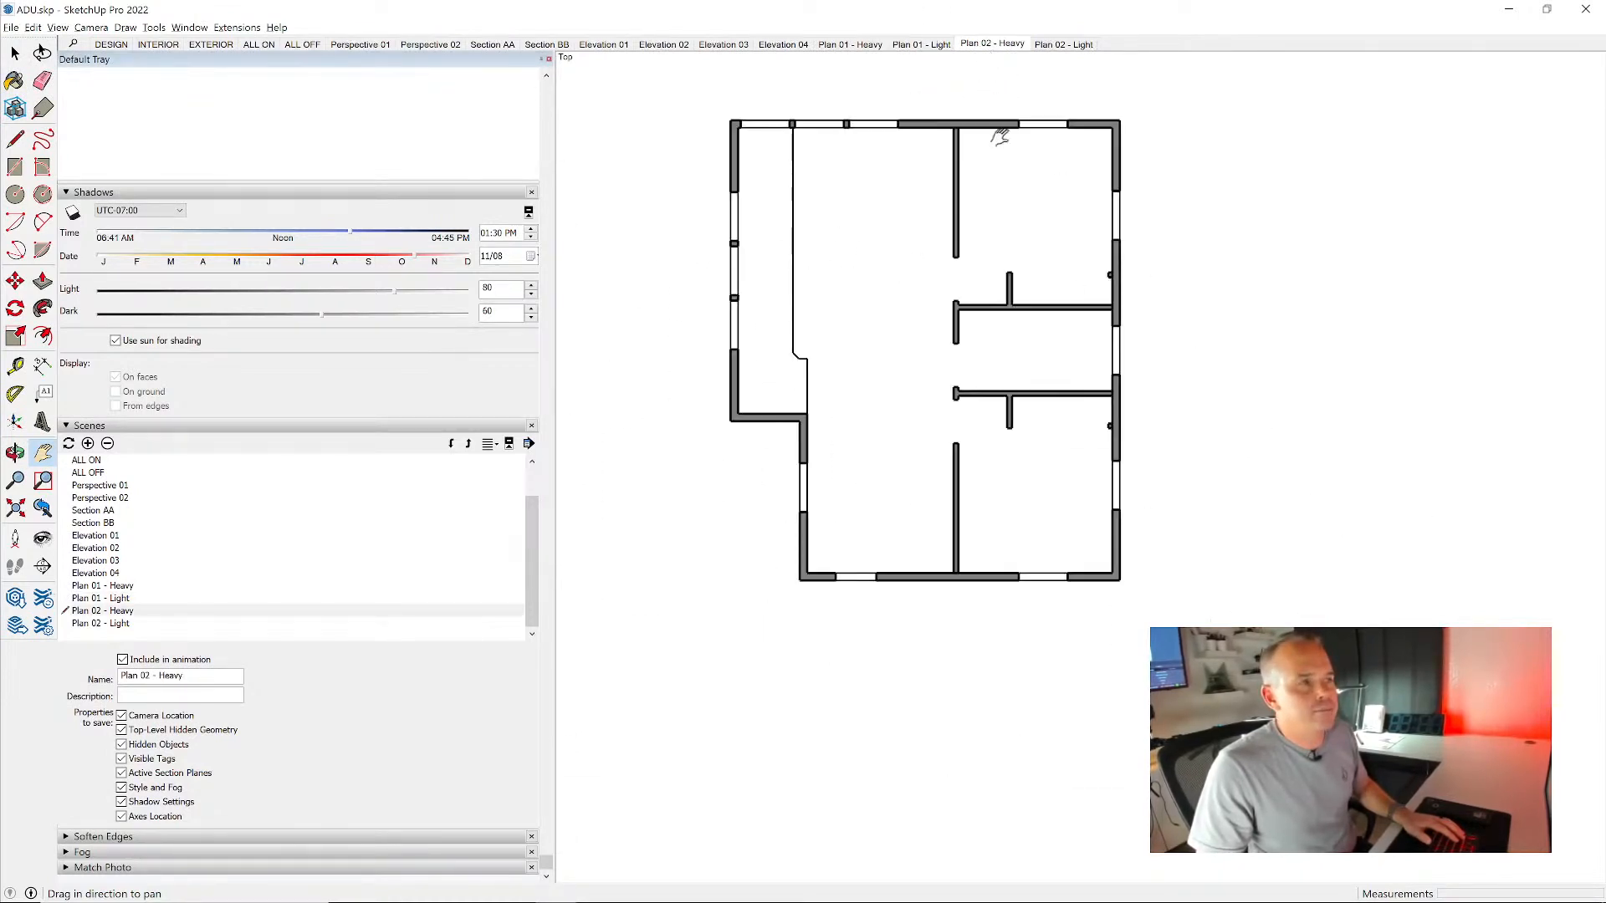
pyautogui.rightClick(994, 48)
pyautogui.click(1008, 103)
pyautogui.click(1063, 44)
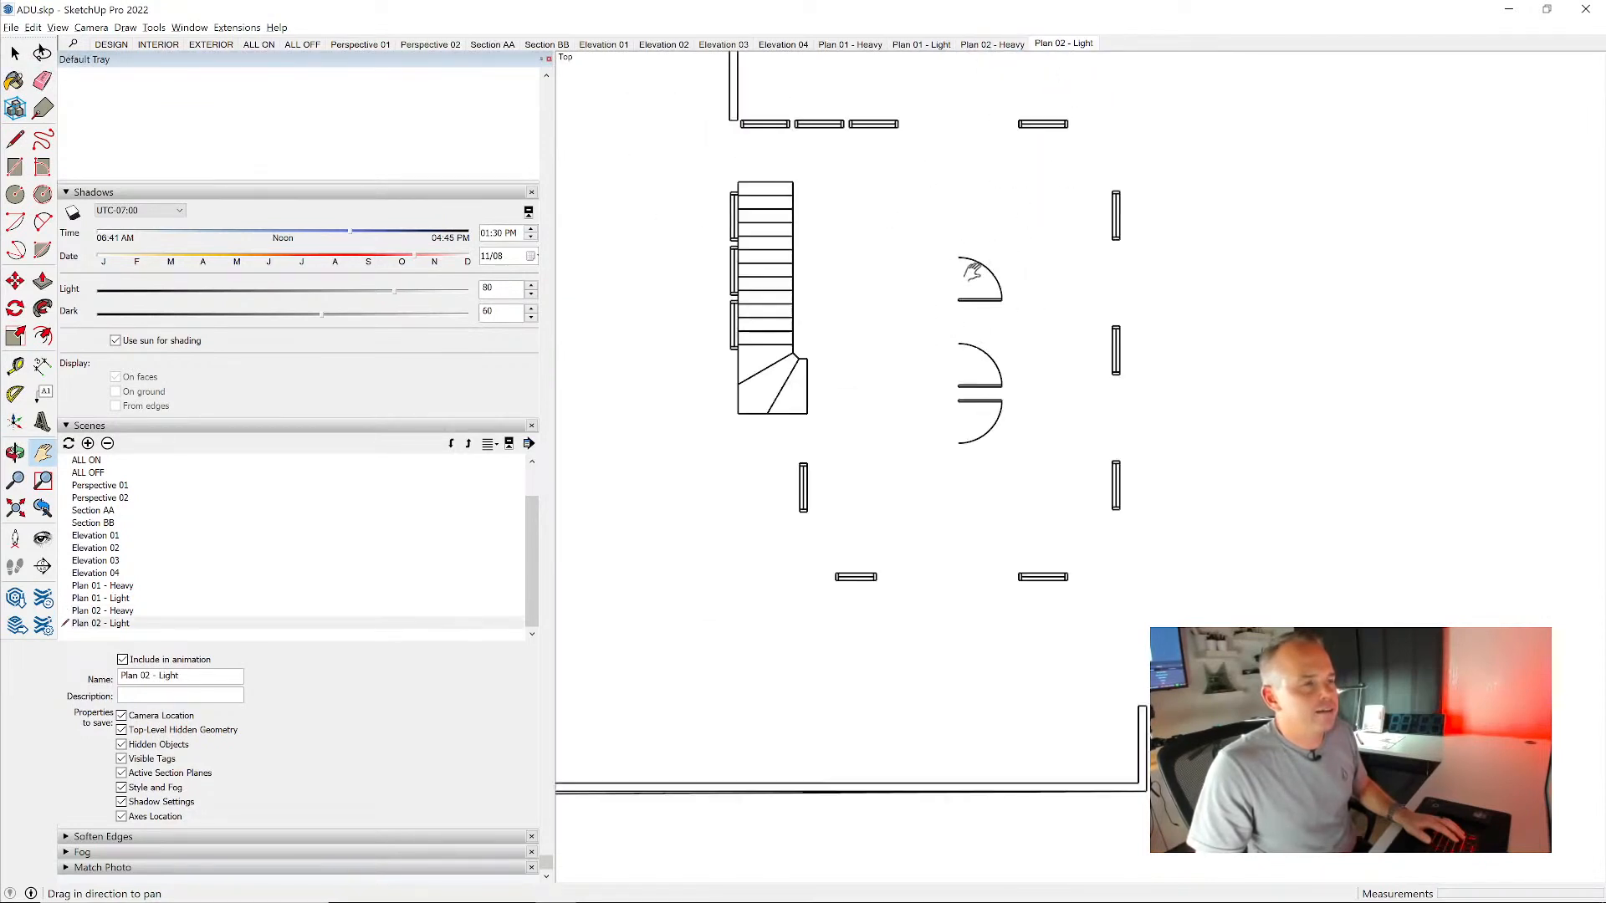
pyautogui.rightClick(1069, 44)
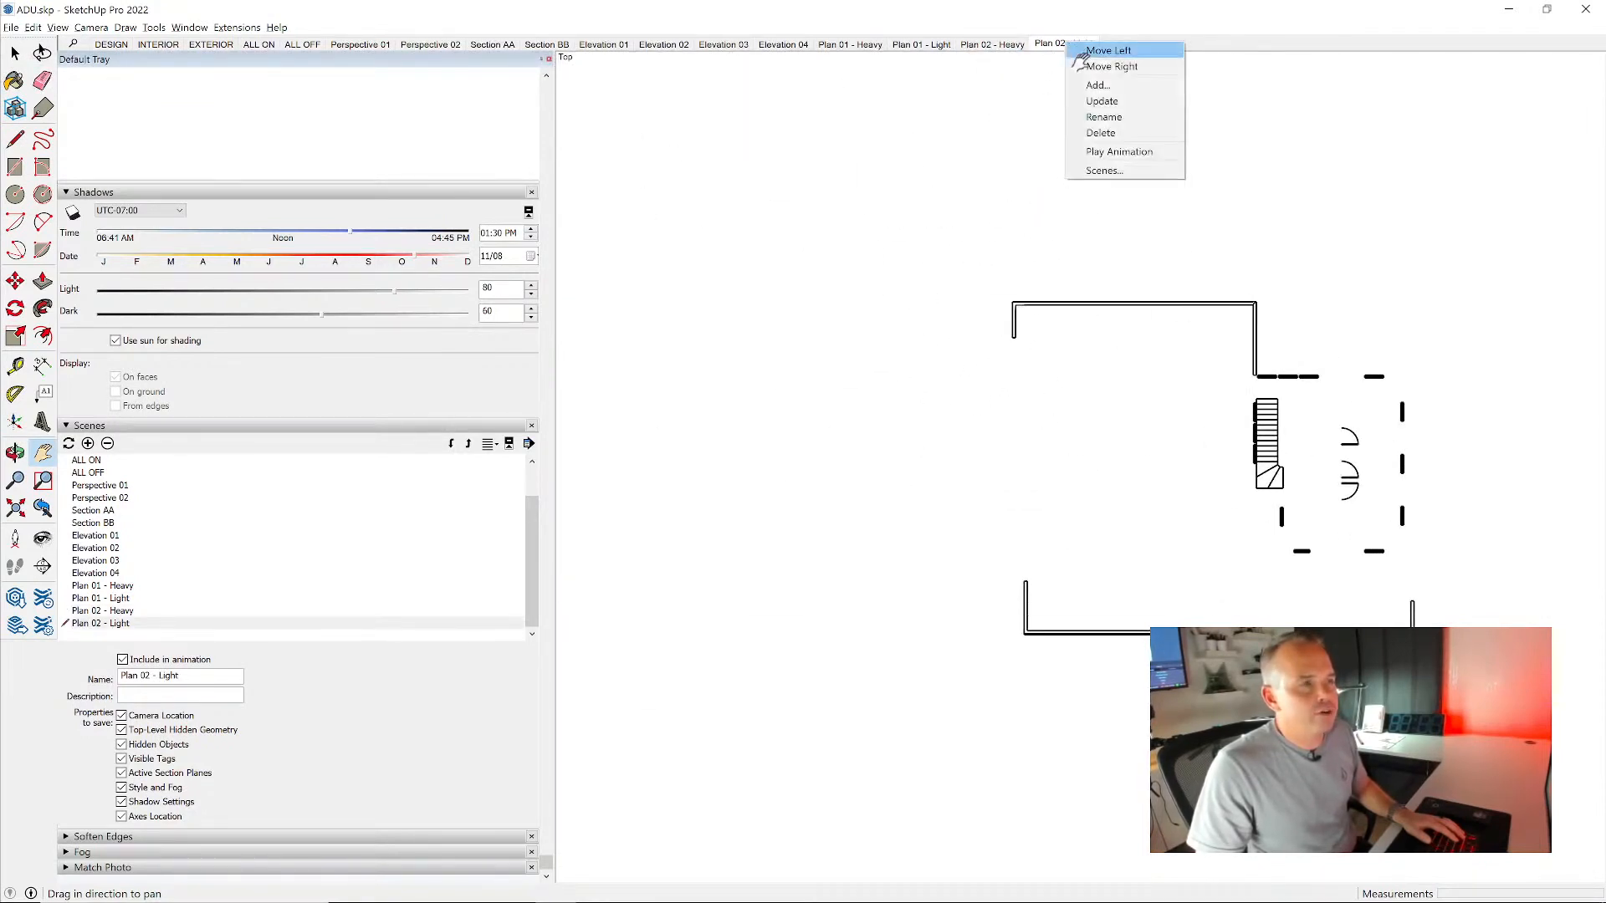
pyautogui.click(1097, 100)
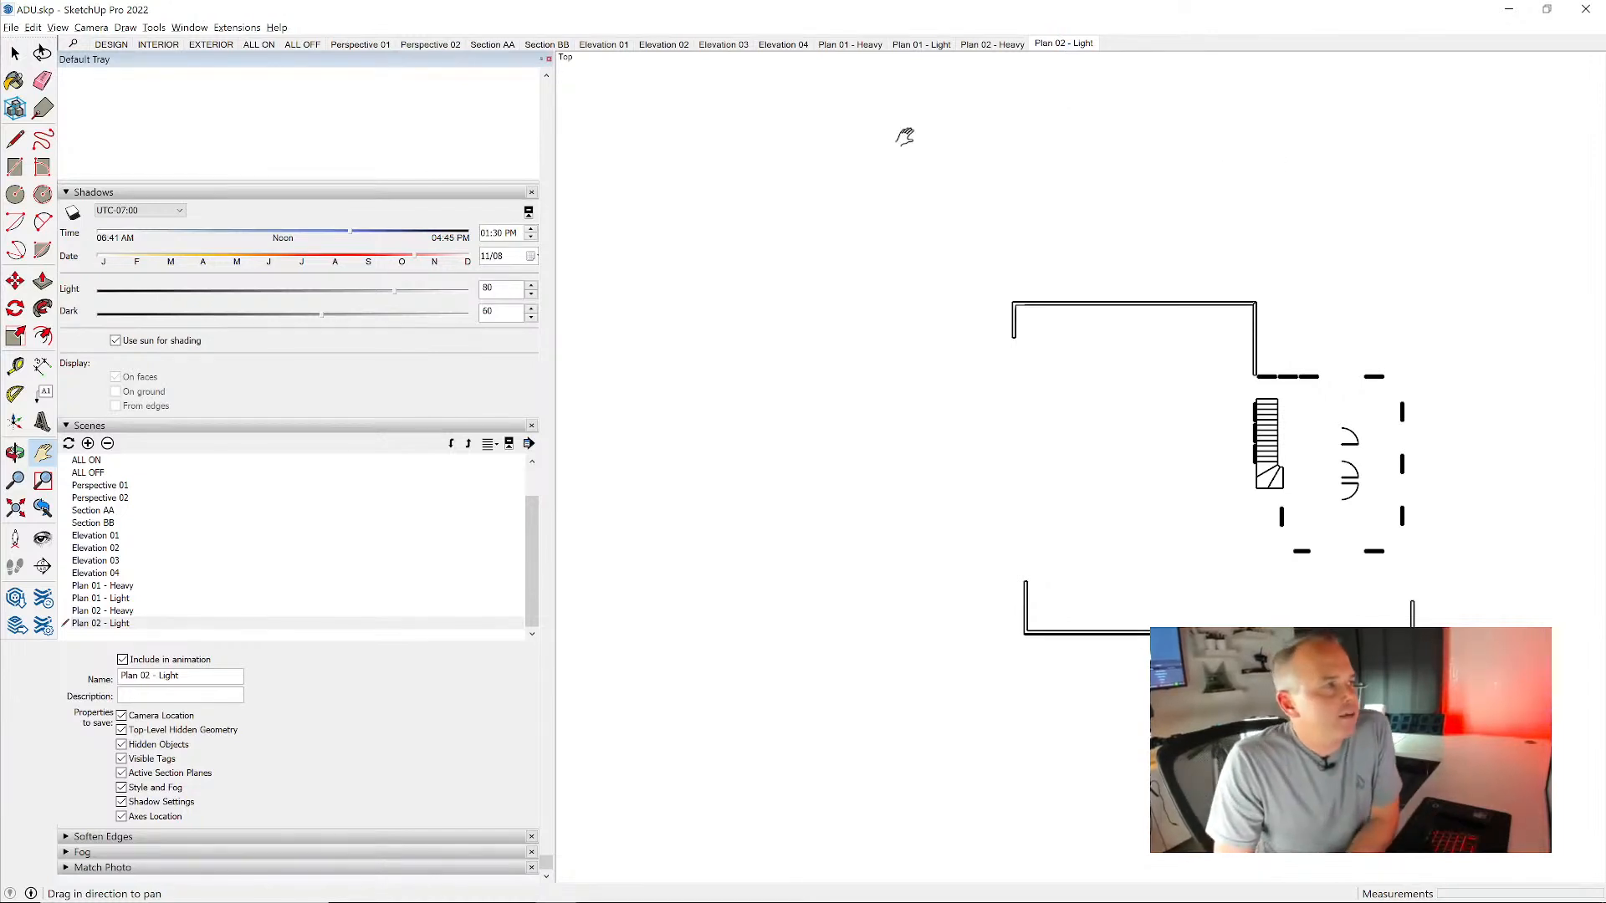
# - Check the framing of the four plan scenes, and update Plan 02 - Heavy with a smaller view of its floor plan
pyautogui.click(844, 47)
pyautogui.click(919, 46)
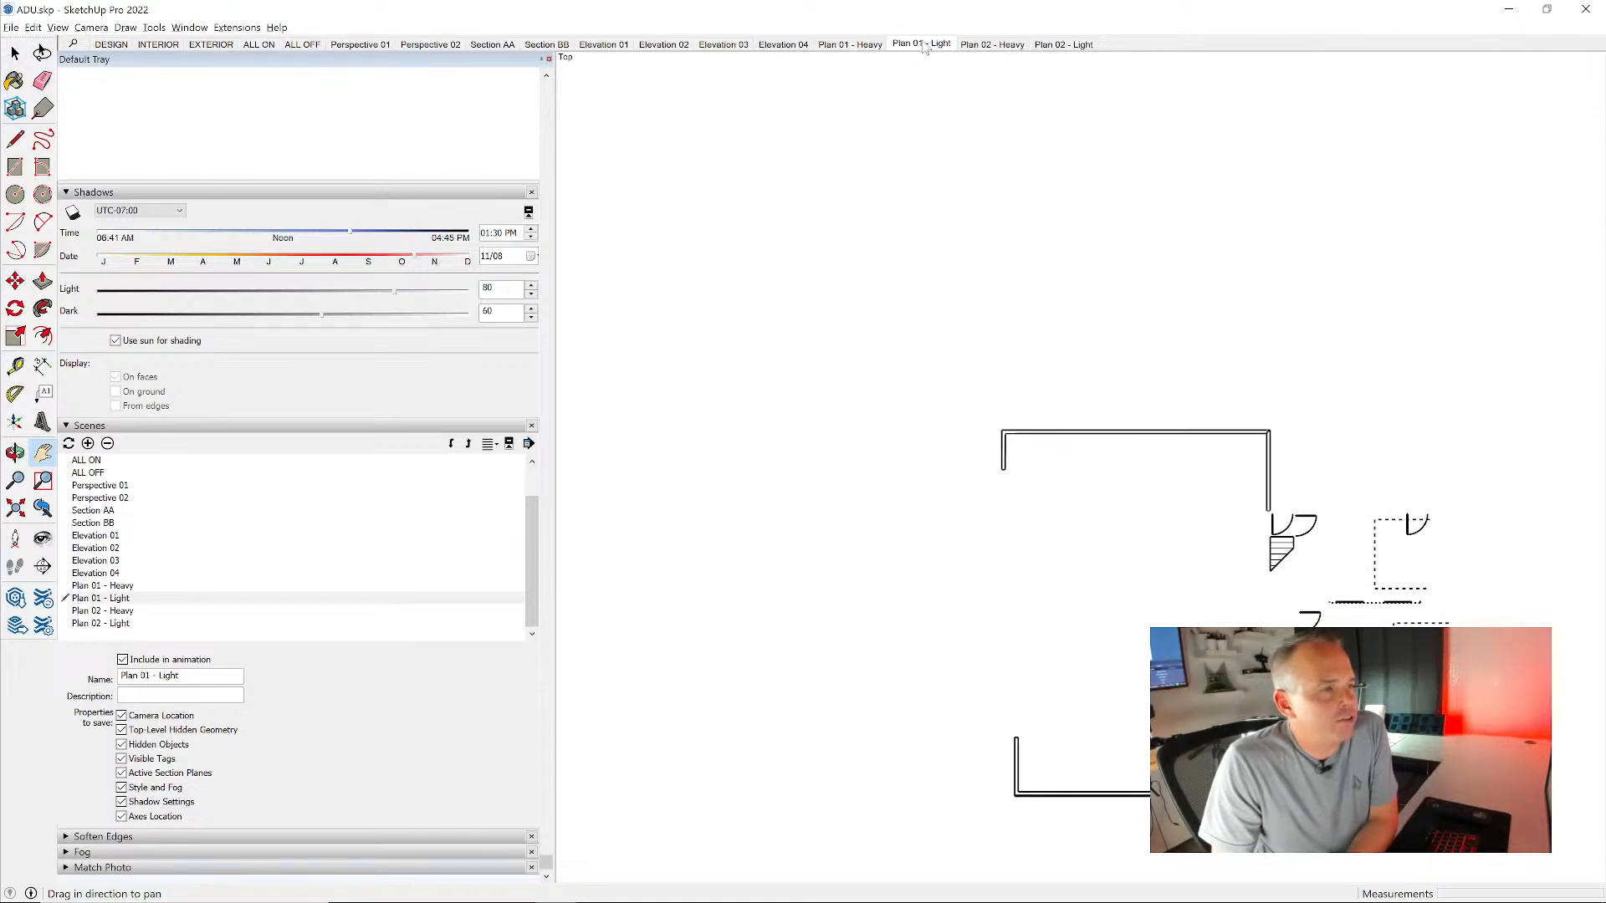
pyautogui.click(986, 46)
pyautogui.click(1063, 45)
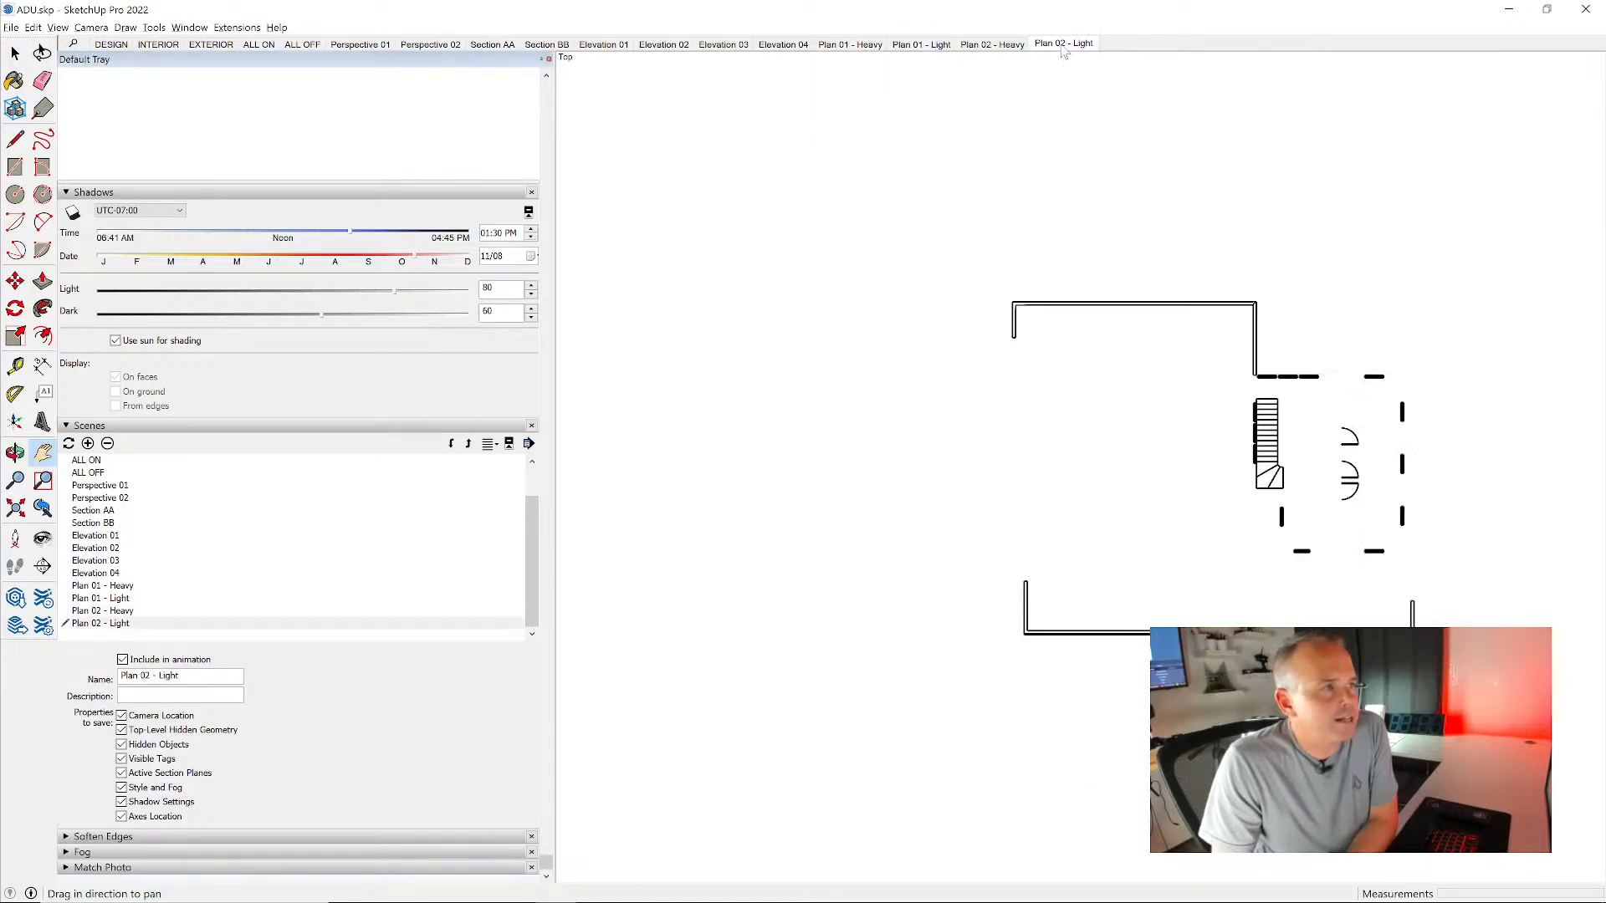
pyautogui.click(992, 44)
pyautogui.rightClick(1007, 46)
pyautogui.click(1047, 102)
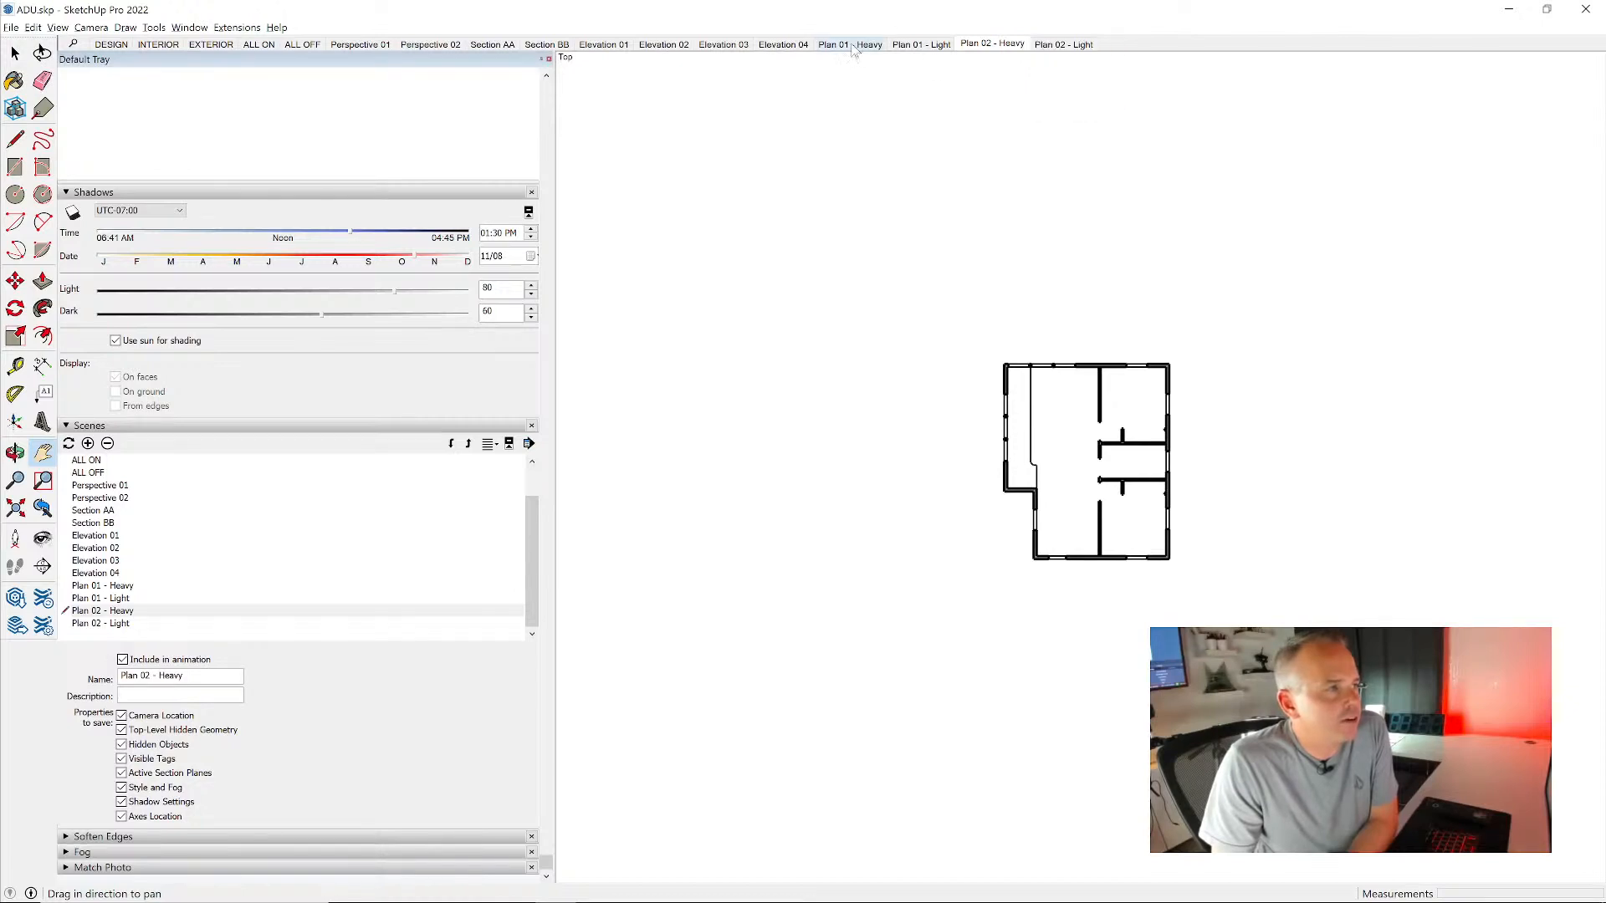
# - Compare the plan scenes again, shift the Plan 02 - Light drawing up and to the right, and update that scene
pyautogui.click(853, 46)
pyautogui.click(916, 45)
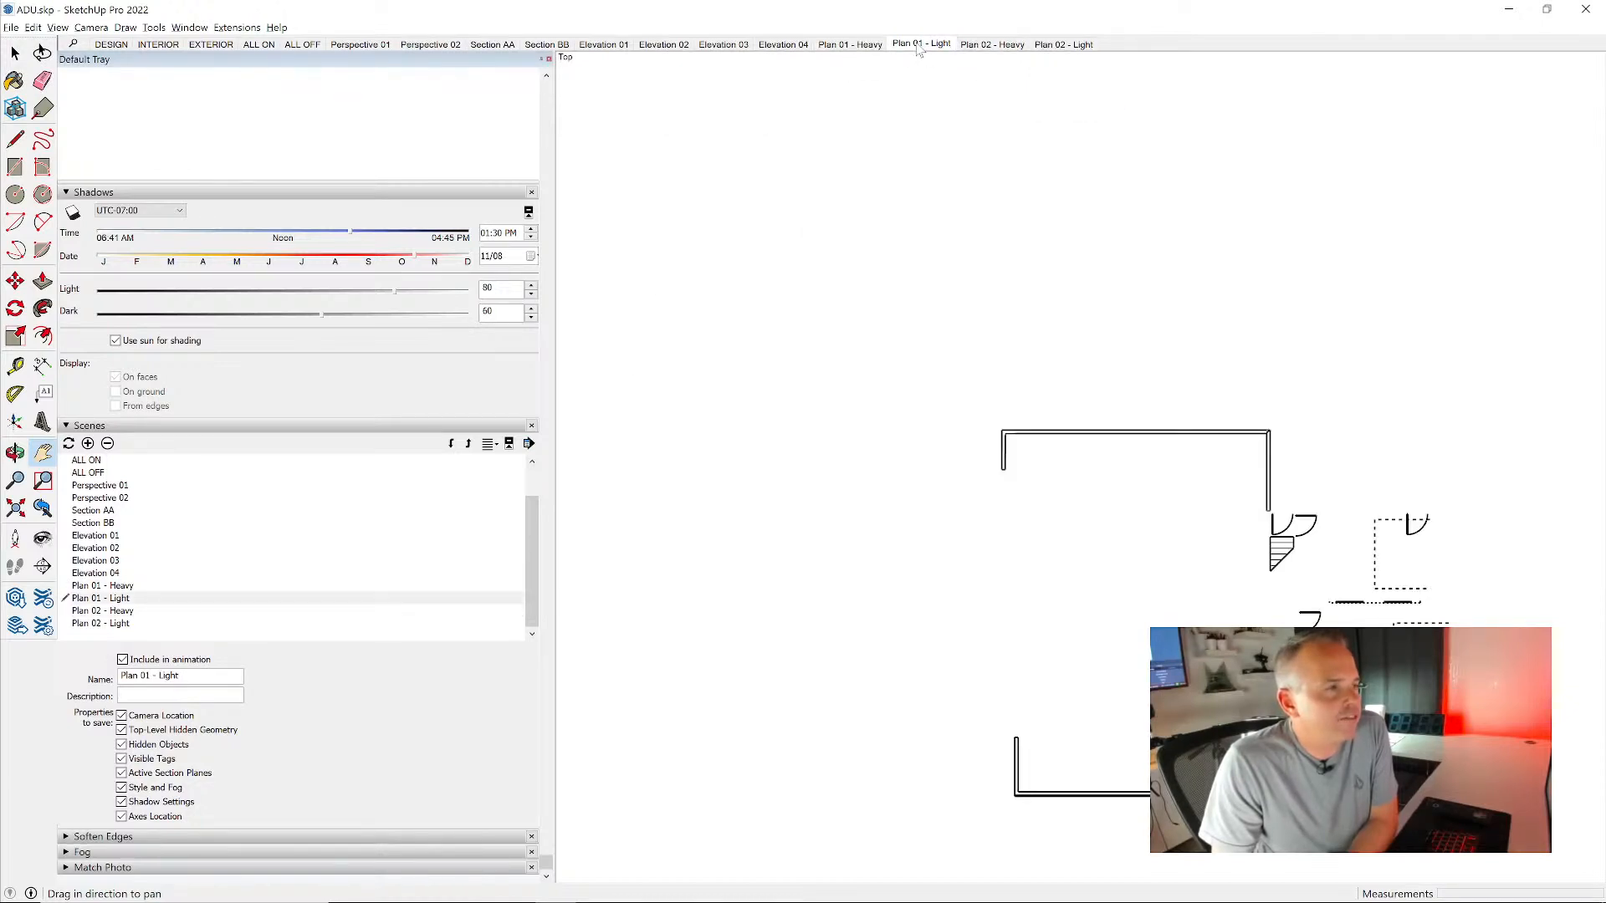
pyautogui.click(990, 46)
pyautogui.click(1064, 44)
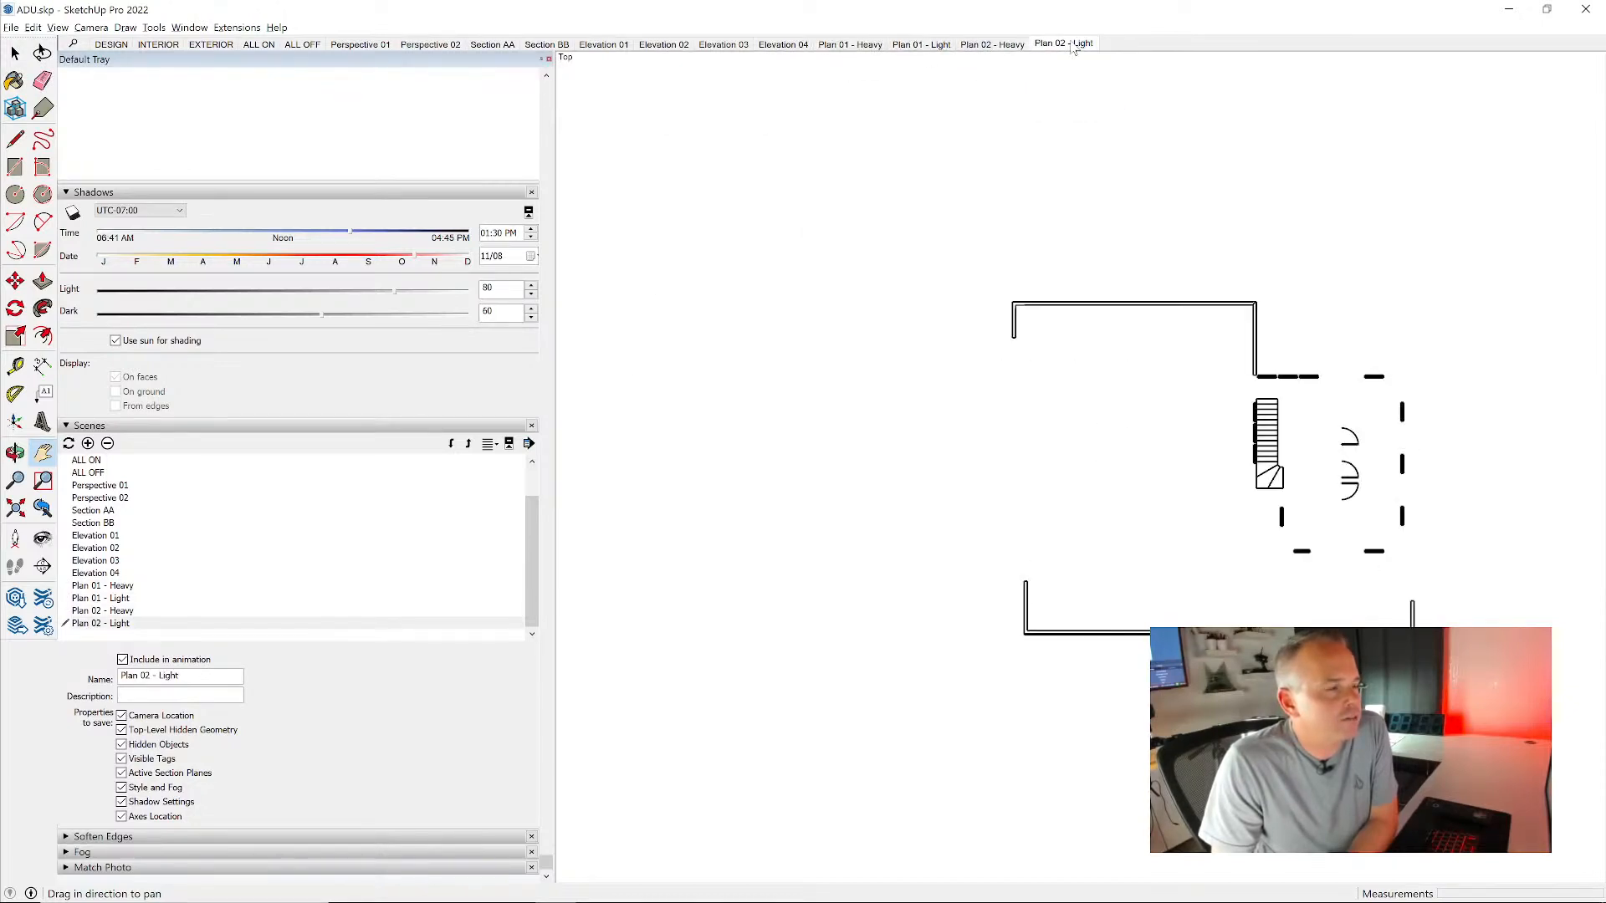
pyautogui.moveTo(1113, 307); pyautogui.dragTo(1183, 173)
pyautogui.rightClick(1069, 45)
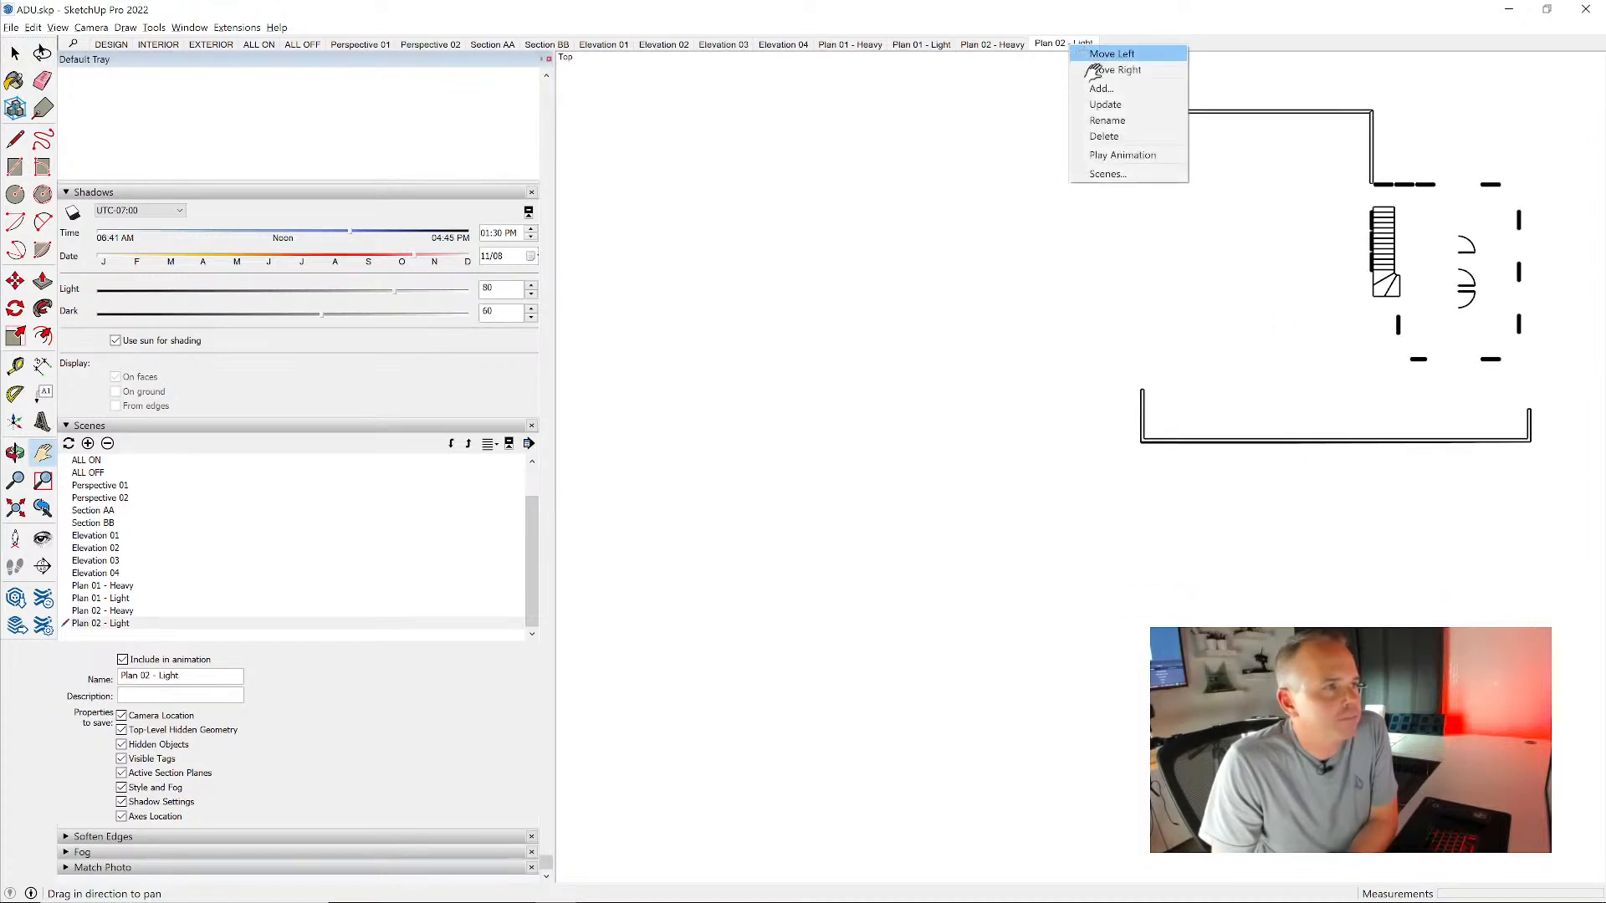
pyautogui.click(1117, 102)
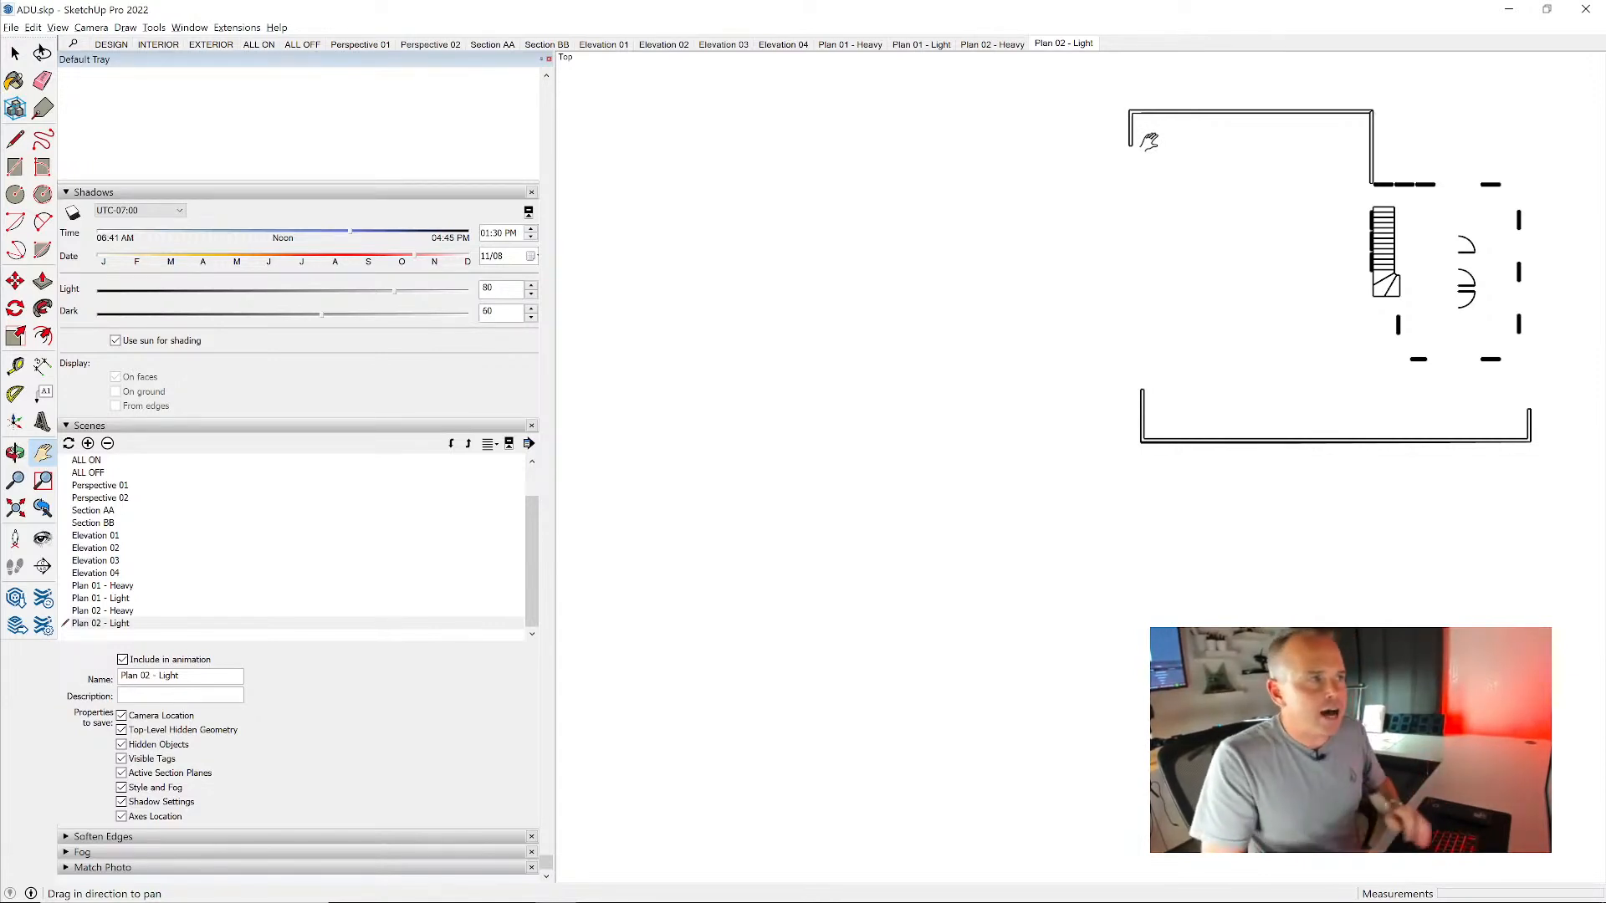
# - Recall the Plan 01 - Heavy scene and reframe the view so its floor plan is larger and centered
pyautogui.click(850, 44)
pyautogui.scroll(3, 1147, 356)
pyautogui.moveTo(1140, 355); pyautogui.dragTo(1176, 410)
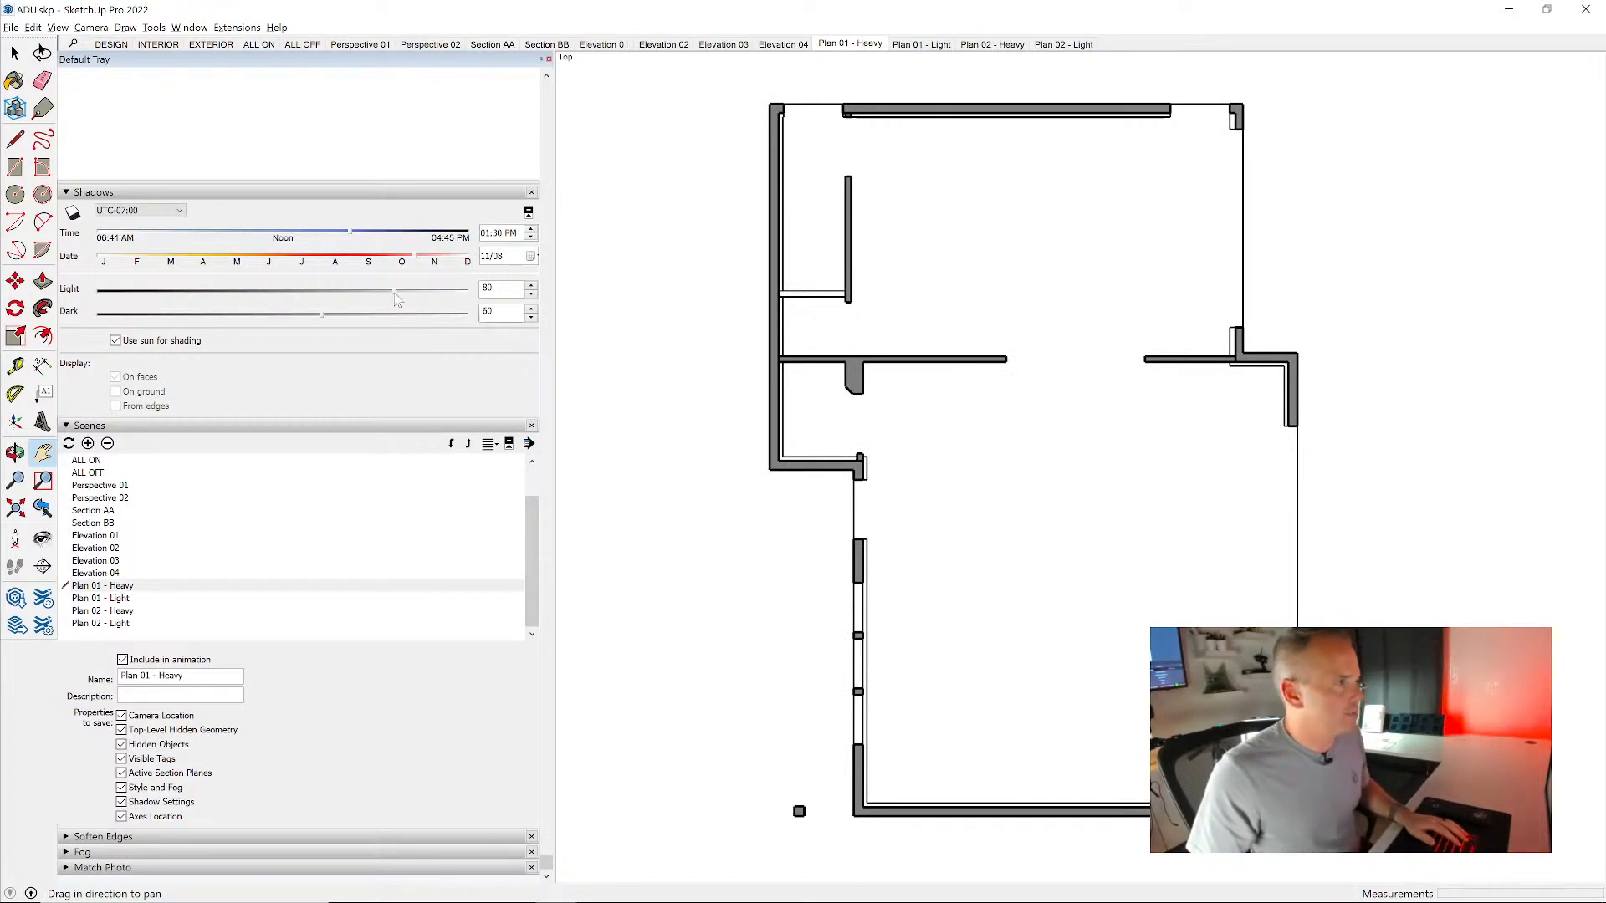
# - Apply the current camera view to all four plan scenes together by switching their saved Camera Location property off and on again
pyautogui.click(206, 192)
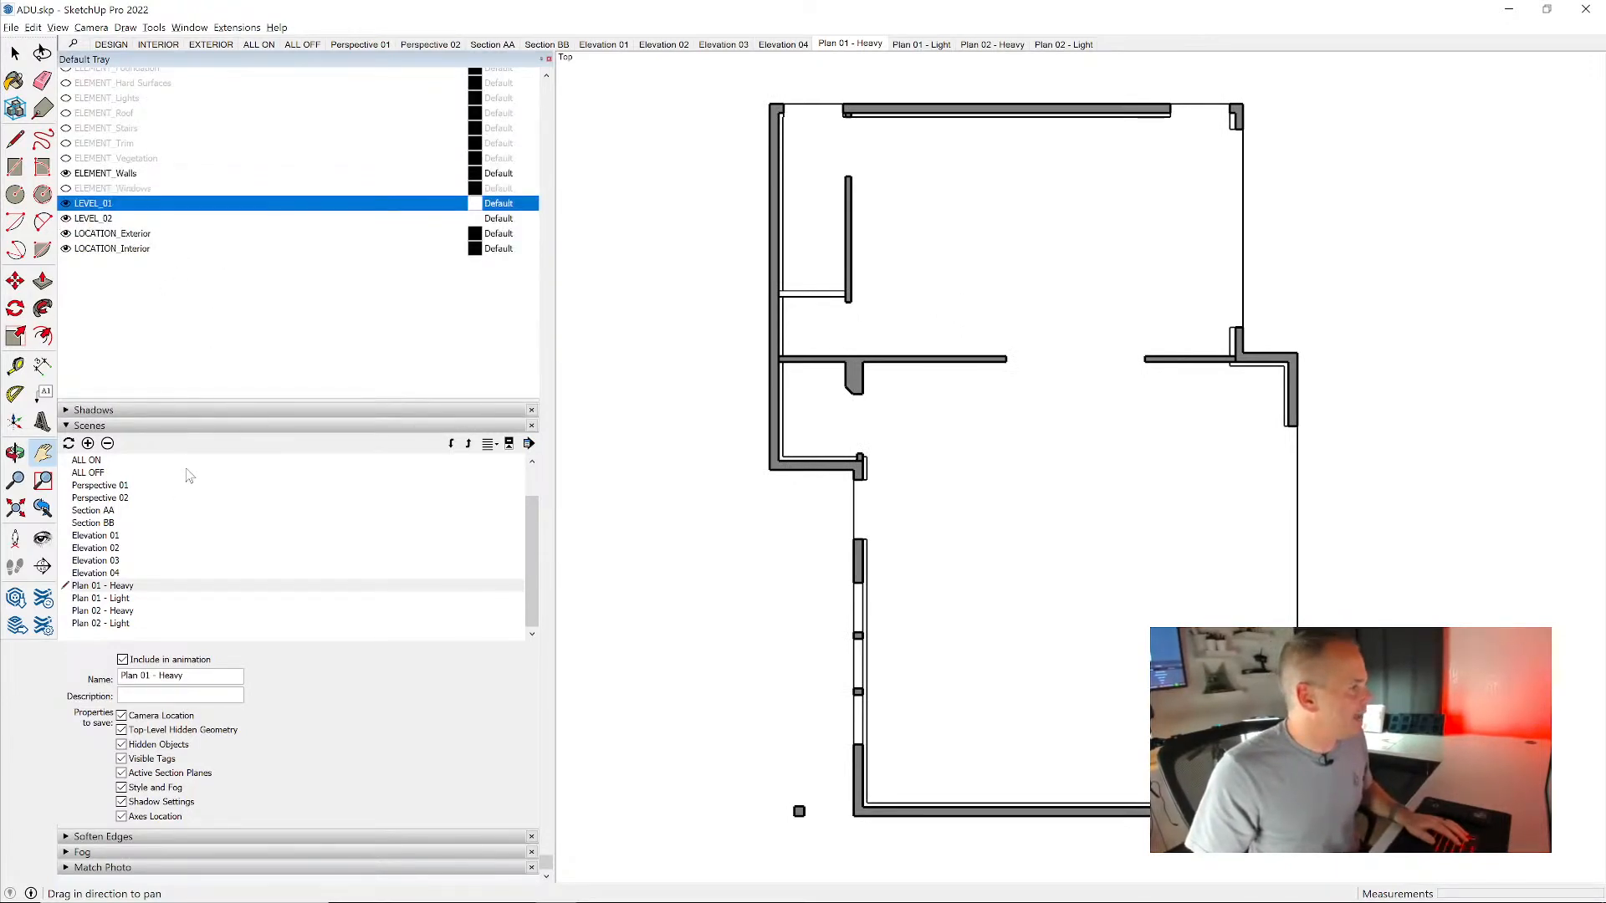
pyautogui.click(130, 587)
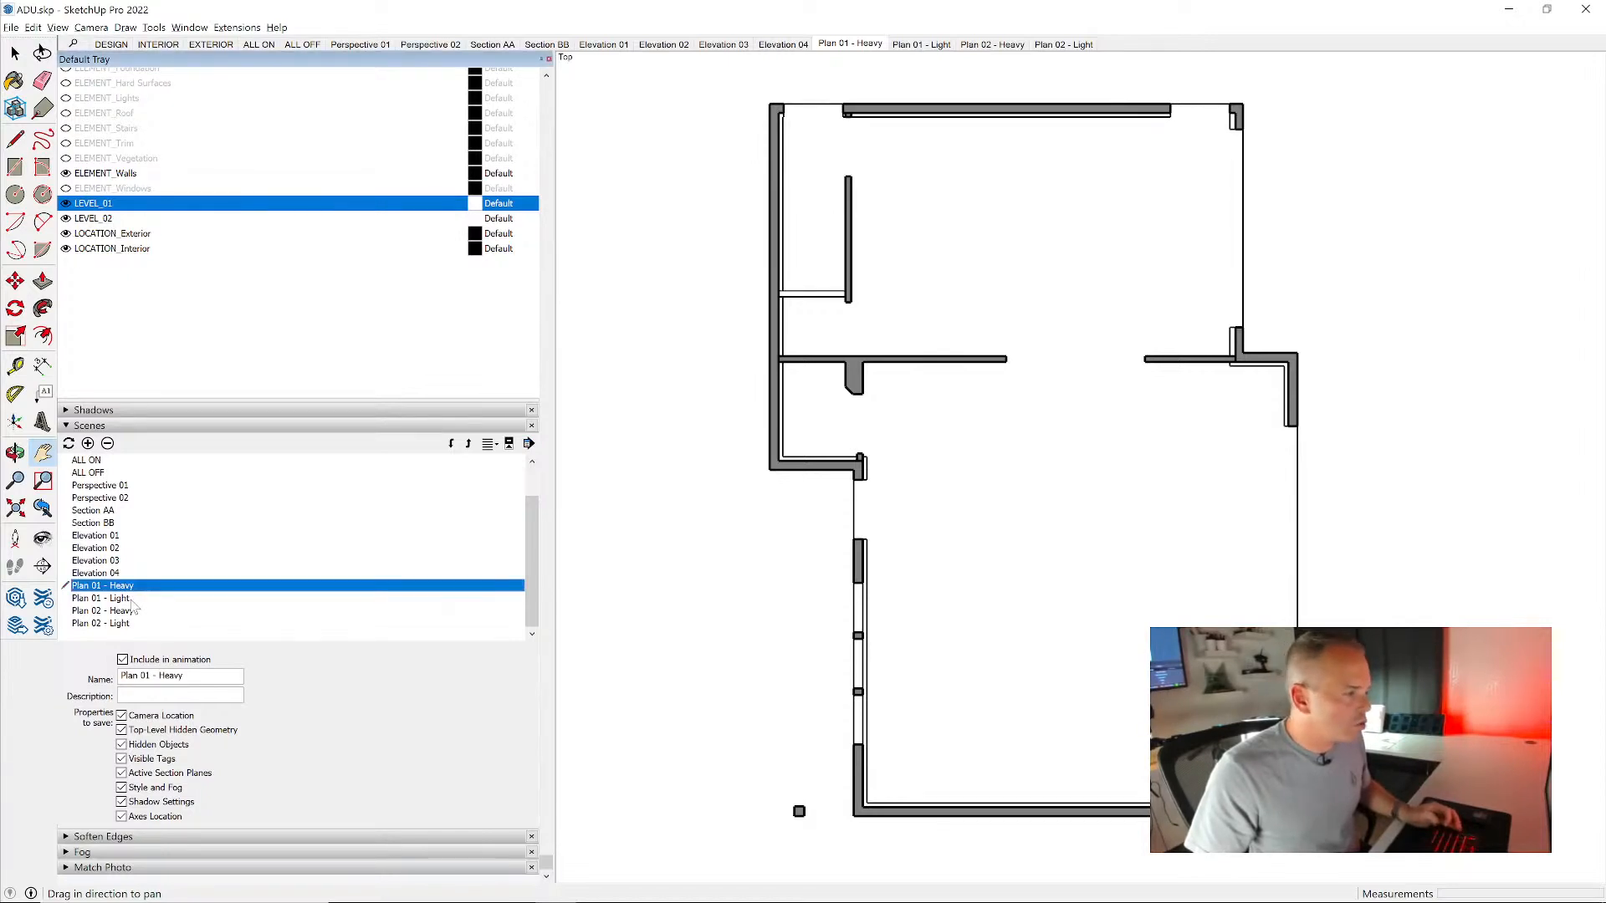
pyautogui.keyDown('shift'); pyautogui.click(131, 600); pyautogui.keyUp('shift')
pyautogui.keyDown('shift'); pyautogui.click(130, 623); pyautogui.keyUp('shift')
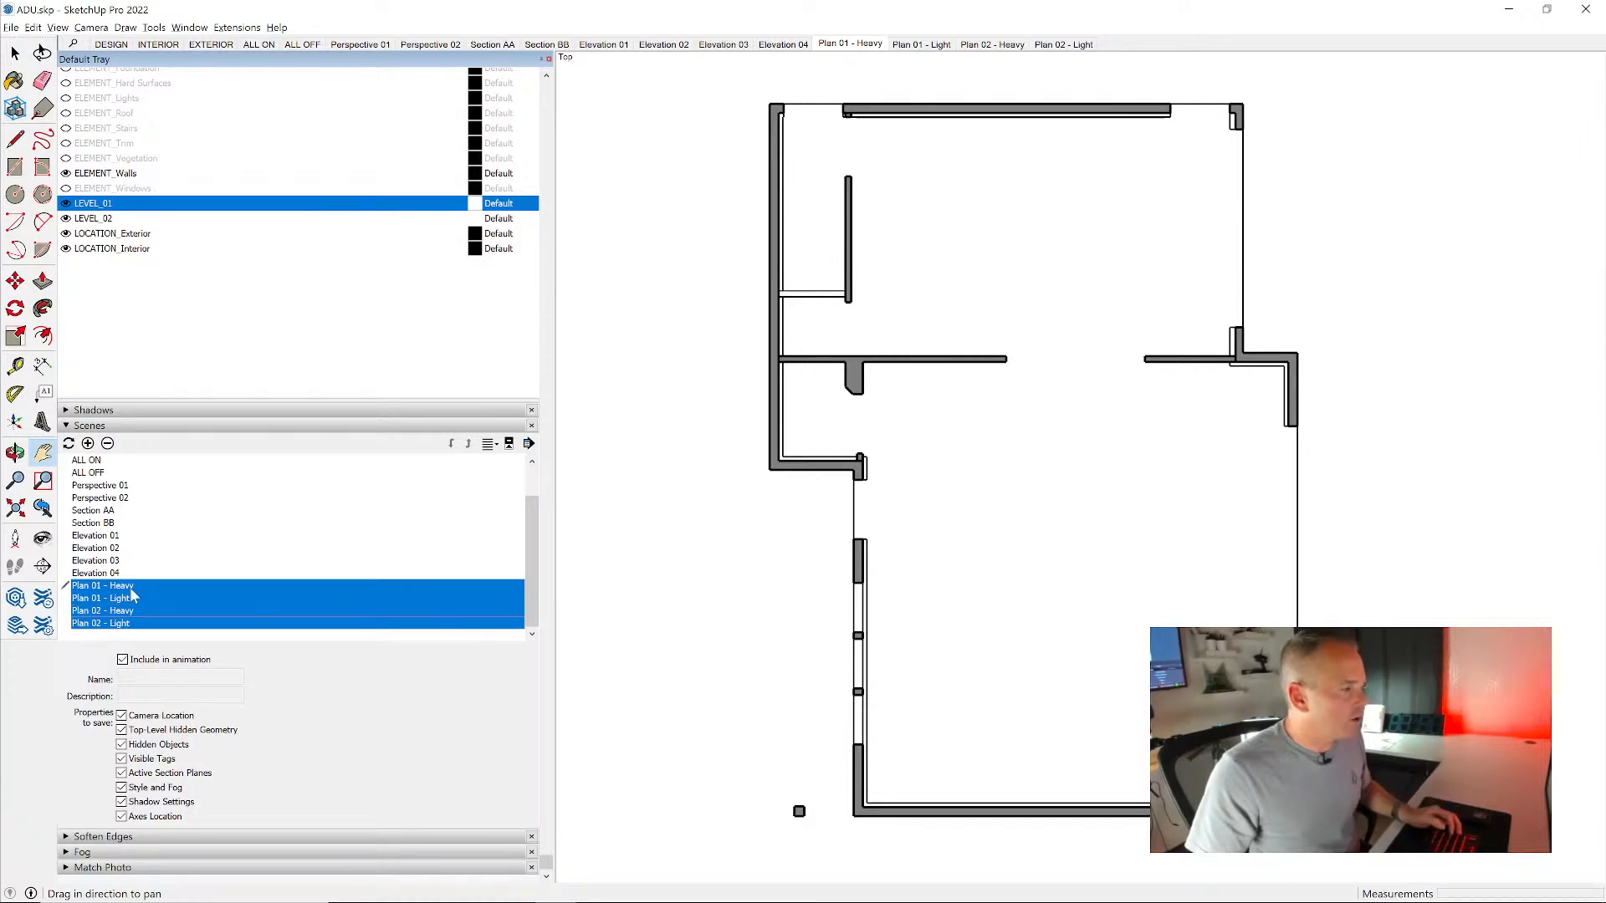
pyautogui.click(131, 589)
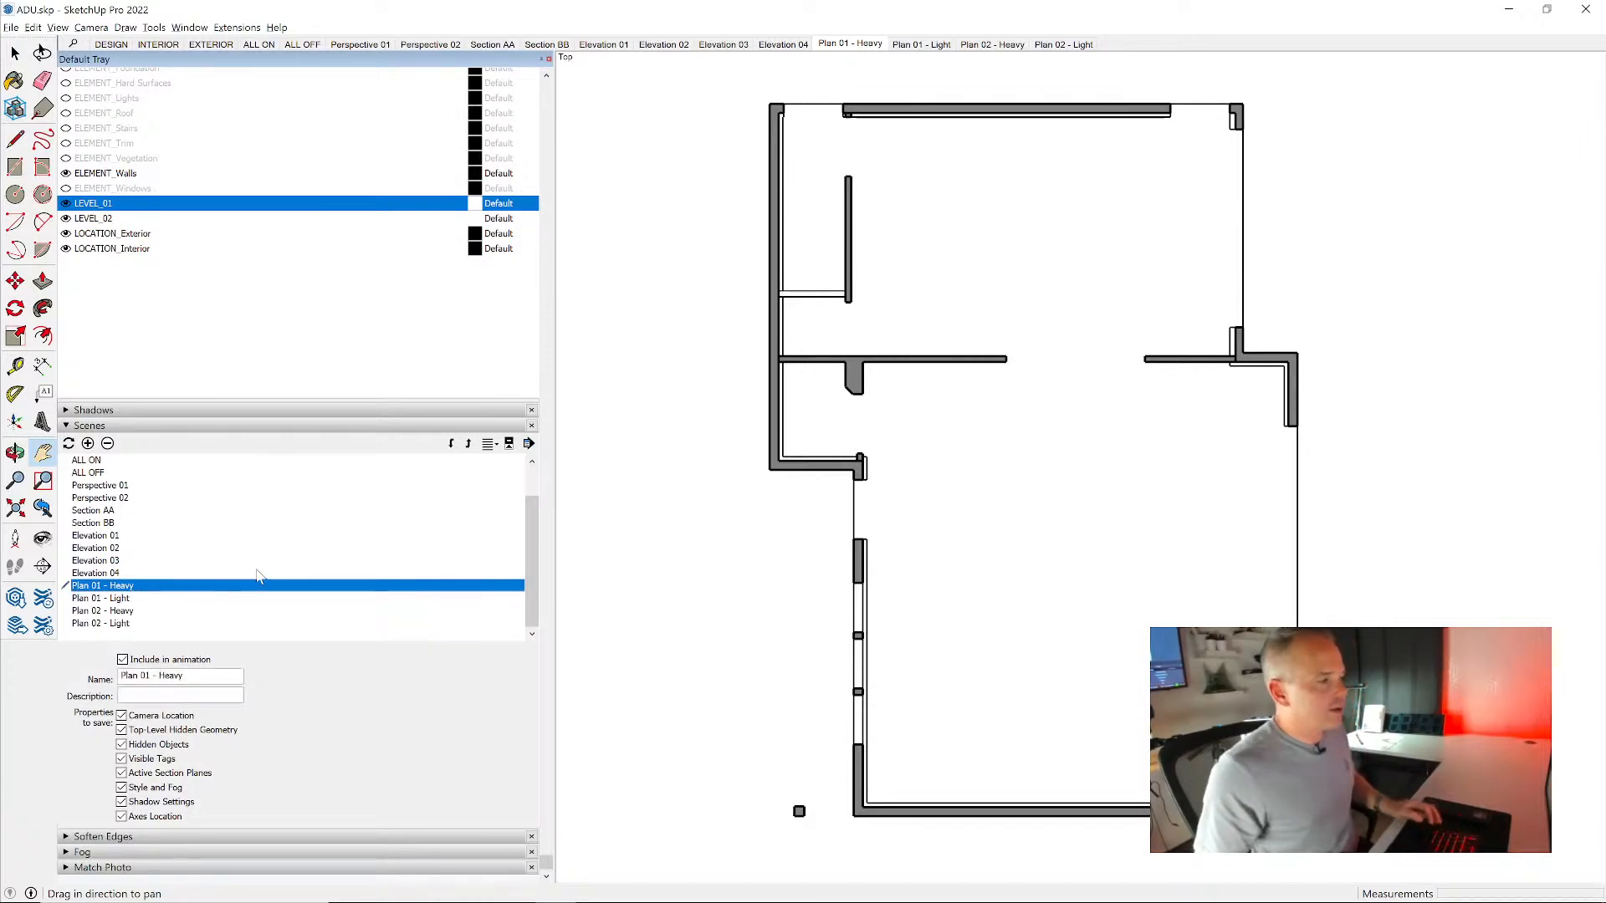
pyautogui.keyDown('shift'); pyautogui.click(126, 623); pyautogui.keyUp('shift')
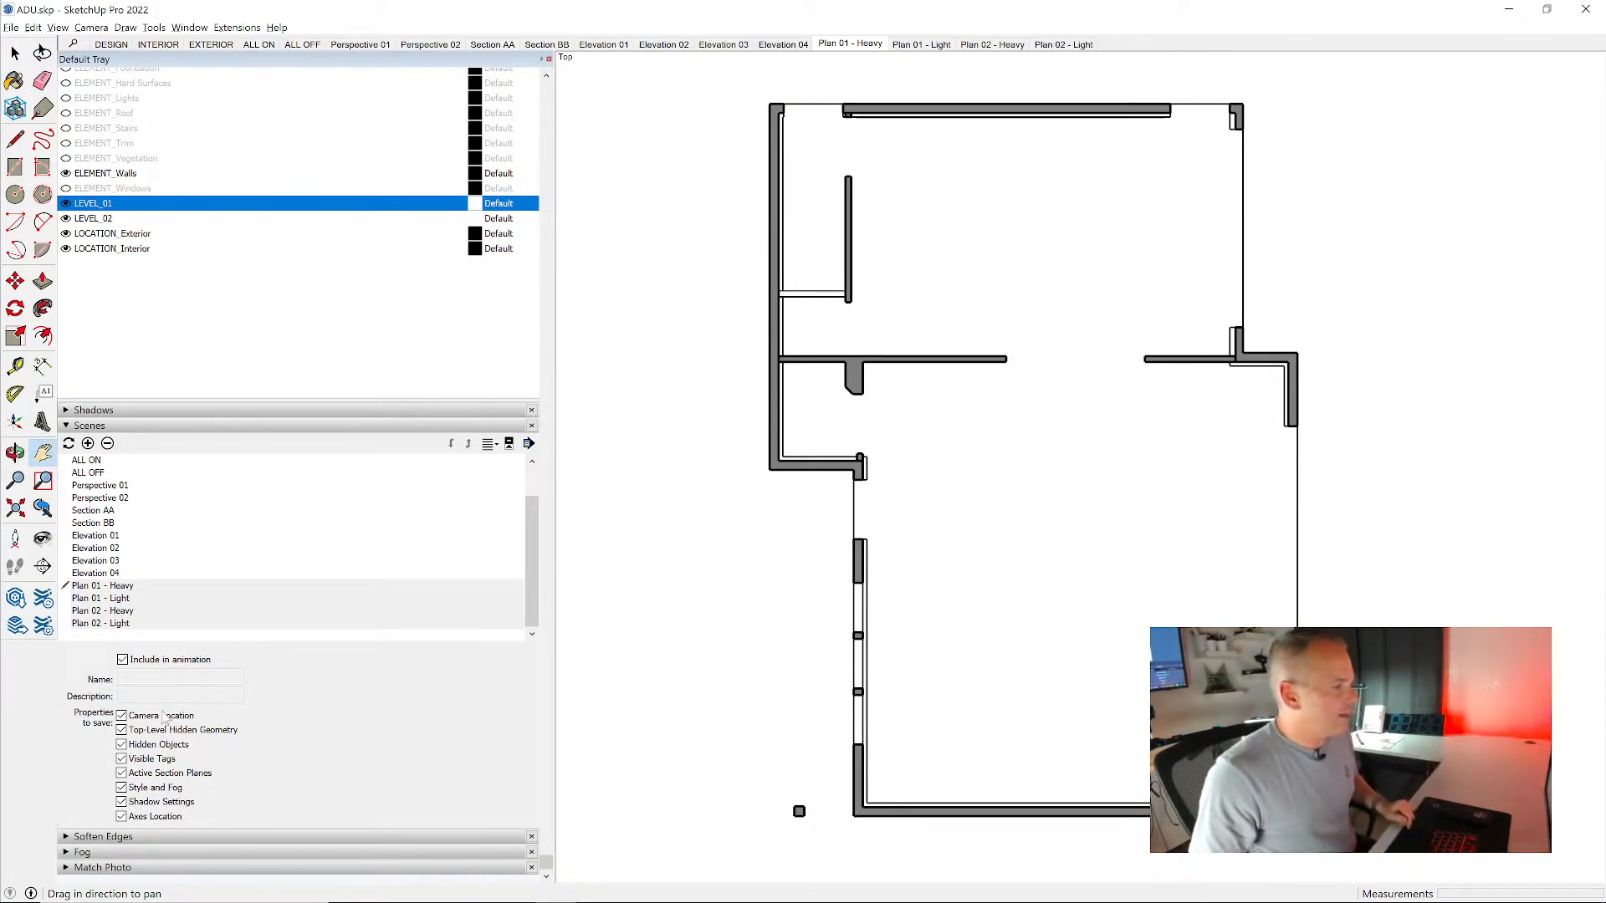
pyautogui.click(123, 716)
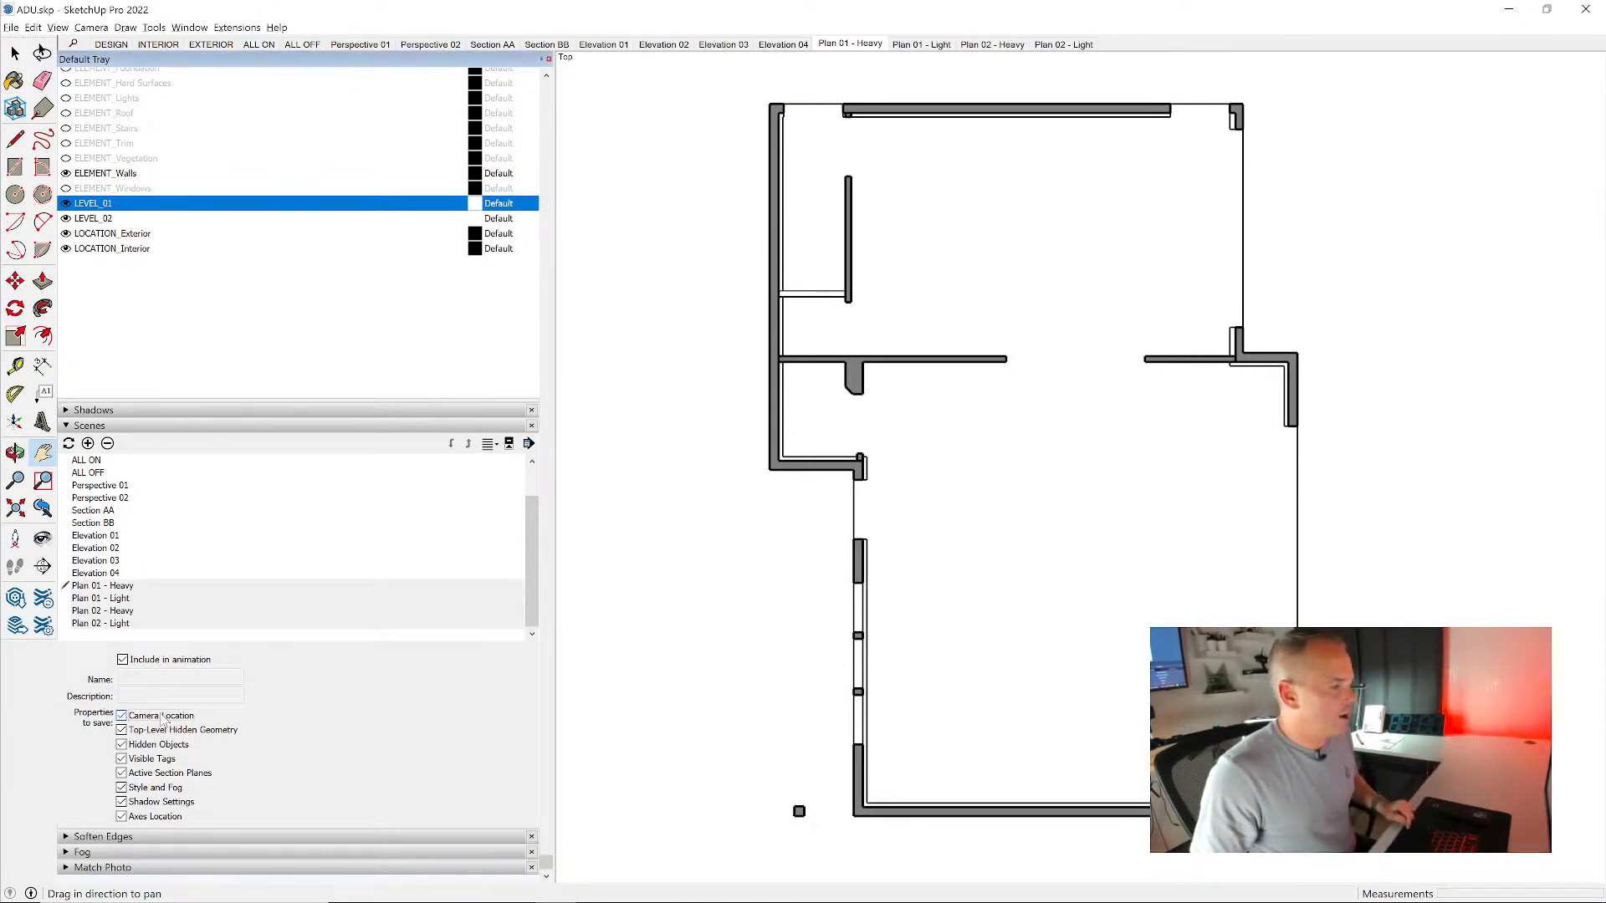
pyautogui.click(163, 719)
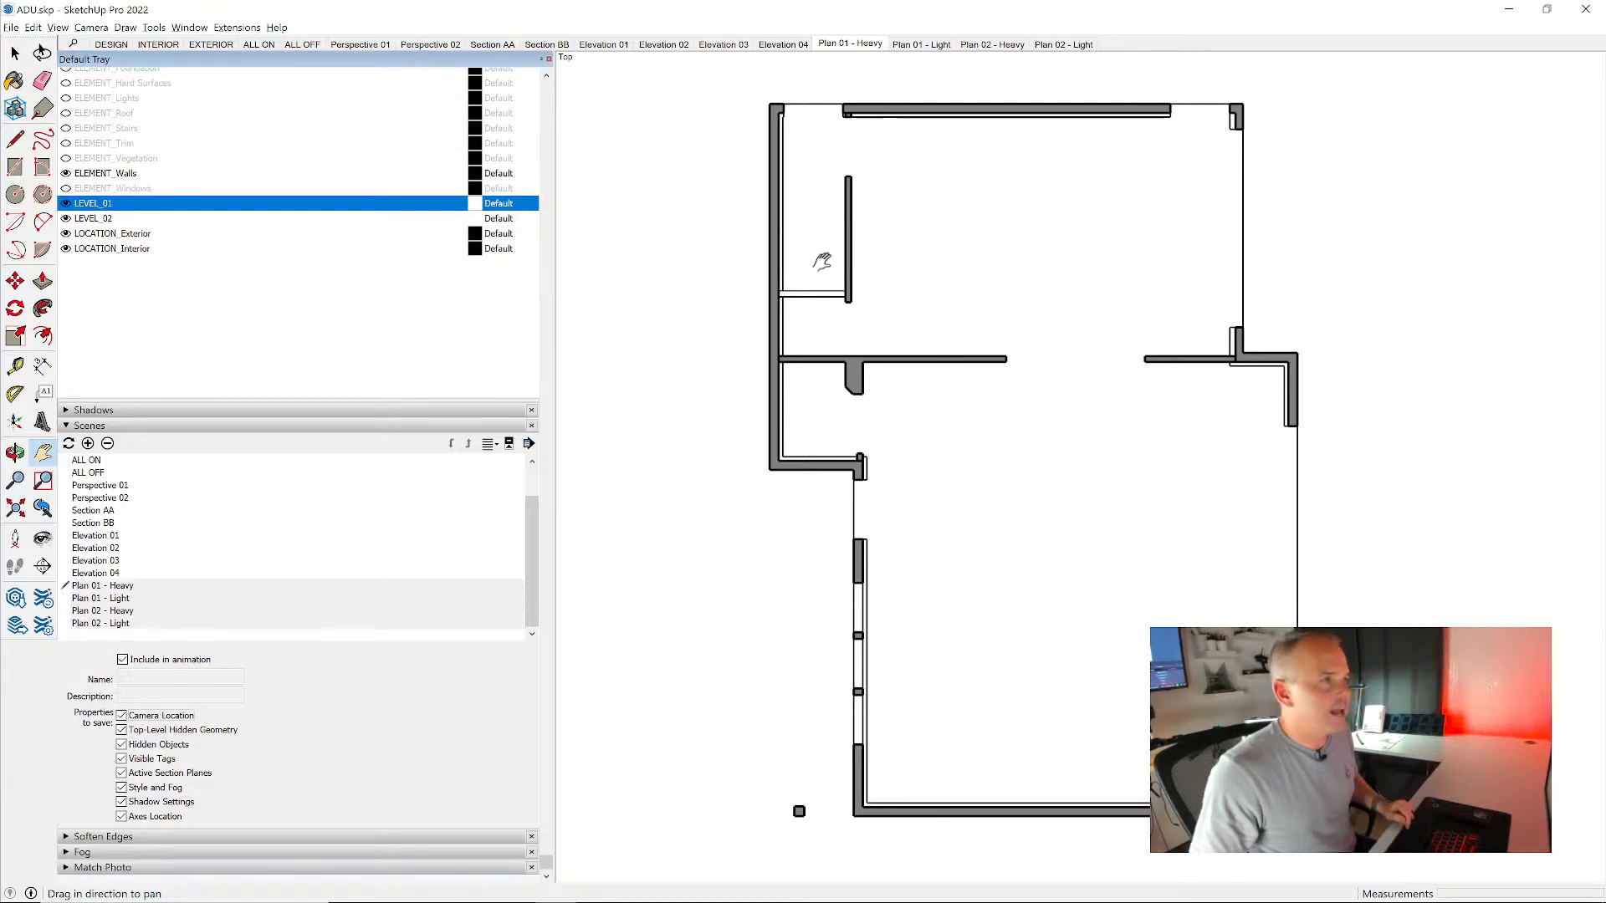
# - Check the drawing alignment across the Plan 01 - Heavy, Plan 01 - Light, Plan 02 - Heavy and Plan 02 - Light scenes
pyautogui.click(867, 46)
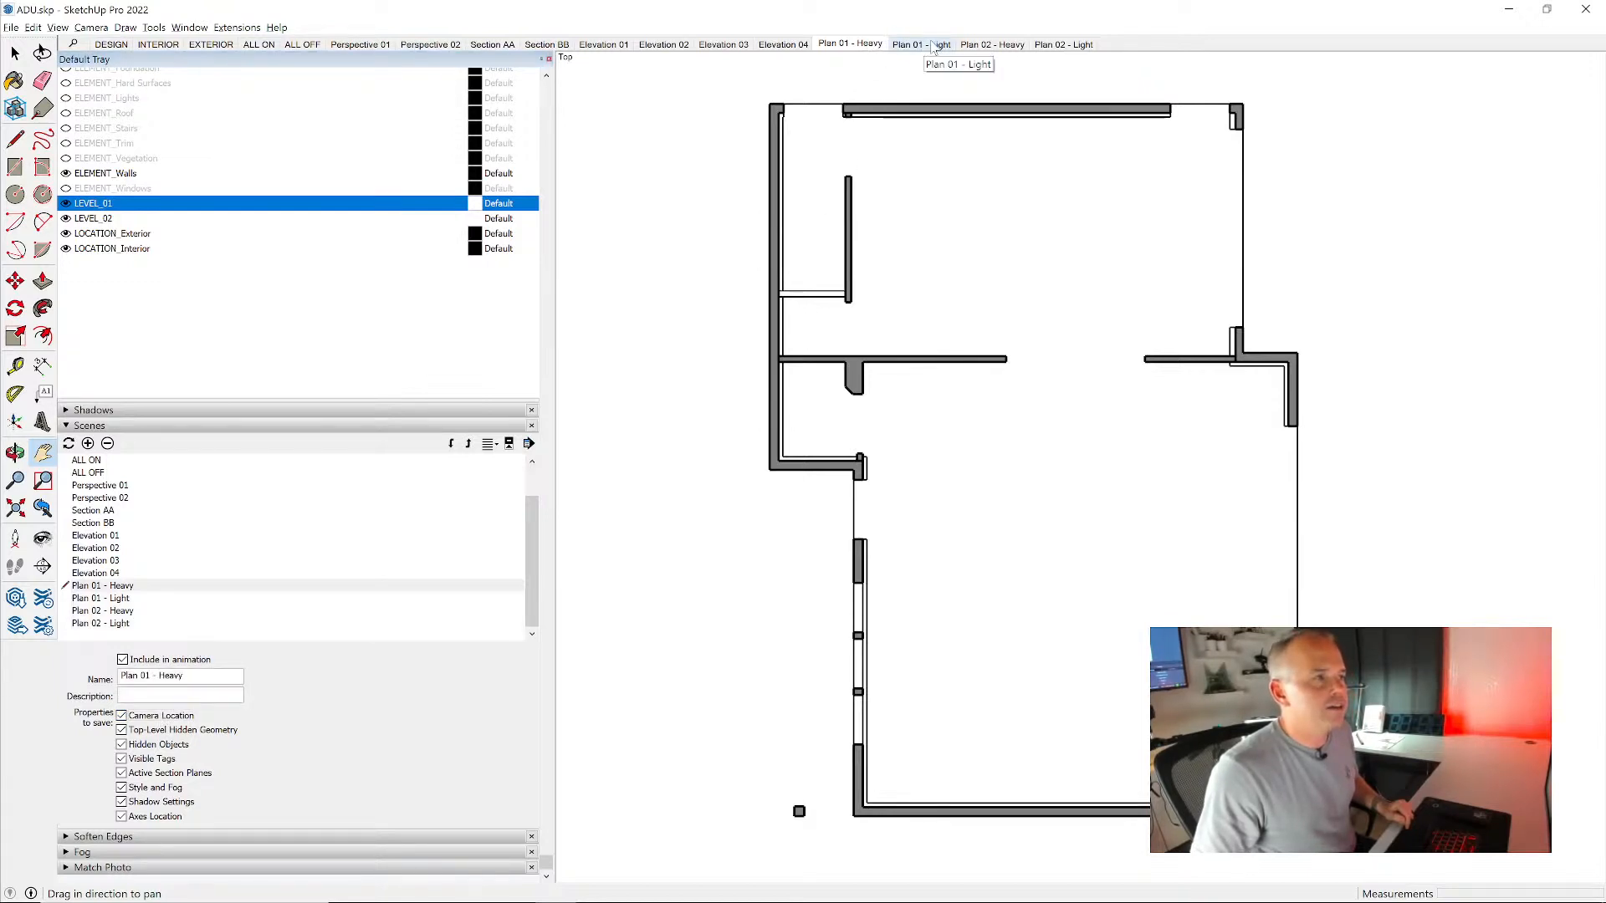
pyautogui.click(923, 45)
pyautogui.click(995, 46)
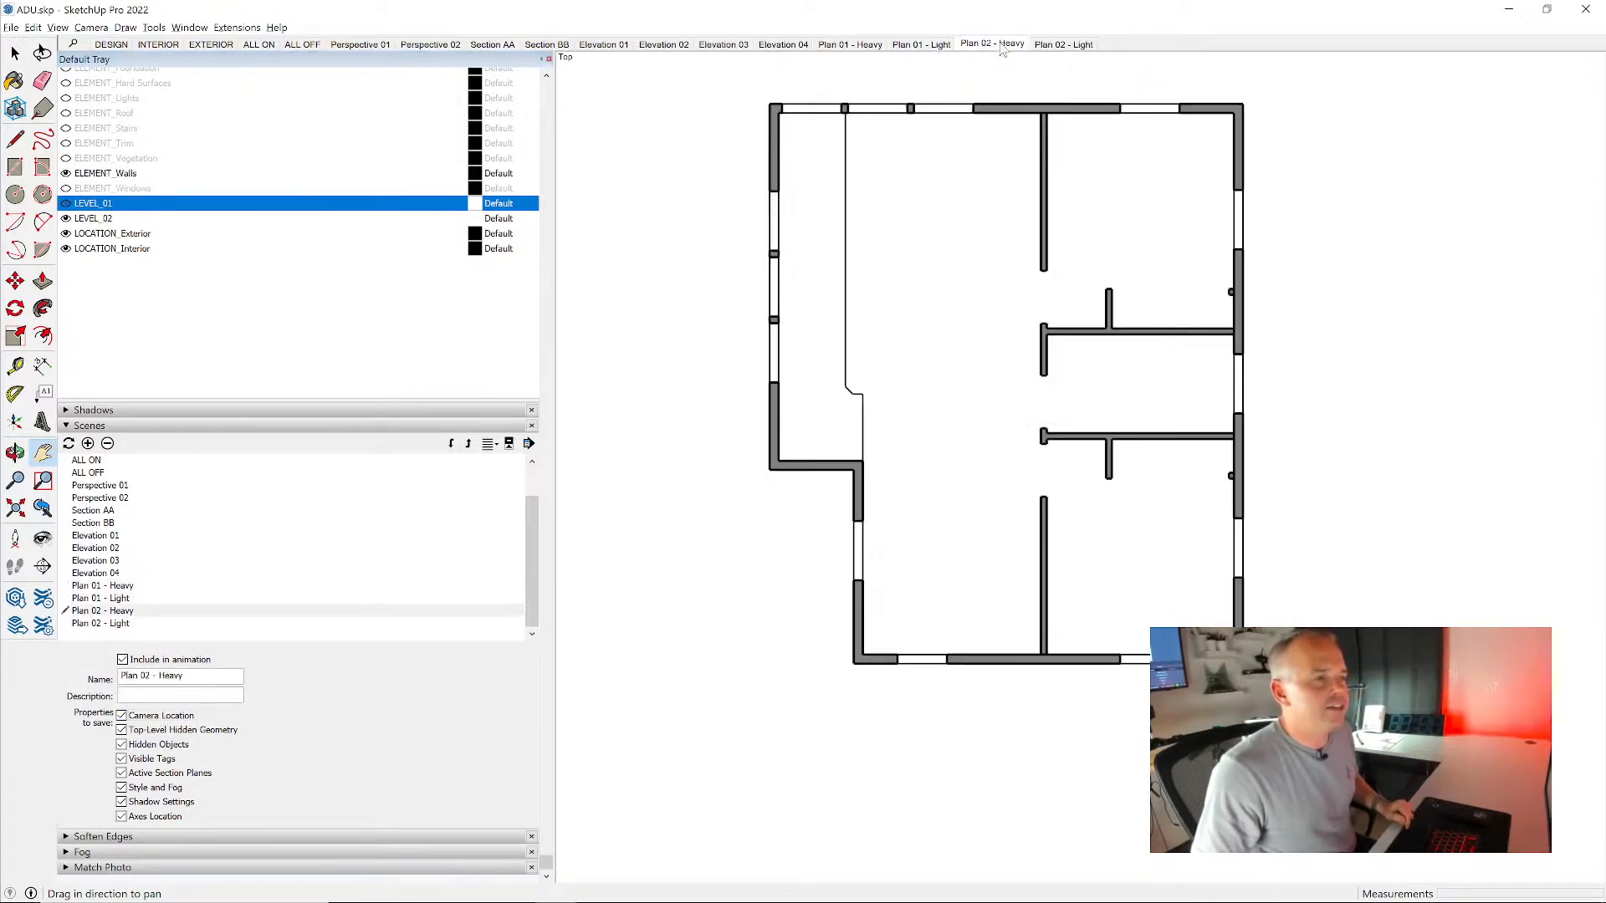
pyautogui.click(1058, 46)
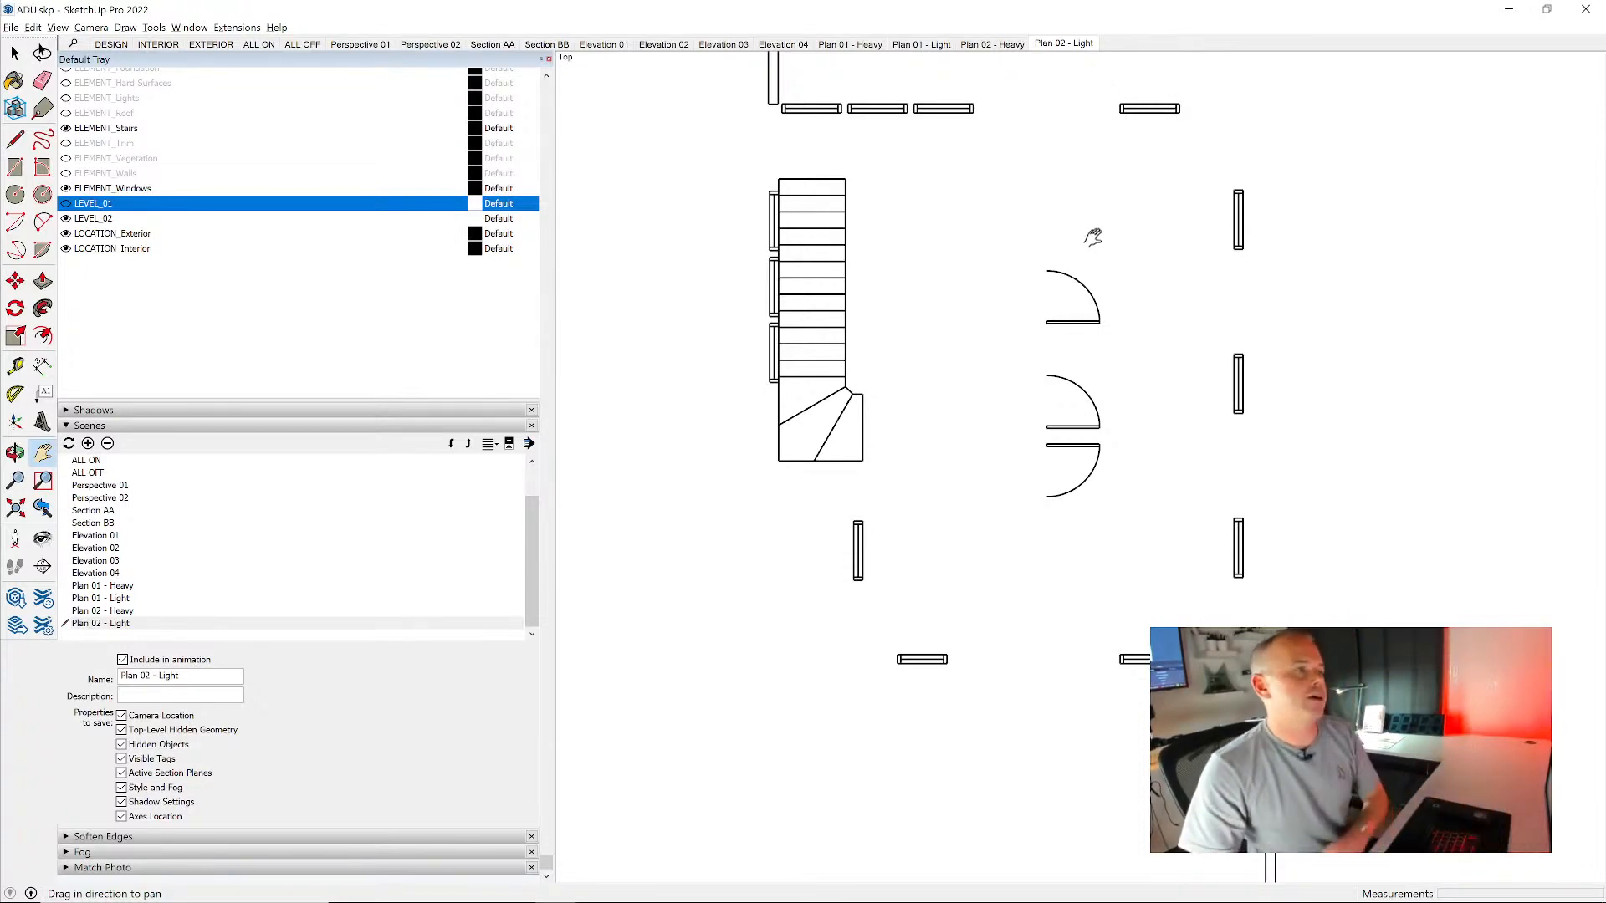
# - Leave the plan views by recalling the Perspective 01 camera, and activate the DESIGN scene
pyautogui.scroll(-1, 890, 426)
pyautogui.scroll(-1, 890, 427)
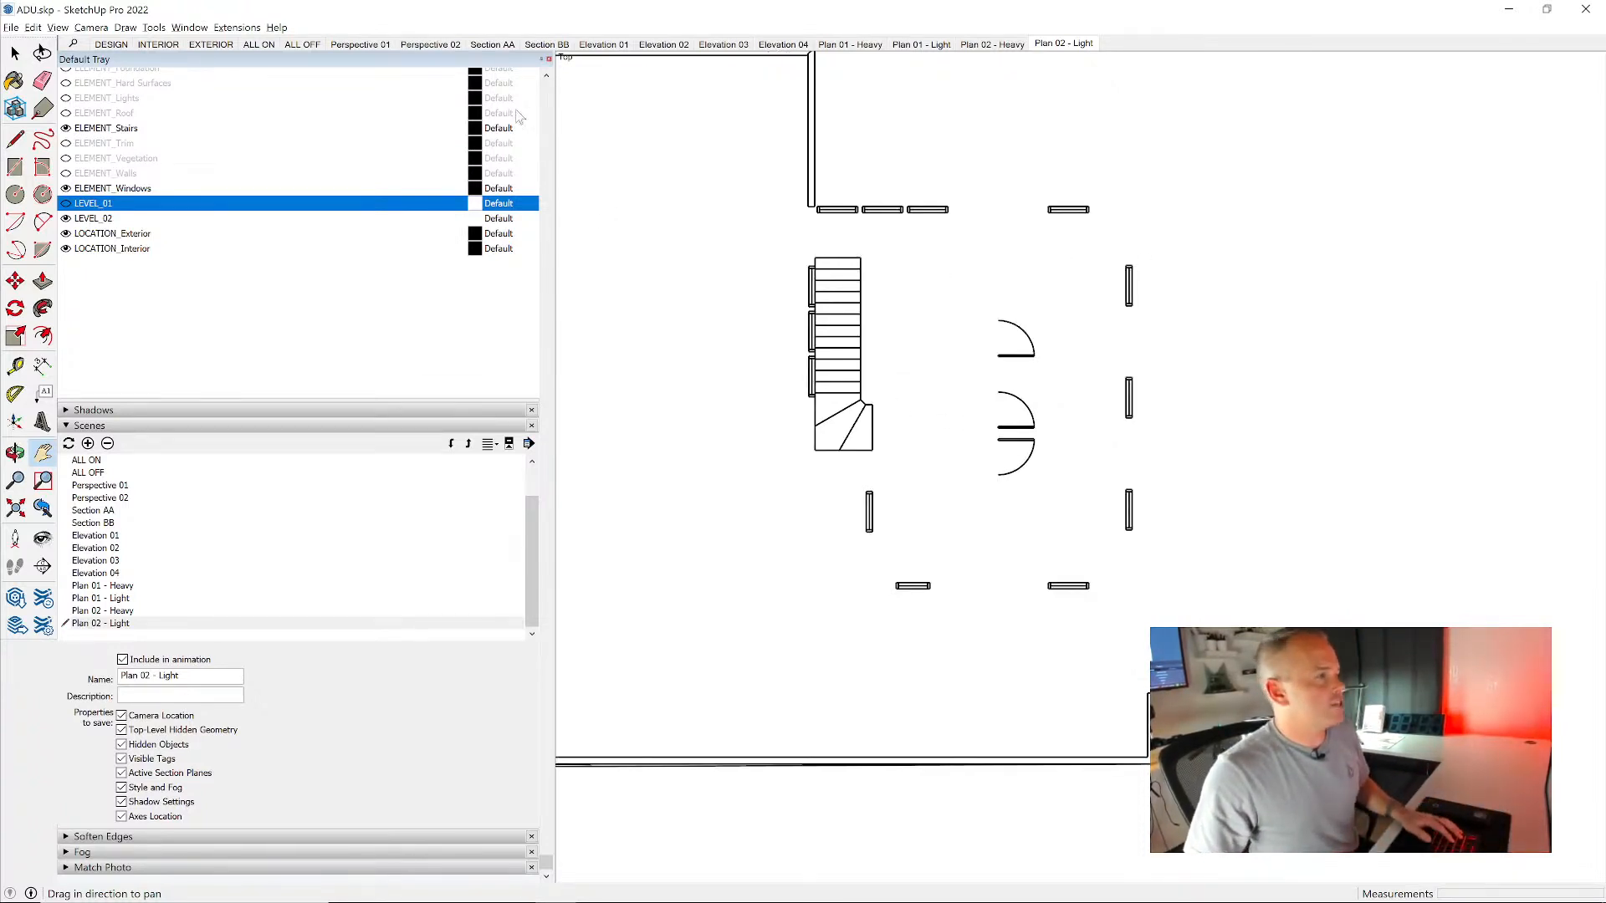
pyautogui.click(359, 44)
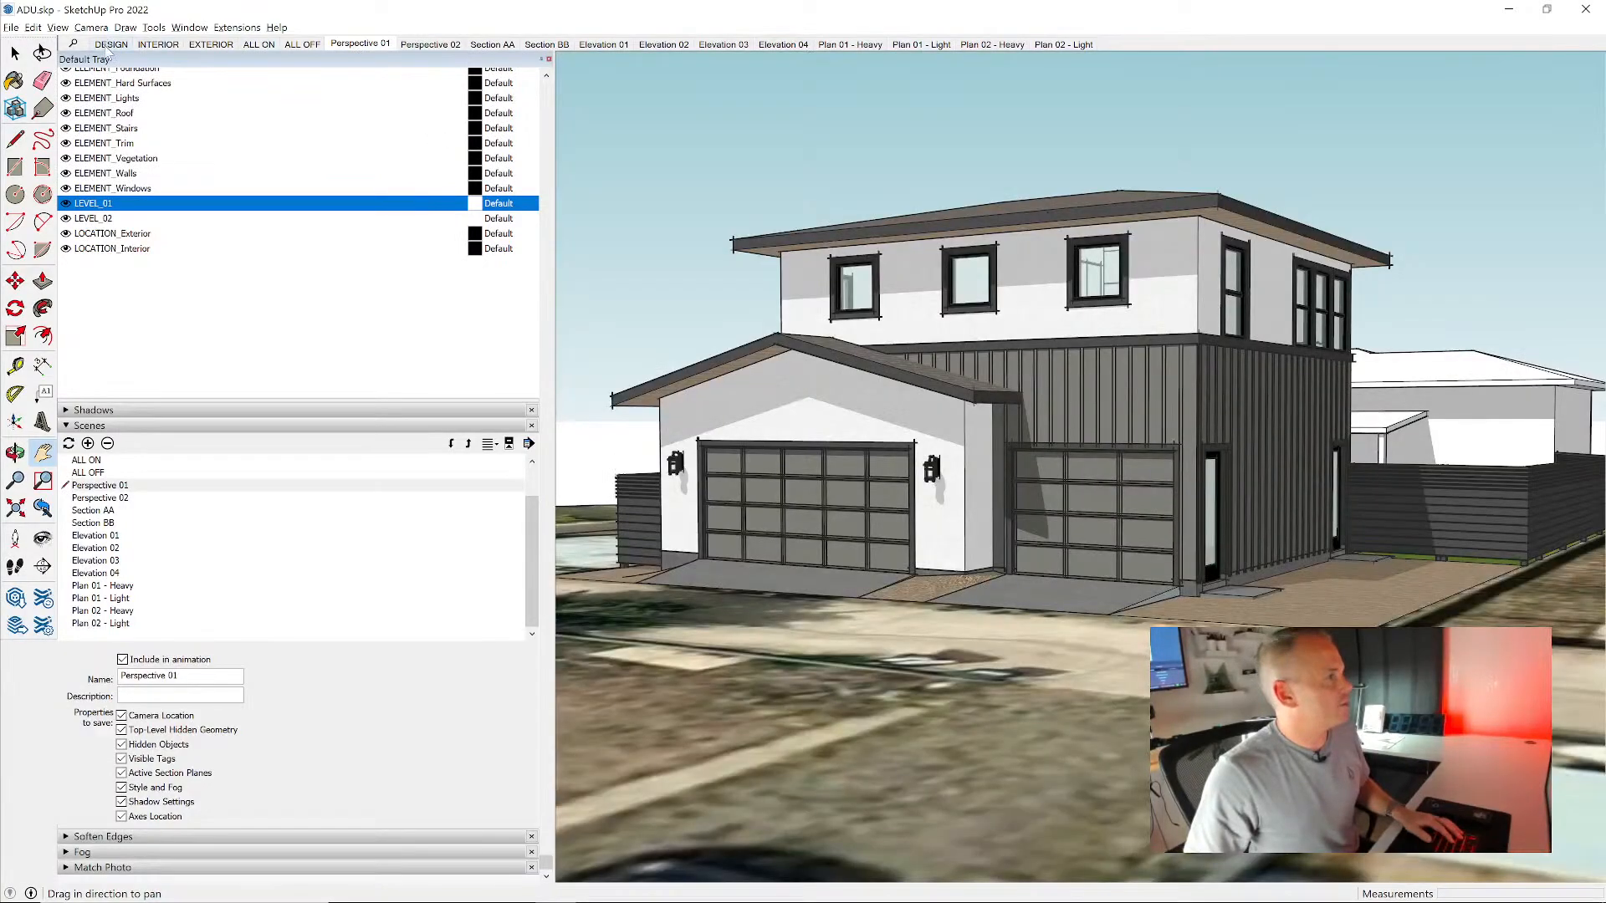
pyautogui.click(110, 43)
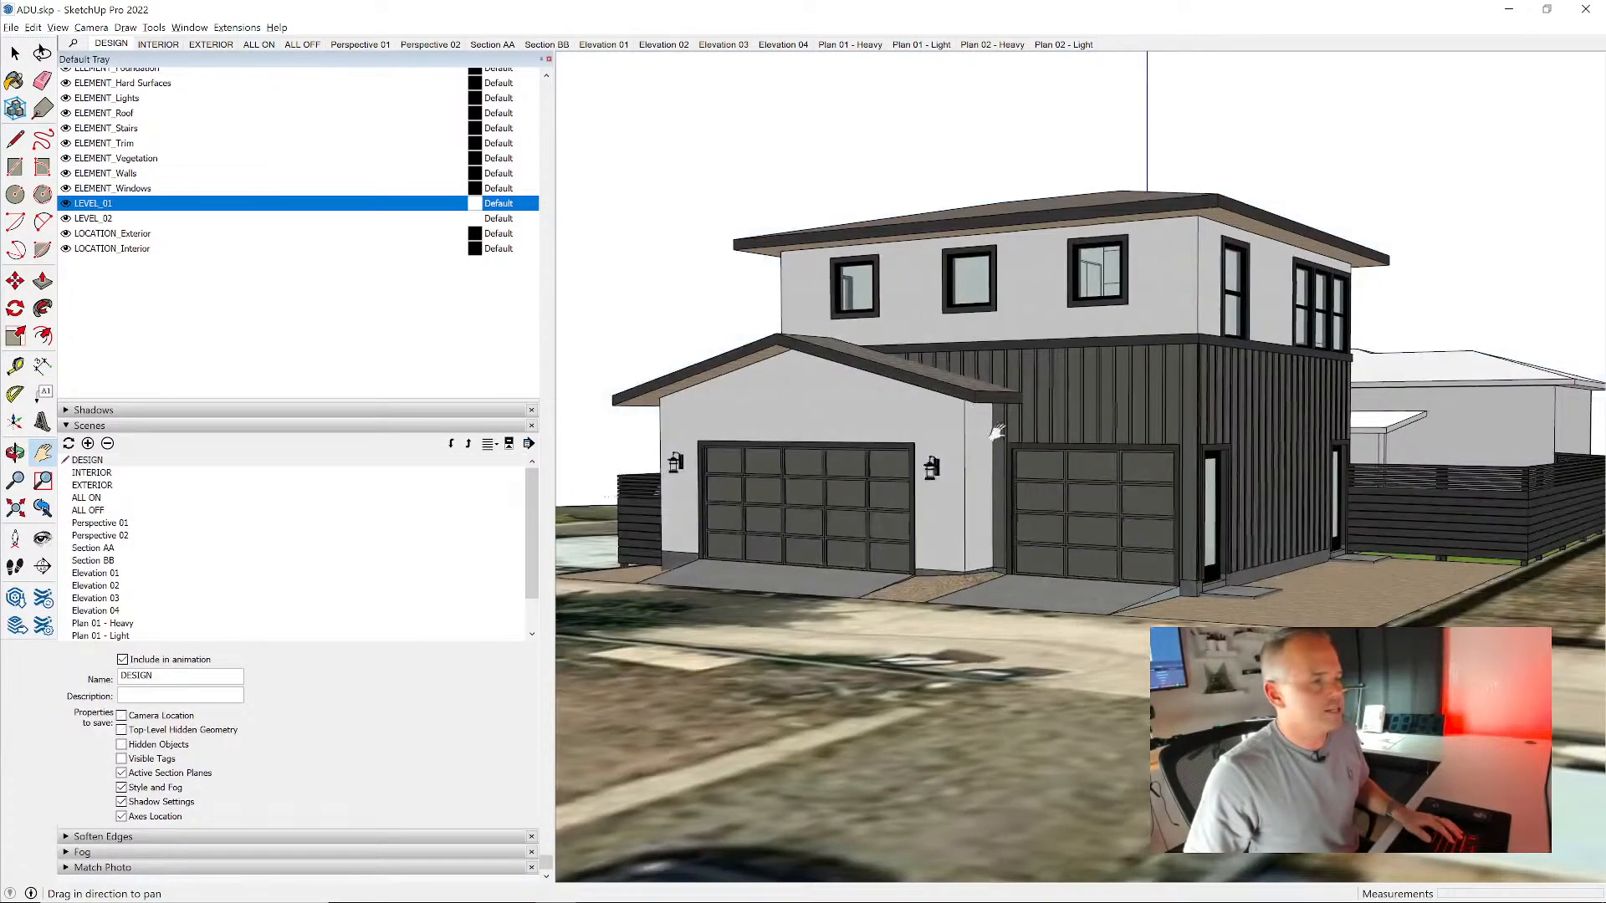
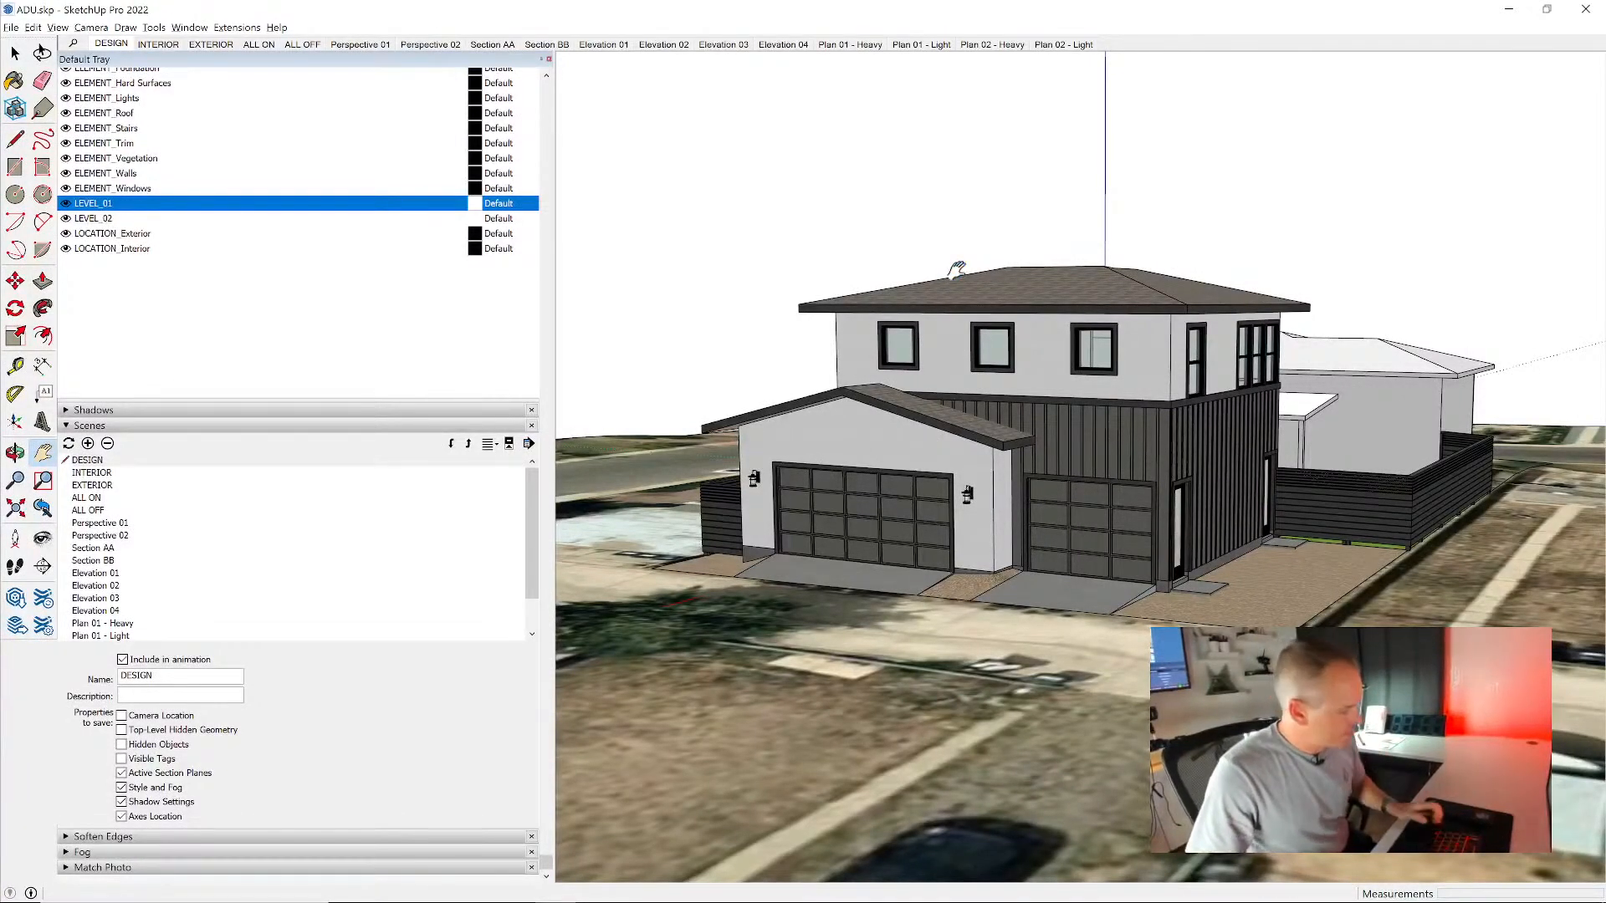
# - Switch to LayOut and create a new document from the BD_Construction Documents - 24 x 36 template
pyautogui.hotkey('alt', 'Tab')
pyautogui.hotkey('alt', 'Tab')
pyautogui.hotkey('alt', 'Tab')
pyautogui.hotkey('alt', 'Tab')
pyautogui.hotkey('alt', 'Tab')
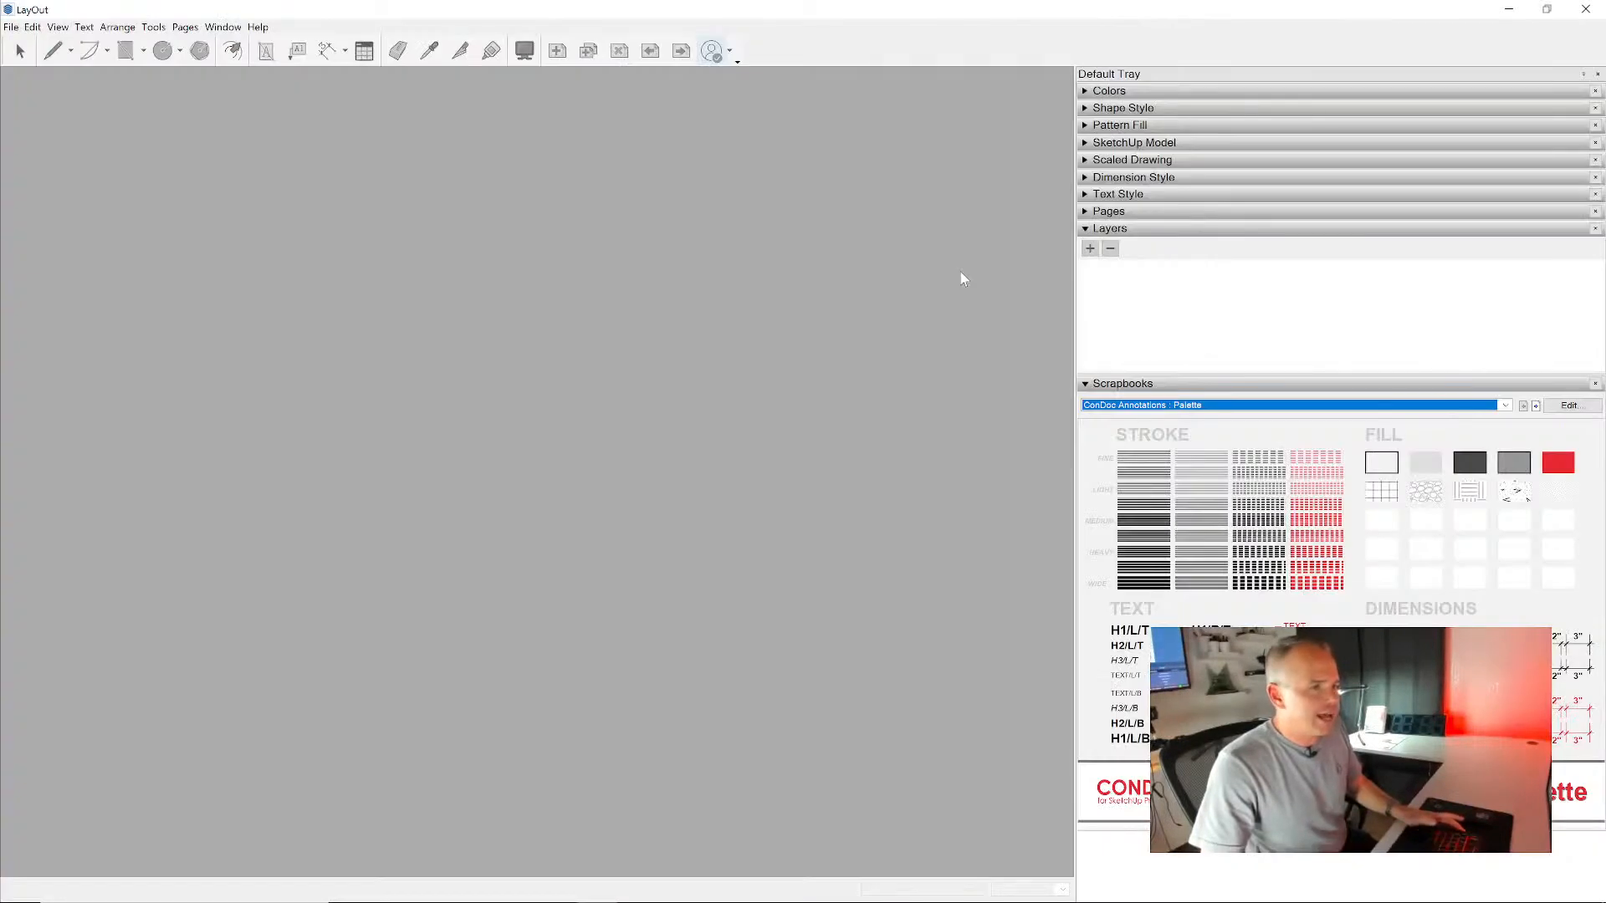
pyautogui.hotkey('ctrl', 'n')
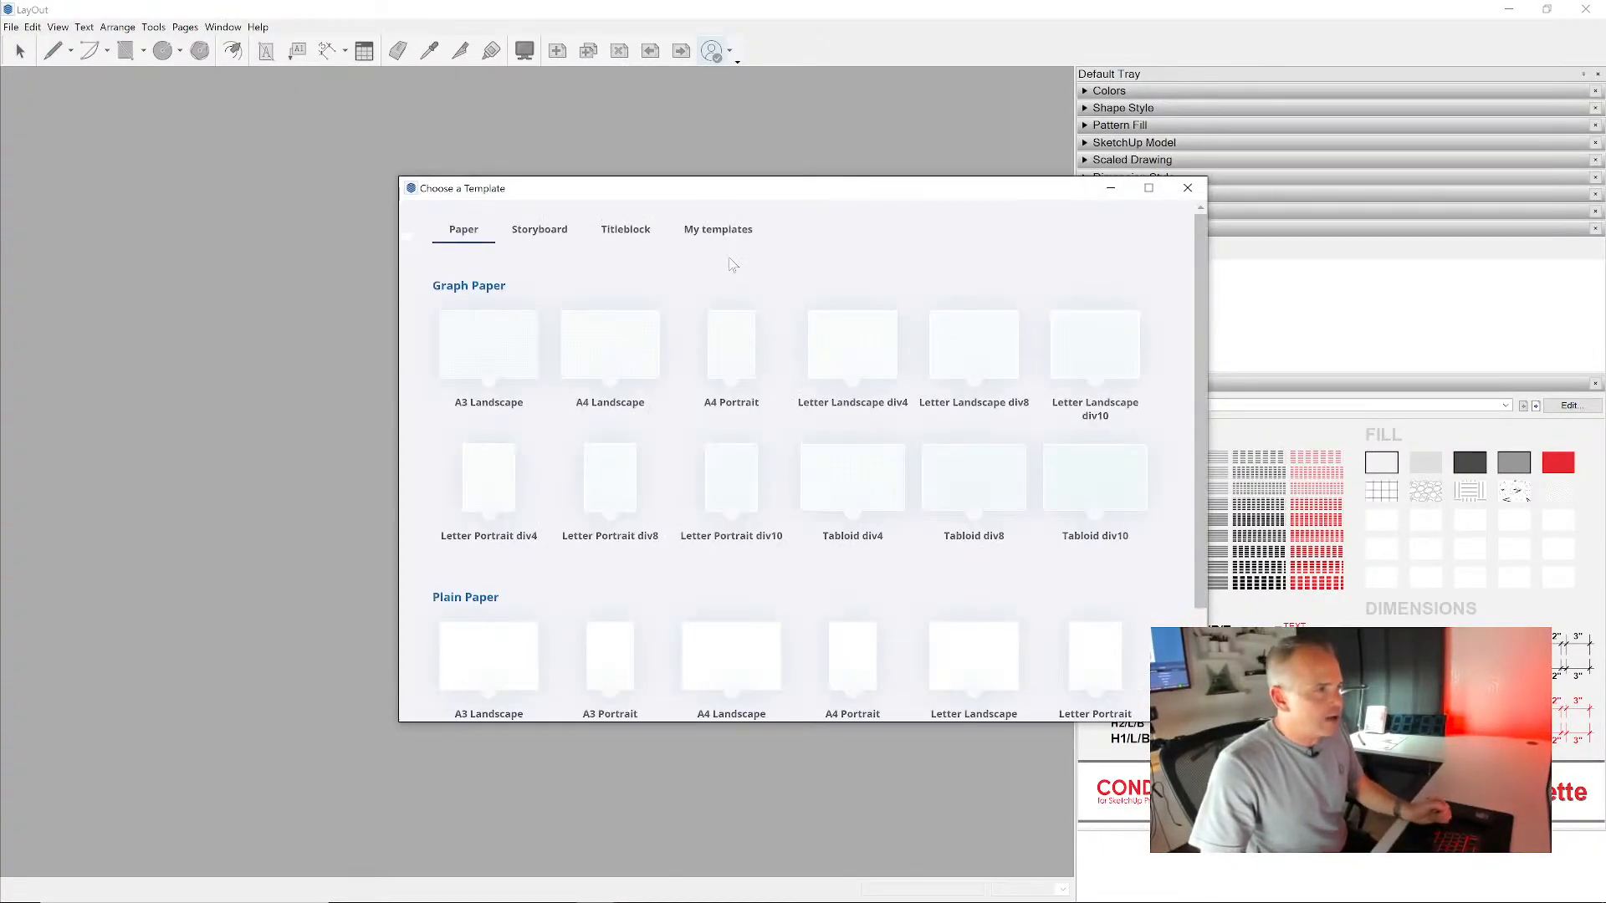
pyautogui.click(724, 232)
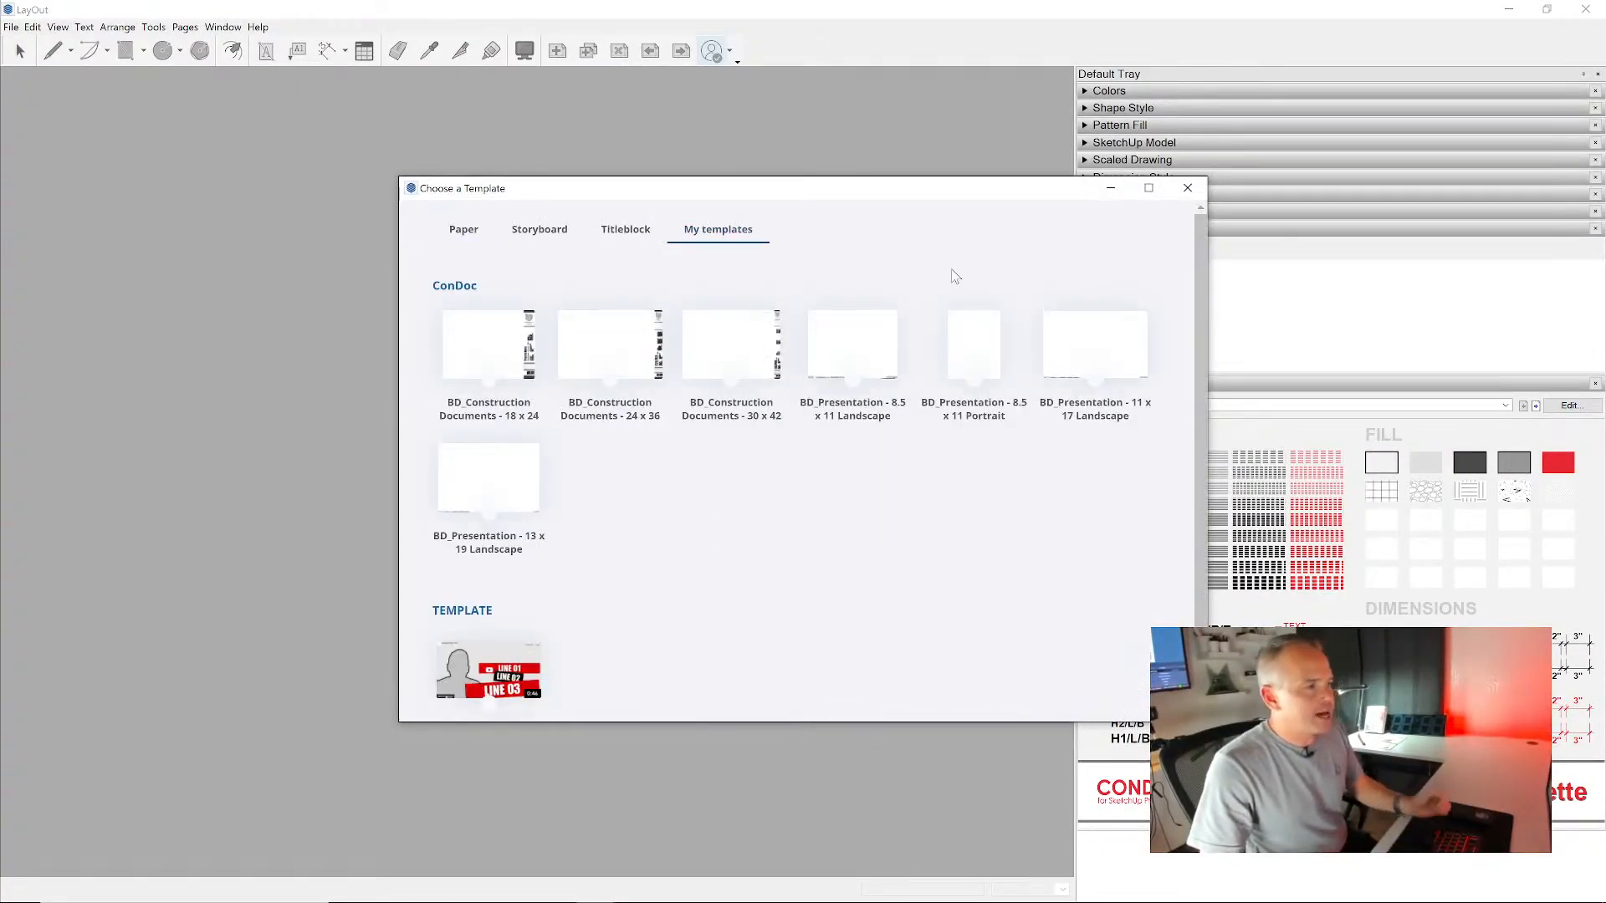
pyautogui.doubleClick(597, 342)
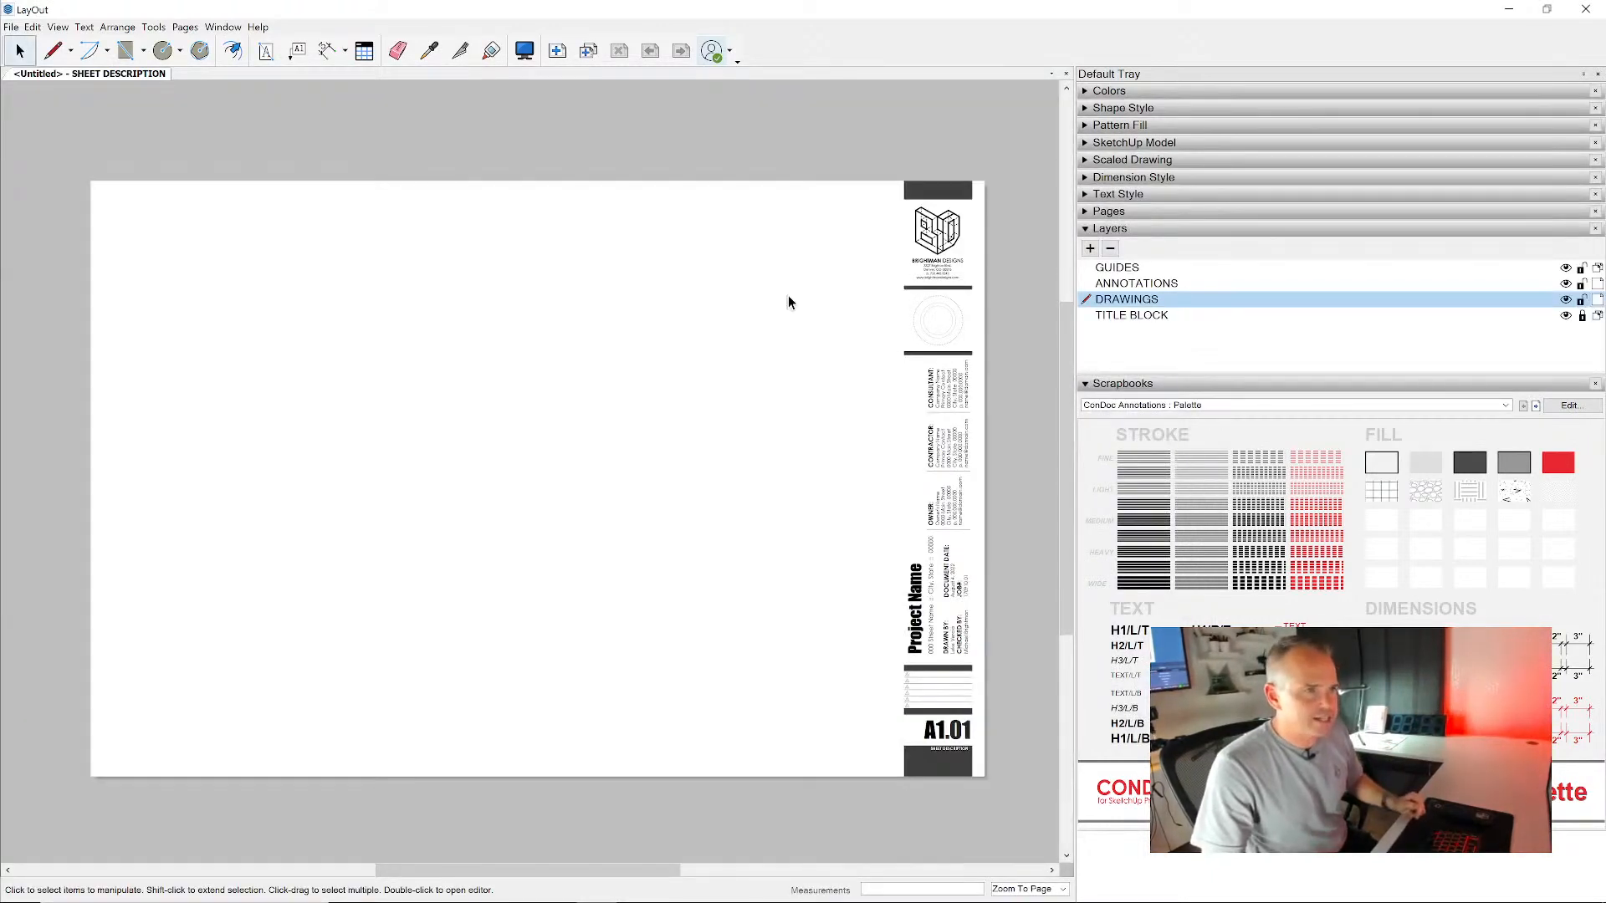
# - Insert the ADU.skp model from the TEMP folder onto the sheet
pyautogui.click(11, 27)
pyautogui.click(92, 239)
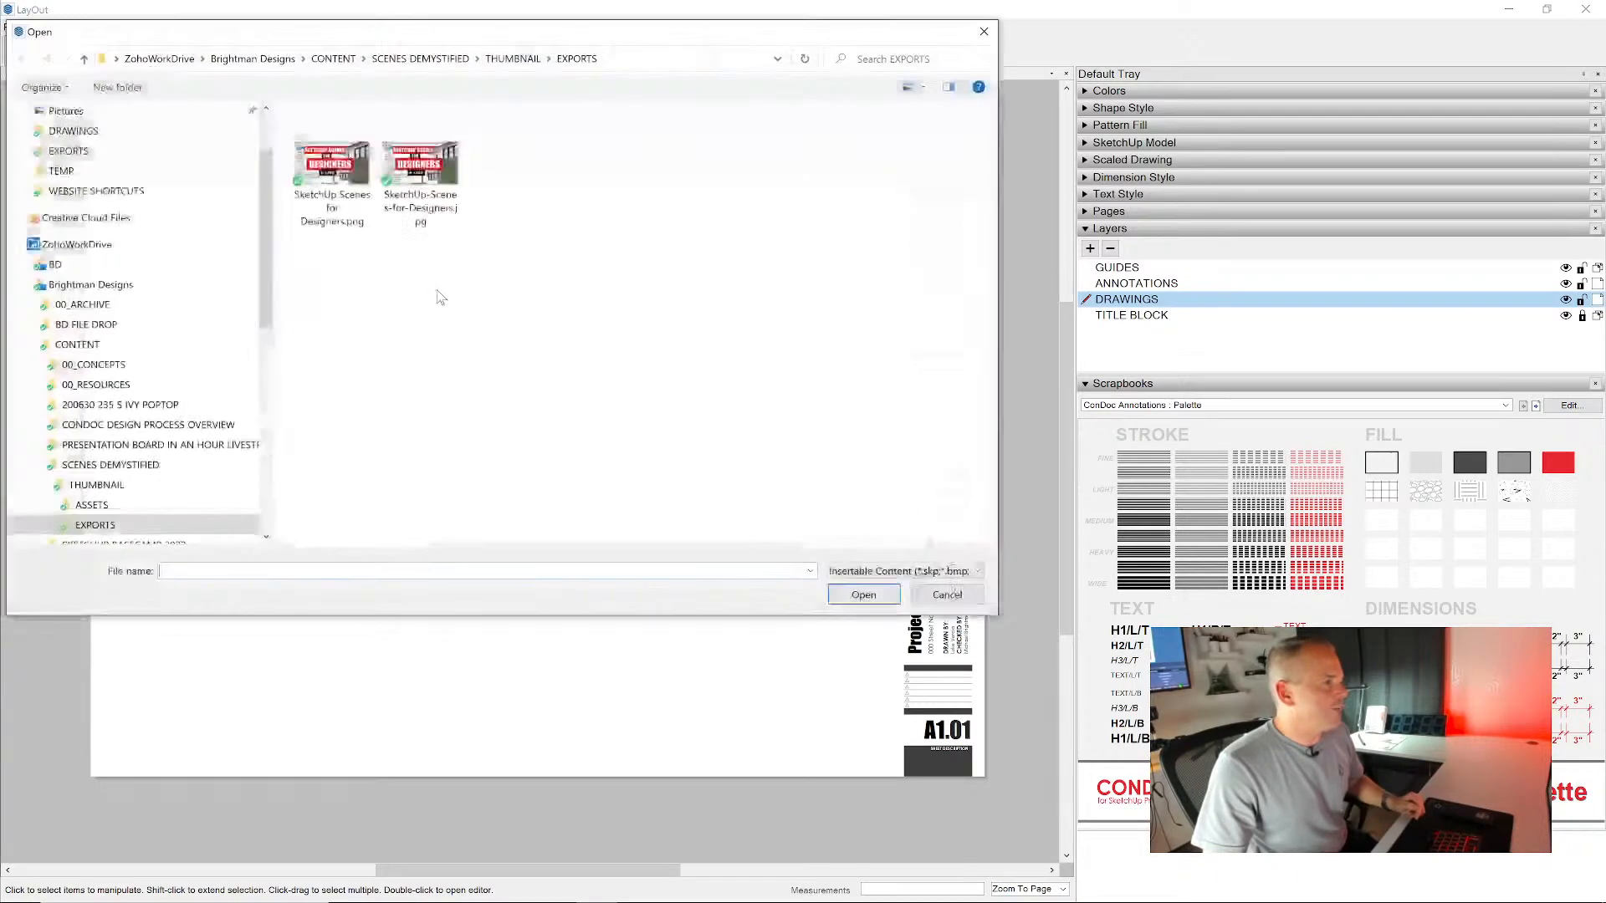
pyautogui.click(159, 170)
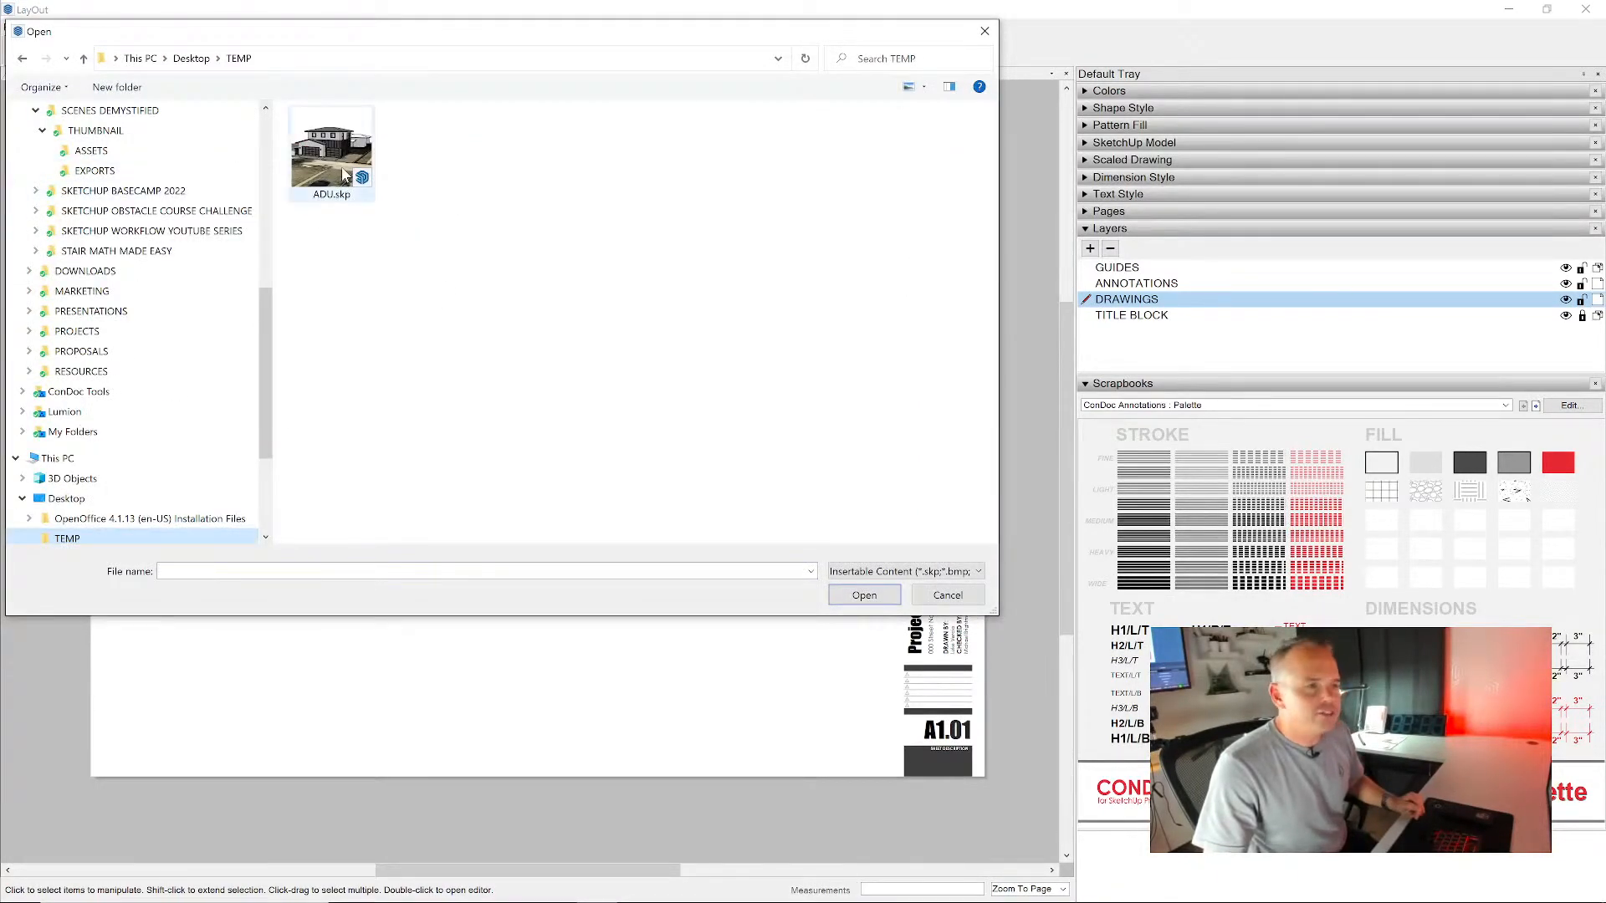
pyautogui.doubleClick(342, 172)
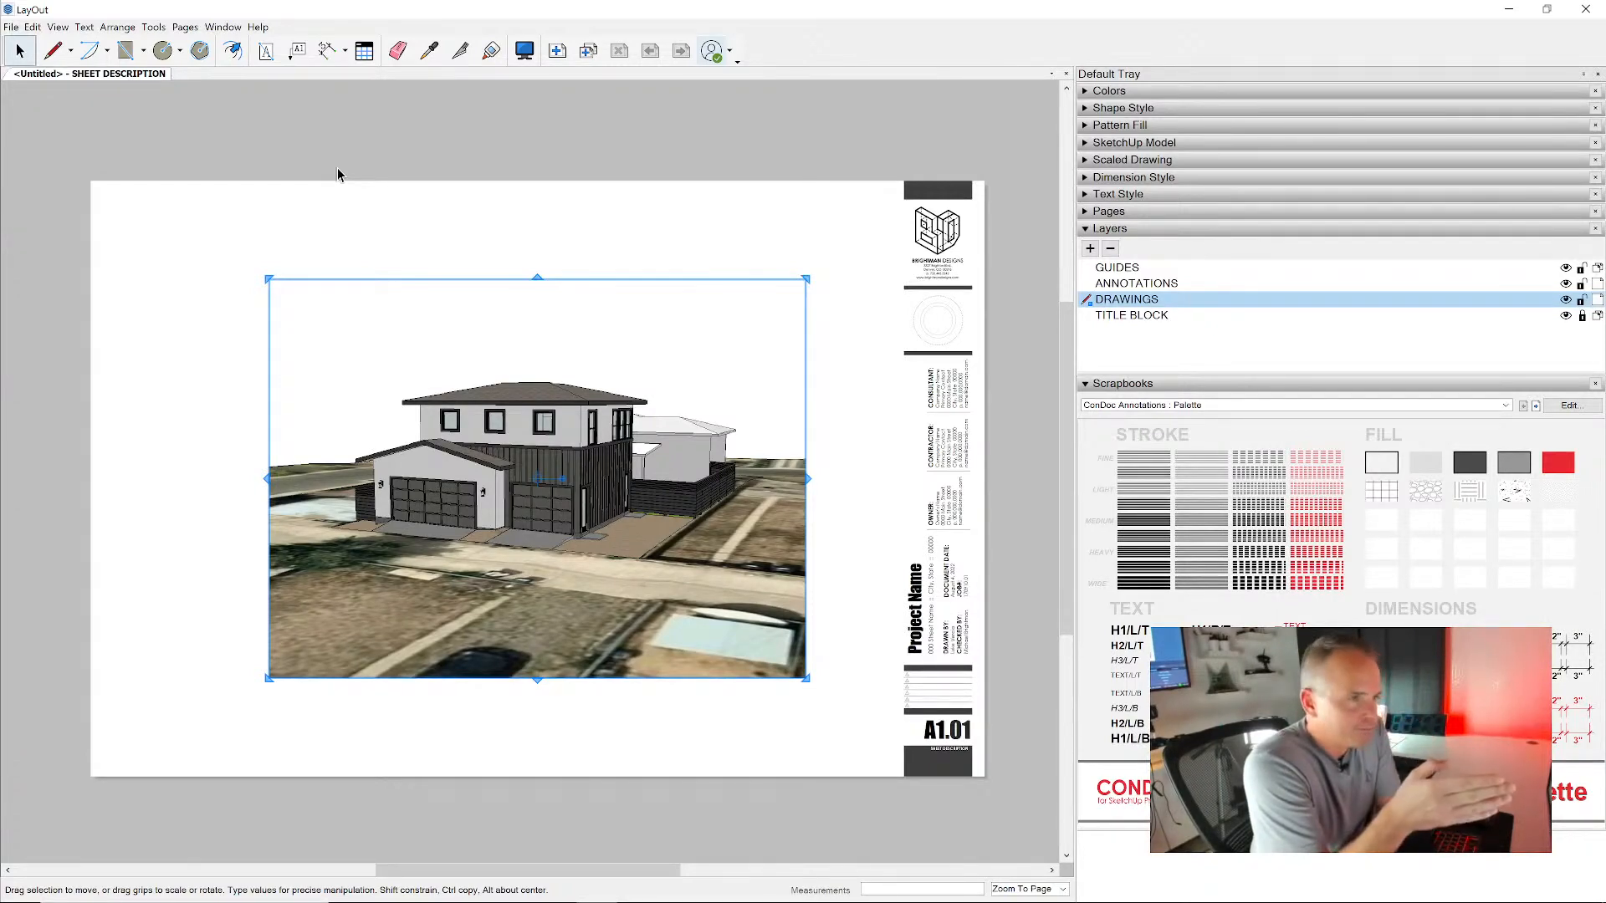
# - Reveal the SketchUp model settings for the inserted viewport and assign it the Perspective 01 scene
pyautogui.click(1158, 232)
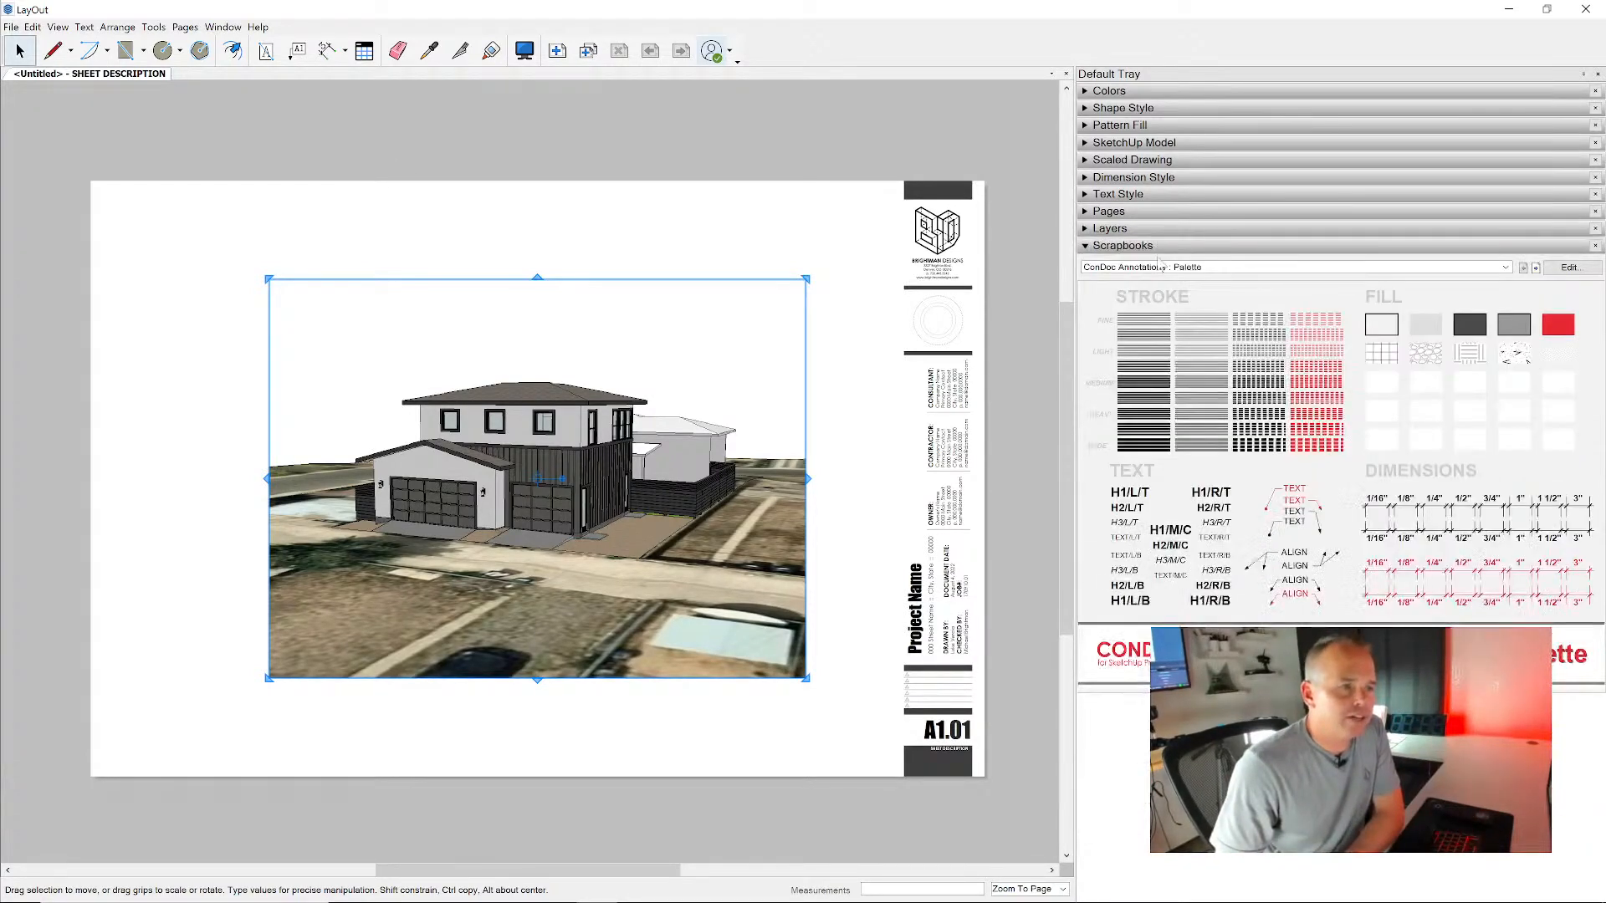
pyautogui.click(1159, 247)
pyautogui.click(1152, 144)
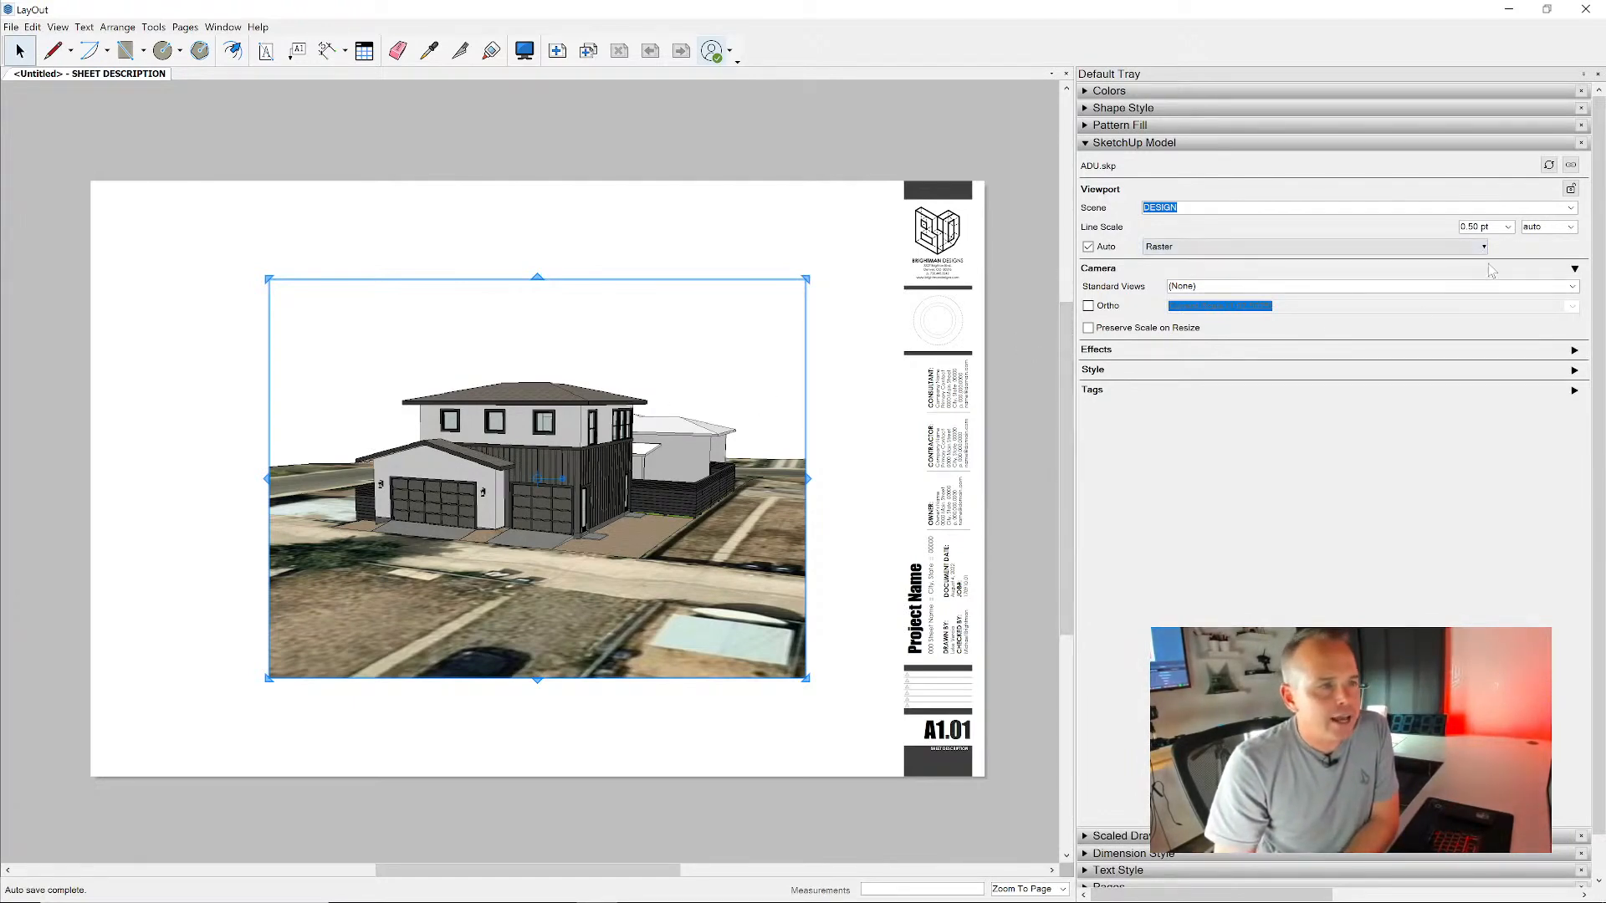
pyautogui.click(1568, 208)
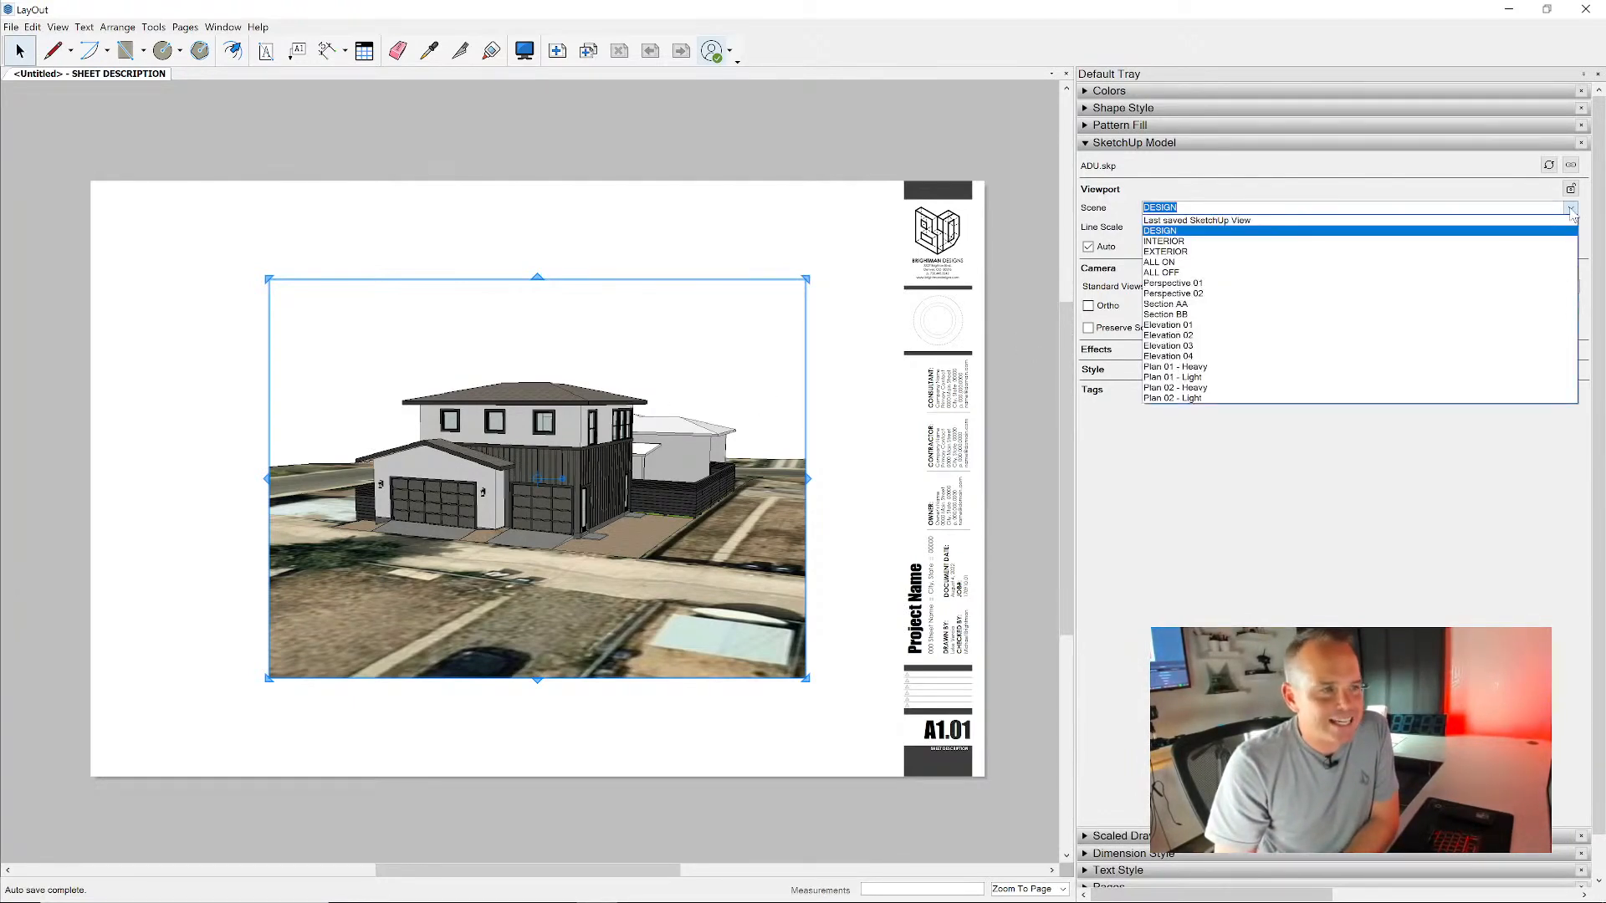
pyautogui.click(1511, 284)
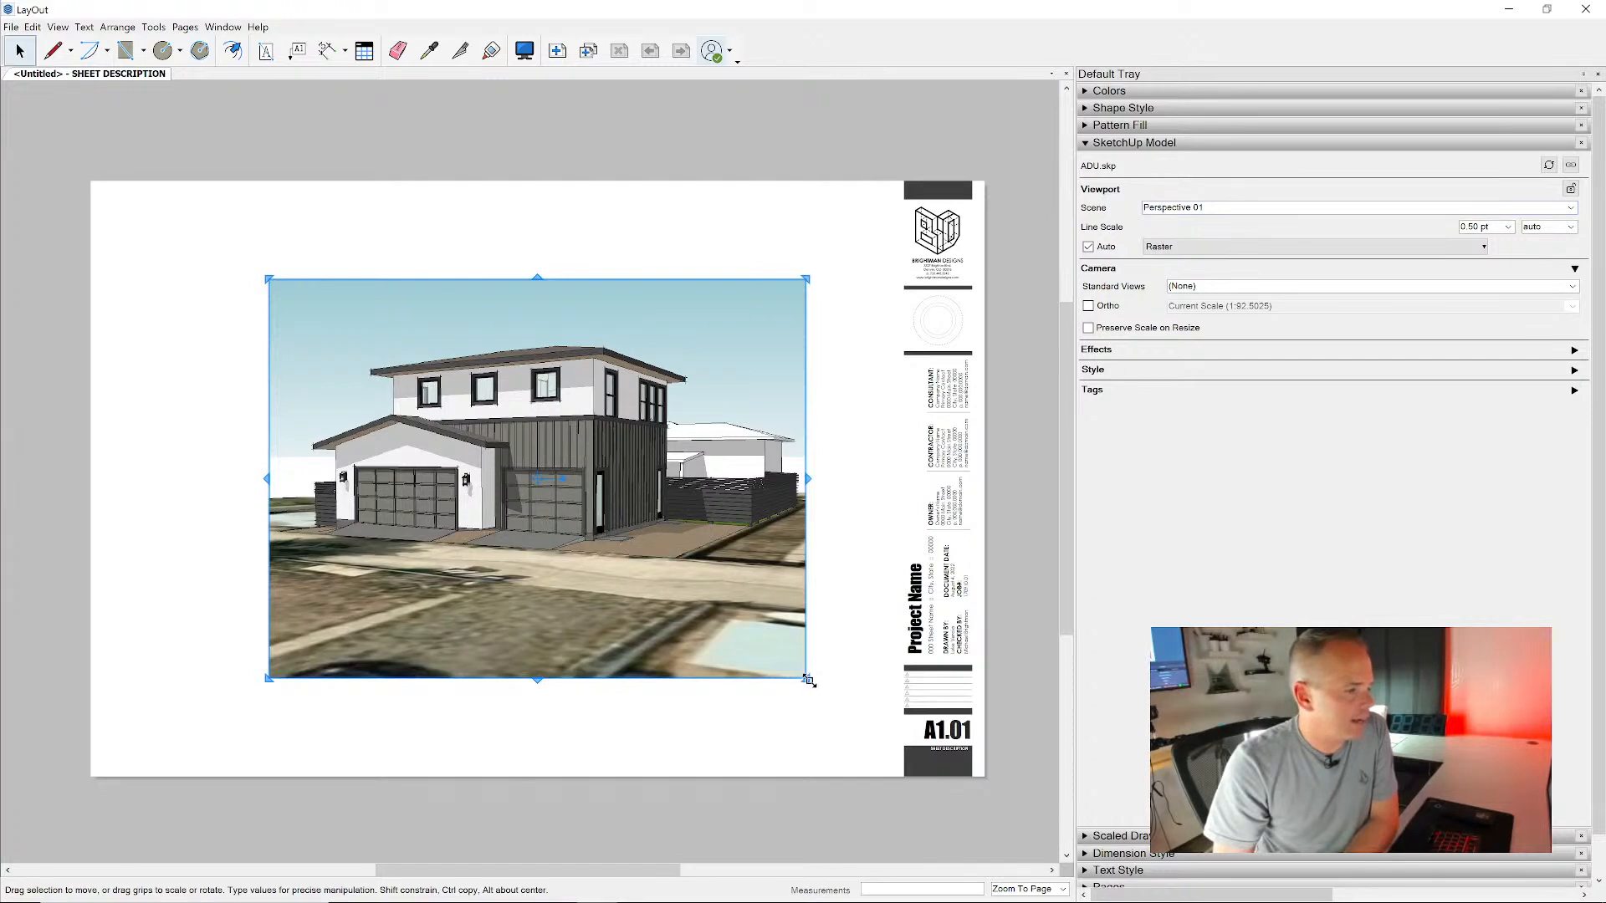
# - Move the perspective viewport up and left on the sheet, and resize it to 16" wide by 9" high
pyautogui.moveTo(715, 465); pyautogui.dragTo(605, 403)
pyautogui.moveTo(698, 416); pyautogui.dragTo(1012, 417)
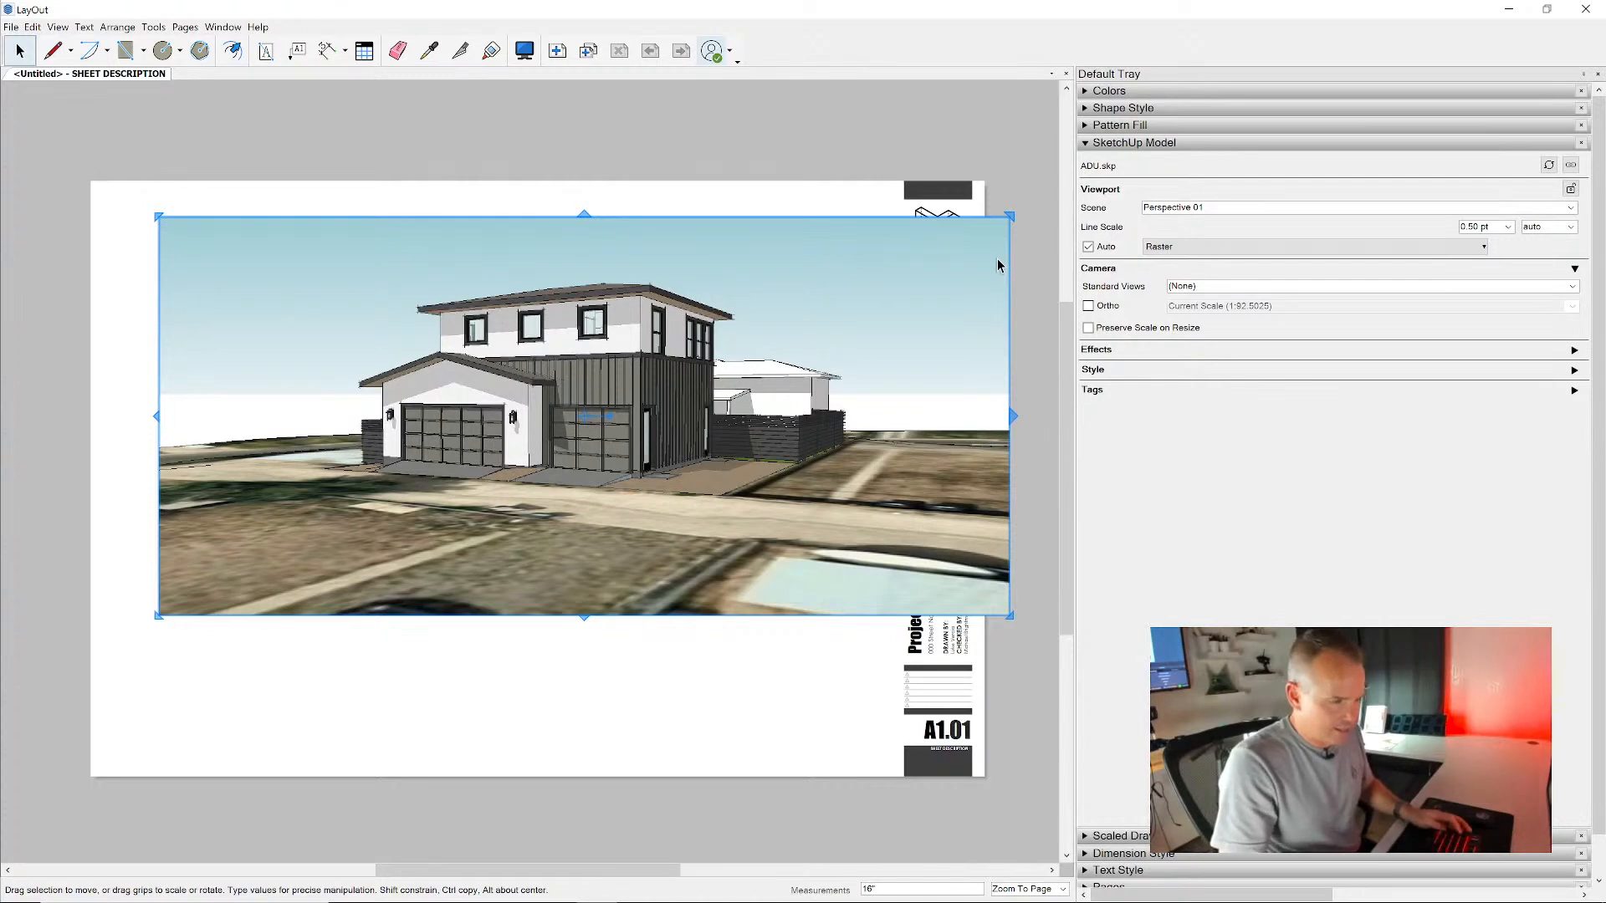
pyautogui.press('Return')
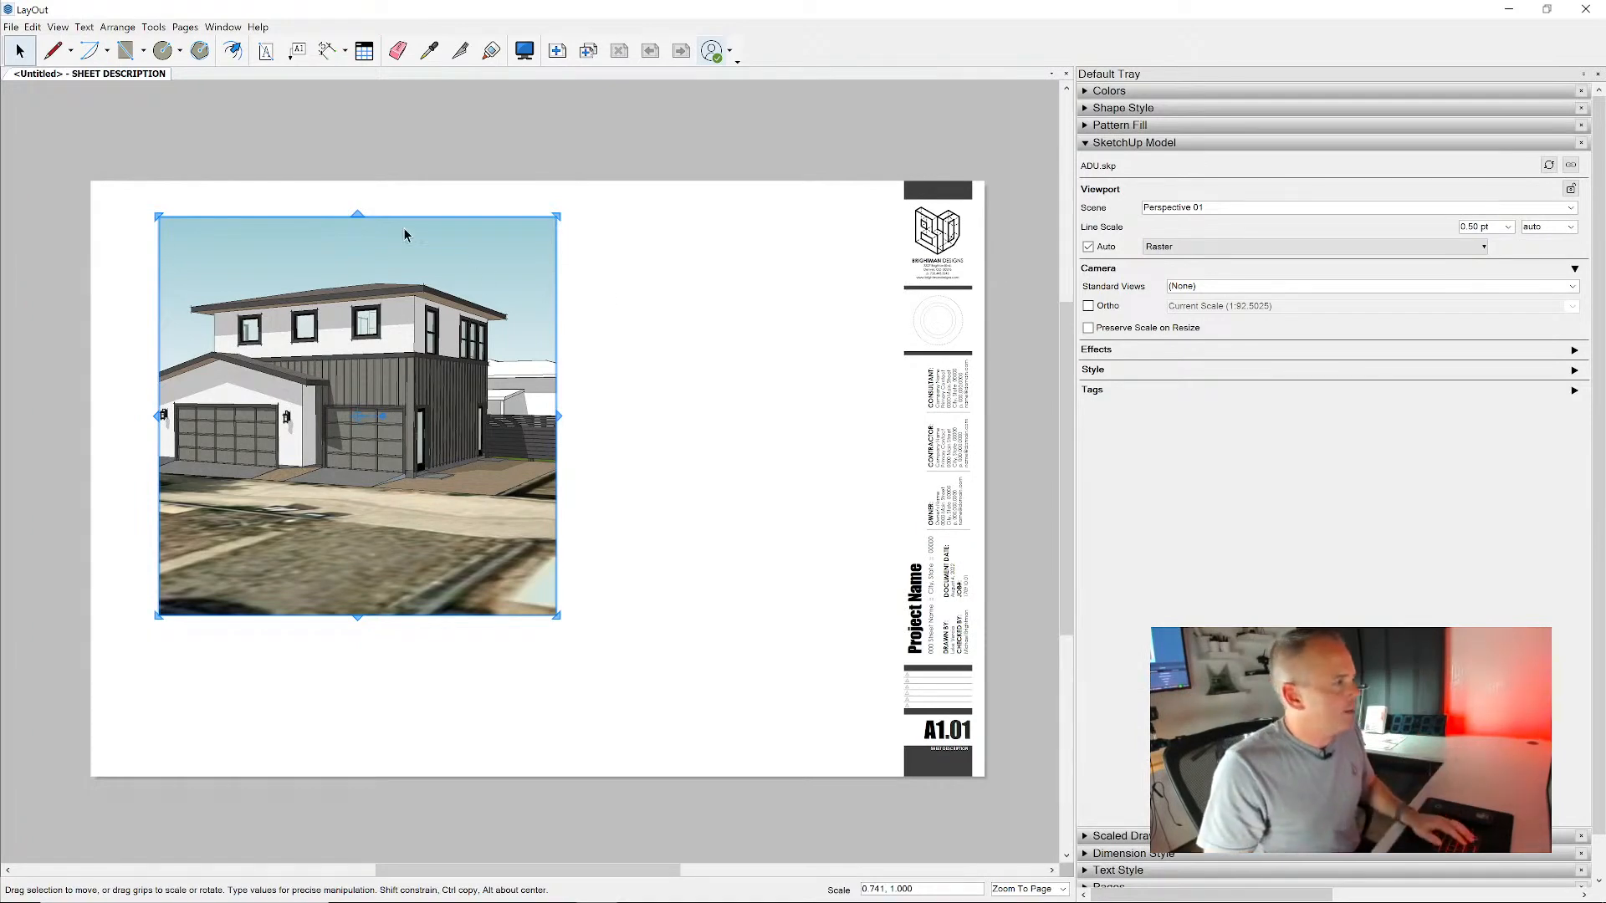
pyautogui.moveTo(357, 215); pyautogui.dragTo(357, 378)
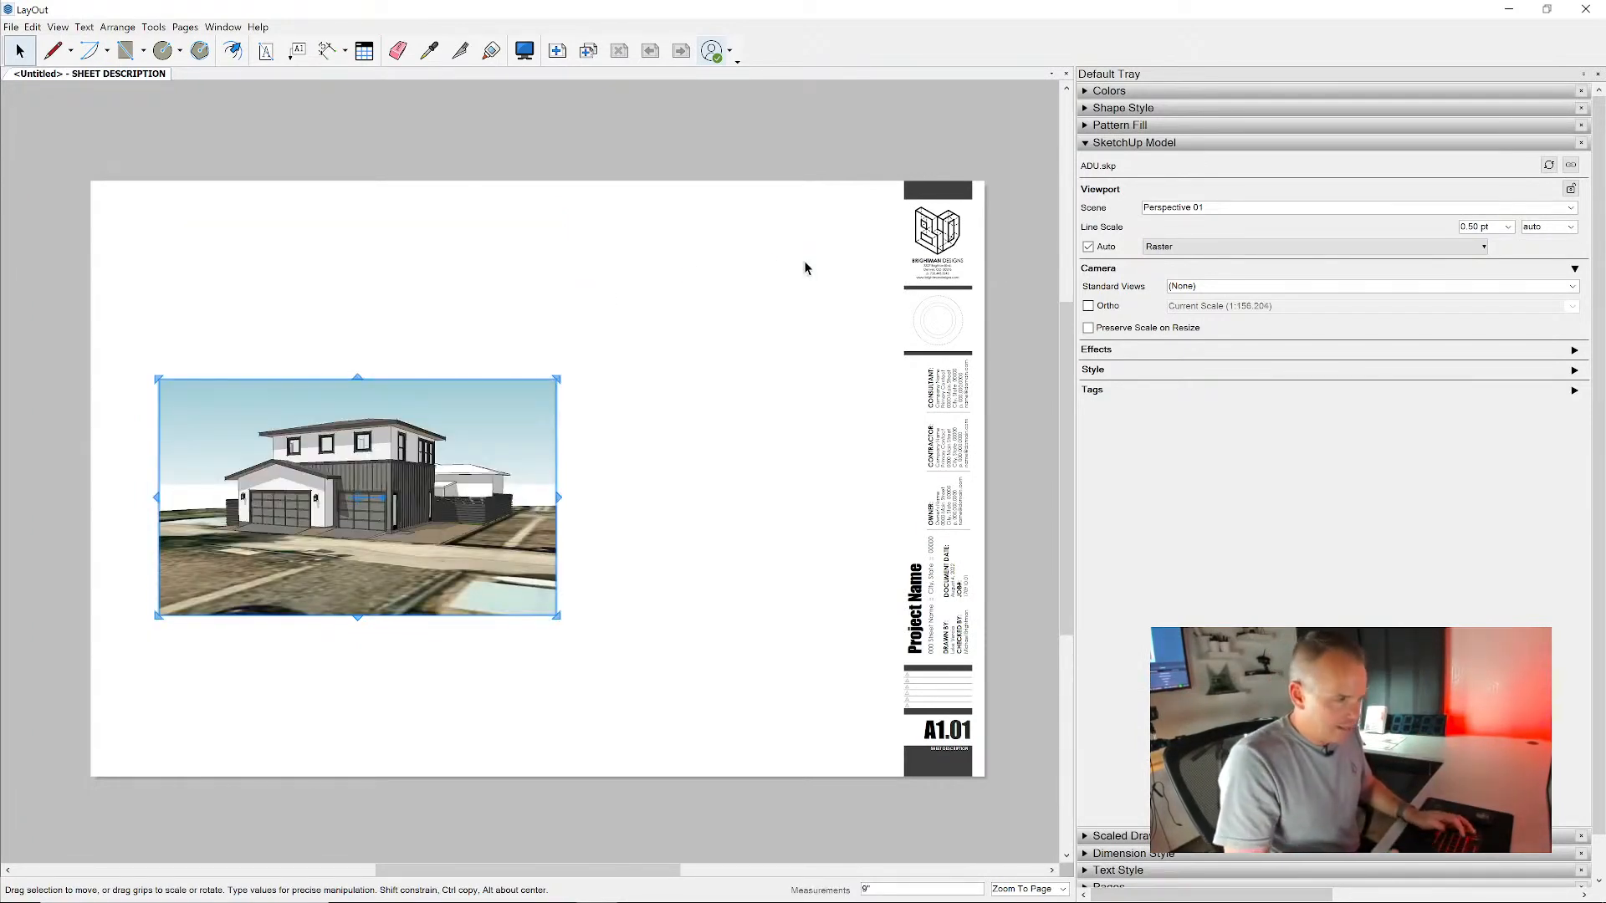
pyautogui.write('9"')
pyautogui.press('Return')
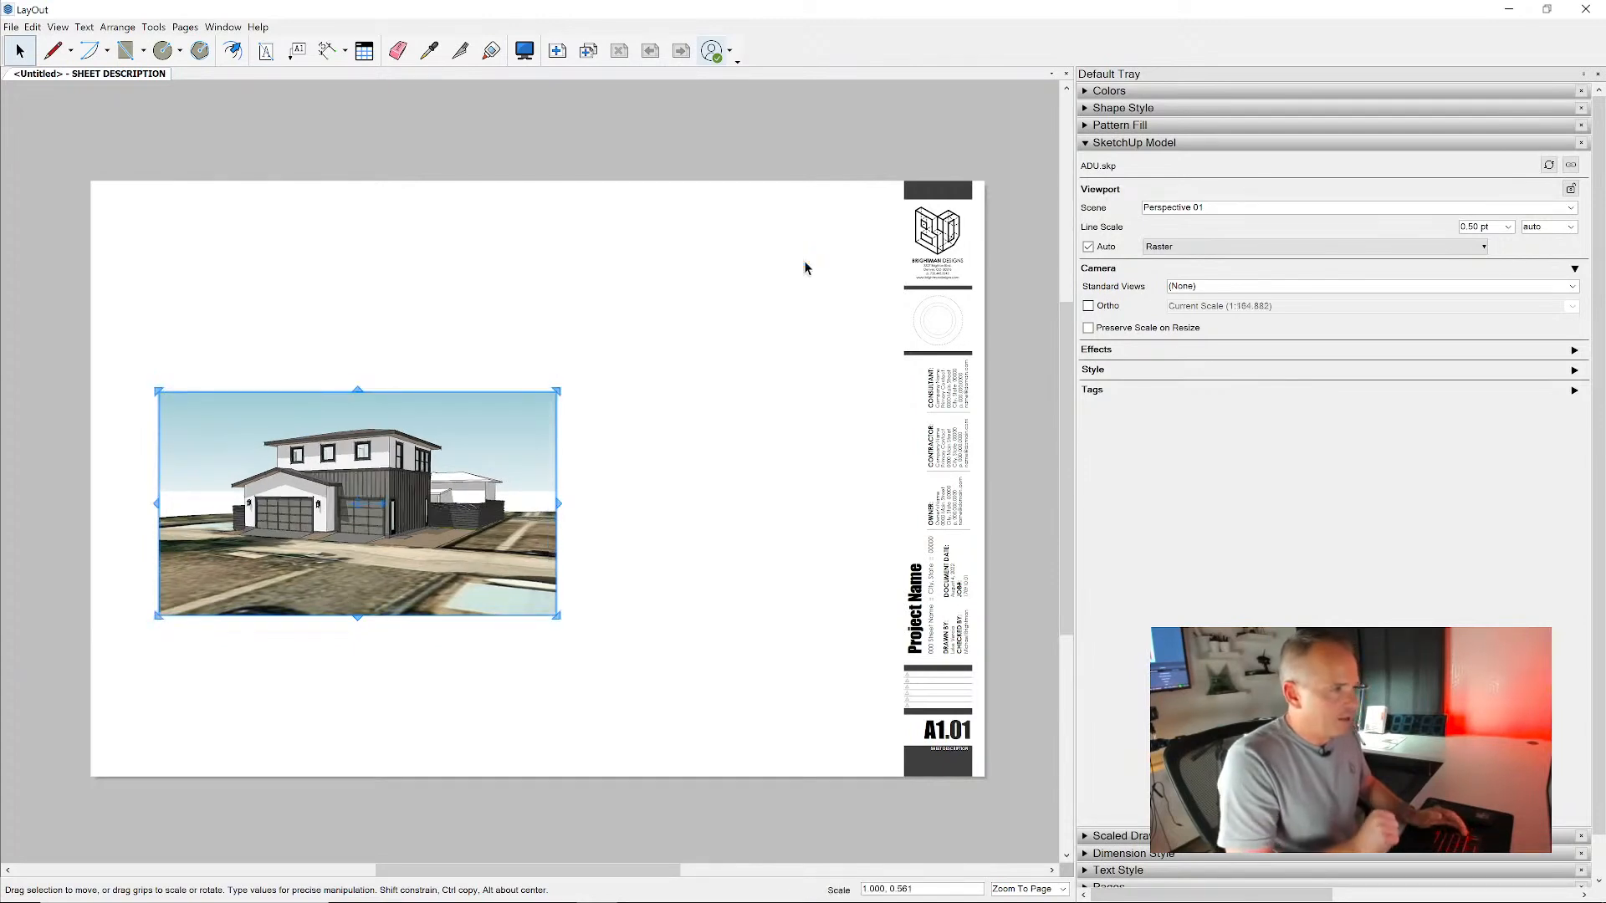
# - Scale the viewport down proportionally in the sheet's upper-left corner and copy it into a two-by-two arrangement
pyautogui.moveTo(463, 559); pyautogui.dragTo(435, 386)
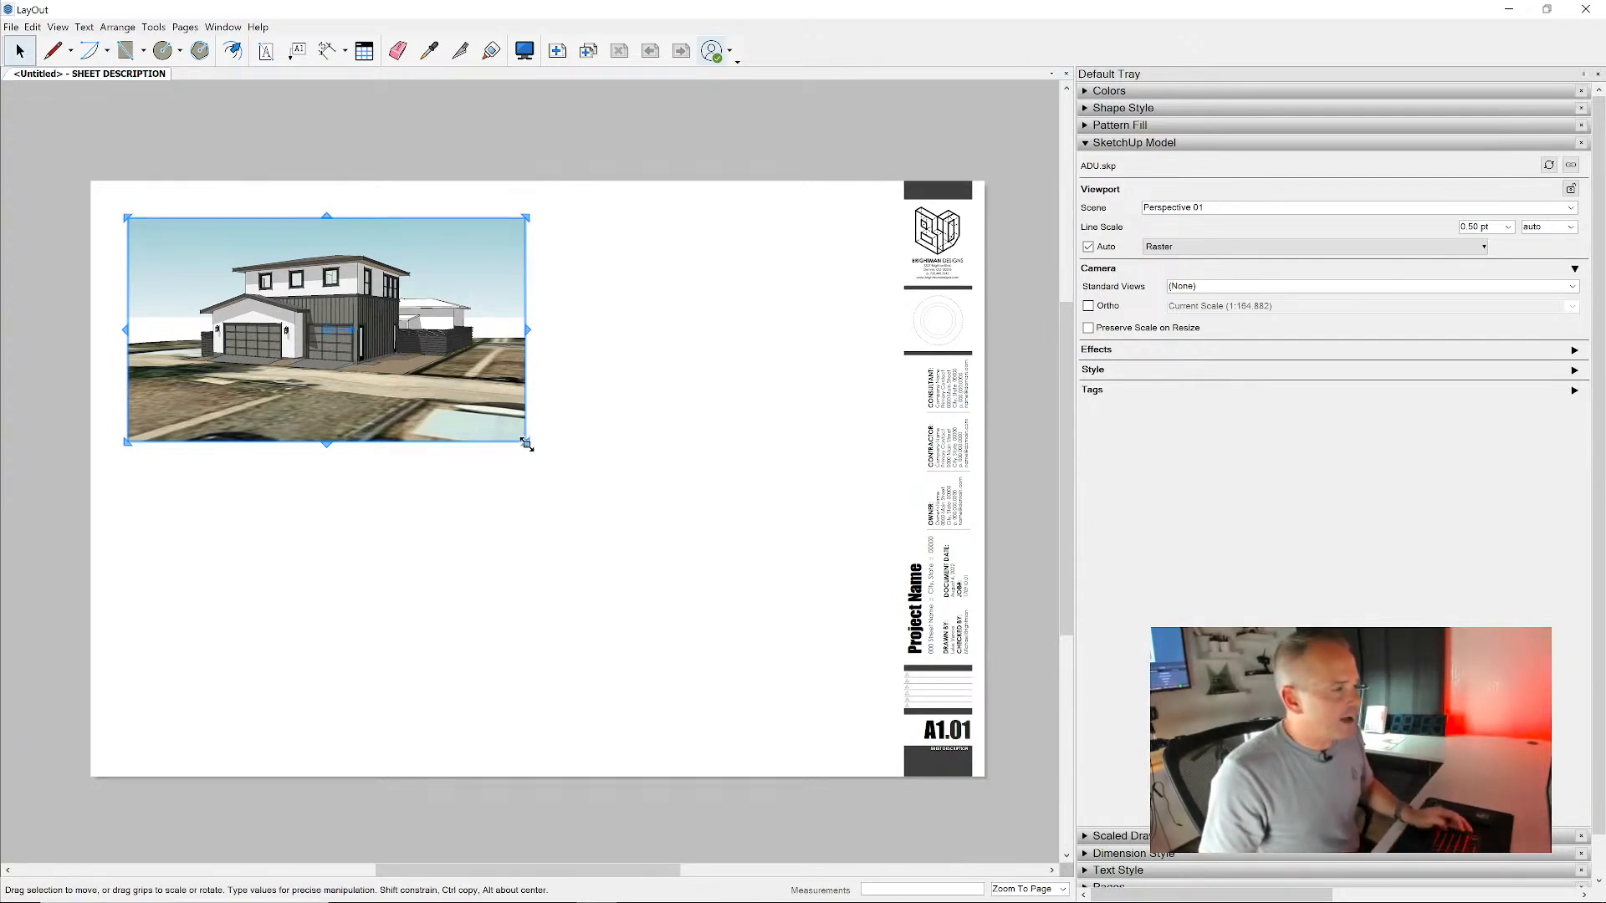
pyautogui.moveTo(526, 444); pyautogui.dragTo(437, 390)
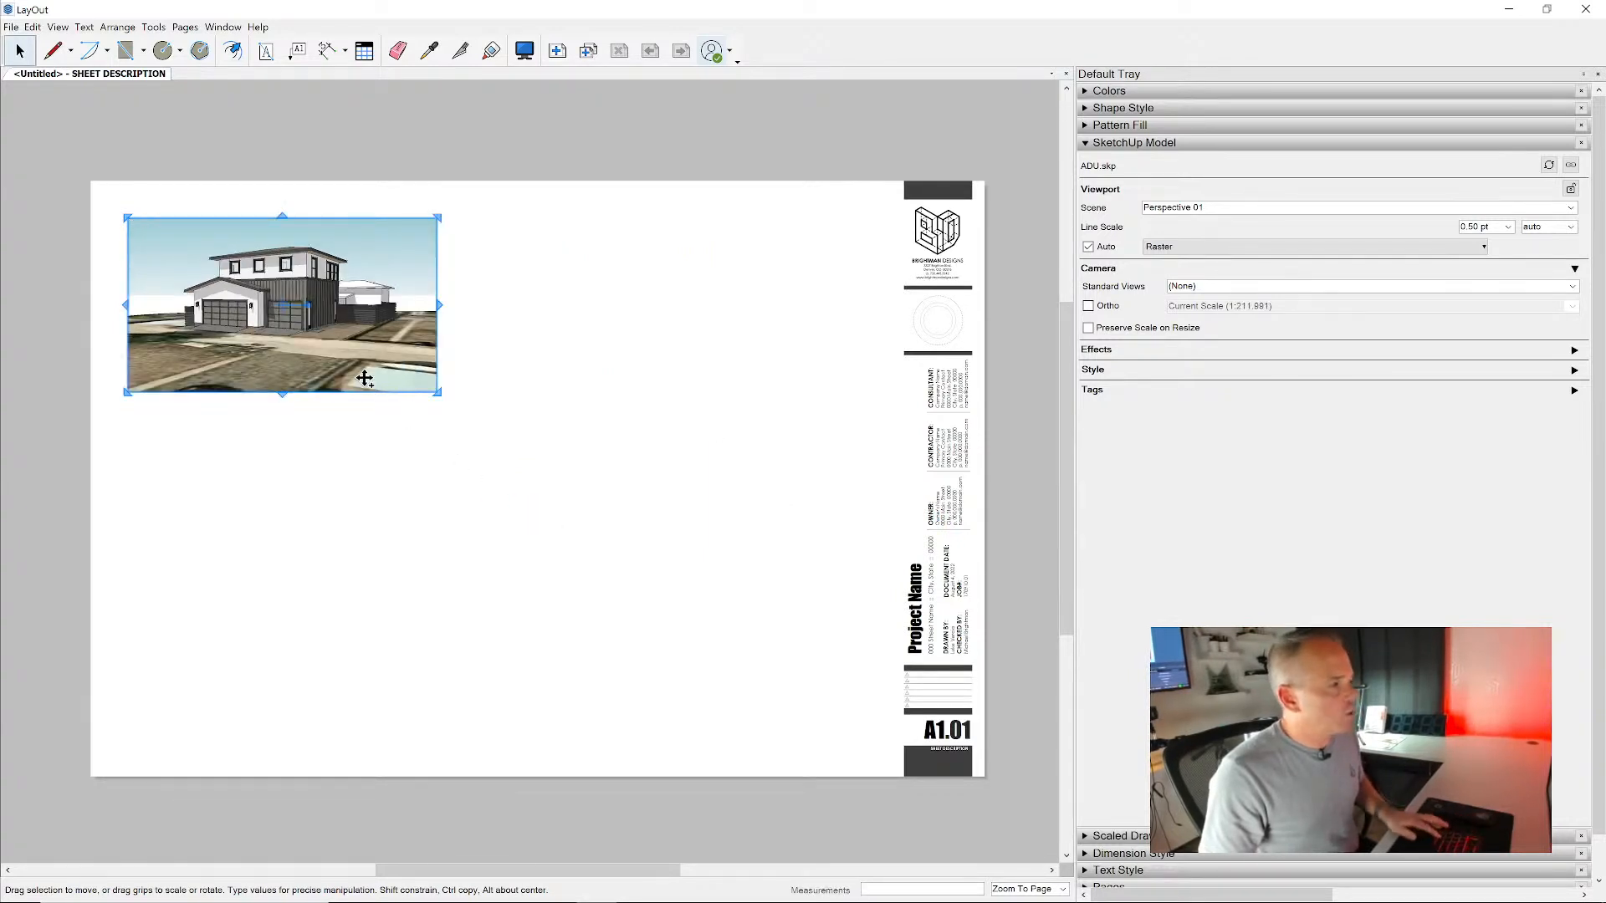
pyautogui.moveTo(364, 378); pyautogui.dragTo(753, 389)
pyautogui.moveTo(748, 591); pyautogui.dragTo(418, 368)
pyautogui.keyDown('ctrl'); pyautogui.moveTo(346, 319); pyautogui.dragTo(358, 568); pyautogui.keyUp('ctrl')
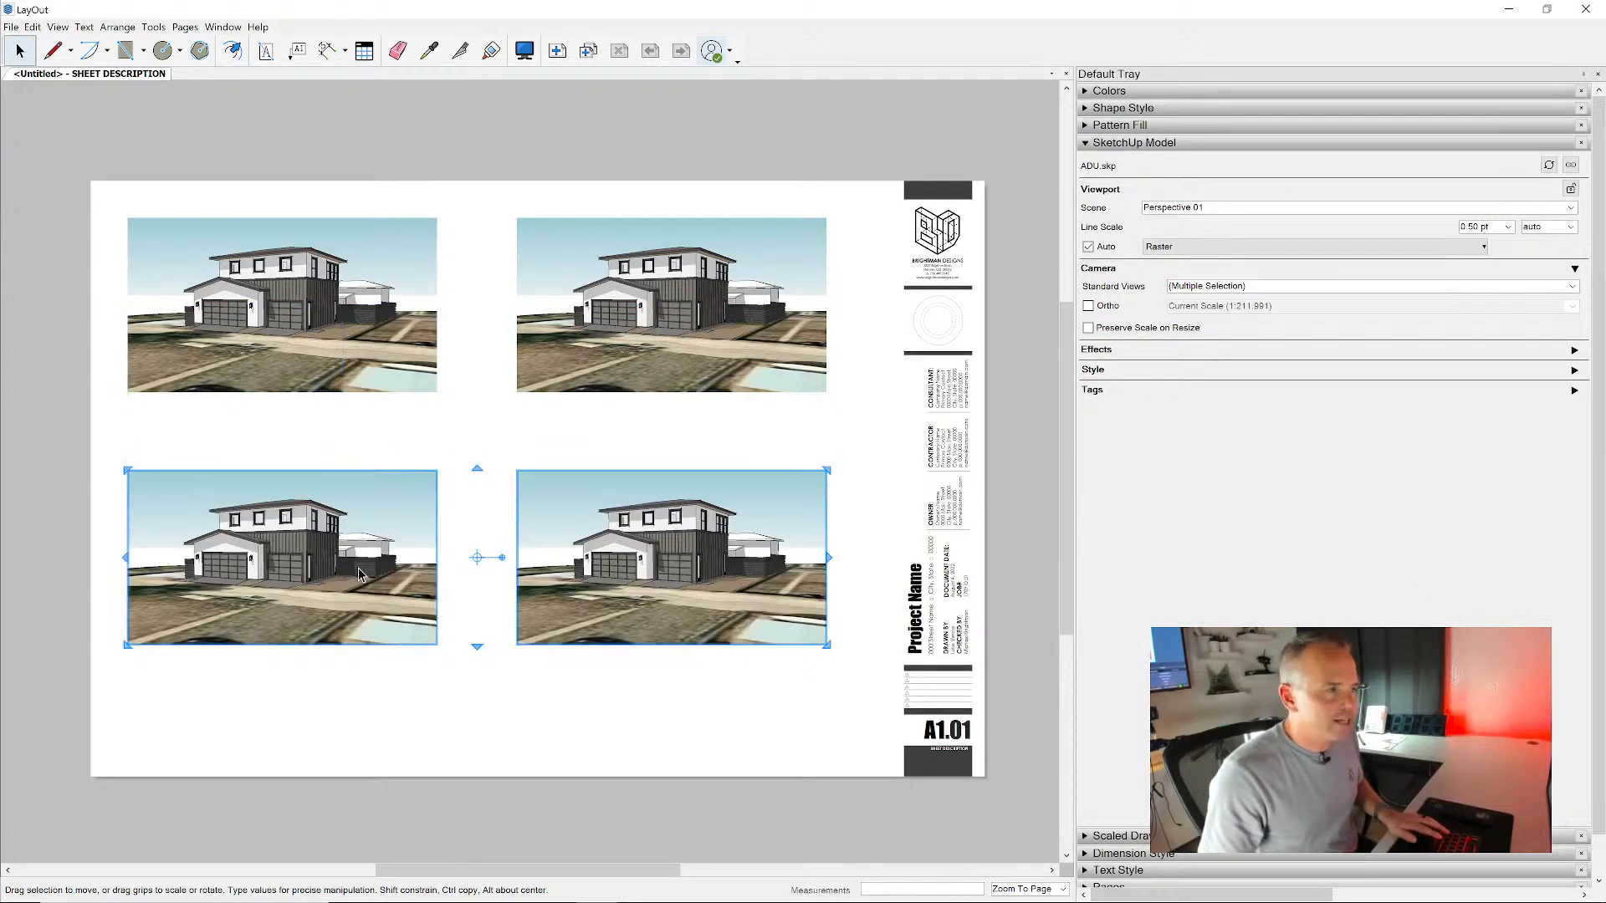
# - Assign the Perspective 02 scene to the upper-right viewport and delete the two lower viewport copies
pyautogui.click(603, 373)
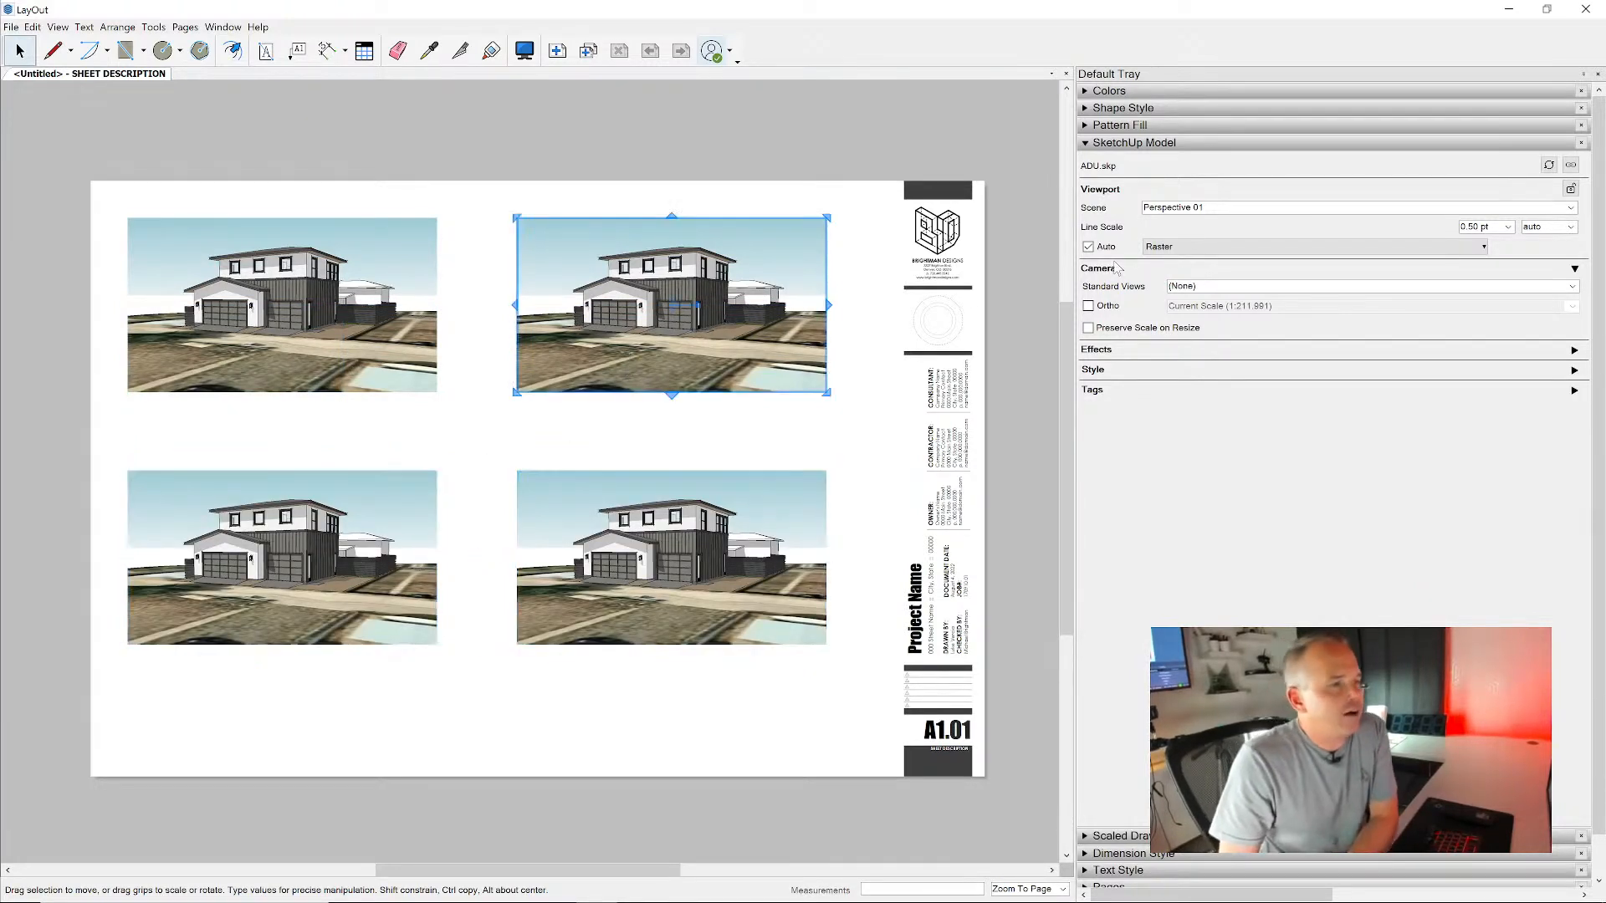
pyautogui.click(1571, 208)
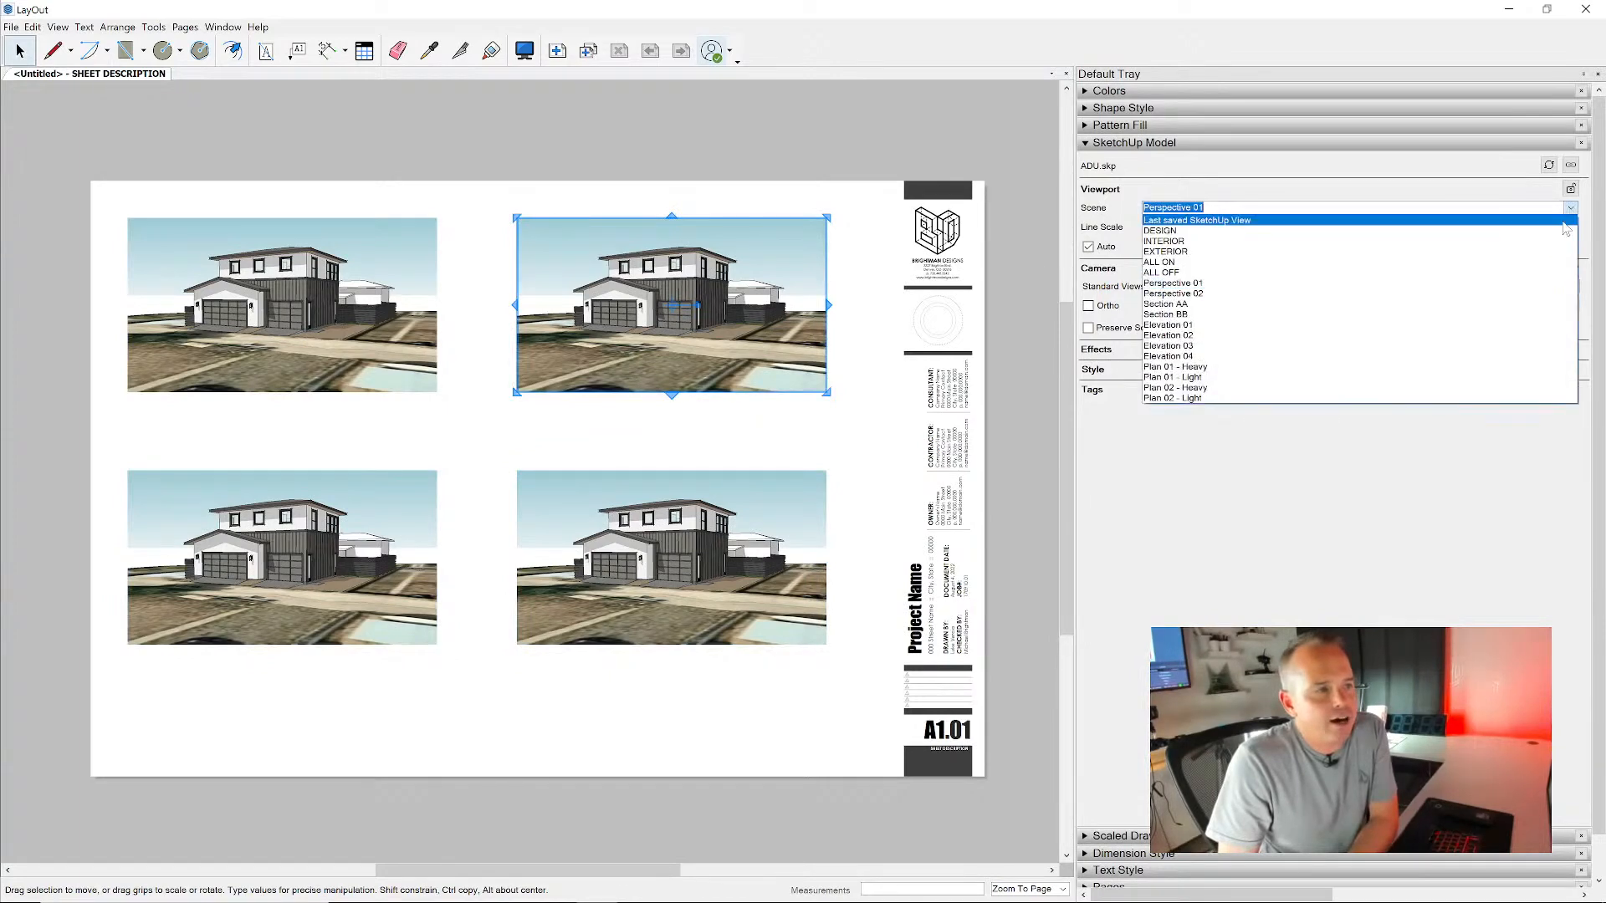
pyautogui.click(1543, 306)
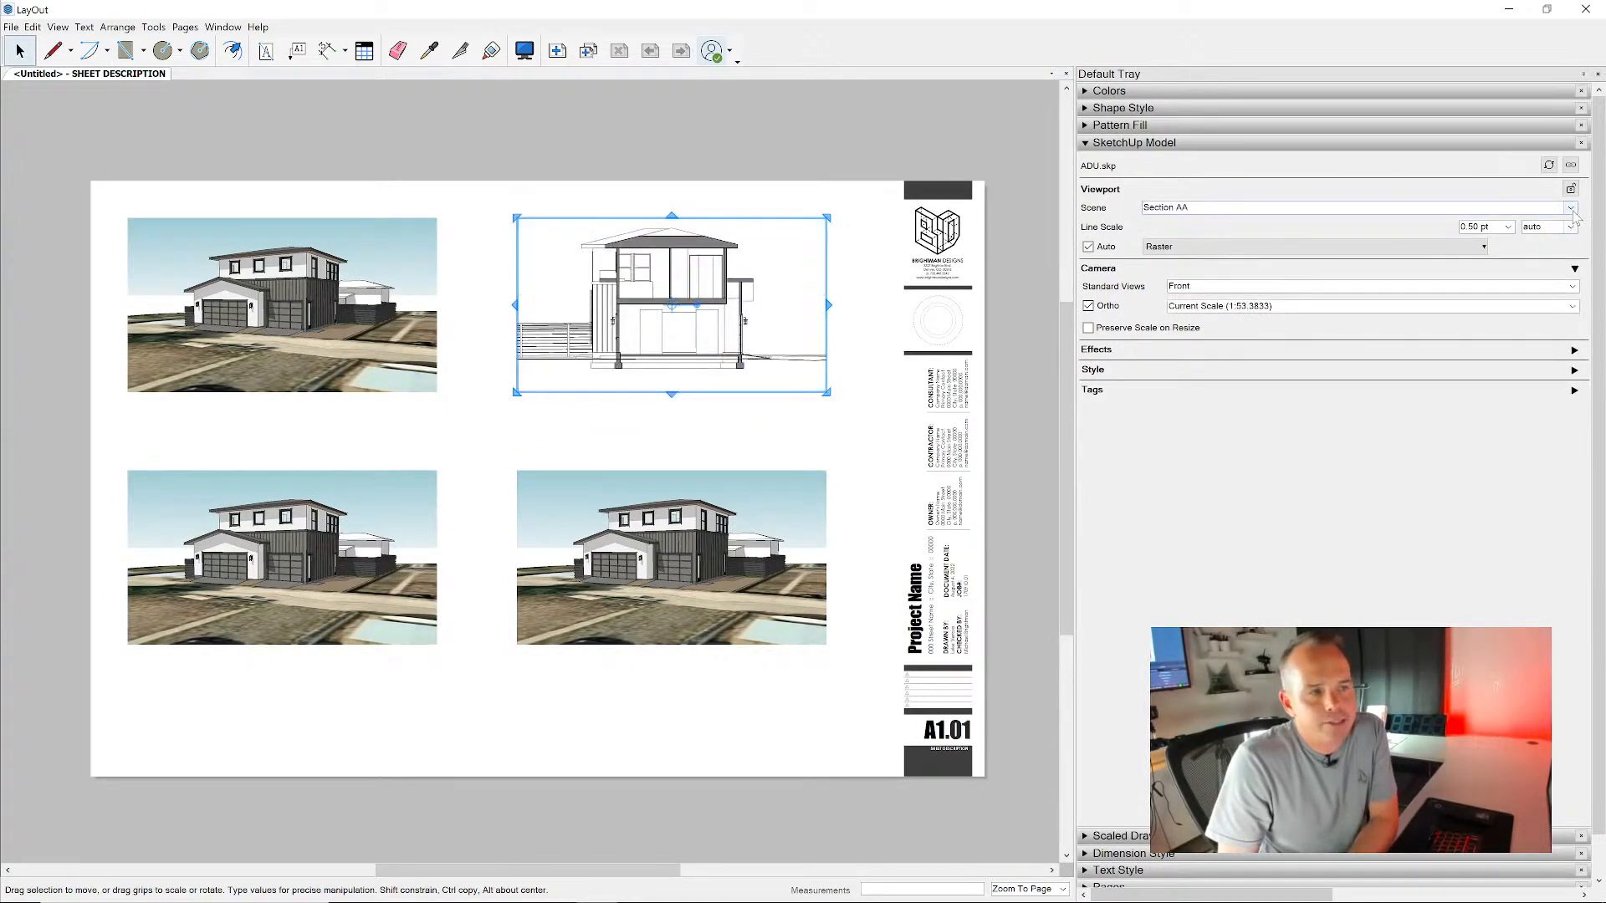
pyautogui.click(1571, 208)
pyautogui.click(1540, 294)
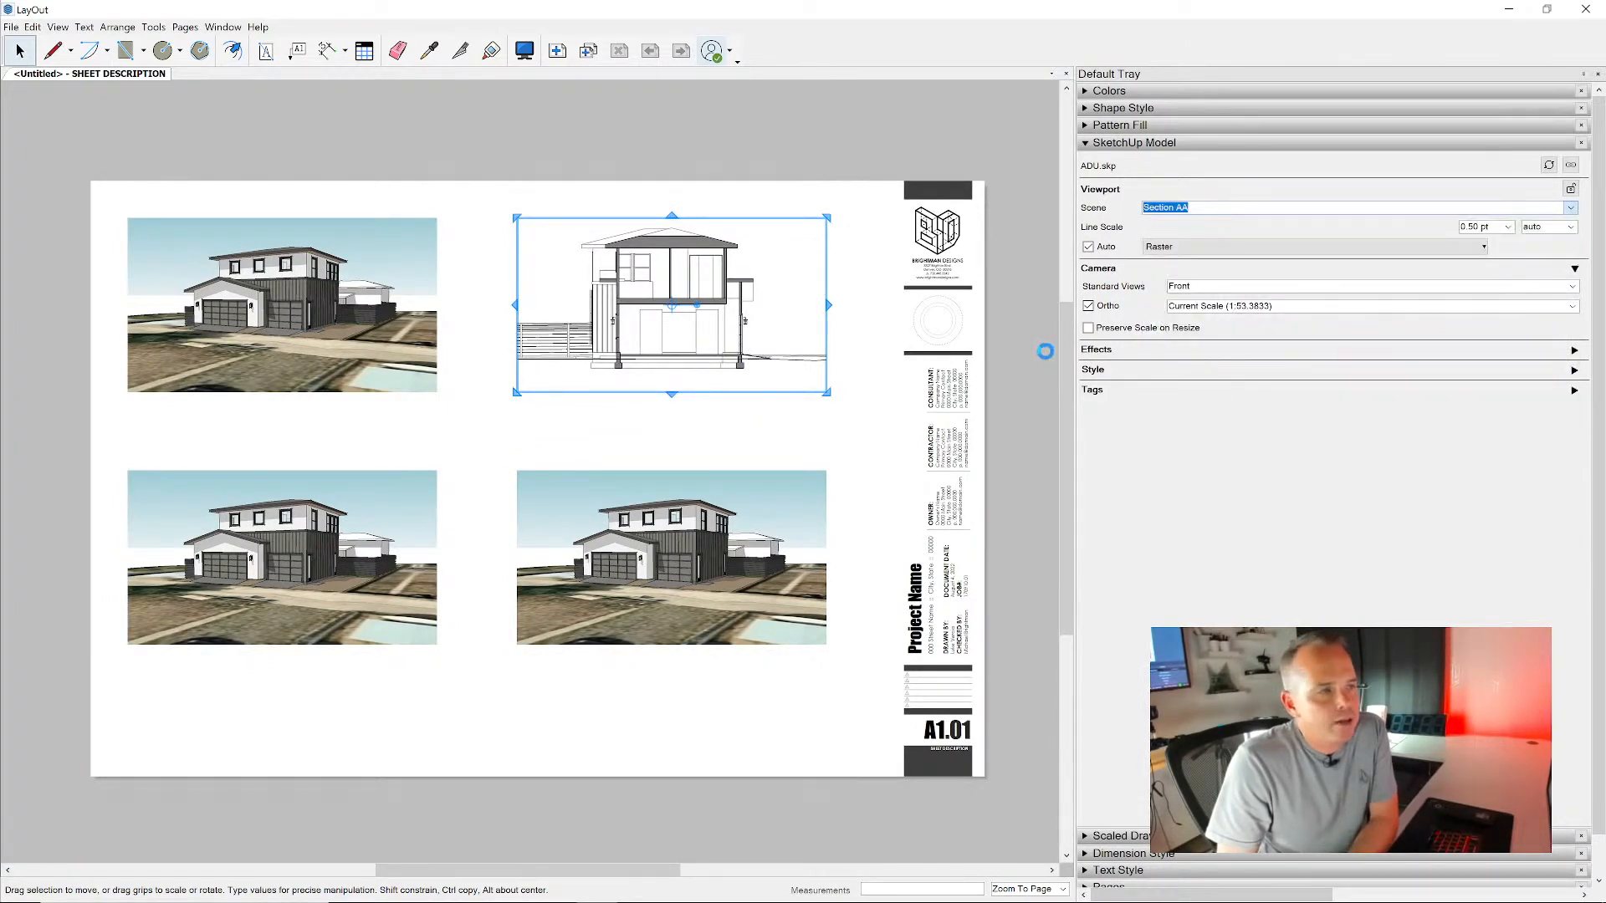
pyautogui.moveTo(649, 717); pyautogui.dragTo(366, 585)
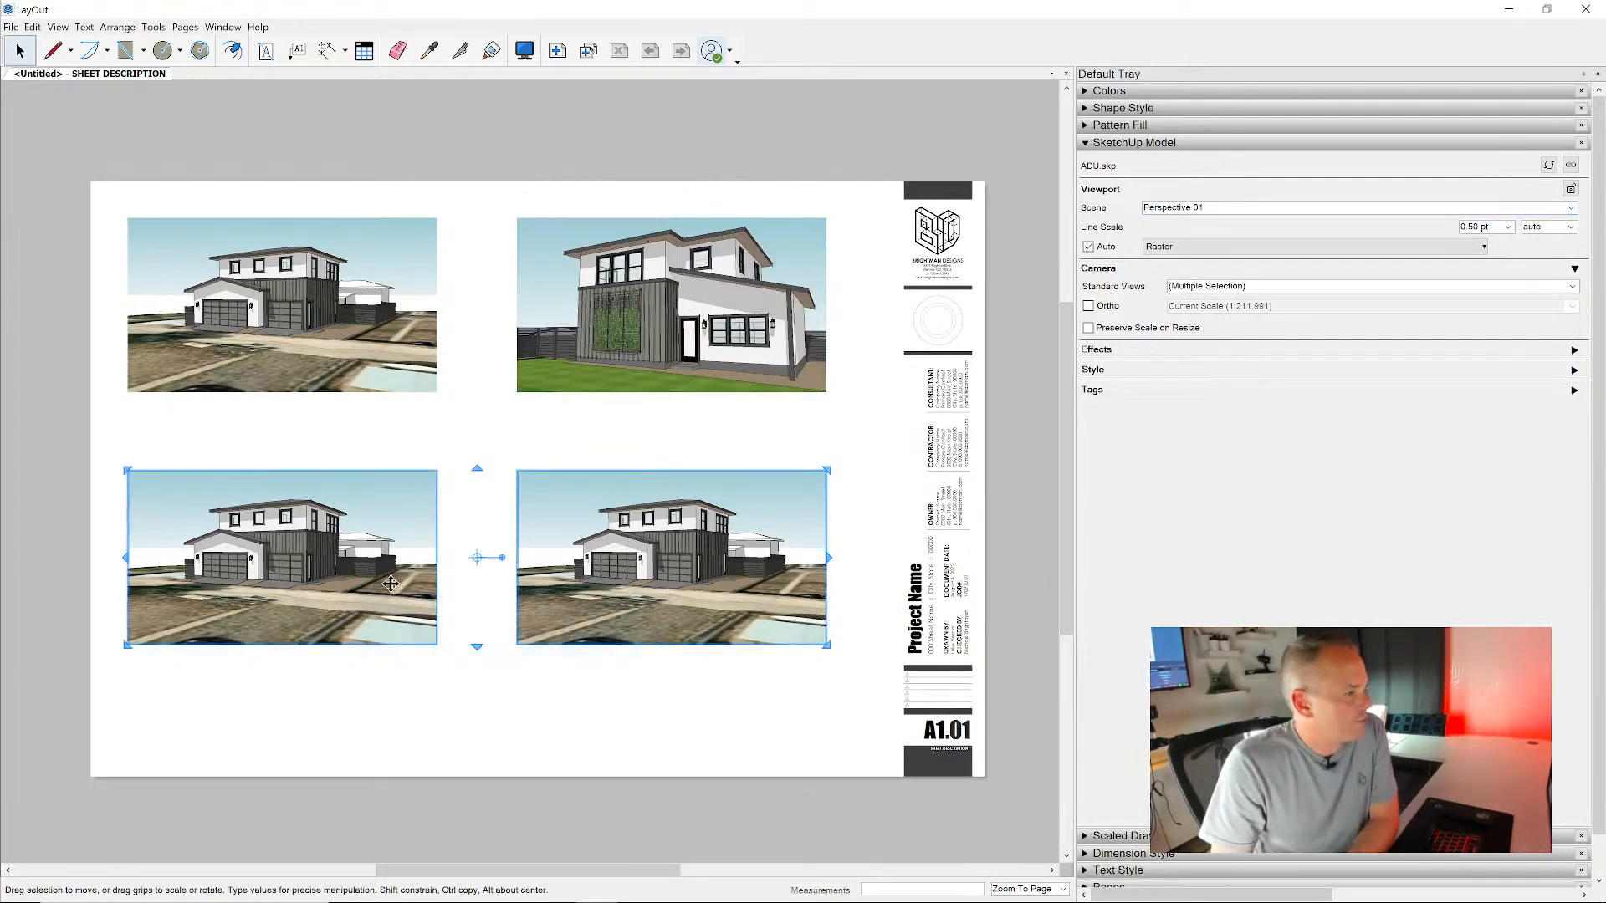
pyautogui.press('Delete')
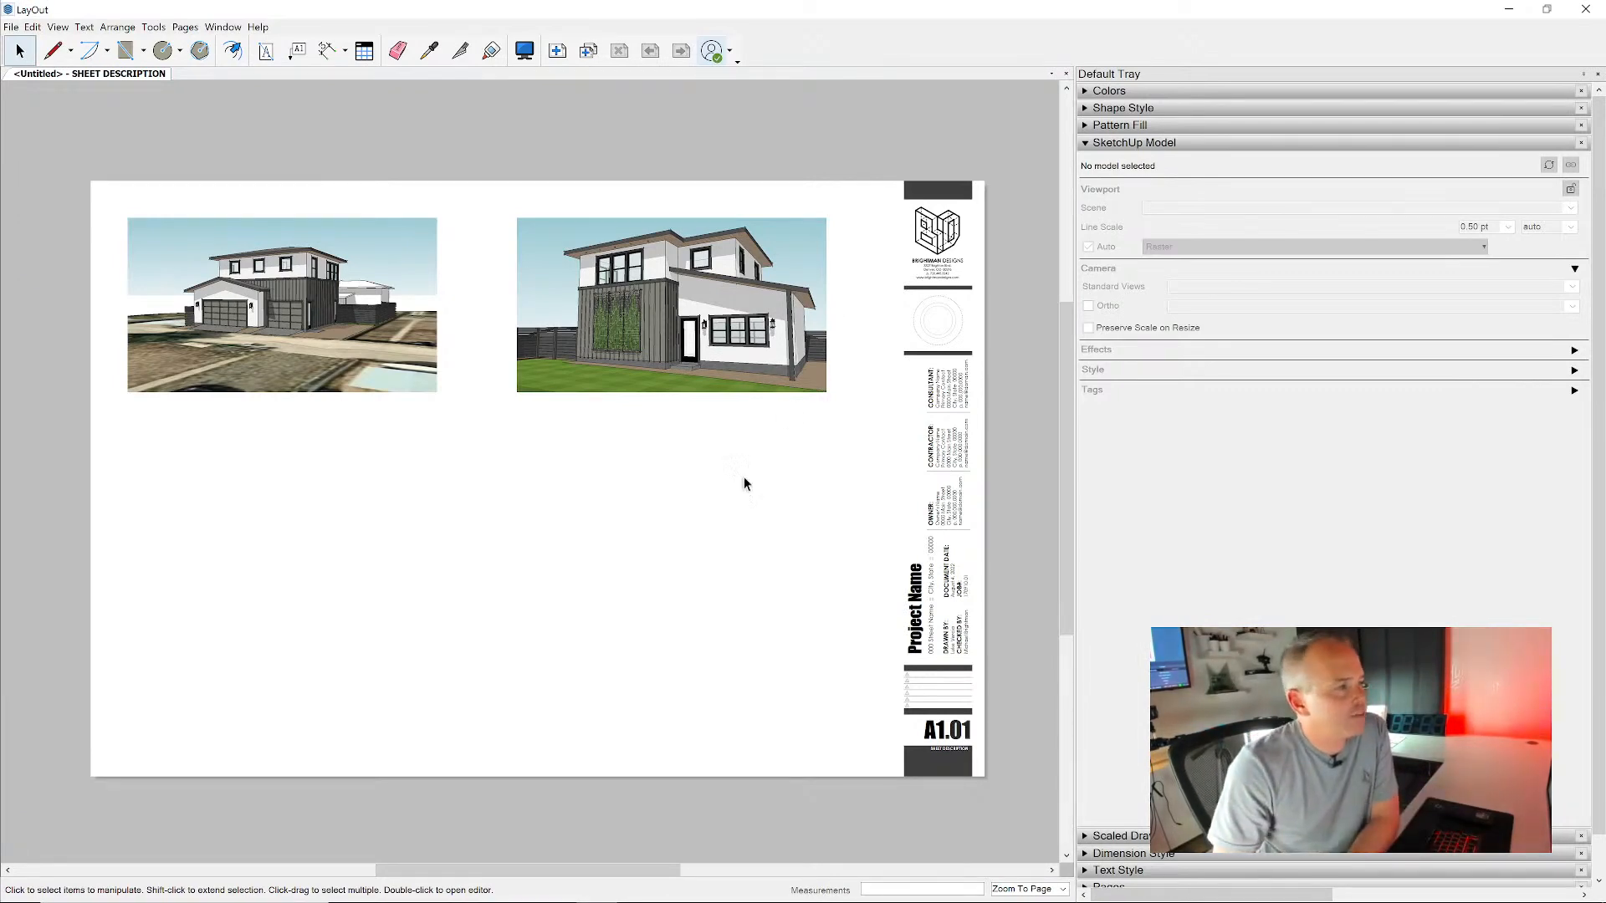
# - Select both perspective viewports and open the Paper settings in Document Setup, keeping the dialog clear of the drawings
pyautogui.moveTo(684, 512); pyautogui.dragTo(384, 286)
pyautogui.scroll(8, 592, 290)
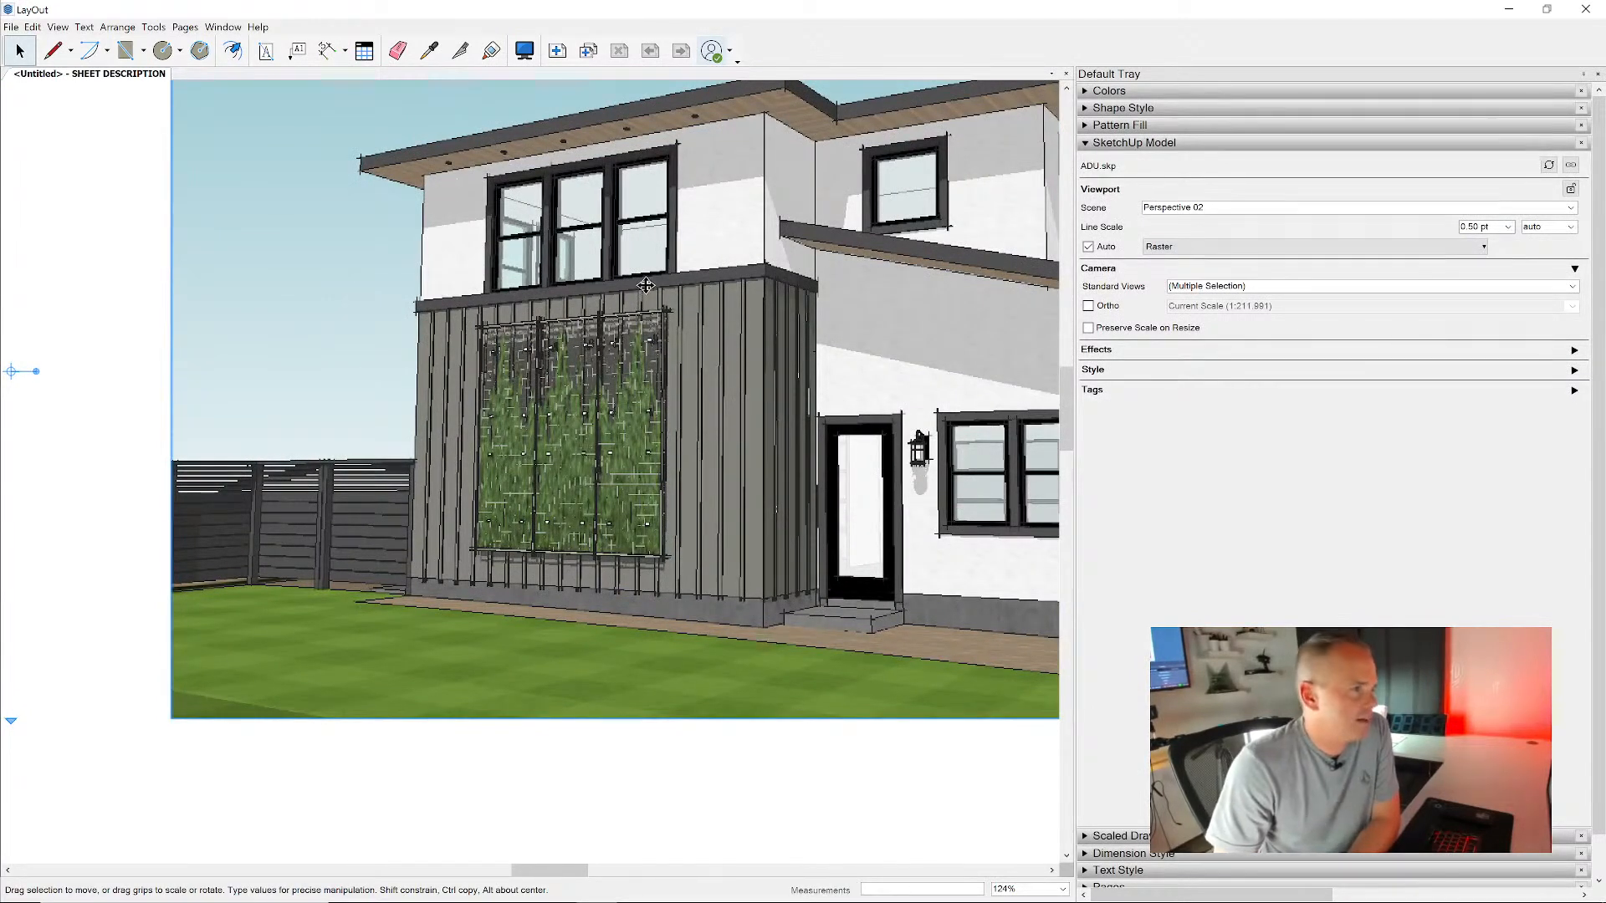
pyautogui.scroll(-4, 649, 285)
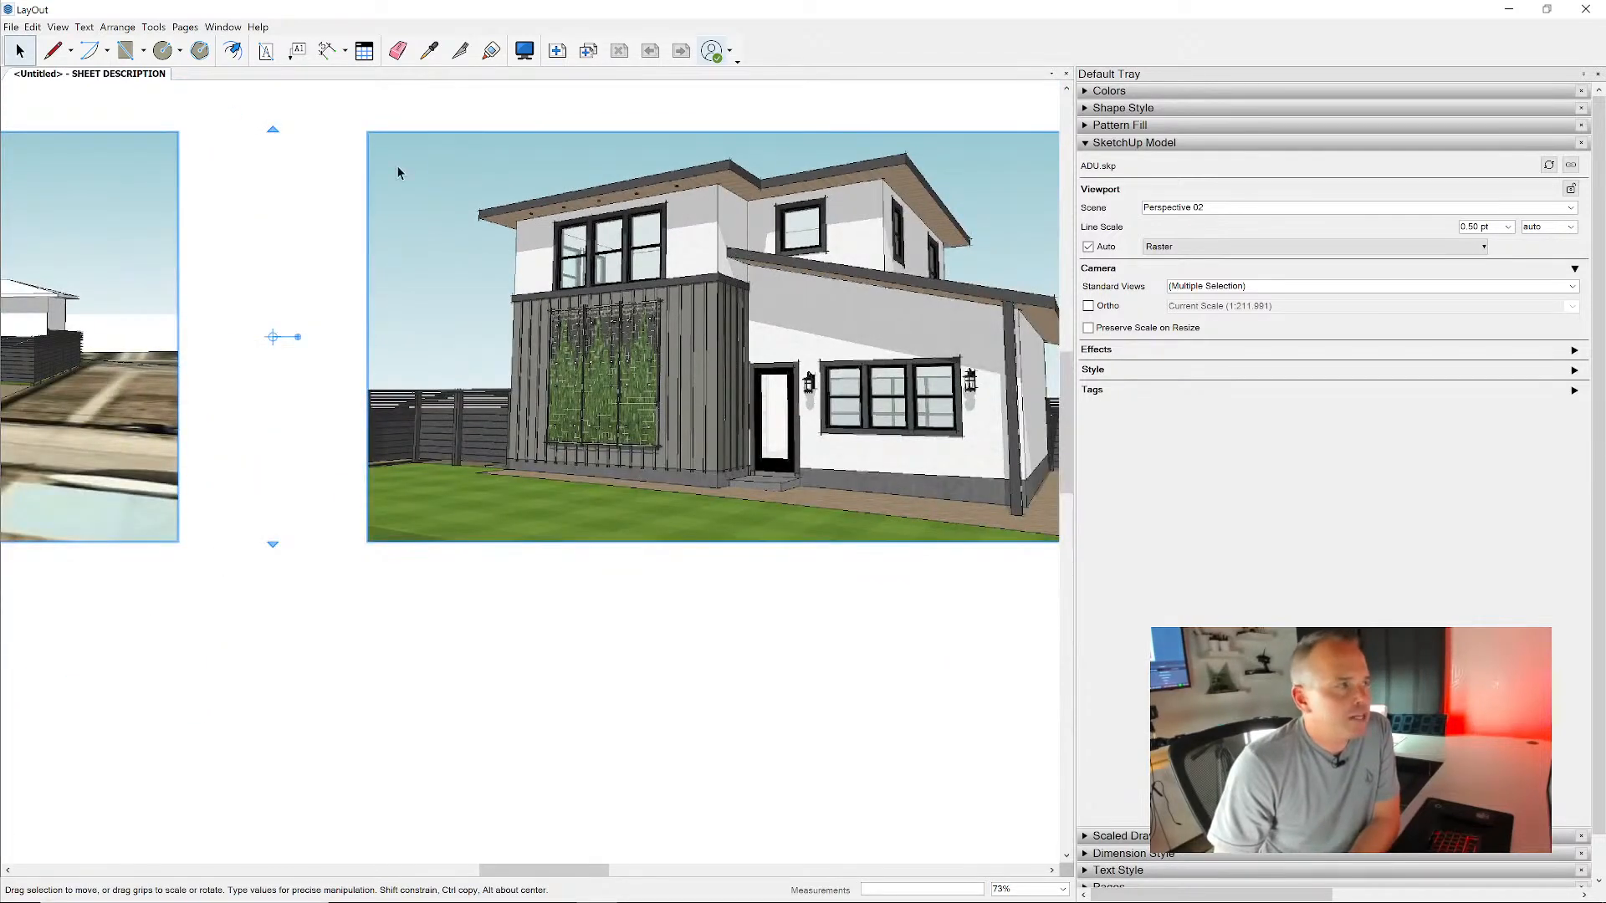
pyautogui.click(11, 27)
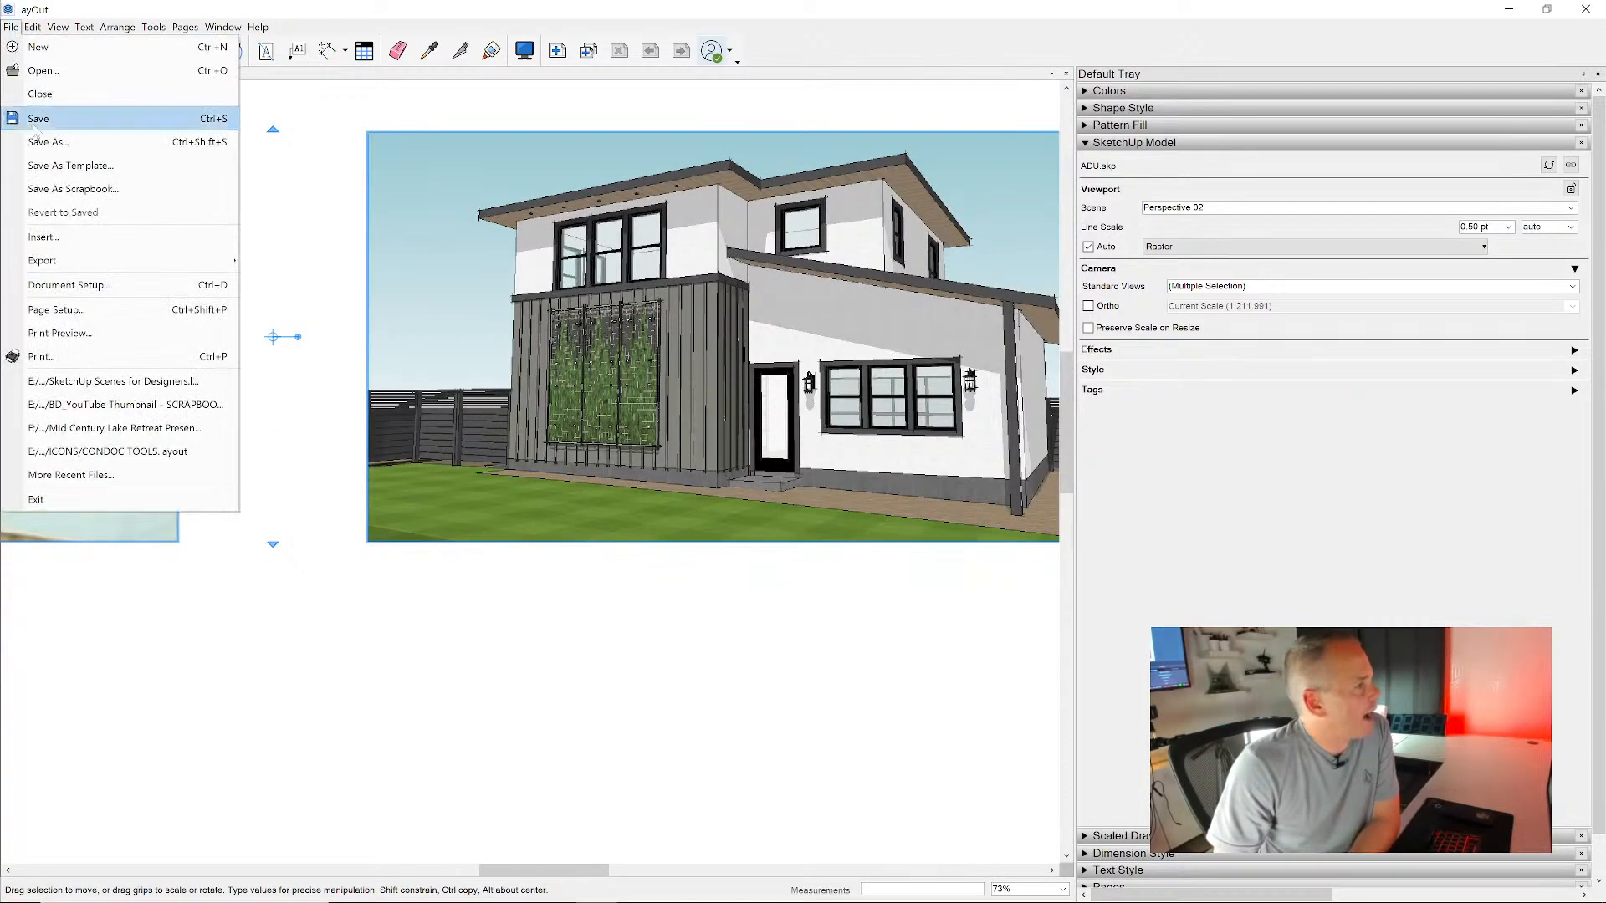
pyautogui.click(67, 285)
pyautogui.moveTo(368, 149); pyautogui.dragTo(698, 159)
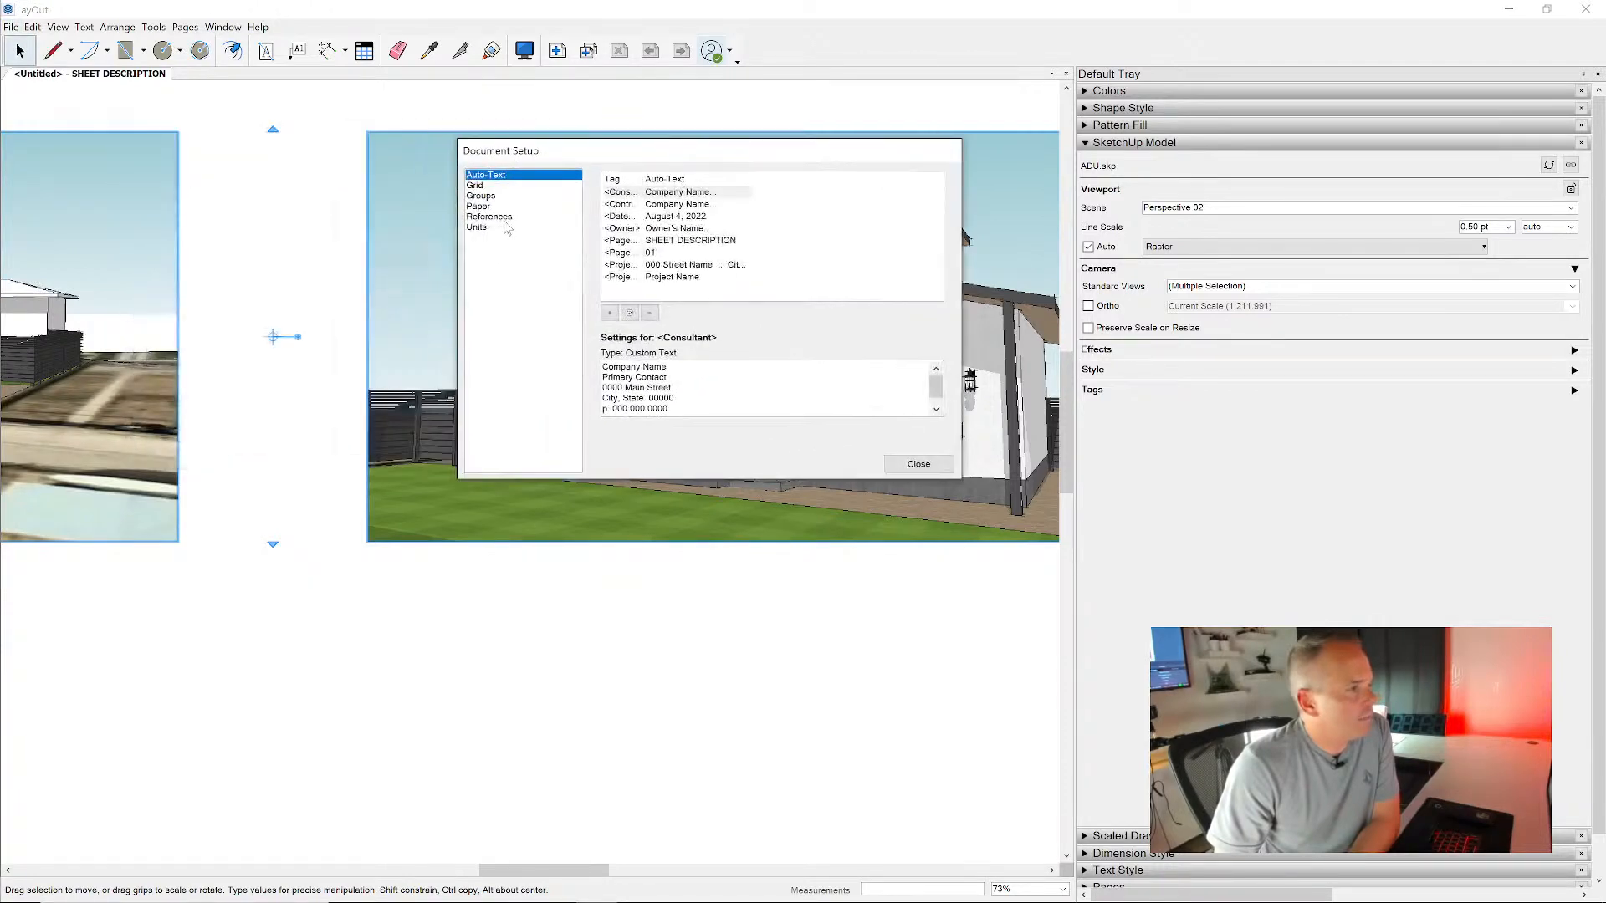
pyautogui.click(495, 207)
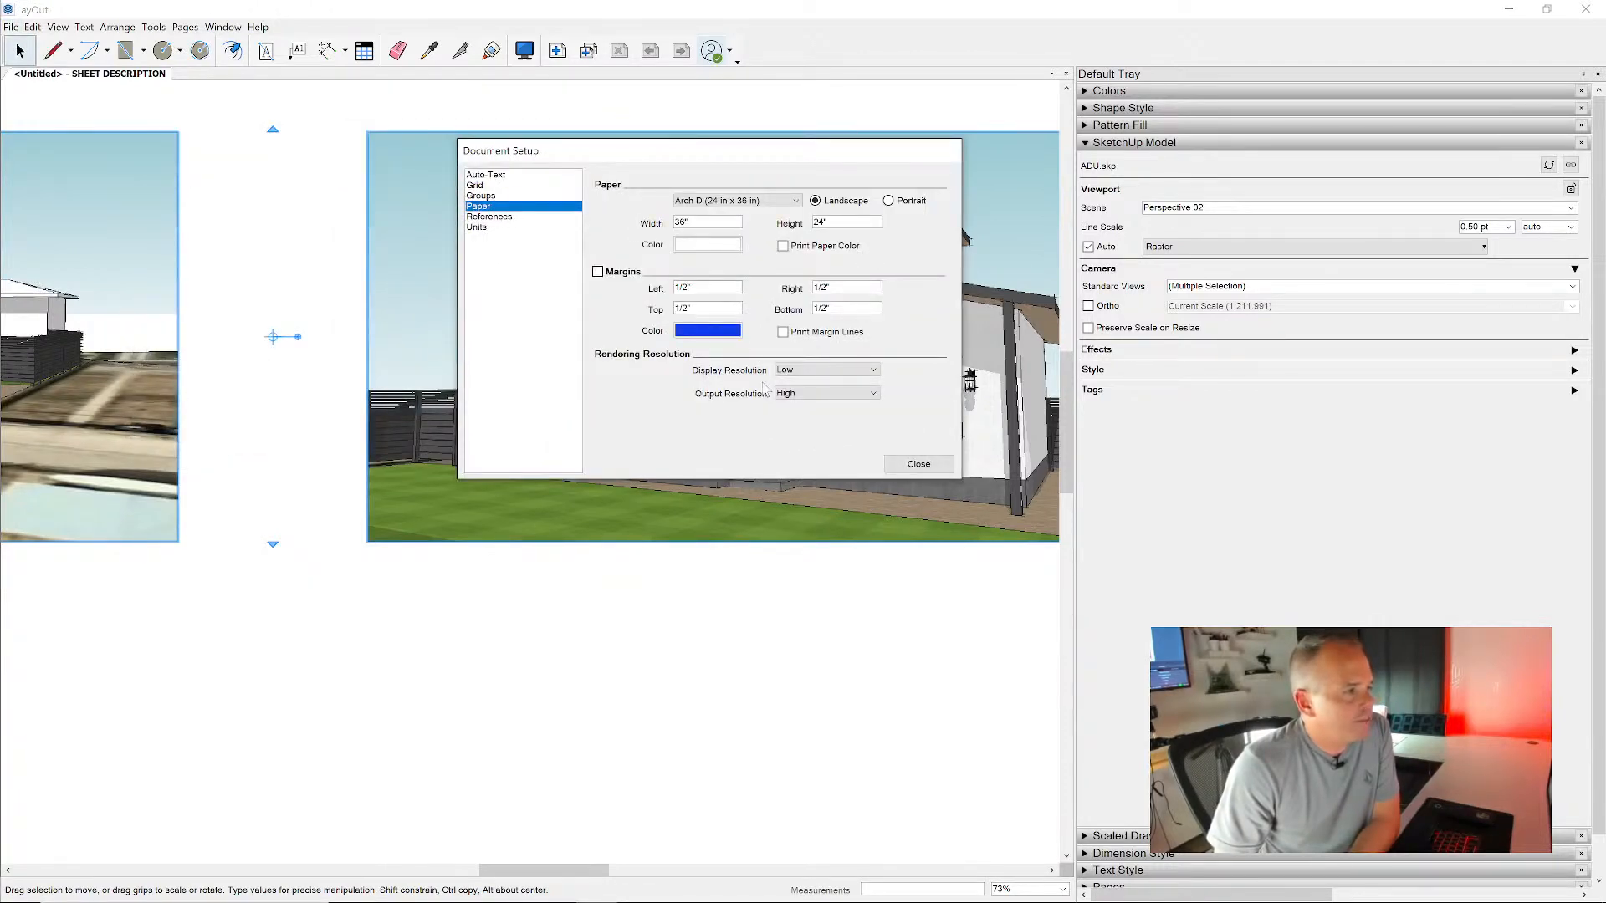
pyautogui.moveTo(776, 153)
pyautogui.mouseDown()
pyautogui.moveTo(1406, 175)
pyautogui.moveTo(1313, 527)
pyautogui.moveTo(1358, 434)
pyautogui.moveTo(1342, 436)
pyautogui.mouseUp()
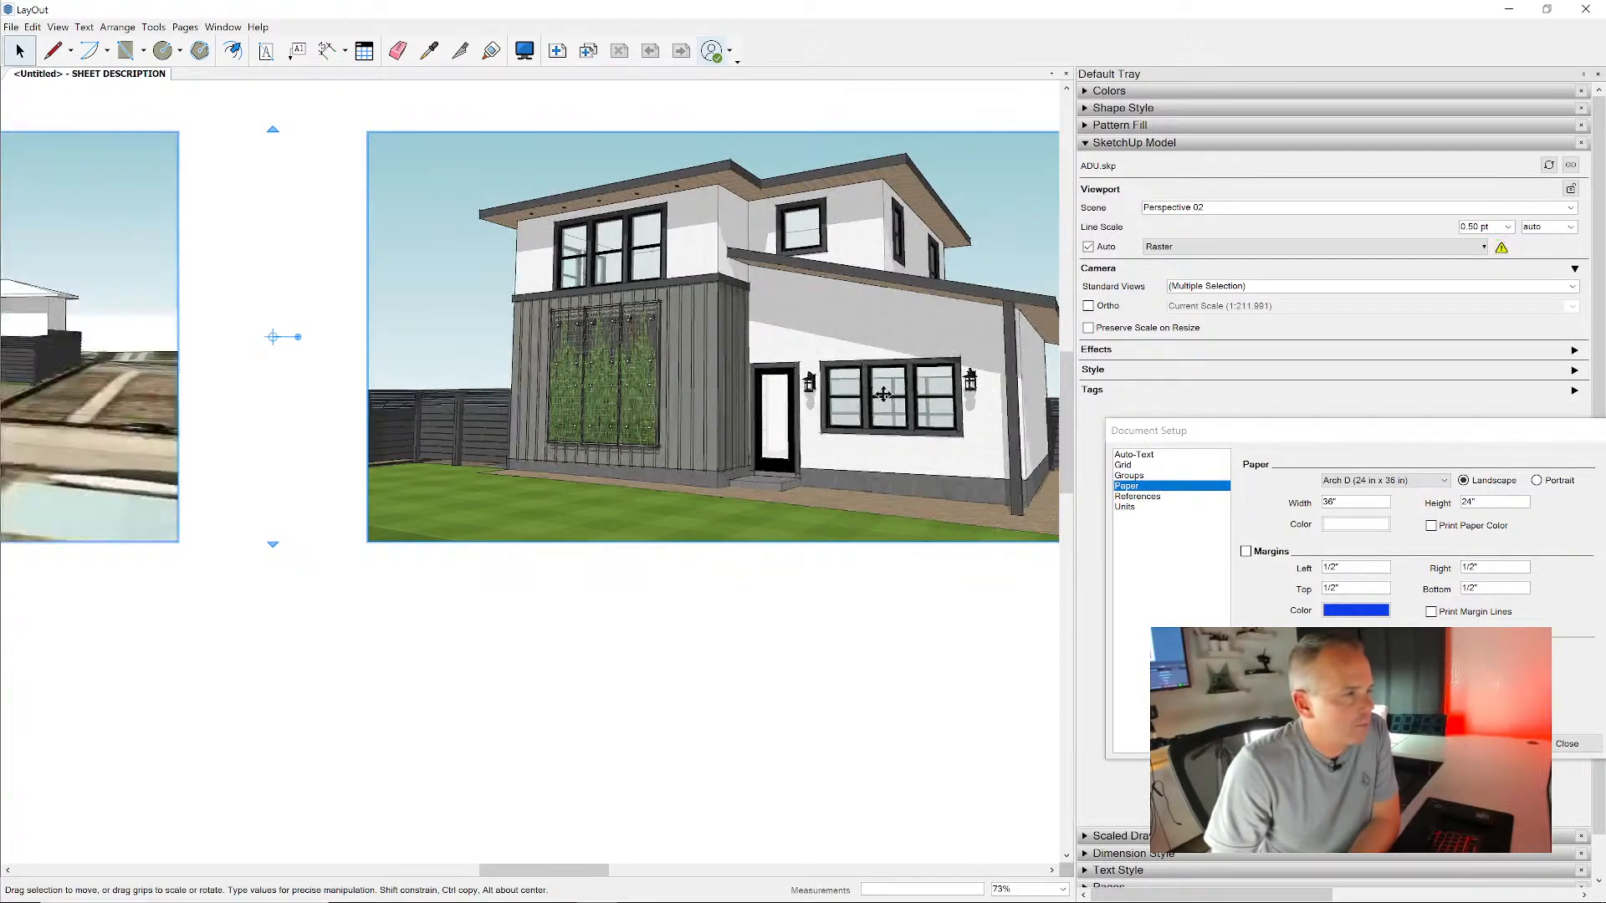
# - Inspect the Perspective 02 viewport's rendering quality up close, adjust the document's display resolution, and clear the viewport selection
pyautogui.scroll(3, 828, 298)
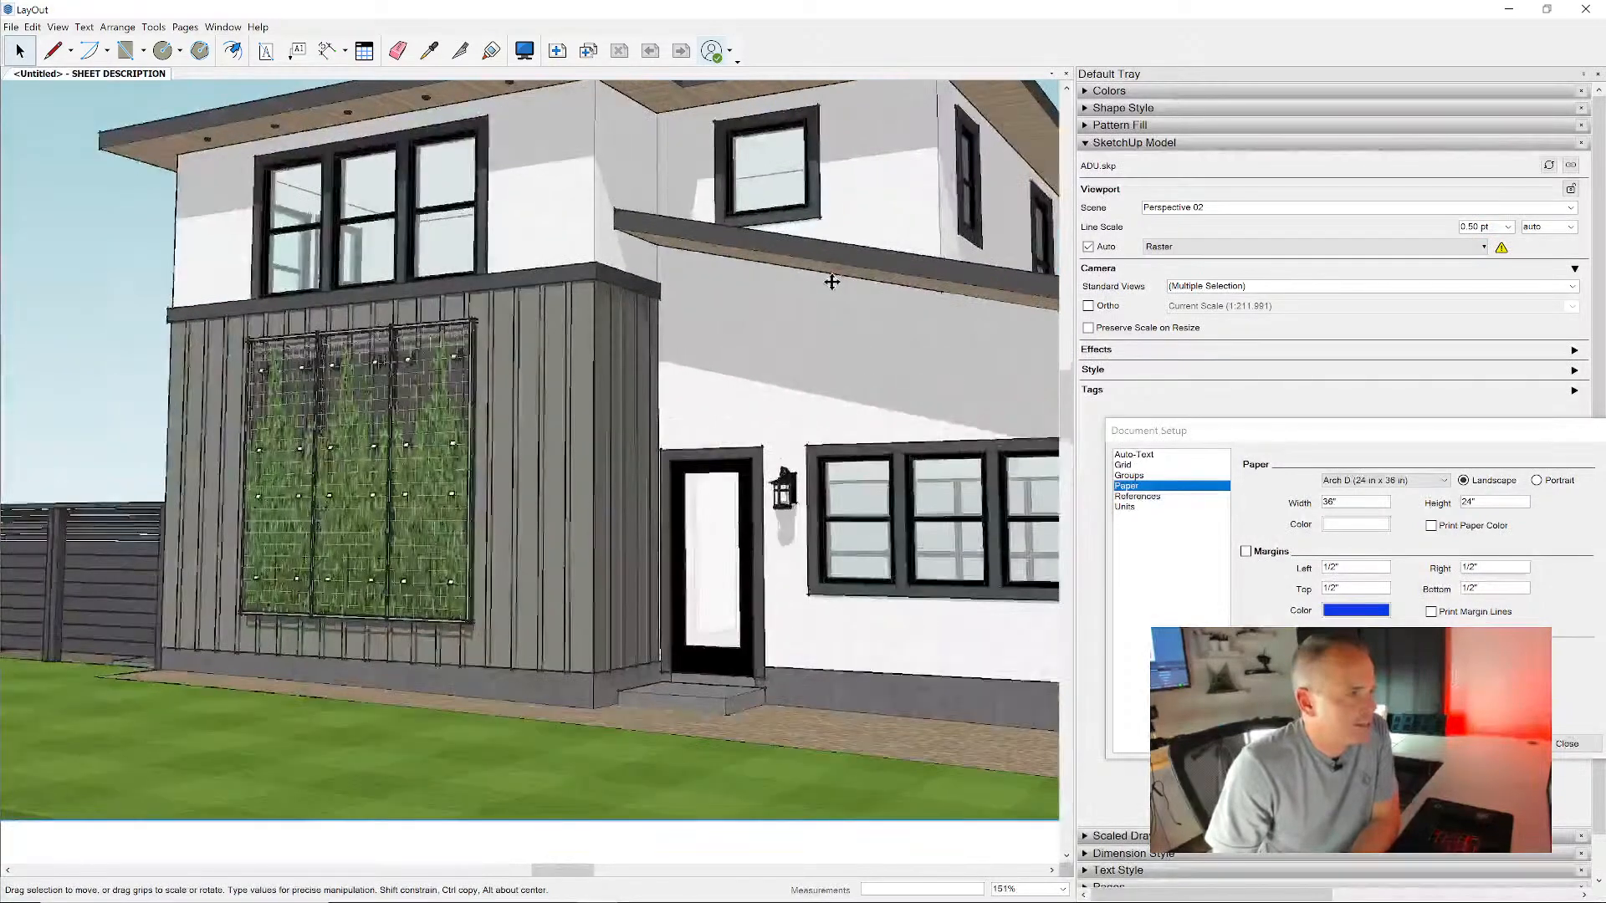
pyautogui.scroll(-2, 828, 298)
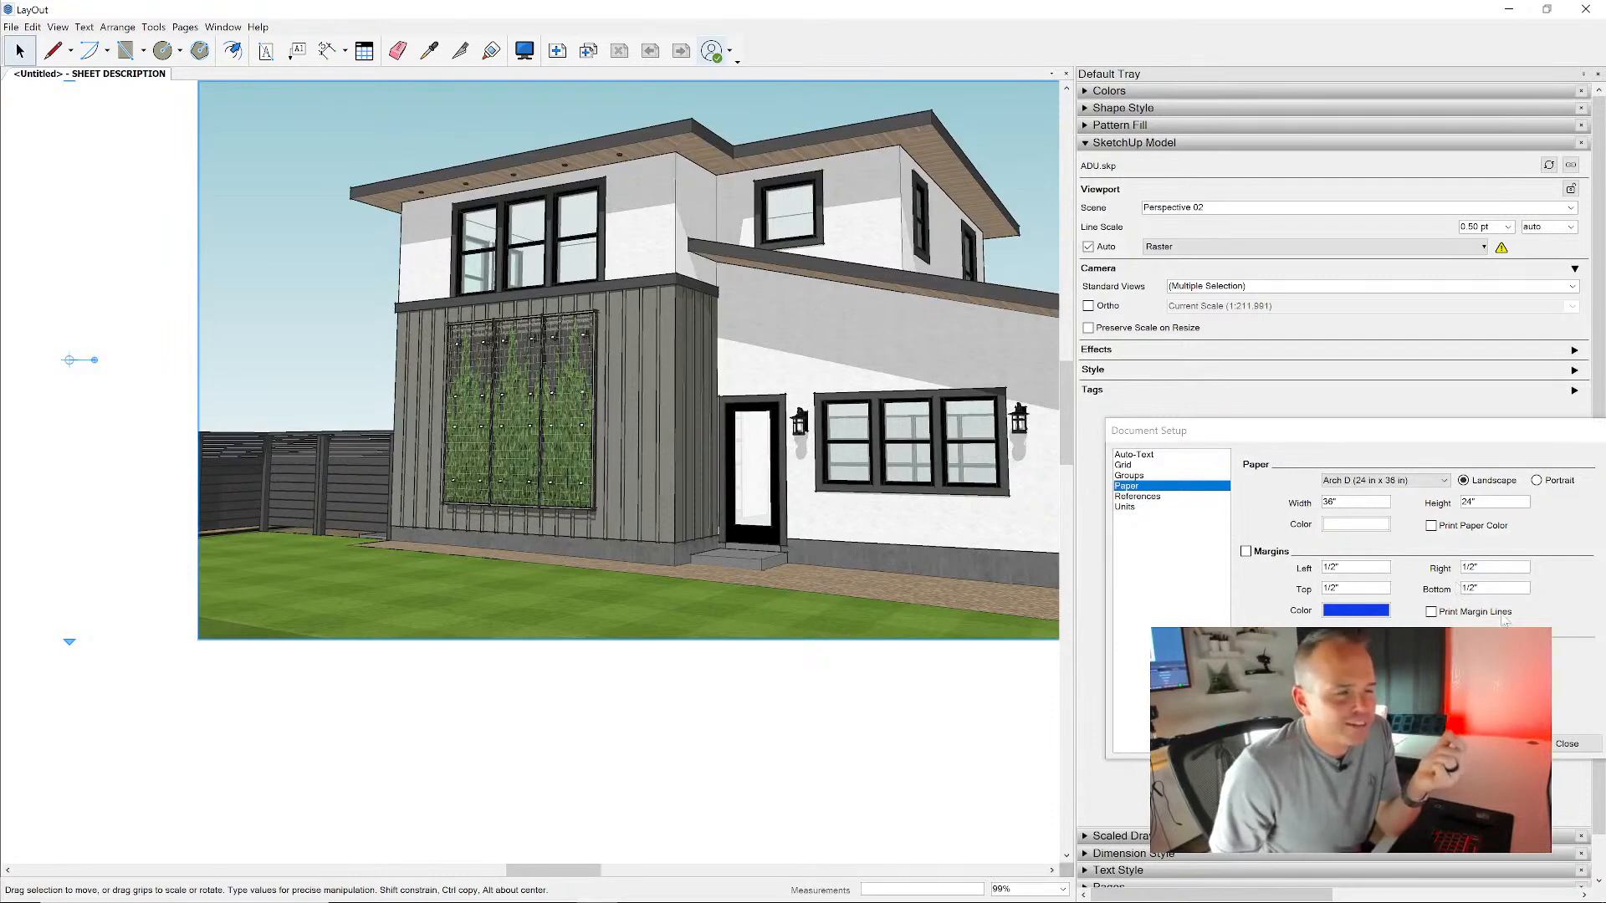
pyautogui.click(1455, 669)
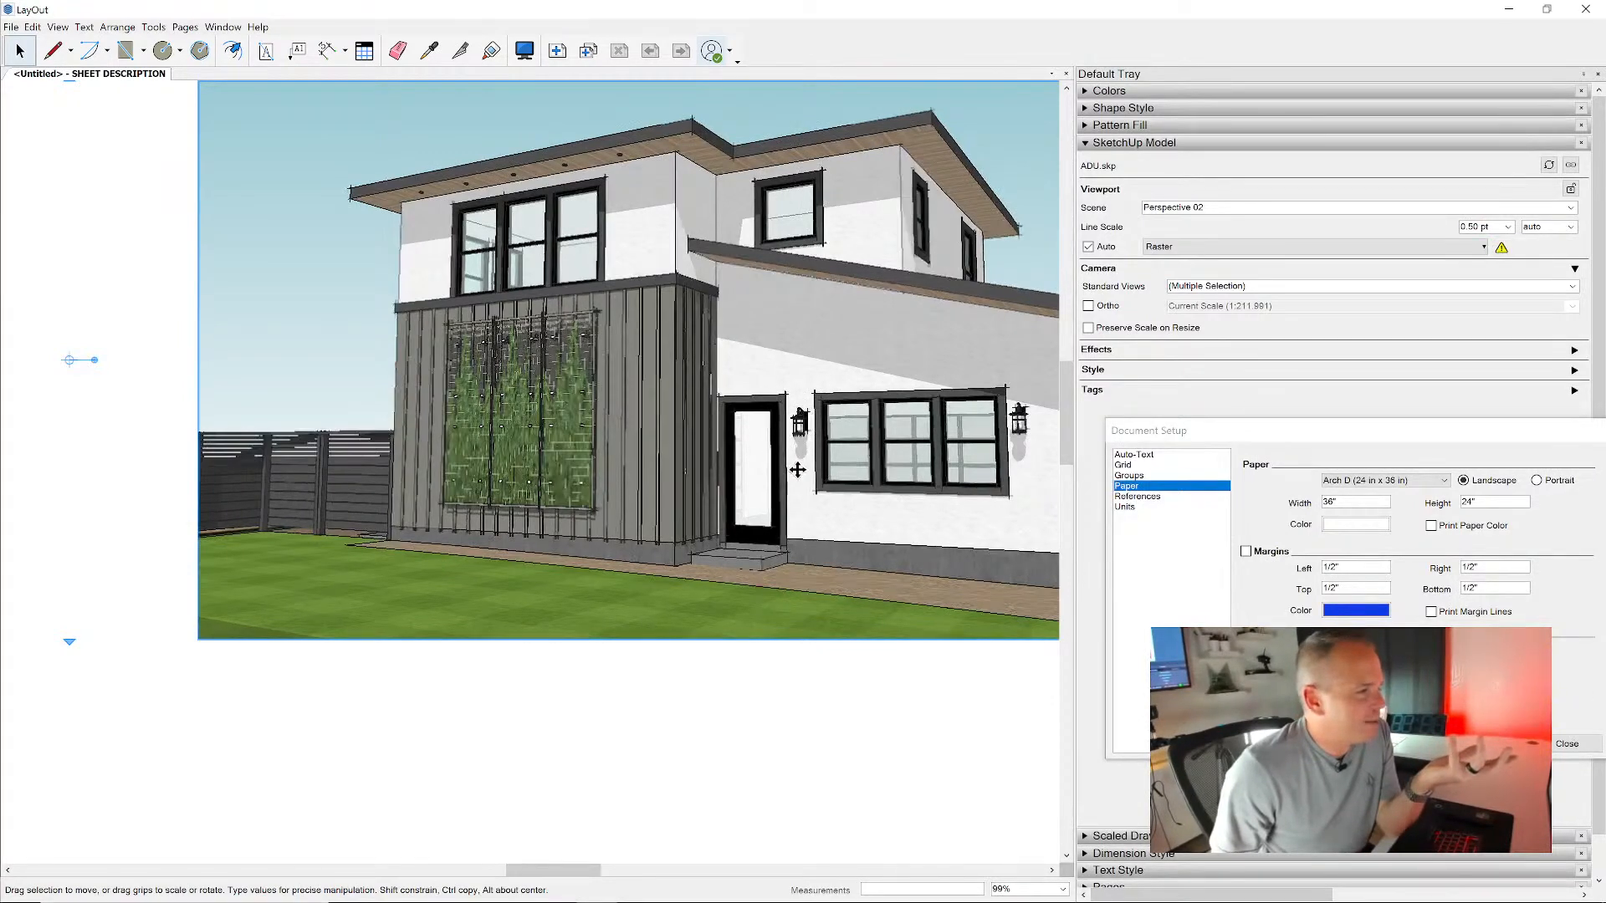
pyautogui.scroll(-6, 797, 470)
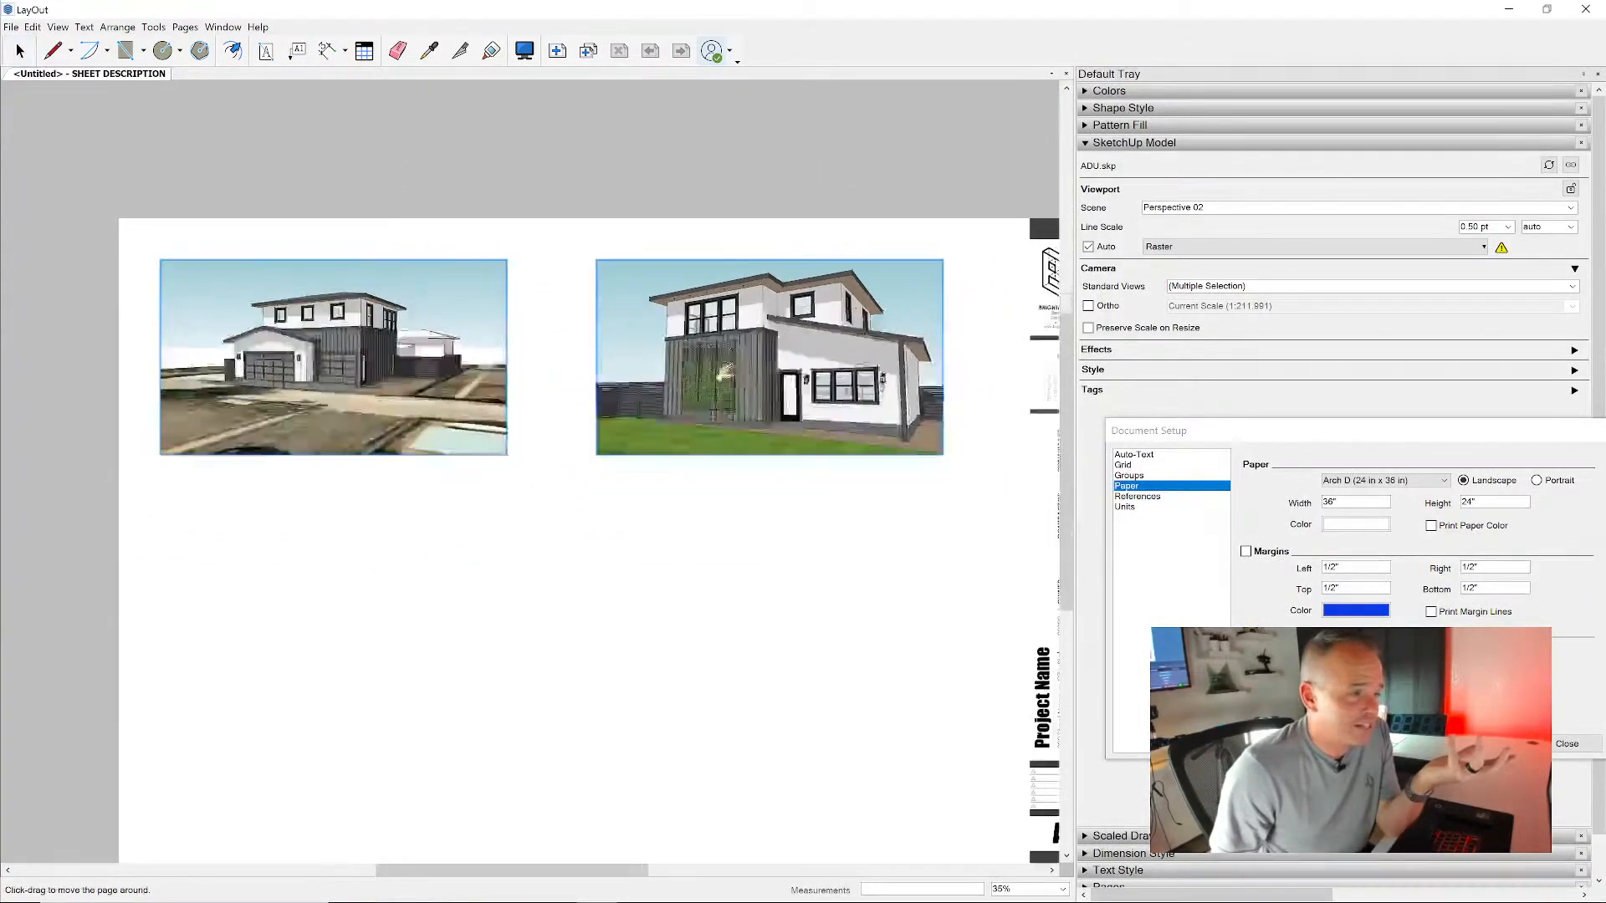
pyautogui.moveTo(726, 370); pyautogui.dragTo(670, 354, button='middle')
pyautogui.click(717, 438)
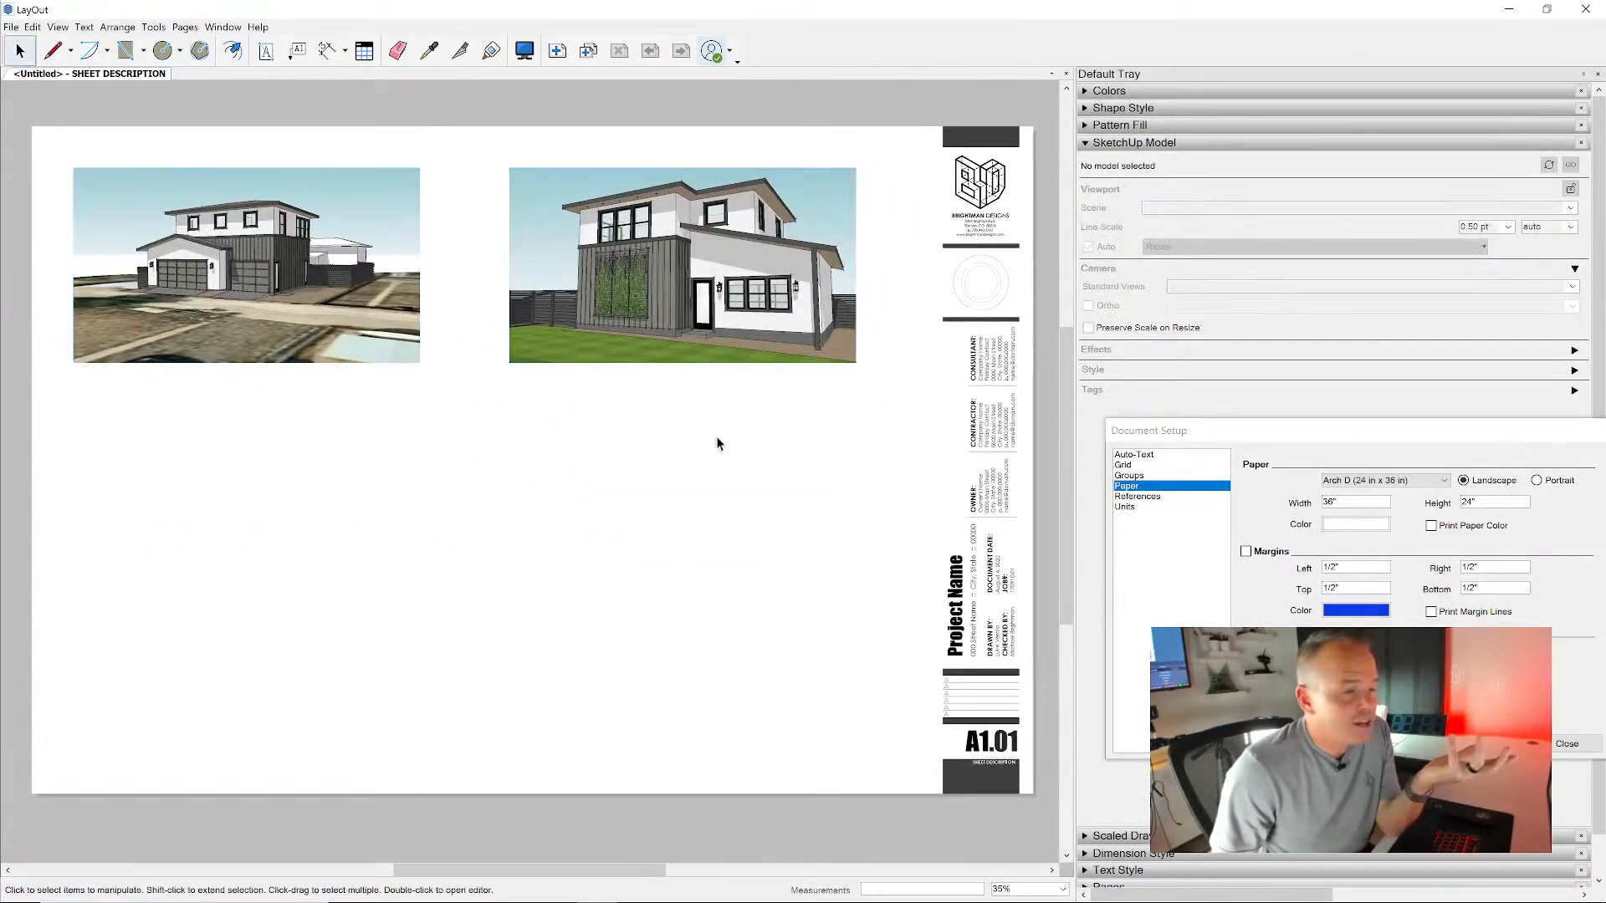
# - Close Document Setup, add a second page after the perspective sheet, and compare the two pages
pyautogui.moveTo(1533, 435); pyautogui.dragTo(1422, 428)
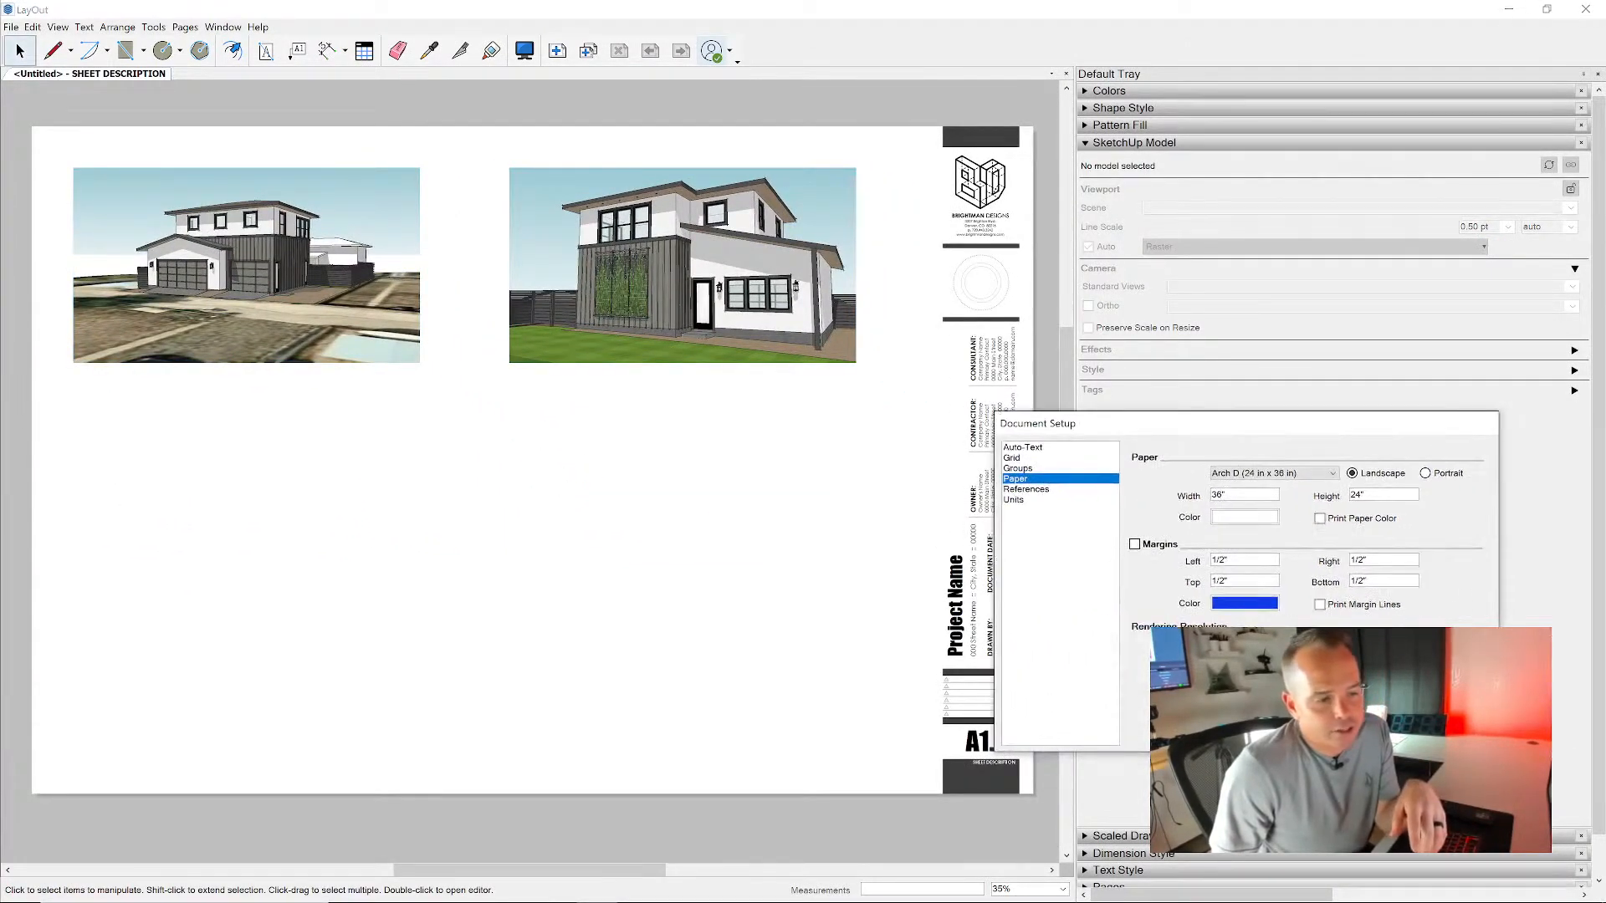
pyautogui.click(1460, 735)
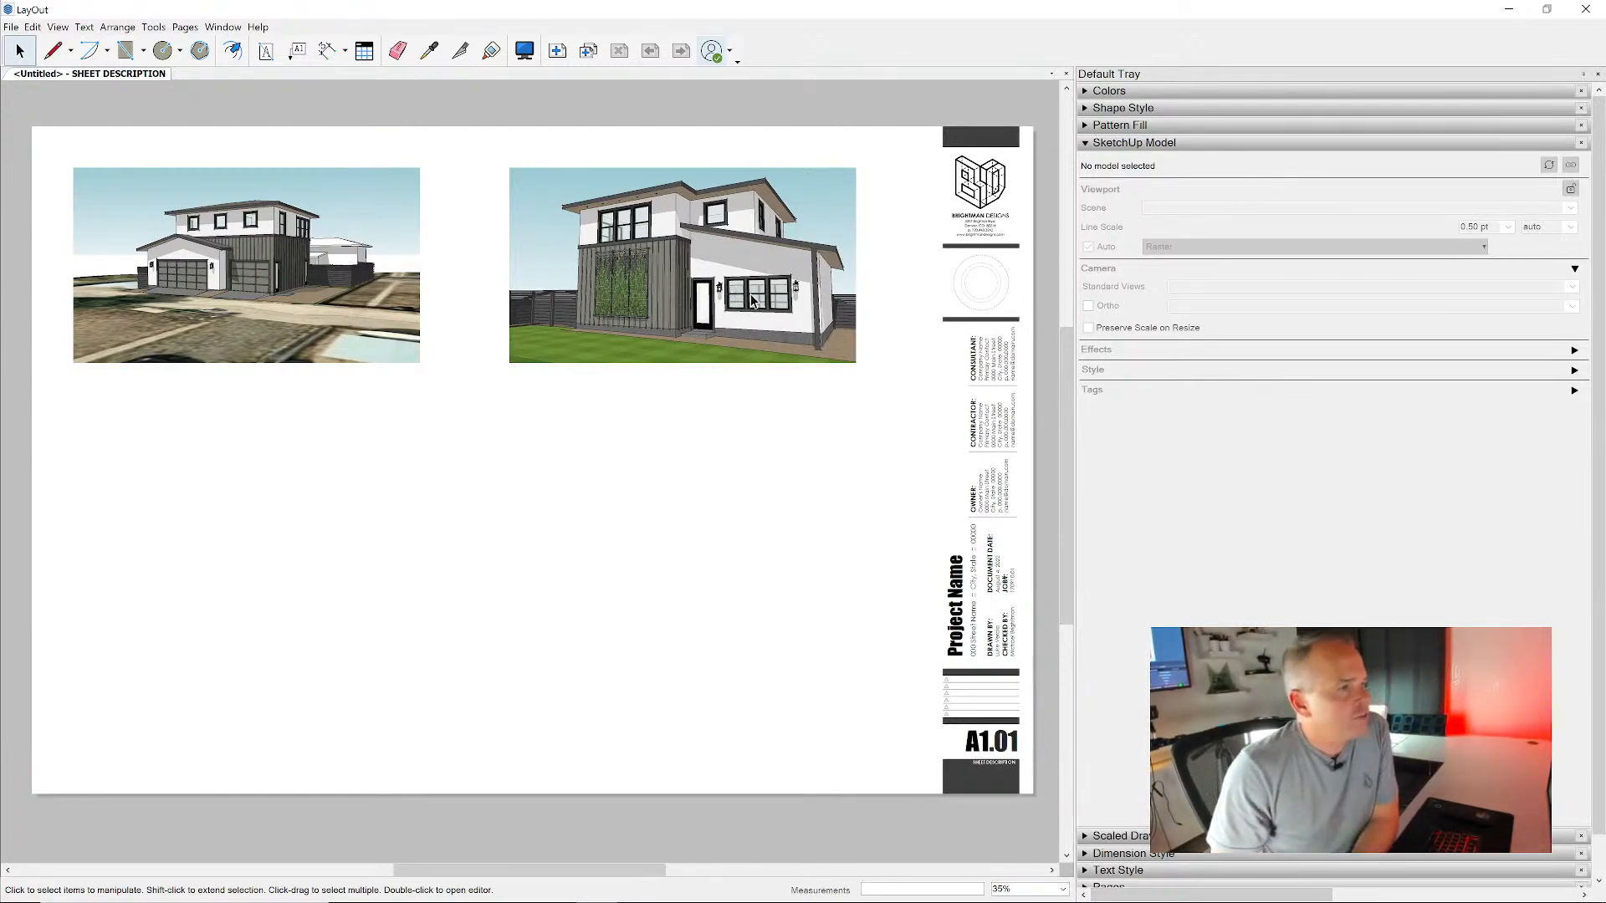
pyautogui.scroll(-1, 751, 301)
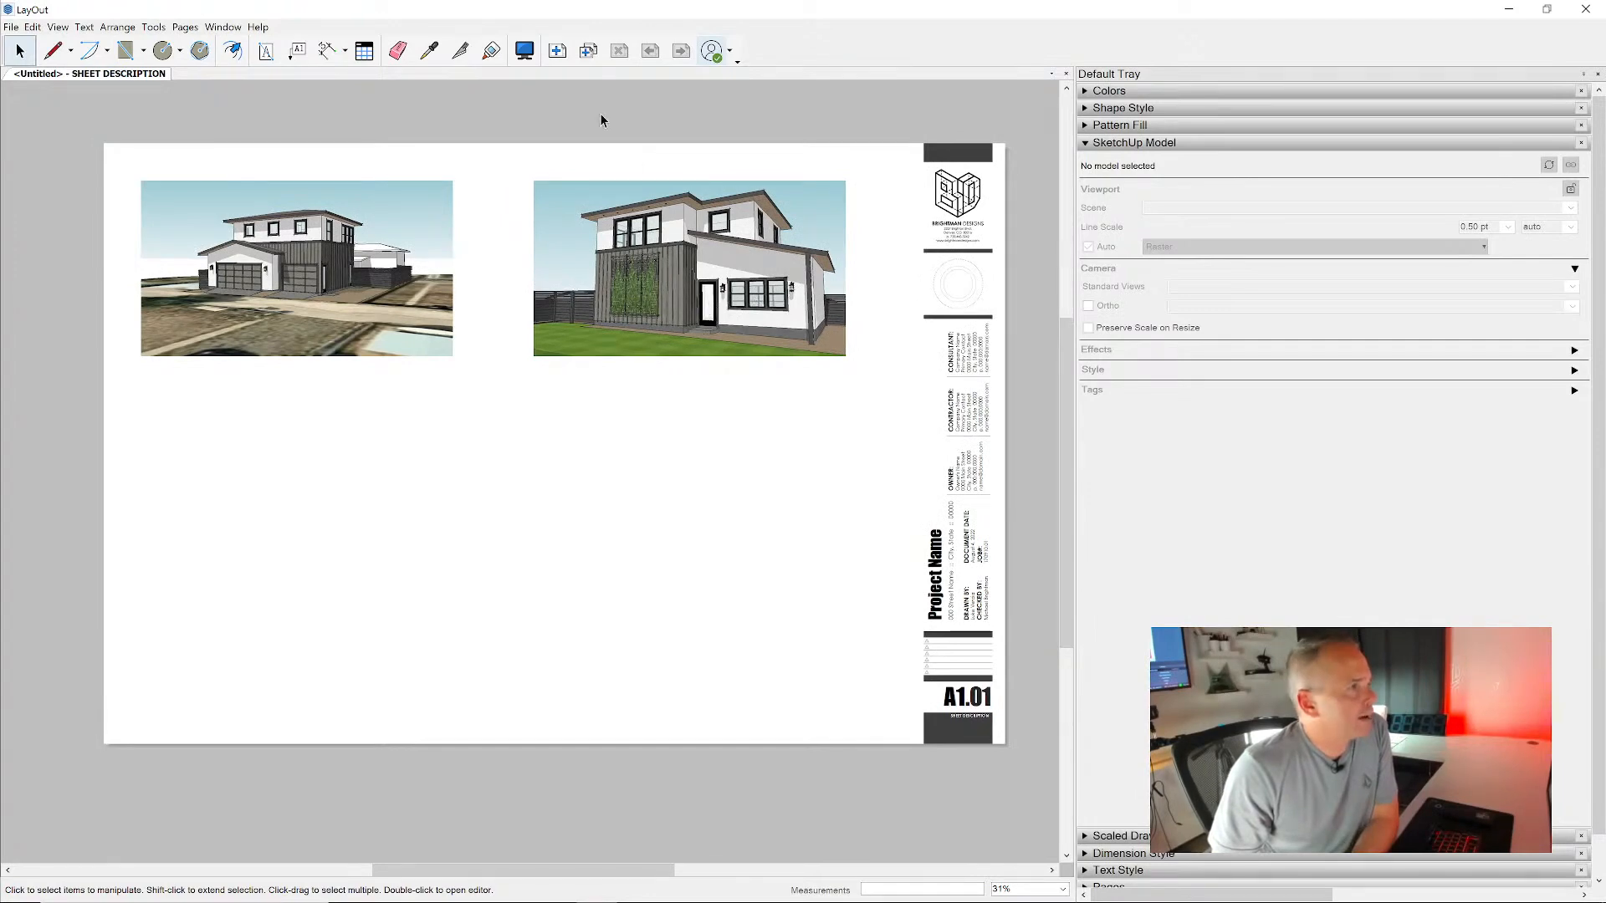
pyautogui.click(557, 51)
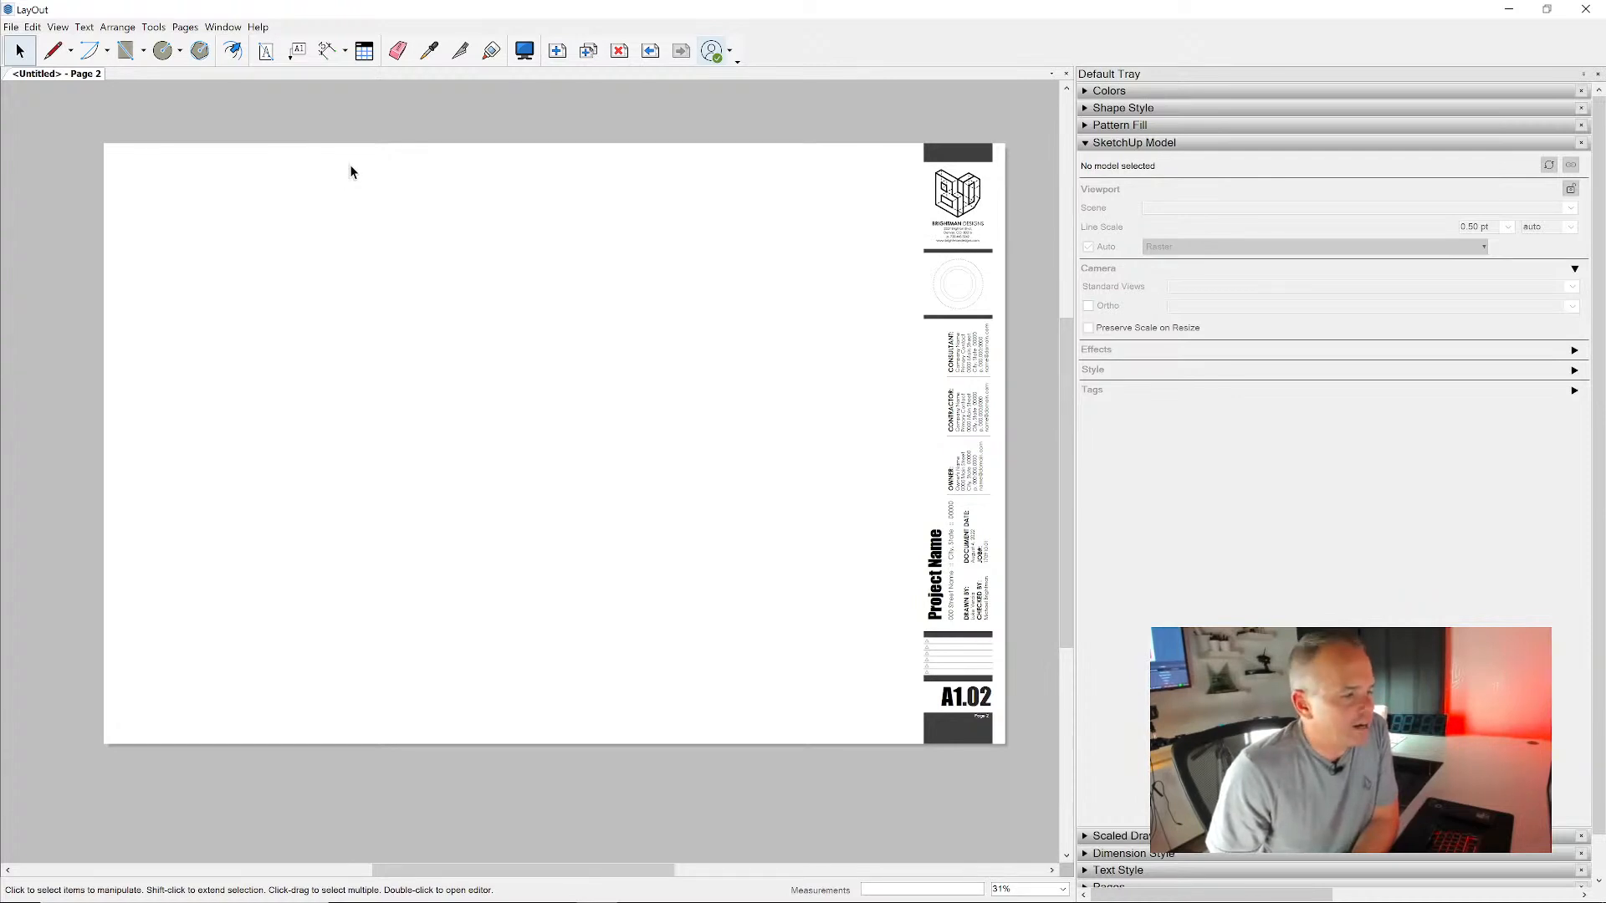
pyautogui.click(650, 51)
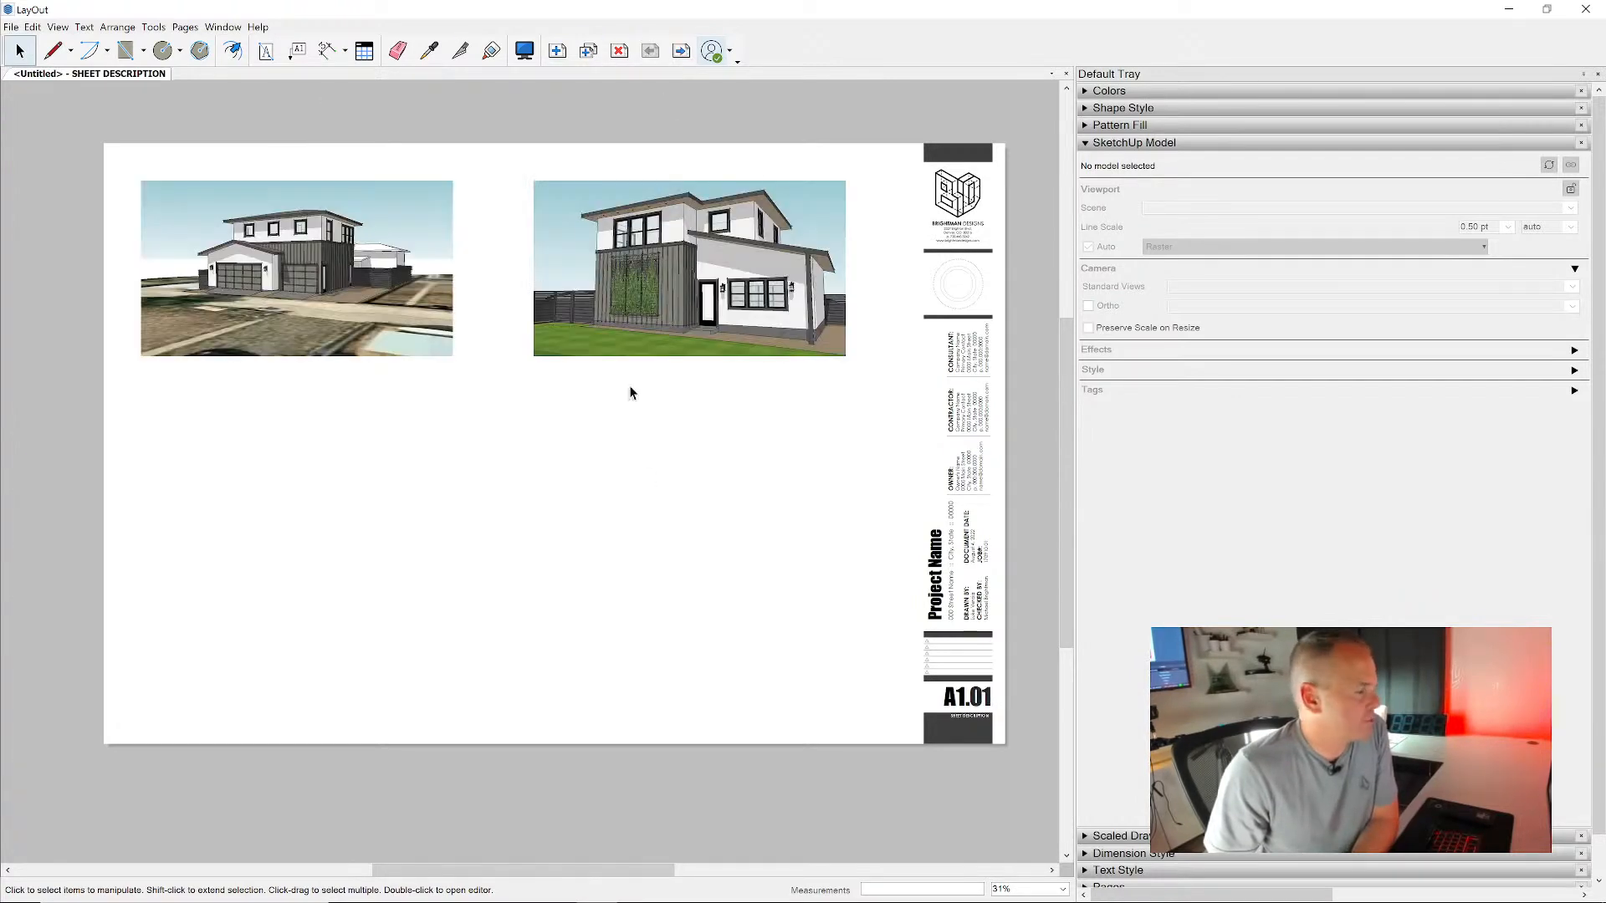
pyautogui.click(681, 51)
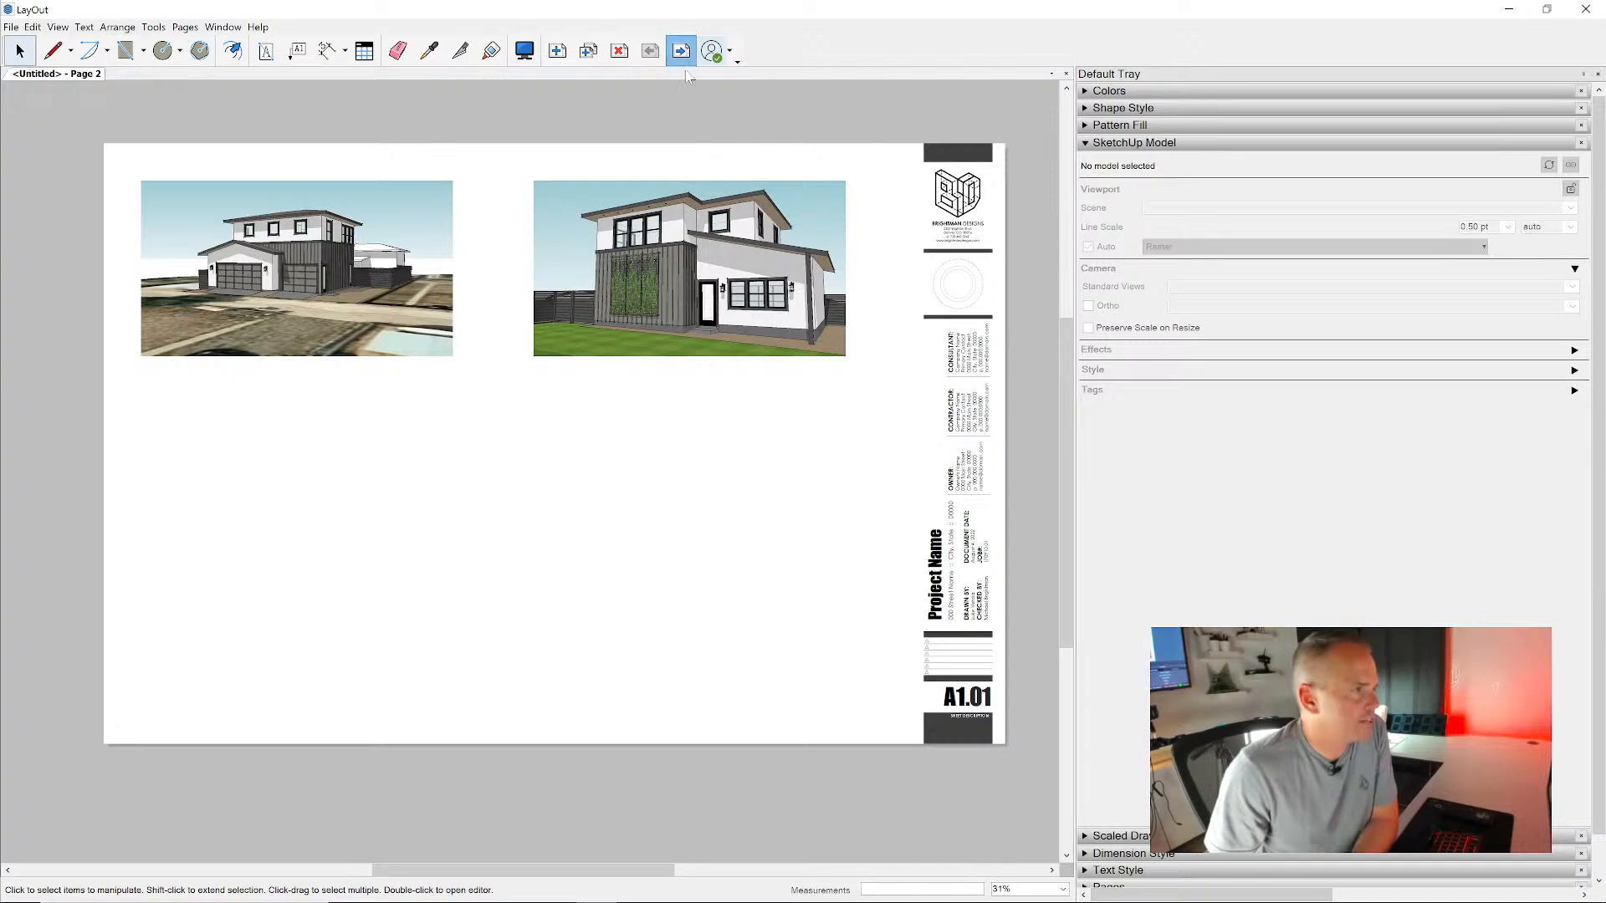
# - Insert the ADU.skp model from the TEMP folder onto Page 2
pyautogui.click(11, 27)
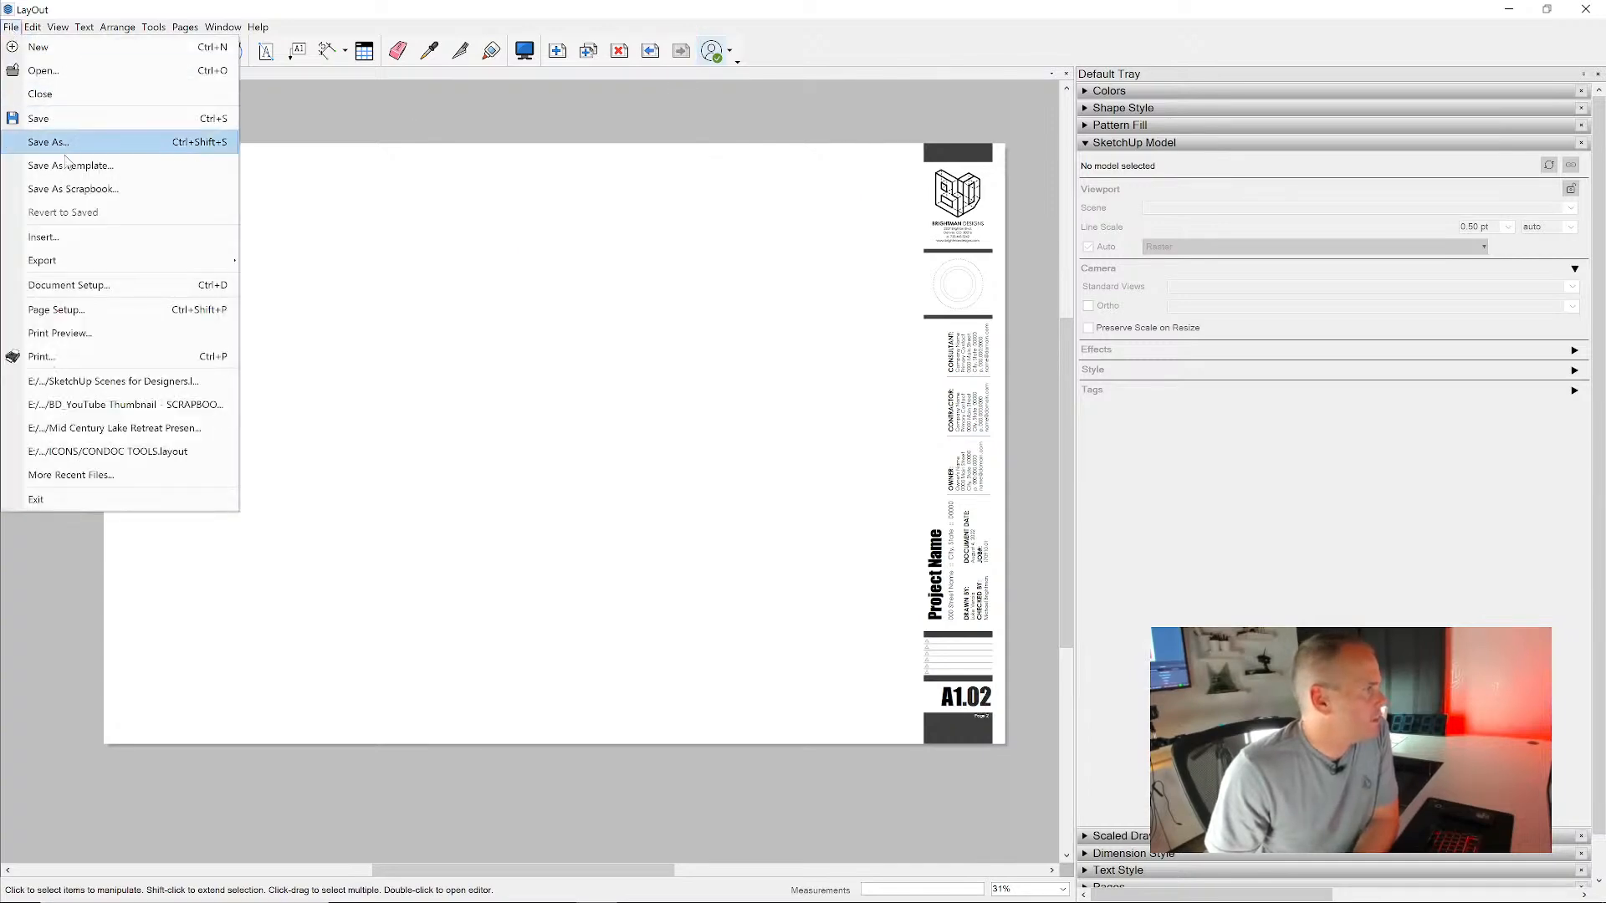
pyautogui.click(70, 239)
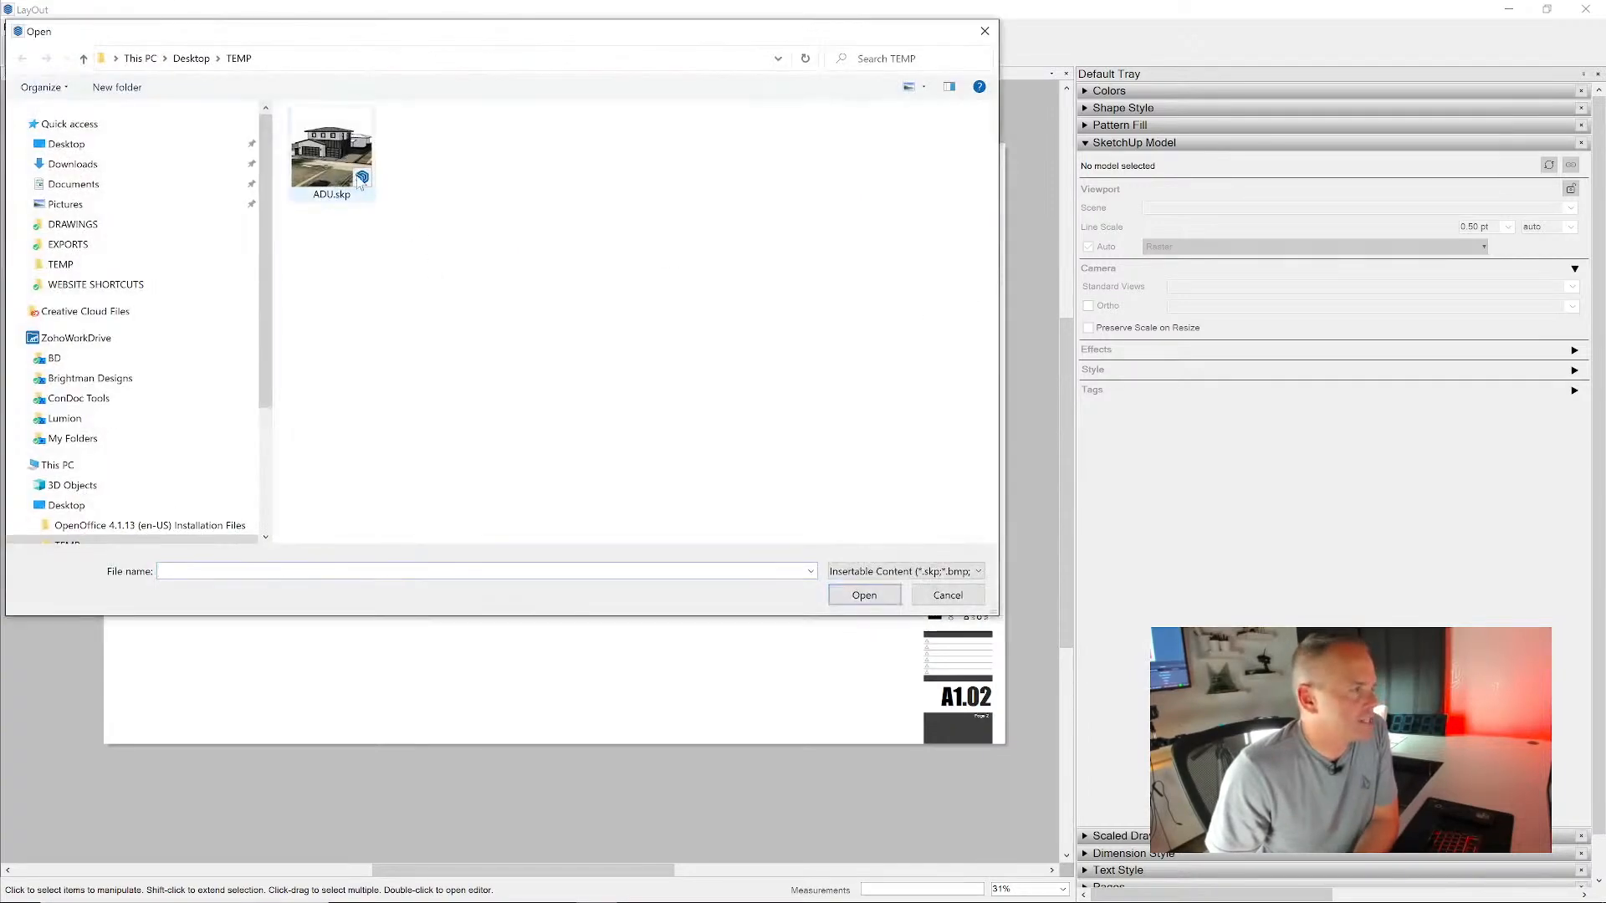
pyautogui.doubleClick(360, 180)
pyautogui.scroll(-1, 808, 285)
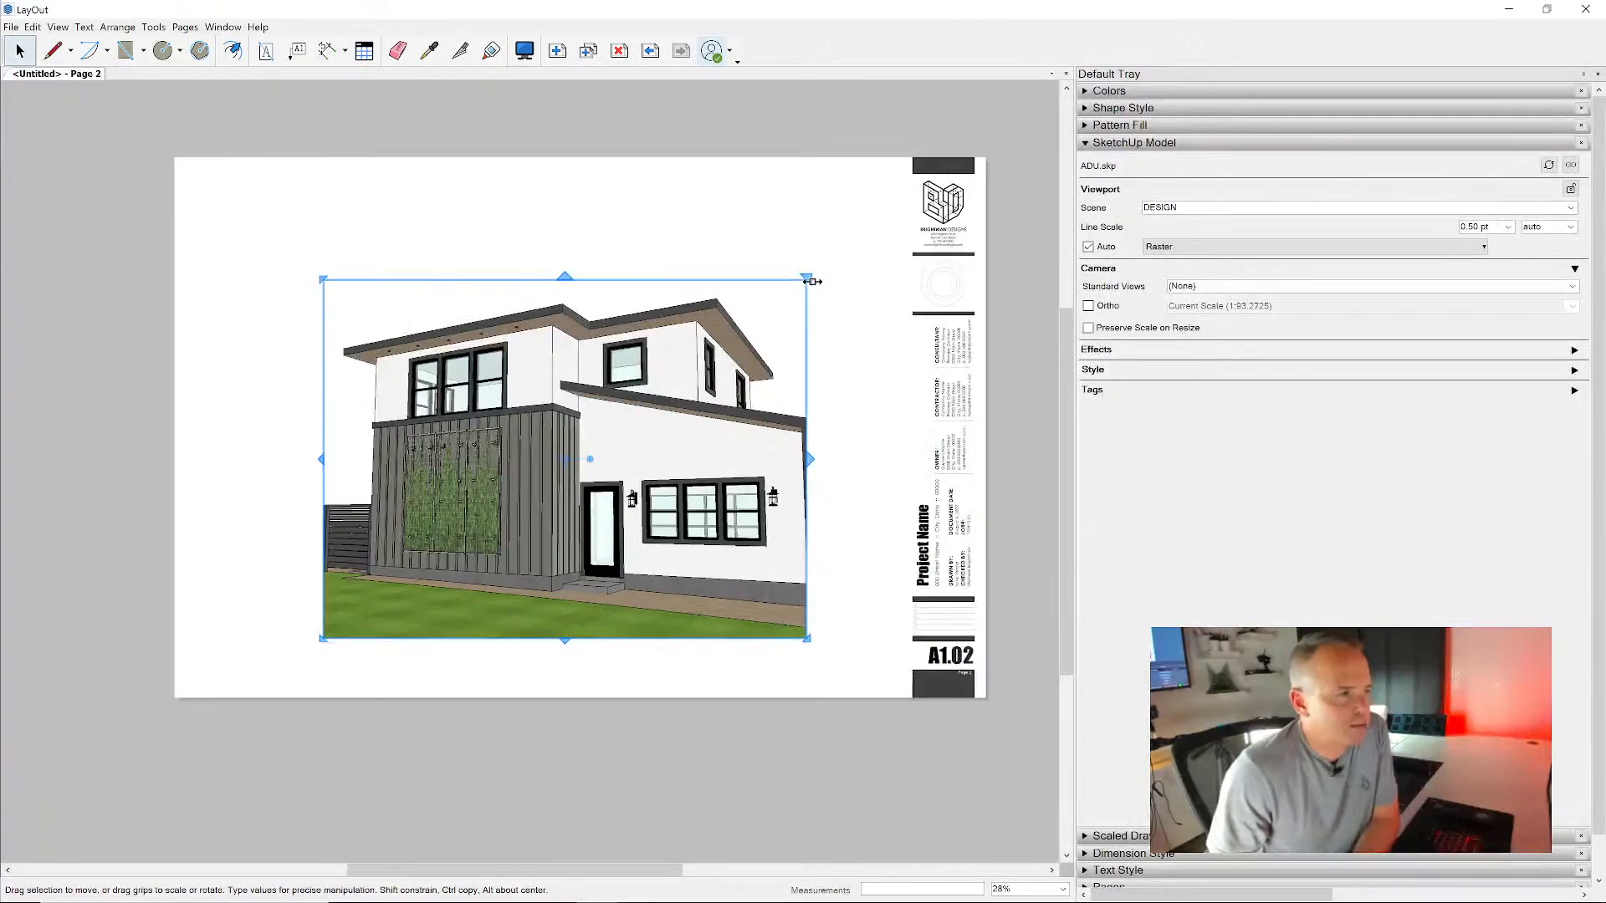
# - Examine the ADU.skp link in the document's References list against the viewports on both pages, and close the setup dialog
pyautogui.click(11, 28)
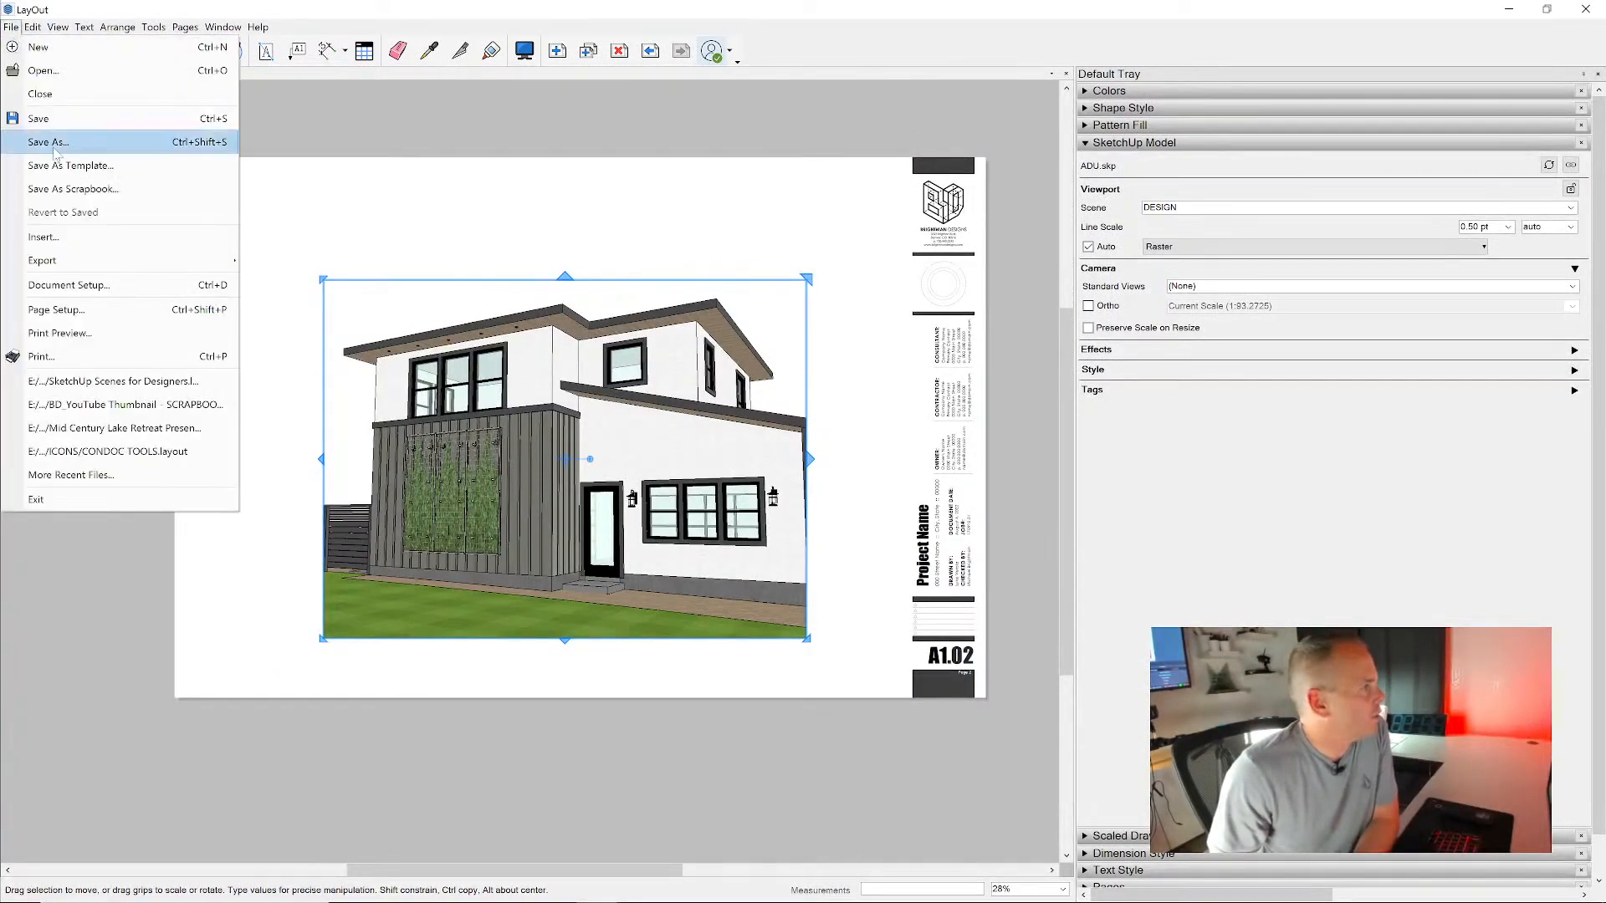
pyautogui.click(100, 287)
pyautogui.click(182, 222)
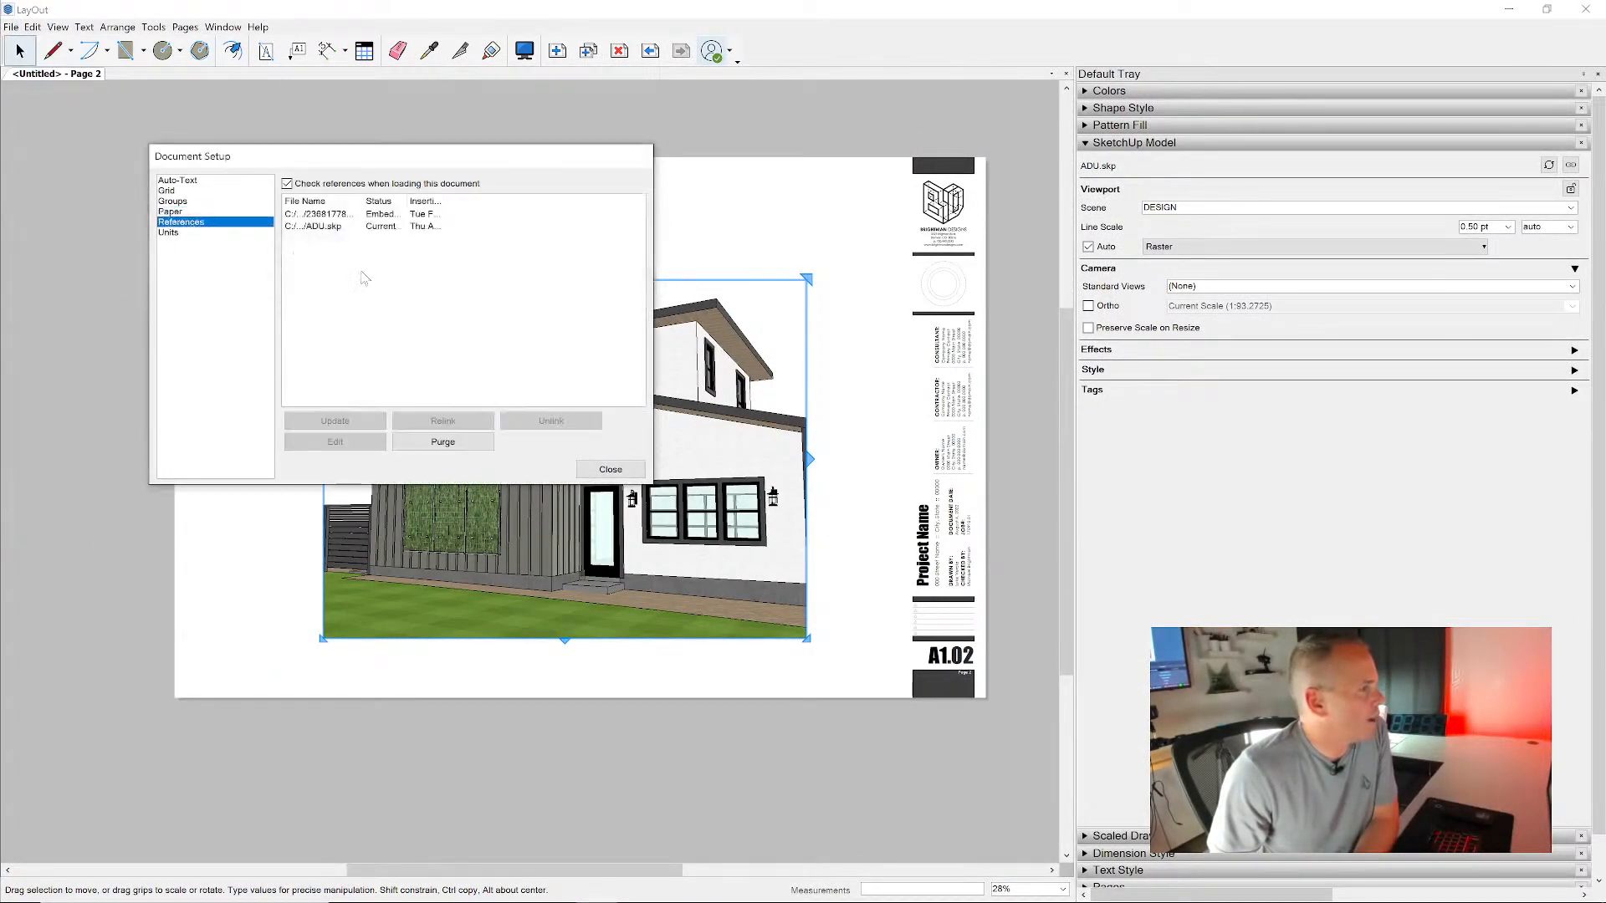
pyautogui.doubleClick(364, 202)
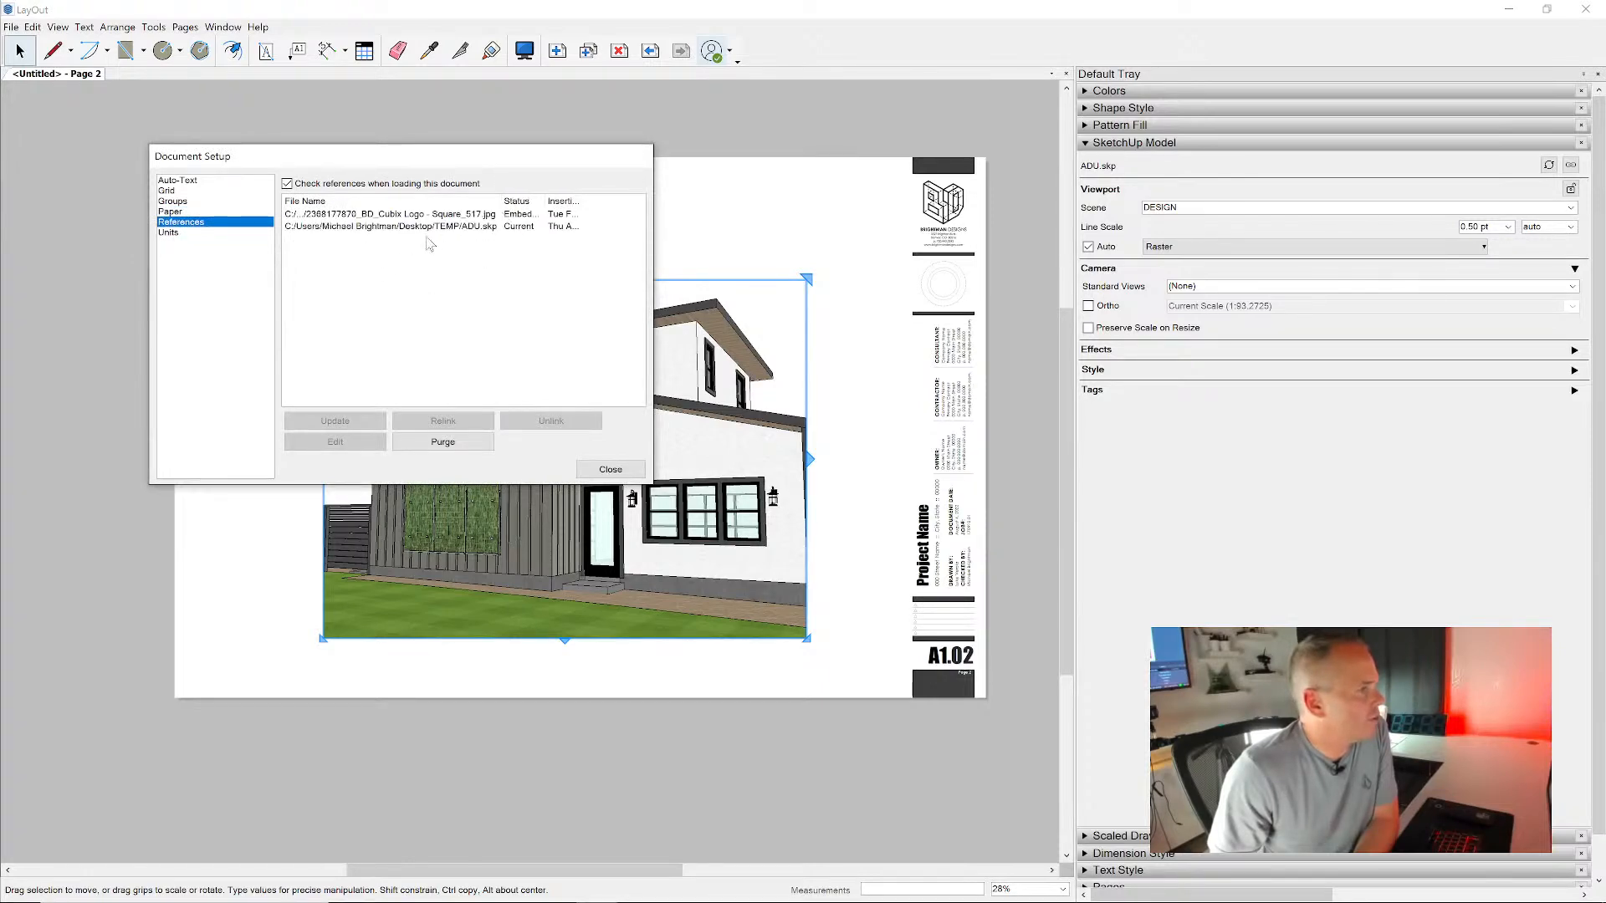
pyautogui.click(441, 226)
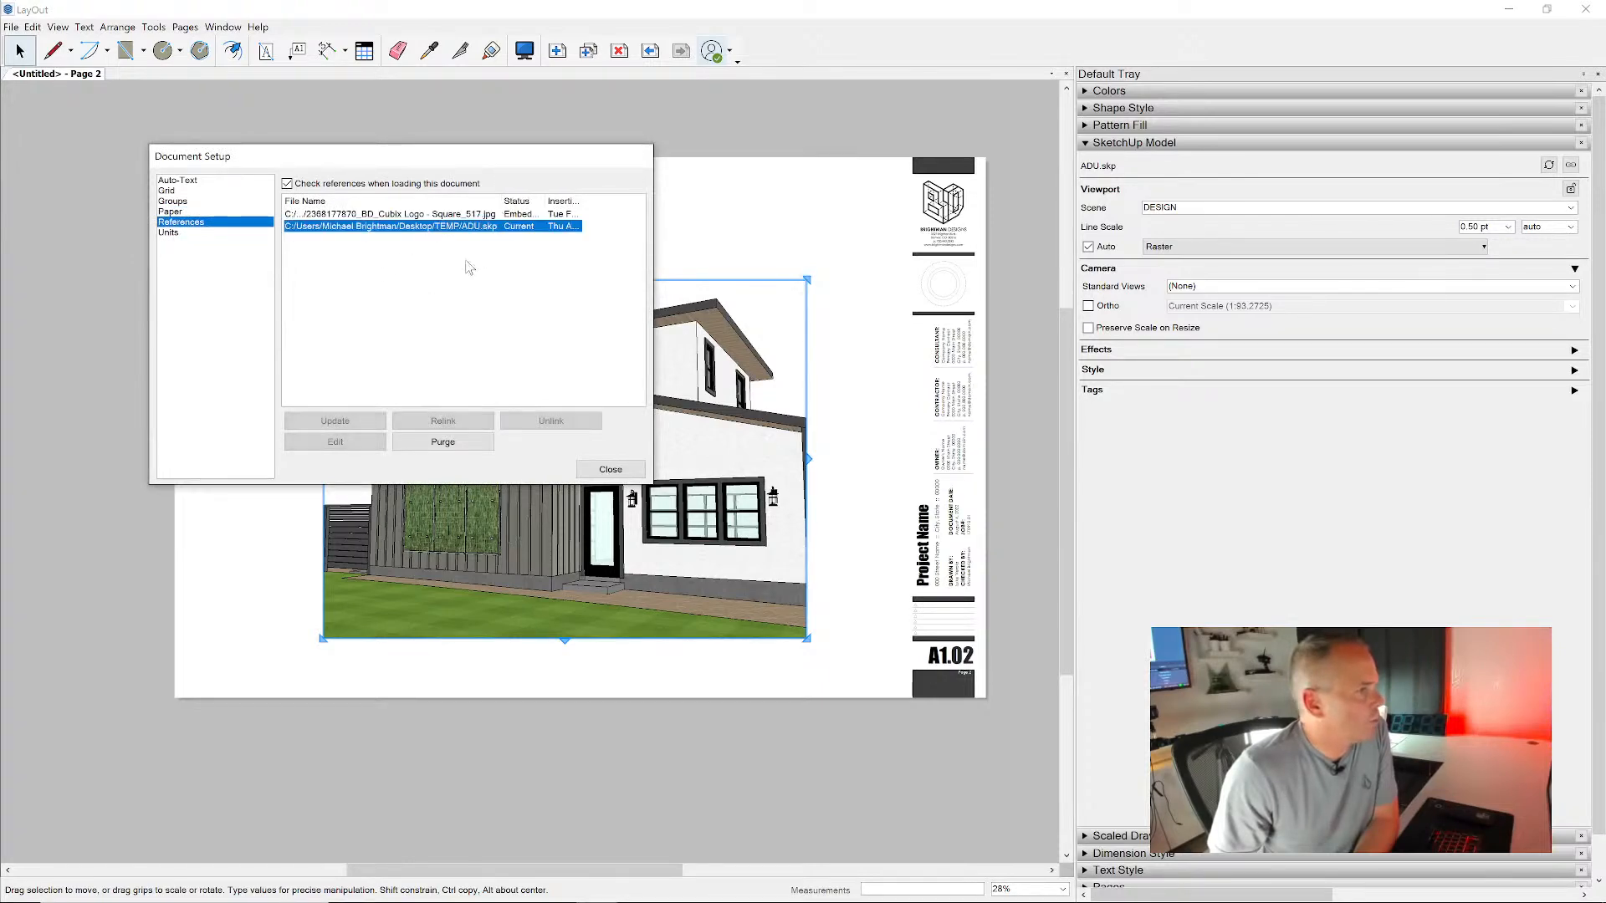
pyautogui.click(650, 50)
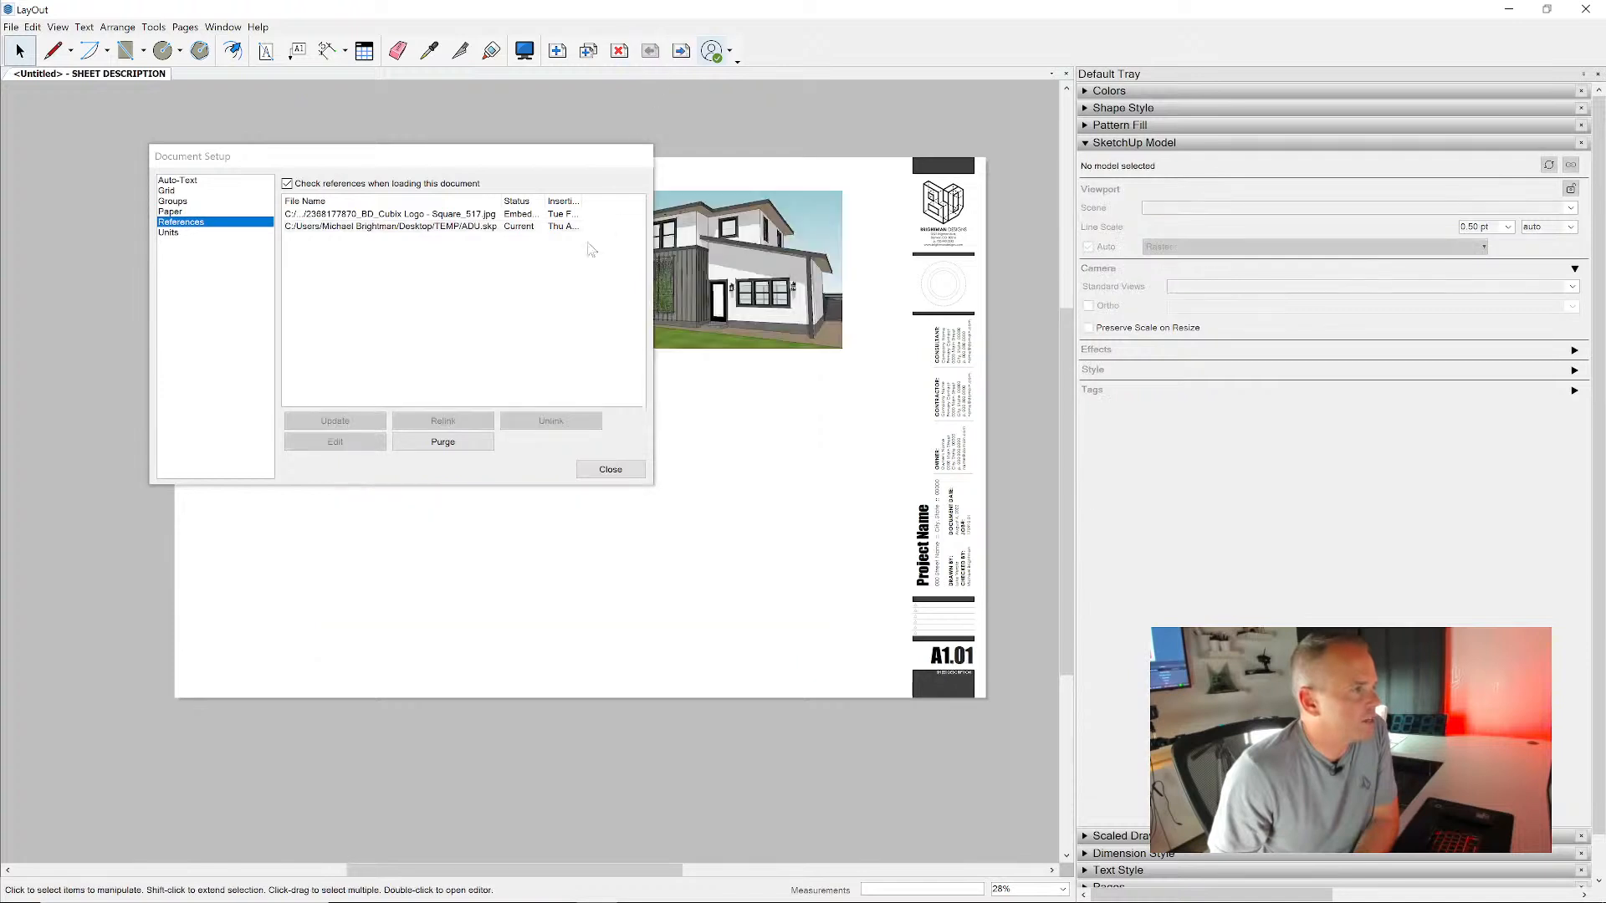
pyautogui.click(473, 227)
pyautogui.click(767, 232)
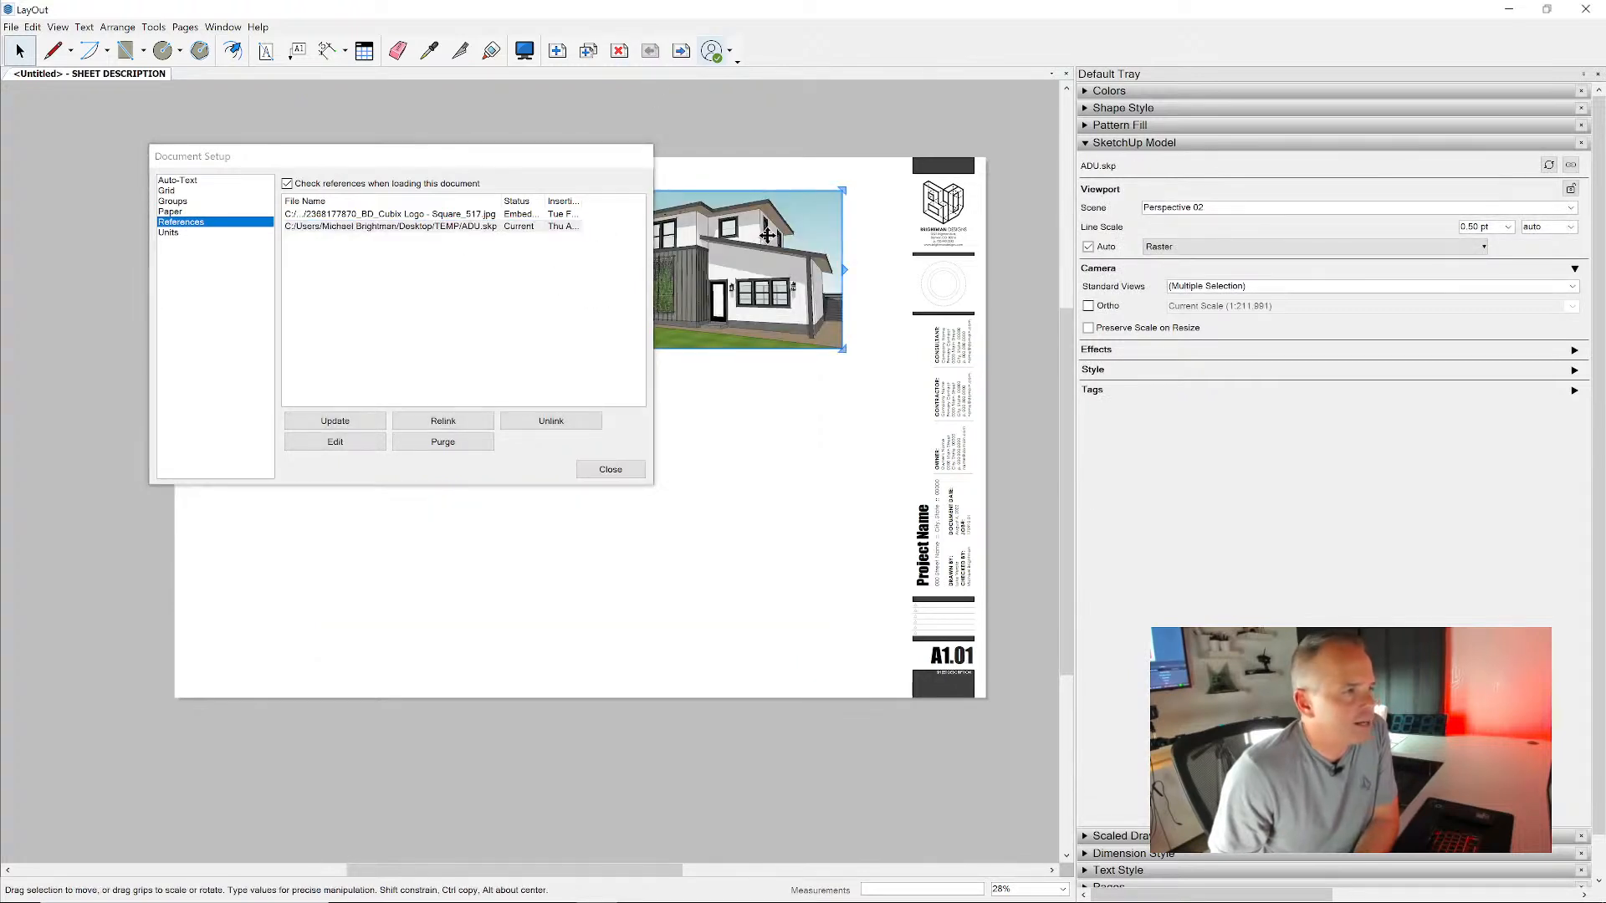
pyautogui.rightClick(767, 236)
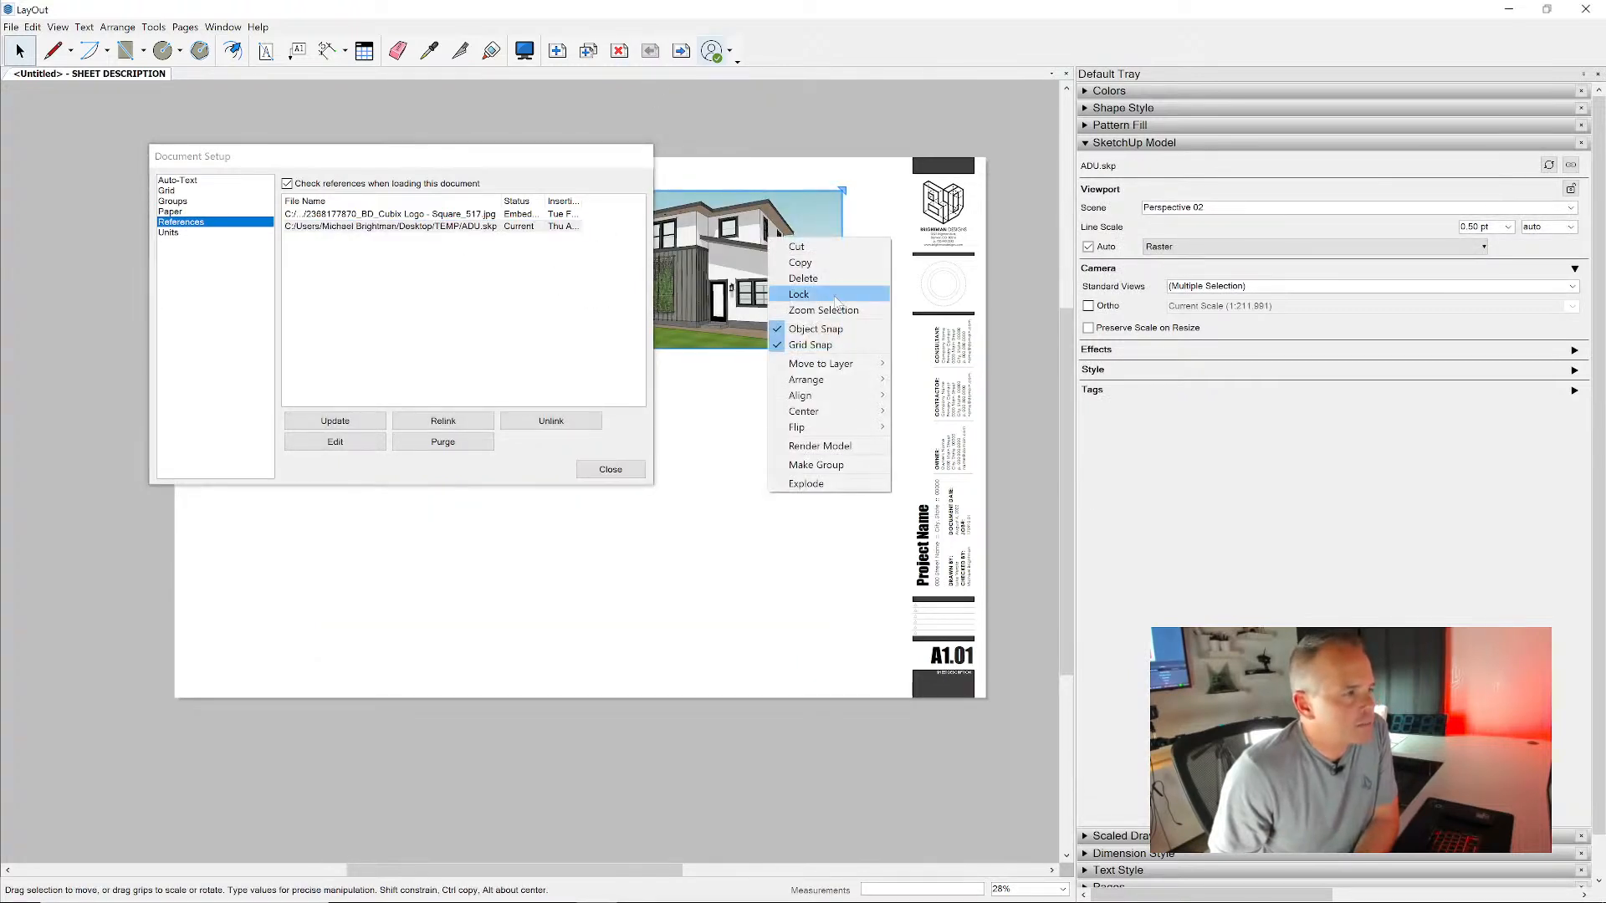
pyautogui.click(784, 142)
pyautogui.click(610, 469)
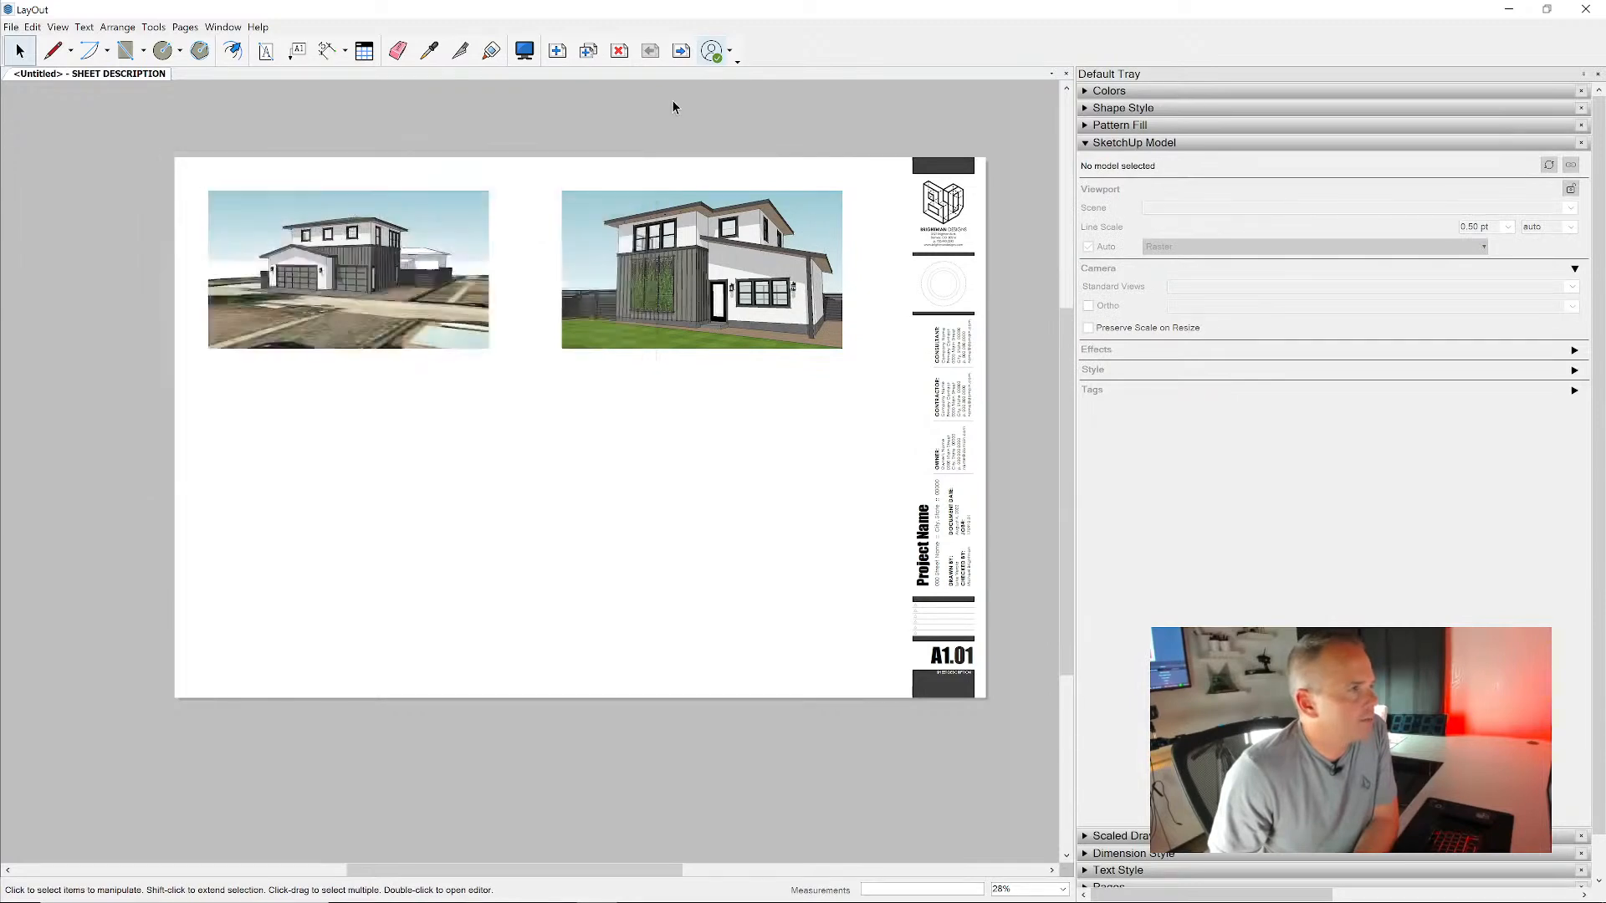
# - Return to Page 2 and assign the Elevation 01 scene to its viewport
pyautogui.click(681, 50)
pyautogui.click(627, 433)
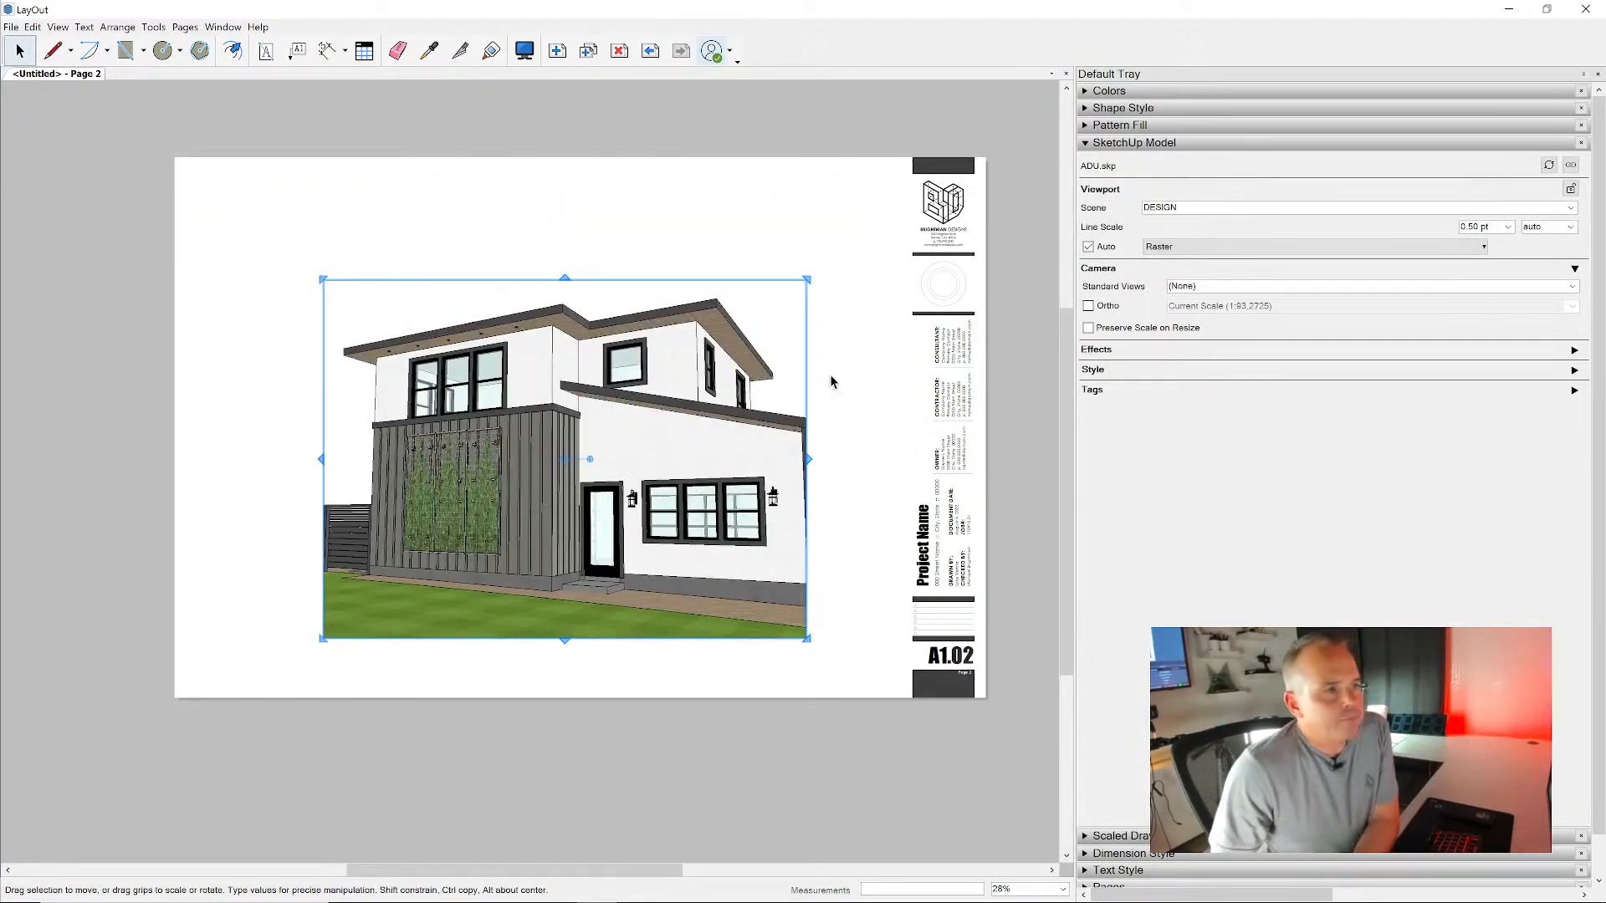
pyautogui.click(1572, 208)
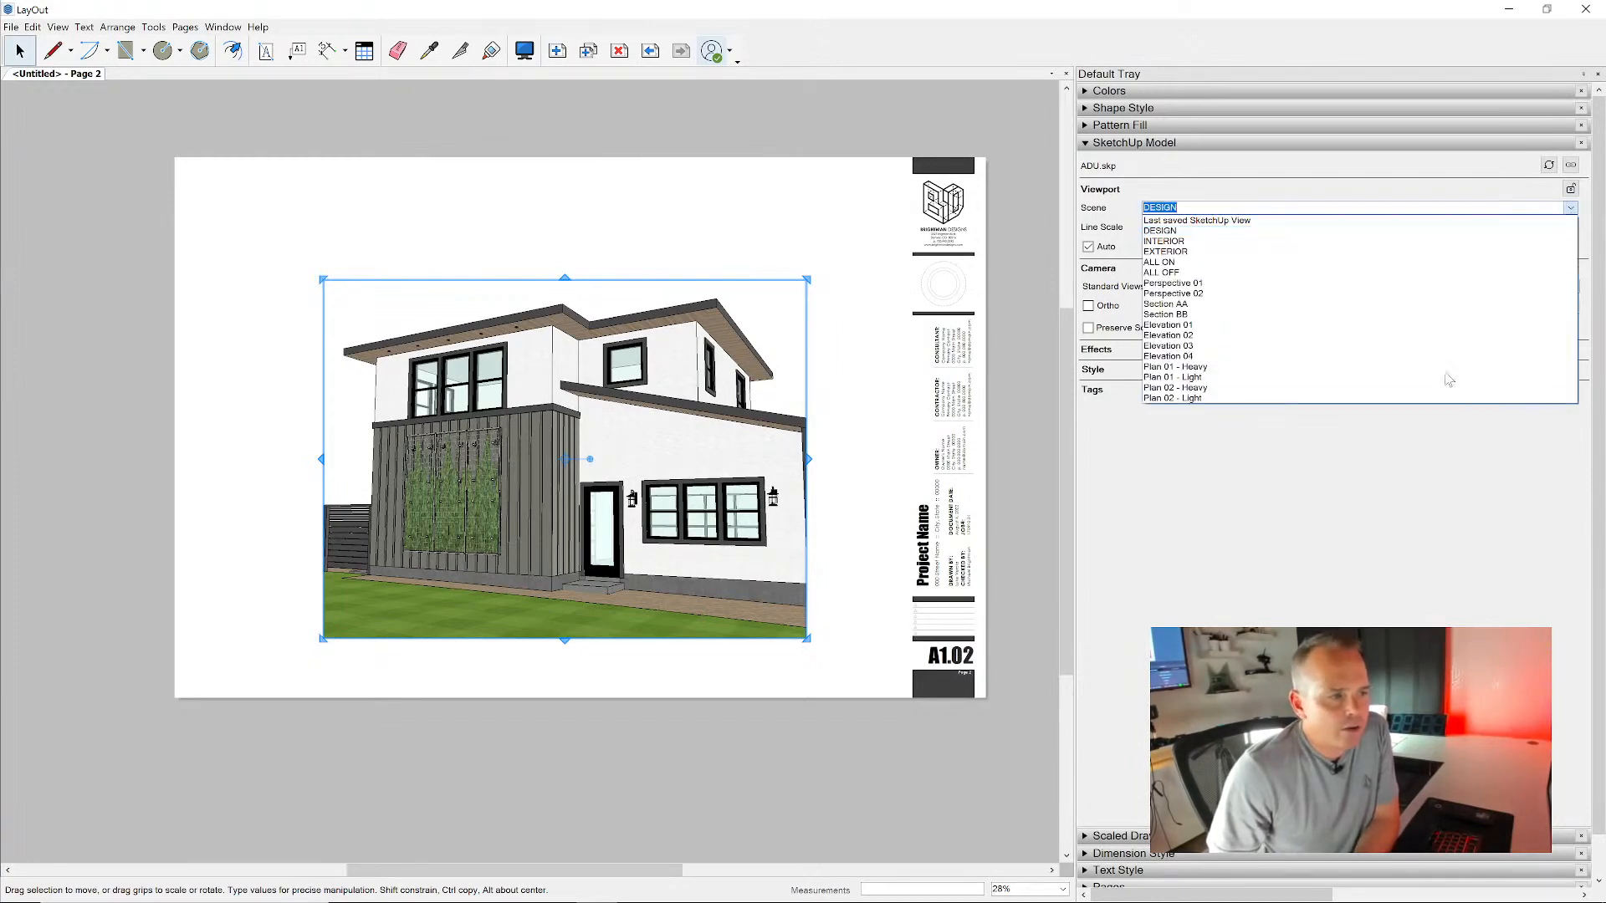
pyautogui.click(1434, 325)
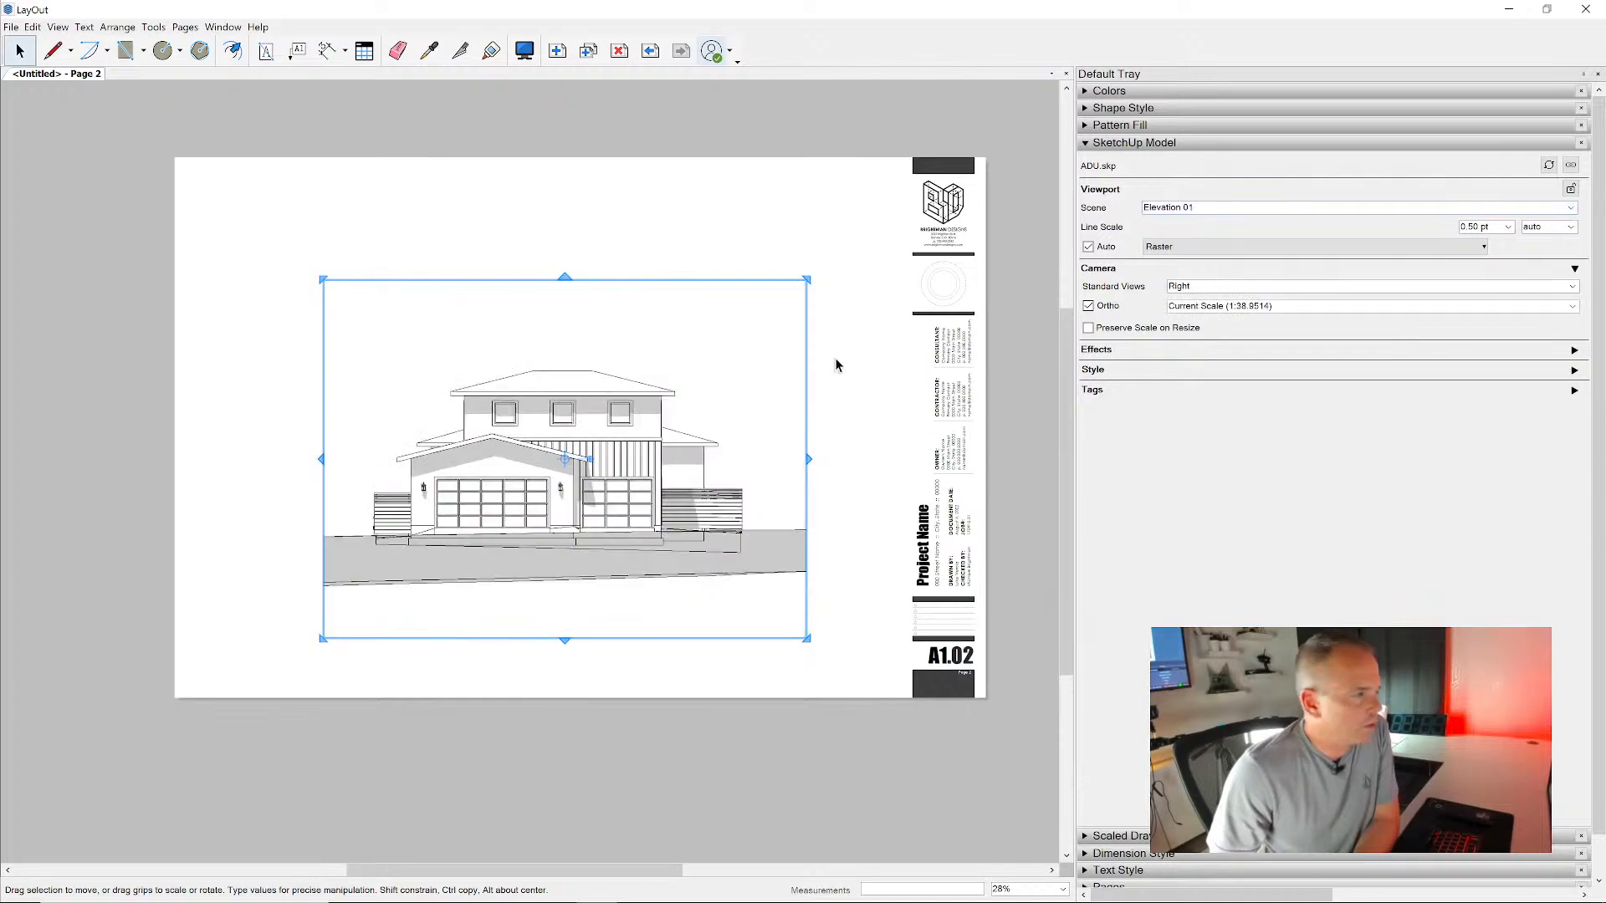
# - Inspect the elevation's line quality up close, try Vector rendering, and set the viewport's rendering to Hybrid
pyautogui.scroll(15, 578, 452)
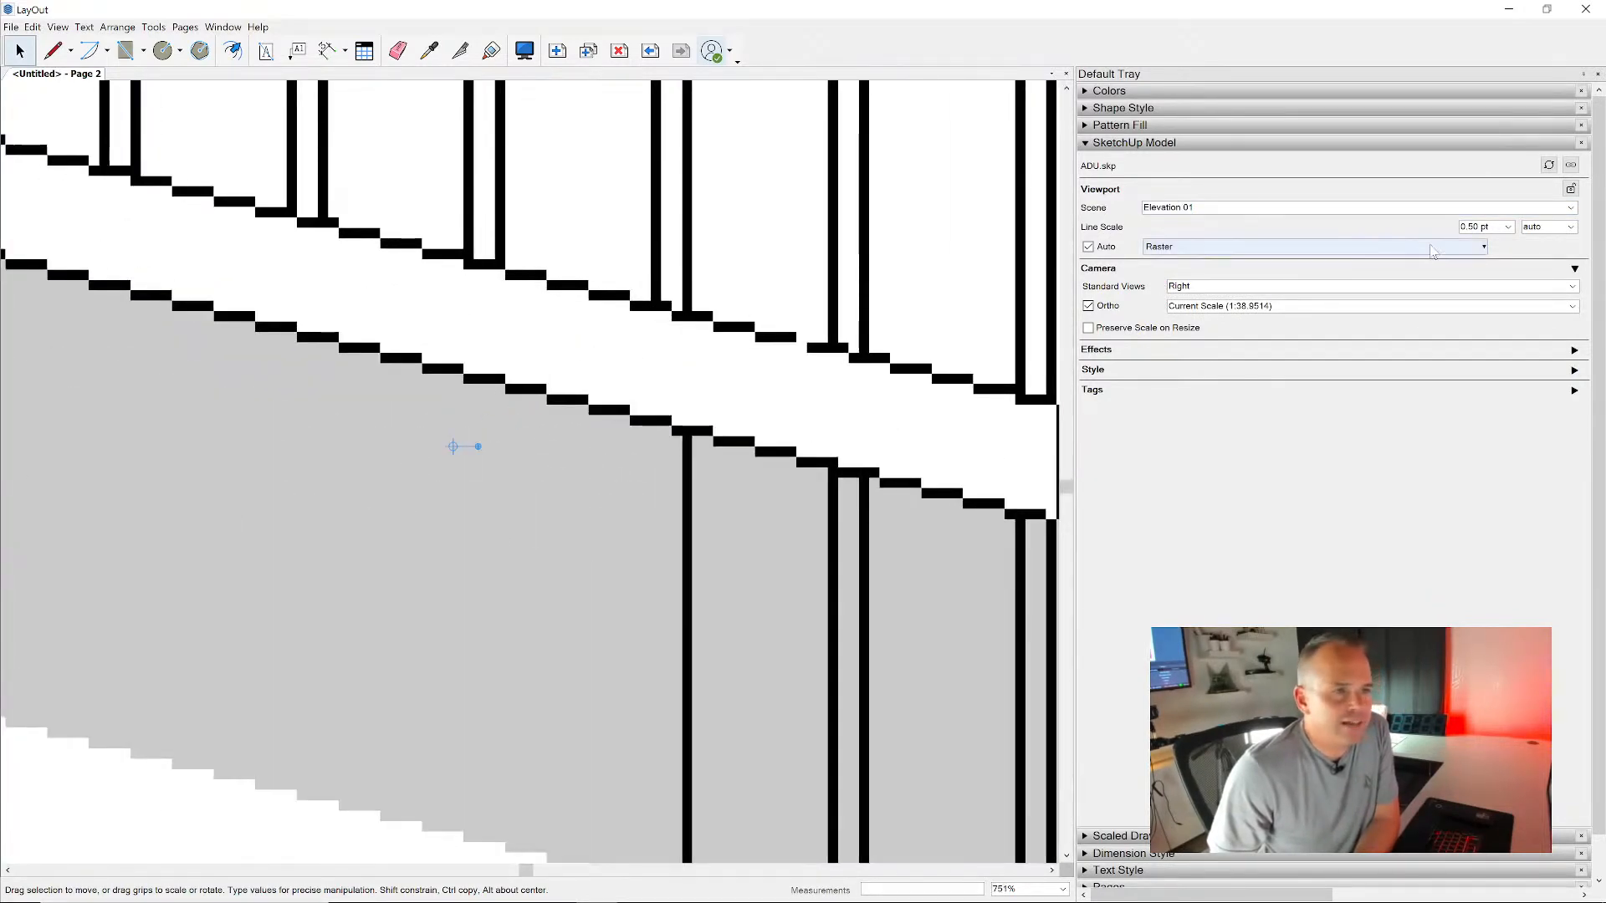
pyautogui.click(1481, 247)
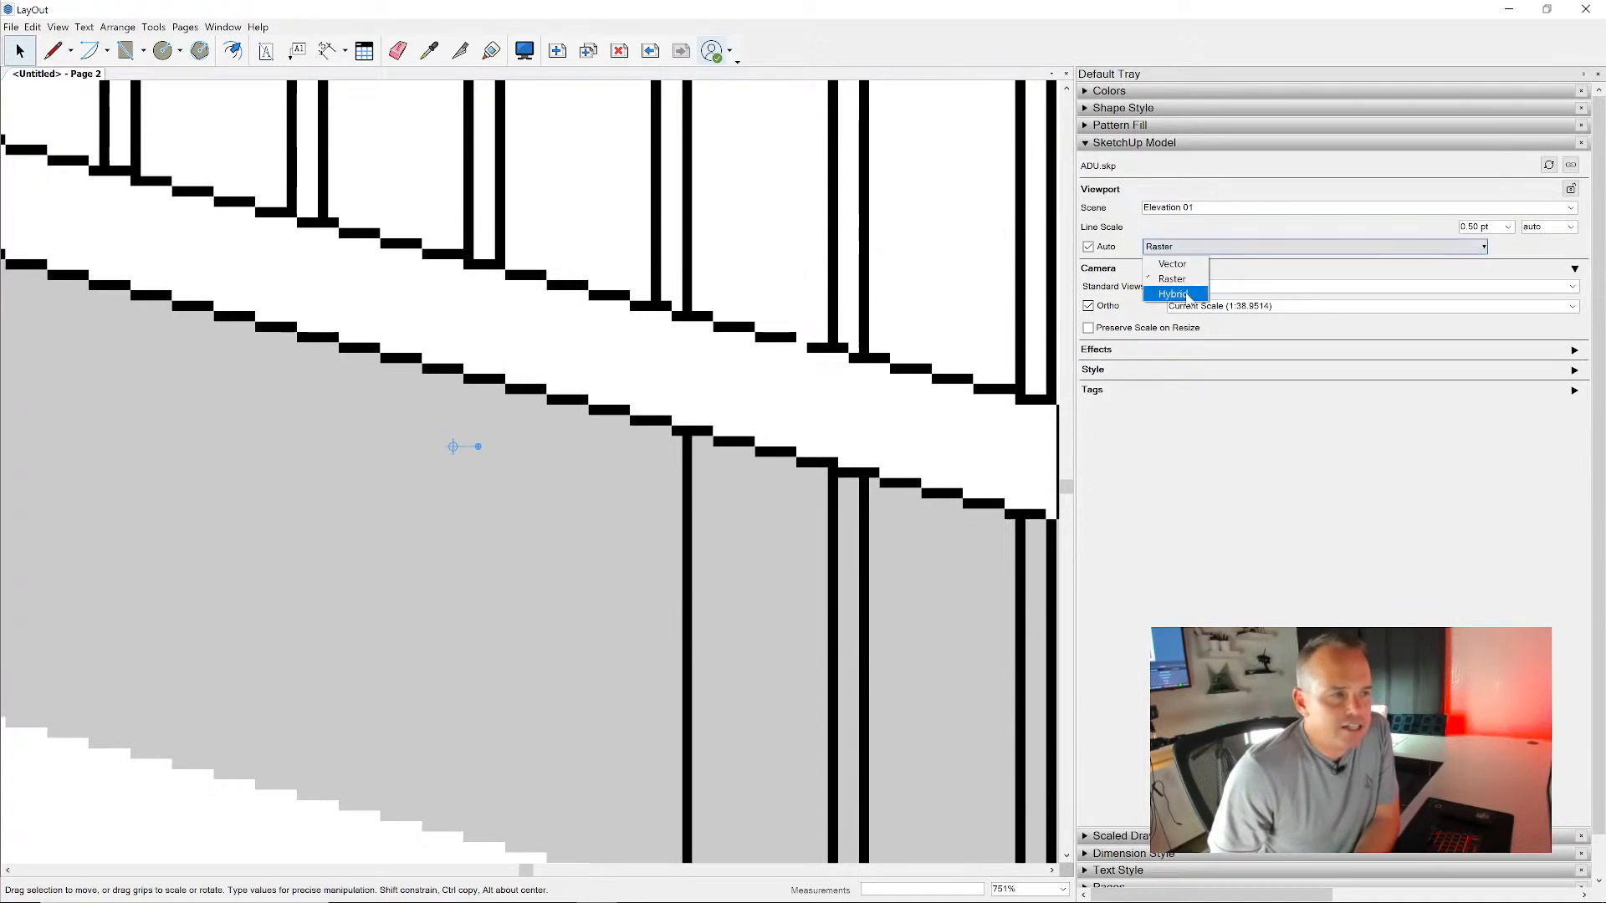
pyautogui.click(1172, 263)
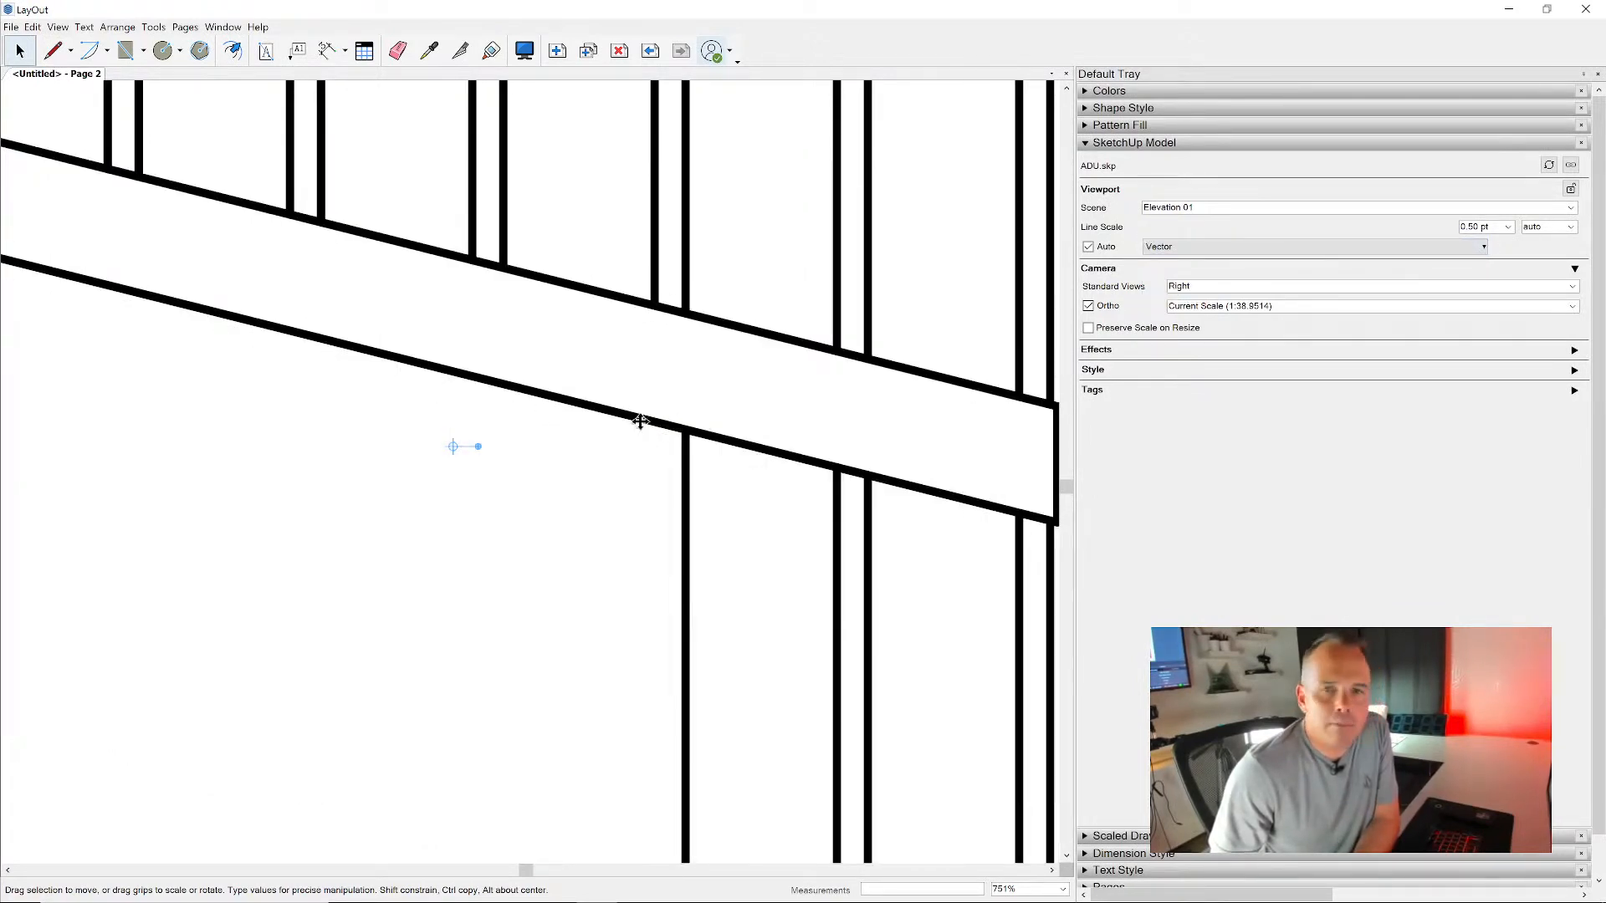
pyautogui.click(1436, 253)
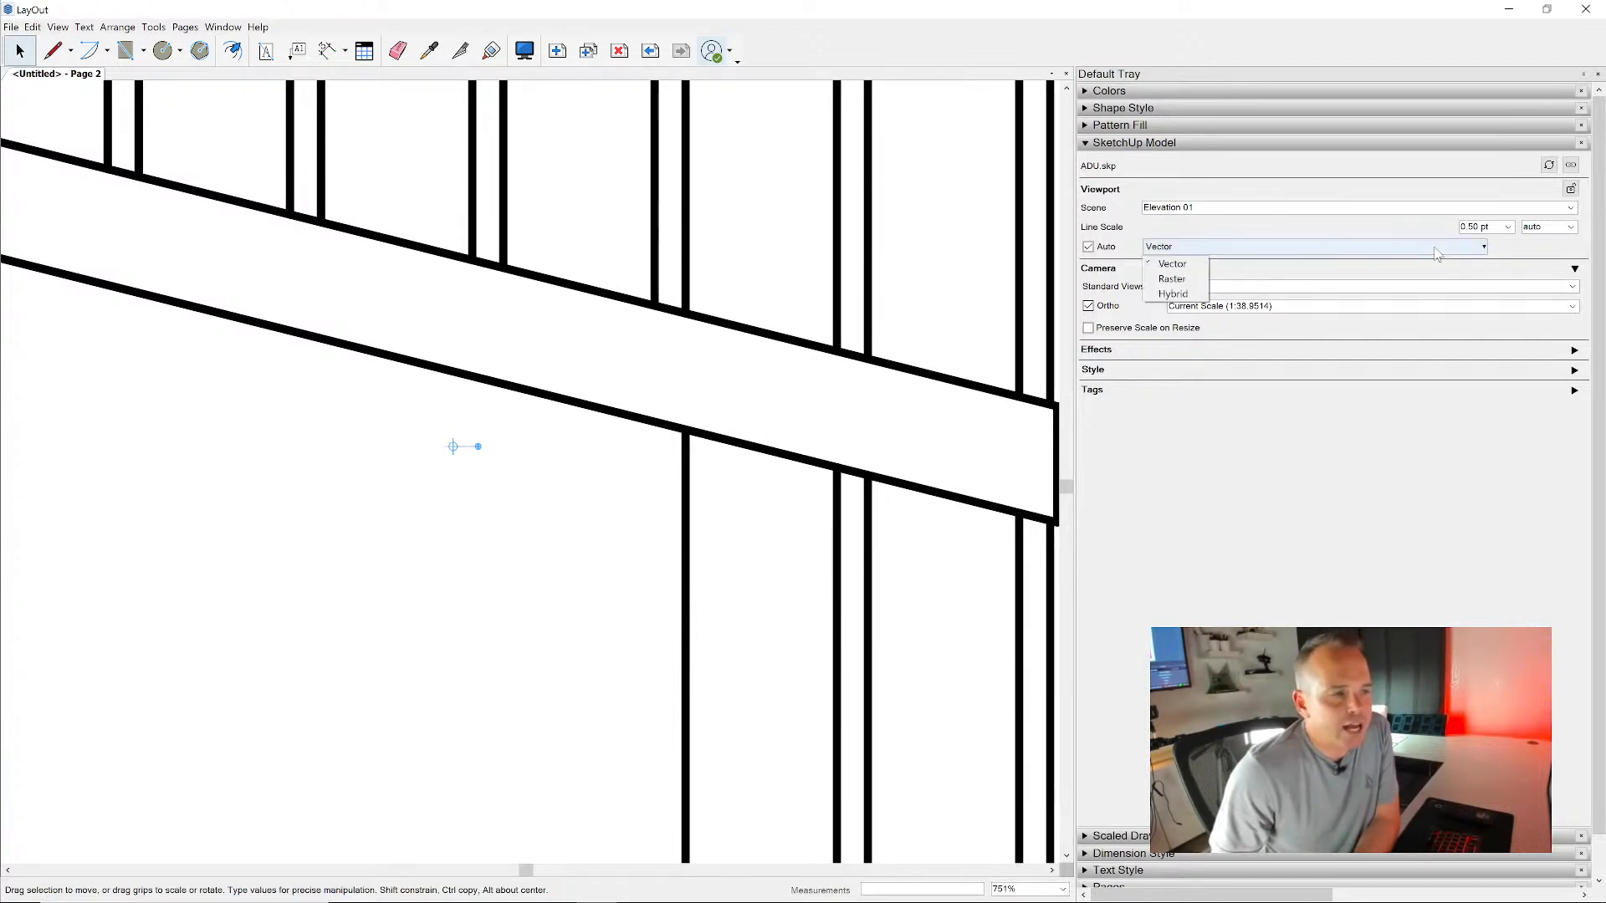
pyautogui.click(1179, 293)
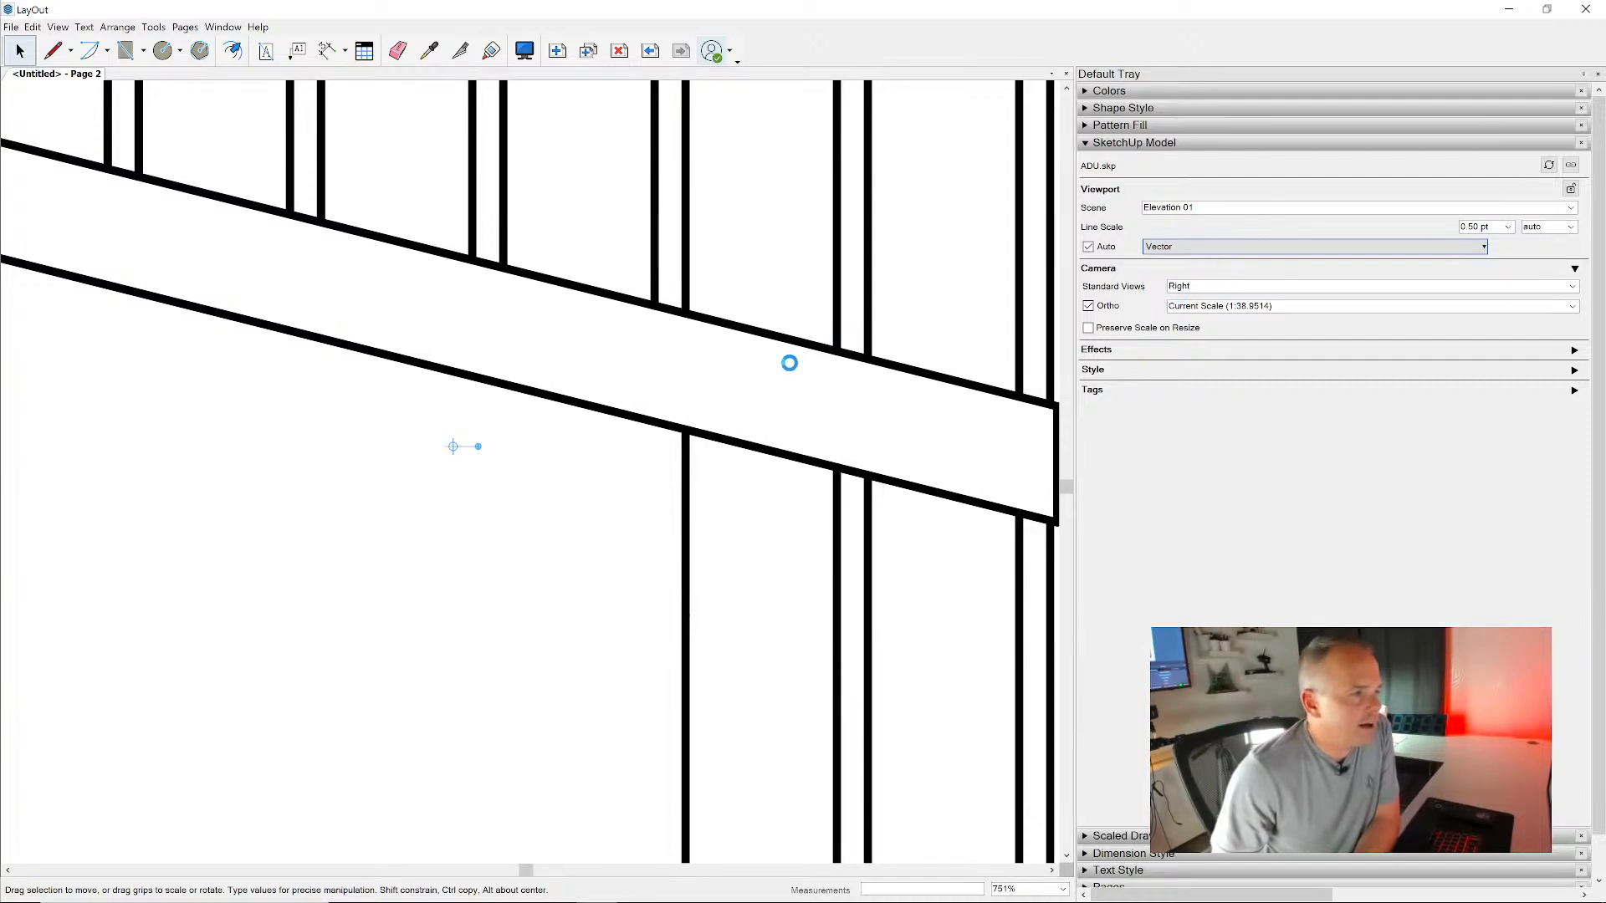
pyautogui.scroll(-10, 789, 359)
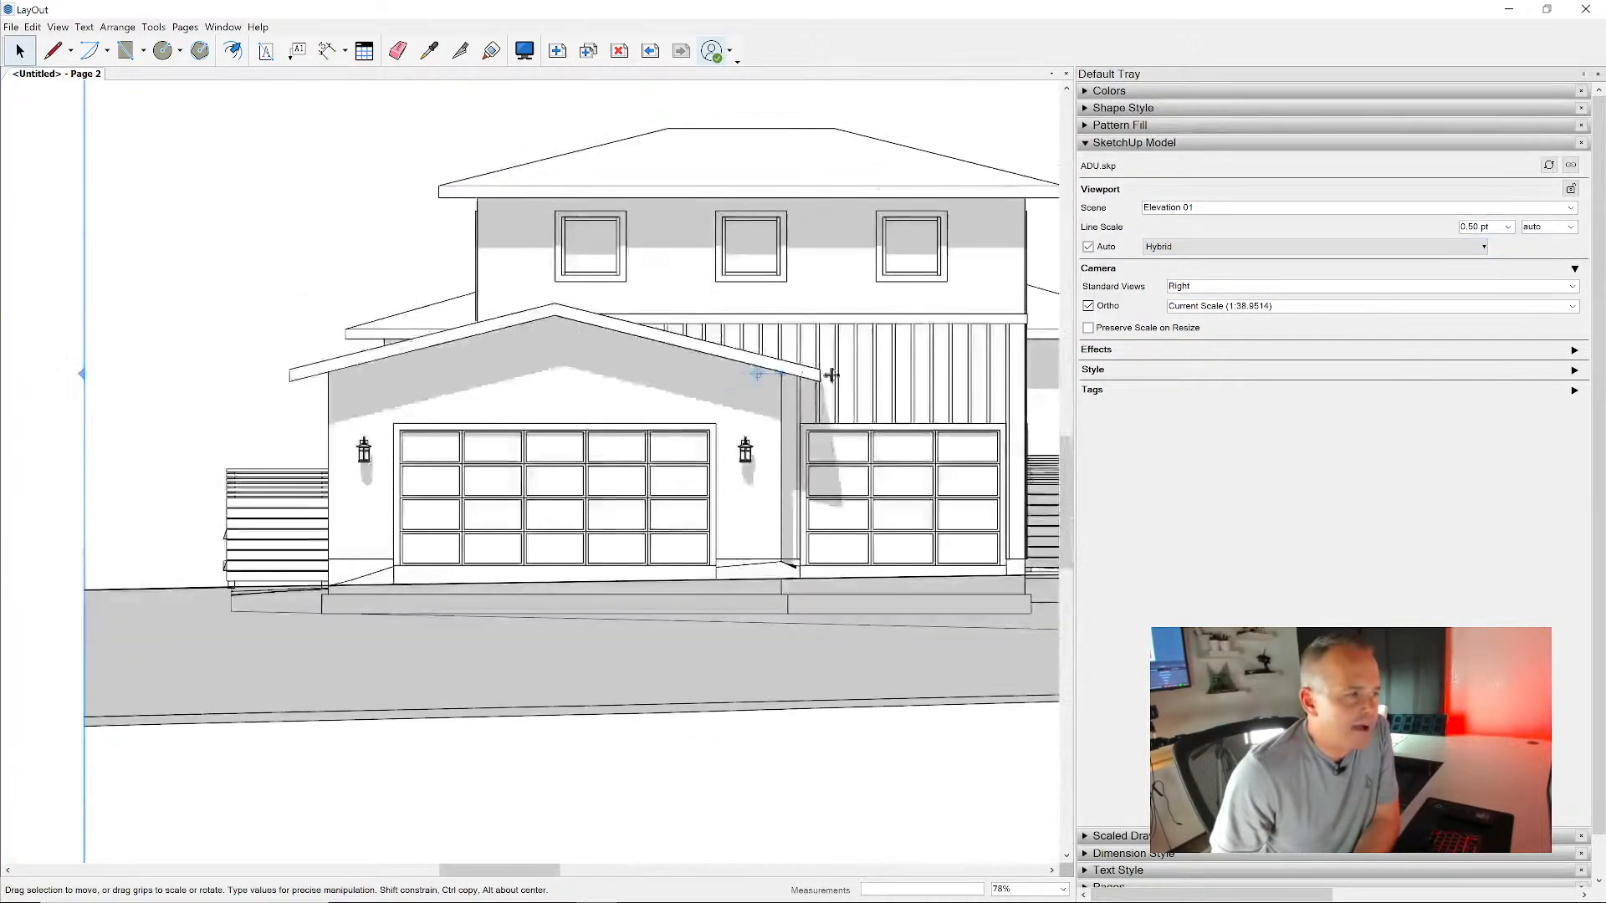
# - Set the Elevation 01 viewport's orthographic scale to 1/4" = 1'-0" (1:48)
pyautogui.scroll(-3, 831, 375)
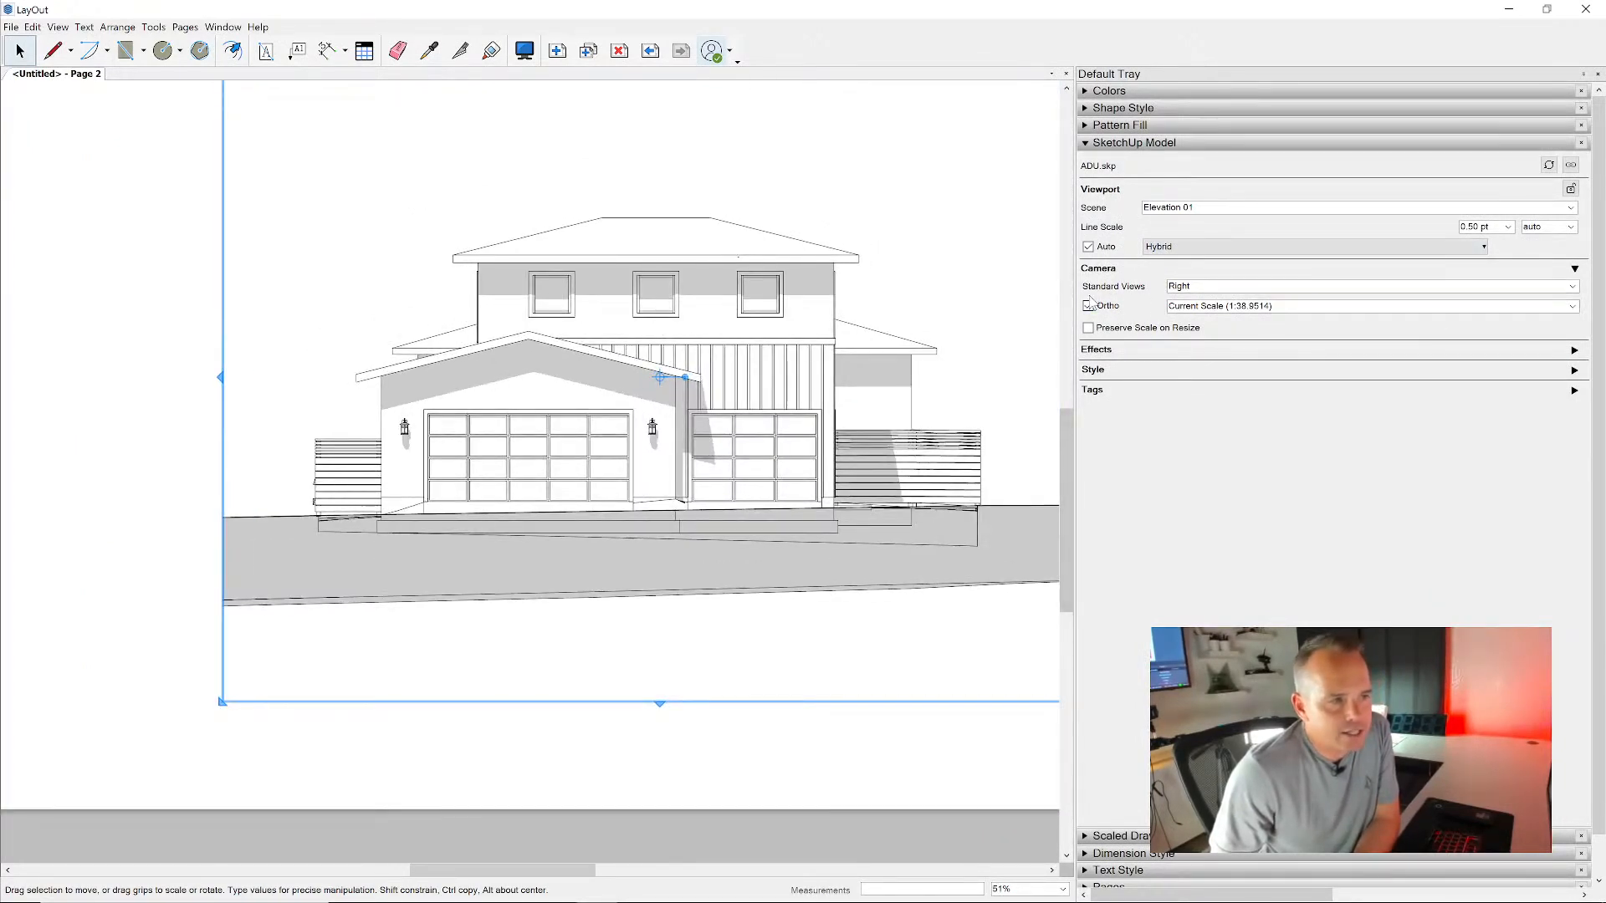
pyautogui.click(1573, 306)
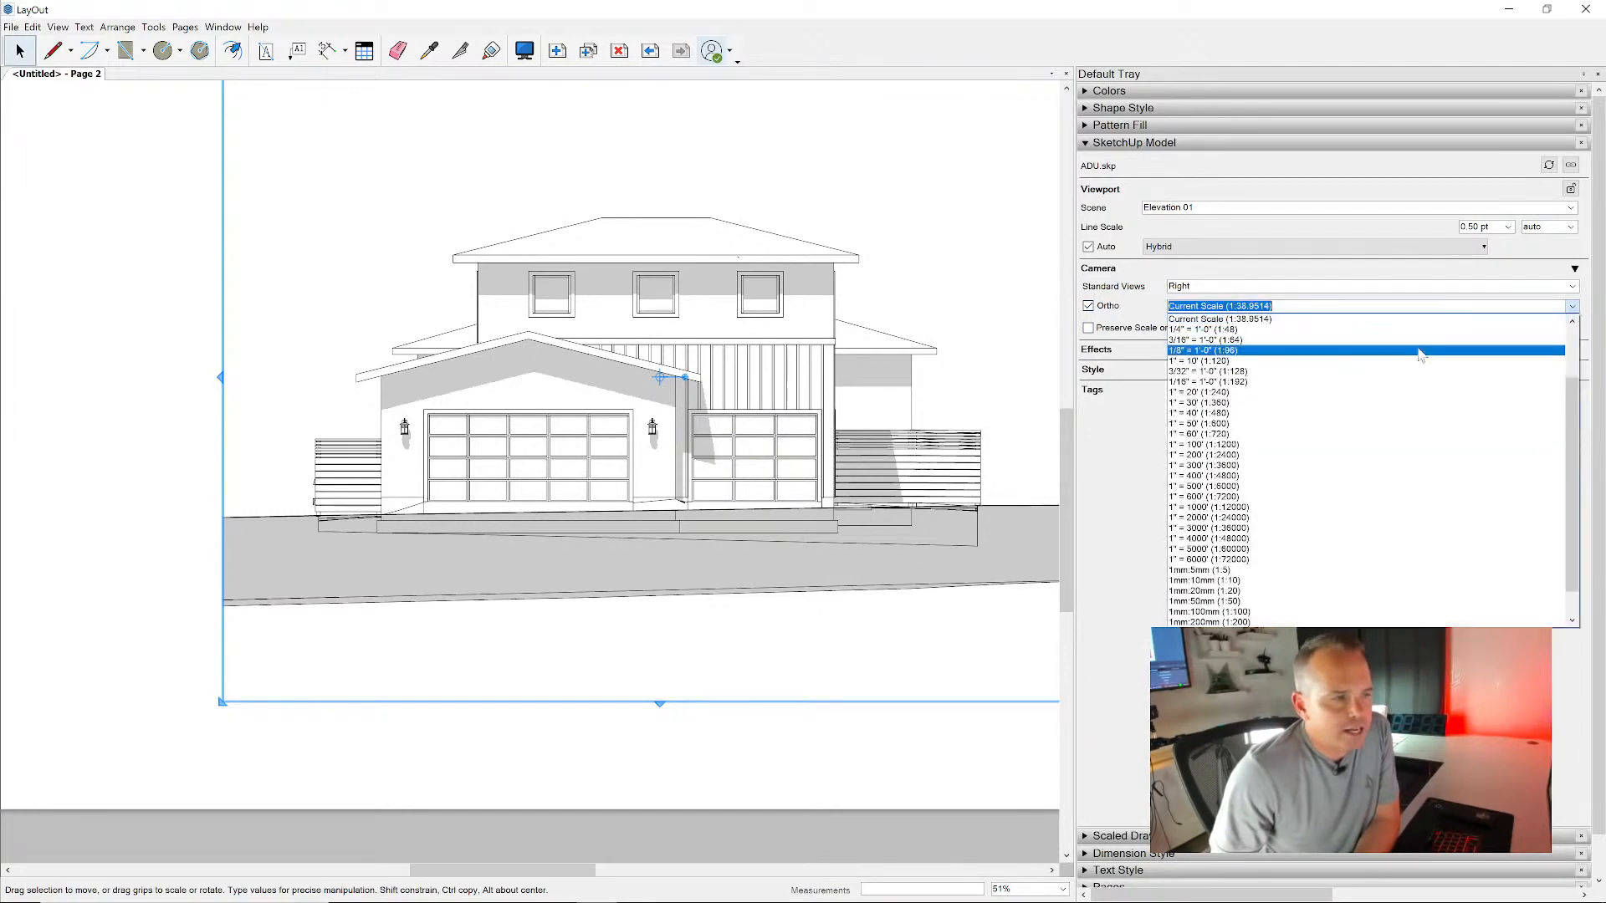
pyautogui.click(1408, 326)
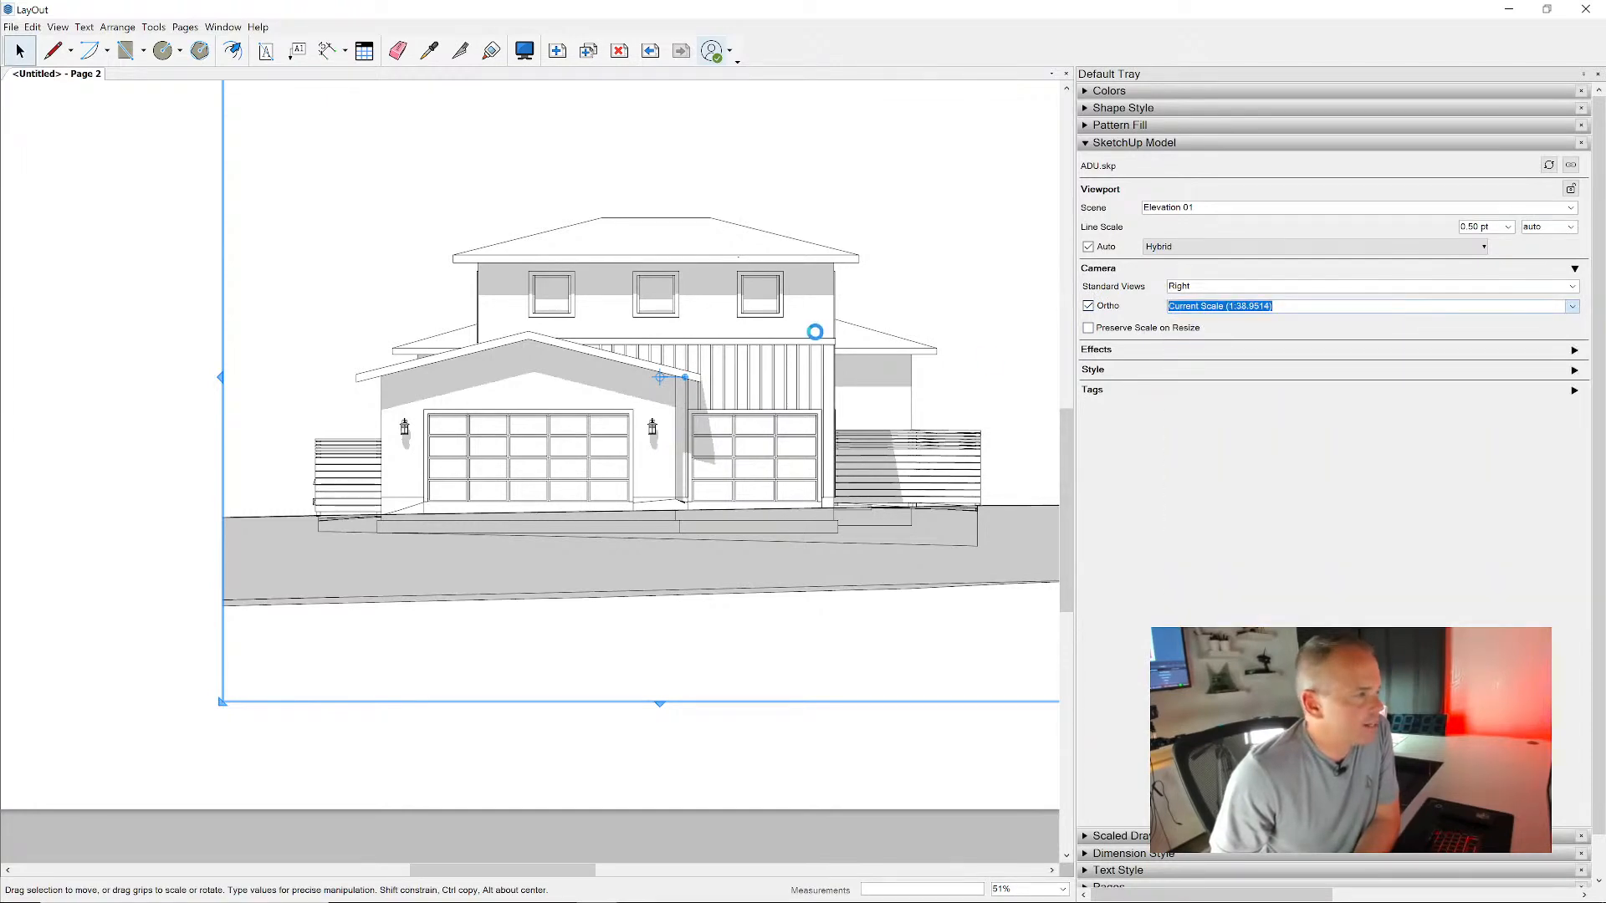
# - Crop the elevation viewport tightly around the house and fences by bringing in all four of its edges
pyautogui.scroll(-4, 638, 340)
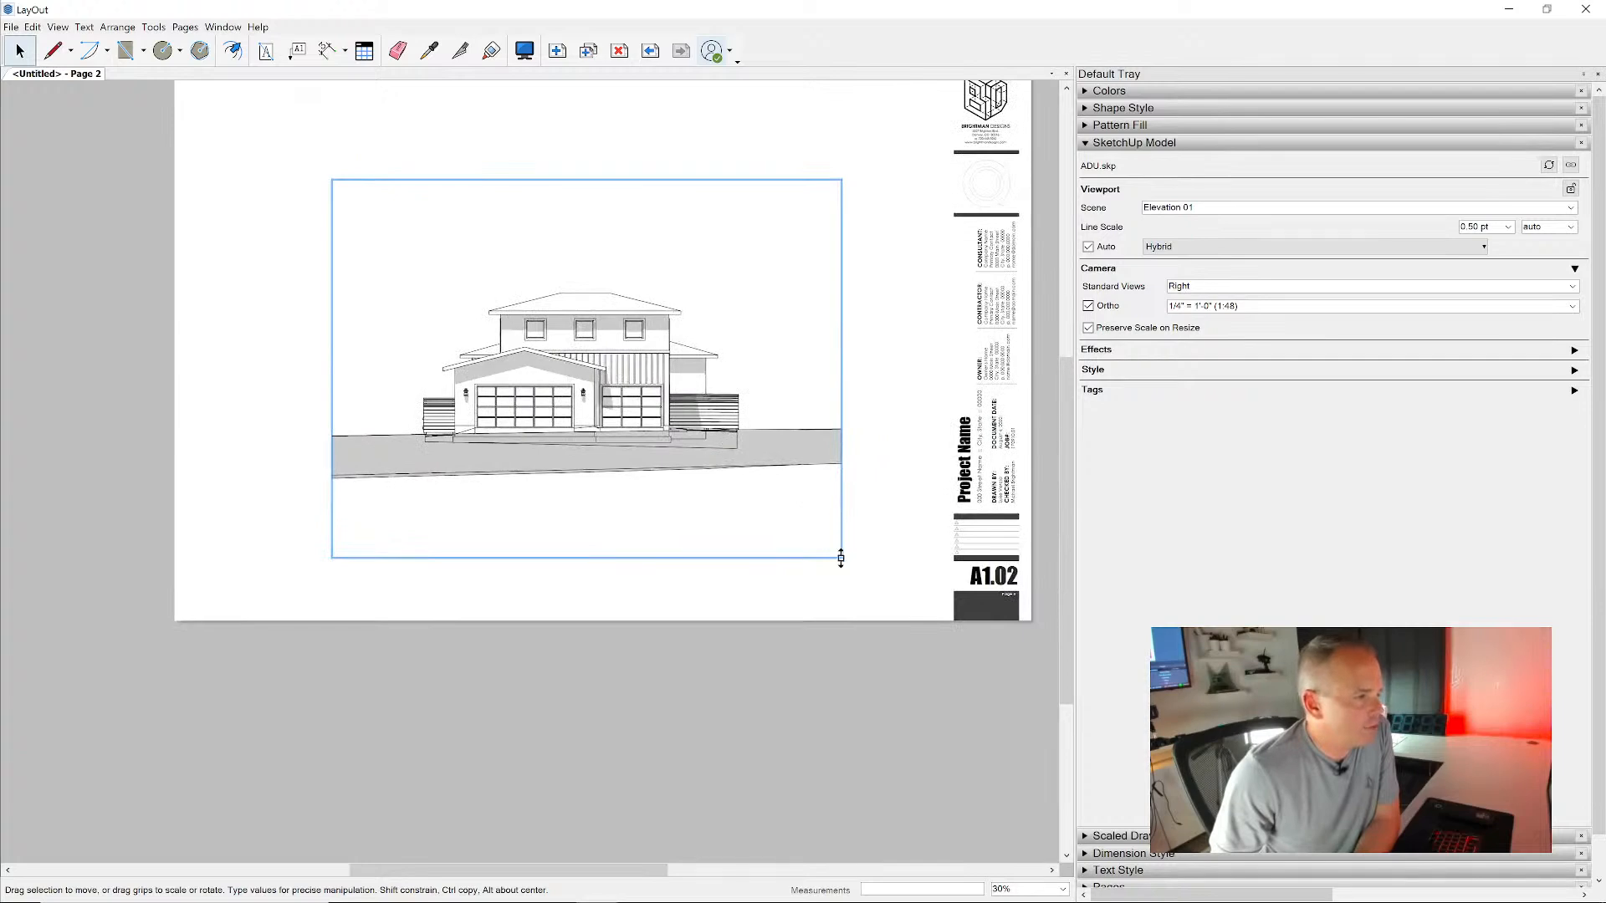
pyautogui.moveTo(841, 561); pyautogui.dragTo(752, 449)
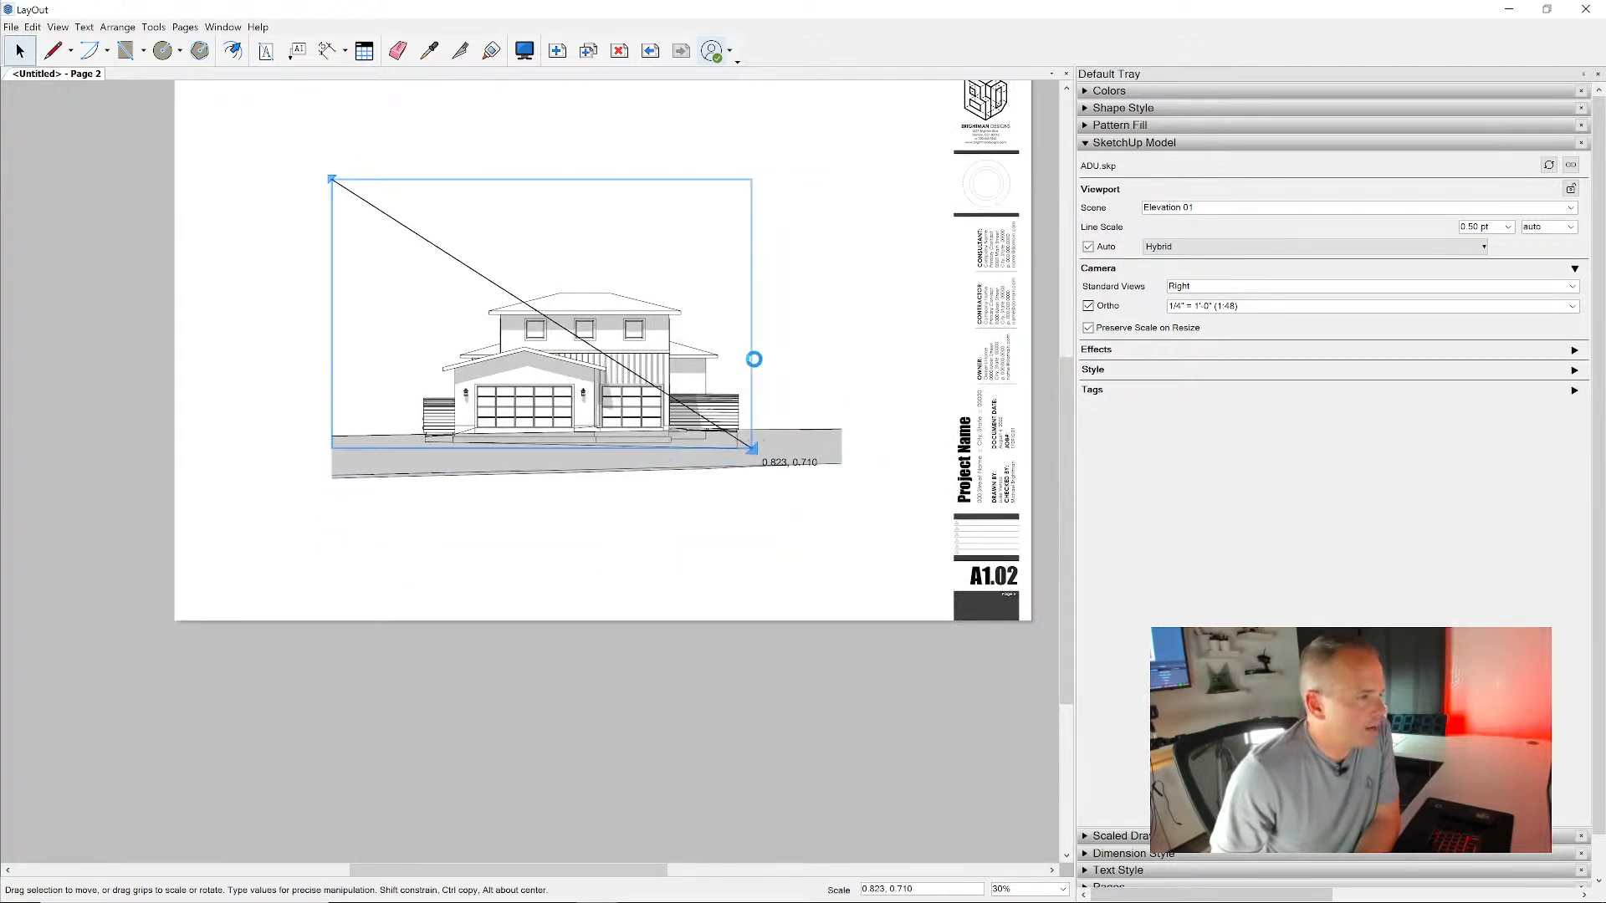
pyautogui.moveTo(332, 315); pyautogui.dragTo(401, 315)
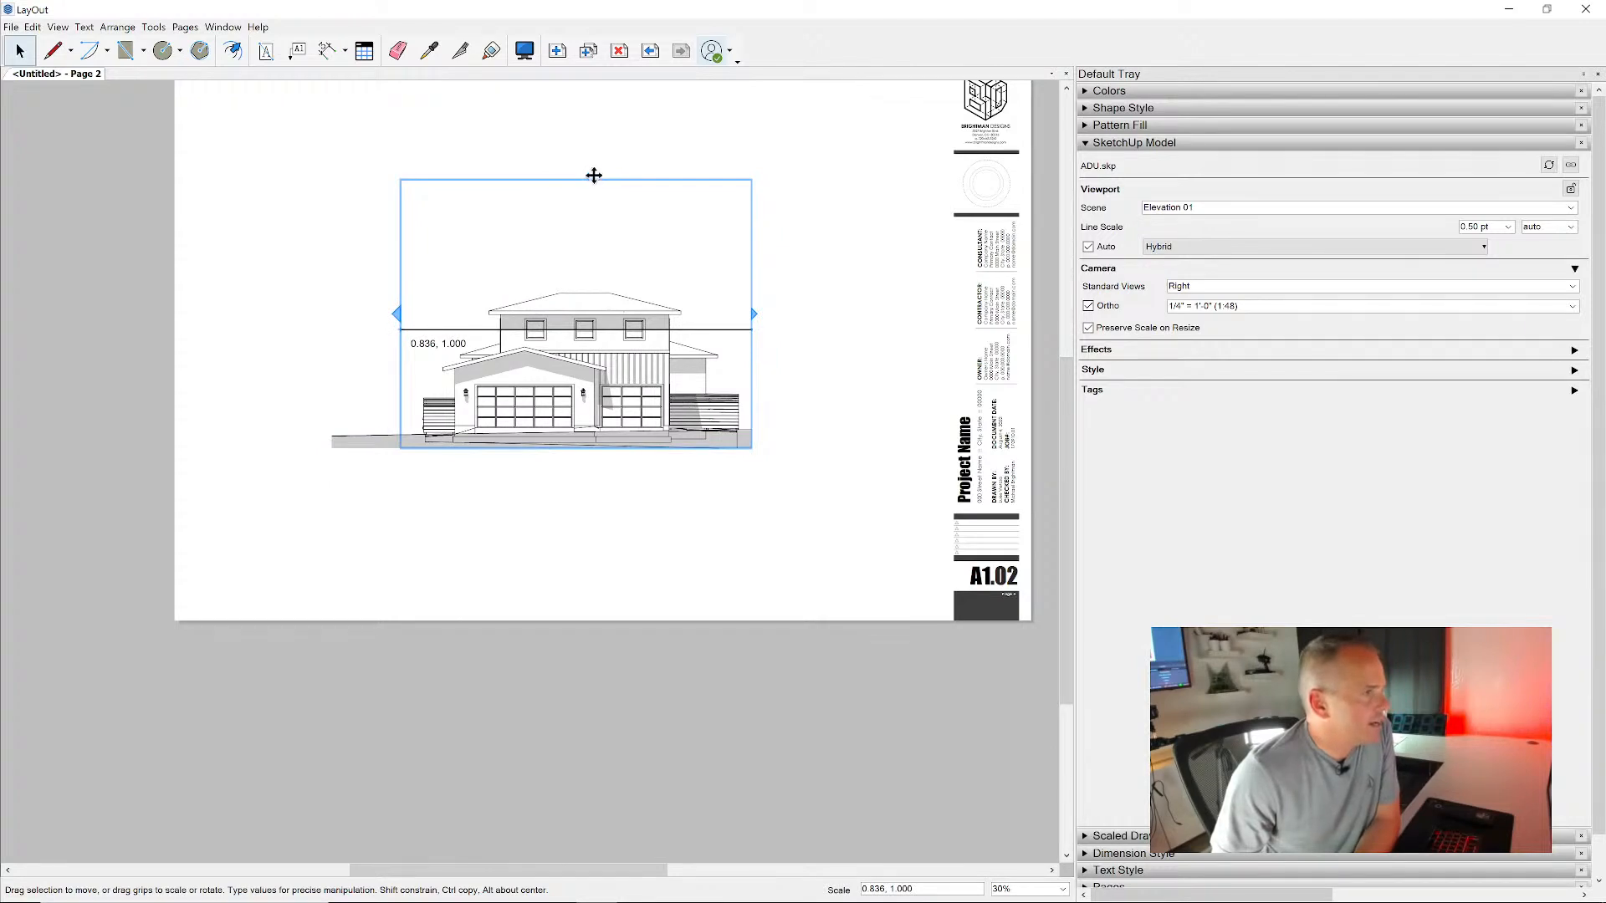
pyautogui.moveTo(594, 175); pyautogui.dragTo(604, 276)
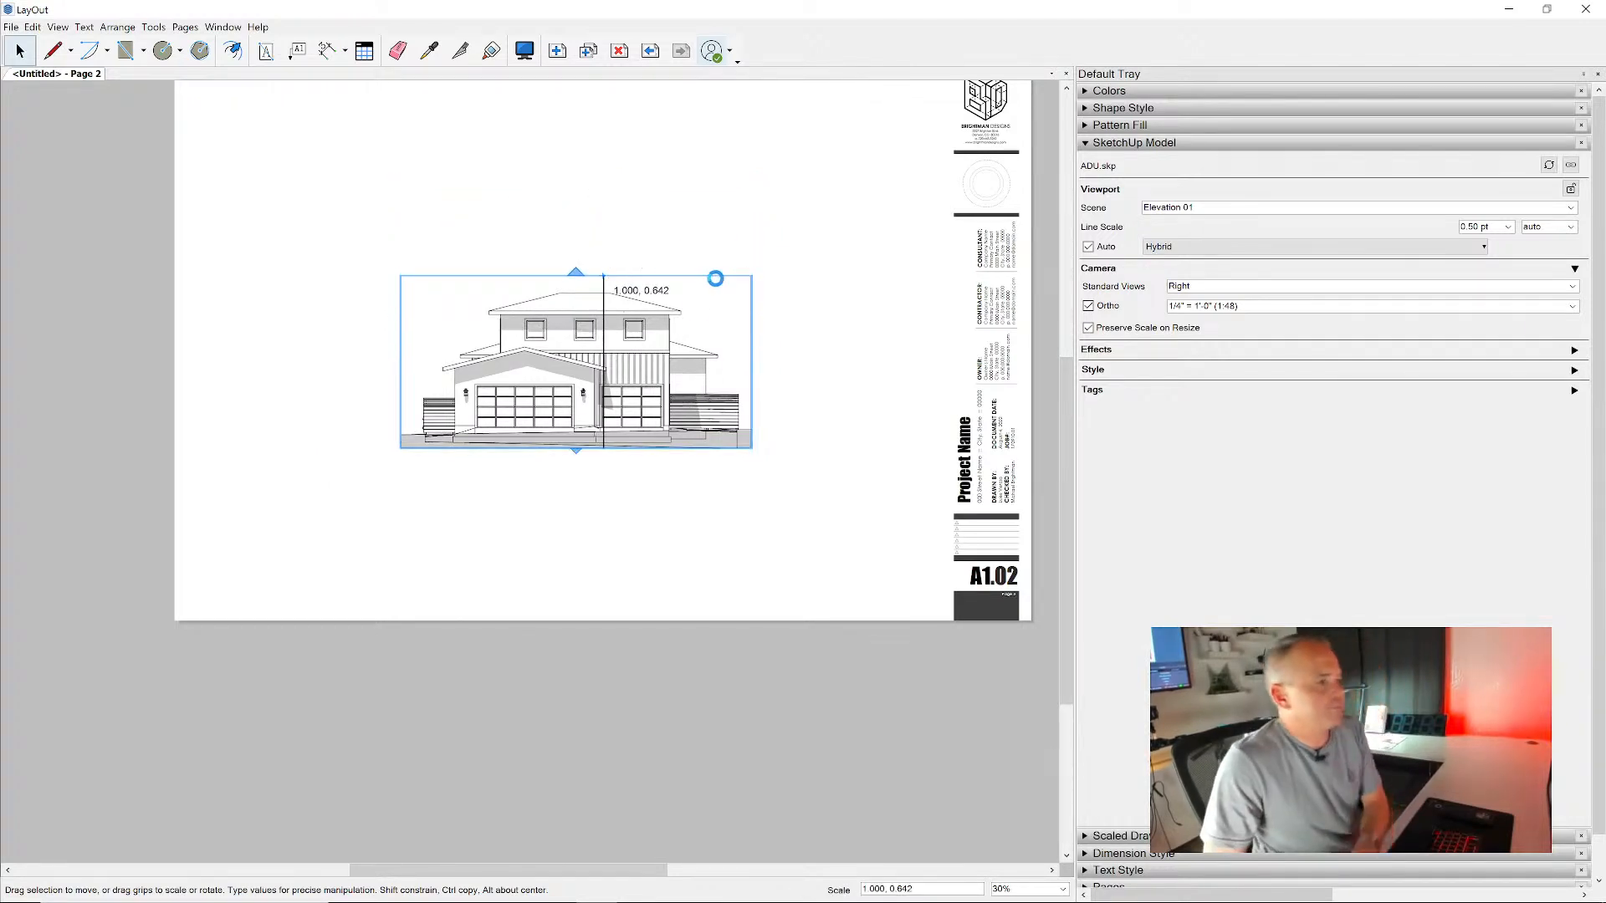
# - Move the cropped elevation viewport to the upper-left corner of the sheet and check its placement
pyautogui.moveTo(642, 397); pyautogui.dragTo(469, 213)
pyautogui.moveTo(455, 178); pyautogui.dragTo(505, 323, button='middle')
pyautogui.scroll(2, 505, 323)
pyautogui.scroll(2, 444, 434)
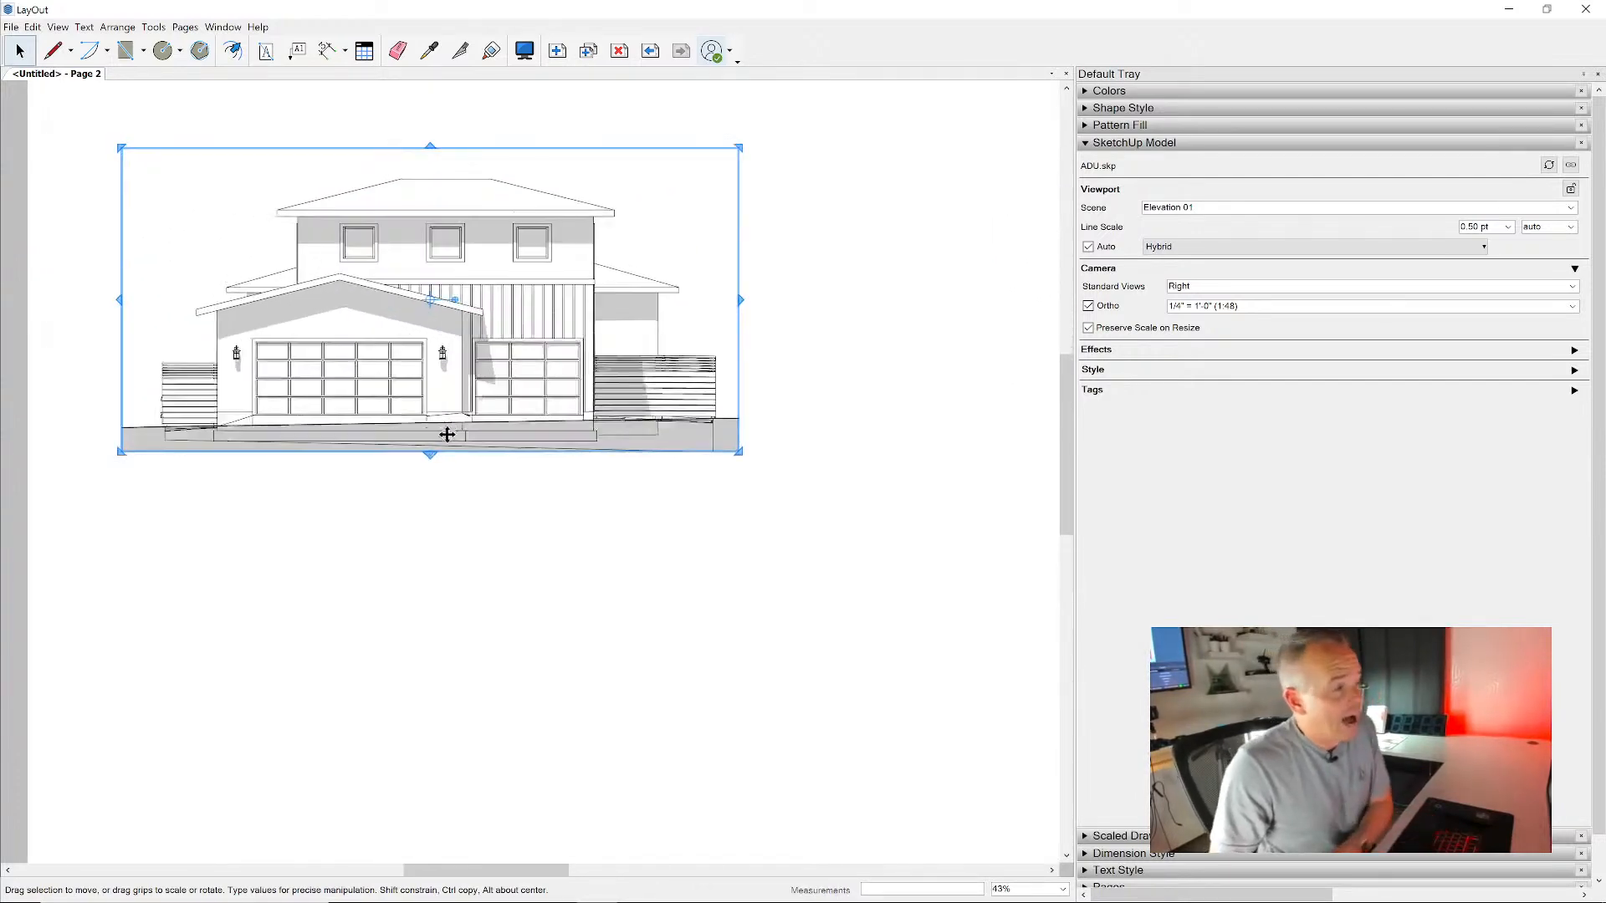
pyautogui.scroll(-2, 630, 342)
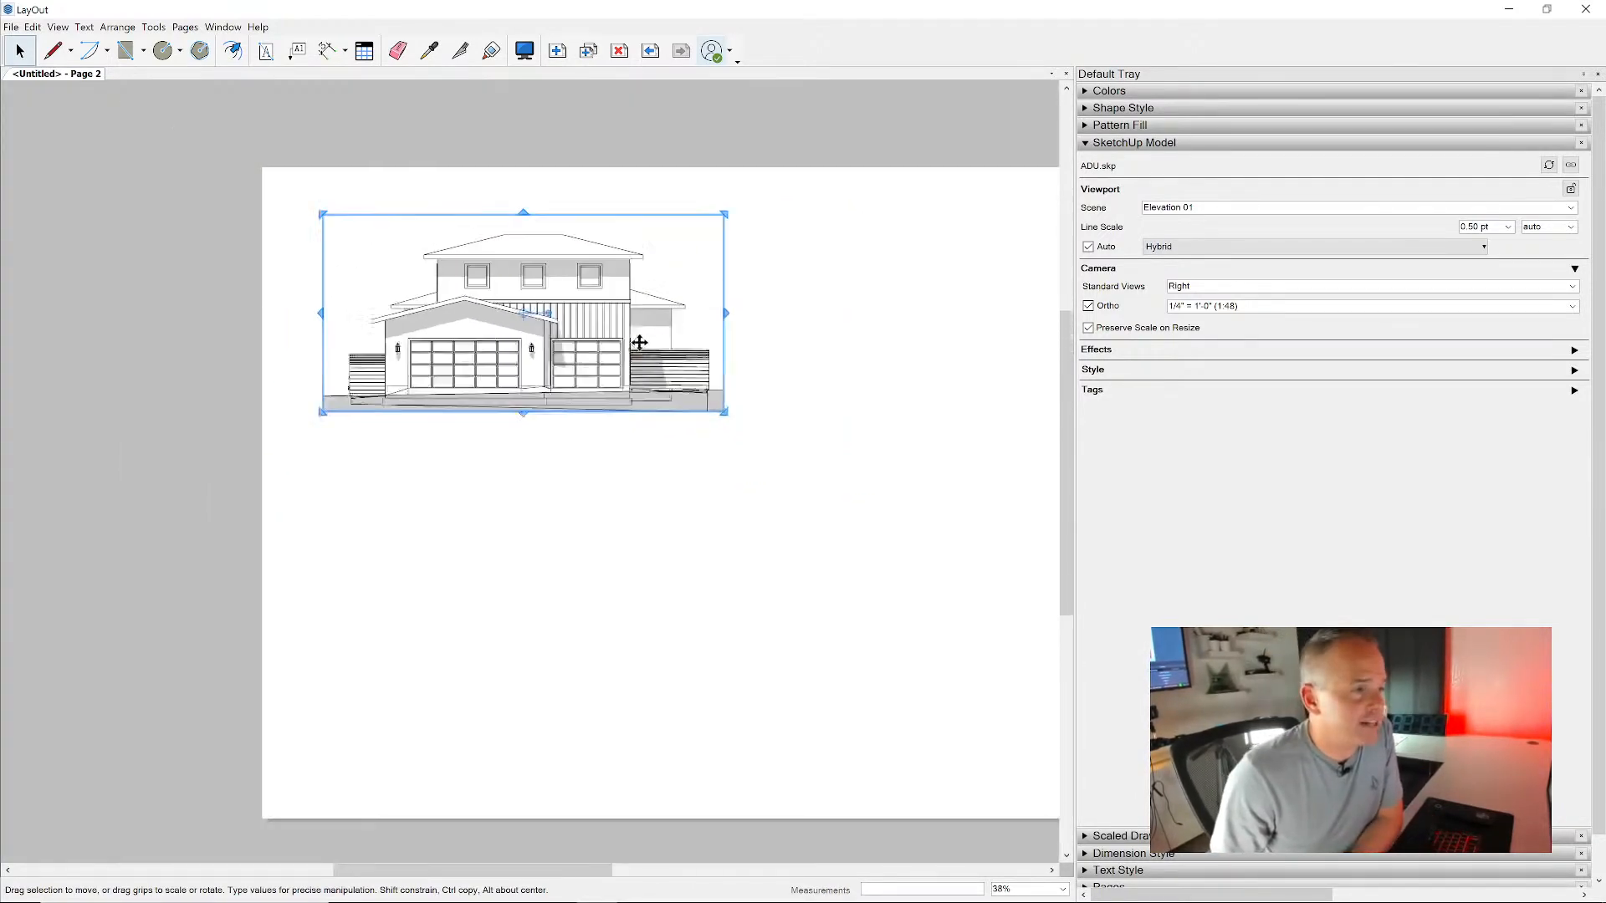
# - Try a line scale of 1 pt on the Elevation 01 viewport and check its line weights at 100% zoom
pyautogui.moveTo(630, 342); pyautogui.dragTo(495, 301, button='middle')
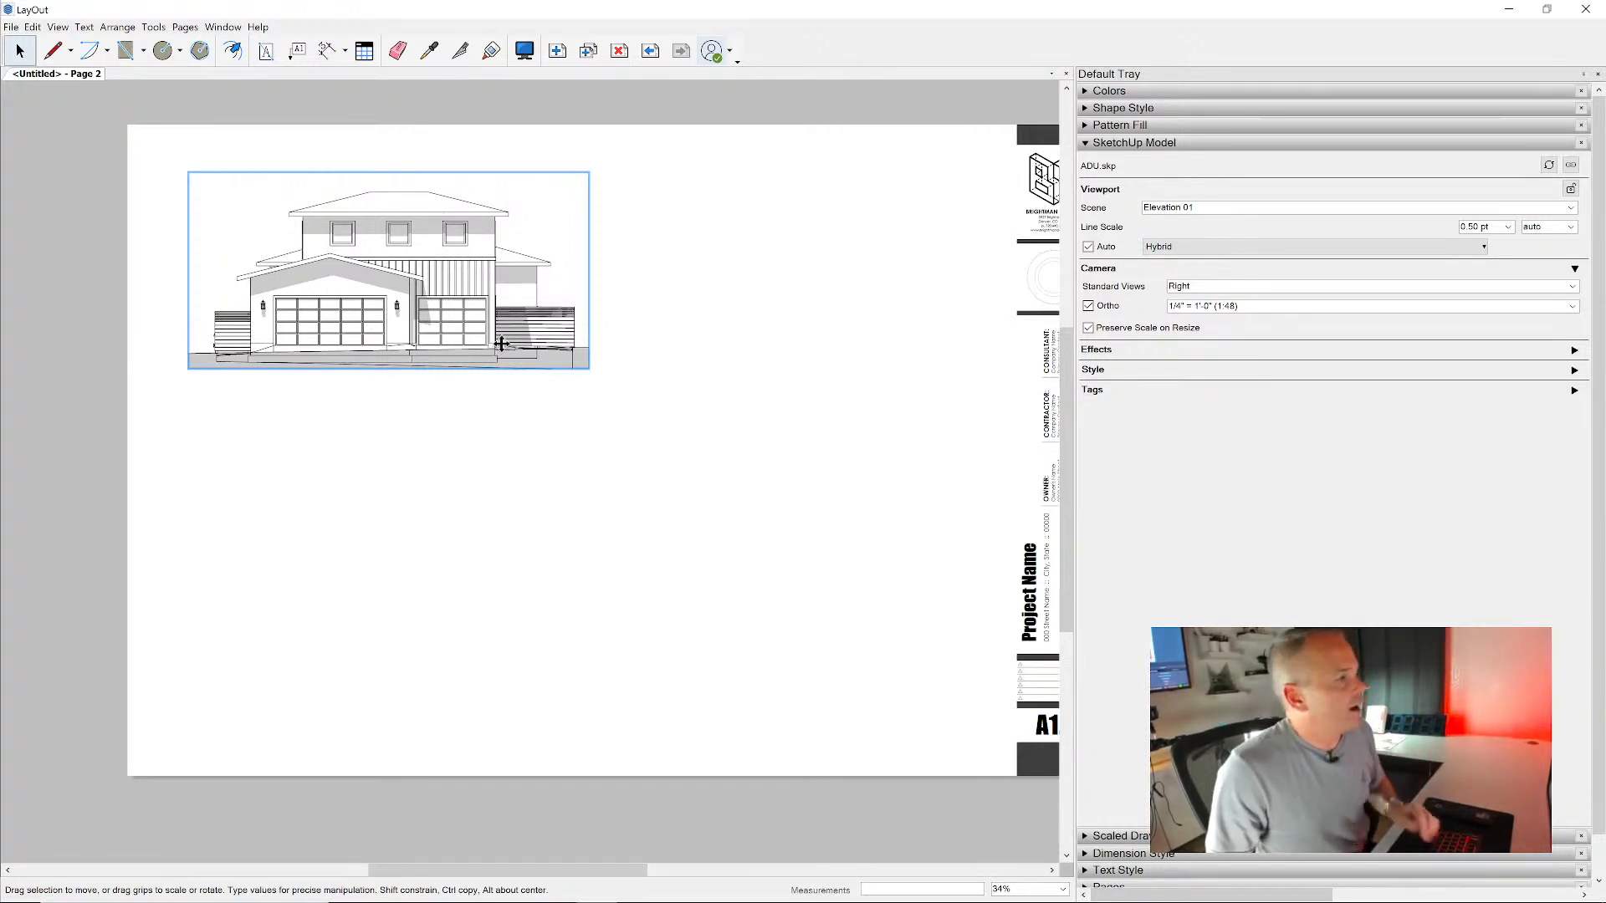
pyautogui.scroll(5, 527, 265)
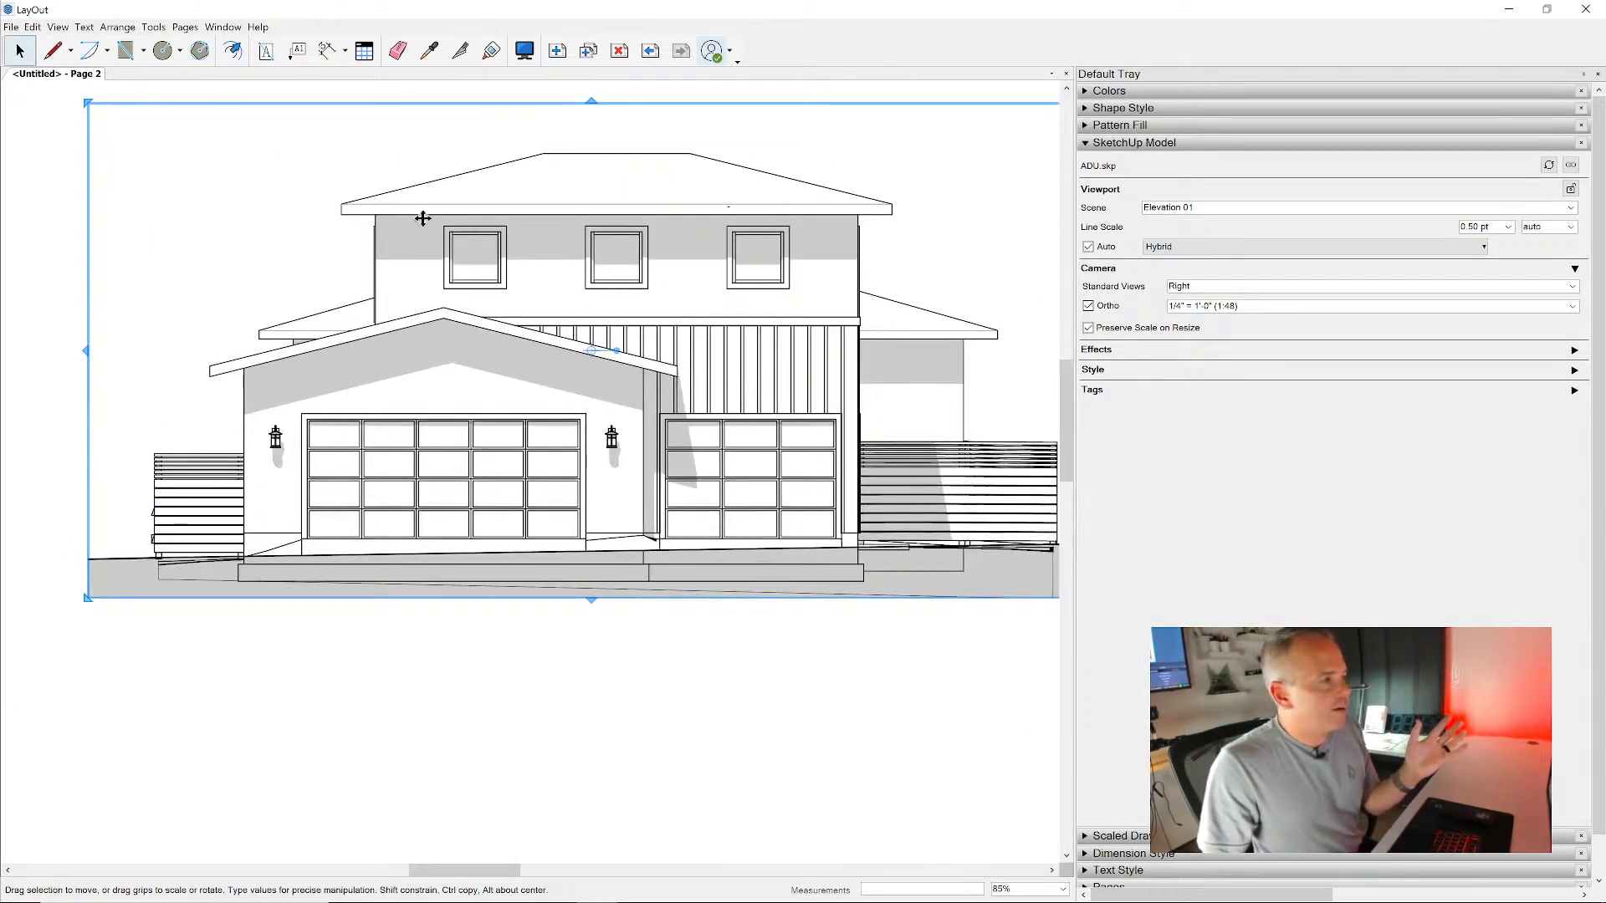
pyautogui.scroll(10, 422, 218)
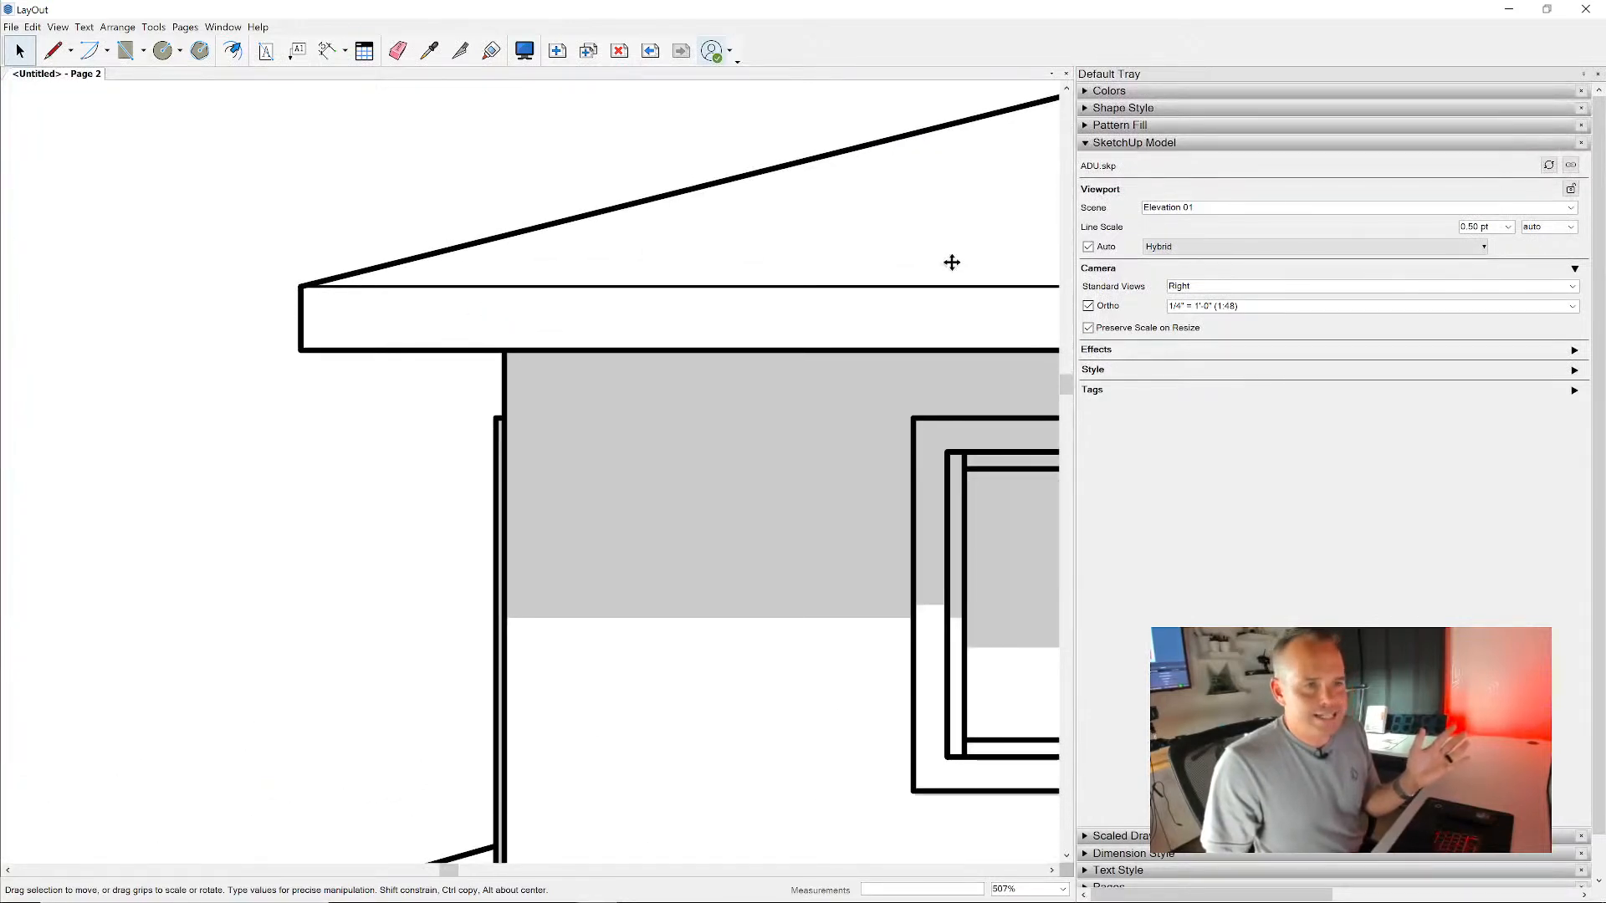
pyautogui.click(1507, 226)
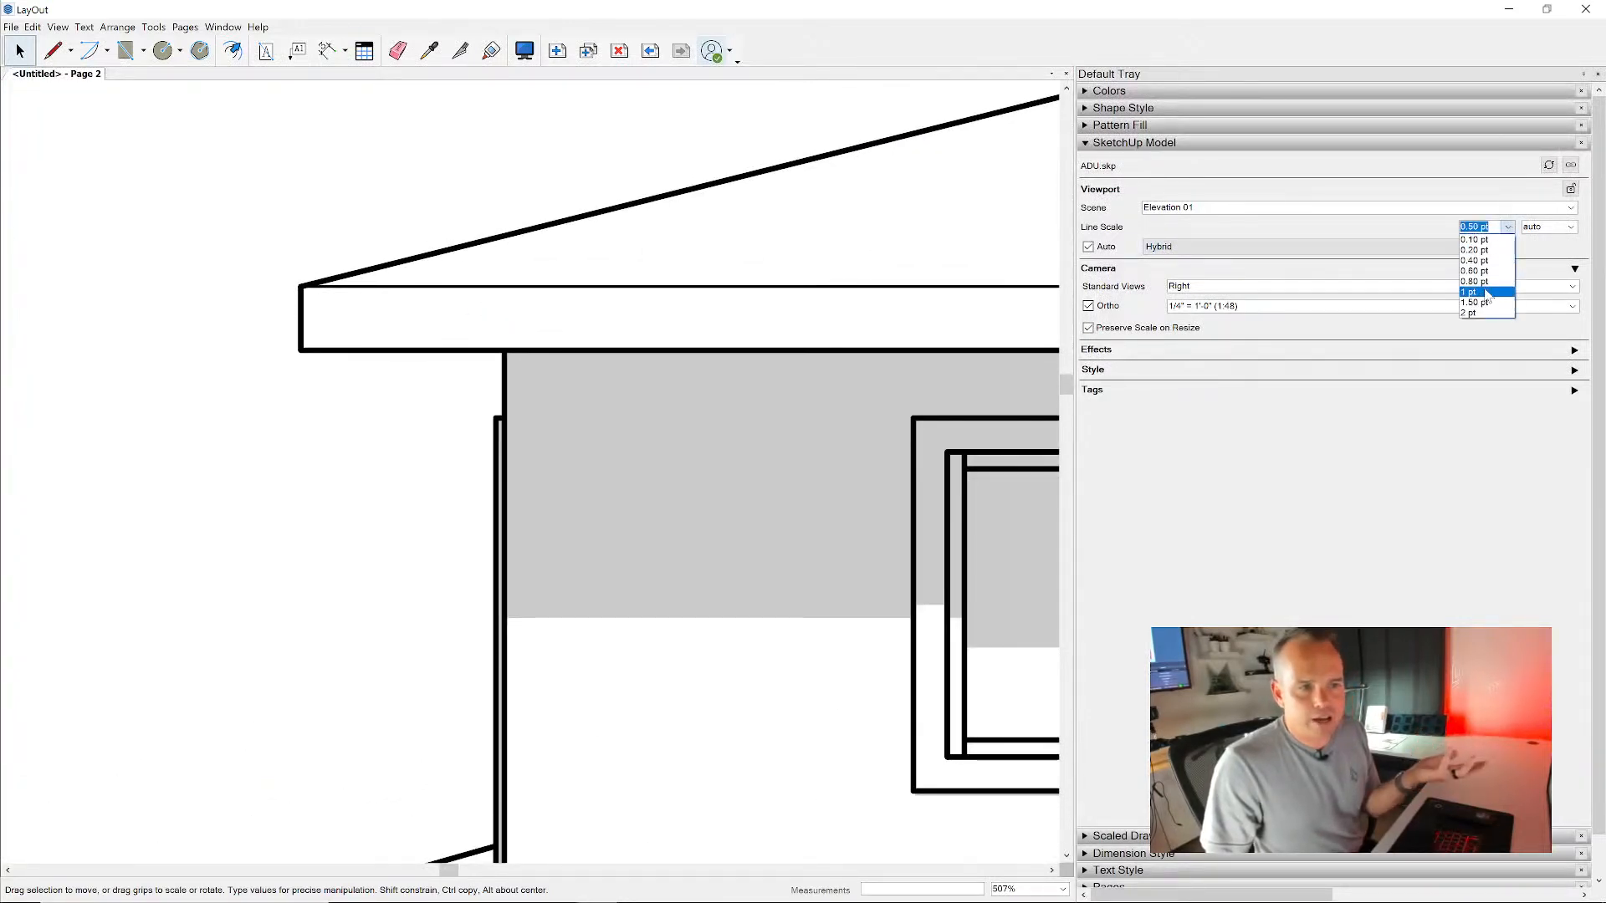
pyautogui.click(1486, 292)
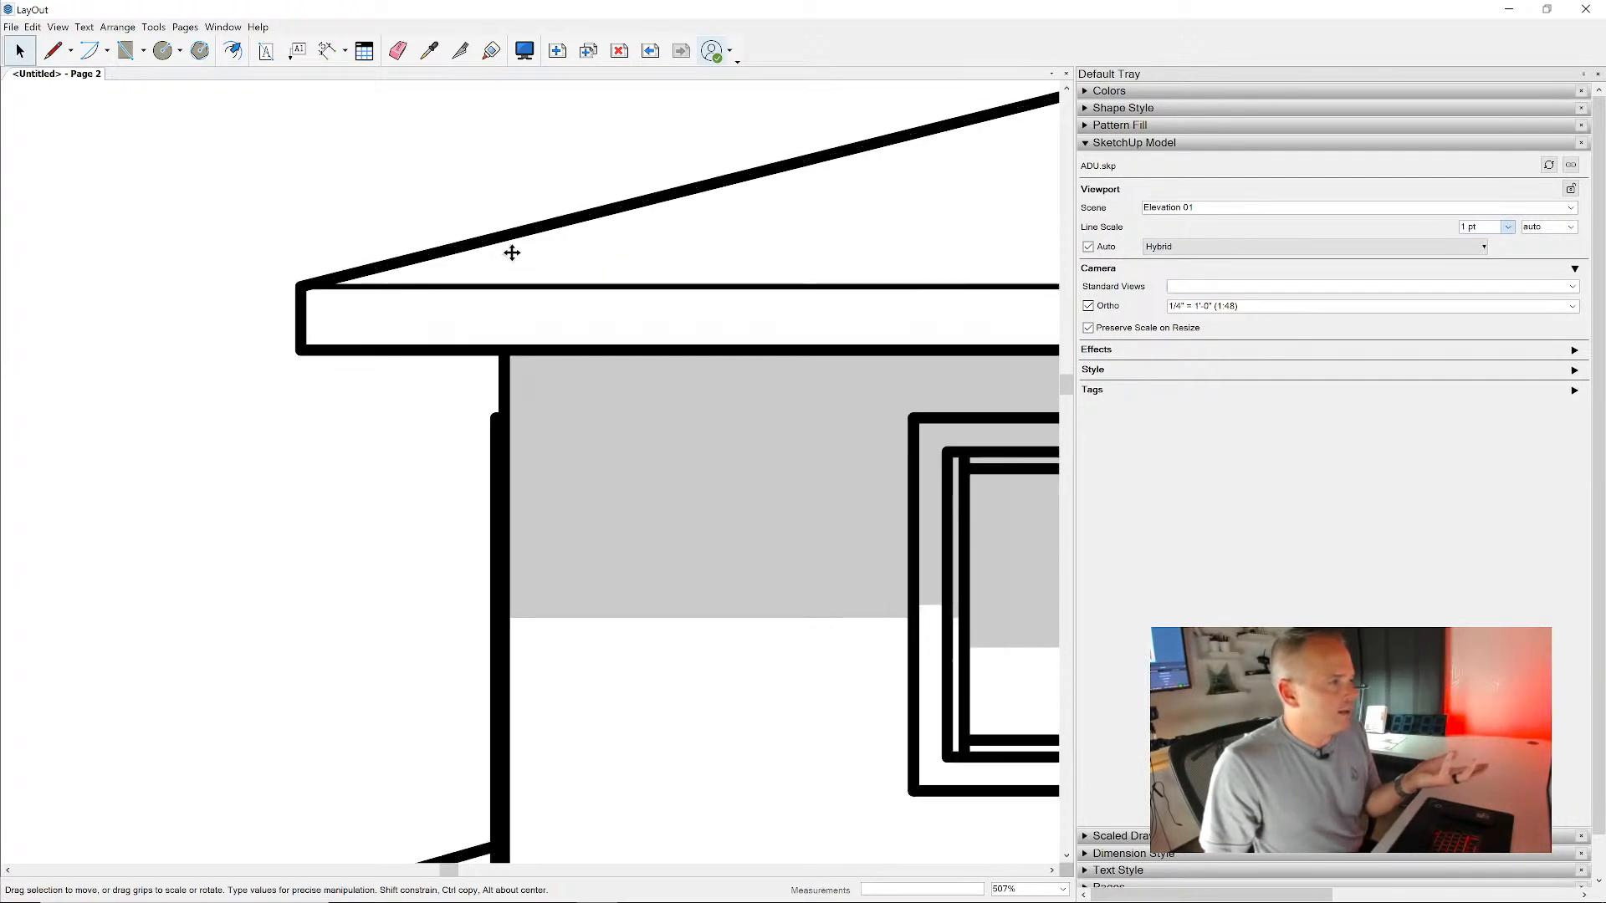
pyautogui.scroll(-2, 524, 254)
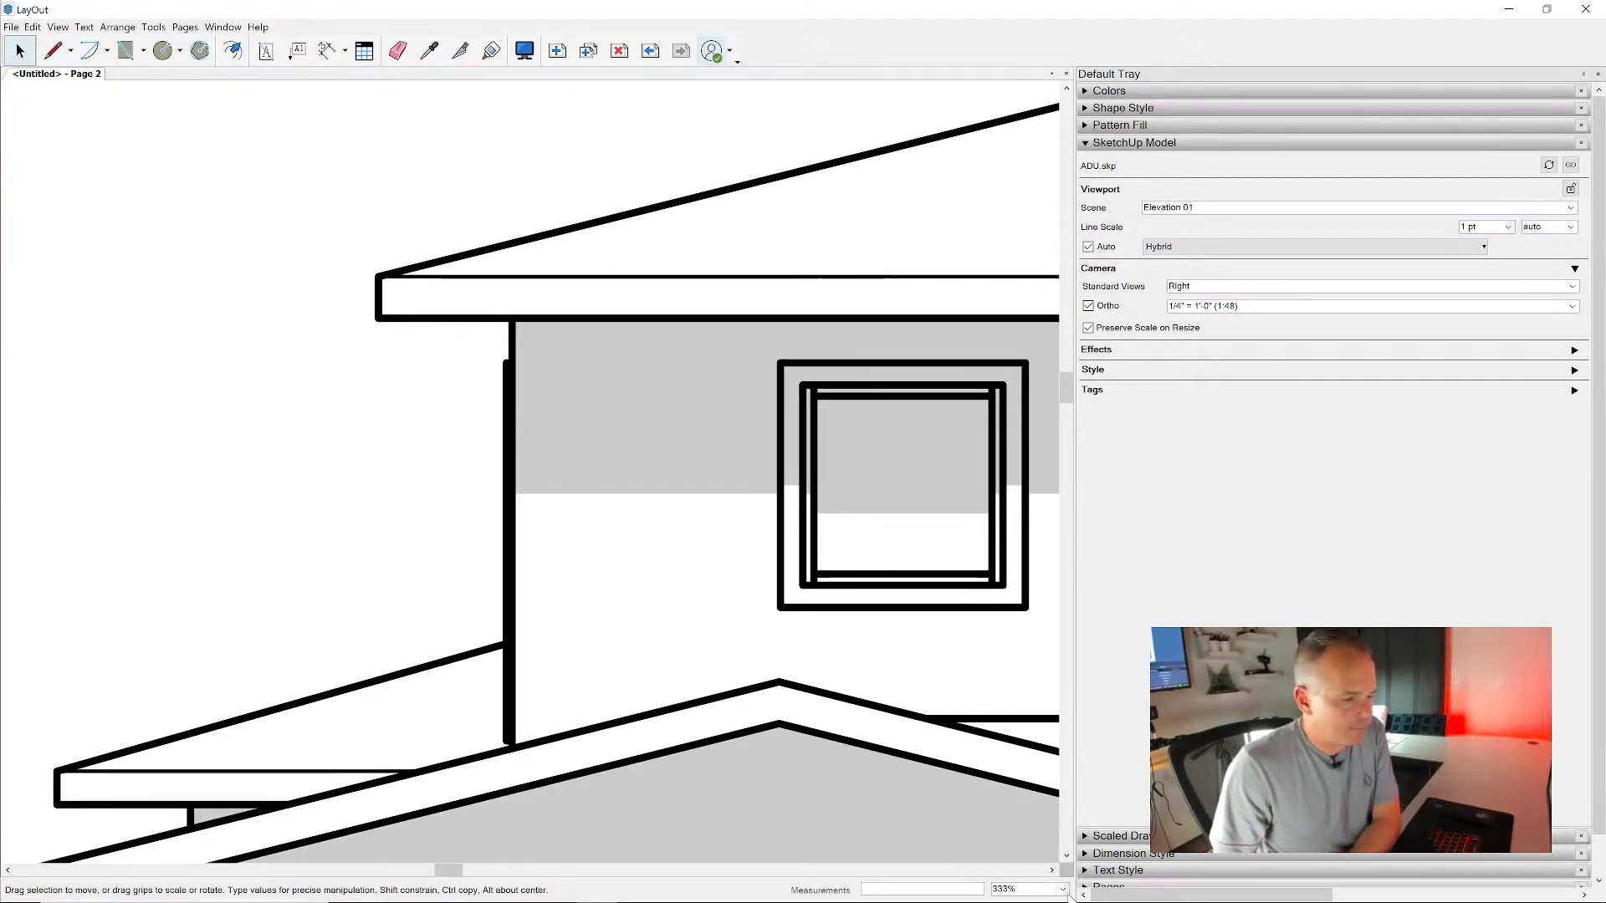
pyautogui.click(1063, 889)
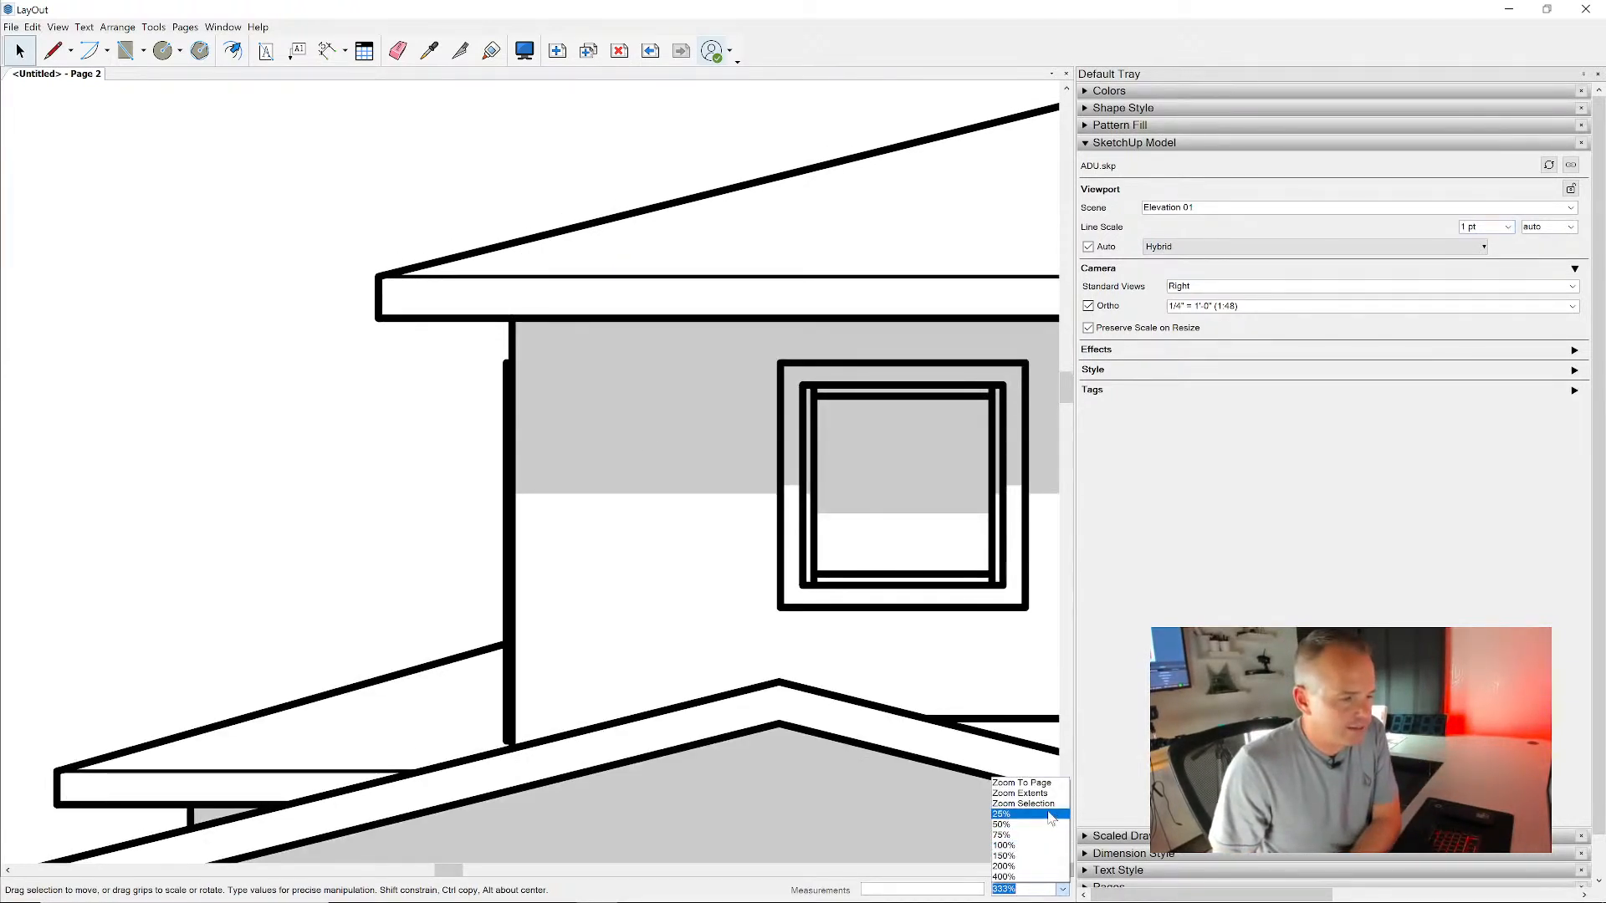
pyautogui.click(1041, 845)
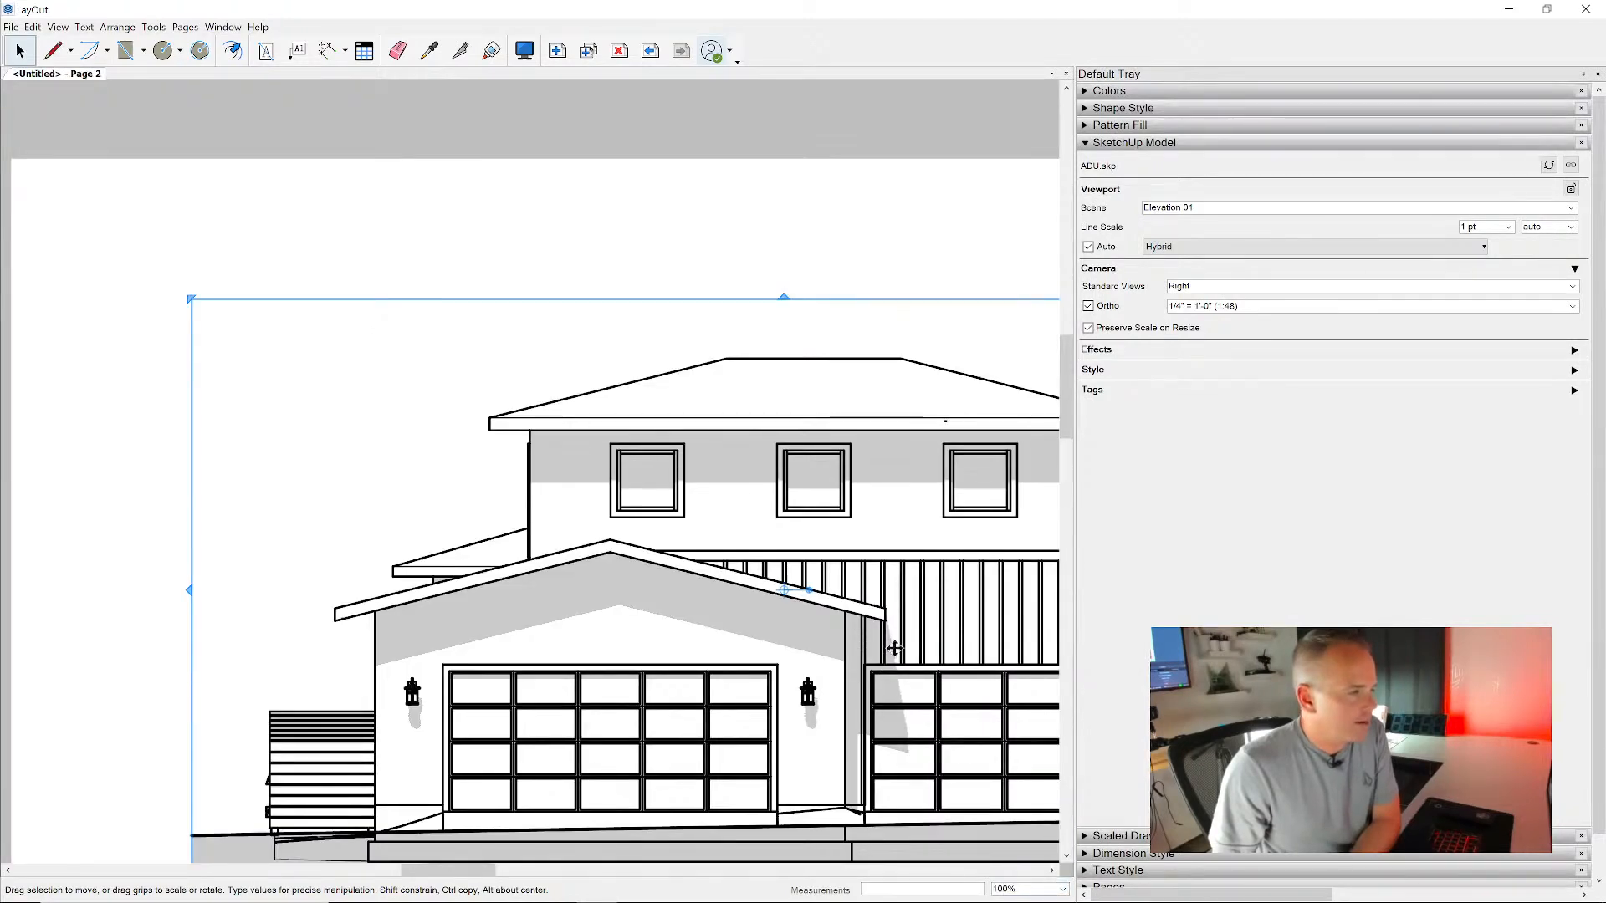
# - Try line scales of 0.80 pt and 0.40 pt on the Elevation 01 viewport to compare line weights
pyautogui.click(1511, 231)
pyautogui.click(1491, 279)
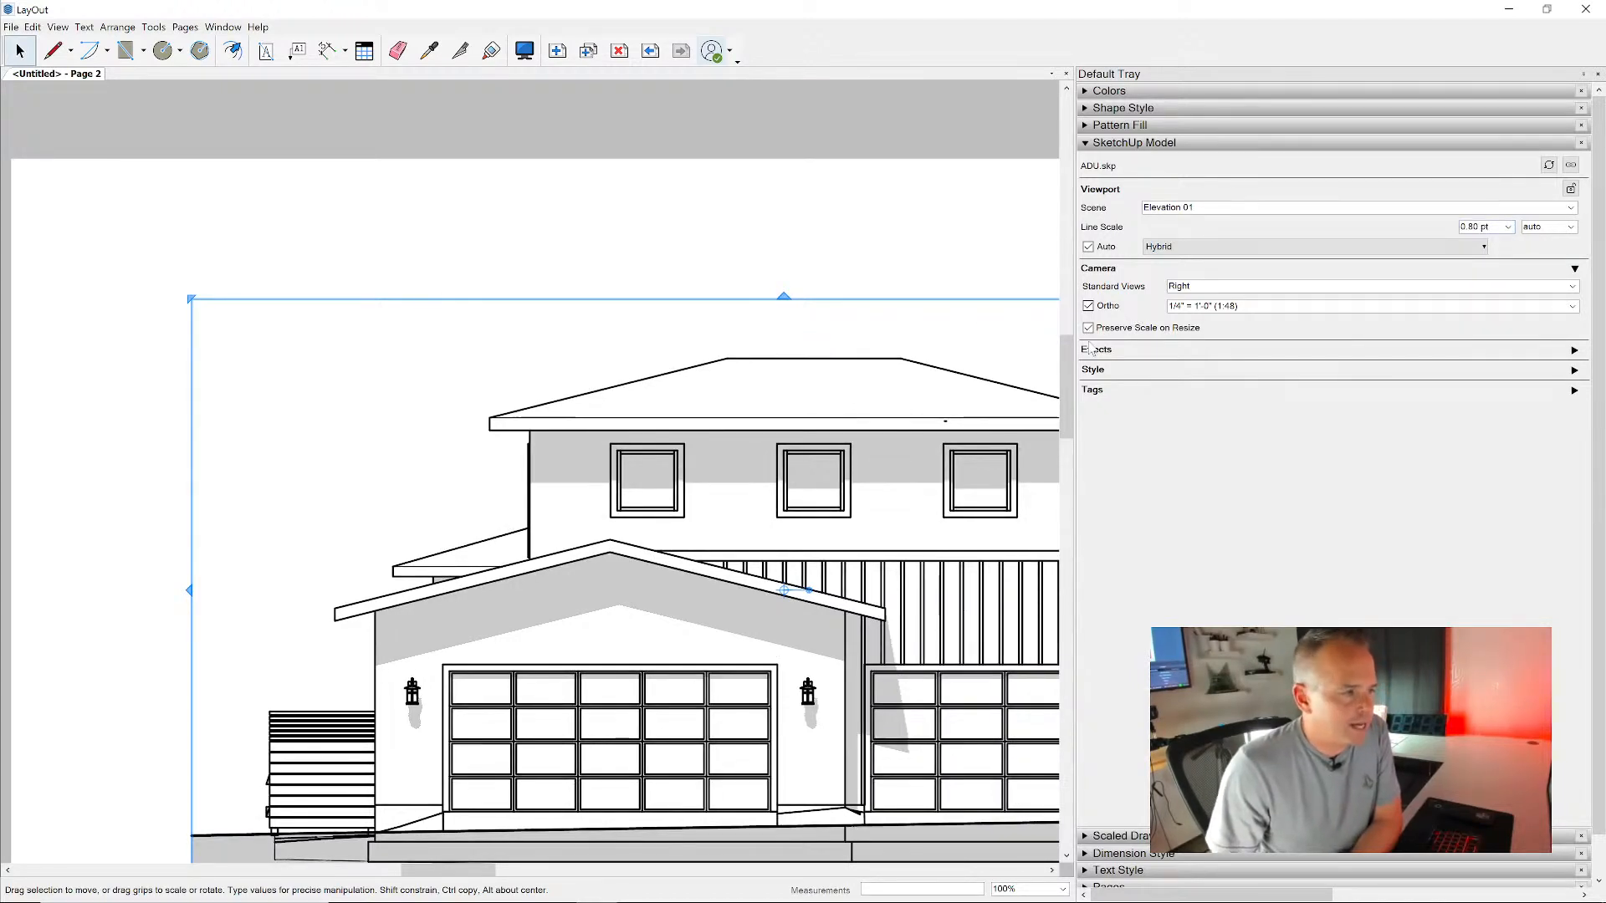
pyautogui.moveTo(885, 452); pyautogui.dragTo(727, 295, button='middle')
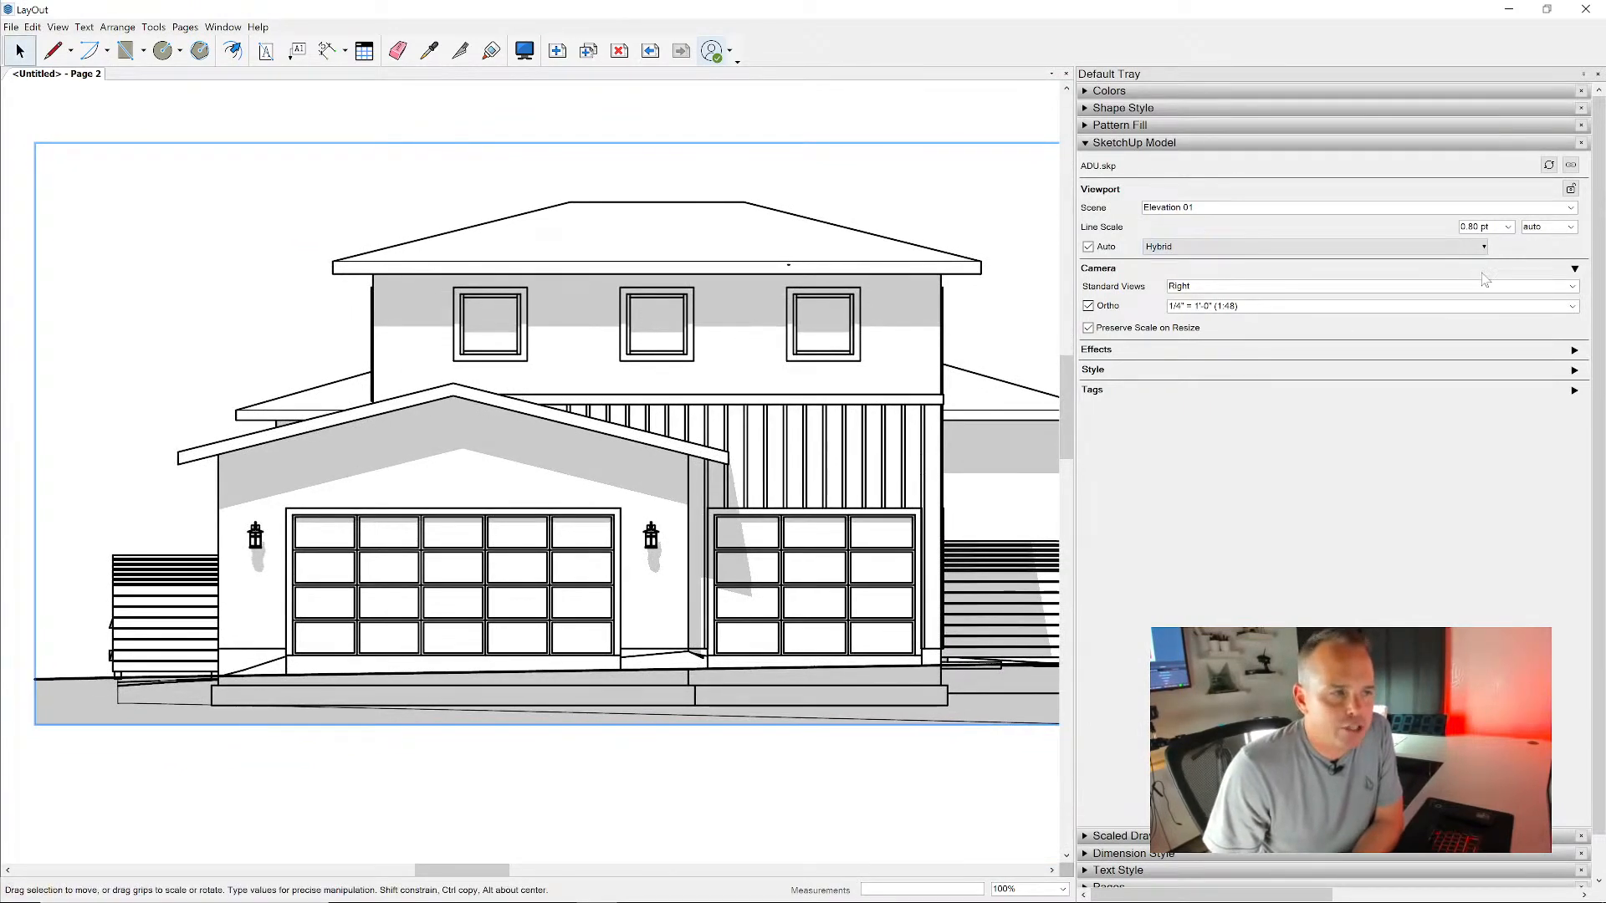
pyautogui.click(1088, 328)
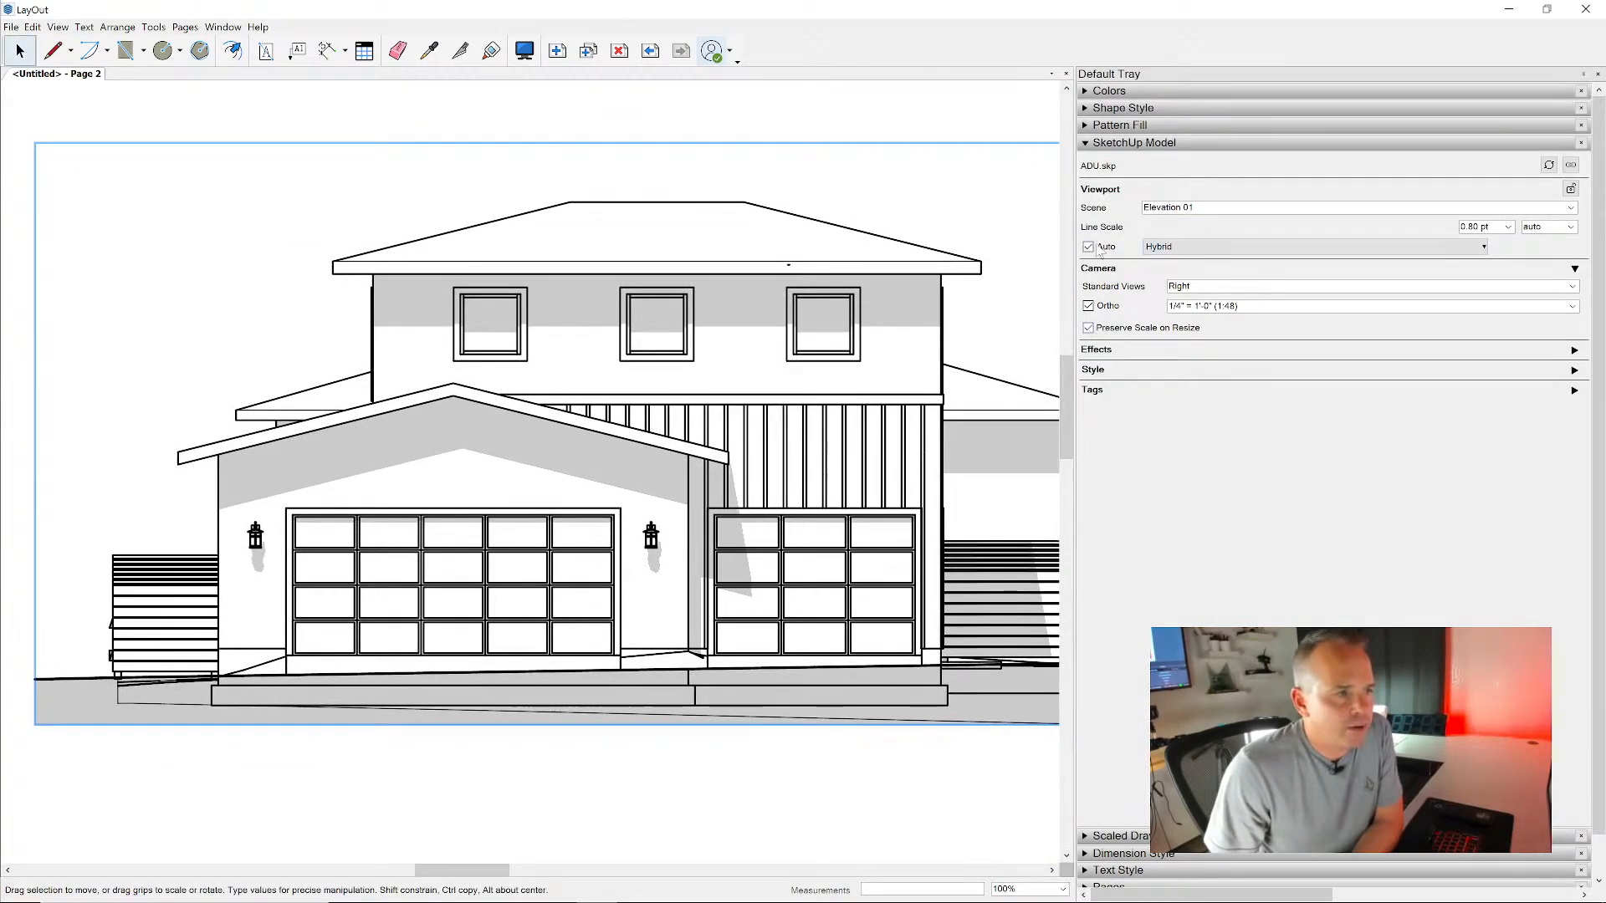
pyautogui.click(1465, 248)
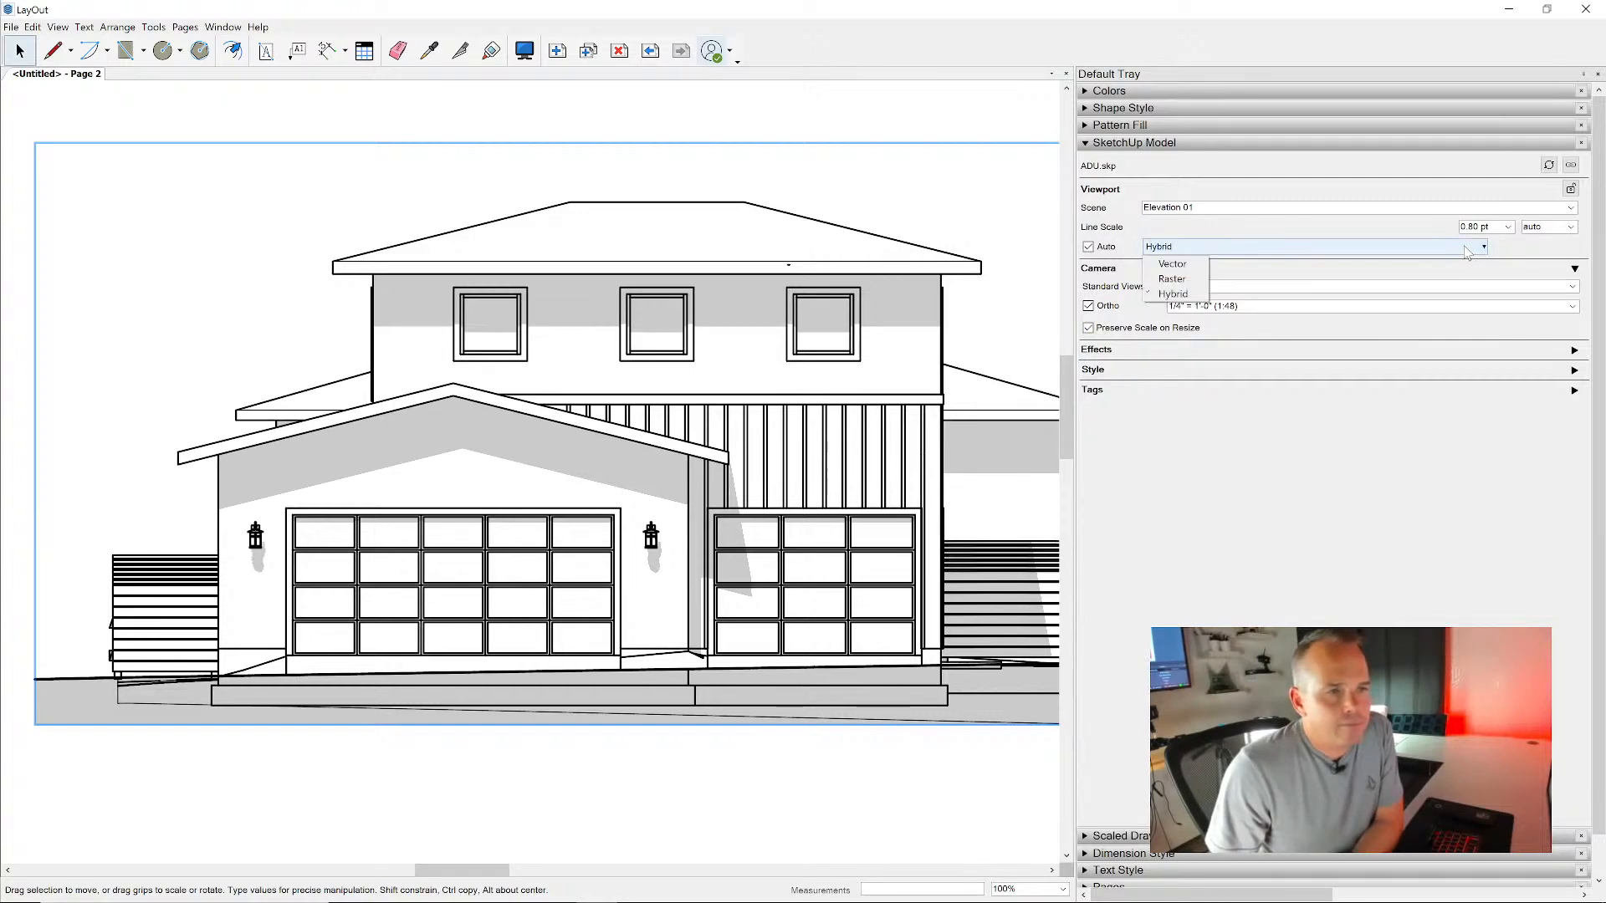
pyautogui.click(1505, 228)
pyautogui.click(1505, 227)
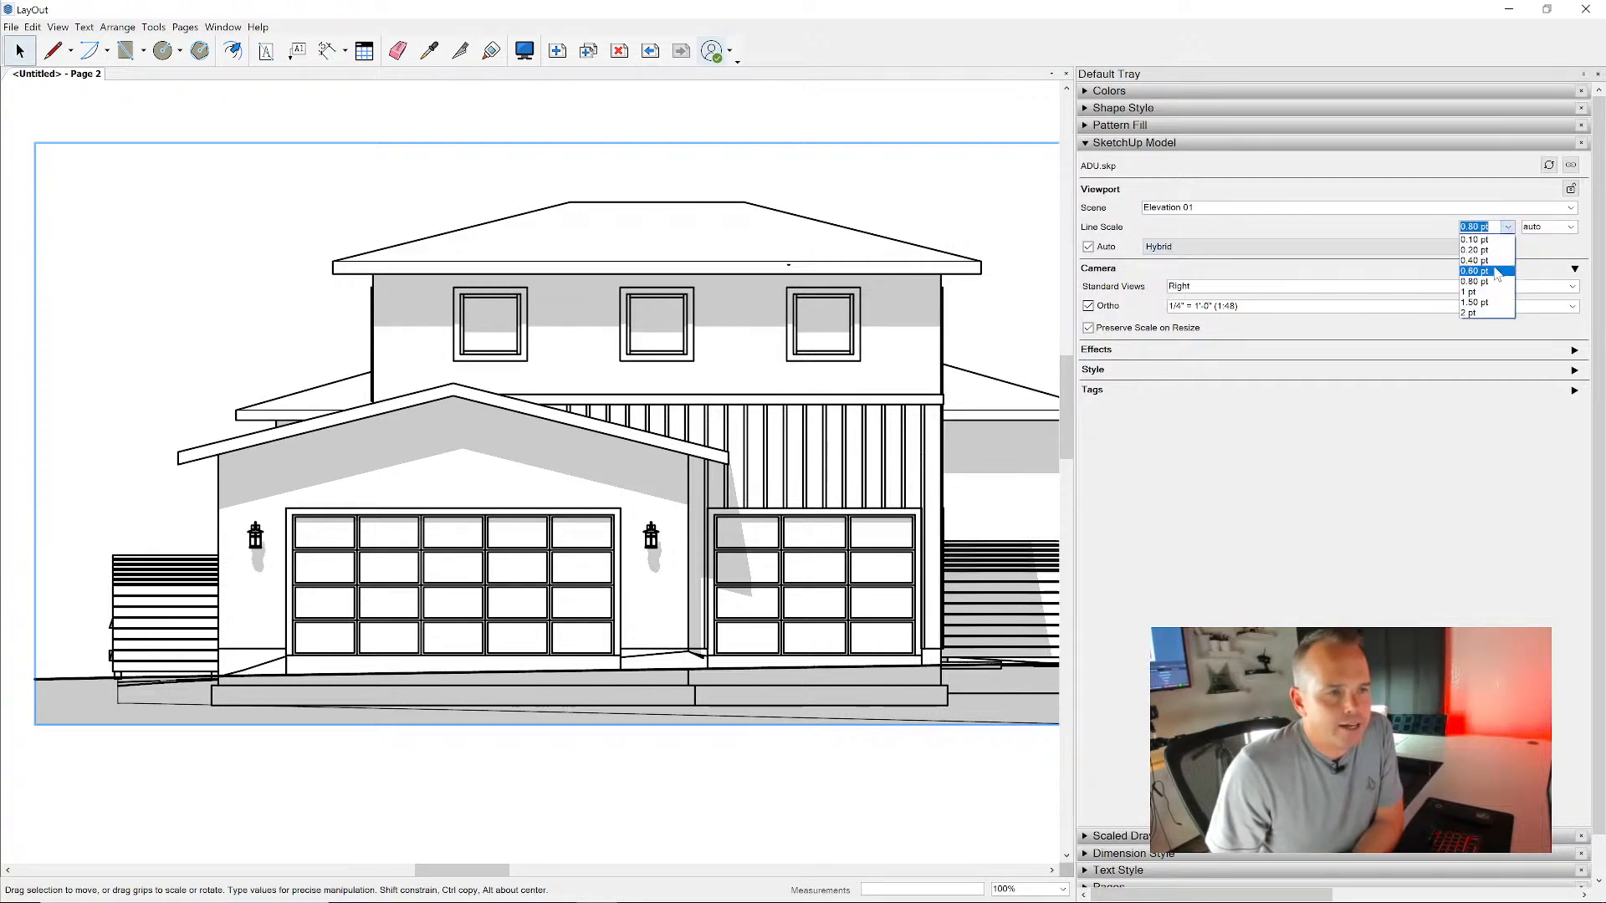
pyautogui.click(1493, 261)
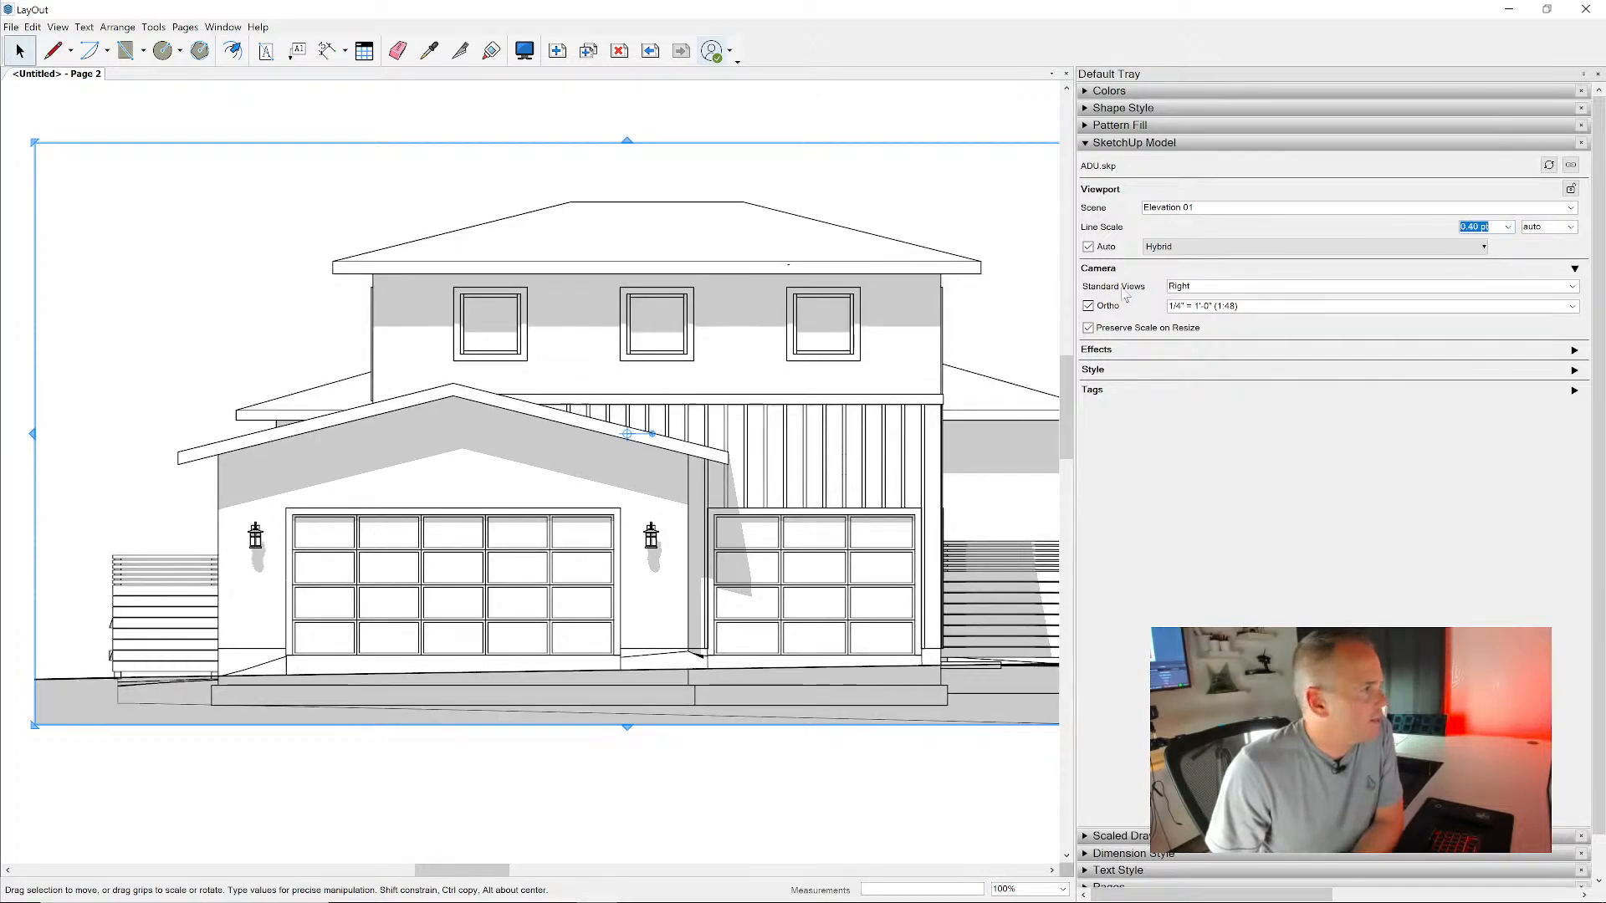
# - Set the Elevation 01 viewport's line scale to 0.50 pt
pyautogui.click(1507, 227)
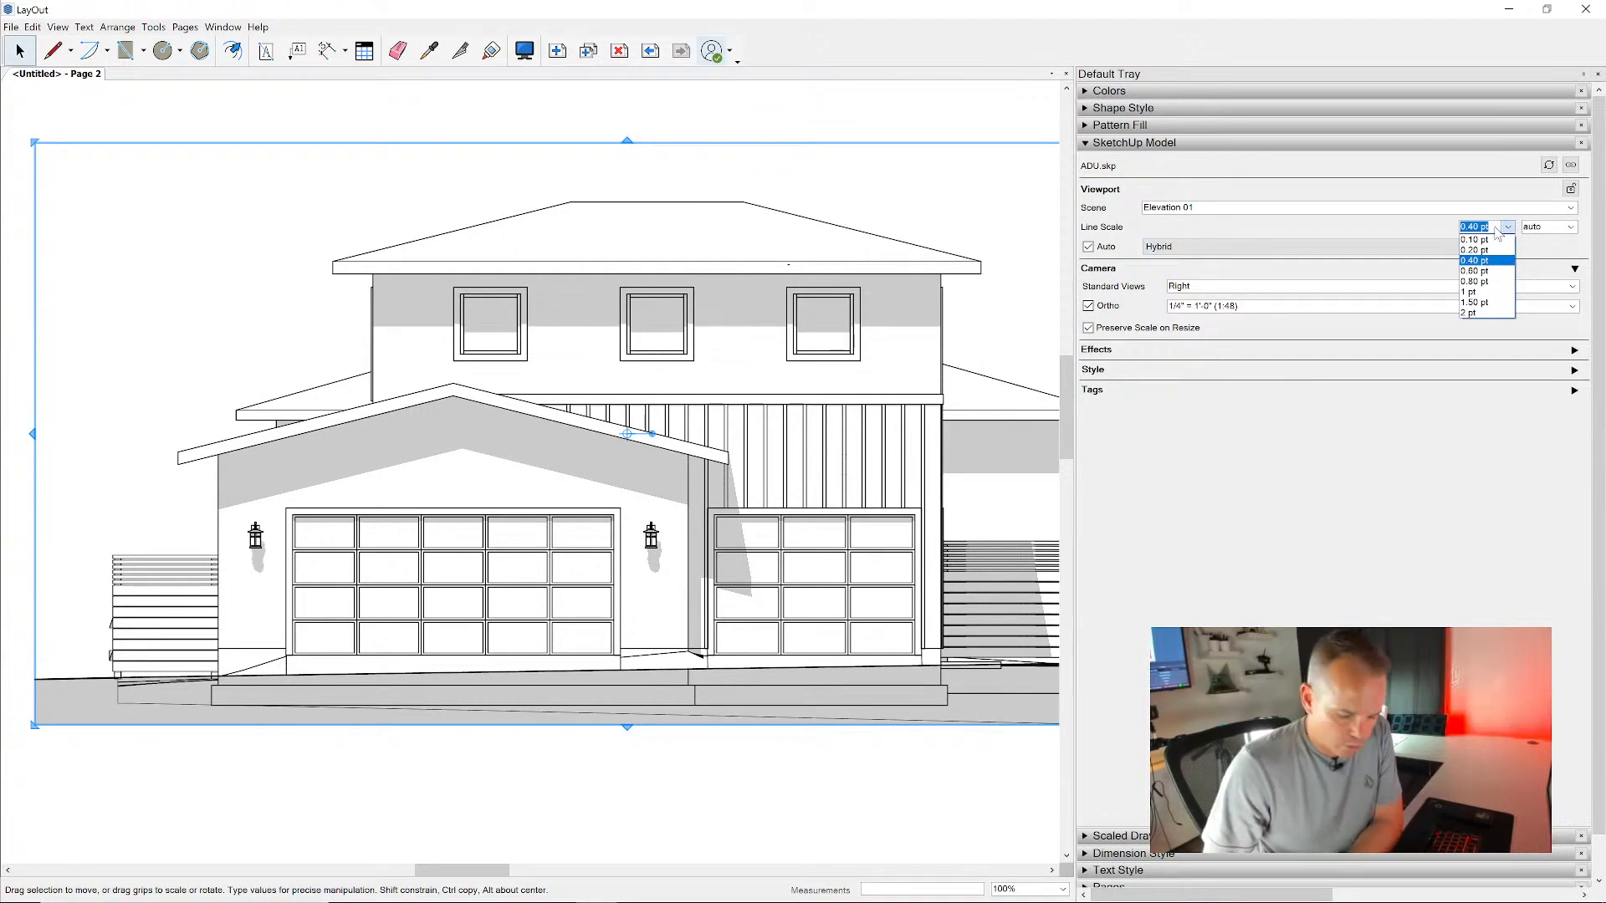
pyautogui.press('BackSpace')
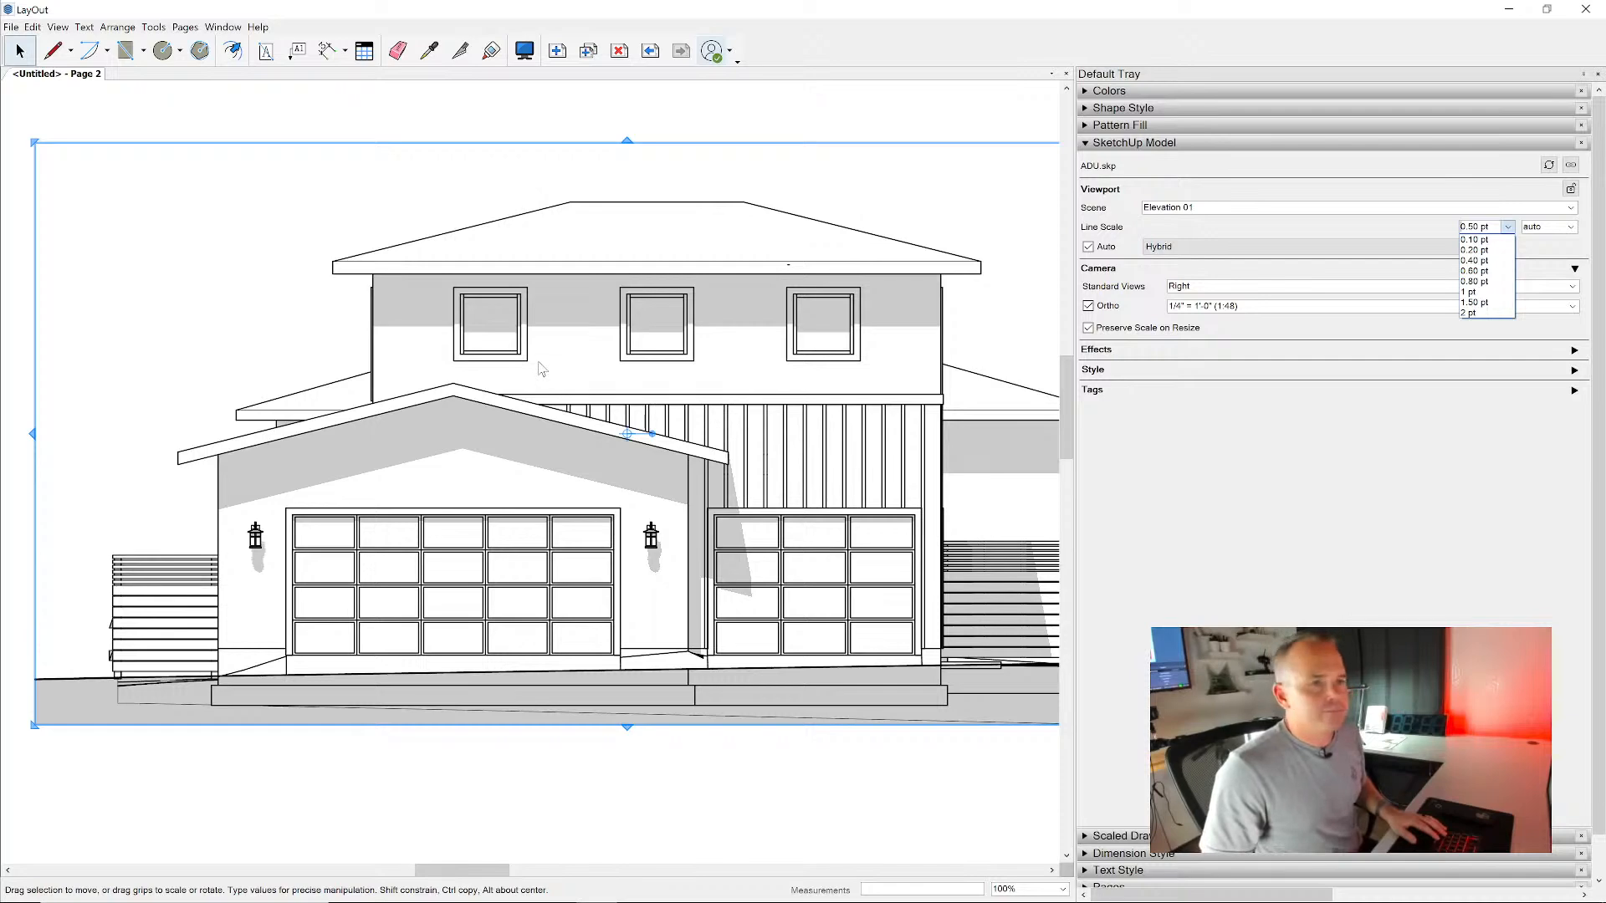
pyautogui.click(550, 112)
# - Copy the elevation viewport to its right and copy that pair straight down, forming a two-by-two grid on the sheet
pyautogui.scroll(-5, 501, 167)
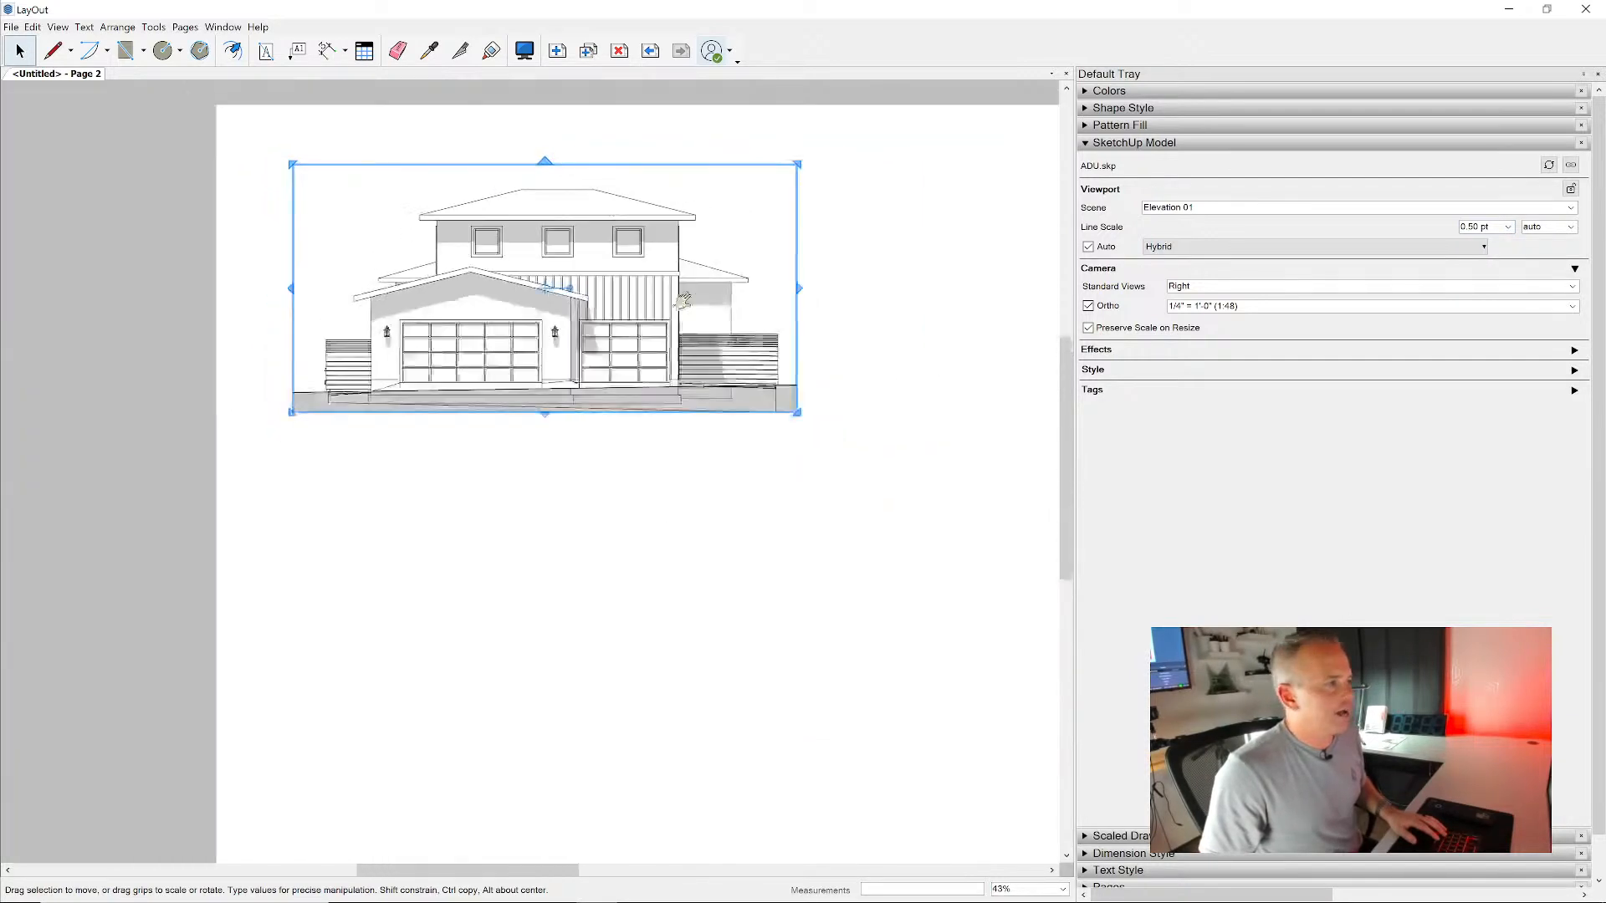
pyautogui.keyDown('ctrl'); pyautogui.moveTo(398, 284); pyautogui.dragTo(997, 283); pyautogui.keyUp('ctrl')
pyautogui.scroll(-3, 704, 280)
pyautogui.moveTo(811, 466); pyautogui.dragTo(438, 205)
pyautogui.keyDown('ctrl'); pyautogui.moveTo(483, 276); pyautogui.dragTo(483, 486); pyautogui.keyUp('ctrl')
# - Assign the Elevation 02 scene to the upper-right viewport on the sheet
pyautogui.click(778, 251)
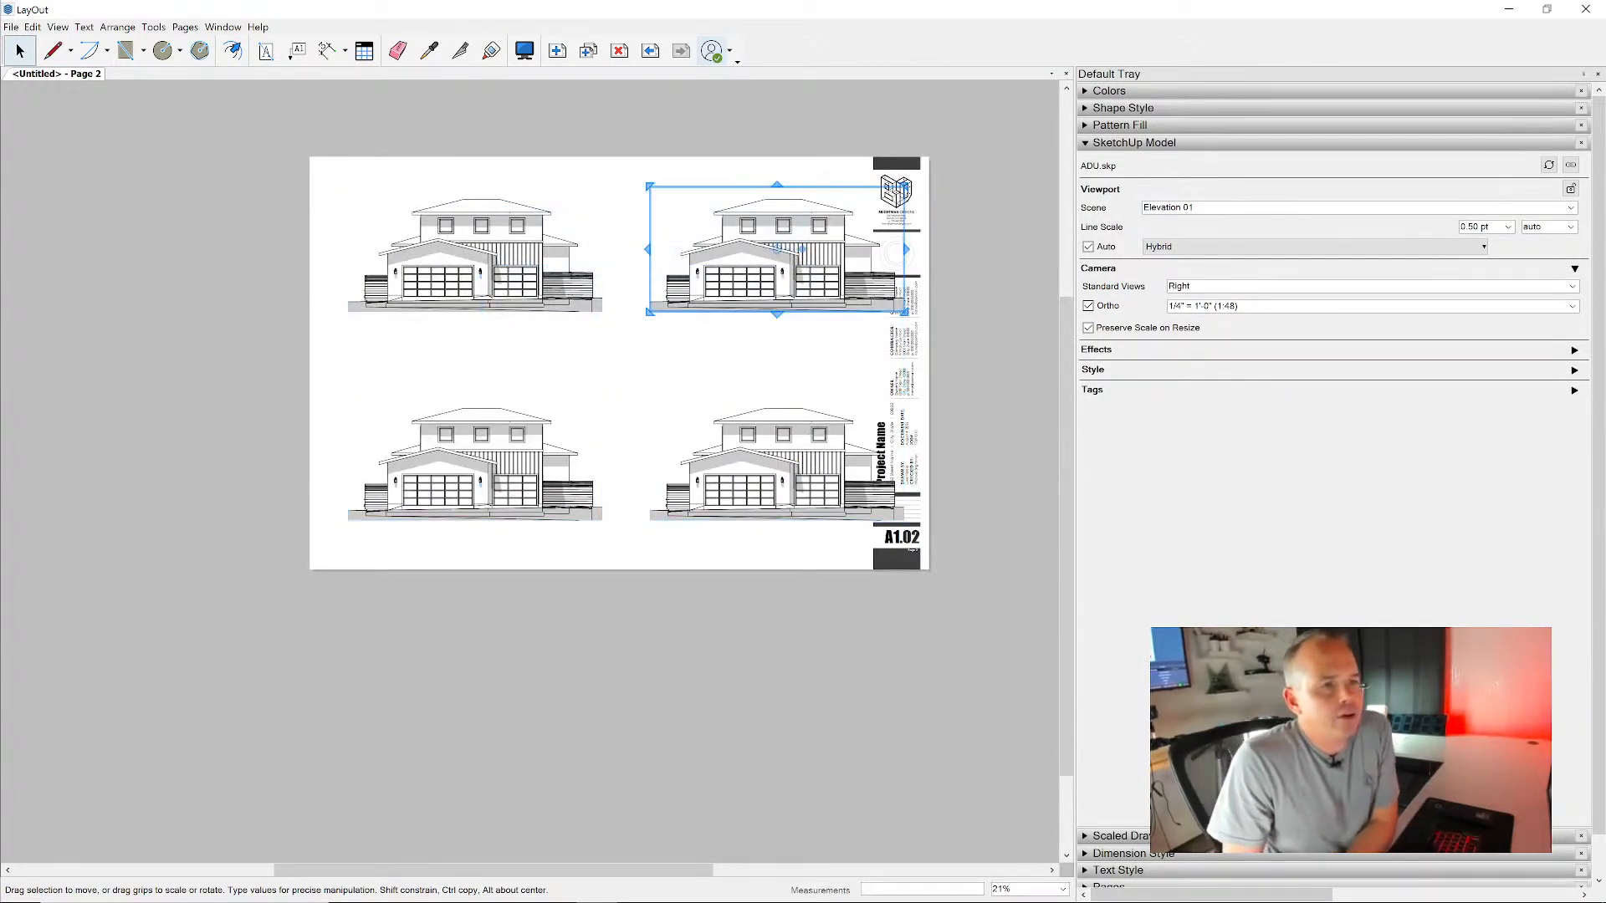
pyautogui.click(1572, 208)
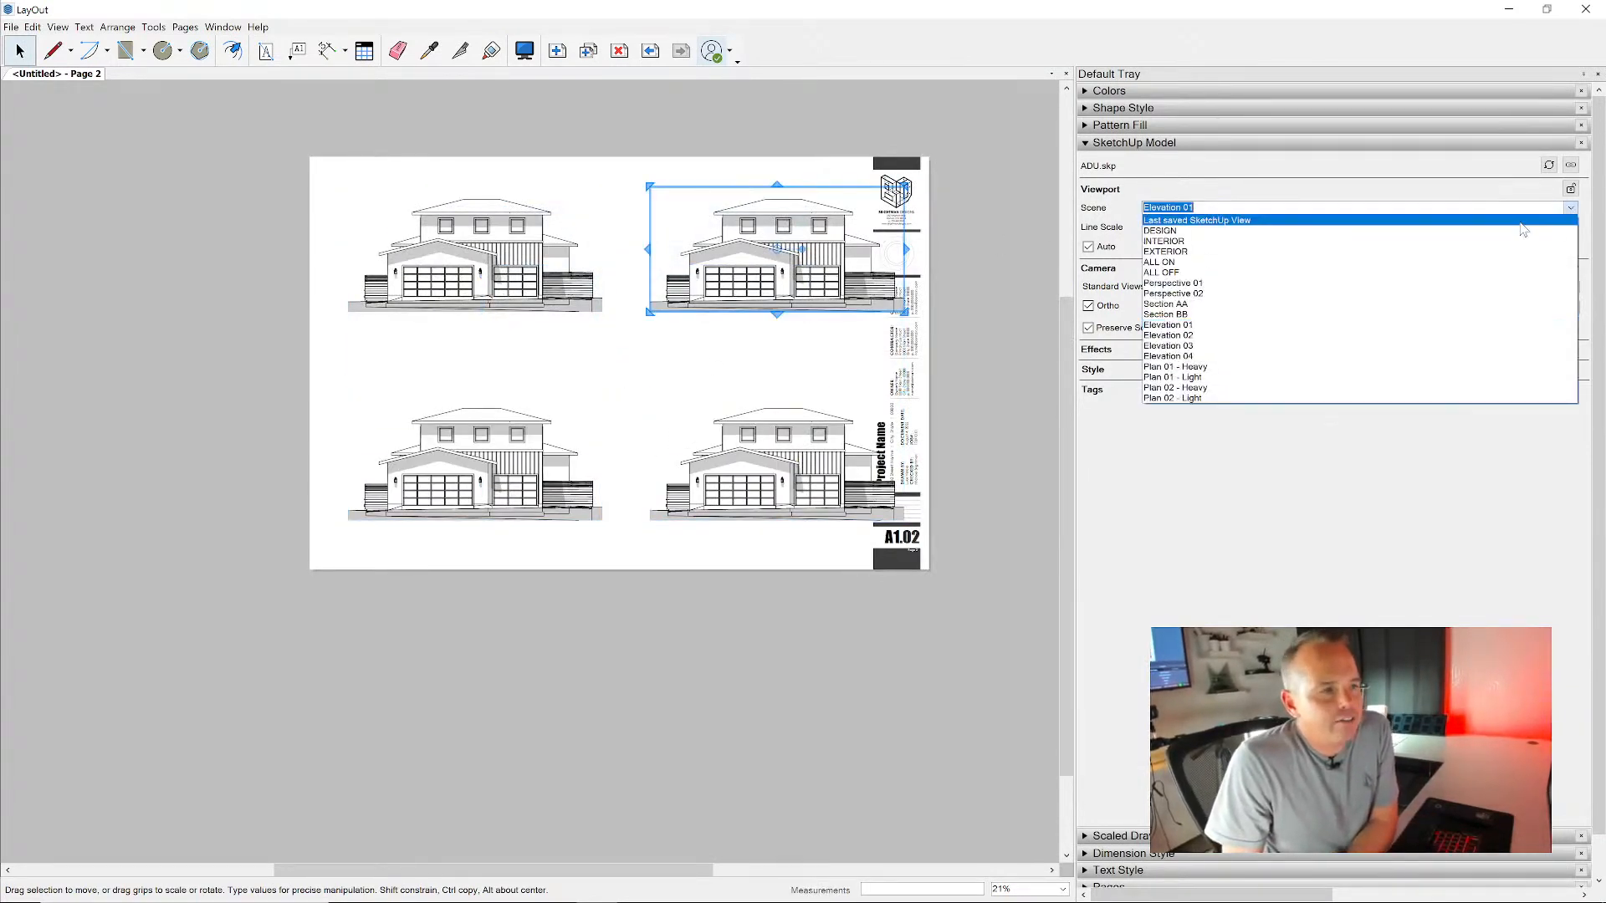
pyautogui.click(1425, 336)
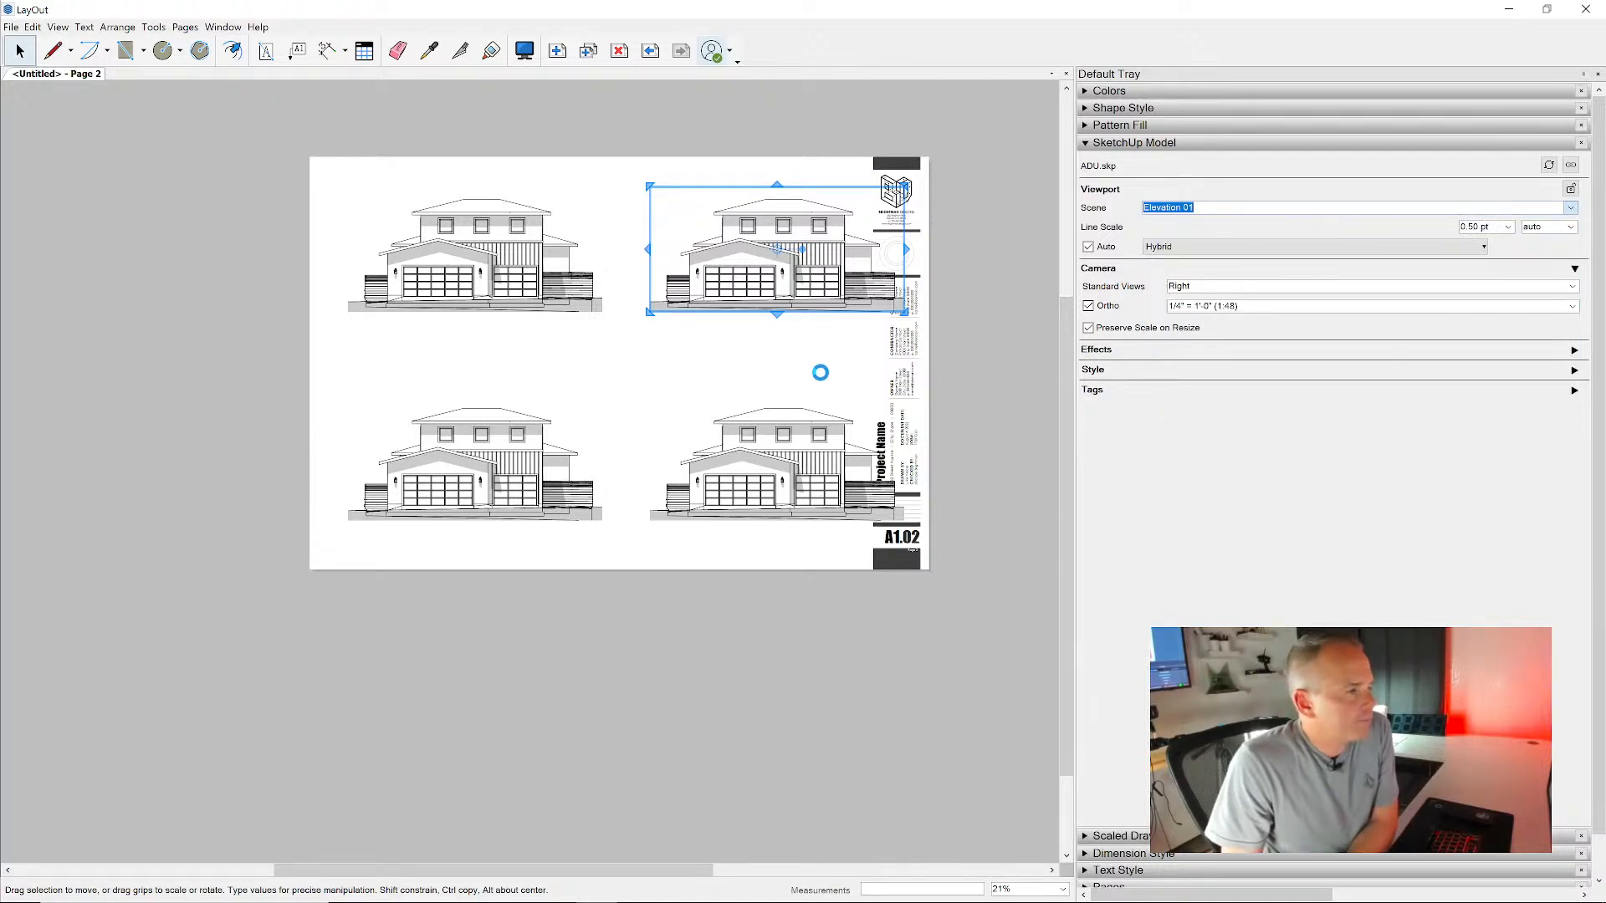
# - Assign the Elevation 03 scene to the lower-left viewport on the sheet
pyautogui.click(500, 449)
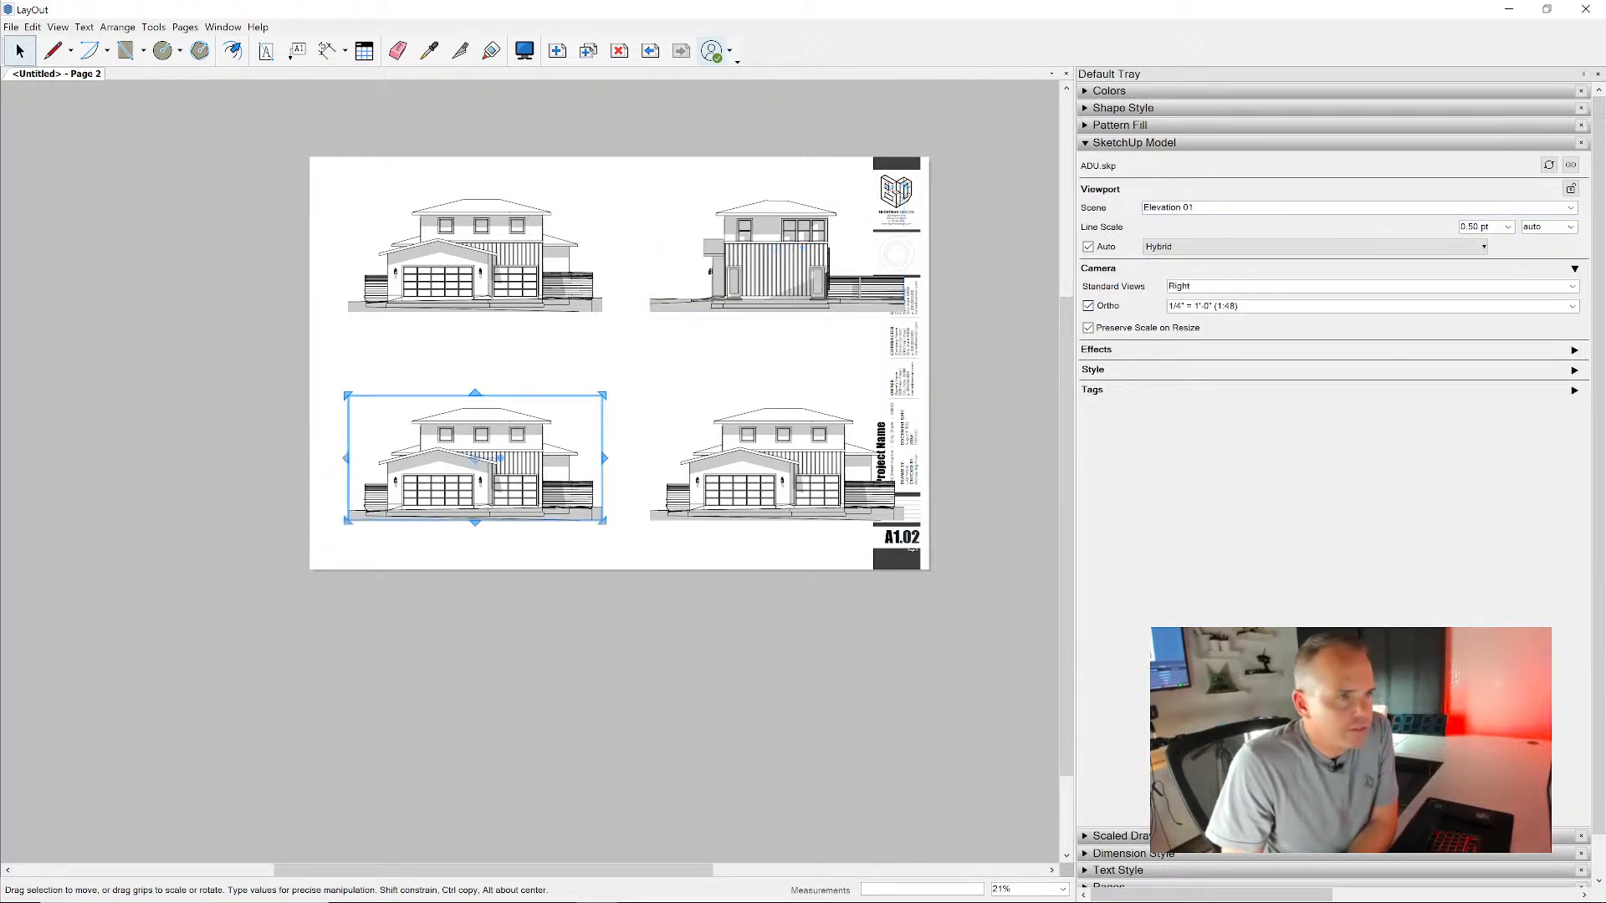
pyautogui.click(1572, 208)
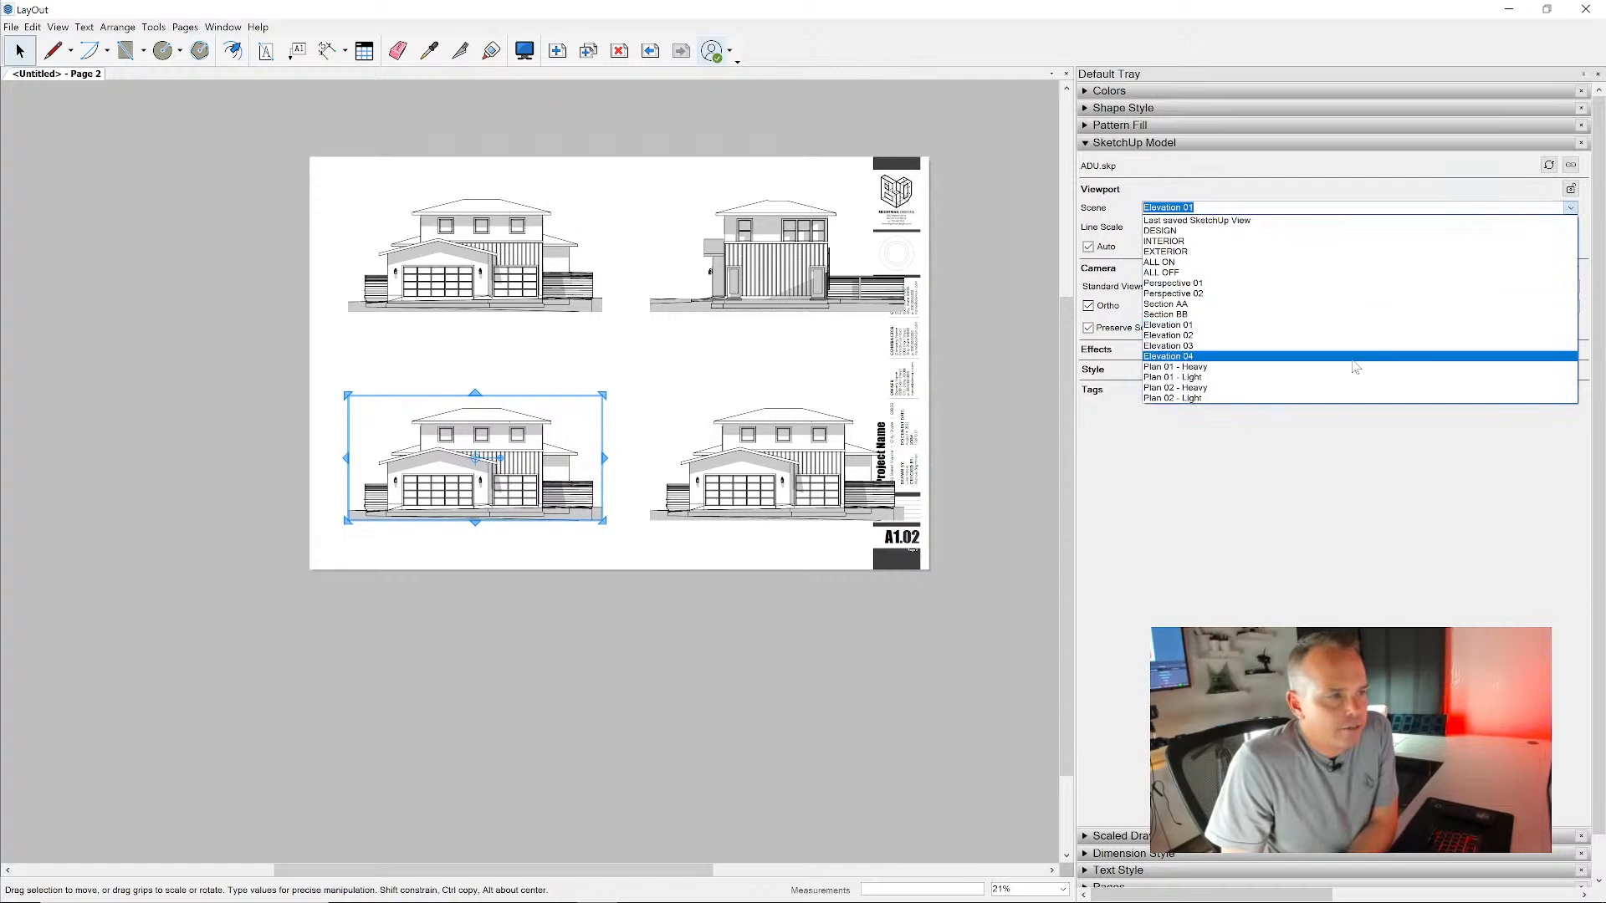
pyautogui.click(1347, 351)
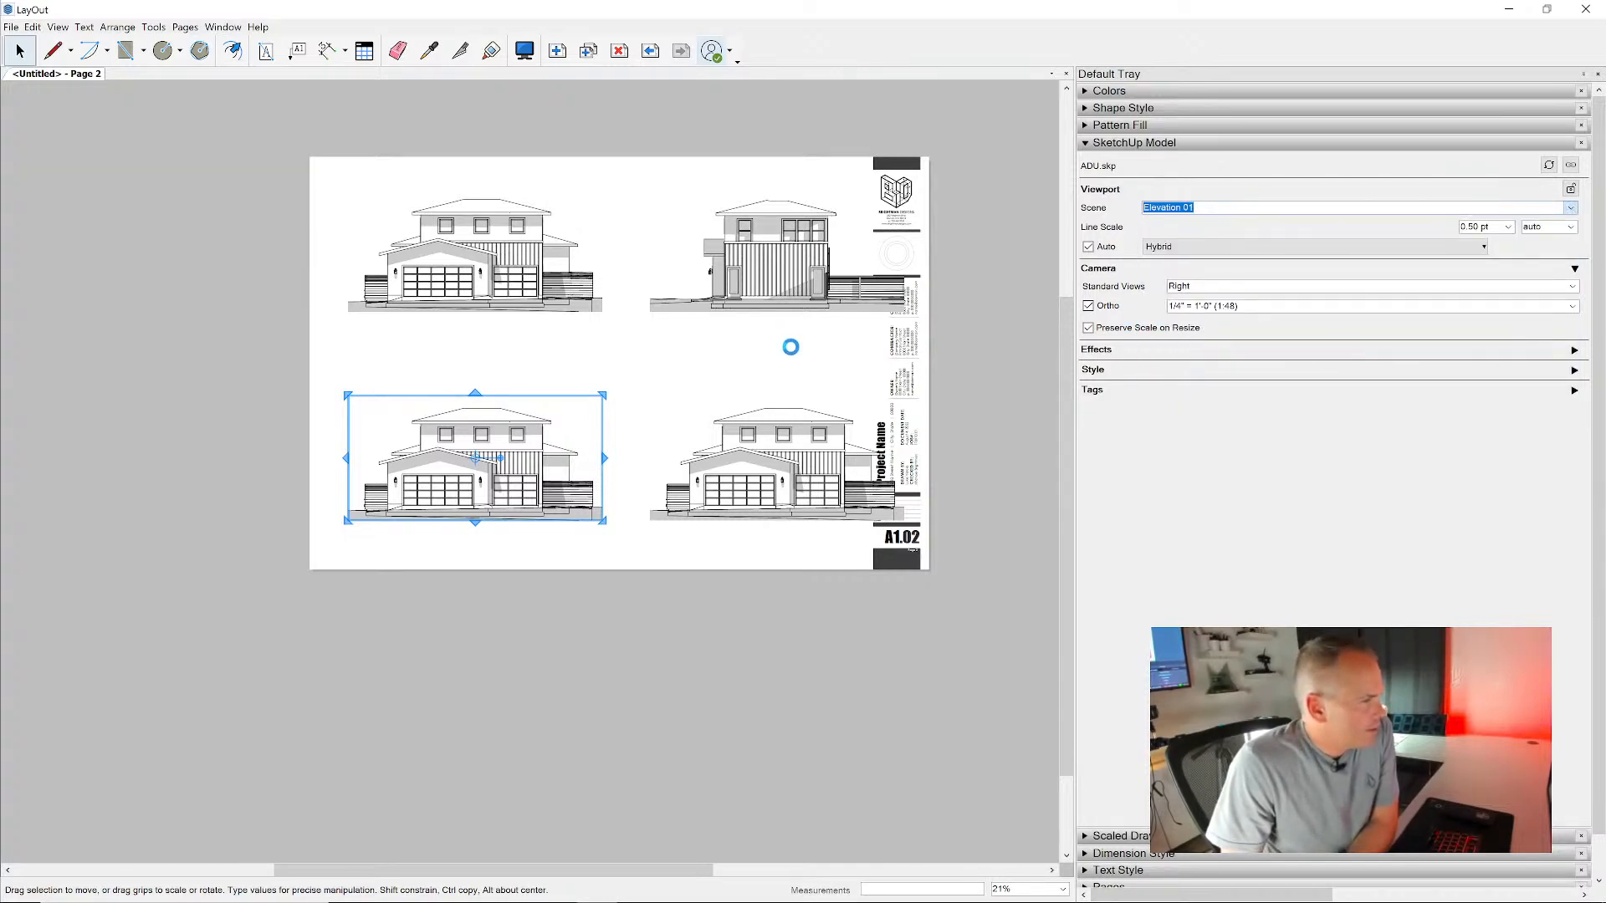
# - Assign the Elevation 04 scene to the lower-right viewport on the sheet
pyautogui.click(759, 439)
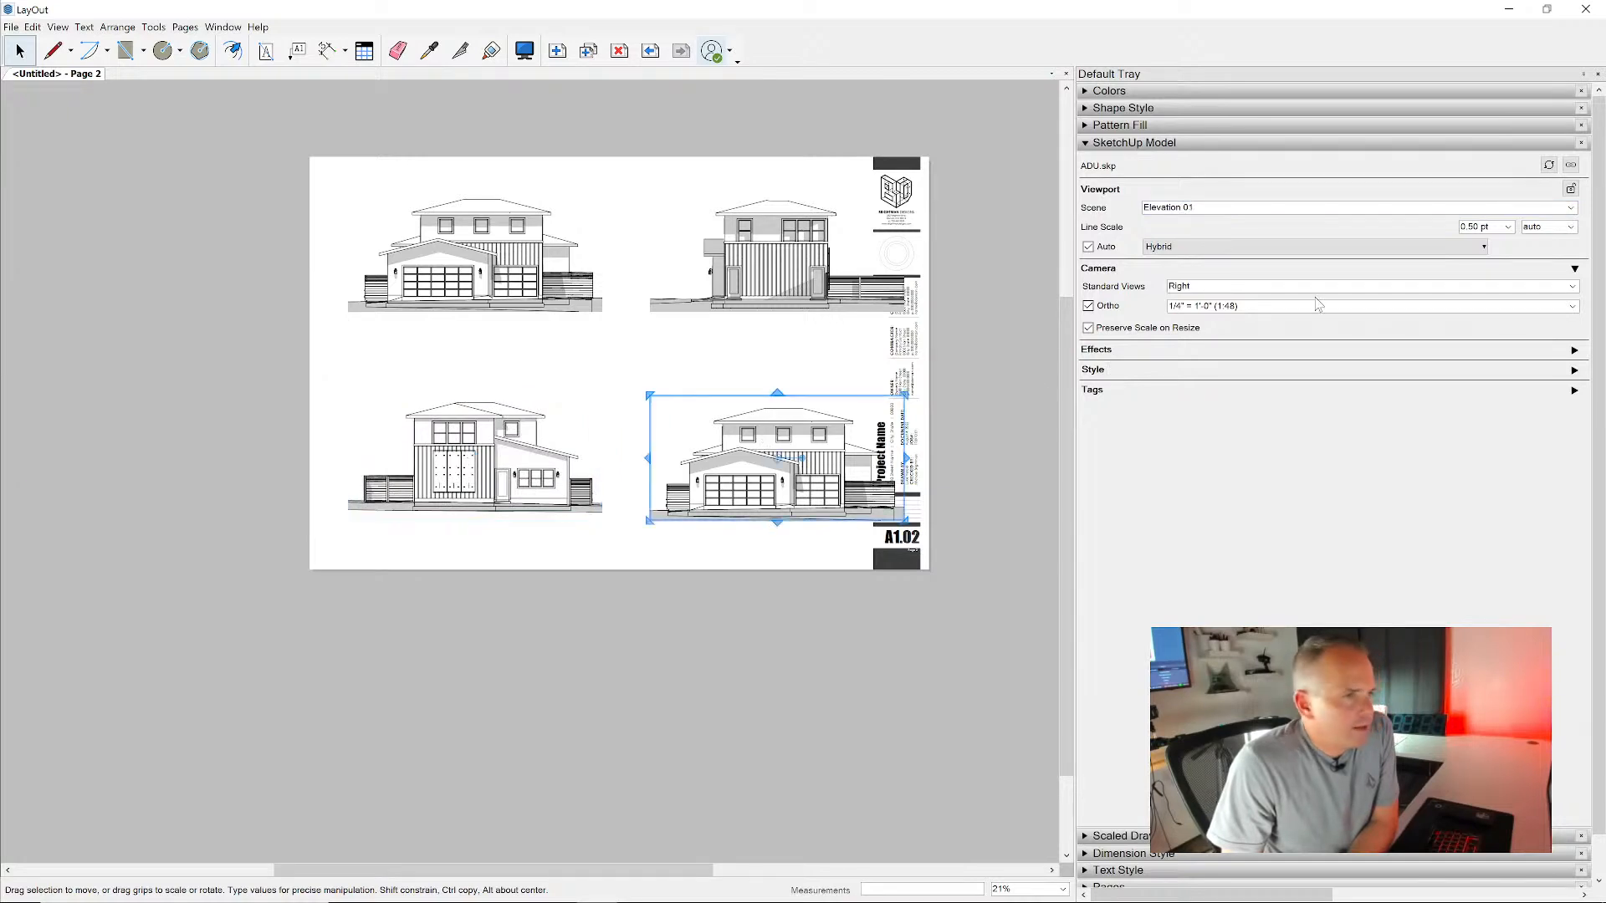
pyautogui.click(1571, 208)
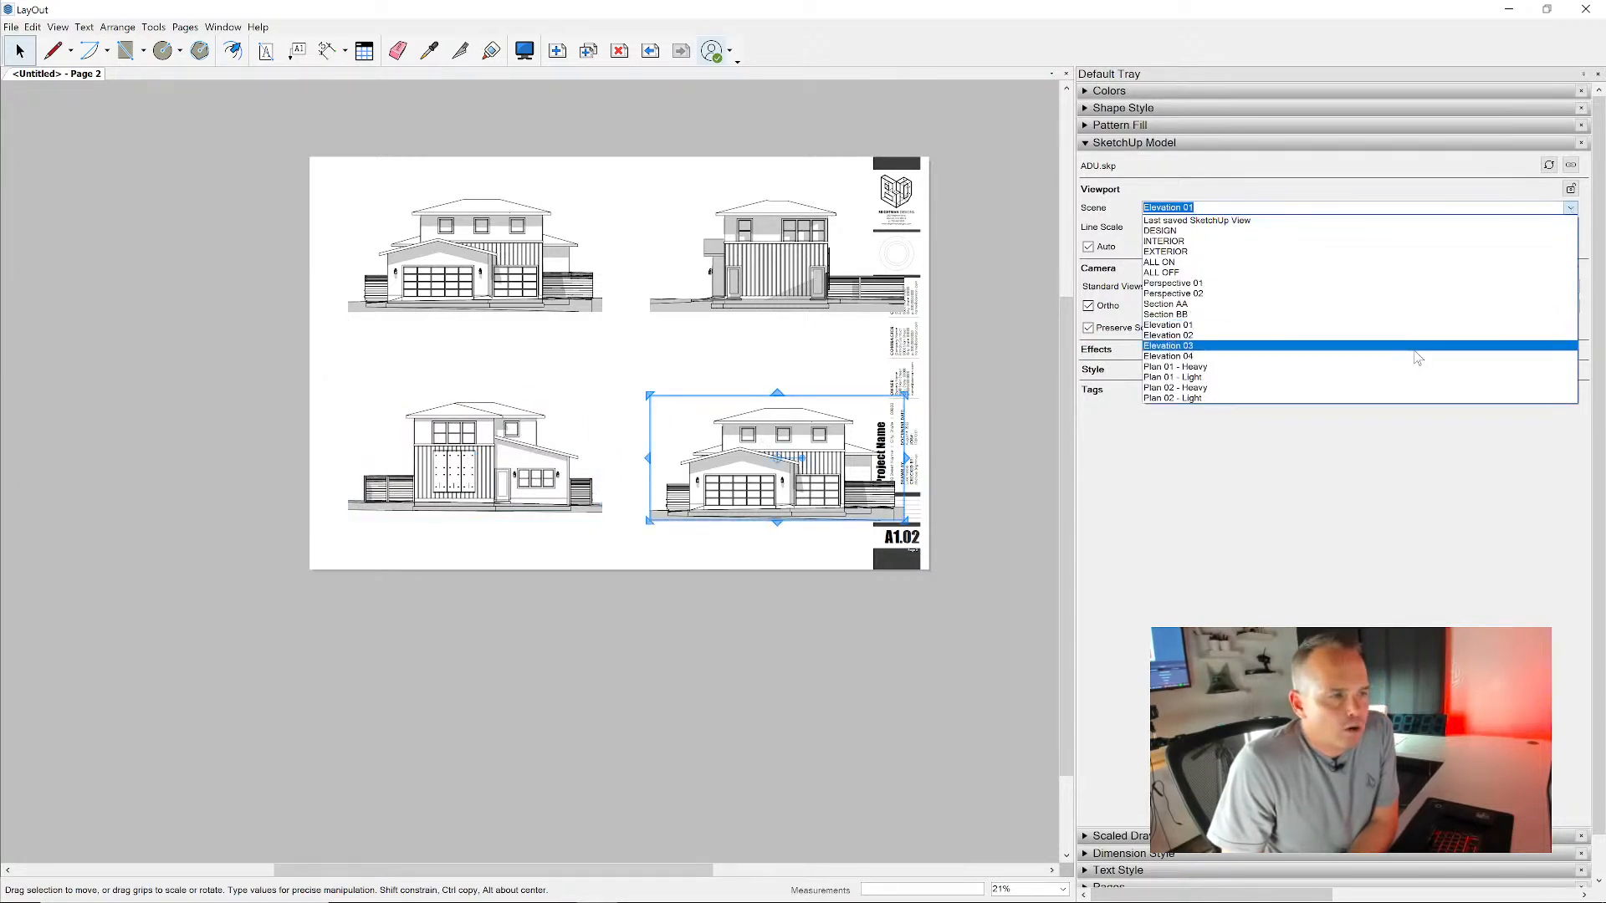
pyautogui.click(1416, 358)
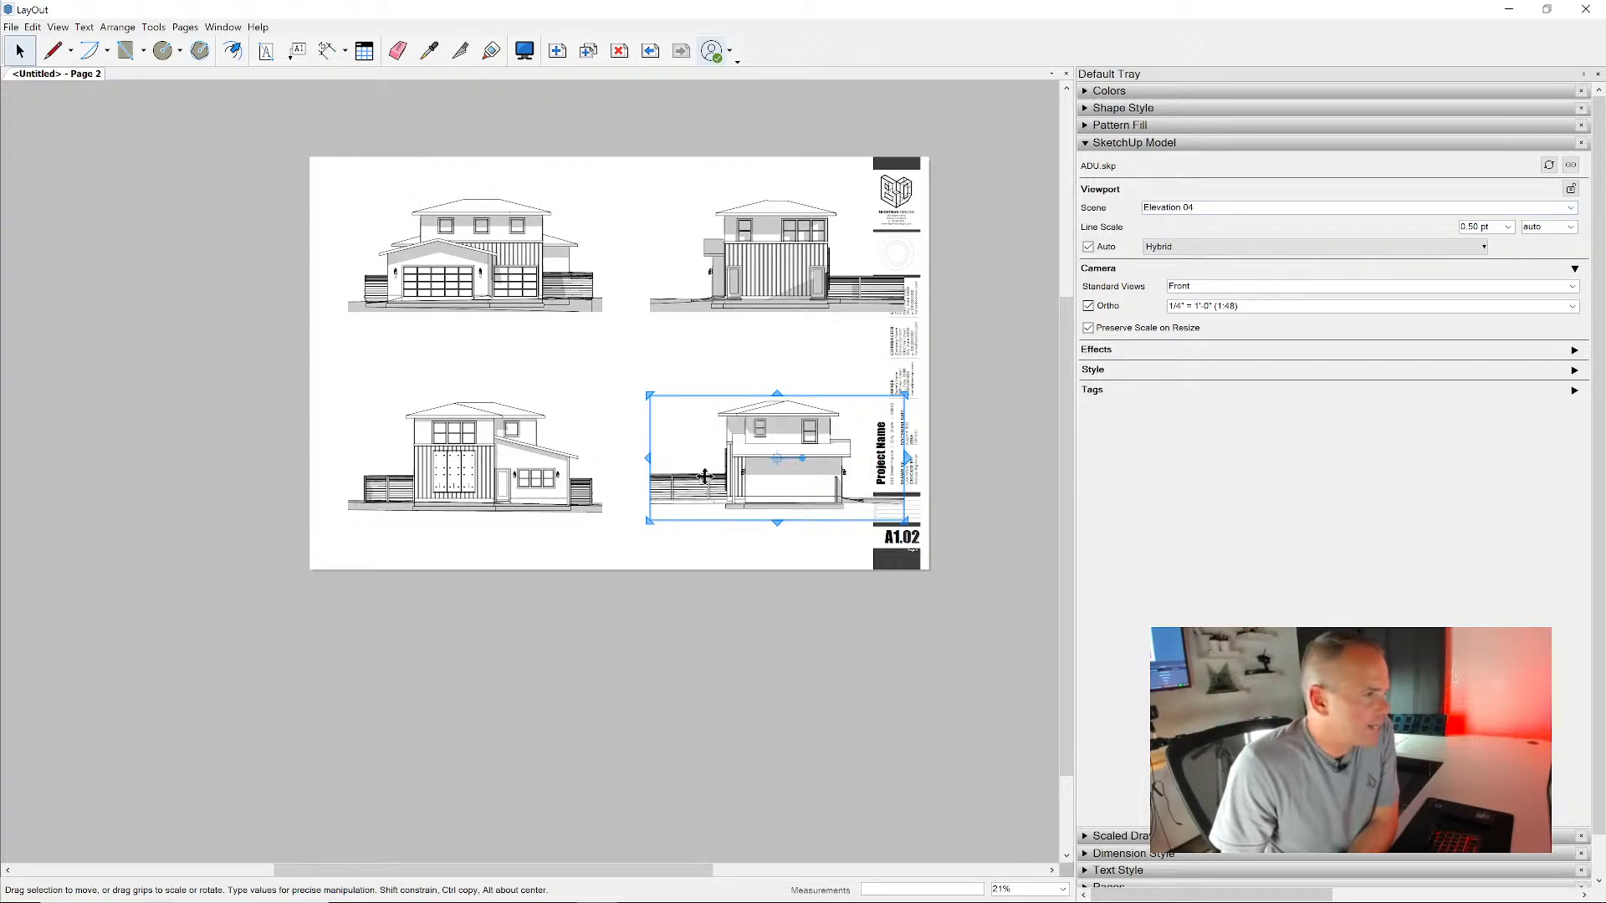
# - Crop the Elevation 02 and Elevation 04 viewports together by pulling in their right edges so they clear the title block
pyautogui.scroll(3, 816, 405)
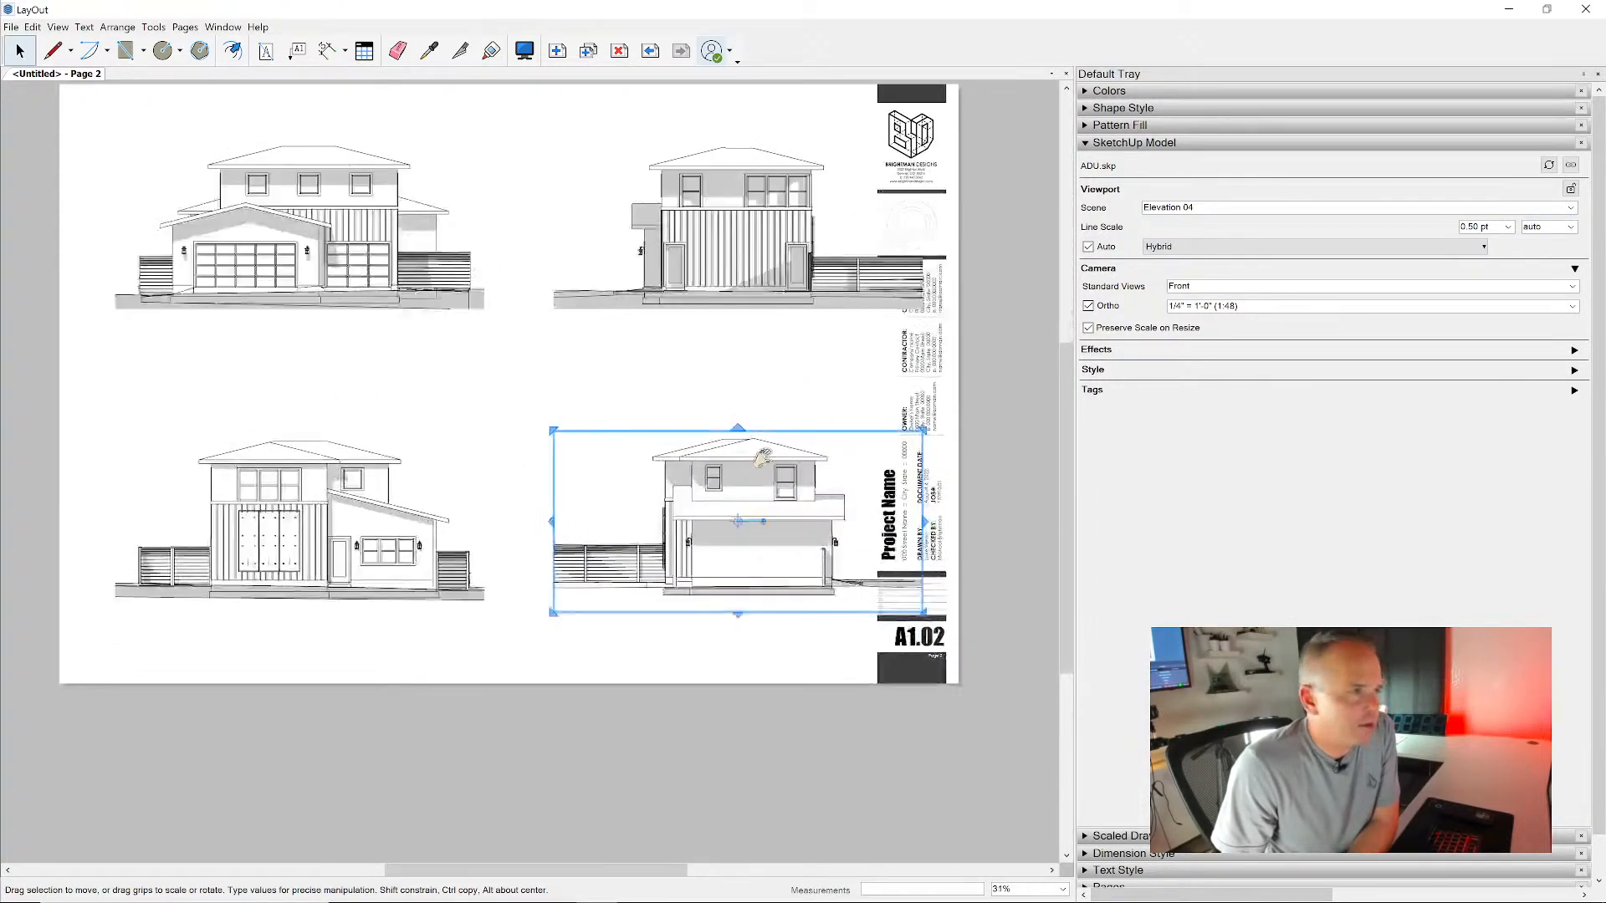
pyautogui.moveTo(778, 101); pyautogui.dragTo(627, 510)
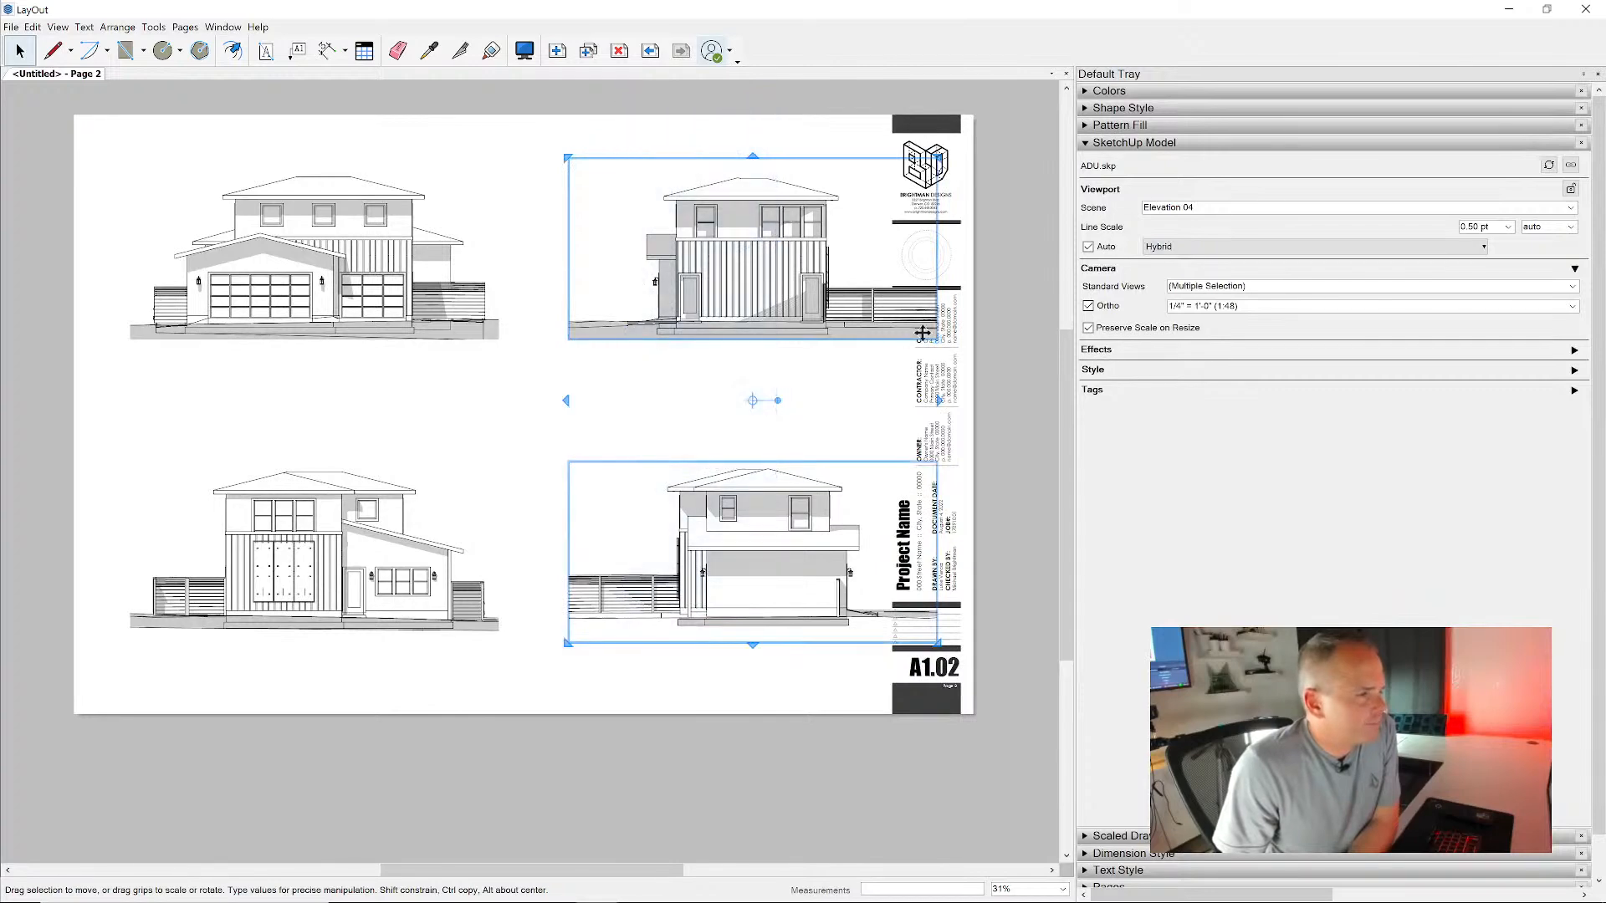
pyautogui.moveTo(940, 306); pyautogui.dragTo(873, 318)
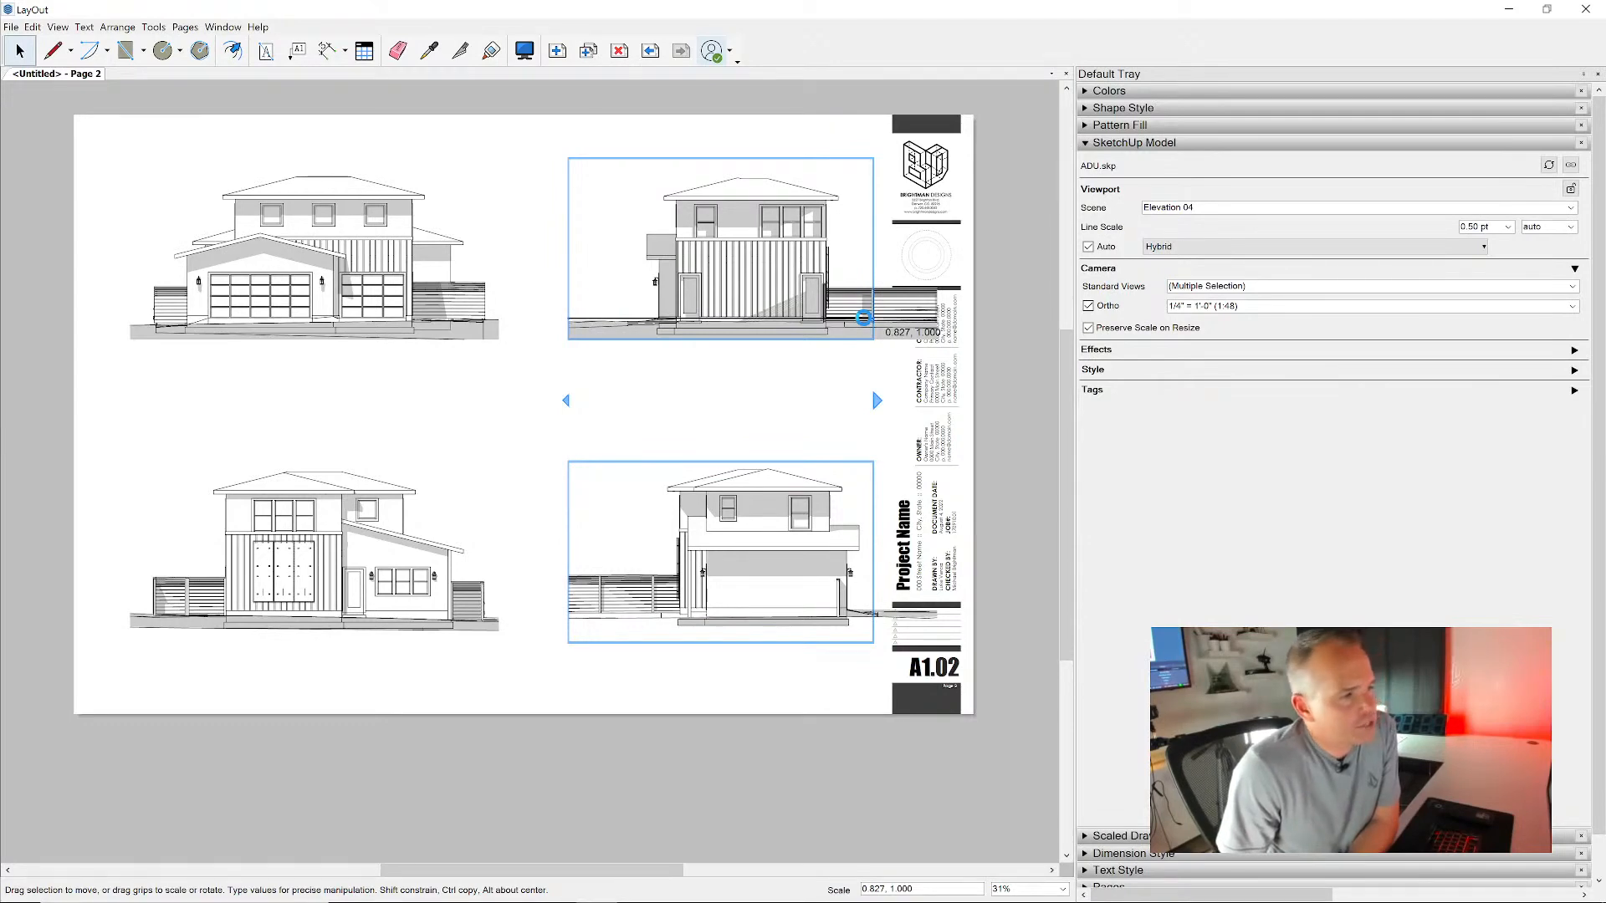
pyautogui.moveTo(863, 317); pyautogui.dragTo(863, 317)
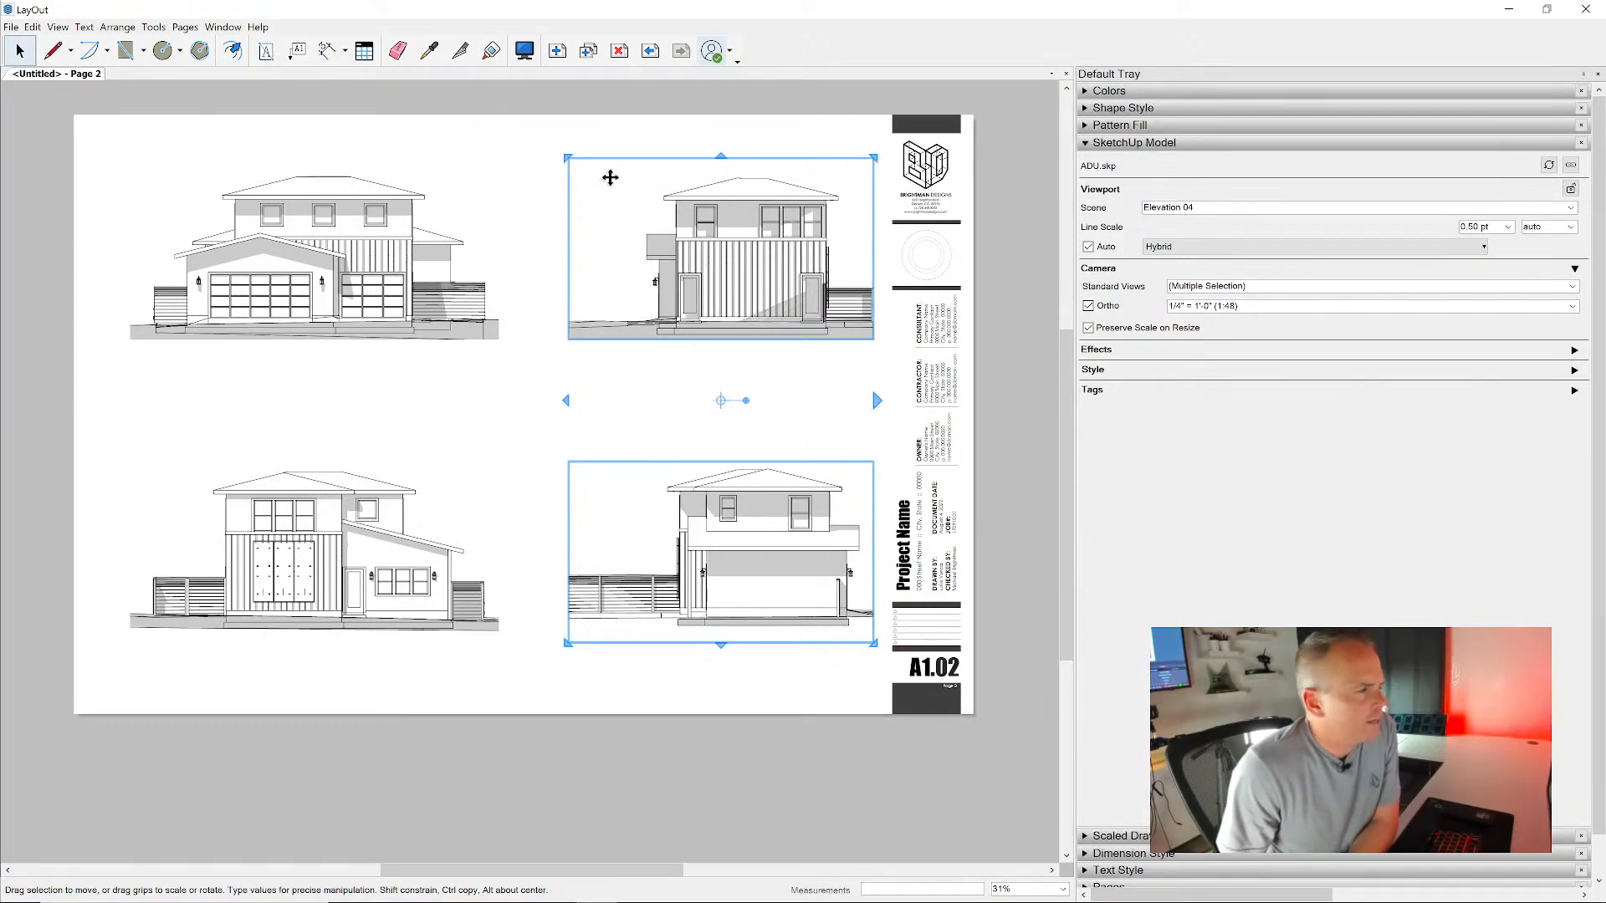
pyautogui.click(980, 335)
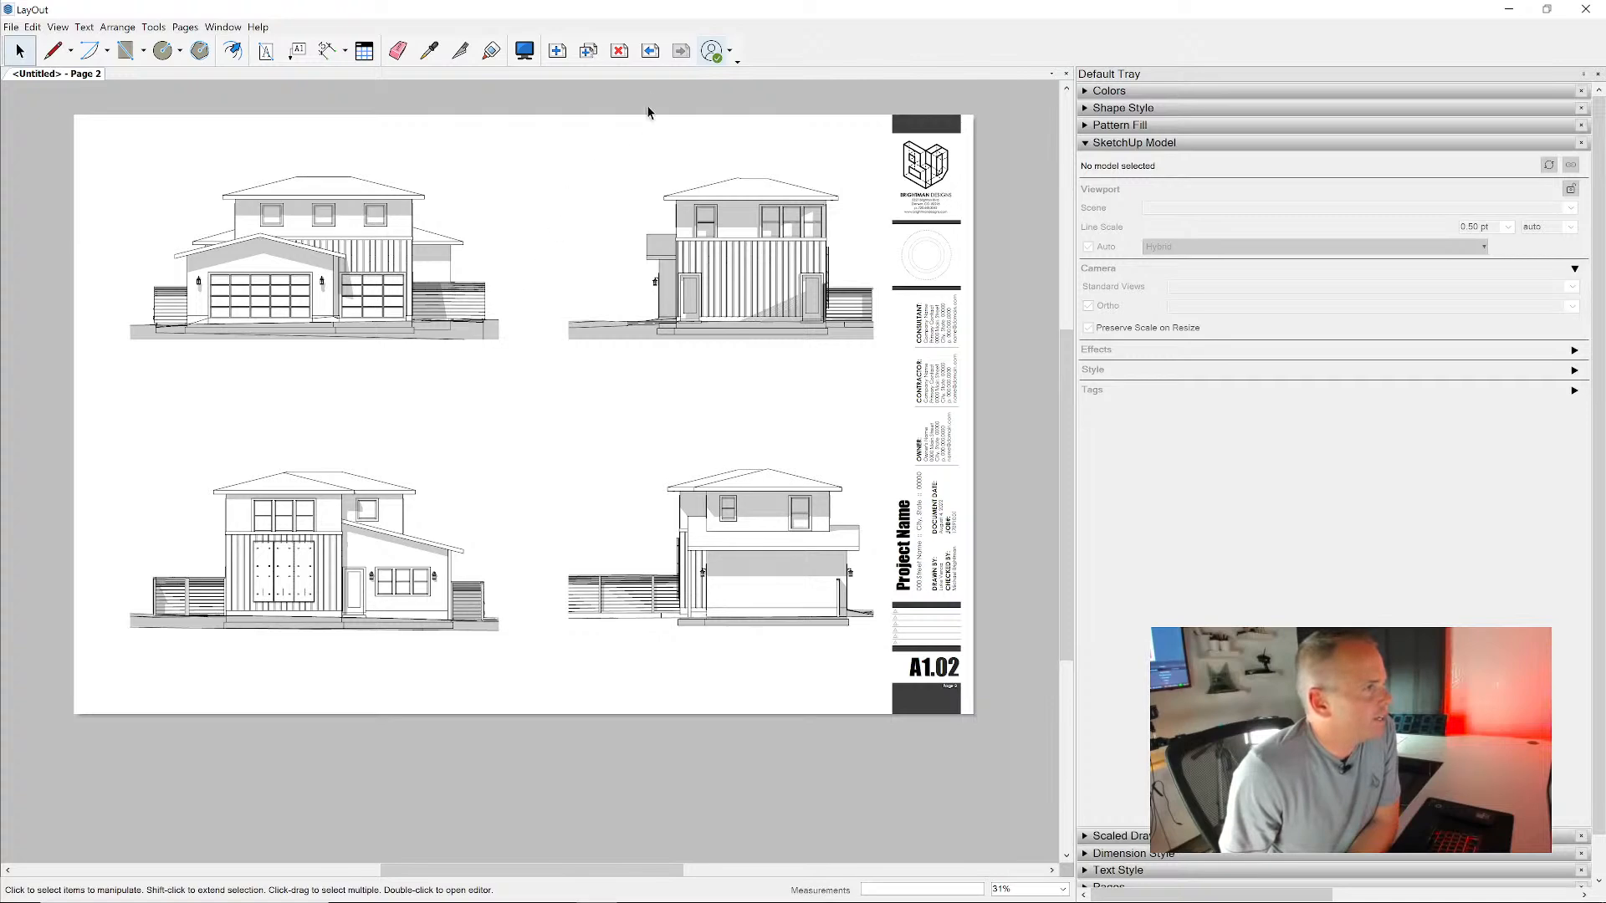
# - Add a blank page, delete it, and duplicate the four-elevation Page 2 as the third page instead
pyautogui.click(557, 52)
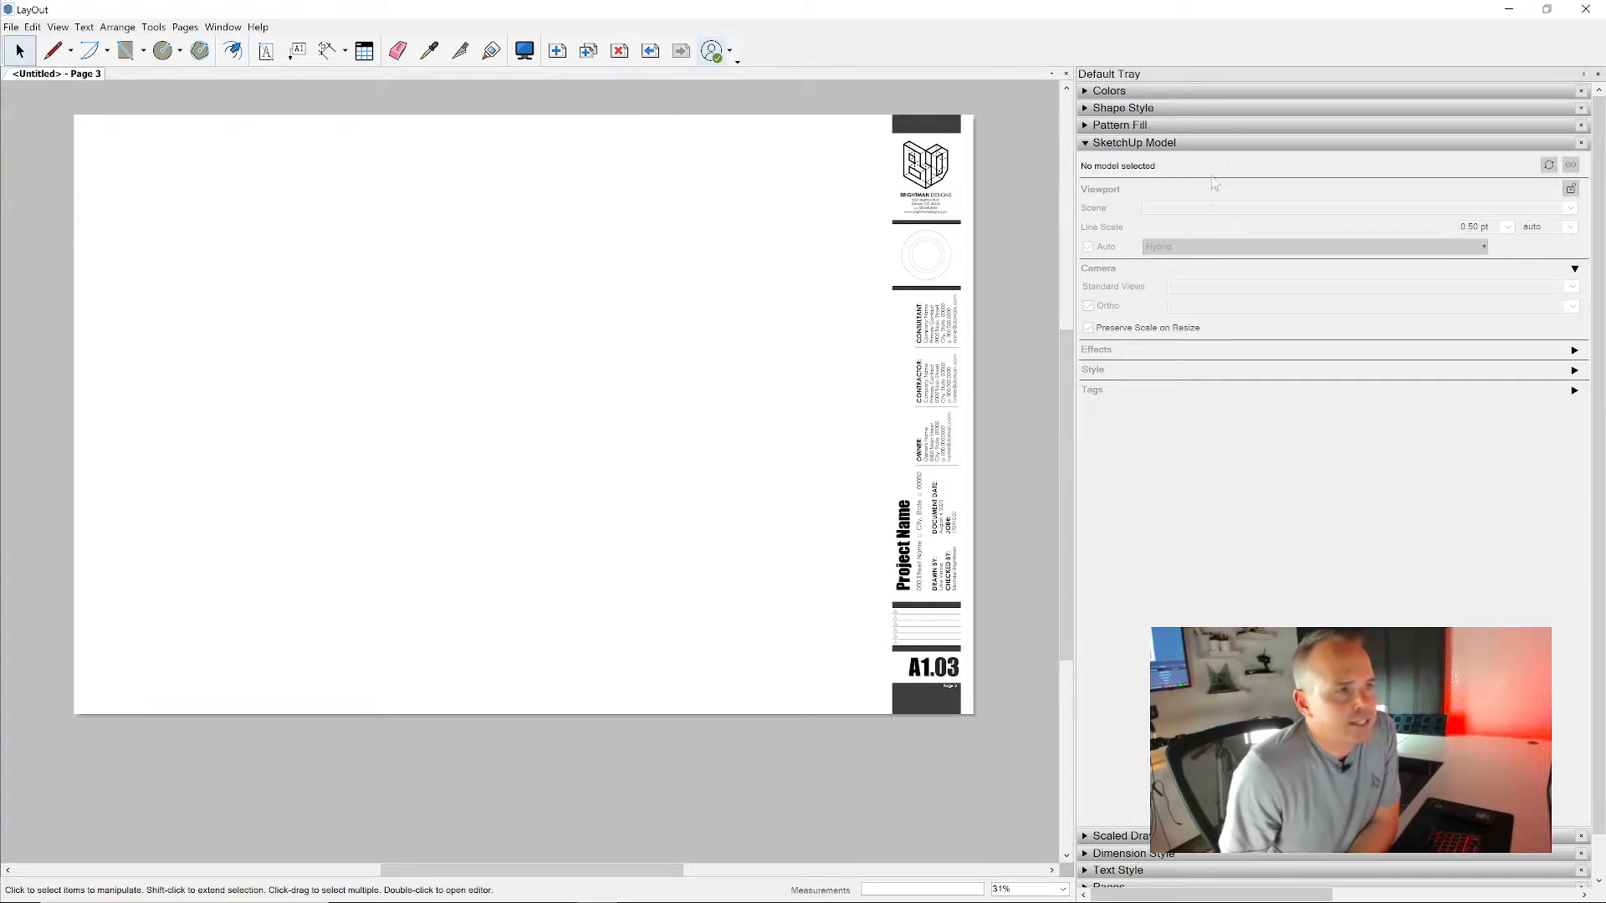
pyautogui.click(1171, 143)
pyautogui.click(1129, 211)
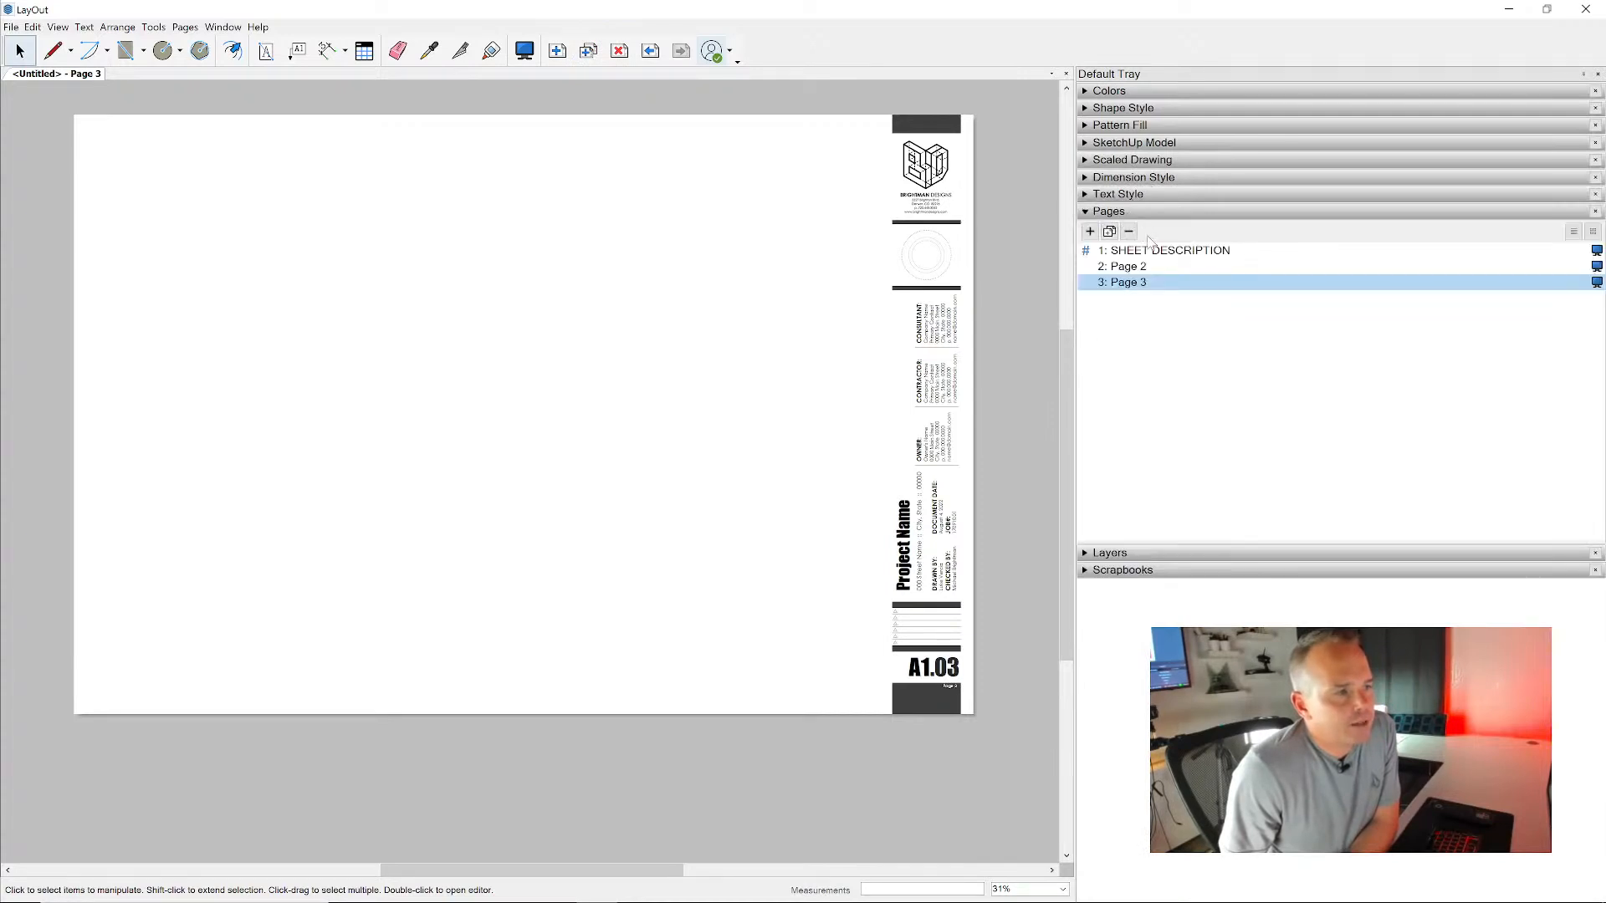
pyautogui.click(619, 51)
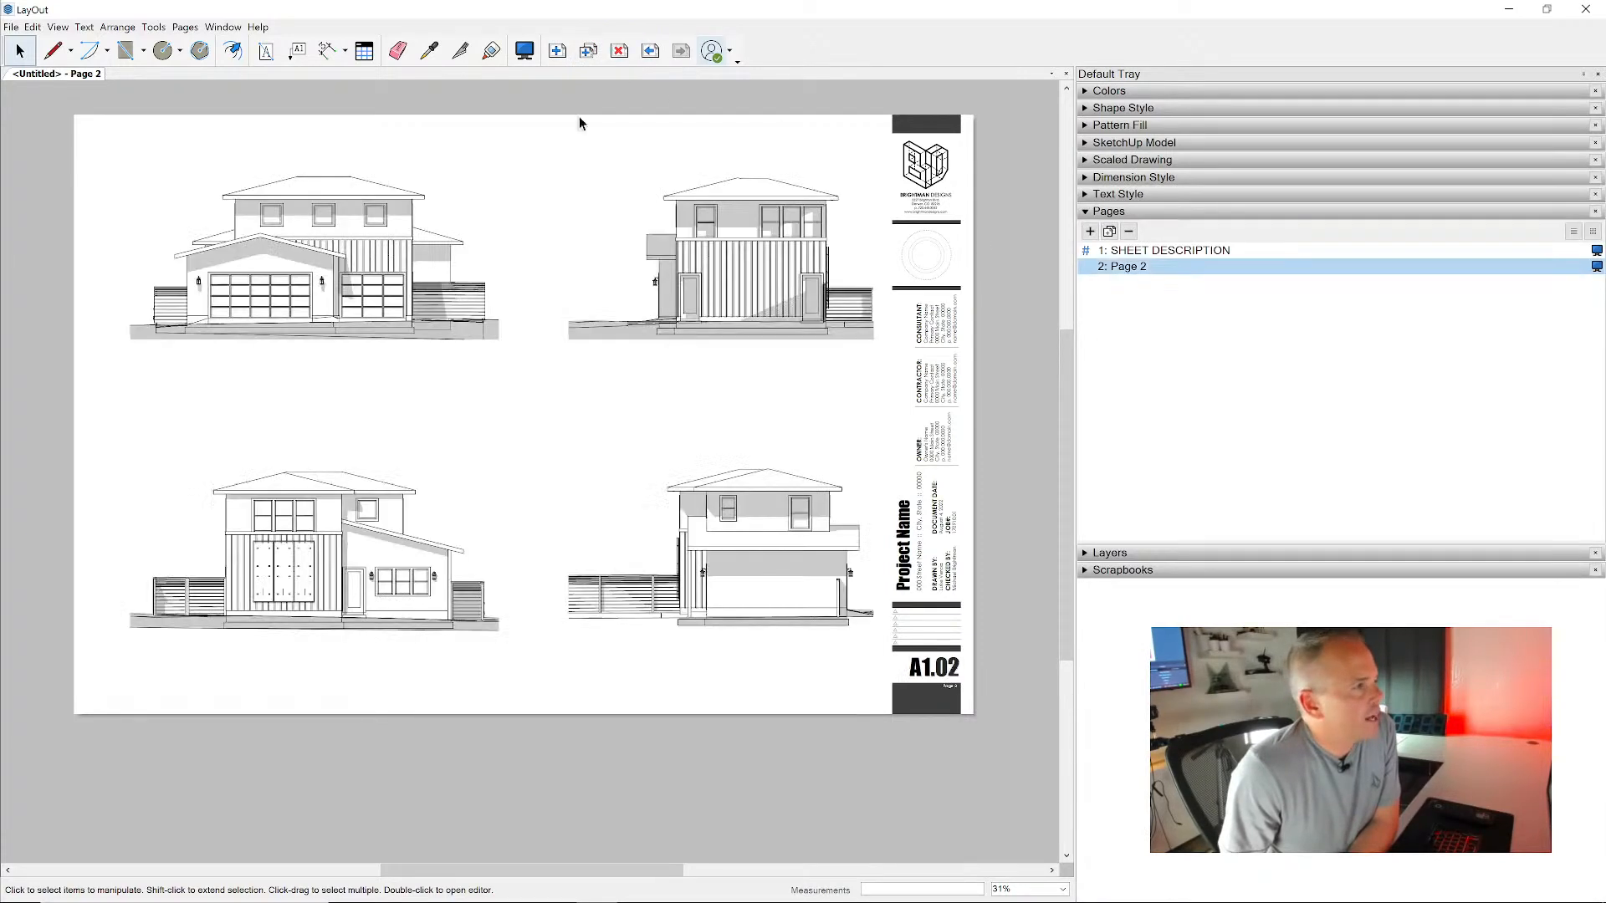
pyautogui.click(1109, 232)
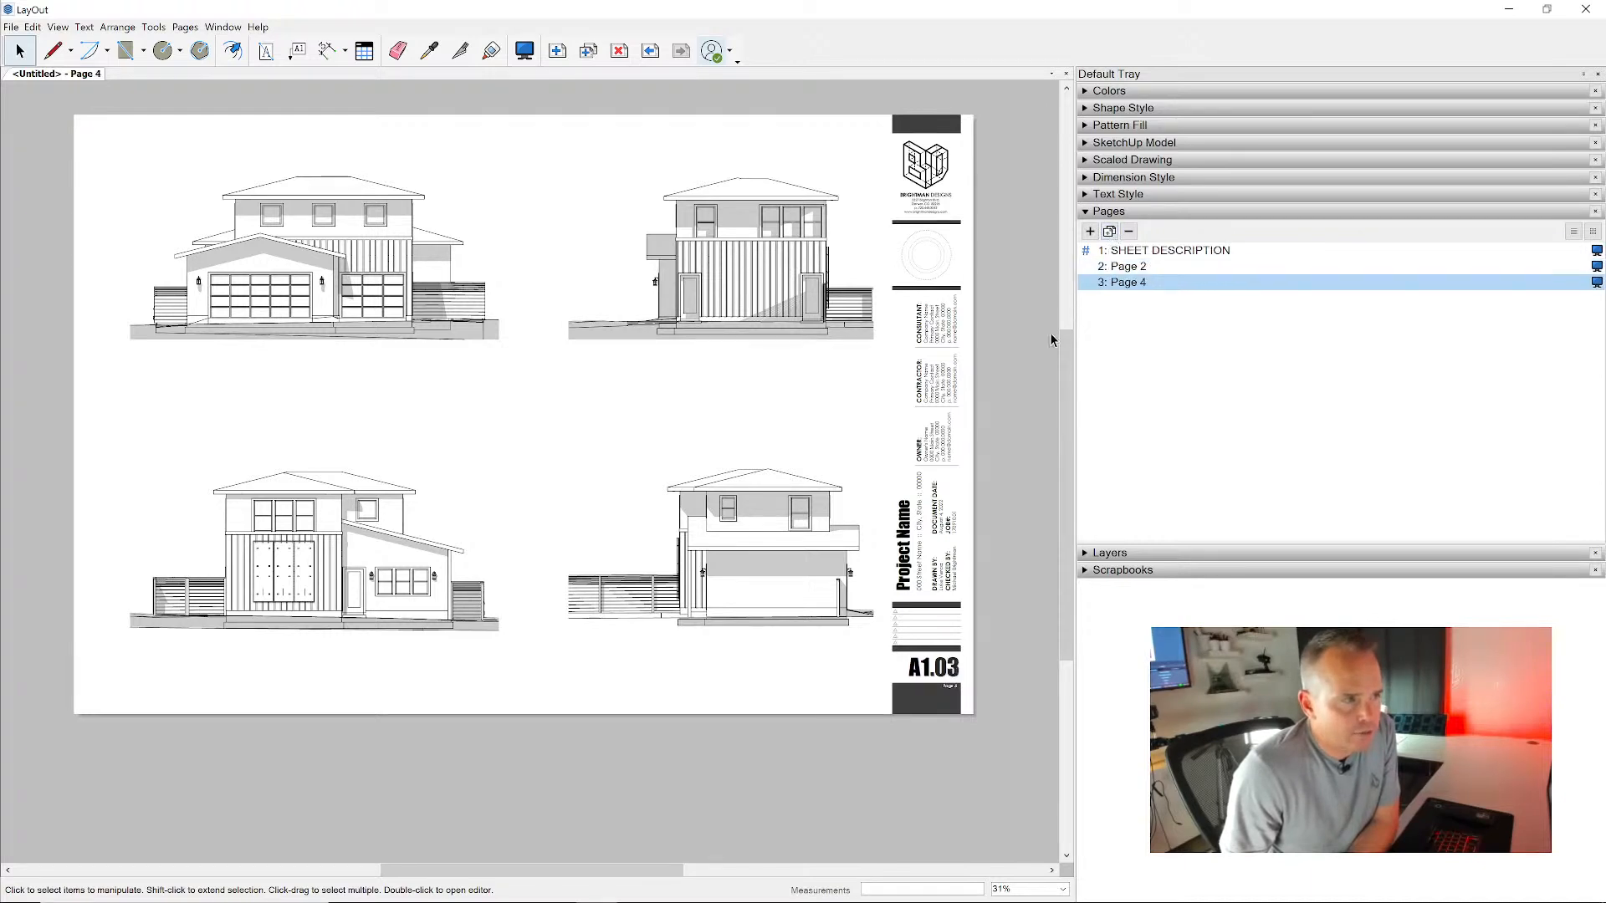
# - Delete the three other elevation viewports from Page 4, keeping only the Elevation 01 viewport
pyautogui.moveTo(723, 657); pyautogui.dragTo(649, 344)
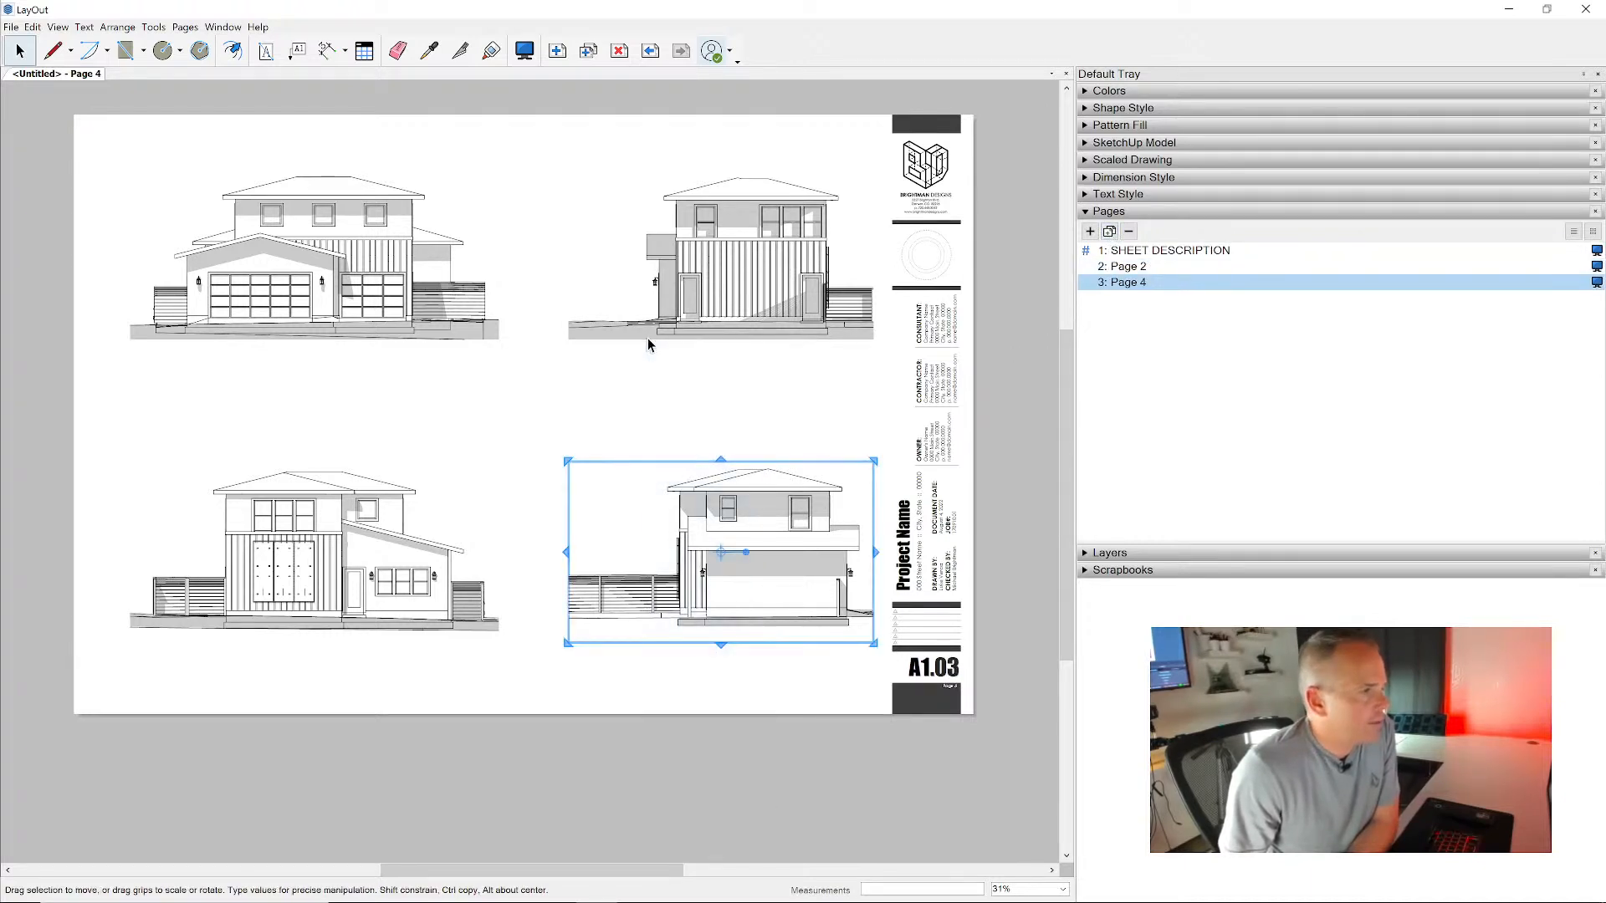
pyautogui.keyDown('shift'); pyautogui.click(694, 323); pyautogui.keyUp('shift')
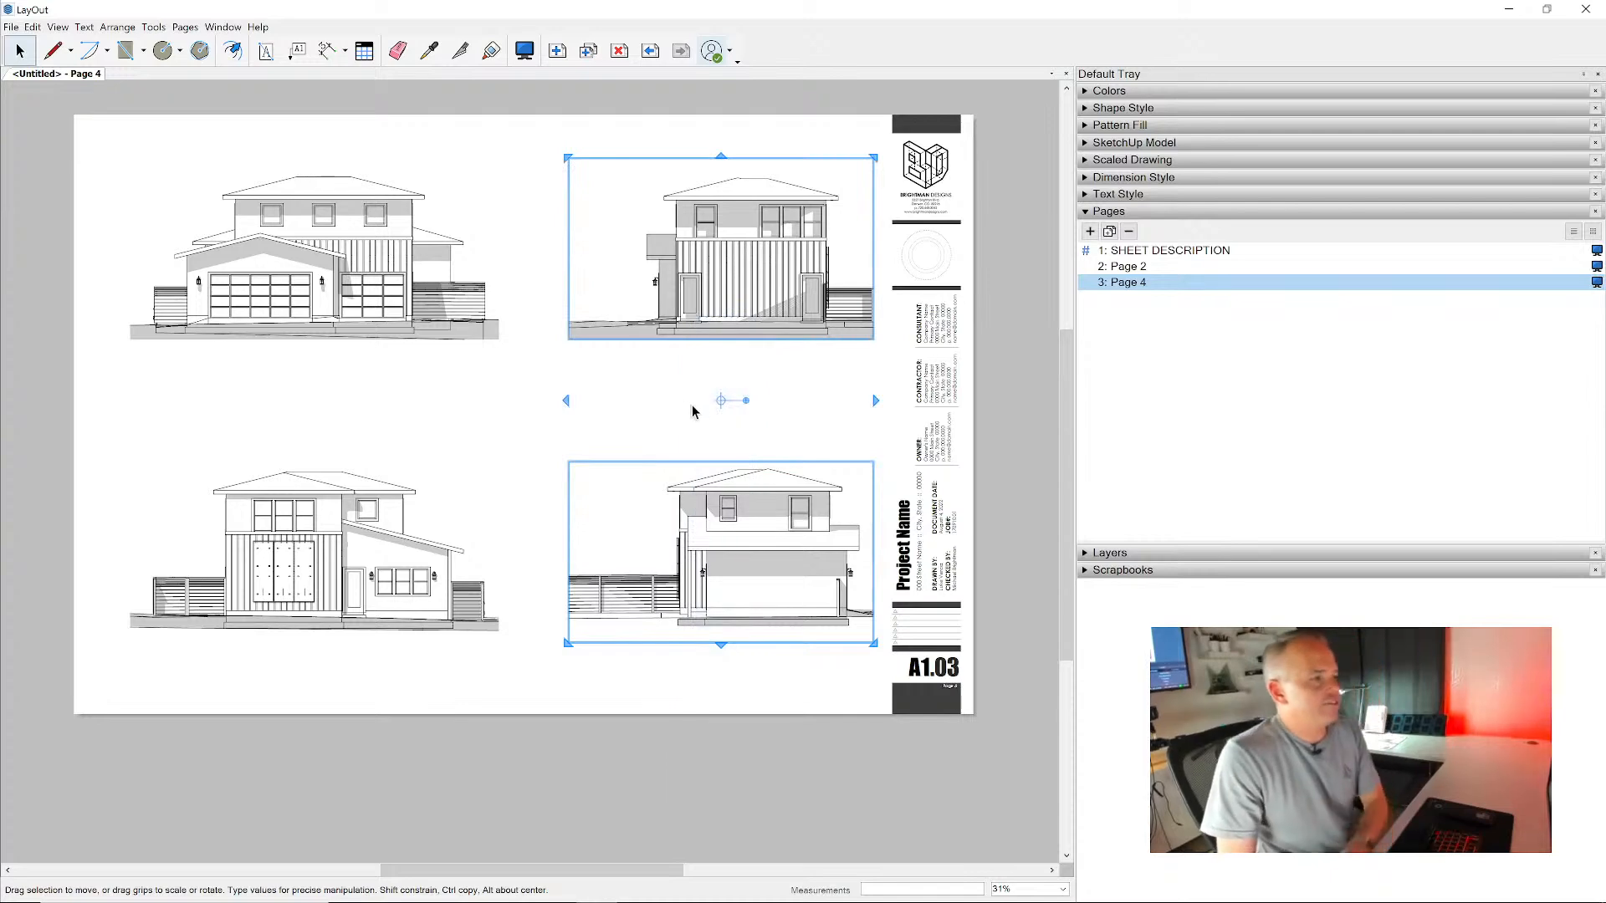
pyautogui.press('Delete')
pyautogui.moveTo(631, 512); pyautogui.dragTo(415, 430)
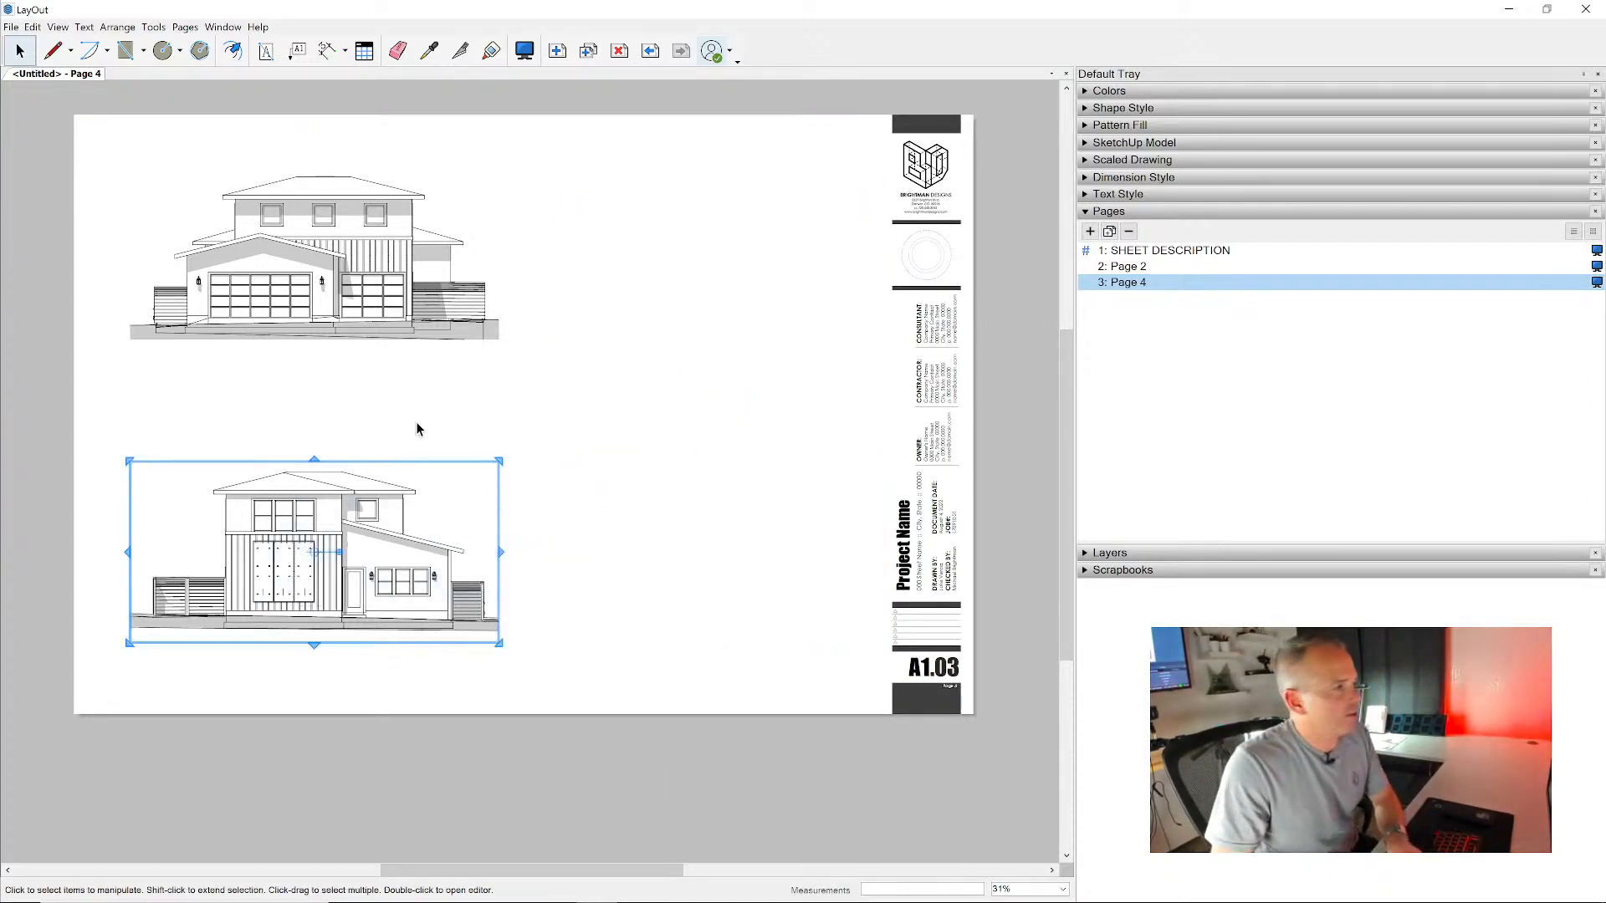
pyautogui.press('Delete')
# - Assign the Section AA scene to the remaining viewport and set its scale to 1/2" = 1'-0"
pyautogui.click(487, 303)
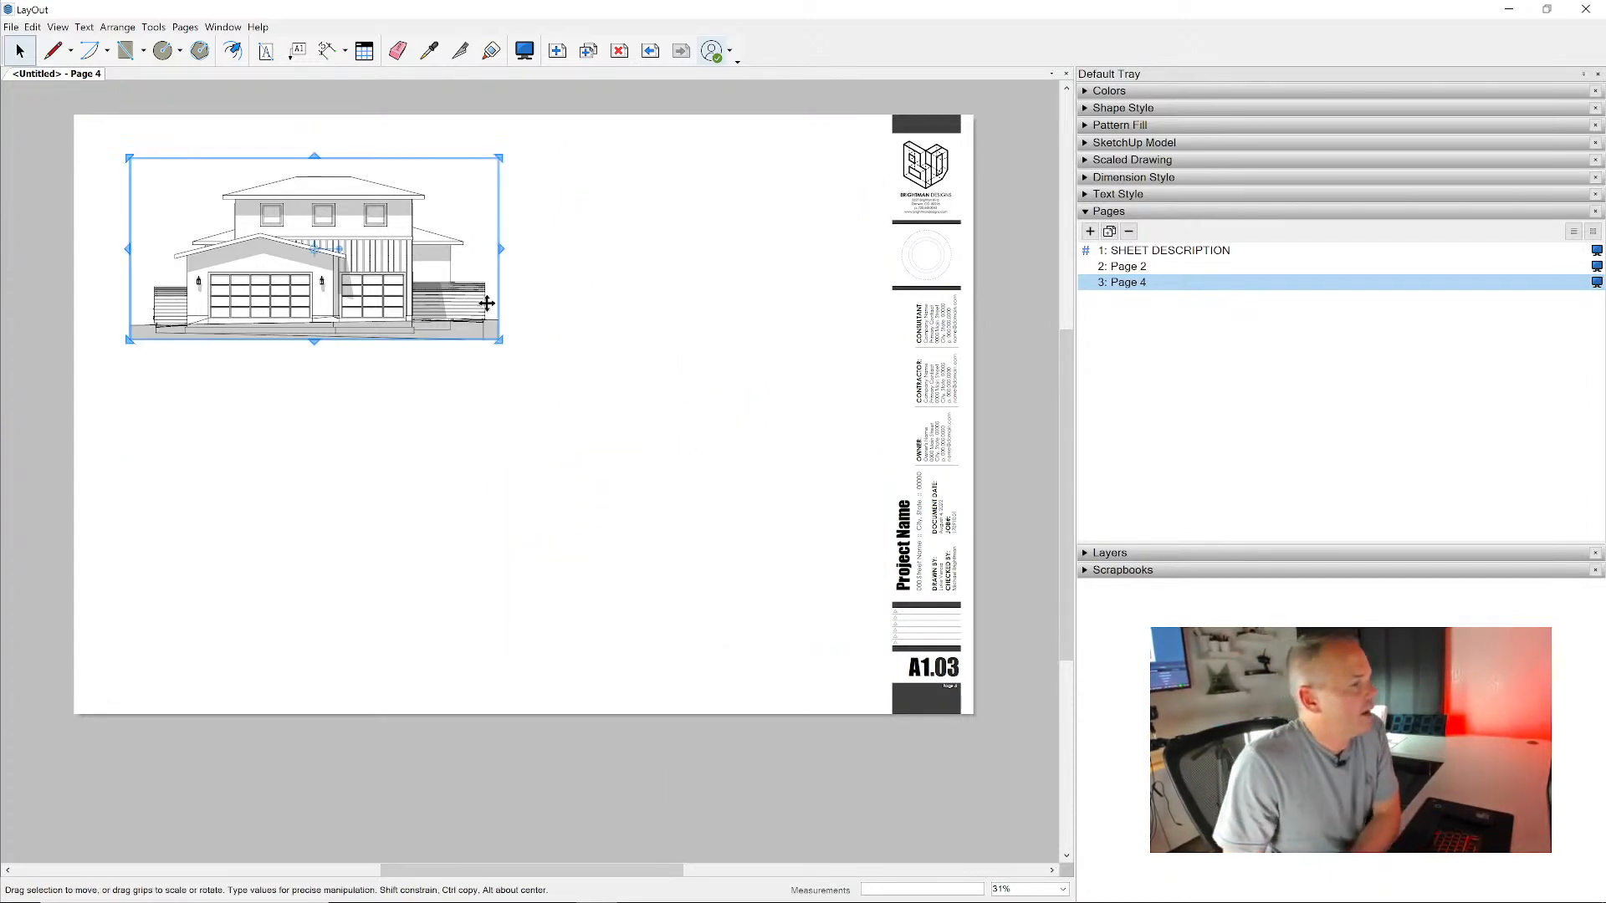
pyautogui.click(1154, 142)
pyautogui.click(1570, 207)
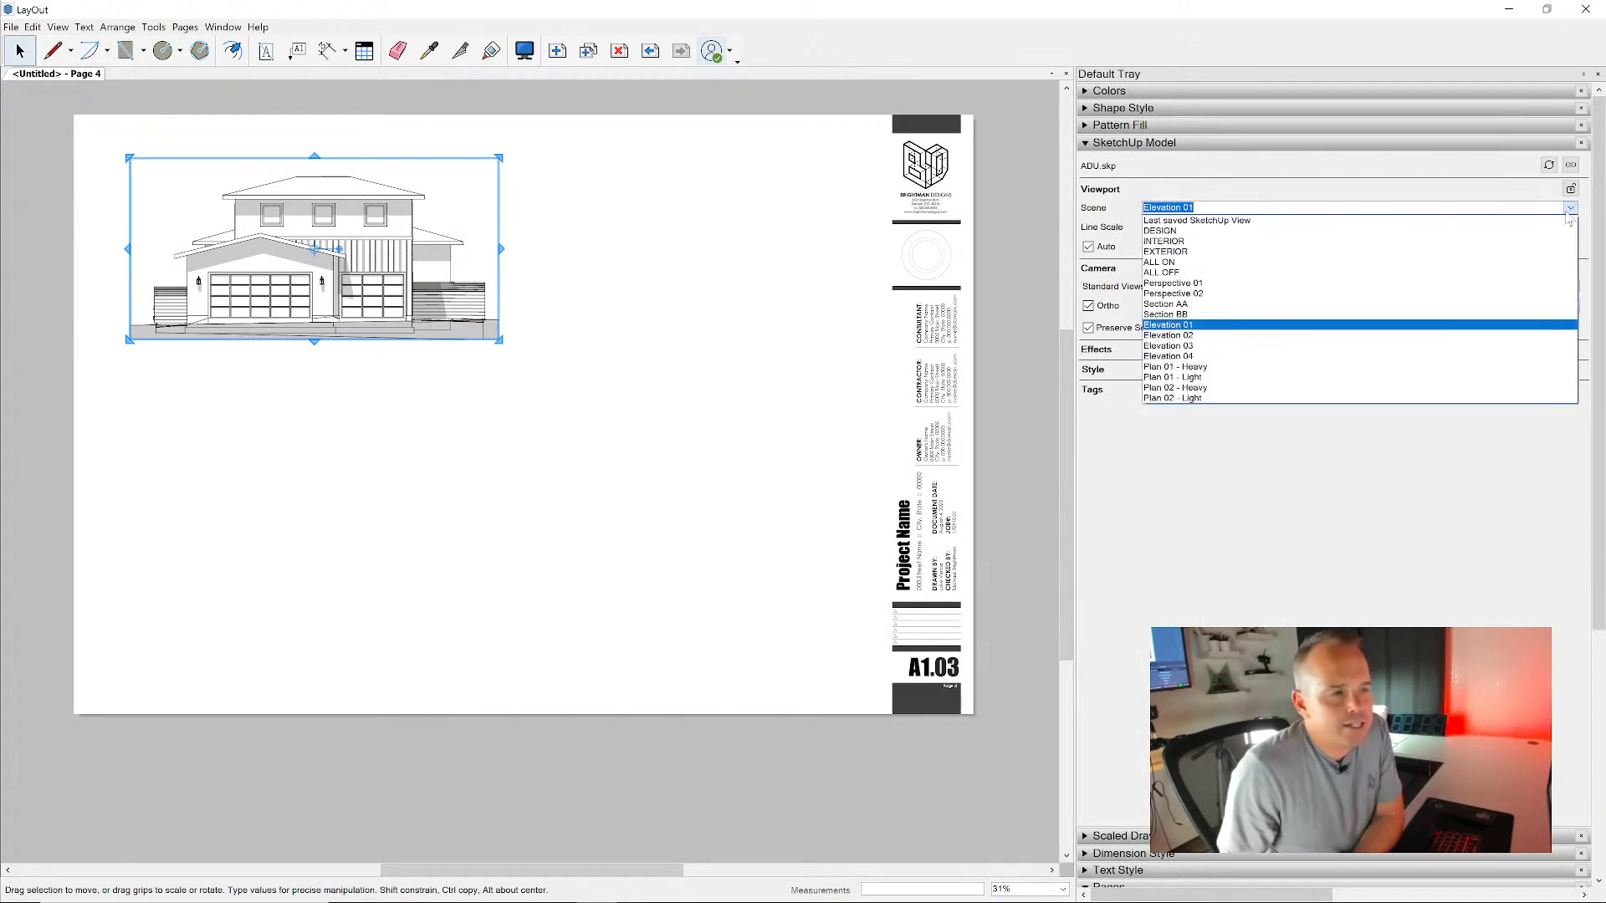
pyautogui.click(1412, 304)
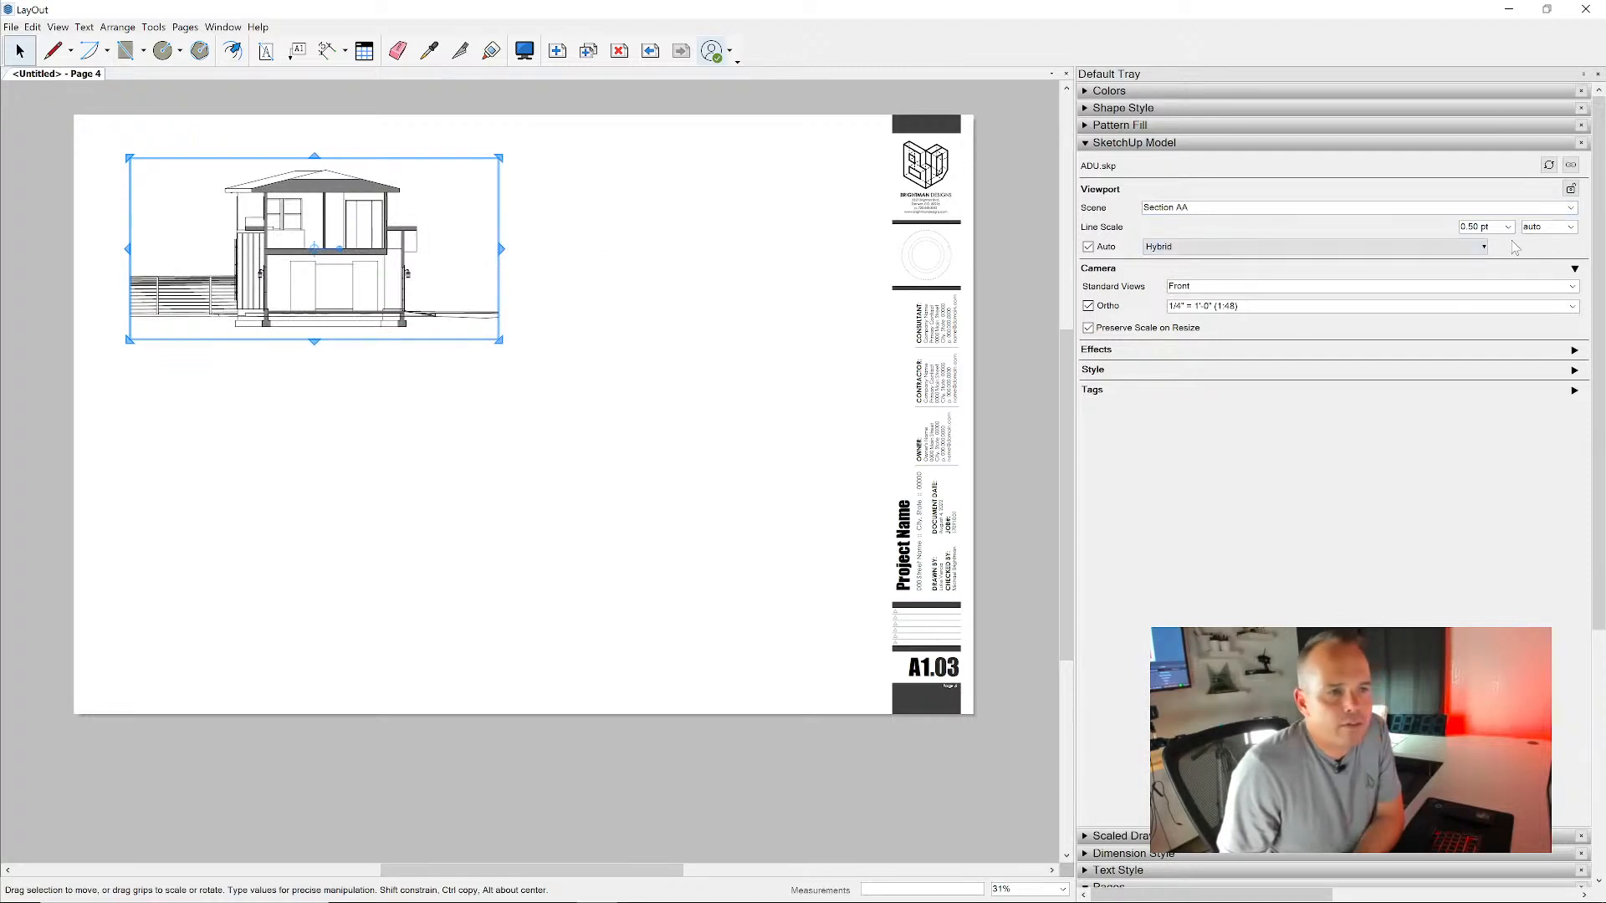
pyautogui.click(1572, 307)
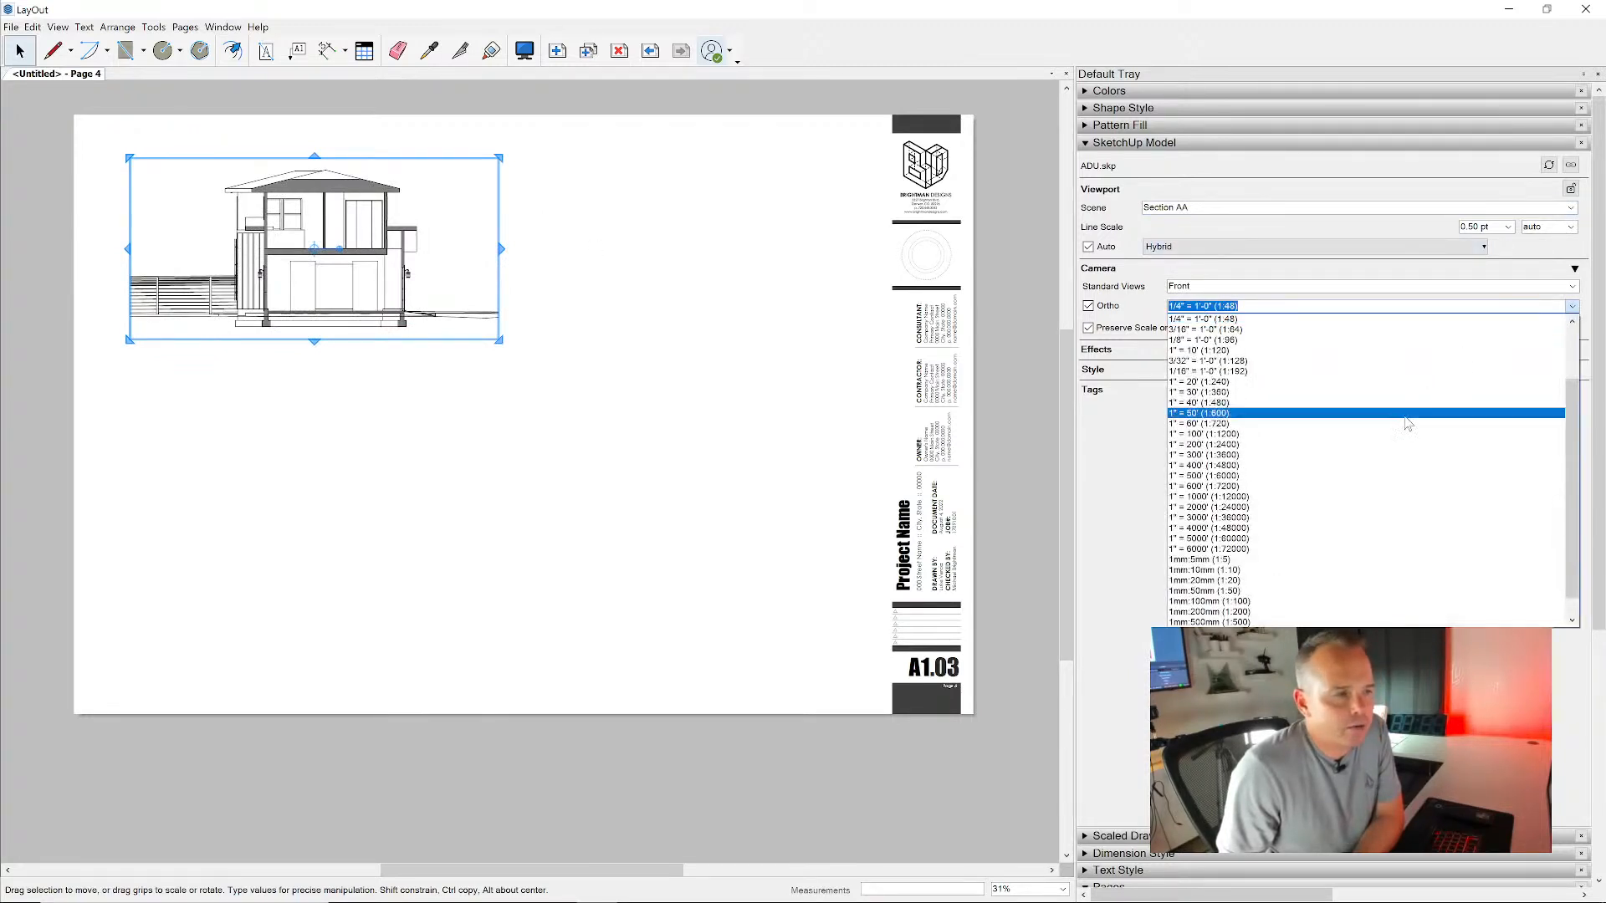
pyautogui.scroll(2, 1372, 402)
pyautogui.click(1355, 351)
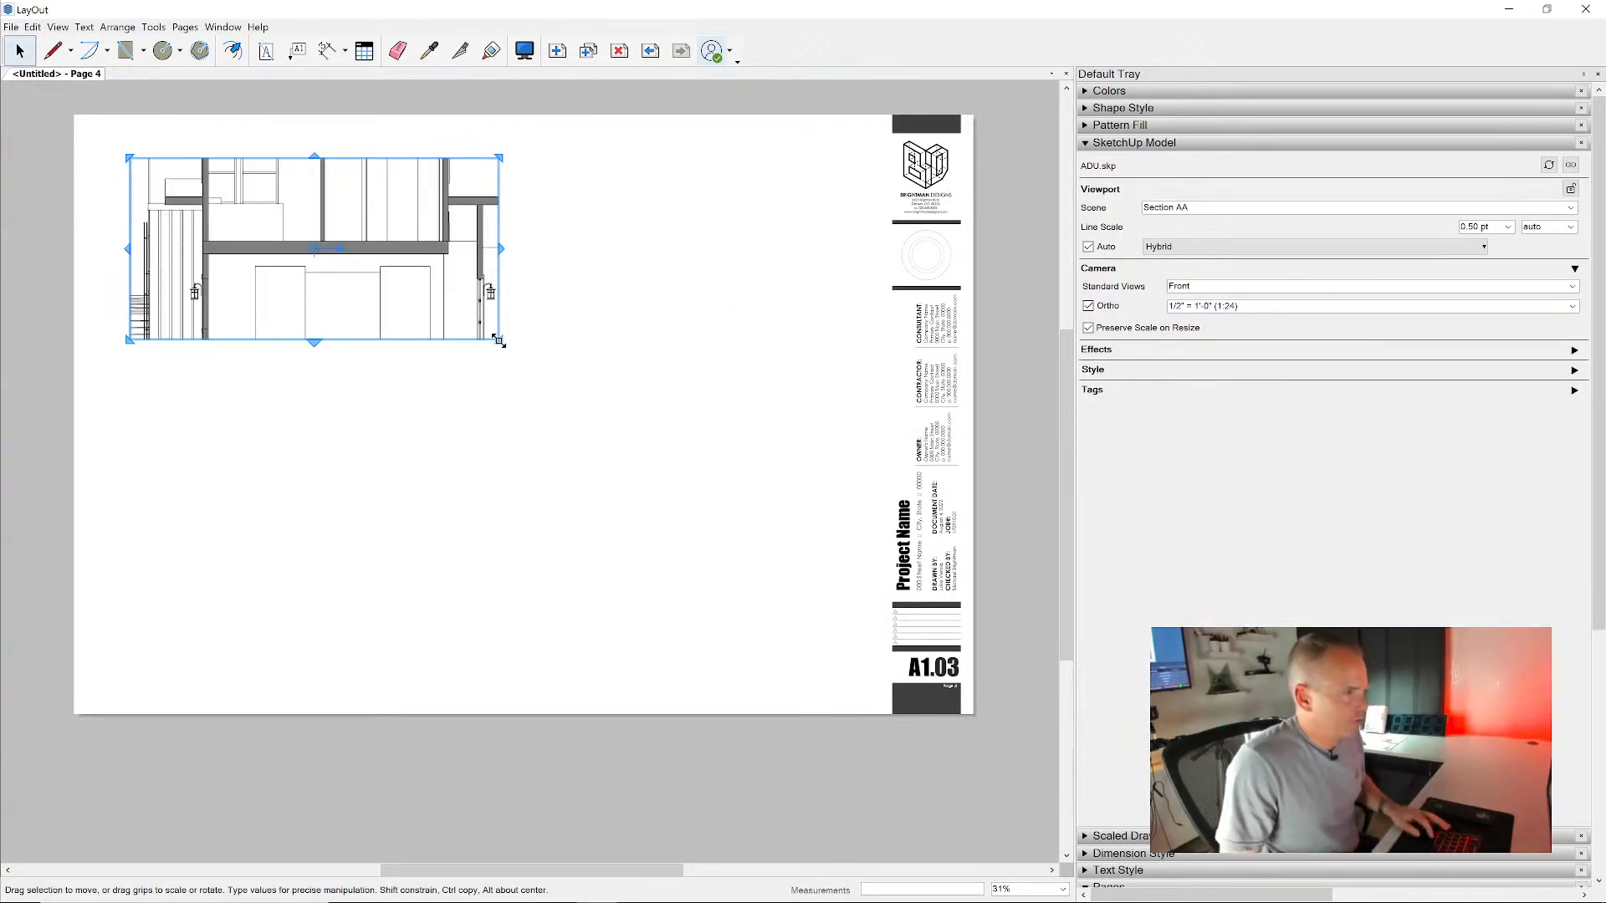
# - Enlarge the Section AA viewport to show the whole building, crop both sides closer to the house, and center it in the drawing area
pyautogui.moveTo(499, 338); pyautogui.dragTo(685, 438)
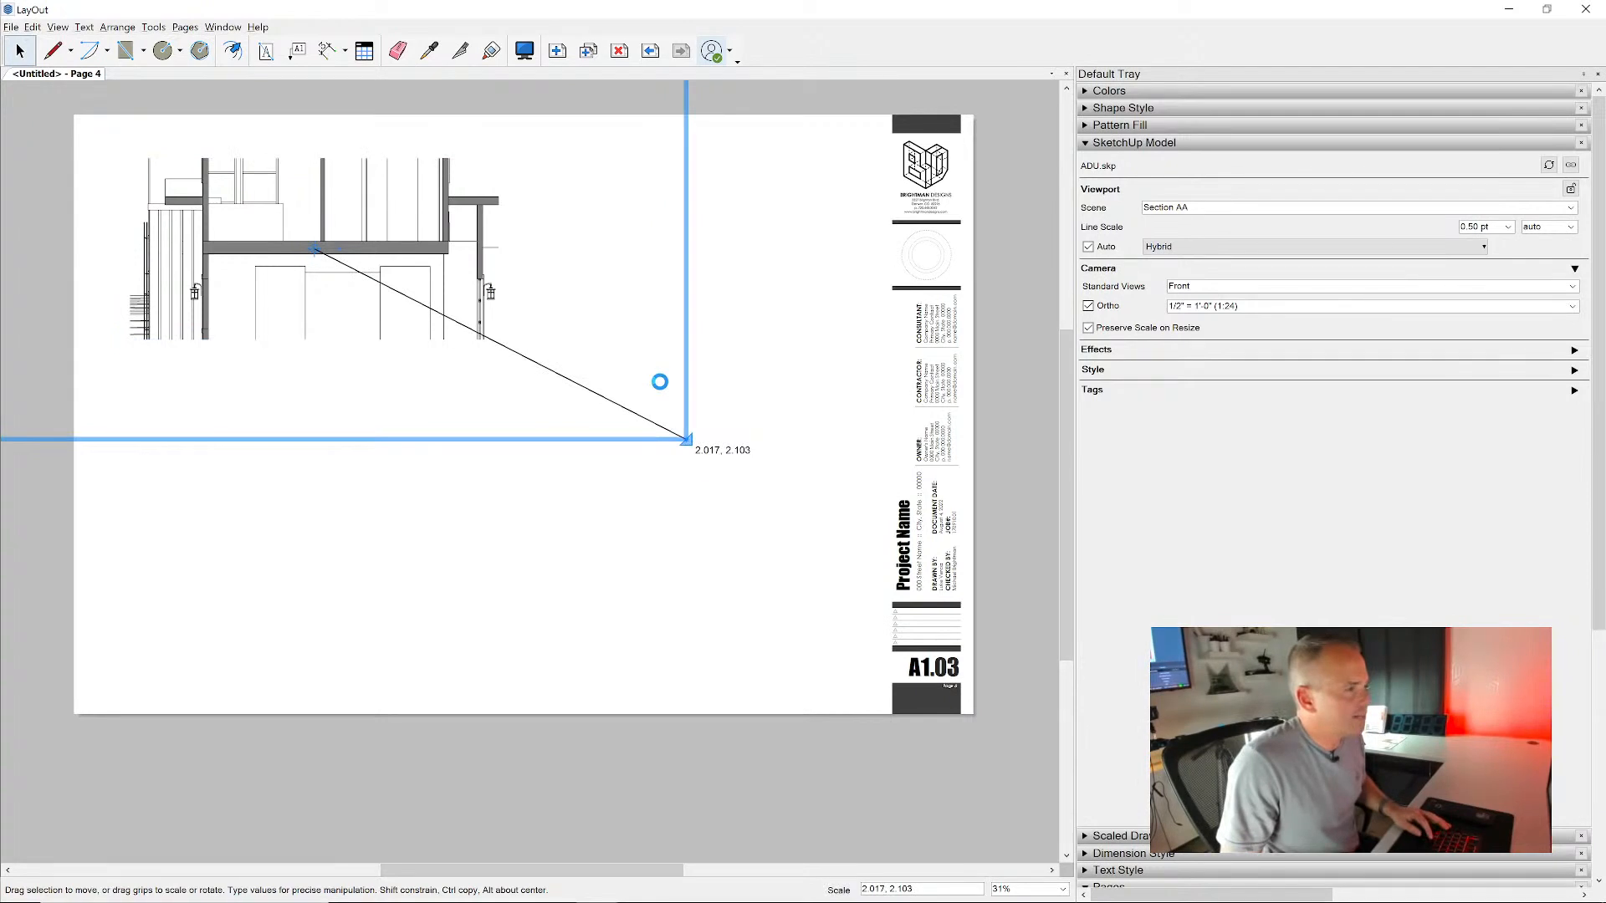
pyautogui.moveTo(330, 297); pyautogui.dragTo(499, 380)
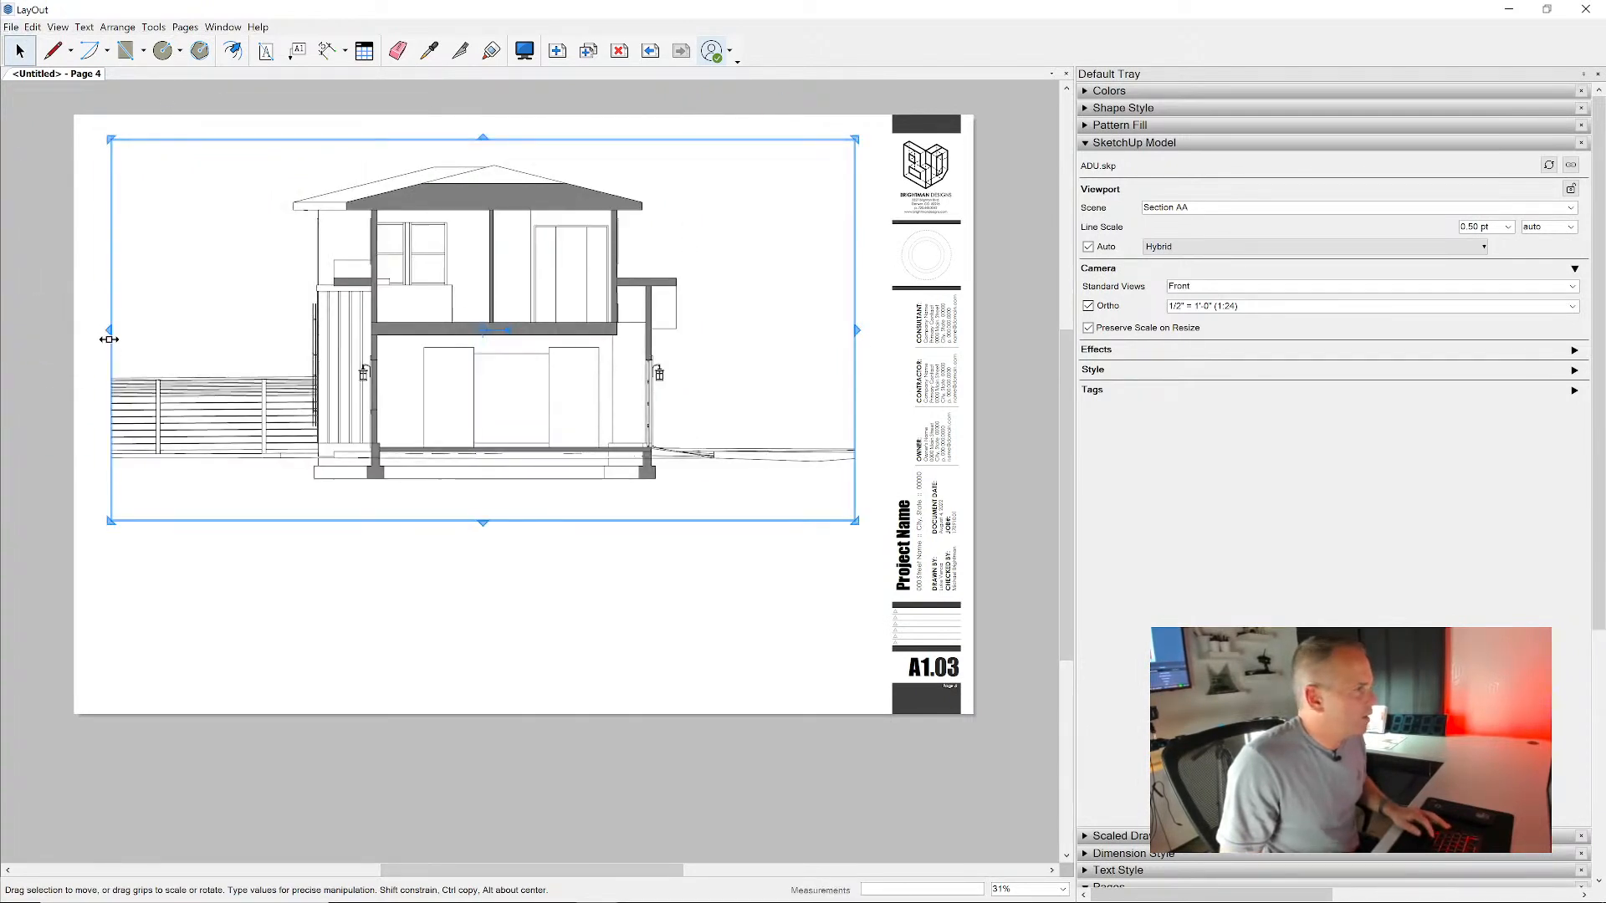
pyautogui.moveTo(109, 330); pyautogui.dragTo(266, 332)
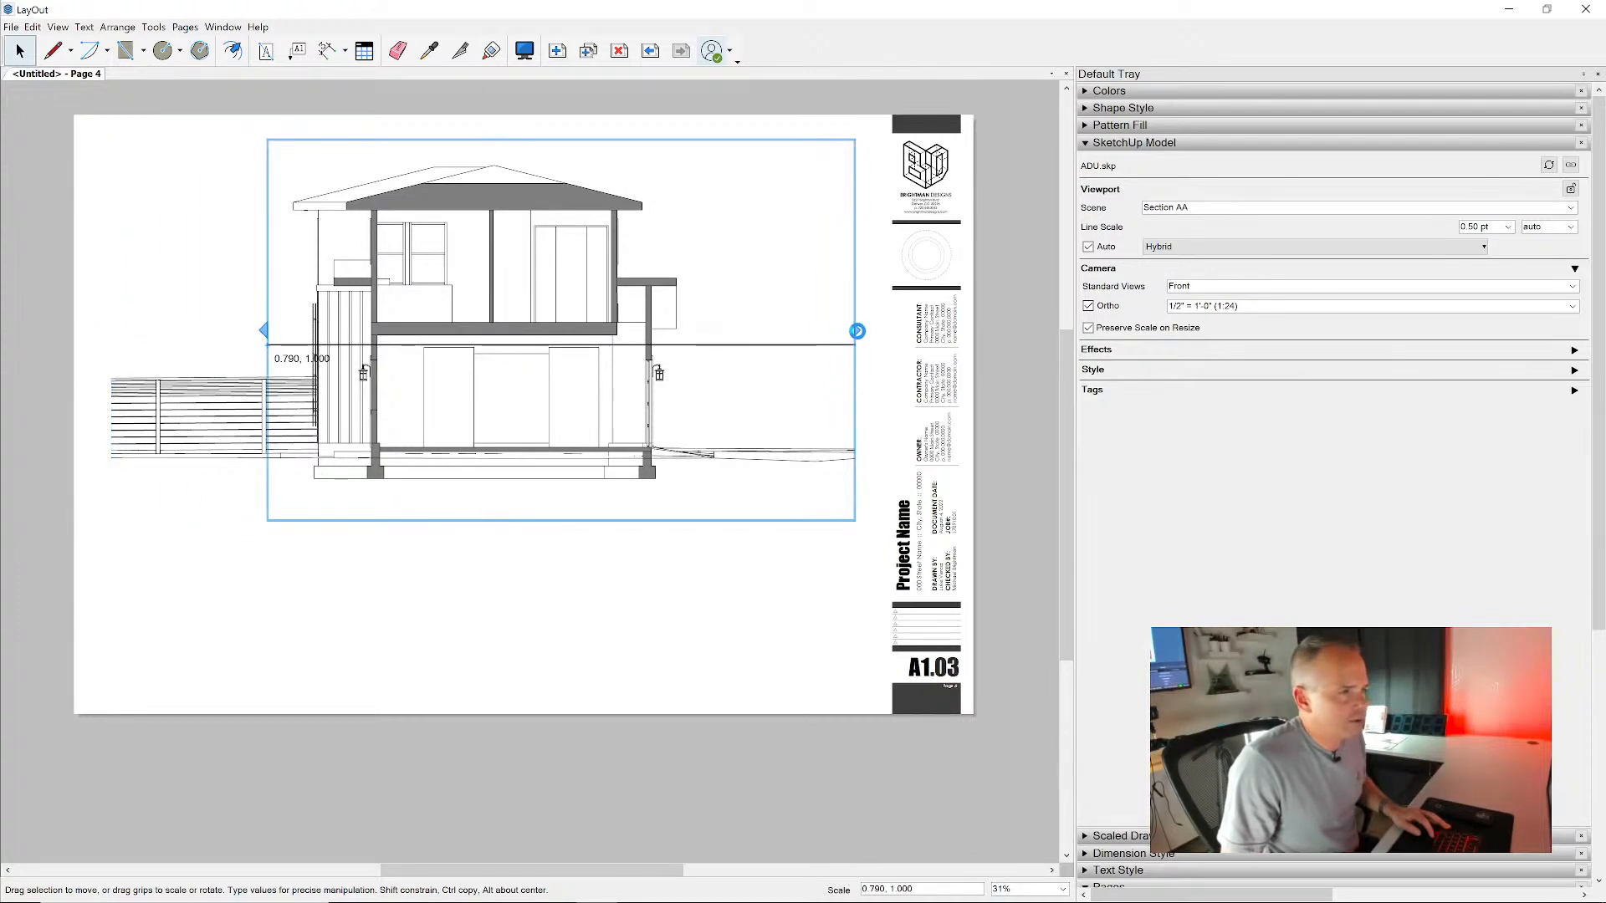
pyautogui.moveTo(857, 331); pyautogui.dragTo(726, 330)
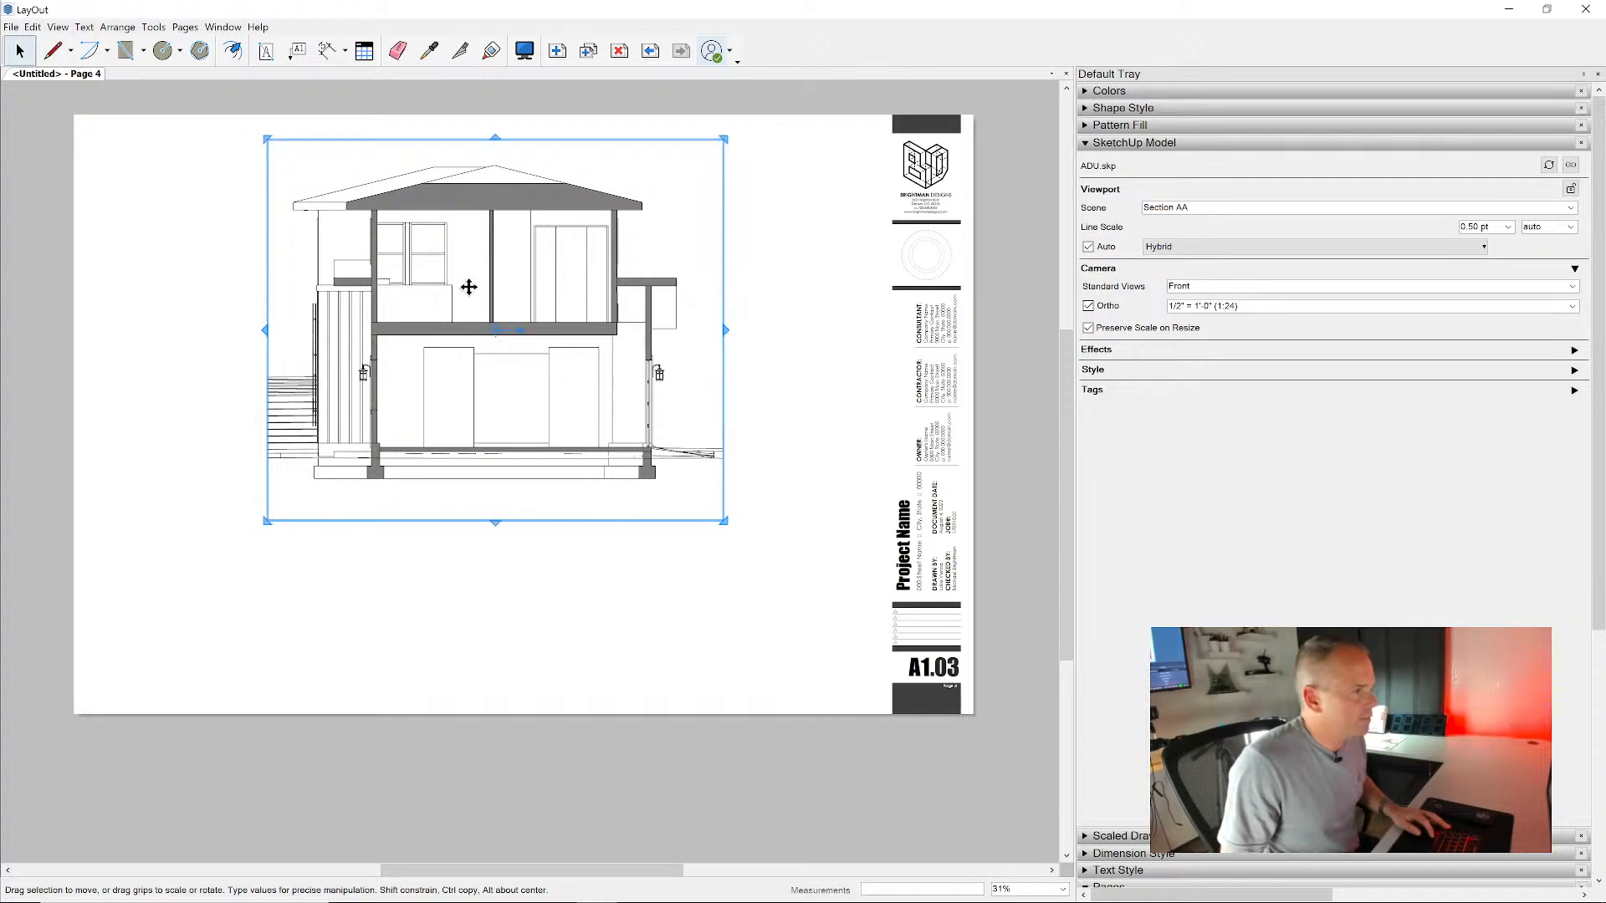
pyautogui.moveTo(466, 279); pyautogui.dragTo(491, 354)
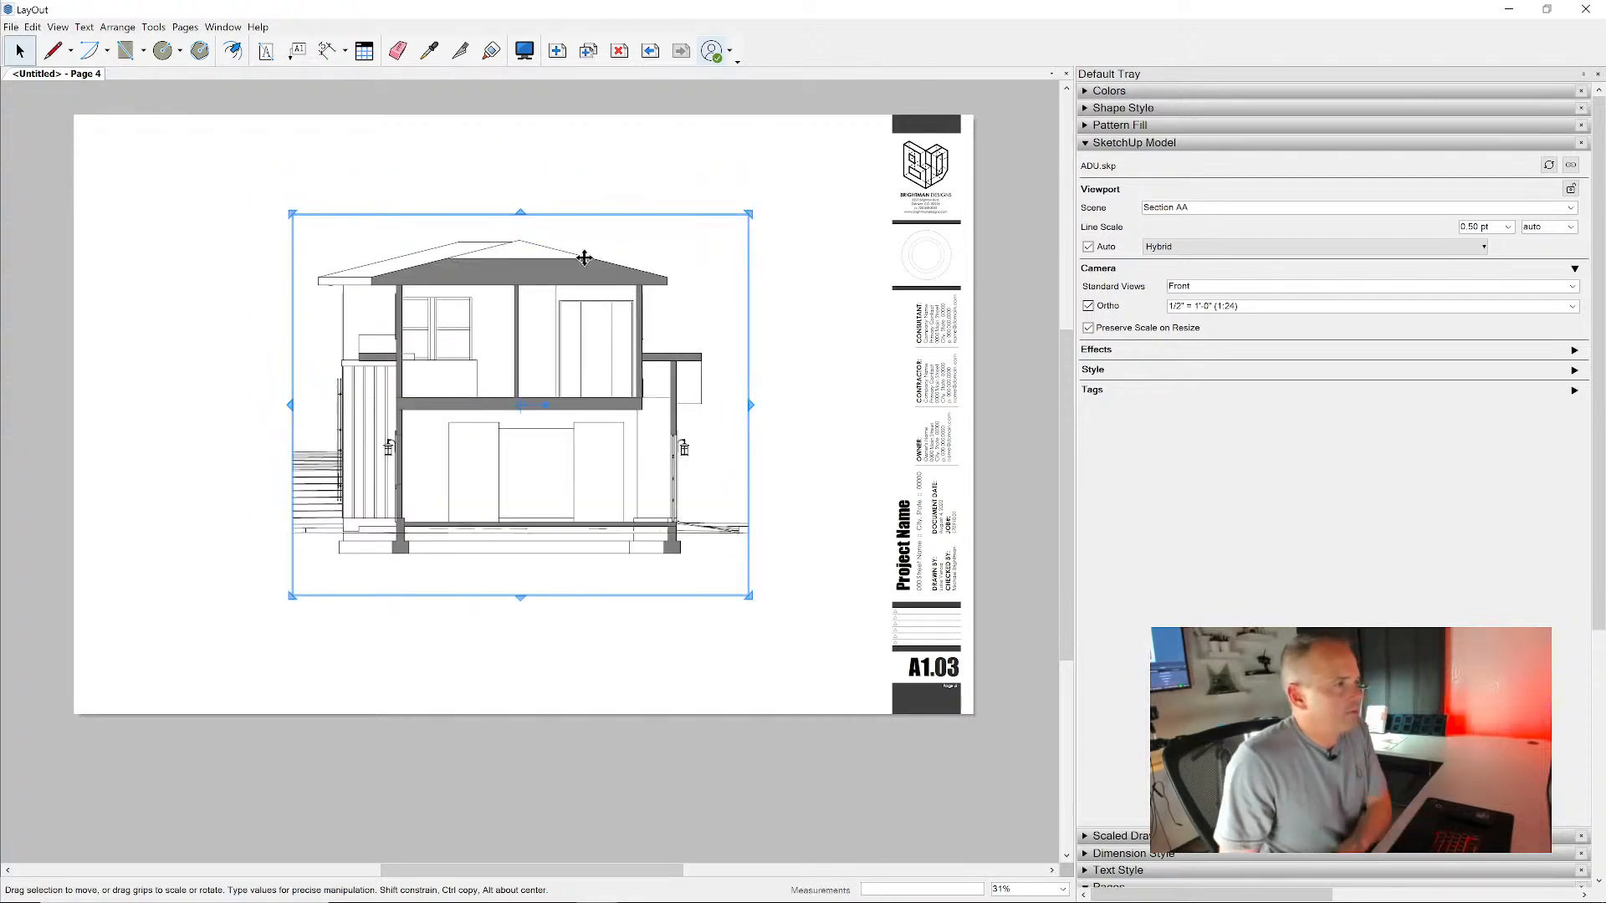
# - Examine the line weights and section cuts of the Section AA drawing at the roof, floors, foundation and exterior walls
pyautogui.scroll(7, 501, 289)
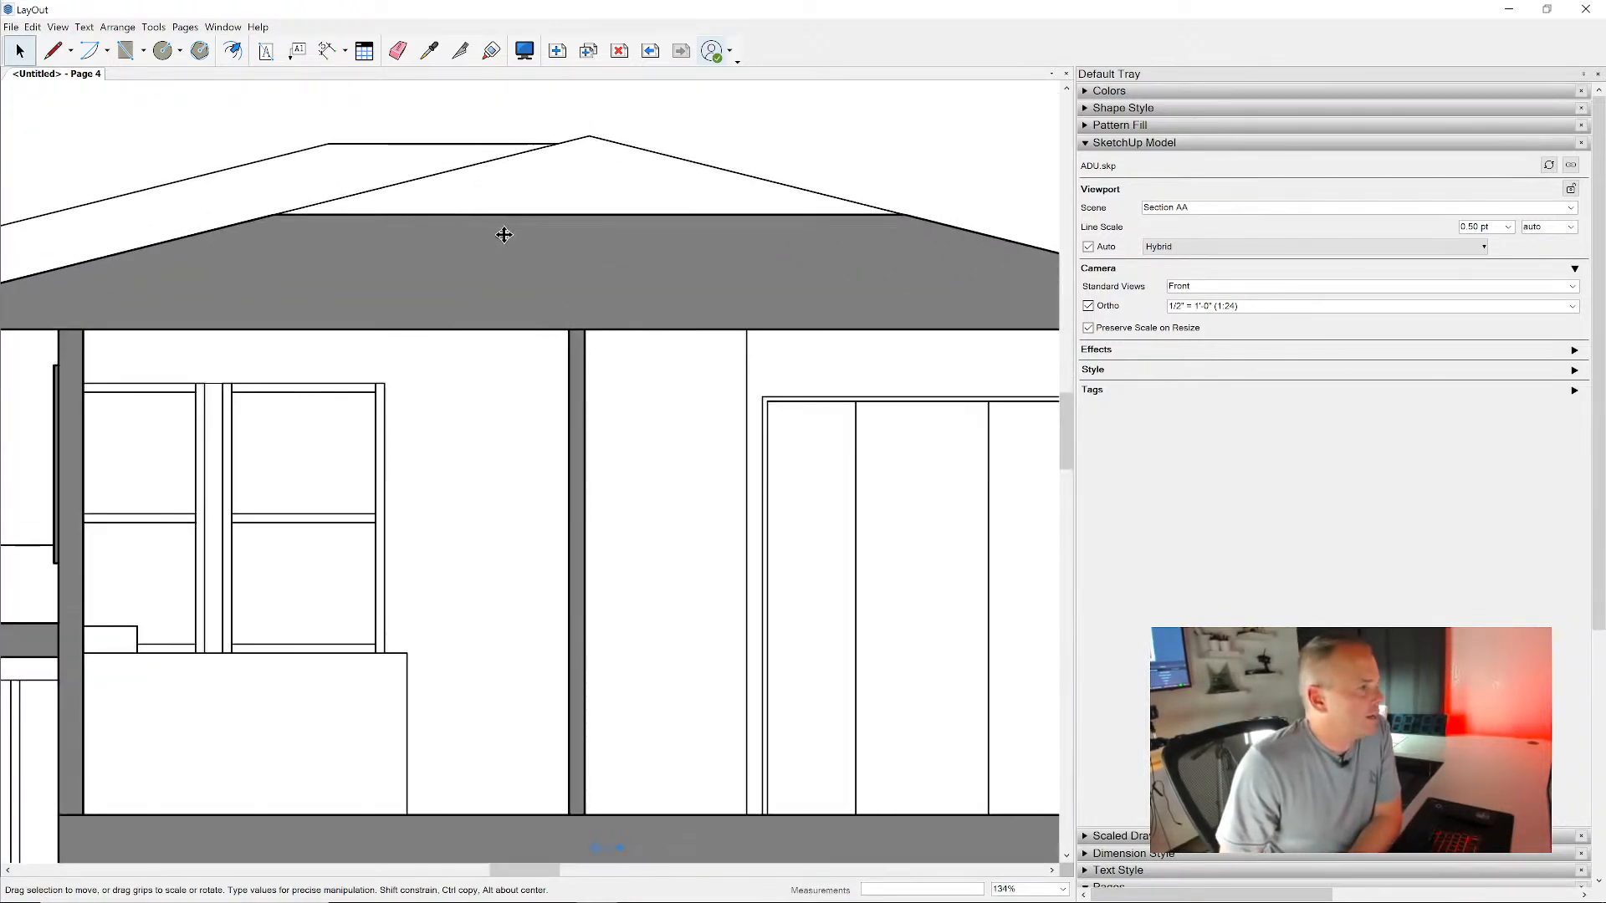
pyautogui.moveTo(476, 384); pyautogui.dragTo(792, 222, button='middle')
pyautogui.moveTo(509, 439); pyautogui.dragTo(508, 294, button='middle')
pyautogui.scroll(-4, 498, 262)
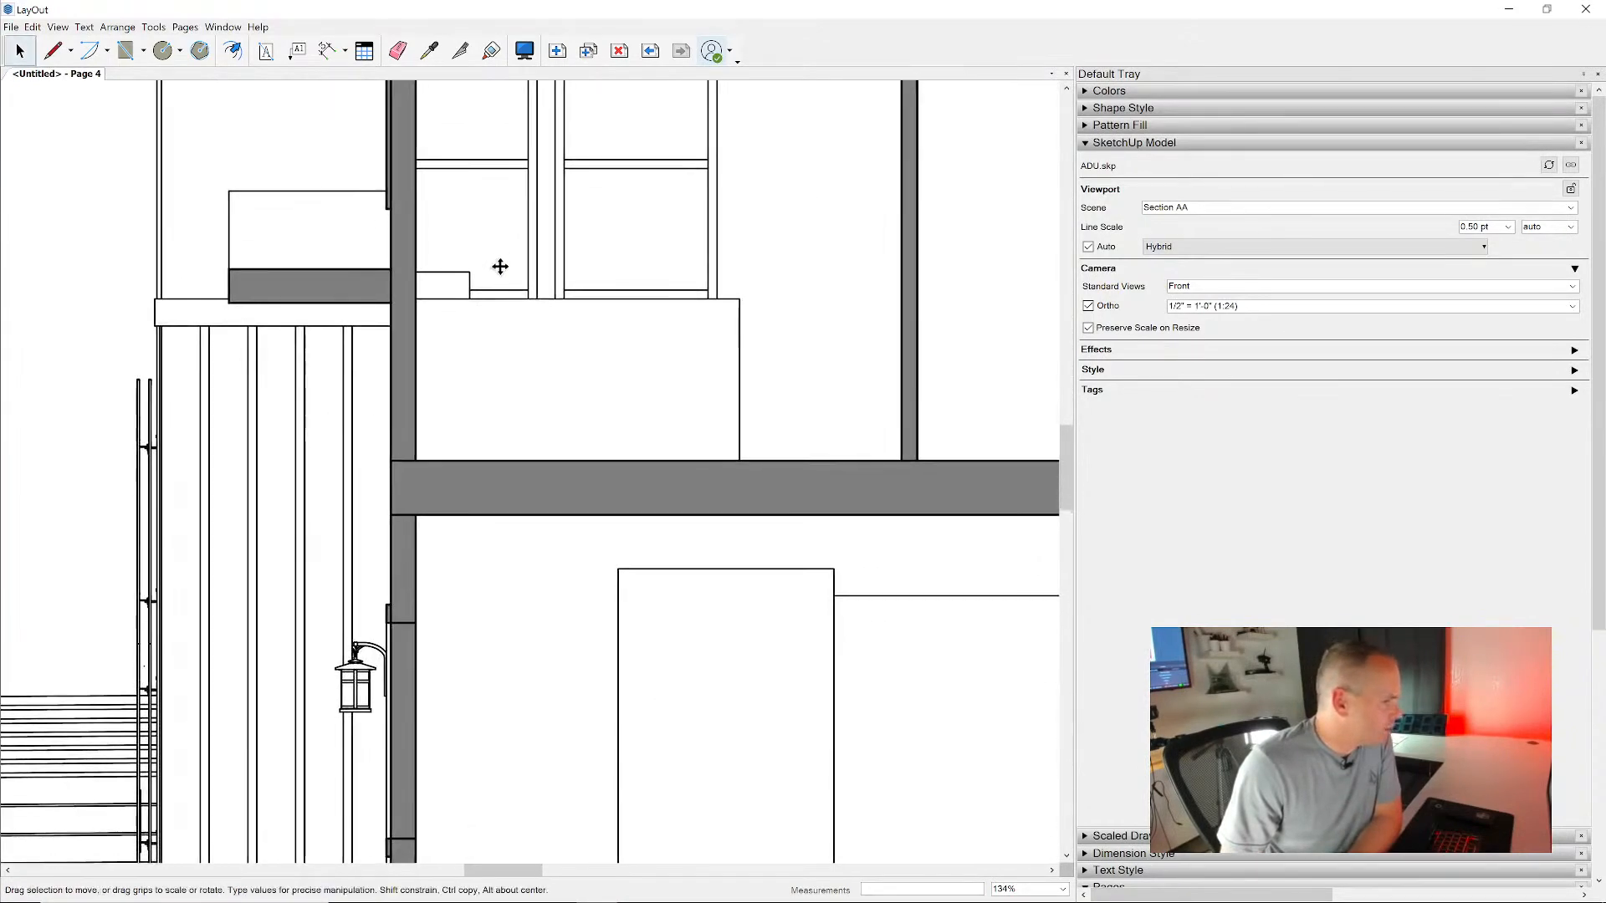
pyautogui.moveTo(670, 498); pyautogui.dragTo(599, 318, button='middle')
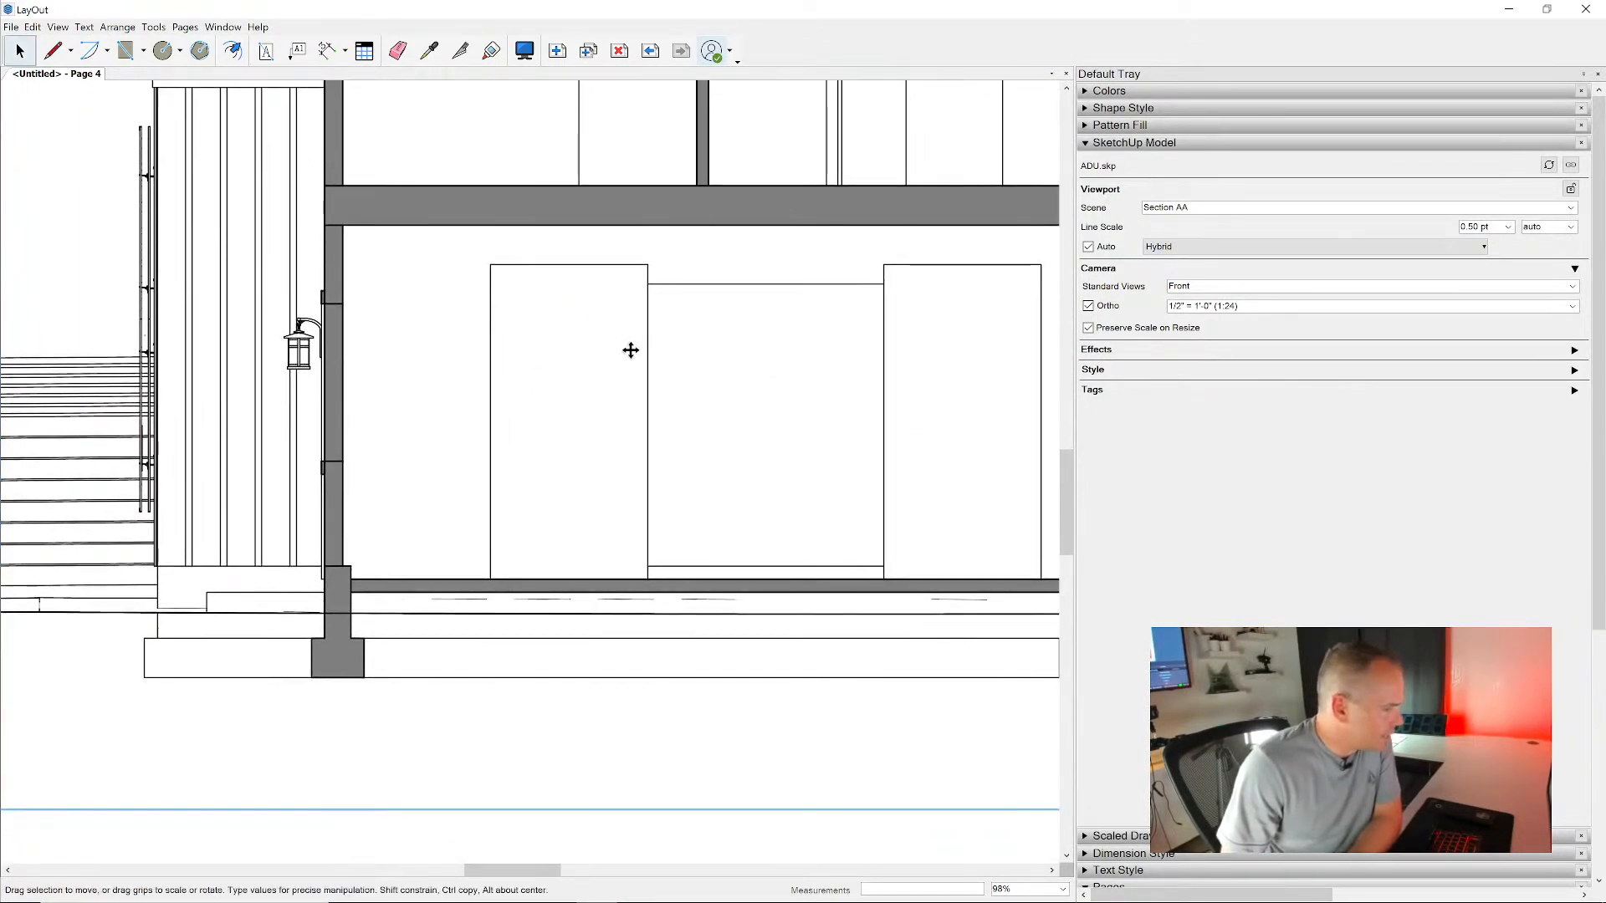
pyautogui.moveTo(758, 349); pyautogui.dragTo(433, 483, button='middle')
pyautogui.moveTo(857, 207); pyautogui.dragTo(855, 220, button='middle')
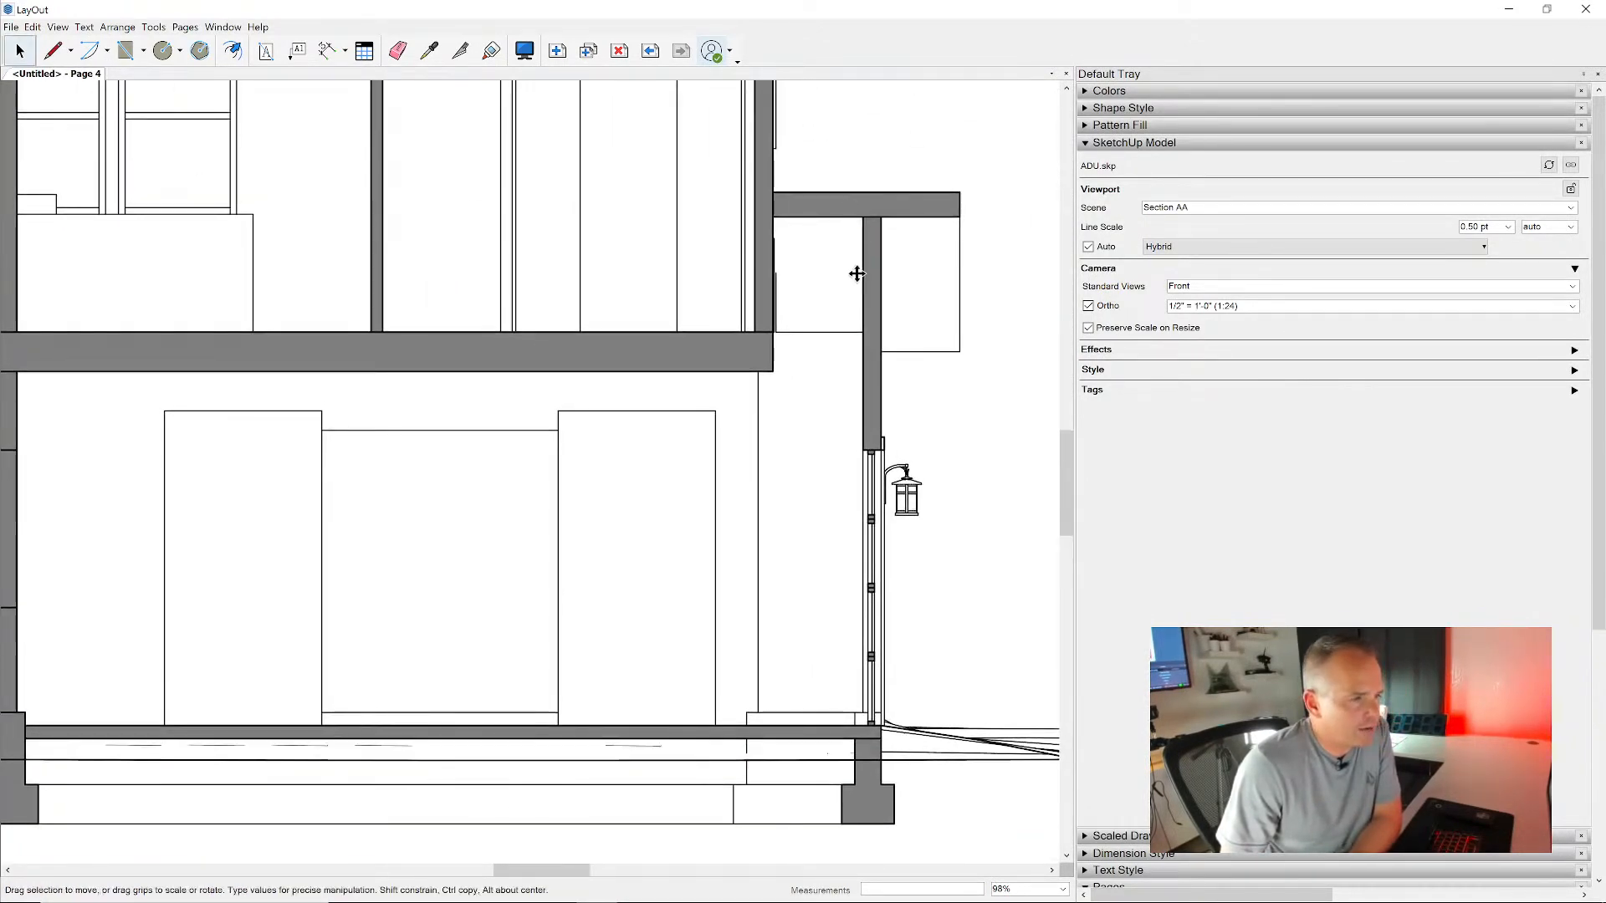
pyautogui.scroll(6, 871, 360)
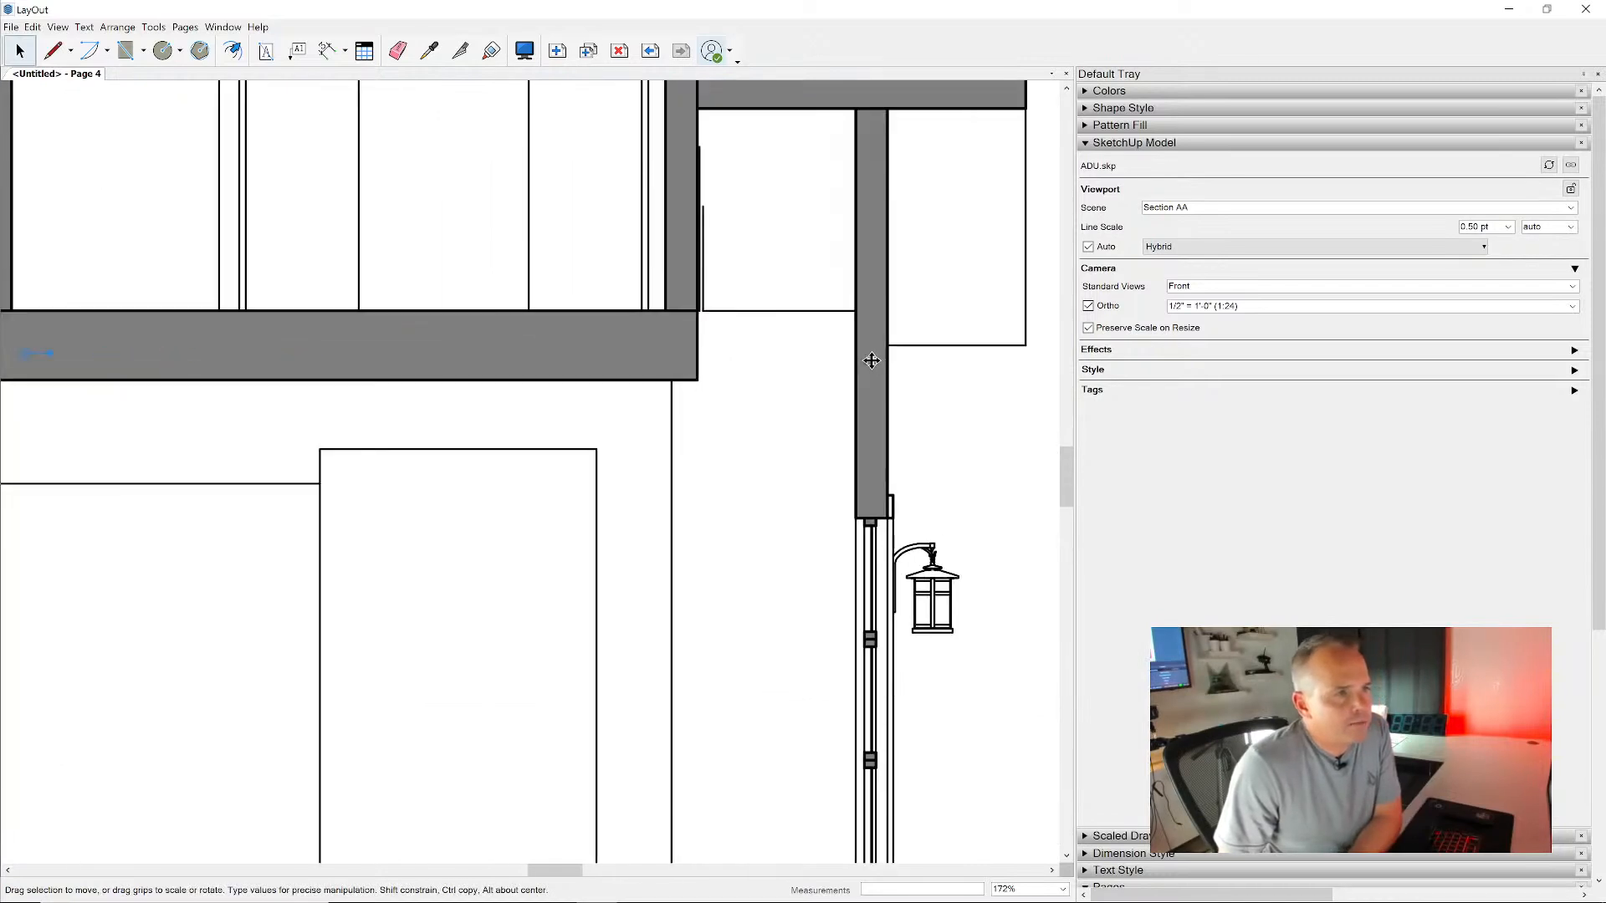
# - Switch the Section AA viewport's rendering to Vector and set its line scale to 0.75 pt, judging the lines at 100% zoom
pyautogui.click(1314, 254)
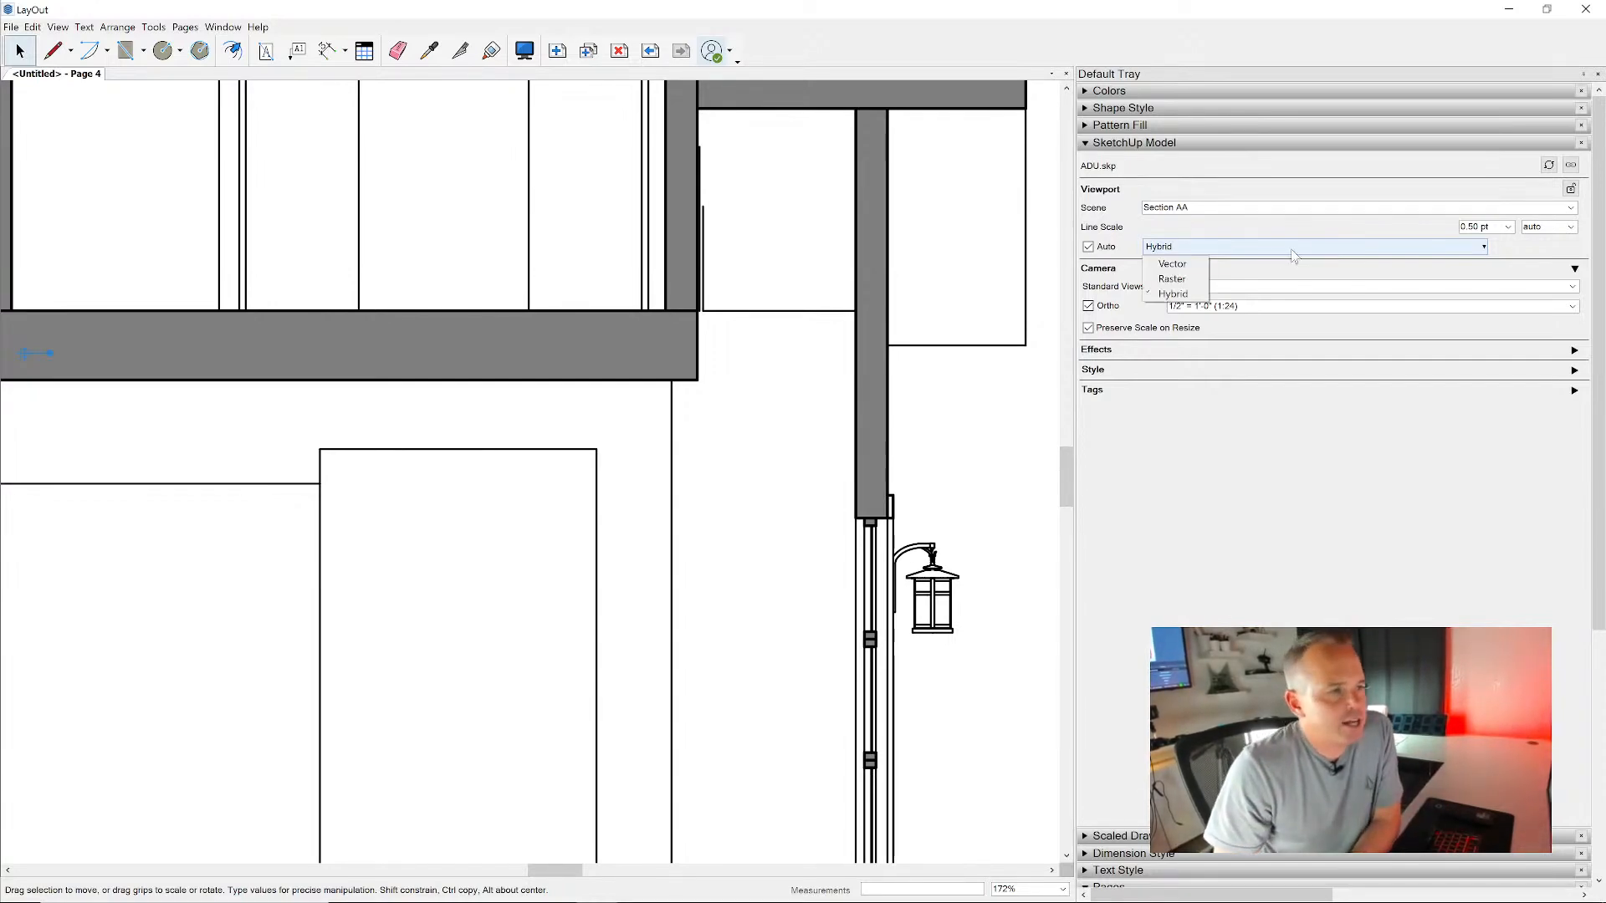
pyautogui.click(1175, 264)
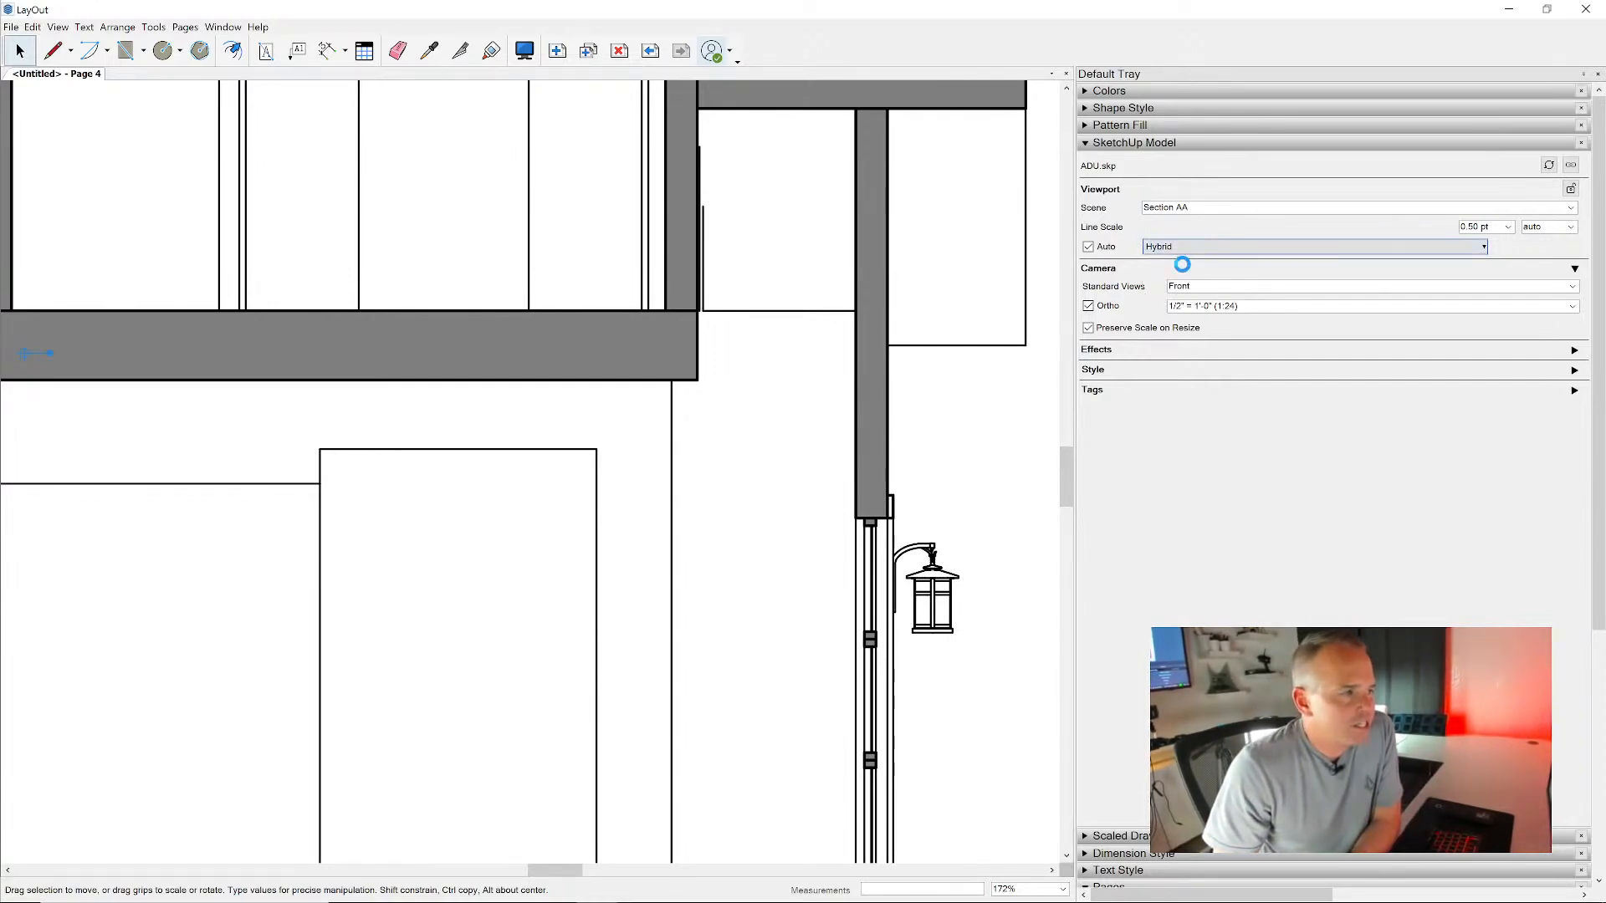
pyautogui.scroll(-3, 846, 318)
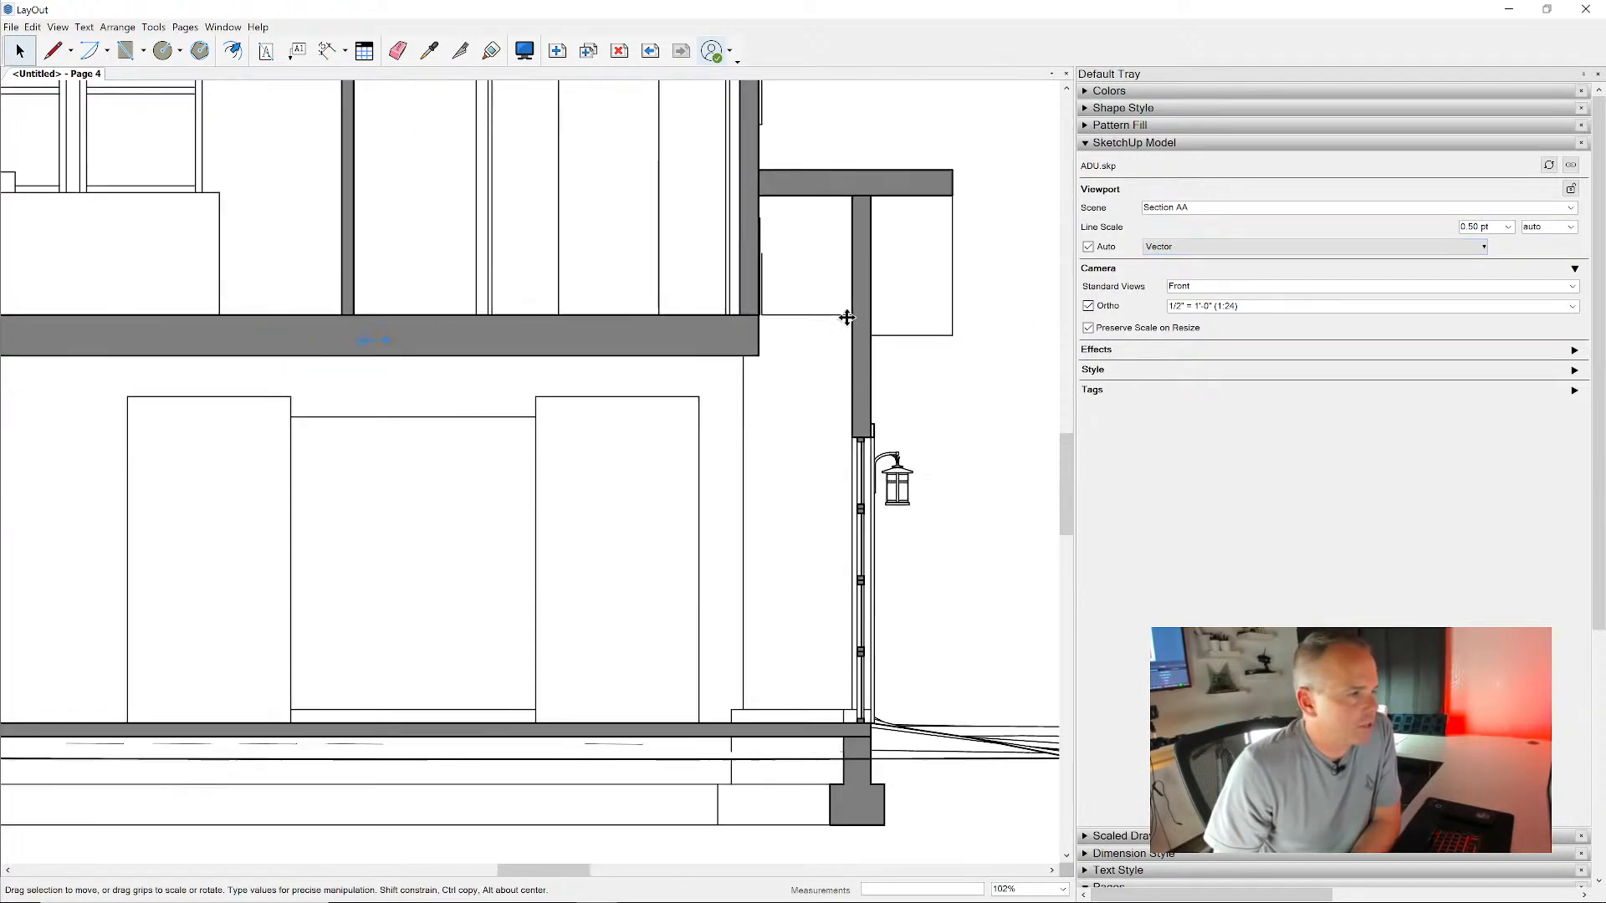
pyautogui.click(1062, 889)
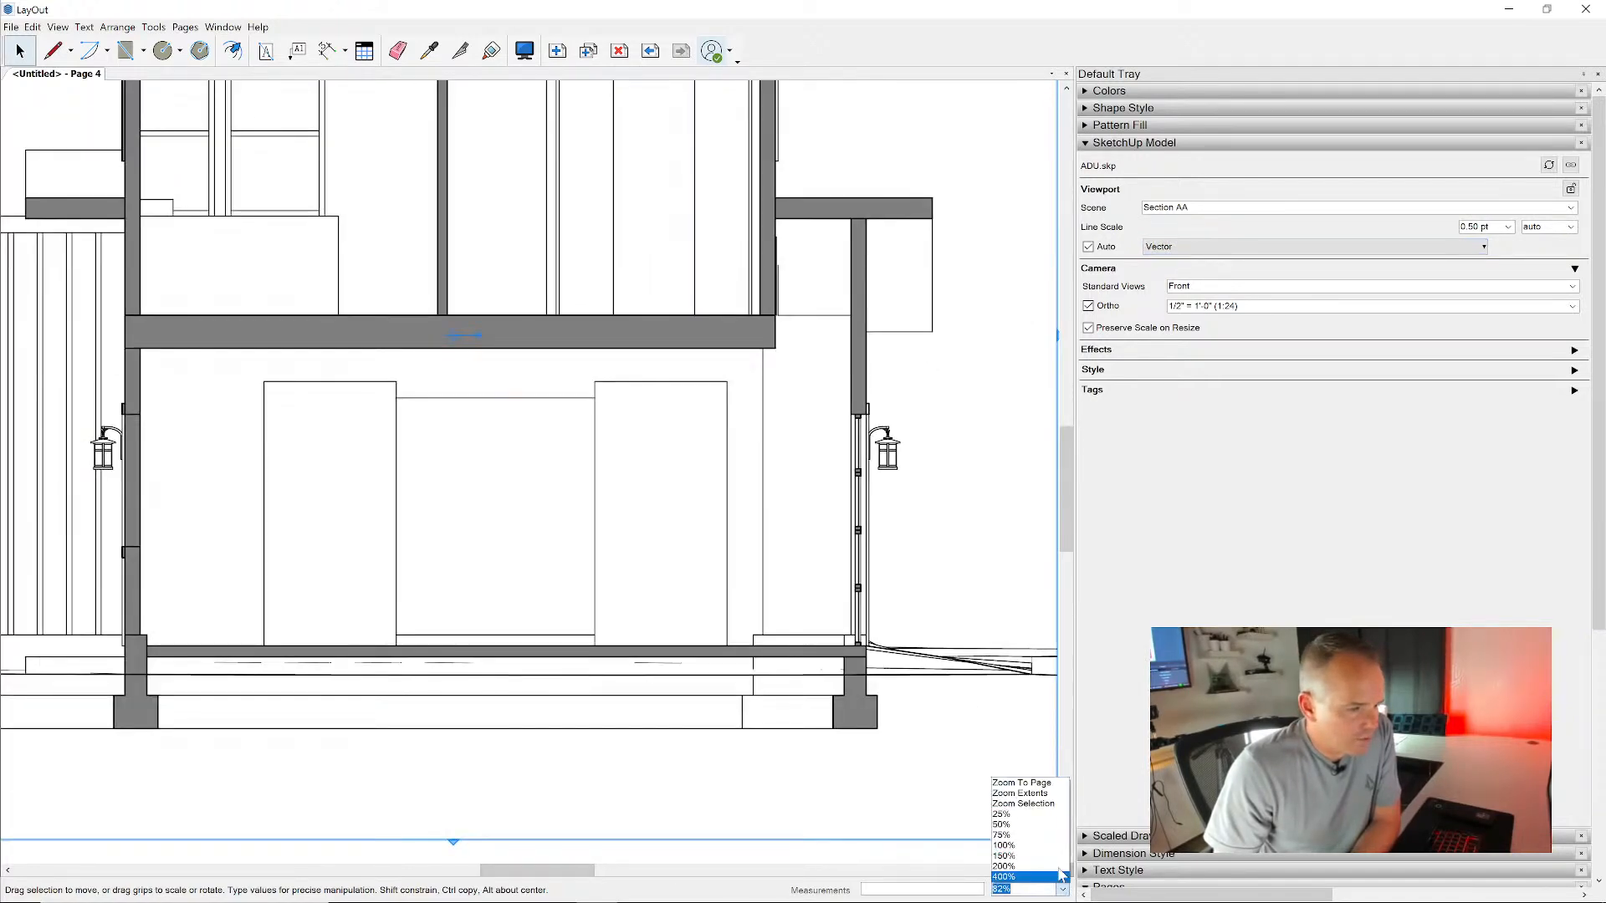
pyautogui.click(1006, 846)
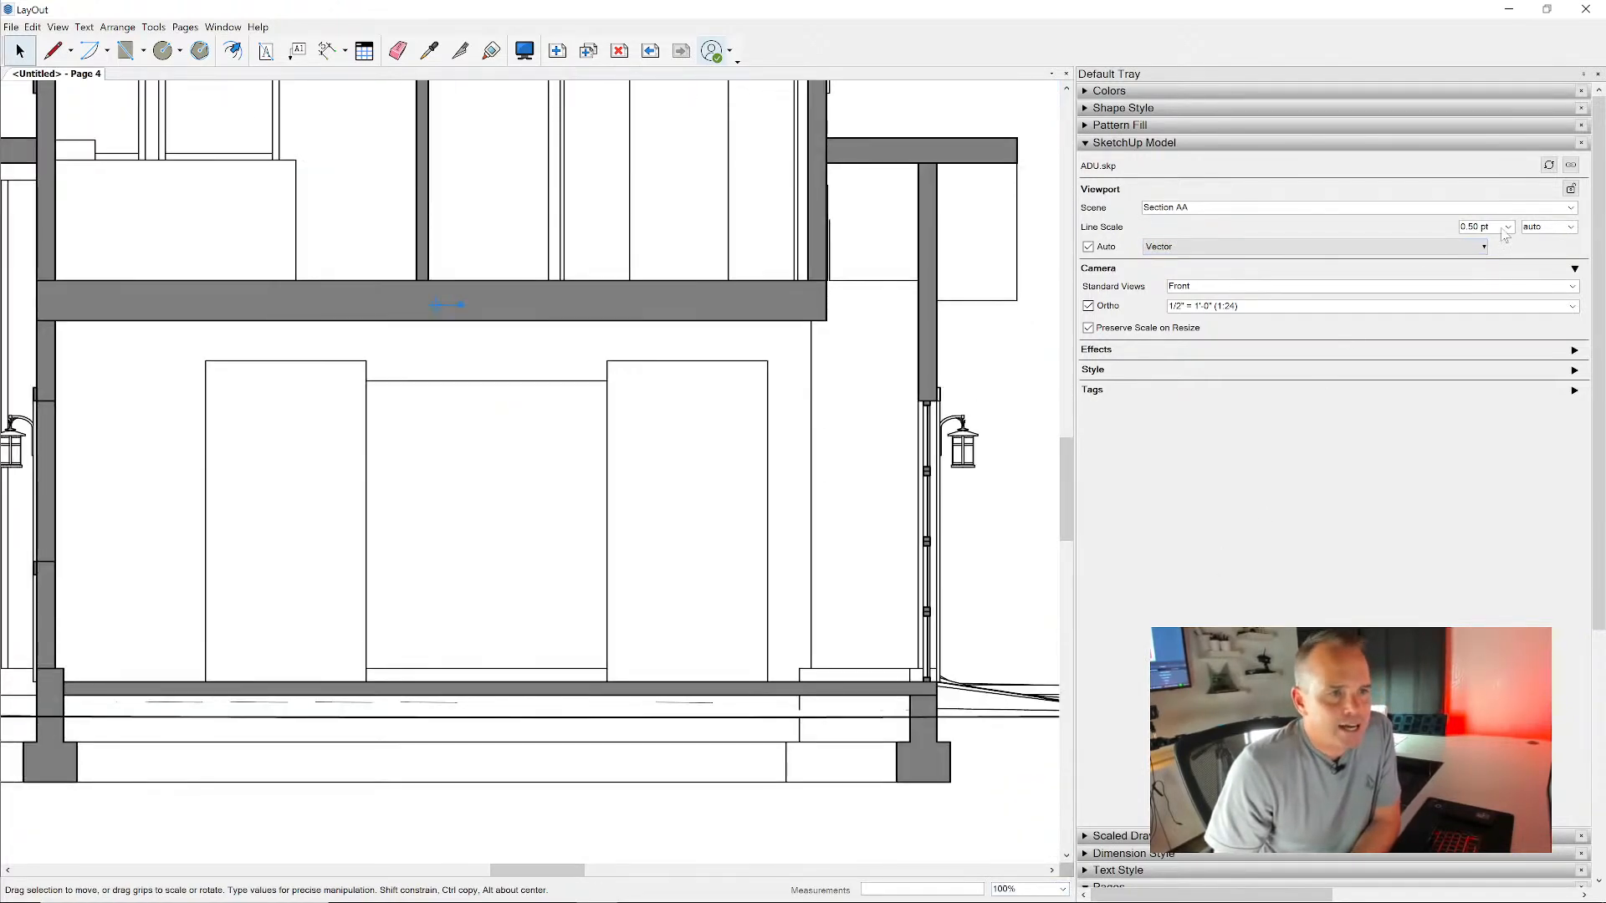
pyautogui.click(1474, 227)
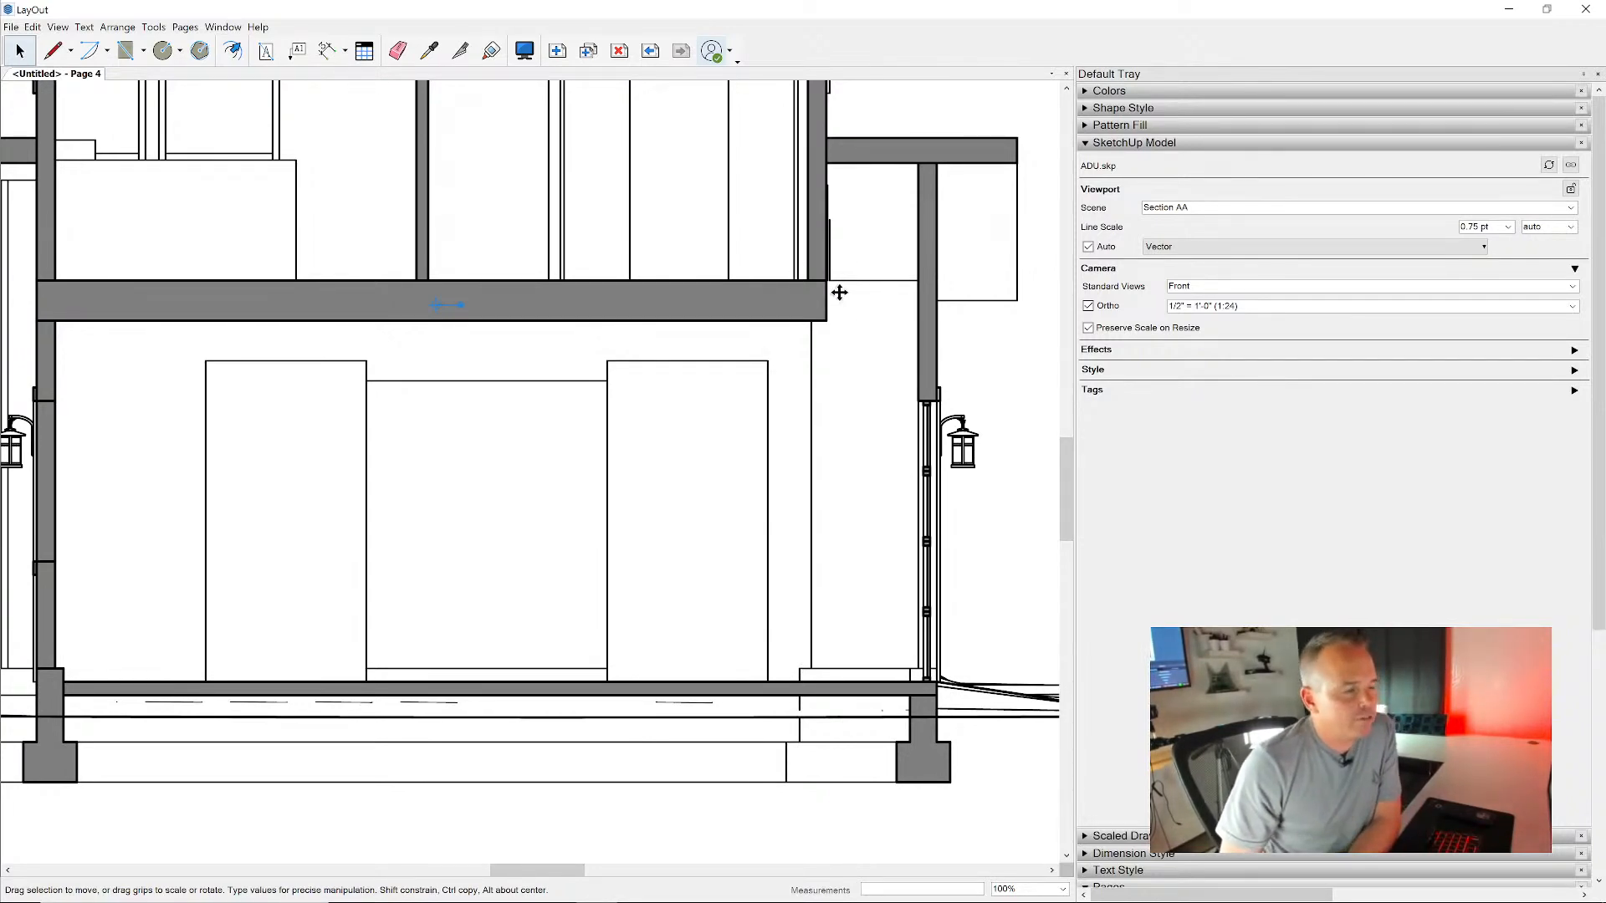
# - Switch to SketchUp, activate the Section AA scene, set the CAD style's section line width to 2, and update the style
pyautogui.hotkey('alt', 'Tab')
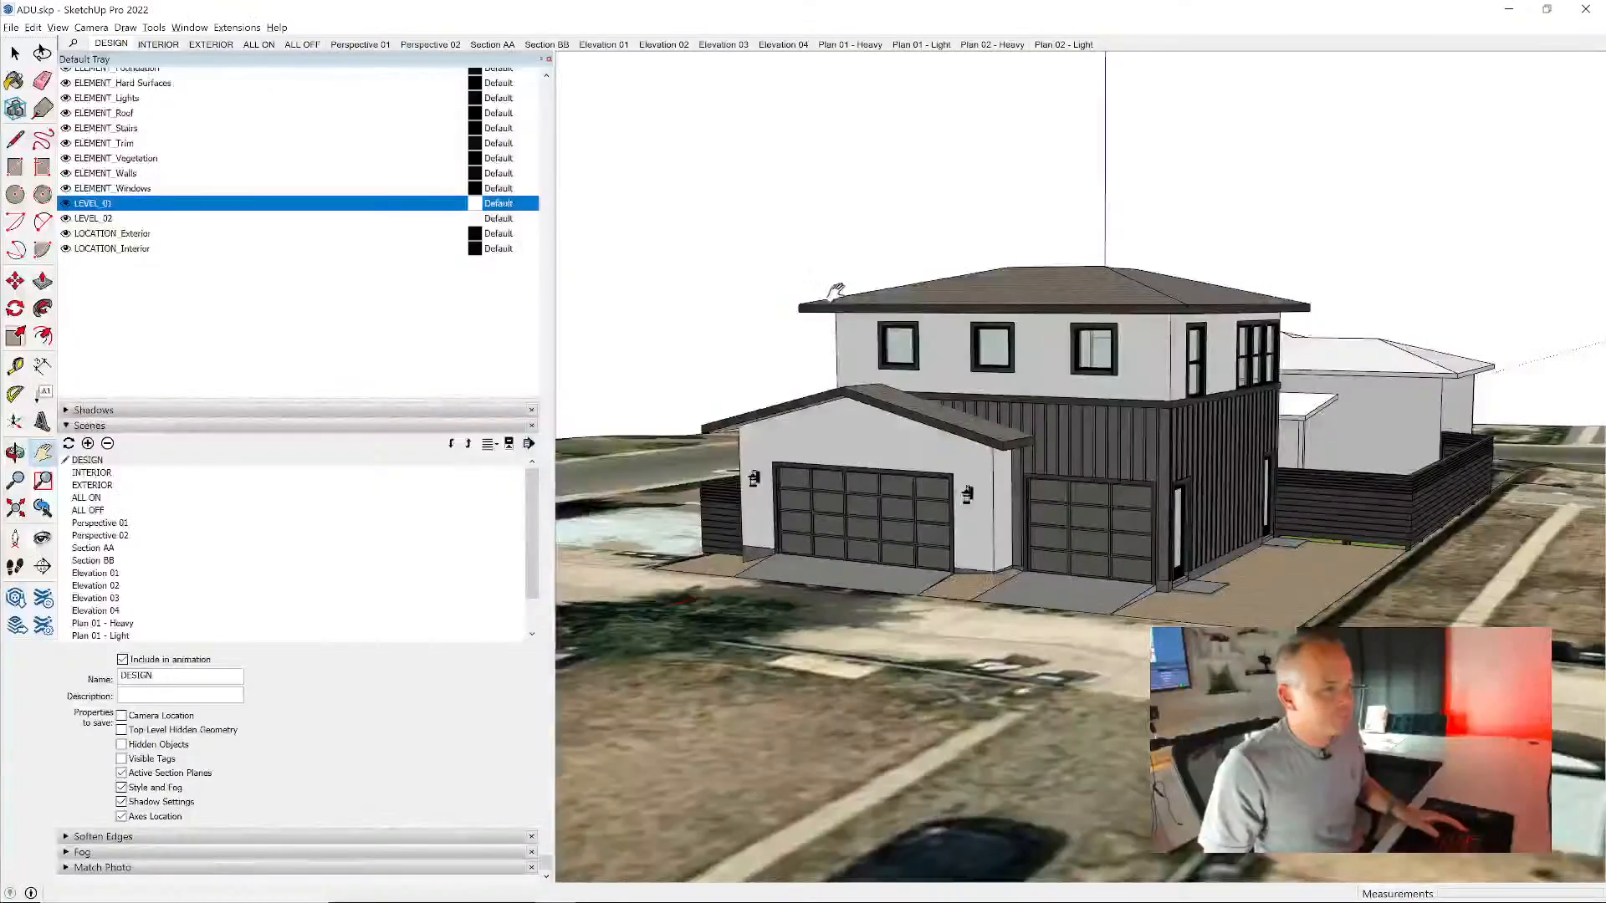
pyautogui.click(492, 44)
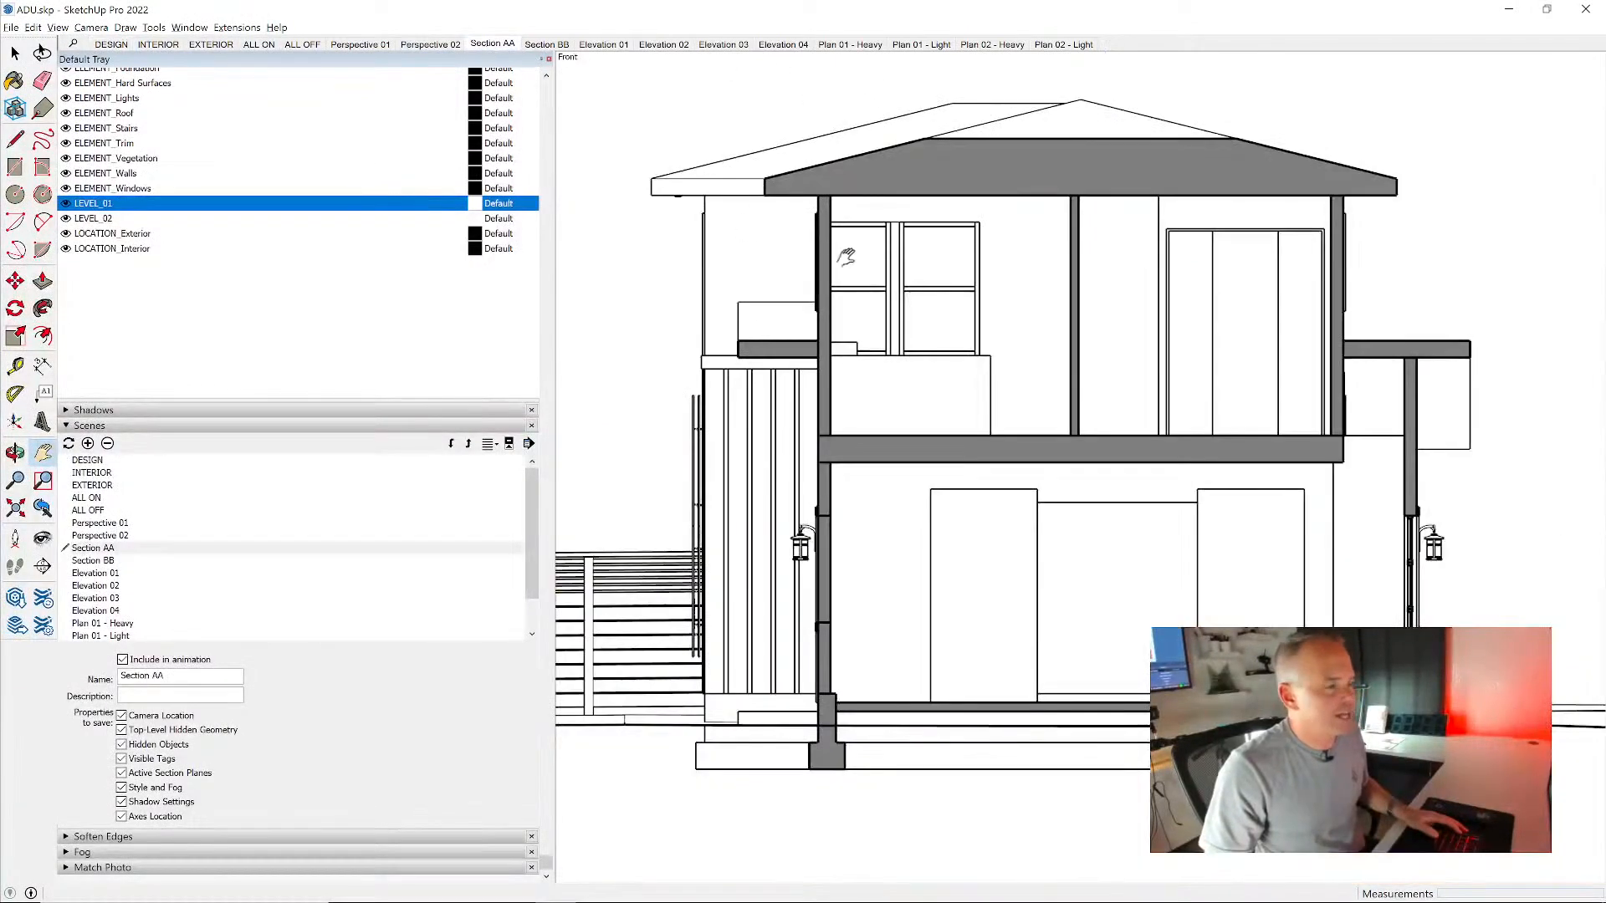
pyautogui.click(177, 429)
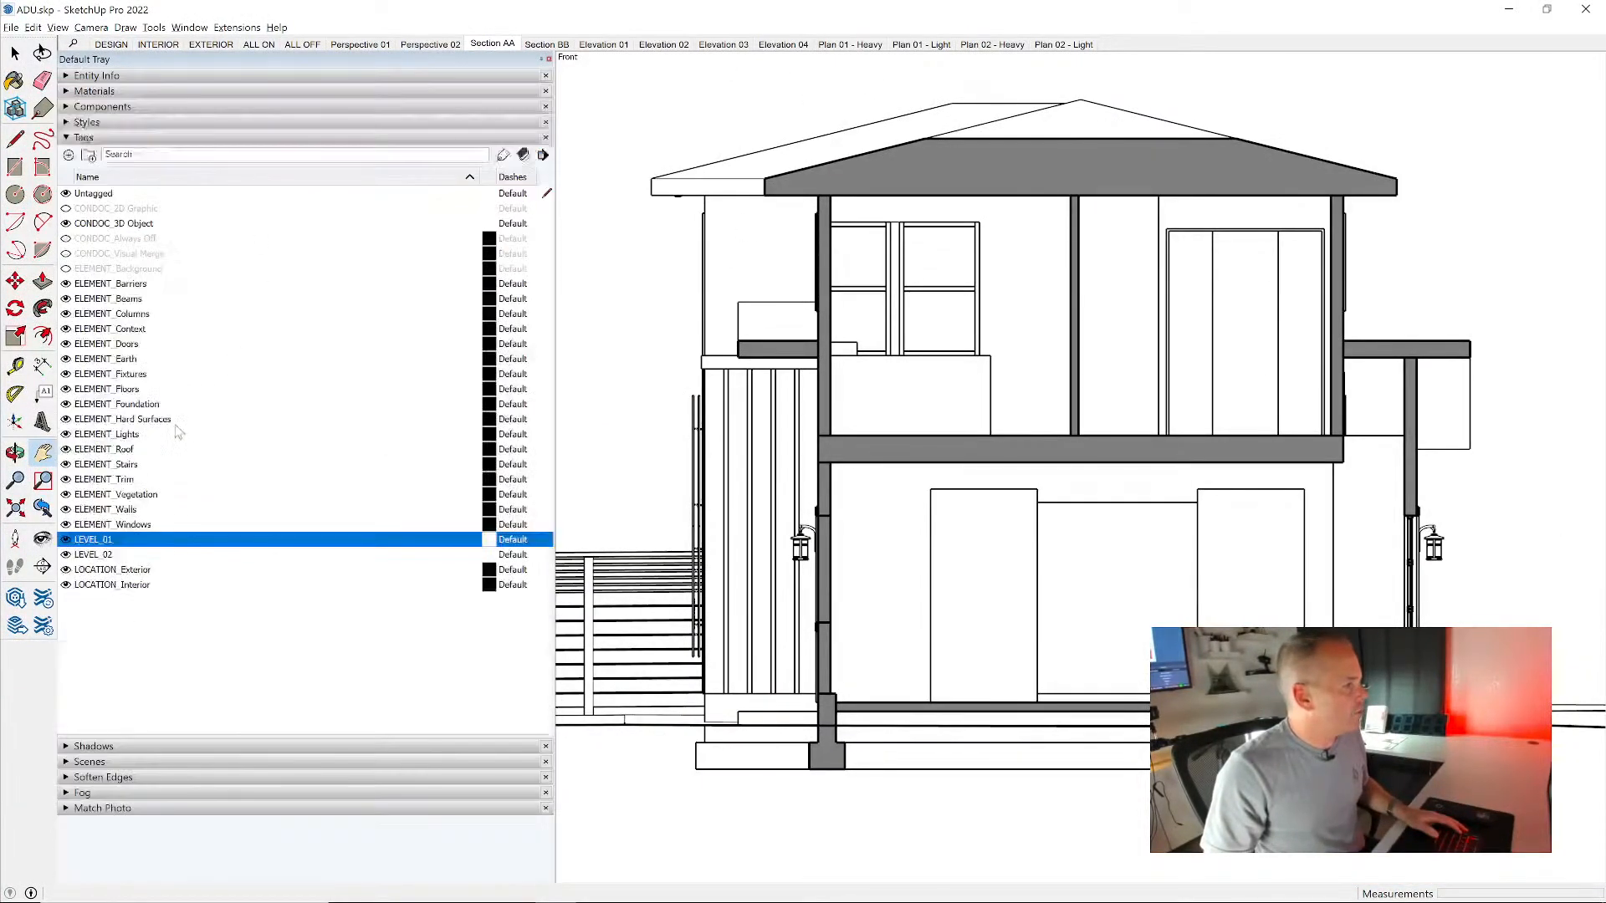
pyautogui.click(85, 122)
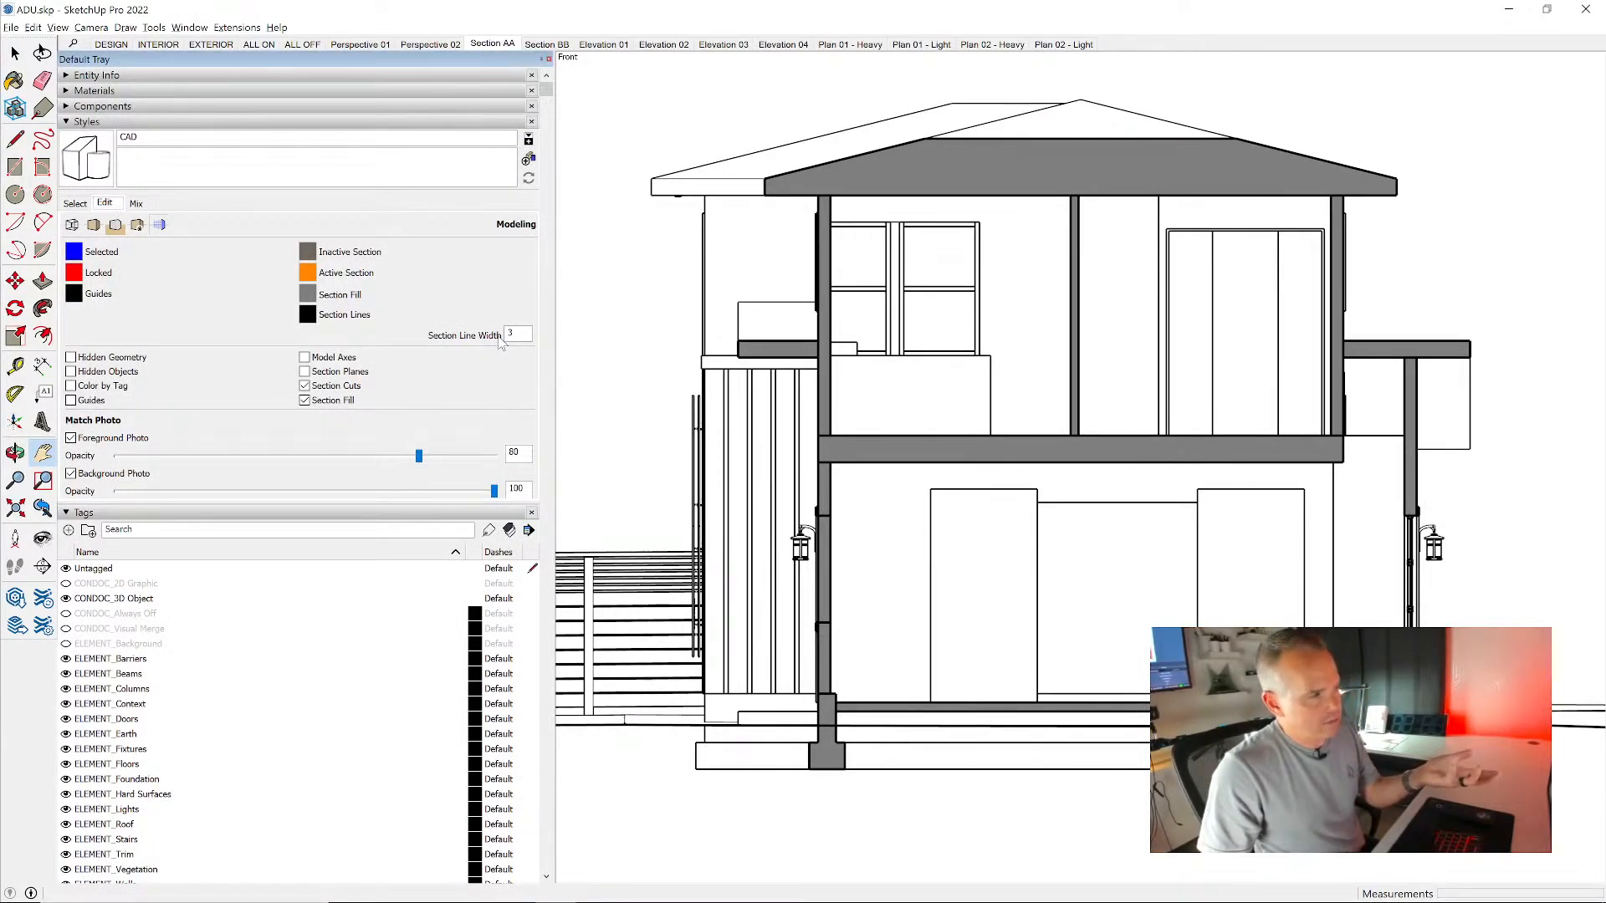
pyautogui.doubleClick(512, 334)
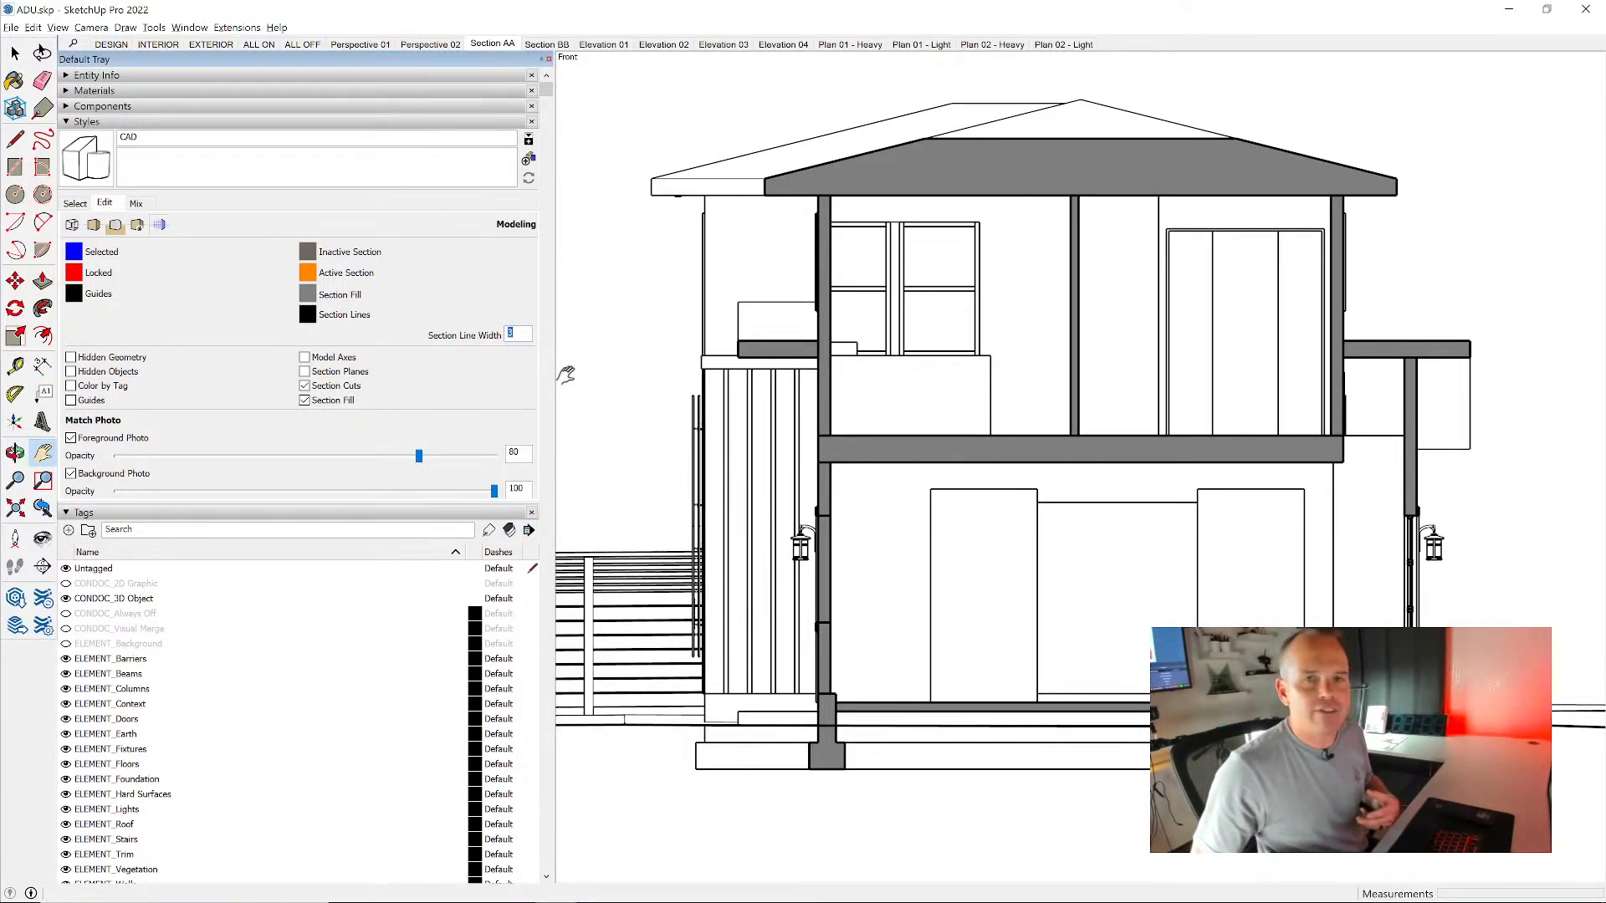
pyautogui.write('2')
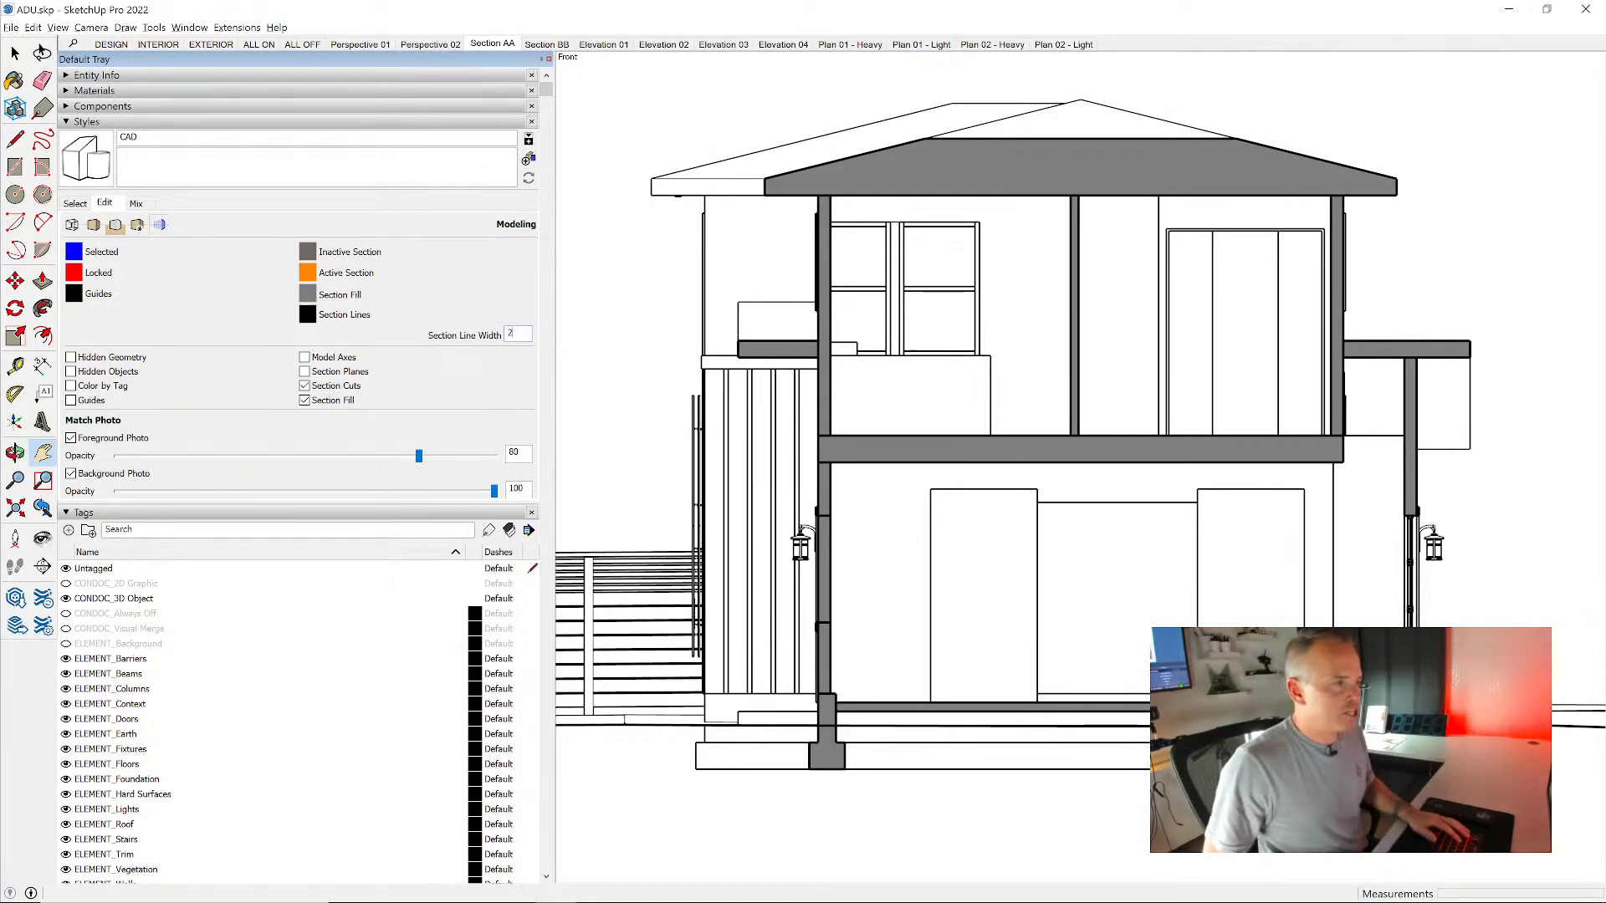
pyautogui.press('Return')
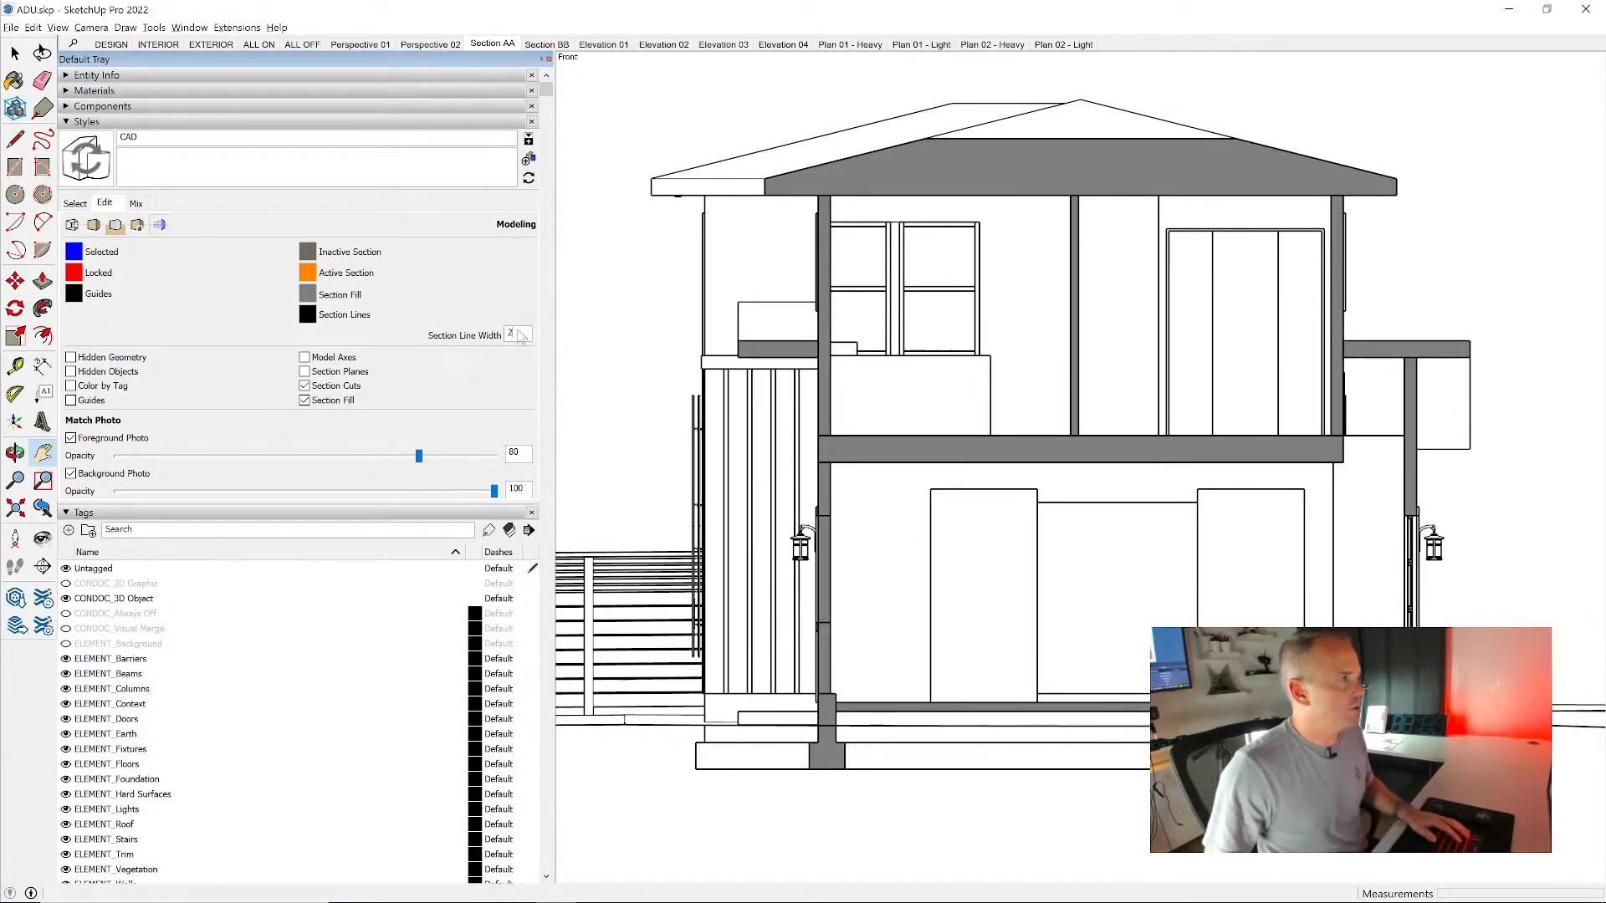
pyautogui.click(100, 161)
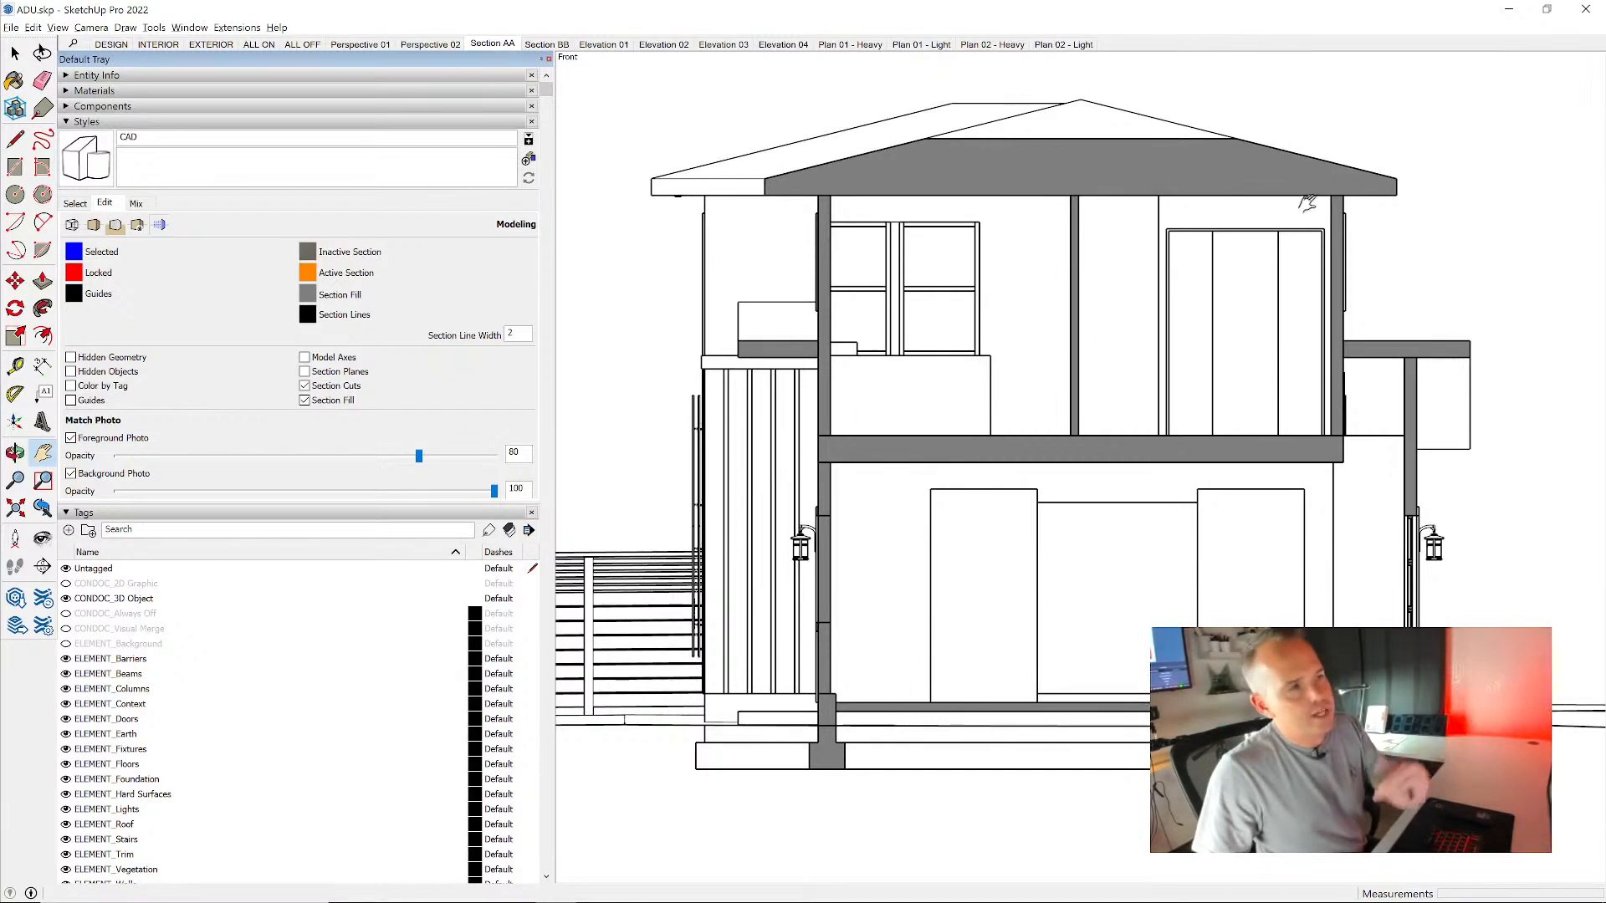
# - Switch to LayOut, update the Section AA viewport's model reference, re-render the page's models, and check the cut lines at the upper floor's edge
pyautogui.hotkey('alt', 'Tab')
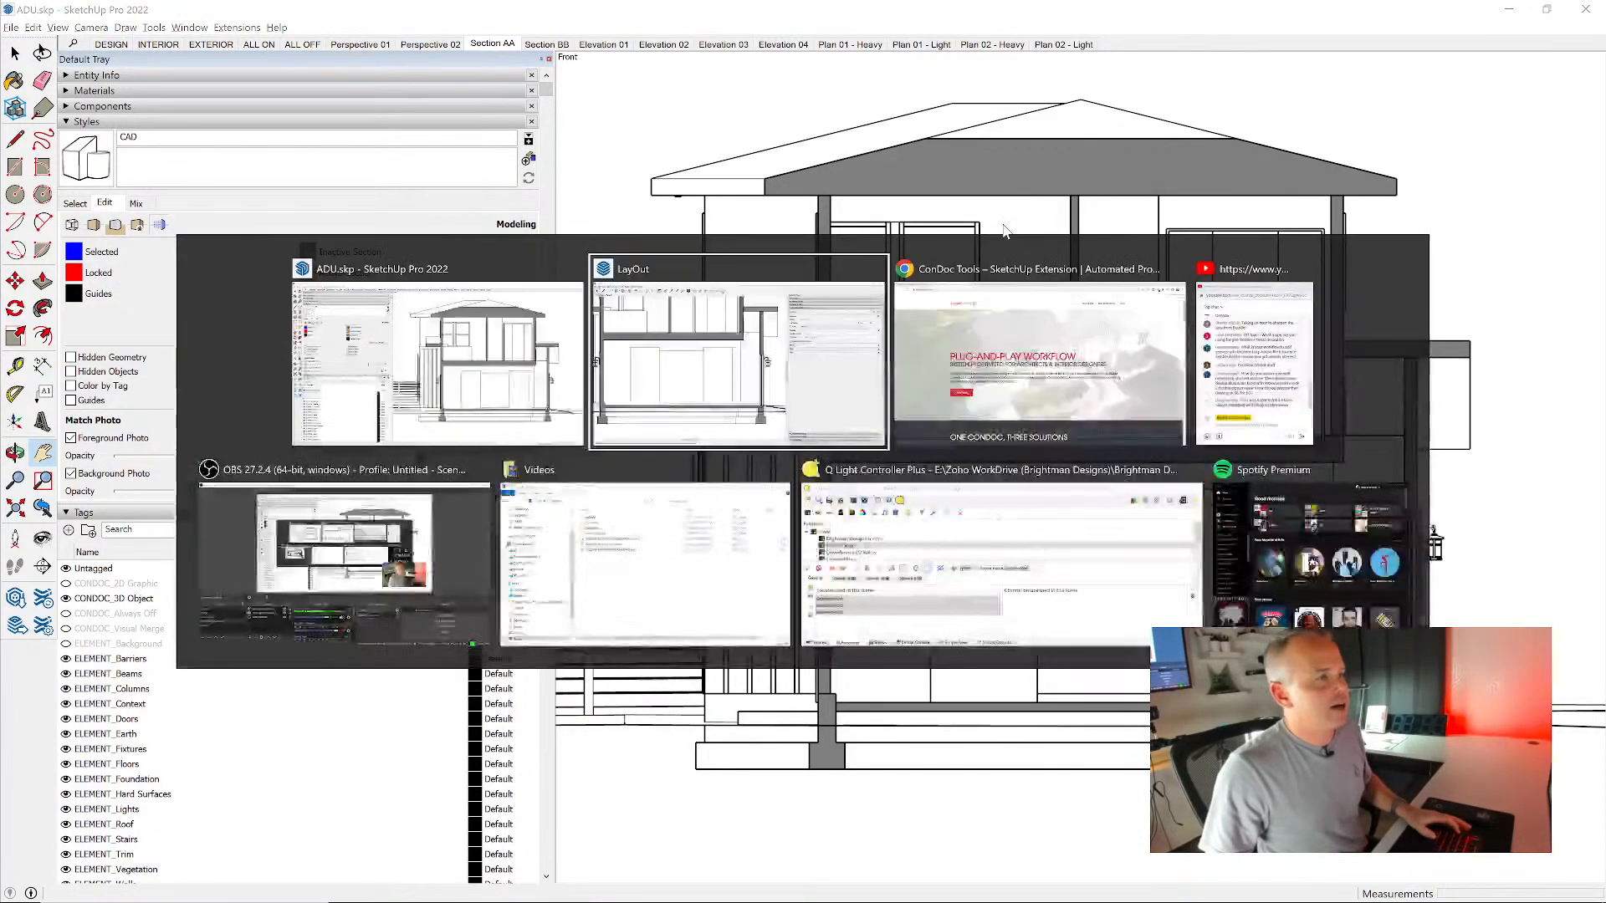
pyautogui.rightClick(854, 282)
pyautogui.click(799, 285)
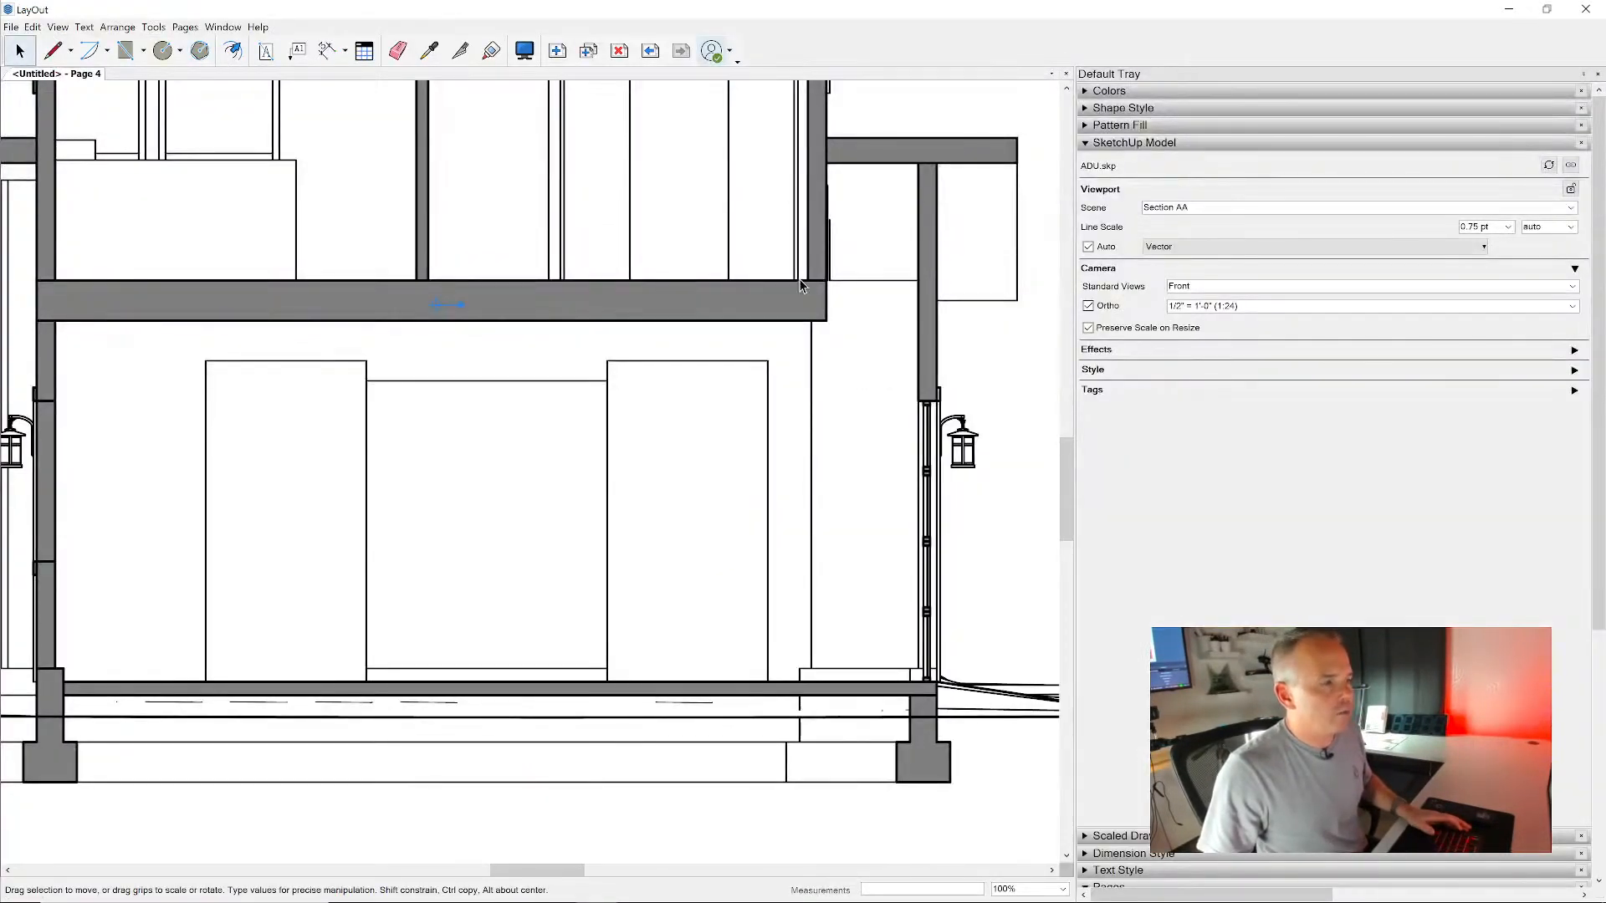
pyautogui.rightClick(806, 302)
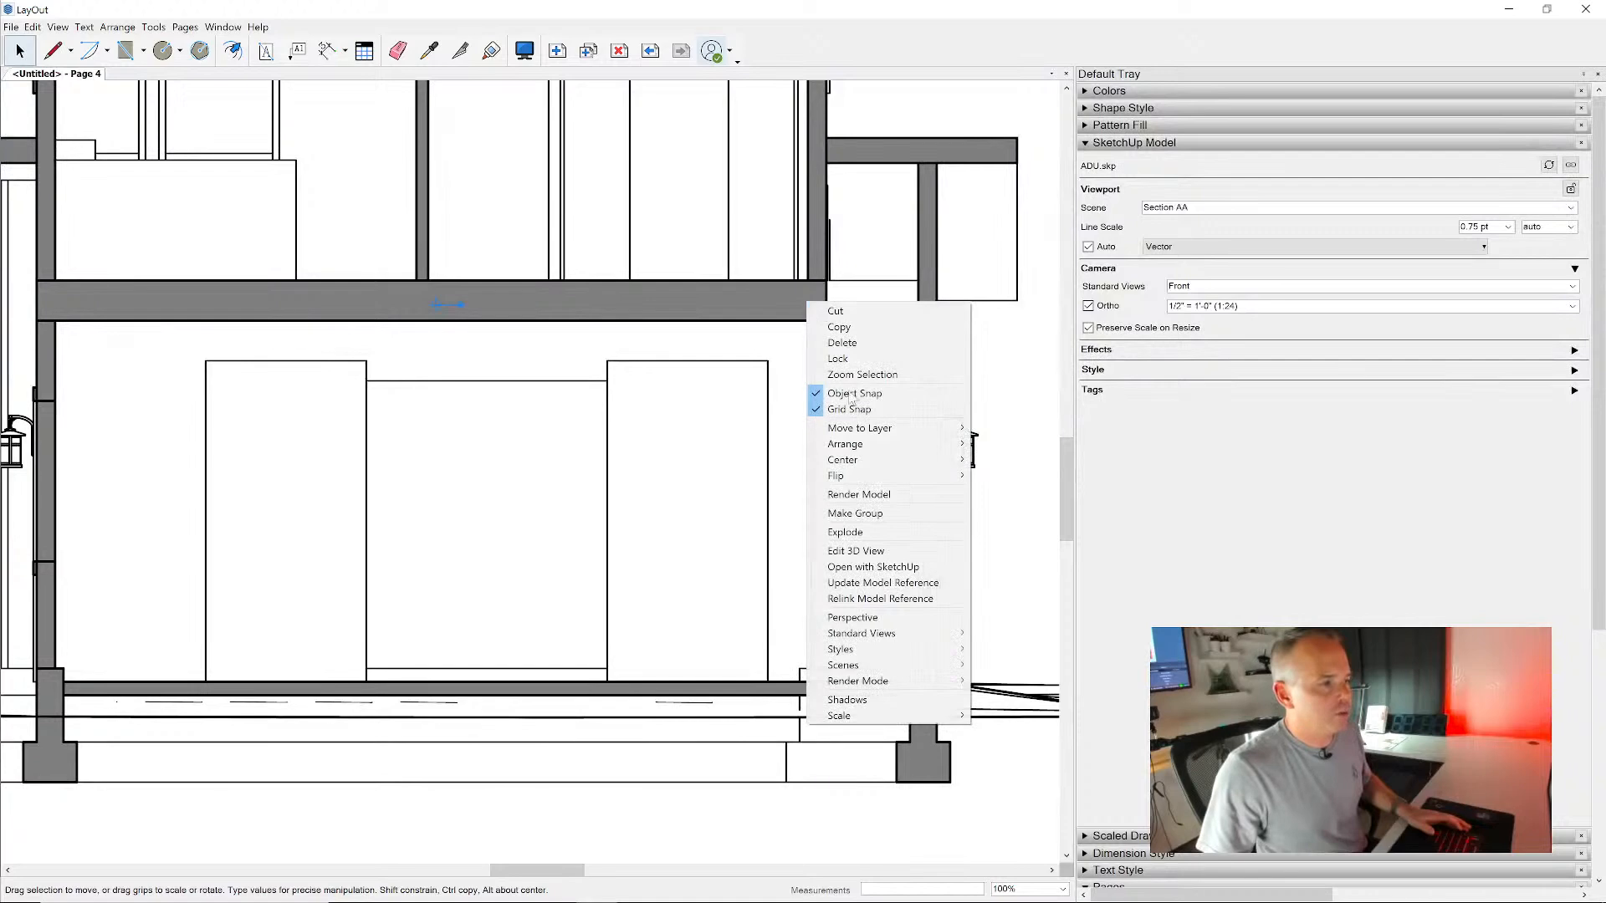
pyautogui.click(882, 583)
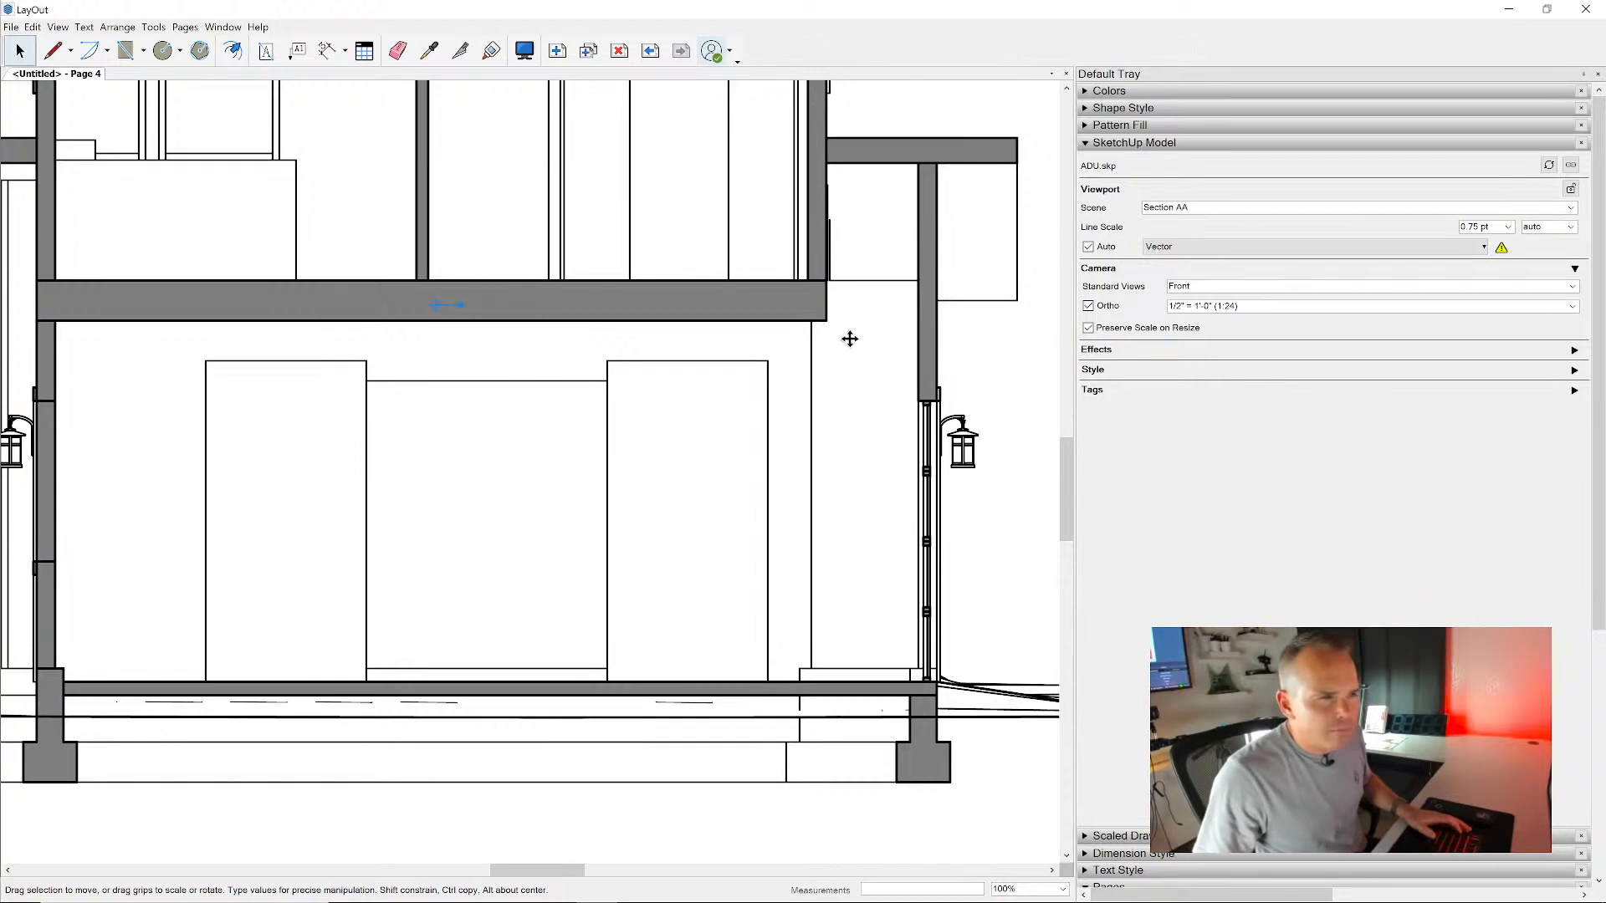
pyautogui.scroll(-5, 861, 334)
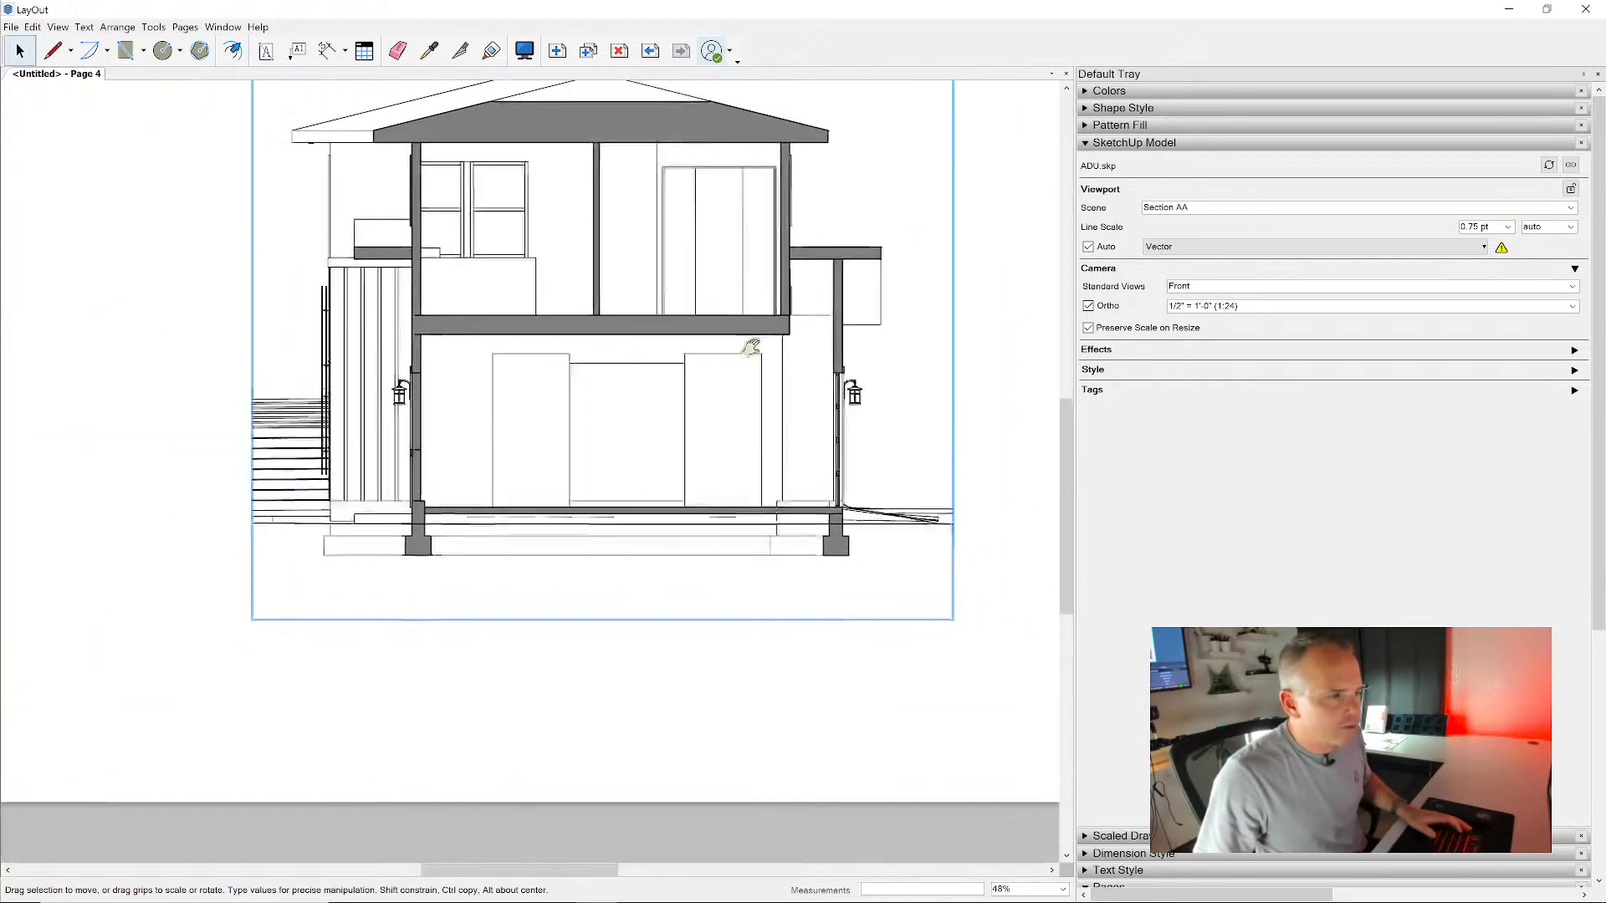
pyautogui.rightClick(945, 339)
pyautogui.click(978, 428)
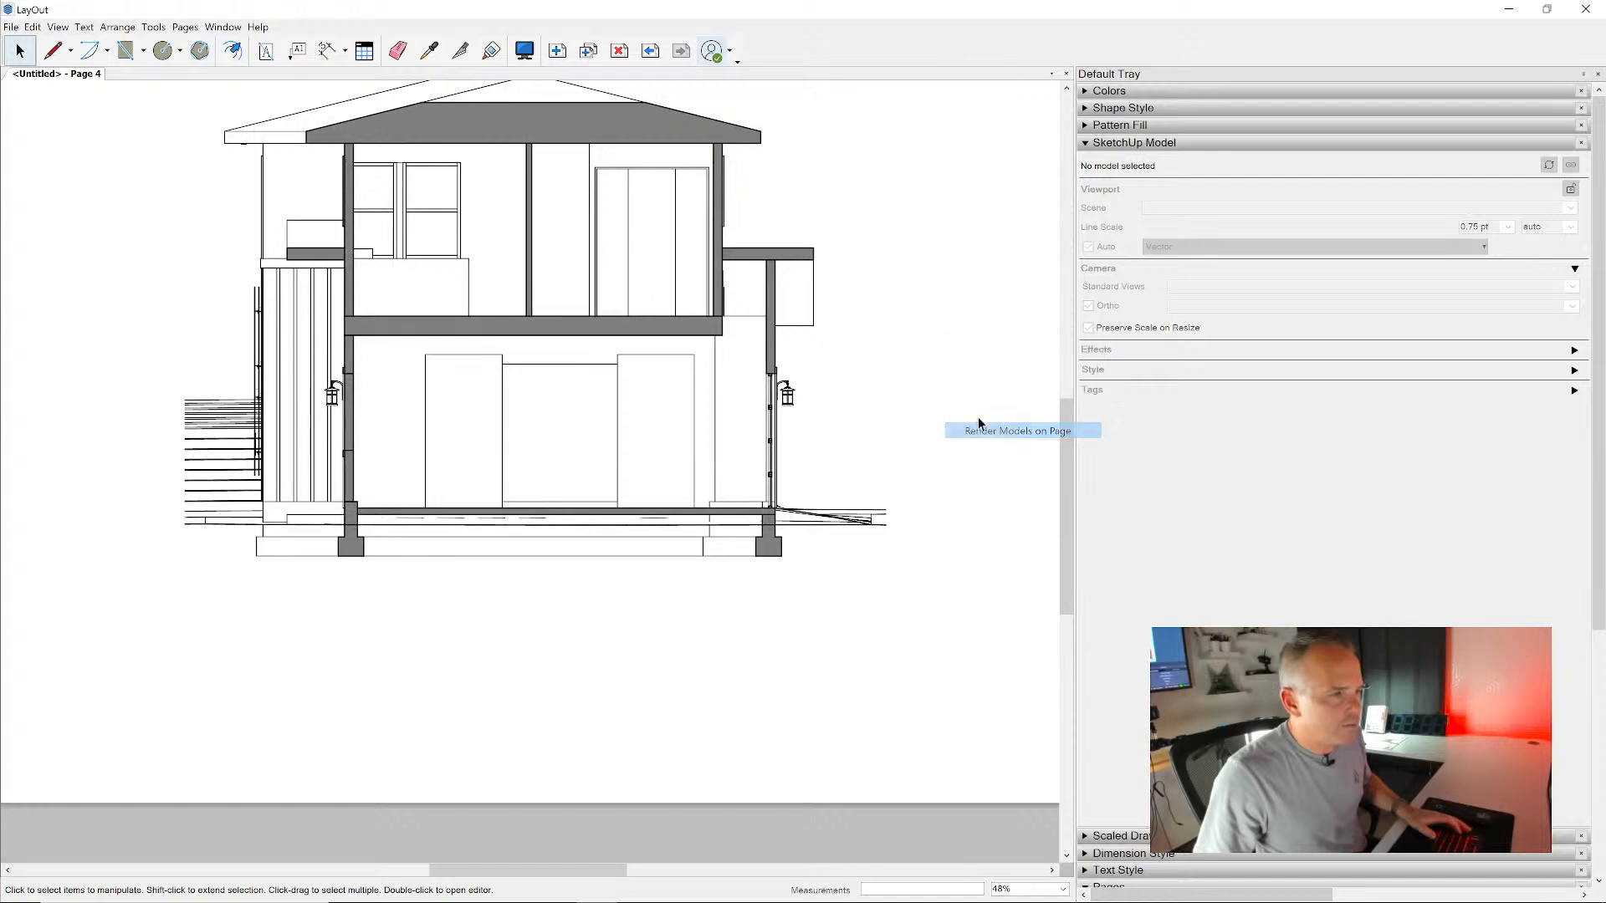
pyautogui.scroll(4, 696, 335)
pyautogui.scroll(4, 696, 335)
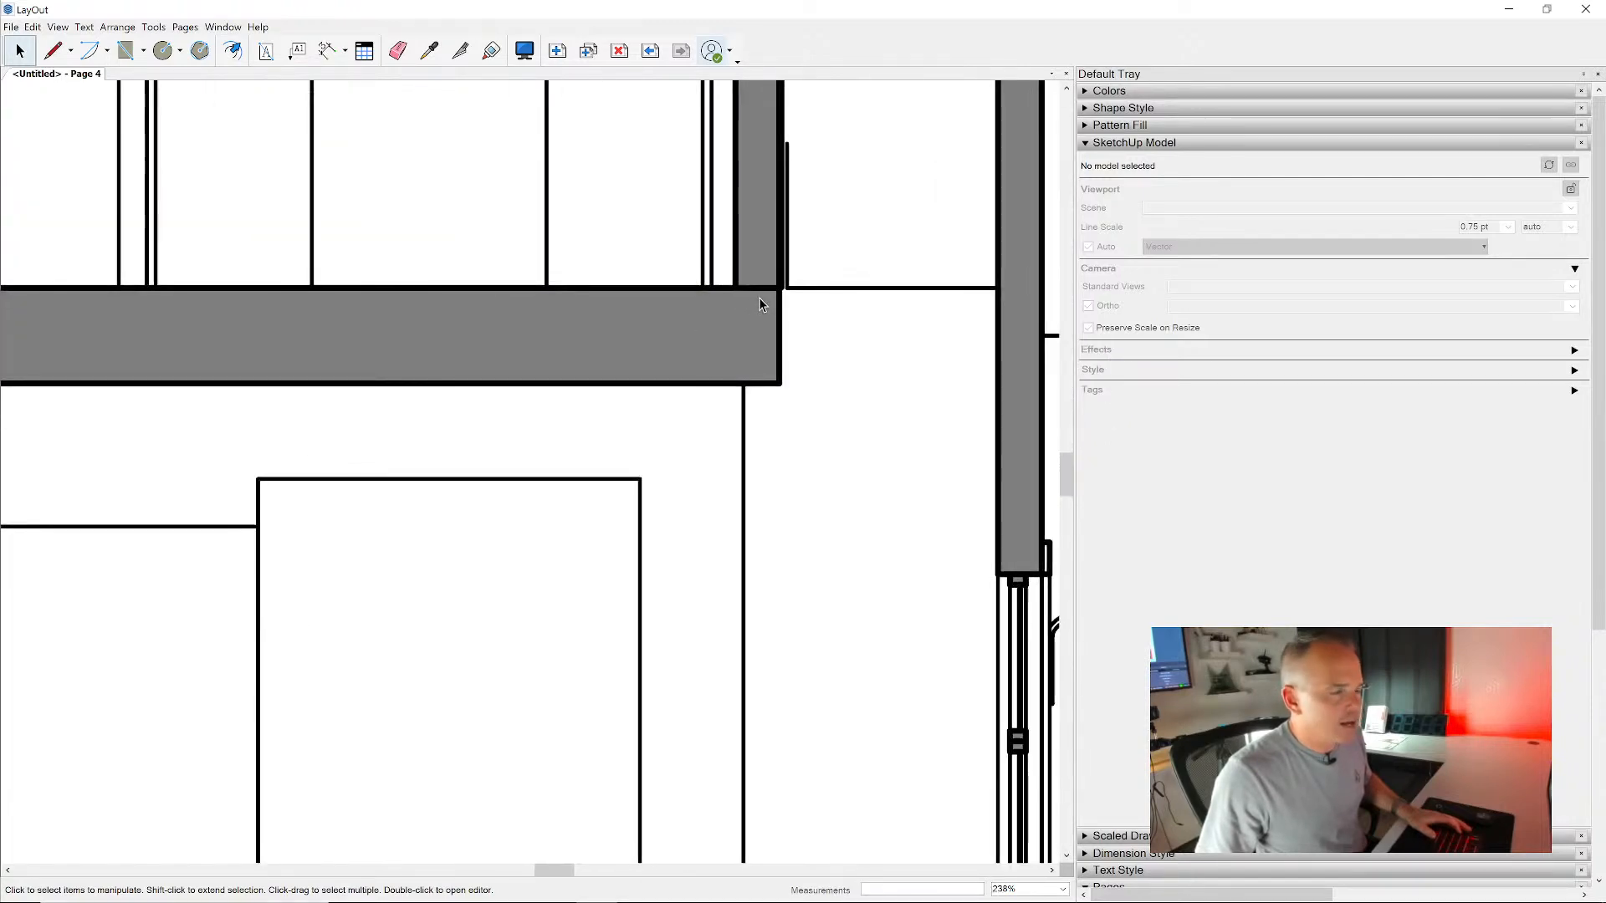
pyautogui.click(763, 326)
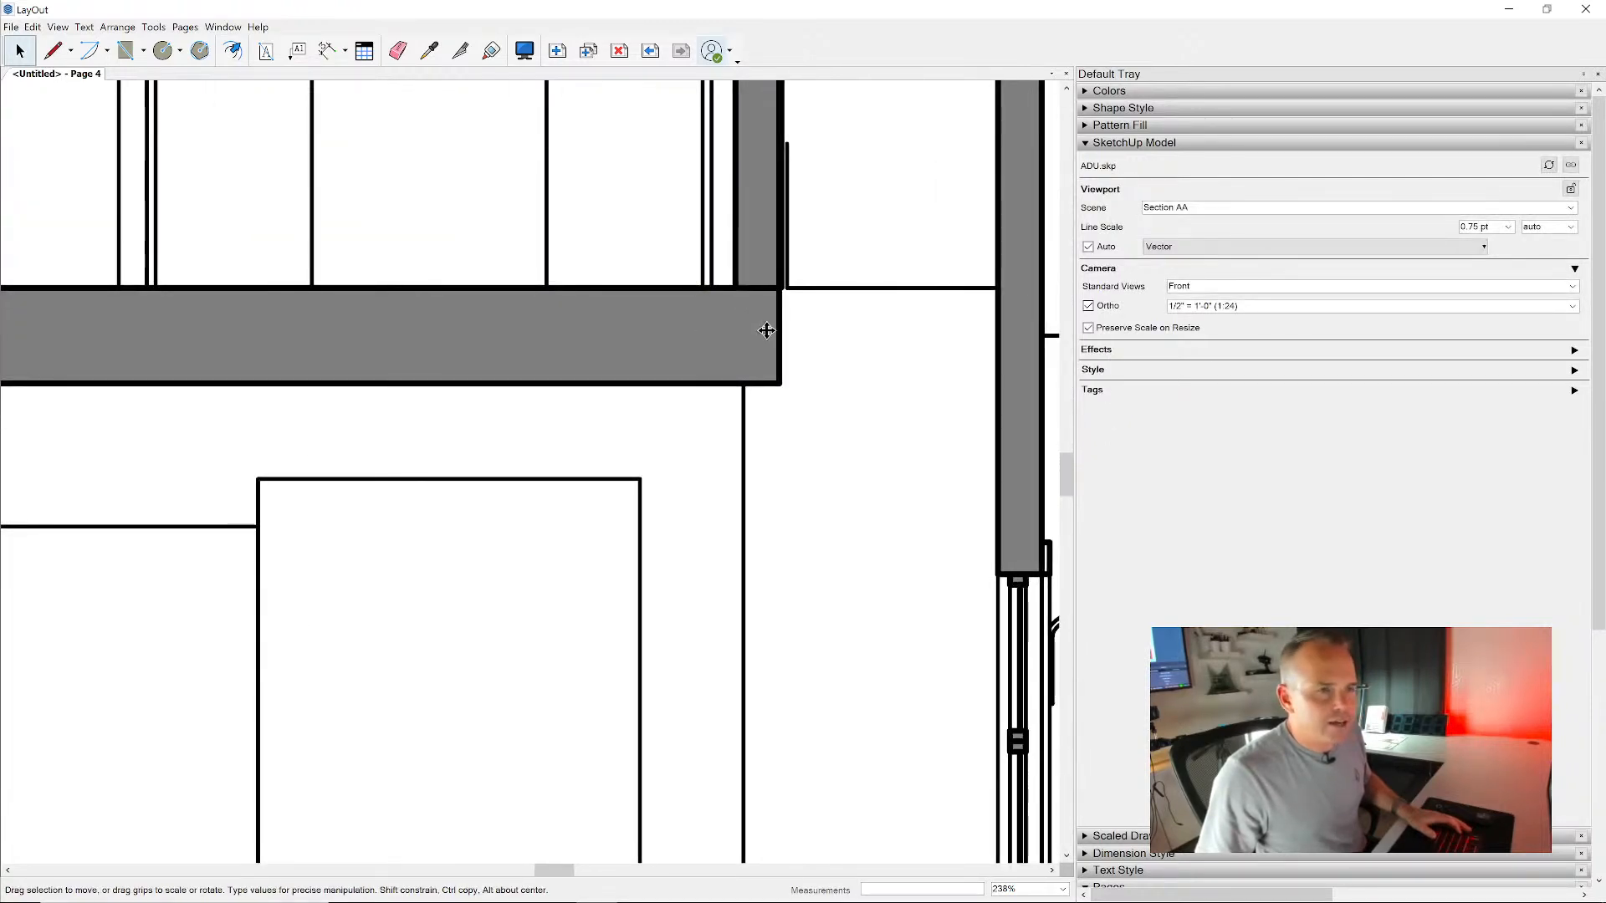
# - Copy the Section AA viewport below the original, across the lower page edge, and explode the copy
pyautogui.scroll(-2, 766, 330)
pyautogui.scroll(-2, 766, 322)
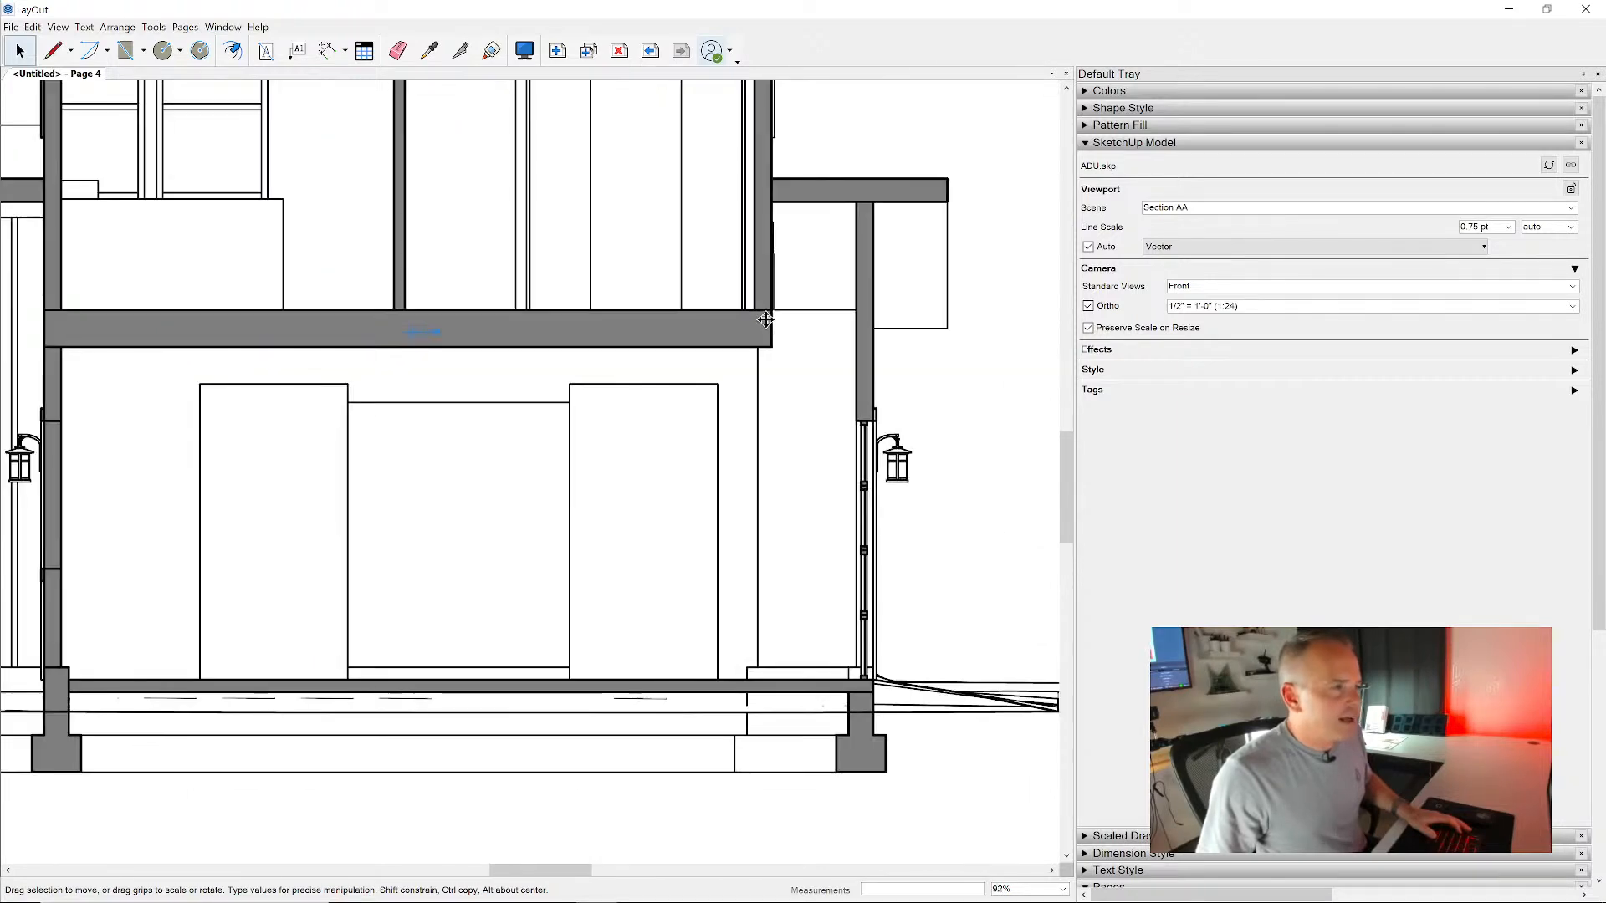
pyautogui.scroll(-2, 761, 323)
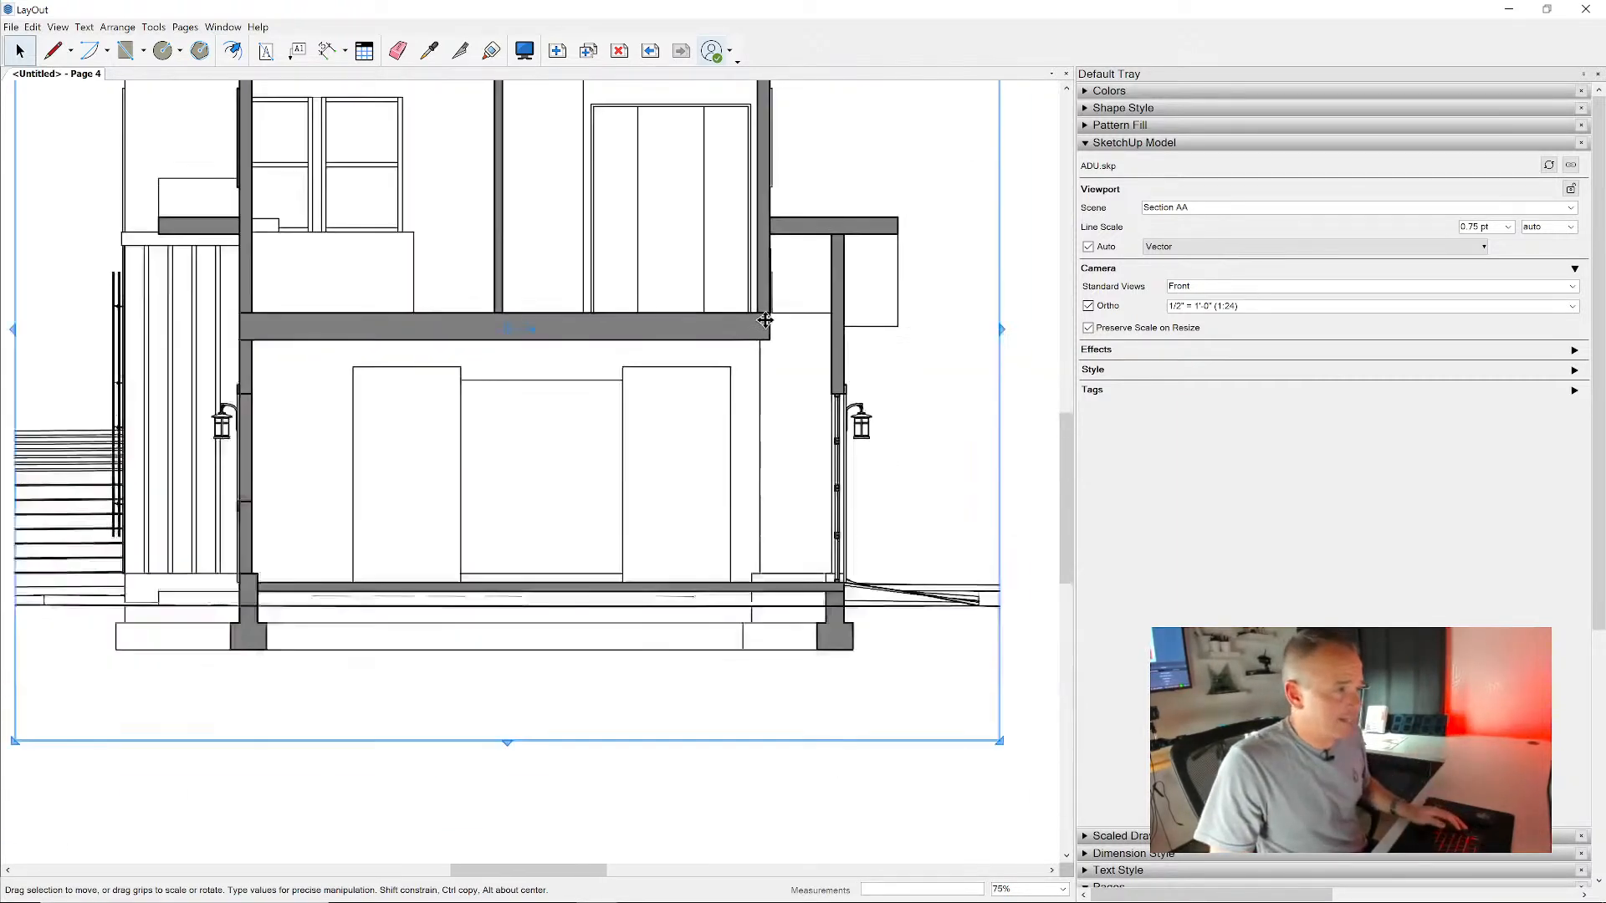
pyautogui.keyDown('ctrl'); pyautogui.moveTo(754, 322); pyautogui.dragTo(752, 666); pyautogui.keyUp('ctrl')
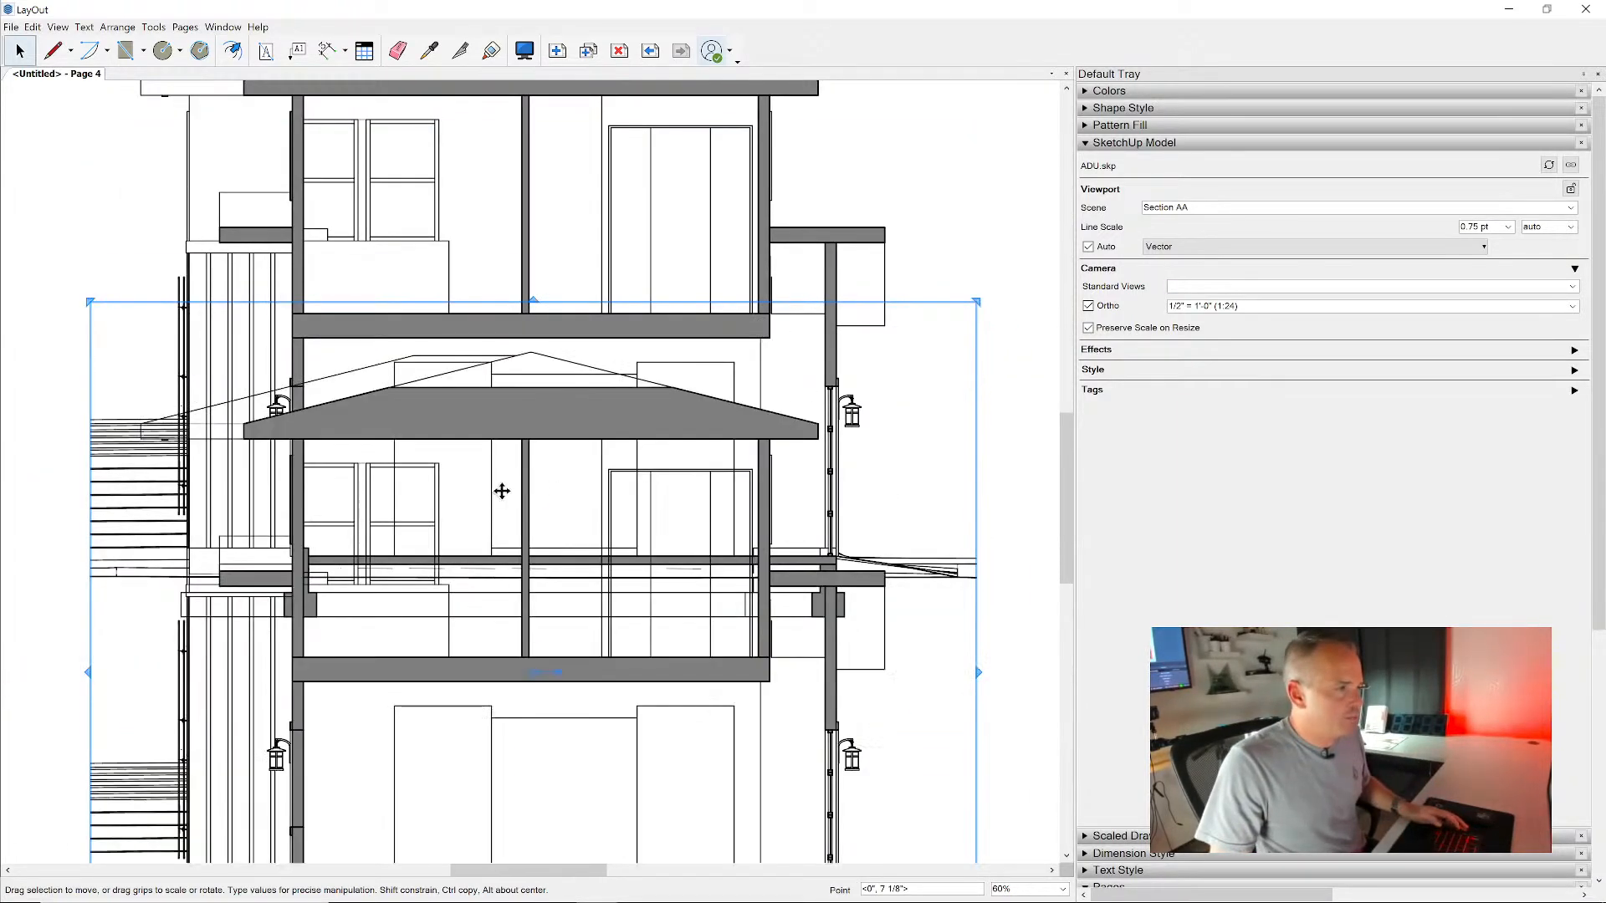
pyautogui.moveTo(500, 491); pyautogui.dragTo(739, 204, button='middle')
pyautogui.moveTo(717, 287); pyautogui.dragTo(555, 588)
pyautogui.scroll(-3, 556, 587)
pyautogui.moveTo(562, 575); pyautogui.dragTo(689, 258, button='middle')
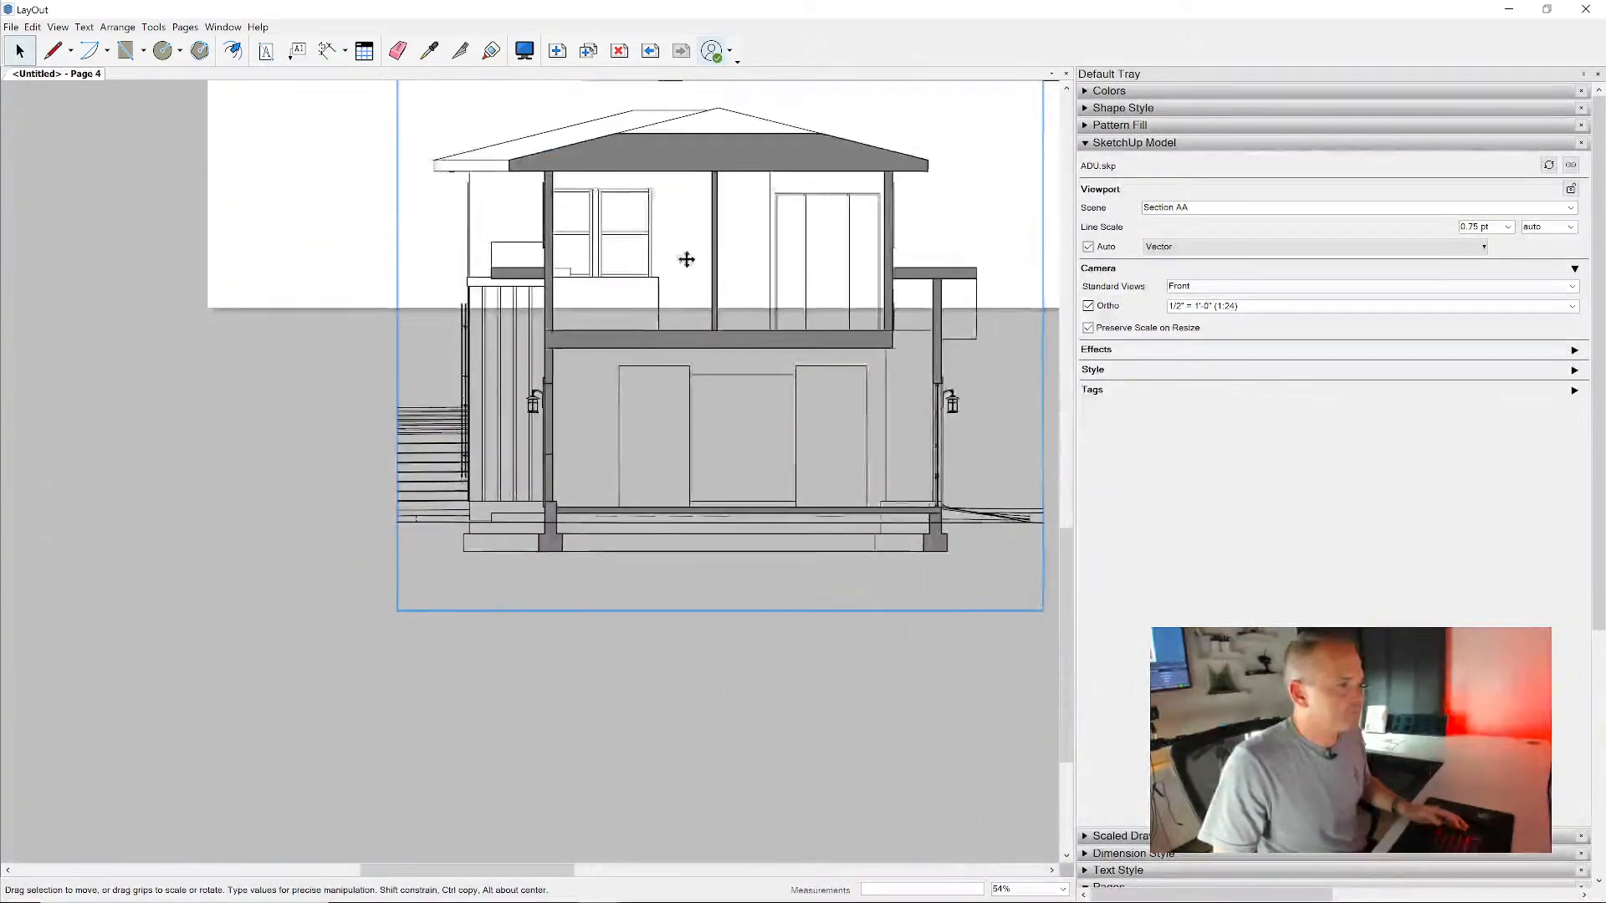
pyautogui.scroll(2, 687, 303)
pyautogui.rightClick(695, 344)
pyautogui.click(773, 566)
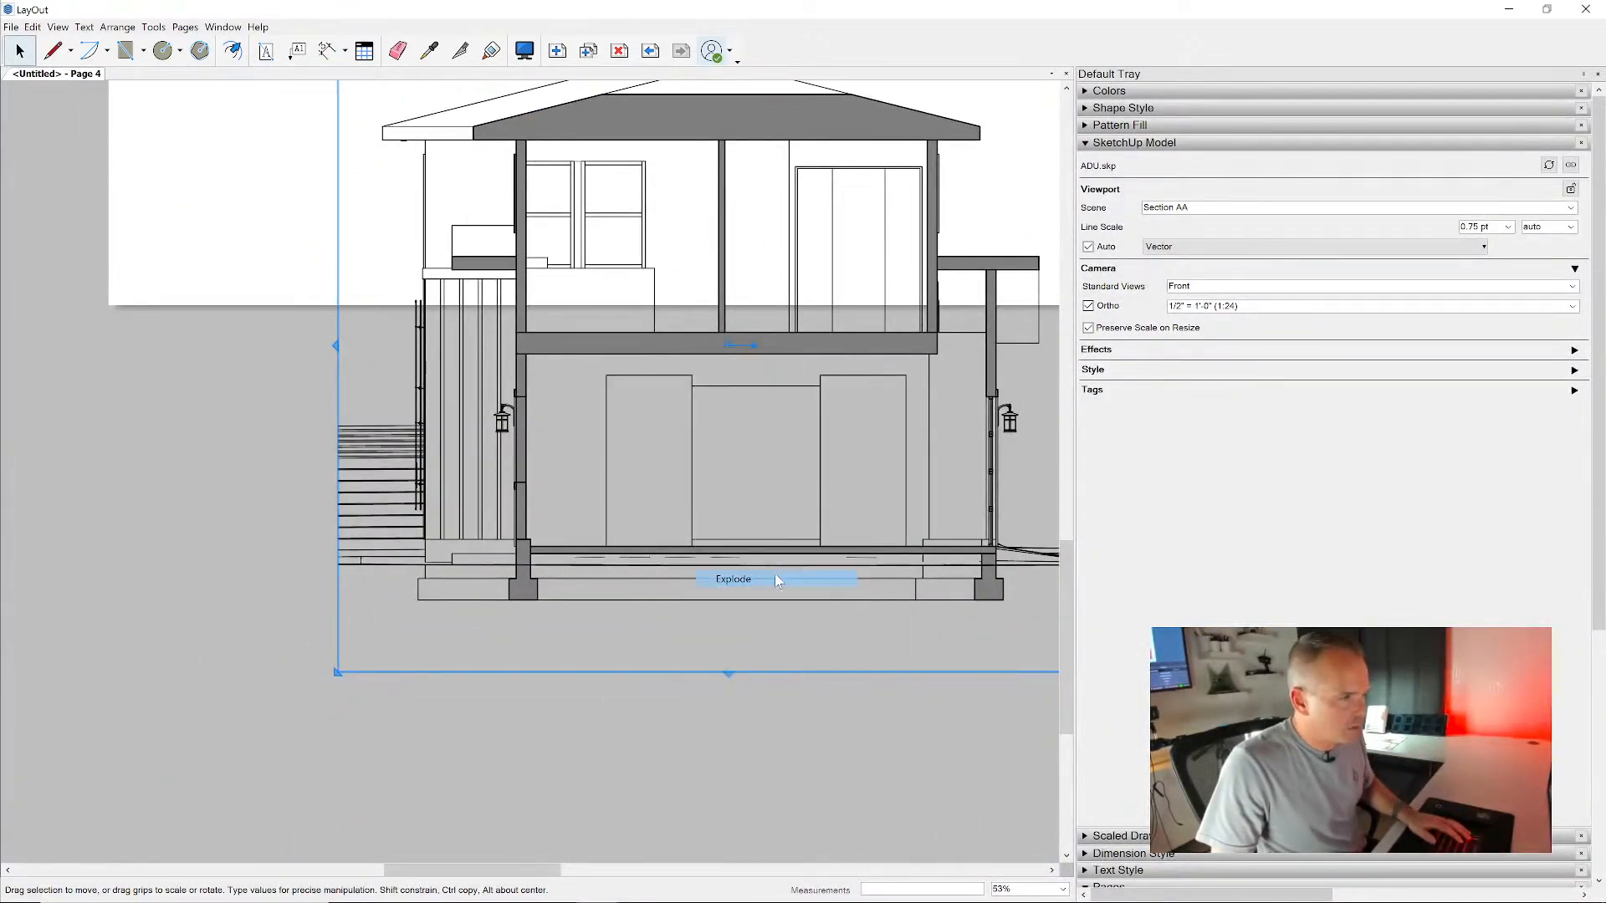
# - Enter the exploded section's nested groups, select the upper floor's section fill, and leave the groups
pyautogui.moveTo(864, 409); pyautogui.dragTo(796, 418, button='middle')
pyautogui.scroll(2, 814, 348)
pyautogui.doubleClick(864, 348)
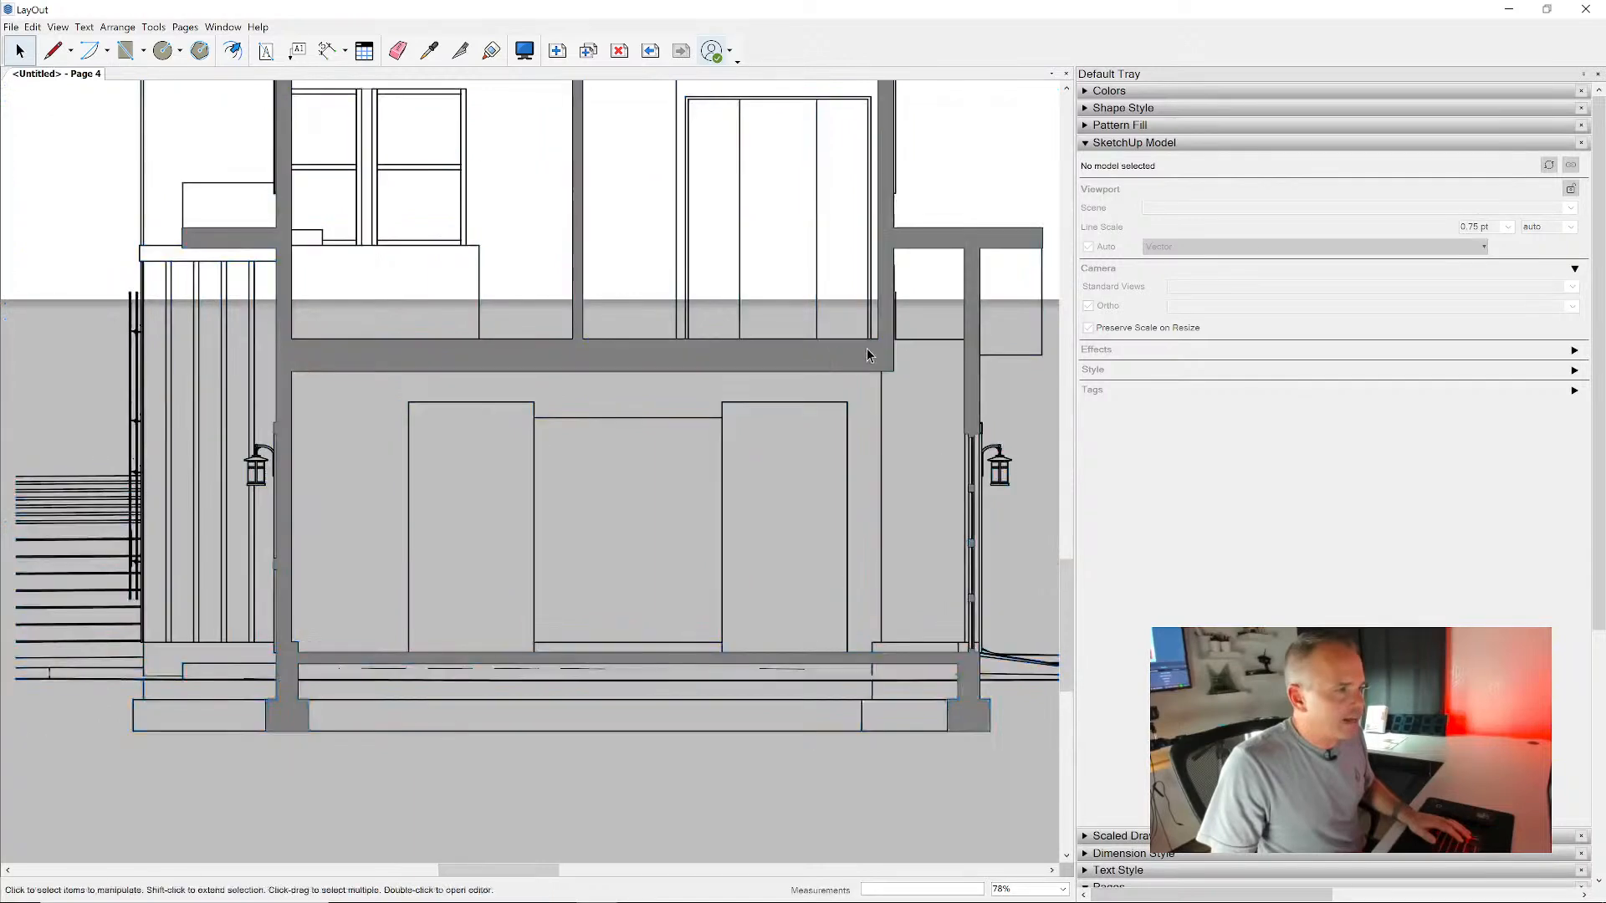
pyautogui.scroll(2, 872, 342)
pyautogui.scroll(3, 874, 340)
pyautogui.doubleClick(885, 359)
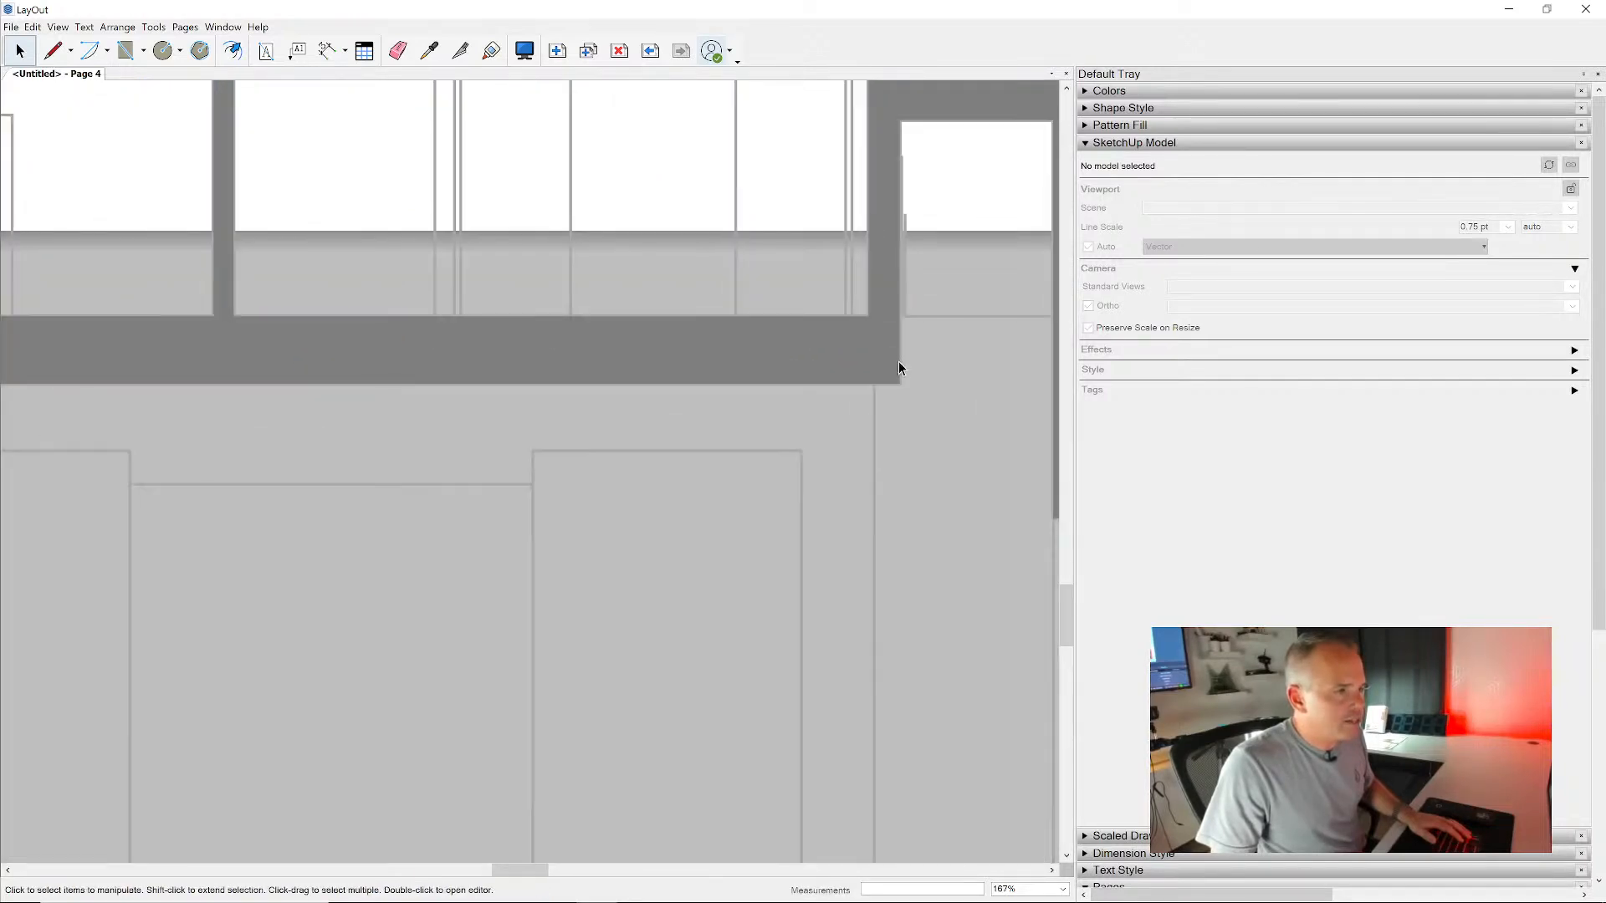
pyautogui.click(899, 361)
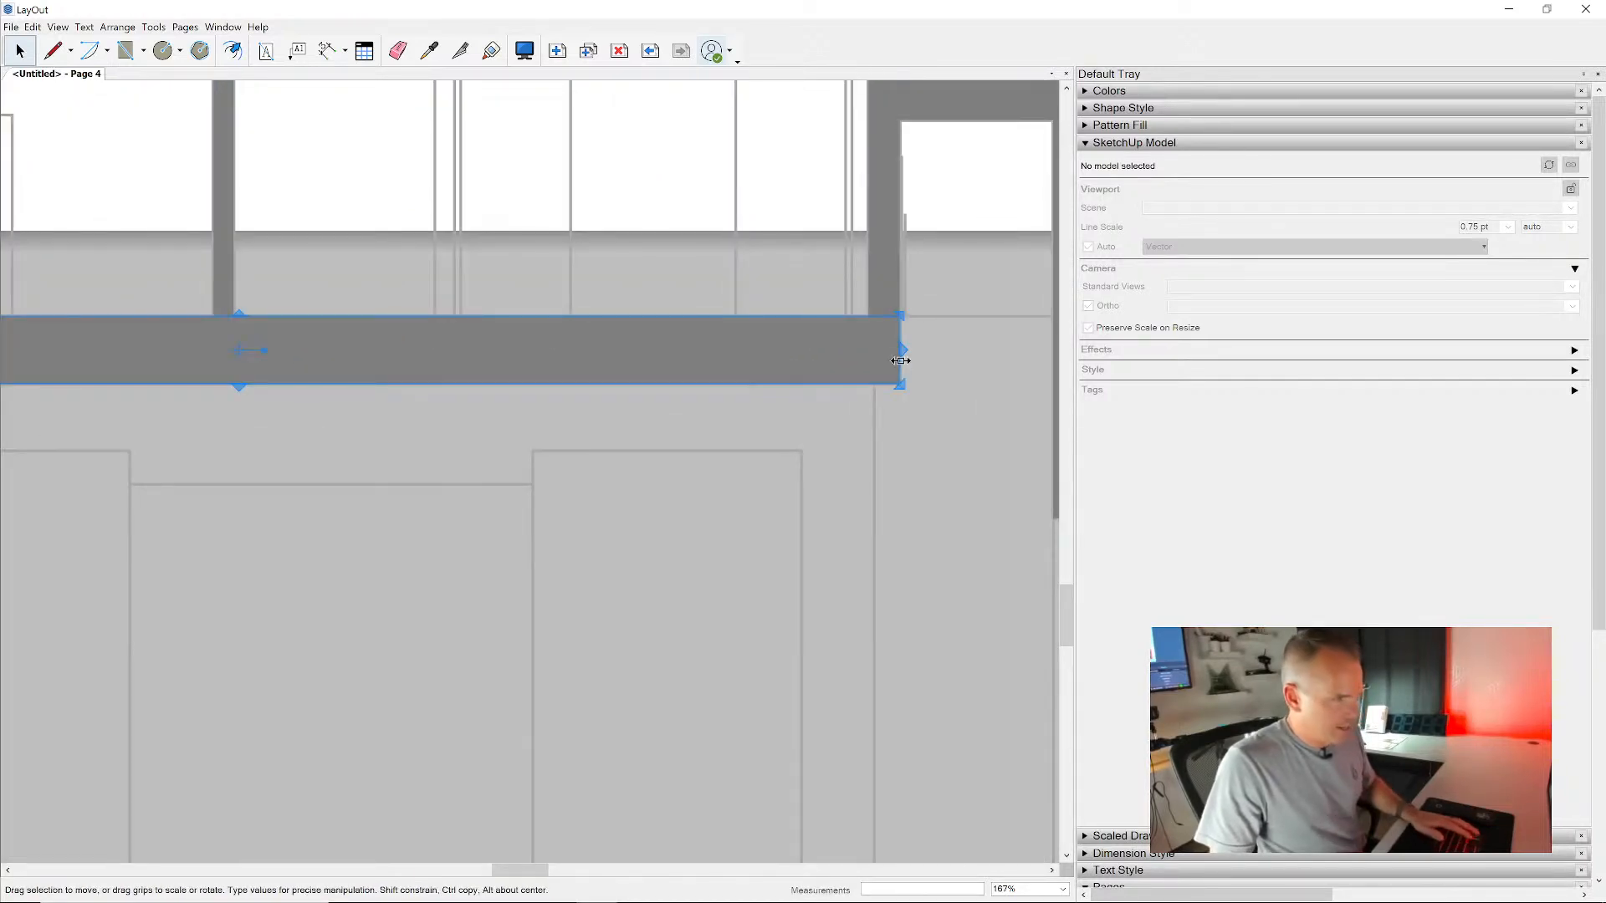
pyautogui.press('Escape')
# - Remove the exploded section's gray fill and check the stroke width of the cut lines beneath it
pyautogui.press('Escape')
pyautogui.click(875, 352)
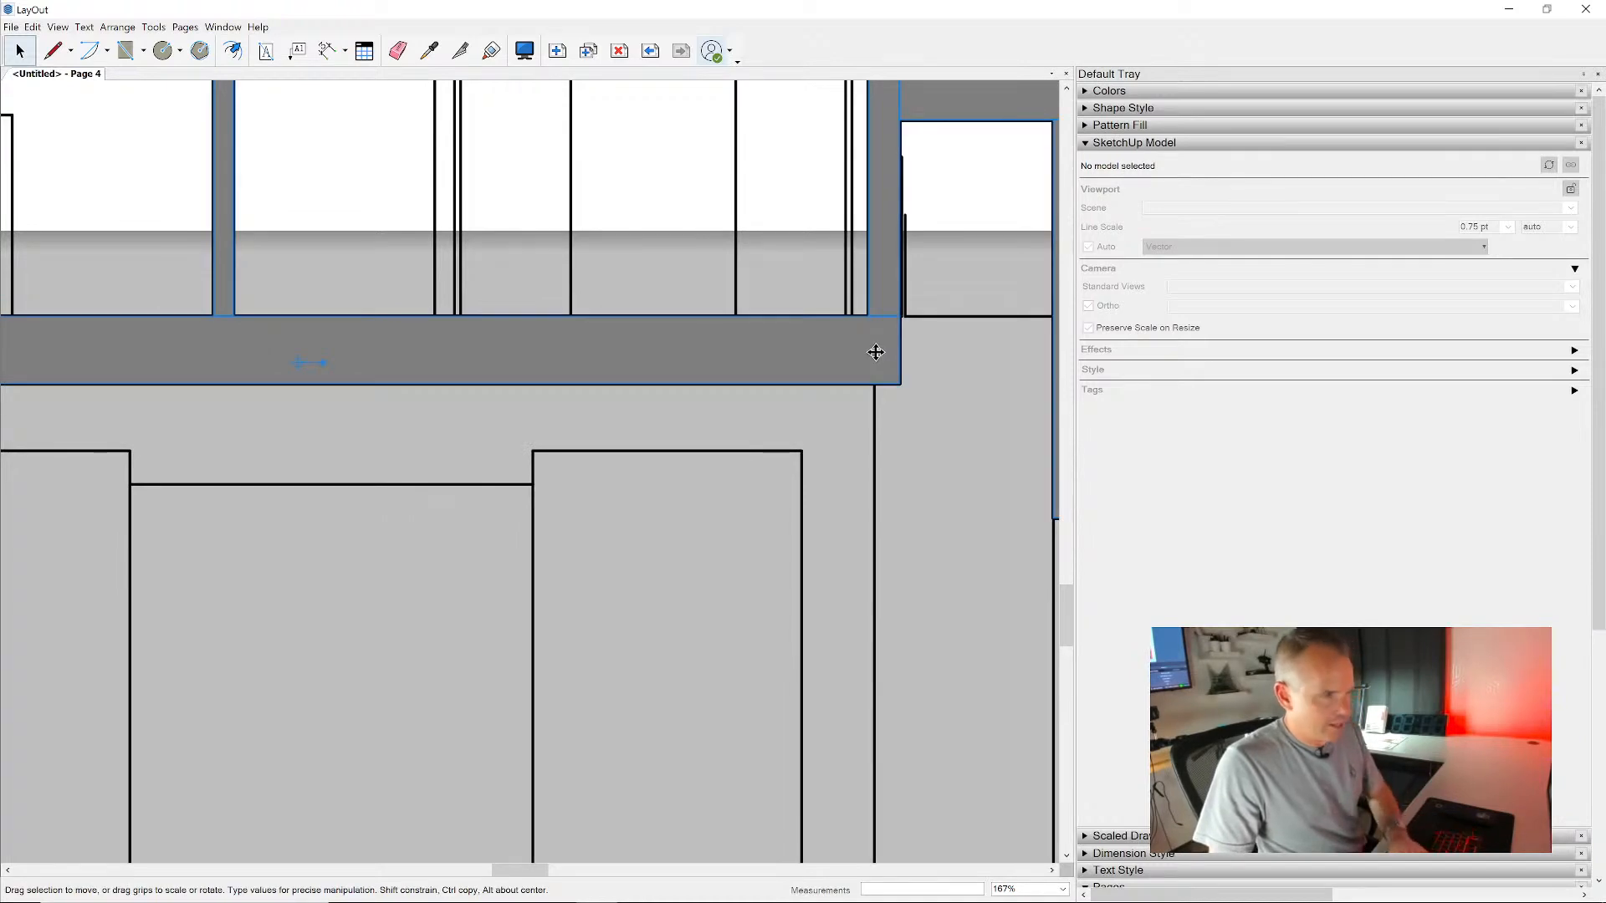
pyautogui.press('Escape')
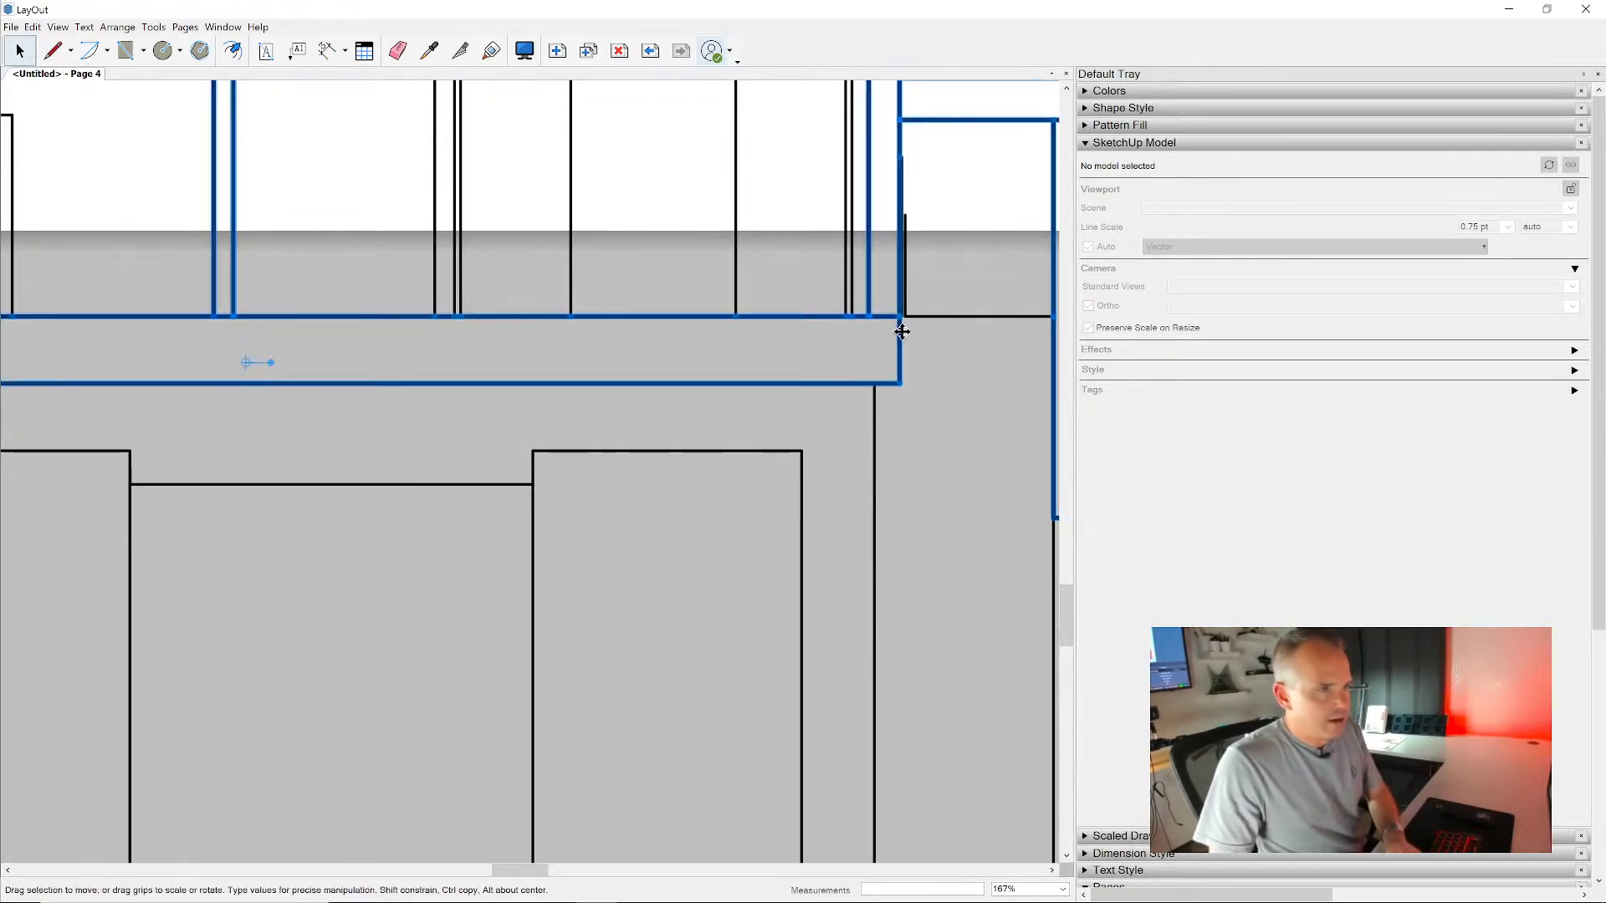
pyautogui.click(1199, 111)
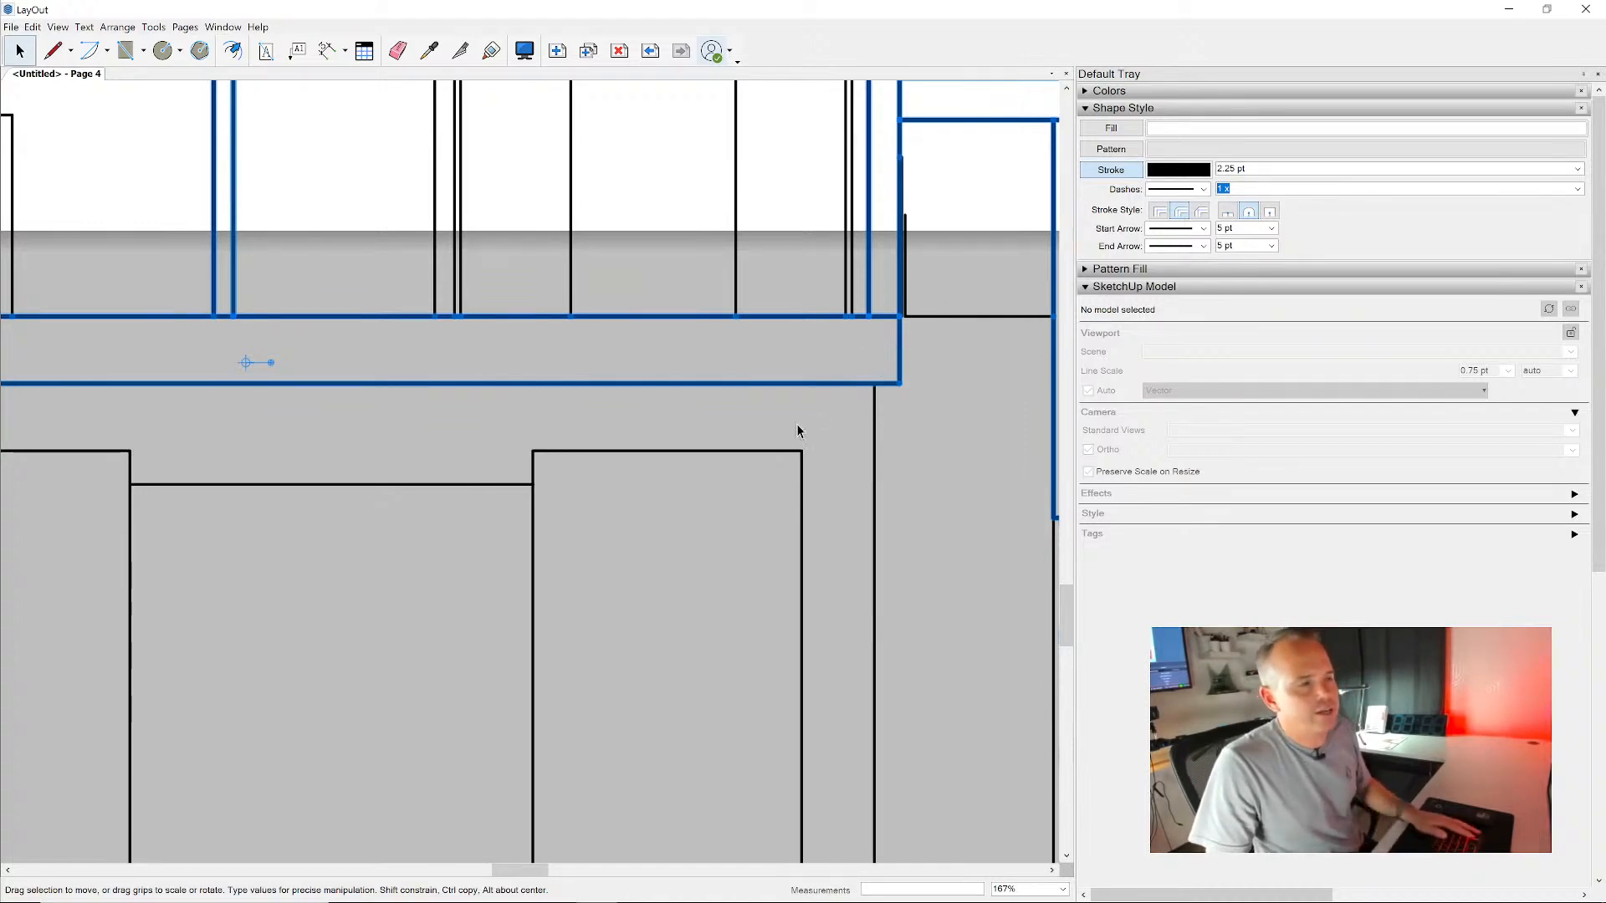
# - Switch to SketchUp and save the ADU model with its edited CAD style
pyautogui.scroll(-8, 799, 433)
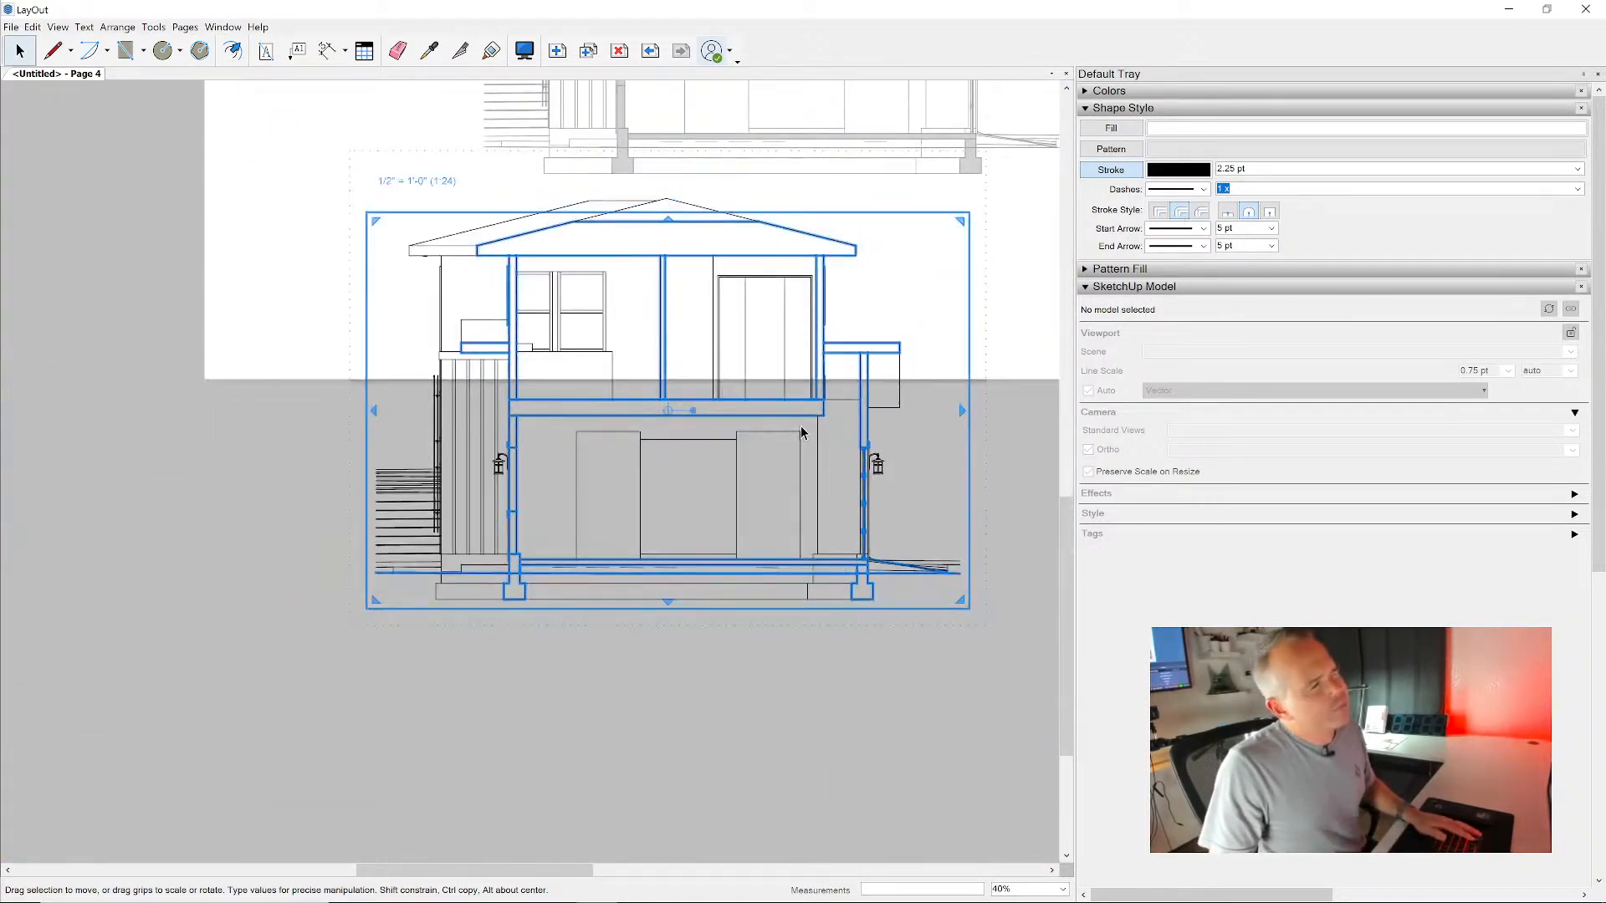
pyautogui.scroll(-3, 802, 432)
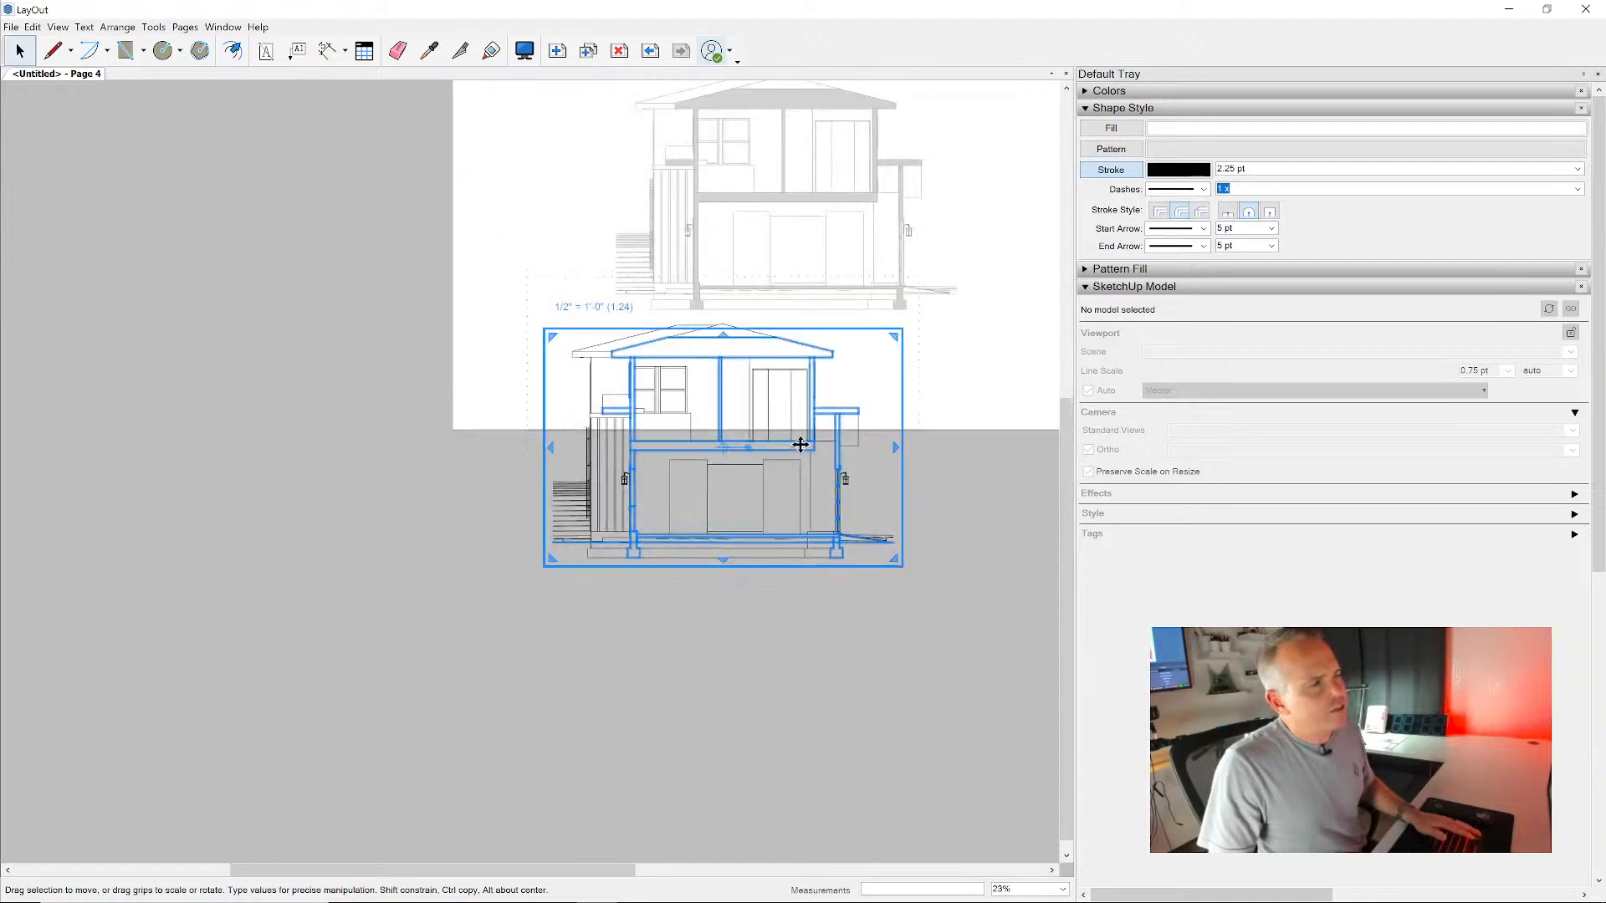
pyautogui.hotkey('alt', 'Tab')
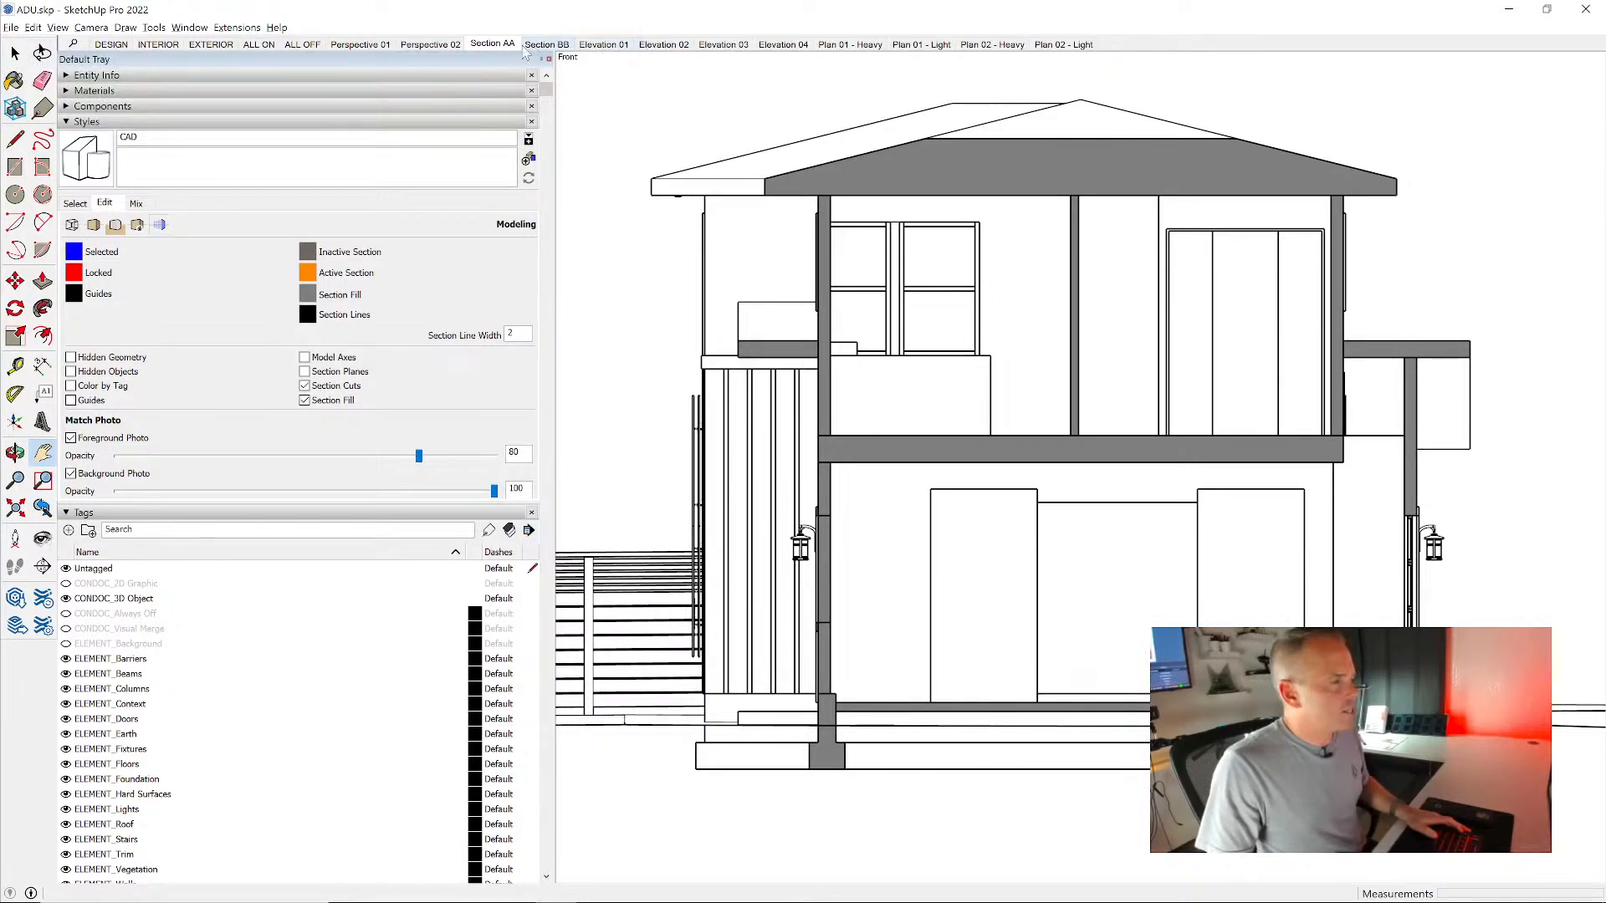
pyautogui.click(14, 28)
pyautogui.click(32, 95)
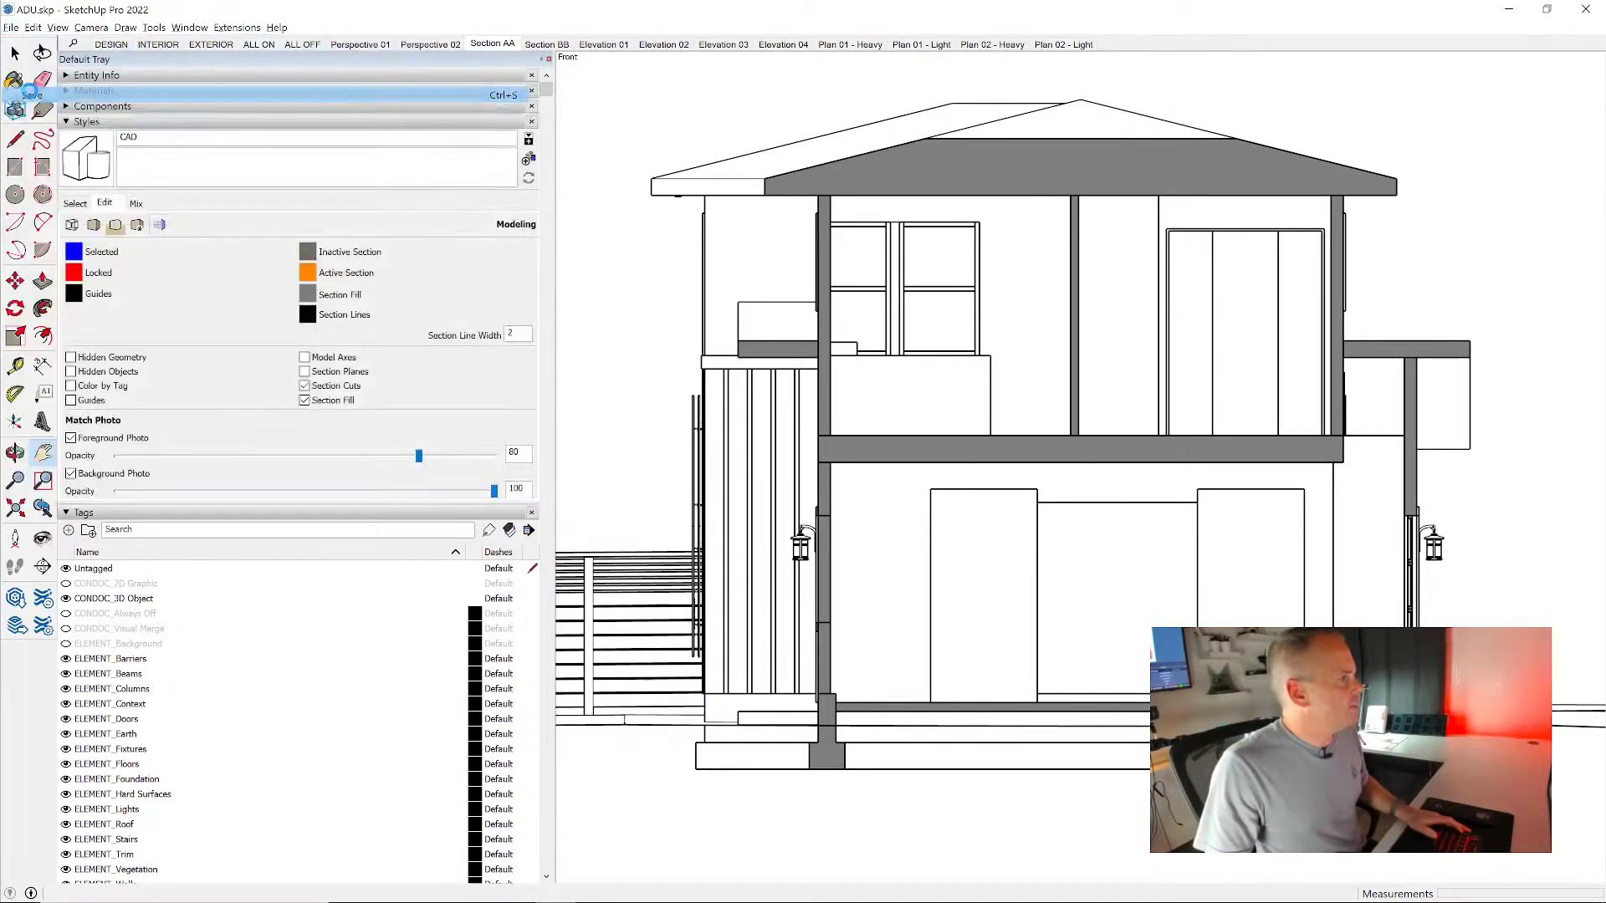
# - Return to LayOut, delete the exploded section copy, and update the model reference of the original Section AA viewport
pyautogui.hotkey('alt', 'Tab')
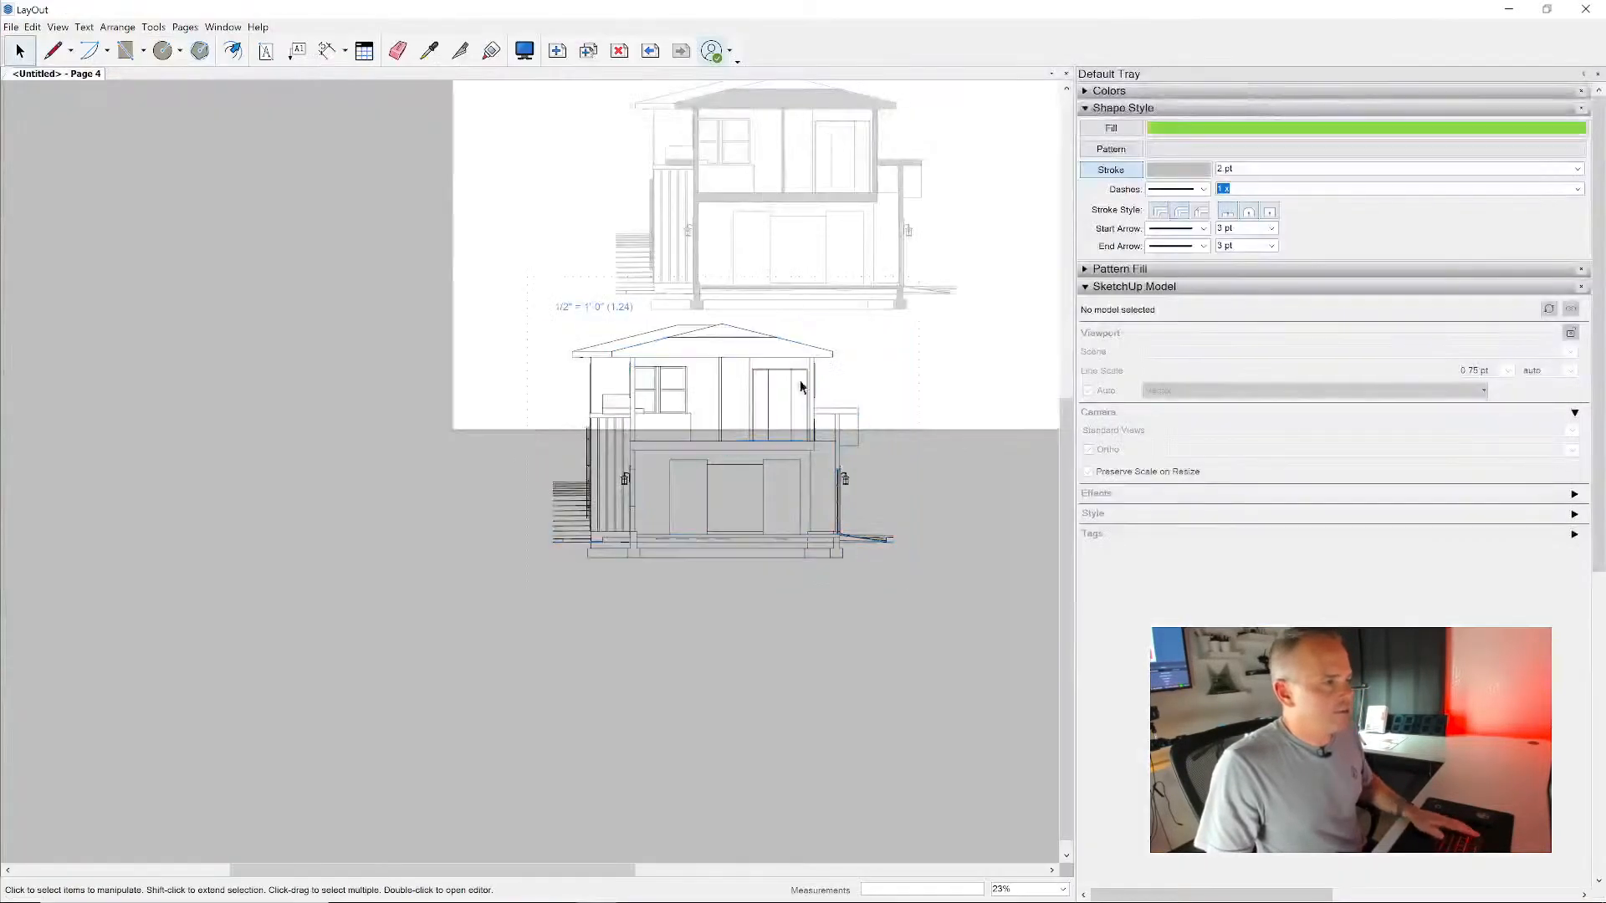
pyautogui.click(761, 445)
pyautogui.press('Delete')
pyautogui.rightClick(781, 182)
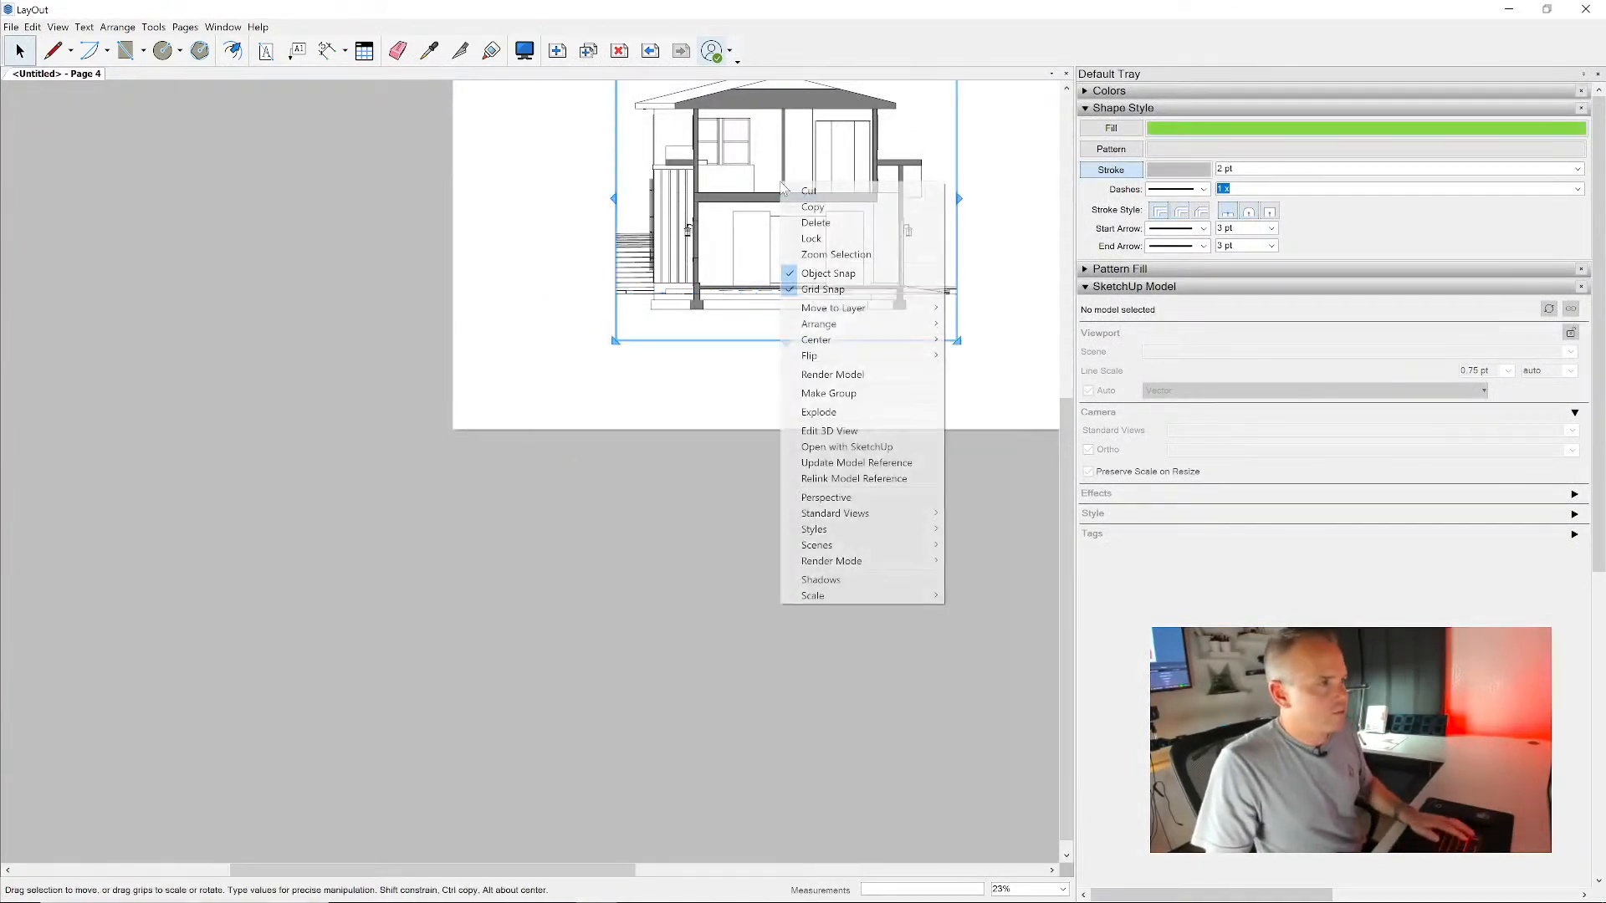
pyautogui.click(854, 462)
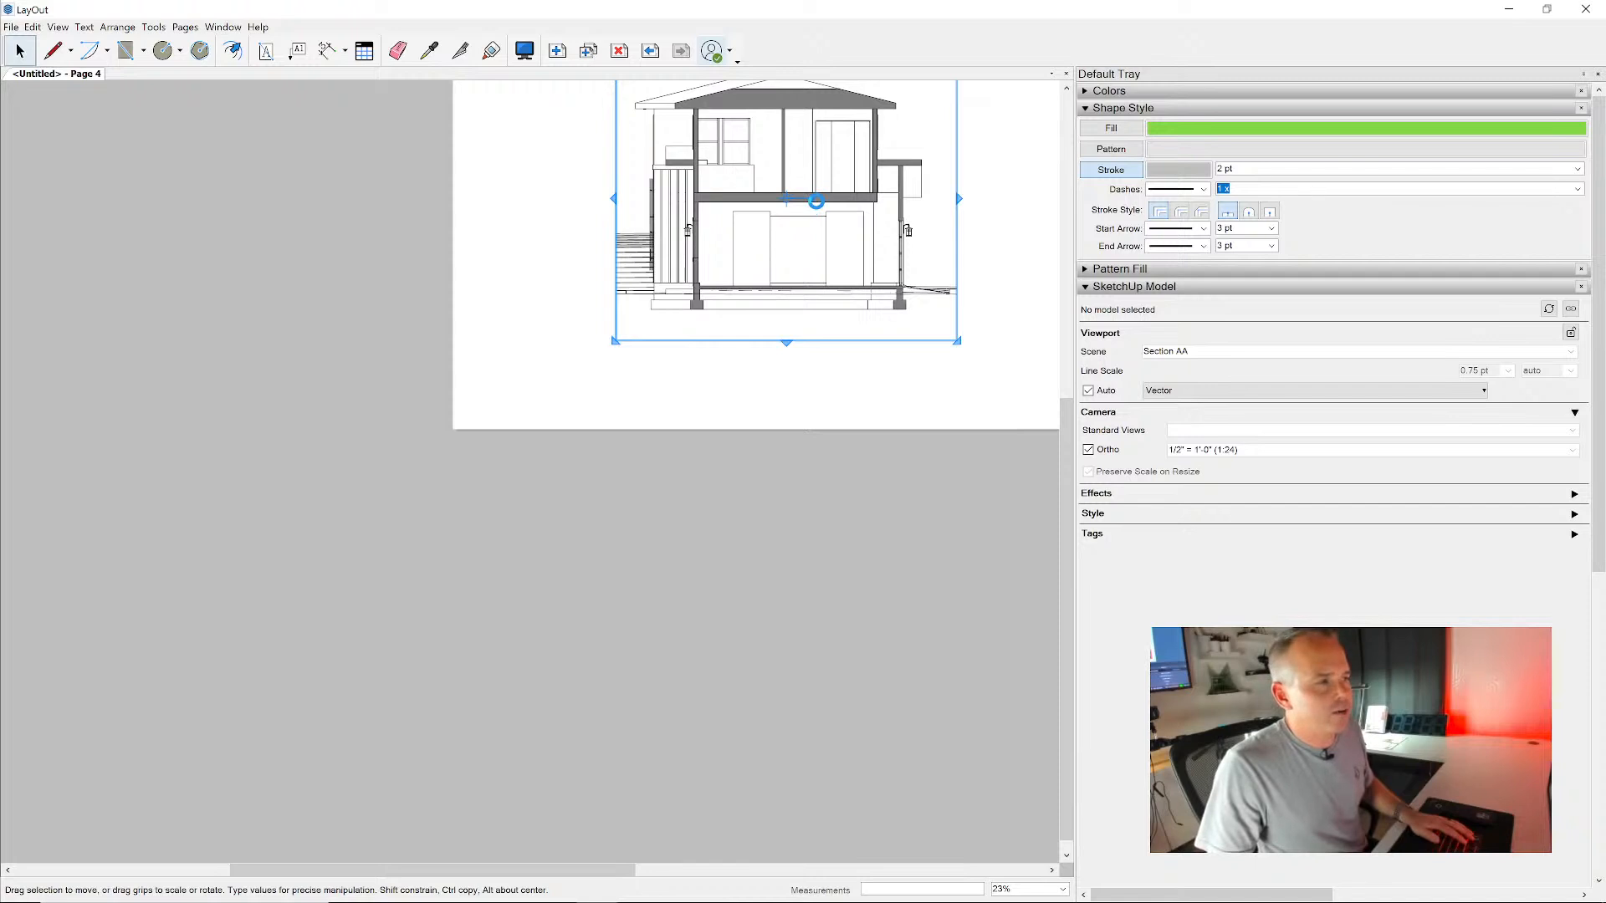
pyautogui.scroll(8, 836, 198)
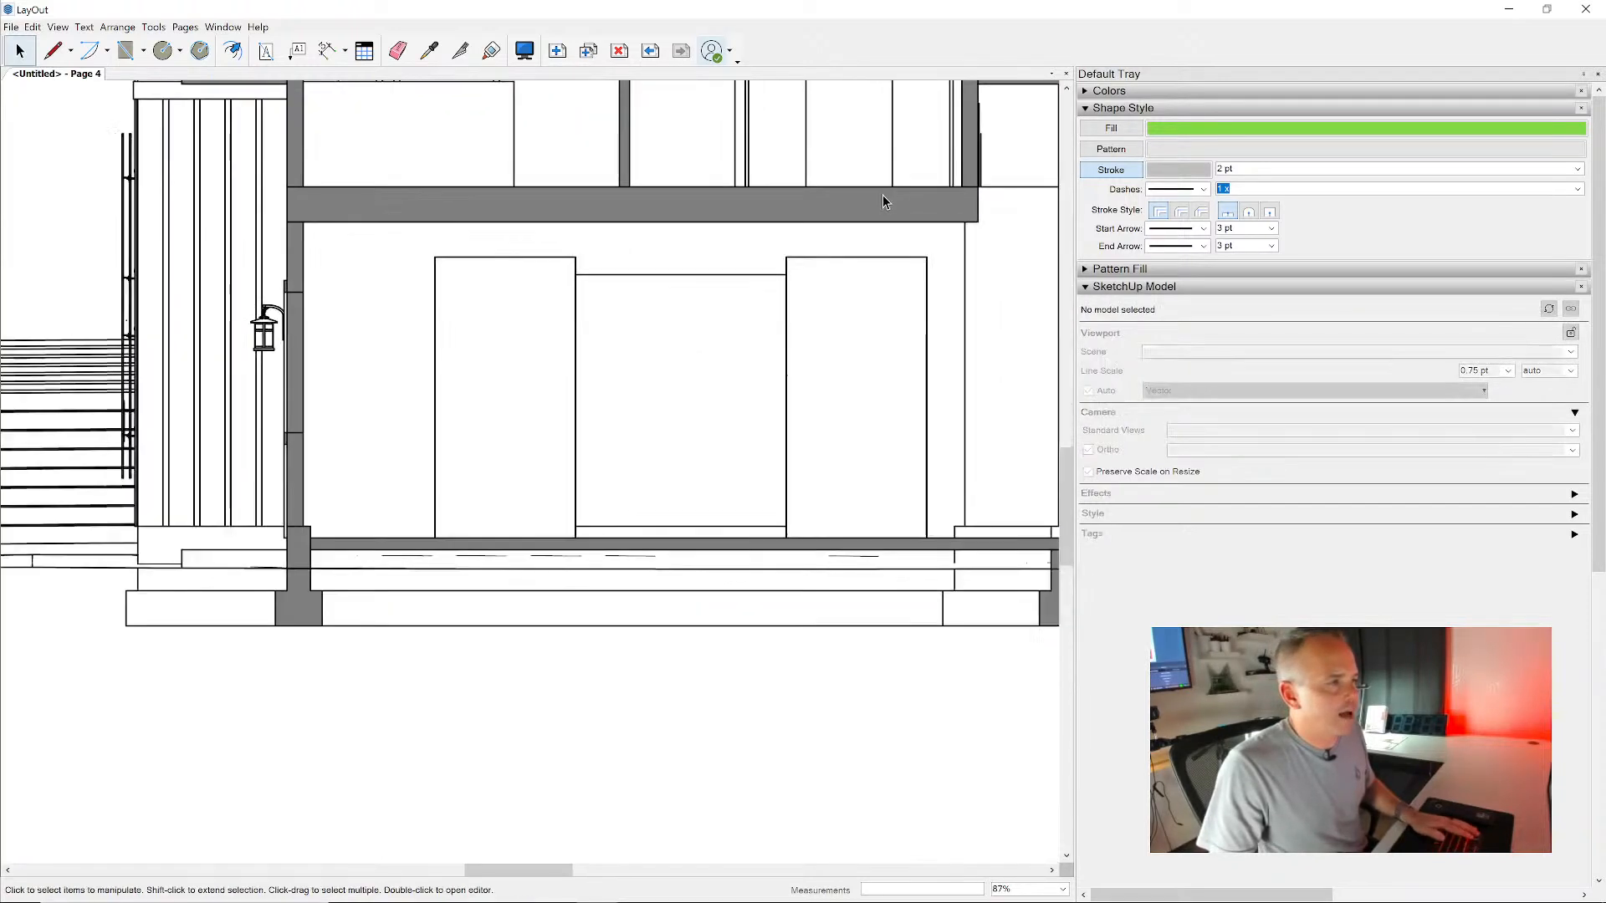
pyautogui.scroll(1, 923, 191)
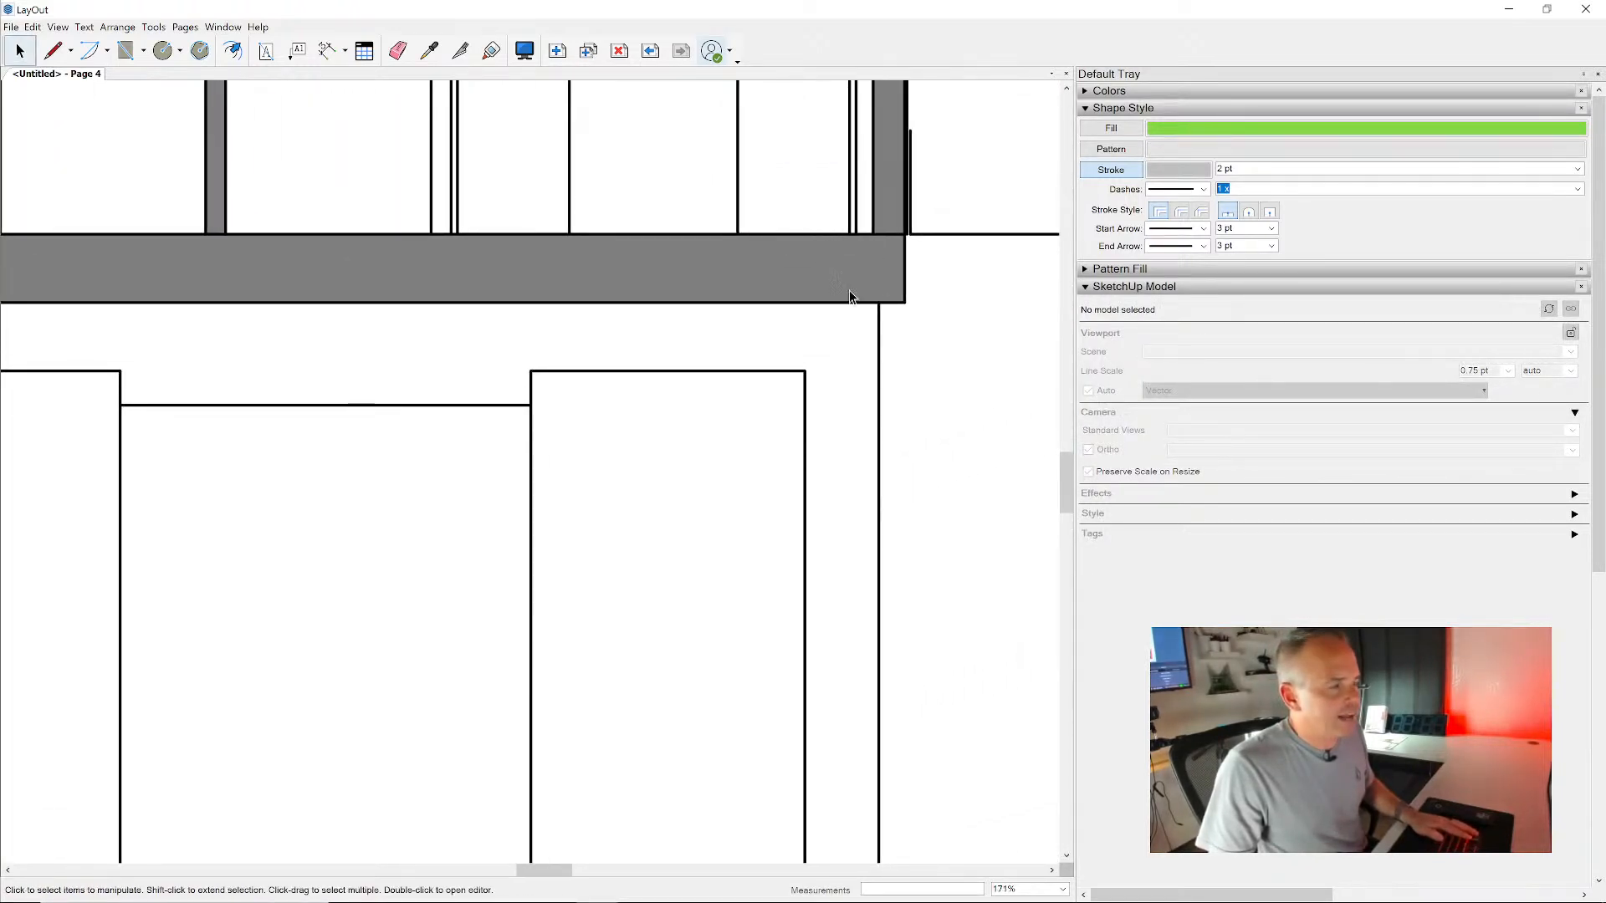
# - Switch to SketchUp, set the CAD style's section line width to 3, and show the style's edge settings
pyautogui.hotkey('alt', 'Tab')
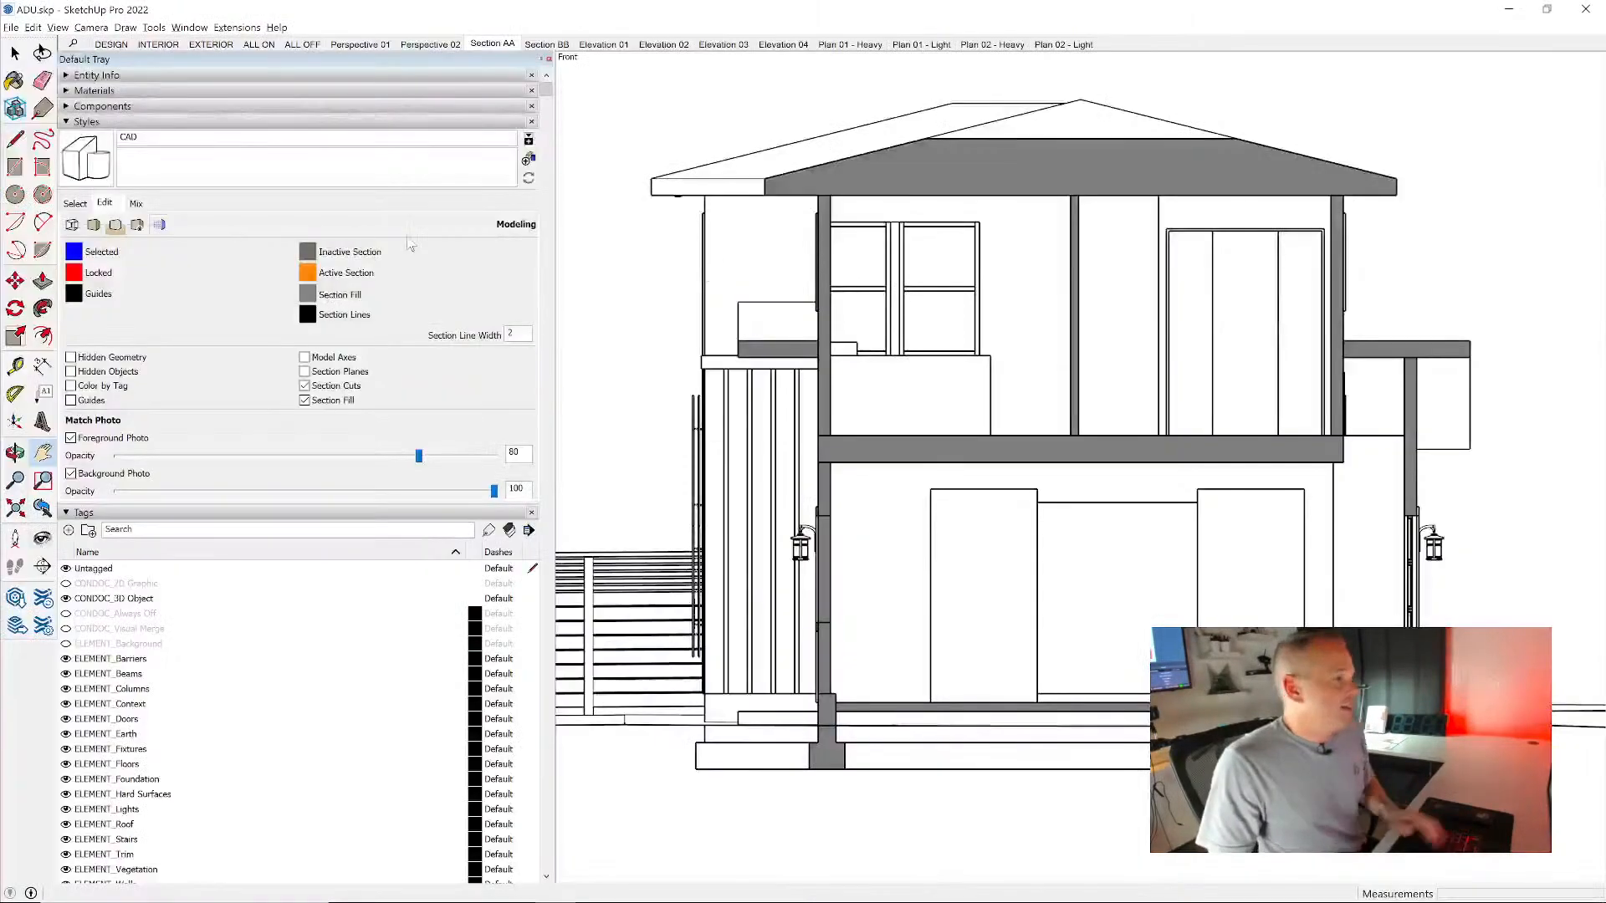
pyautogui.doubleClick(512, 334)
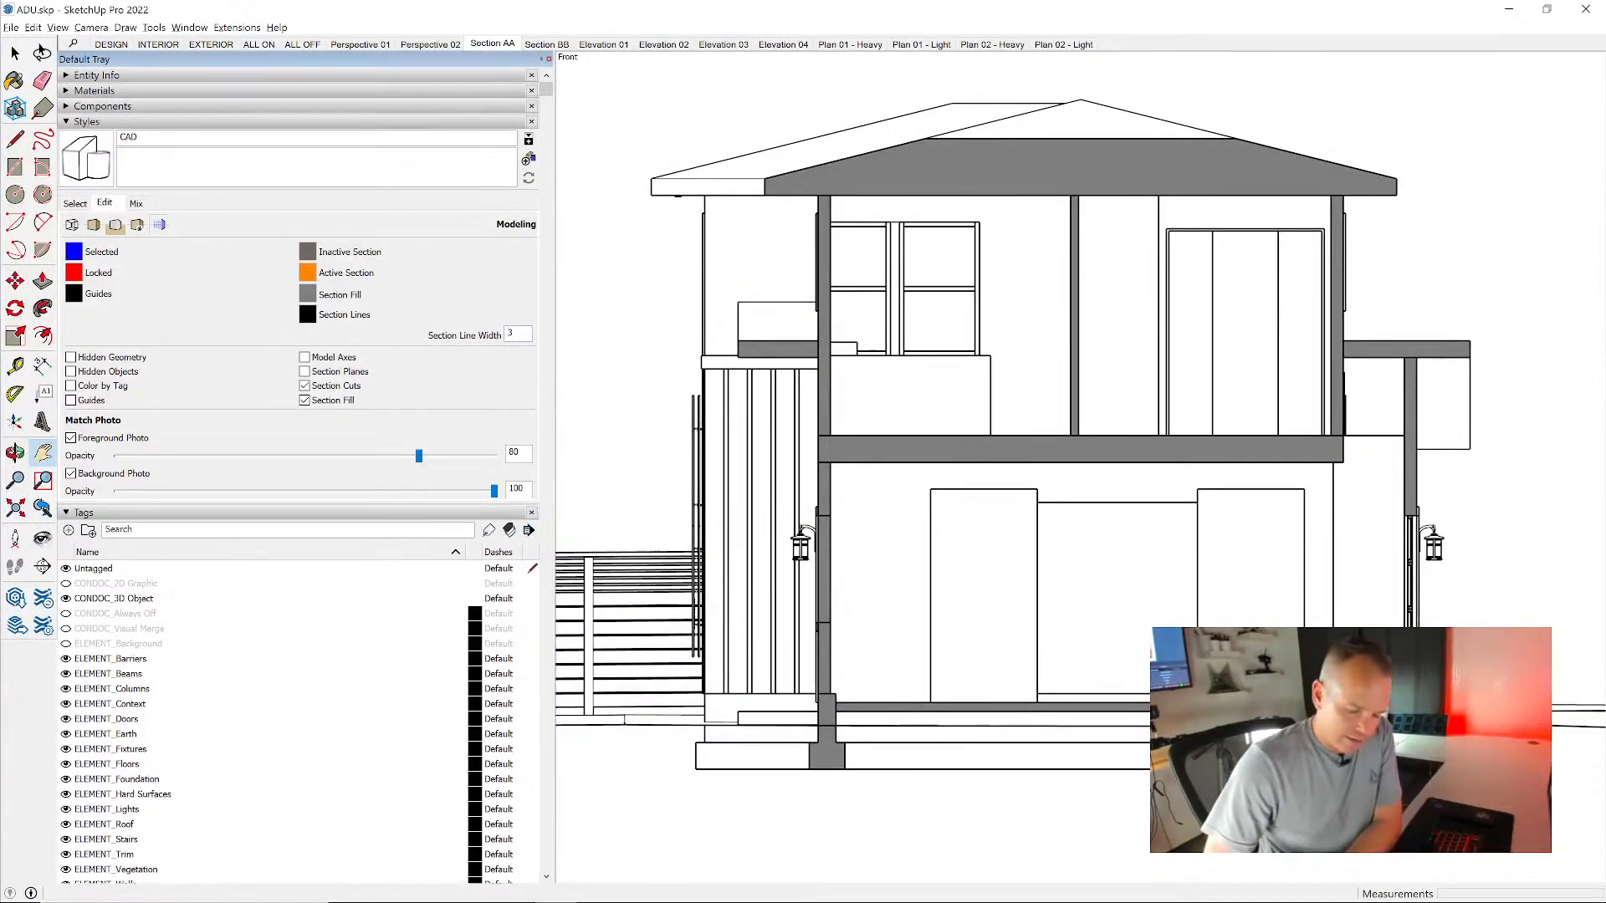
pyautogui.write('3')
pyautogui.press('Return')
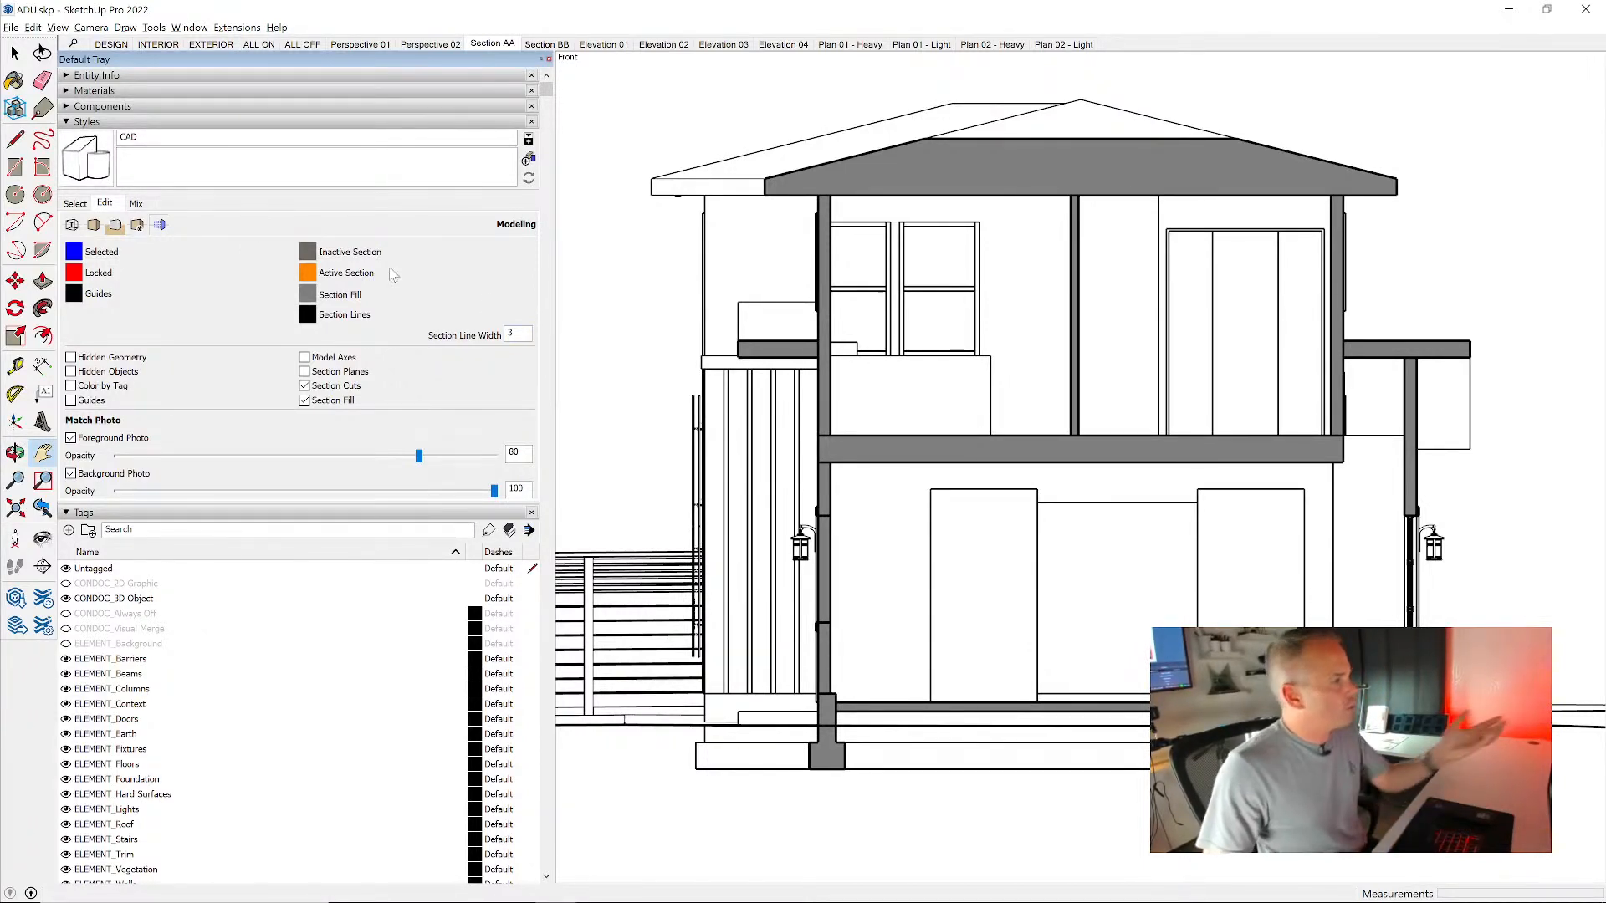
pyautogui.click(72, 225)
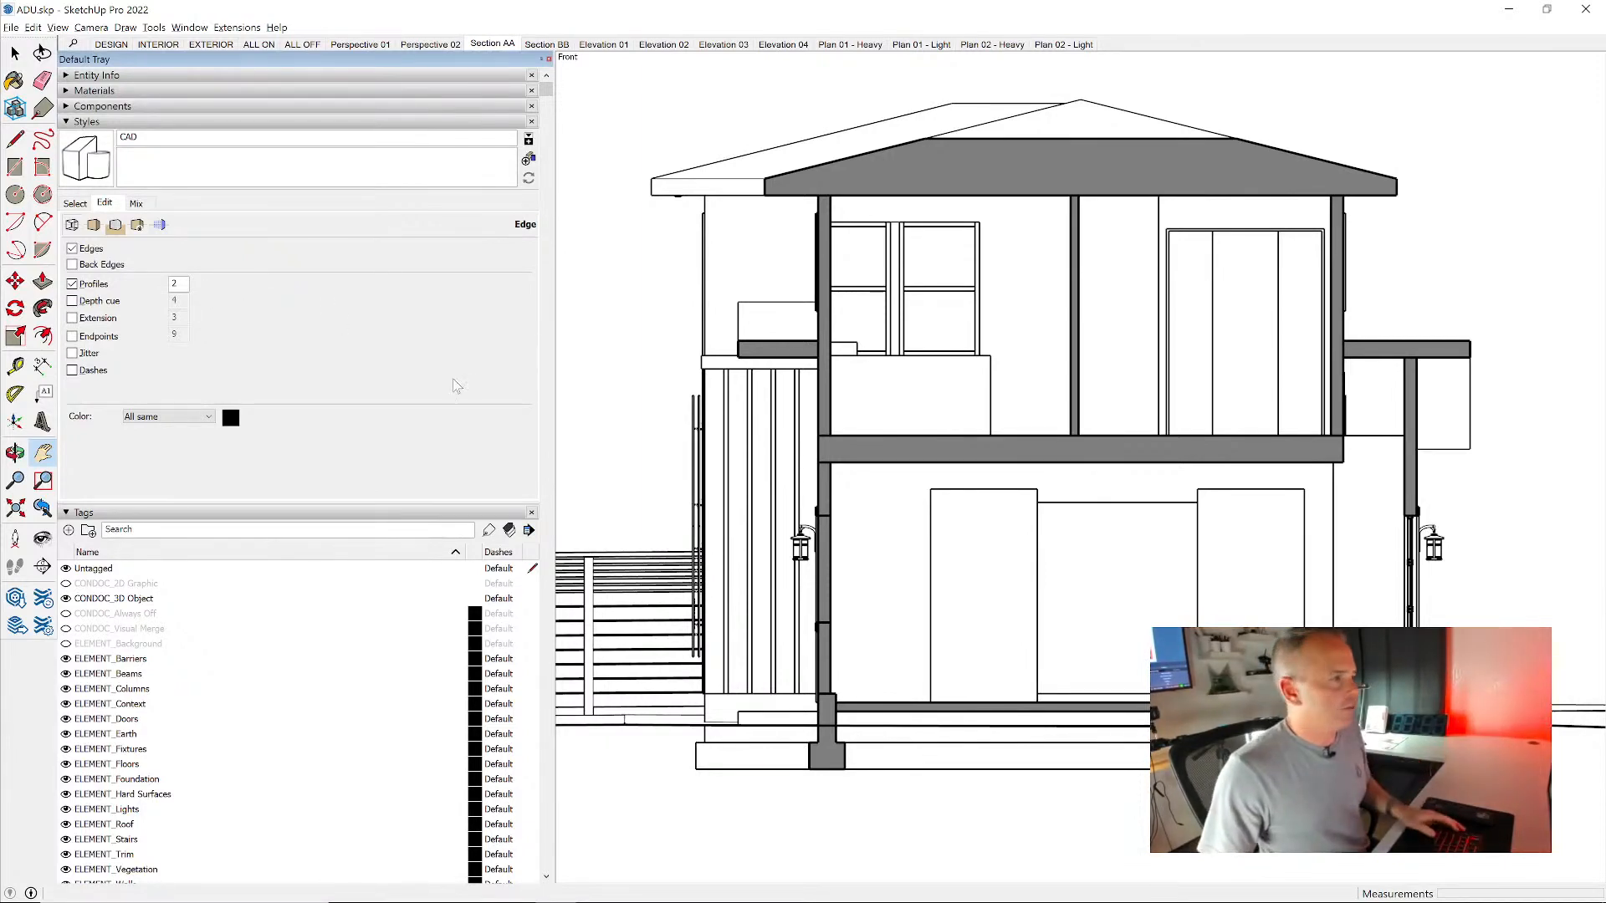
# - Switch back to LayOut and refresh the Section AA viewport from the SketchUp model reference
pyautogui.hotkey('alt', 'Tab')
pyautogui.scroll(-8, 827, 391)
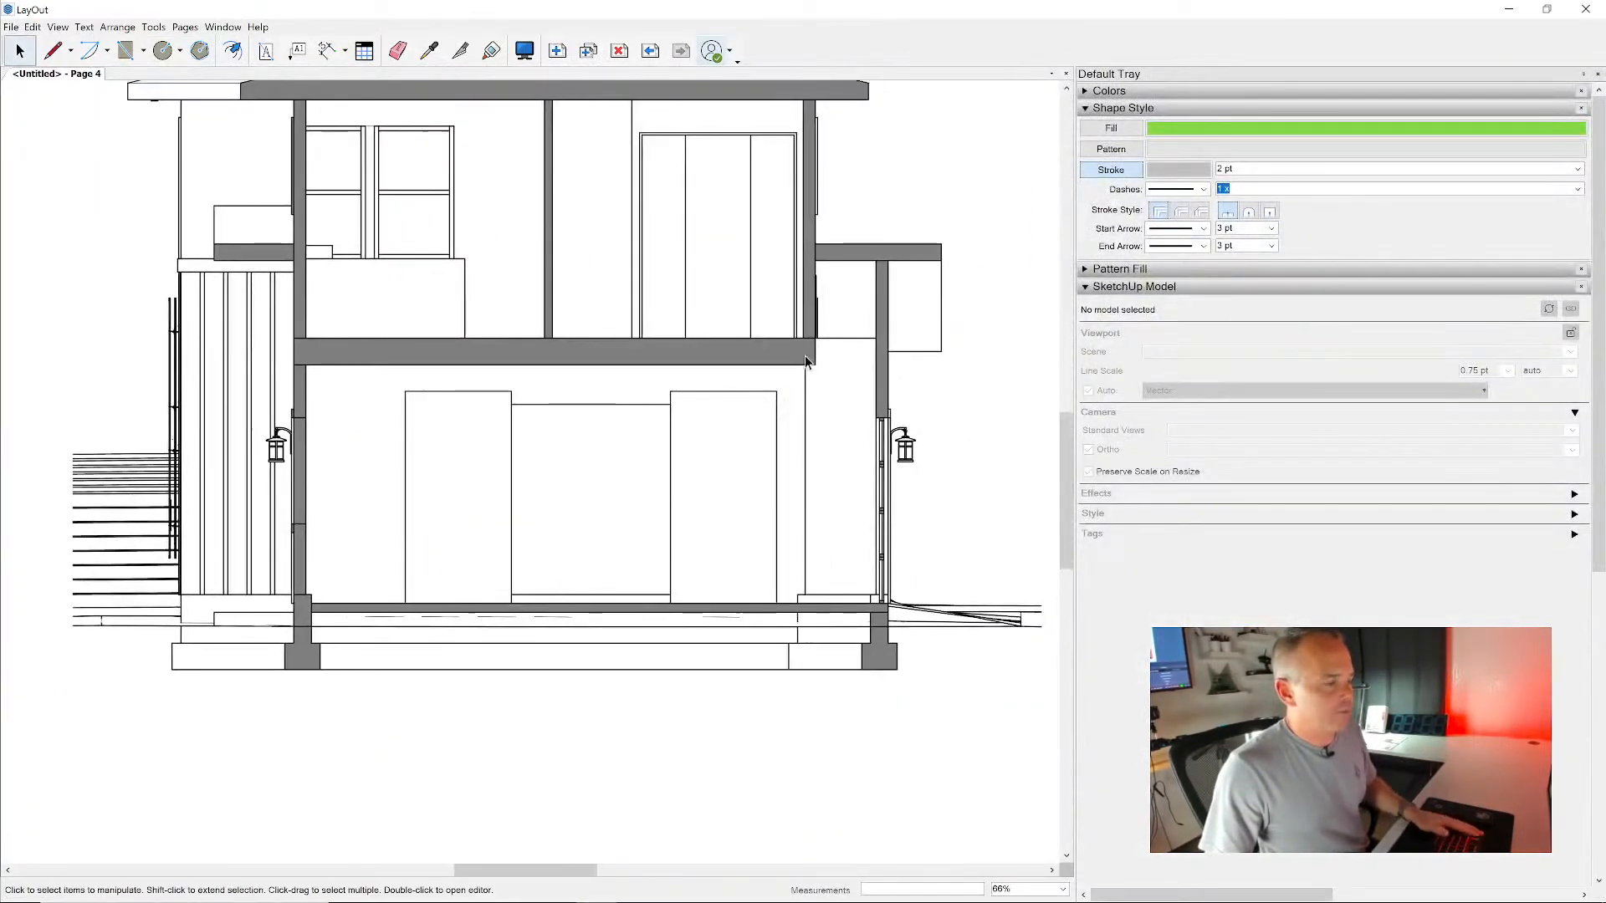
pyautogui.click(804, 355)
pyautogui.rightClick(804, 355)
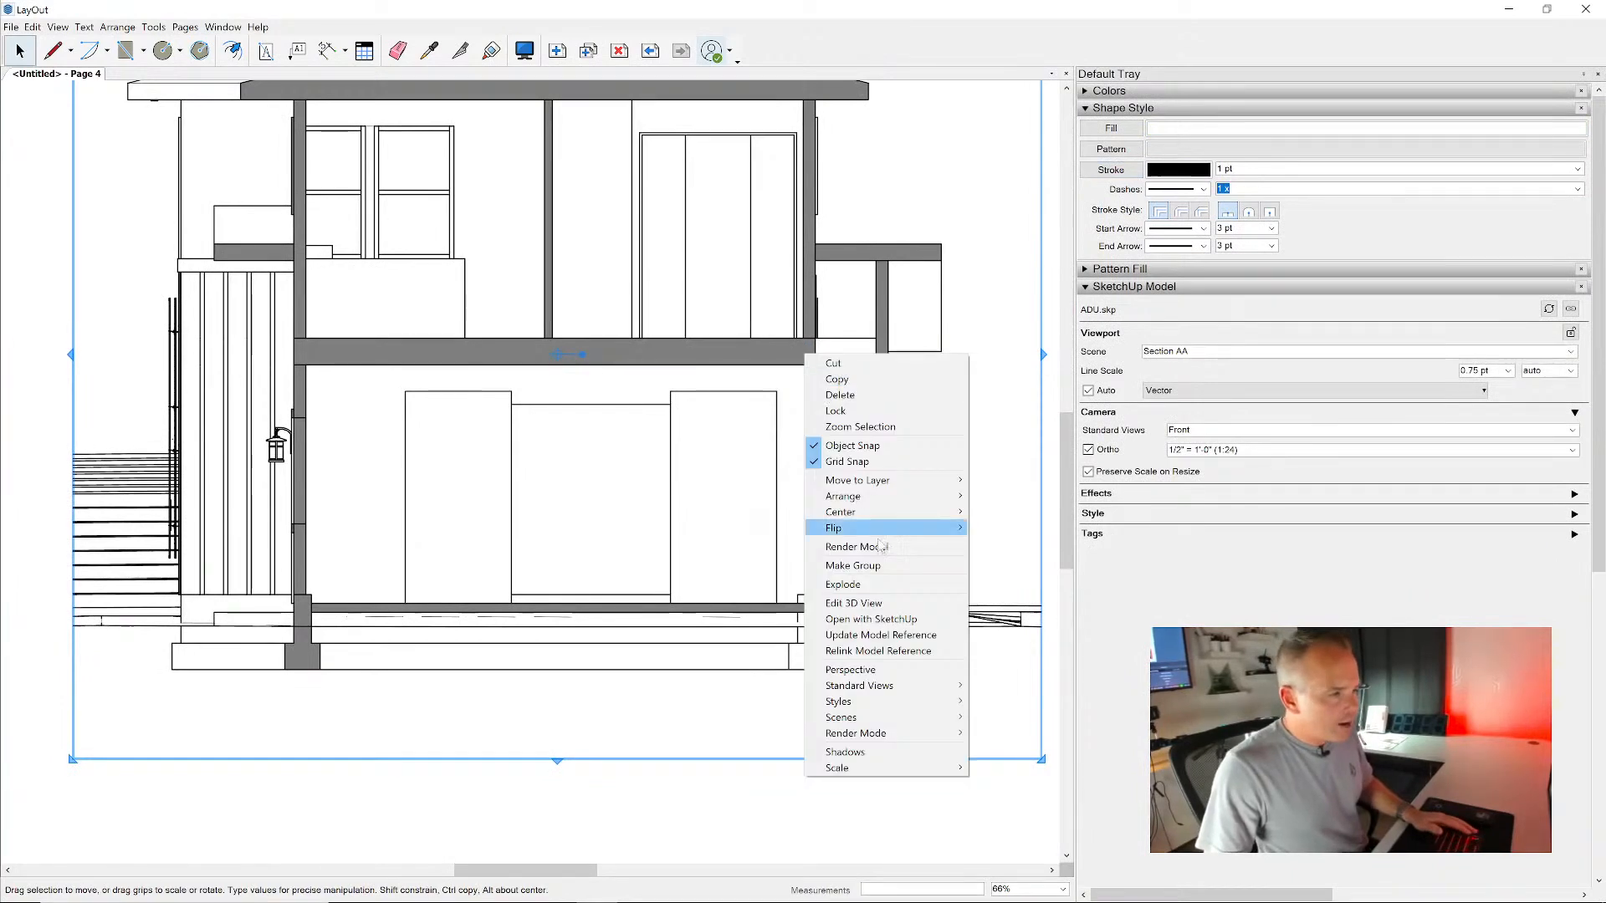
pyautogui.click(878, 635)
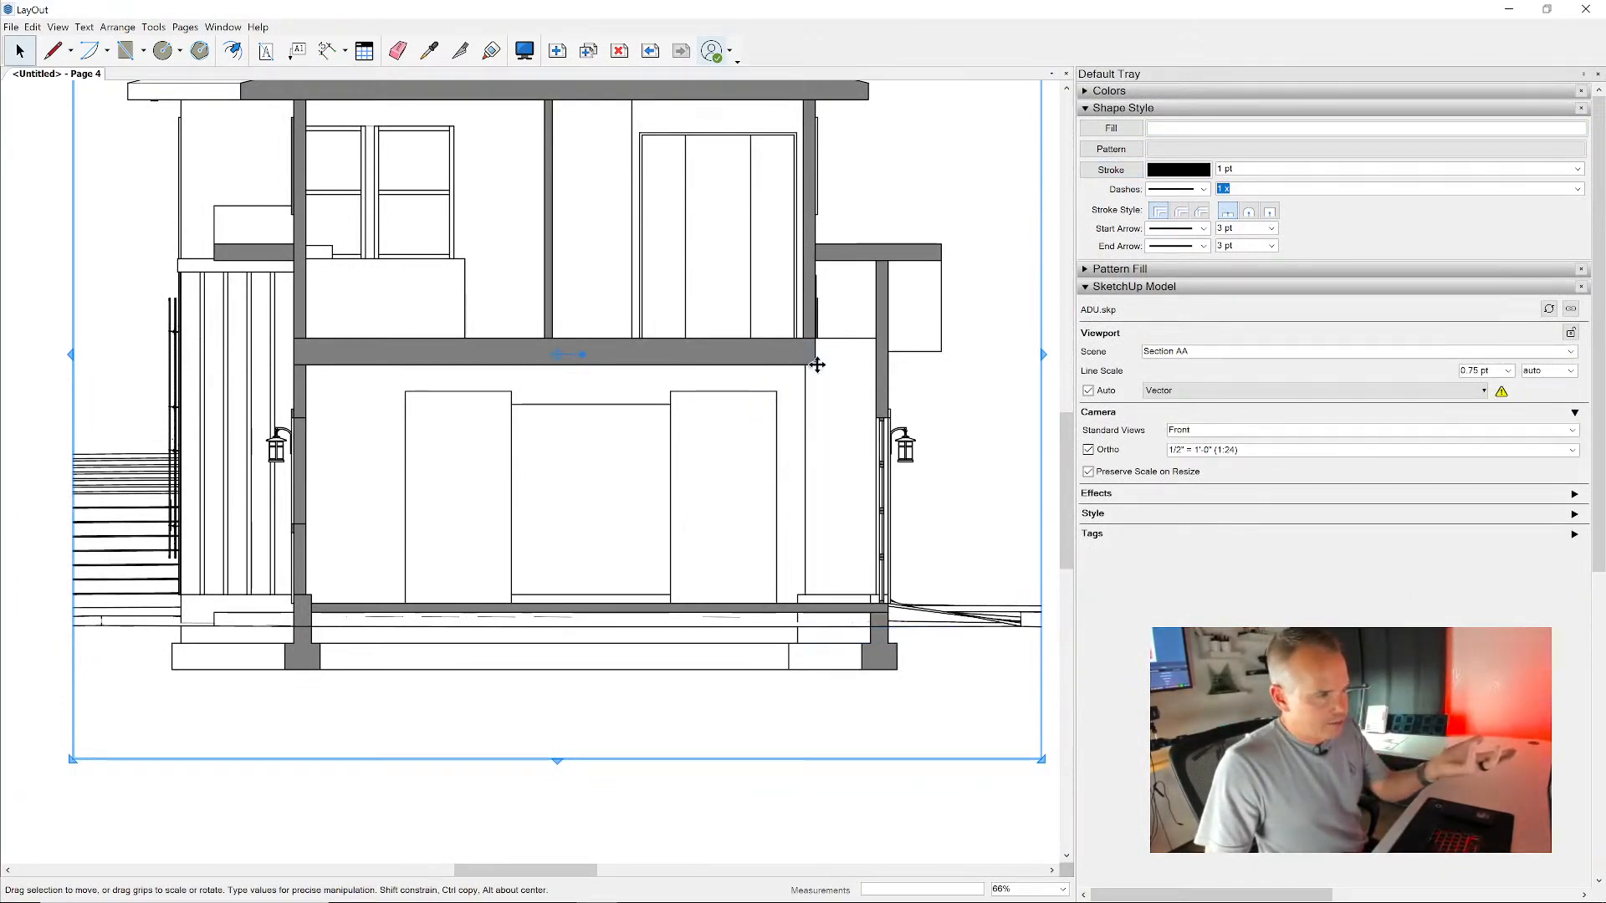
# - Deselect the Section AA viewport and save the LayOut document as ADU in the TEMP folder
pyautogui.scroll(3, 818, 365)
pyautogui.scroll(-6, 764, 362)
pyautogui.click(990, 480)
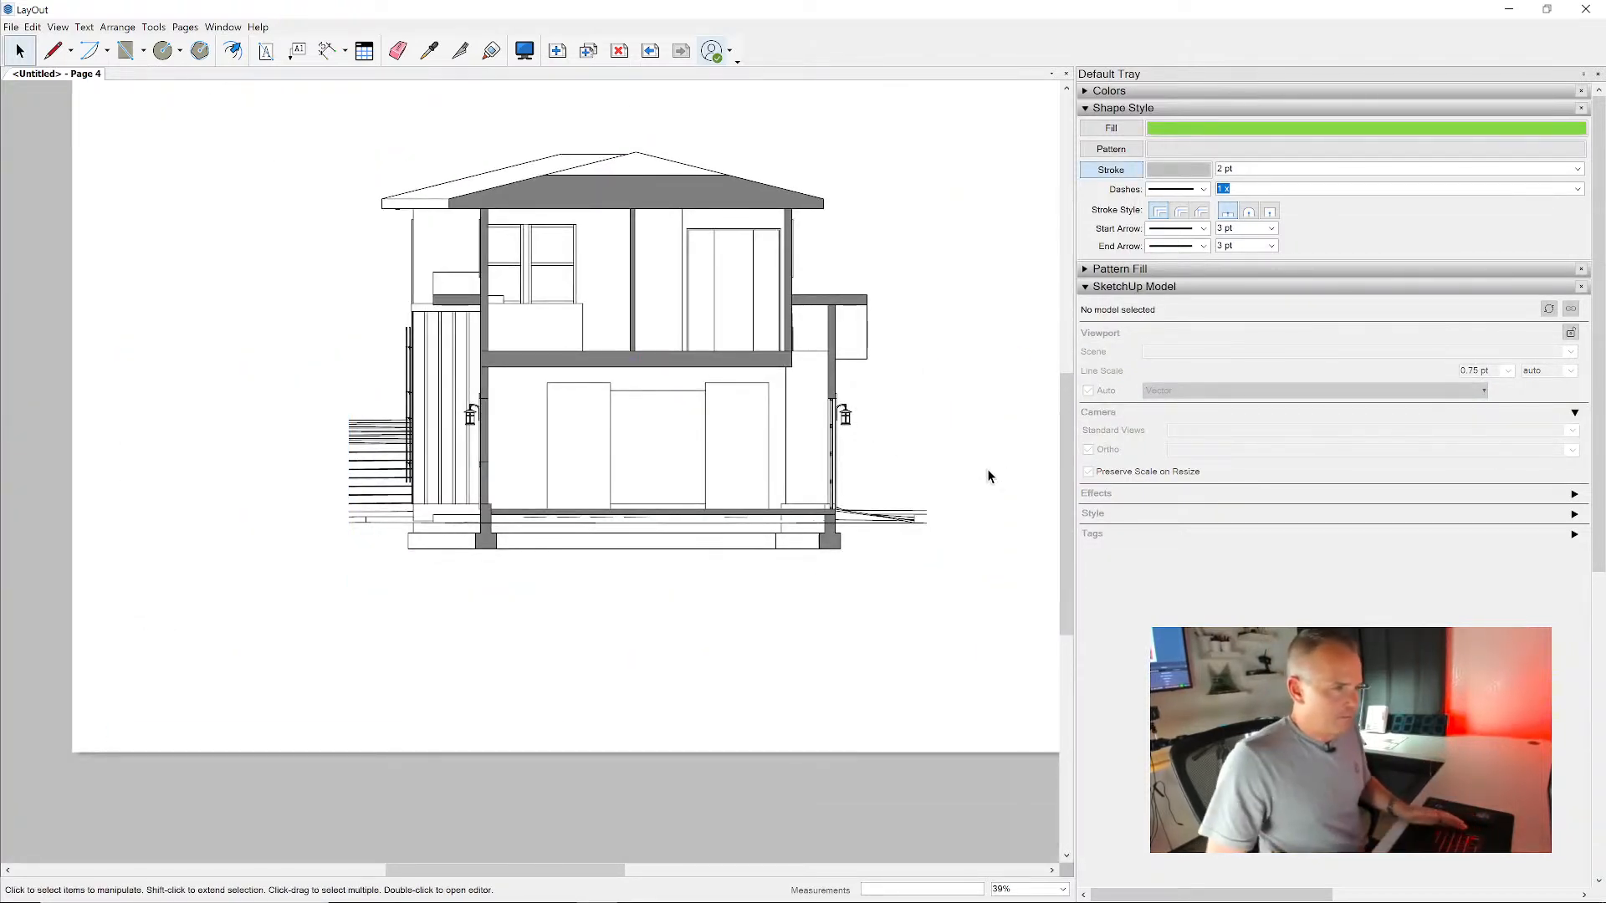
pyautogui.rightClick(987, 468)
pyautogui.click(1087, 563)
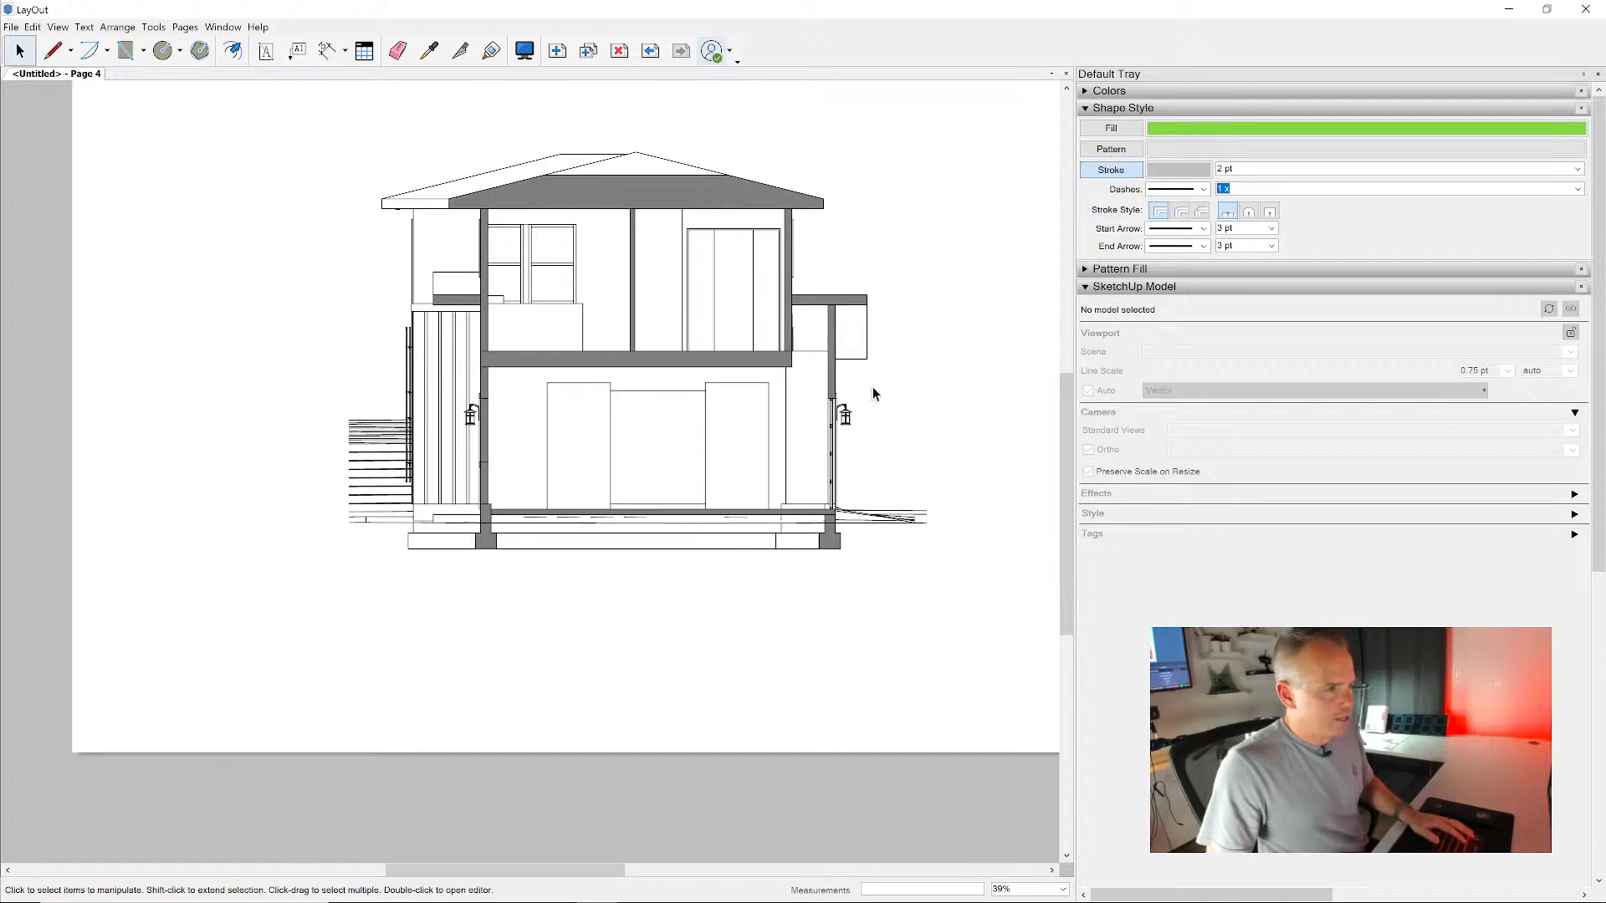
pyautogui.scroll(8, 871, 387)
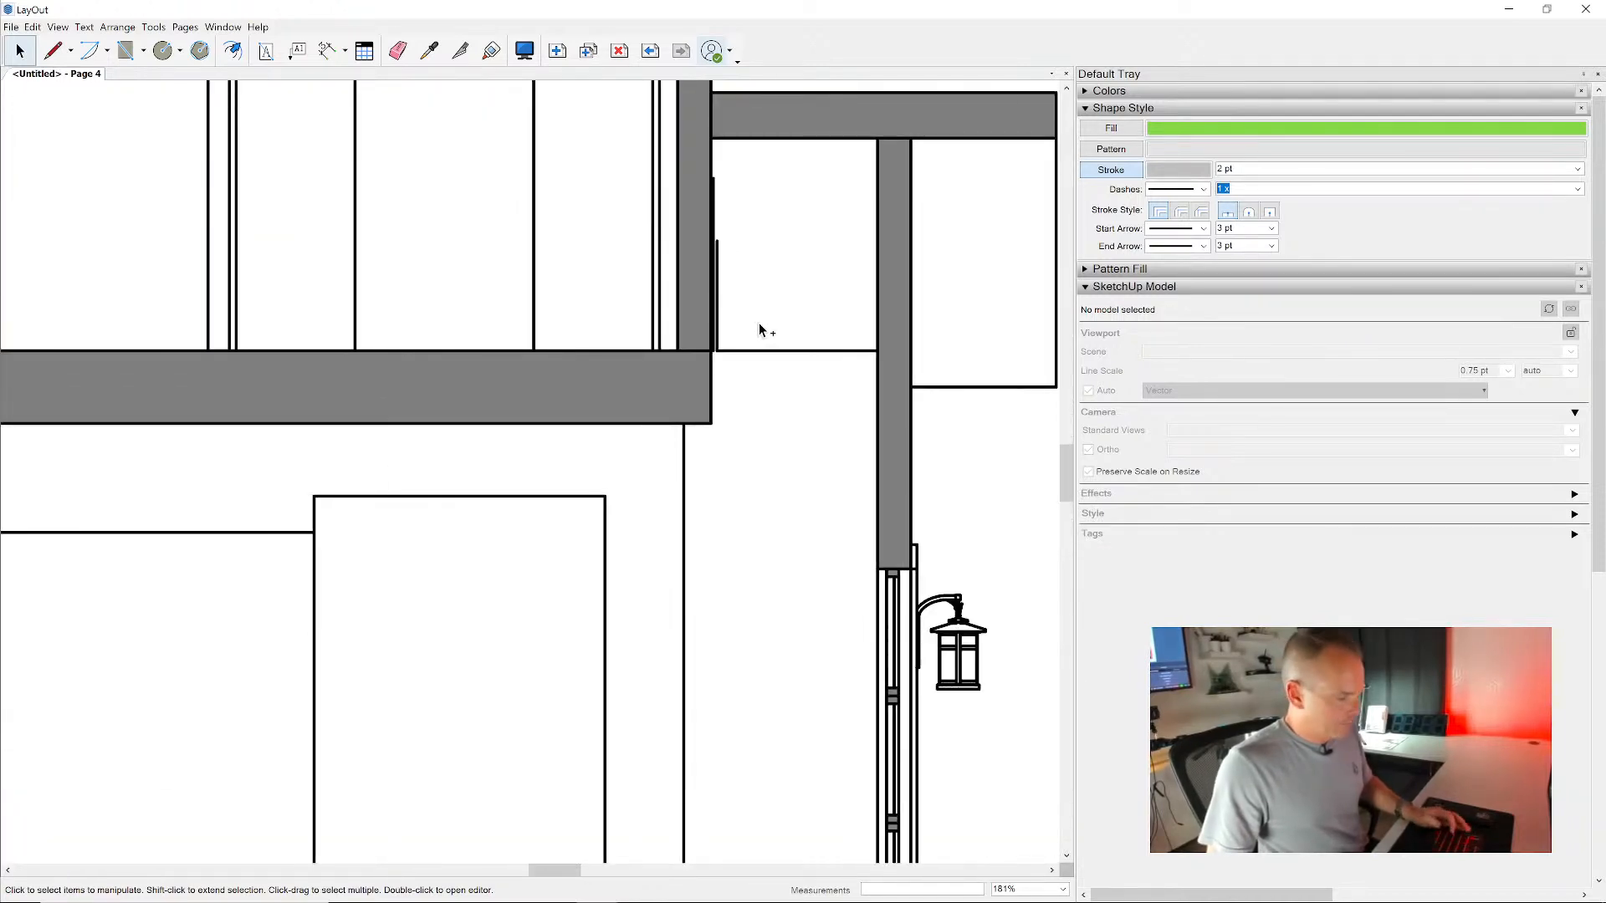
pyautogui.hotkey('ctrl', 's')
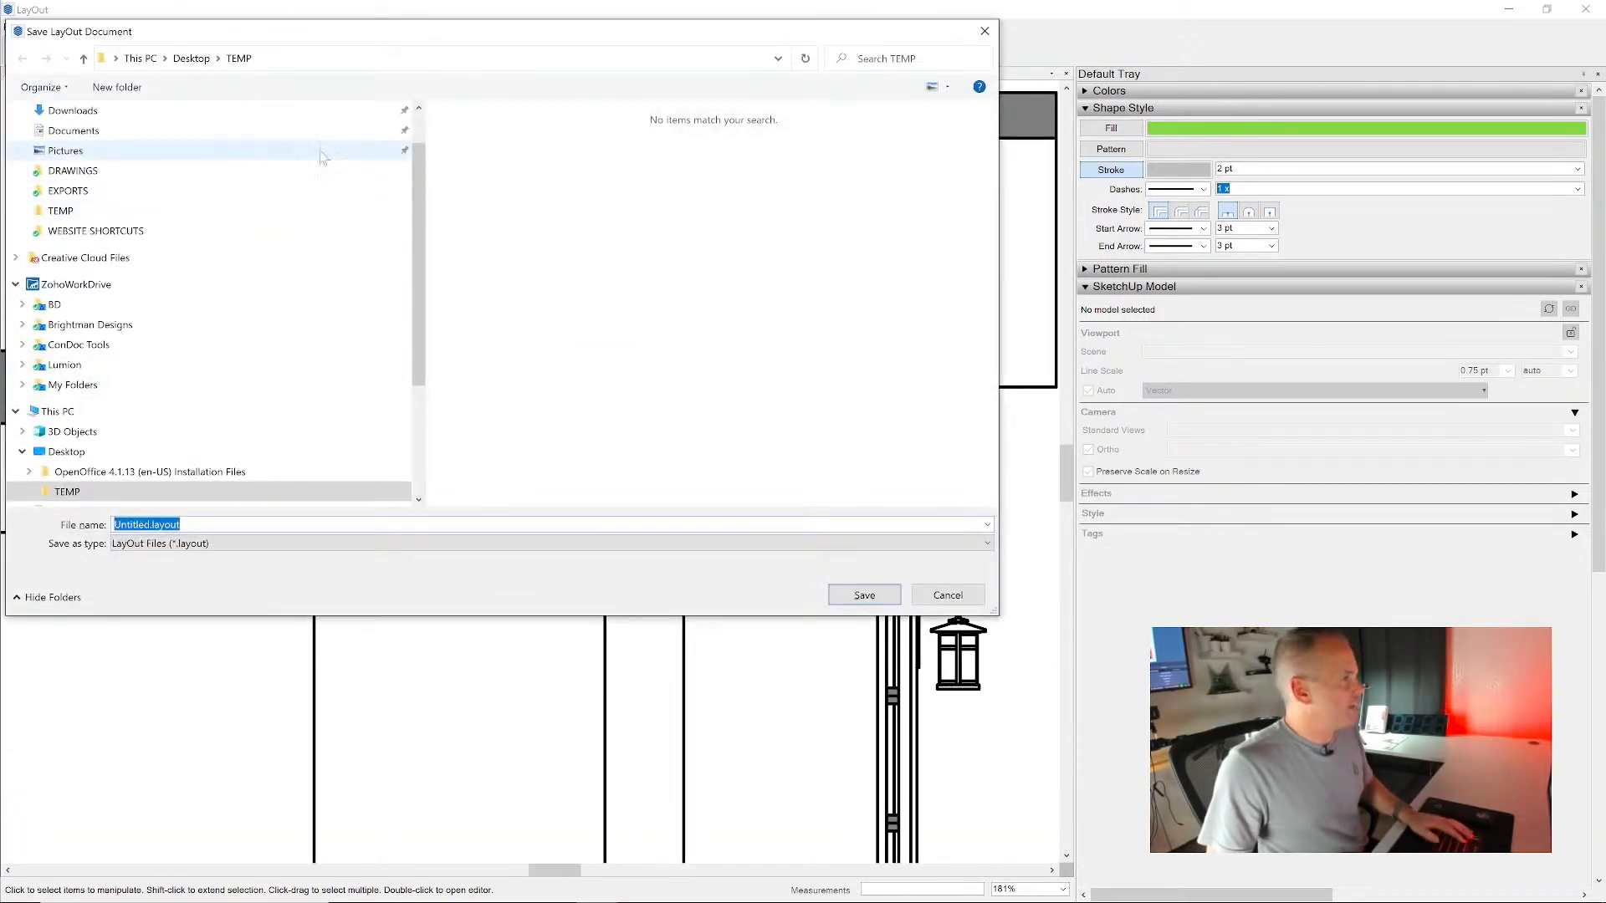
pyautogui.write('A')
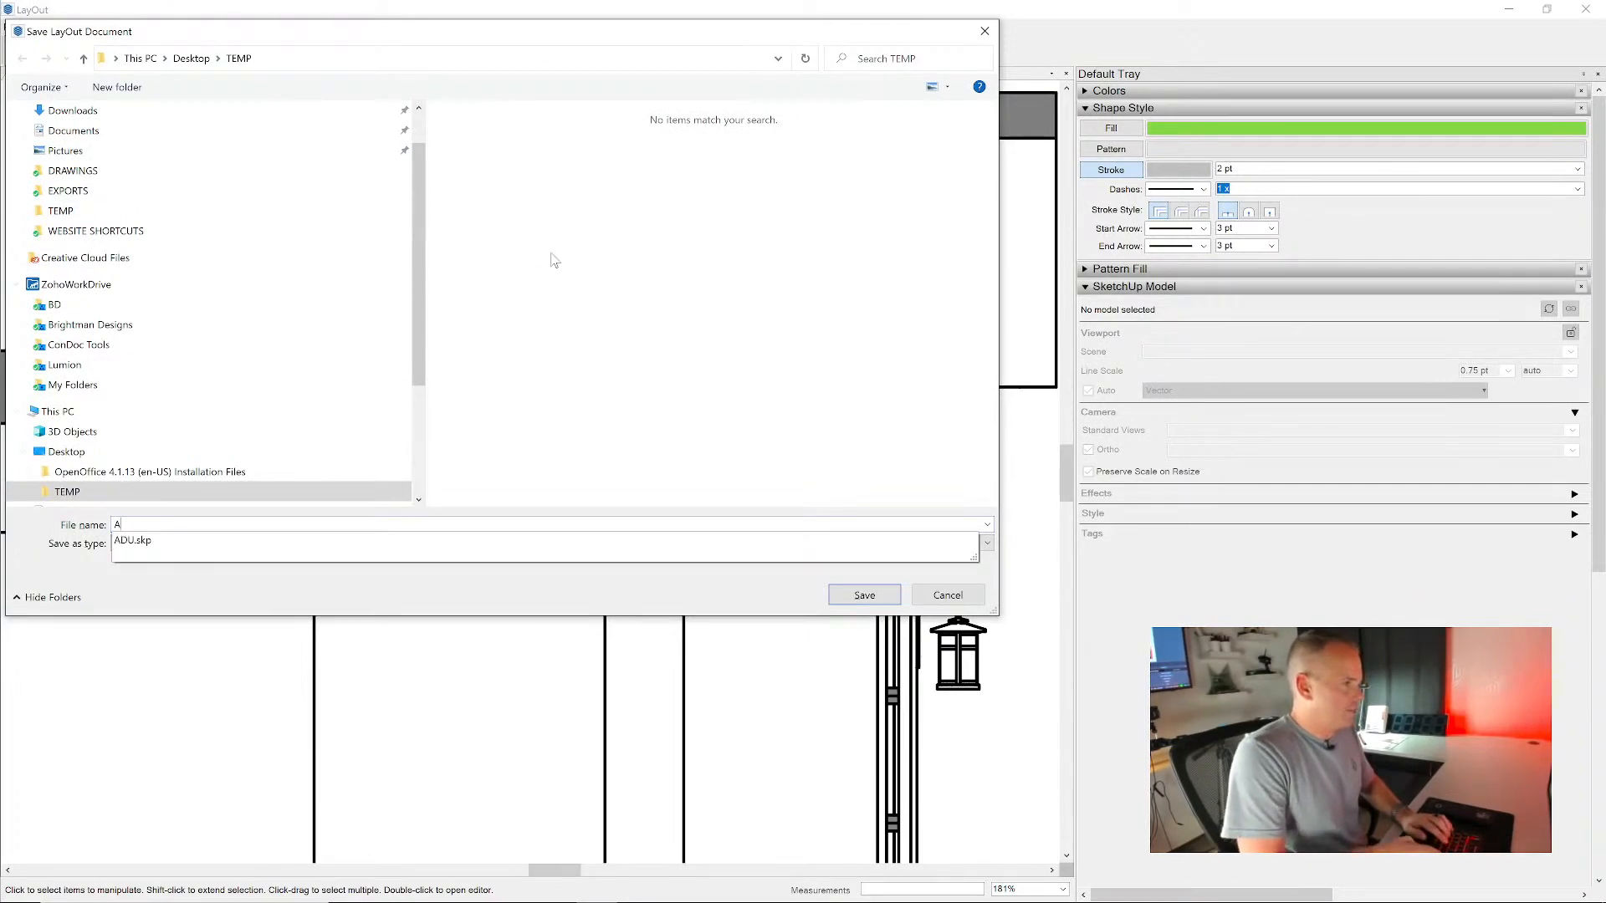
pyautogui.write('DU')
pyautogui.press('Return')
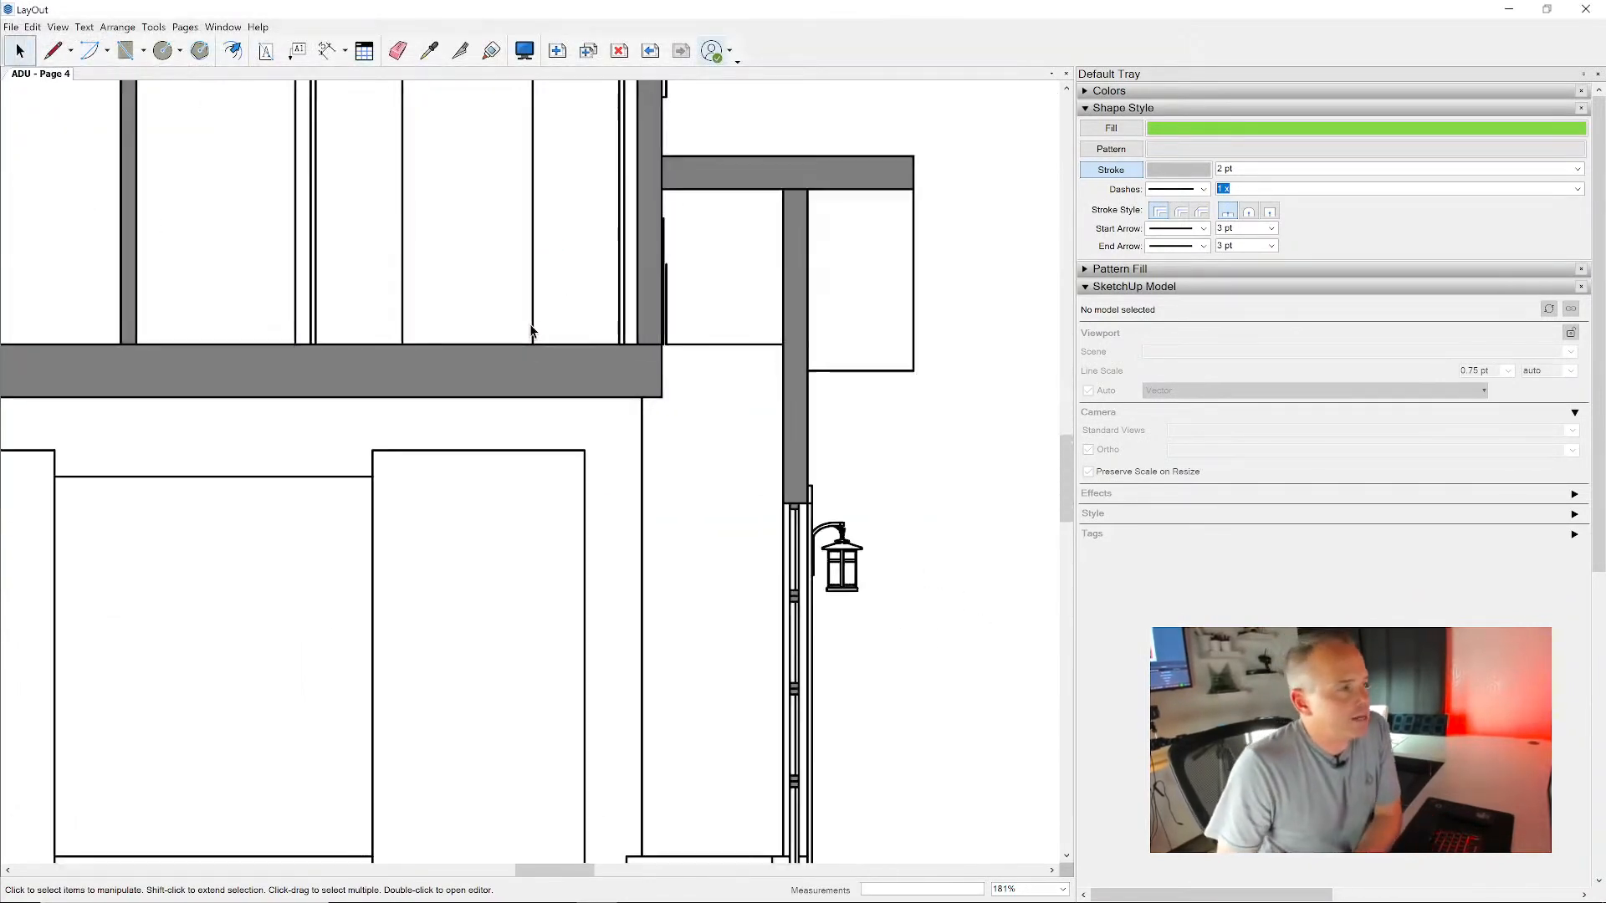
# - Duplicate the Section AA page and switch the copied viewport to the Section BB scene
pyautogui.scroll(-8, 531, 330)
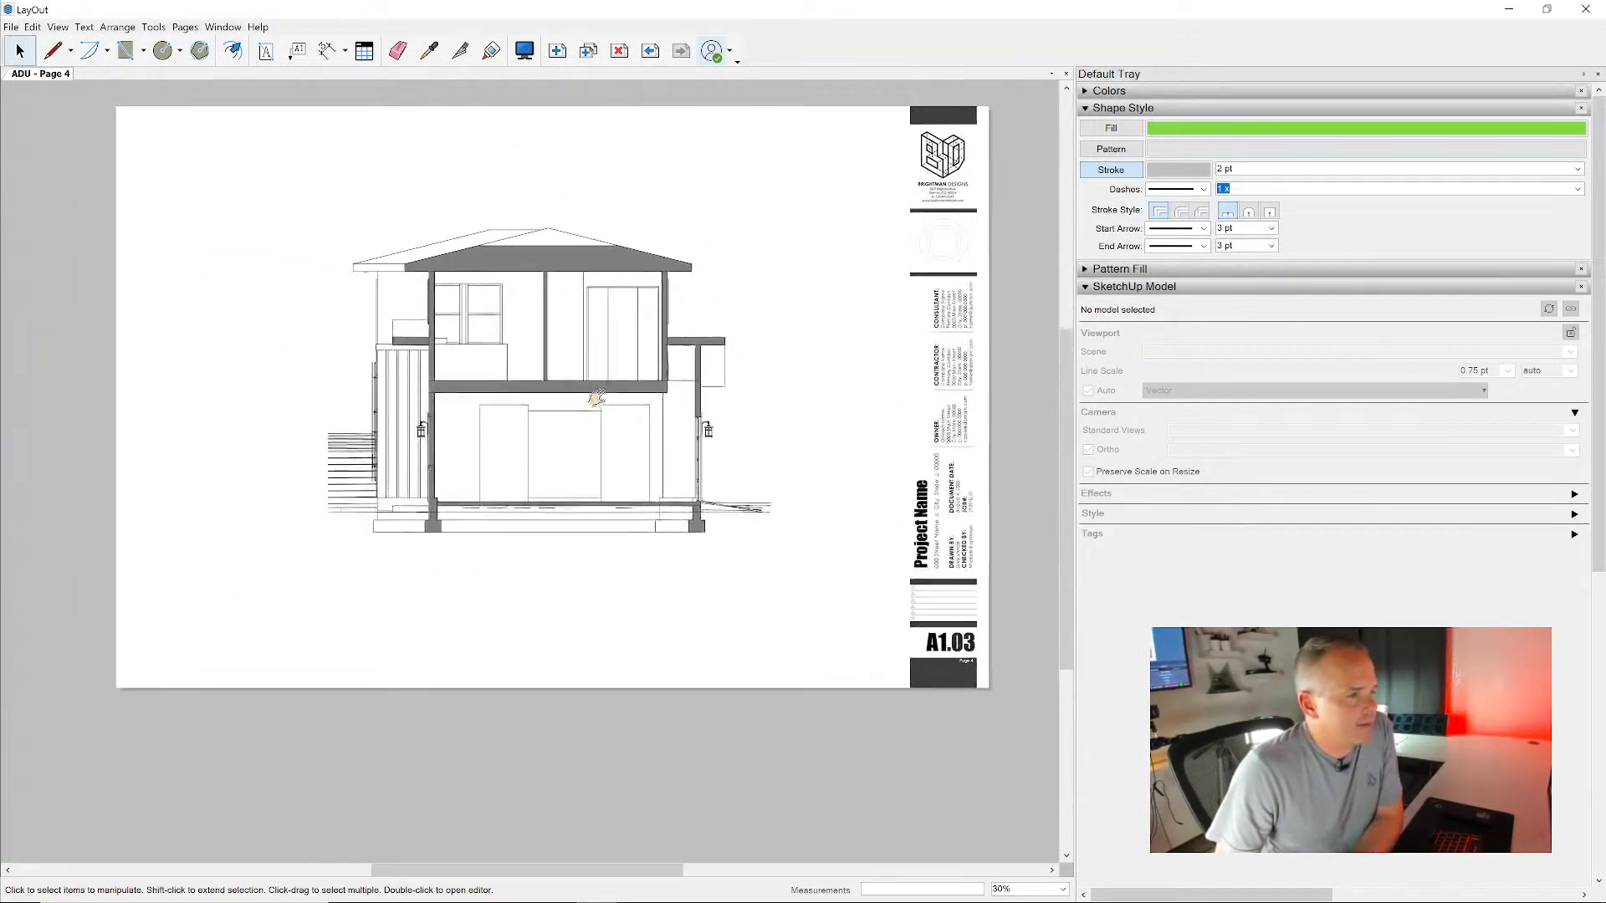
pyautogui.moveTo(597, 398); pyautogui.dragTo(584, 409, button='middle')
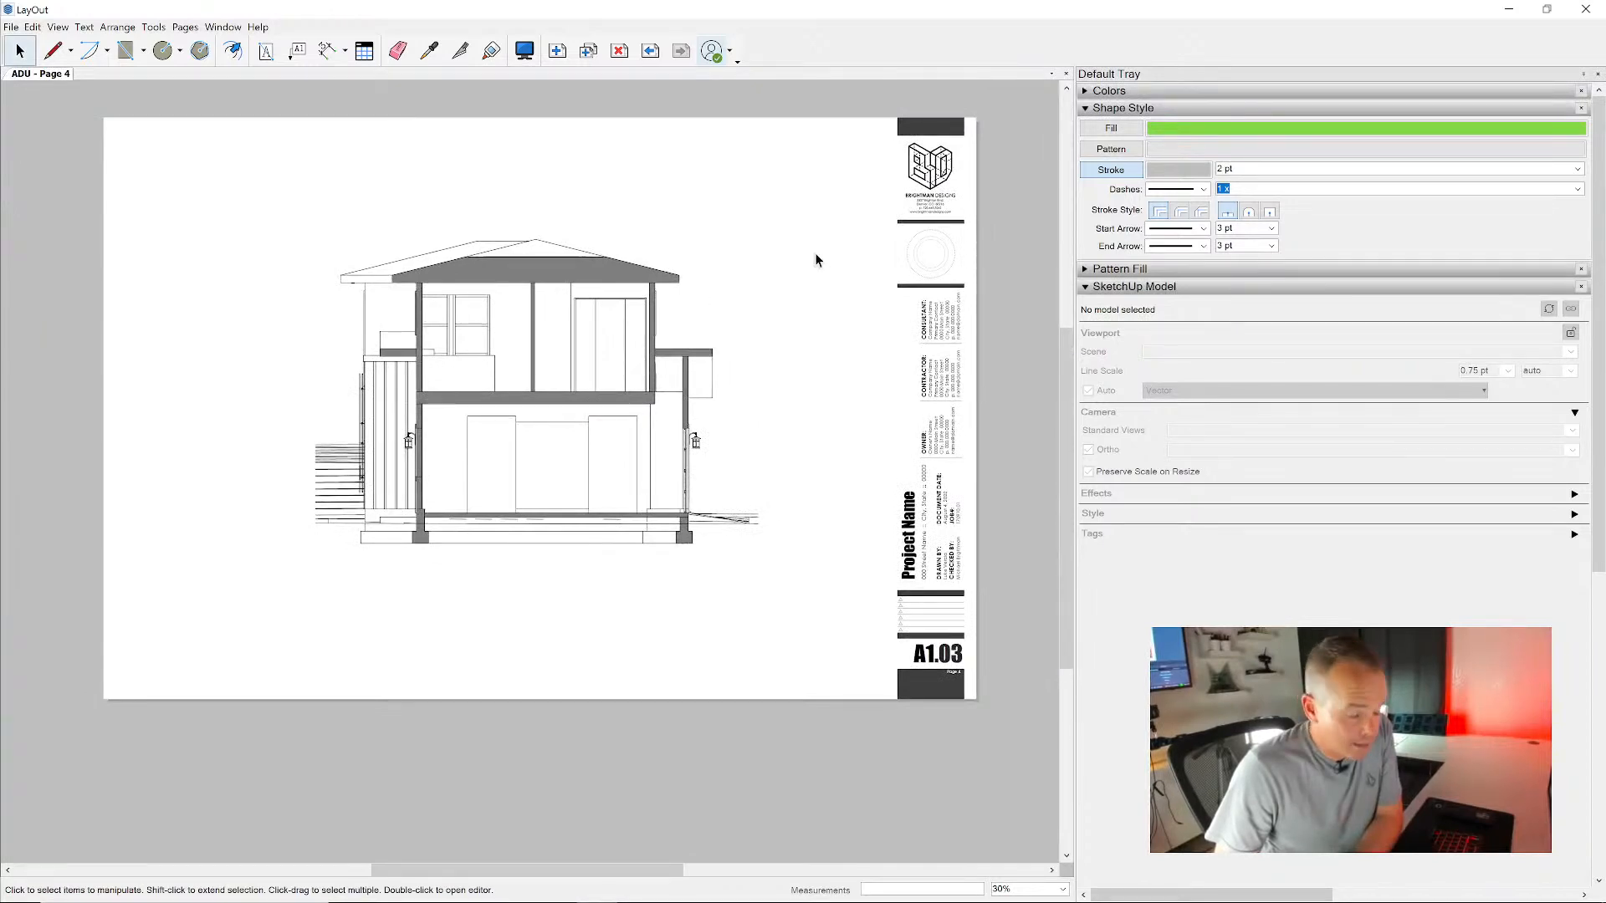
pyautogui.click(650, 52)
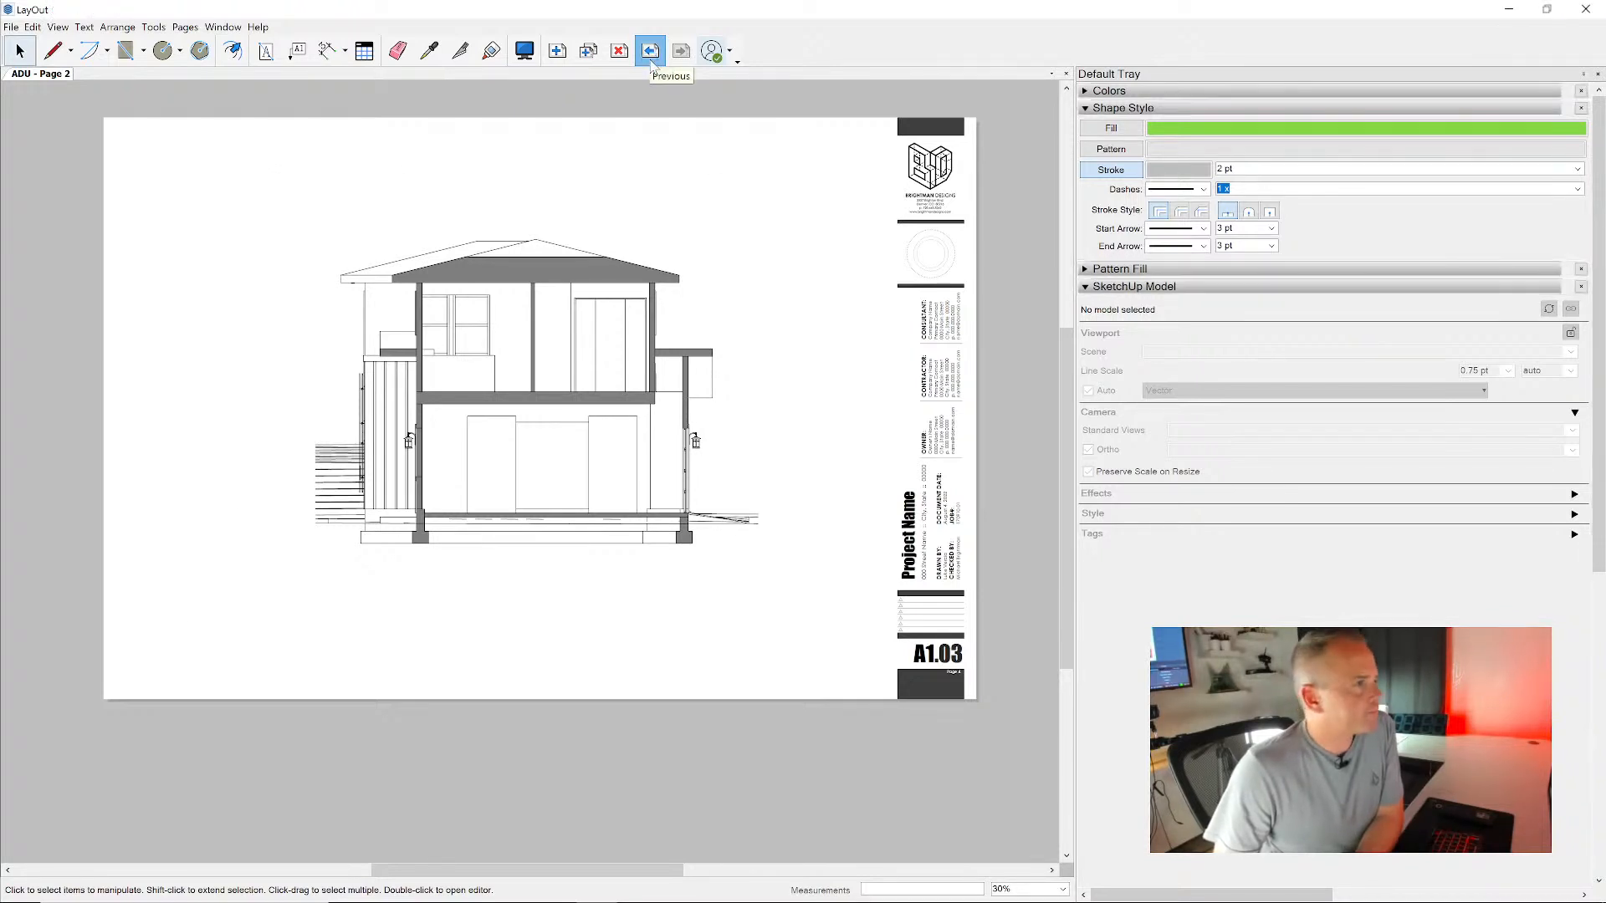
pyautogui.click(681, 51)
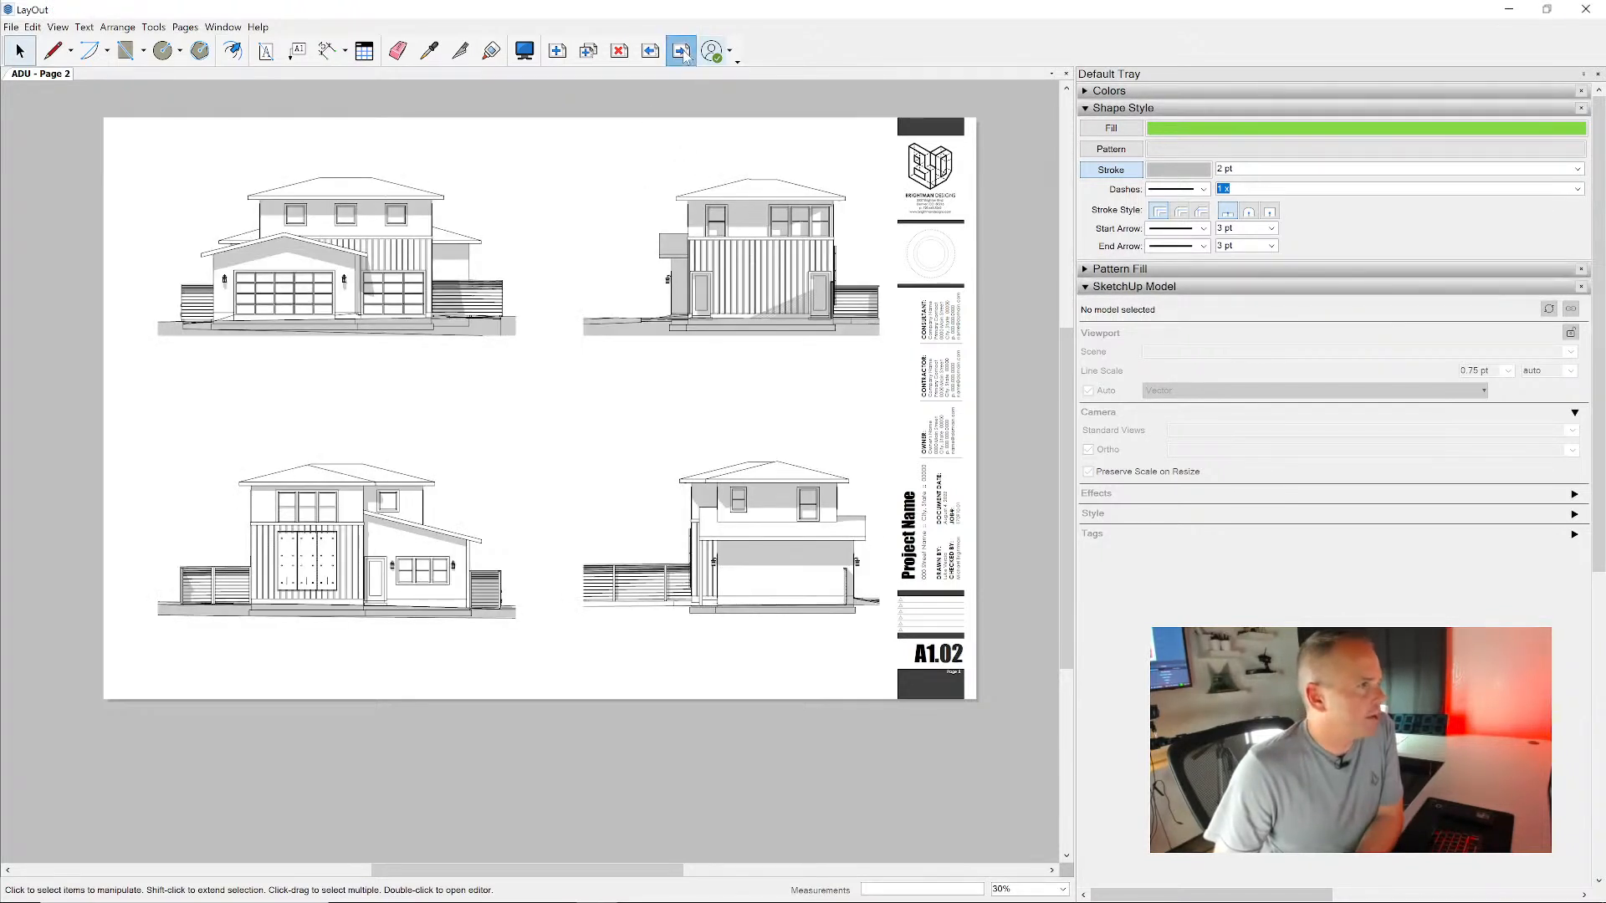
pyautogui.click(587, 51)
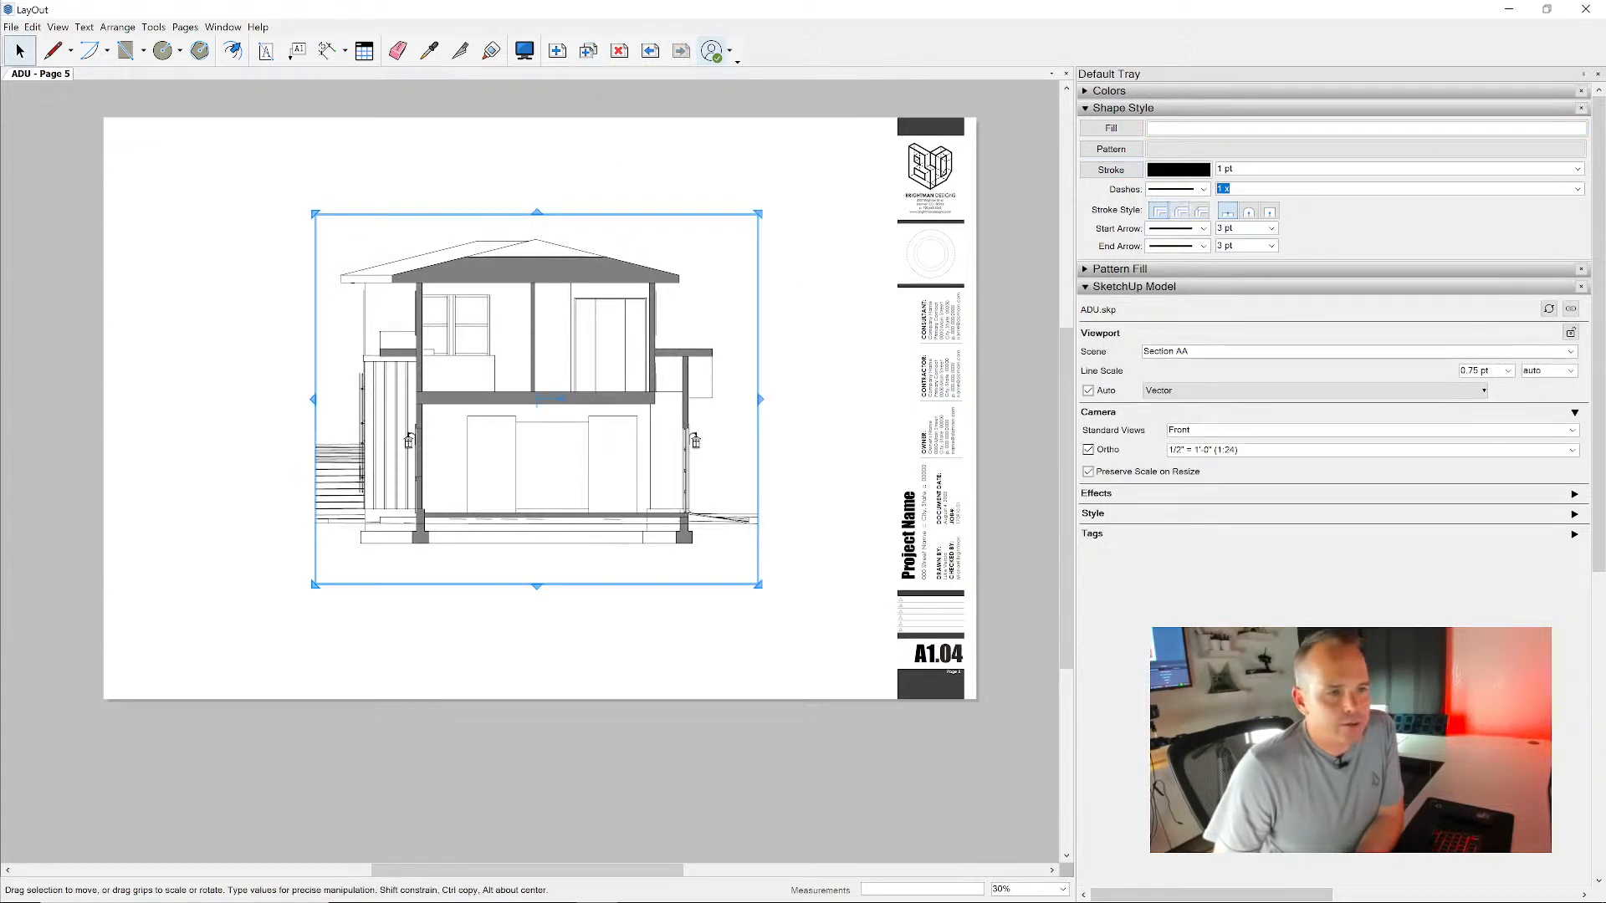
pyautogui.click(1571, 351)
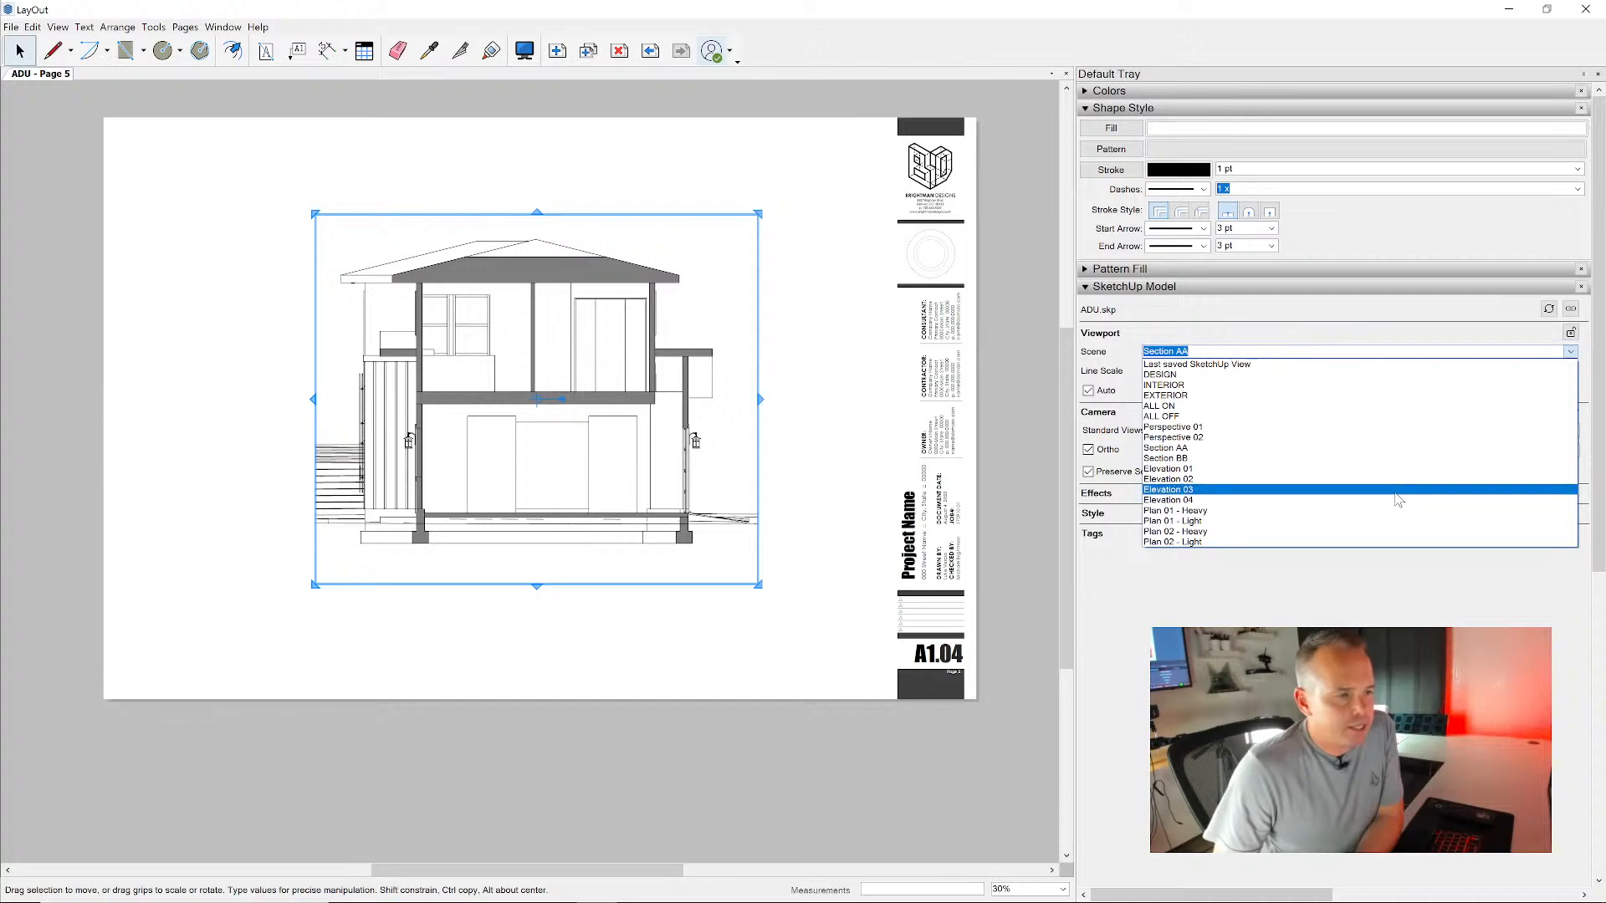
pyautogui.click(1388, 460)
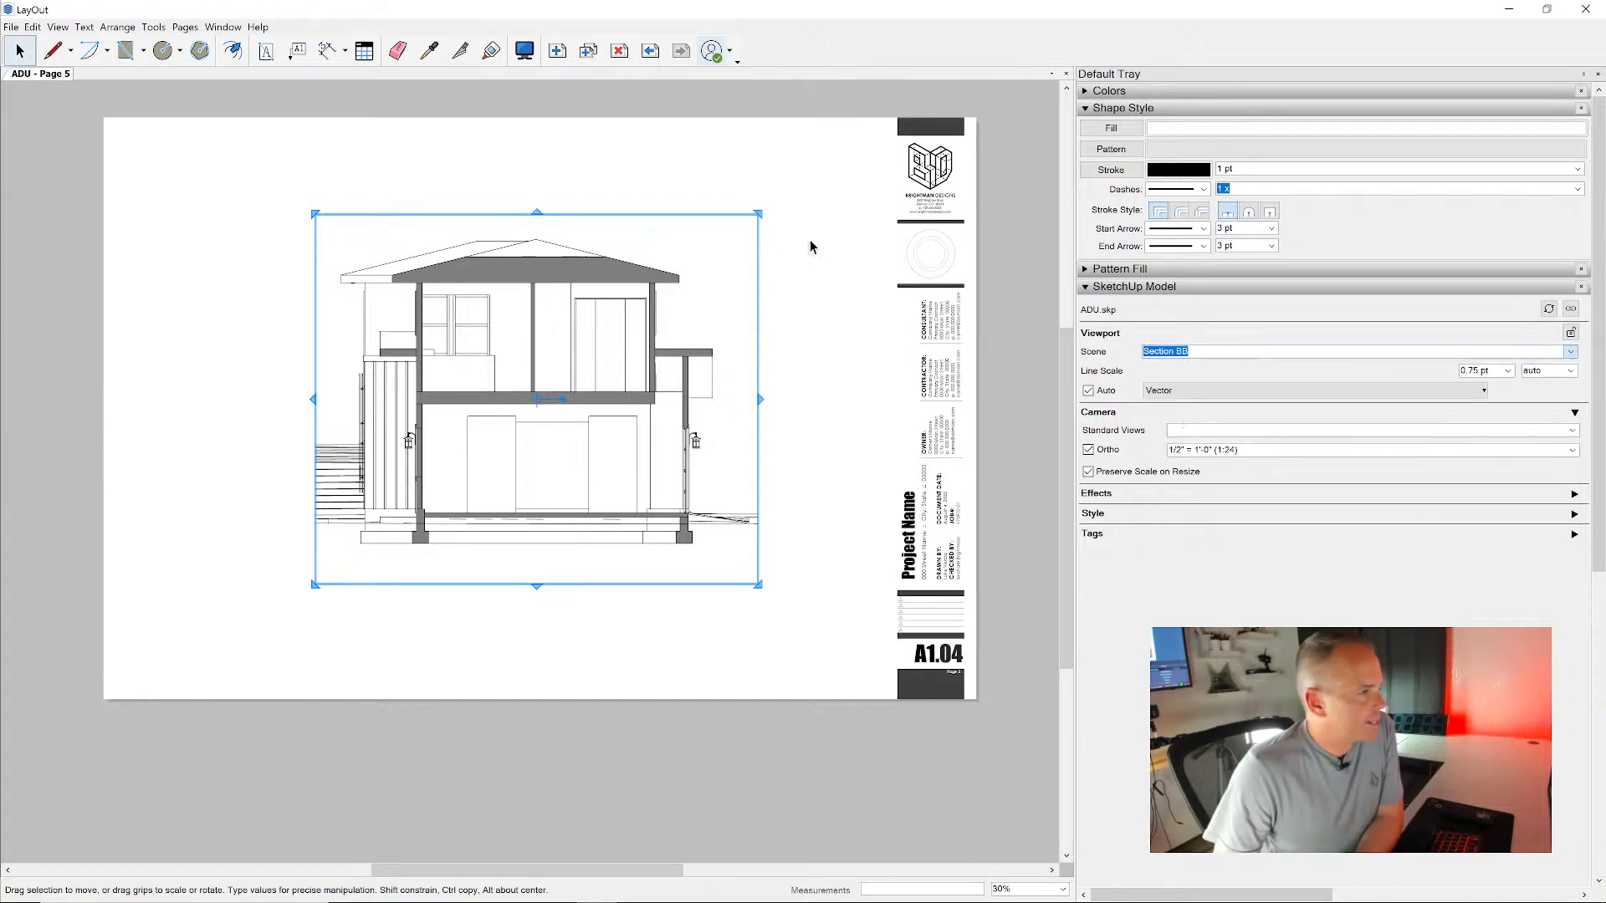
# - Widen the Section BB viewport on both sides, by factors of about 1.12 and 1.27, and deselect it
pyautogui.moveTo(759, 399); pyautogui.dragTo(816, 399)
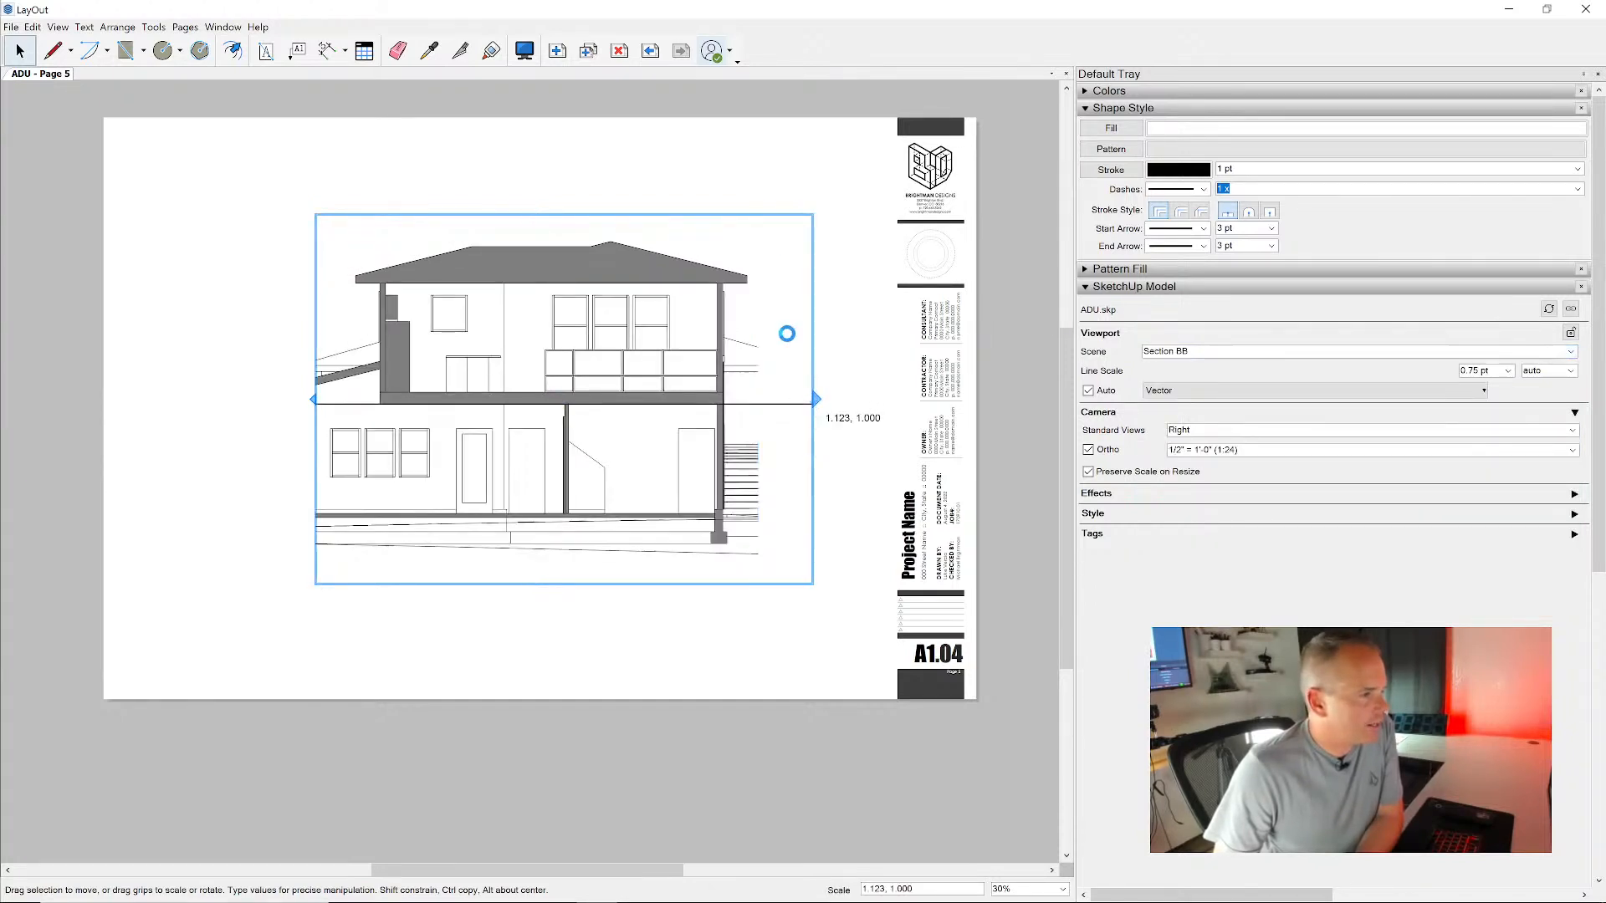
pyautogui.moveTo(313, 399); pyautogui.dragTo(178, 398)
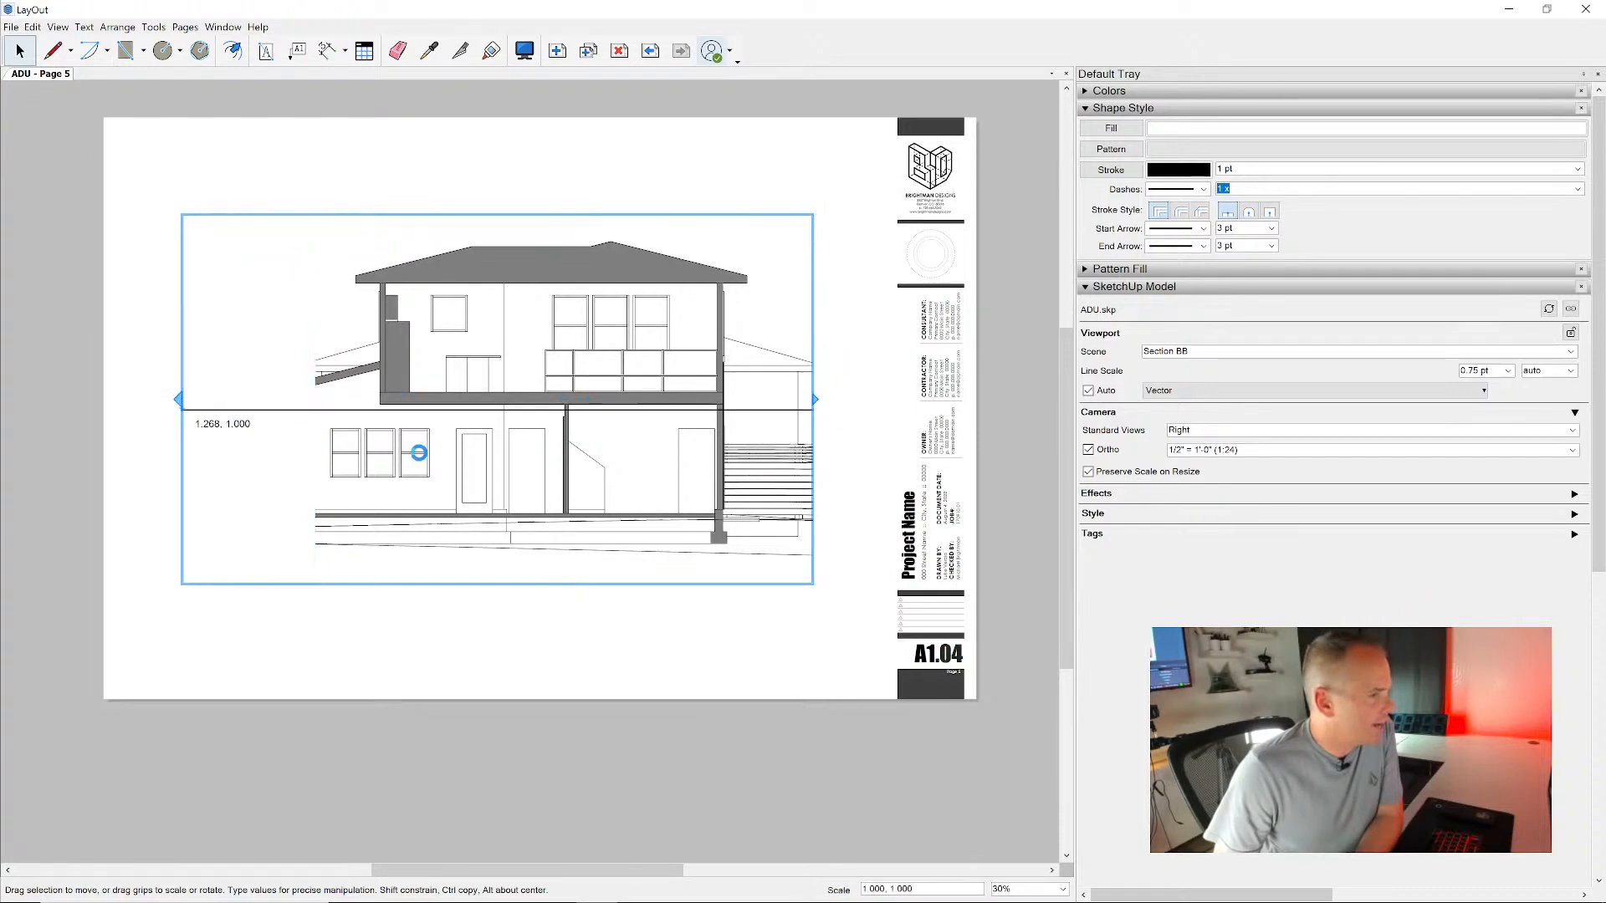
pyautogui.scroll(4, 535, 443)
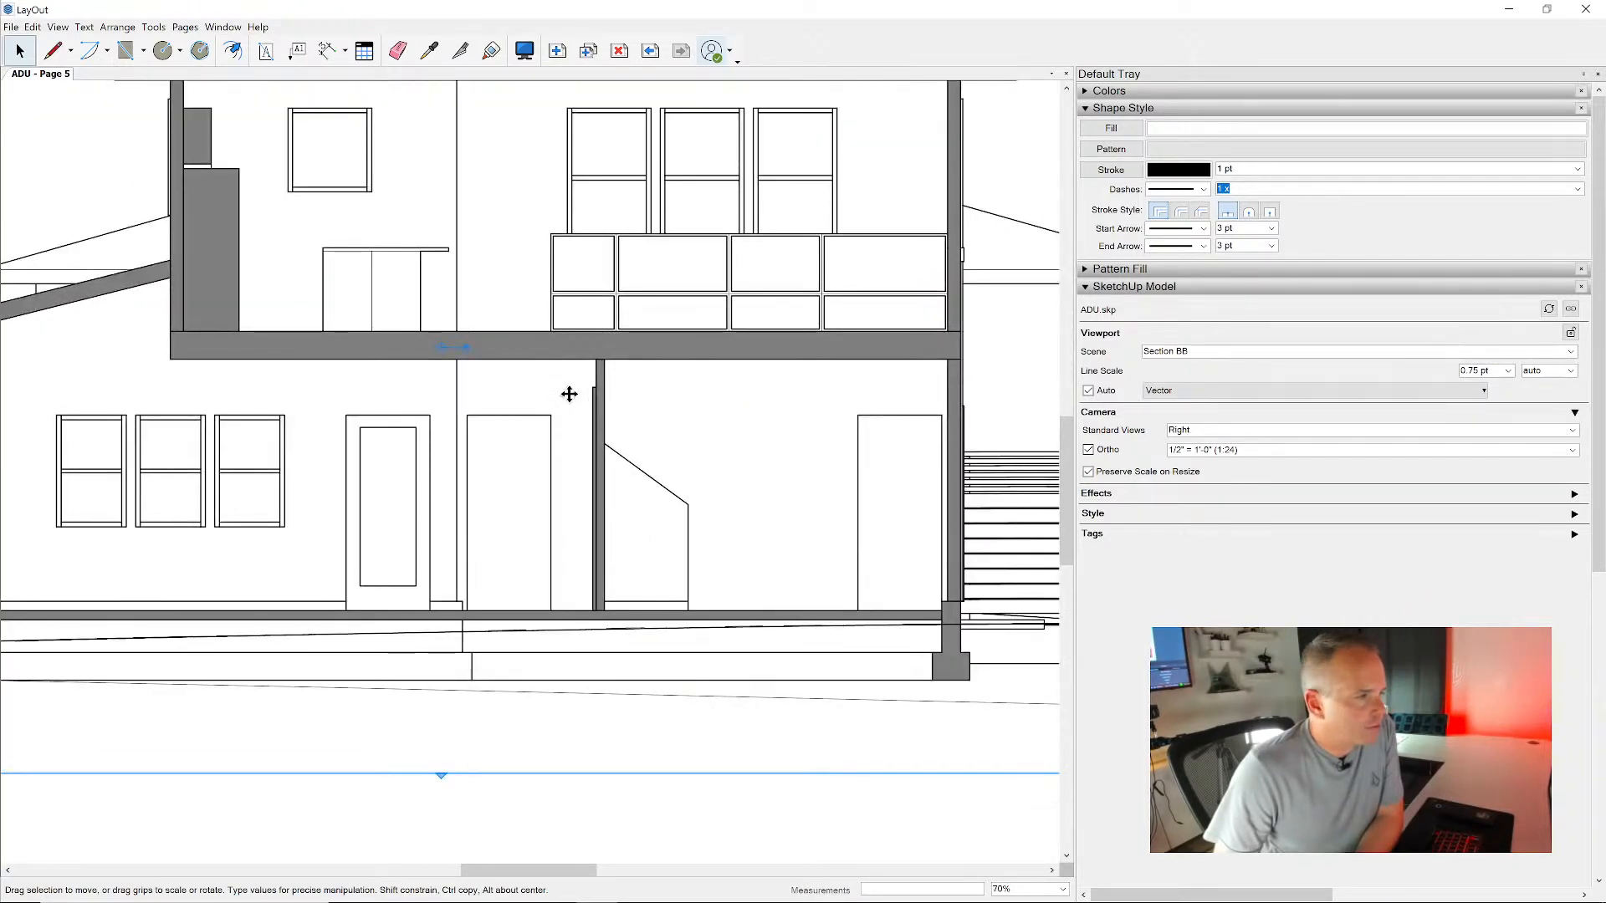
pyautogui.scroll(-4, 586, 405)
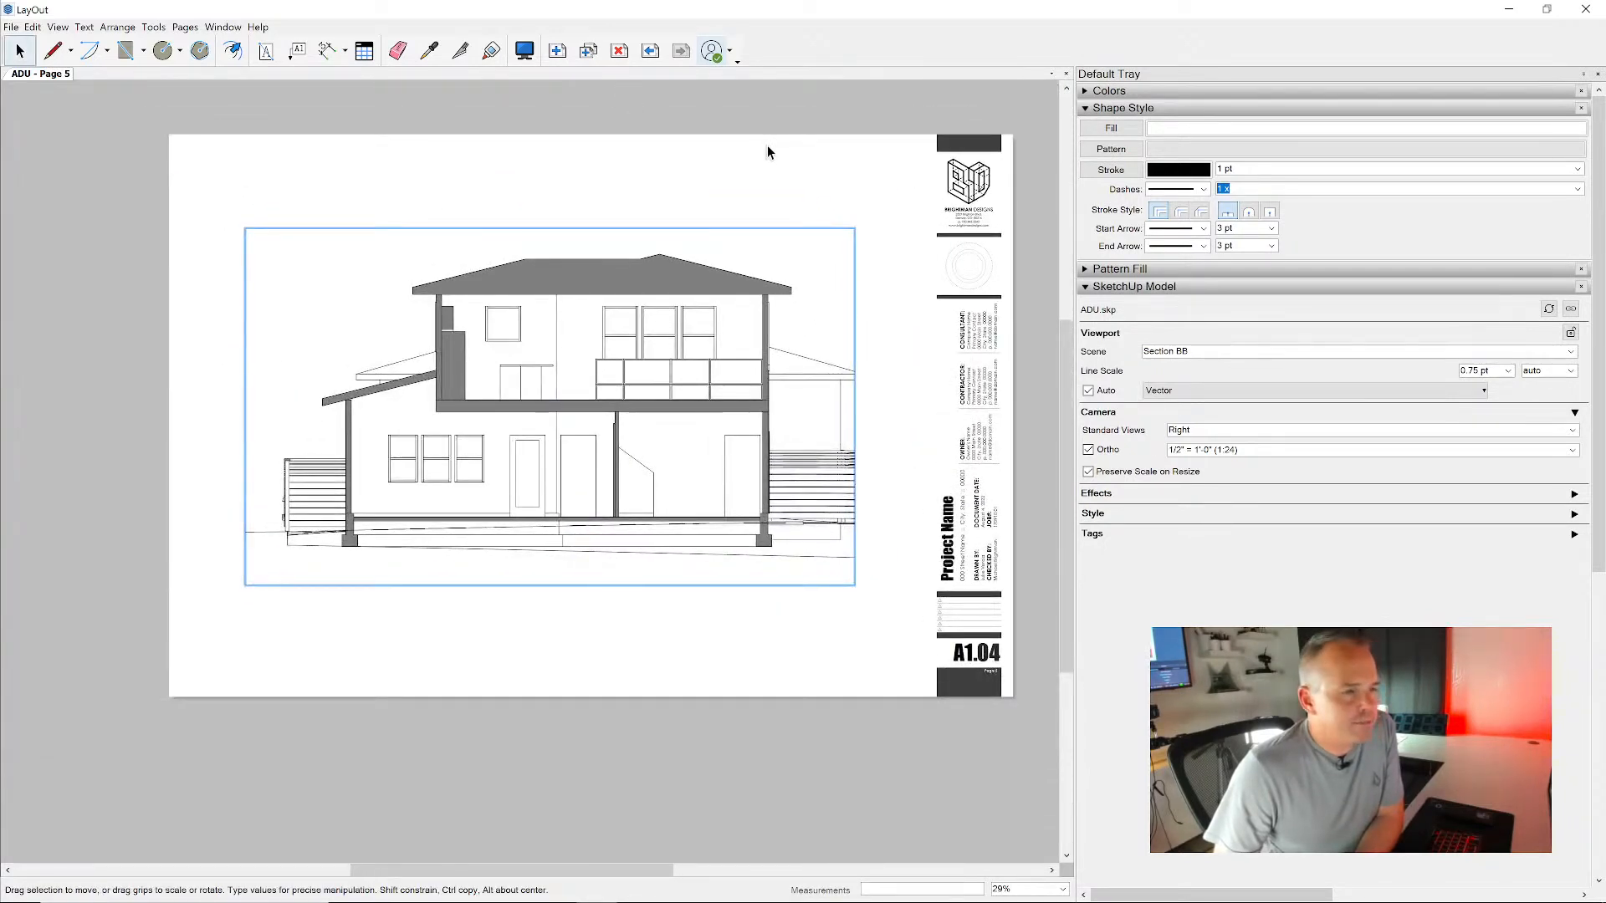
pyautogui.click(756, 125)
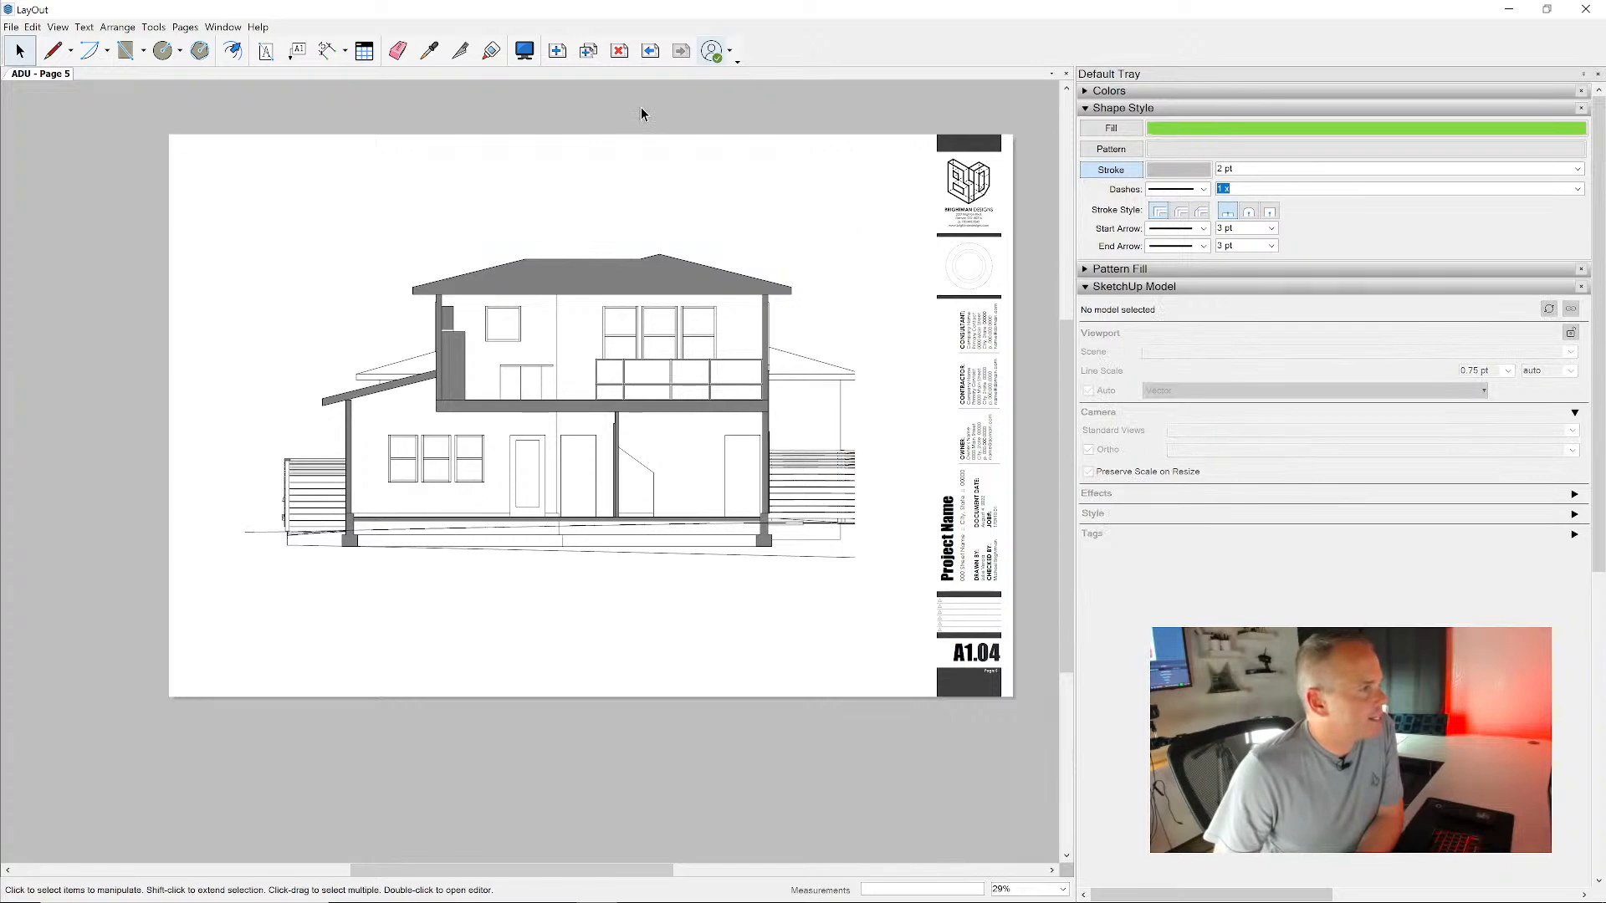
# - Add a new blank page after the Section BB page and insert the ADU.skp model on it
pyautogui.click(557, 51)
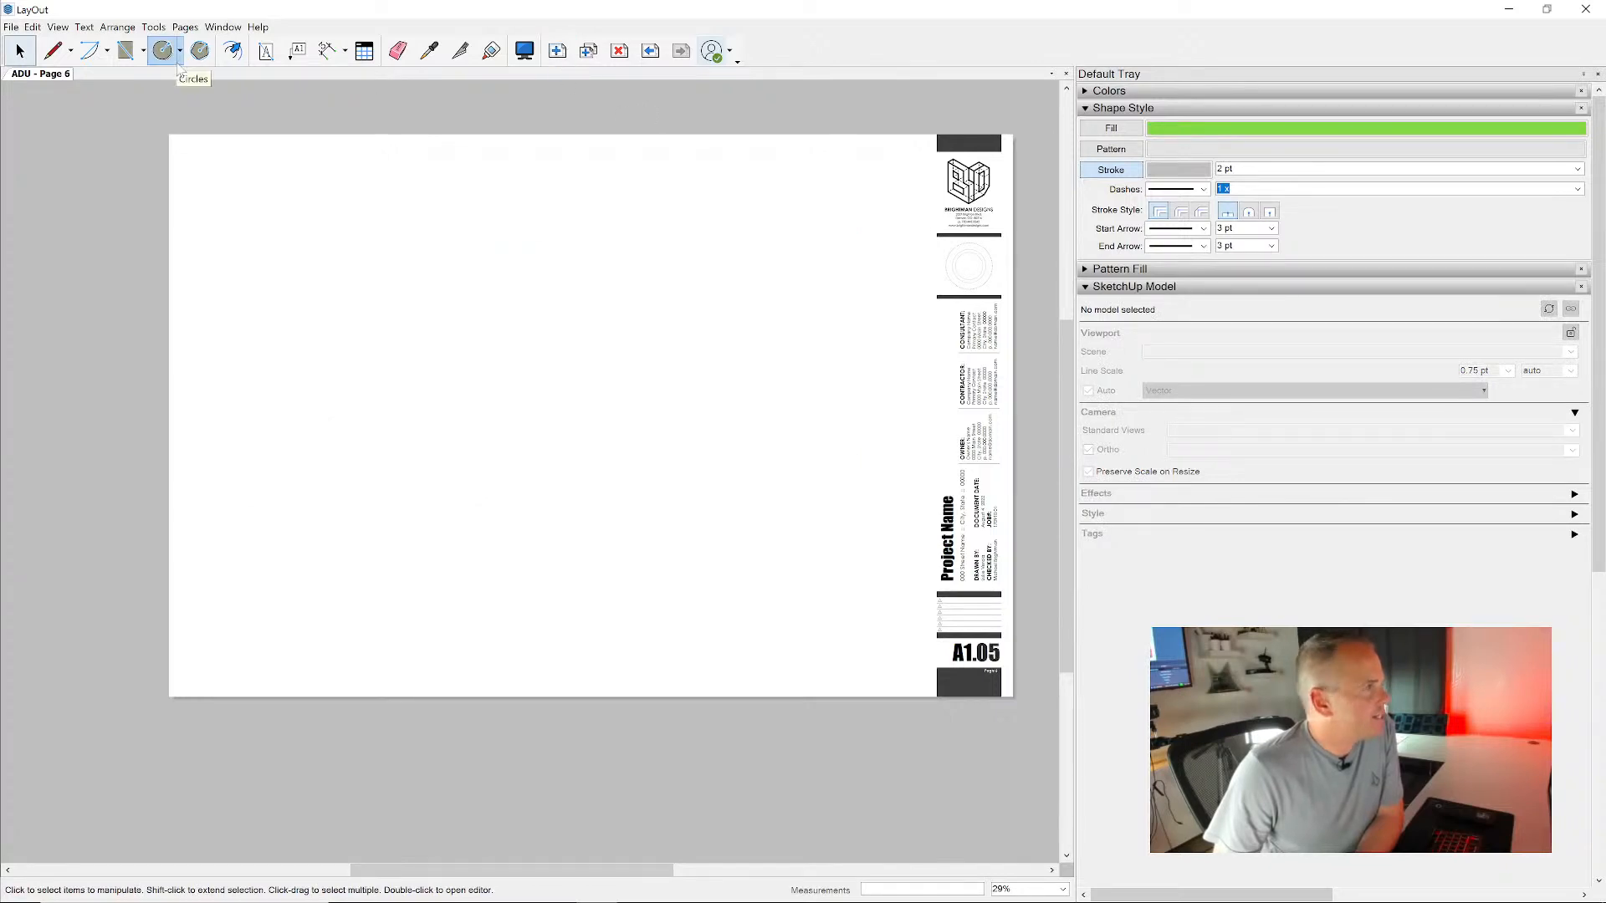
pyautogui.click(11, 27)
pyautogui.click(34, 232)
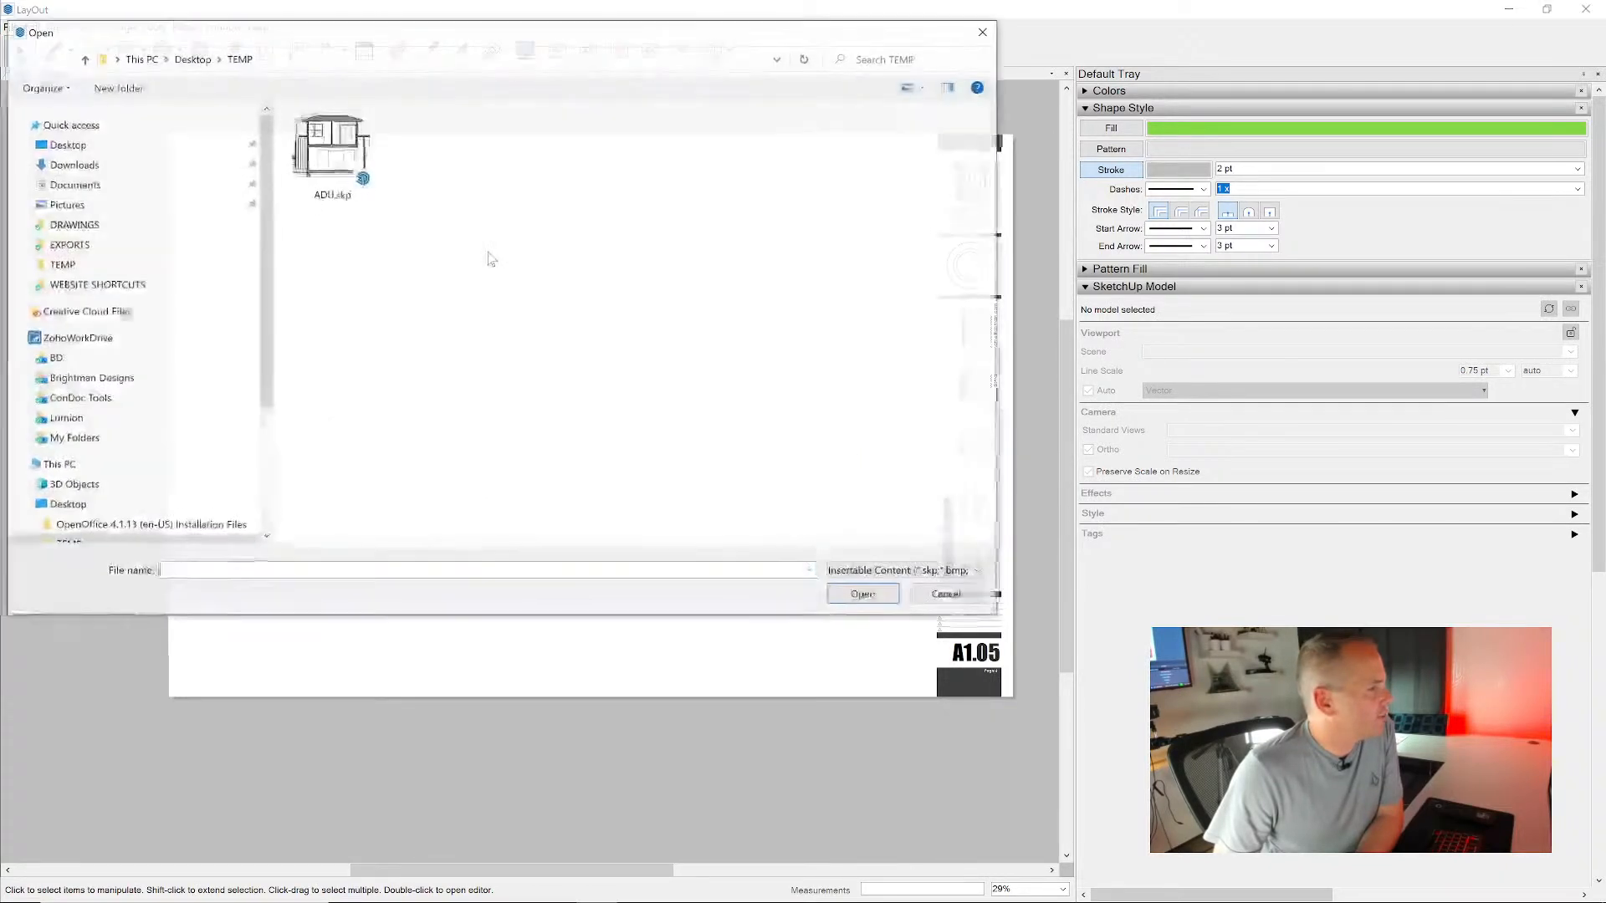
pyautogui.doubleClick(339, 163)
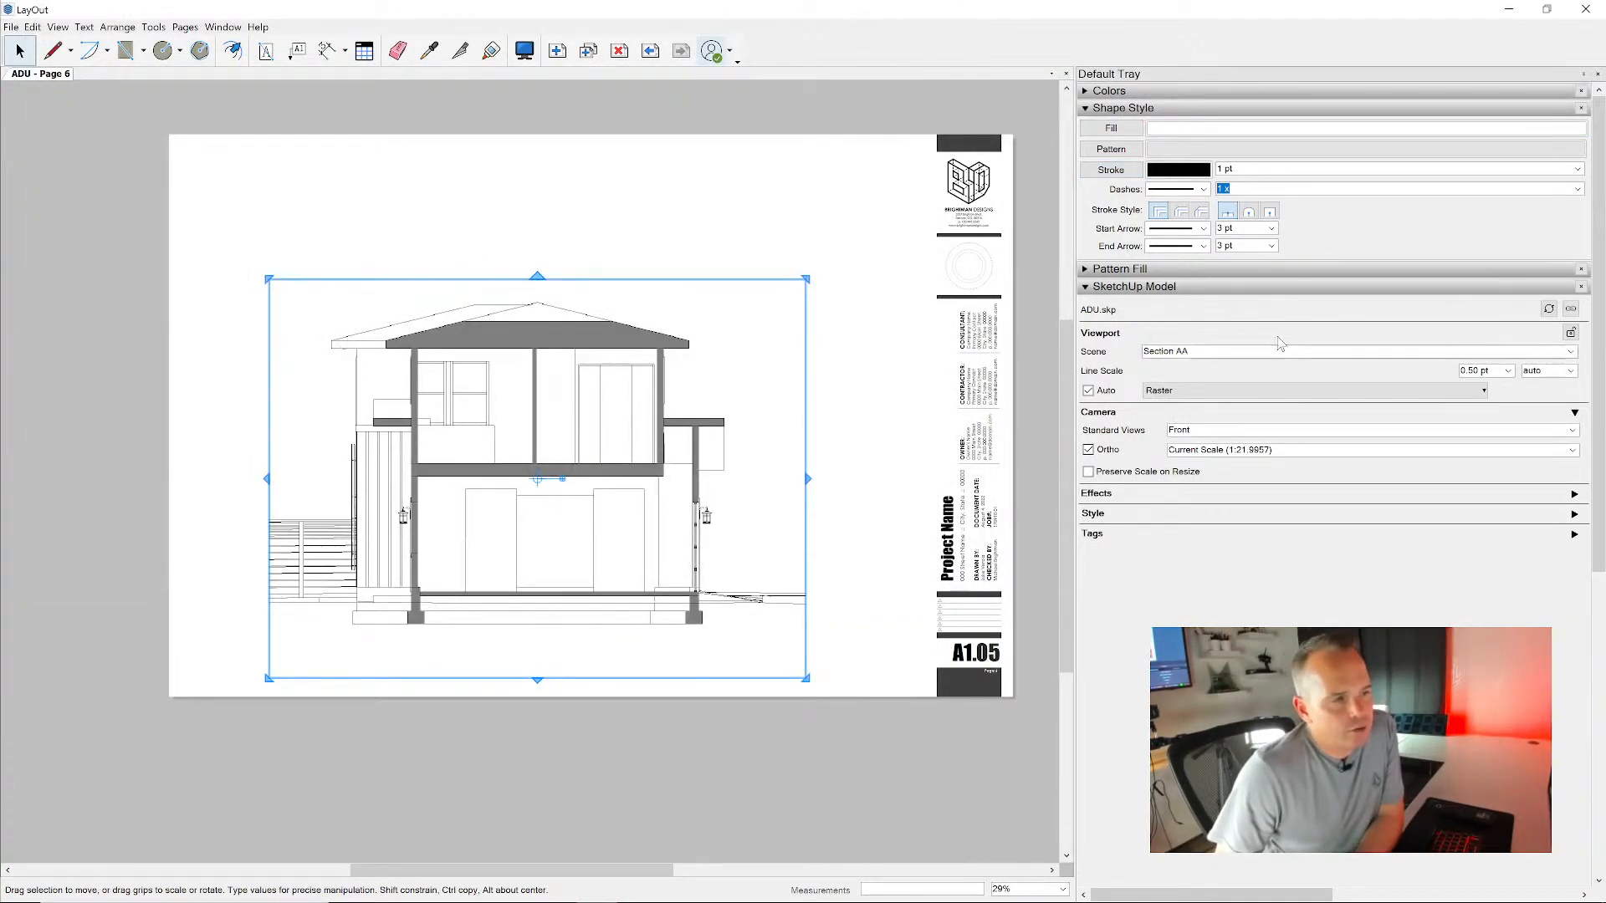
# - Assign the Plan 01 - Heavy scene to the inserted viewport and render it as Vector
pyautogui.click(1208, 111)
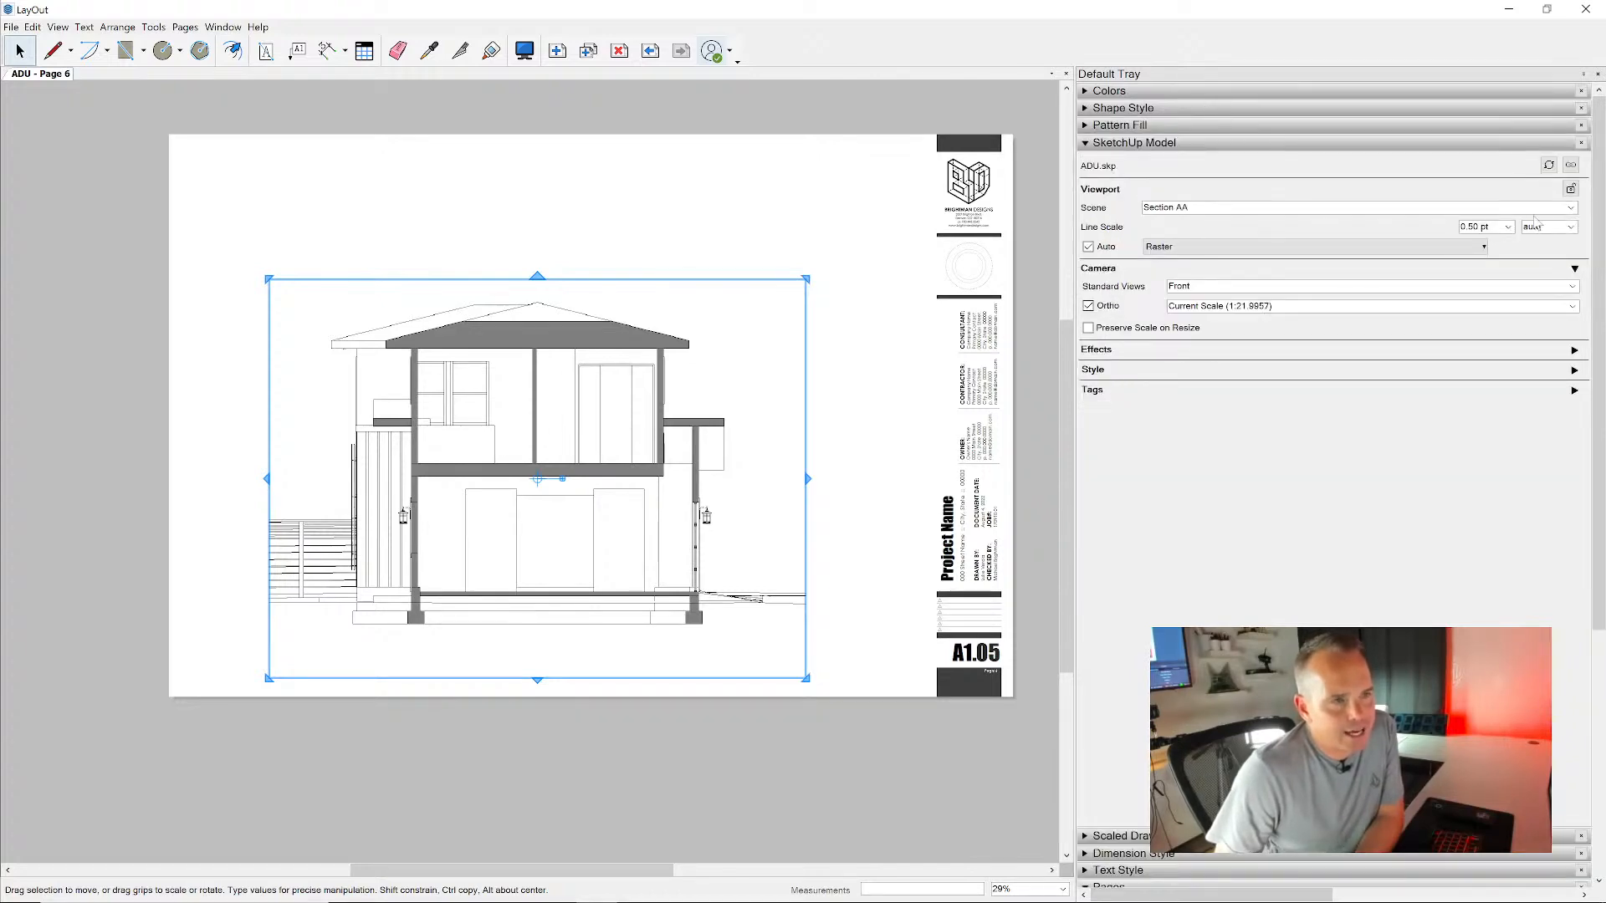
pyautogui.click(1571, 207)
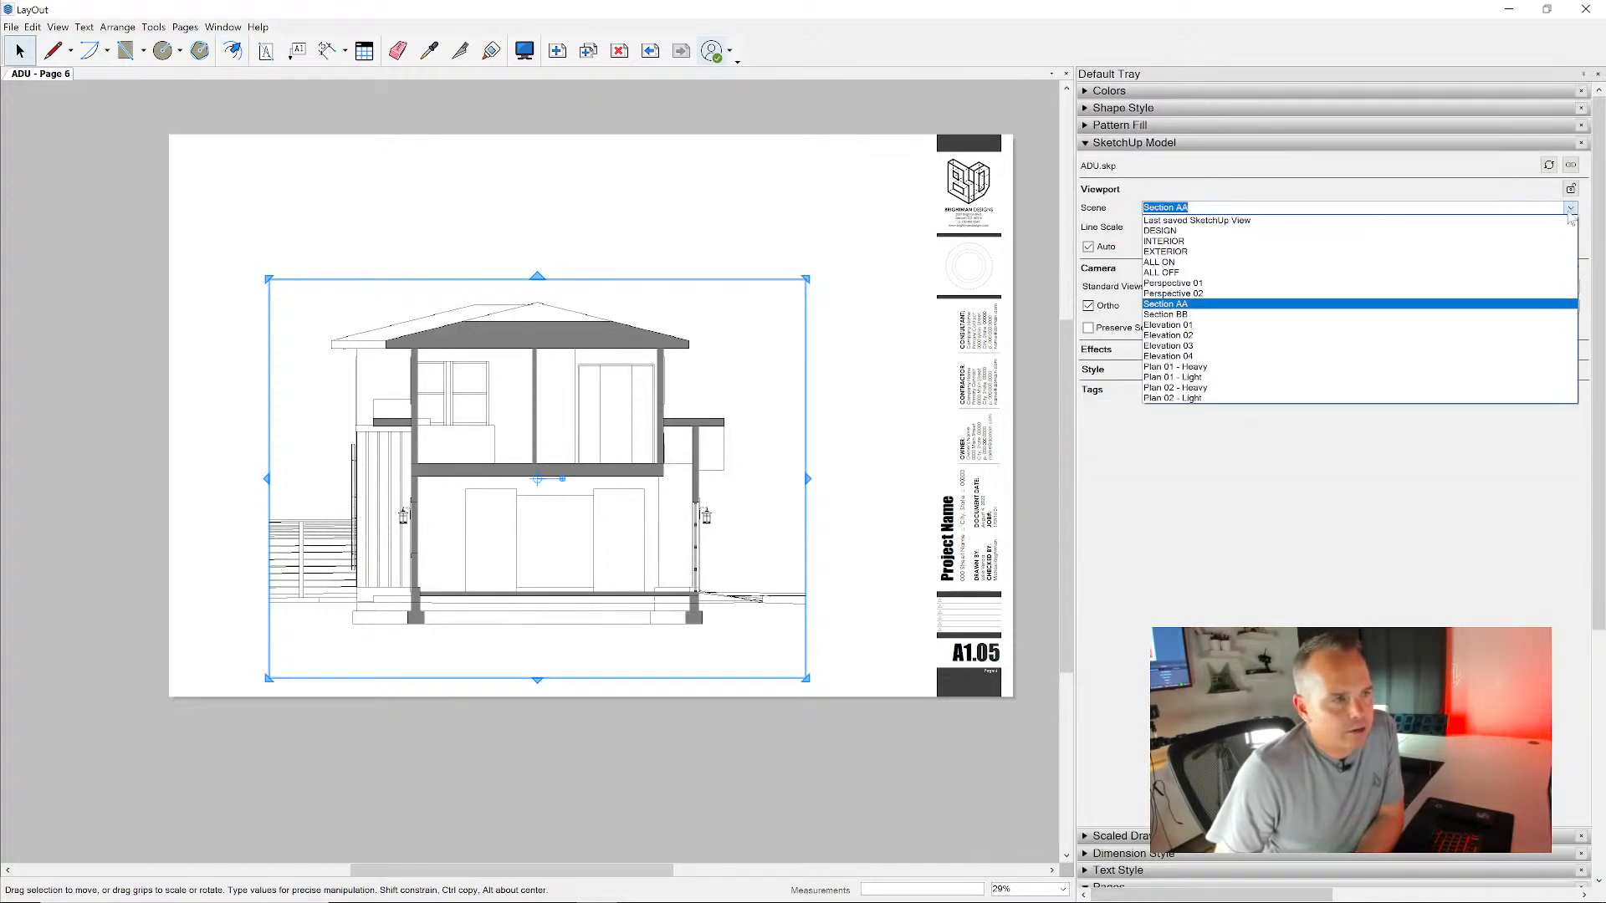
pyautogui.click(1410, 369)
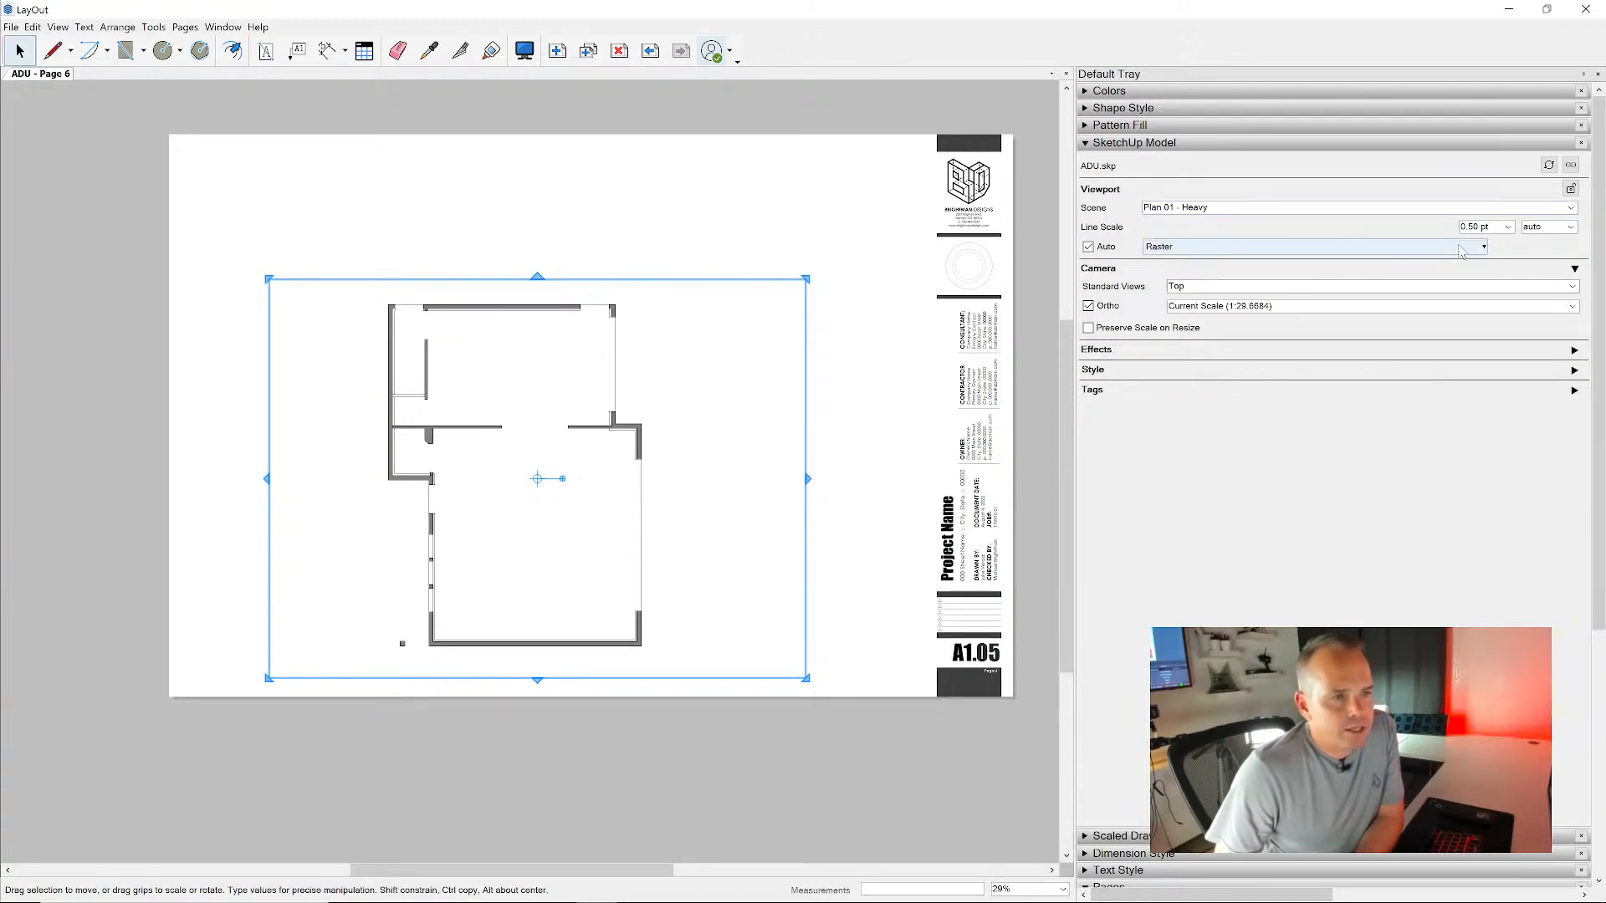
pyautogui.click(1479, 247)
pyautogui.click(1204, 270)
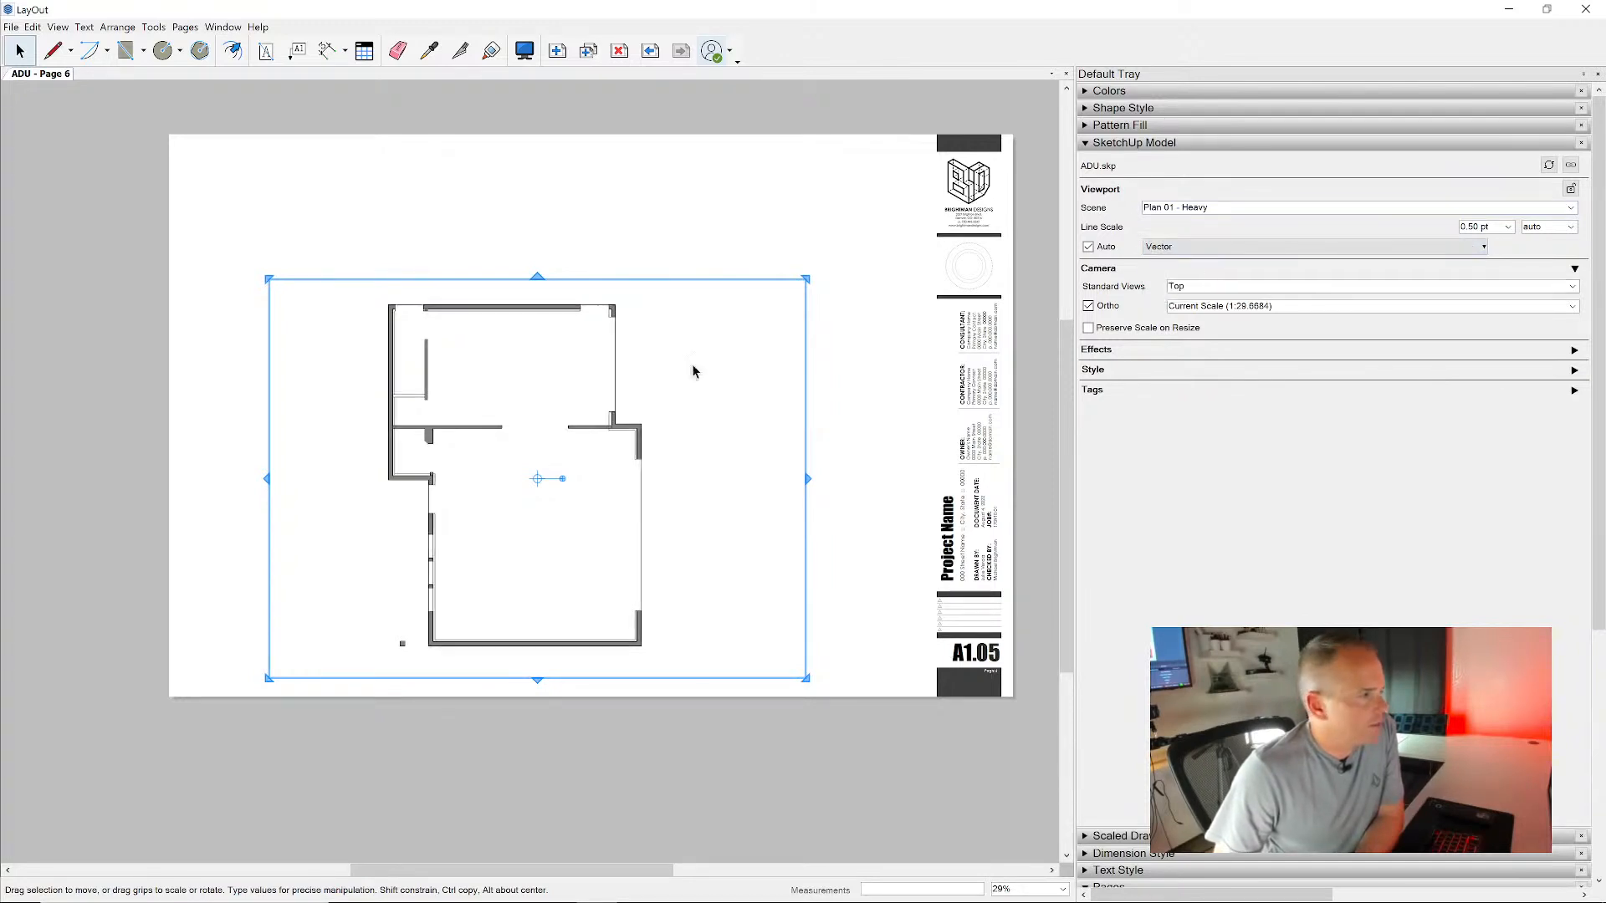
# - Set the Plan 01 - Heavy viewport's scale to 1/4" = 1'-0" and shrink its frame closer around the floor plan
pyautogui.scroll(5, 451, 360)
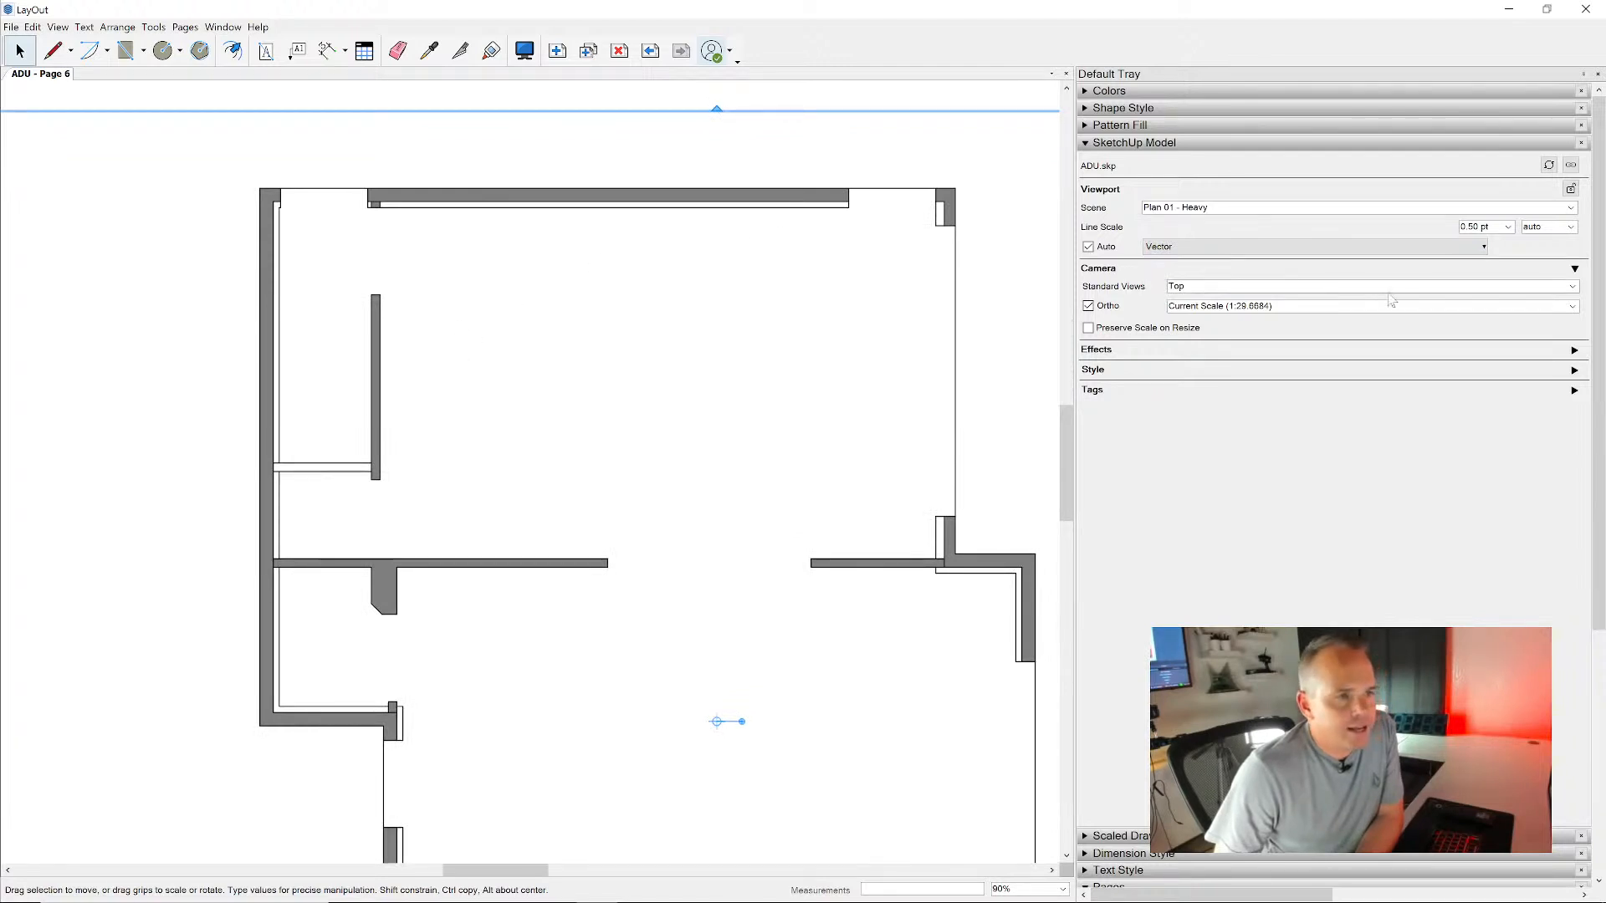
pyautogui.click(1573, 306)
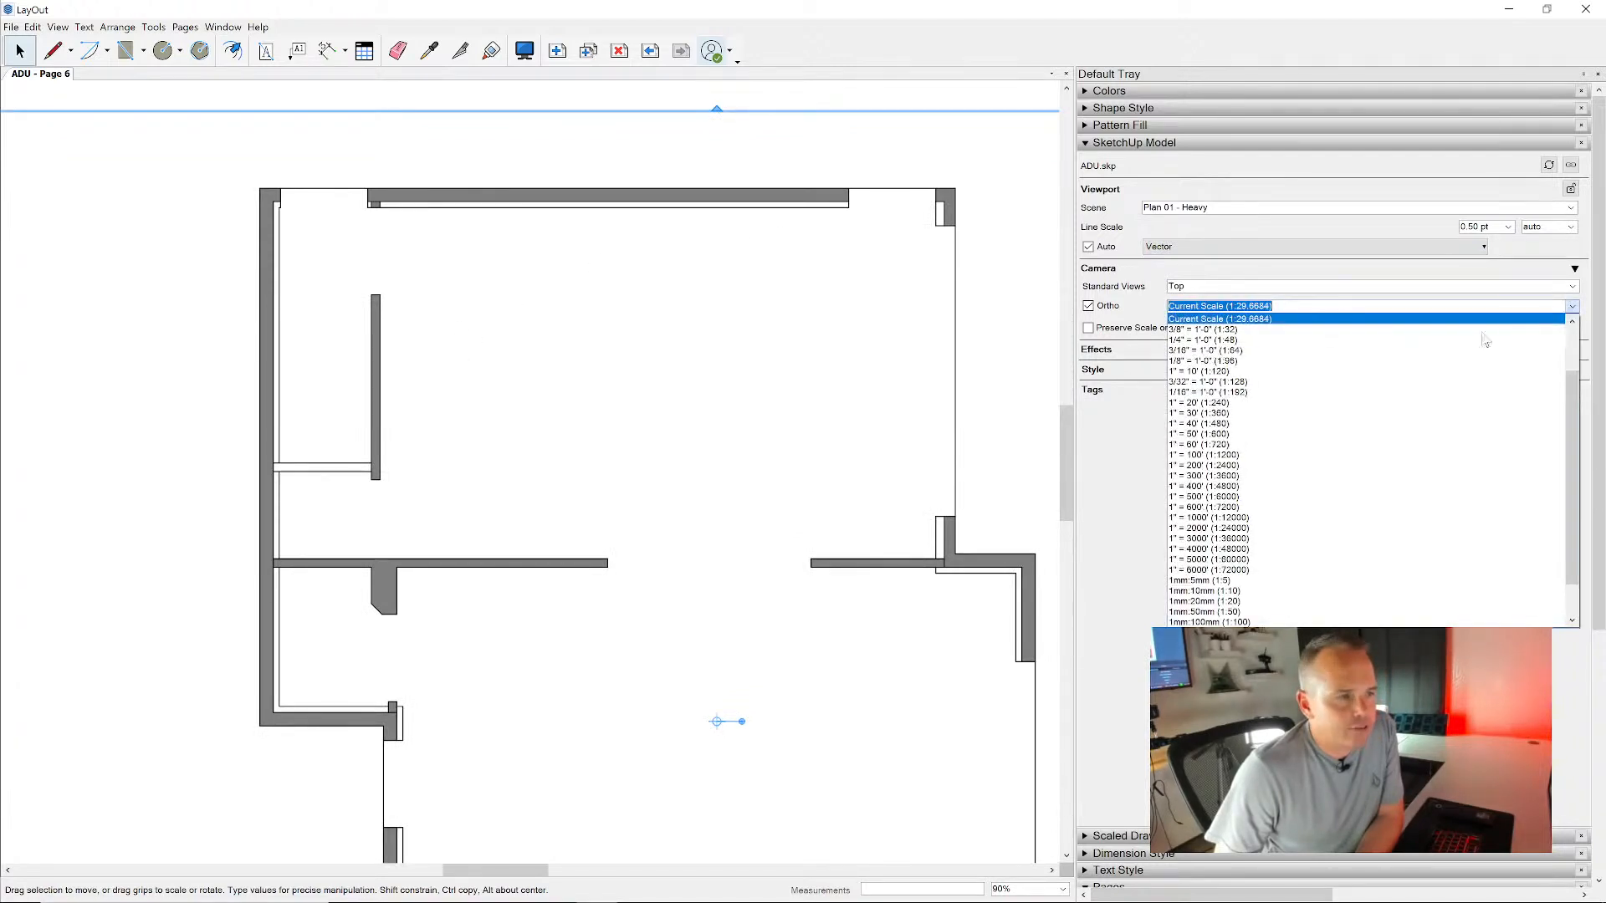
pyautogui.click(1437, 349)
pyautogui.scroll(-4, 652, 265)
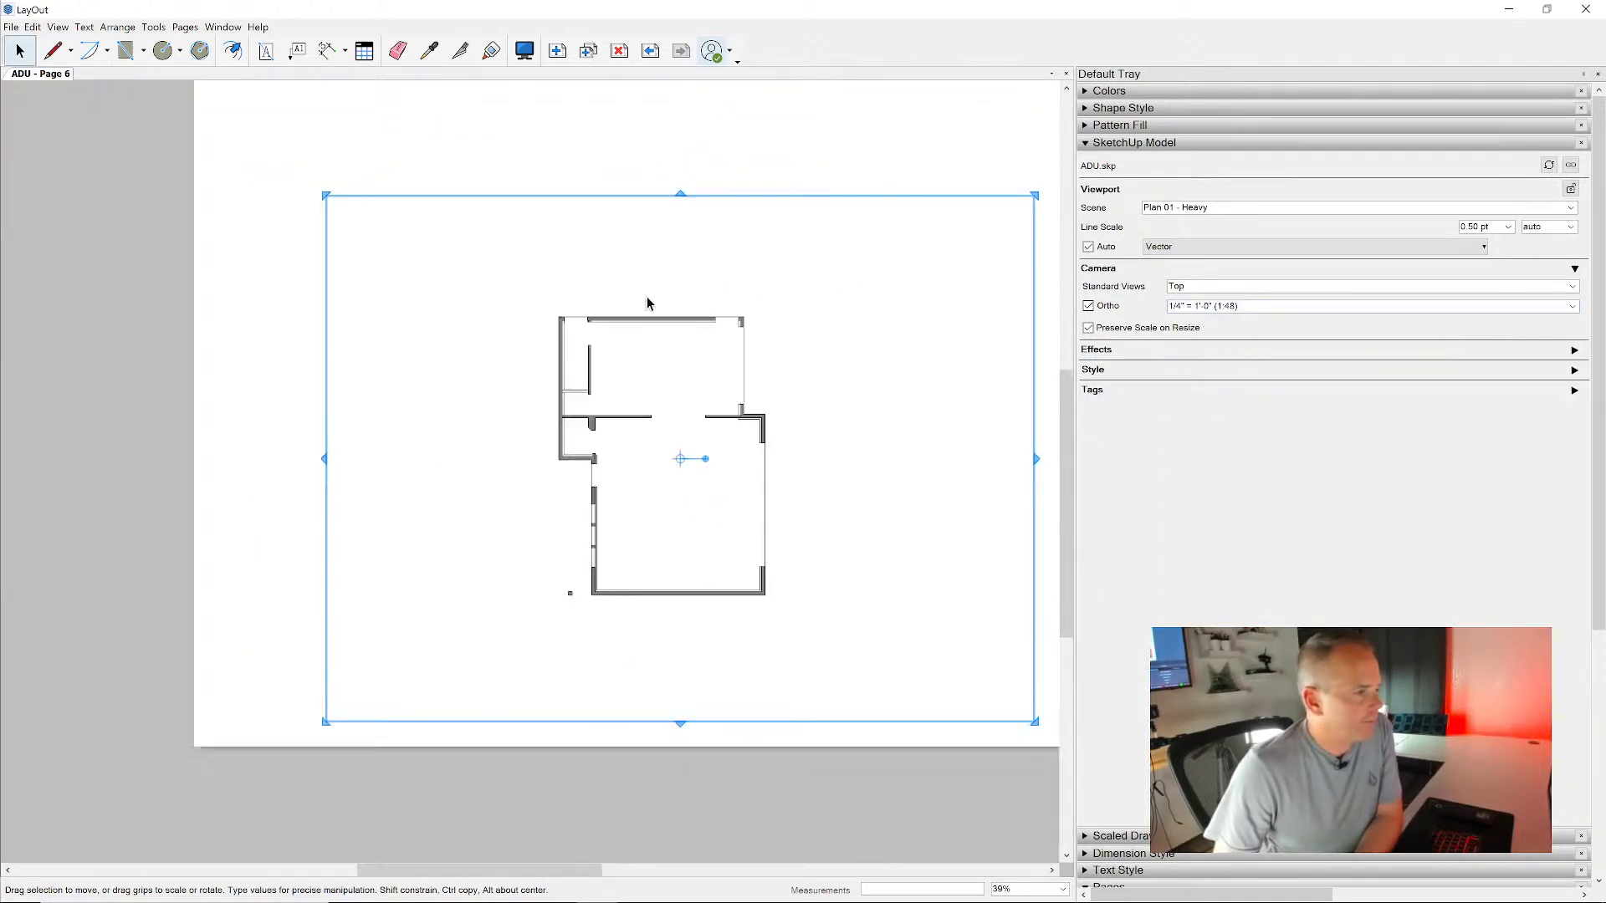
pyautogui.moveTo(325, 194); pyautogui.dragTo(511, 282)
pyautogui.moveTo(1035, 718); pyautogui.dragTo(798, 637)
pyautogui.click(850, 566)
pyautogui.scroll(5, 638, 515)
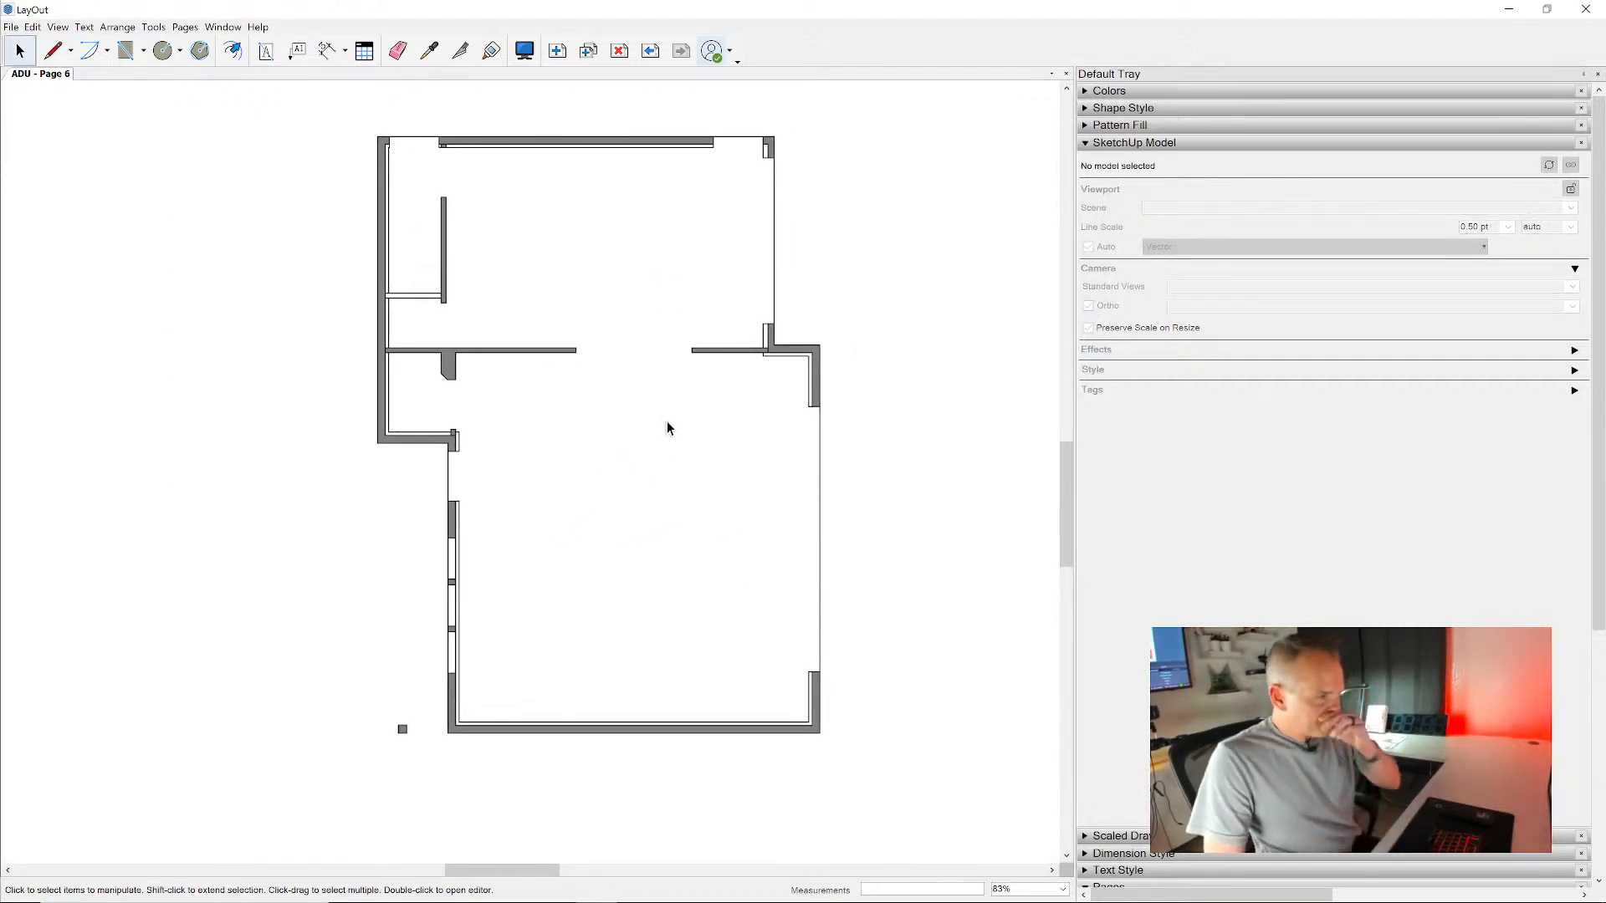
# - Place an offset copy of the plan viewport and assign the Plan 01 - Light scene to the copy
pyautogui.click(712, 356)
pyautogui.scroll(-1, 706, 329)
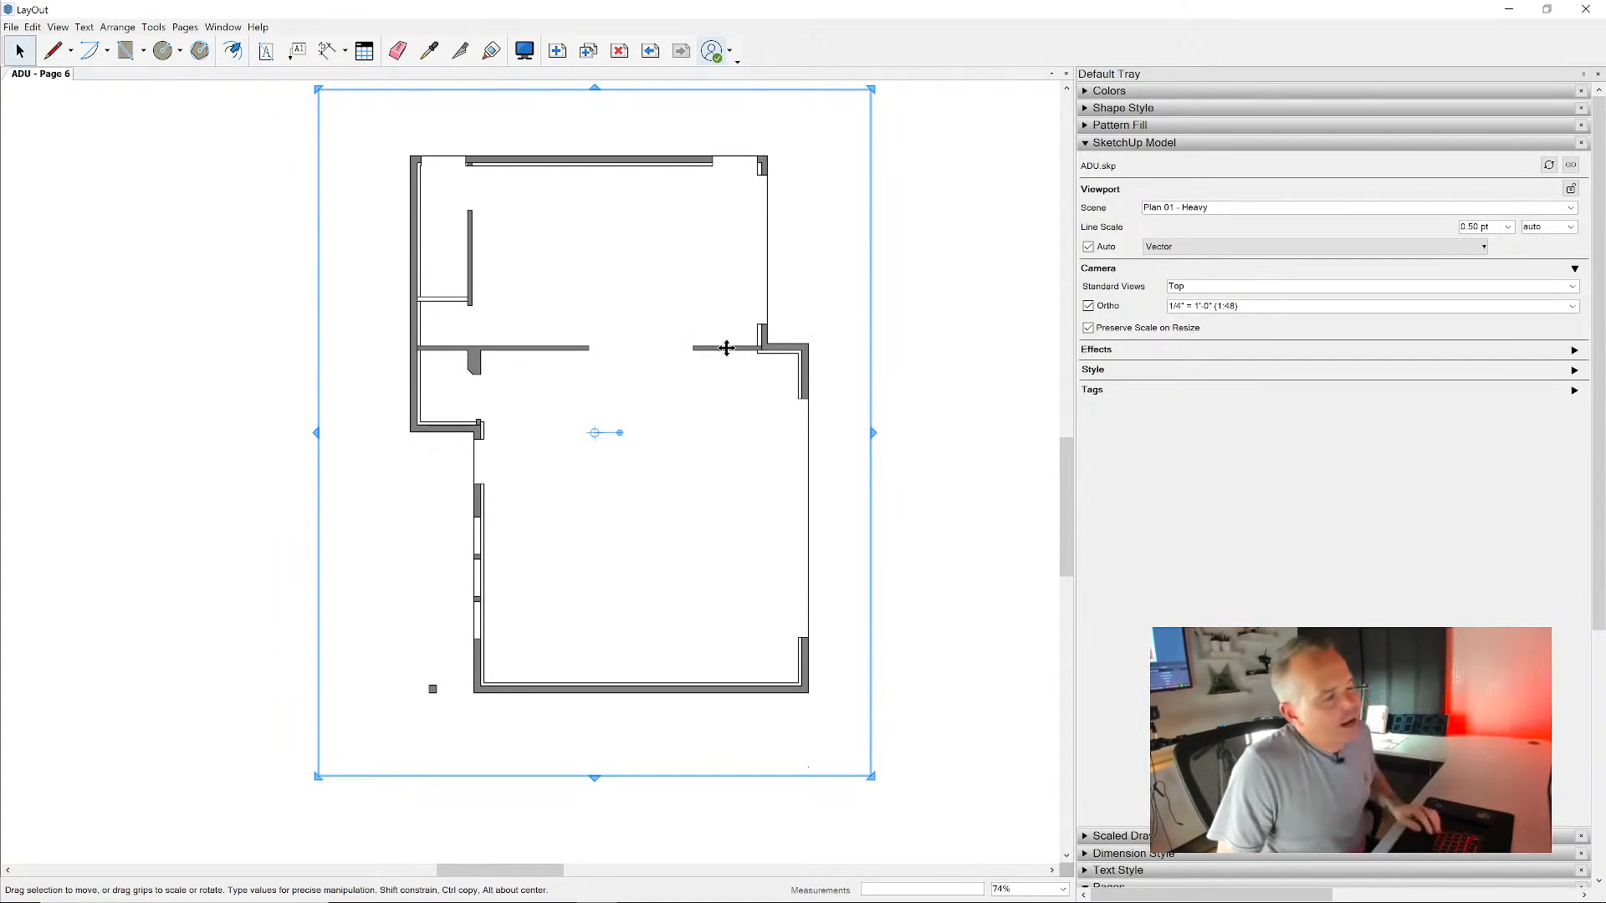
pyautogui.moveTo(724, 348)
pyautogui.keyDown('ctrl'); pyautogui.mouseDown()
pyautogui.moveTo(752, 373)
pyautogui.moveTo(870, 362)
pyautogui.mouseUp(); pyautogui.keyUp('ctrl')
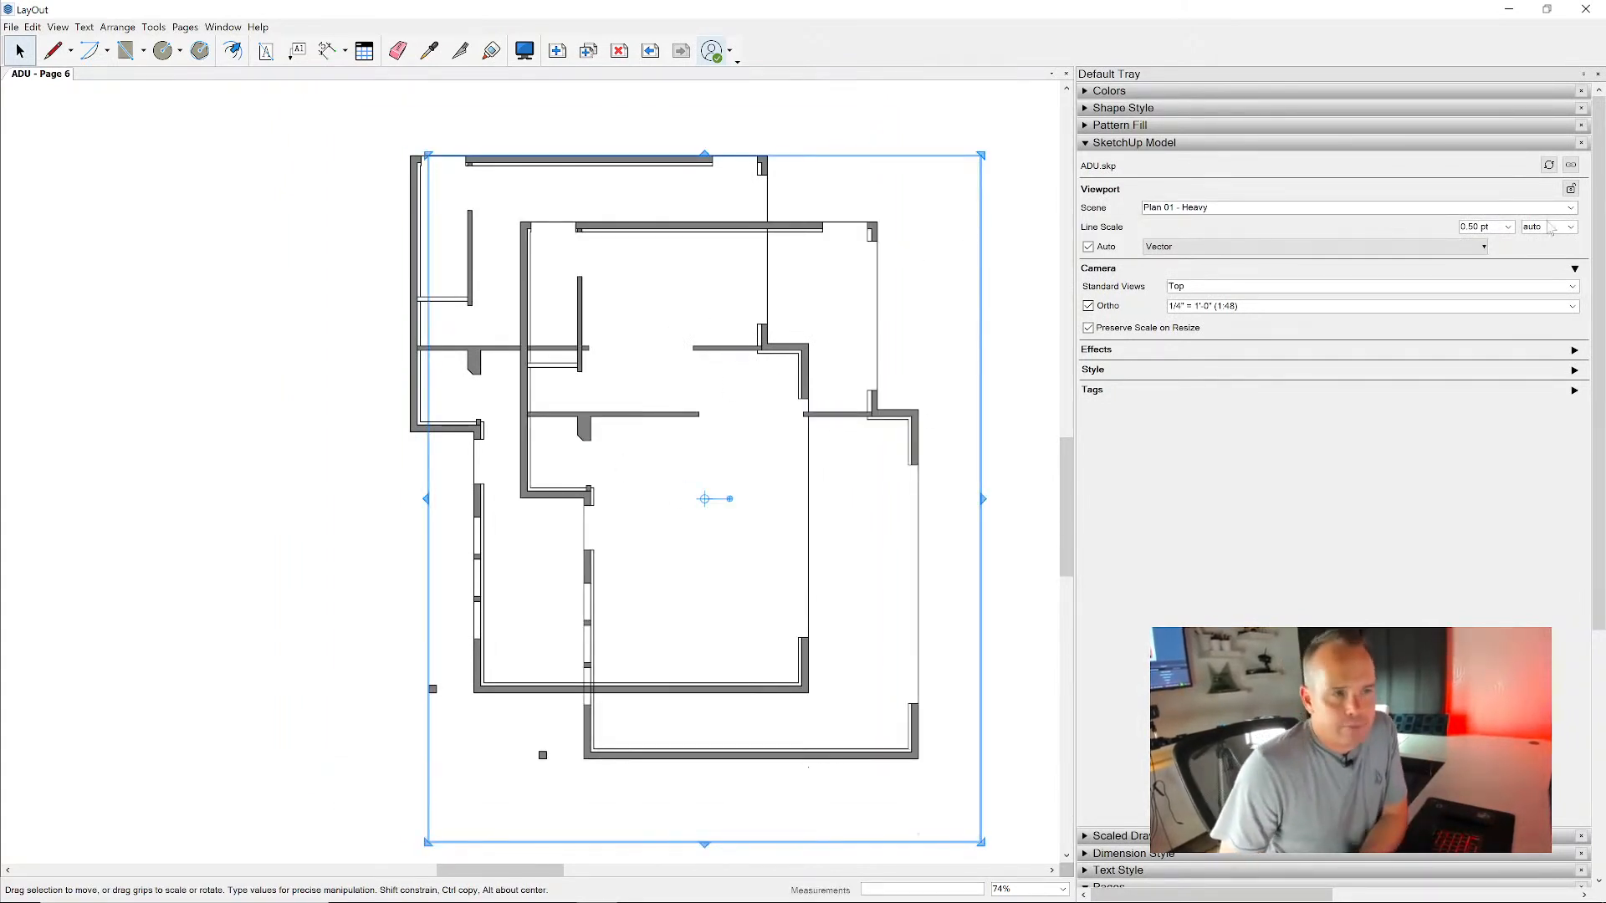
pyautogui.click(1570, 207)
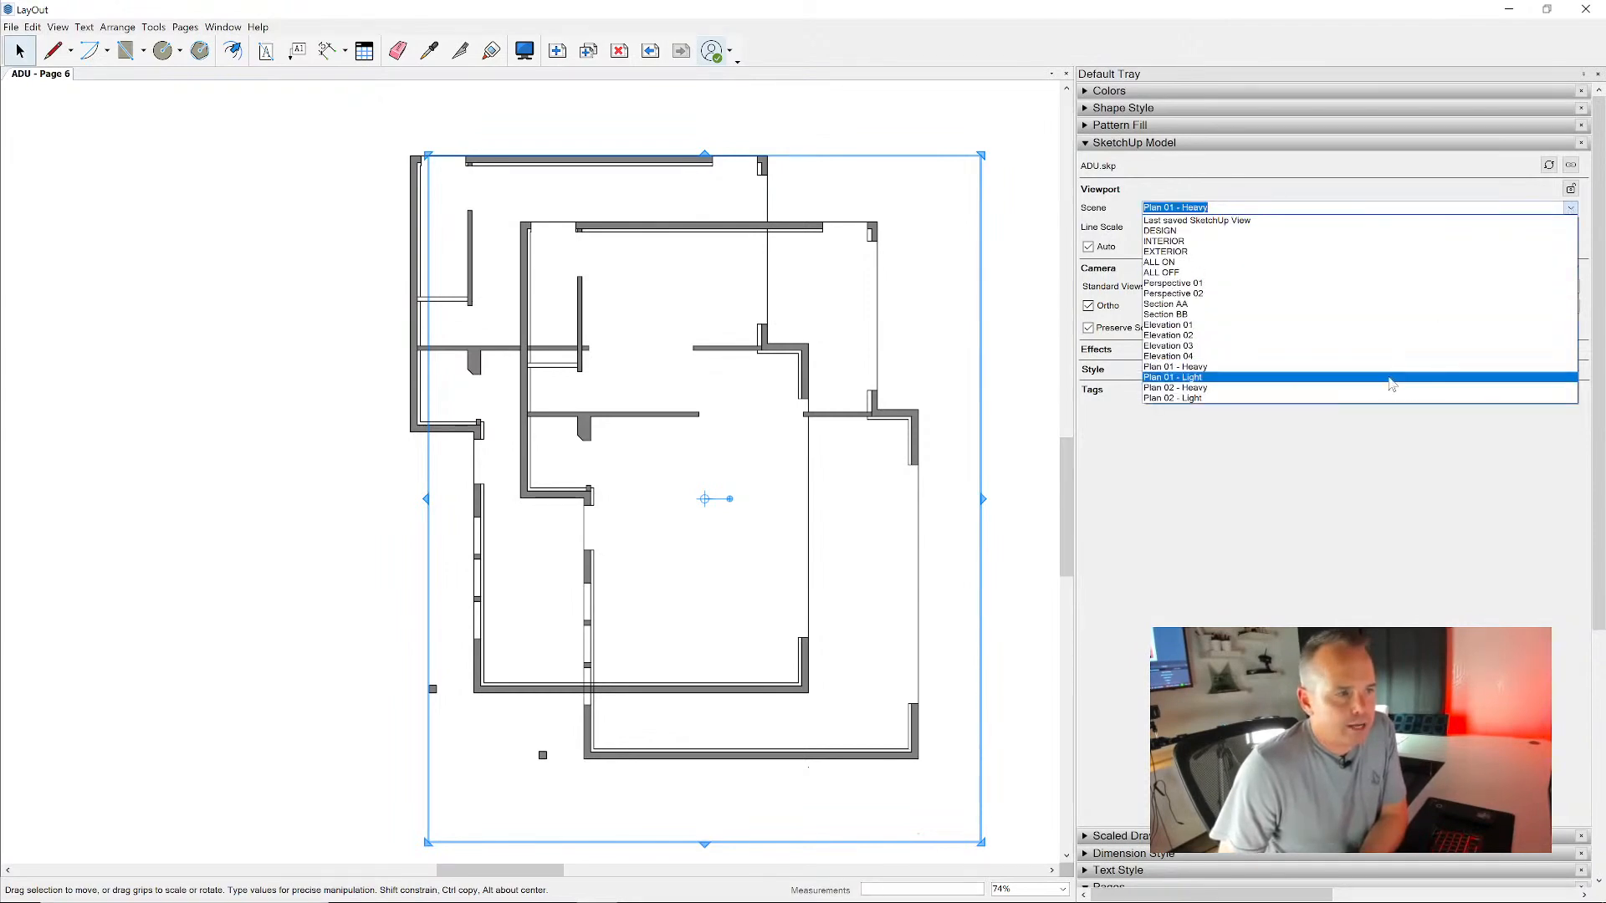
pyautogui.click(1392, 378)
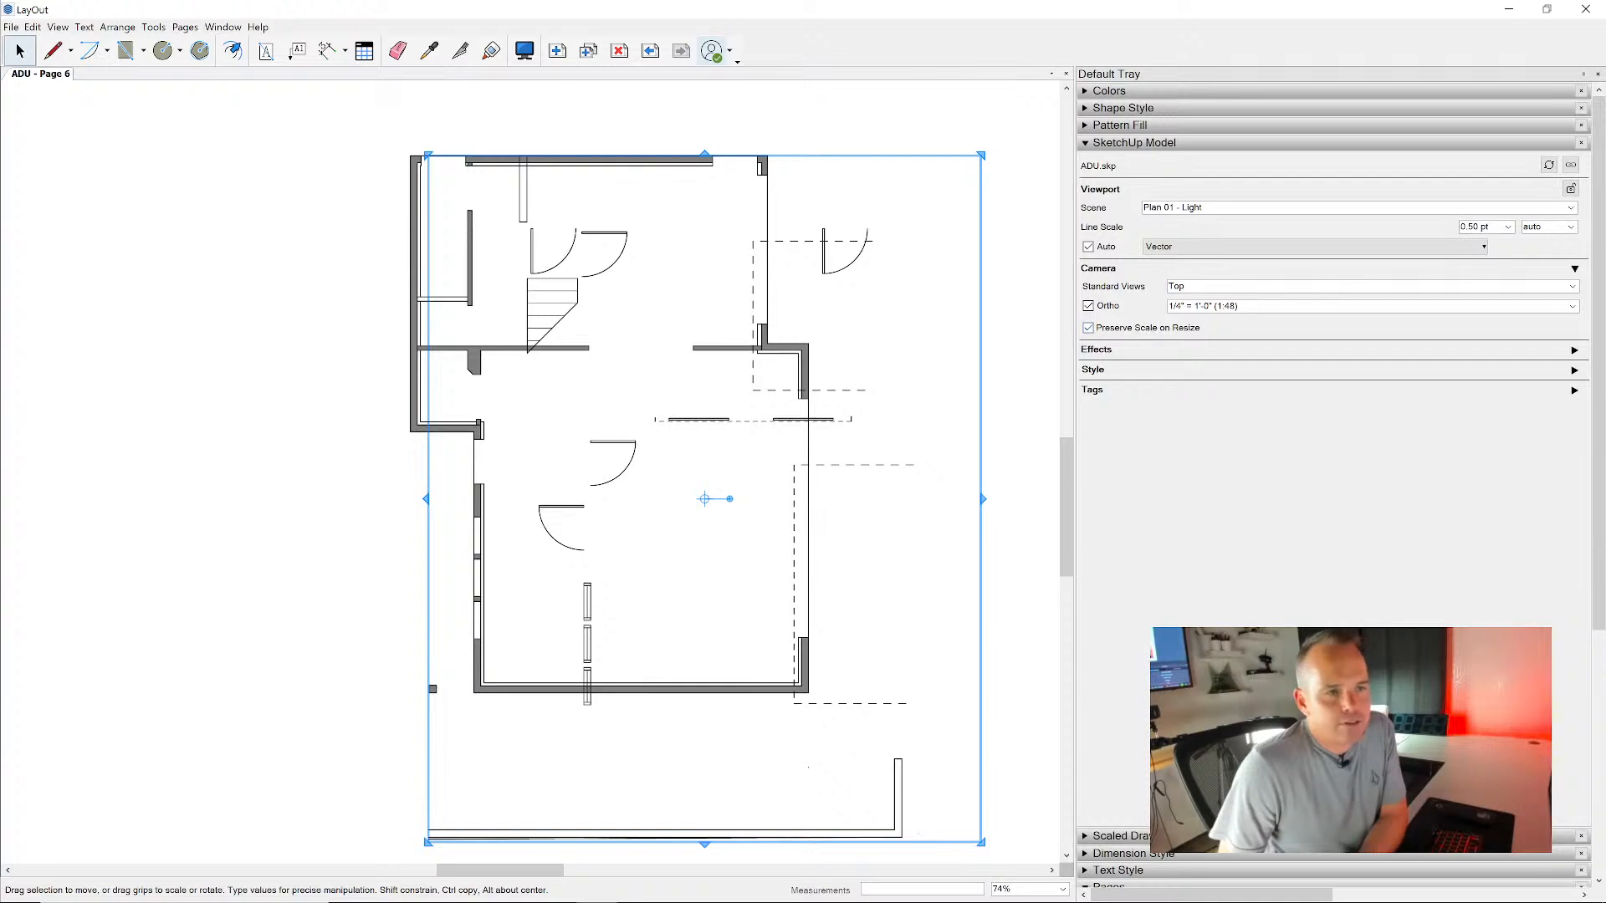
# - Set the Plan 01 - Light viewport's line scale to 0.20 pt
pyautogui.click(1509, 226)
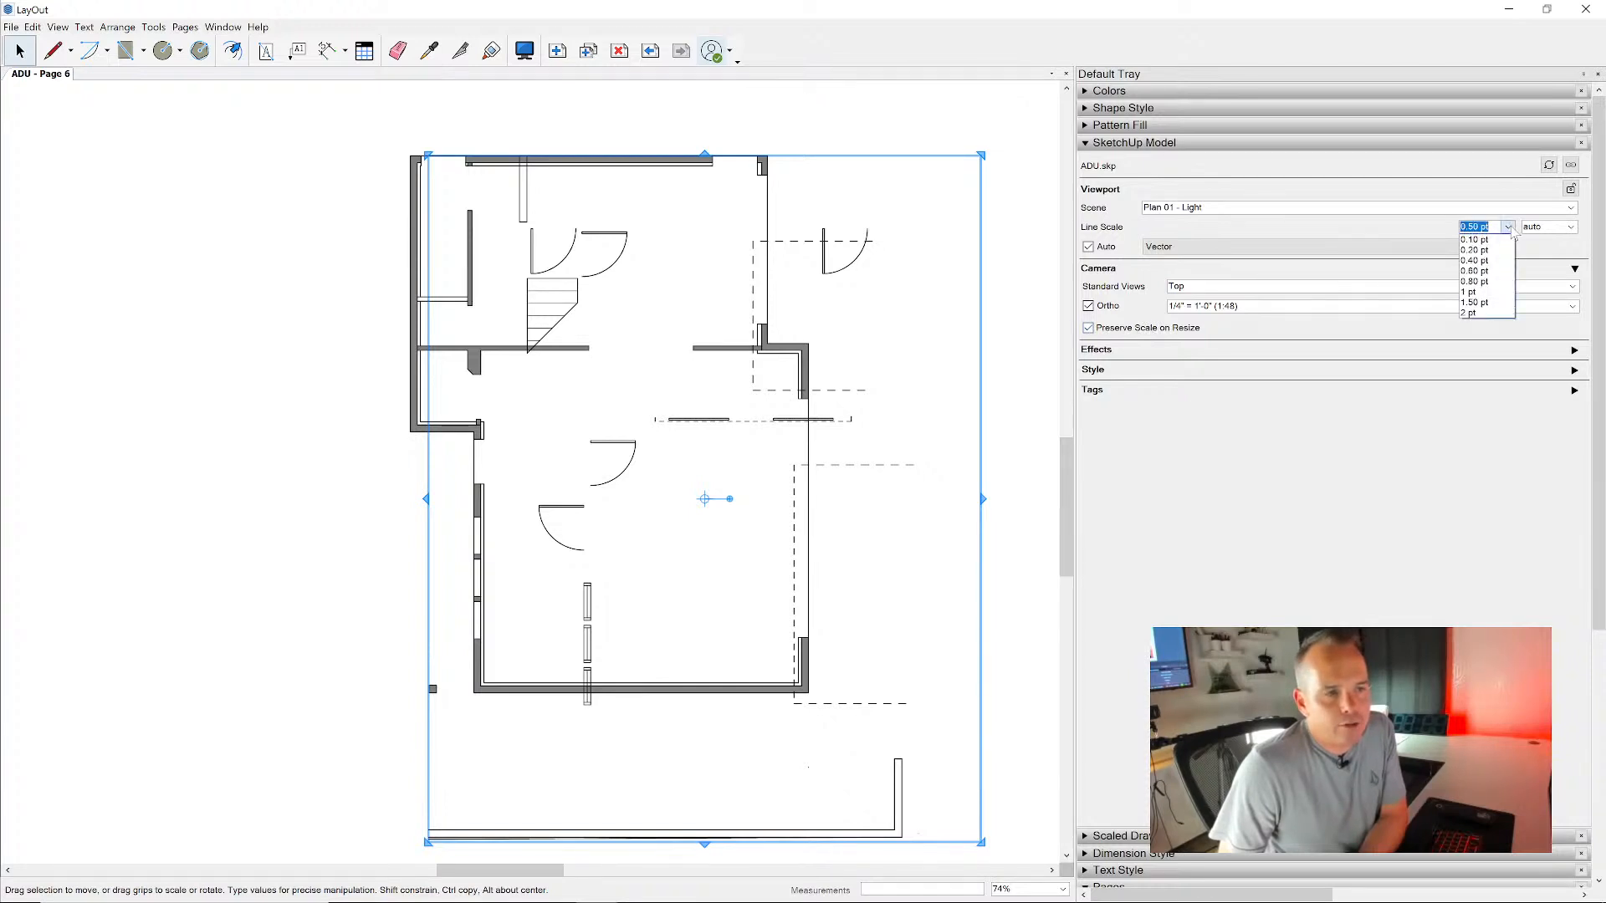
pyautogui.click(1510, 228)
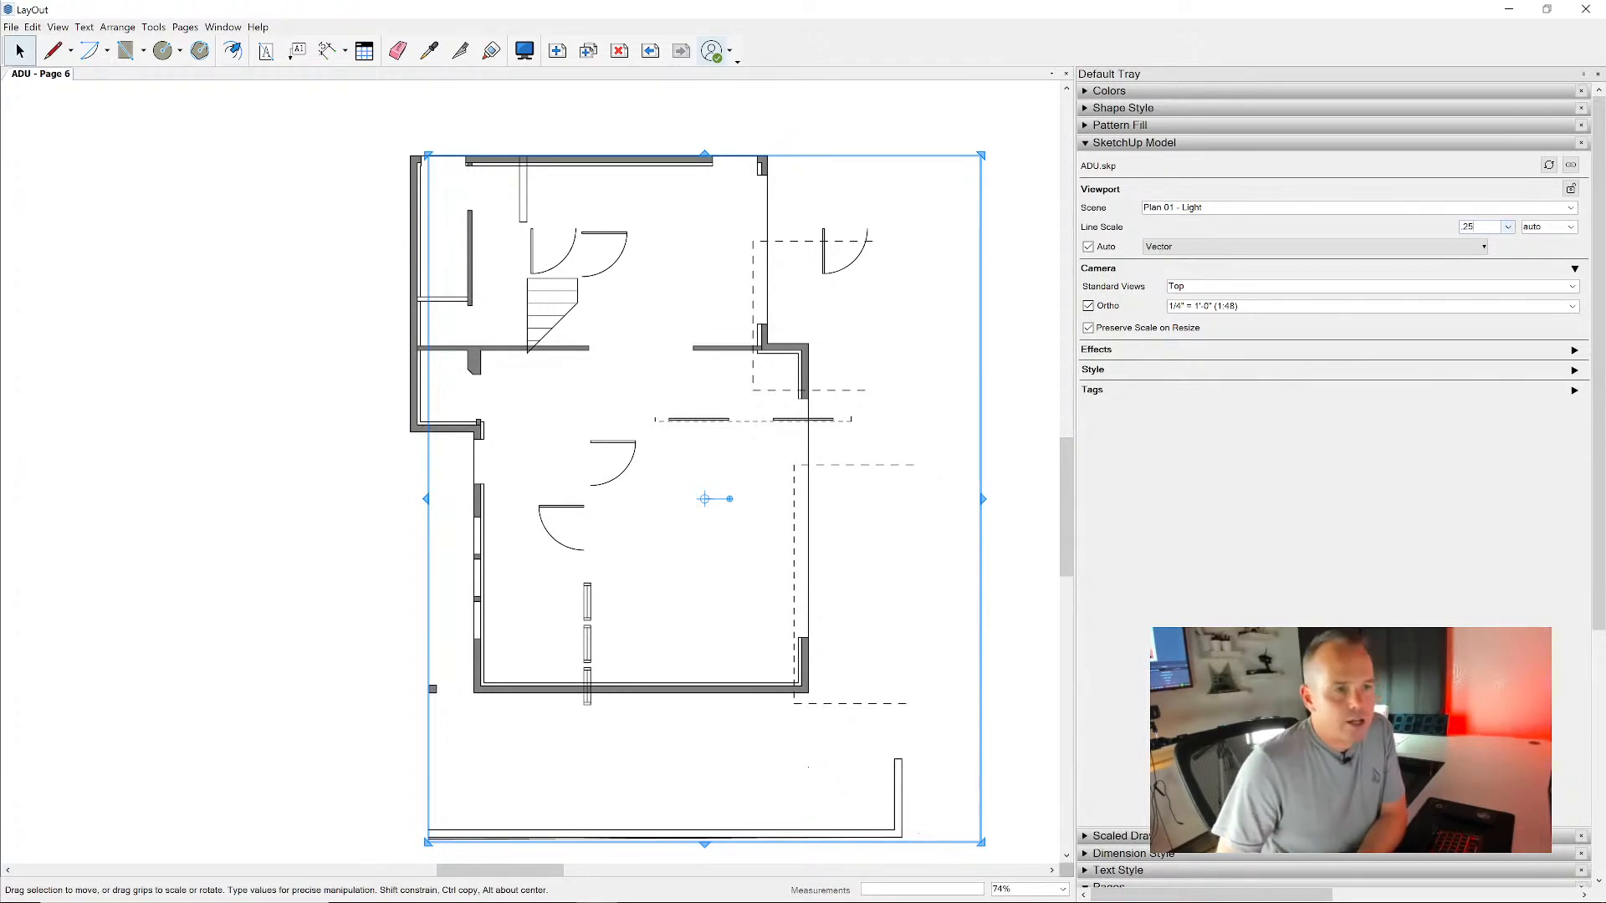
pyautogui.click(1509, 227)
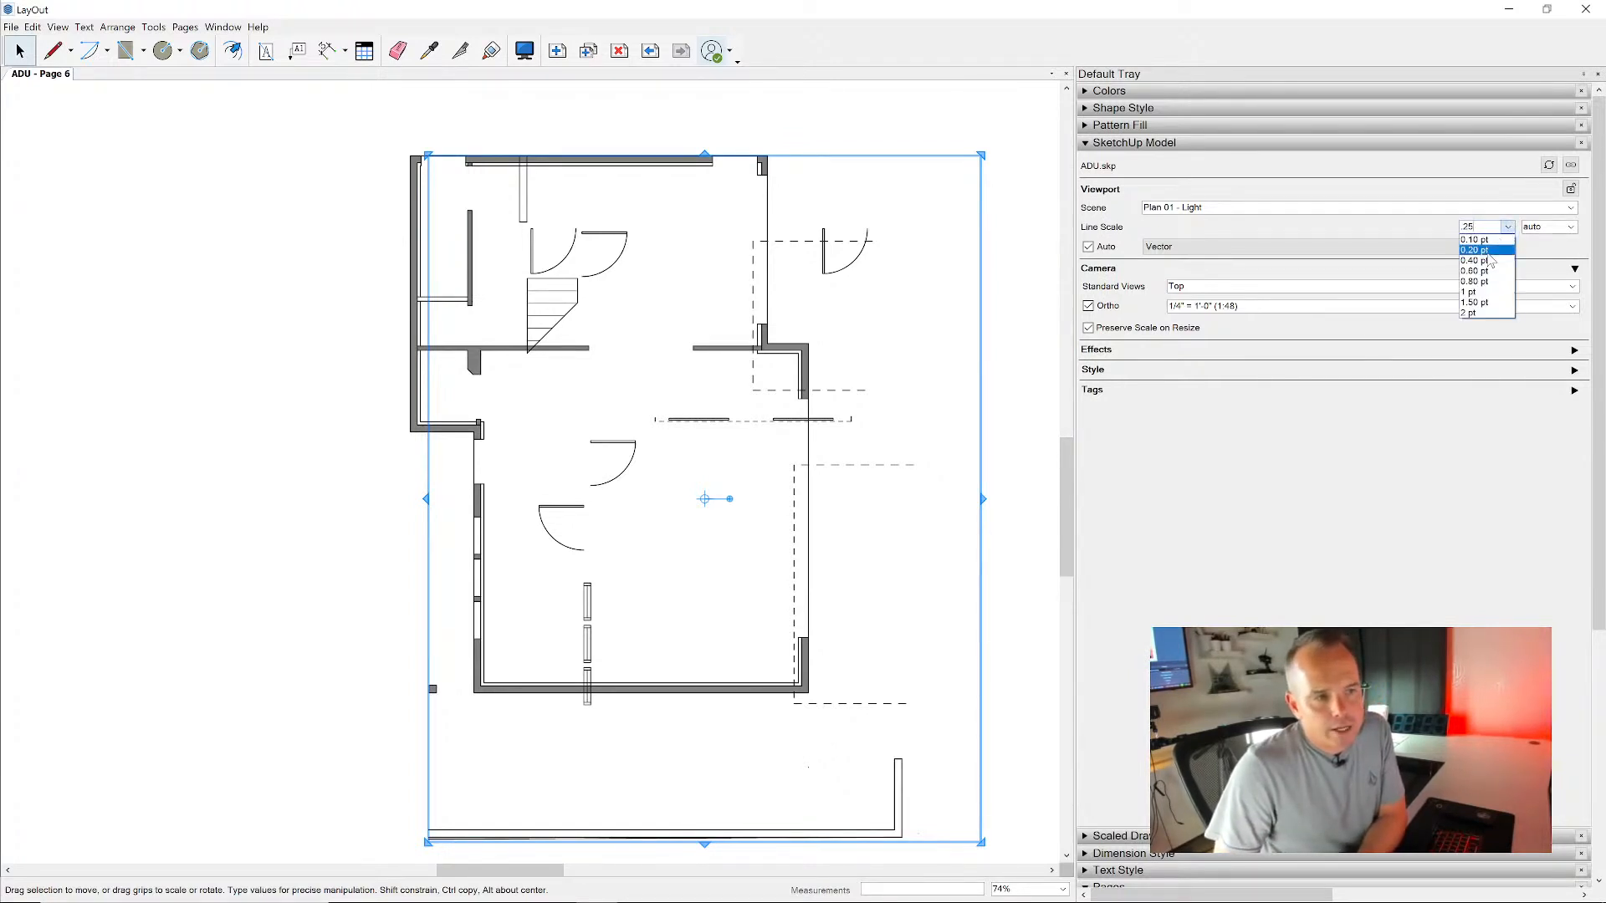
pyautogui.click(1488, 250)
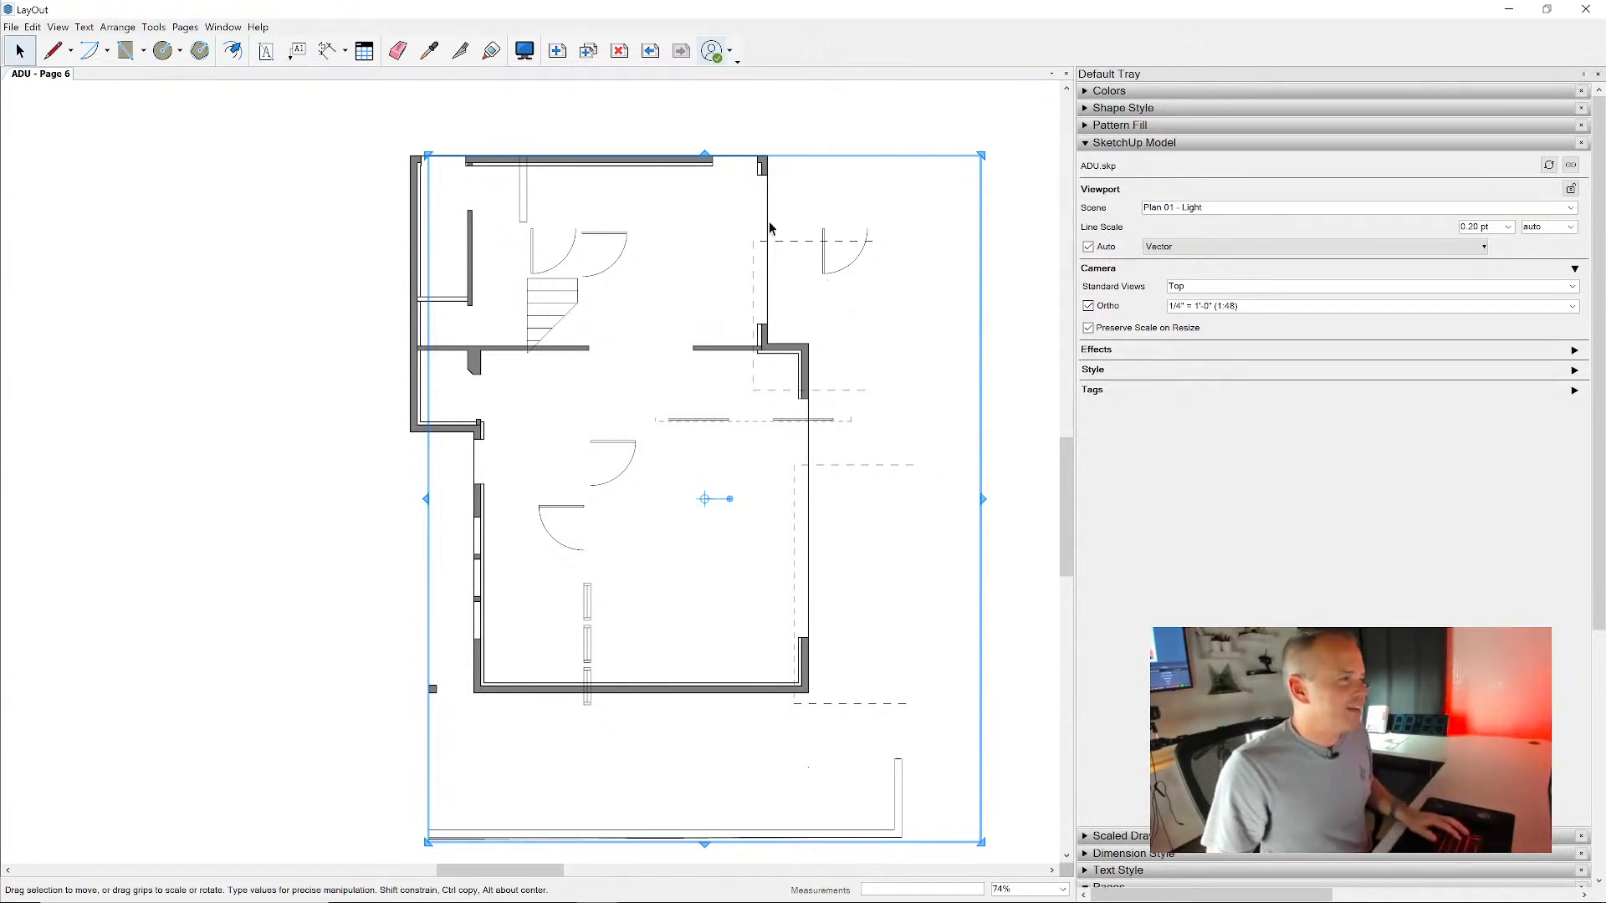
# - Align the Plan 01 heavy and light viewports by their left and top edges so they overlay exactly
pyautogui.scroll(-3, 734, 171)
pyautogui.hotkey('ctrl', 'v')
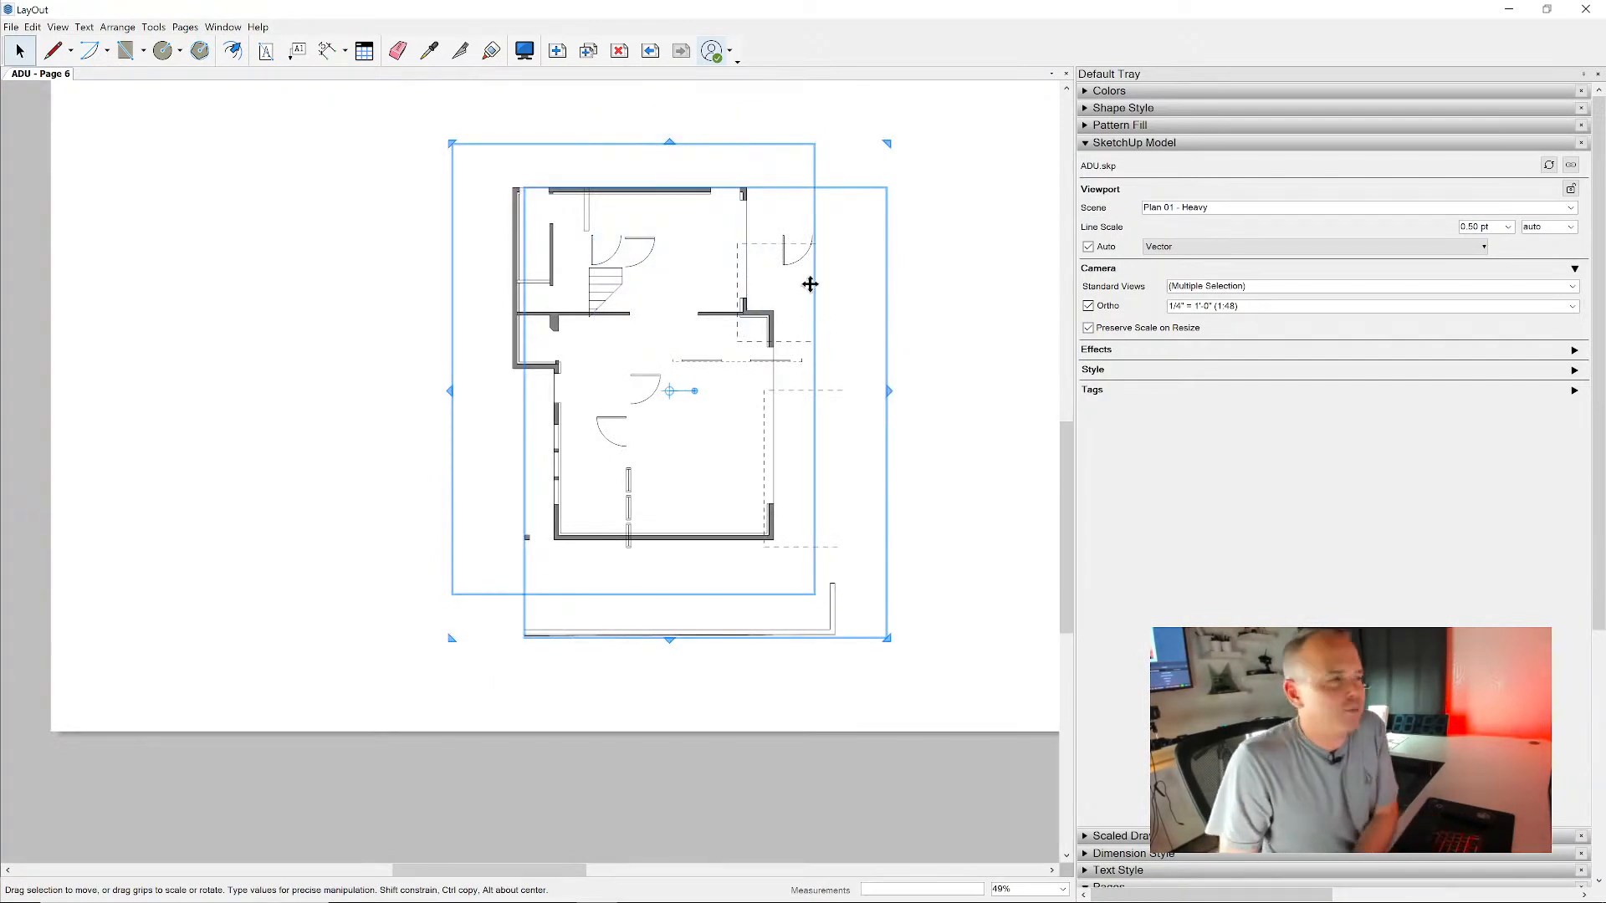
pyautogui.rightClick(785, 241)
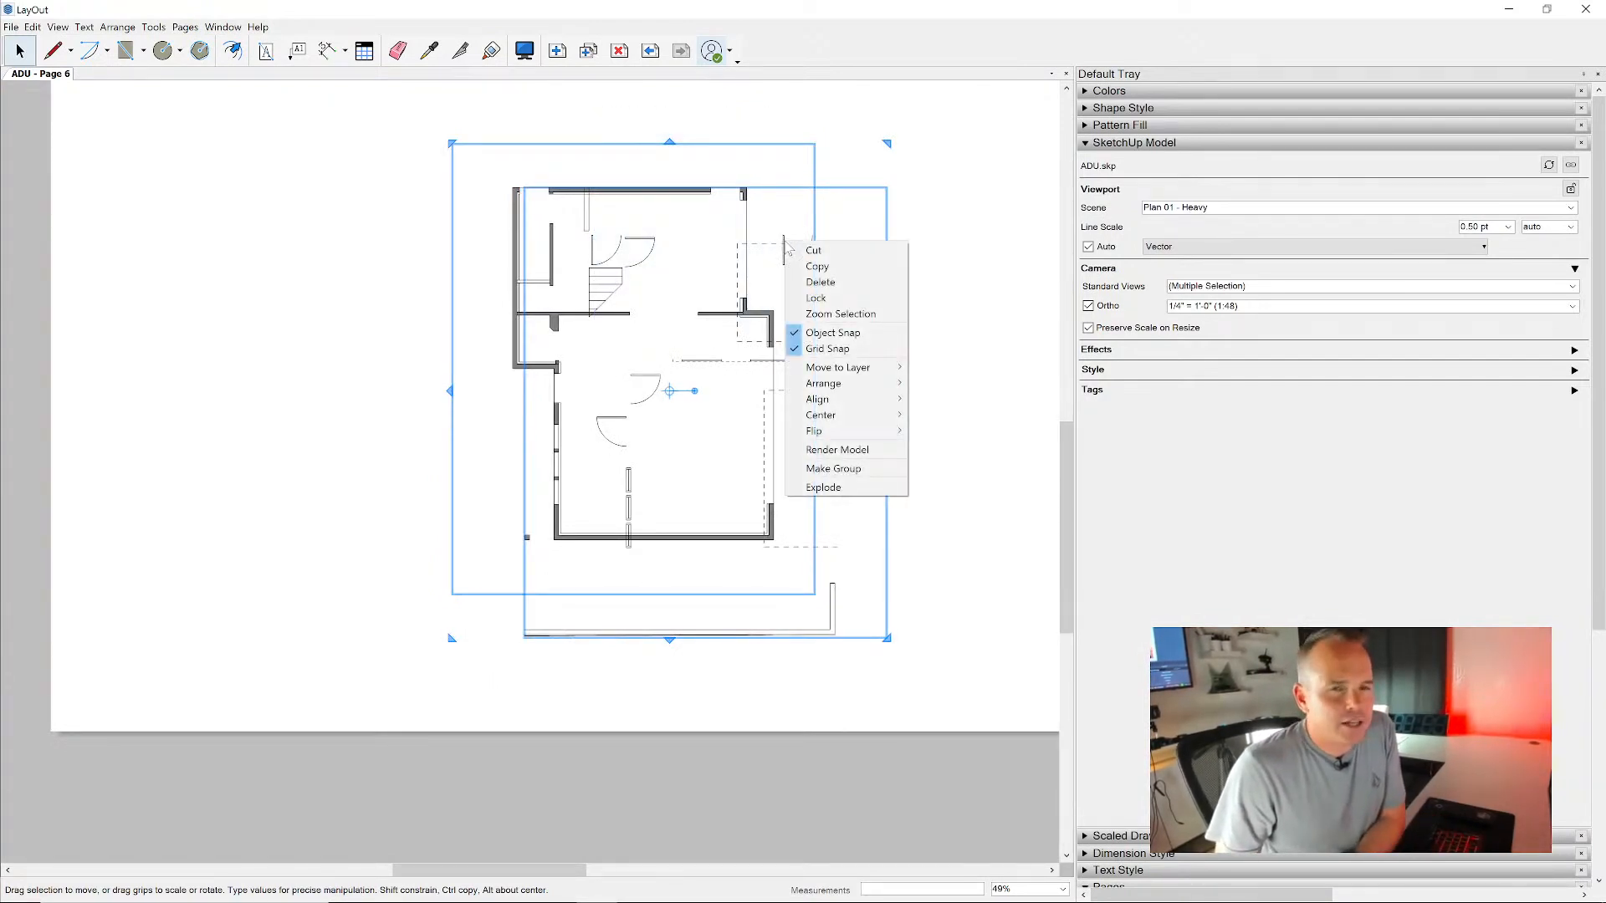
pyautogui.moveTo(844, 395)
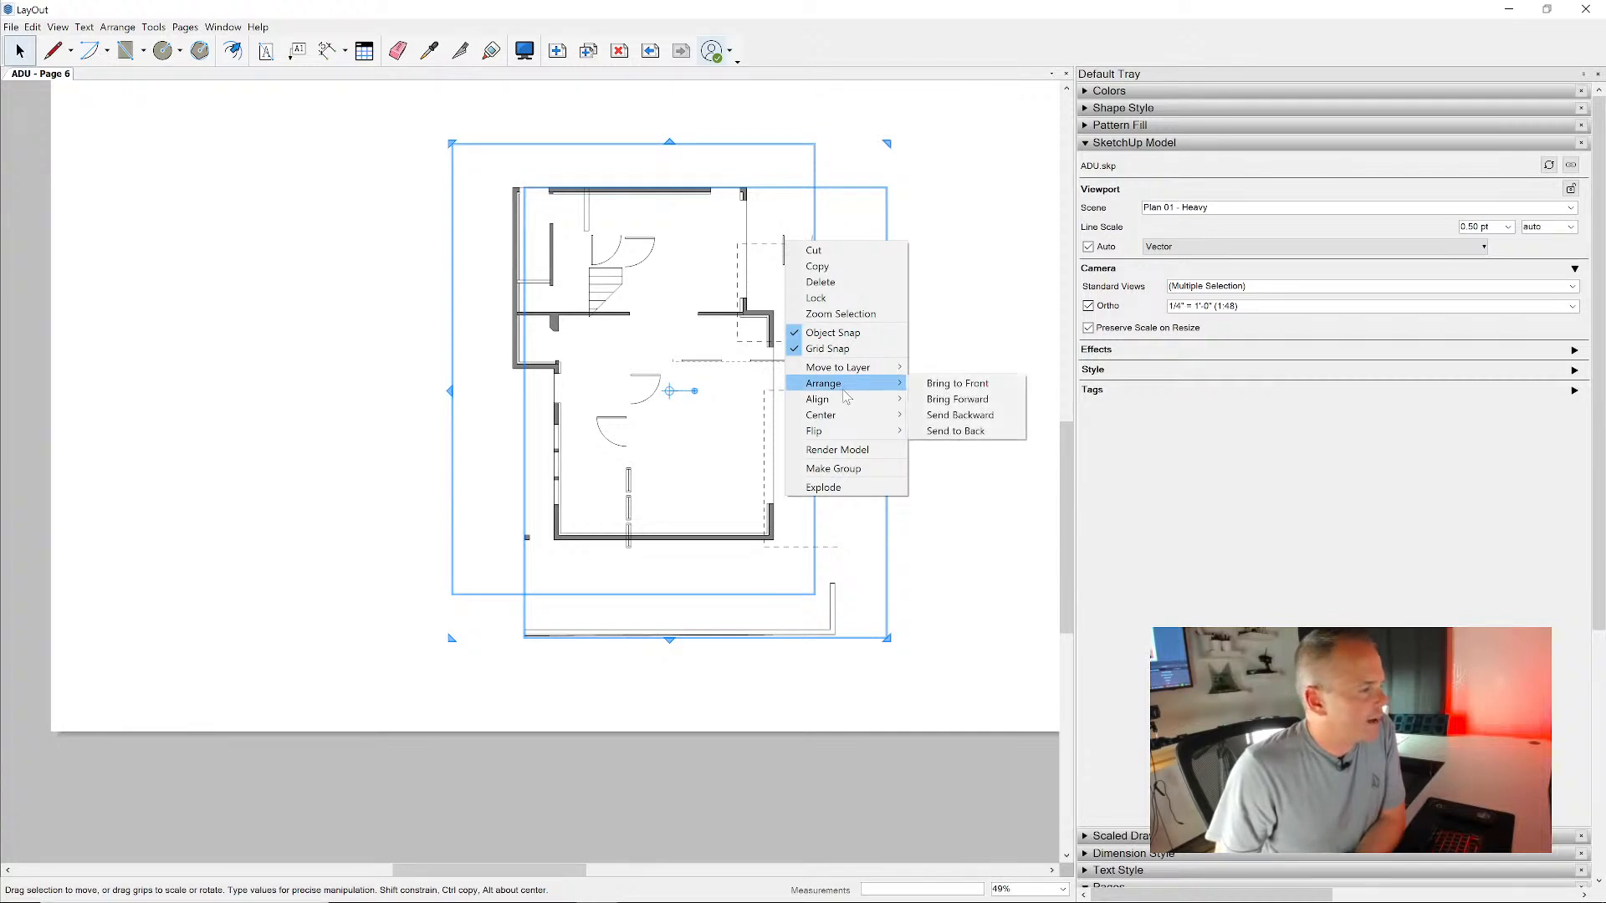
pyautogui.click(934, 402)
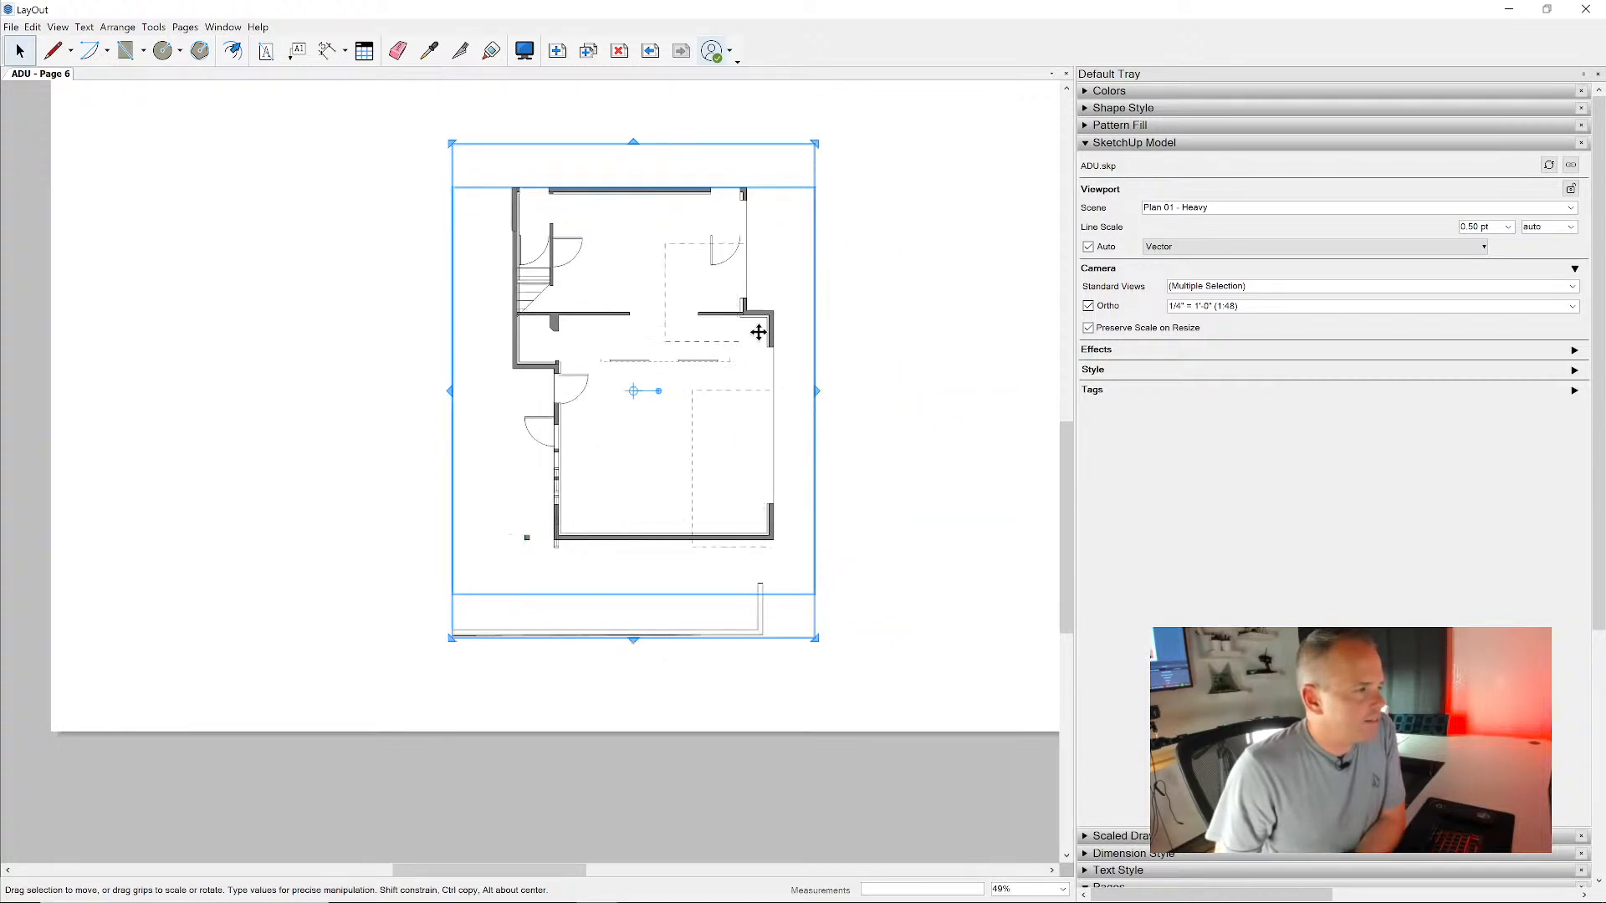
pyautogui.rightClick(758, 332)
pyautogui.moveTo(874, 491)
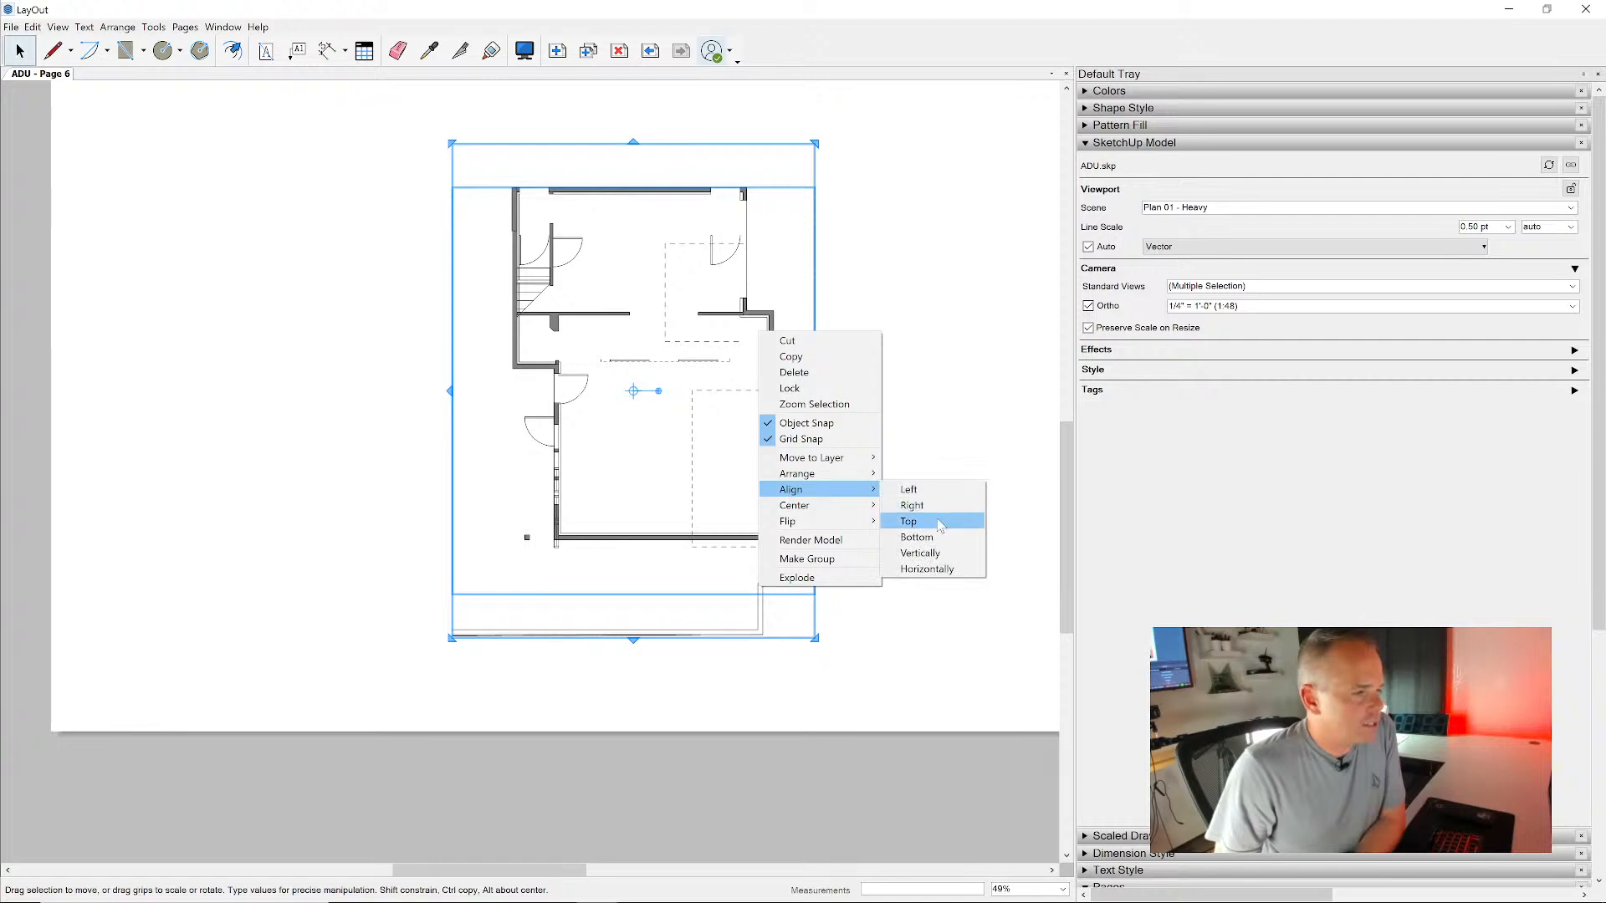
pyautogui.click(919, 522)
pyautogui.click(879, 415)
# - Examine the line weights of walls, doors, windows and dashed lines across the overlaid Plan 01 viewports
pyautogui.scroll(7, 687, 238)
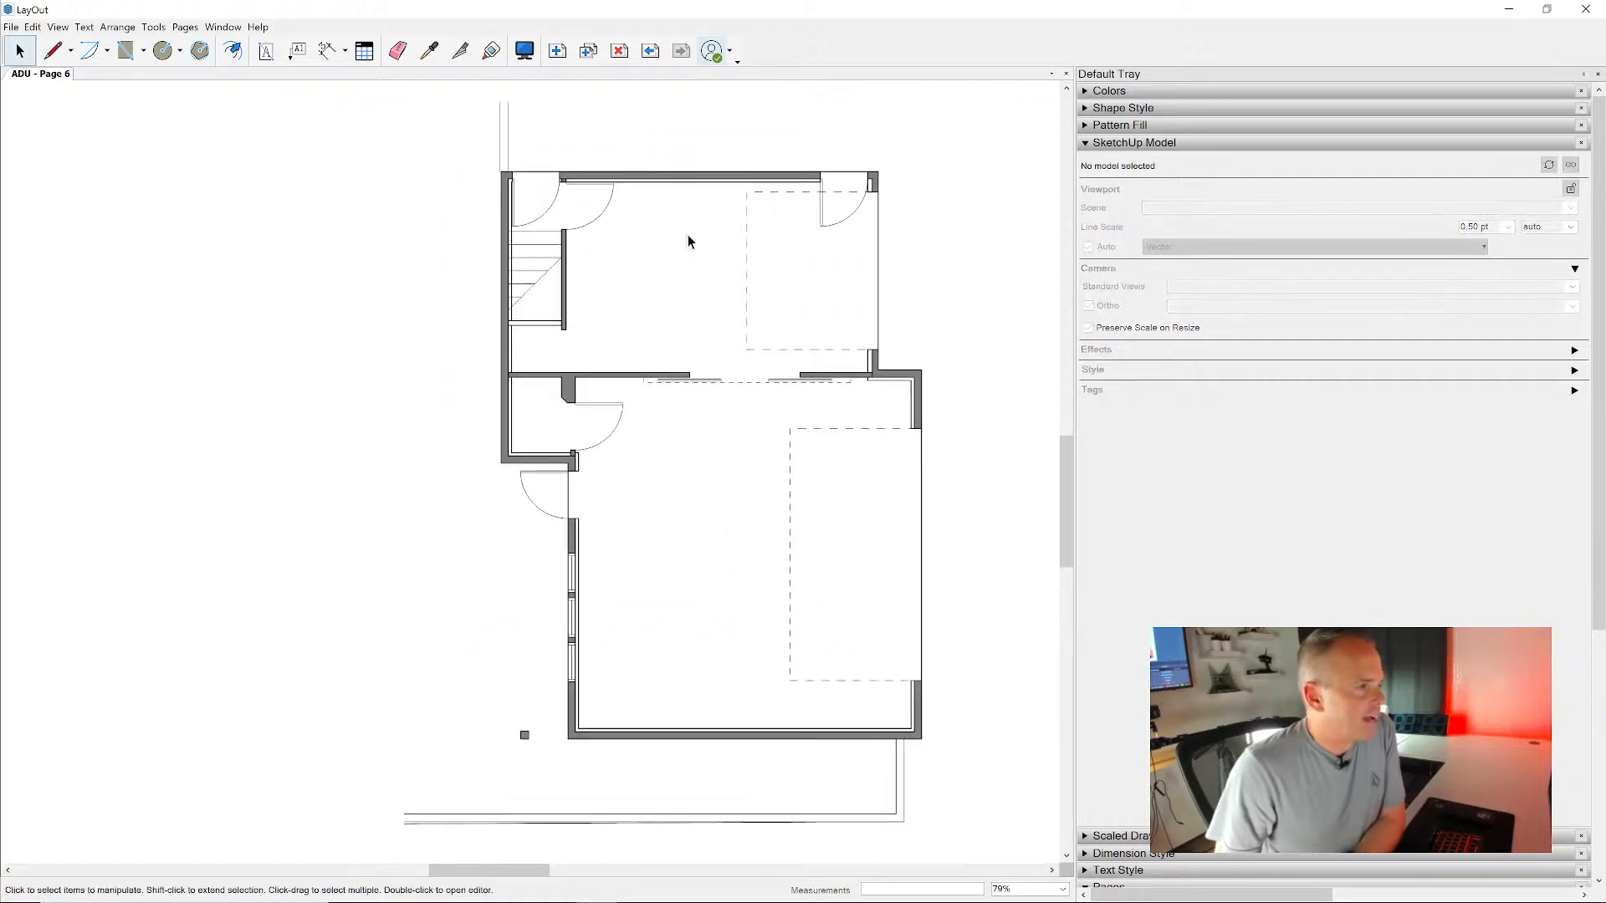
pyautogui.scroll(5, 794, 326)
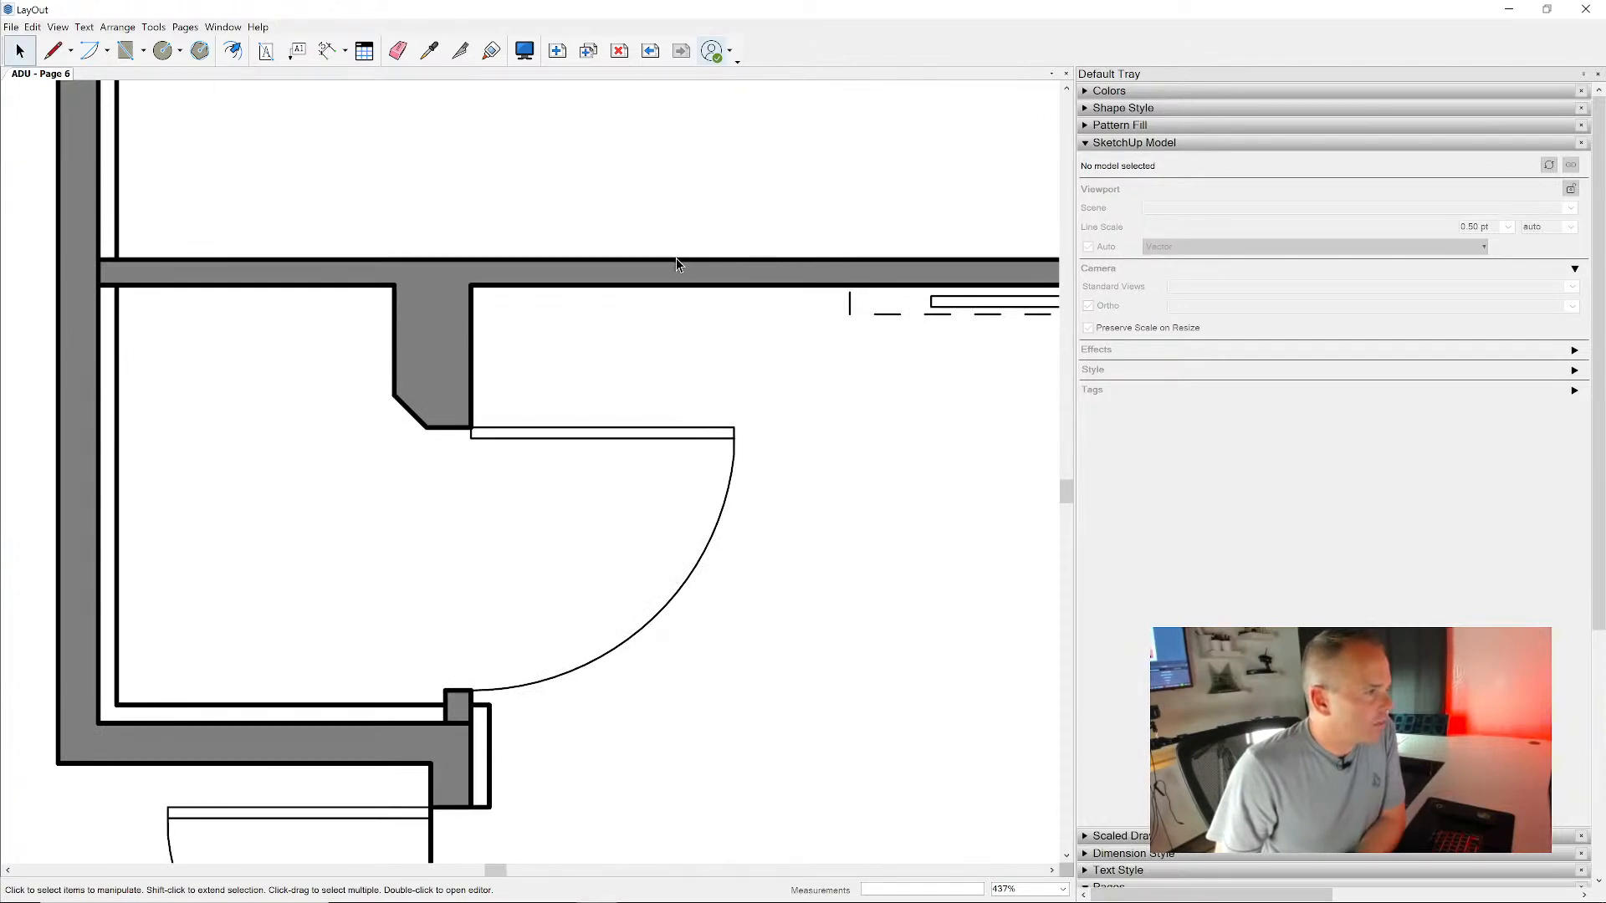
pyautogui.moveTo(755, 302); pyautogui.dragTo(430, 273, button='middle')
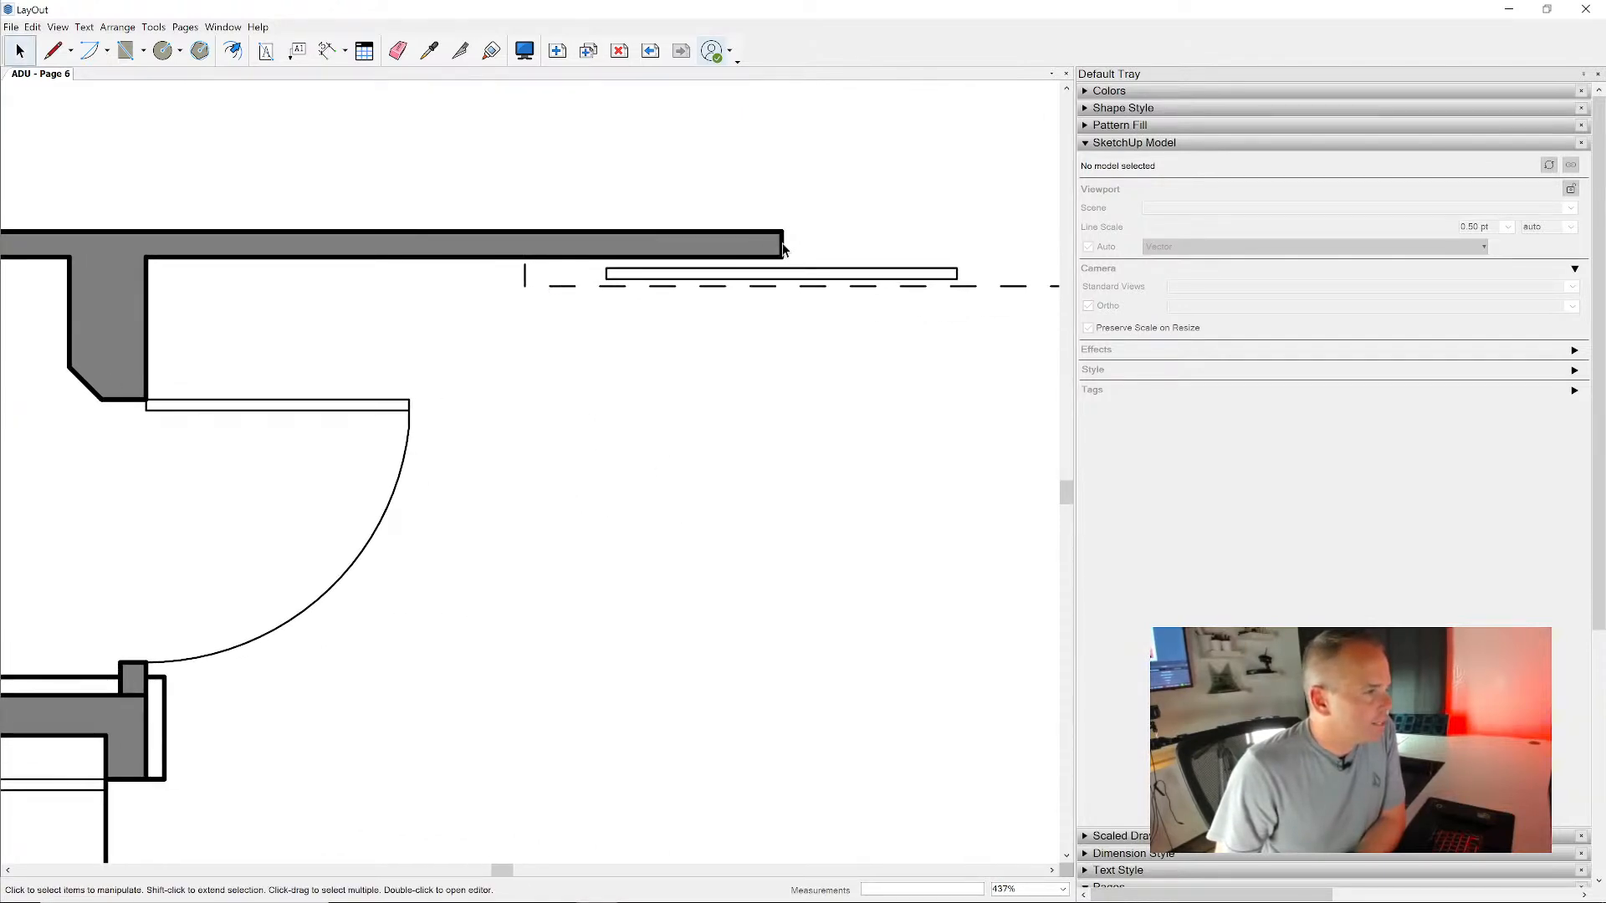
pyautogui.scroll(-2, 766, 358)
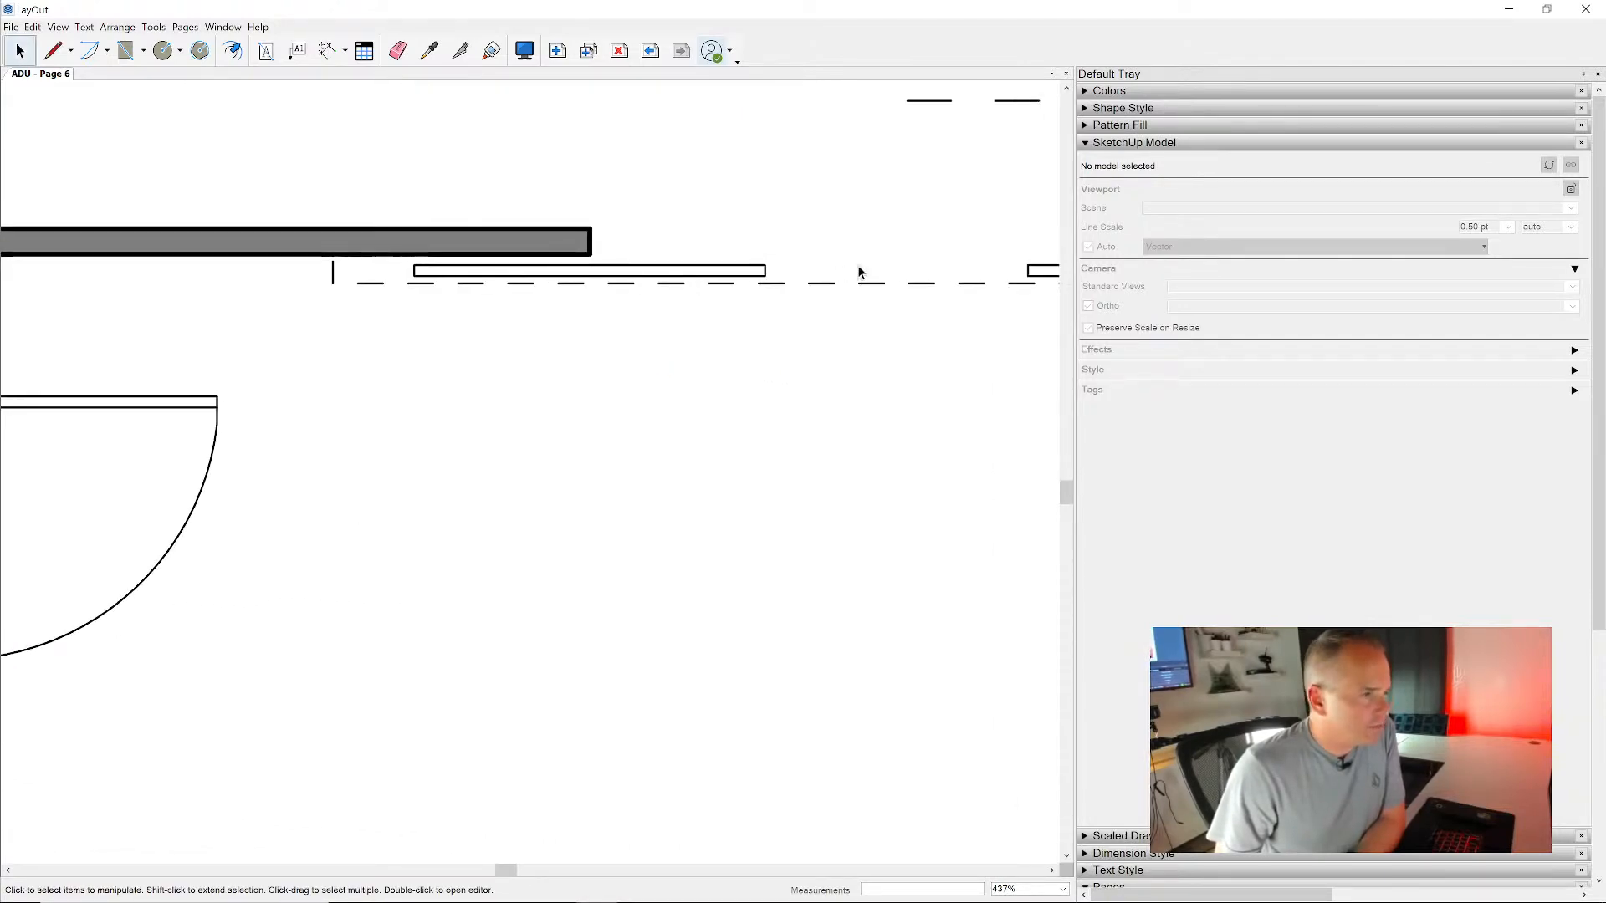
pyautogui.scroll(-1, 836, 360)
pyautogui.moveTo(622, 410); pyautogui.dragTo(642, 287, button='middle')
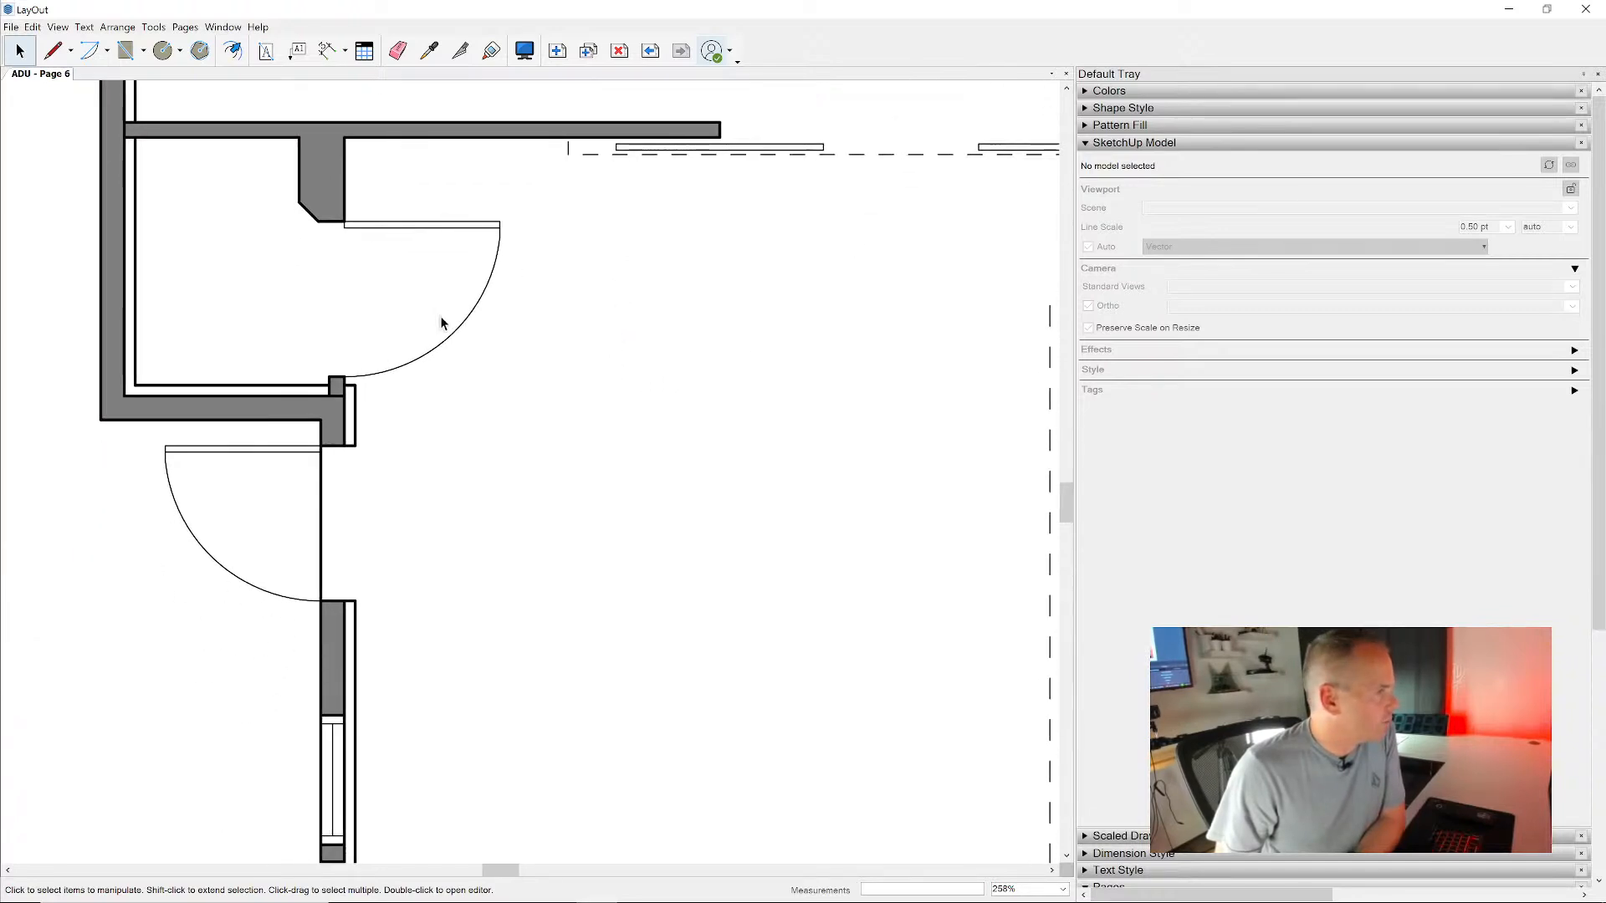
pyautogui.scroll(-2, 445, 347)
pyautogui.moveTo(652, 393); pyautogui.dragTo(672, 139, button='middle')
pyautogui.scroll(-2, 518, 370)
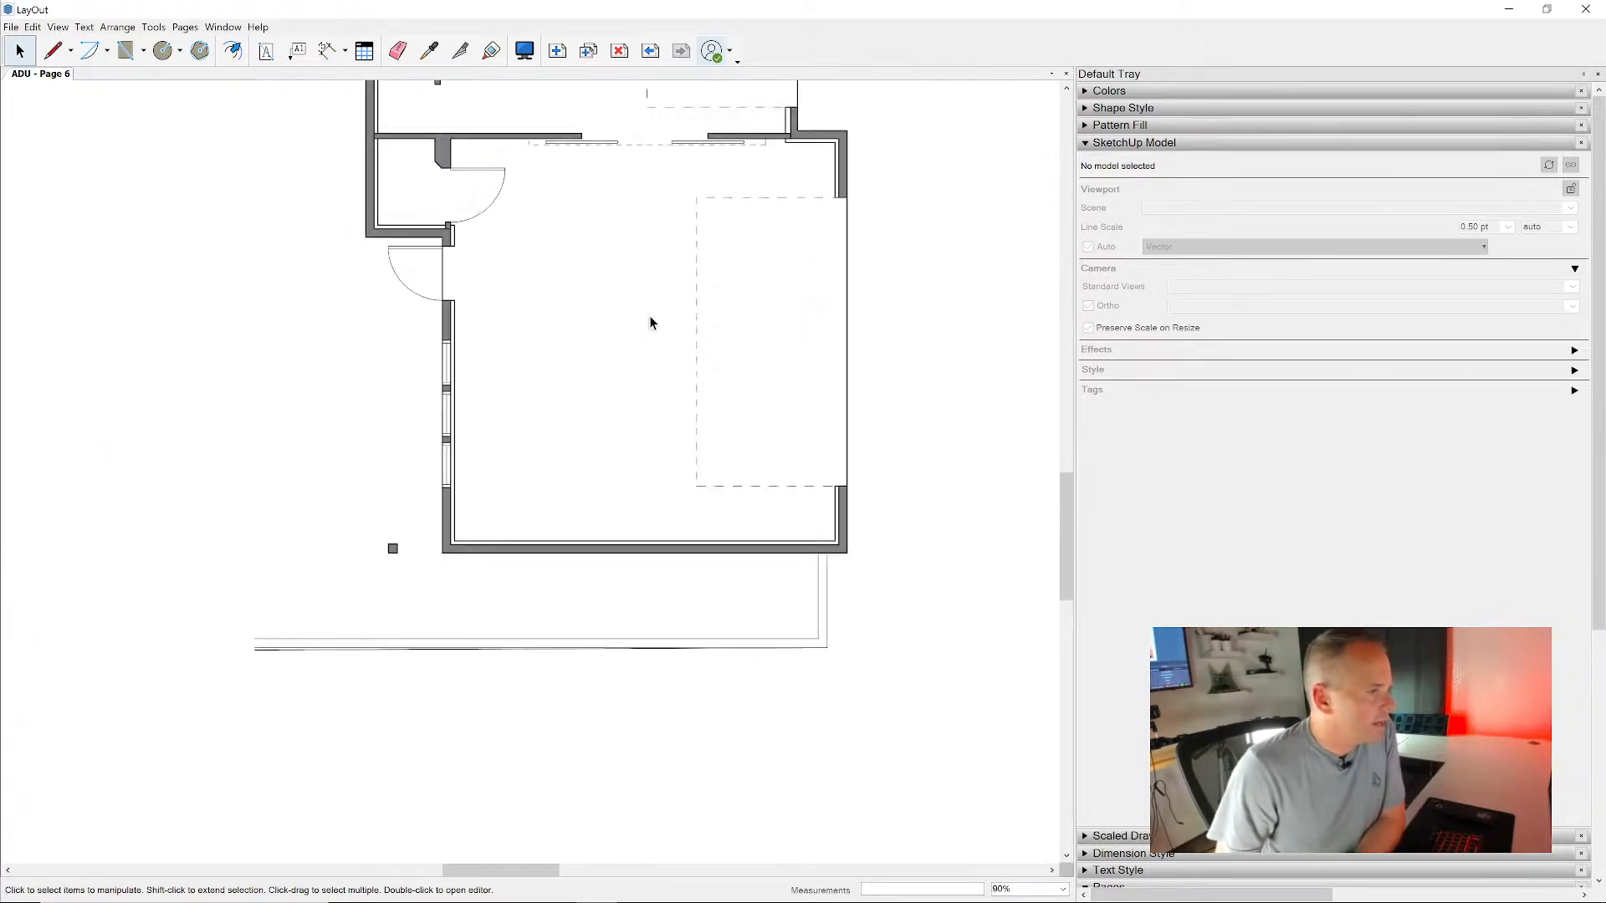
pyautogui.scroll(-2, 652, 322)
pyautogui.scroll(-2, 638, 452)
# - Move the stacked Plan 01 viewports toward the page's upper-left area and place a copy of the pair beside them to the right
pyautogui.moveTo(935, 179); pyautogui.dragTo(465, 524)
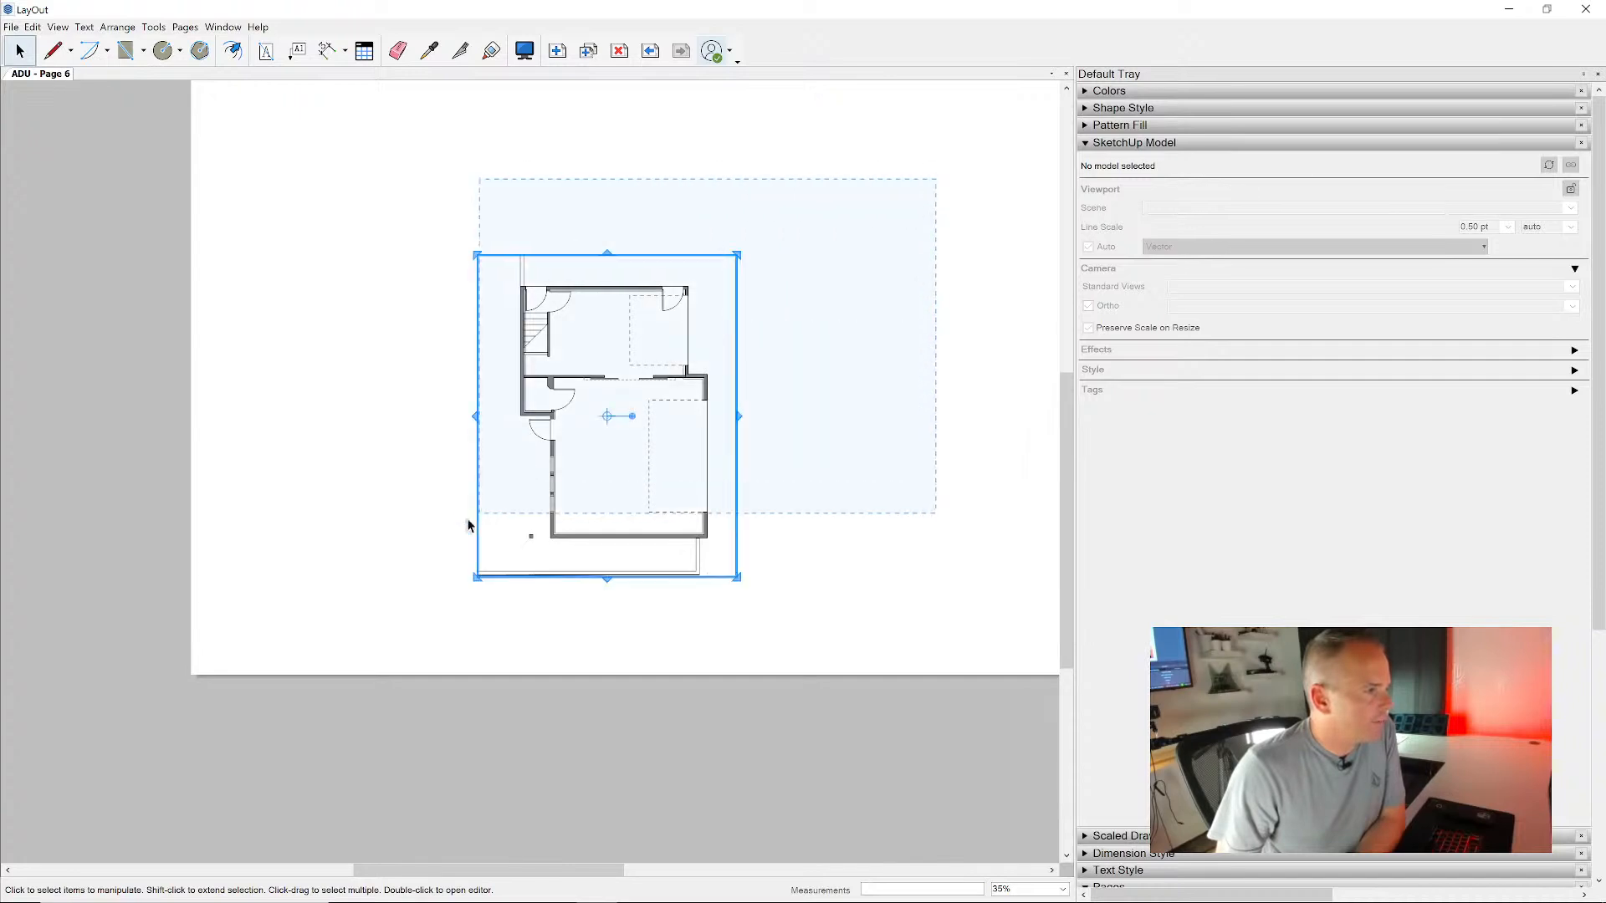
pyautogui.moveTo(569, 455); pyautogui.dragTo(360, 320)
pyautogui.click(611, 428)
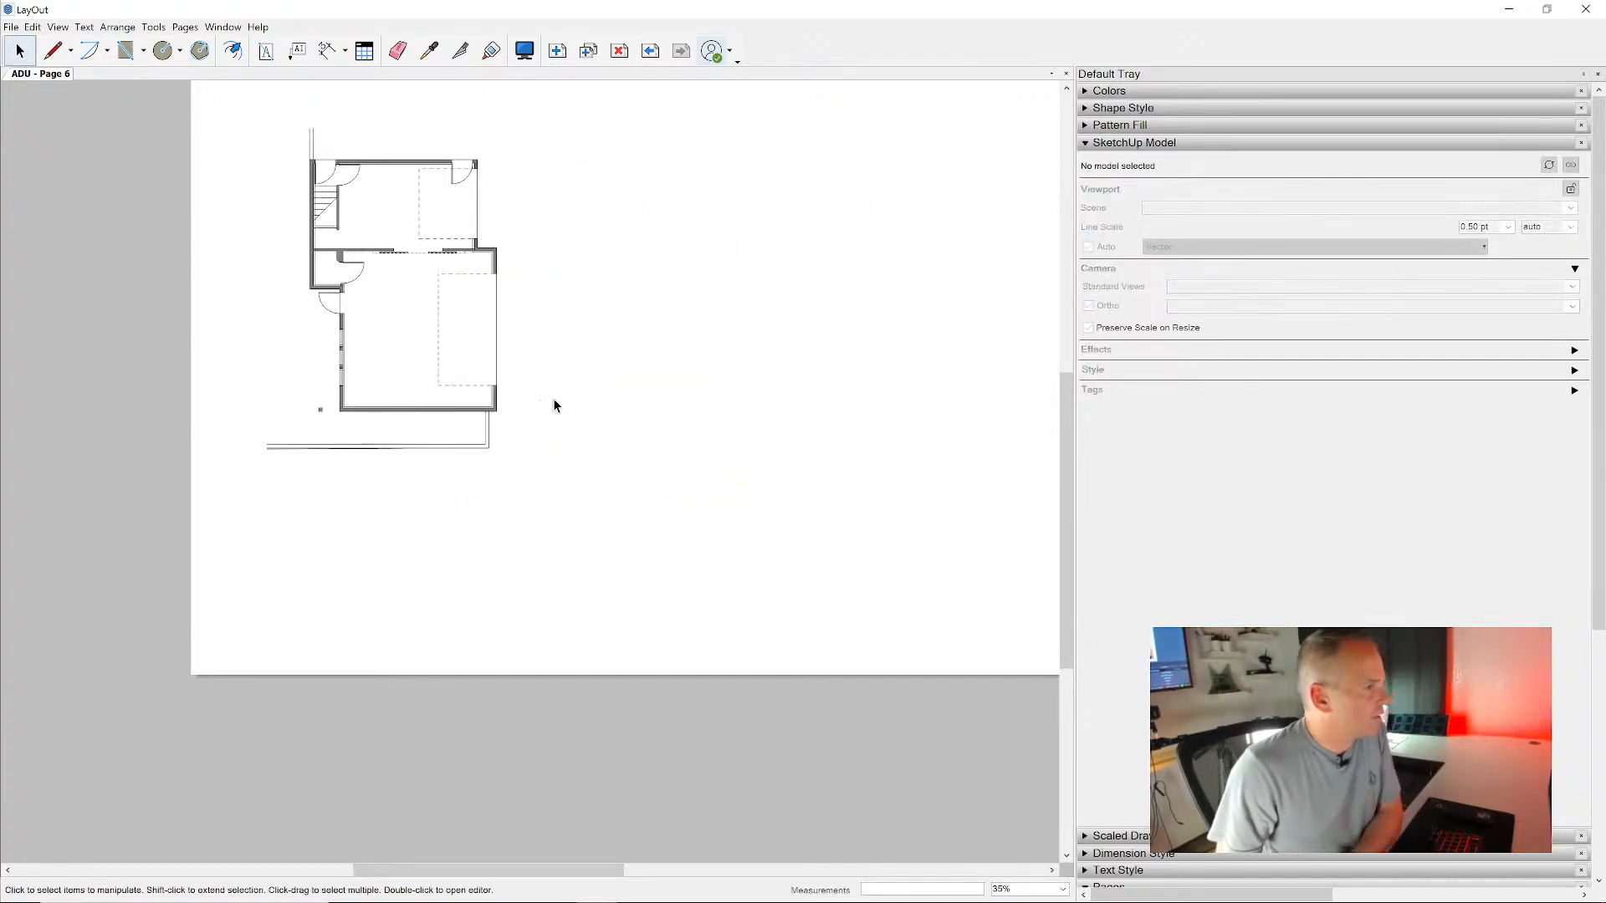
pyautogui.moveTo(717, 220); pyautogui.dragTo(325, 482)
pyautogui.keyDown('ctrl'); pyautogui.moveTo(397, 337); pyautogui.dragTo(781, 544); pyautogui.keyUp('ctrl')
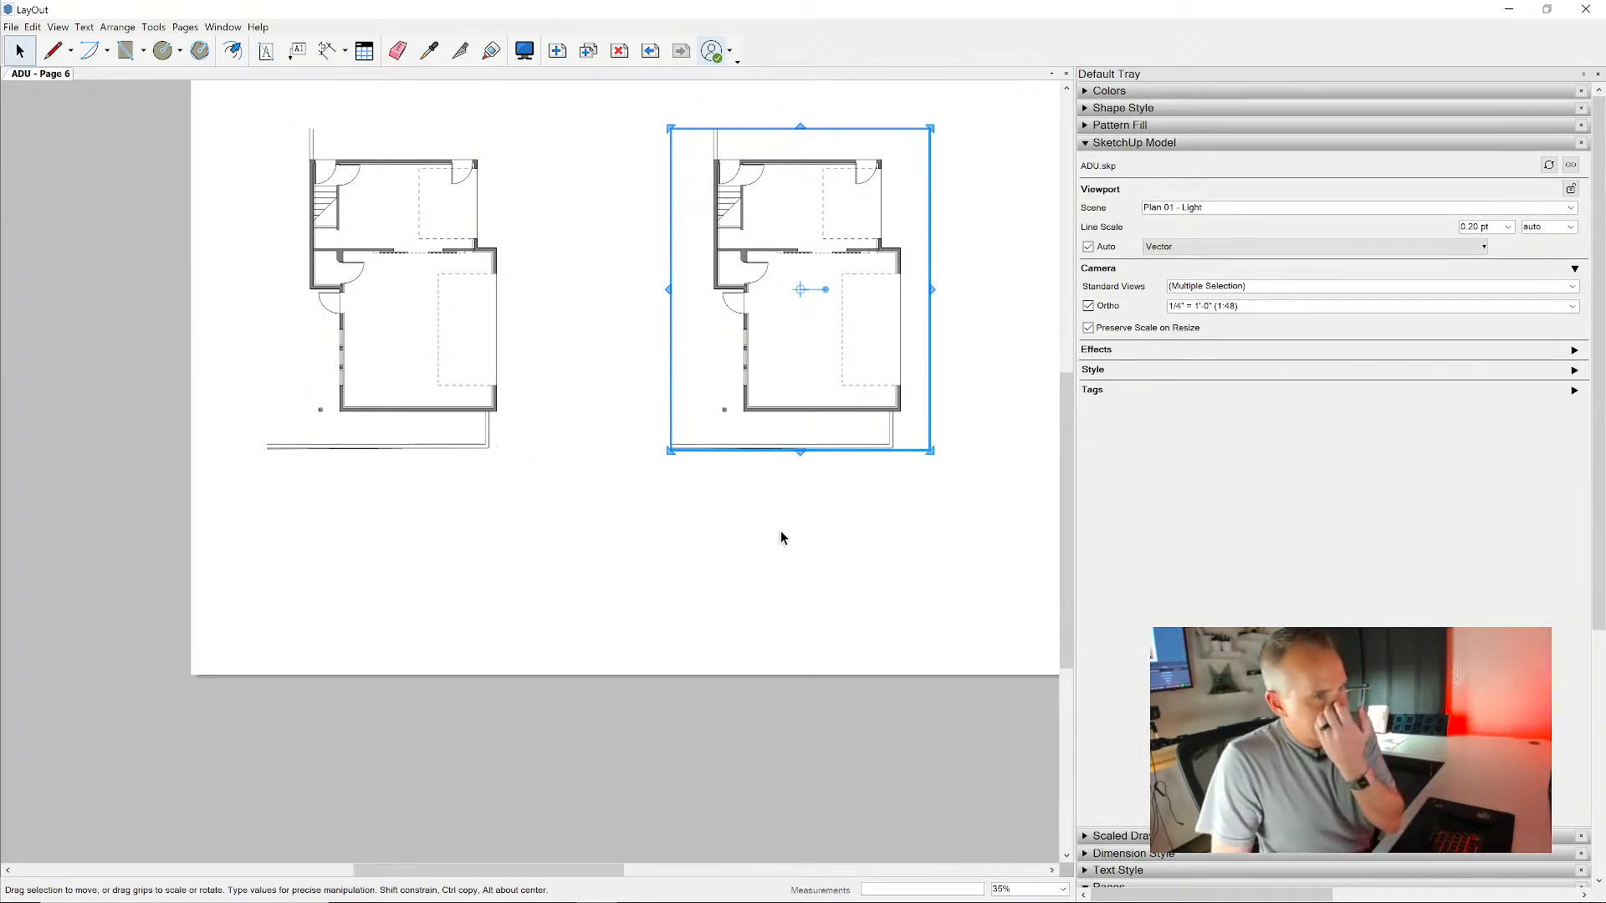
pyautogui.click(783, 502)
# - Assign the Plan 02 - Heavy scene to the copied heavy viewport and Plan 02 - Light to the copied light viewport
pyautogui.scroll(4, 746, 202)
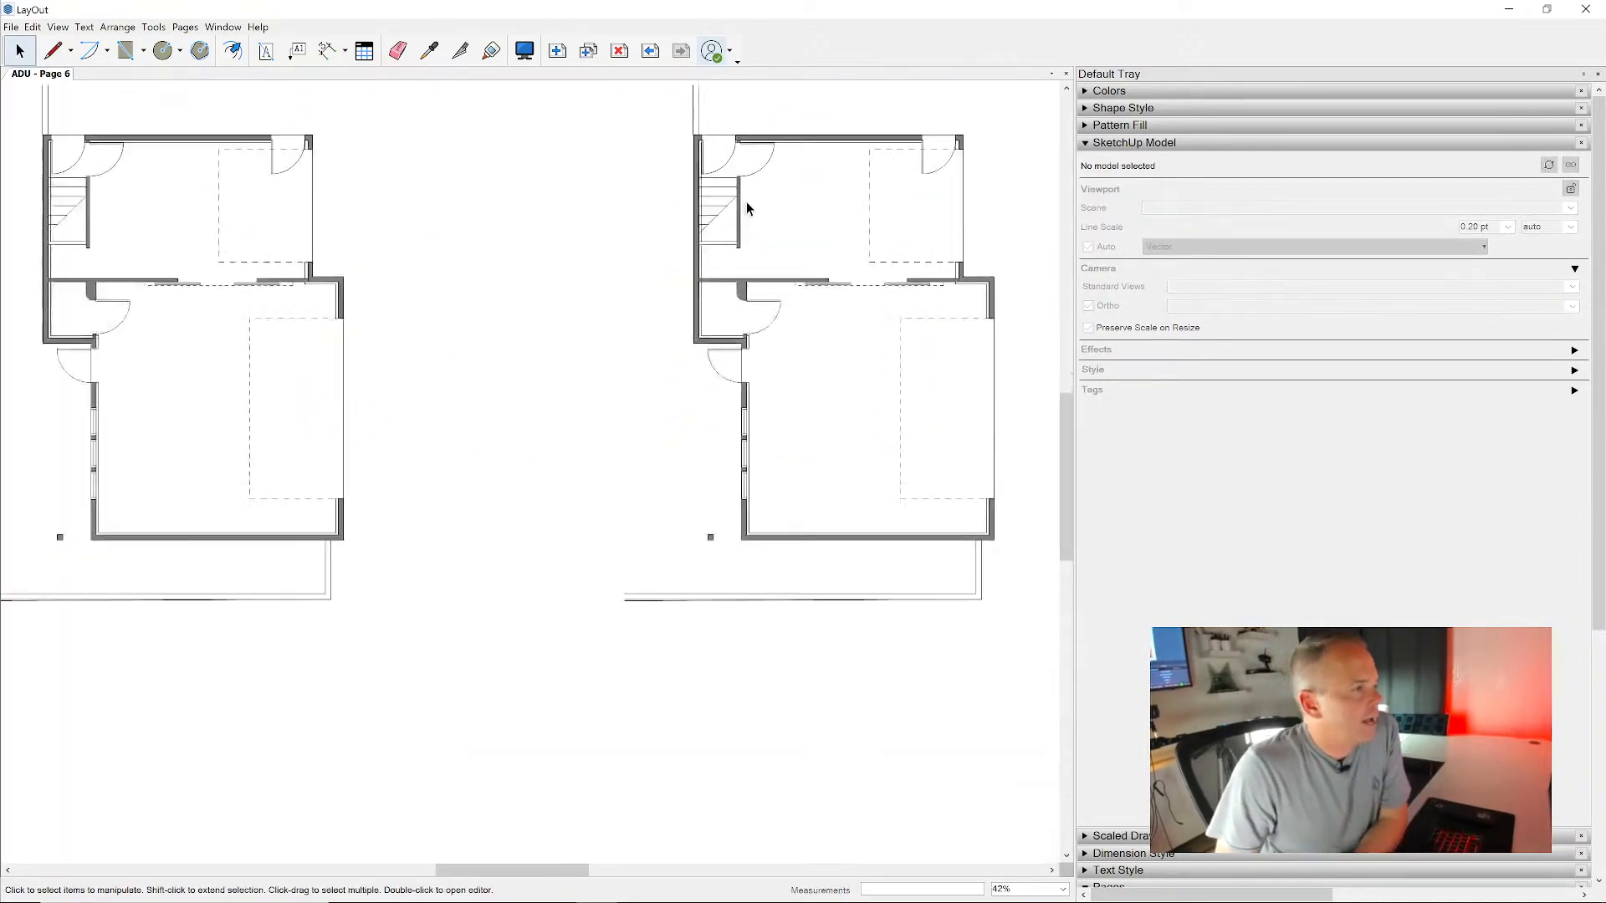
pyautogui.click(686, 180)
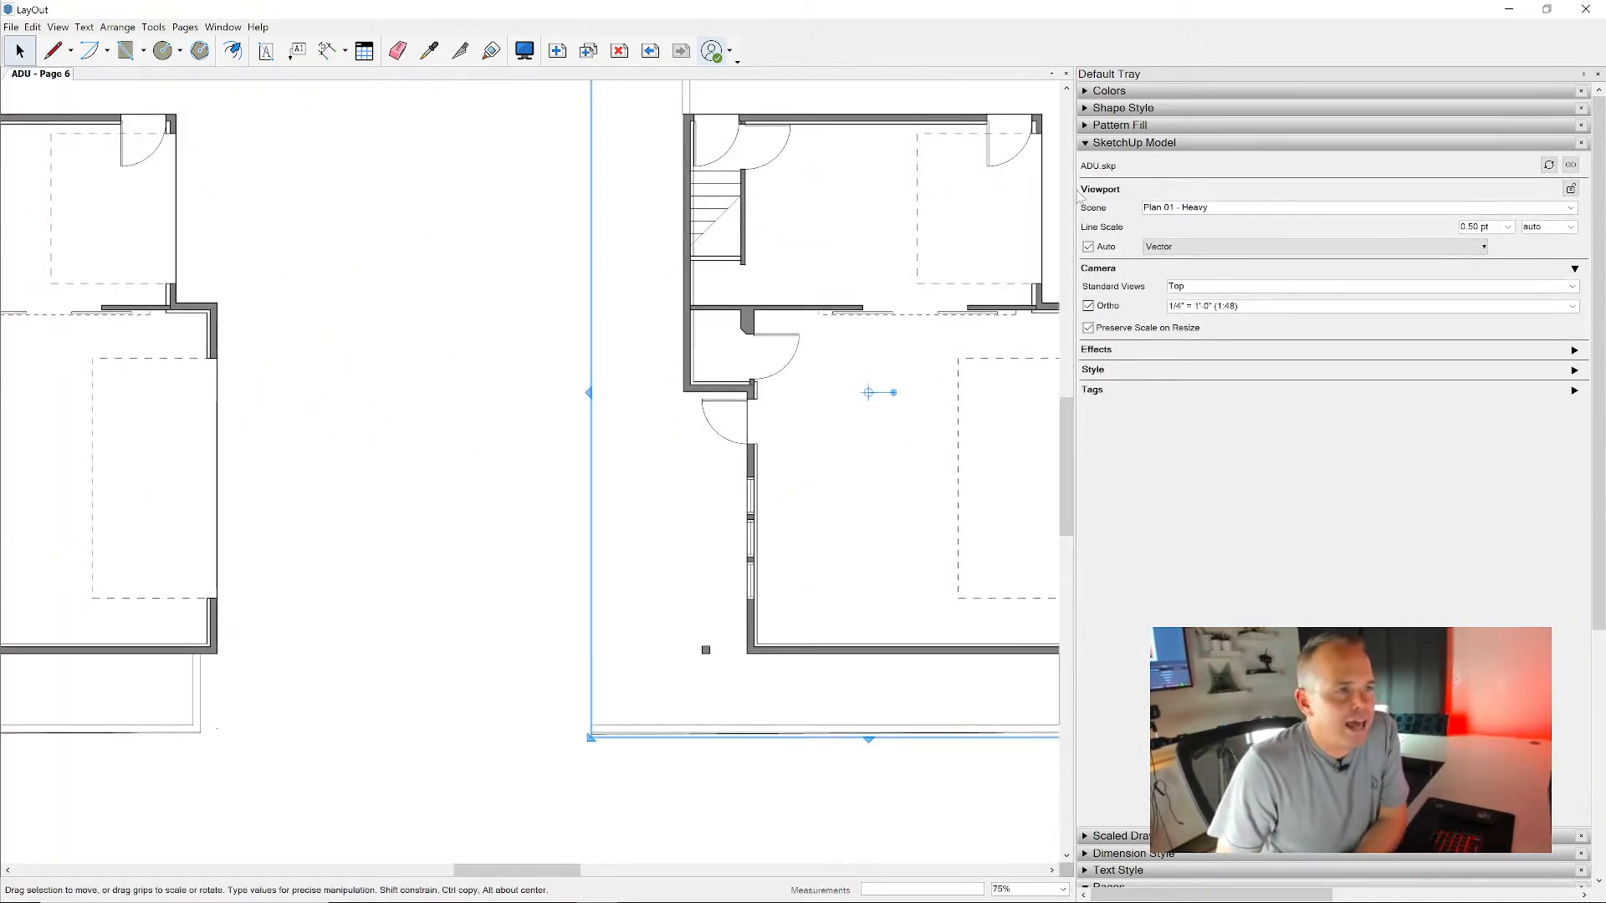
pyautogui.click(1555, 209)
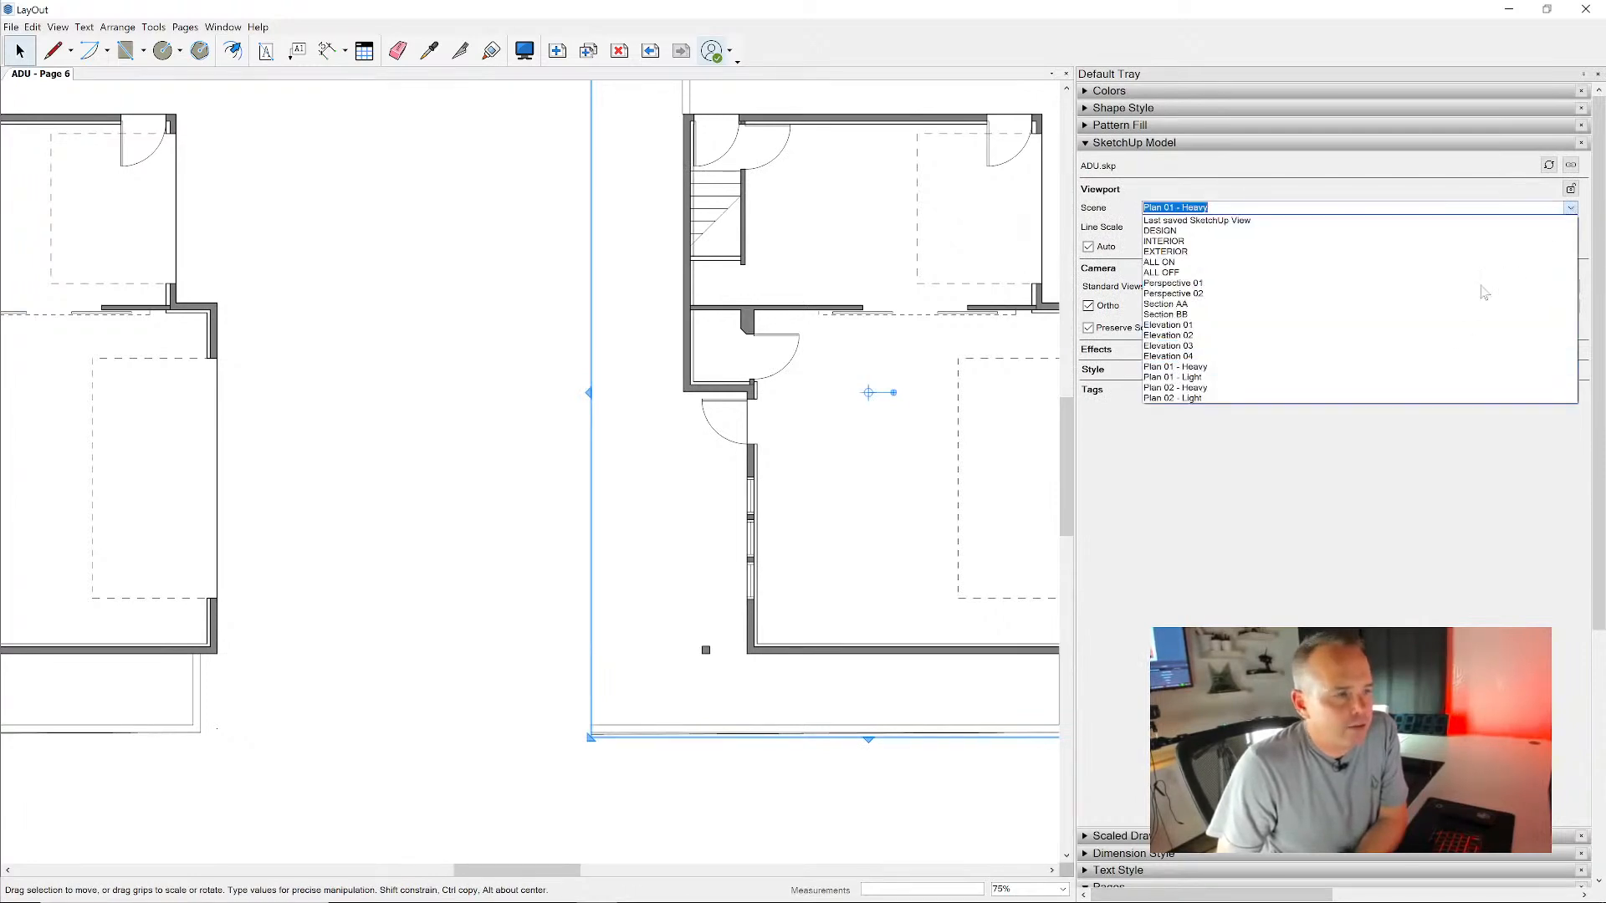
pyautogui.click(1425, 389)
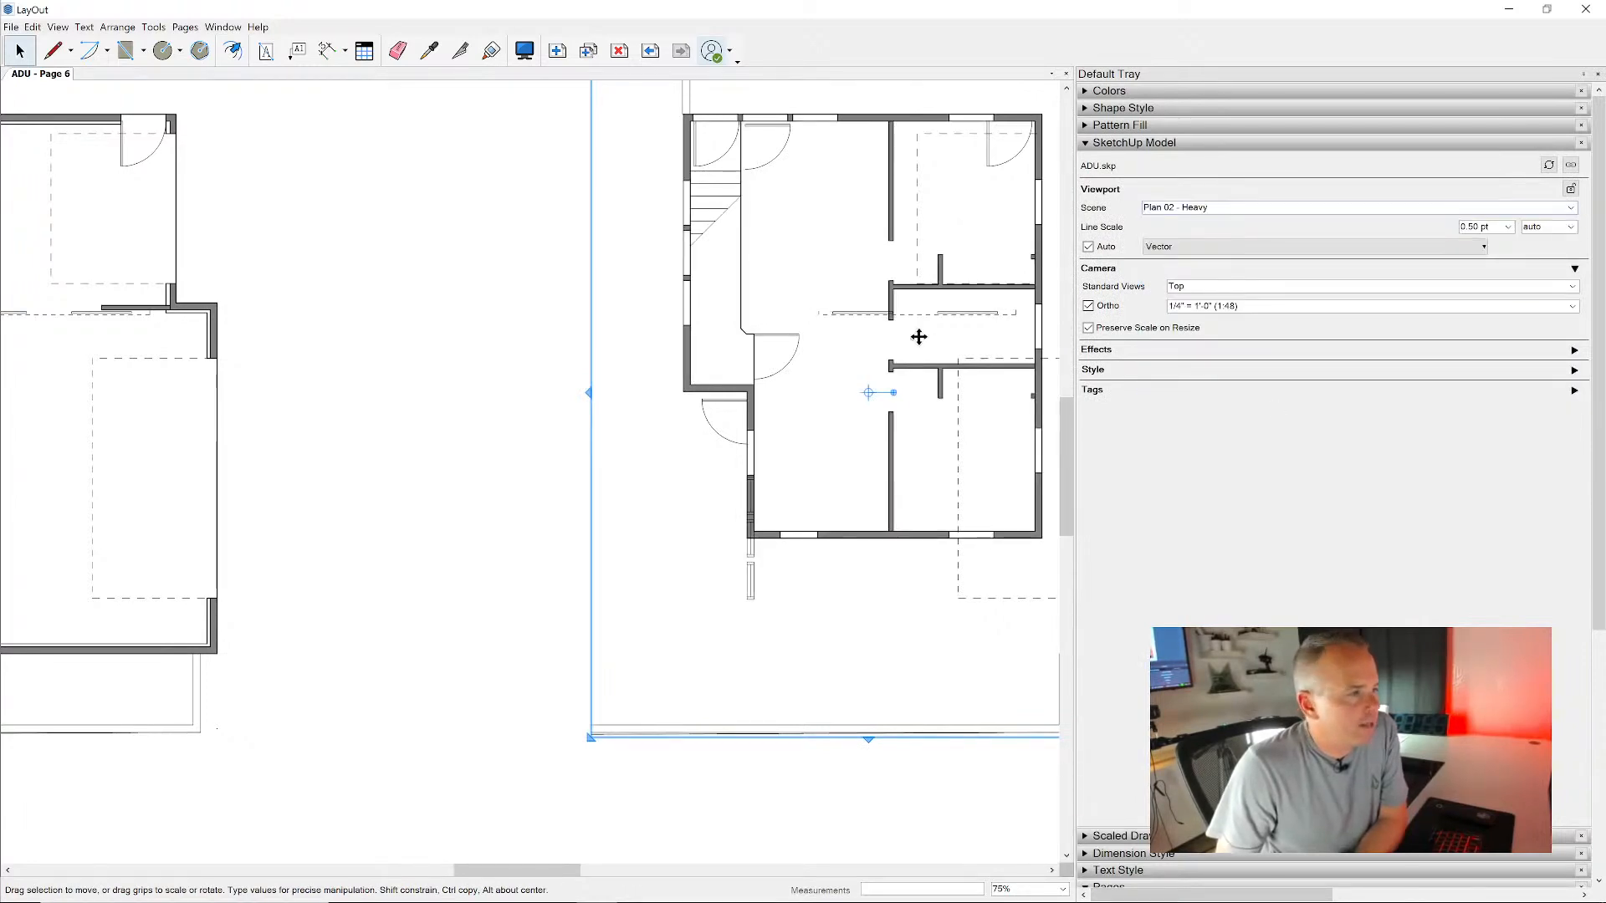
pyautogui.click(1571, 208)
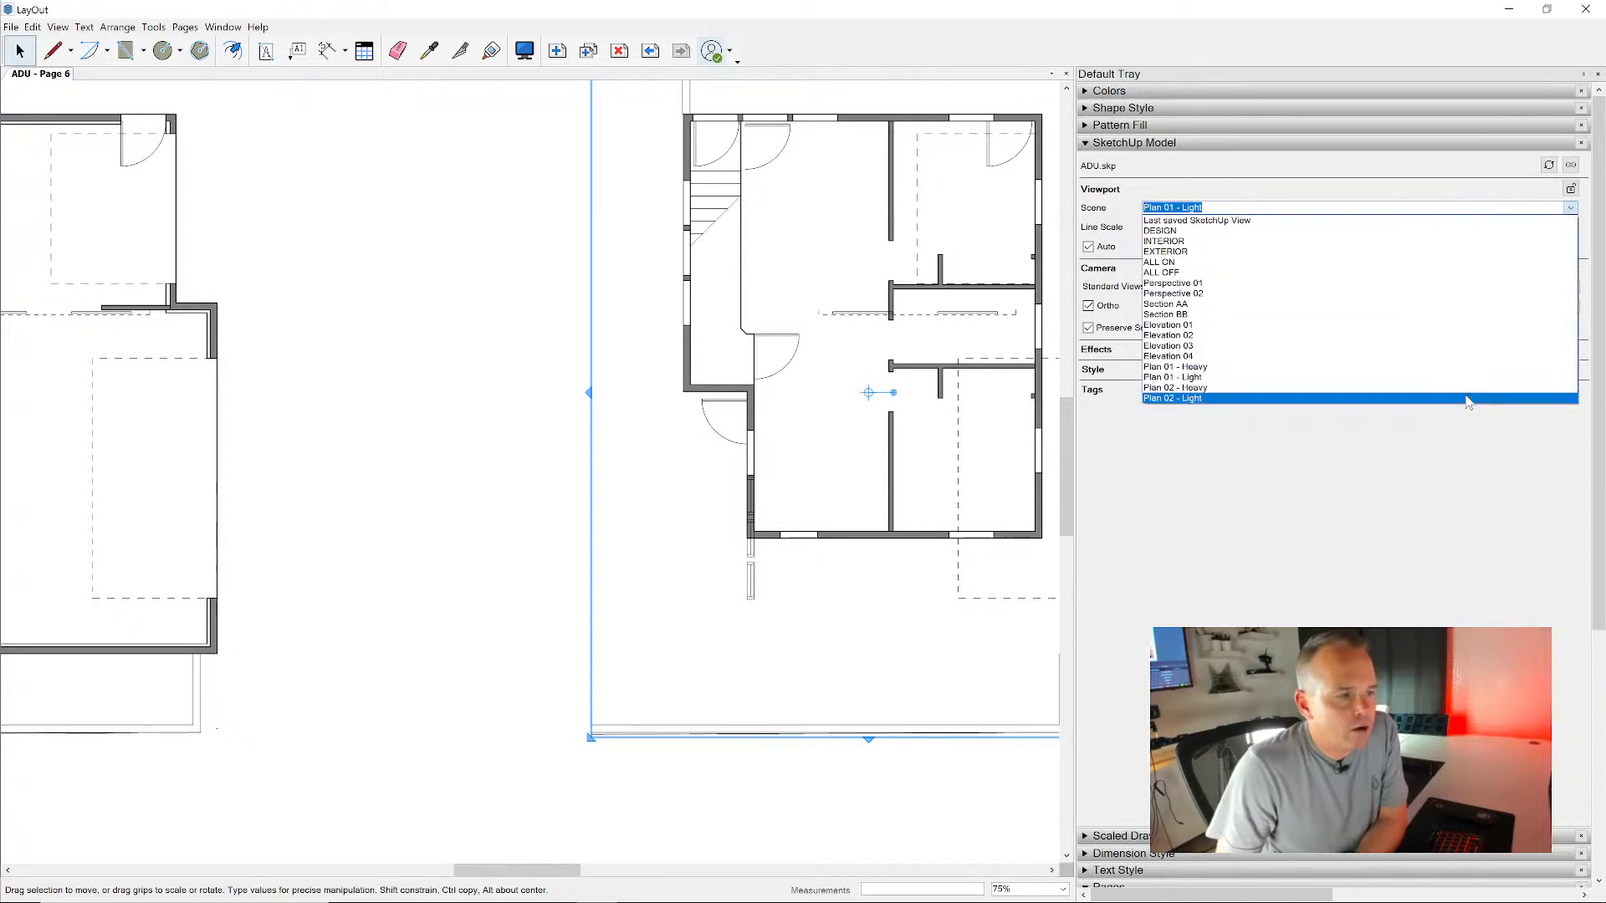
pyautogui.click(1470, 398)
# - Crop the lower edge of both Plan 02 viewports to just below the floor plan and shift the pair slightly down the page
pyautogui.scroll(-5, 855, 354)
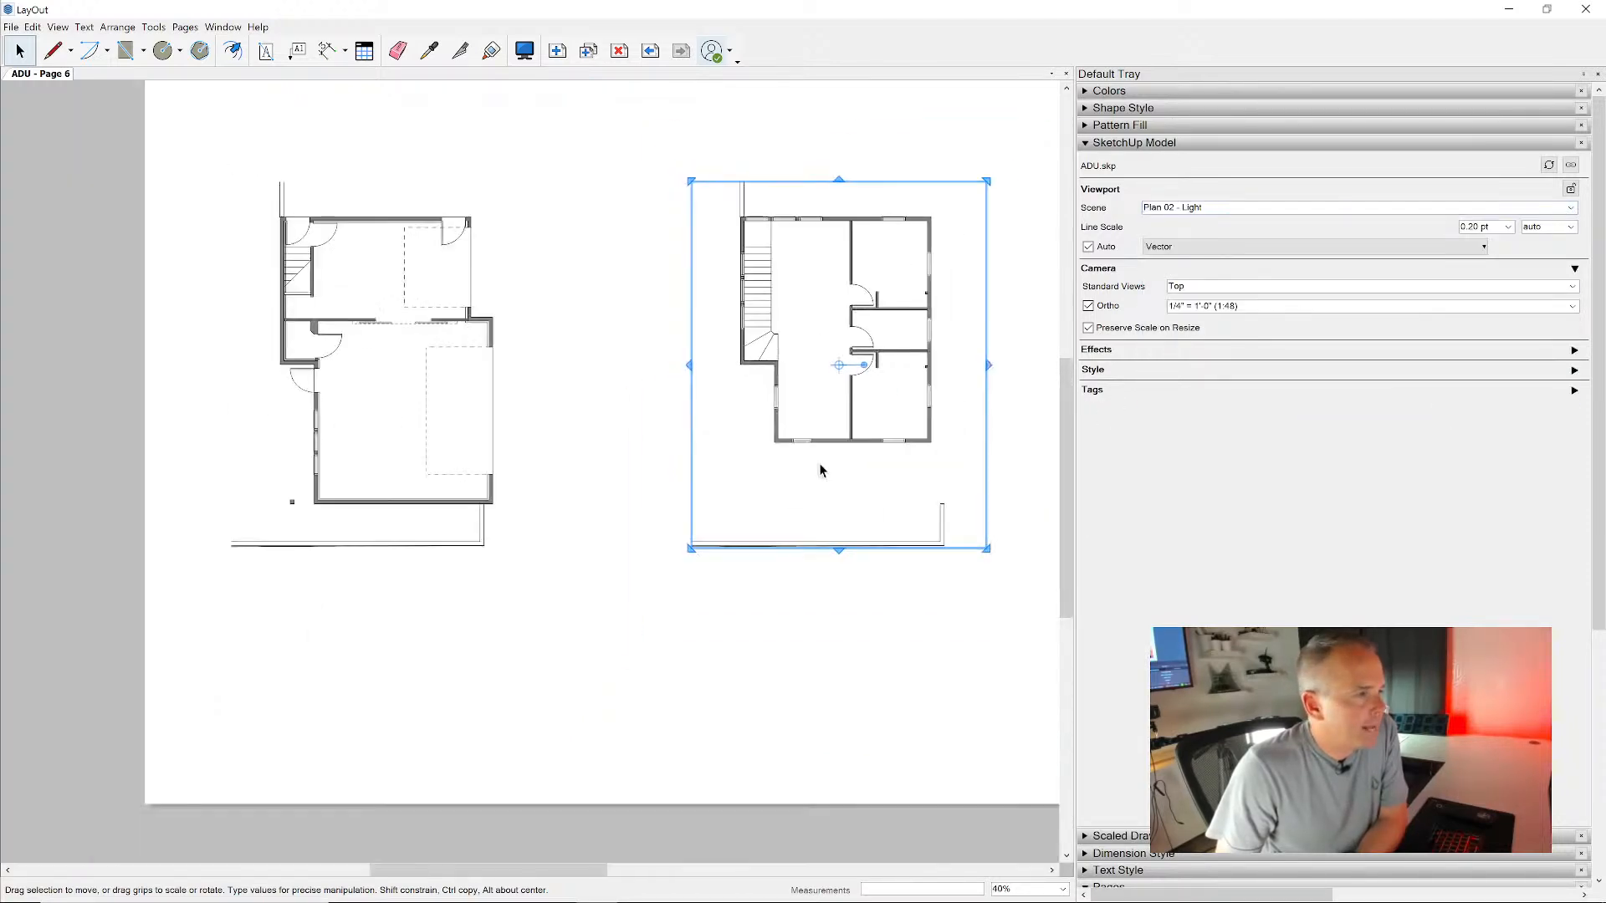
pyautogui.click(821, 642)
pyautogui.click(743, 518)
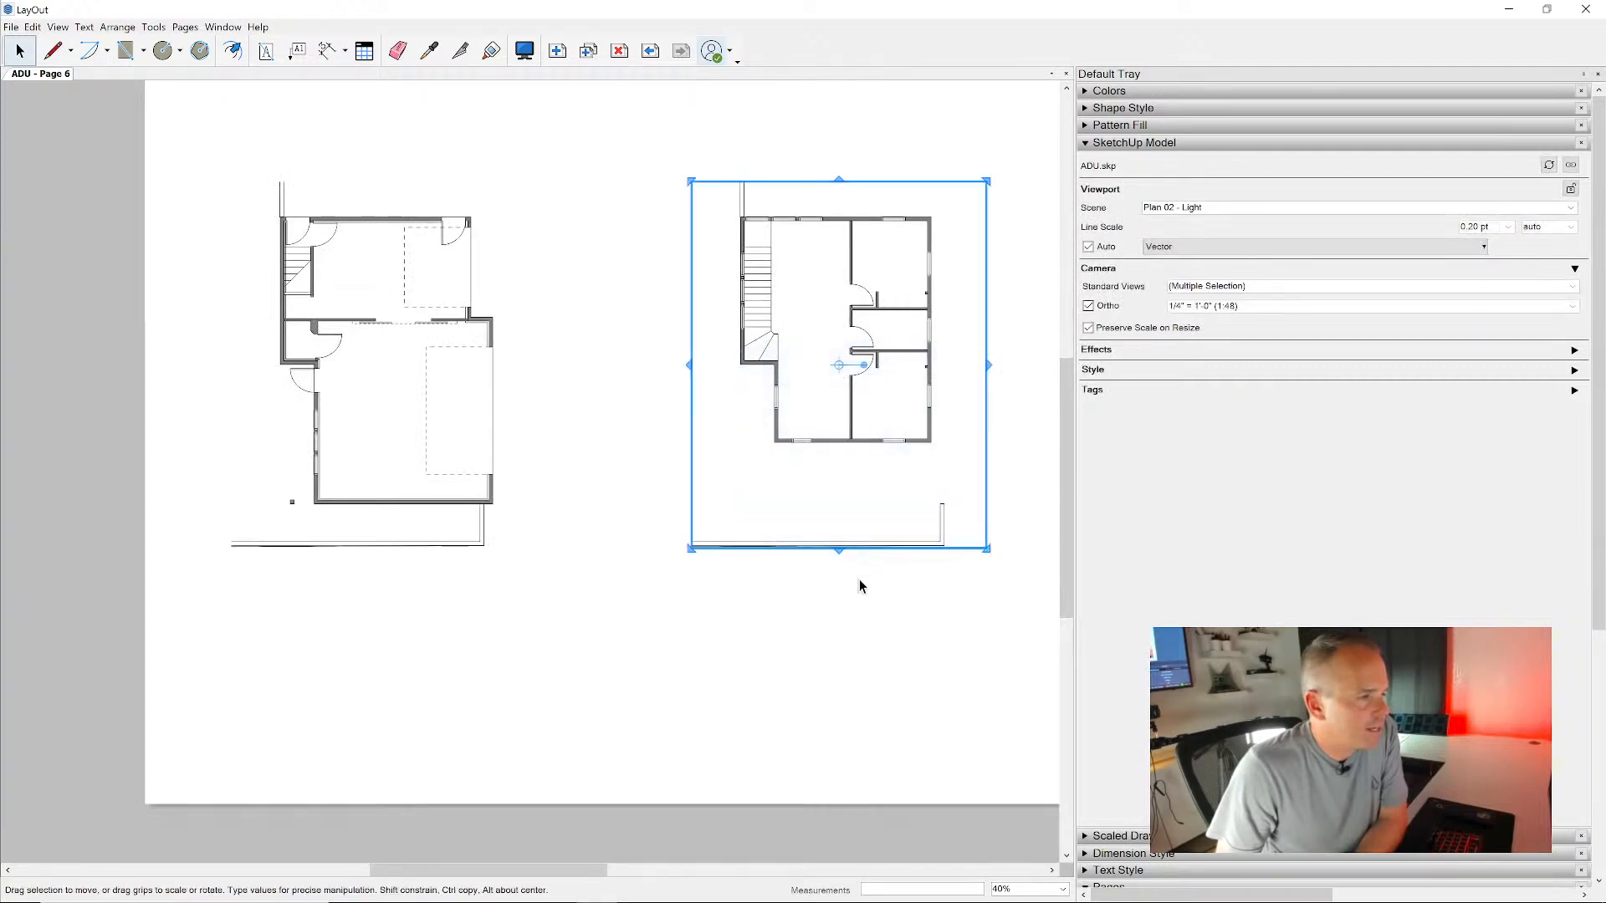
pyautogui.moveTo(841, 545); pyautogui.dragTo(846, 484)
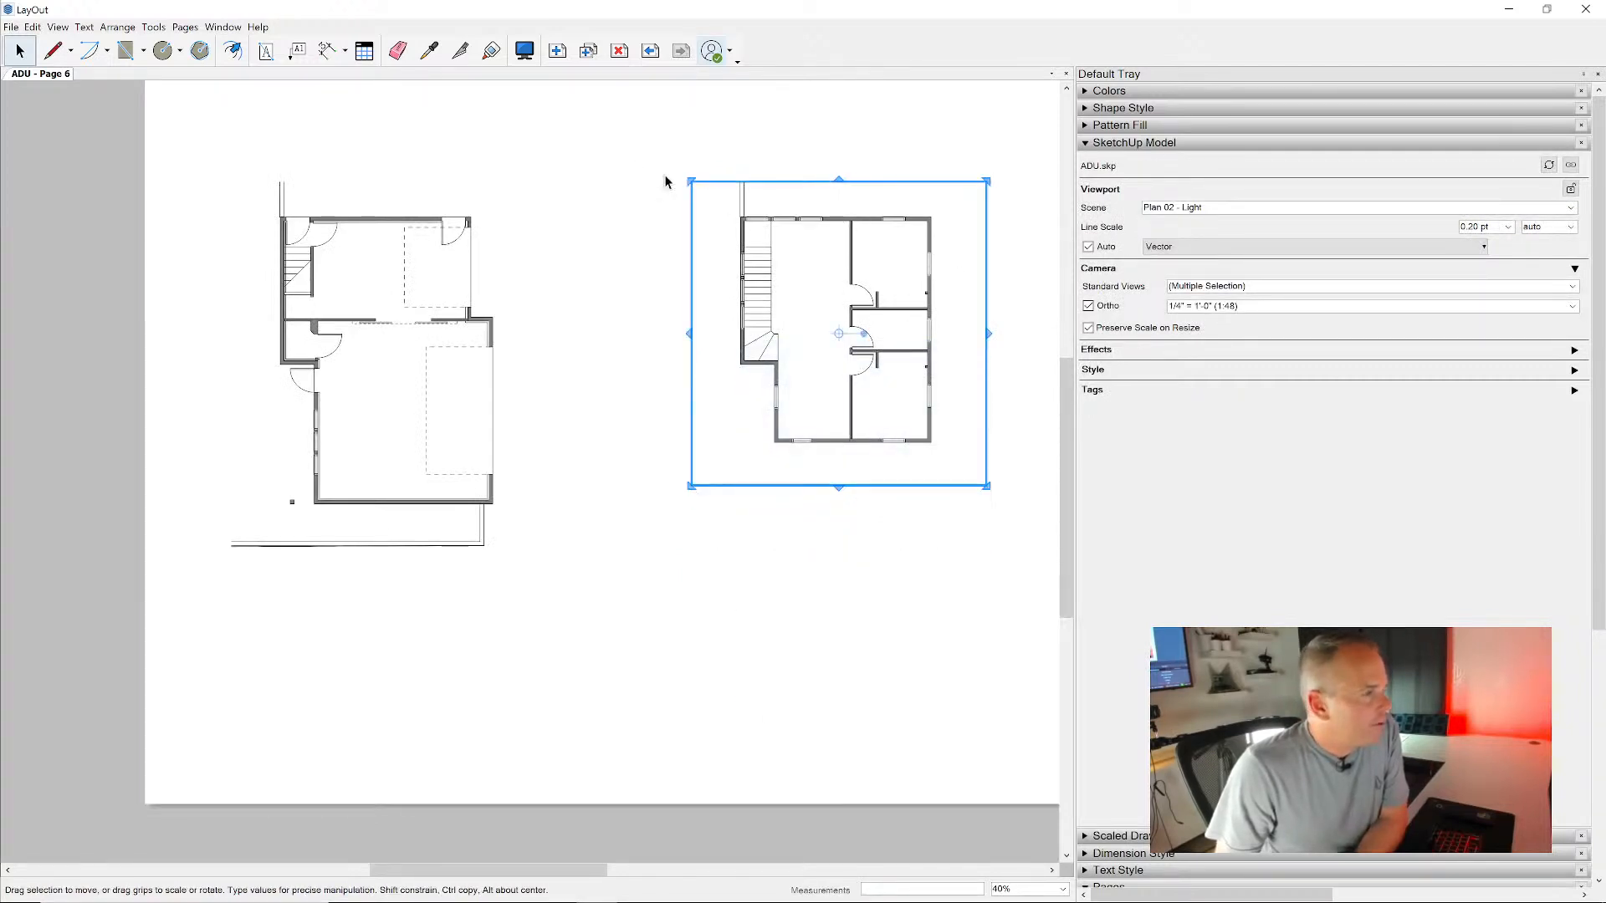
pyautogui.click(597, 143)
pyautogui.moveTo(948, 586); pyautogui.dragTo(754, 224)
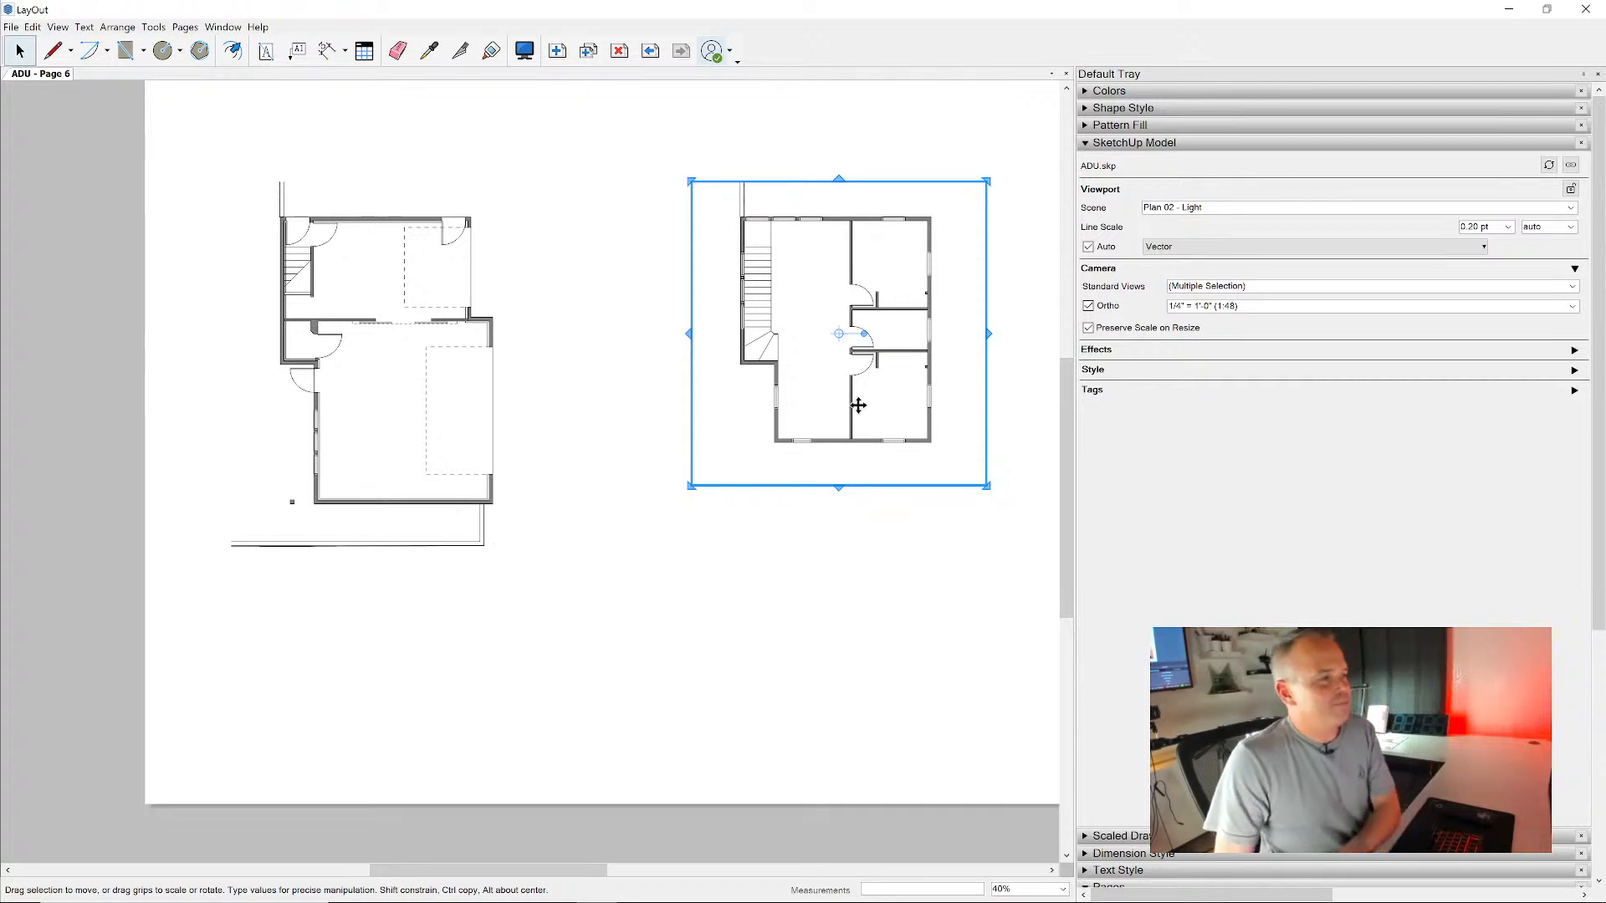
pyautogui.moveTo(790, 355); pyautogui.dragTo(786, 398)
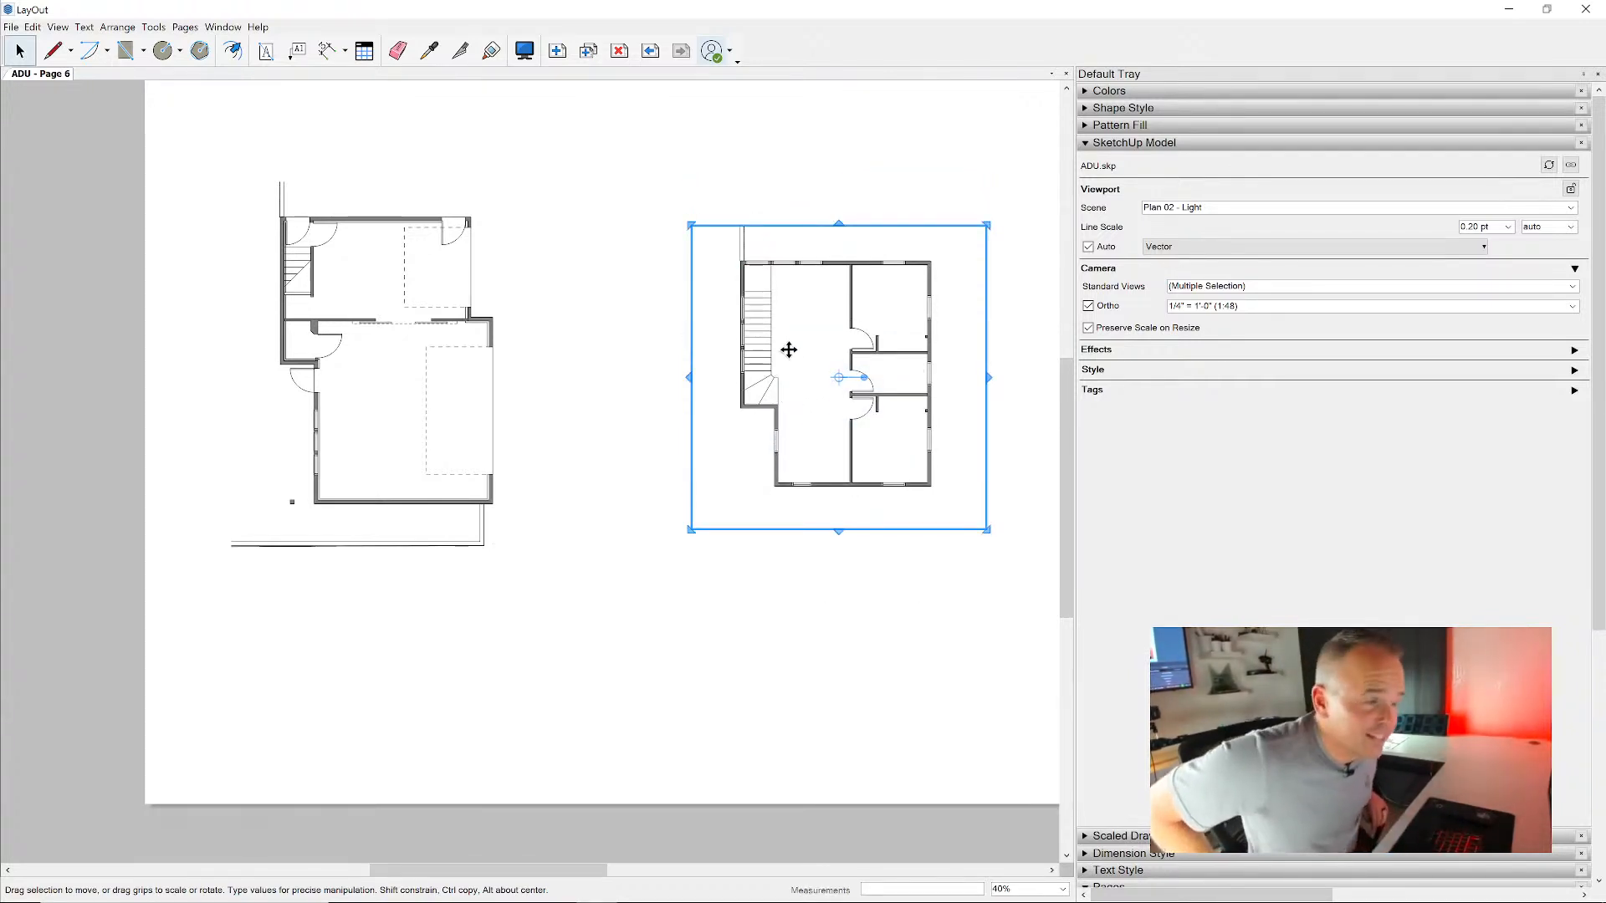
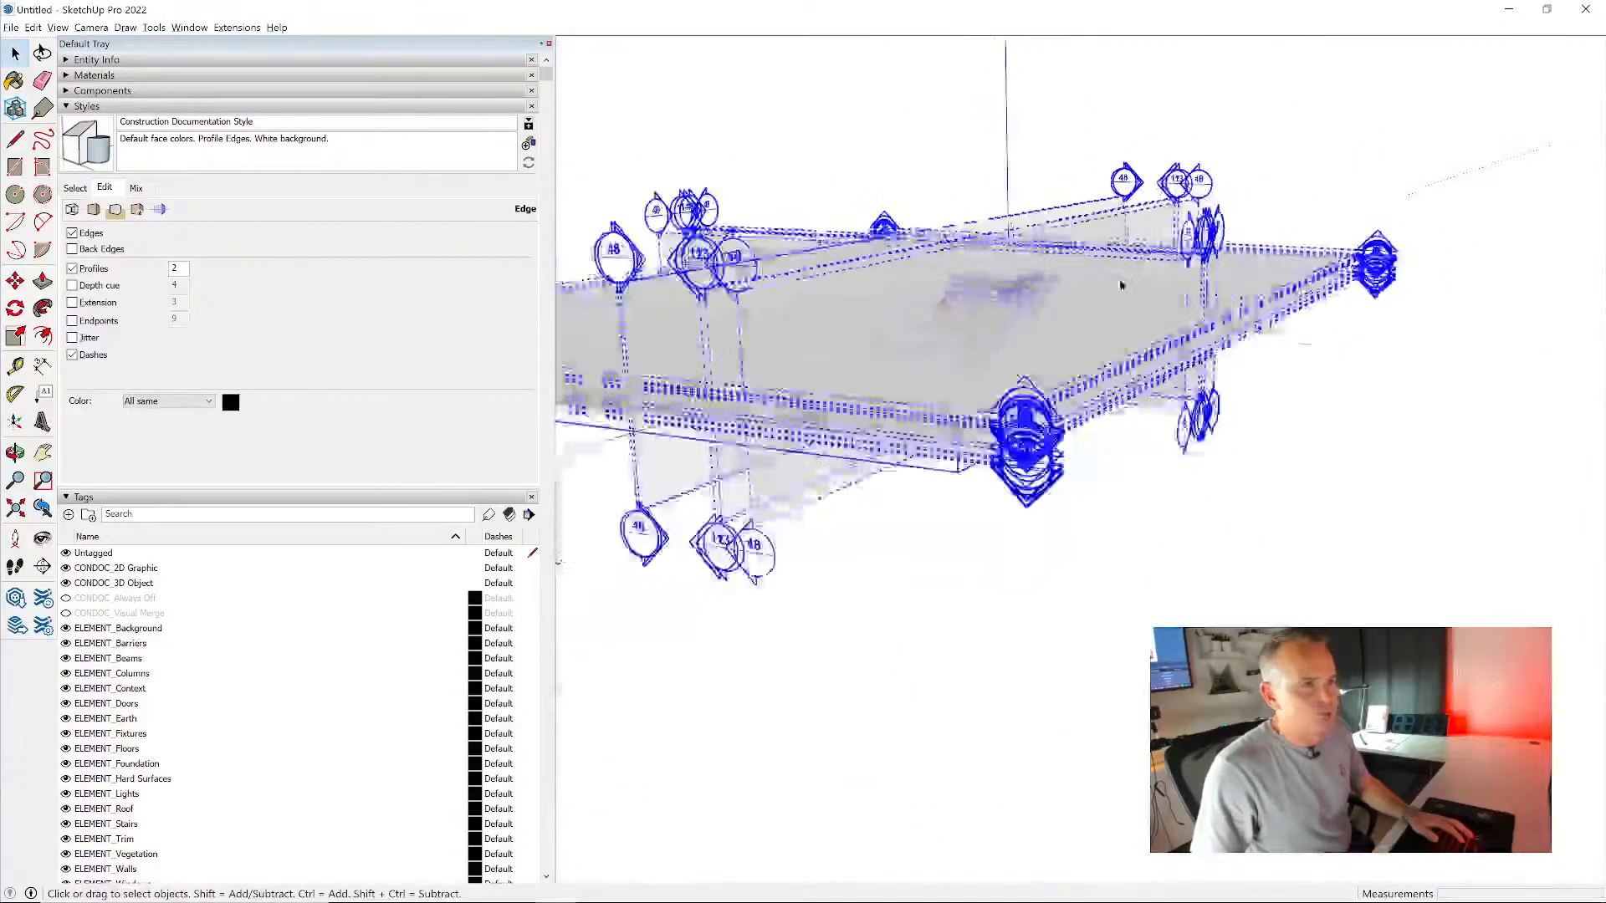
# - Delete the section planes surrounding the house and site model
pyautogui.moveTo(1426, 144); pyautogui.dragTo(1355, 307)
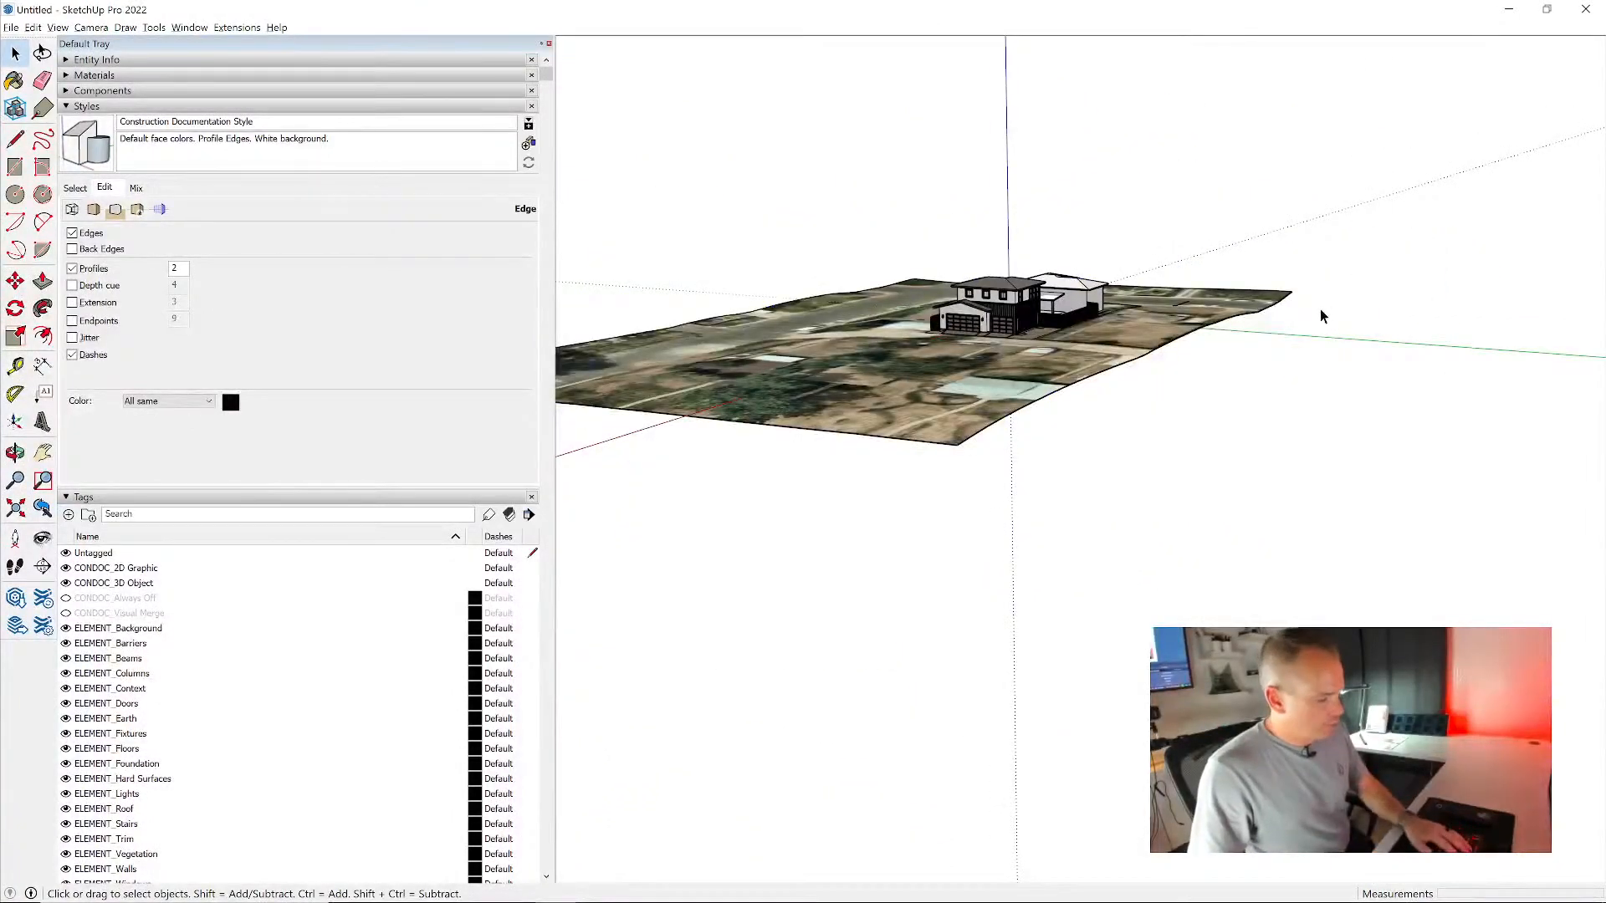
pyautogui.hotkey('alt', 's')
pyautogui.moveTo(1355, 322); pyautogui.dragTo(1348, 329)
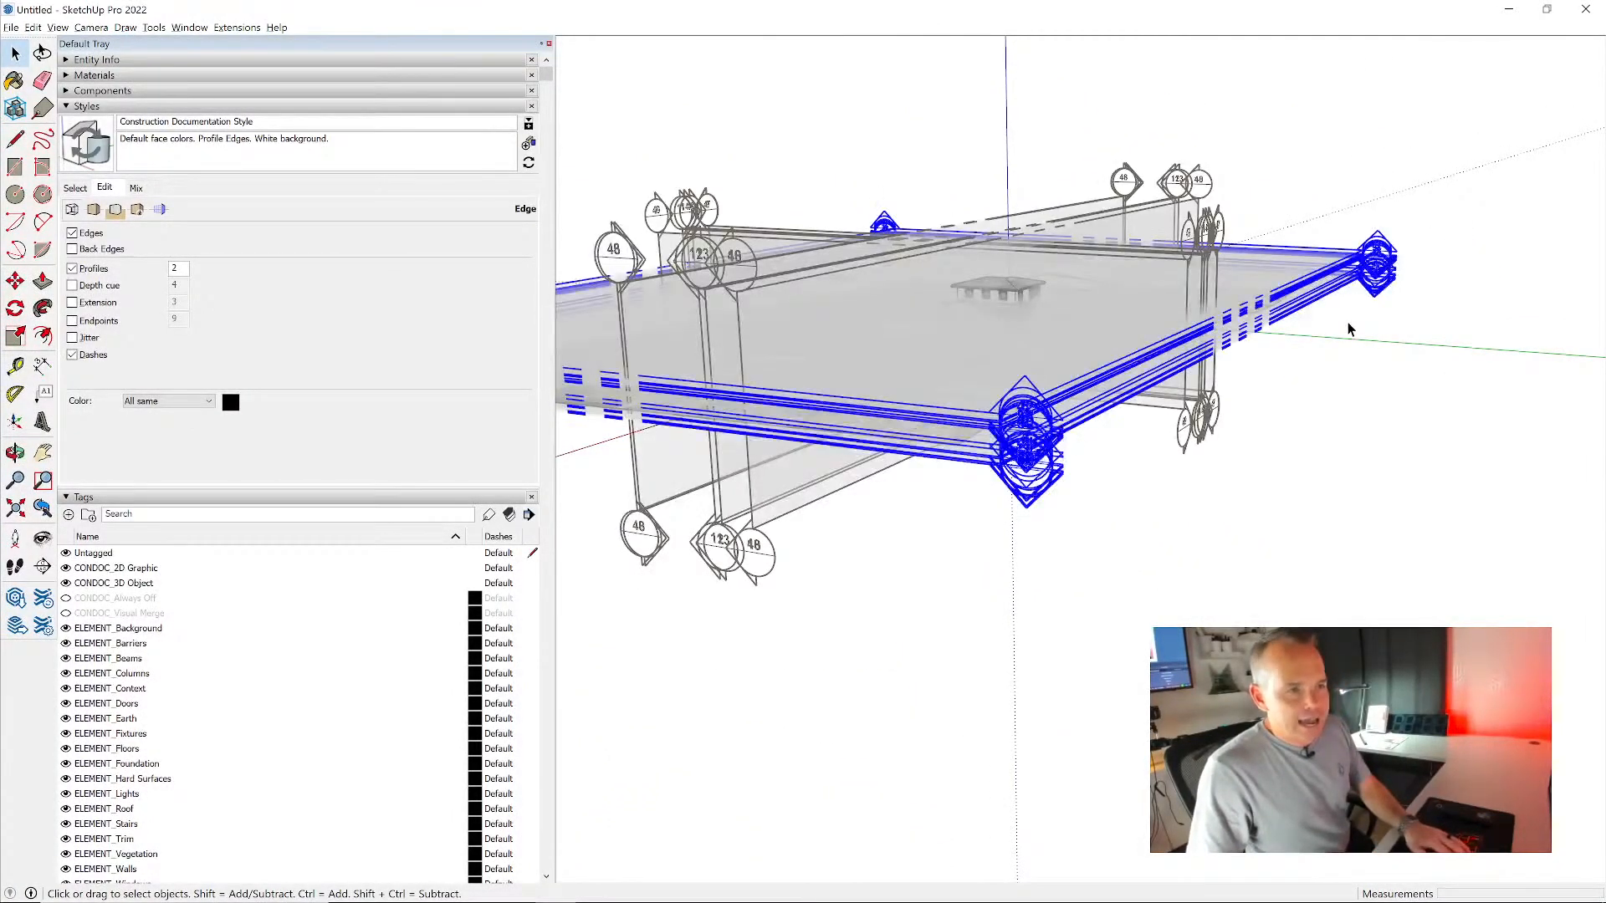
pyautogui.press('Delete')
pyautogui.moveTo(1095, 381); pyautogui.dragTo(1072, 266, button='middle')
pyautogui.moveTo(973, 215); pyautogui.dragTo(924, 271)
pyautogui.press('Delete')
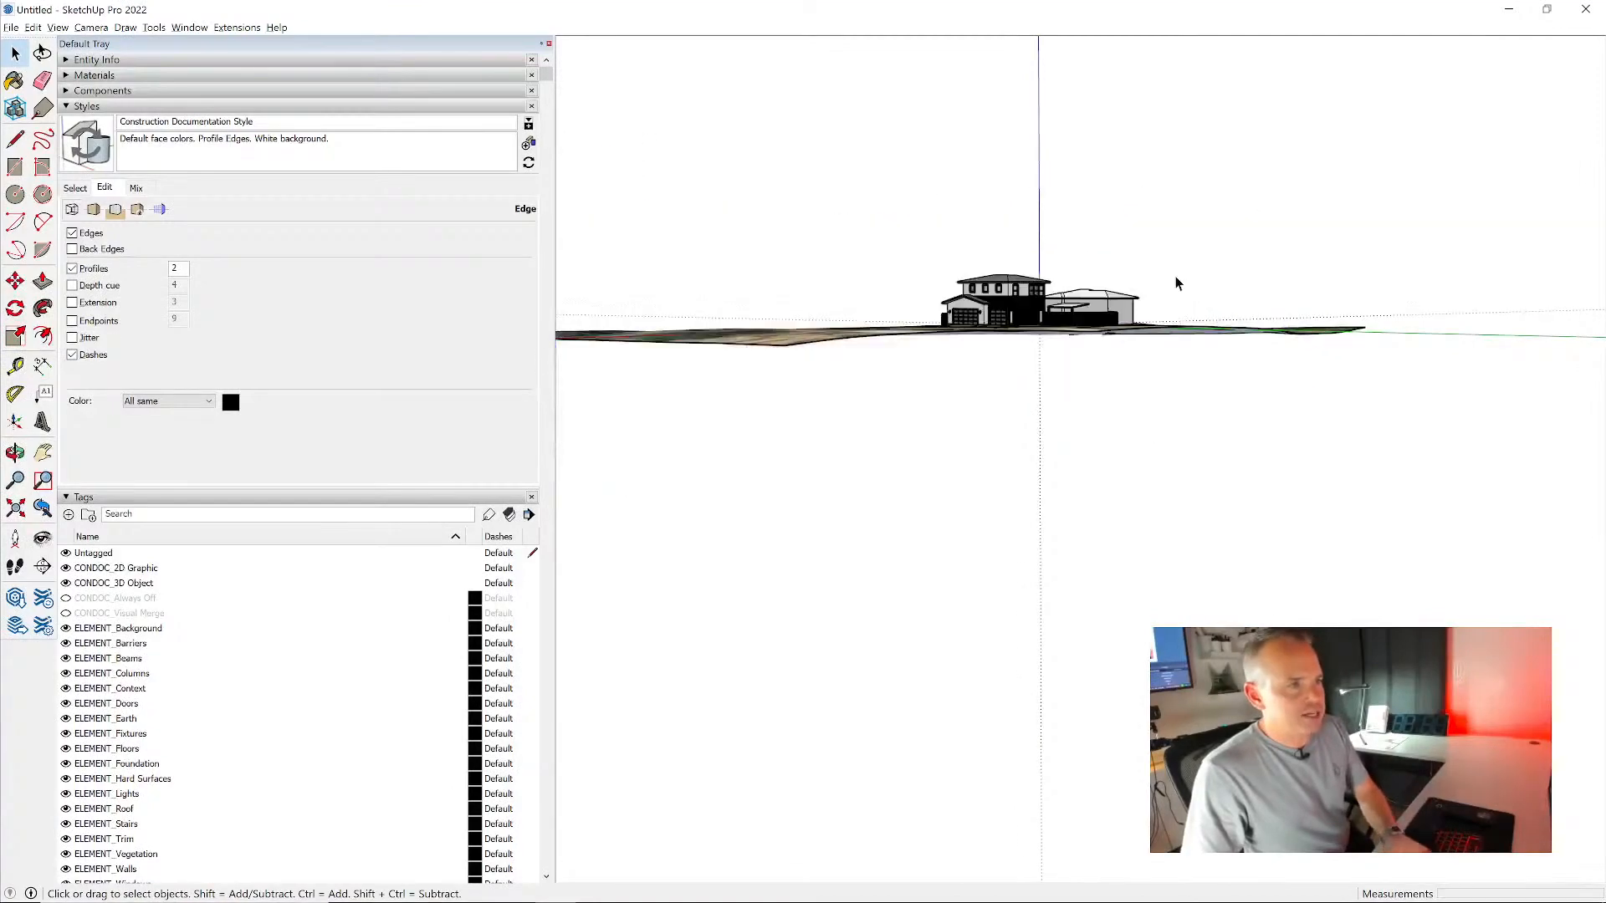
# - Open the ConDoc System window and switch the model to the DESIGN scene
pyautogui.moveTo(1087, 276); pyautogui.dragTo(1056, 336, button='middle')
pyautogui.scroll(3, 1056, 336)
pyautogui.scroll(5, 1057, 336)
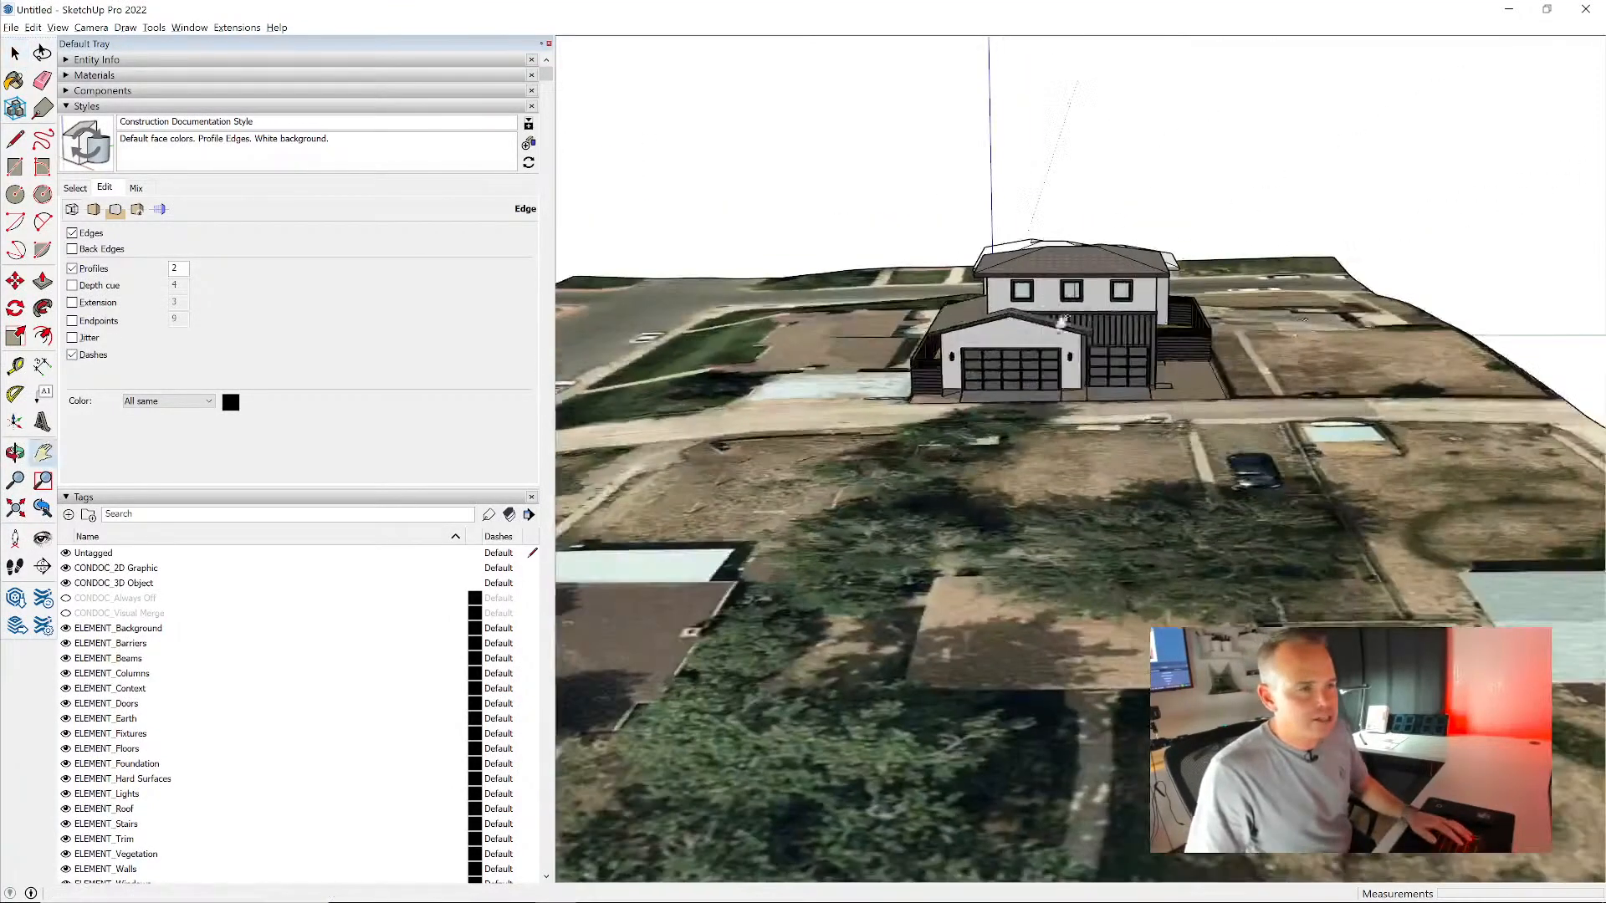
pyautogui.scroll(3, 1109, 336)
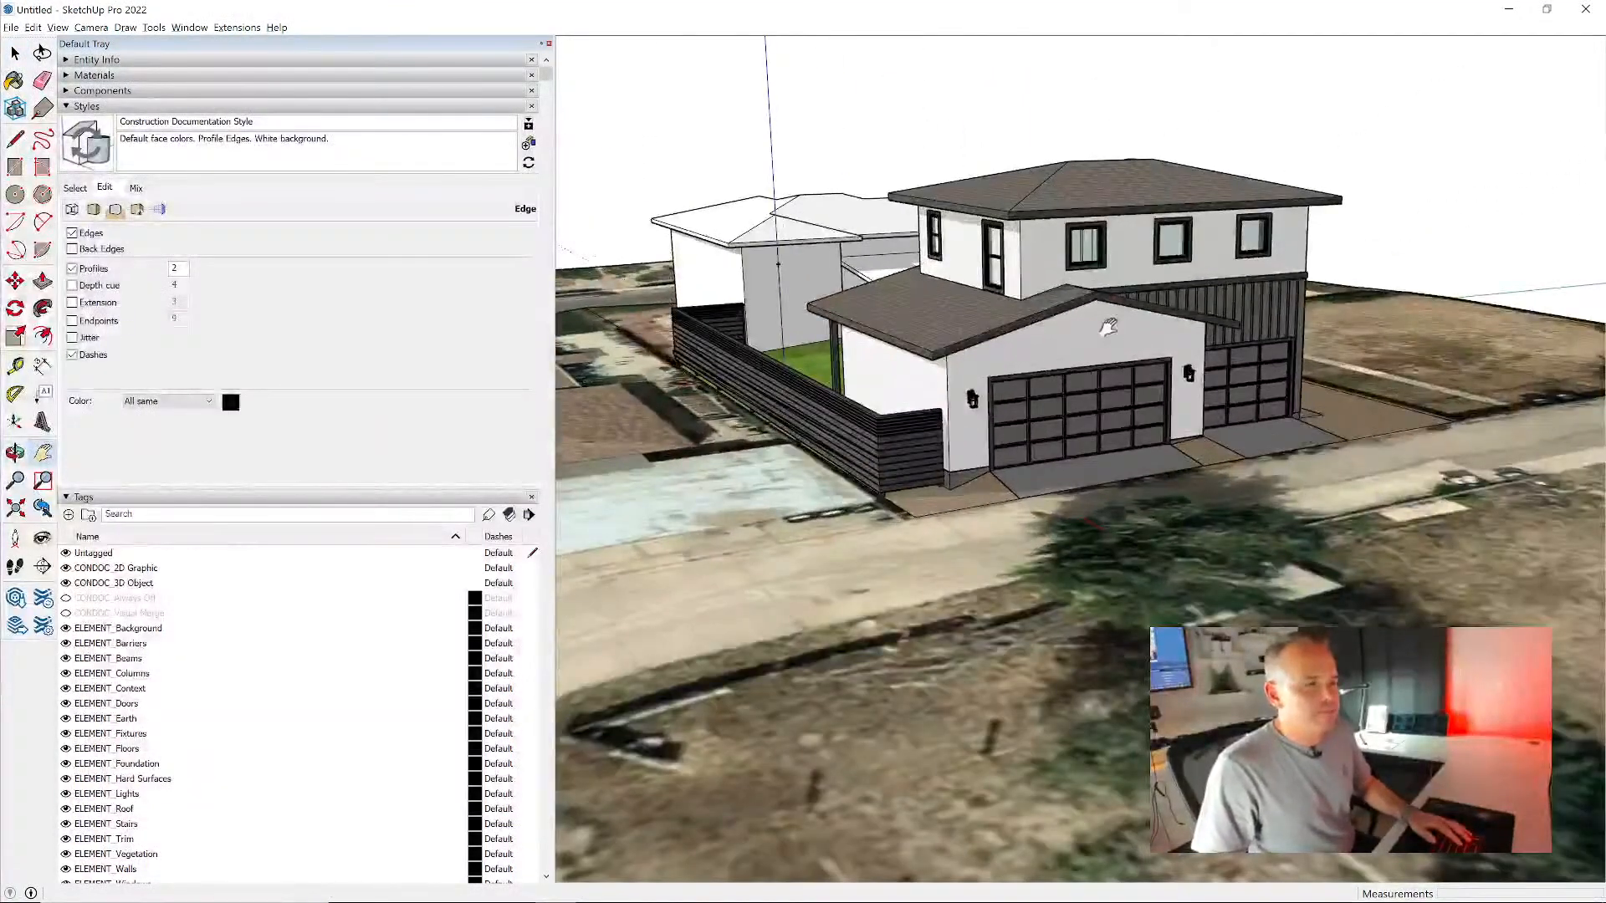
pyautogui.hotkey('shift', 'c')
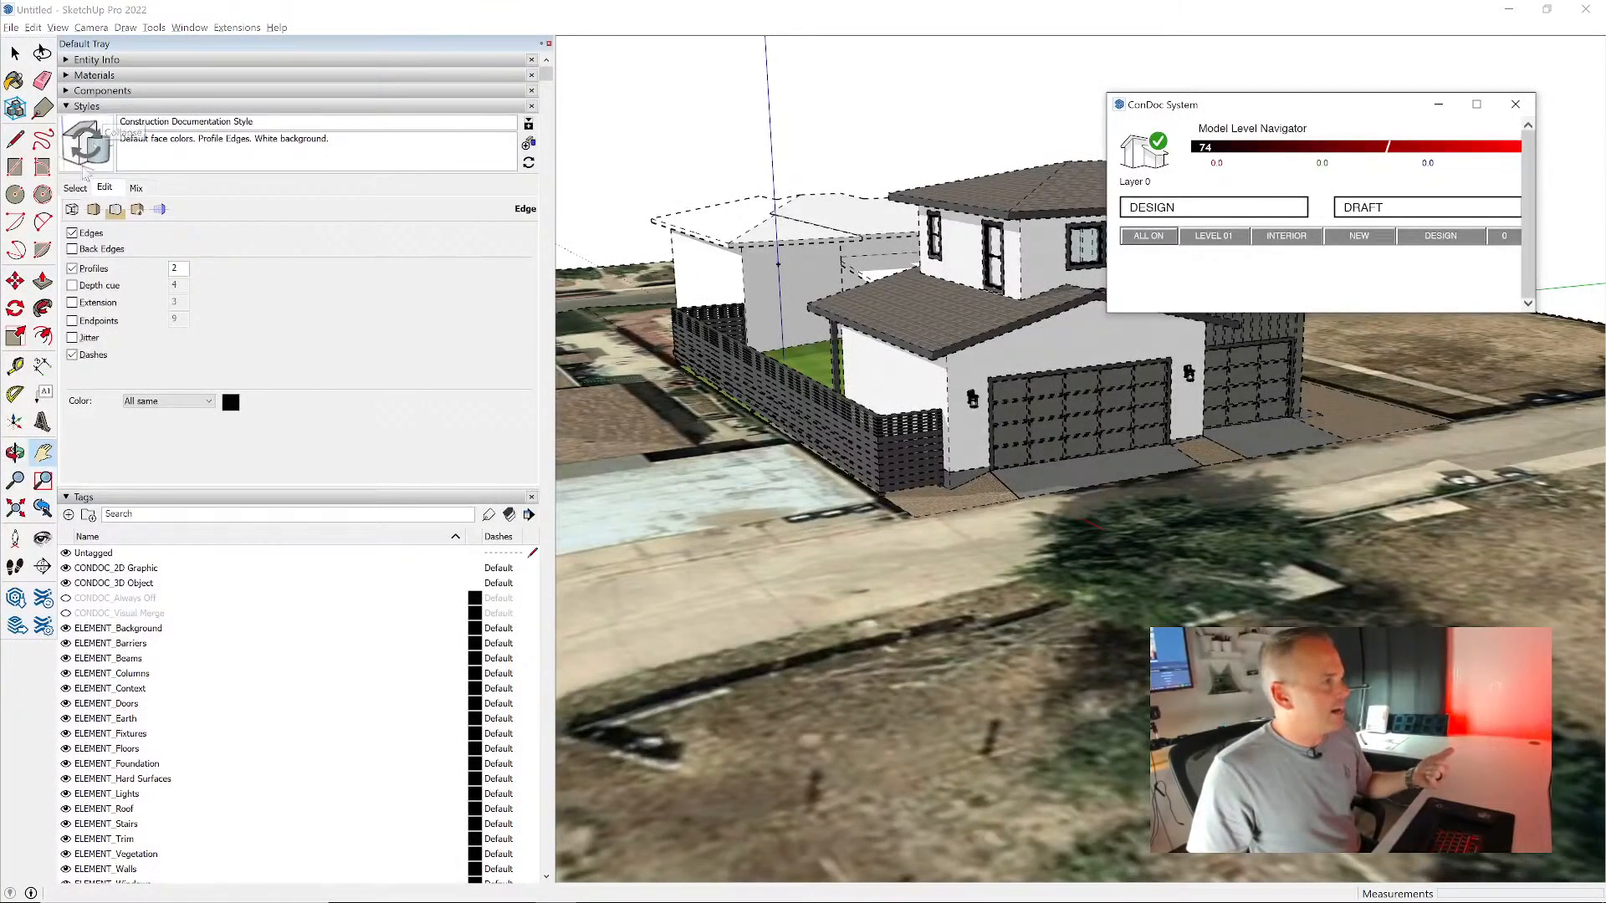
pyautogui.click(75, 187)
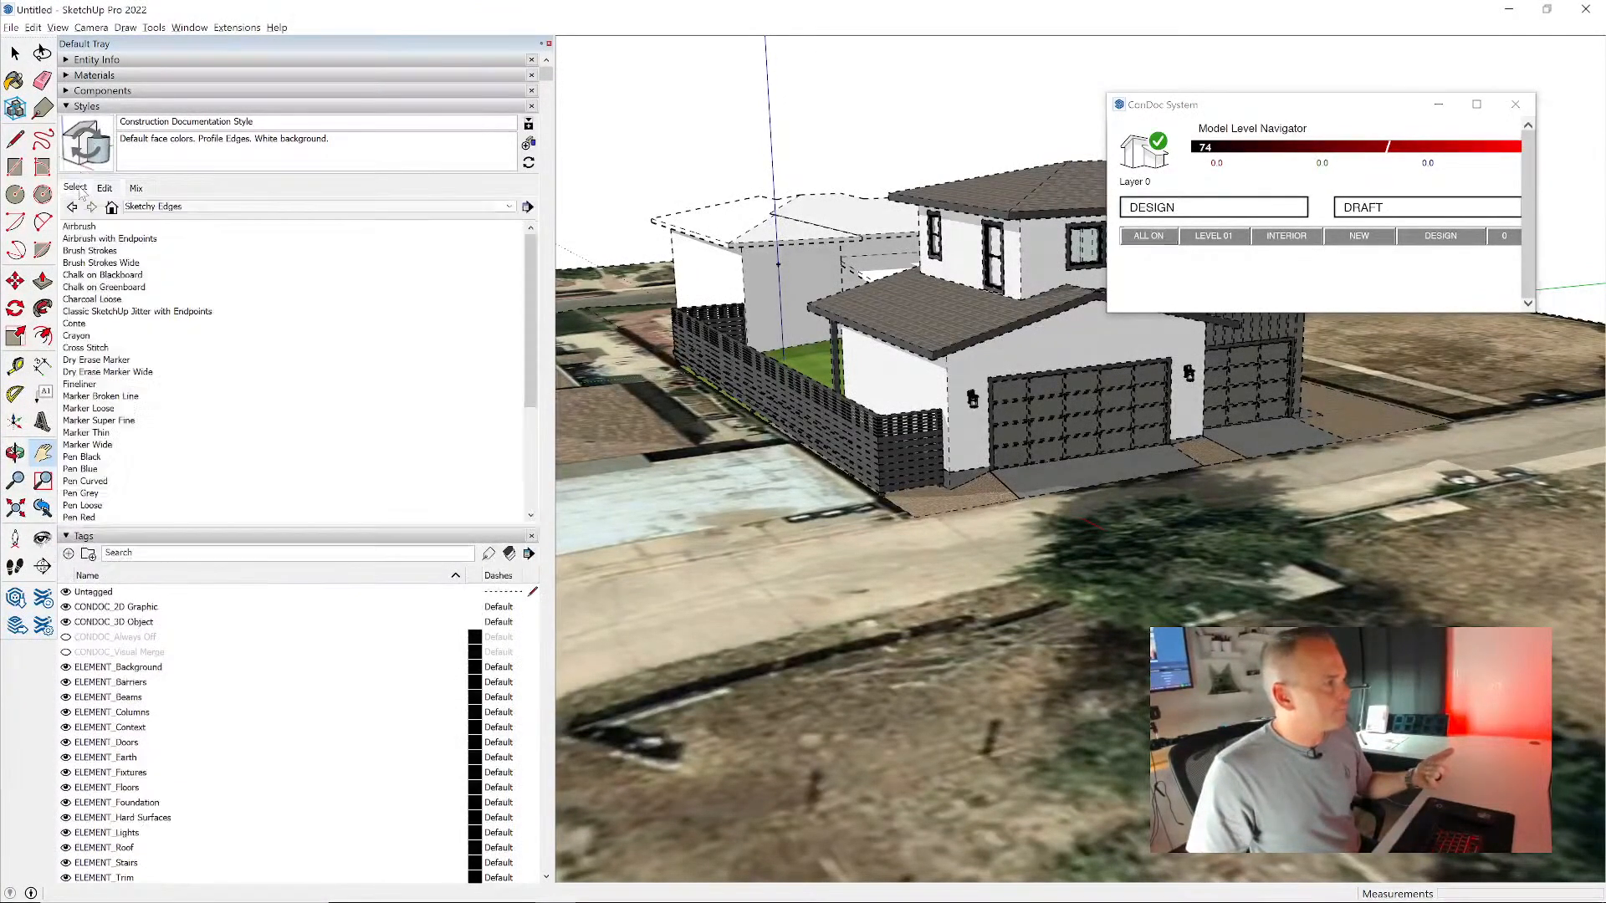
pyautogui.click(1214, 209)
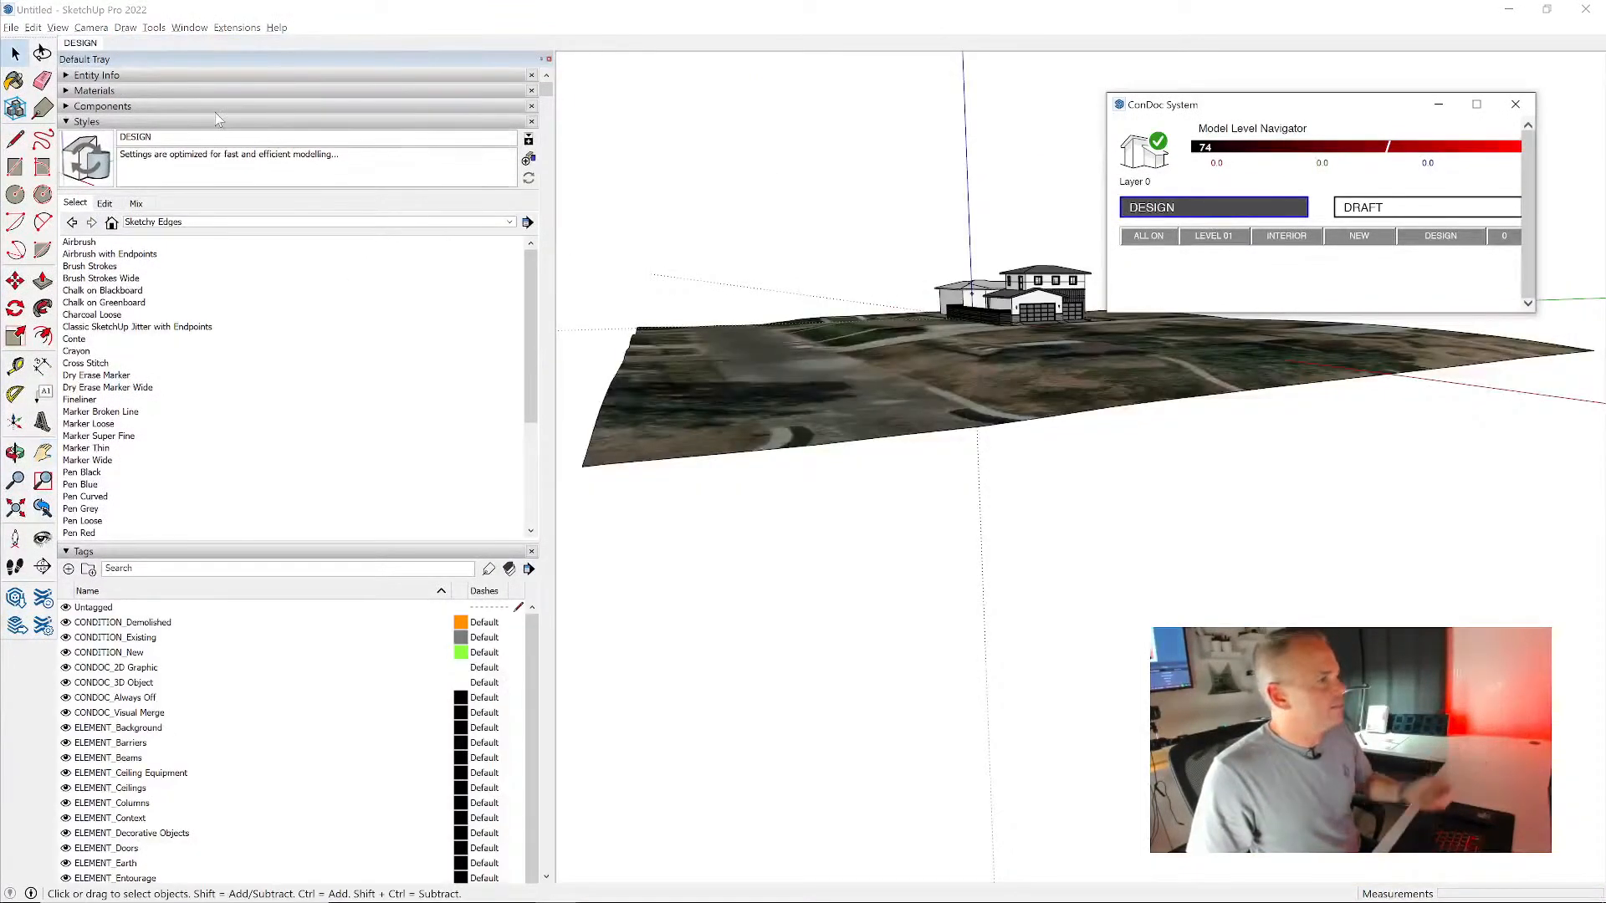
# - Show the ConDoc Tools toolbar and place it over the empty area above the house
pyautogui.scroll(8, 996, 334)
pyautogui.moveTo(894, 277); pyautogui.dragTo(962, 267, button='middle')
pyautogui.scroll(10, 1075, 341)
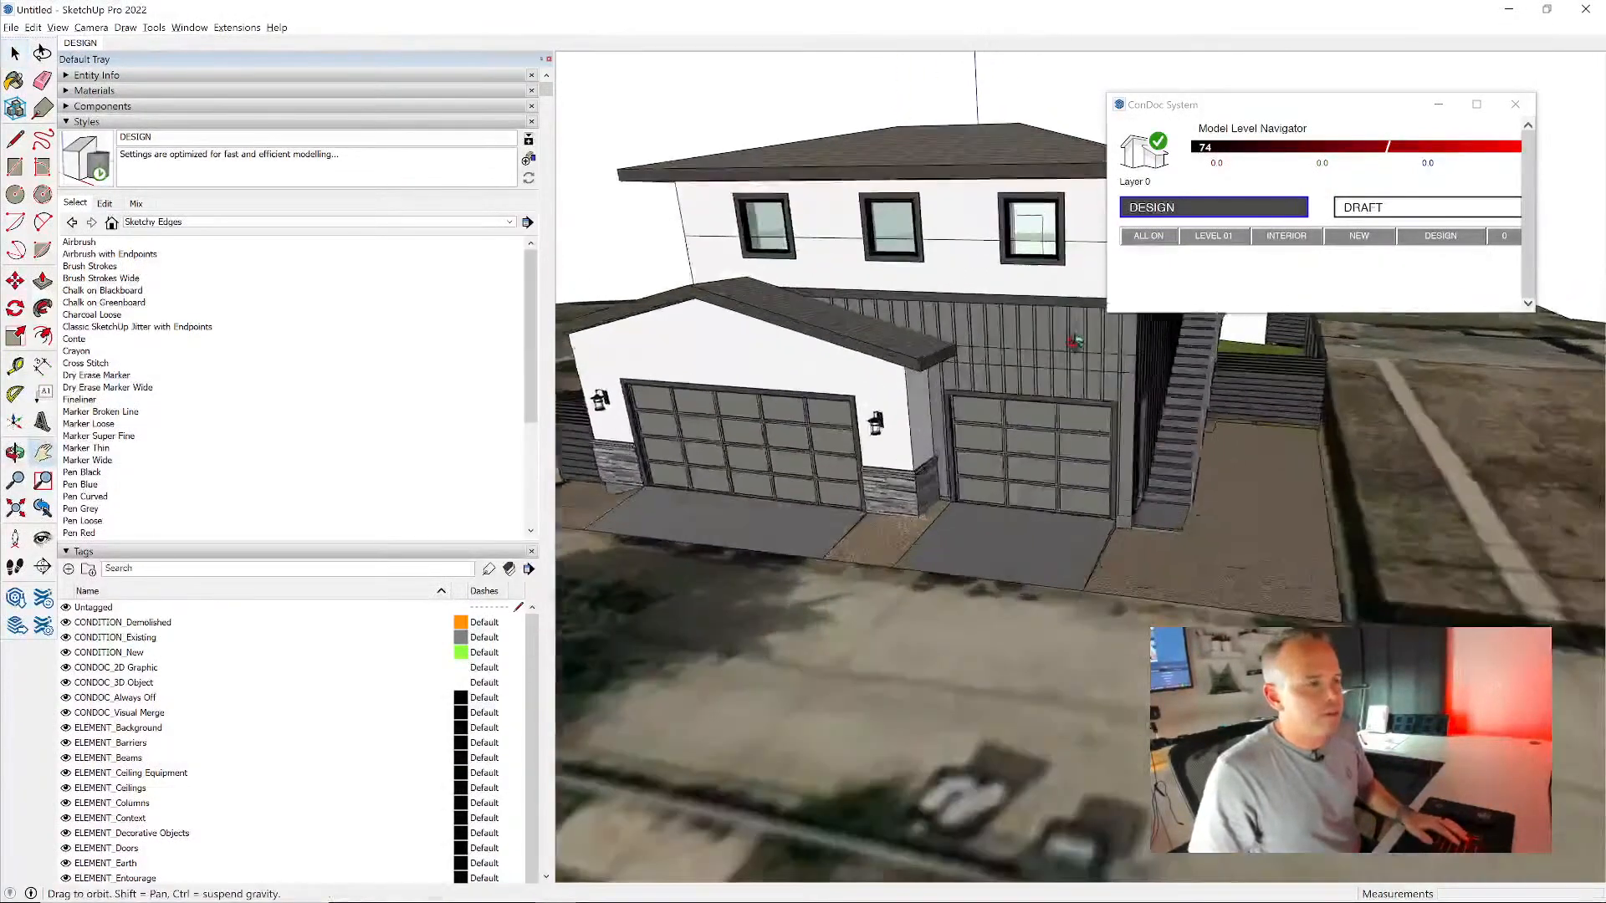
pyautogui.moveTo(1074, 341); pyautogui.dragTo(959, 318, button='middle')
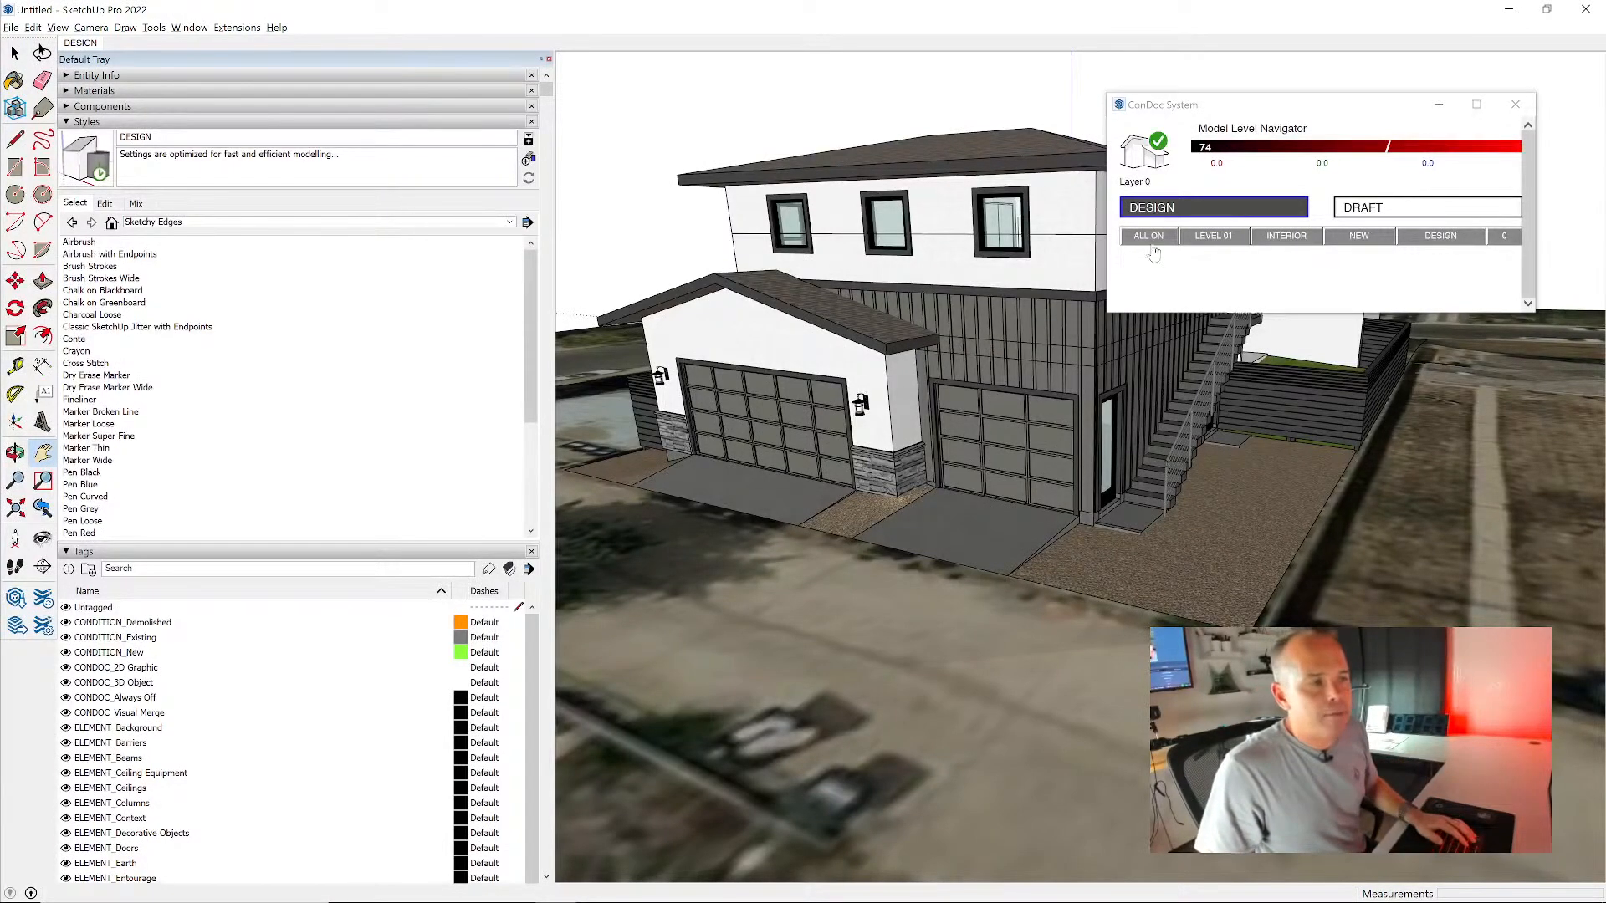
pyautogui.scroll(-3, 989, 378)
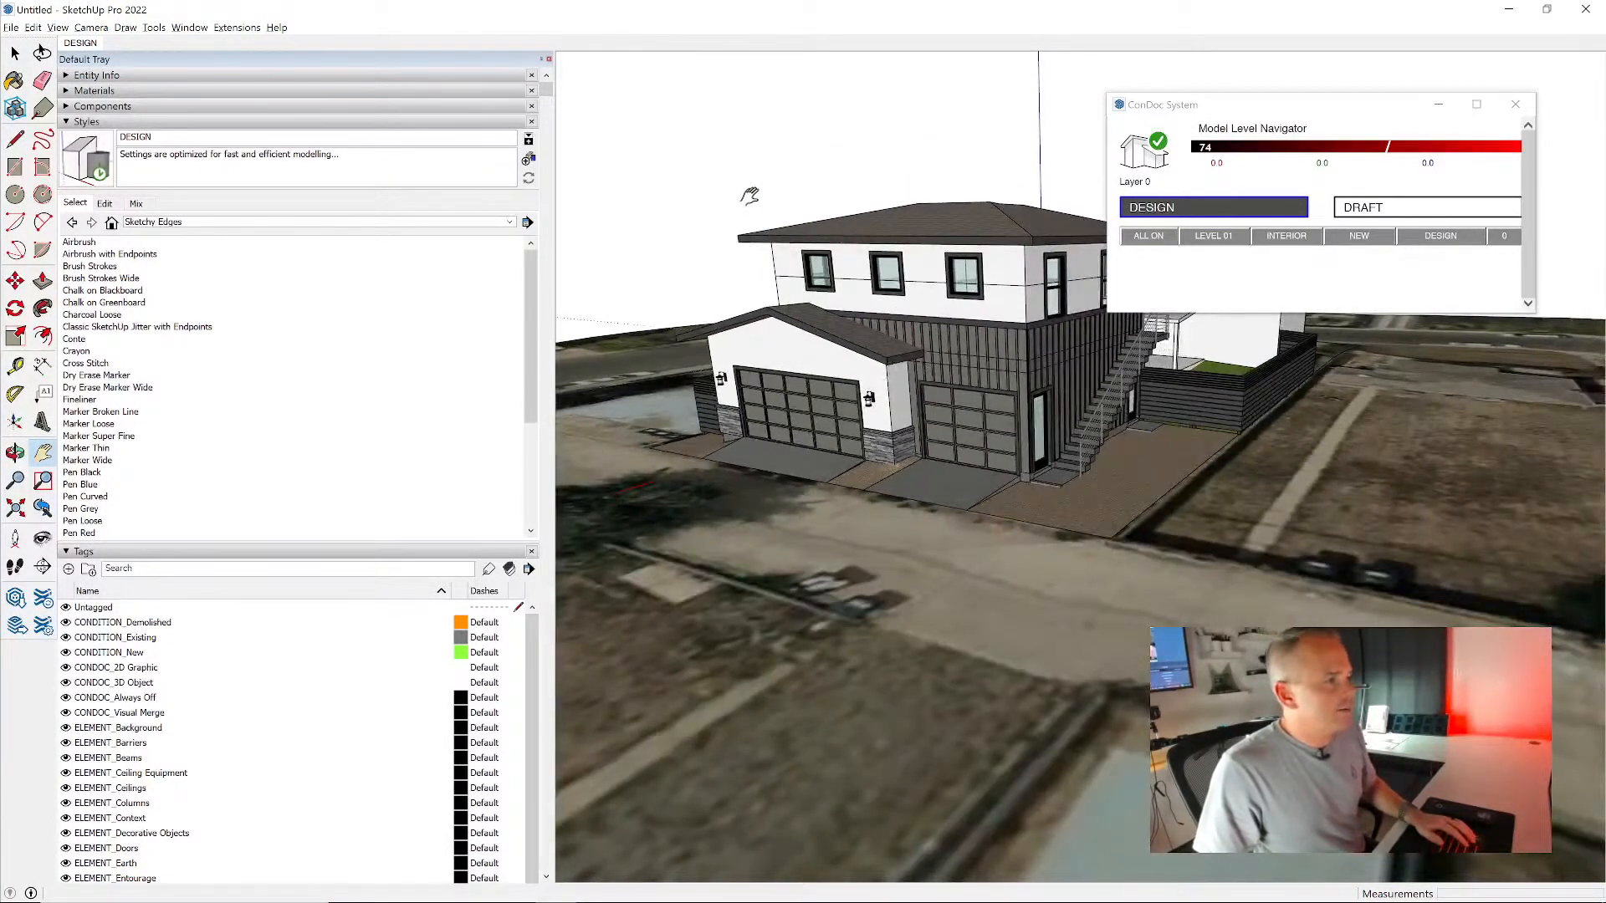
pyautogui.rightClick(19, 87)
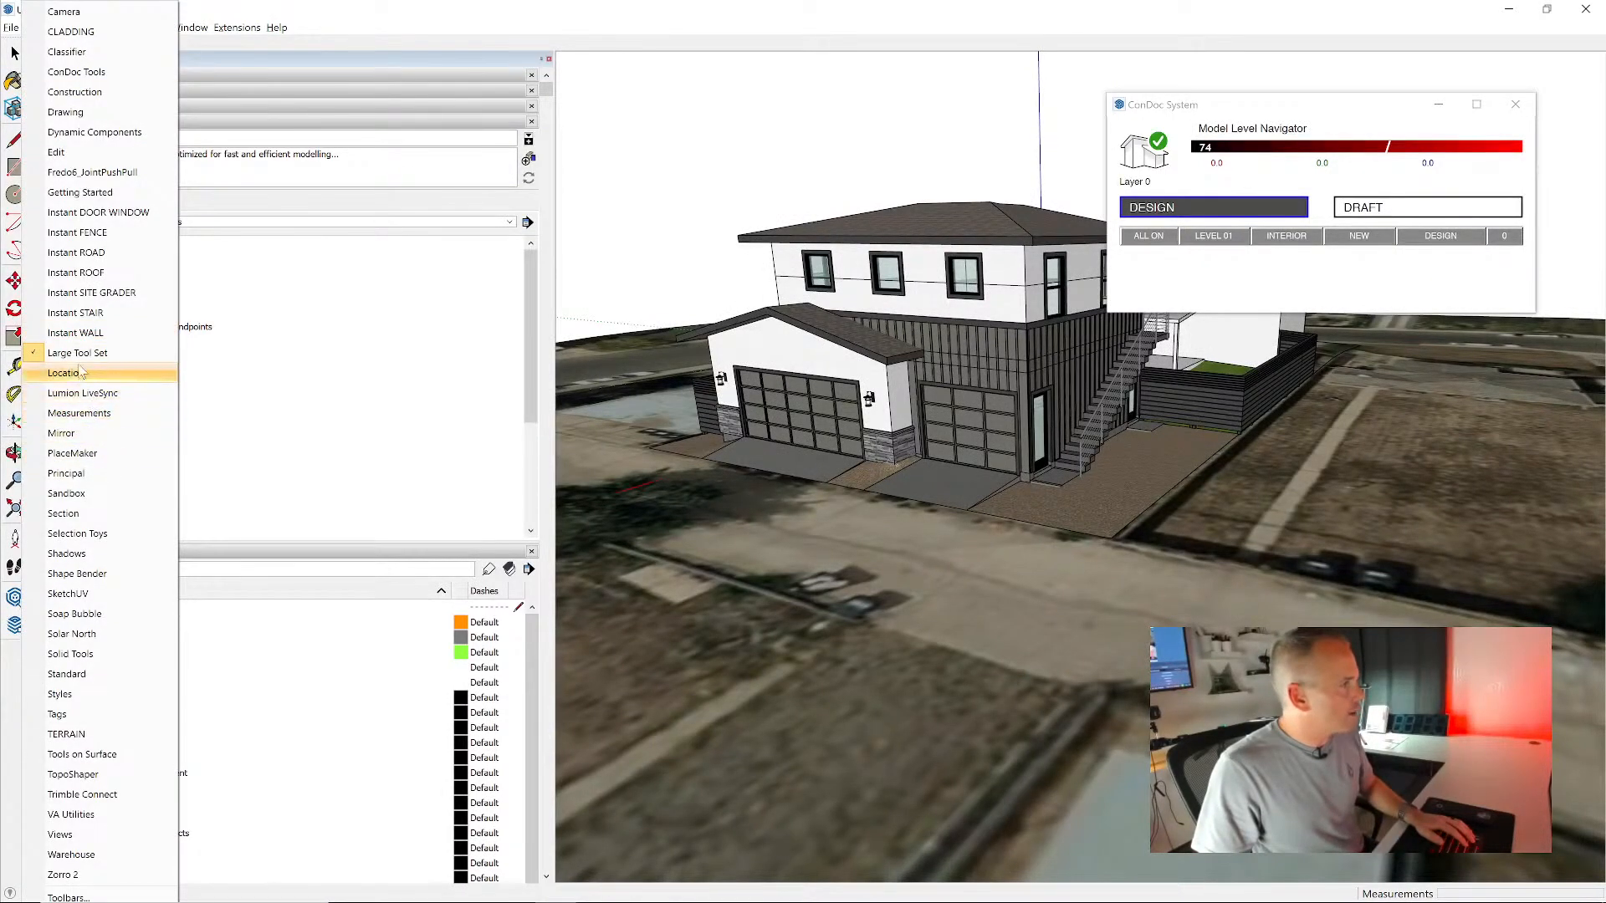
pyautogui.click(77, 72)
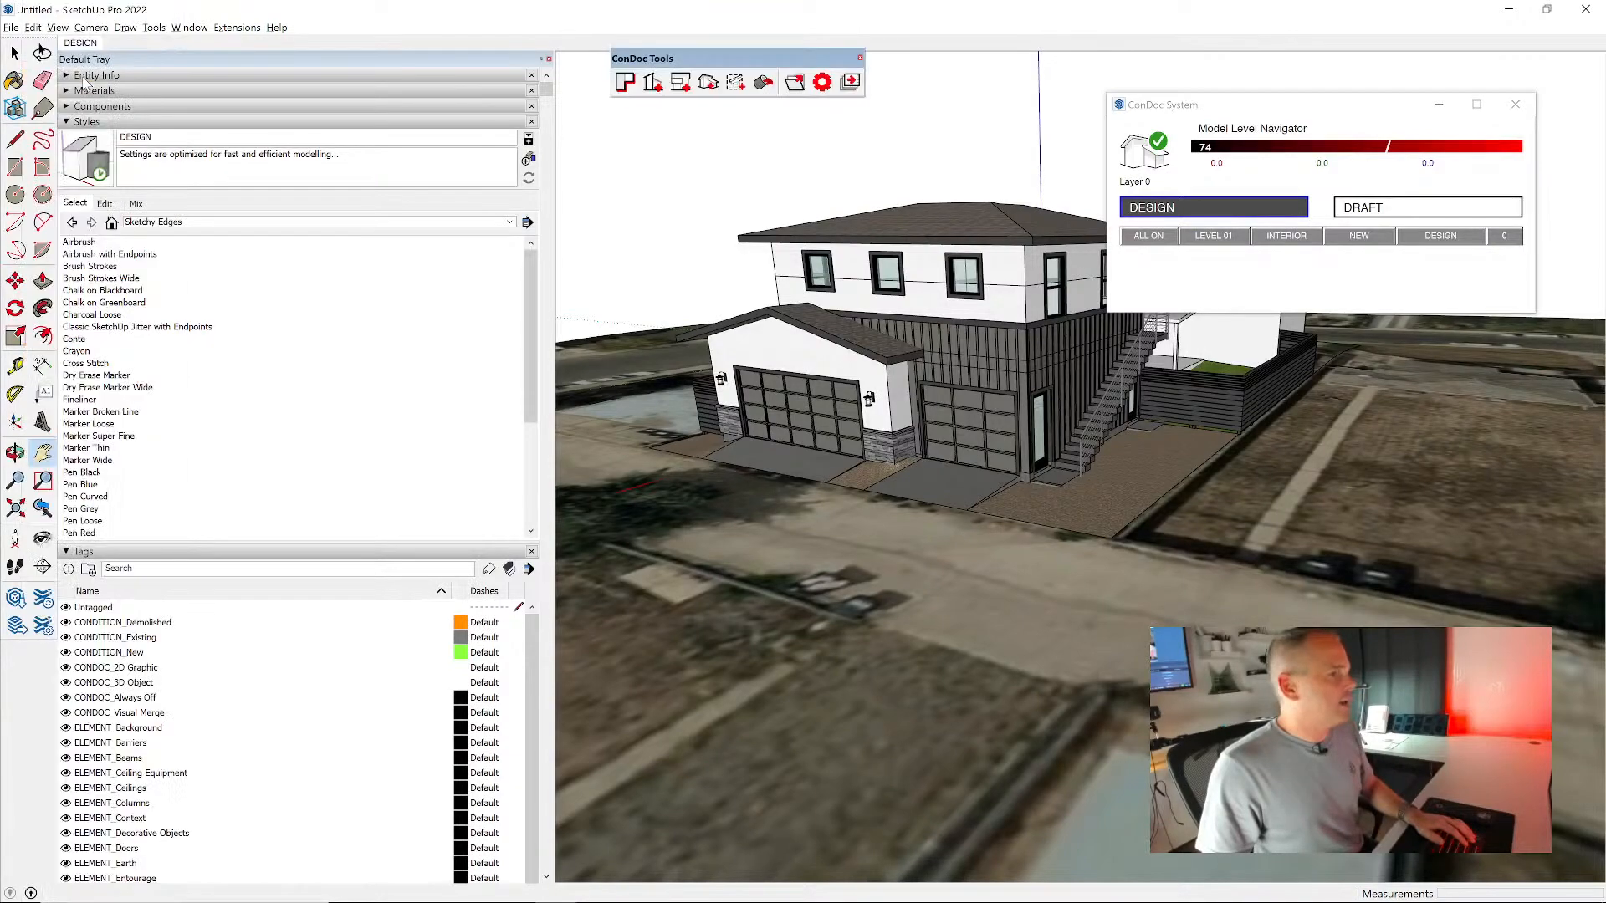
pyautogui.moveTo(746, 58); pyautogui.dragTo(735, 81)
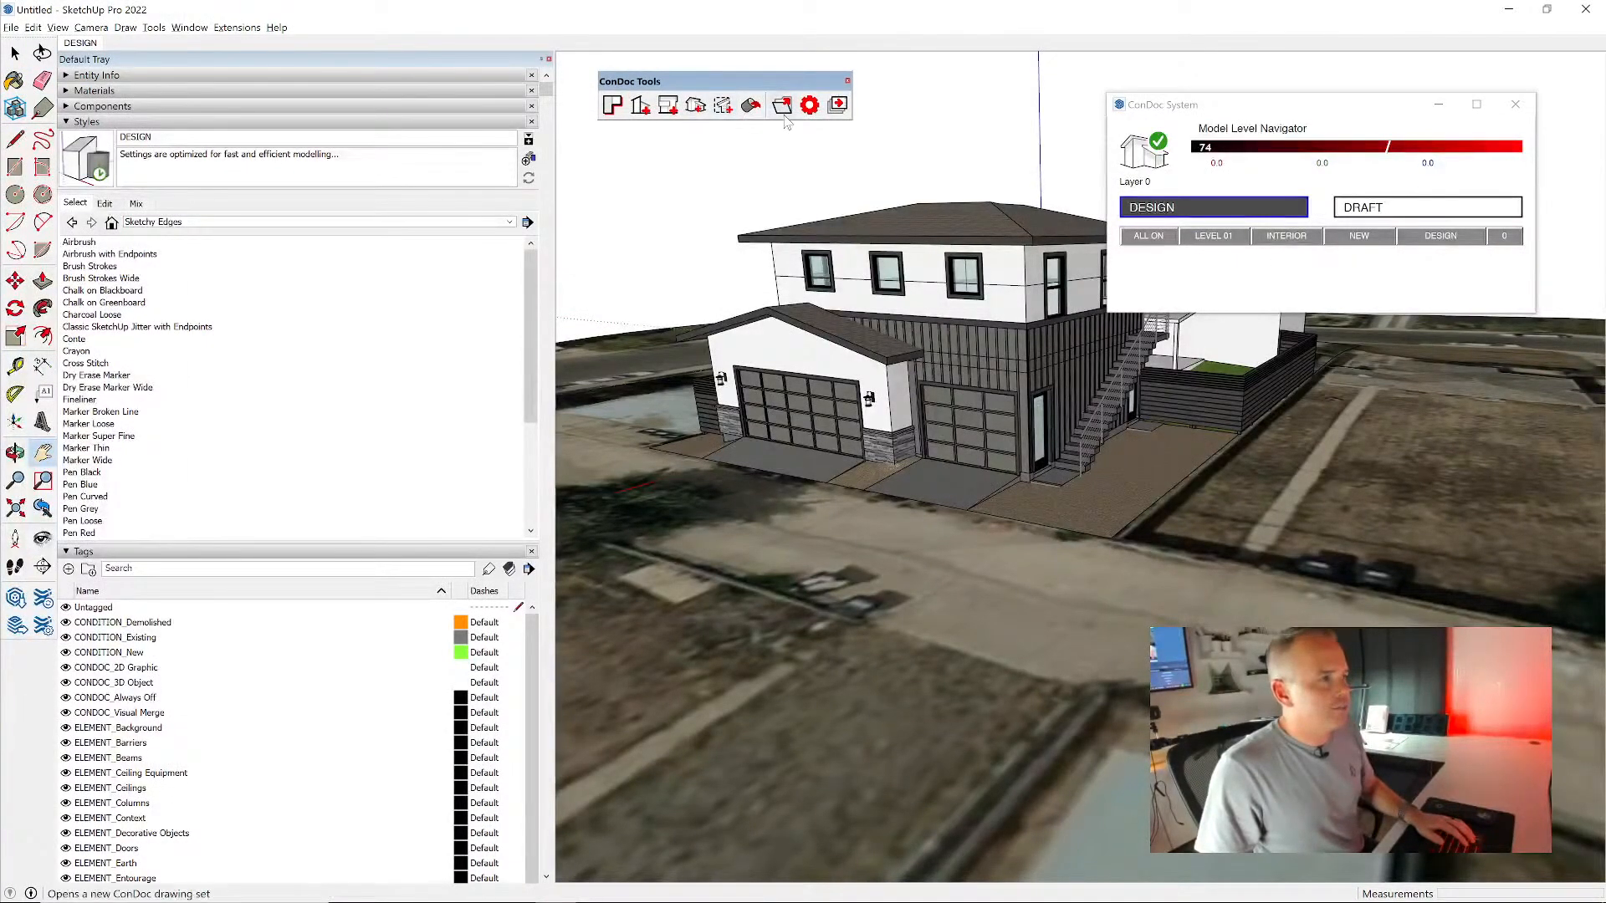
# - Open the ConDoc Configurator at full size and load the ConDoc LT.condoc drawing set to view its plans
pyautogui.click(809, 107)
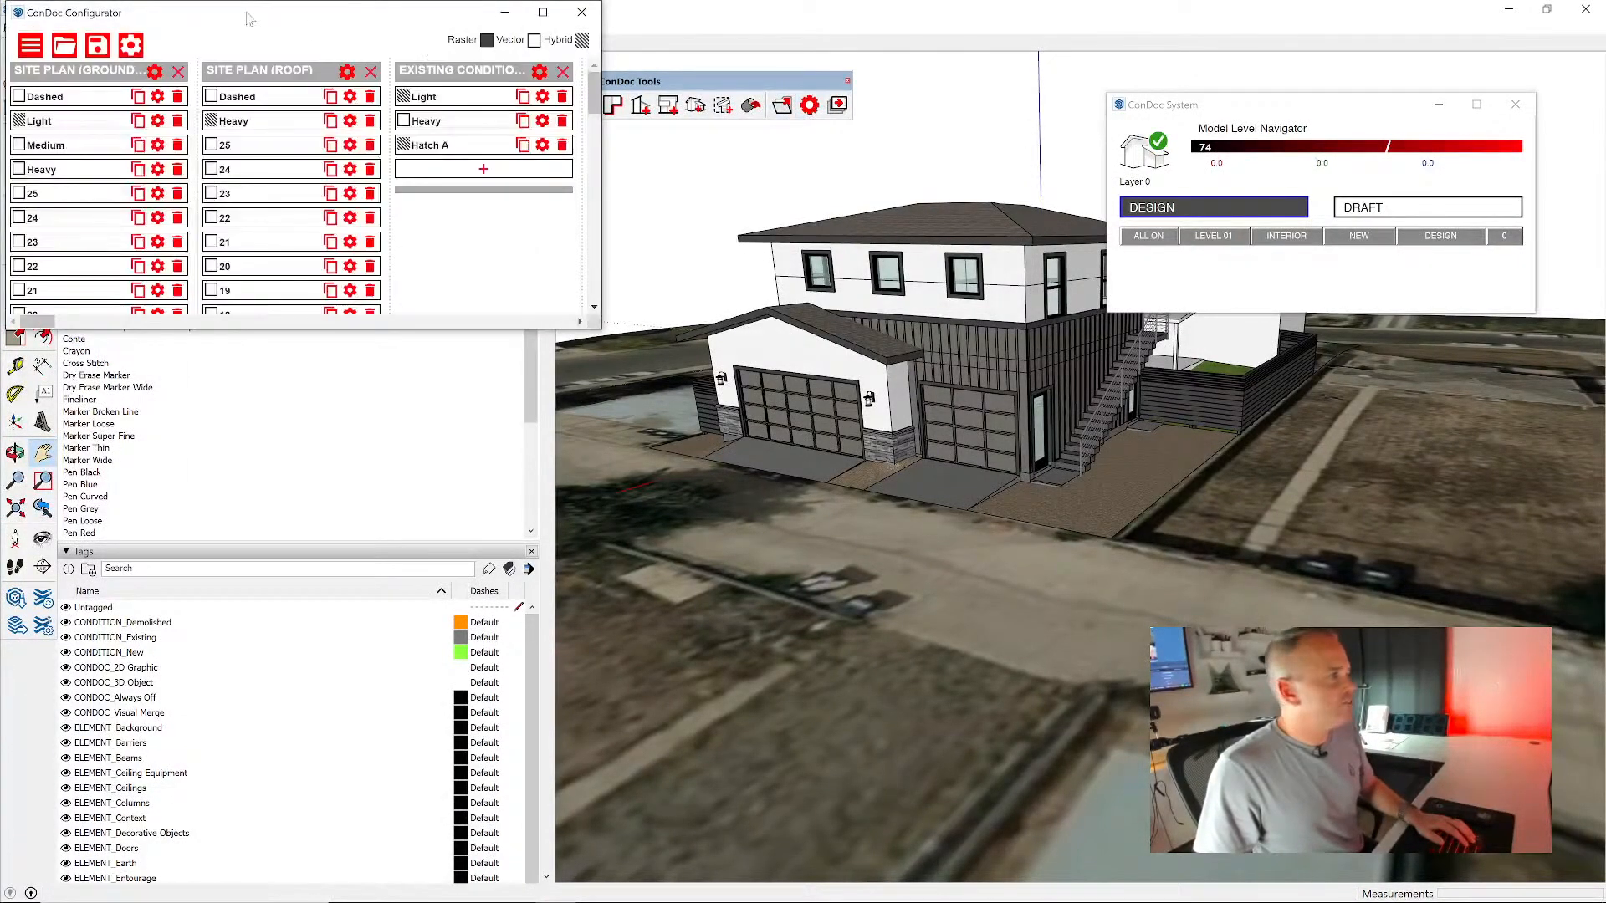
pyautogui.click(1149, 242)
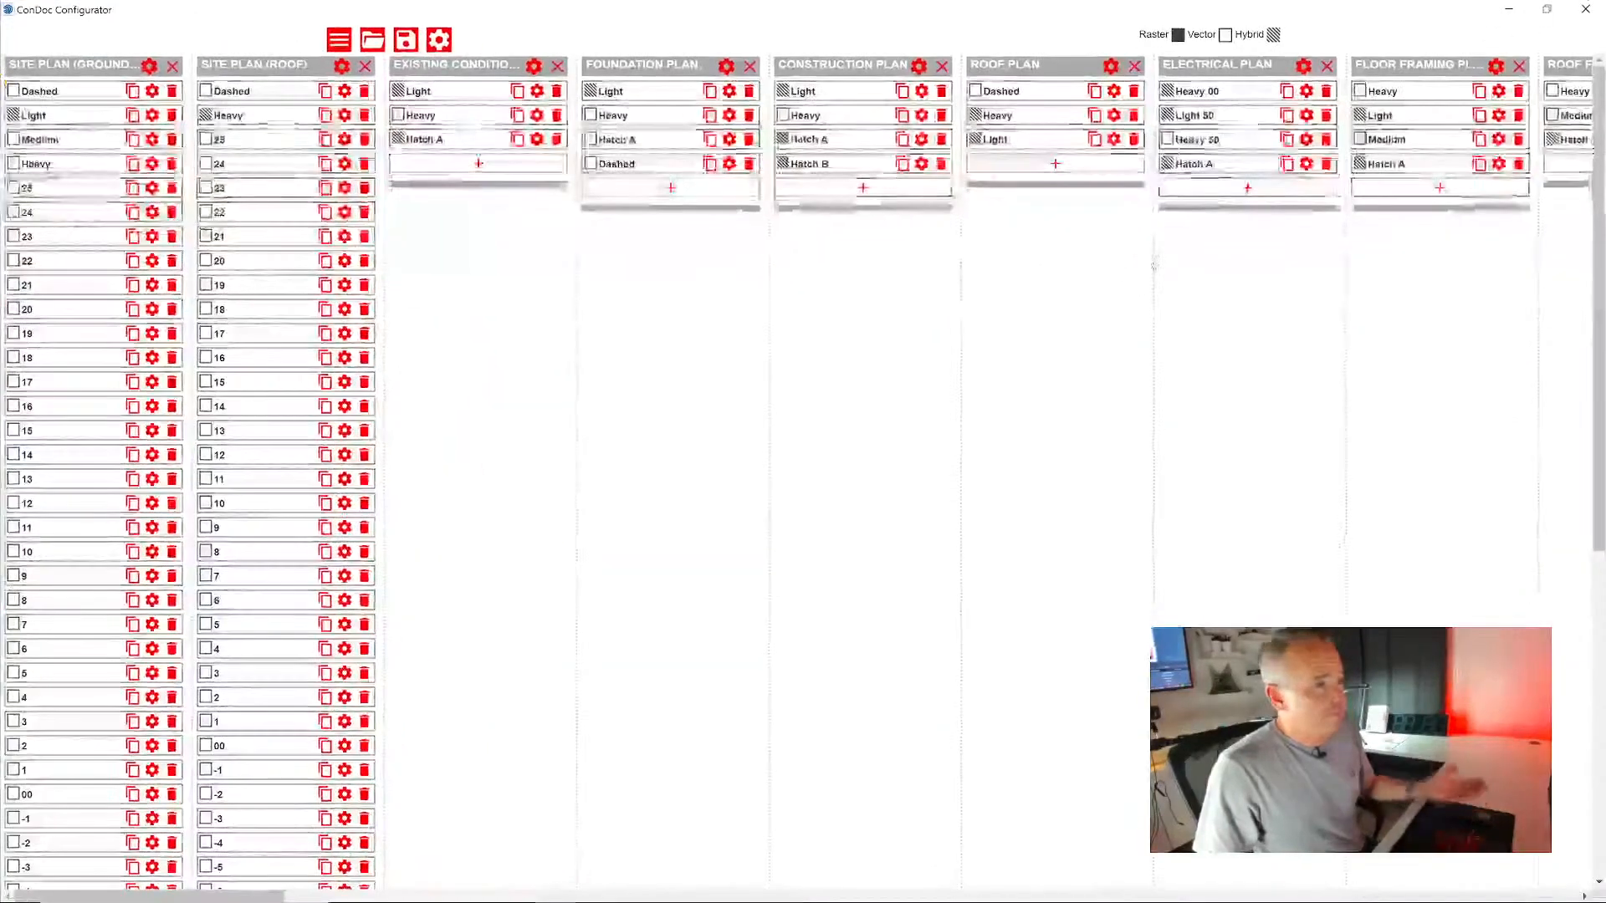
pyautogui.click(372, 39)
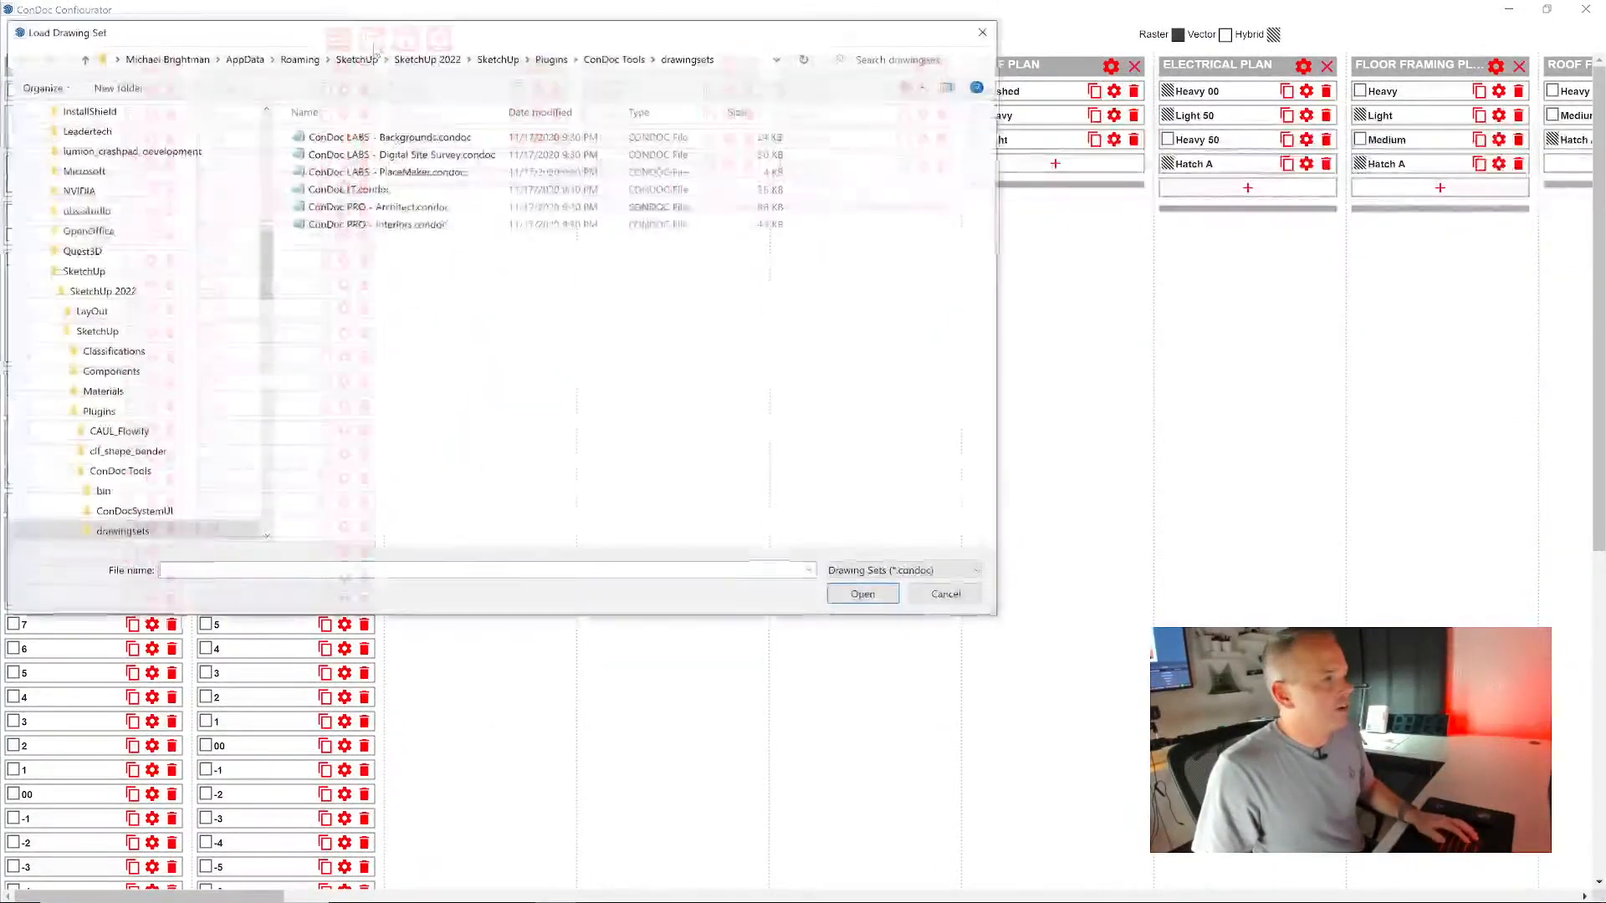
pyautogui.doubleClick(382, 192)
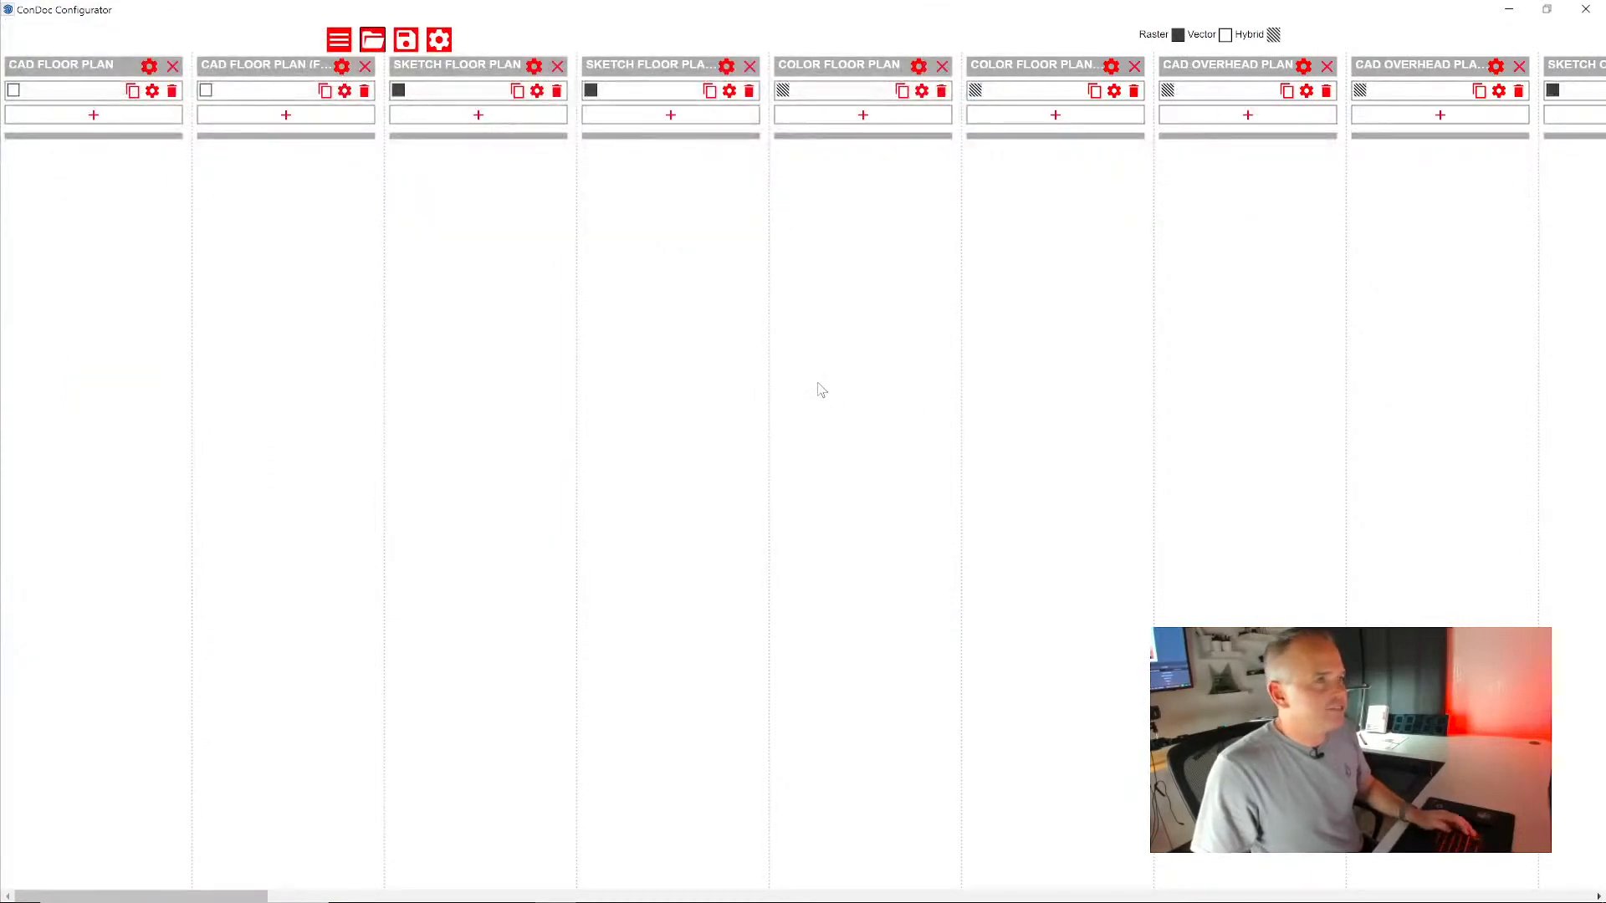
pyautogui.hscroll(10, 828, 398)
pyautogui.hscroll(10, 824, 385)
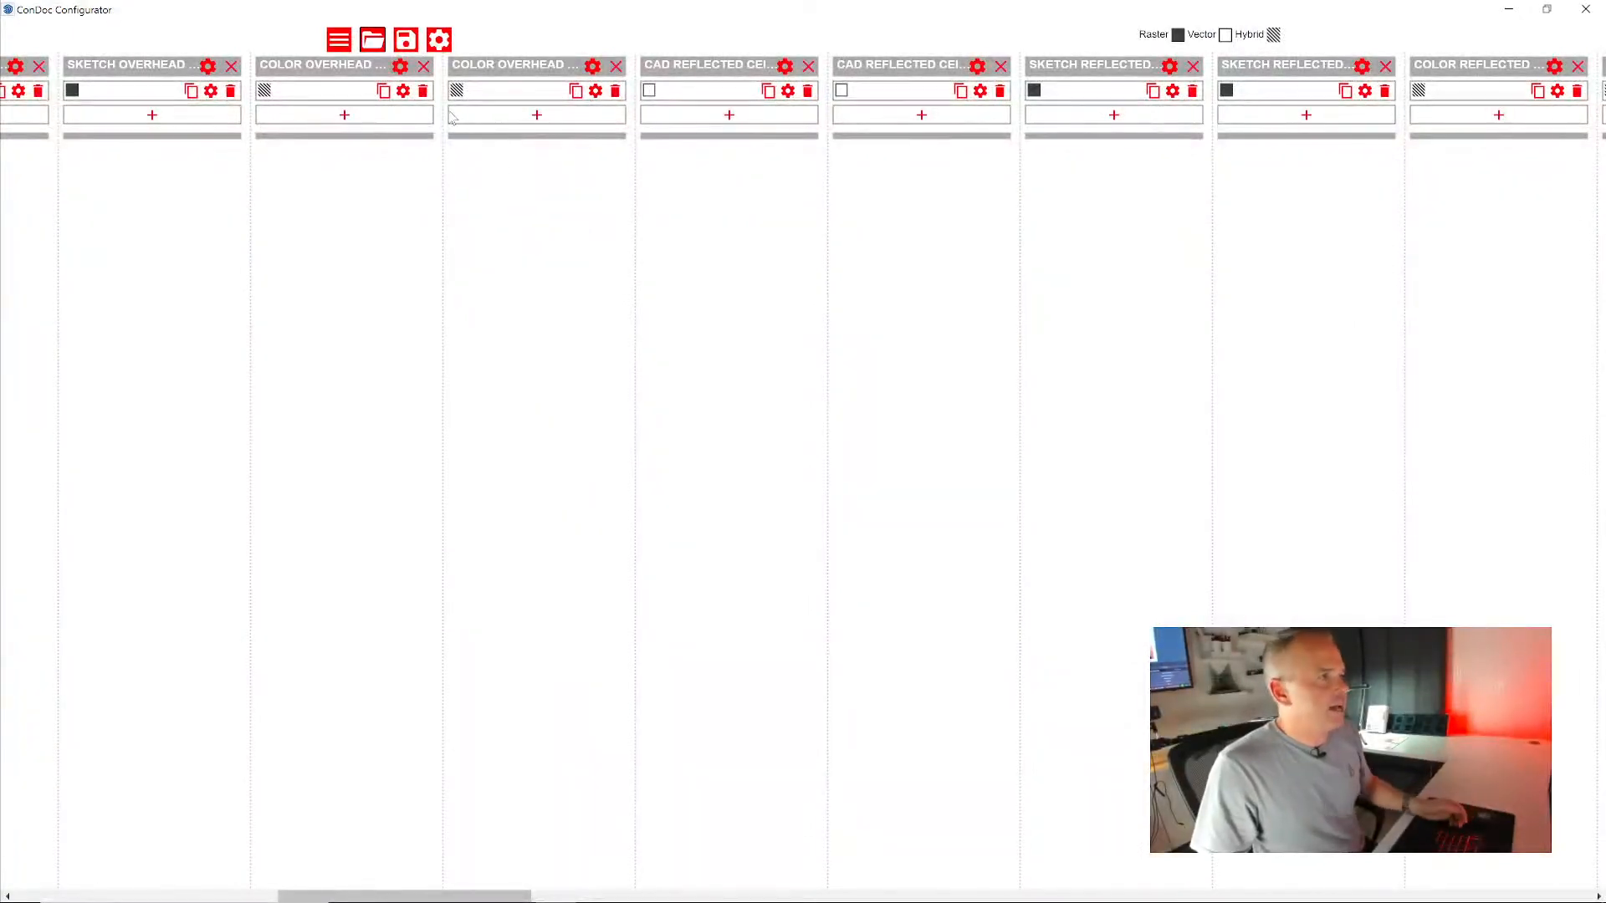
# - Load the ConDoc PRO - Architect.condoc drawing set and review its plan types and their viewports
pyautogui.click(373, 42)
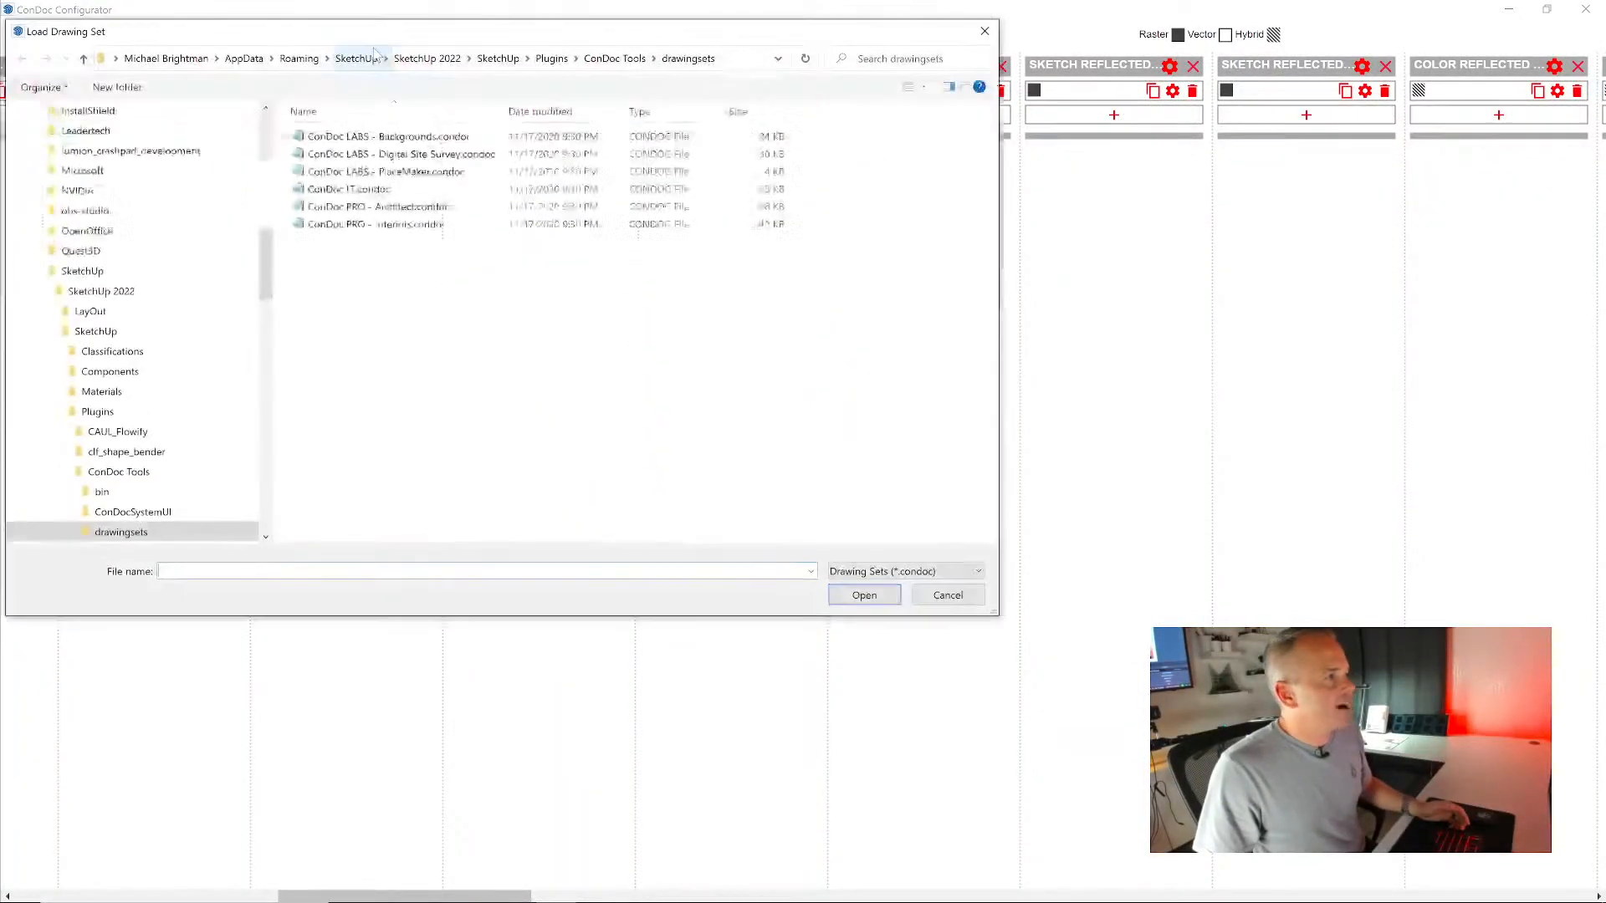
pyautogui.doubleClick(399, 210)
pyautogui.hscroll(-5, 745, 363)
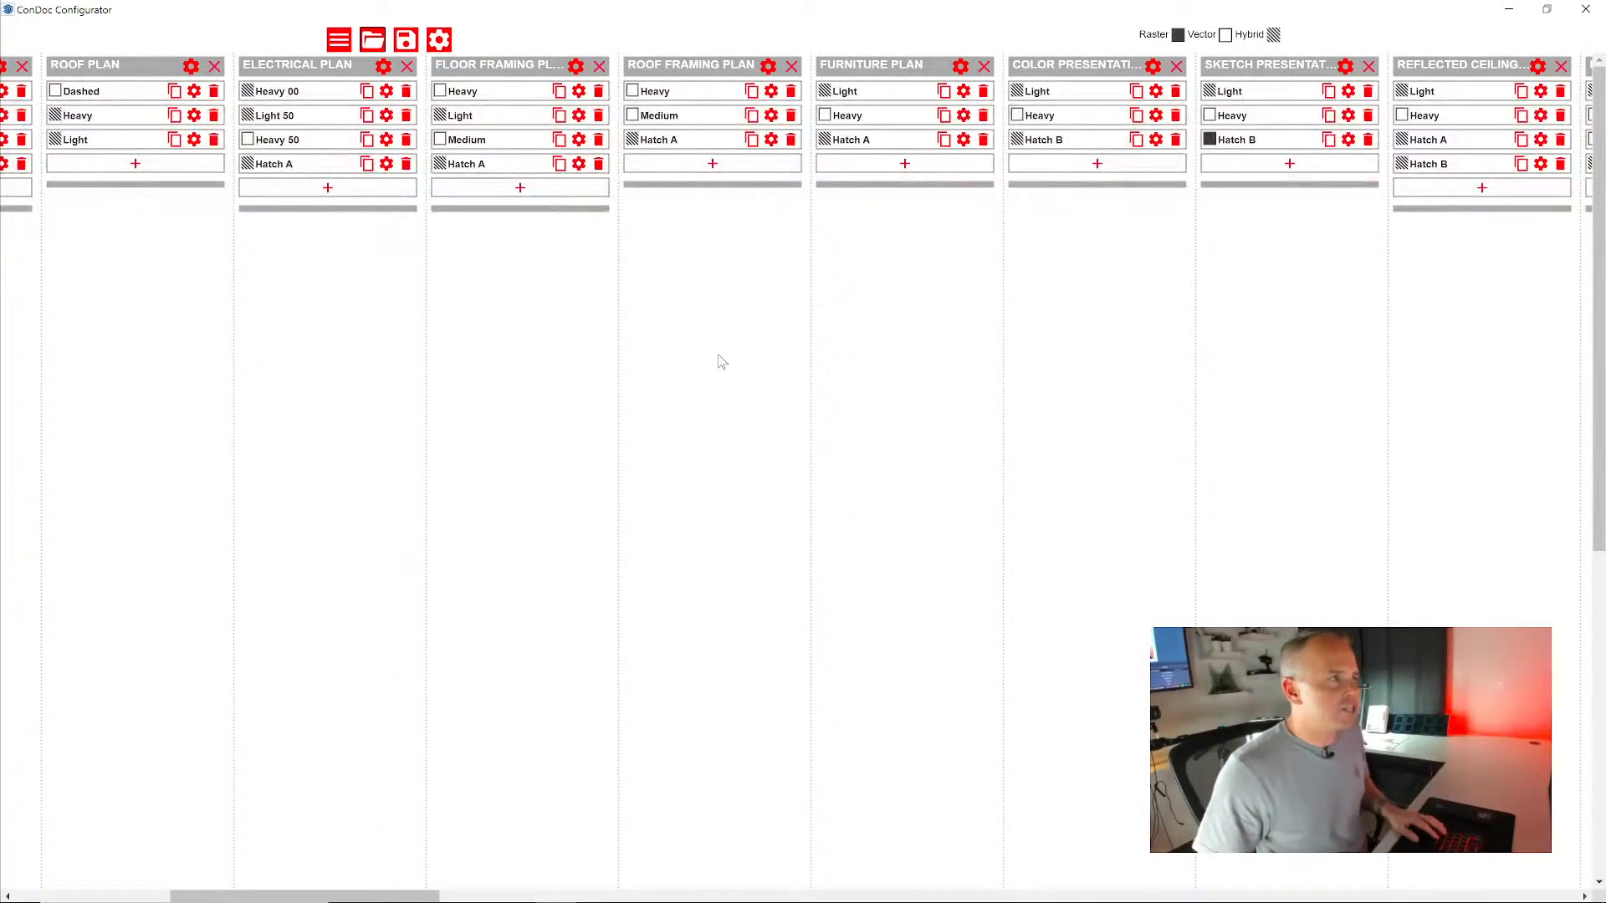
pyautogui.hscroll(-2, 700, 388)
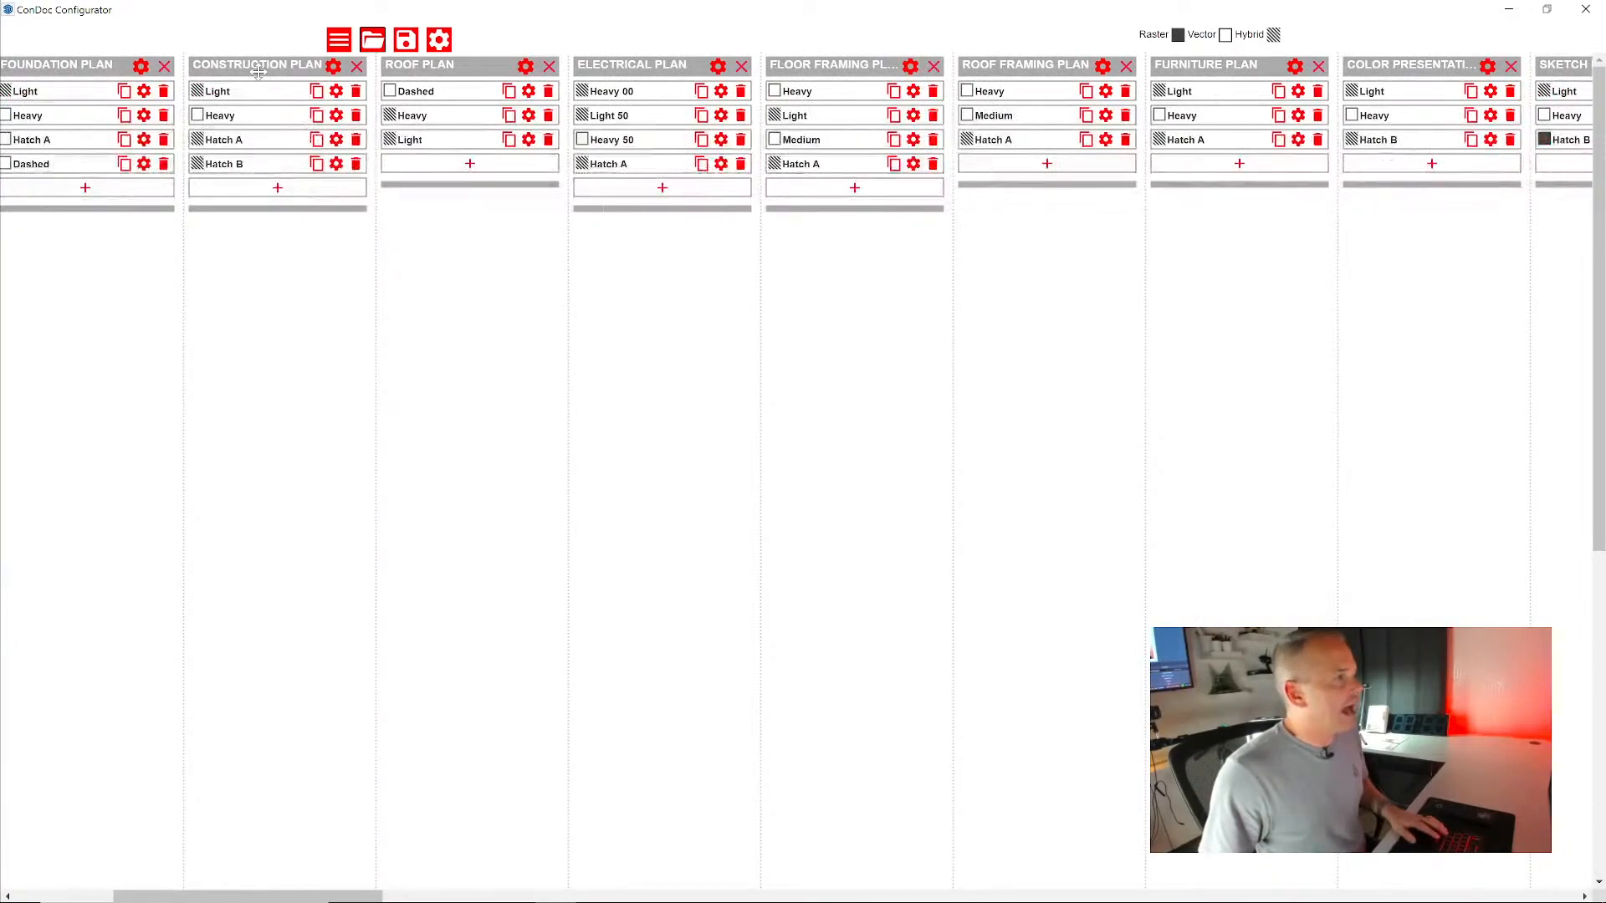
pyautogui.hscroll(2, 851, 109)
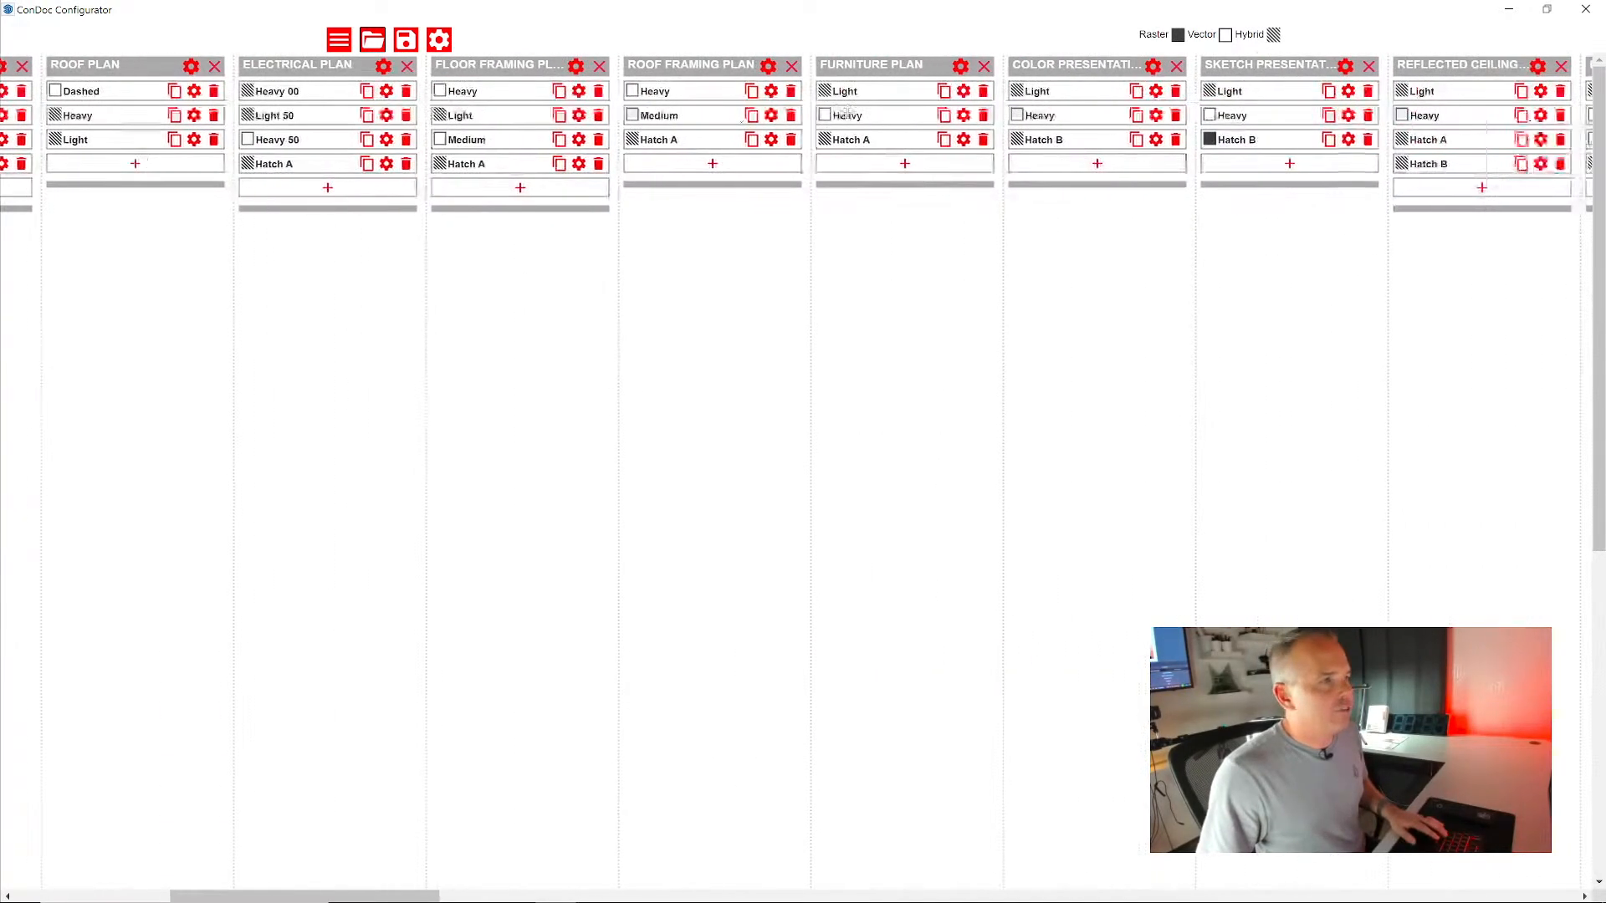
pyautogui.hscroll(4, 912, 297)
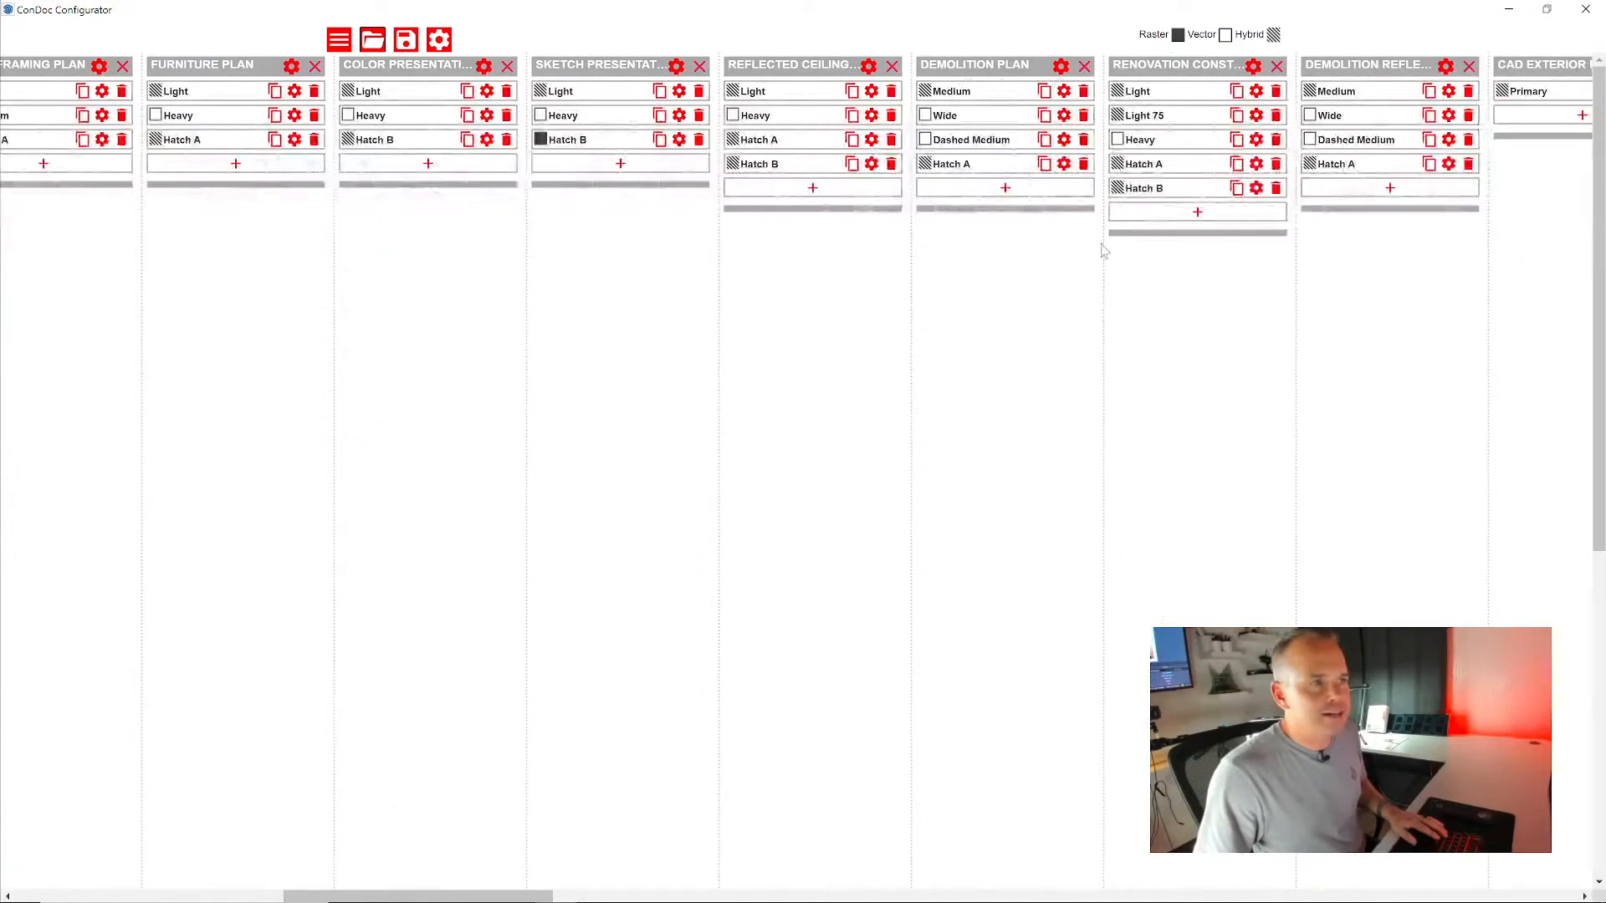
pyautogui.click(1117, 139)
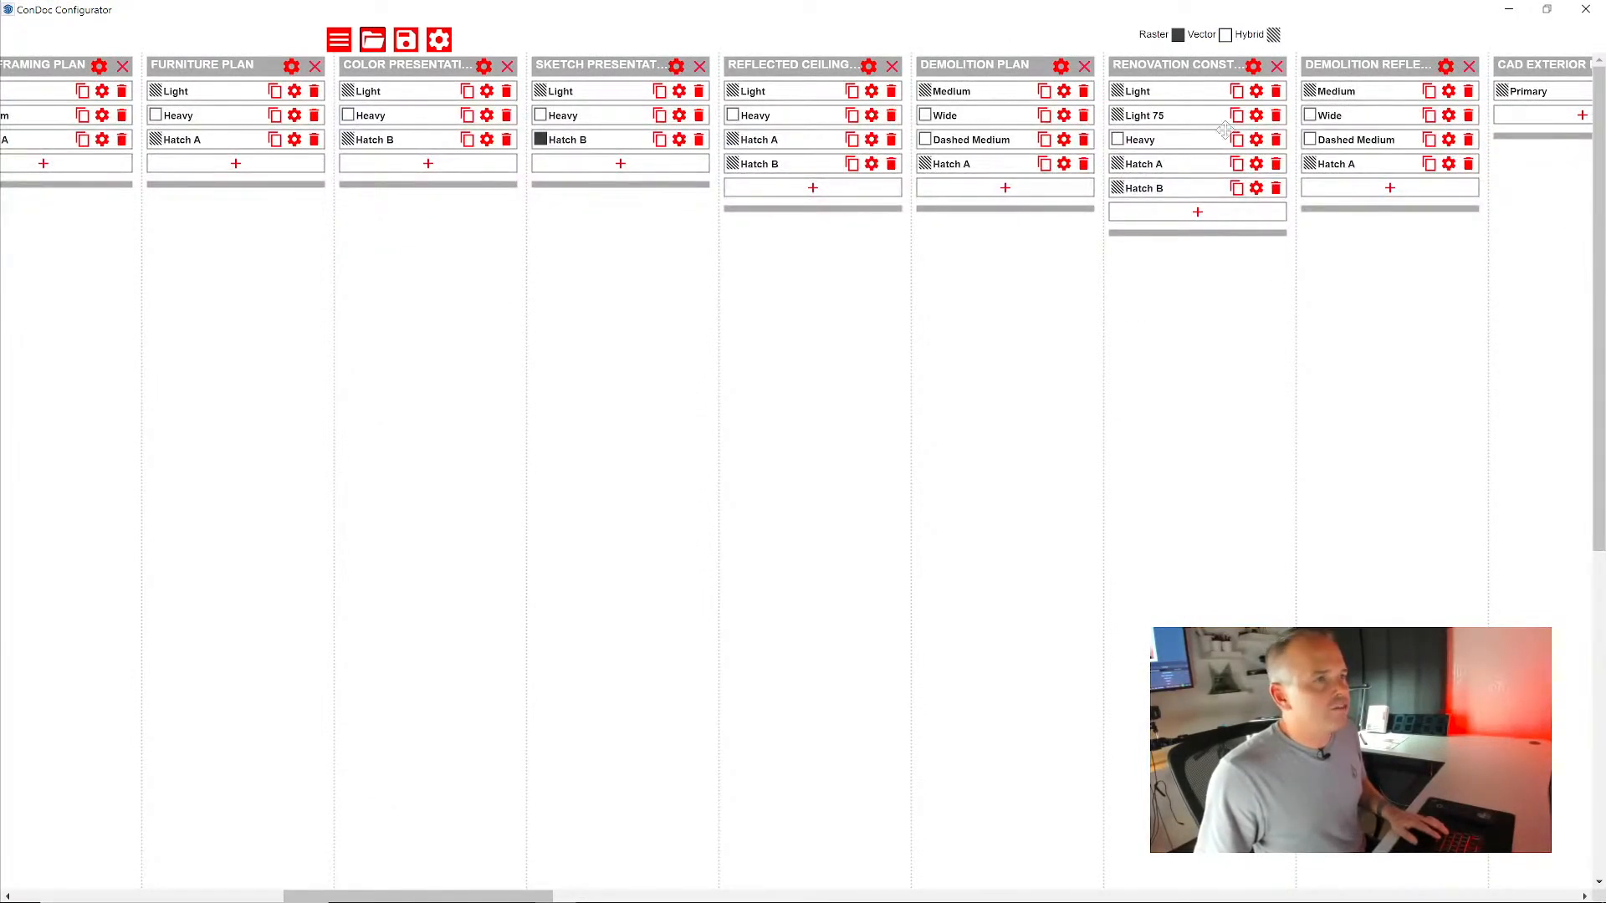
pyautogui.hscroll(-8, 1194, 287)
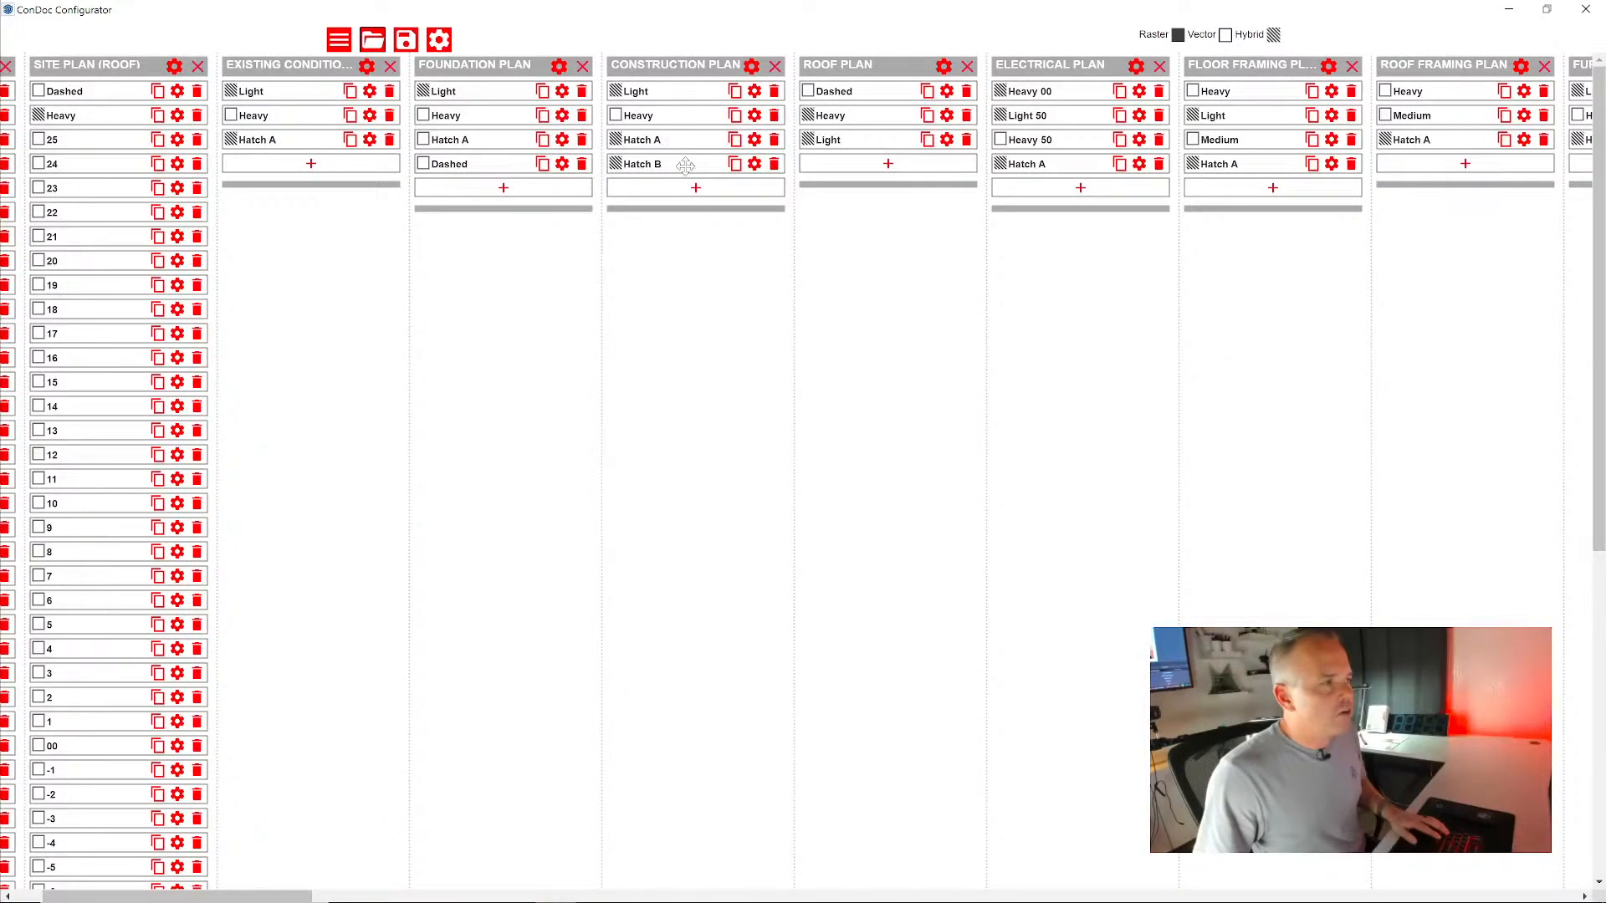
# - Compare the viewport properties of the Construction Plan's Light, Heavy, Hatch A and Hatch B viewports, and close them without changes
pyautogui.click(755, 91)
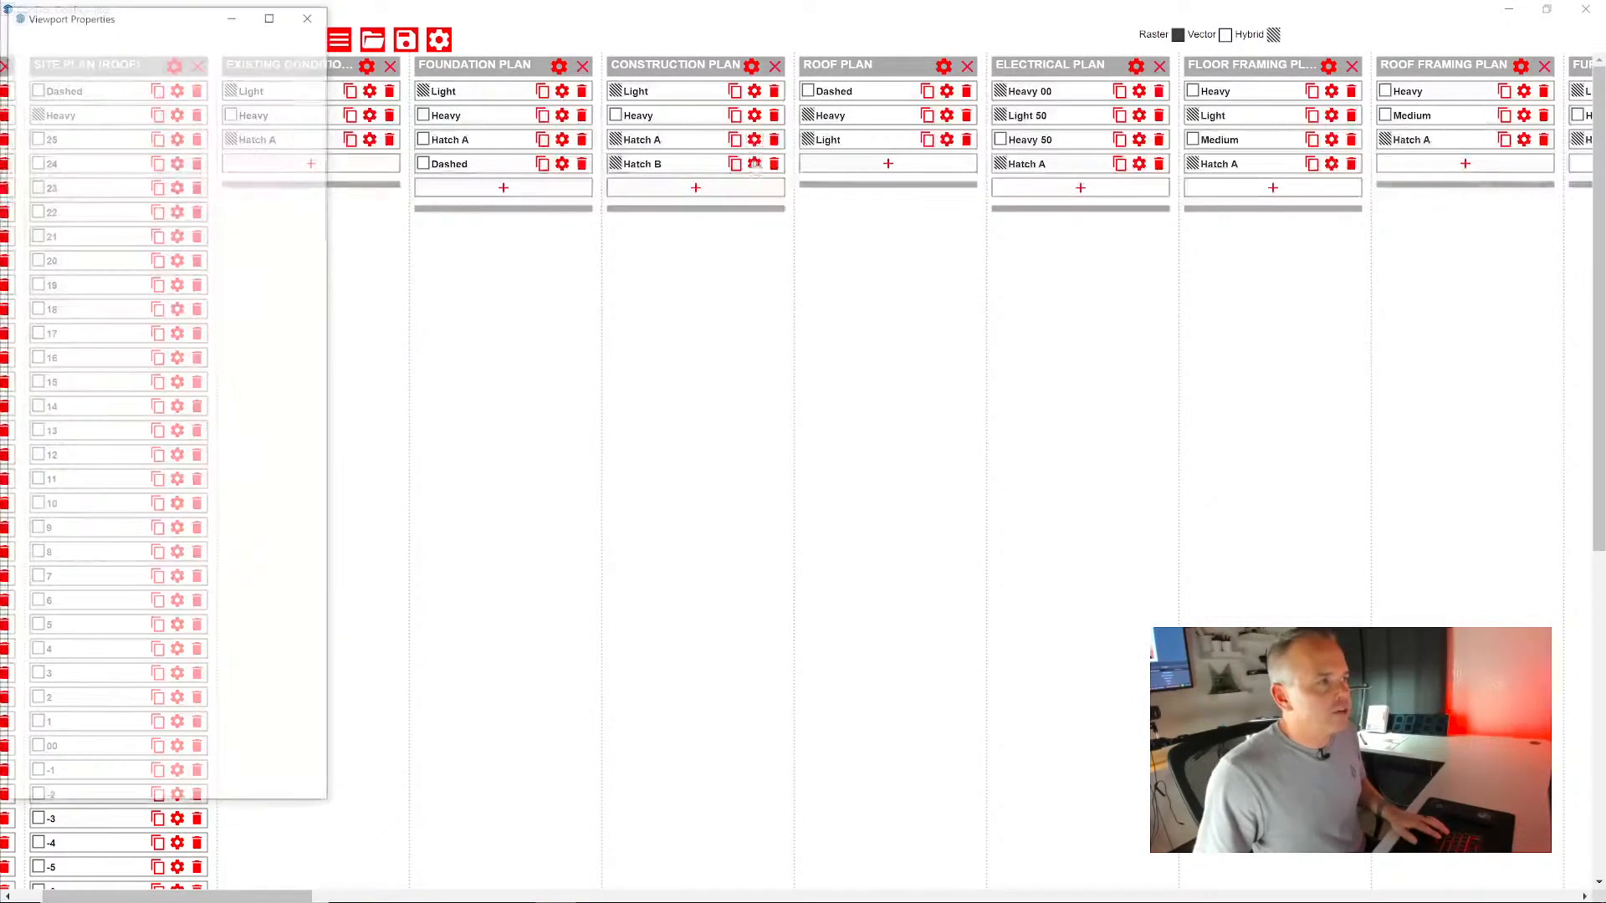
pyautogui.click(753, 164)
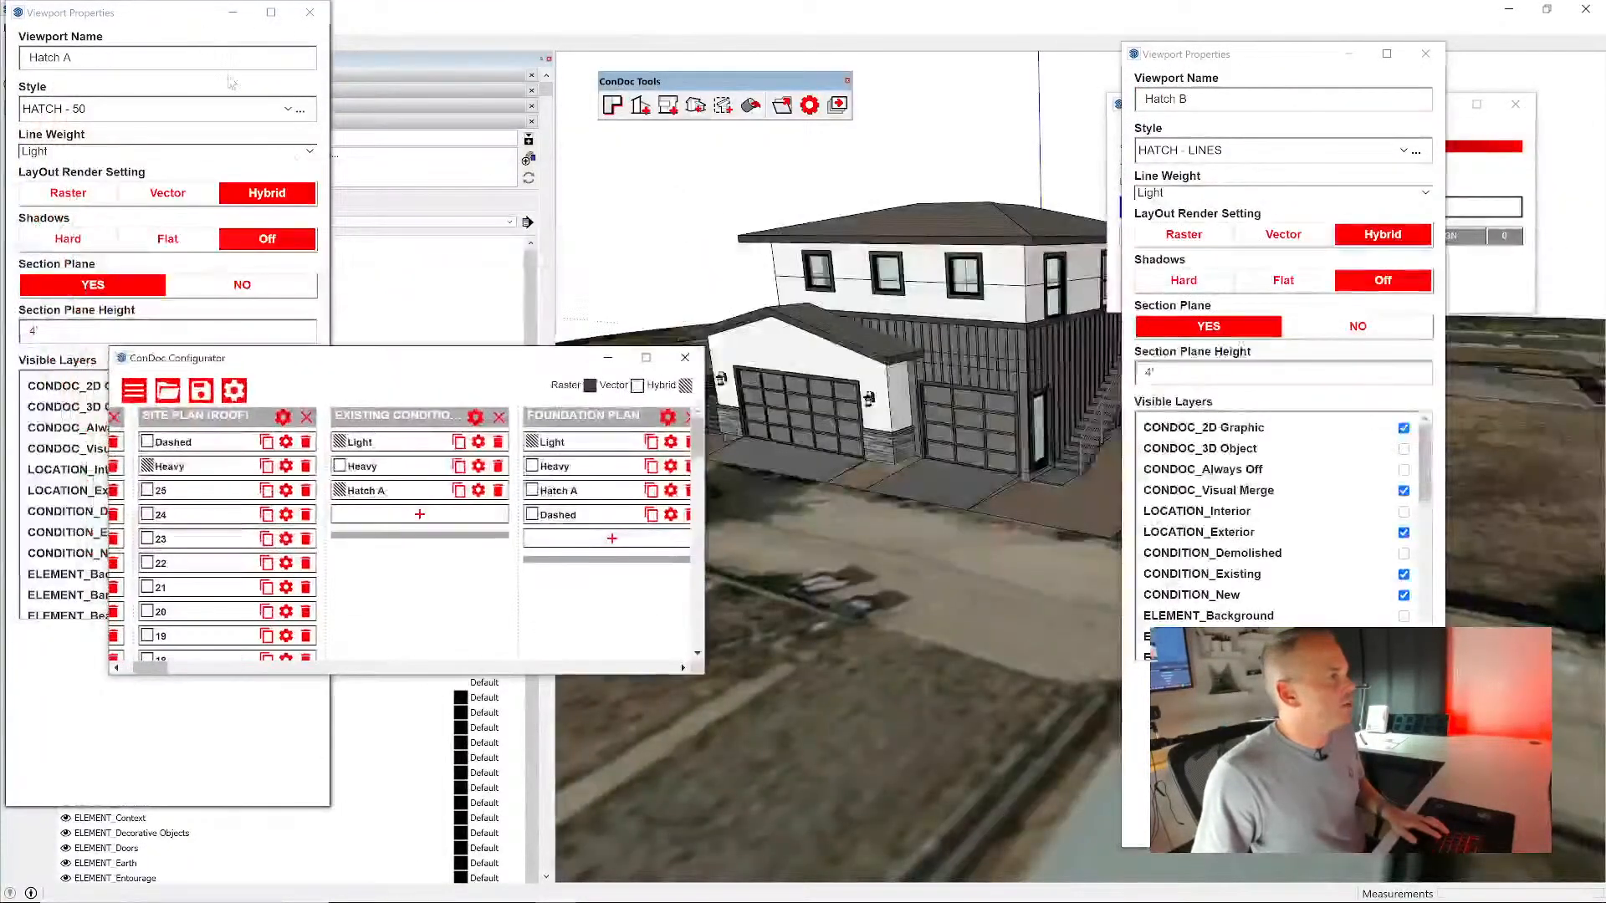
pyautogui.click(1426, 54)
pyautogui.click(1065, 50)
pyautogui.click(710, 44)
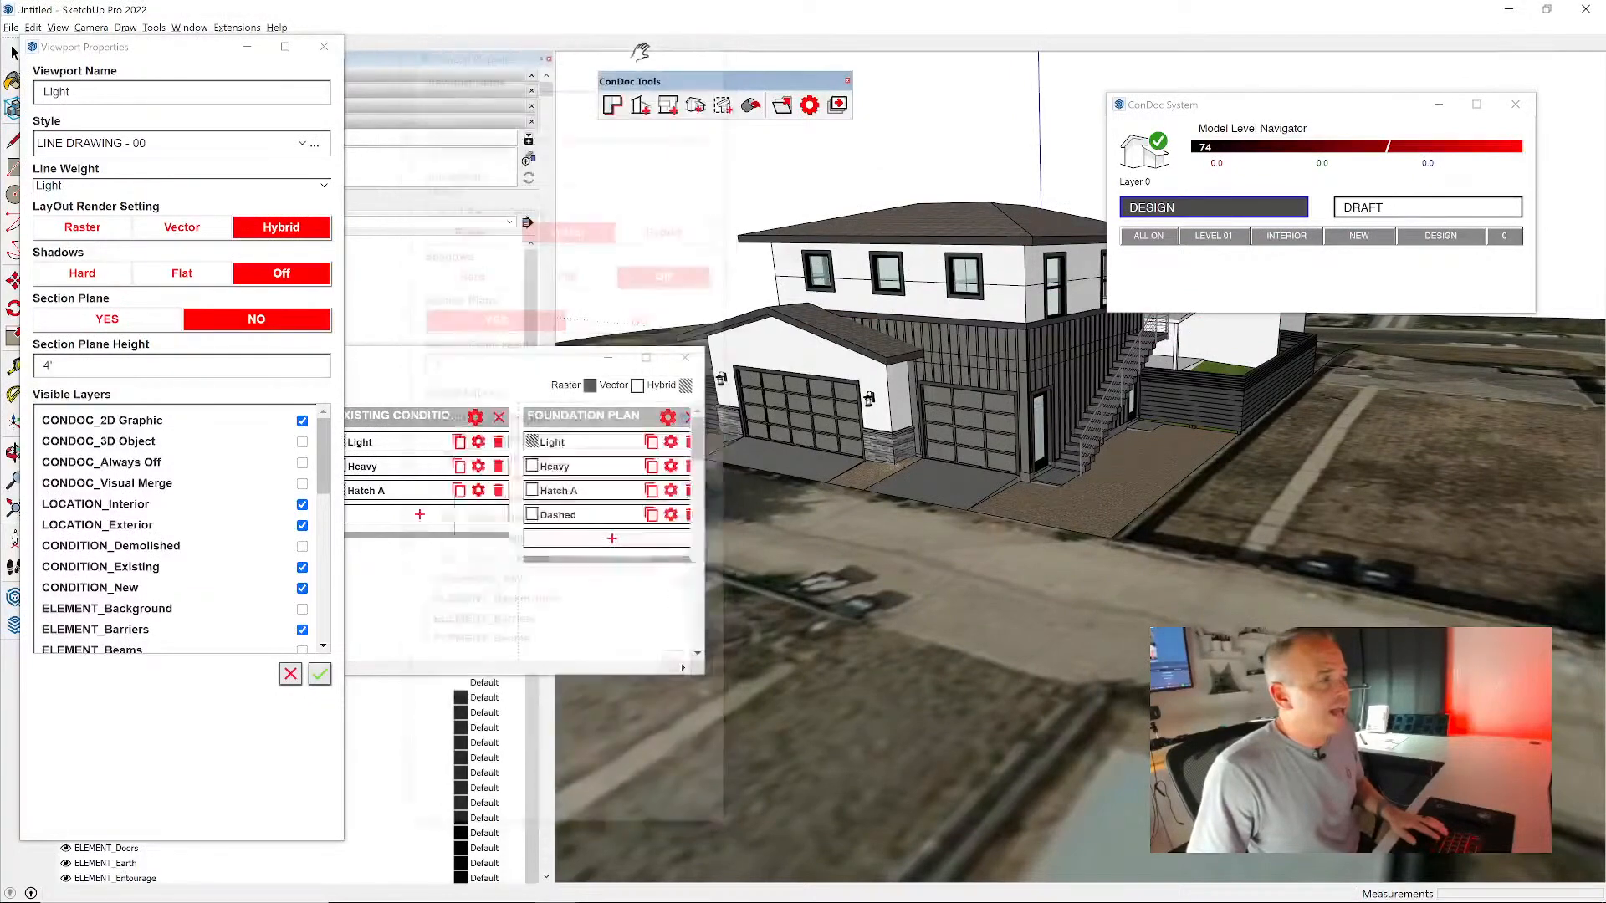
pyautogui.click(324, 46)
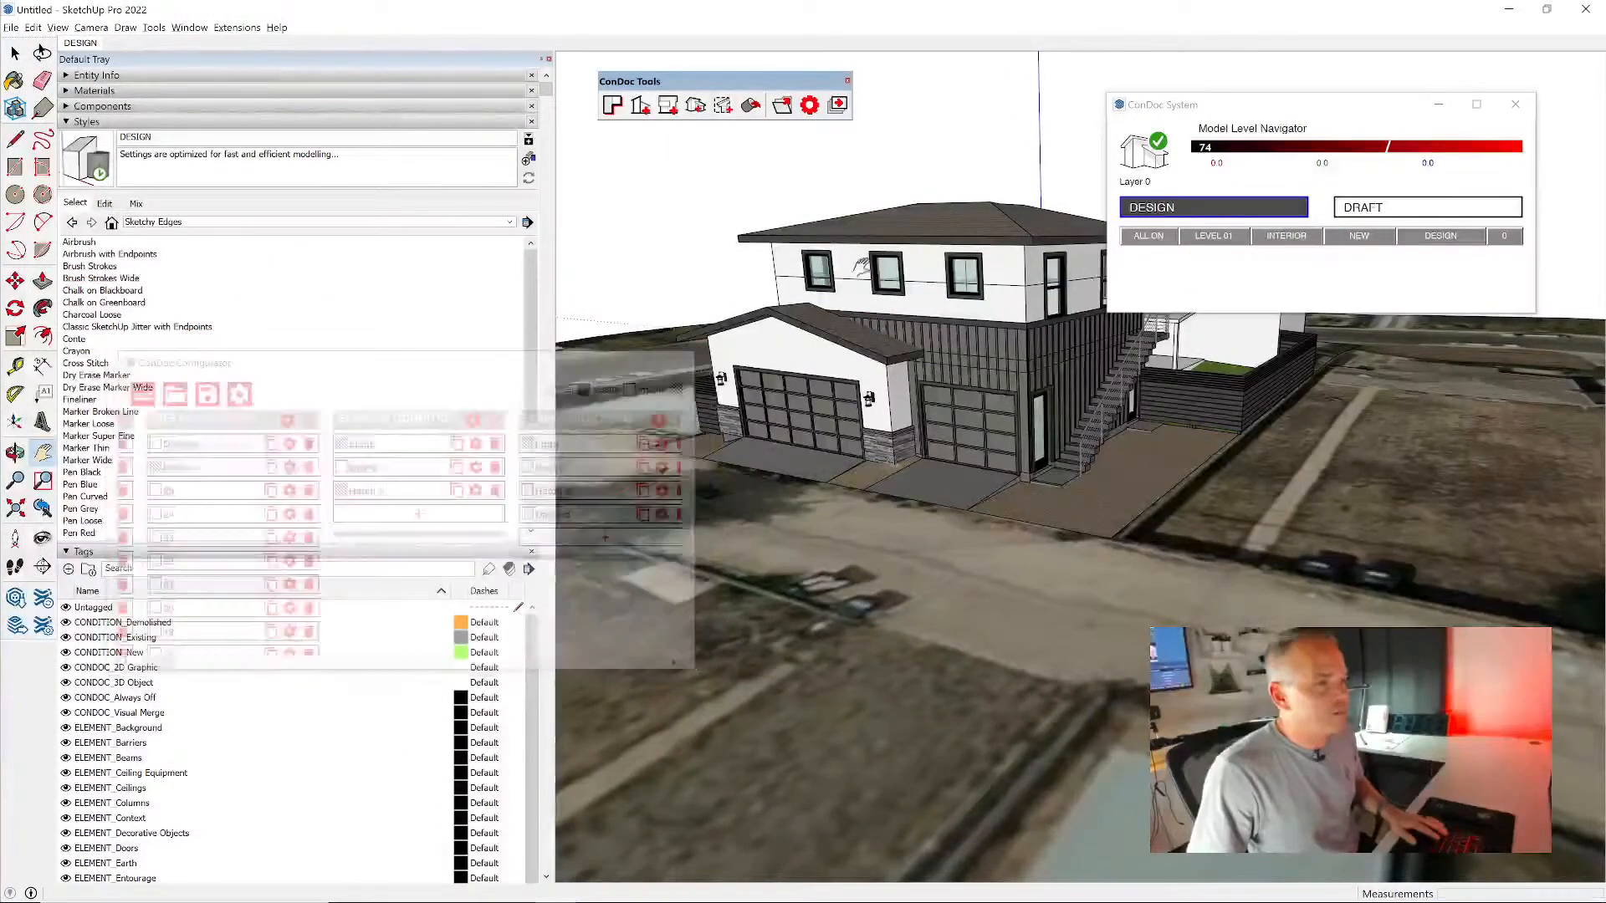
# - Open the ConDoc Plan Generator for the house and set the project to 2 levels
pyautogui.scroll(3, 970, 305)
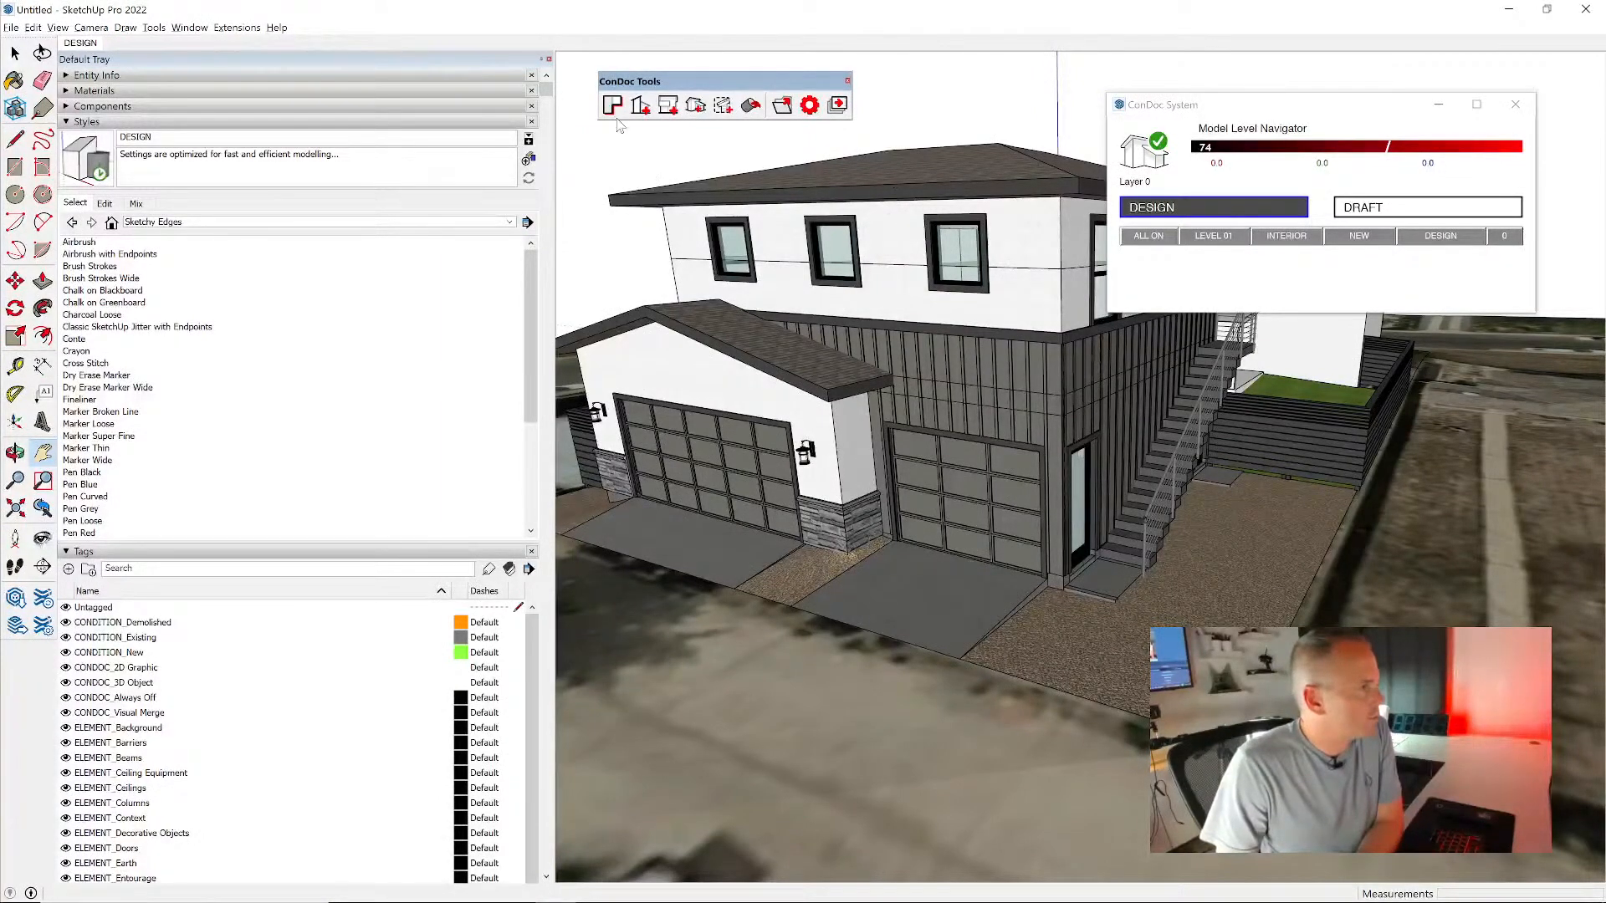
pyautogui.scroll(-5, 752, 237)
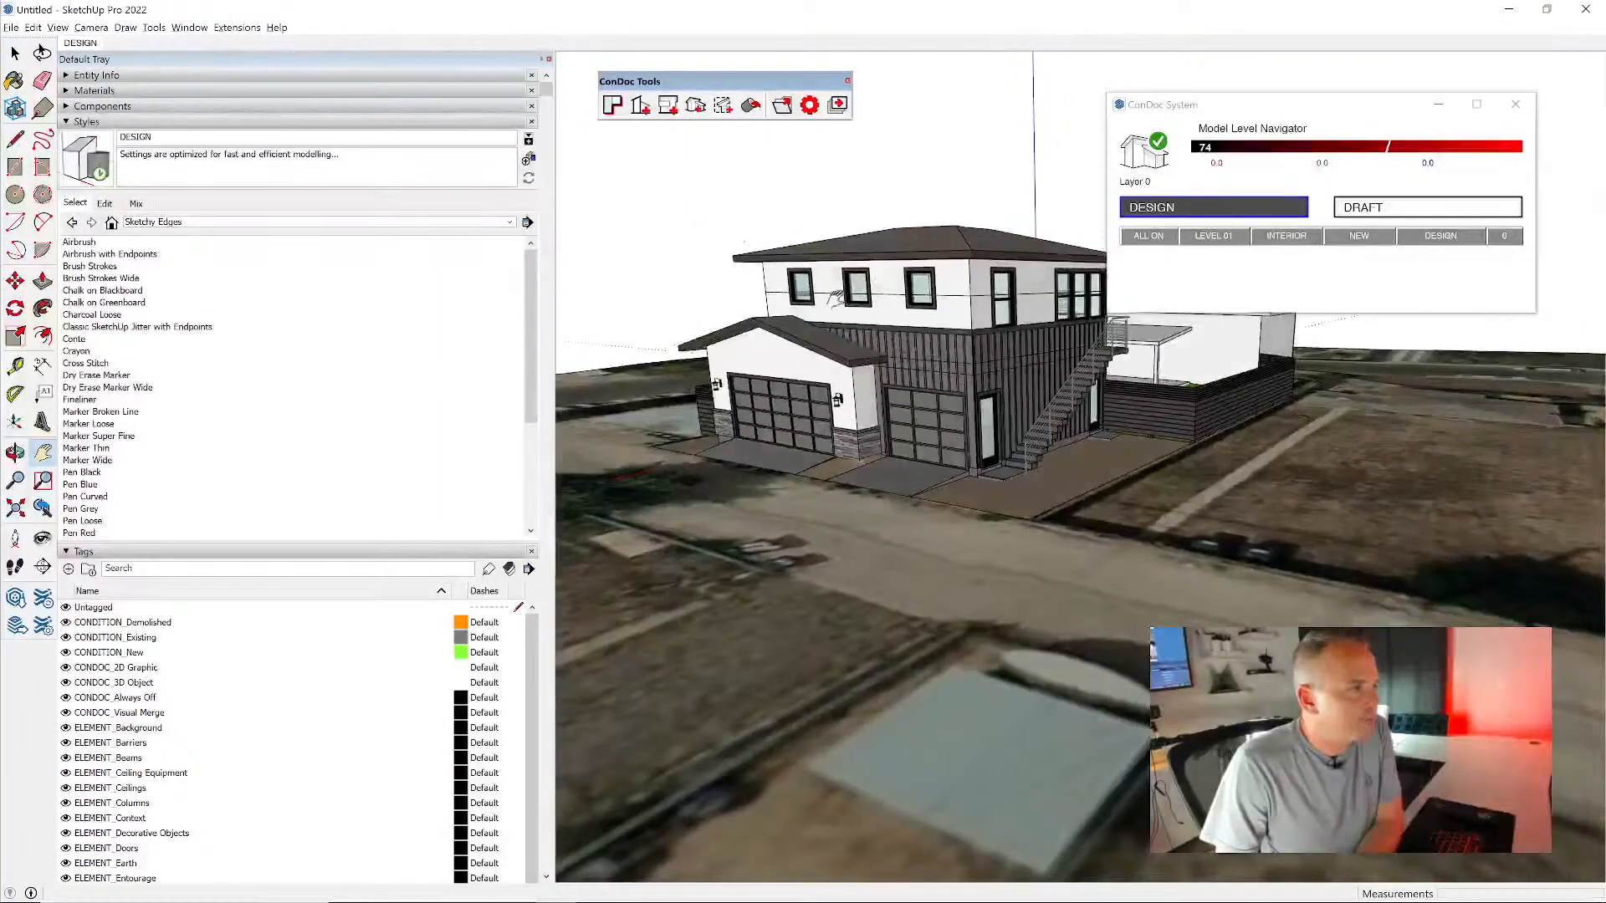
pyautogui.click(613, 105)
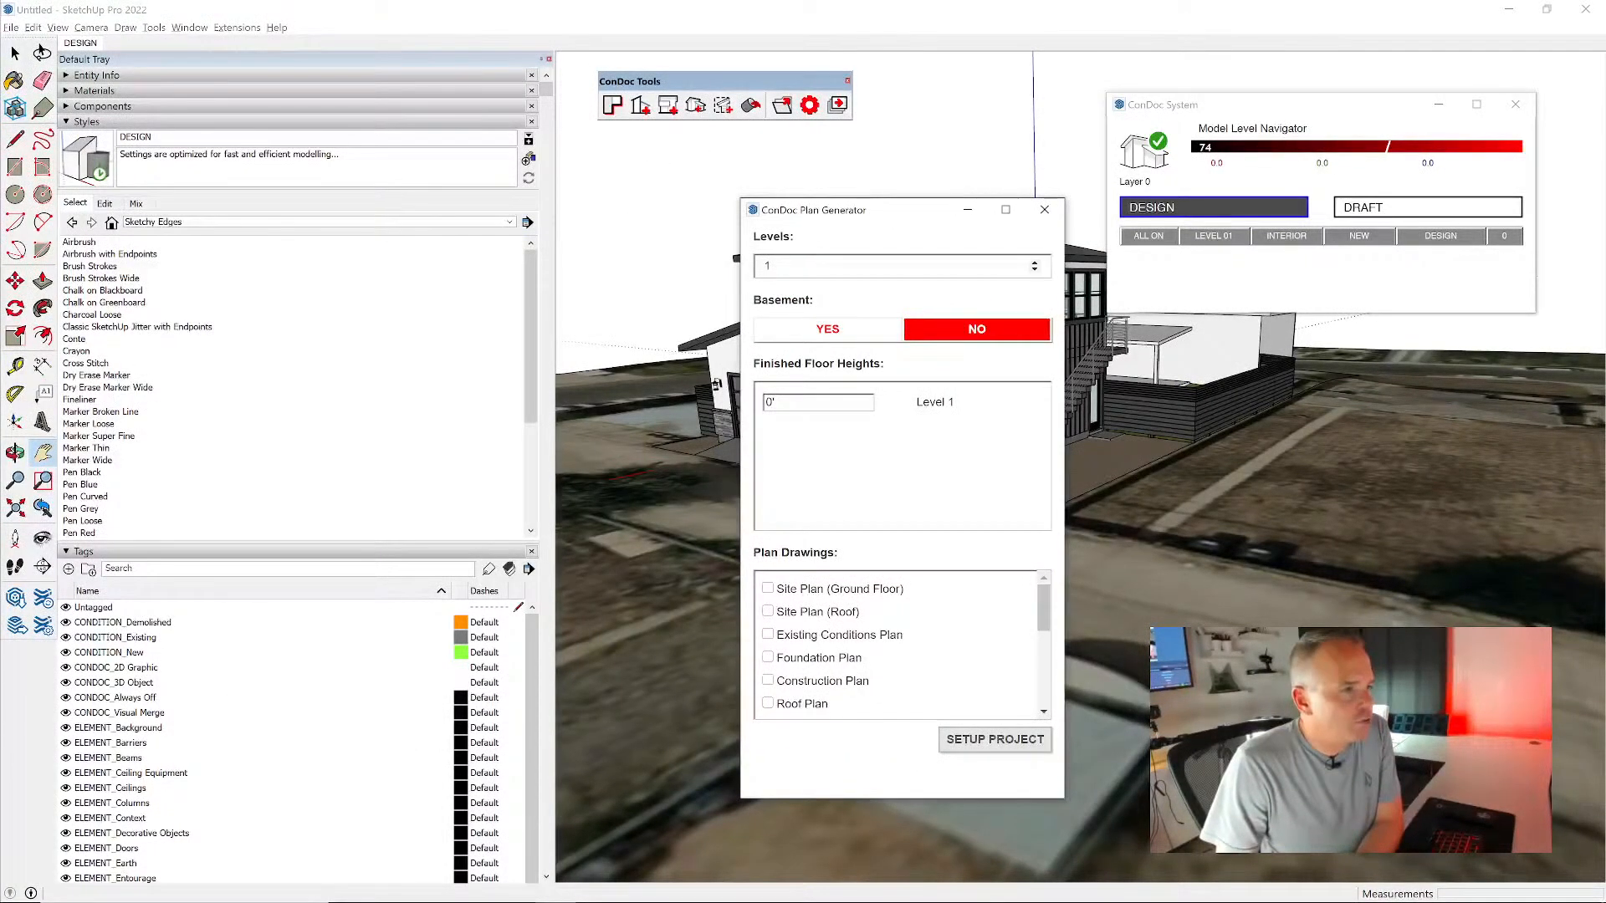
pyautogui.click(1036, 264)
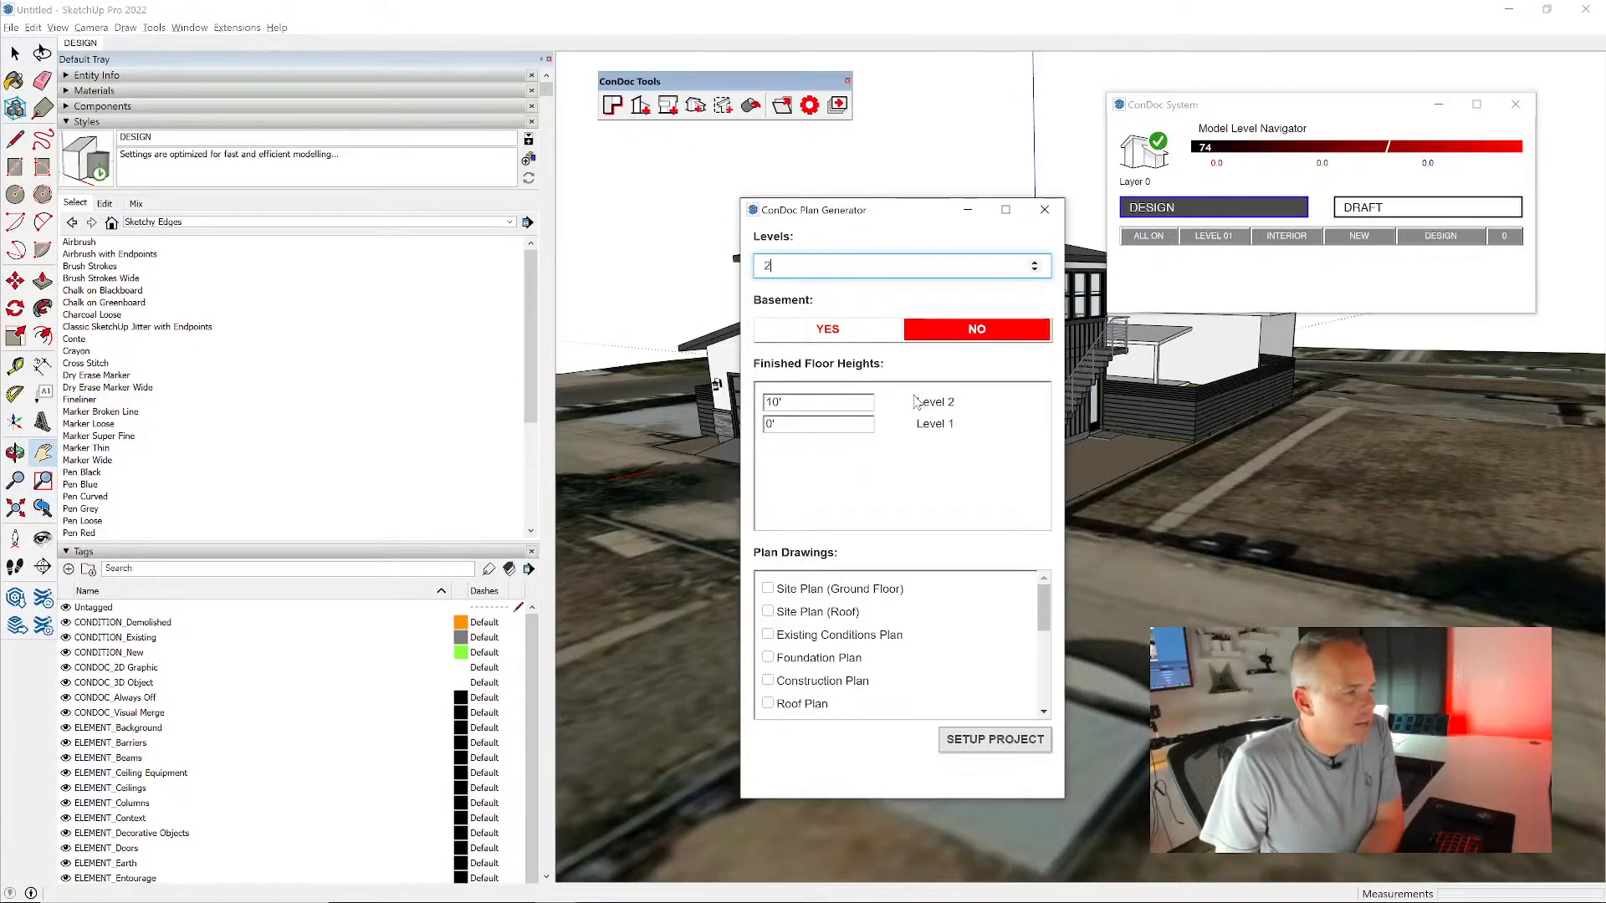
# - Choose Site Plan (Roof), Foundation Plan, Construction Plan and Roof Framing Plan as the plan drawings to generate
pyautogui.click(819, 658)
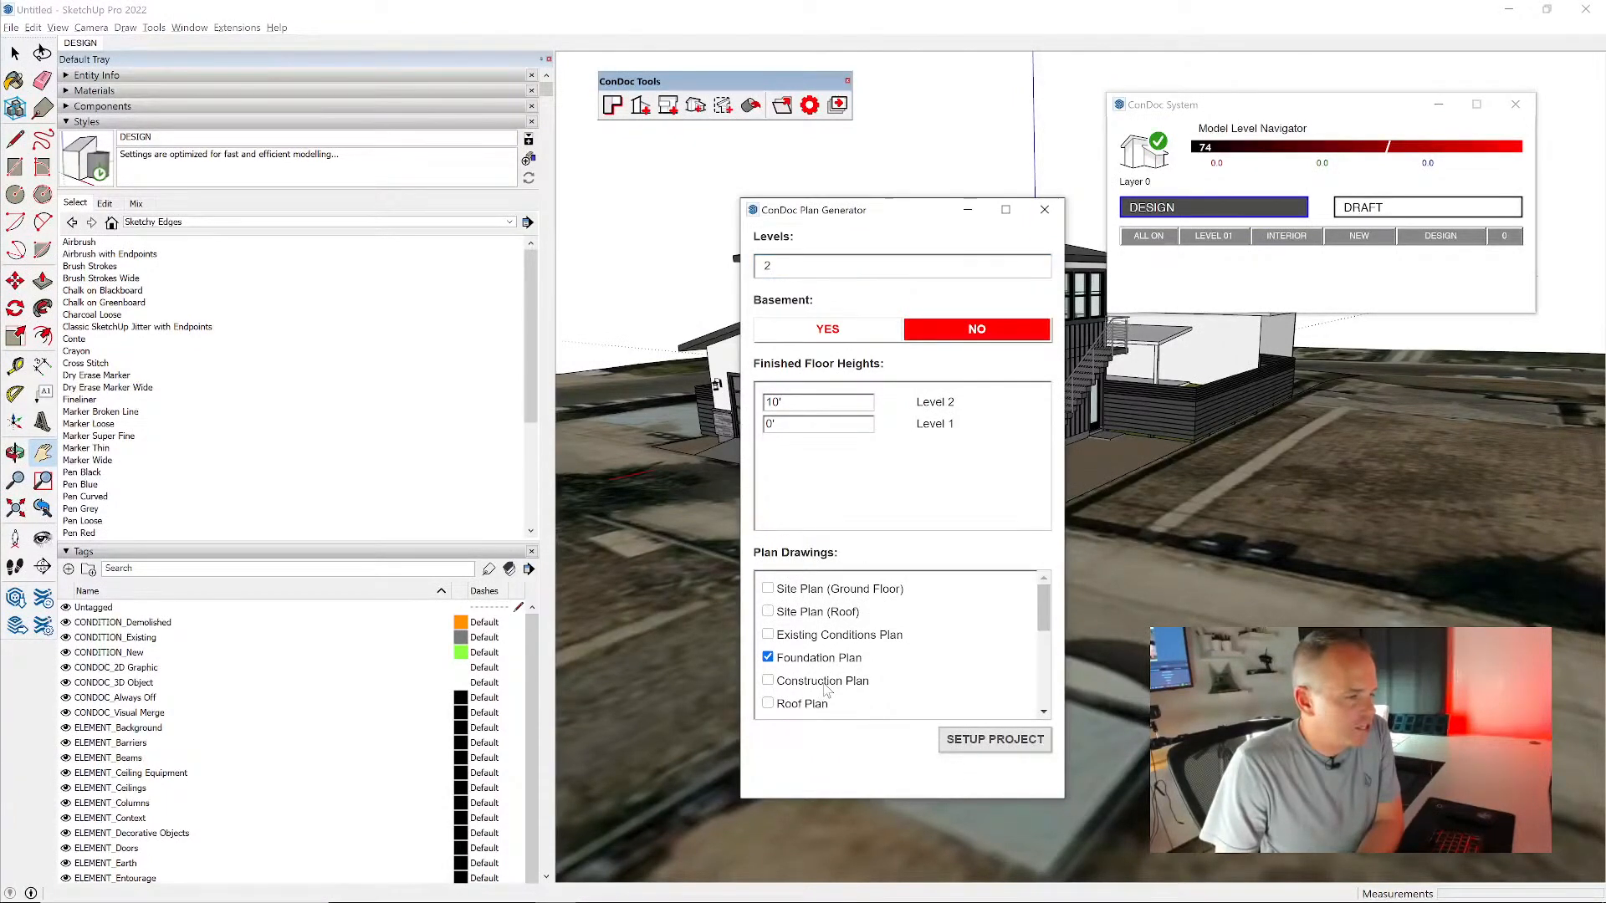
pyautogui.scroll(-3, 894, 674)
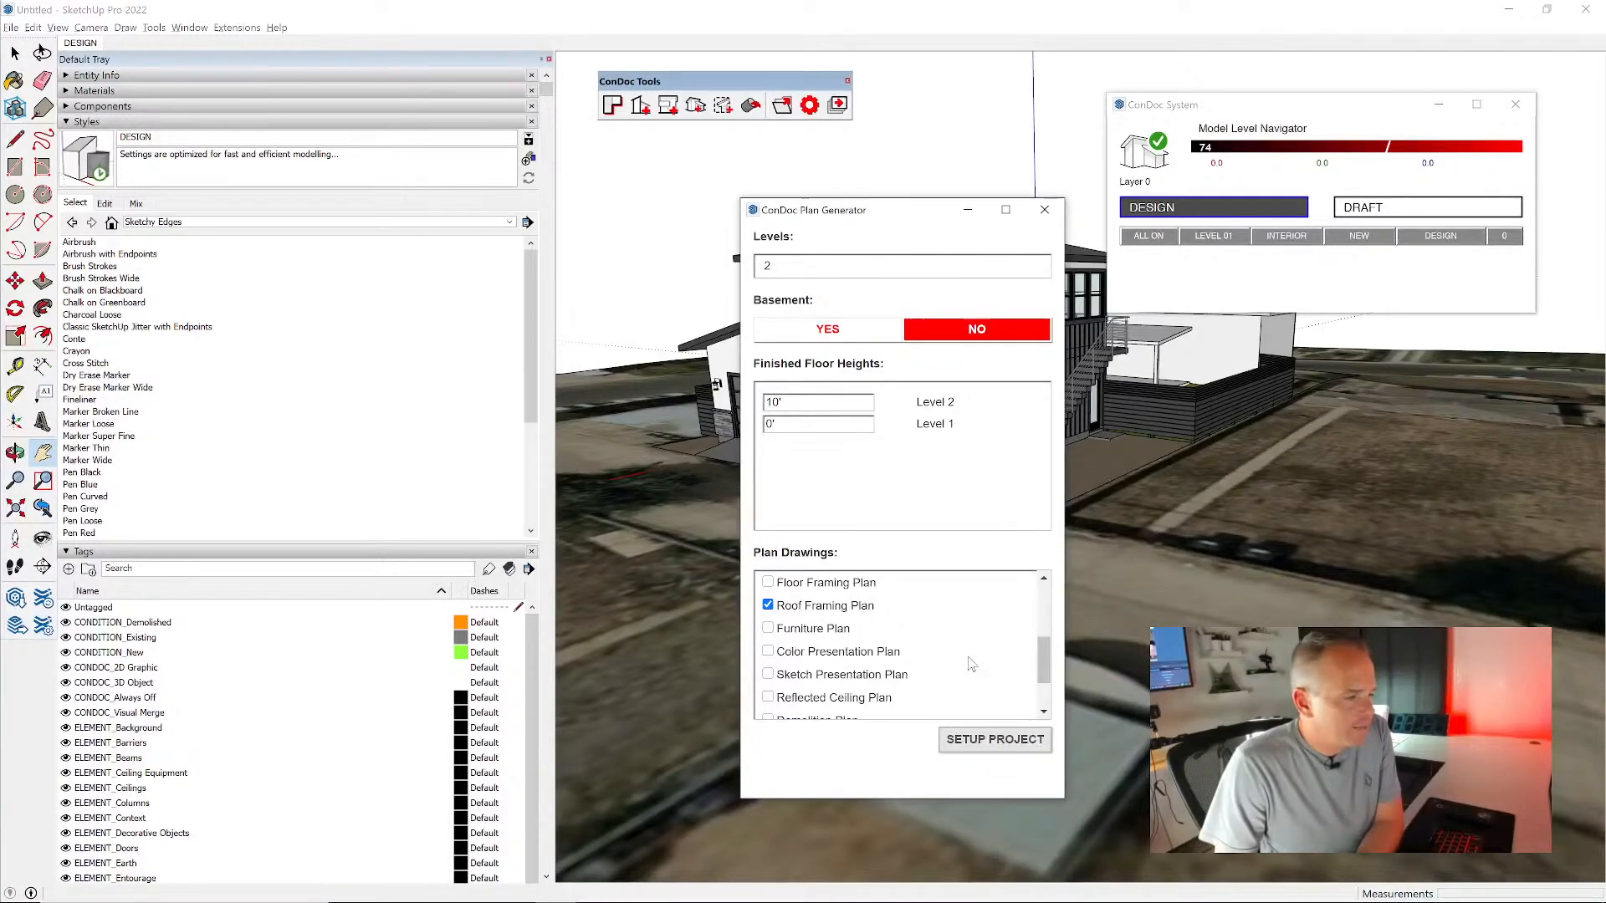
pyautogui.scroll(2, 971, 664)
pyautogui.scroll(2, 971, 664)
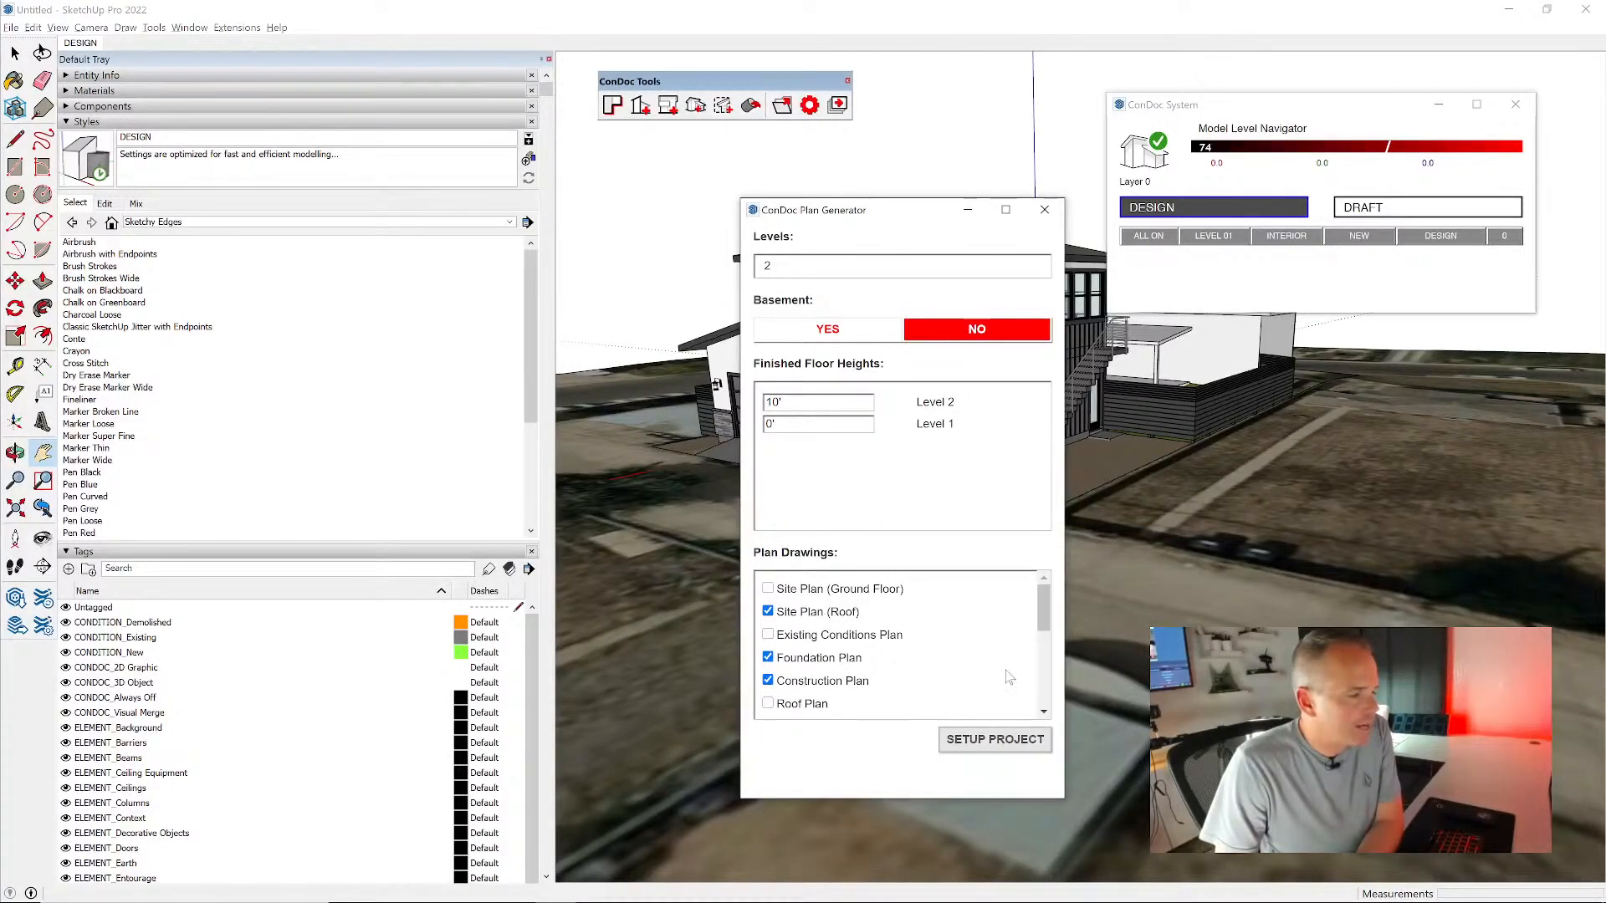
# - Collapse the Styles and Tags sections, expose the scene list, and run the project setup to generate the chosen plan drawings
pyautogui.click(102, 109)
pyautogui.click(101, 107)
pyautogui.click(103, 122)
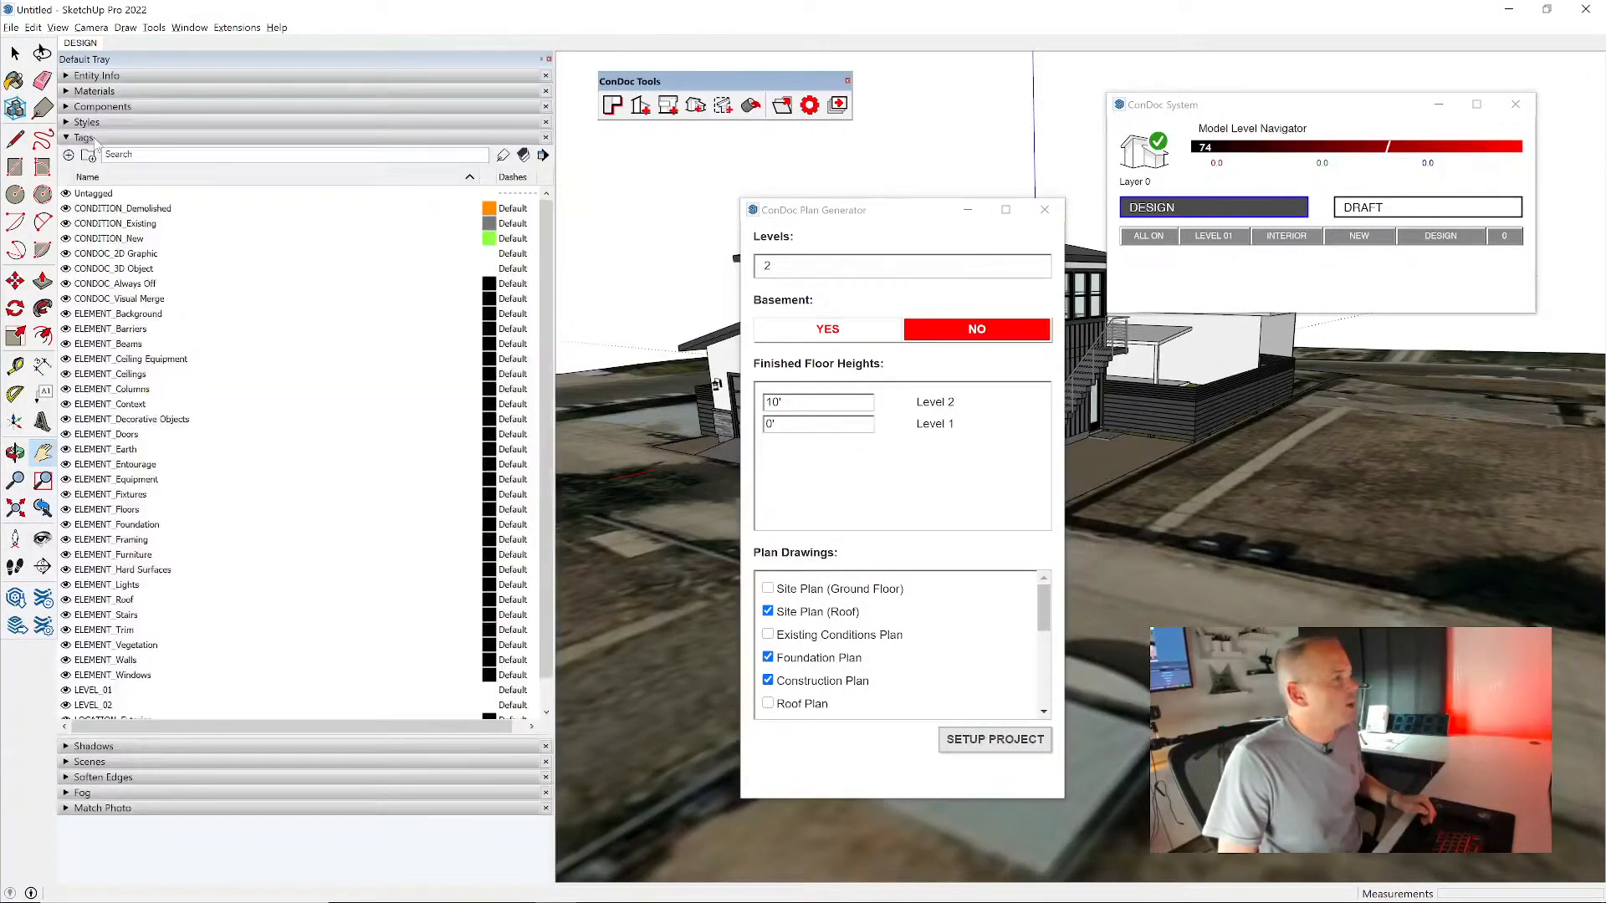
pyautogui.click(107, 138)
pyautogui.click(108, 170)
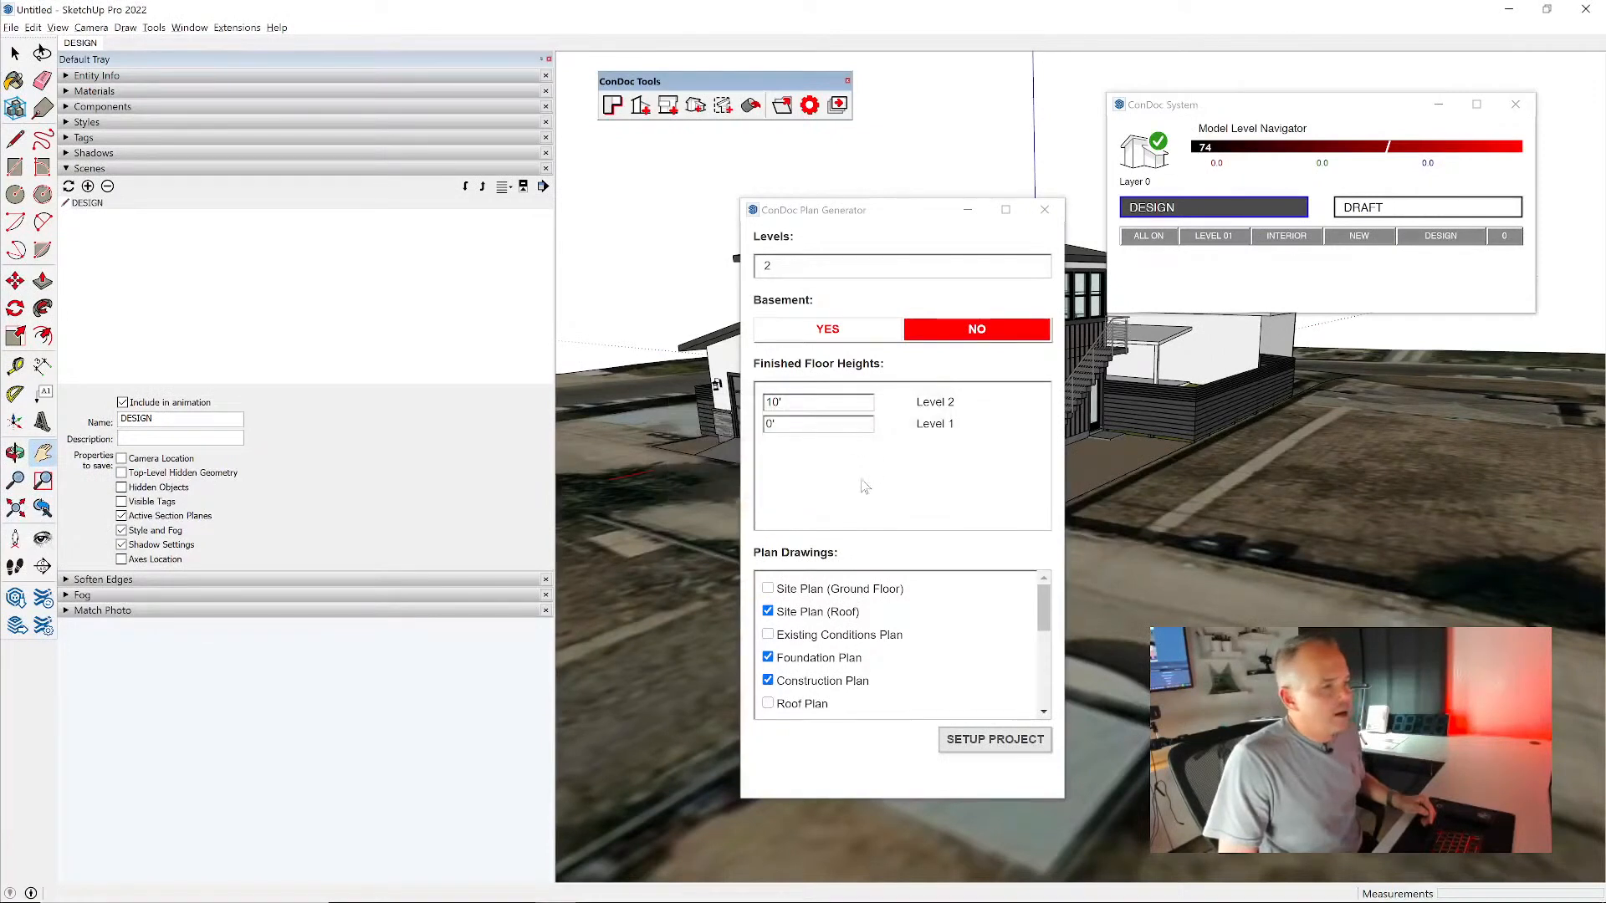
pyautogui.click(1003, 752)
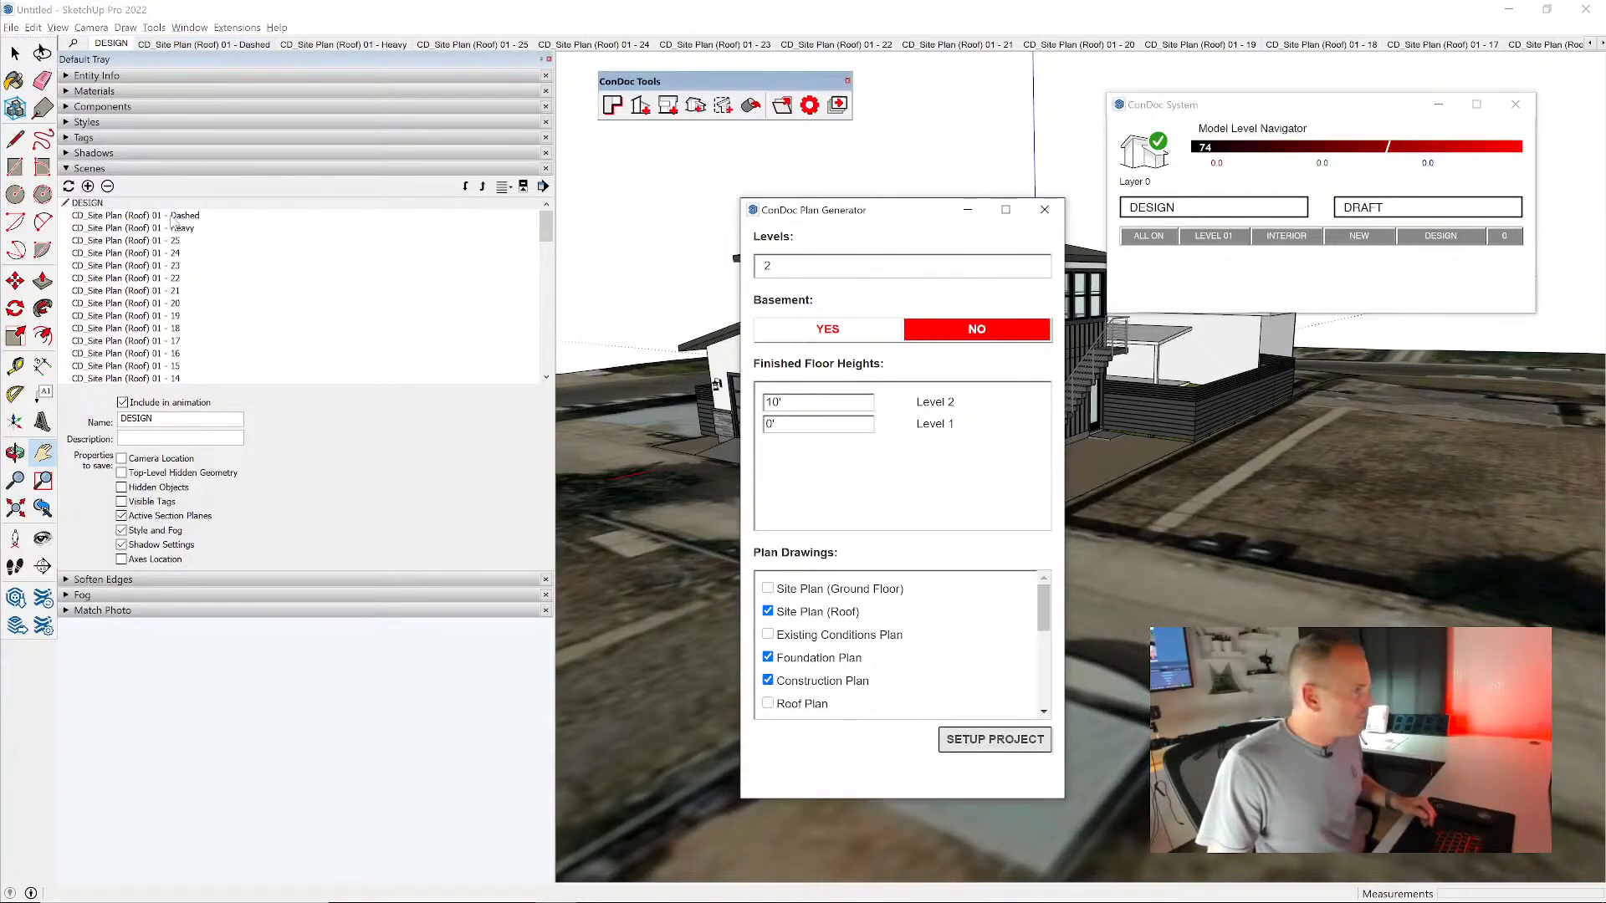
# - Display the CD_Construction Plan 01 - Heavy scene and close the Plan Generator and ConDoc System windows to view it whole
pyautogui.scroll(-5, 201, 260)
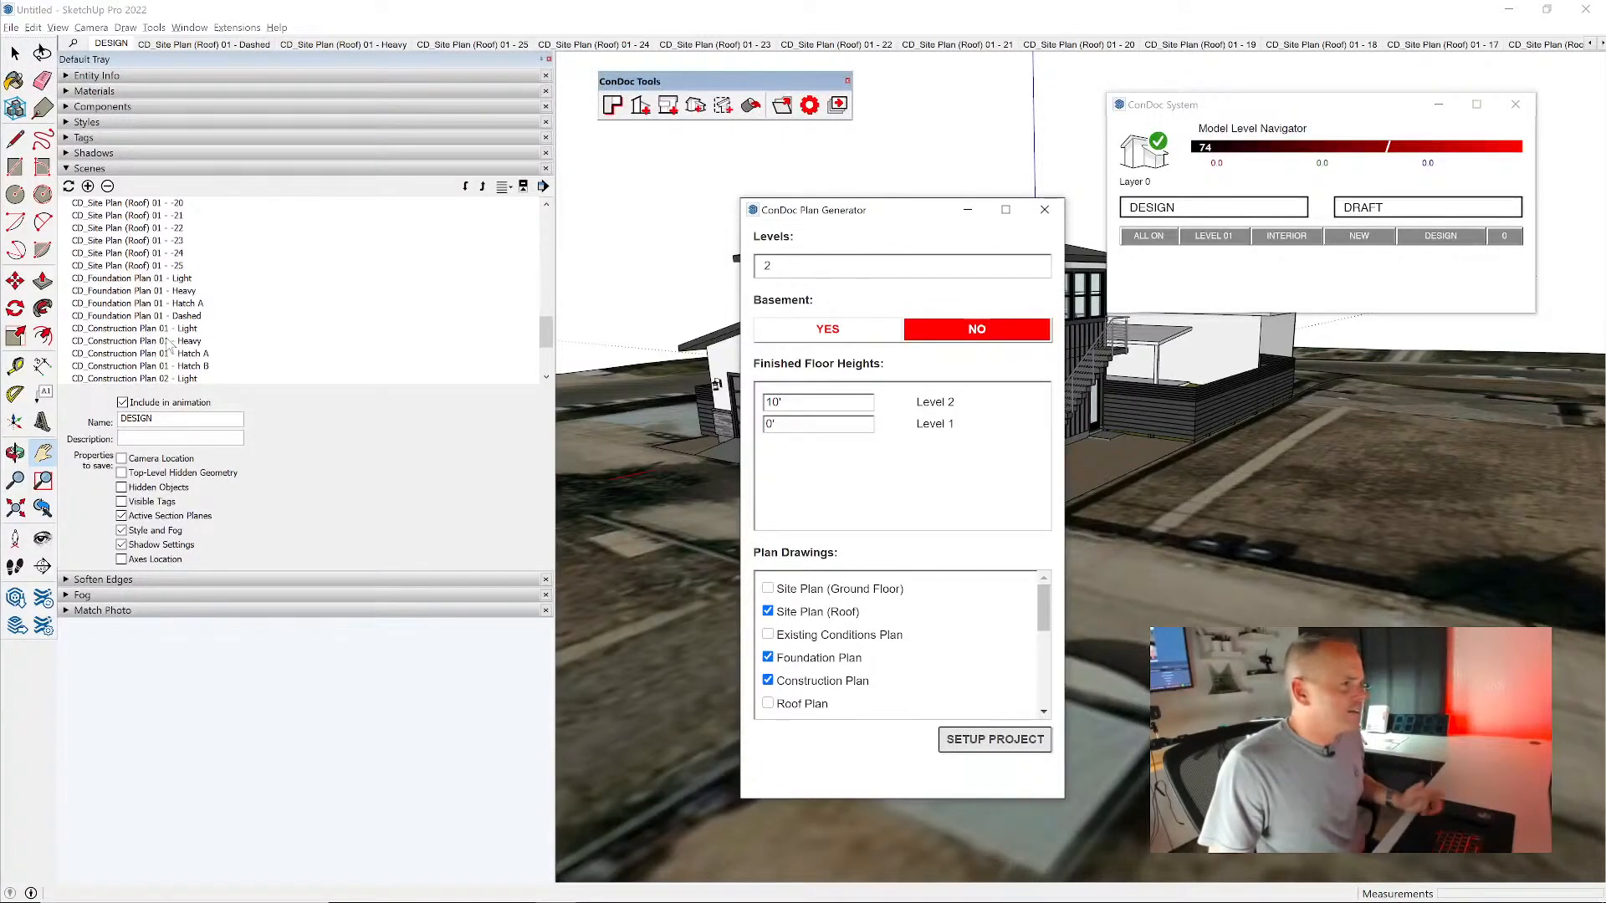
pyautogui.doubleClick(159, 342)
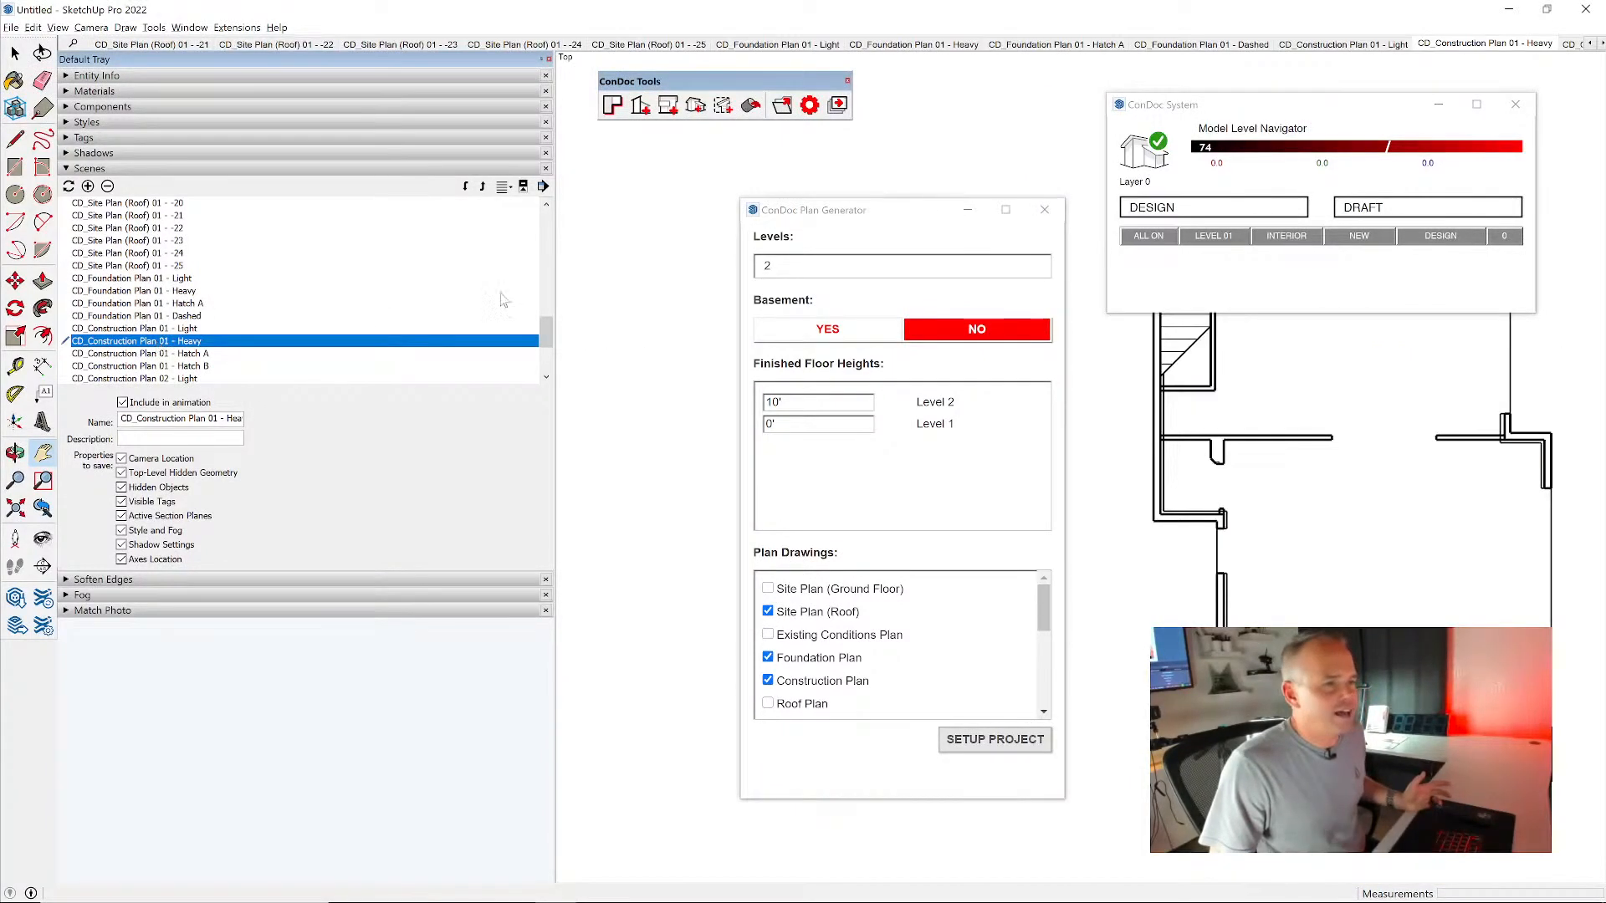
pyautogui.click(1044, 210)
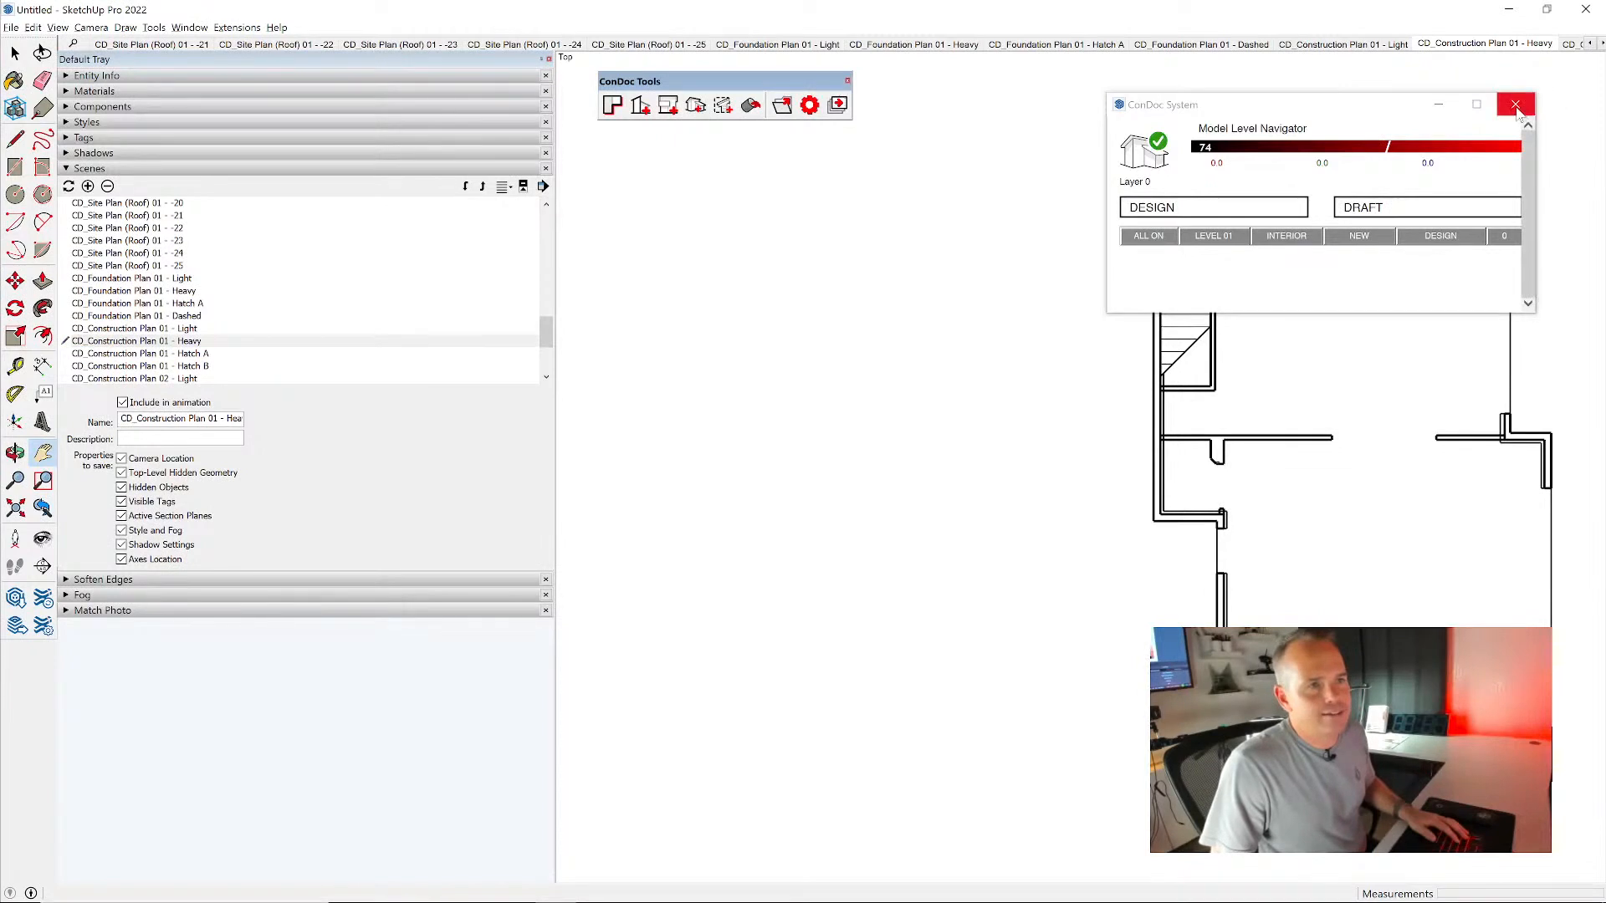
pyautogui.click(1515, 106)
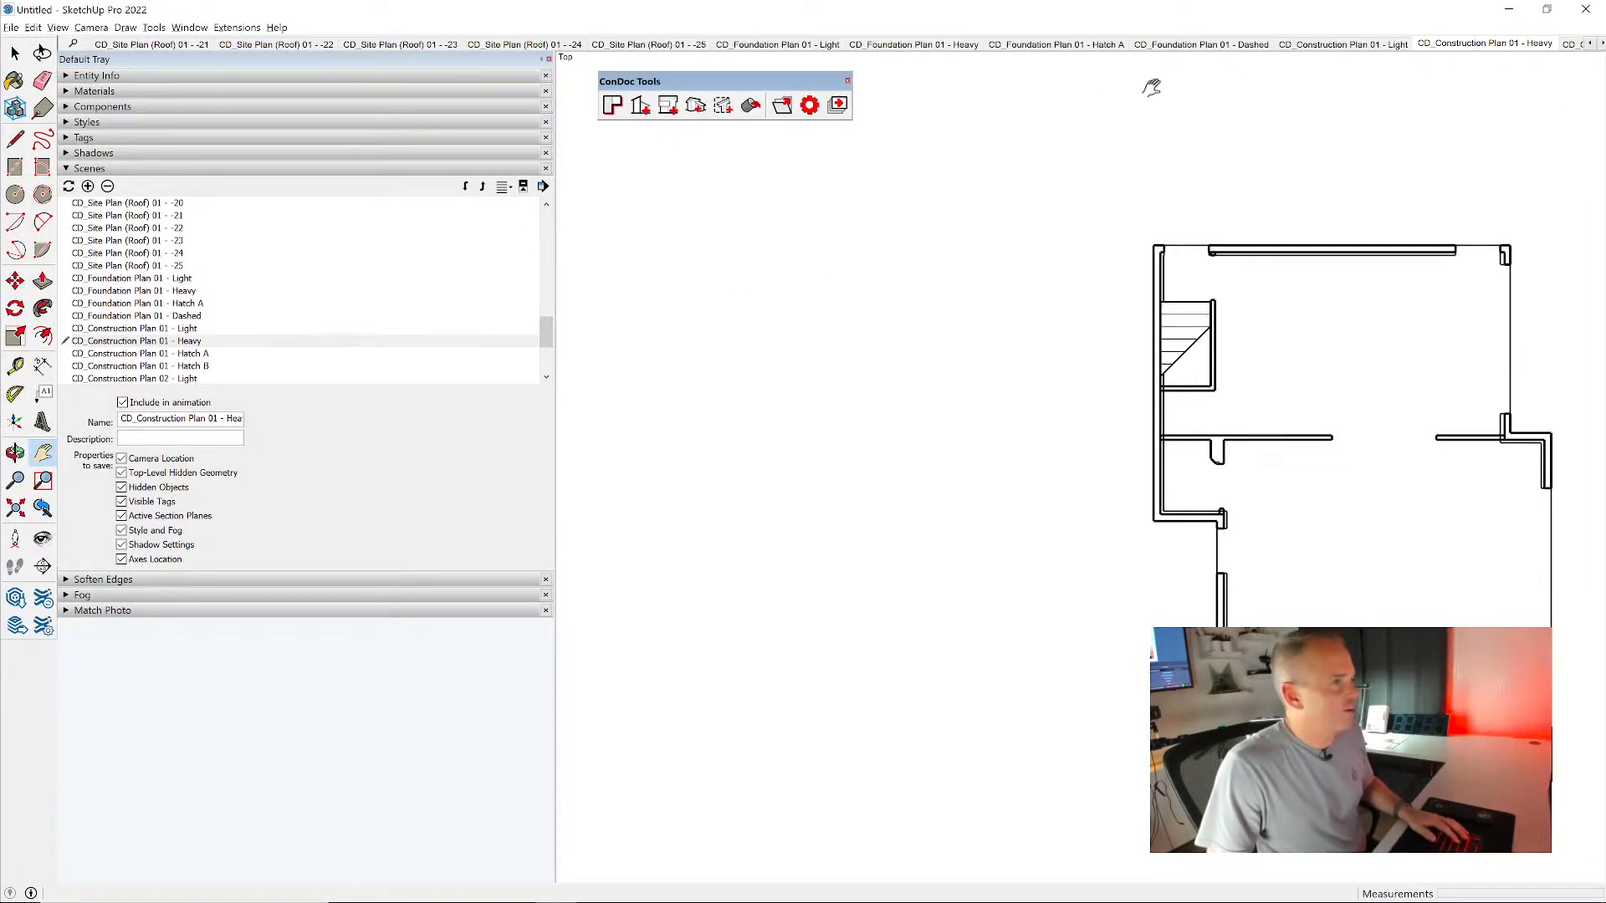
pyautogui.scroll(-2, 1282, 147)
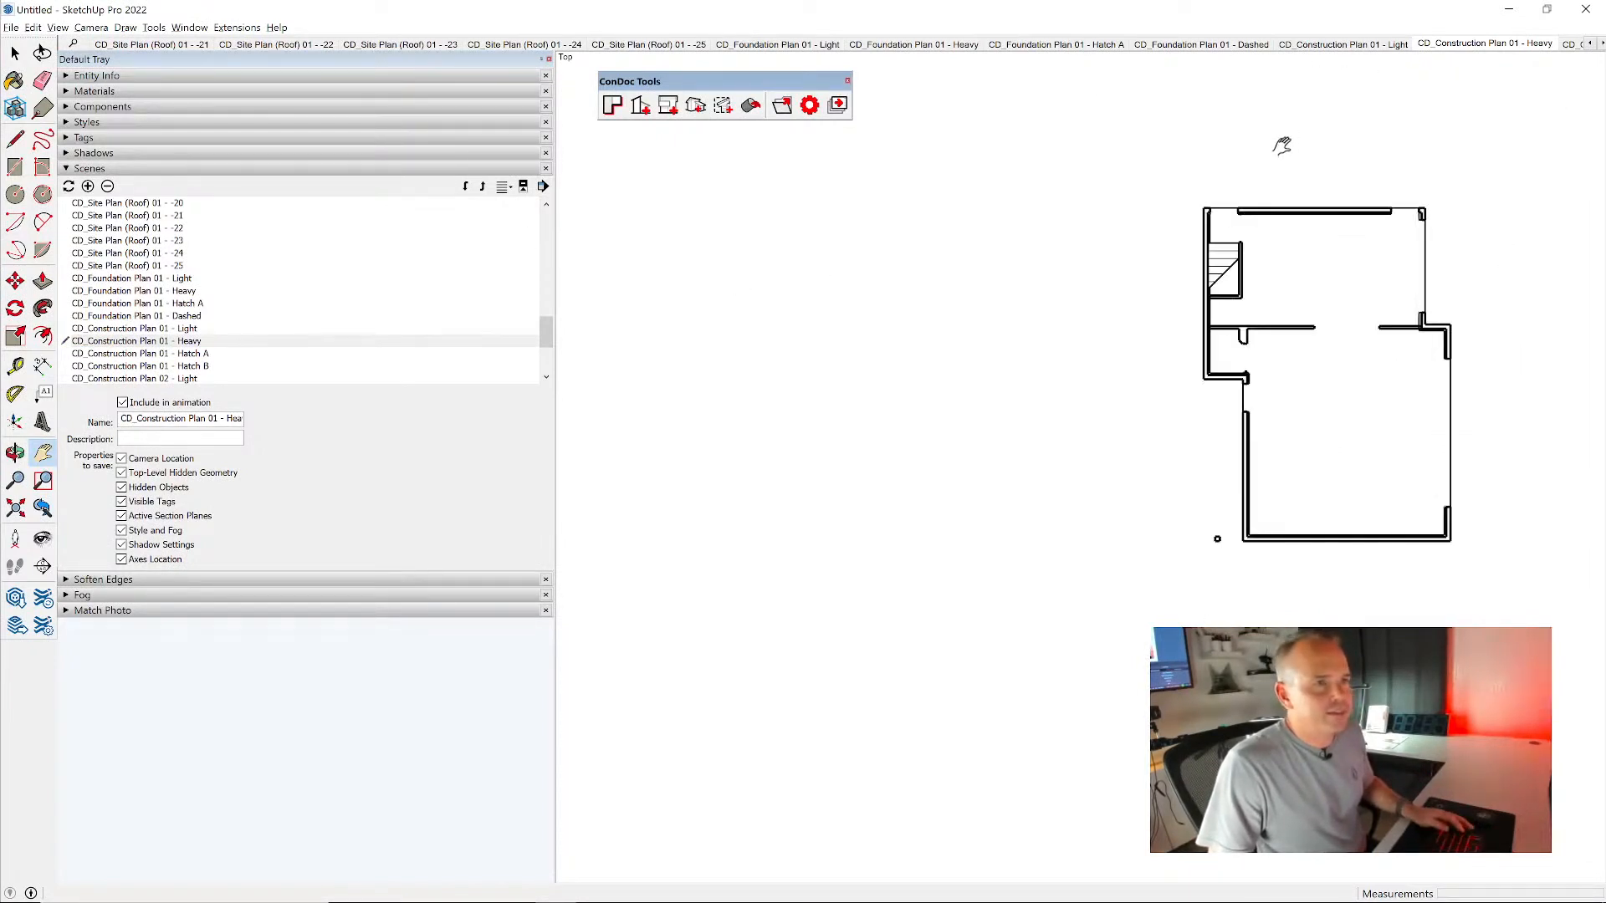
# - Compare the Light, Heavy and Hatch A scenes of Construction Plan 01
pyautogui.click(1370, 44)
pyautogui.click(1477, 46)
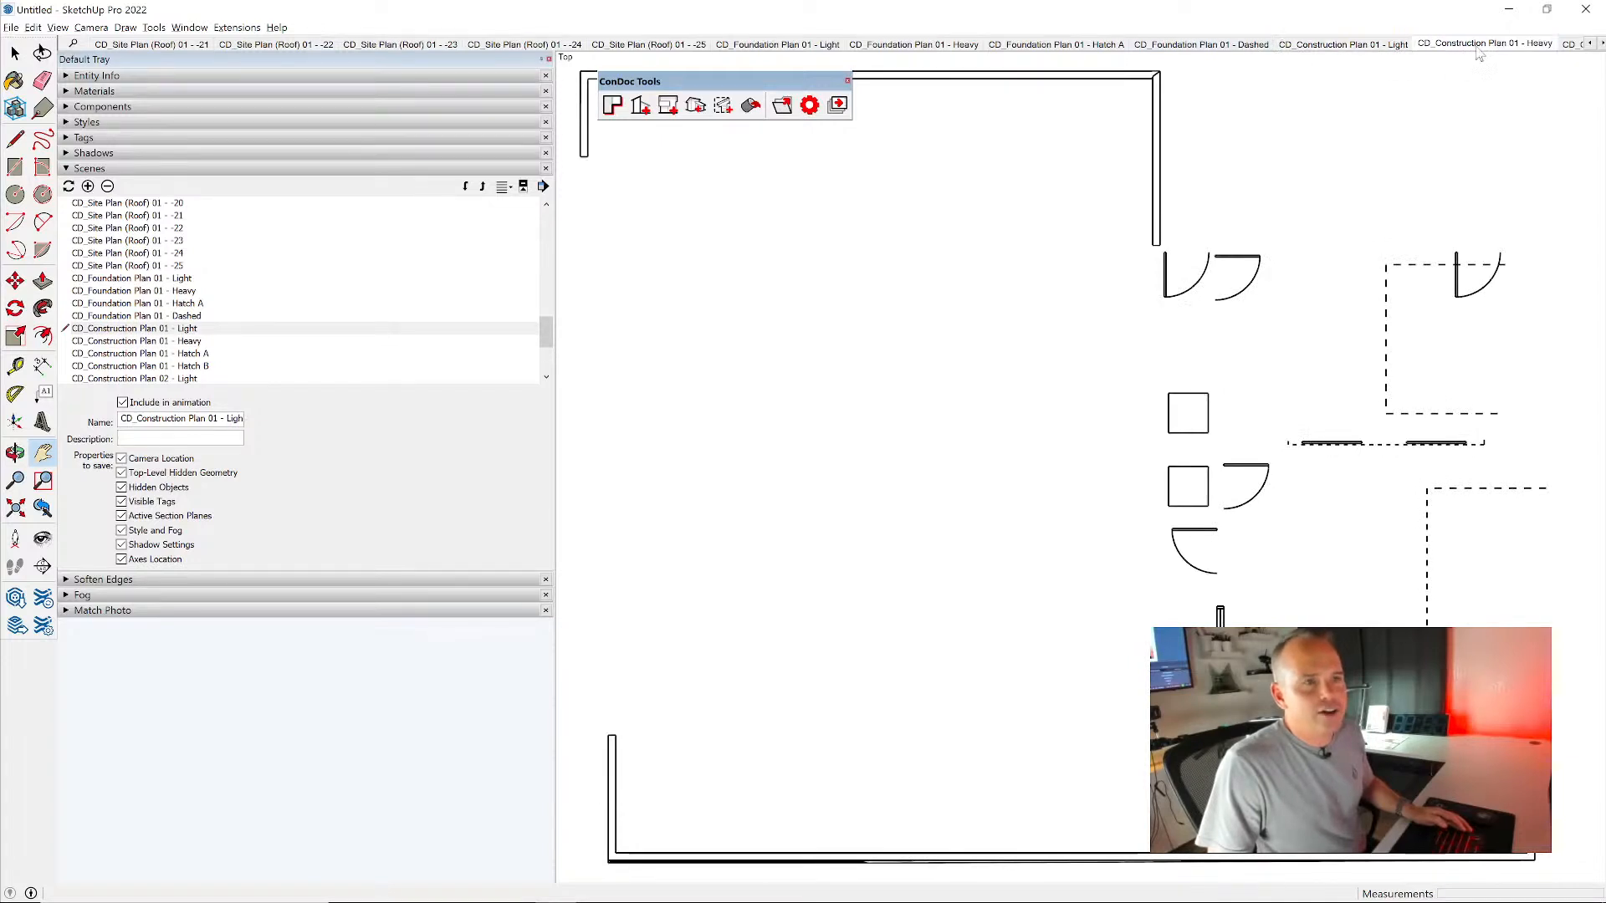
pyautogui.click(1601, 43)
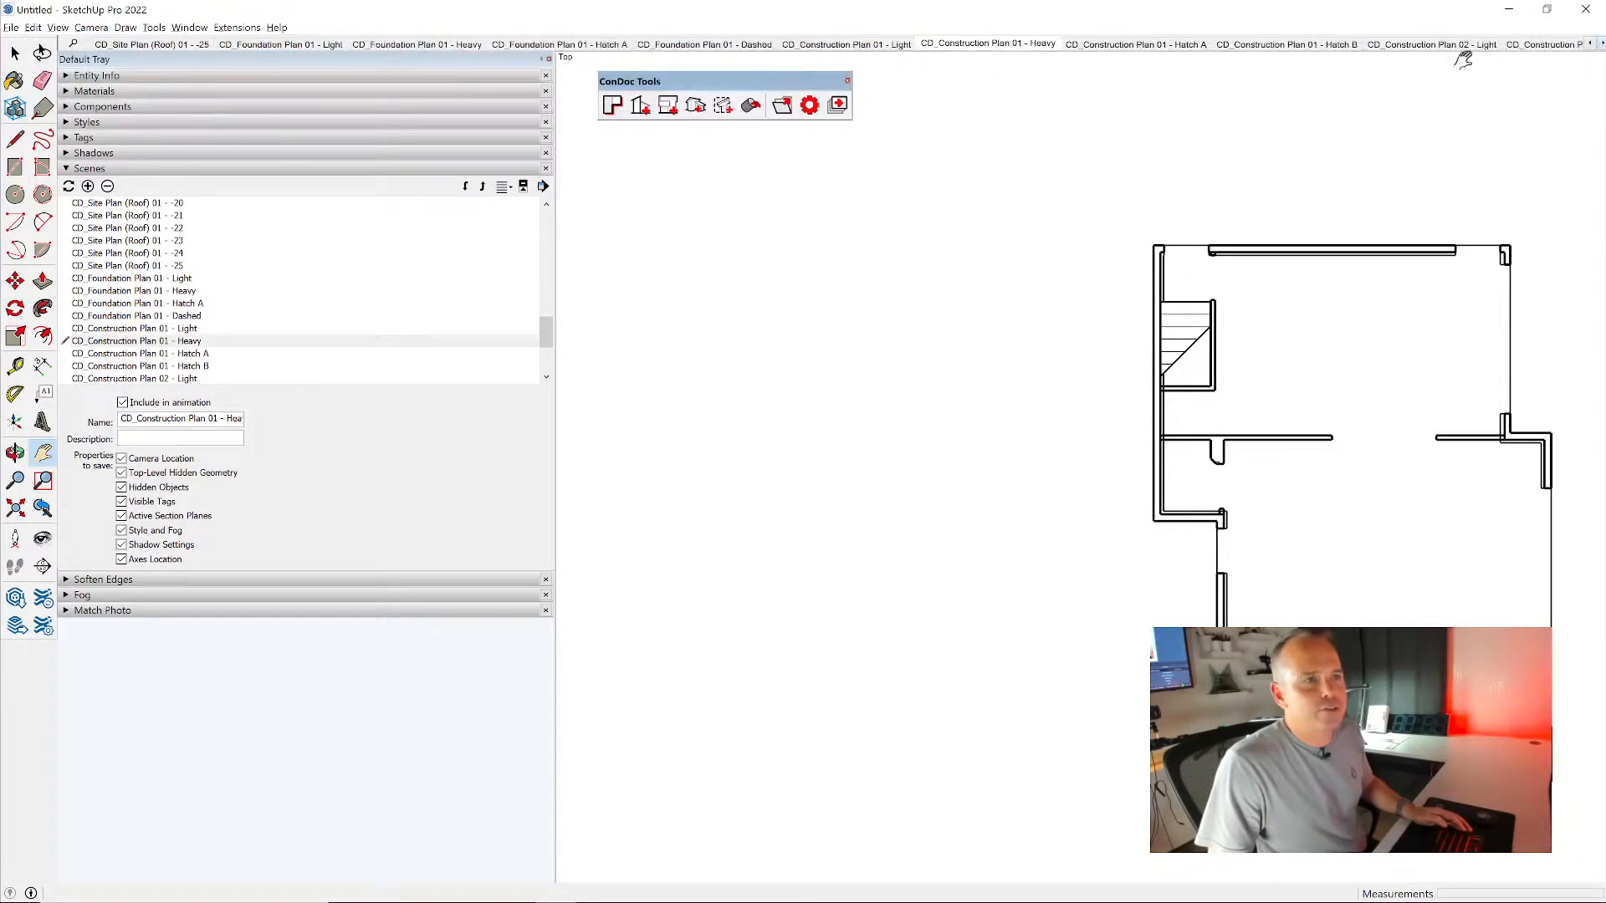
pyautogui.click(1183, 46)
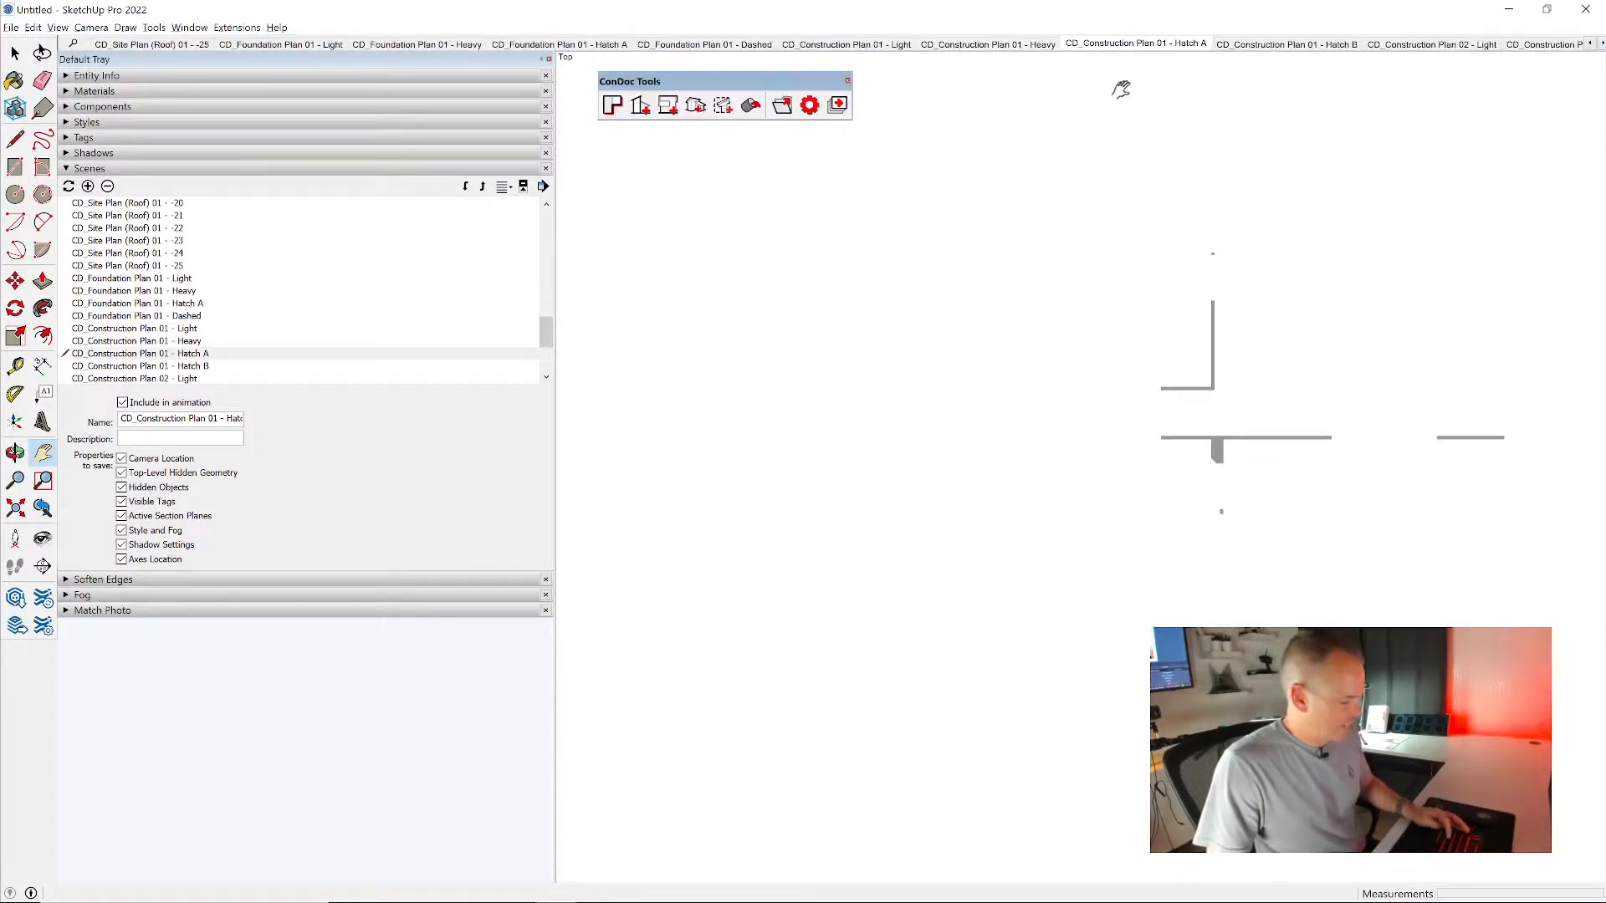
# - Save the model in the TEMP folder as ADU 3.skp
pyautogui.hotkey('ctrl', 's')
pyautogui.click(1037, 368)
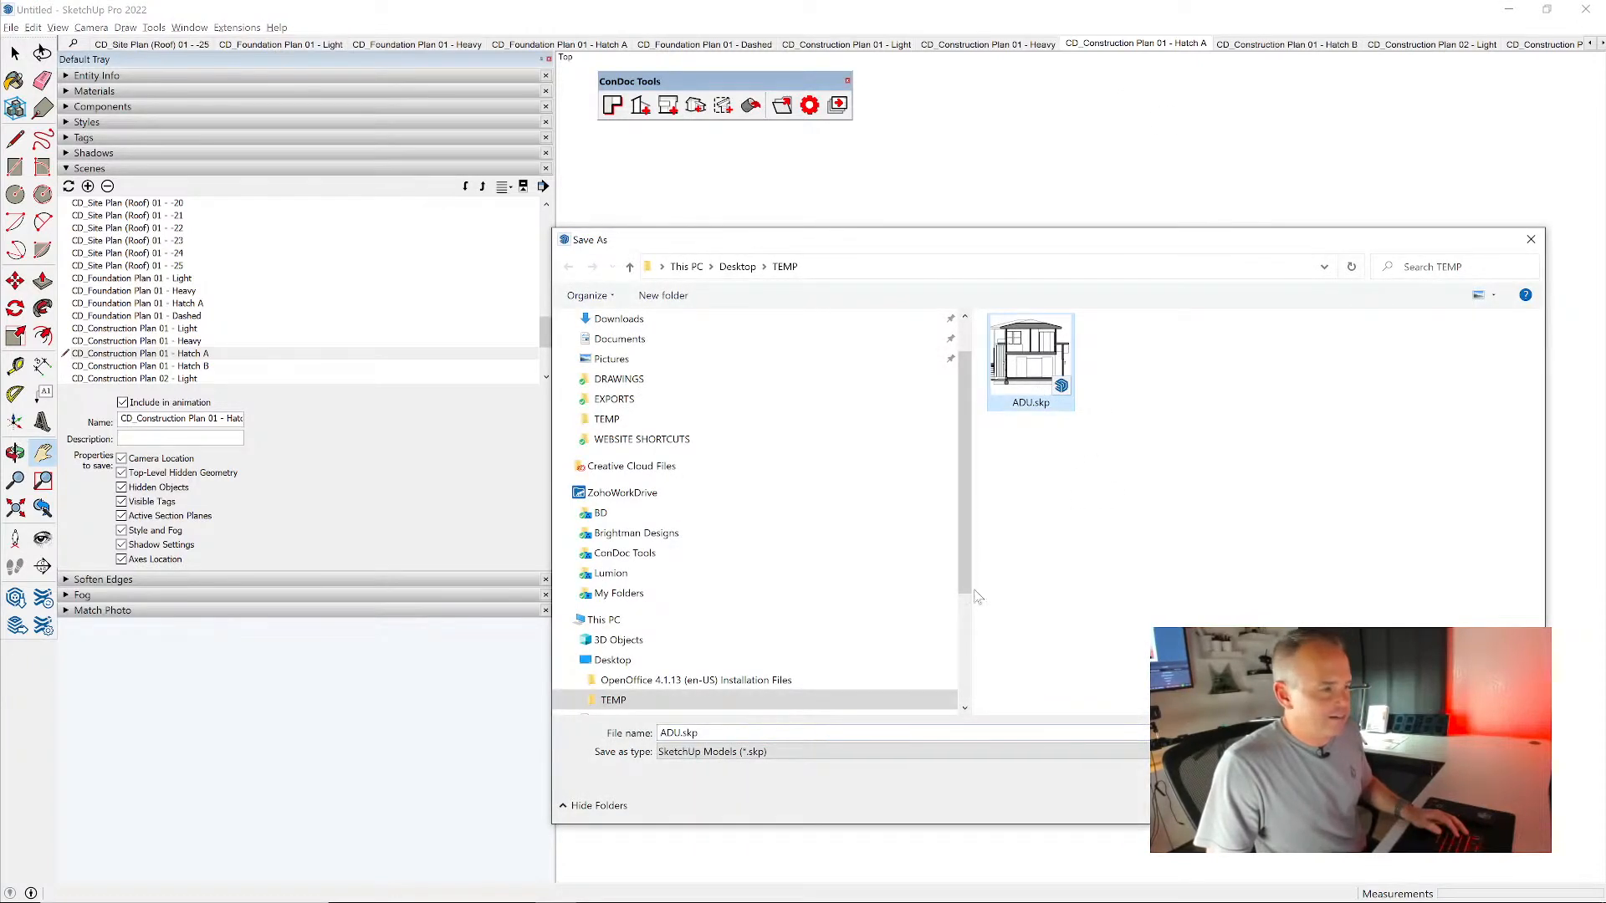
pyautogui.click(716, 733)
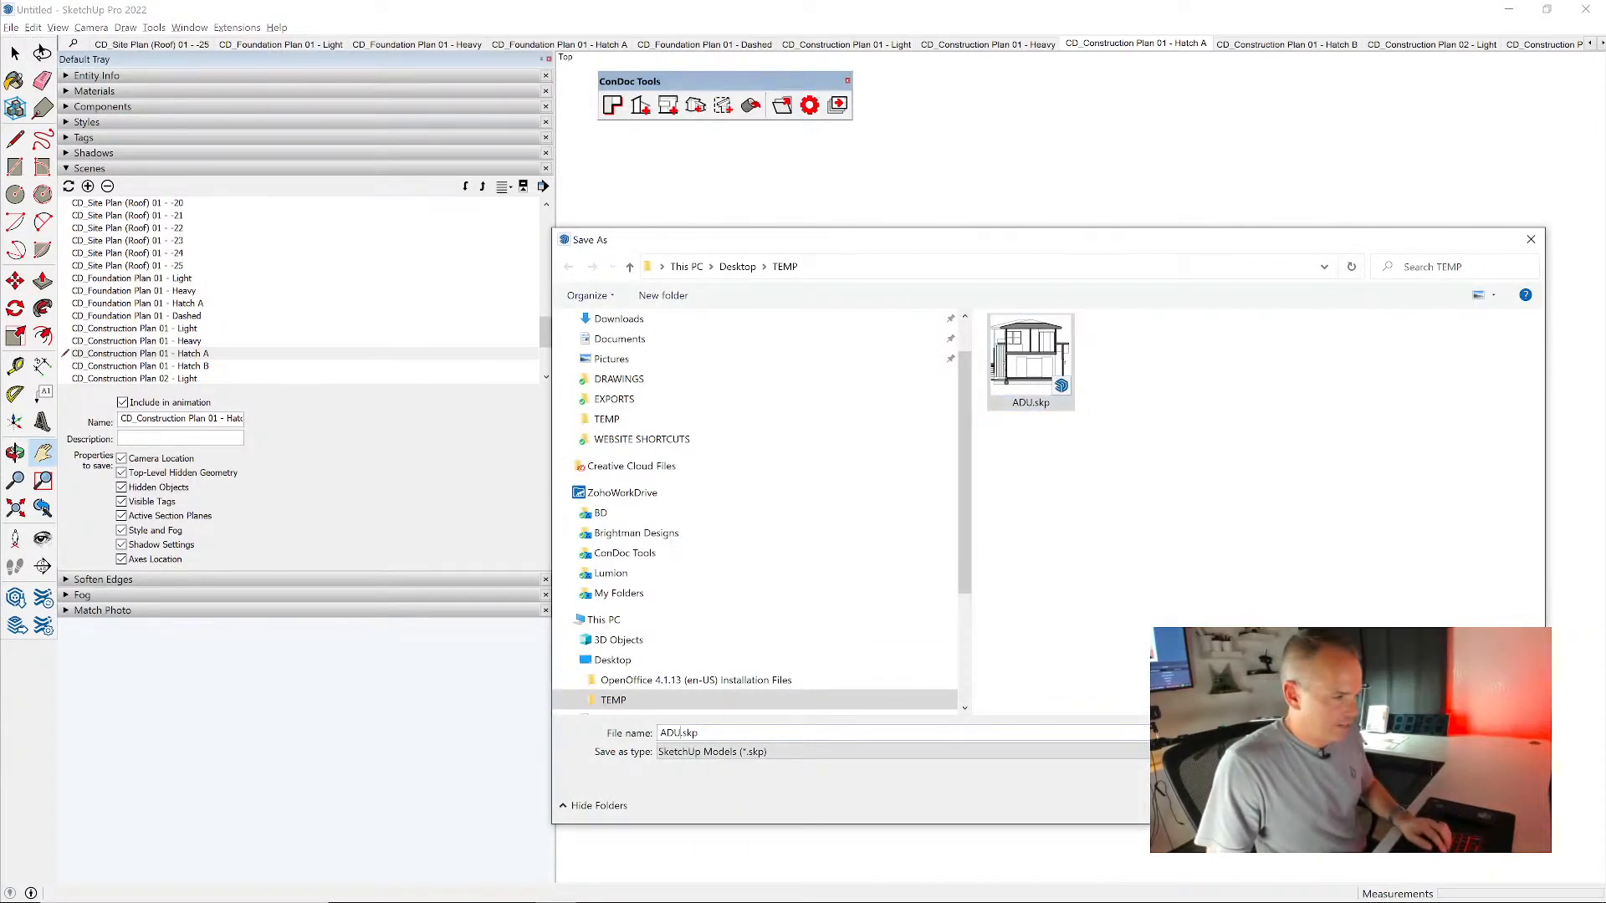
pyautogui.write('3')
pyautogui.press('Return')
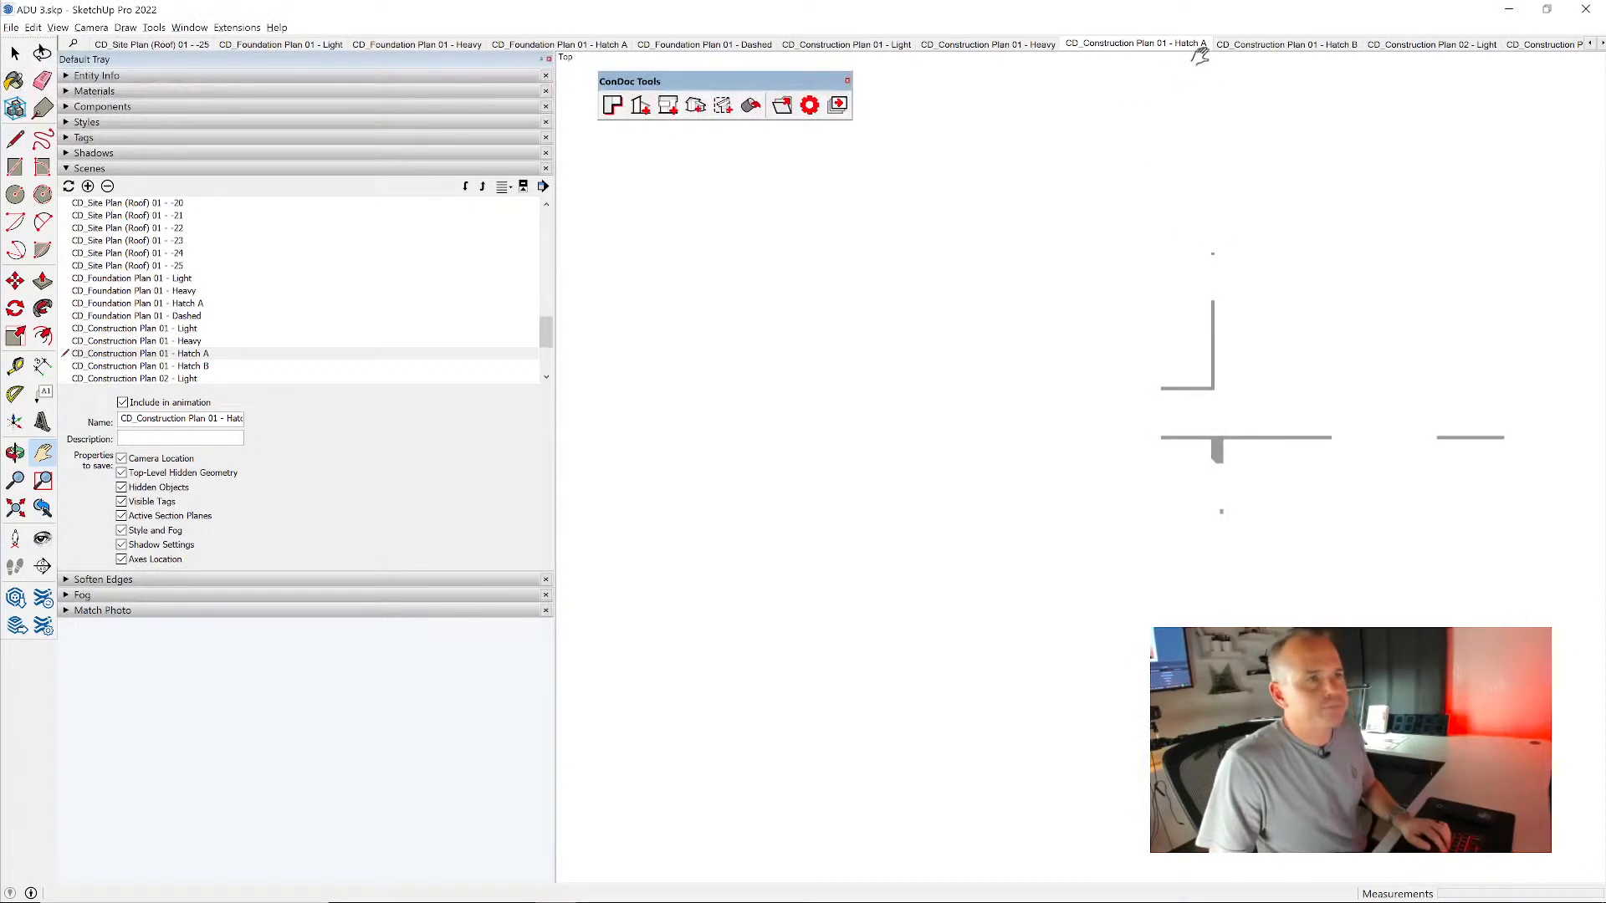
# - View the Construction Plan 01 - Hatch B scene, and the Light and Hatch A scenes of Construction Plan 02
pyautogui.click(1278, 46)
pyautogui.click(1425, 46)
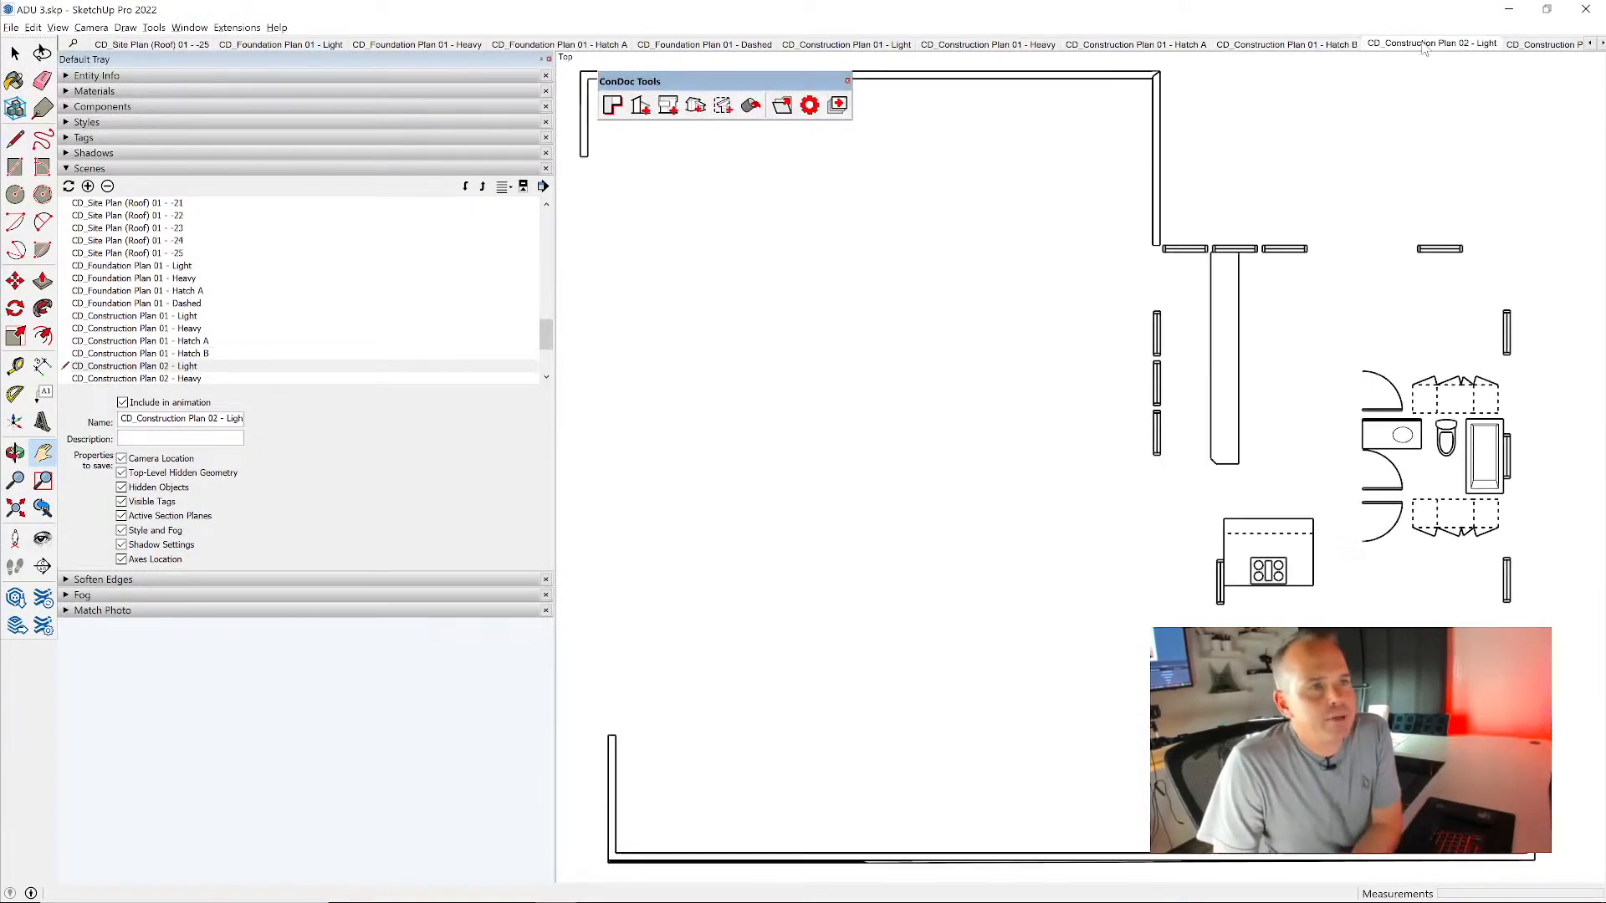
pyautogui.click(1601, 44)
pyautogui.click(1601, 44)
pyautogui.click(1601, 44)
pyautogui.click(1324, 44)
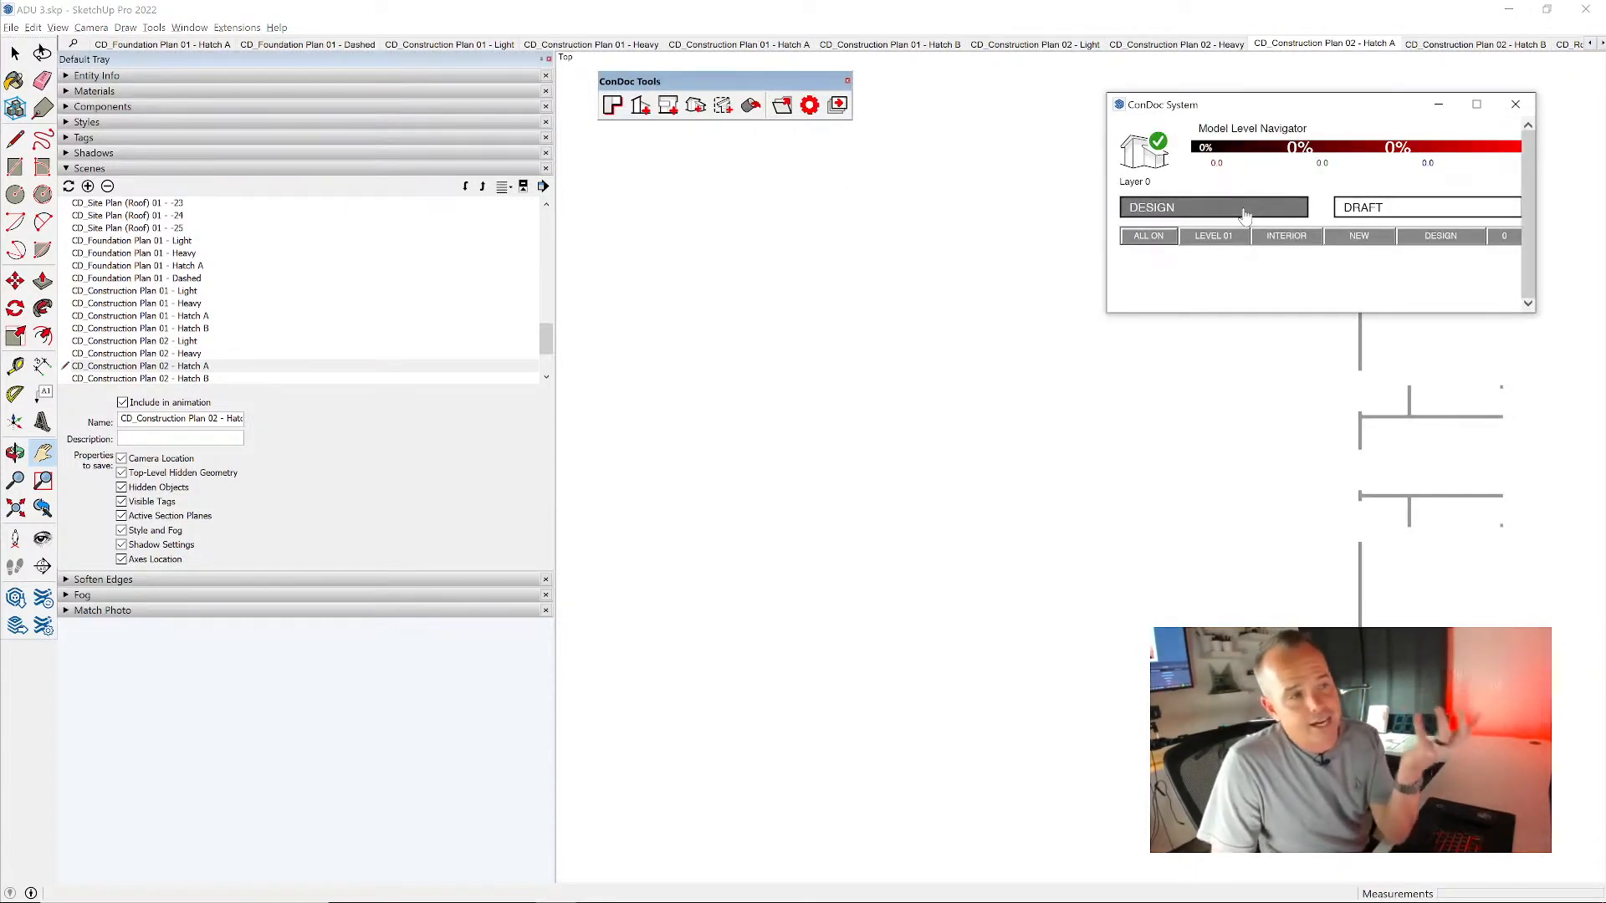
# - Return to the DESIGN scene and frame a close perspective view of the house's garage front
pyautogui.click(1239, 211)
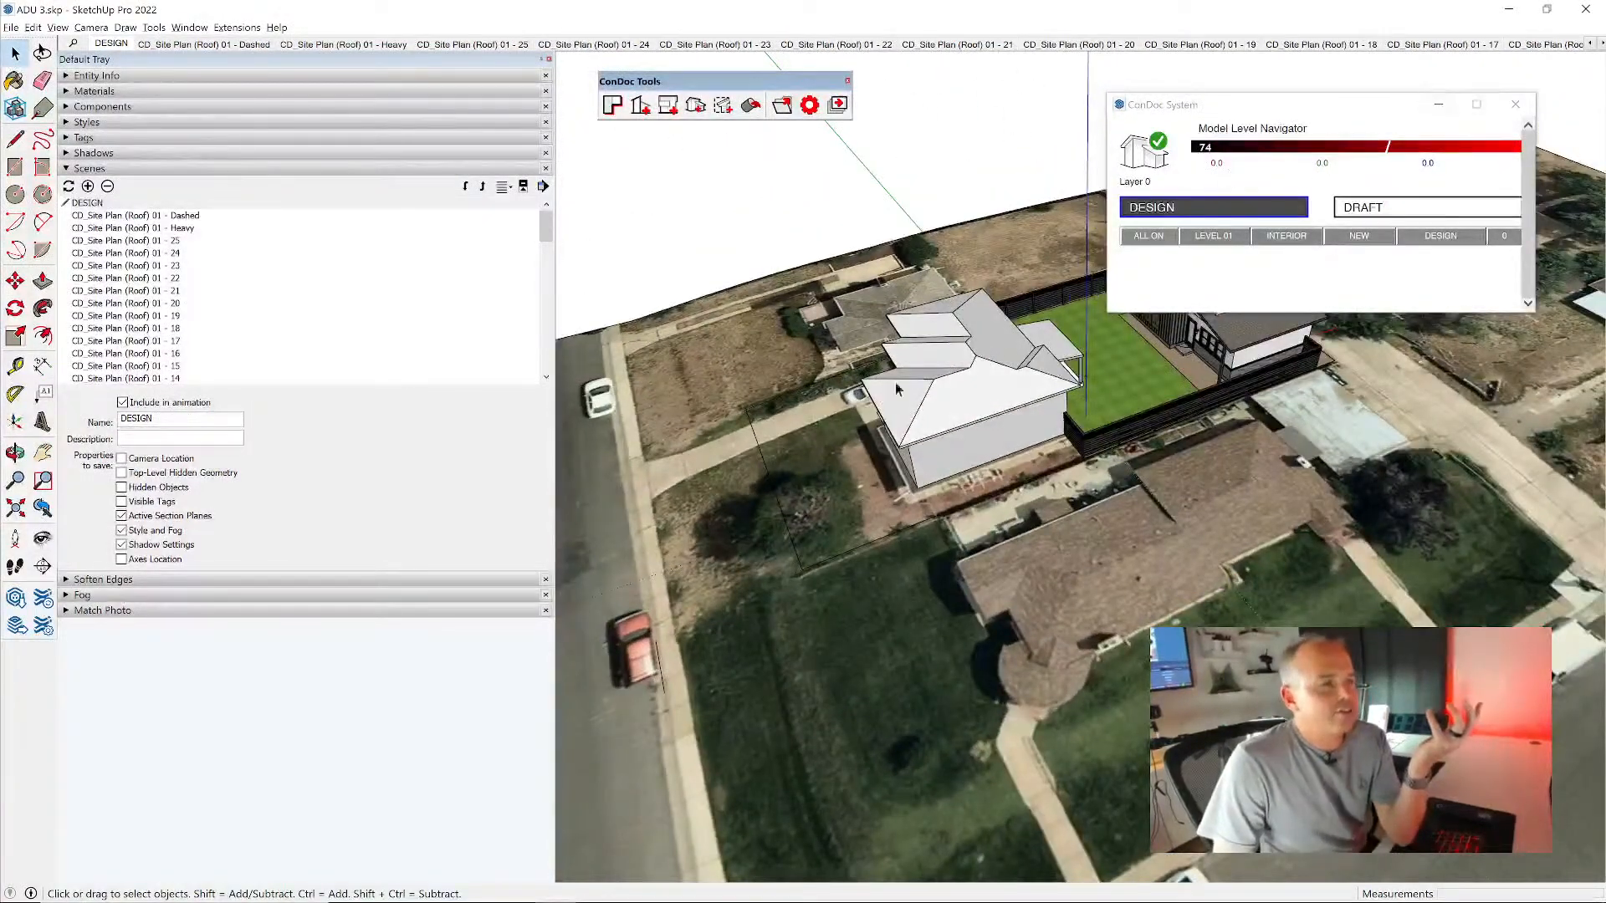
pyautogui.moveTo(904, 373); pyautogui.dragTo(968, 359, button='middle')
pyautogui.scroll(4, 968, 360)
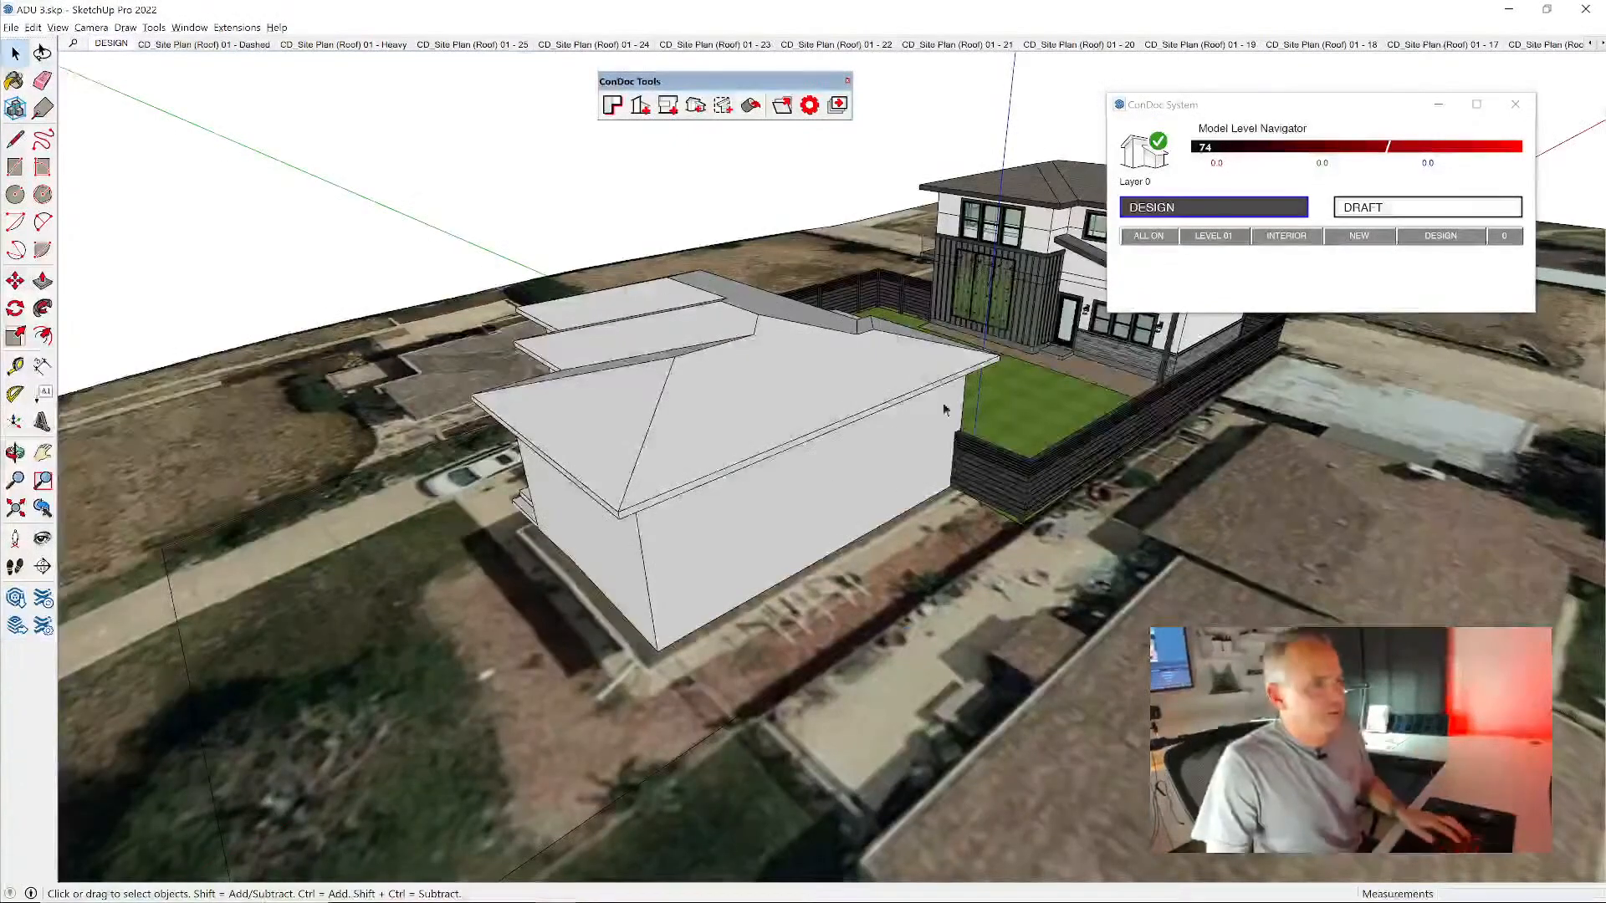
pyautogui.moveTo(924, 368); pyautogui.dragTo(835, 394, button='middle')
pyautogui.press('h')
pyautogui.scroll(3, 685, 373)
pyautogui.scroll(-3, 690, 368)
pyautogui.scroll(5, 1004, 253)
pyautogui.scroll(-5, 1024, 248)
pyautogui.scroll(3, 994, 382)
pyautogui.moveTo(994, 382); pyautogui.dragTo(745, 409, button='middle')
pyautogui.scroll(-3, 701, 382)
pyautogui.moveTo(1151, 474)
pyautogui.mouseDown(button='middle')
pyautogui.moveTo(936, 443)
pyautogui.moveTo(1081, 455)
pyautogui.mouseUp(button='middle')
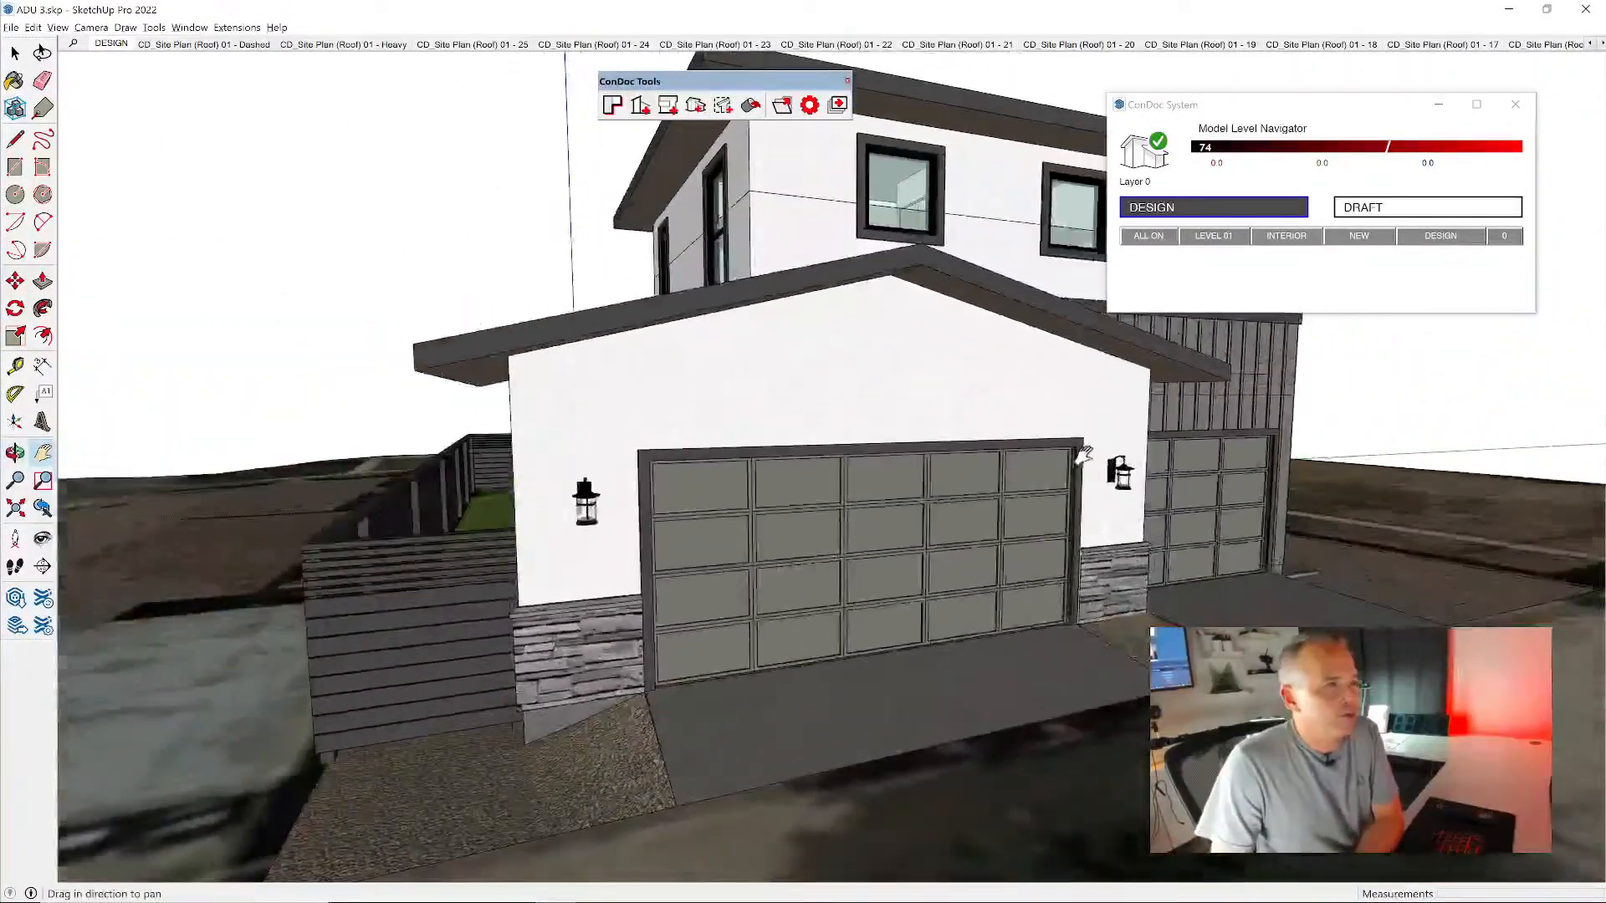
# - Create a Color Exterior Perspective scene from the current view of the garage front
pyautogui.click(696, 105)
pyautogui.moveTo(118, 16); pyautogui.dragTo(260, 147)
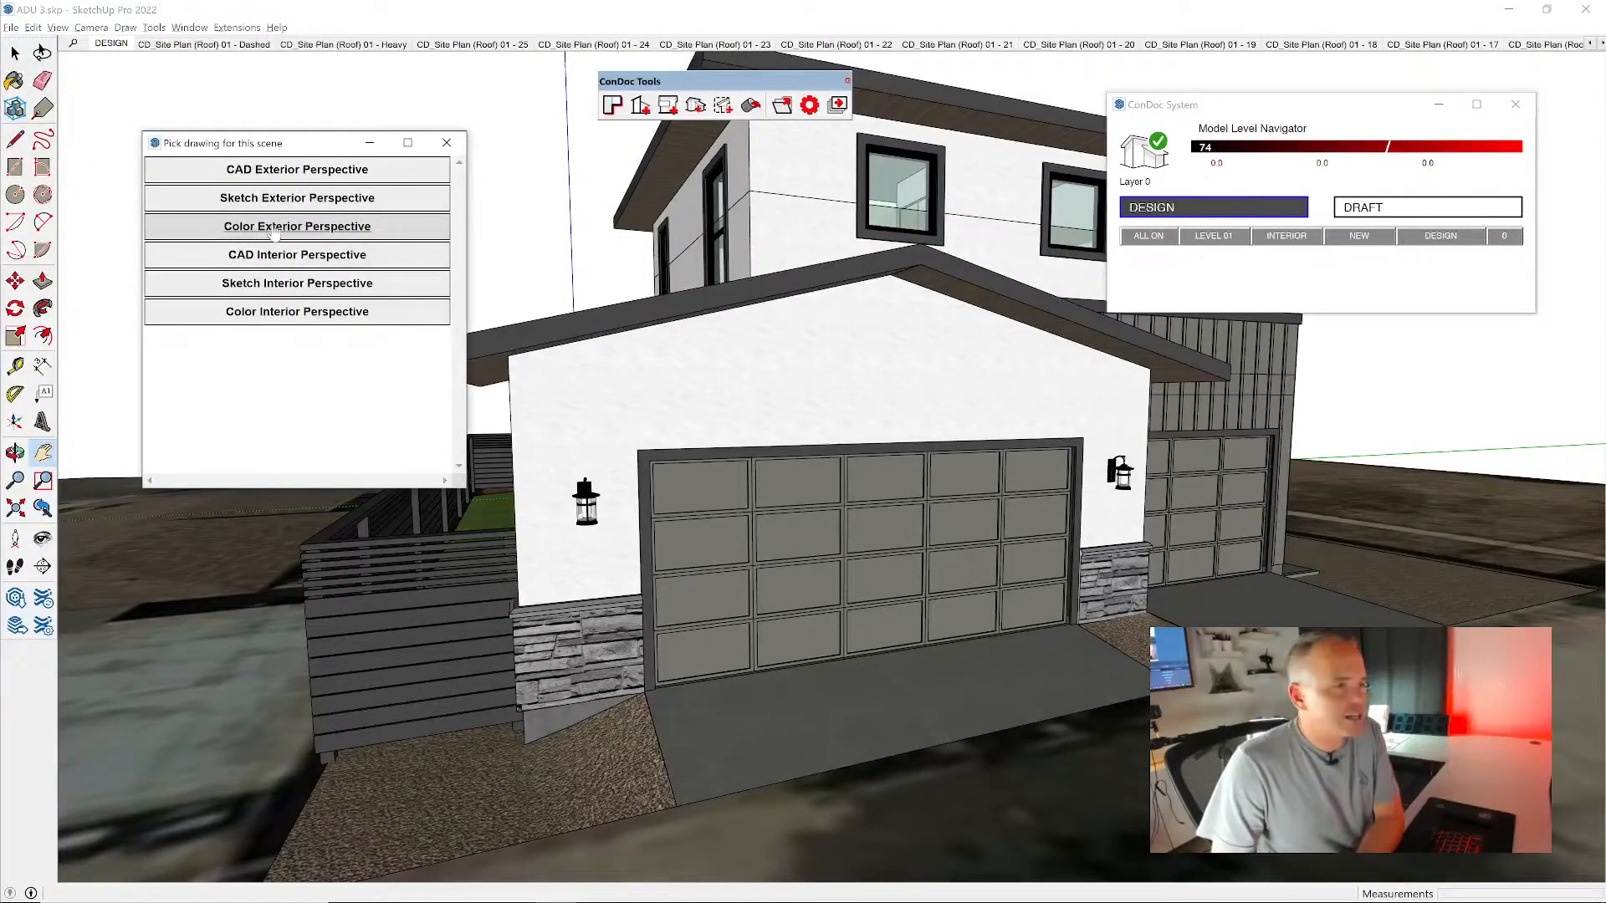
pyautogui.click(276, 231)
# - Frame the backyard side with the green wall and create a second Color Exterior Perspective scene from it
pyautogui.moveTo(687, 382); pyautogui.dragTo(788, 296, button='middle')
pyautogui.click(695, 106)
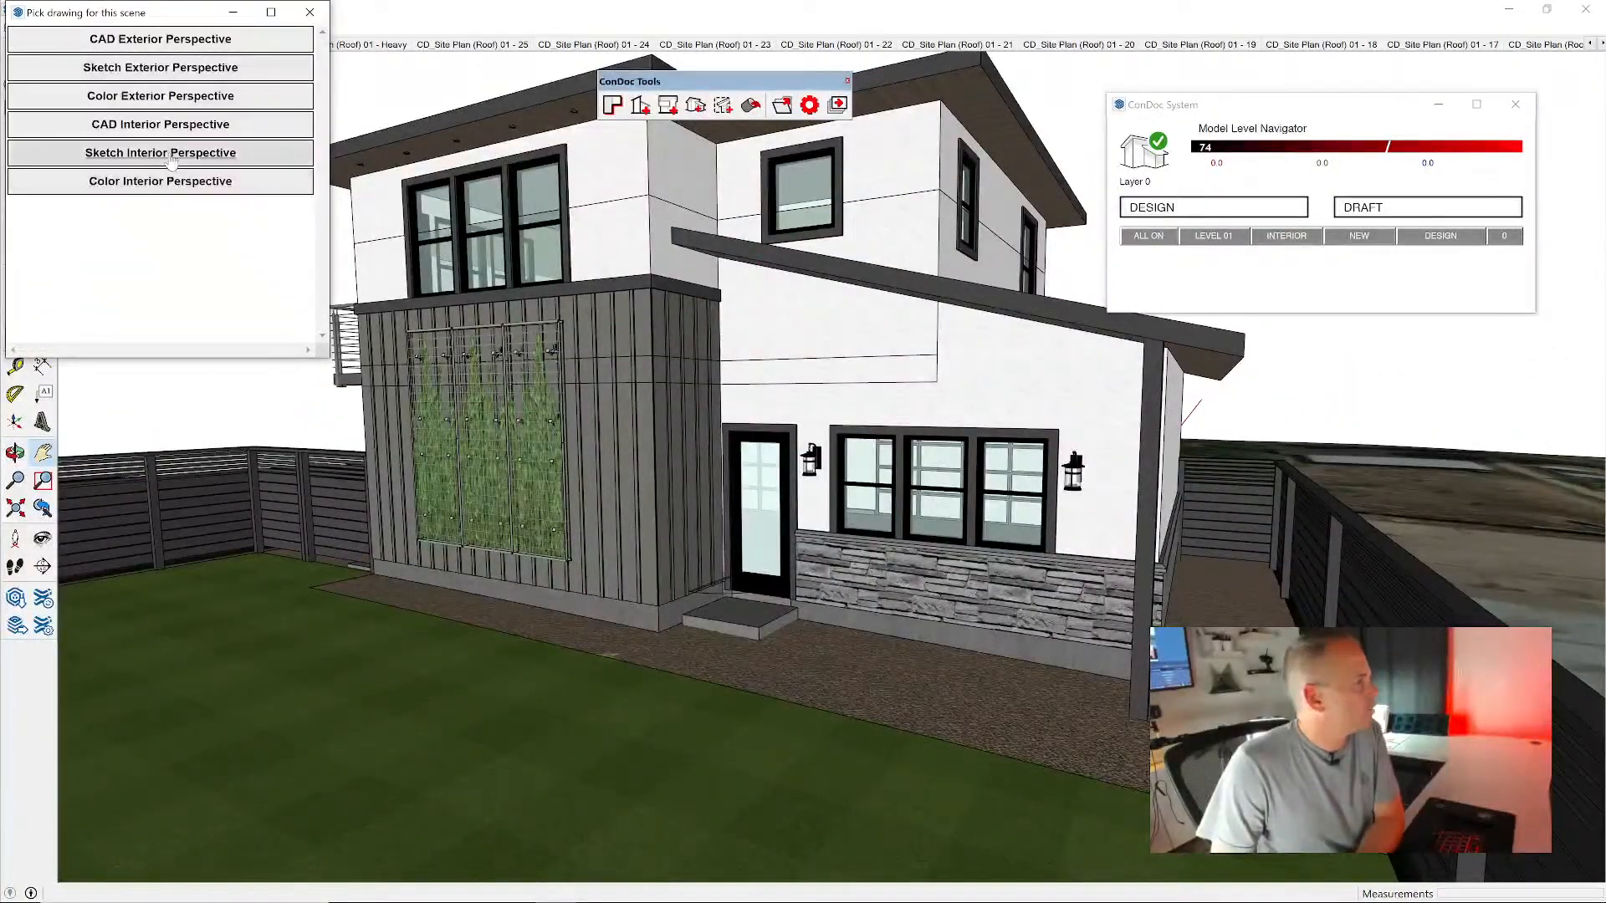
pyautogui.click(153, 97)
# - Filter the scenes by "PER" and view the Color Exterior Perspective 01 and 02 scenes
pyautogui.click(74, 44)
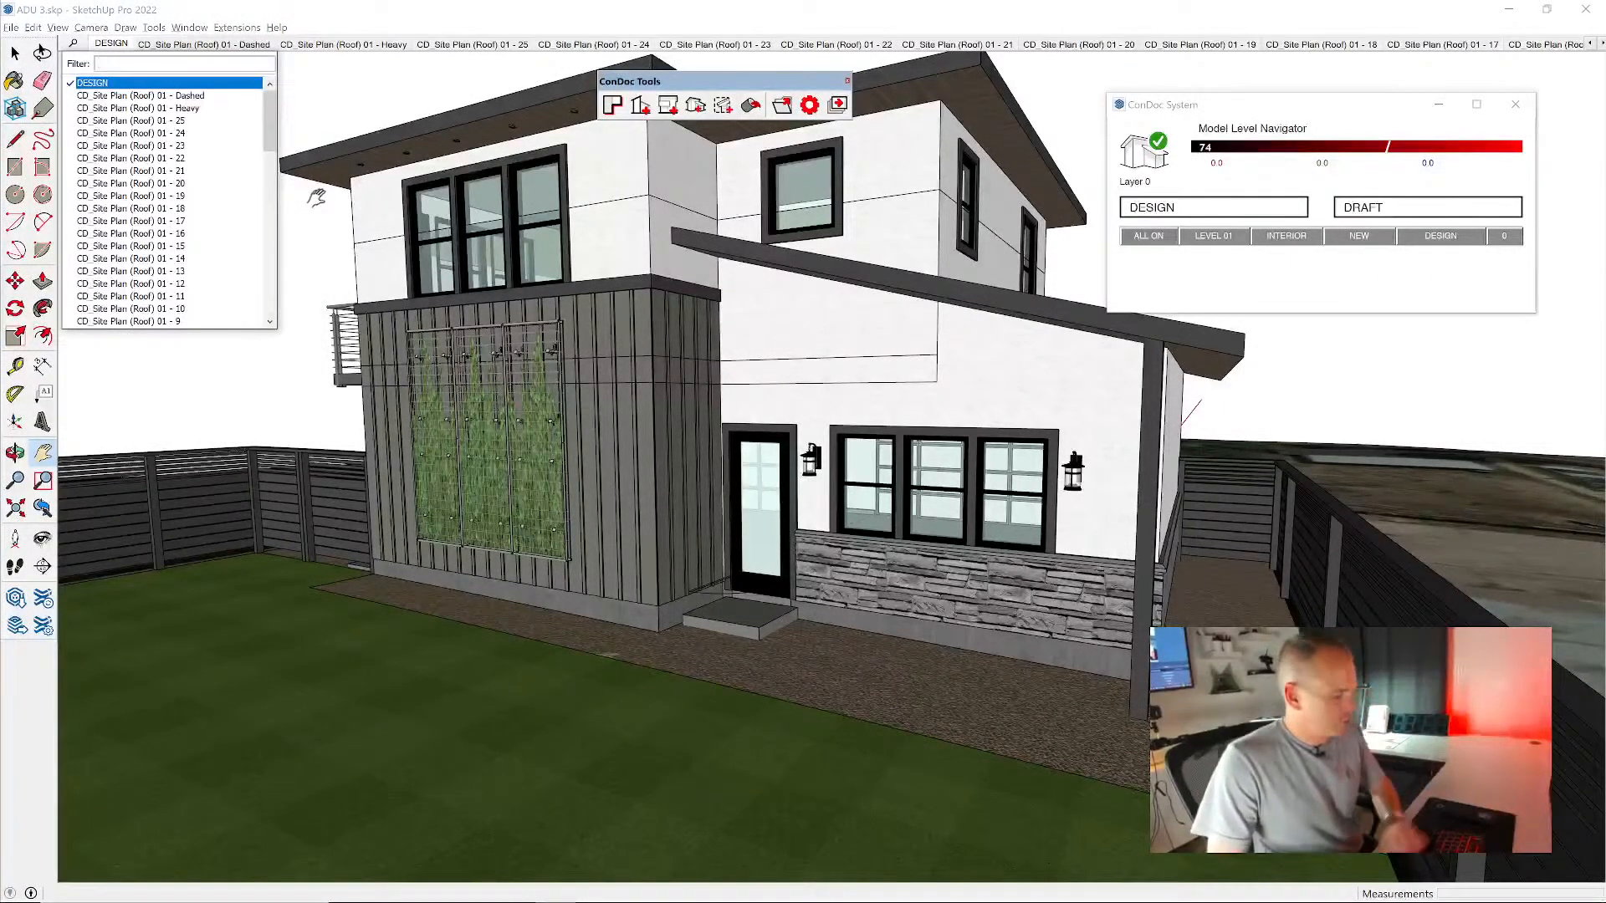
pyautogui.write('PER')
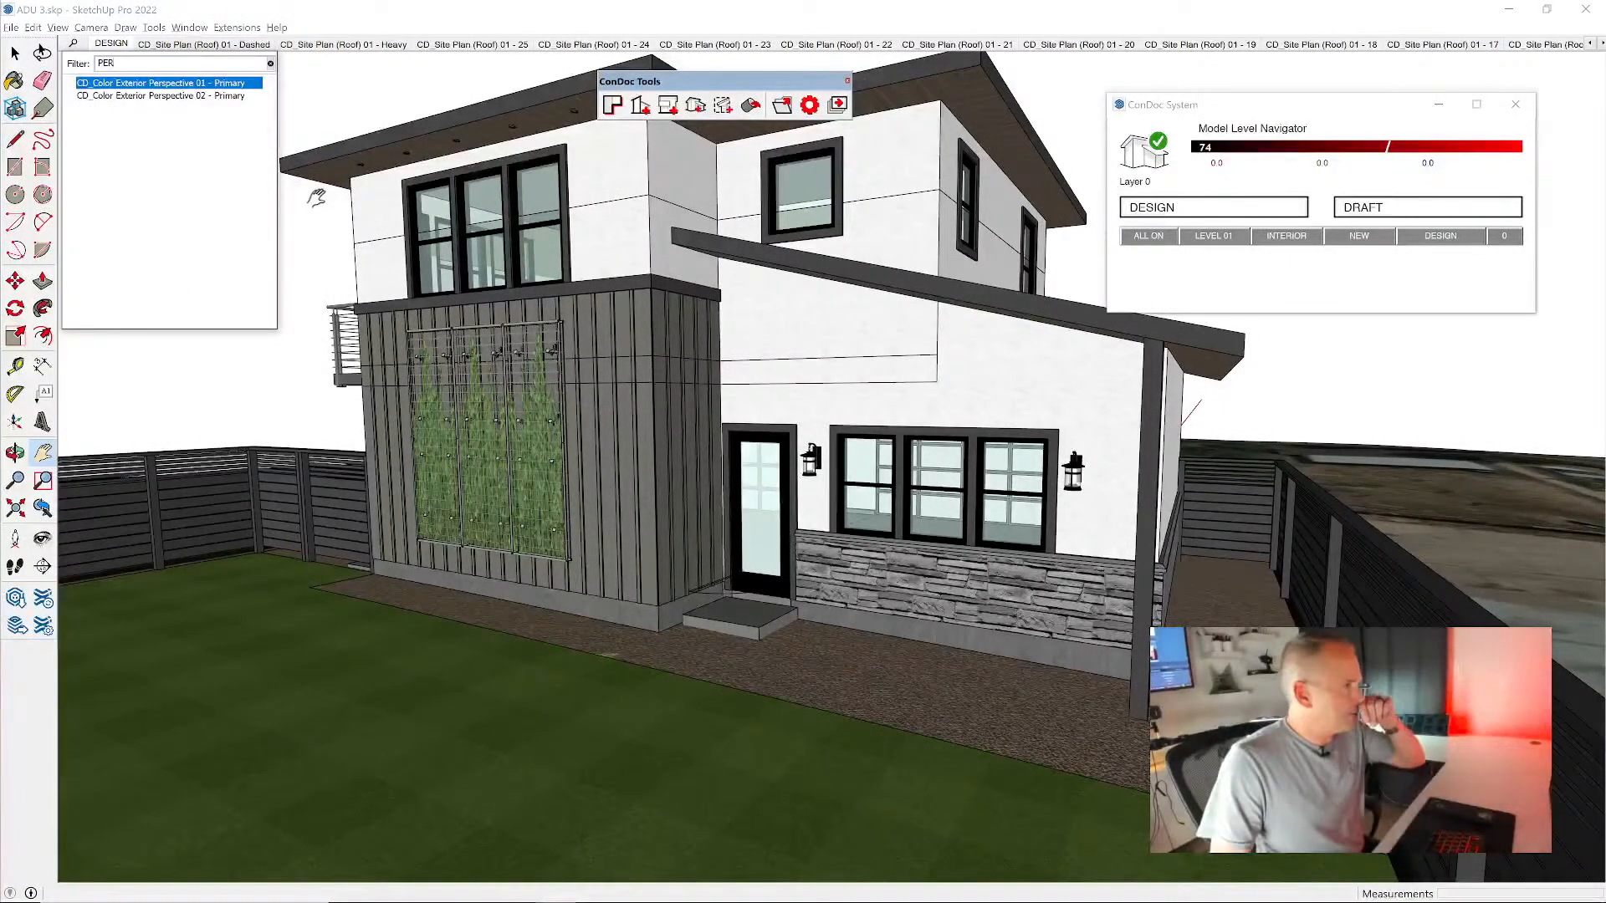
pyautogui.click(211, 85)
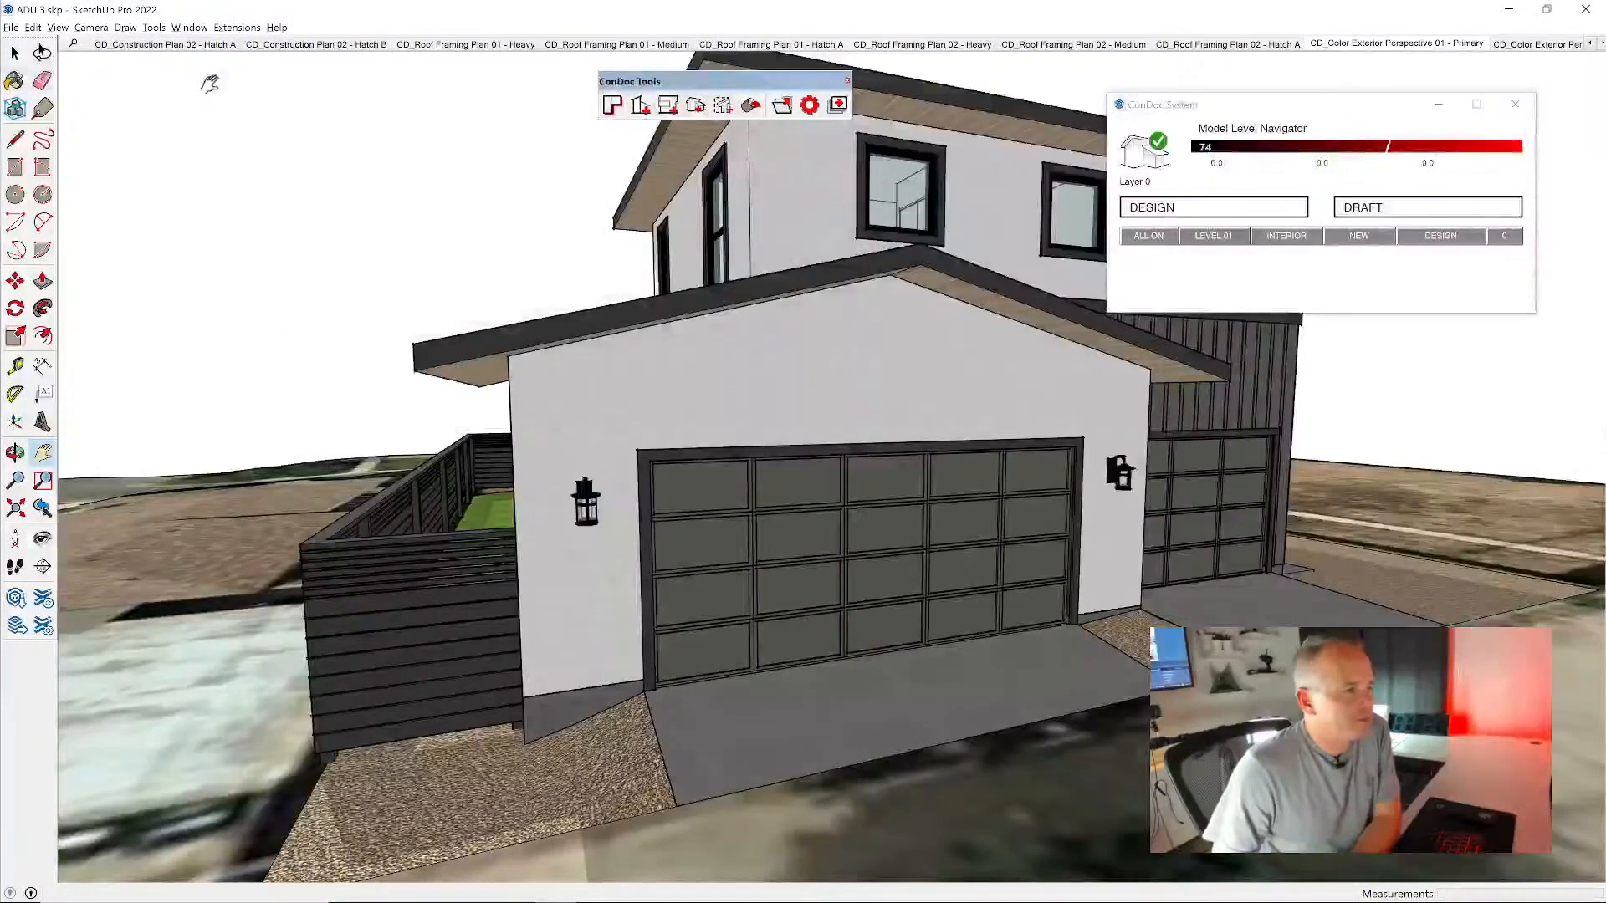
pyautogui.click(1601, 46)
pyautogui.click(1503, 48)
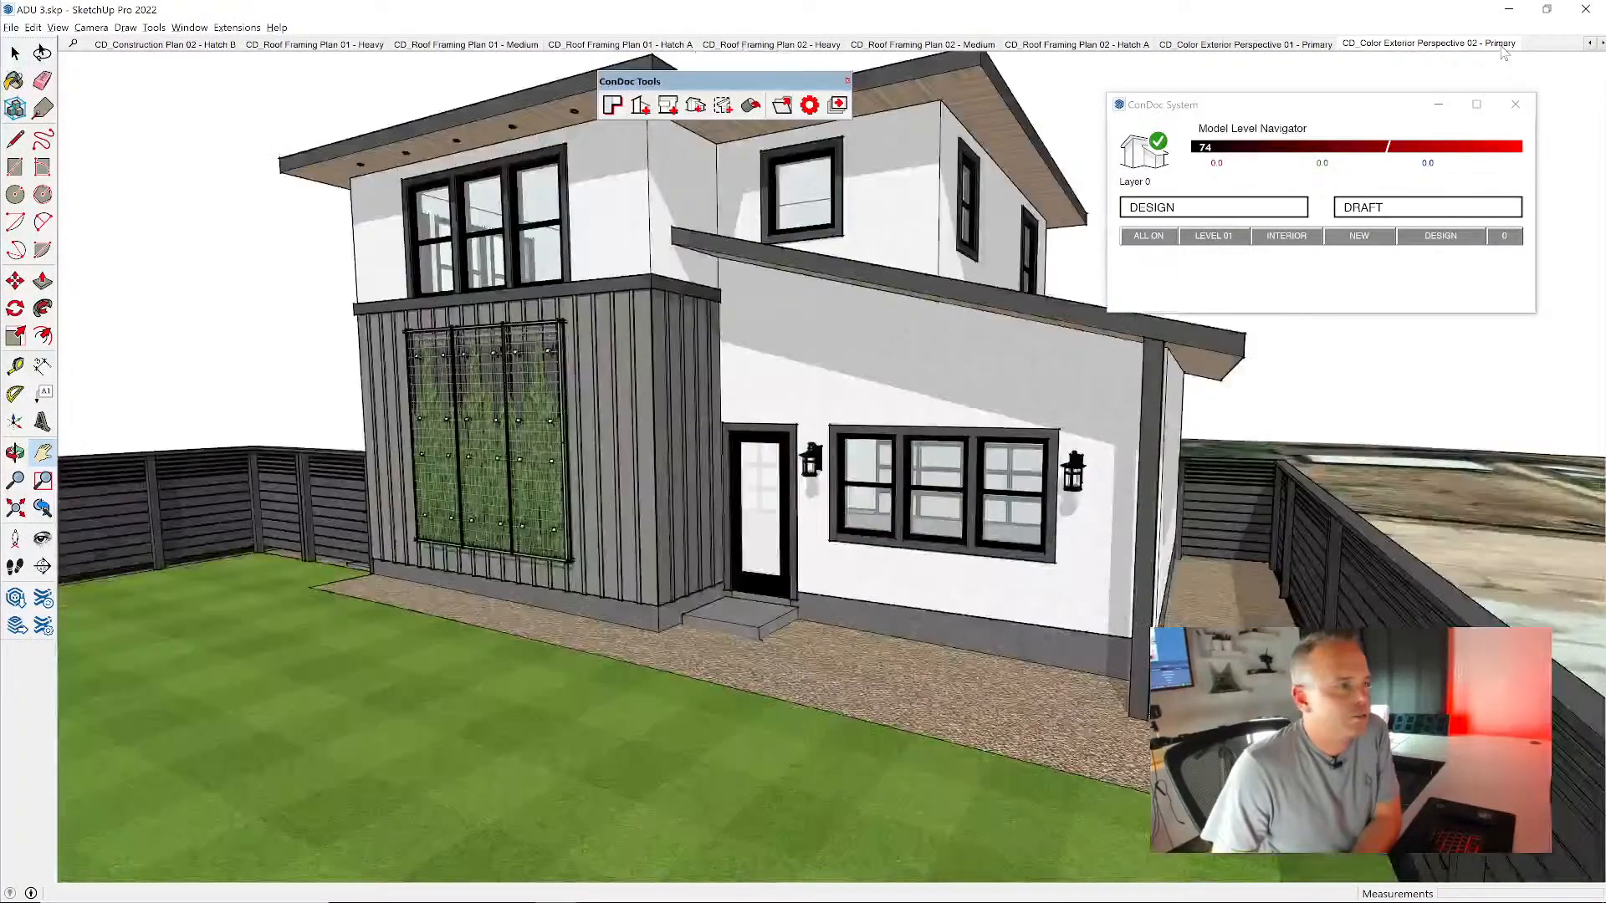
# - From the DESIGN scene, cut a vertical section through the two-story house and create a CAD Section (Fill) drawing from it
pyautogui.click(1213, 208)
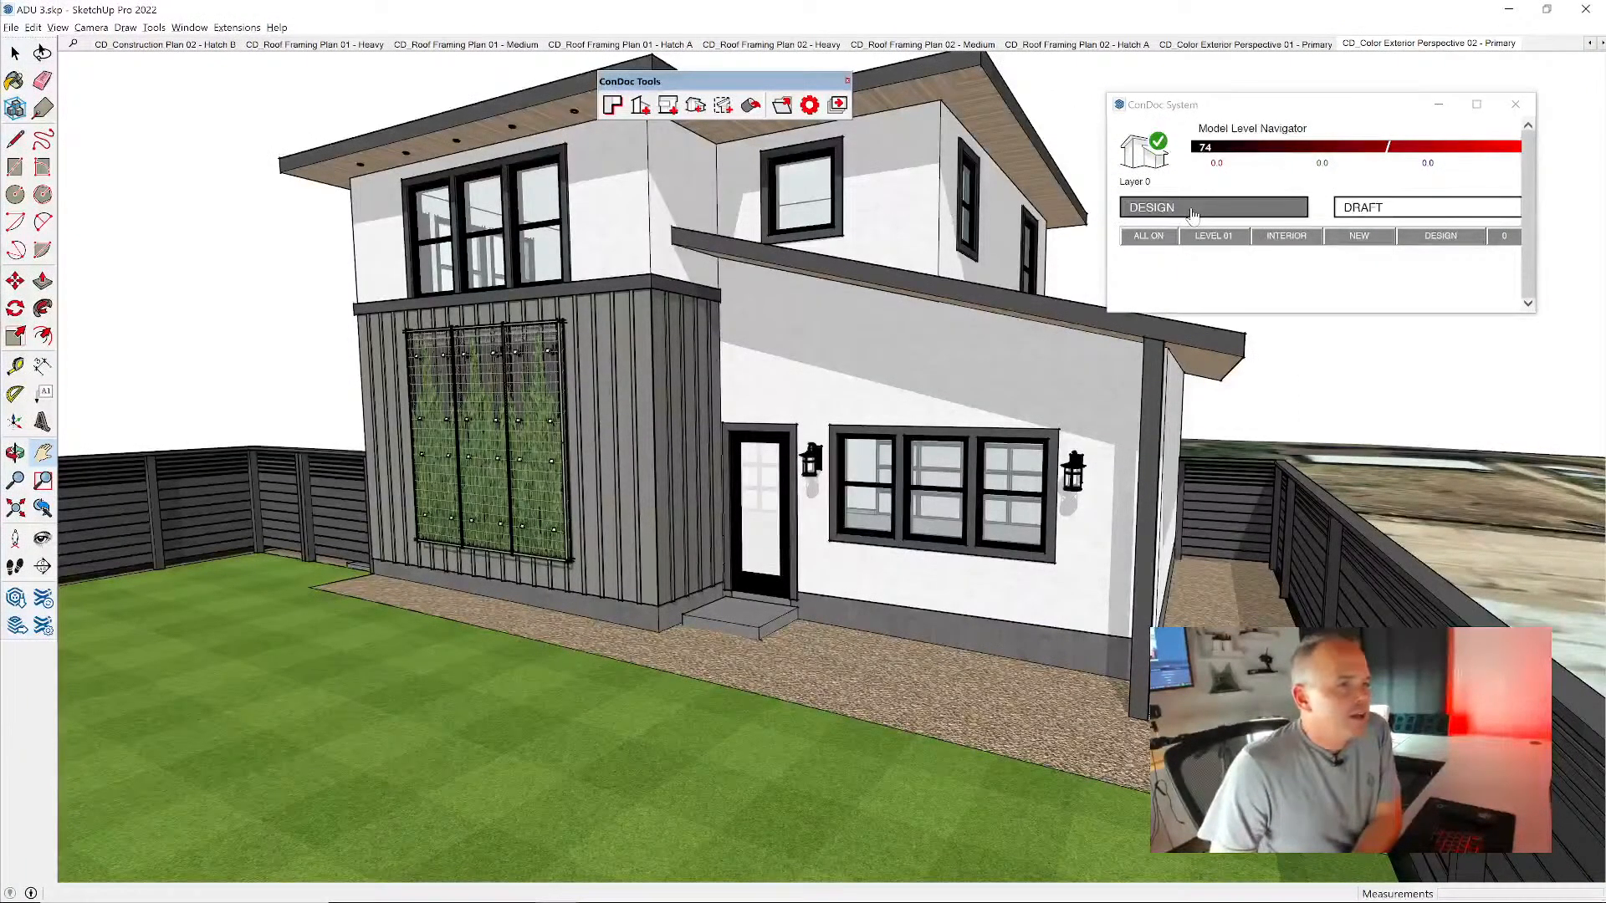
pyautogui.scroll(4, 860, 412)
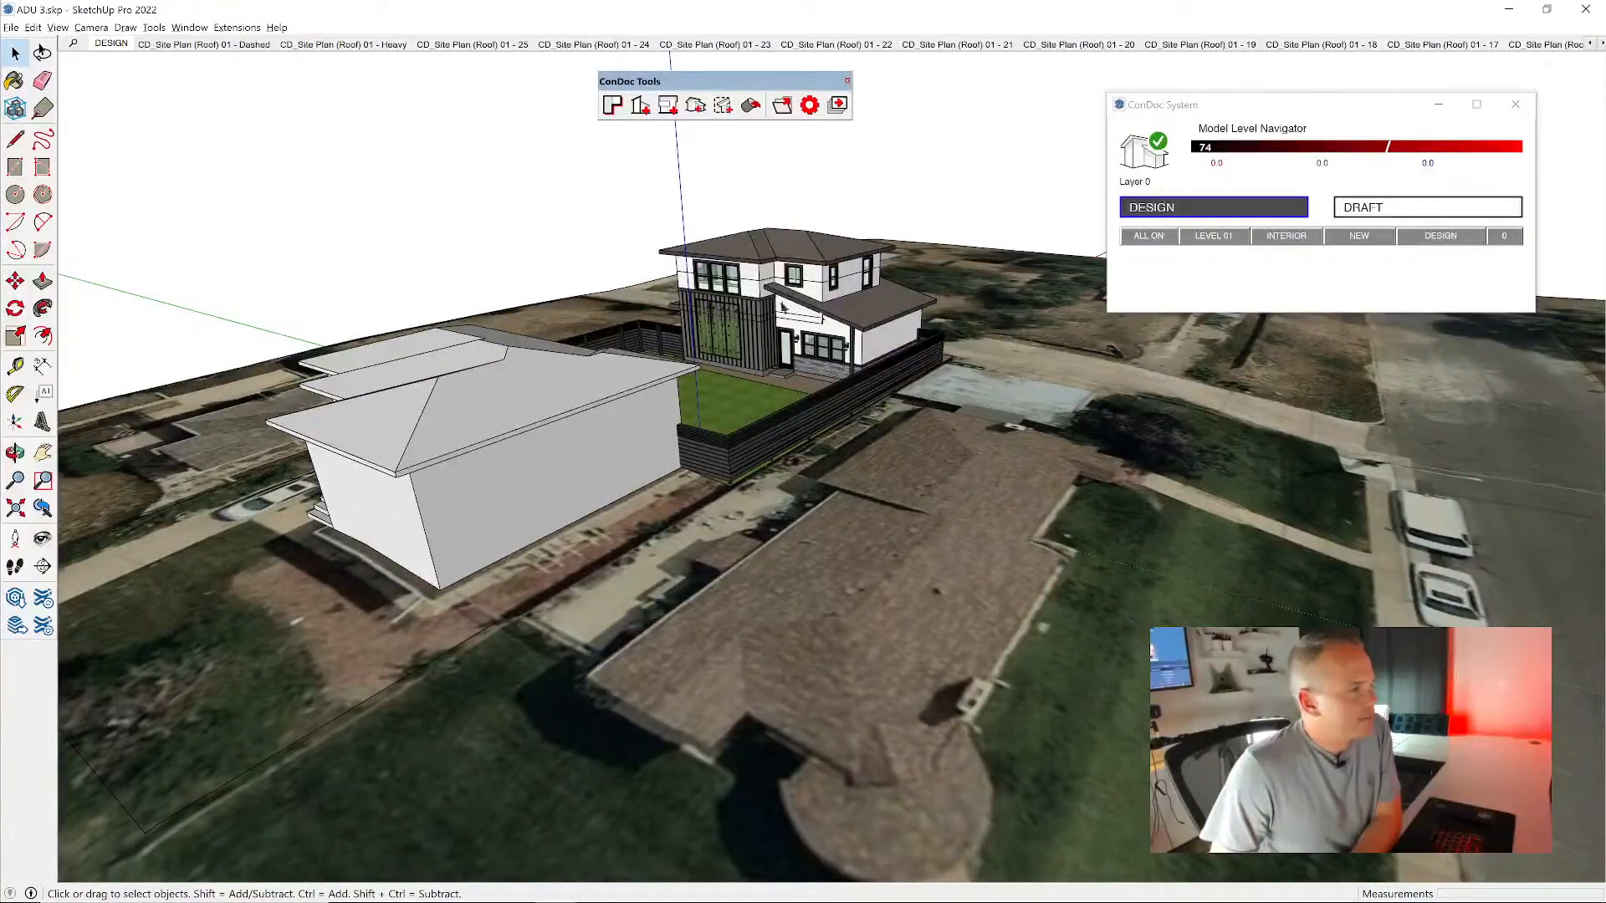
pyautogui.scroll(5, 820, 320)
pyautogui.moveTo(1016, 352); pyautogui.dragTo(802, 210, button='middle')
pyautogui.hotkey('shift', 's')
pyautogui.press('Right')
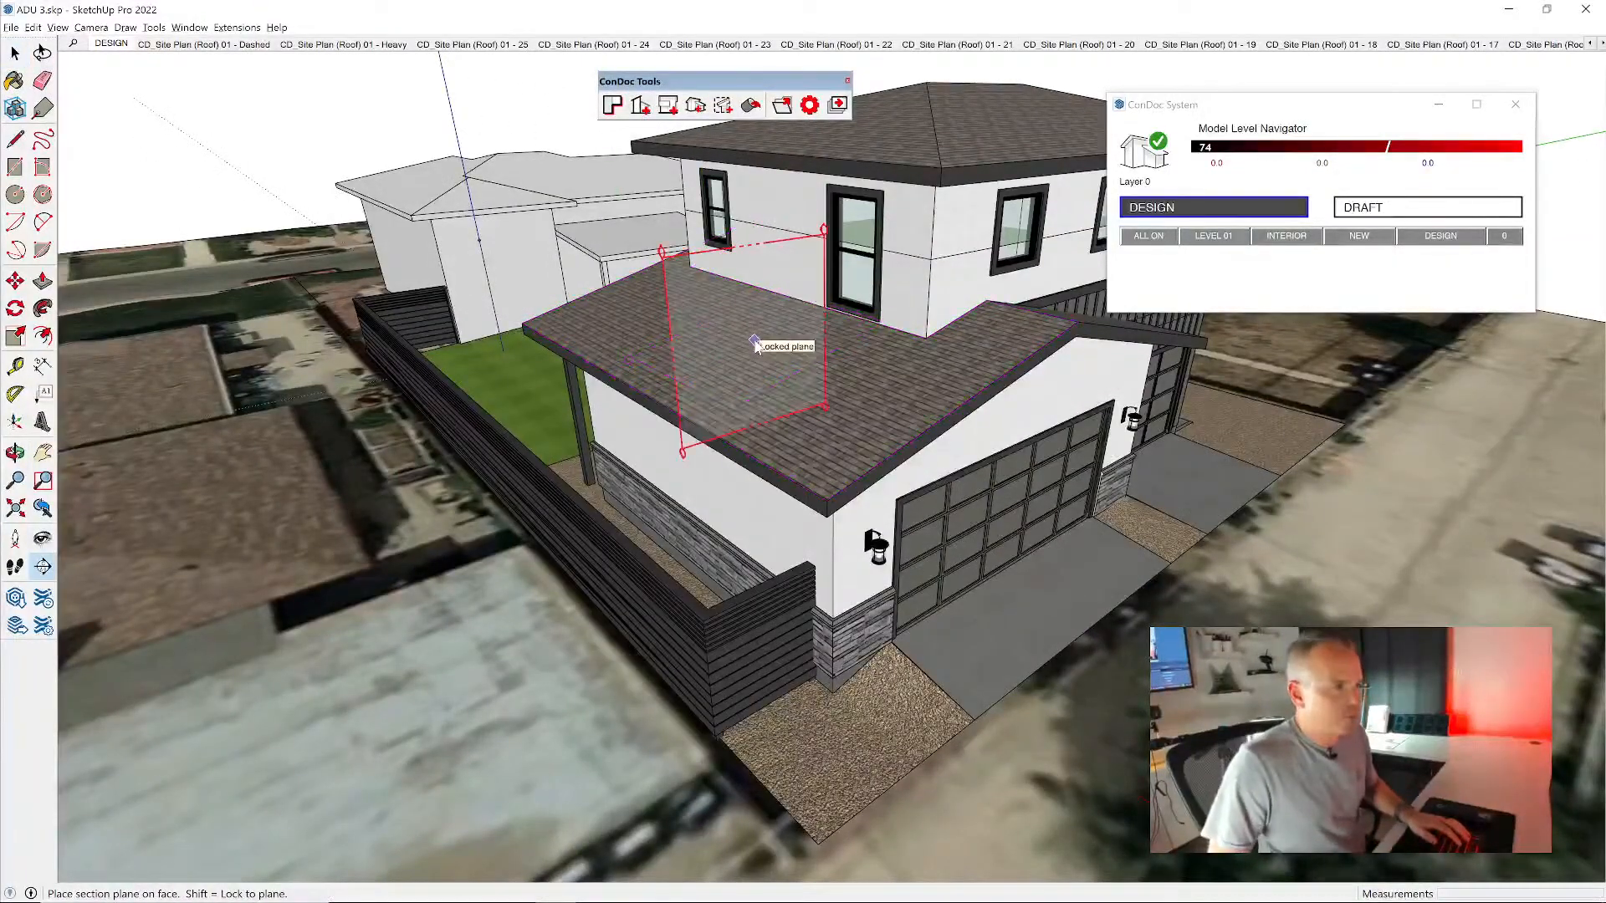
pyautogui.click(1061, 314)
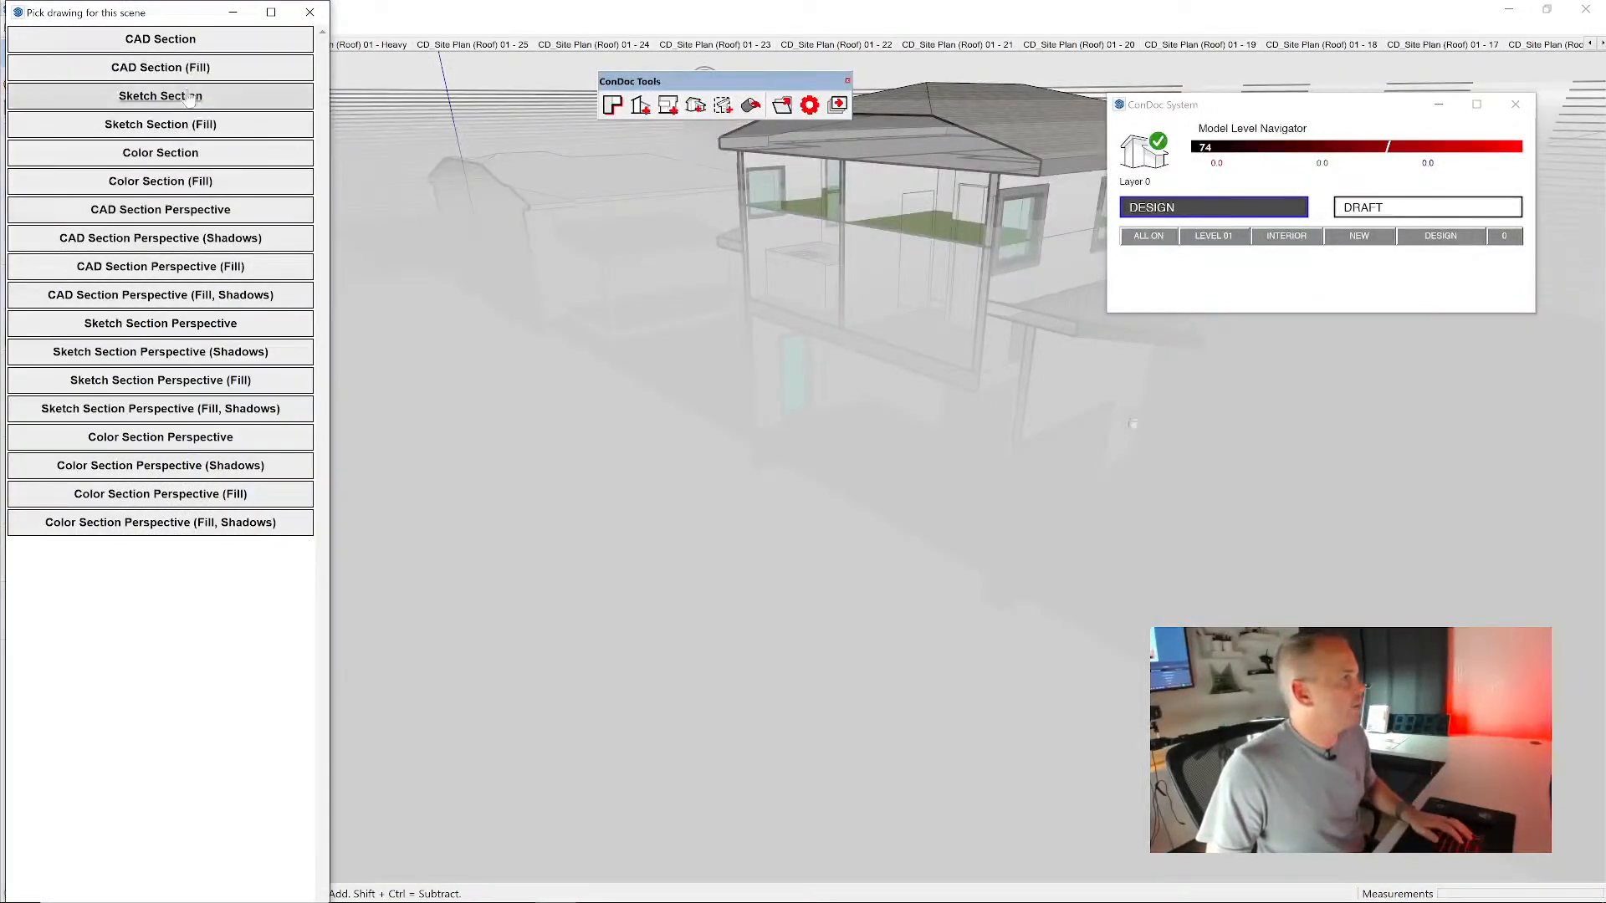
pyautogui.moveTo(165, 14); pyautogui.dragTo(640, 80)
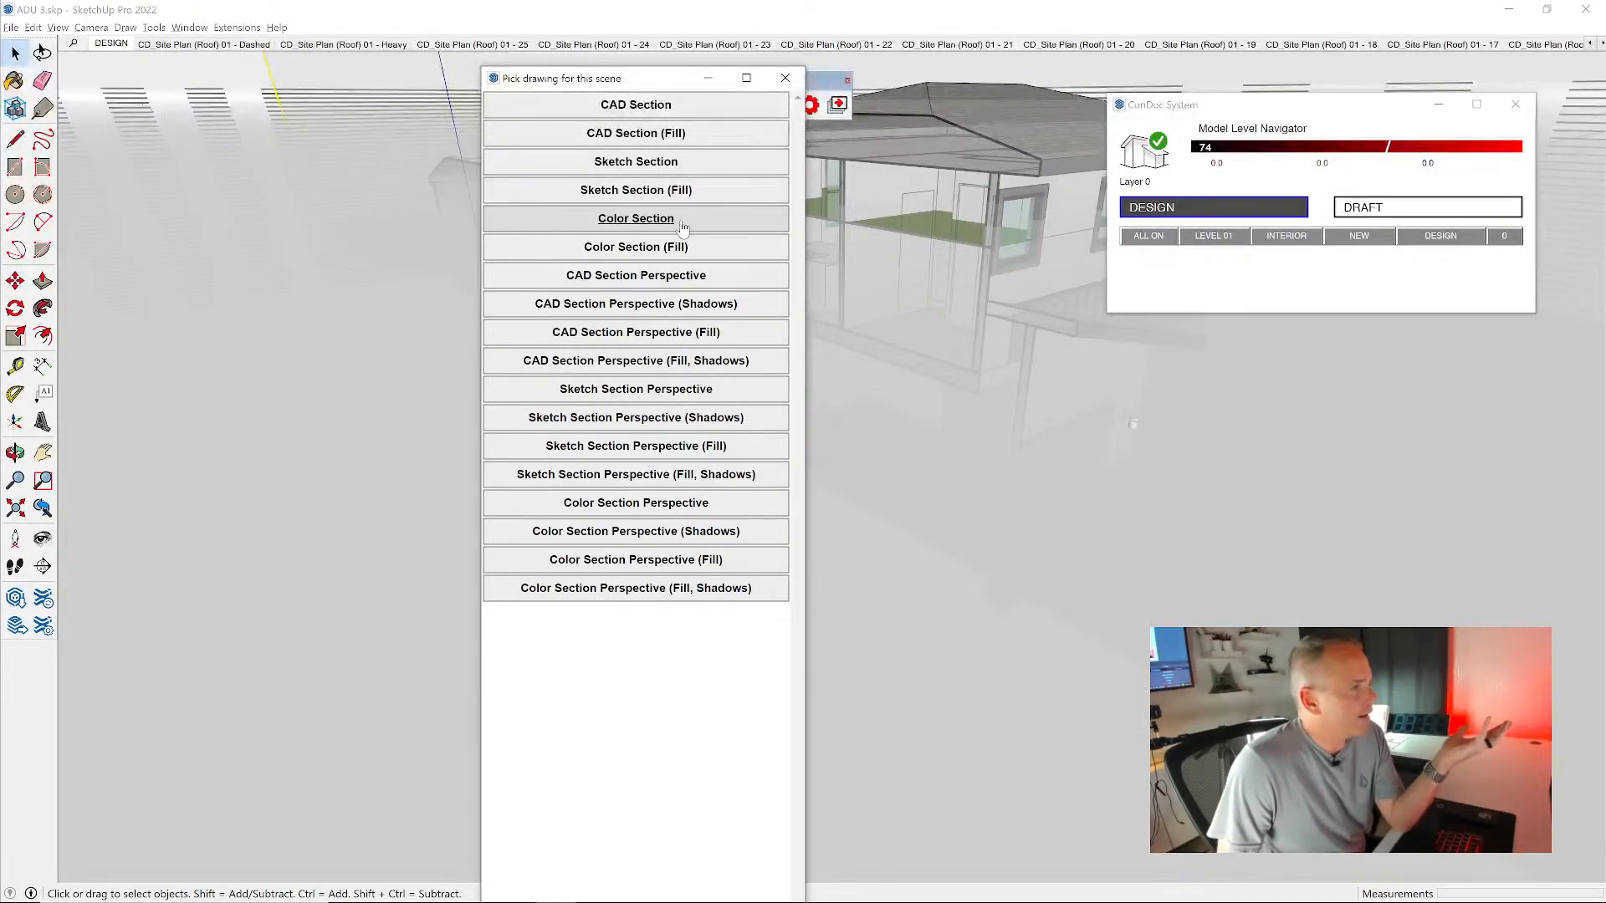
pyautogui.click(645, 140)
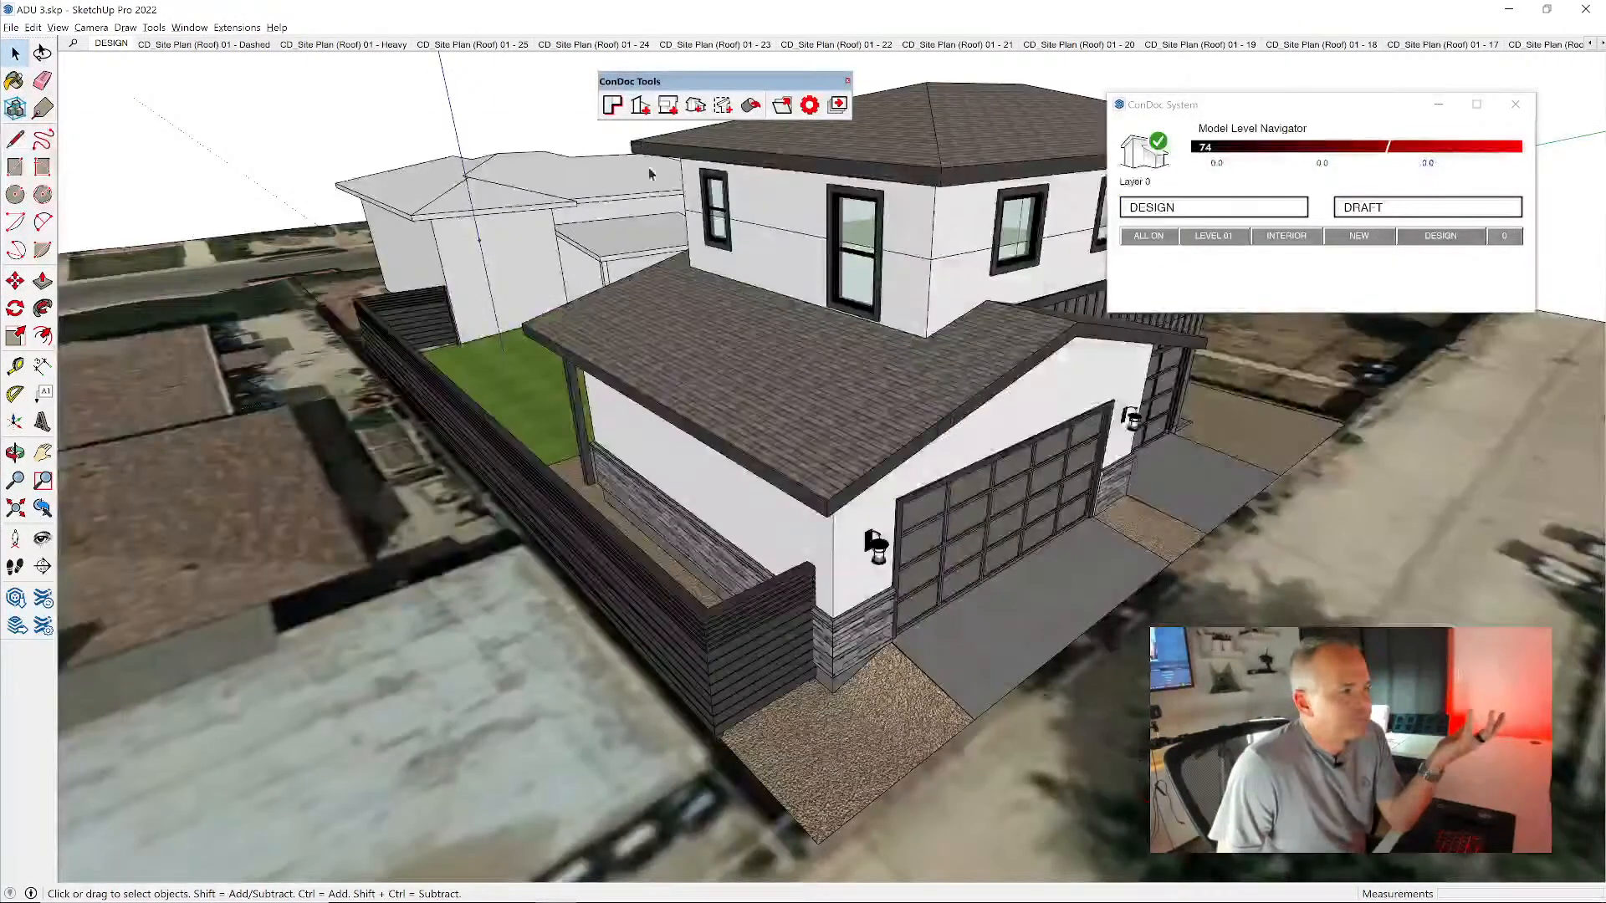
# - Switch the model to its interior display and create a second CAD Section (Fill) with a vertical plane through the upper-floor living space
pyautogui.scroll(-2, 736, 410)
pyautogui.moveTo(719, 322); pyautogui.dragTo(837, 308, button='middle')
pyautogui.click(1286, 235)
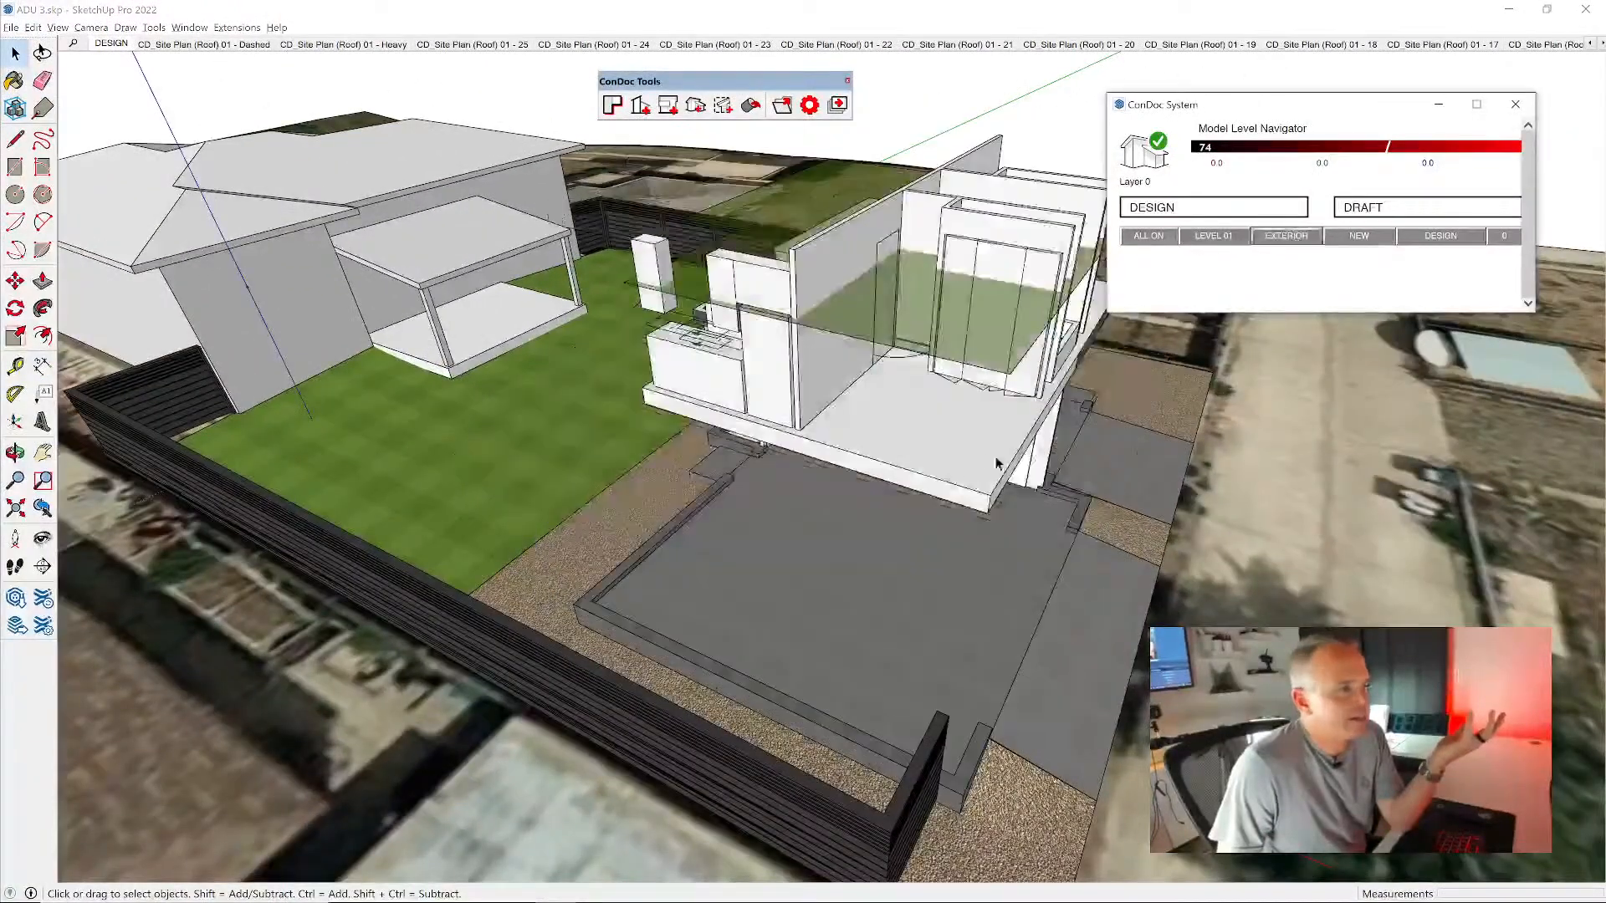
pyautogui.moveTo(737, 383); pyautogui.dragTo(757, 316, button='middle')
pyautogui.scroll(4, 757, 317)
pyautogui.click(641, 105)
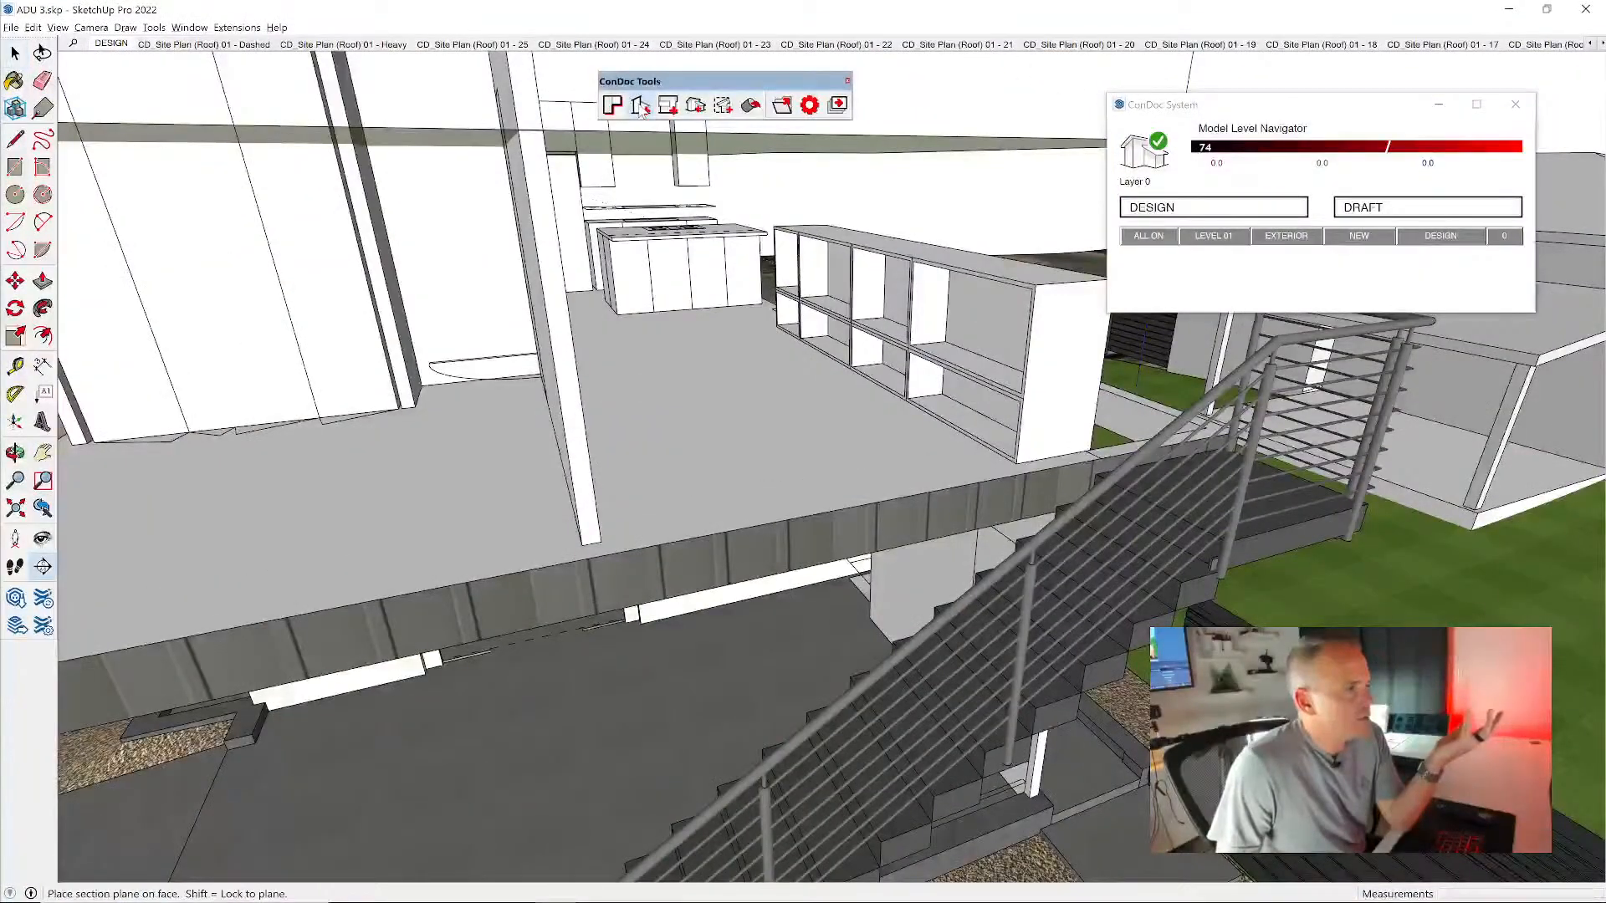
pyautogui.click(623, 280)
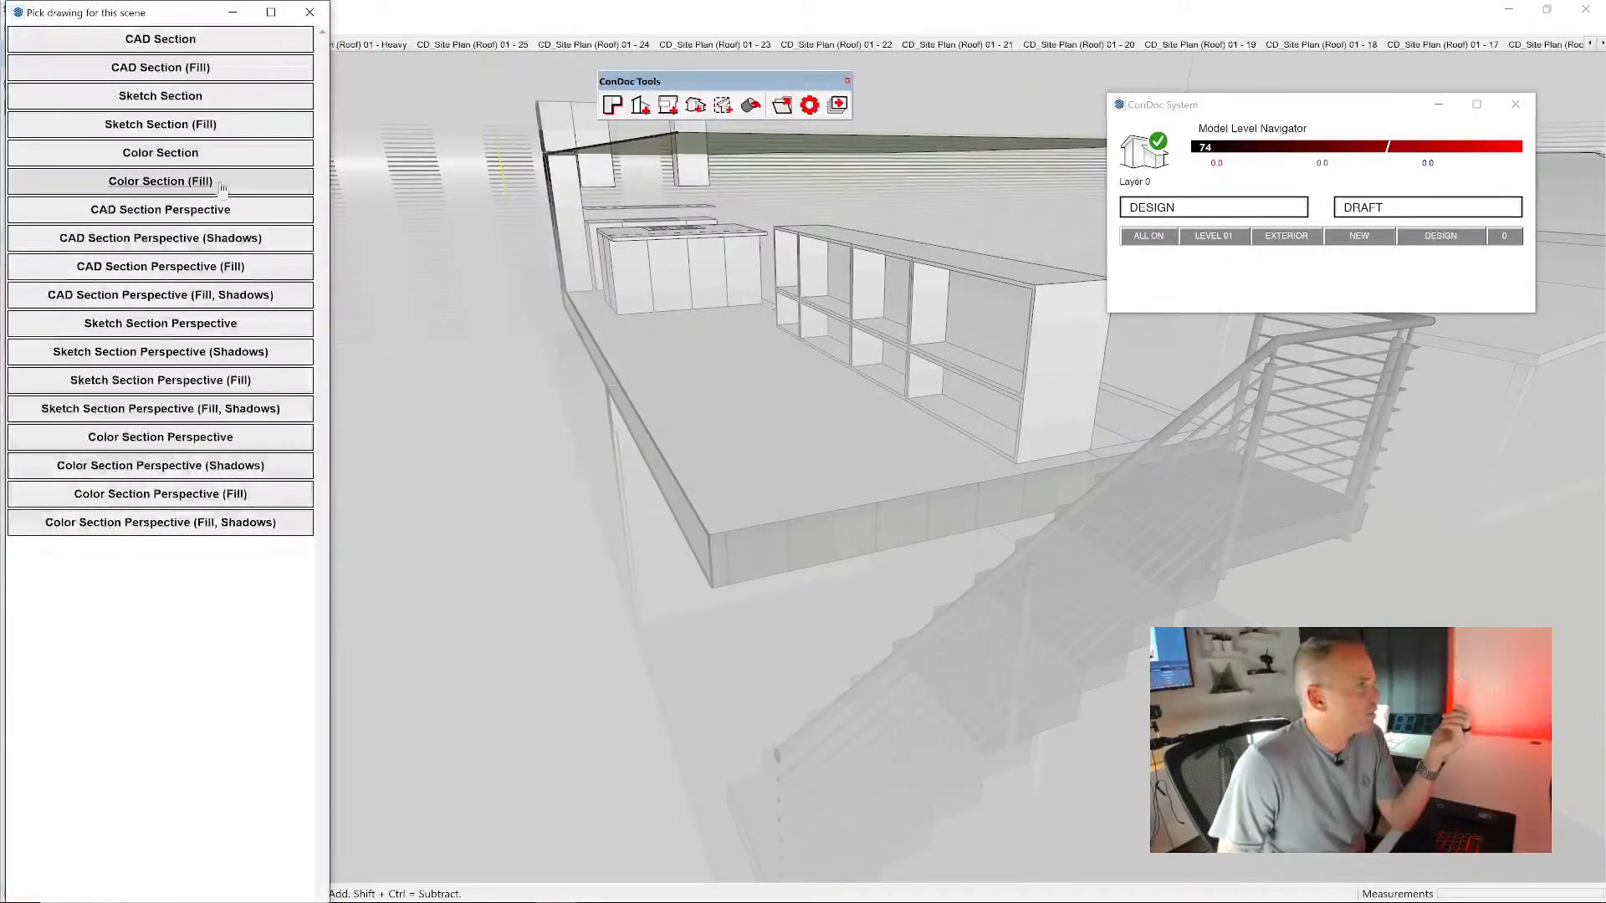
pyautogui.click(174, 69)
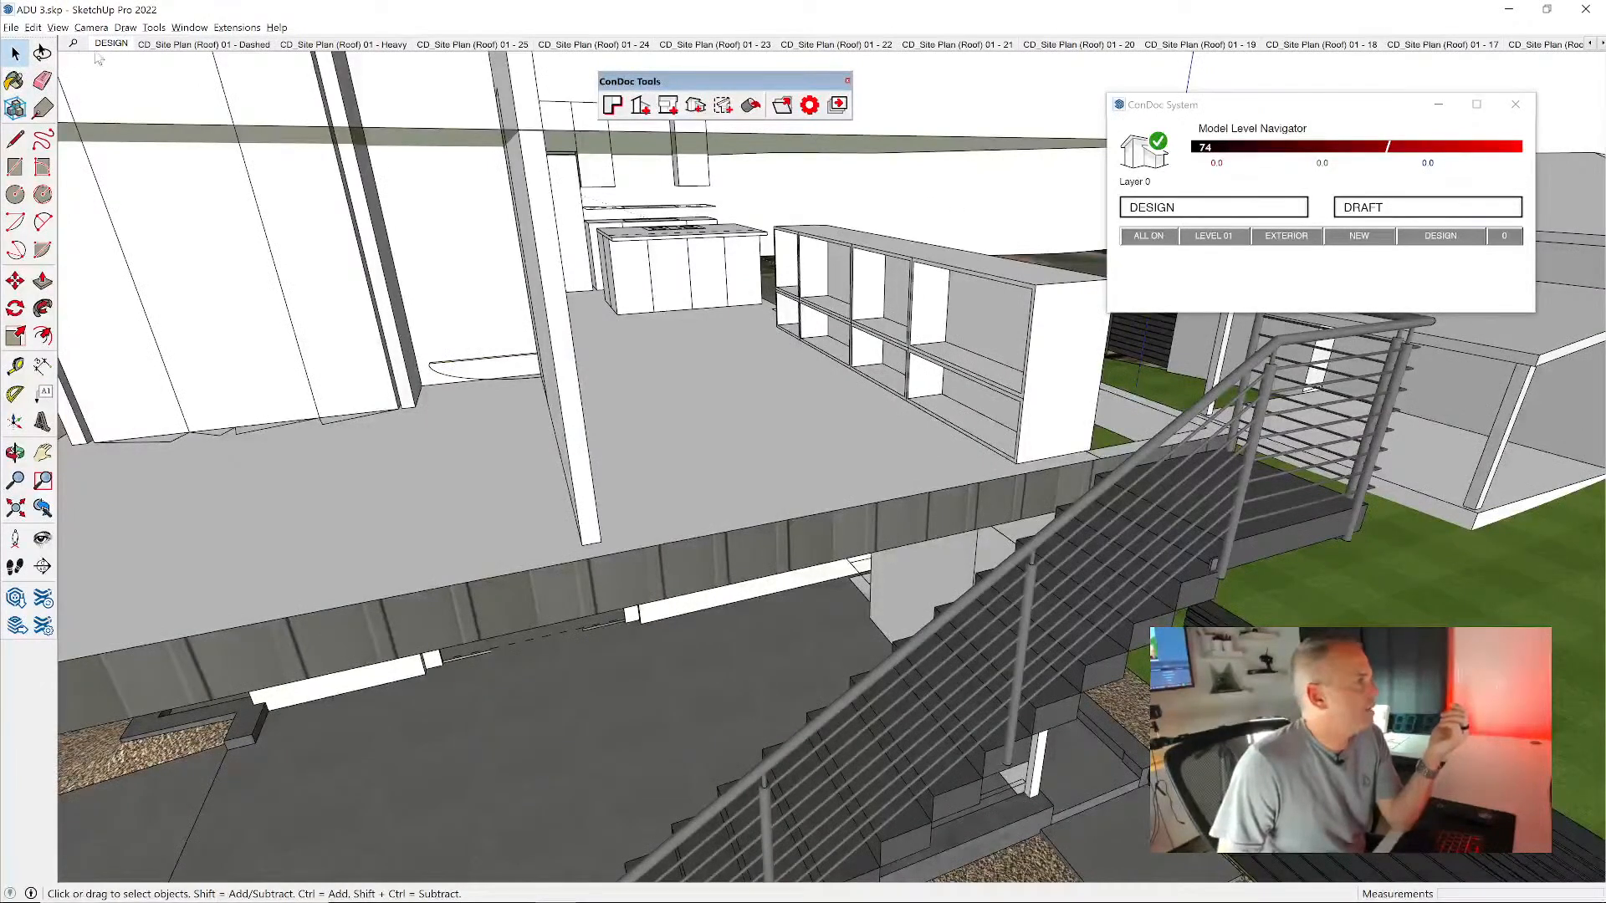
# - View the foreground and background scenes of CAD Section (Fill) AA and BB
pyautogui.hotkey('shift', 's')
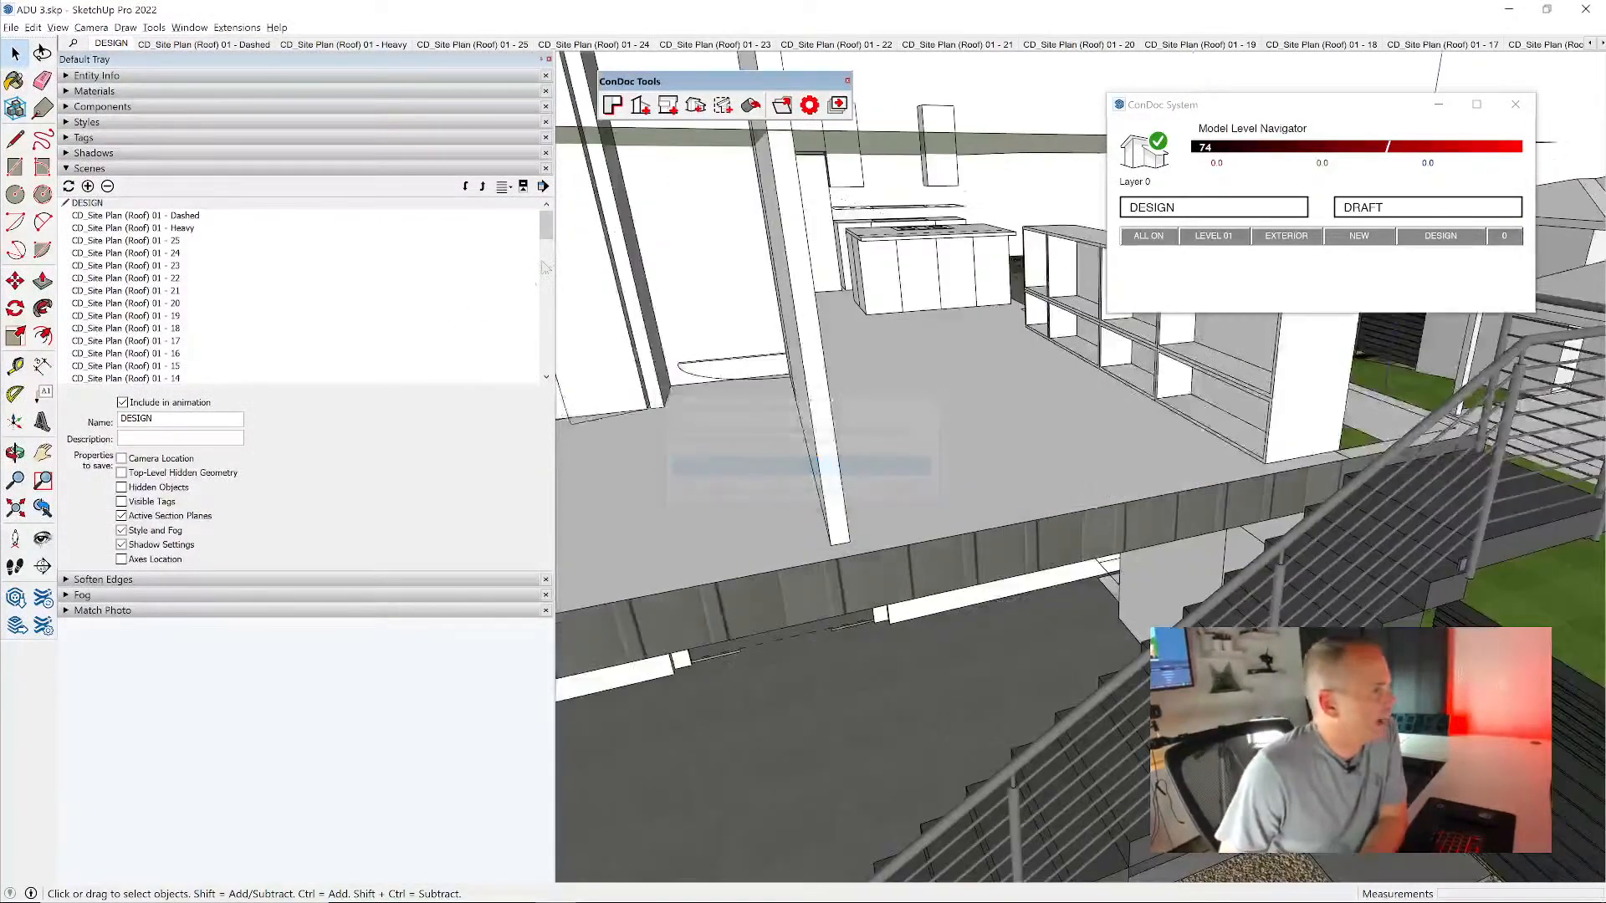
pyautogui.moveTo(546, 226); pyautogui.dragTo(556, 374)
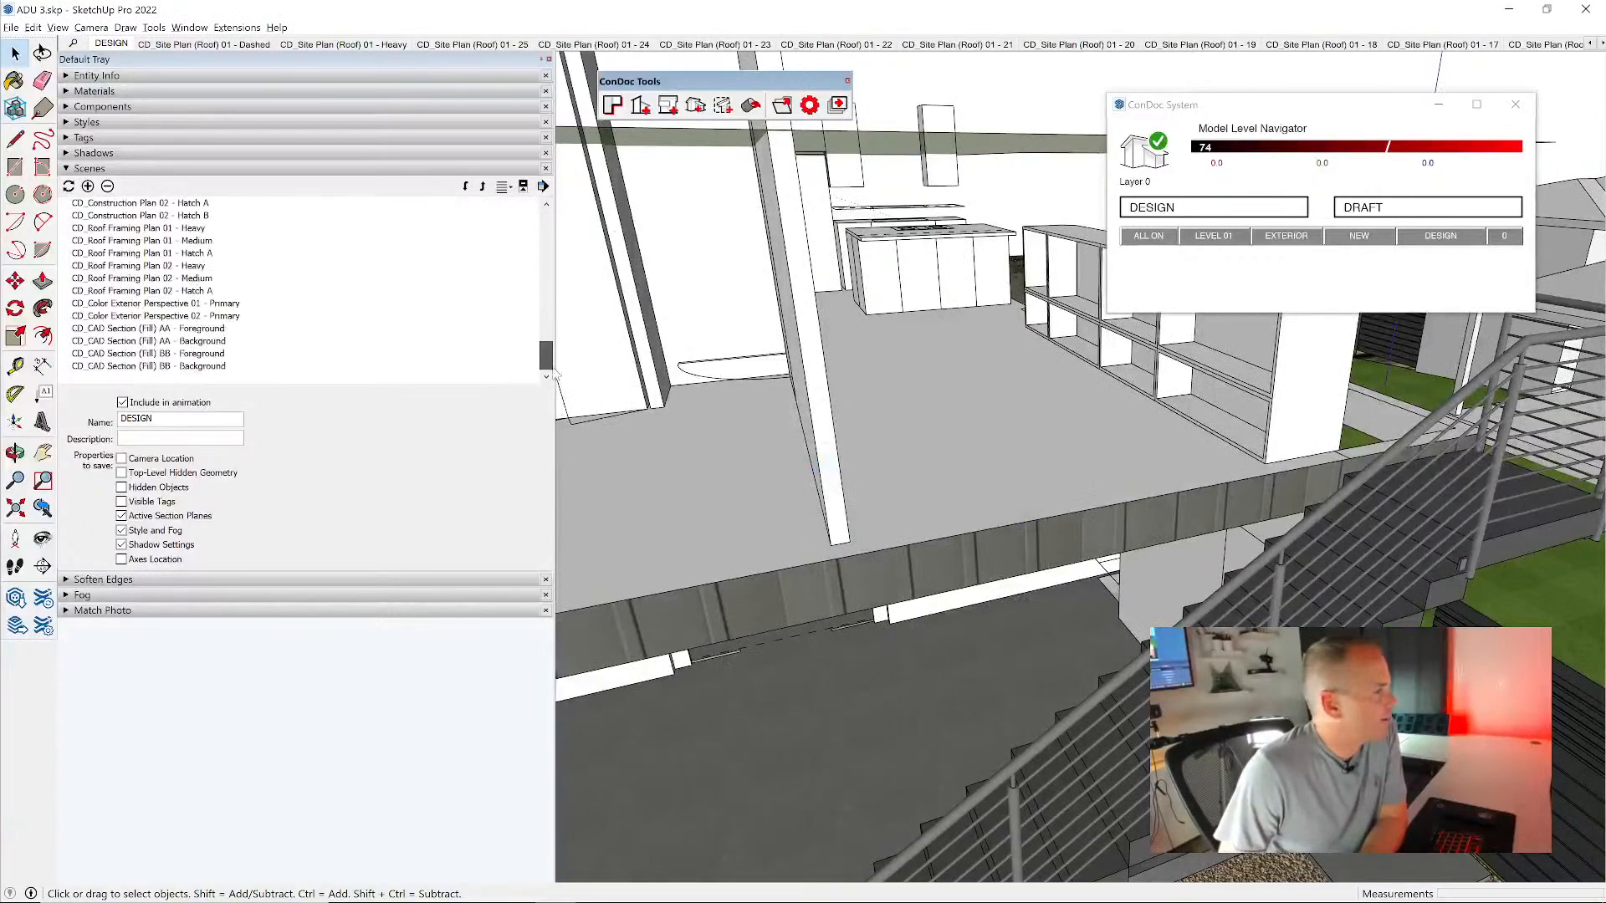
pyautogui.doubleClick(155, 329)
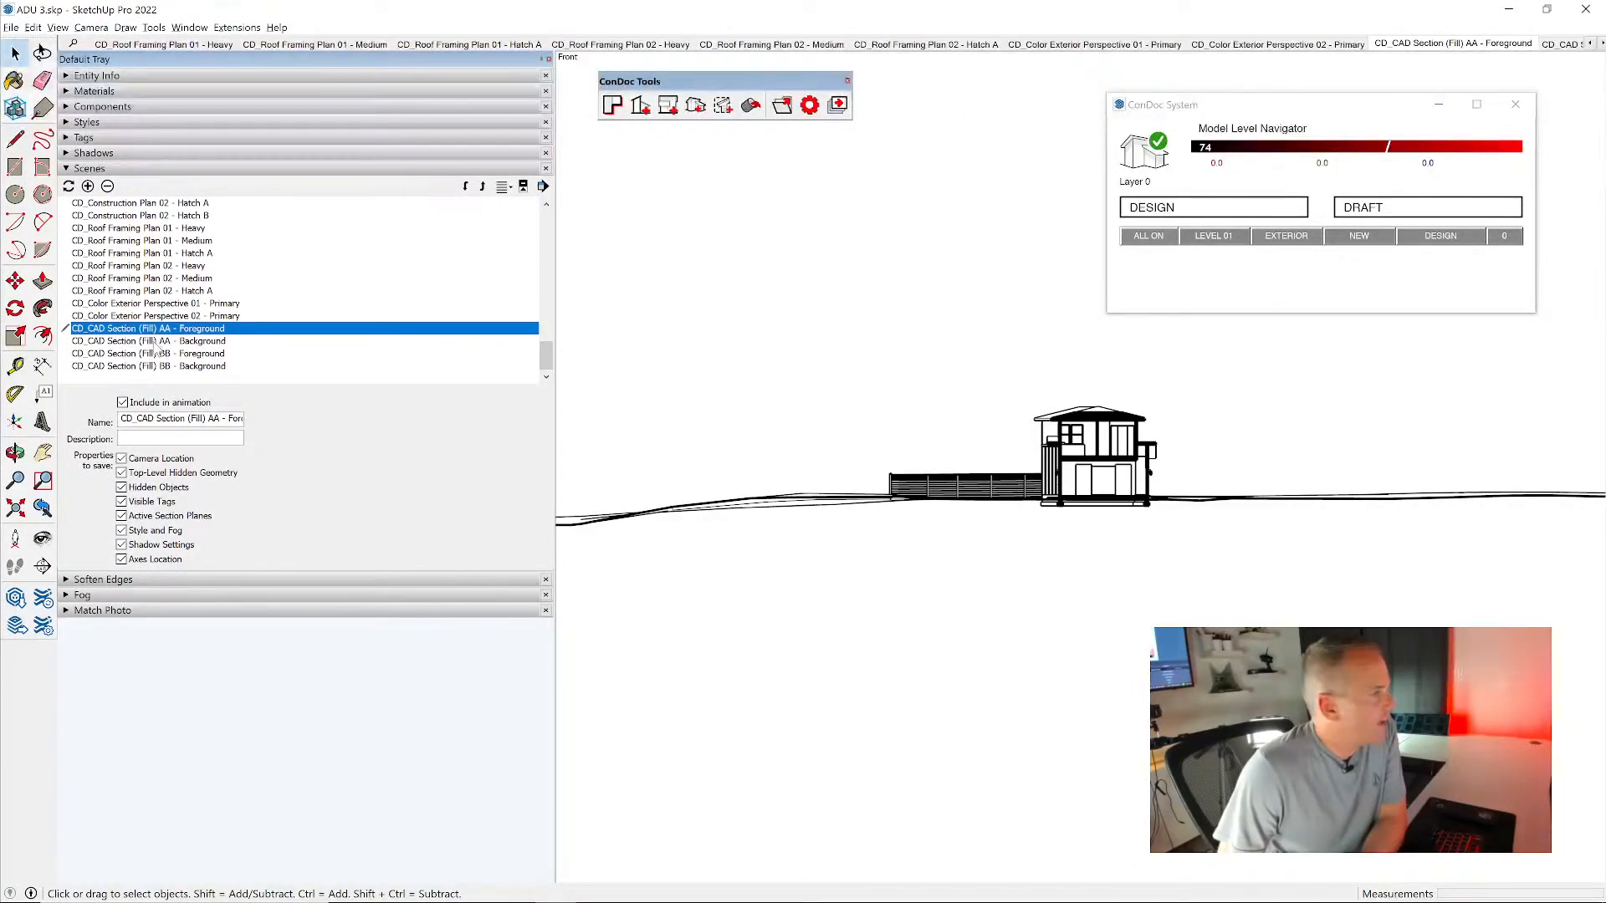
pyautogui.doubleClick(155, 341)
pyautogui.doubleClick(155, 354)
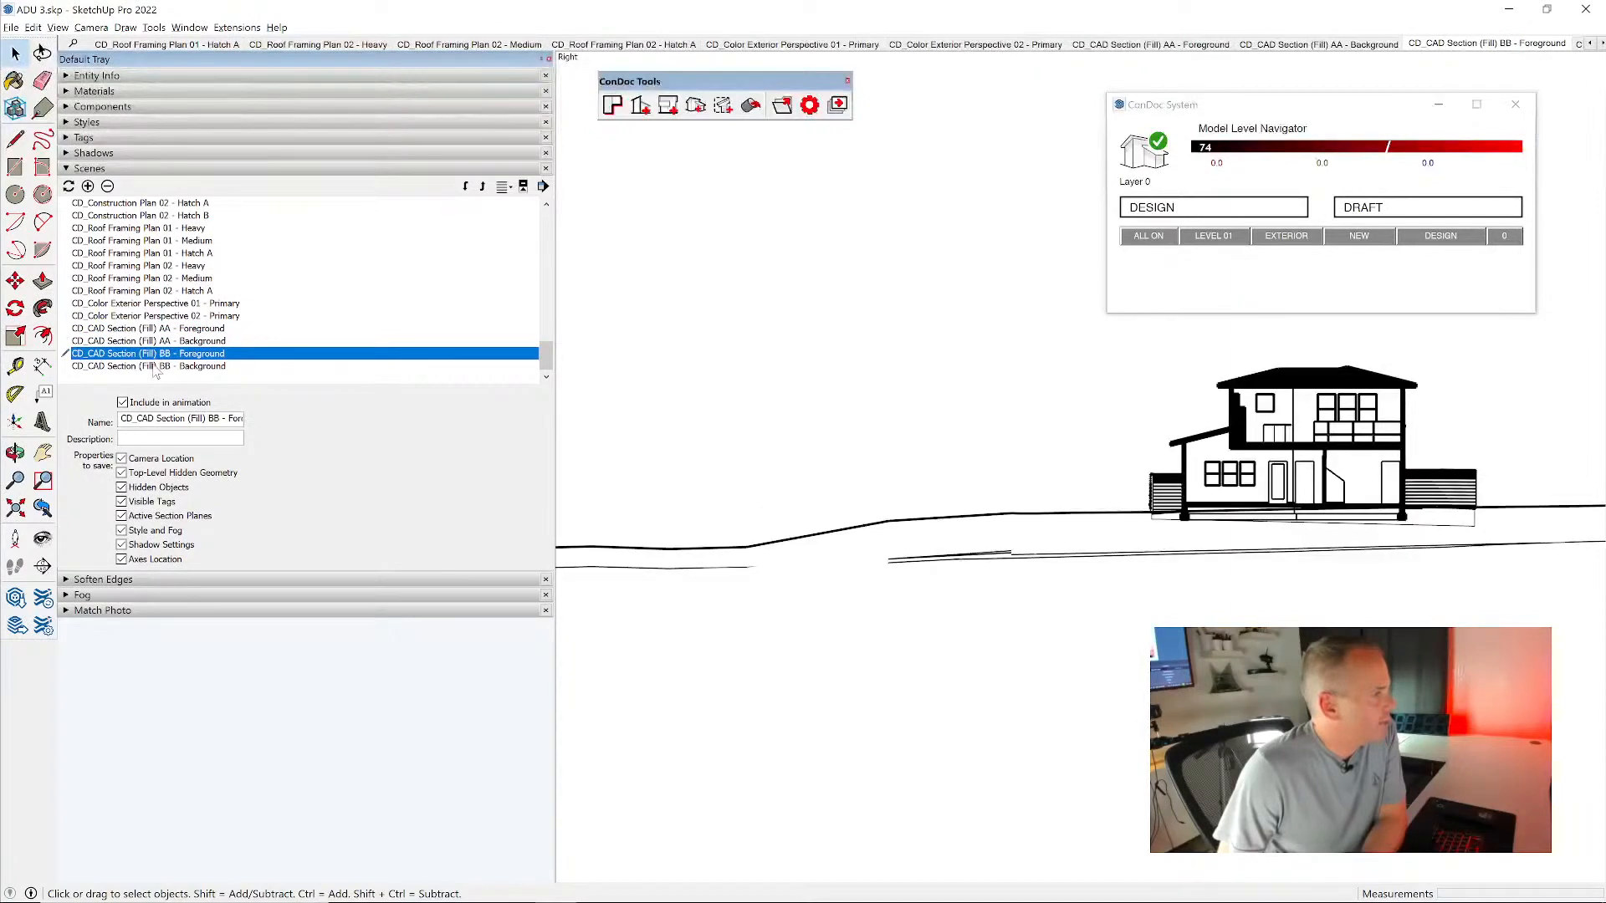
pyautogui.doubleClick(155, 366)
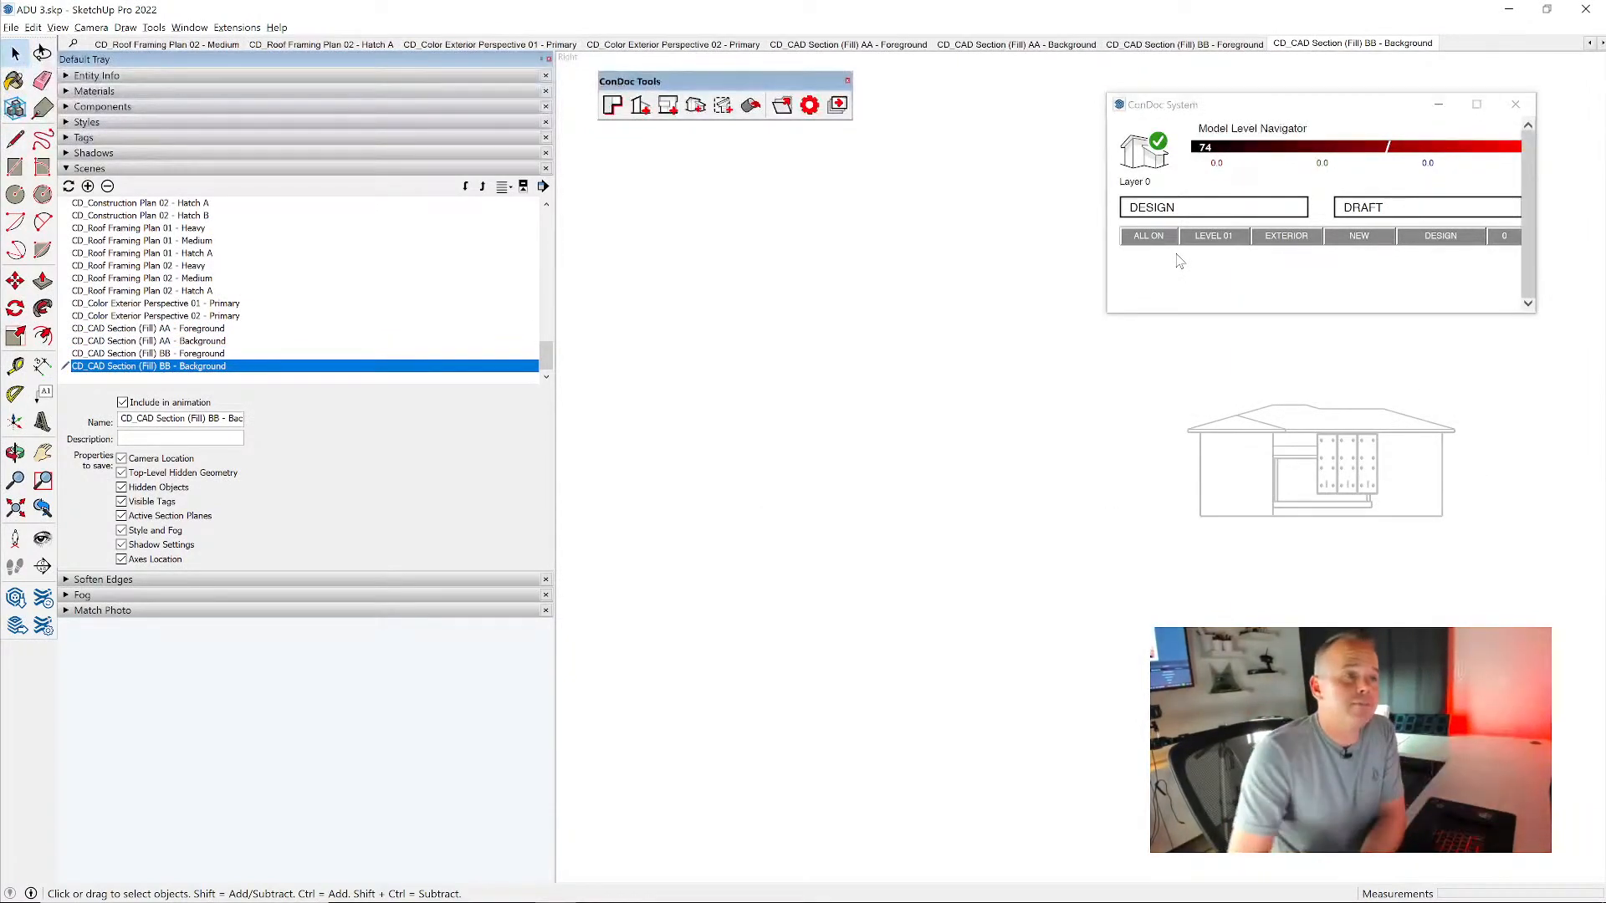
# - Return to the DESIGN scene and create a CAD Elevation (Shadows) drawing of the house's garage front
pyautogui.click(1280, 207)
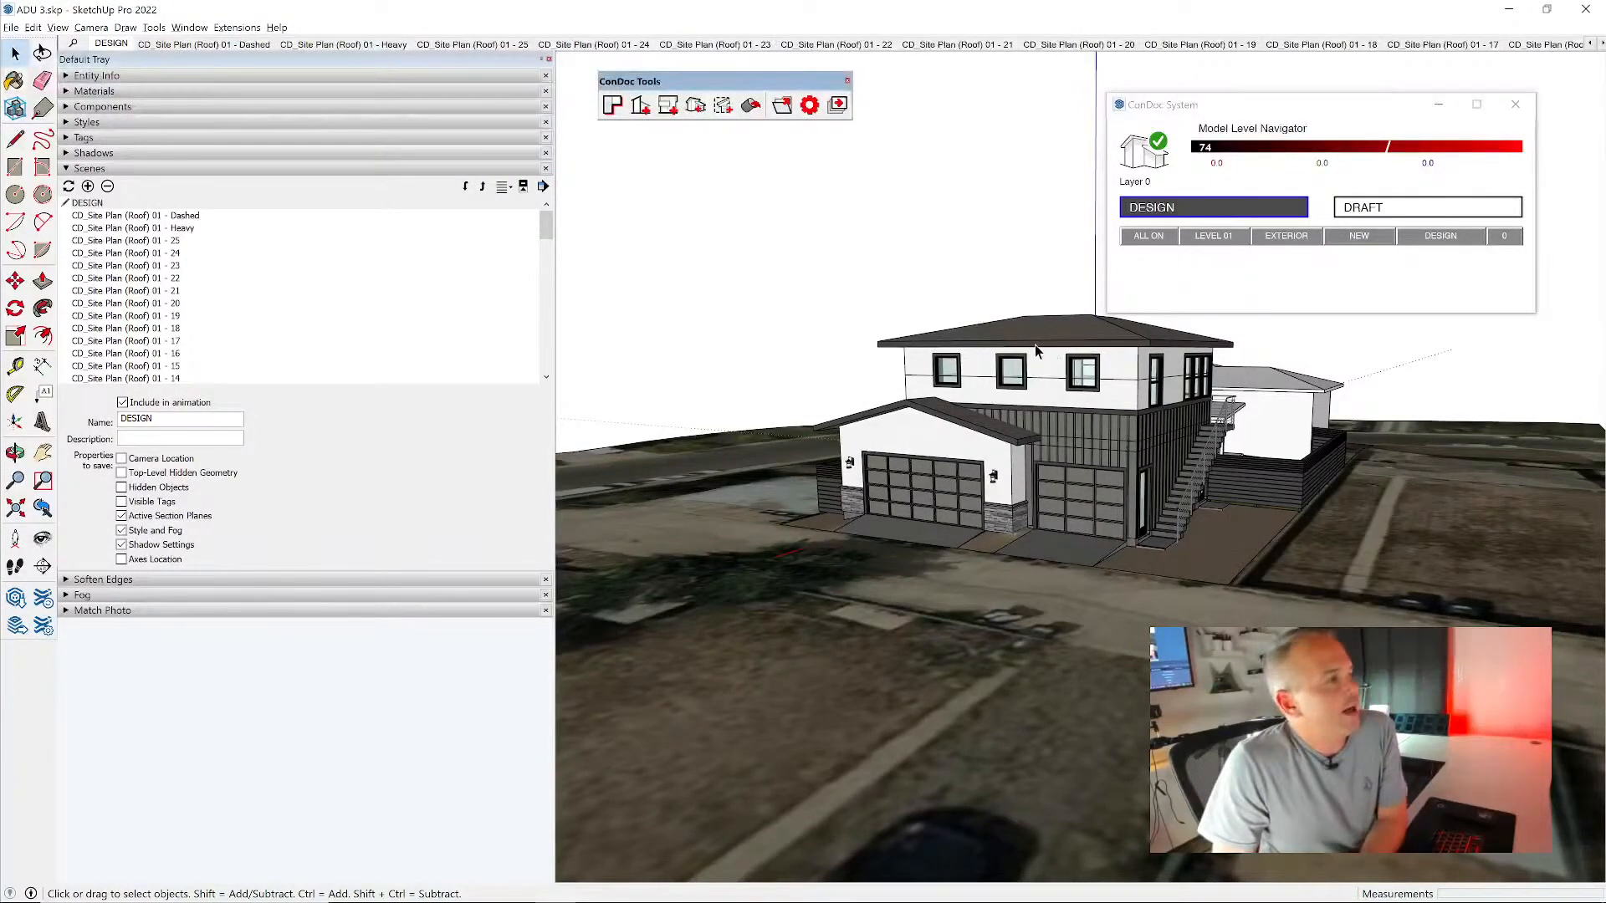
pyautogui.scroll(3, 1063, 430)
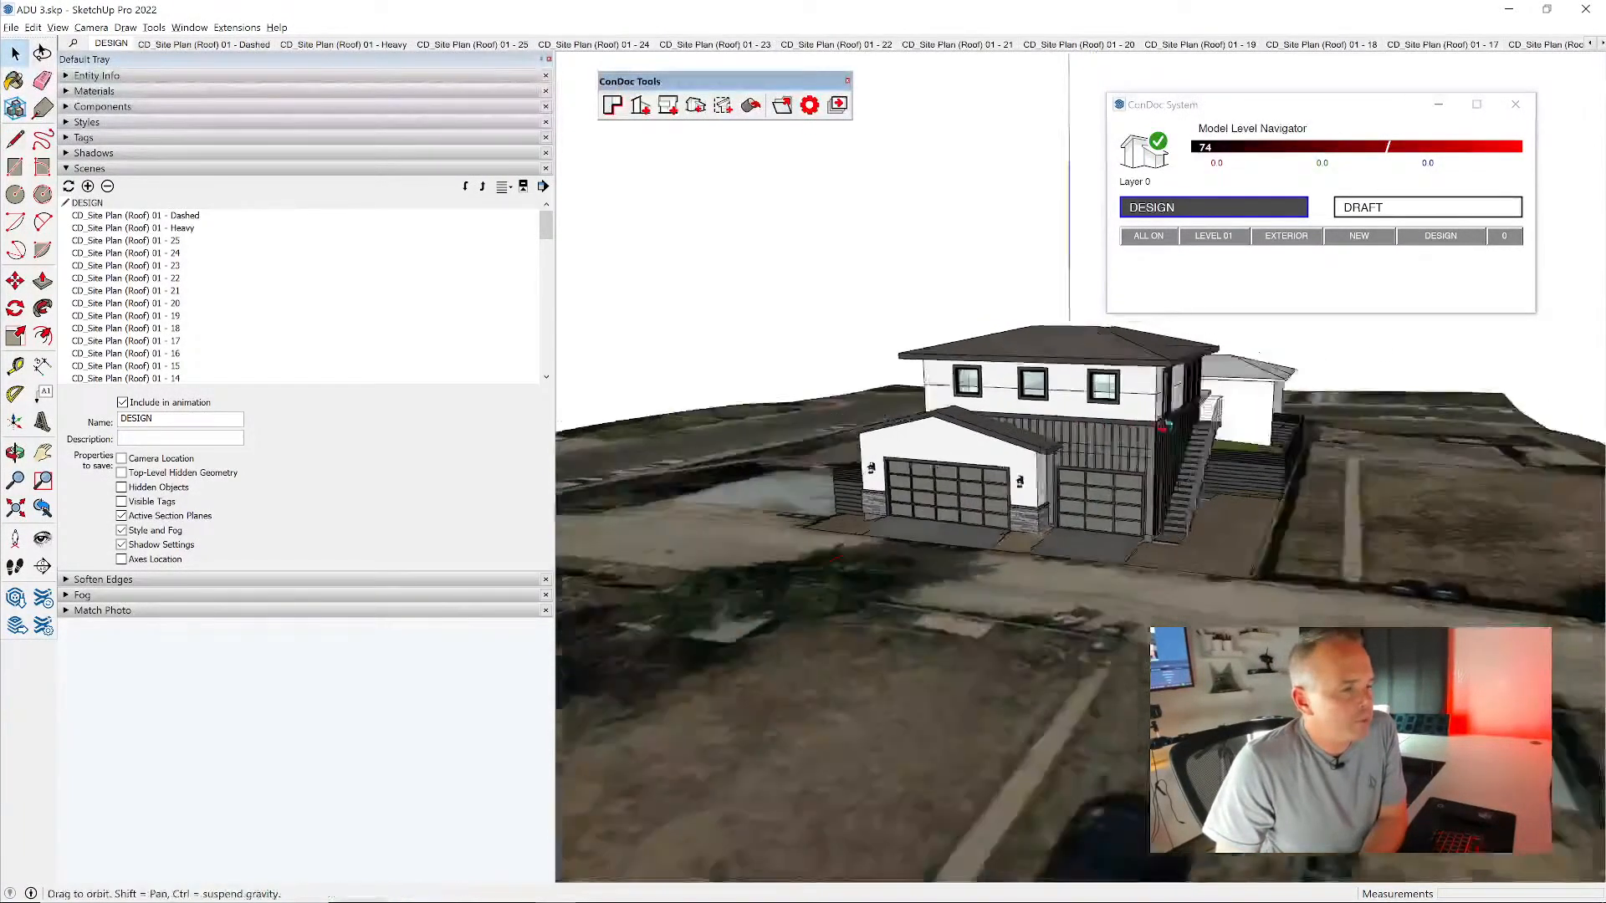
pyautogui.click(667, 105)
pyautogui.click(862, 453)
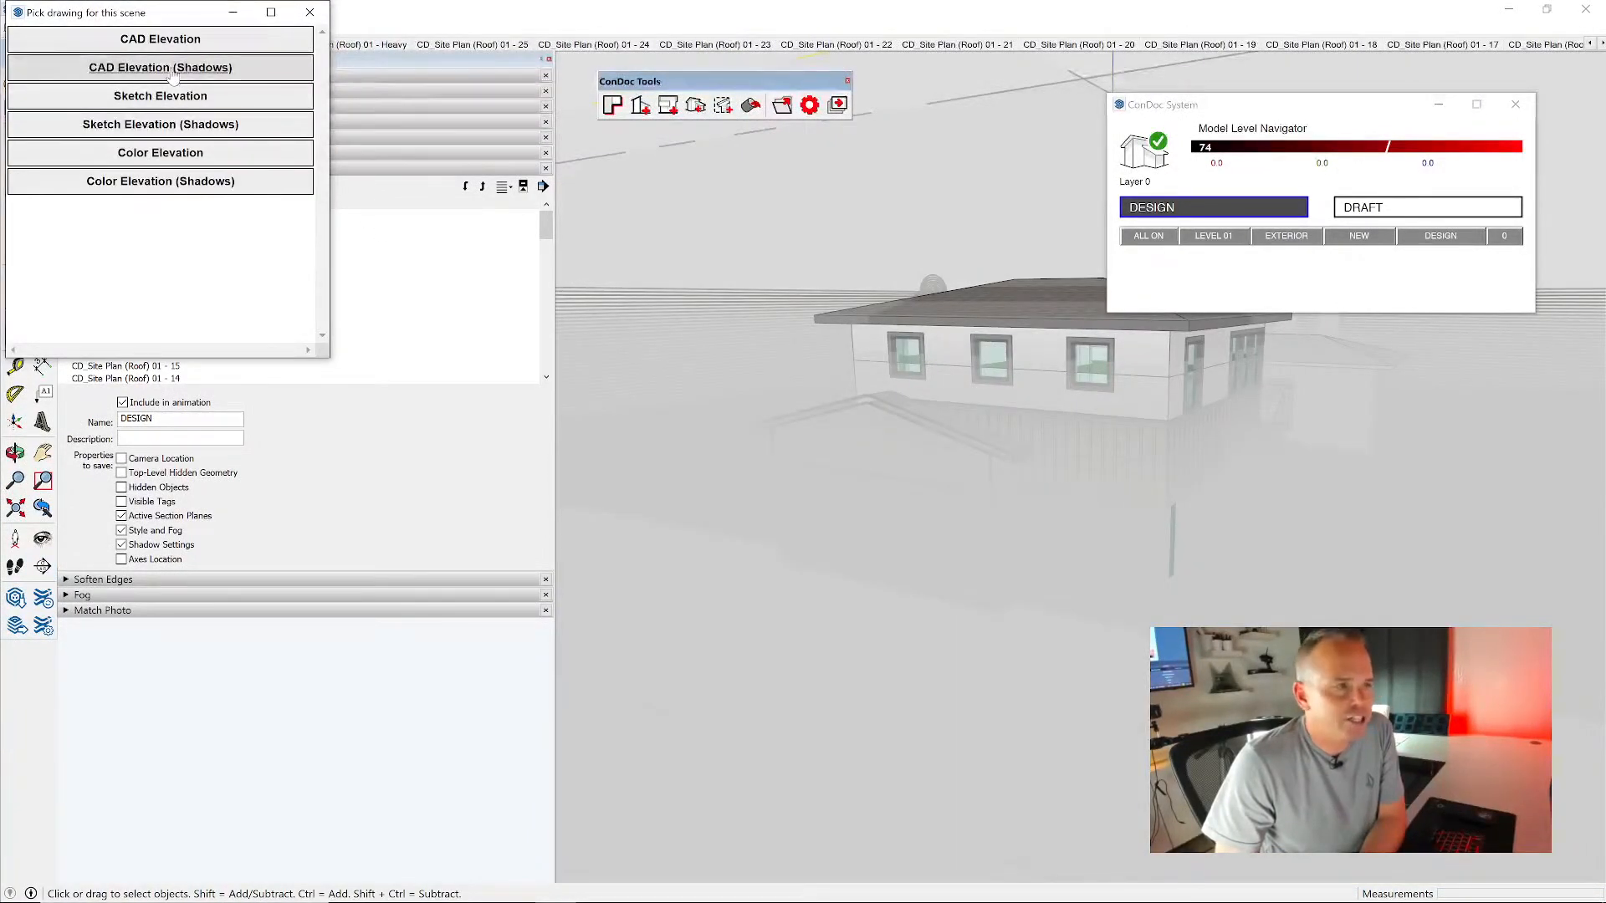
pyautogui.click(173, 76)
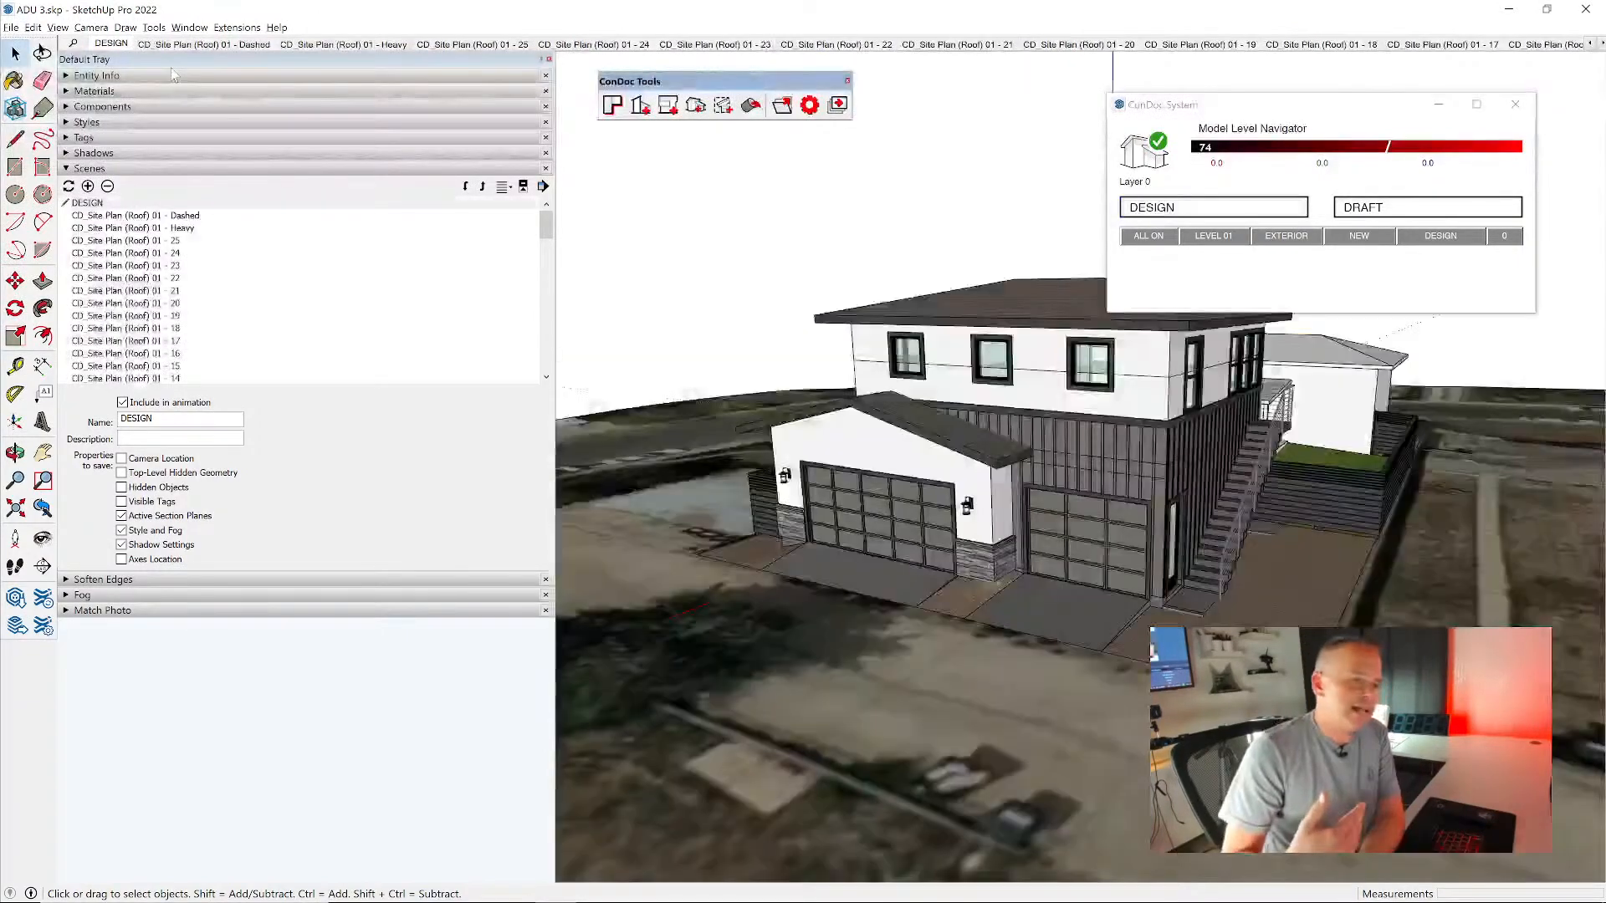
# - Create a CAD Elevation (Shadows) drawing of the house side with the exterior staircase
pyautogui.moveTo(1415, 352); pyautogui.dragTo(764, 418, button='middle')
pyautogui.scroll(3, 940, 382)
pyautogui.click(642, 107)
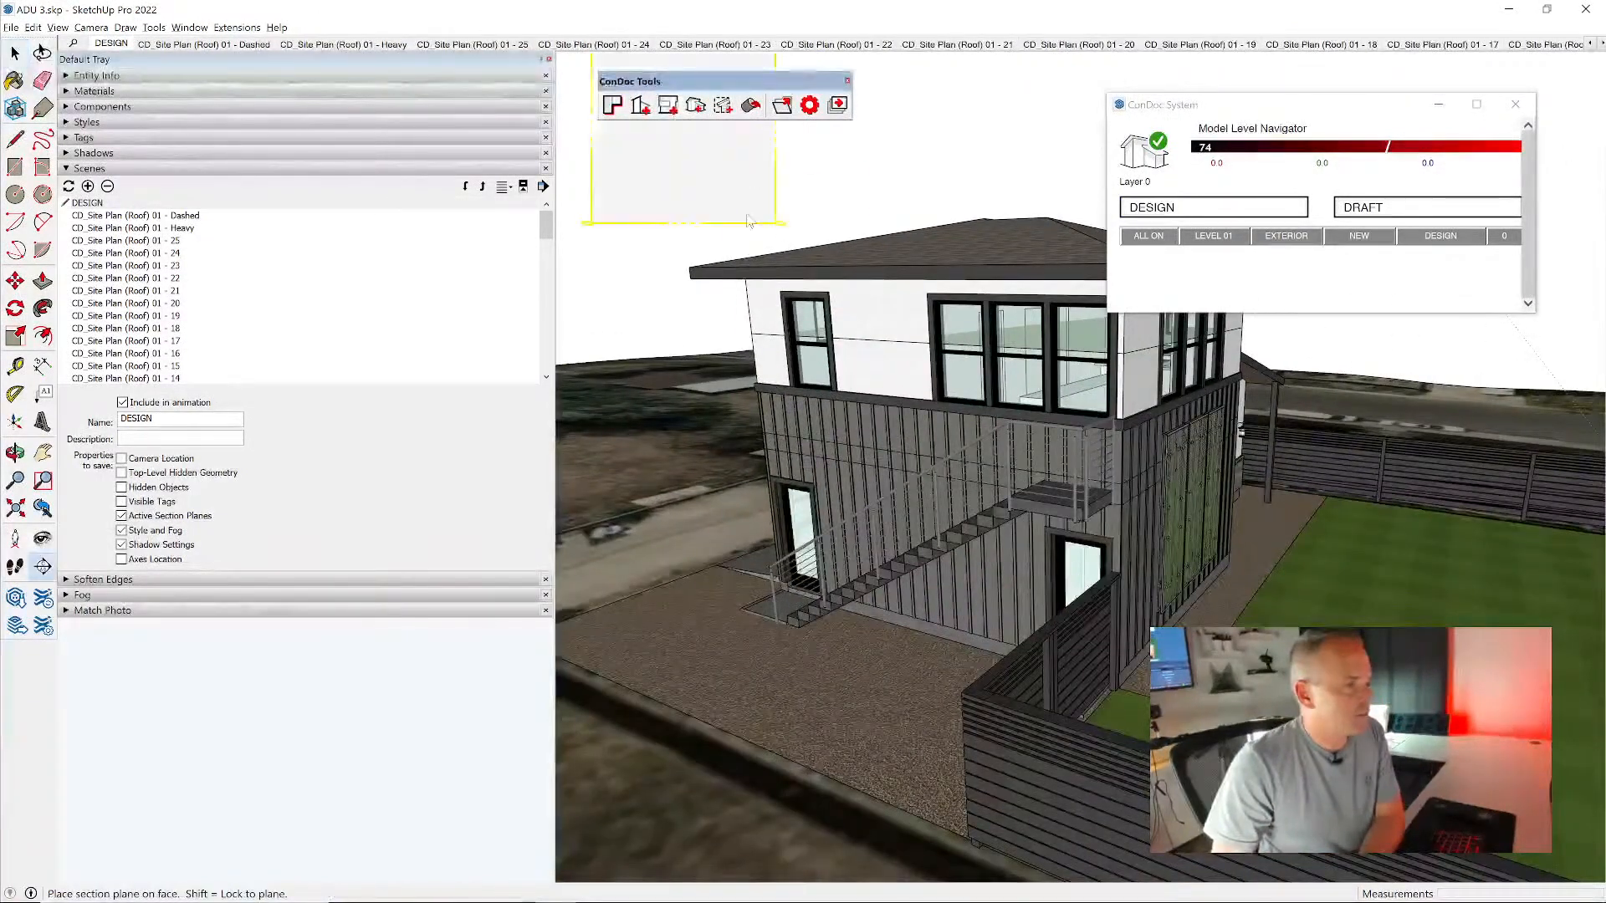
pyautogui.click(859, 372)
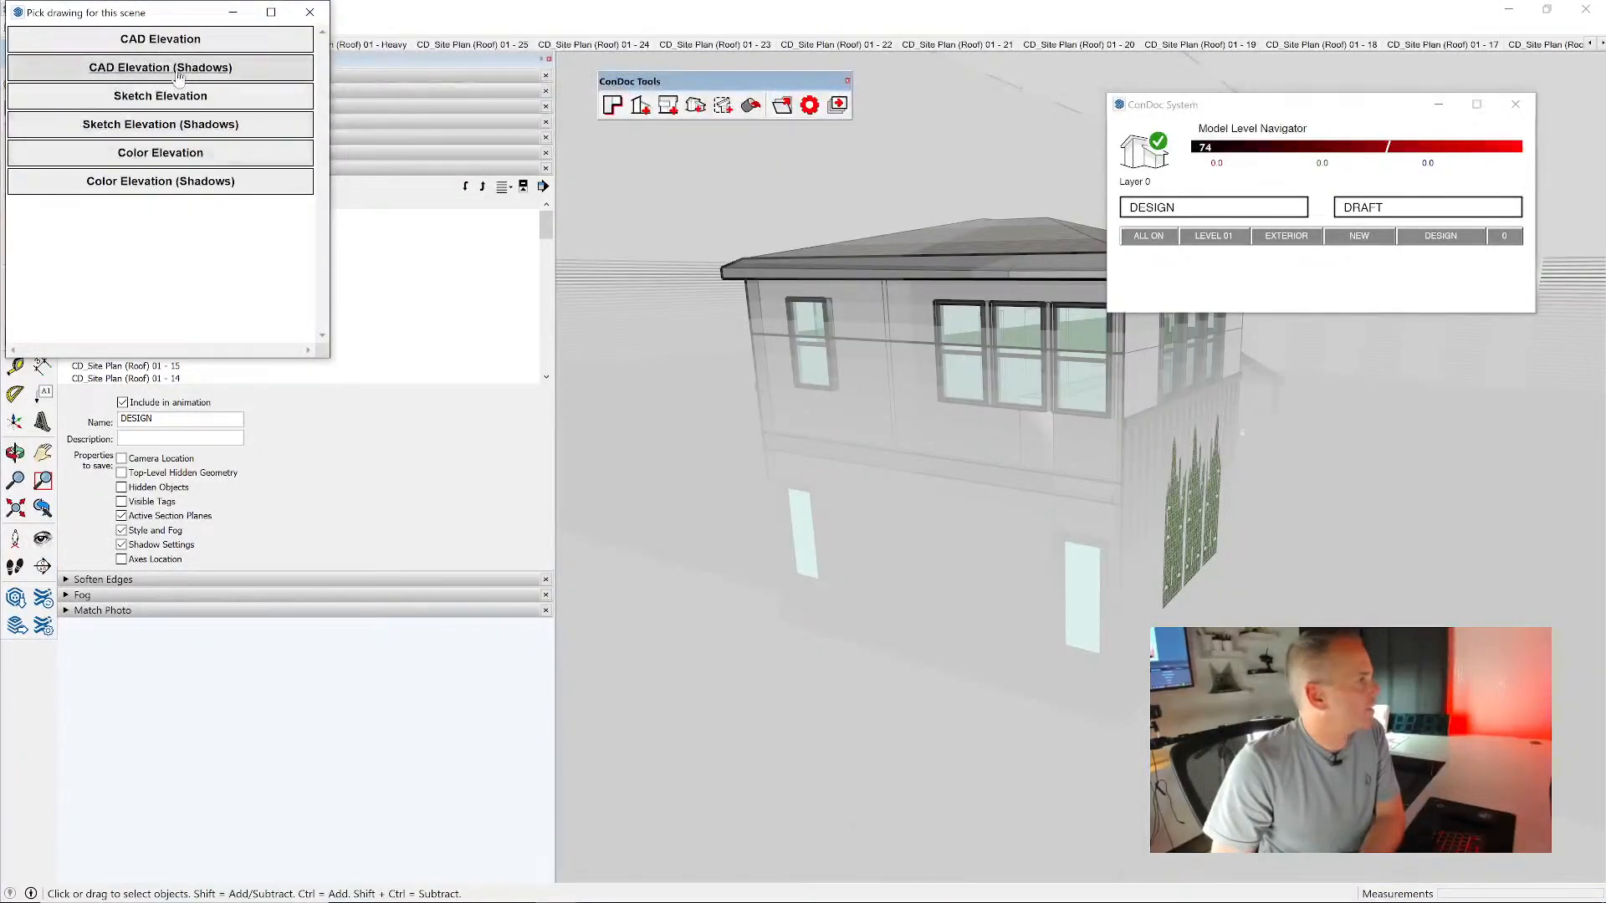
pyautogui.click(178, 68)
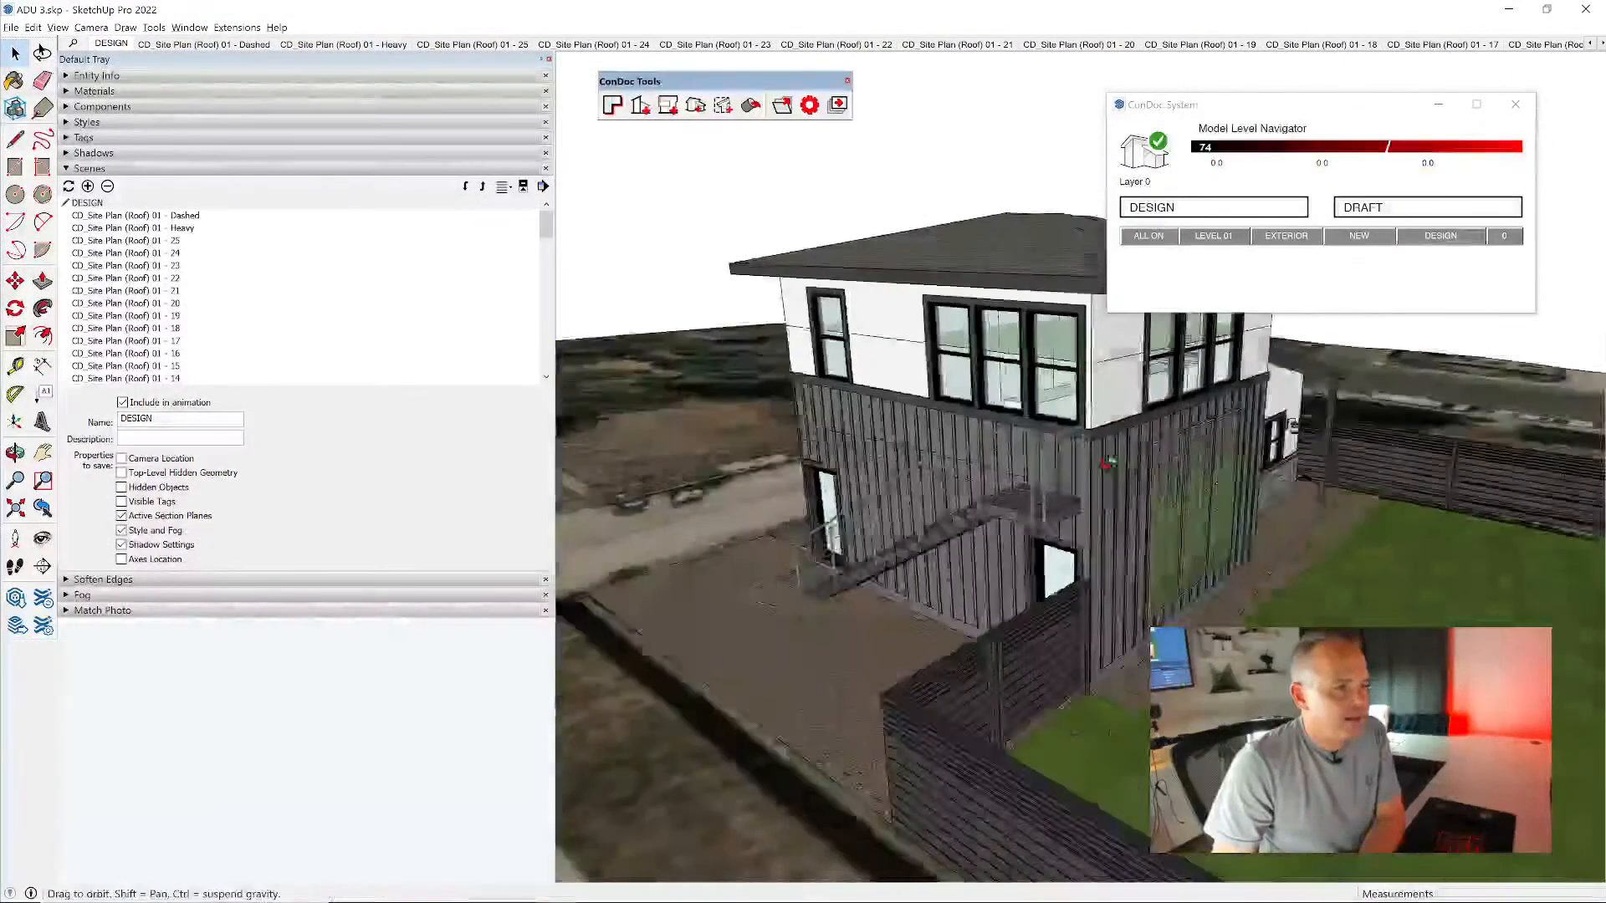
# - Create a CAD Elevation (Shadows) drawing of the backyard side with the green wall
pyautogui.moveTo(1105, 463); pyautogui.dragTo(1192, 374, button='middle')
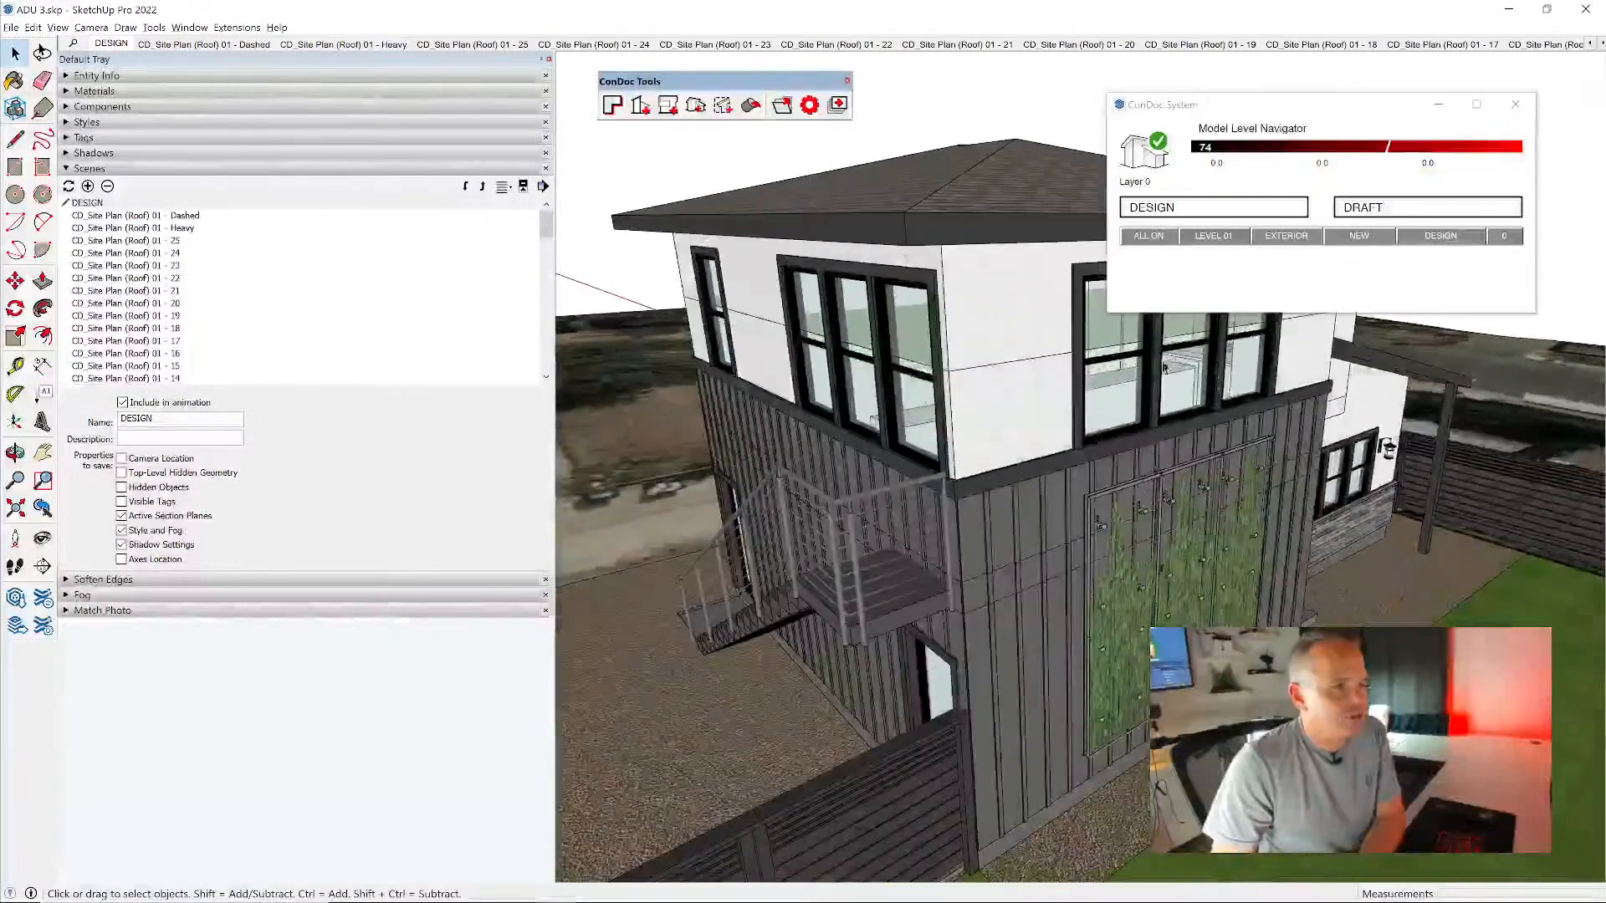
pyautogui.click(695, 105)
pyautogui.click(996, 305)
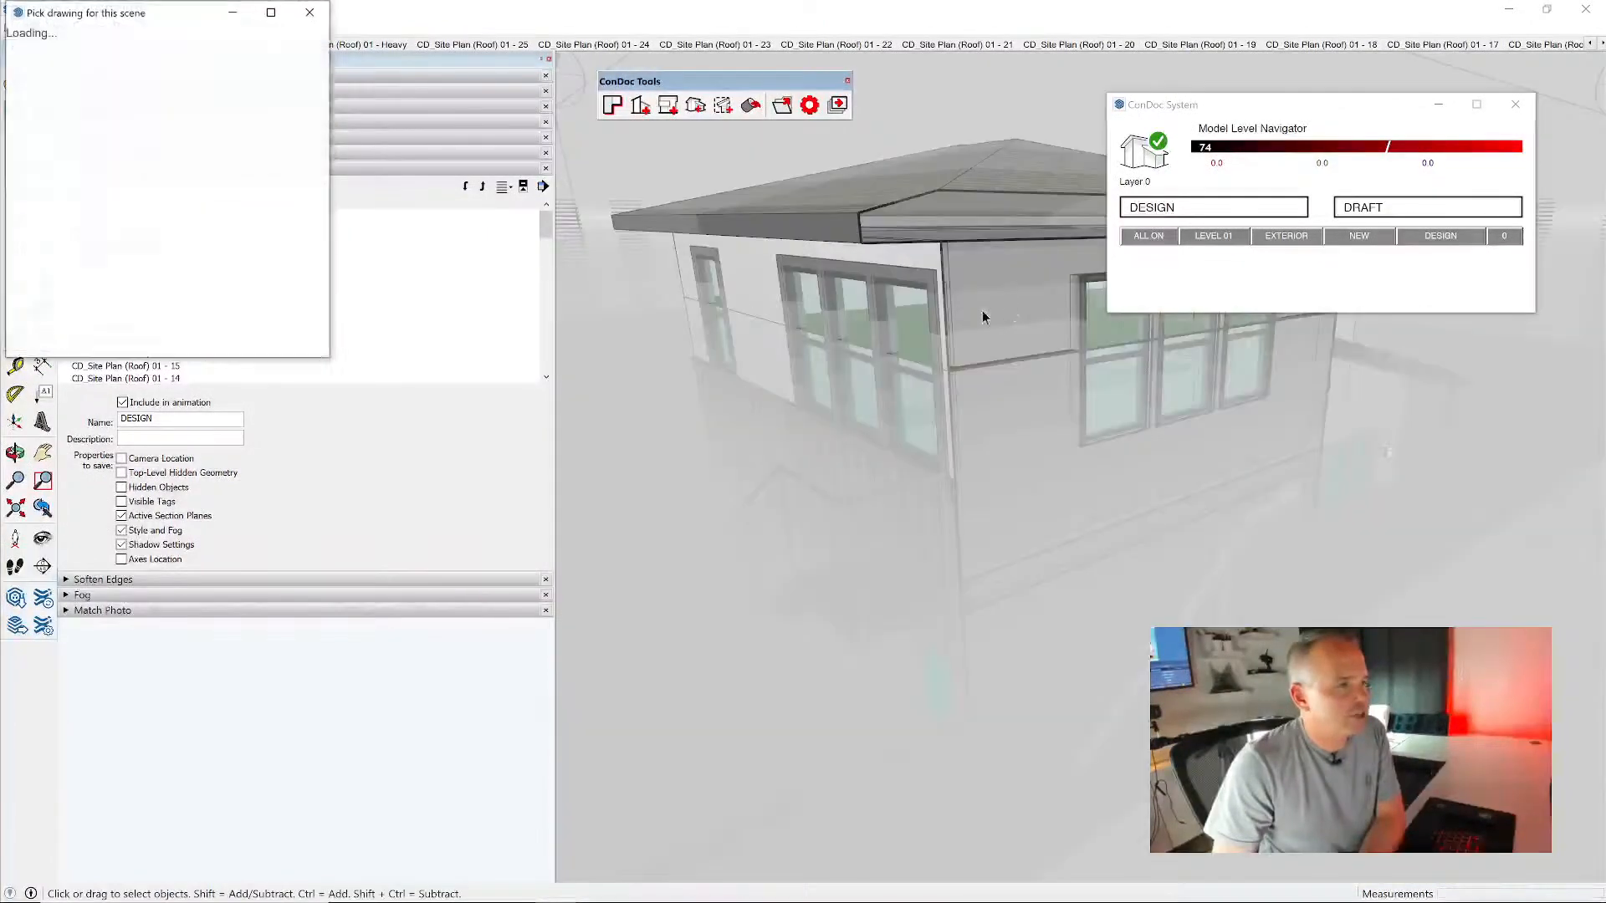
pyautogui.click(175, 68)
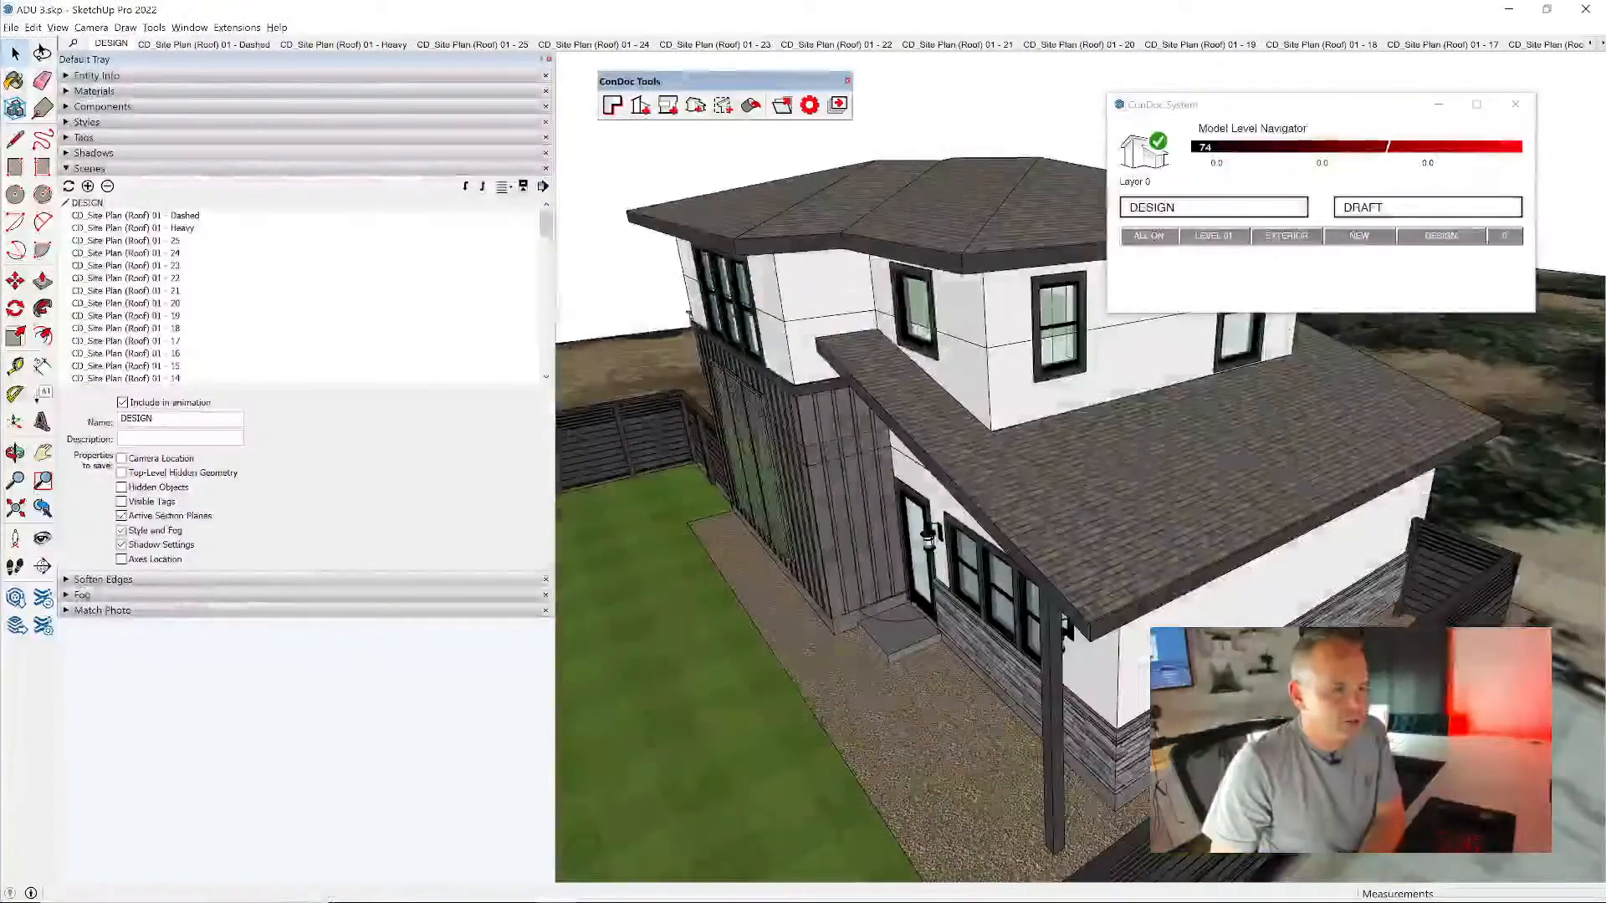
# - Create a CAD Elevation (Shadows) drawing of the remaining side, below the low sloping roof
pyautogui.click(667, 105)
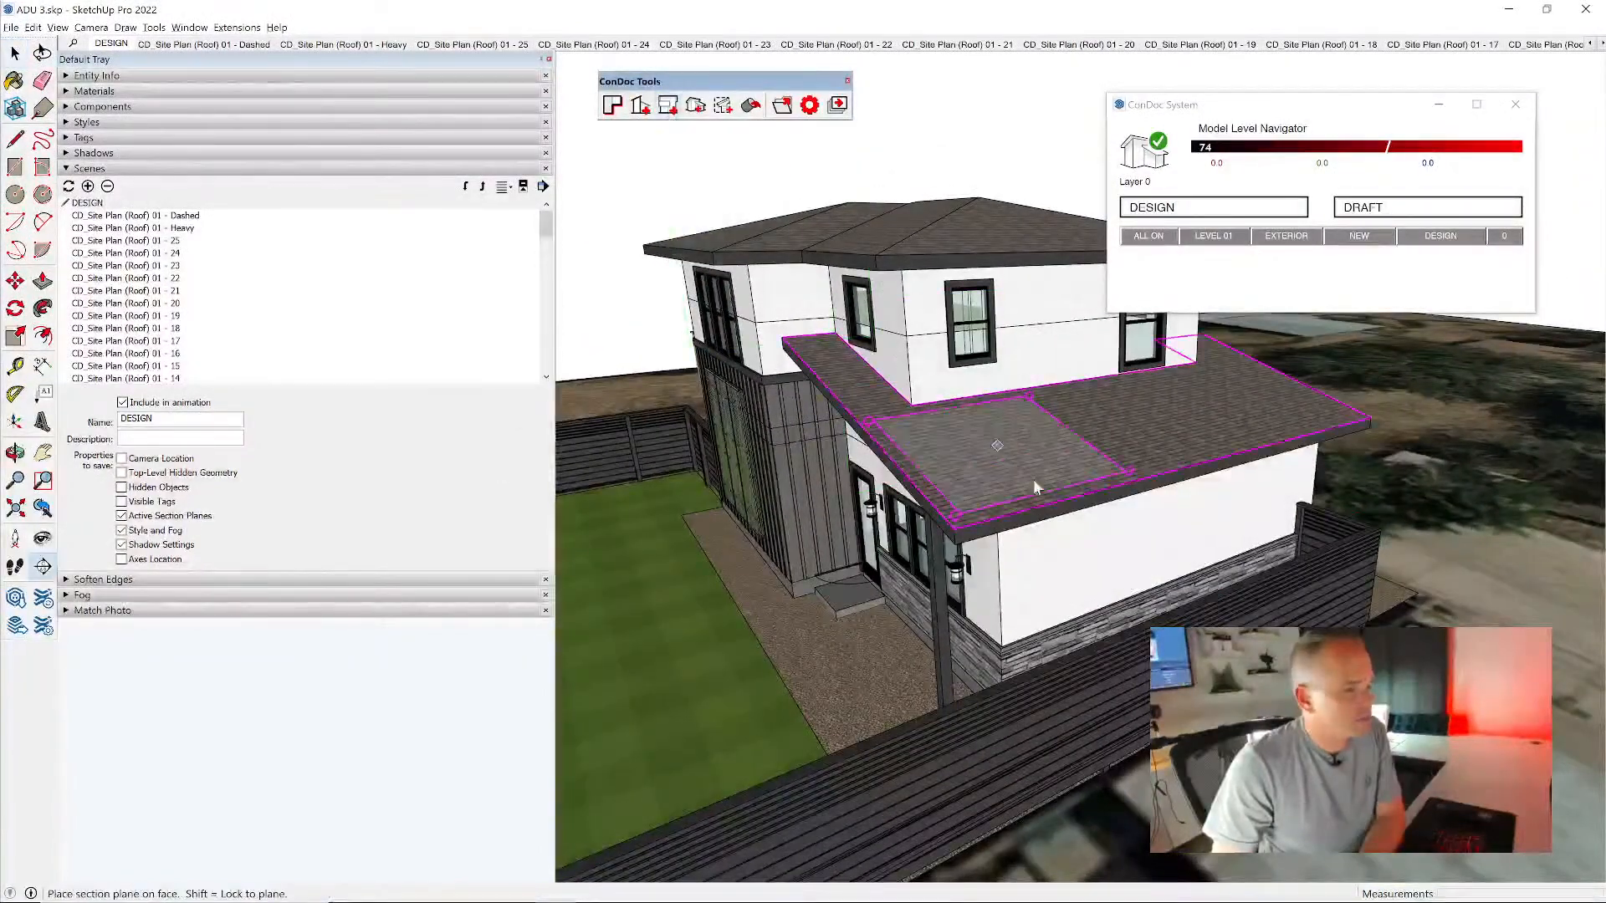
pyautogui.click(1104, 535)
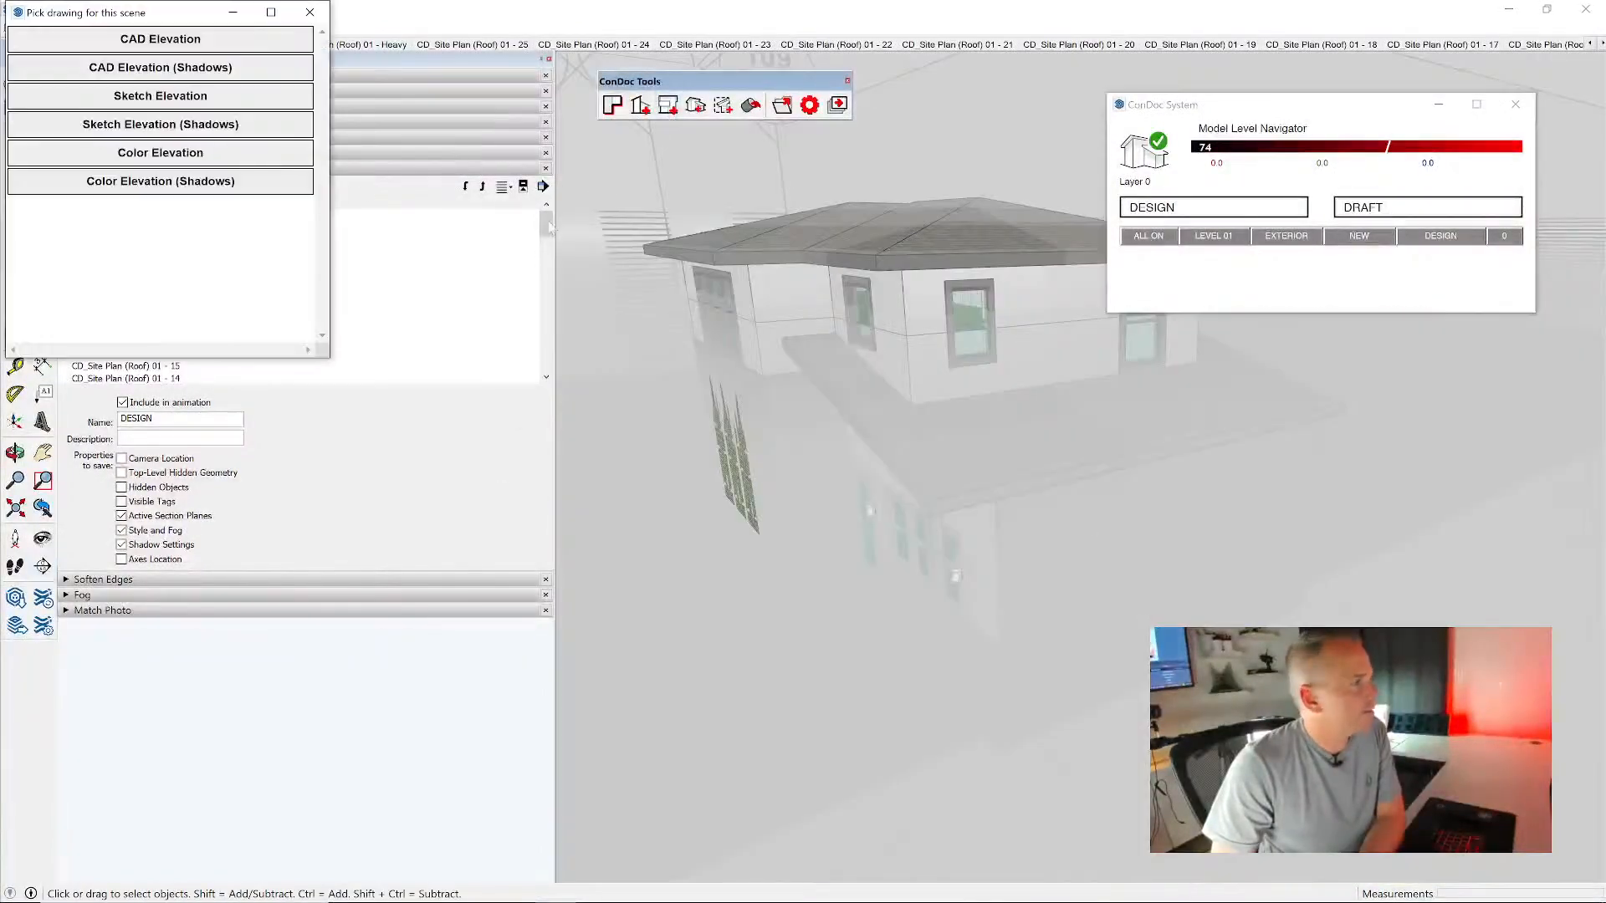
pyautogui.click(176, 67)
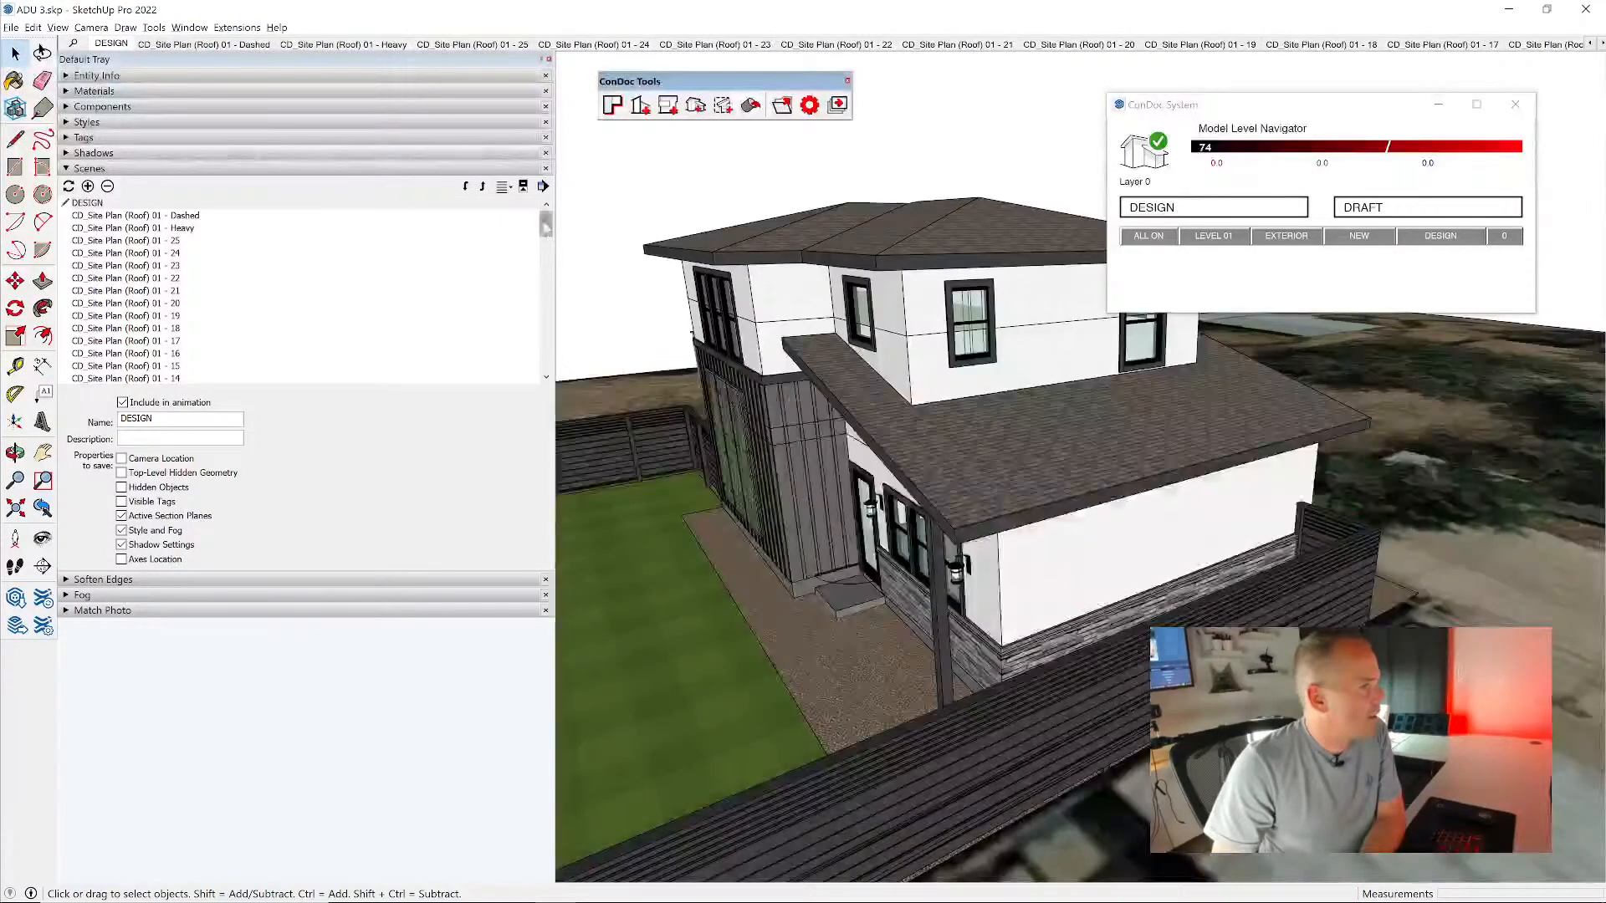
# - Frame the garage front closely in CD_CAD Elevation (Shadows) 01 and save that camera location to its Primary and Shadows scenes
pyautogui.moveTo(546, 228); pyautogui.dragTo(565, 380)
pyautogui.doubleClick(212, 279)
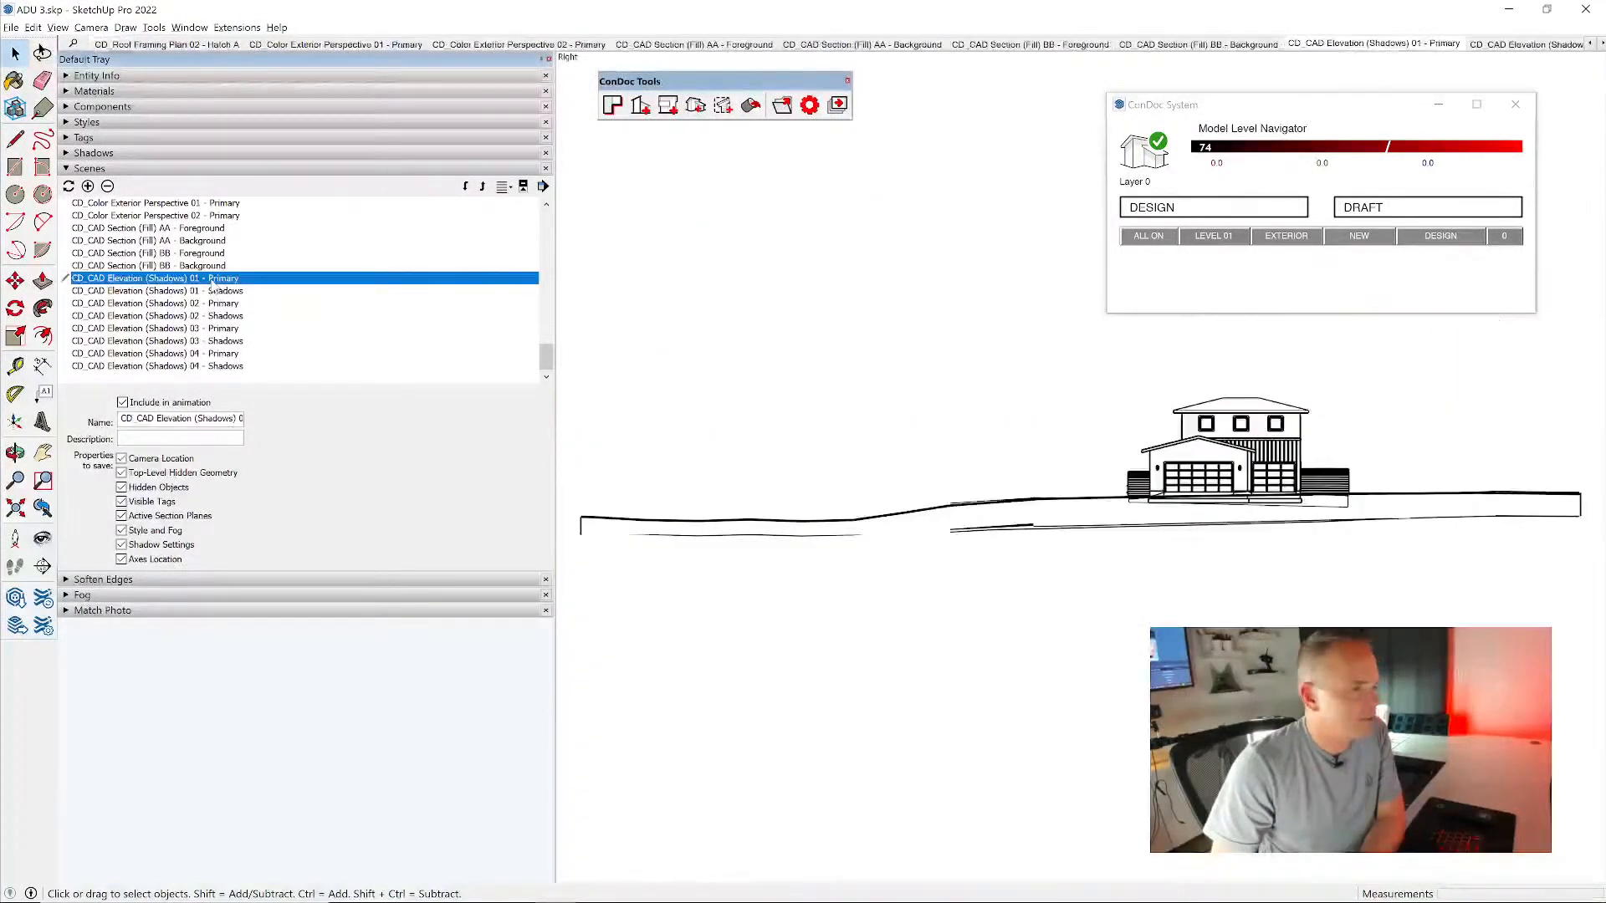
pyautogui.scroll(5, 1304, 442)
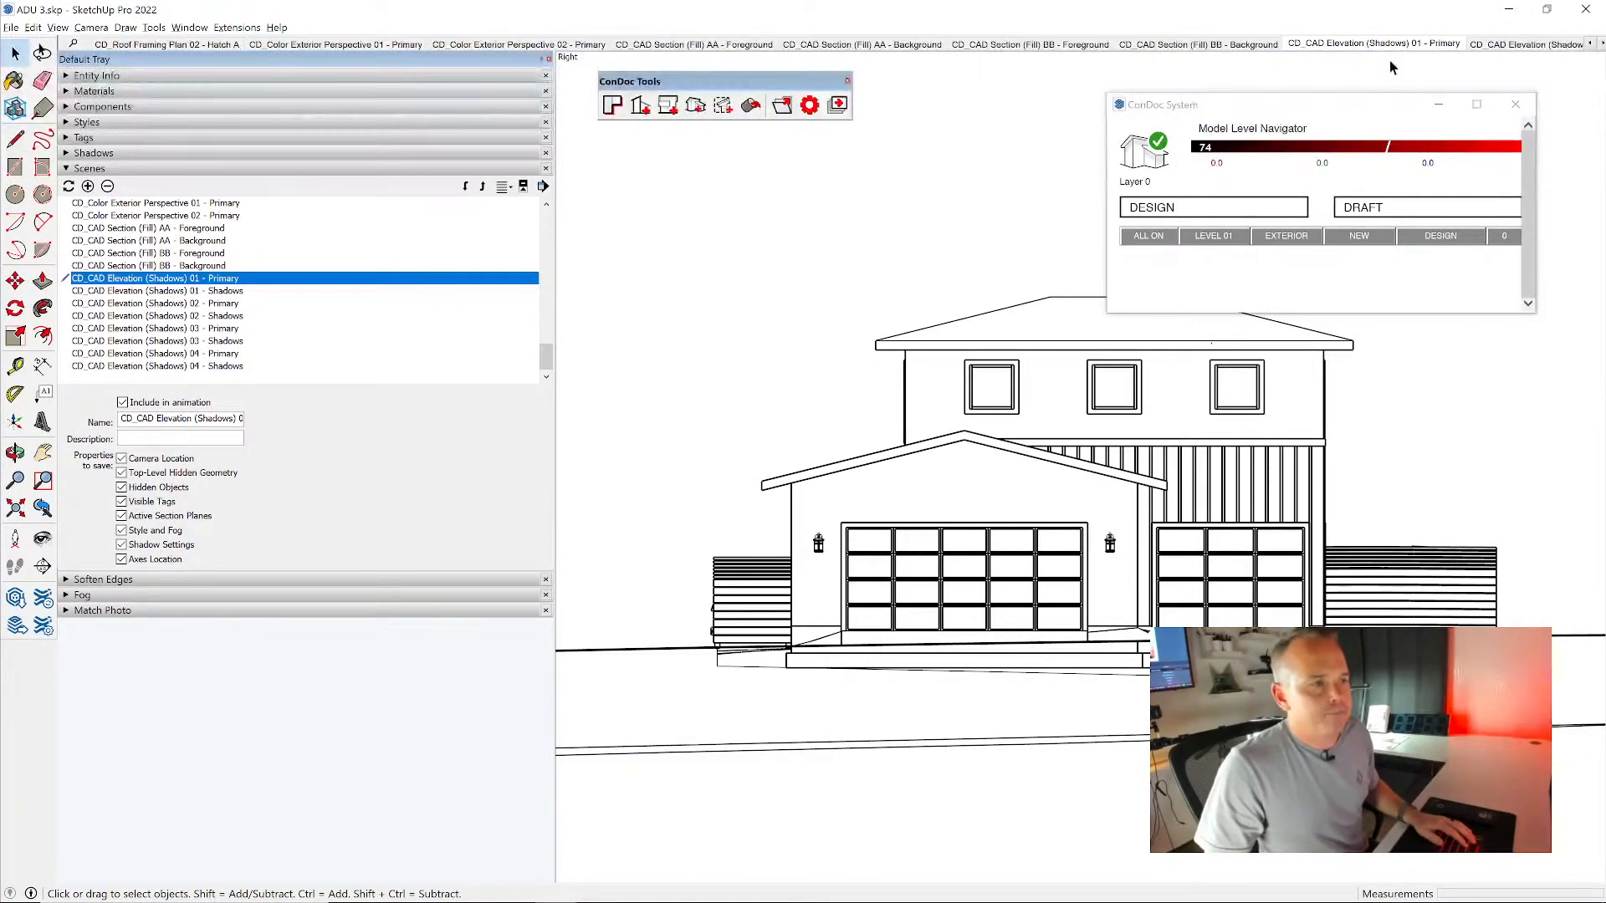
pyautogui.scroll(2, 1043, 512)
pyautogui.keyDown('shift'); pyautogui.moveTo(1044, 512); pyautogui.dragTo(1054, 494, button='middle'); pyautogui.keyUp('shift')
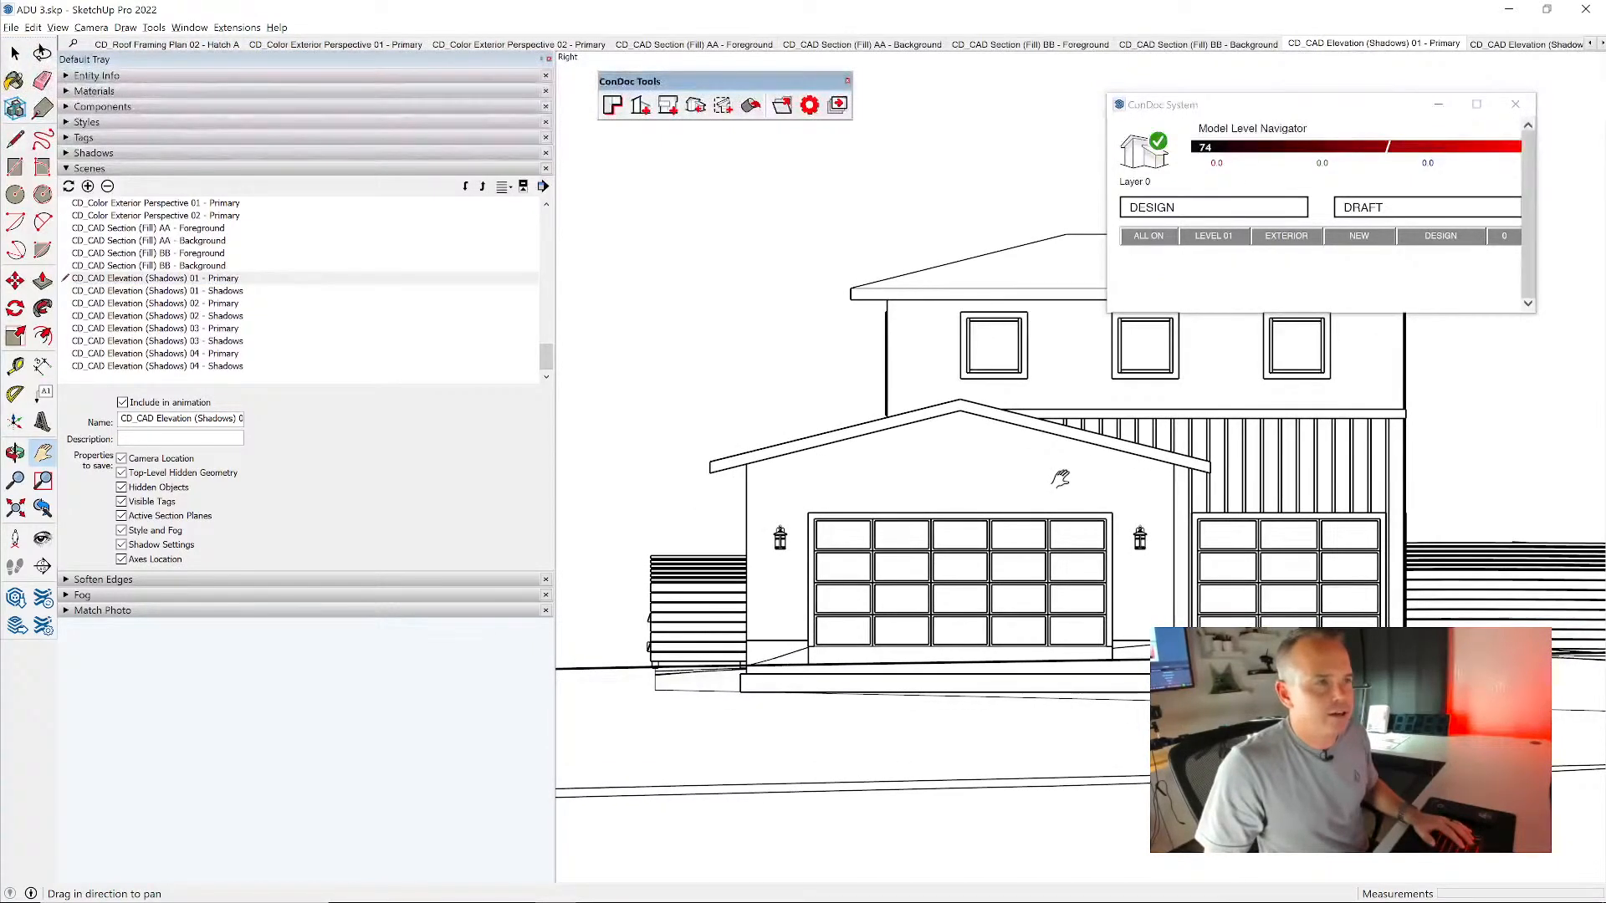
pyautogui.keyDown('shift'); pyautogui.click(240, 291); pyautogui.keyUp('shift')
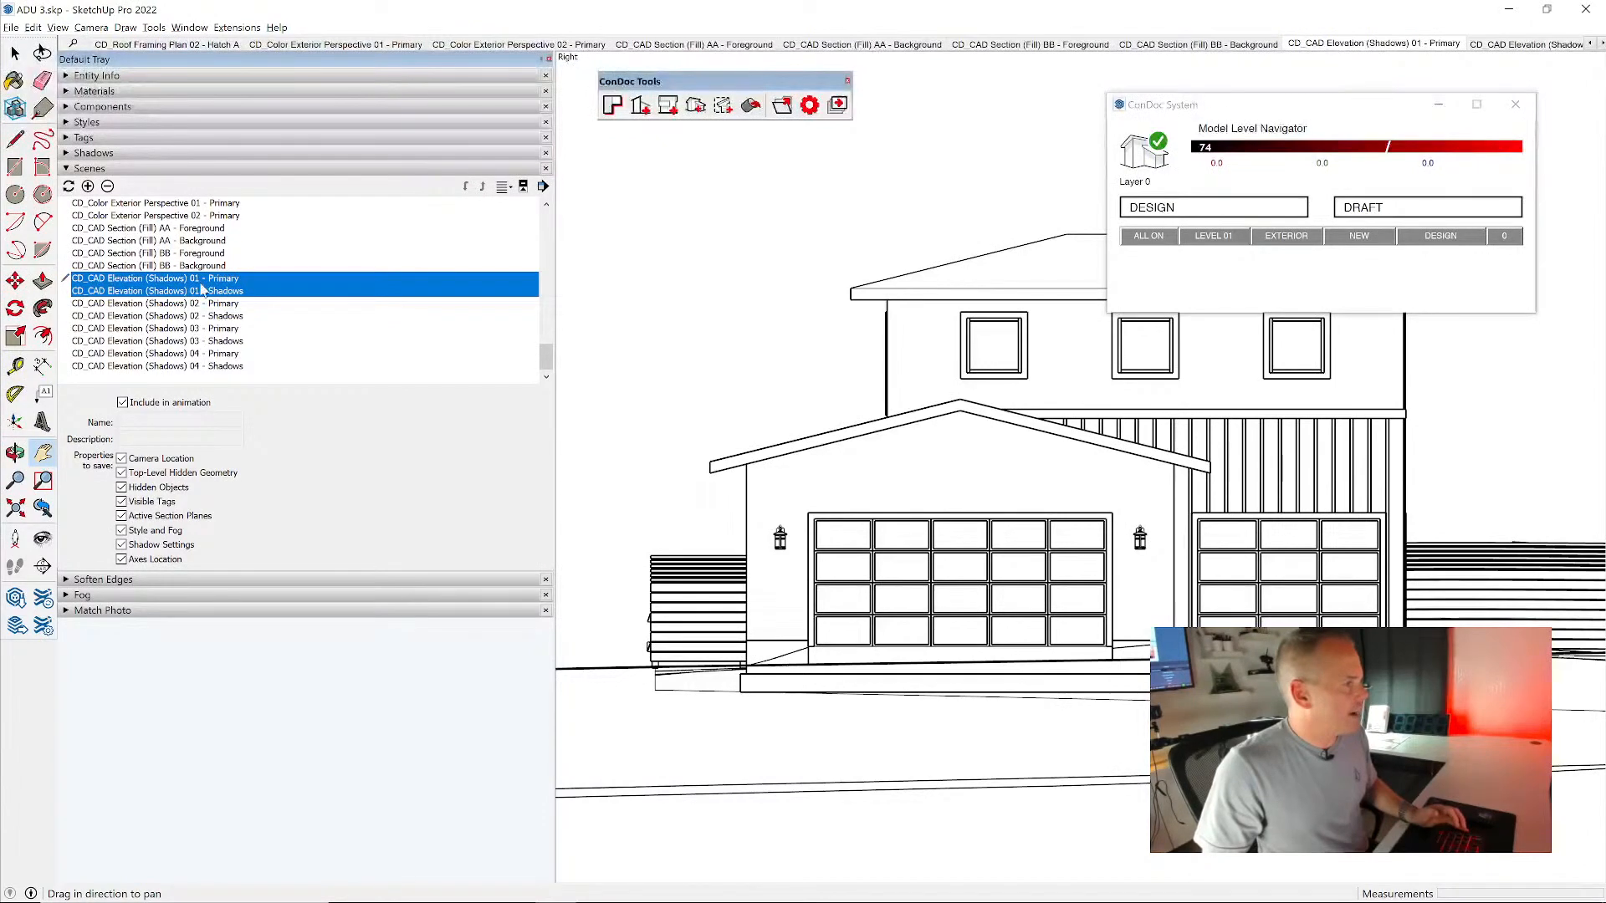
pyautogui.click(184, 462)
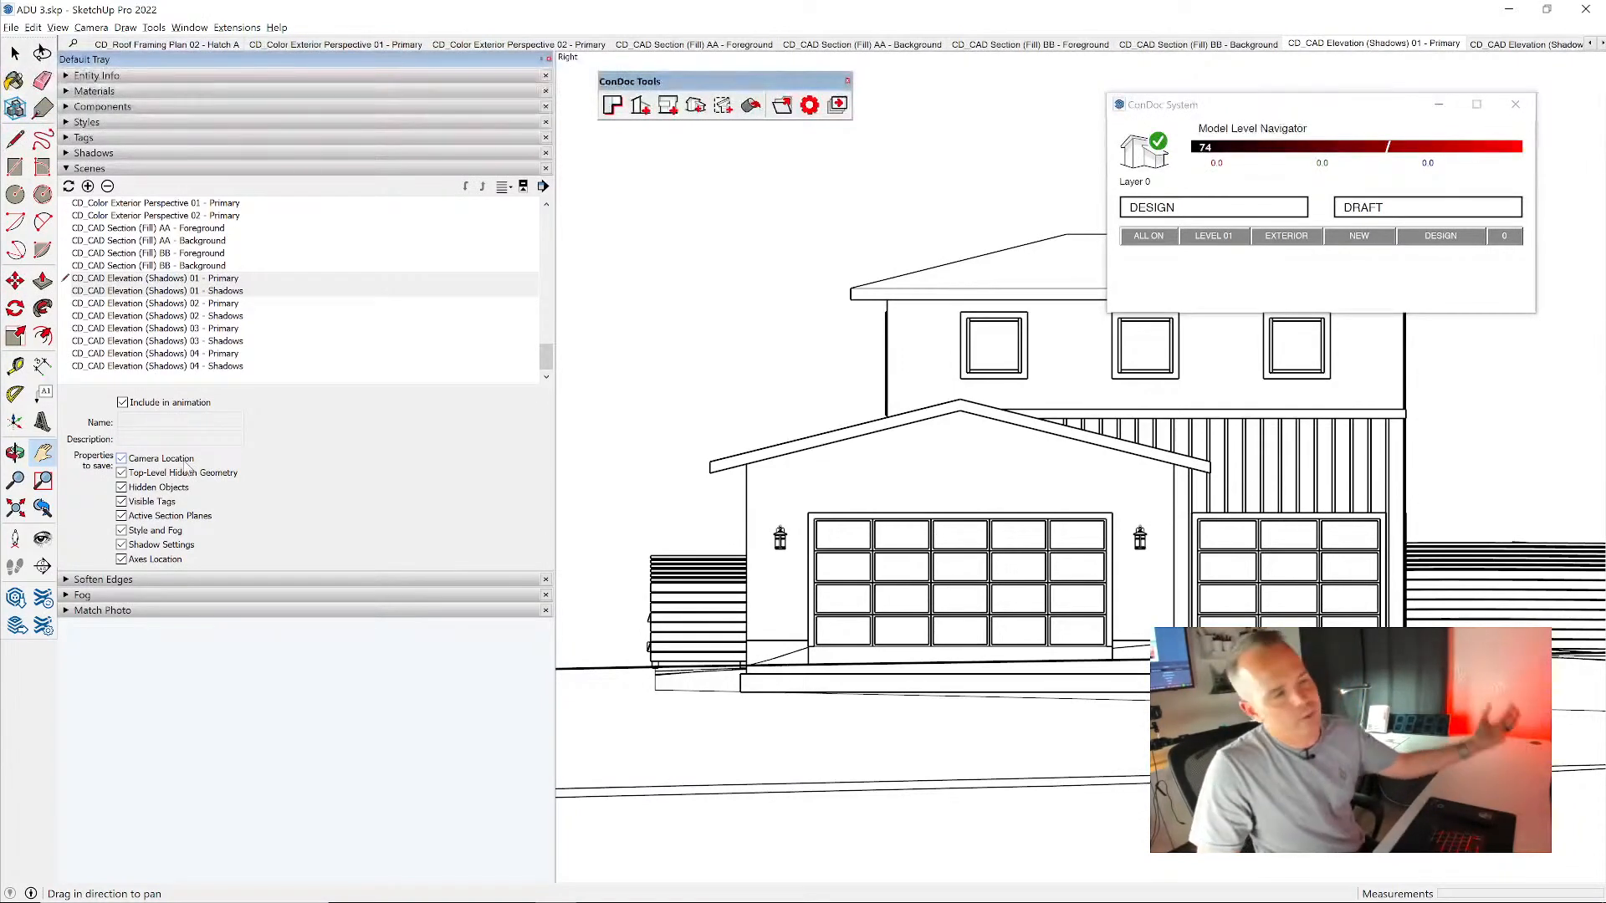
# - Frame the house closely in CD_CAD Elevation (Shadows) 02 and save that camera location to its Primary and Shadows scenes
pyautogui.doubleClick(221, 303)
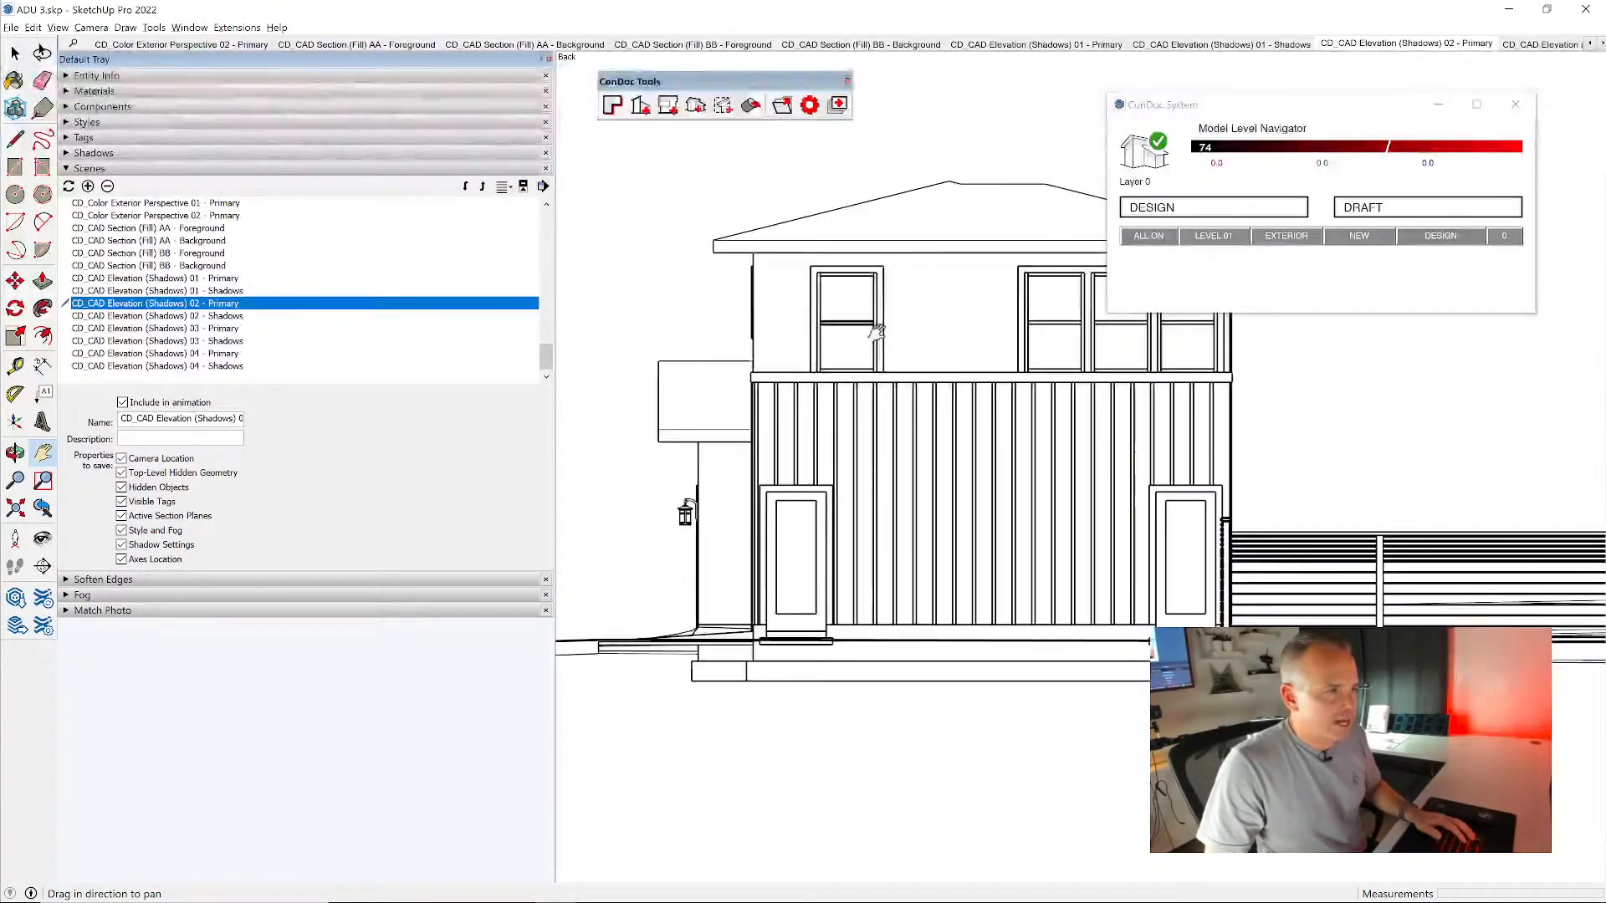
pyautogui.keyDown('shift'); pyautogui.click(222, 316); pyautogui.keyUp('shift')
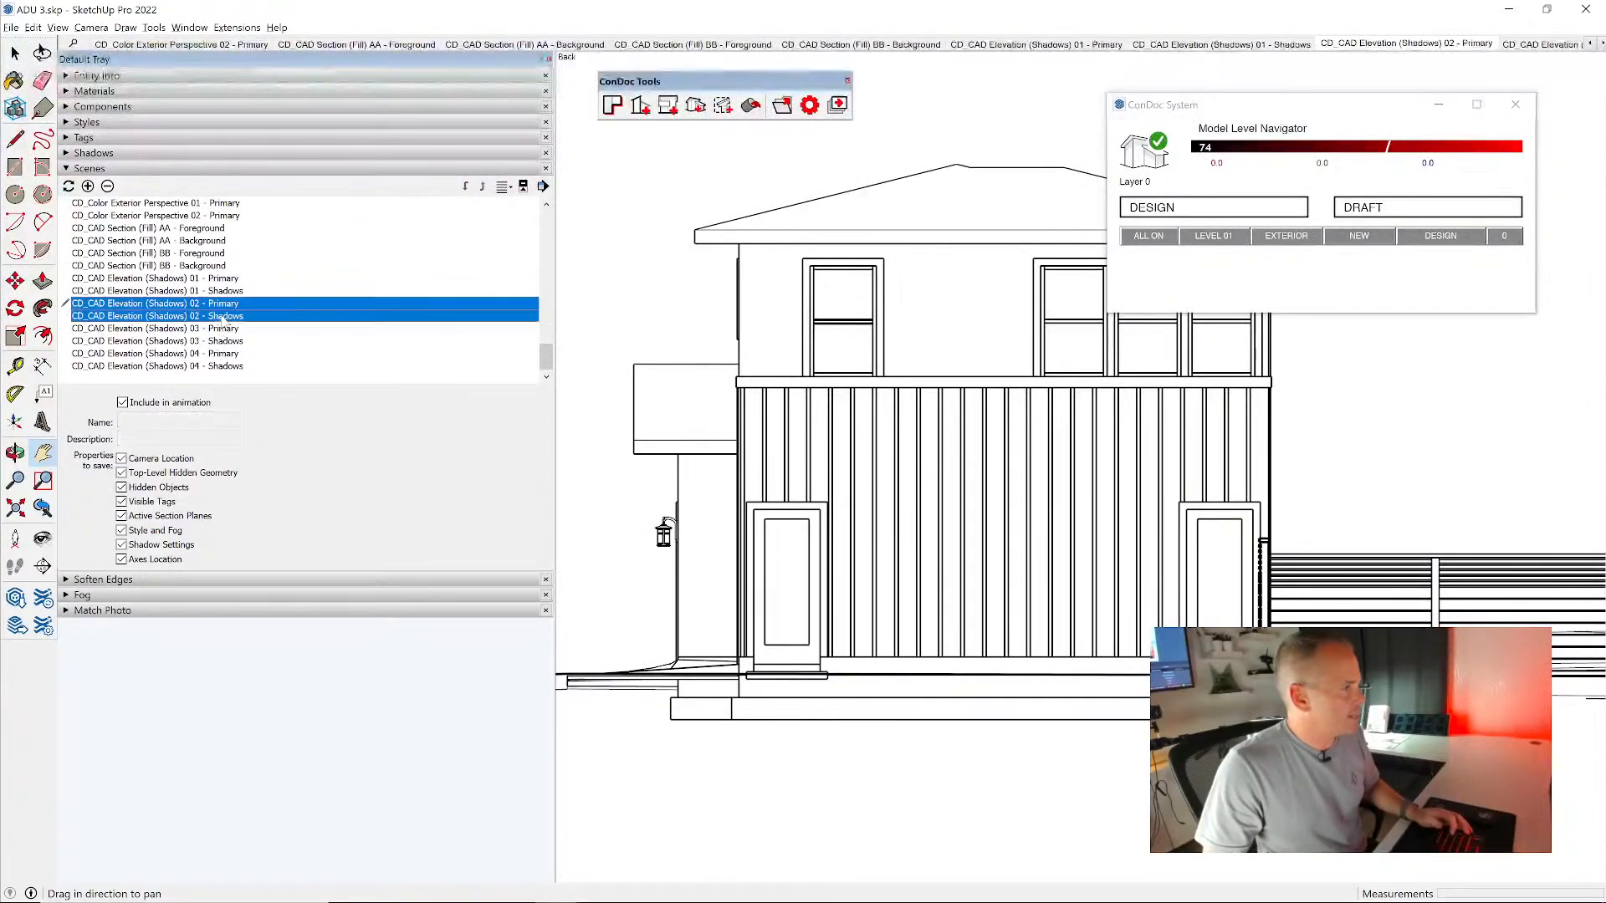
pyautogui.click(156, 462)
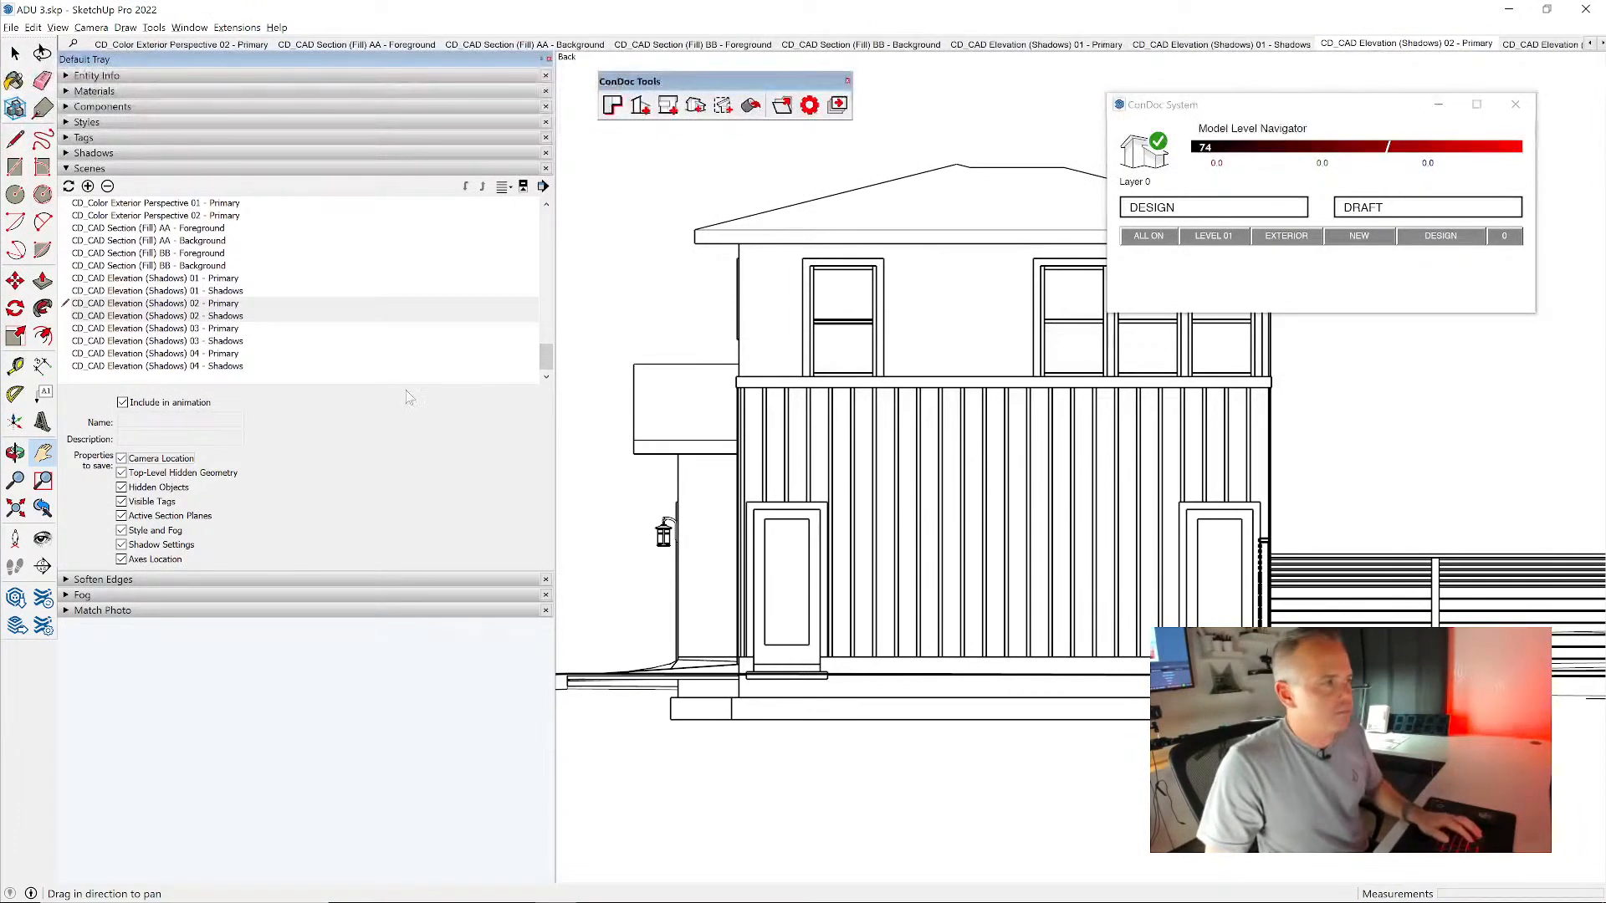
# - Frame the house closely in CD_CAD Elevation (Shadows) 03 and save that camera location to its Primary and Shadows scenes
pyautogui.doubleClick(184, 329)
pyautogui.scroll(8, 886, 452)
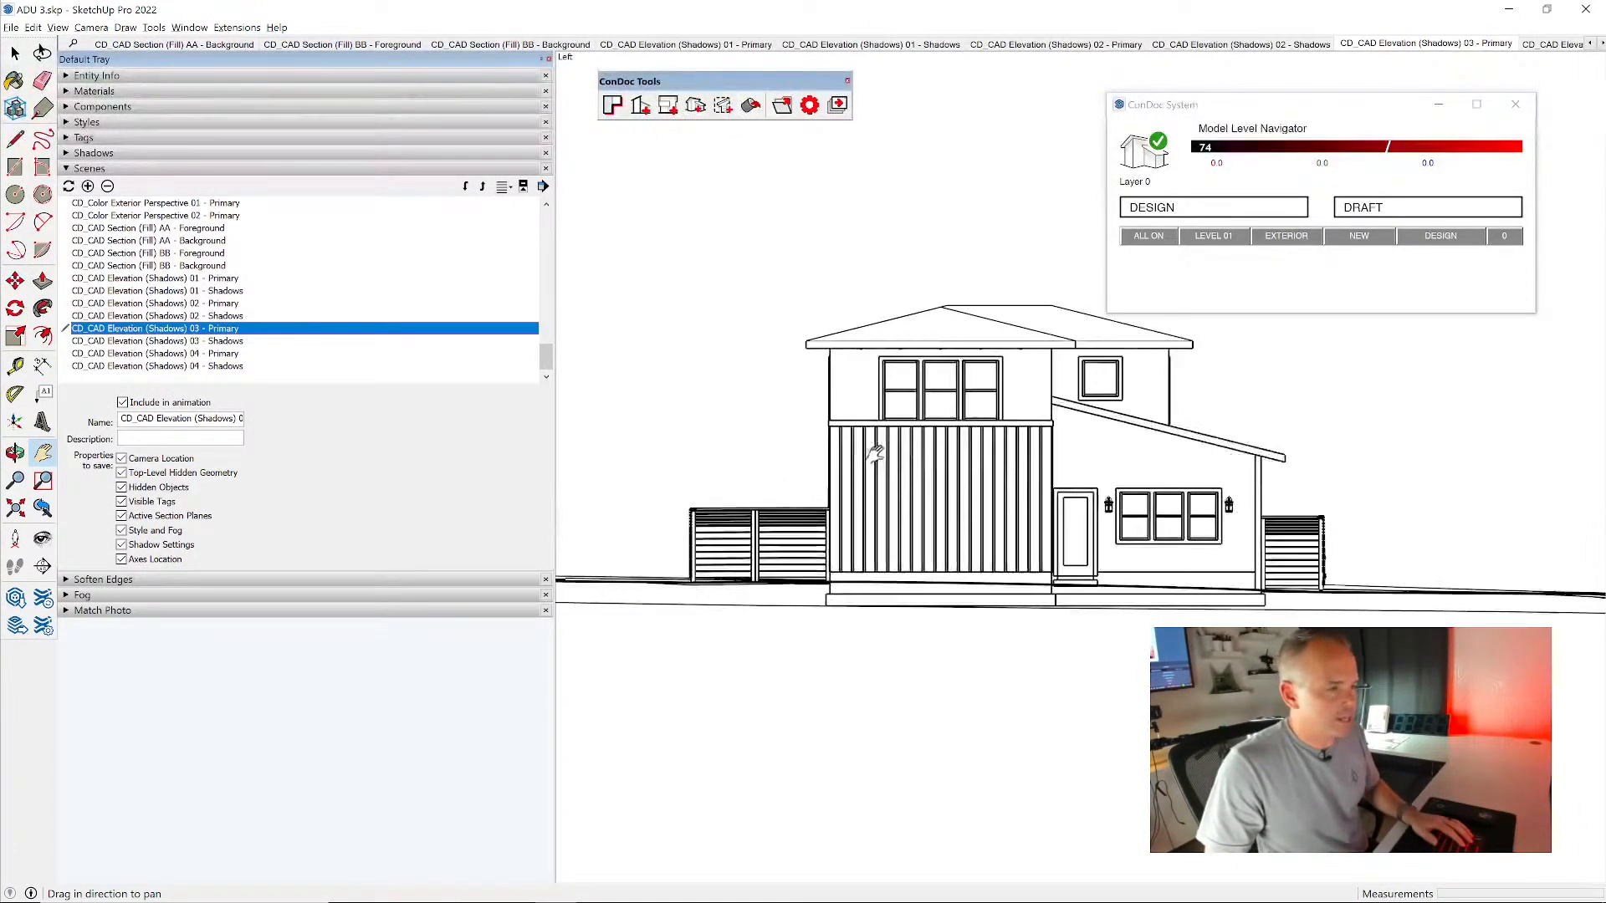
pyautogui.keyDown('shift'); pyautogui.click(239, 341); pyautogui.keyUp('shift')
pyautogui.click(122, 458)
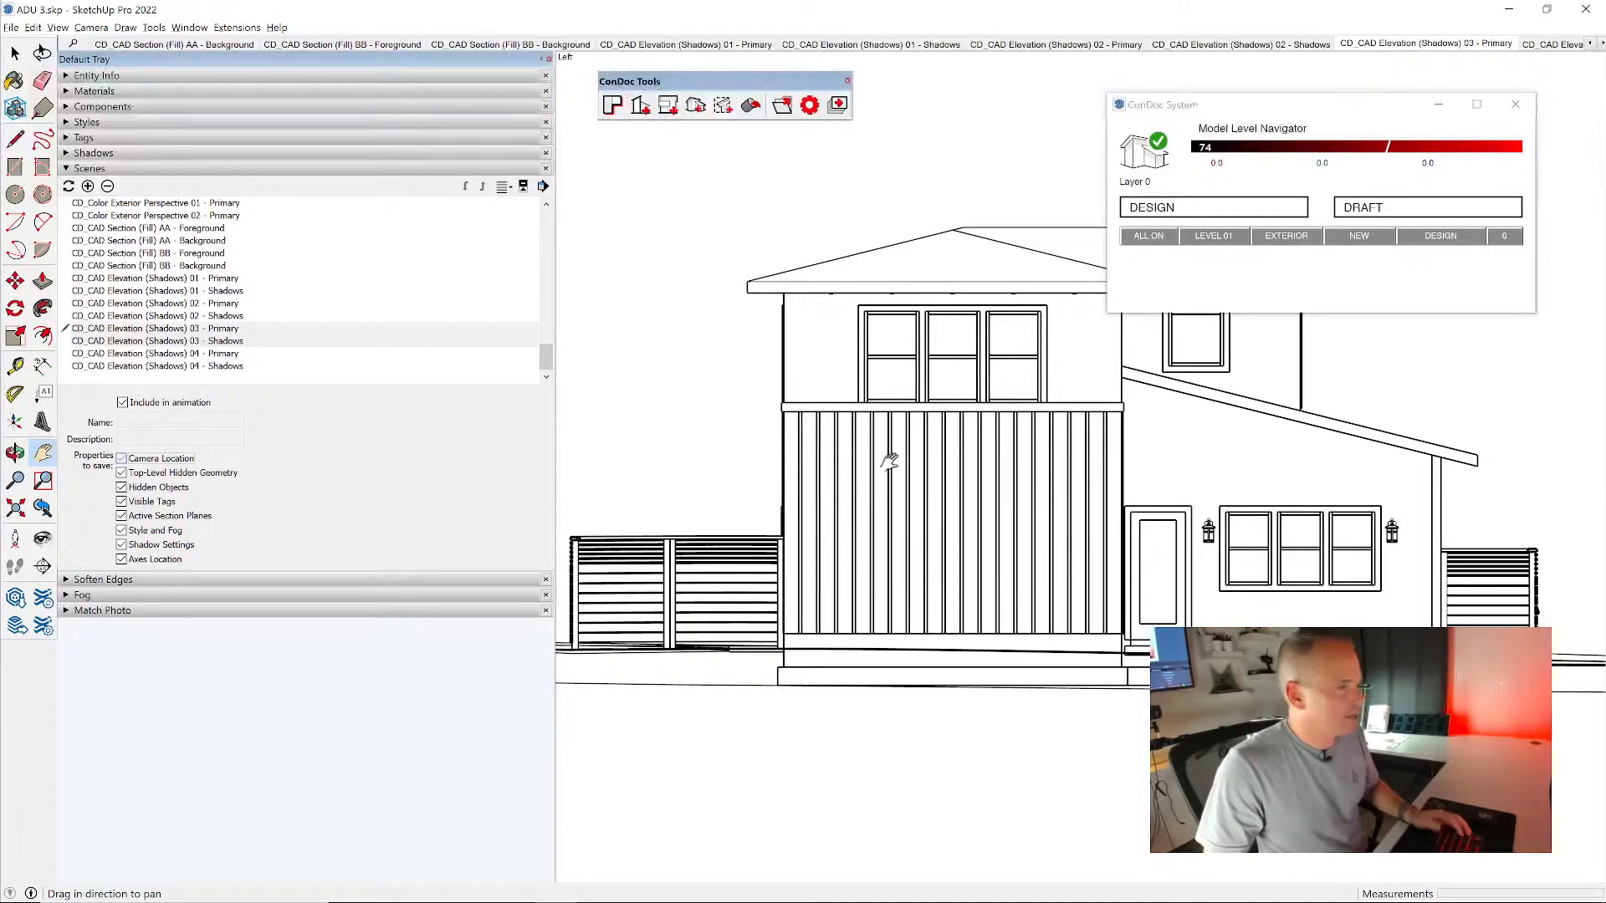
# - Frame the house closely in CD_CAD Elevation (Shadows) 04 and save that camera location to its Primary and Shadows scenes
pyautogui.doubleClick(165, 354)
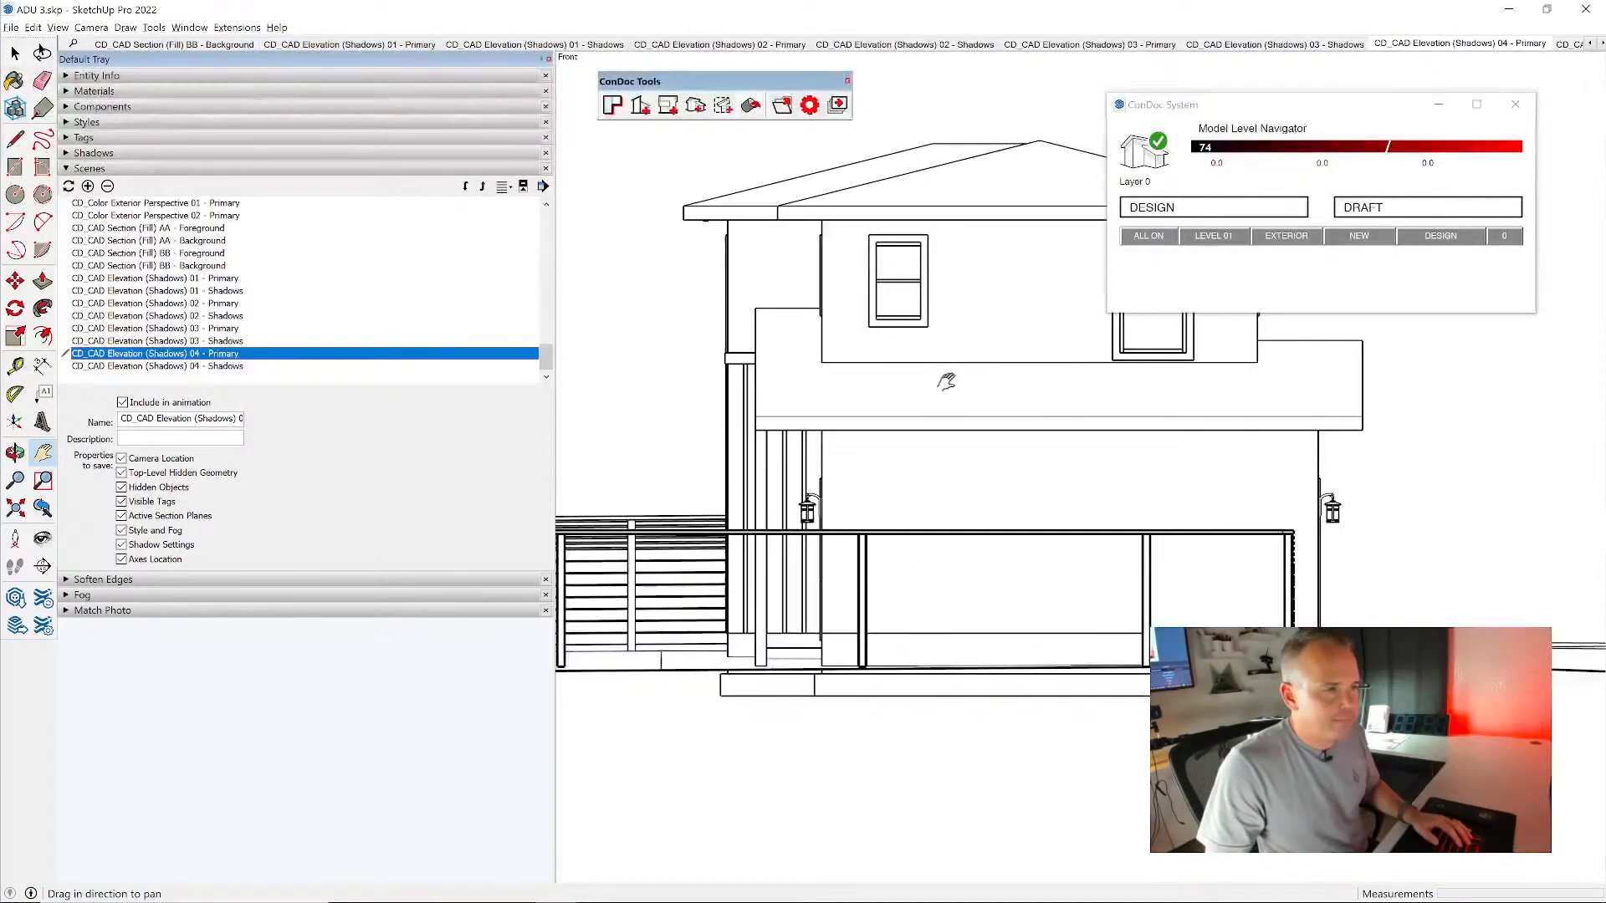
pyautogui.keyDown('shift'); pyautogui.click(240, 367); pyautogui.keyUp('shift')
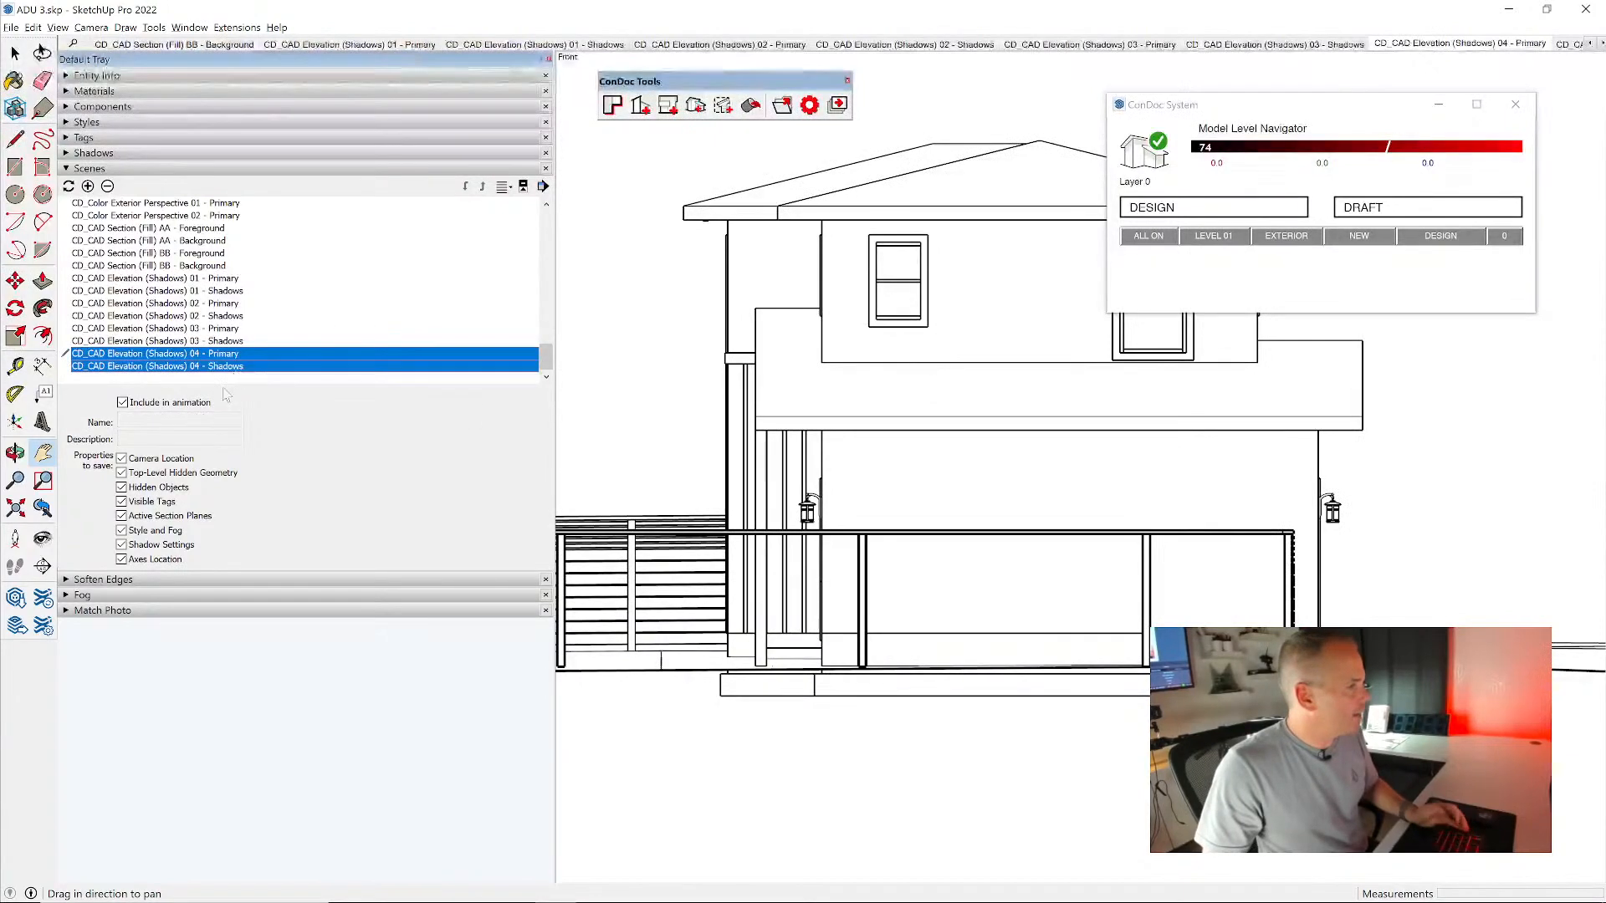
pyautogui.click(173, 460)
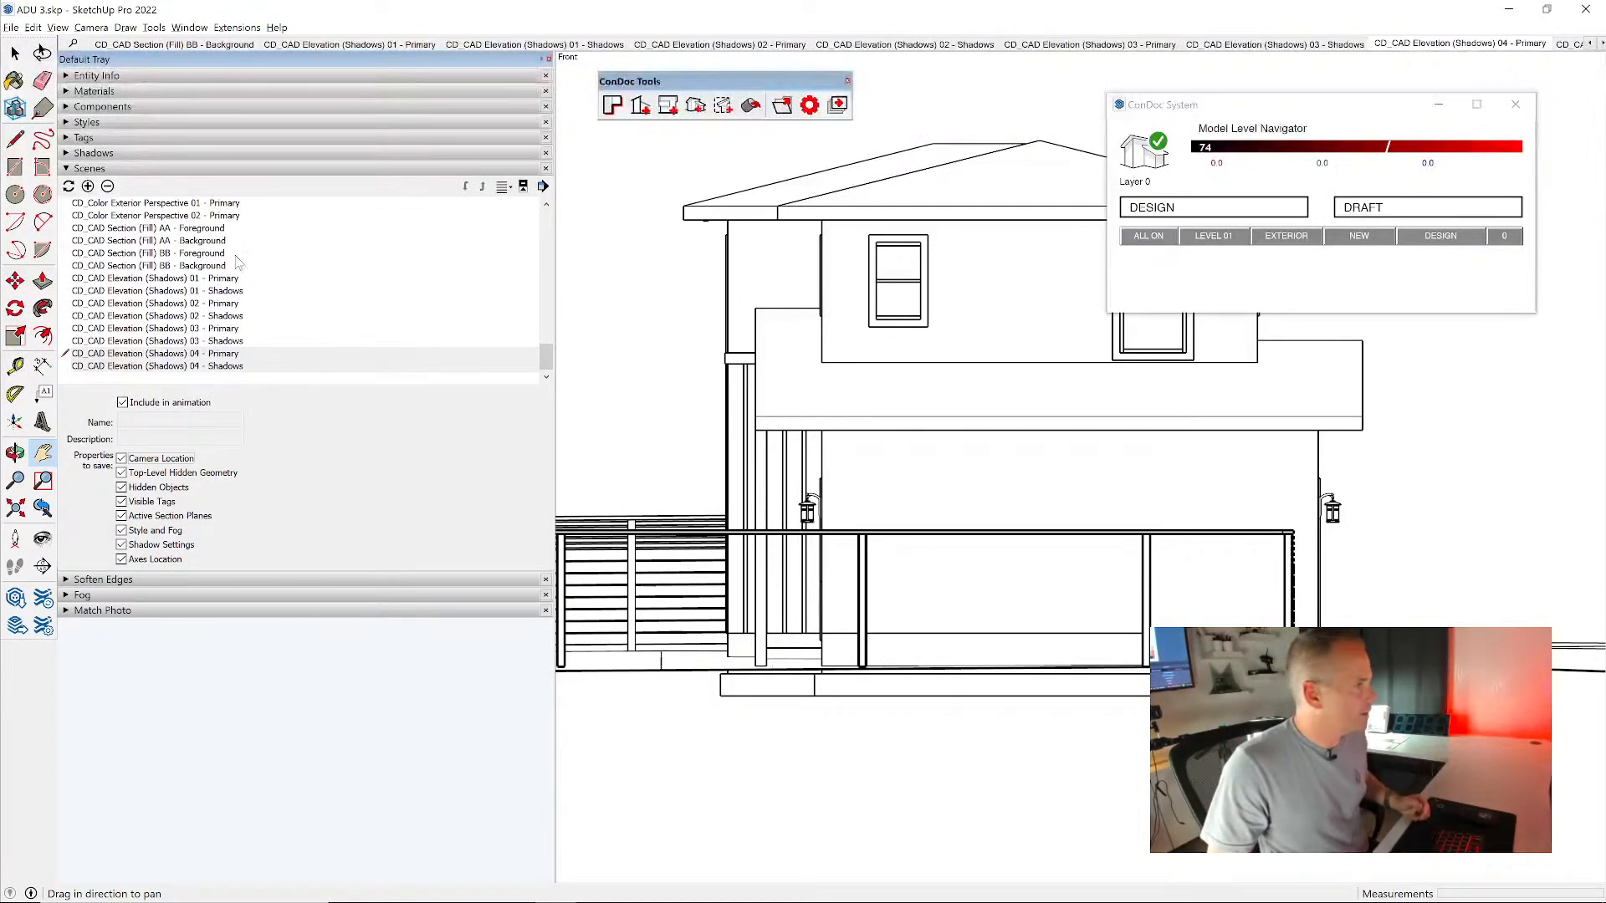
# - Enlarge the house in CD_CAD Section (Fill) AA and save that camera location to its Foreground and Background scenes
pyautogui.doubleClick(201, 229)
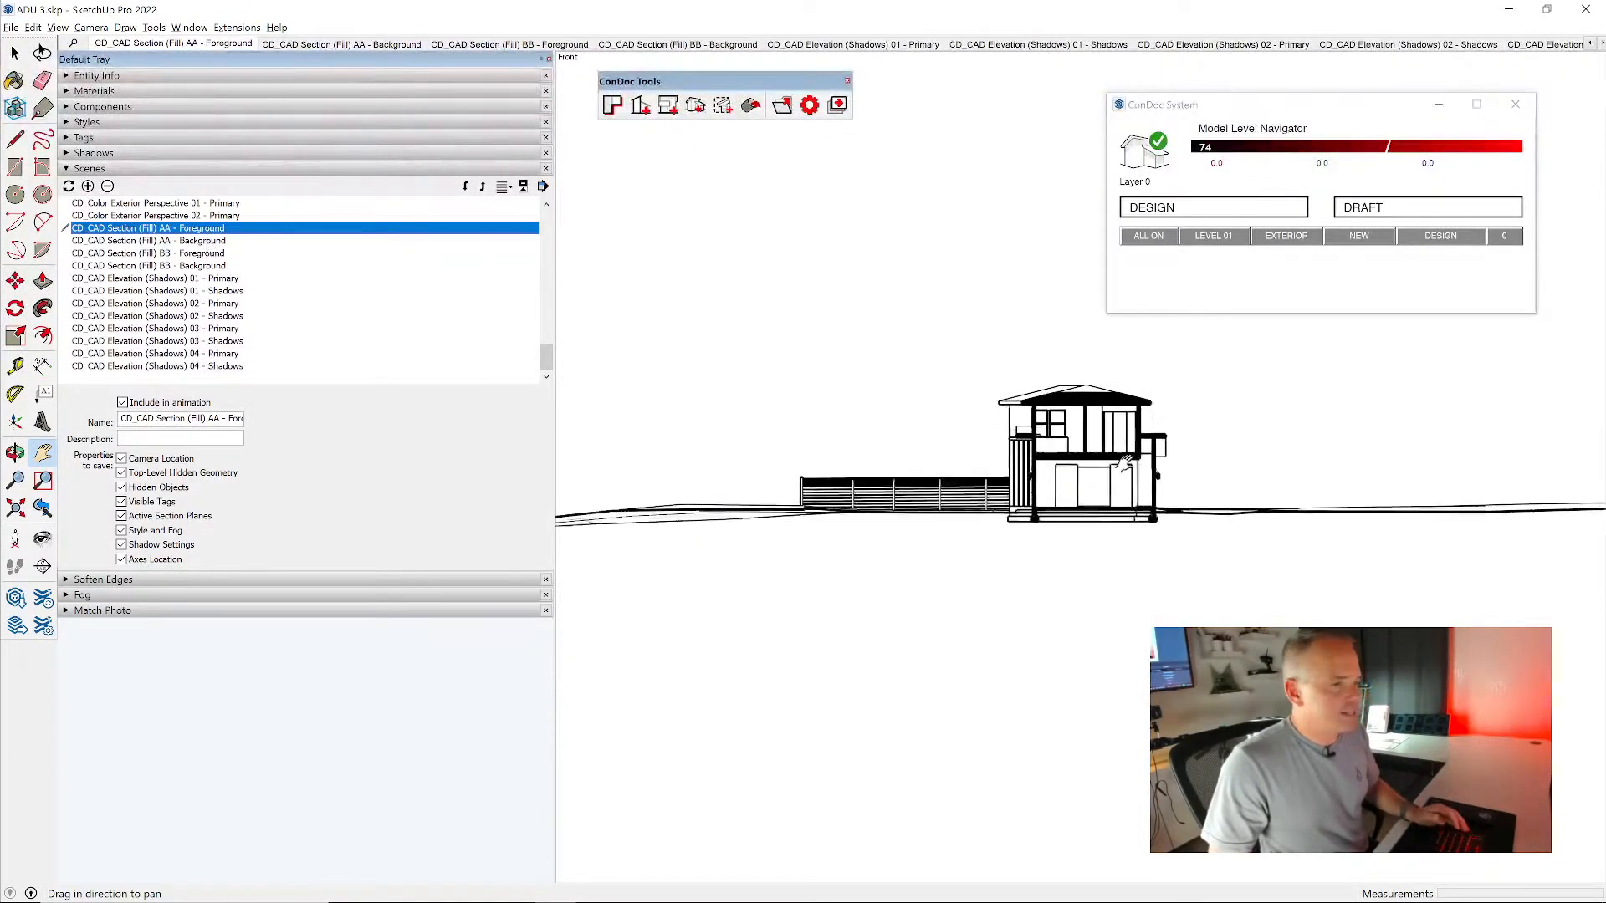
pyautogui.keyDown('shift'); pyautogui.click(219, 242); pyautogui.keyUp('shift')
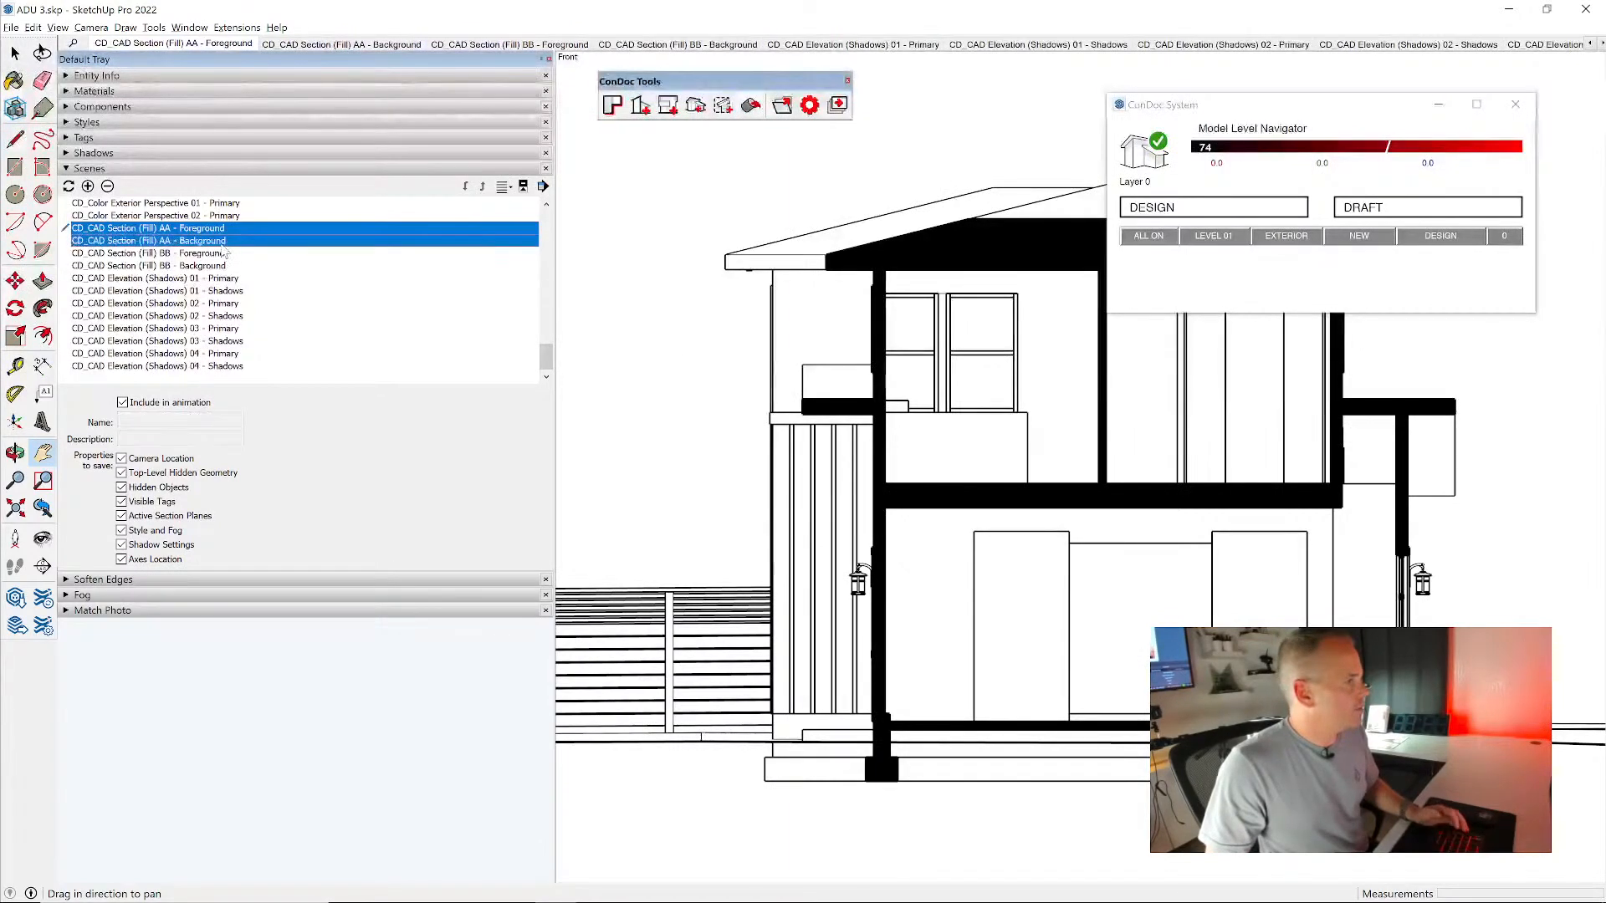
pyautogui.click(160, 458)
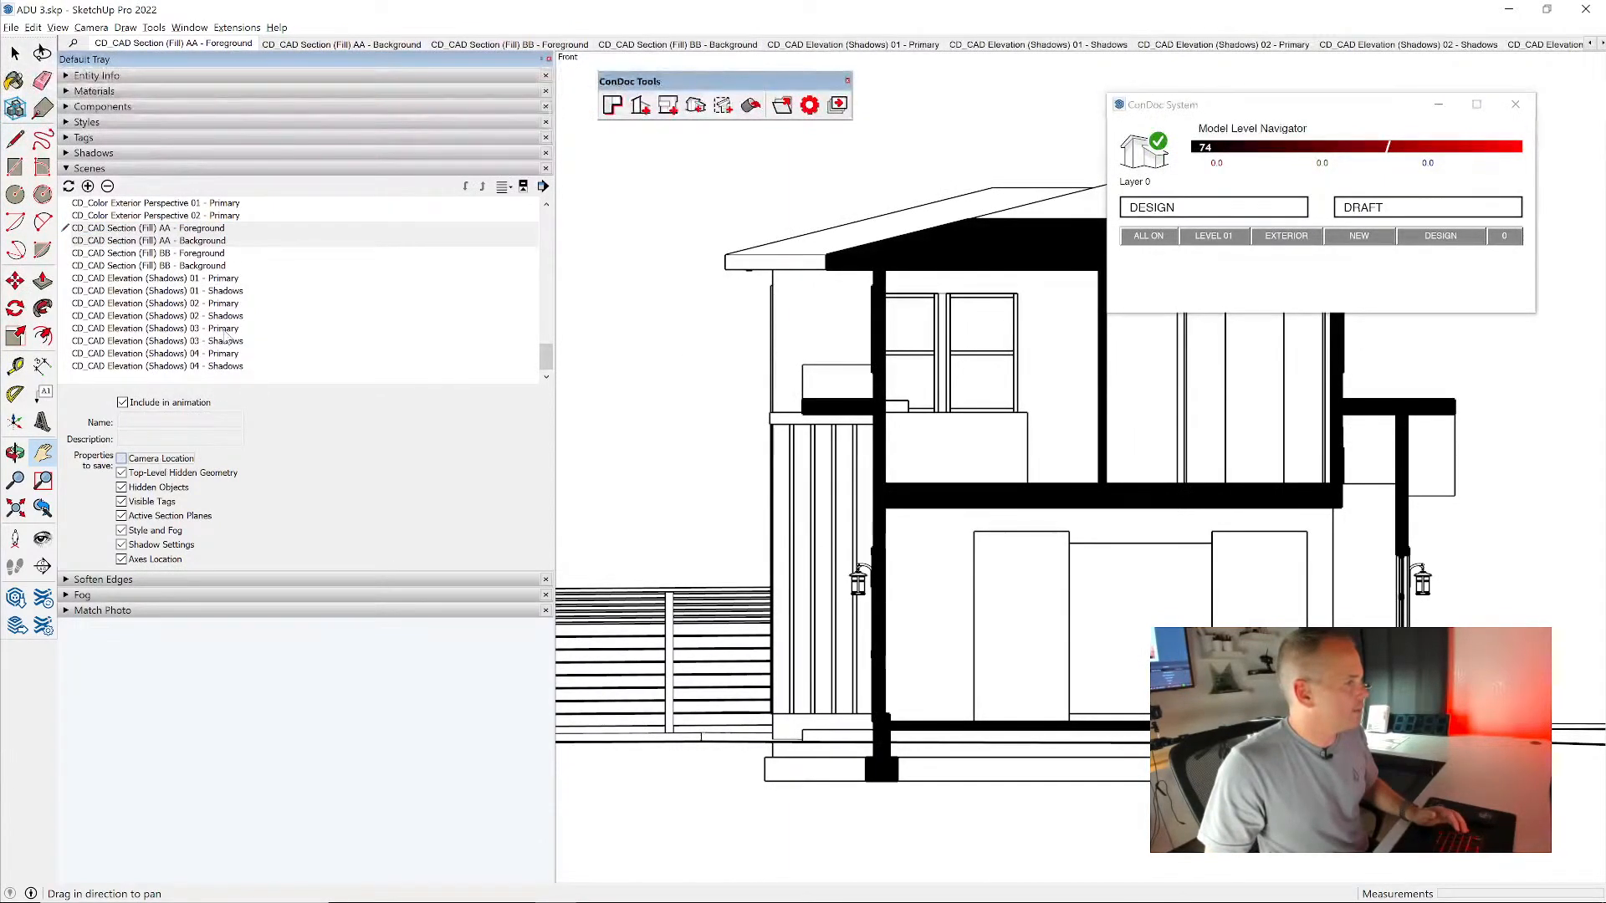
# - Enlarge the house in CD_CAD Section (Fill) BB and save that camera location to its Foreground and Background scenes
pyautogui.click(204, 253)
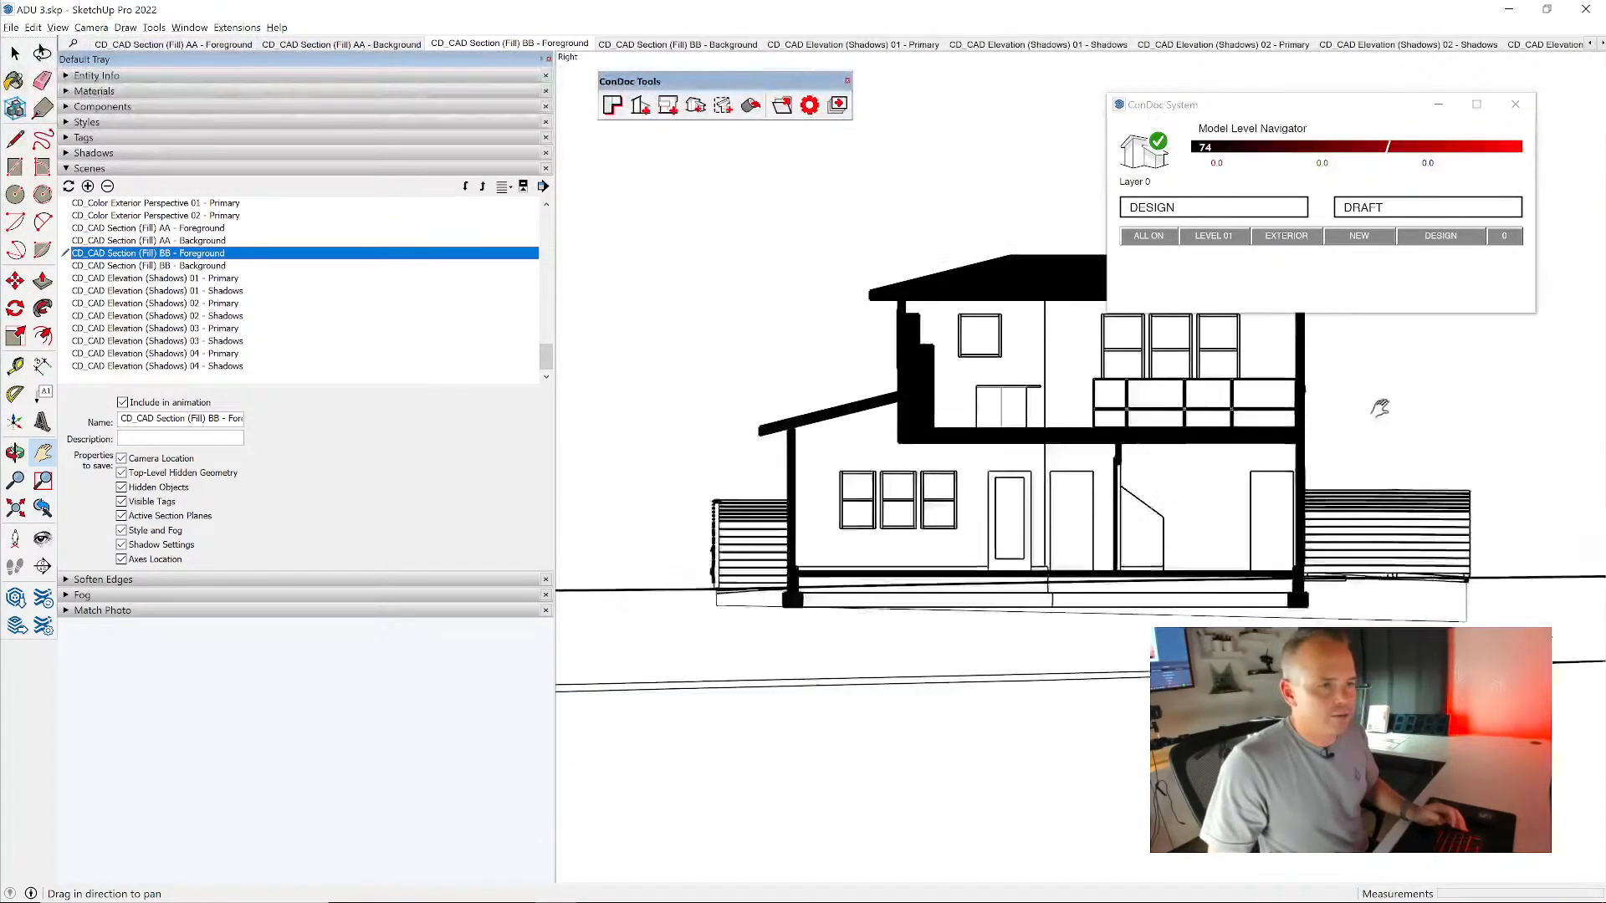
pyautogui.keyDown('shift'); pyautogui.click(205, 265); pyautogui.keyUp('shift')
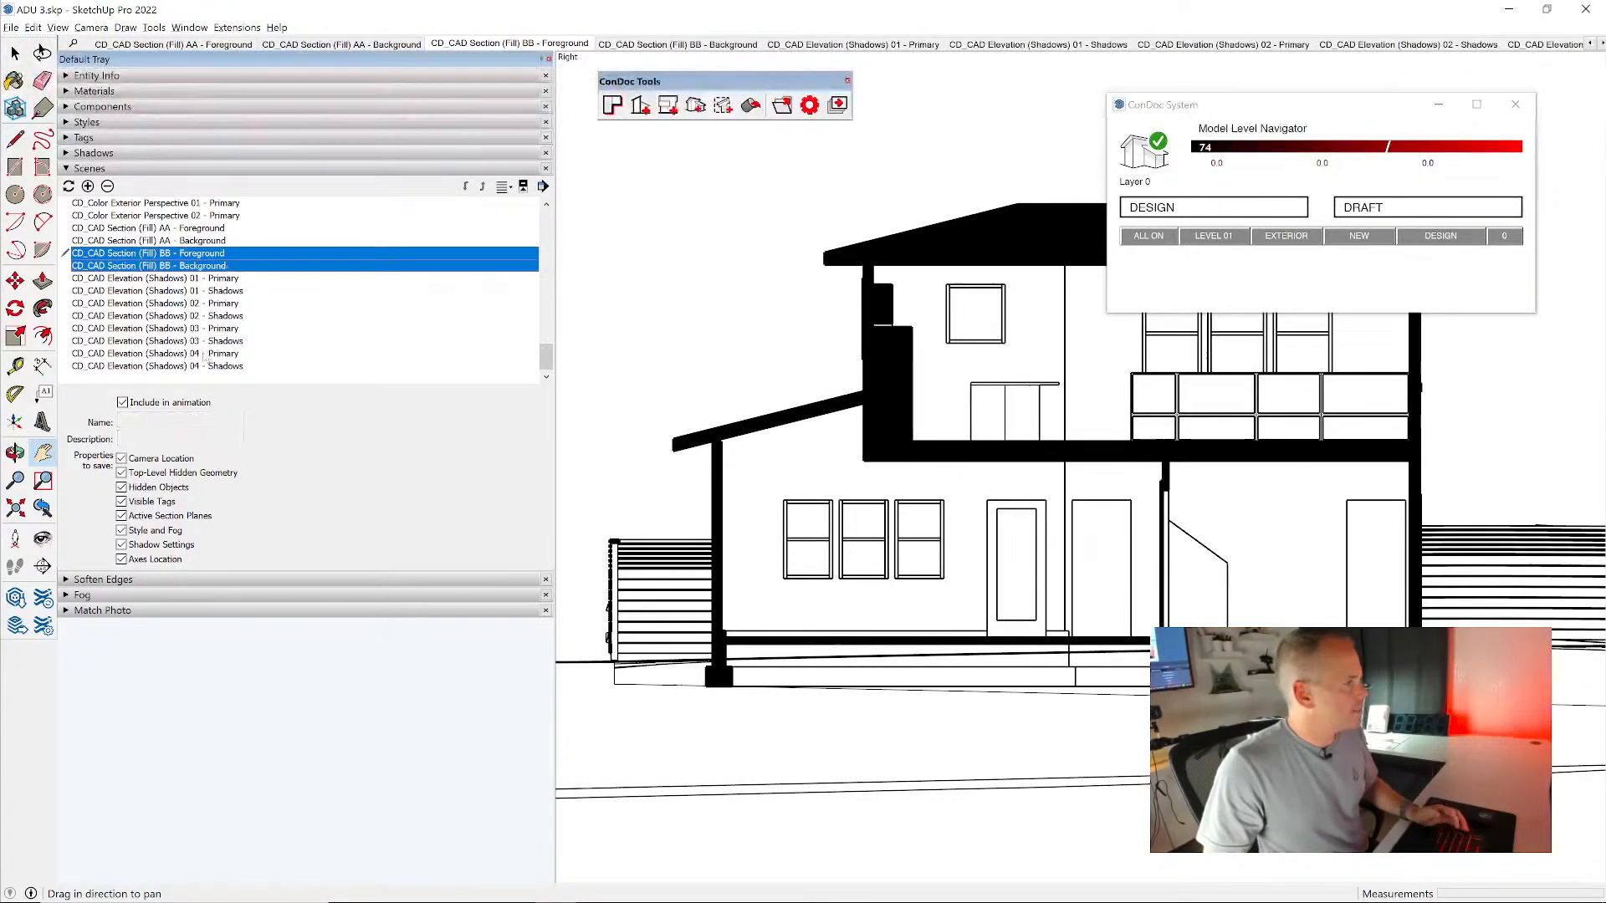
pyautogui.click(170, 459)
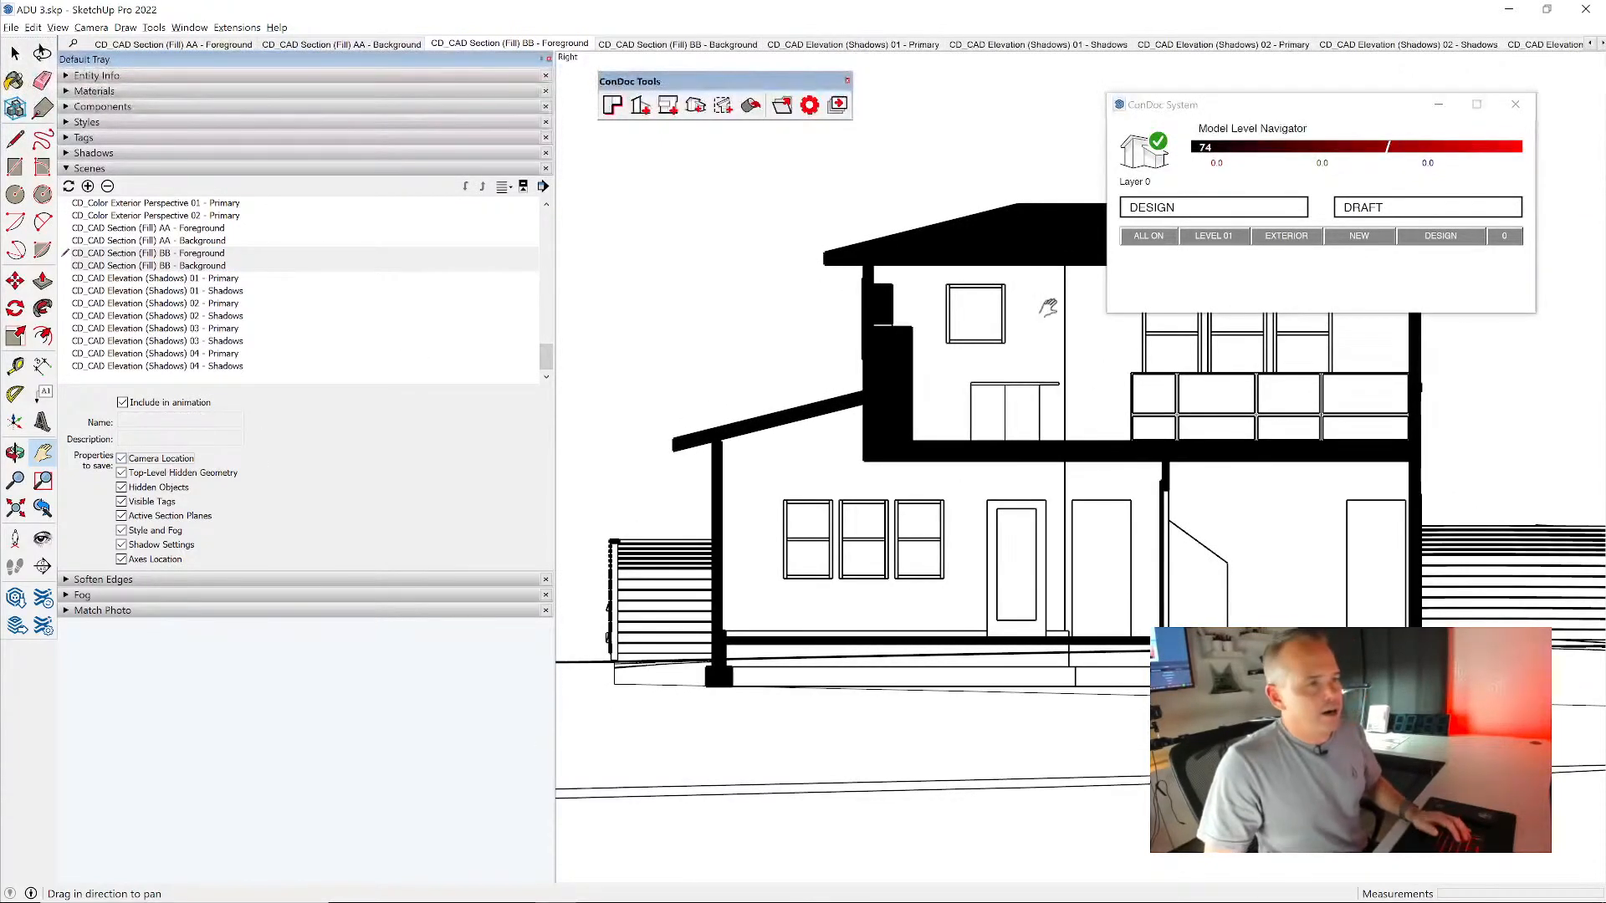
# - Return the model to the DESIGN scene and look through the list of generated scenes
pyautogui.click(1140, 211)
pyautogui.moveTo(1131, 426); pyautogui.dragTo(1213, 568, button='middle')
pyautogui.scroll(5, 904, 358)
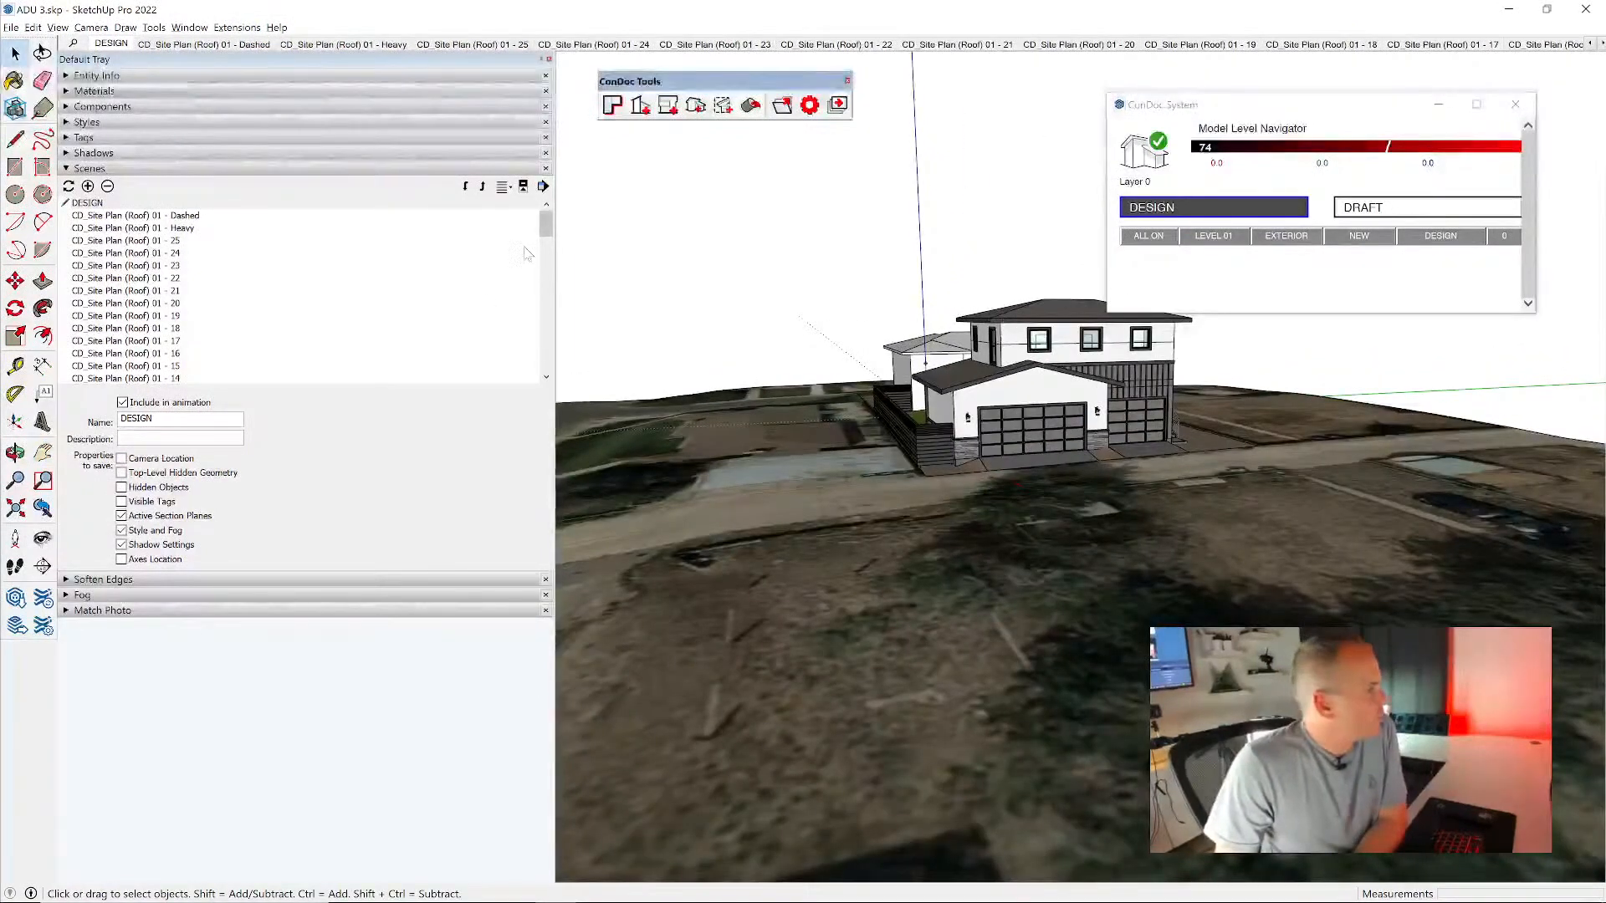
pyautogui.moveTo(545, 224); pyautogui.dragTo(547, 361)
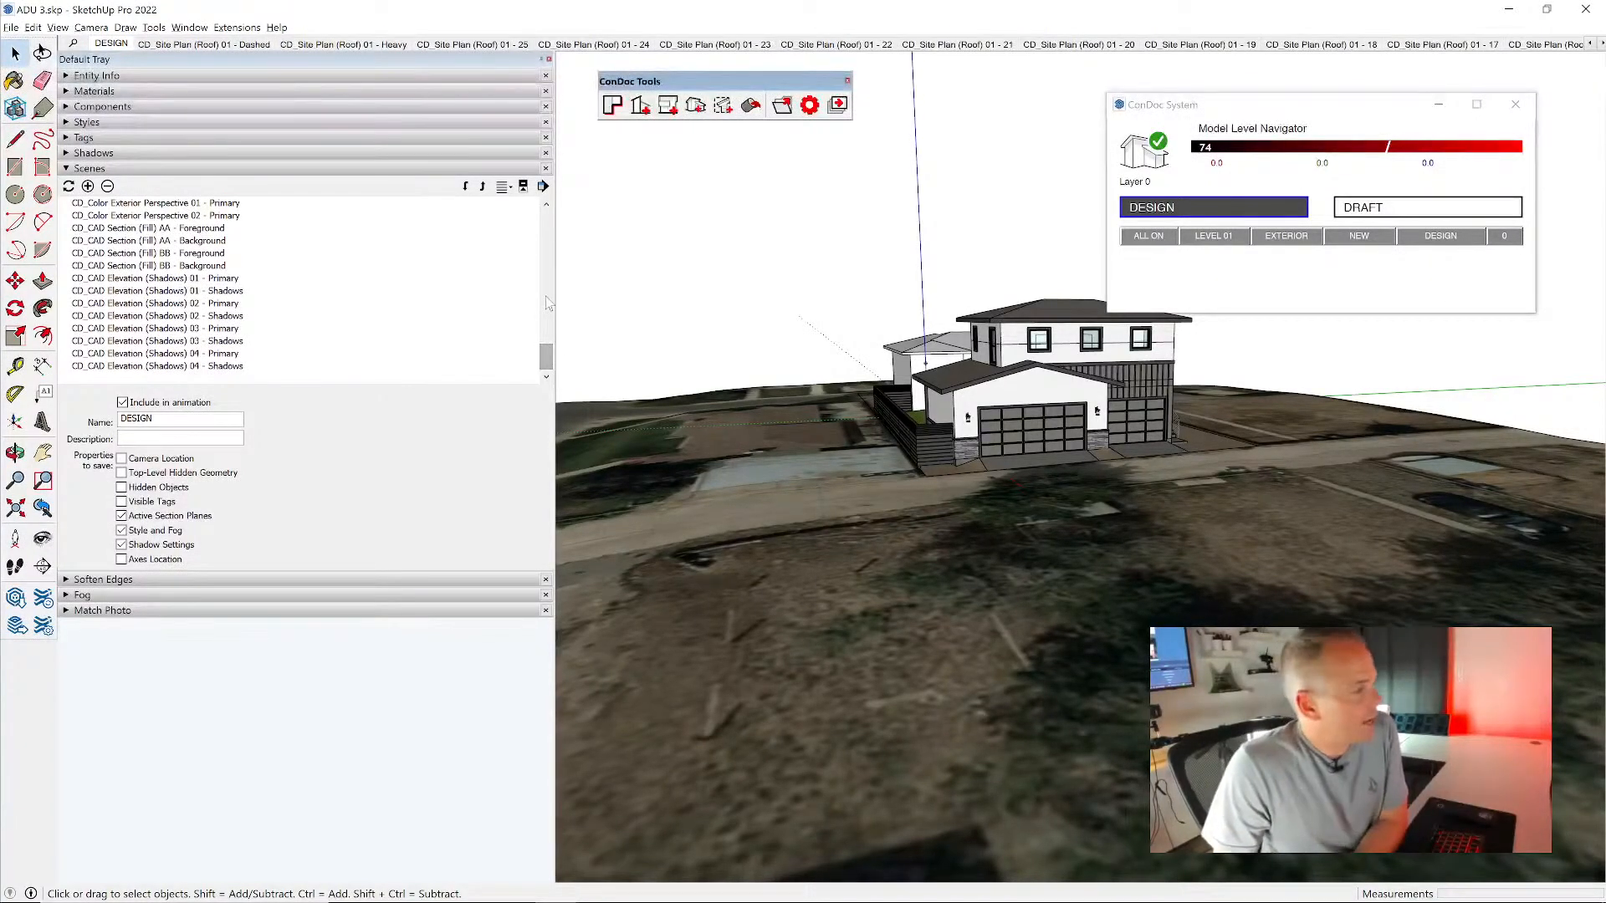
# - Send all ConDoc drawings to LayOut with Site Plan (Roof) 01 at 1/8" = 1'-0" (1:96), saving the model for the export
pyautogui.click(837, 104)
pyautogui.moveTo(201, 25); pyautogui.dragTo(912, 141)
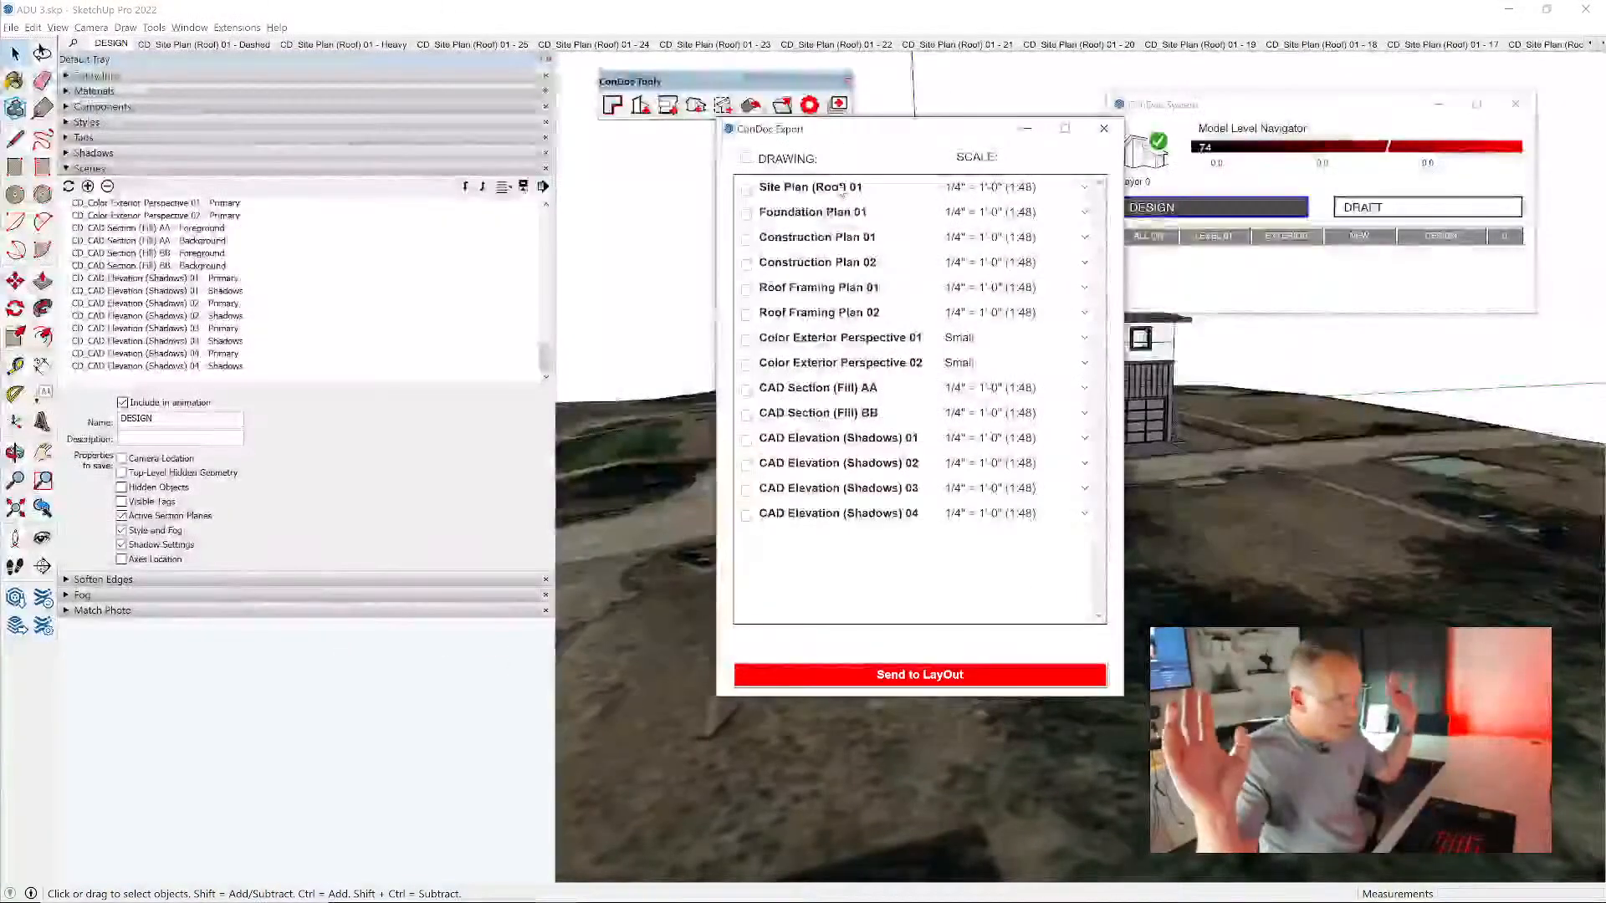
pyautogui.click(745, 158)
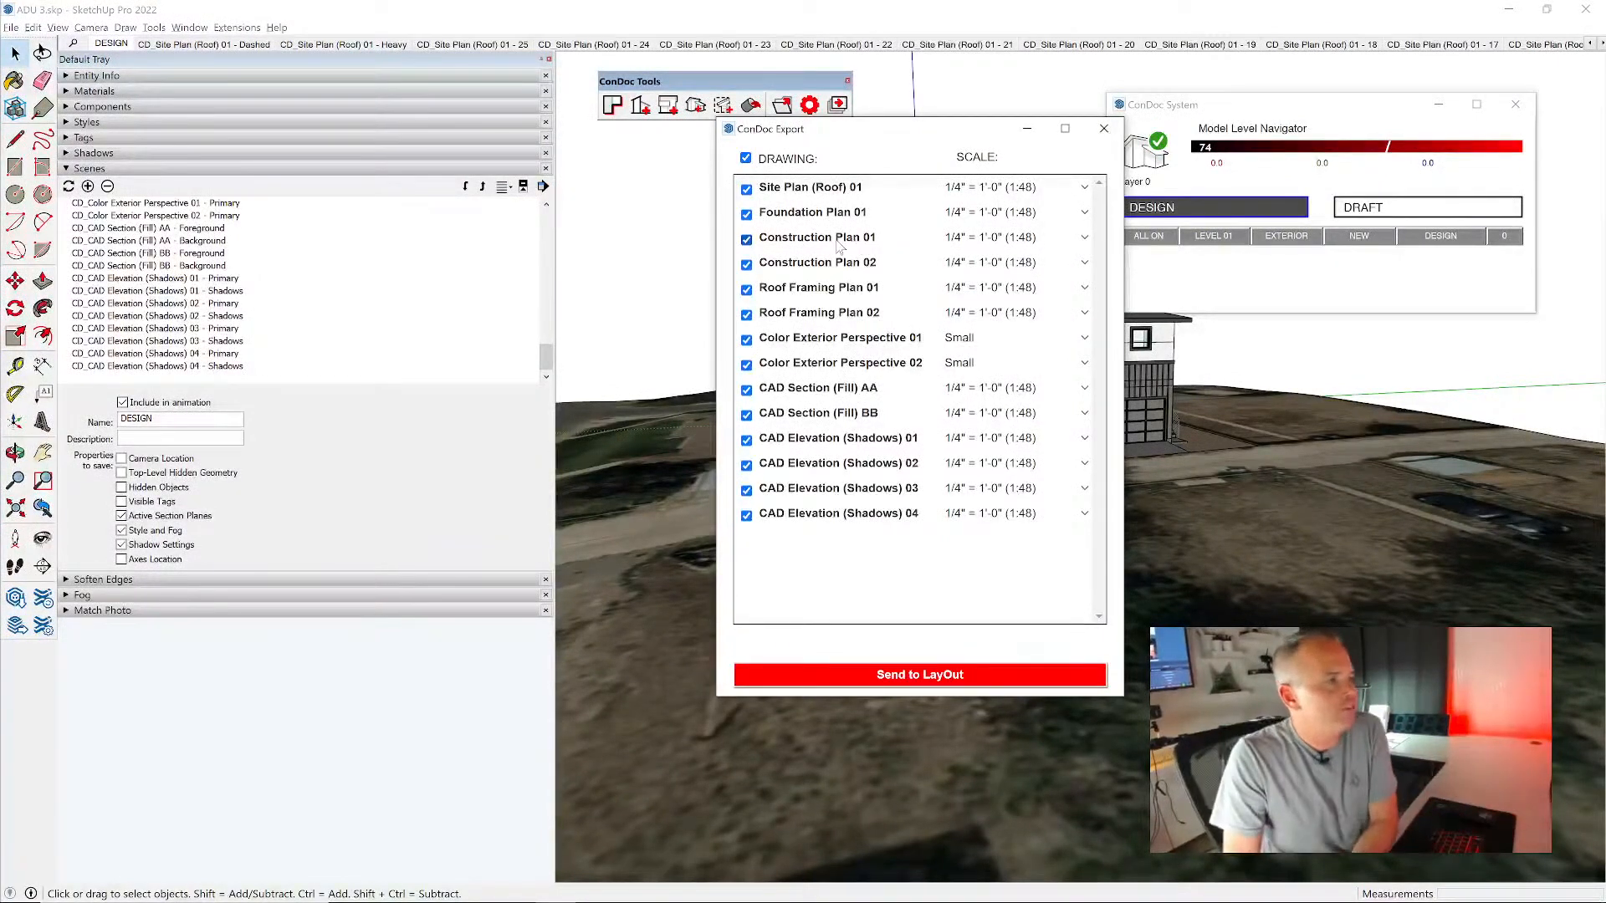
pyautogui.click(1026, 194)
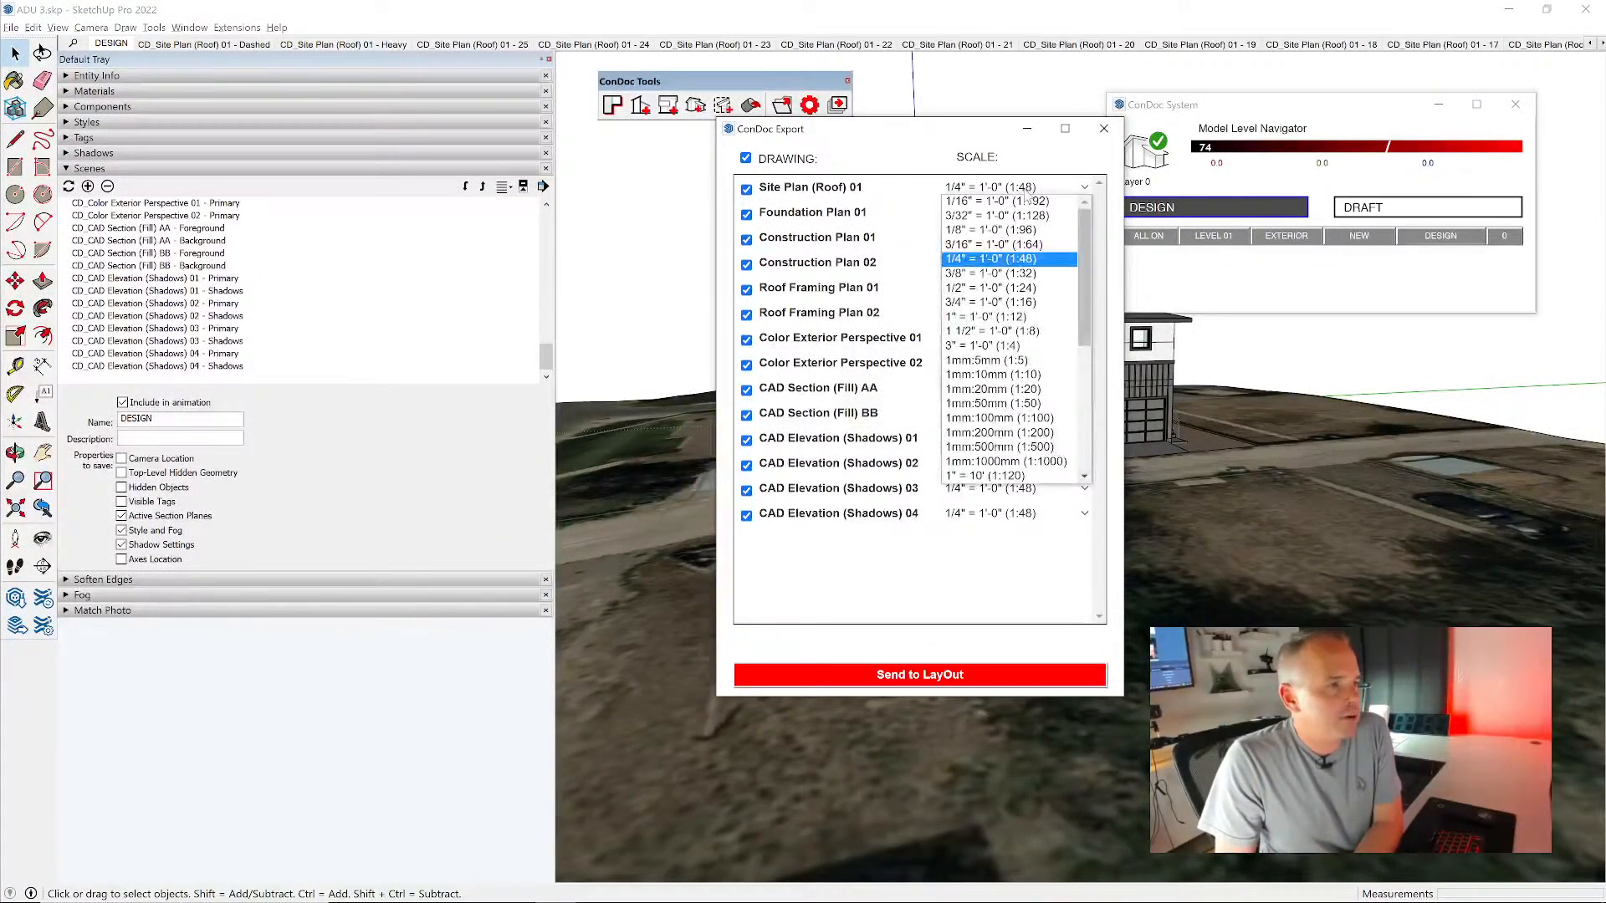
pyautogui.click(1031, 255)
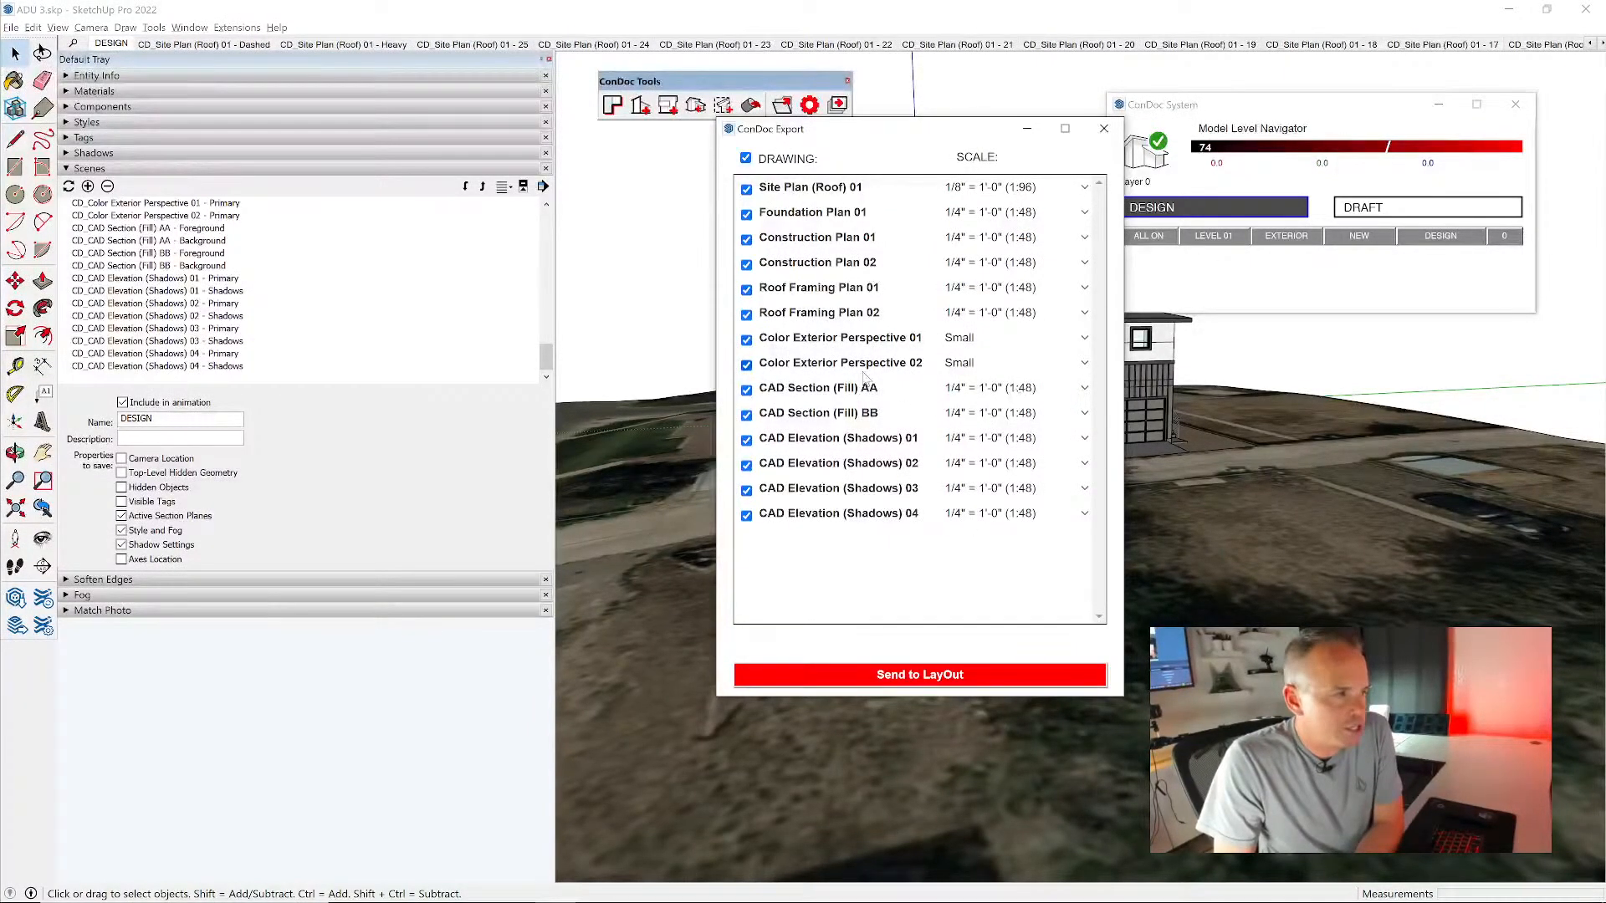
pyautogui.click(962, 677)
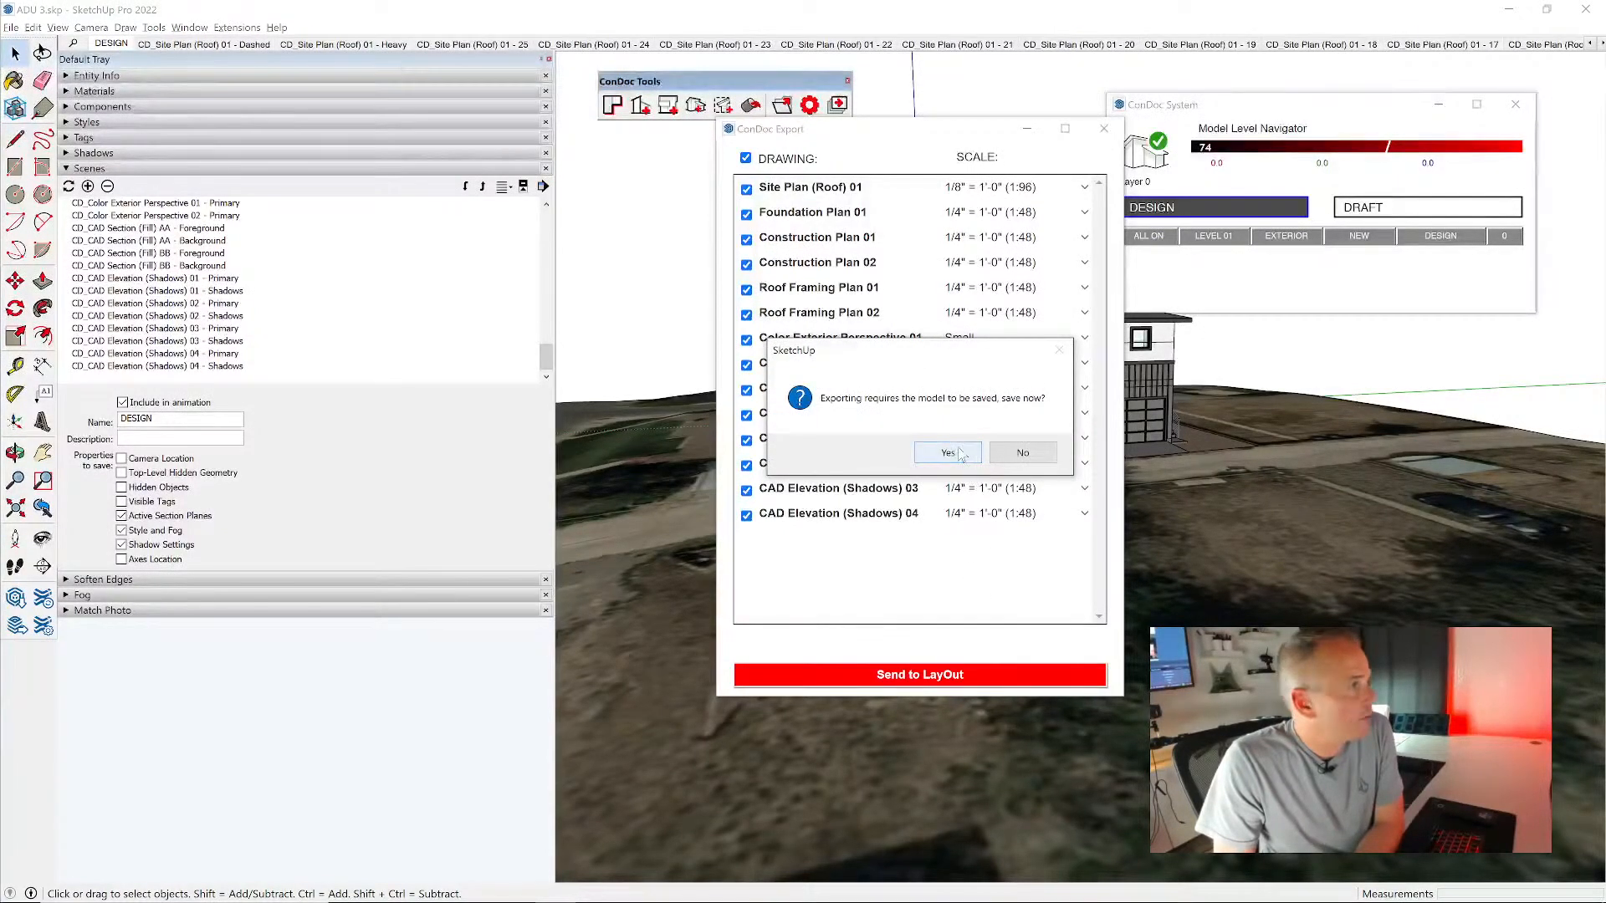
pyautogui.click(947, 453)
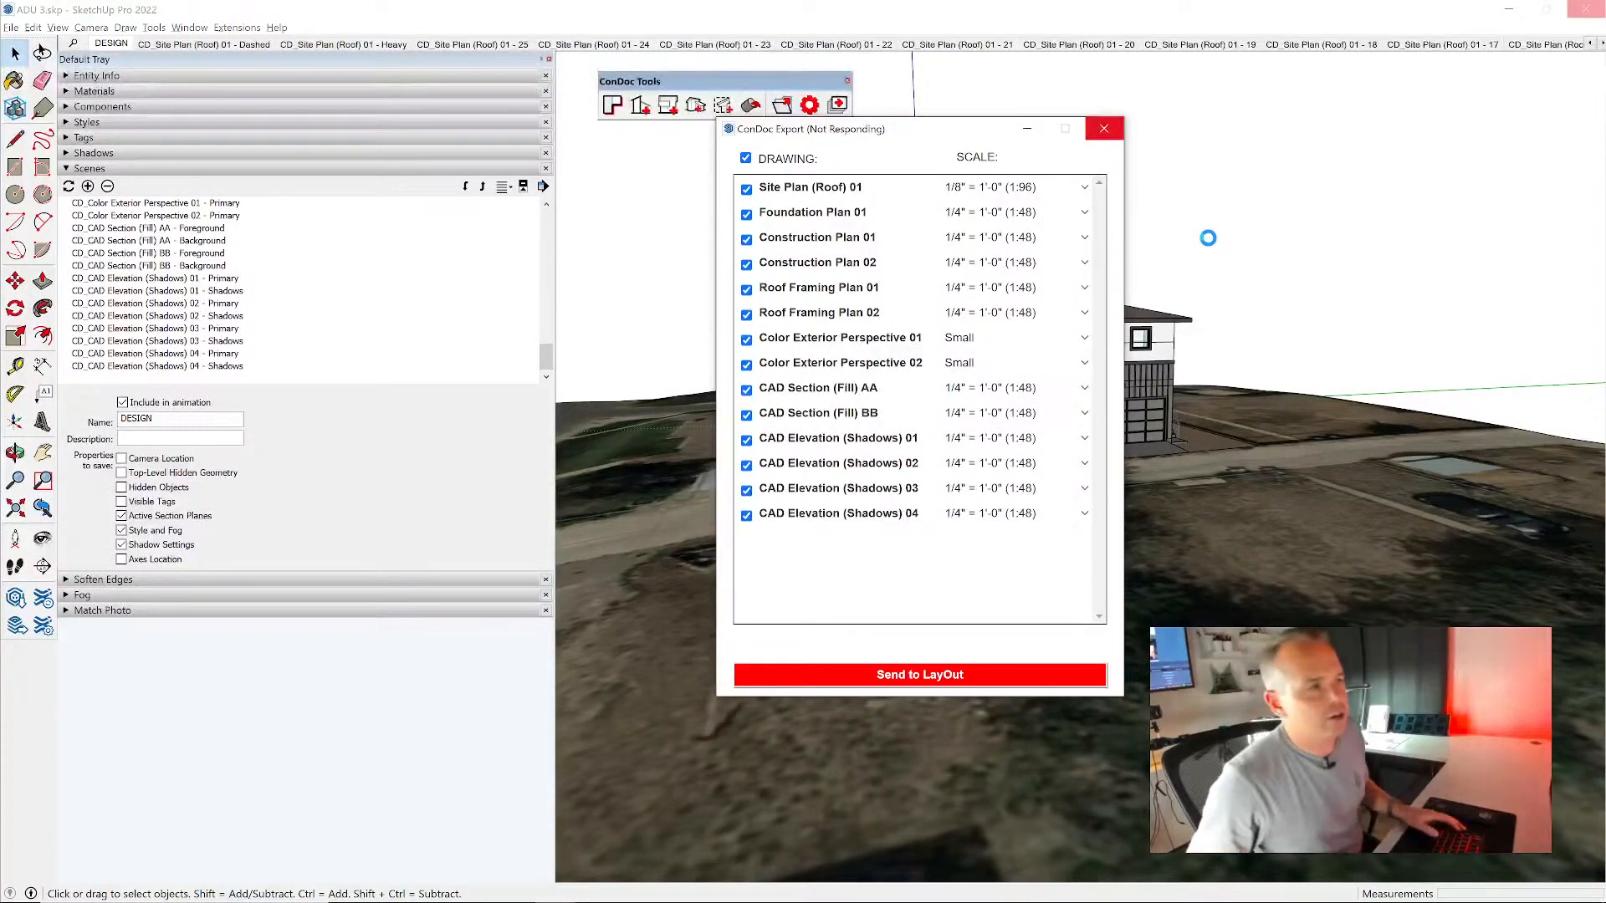
# - Switch to LayOut and start a document from the ConDoc template BD_Construction Documents - 24 x 36
pyautogui.hotkey('alt', 'Tab')
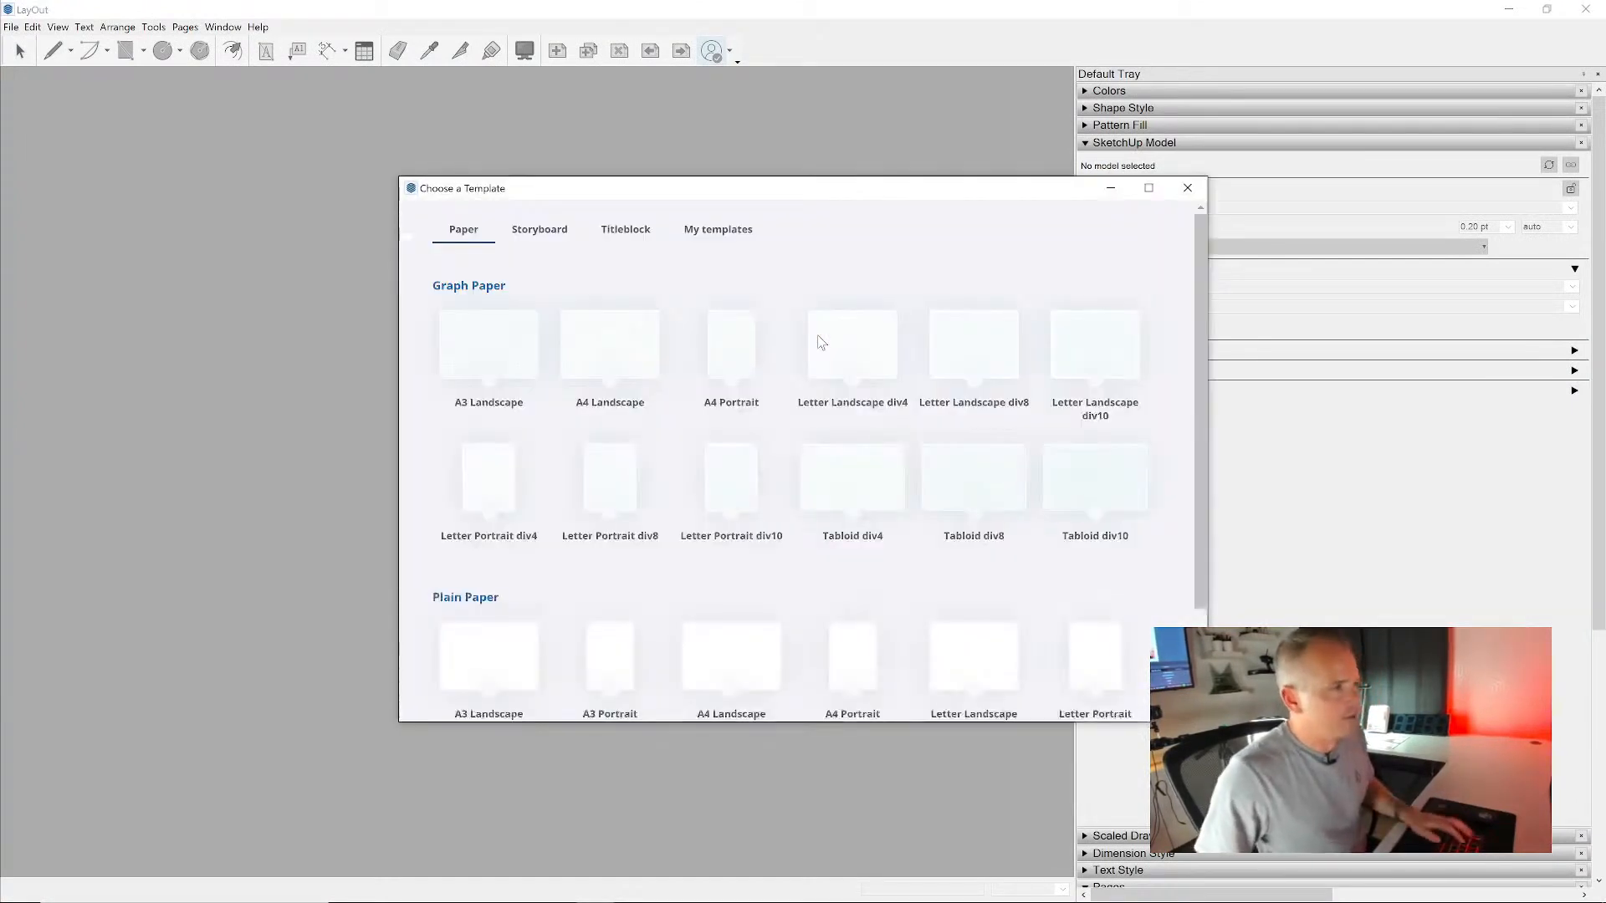
pyautogui.click(726, 229)
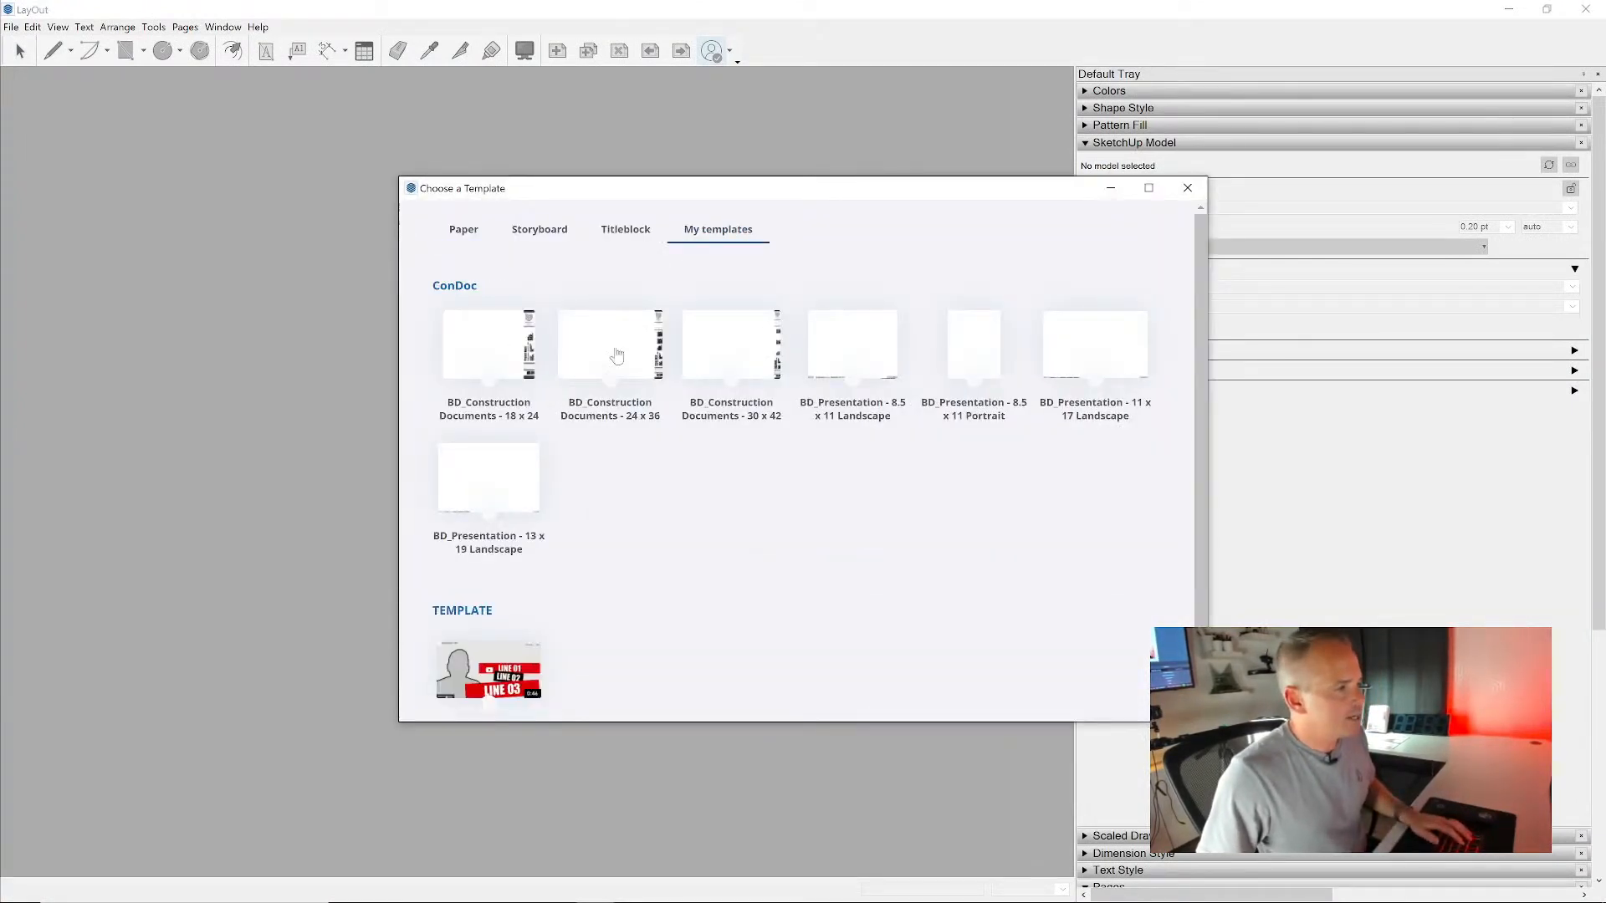
pyautogui.doubleClick(592, 355)
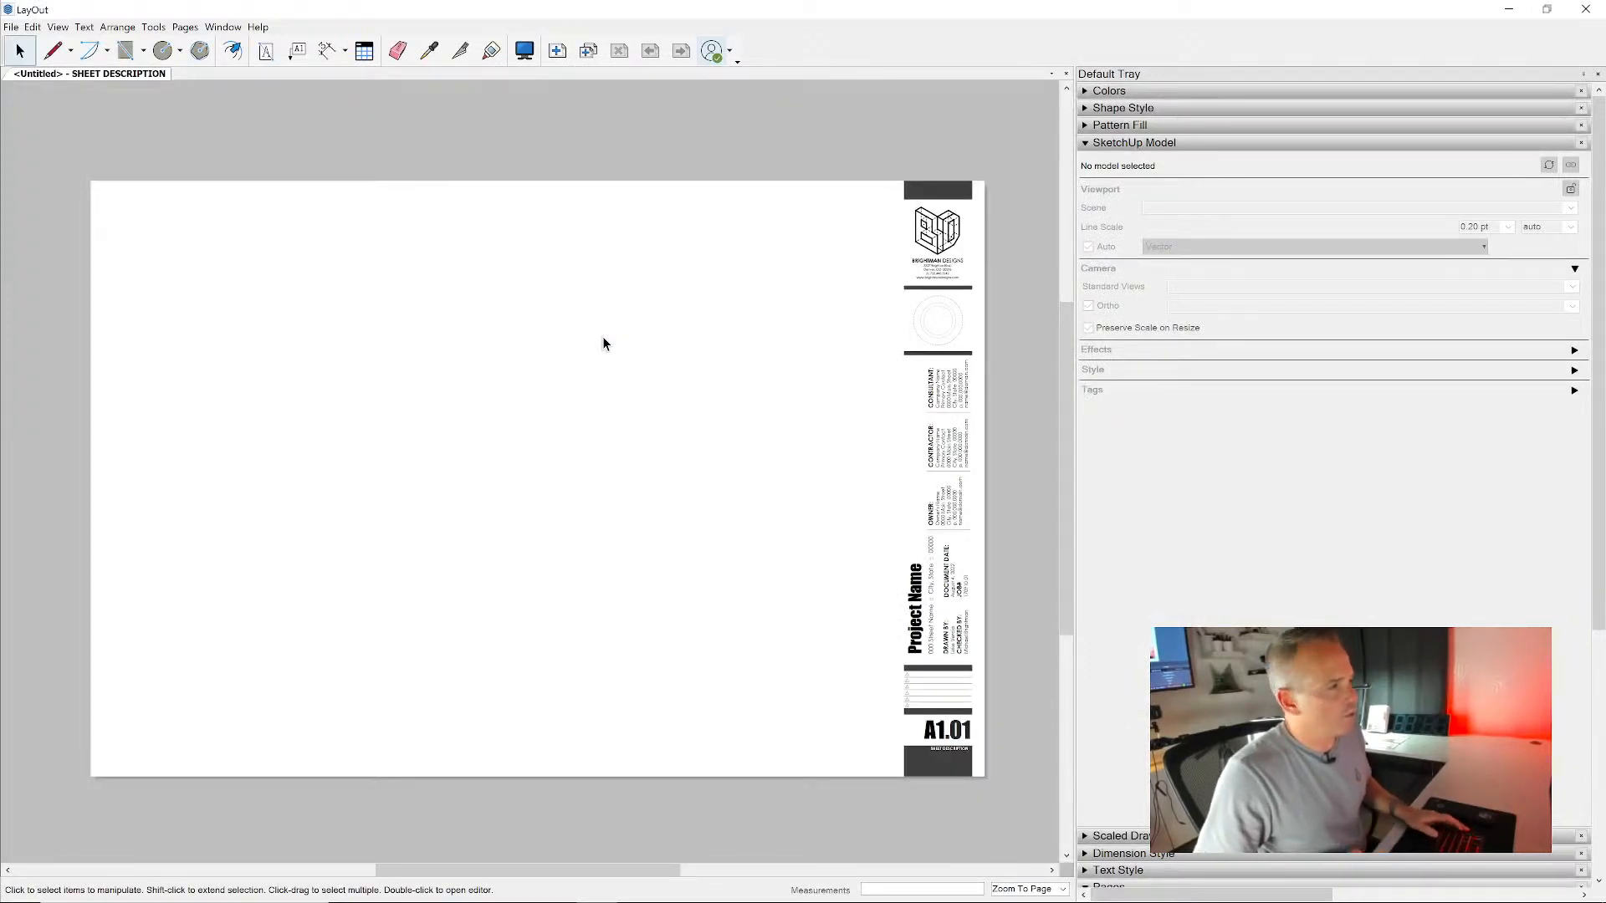
pyautogui.hotkey('alt', 'Tab')
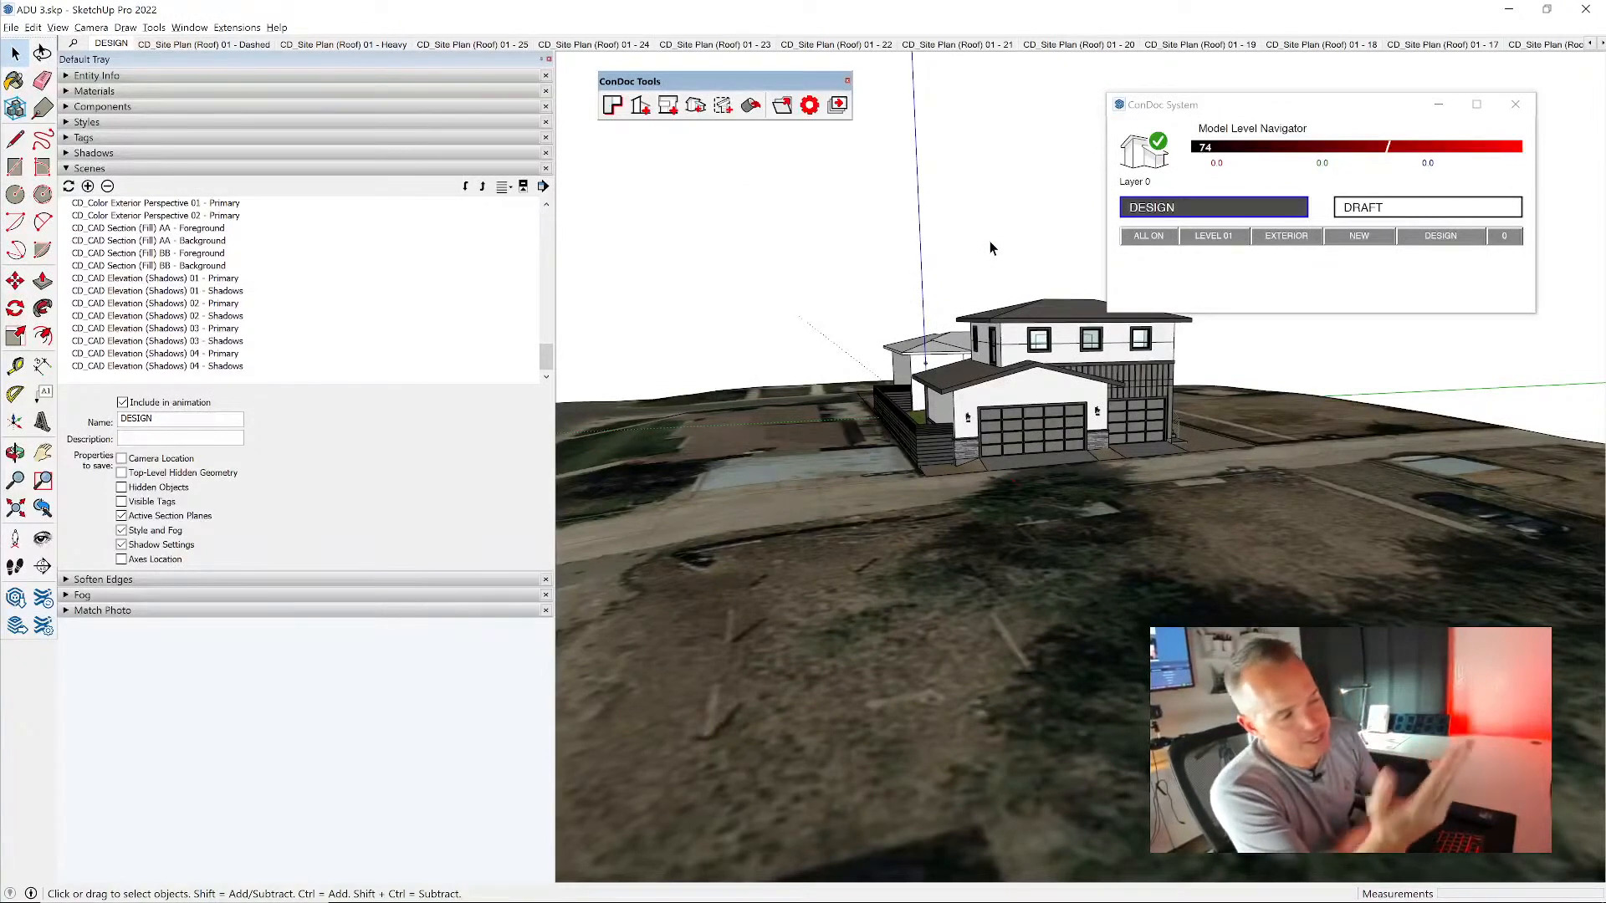
pyautogui.hotkey('alt', 'Tab')
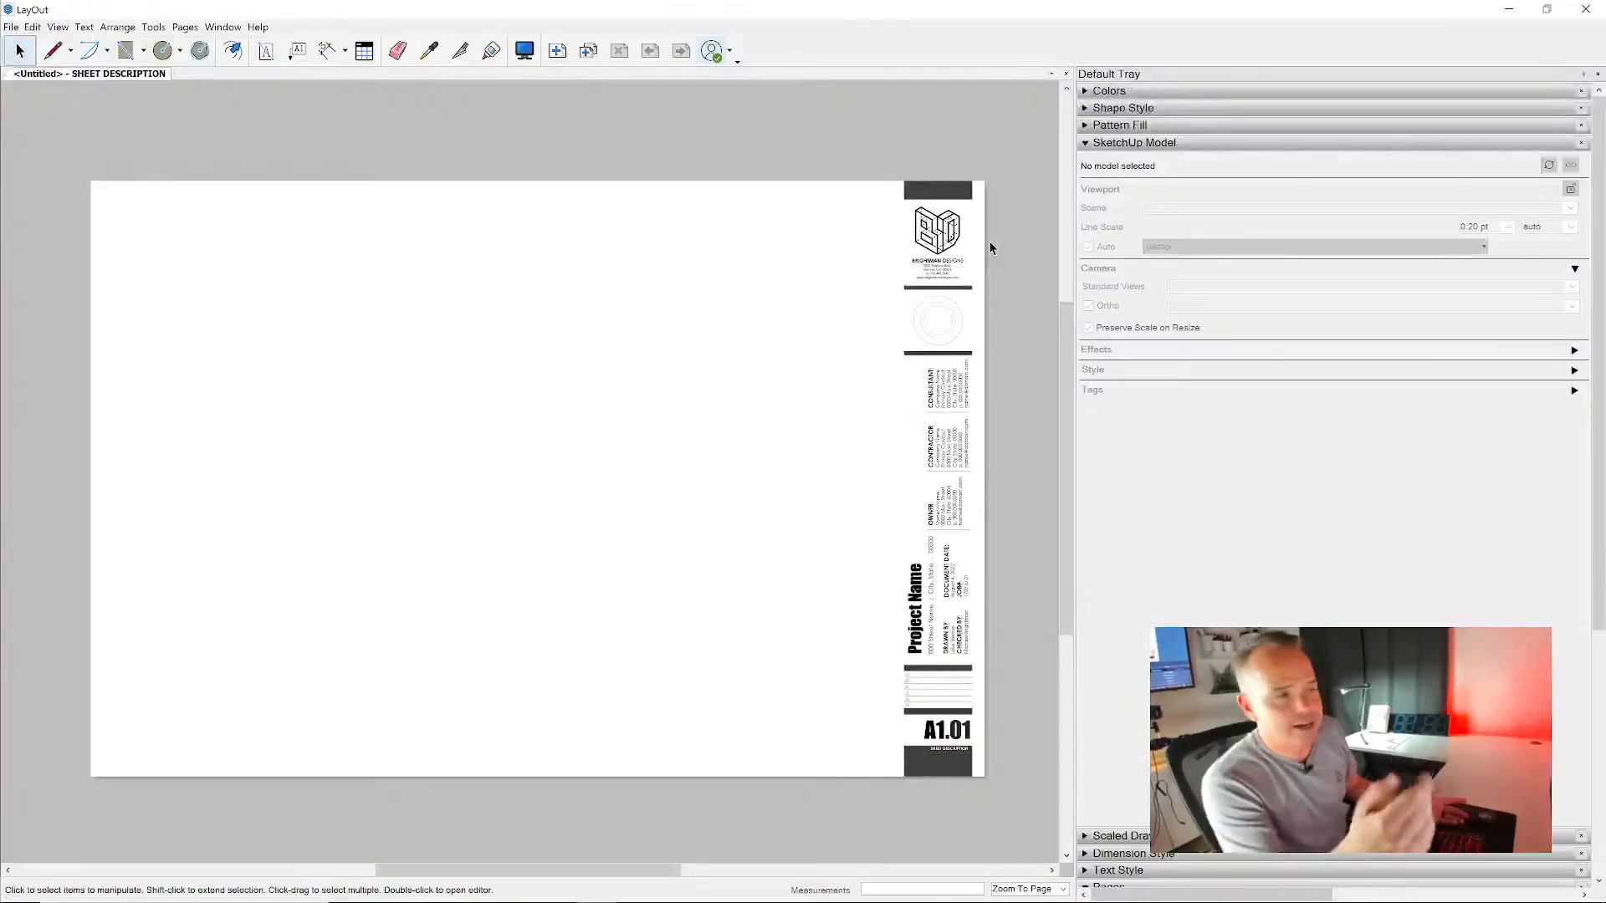
# - Collapse the SketchUp Model and Pages settings and show the ConDoc Drawings scrapbook
pyautogui.click(1179, 143)
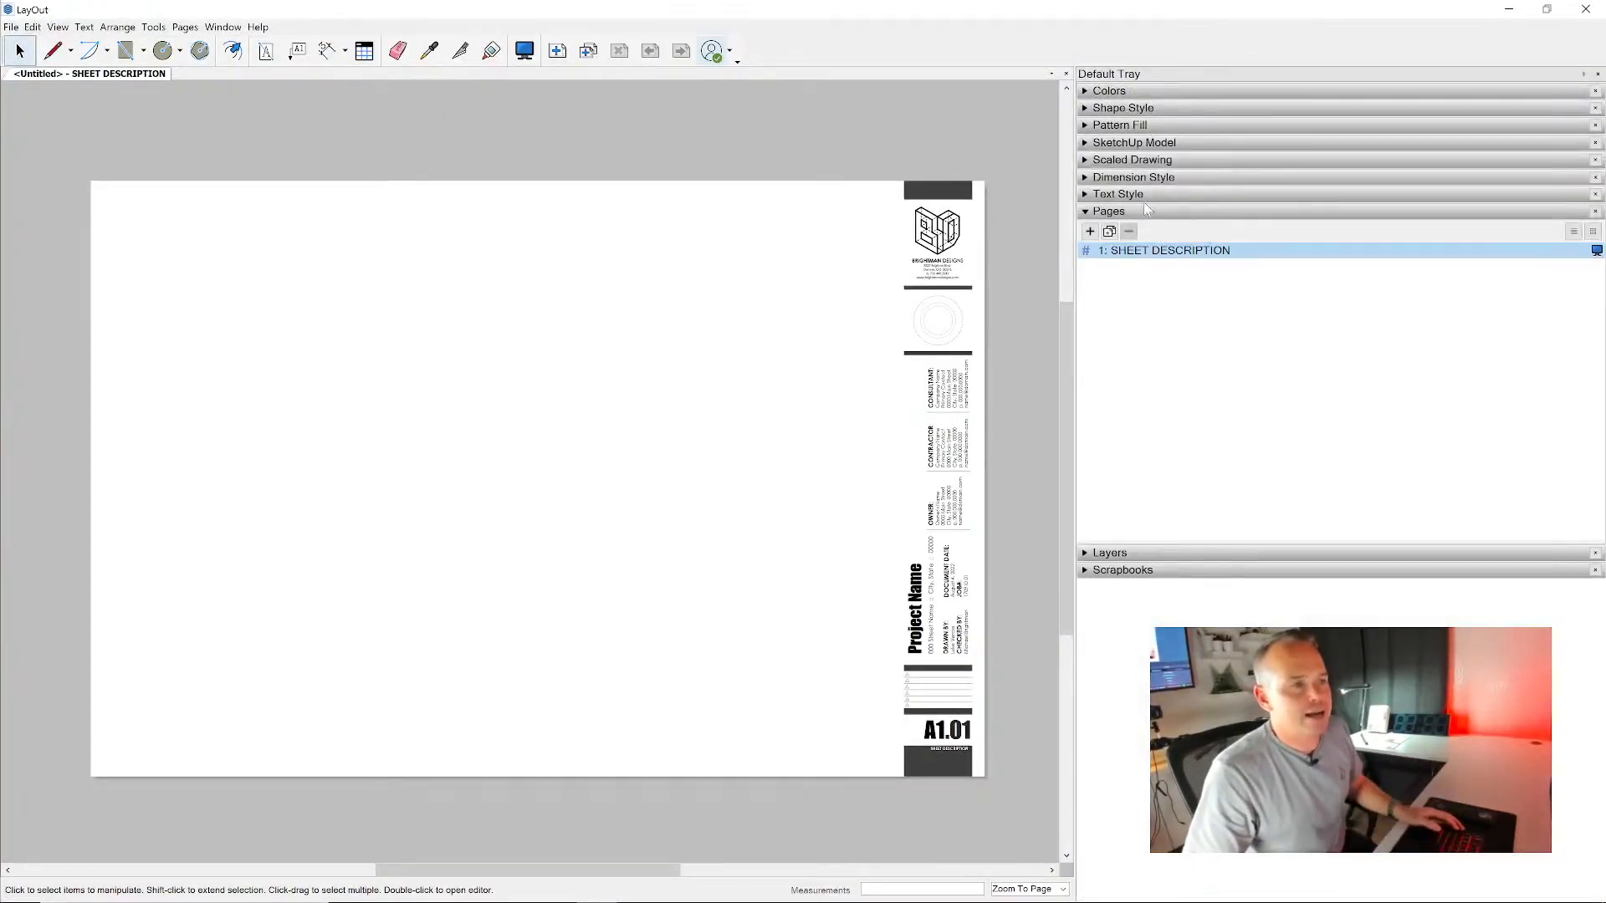
pyautogui.click(1144, 212)
pyautogui.click(1147, 245)
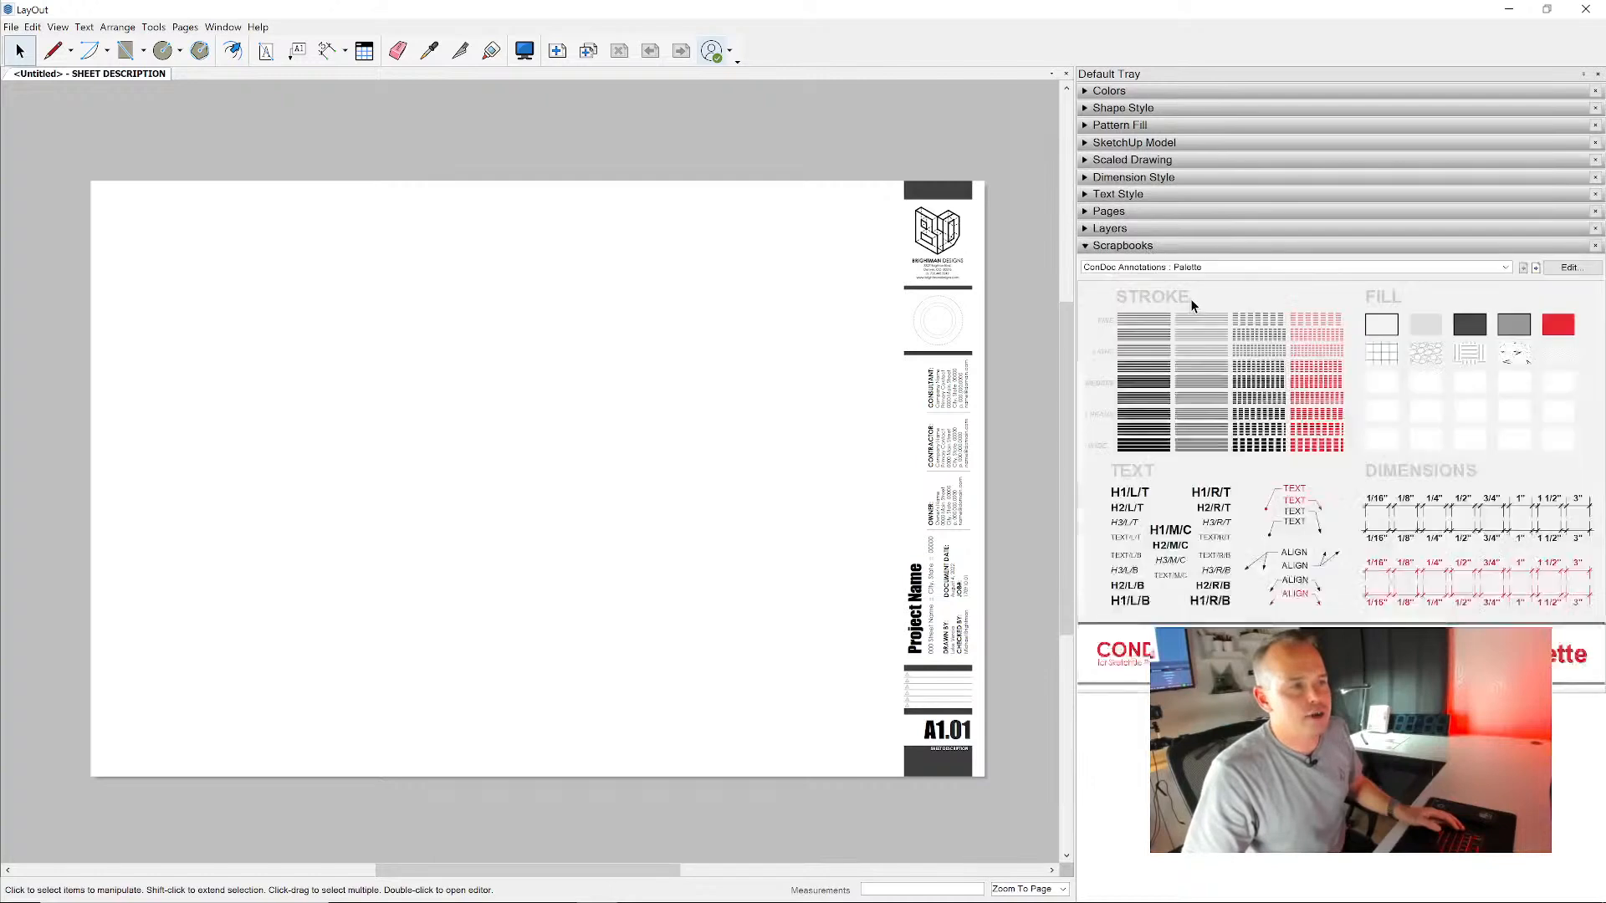
pyautogui.click(1227, 267)
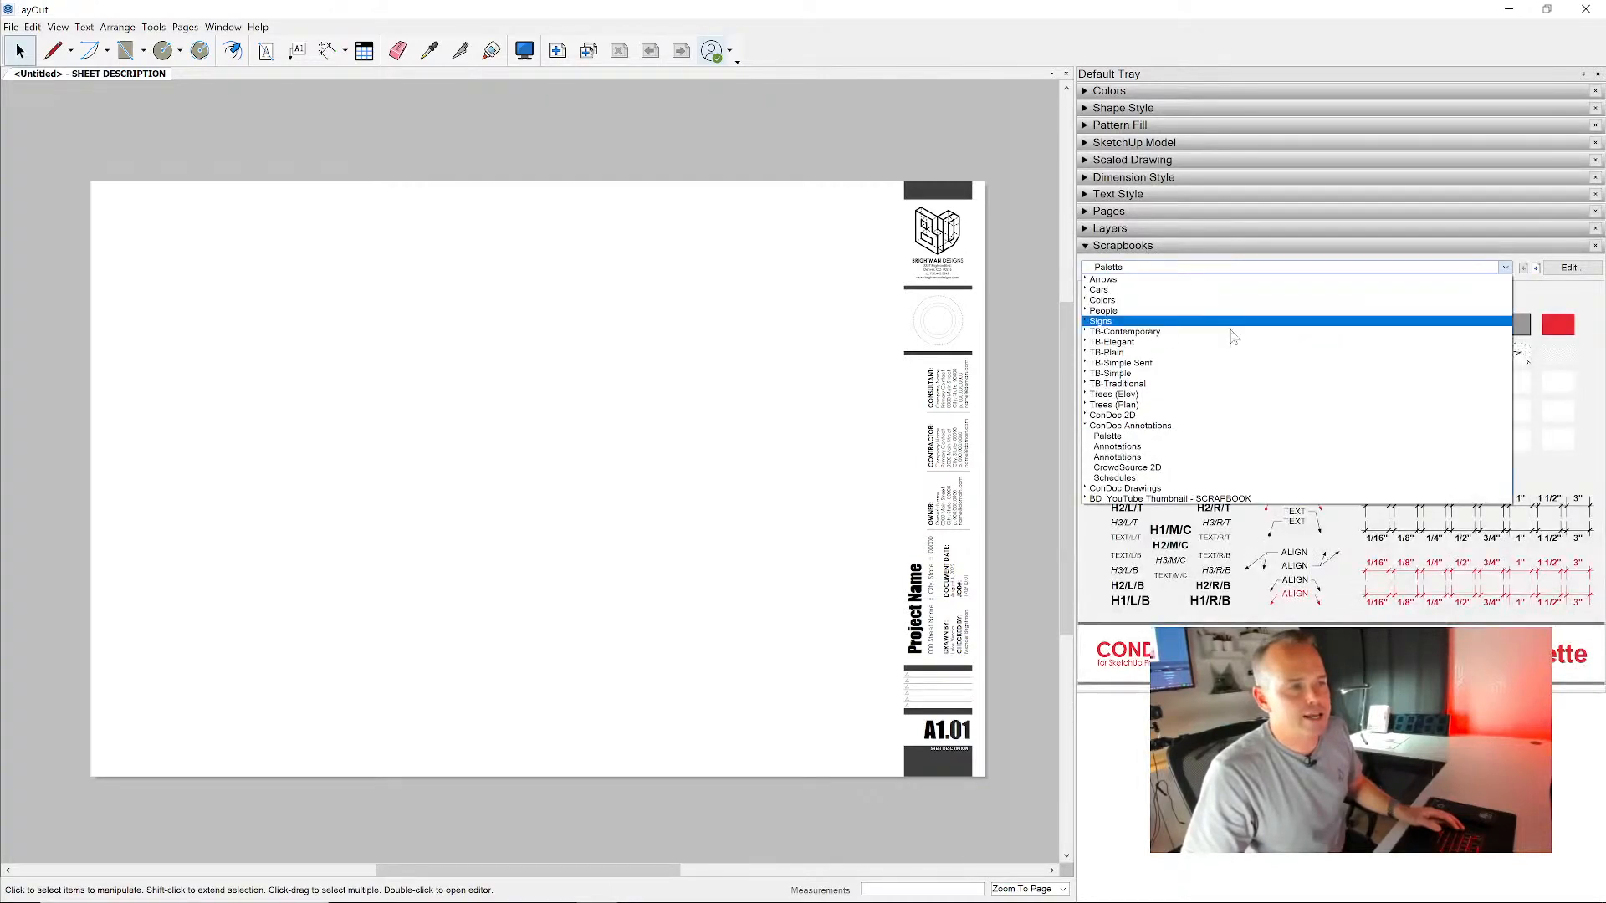
pyautogui.click(1218, 490)
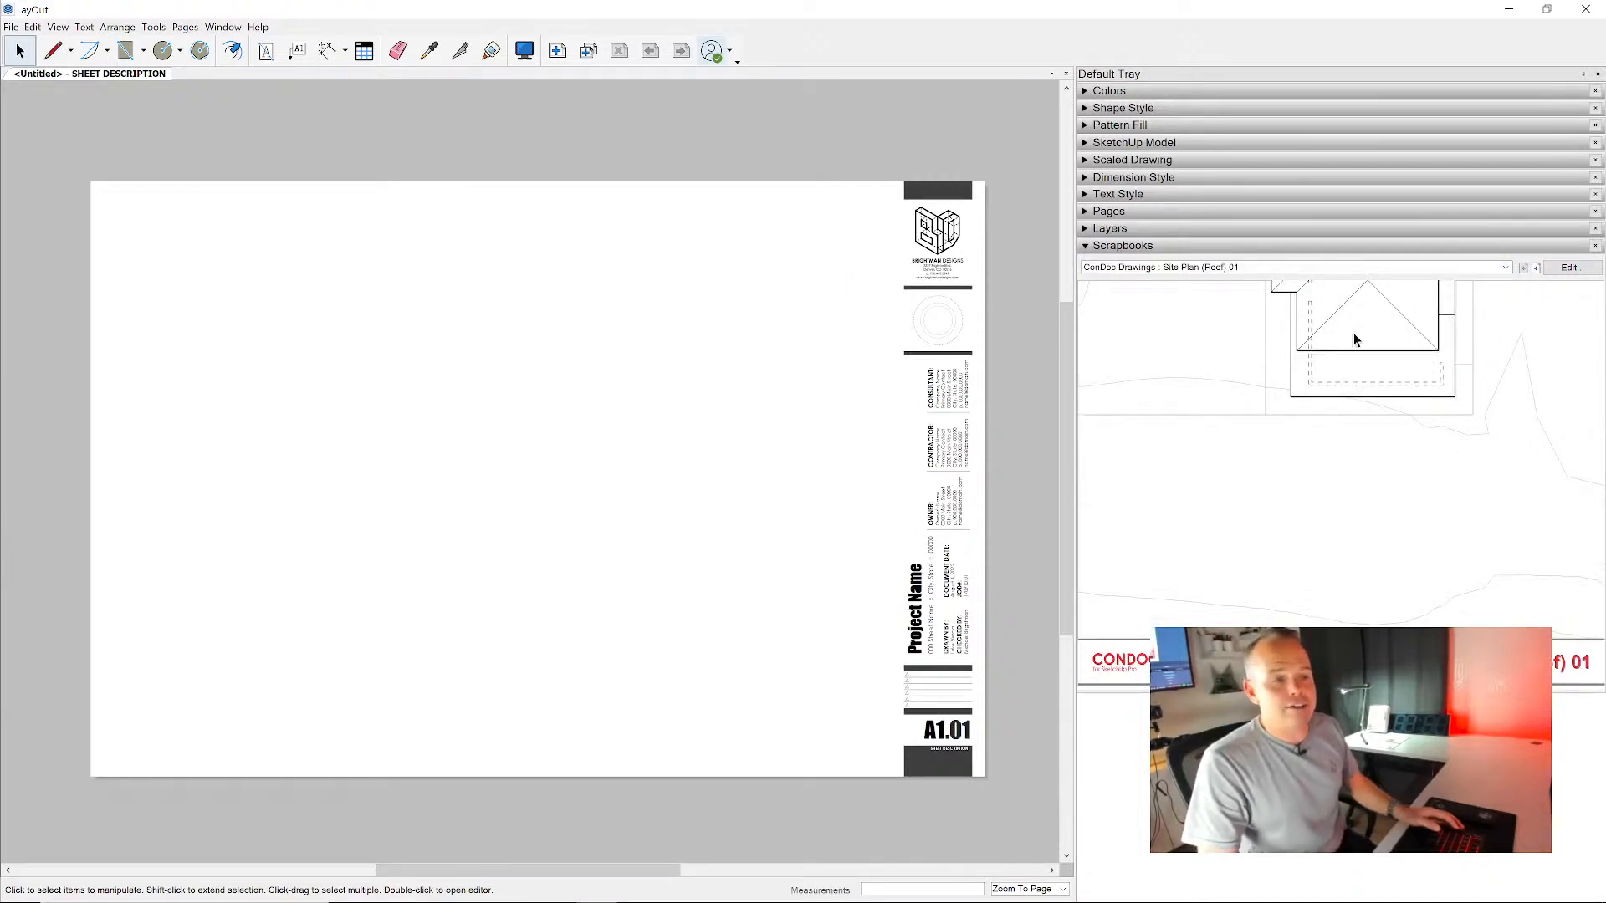
# - Place the Site Plan (Roof) 01 drawing on the sheet and extend its viewport up and to both sides to show the whole site
pyautogui.moveTo(1355, 330); pyautogui.dragTo(528, 396)
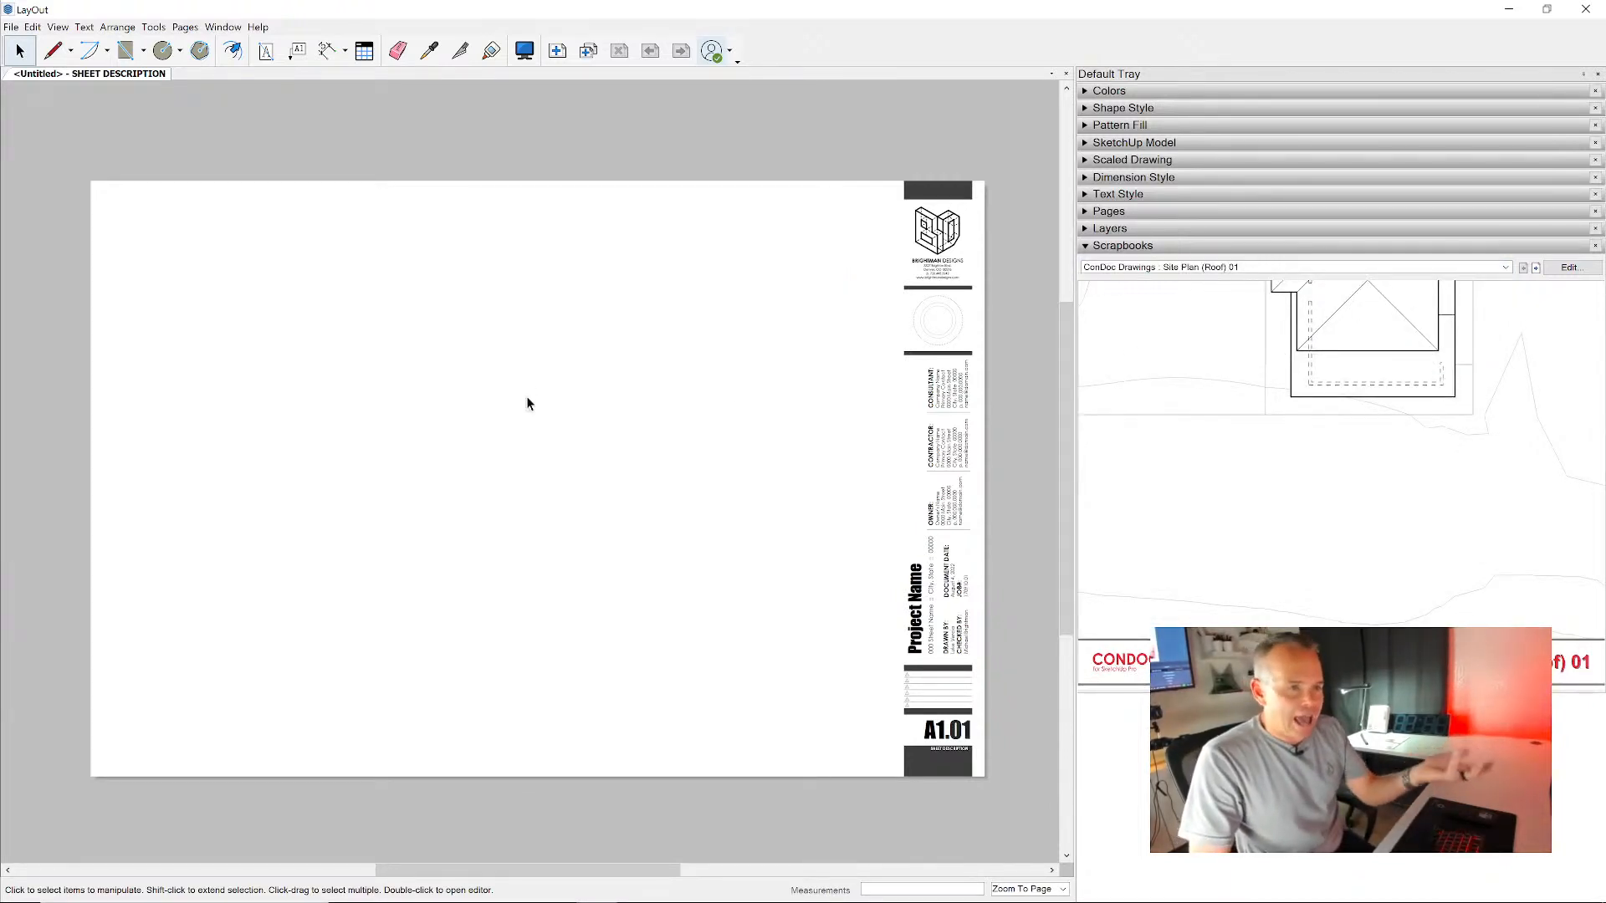
pyautogui.moveTo(381, 367); pyautogui.dragTo(201, 186)
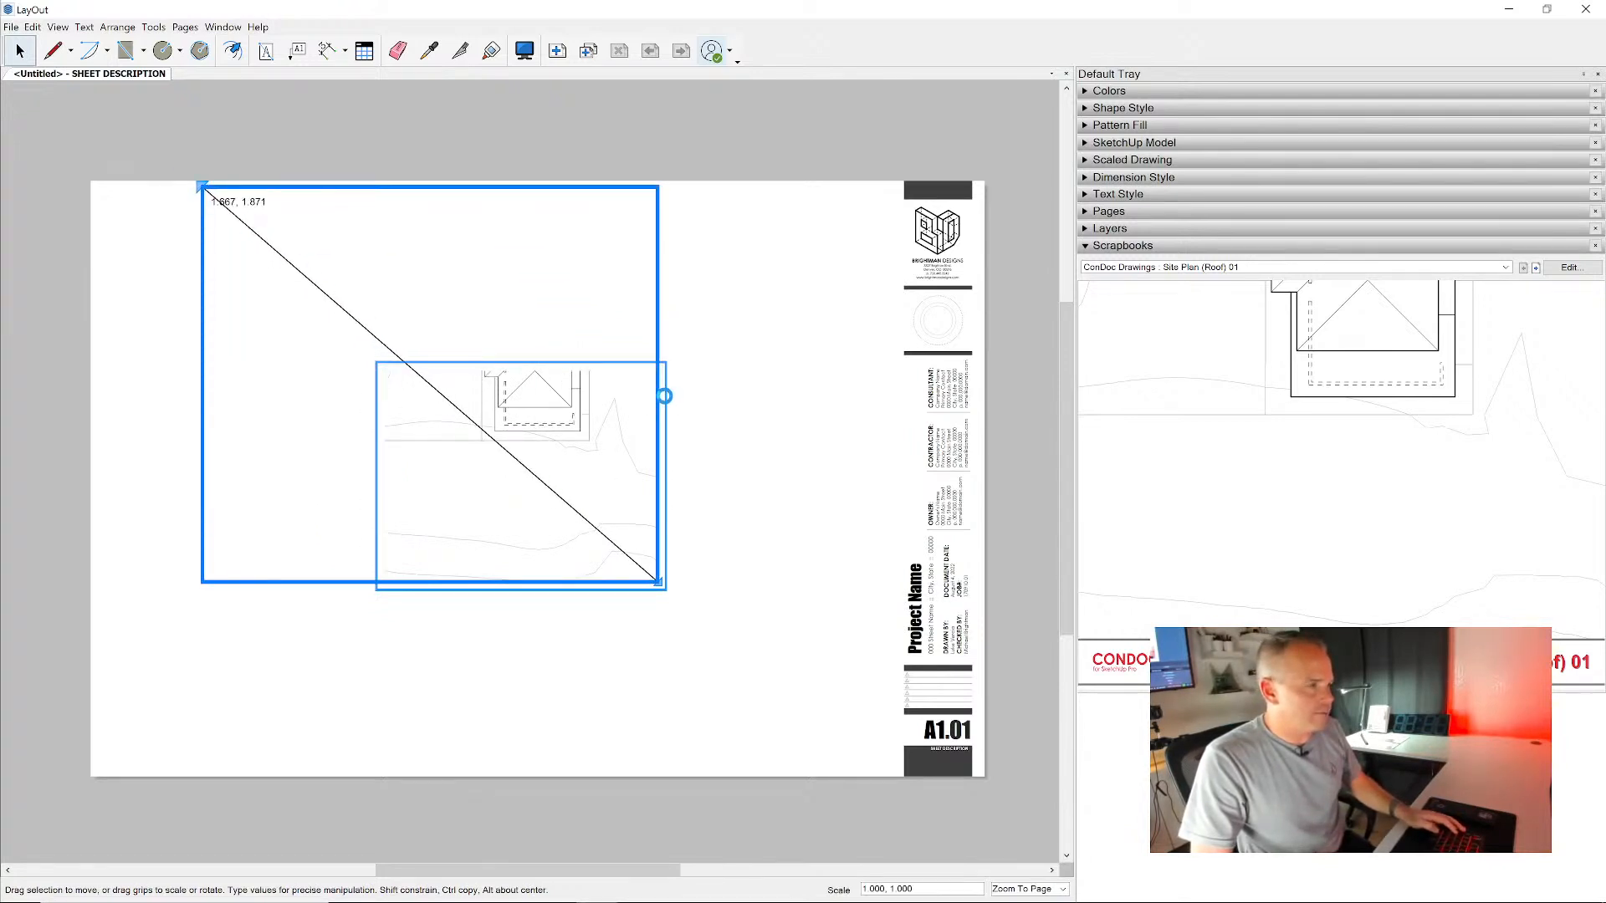
pyautogui.moveTo(664, 395); pyautogui.dragTo(793, 404)
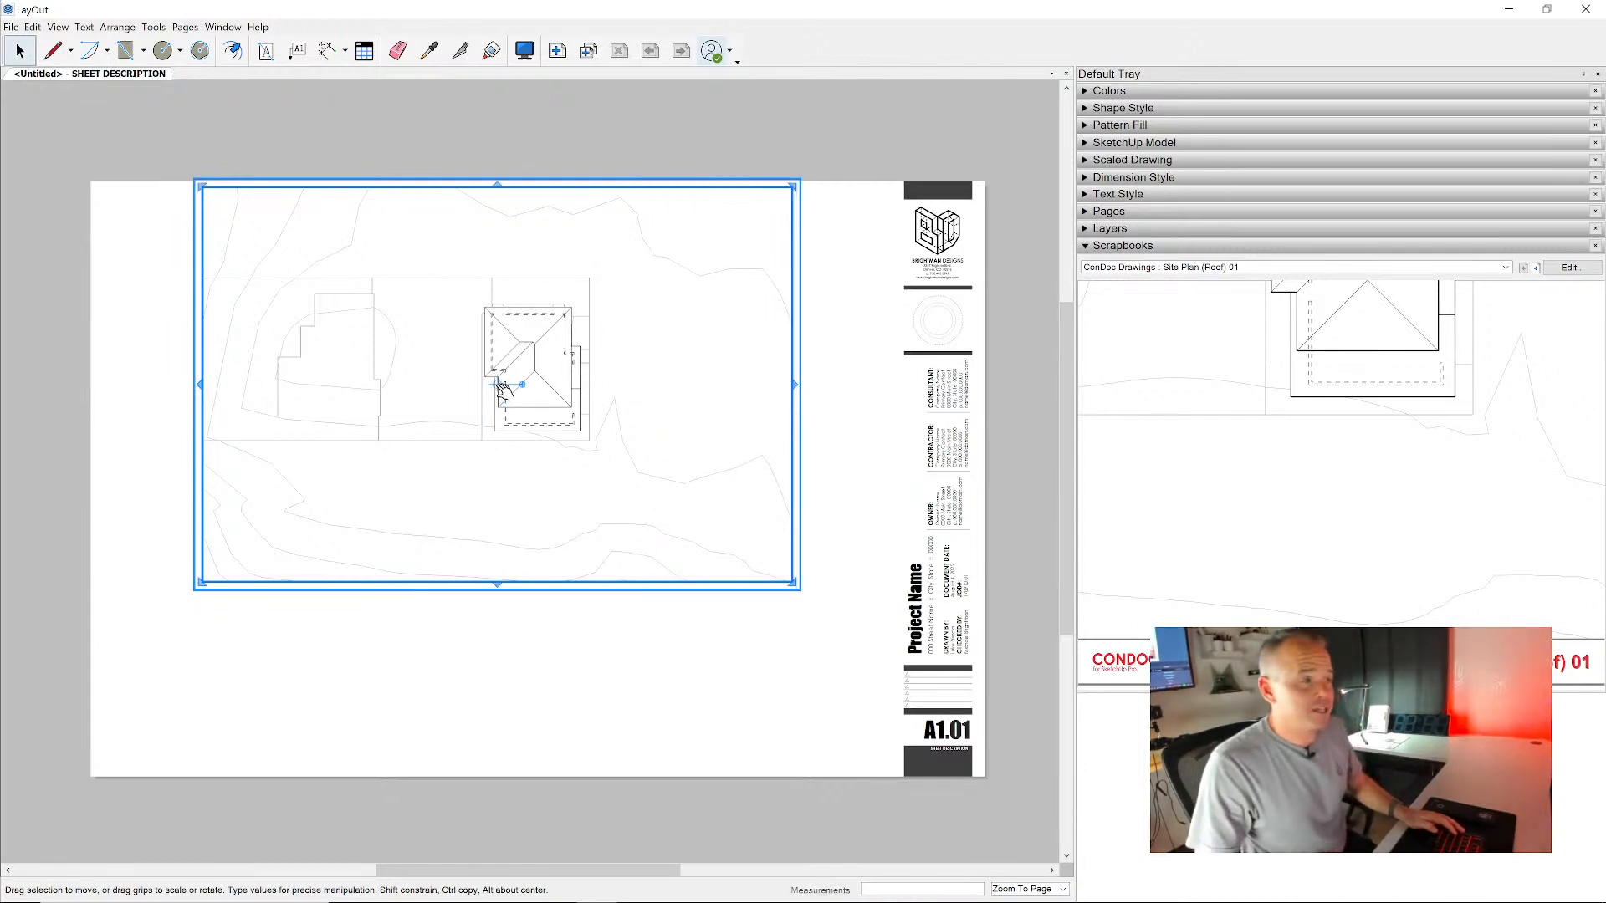
pyautogui.scroll(1, 405, 394)
pyautogui.moveTo(405, 394); pyautogui.dragTo(573, 465, button='middle')
pyautogui.scroll(1, 667, 423)
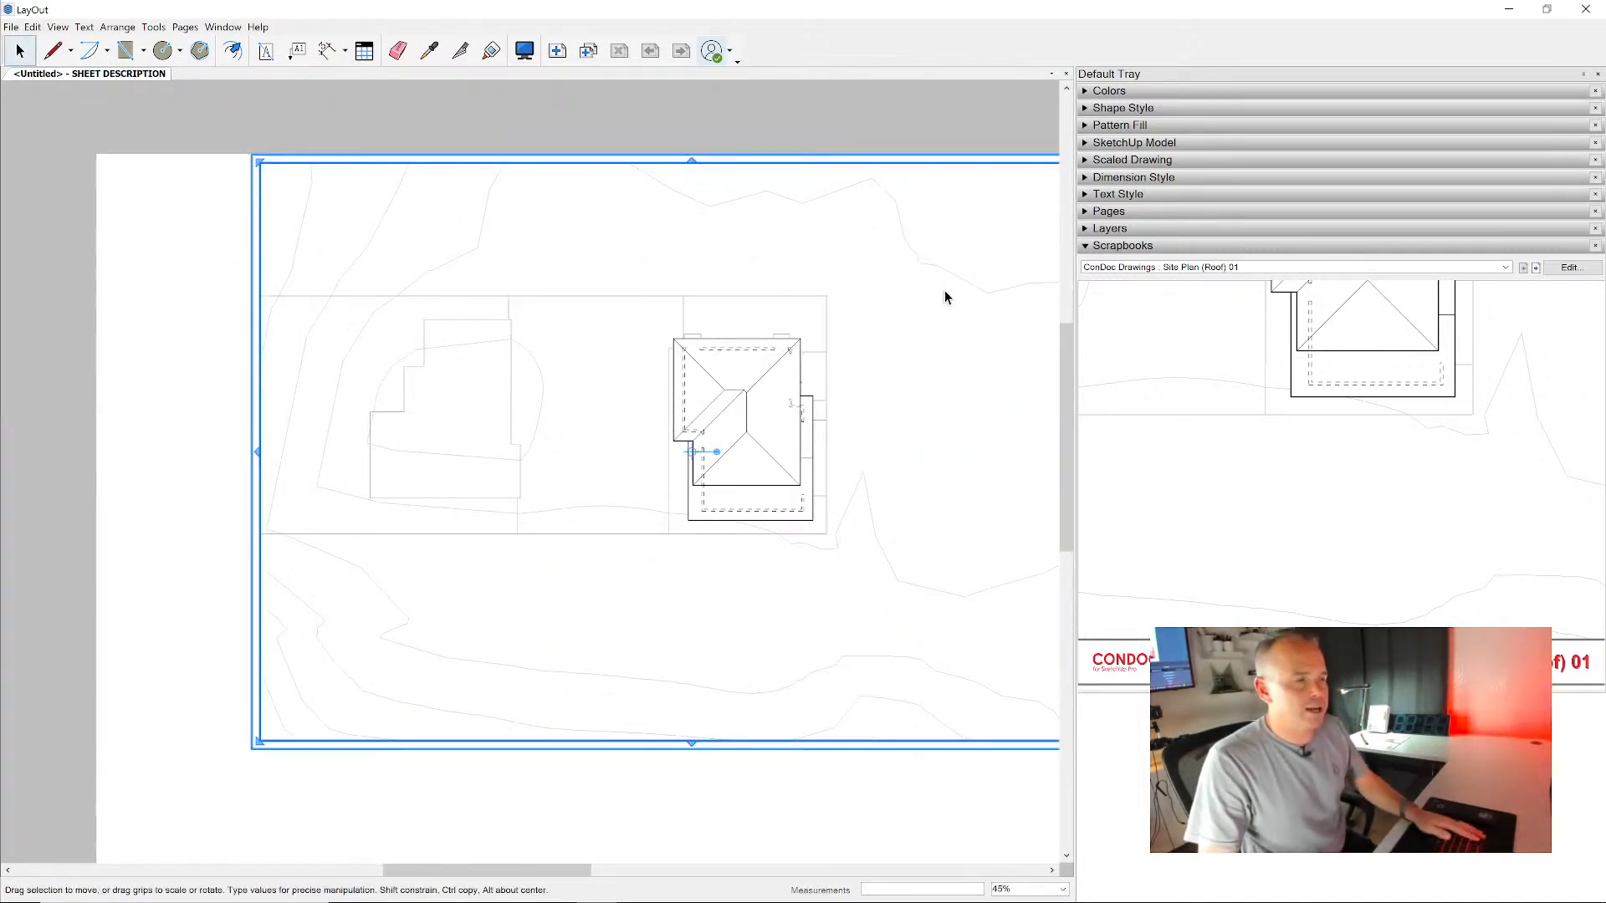
pyautogui.scroll(1, 946, 289)
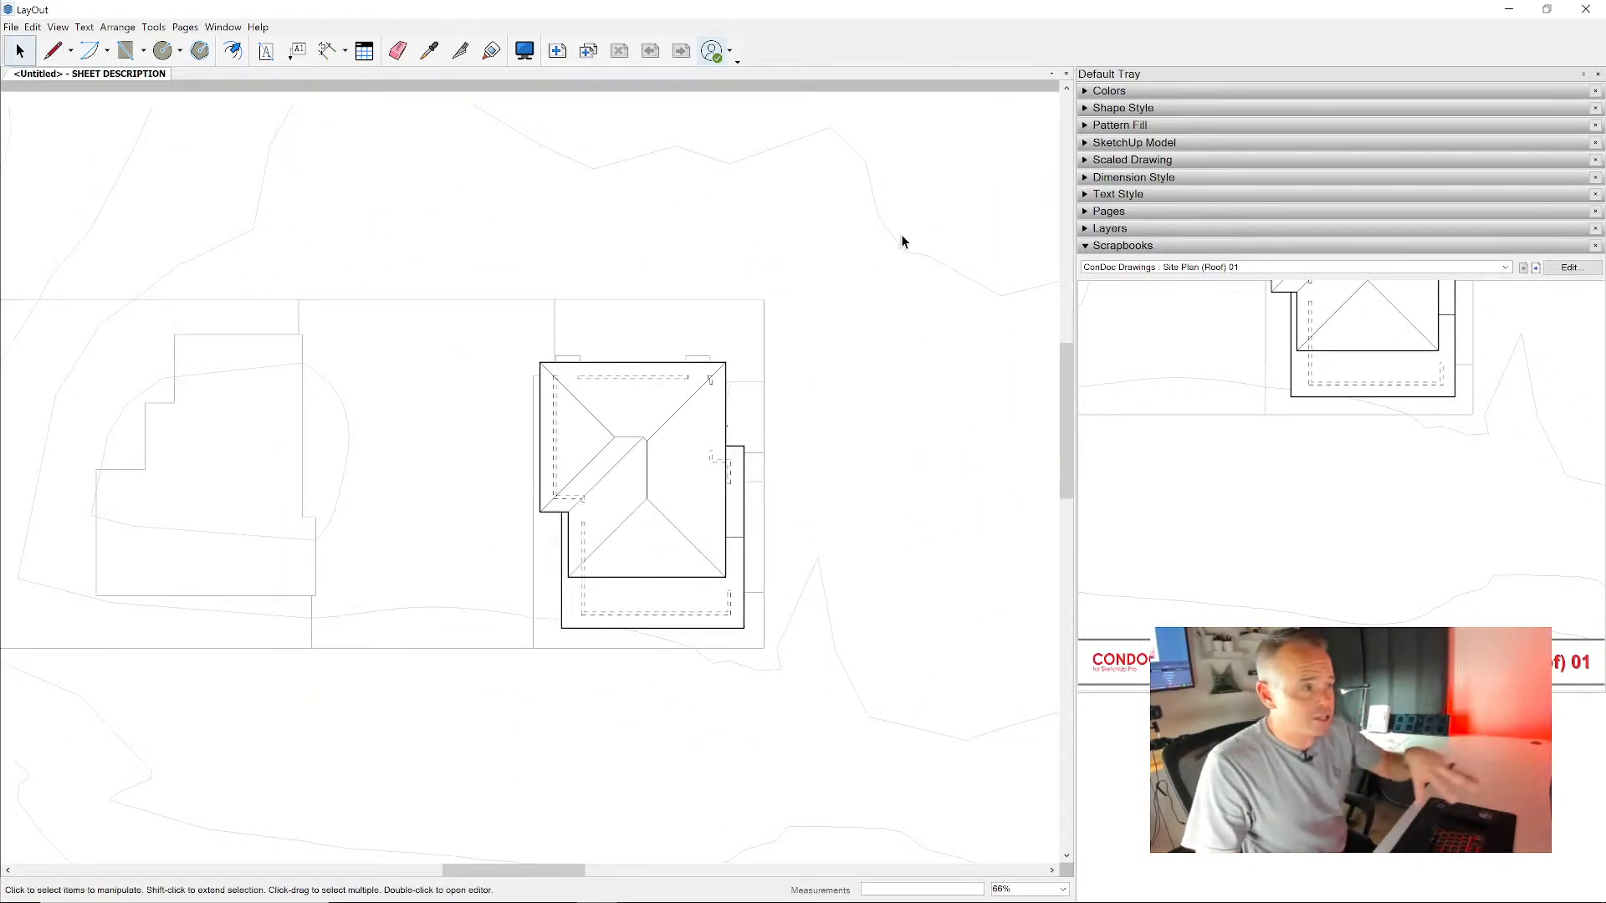
pyautogui.scroll(-1, 898, 242)
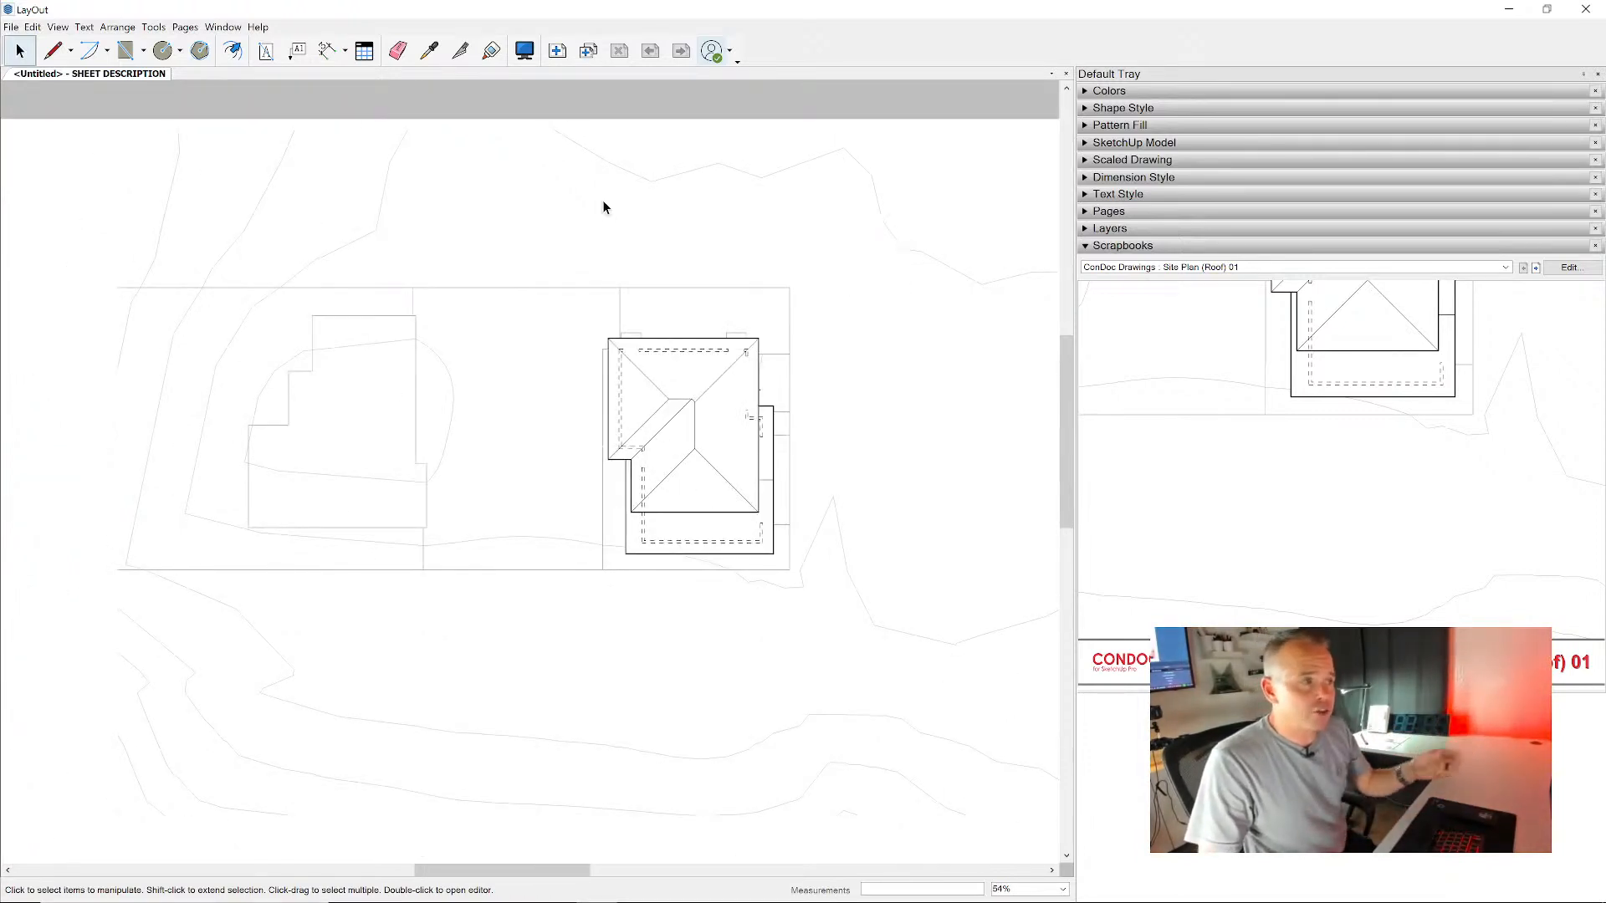
pyautogui.scroll(-2, 497, 377)
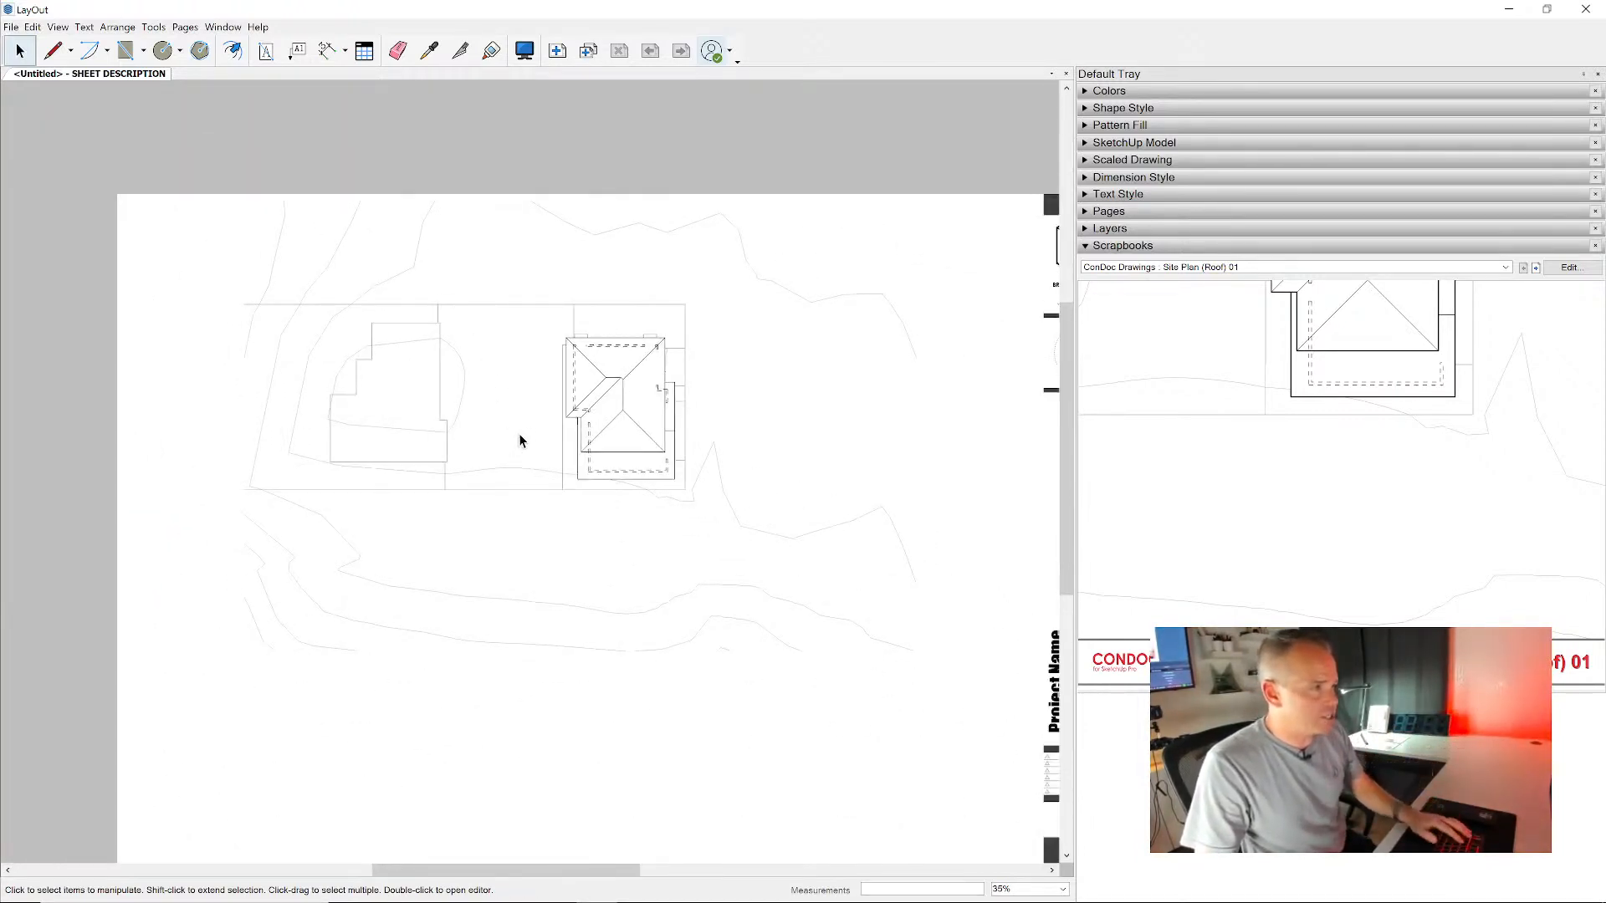
pyautogui.scroll(4, 577, 393)
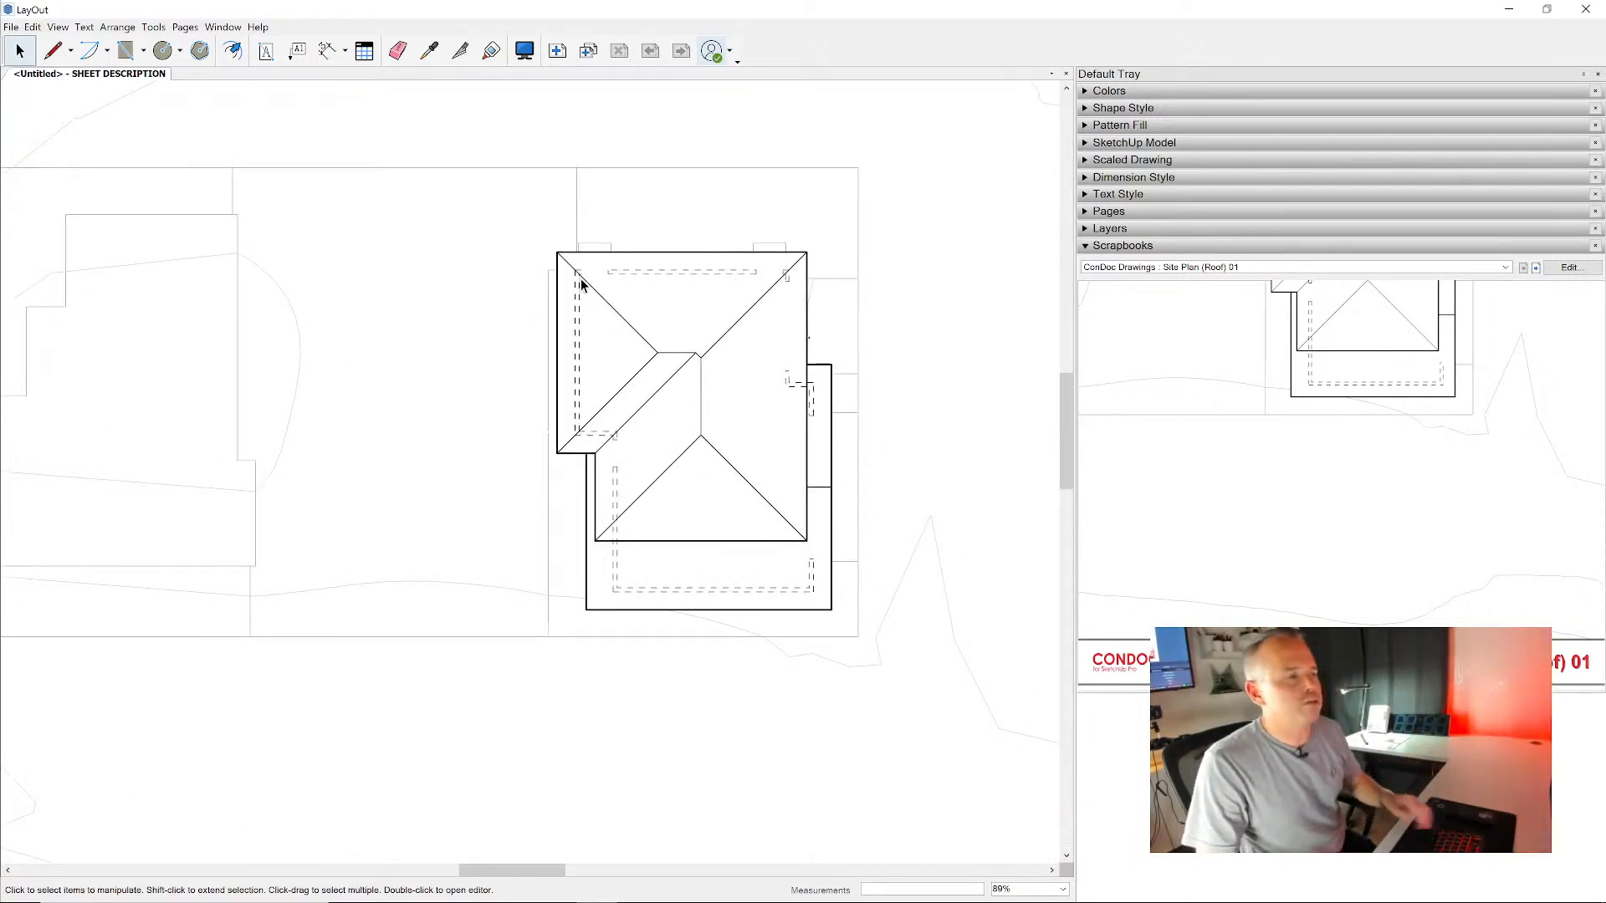
pyautogui.scroll(-5, 586, 280)
# - Add a second sheet, place the Foundation Plan 01 drawing on it and extend its viewport upward to show the whole foundation
pyautogui.click(557, 50)
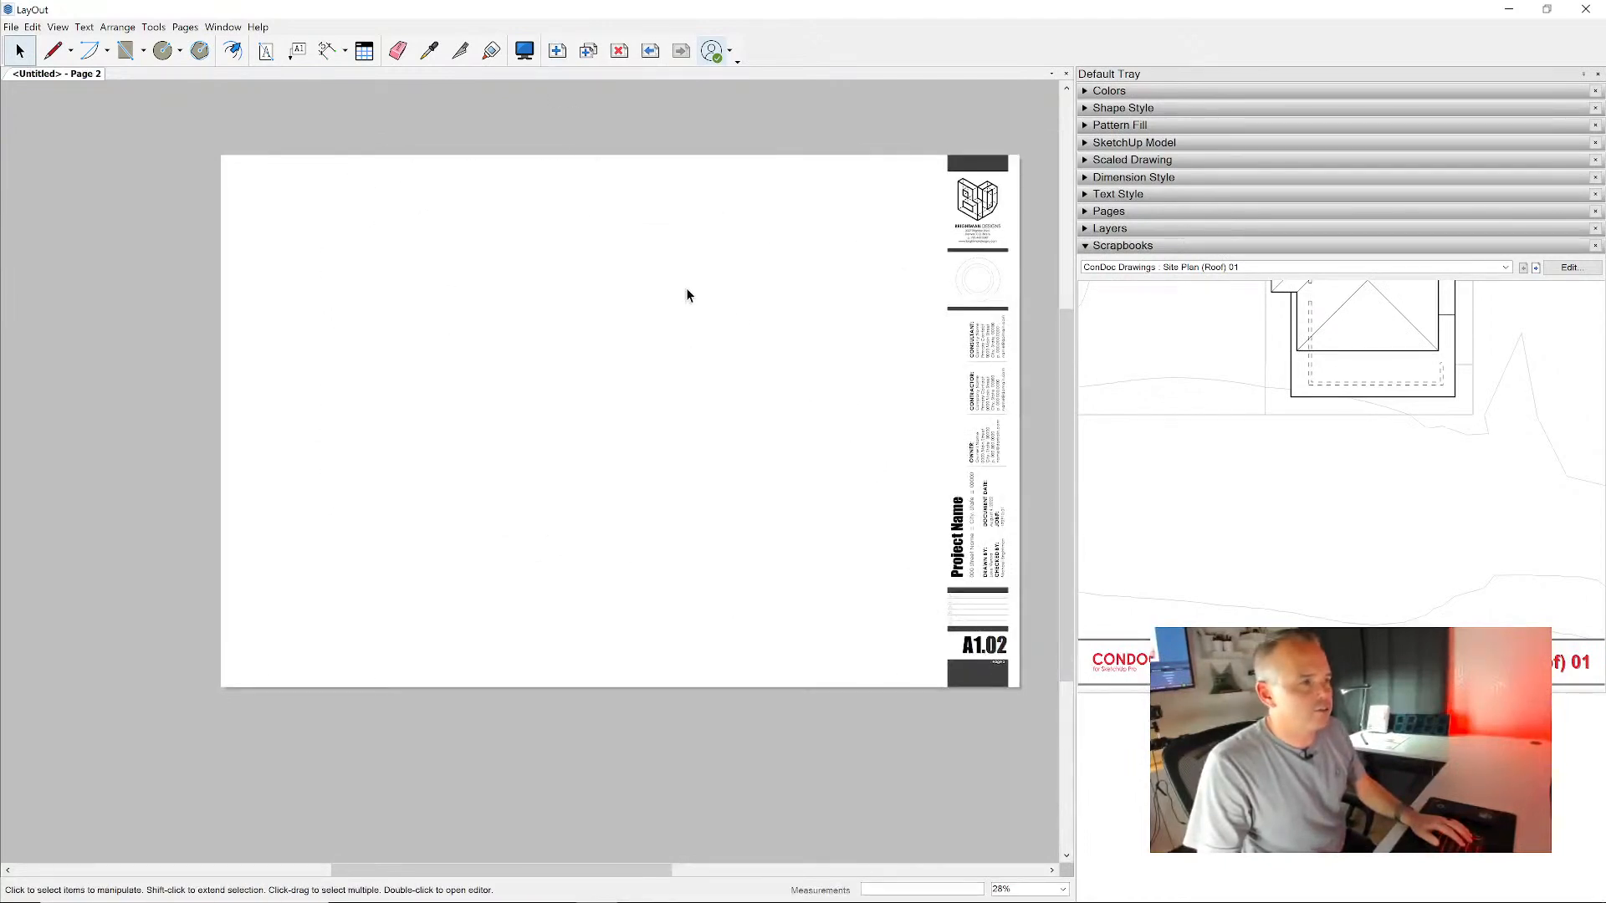
pyautogui.click(1535, 267)
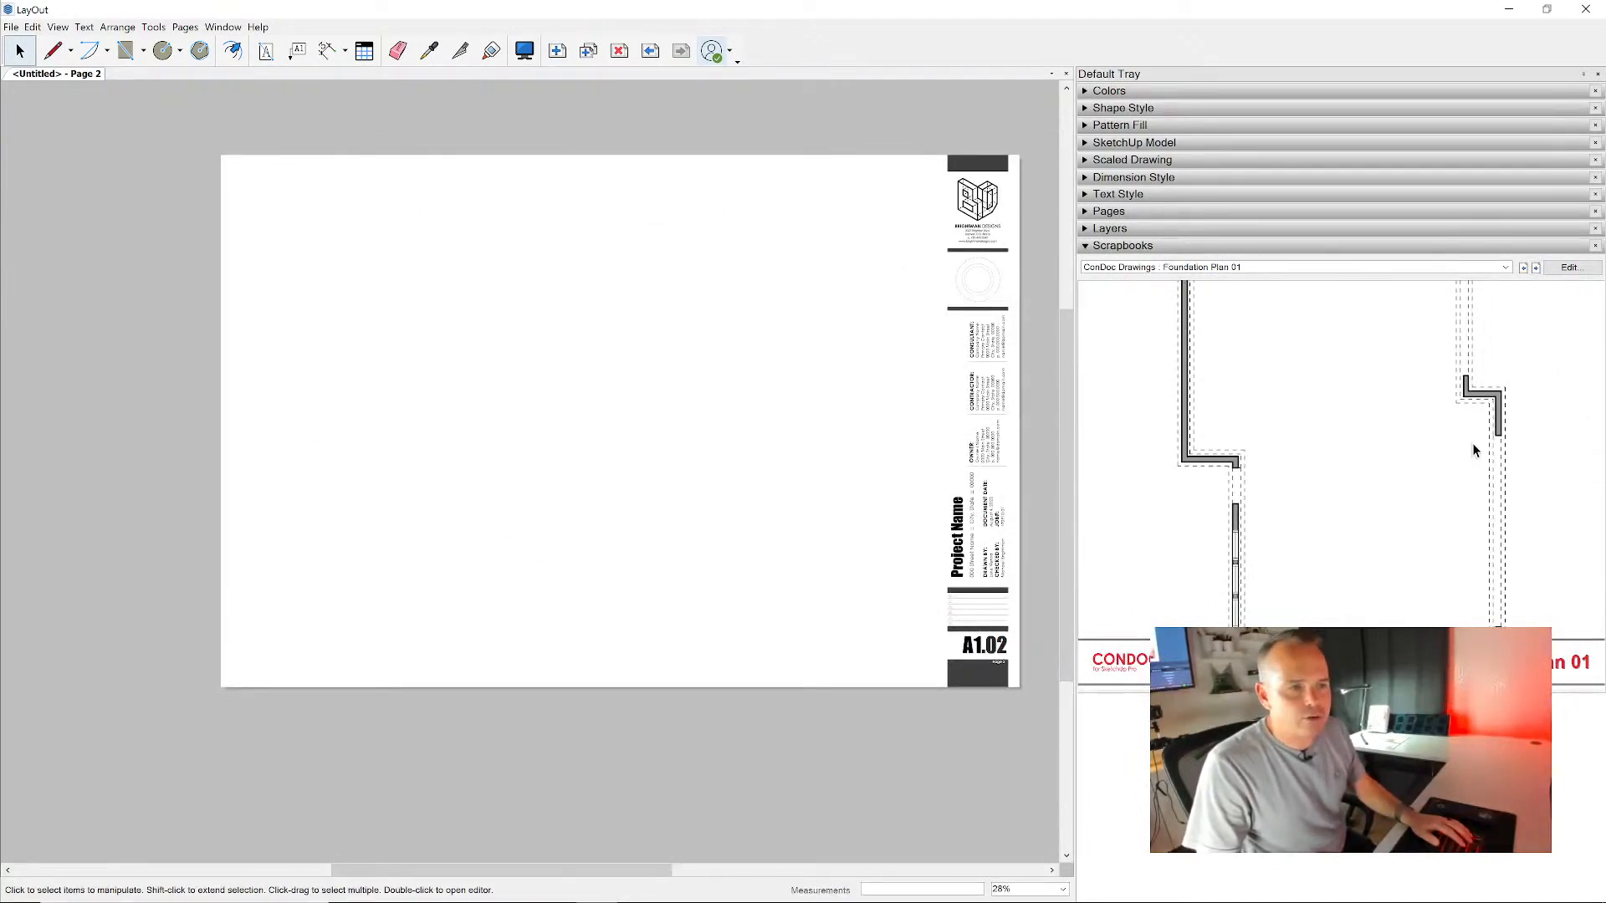
pyautogui.moveTo(1489, 406); pyautogui.dragTo(437, 302)
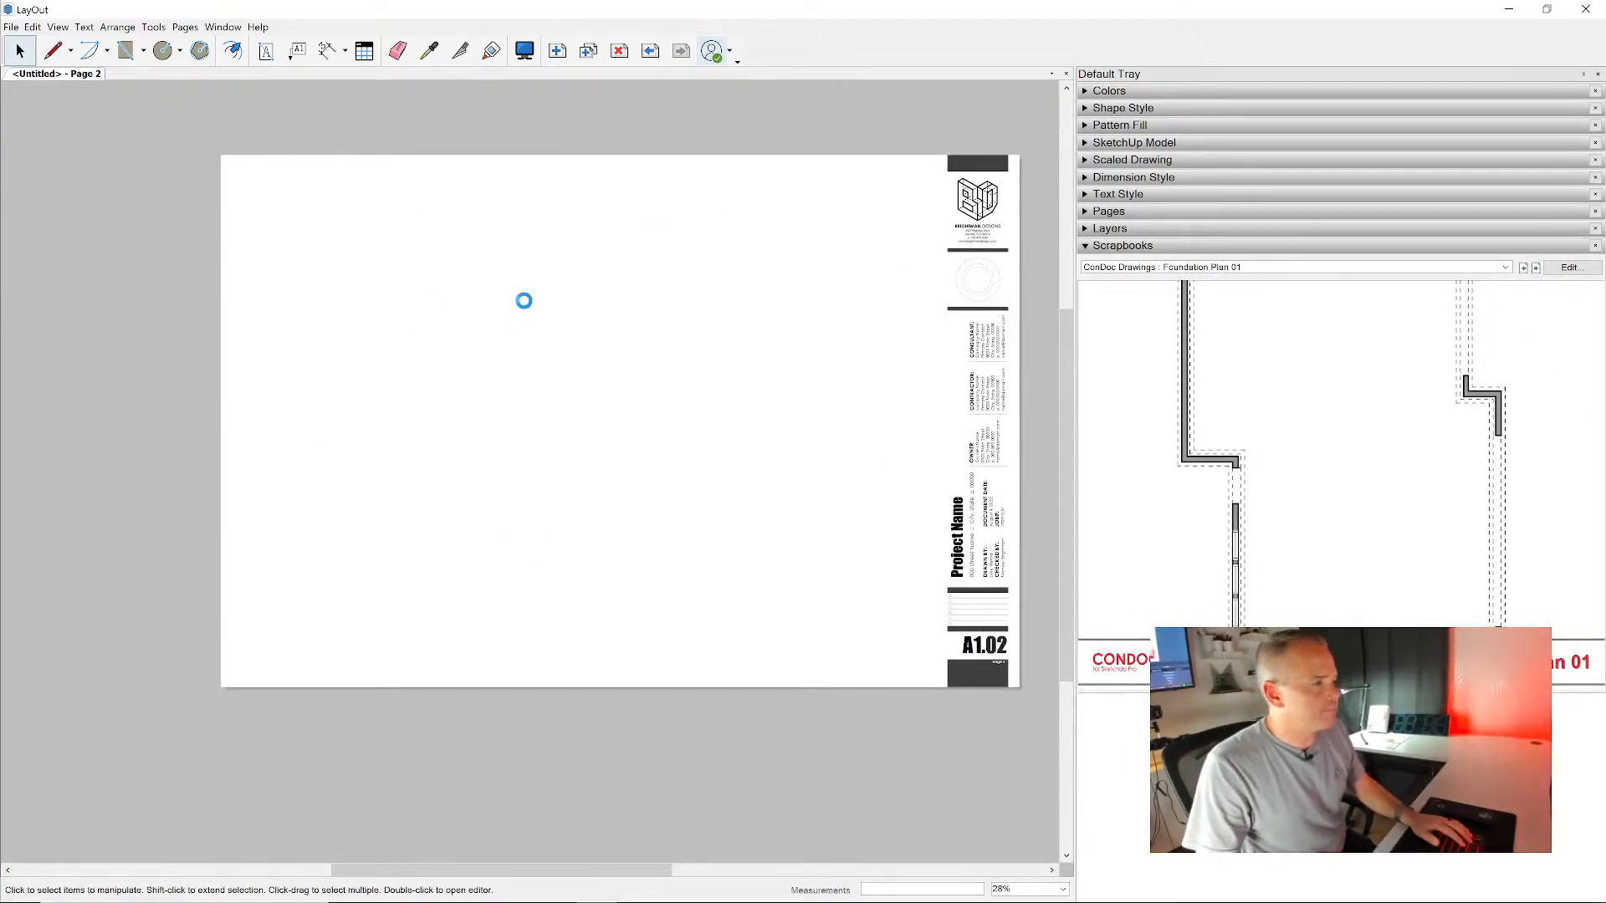
pyautogui.click(380, 360)
pyautogui.moveTo(334, 312); pyautogui.dragTo(333, 210)
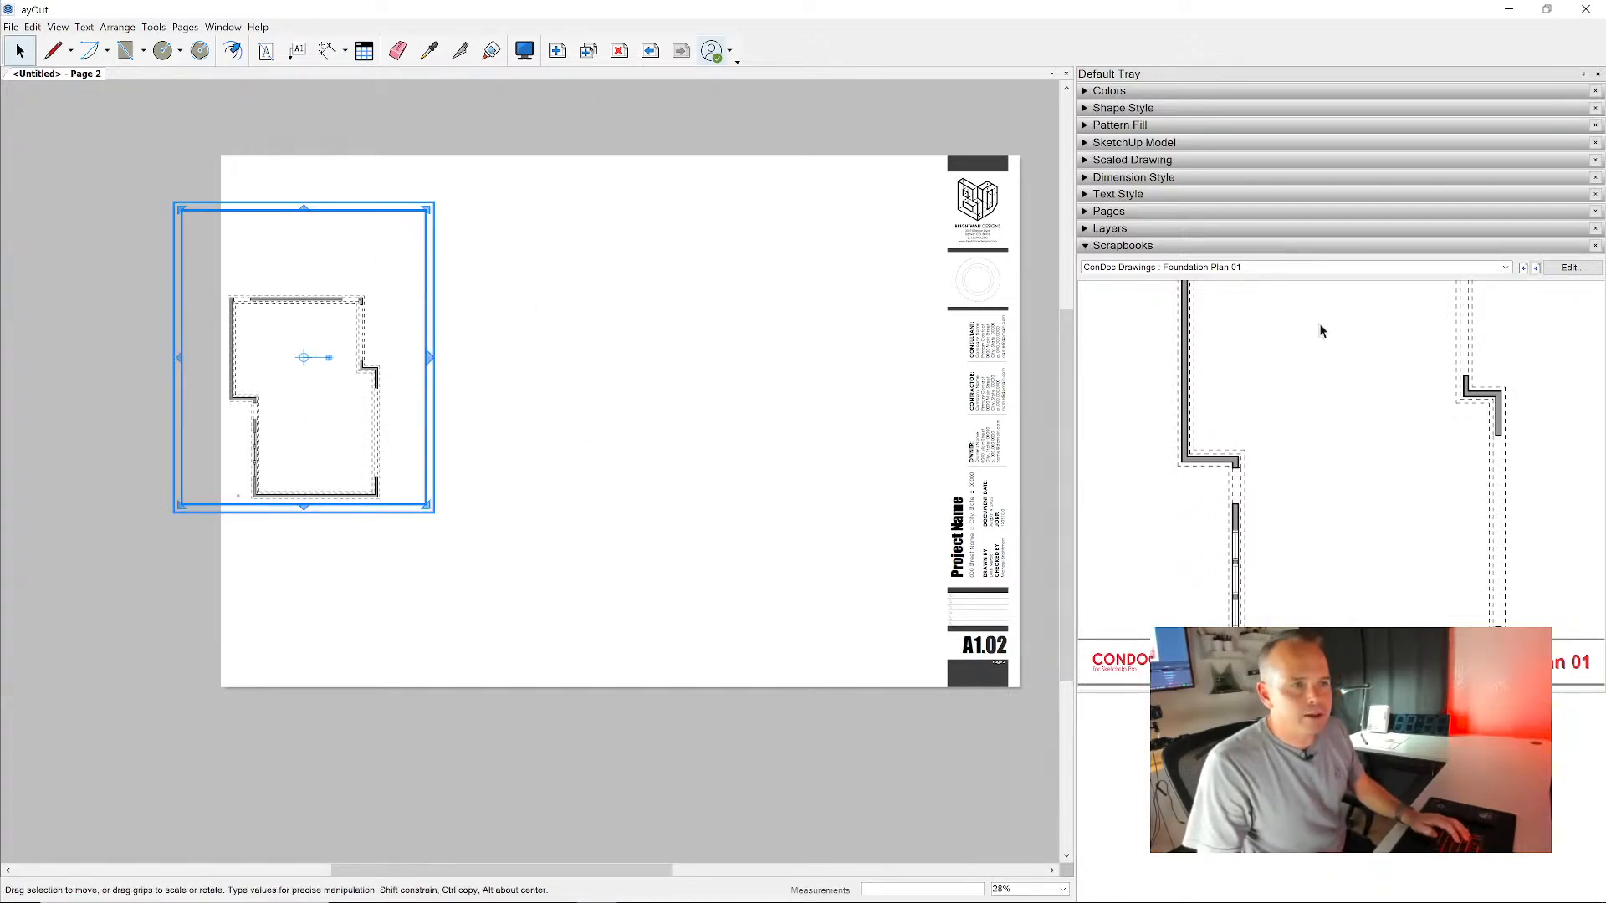
pyautogui.scroll(8, 291, 380)
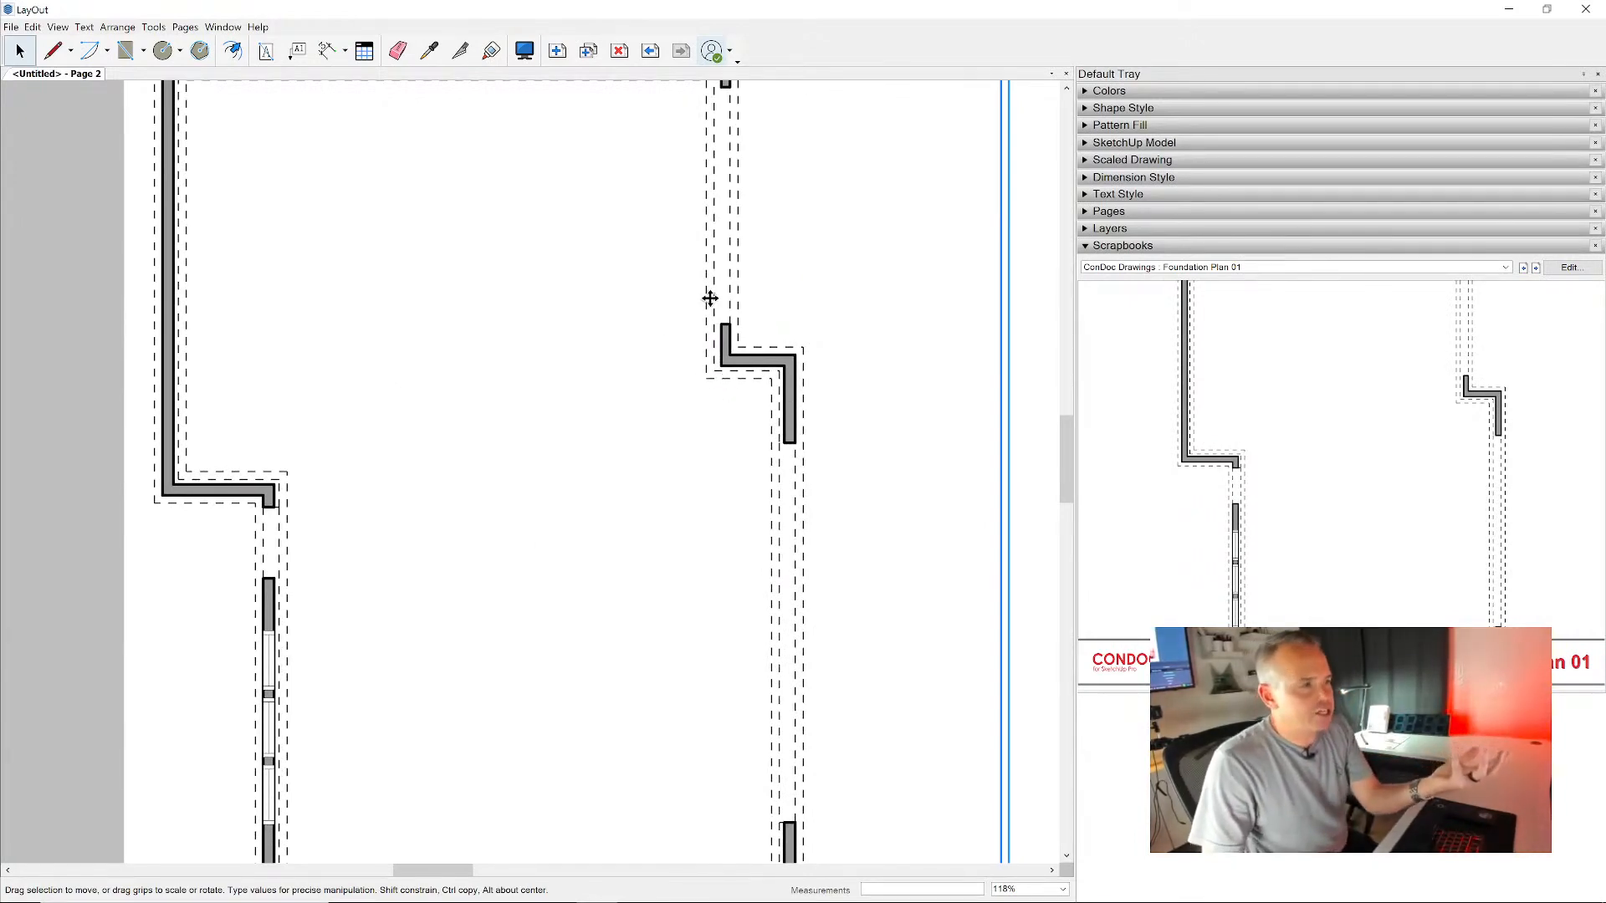
pyautogui.scroll(-3, 710, 299)
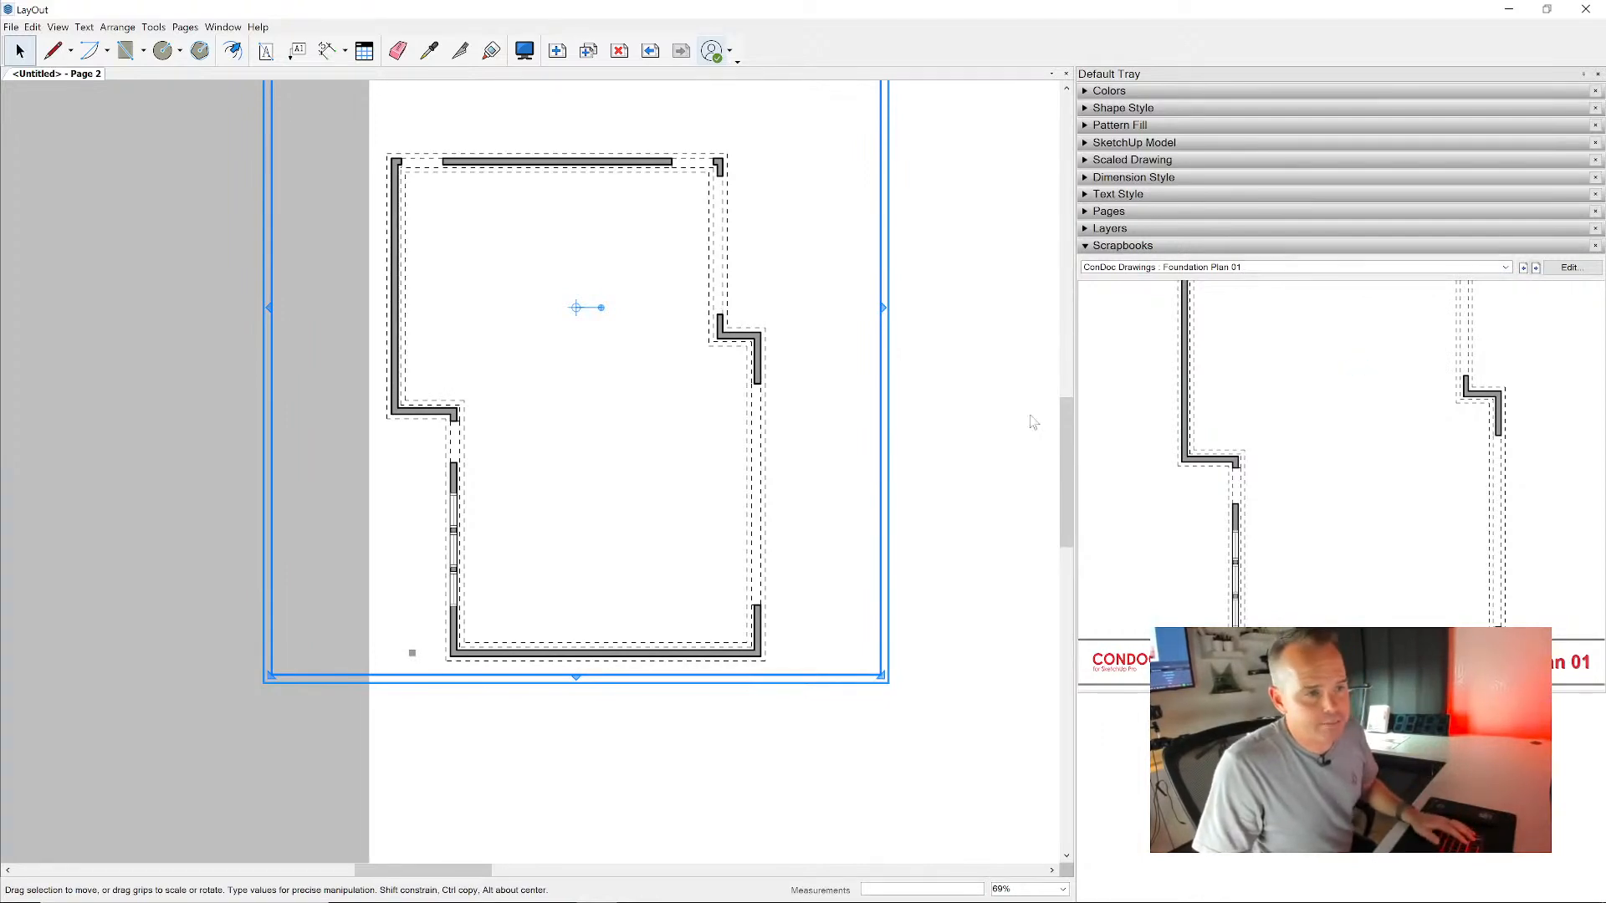
# - Place the Construction Plan 01 drawing beside the foundation plan and extend its viewport to show the whole floor plan
pyautogui.scroll(-3, 766, 388)
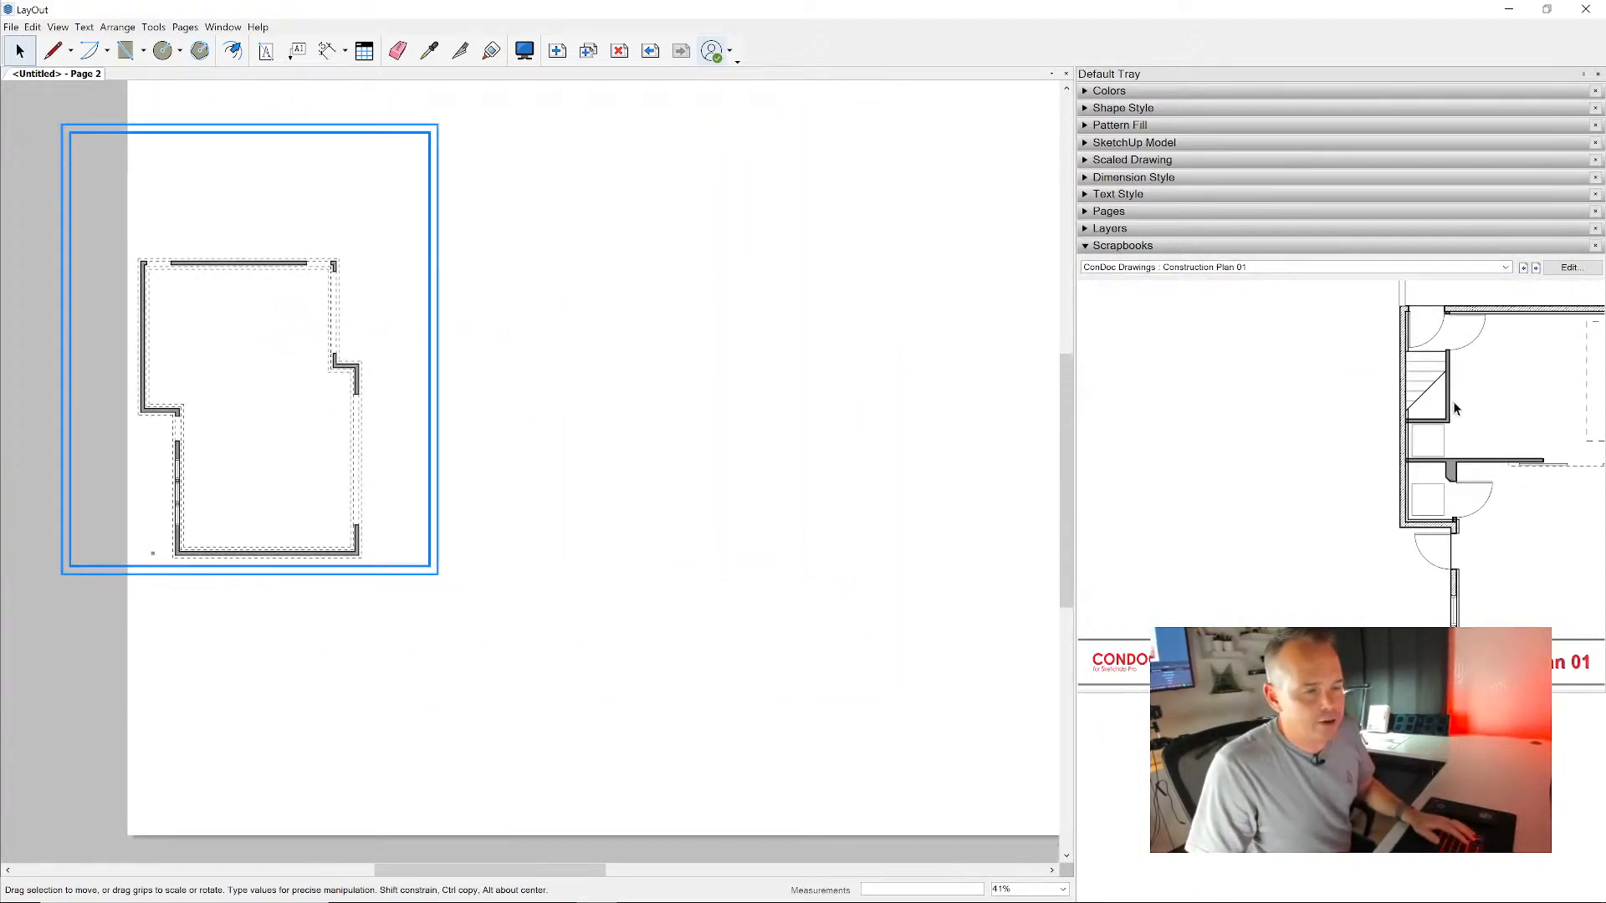
pyautogui.click(771, 356)
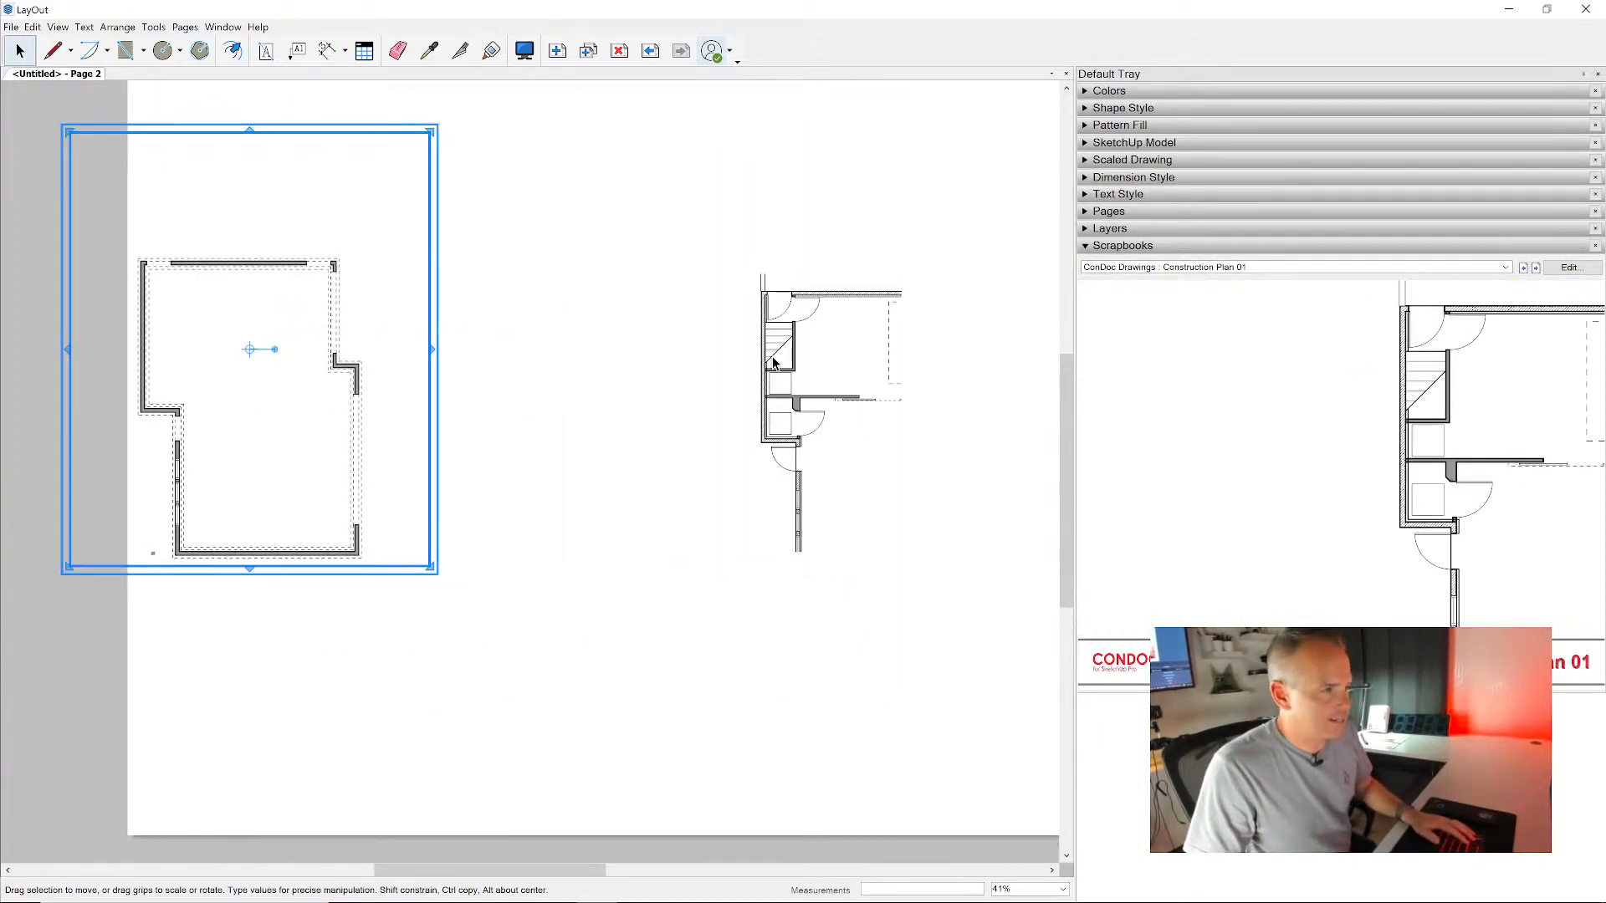
pyautogui.click(818, 411)
pyautogui.moveTo(584, 314); pyautogui.dragTo(455, 281, button='middle')
pyautogui.click(775, 517)
pyautogui.moveTo(773, 518); pyautogui.dragTo(1037, 624)
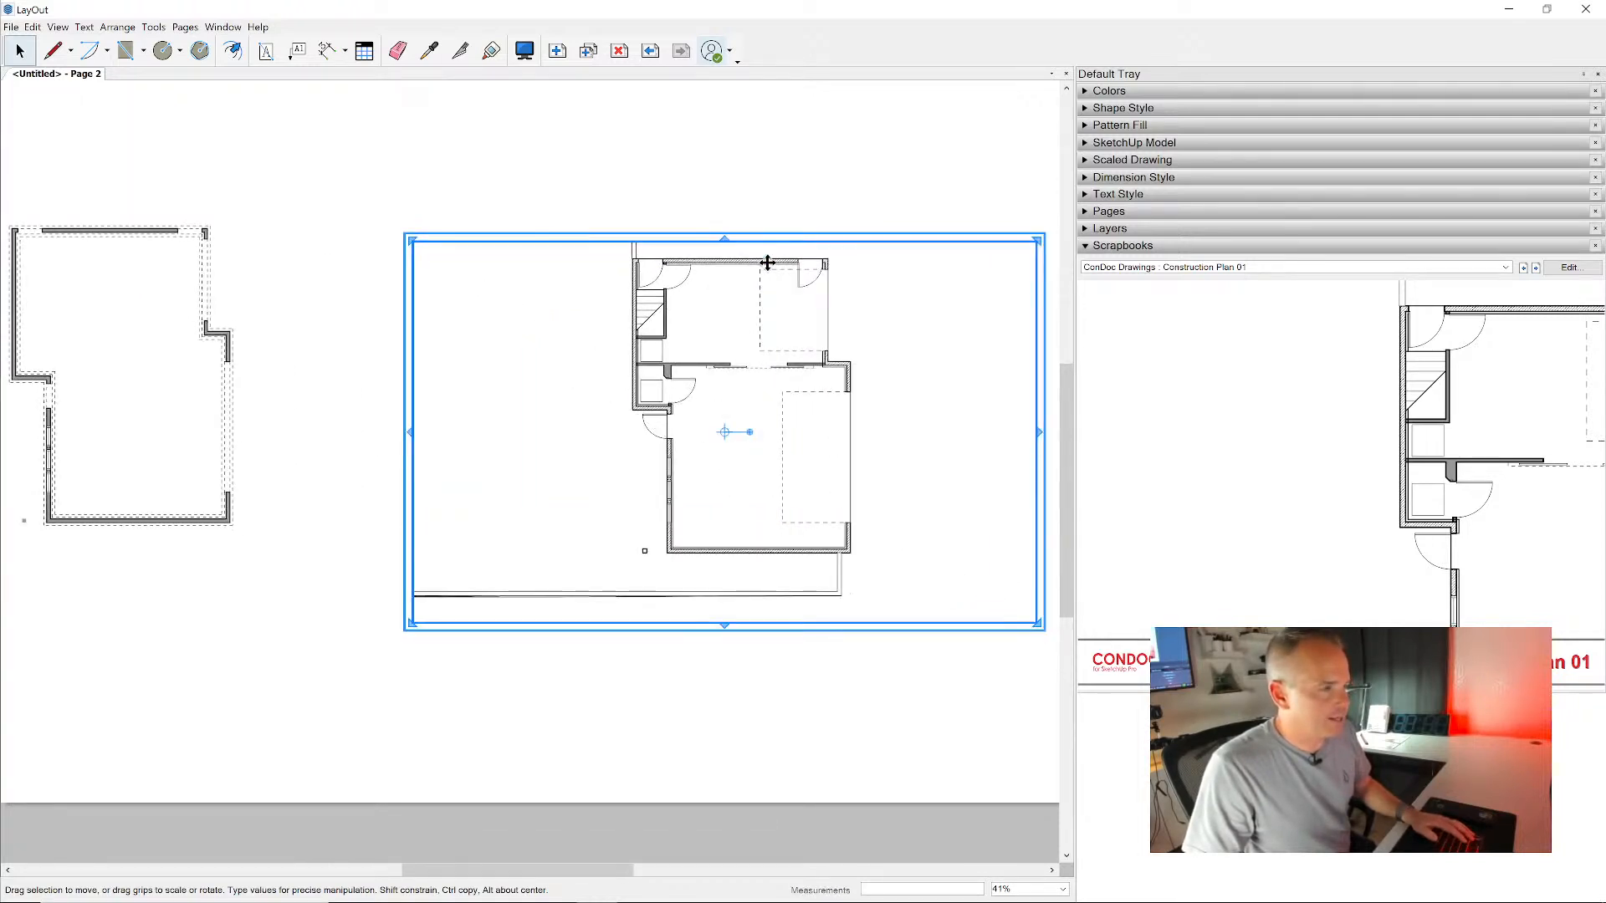
# - Ungroup the Construction Plan 01 drawing into its separate stacked viewports
pyautogui.scroll(4, 745, 309)
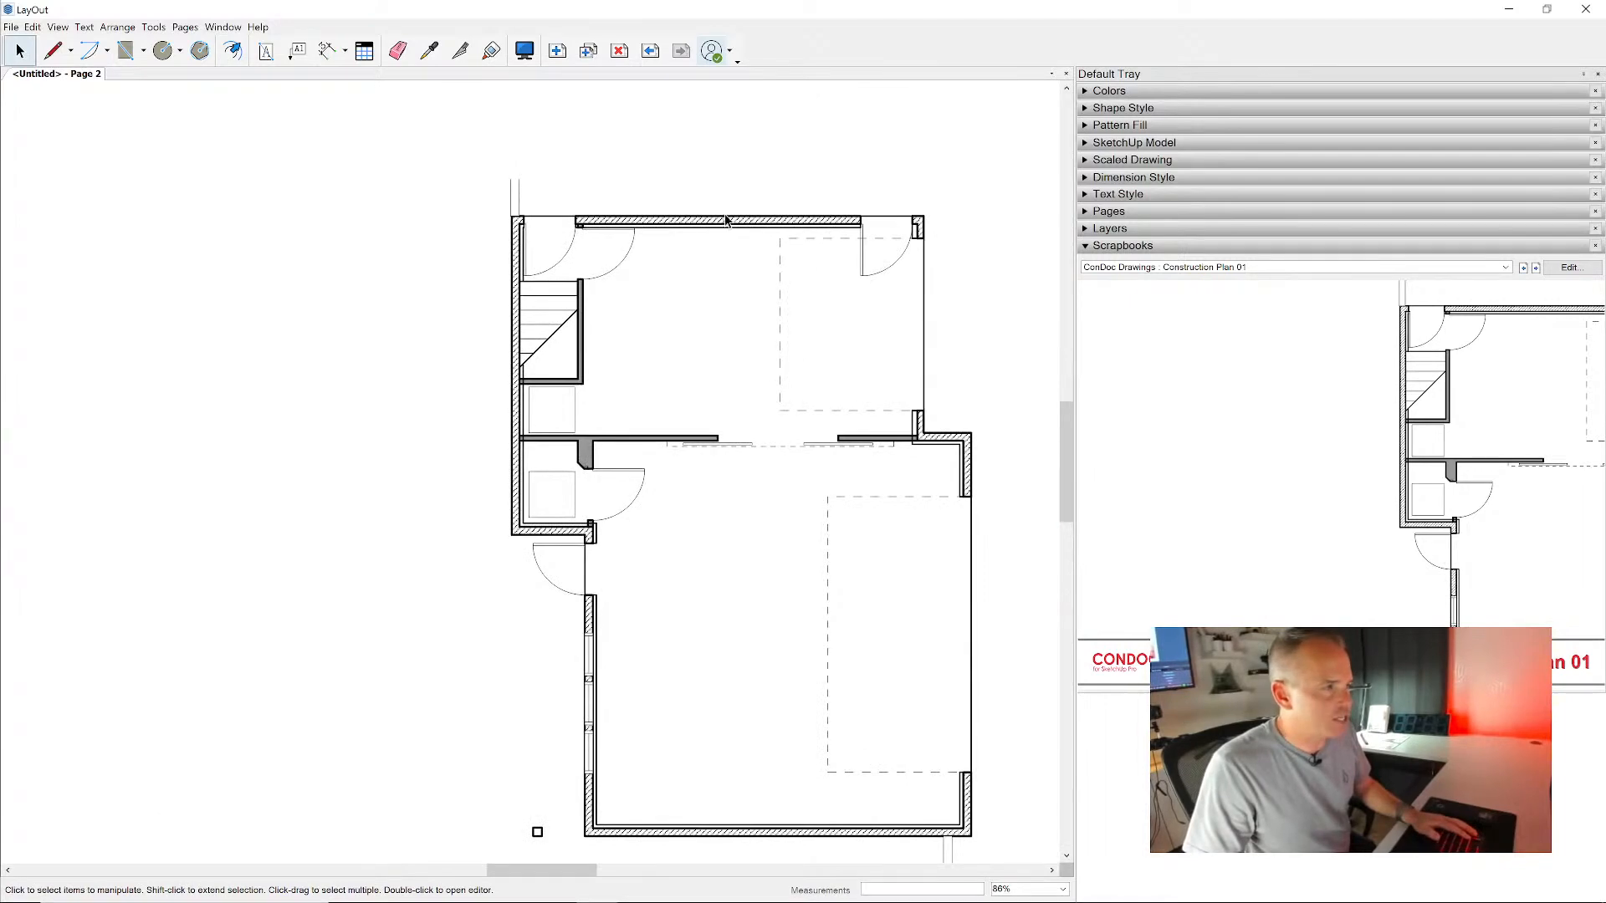
pyautogui.moveTo(677, 415); pyautogui.dragTo(660, 317, button='middle')
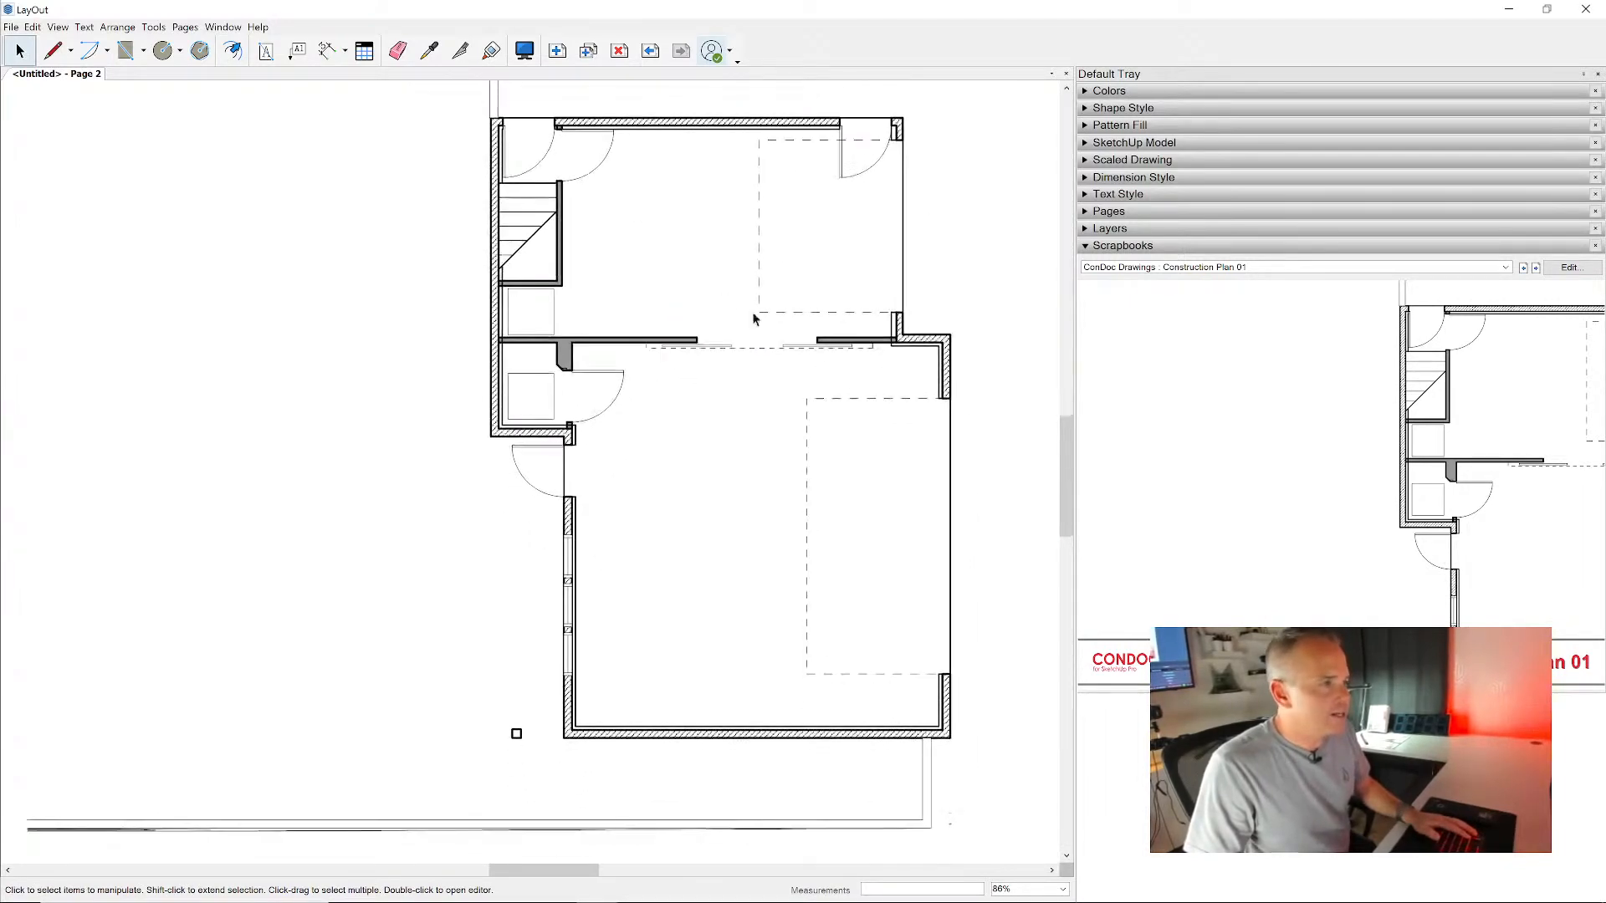
pyautogui.click(699, 305)
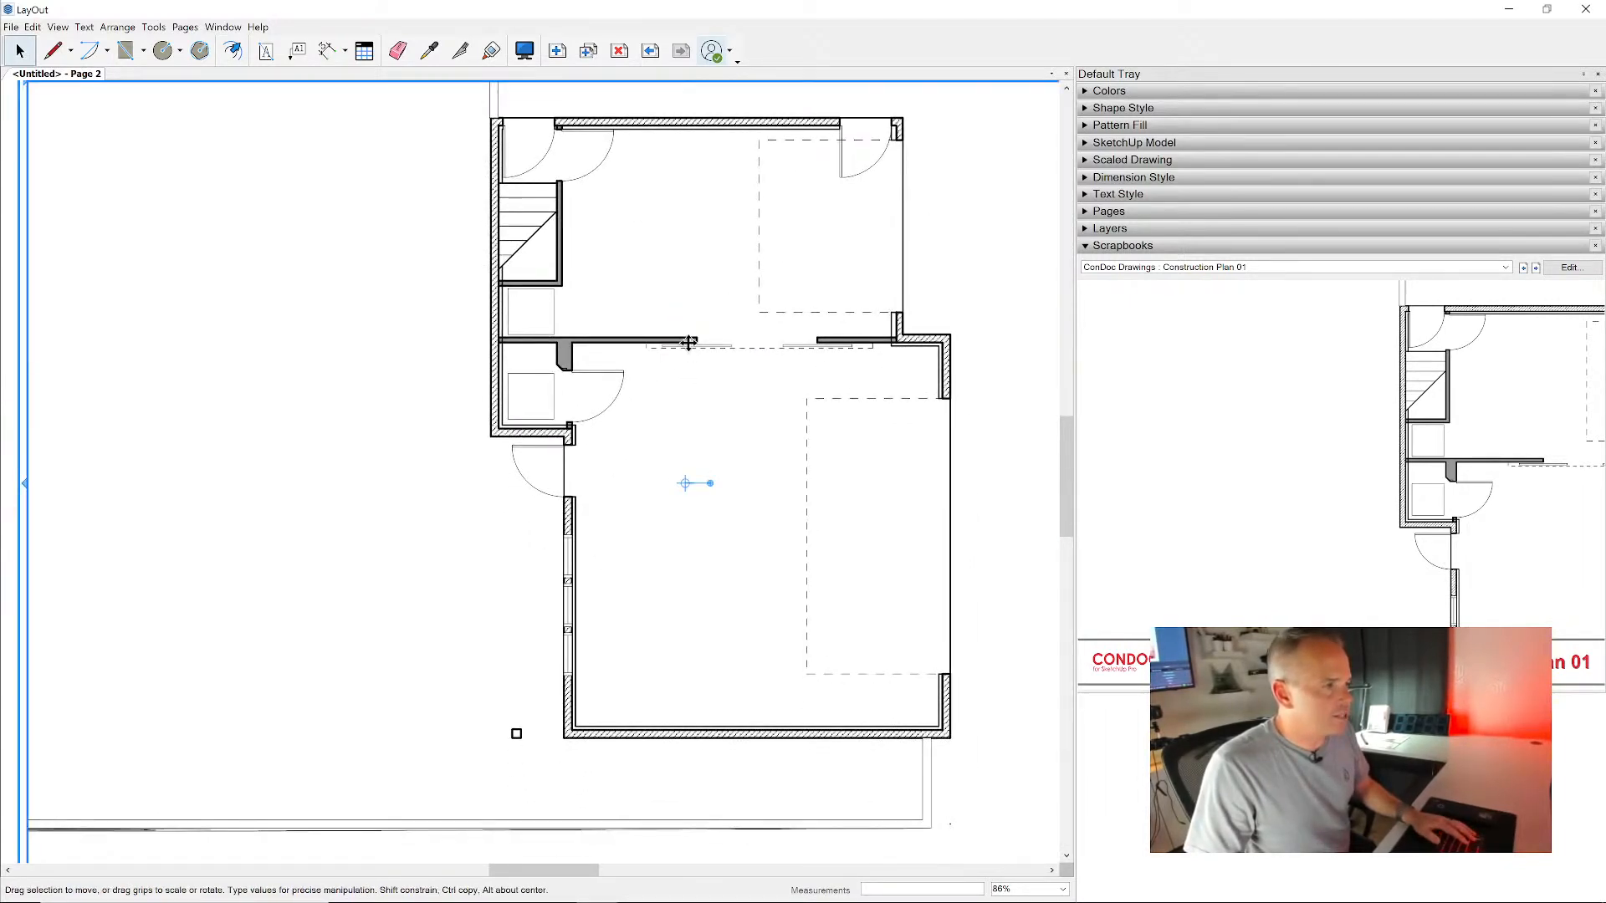
pyautogui.rightClick(690, 345)
pyautogui.click(743, 550)
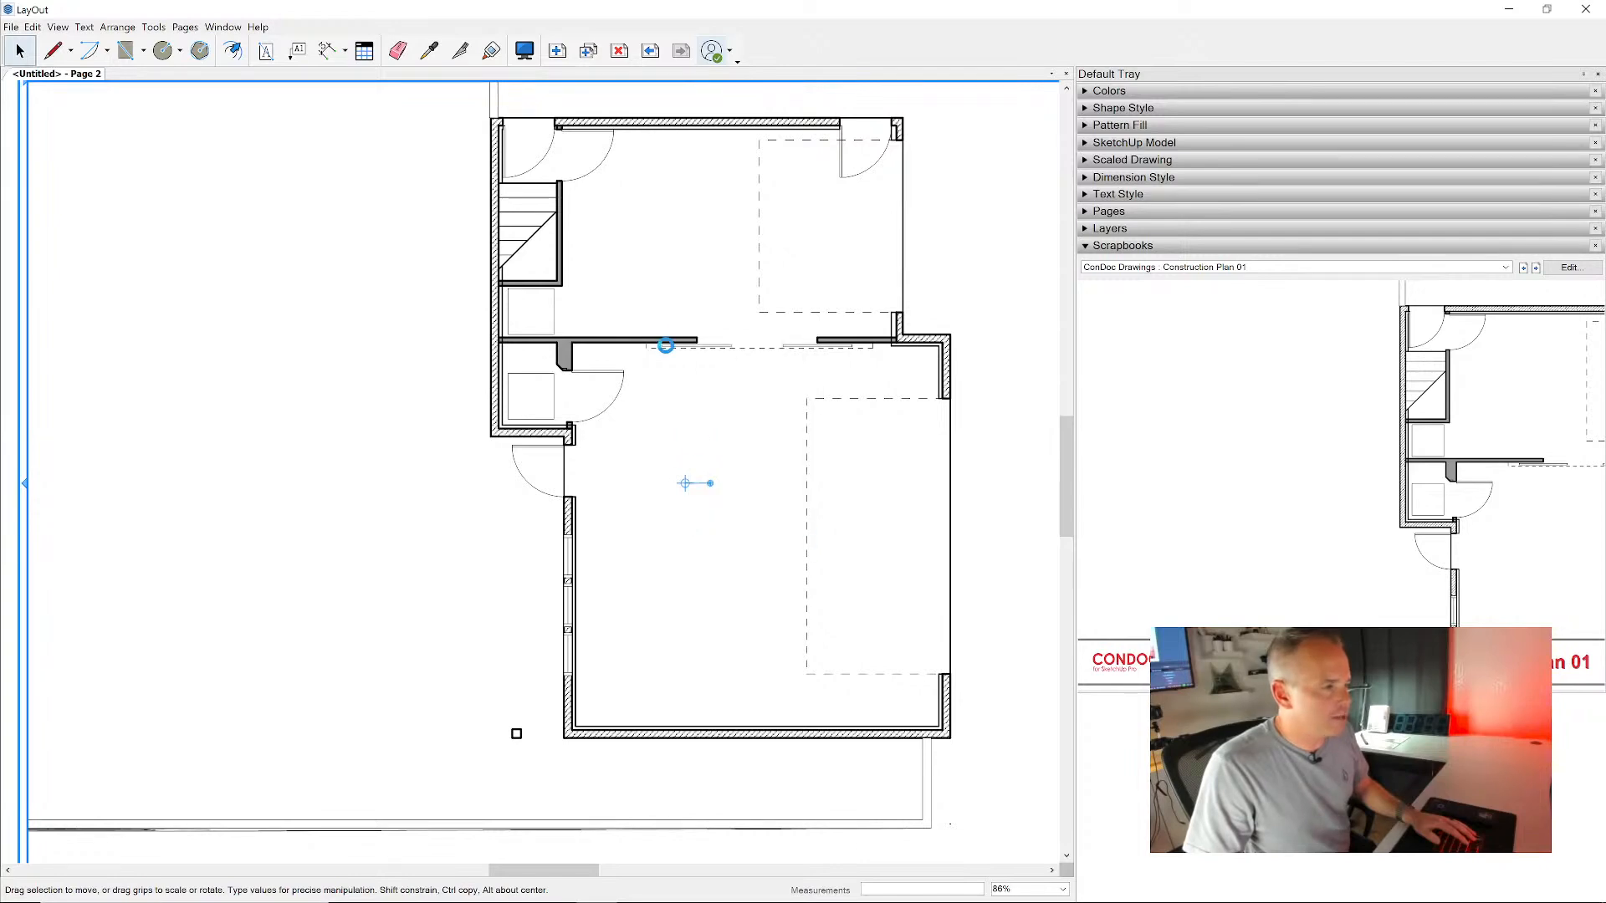
pyautogui.click(657, 294)
pyautogui.scroll(-2, 674, 336)
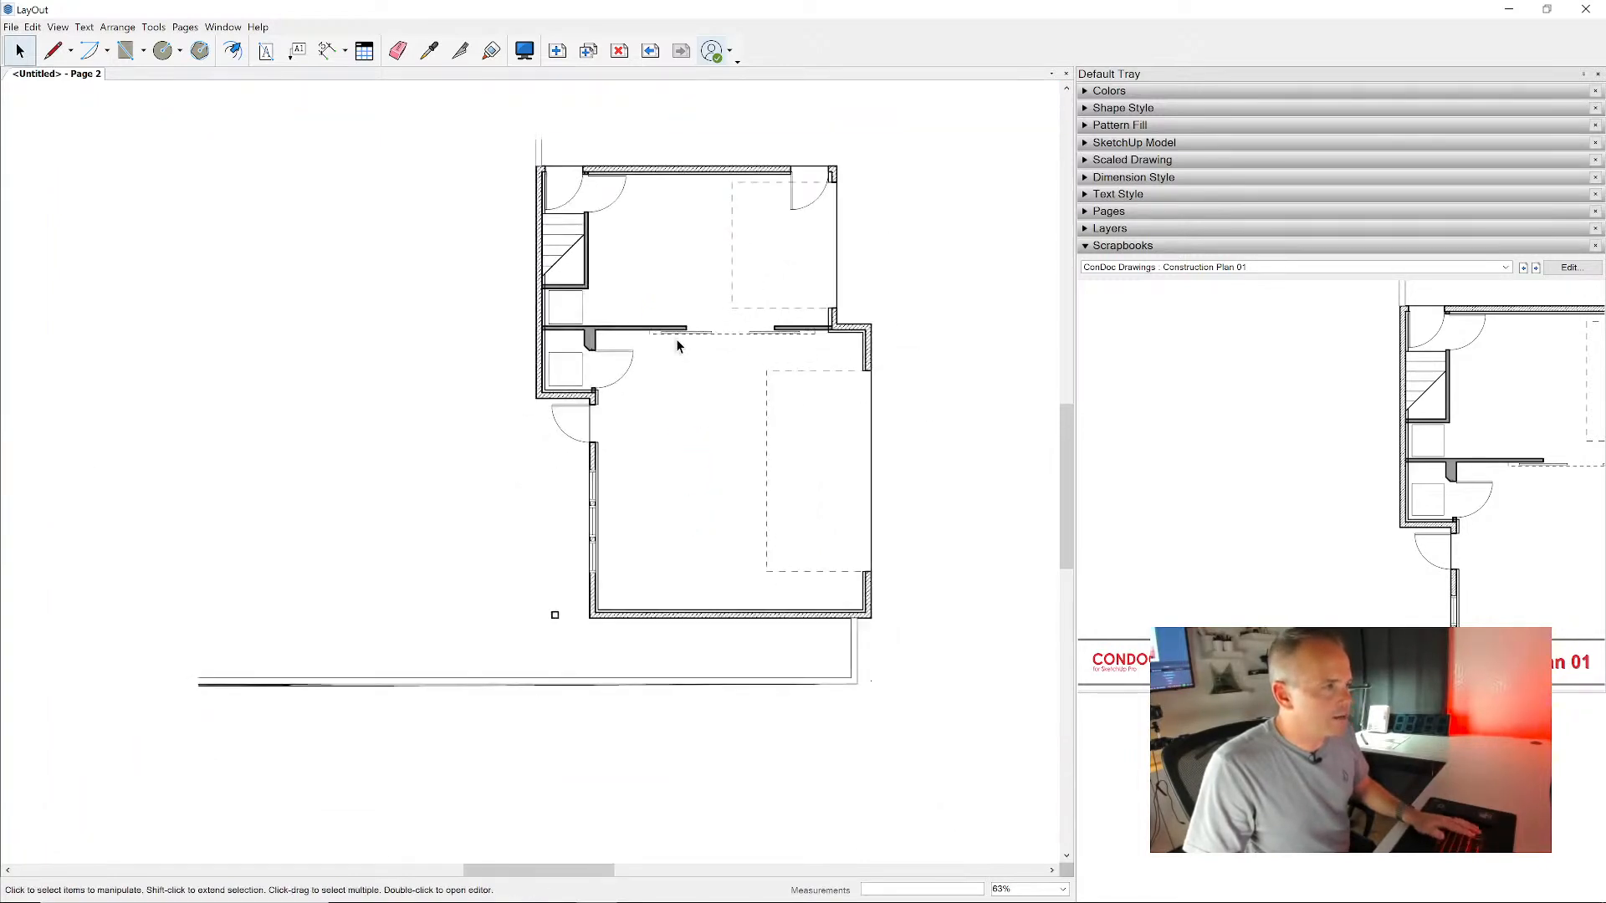
# - Pull the outline, door and window, wall hatch and overhead line viewports of Construction Plan 01 apart on the sheet
pyautogui.click(673, 331)
pyautogui.click(497, 341)
pyautogui.click(564, 395)
pyautogui.moveTo(564, 395); pyautogui.dragTo(271, 539)
pyautogui.click(618, 189)
pyautogui.moveTo(618, 191); pyautogui.dragTo(920, 248)
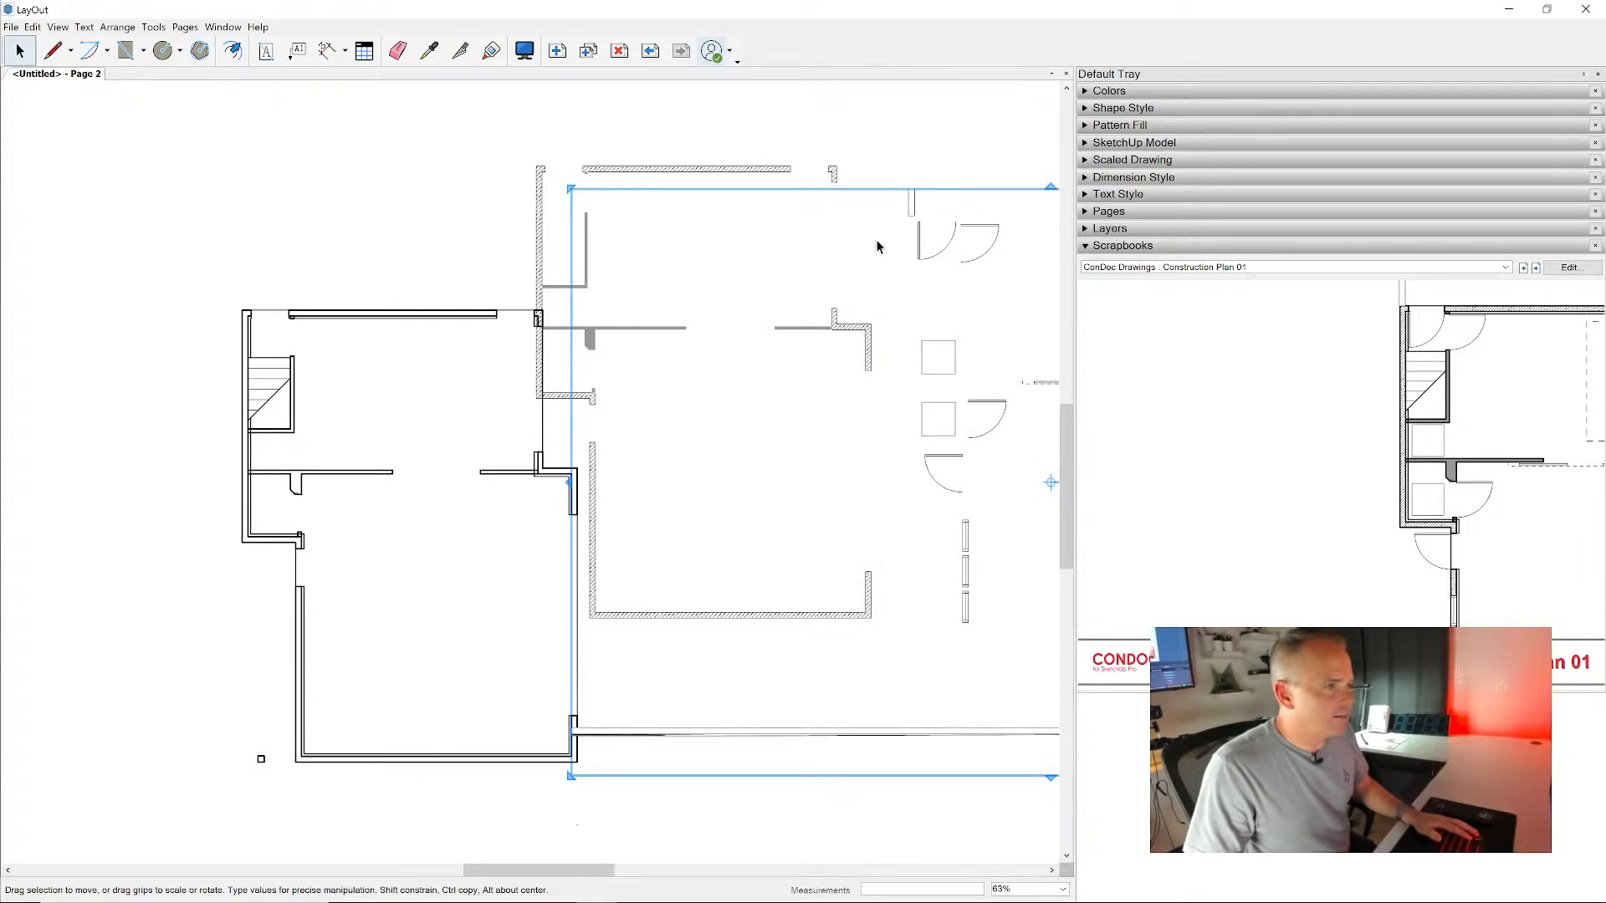
pyautogui.click(746, 169)
pyautogui.moveTo(735, 168); pyautogui.dragTo(275, 55)
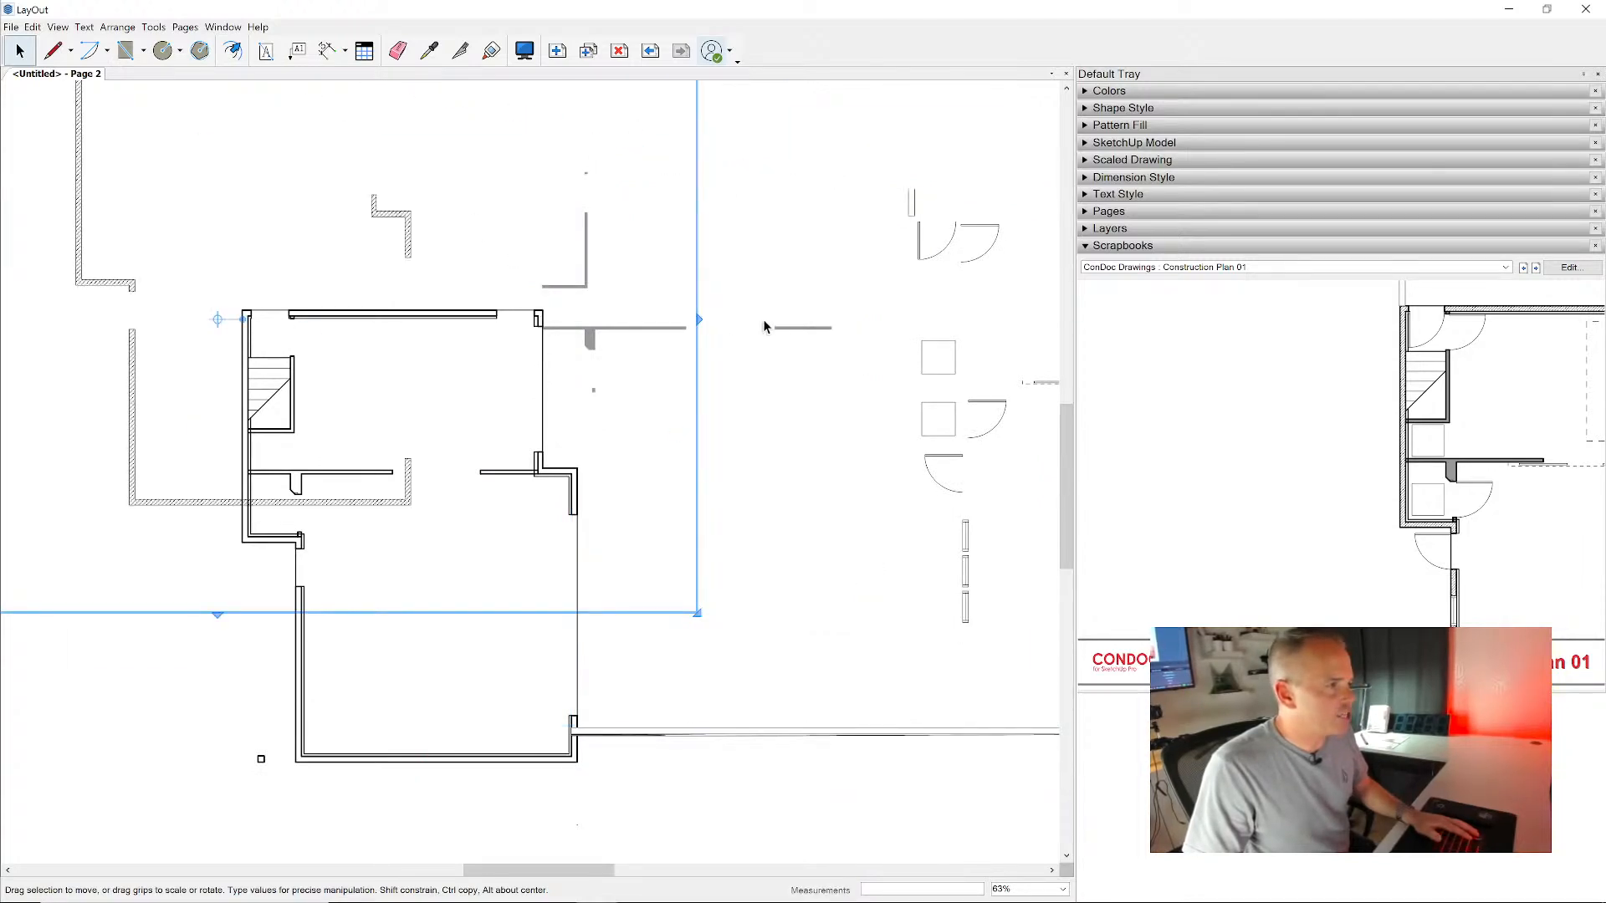
pyautogui.click(788, 328)
pyautogui.moveTo(787, 329); pyautogui.dragTo(862, 493)
pyautogui.scroll(-5, 626, 274)
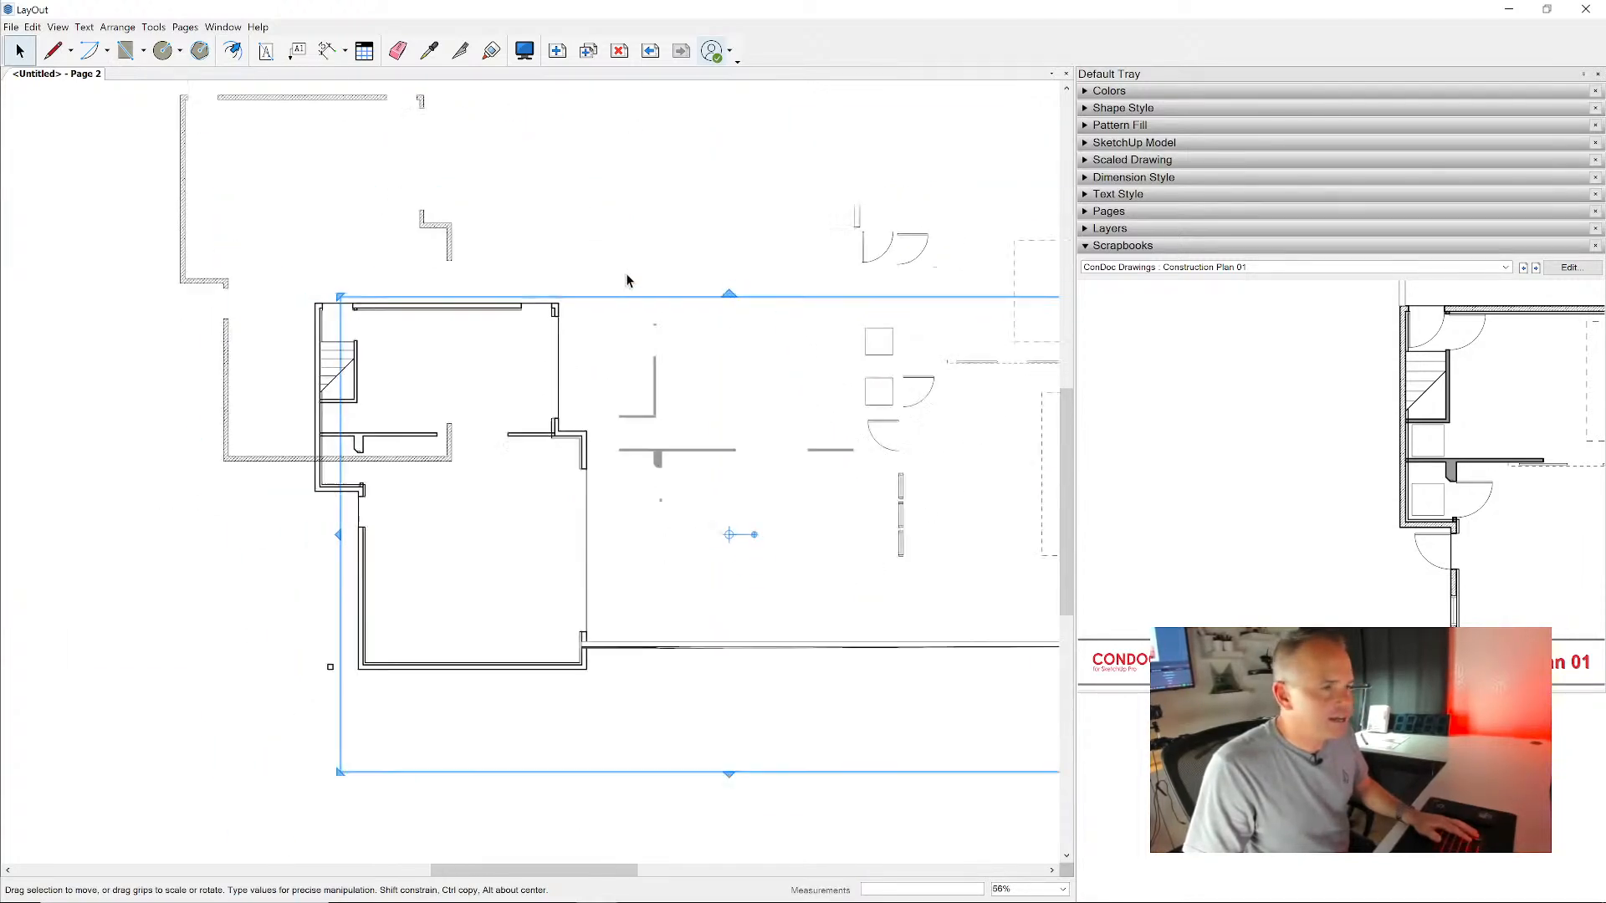
# - Undo the viewport moves and the ungrouping of Construction Plan 01
pyautogui.hotkey('ctrl', 'z')
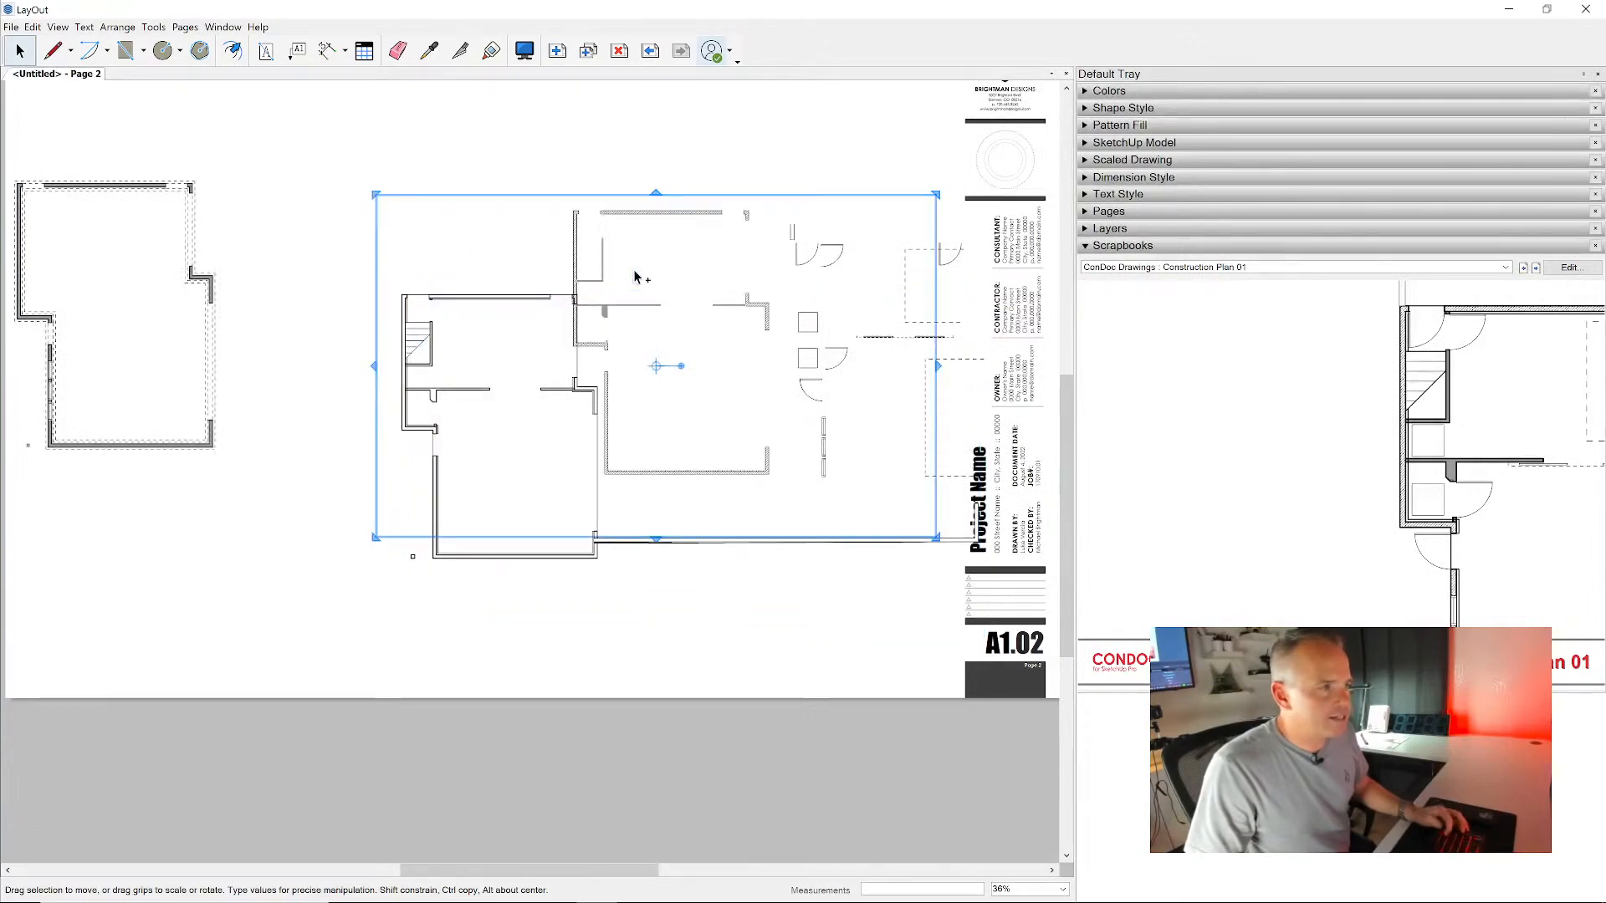
pyautogui.hotkey('ctrl', 'z')
pyautogui.hotkey('ctrl', 'z')
pyautogui.hotkey('ctrl', 'z')
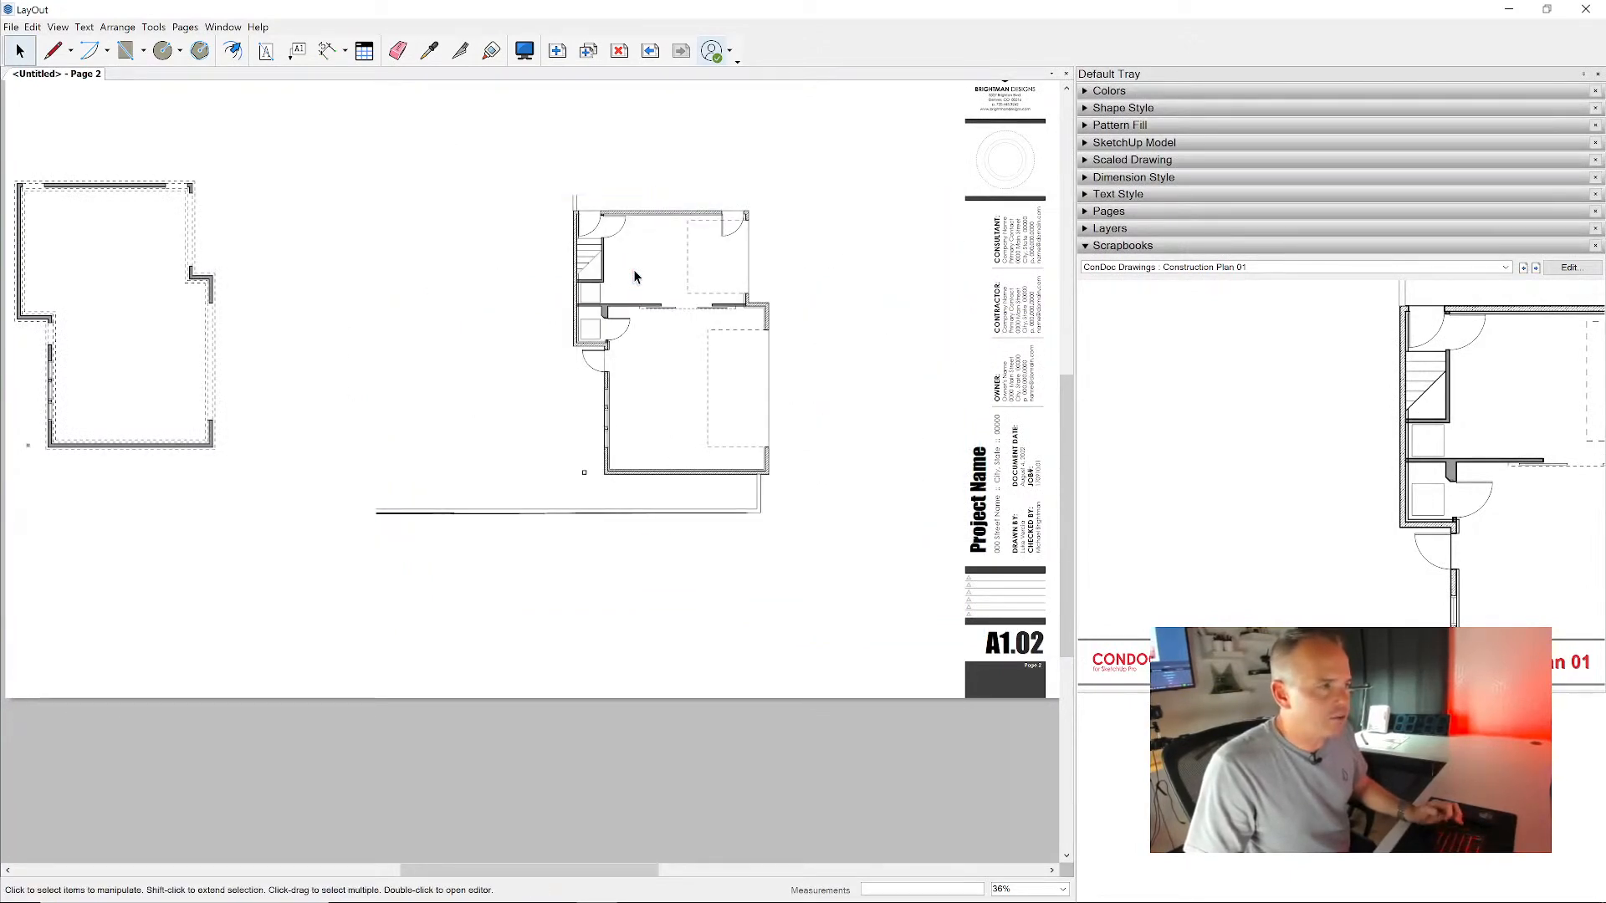
# - Narrow the Construction Plan 01 viewport from both sides around the building and move it closer to the foundation plan
pyautogui.click(686, 342)
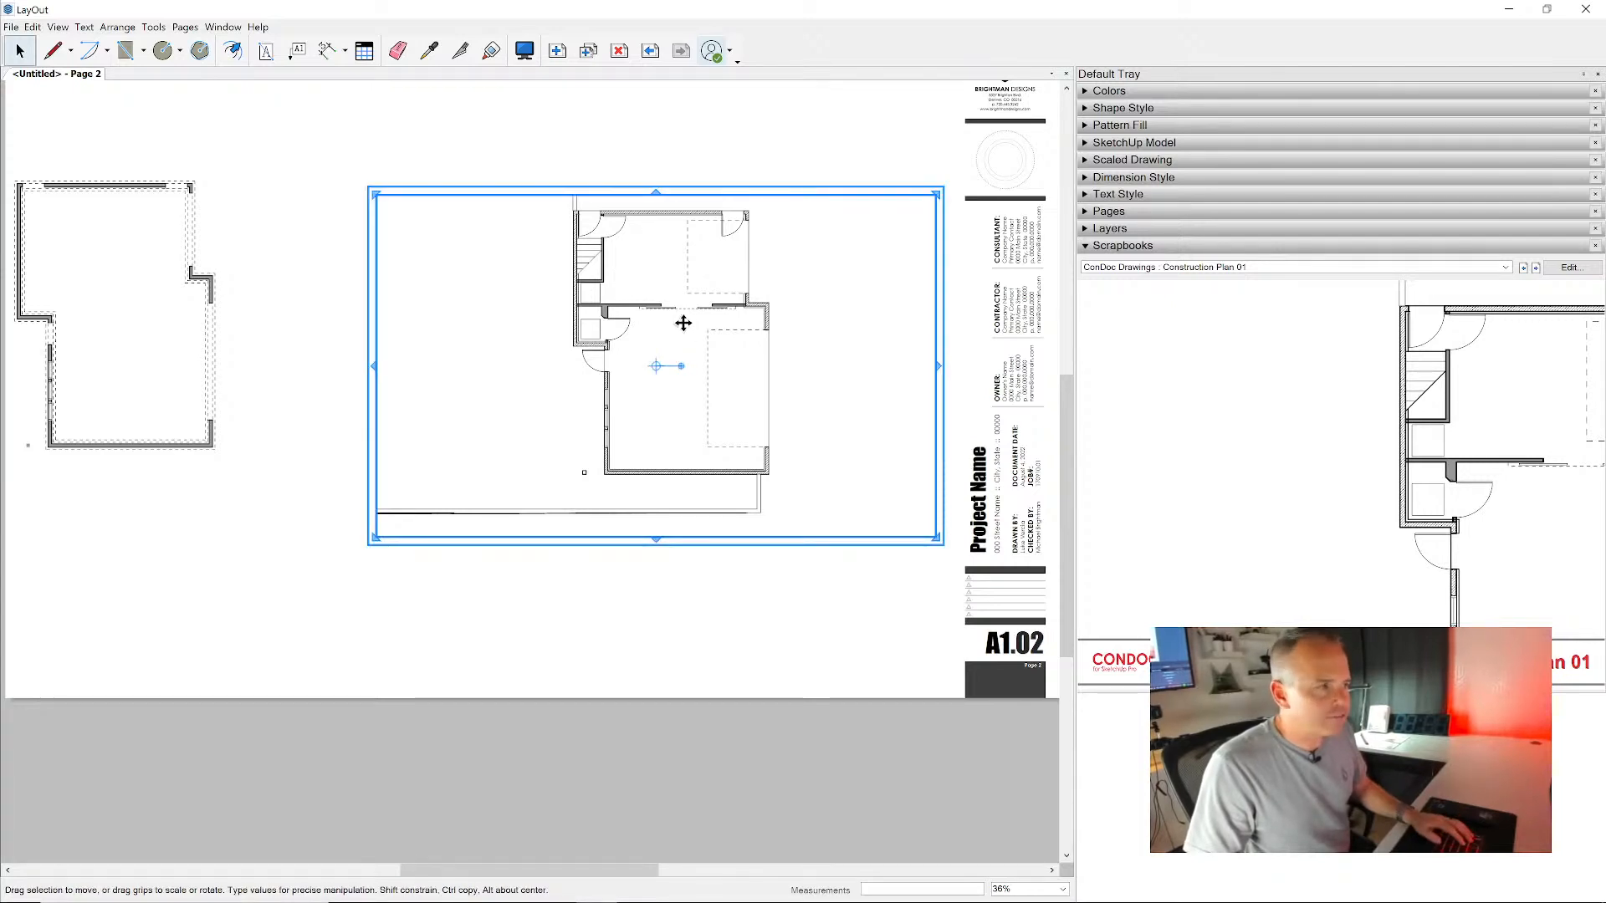
pyautogui.moveTo(938, 365); pyautogui.dragTo(803, 369)
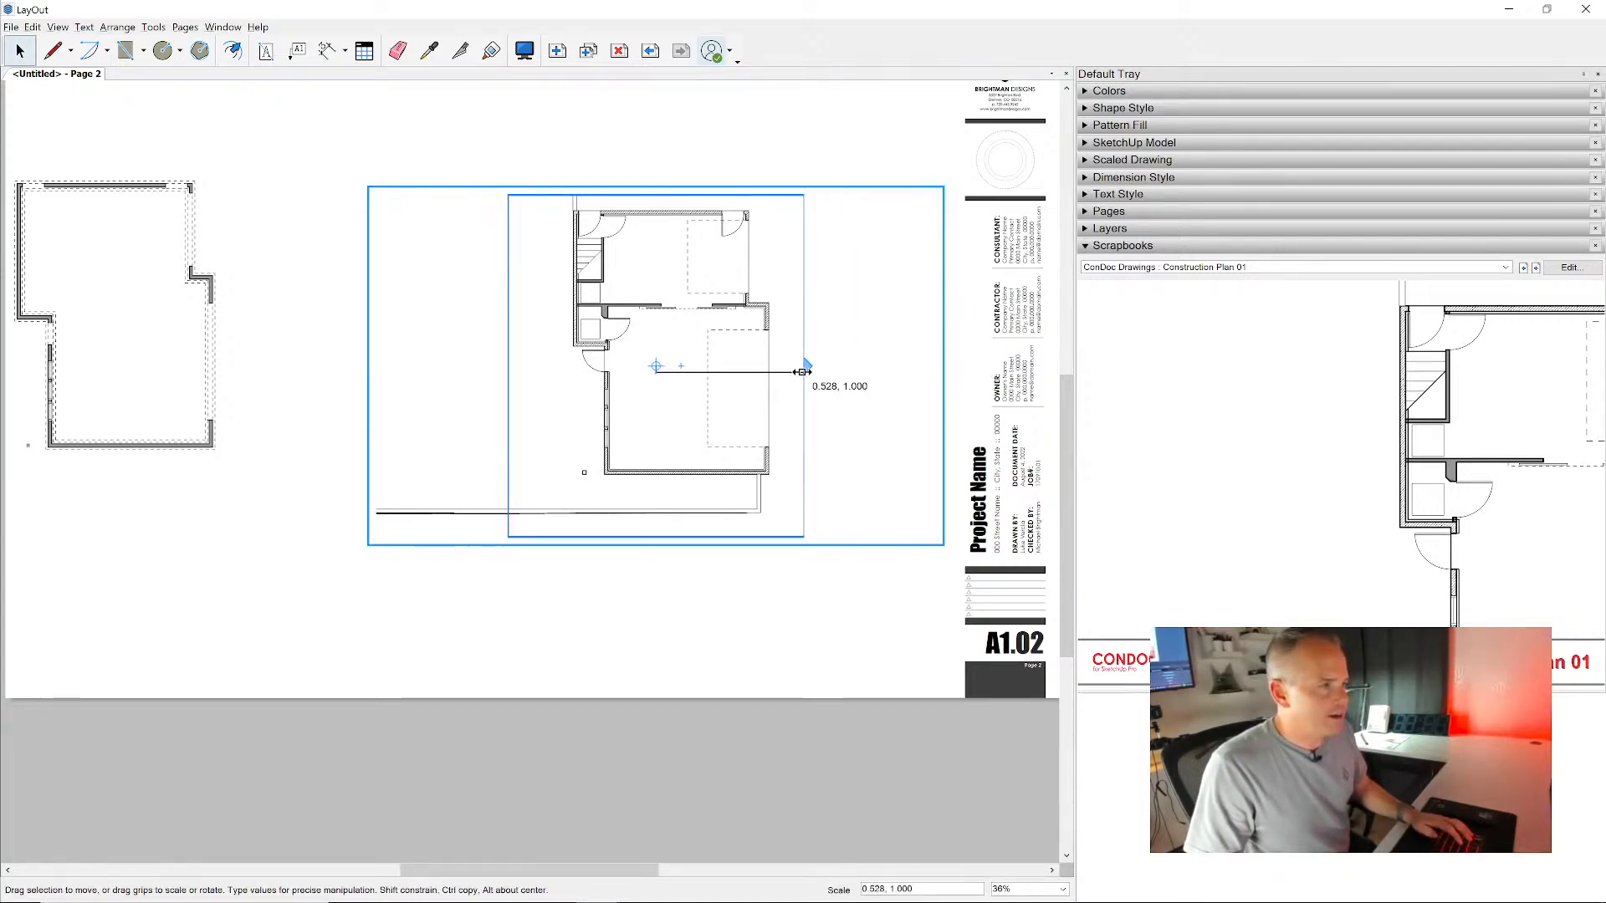
pyautogui.moveTo(641, 307); pyautogui.dragTo(463, 307)
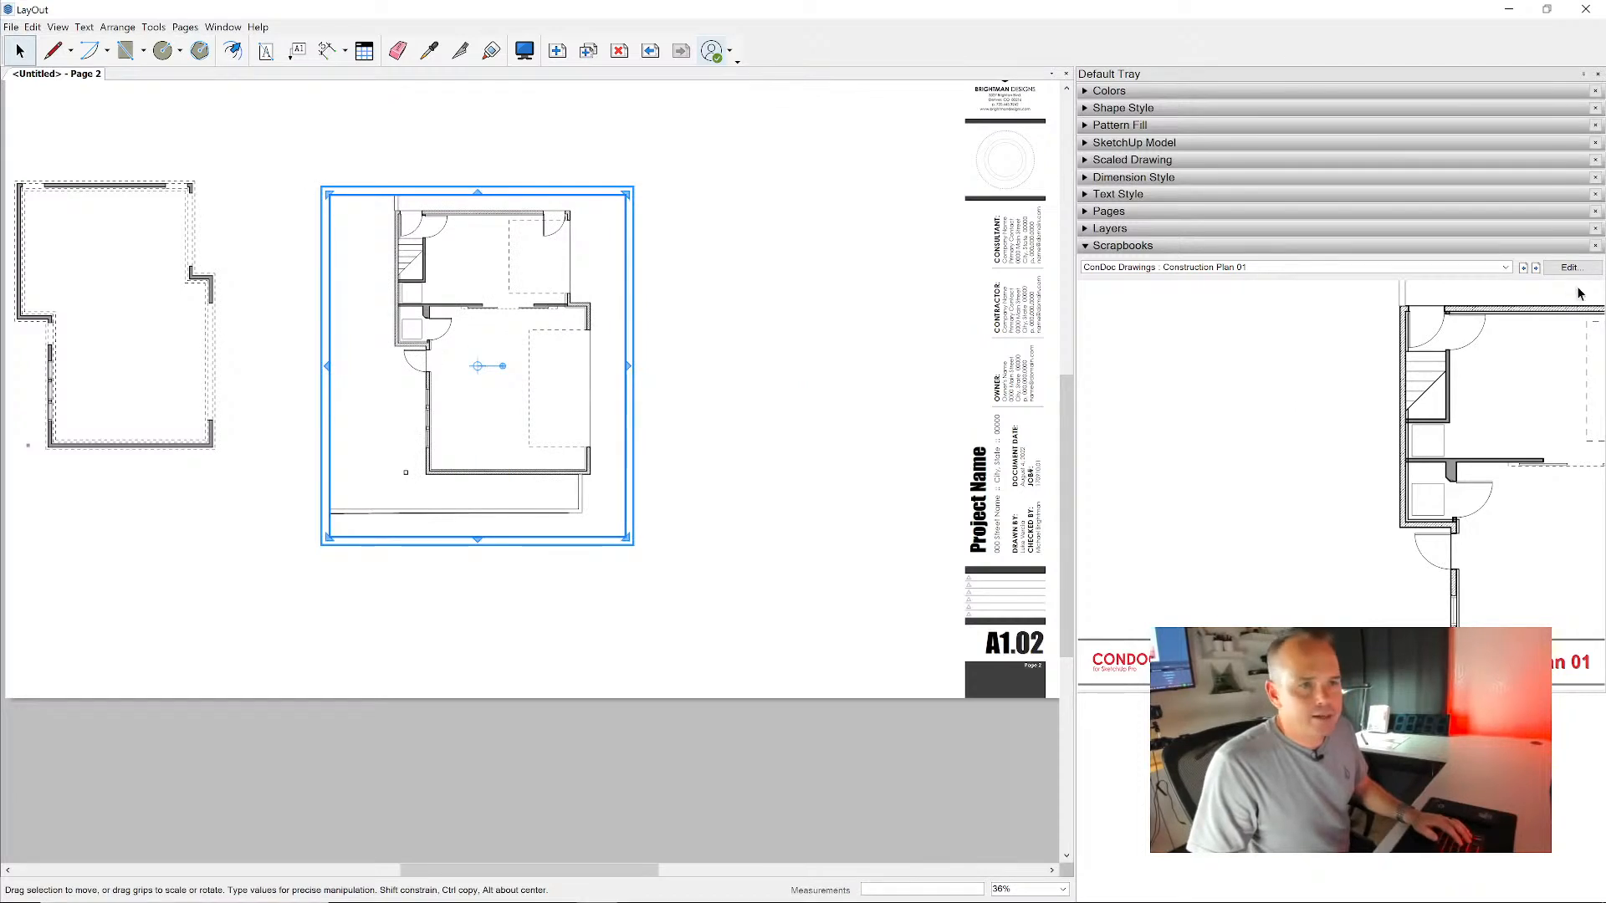
# - Place the Construction Plan 02 drawing beside Construction Plan 01, widen its viewport to show the whole floor and shift it toward the first plan
pyautogui.click(1536, 268)
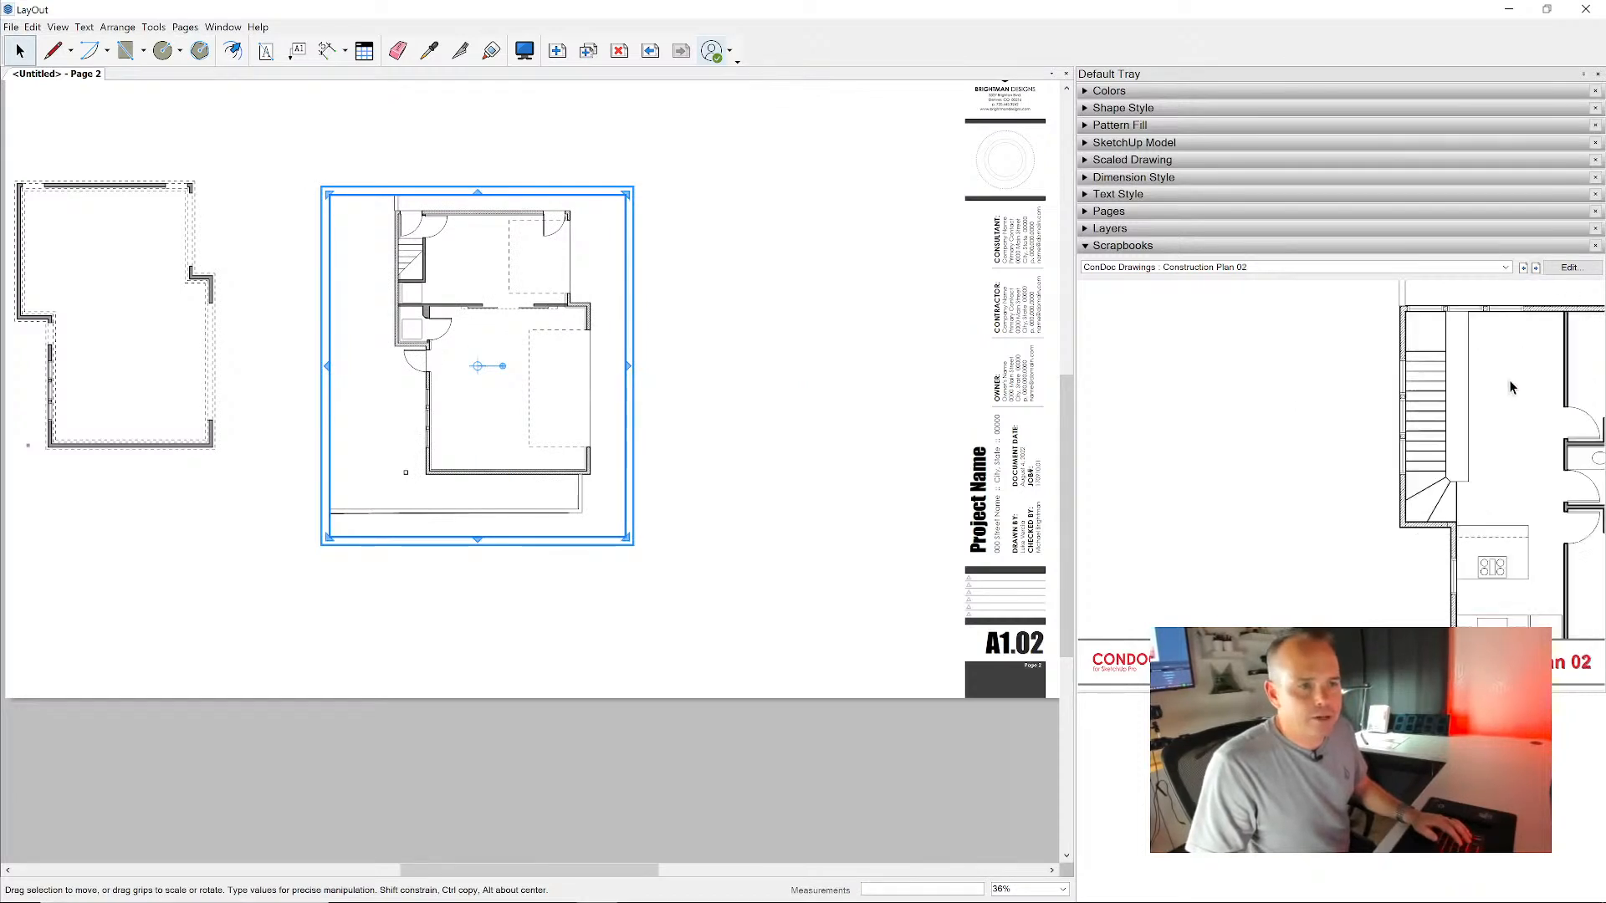
pyautogui.click(798, 284)
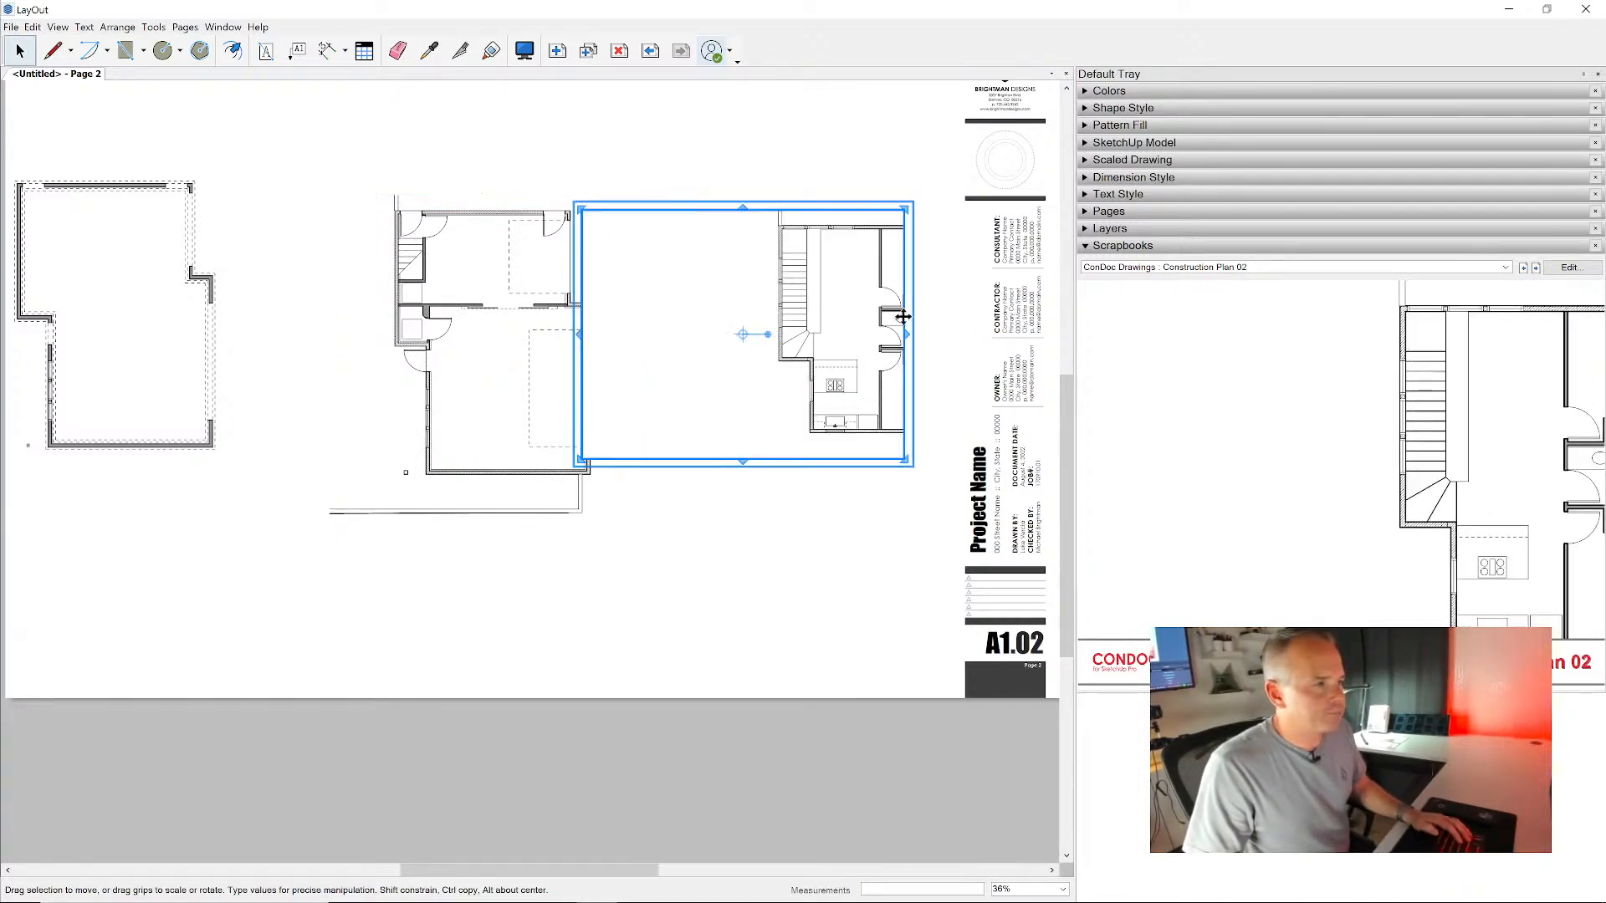
pyautogui.moveTo(905, 342); pyautogui.dragTo(995, 339)
pyautogui.moveTo(903, 357); pyautogui.dragTo(783, 379)
pyautogui.scroll(6, 755, 344)
pyautogui.press('space')
pyautogui.scroll(-4, 758, 345)
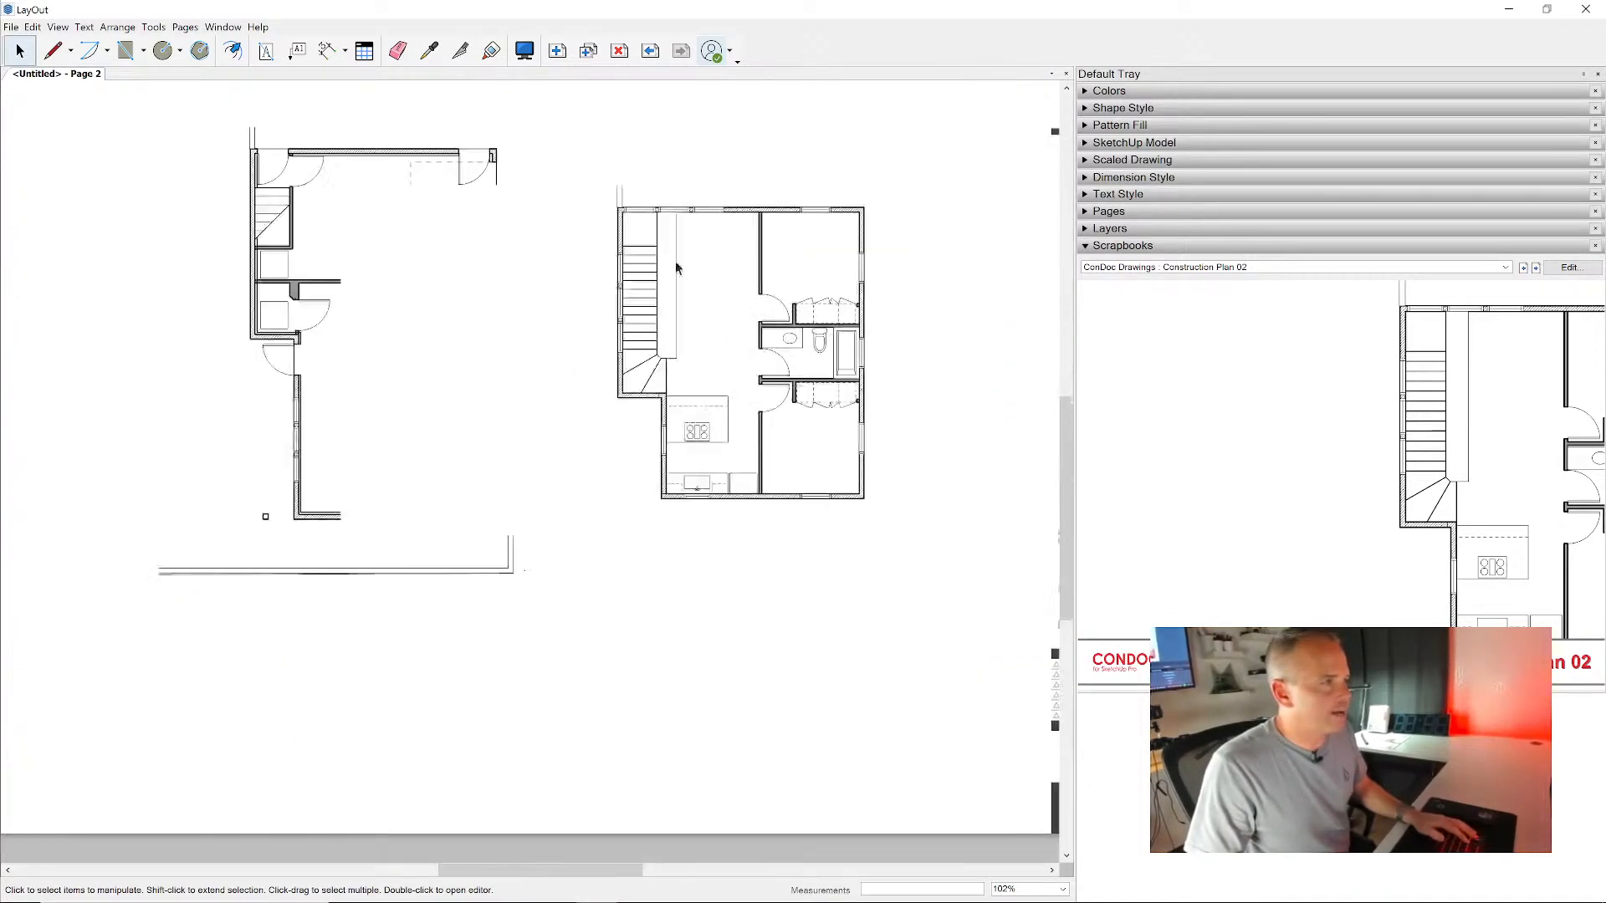
# - Add a third sheet and place the Color Exterior Perspective 01 drawing from the ConDoc Drawings scrapbook on it
pyautogui.click(557, 50)
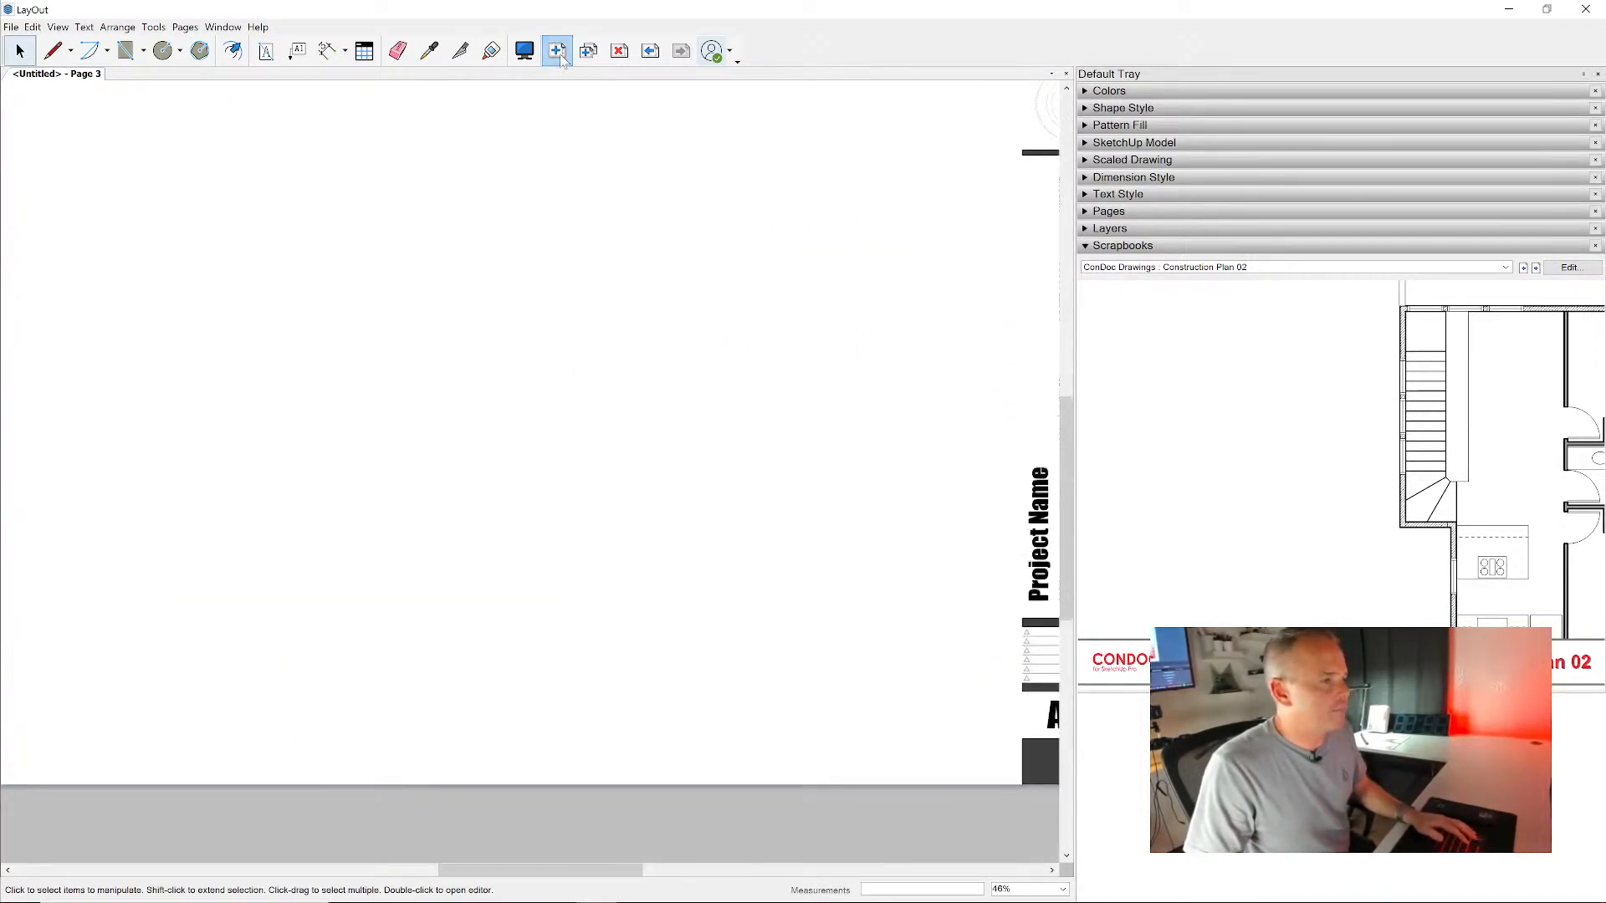
pyautogui.click(1536, 267)
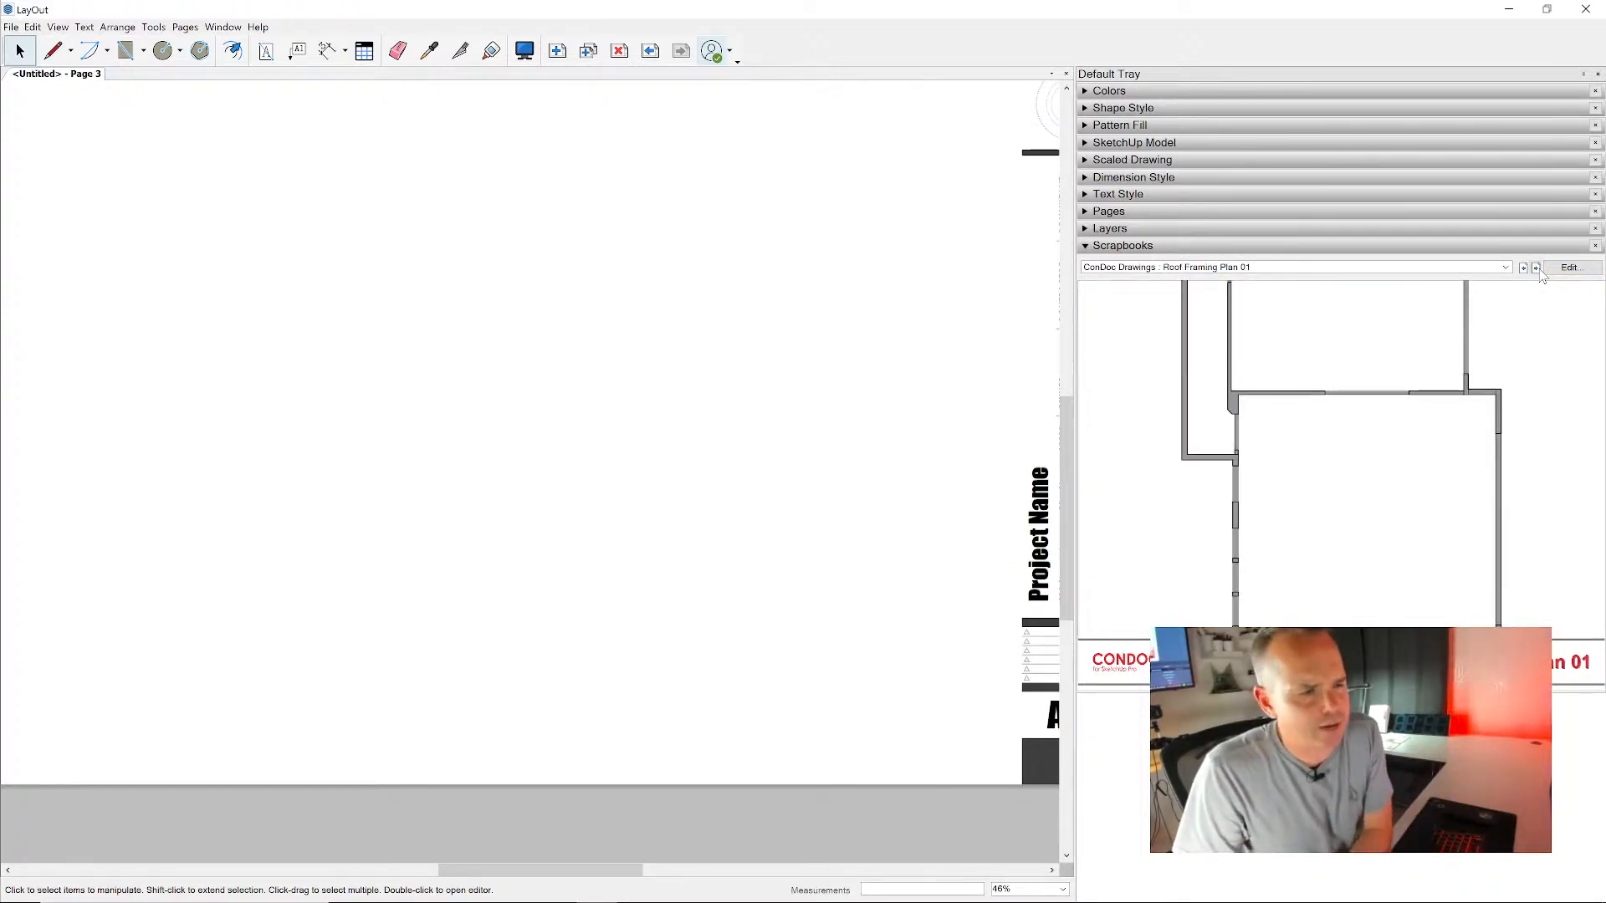
pyautogui.click(1537, 268)
pyautogui.click(1536, 267)
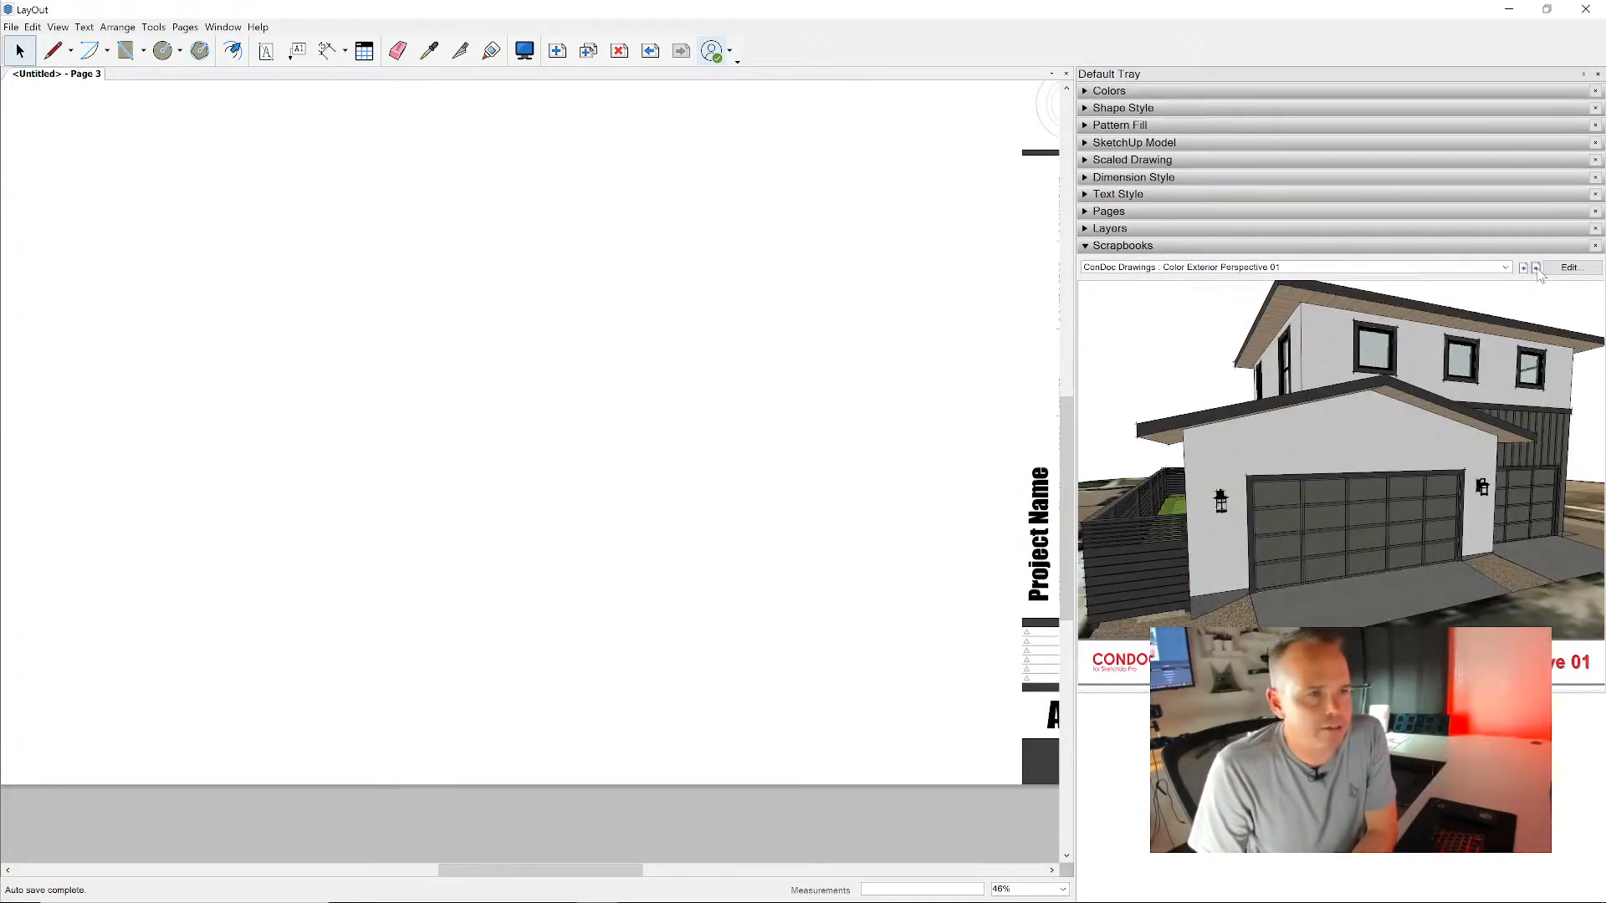
pyautogui.click(1370, 395)
pyautogui.click(570, 266)
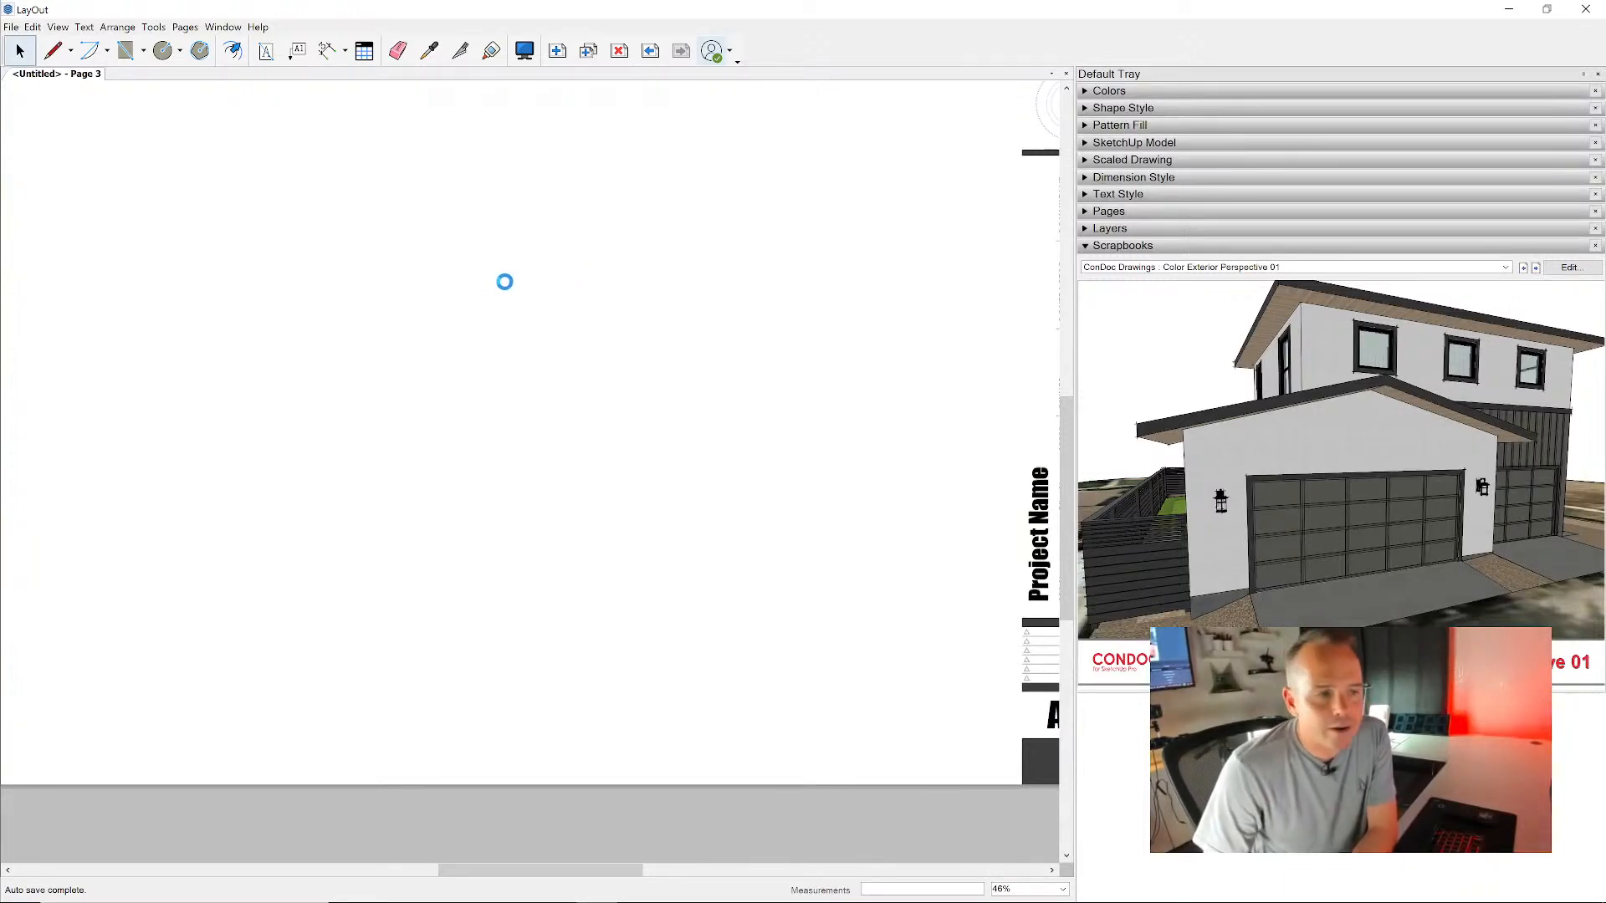
pyautogui.moveTo(376, 225); pyautogui.dragTo(577, 276, button='middle')
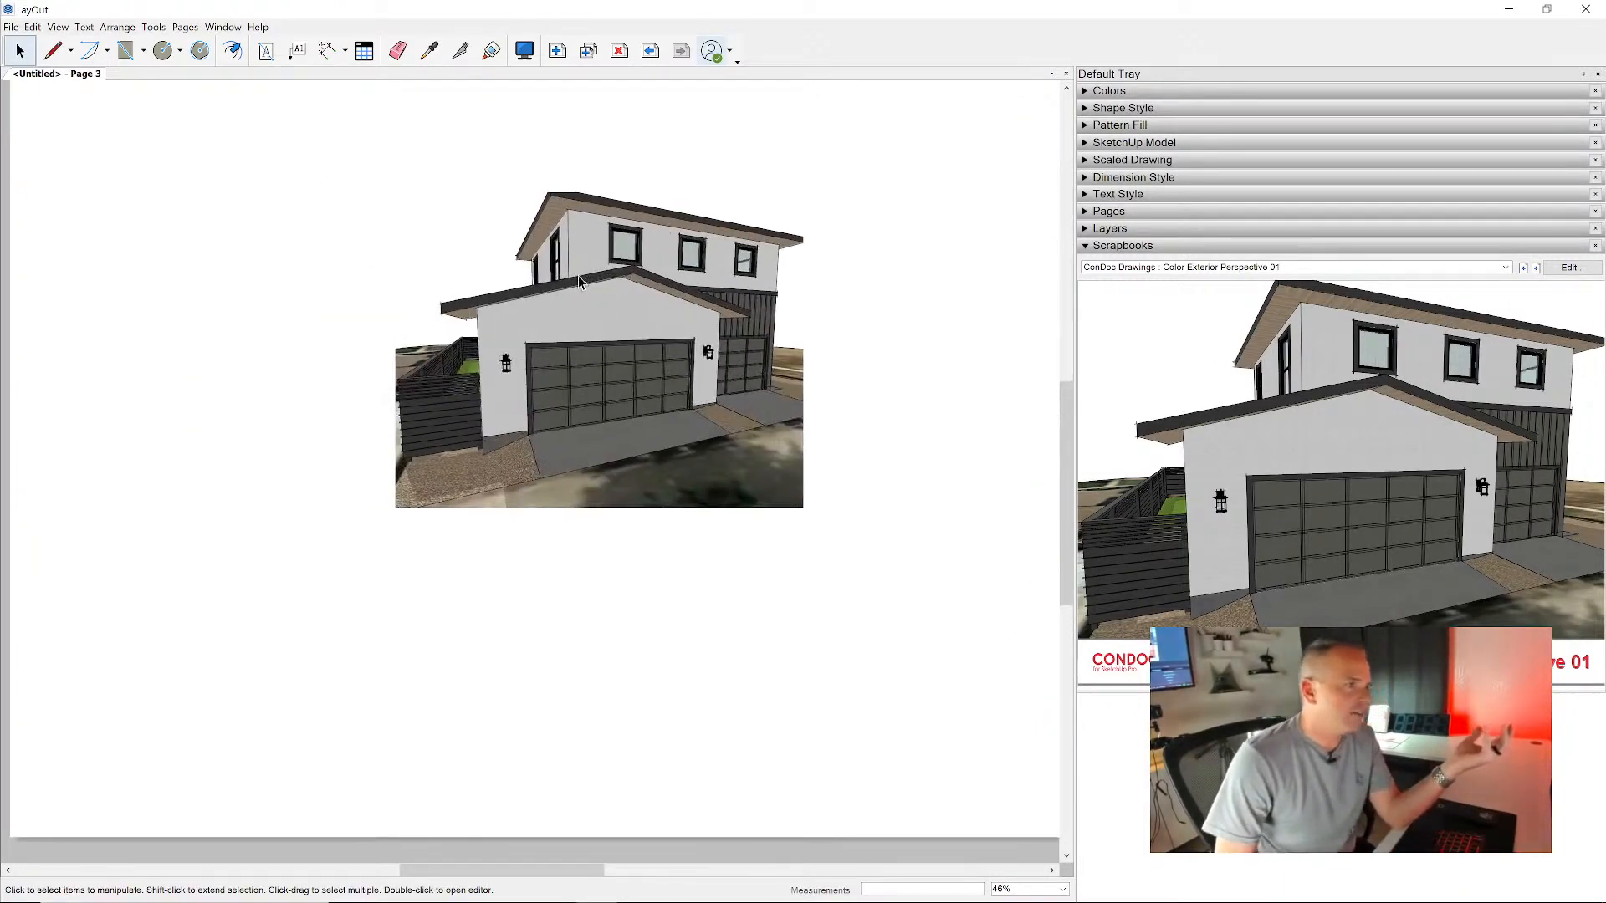
pyautogui.scroll(8, 574, 271)
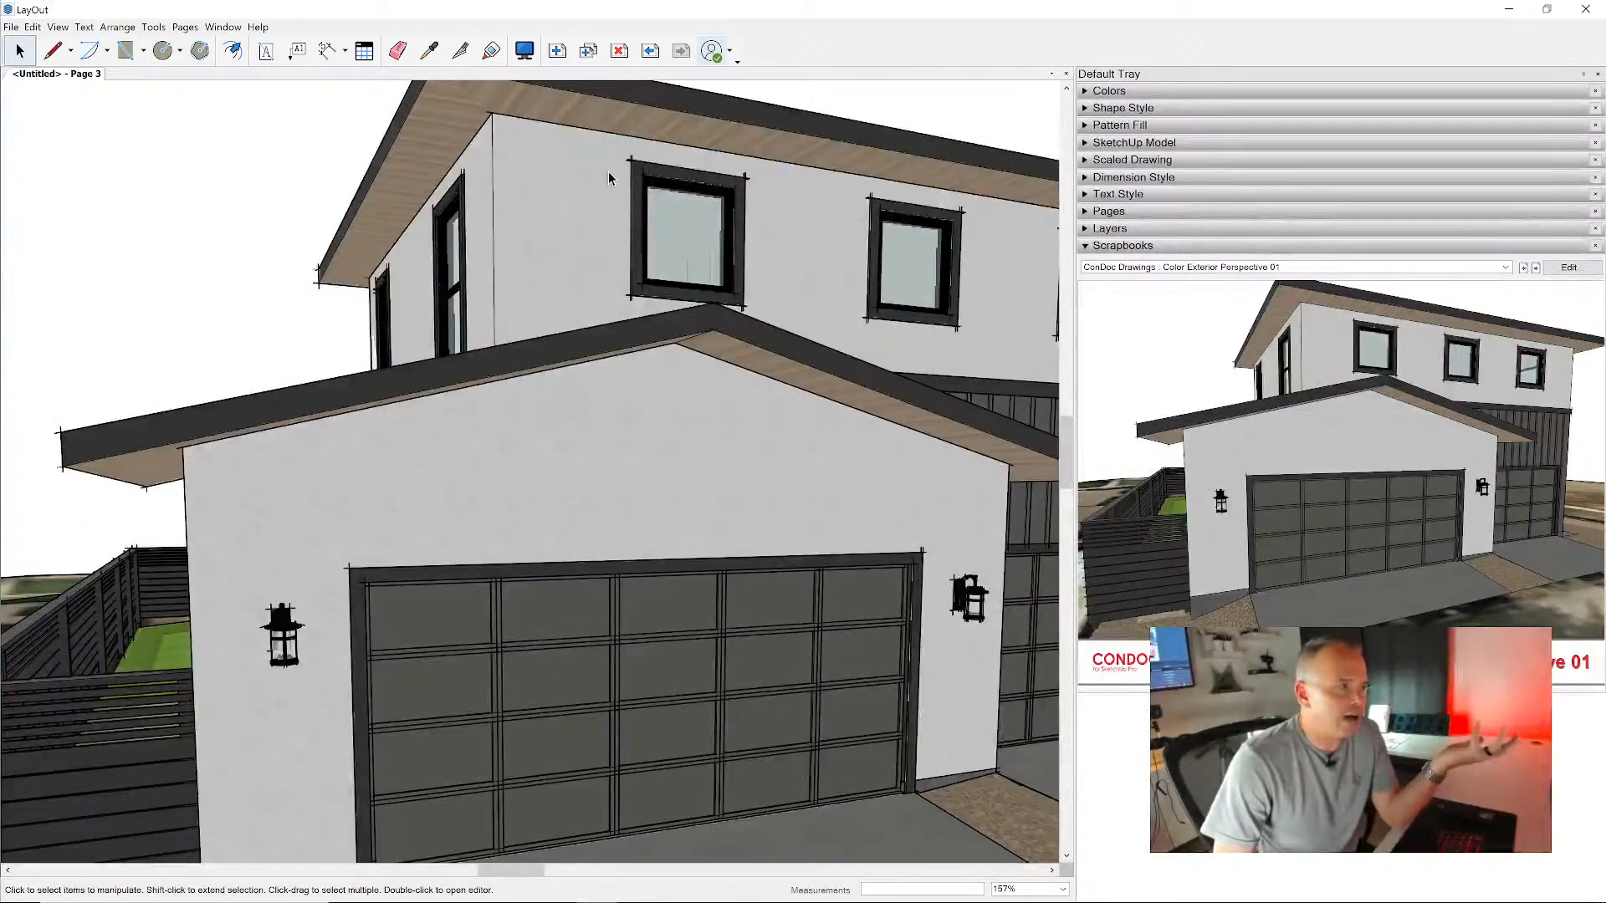
# - Place the Color Exterior Perspective 02 drawing beside Perspective 01 on the third sheet and move Perspective 01 away so they no longer overlap
pyautogui.scroll(-5, 610, 184)
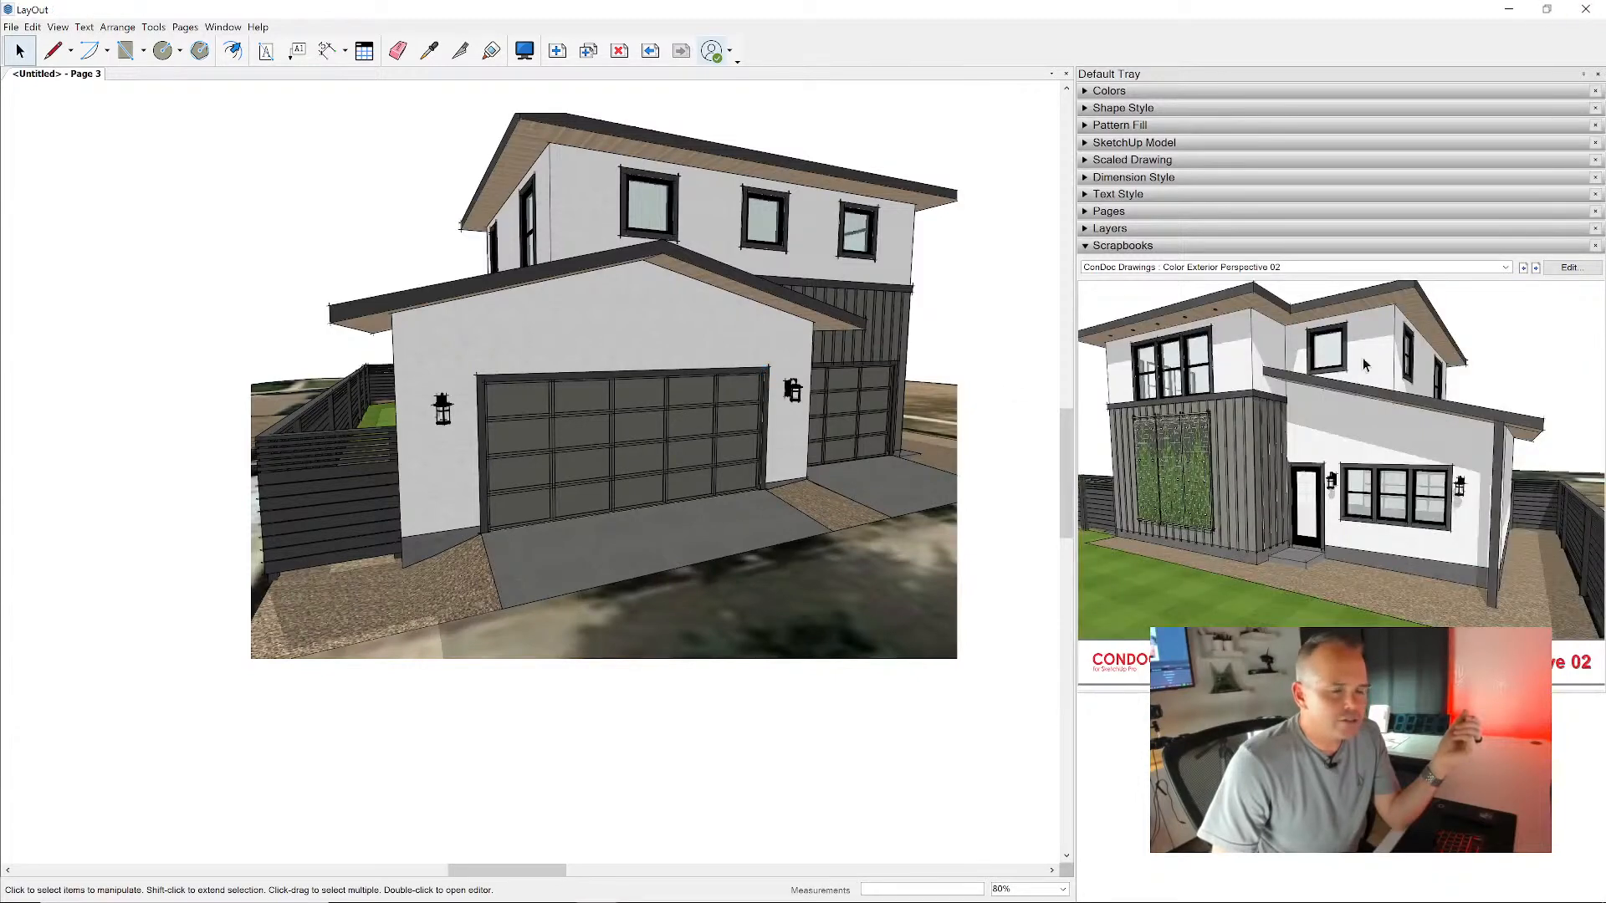
pyautogui.scroll(-3, 763, 373)
pyautogui.moveTo(749, 381); pyautogui.dragTo(407, 372, button='middle')
pyautogui.click(813, 370)
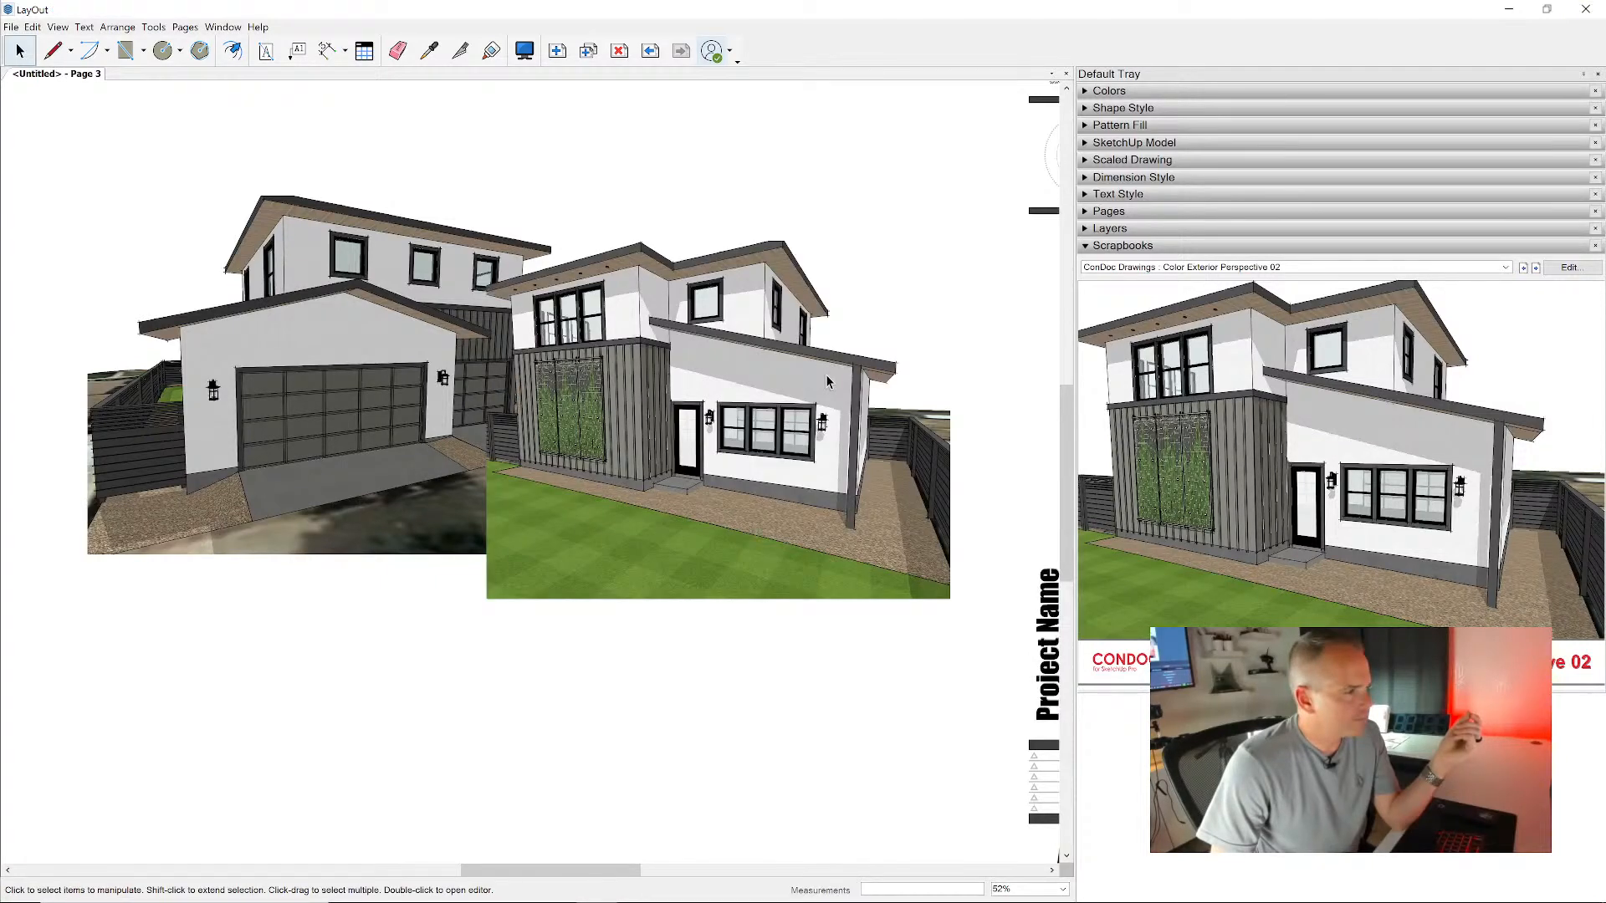
pyautogui.scroll(-3, 826, 374)
pyautogui.click(399, 388)
pyautogui.moveTo(399, 387); pyautogui.dragTo(229, 387)
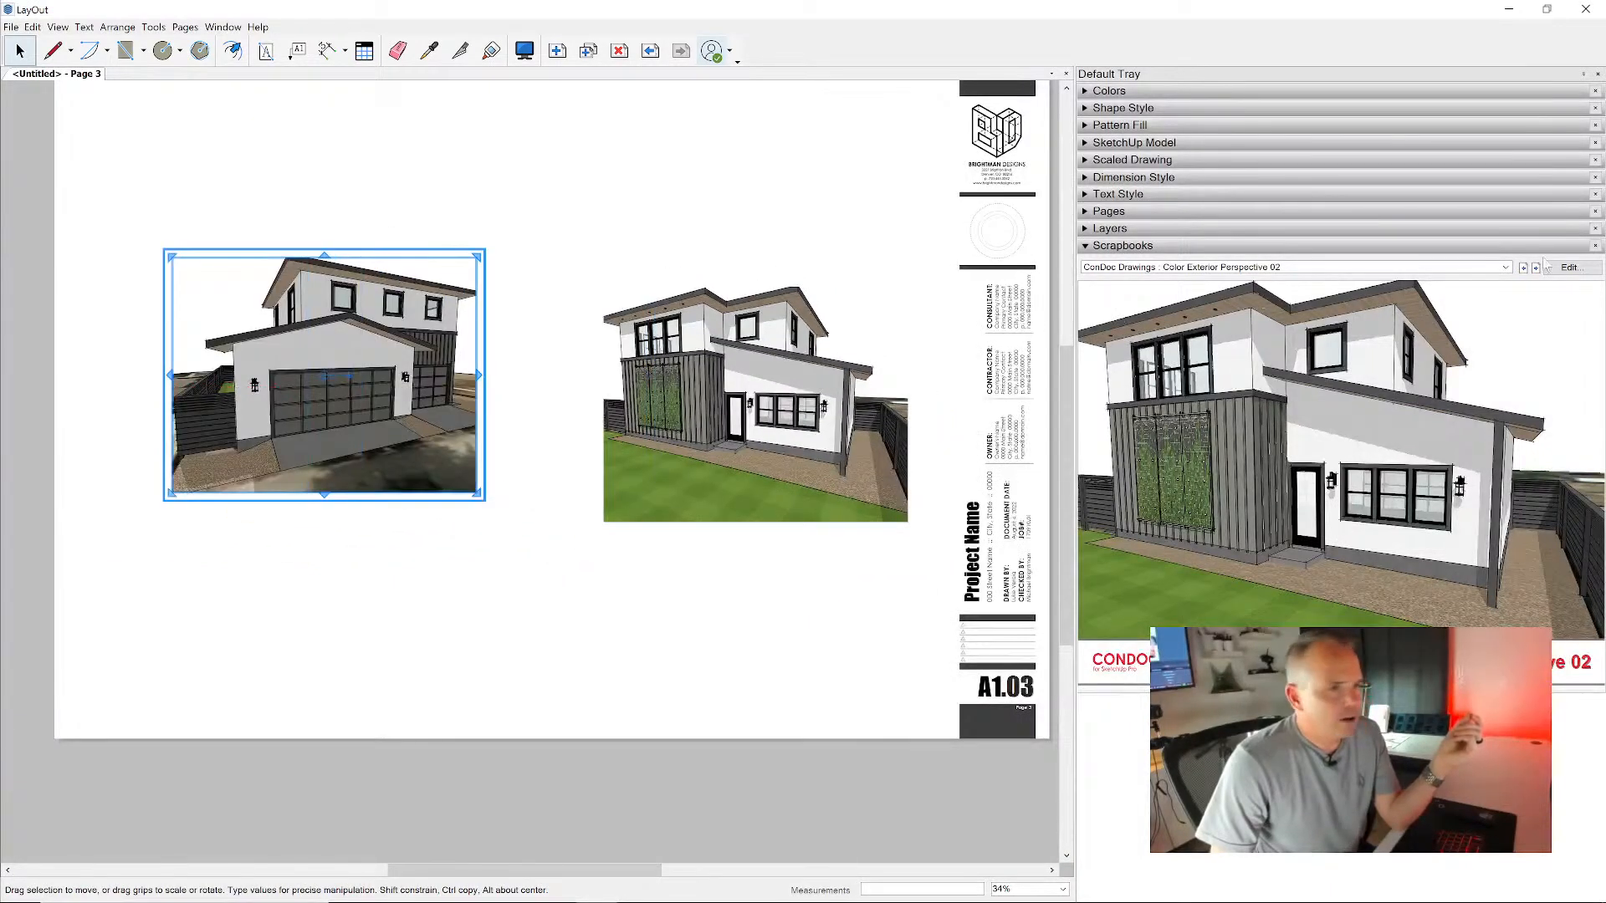
# - Add a fourth sheet and place the CAD Section (Fill) AA and BB drawings side by side on it
pyautogui.click(1535, 268)
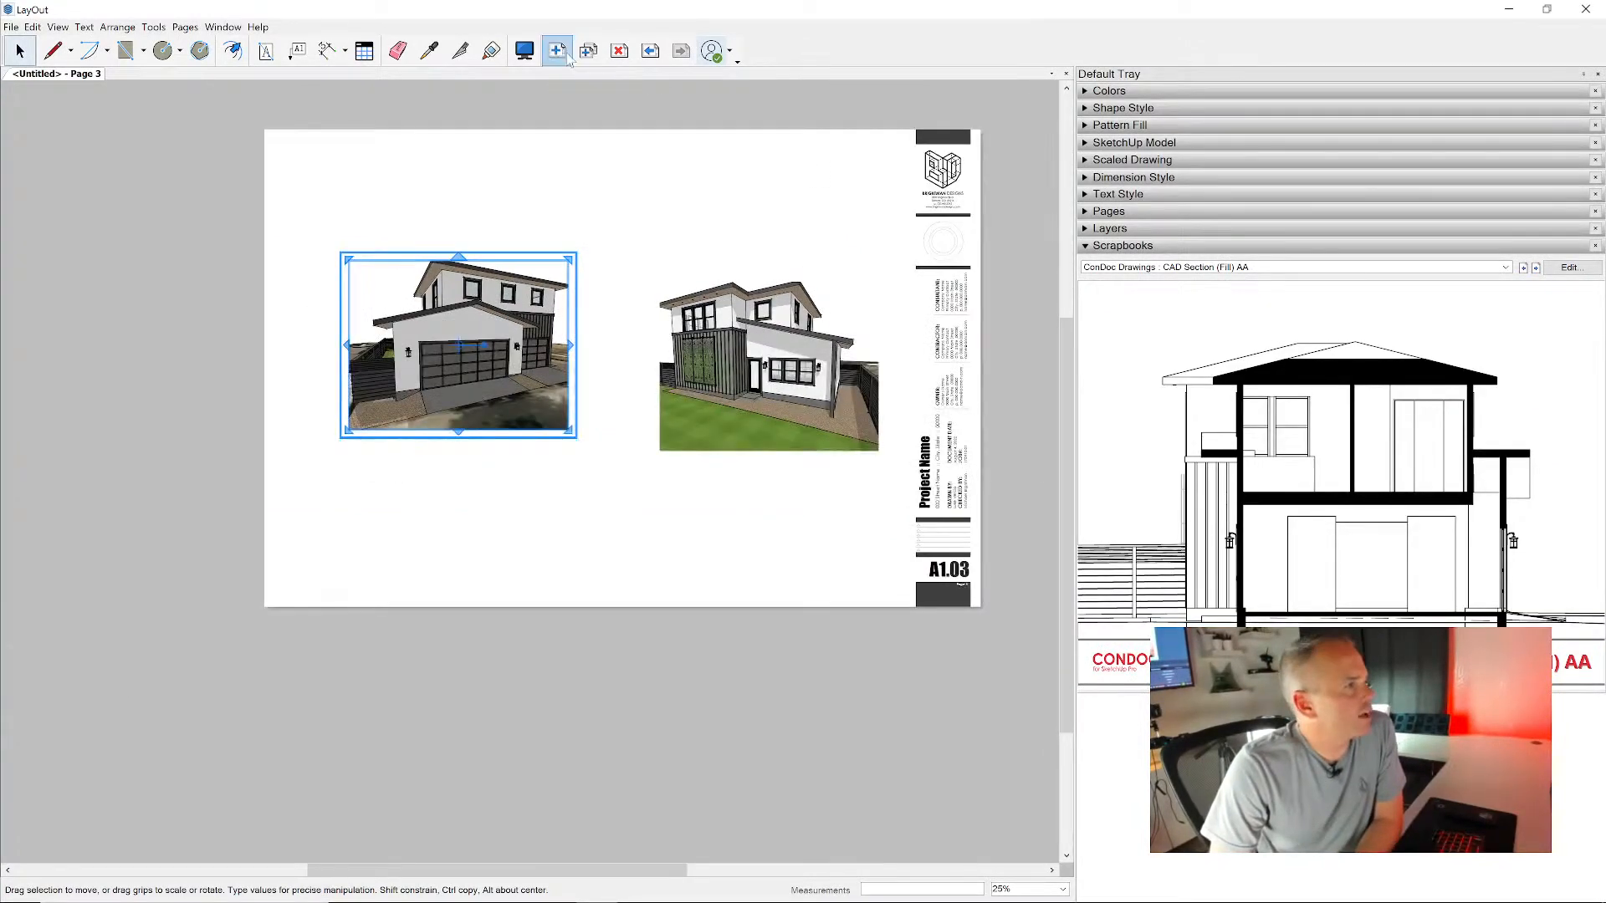
pyautogui.click(556, 50)
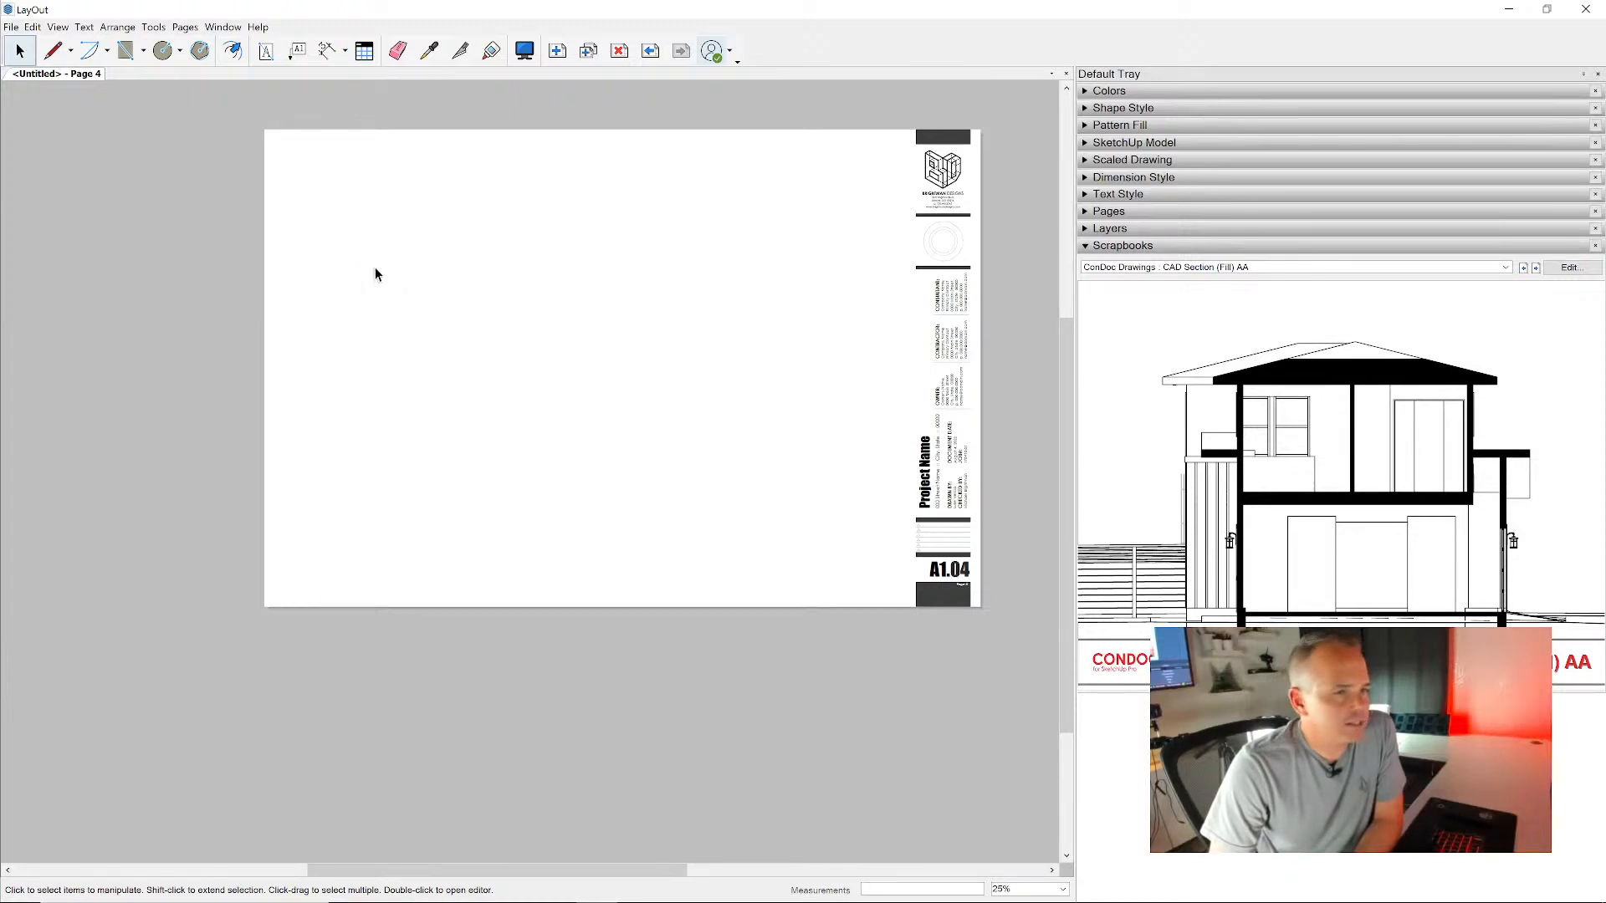
pyautogui.click(463, 282)
pyautogui.moveTo(463, 283); pyautogui.dragTo(501, 303)
pyautogui.click(1404, 402)
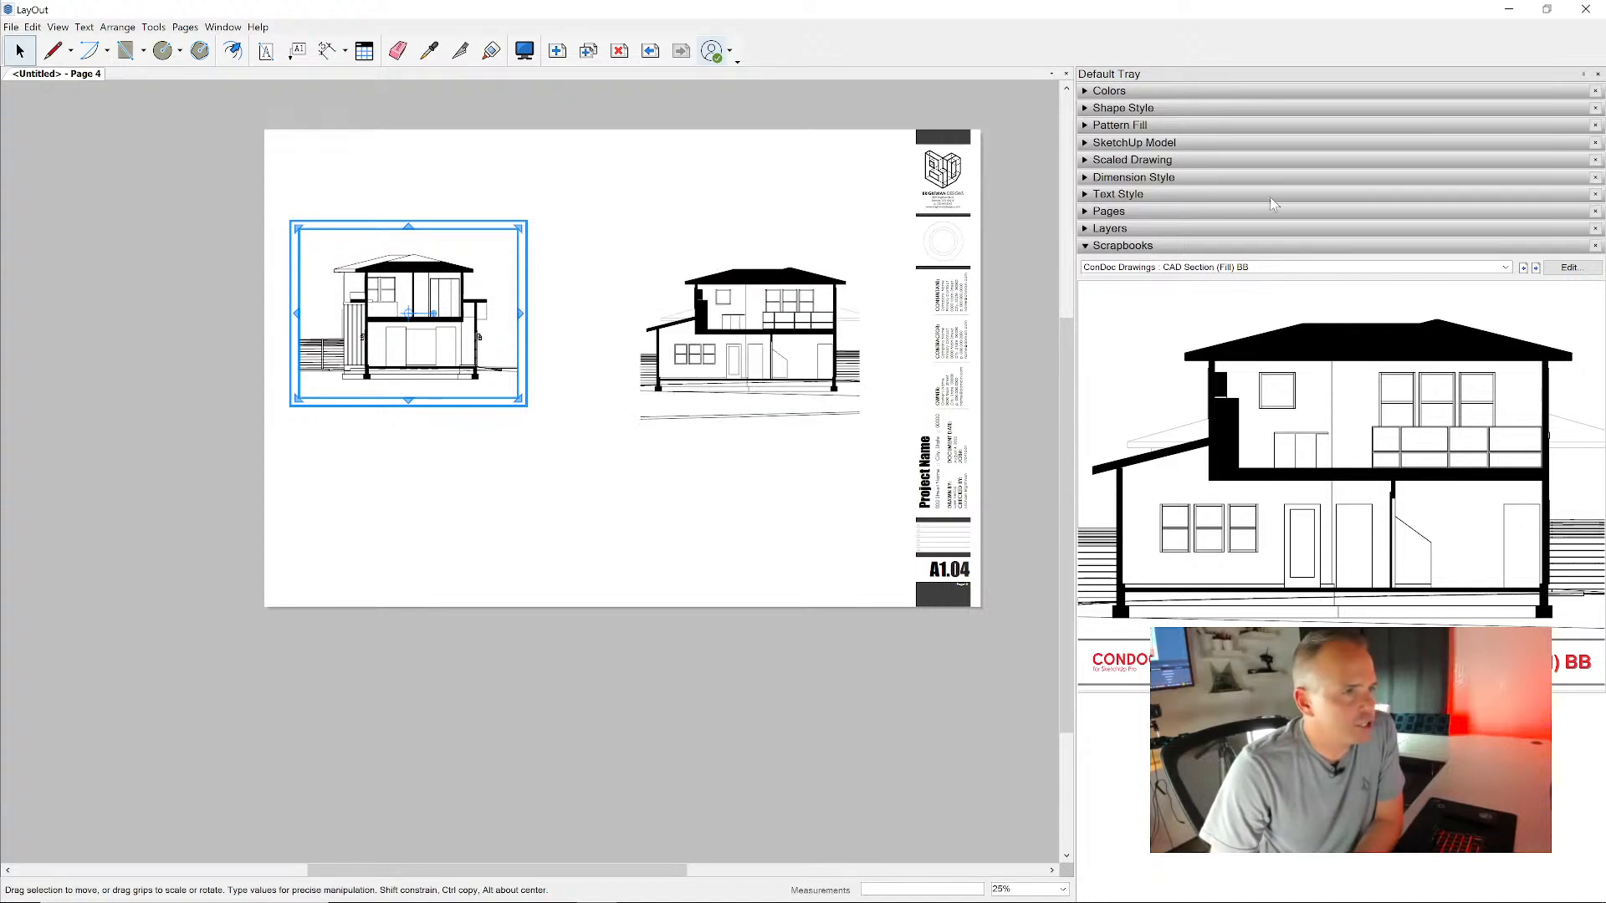
# - Add a fifth sheet and place the CAD Elevation (Shadows) 01 drawing in the sheet's upper left area
pyautogui.click(1534, 268)
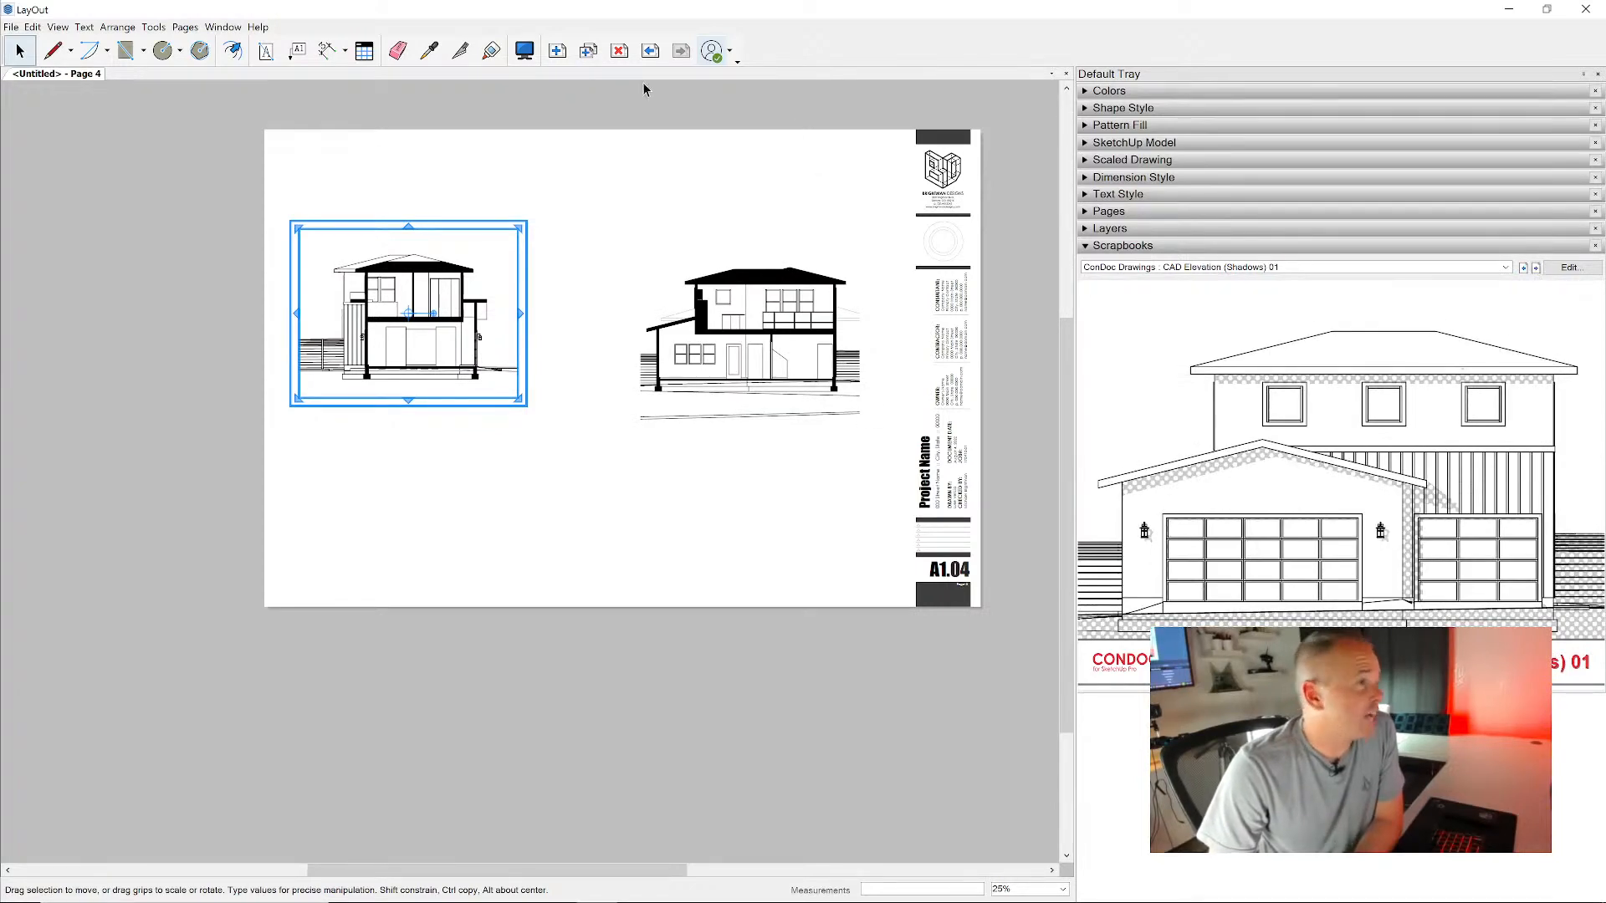
pyautogui.click(557, 50)
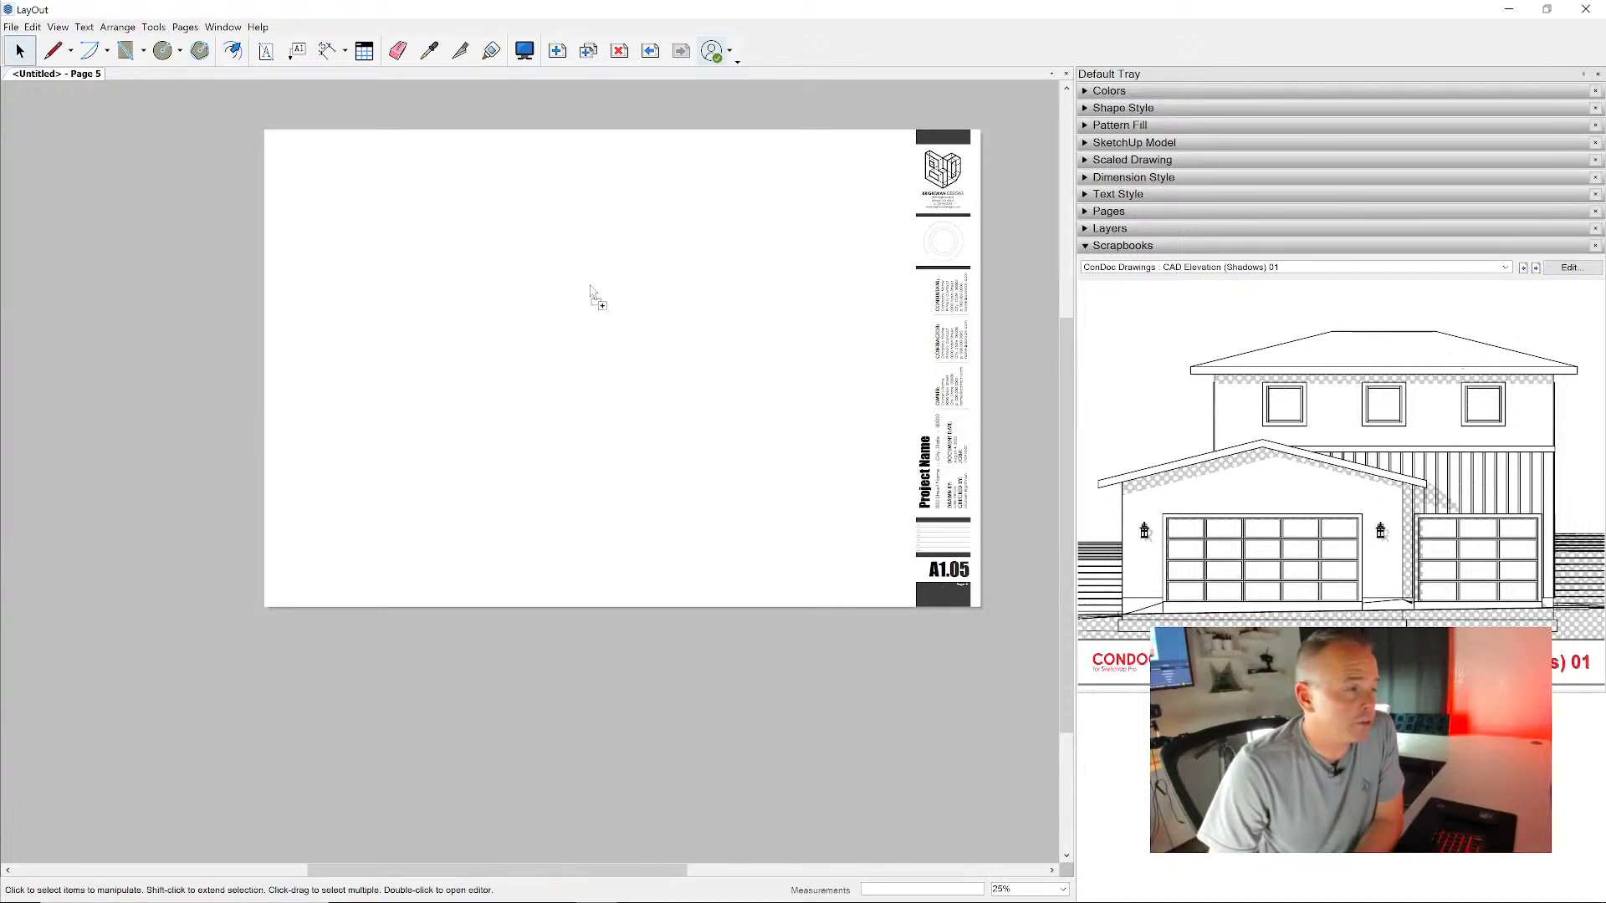
pyautogui.click(423, 237)
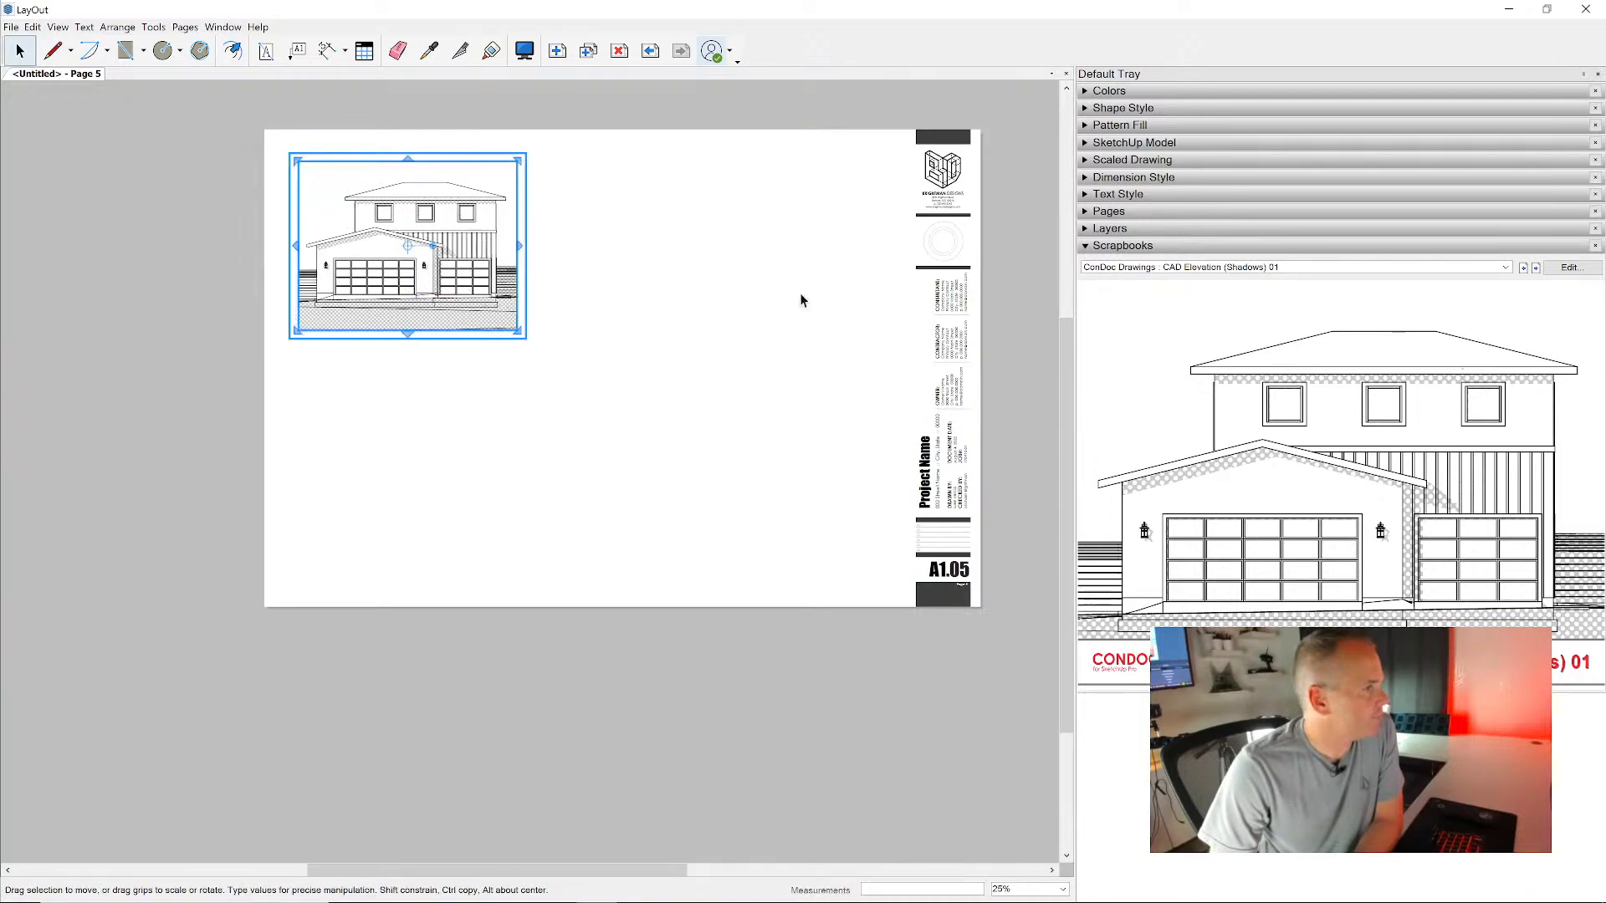
# - Place the CAD Elevation (Shadows) 02 drawing beside Elevation 01 and shift it closer, roughly level with the first elevation
pyautogui.click(1535, 266)
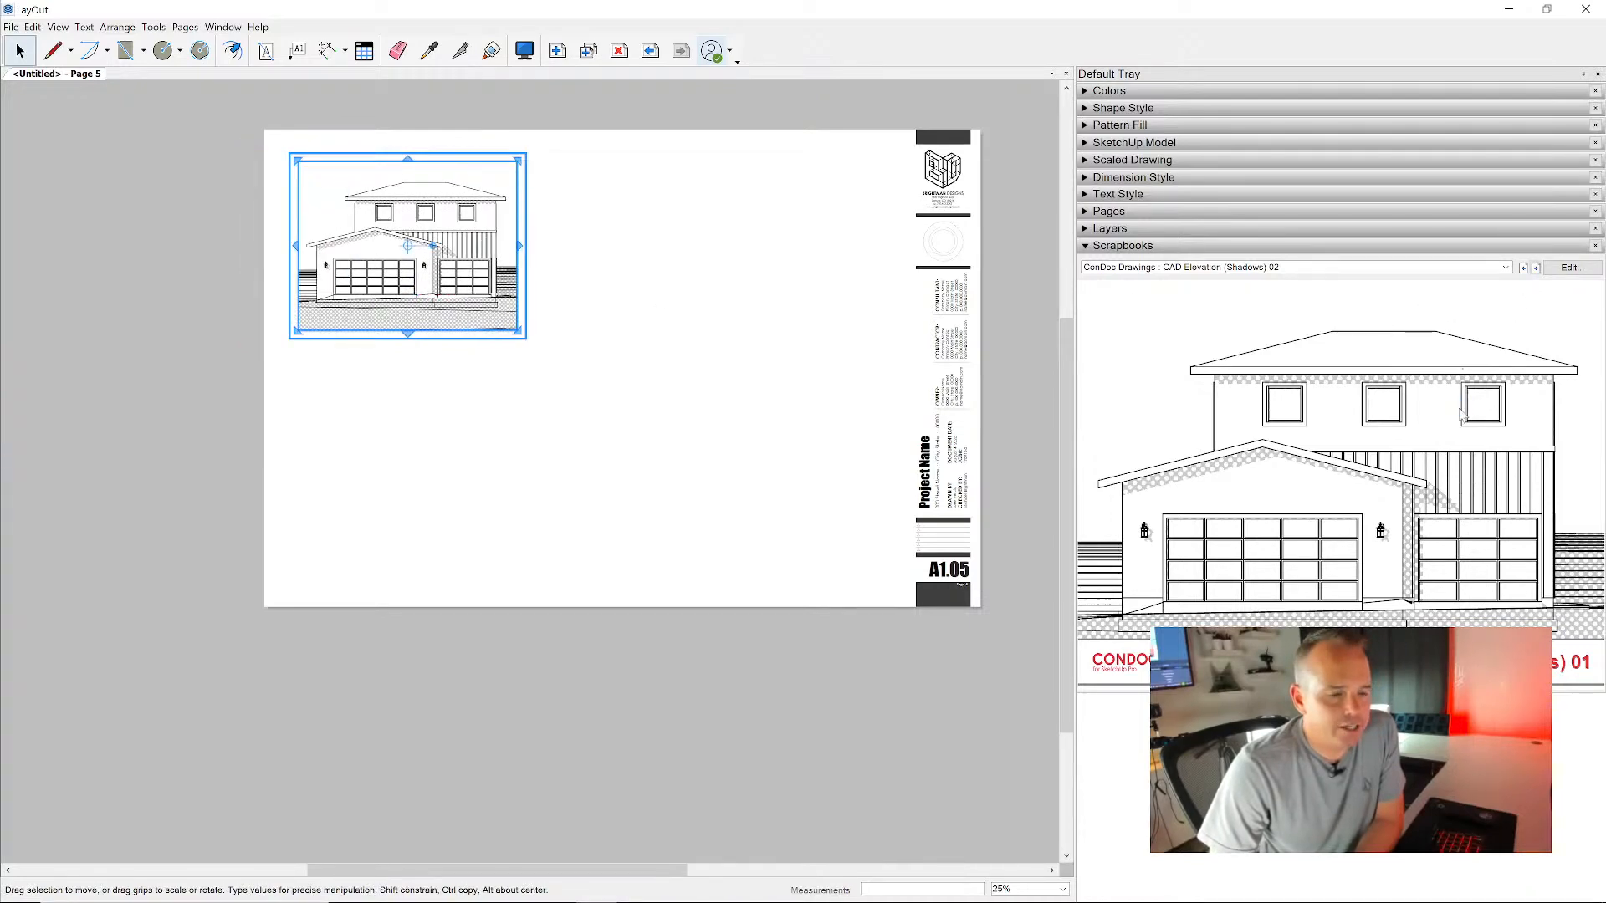
pyautogui.moveTo(1359, 418); pyautogui.dragTo(784, 258)
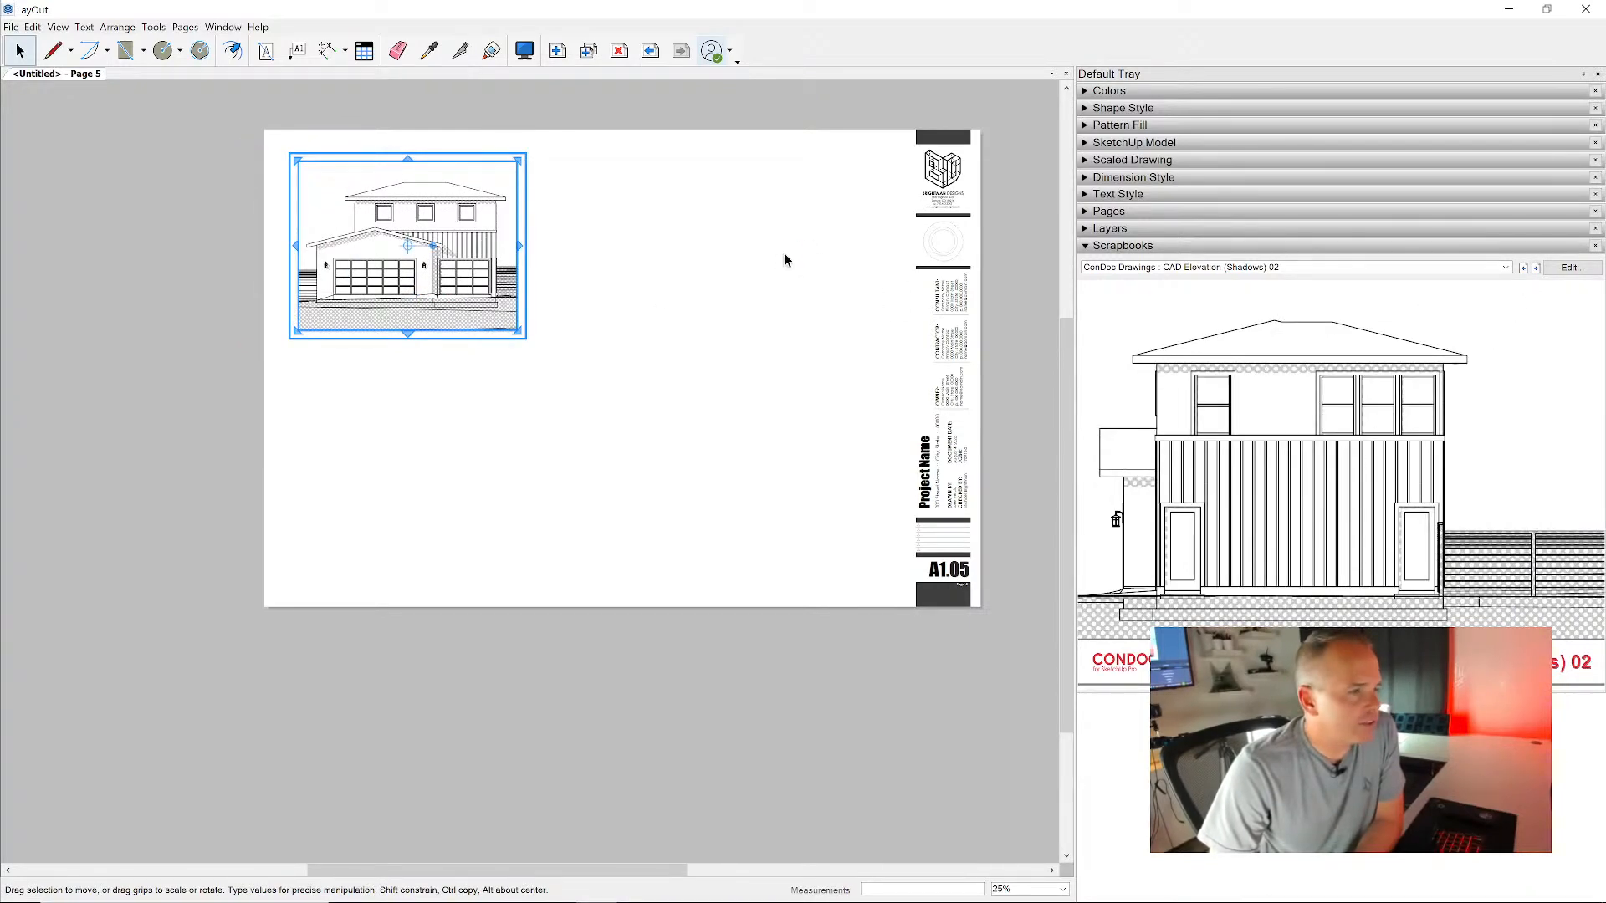
pyautogui.click(800, 301)
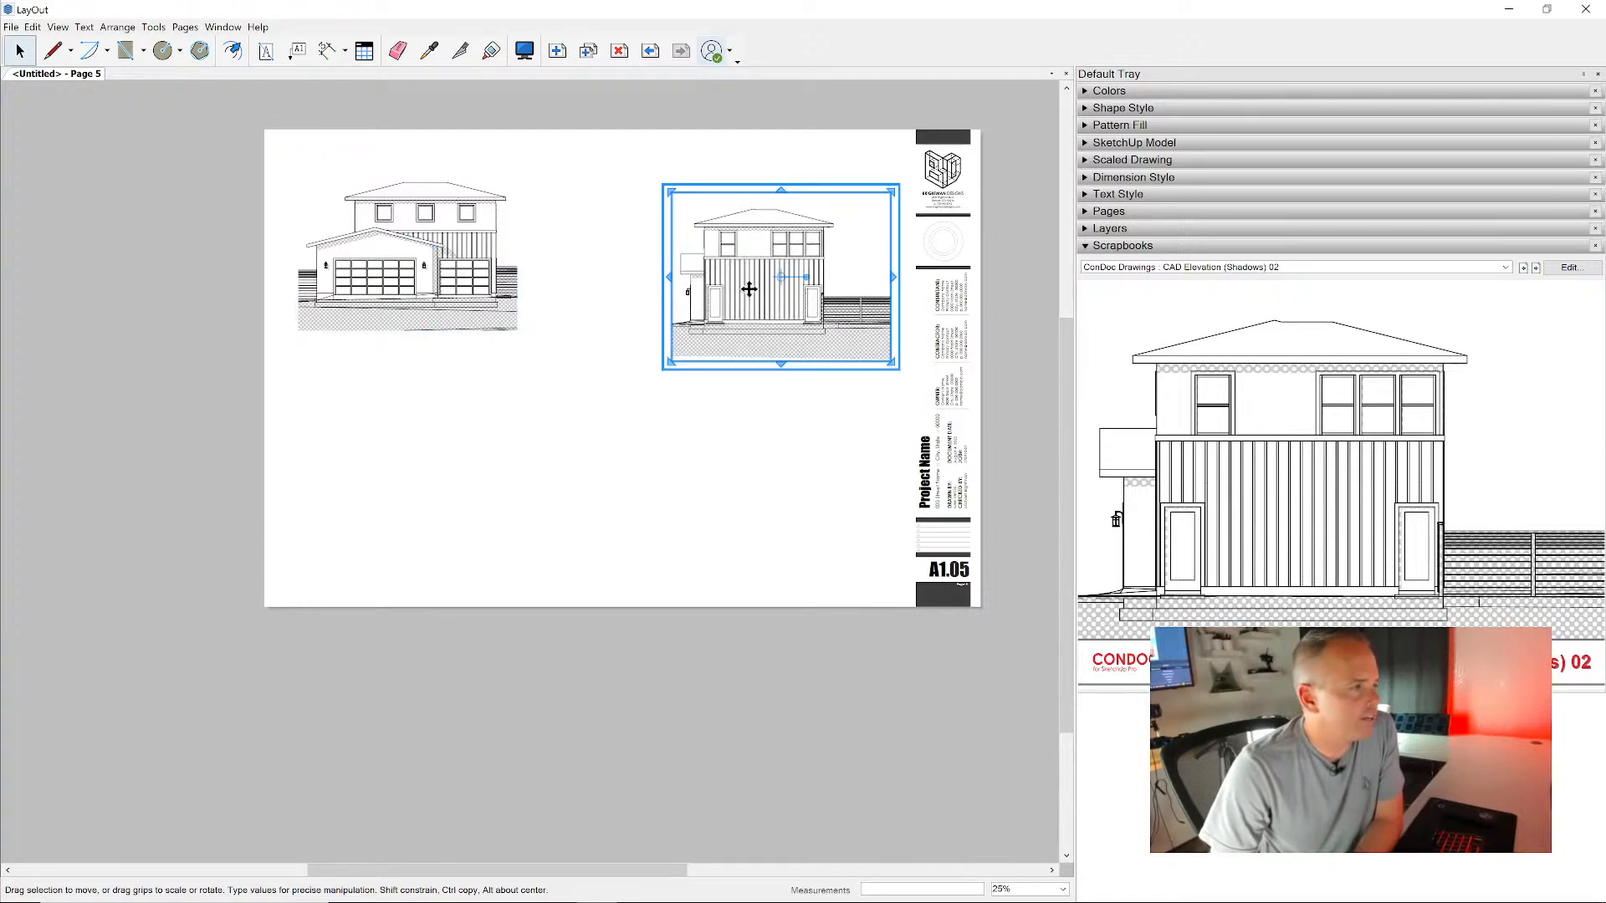
pyautogui.moveTo(800, 301); pyautogui.dragTo(731, 277)
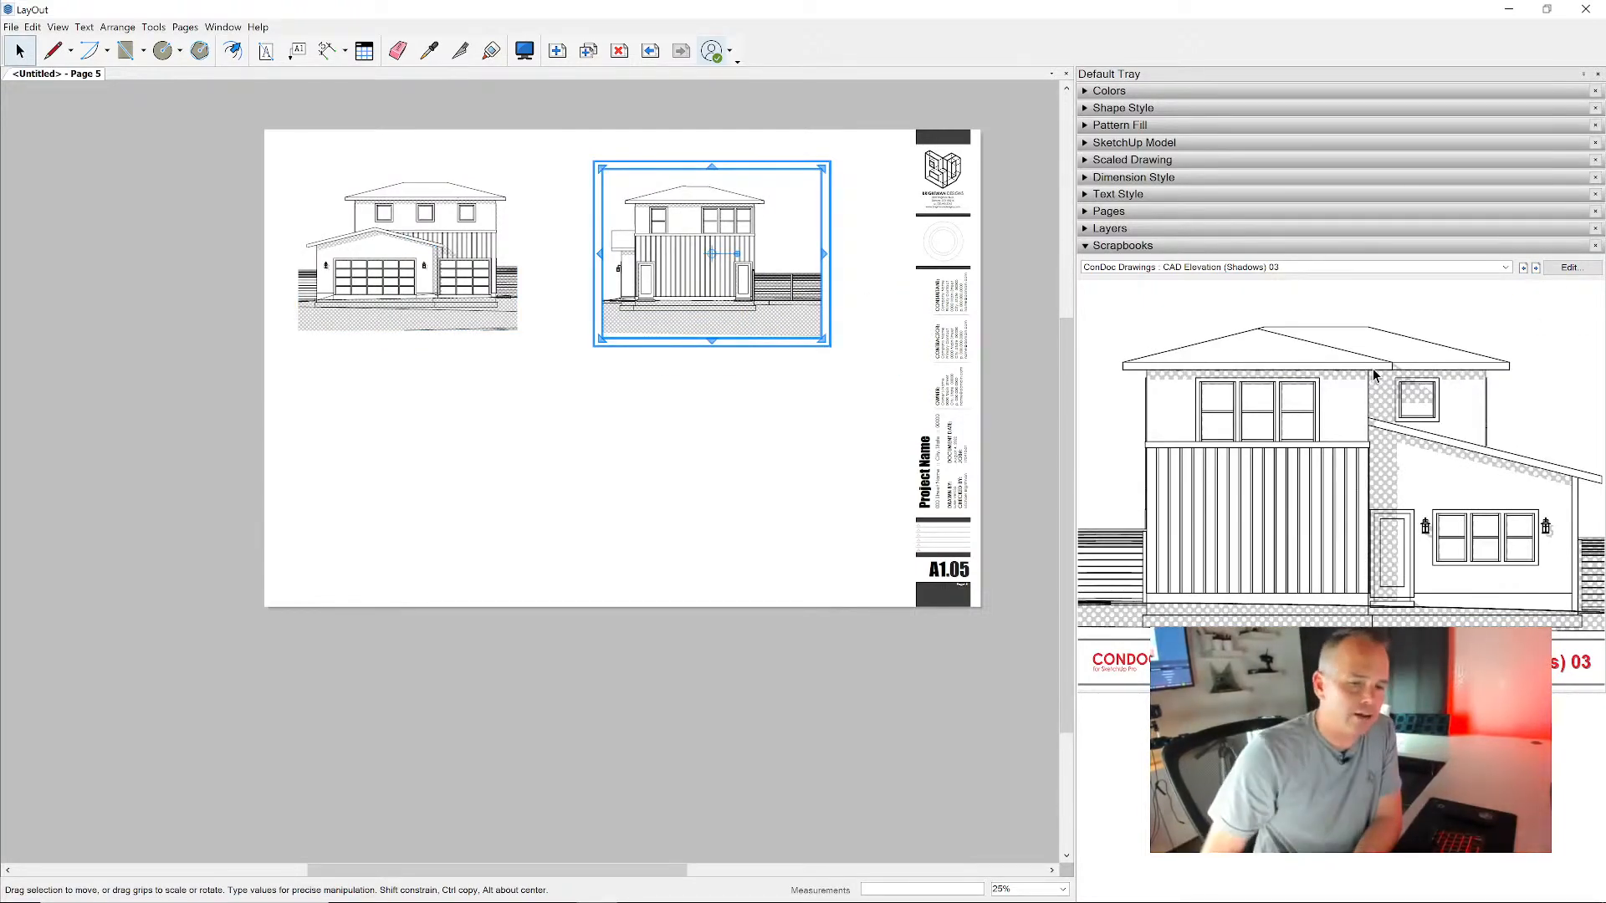
# - Place the CAD Elevation (Shadows) 03 drawing below Elevation 01 and the CAD Elevation (Shadows) 04 drawing below Elevation 02
pyautogui.moveTo(1382, 343); pyautogui.dragTo(421, 460)
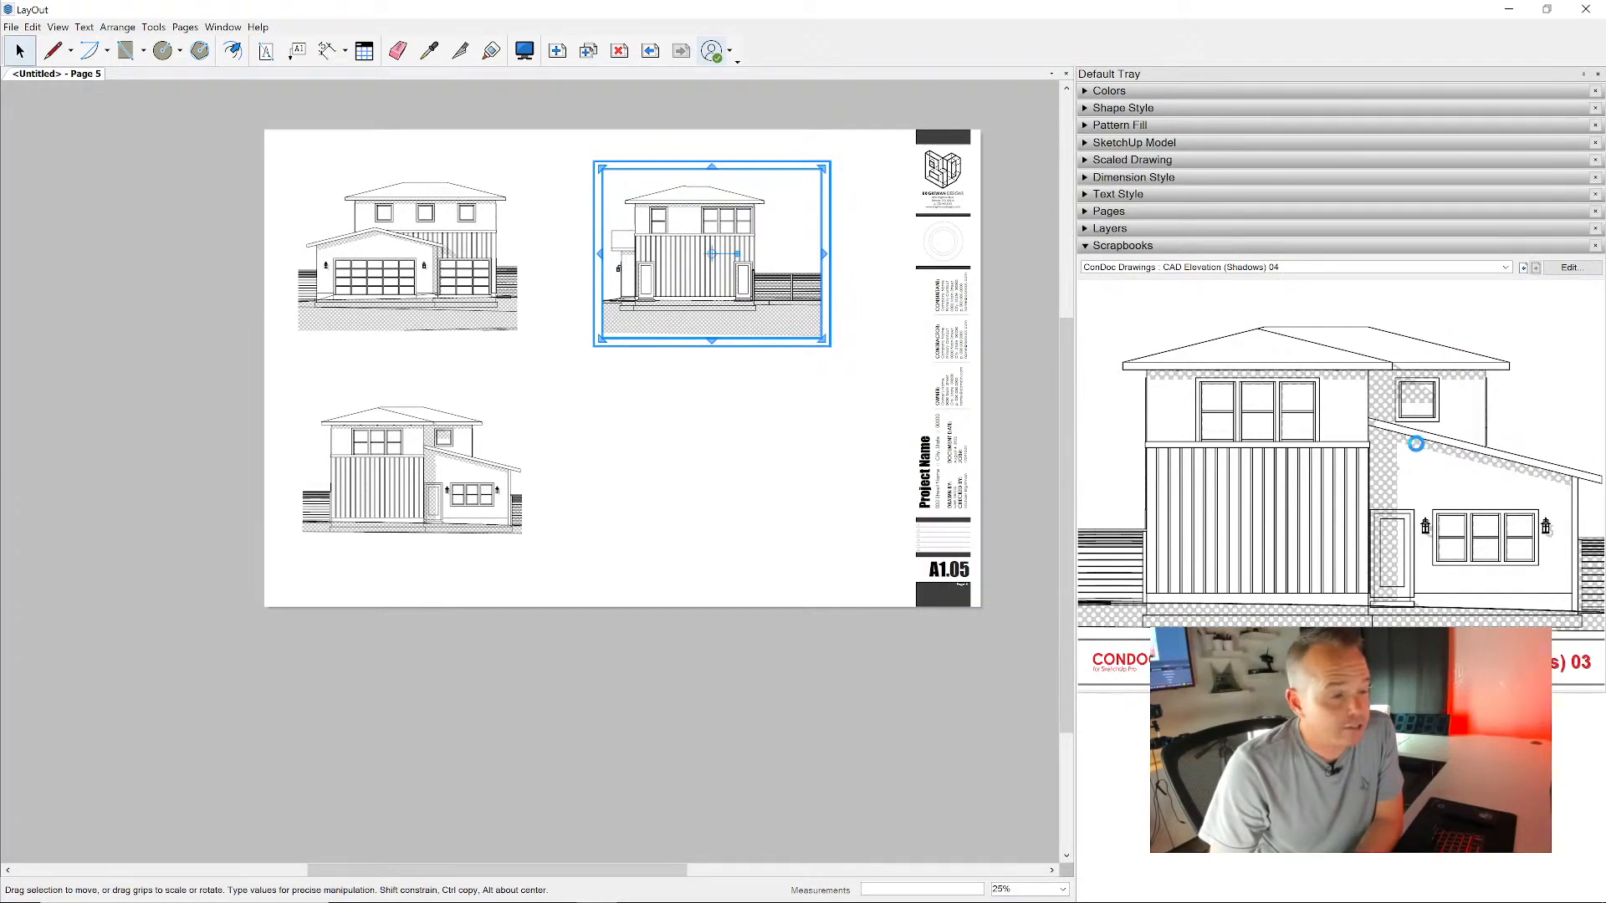
pyautogui.moveTo(1380, 476); pyautogui.dragTo(735, 450)
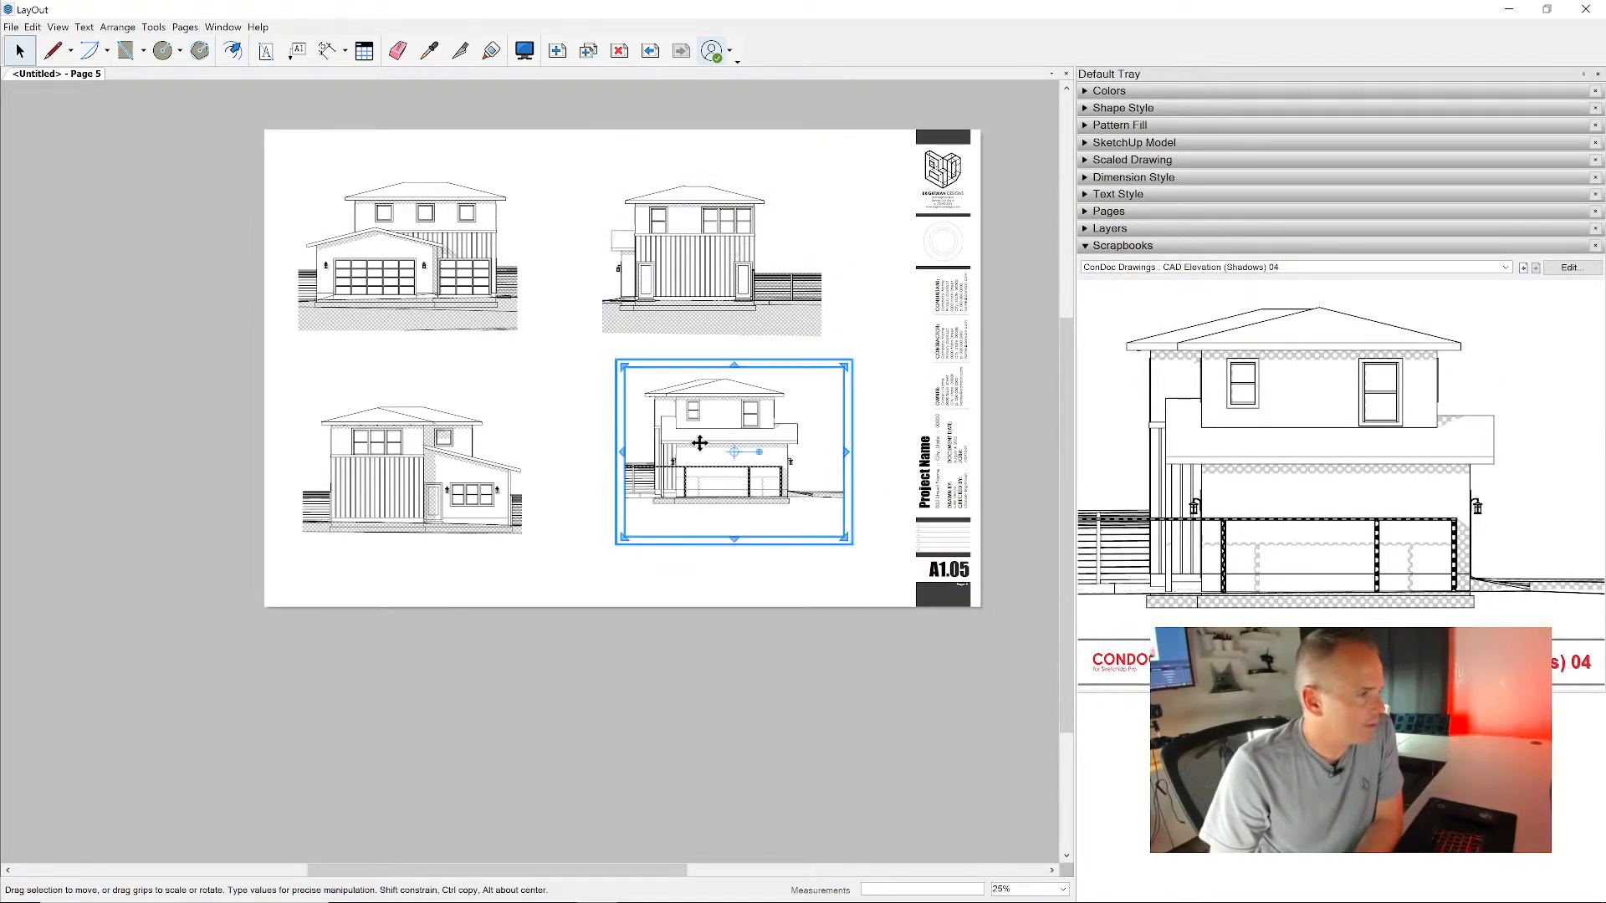
pyautogui.scroll(3, 724, 476)
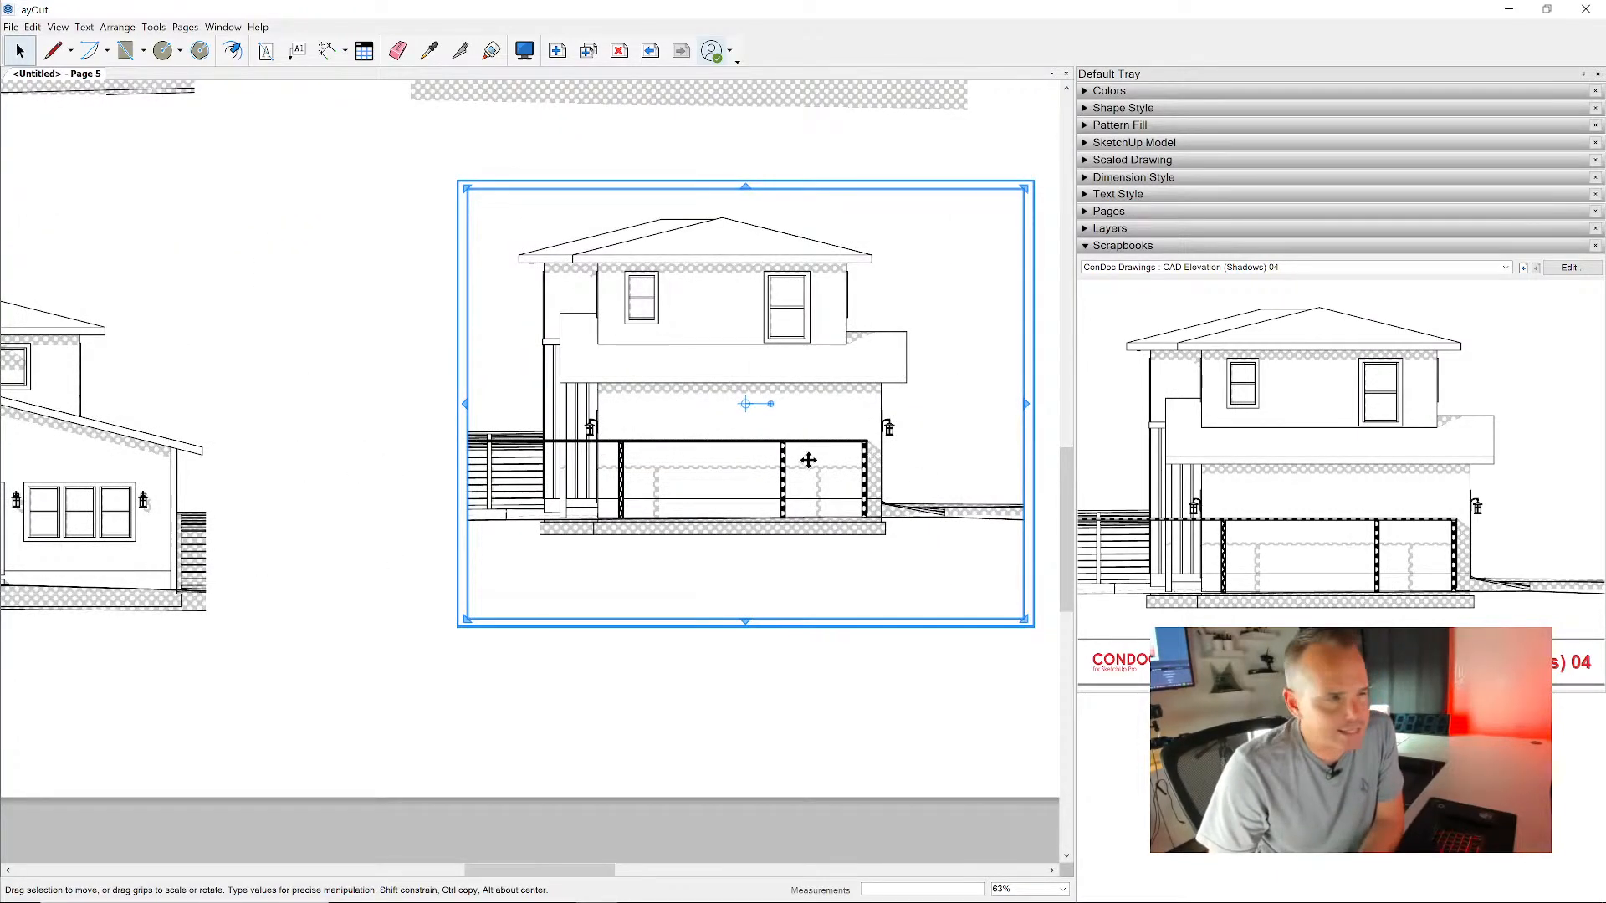
pyautogui.scroll(-3, 808, 460)
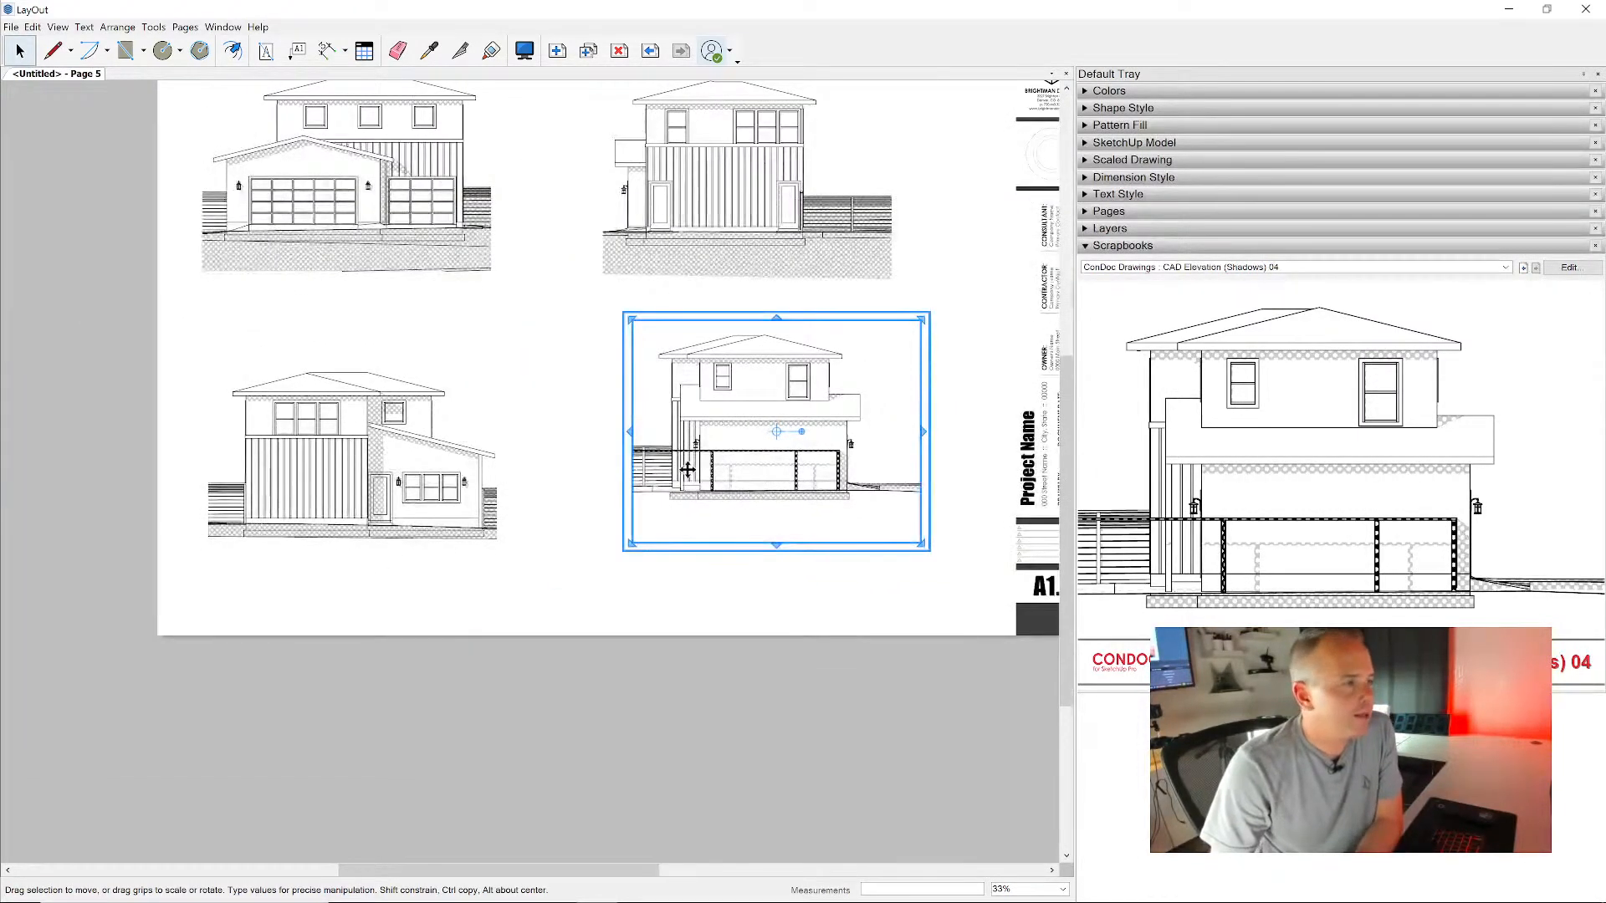
pyautogui.scroll(-5, 688, 470)
pyautogui.moveTo(711, 397); pyautogui.dragTo(696, 443, button='middle')
pyautogui.scroll(4, 696, 441)
pyautogui.moveTo(733, 343); pyautogui.dragTo(643, 346, button='middle')
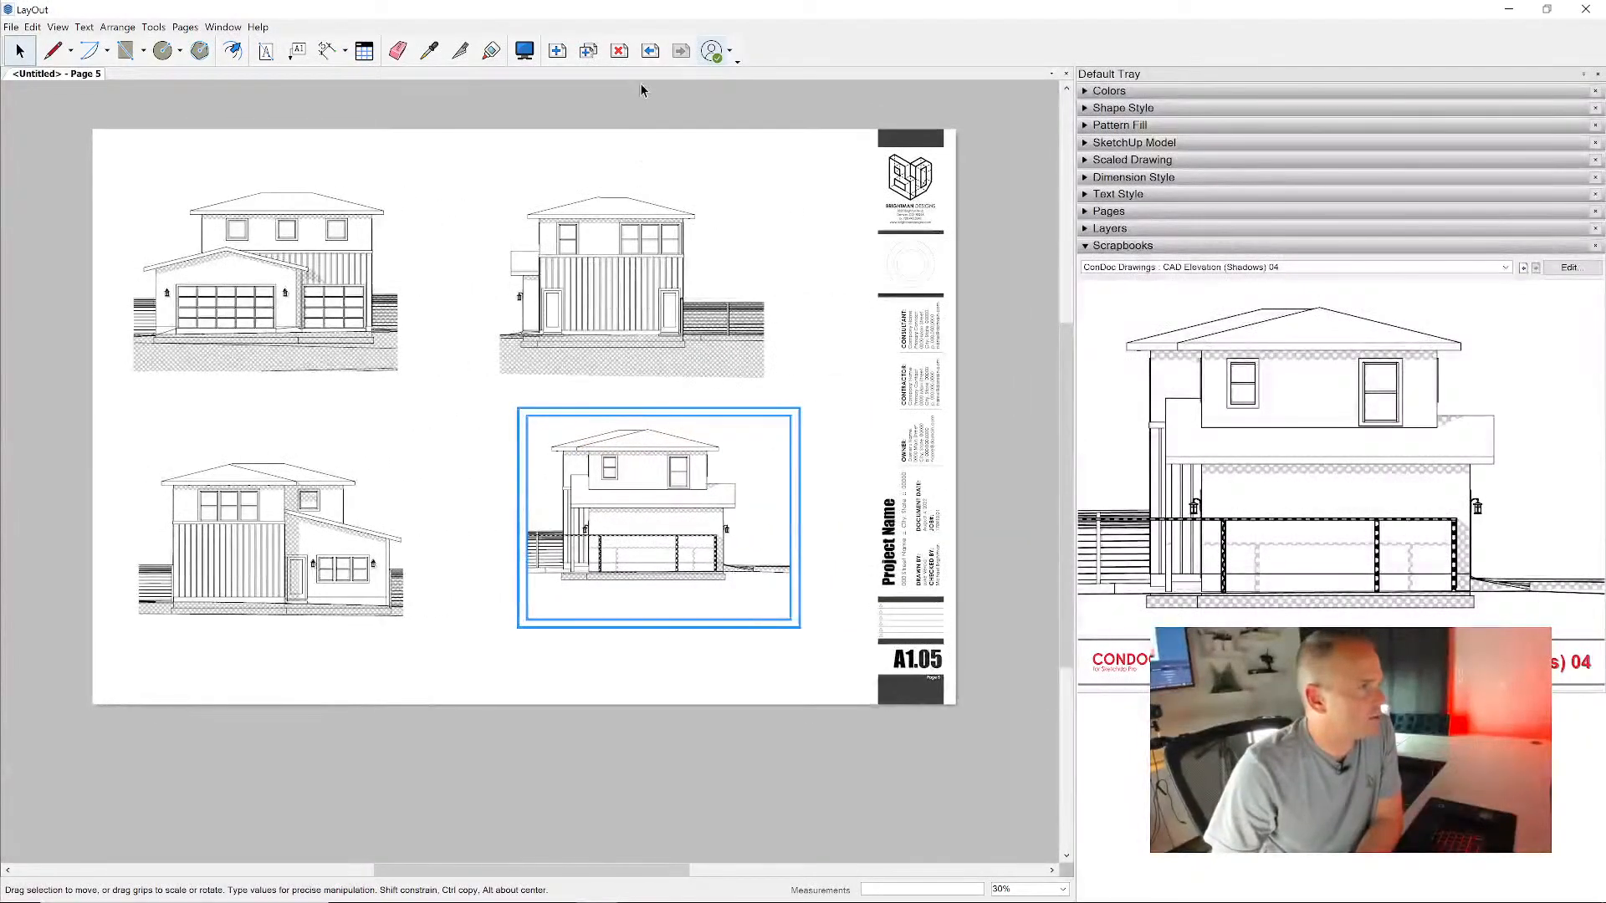
# - Page back through the finished sheets to the first sheet, A1.01, with the site plan
pyautogui.click(653, 61)
pyautogui.click(653, 60)
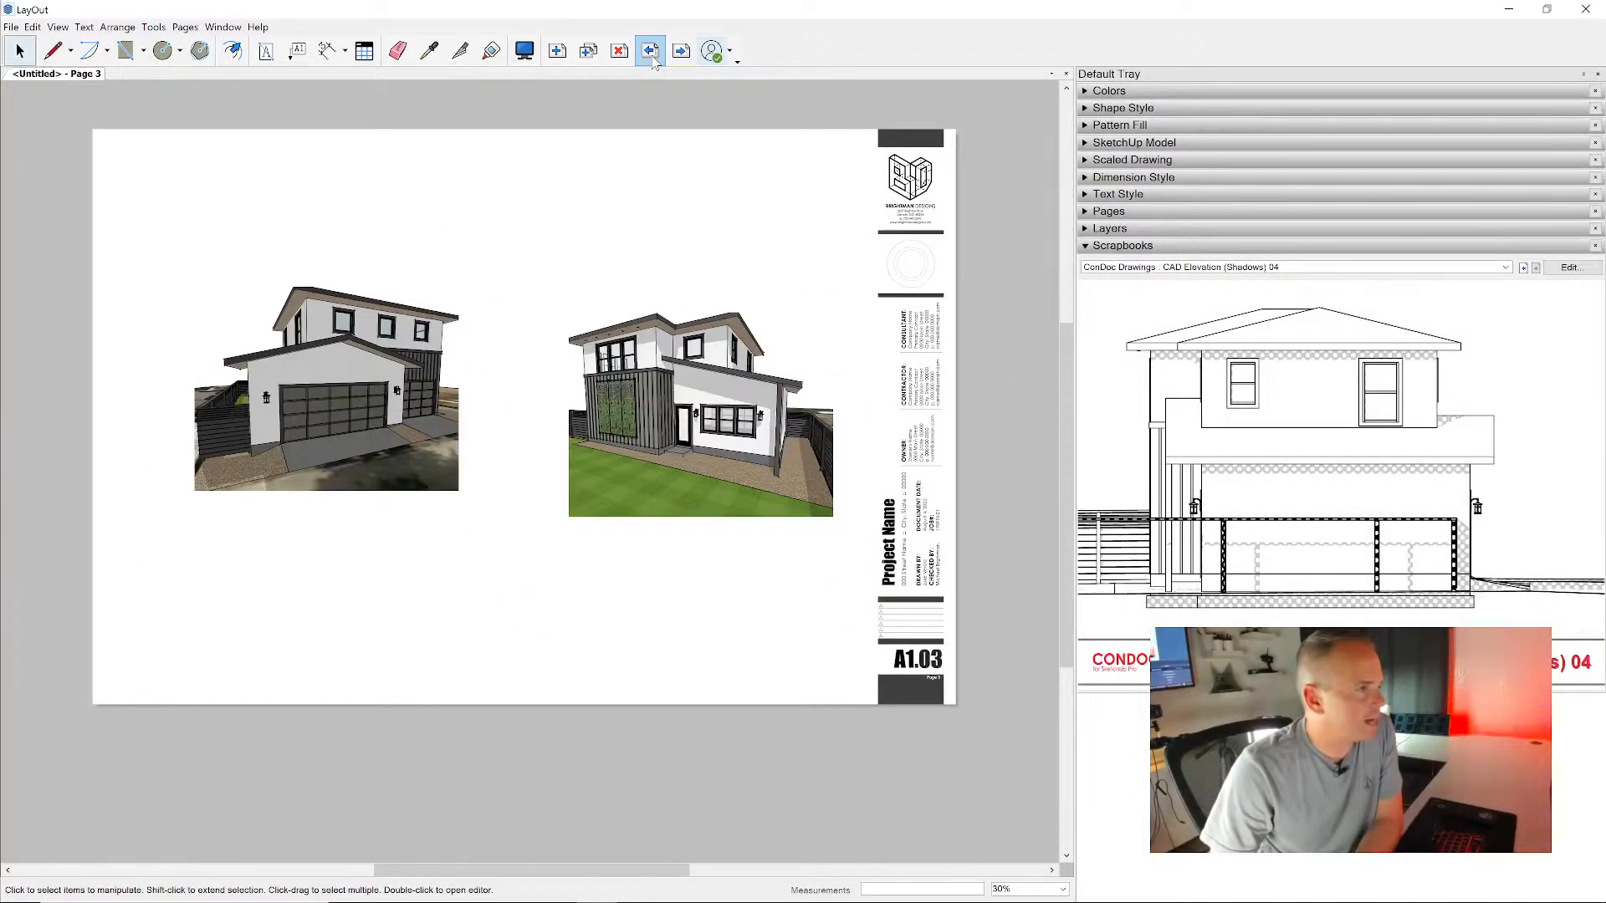
pyautogui.click(653, 61)
pyautogui.click(654, 60)
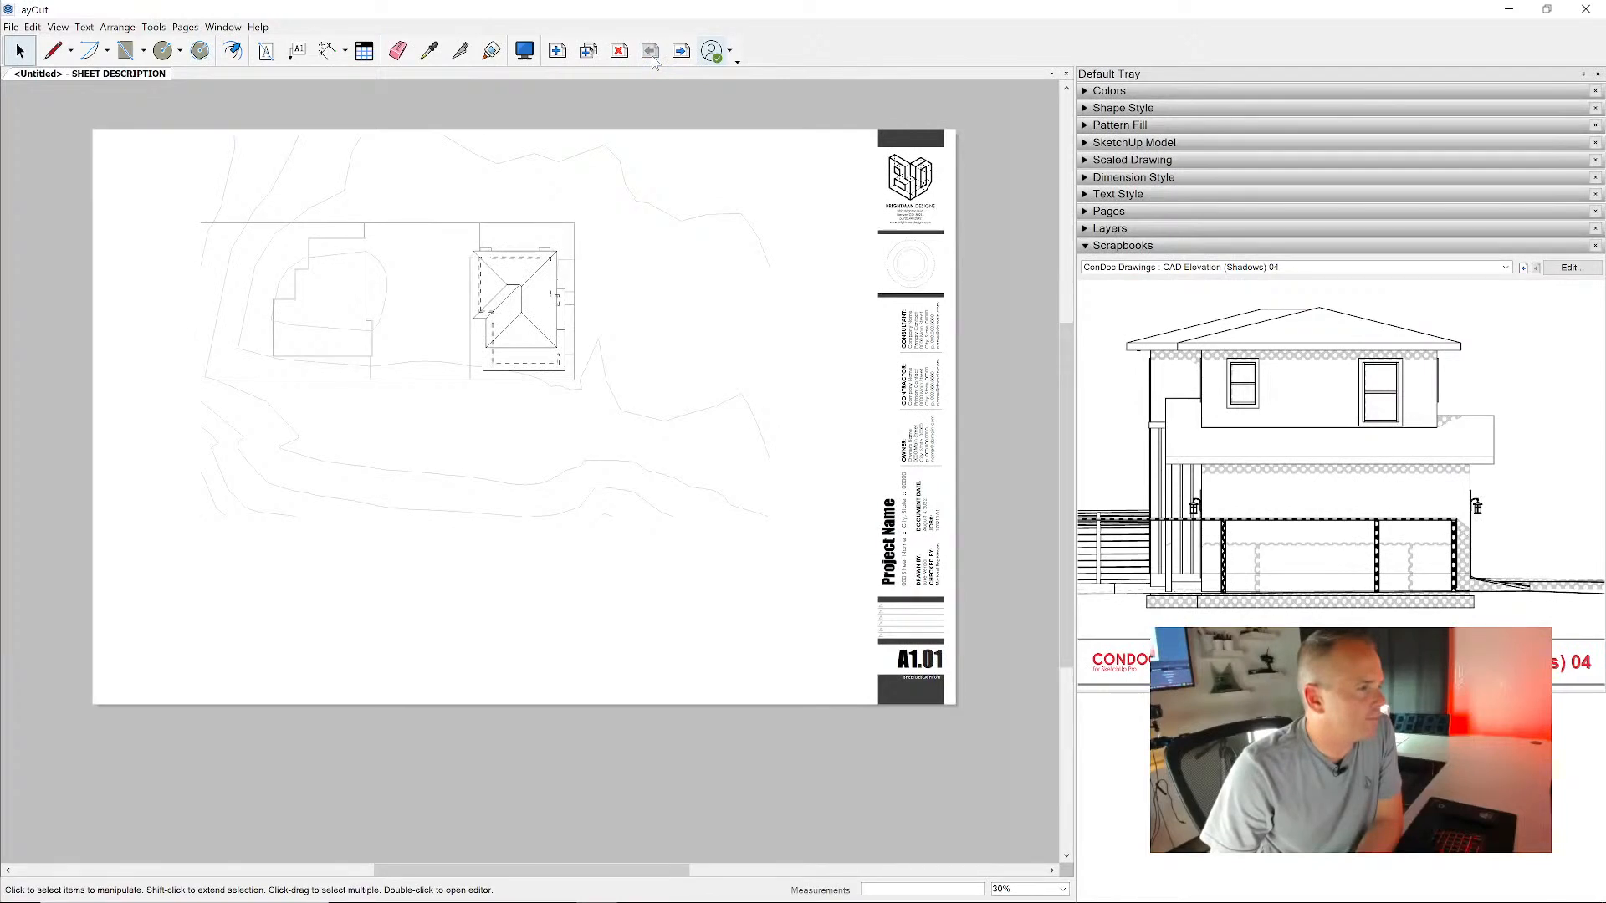